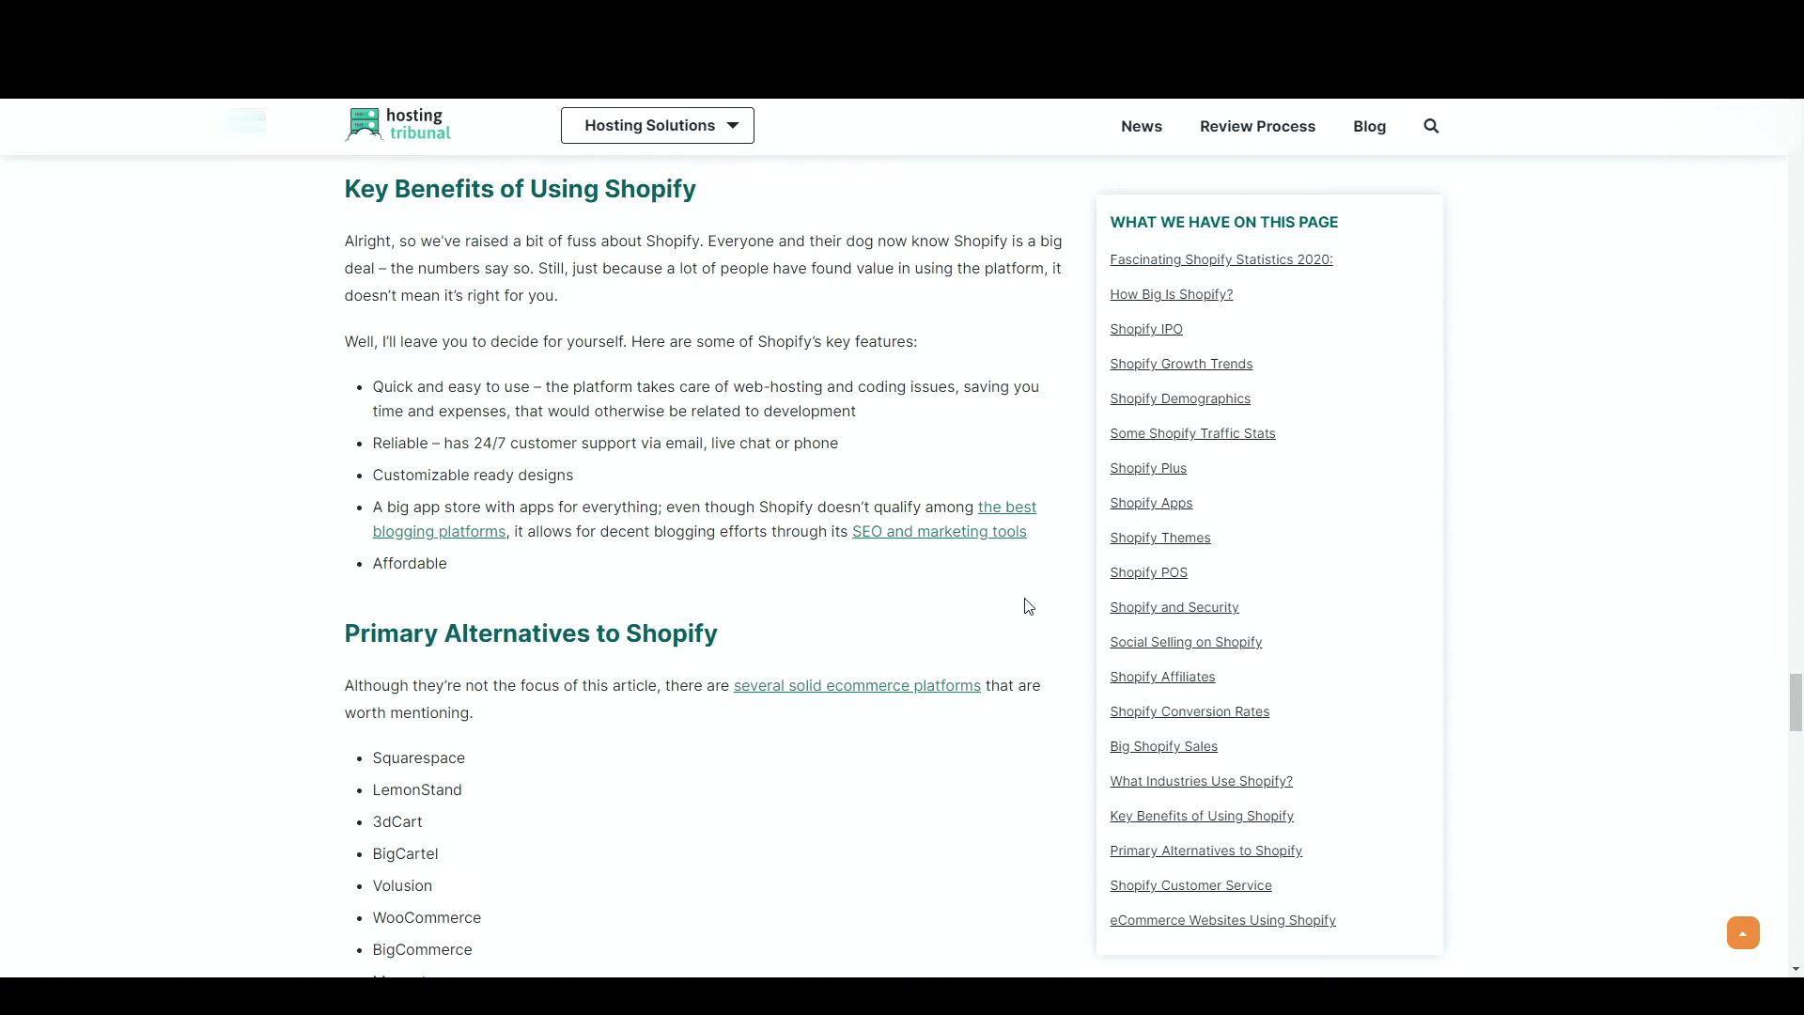
- Scroll through the Hosting Tribunal Shopify article from Key Benefits to Shopify Customer Service
{"action": "scroll", "coordinate": [1029, 606], "scroll_direction": "up", "scroll_amount": 2}
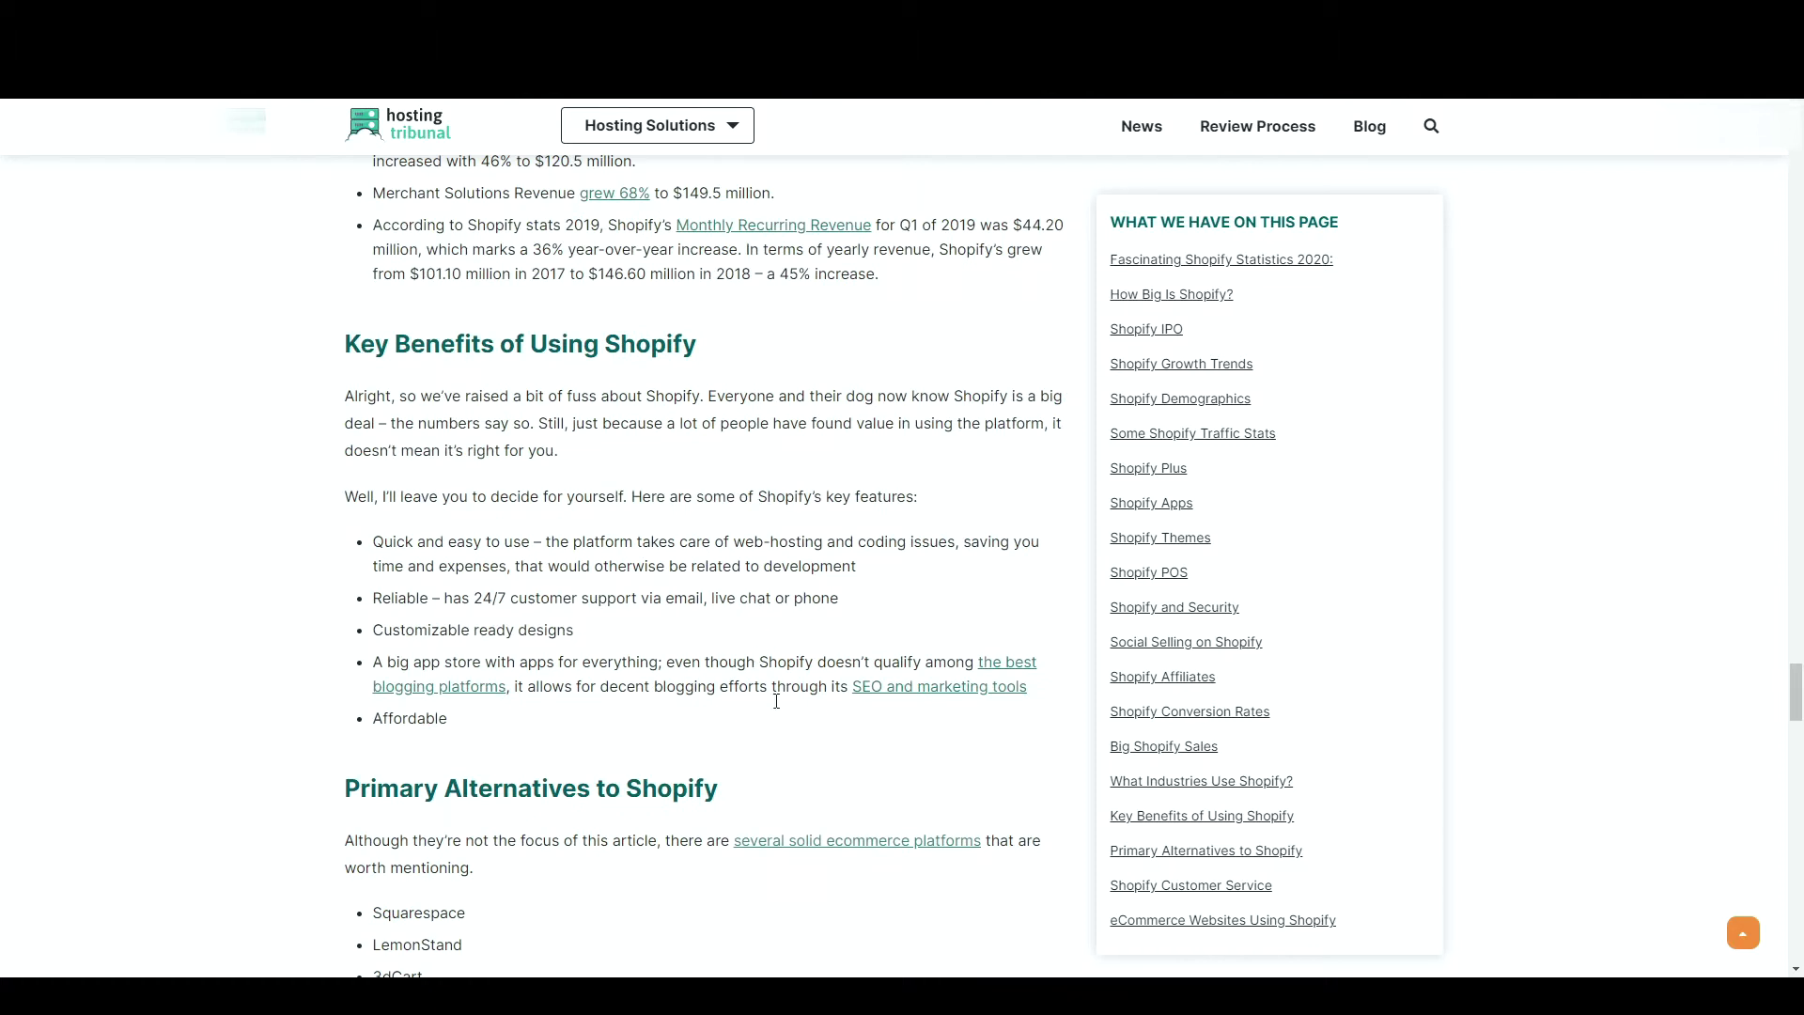
{"action": "scroll", "coordinate": [790, 766], "scroll_direction": "down", "scroll_amount": 9}
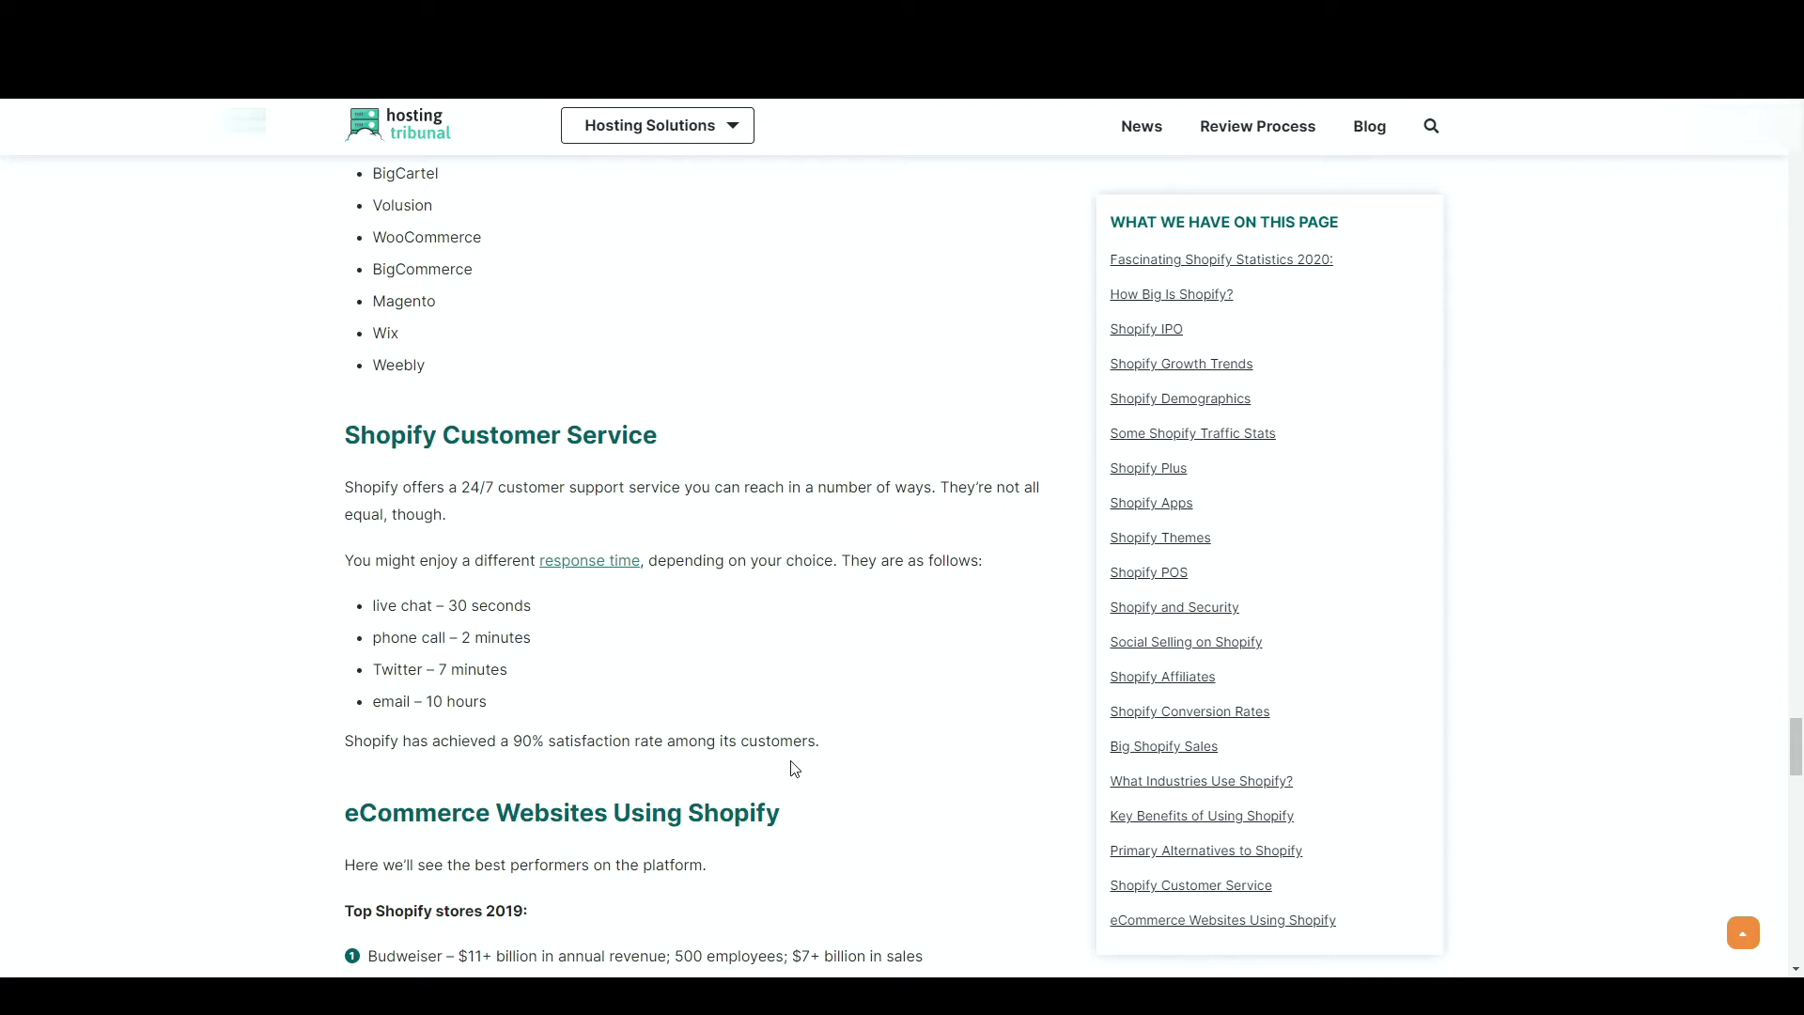
{"action": "scroll", "coordinate": [794, 769], "scroll_direction": "down", "scroll_amount": 2}
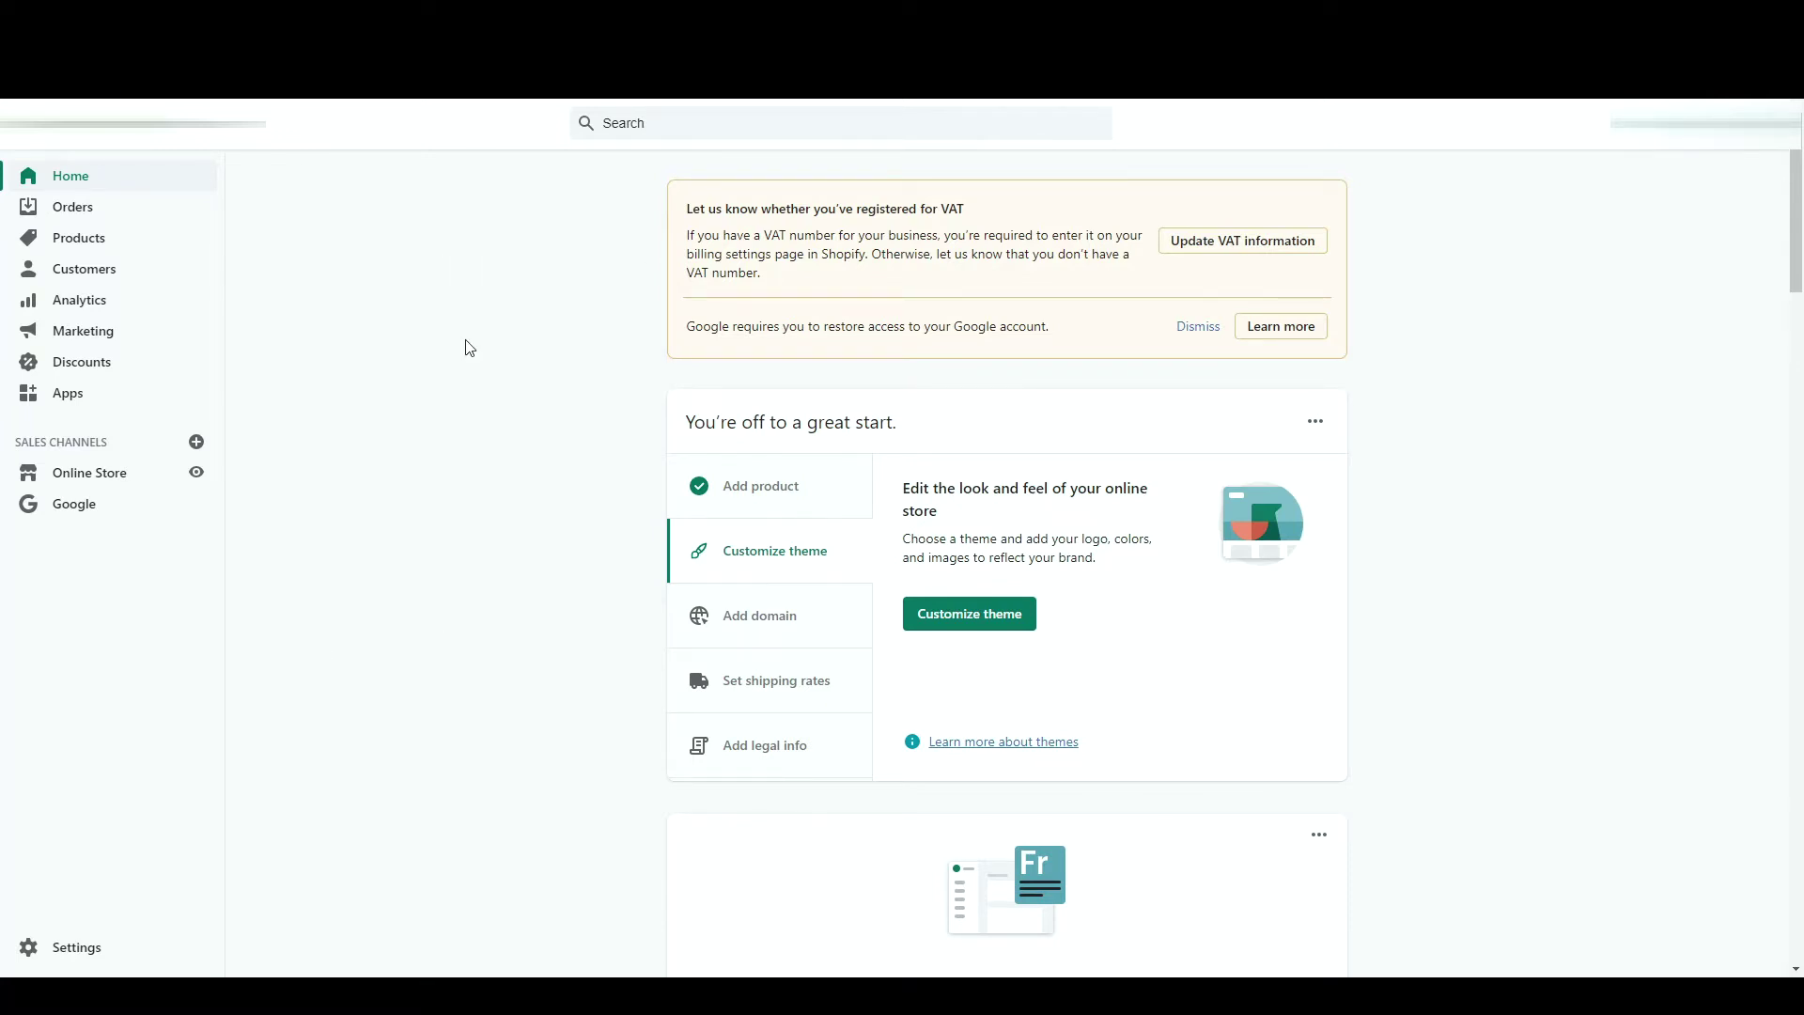
- Open the General store settings and review the store name, contact email and store address
{"action": "left_click", "coordinate": [76, 950]}
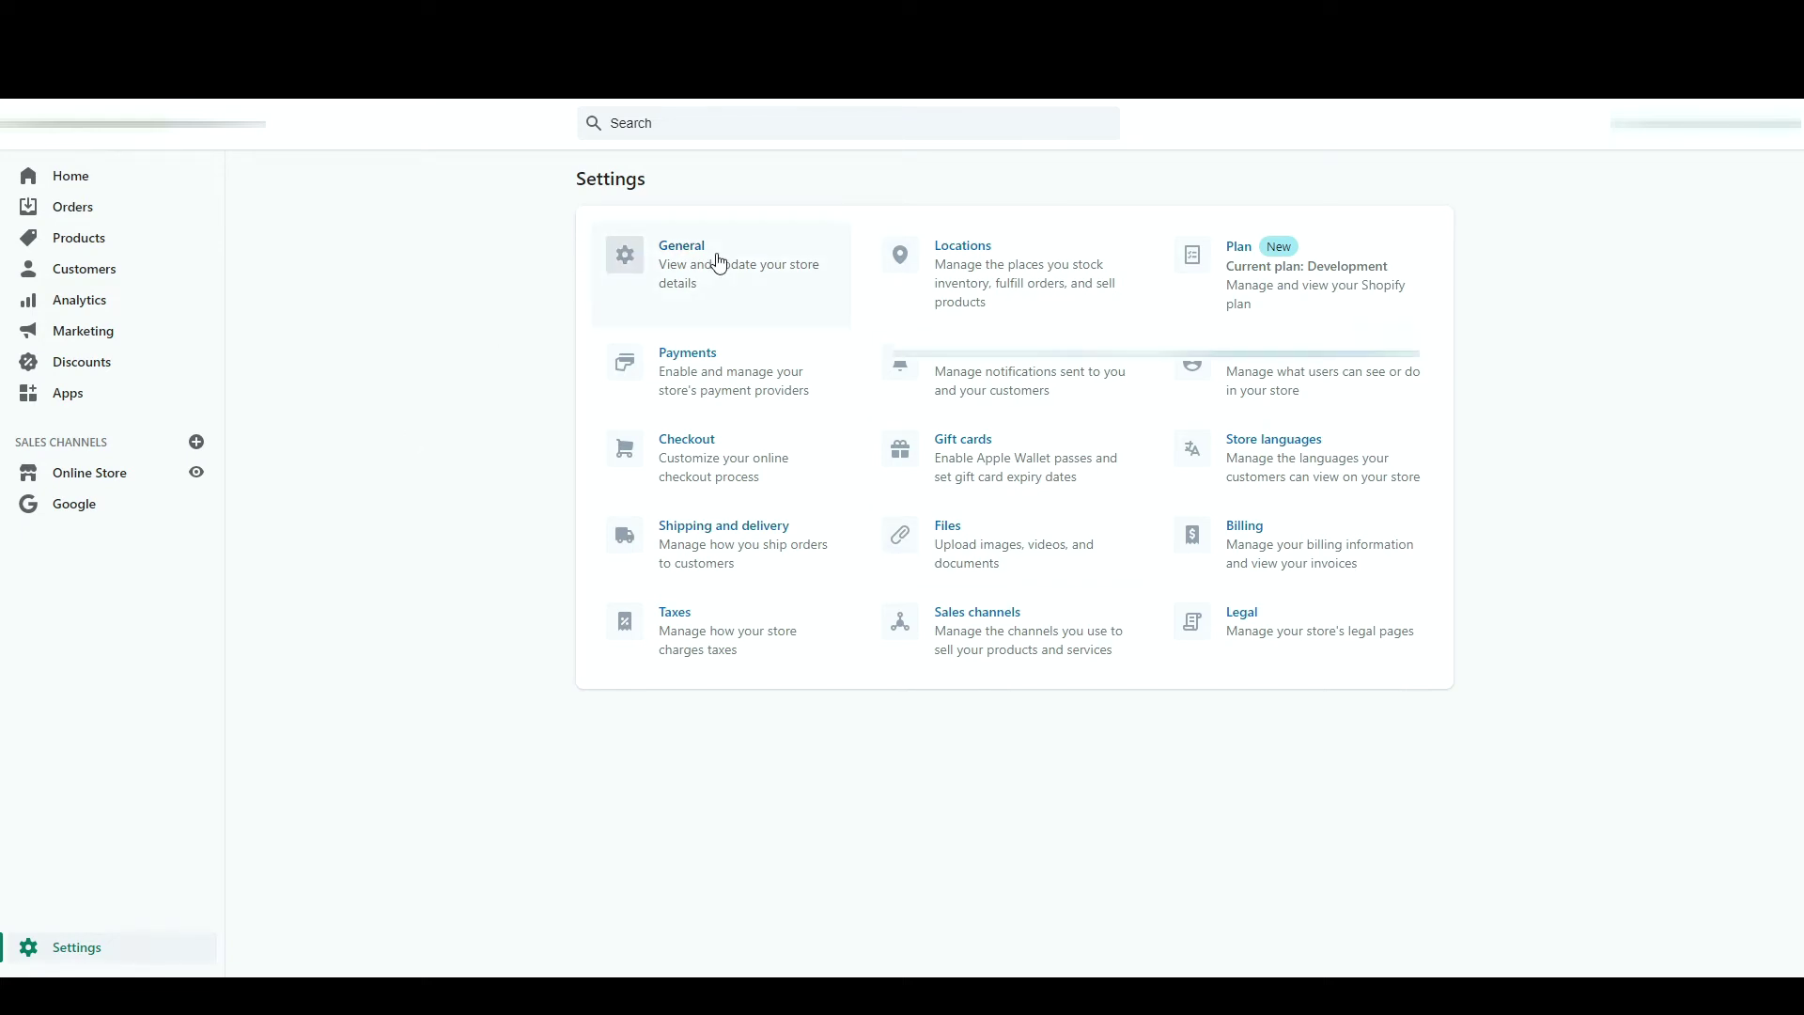
{"action": "left_click", "coordinate": [719, 261]}
{"action": "left_click_drag", "start_coordinate": [905, 244], "coordinate": [954, 252]}
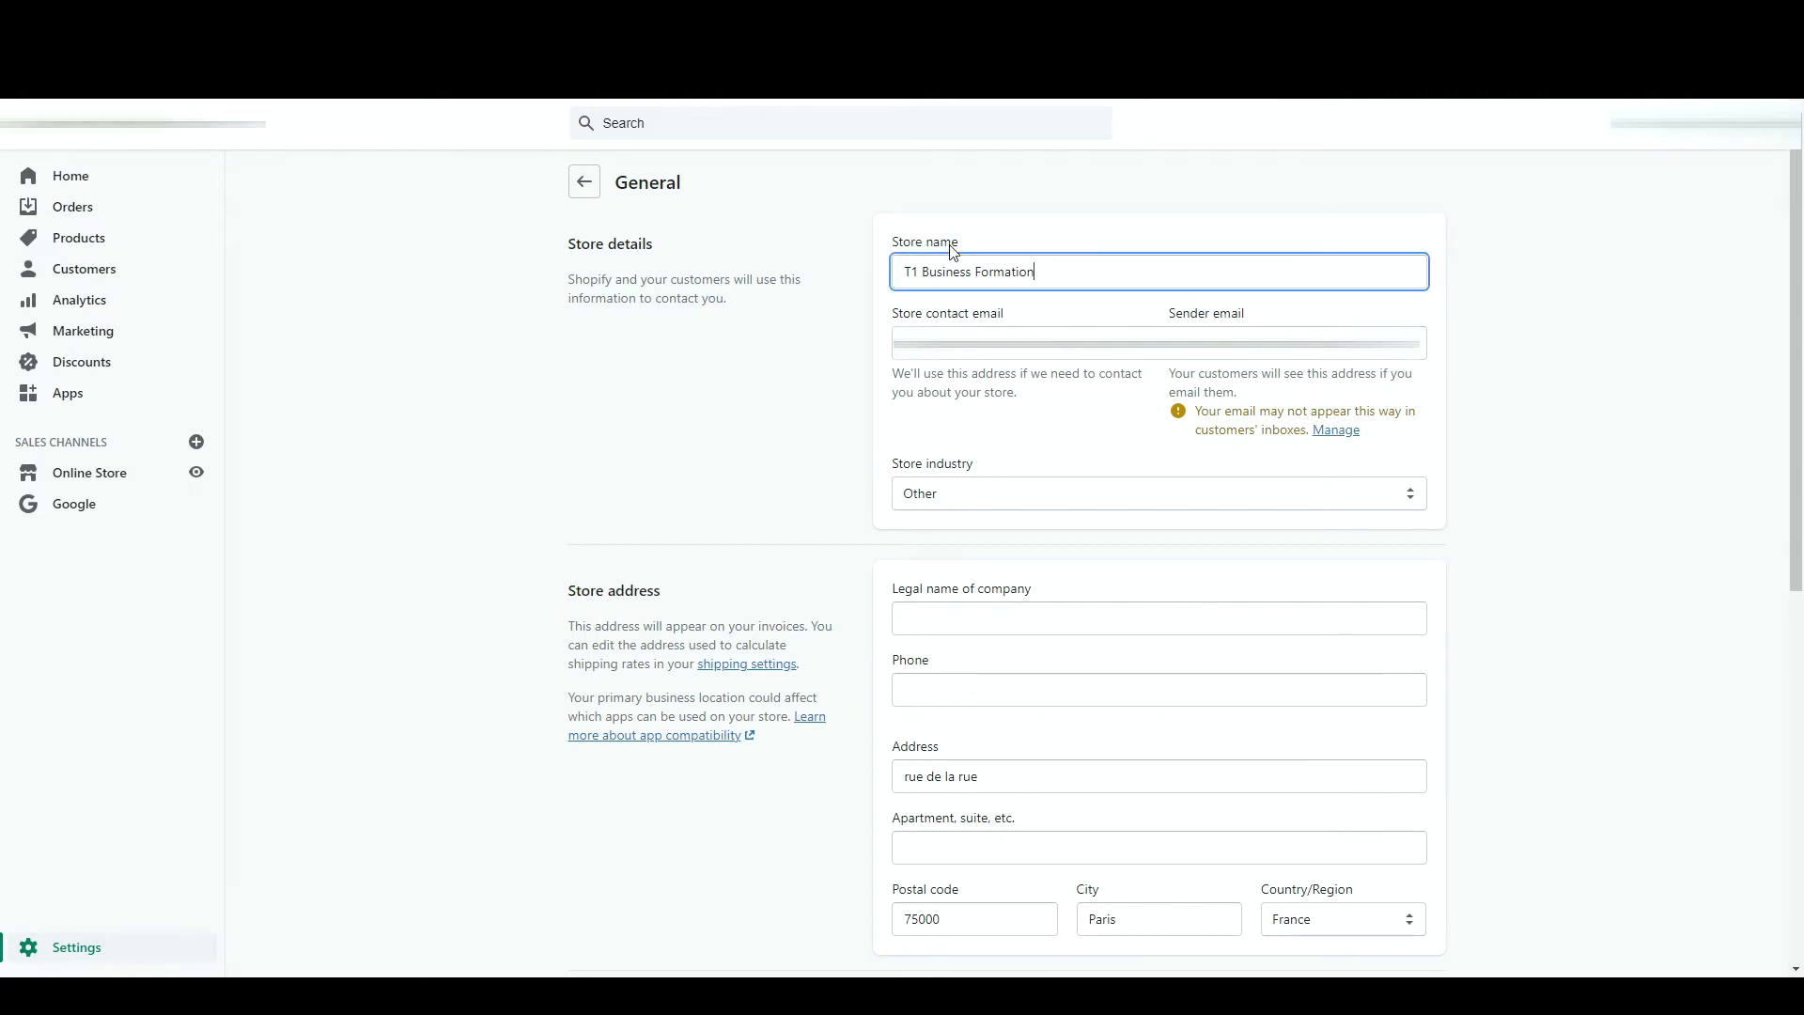
{"action": "left_click", "coordinate": [1026, 236]}
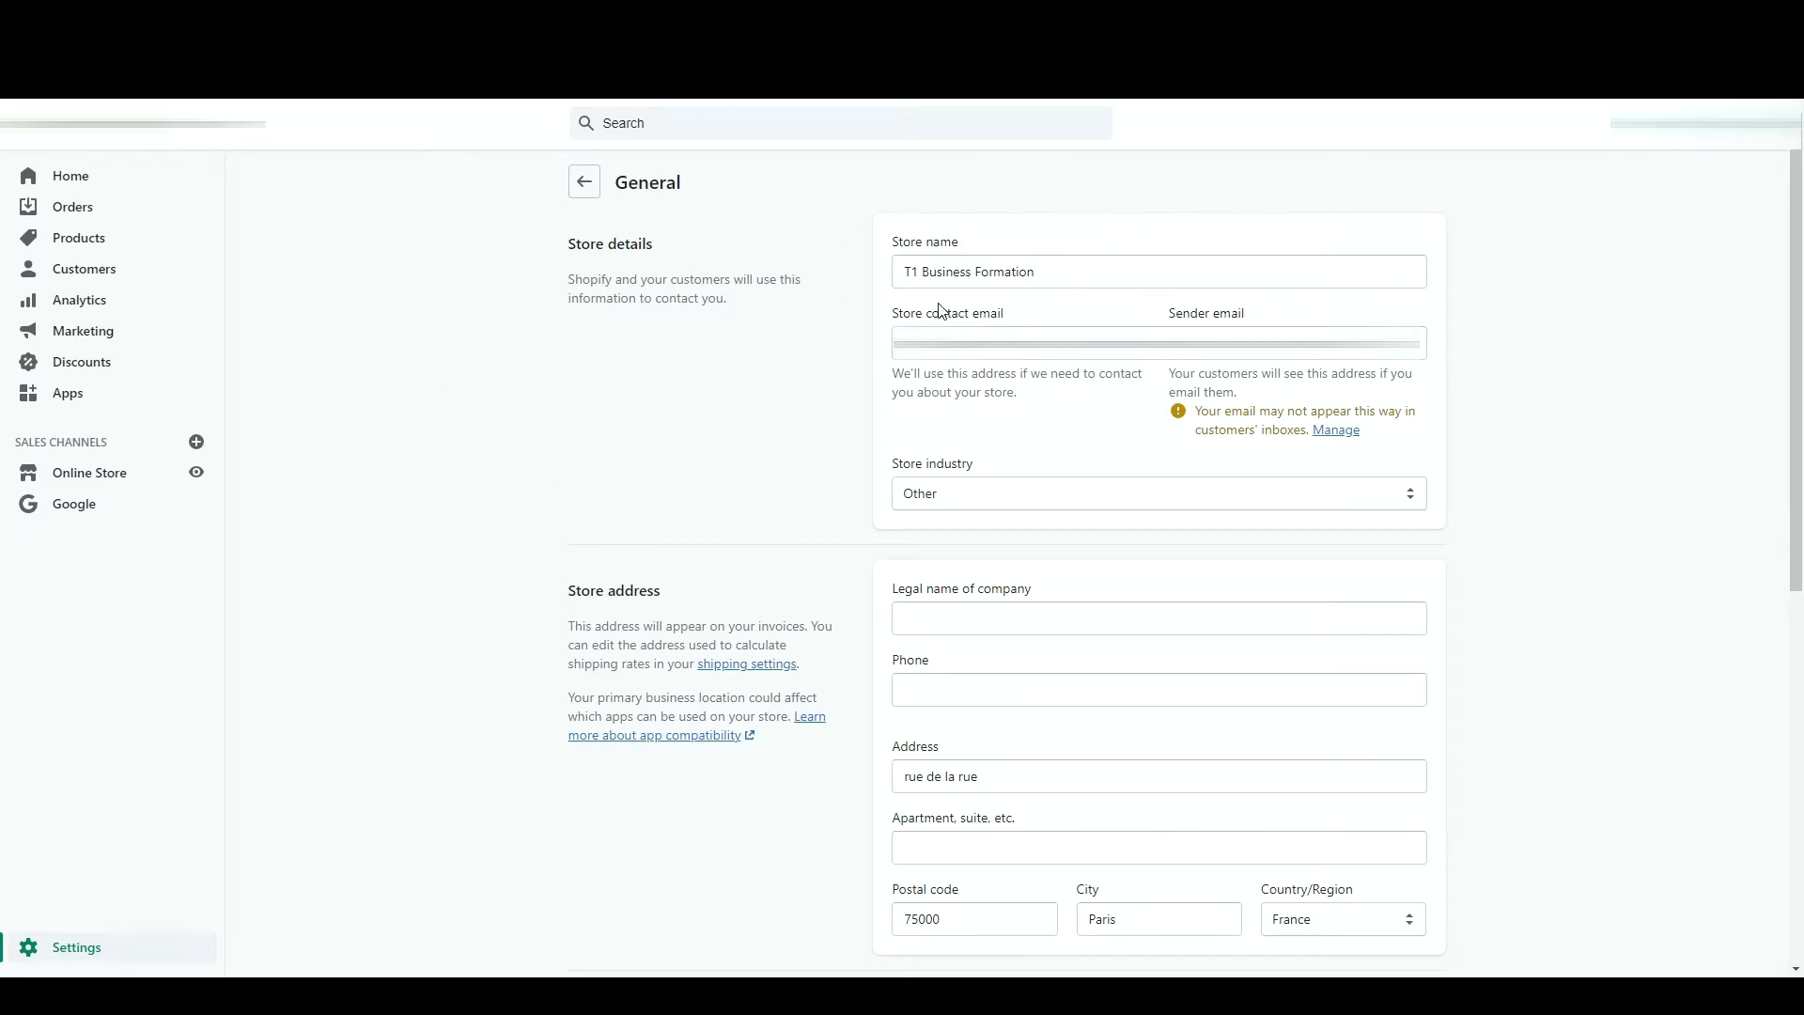
{"action": "left_click_drag", "start_coordinate": [893, 313], "coordinate": [1062, 314]}
{"action": "left_click", "coordinate": [1066, 314]}
{"action": "scroll", "coordinate": [862, 464], "scroll_direction": "down", "scroll_amount": 2}
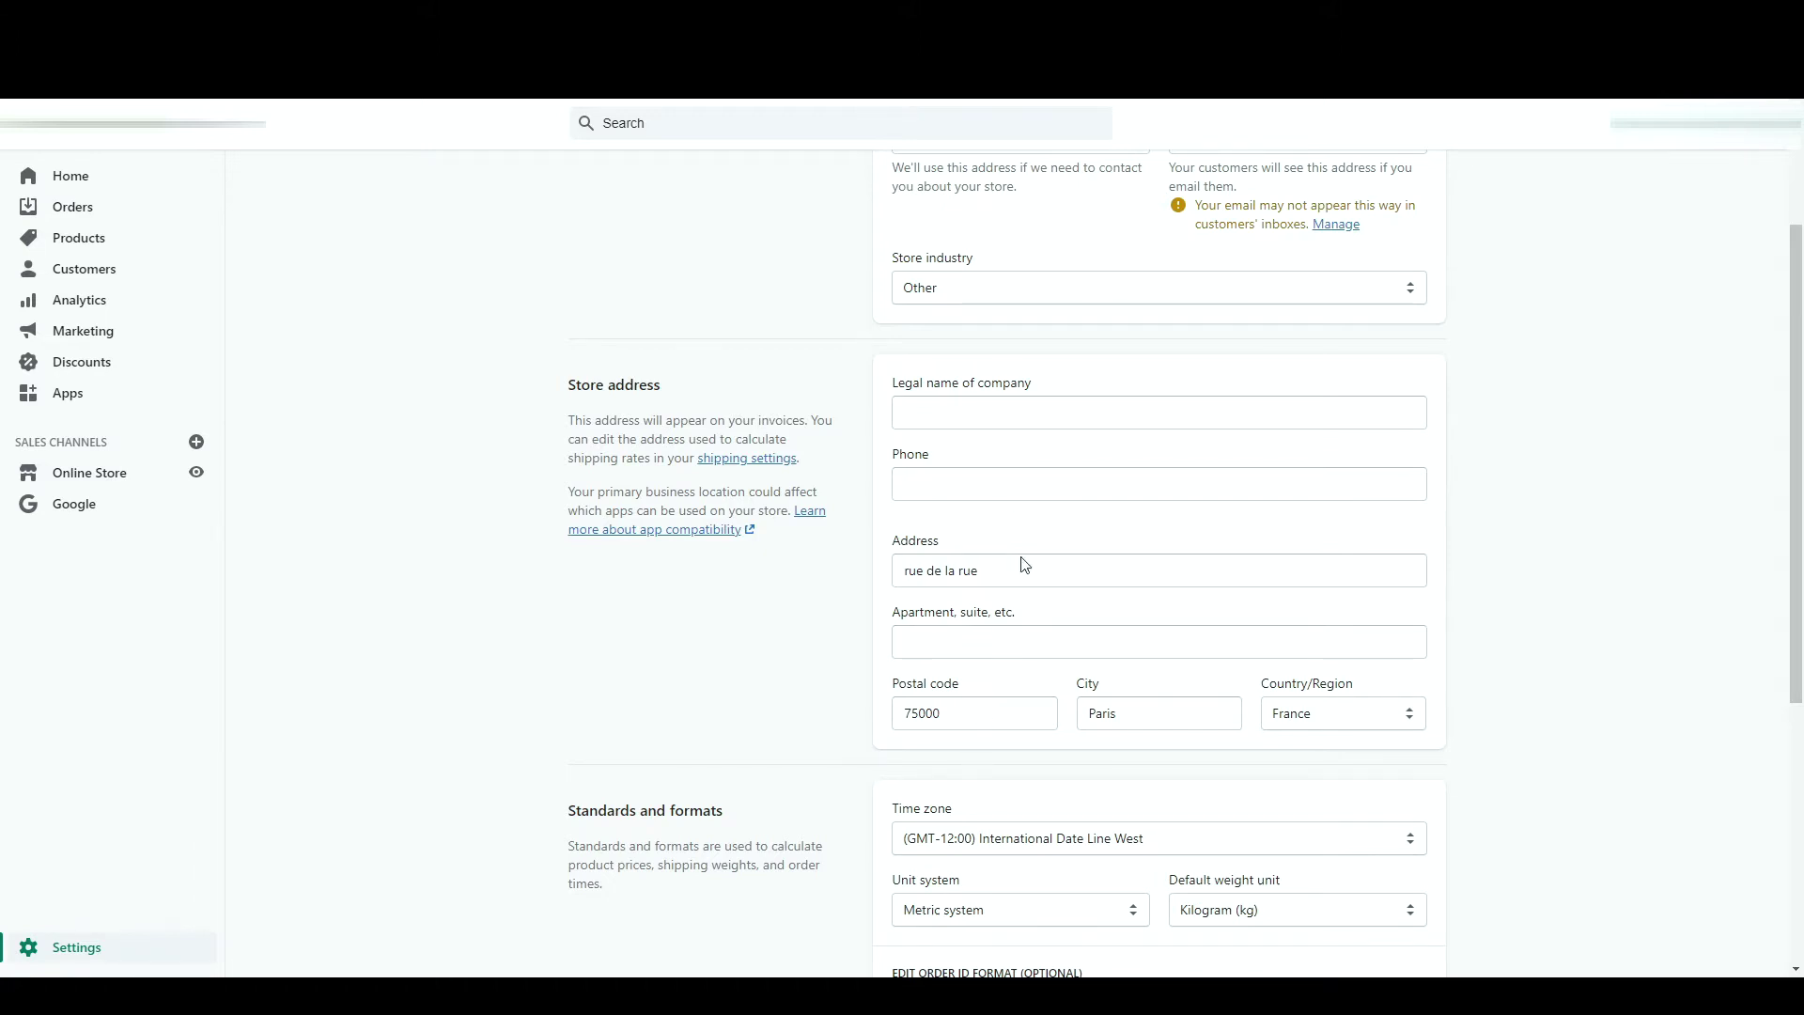
- Set the store time zone to (GMT+01:00) Paris and review the unit system and weight settings
{"action": "scroll", "coordinate": [1099, 812], "scroll_direction": "down", "scroll_amount": 3}
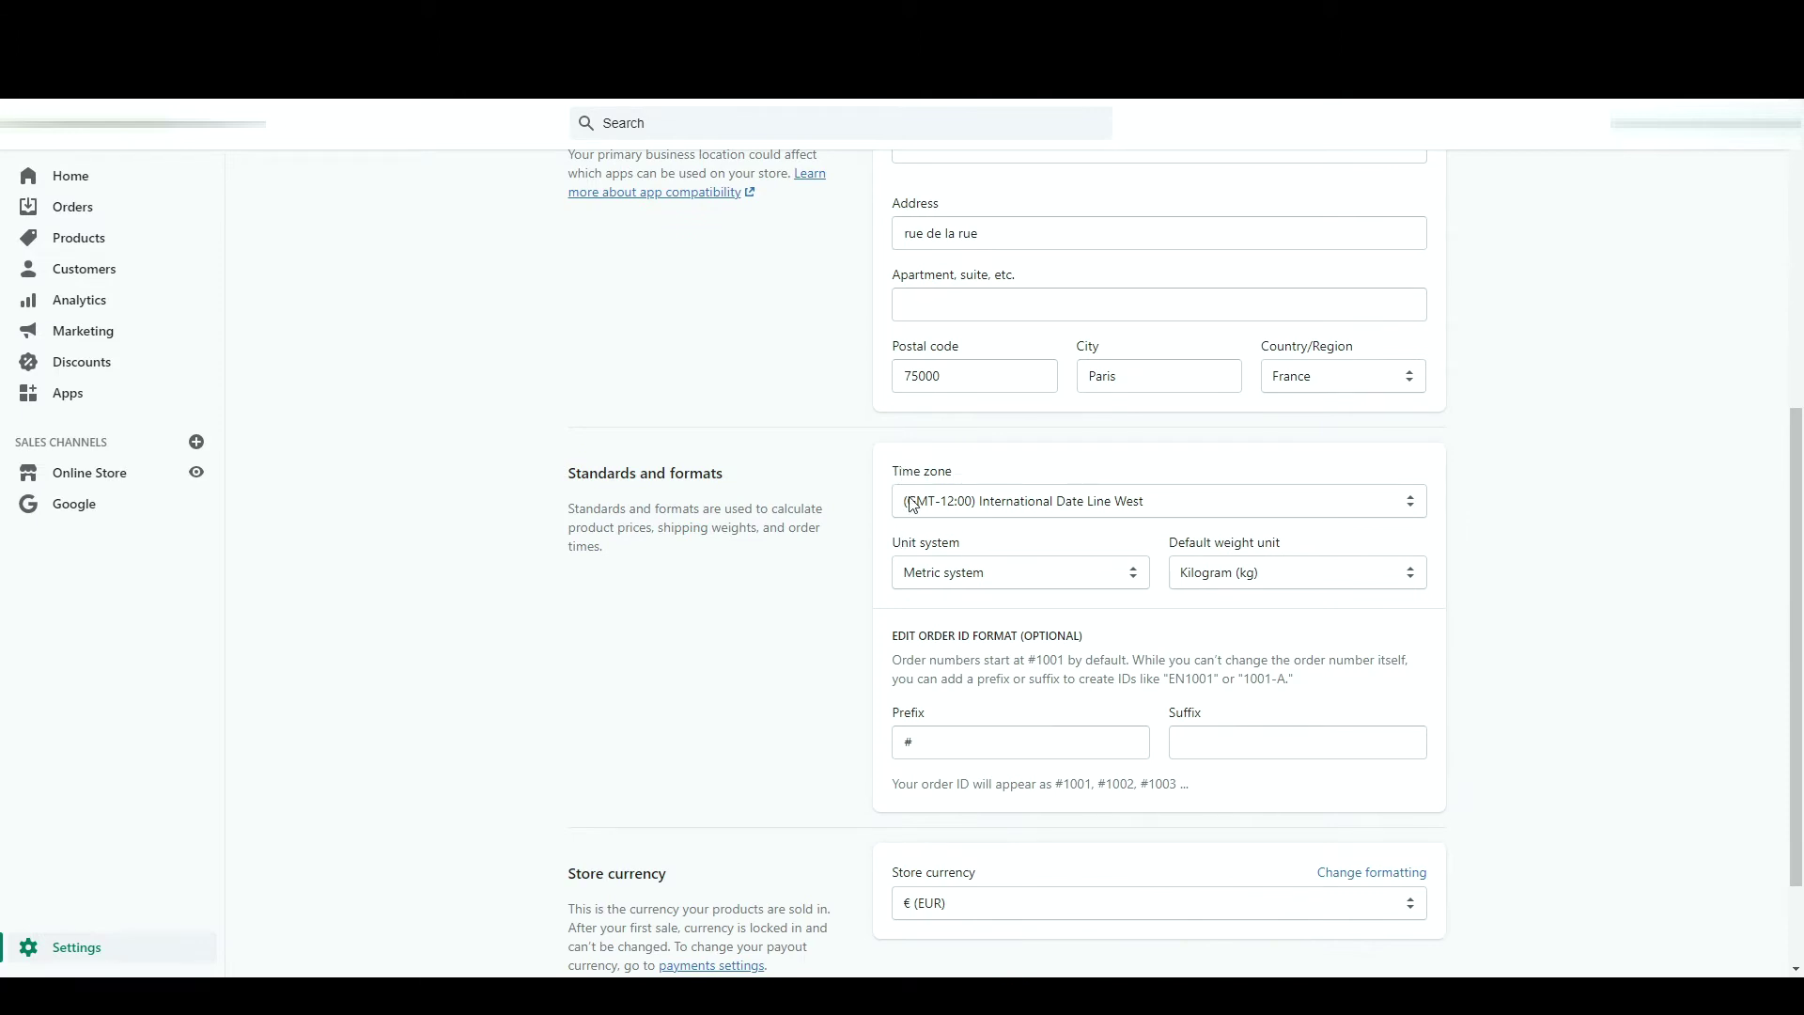
{"action": "left_click", "coordinate": [1017, 499]}
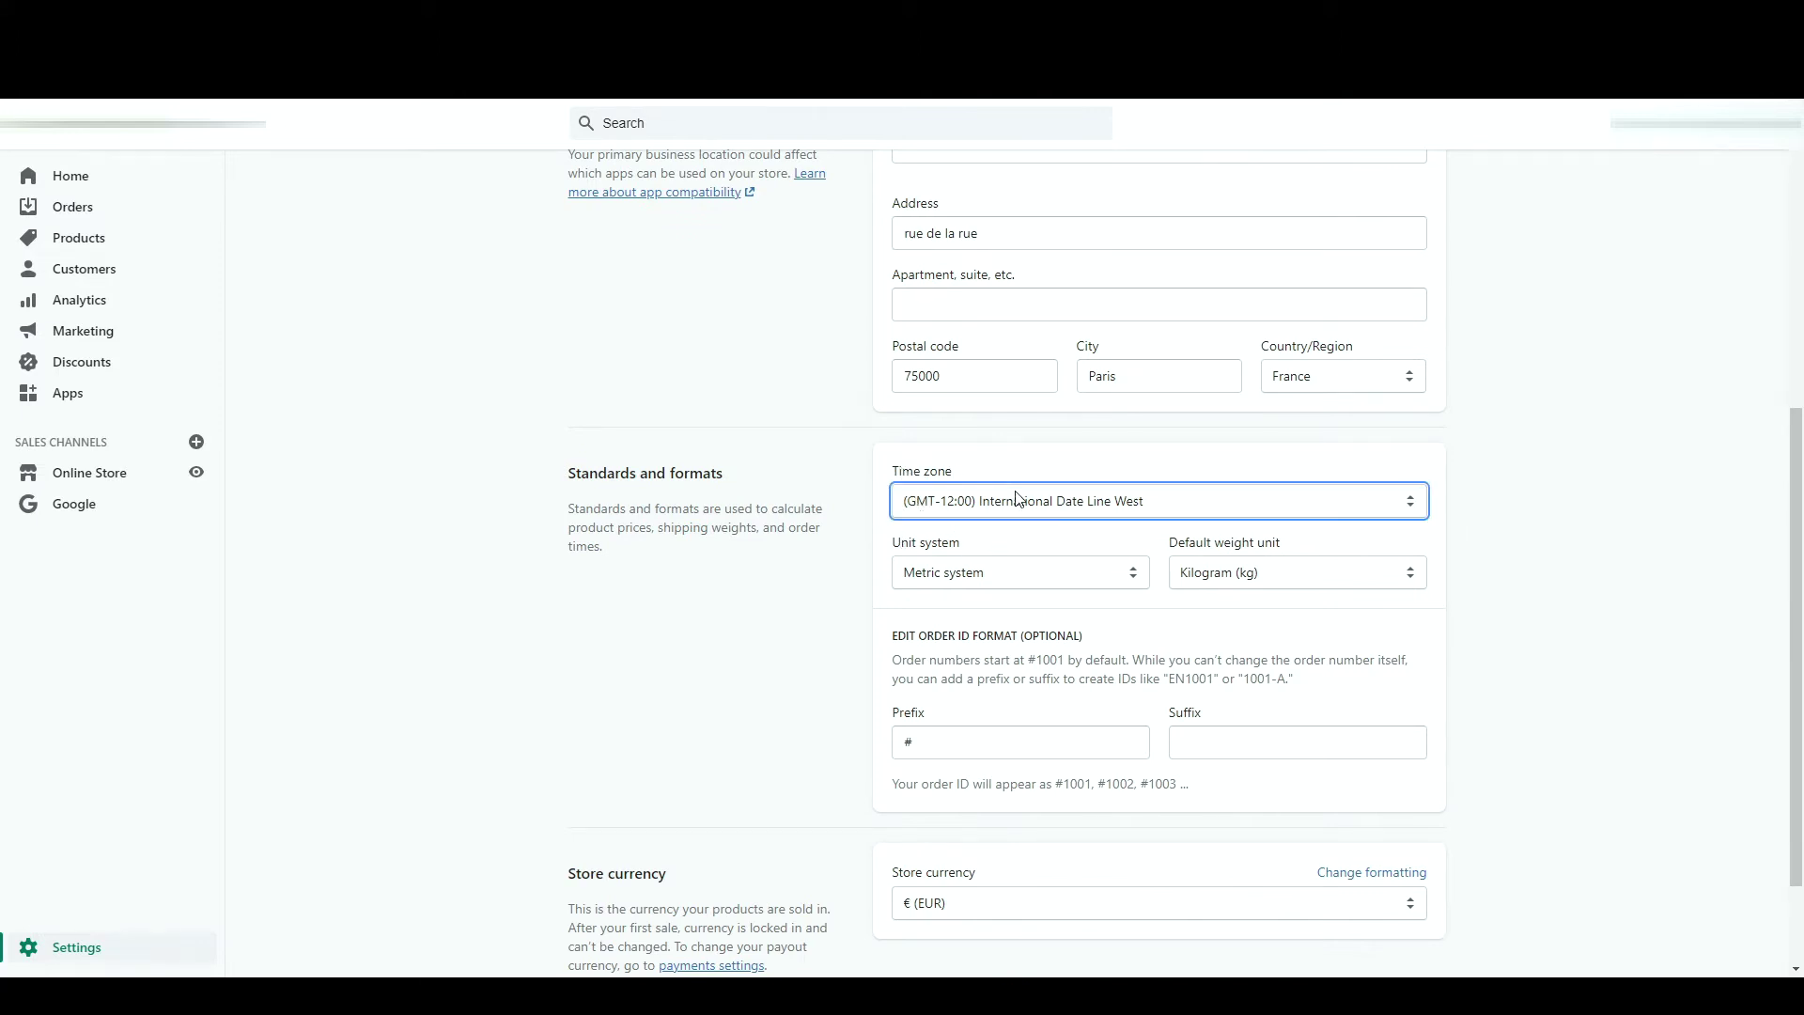
{"action": "left_click", "coordinate": [1062, 594]}
{"action": "left_click", "coordinate": [1058, 574]}
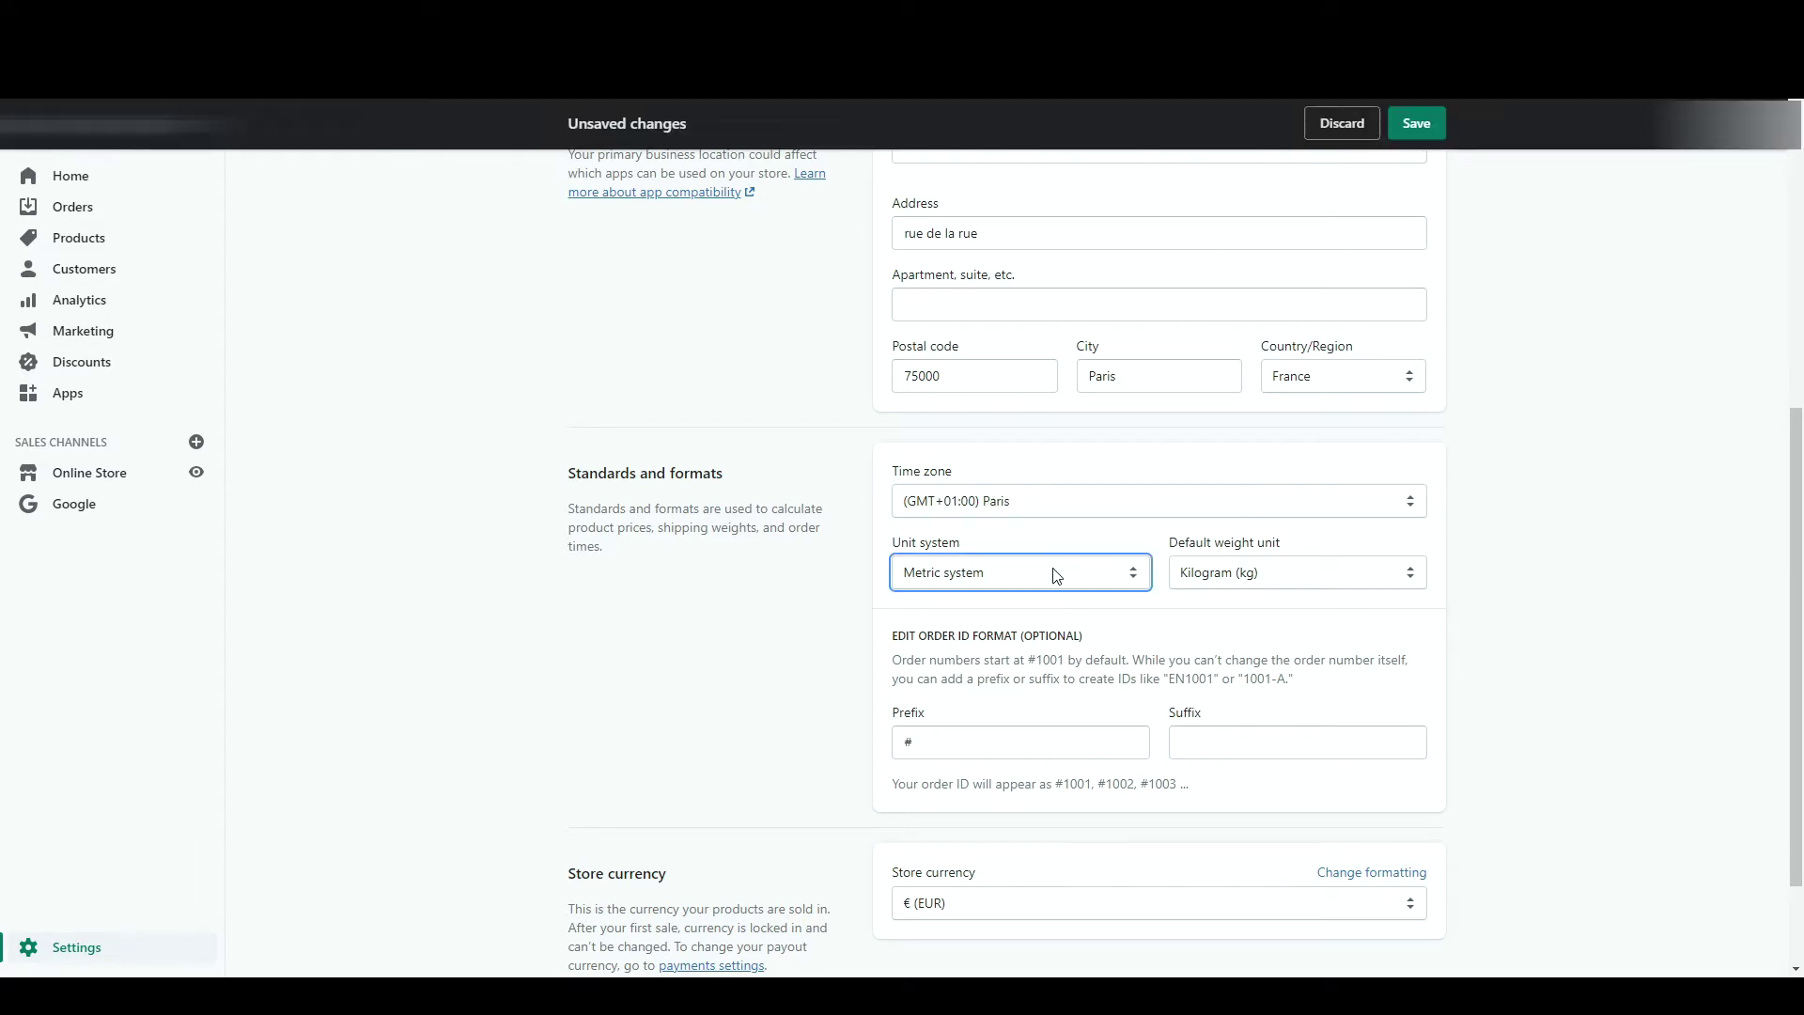
{"action": "left_click", "coordinate": [1221, 574]}
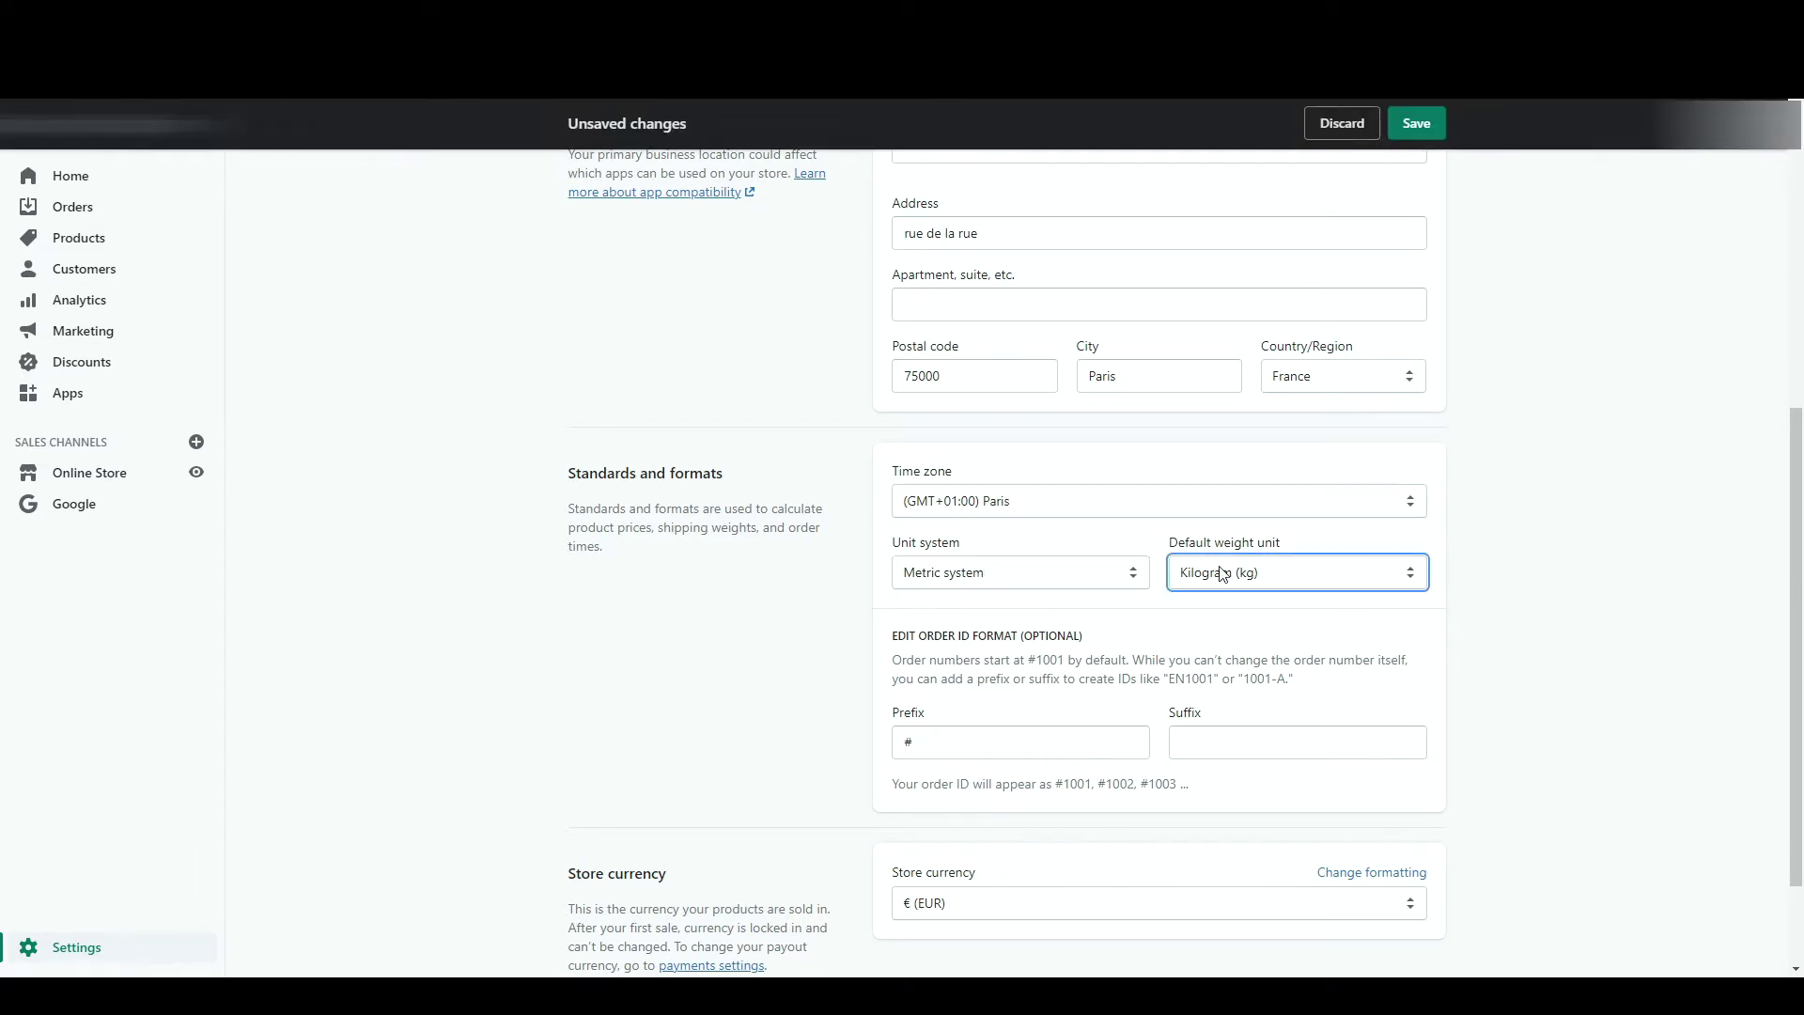
{"action": "left_click", "coordinate": [1101, 624]}
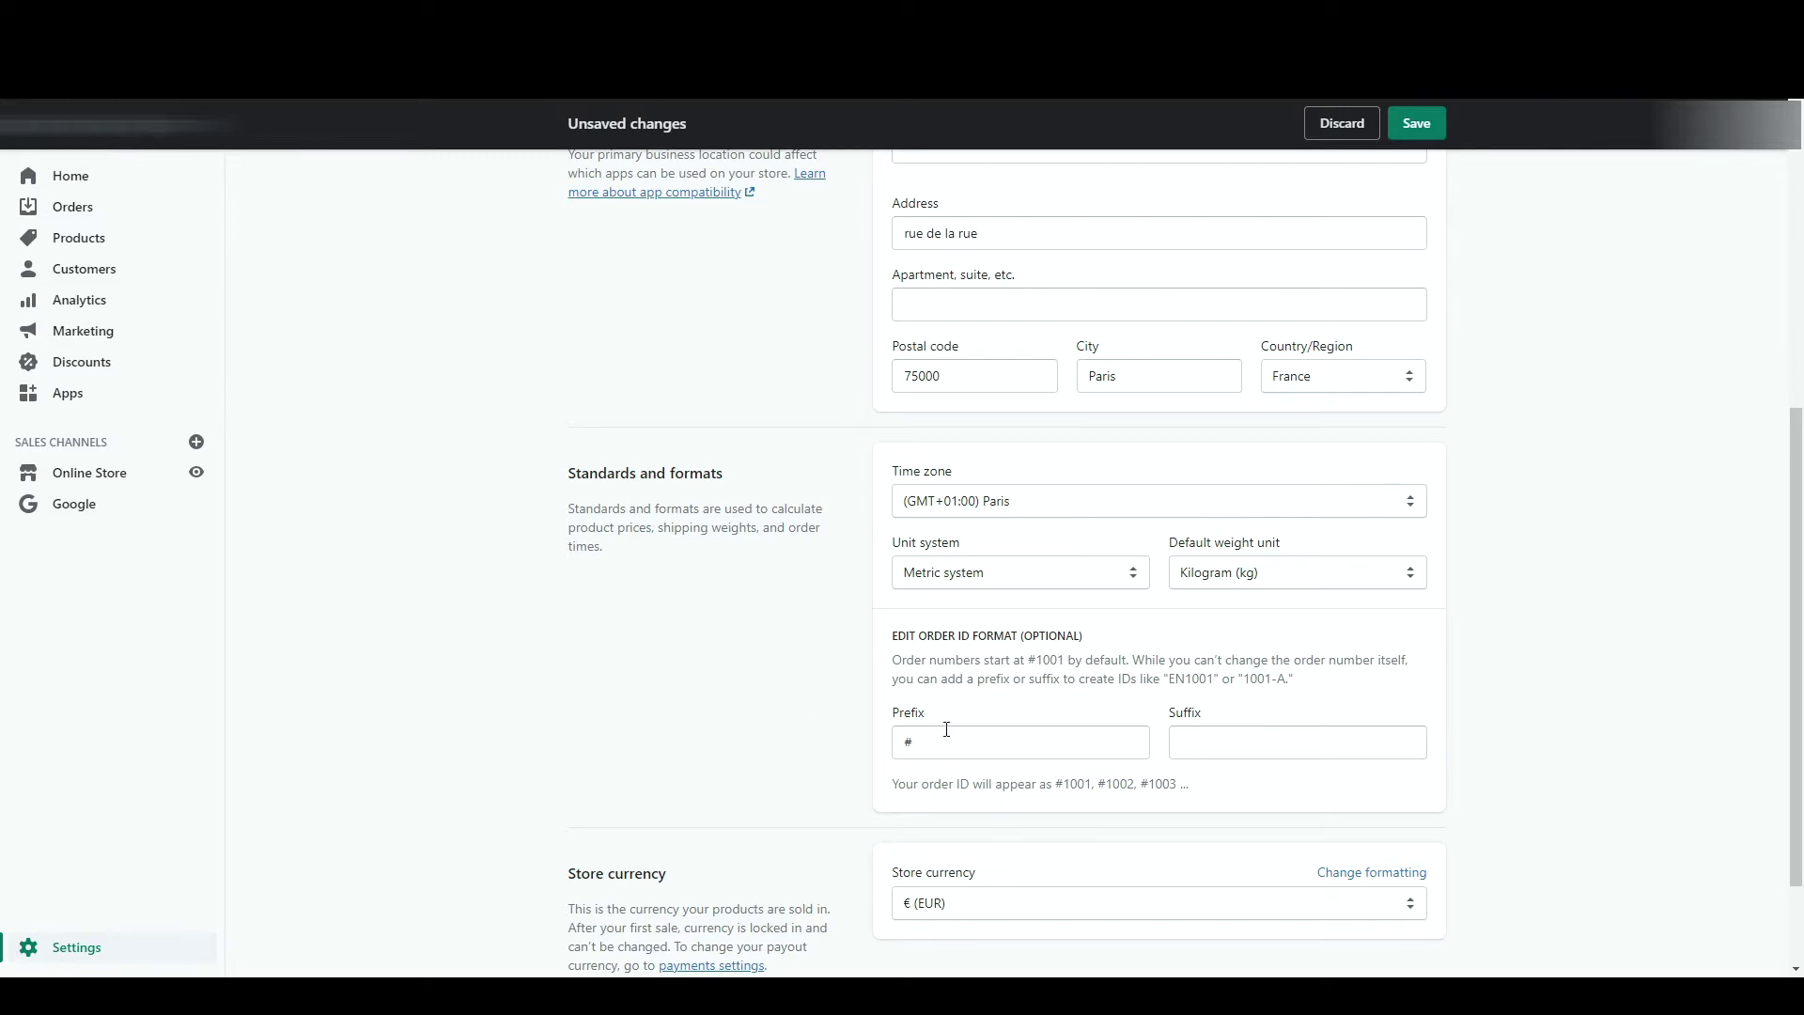
- Remove the # order ID prefix, leave the suffix empty, and save the general settings
{"action": "left_click_drag", "start_coordinate": [944, 742], "coordinate": [781, 744]}
{"action": "key", "text": "BackSpace"}
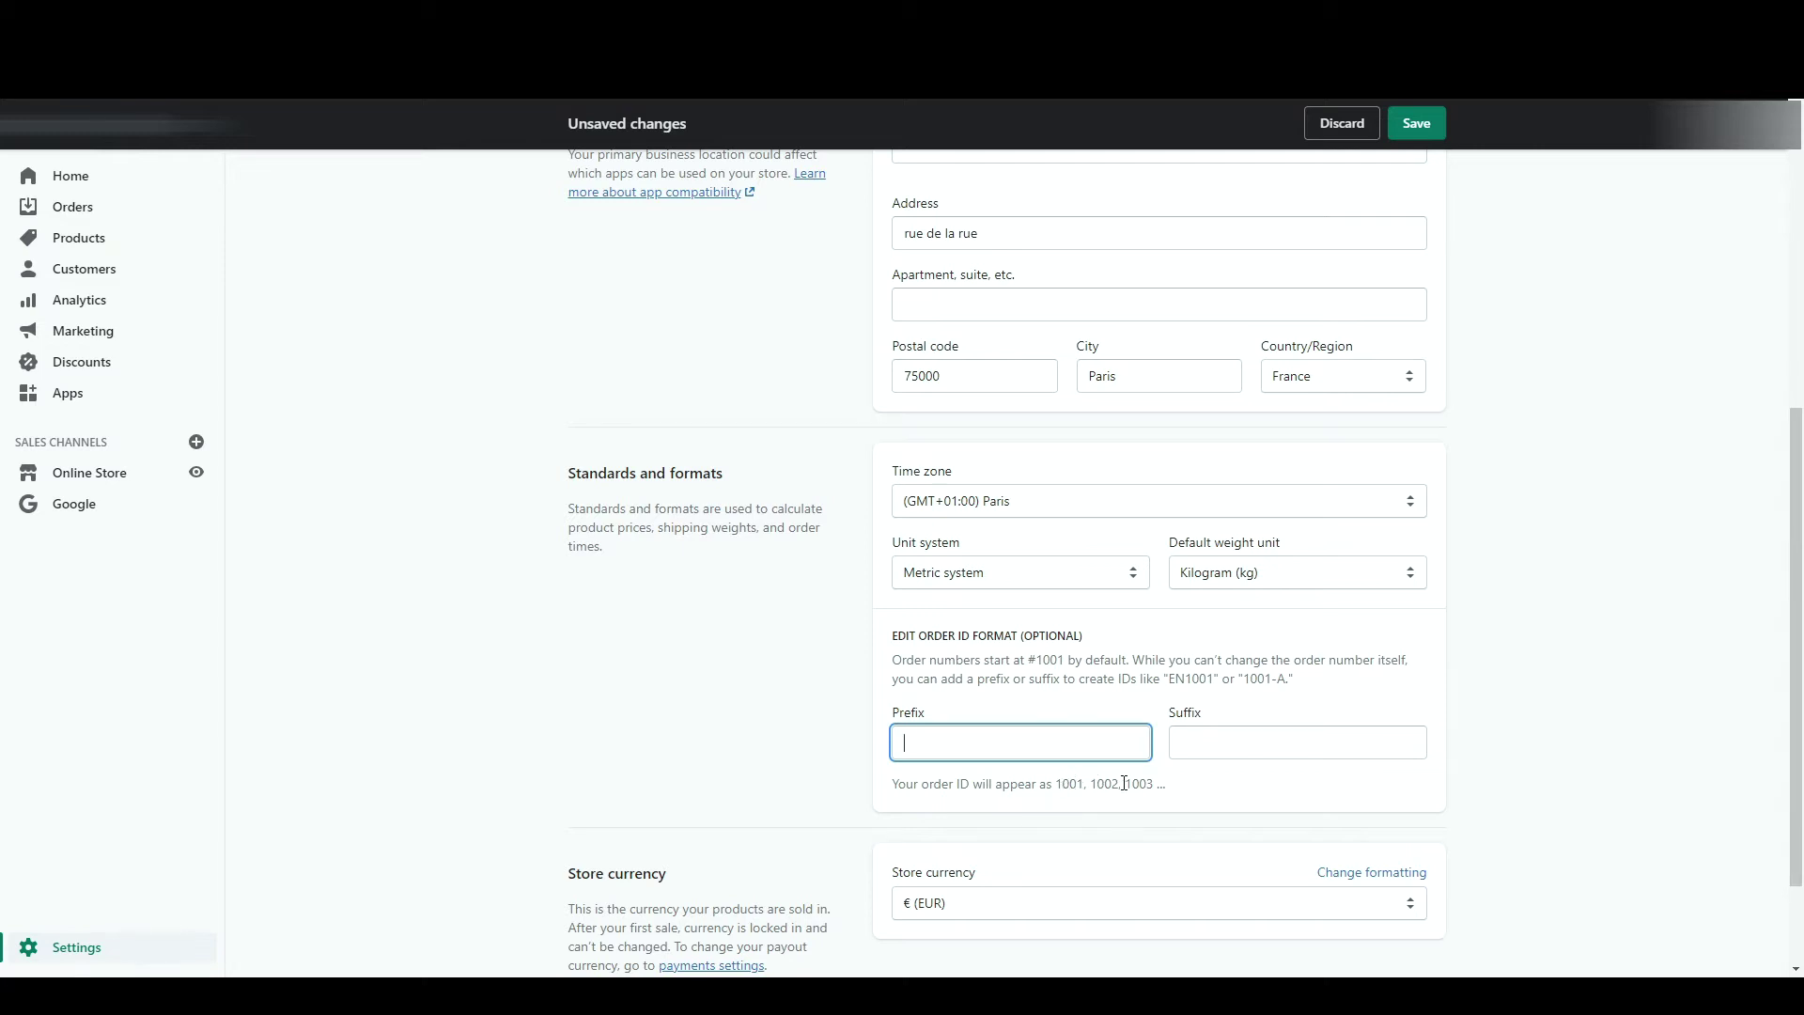
{"action": "left_click", "coordinate": [1237, 742]}
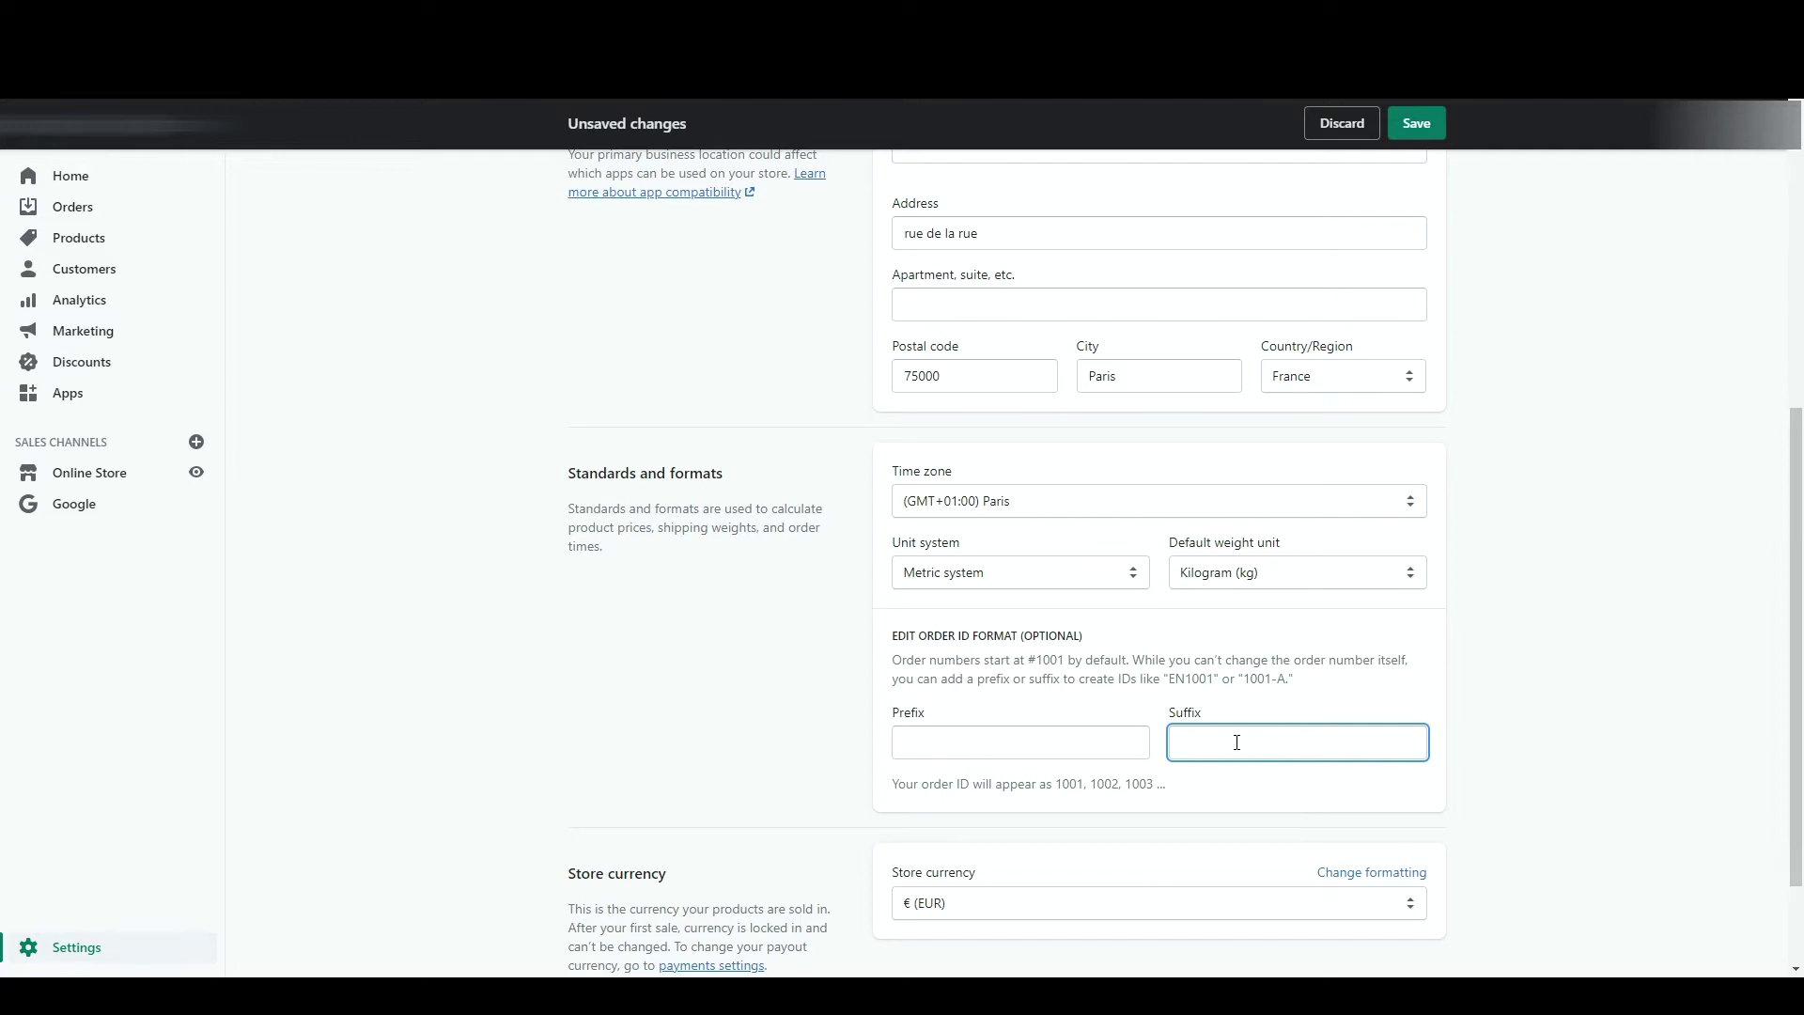
{"action": "type", "text": "-NOMDEBOUTIQUE"}
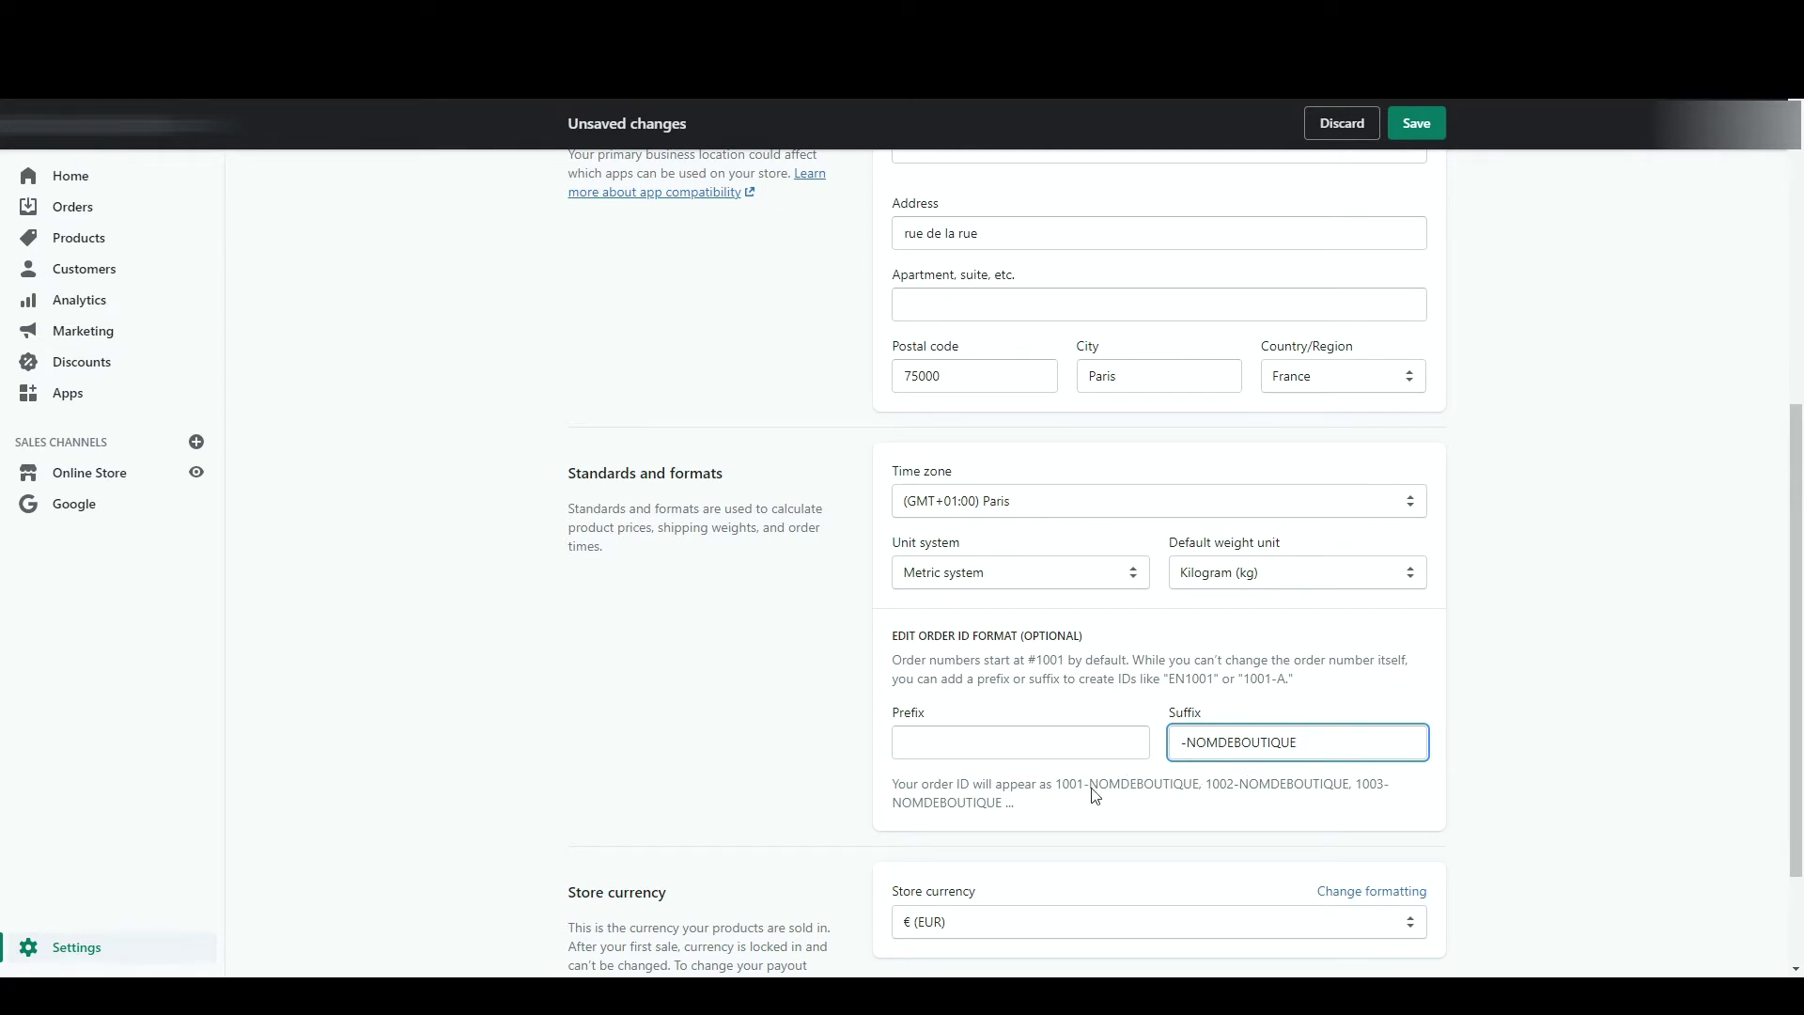
{"action": "left_click_drag", "start_coordinate": [1349, 750], "coordinate": [890, 657]}
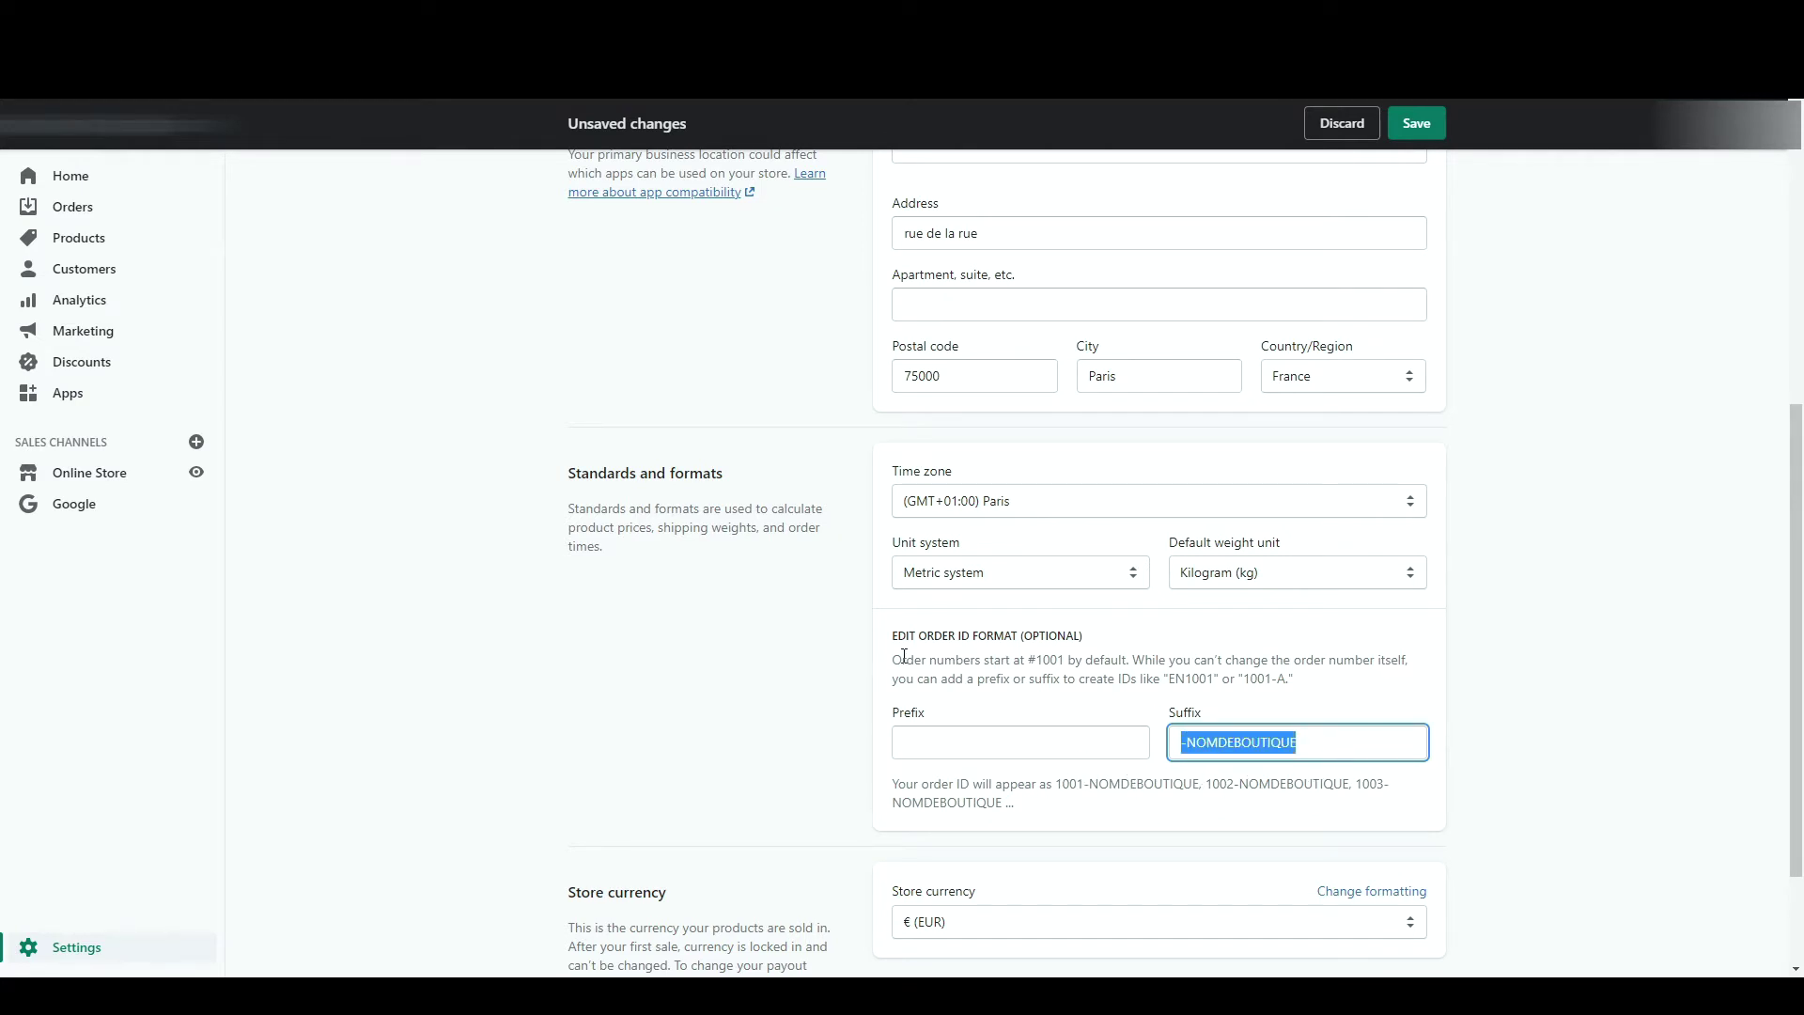
{"action": "key", "text": "BackSpace"}
{"action": "scroll", "coordinate": [976, 813], "scroll_direction": "down", "scroll_amount": 2}
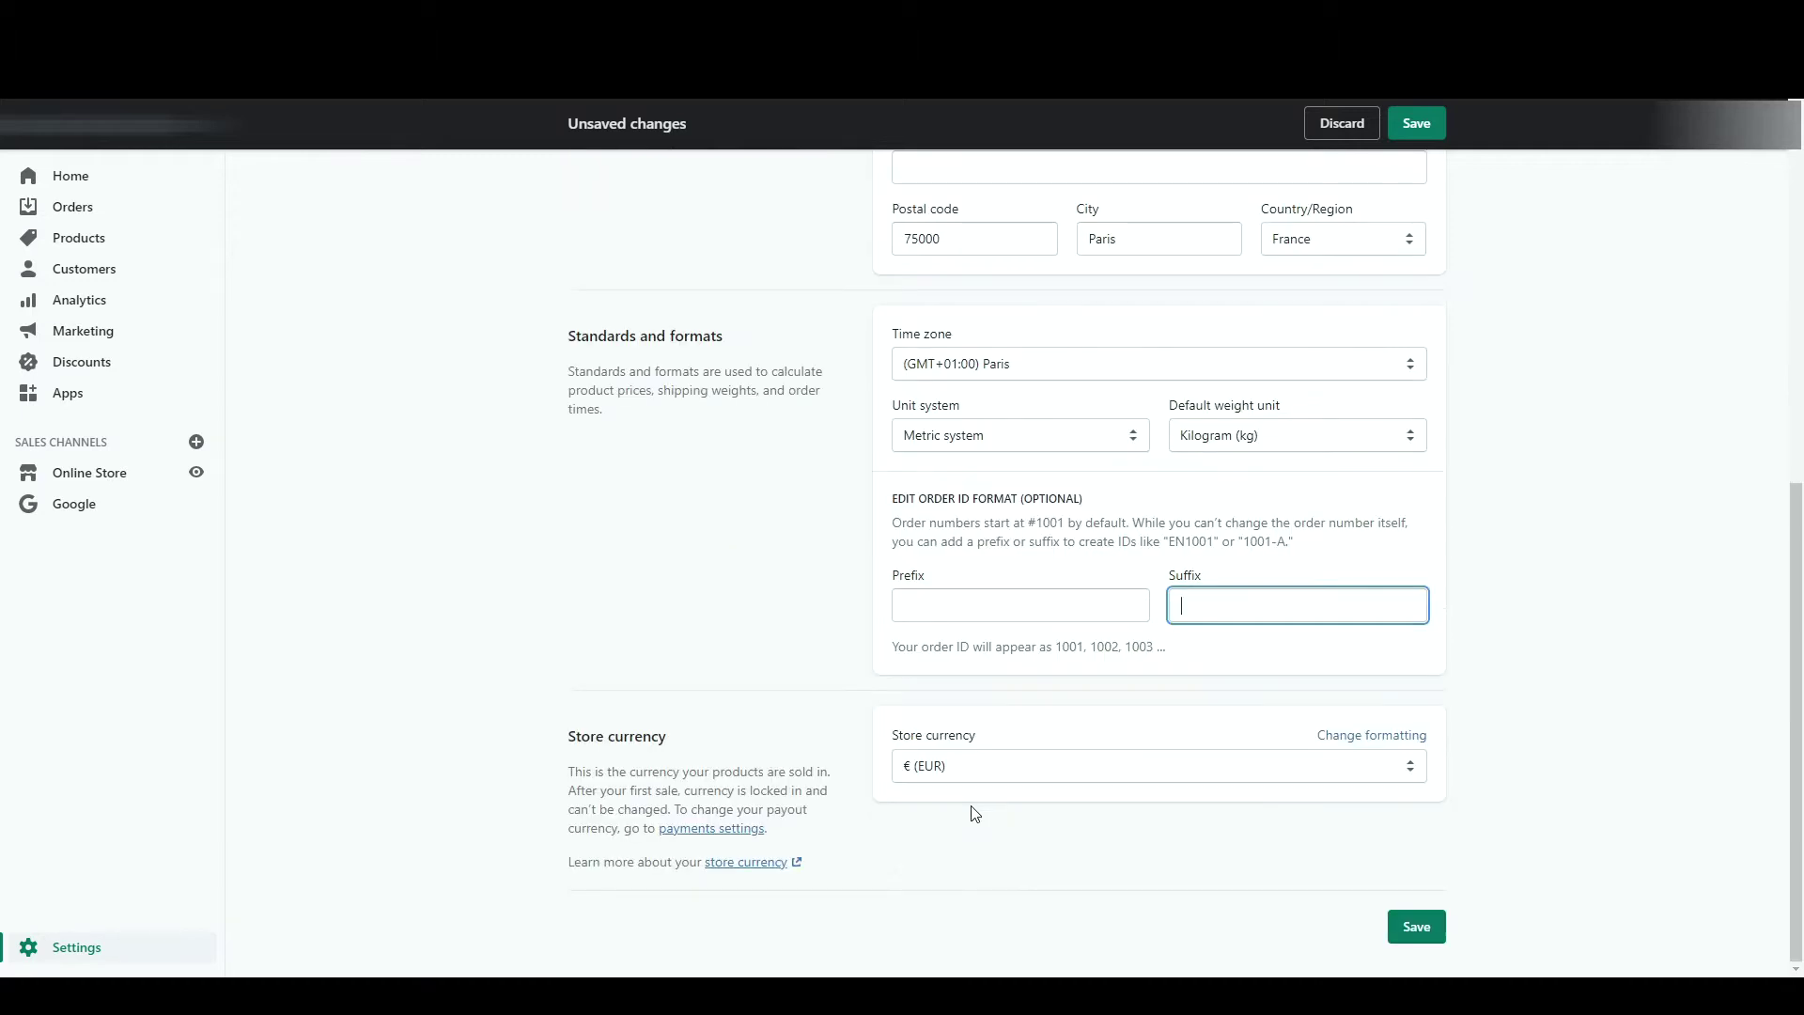
{"action": "left_click", "coordinate": [1079, 778]}
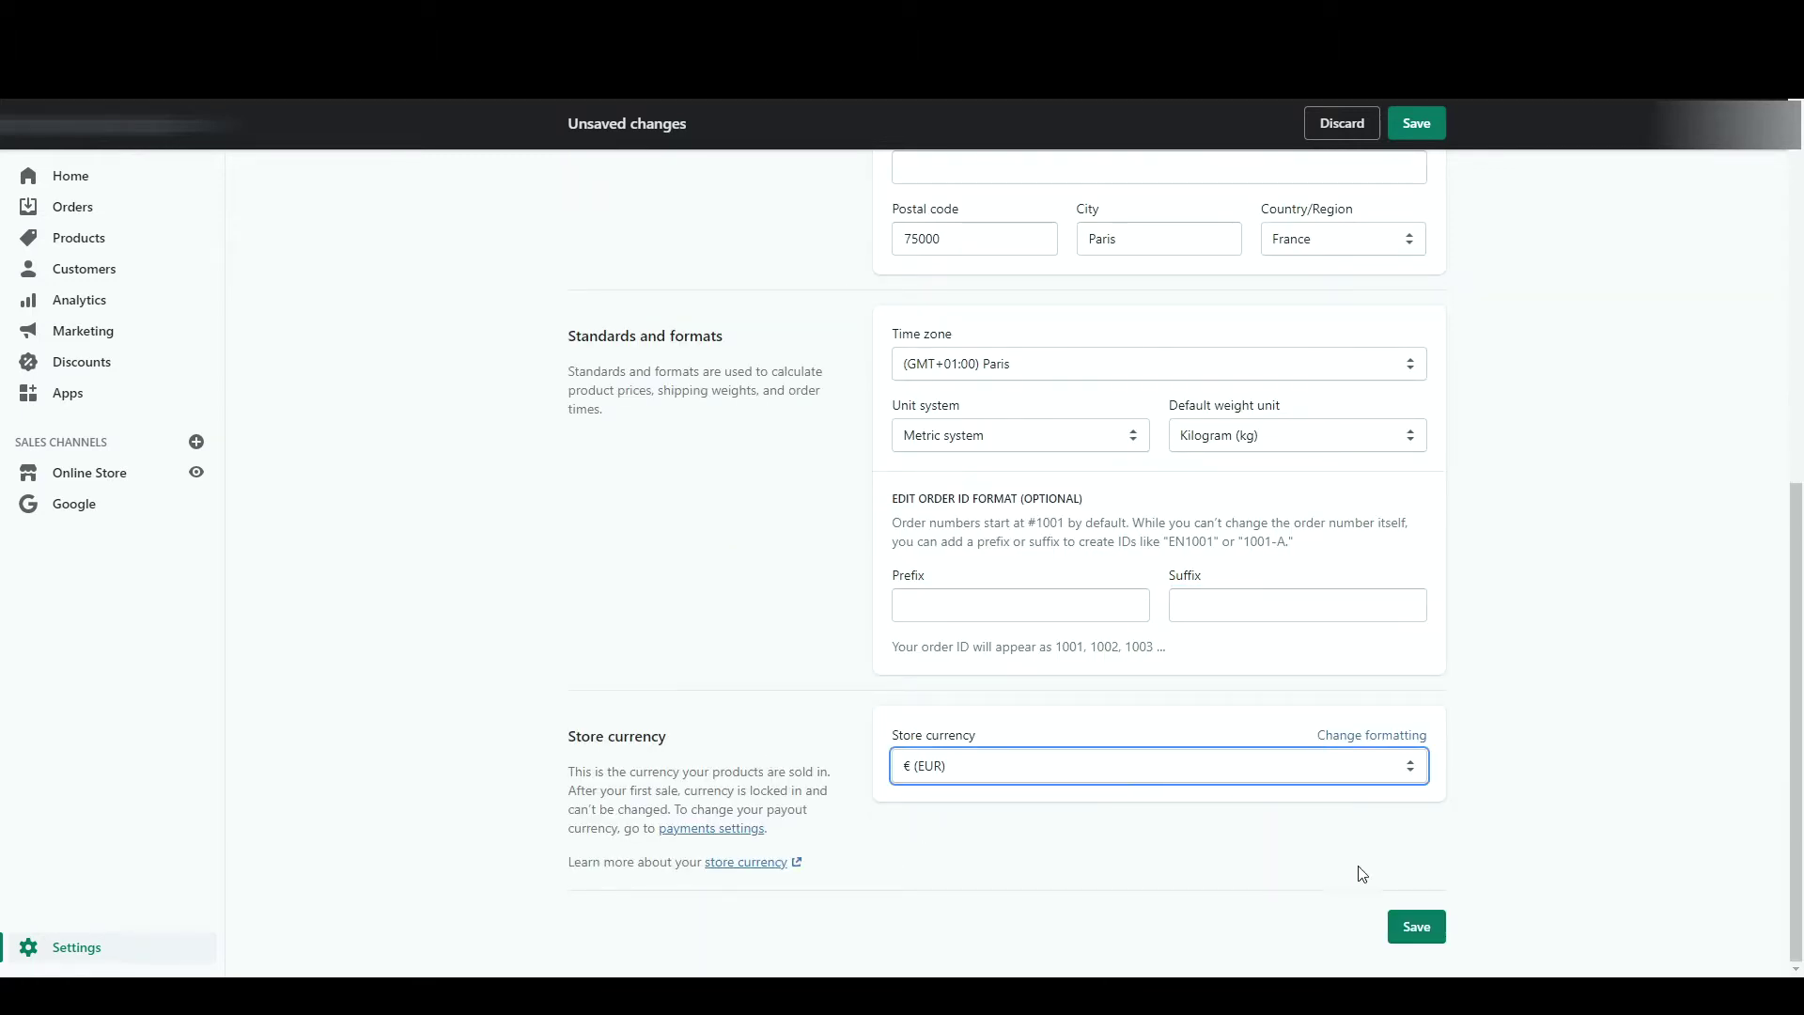
{"action": "left_click", "coordinate": [1416, 927]}
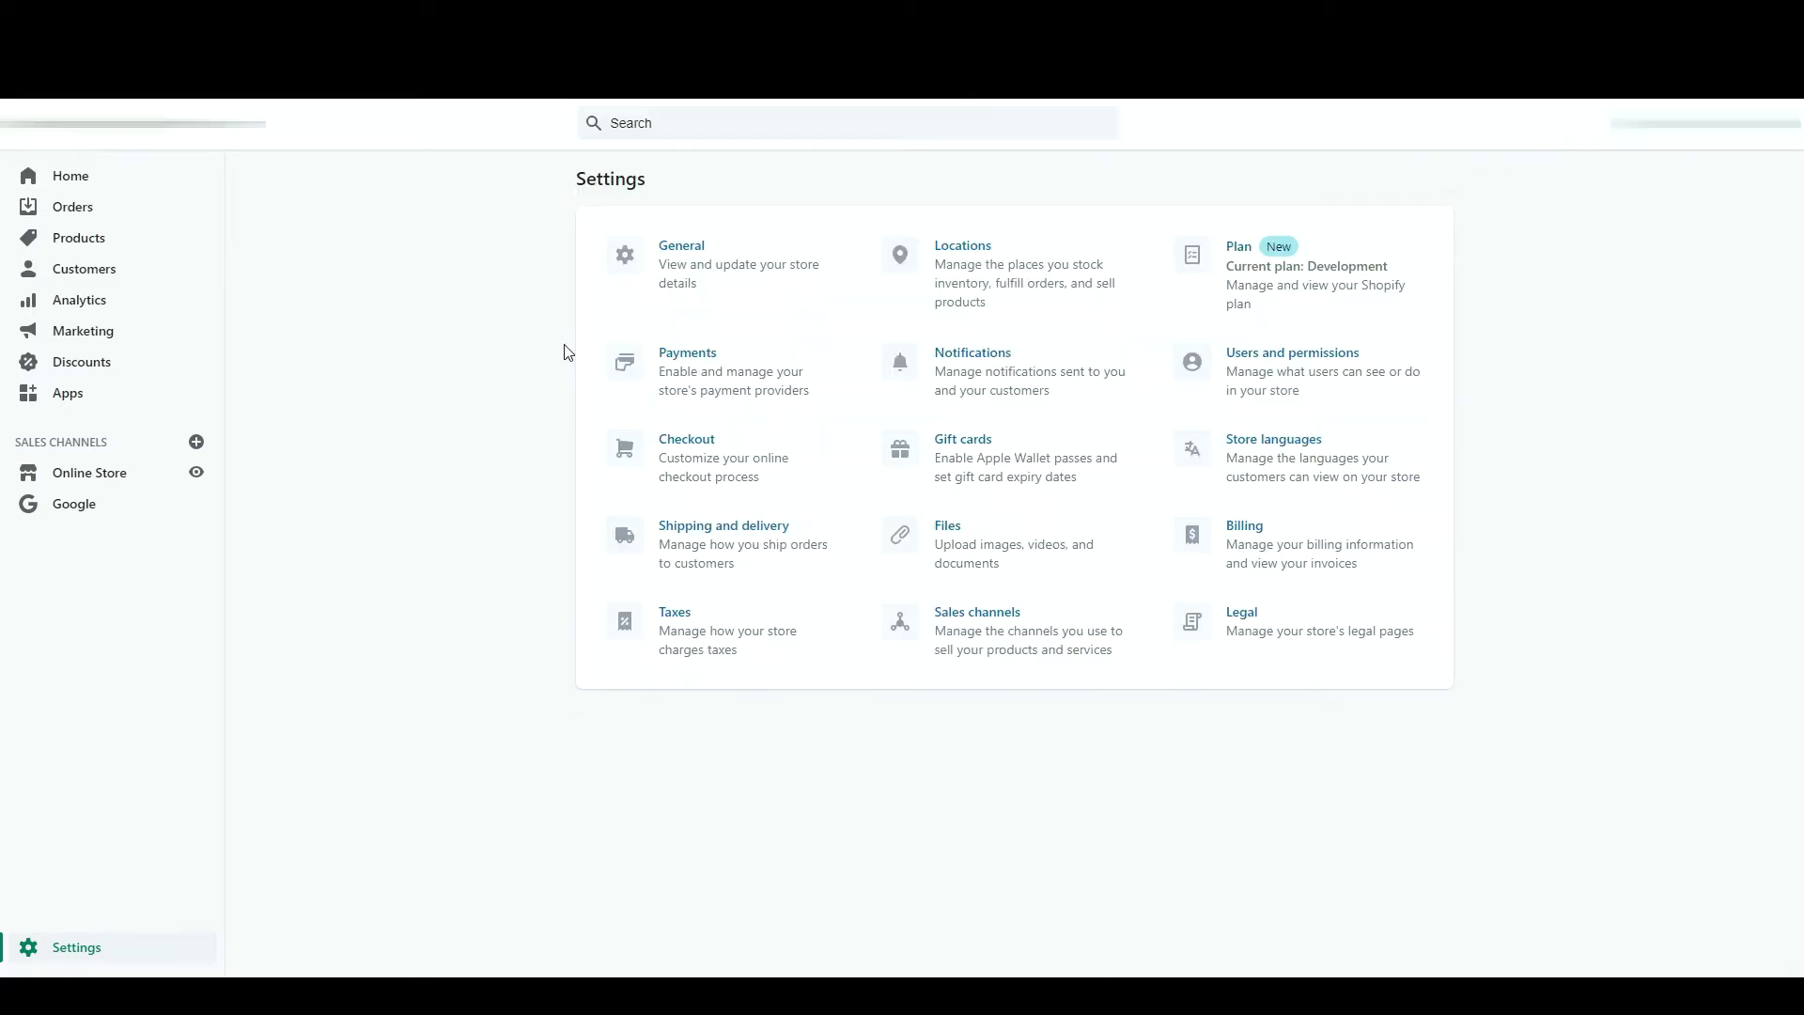
- View the third-party payment providers, then return to Payments and expand the manual payment methods
{"action": "left_click", "coordinate": [723, 380]}
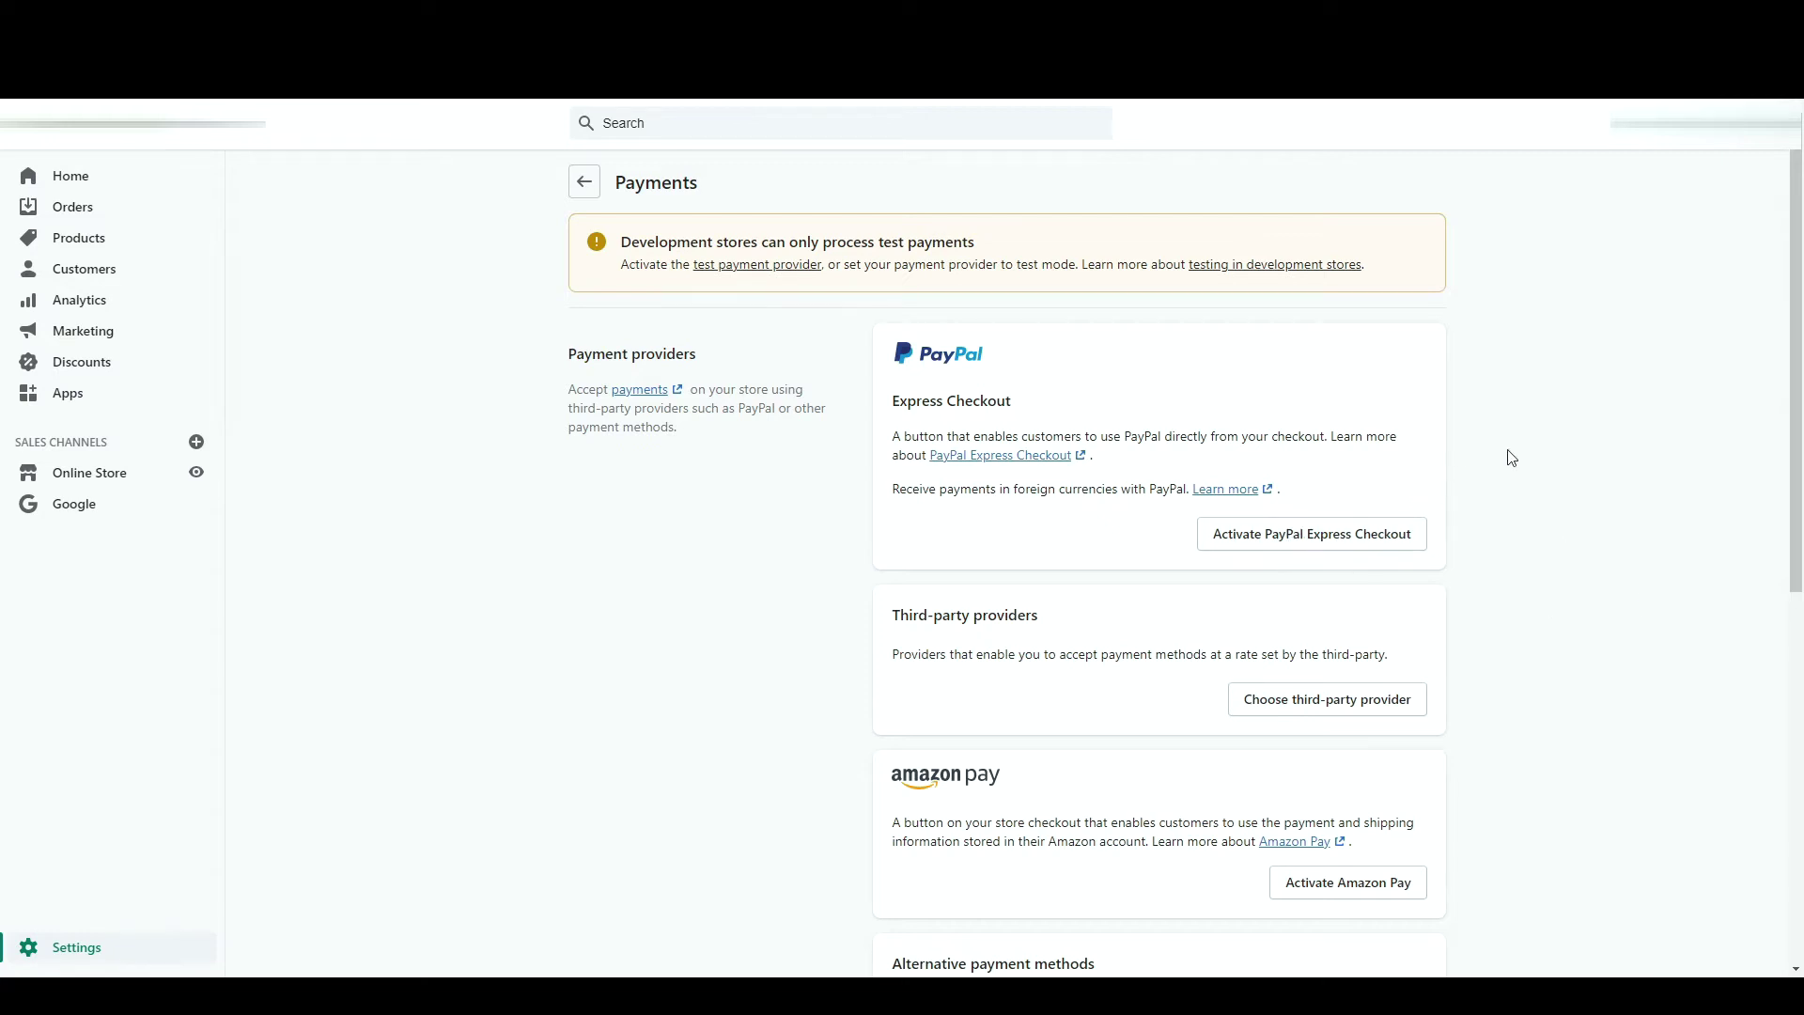
{"action": "scroll", "coordinate": [1473, 511], "scroll_direction": "down", "scroll_amount": 1}
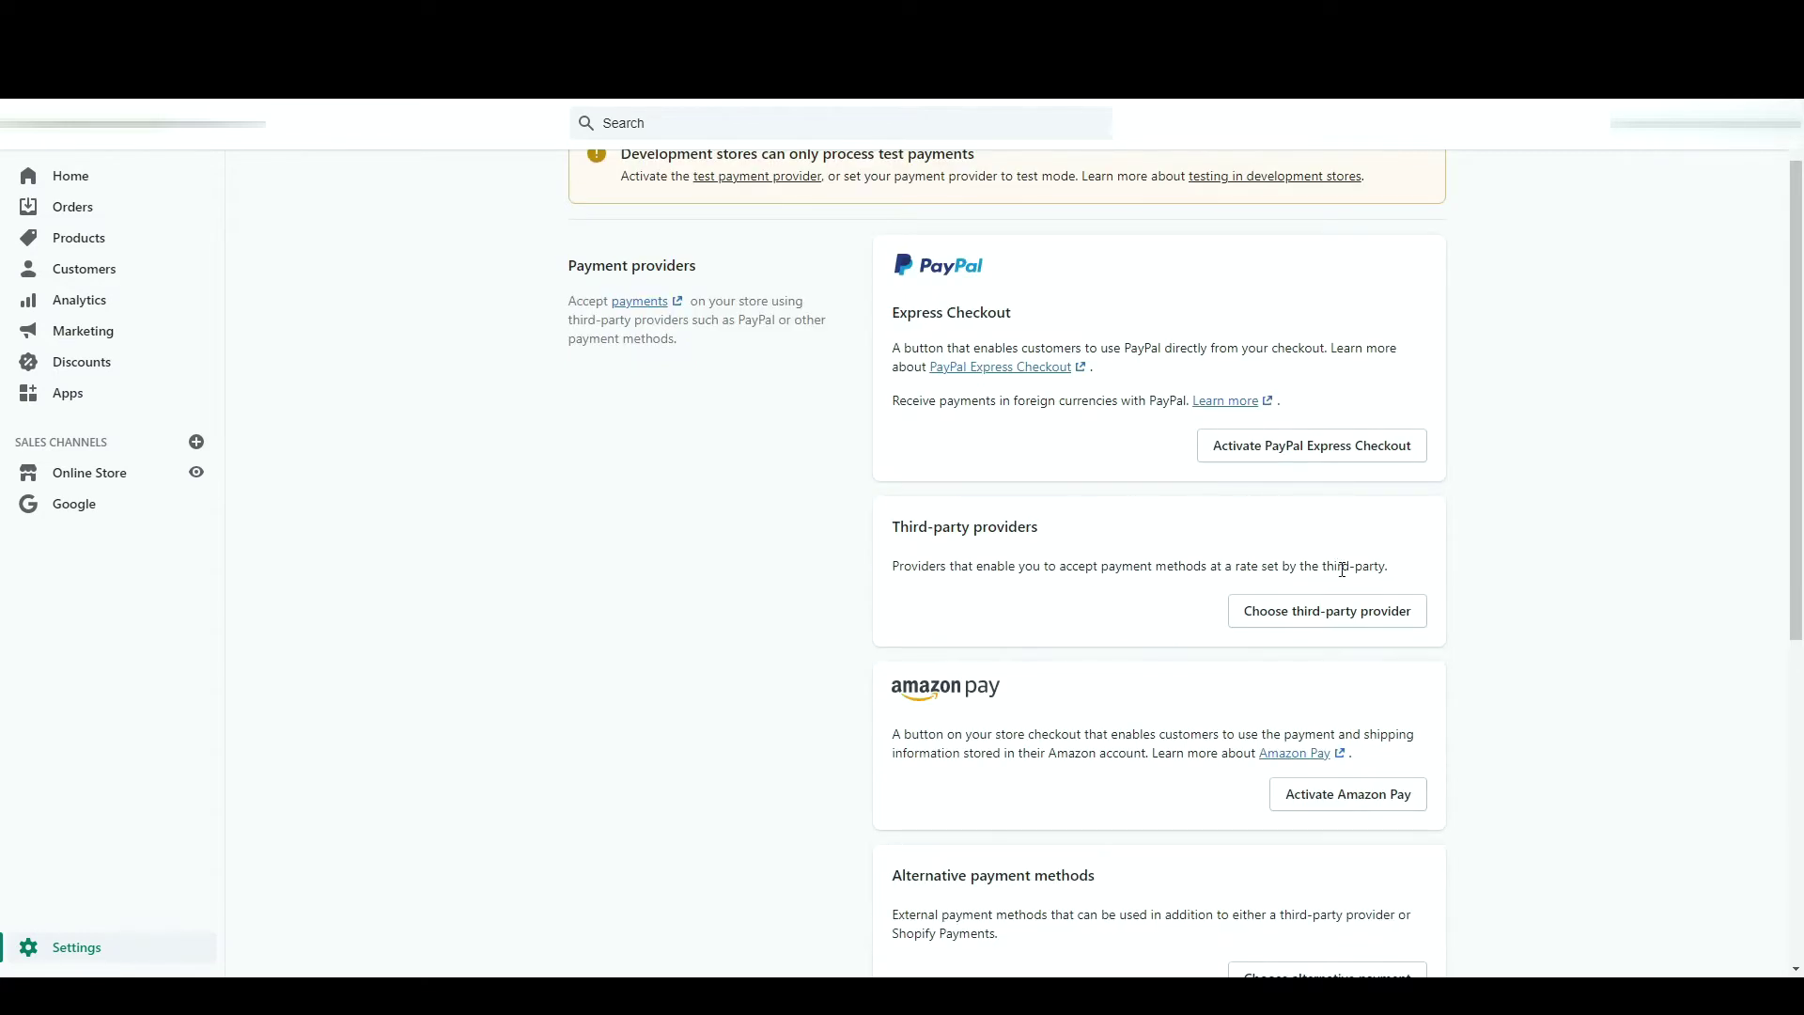
{"action": "left_click", "coordinate": [1327, 615]}
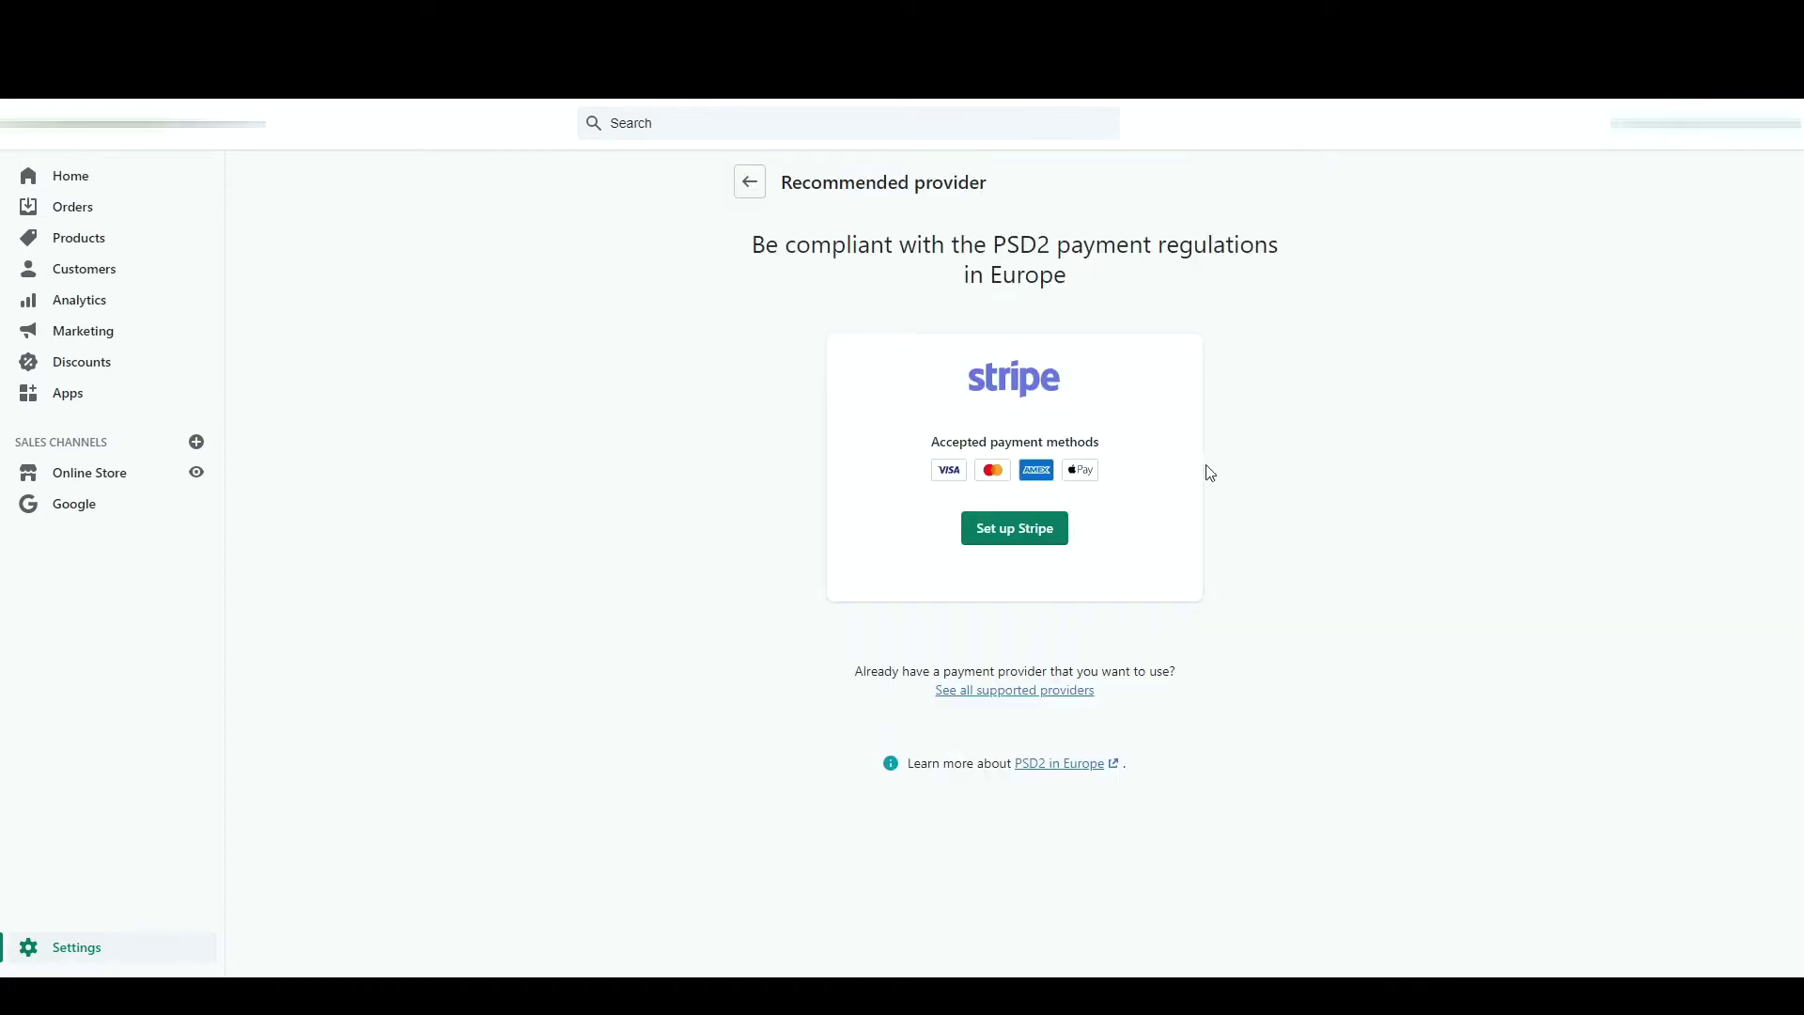
{"action": "left_click", "coordinate": [749, 180]}
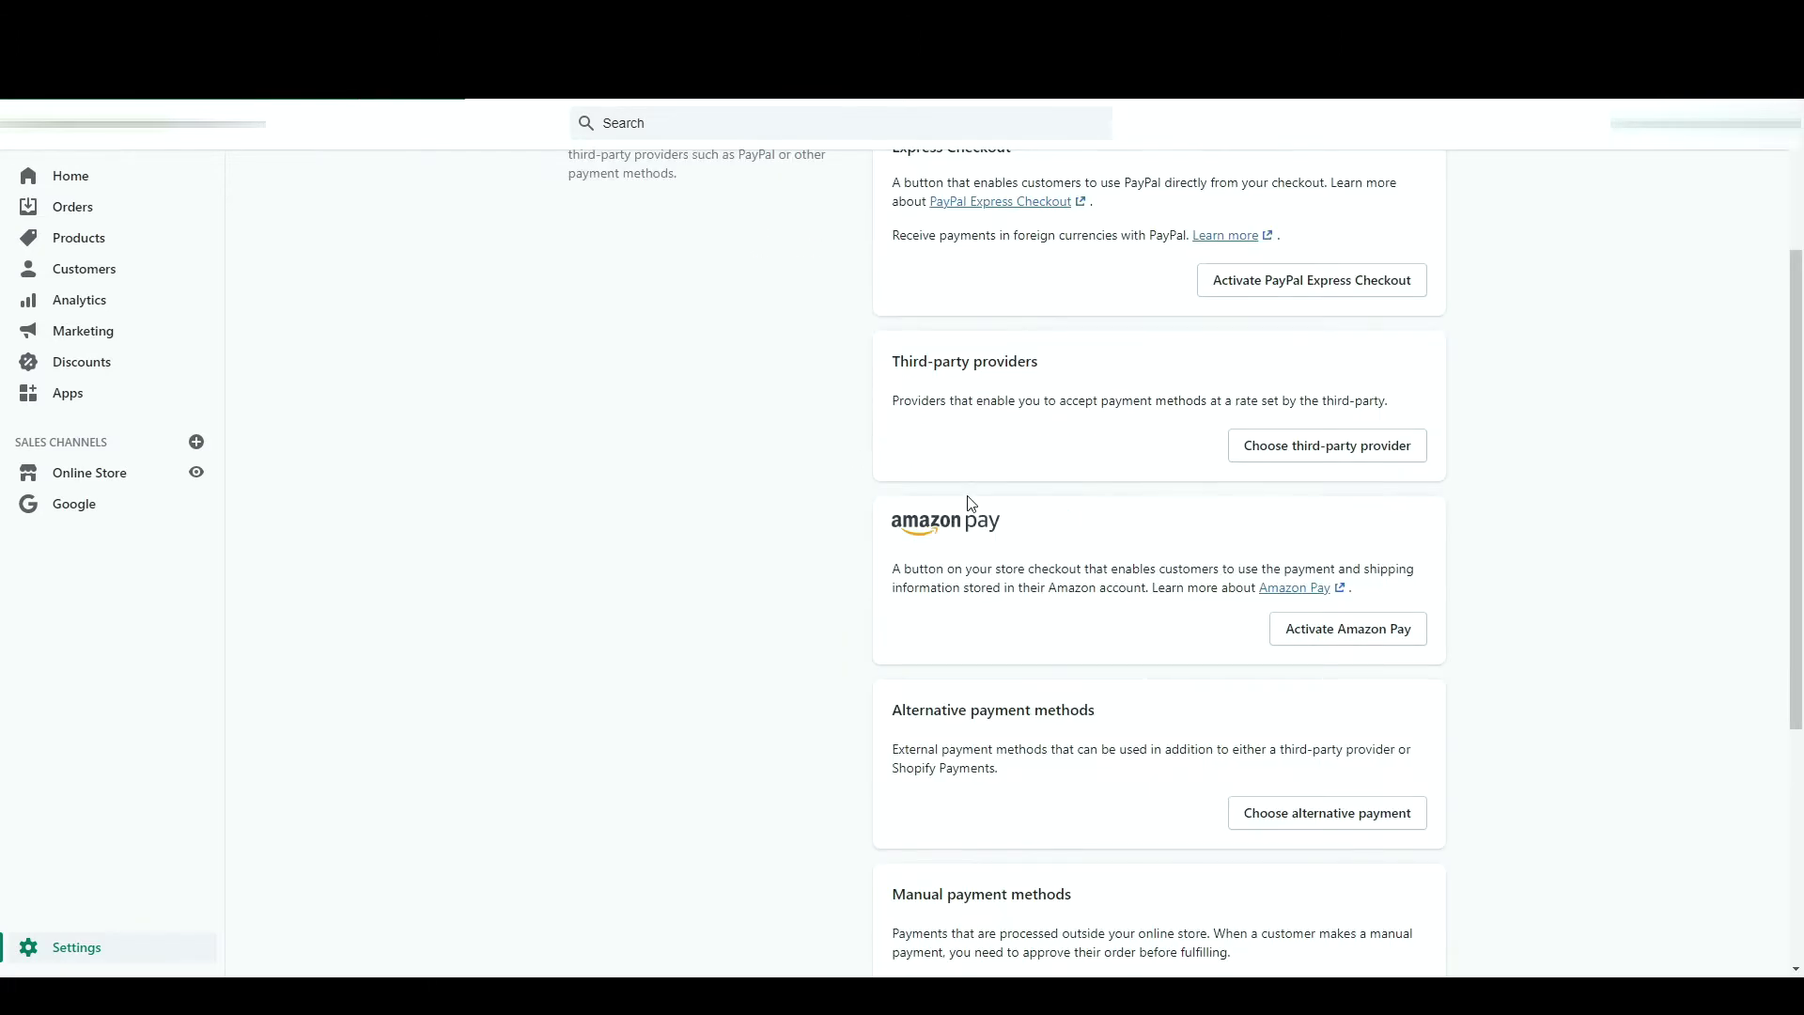
{"action": "scroll", "coordinate": [728, 531], "scroll_direction": "down", "scroll_amount": 3}
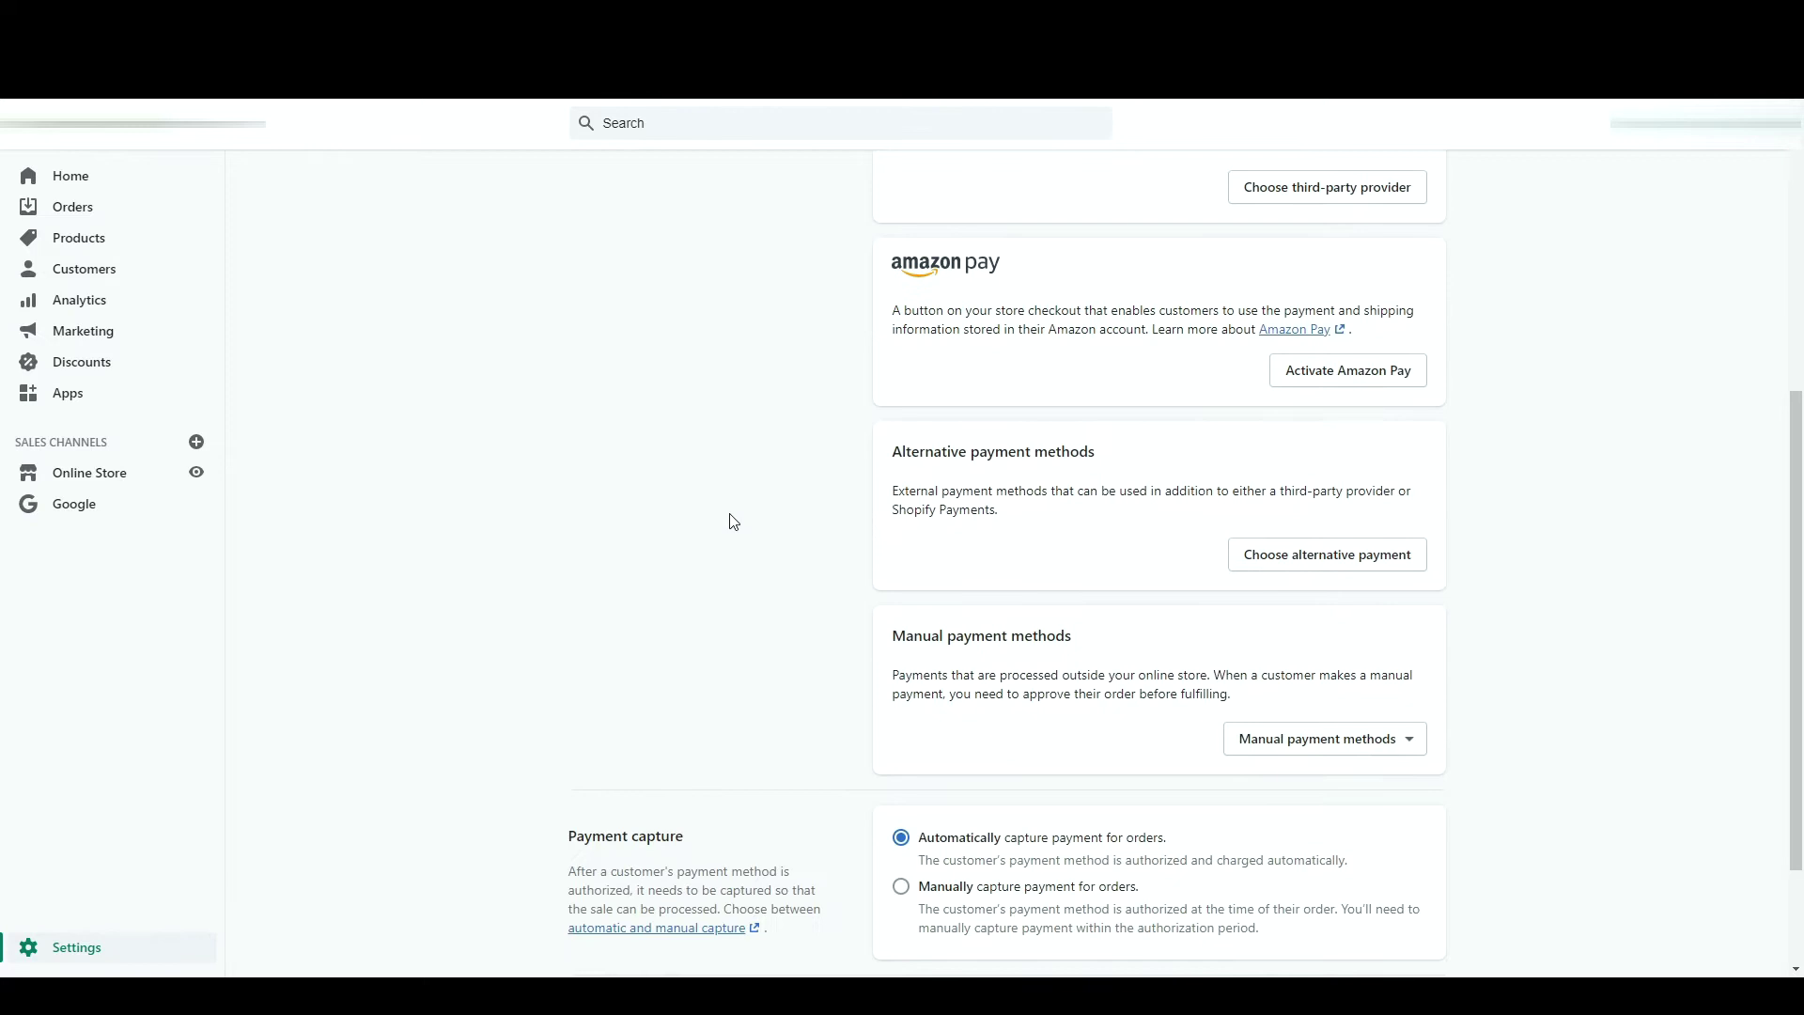
{"action": "scroll", "coordinate": [734, 522], "scroll_direction": "down", "scroll_amount": 2}
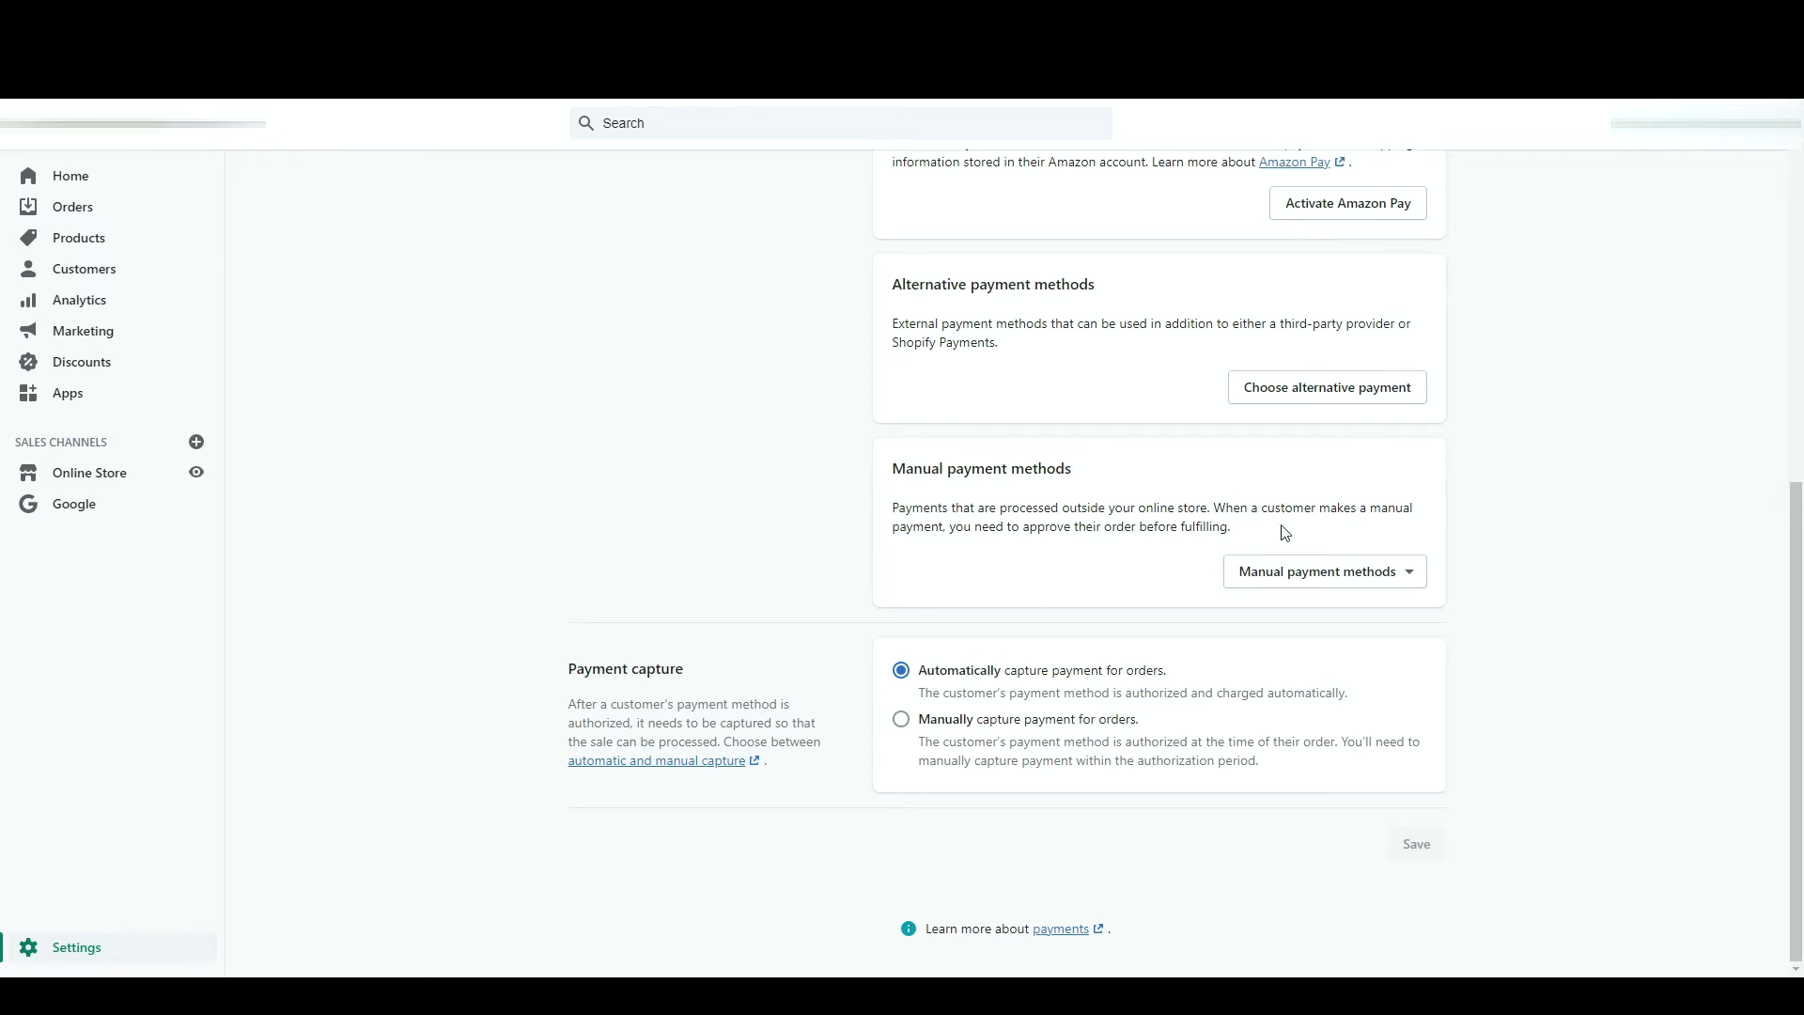
{"action": "left_click", "coordinate": [1398, 574]}
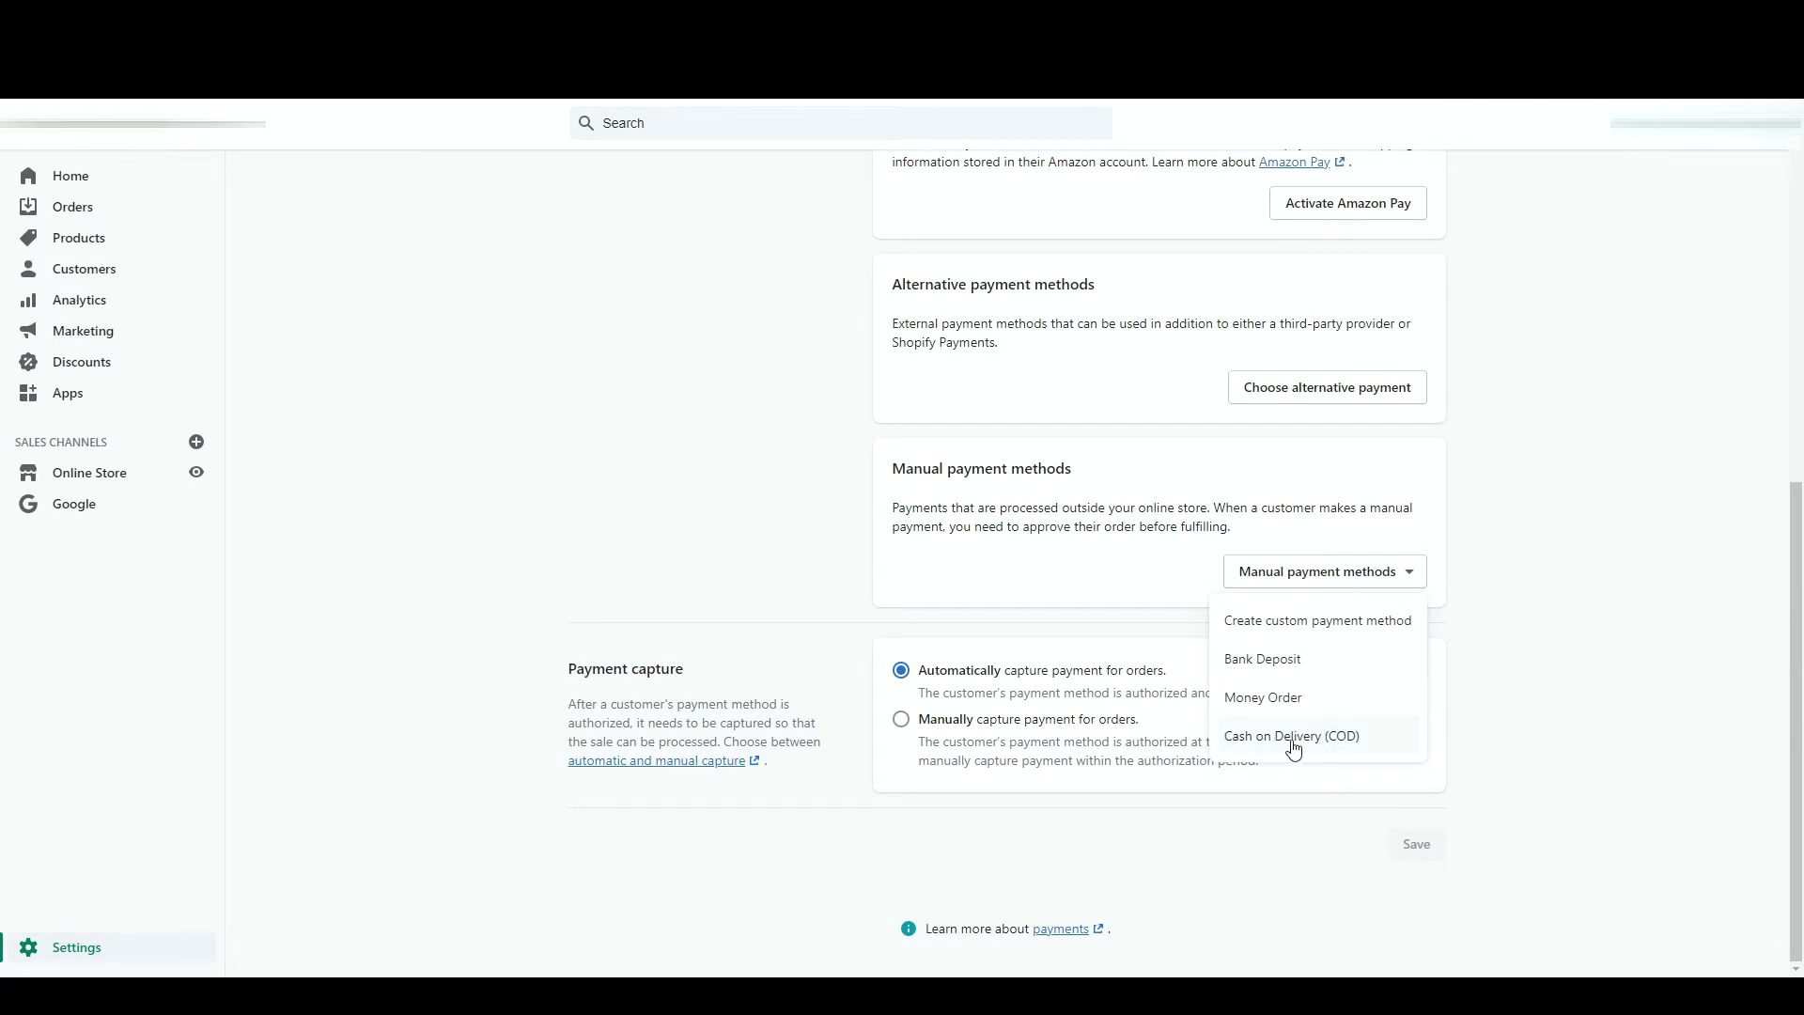
- Switch payment capture to manual, then move on to the Checkout settings
{"action": "left_click", "coordinate": [1119, 609]}
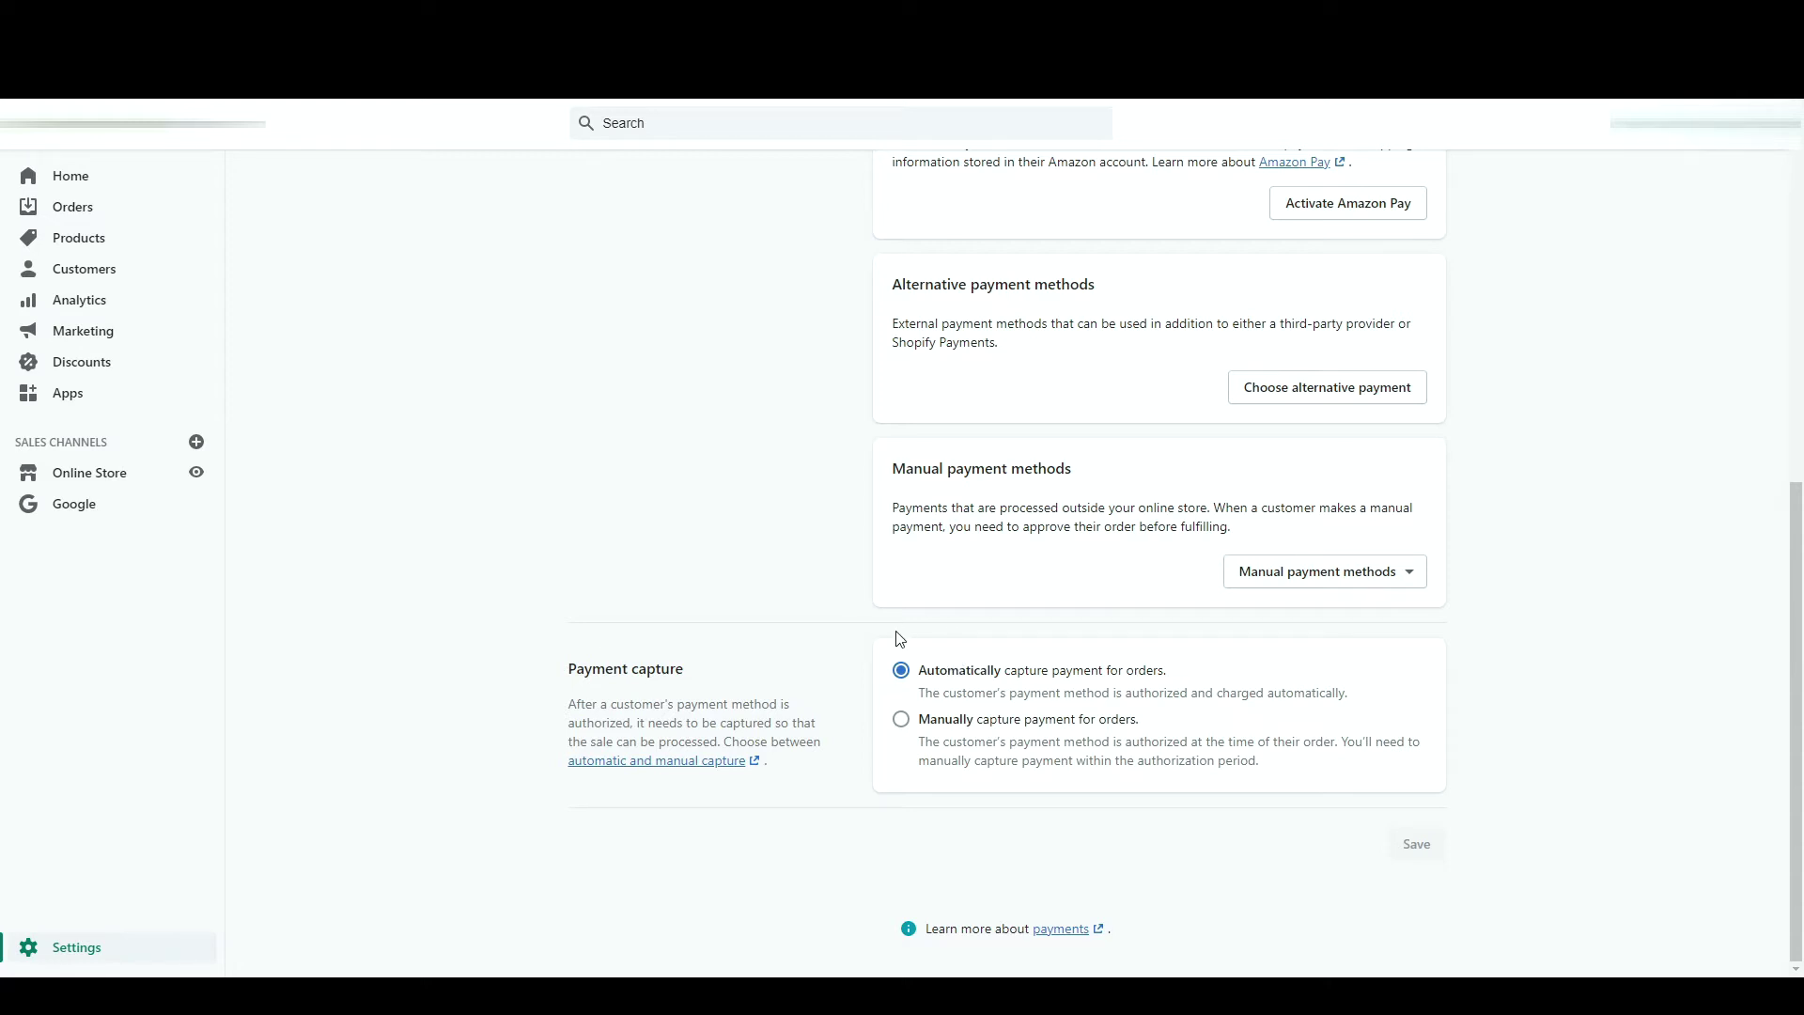
{"action": "left_click", "coordinate": [902, 721]}
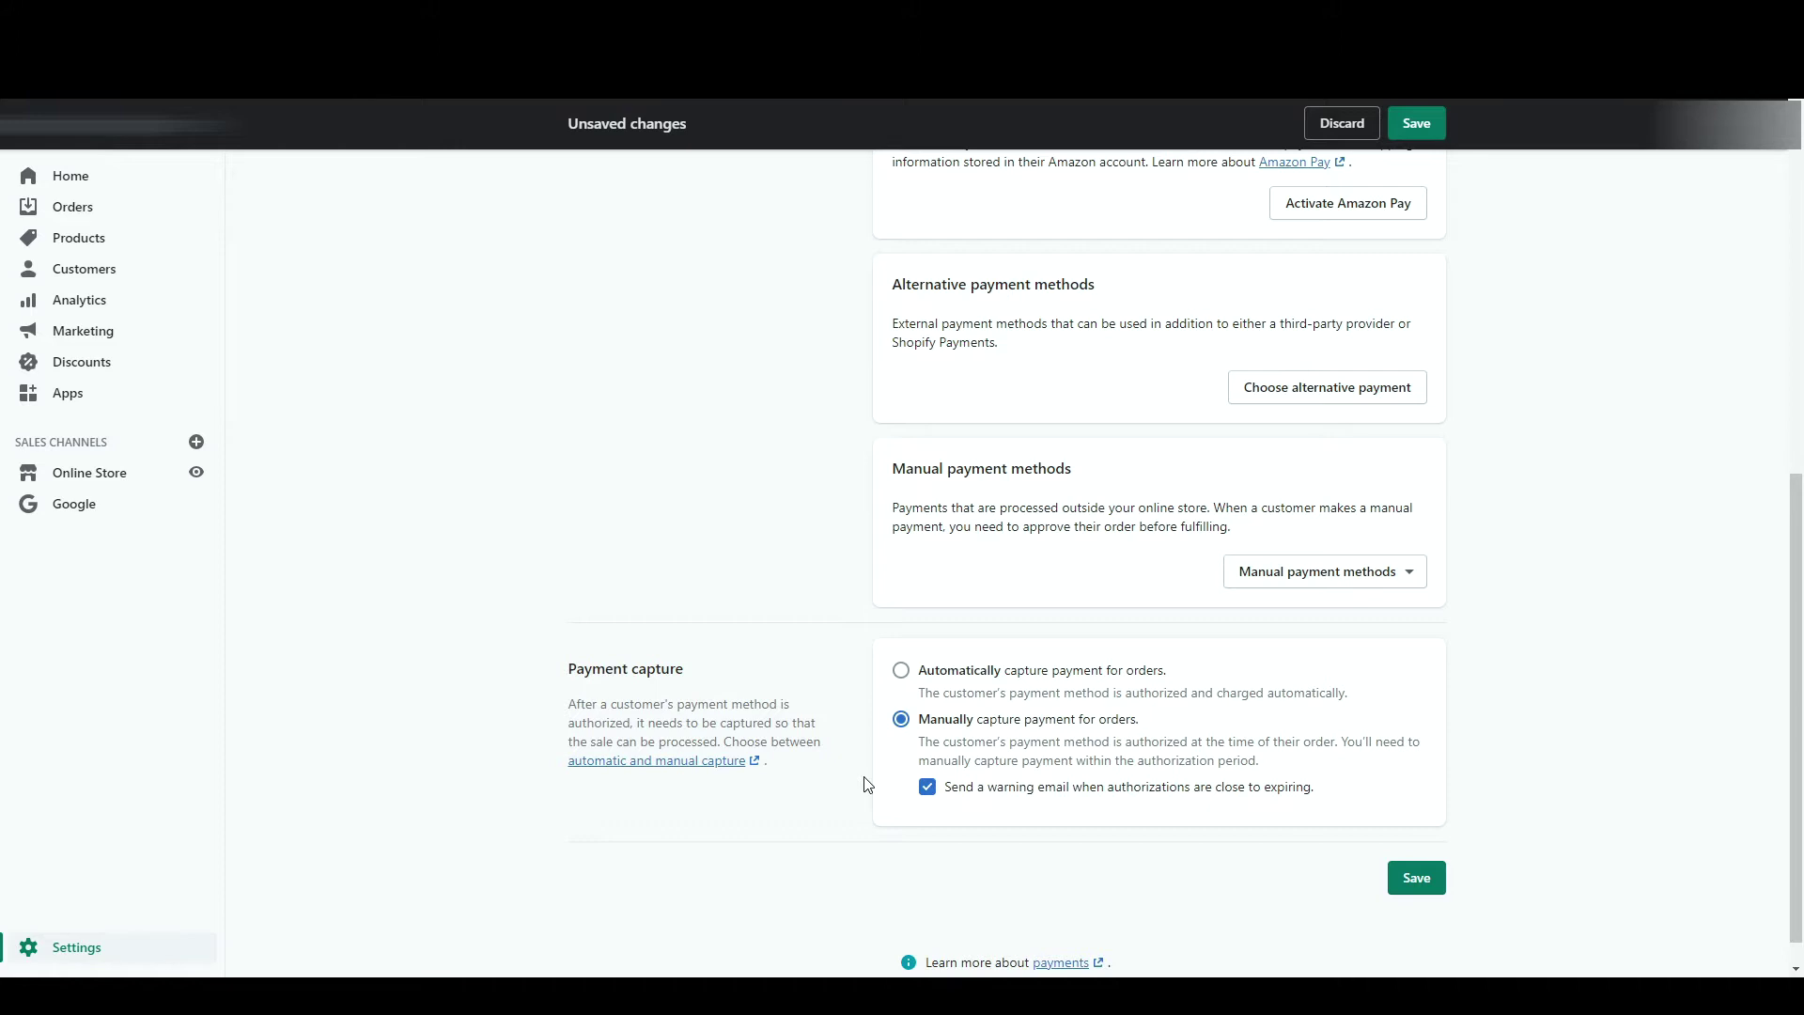
{"action": "left_click", "coordinate": [983, 669]}
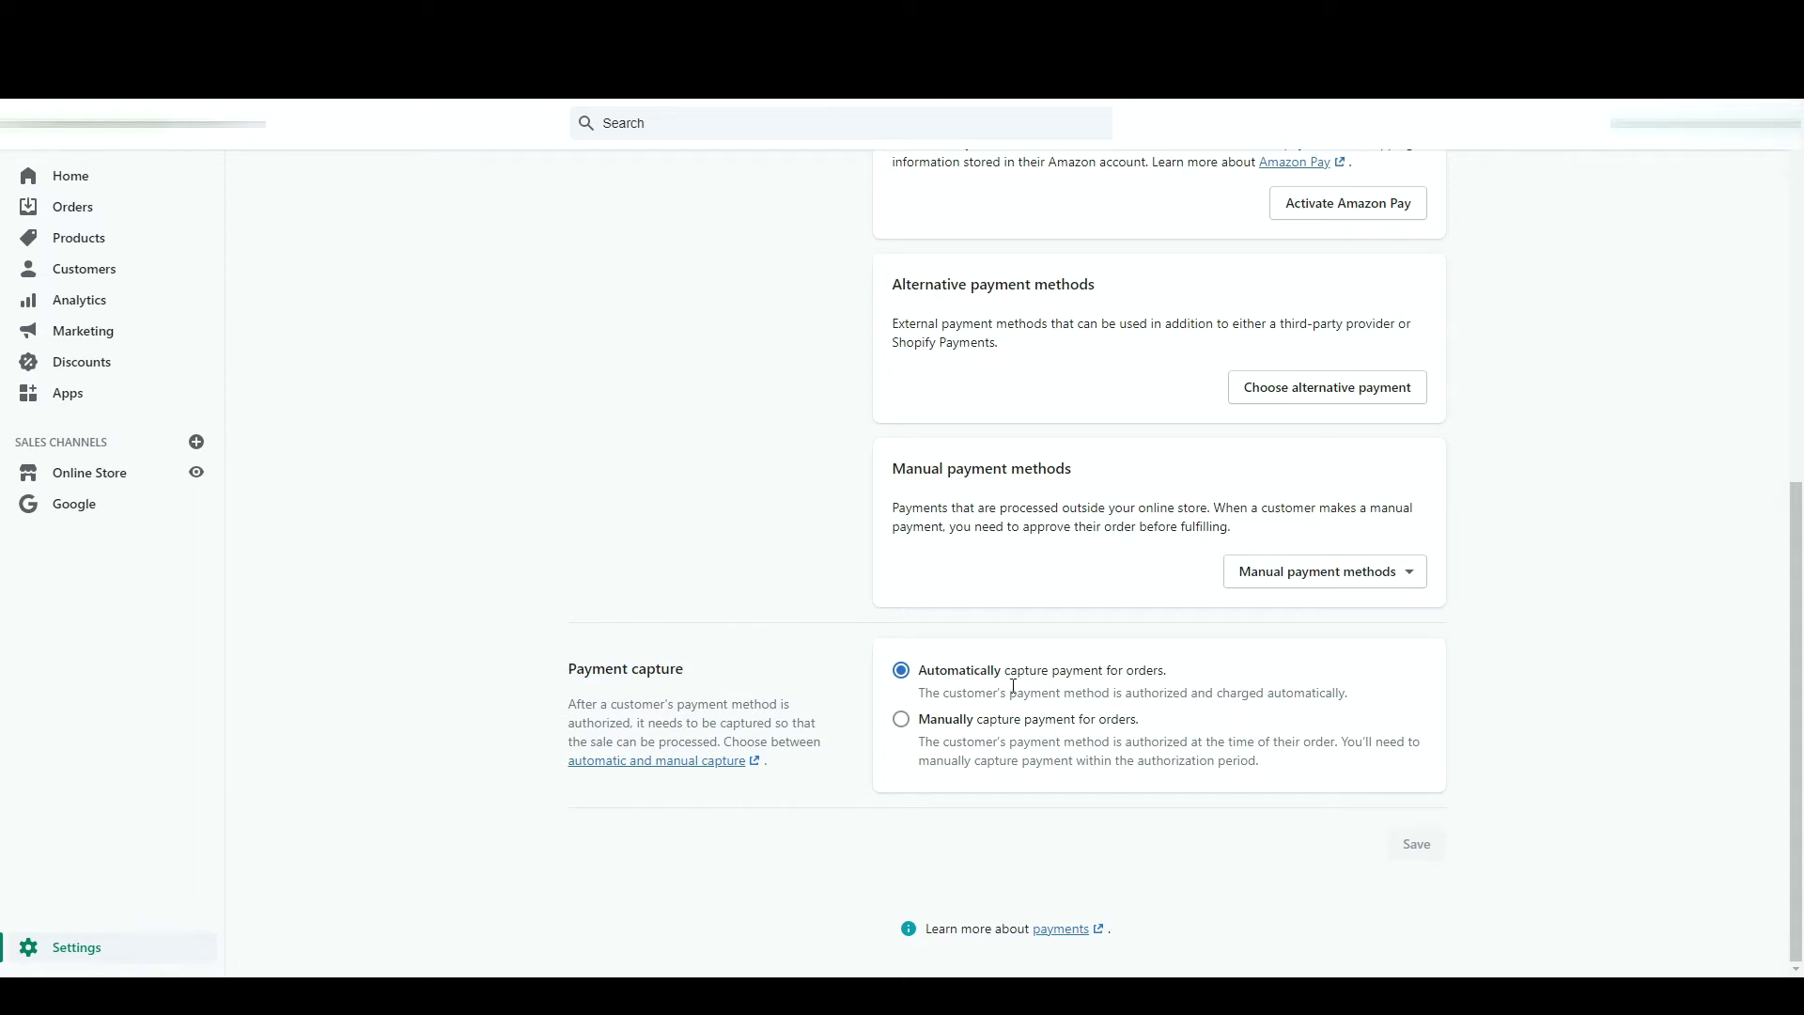
{"action": "left_click", "coordinate": [949, 733]}
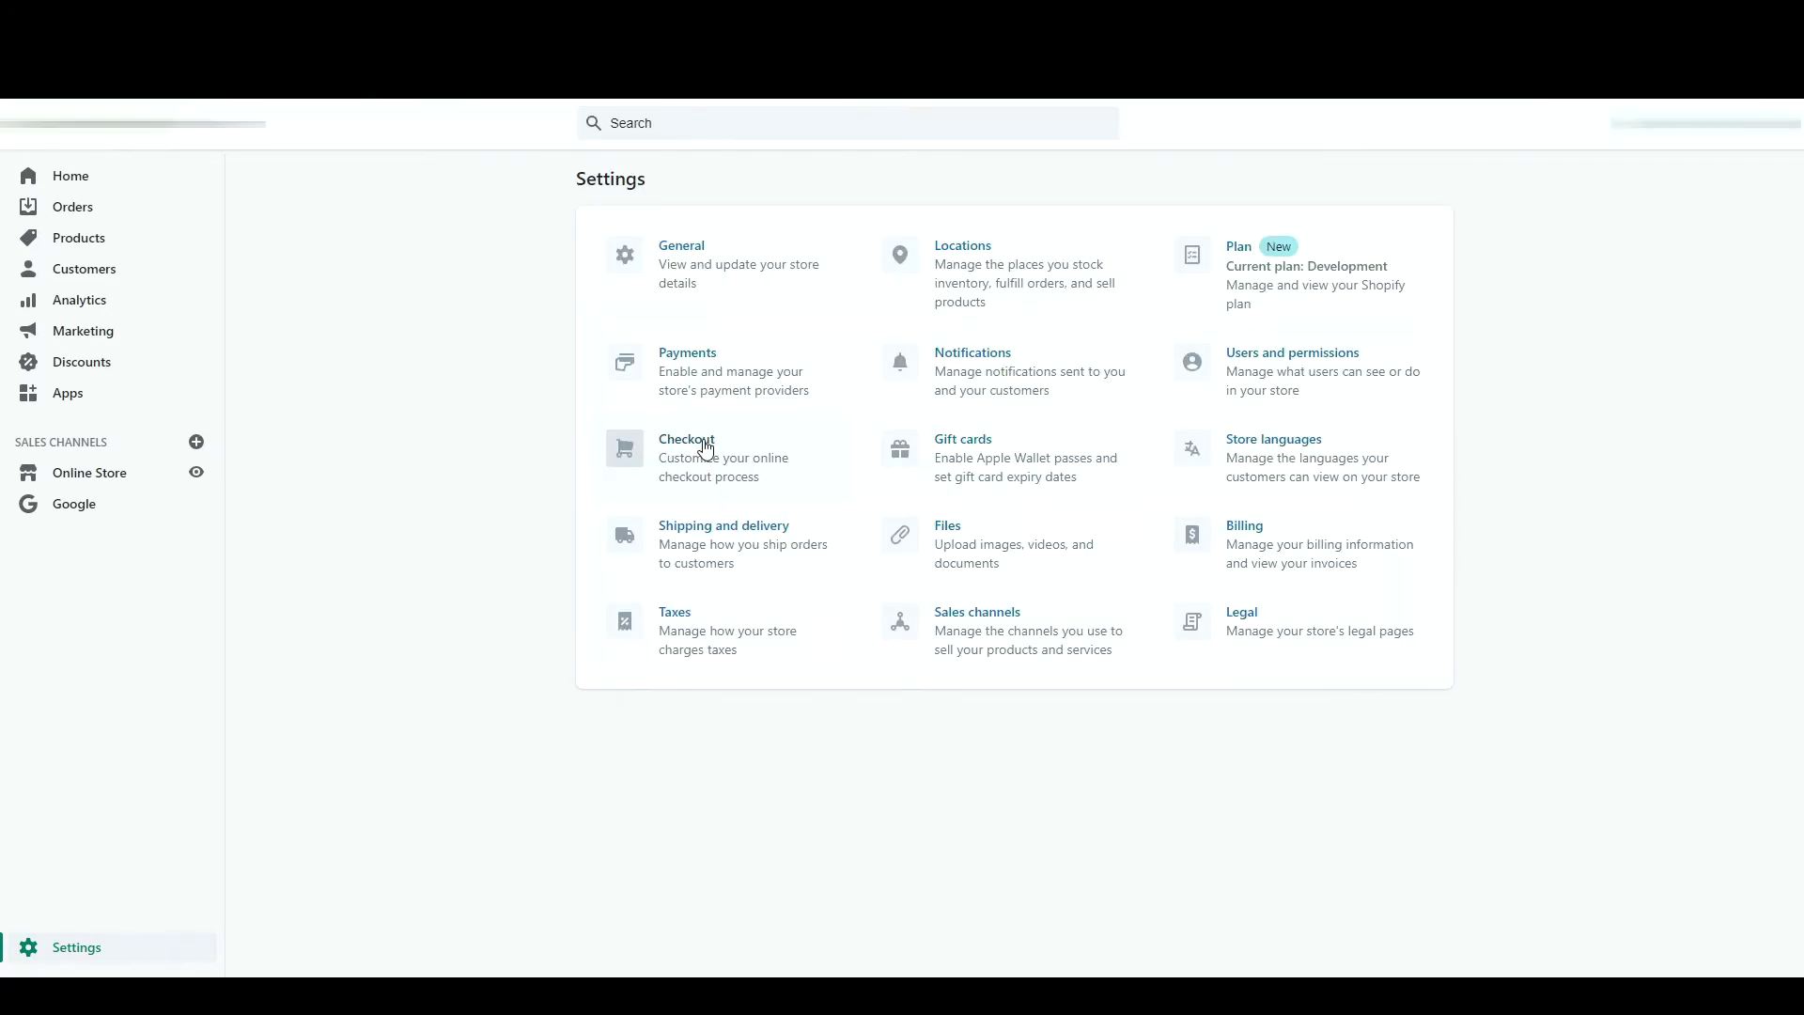
{"action": "left_click", "coordinate": [707, 448]}
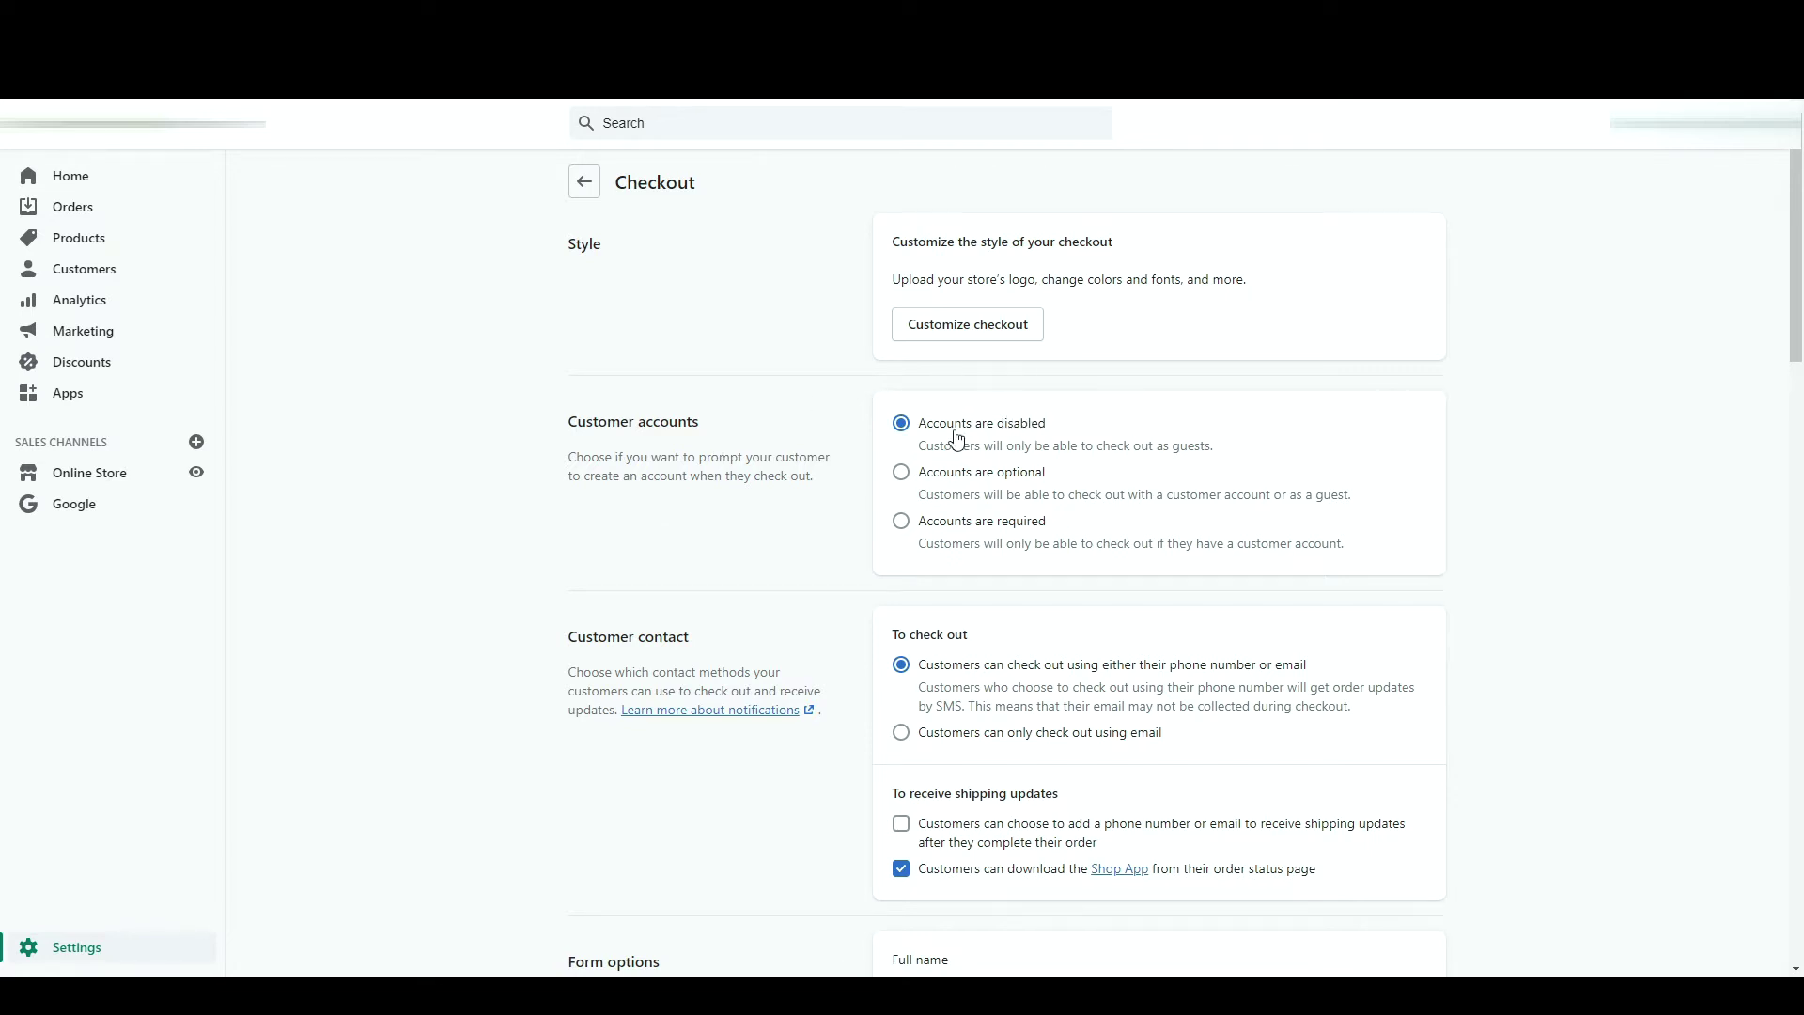
- Keep customer accounts optional at checkout after trying the required option
{"action": "left_click", "coordinate": [987, 475]}
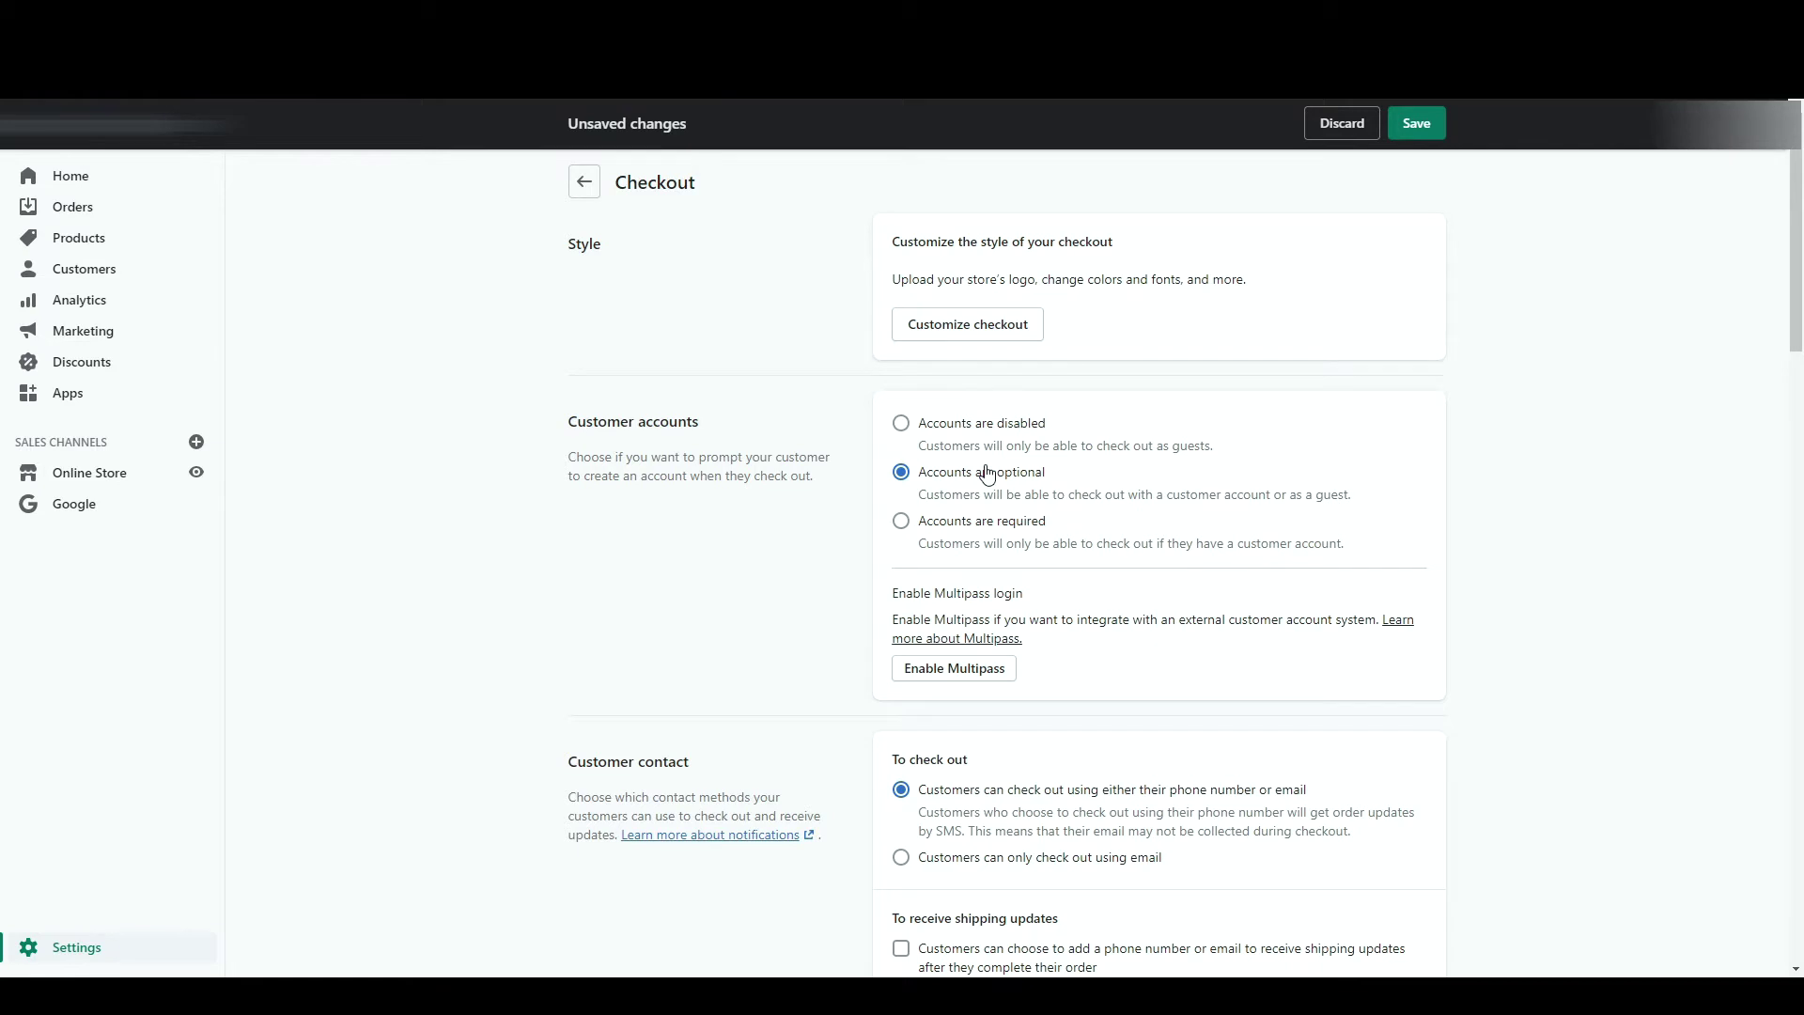
{"action": "left_click", "coordinate": [943, 532]}
{"action": "scroll", "coordinate": [1105, 568], "scroll_direction": "down", "scroll_amount": 1}
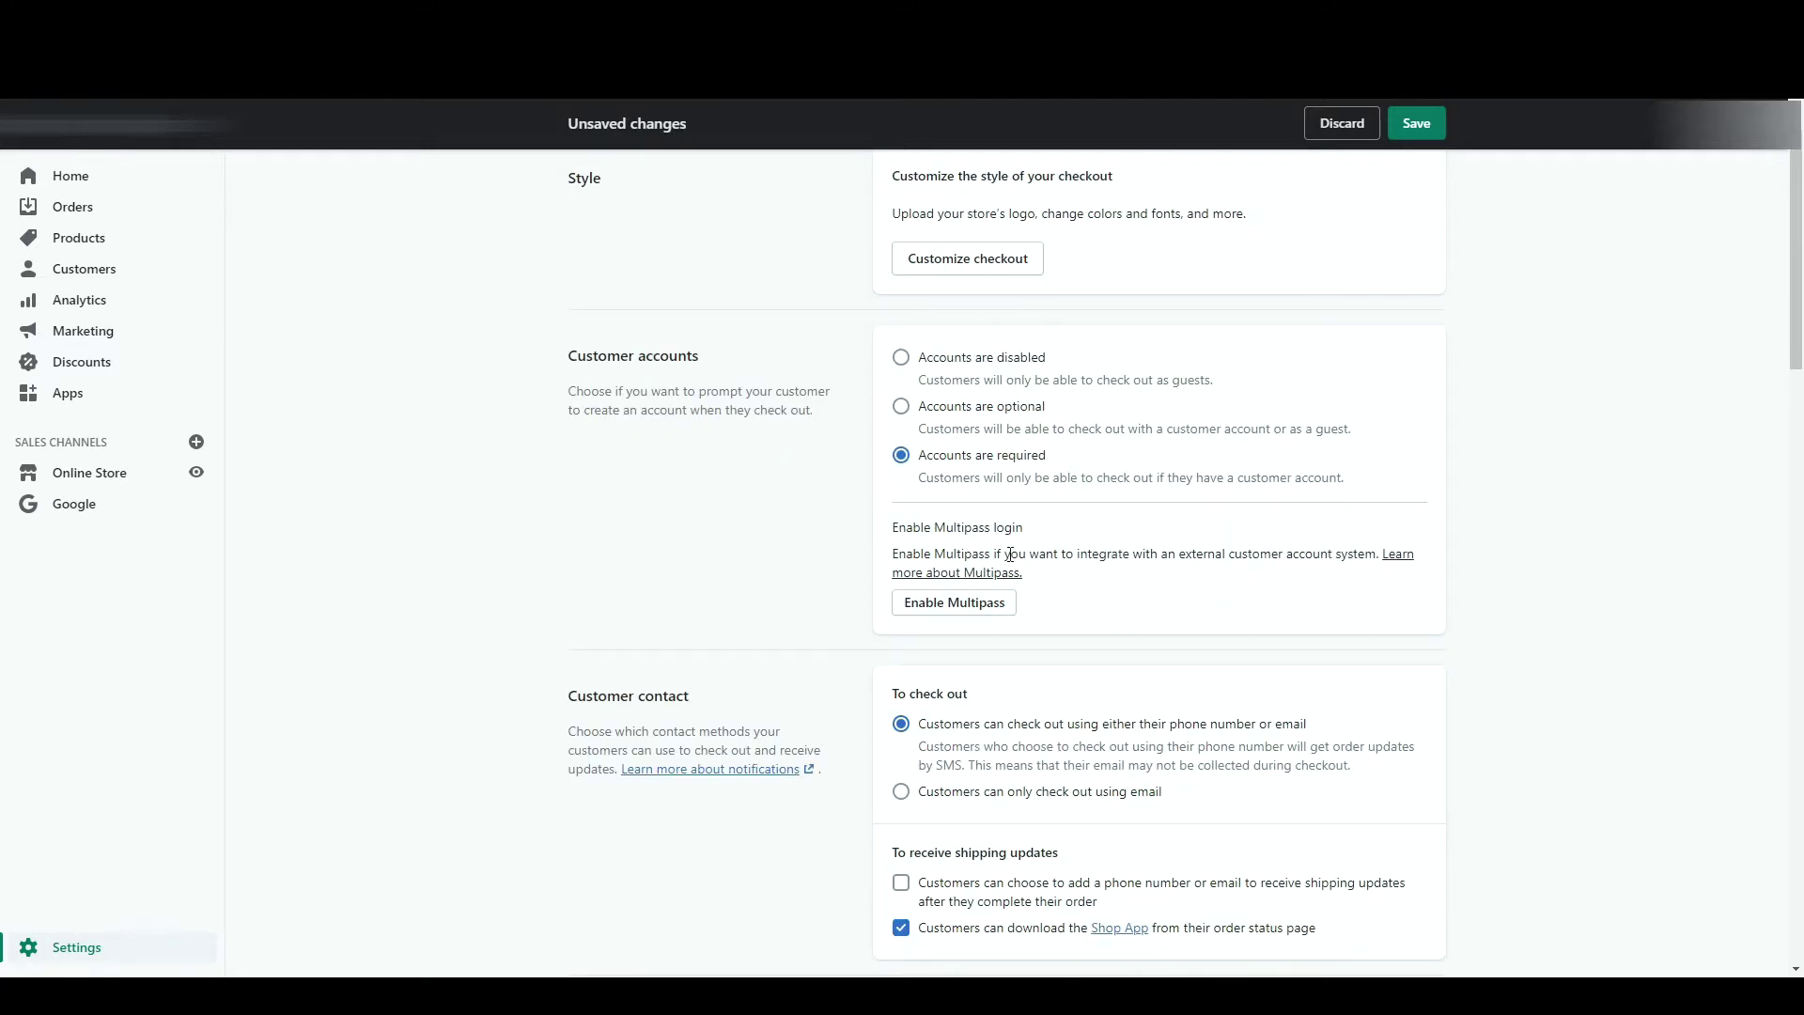
{"action": "left_click", "coordinate": [901, 408]}
{"action": "scroll", "coordinate": [1140, 529], "scroll_direction": "down", "scroll_amount": 2}
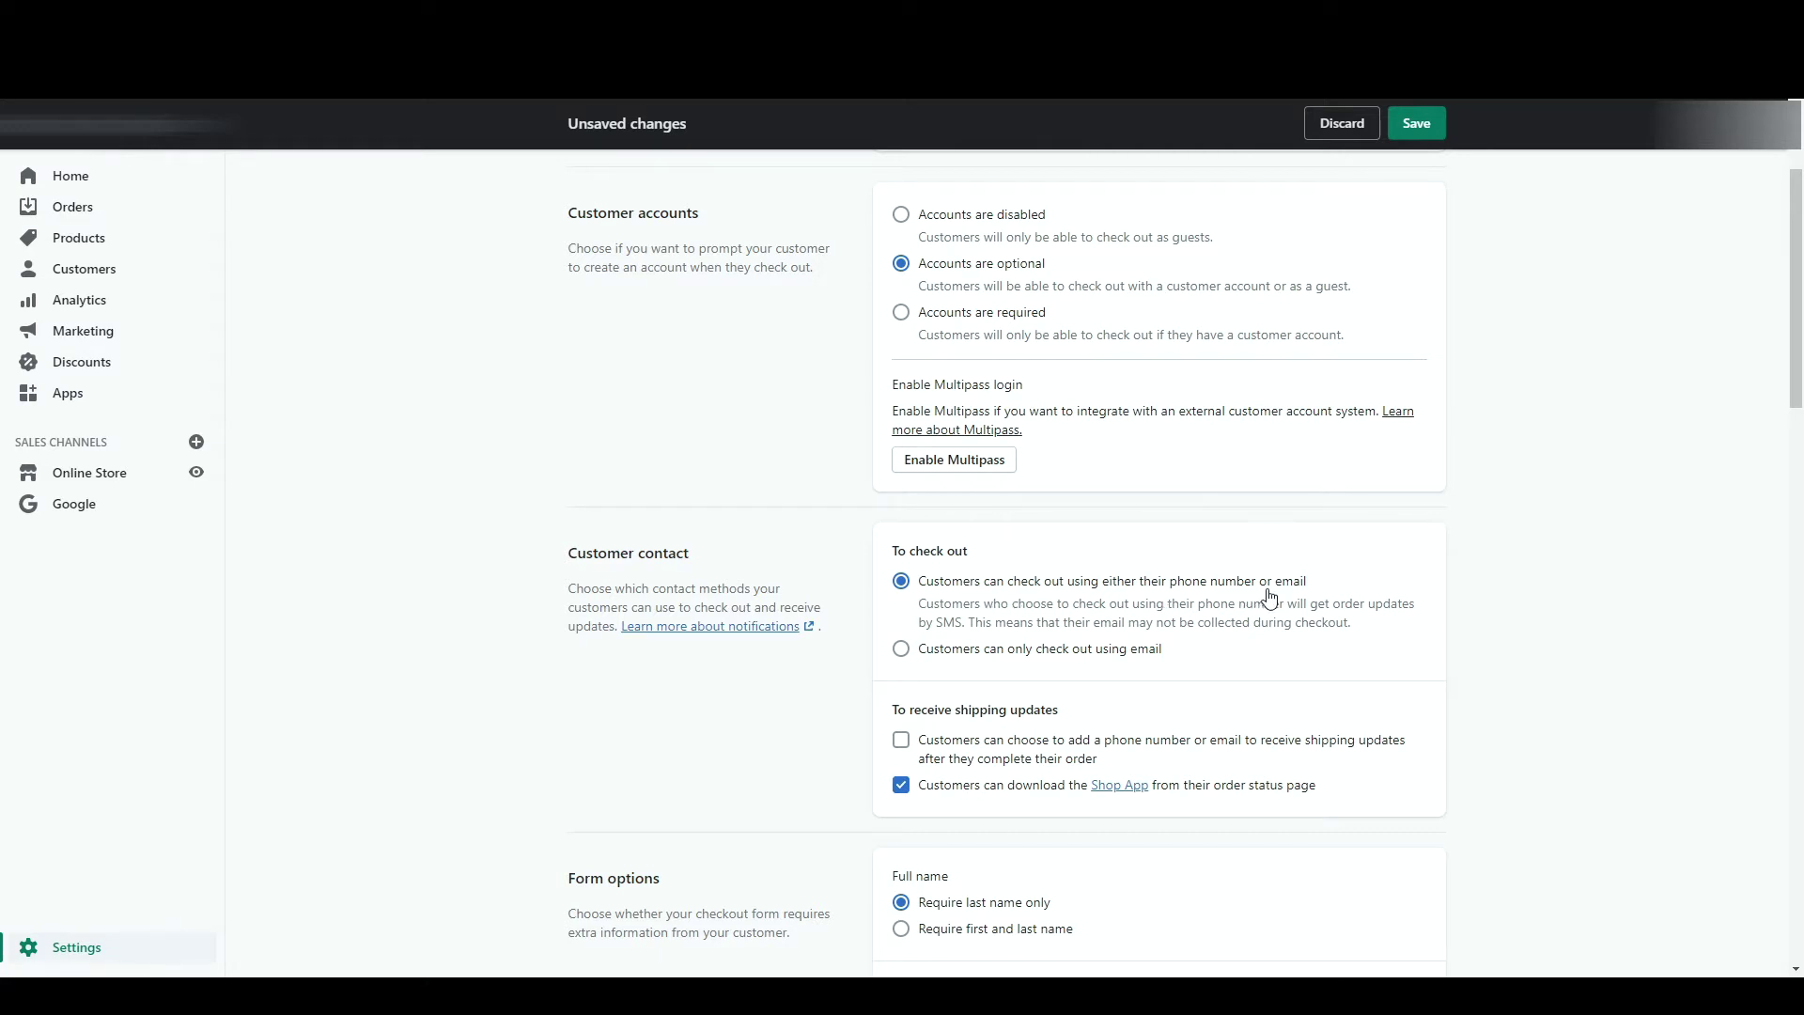
- Limit checkout to email only, allow shipping-update contact details, and turn off the Shop App offer
{"action": "left_click", "coordinate": [900, 658]}
{"action": "scroll", "coordinate": [1189, 653], "scroll_direction": "down", "scroll_amount": 1}
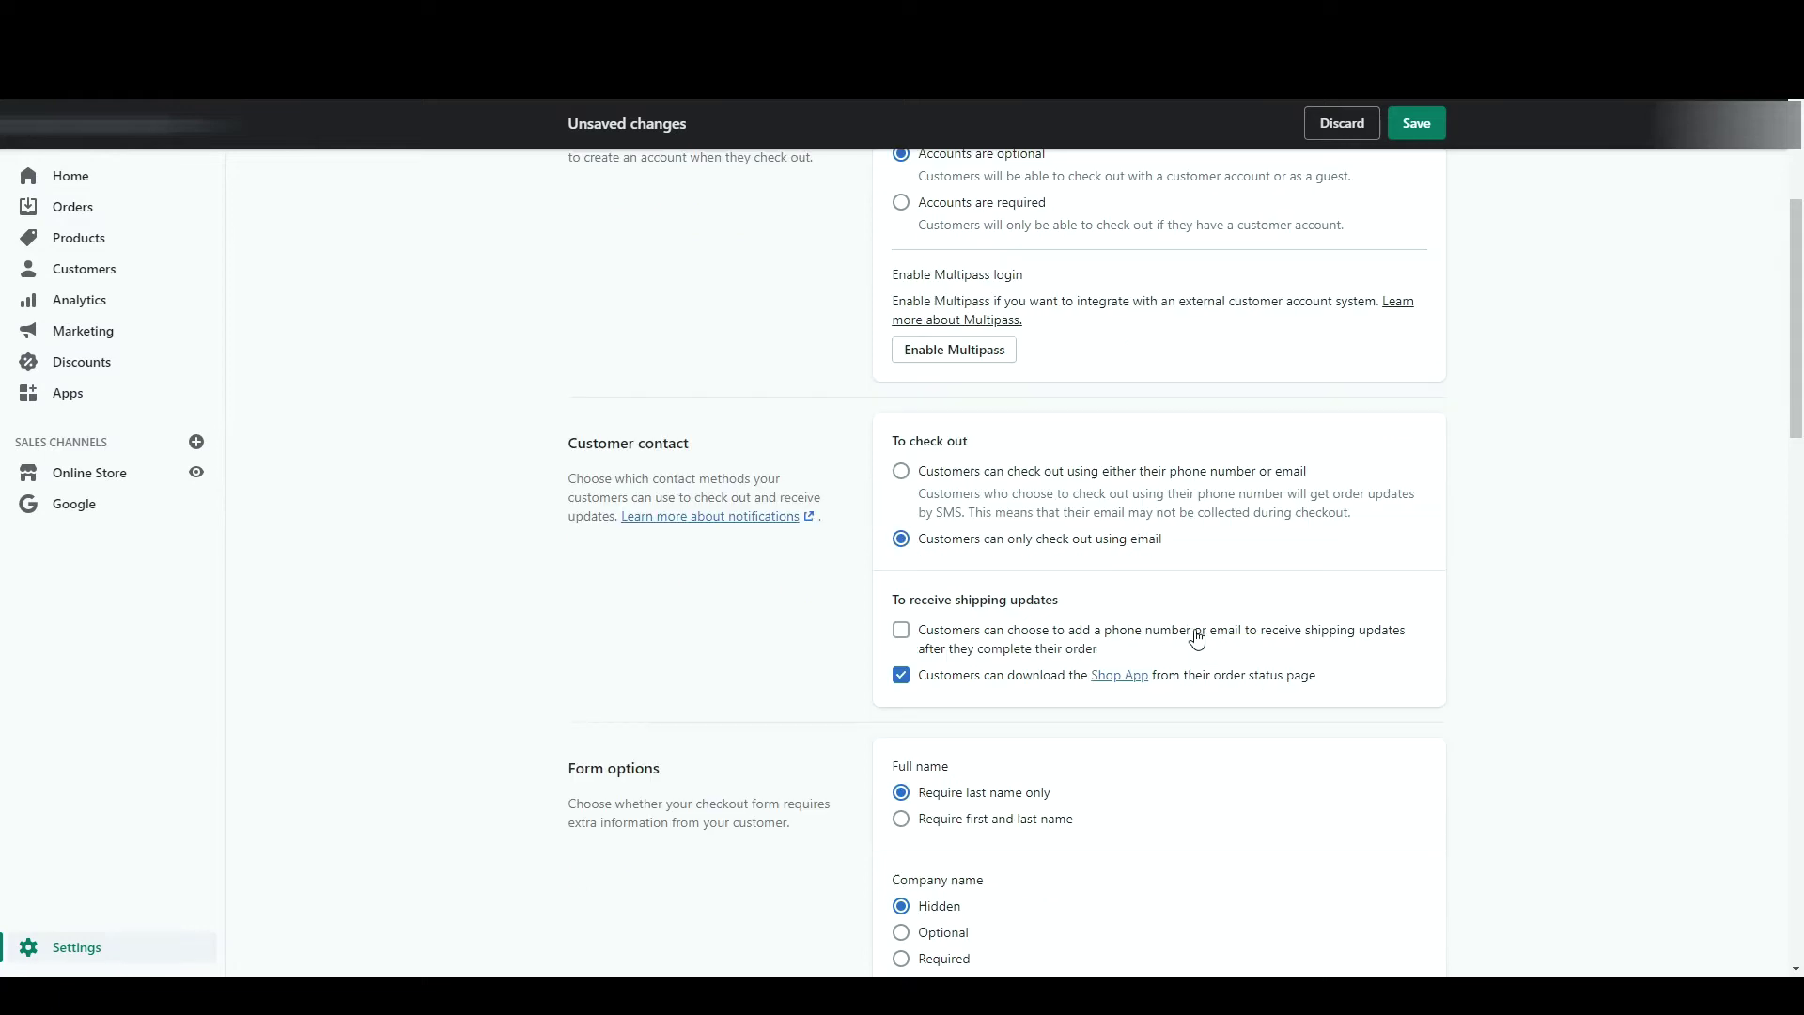
{"action": "left_click", "coordinate": [900, 632]}
{"action": "left_click", "coordinate": [900, 676]}
- Restore the Shop App offer, require first and last name, and make company and shipping phone optional
{"action": "left_click", "coordinate": [899, 682]}
{"action": "scroll", "coordinate": [836, 808], "scroll_direction": "down", "scroll_amount": 4}
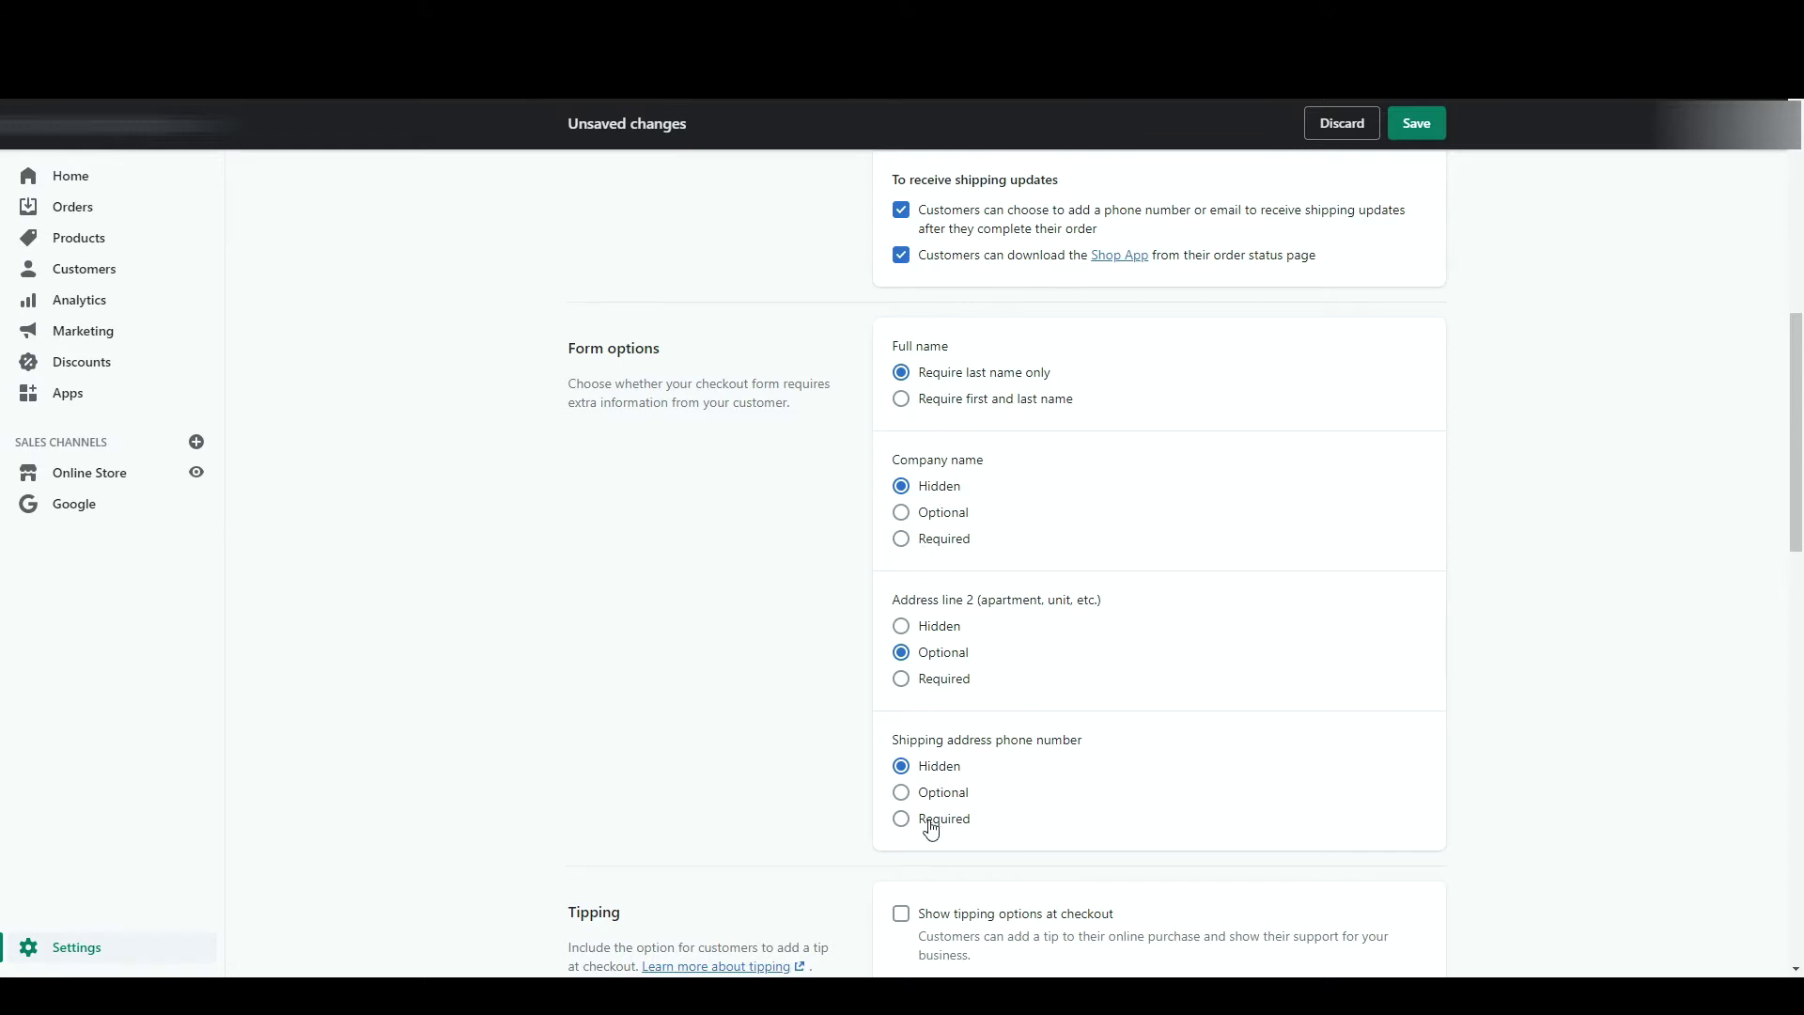
{"action": "left_click", "coordinate": [902, 401]}
{"action": "left_click", "coordinate": [902, 513]}
{"action": "left_click", "coordinate": [936, 797]}
- Turn on tipping at checkout with 10, 20 and 50 percent options
{"action": "scroll", "coordinate": [550, 664], "scroll_direction": "down", "scroll_amount": 3}
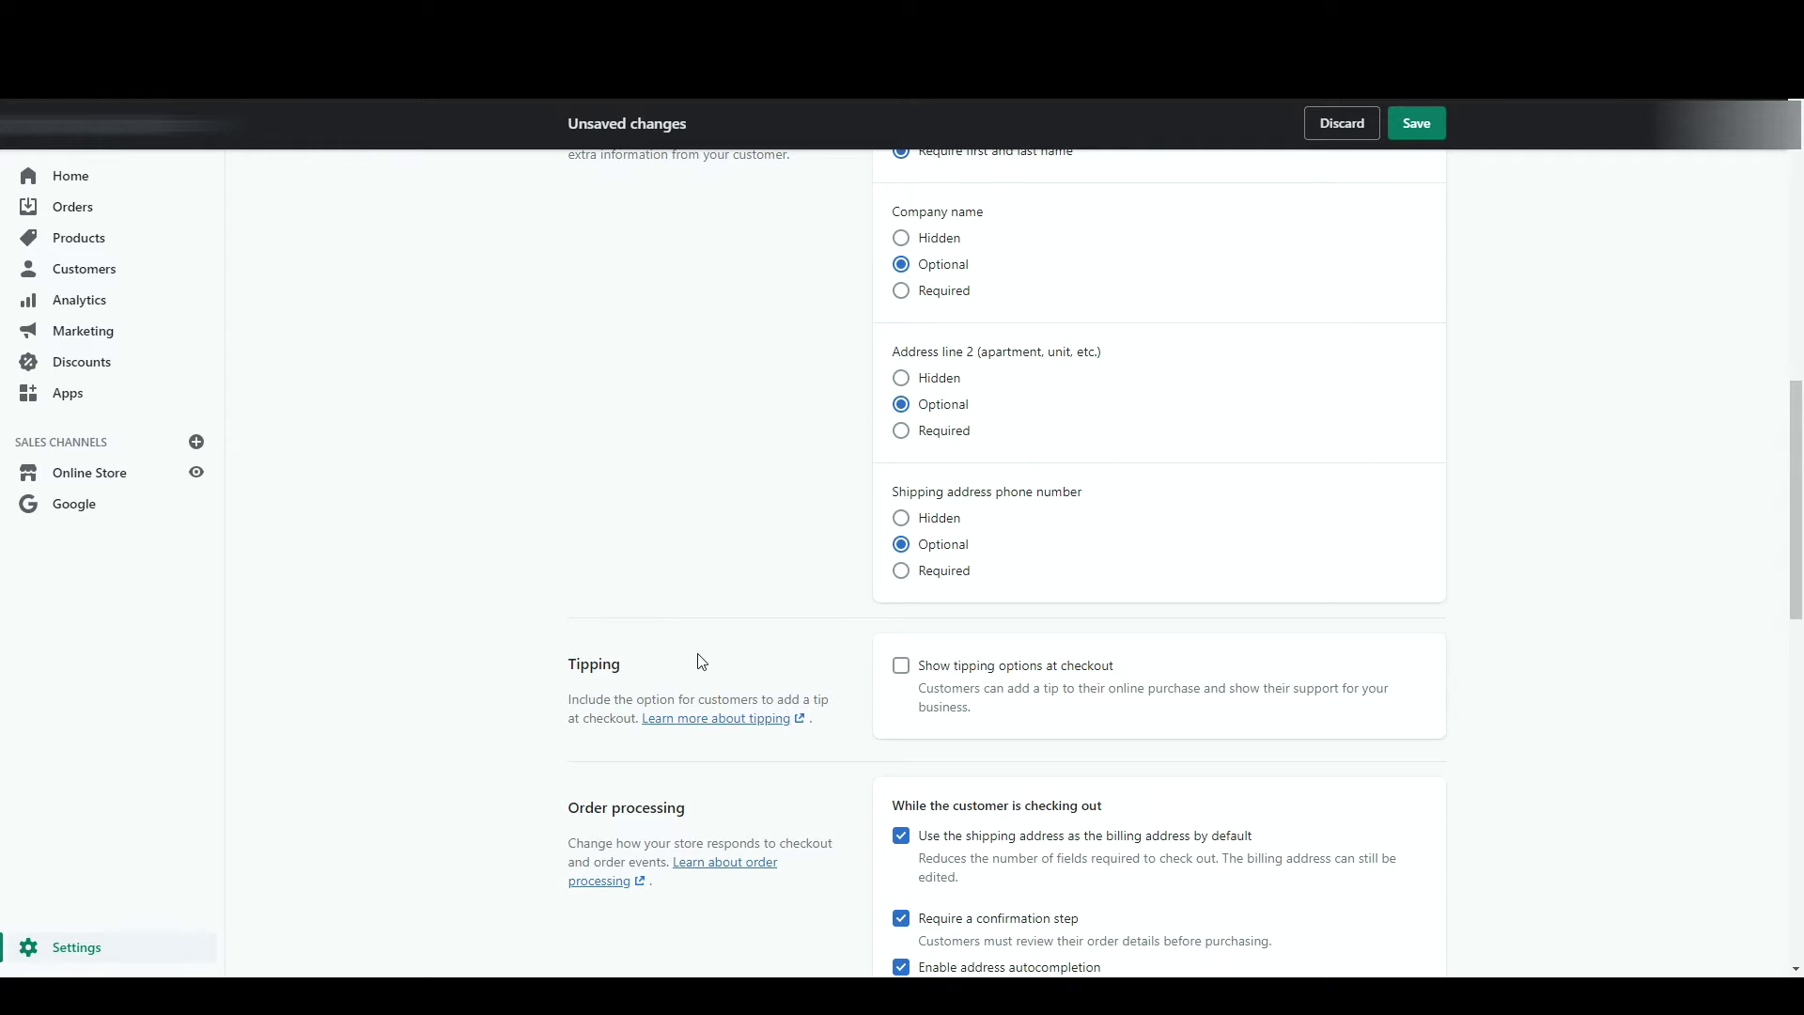
{"action": "left_click", "coordinate": [899, 666]}
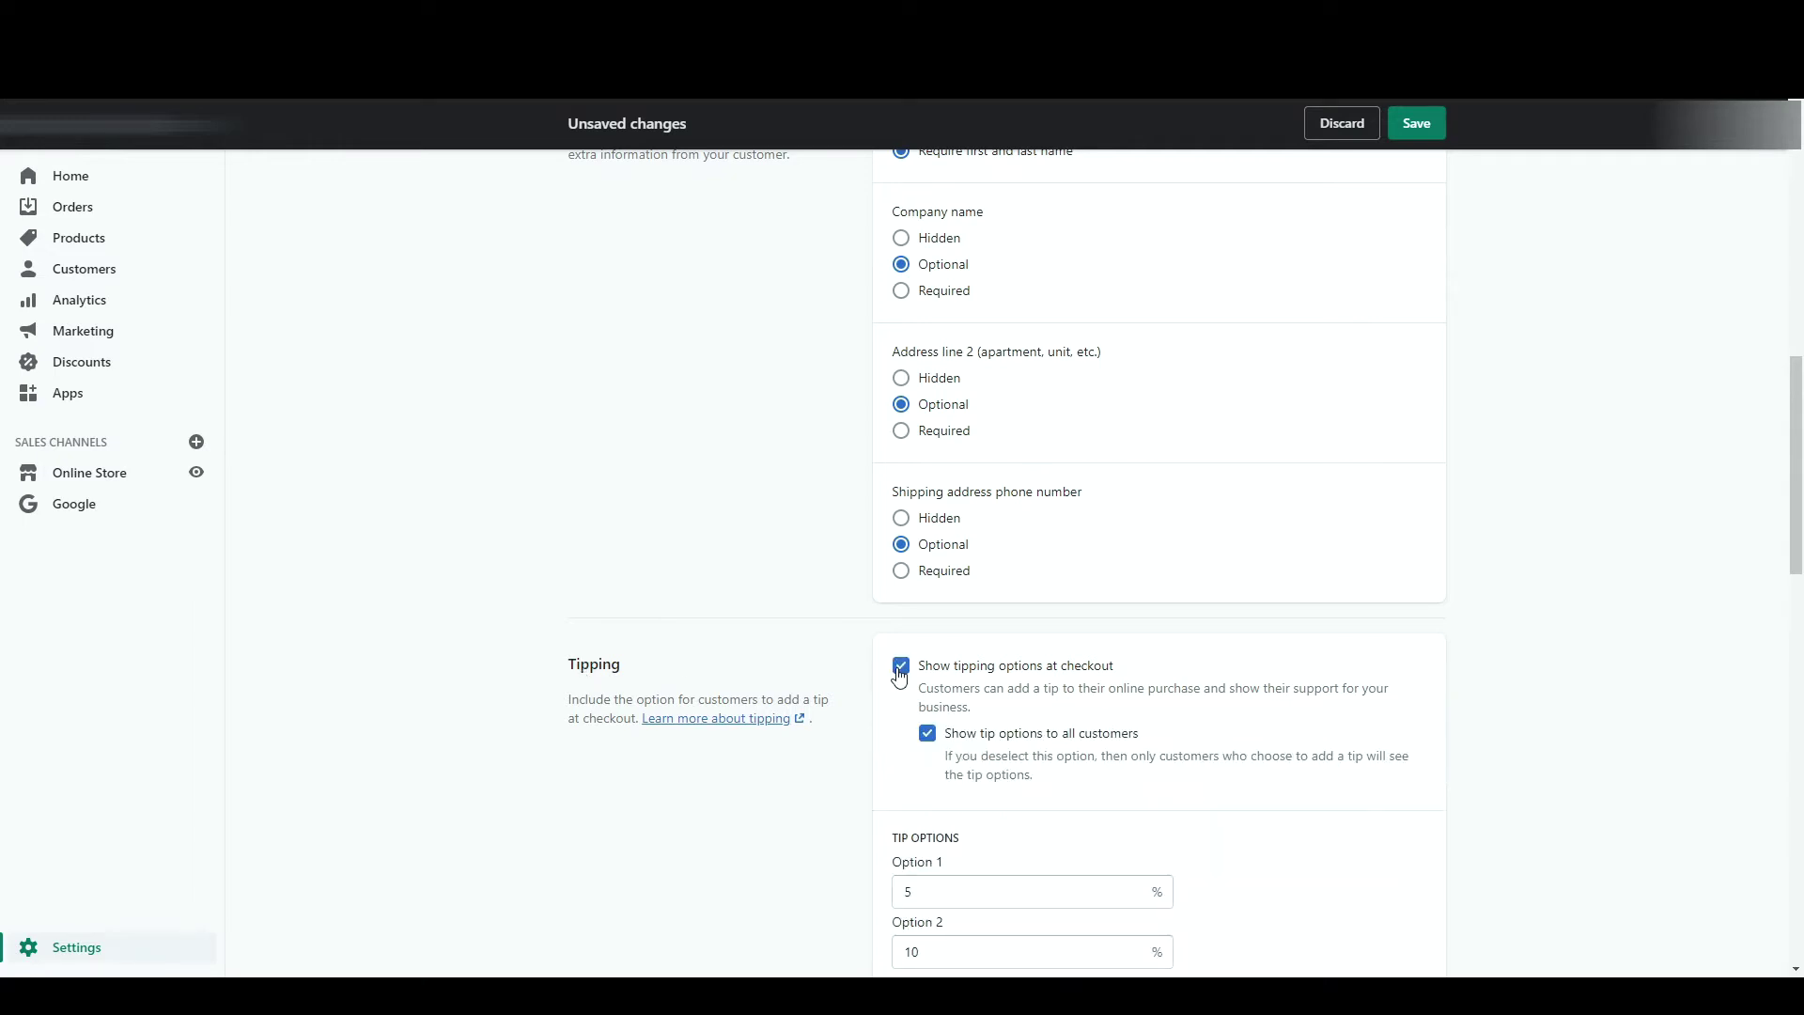
{"action": "scroll", "coordinate": [835, 746], "scroll_direction": "down", "scroll_amount": 2}
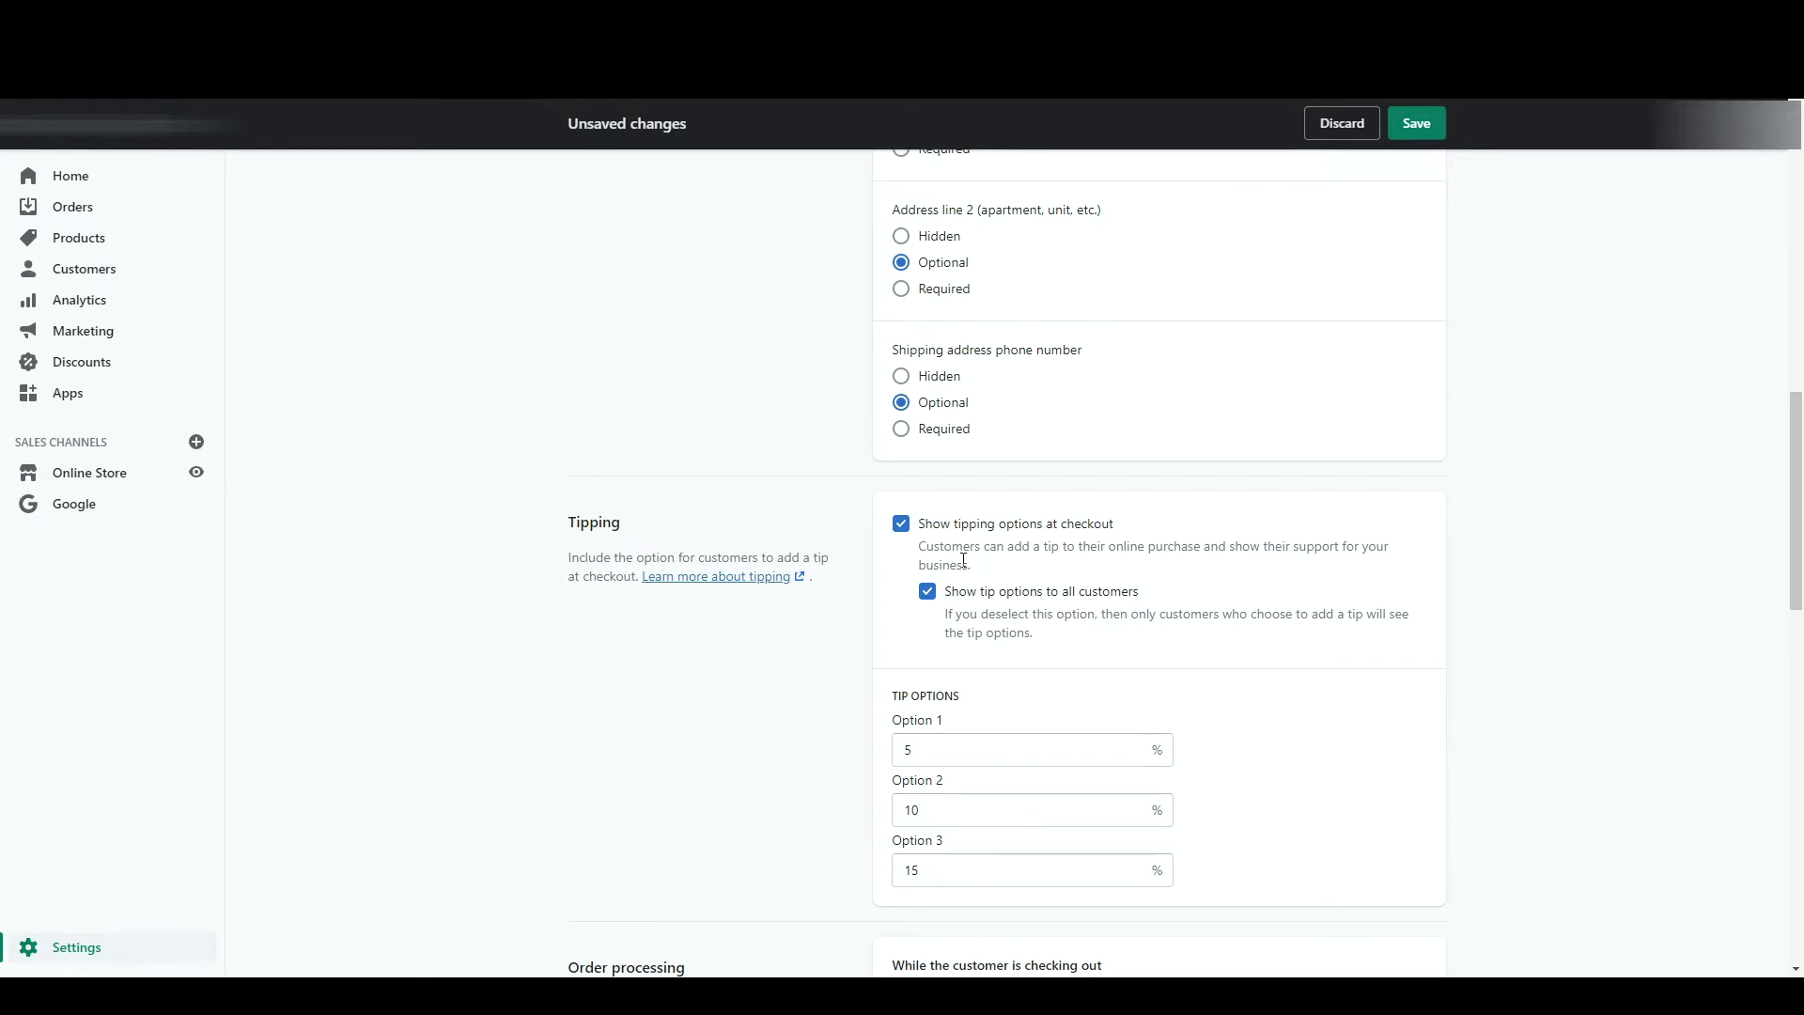
{"action": "double_click", "coordinate": [943, 878]}
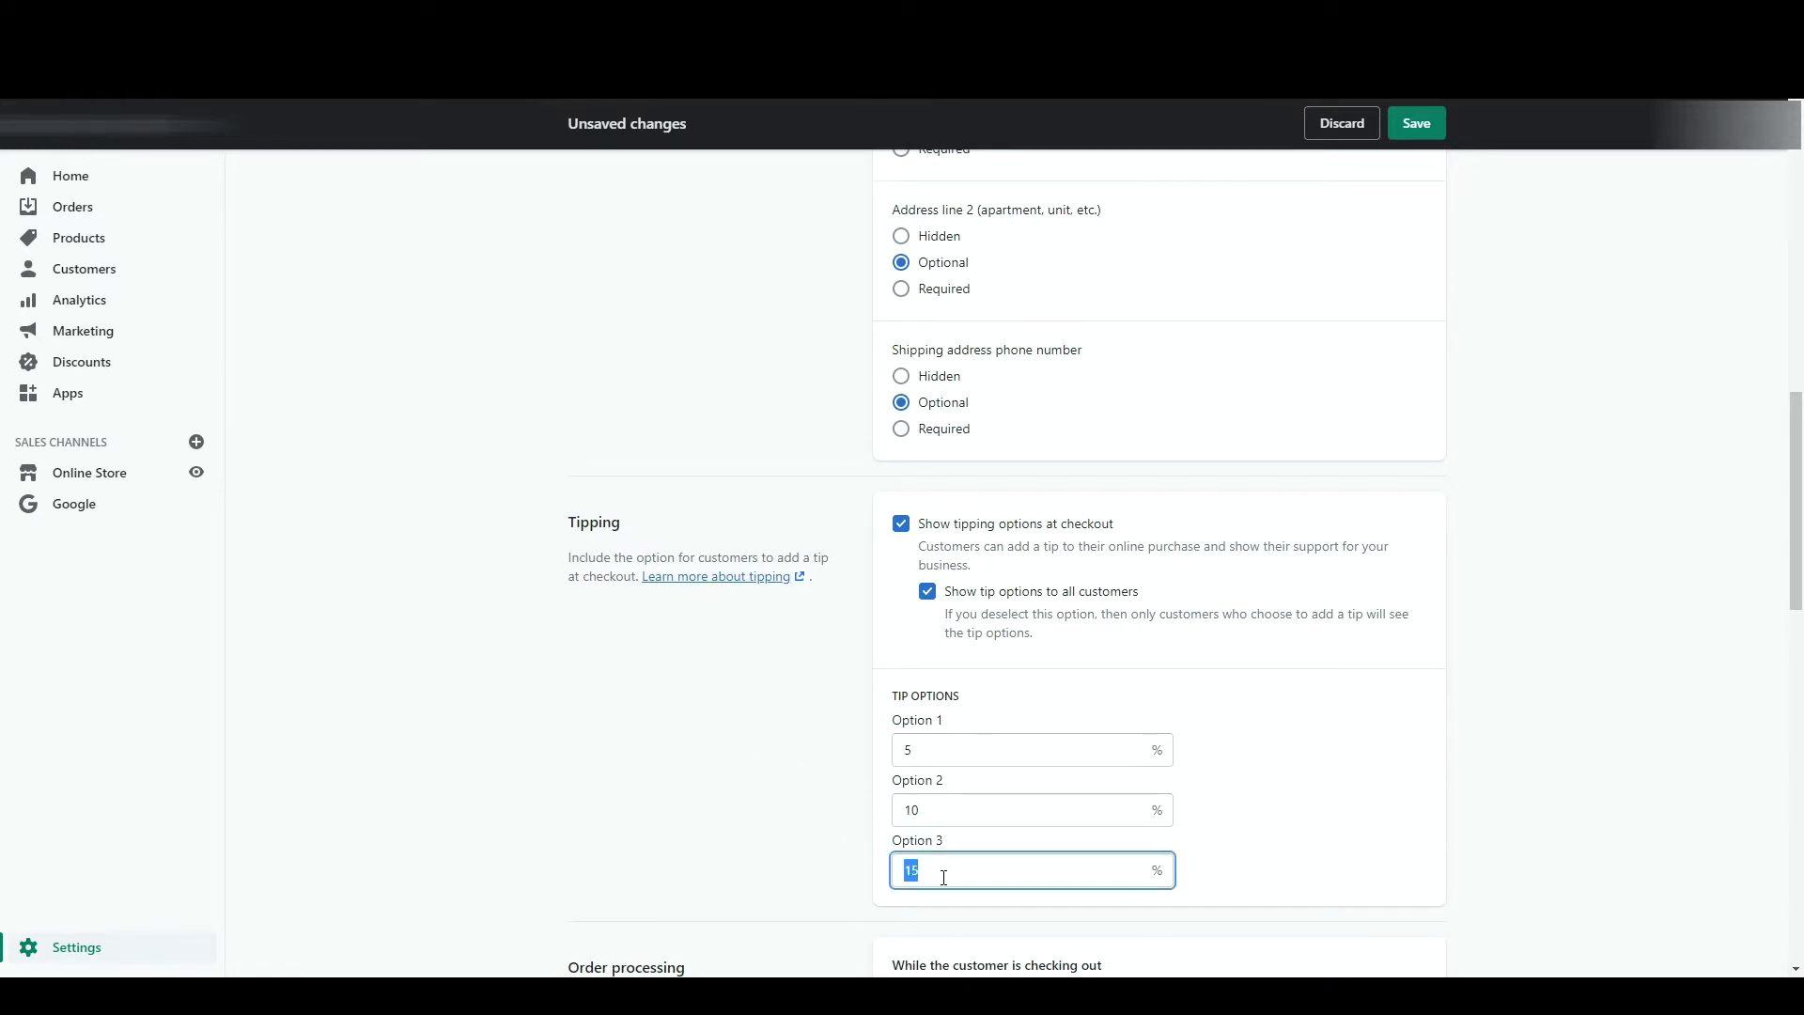
{"action": "type", "text": "50"}
{"action": "double_click", "coordinate": [954, 809]}
{"action": "type", "text": "20"}
{"action": "type", "text": "1"}
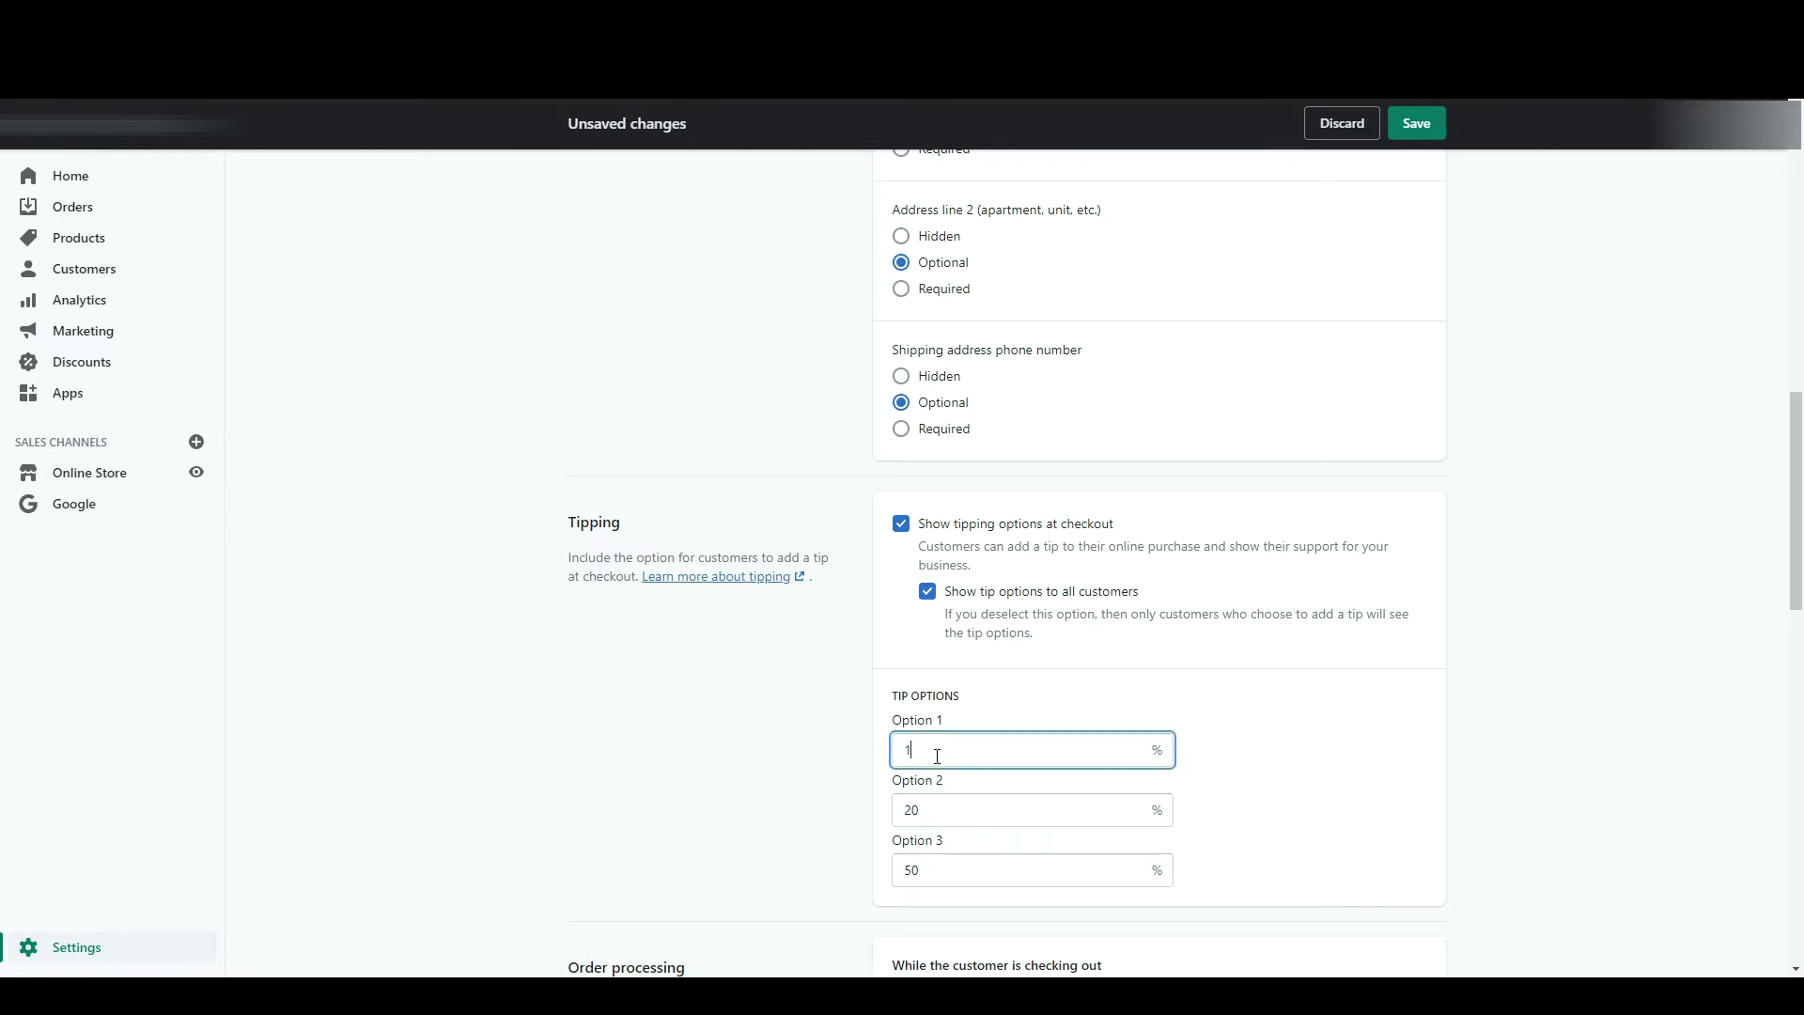
{"action": "type", "text": "0"}
- Save the checkout settings and stop requiring an order confirmation step
{"action": "left_click", "coordinate": [1428, 131]}
{"action": "scroll", "coordinate": [1428, 131], "scroll_direction": "down", "scroll_amount": 6}
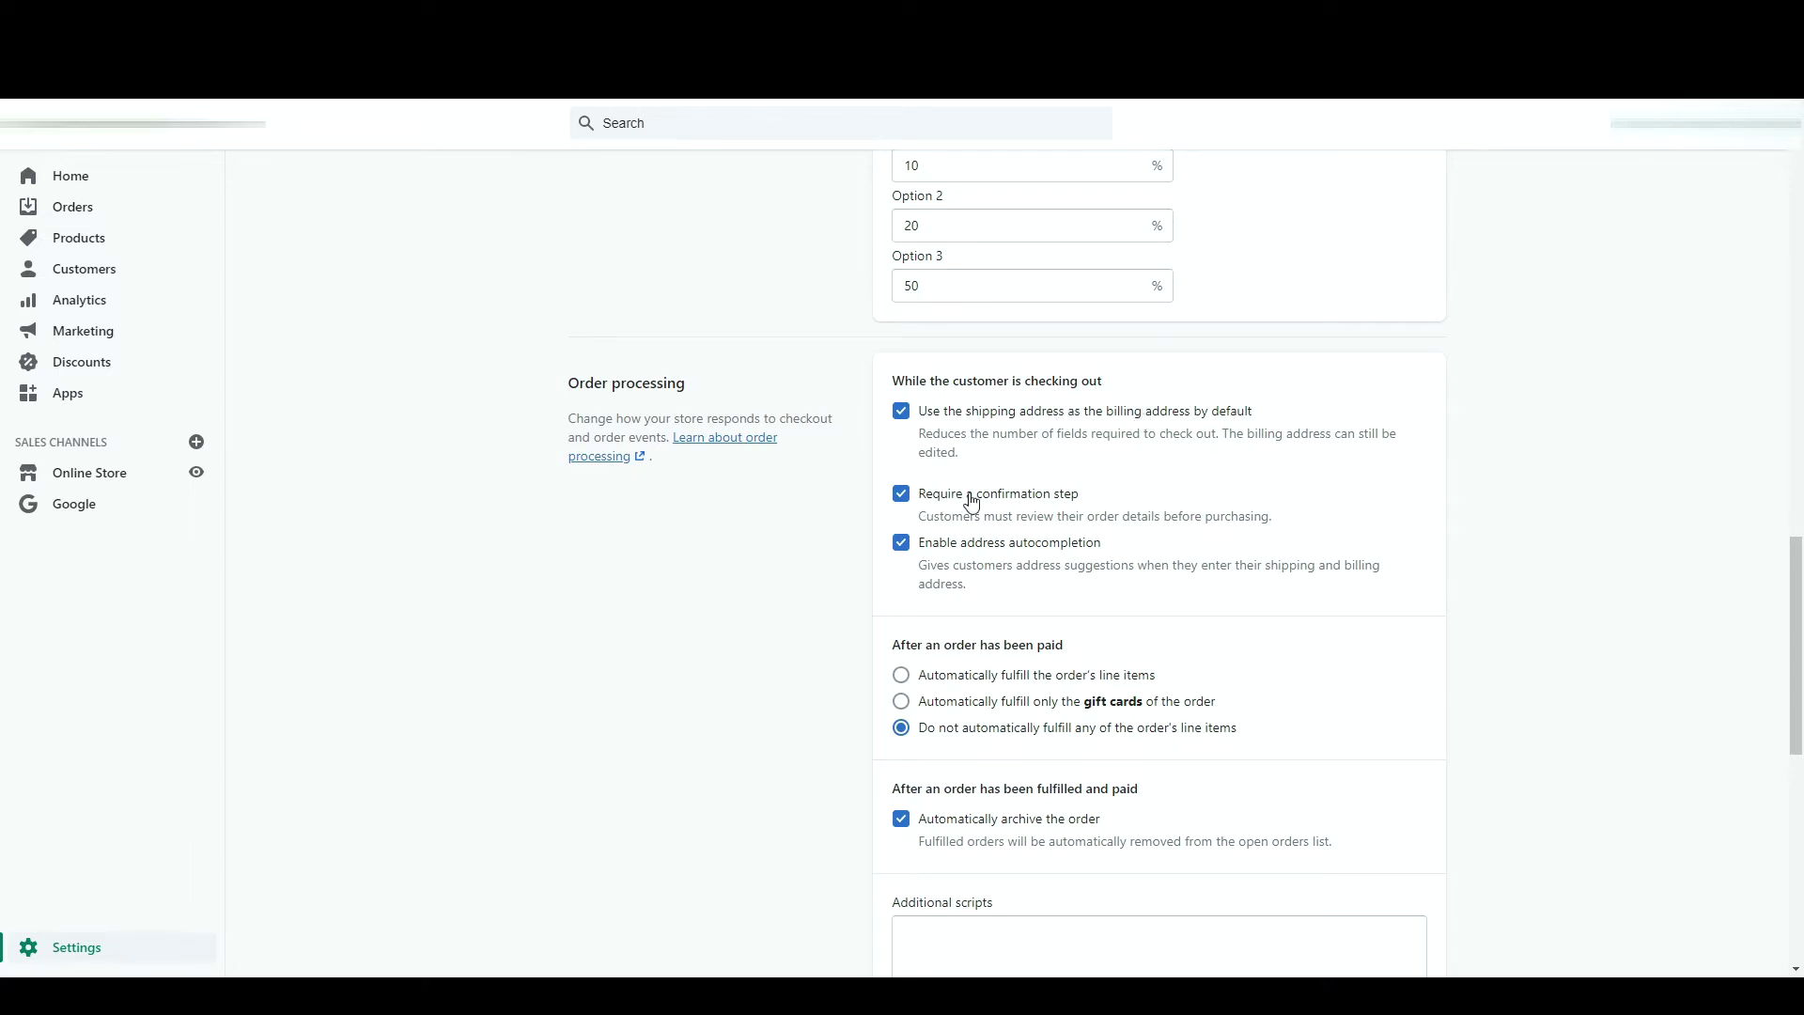
{"action": "left_click", "coordinate": [1058, 499]}
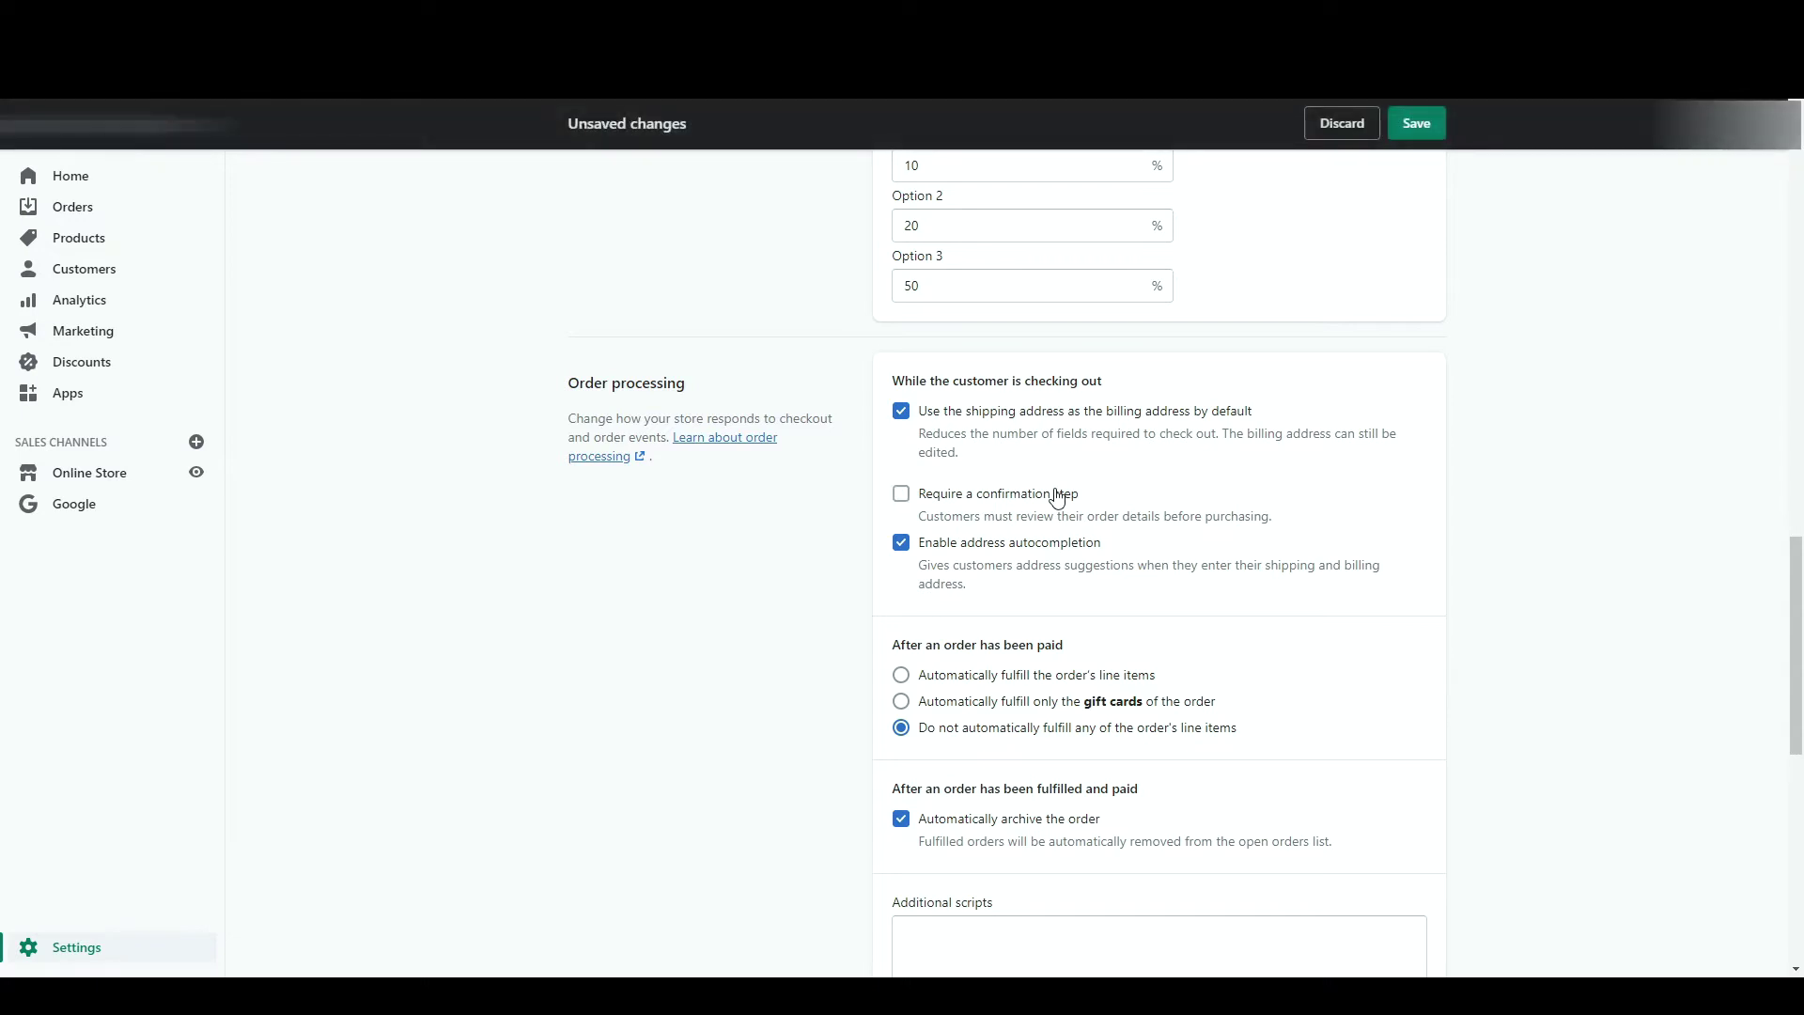
- Turn off address autocompletion and keep paid orders from being fulfilled automatically
{"action": "left_click", "coordinate": [936, 557]}
{"action": "scroll", "coordinate": [1170, 599], "scroll_direction": "down", "scroll_amount": 1}
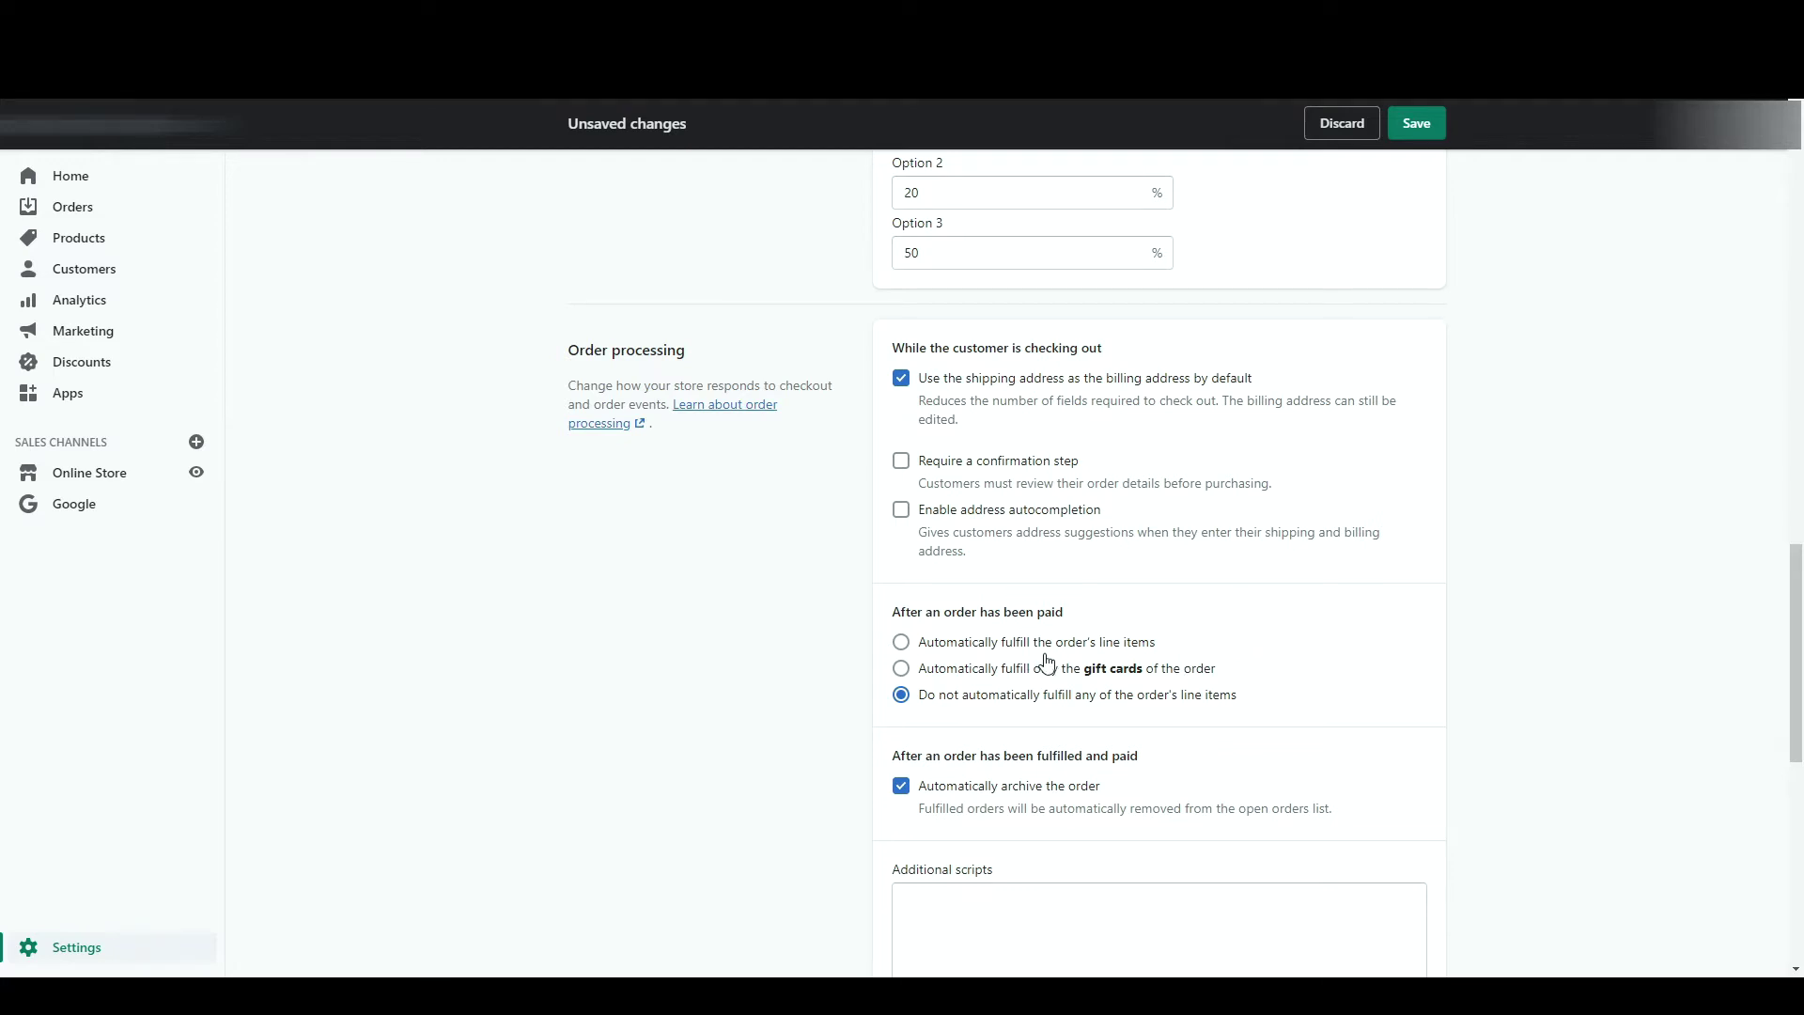
{"action": "left_click", "coordinate": [952, 648]}
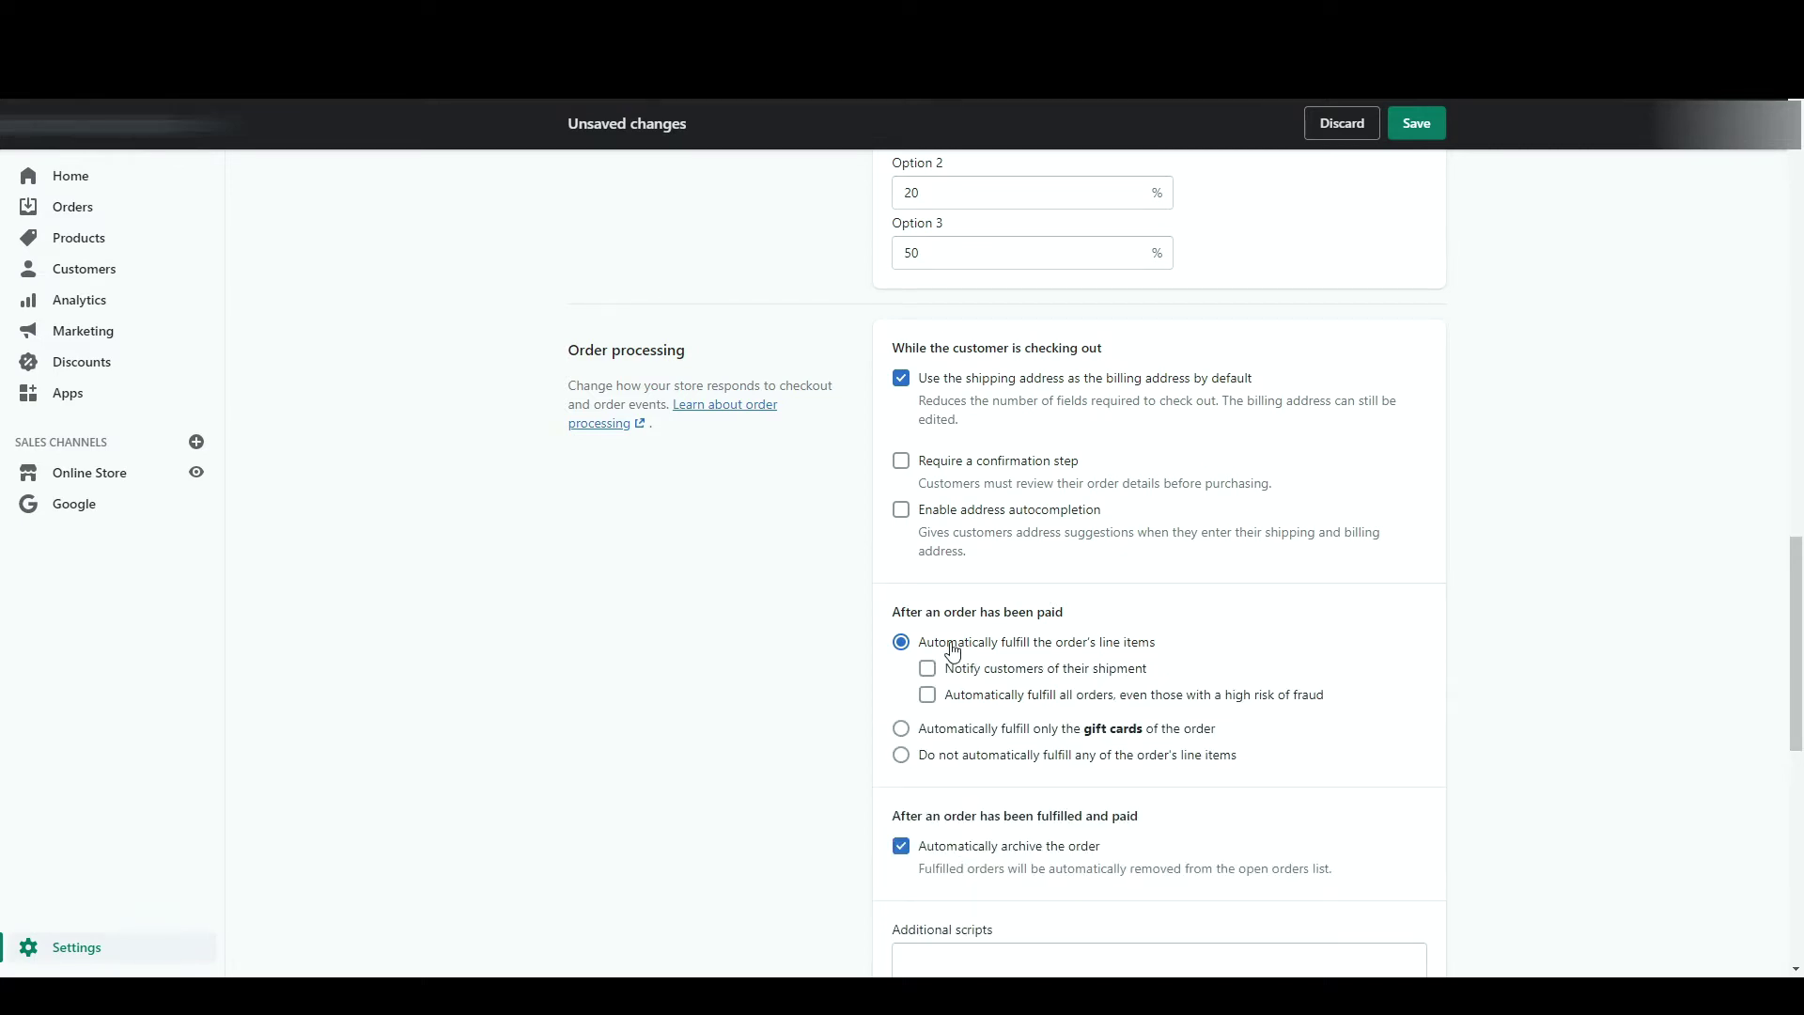
{"action": "left_click", "coordinate": [987, 755]}
{"action": "scroll", "coordinate": [643, 702], "scroll_direction": "down", "scroll_amount": 5}
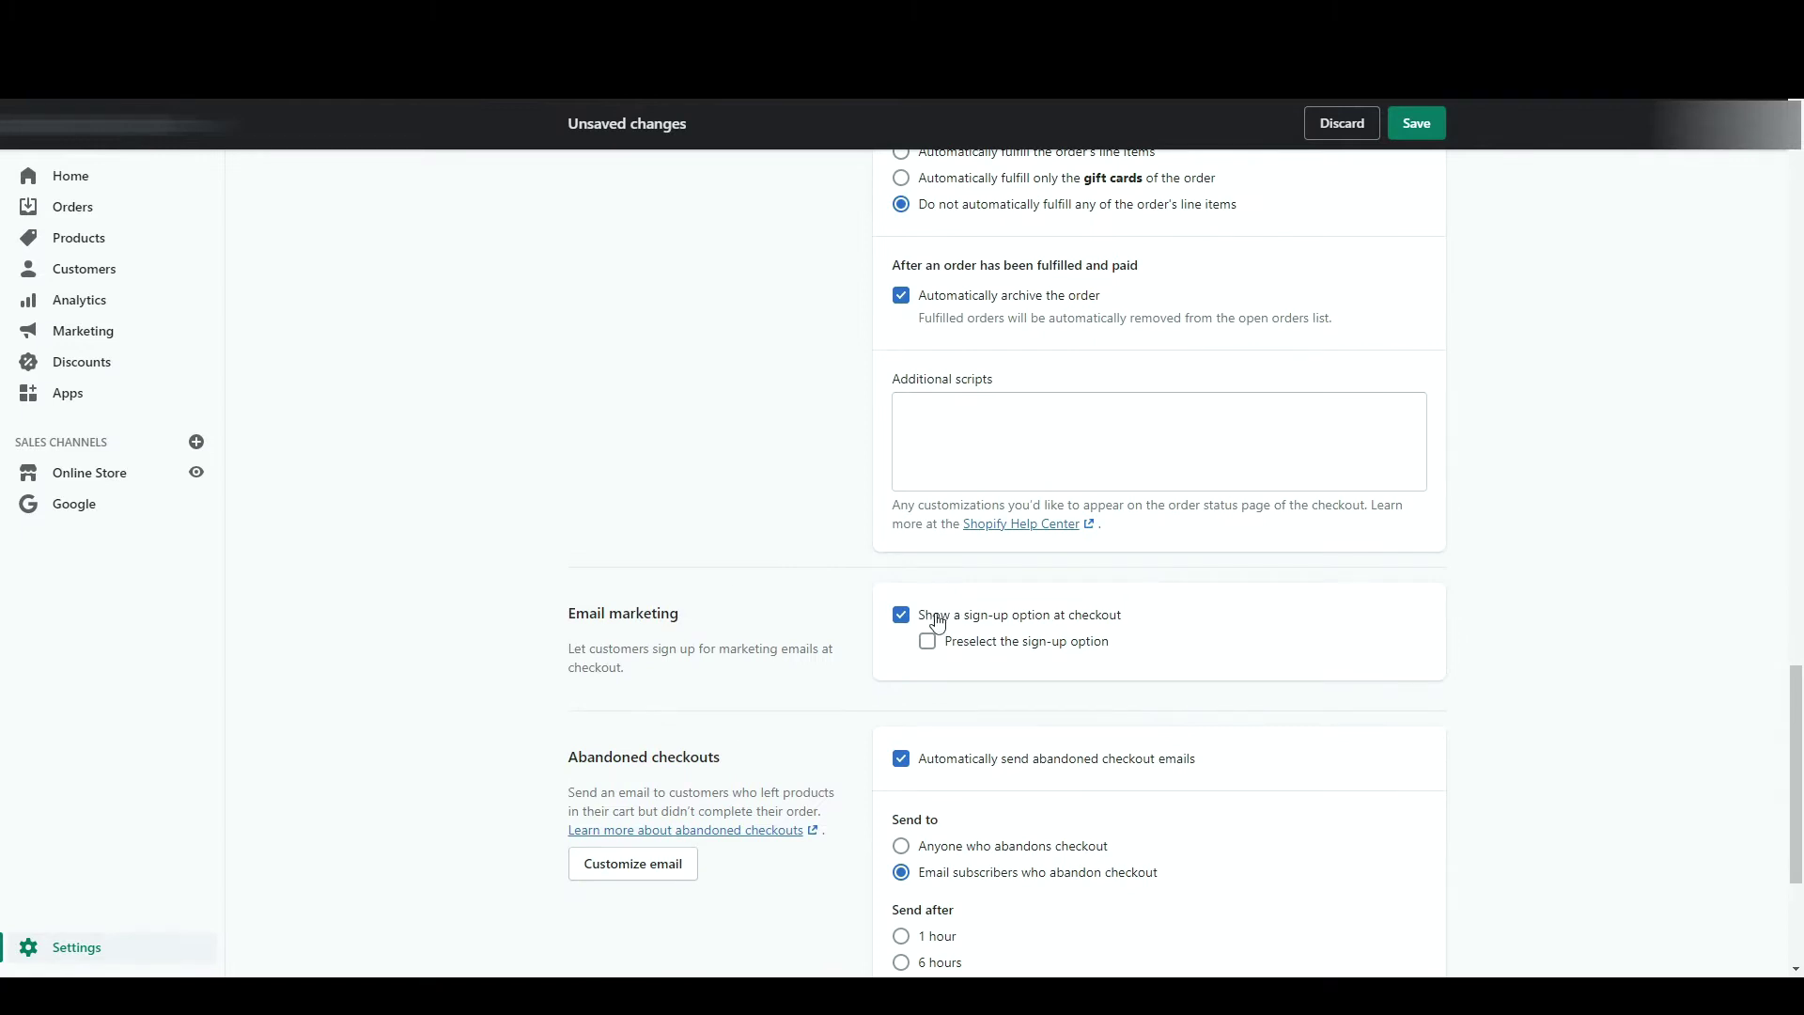
- Preselect marketing sign-up, send abandoned checkout emails to anyone after 24 hours, and save
{"action": "left_click", "coordinate": [951, 648]}
{"action": "scroll", "coordinate": [854, 691], "scroll_direction": "down", "scroll_amount": 3}
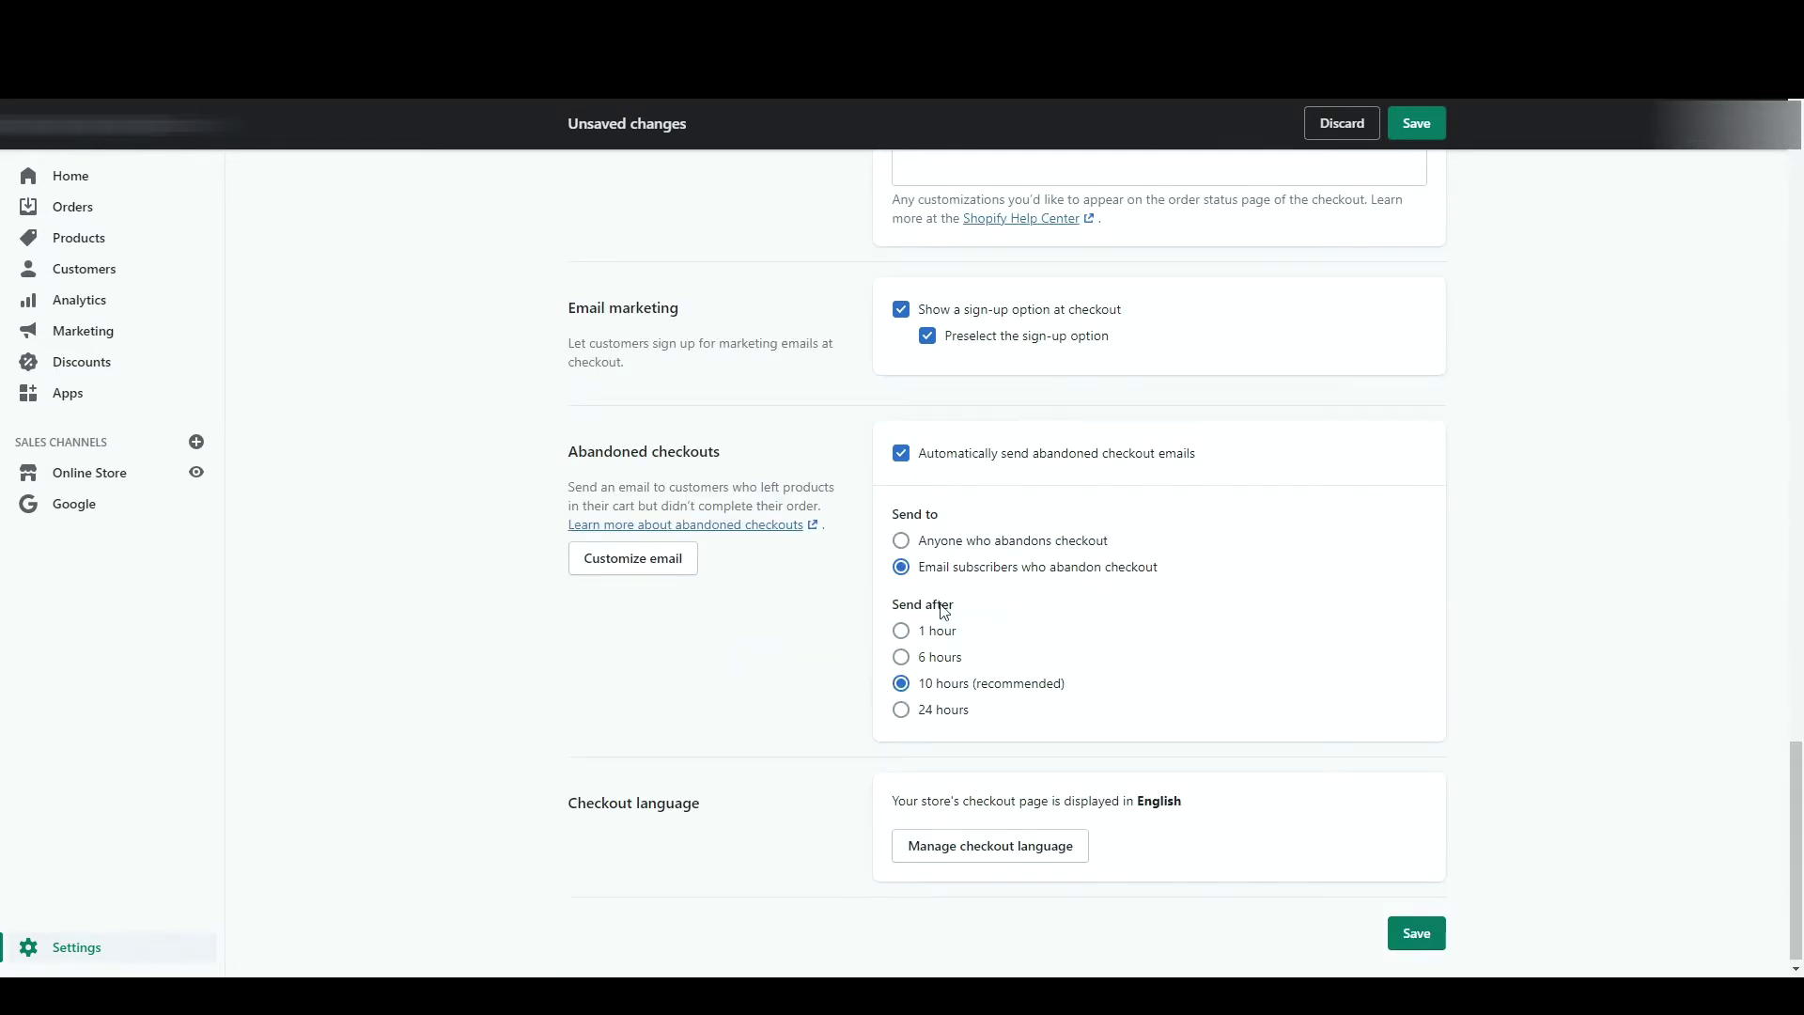
{"action": "left_click", "coordinate": [902, 545]}
{"action": "left_click", "coordinate": [939, 720]}
{"action": "left_click", "coordinate": [1417, 934]}
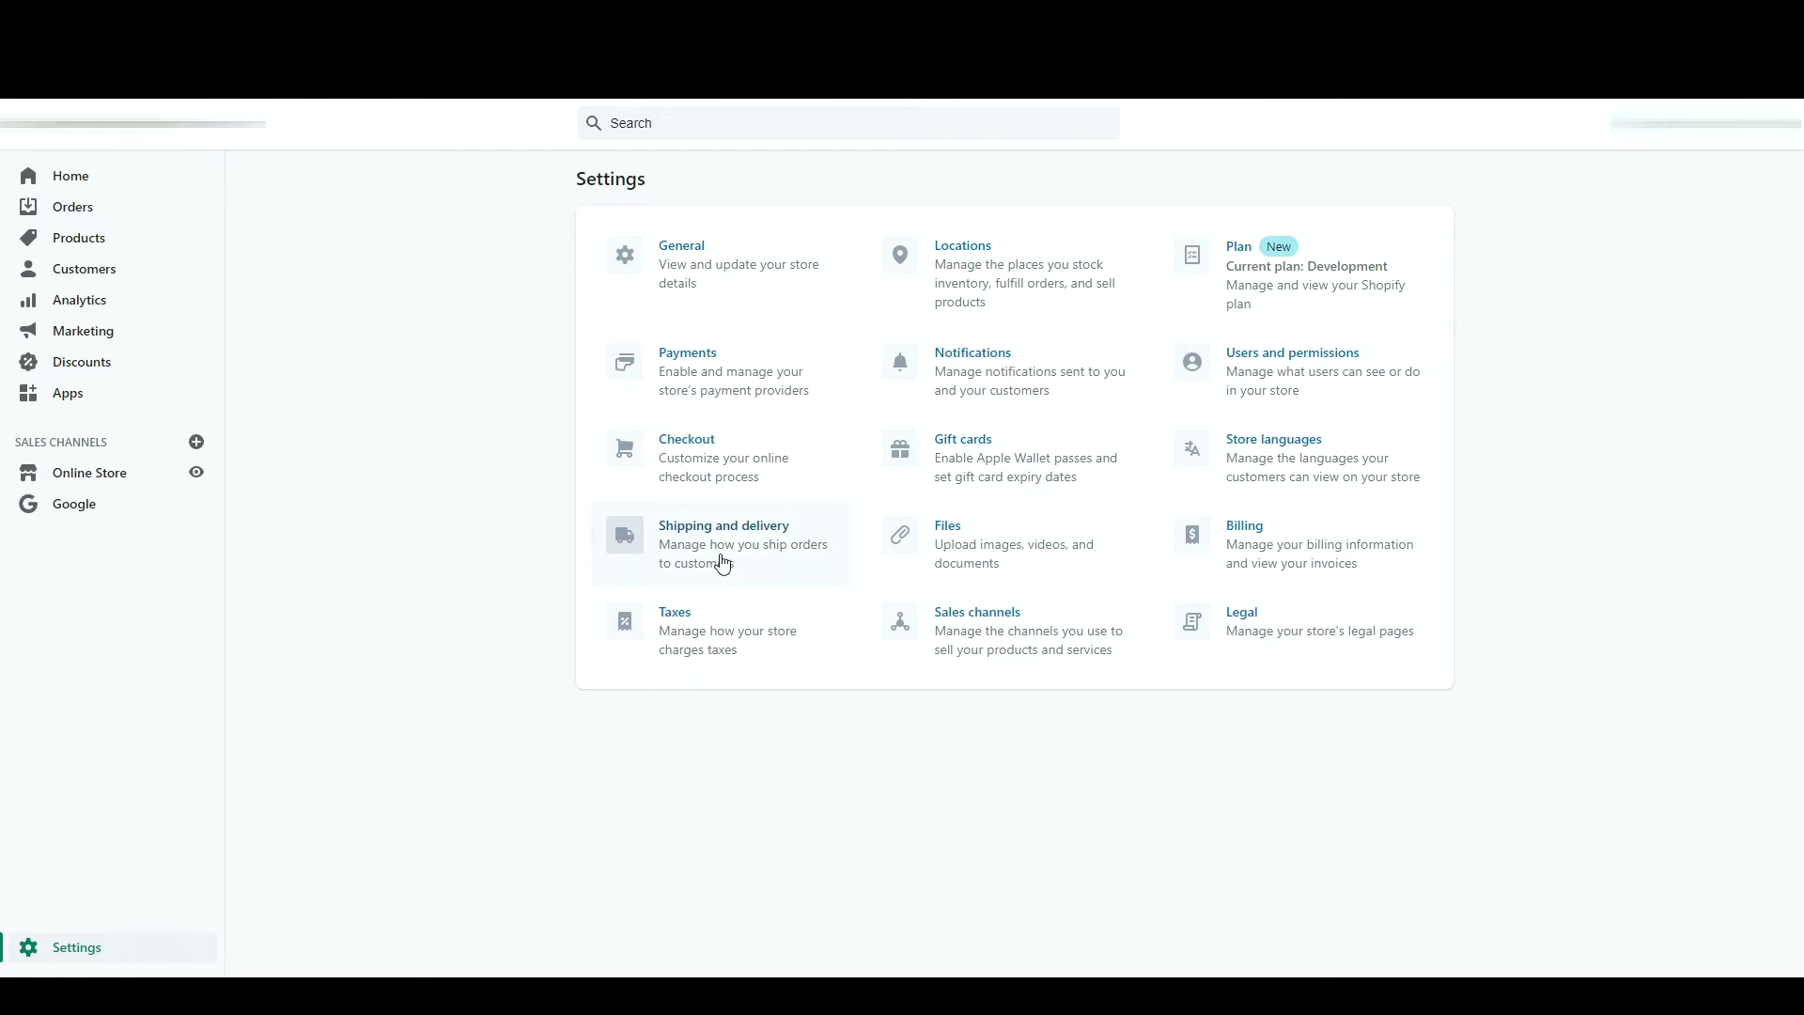
- Open the General shipping profile's rates from the Shipping and delivery settings
{"action": "left_click", "coordinate": [723, 563]}
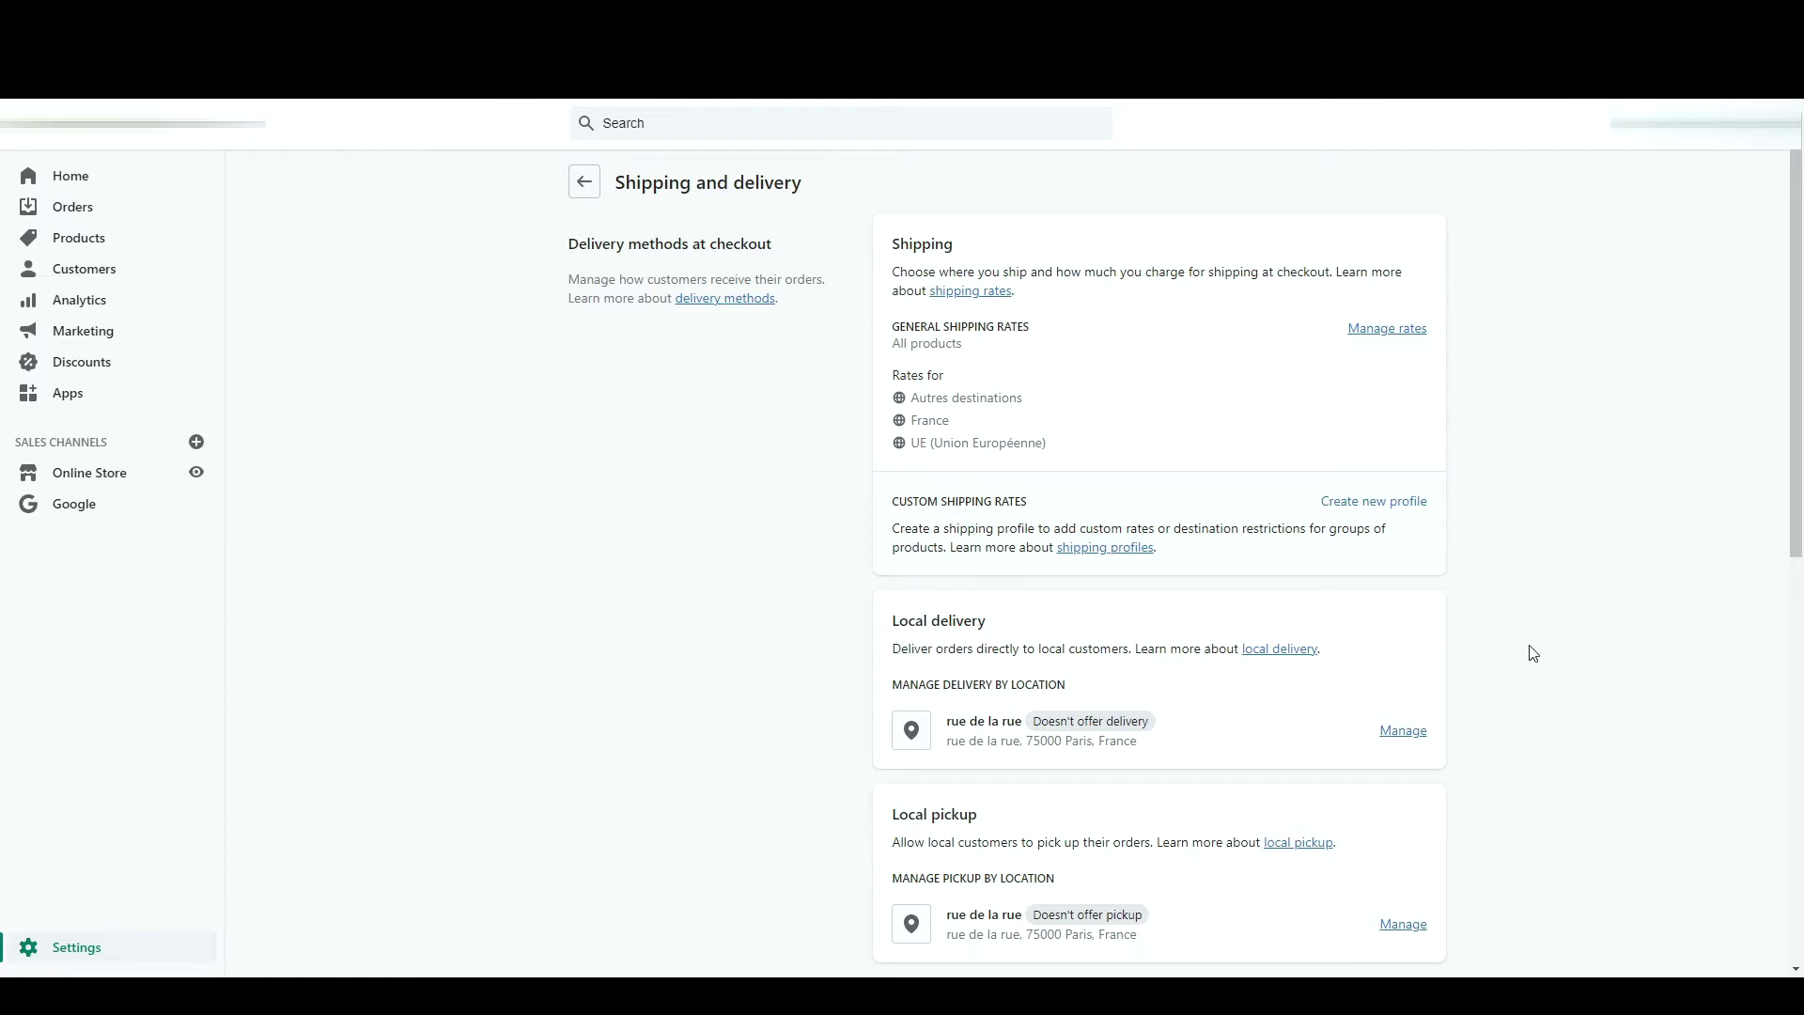
{"action": "left_click", "coordinate": [1376, 331]}
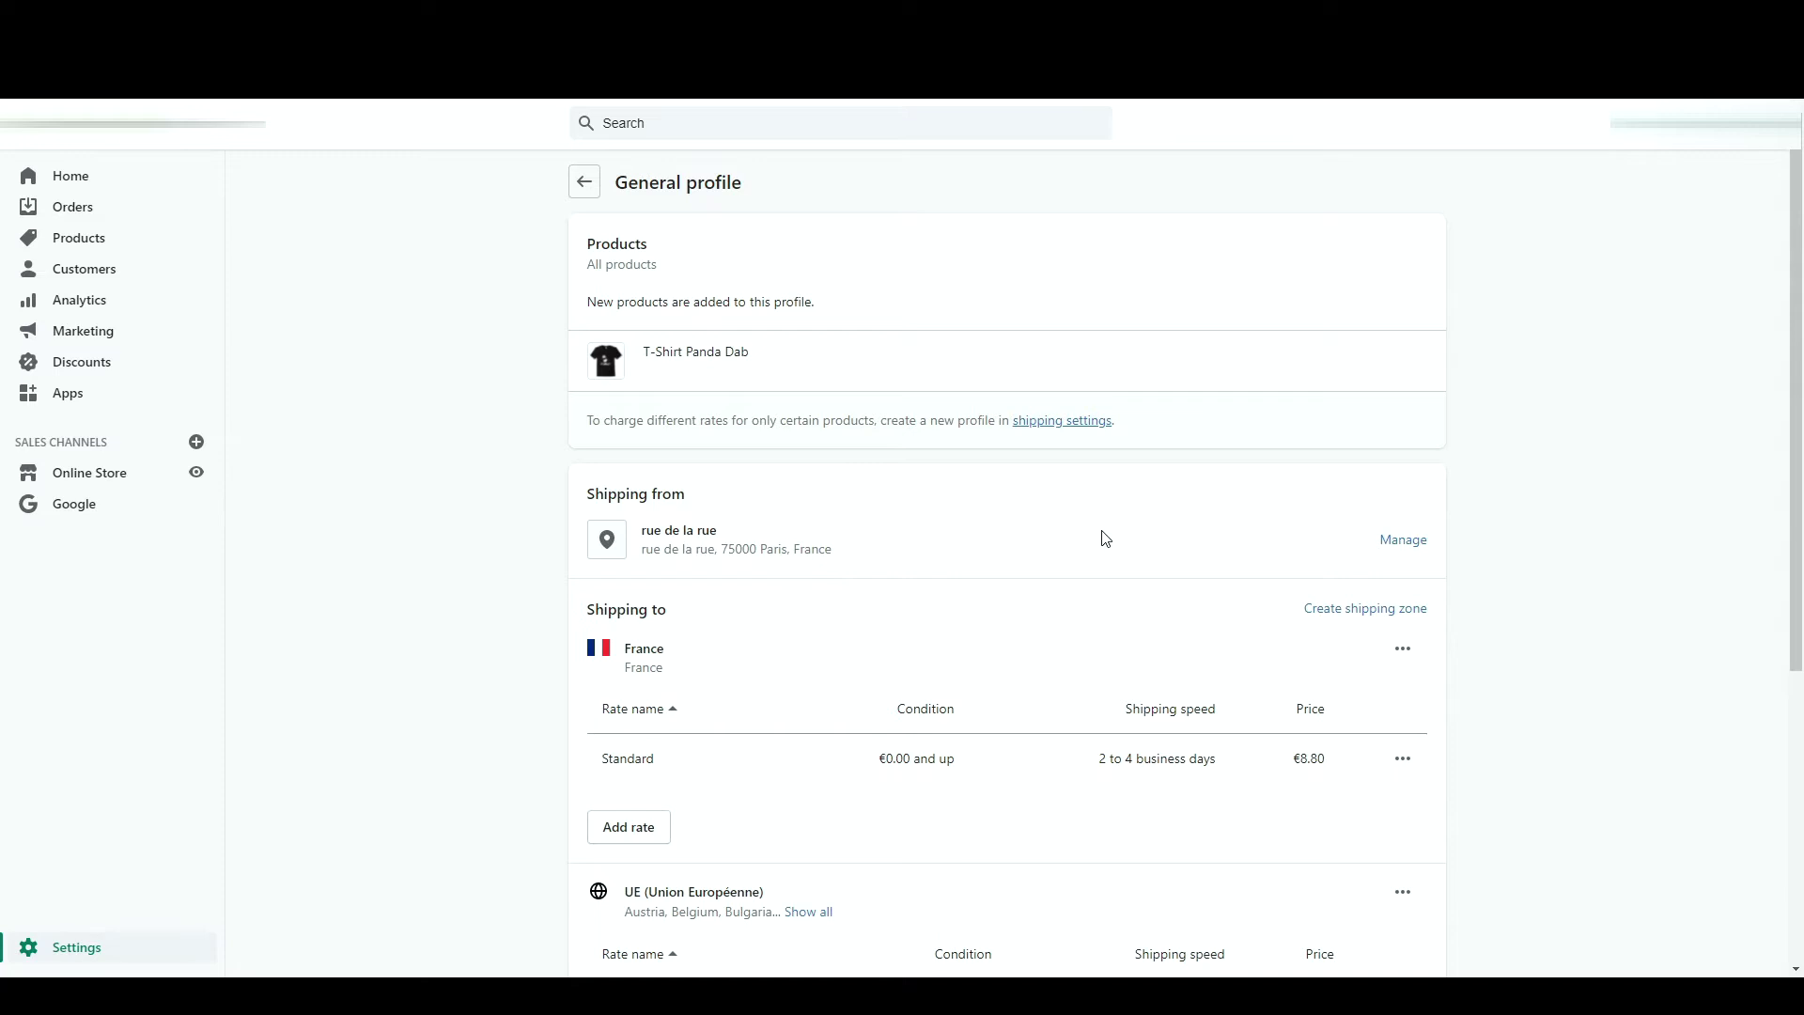
- Delete France's €8.80 Standard shipping rate
{"action": "scroll", "coordinate": [1105, 537], "scroll_direction": "down", "scroll_amount": 2}
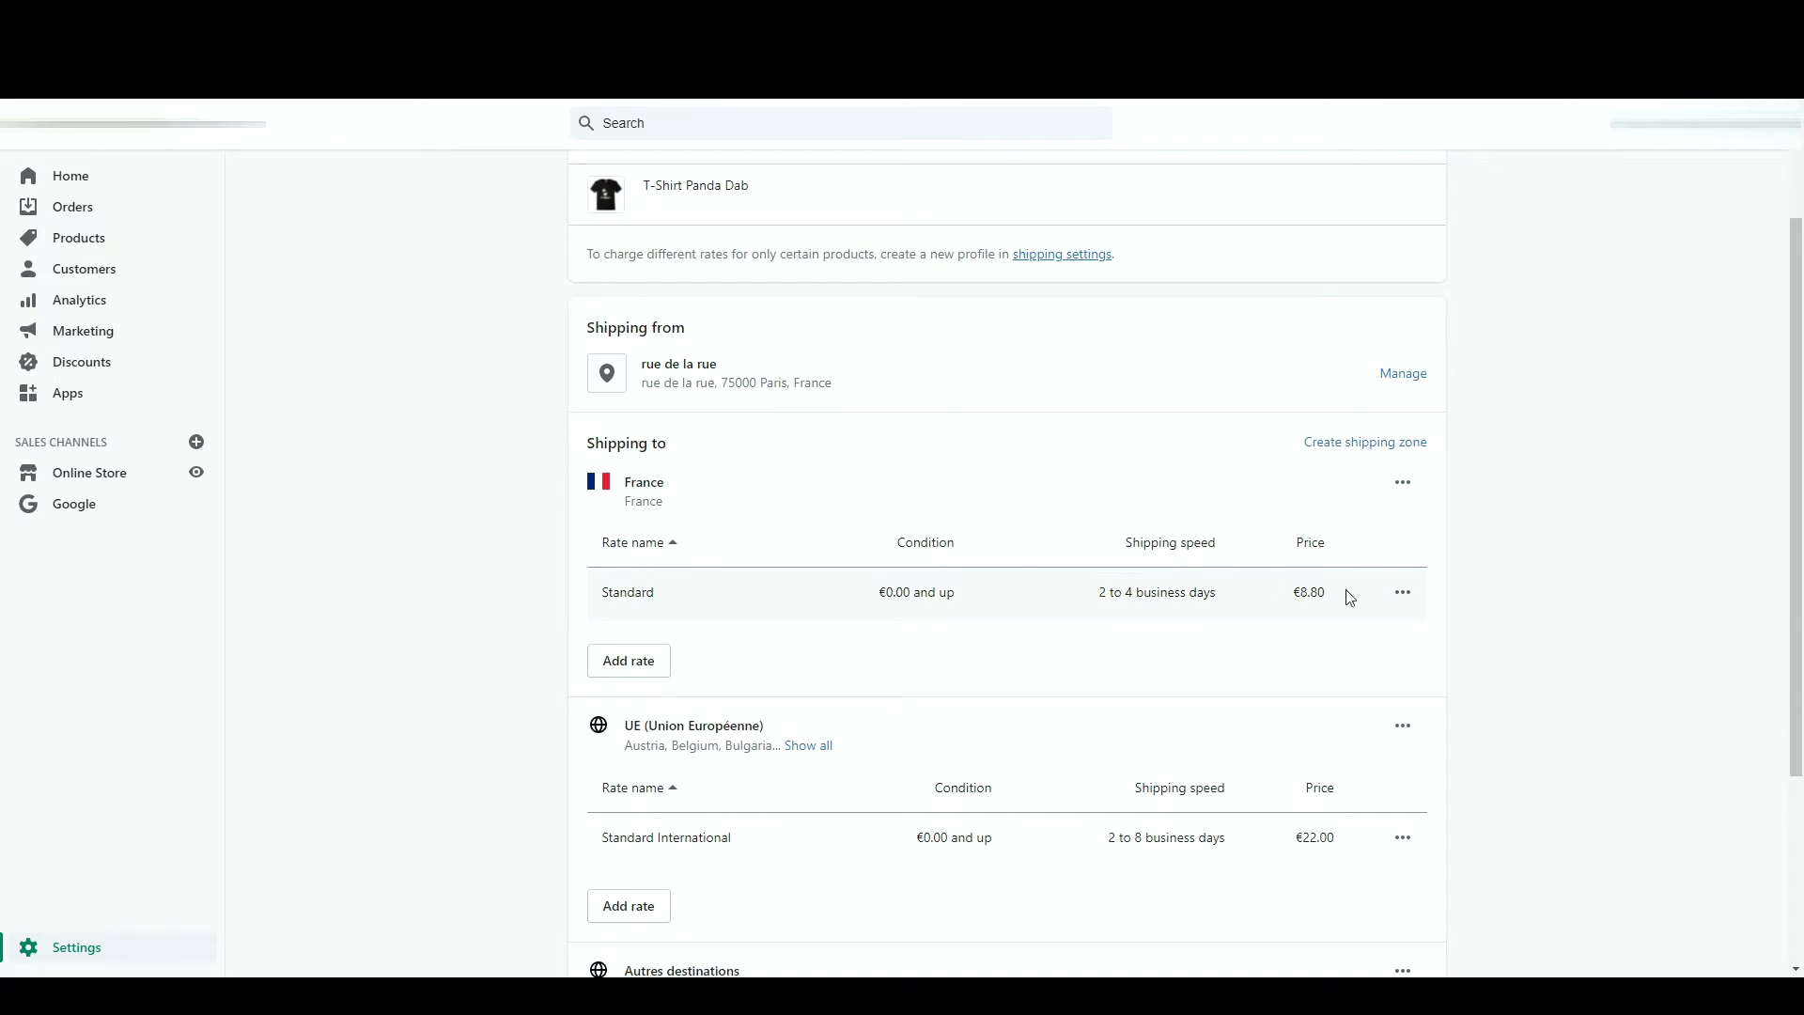
{"action": "left_click", "coordinate": [1404, 593]}
{"action": "left_click", "coordinate": [1365, 677]}
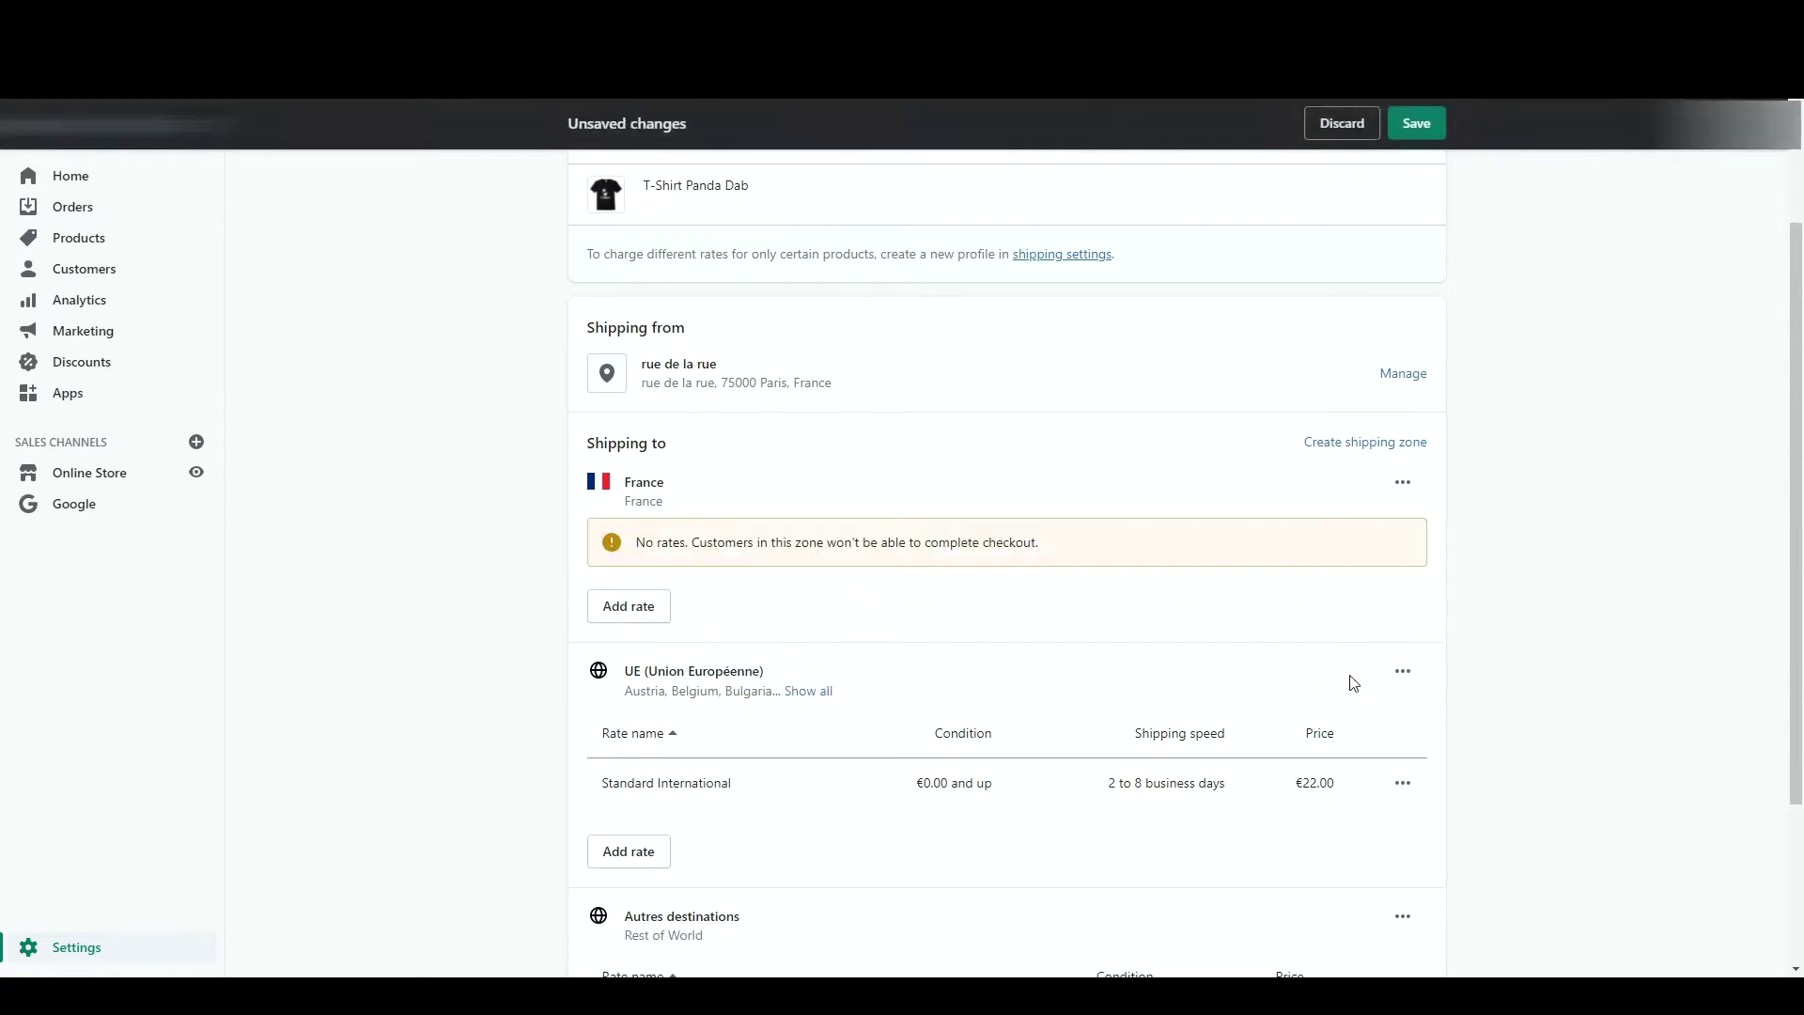
- Add a free custom flat rate named Livraison Gratuite for France
{"action": "left_click", "coordinate": [612, 612]}
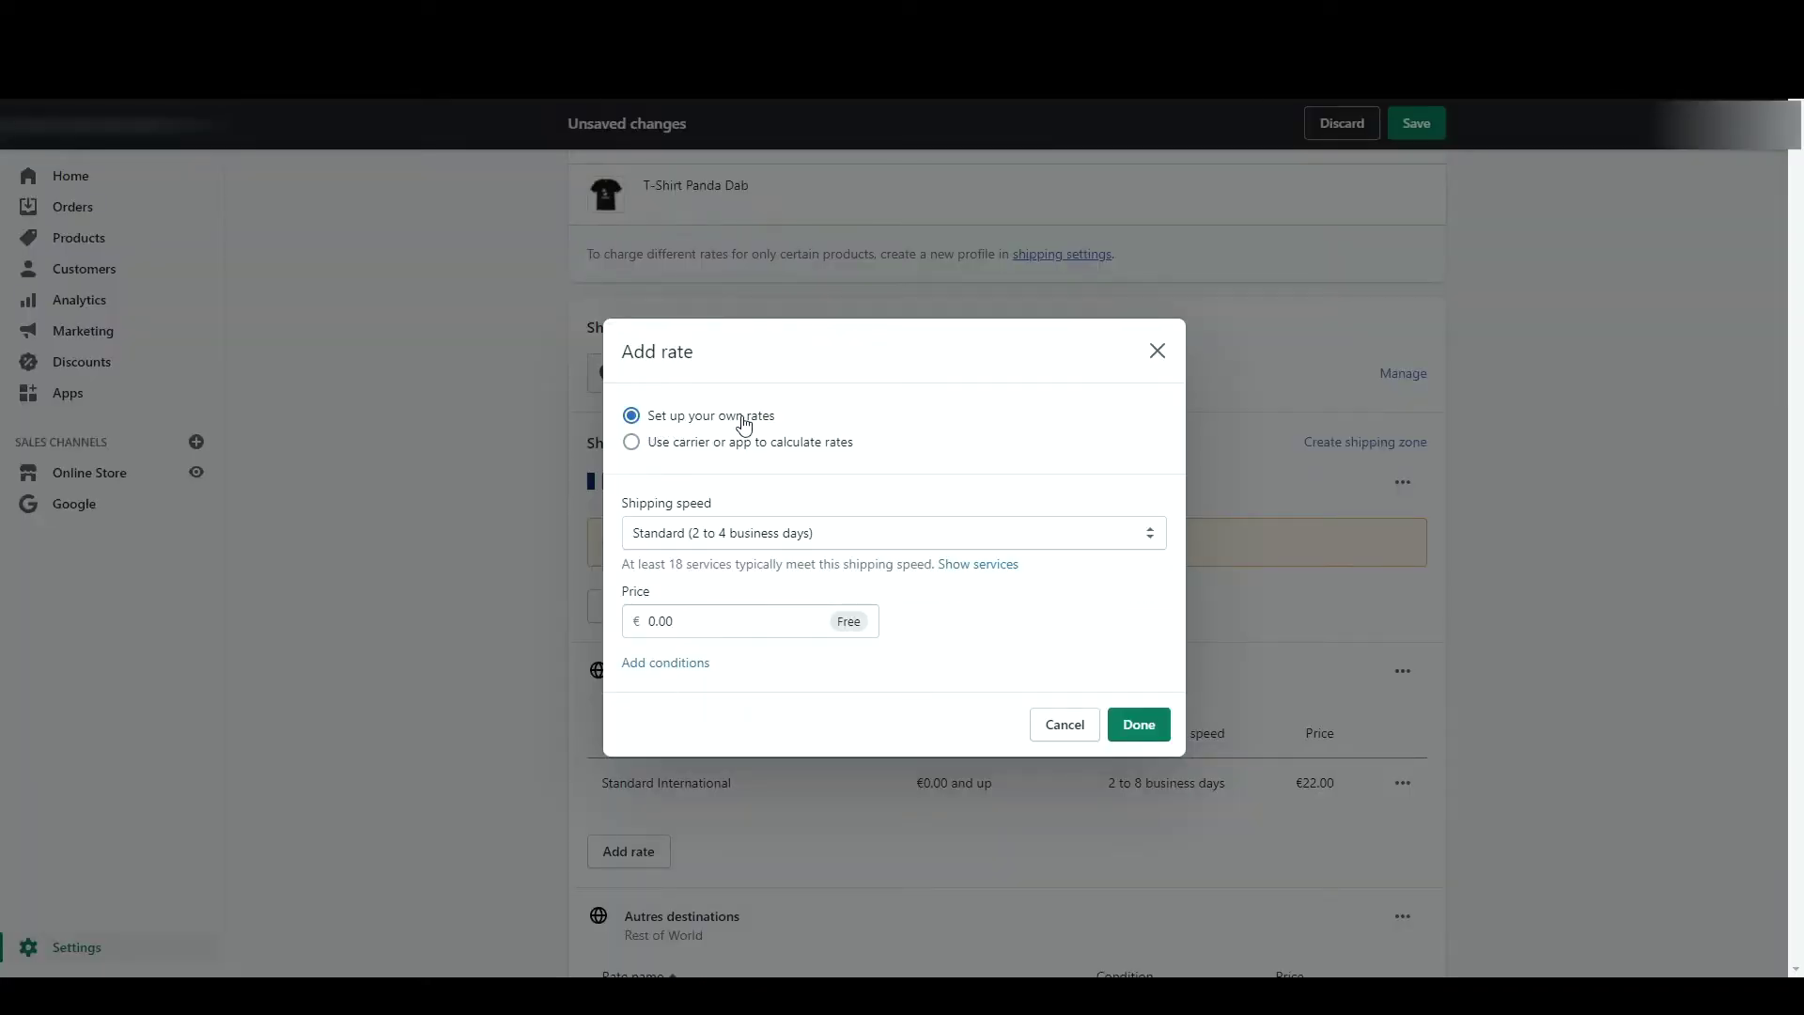
{"action": "left_click", "coordinate": [714, 540]}
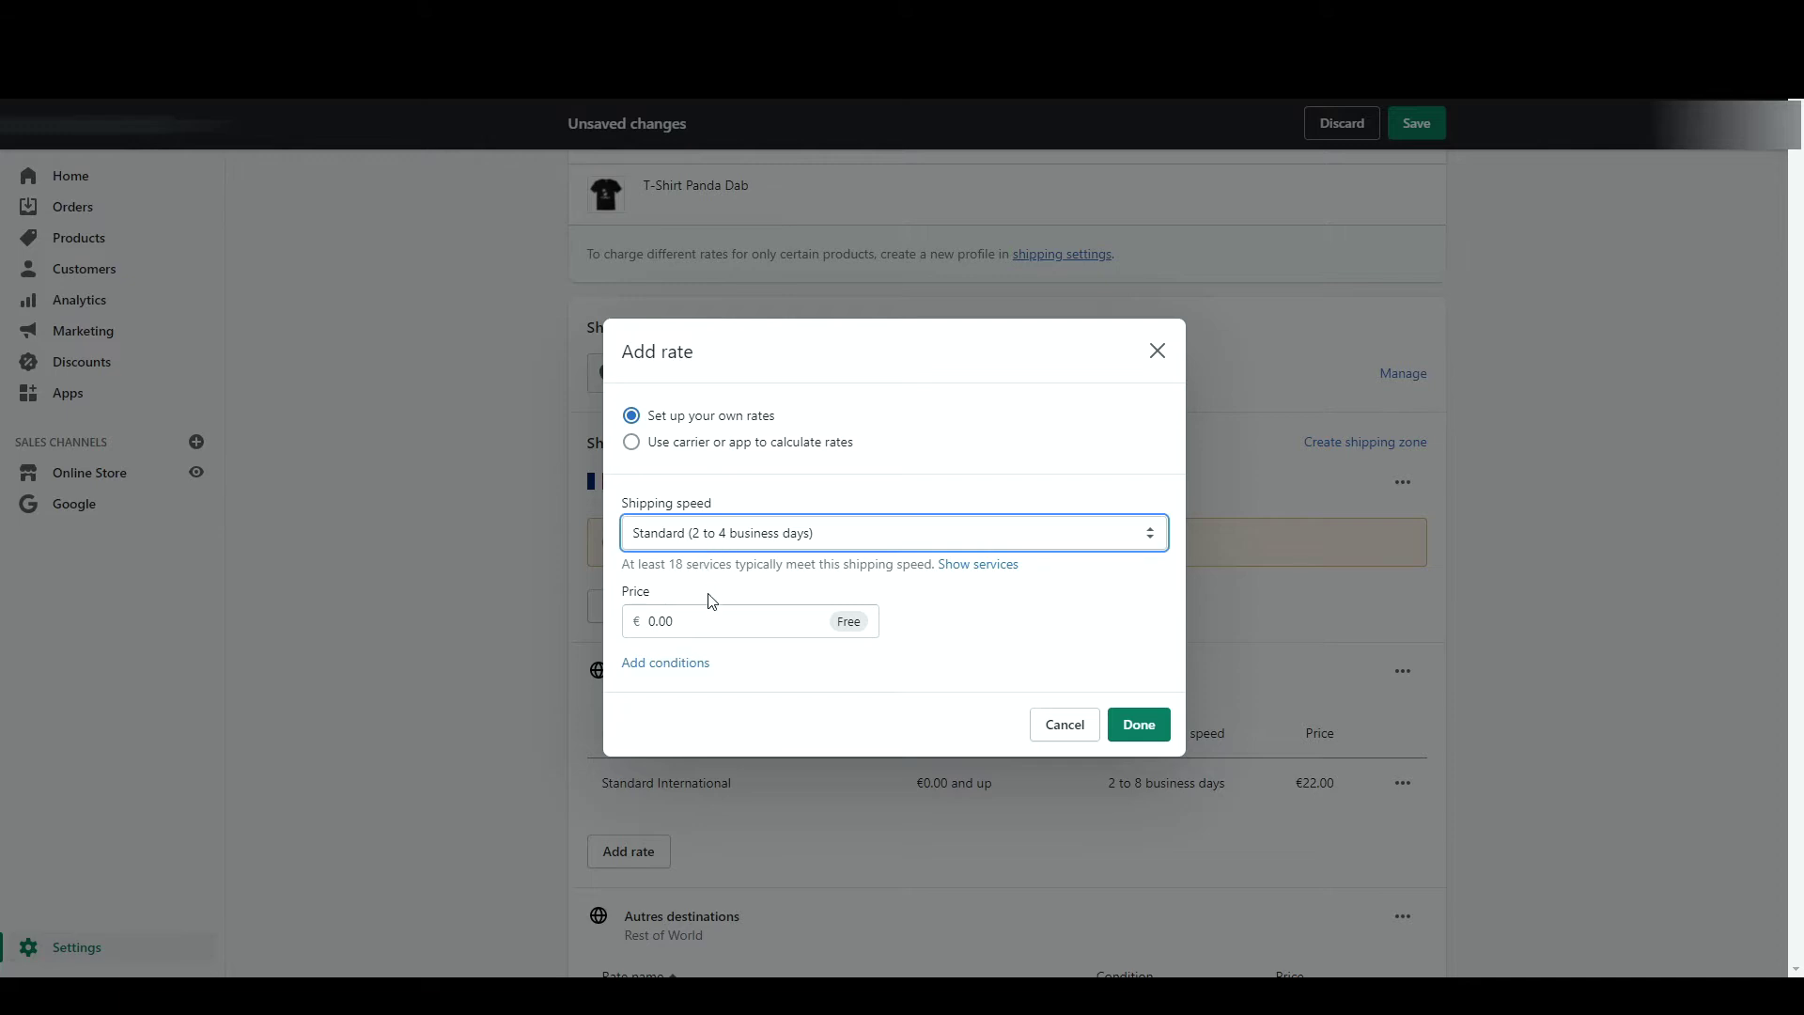
{"action": "left_click", "coordinate": [711, 601]}
{"action": "left_click", "coordinate": [694, 613]}
{"action": "type", "text": "Livraison Gratuite"}
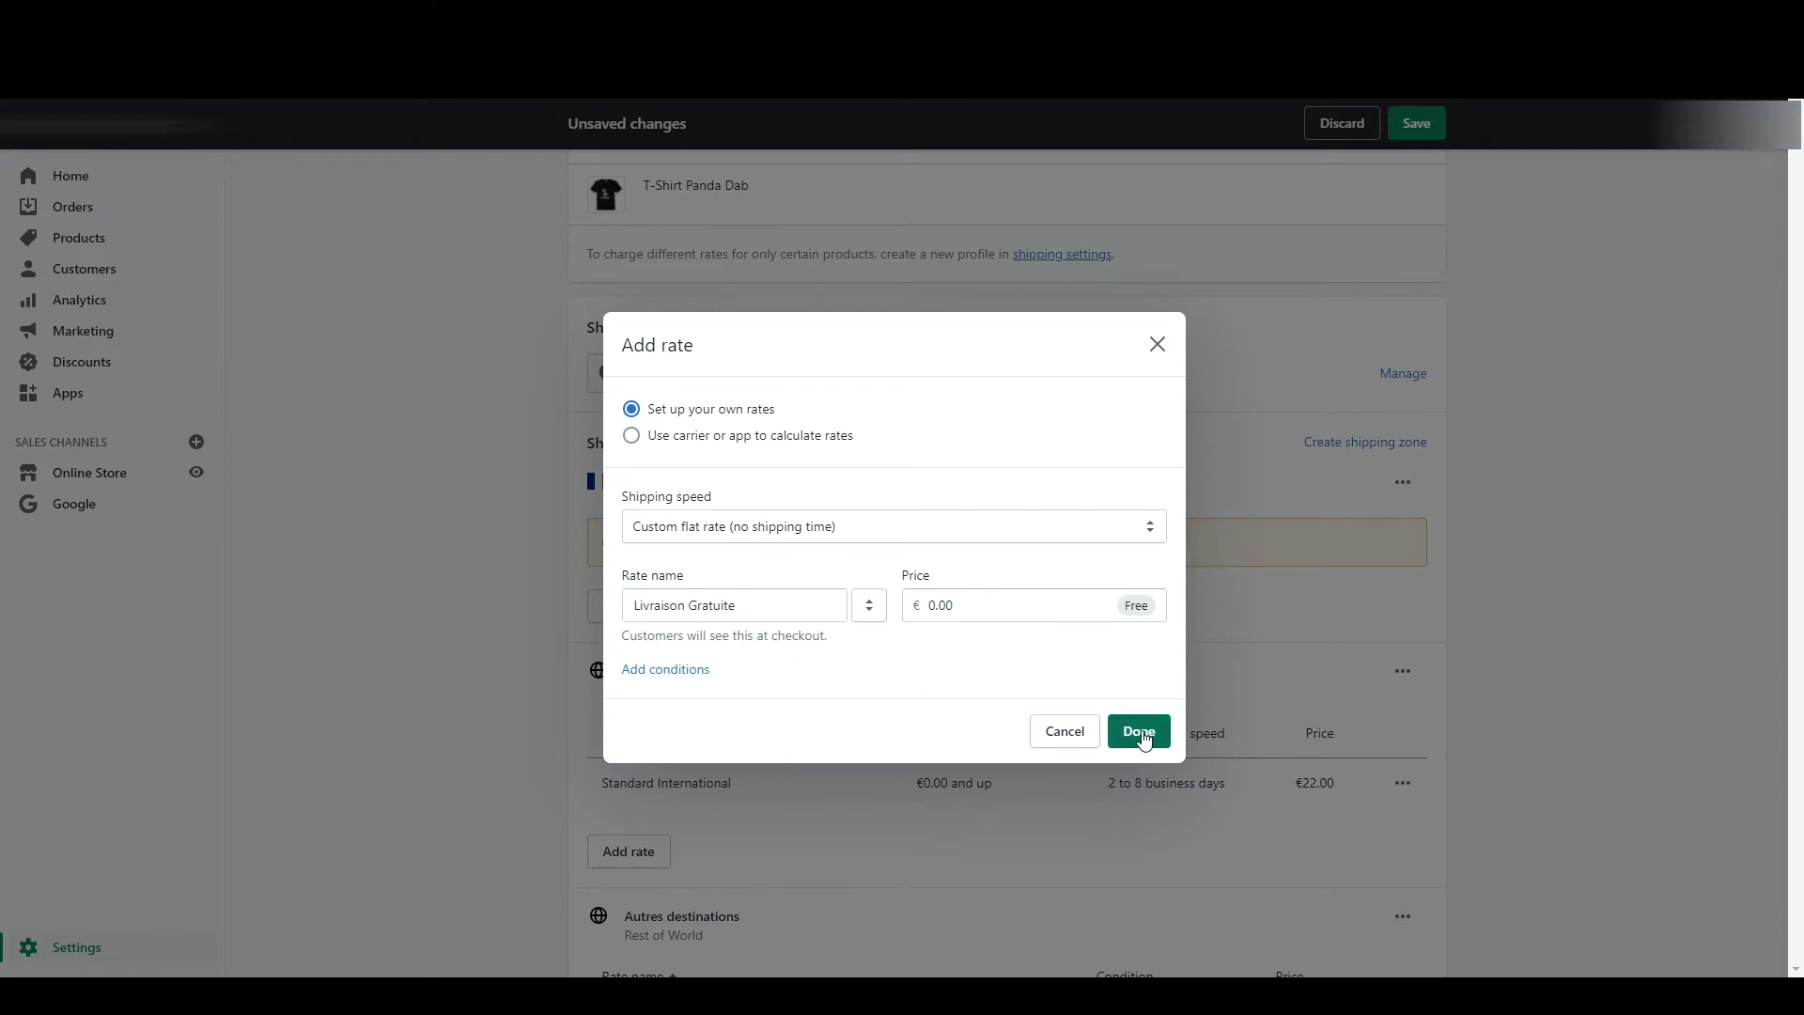
{"action": "left_click", "coordinate": [1139, 732]}
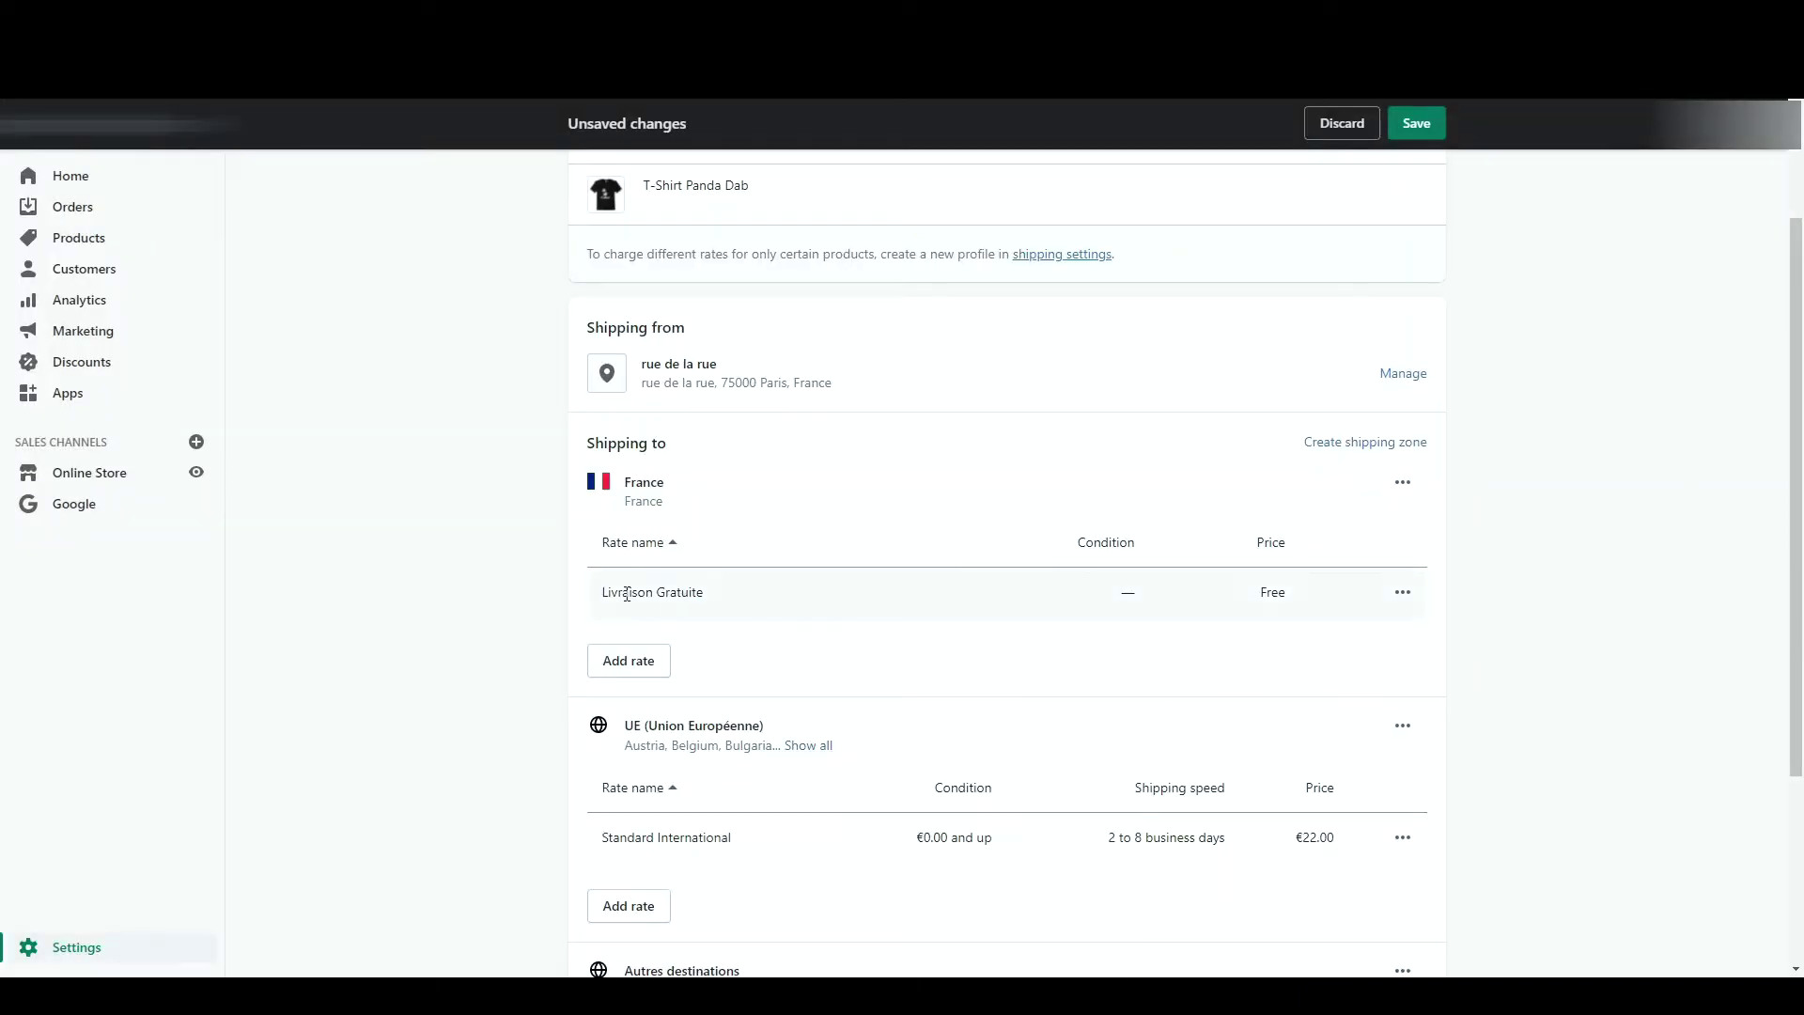
- Add a €9.99 Standard custom flat rate for France with a 5kg minimum weight
{"action": "left_click", "coordinate": [623, 661]}
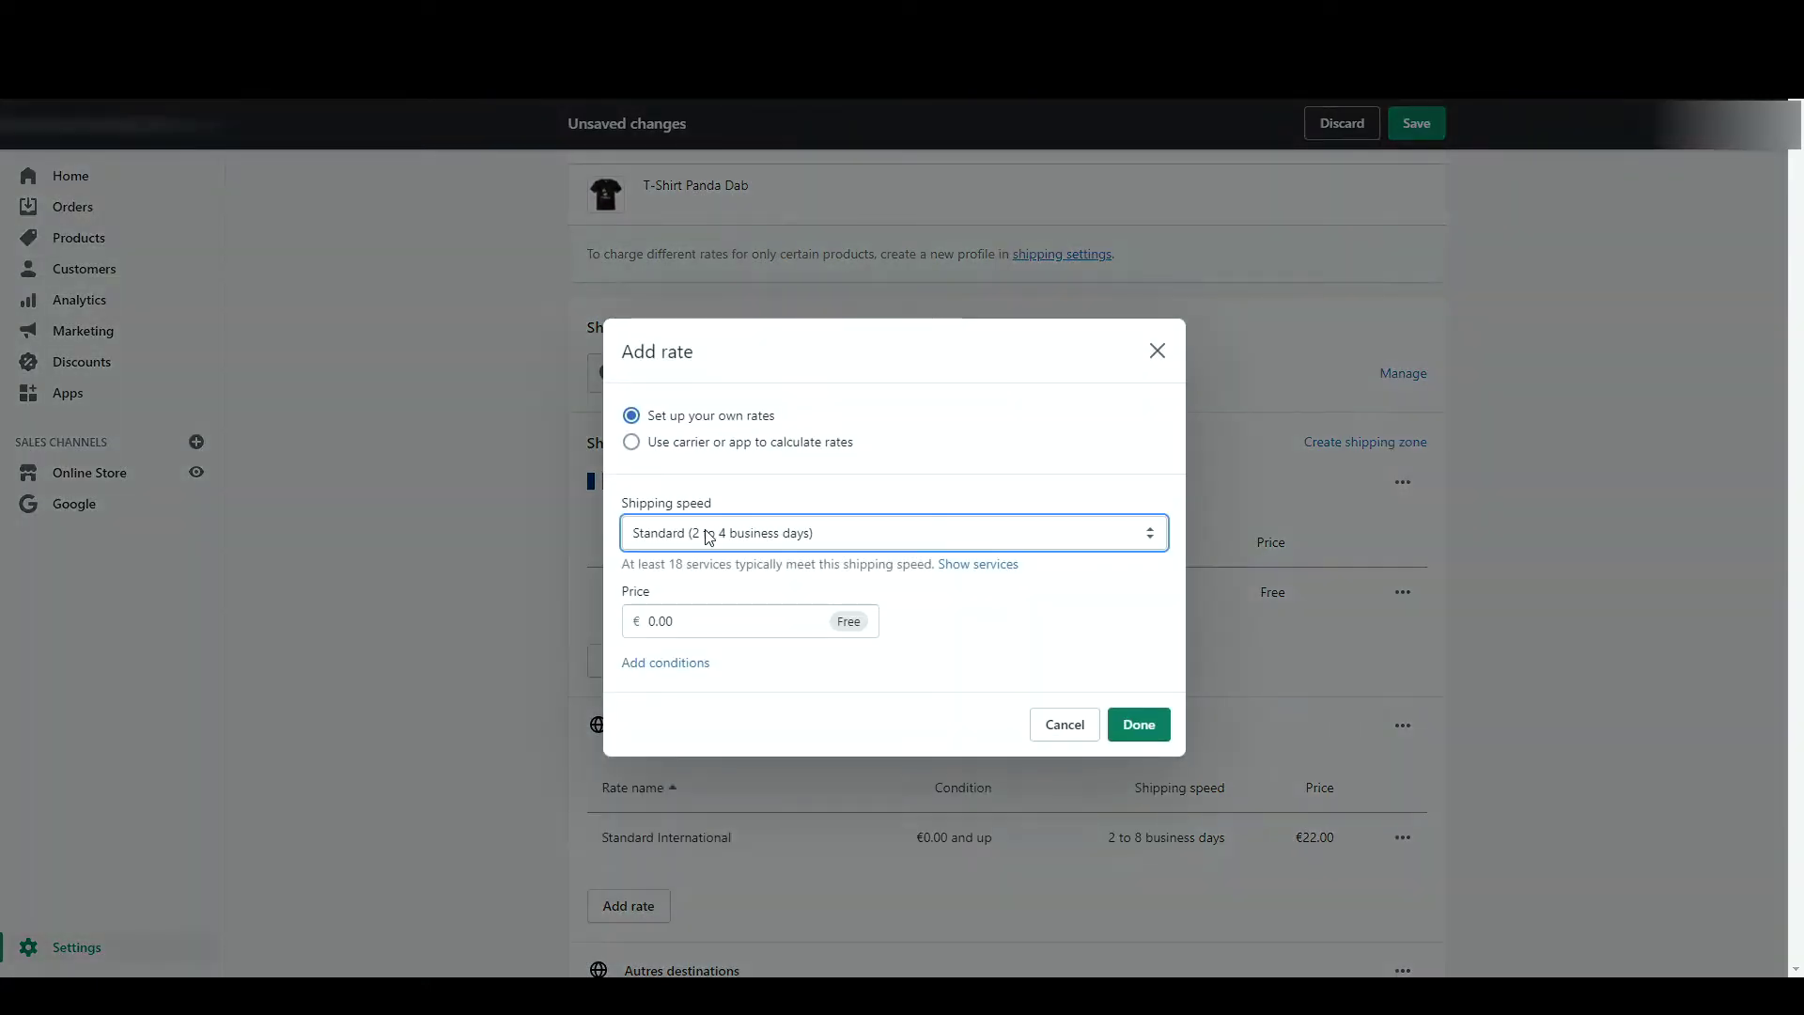
{"action": "left_click", "coordinate": [707, 598]}
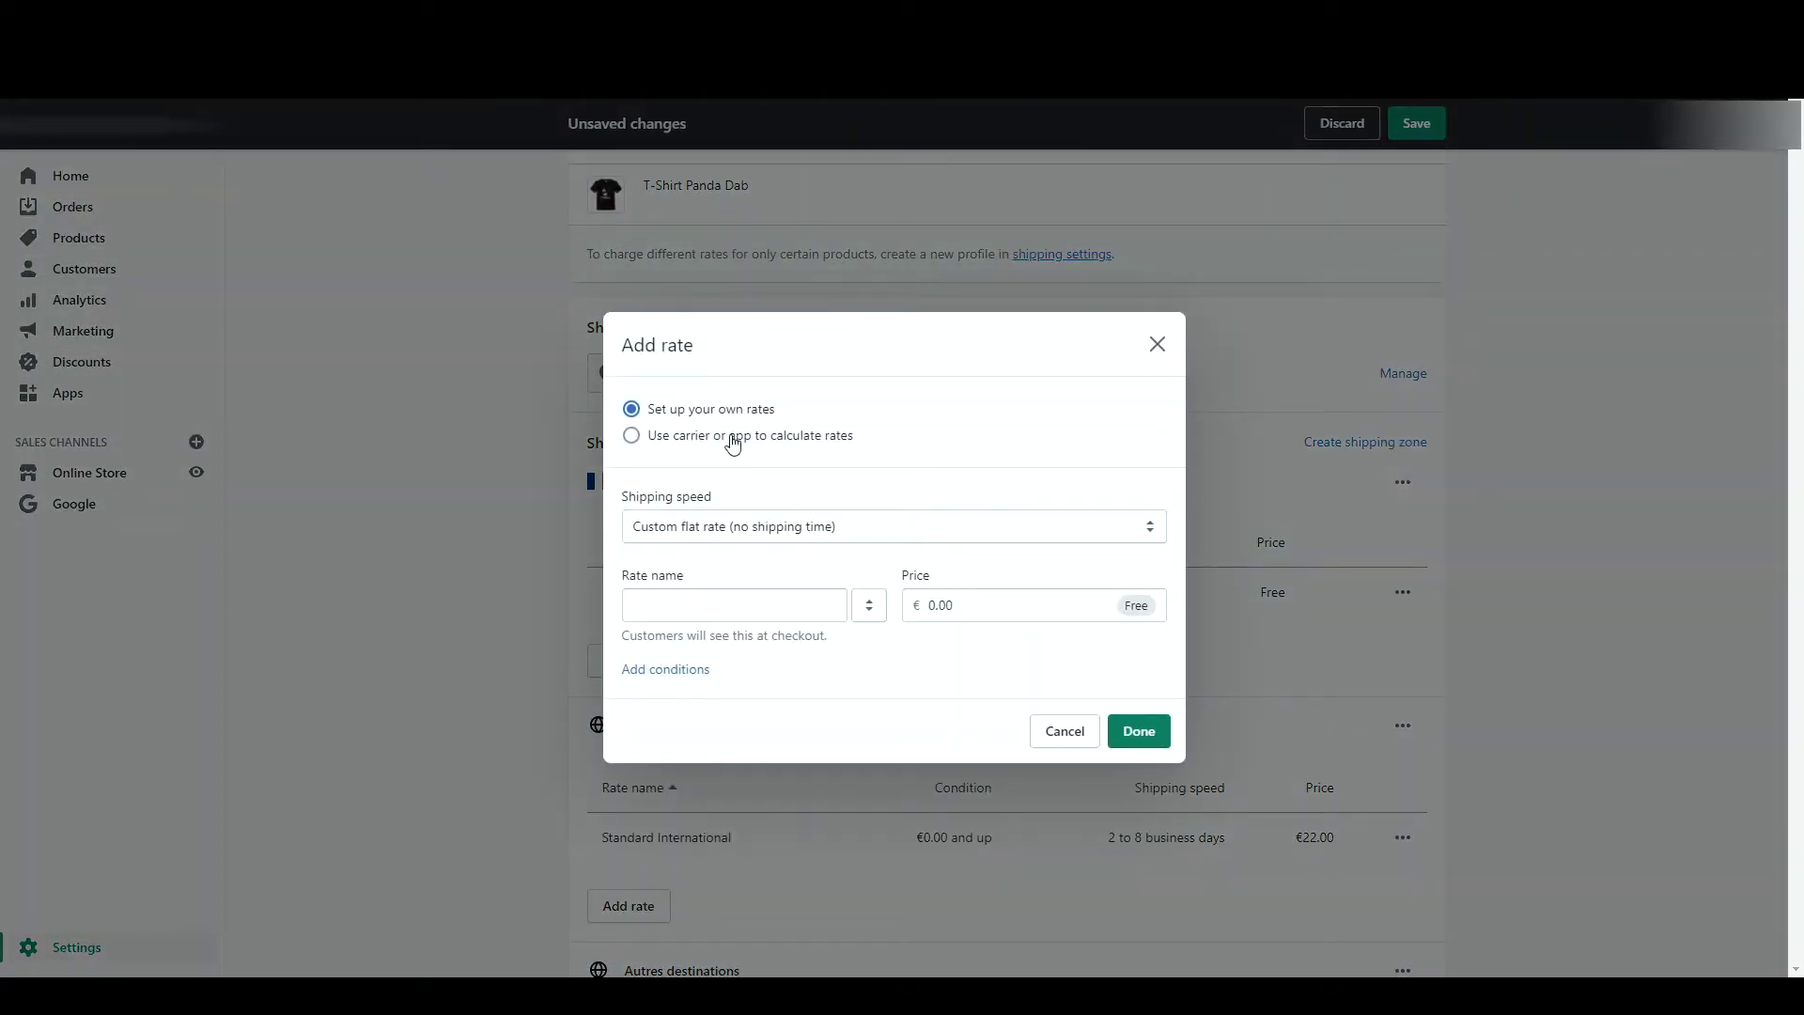
{"action": "left_click", "coordinate": [699, 607]}
{"action": "type", "text": "Standard"}
{"action": "left_click", "coordinate": [955, 609]}
{"action": "type", "text": "9.99"}
{"action": "left_click", "coordinate": [855, 648]}
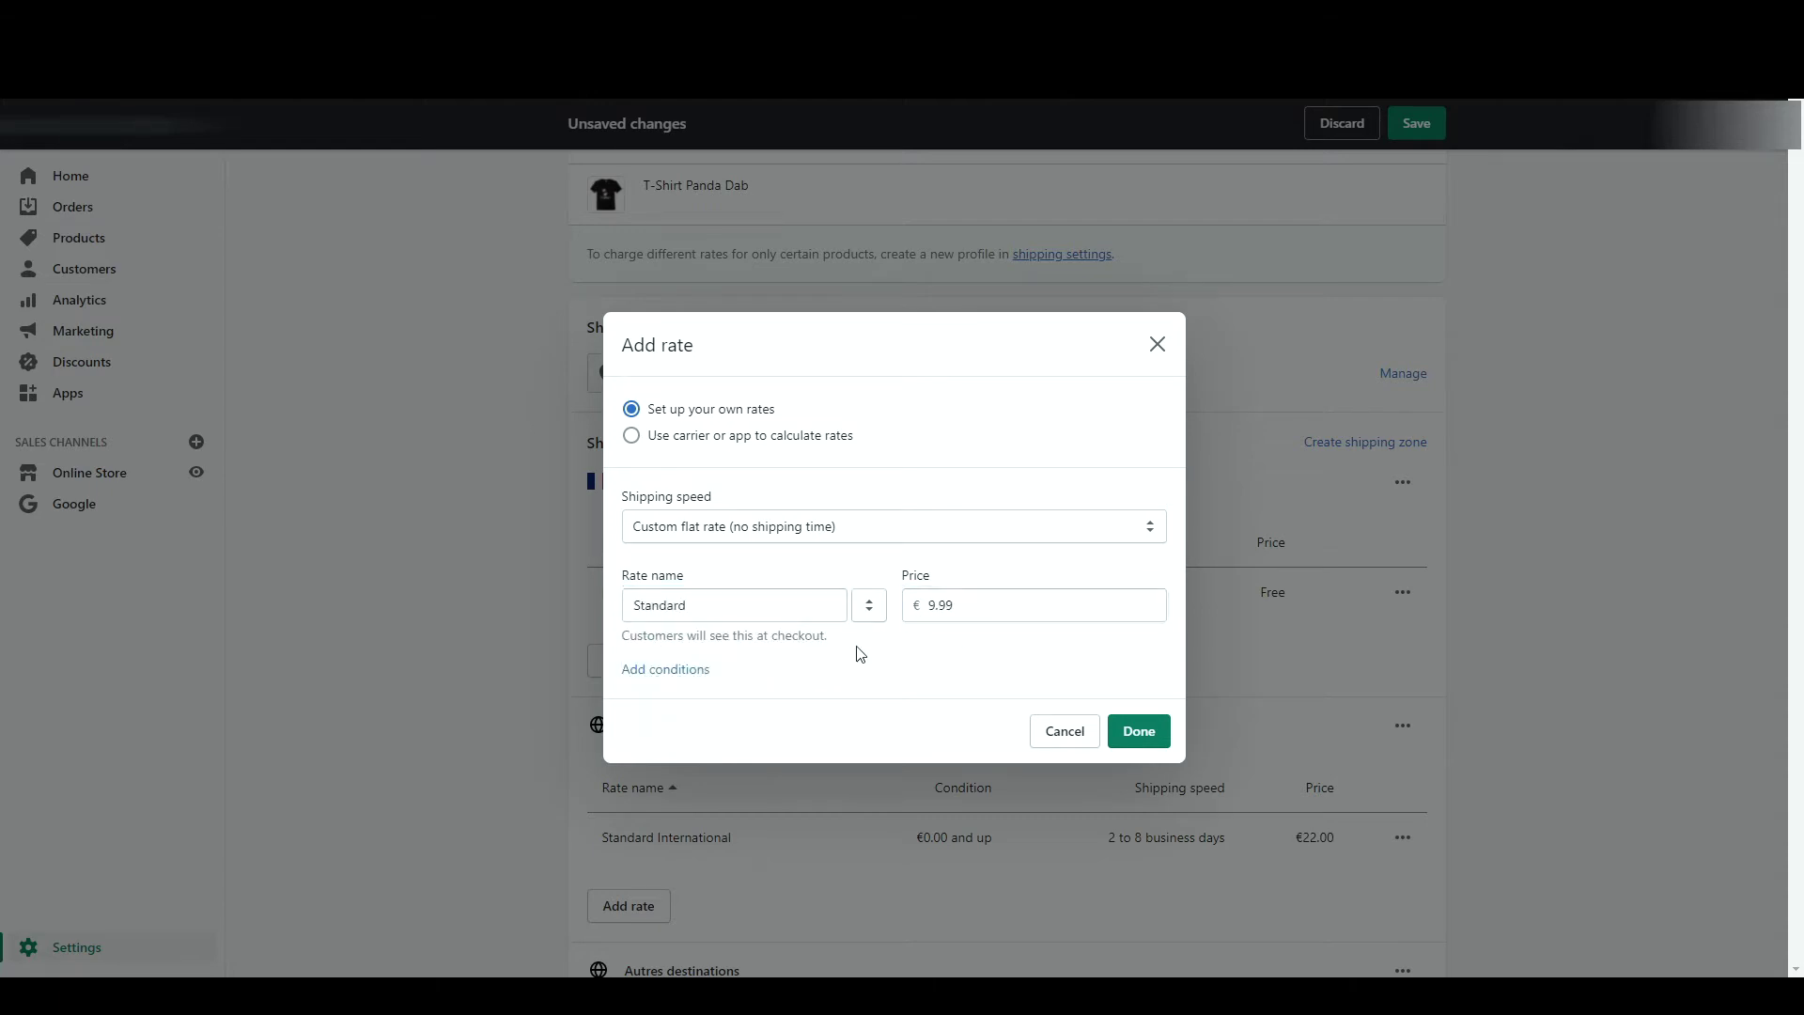
{"action": "left_click", "coordinate": [686, 670]}
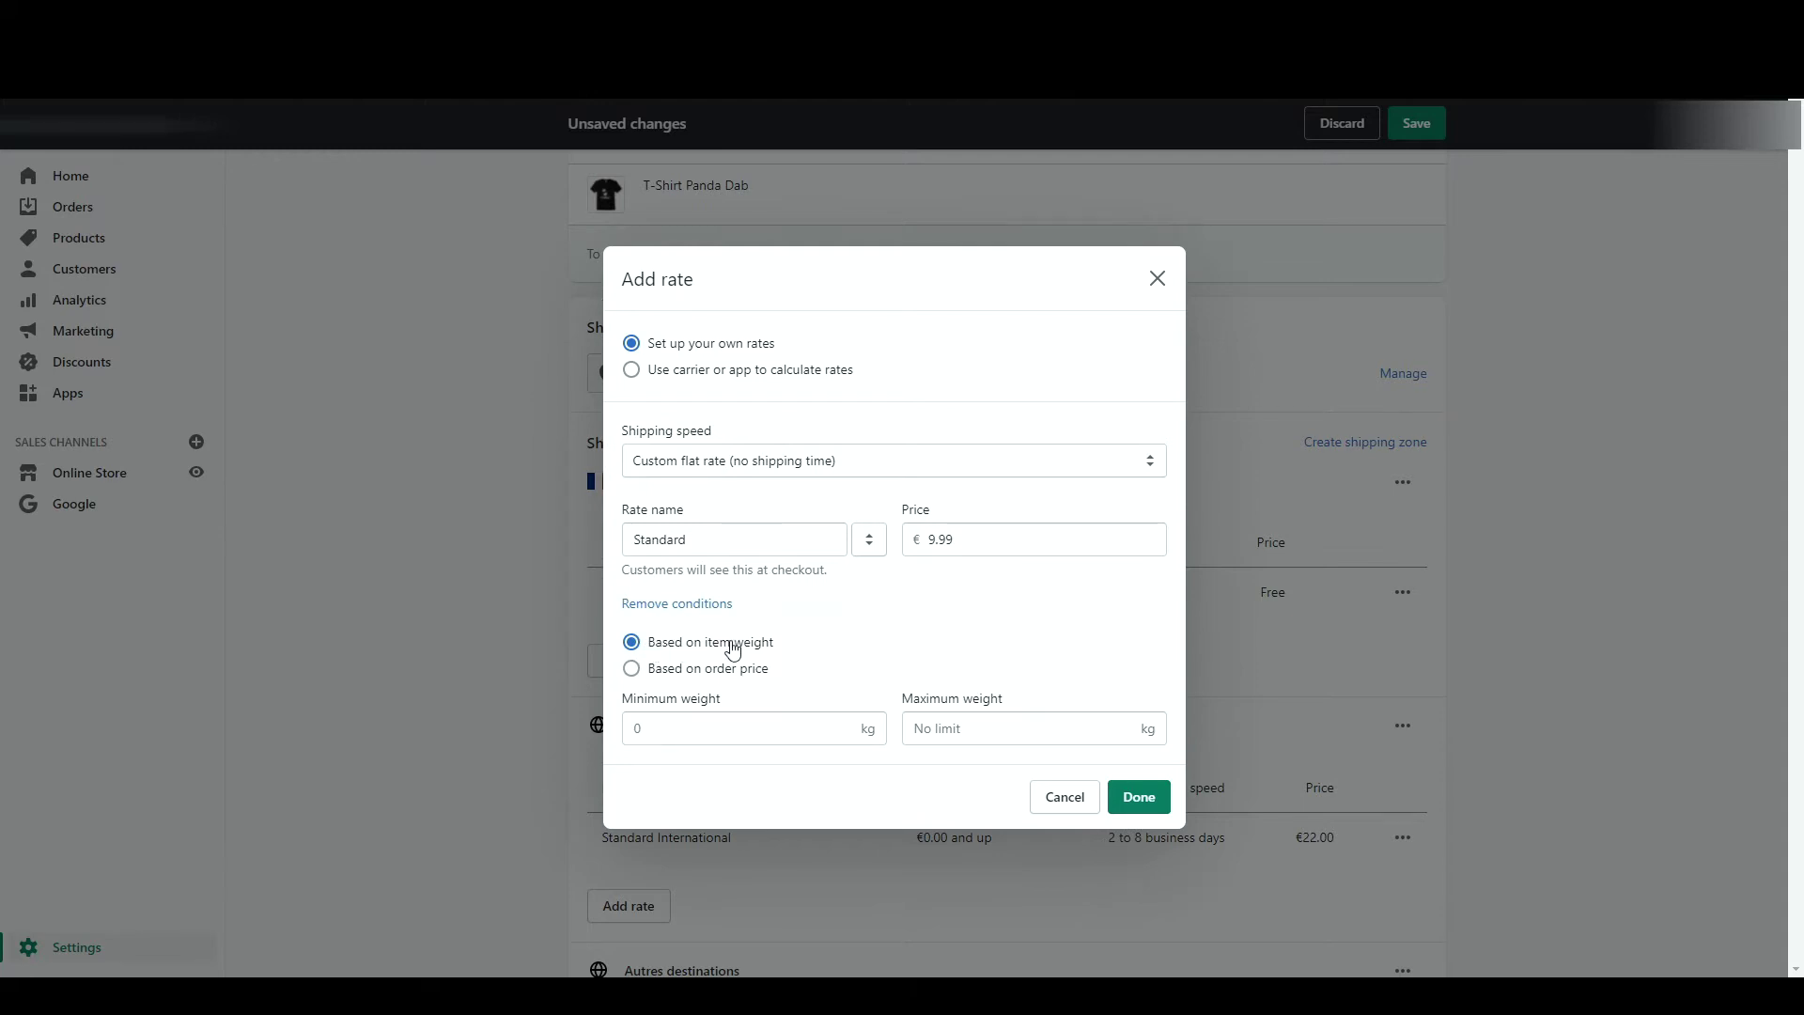
{"action": "left_click", "coordinate": [753, 740]}
{"action": "type", "text": "5"}
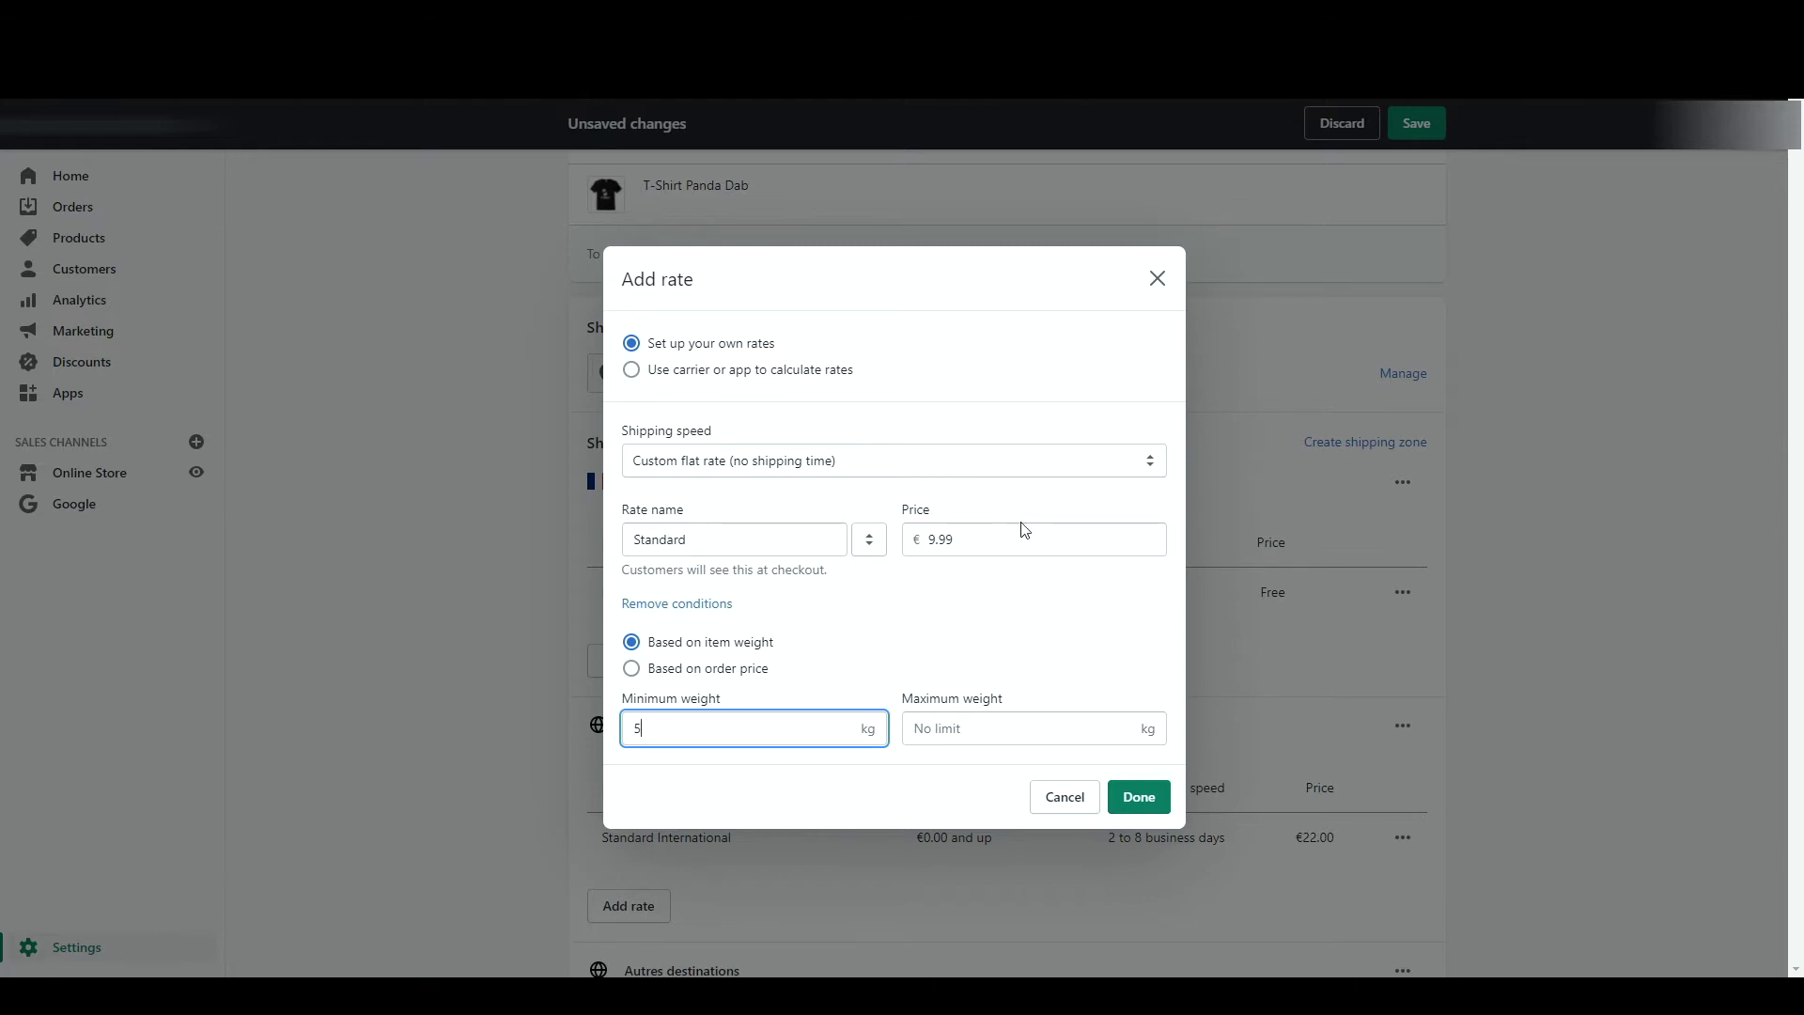
{"action": "left_click", "coordinate": [1156, 799]}
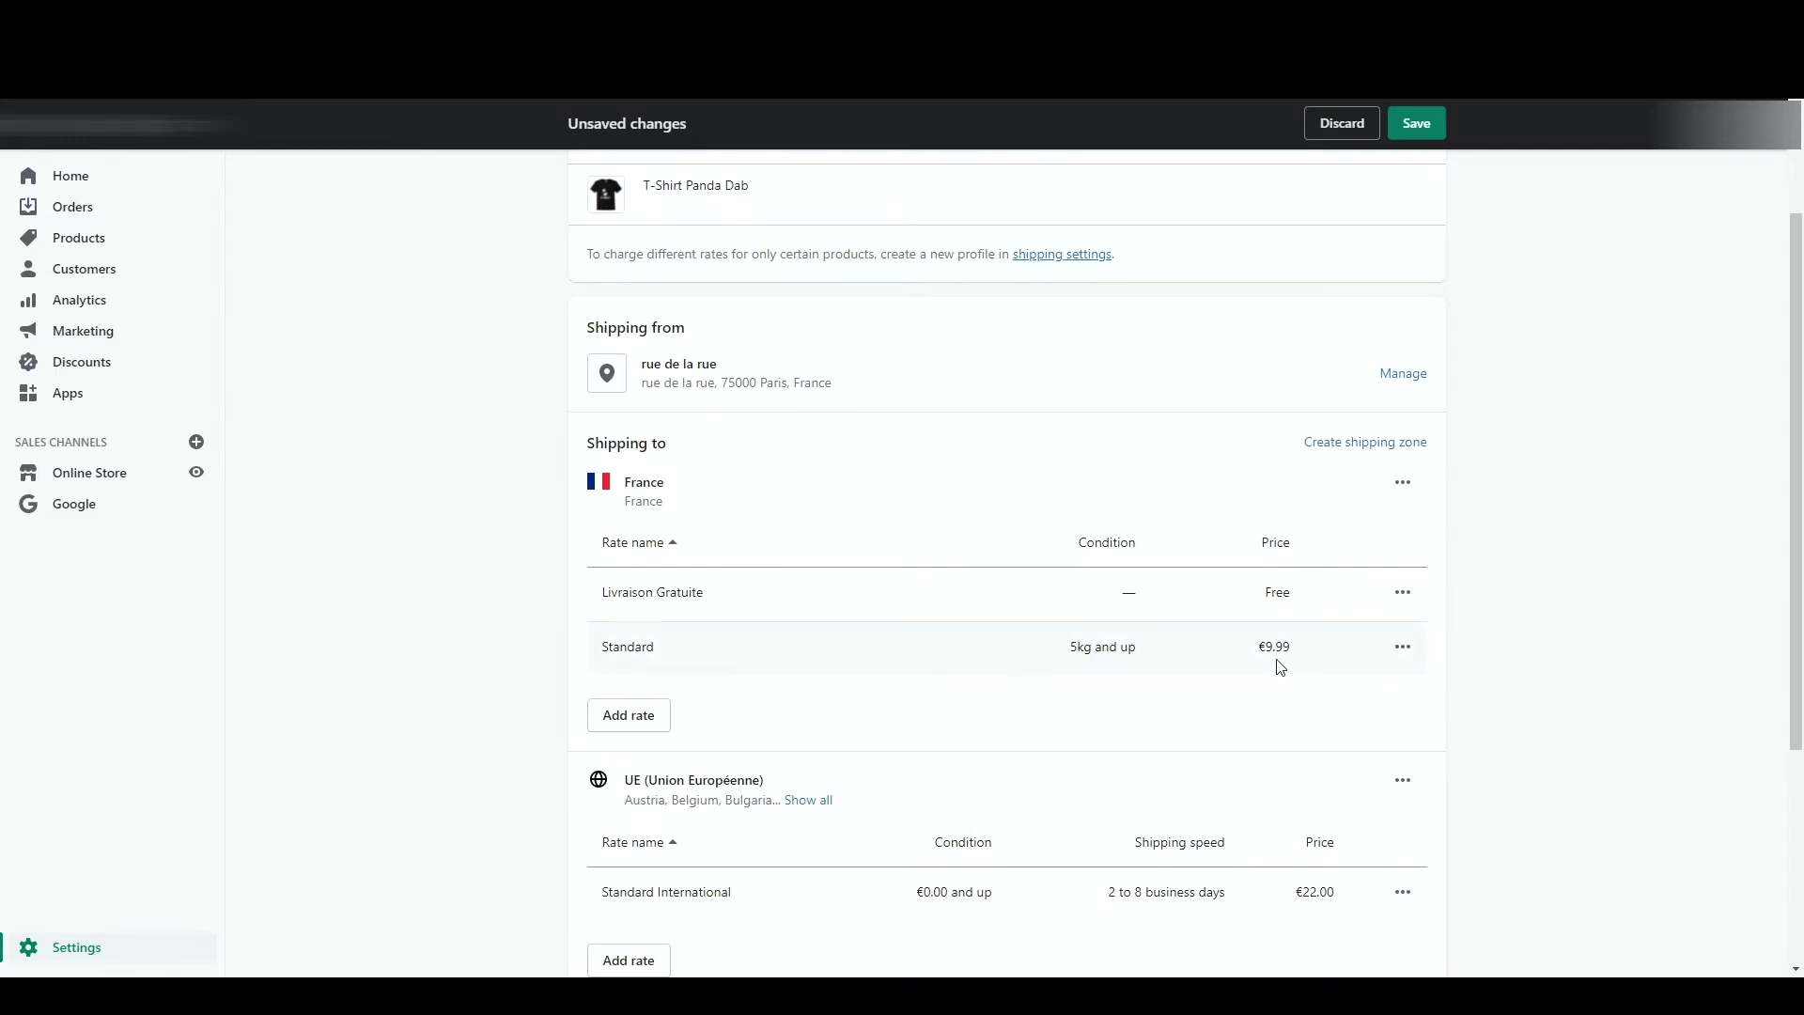
- Delete the UE shipping zone
{"action": "scroll", "coordinate": [1222, 630], "scroll_direction": "down", "scroll_amount": 3}
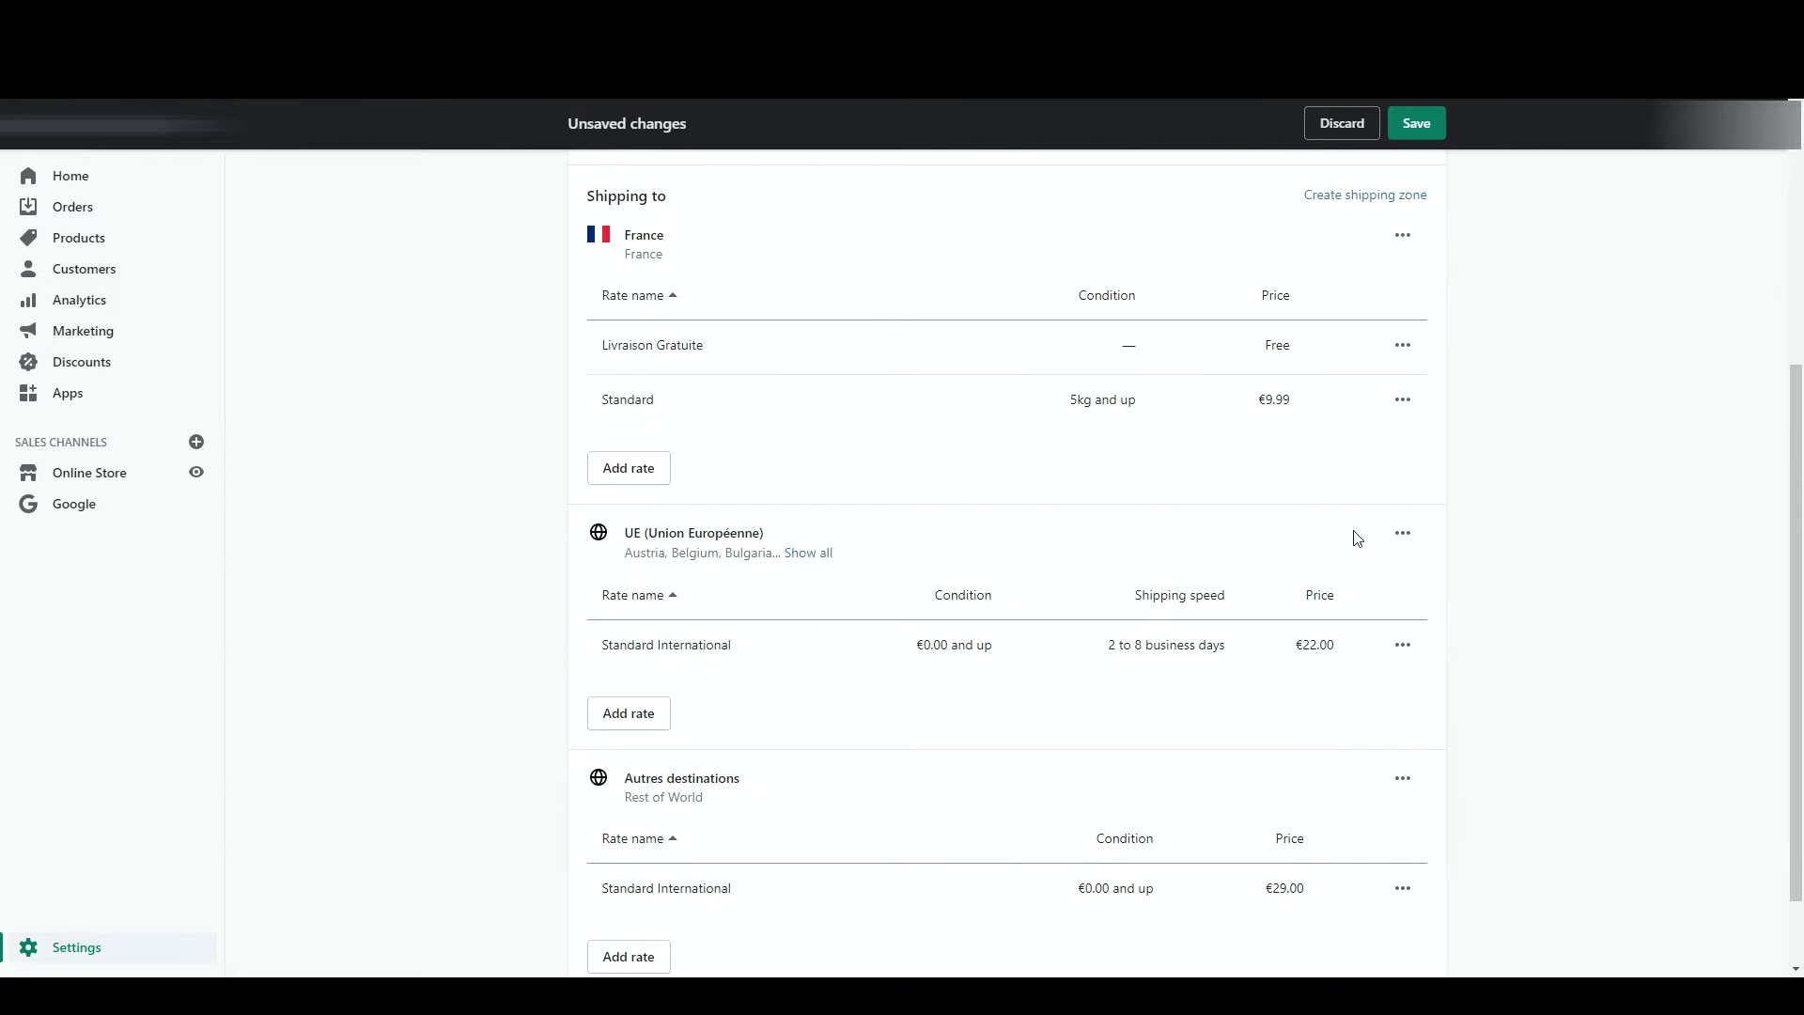
{"action": "left_click", "coordinate": [1403, 533]}
{"action": "left_click", "coordinate": [1376, 623]}
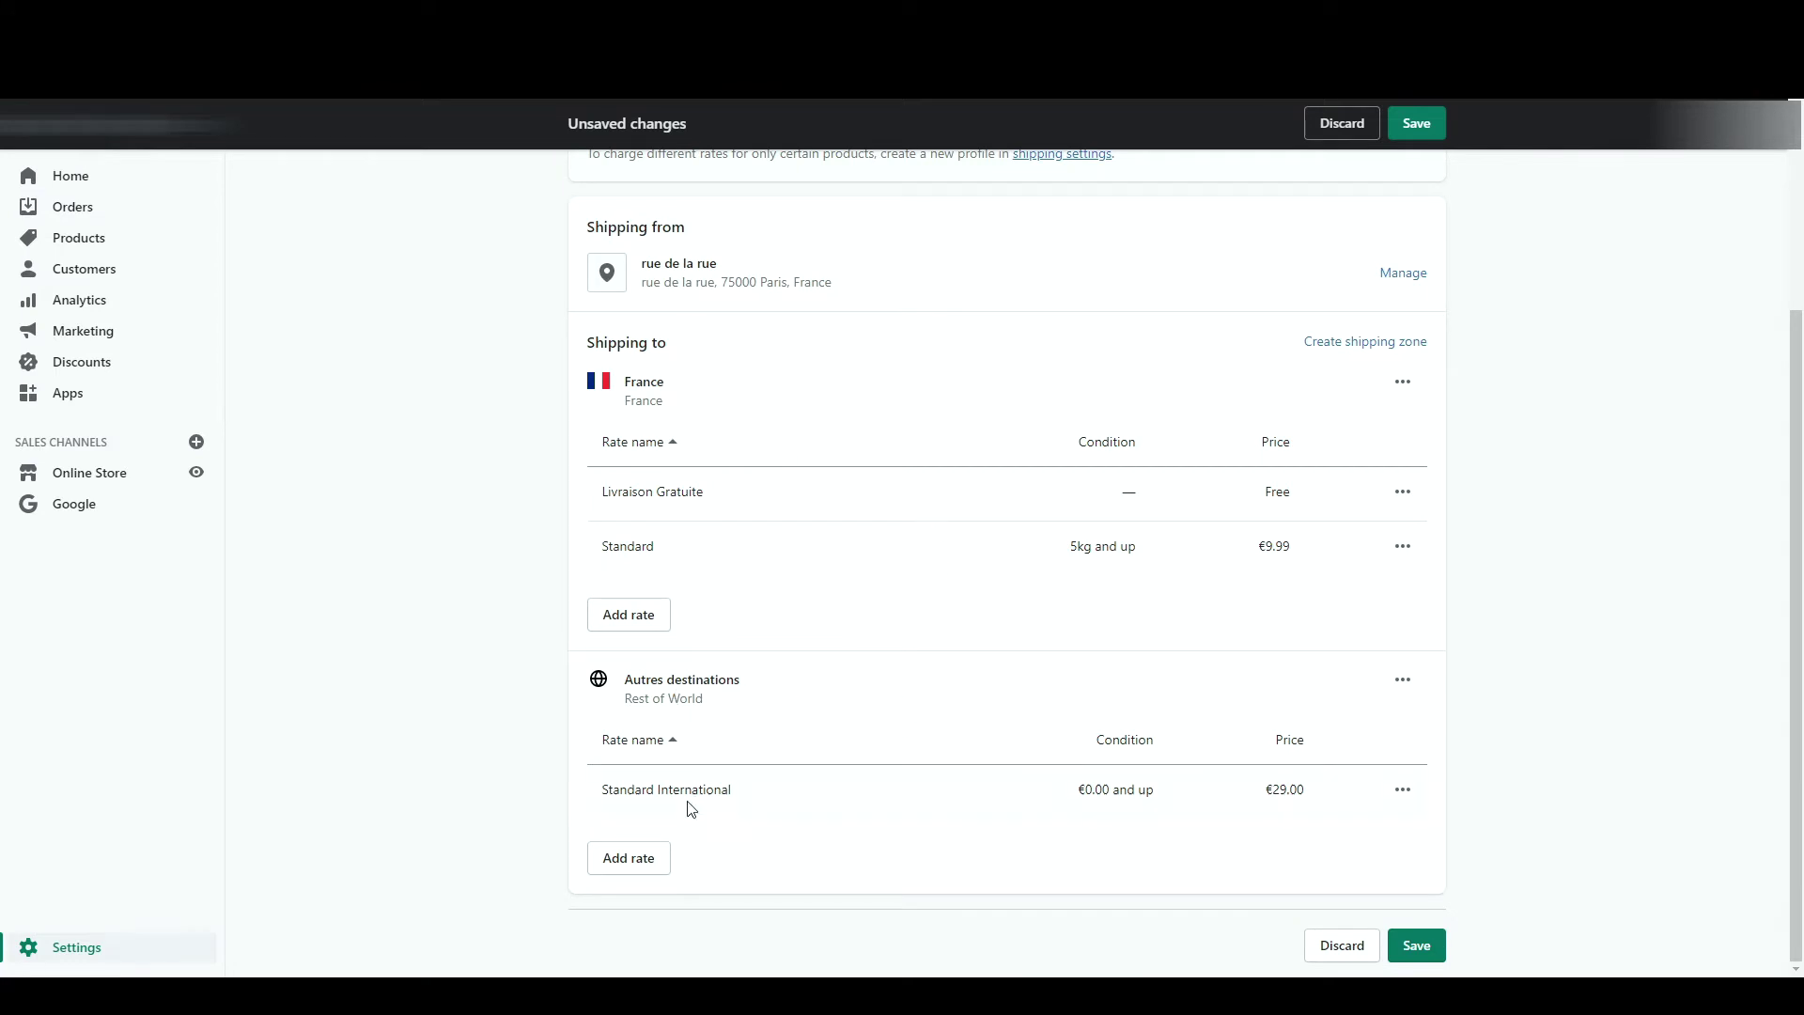
- Add a €19.99 'Livraison Express (DHL)' rate for Autres destinations
{"action": "left_click", "coordinate": [630, 859]}
{"action": "left_click", "coordinate": [718, 569]}
{"action": "type", "text": "Livraison Express (DHL)"}
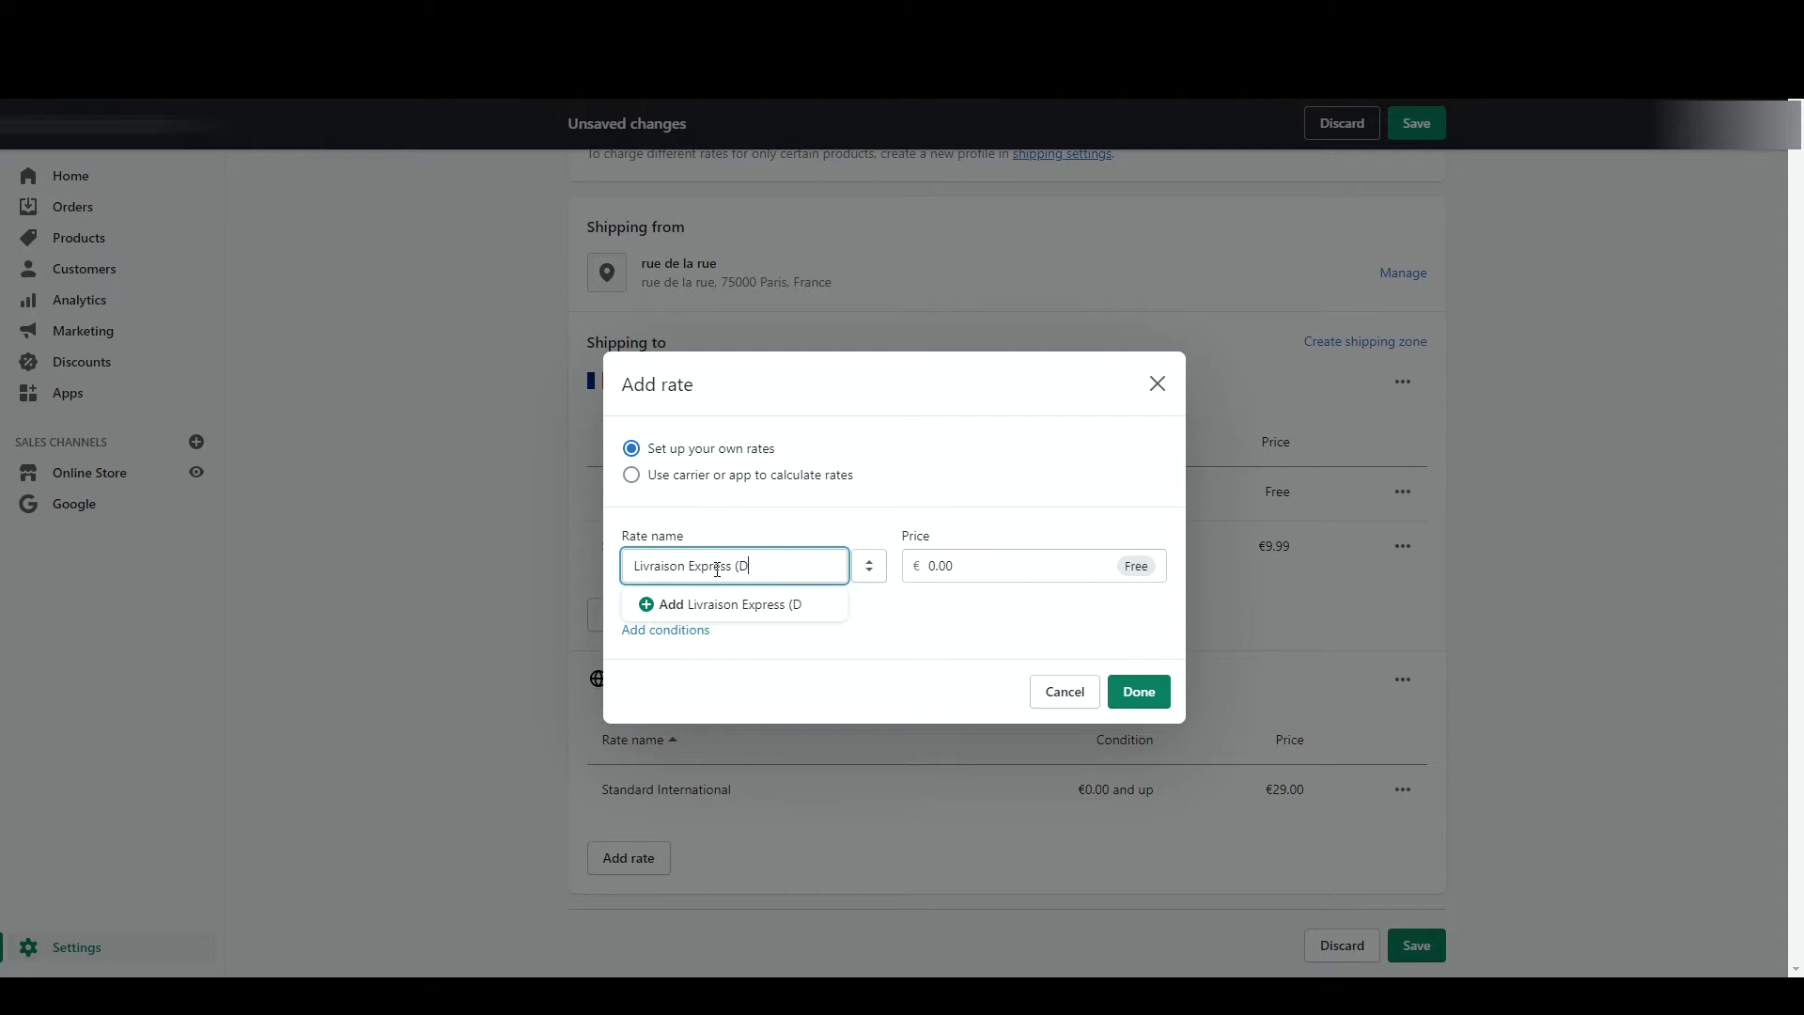
{"action": "left_click", "coordinate": [1033, 561]}
{"action": "type", "text": "19.99"}
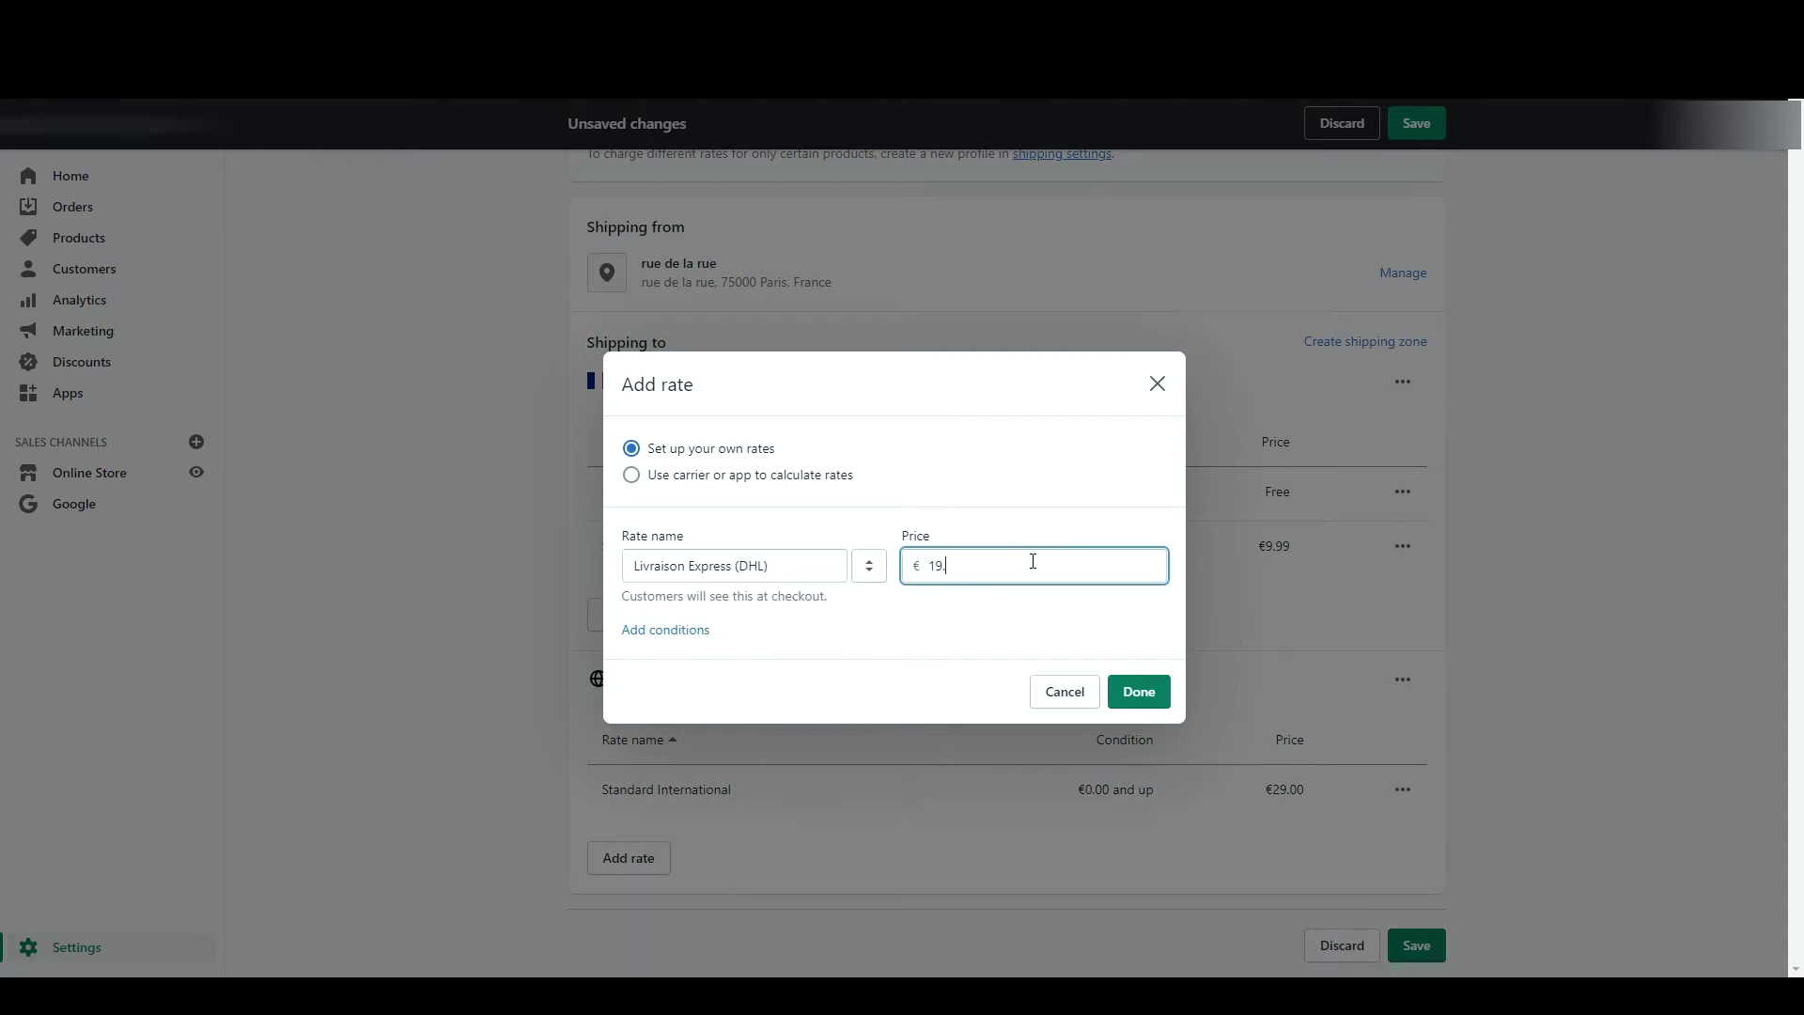
{"action": "key", "text": "Return"}
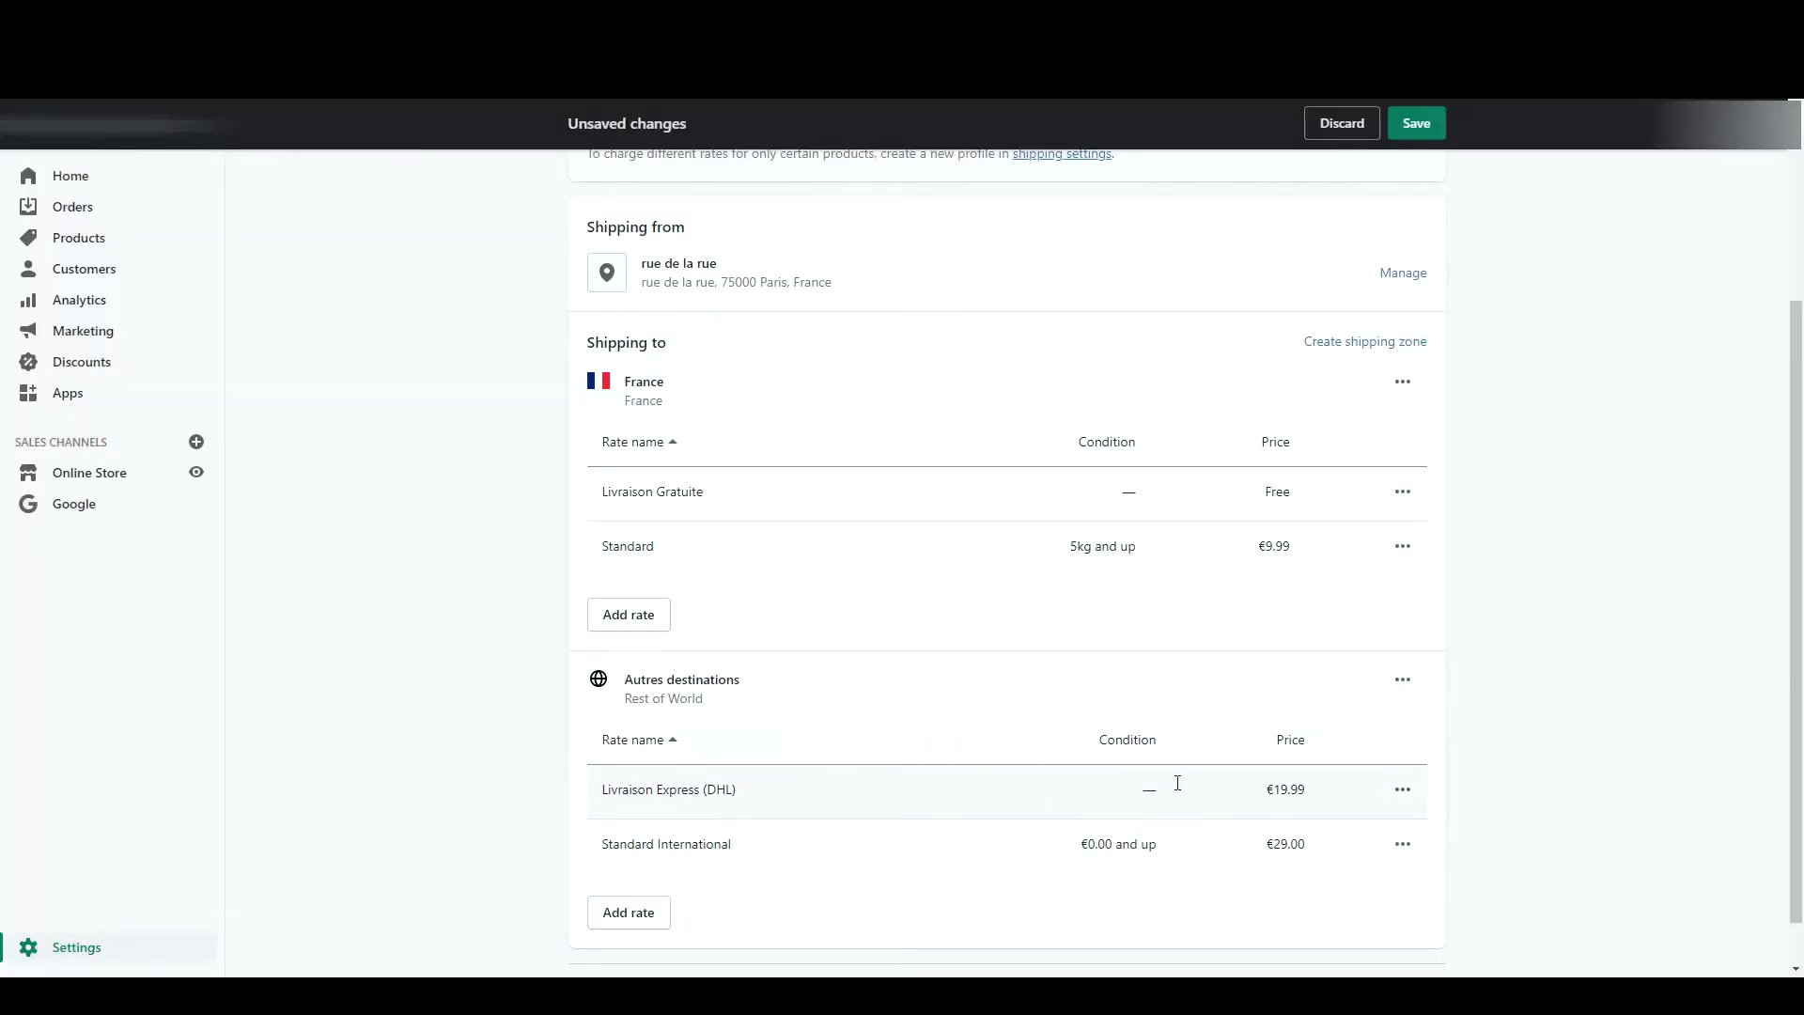
- Save the updated shipping profile
{"action": "scroll", "coordinate": [1334, 864], "scroll_direction": "down", "scroll_amount": 2}
{"action": "left_click", "coordinate": [1416, 947]}
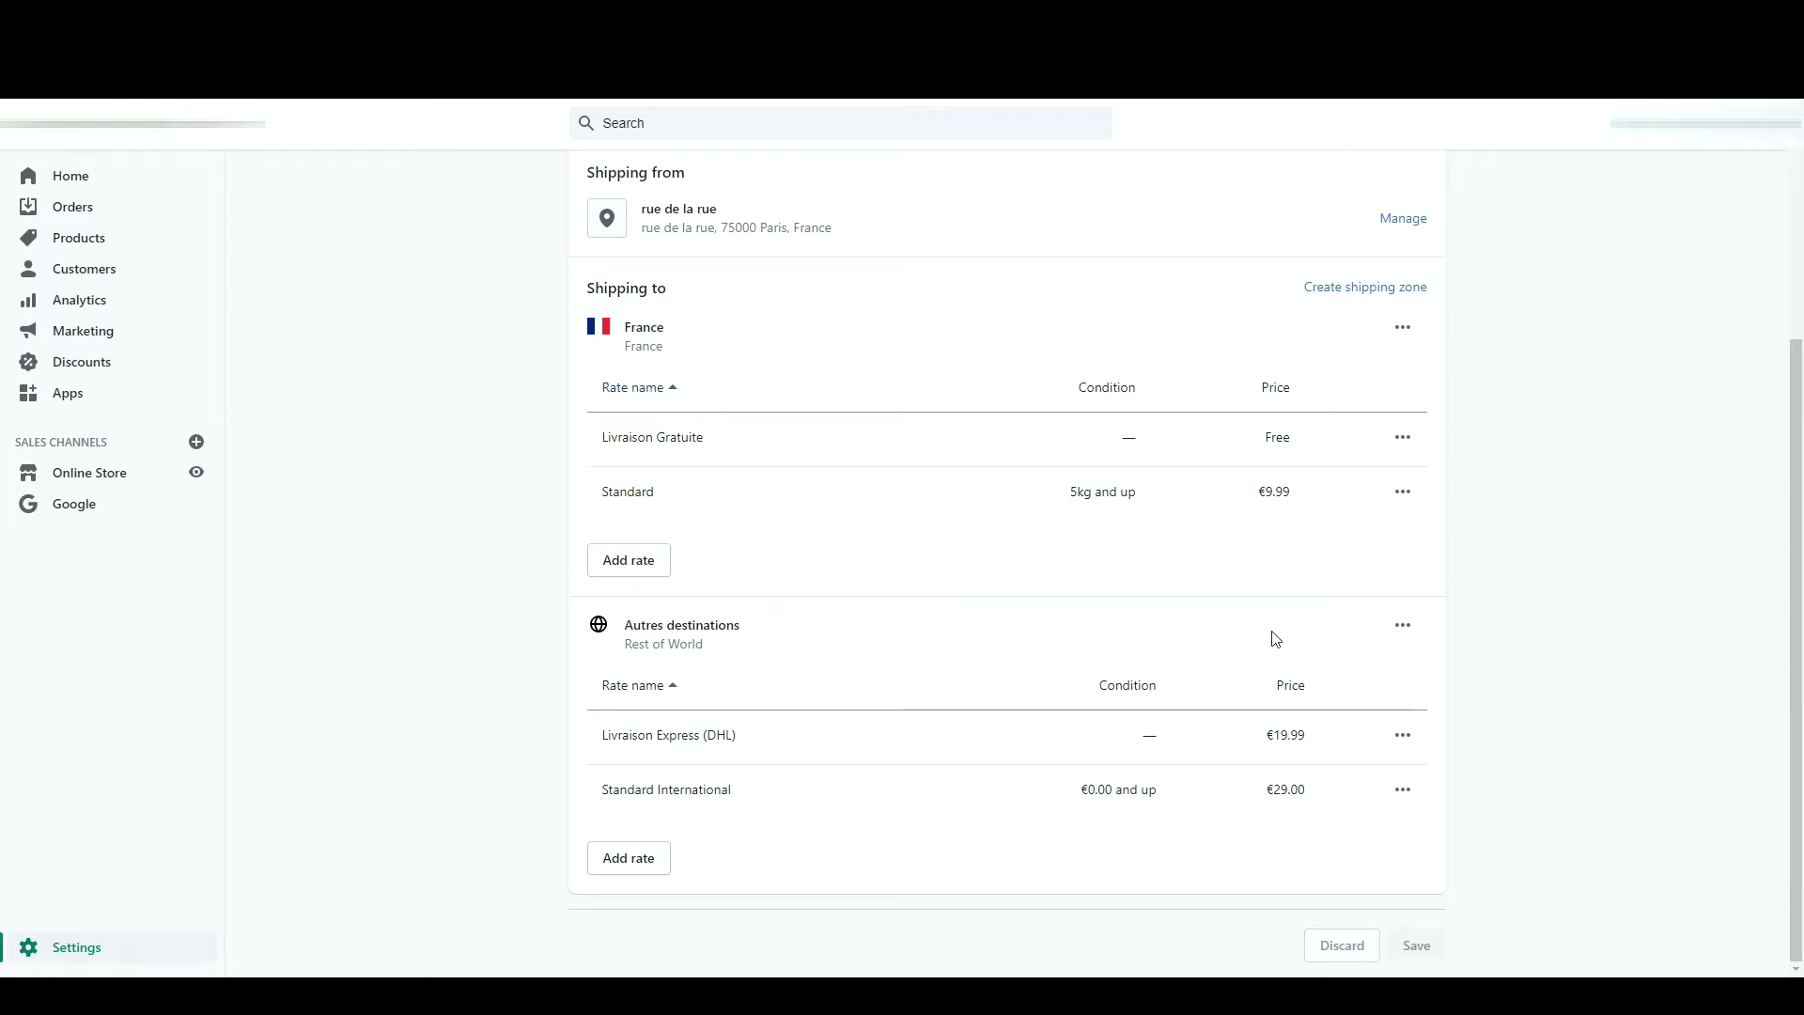
{"action": "left_click", "coordinate": [1402, 626]}
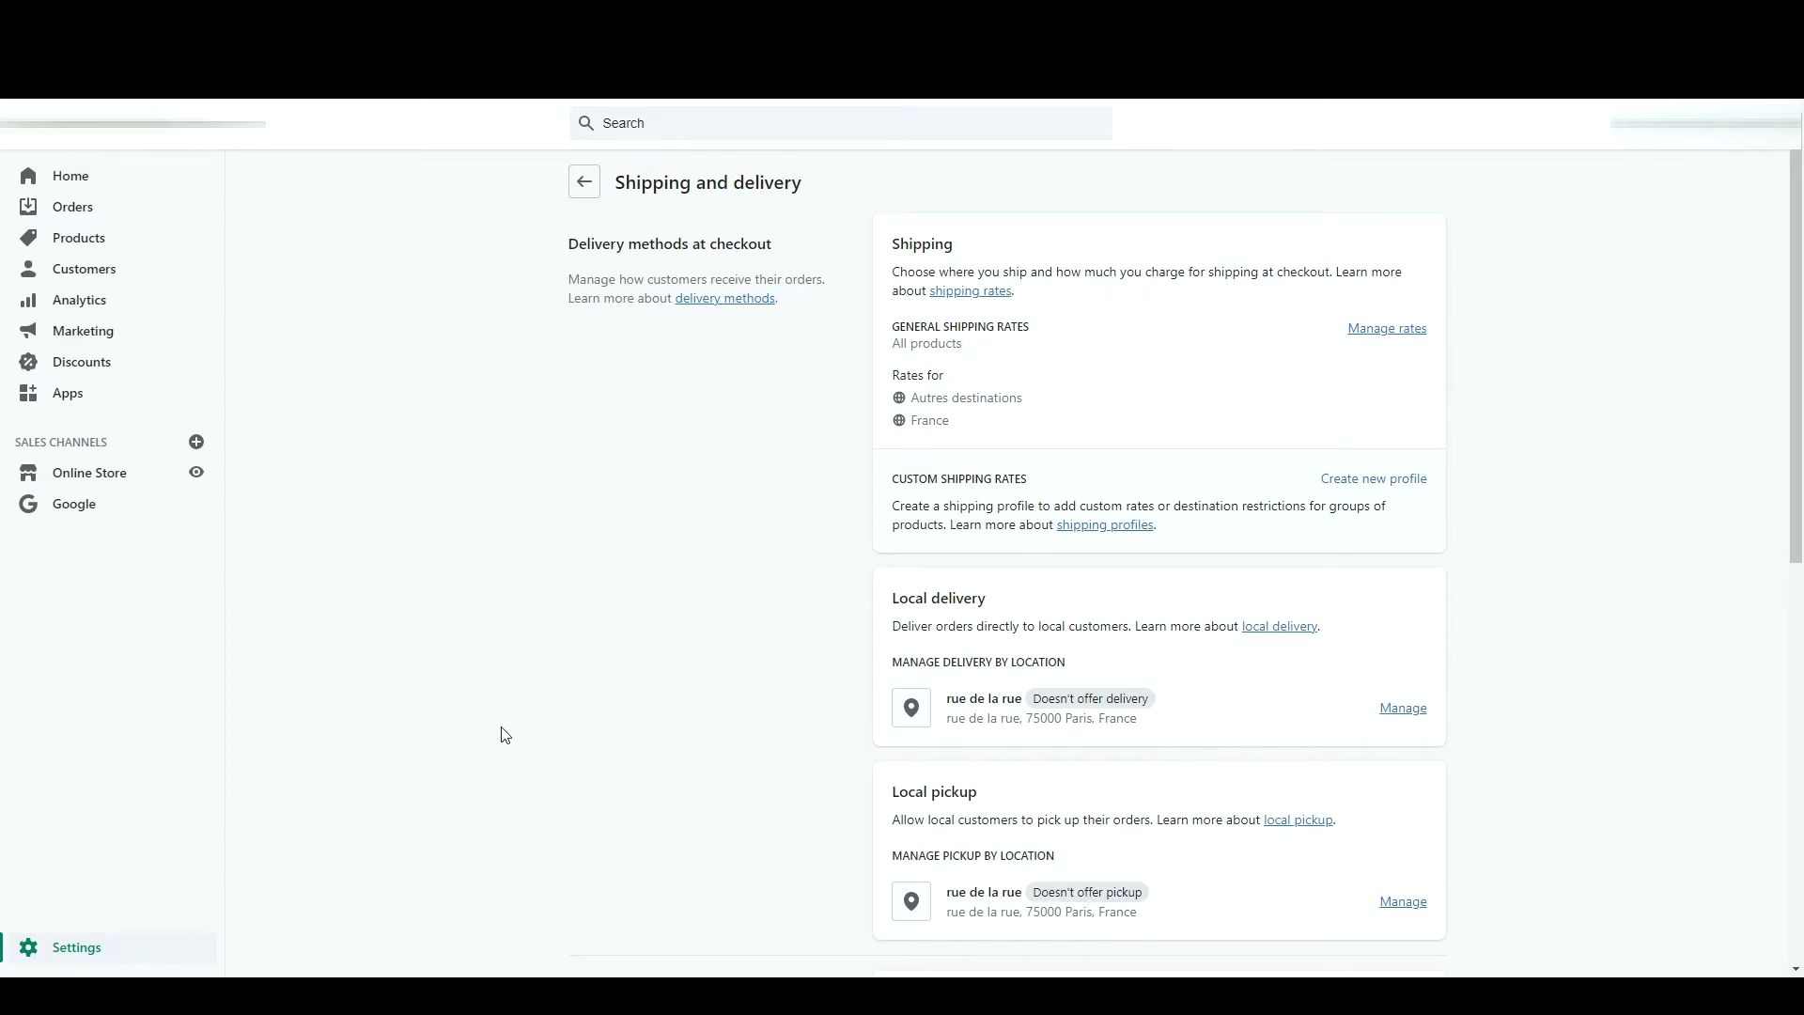
- Open and dismiss the custom fulfillment service form, then go to Tax settings
{"action": "scroll", "coordinate": [499, 733], "scroll_direction": "down", "scroll_amount": 7}
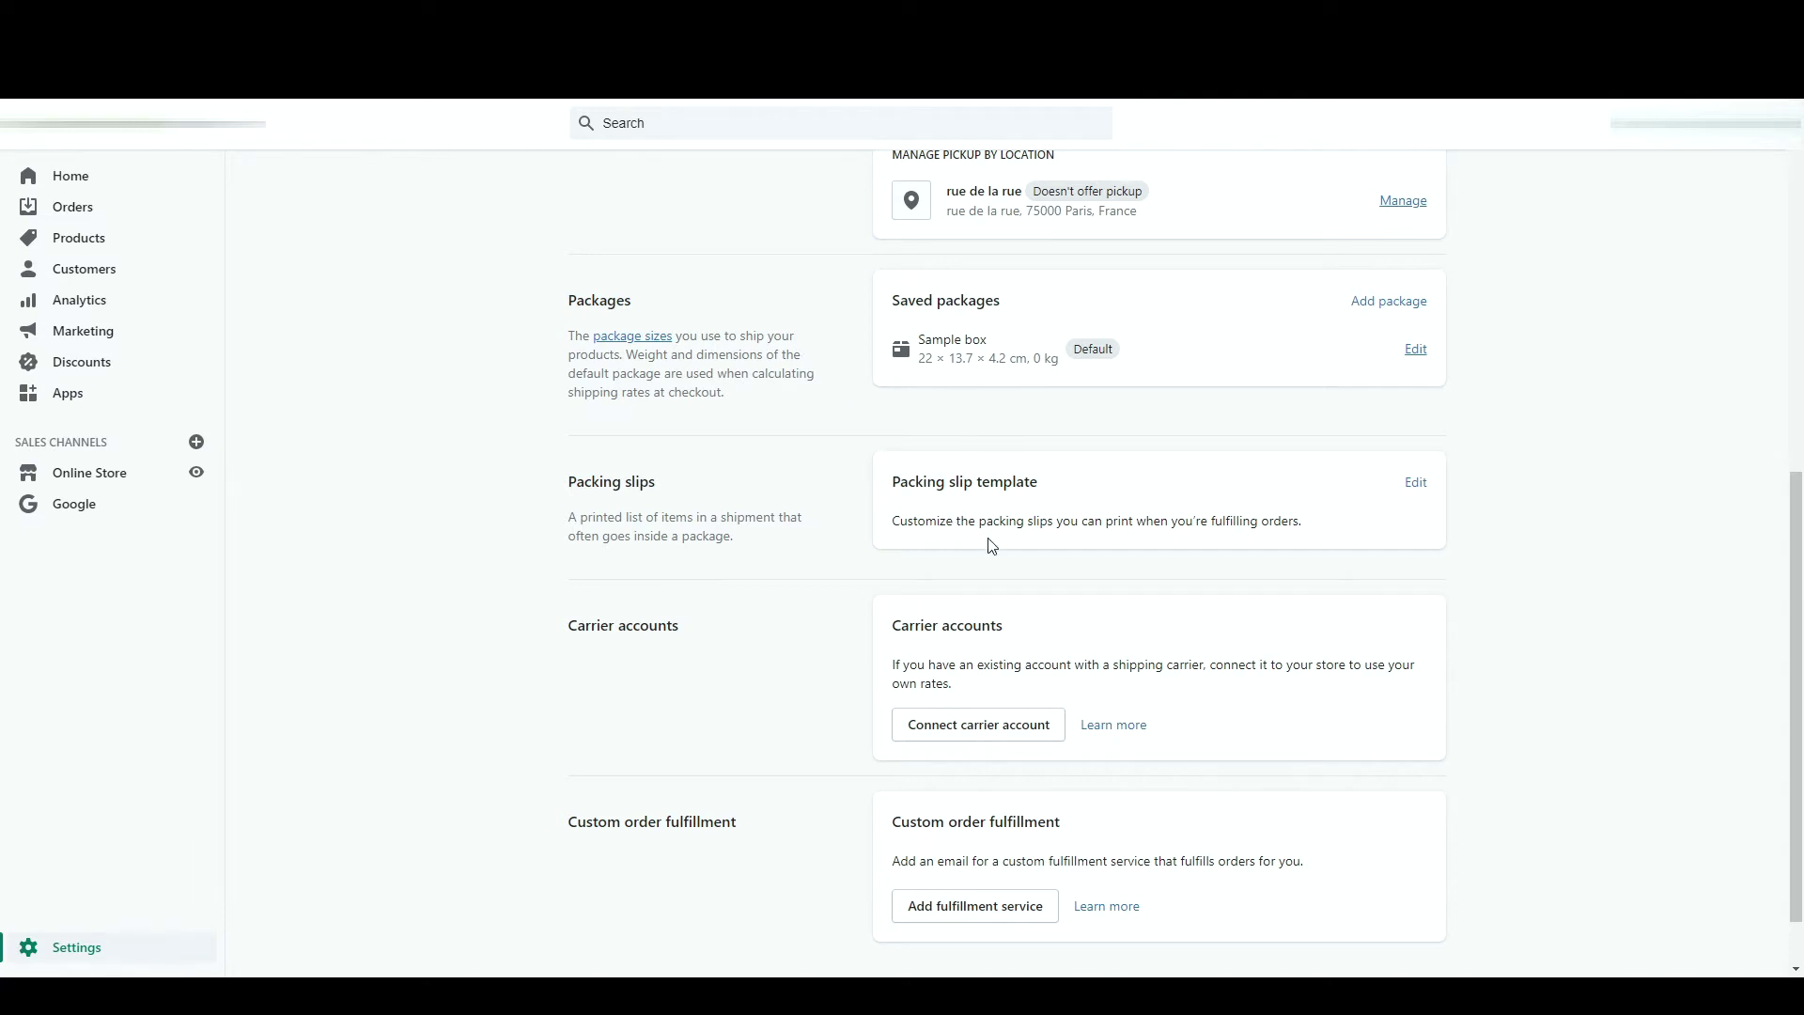
{"action": "scroll", "coordinate": [840, 663], "scroll_direction": "down", "scroll_amount": 2}
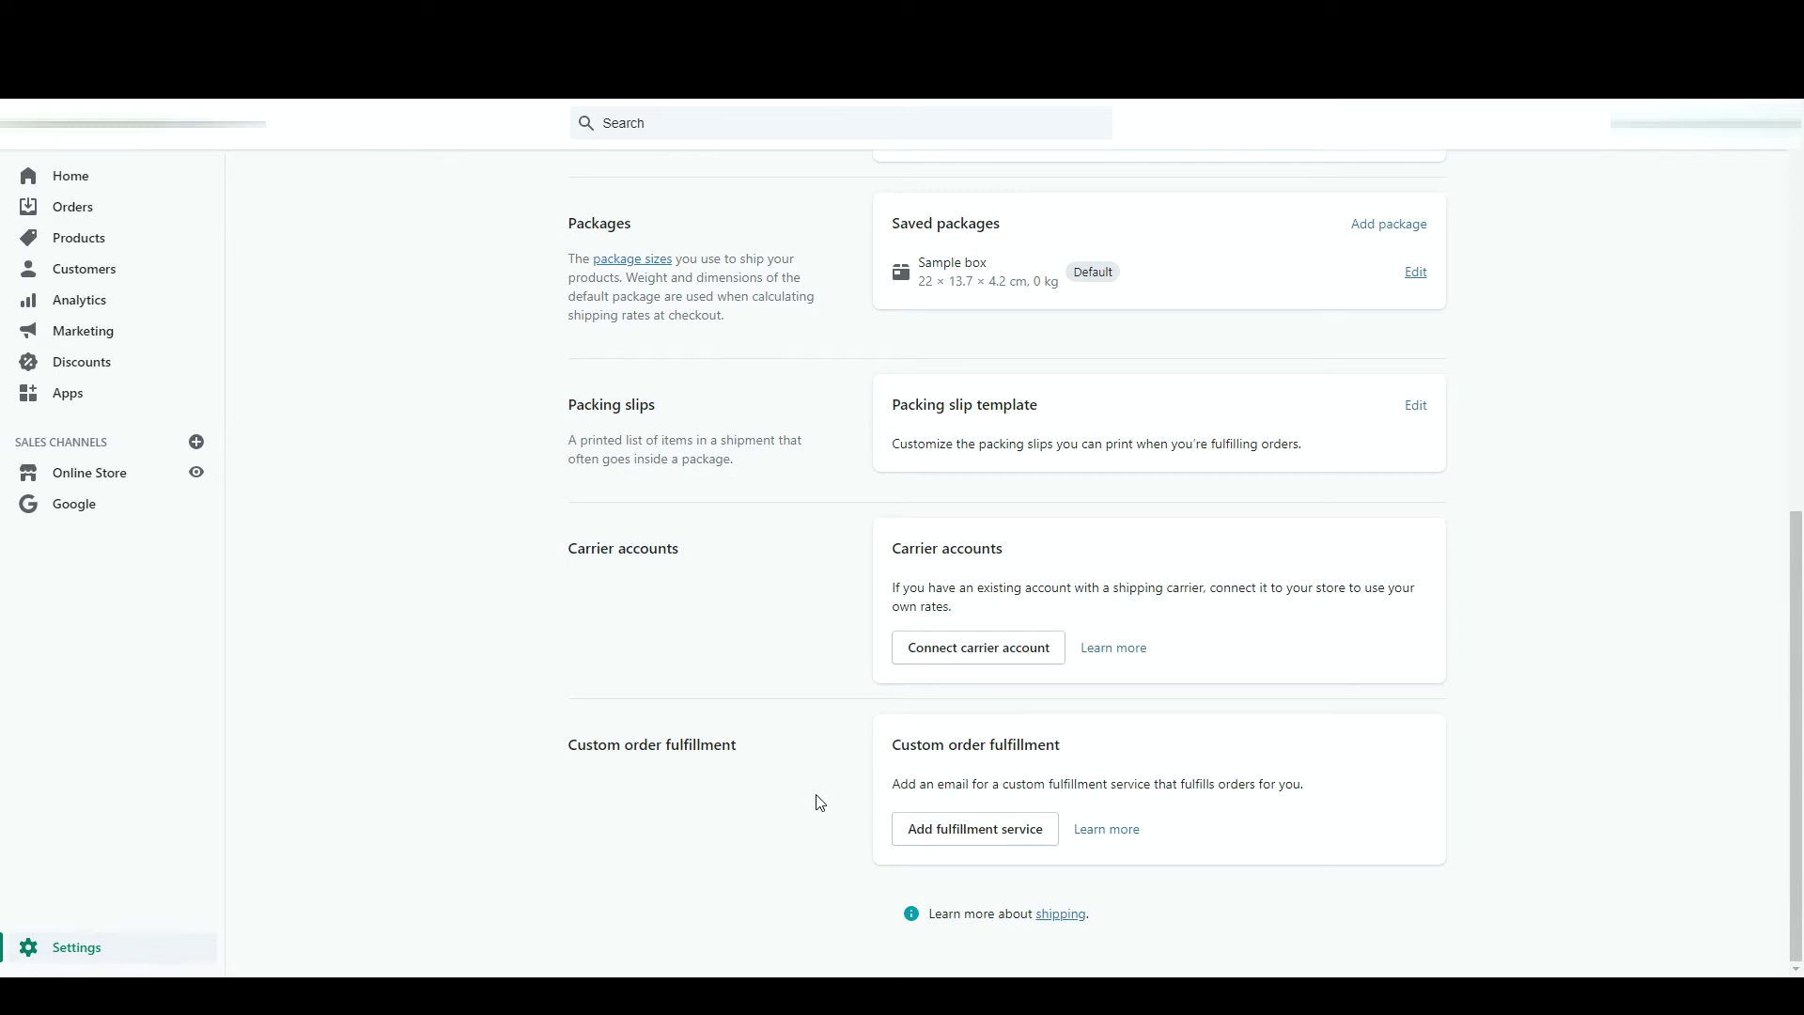
{"action": "left_click", "coordinate": [1003, 830]}
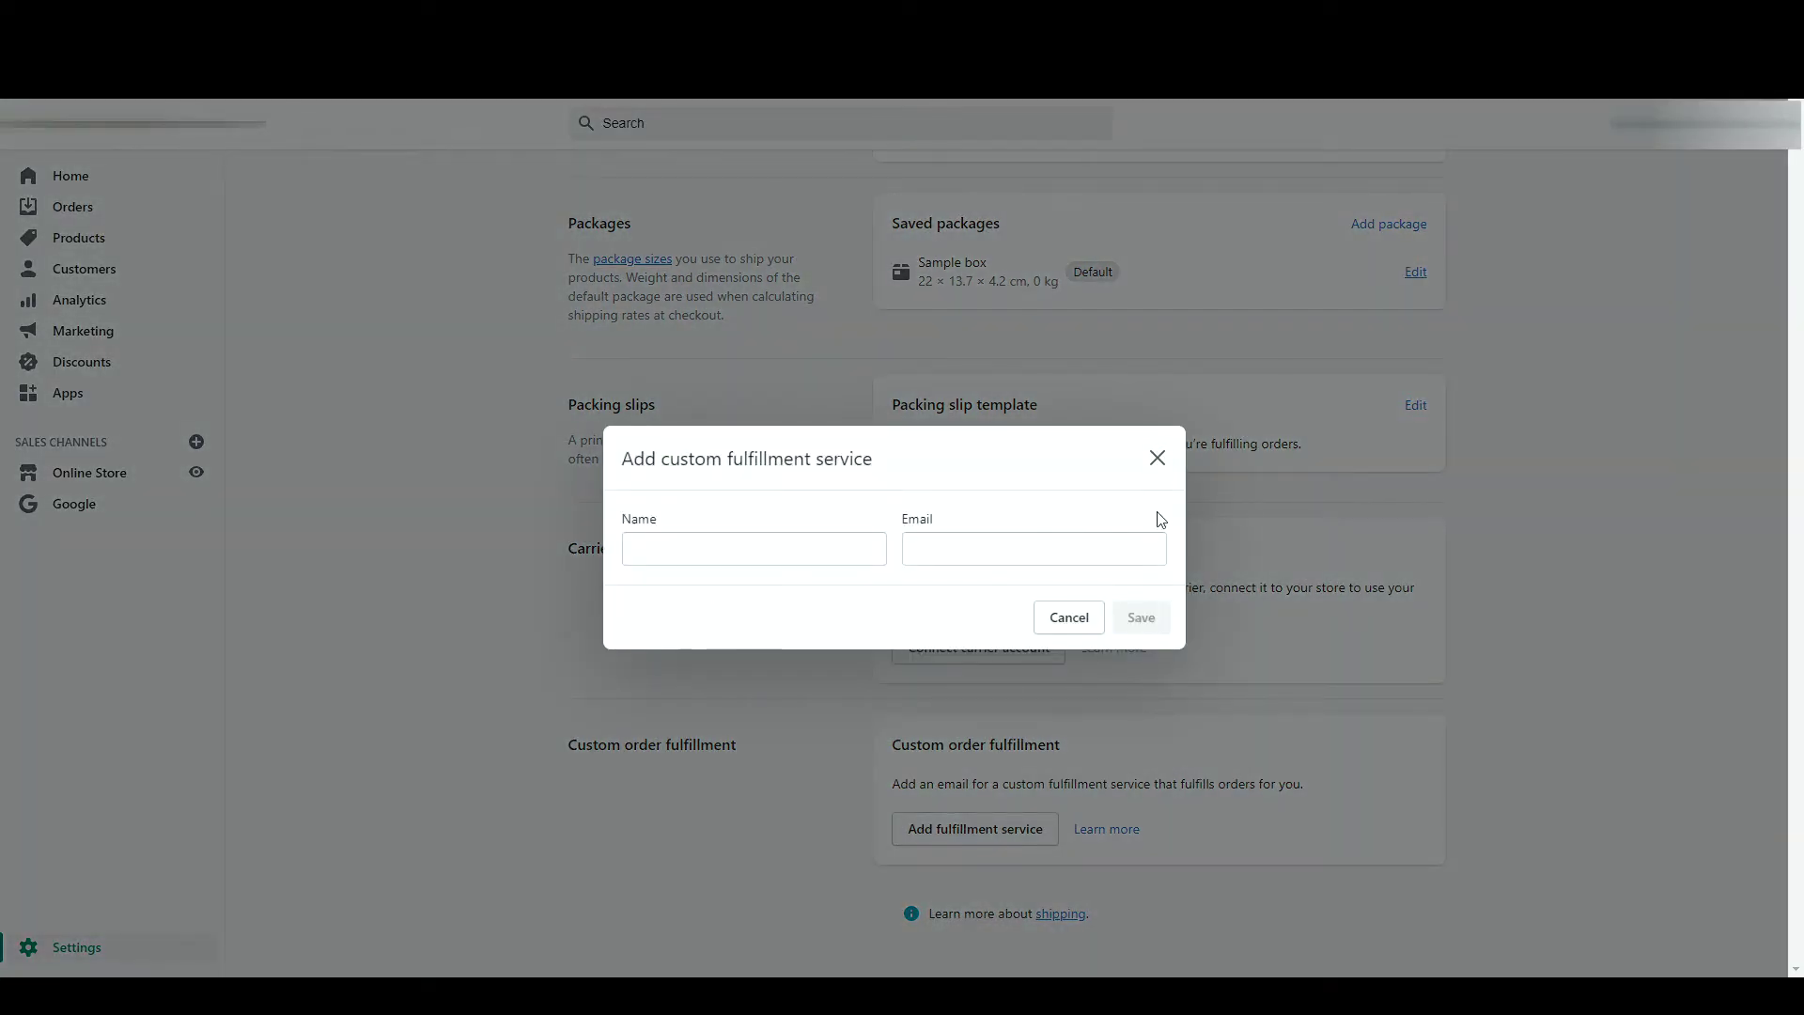
{"action": "left_click", "coordinate": [1158, 459]}
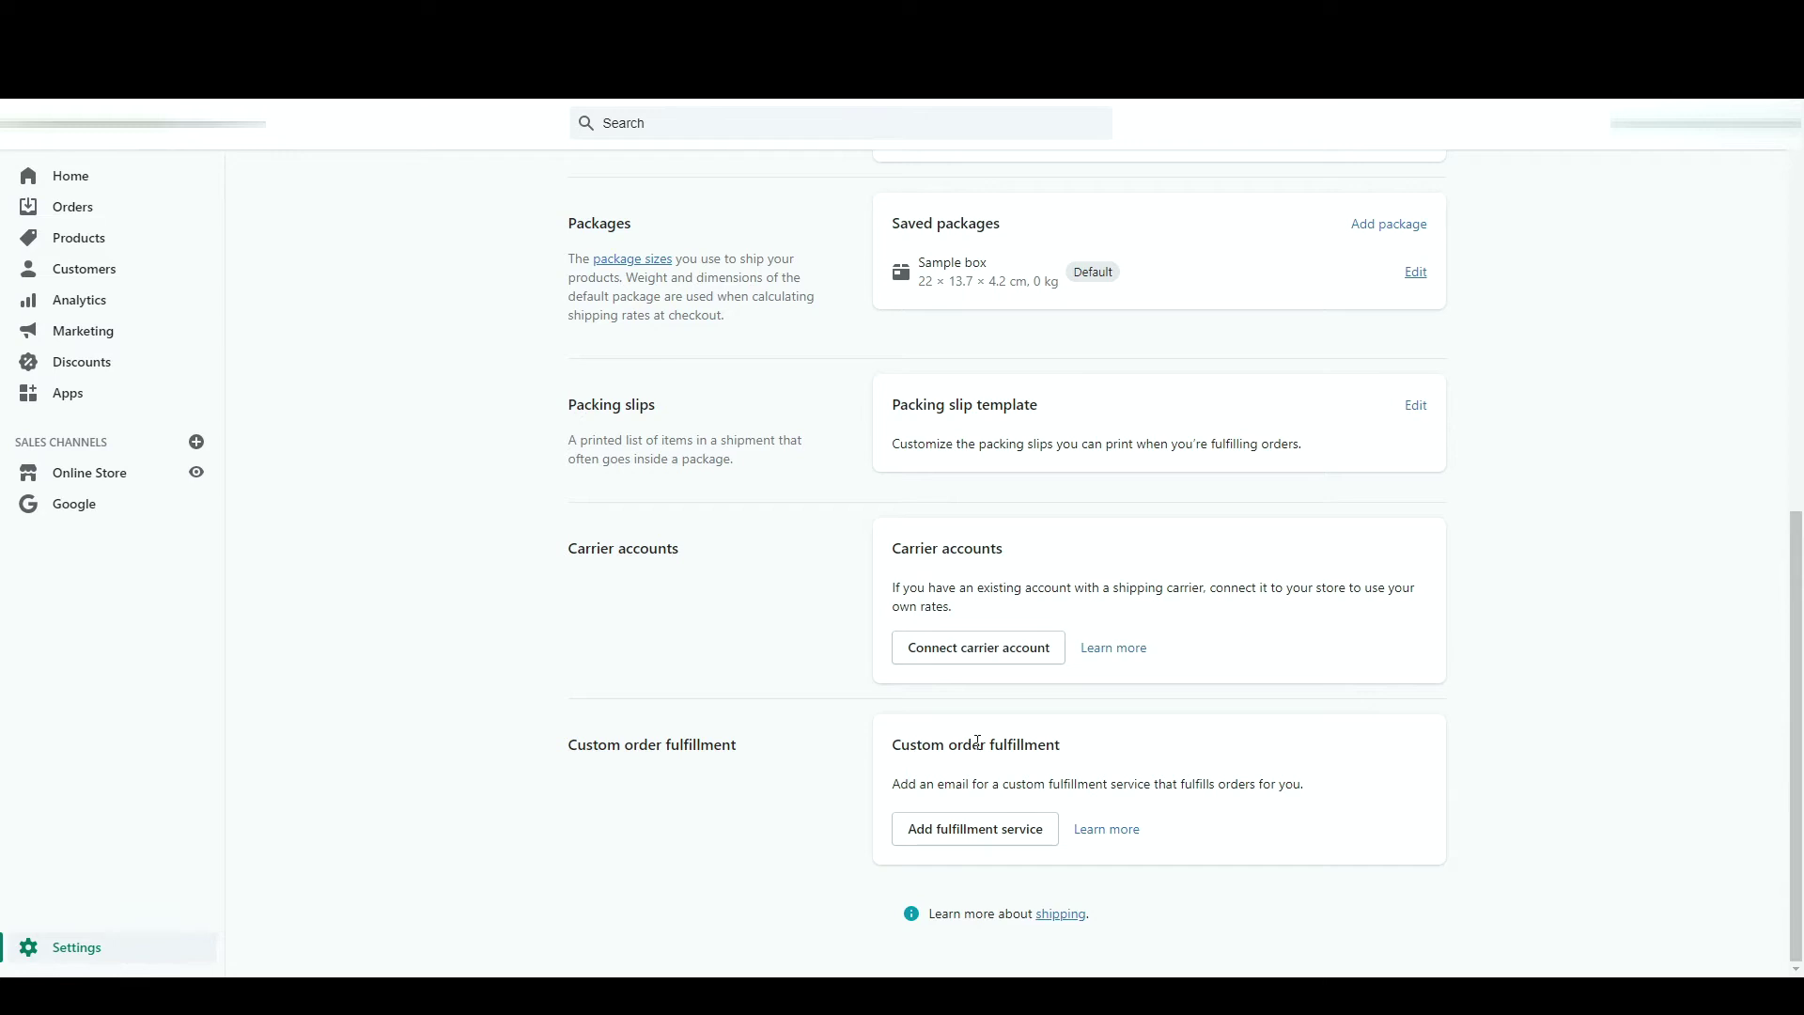
{"action": "key", "text": "alt+Left"}
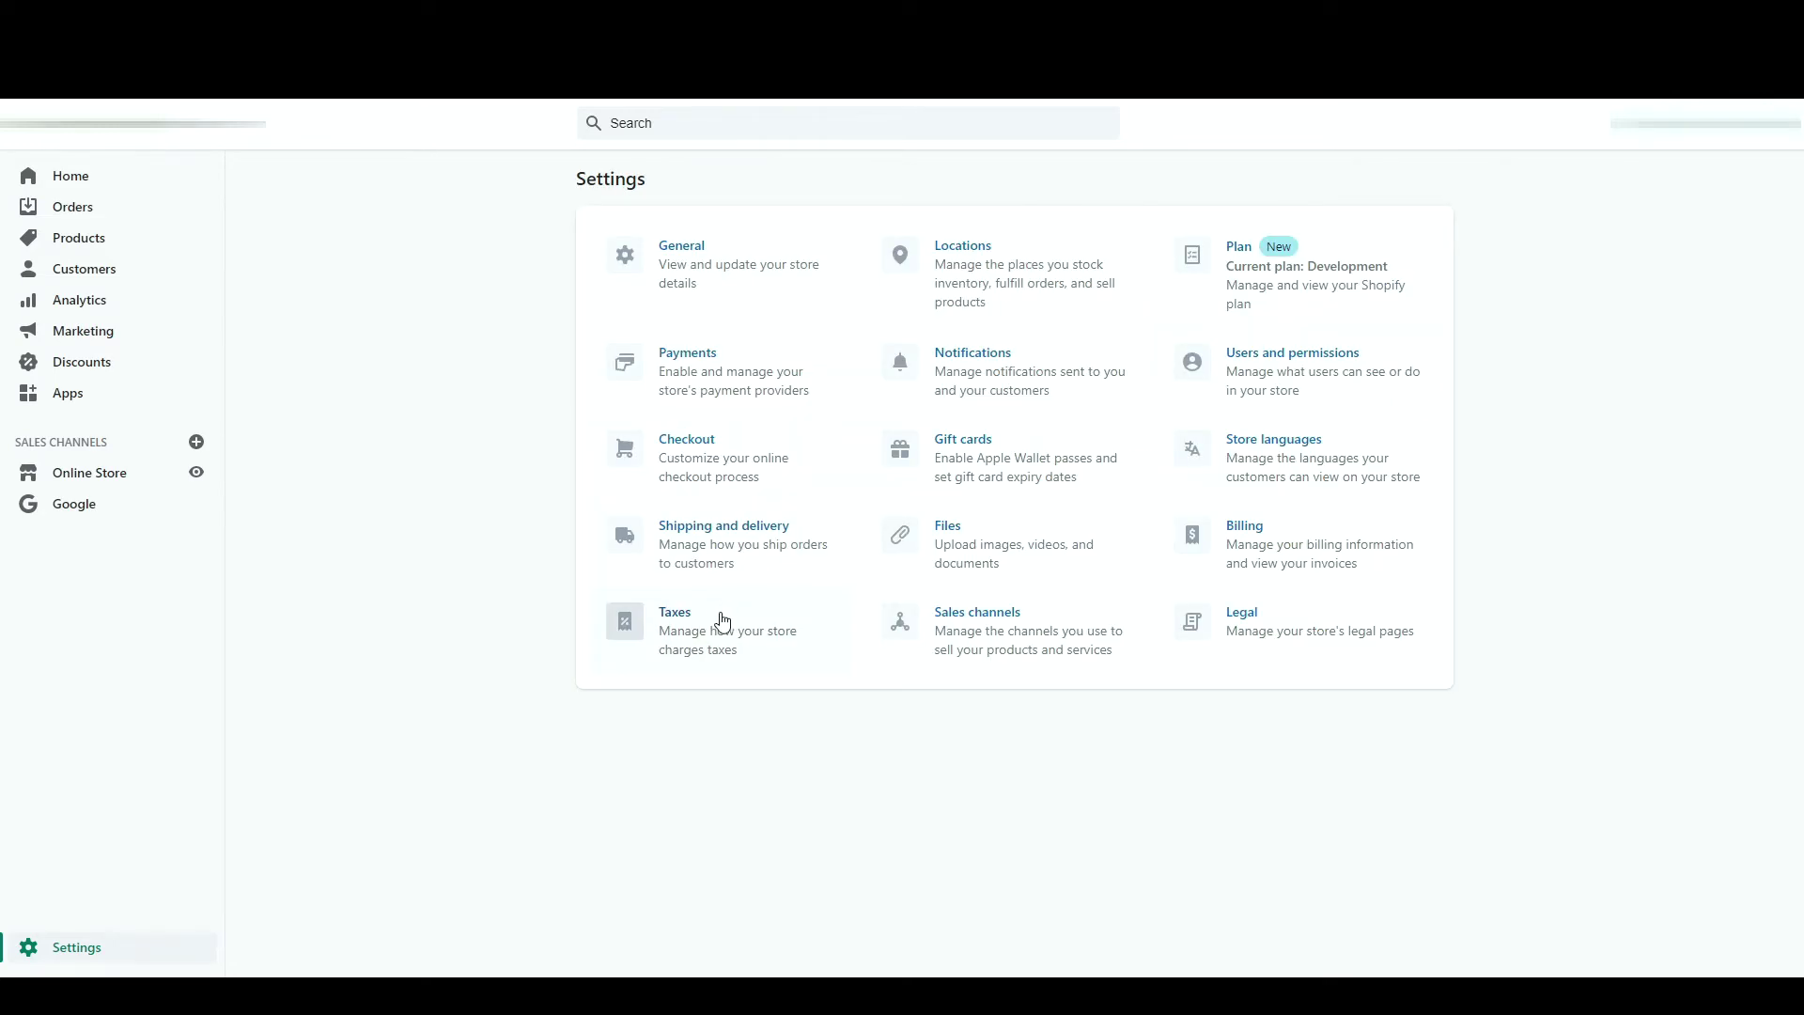
{"action": "left_click", "coordinate": [719, 624]}
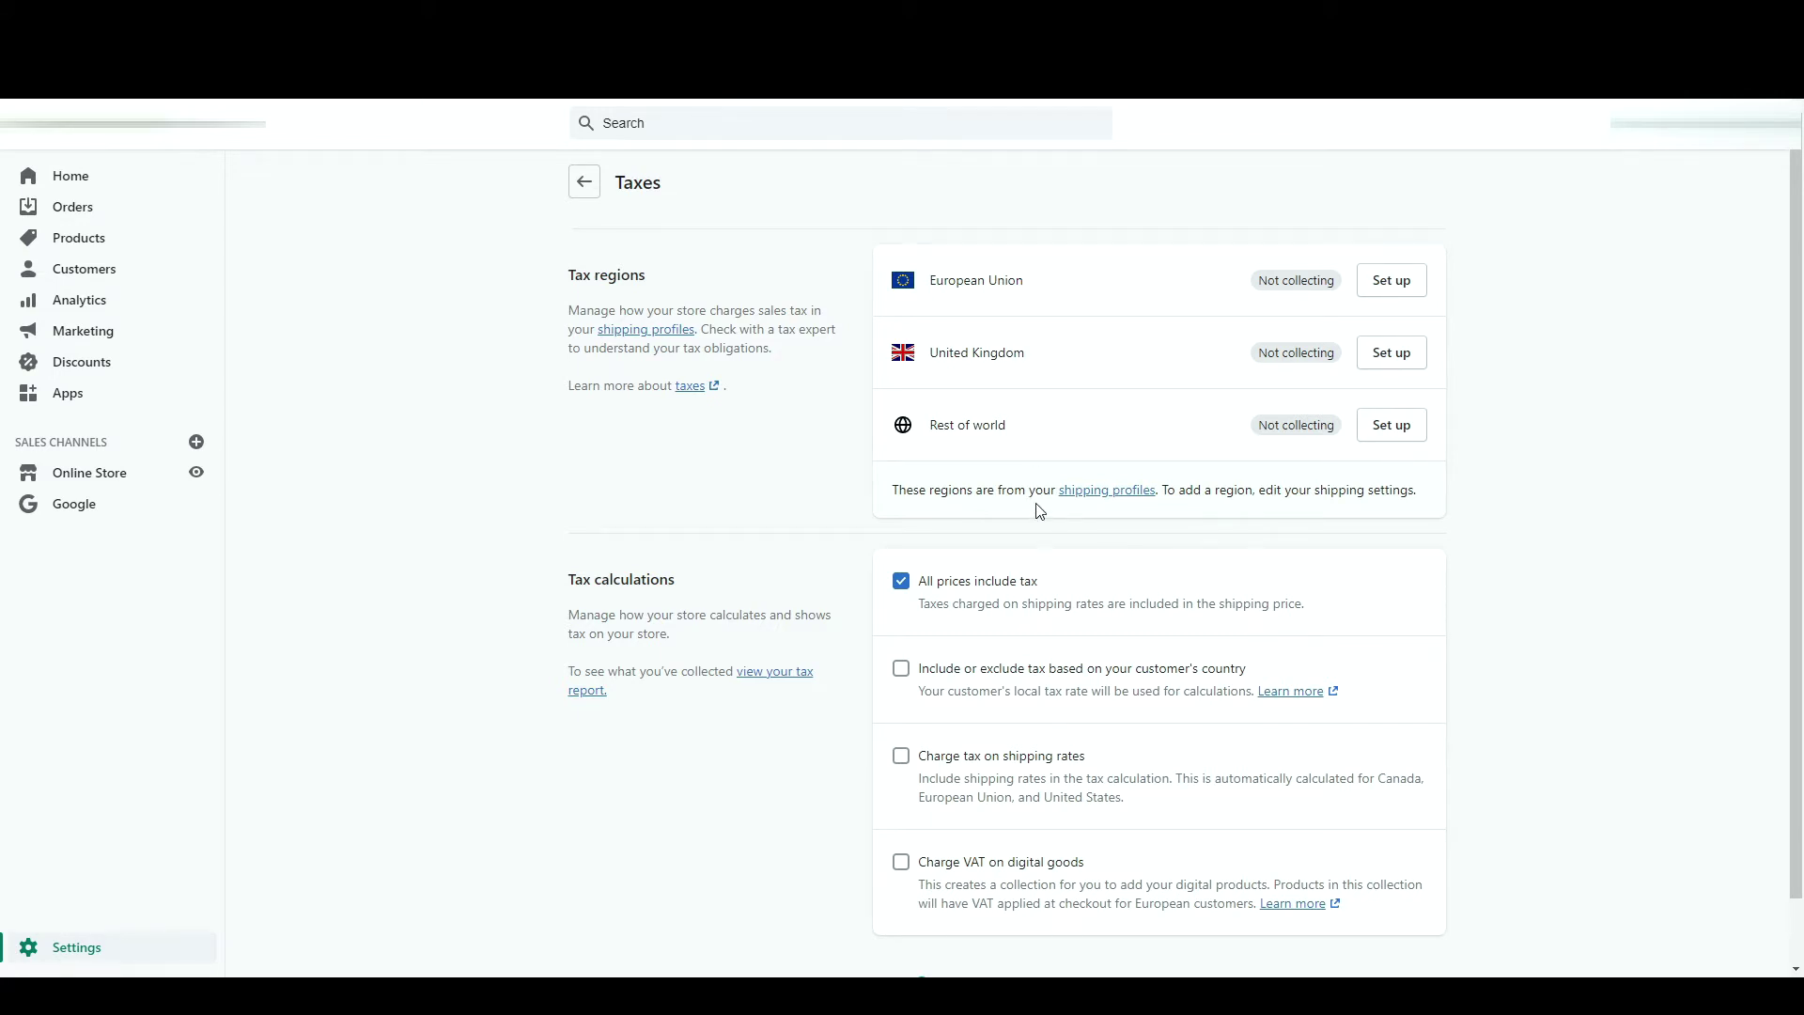
- View the Locations settings page, then return to the Settings overview
{"action": "key", "text": "alt+Left"}
{"action": "left_click", "coordinate": [997, 273]}
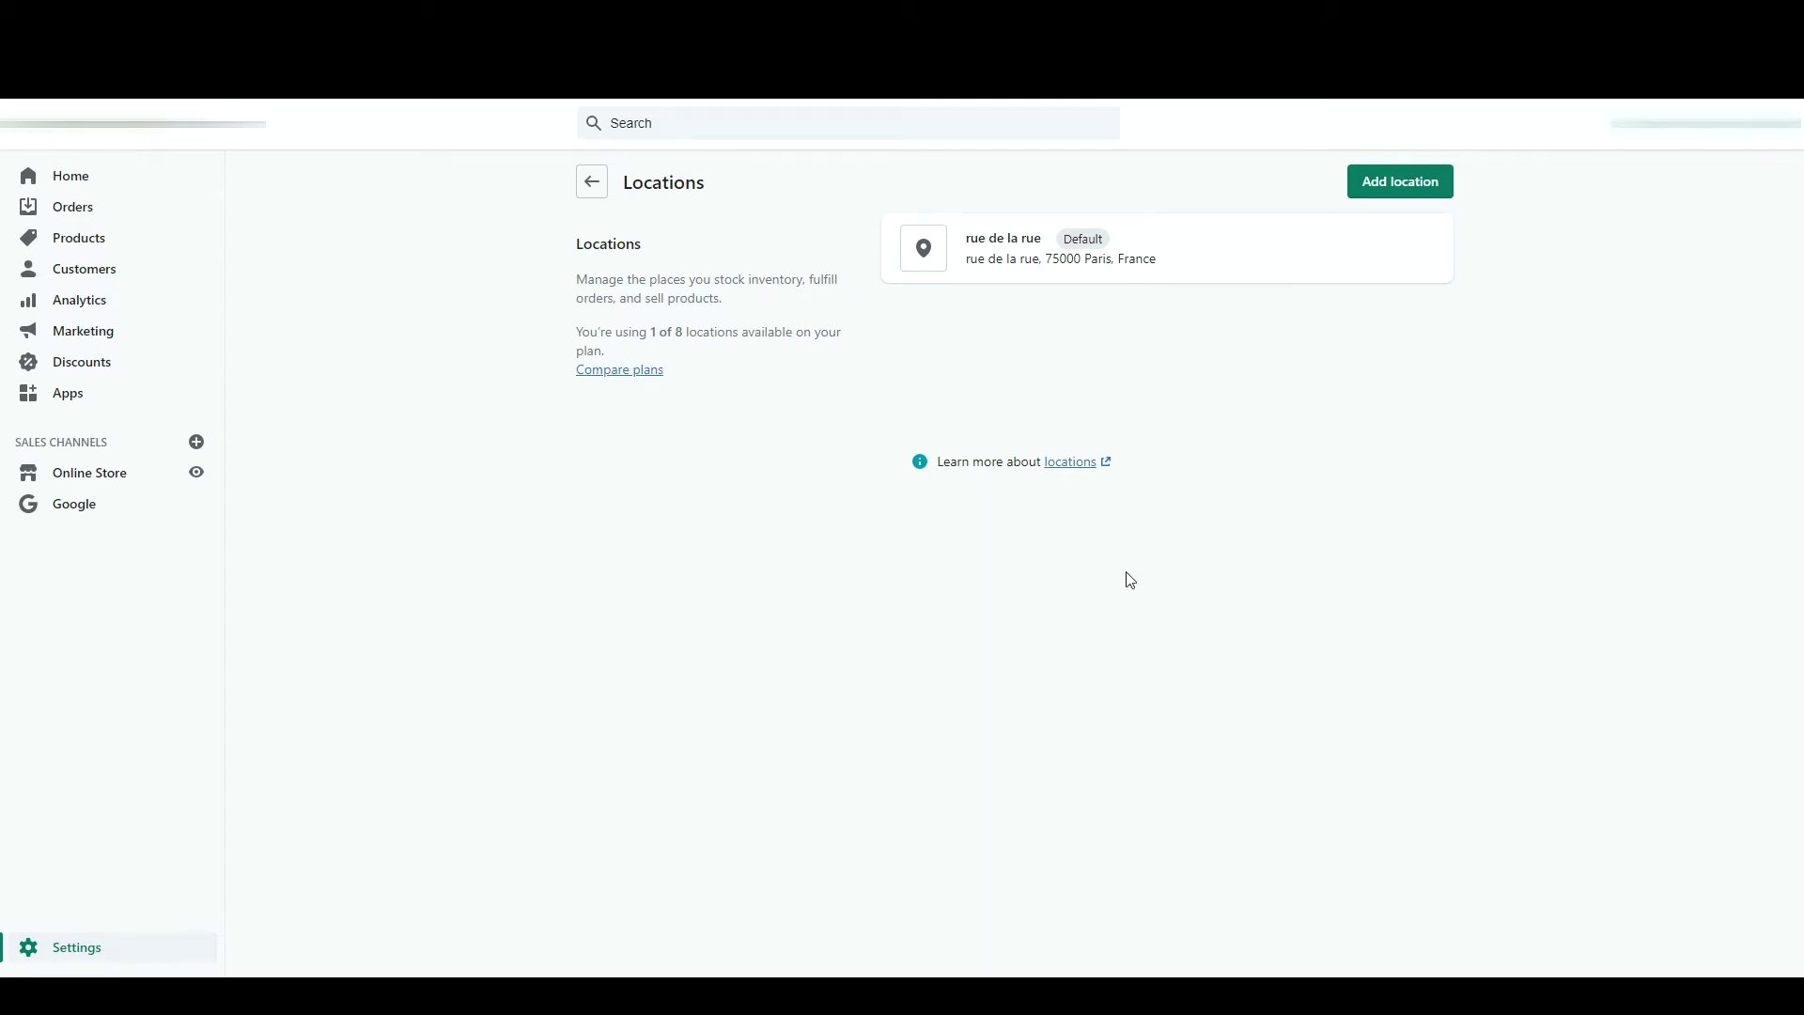
{"action": "left_click", "coordinate": [591, 182]}
- Scroll through the Notifications settings, then return to the Settings overview
{"action": "left_click", "coordinate": [977, 363]}
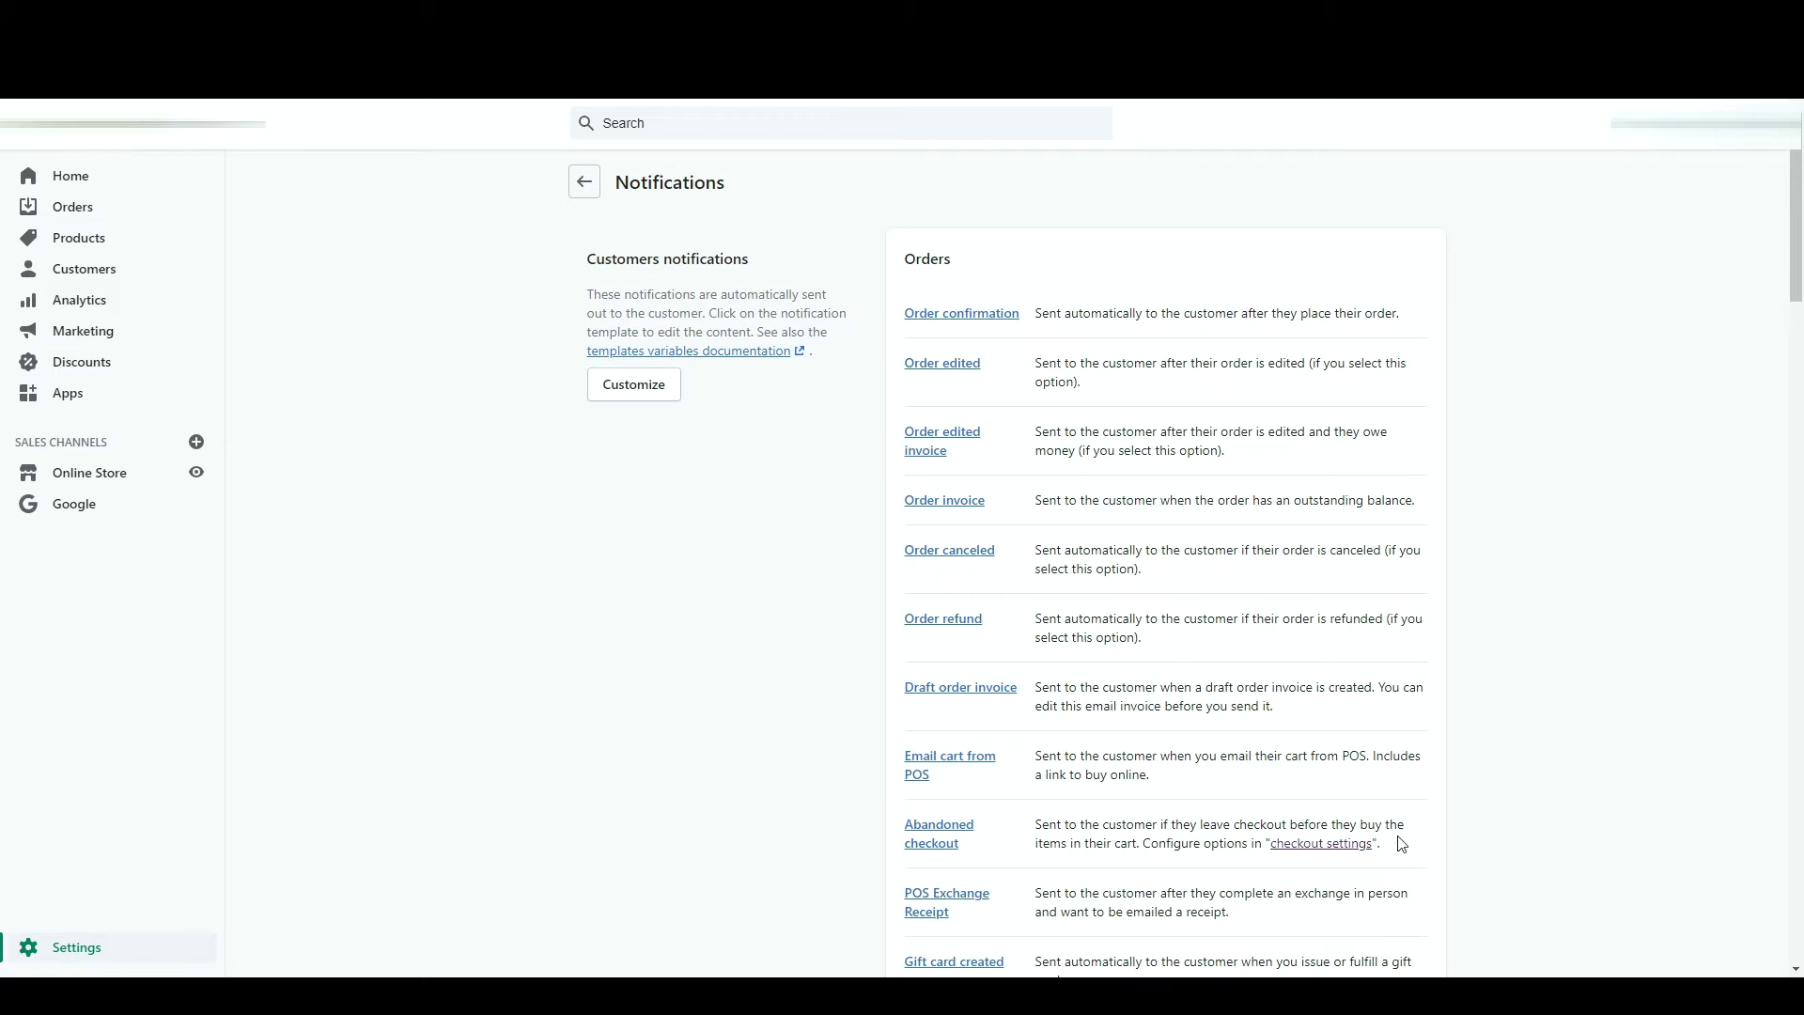
{"action": "scroll", "coordinate": [1612, 824], "scroll_direction": "down", "scroll_amount": 20}
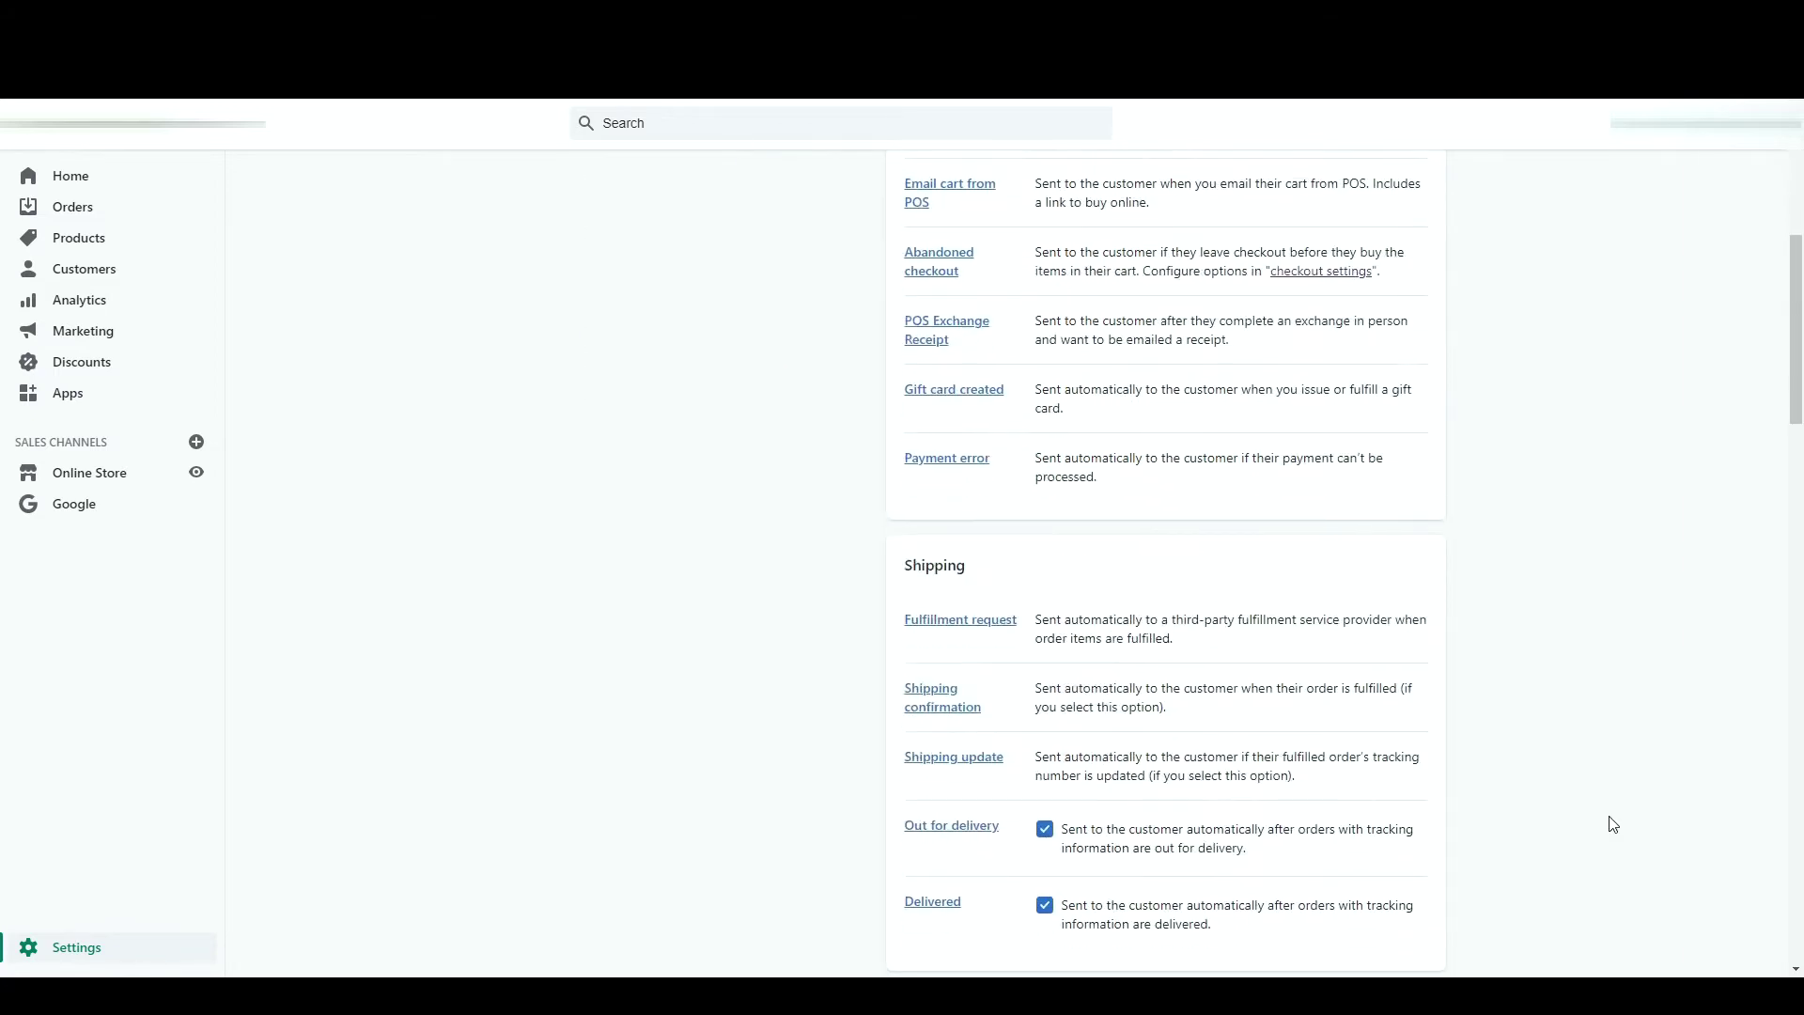
{"action": "scroll", "coordinate": [1613, 824], "scroll_direction": "down", "scroll_amount": 2}
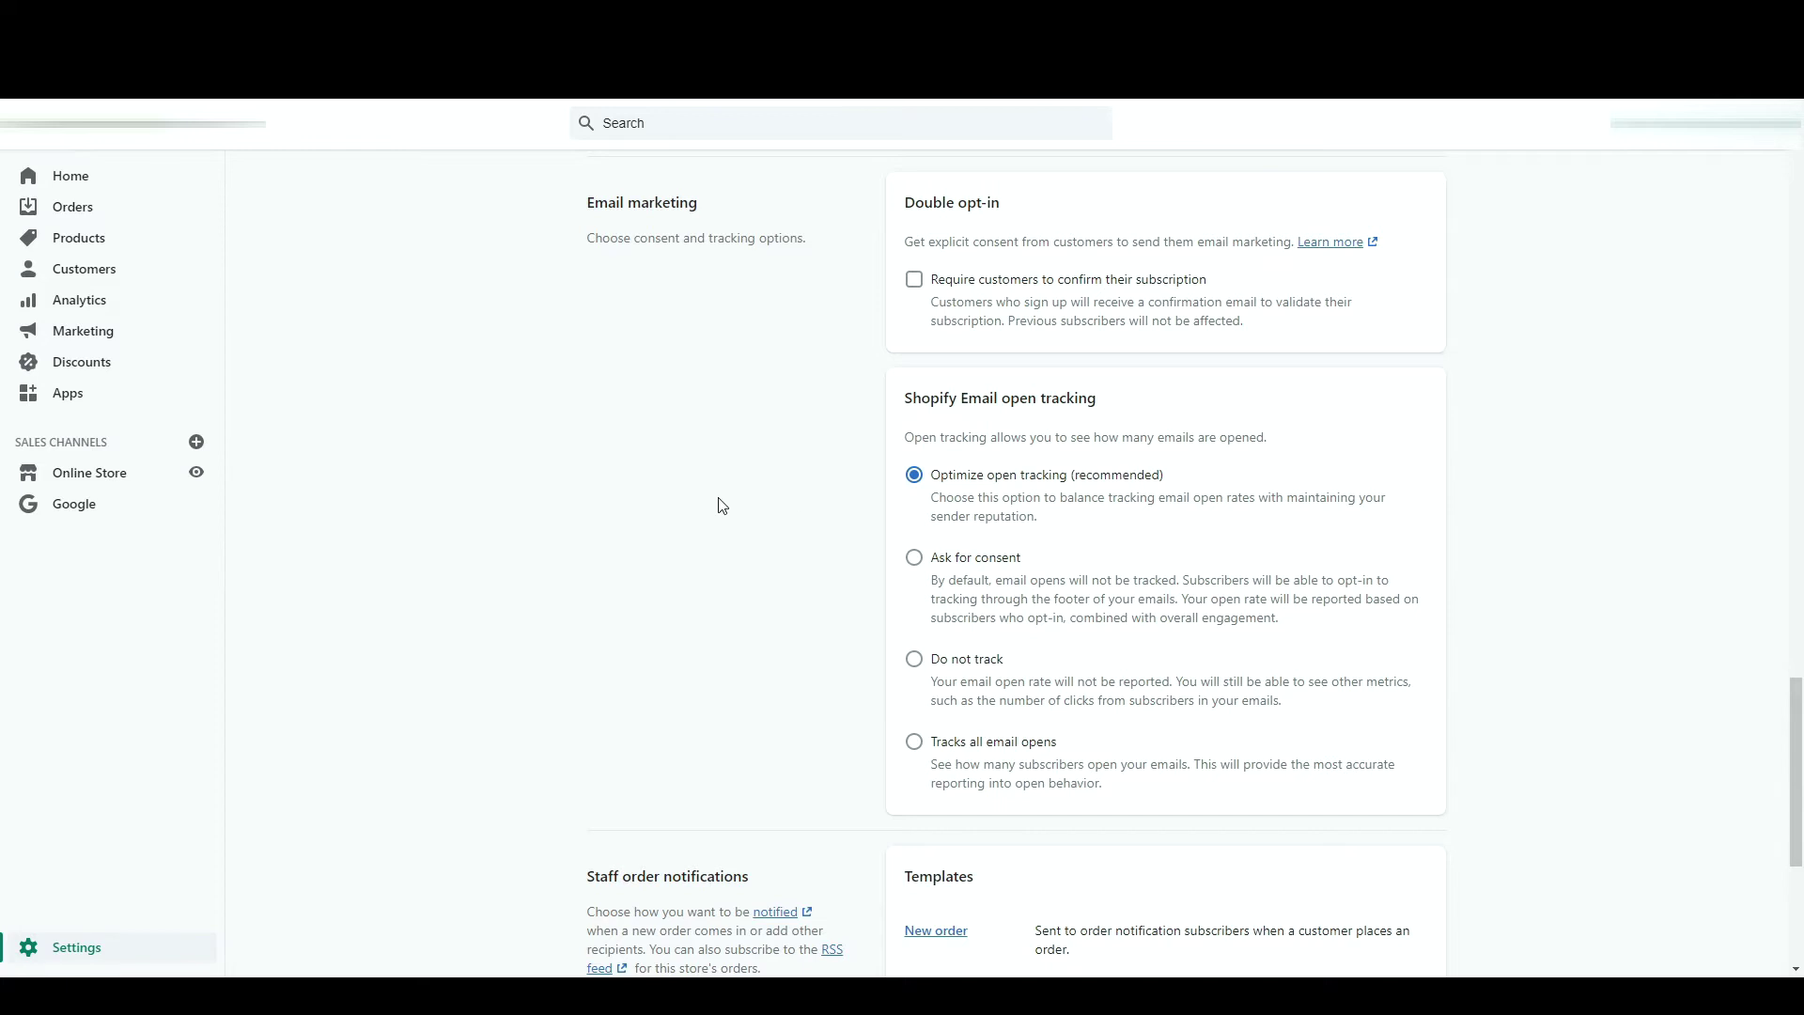
{"action": "scroll", "coordinate": [797, 226], "scroll_direction": "down", "scroll_amount": 5}
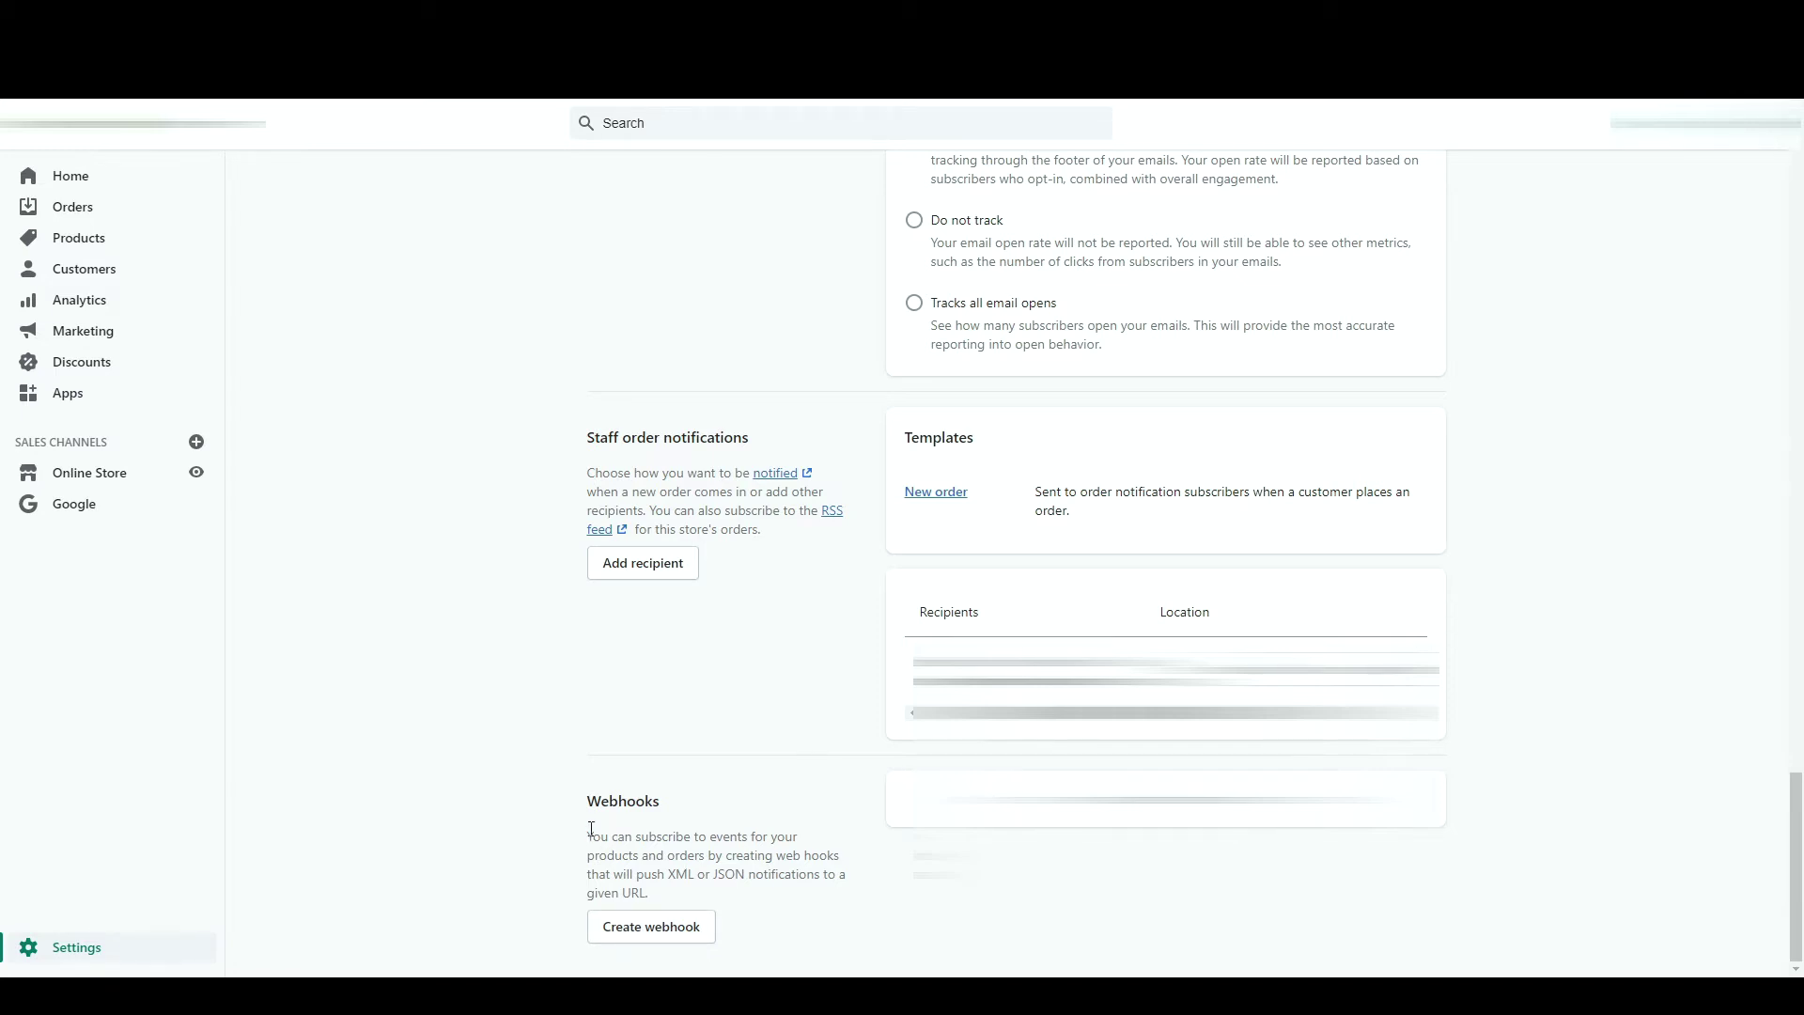
{"action": "key", "text": "alt+Left"}
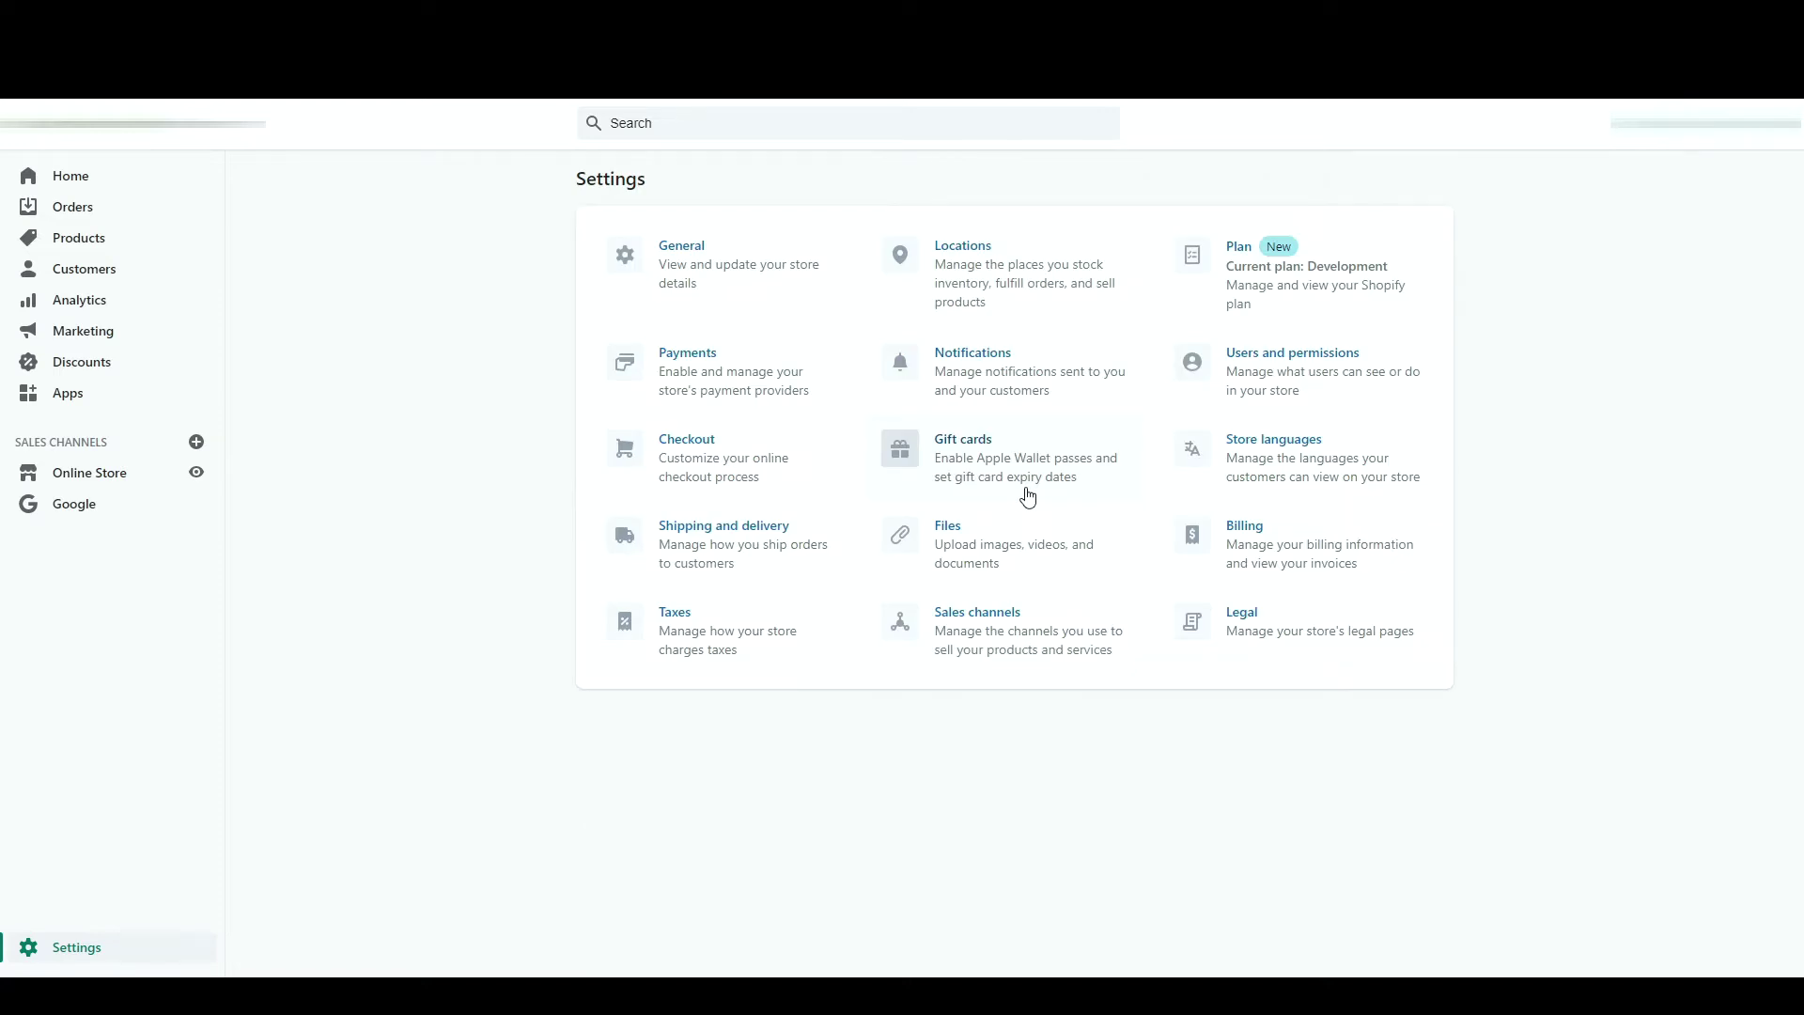
- Set gift cards to expire 1 year after purchase
{"action": "left_click", "coordinate": [1028, 498]}
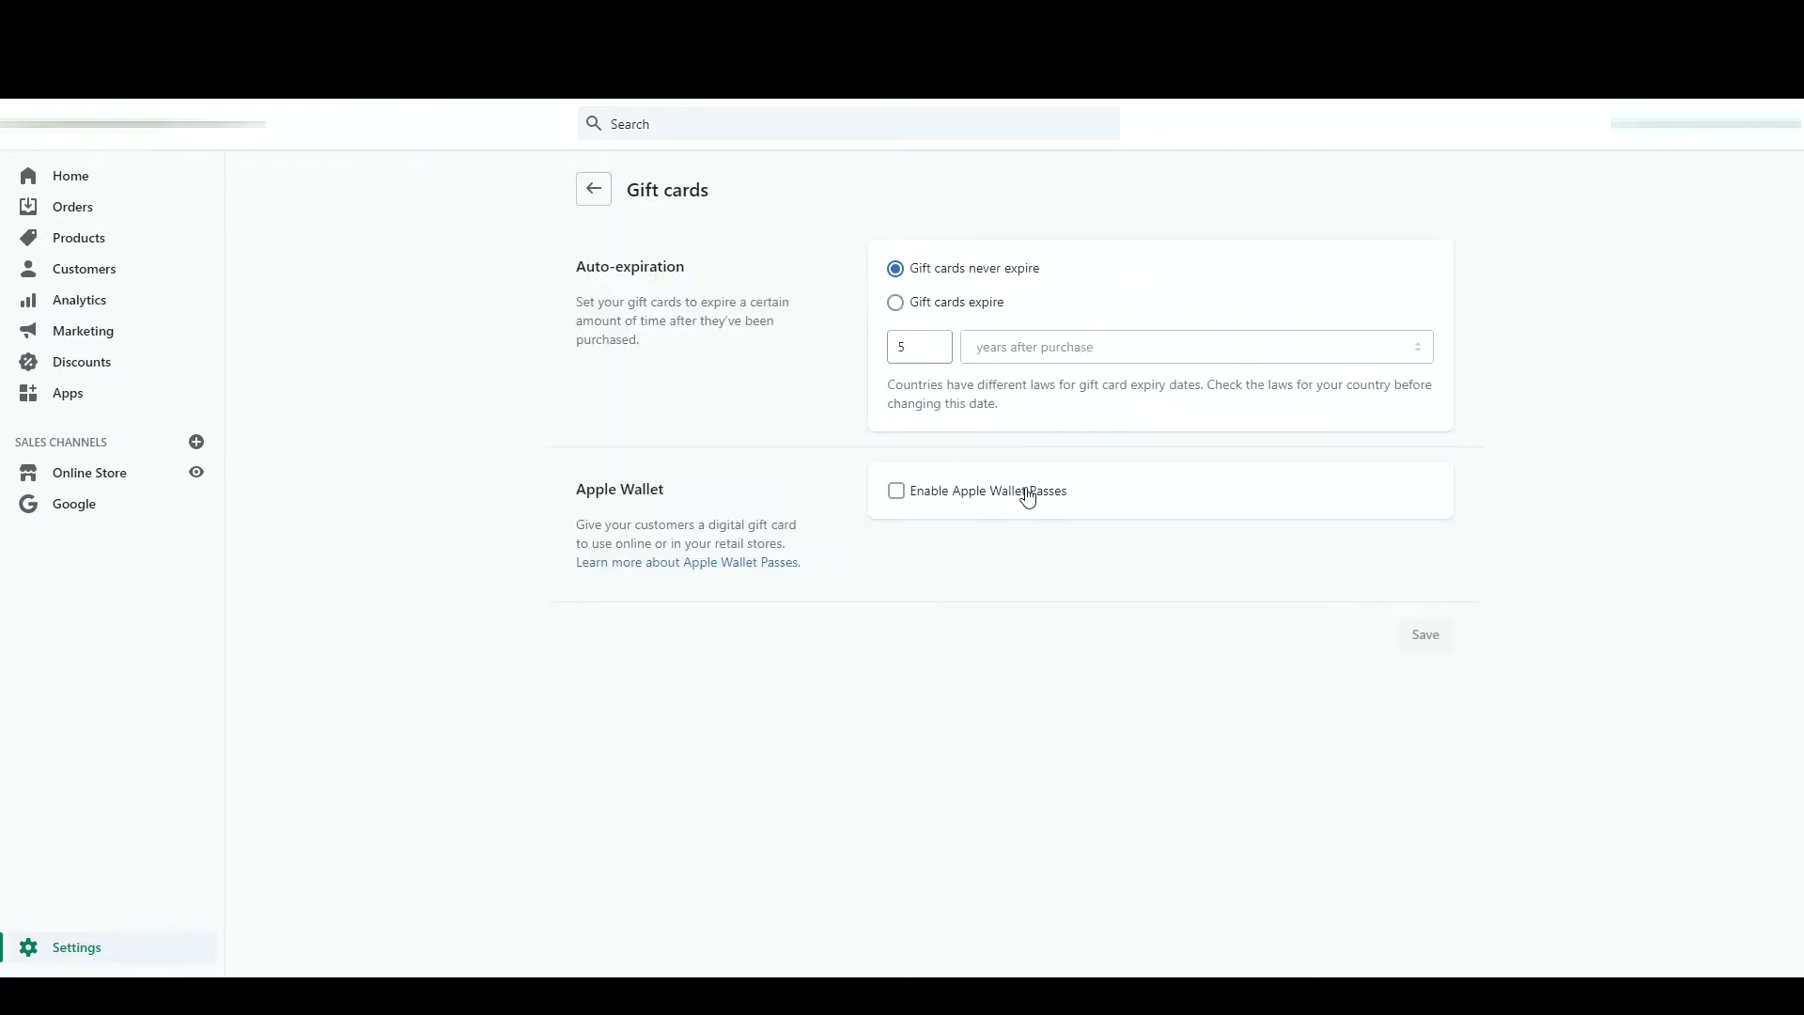
{"action": "left_click", "coordinate": [962, 298]}
{"action": "left_click", "coordinate": [956, 301]}
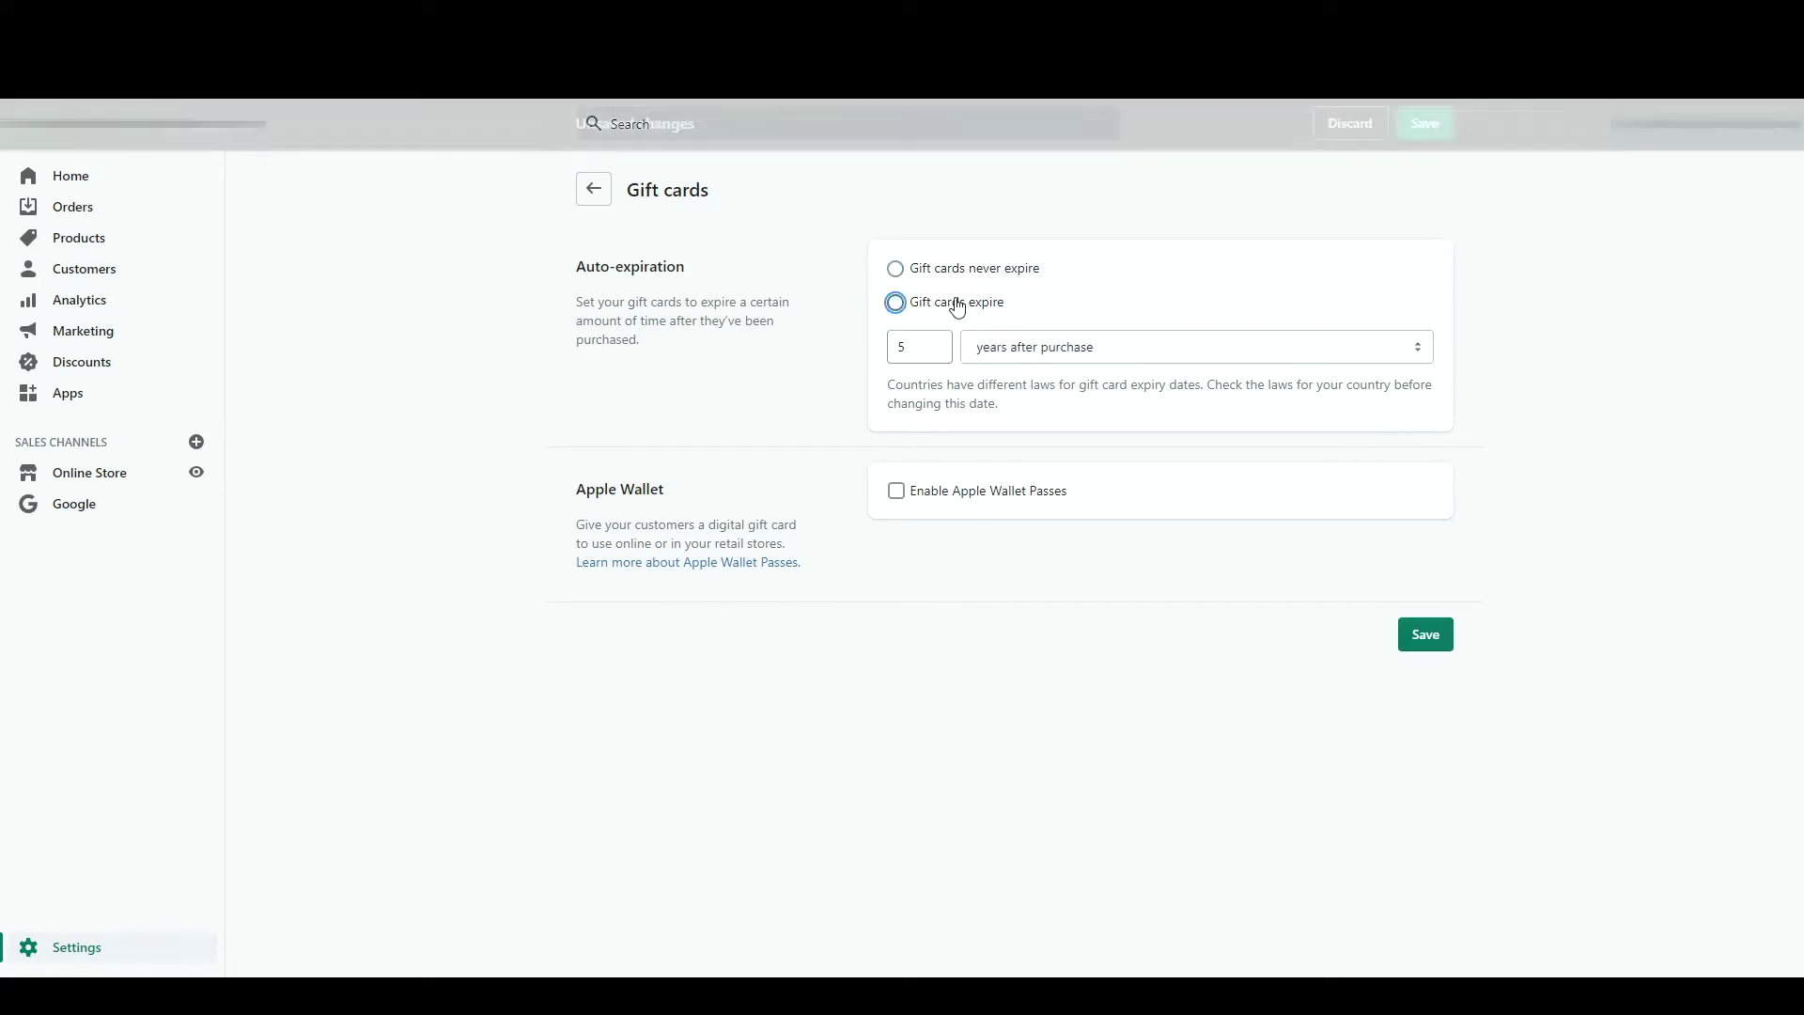
{"action": "left_click", "coordinate": [932, 335]}
{"action": "key", "text": "BackSpace"}
{"action": "key", "text": "BackSpace"}
{"action": "type", "text": "1"}
{"action": "left_click", "coordinate": [1027, 351]}
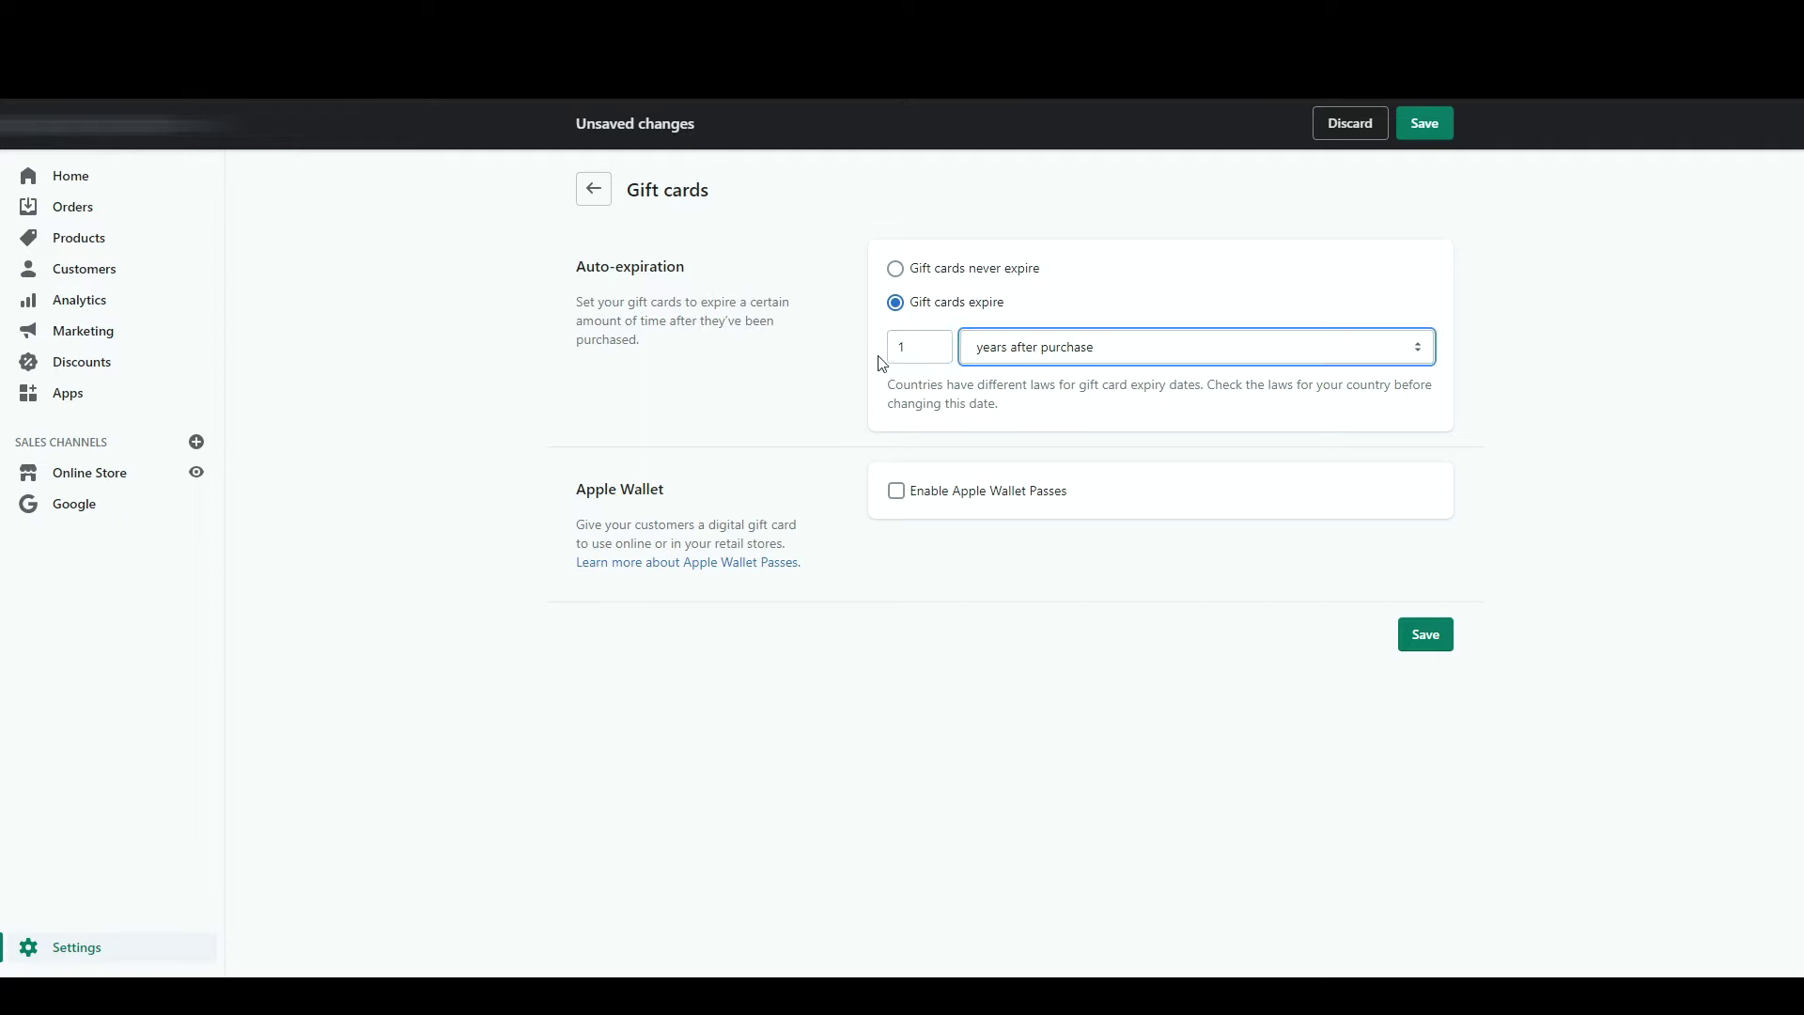
- Toggle the Apple Wallet passes option for gift cards on and off
{"action": "left_click", "coordinate": [896, 491]}
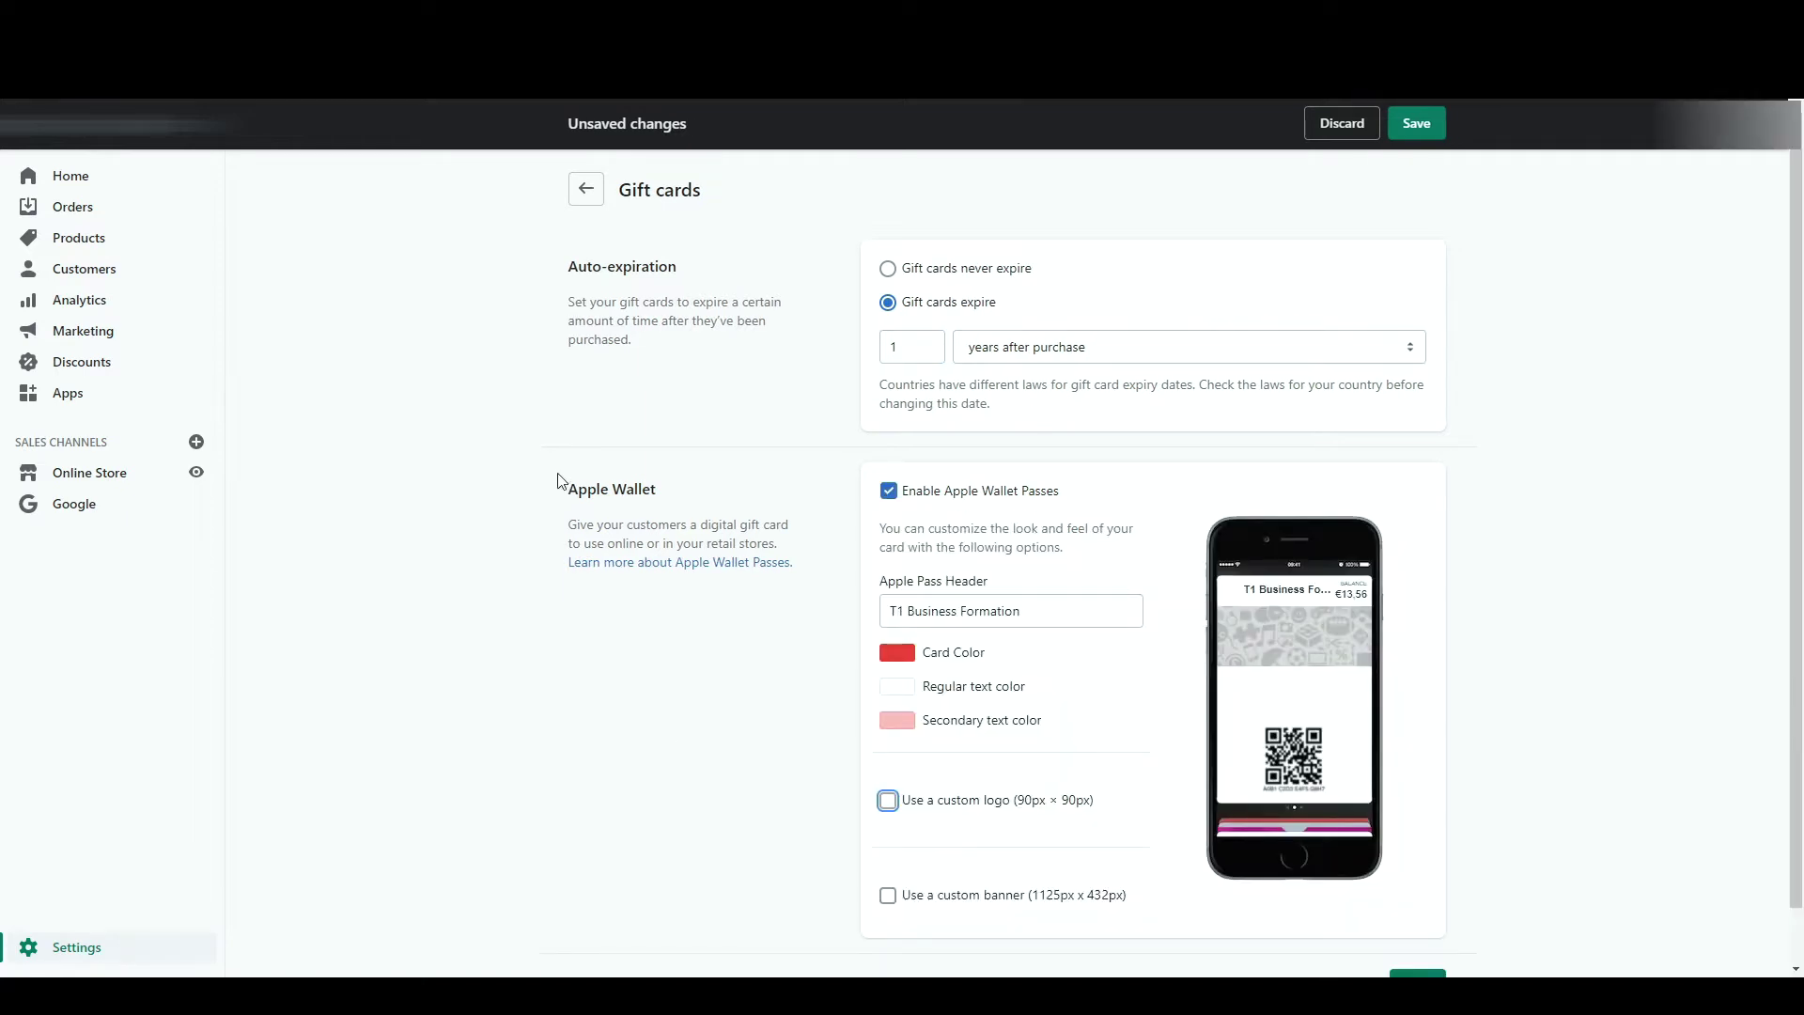
{"action": "left_click_drag", "start_coordinate": [849, 536], "coordinate": [987, 500]}
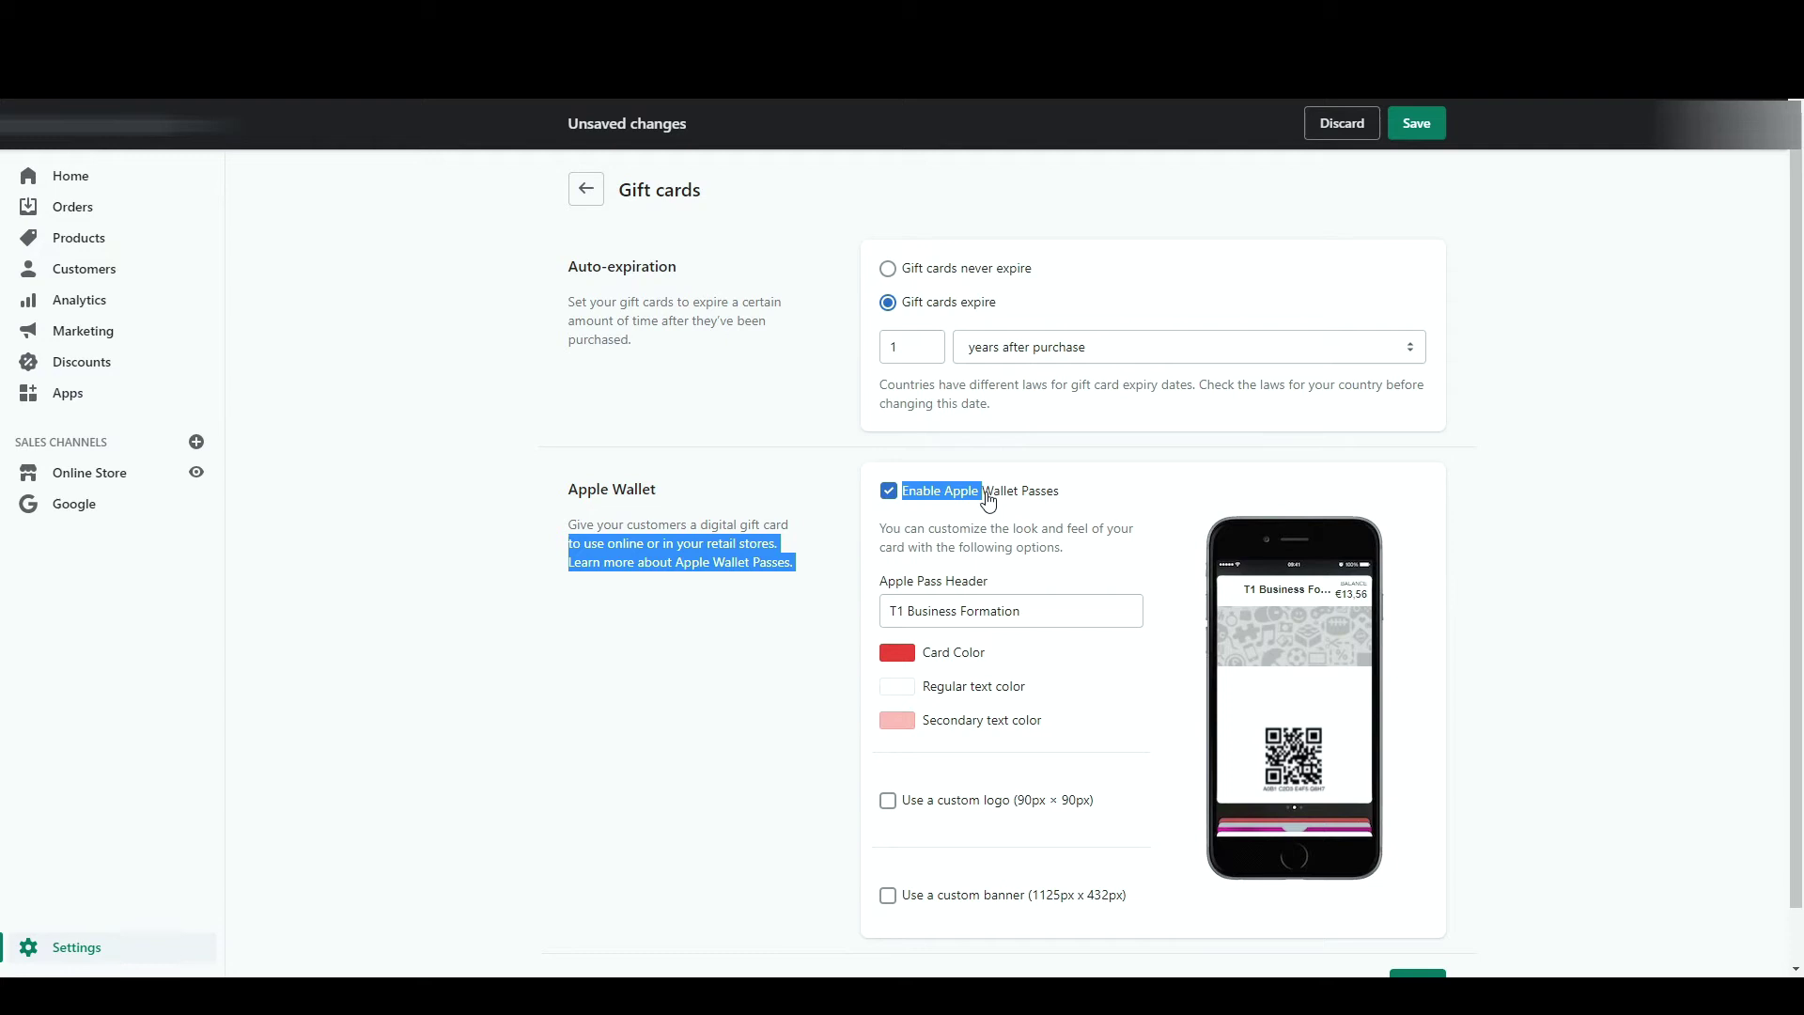
{"action": "left_click", "coordinate": [987, 500]}
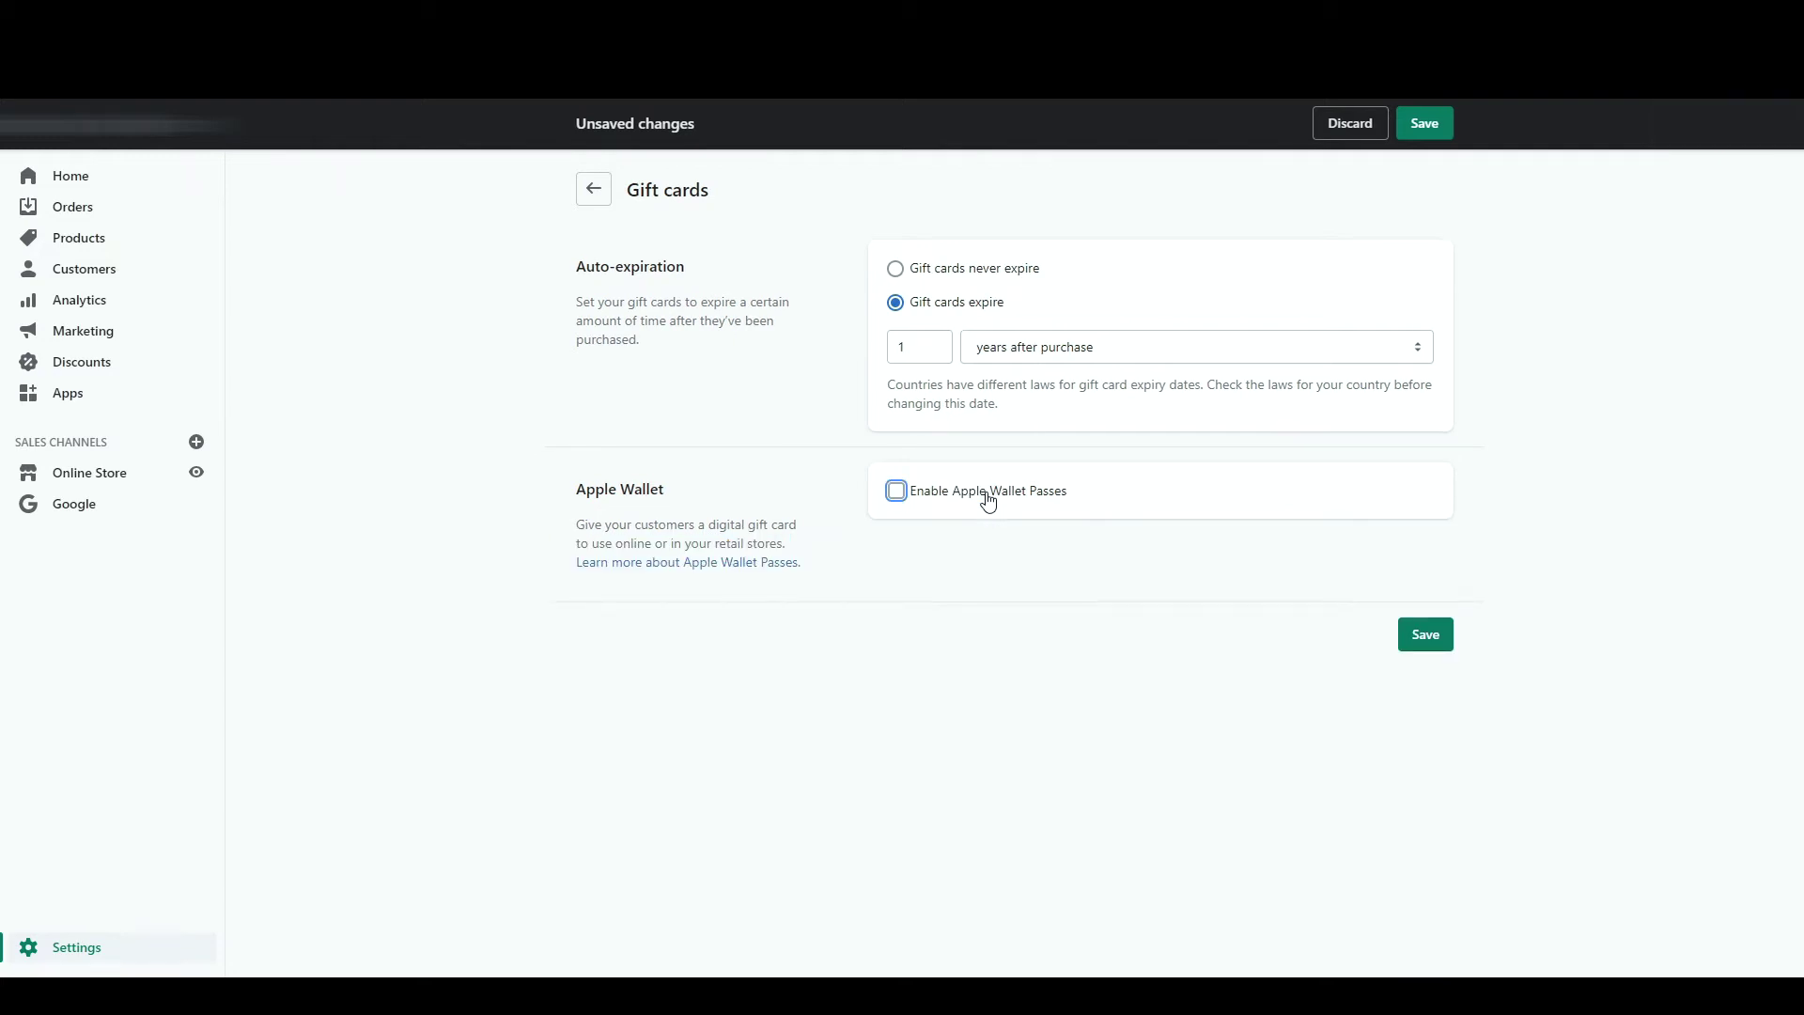
{"action": "left_click", "coordinate": [987, 500]}
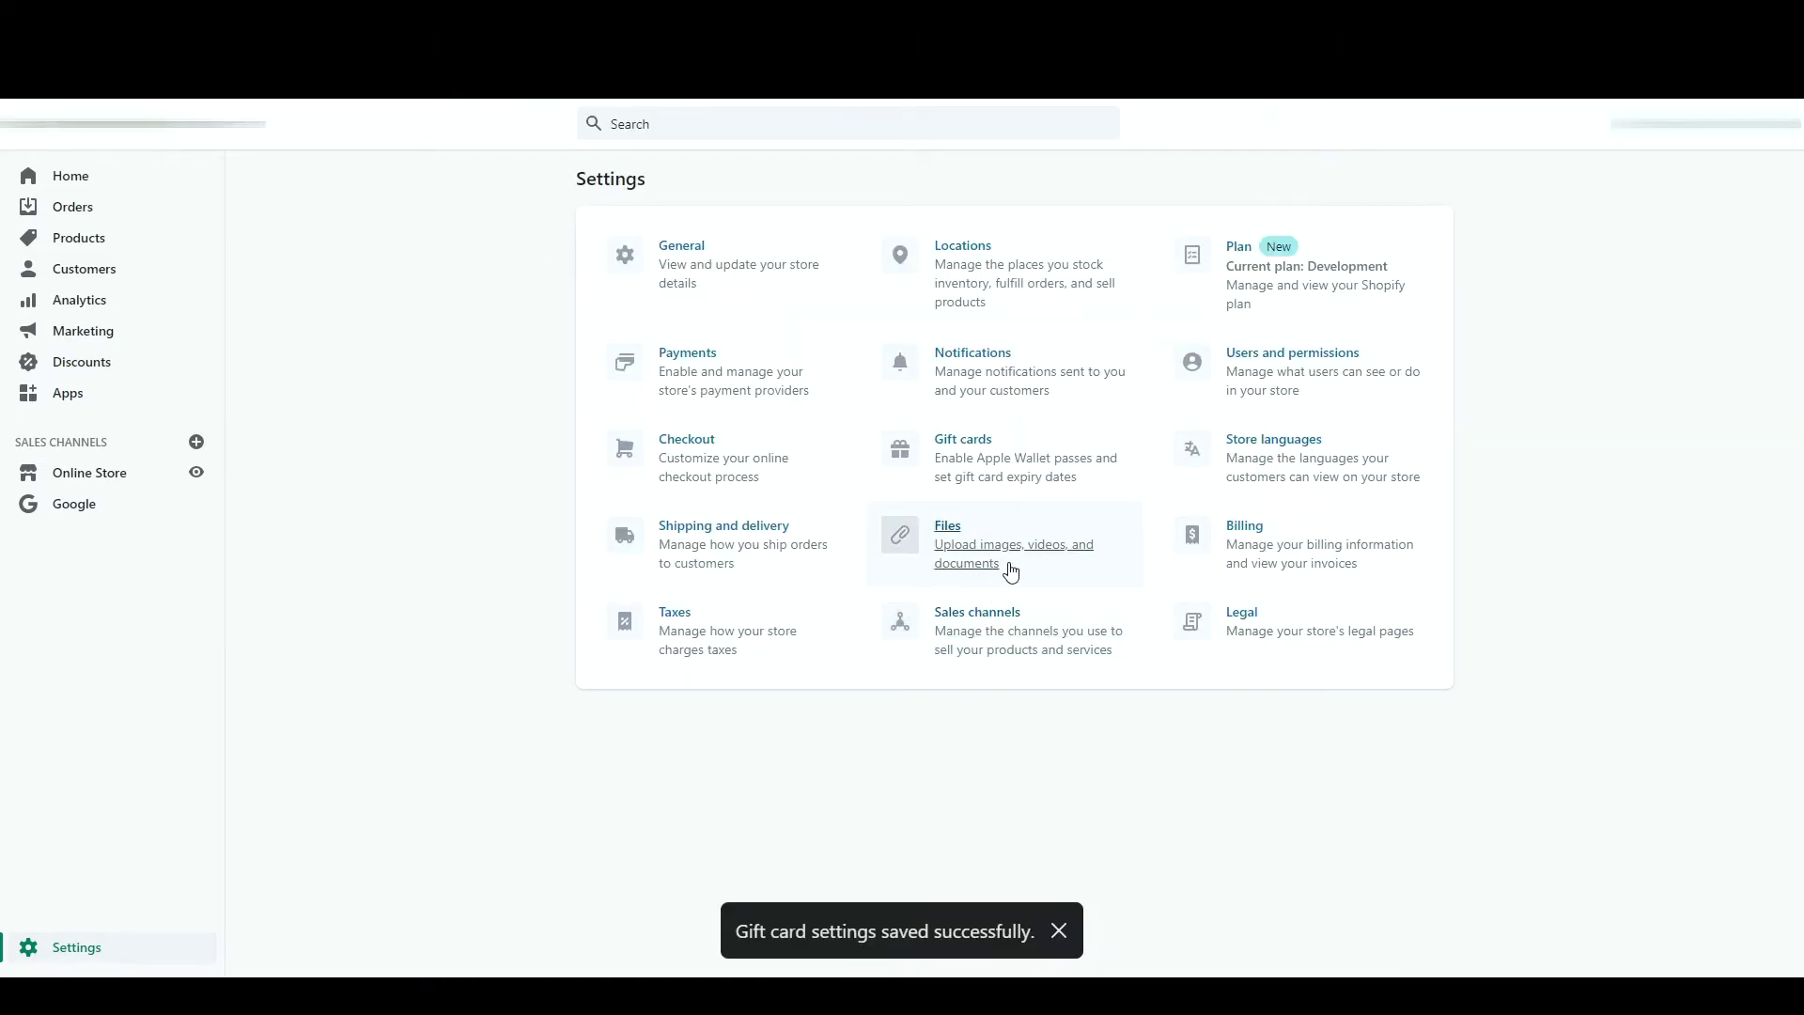
- Copy the link to an uploaded image in Files, then return to Settings
{"action": "left_click", "coordinate": [1010, 568]}
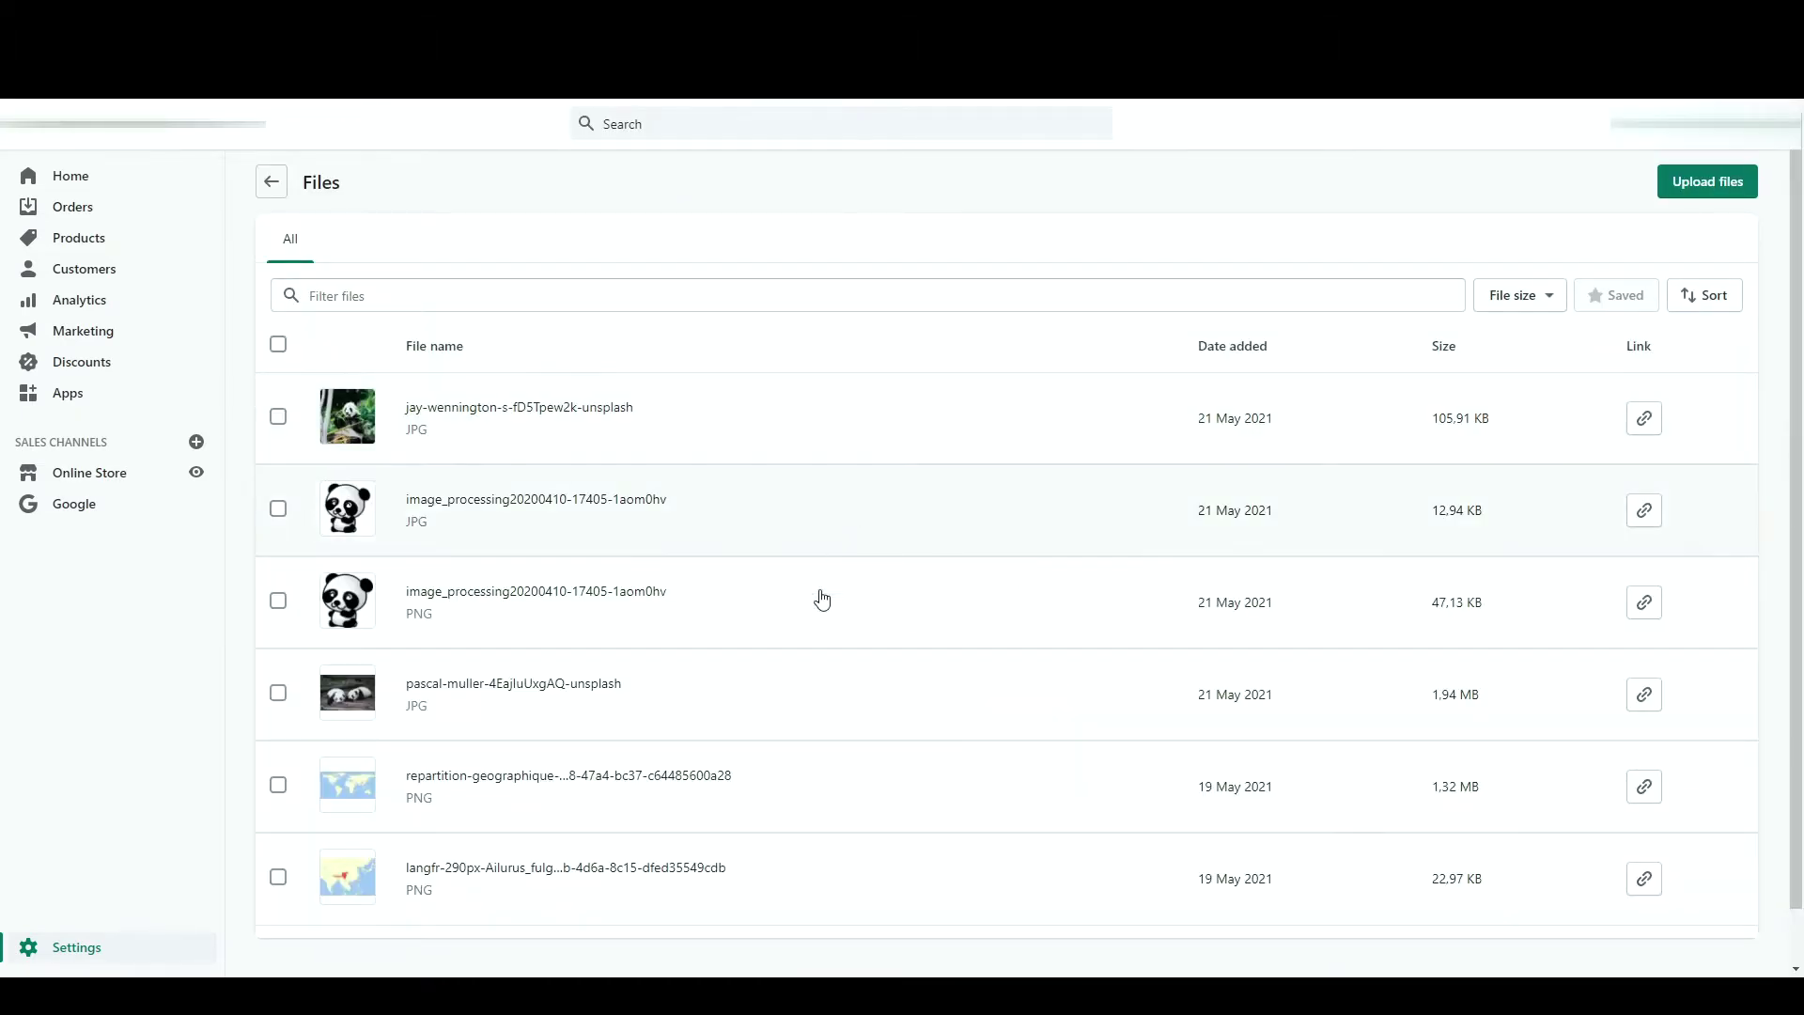
{"action": "scroll", "coordinate": [780, 771], "scroll_direction": "down", "scroll_amount": 2}
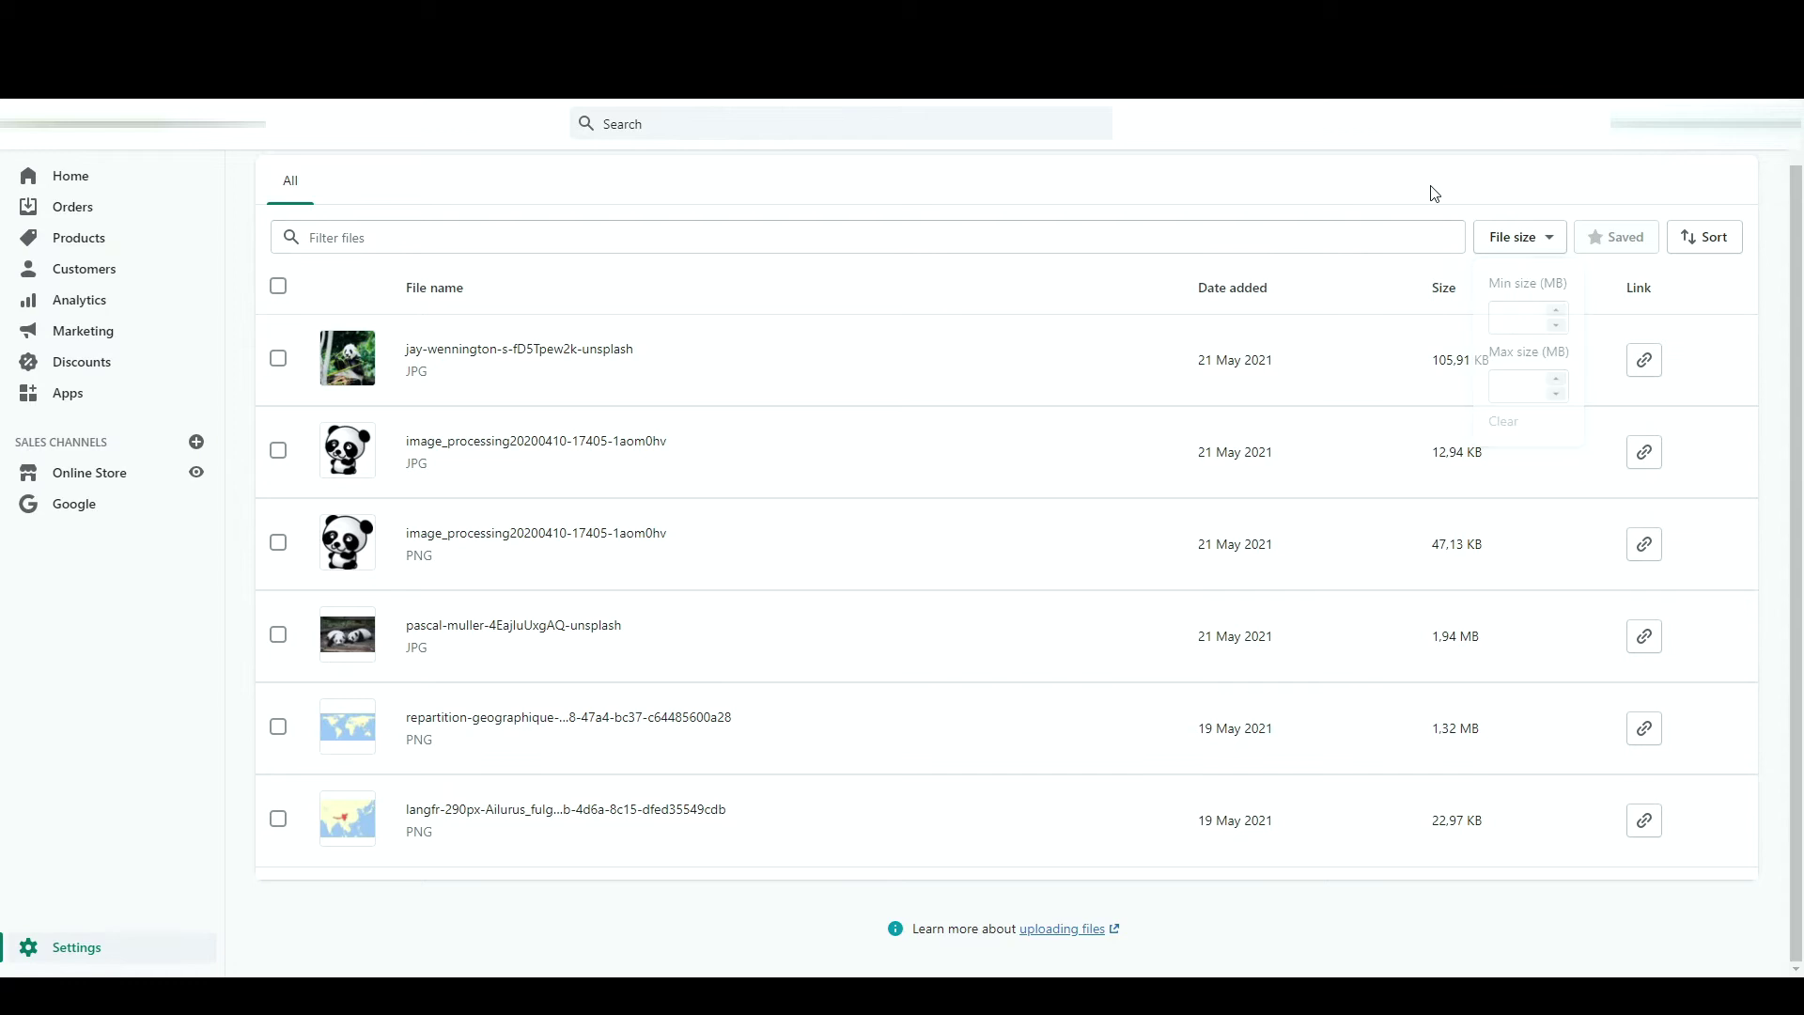
{"action": "left_click", "coordinate": [1656, 369]}
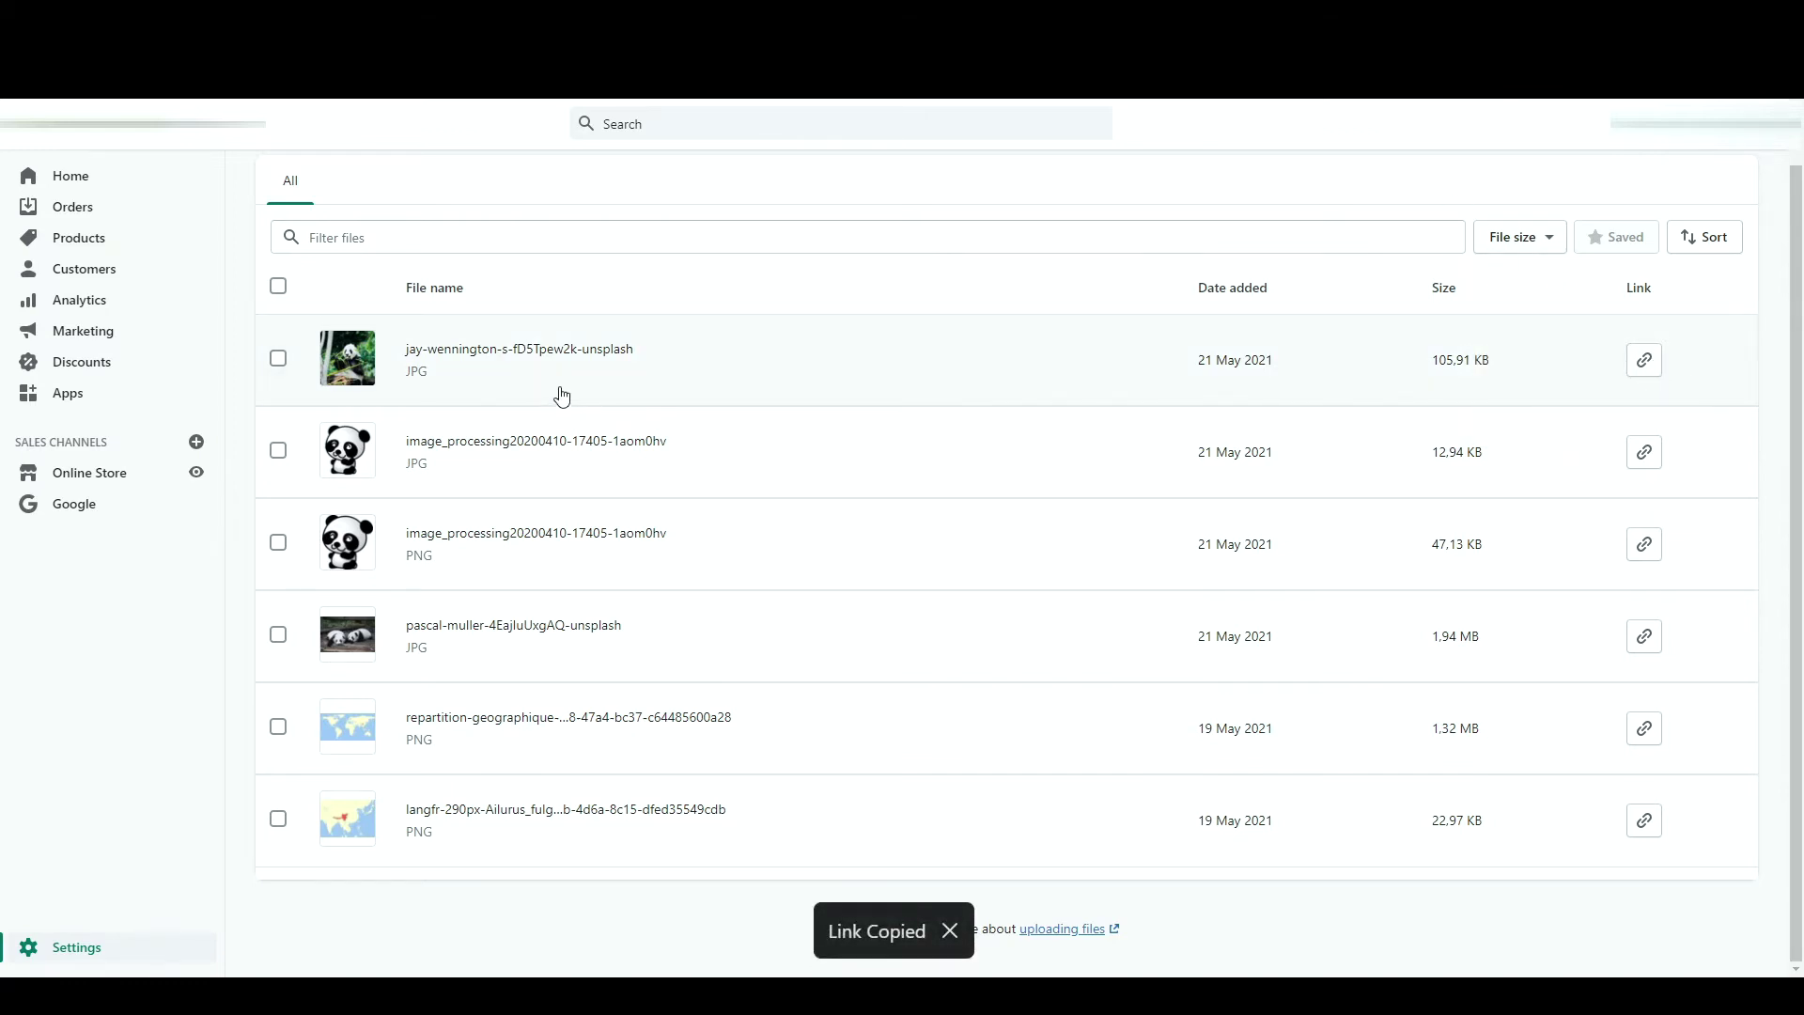
{"action": "scroll", "coordinate": [562, 396], "scroll_direction": "up", "scroll_amount": 1}
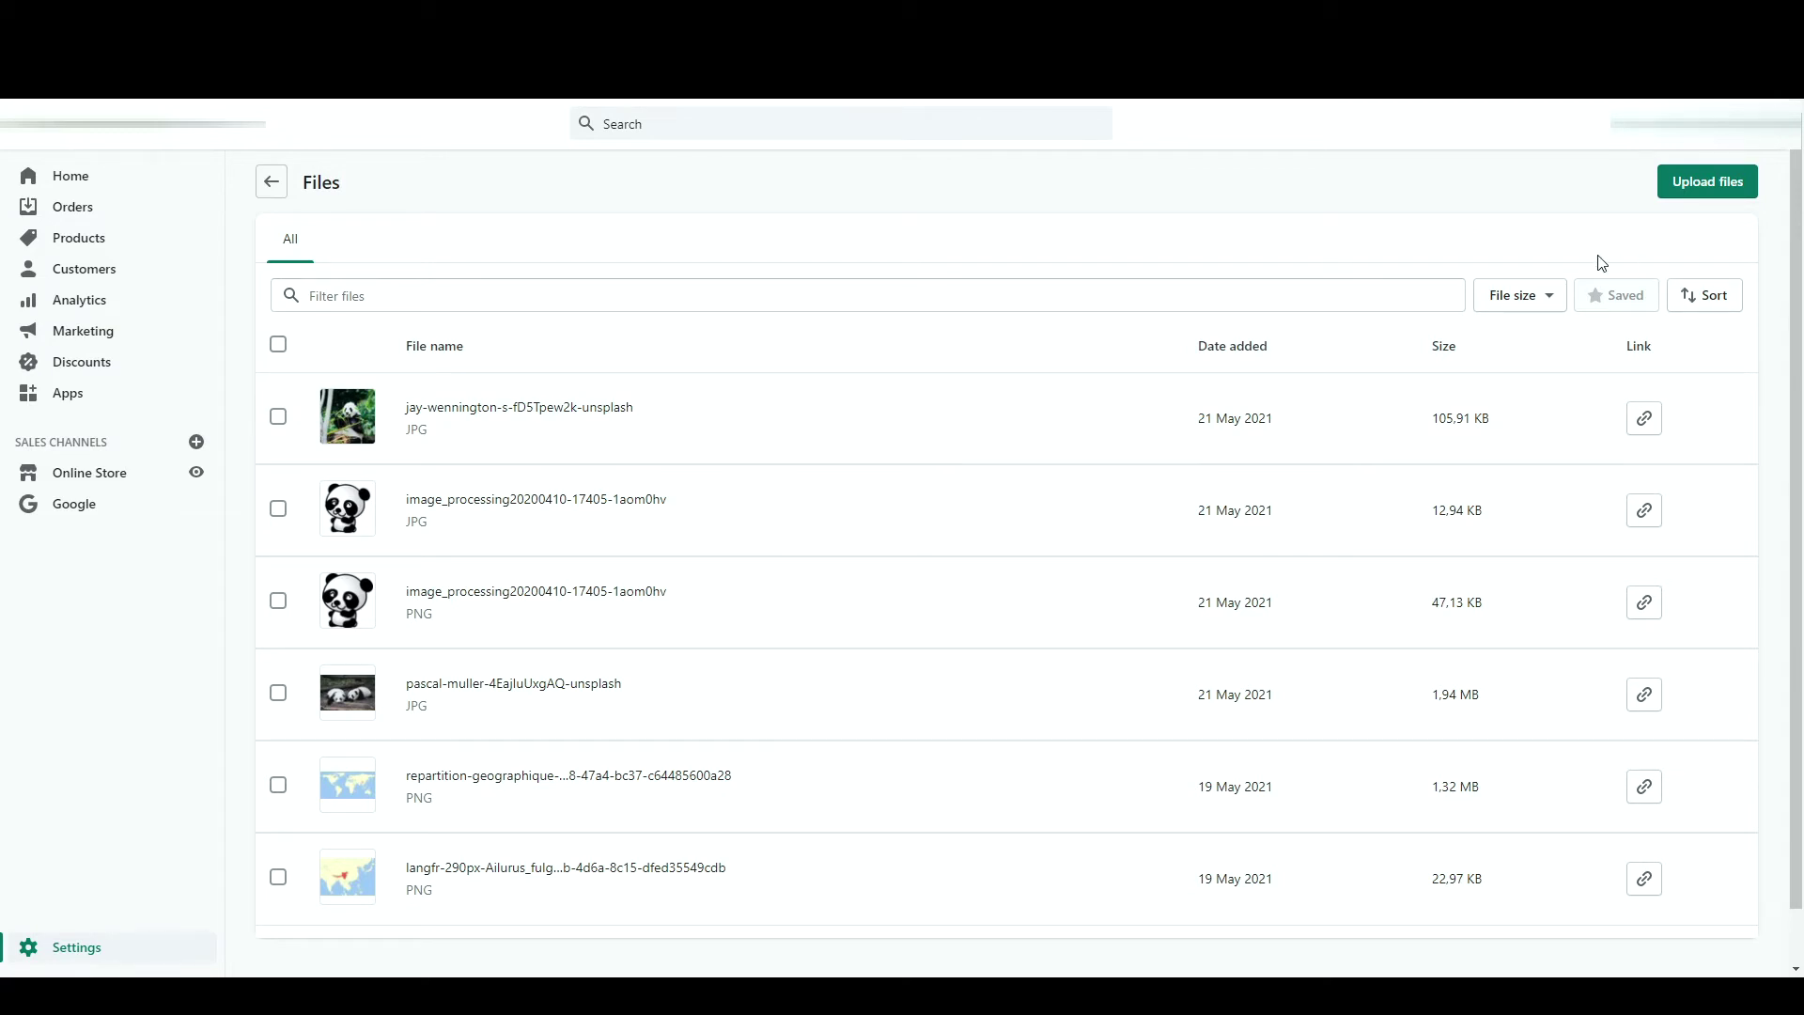
{"action": "key", "text": "alt+Left"}
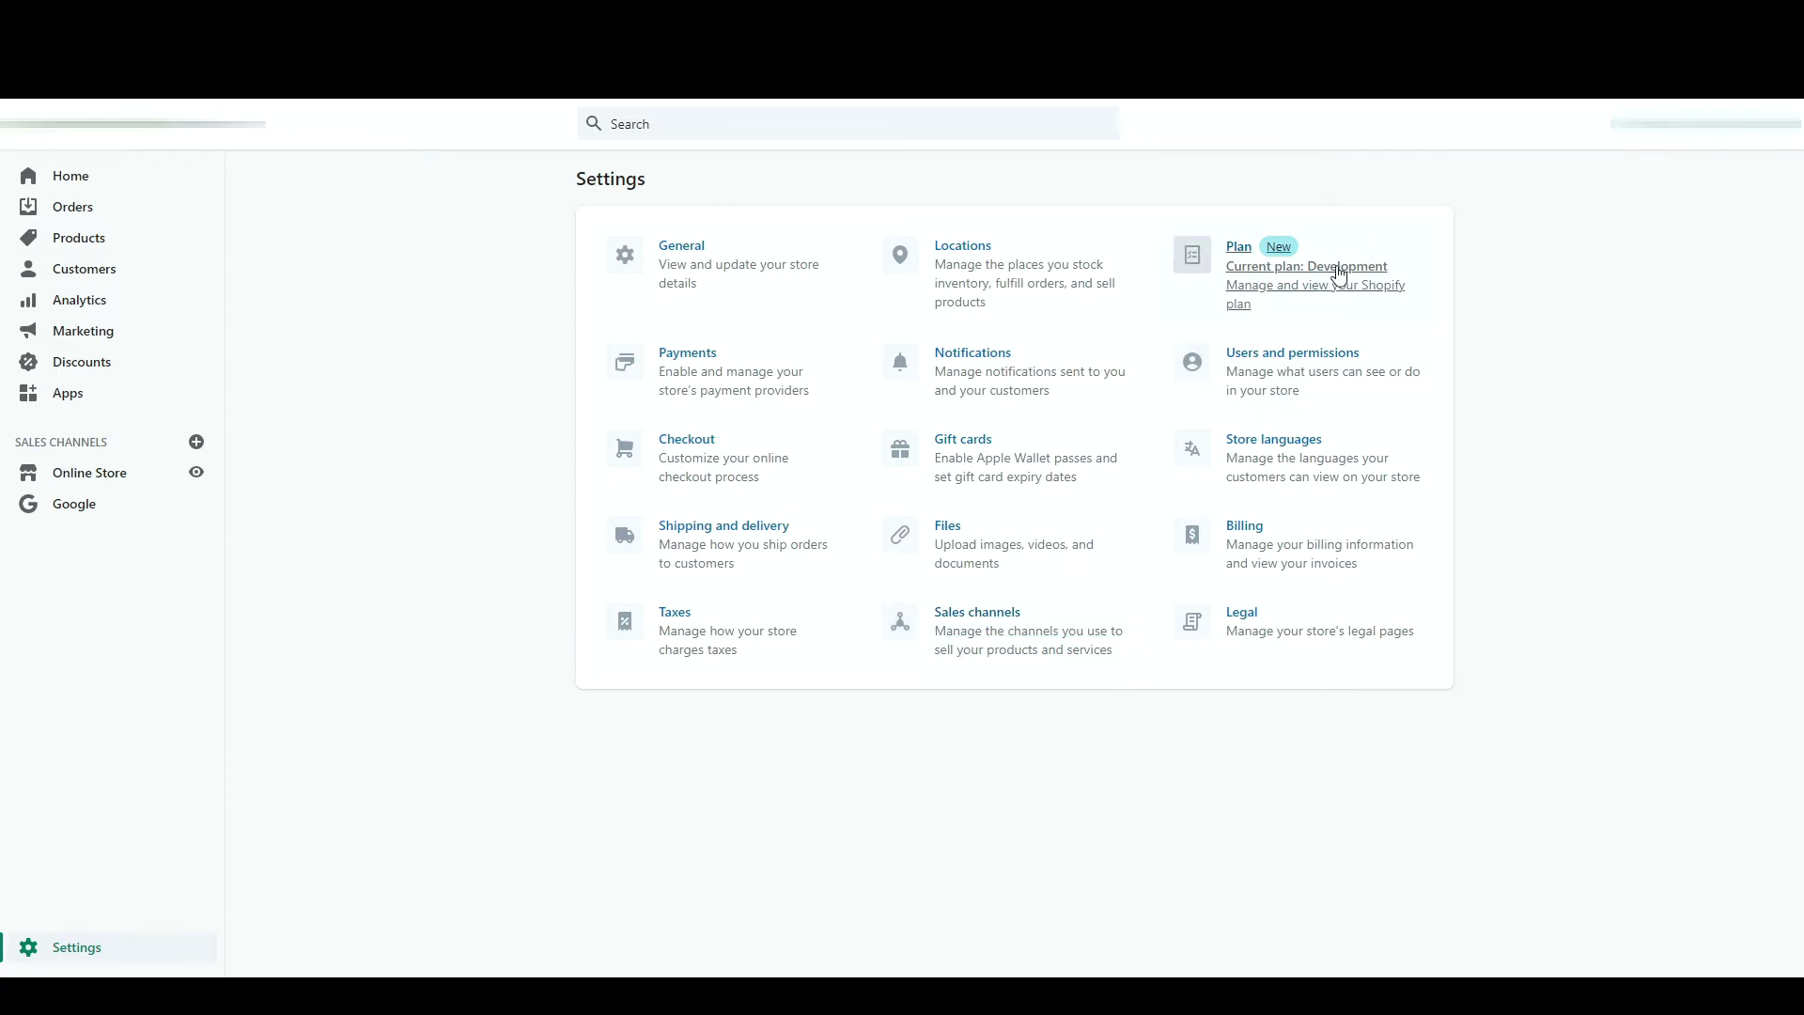
- Browse the available plans, return to Settings, and open Users and permissions
{"action": "left_click", "coordinate": [1339, 274]}
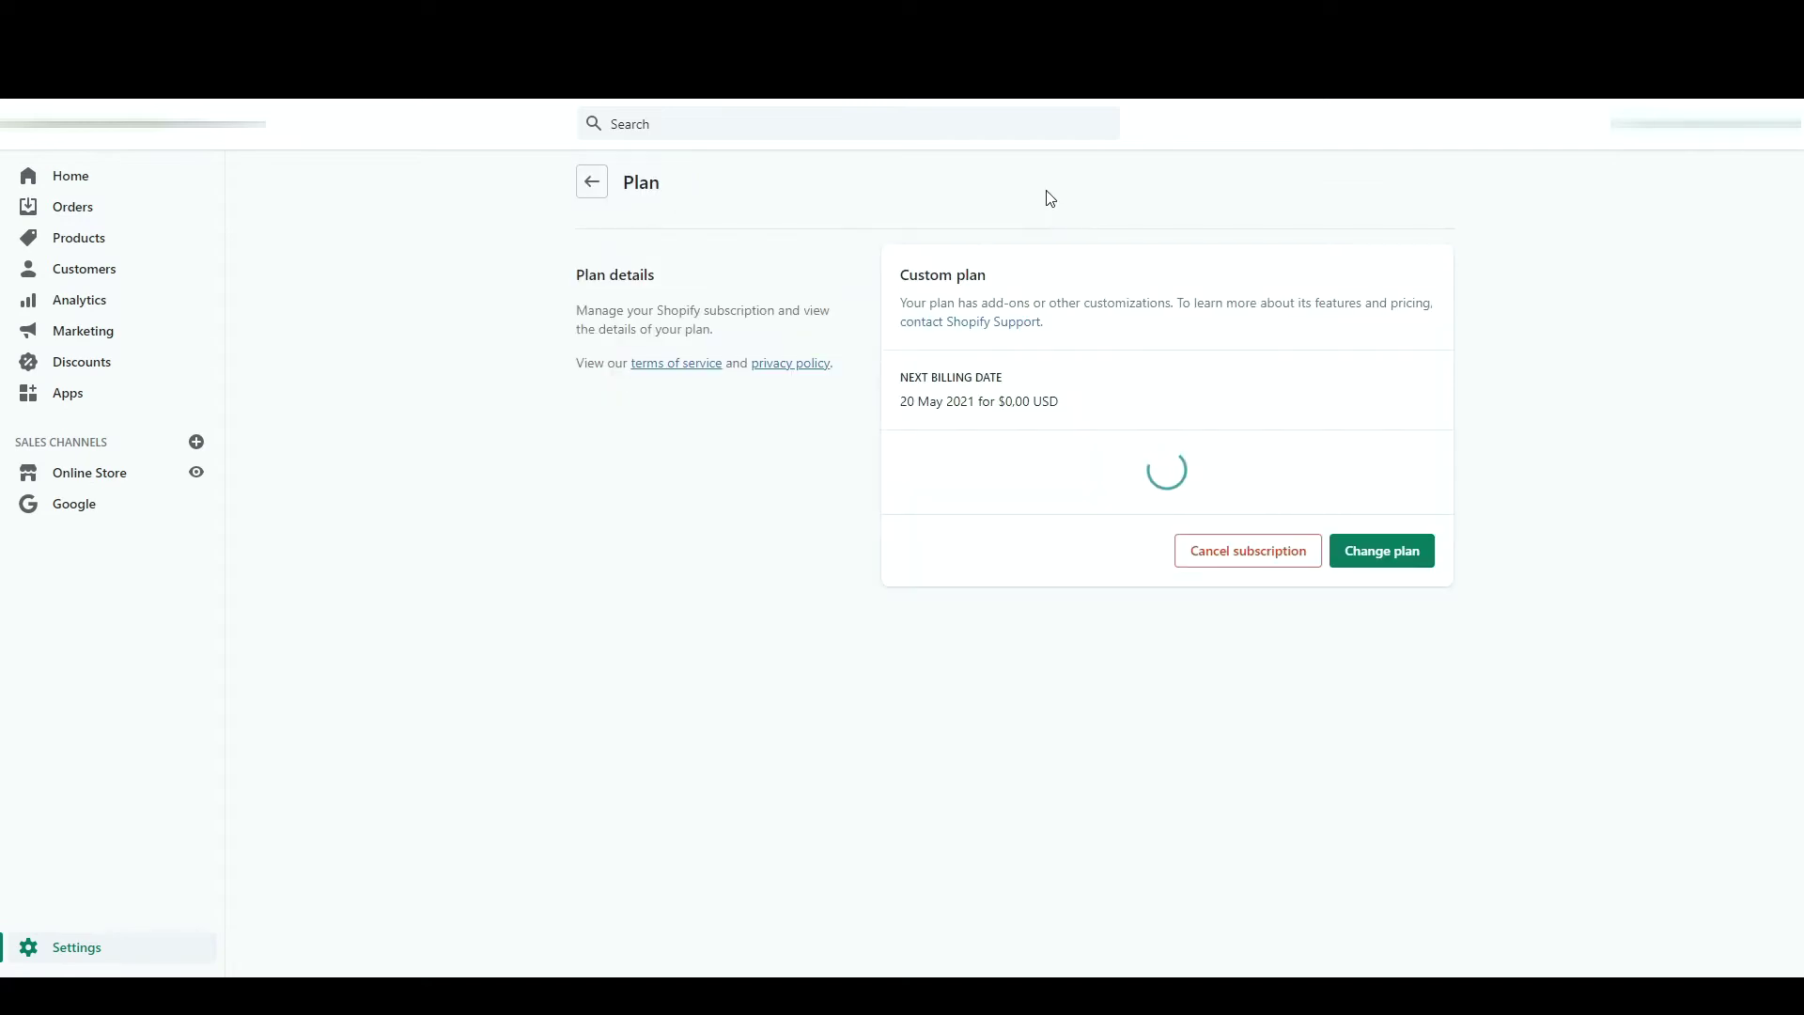
{"action": "left_click", "coordinate": [1363, 551]}
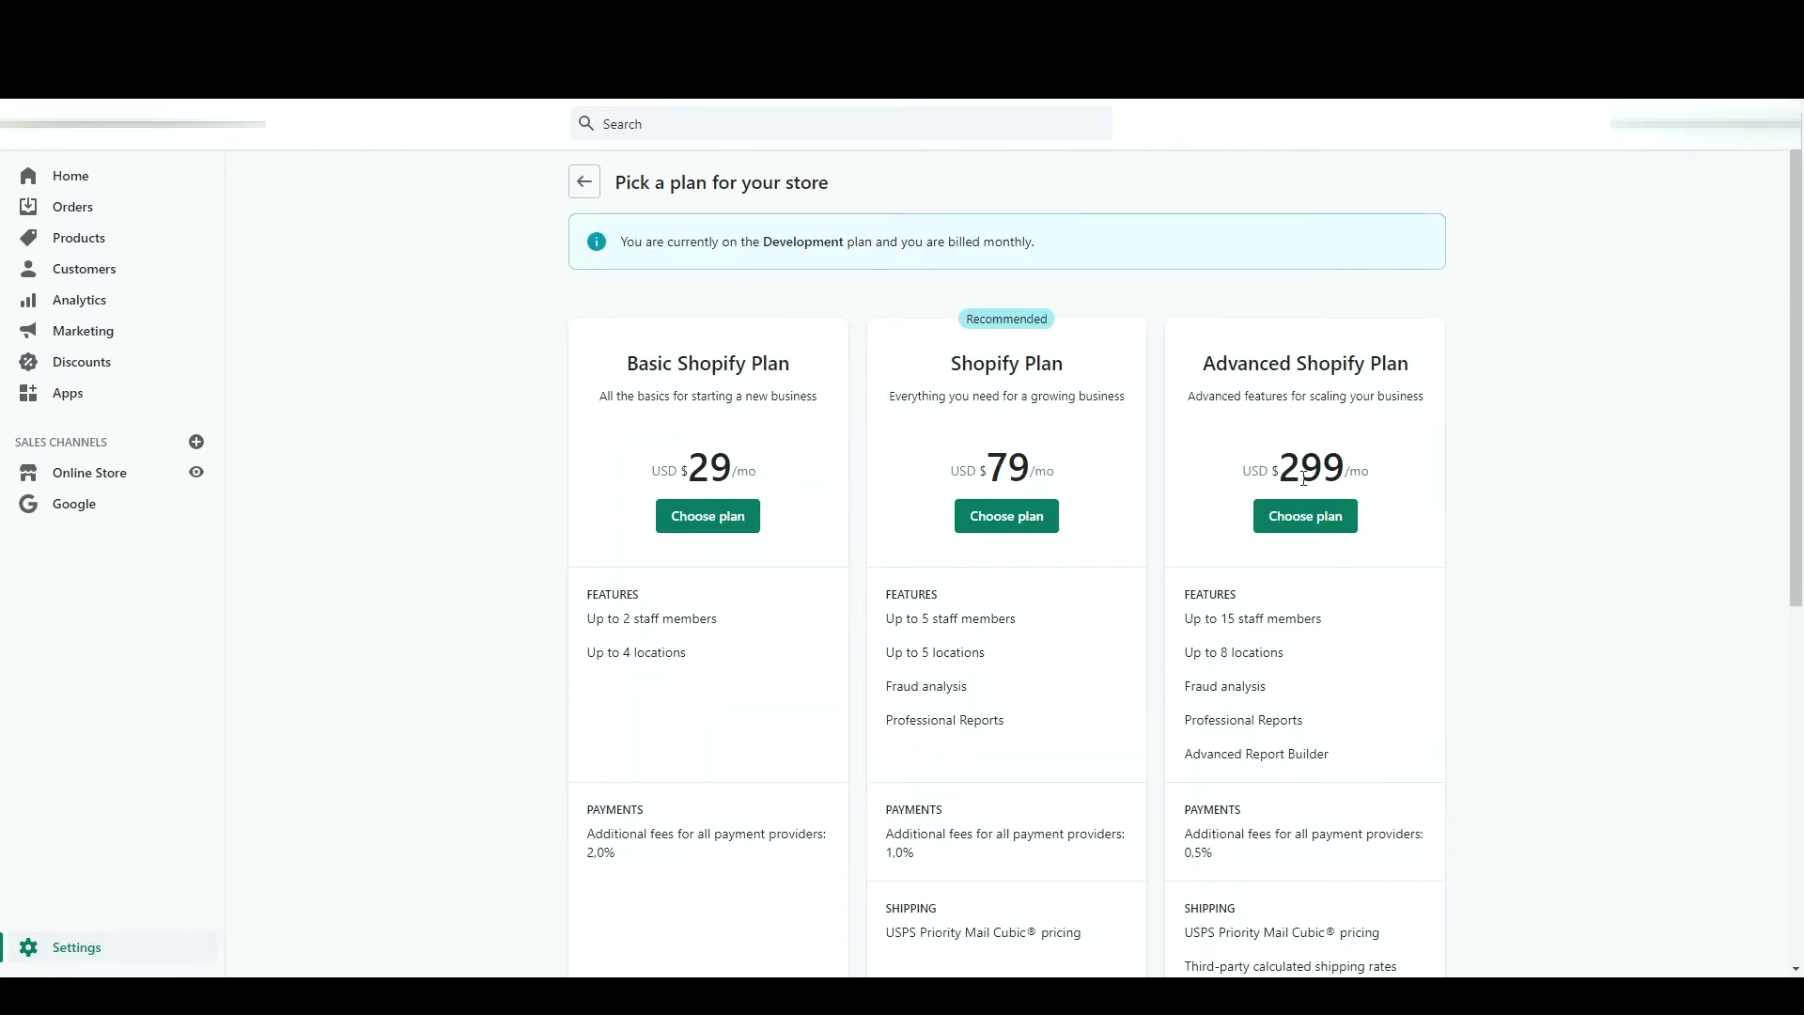
{"action": "scroll", "coordinate": [1345, 481], "scroll_direction": "down", "scroll_amount": 5}
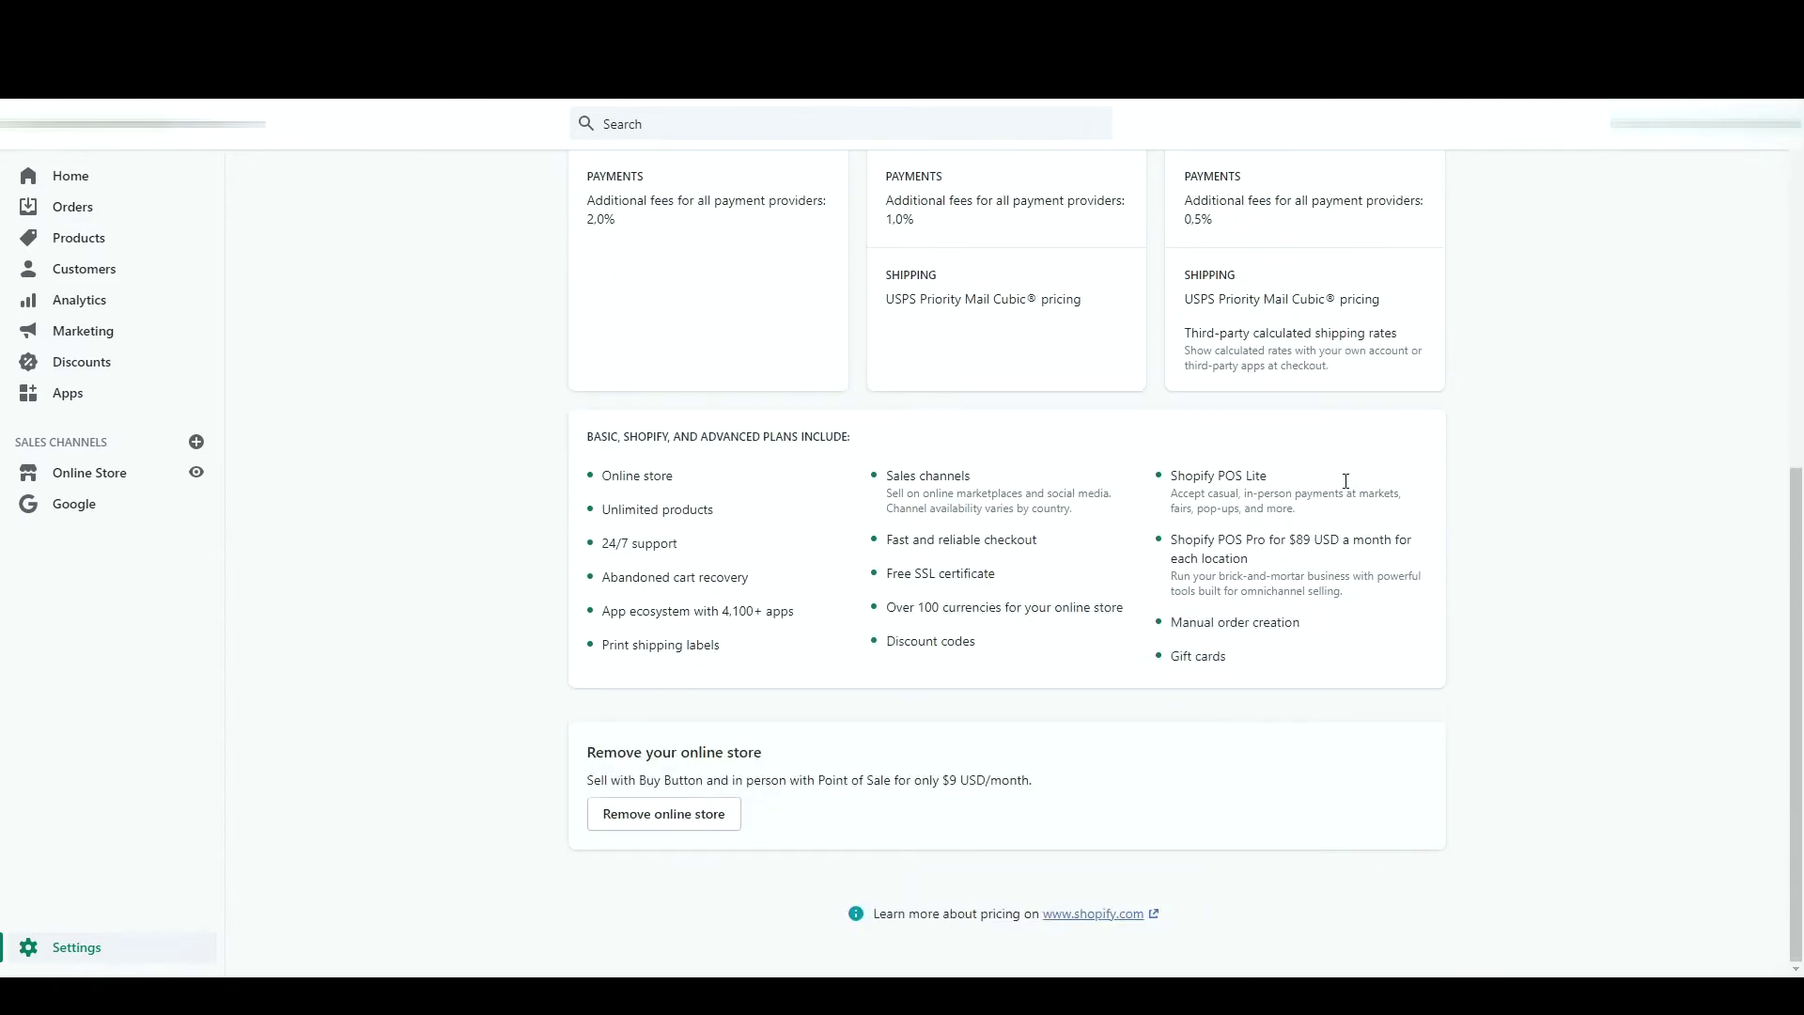
{"action": "scroll", "coordinate": [1346, 490], "scroll_direction": "up", "scroll_amount": 5}
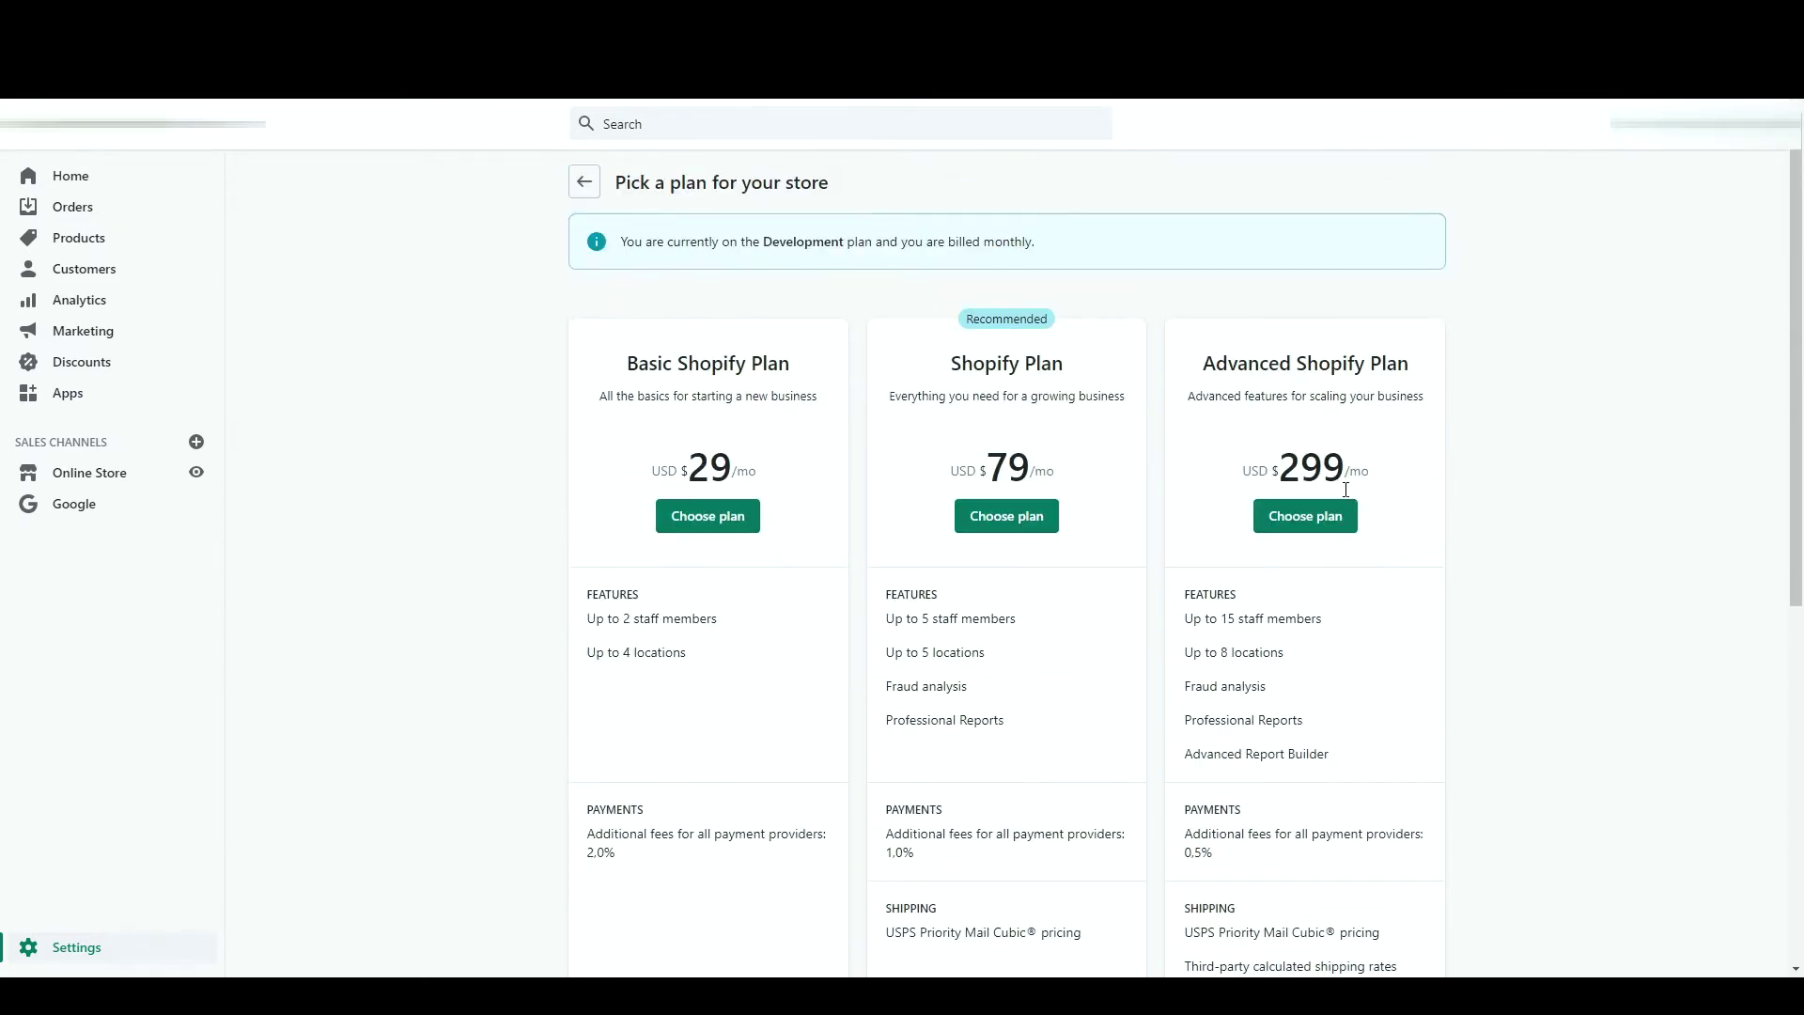
{"action": "left_click", "coordinate": [584, 182]}
{"action": "left_click", "coordinate": [1296, 380]}
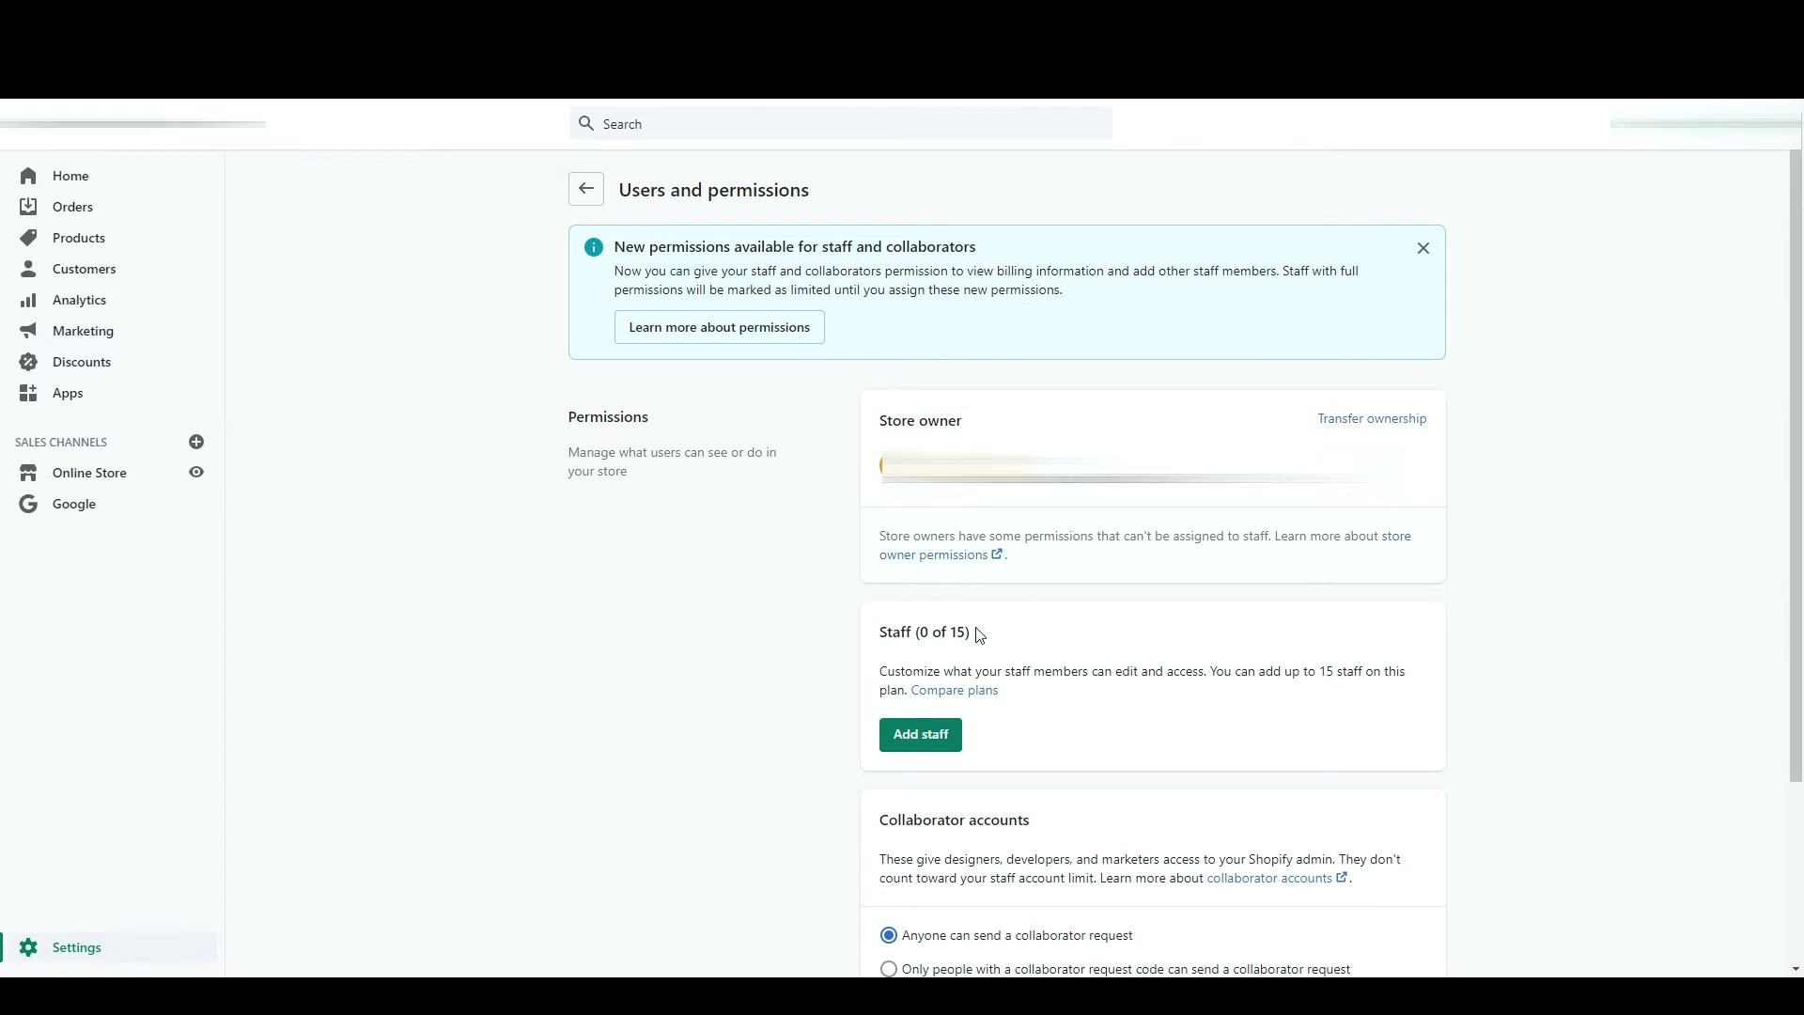
- Start a new staff invitation, filling in the first name, last name and e-mail
{"action": "left_click", "coordinate": [925, 745]}
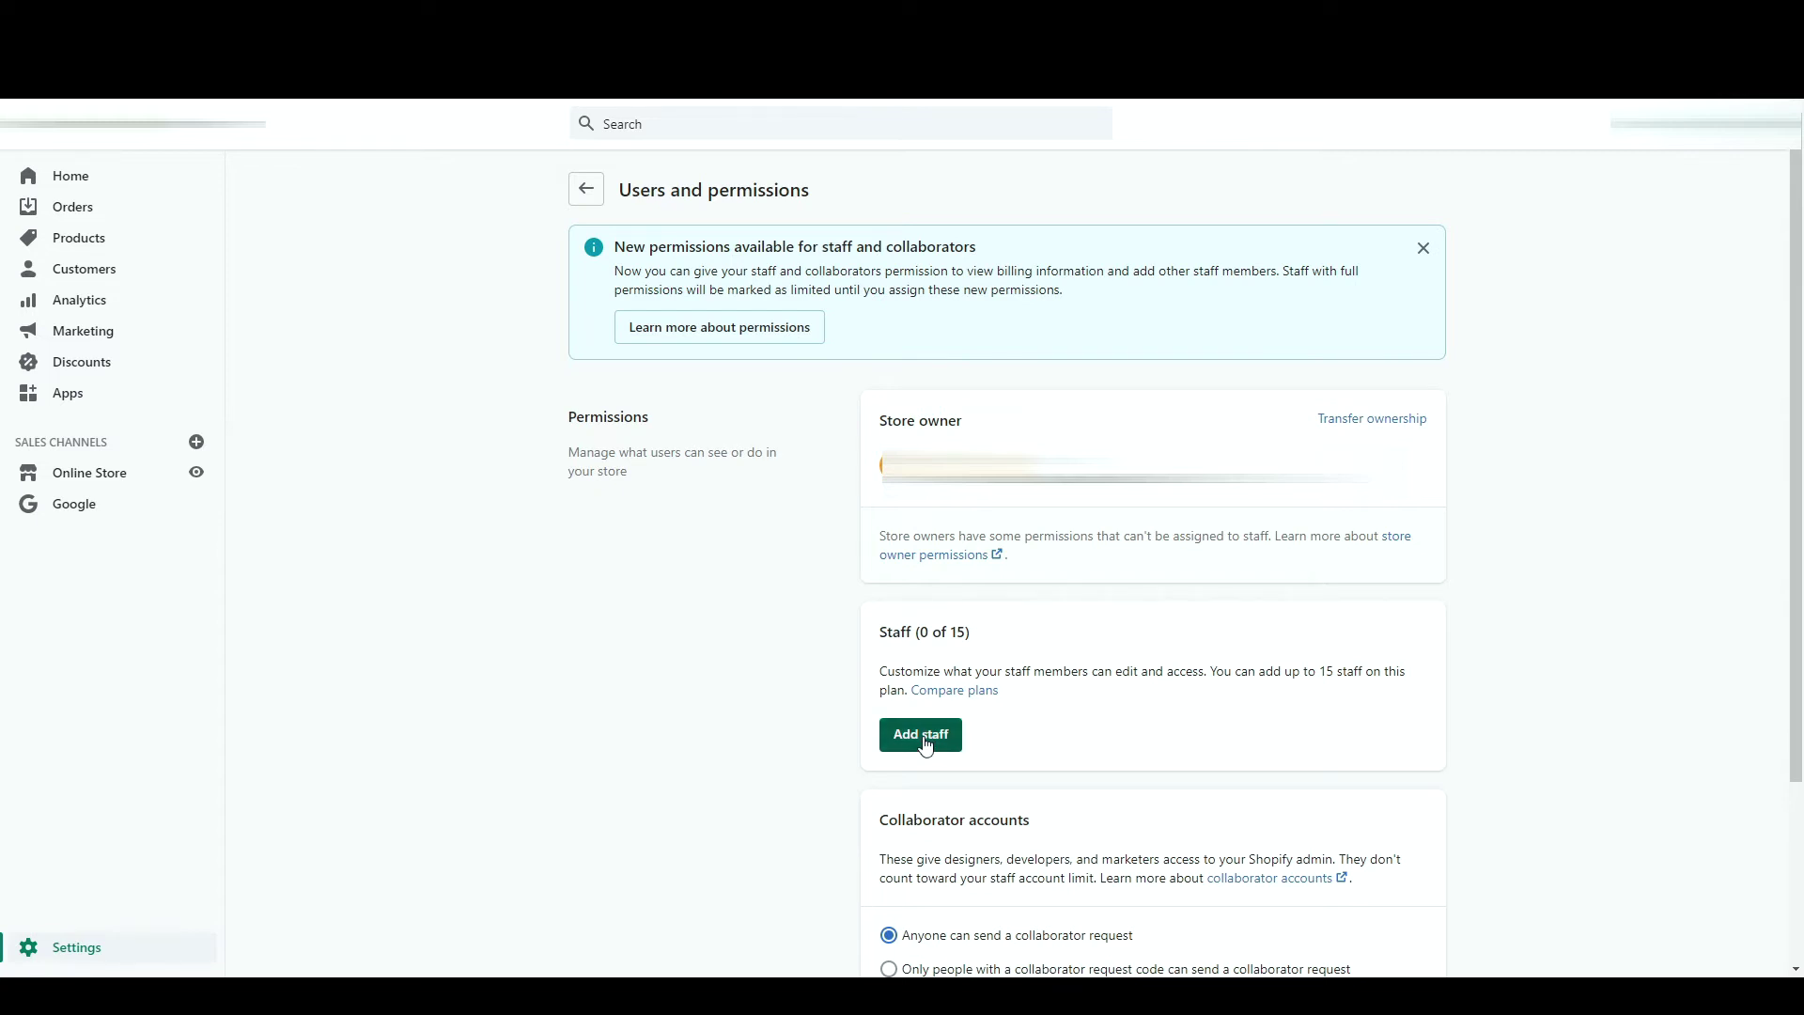
{"action": "left_click", "coordinate": [988, 275]}
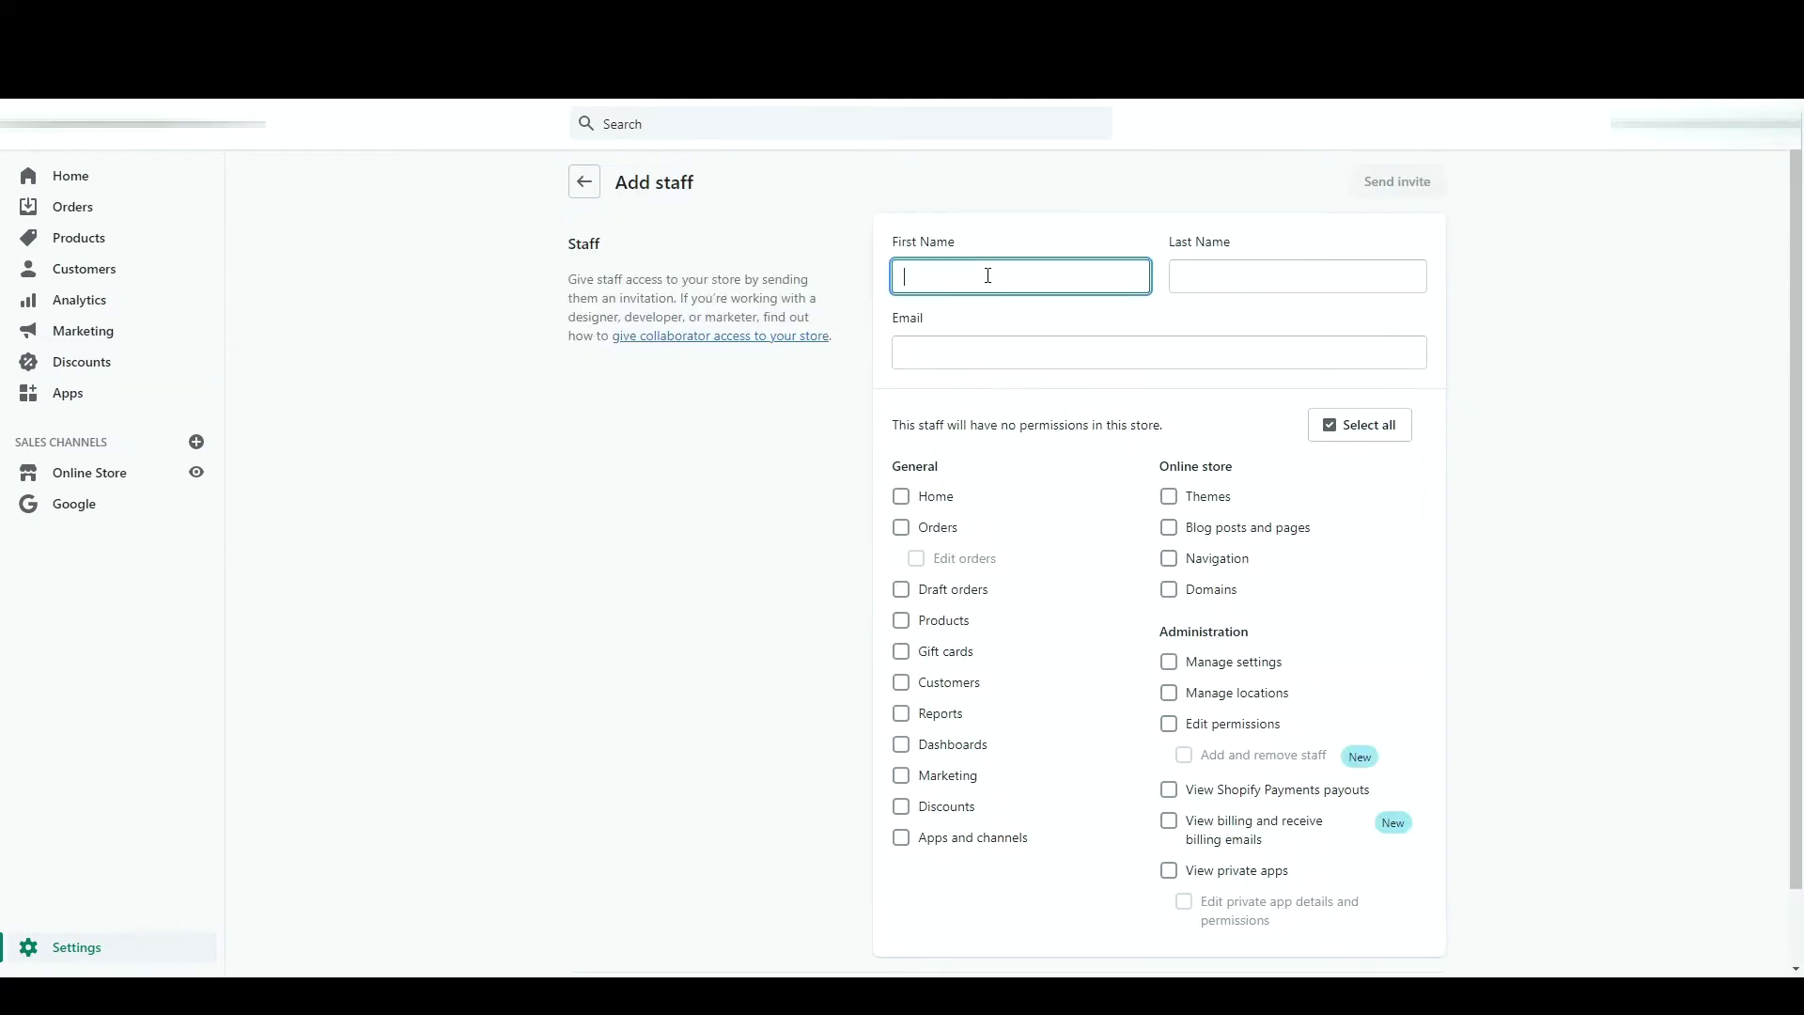
{"action": "type", "text": "Staff"}
{"action": "left_click", "coordinate": [1186, 278]}
{"action": "type", "text": "Member"}
{"action": "left_click", "coordinate": [1136, 344]}
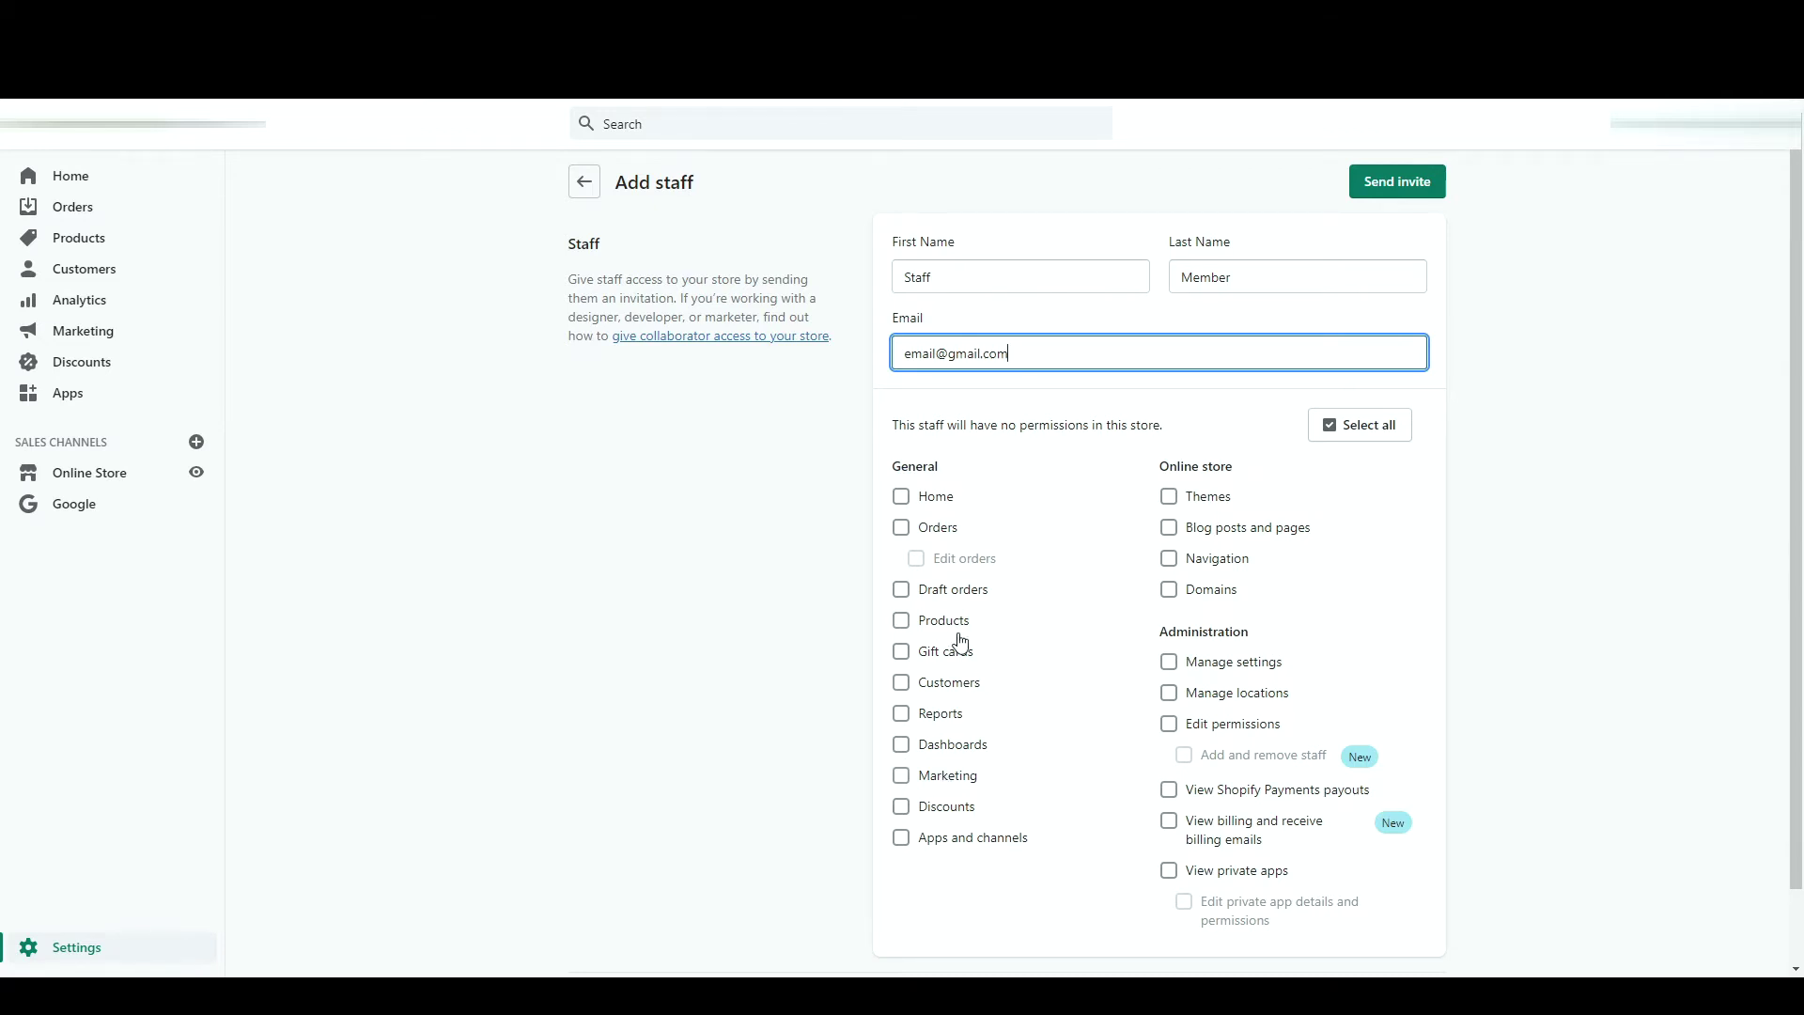
- Grant Products, Gift cards and Customers access, then abandon the invitation unsent
{"action": "left_click", "coordinate": [902, 622]}
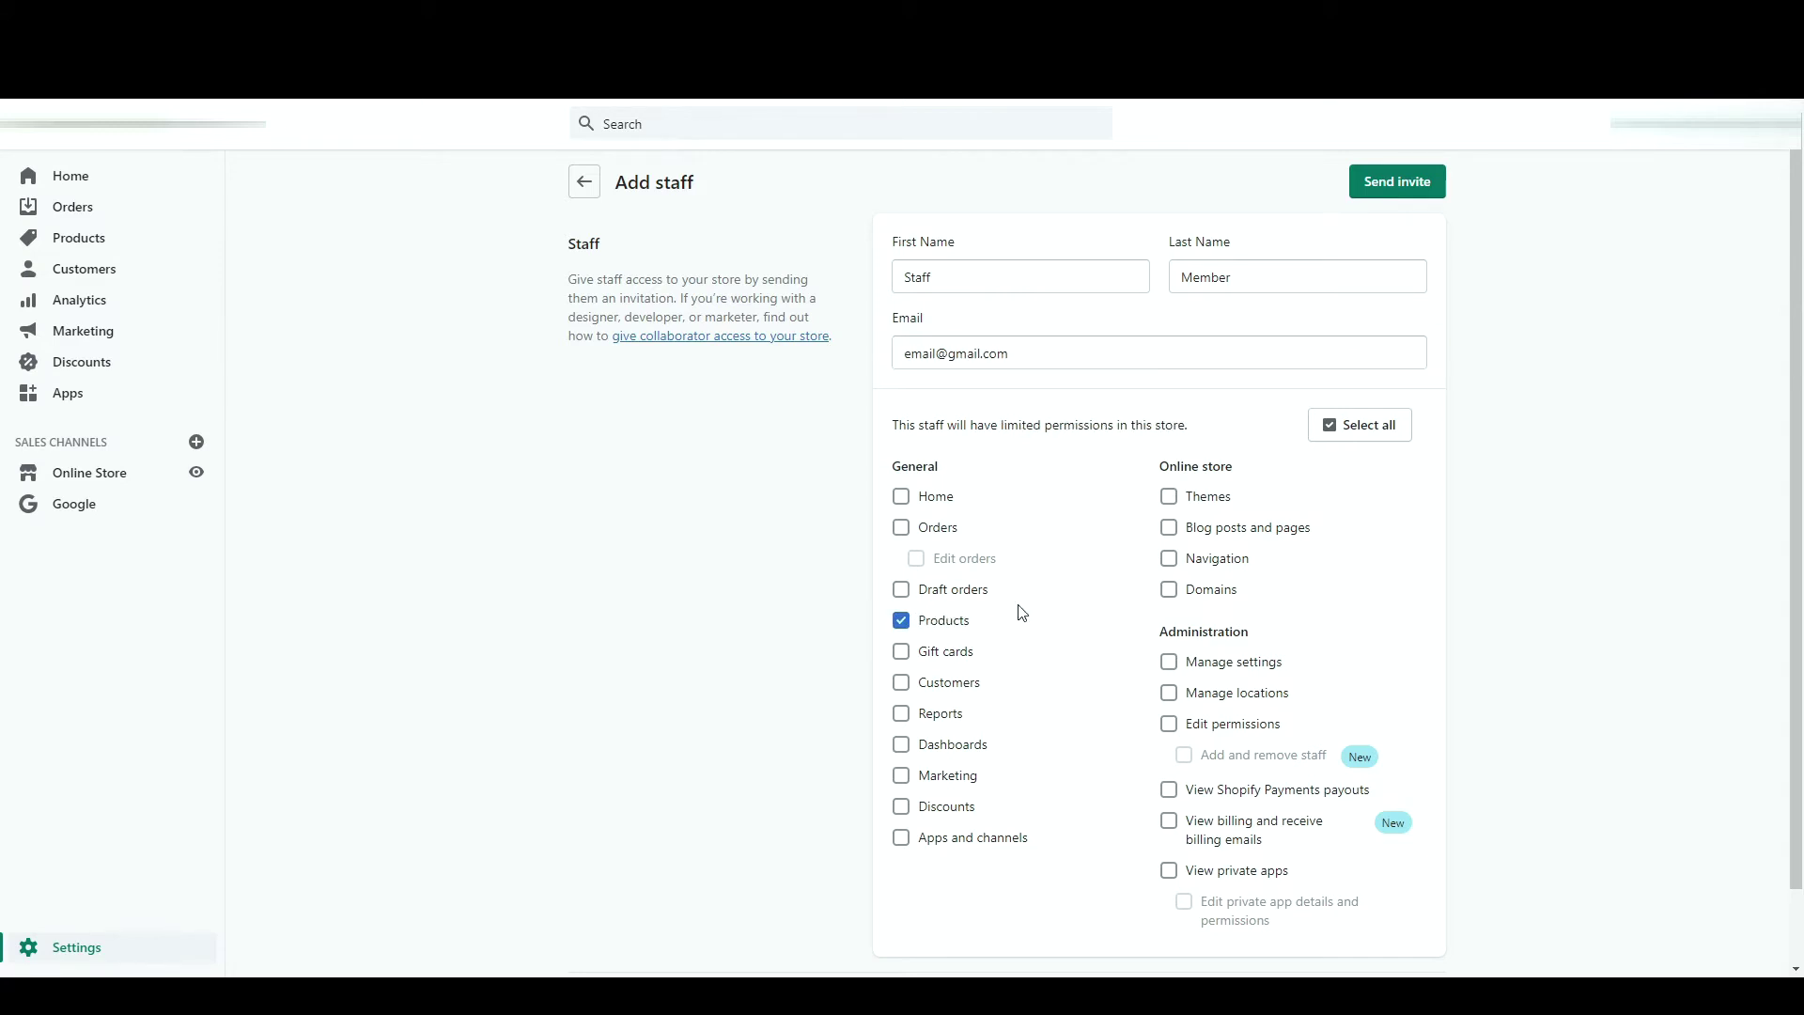
{"action": "scroll", "coordinate": [1019, 637], "scroll_direction": "down", "scroll_amount": 1}
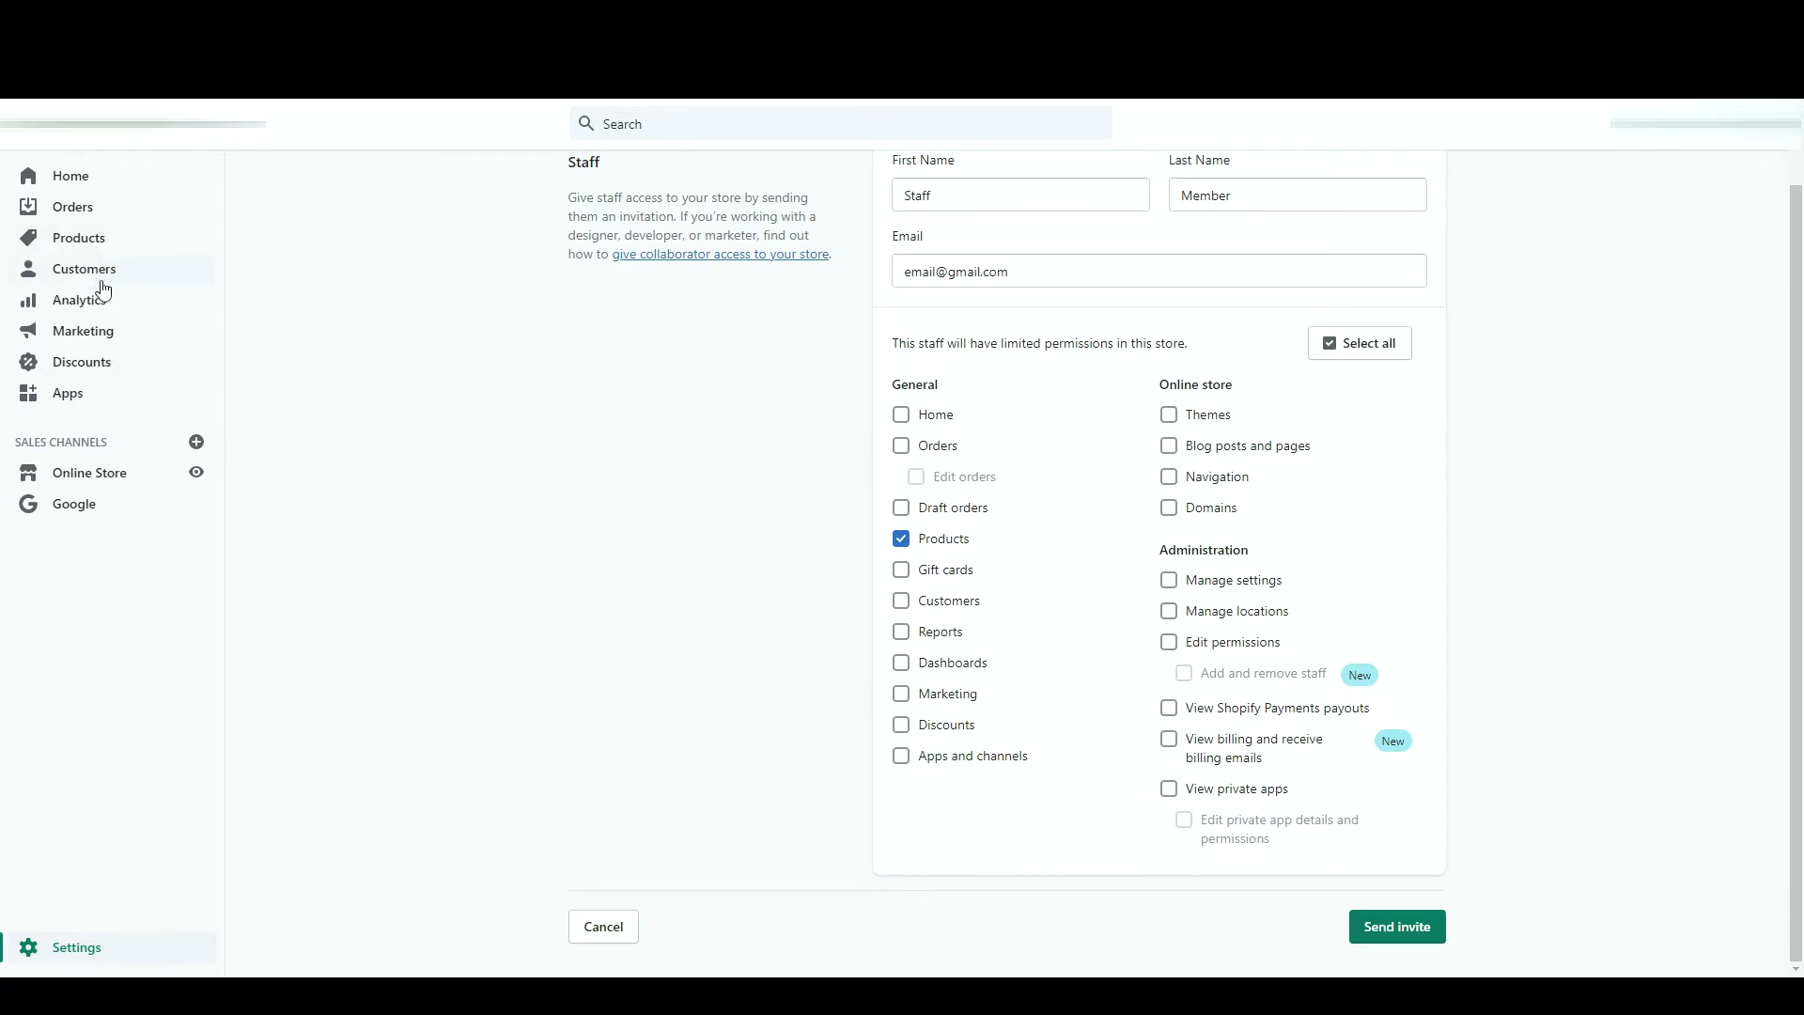
{"action": "left_click", "coordinate": [902, 570]}
{"action": "left_click", "coordinate": [905, 604]}
{"action": "scroll", "coordinate": [1035, 434], "scroll_direction": "up", "scroll_amount": 1}
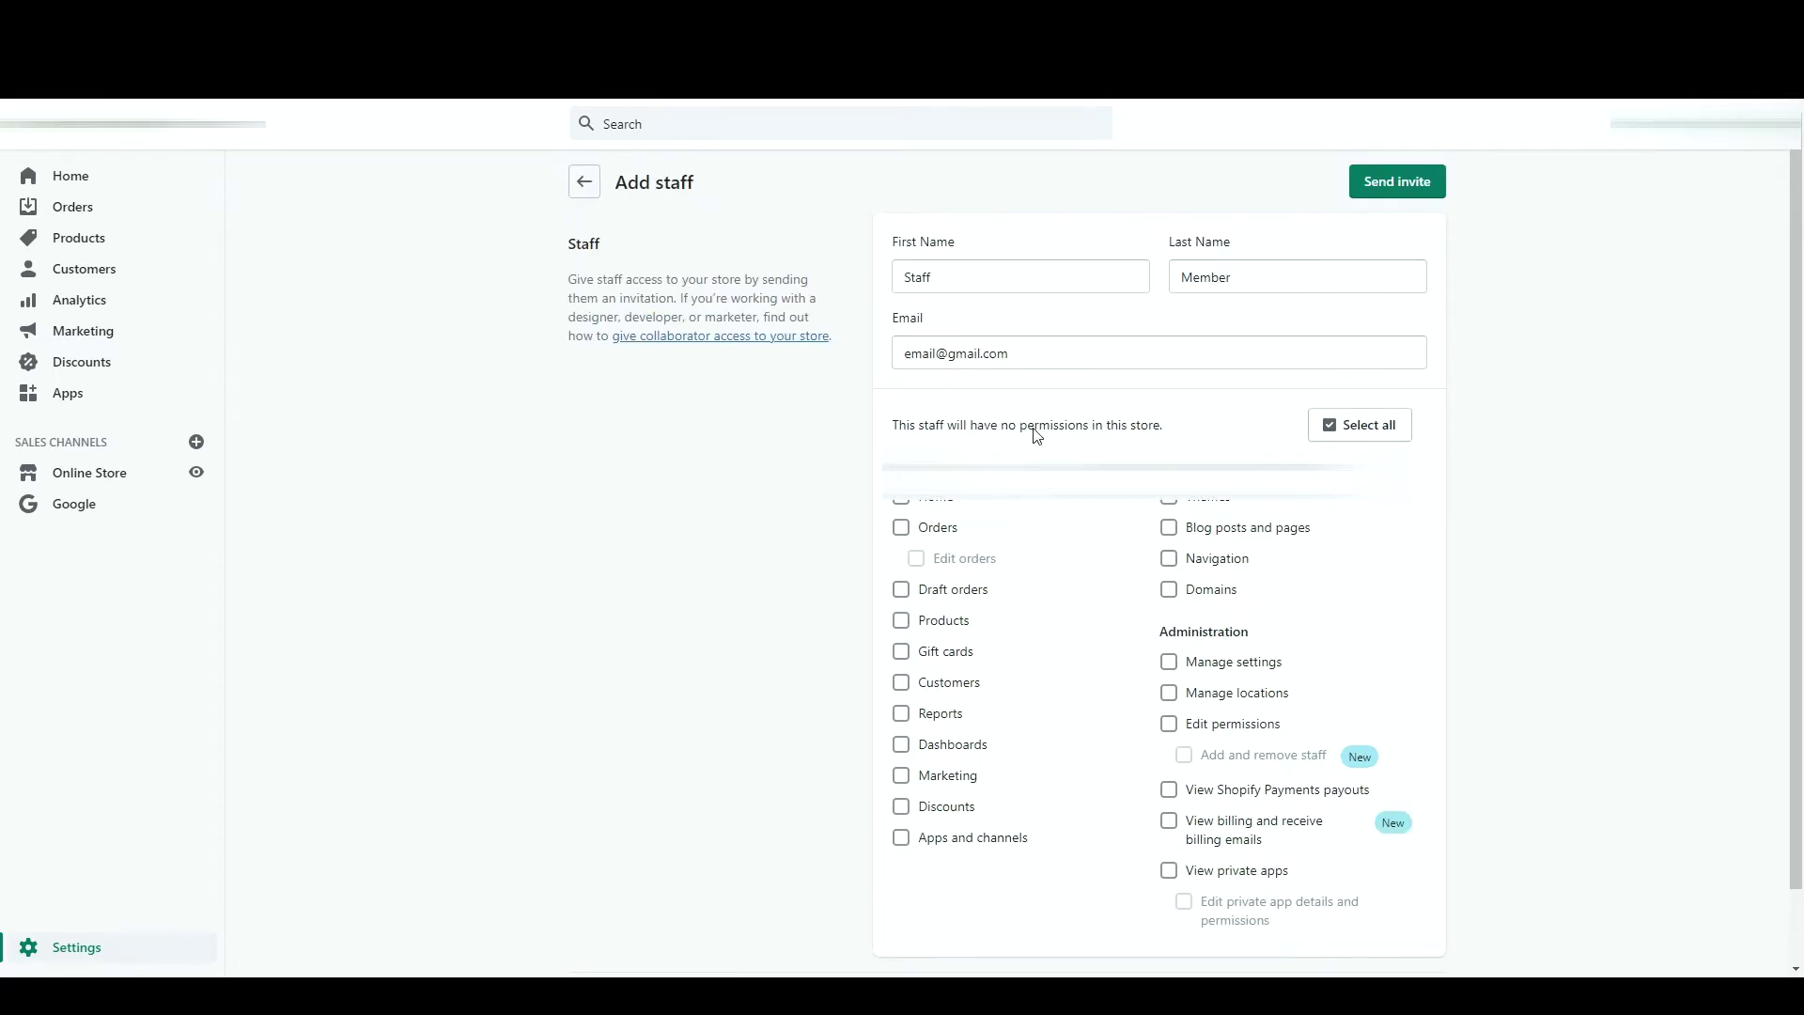
{"action": "left_click", "coordinate": [586, 186]}
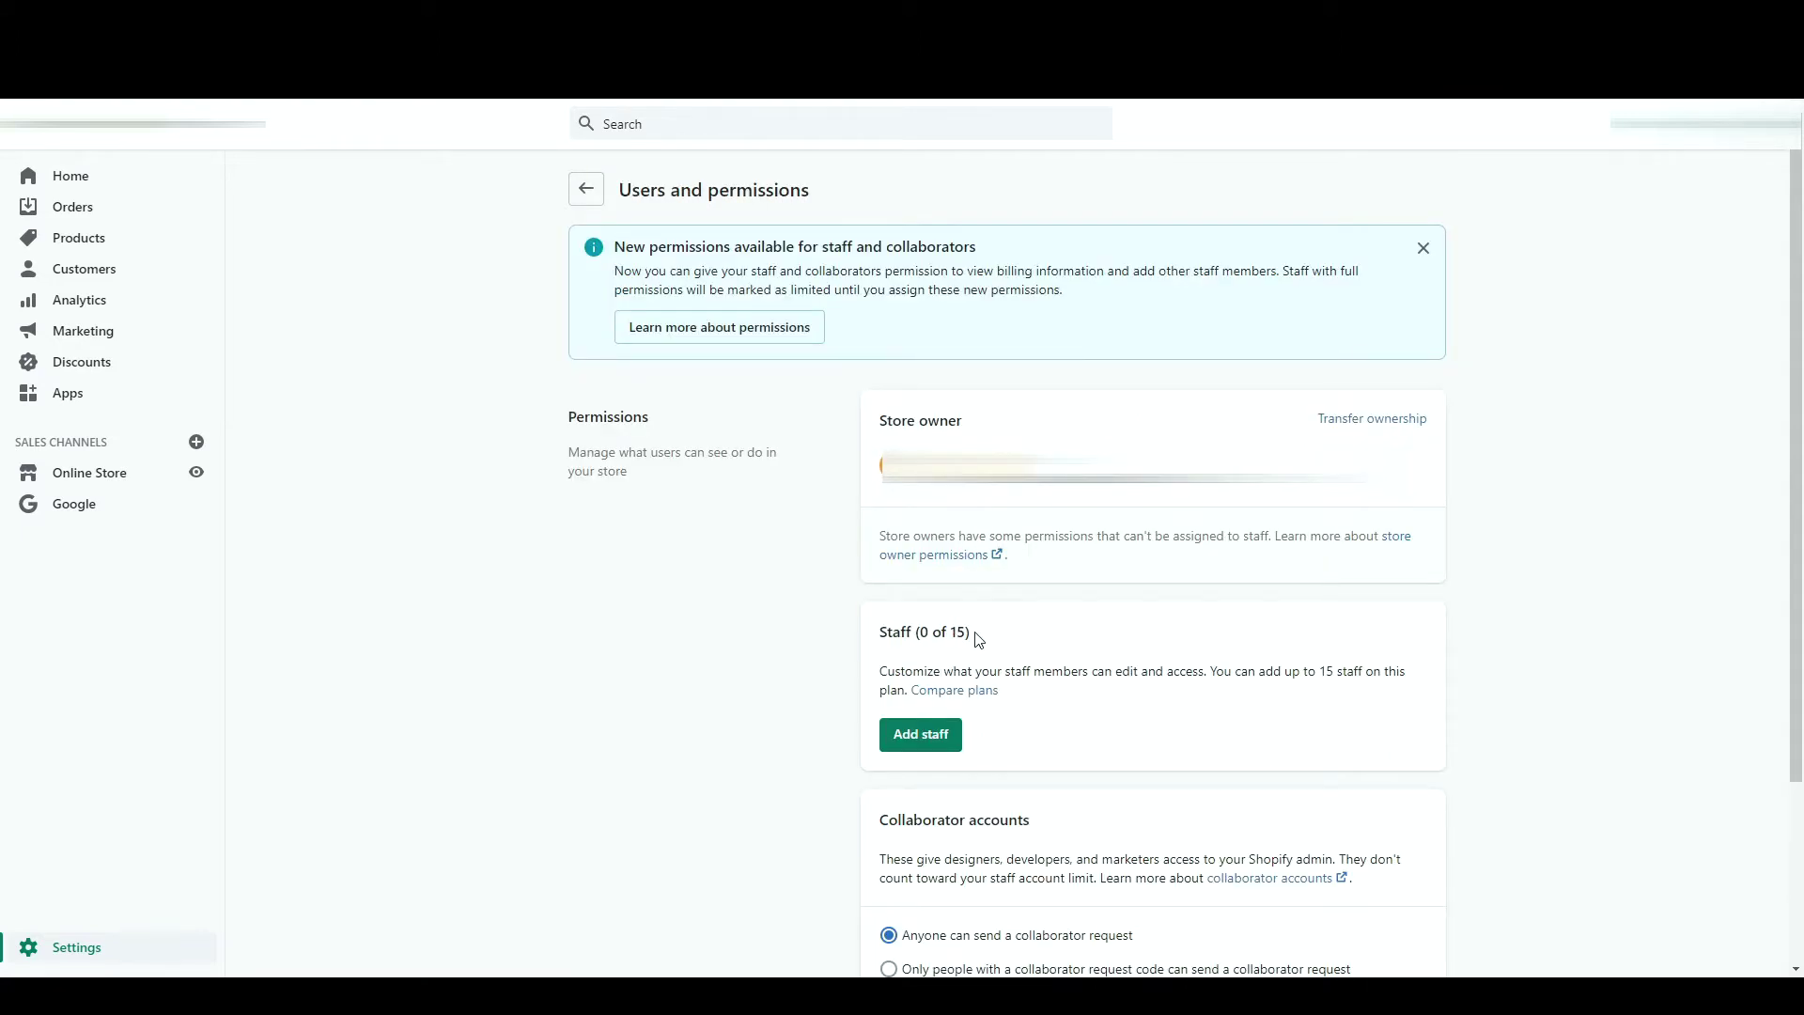
- Set collaborator access to 'Only people with a collaborator request code' and return to Settings
{"action": "scroll", "coordinate": [781, 725], "scroll_direction": "down", "scroll_amount": 3}
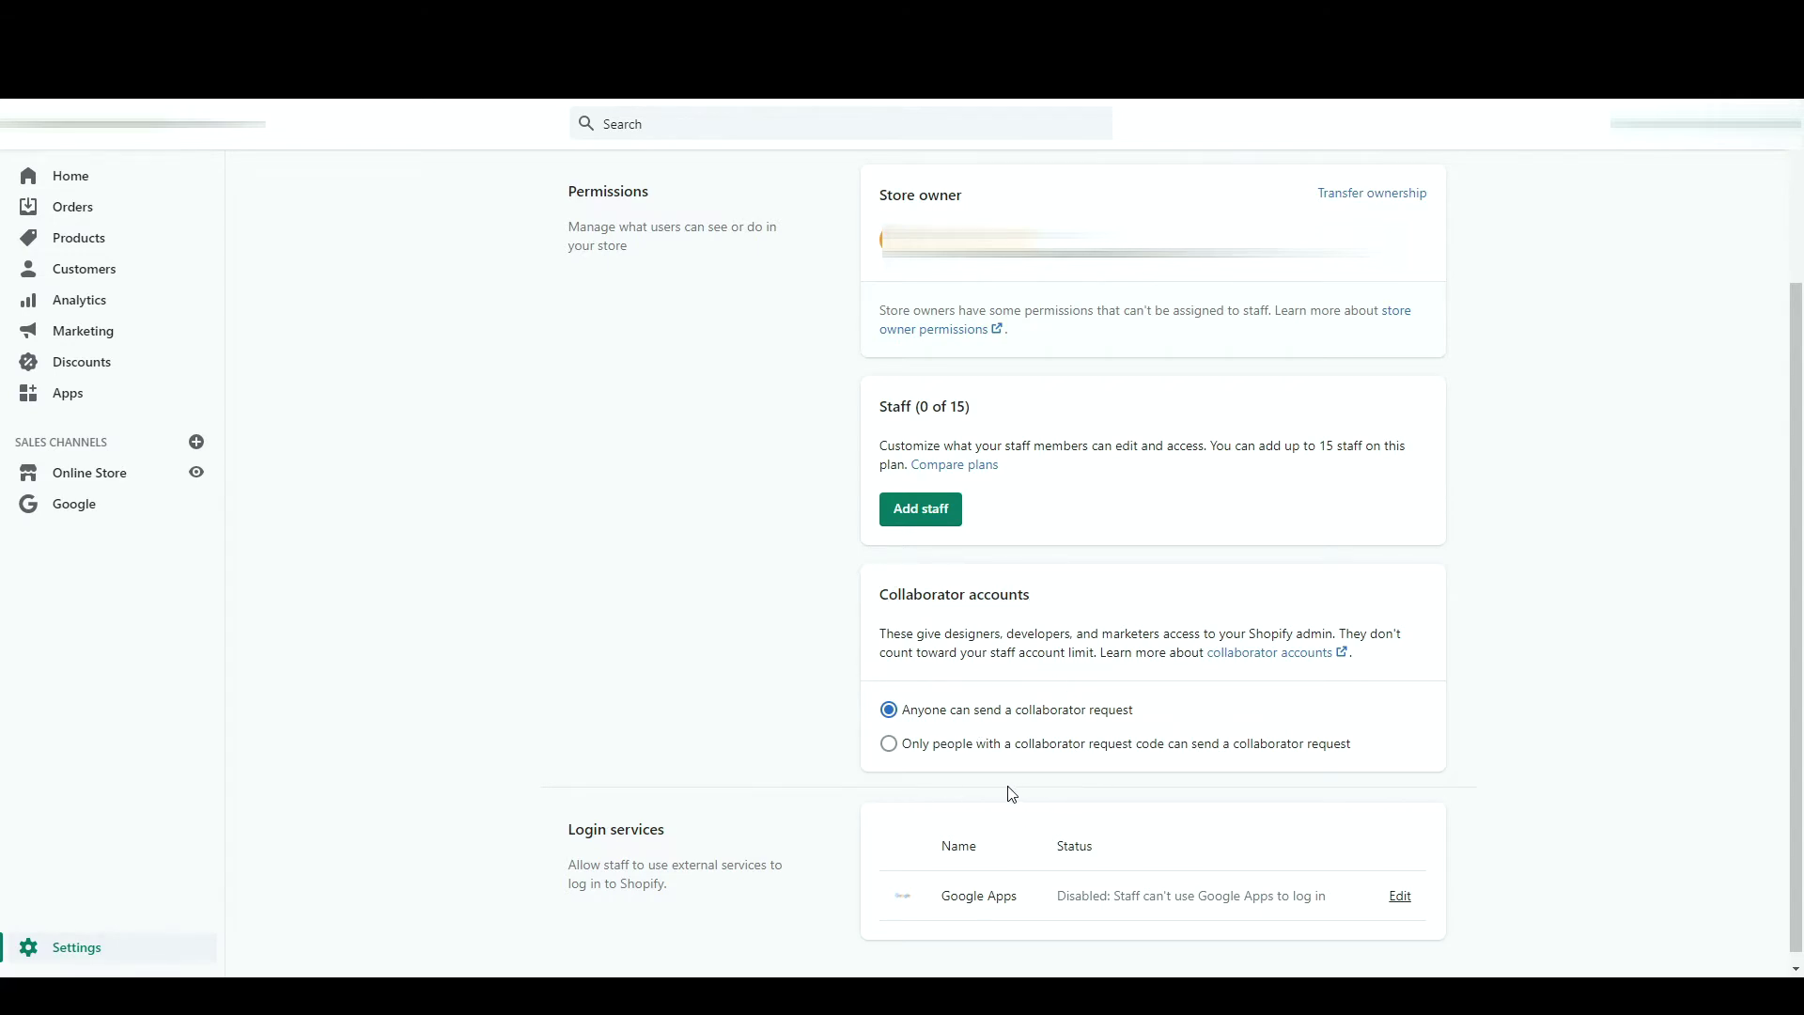
{"action": "left_click", "coordinate": [1139, 751]}
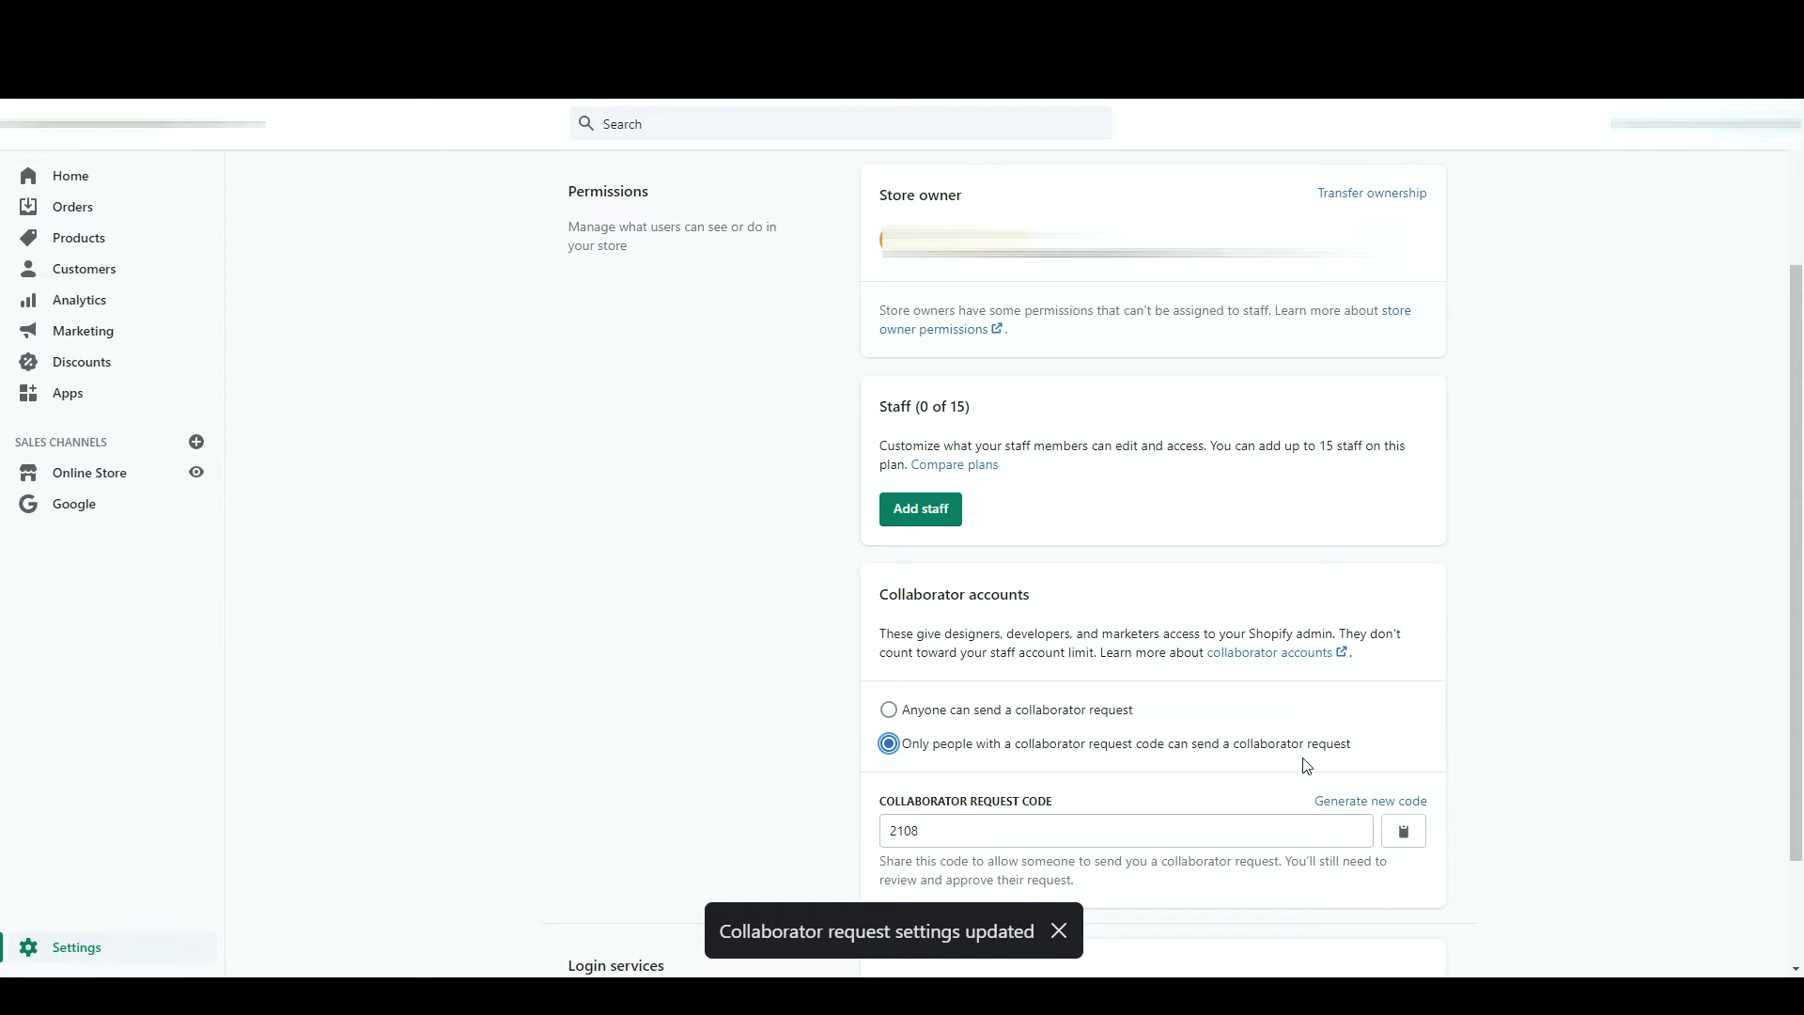
{"action": "double_click", "coordinate": [966, 830]}
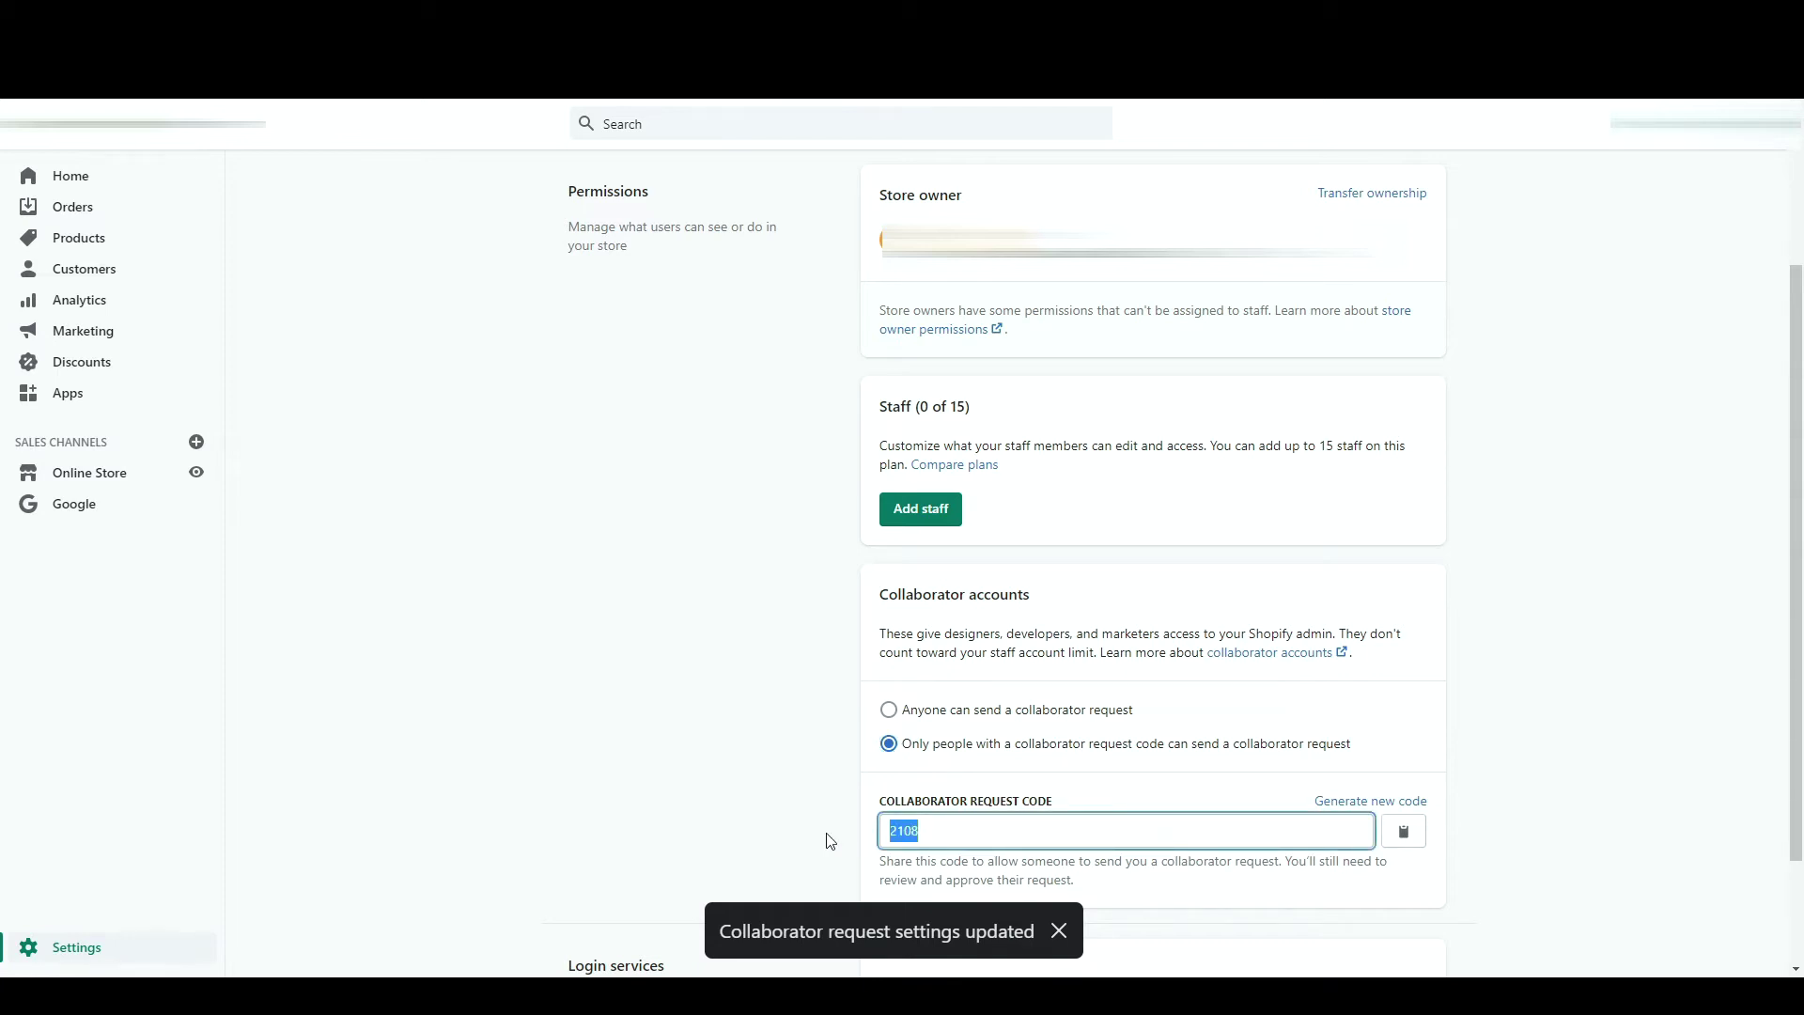
{"action": "left_click", "coordinate": [829, 840]}
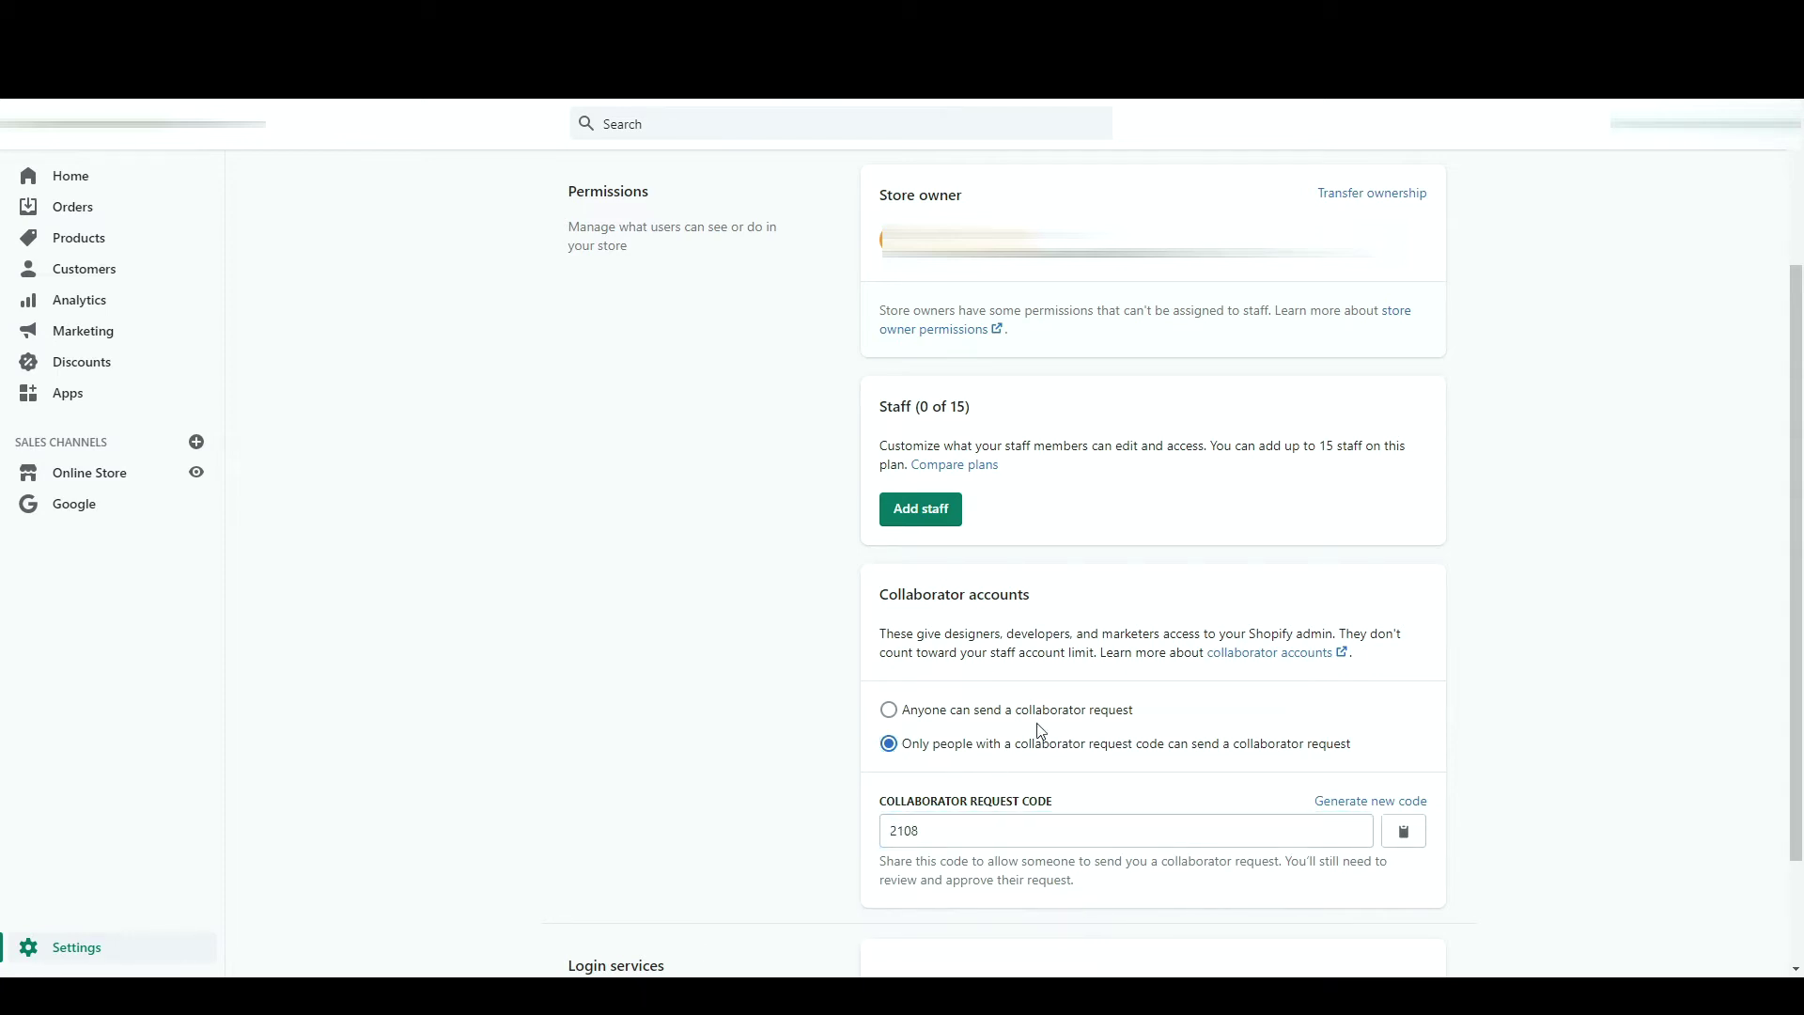
{"action": "scroll", "coordinate": [1051, 600], "scroll_direction": "down", "scroll_amount": 2}
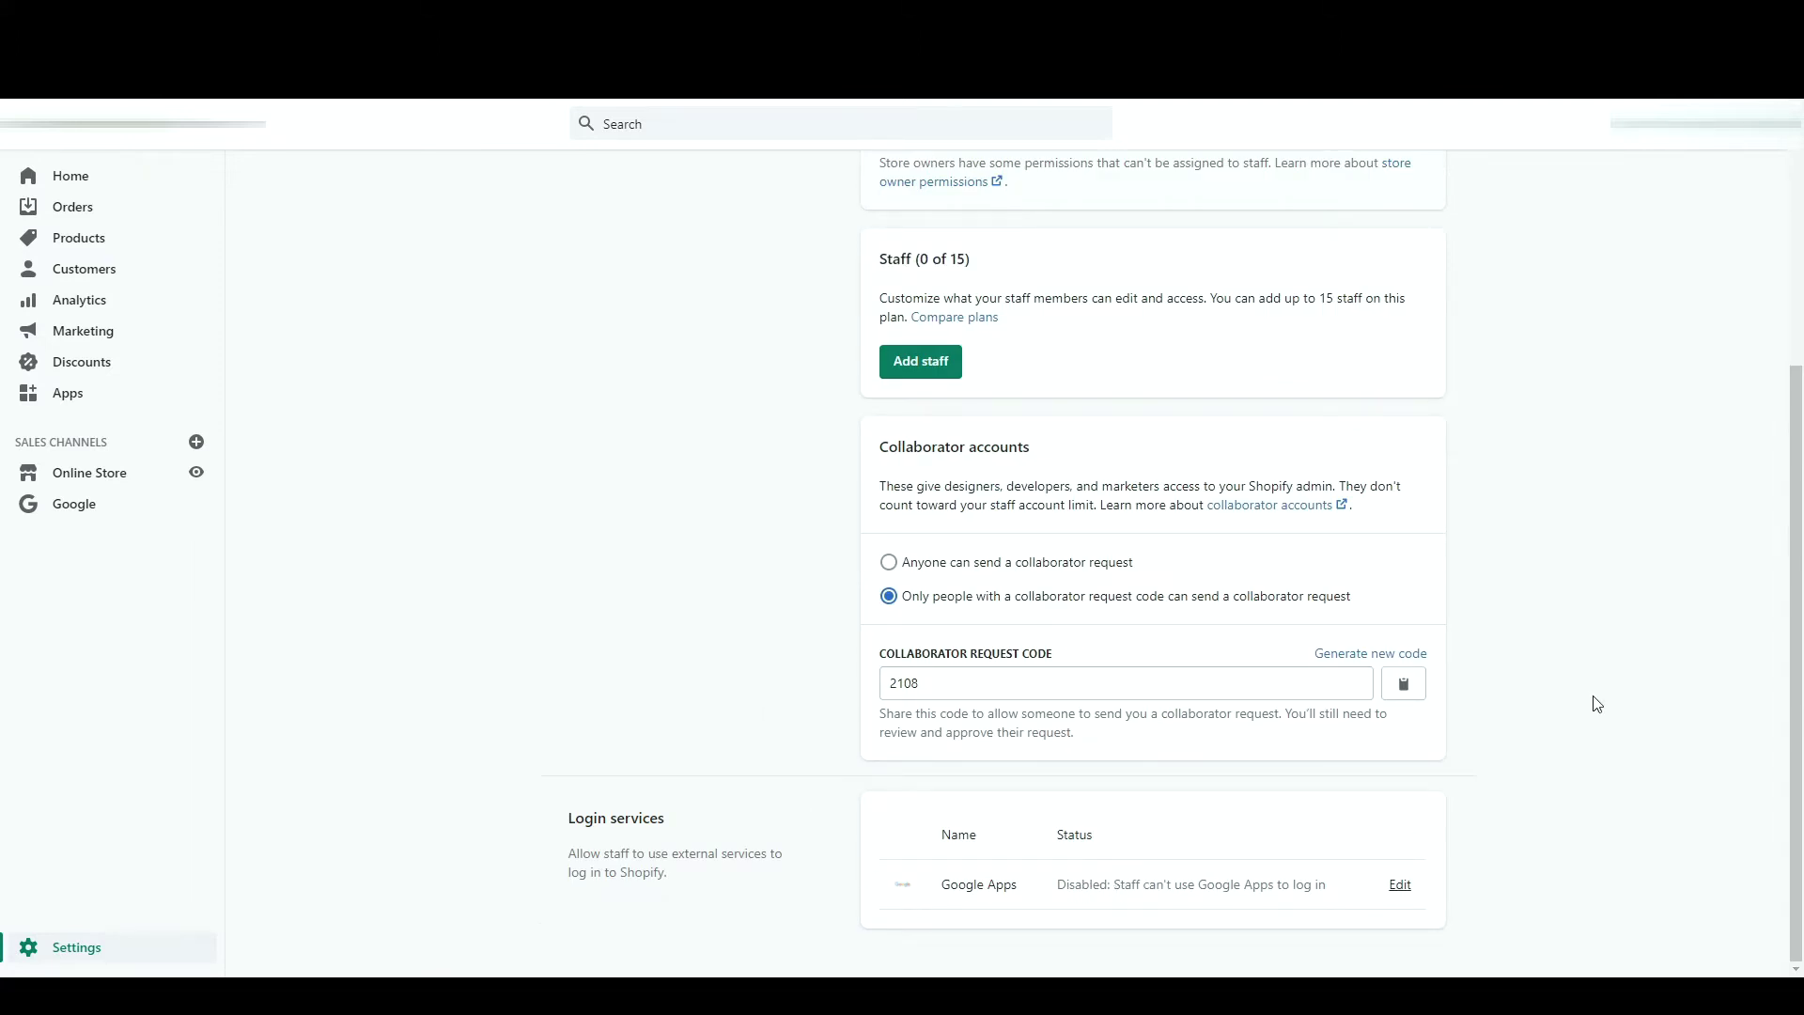
{"action": "scroll", "coordinate": [1597, 705], "scroll_direction": "up", "scroll_amount": 5}
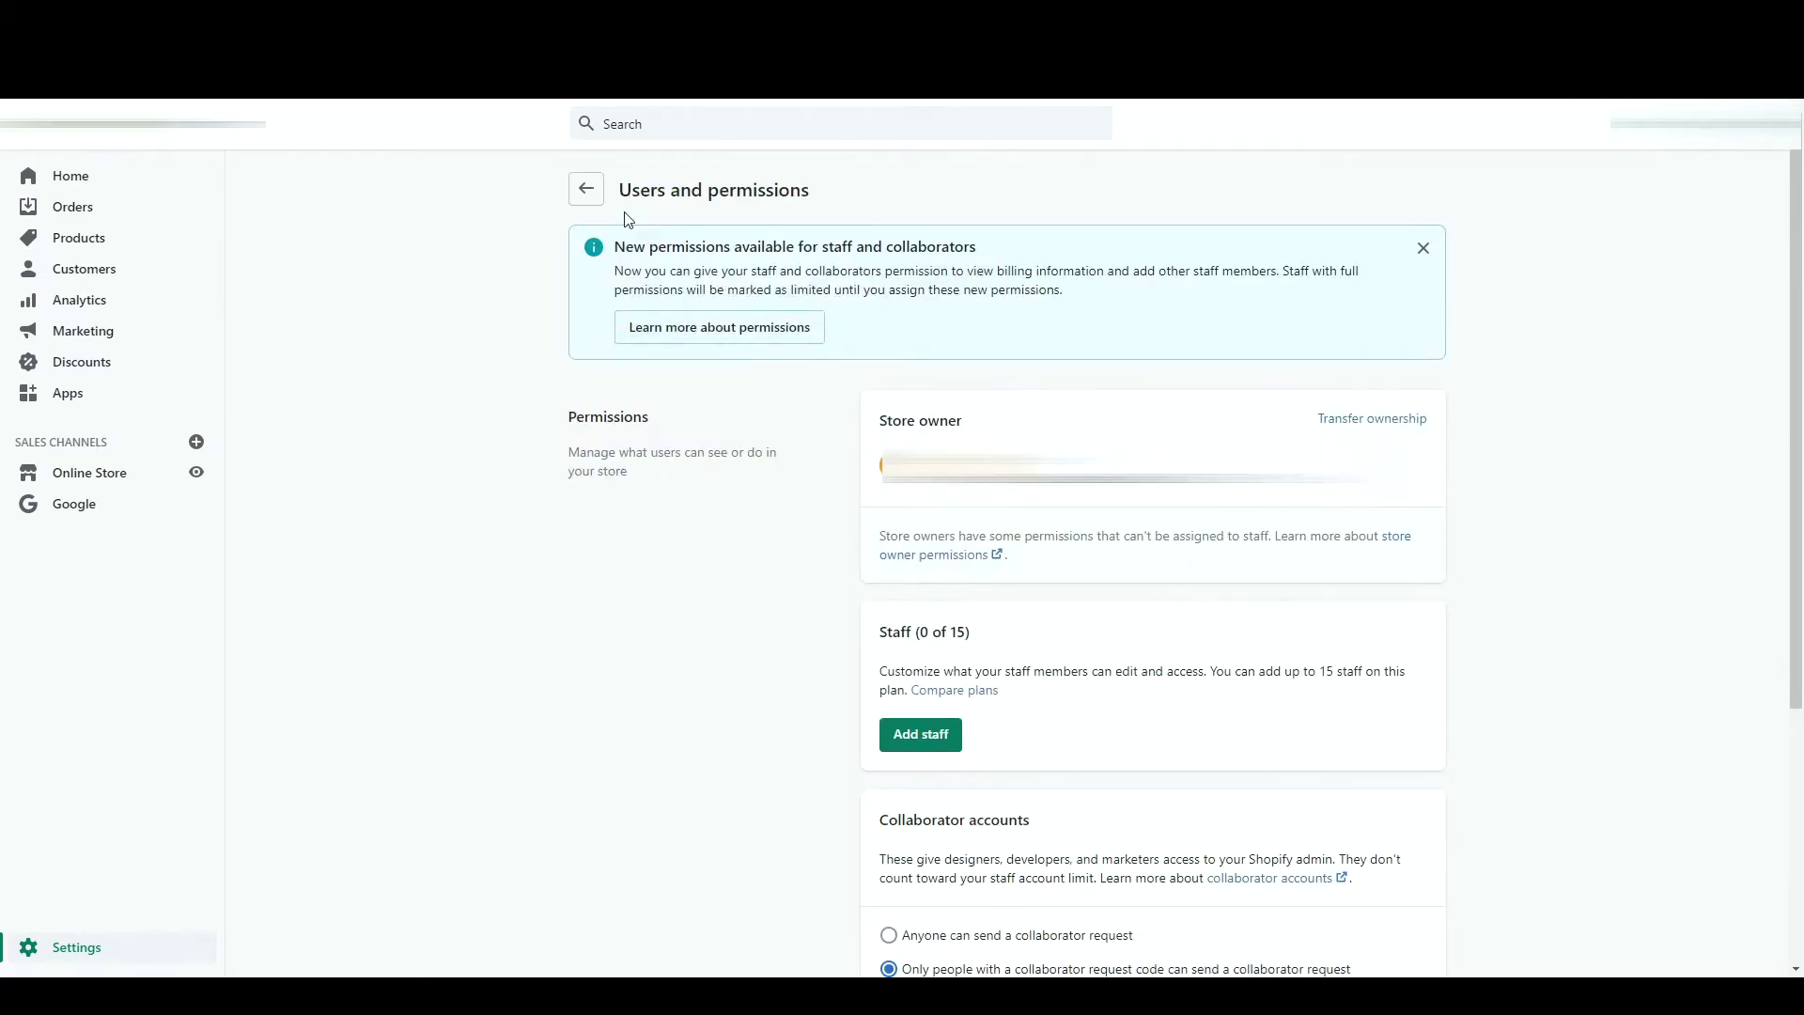
{"action": "left_click", "coordinate": [586, 191]}
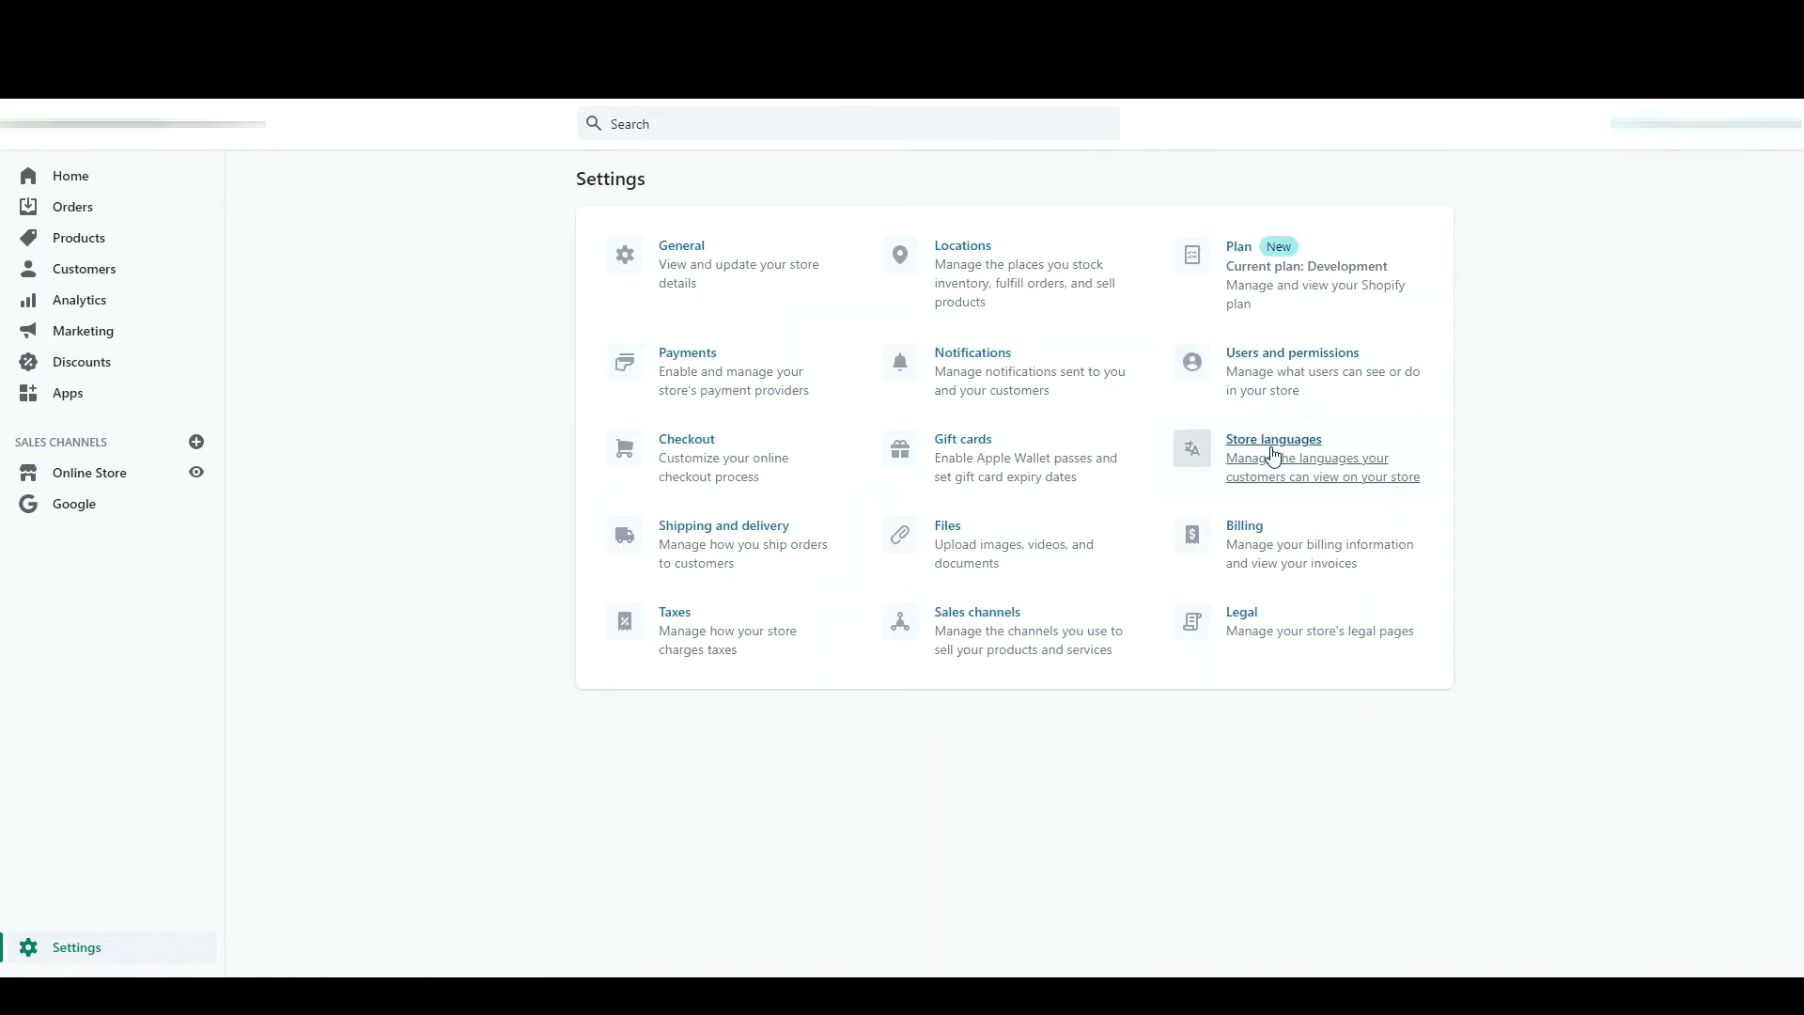
- Add French as a translated language, publish it and preview the storefront in French
{"action": "left_click", "coordinate": [1274, 456]}
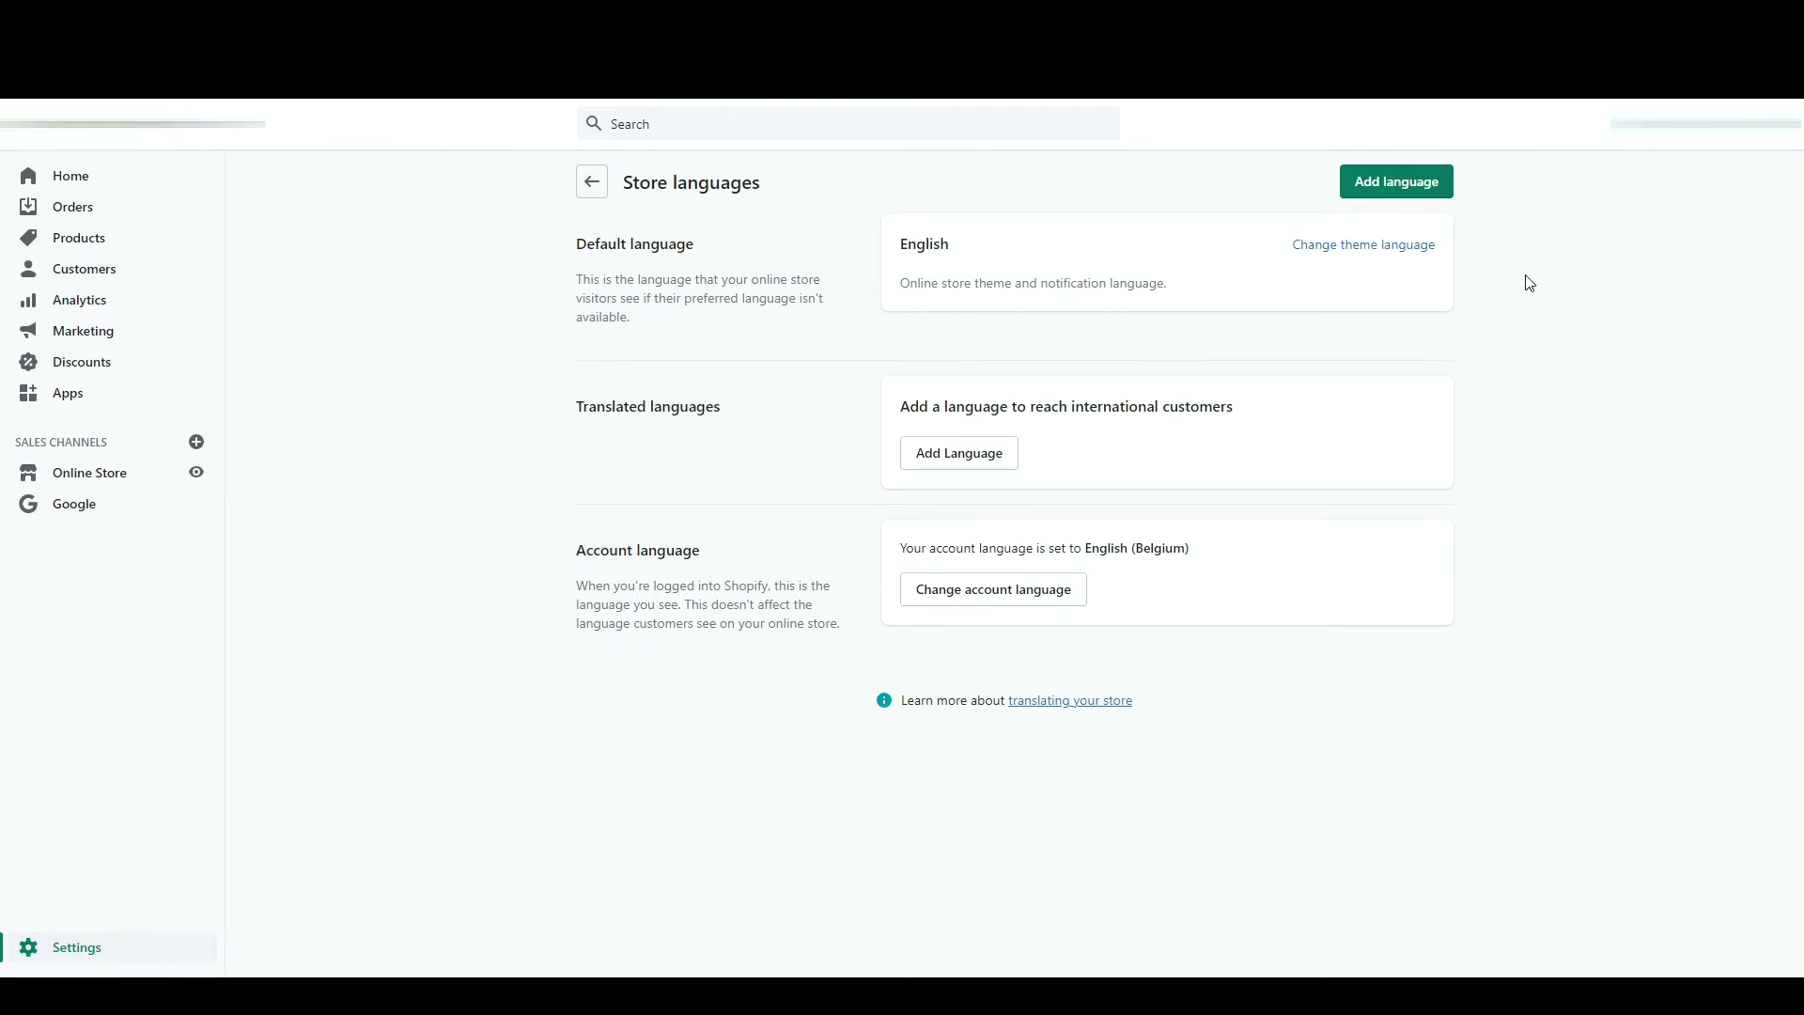
{"action": "left_click", "coordinate": [942, 446]}
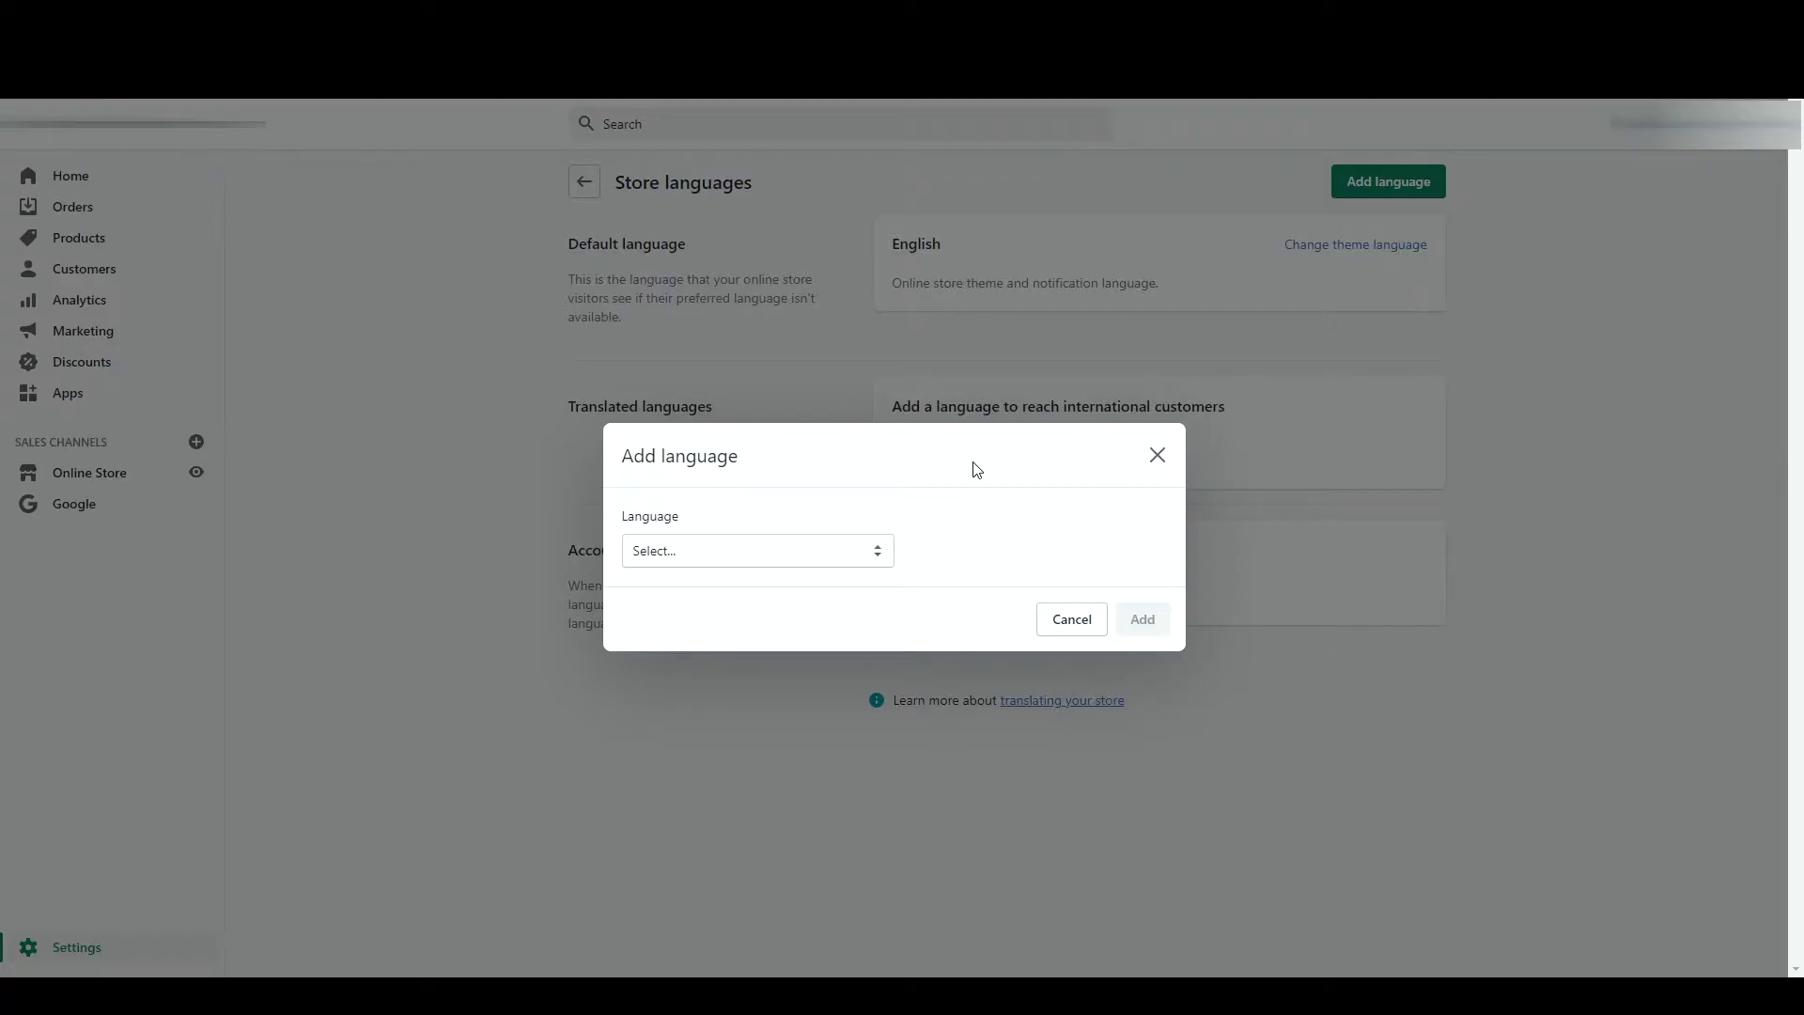
{"action": "type", "text": "French"}
{"action": "left_click", "coordinate": [1142, 620]}
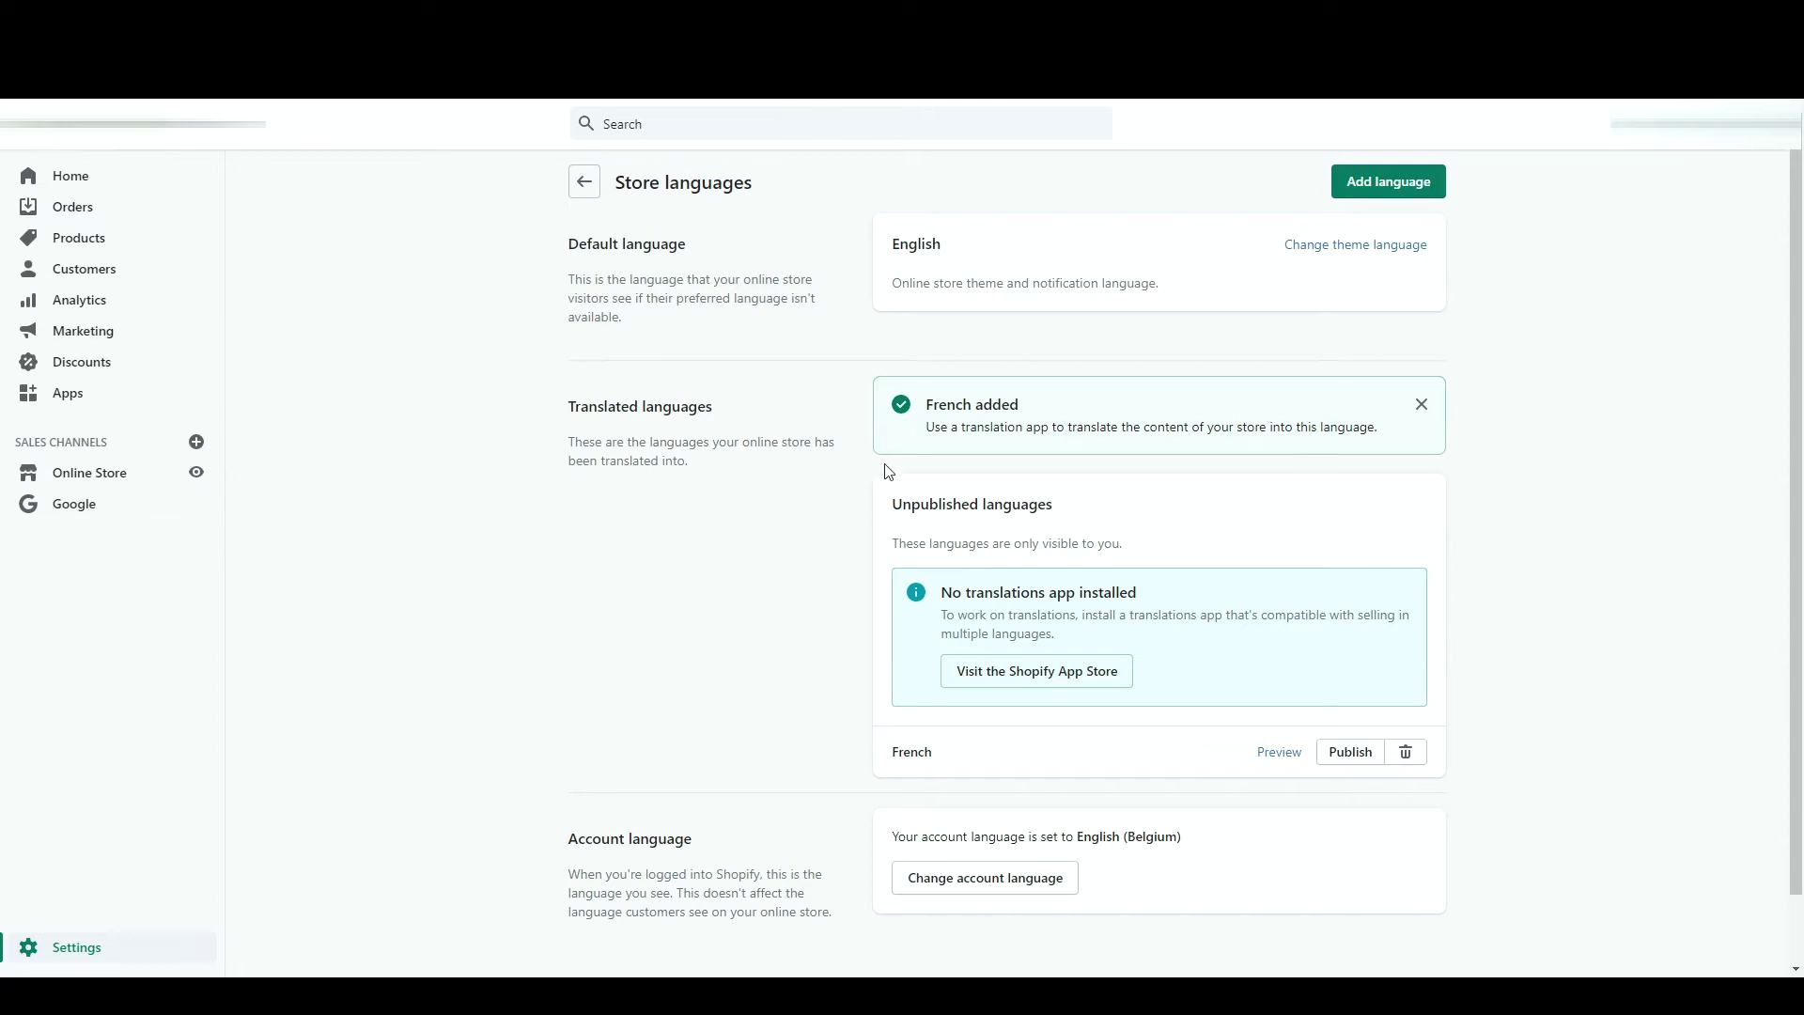
{"action": "left_click", "coordinate": [1351, 751]}
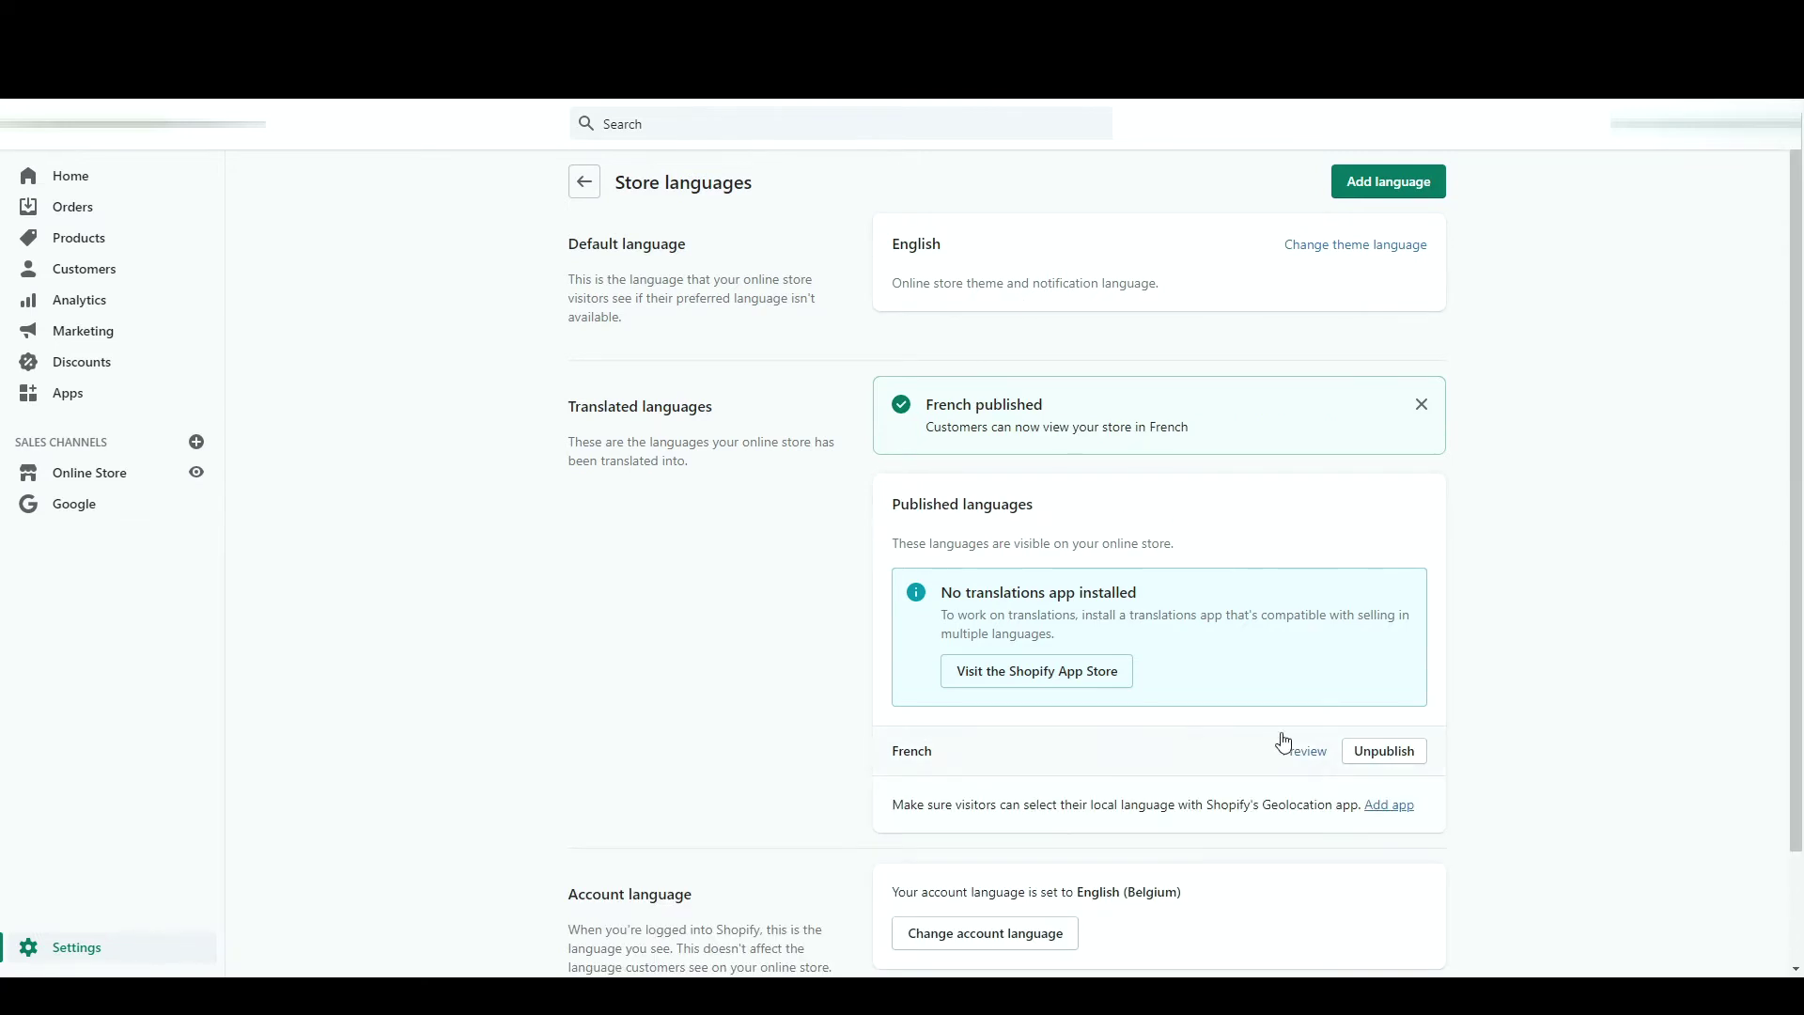
{"action": "left_click", "coordinate": [1307, 755]}
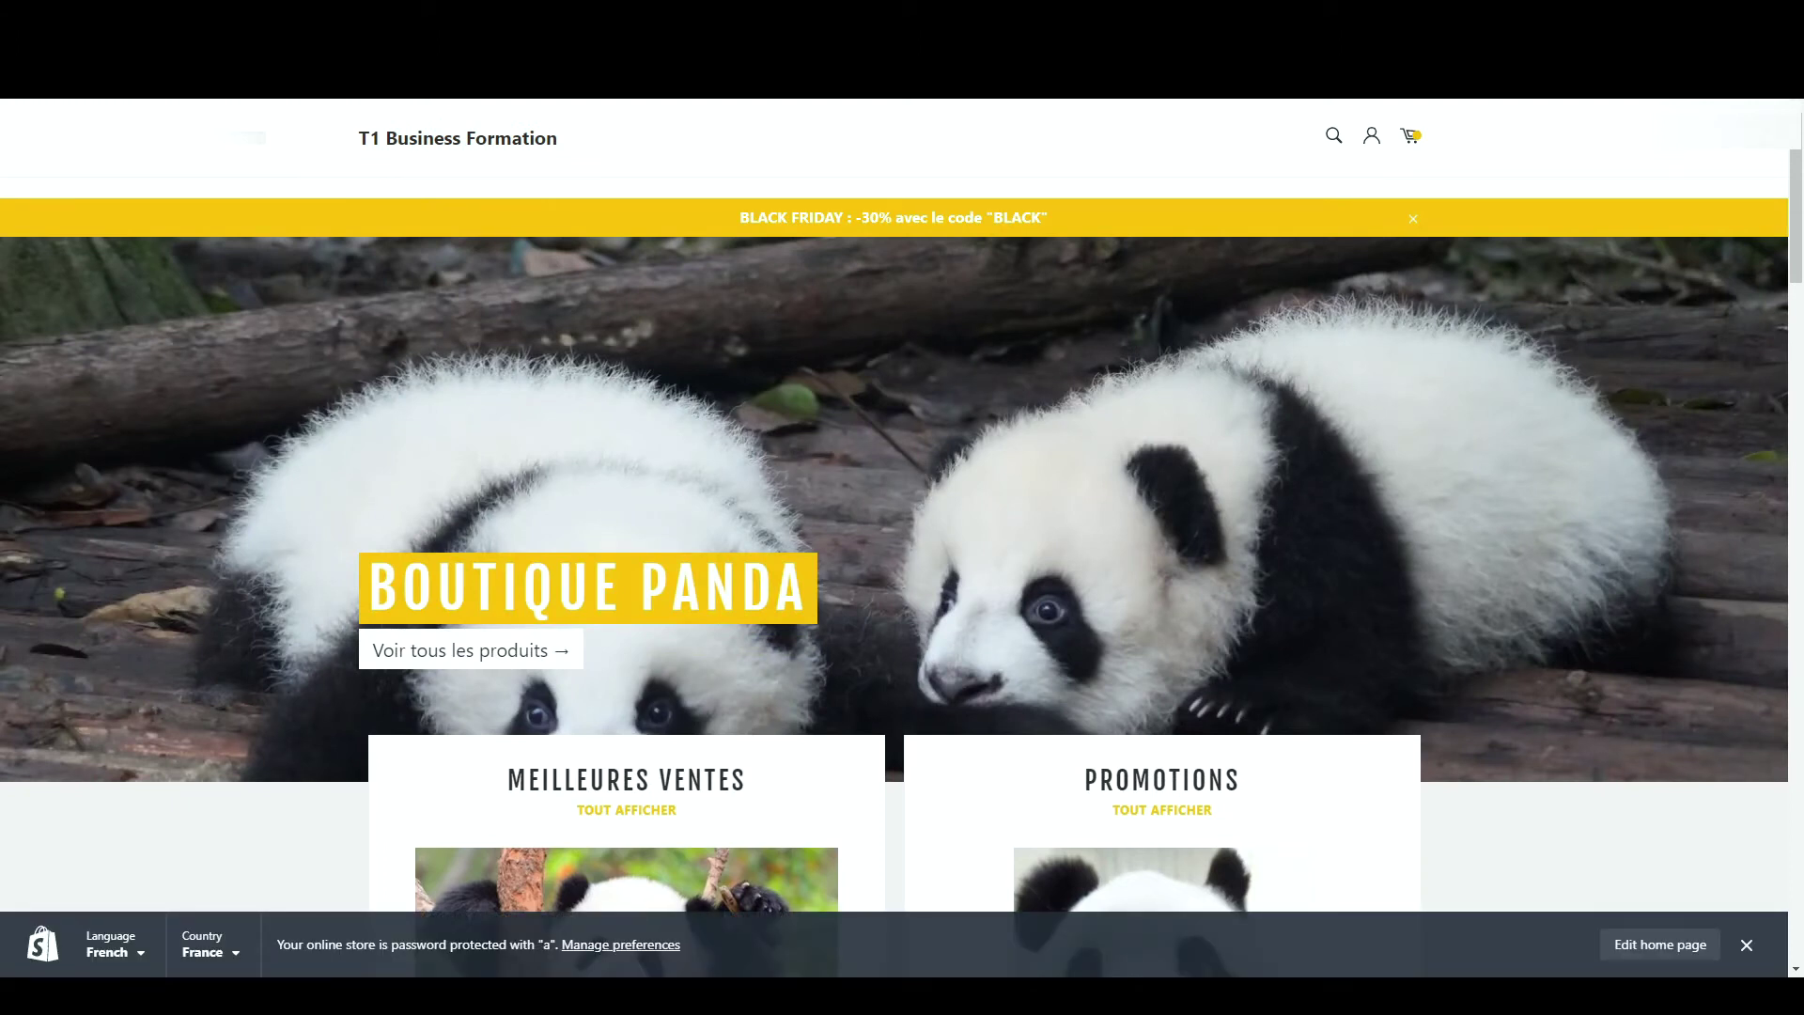
{"action": "scroll", "coordinate": [640, 286], "scroll_direction": "down", "scroll_amount": 6}
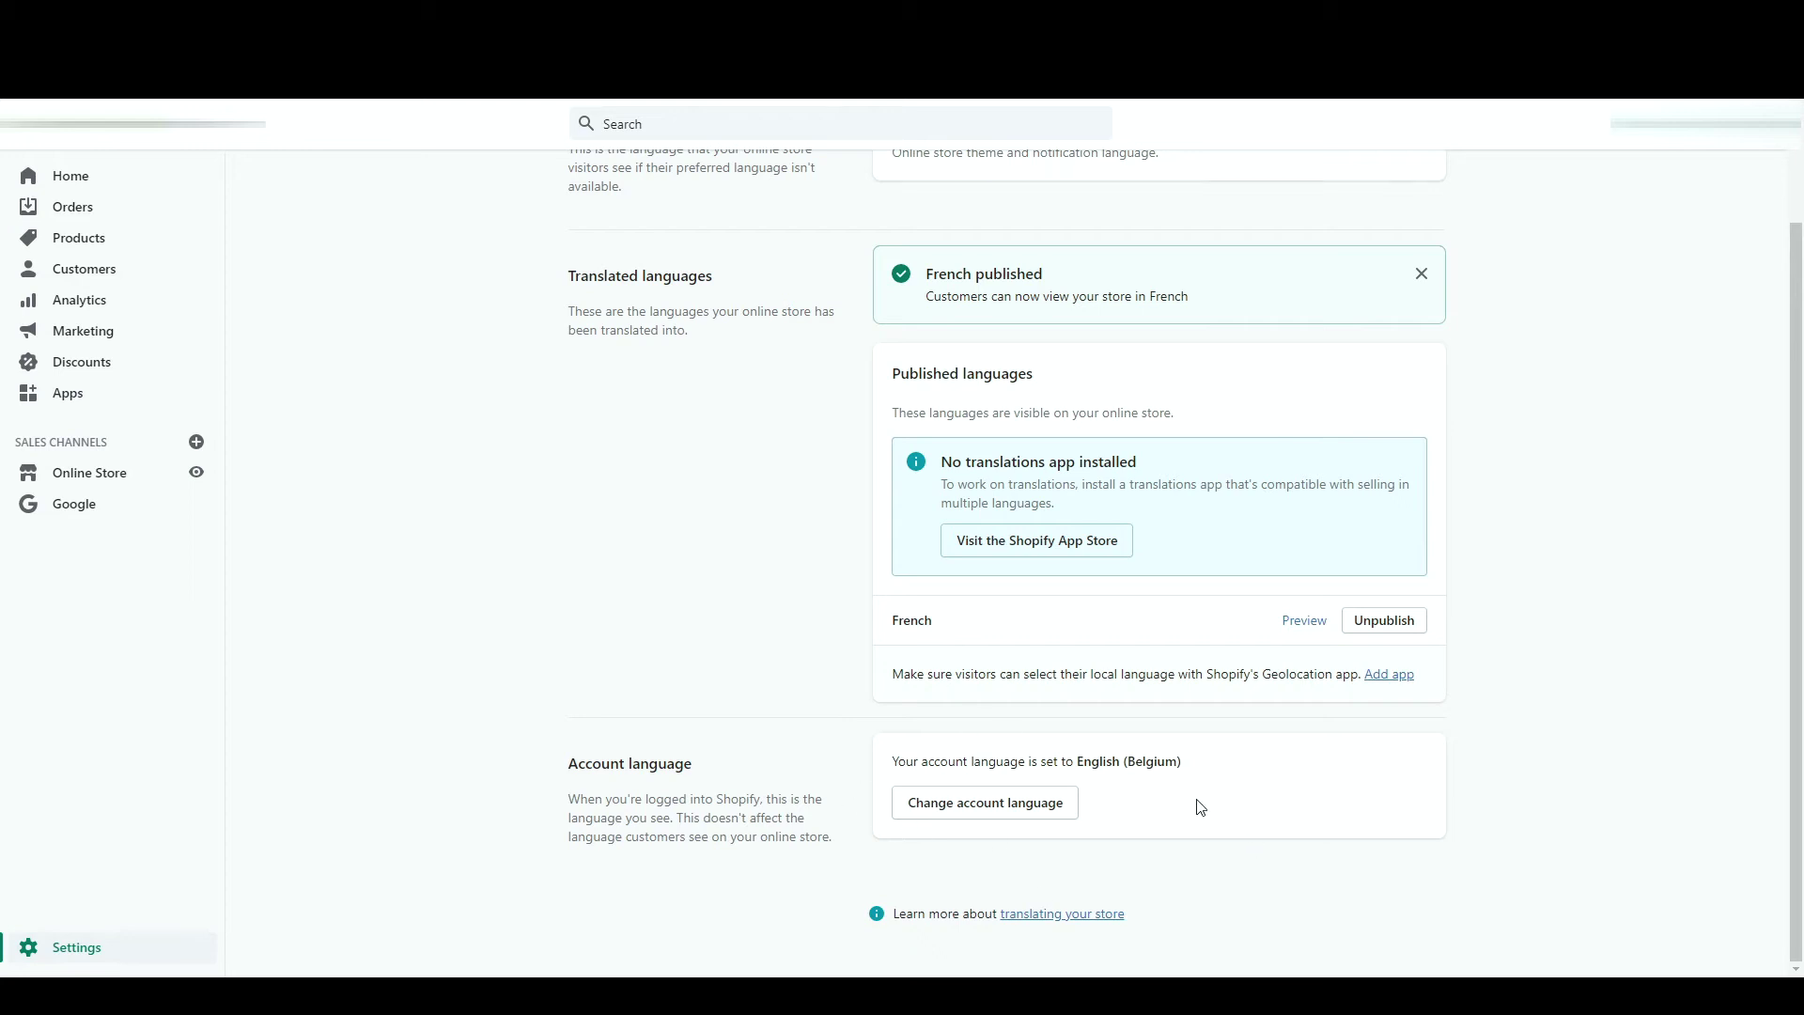
{"action": "left_click_drag", "start_coordinate": [589, 282], "coordinate": [759, 295]}
{"action": "left_click", "coordinate": [775, 311]}
- Scroll through the Billing page, then return to Settings and open Legal
{"action": "key", "text": "alt+Left"}
{"action": "left_click", "coordinate": [1219, 560]}
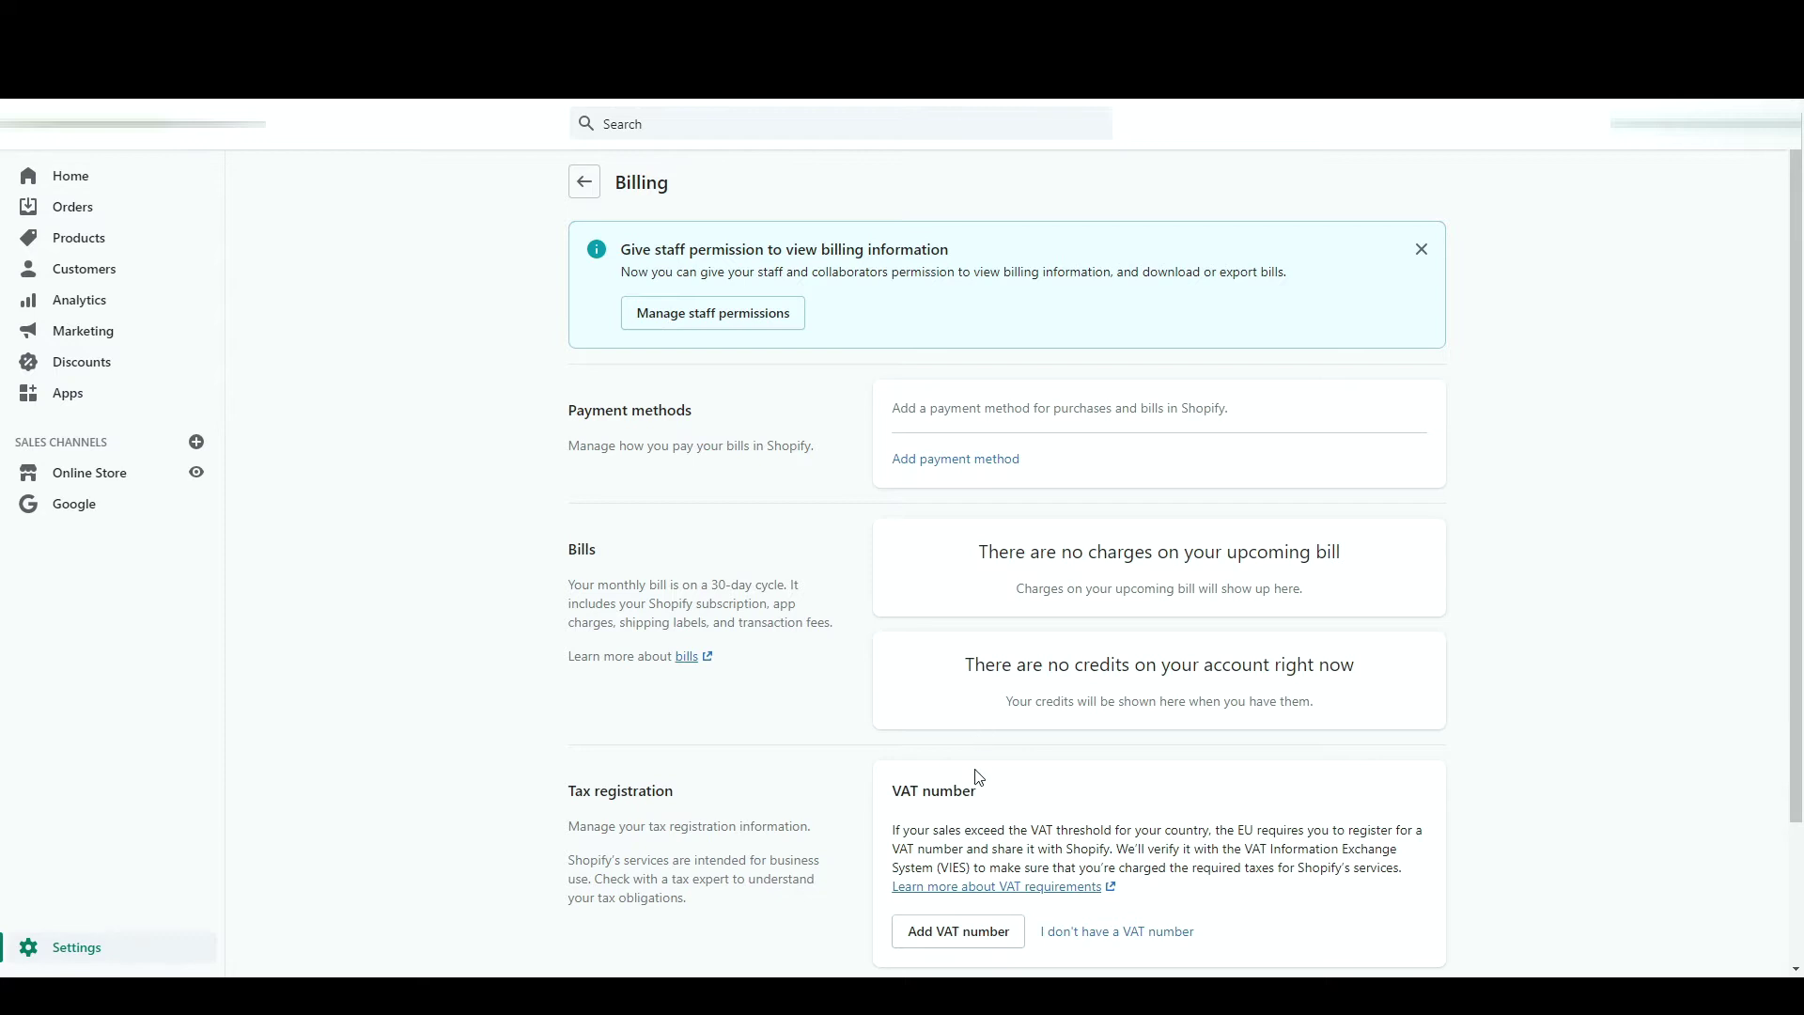
{"action": "scroll", "coordinate": [977, 779], "scroll_direction": "down", "scroll_amount": 2}
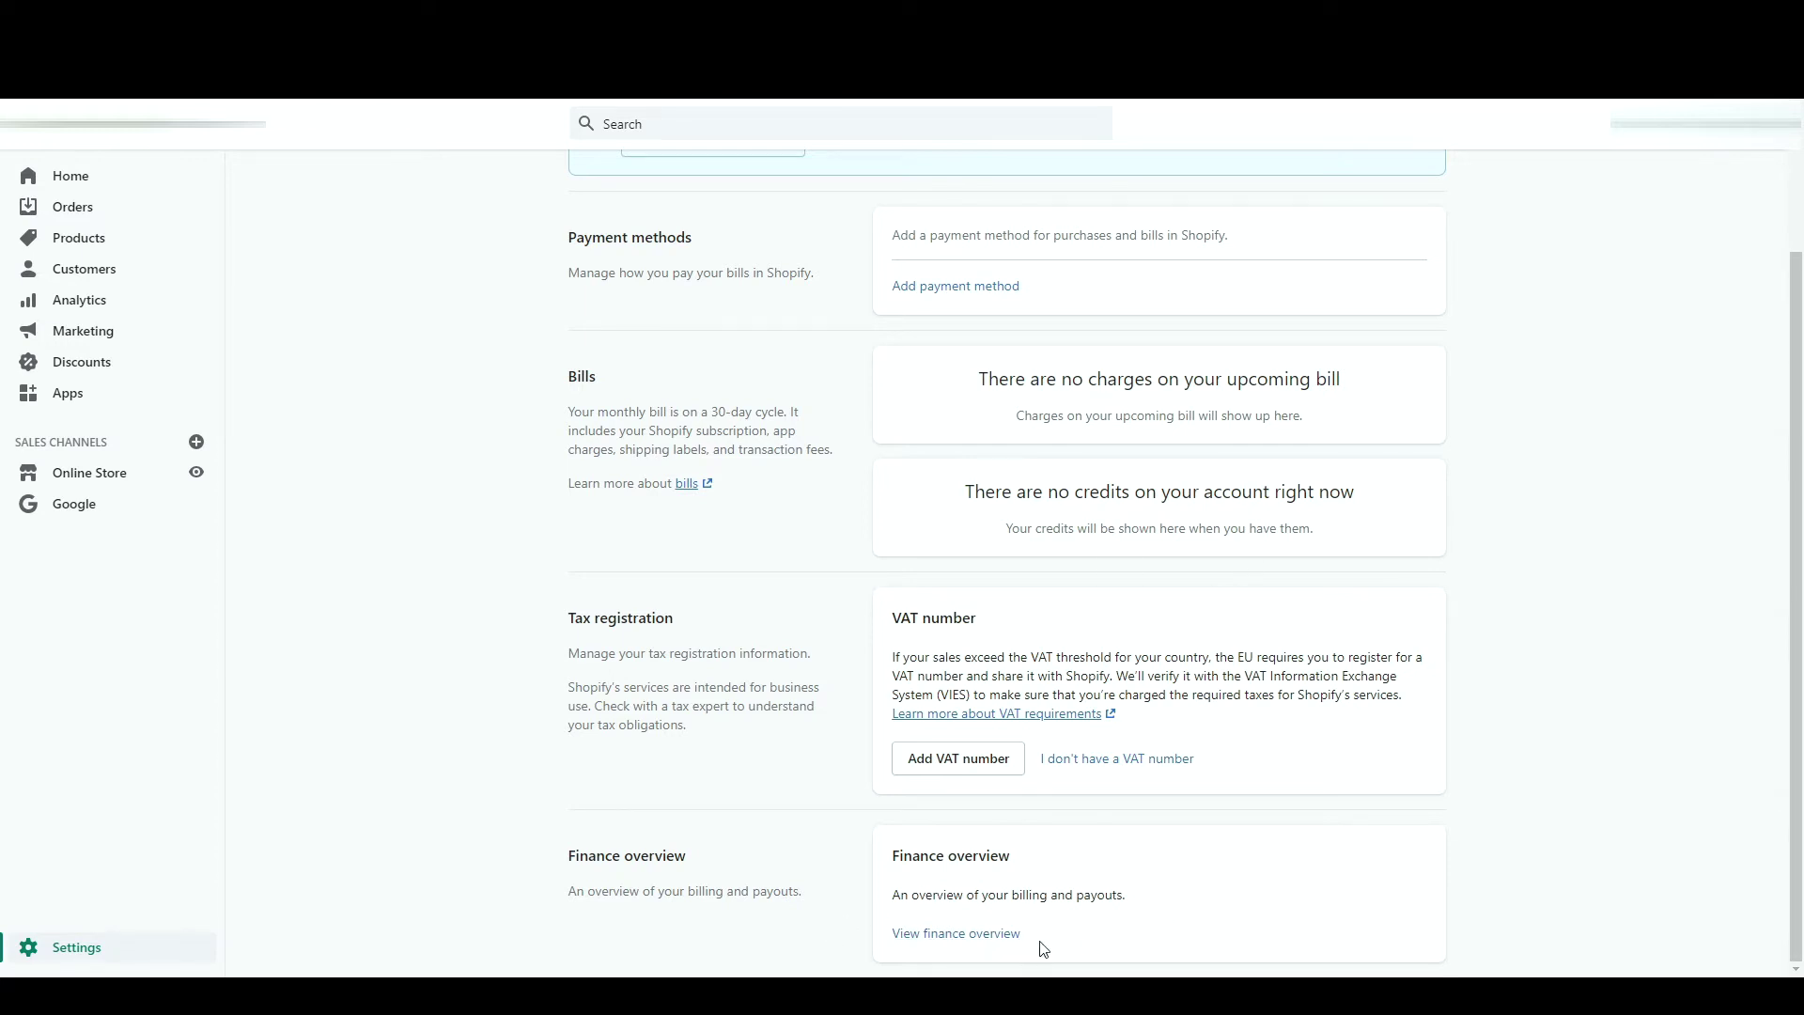
{"action": "scroll", "coordinate": [1158, 489], "scroll_direction": "up", "scroll_amount": 2}
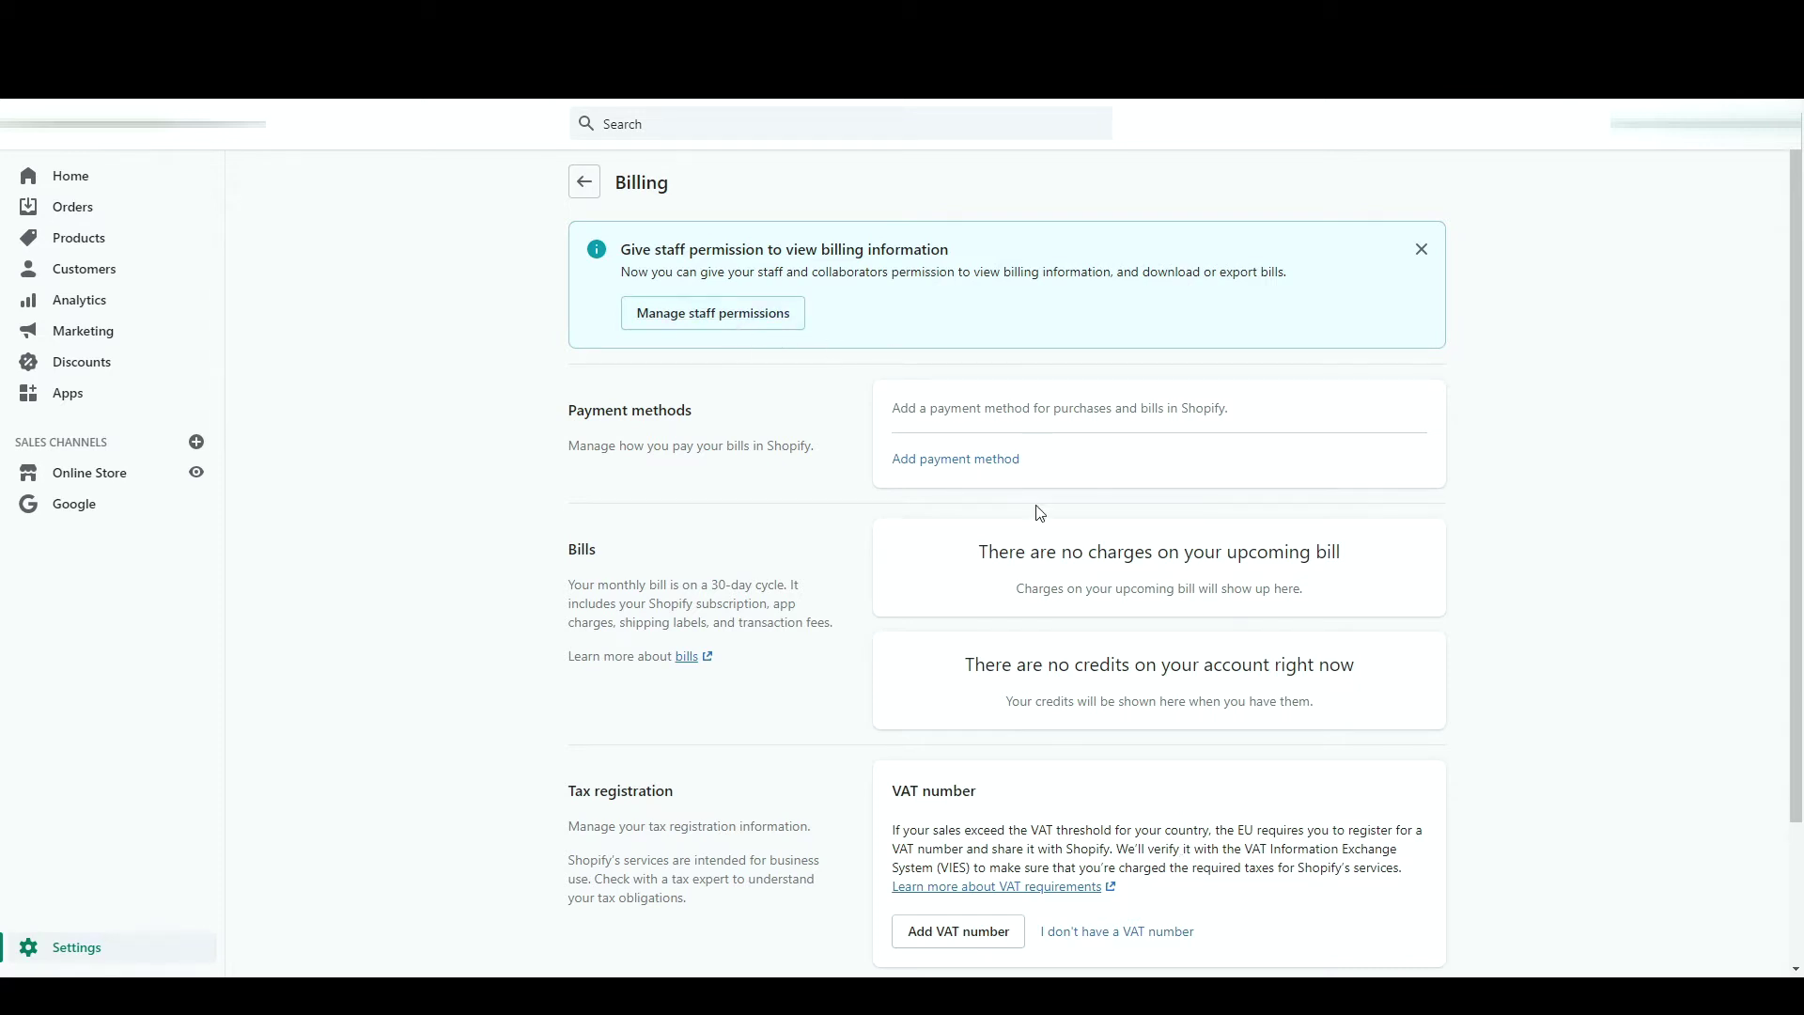
{"action": "left_click", "coordinate": [588, 193]}
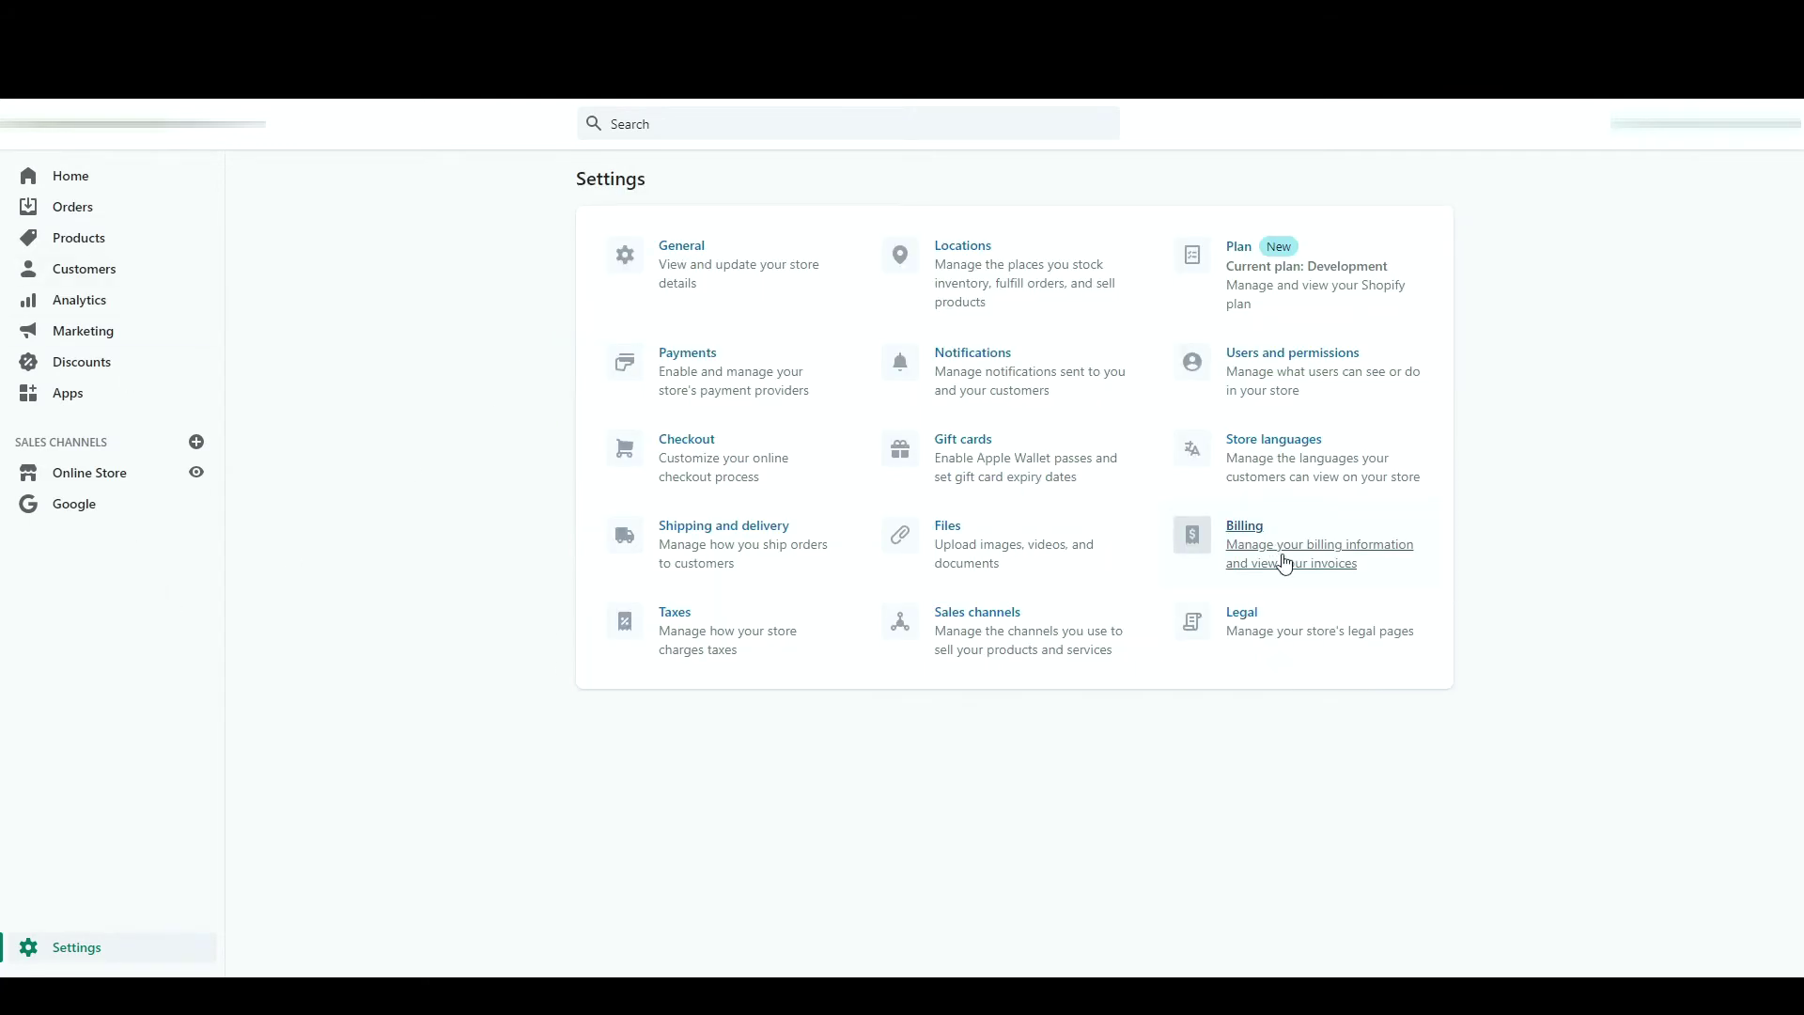
{"action": "left_click", "coordinate": [1304, 630]}
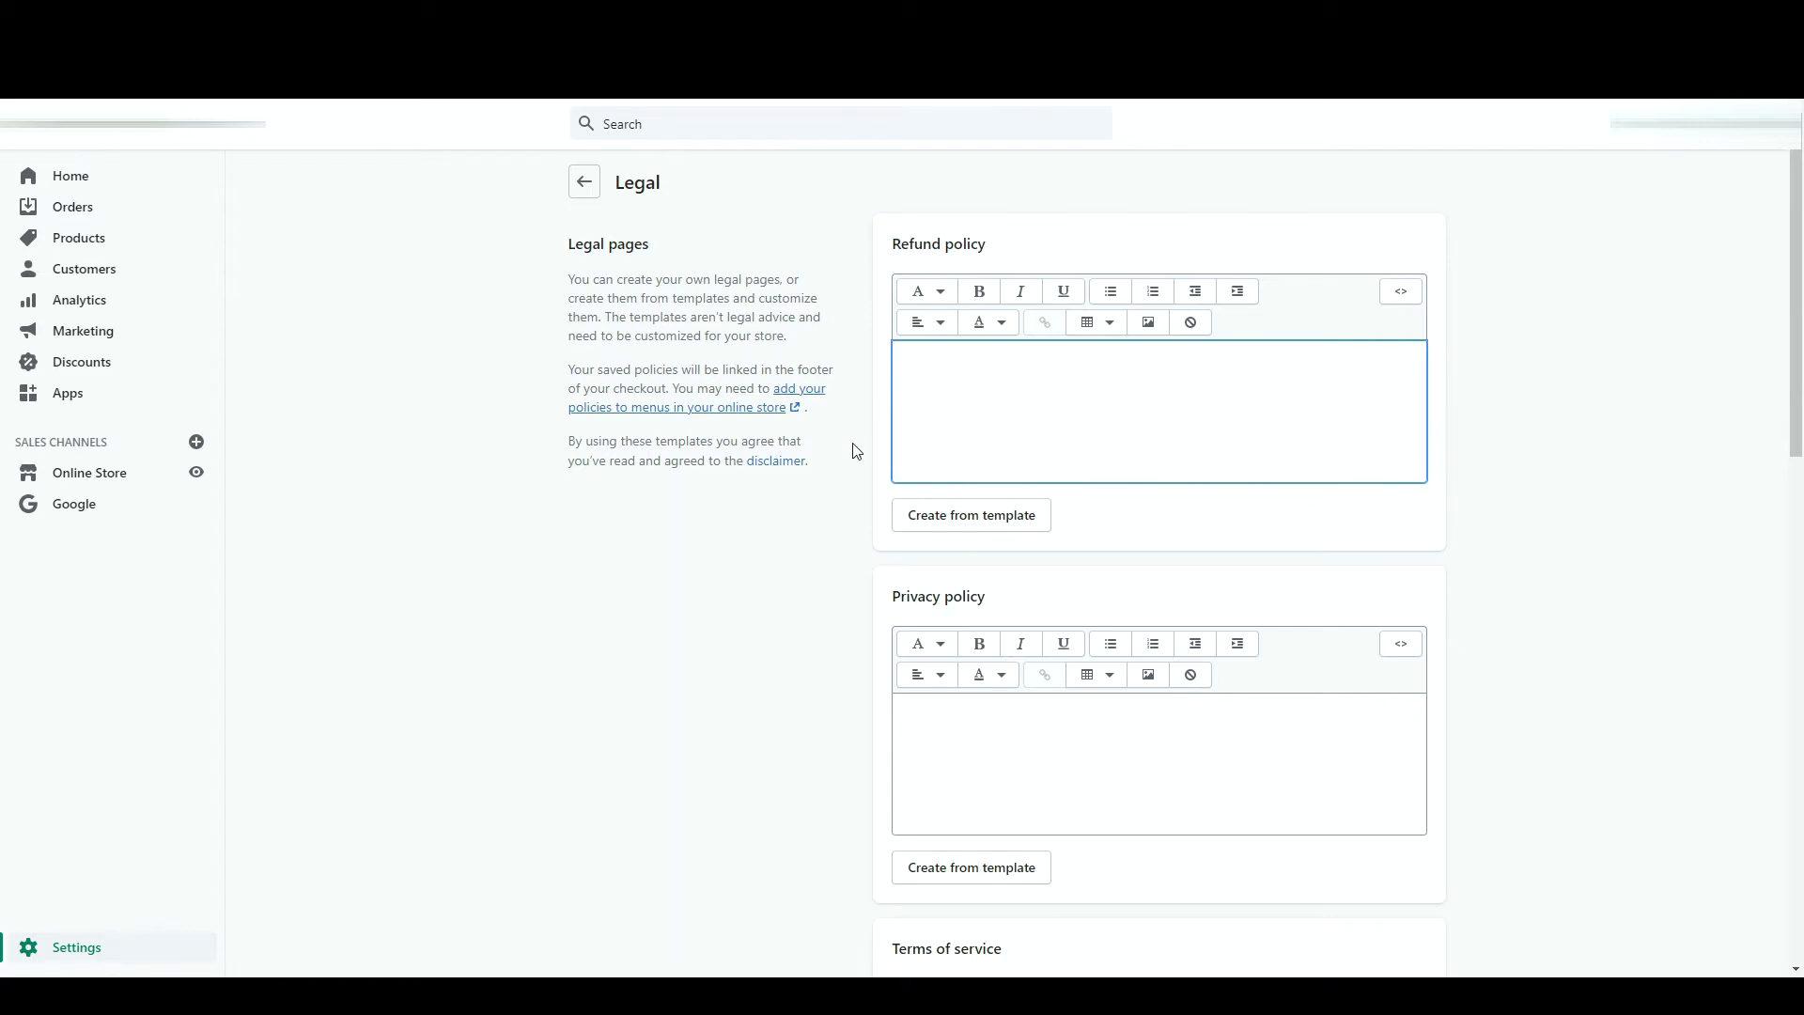
- Fill the Refund policy from its template on the Legal page
{"action": "double_click", "coordinate": [928, 244]}
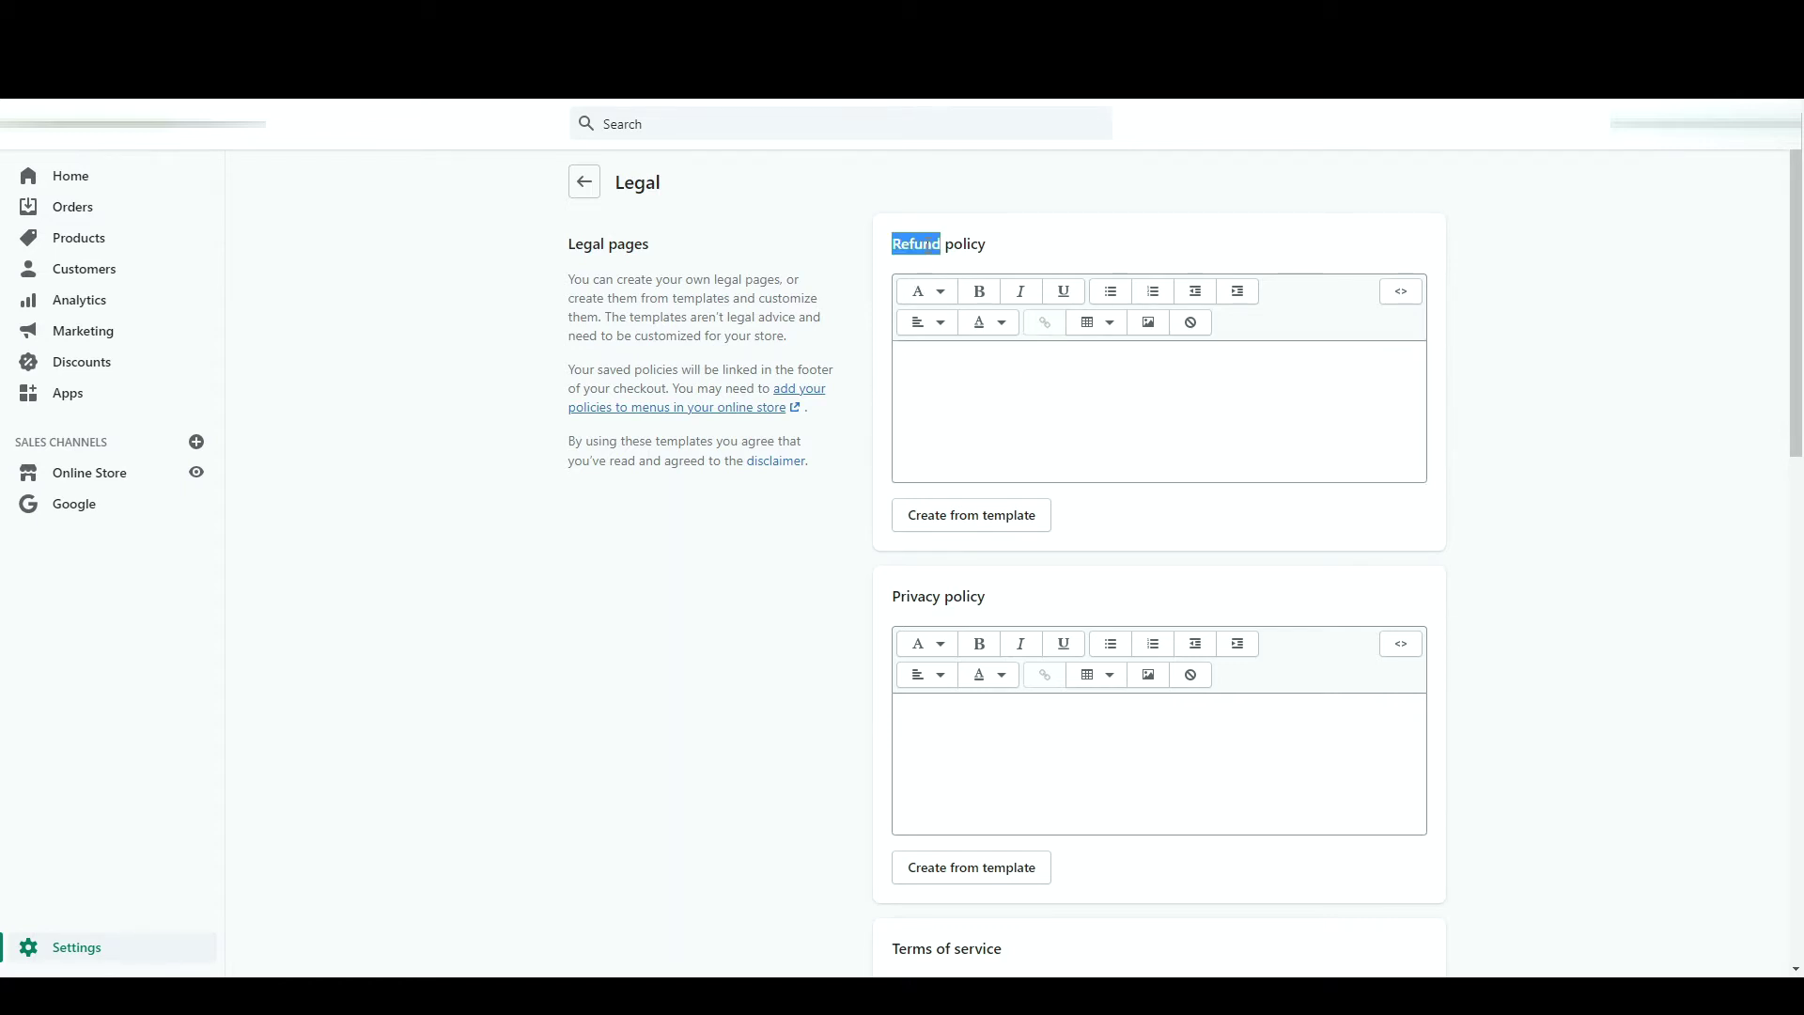
{"action": "double_click", "coordinate": [913, 597]}
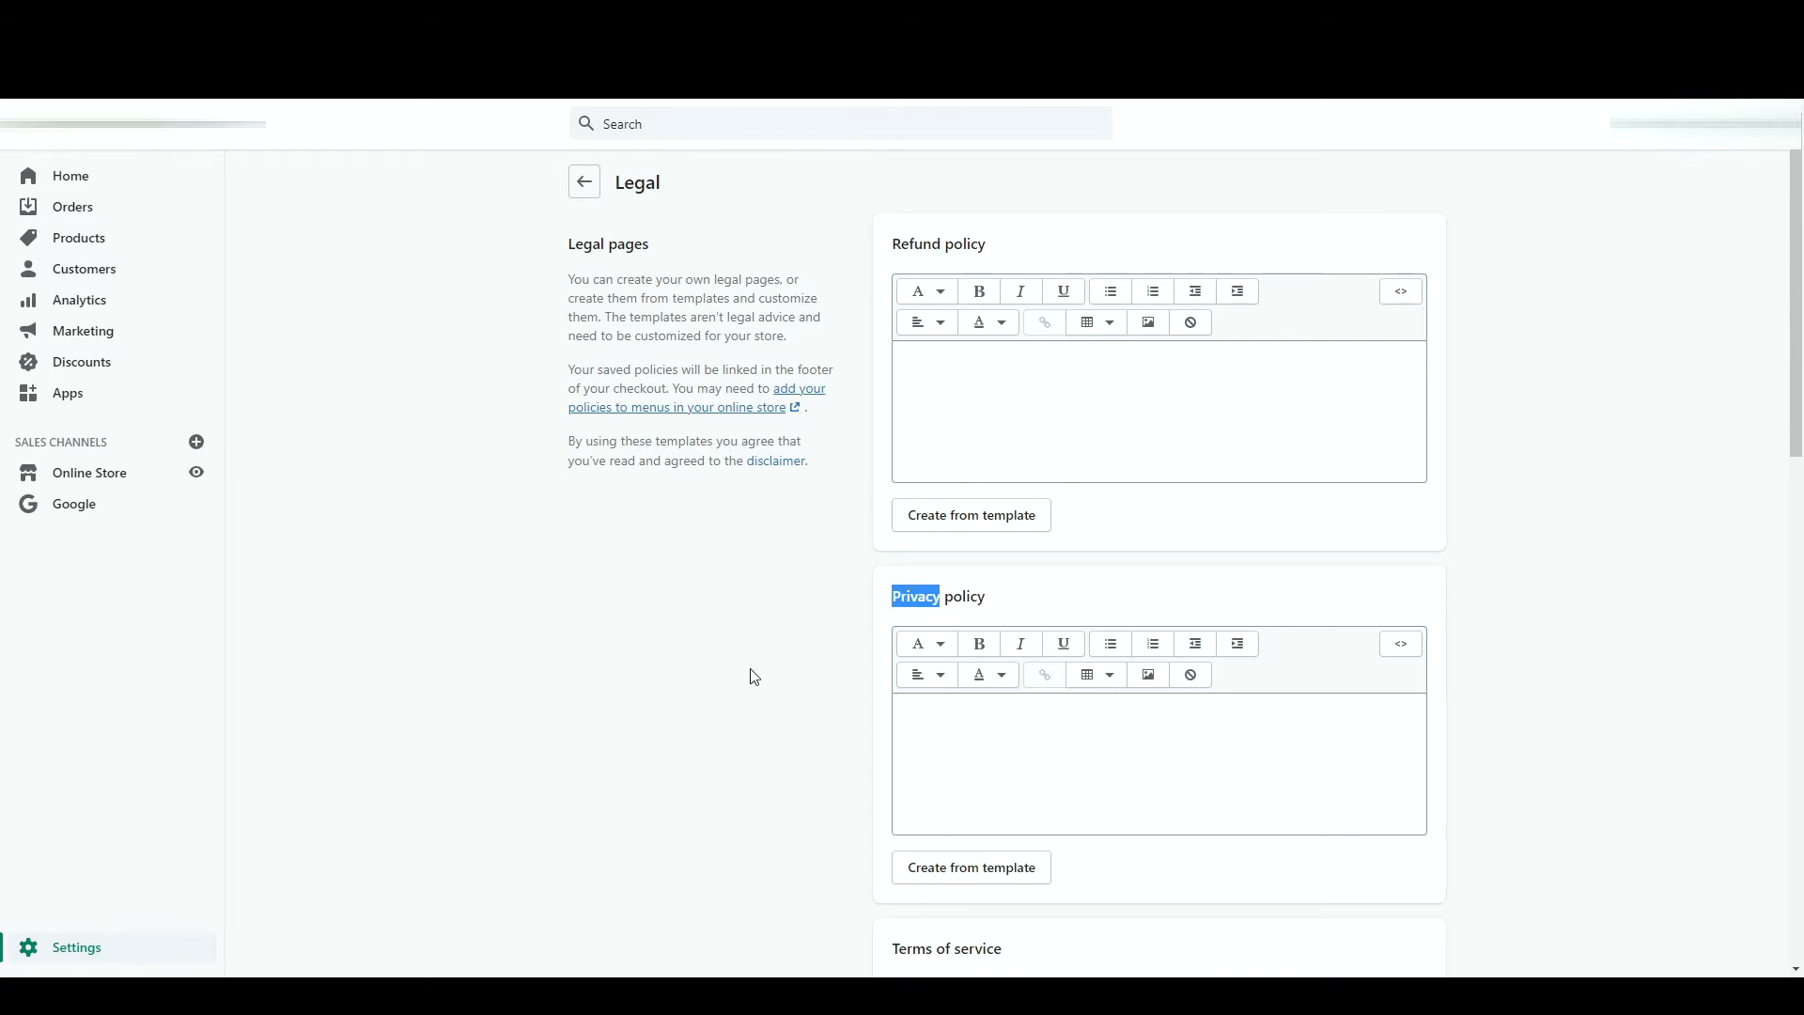
{"action": "scroll", "coordinate": [749, 673], "scroll_direction": "down", "scroll_amount": 5}
{"action": "scroll", "coordinate": [776, 666], "scroll_direction": "down", "scroll_amount": 10}
{"action": "scroll", "coordinate": [776, 666], "scroll_direction": "up", "scroll_amount": 15}
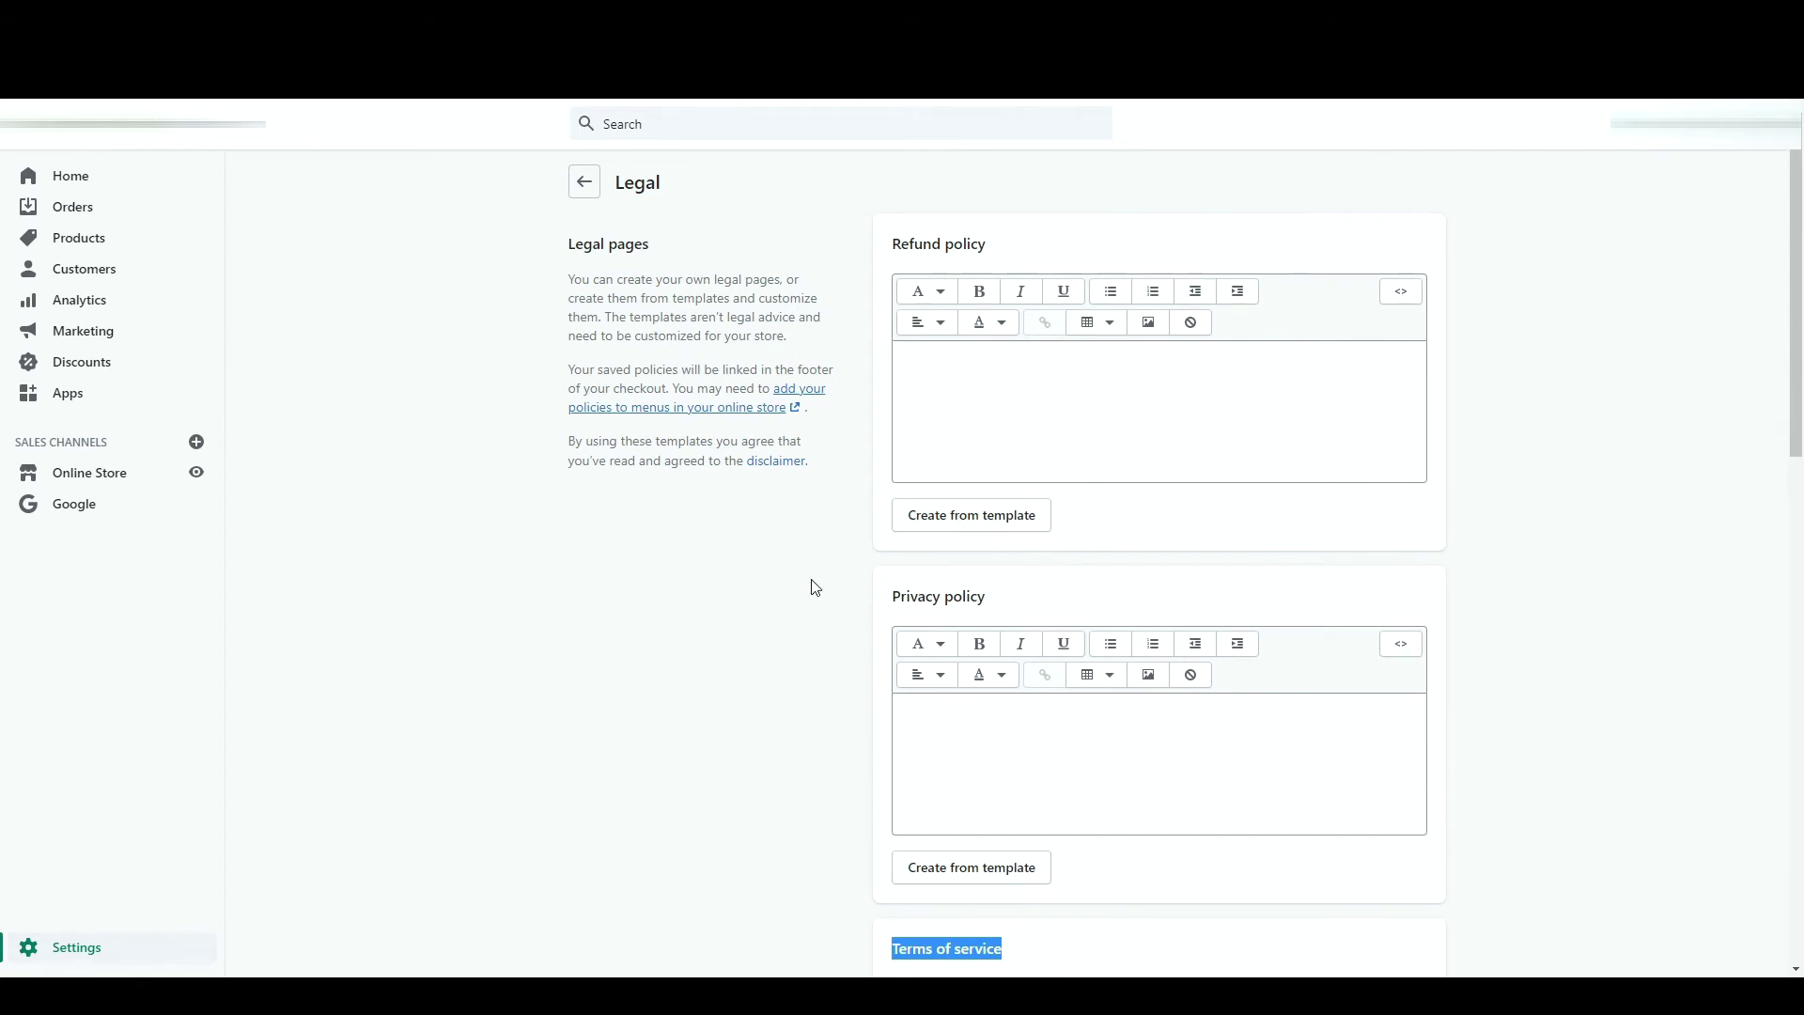
{"action": "left_click", "coordinate": [943, 517]}
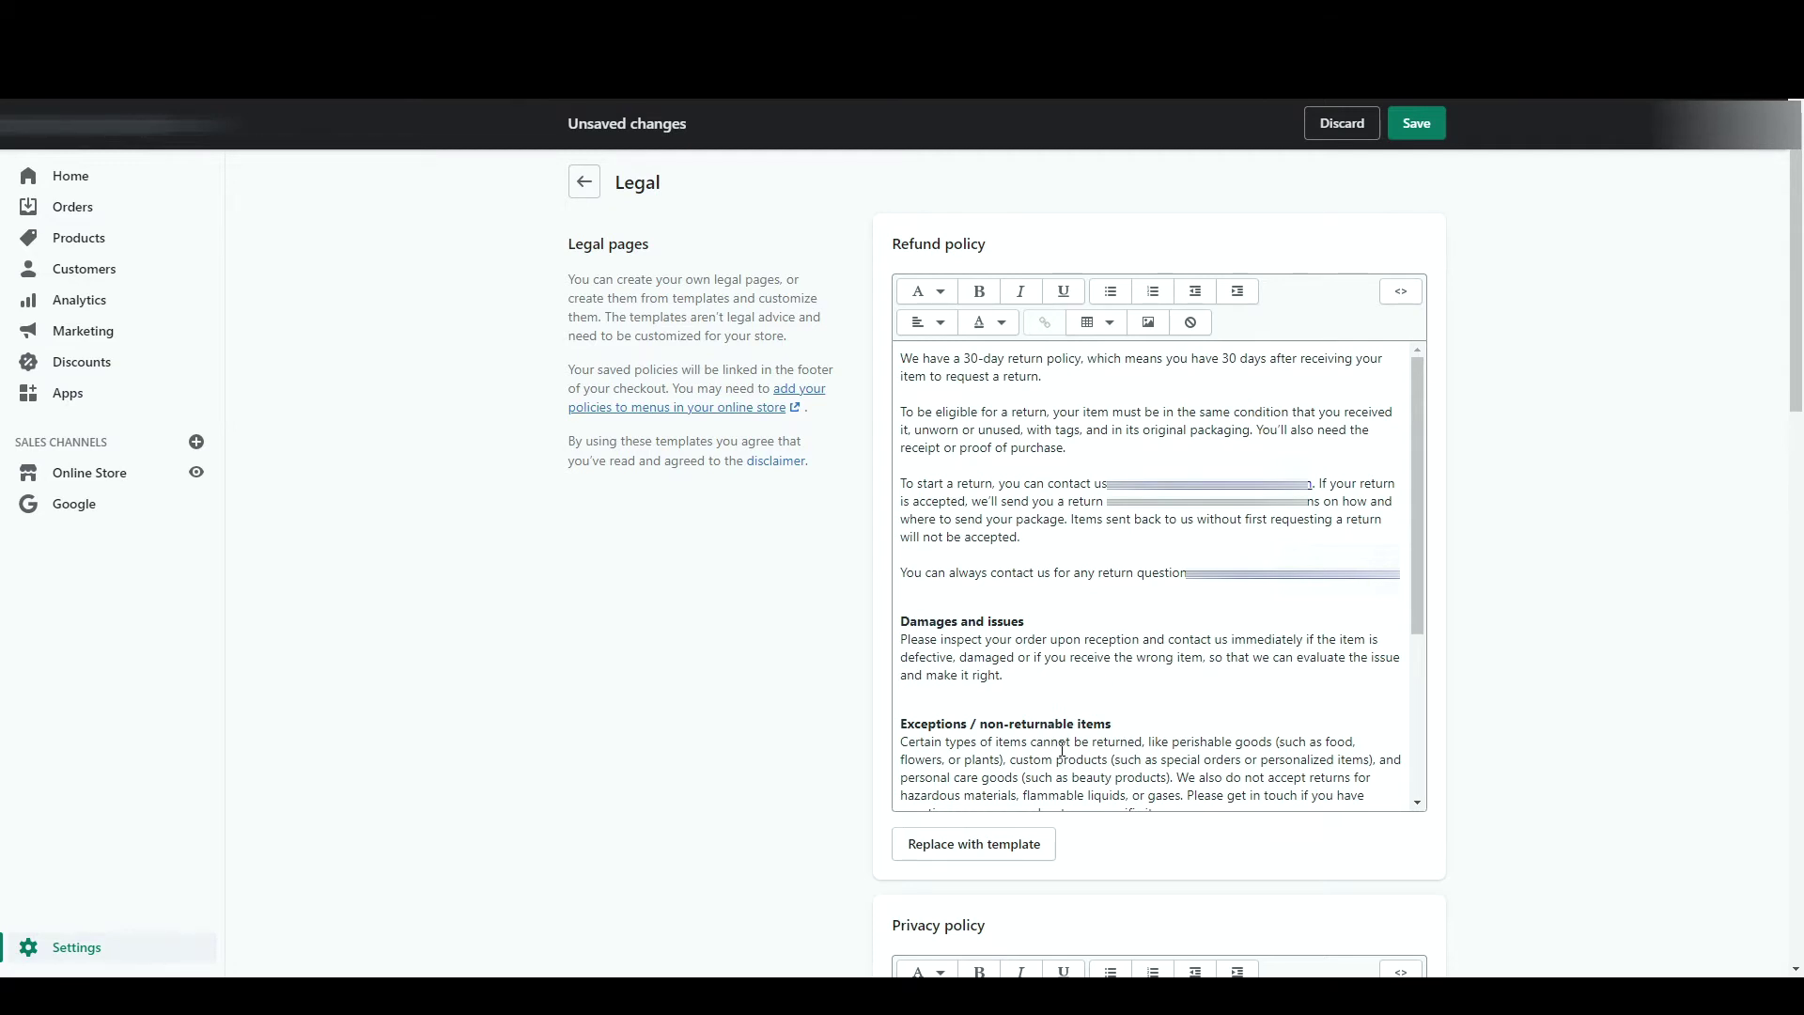
- Save the legal pages and go to the Online Store Preferences page
{"action": "left_click", "coordinate": [579, 181]}
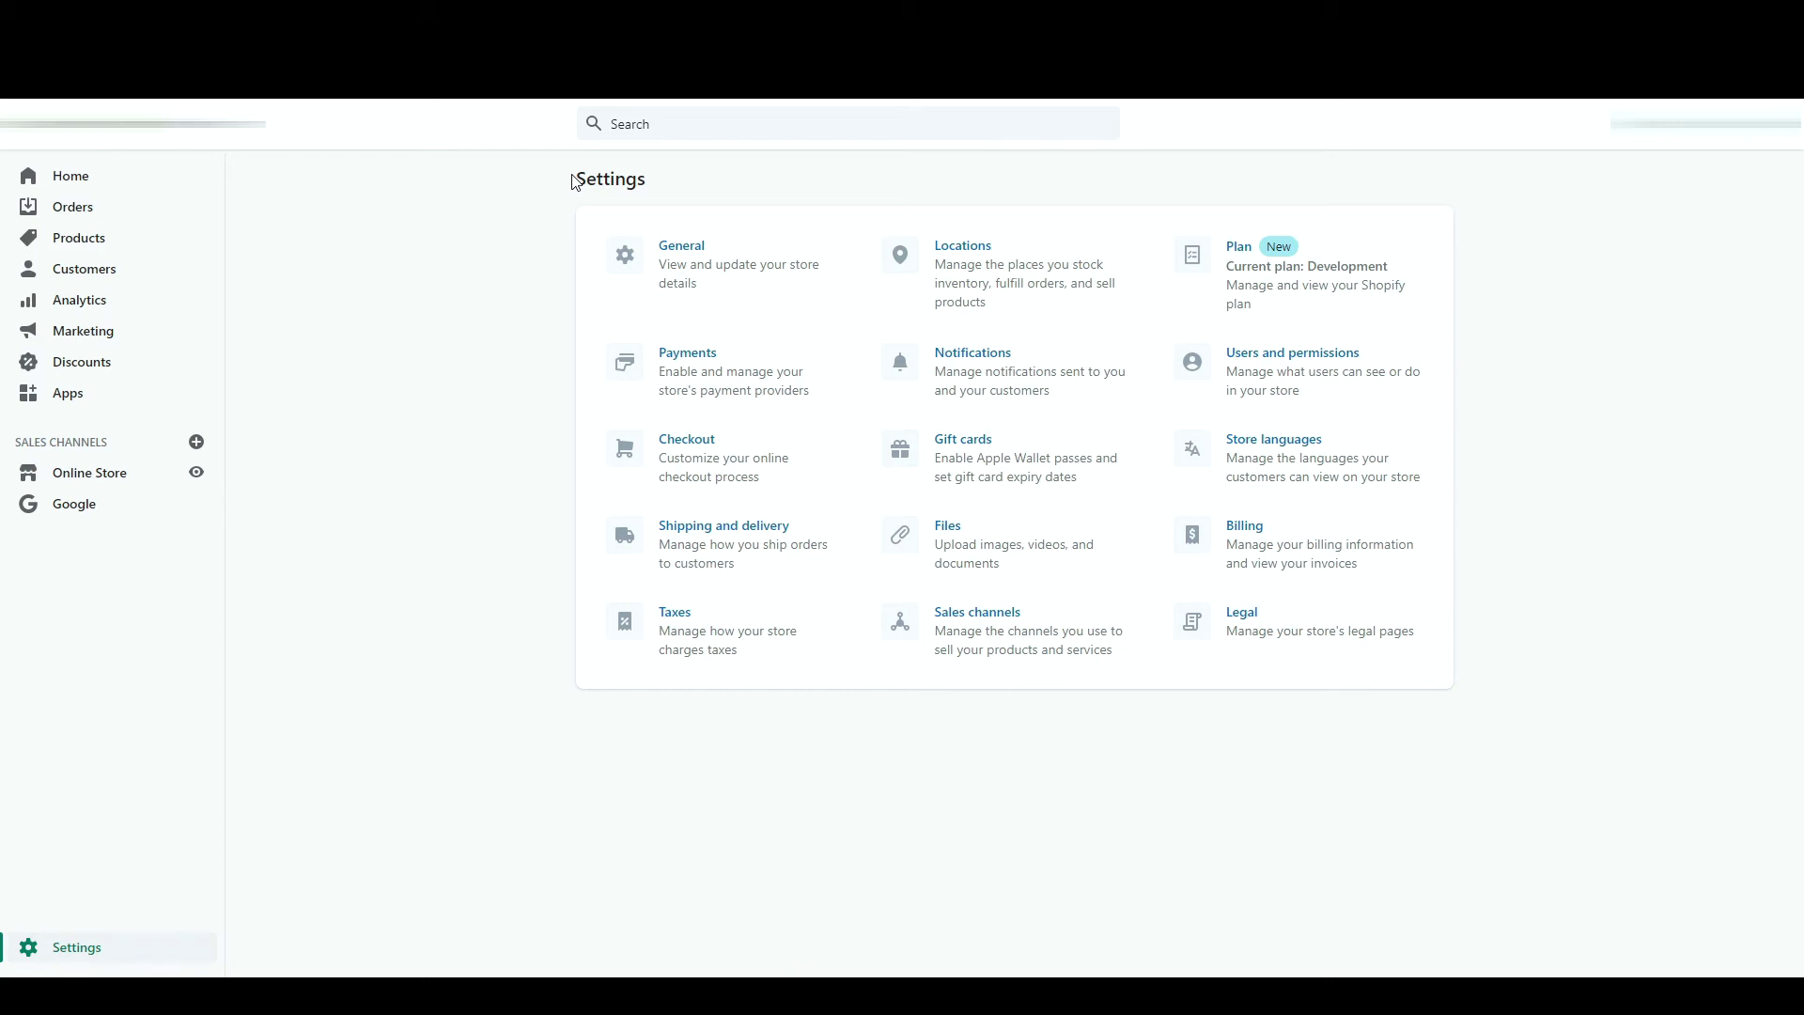
{"action": "left_click", "coordinate": [104, 473]}
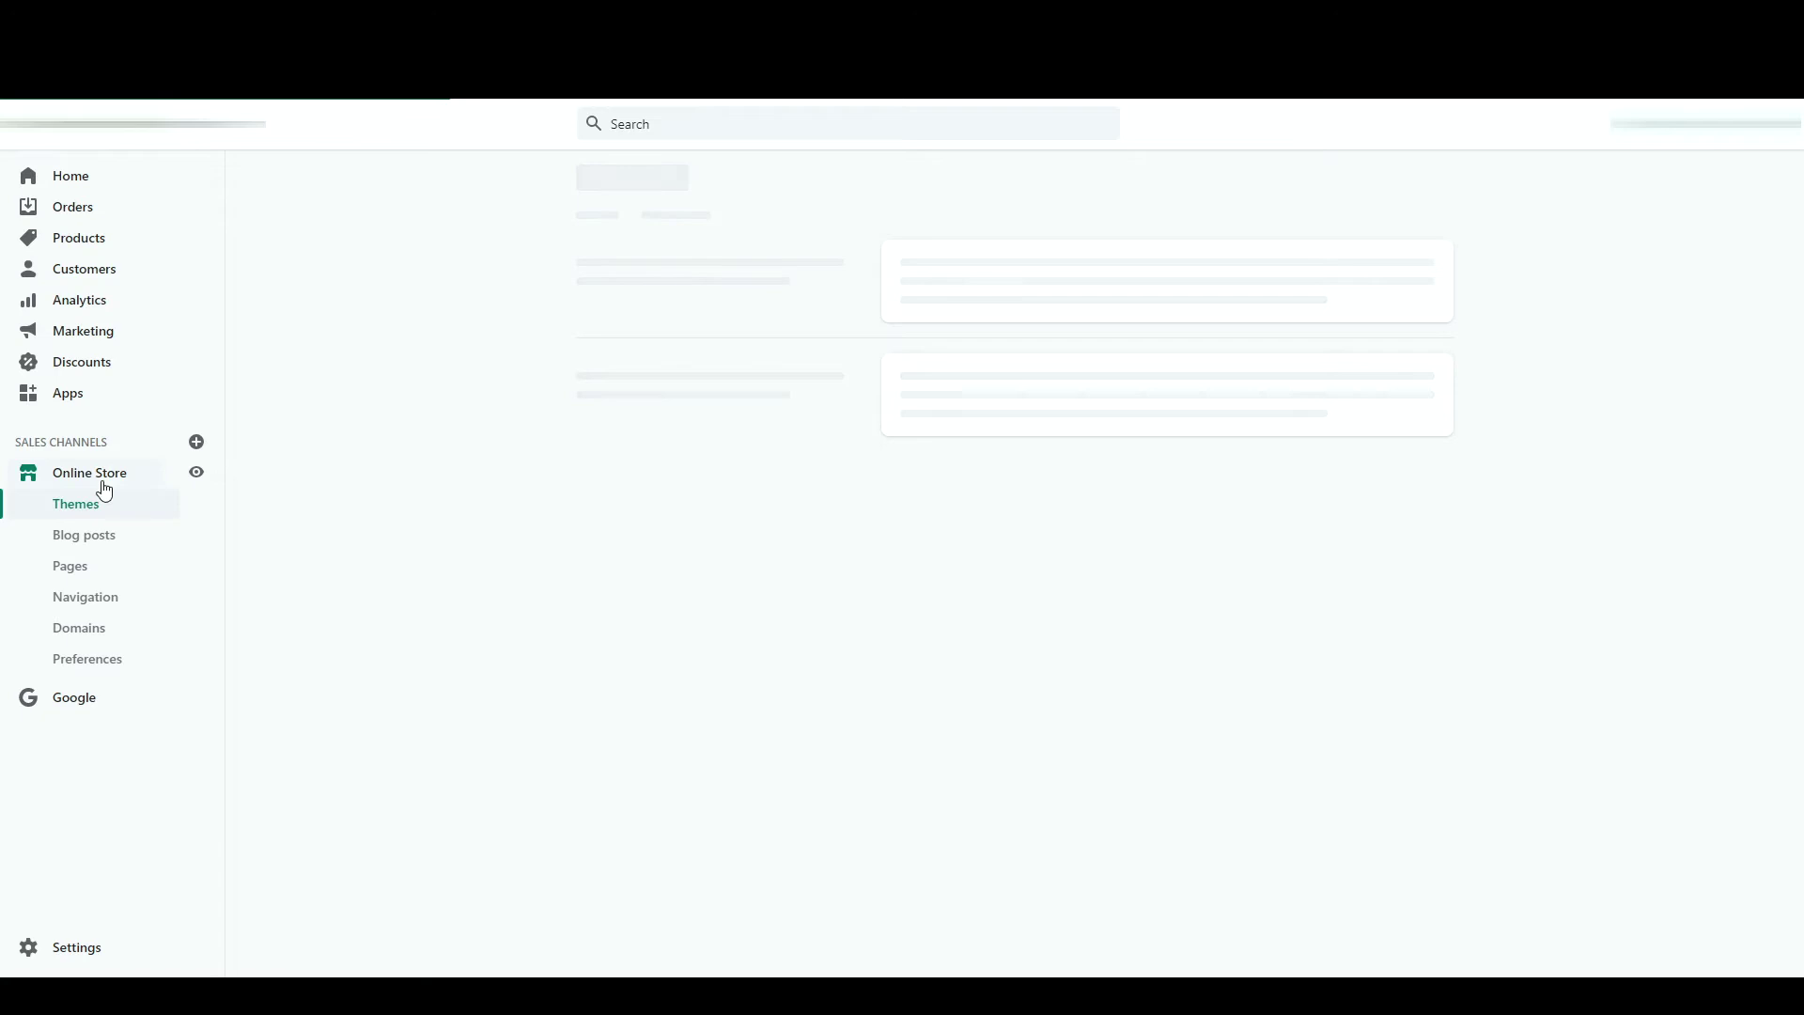
{"action": "left_click", "coordinate": [67, 669]}
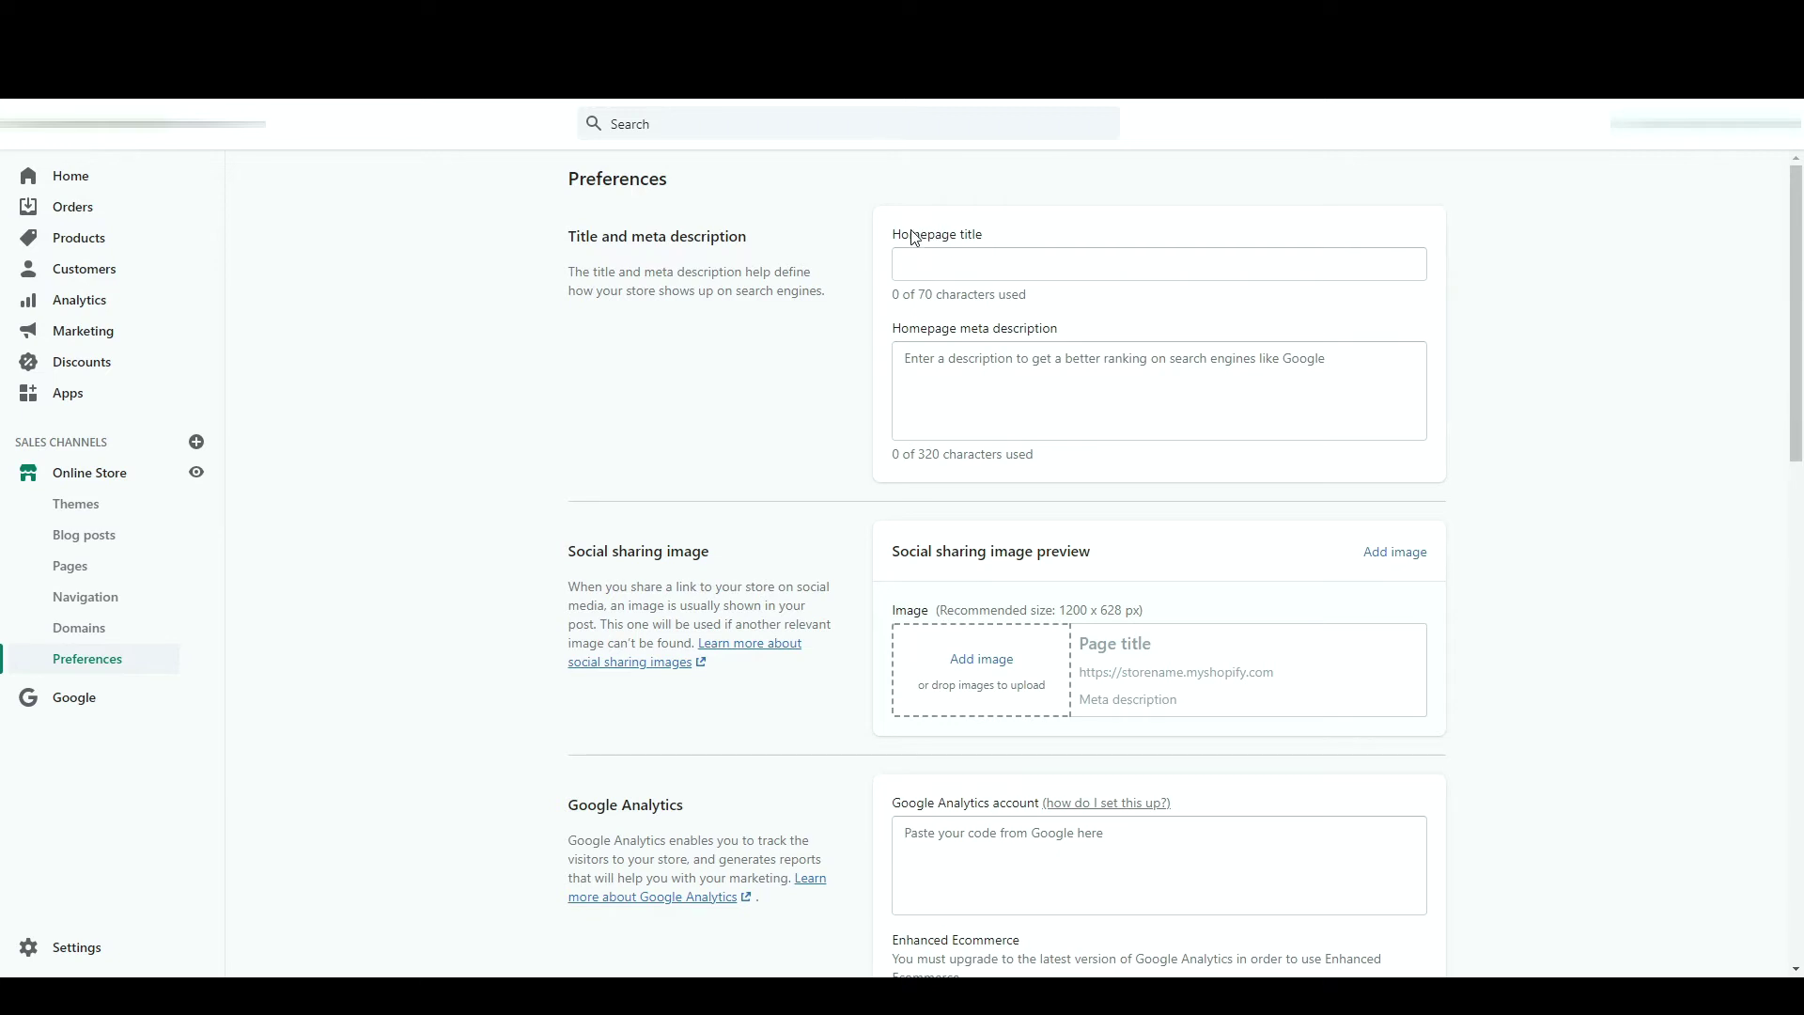
- Enter 'Nom de votre boutique | Slogan' as the homepage title, leaving the meta description empty
{"action": "left_click", "coordinate": [951, 256]}
{"action": "left_click", "coordinate": [924, 167]}
{"action": "left_click", "coordinate": [1041, 272]}
{"action": "type", "text": "Nom de votre boutique"}
{"action": "type", "text": "| Slogan"}
{"action": "left_click", "coordinate": [1055, 359]}
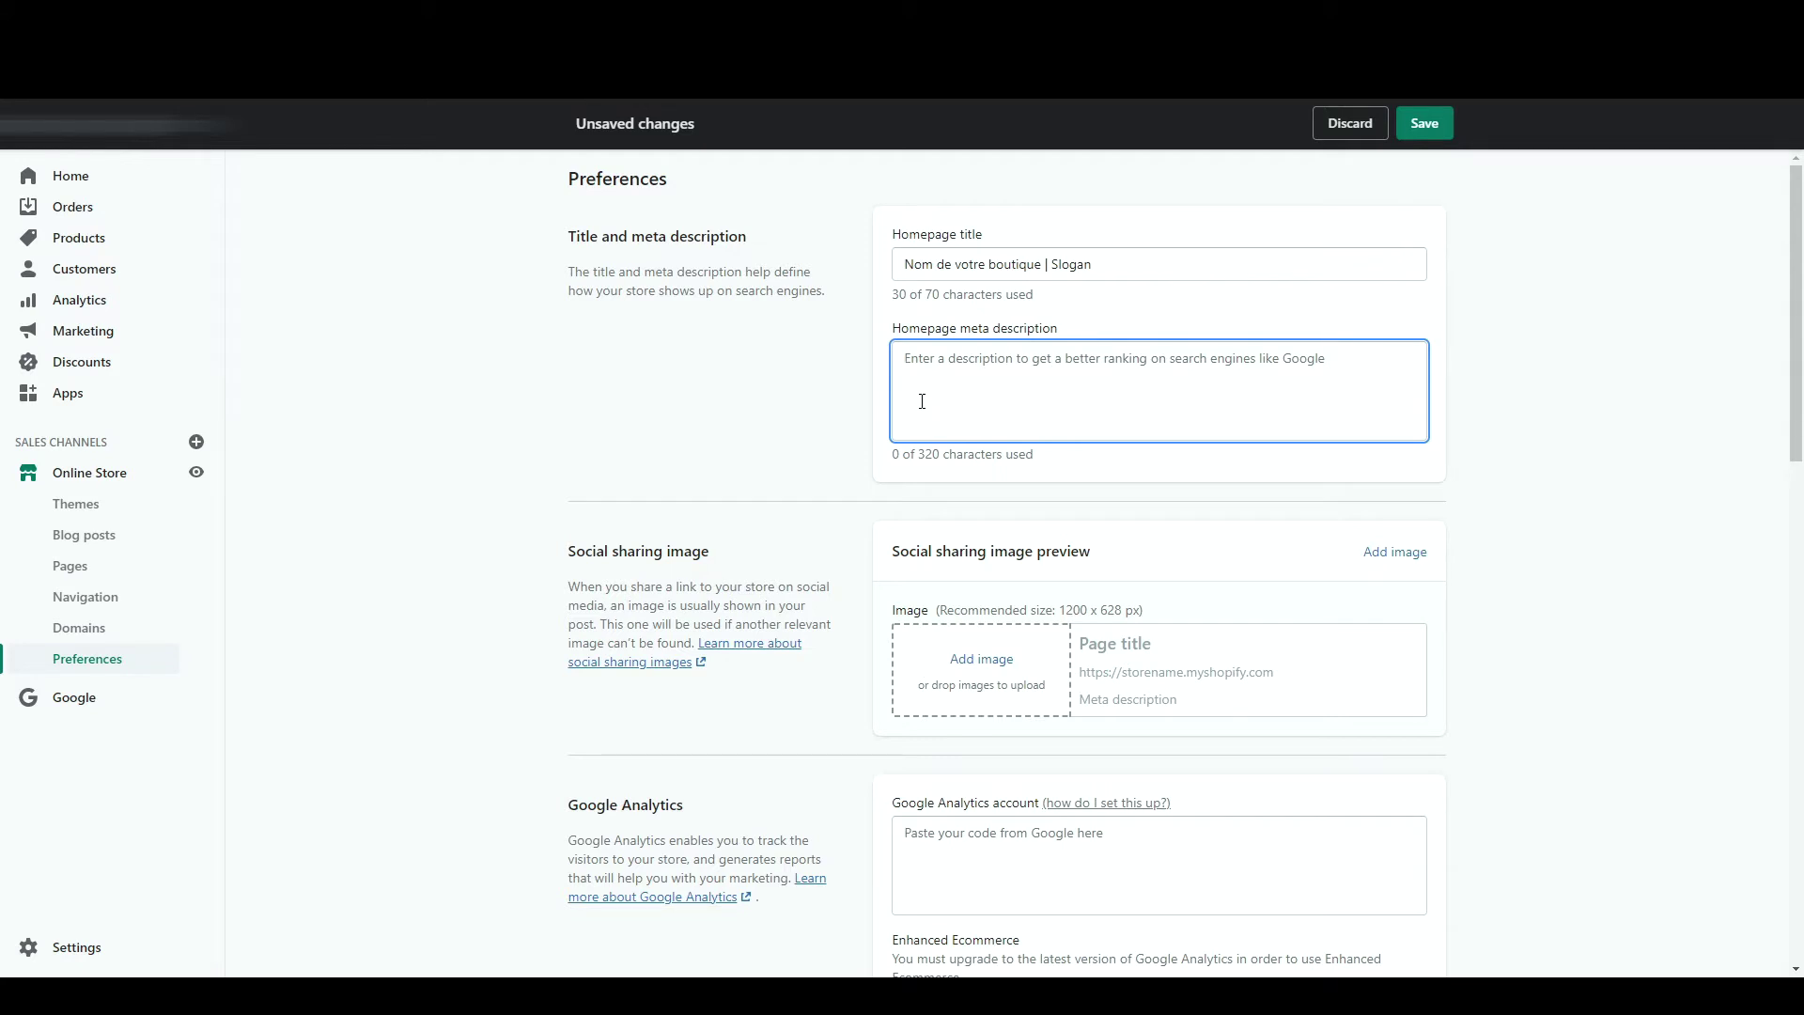
{"action": "double_click", "coordinate": [909, 454]}
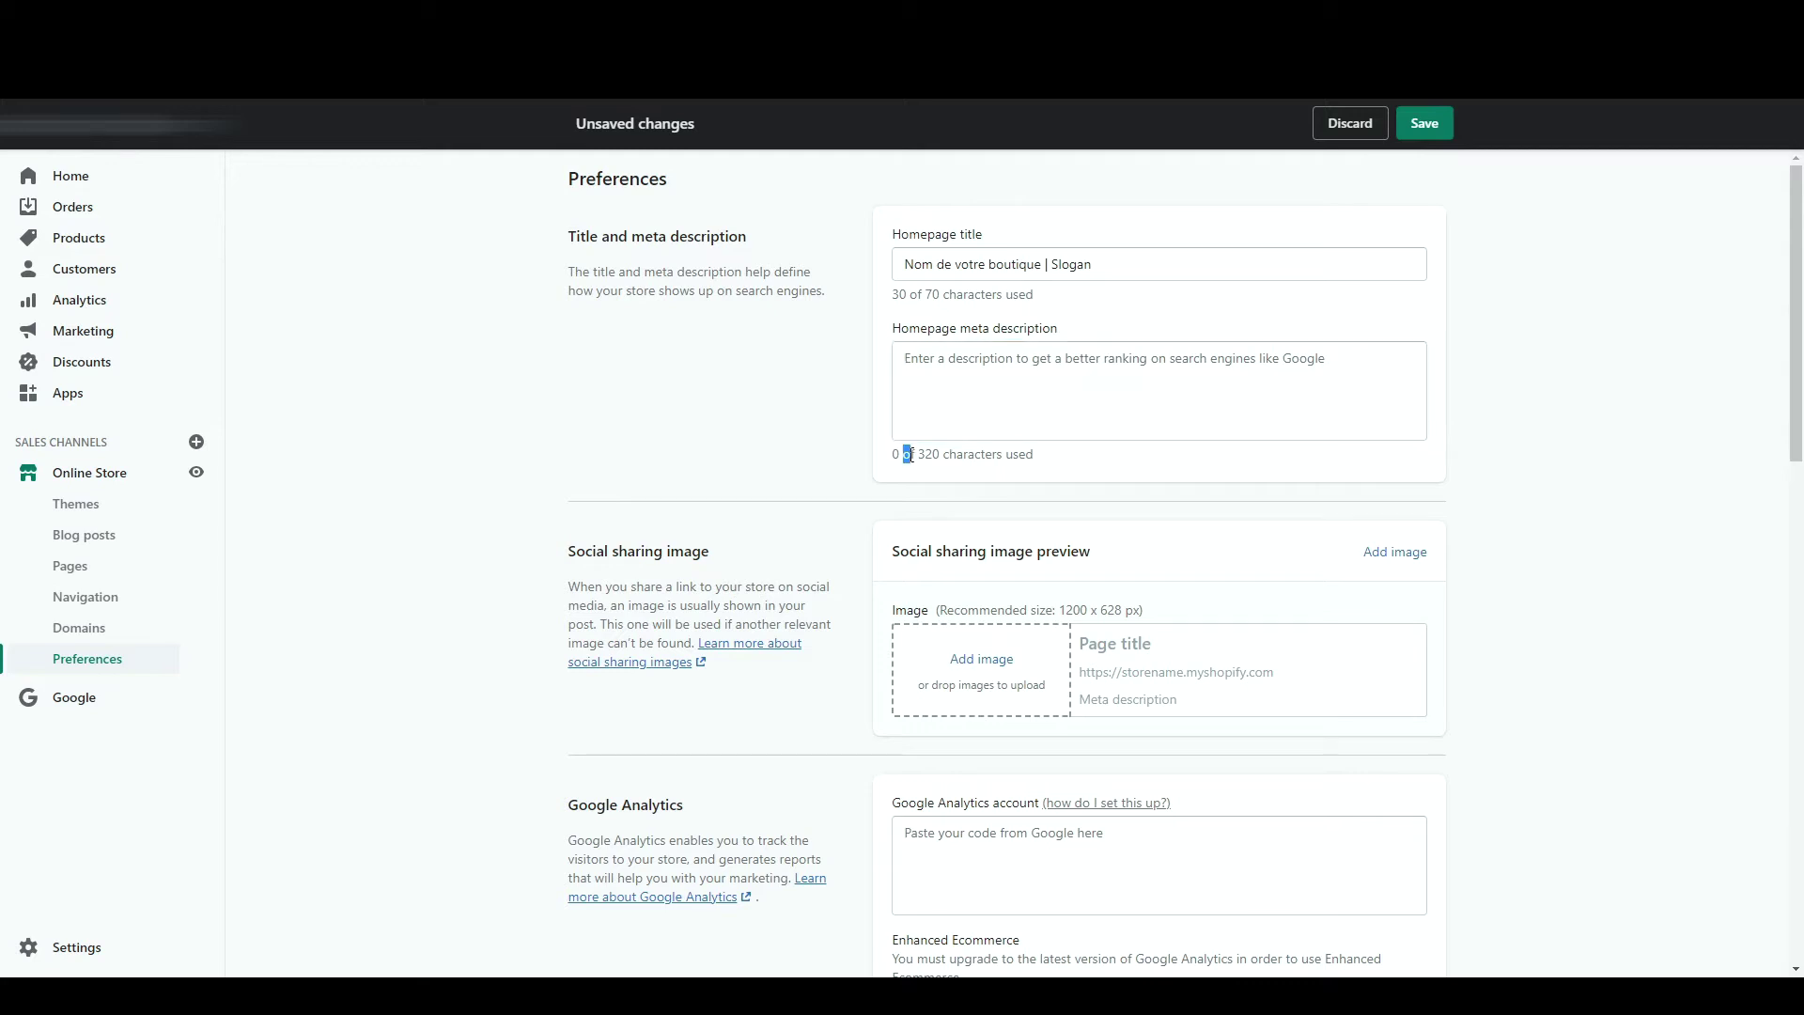
{"action": "left_click", "coordinate": [924, 452]}
- Under Customer privacy, tick the Europe tracking limit and the California data-sale limit
{"action": "scroll", "coordinate": [895, 429], "scroll_direction": "down", "scroll_amount": 2}
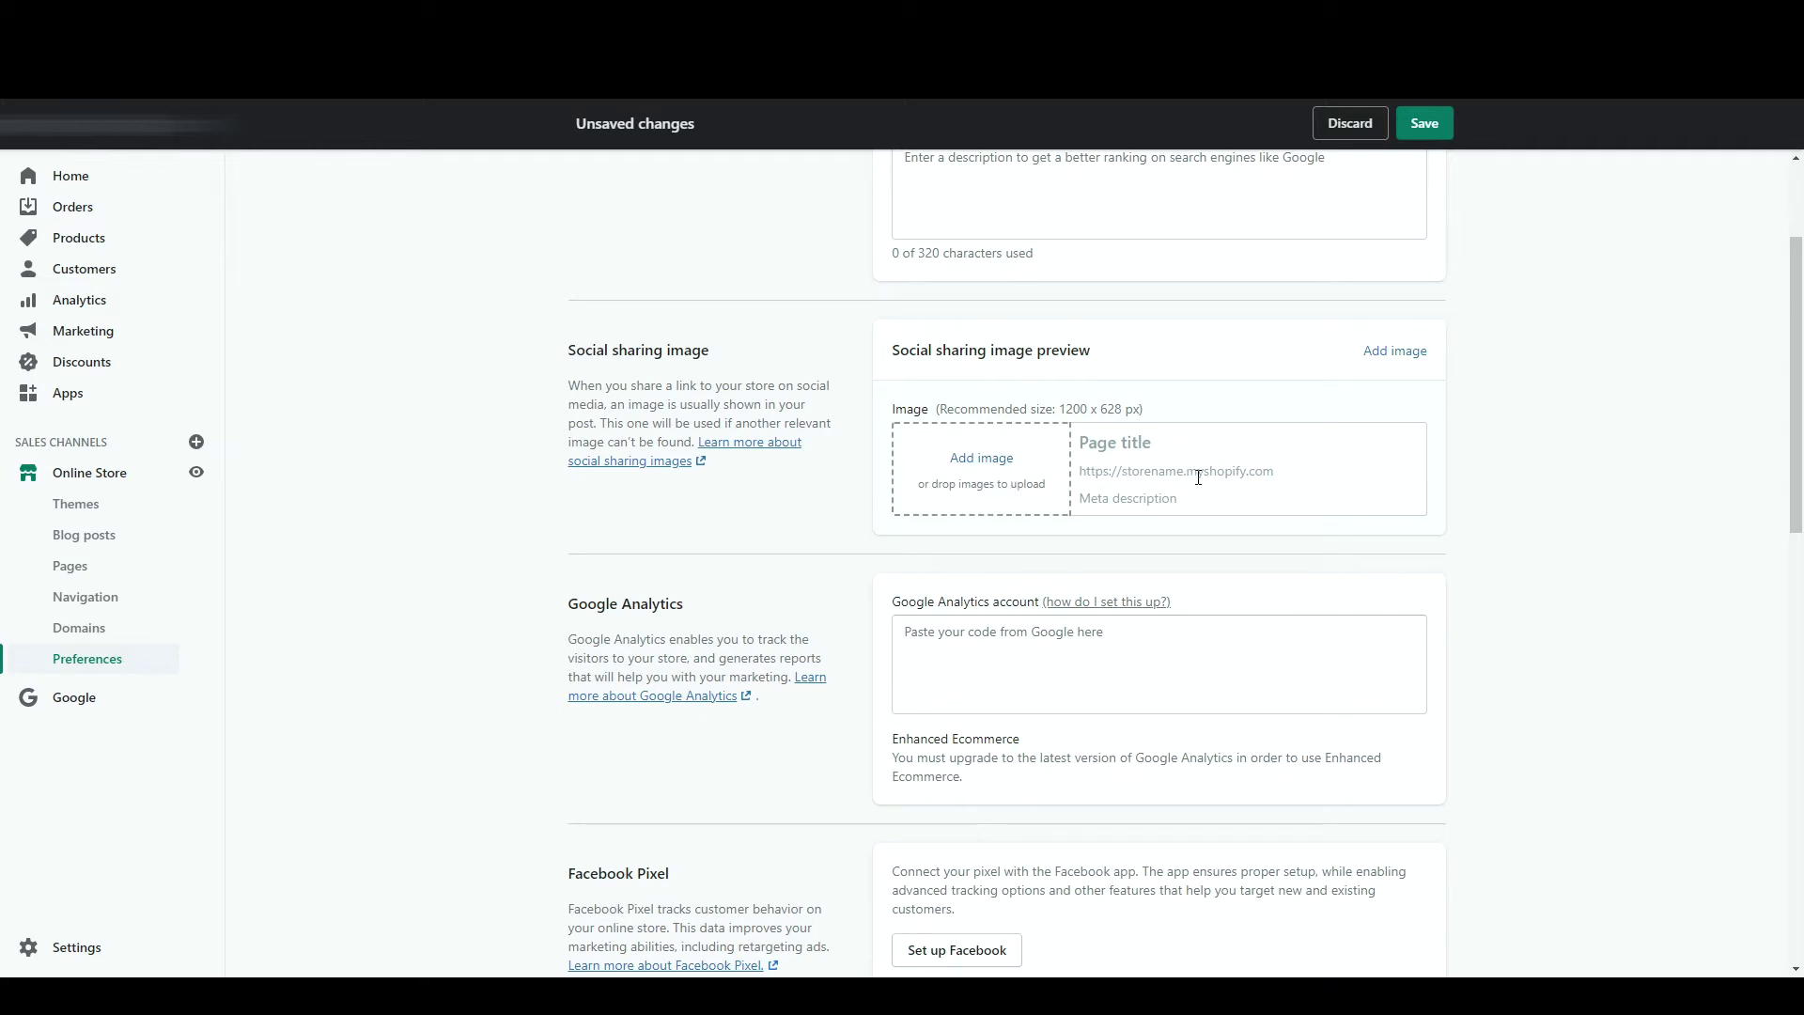
{"action": "scroll", "coordinate": [956, 603], "scroll_direction": "down", "scroll_amount": 1}
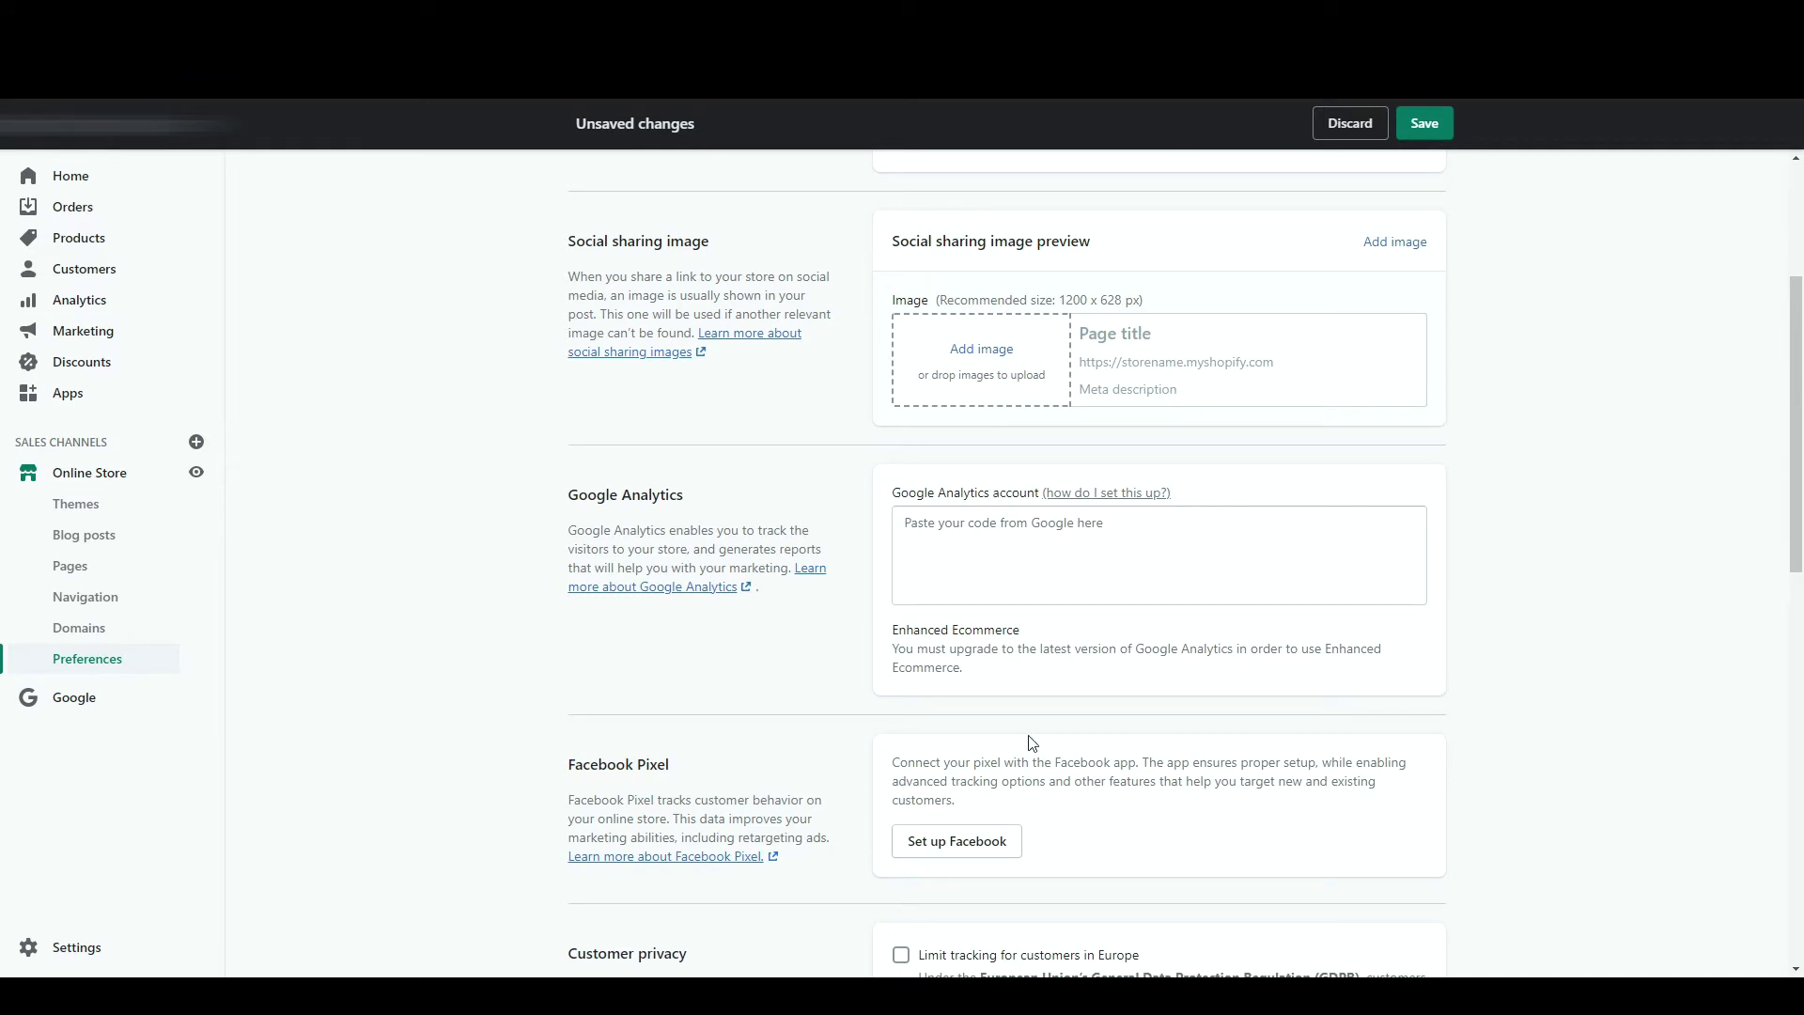
{"action": "scroll", "coordinate": [1010, 787], "scroll_direction": "down", "scroll_amount": 1}
{"action": "scroll", "coordinate": [1010, 787], "scroll_direction": "down", "scroll_amount": 3}
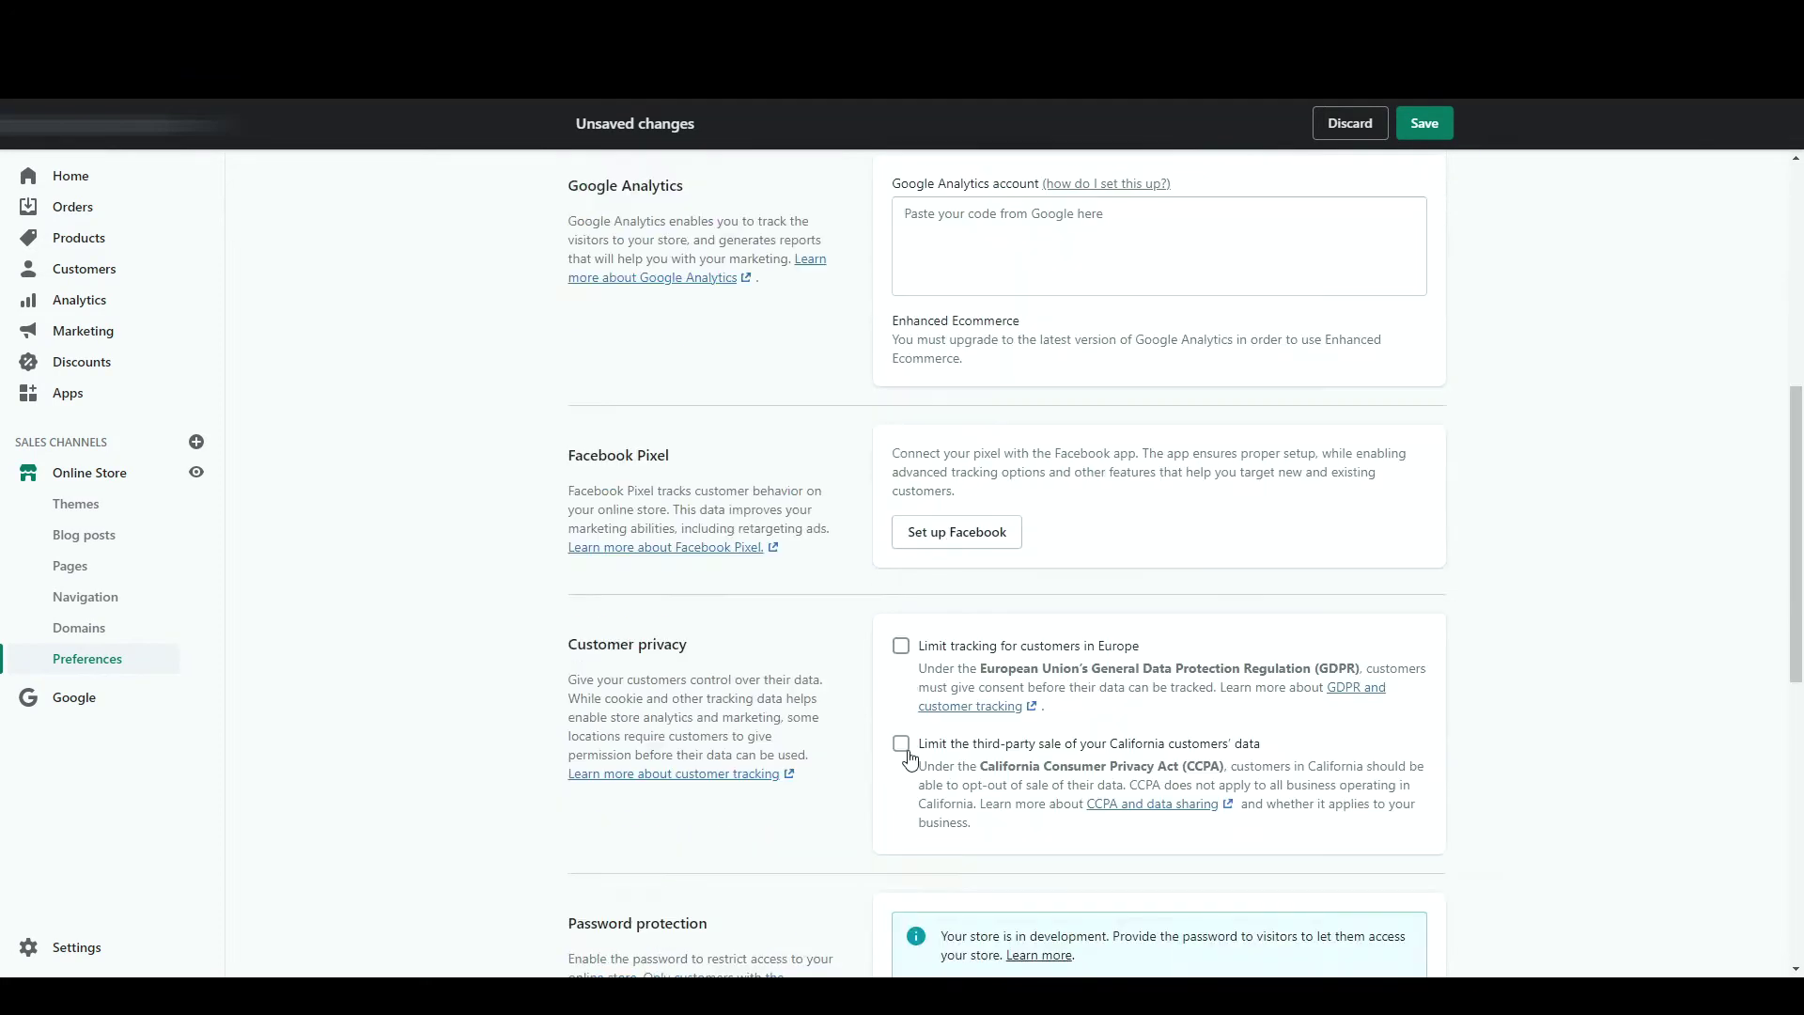
{"action": "left_click", "coordinate": [902, 746]}
{"action": "left_click", "coordinate": [900, 646]}
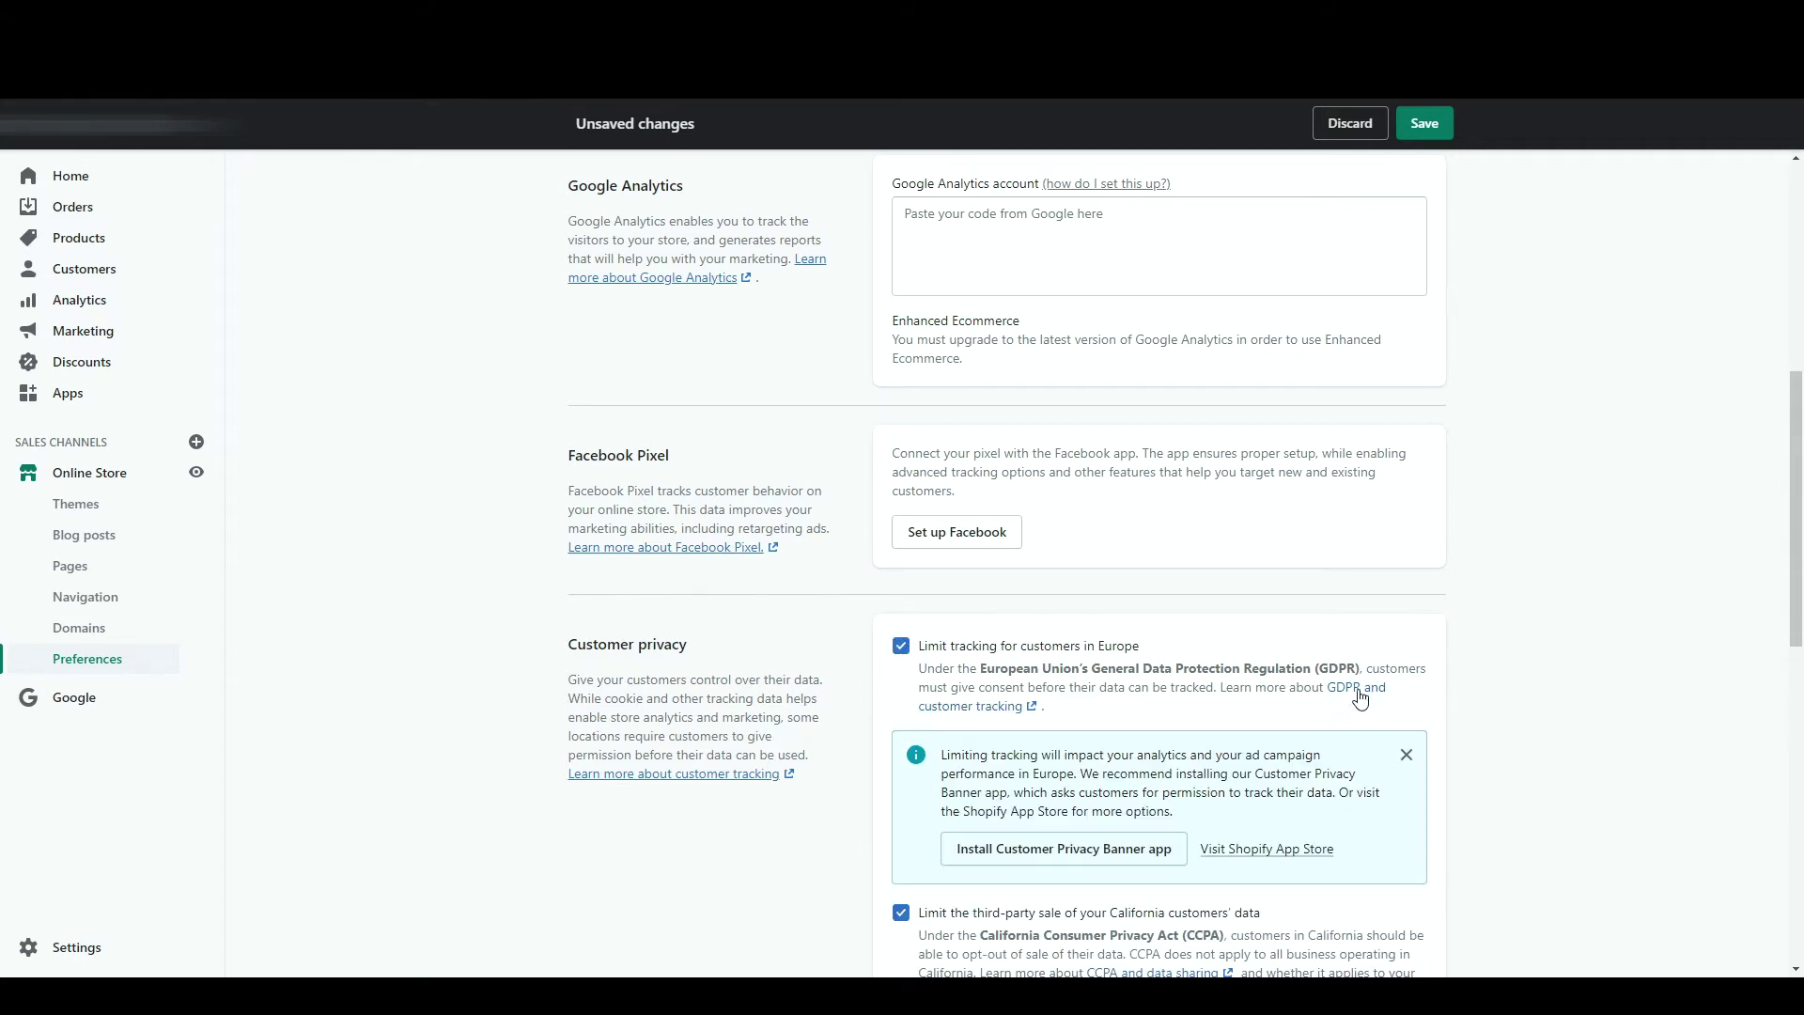
{"action": "scroll", "coordinate": [1297, 564], "scroll_direction": "down", "scroll_amount": 8}
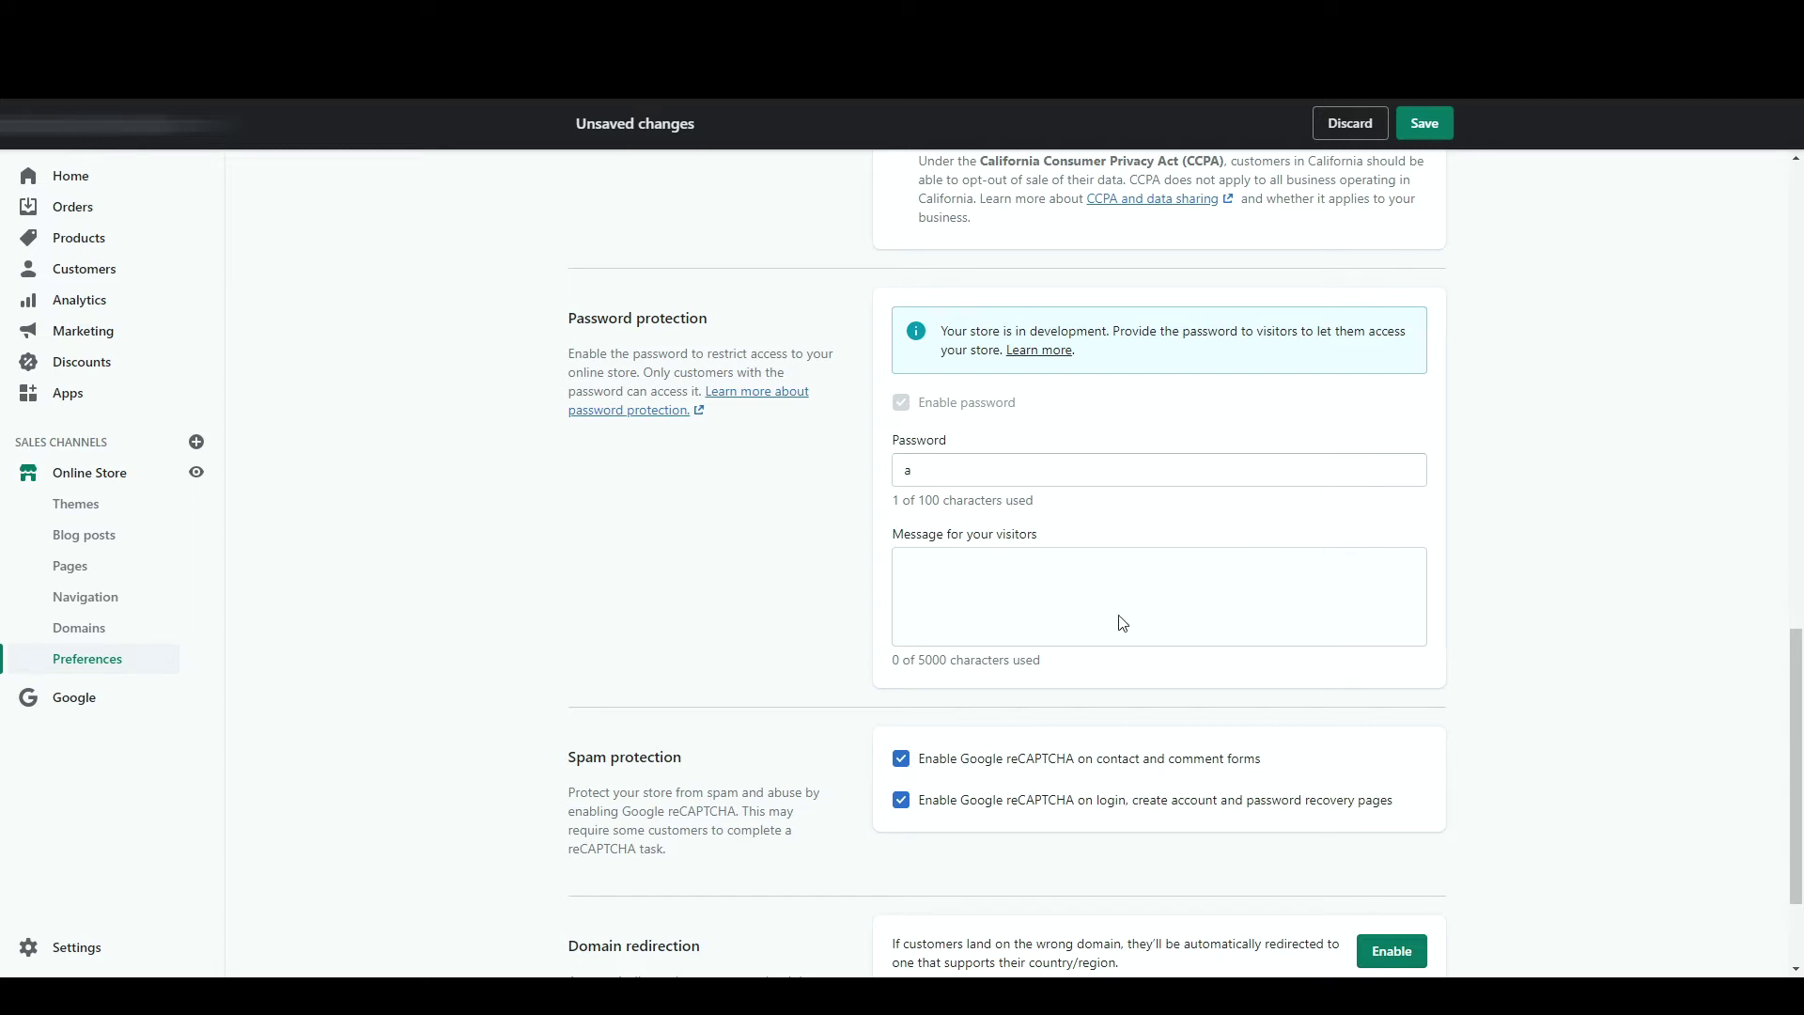
{"action": "scroll", "coordinate": [799, 649], "scroll_direction": "down", "scroll_amount": 2}
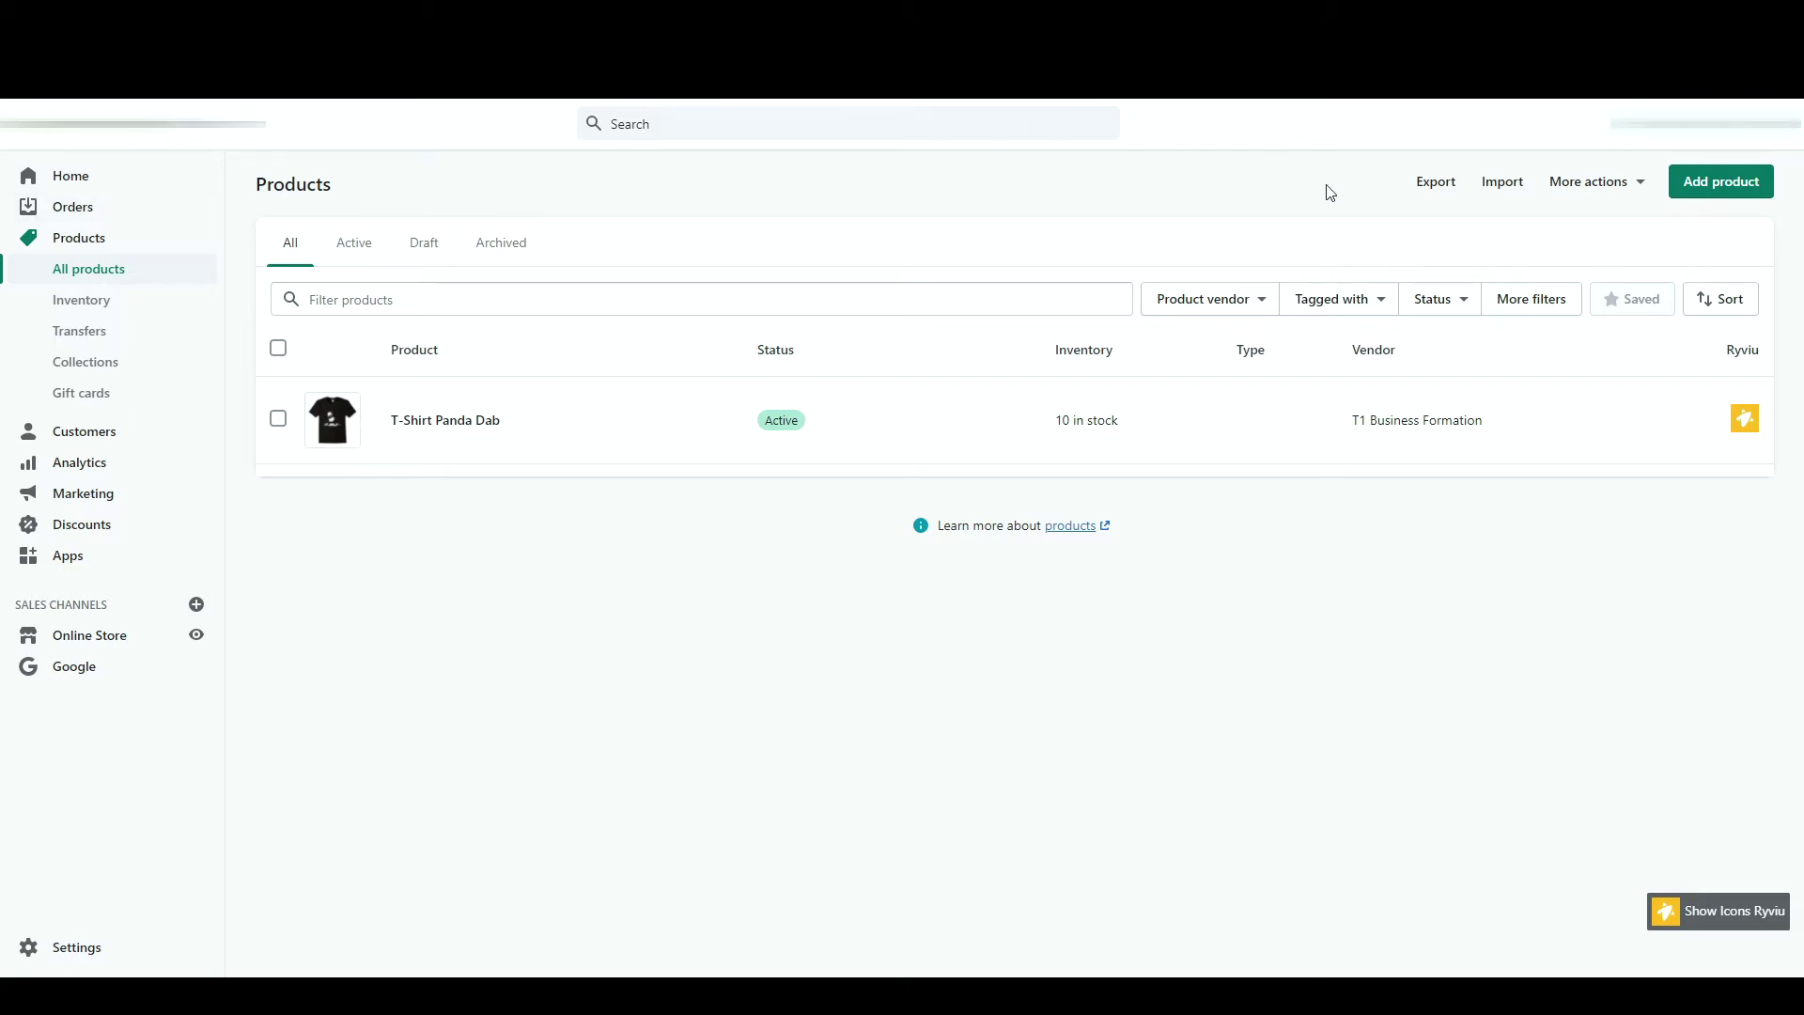
- Create a new product titled 'T-shirt' with 'Description' pasted as its description
{"action": "left_click", "coordinate": [1730, 182]}
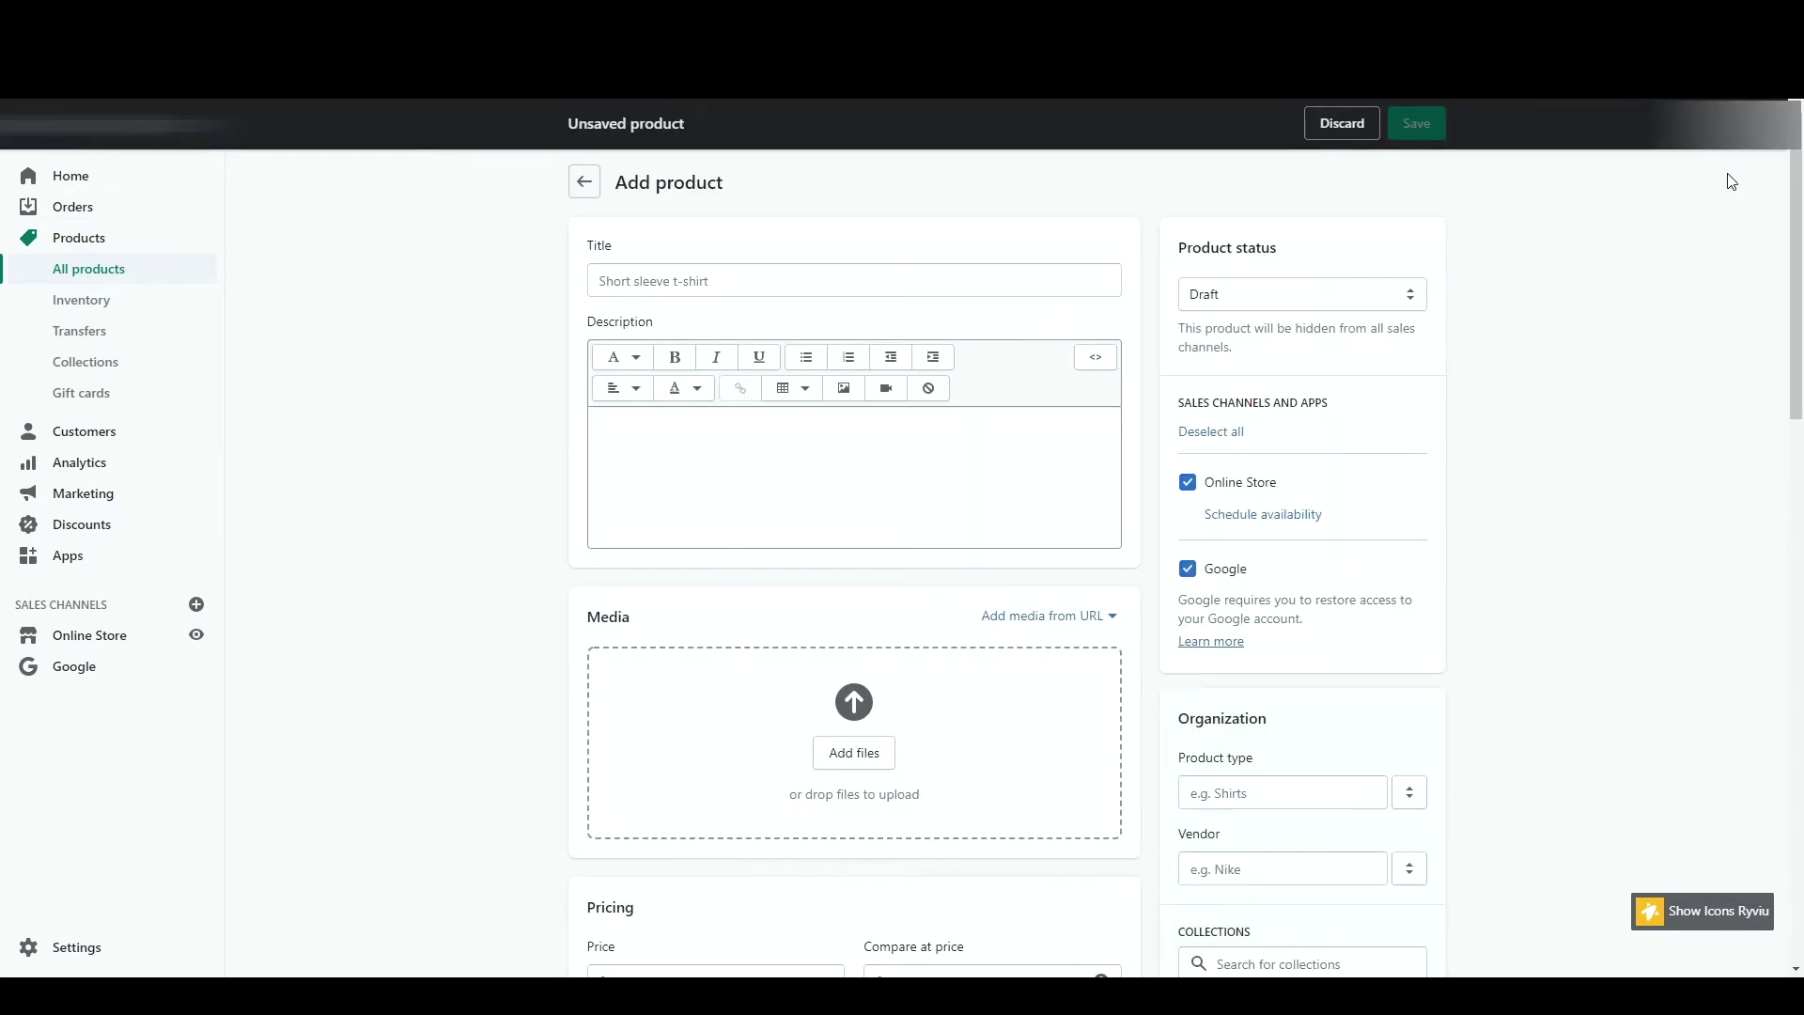
{"action": "left_click", "coordinate": [633, 277]}
{"action": "type", "text": "T-shirt"}
{"action": "left_click", "coordinate": [658, 473]}
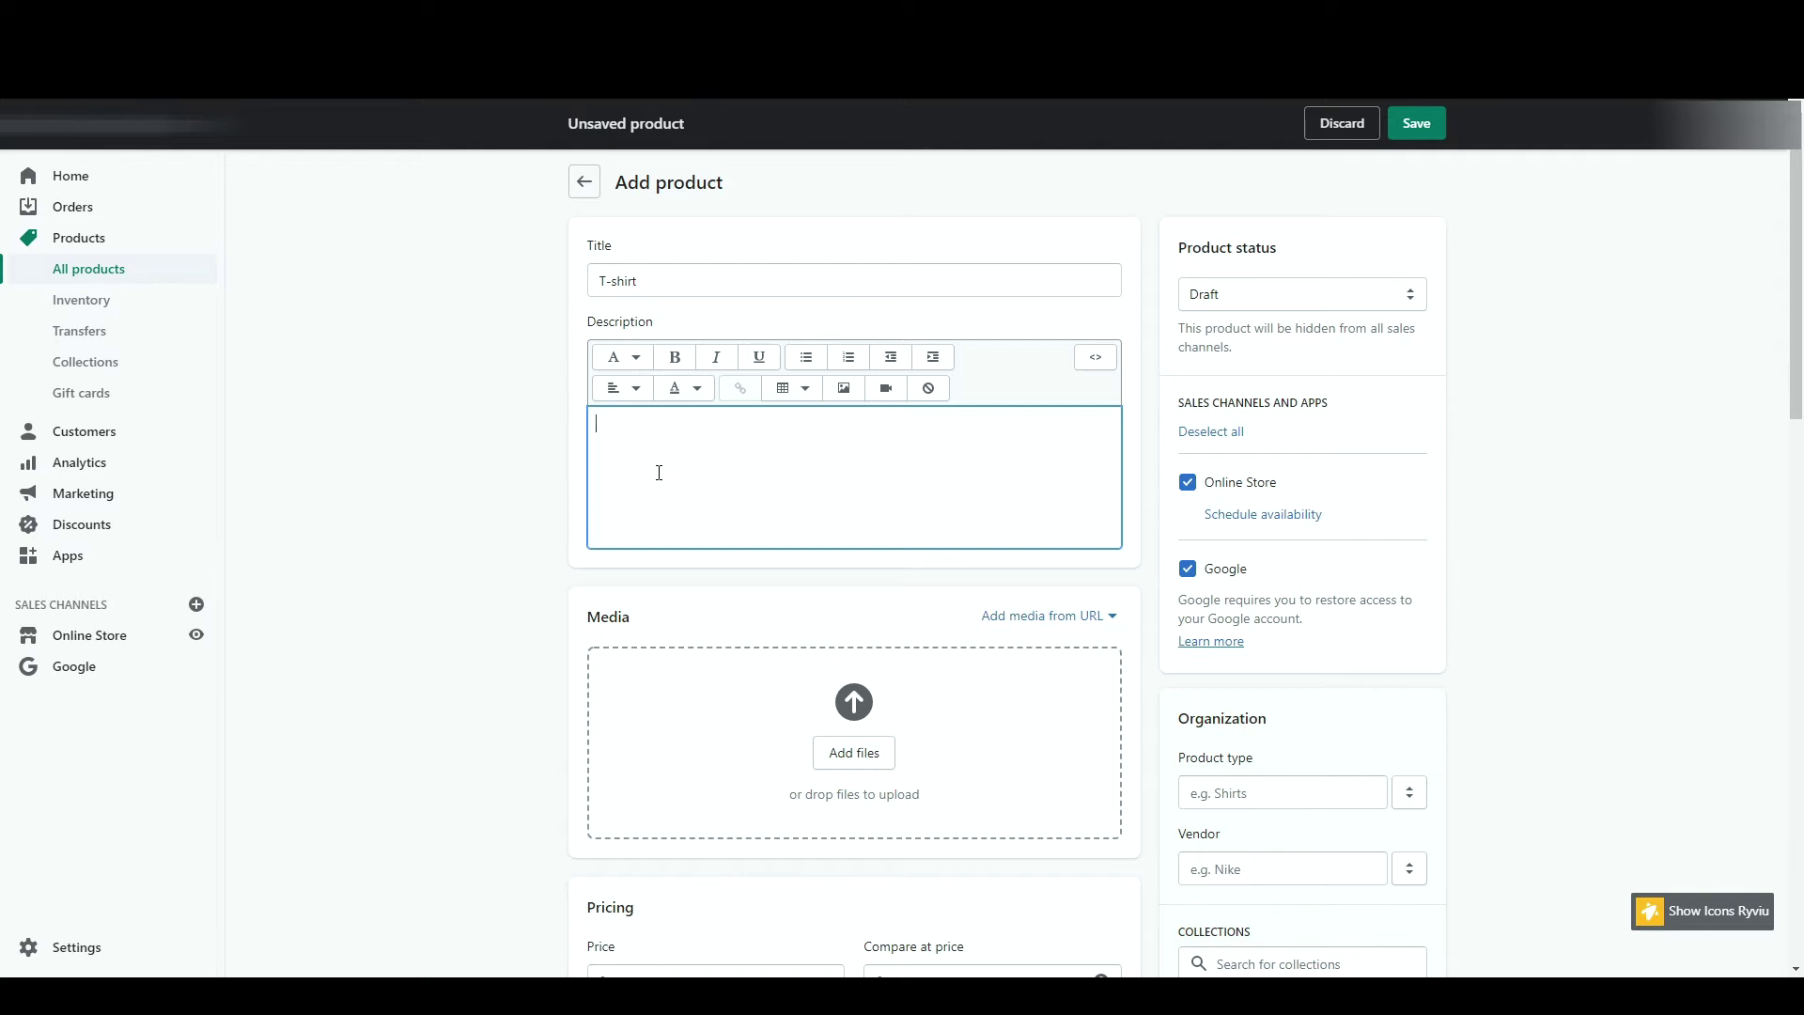
{"action": "type", "text": "Description"}
- Upload the purple, yellow and green shirt images and open the purple one
{"action": "scroll", "coordinate": [716, 714], "scroll_direction": "down", "scroll_amount": 1}
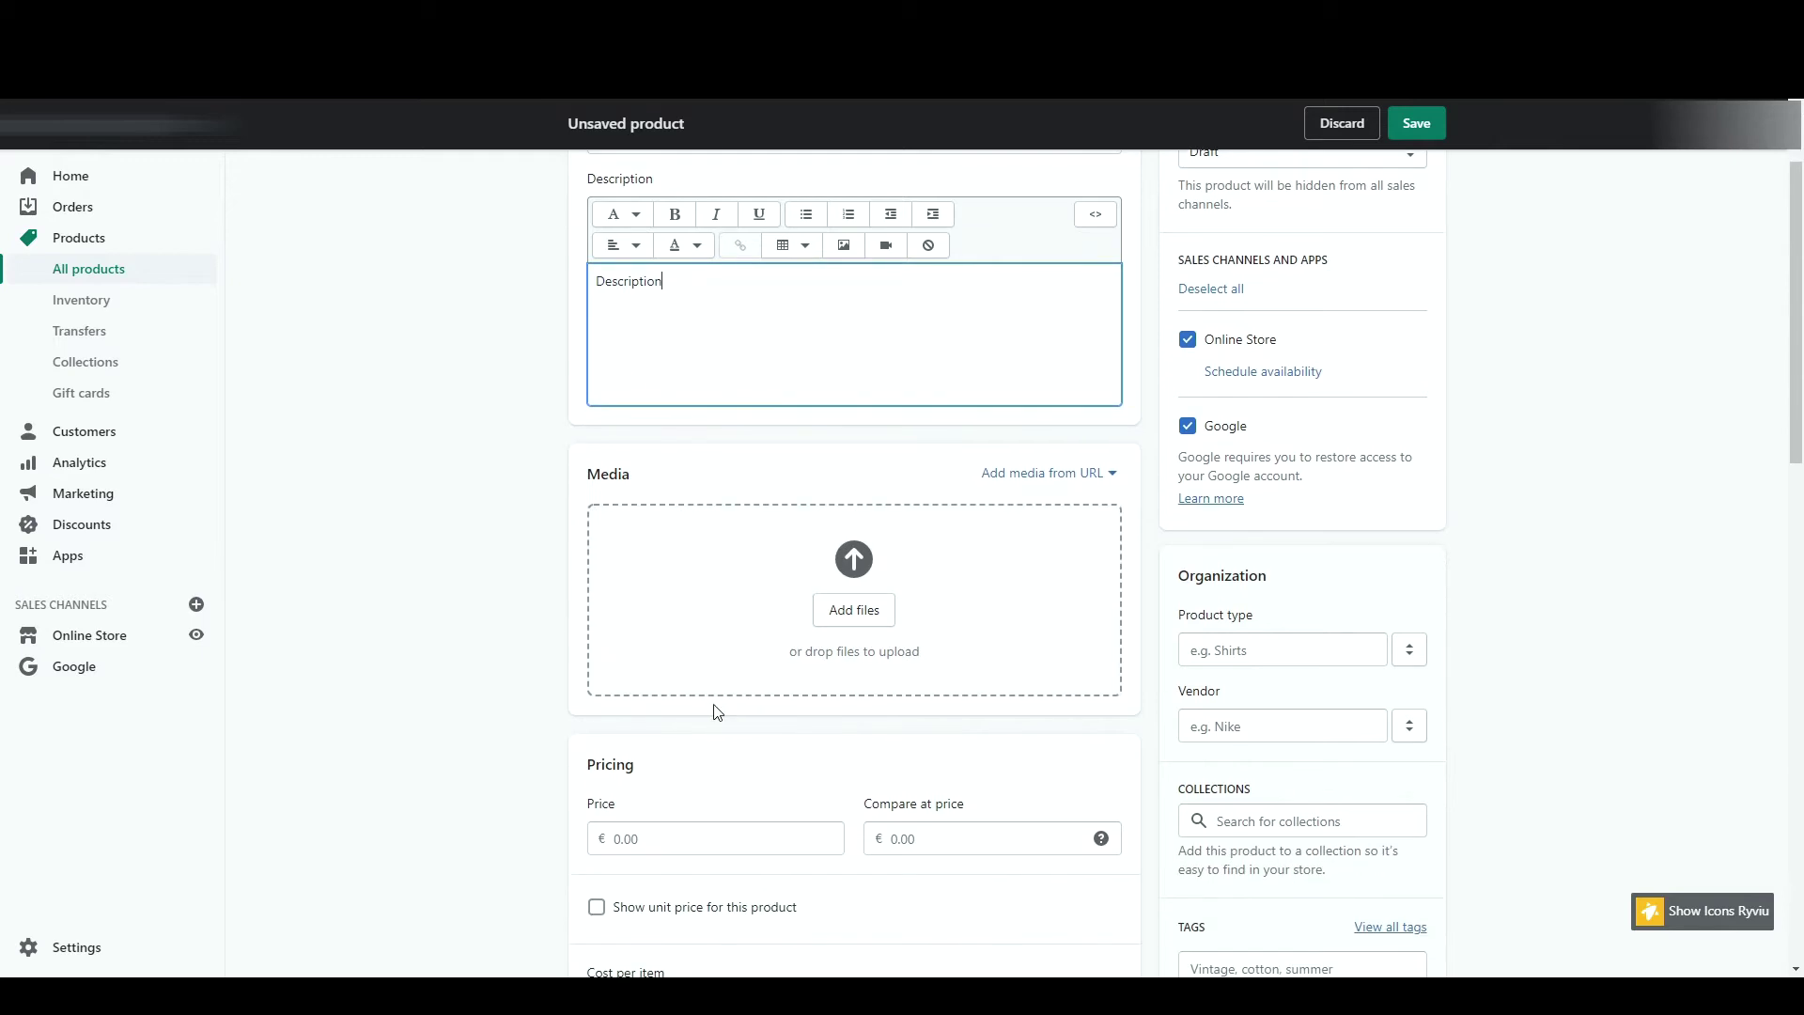
{"action": "left_click", "coordinate": [872, 609]}
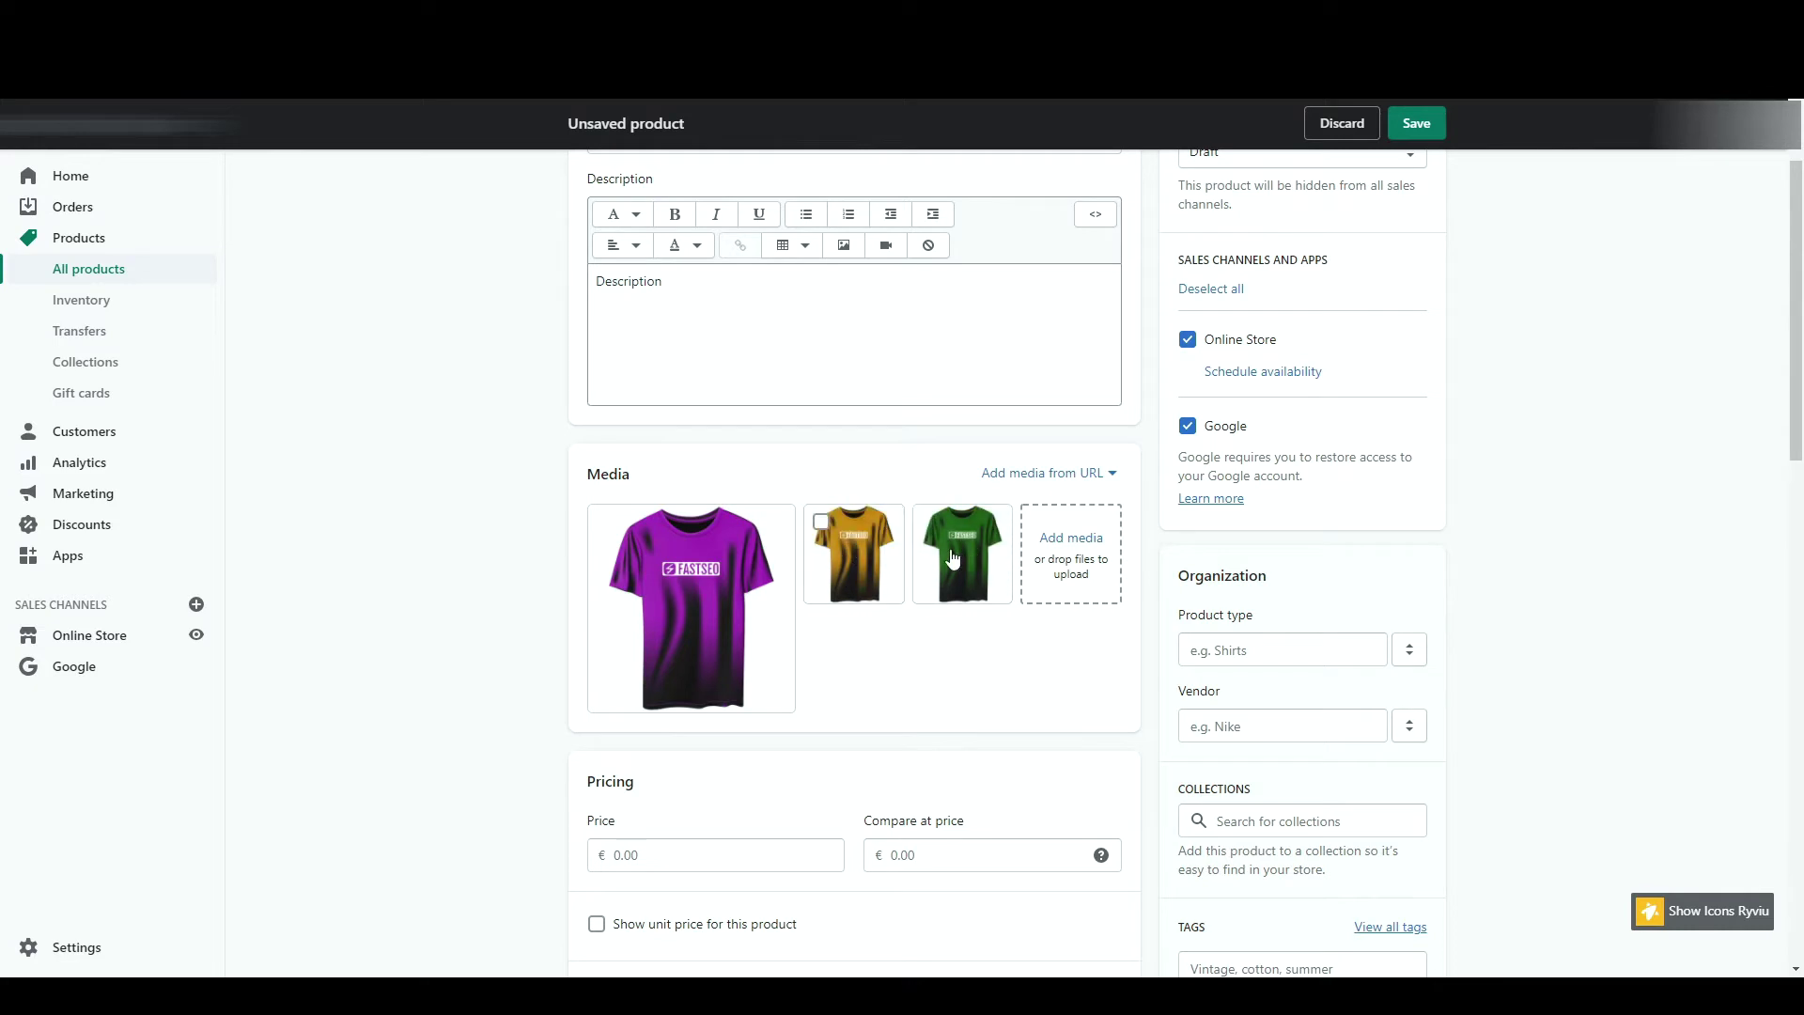
{"action": "left_click", "coordinate": [716, 607]}
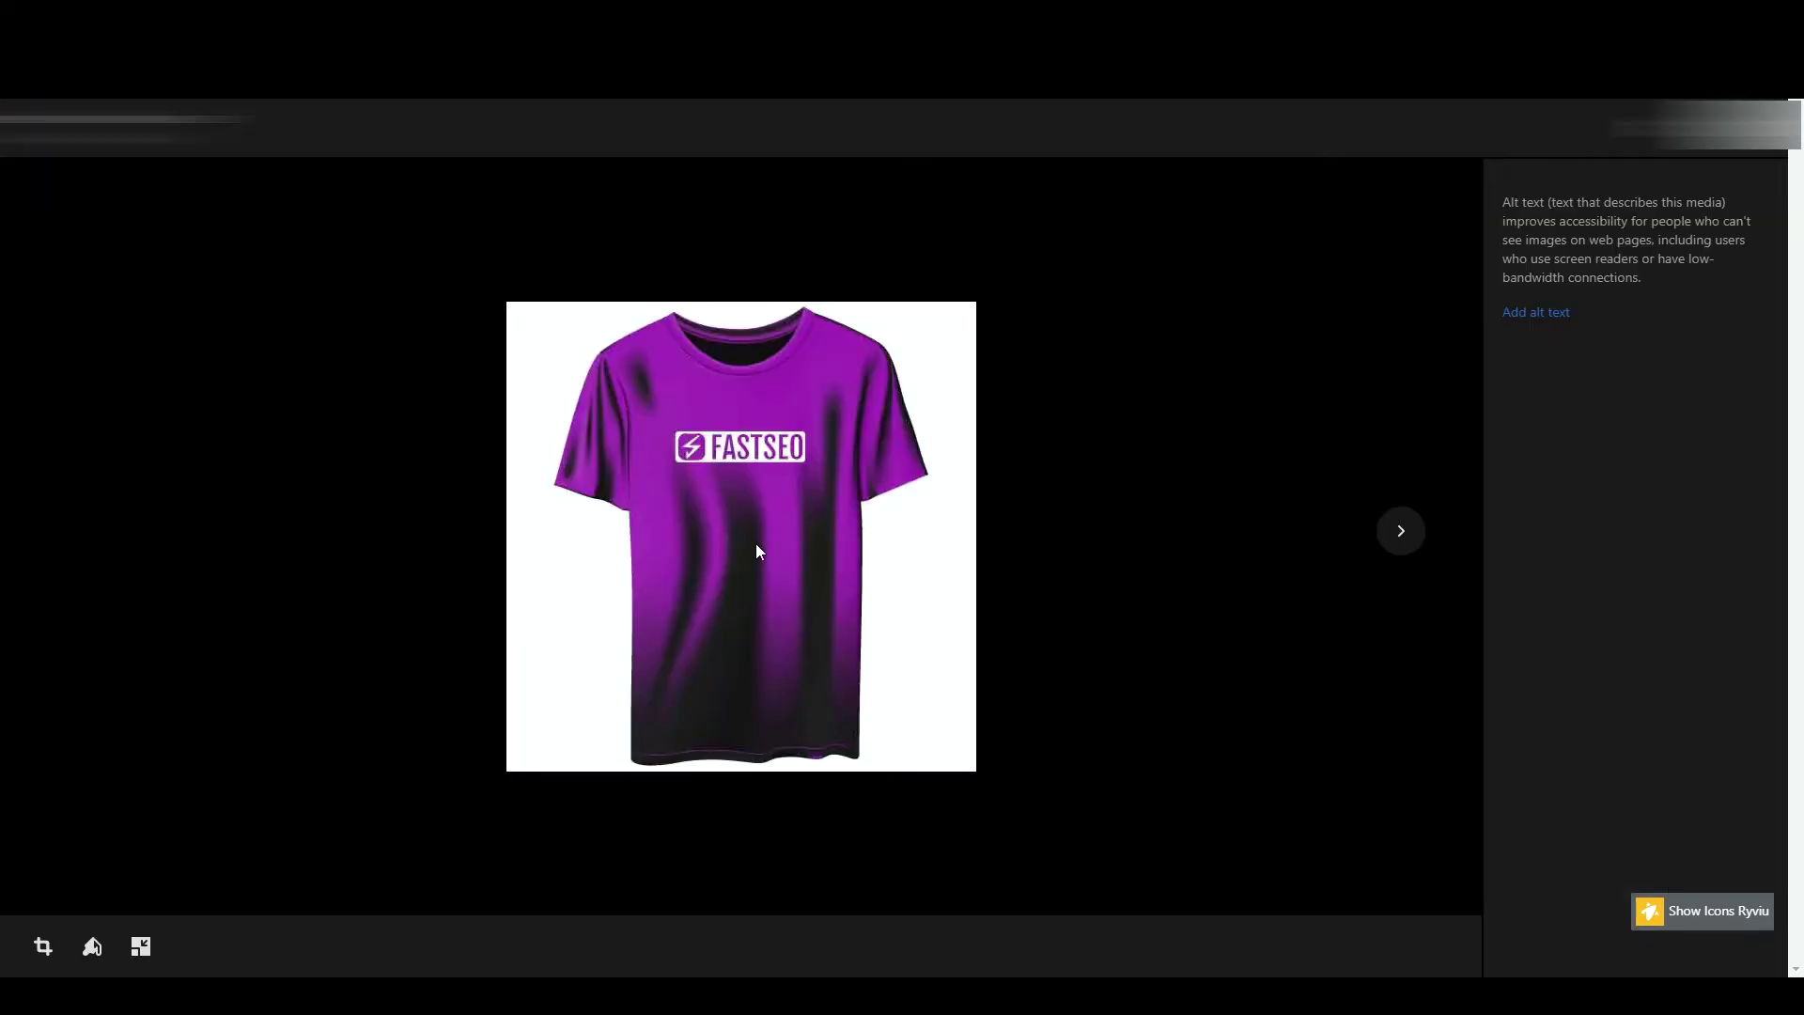
{"action": "left_click", "coordinate": [1532, 313]}
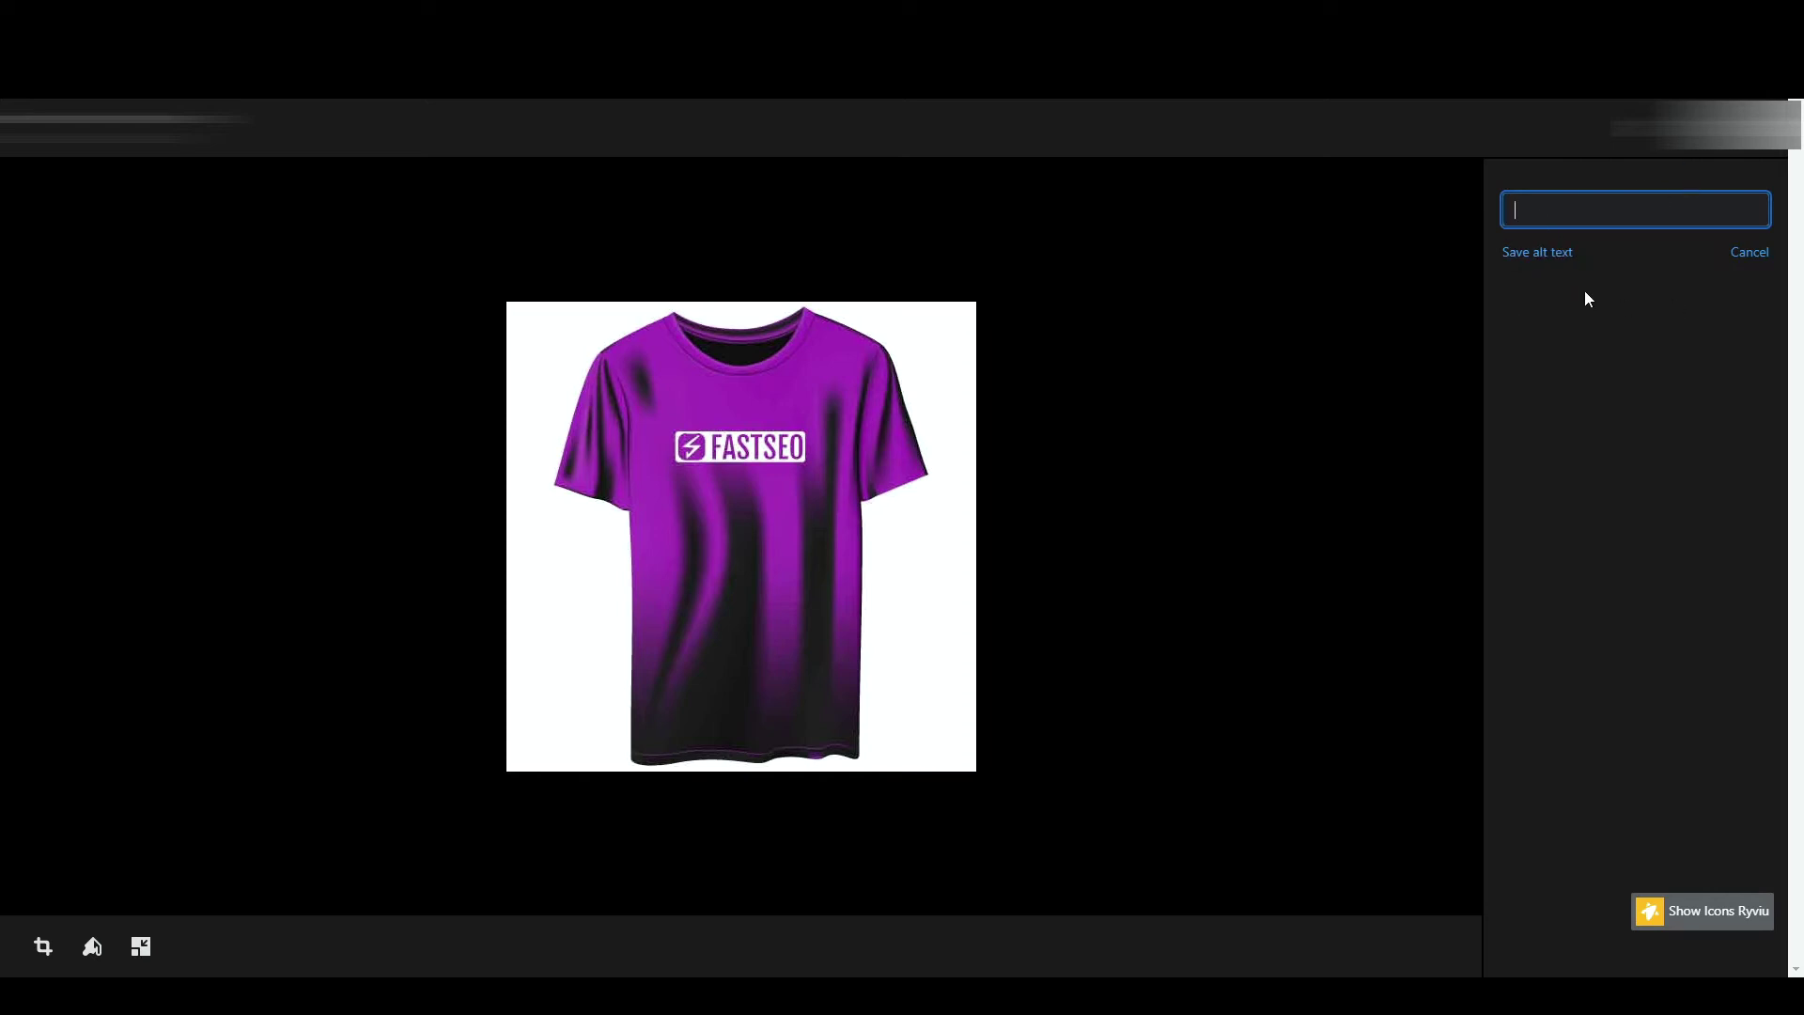
{"action": "left_click", "coordinate": [1538, 252]}
{"action": "key", "text": "Escape"}
{"action": "mouse_move", "coordinate": [631, 513]}
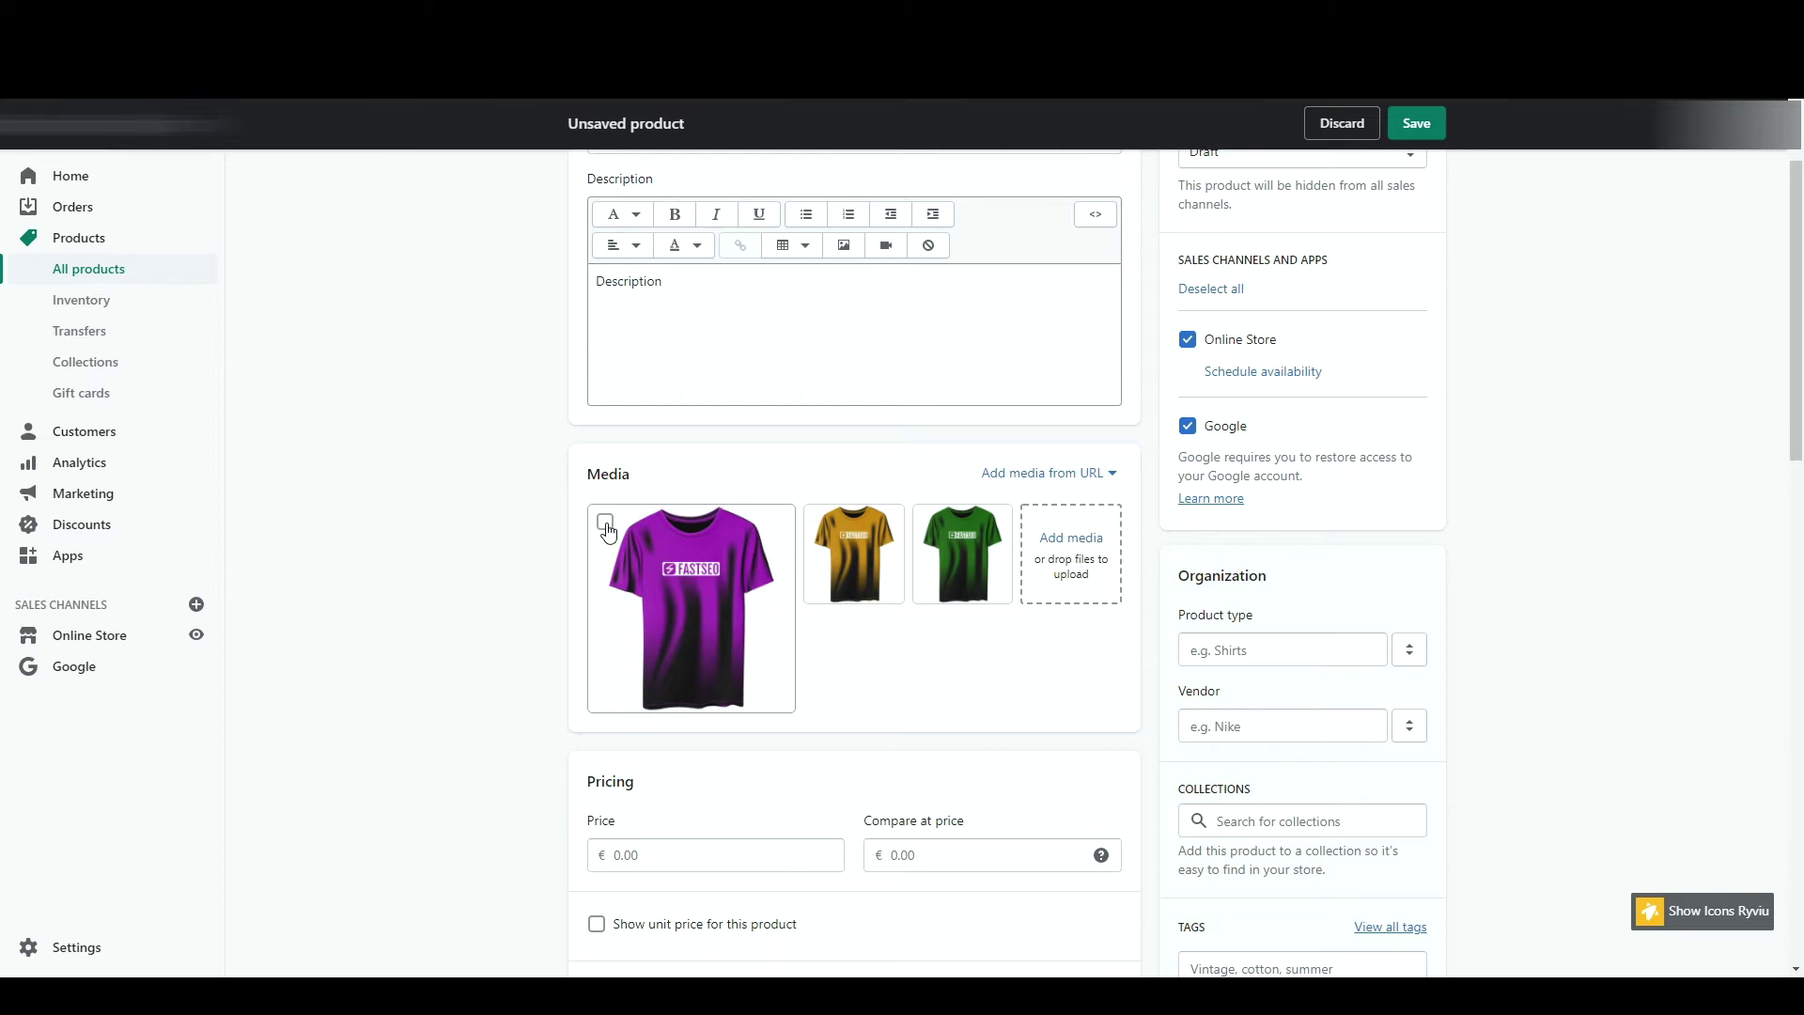
{"action": "left_click", "coordinate": [606, 525]}
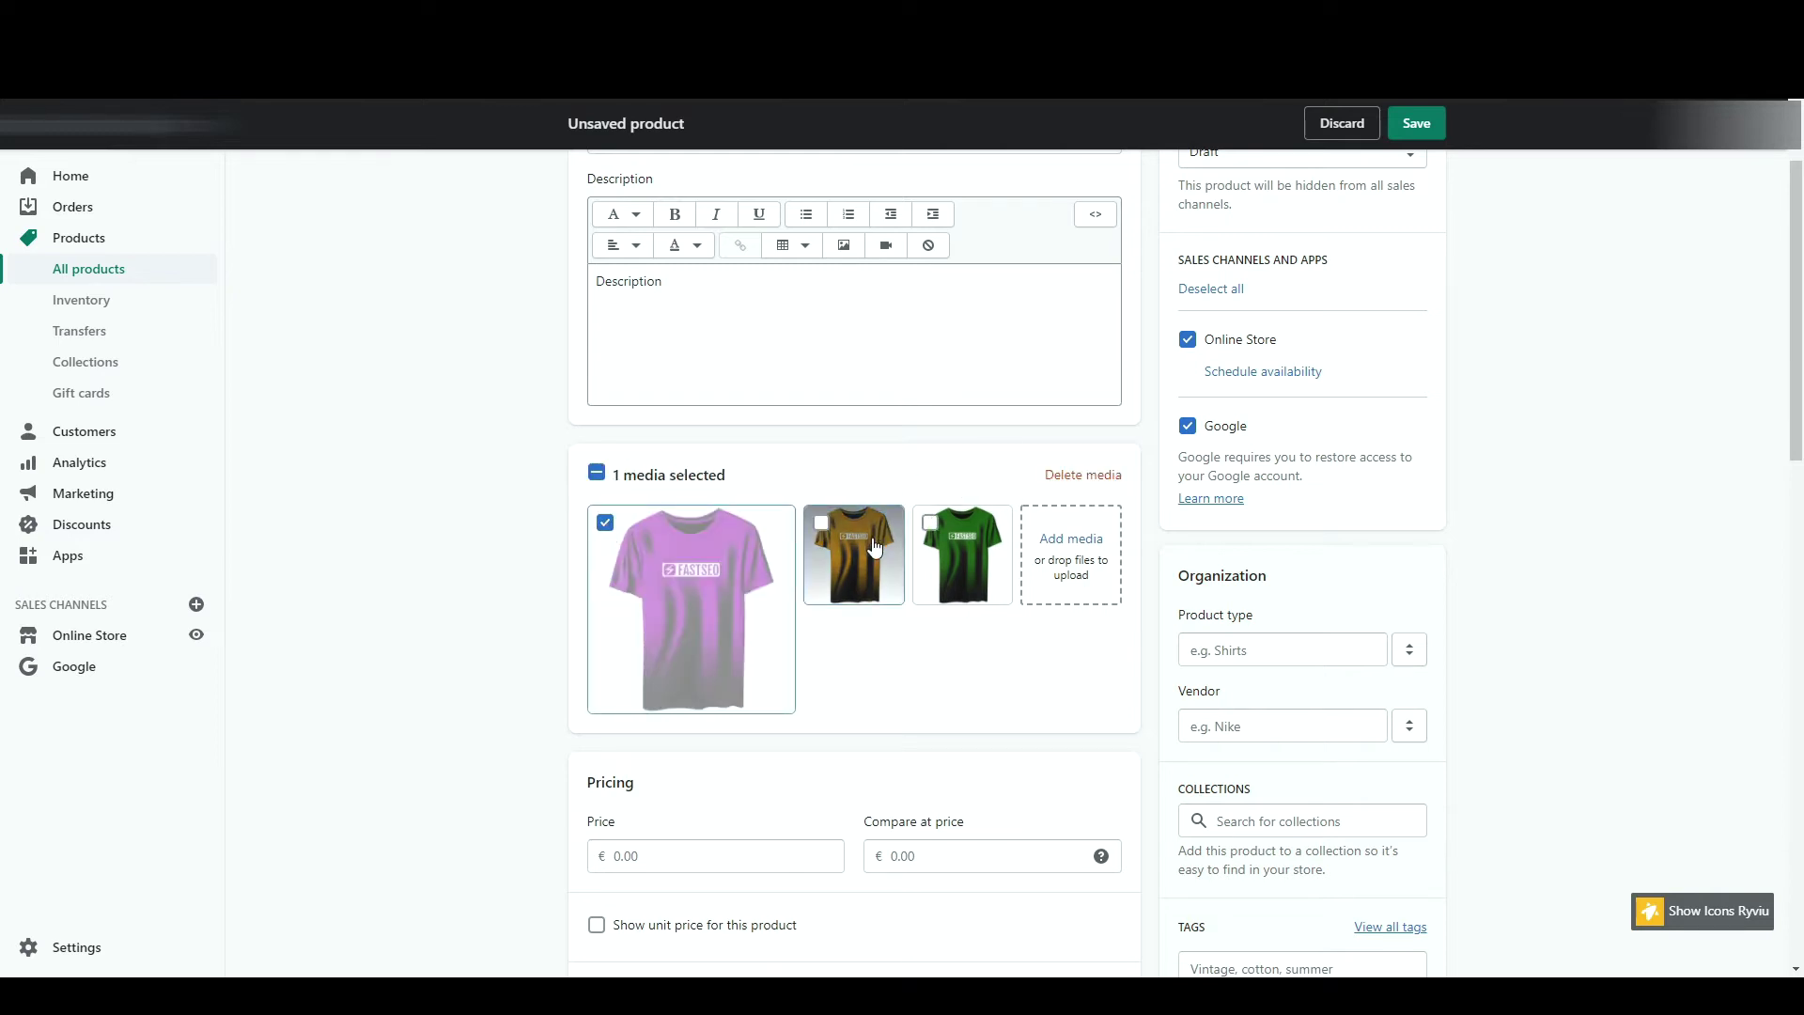
{"action": "left_click", "coordinate": [625, 633]}
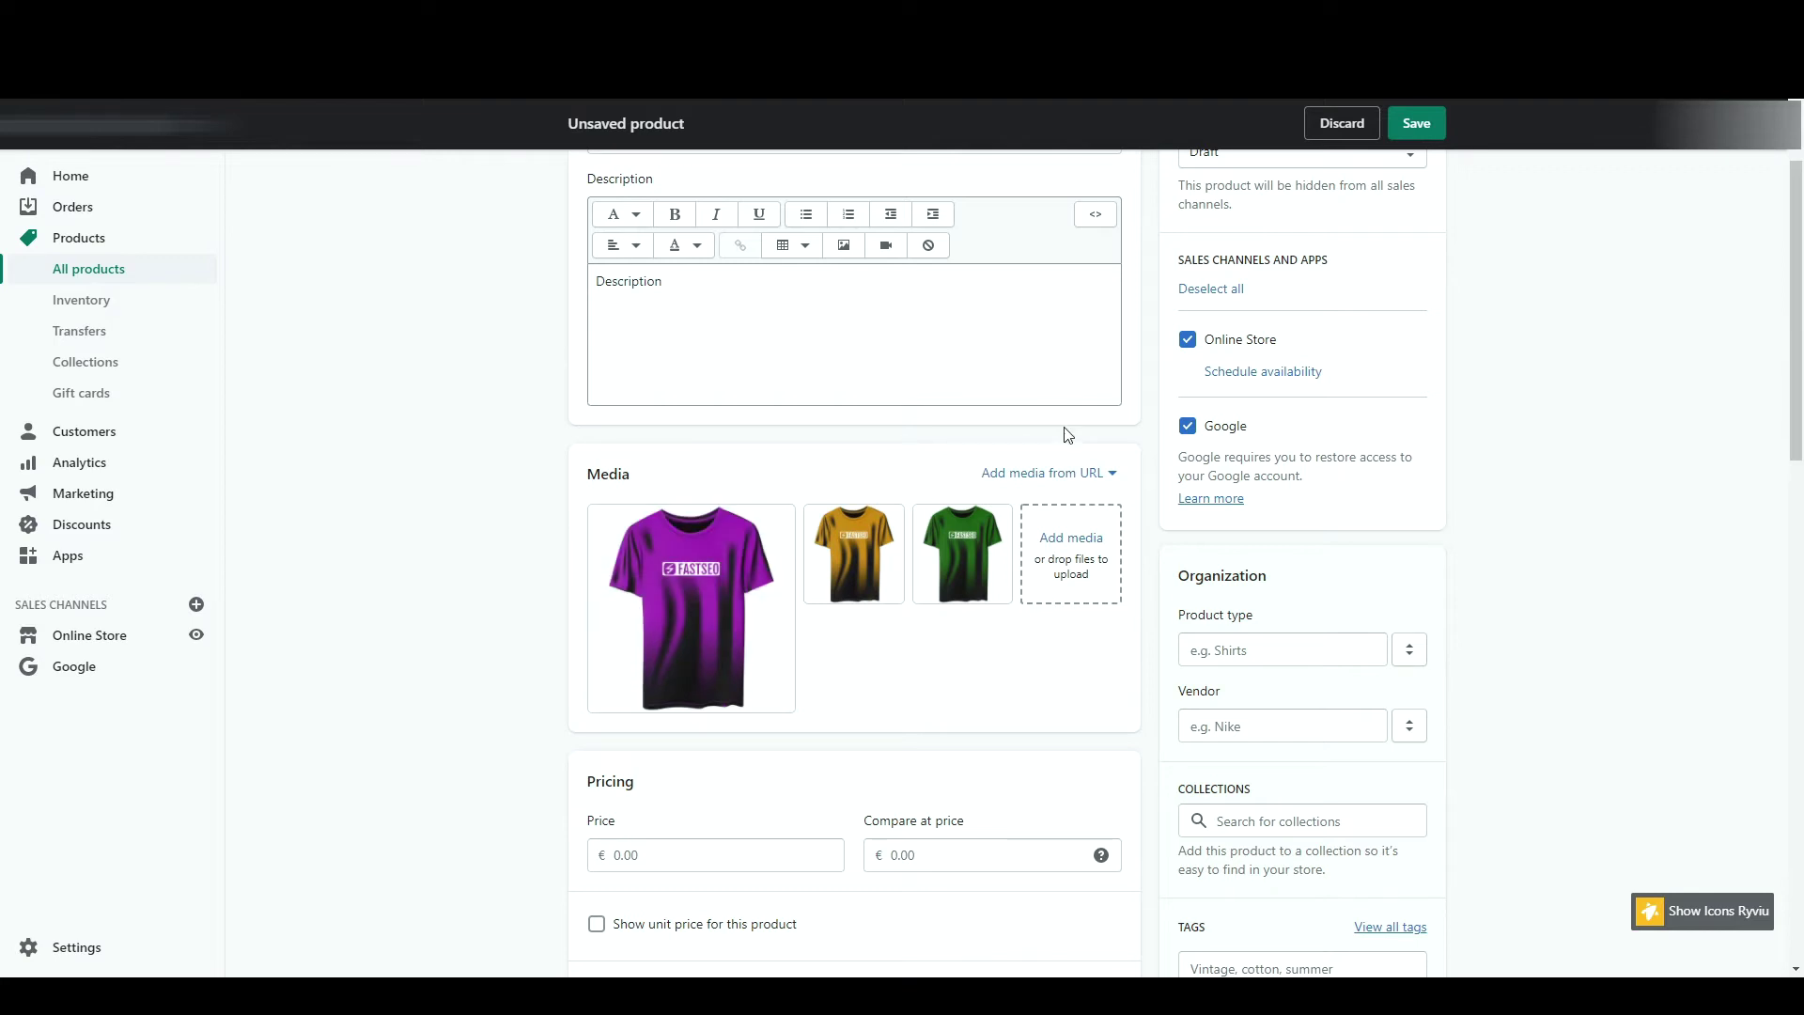
{"action": "left_click", "coordinate": [1076, 475]}
{"action": "left_click", "coordinate": [1030, 561]}
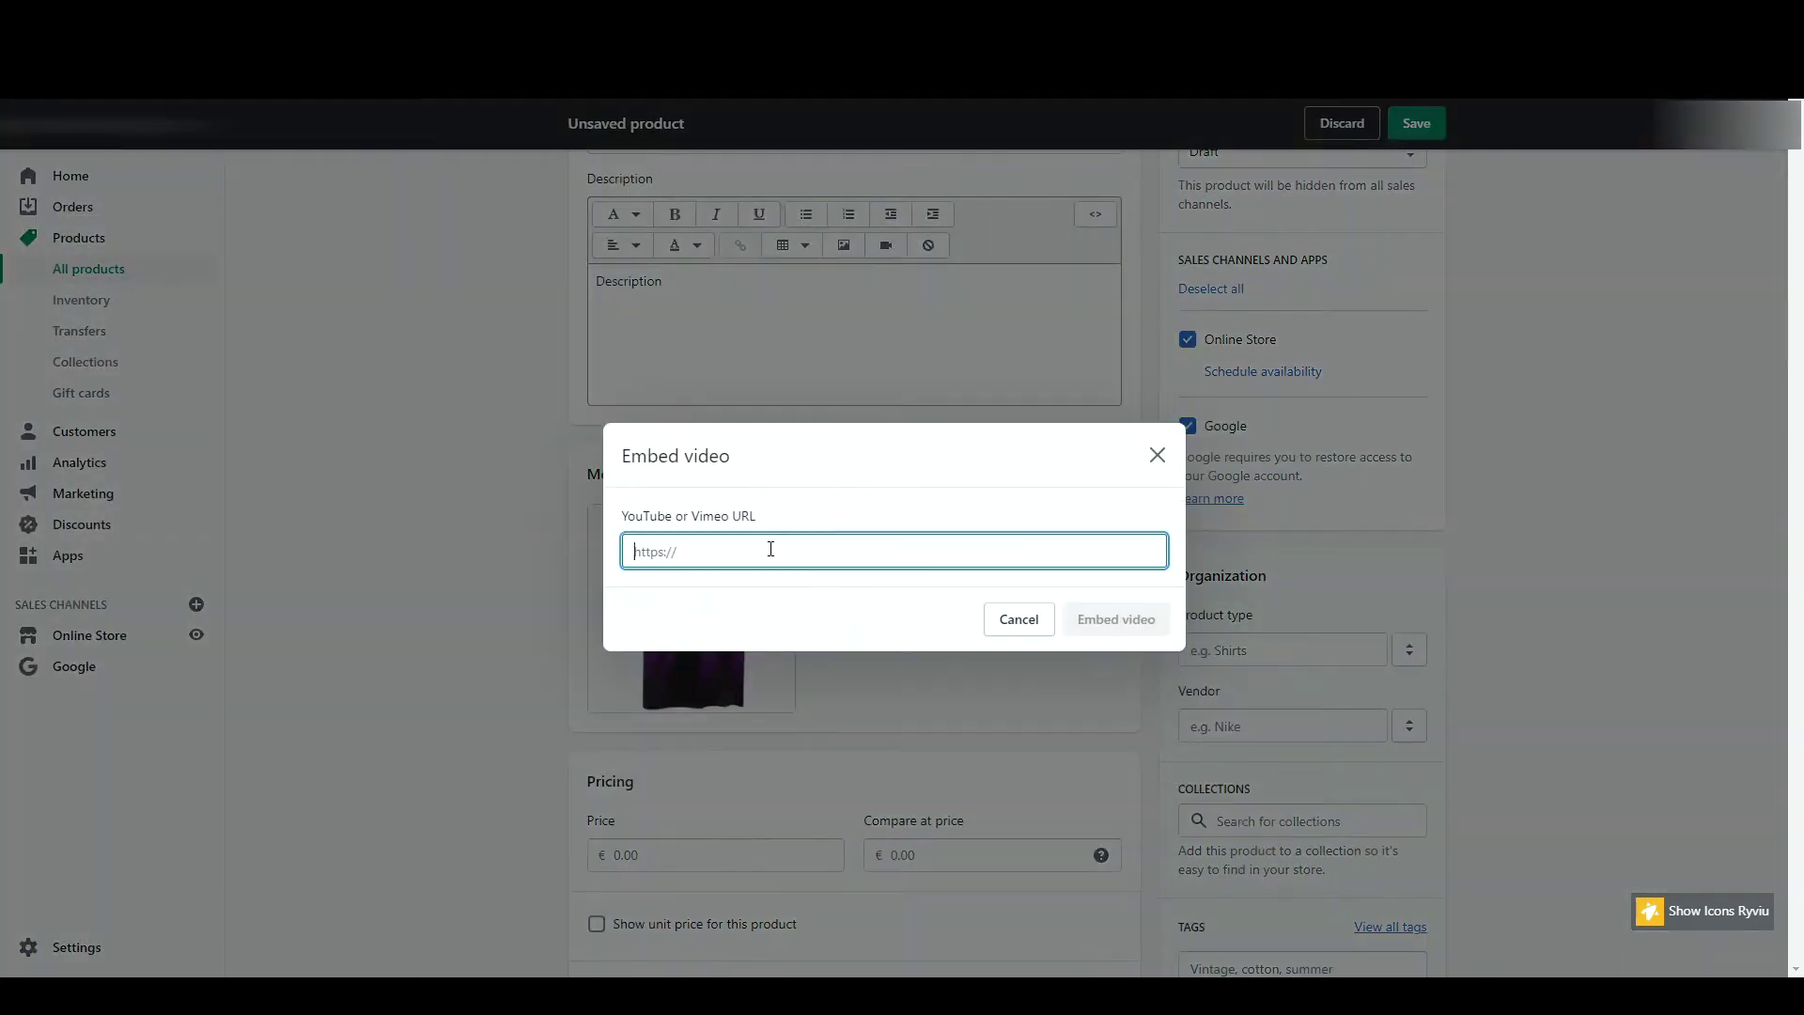
{"action": "left_click", "coordinate": [1162, 411]}
{"action": "scroll", "coordinate": [713, 342], "scroll_direction": "down", "scroll_amount": 5}
{"action": "left_click", "coordinate": [708, 340]}
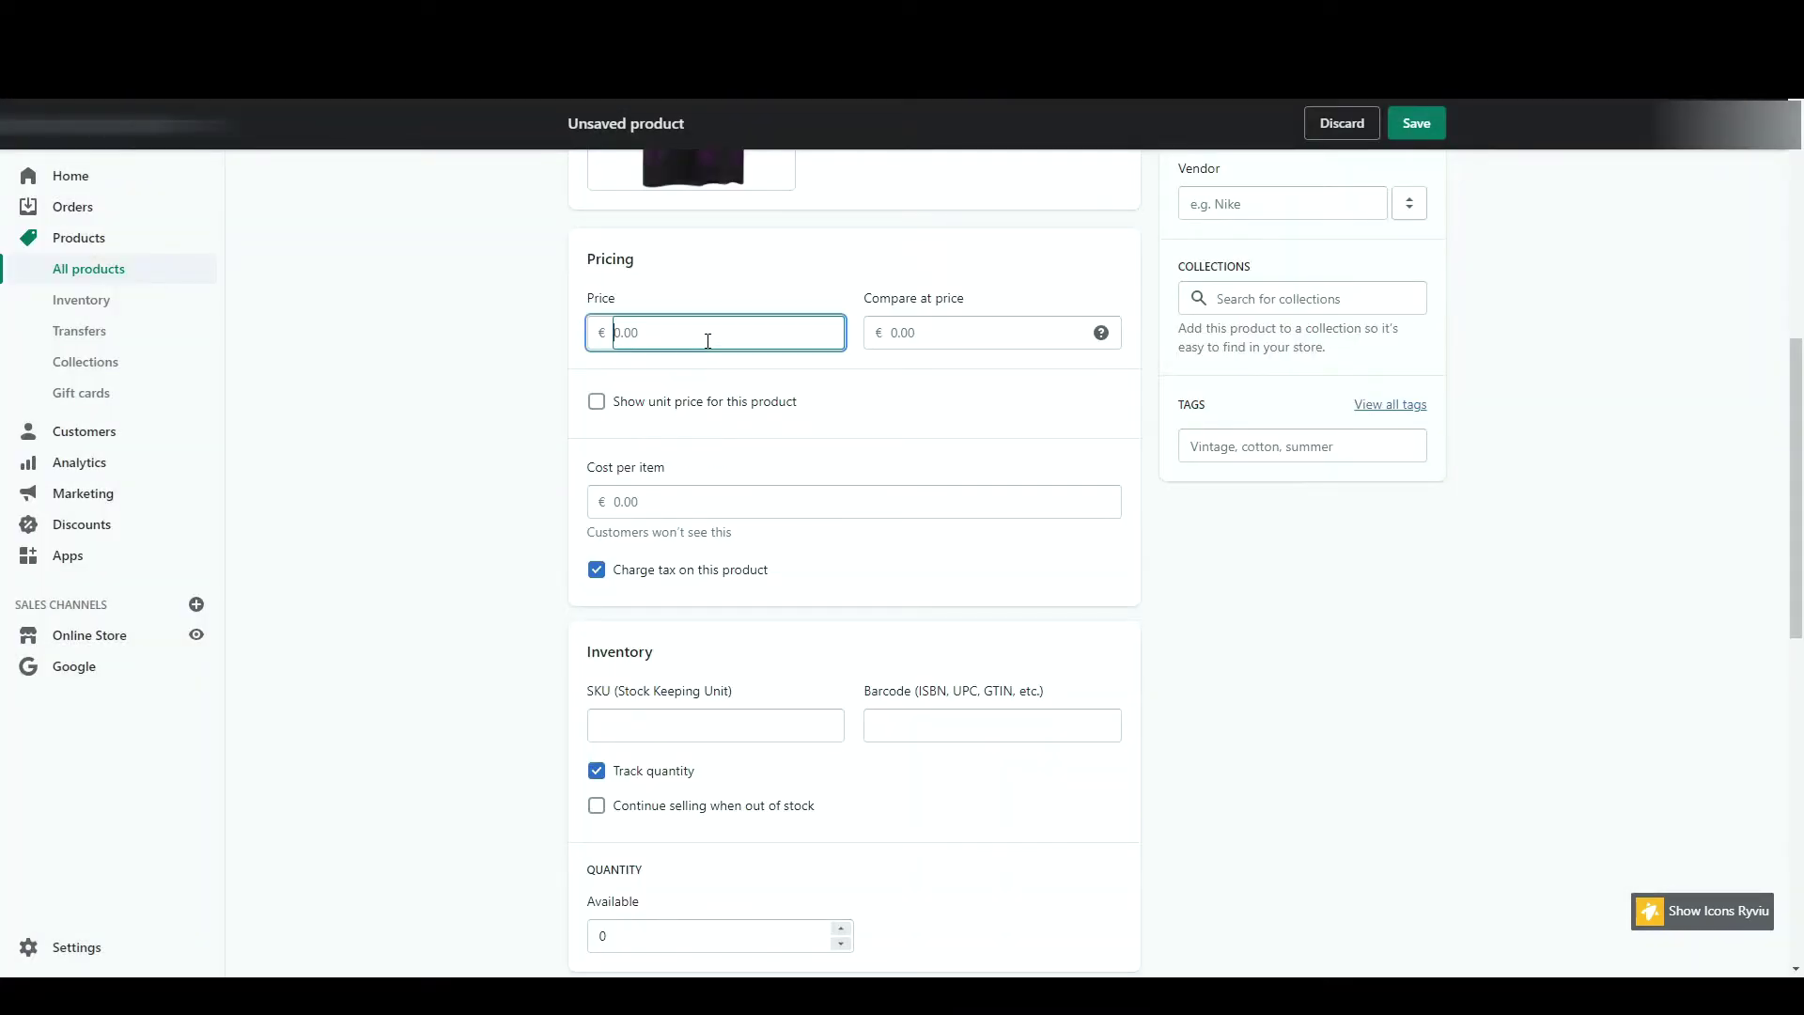
- Set the T-shirt's price to 19.99 and compare-at price to 24.99
{"action": "type", "text": "19.99"}
{"action": "left_click", "coordinate": [957, 331]}
{"action": "type", "text": "24.99"}
{"action": "left_click", "coordinate": [961, 383]}
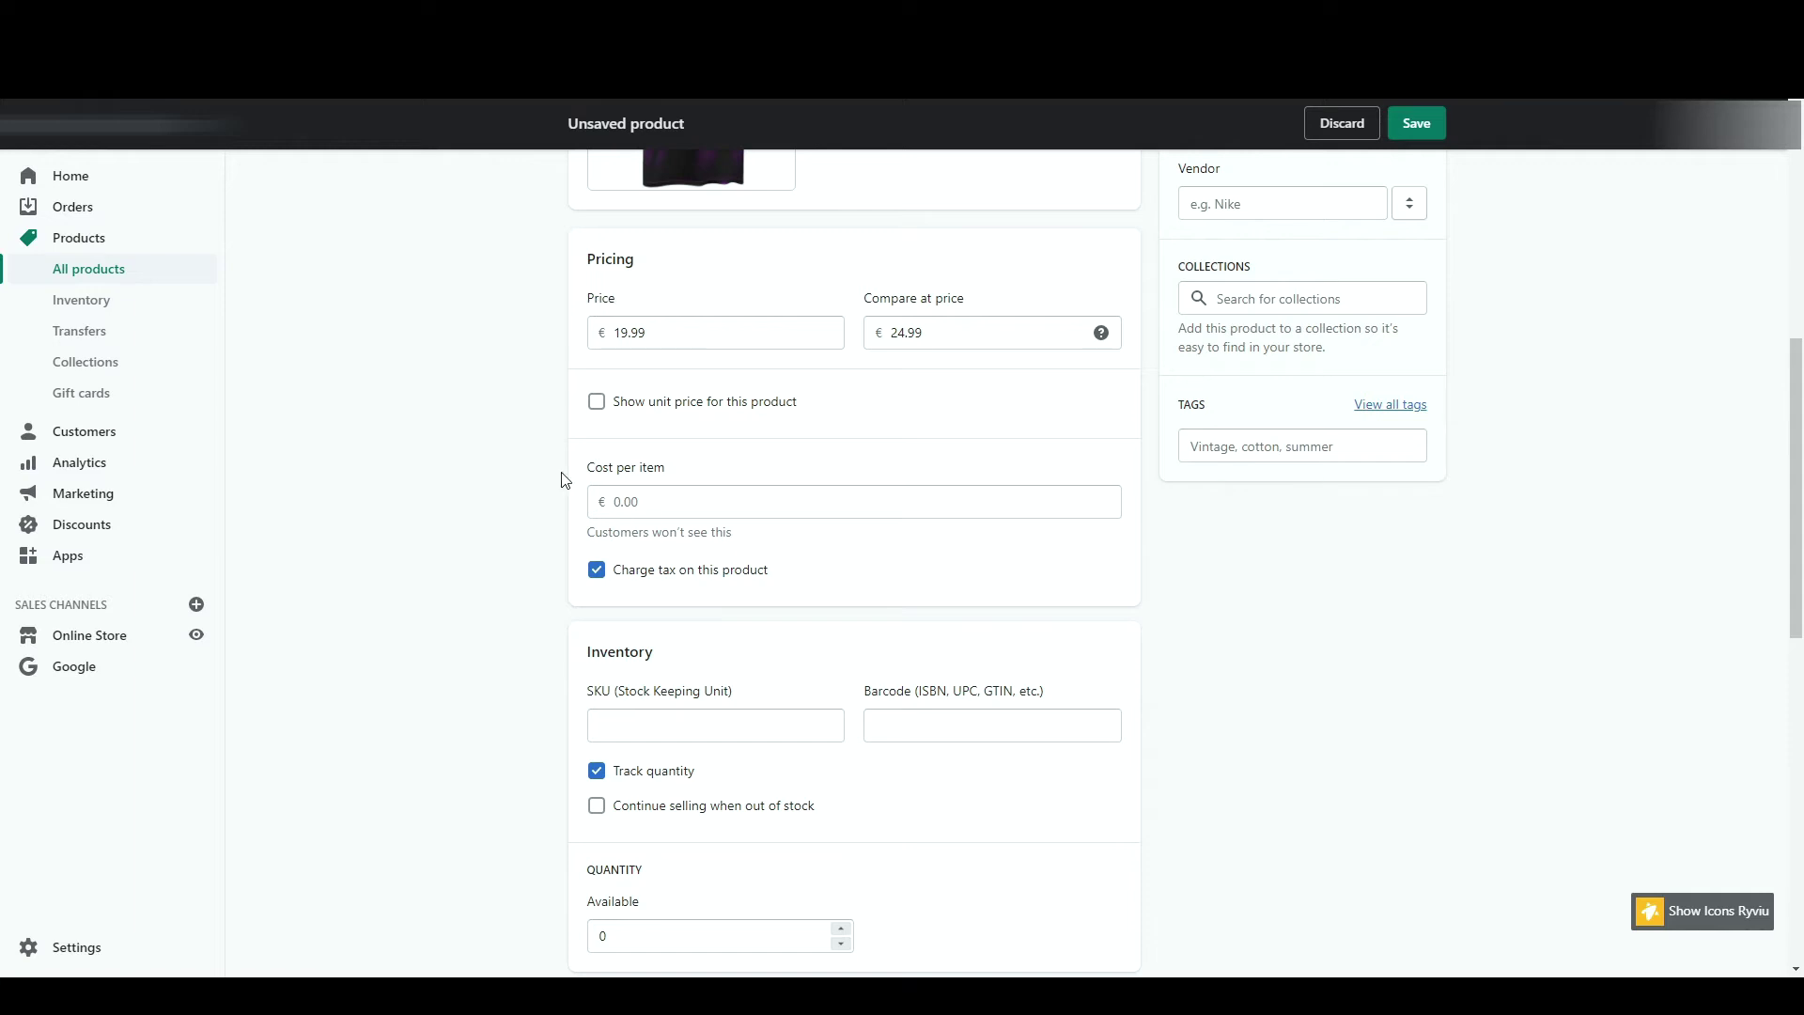
- Track inventory with 10 available units, not selling when out of stock
{"action": "scroll", "coordinate": [545, 516], "scroll_direction": "down", "scroll_amount": 3}
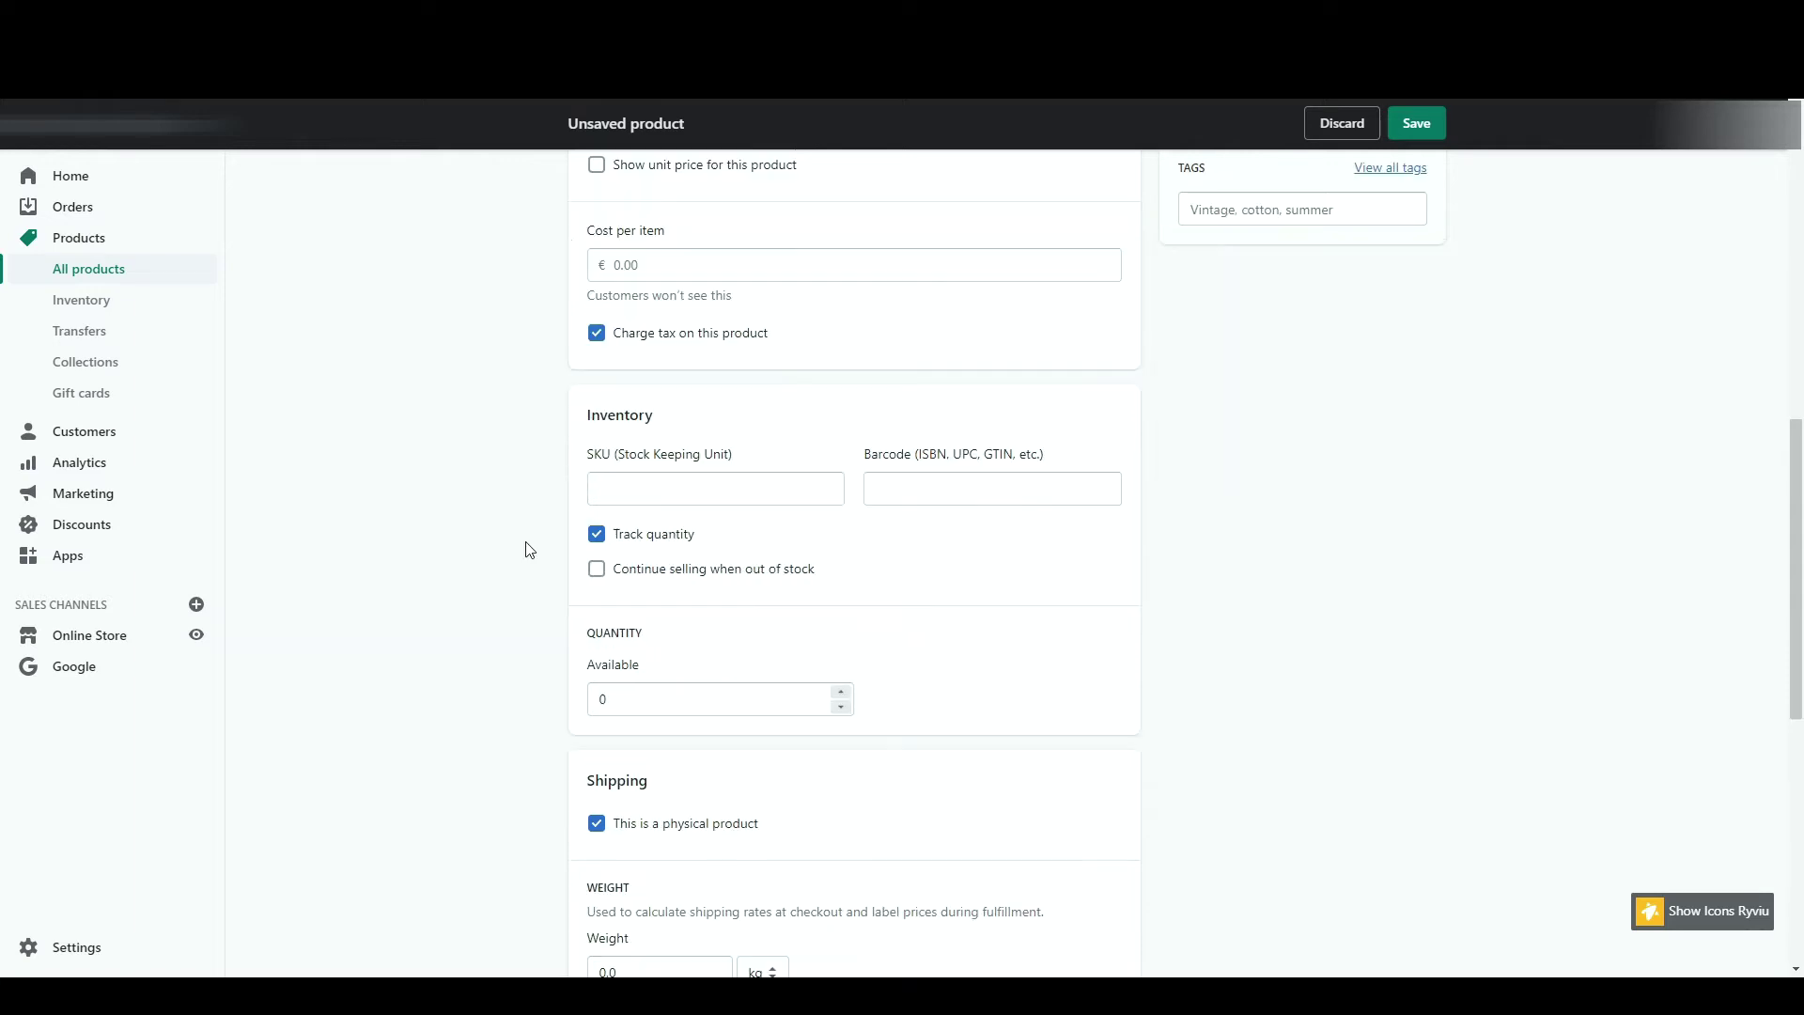
{"action": "left_click", "coordinate": [669, 569]}
{"action": "left_click", "coordinate": [642, 709]}
{"action": "key", "text": "ctrl+a"}
{"action": "type", "text": "10"}
{"action": "left_click", "coordinate": [691, 669]}
{"action": "left_click", "coordinate": [668, 579]}
{"action": "left_click", "coordinate": [654, 549]}
{"action": "left_click", "coordinate": [654, 550]}
{"action": "scroll", "coordinate": [985, 647], "scroll_direction": "down", "scroll_amount": 1}
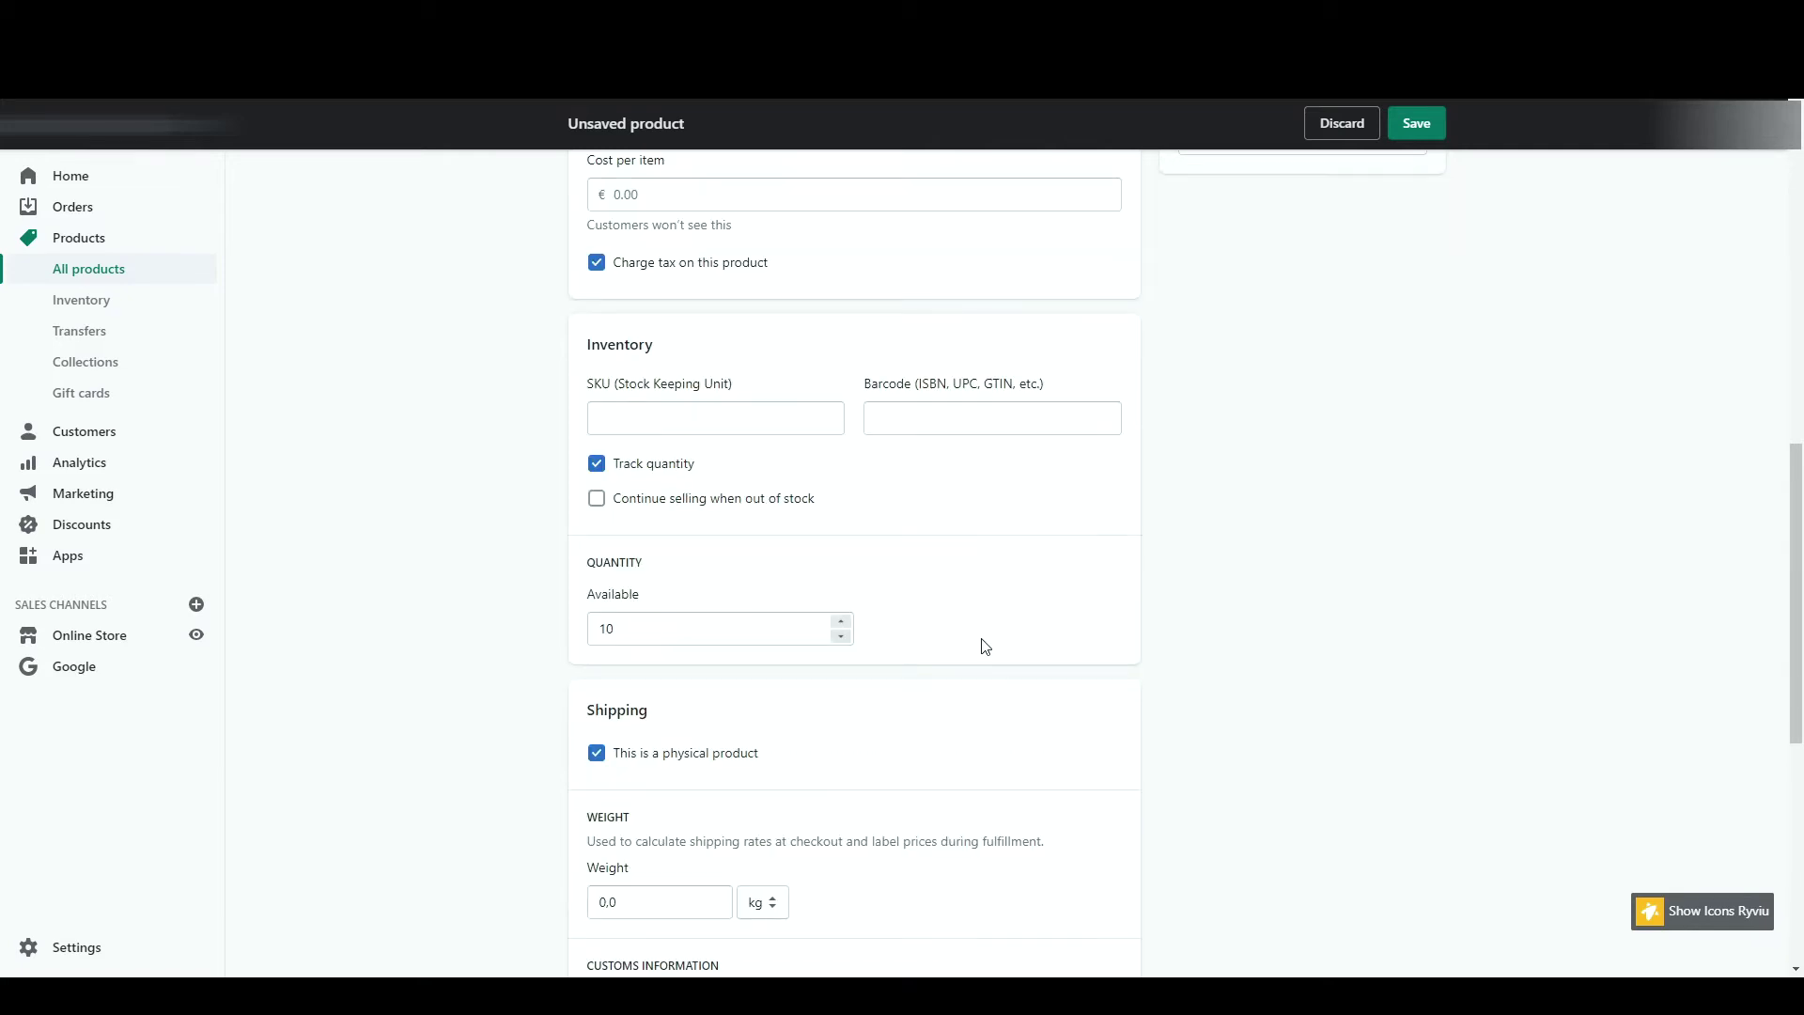
{"action": "scroll", "coordinate": [985, 646], "scroll_direction": "down", "scroll_amount": 3}
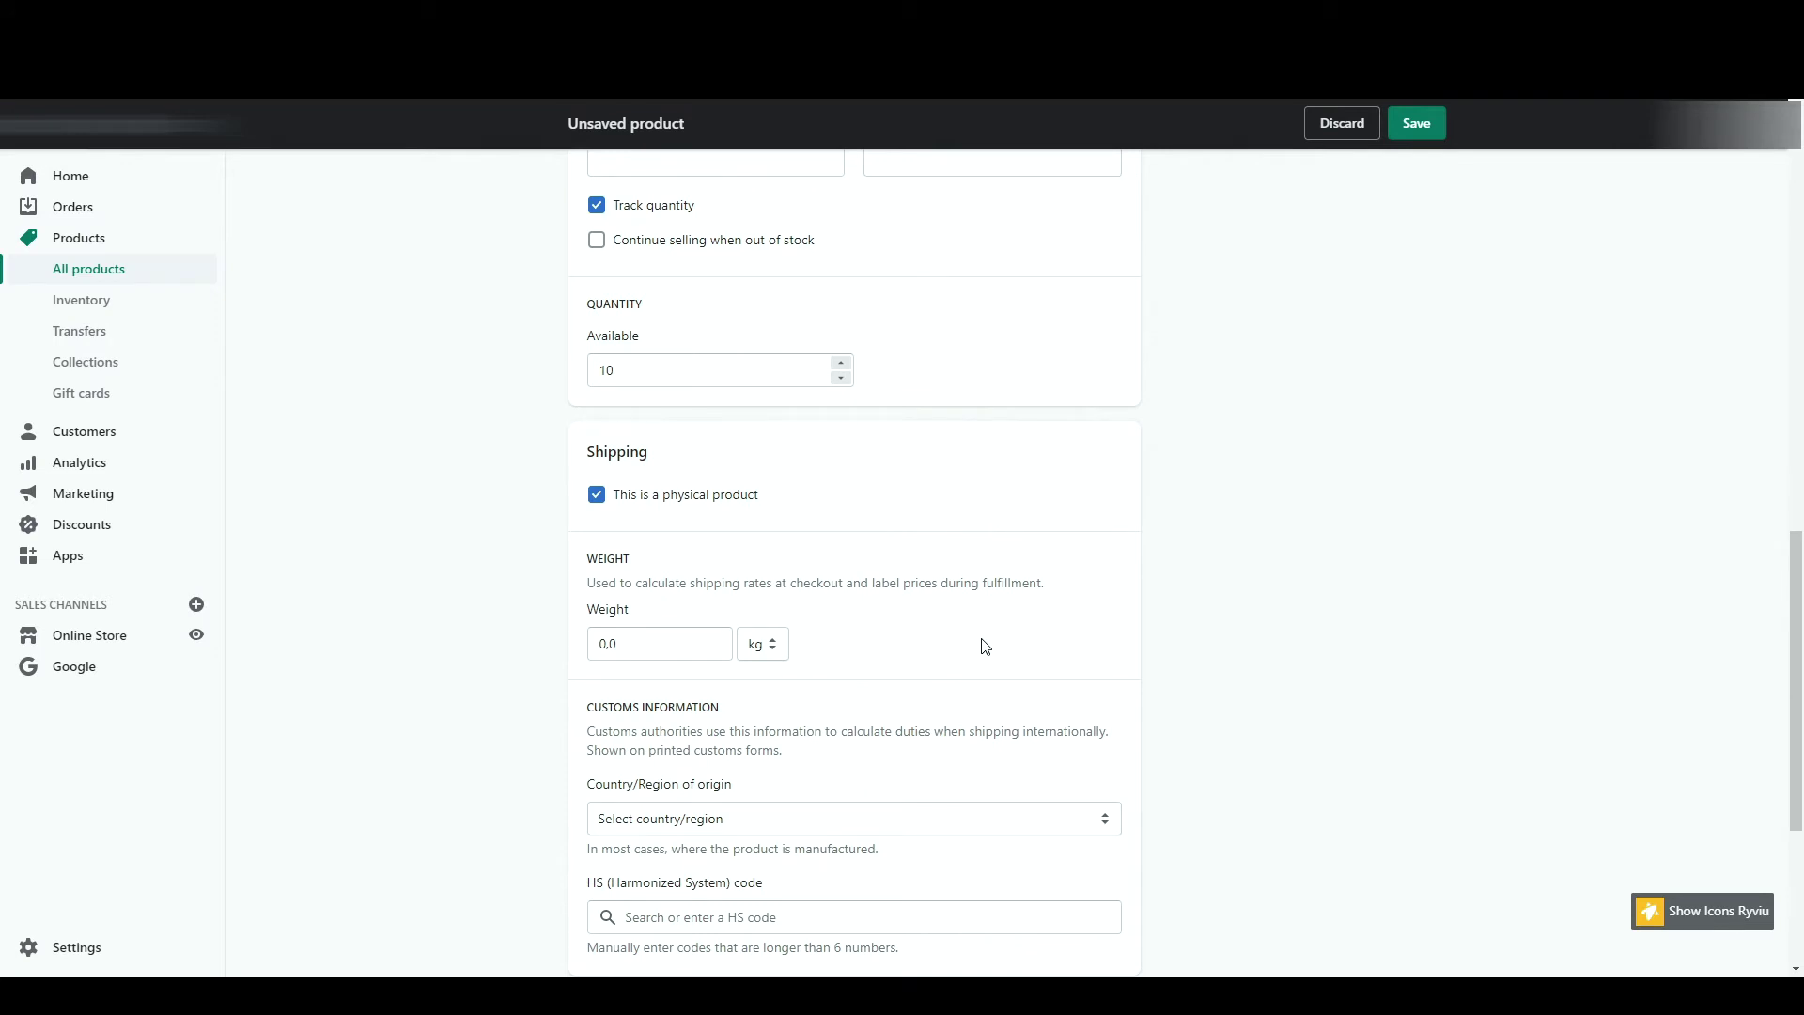
- Keep the T-shirt marked as a physical product and enter a 3 kg weight
{"action": "left_click", "coordinate": [679, 506]}
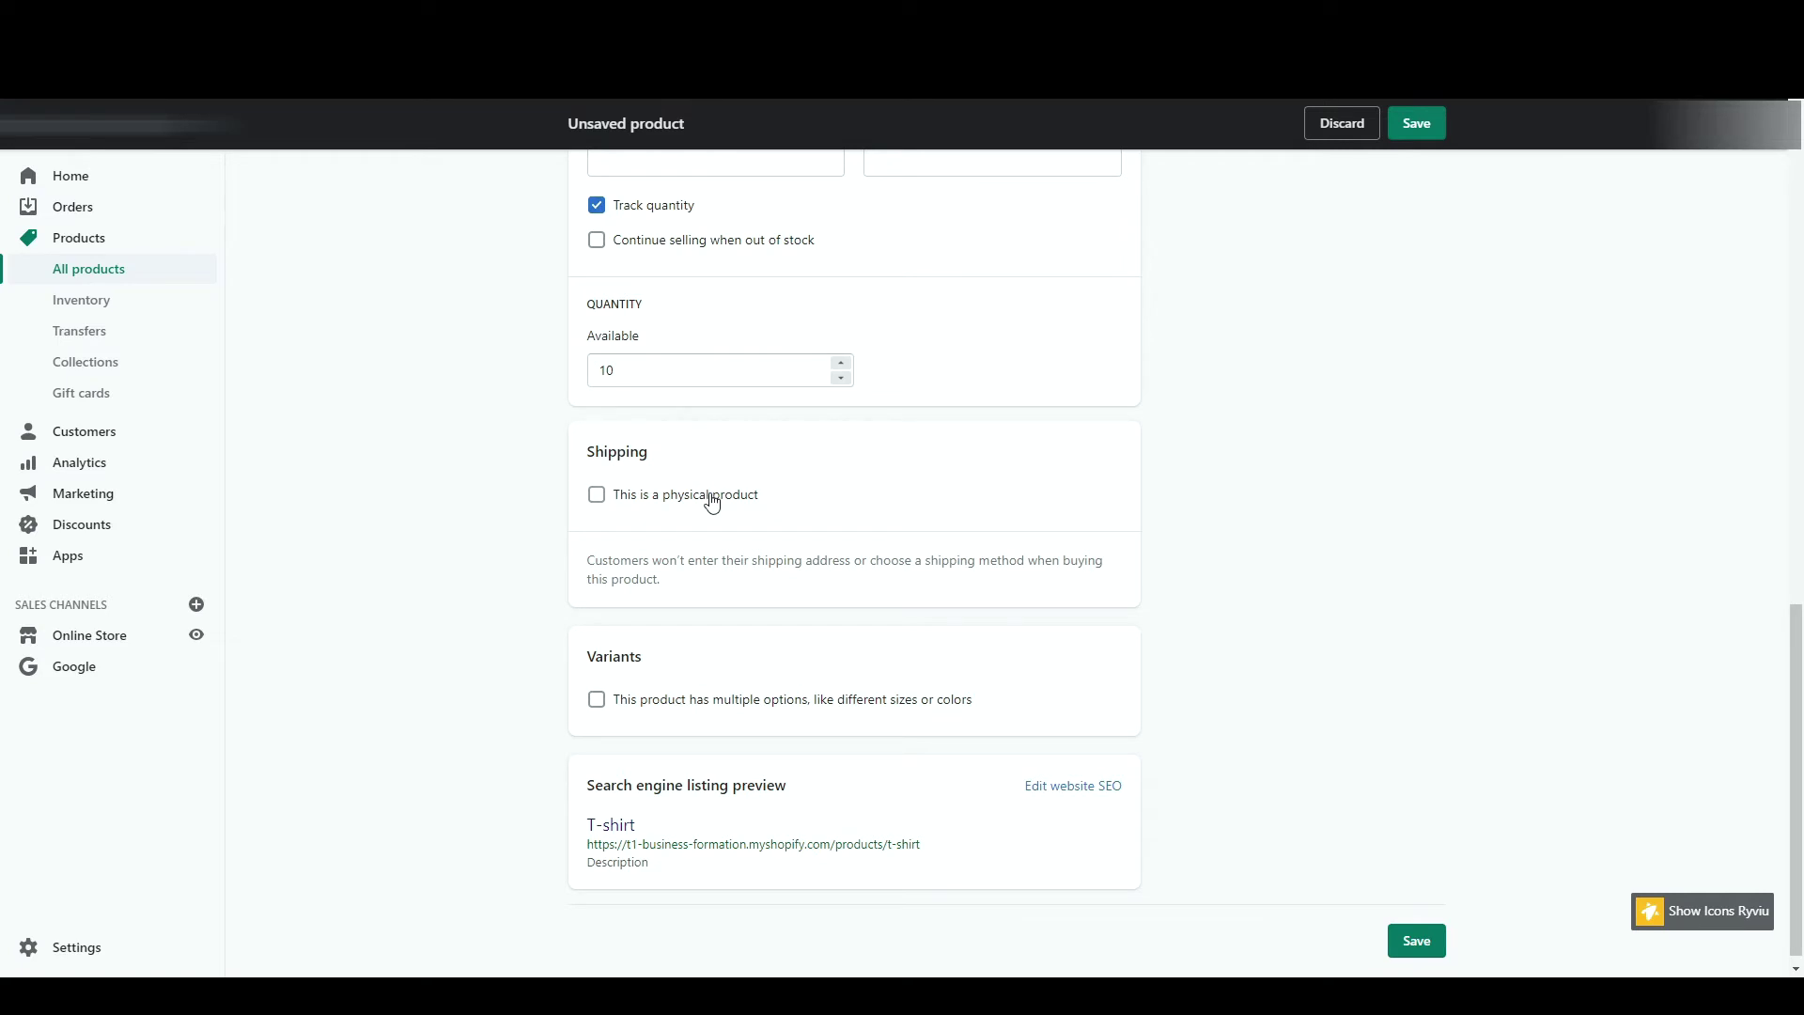
{"action": "left_click", "coordinate": [711, 503]}
{"action": "scroll", "coordinate": [830, 548], "scroll_direction": "down", "scroll_amount": 3}
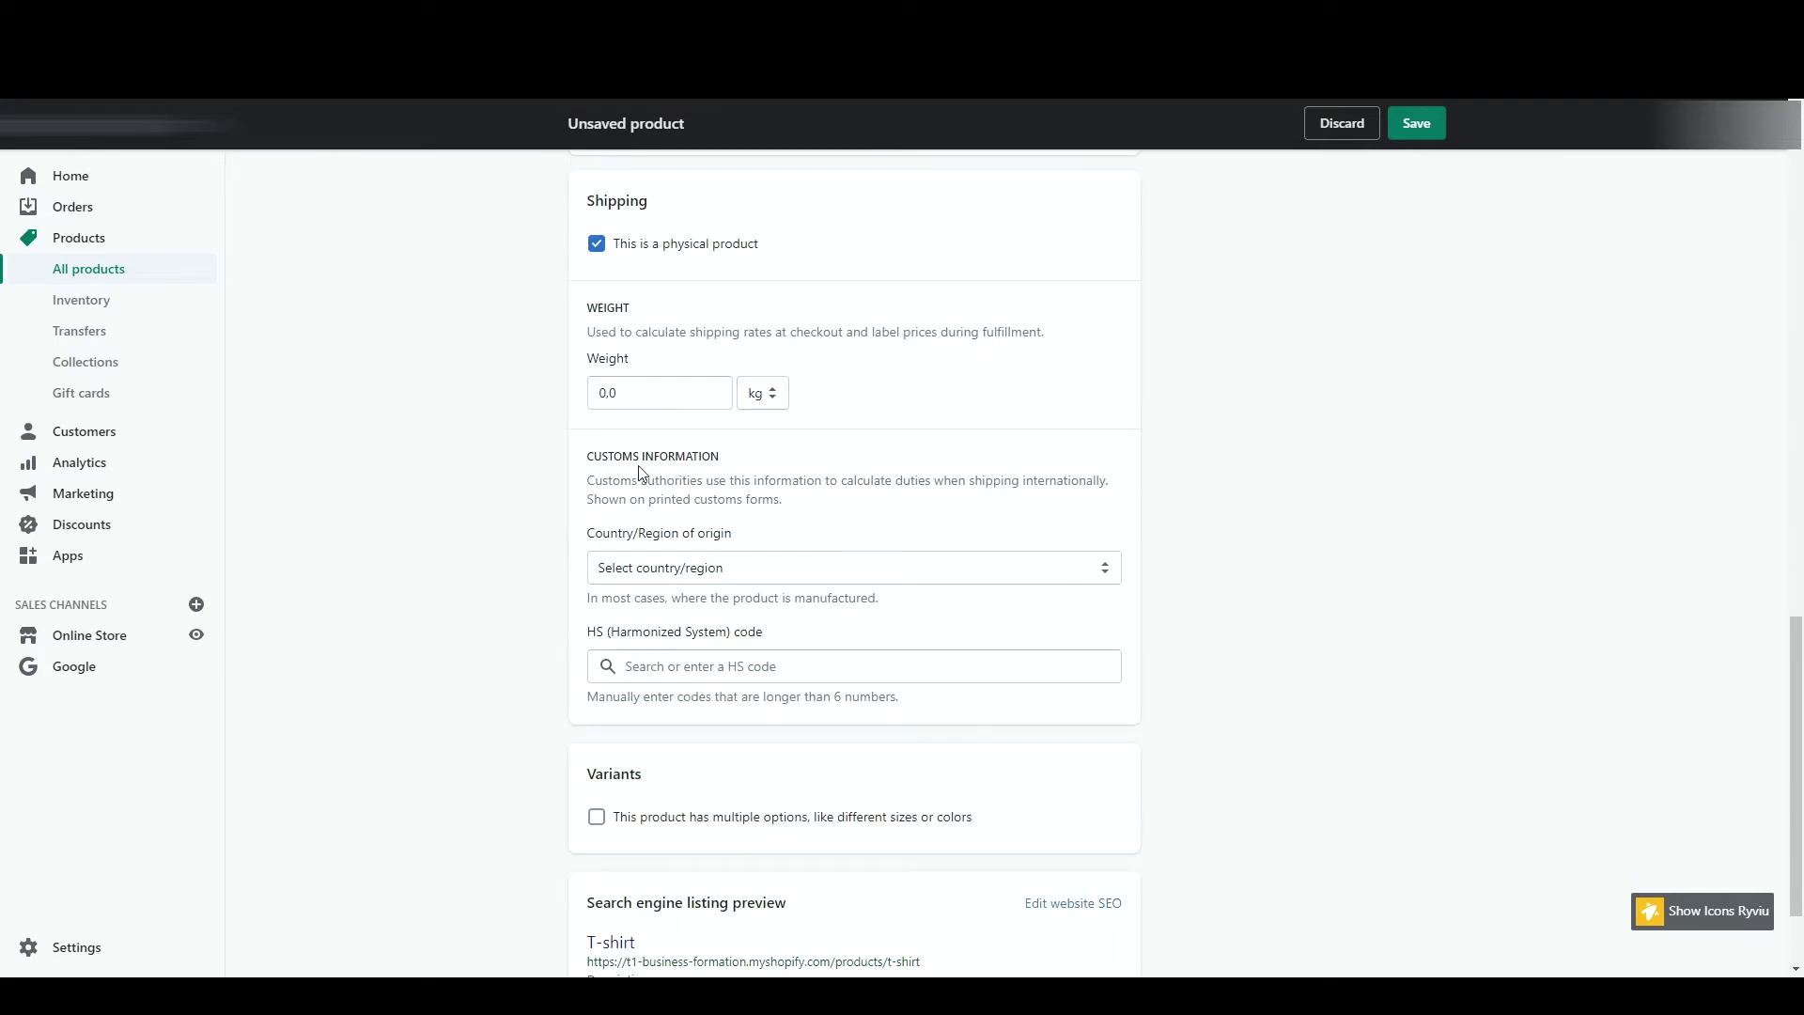
{"action": "left_click", "coordinate": [674, 394]}
{"action": "type", "text": "3"}
{"action": "left_click", "coordinate": [927, 399]}
{"action": "scroll", "coordinate": [639, 583], "scroll_direction": "down", "scroll_amount": 2}
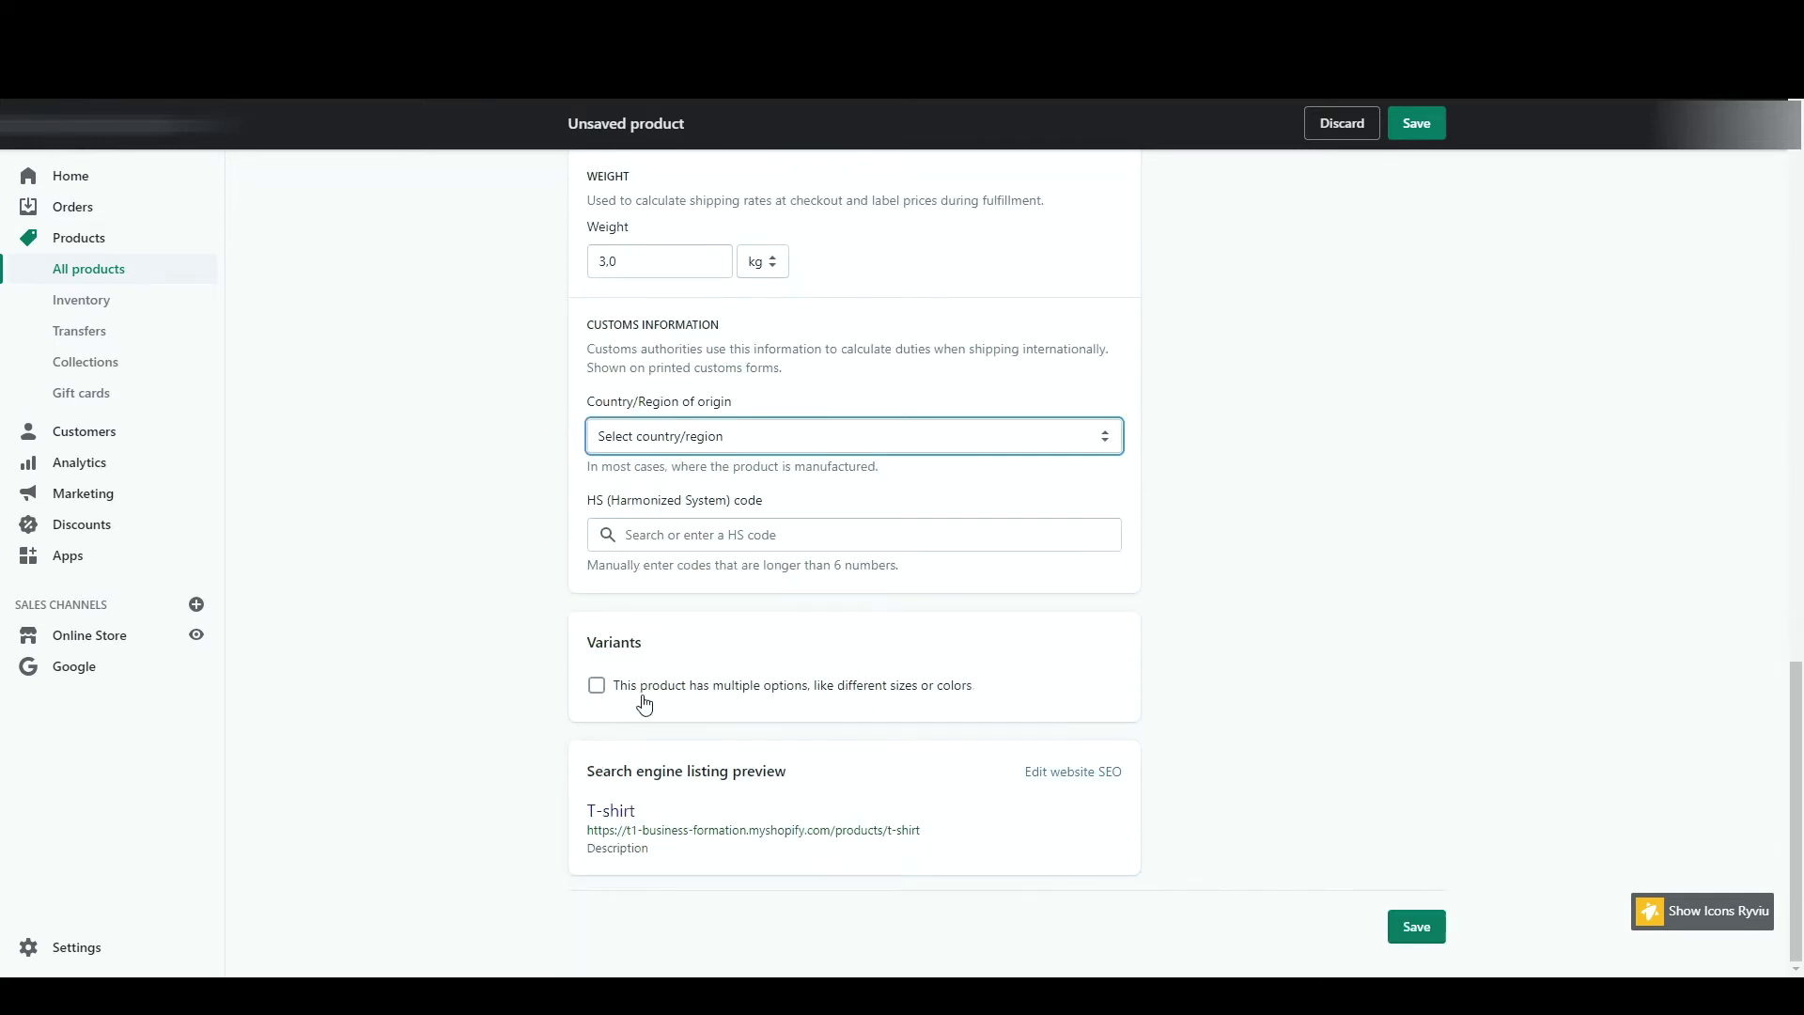
- Add Couleur variants Jaune, Vert and Violet, give Vert and Violet 10 in stock, and save
{"action": "left_click", "coordinate": [644, 701]}
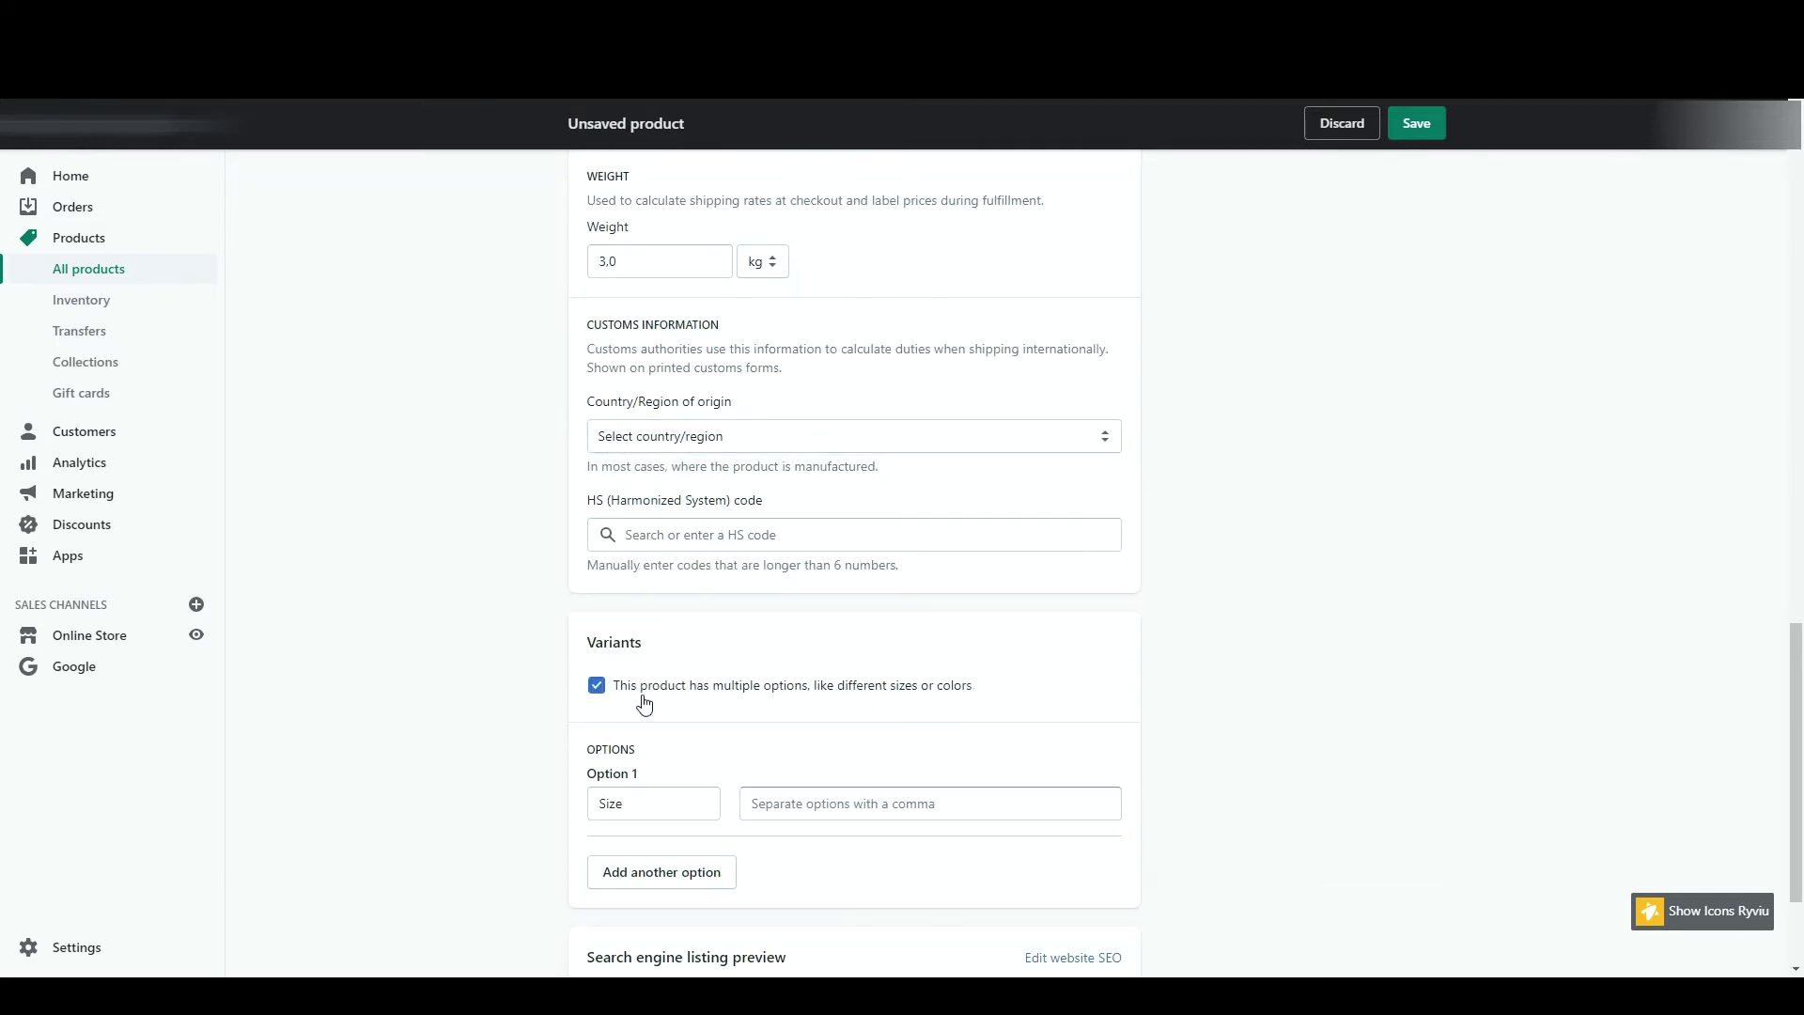
{"action": "scroll", "coordinate": [536, 547], "scroll_direction": "up", "scroll_amount": 10}
{"action": "scroll", "coordinate": [354, 652], "scroll_direction": "down", "scroll_amount": 10}
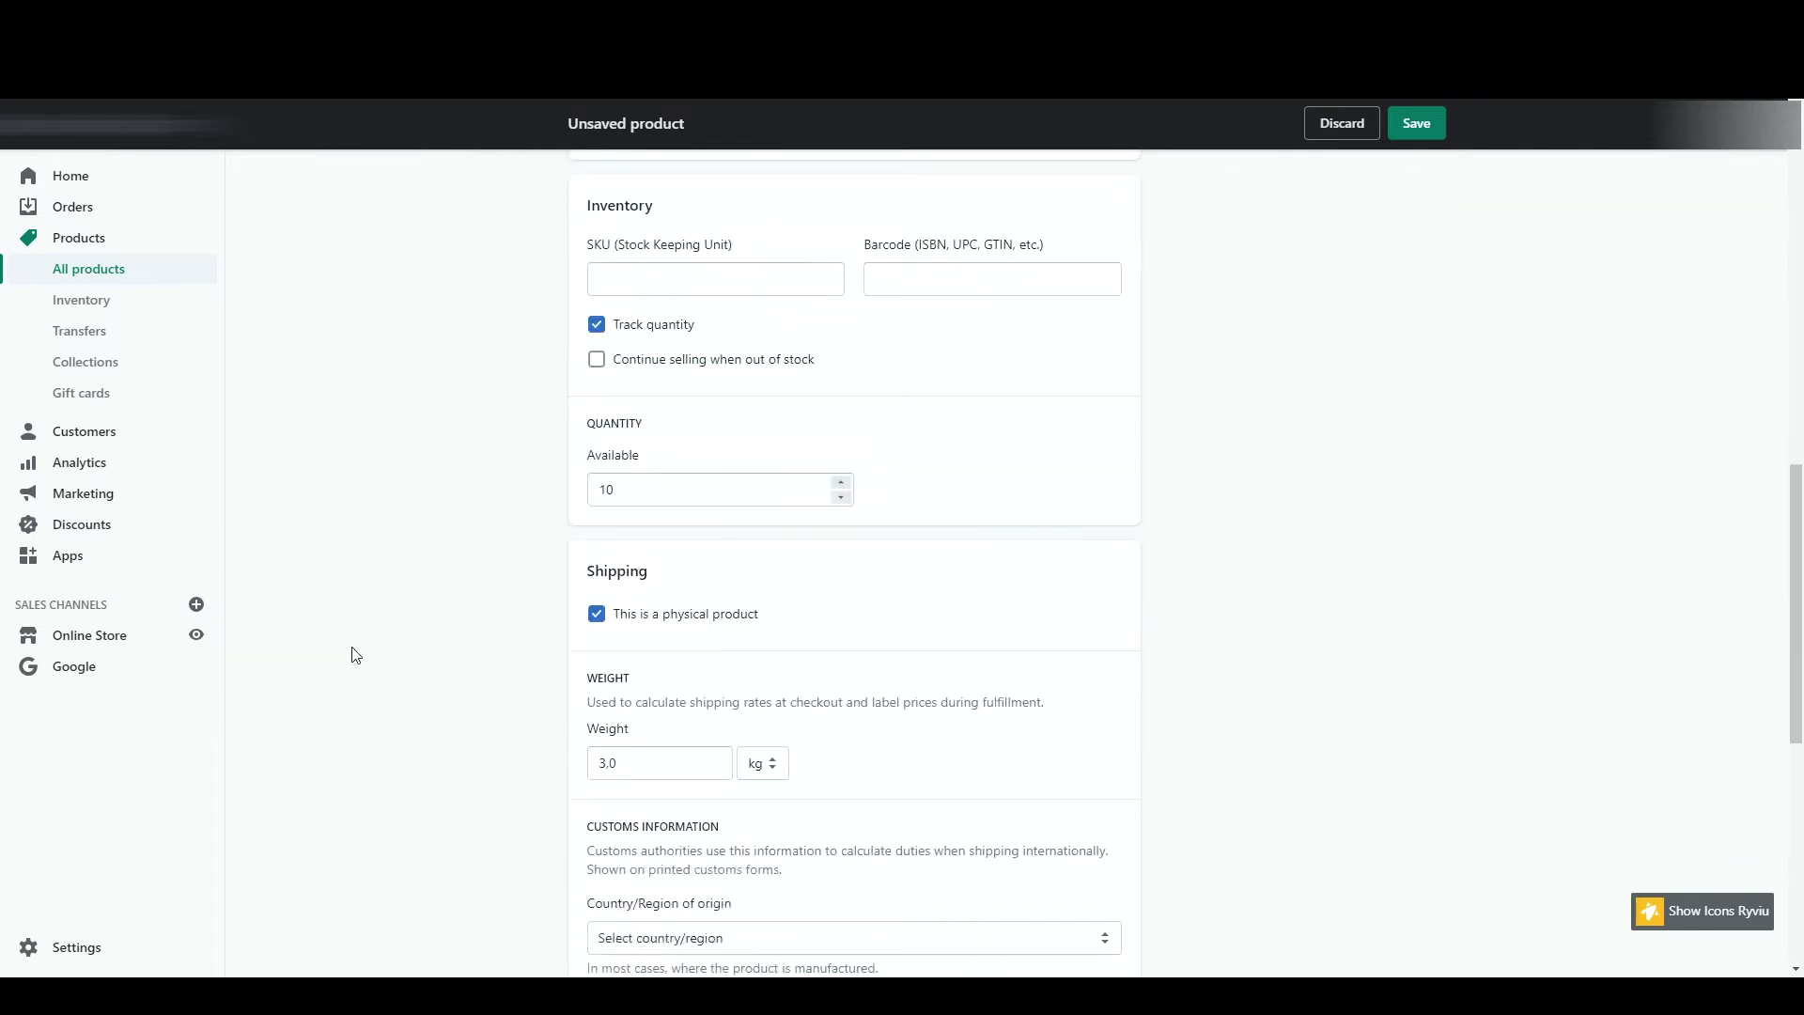
{"action": "double_click", "coordinate": [664, 663]}
{"action": "type", "text": "Couleur"}
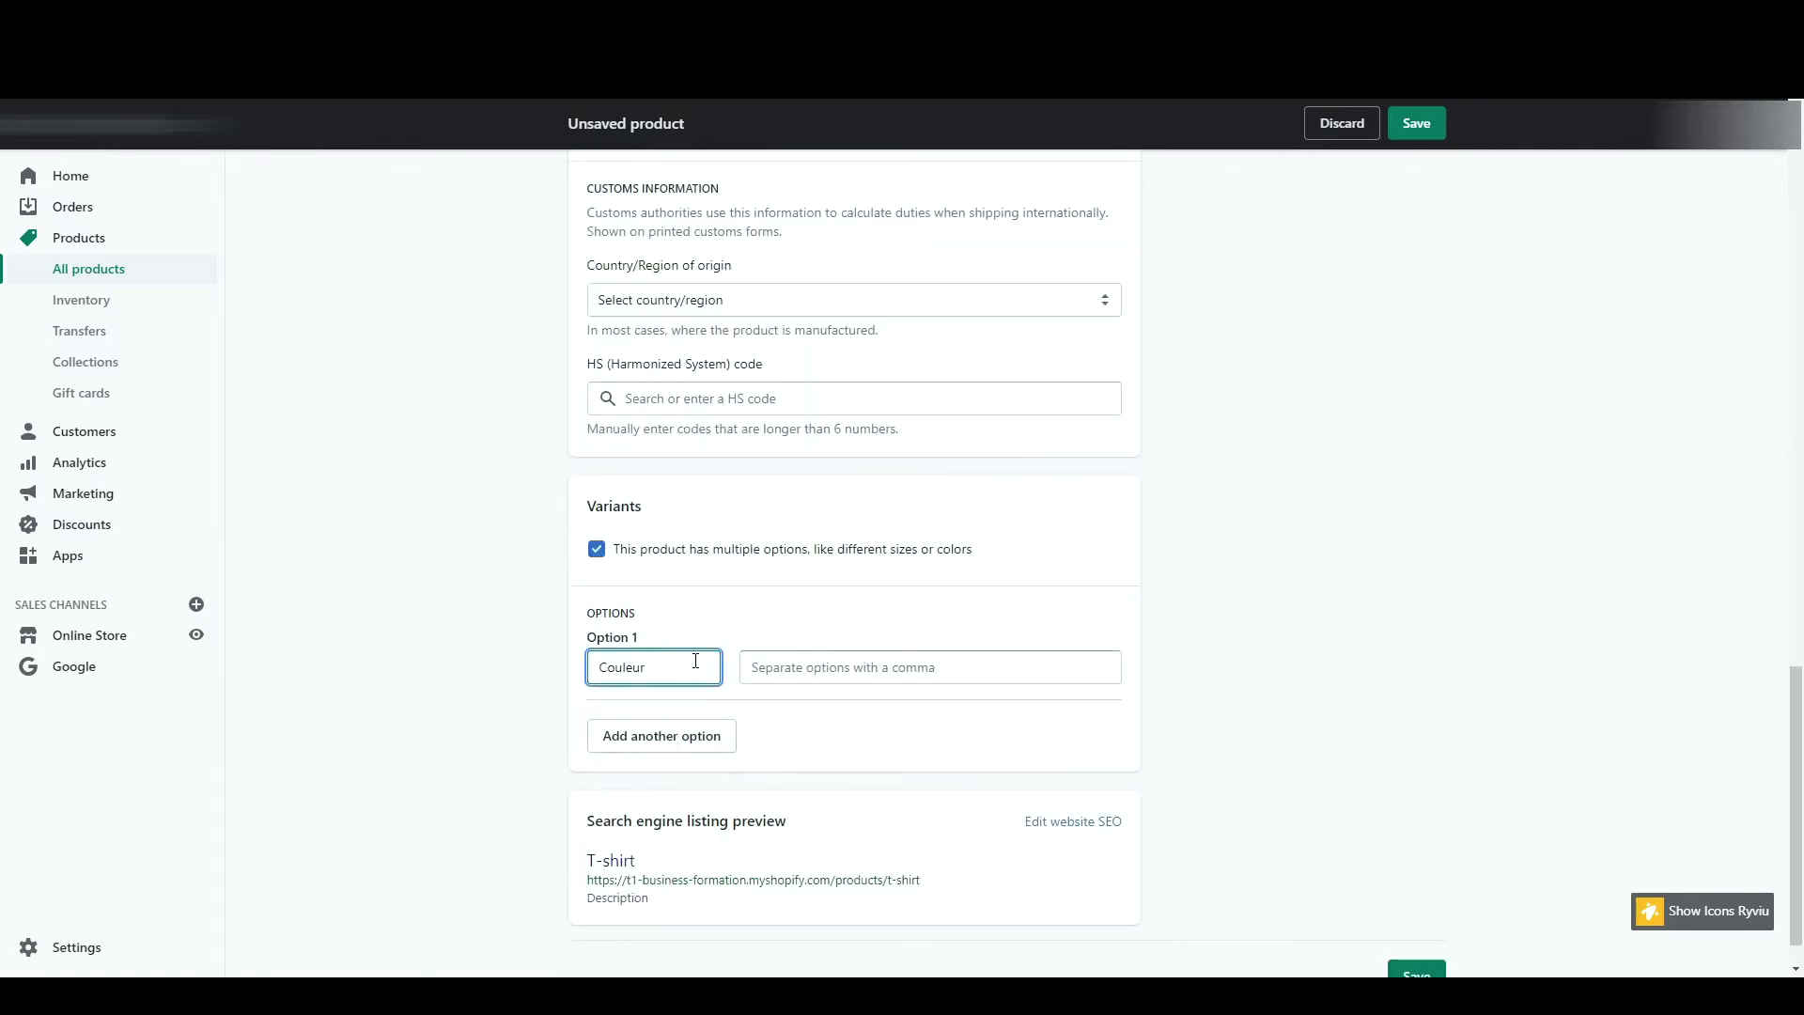
{"action": "left_click", "coordinate": [803, 669]}
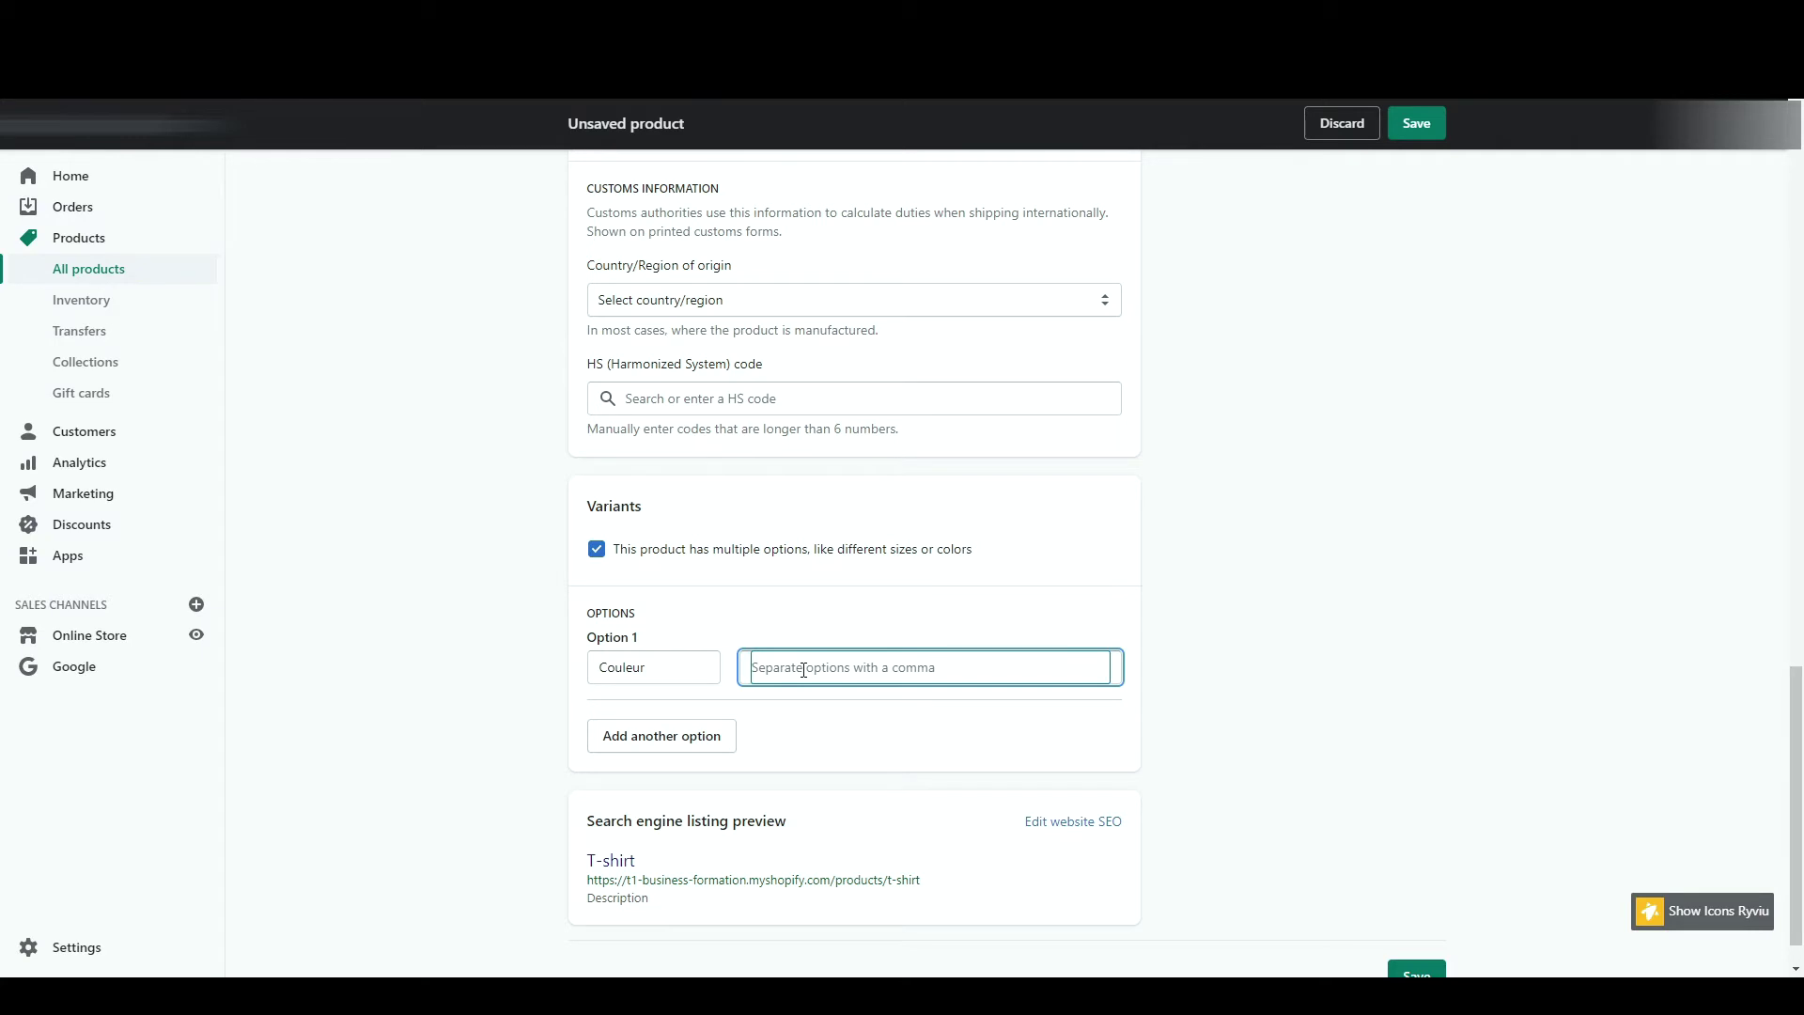
{"action": "type", "text": "Jaune,Vert,"}
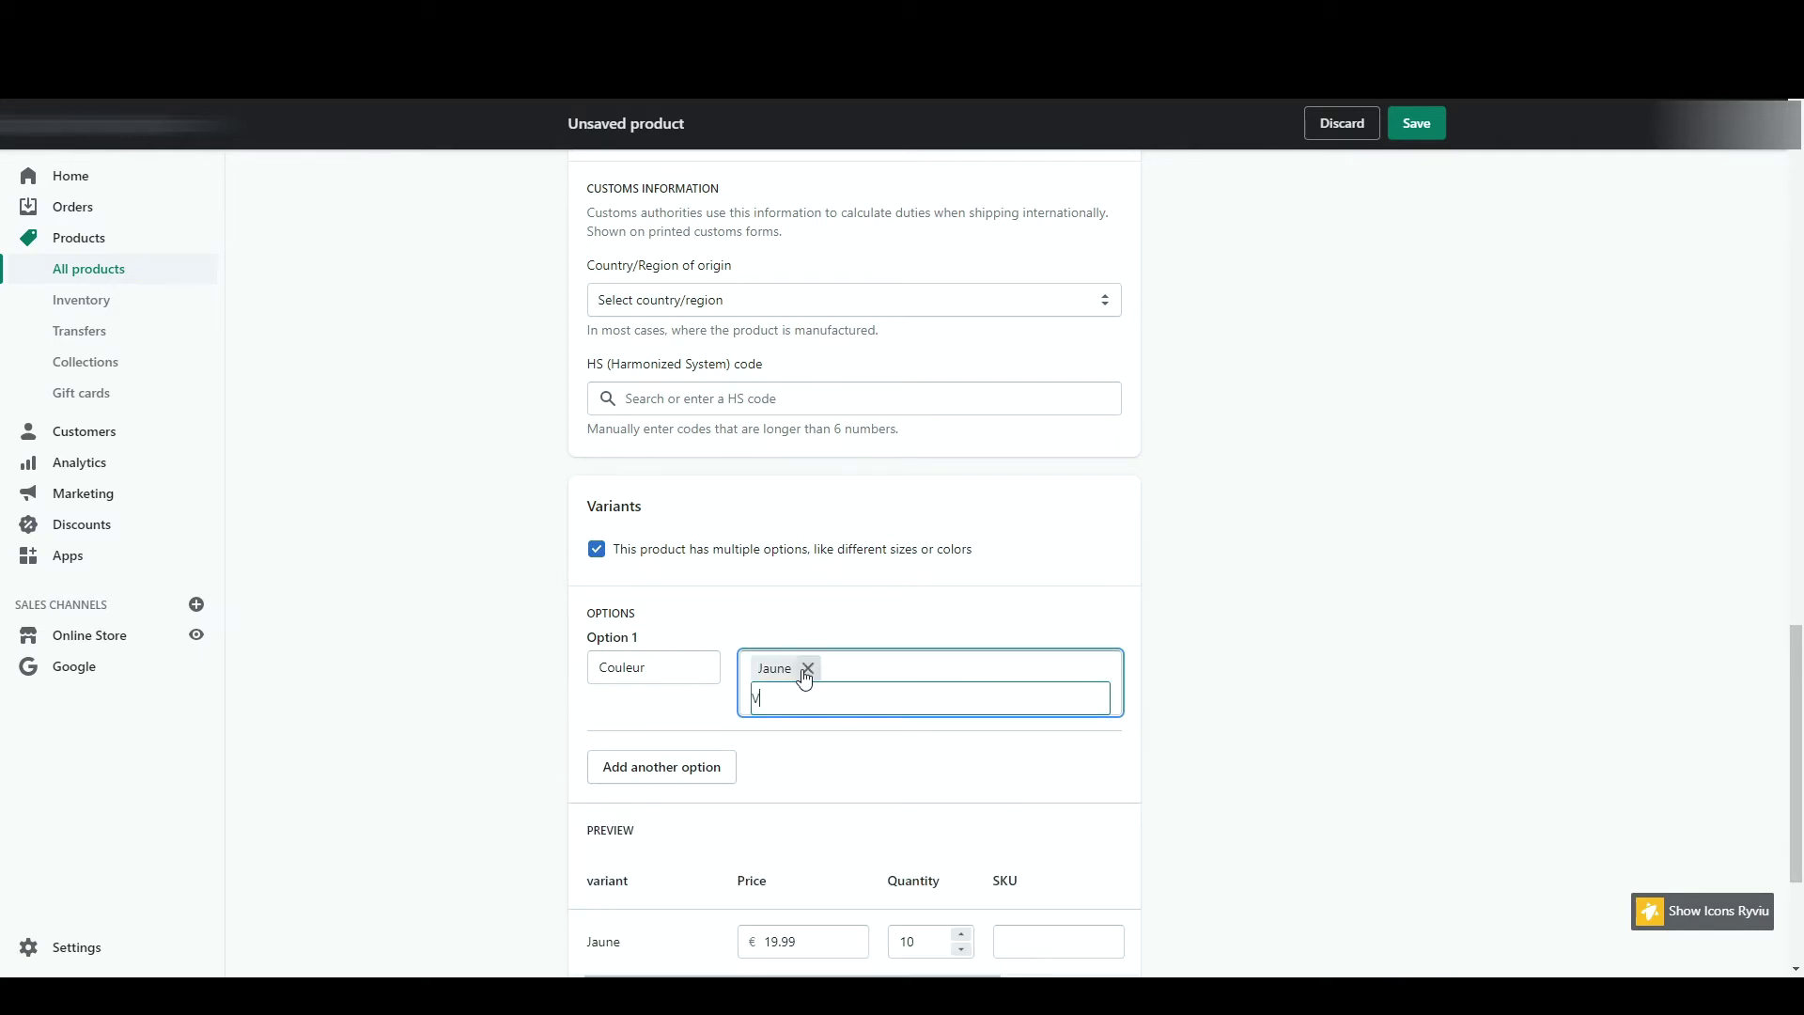
{"action": "type", "text": "Violet,"}
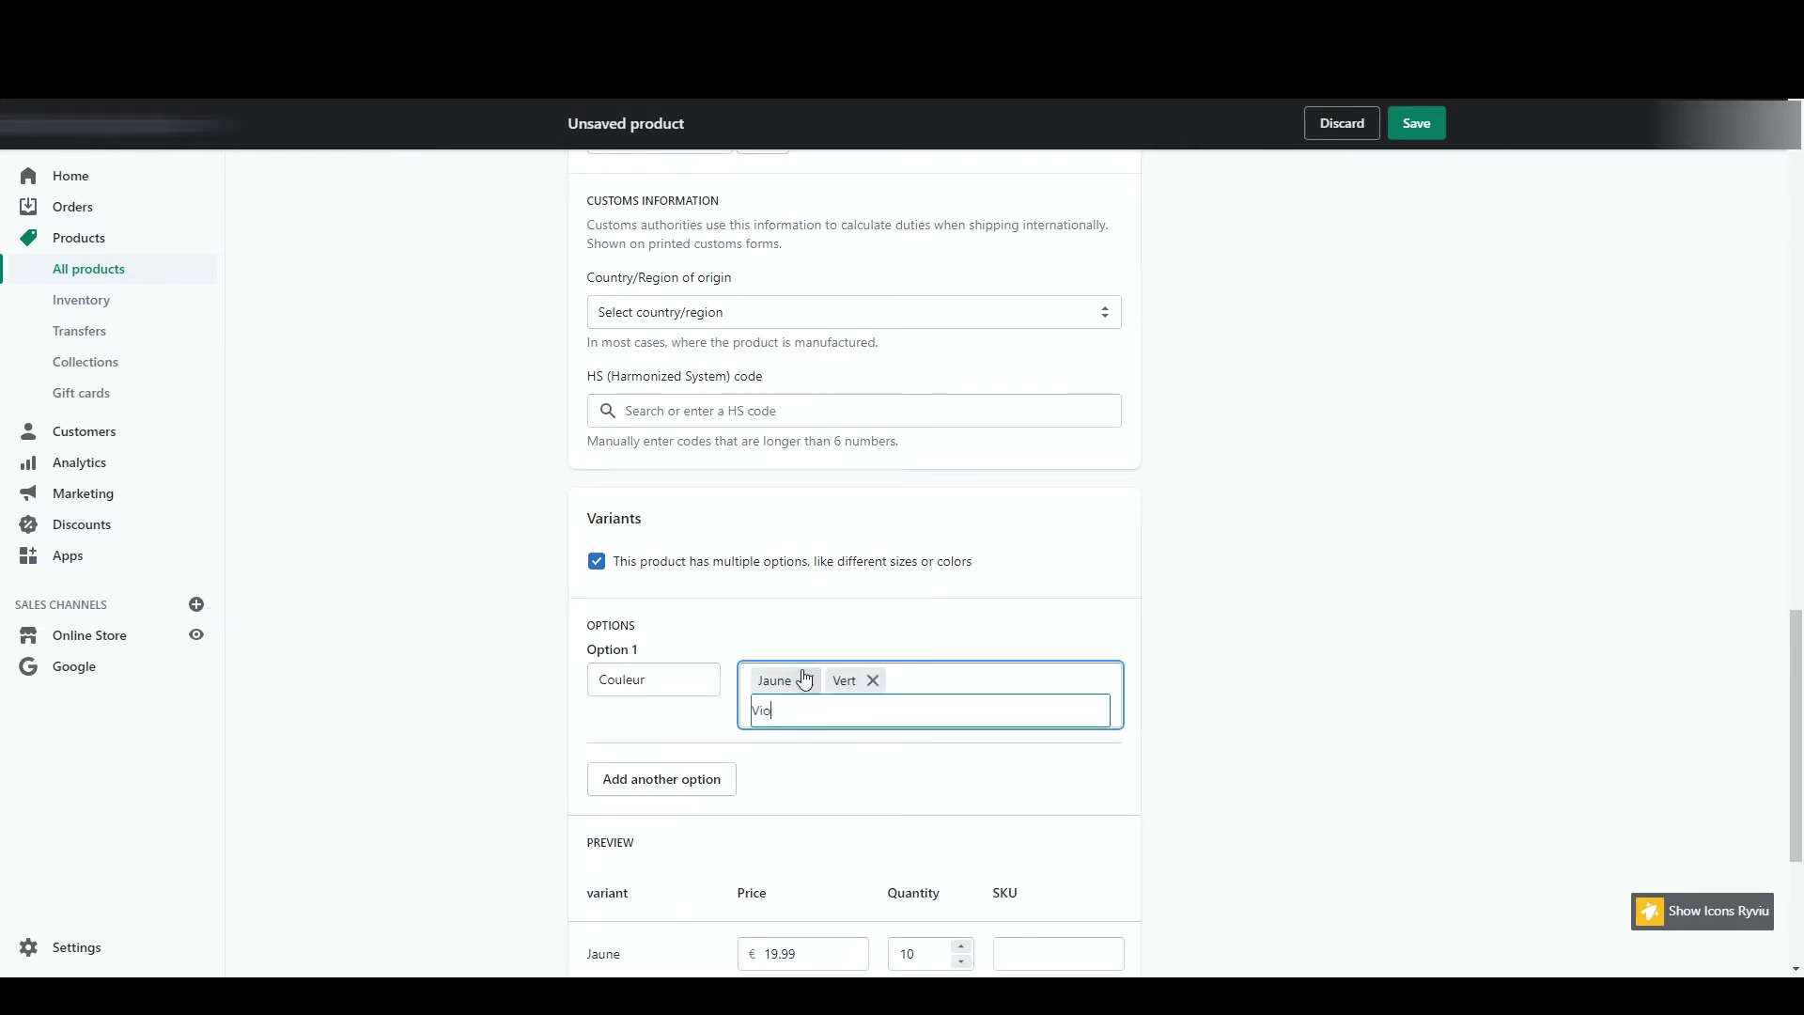
{"action": "scroll", "coordinate": [602, 756], "scroll_direction": "down", "scroll_amount": 3}
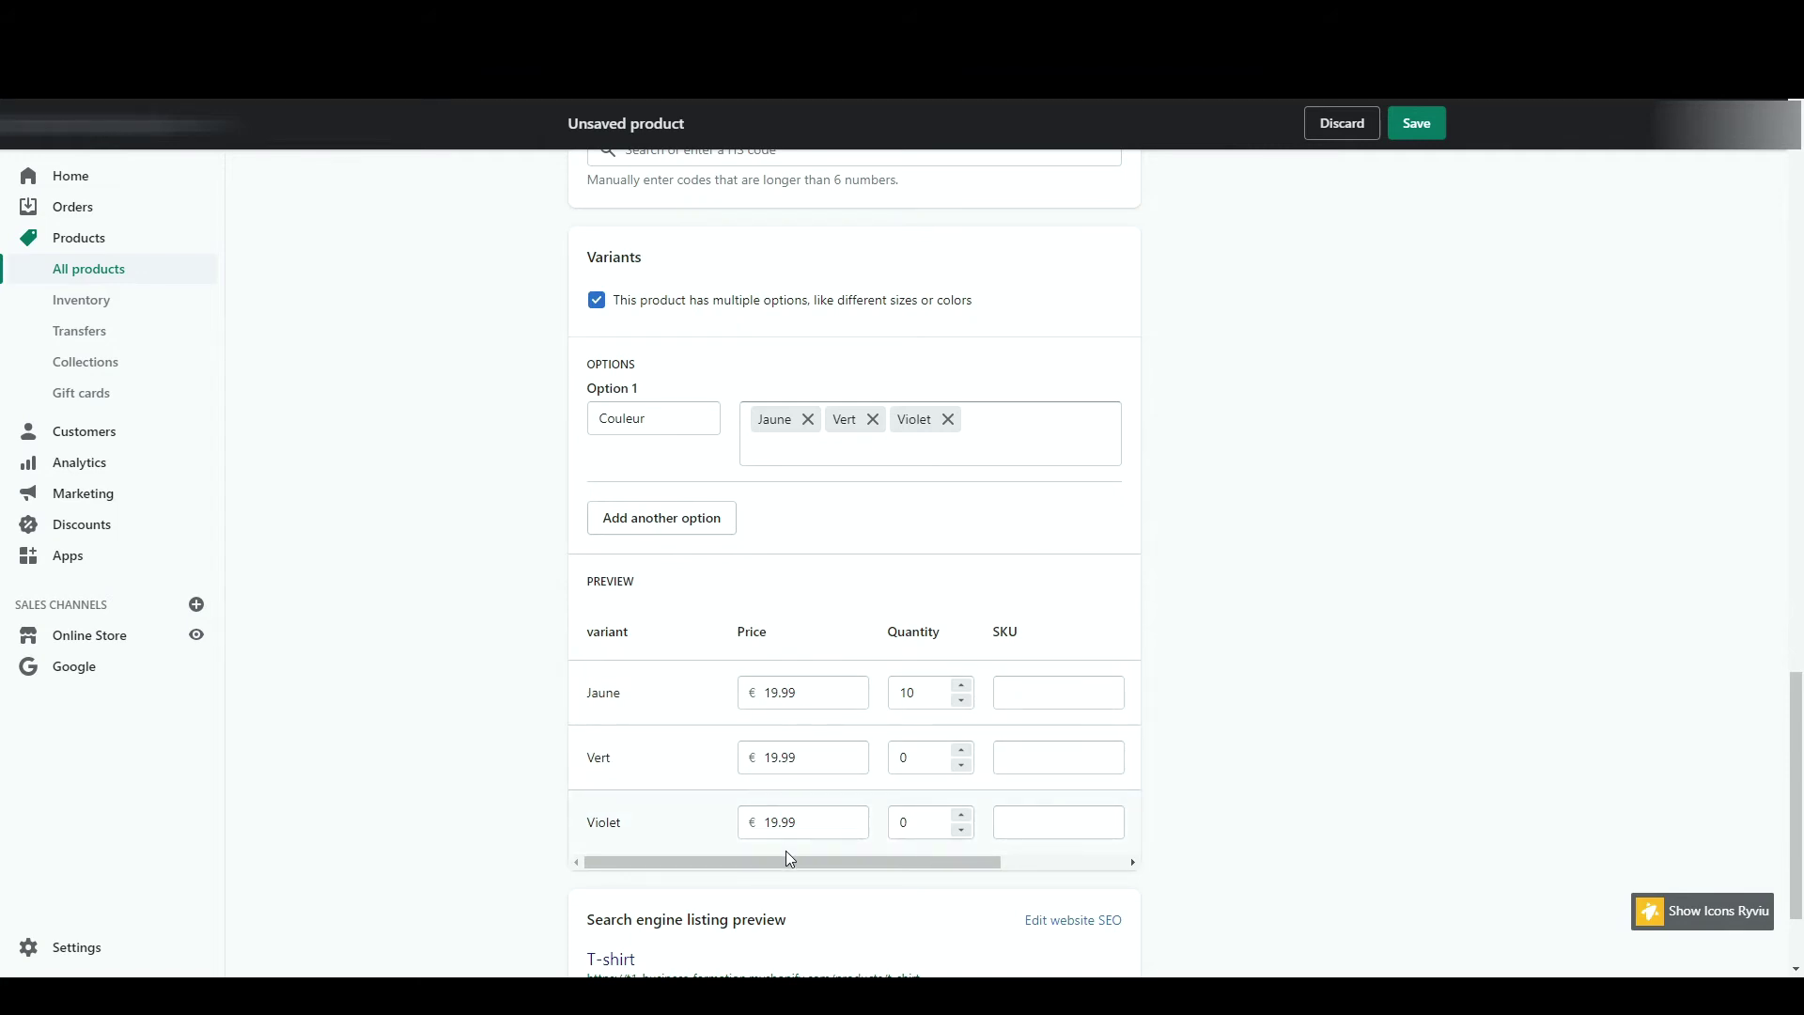
{"action": "double_click", "coordinate": [923, 756]}
{"action": "type", "text": "10"}
{"action": "double_click", "coordinate": [919, 822]}
{"action": "type", "text": "10"}
{"action": "left_click", "coordinate": [1416, 137]}
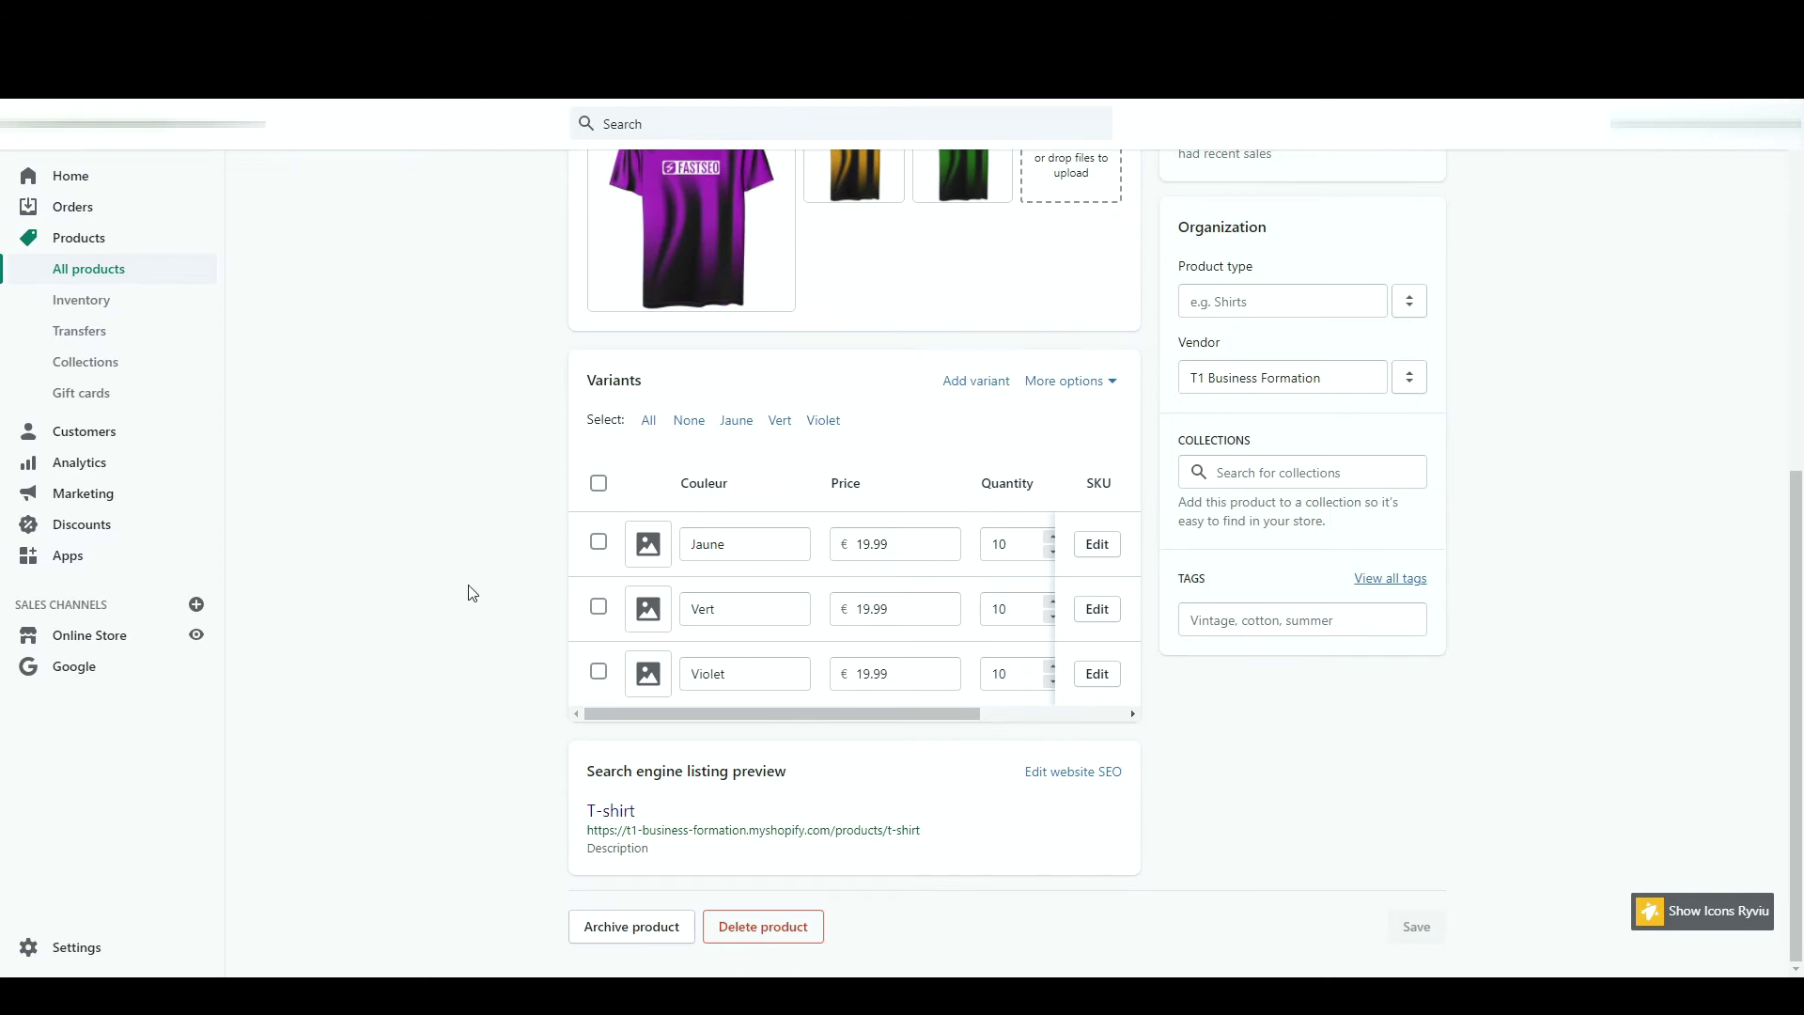
- Assign the purple, green and yellow shirt images to Violet, Vert and Jaune, and save
{"action": "left_click", "coordinate": [652, 851]}
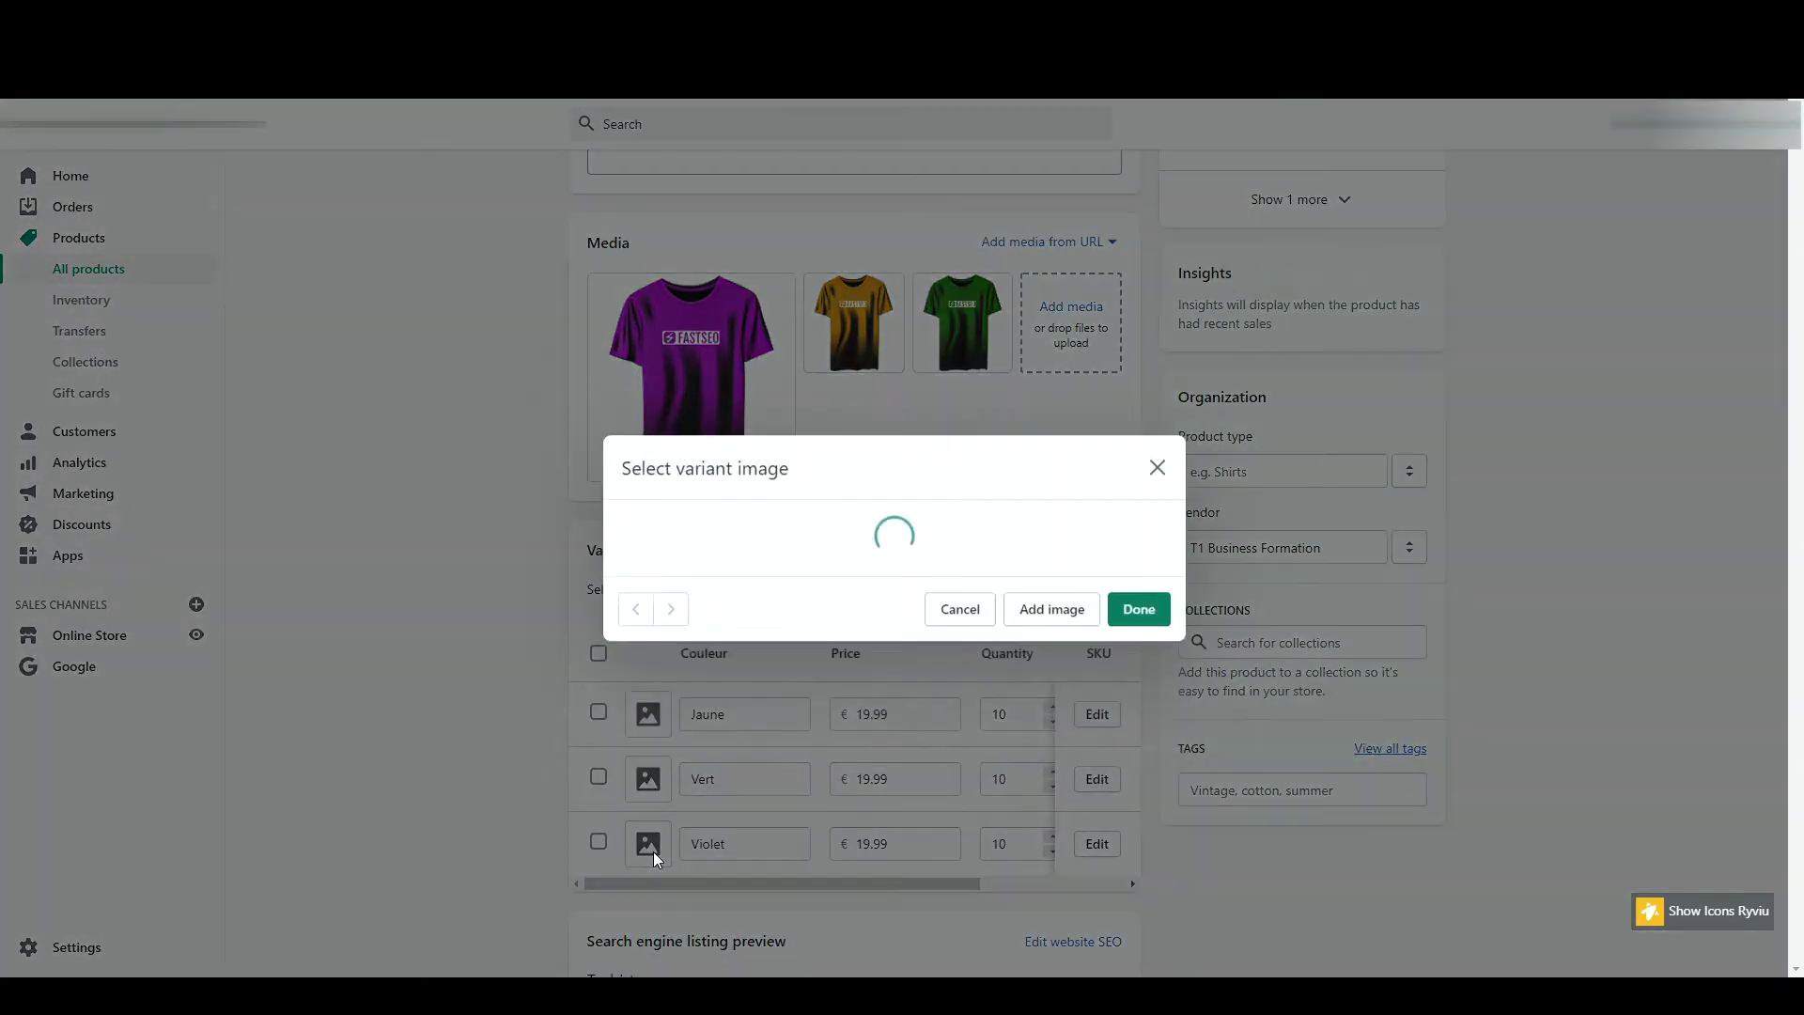
{"action": "left_click", "coordinate": [817, 508]}
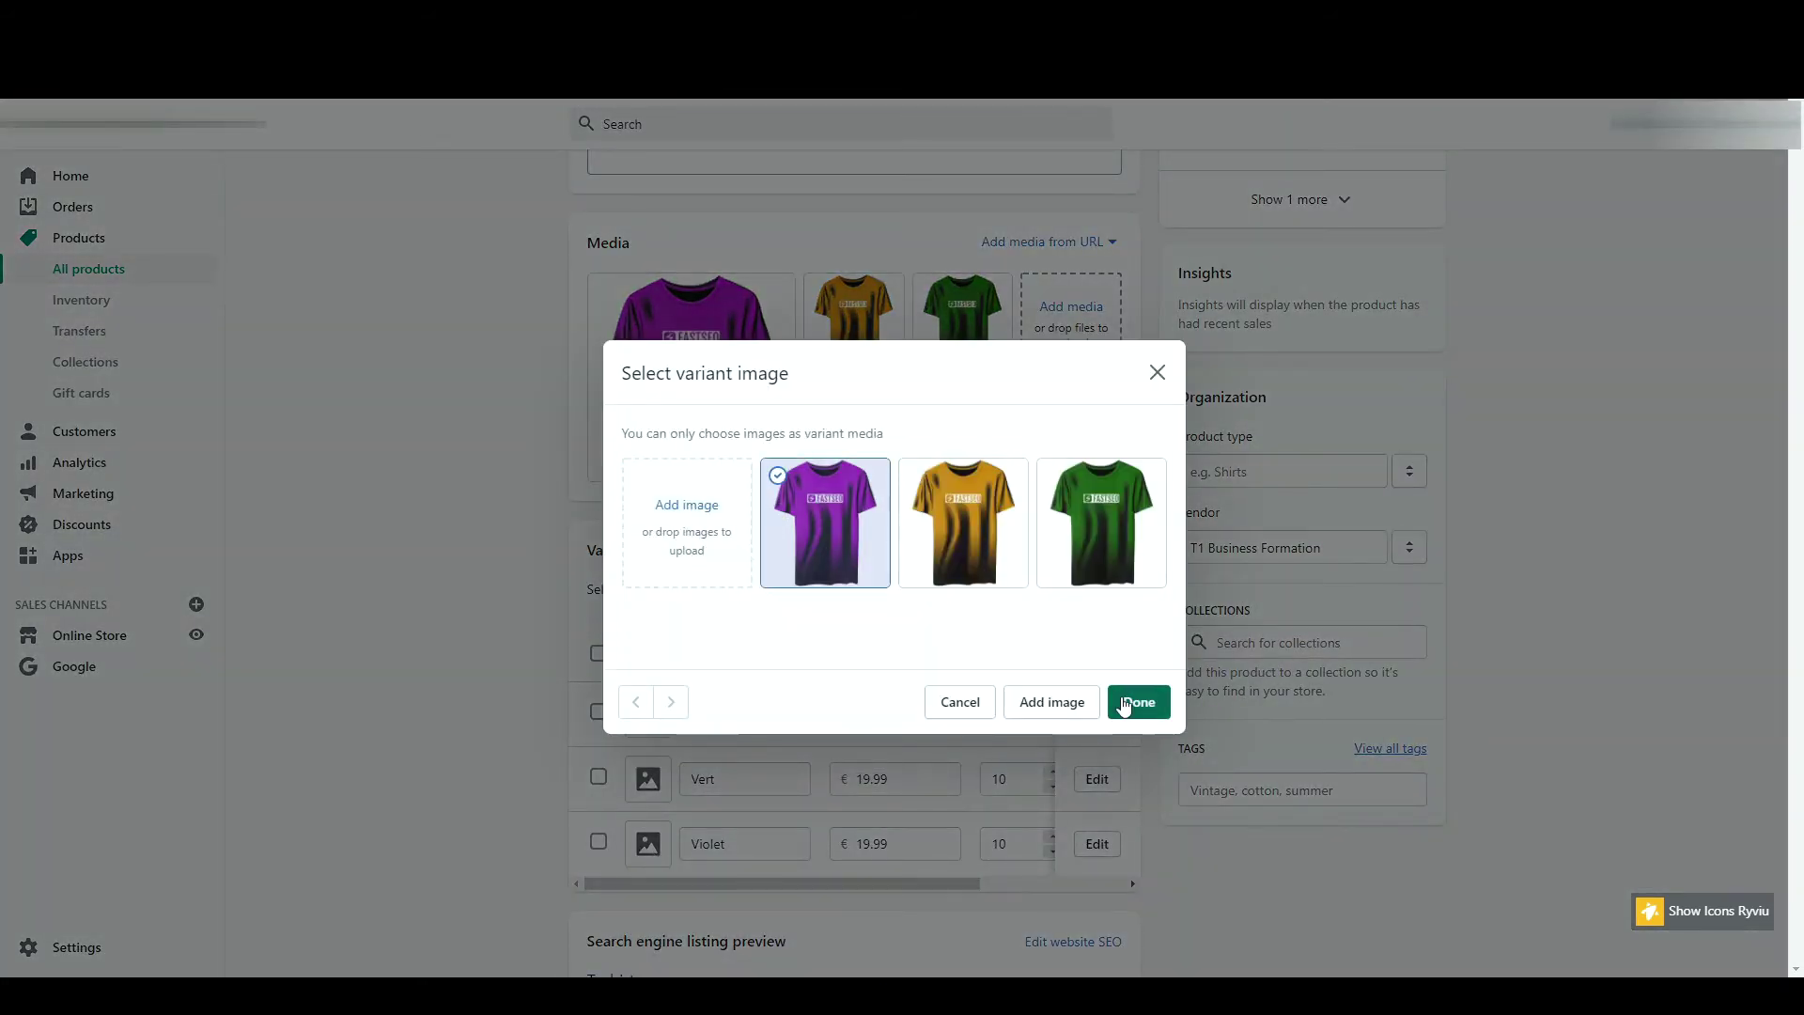
{"action": "left_click", "coordinate": [1125, 707]}
{"action": "left_click", "coordinate": [648, 779]}
{"action": "left_click", "coordinate": [1116, 535]}
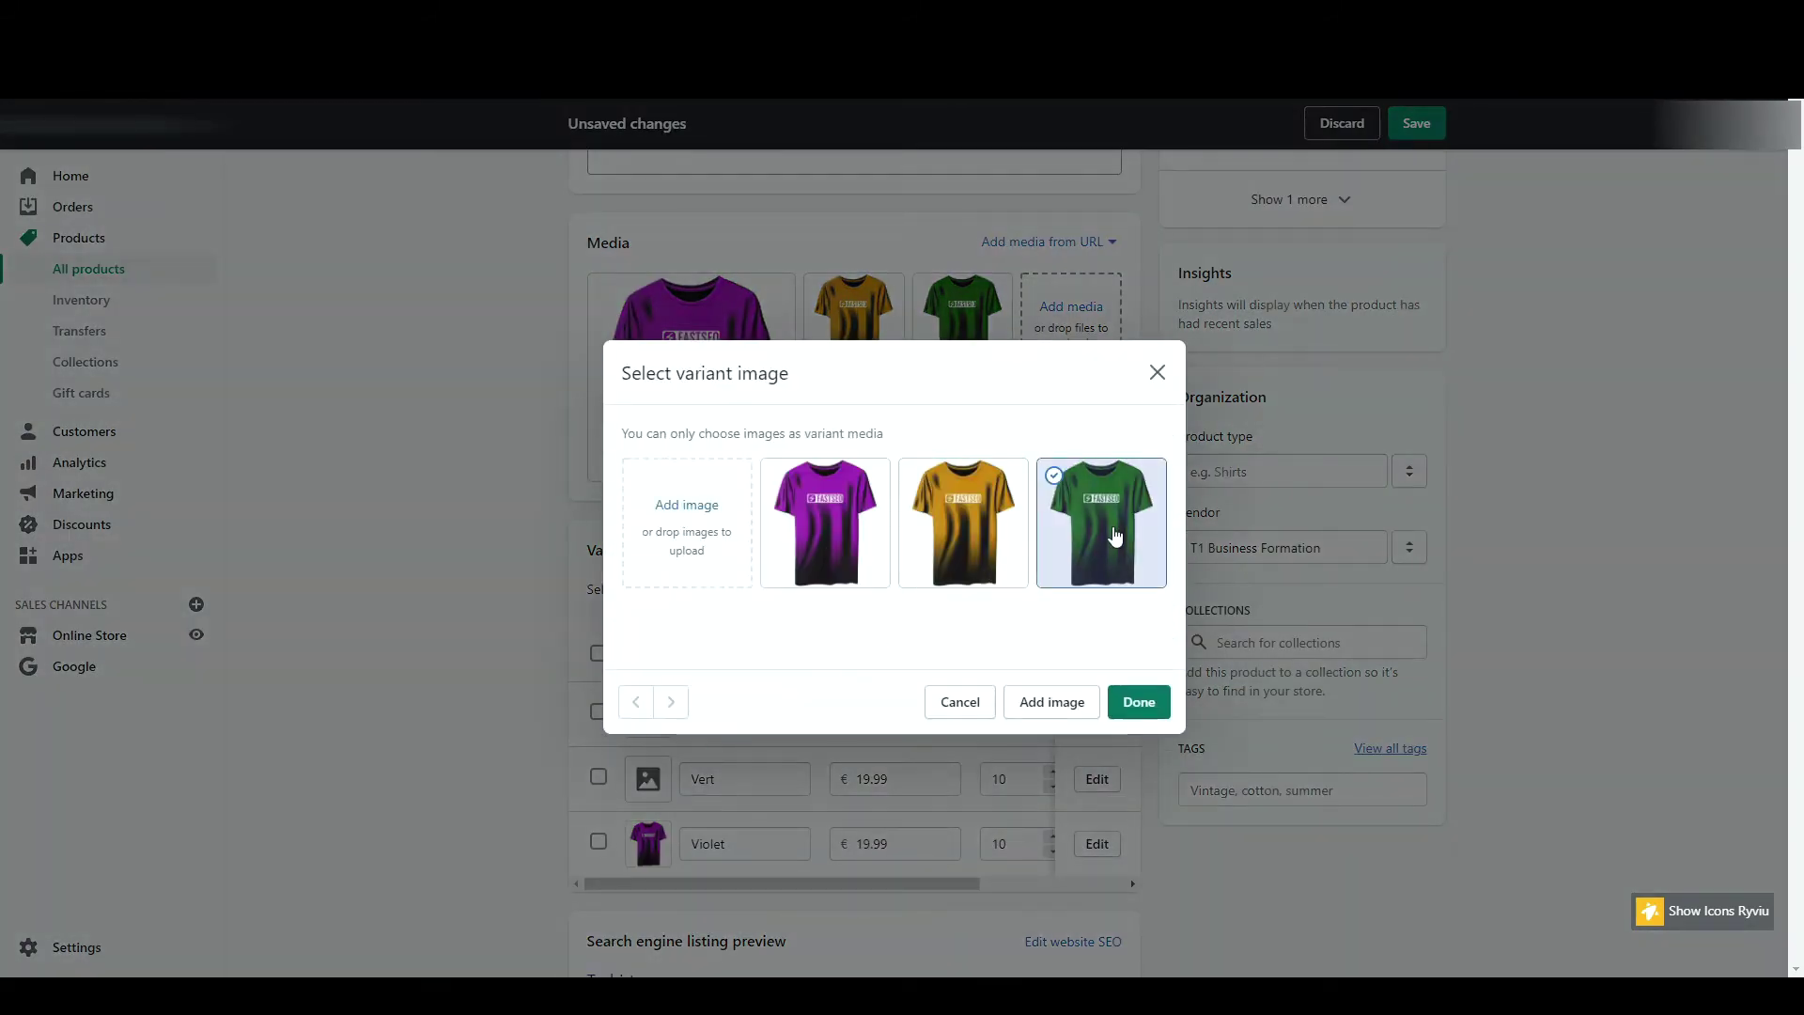
{"action": "left_click", "coordinate": [1139, 702]}
{"action": "left_click", "coordinate": [647, 712]}
{"action": "left_click", "coordinate": [999, 545]}
{"action": "left_click", "coordinate": [1139, 702]}
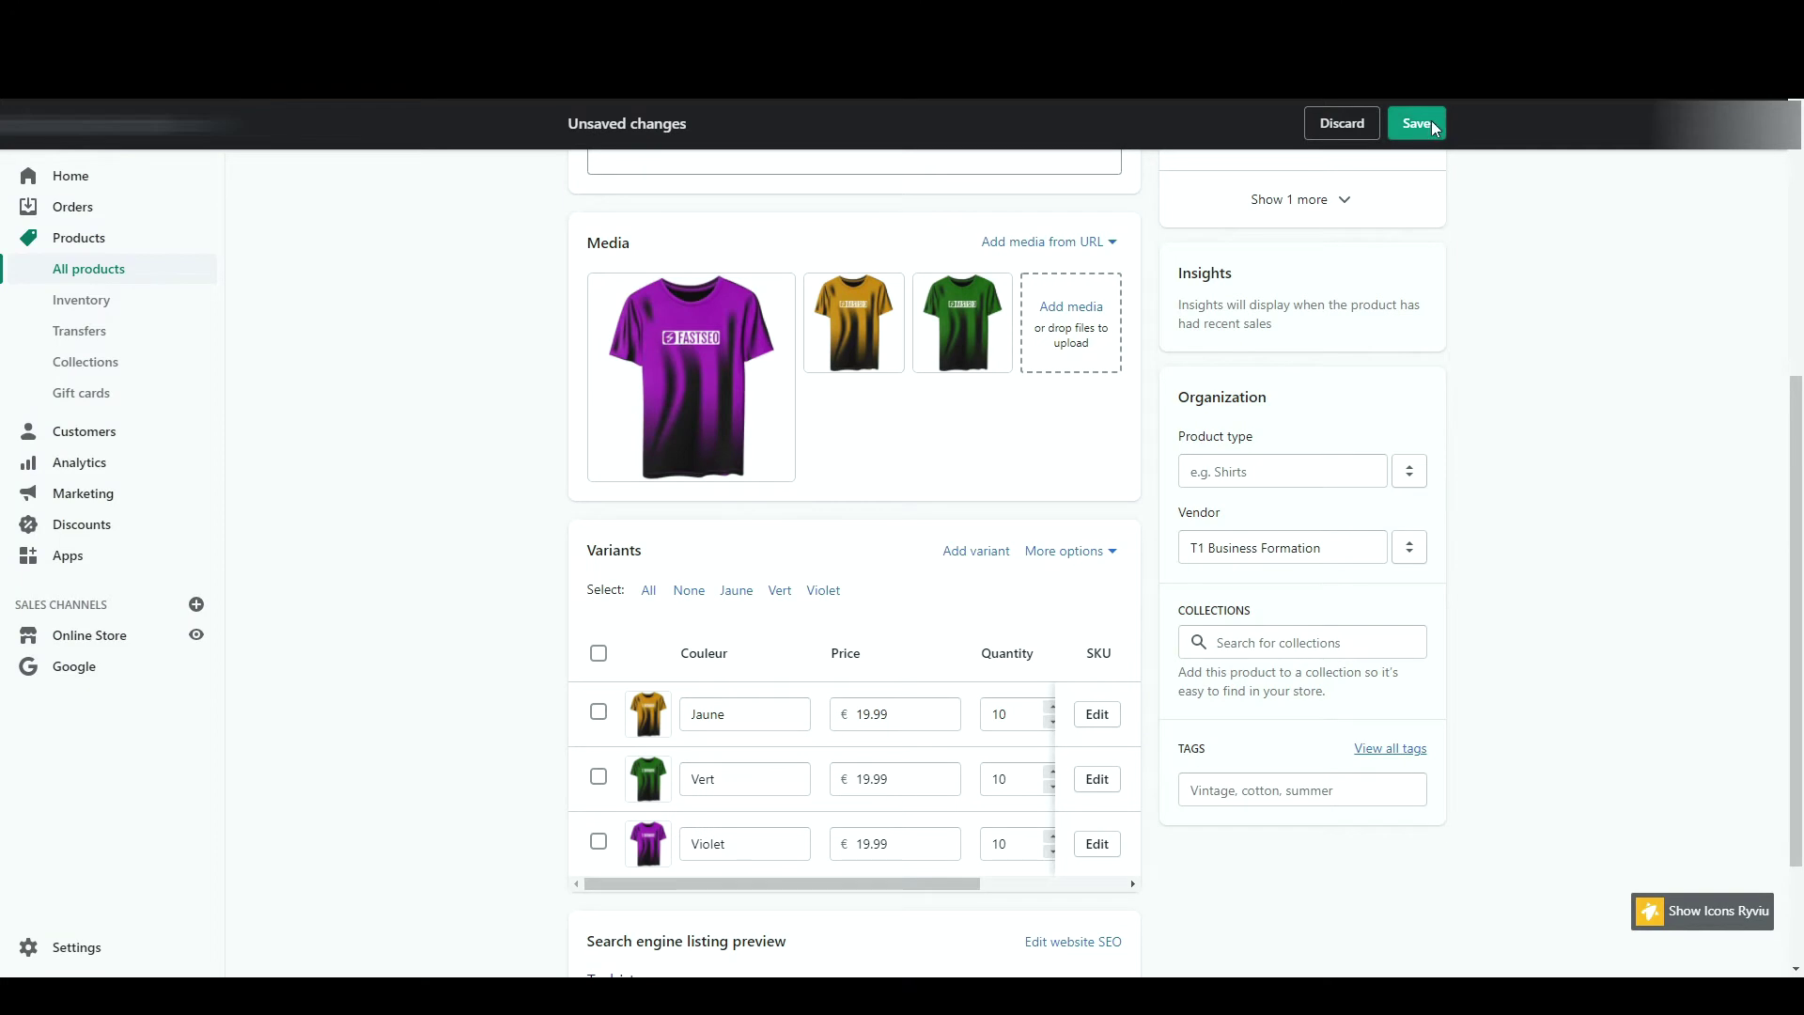
{"action": "left_click", "coordinate": [1416, 123]}
- Preview the T-shirt on the storefront, switching Couleur to Vert and Violet and checking the €24,99 and 19,99 prices
{"action": "left_click", "coordinate": [1208, 182]}
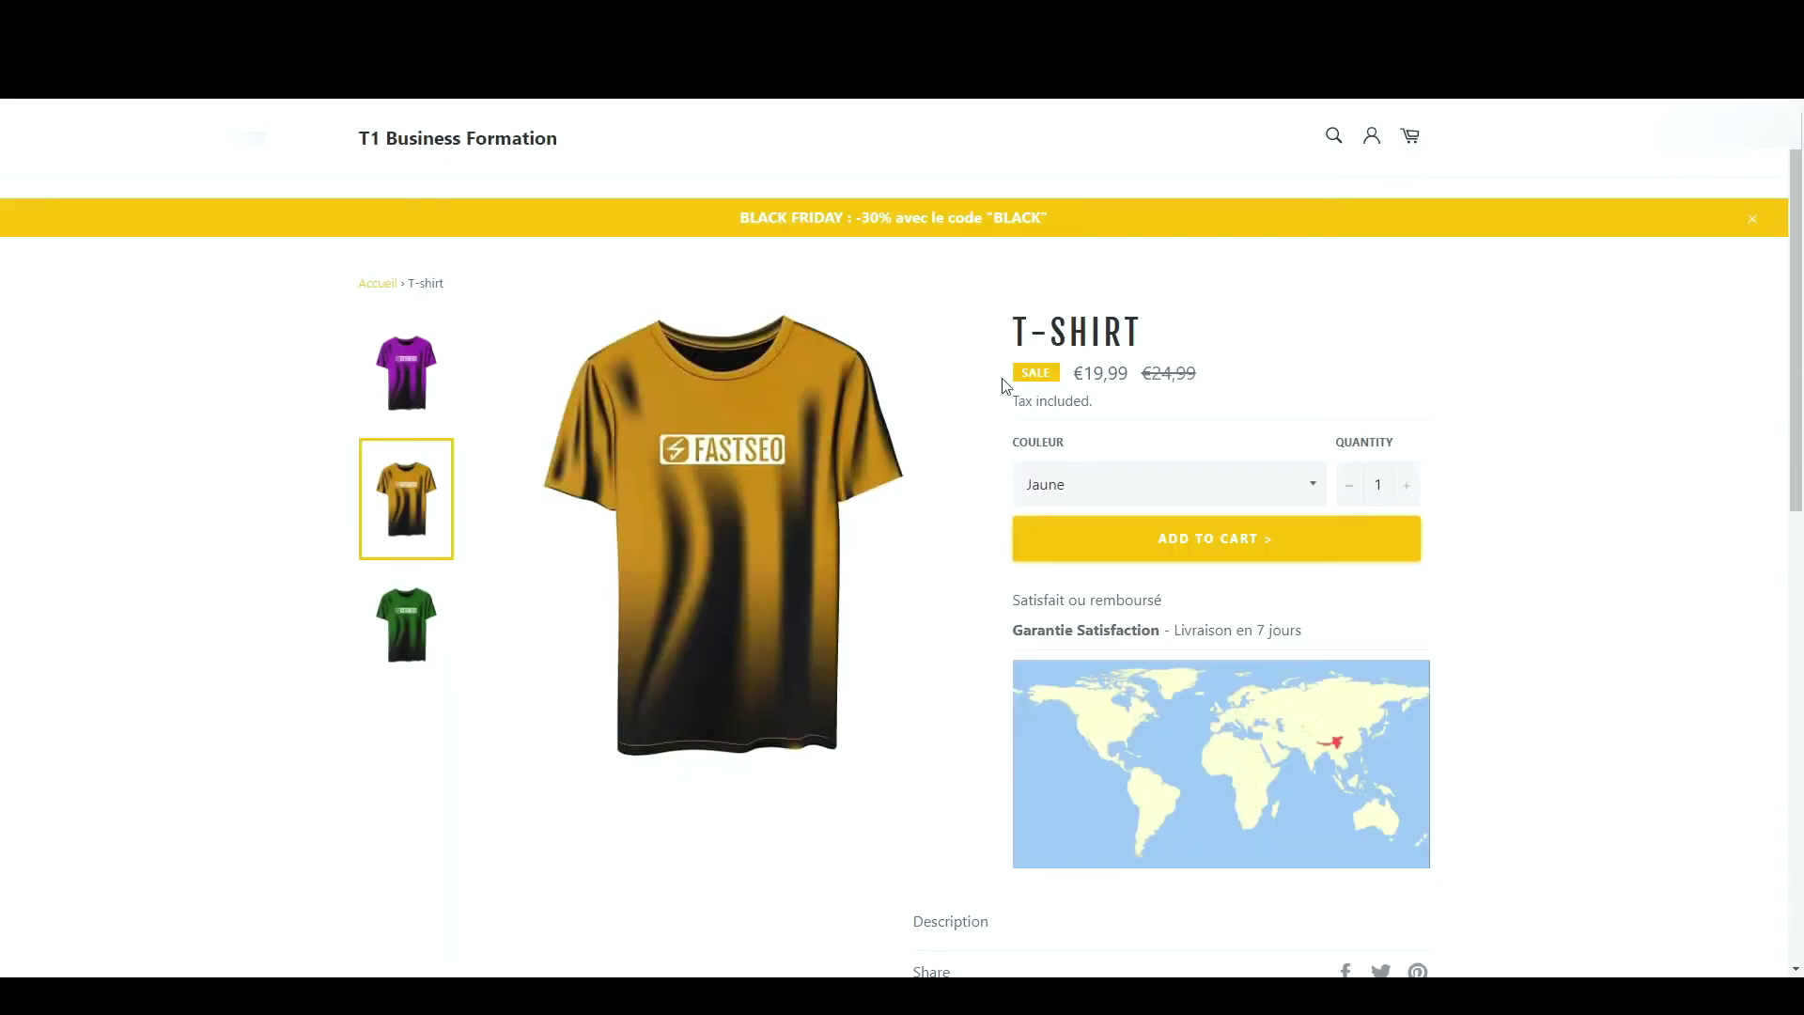
{"action": "left_click", "coordinate": [1092, 539]}
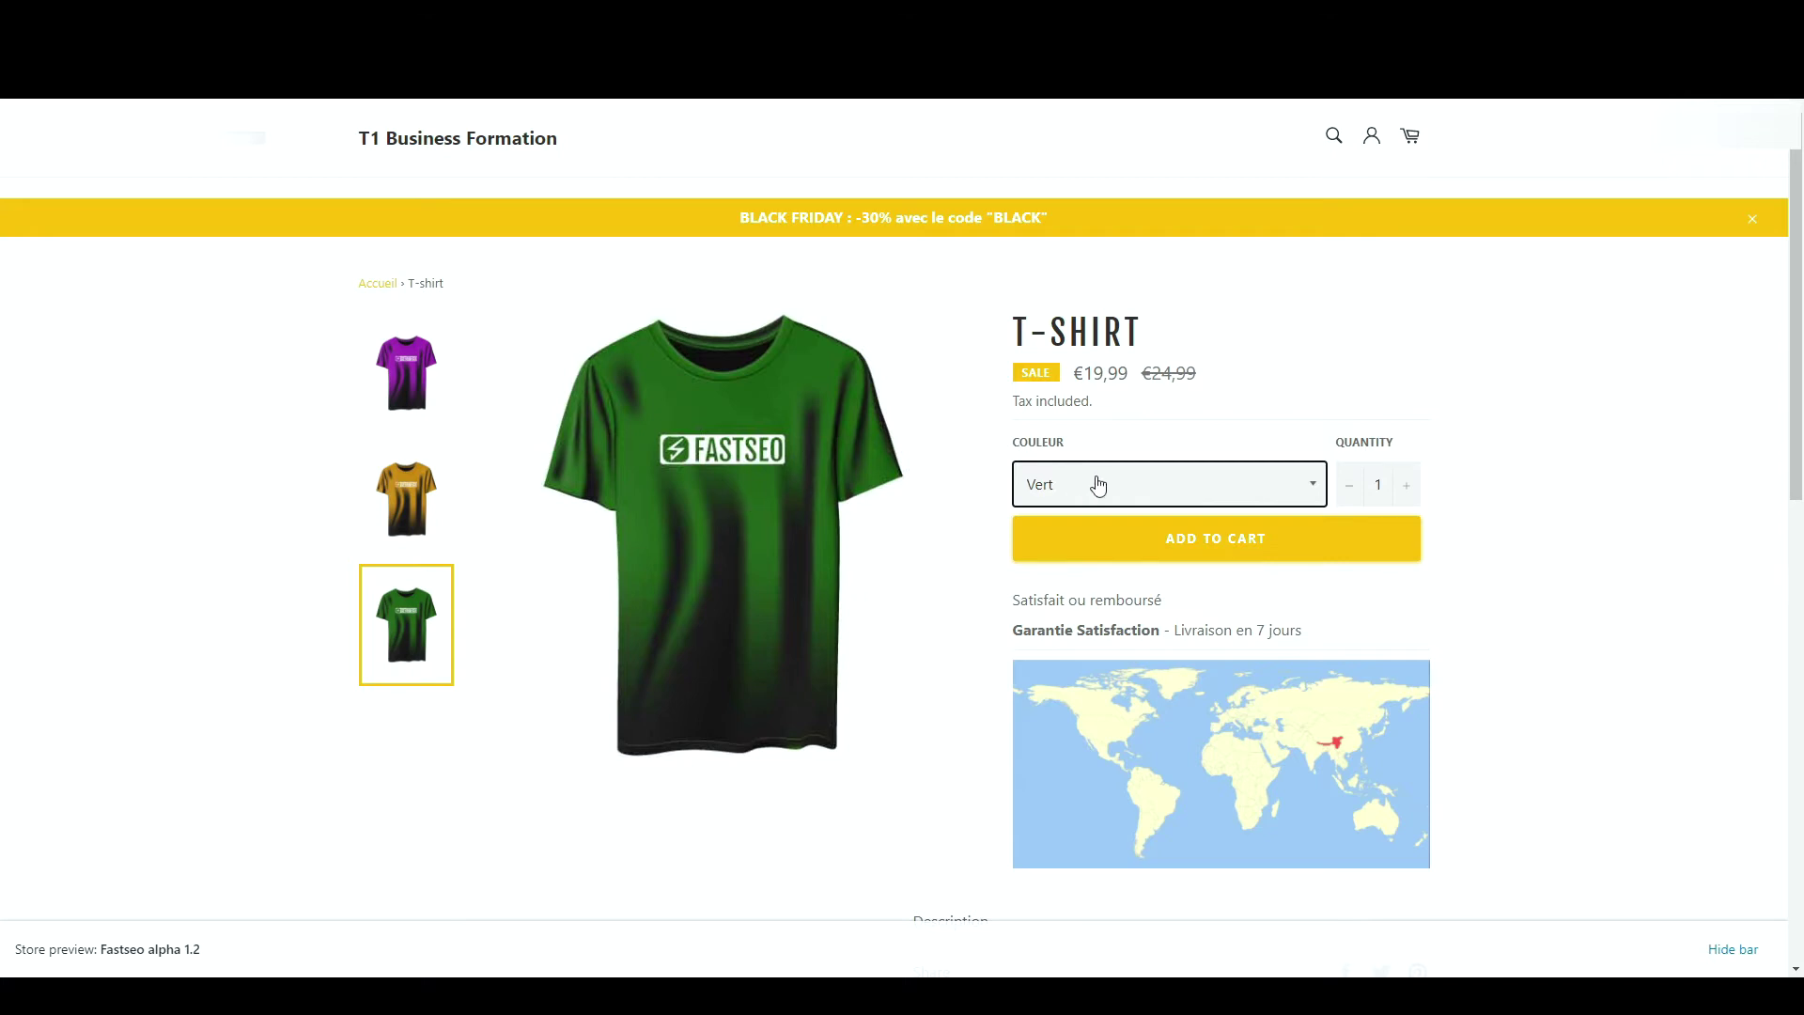
{"action": "left_click", "coordinate": [1100, 550]}
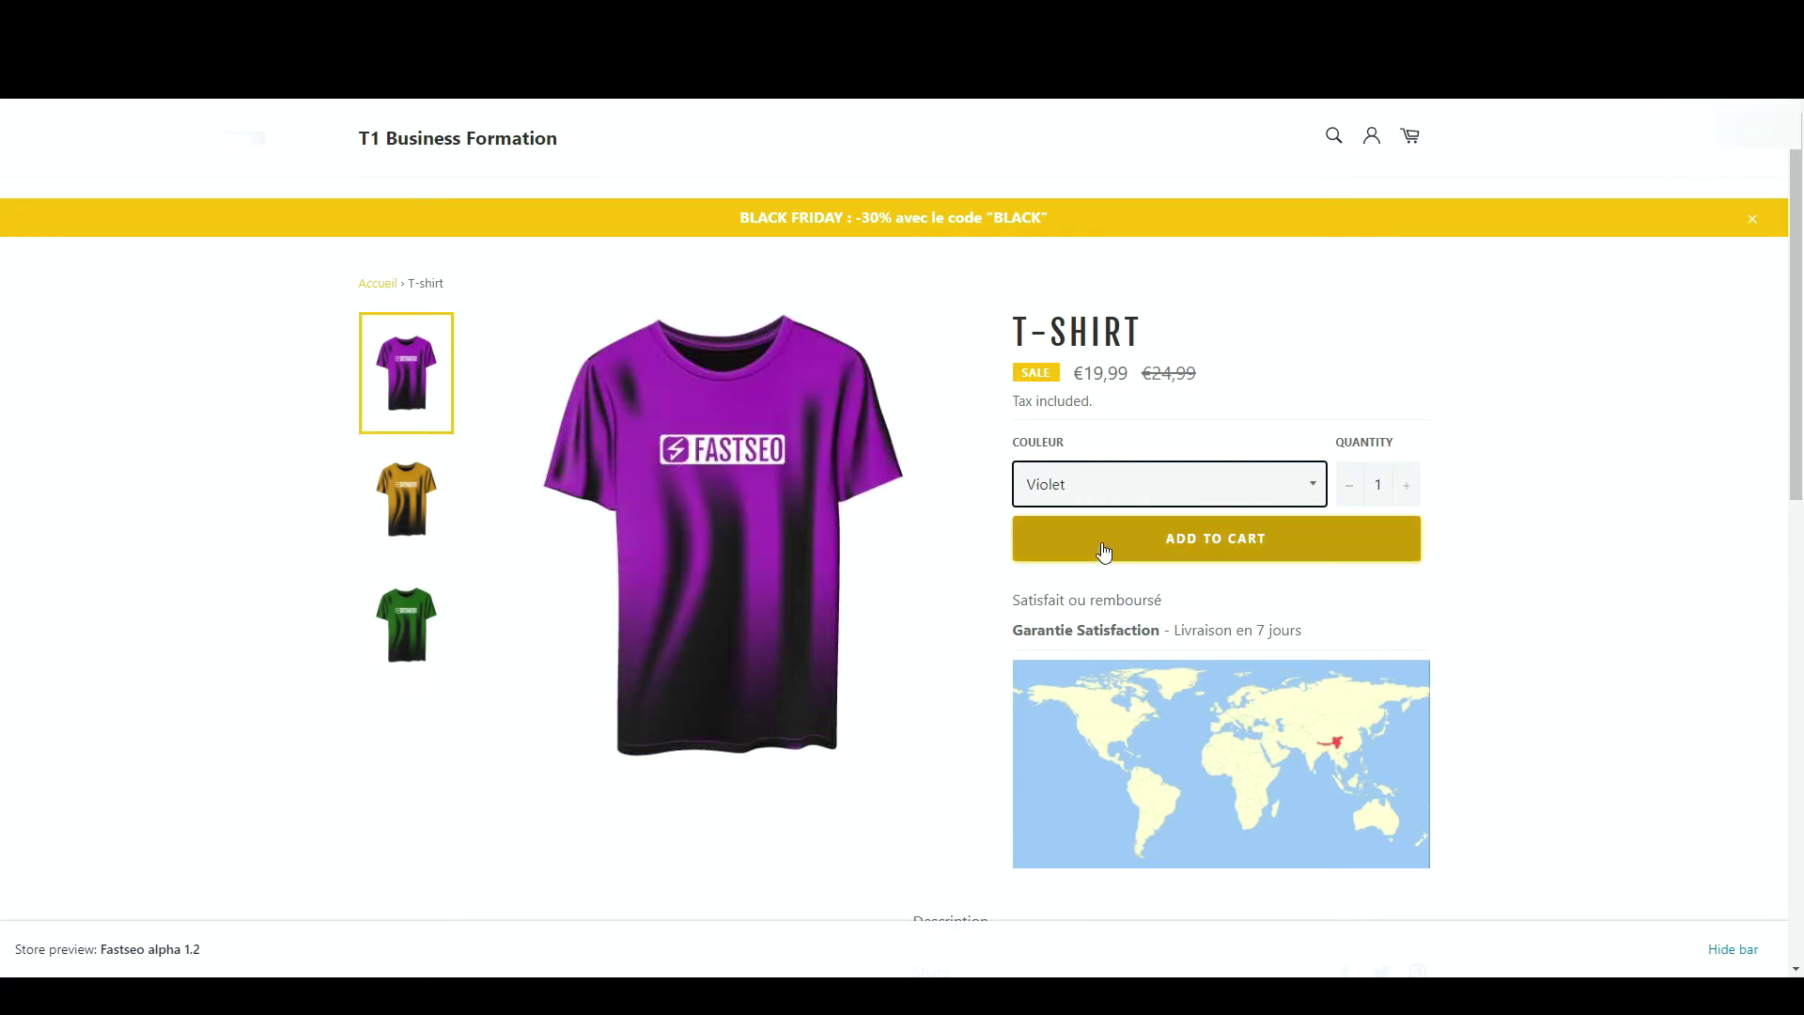
{"action": "left_click_drag", "start_coordinate": [1211, 379], "coordinate": [1146, 374]}
{"action": "double_click", "coordinate": [1108, 371]}
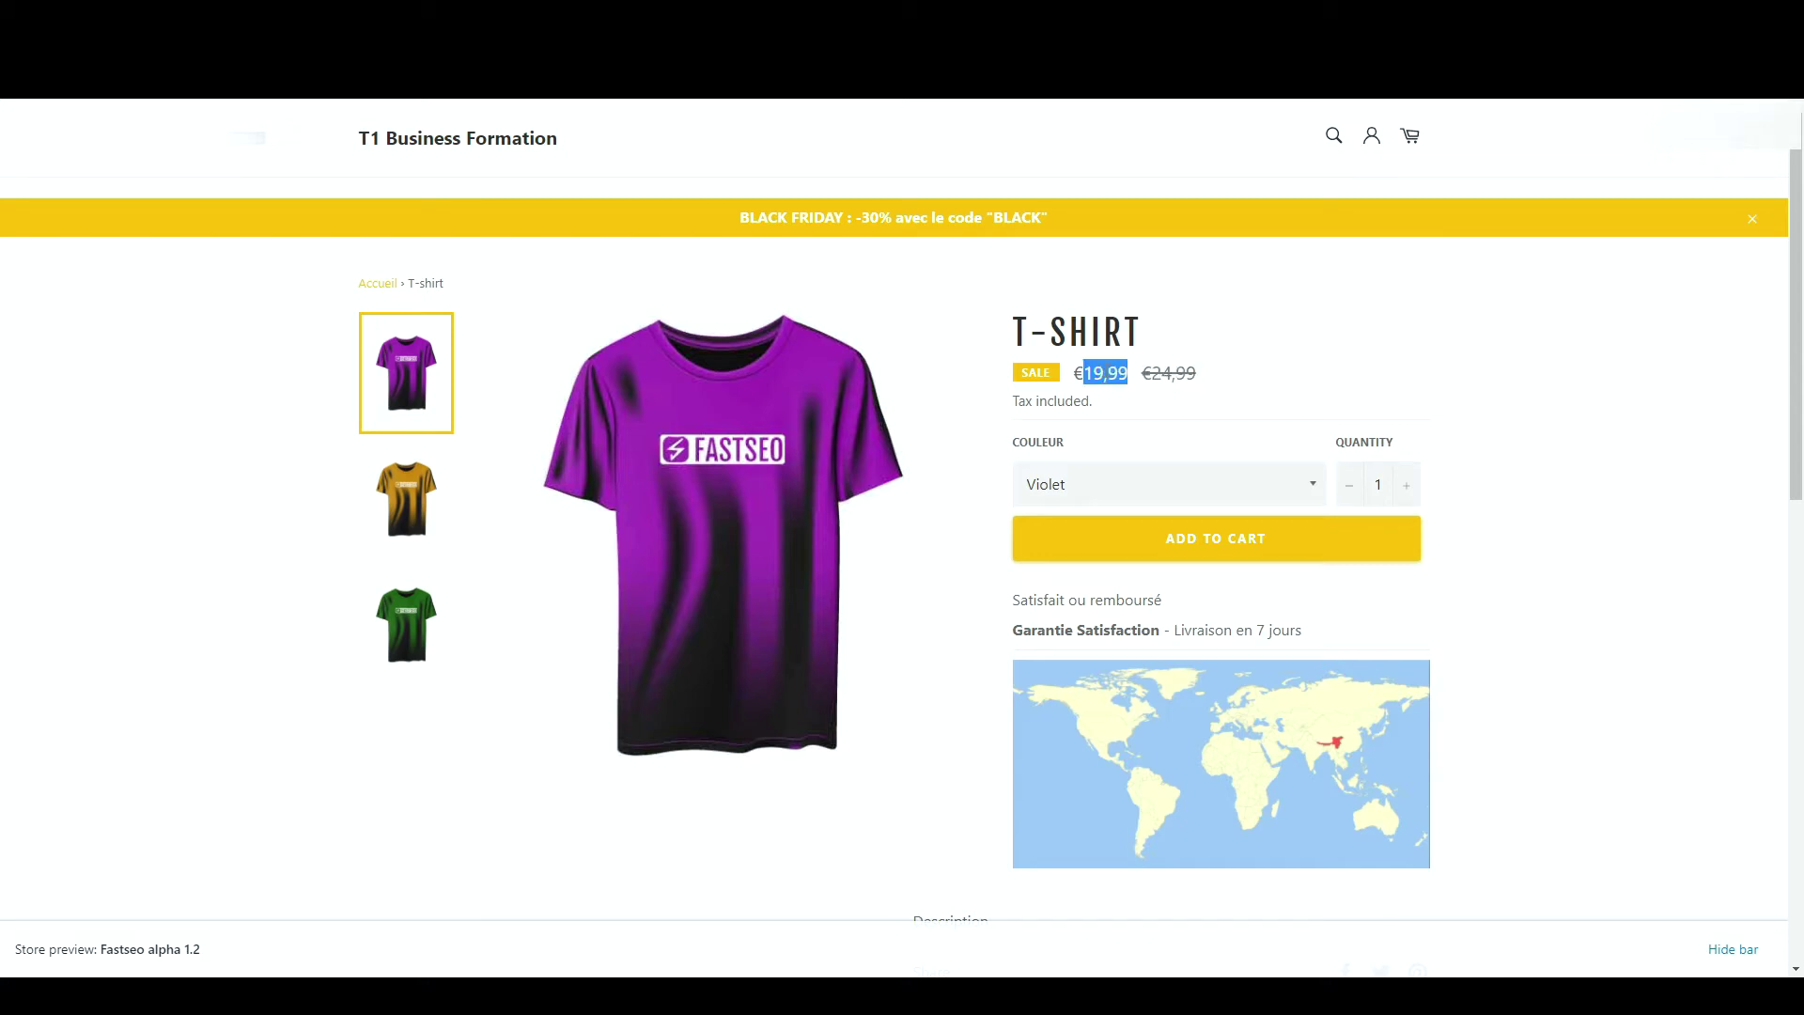
{"action": "key", "text": "alt+Tab"}
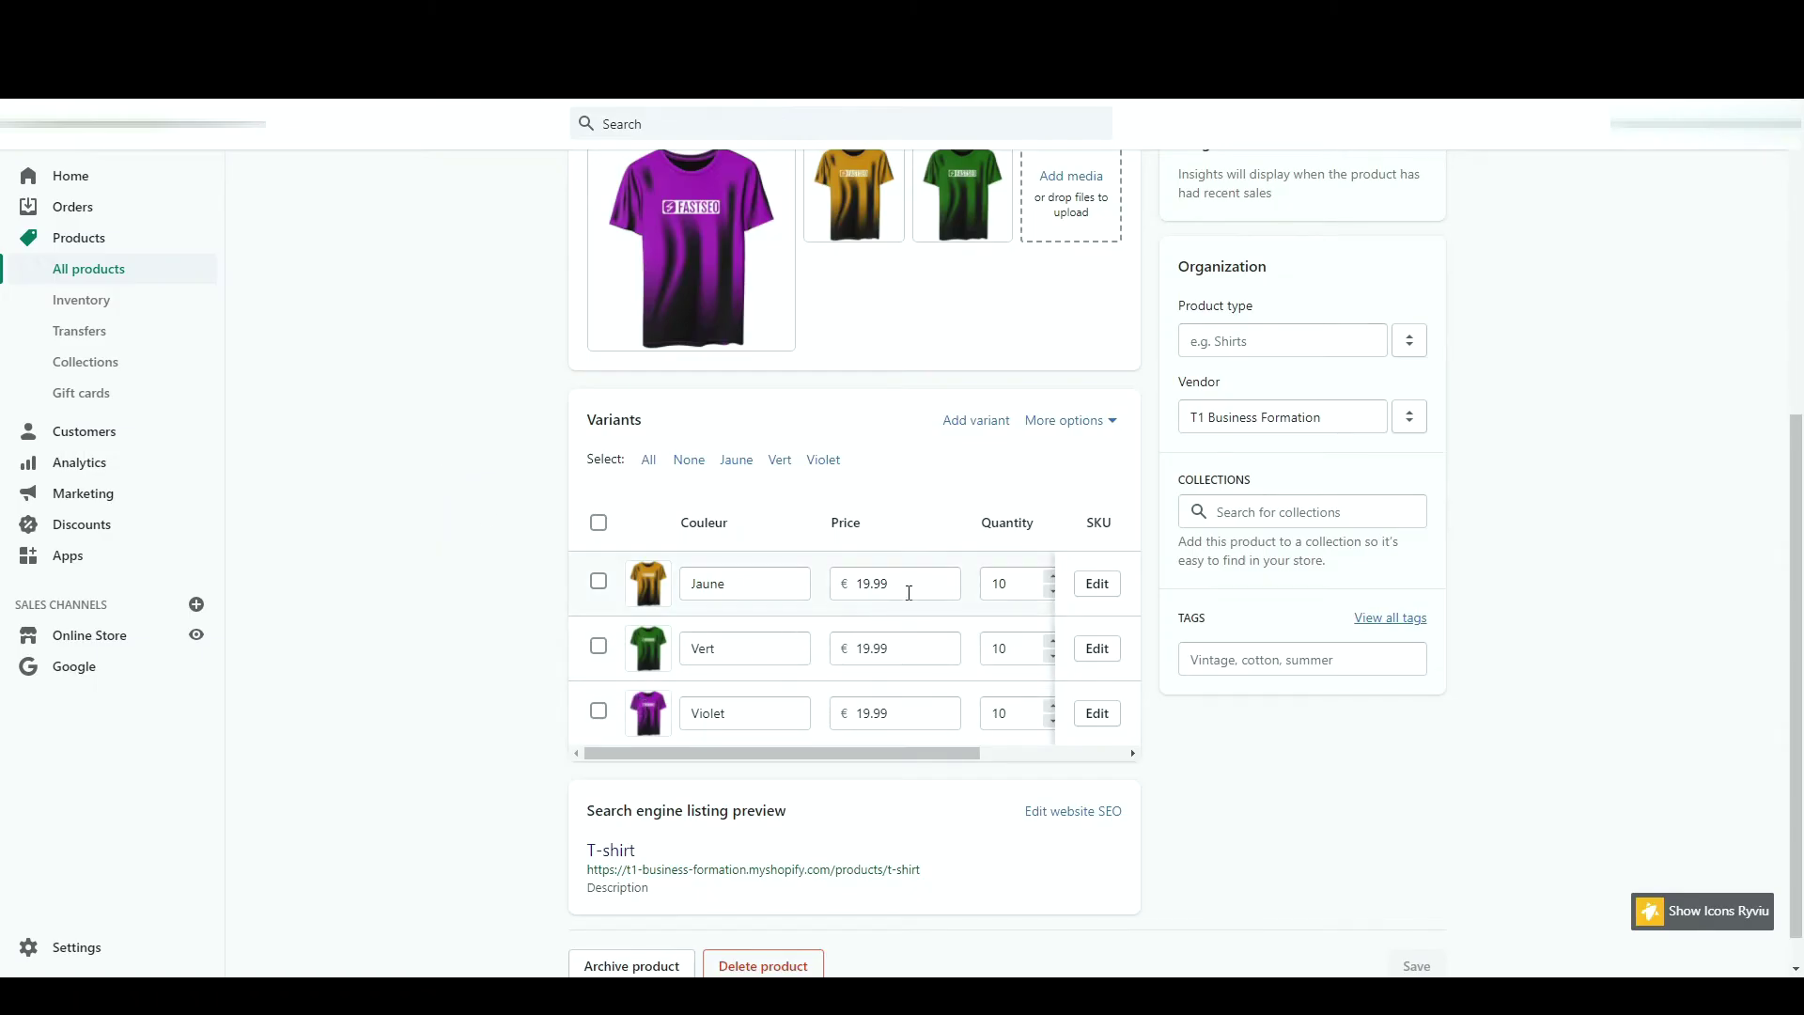
- Inspect the Jaune variant's detail page, then return to the T-shirt and open its search engine listing
{"action": "left_click", "coordinate": [1096, 585]}
{"action": "scroll", "coordinate": [1127, 475], "scroll_direction": "down", "scroll_amount": 7}
{"action": "scroll", "coordinate": [1253, 241], "scroll_direction": "down", "scroll_amount": 3}
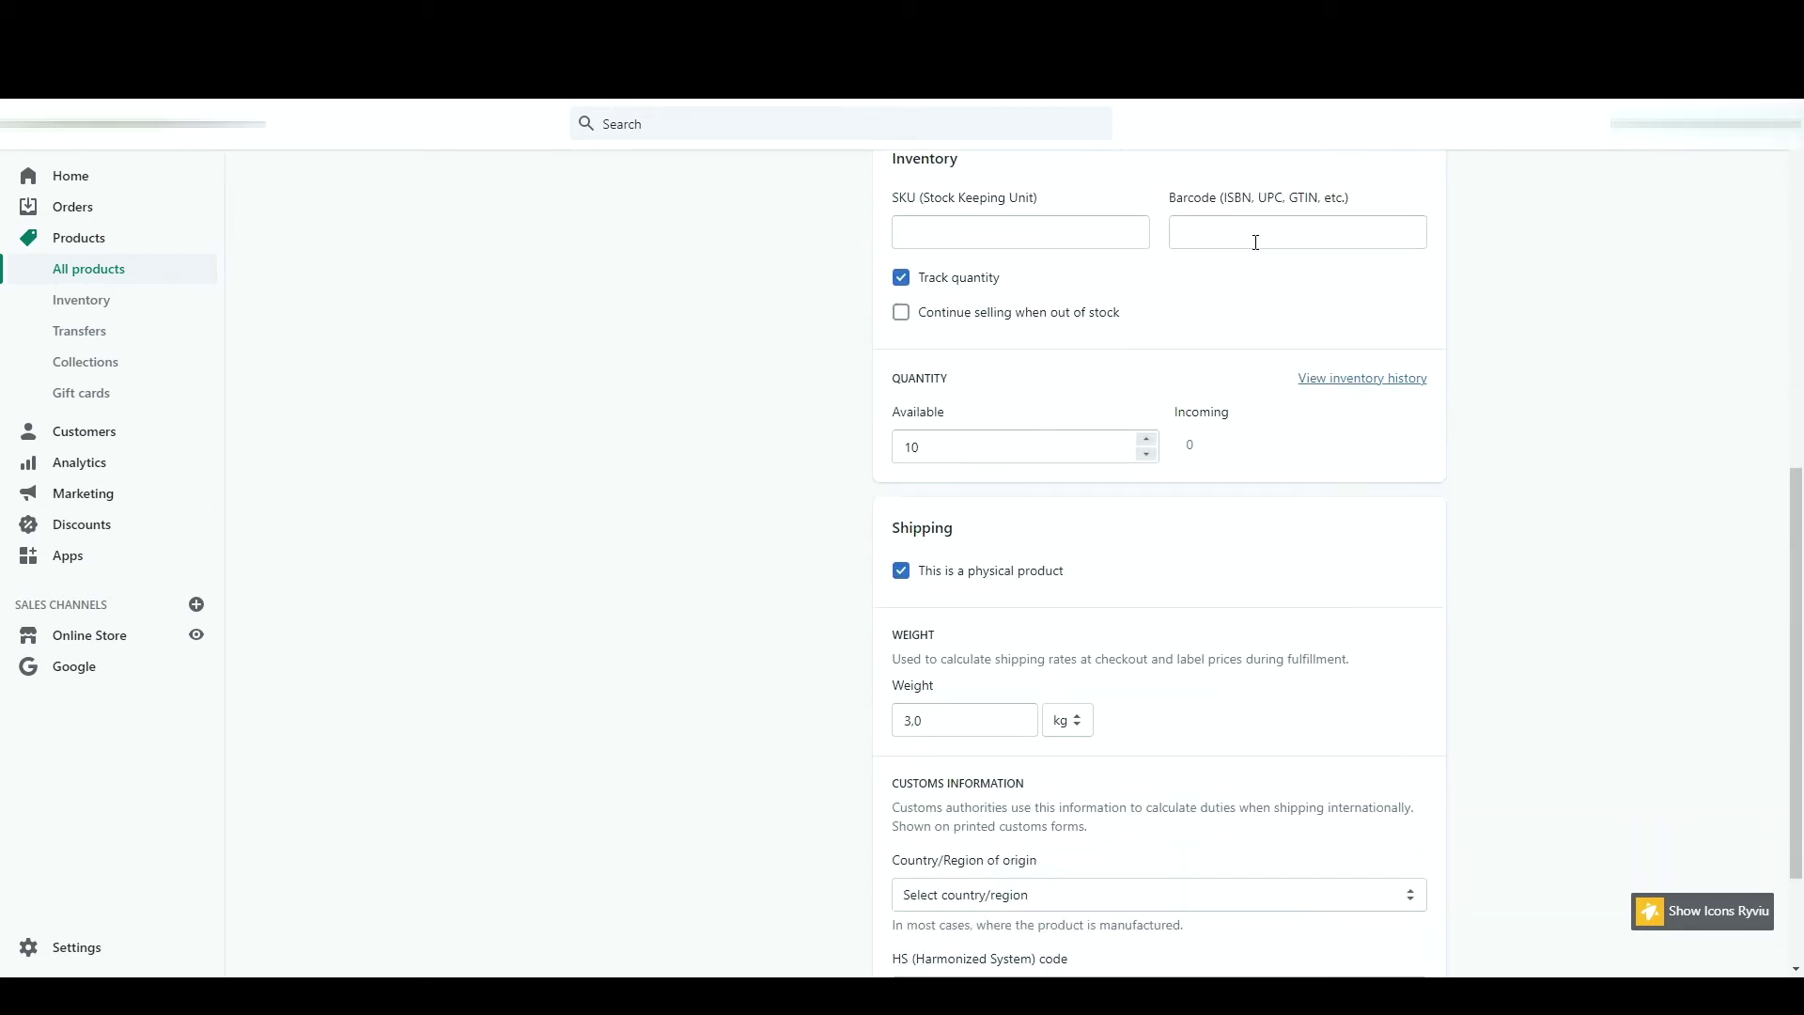
{"action": "scroll", "coordinate": [1257, 249], "scroll_direction": "up", "scroll_amount": 8}
{"action": "key", "text": "alt+Left"}
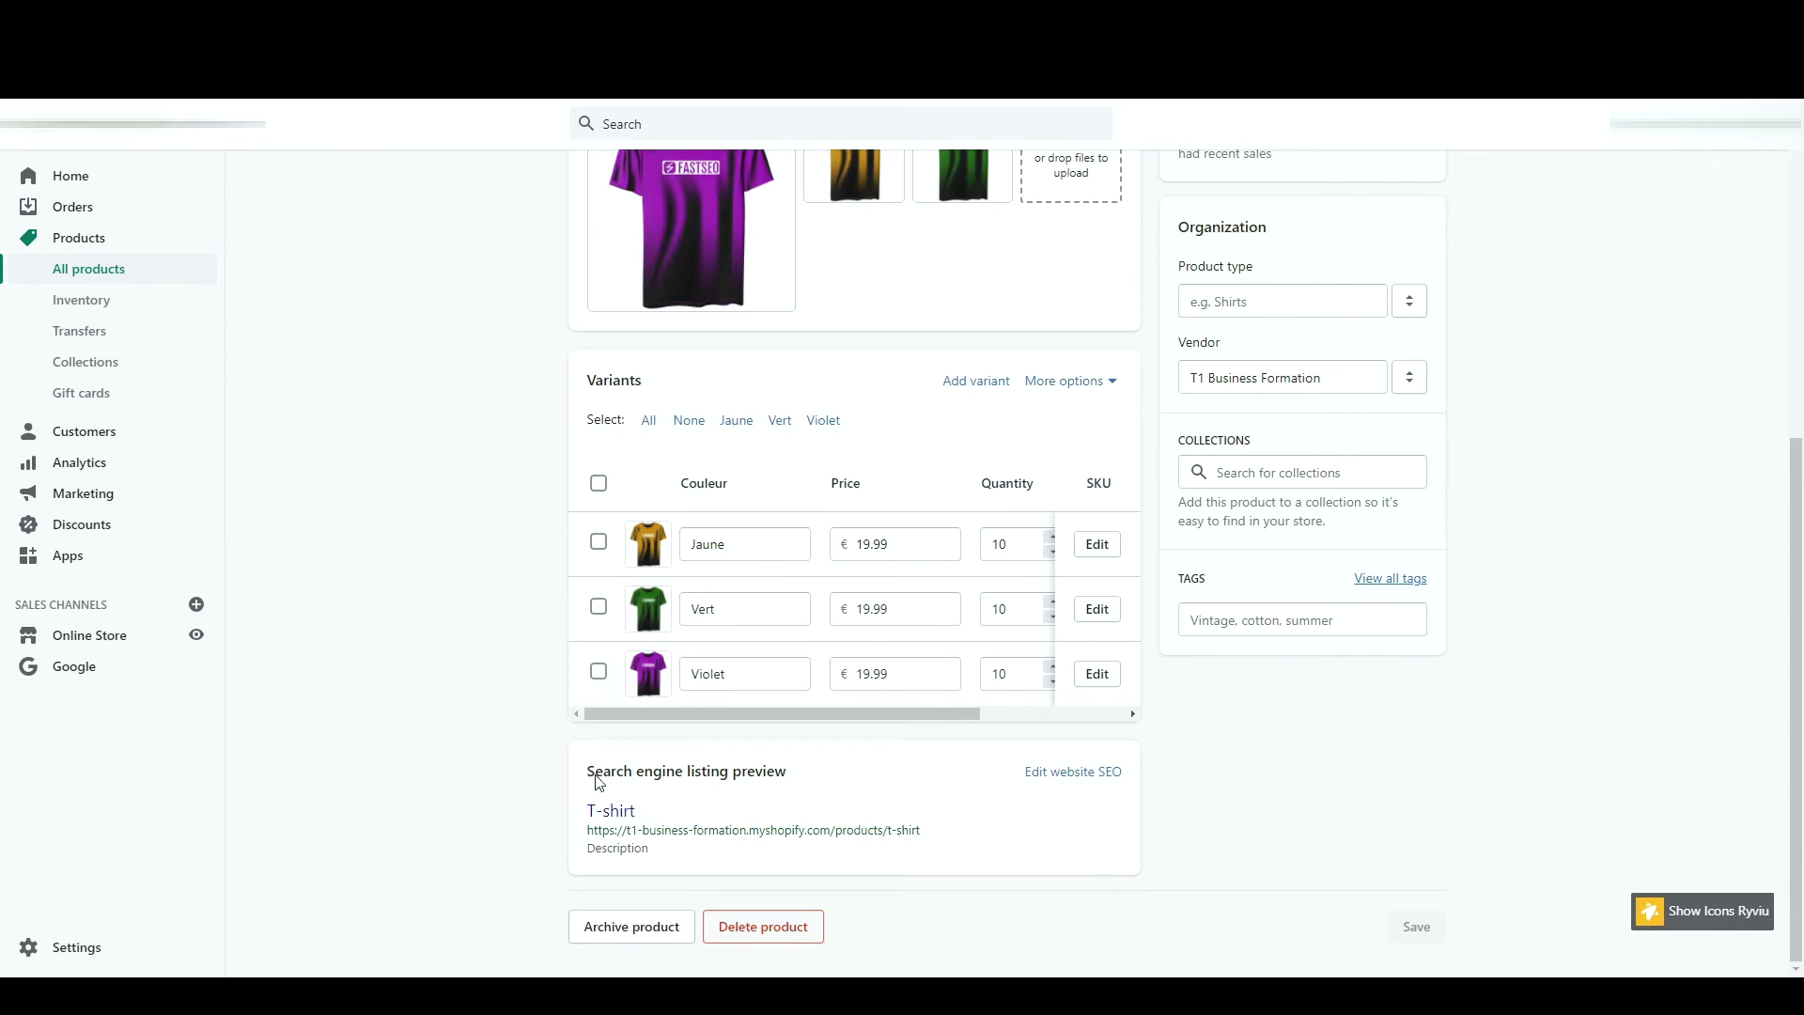
{"action": "left_click", "coordinate": [1046, 775]}
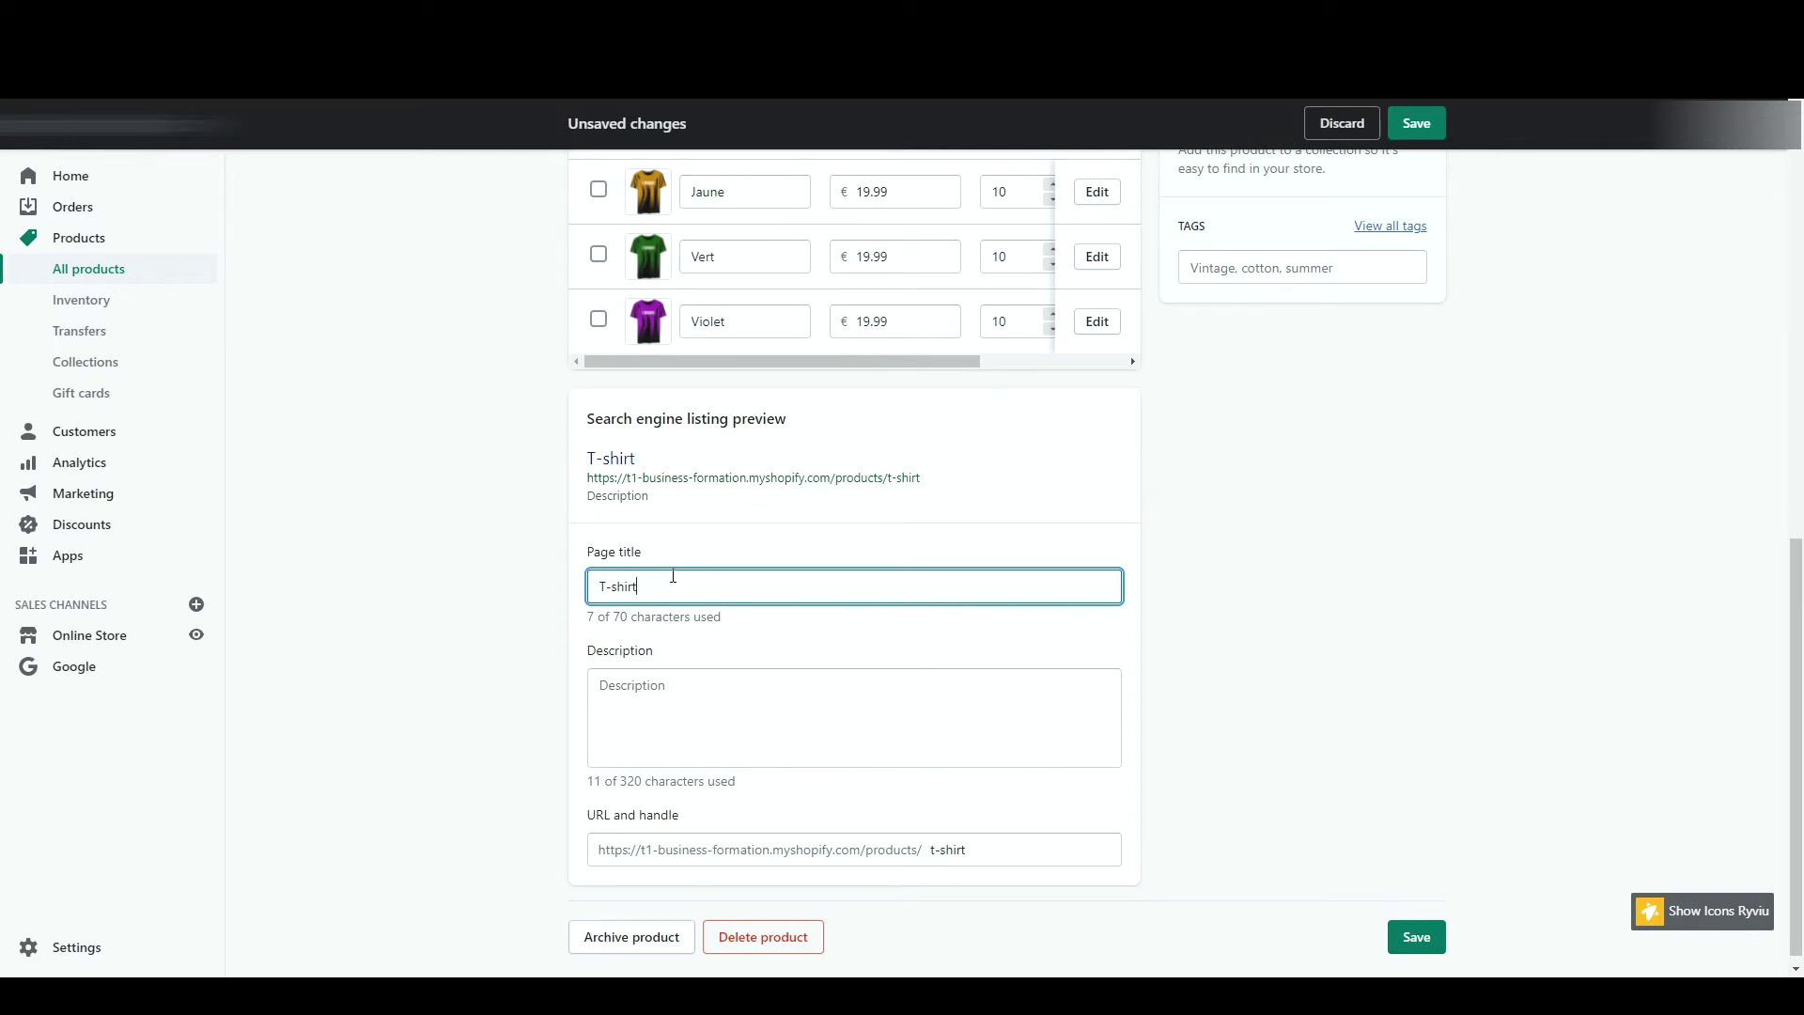
- Append ' | Nom de votre boutique' to the SEO page title, leaving description and handle unchanged
{"action": "type", "text": "| Nom de votre boutique"}
{"action": "left_click", "coordinate": [677, 736]}
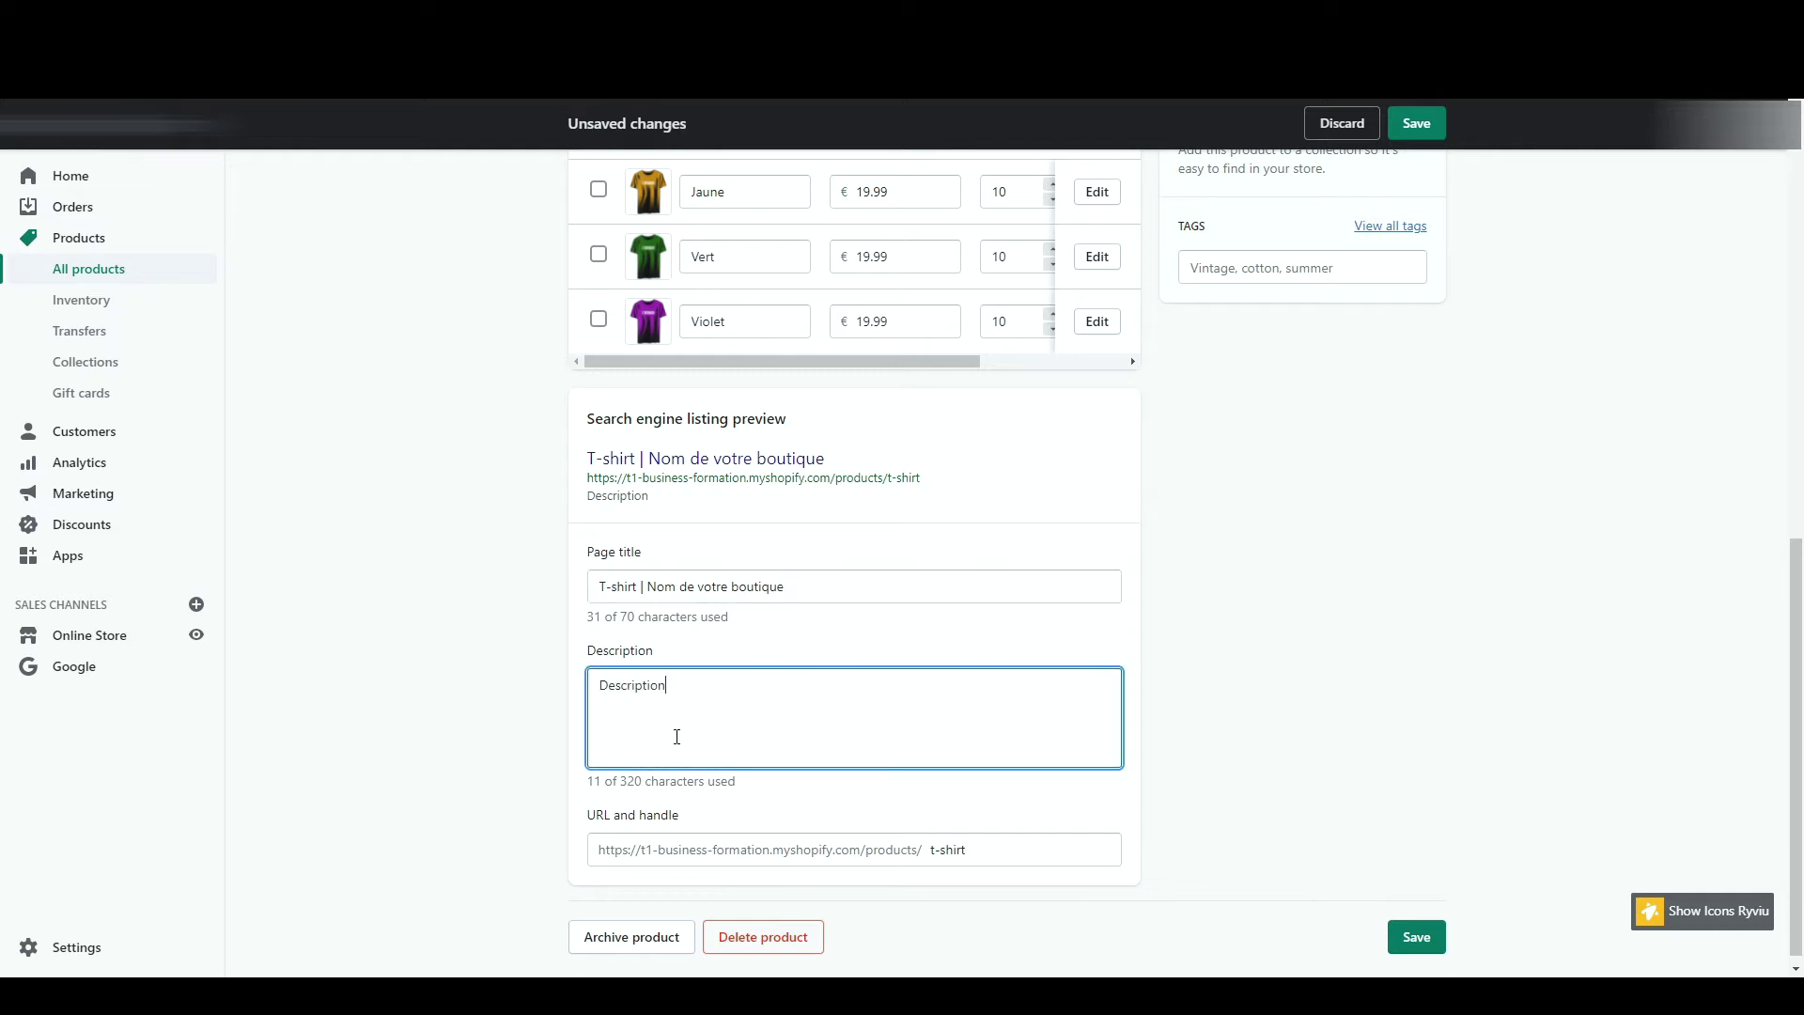
{"action": "double_click", "coordinate": [604, 500]}
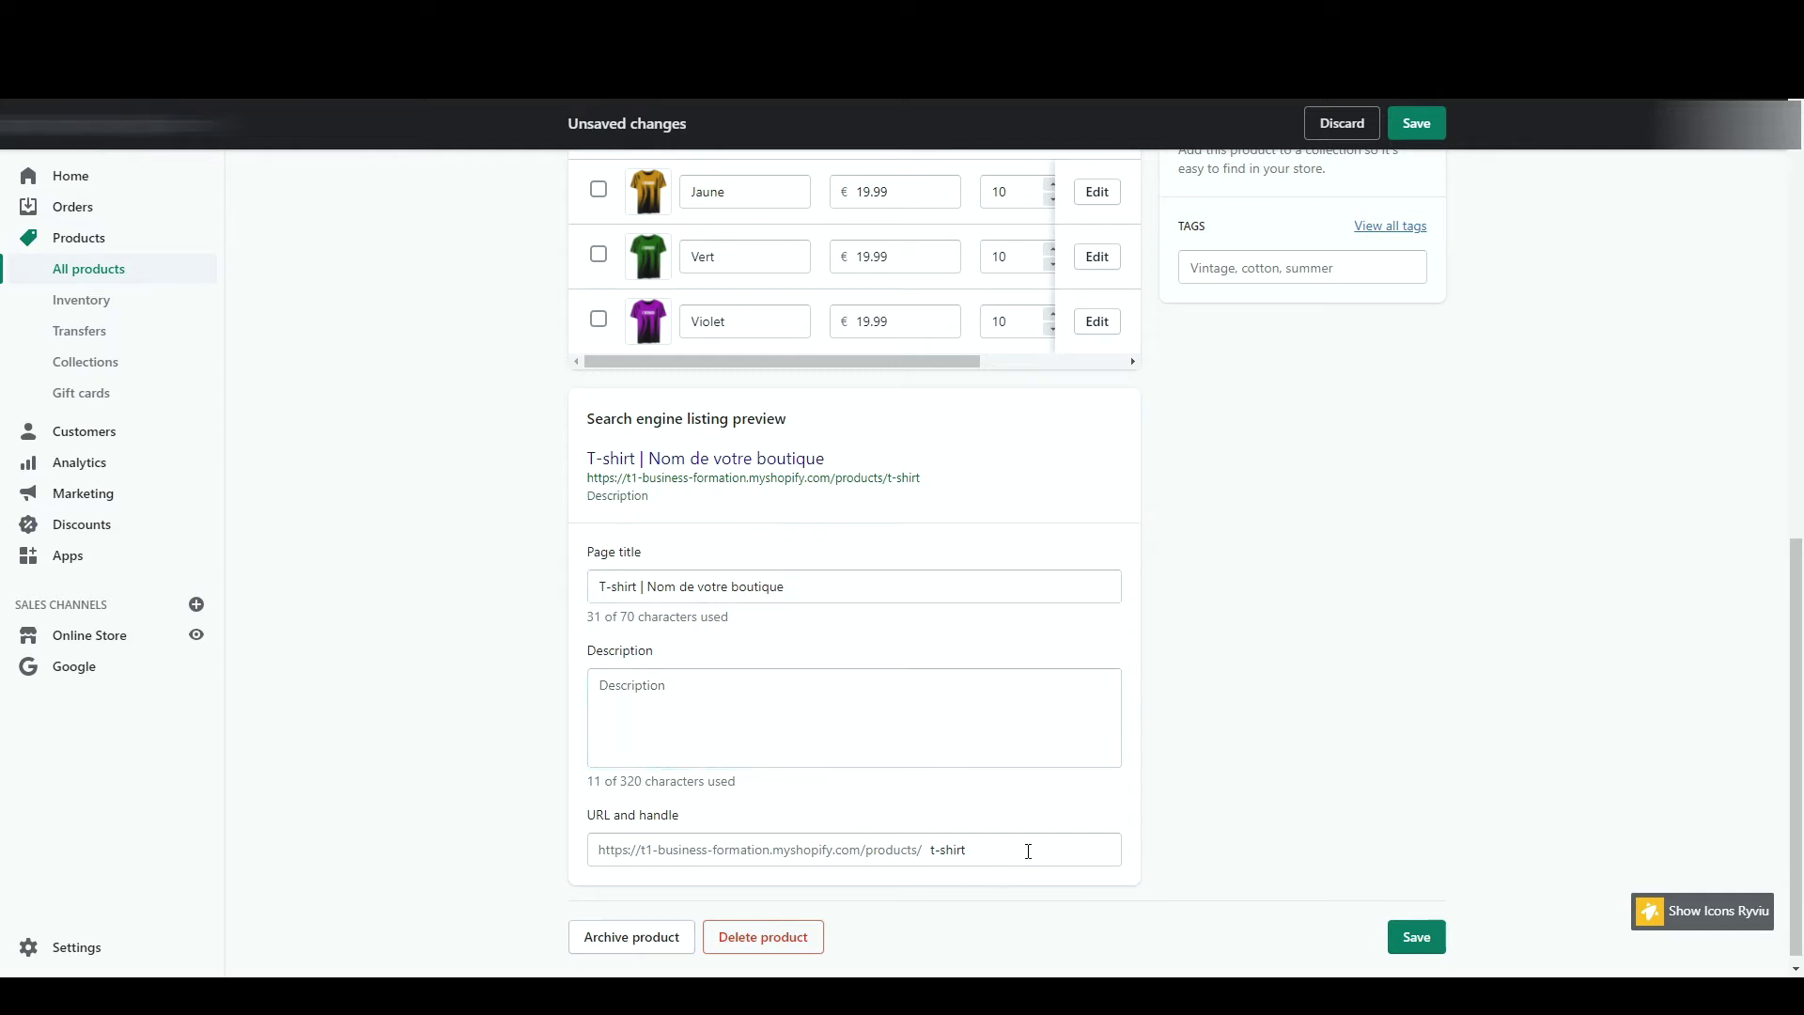
{"action": "left_click_drag", "start_coordinate": [1027, 850], "coordinate": [598, 846]}
{"action": "left_click", "coordinate": [1285, 748]}
{"action": "scroll", "coordinate": [1285, 745], "scroll_direction": "up", "scroll_amount": 3}
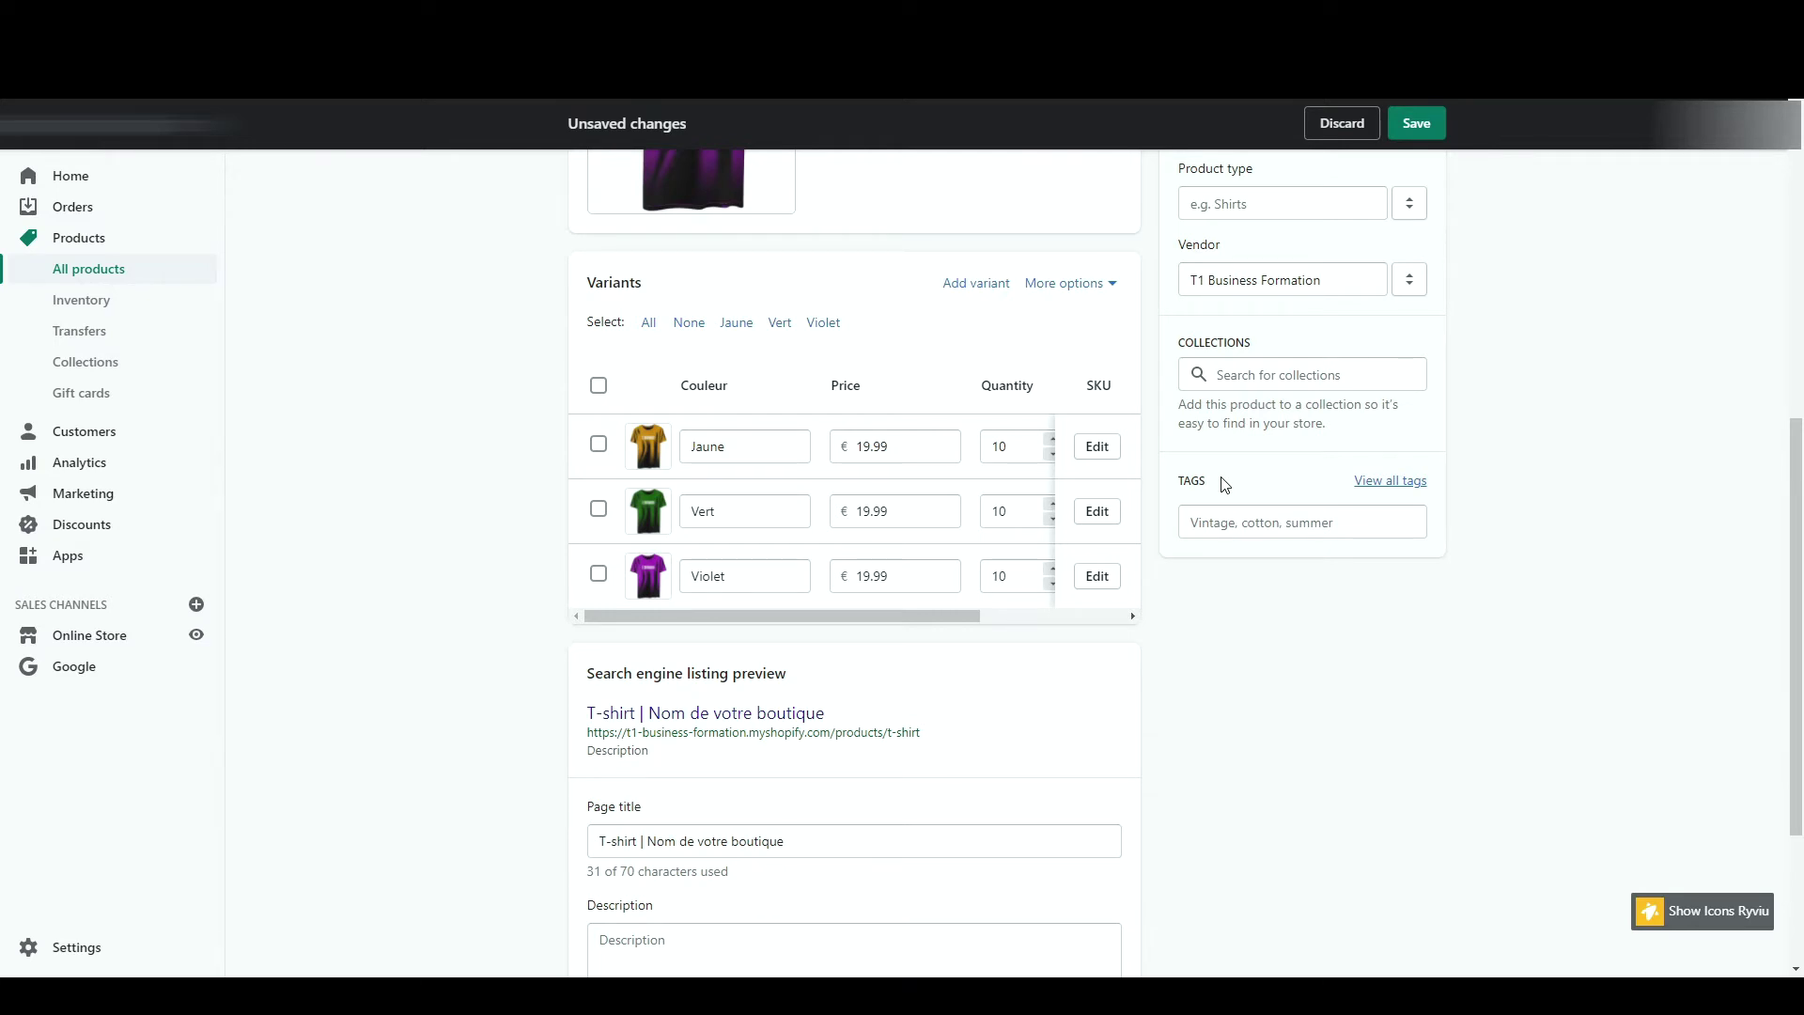
- Add the Promo tag to the T-shirt product
{"action": "left_click", "coordinate": [1227, 522]}
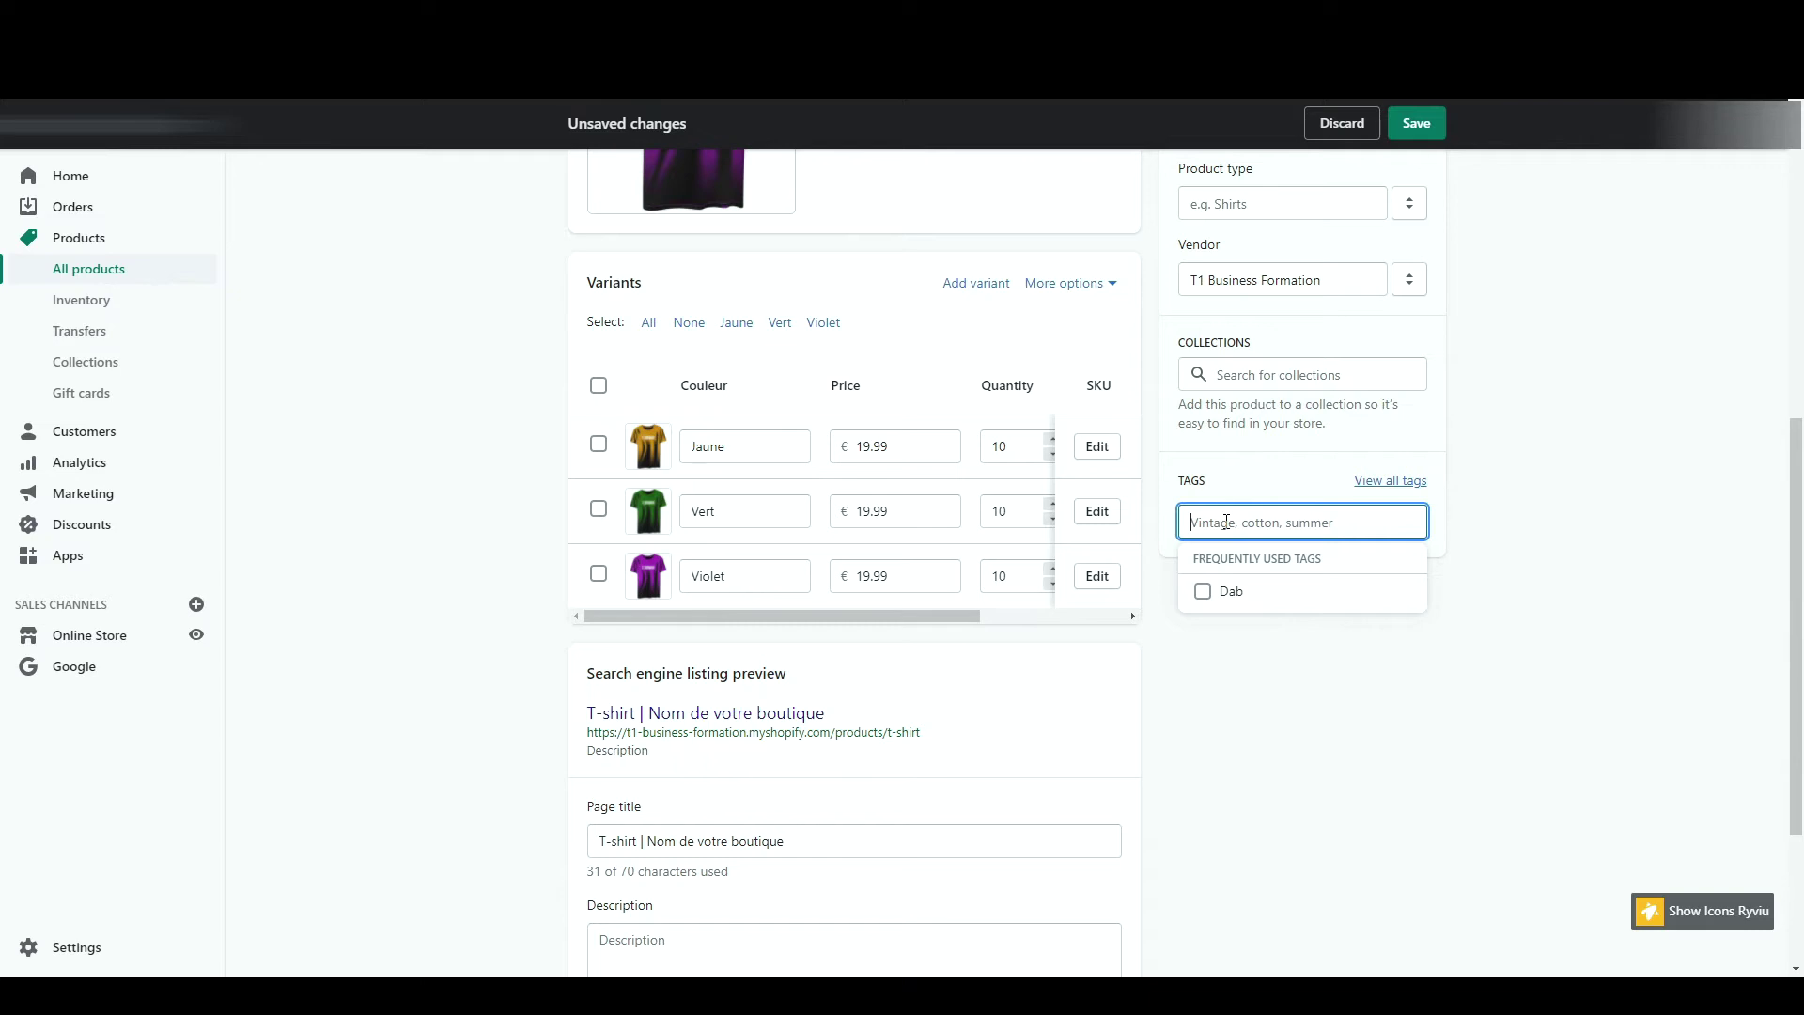
{"action": "type", "text": "Pomme"}
{"action": "key", "text": "Return"}
{"action": "left_click", "coordinate": [1575, 489]}
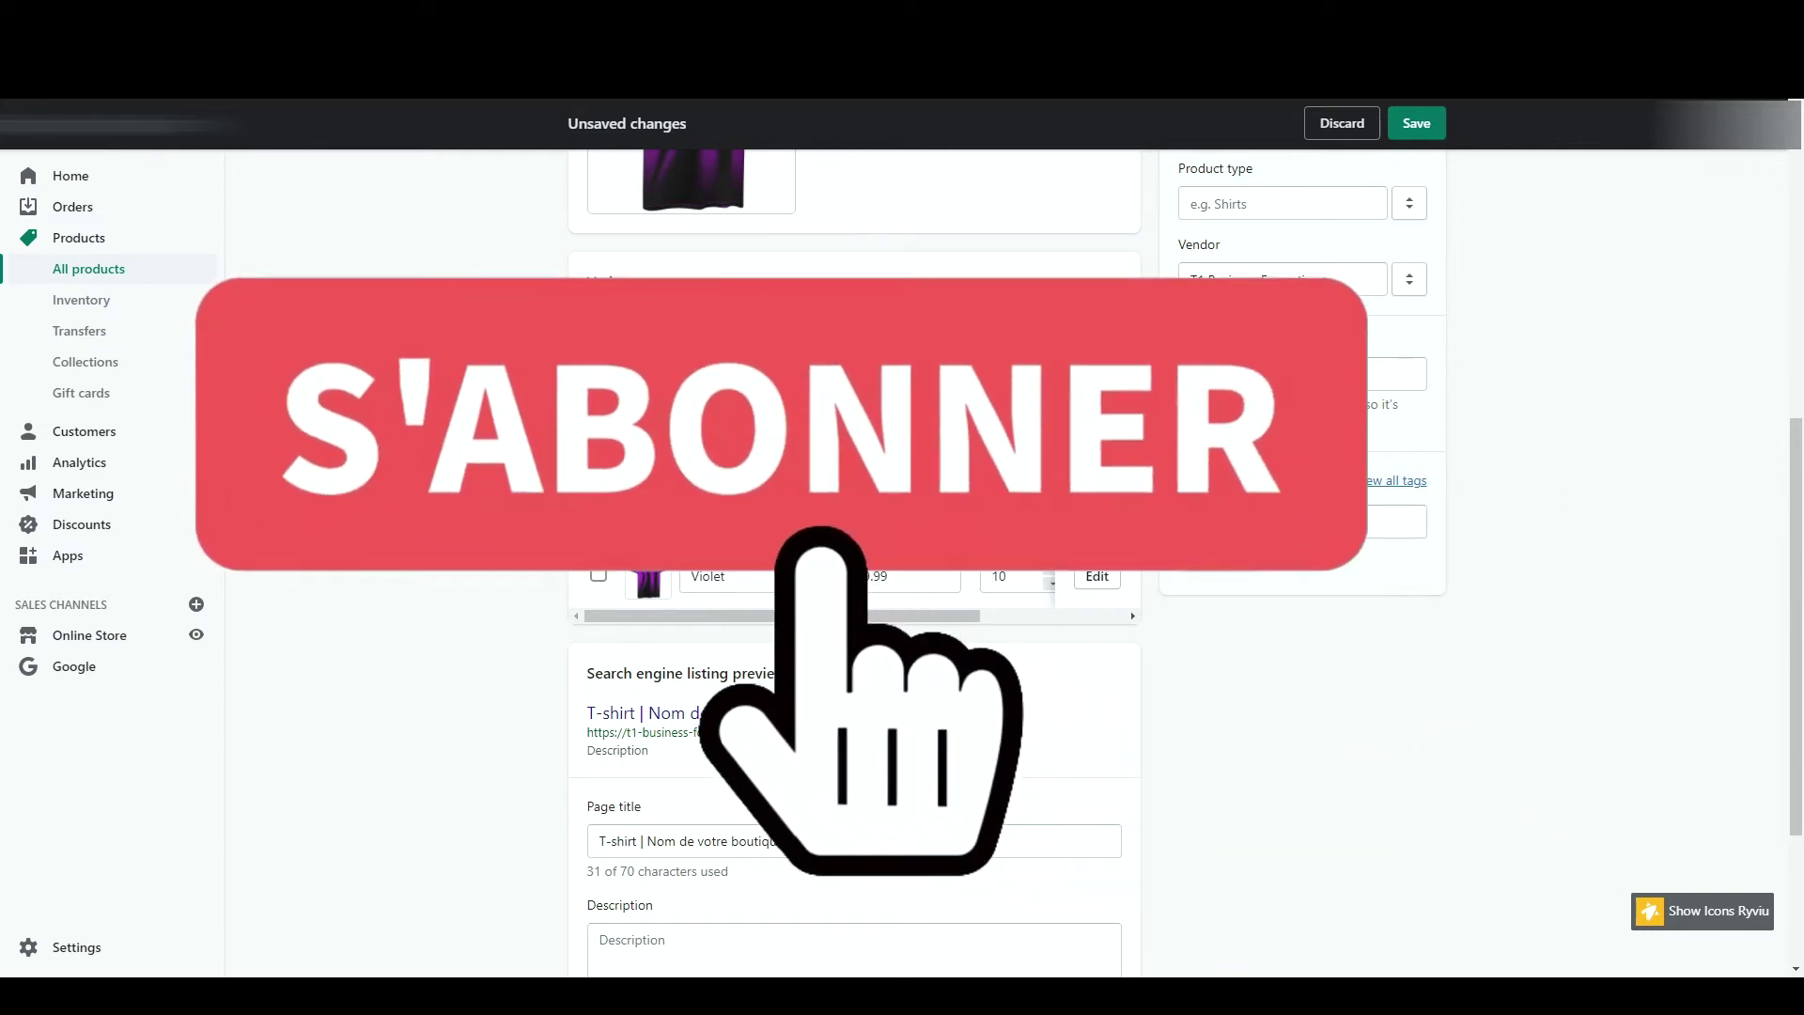
- Browse the Collections list without choosing one, and keep T1 Business Formation as vendor
{"action": "scroll", "coordinate": [902, 563], "scroll_direction": "up", "scroll_amount": 1}
{"action": "left_click", "coordinate": [1297, 440]}
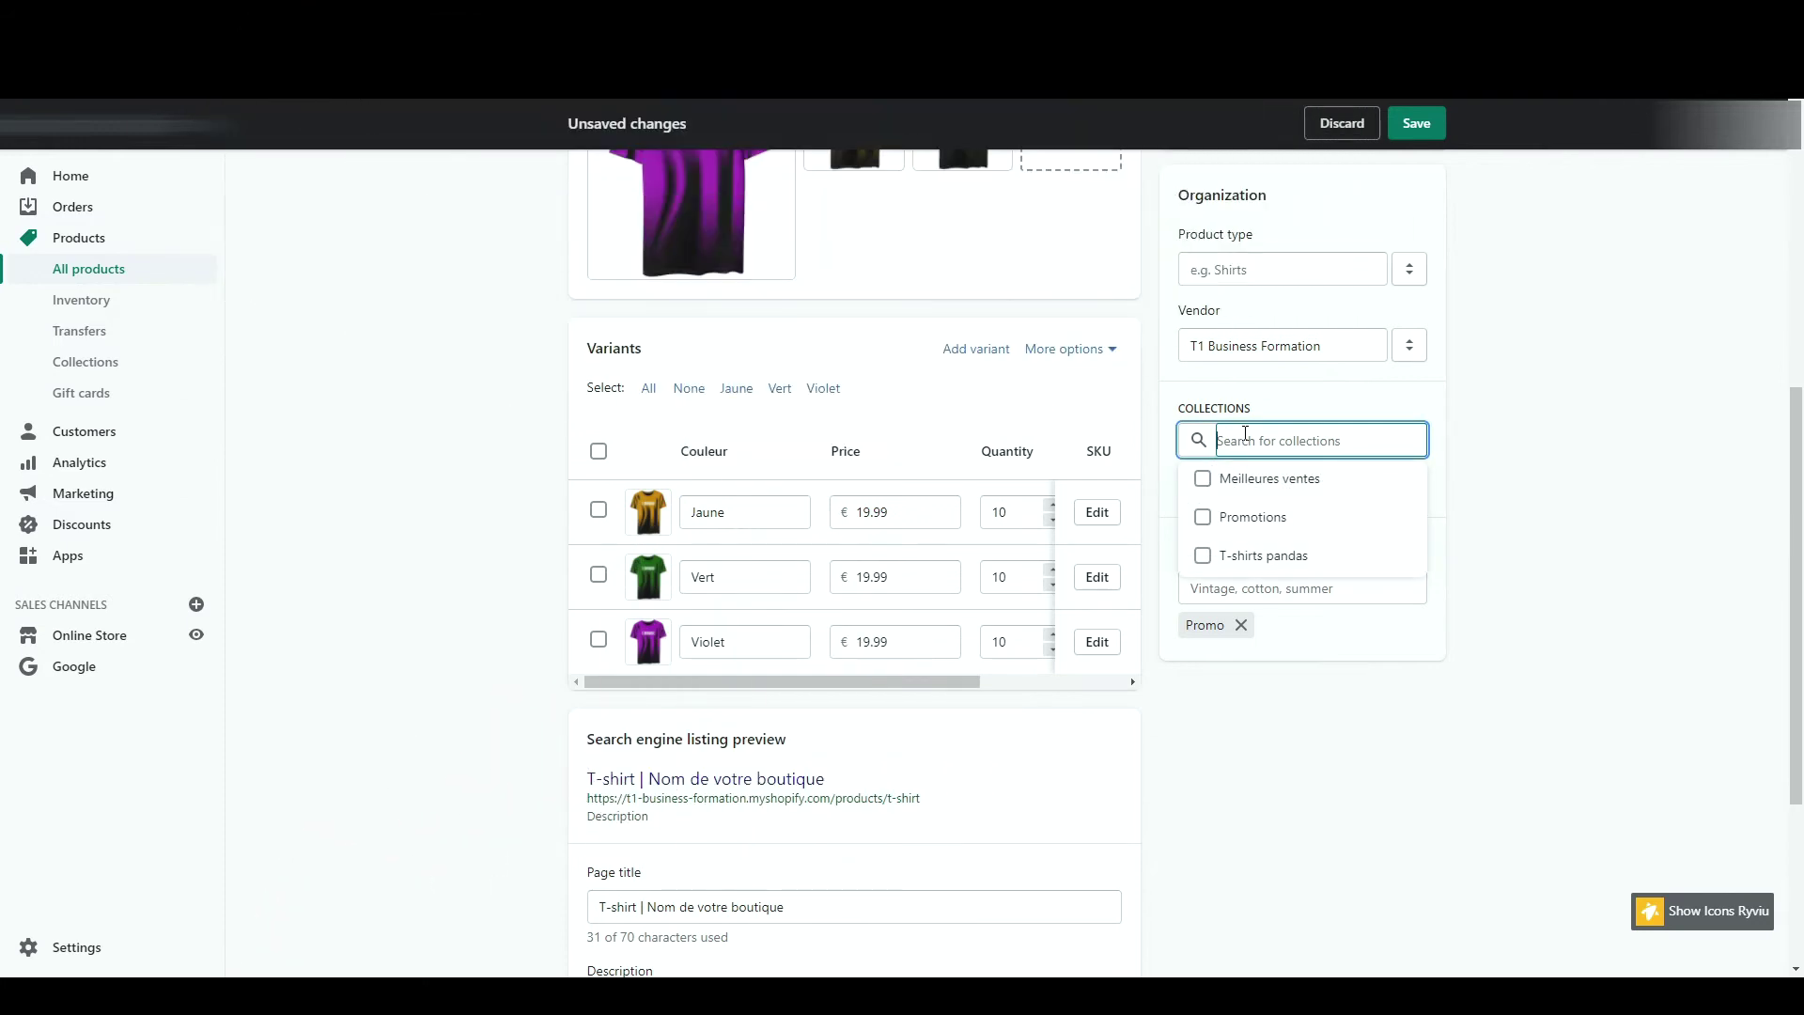
{"action": "left_click", "coordinate": [1519, 599]}
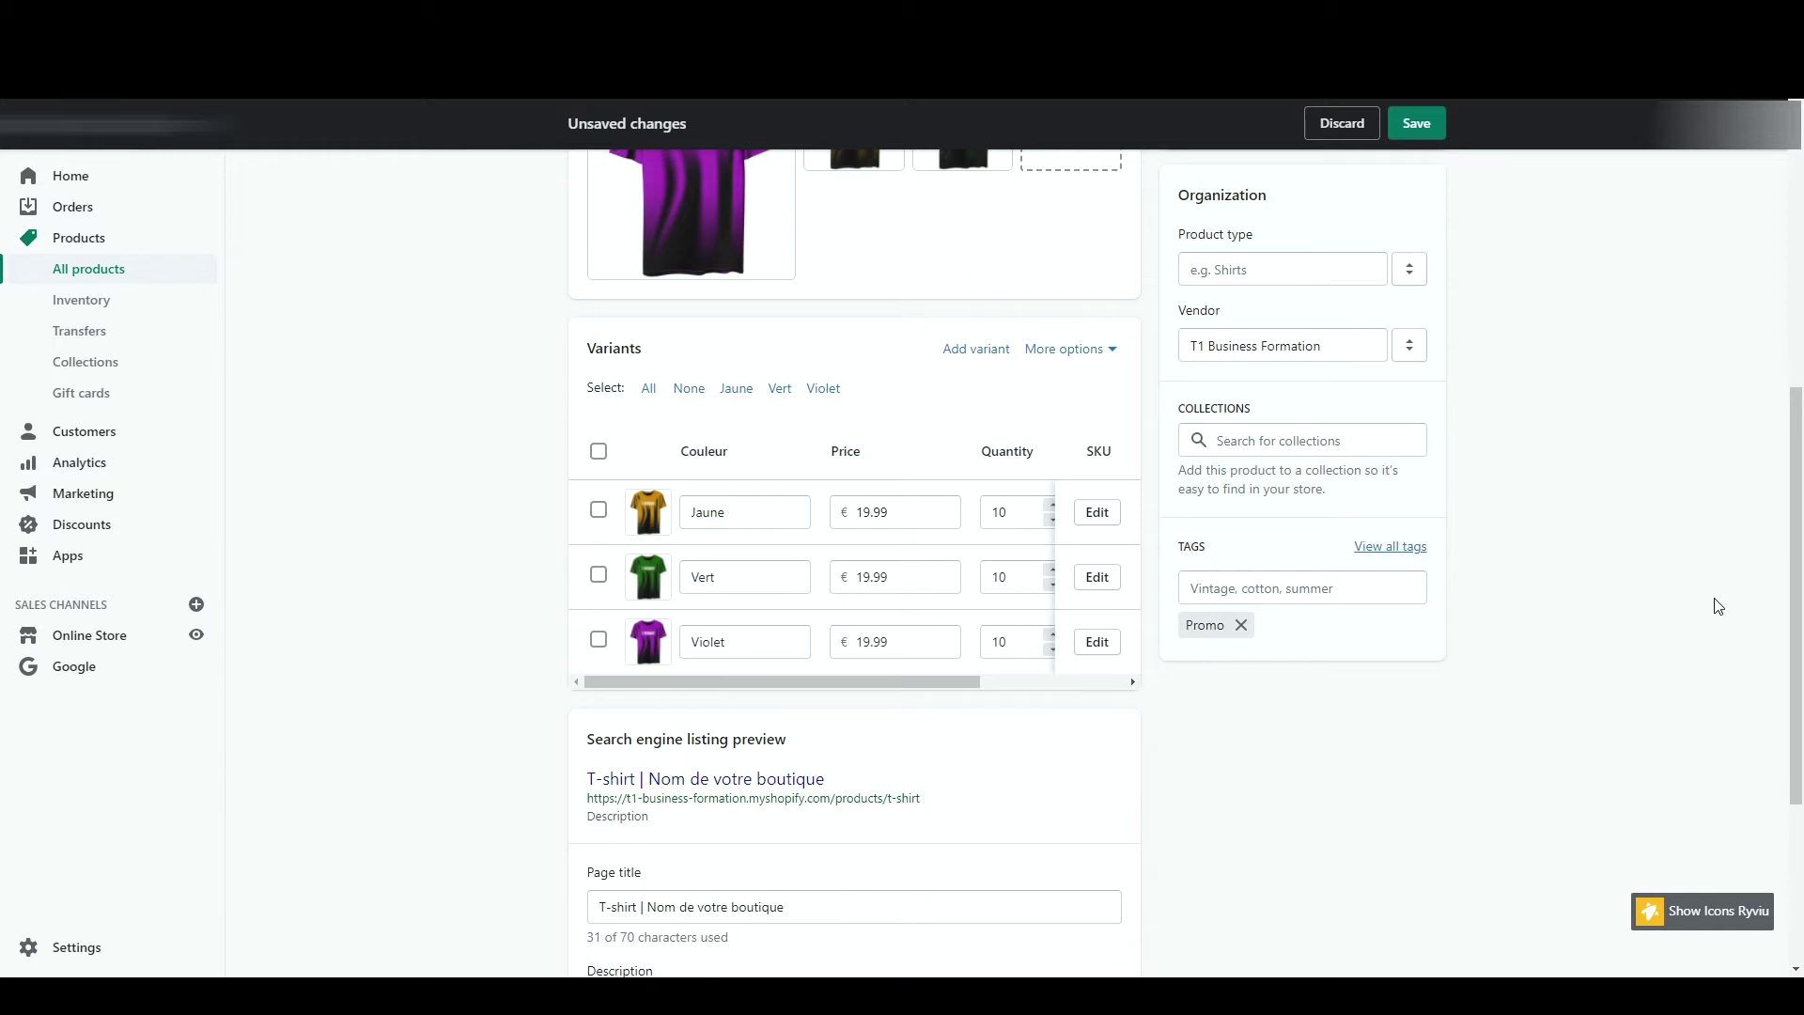
{"action": "left_click", "coordinate": [1383, 433]}
{"action": "left_click", "coordinate": [1611, 374]}
{"action": "scroll", "coordinate": [1611, 374], "scroll_direction": "up", "scroll_amount": 1}
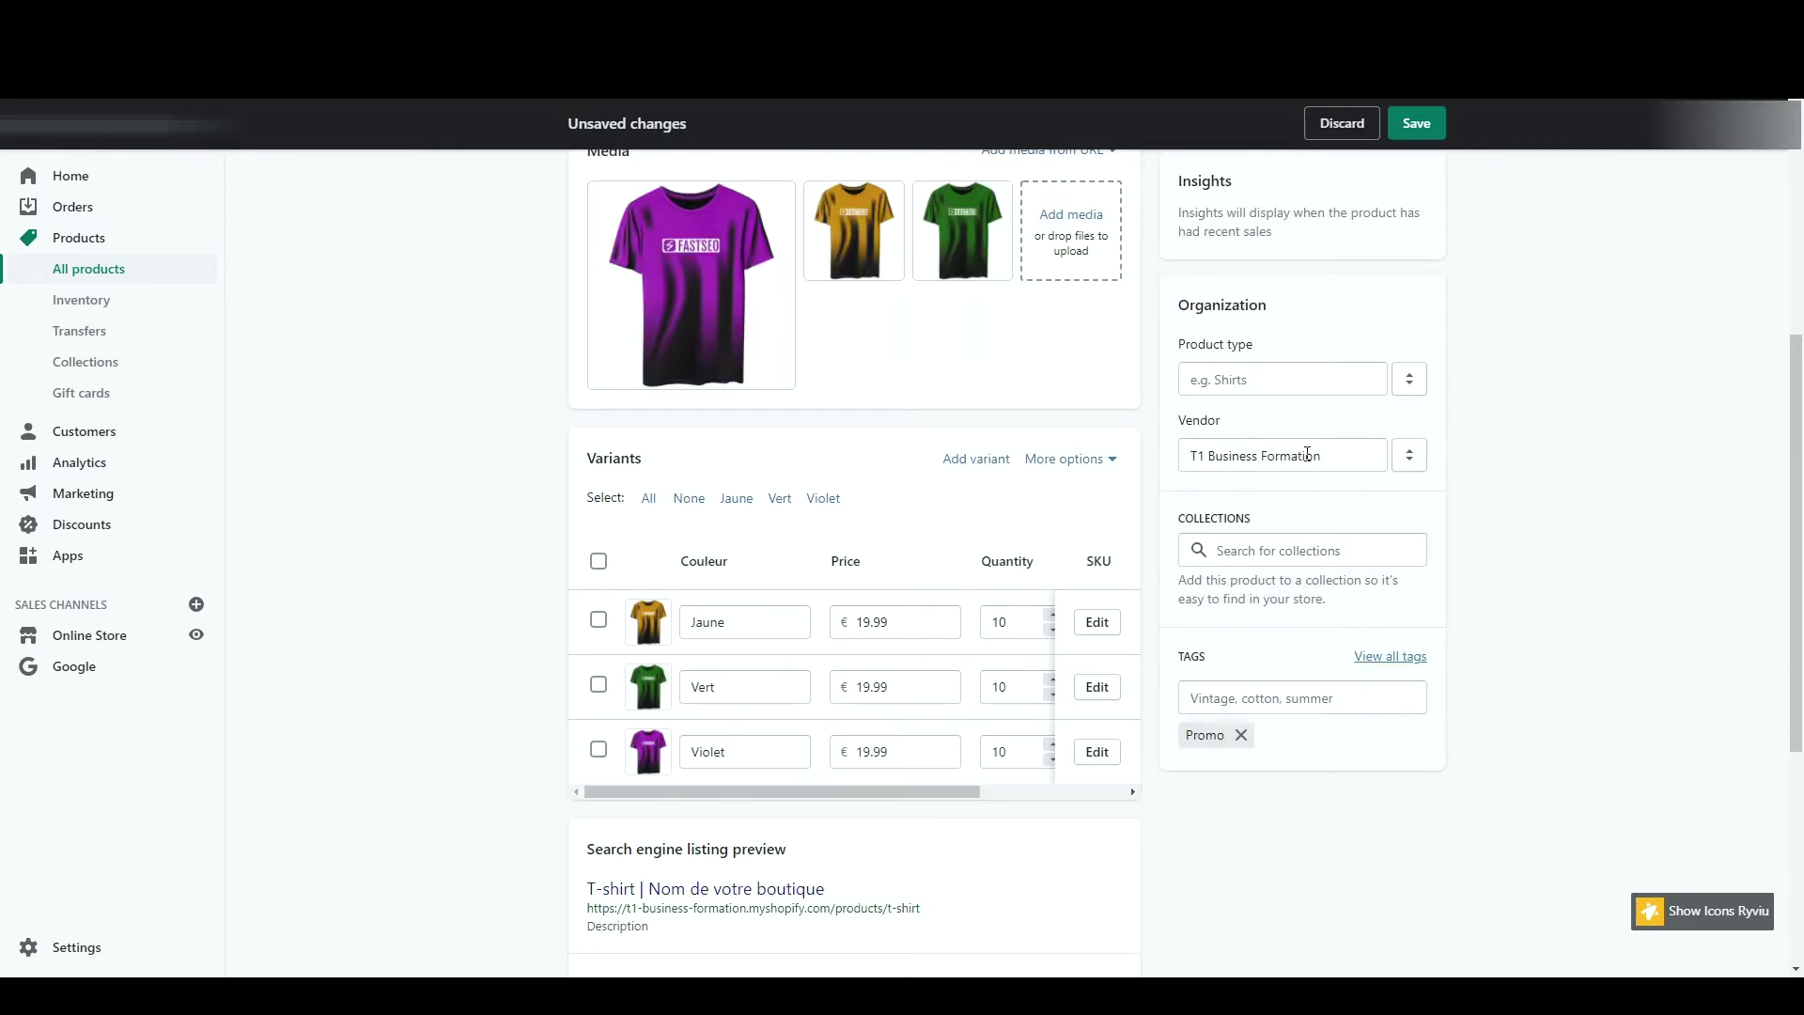
{"action": "left_click", "coordinate": [1421, 470]}
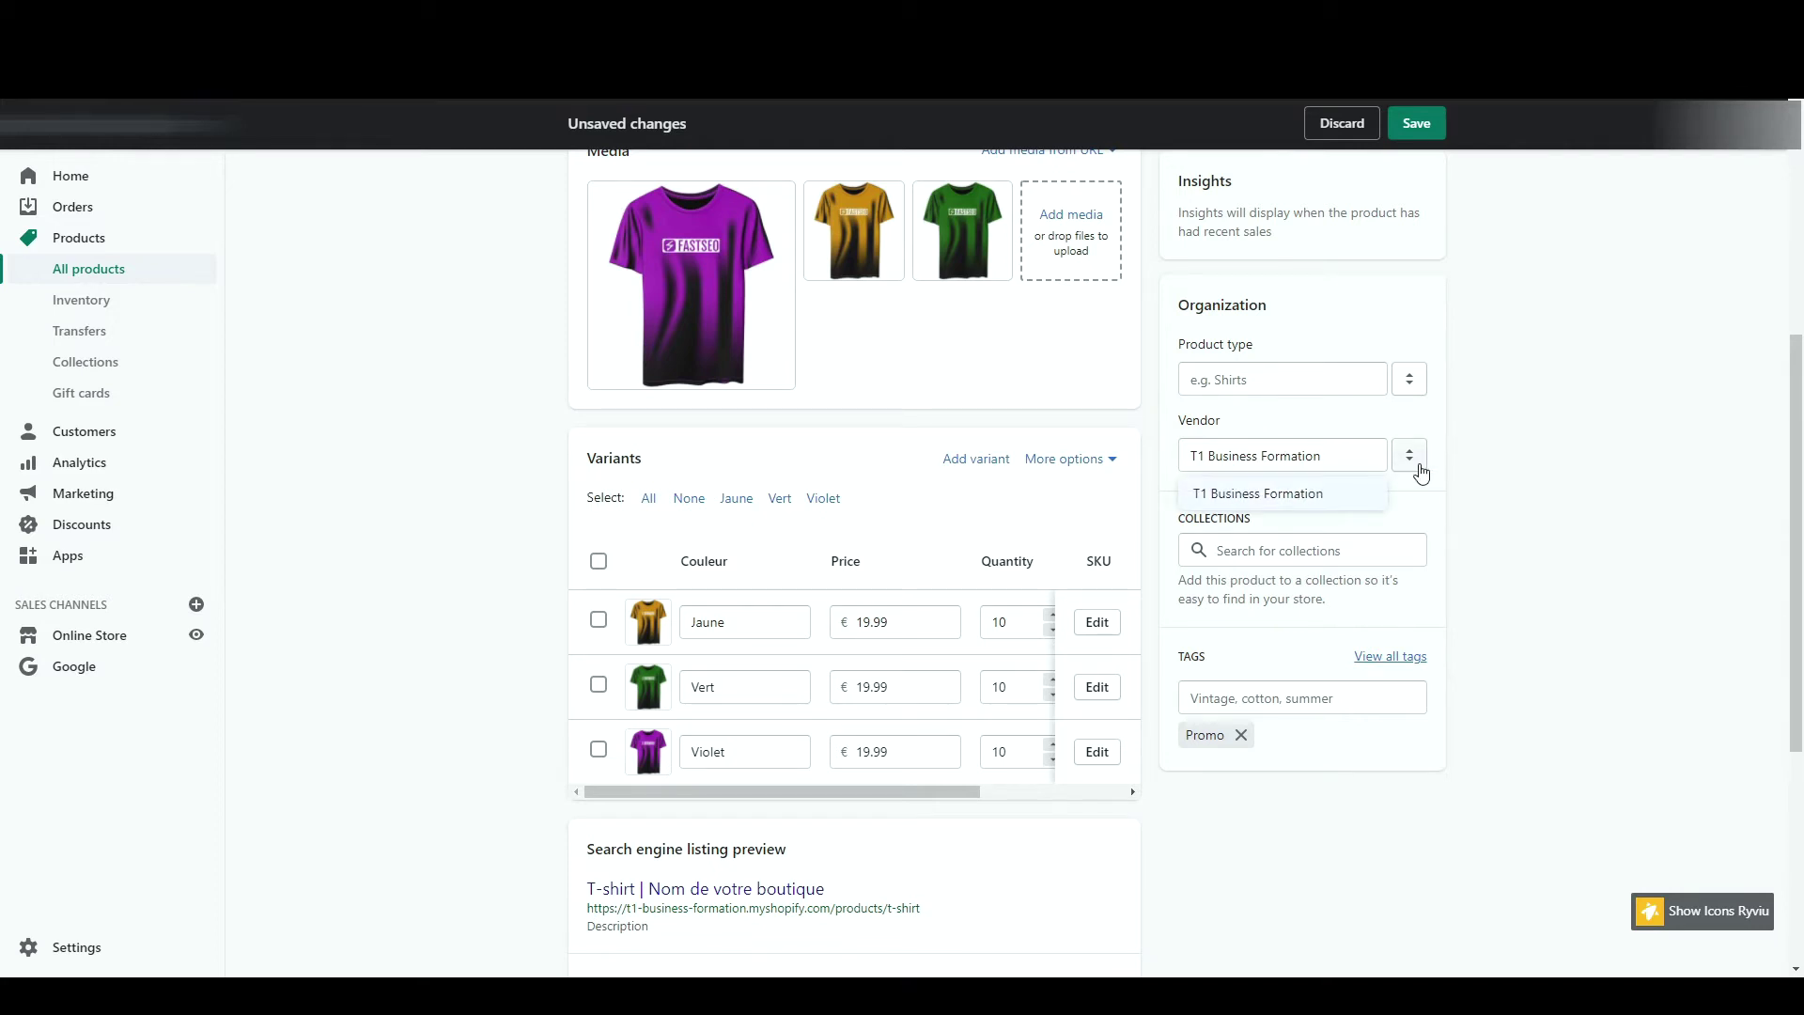
{"action": "left_click", "coordinate": [1443, 470]}
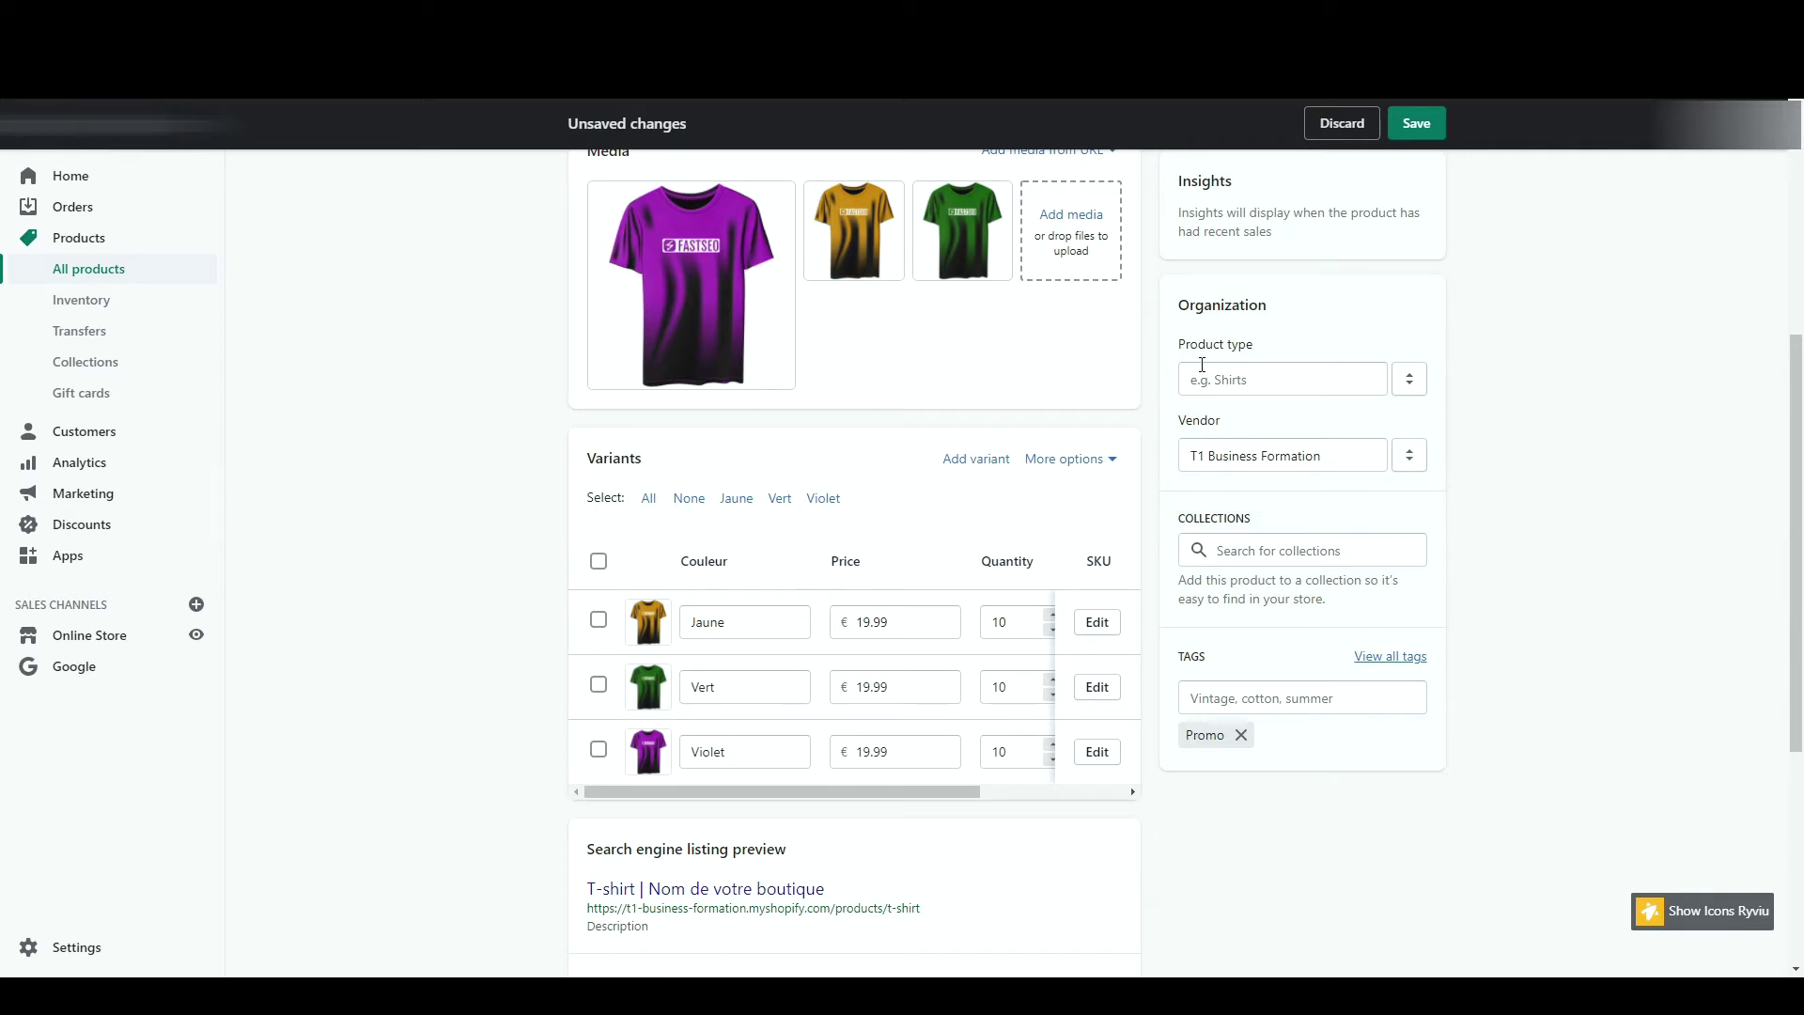
{"action": "scroll", "coordinate": [1529, 395], "scroll_direction": "up", "scroll_amount": 2}
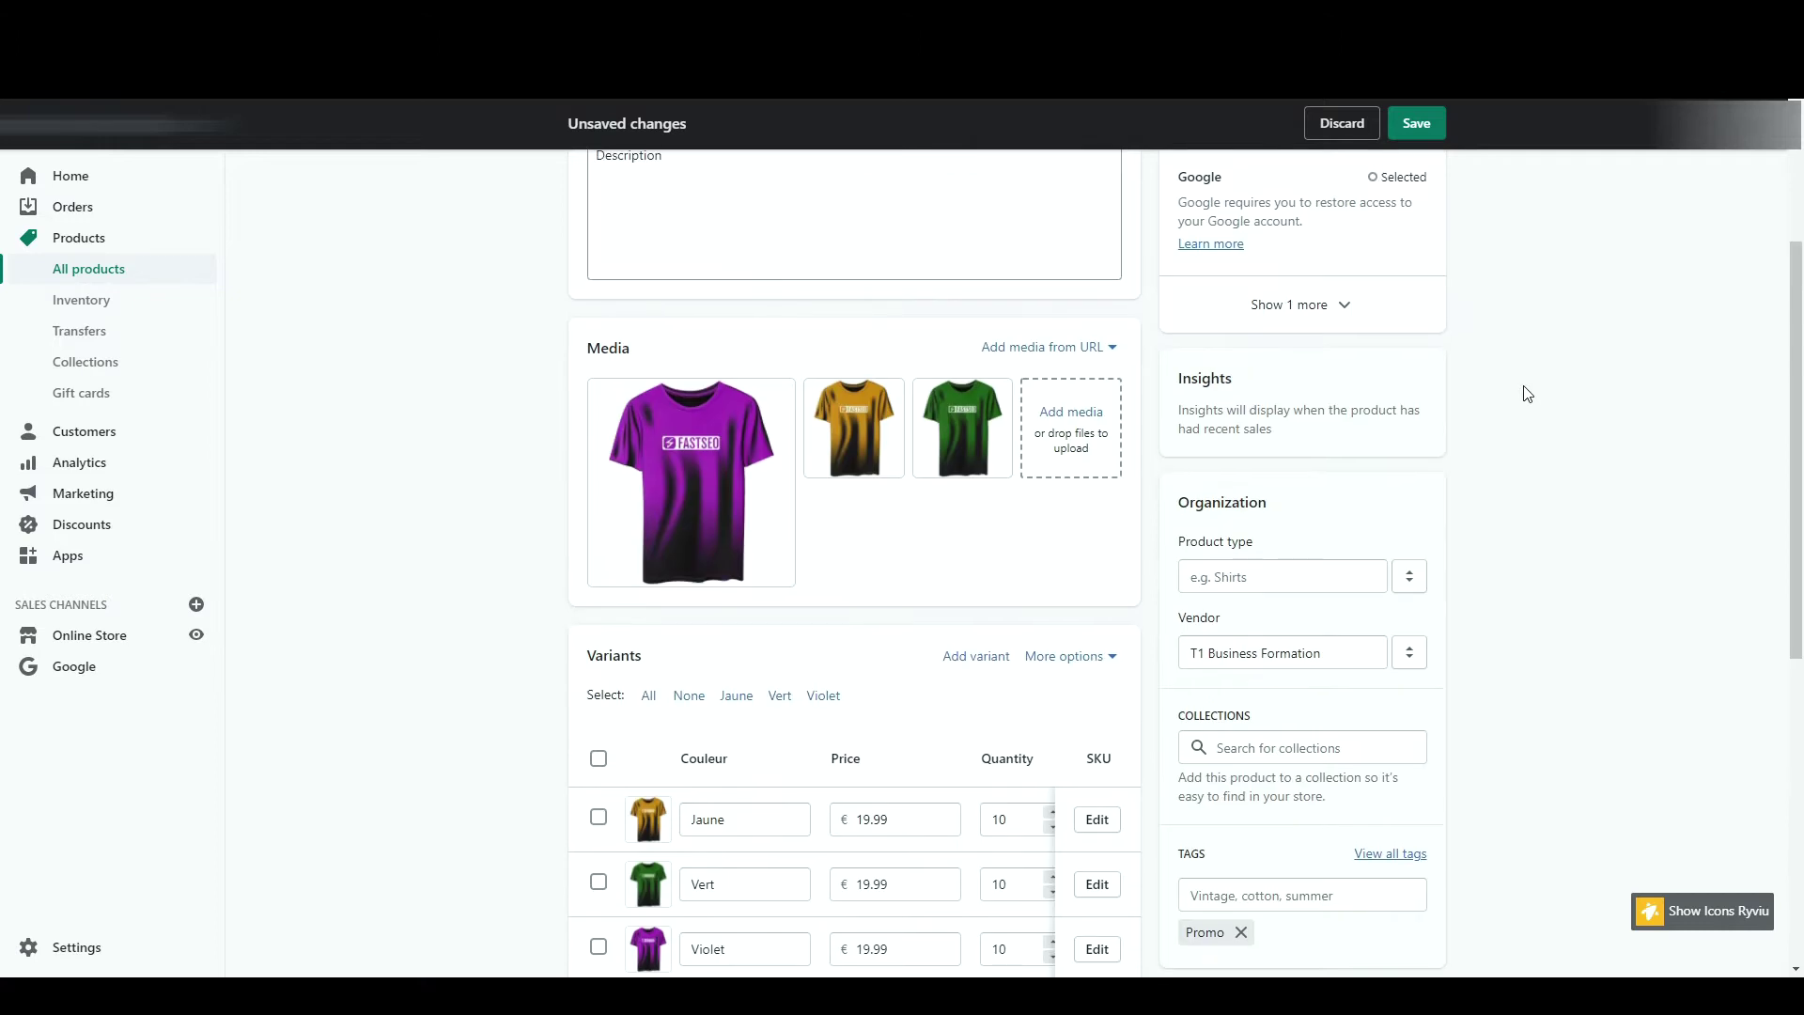
{"action": "scroll", "coordinate": [1528, 395], "scroll_direction": "up", "scroll_amount": 2}
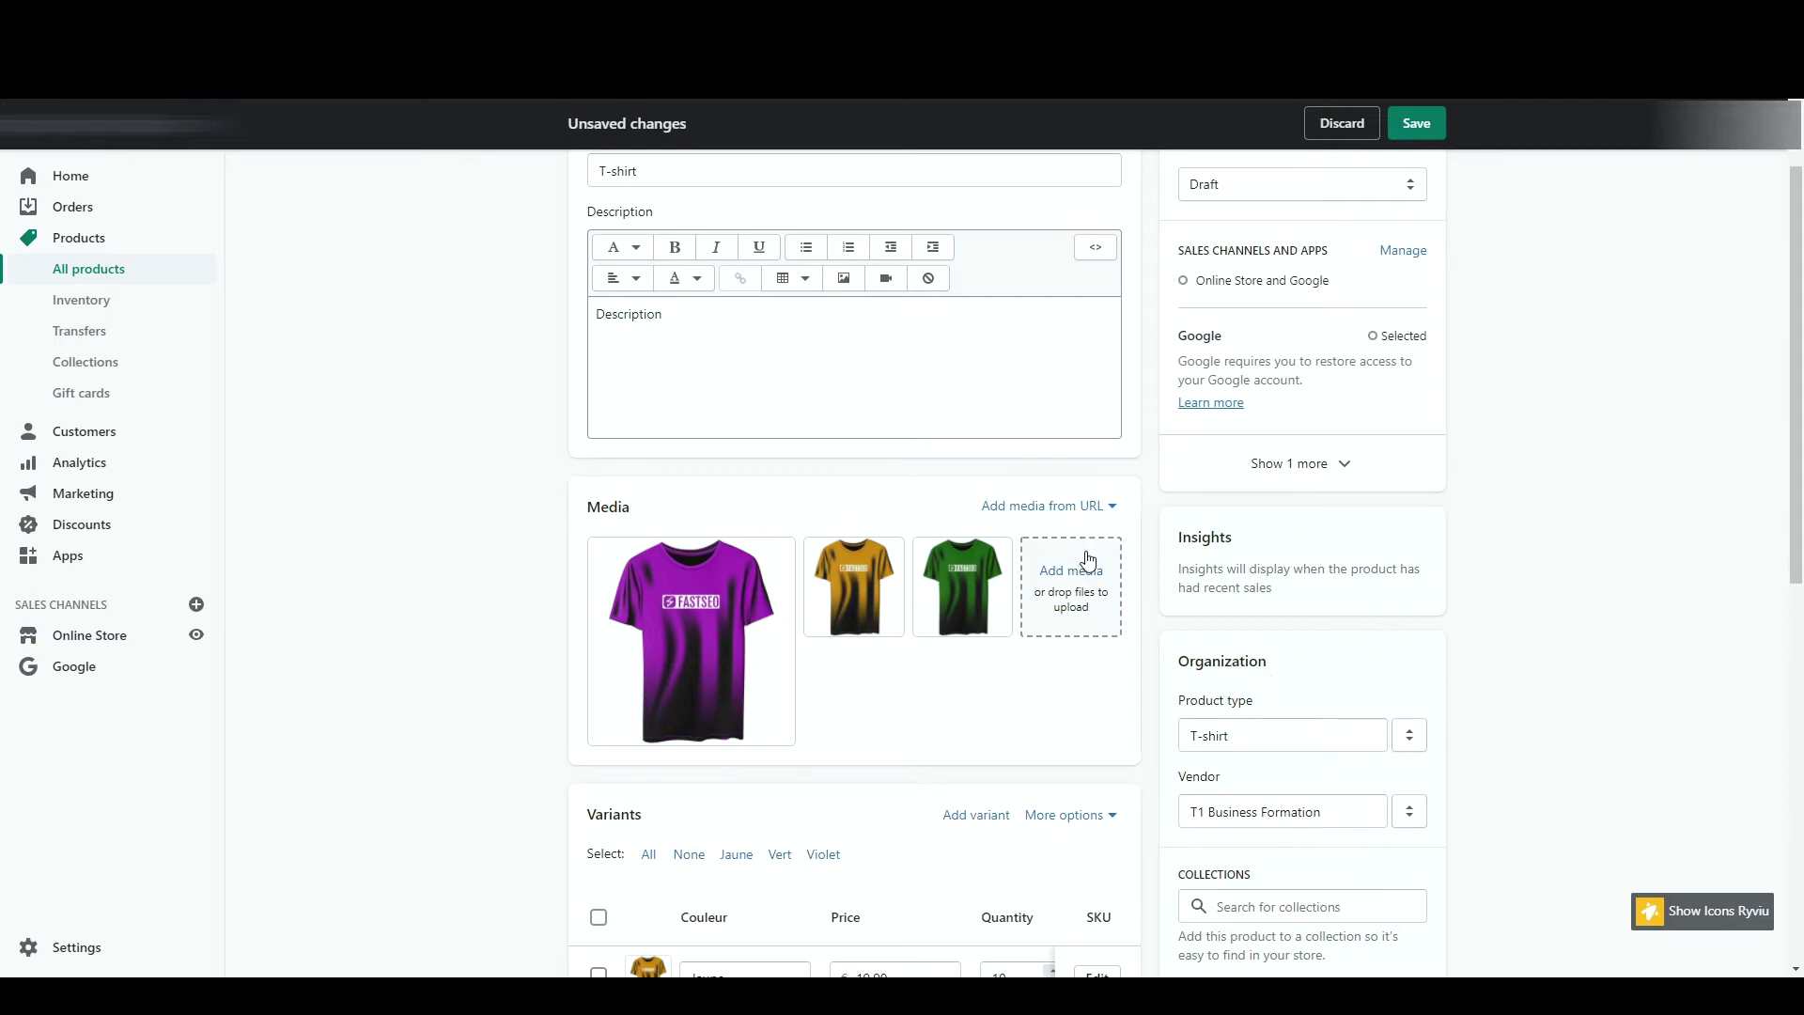
- Keep both sales channels, set the T-shirt status to Active, save, and return to Products
{"action": "scroll", "coordinate": [1229, 543], "scroll_direction": "up", "scroll_amount": 1}
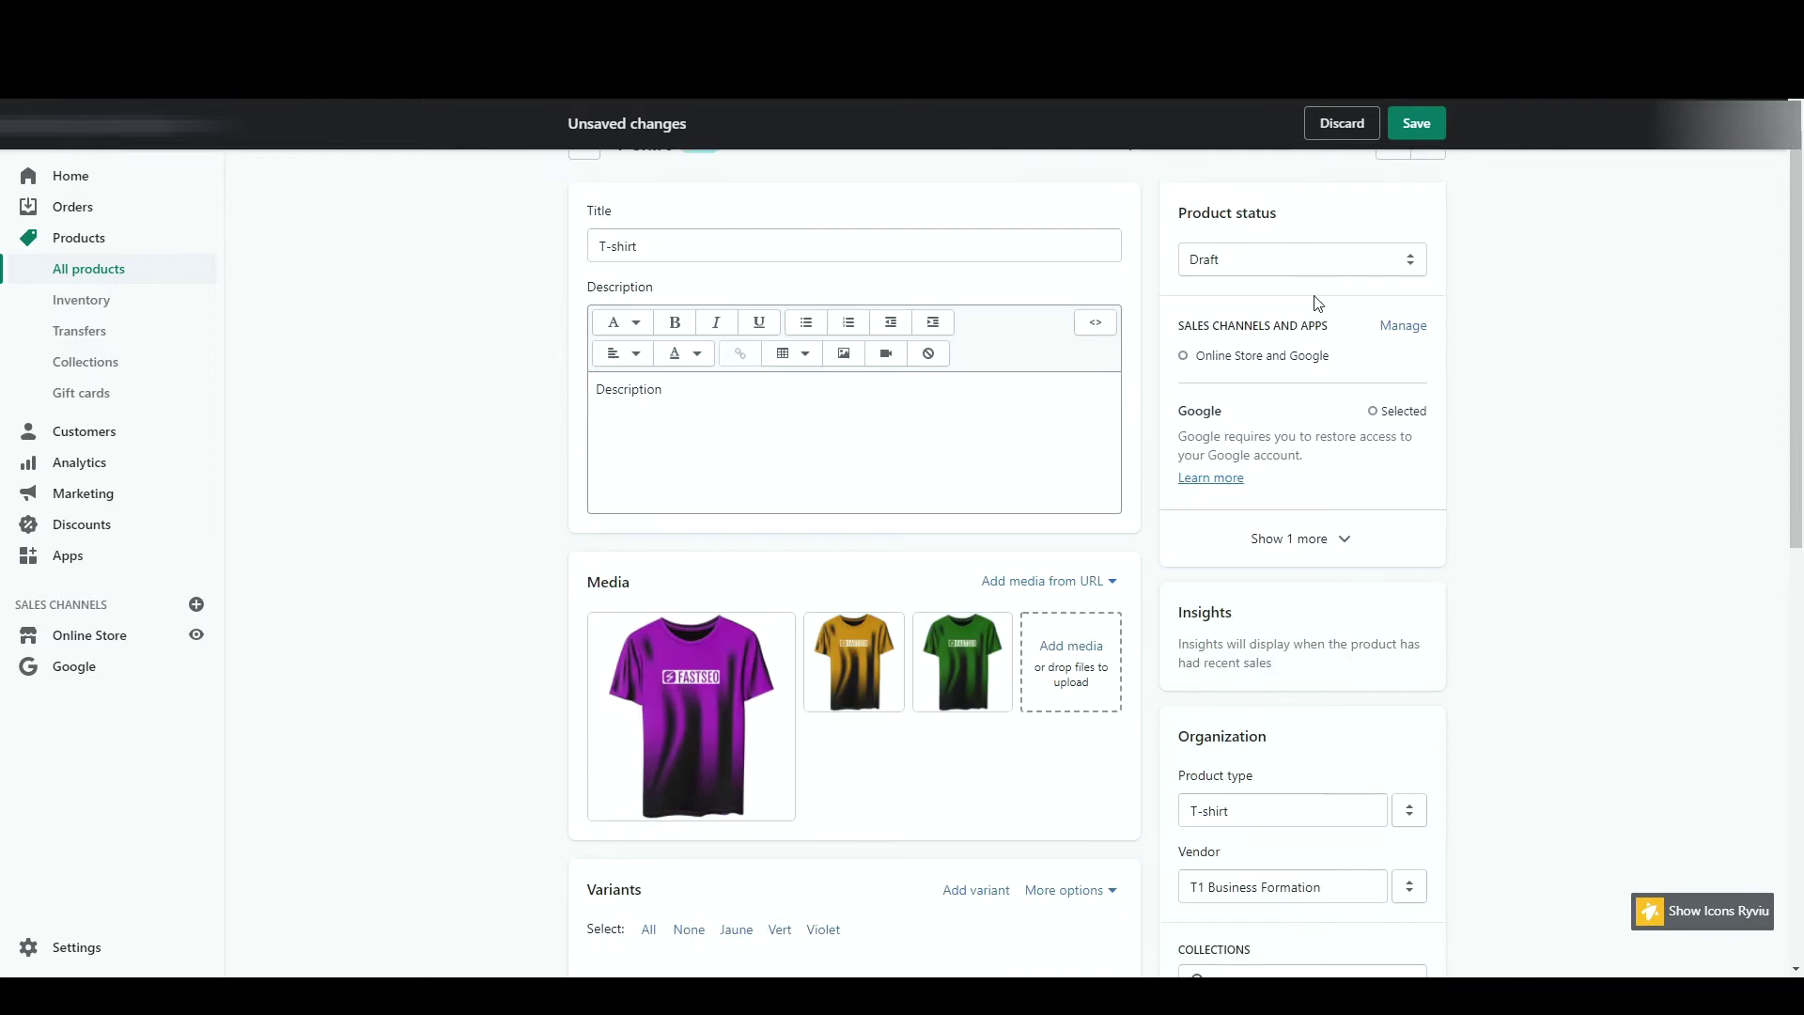
{"action": "left_click", "coordinate": [1409, 326]}
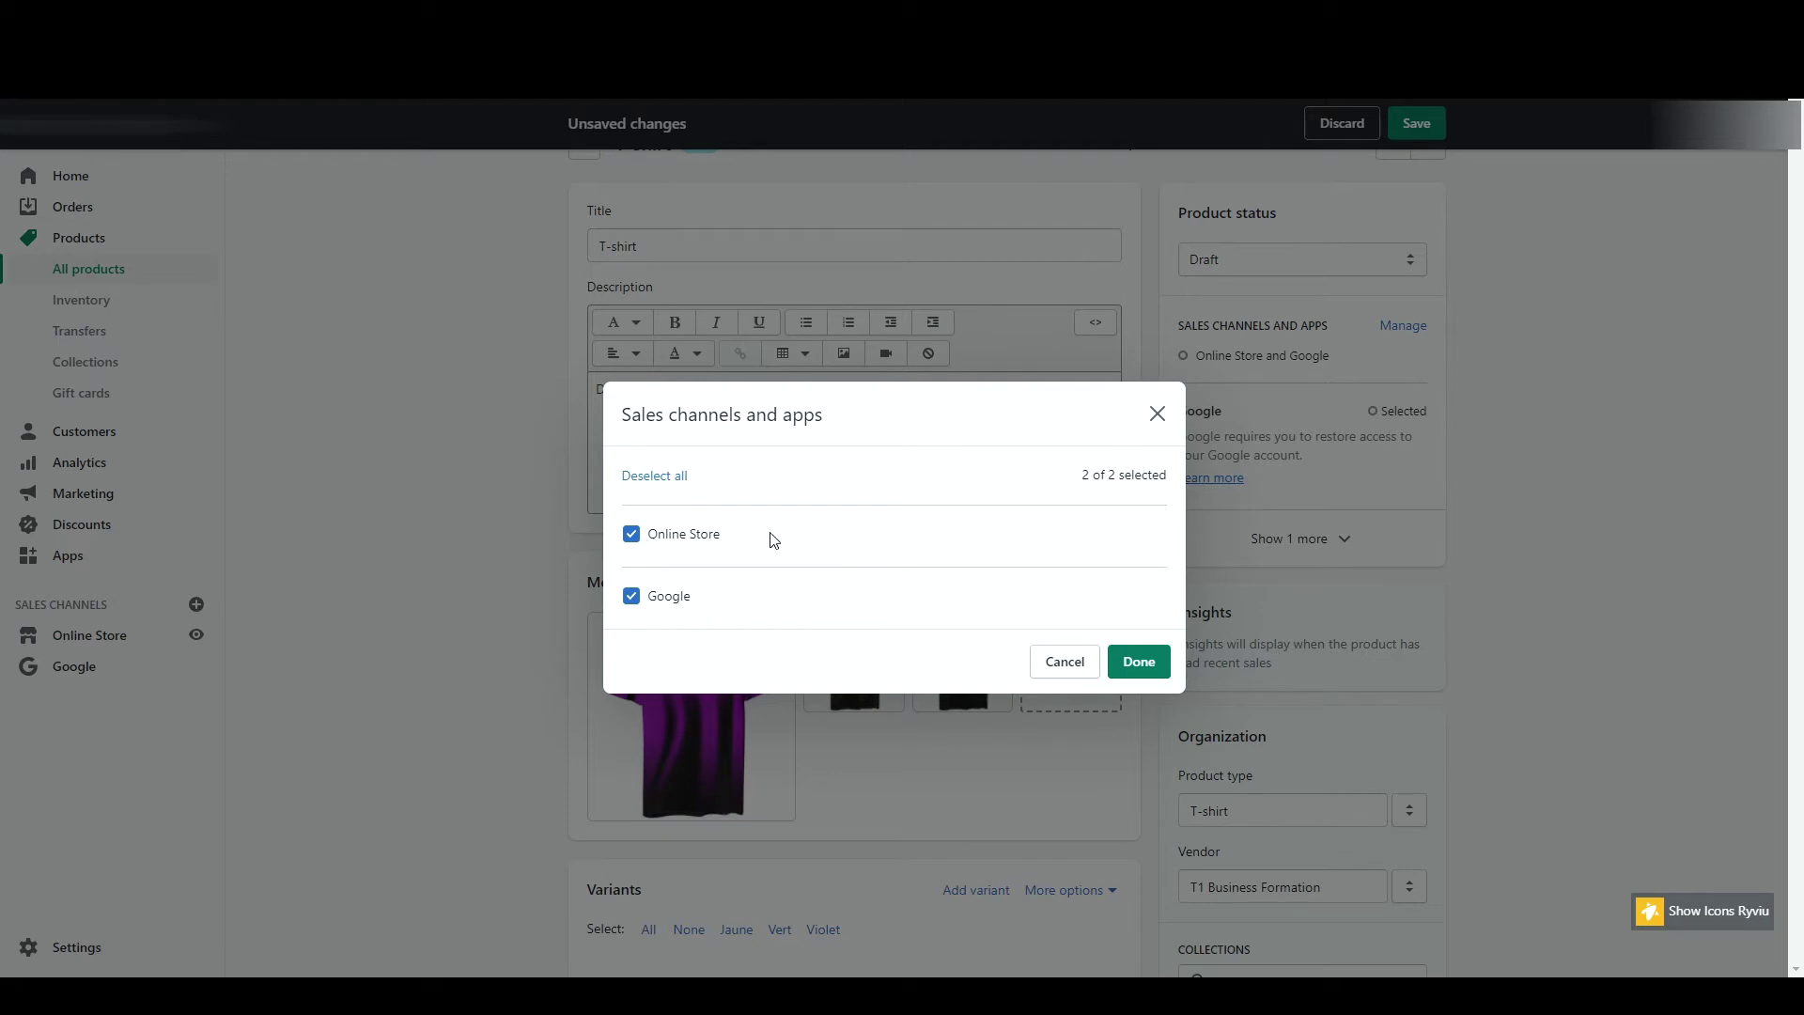
{"action": "left_click", "coordinate": [1065, 662]}
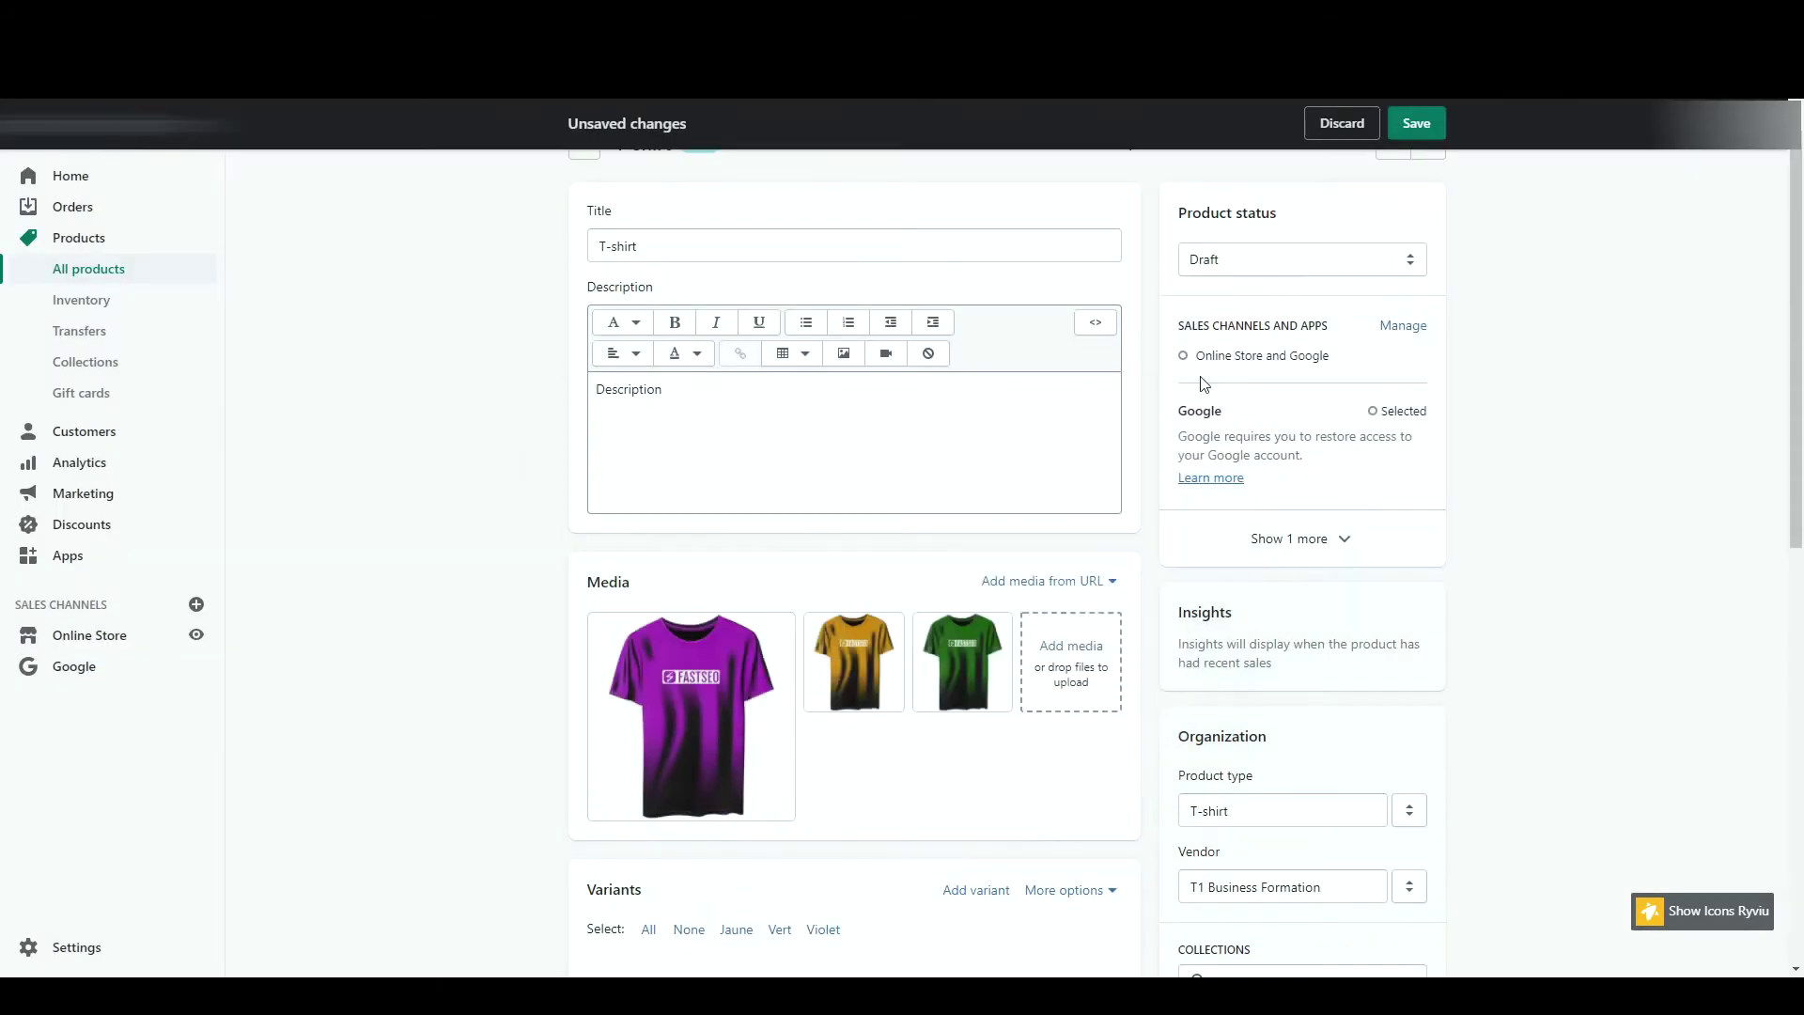
{"action": "left_click", "coordinate": [1284, 259]}
{"action": "left_click", "coordinate": [1287, 293]}
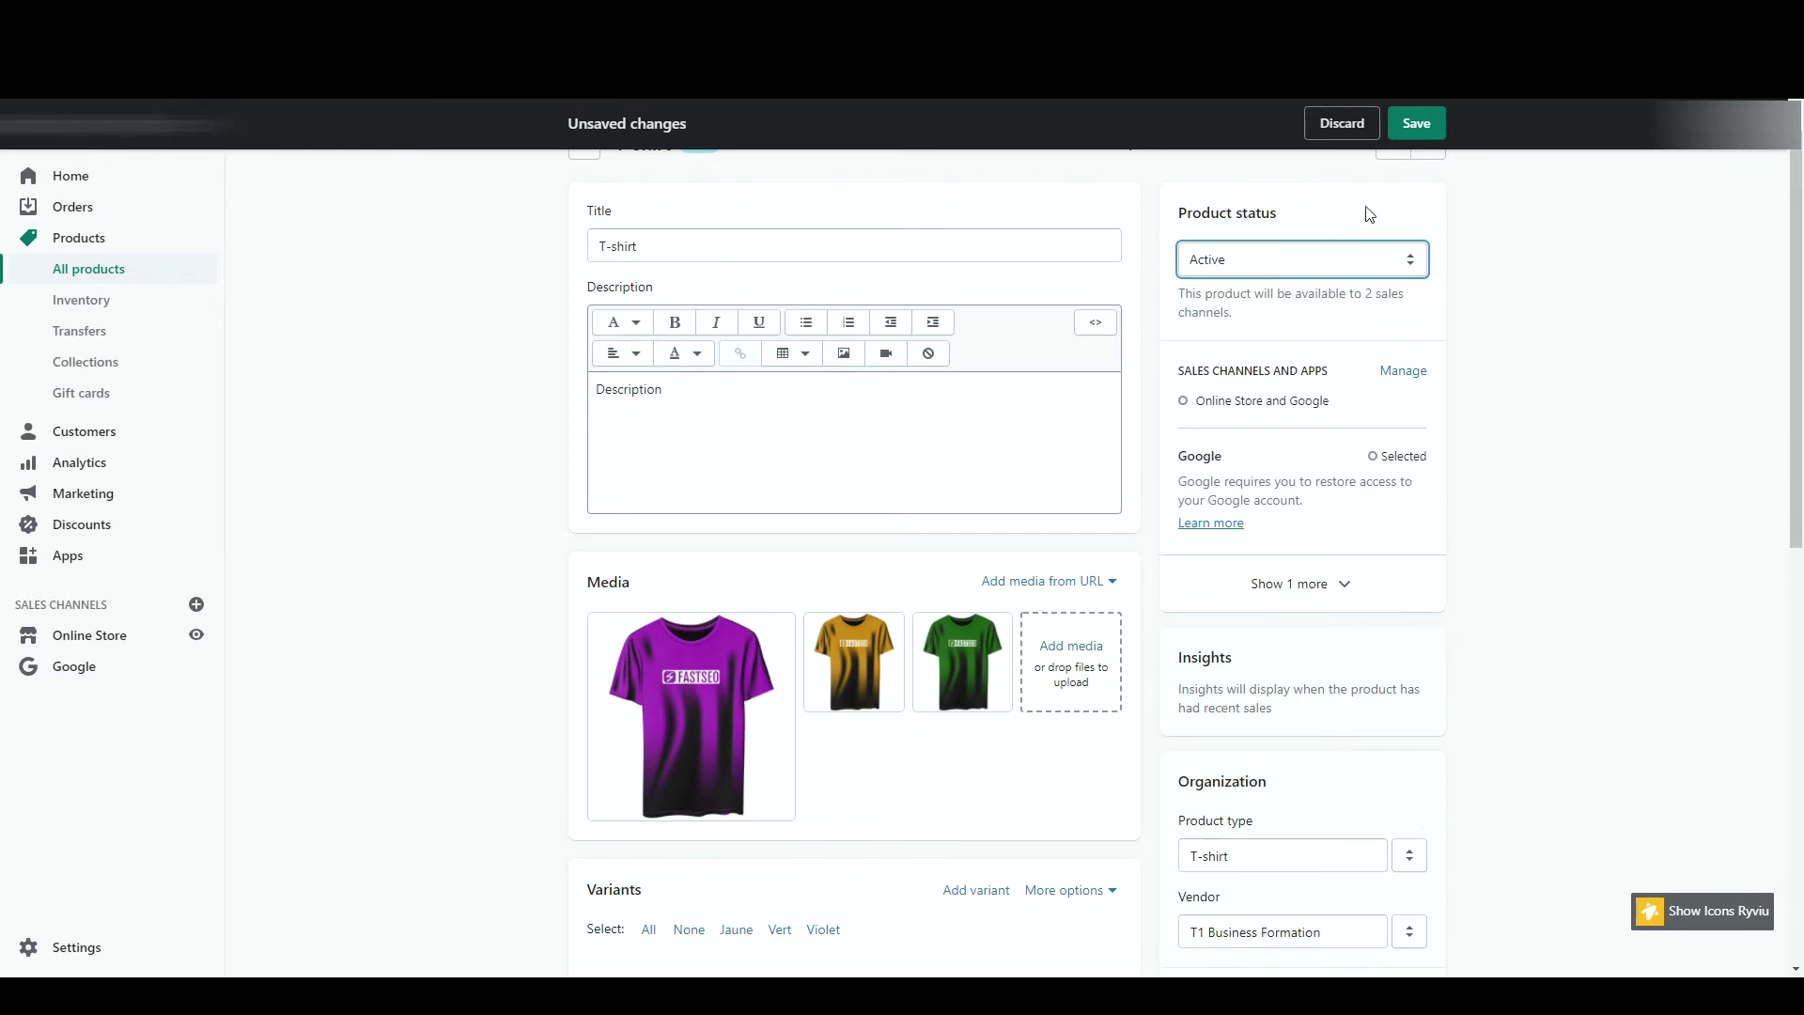
{"action": "left_click", "coordinate": [1419, 125]}
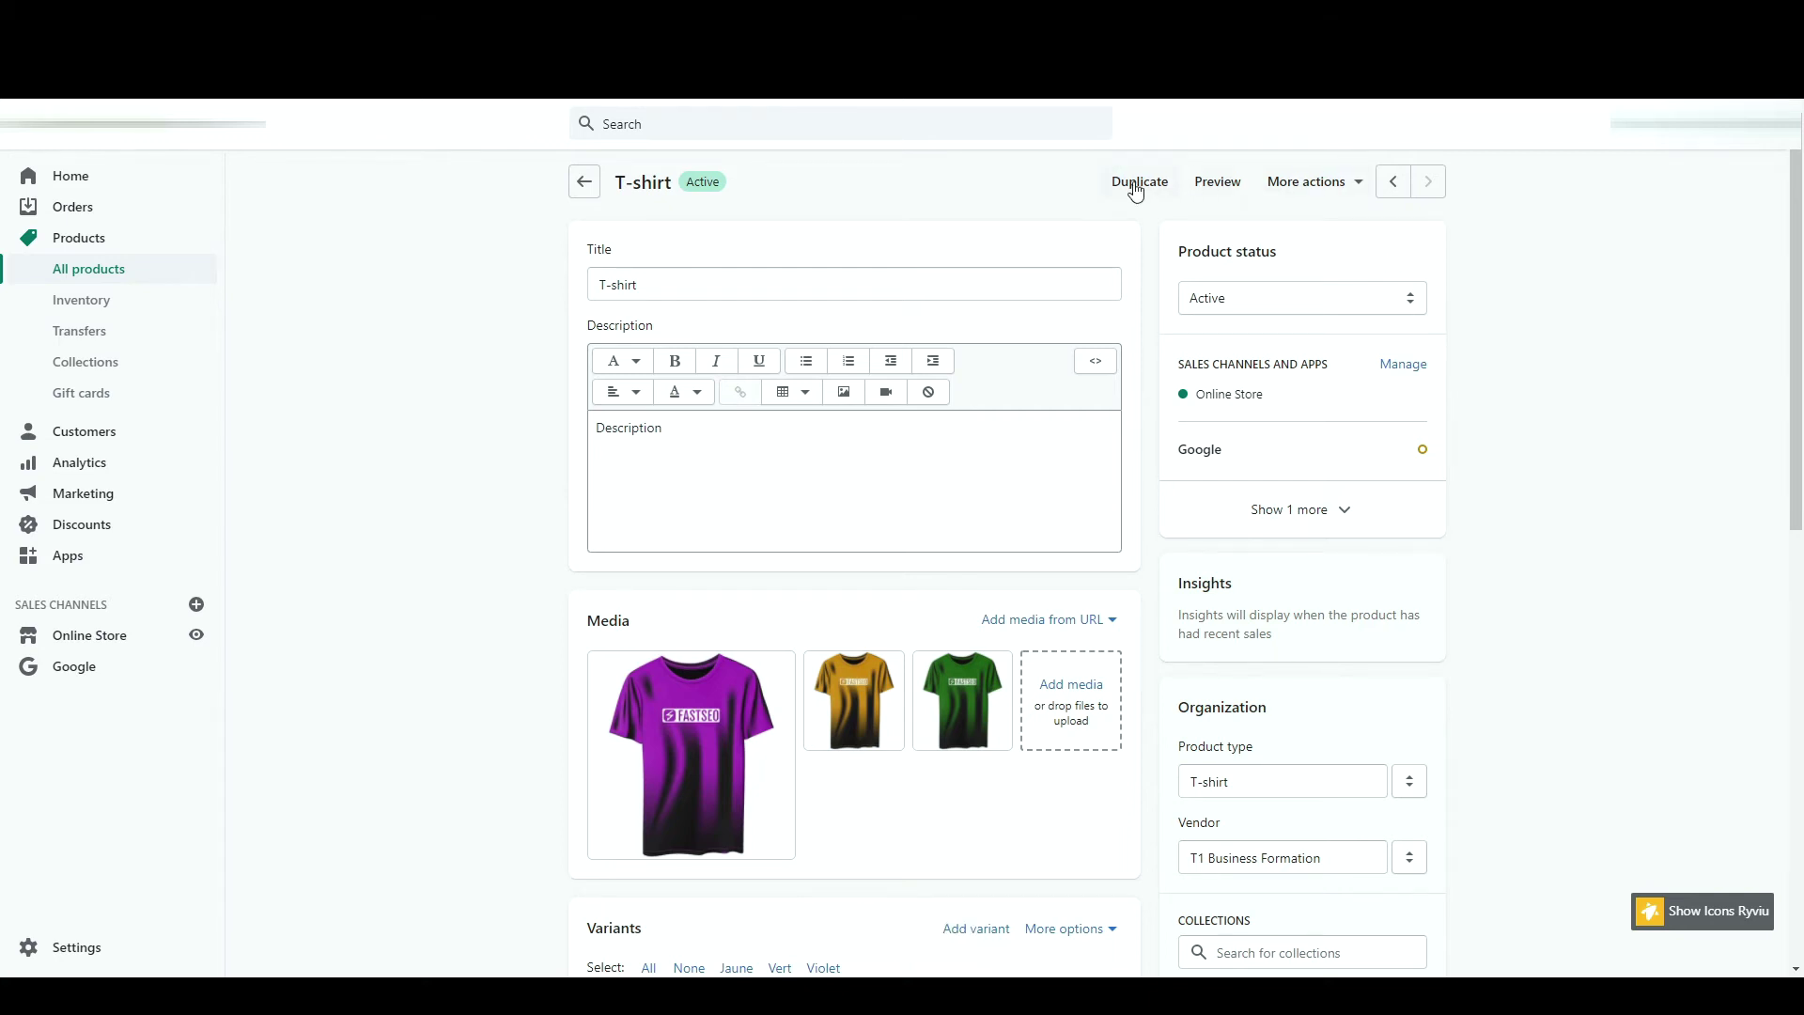
{"action": "left_click", "coordinate": [584, 182]}
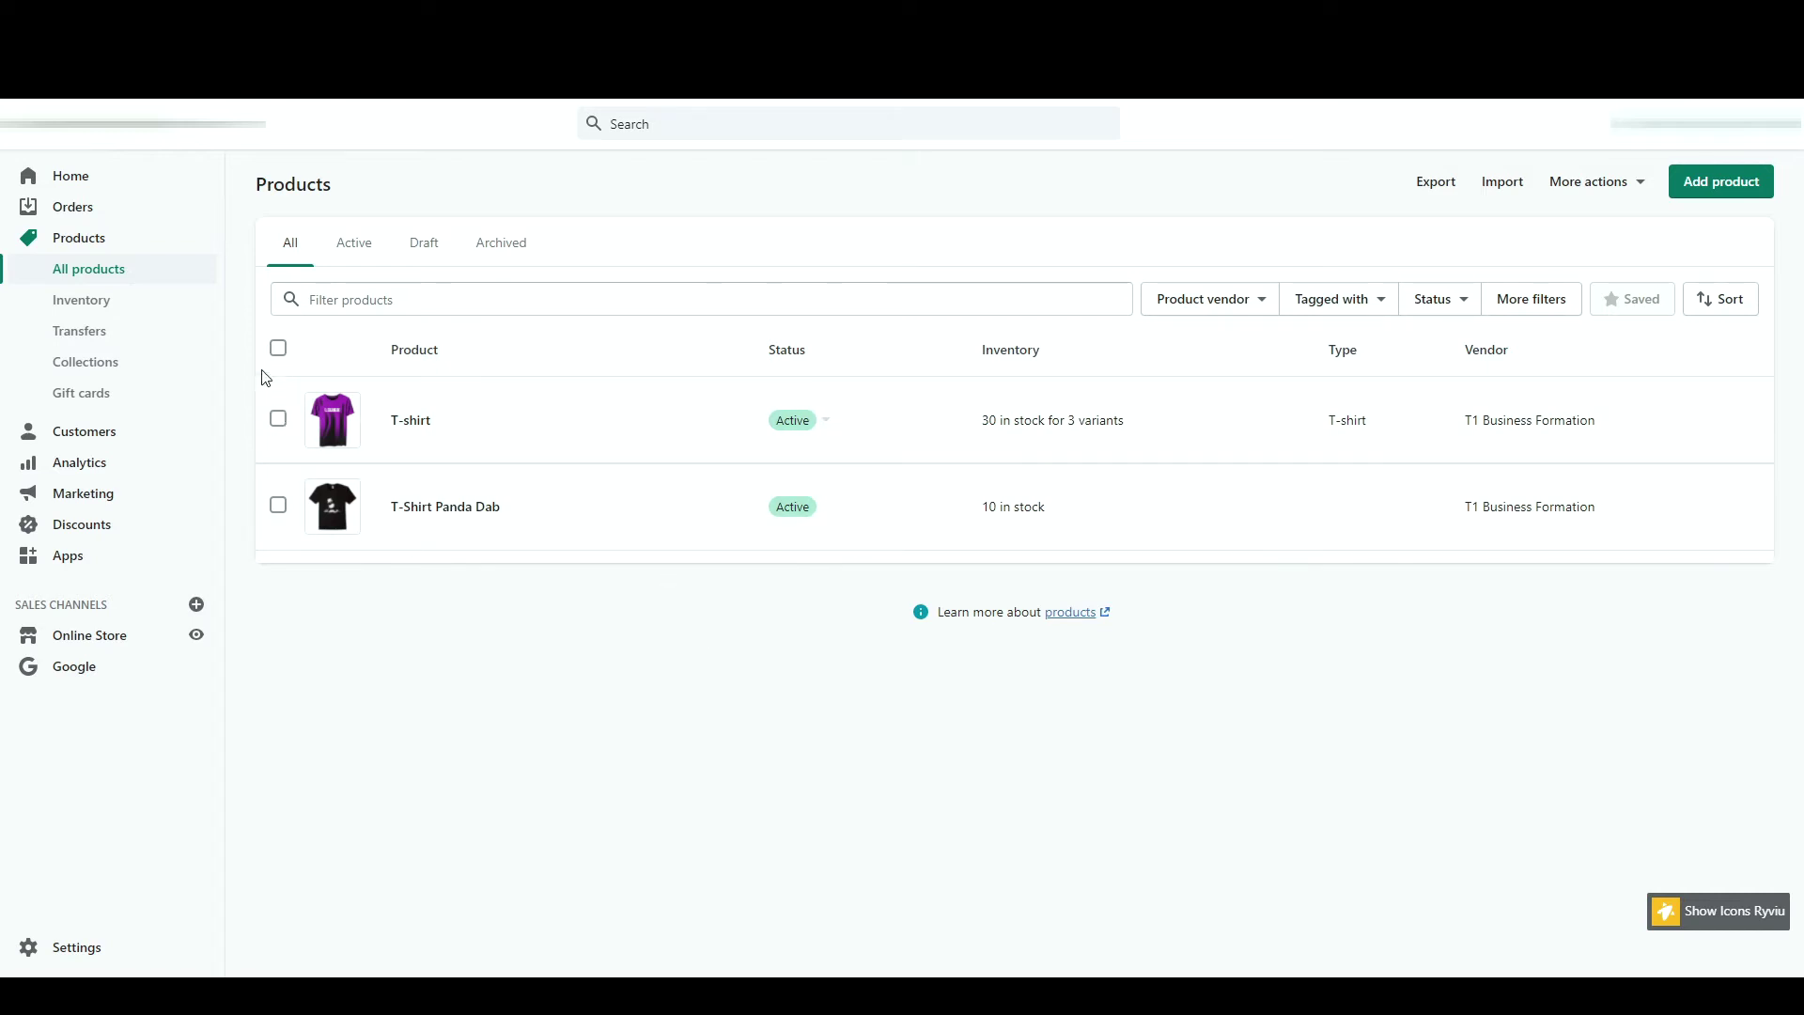
- Open all products in the bulk editor and add a Tags column
{"action": "left_click", "coordinate": [279, 348]}
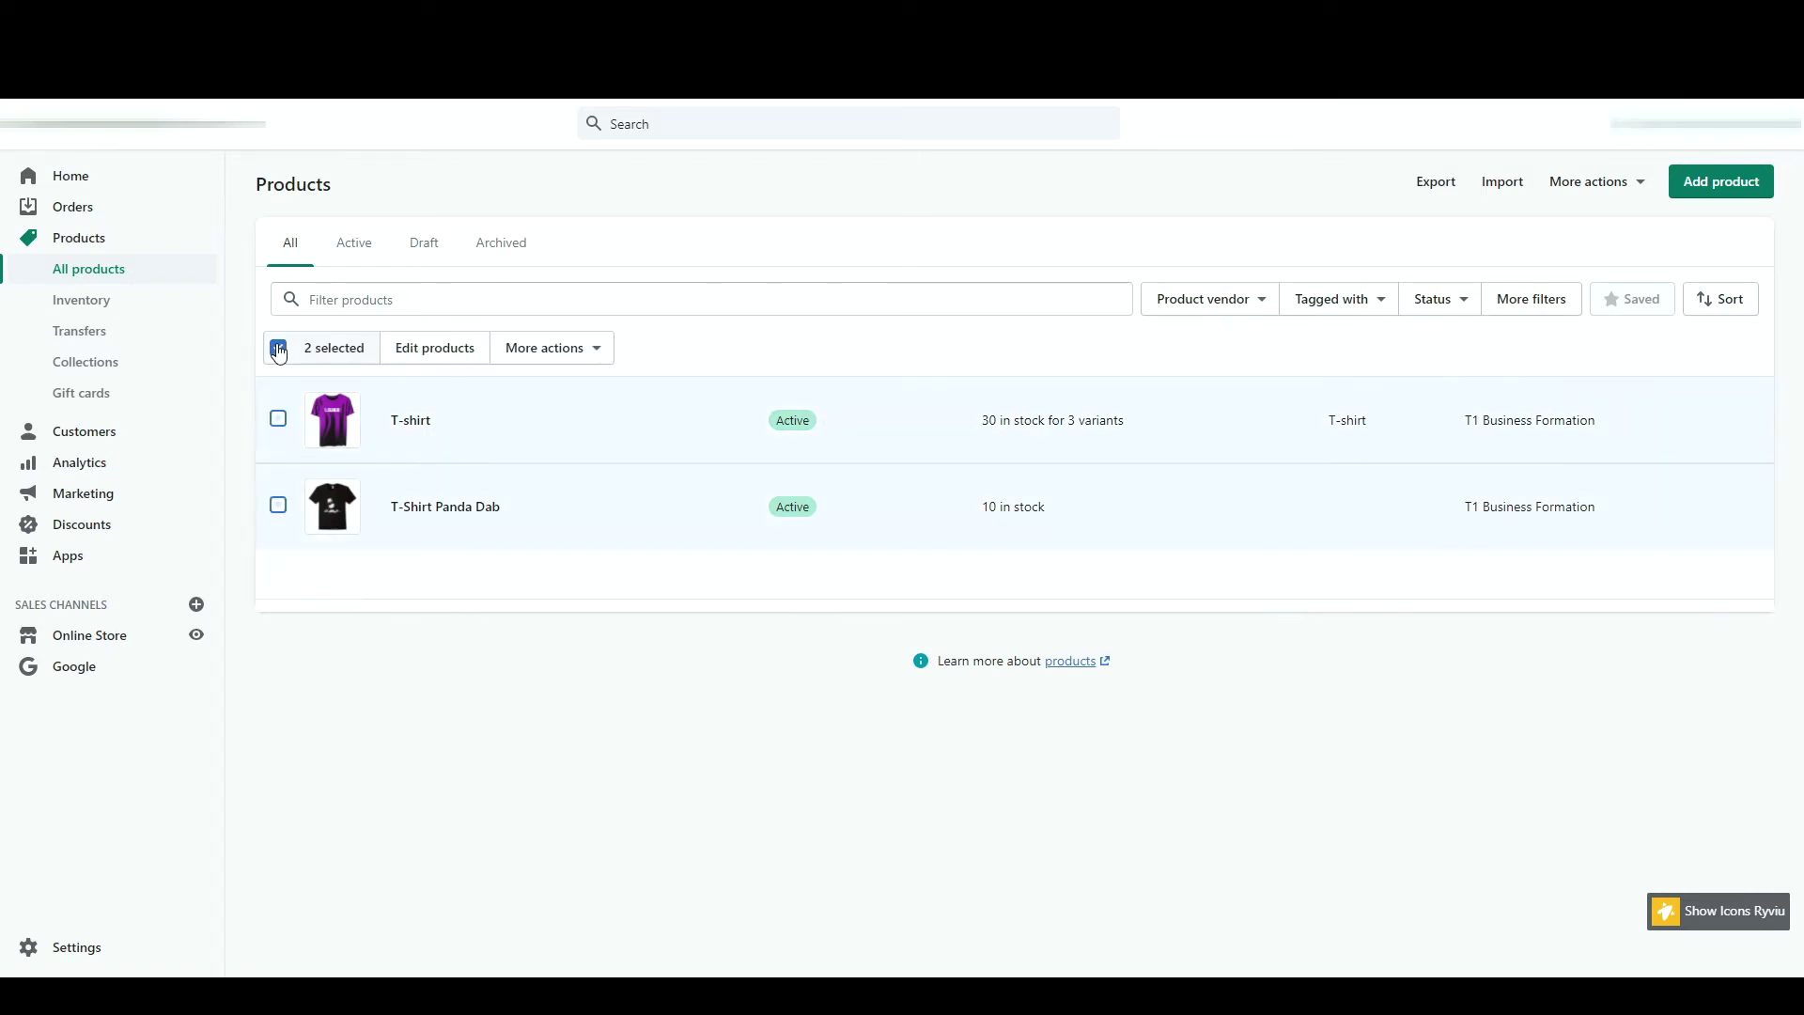
{"action": "left_click", "coordinate": [401, 363]}
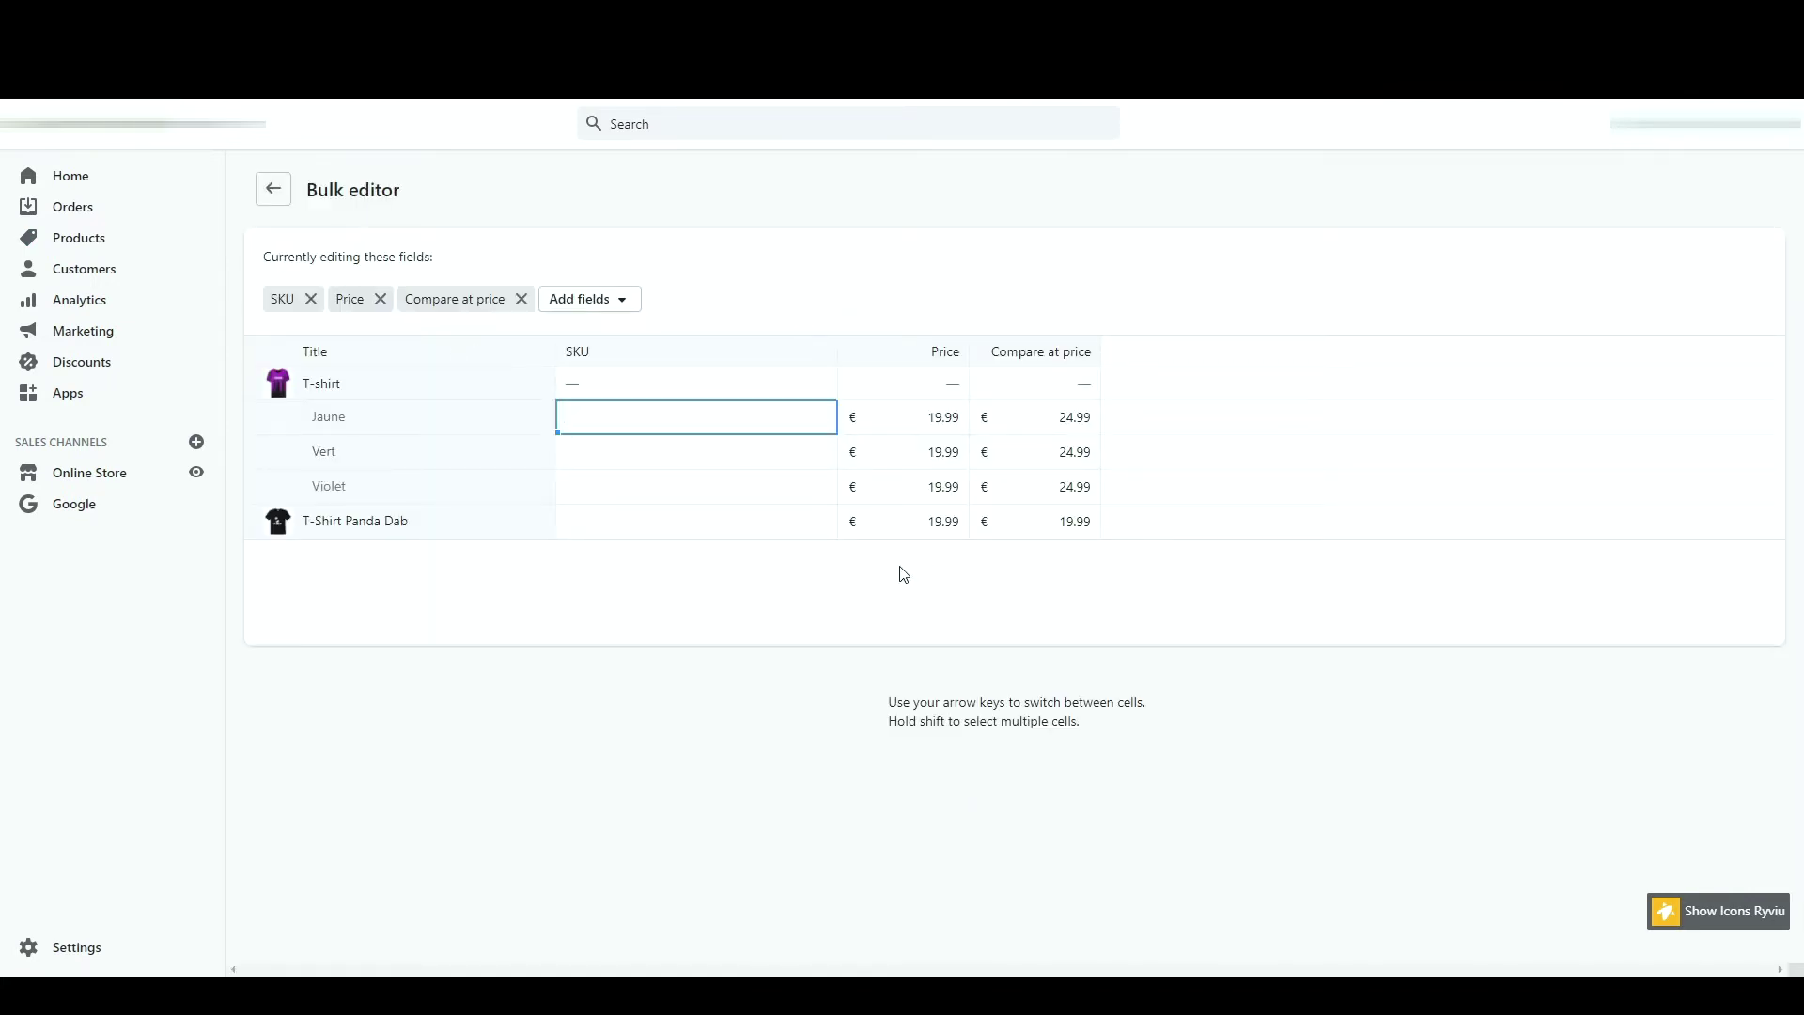
{"action": "left_click", "coordinate": [590, 308]}
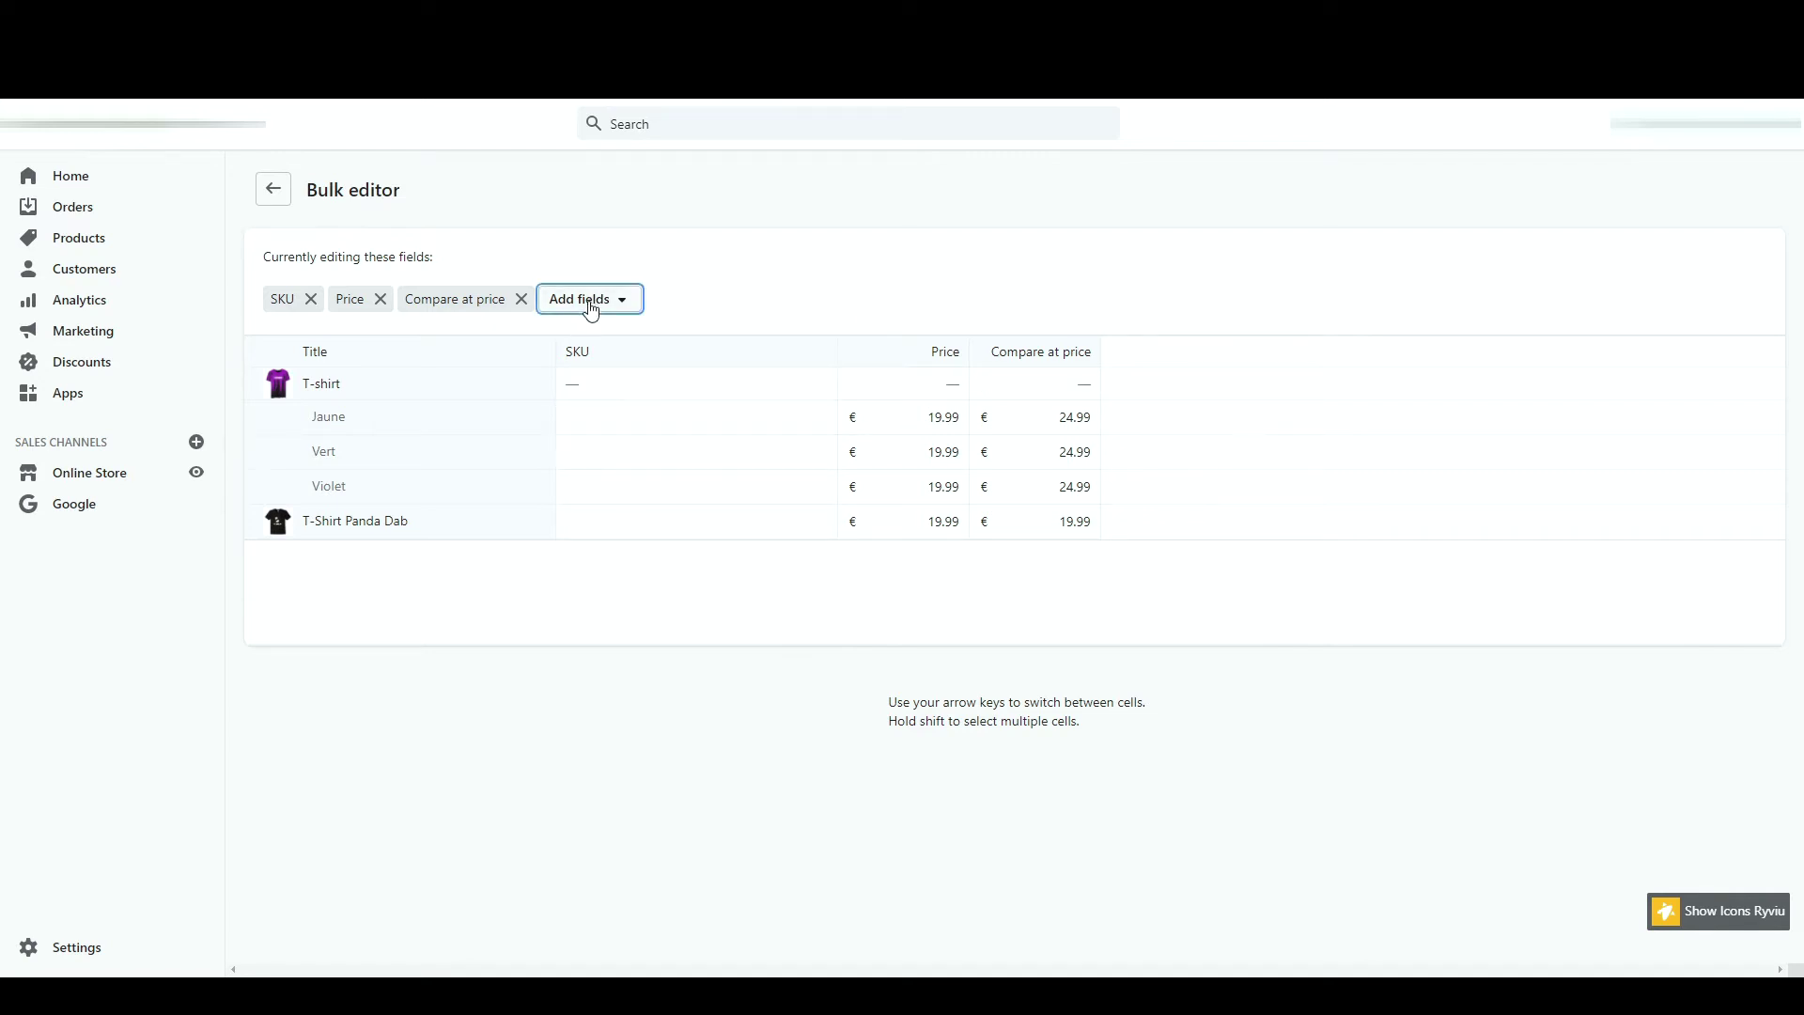
{"action": "left_click", "coordinate": [590, 308]}
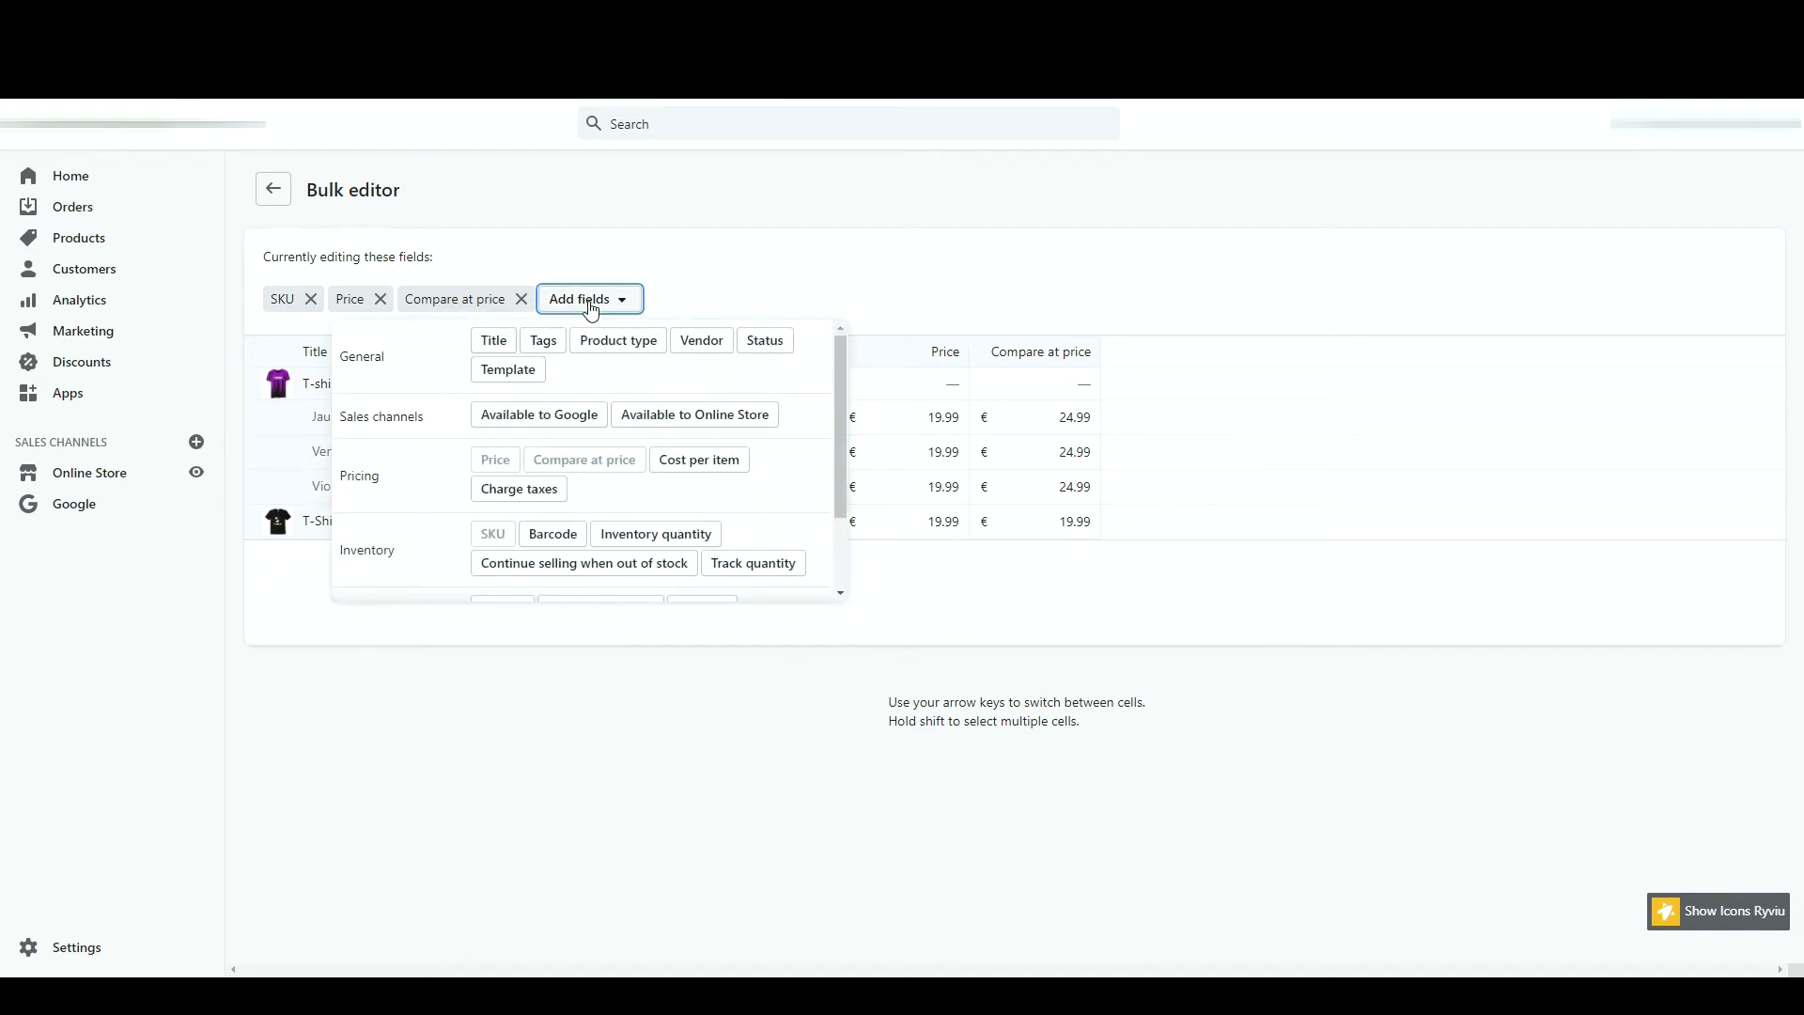
{"action": "left_click", "coordinate": [543, 340]}
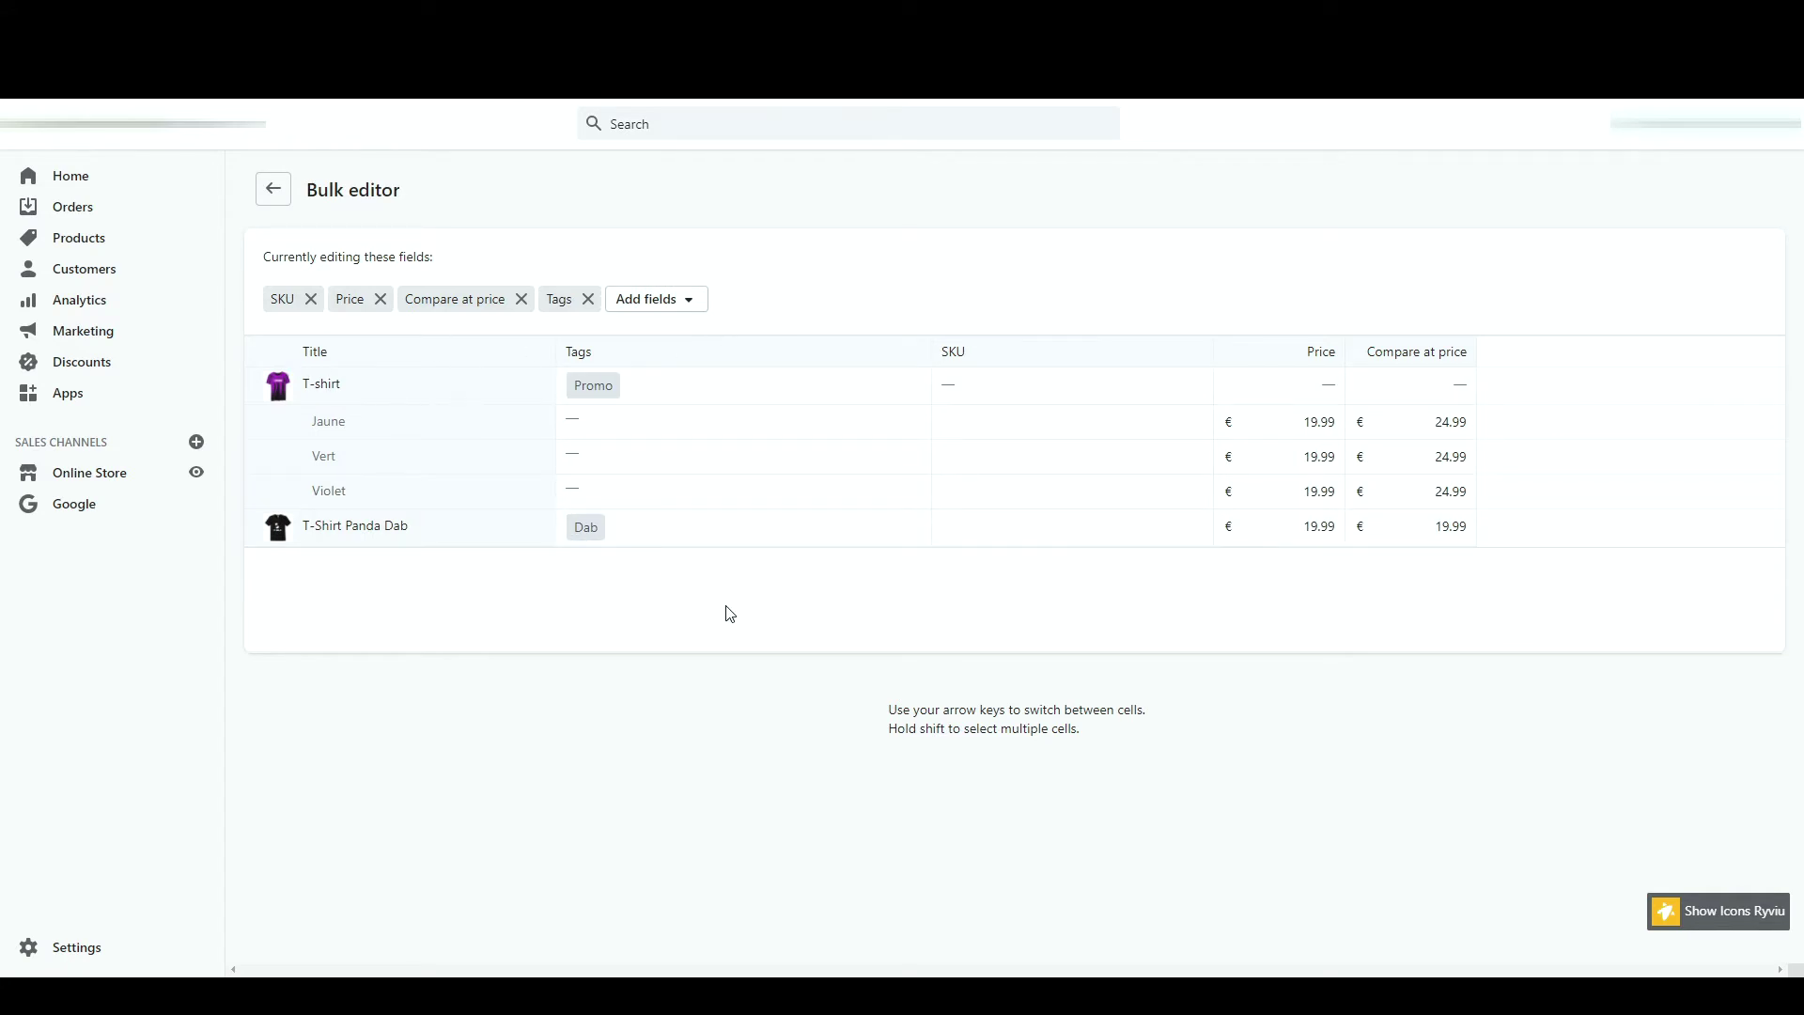
- Tag T-Shirt Panda Dab 'Promo', set its compare-at price to 27, and save
{"action": "left_click", "coordinate": [660, 533]}
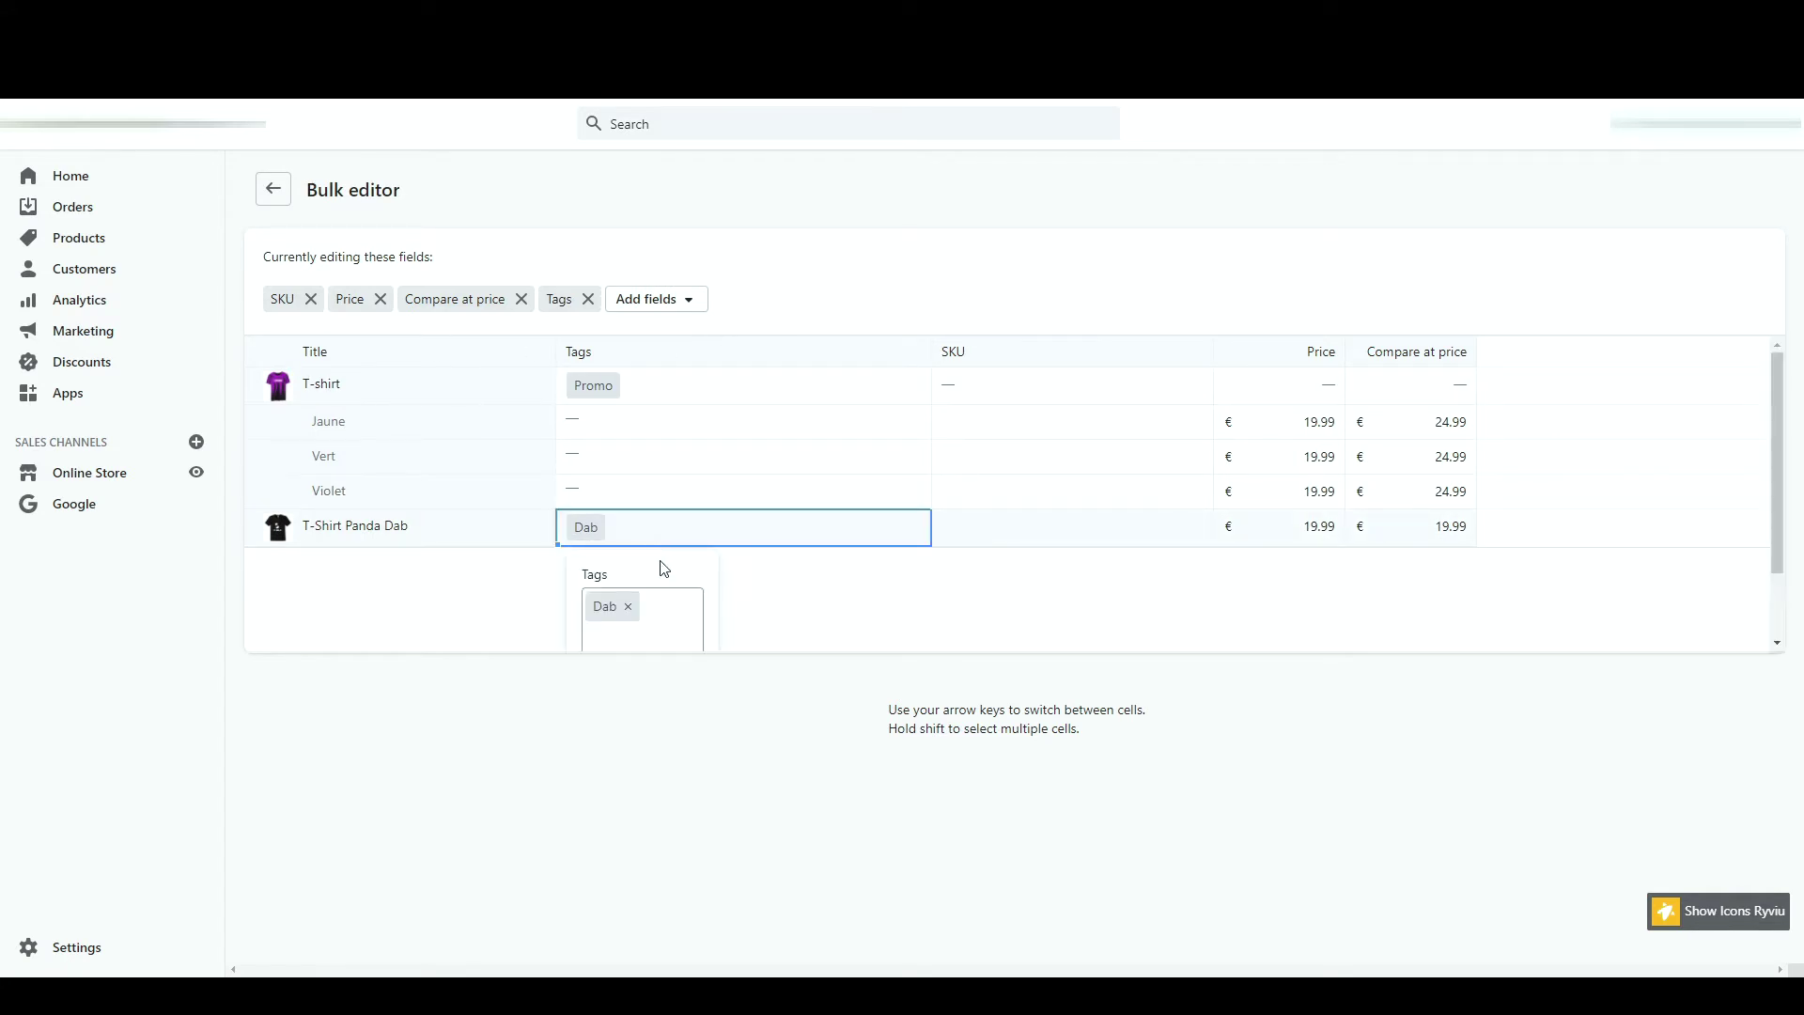
{"action": "type", "text": "Promo"}
{"action": "key", "text": "Return"}
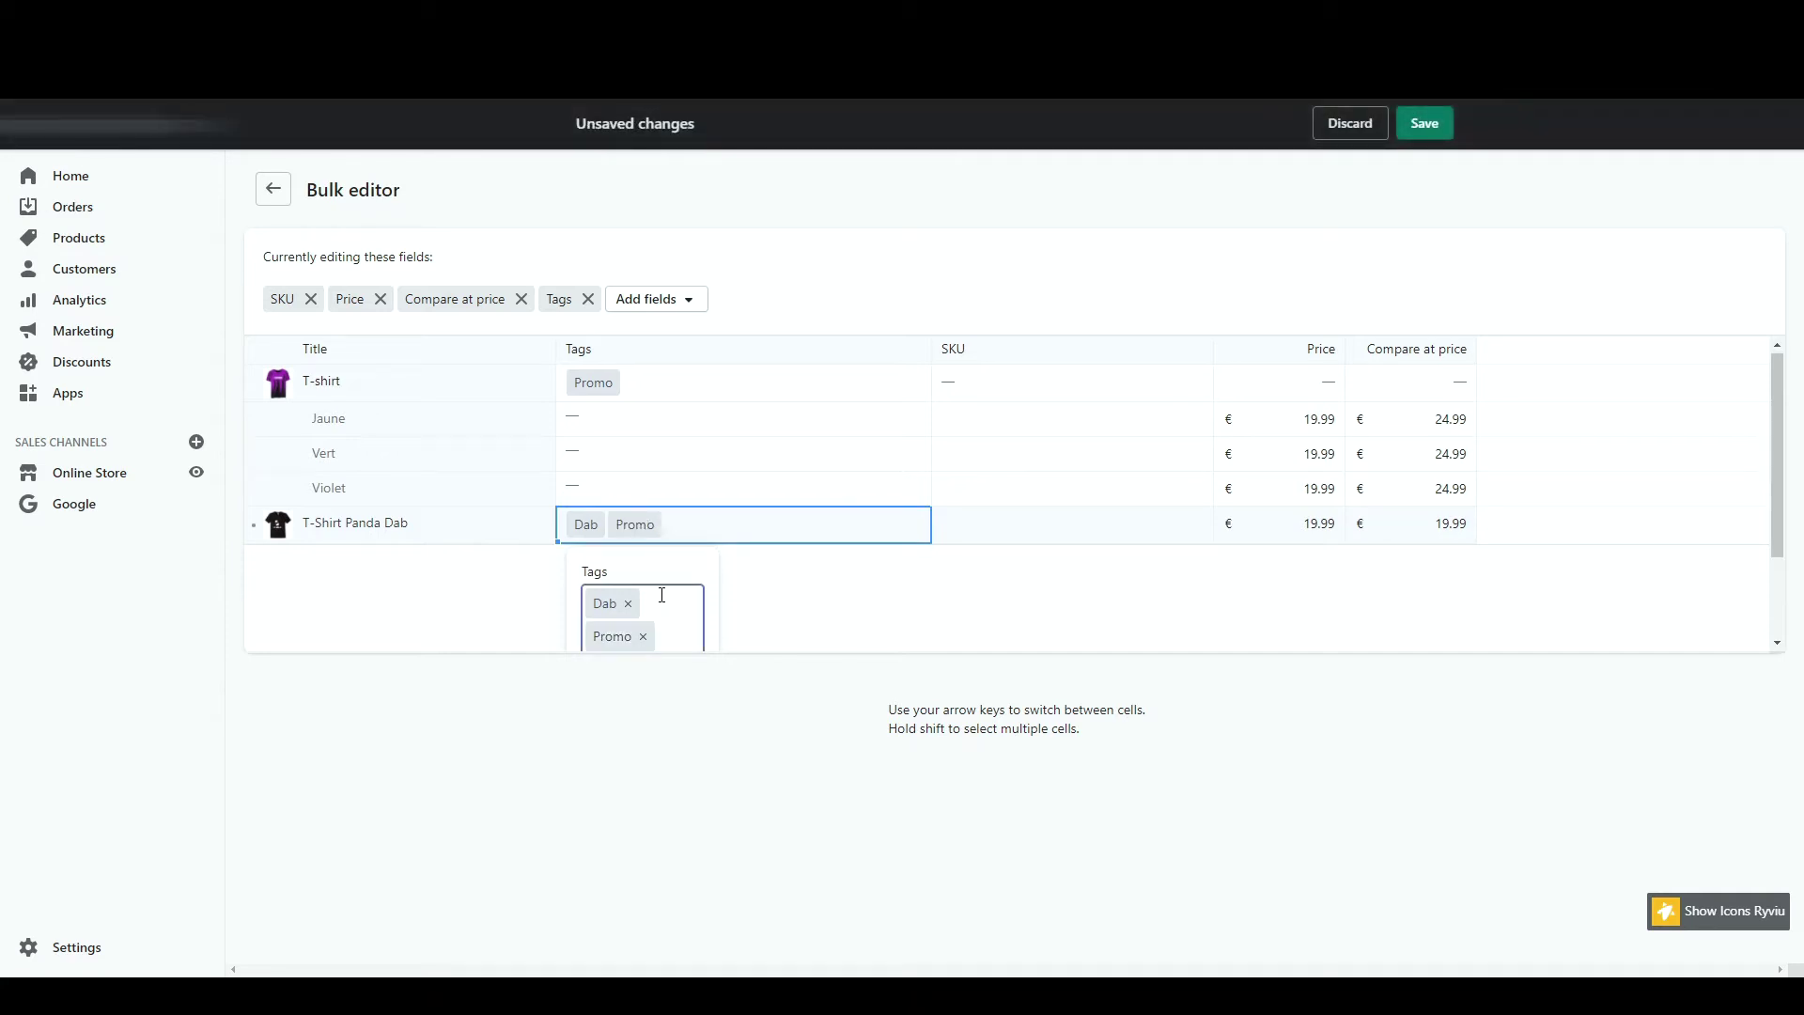
{"action": "left_click", "coordinate": [903, 636]}
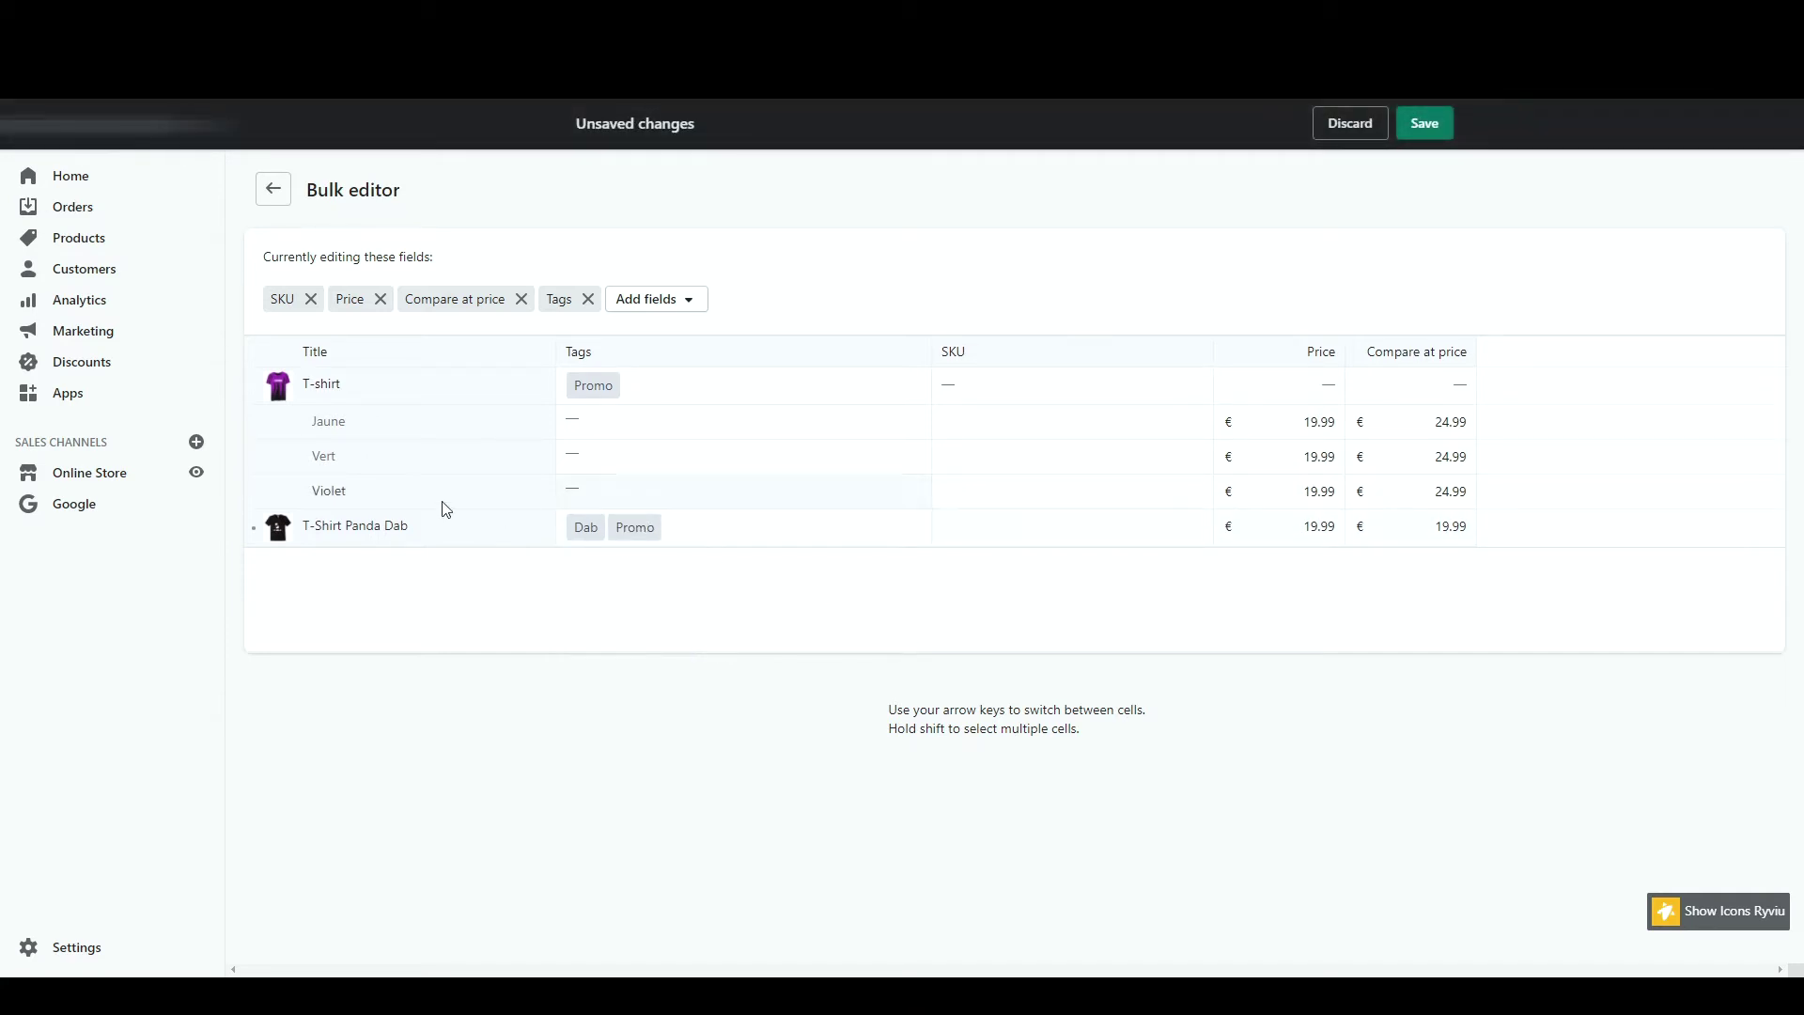
{"action": "left_click", "coordinate": [1448, 522]}
{"action": "type", "text": "27"}
{"action": "left_click", "coordinate": [1425, 123]}
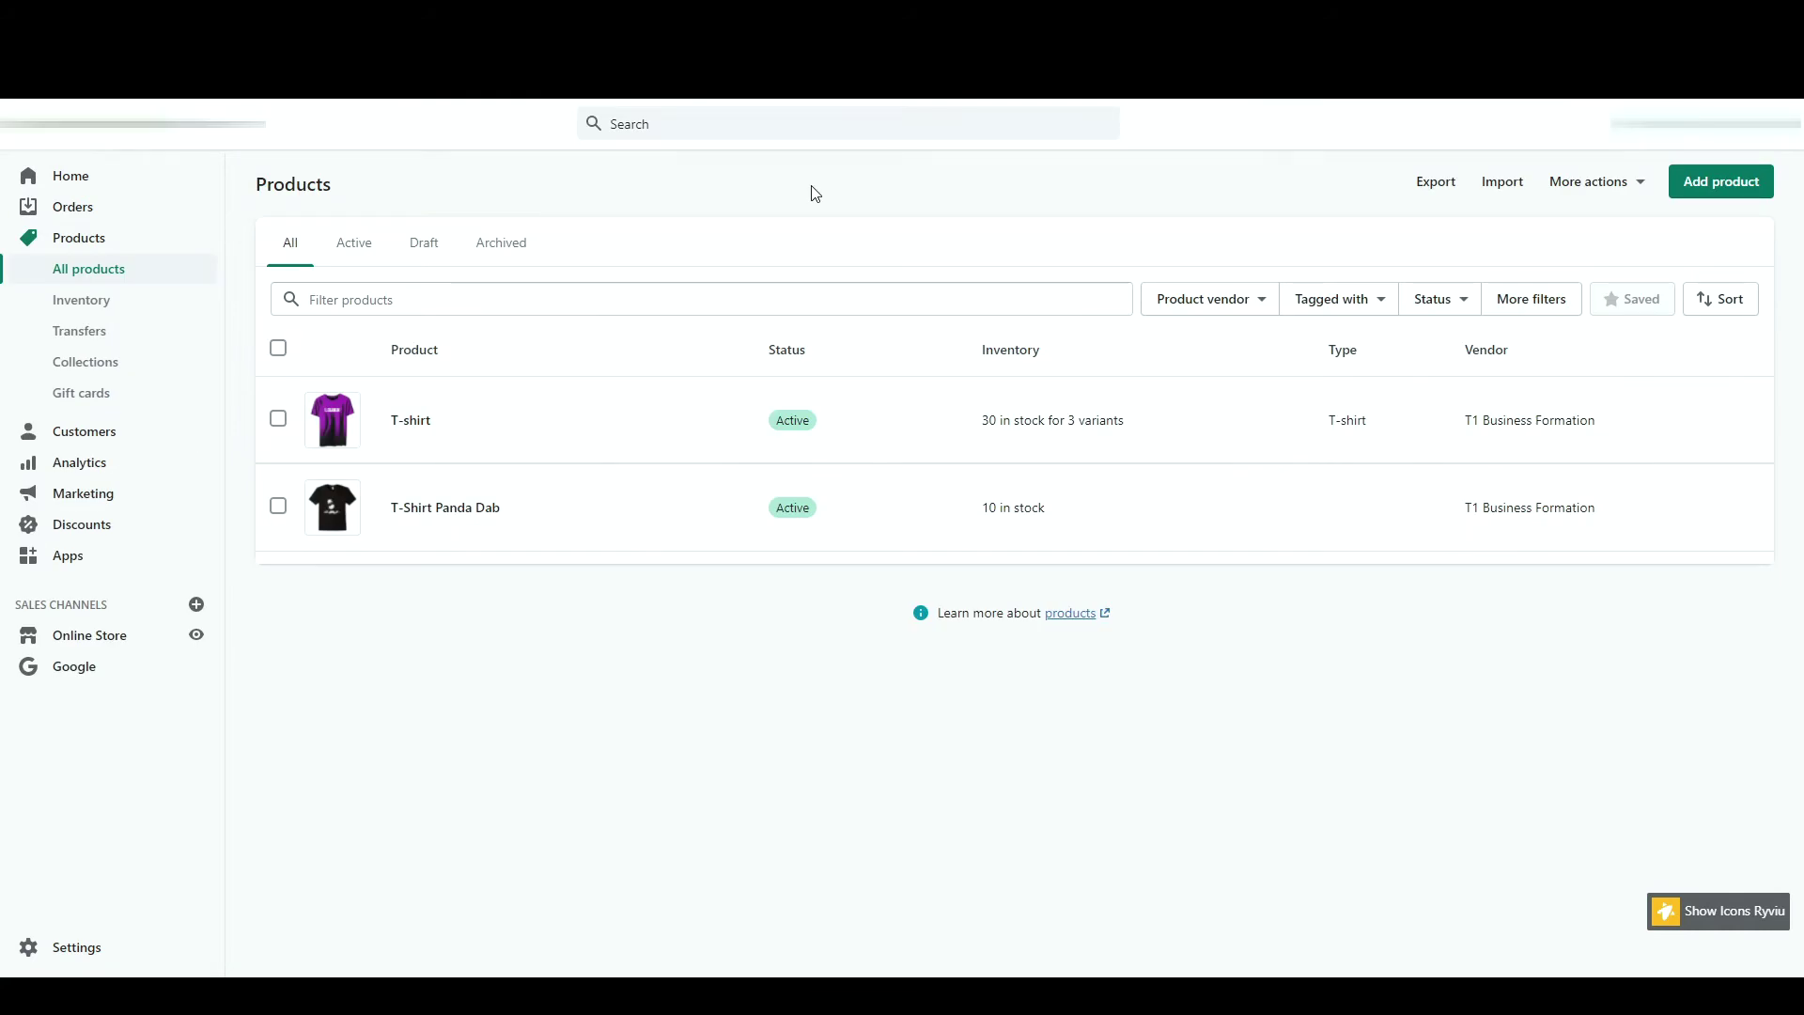
- Cancel a product import, then start an export of all products
{"action": "left_click", "coordinate": [1487, 183]}
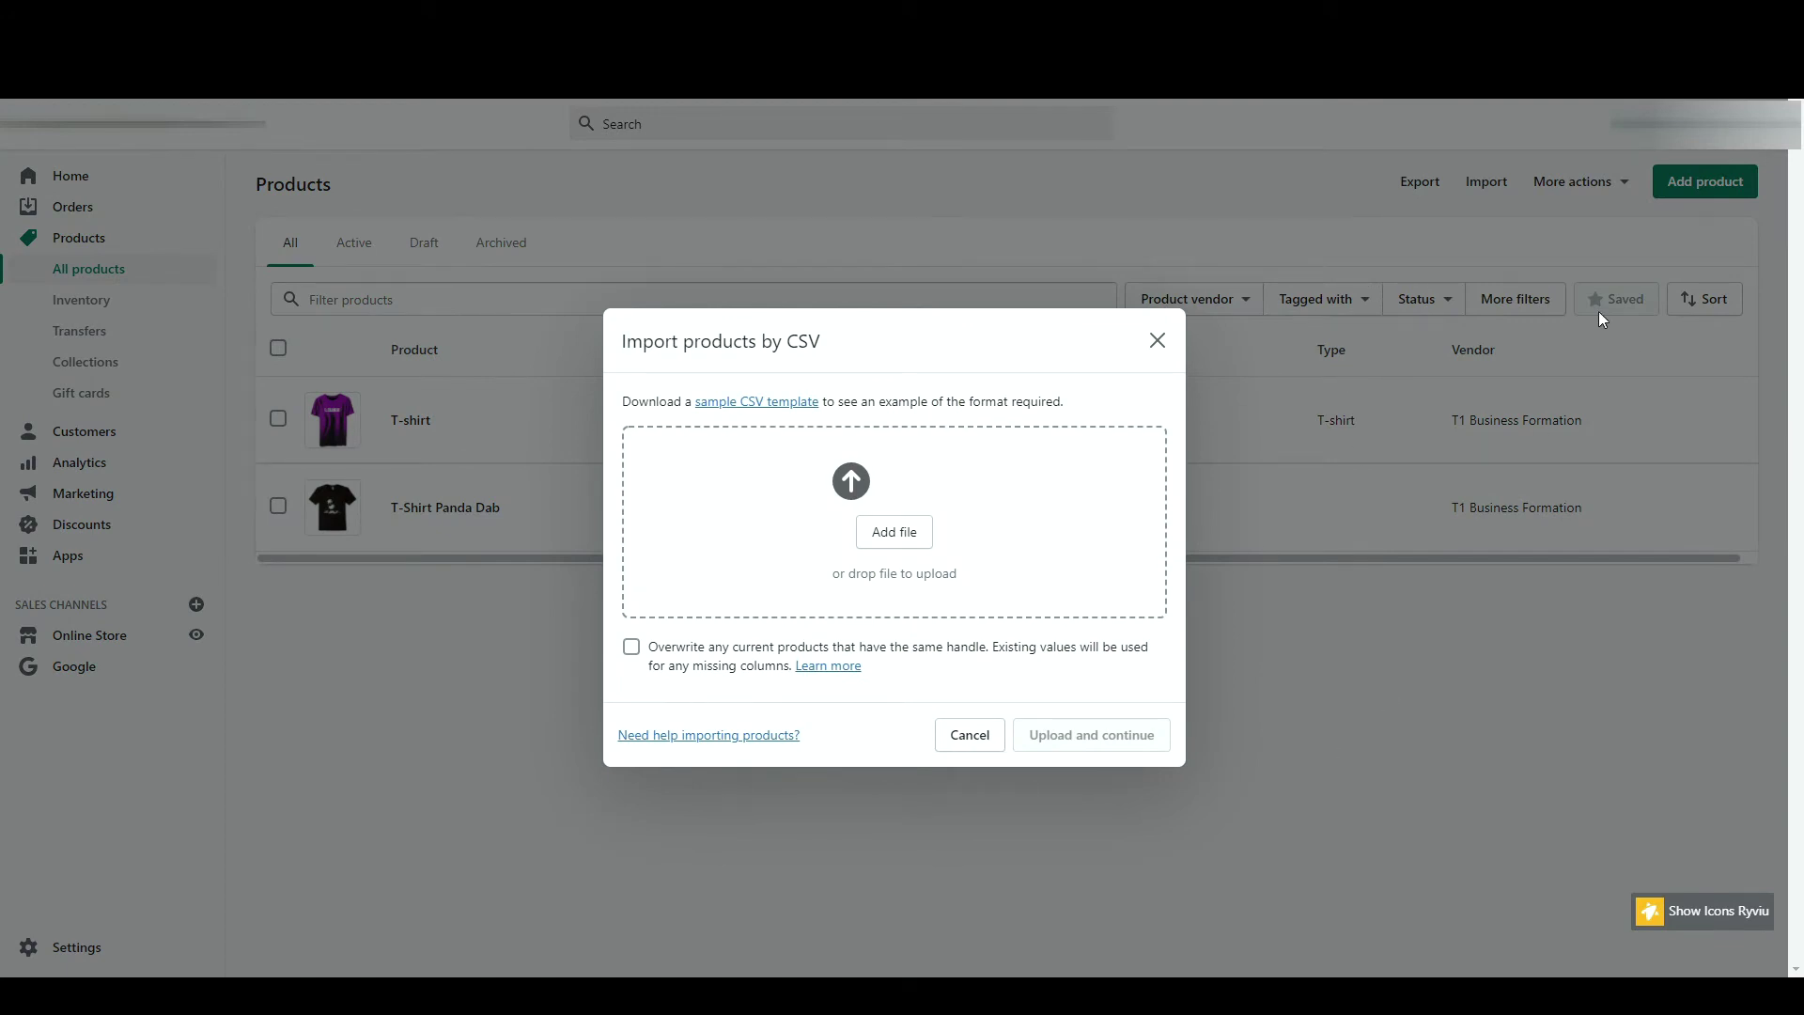
{"action": "left_click", "coordinate": [1157, 341]}
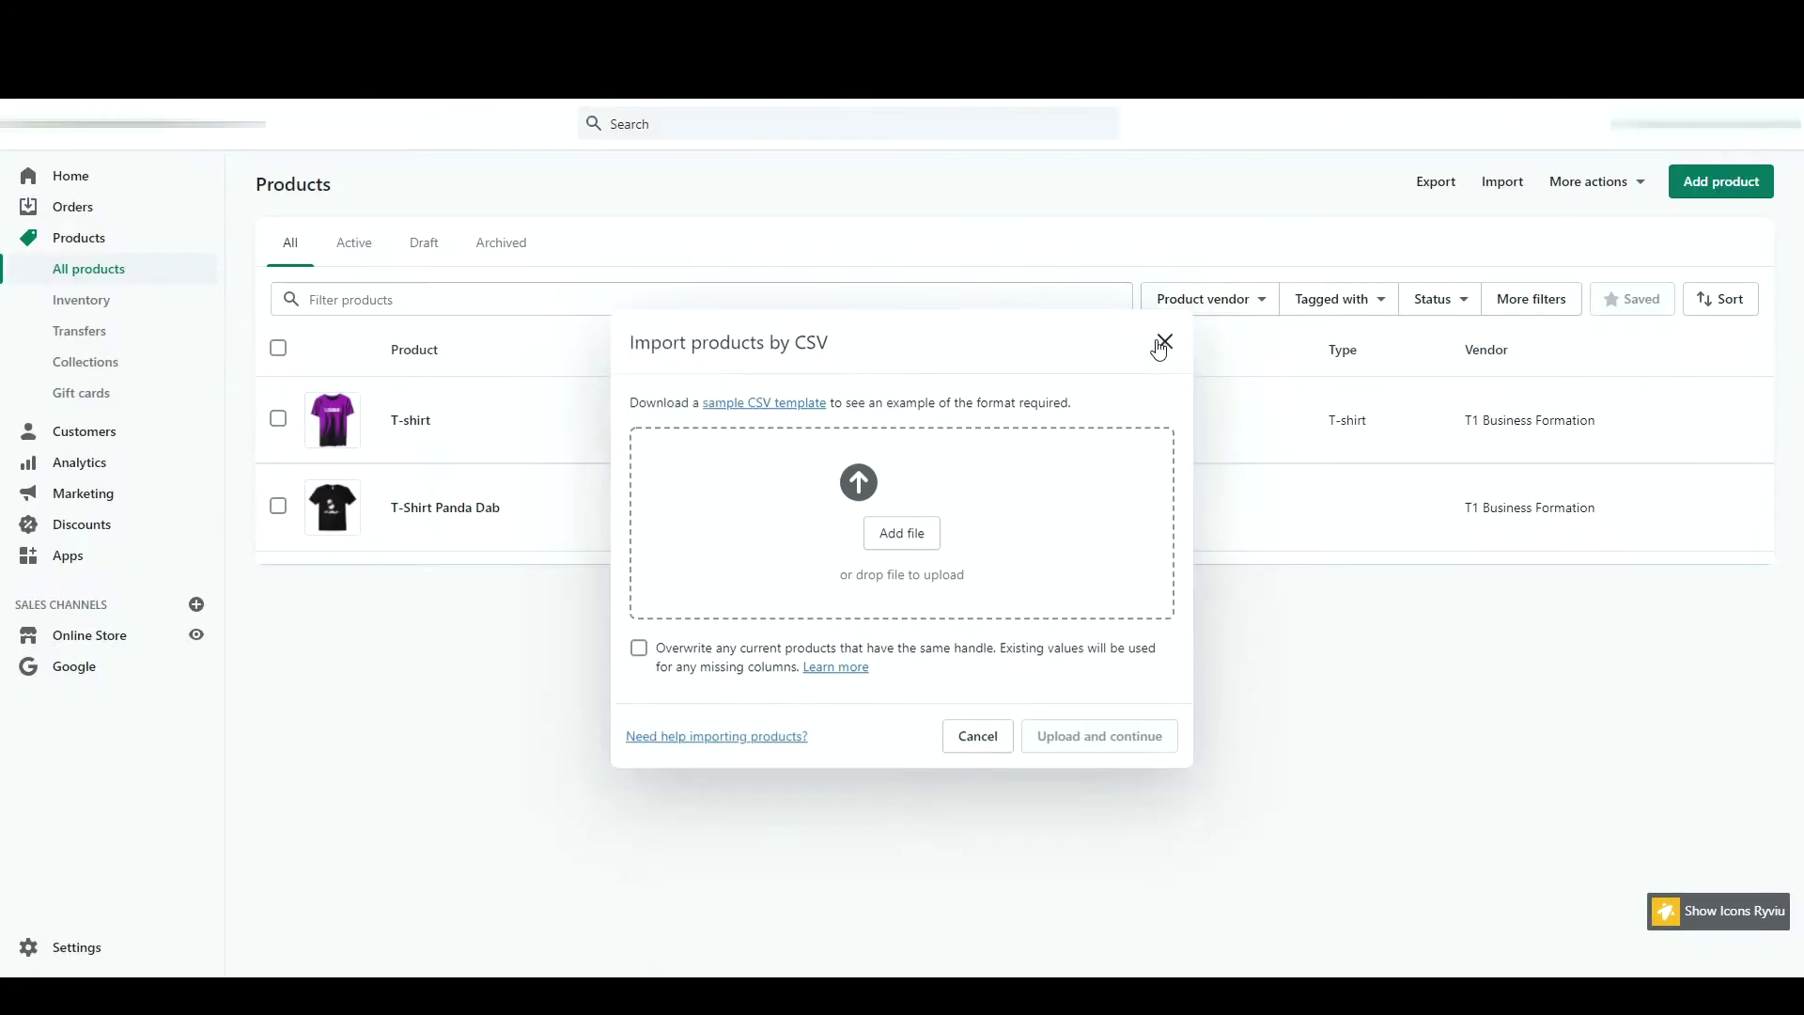
{"action": "left_click", "coordinate": [1436, 182]}
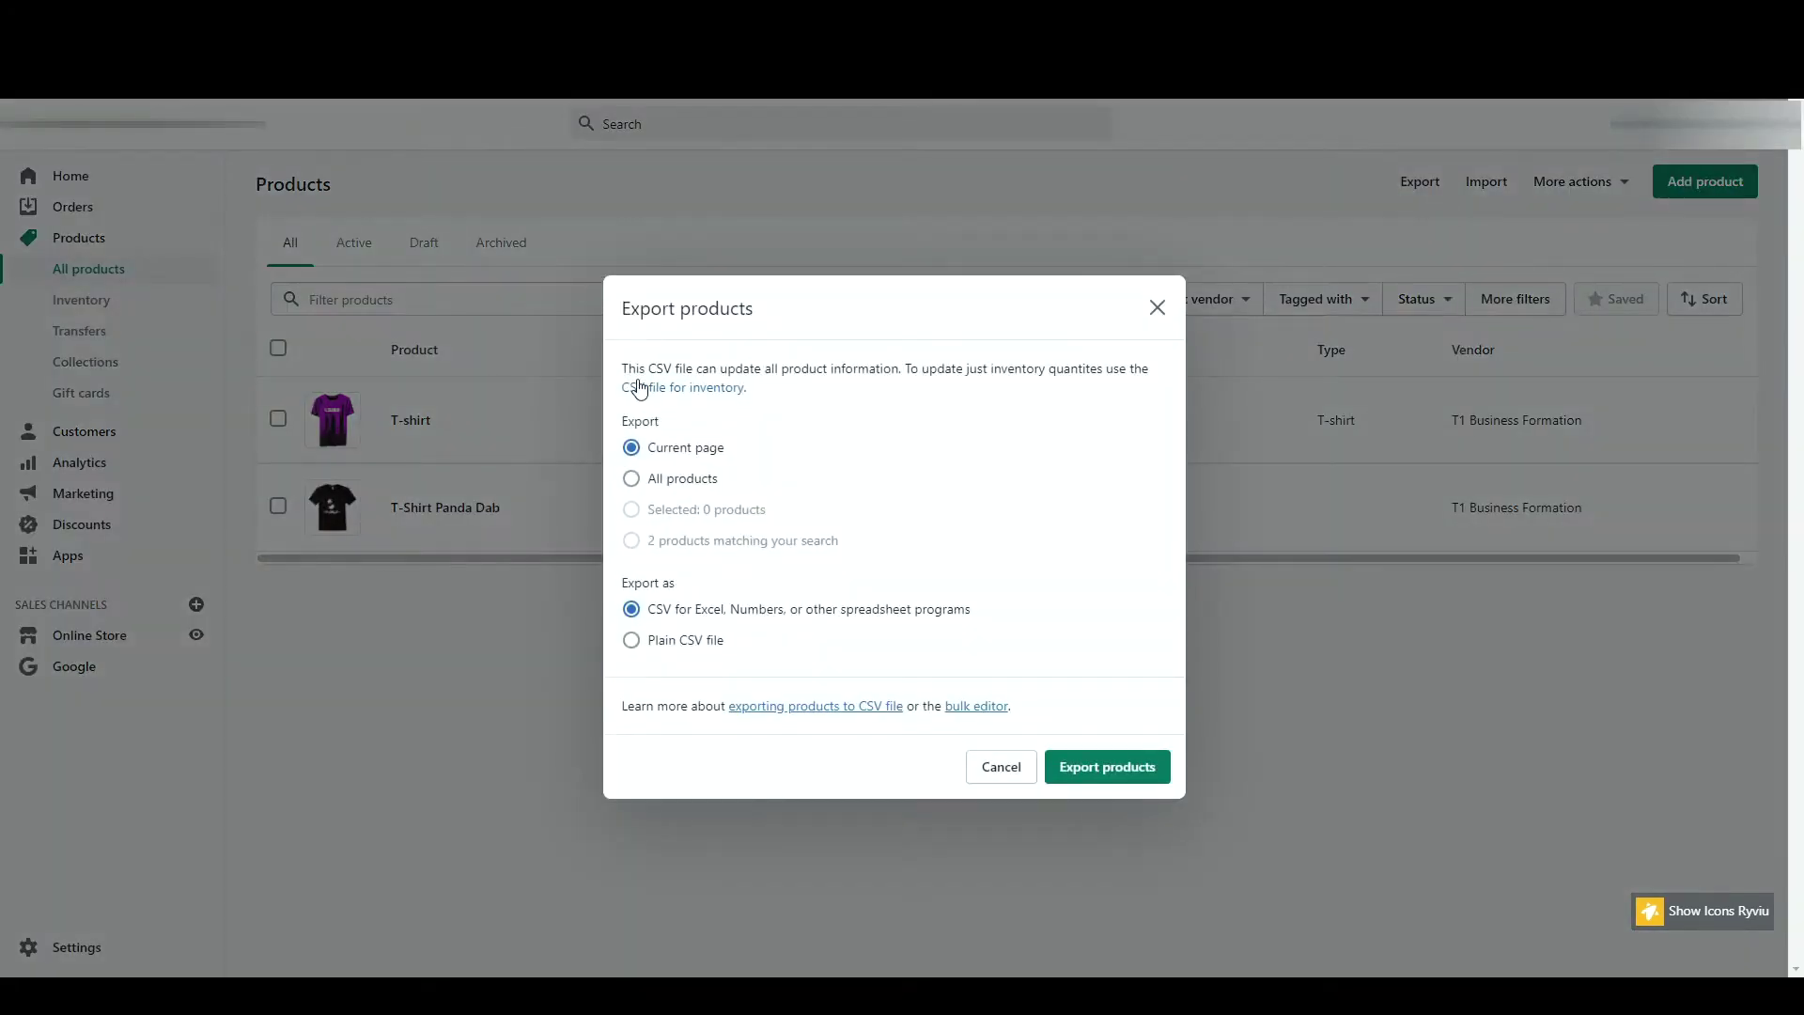
{"action": "left_click", "coordinate": [696, 484]}
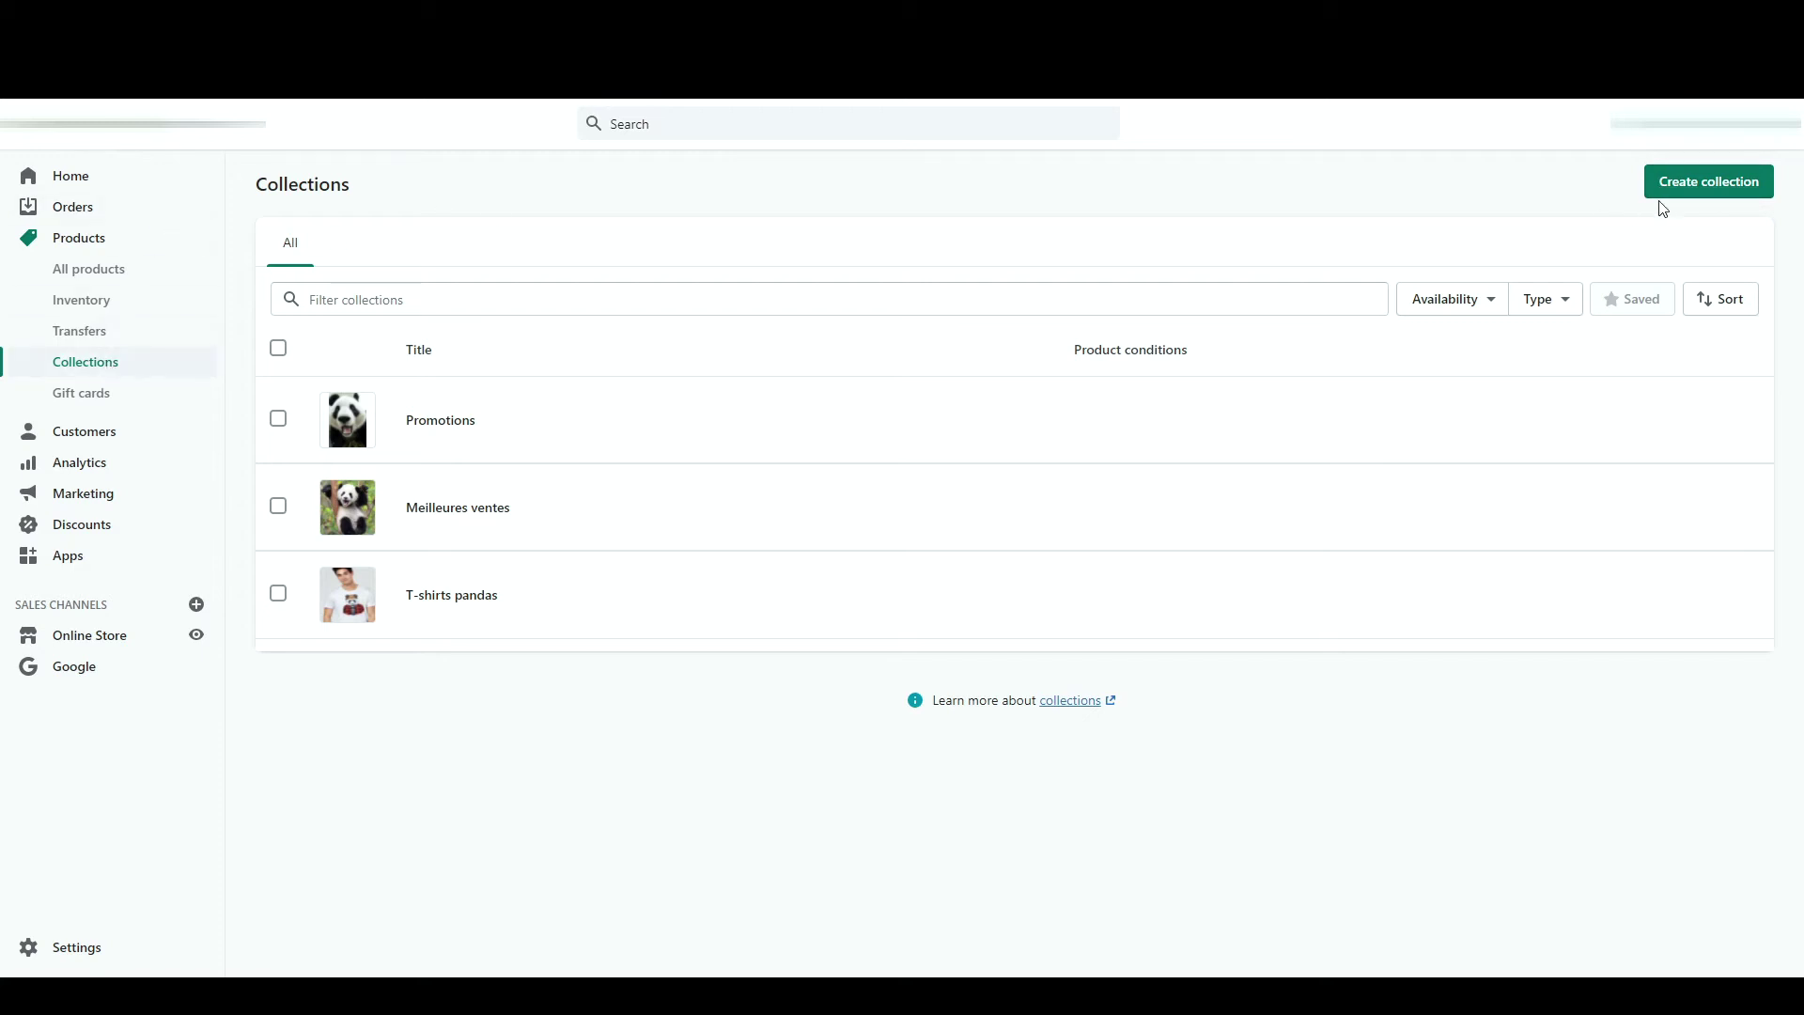
{"action": "left_click", "coordinate": [1696, 183]}
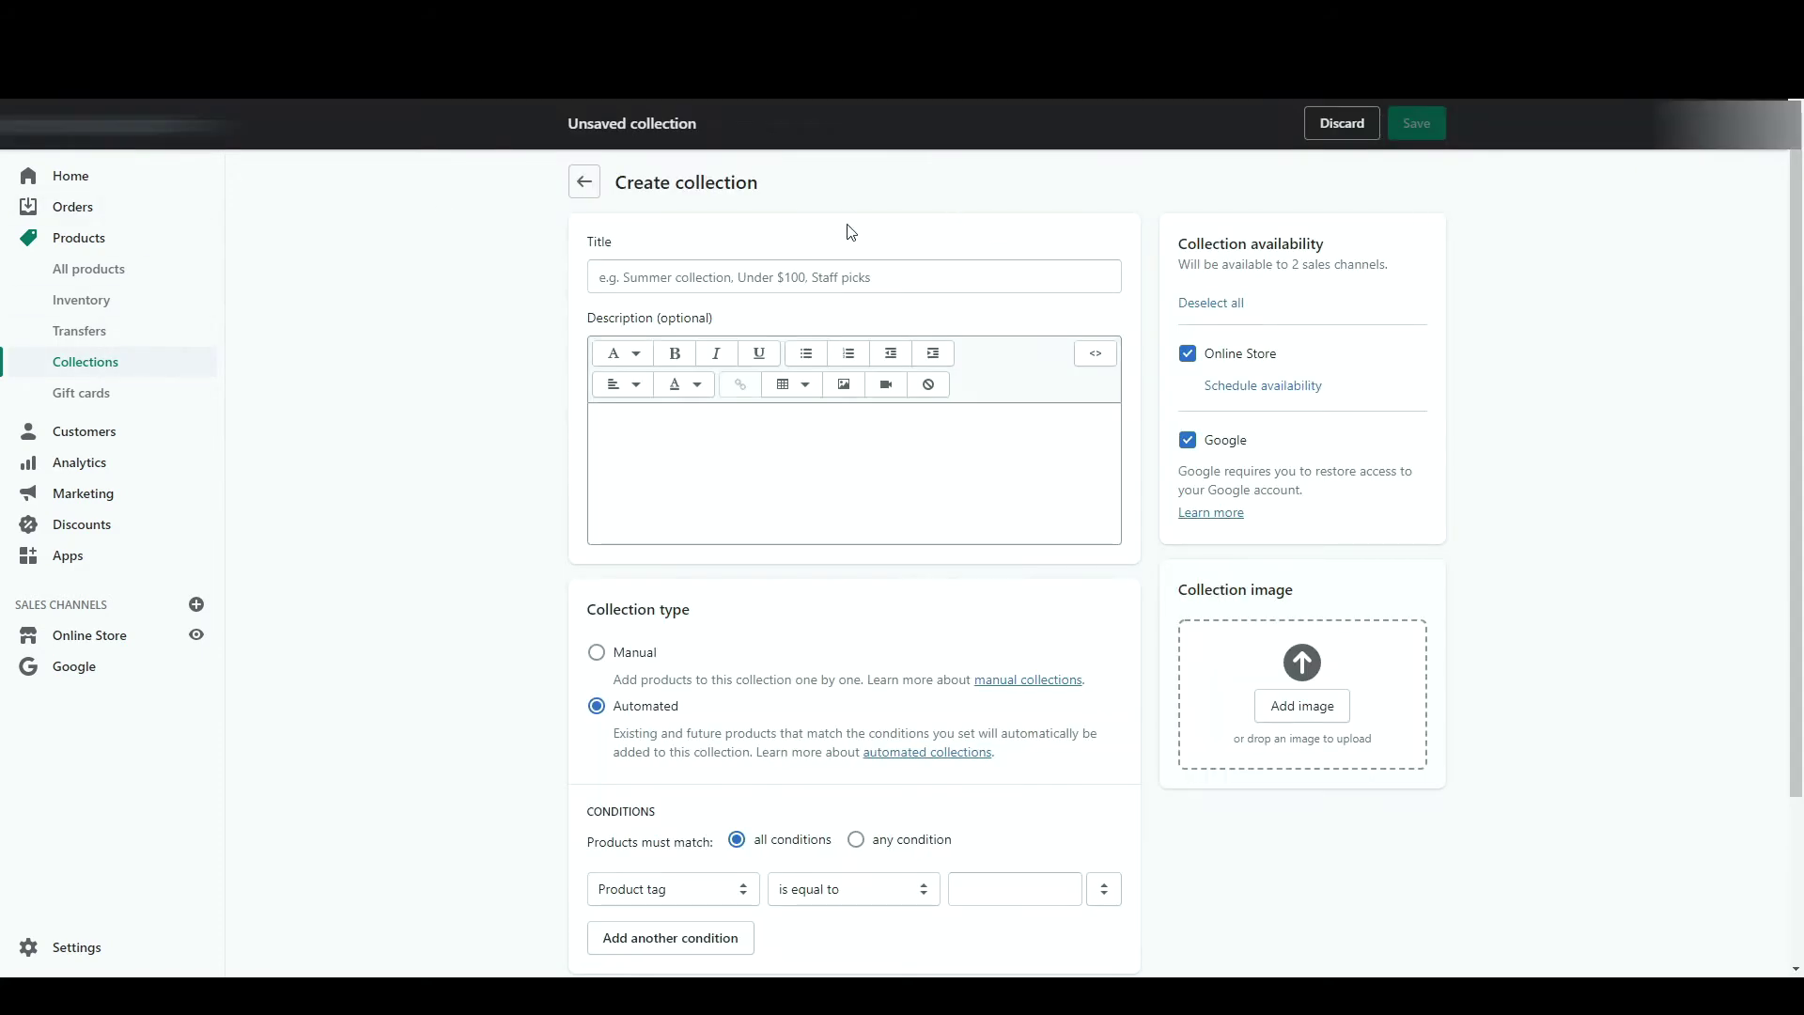
{"action": "left_click", "coordinate": [805, 274]}
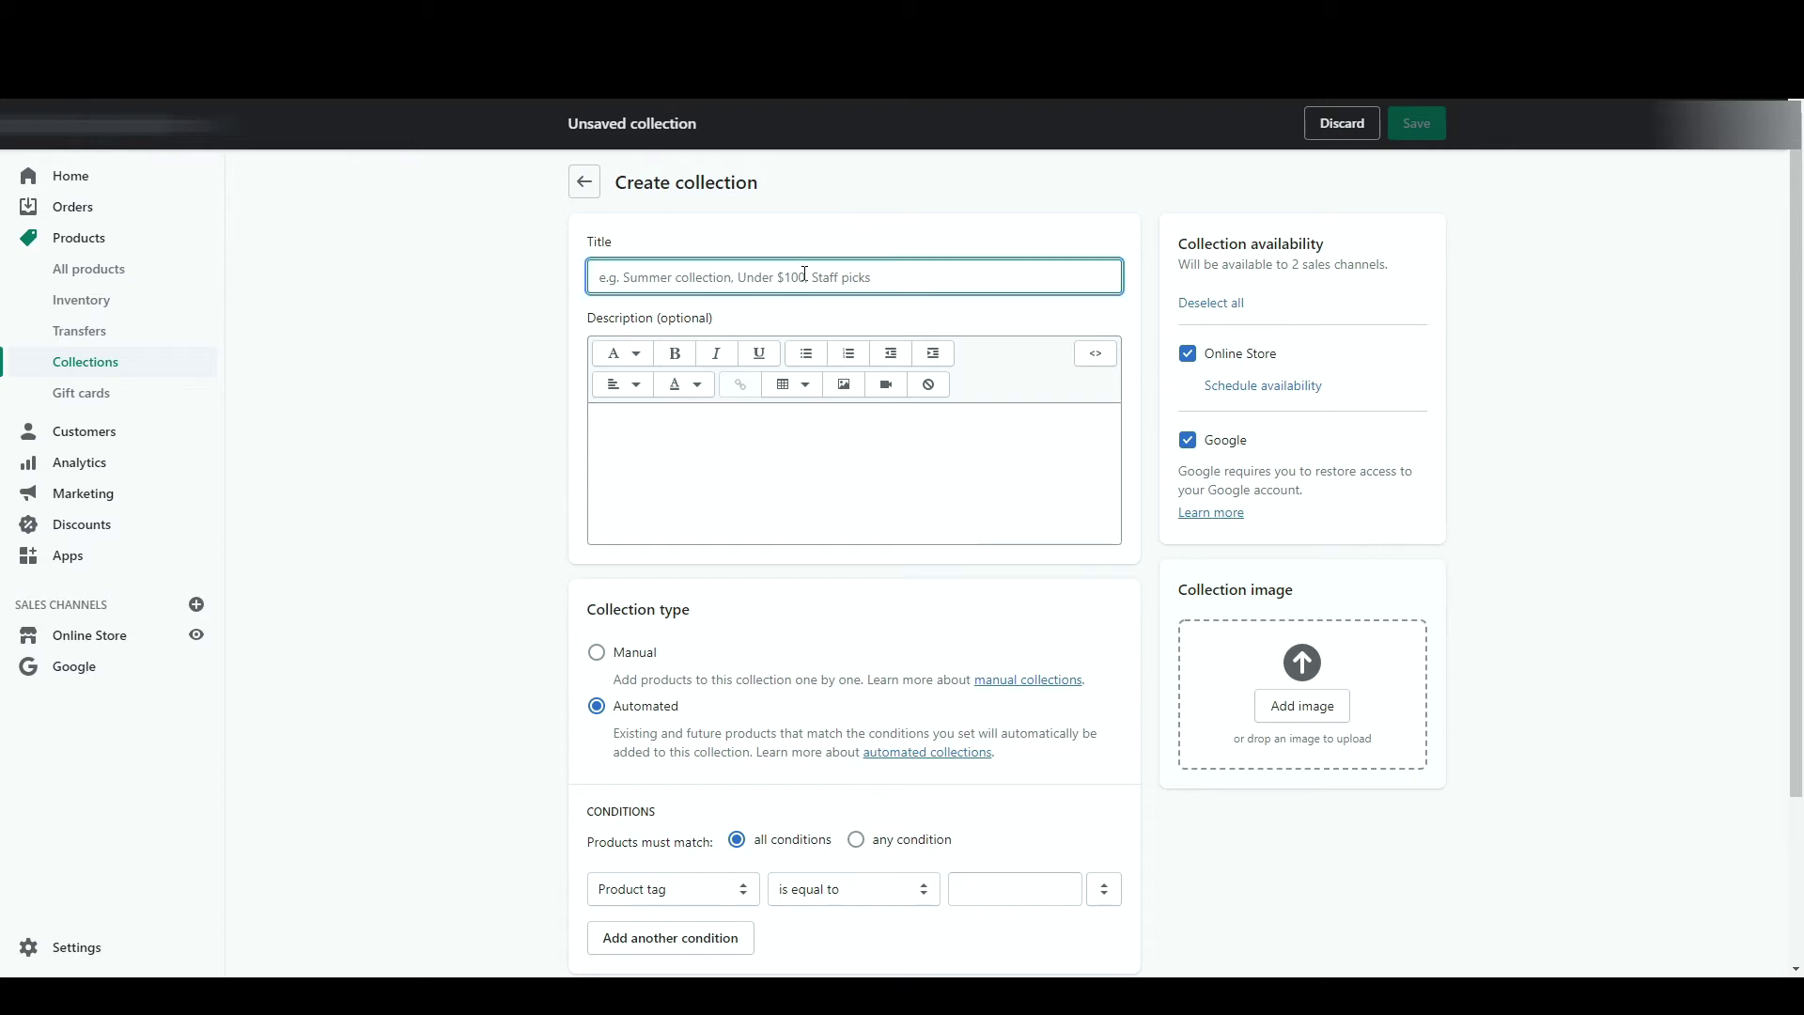
{"action": "type", "text": "Promotions"}
{"action": "left_click", "coordinate": [789, 415]}
{"action": "type", "text": "description"}
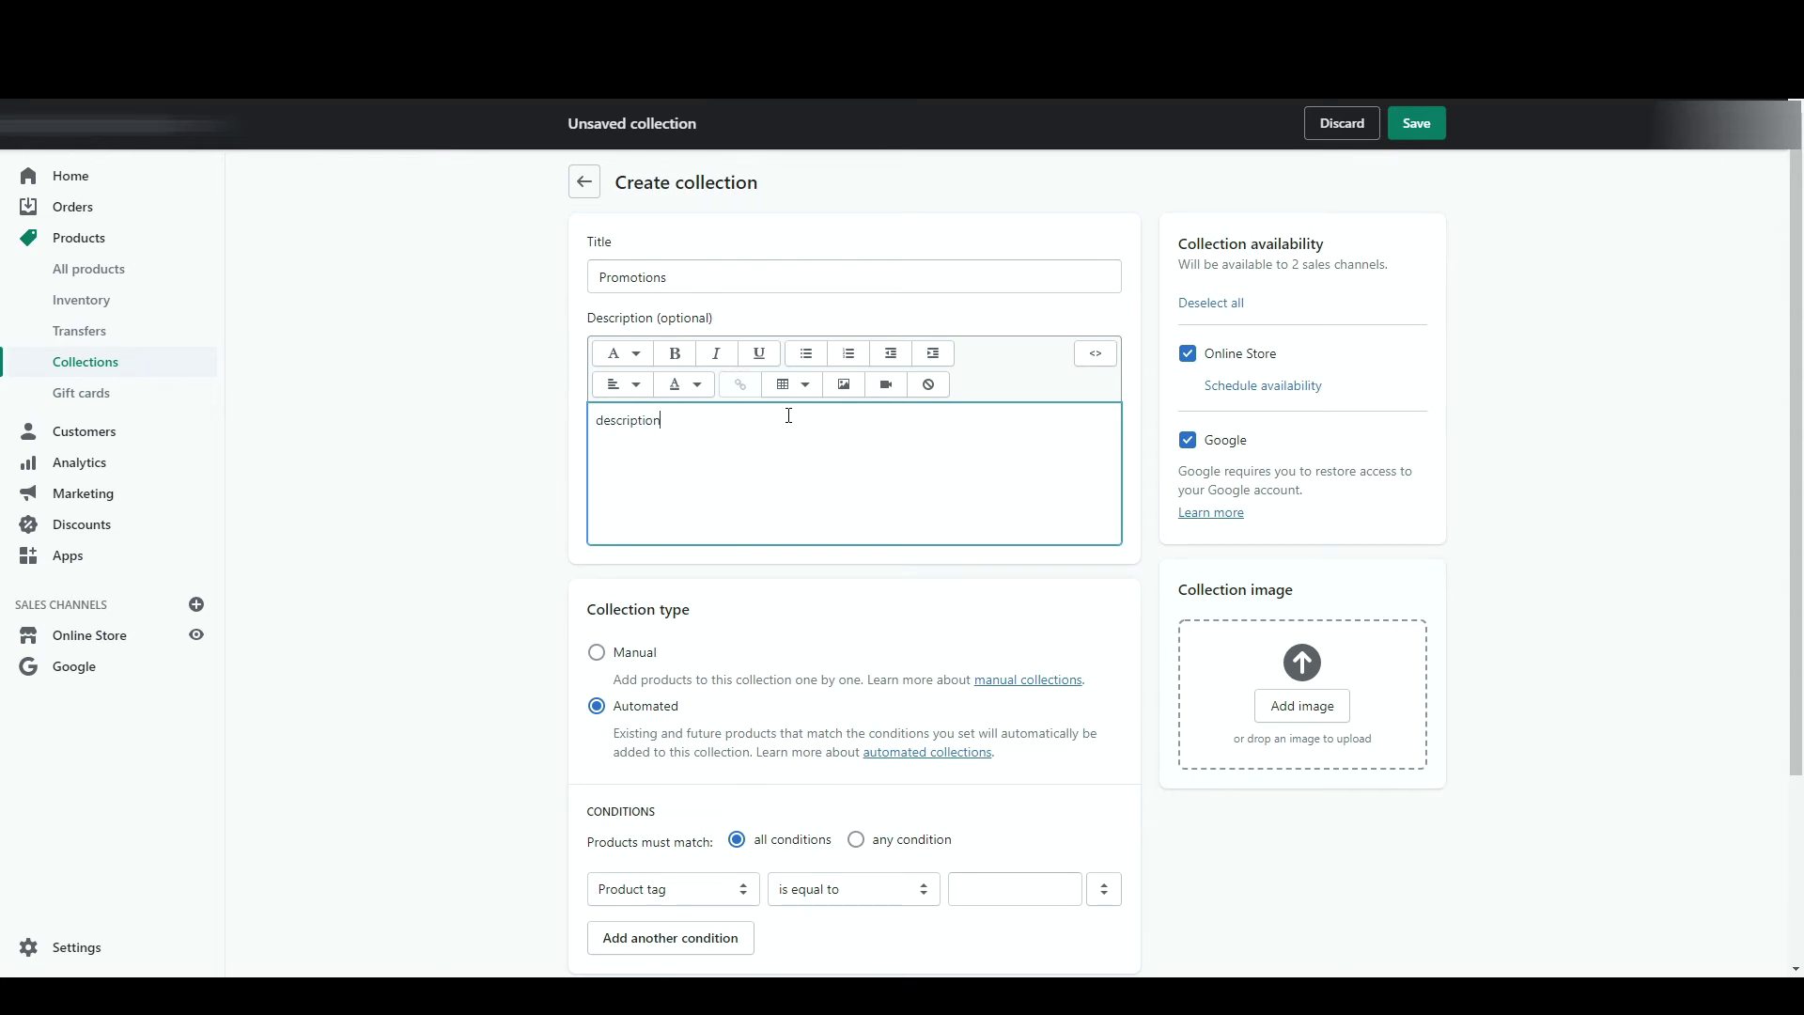
{"action": "scroll", "coordinate": [536, 620], "scroll_direction": "down", "scroll_amount": 2}
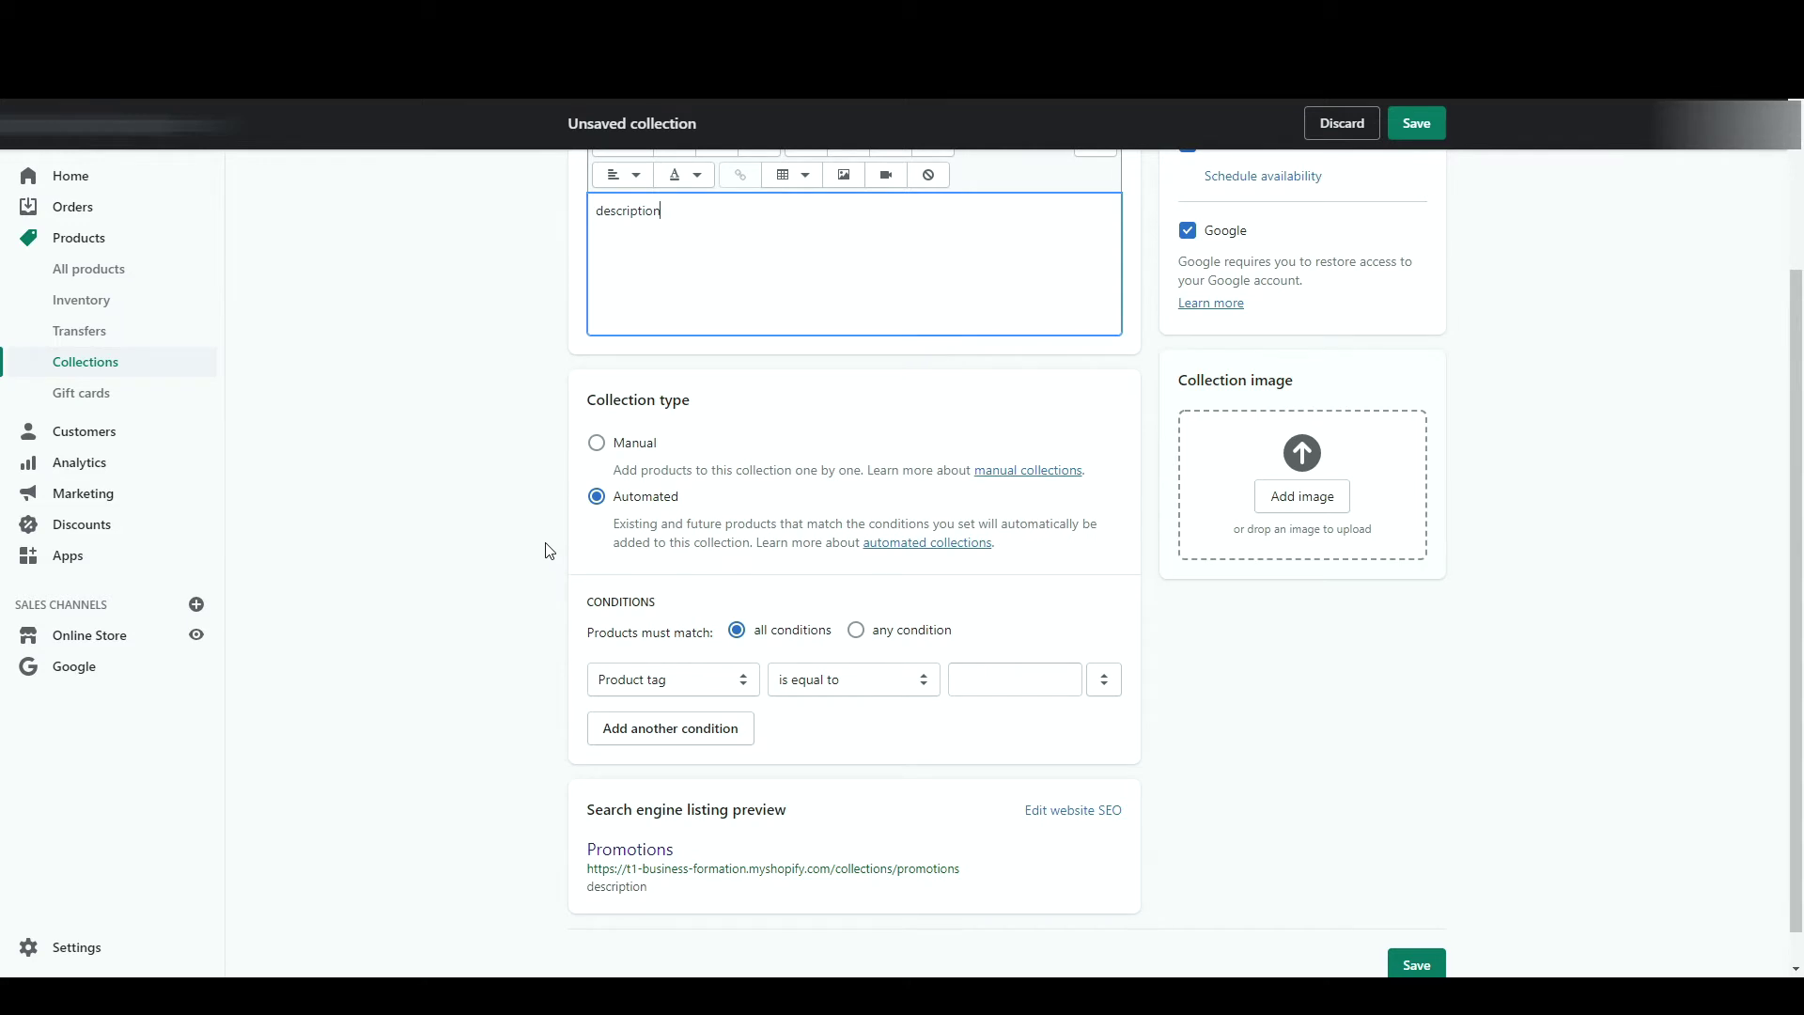
{"action": "left_click", "coordinate": [646, 443]}
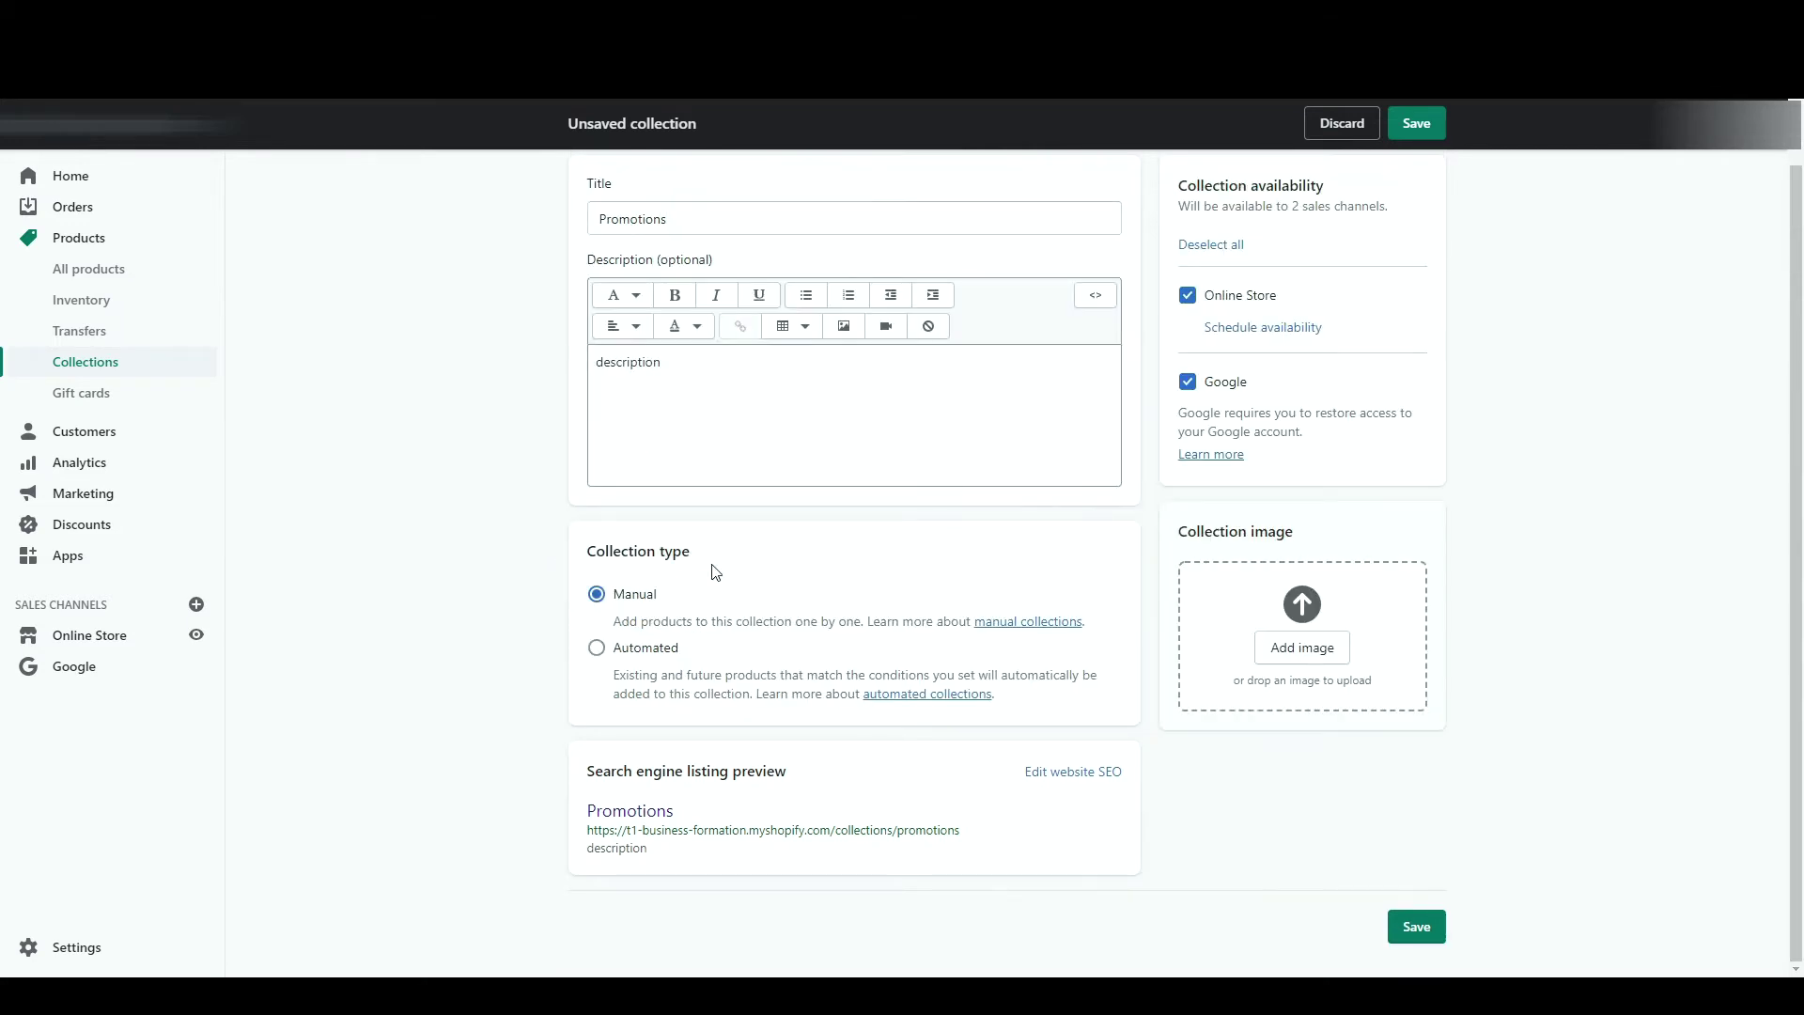
{"action": "left_click", "coordinate": [1417, 132]}
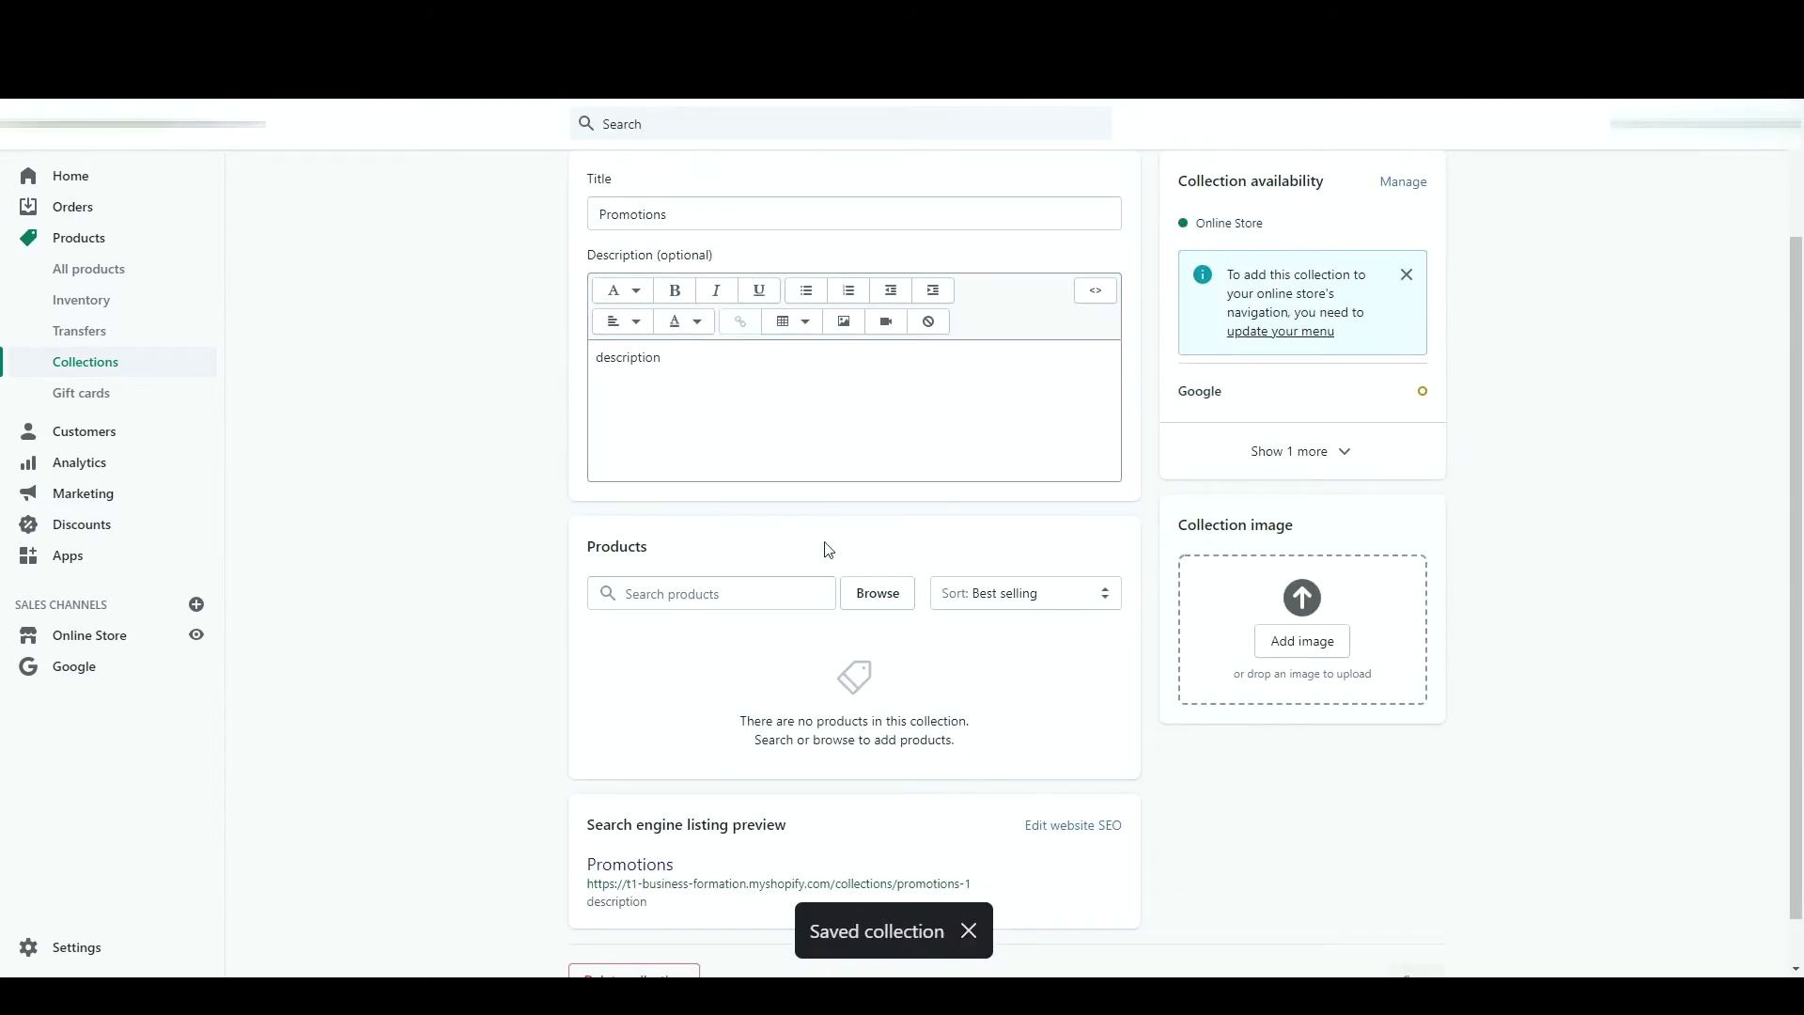
{"action": "left_click", "coordinate": [872, 596]}
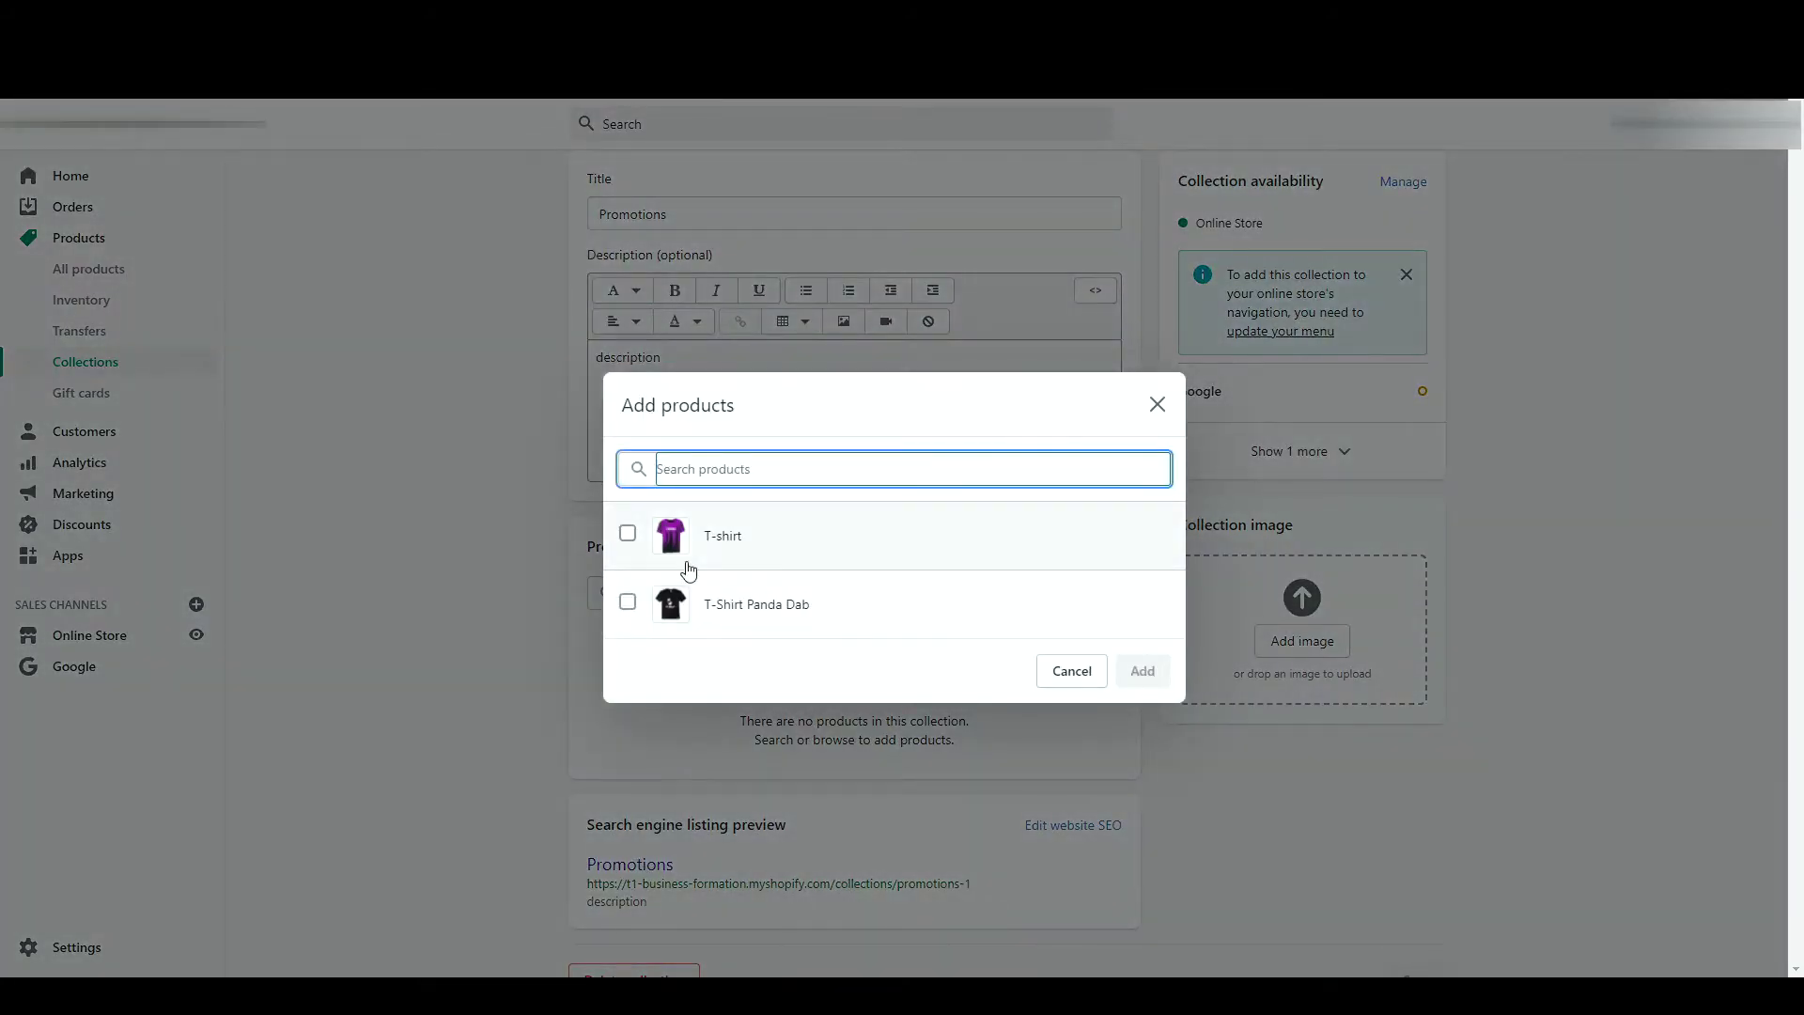
{"action": "left_click", "coordinate": [776, 550]}
{"action": "left_click", "coordinate": [763, 606]}
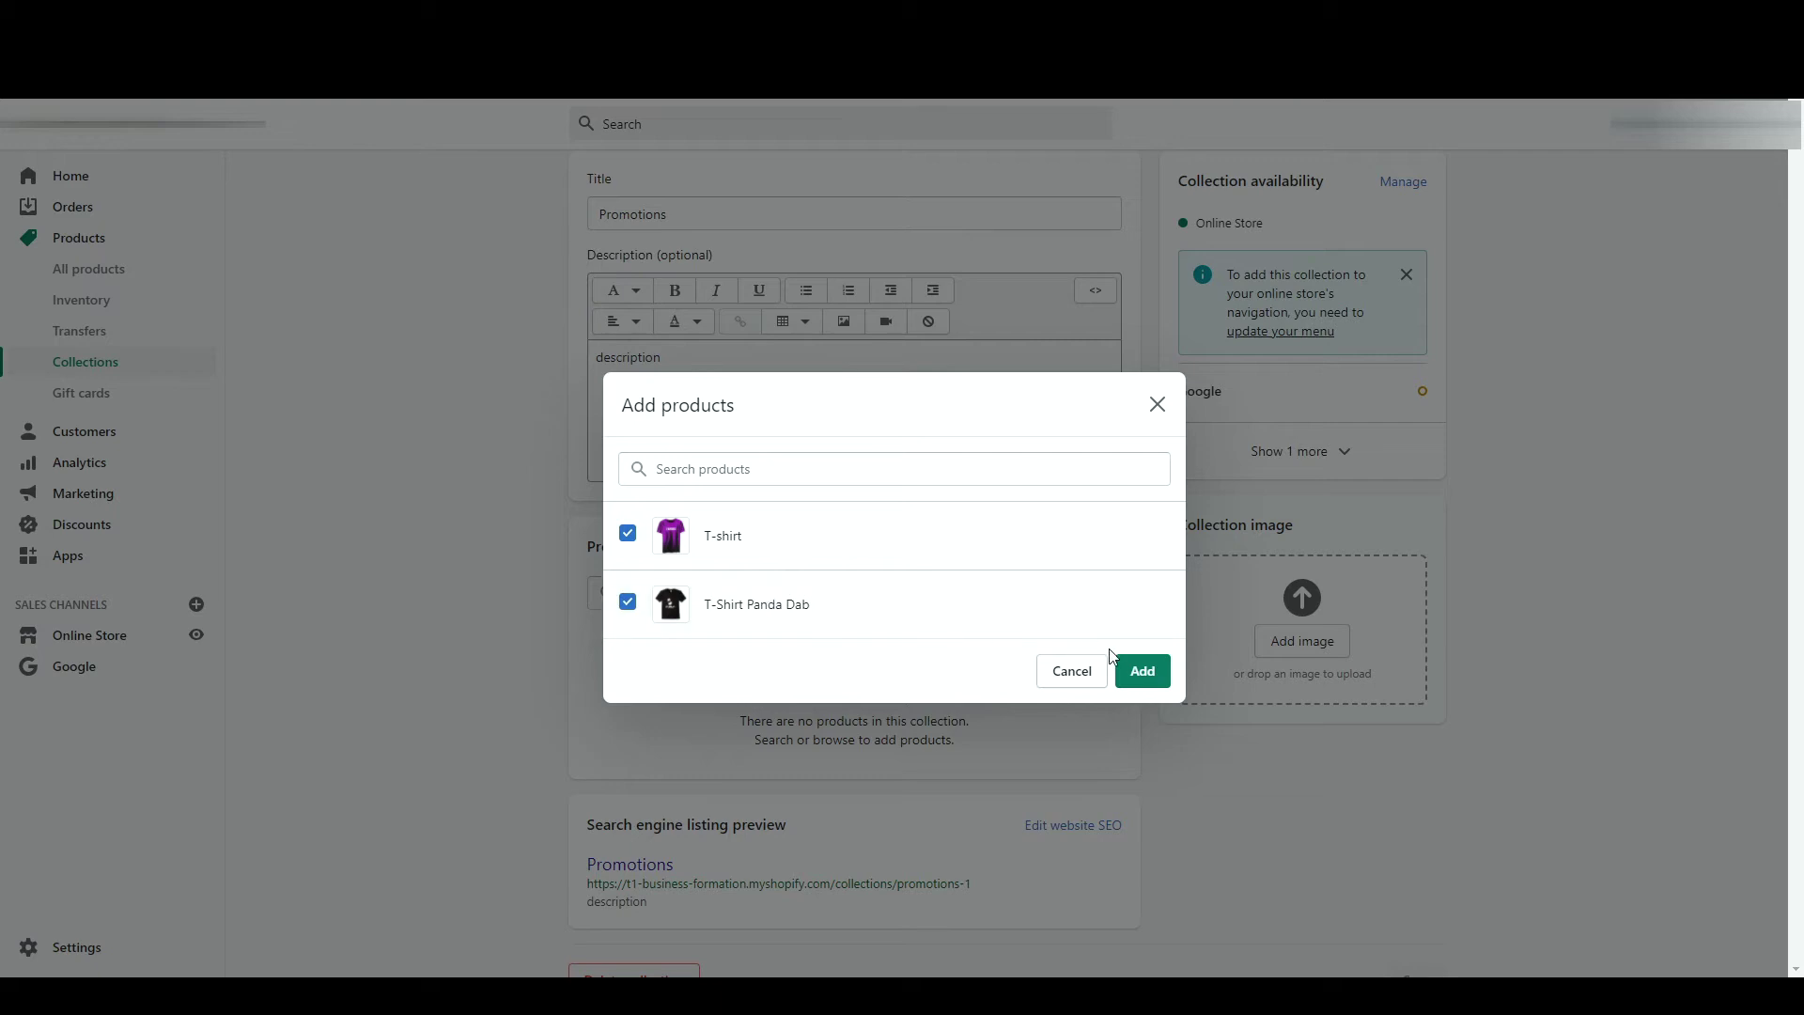
{"action": "left_click", "coordinate": [1120, 667]}
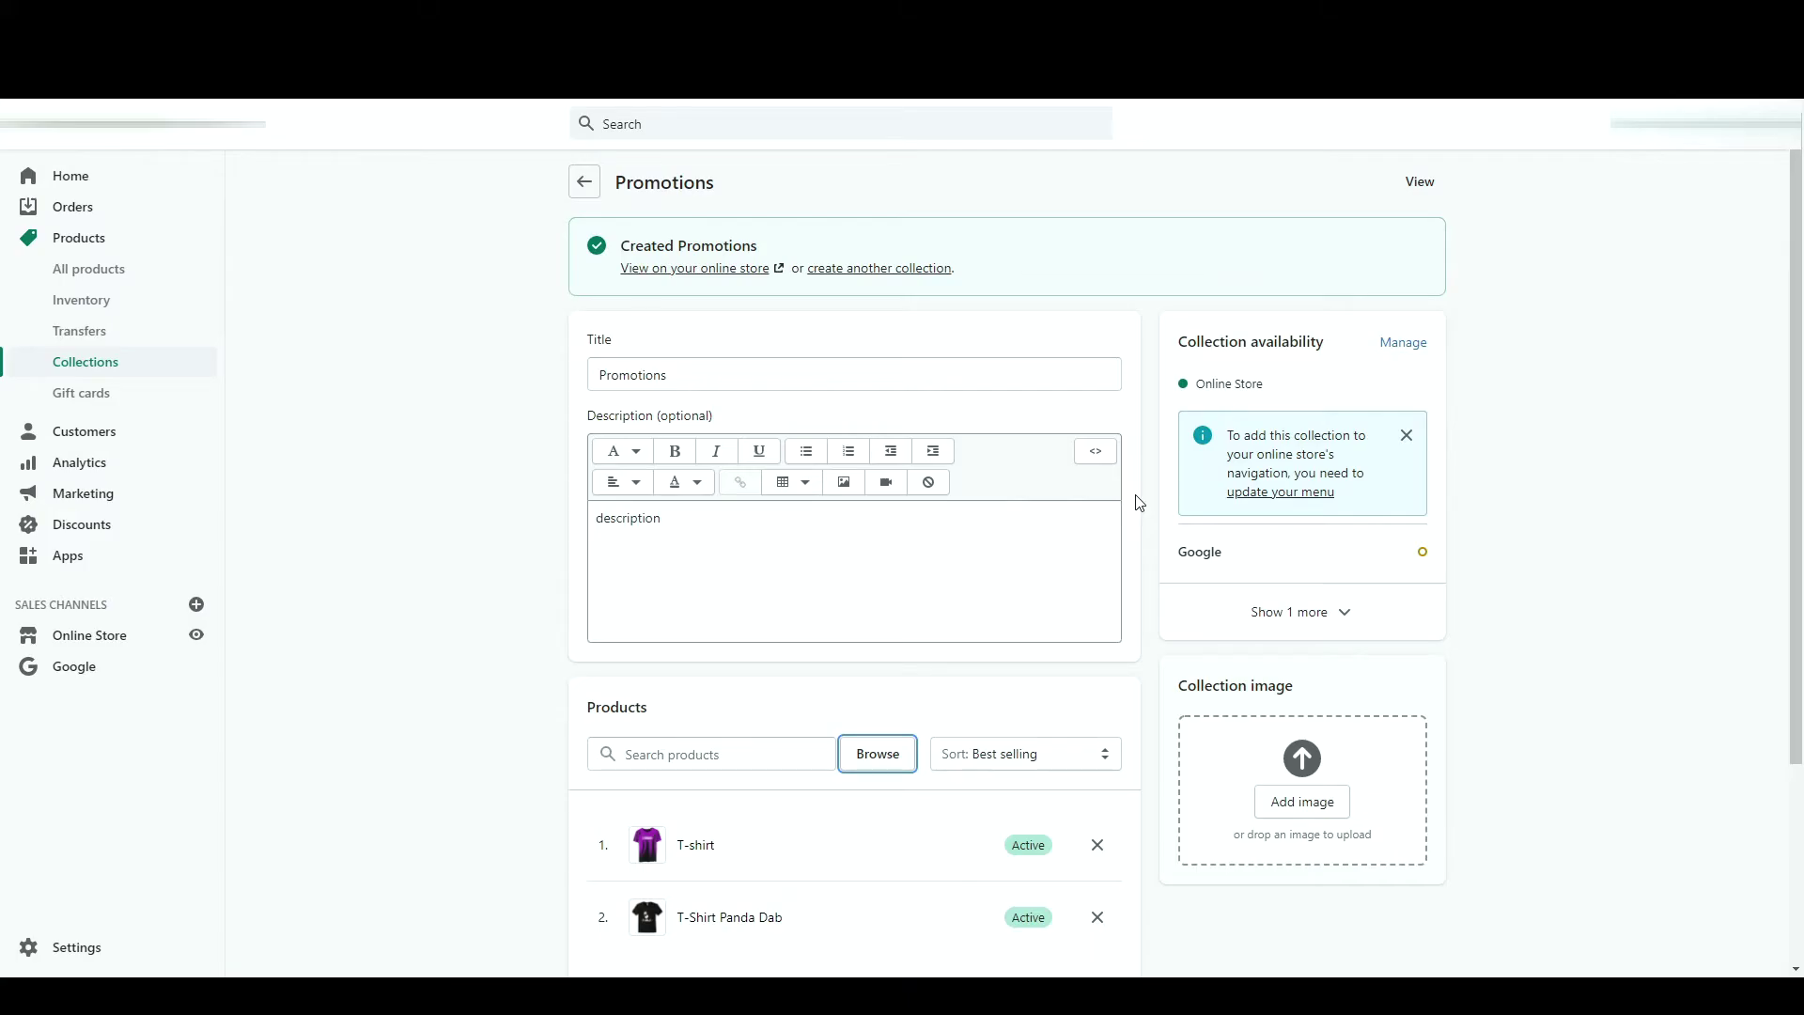
{"action": "scroll", "coordinate": [1139, 503], "scroll_direction": "down", "scroll_amount": 3}
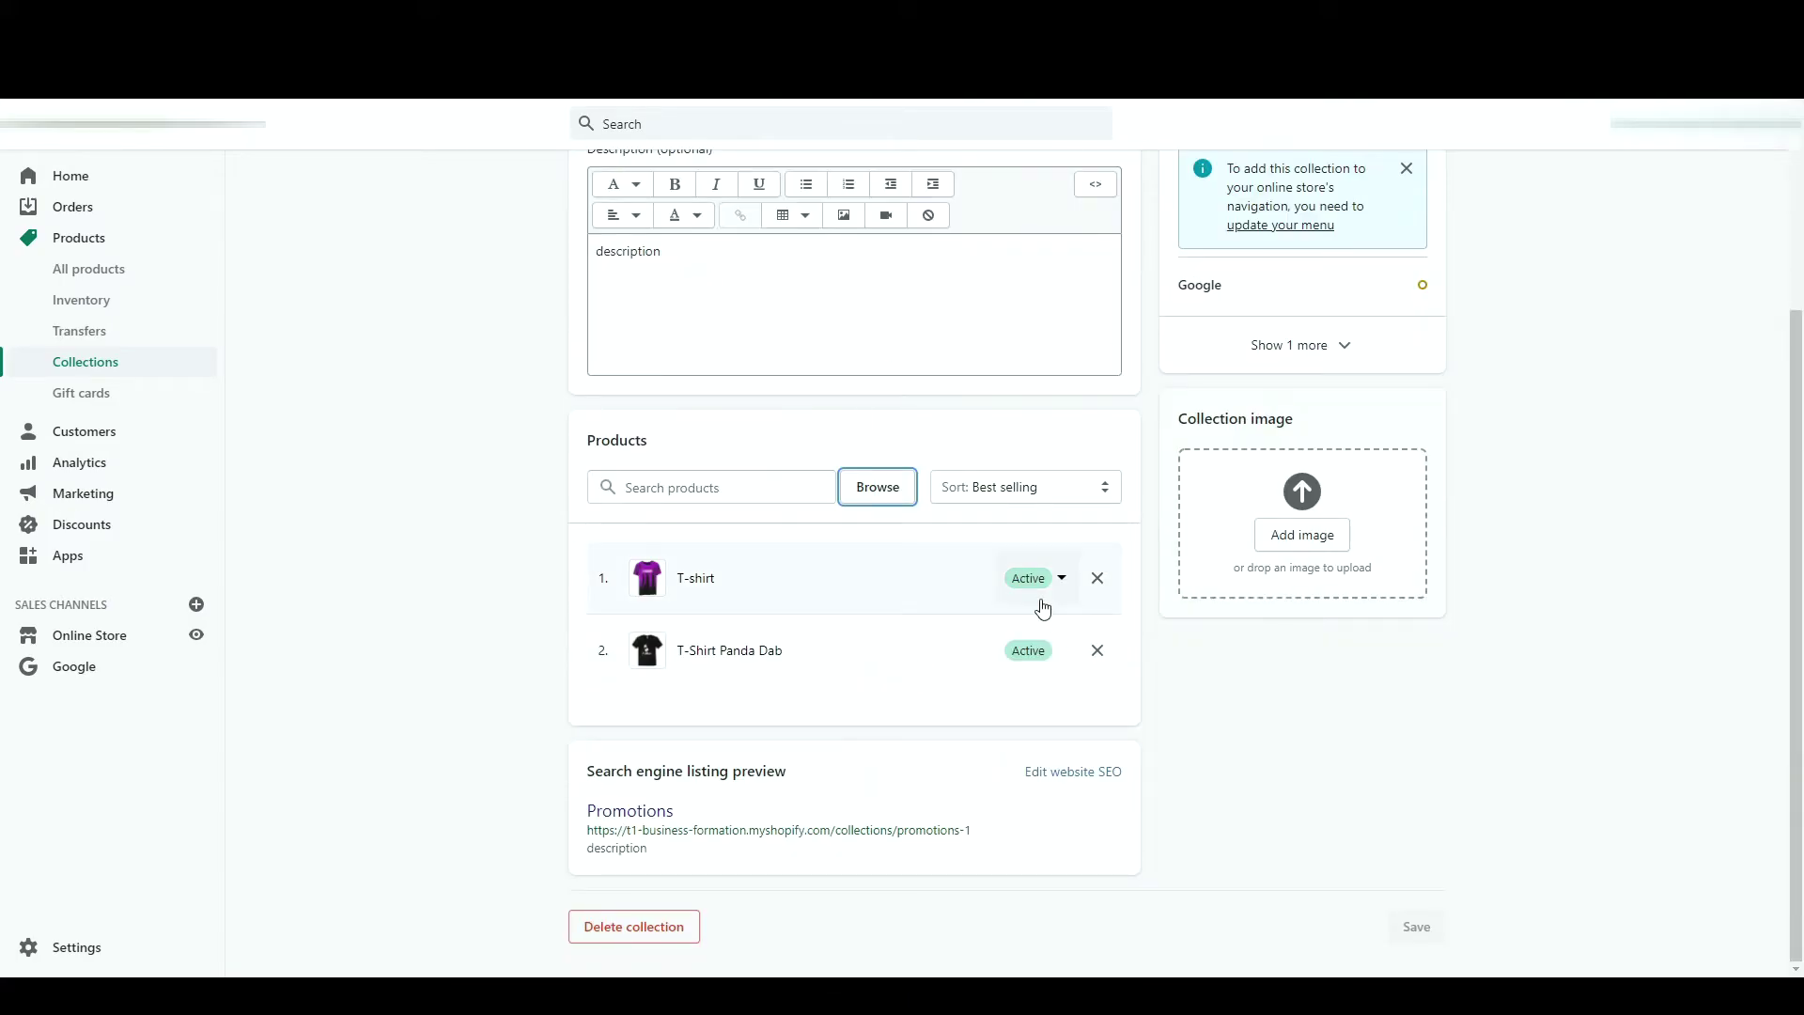
{"action": "left_click", "coordinate": [633, 927]}
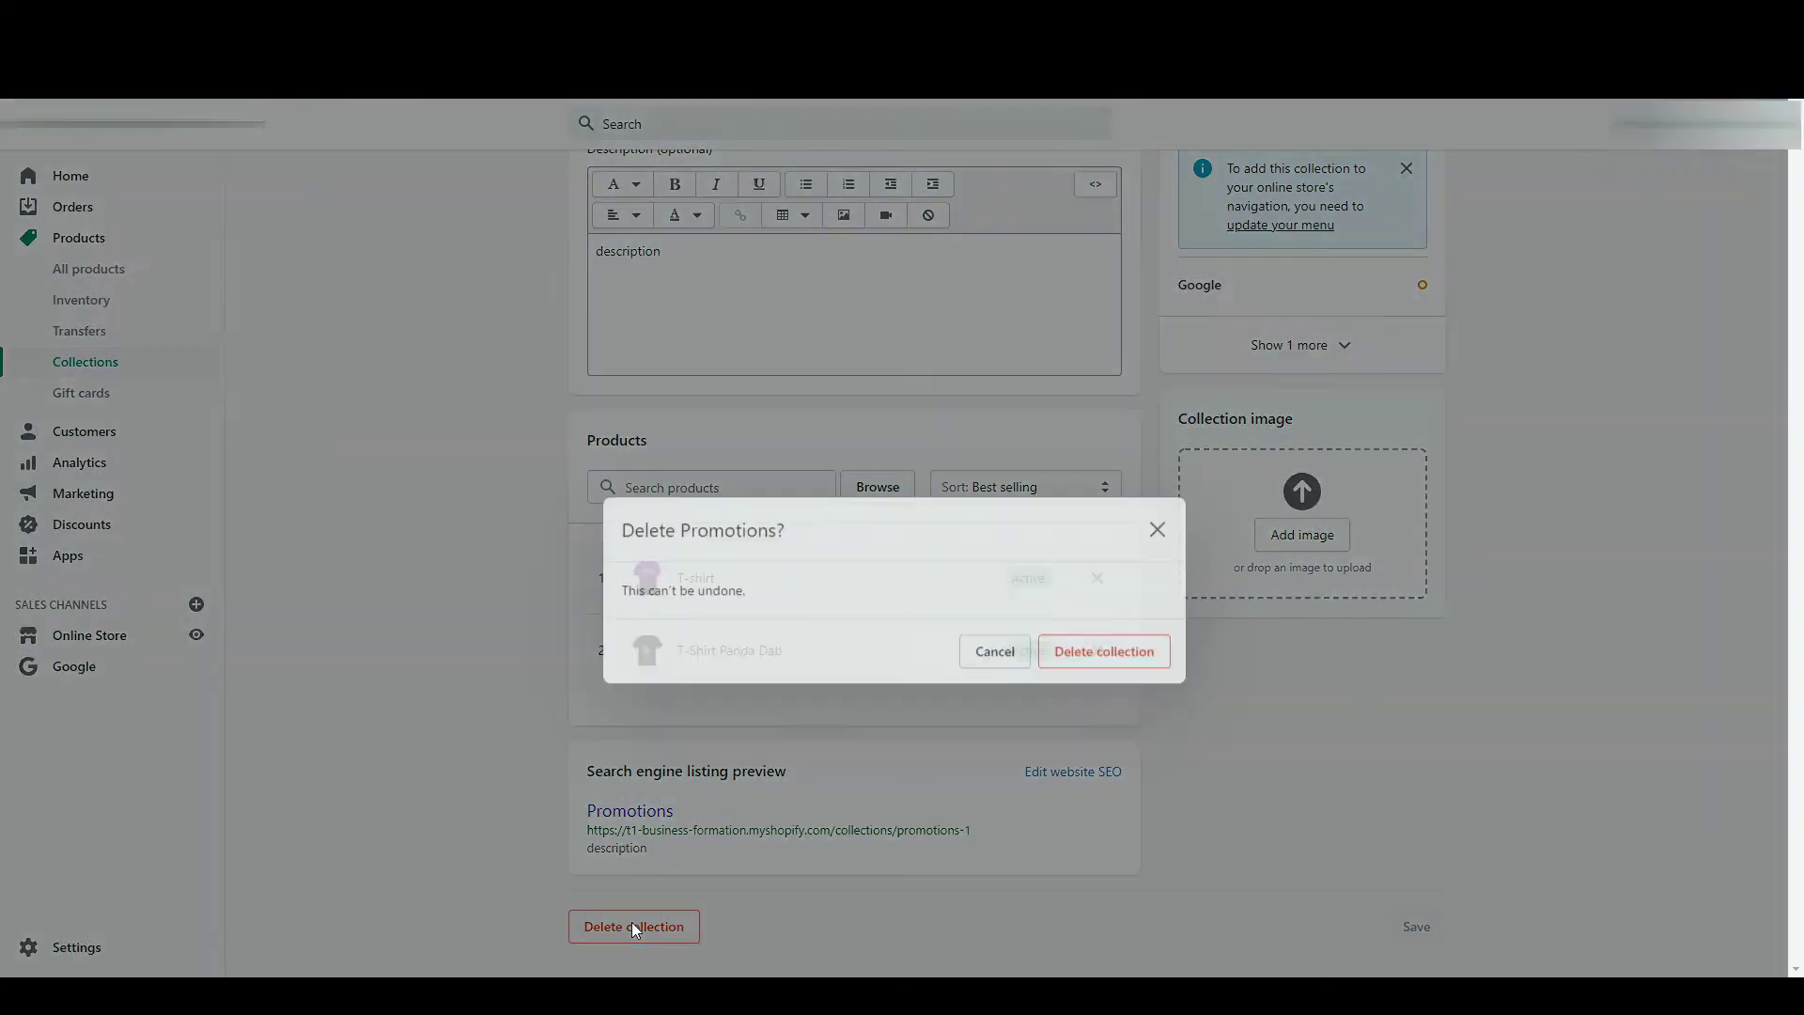
{"action": "left_click", "coordinate": [1142, 602]}
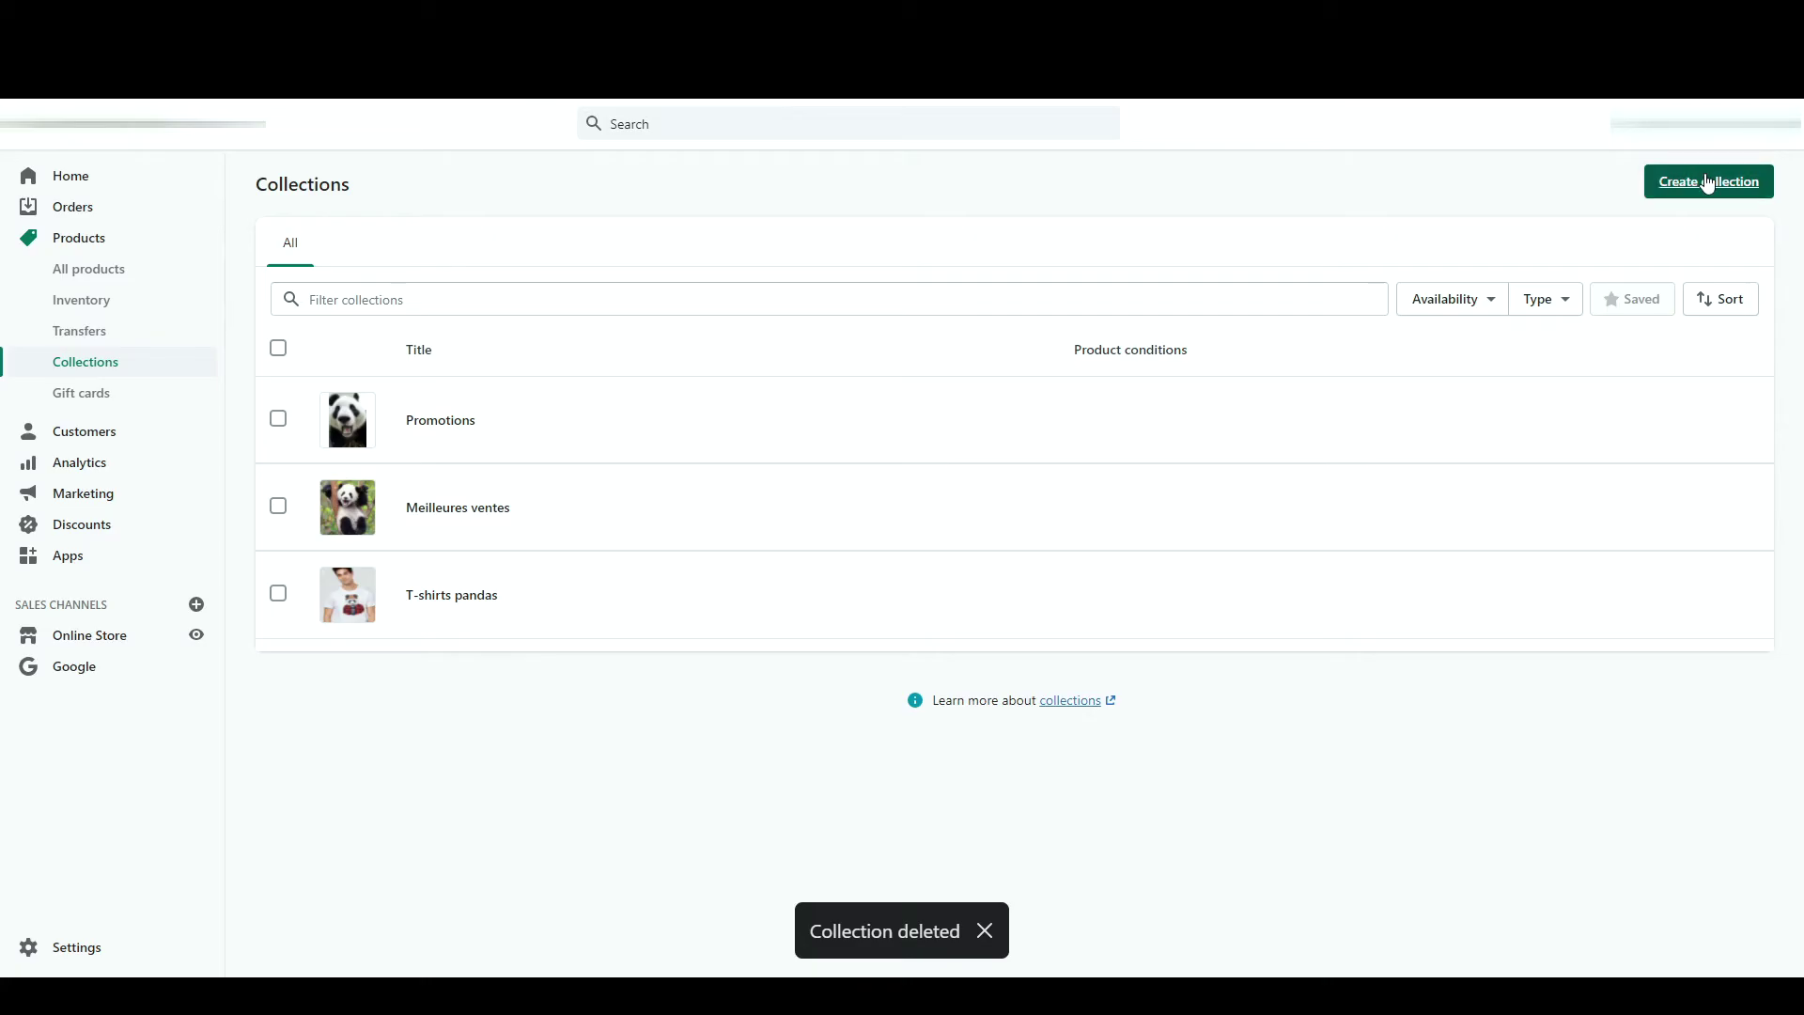
- Start a new collection titled 'Promo' with a tag condition of 'promo'
{"action": "left_click", "coordinate": [1706, 183]}
{"action": "left_click", "coordinate": [737, 271]}
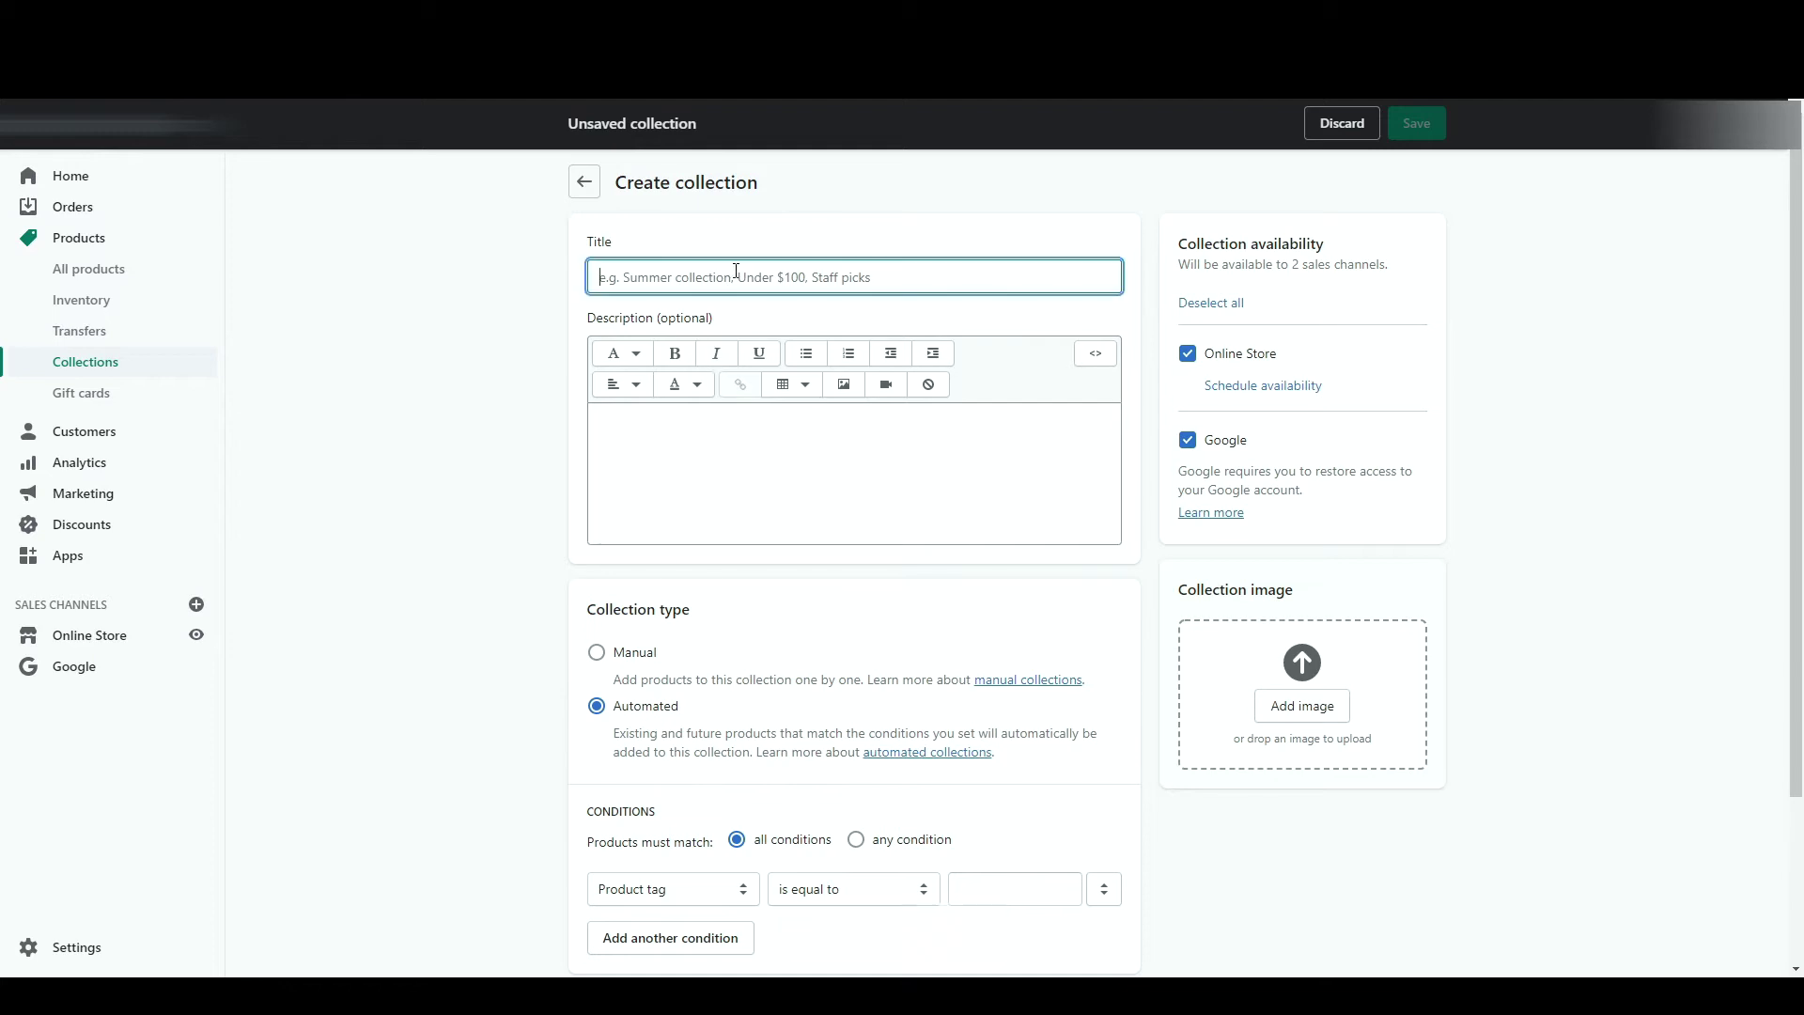
{"action": "type", "text": "Promo"}
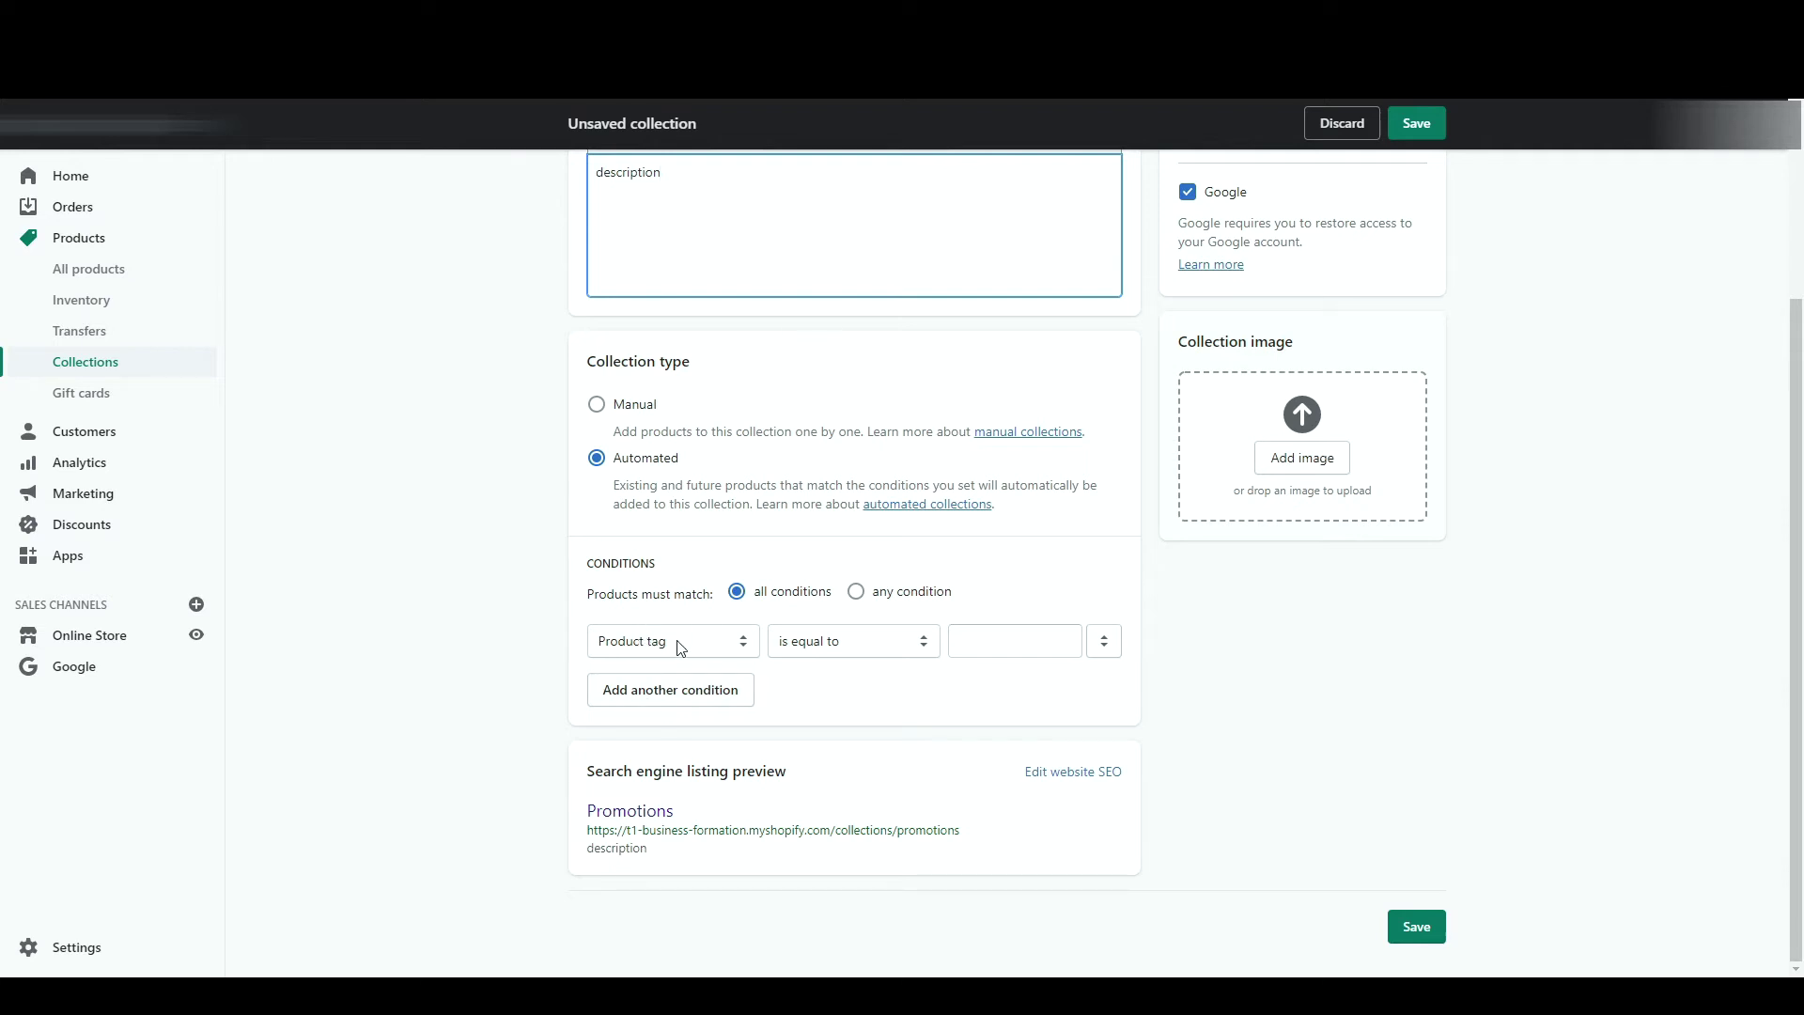
{"action": "left_click", "coordinate": [1002, 631]}
{"action": "type", "text": "promo"}
{"action": "left_click", "coordinate": [1199, 759]}
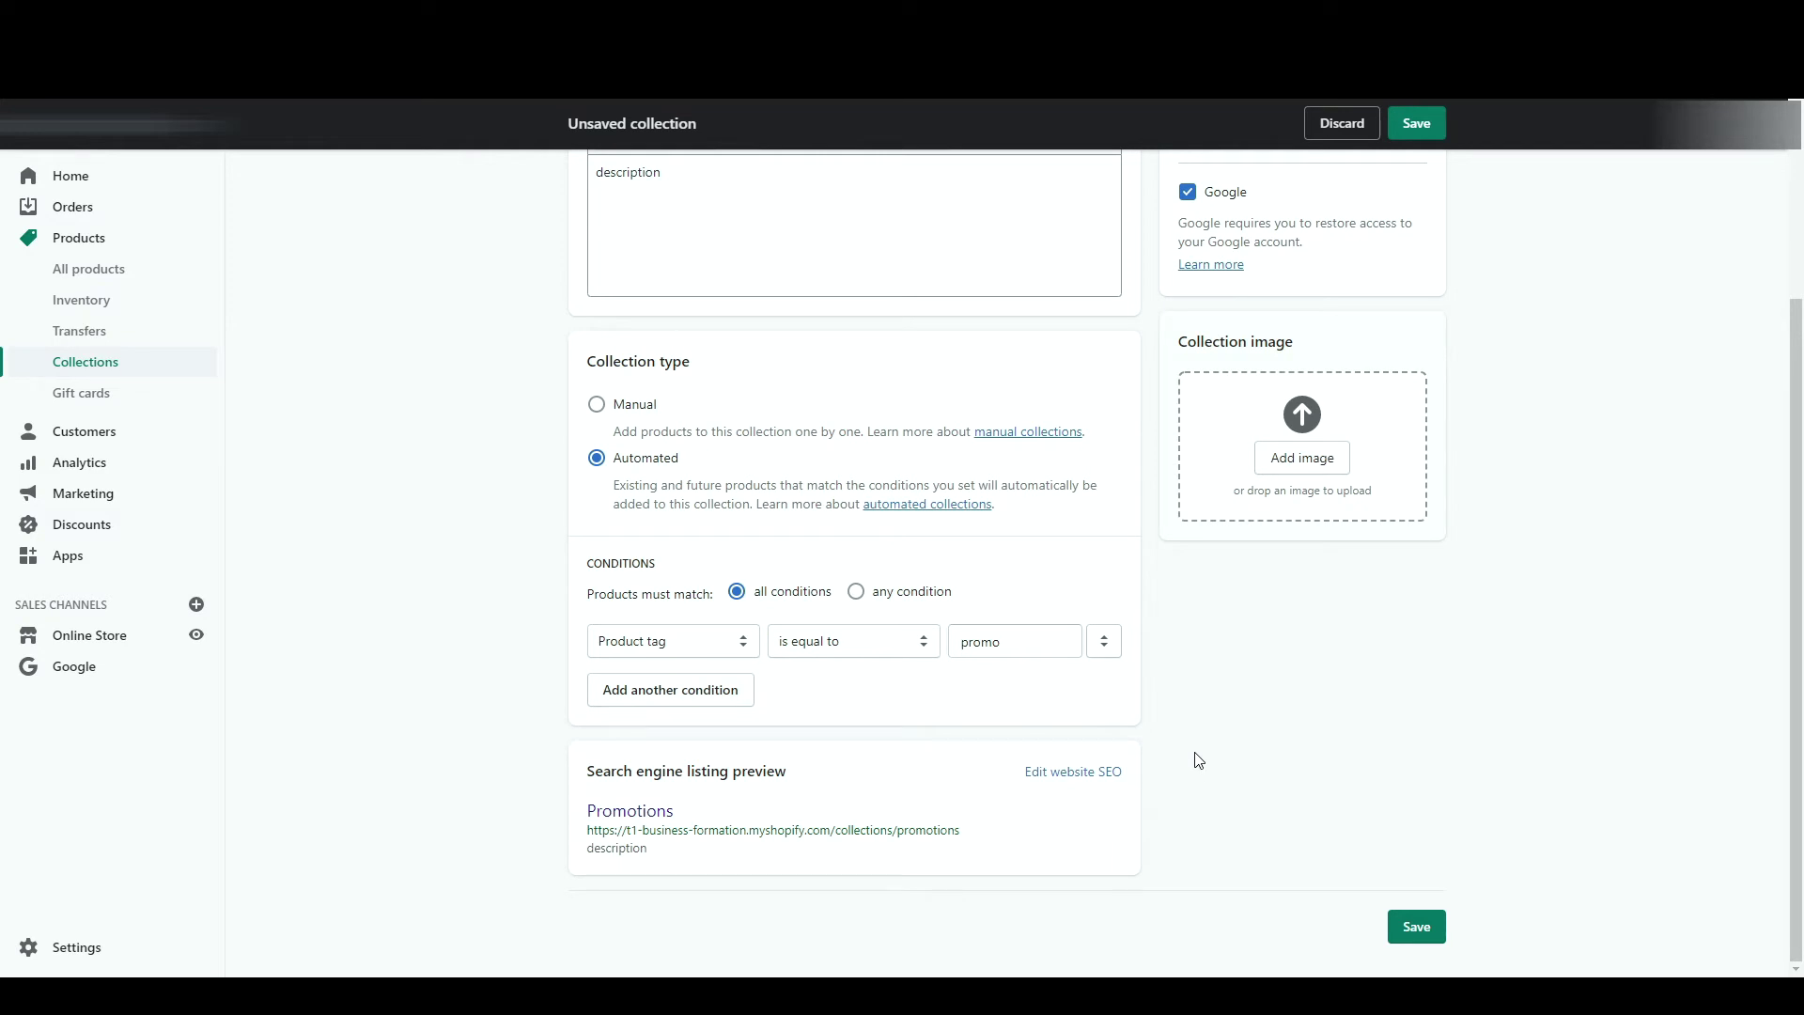
{"action": "scroll", "coordinate": [997, 614], "scroll_direction": "up", "scroll_amount": 3}
- Add a second product-tag condition with the value 'promo'
{"action": "left_click", "coordinate": [673, 703]}
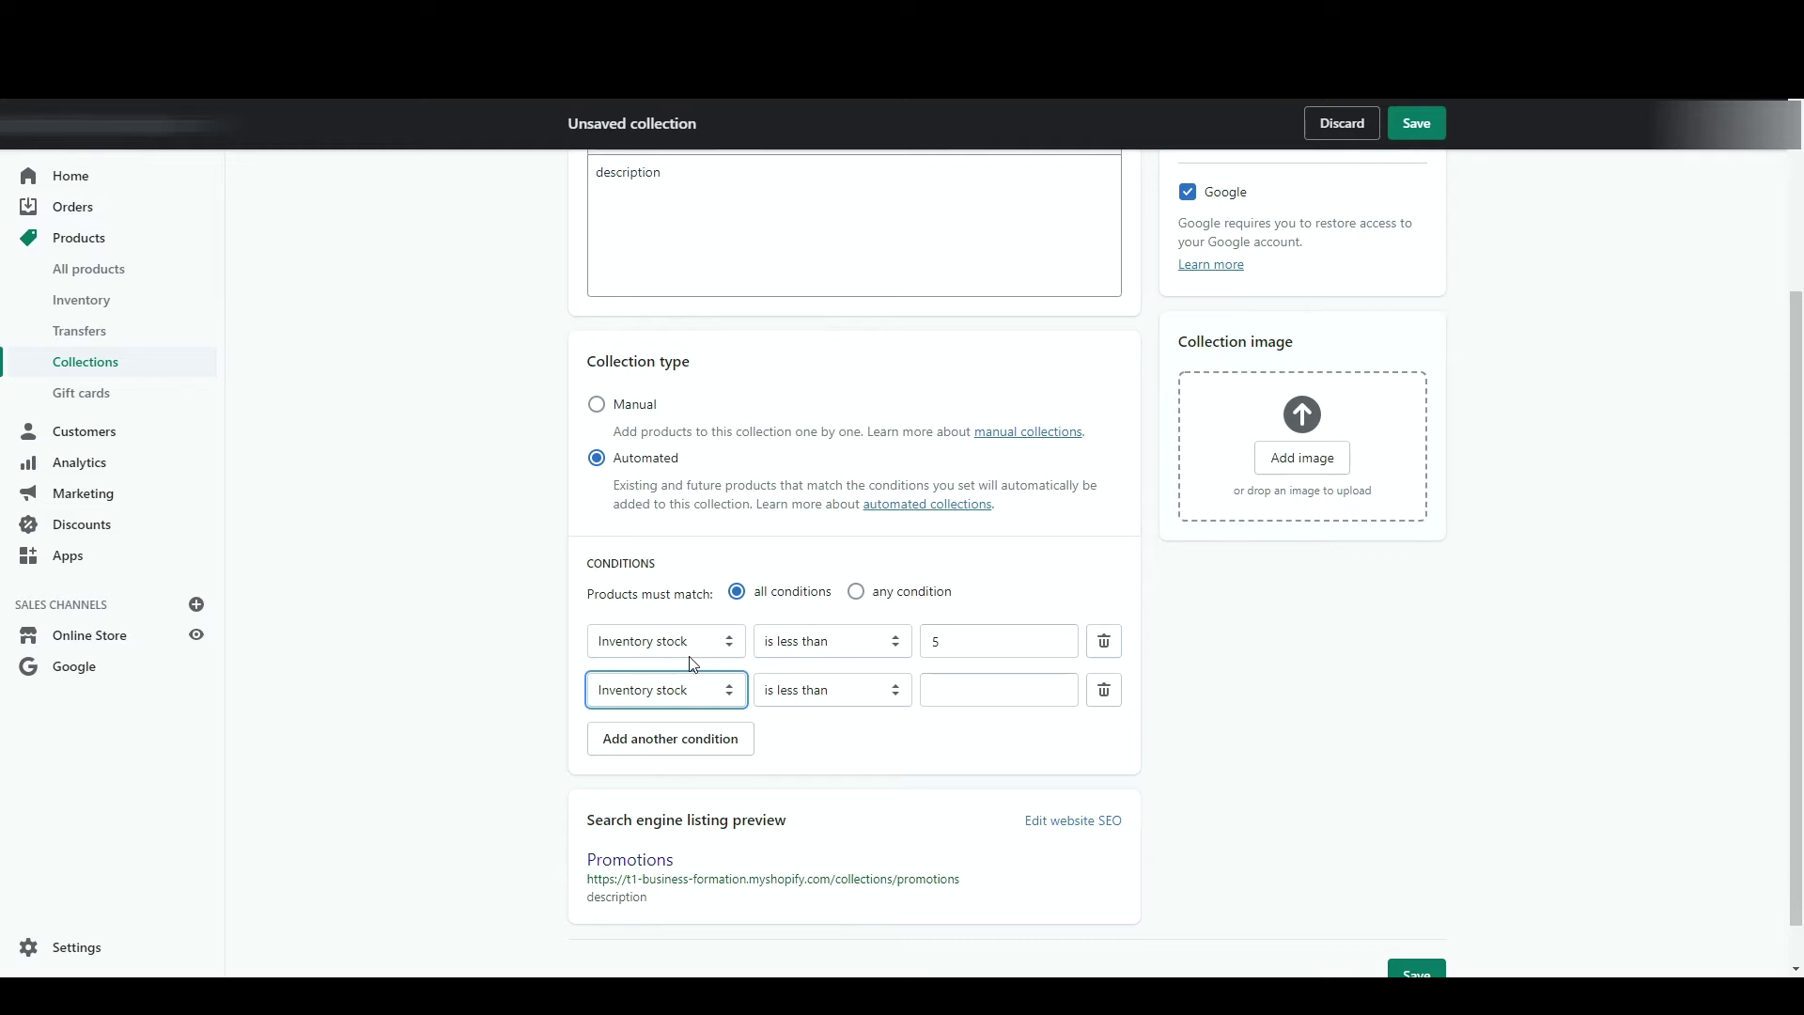
{"action": "left_click", "coordinate": [671, 807]}
{"action": "left_click", "coordinate": [992, 686]}
{"action": "type", "text": "promo"}
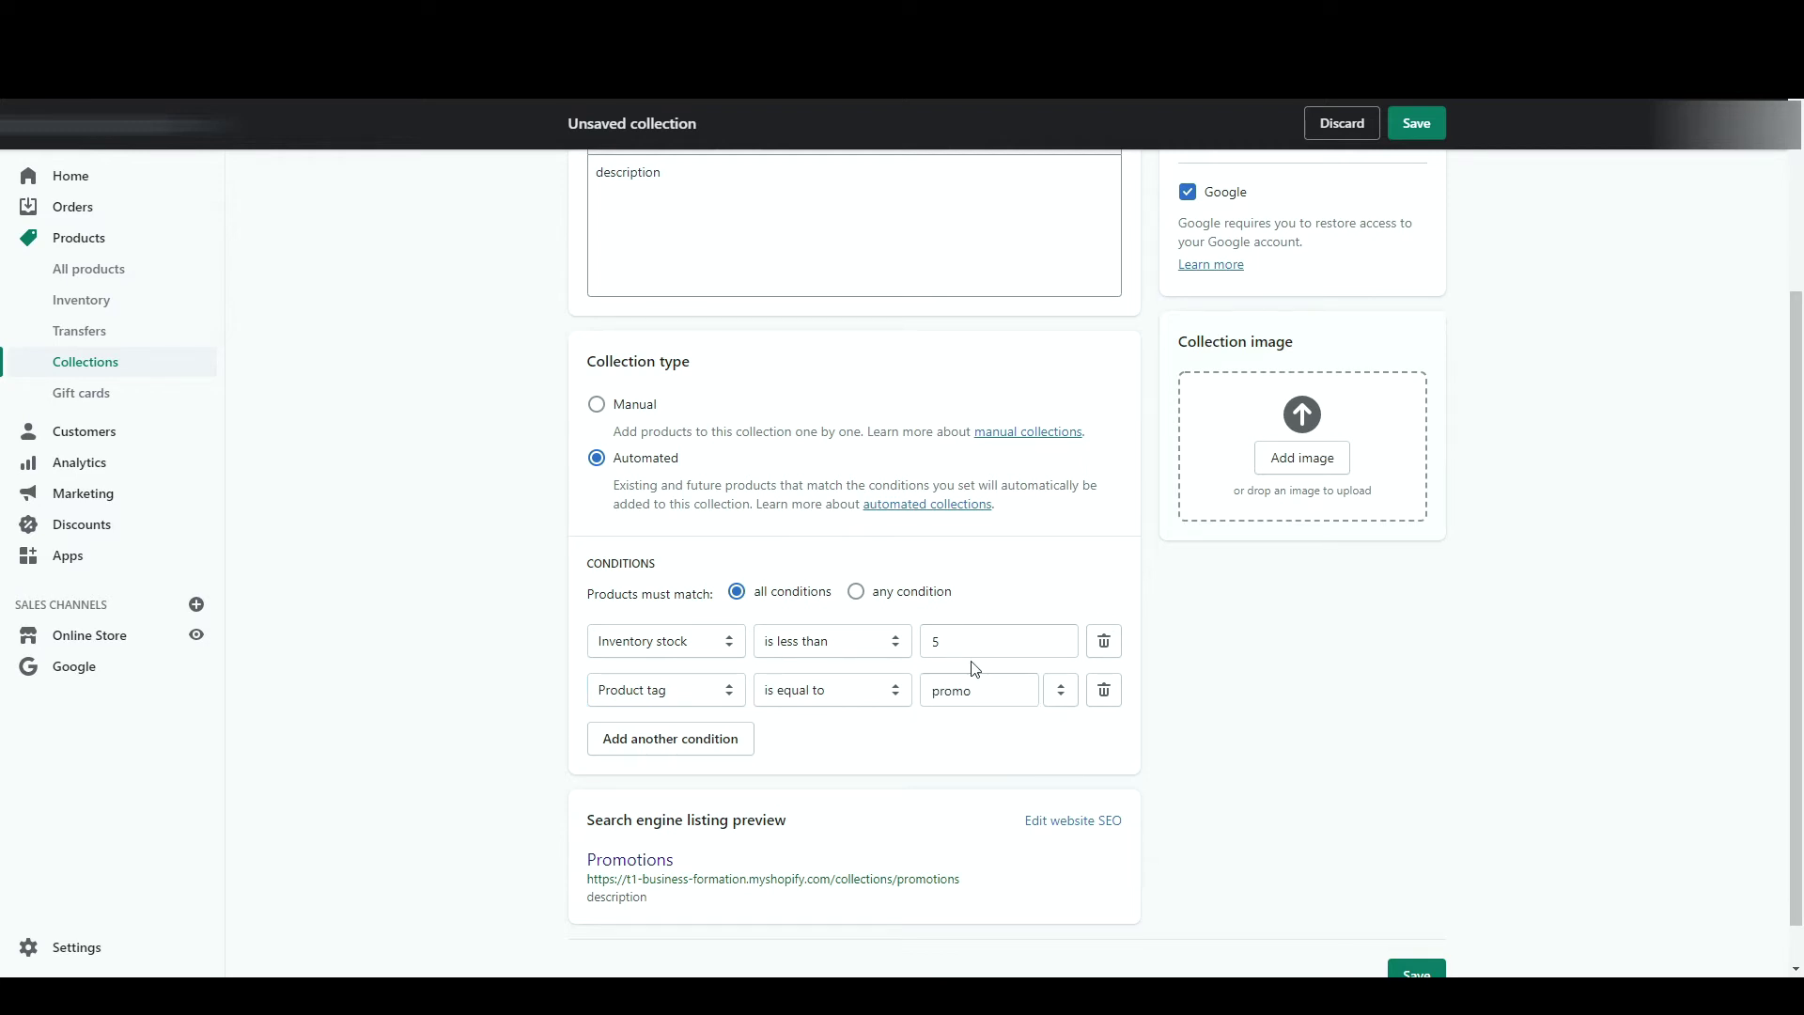
{"action": "scroll", "coordinate": [977, 669], "scroll_direction": "up", "scroll_amount": 3}
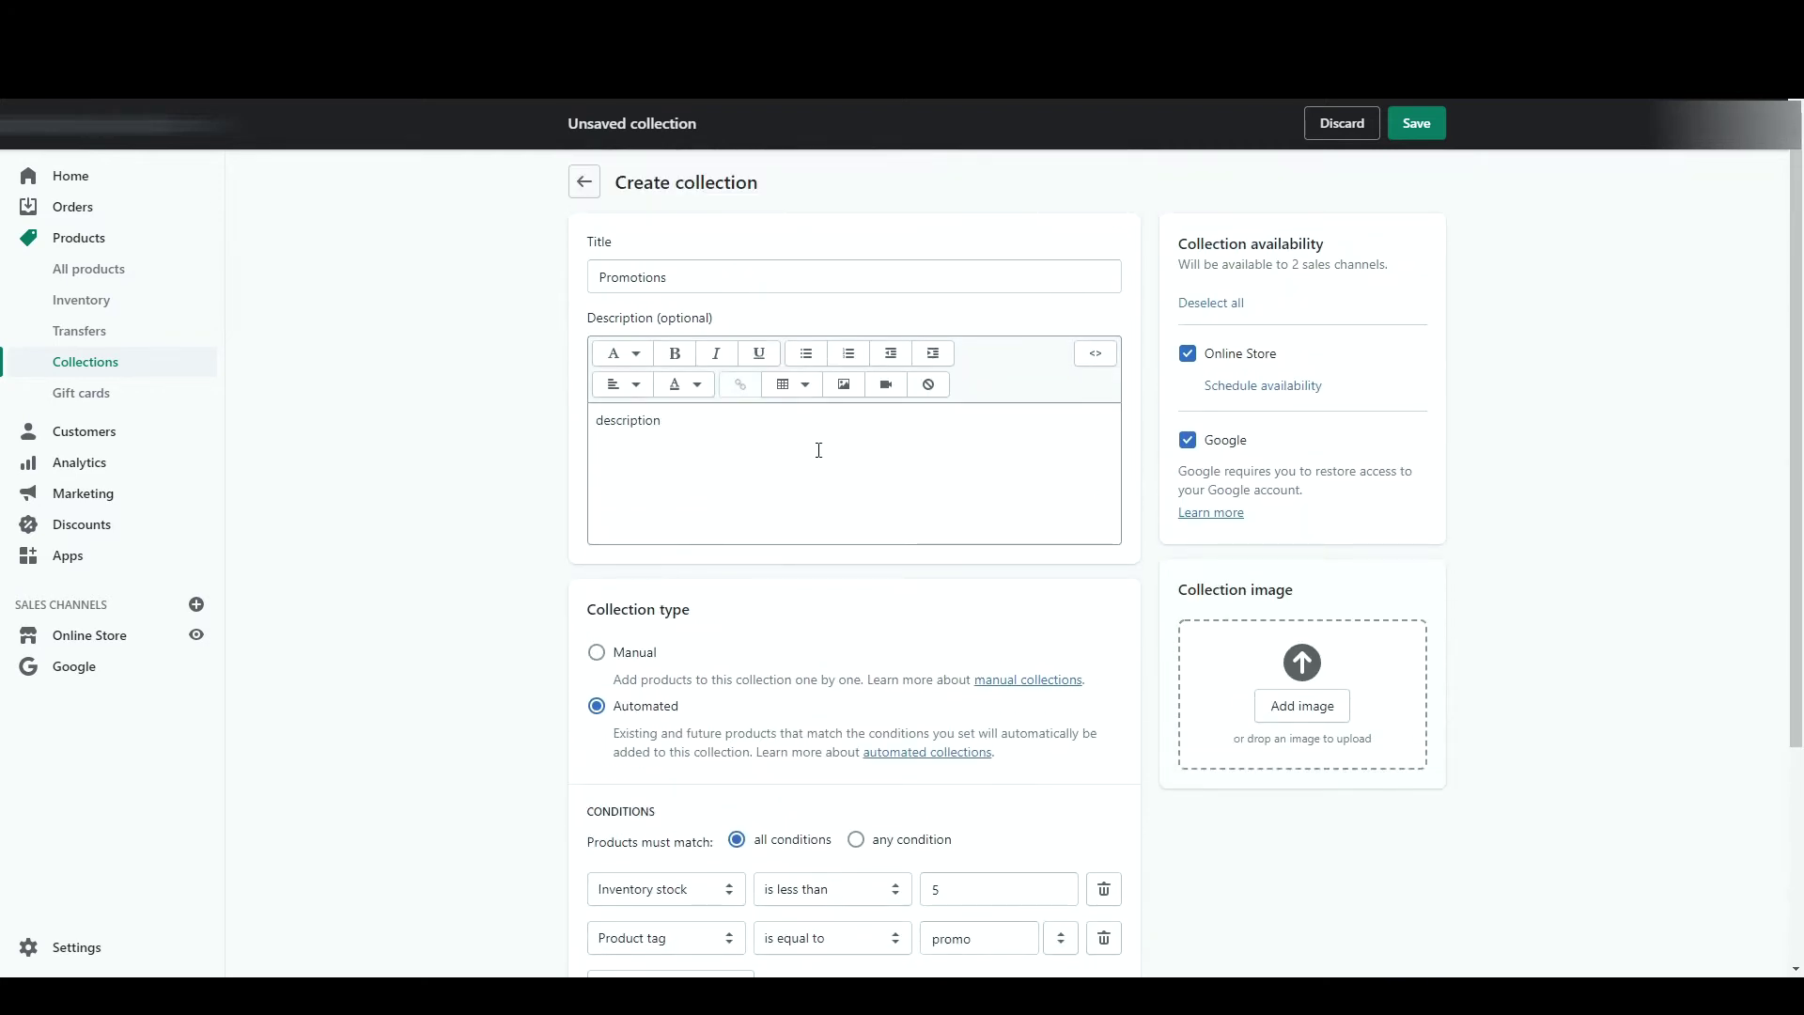
{"action": "scroll", "coordinate": [841, 436], "scroll_direction": "down", "scroll_amount": 3}
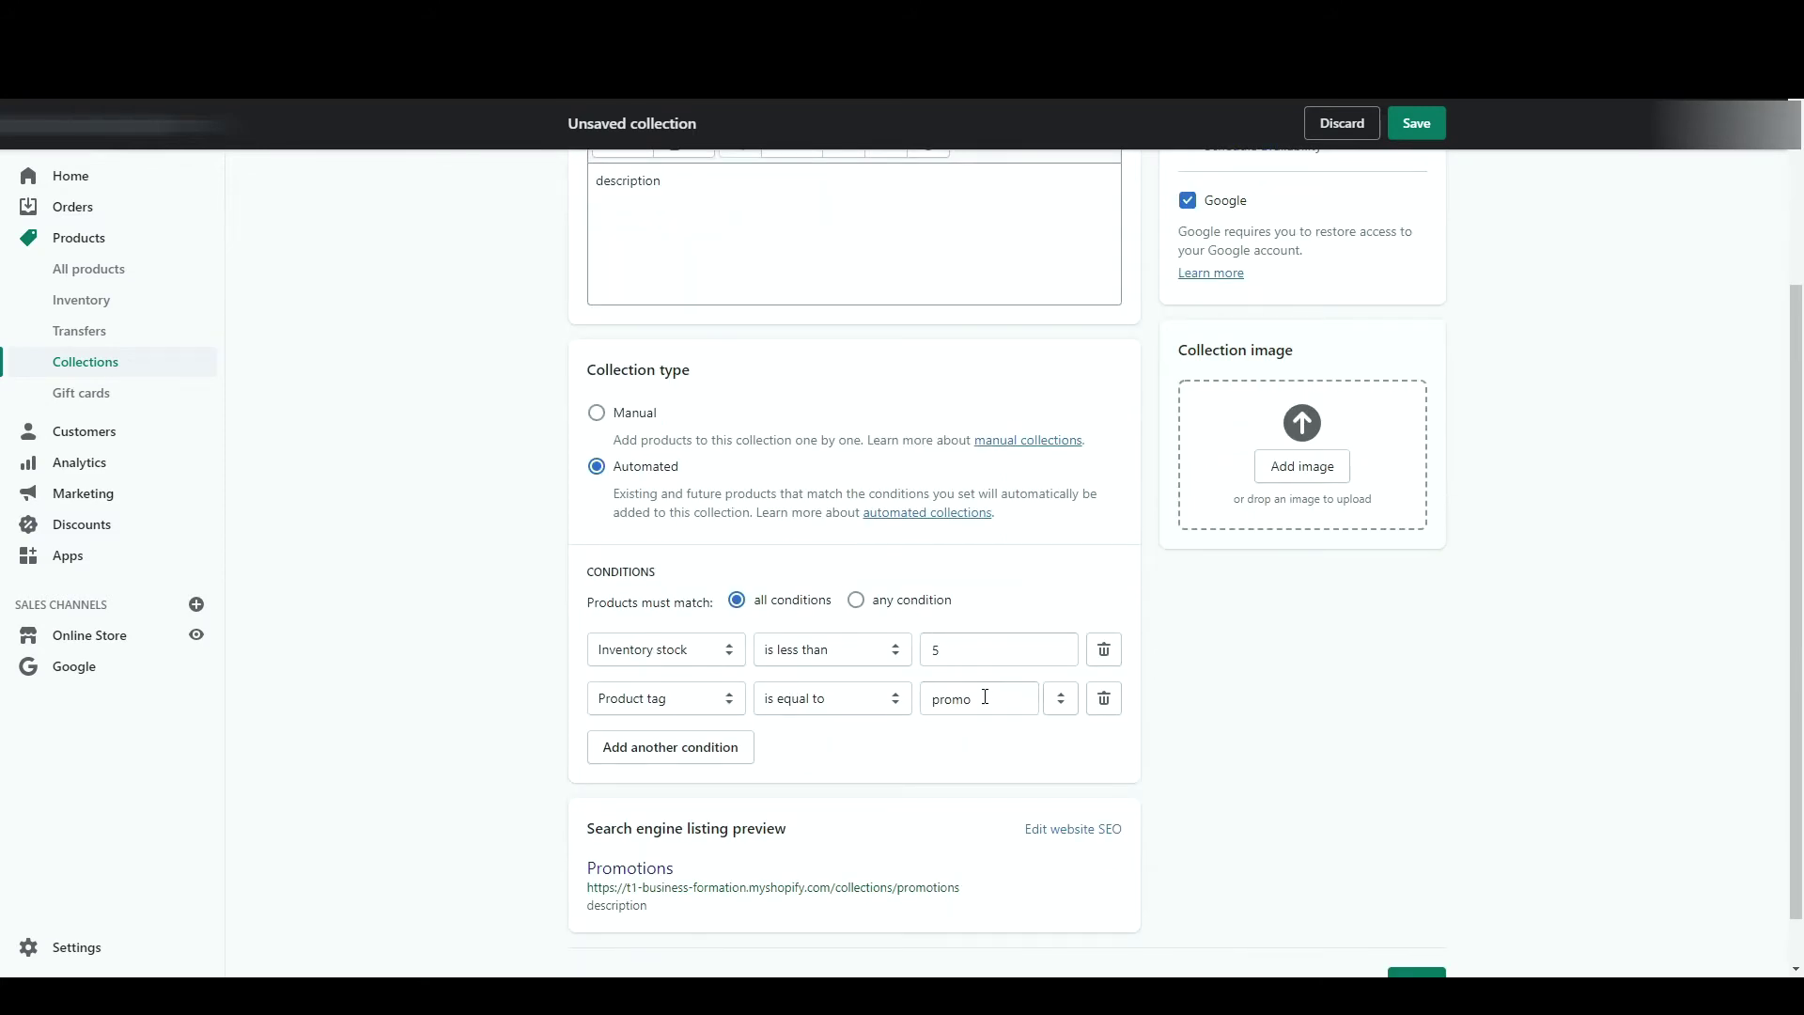
- Let products match any condition and reveal the search engine listing fields
{"action": "left_click", "coordinate": [898, 599]}
{"action": "scroll", "coordinate": [569, 597], "scroll_direction": "up", "scroll_amount": 3}
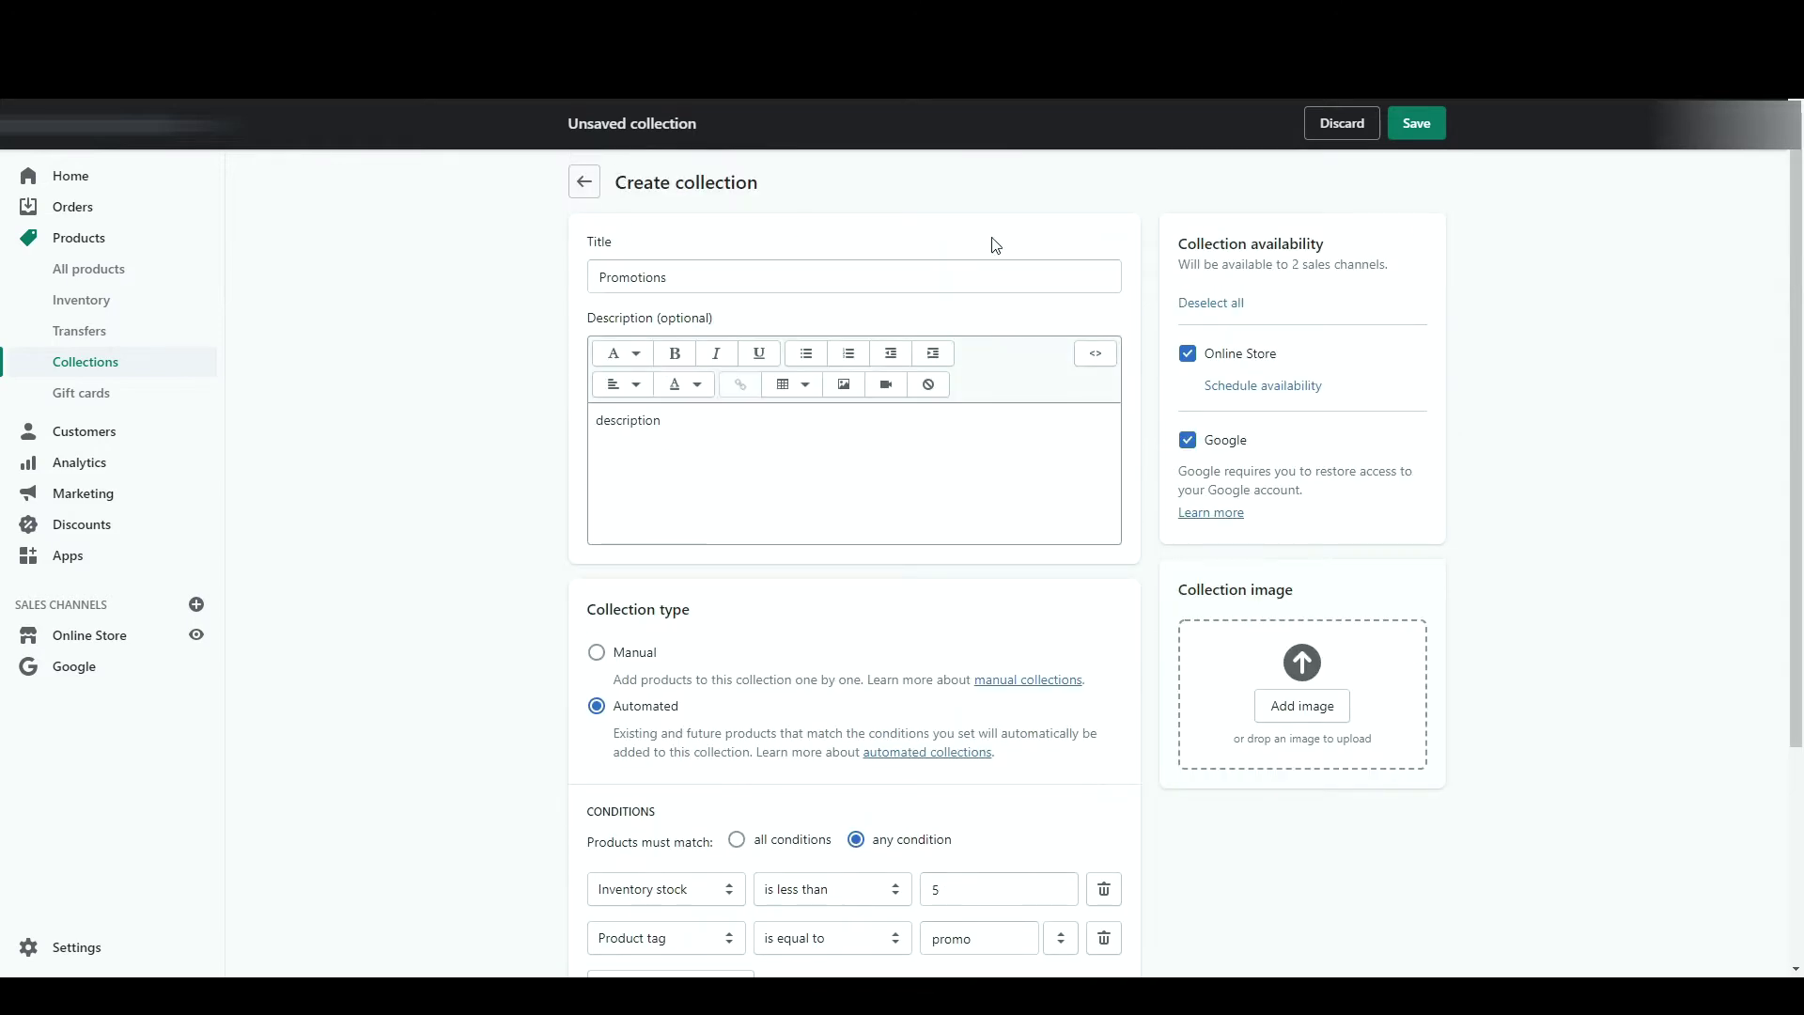
{"action": "scroll", "coordinate": [996, 245], "scroll_direction": "down", "scroll_amount": 3}
{"action": "left_click", "coordinate": [1073, 772]}
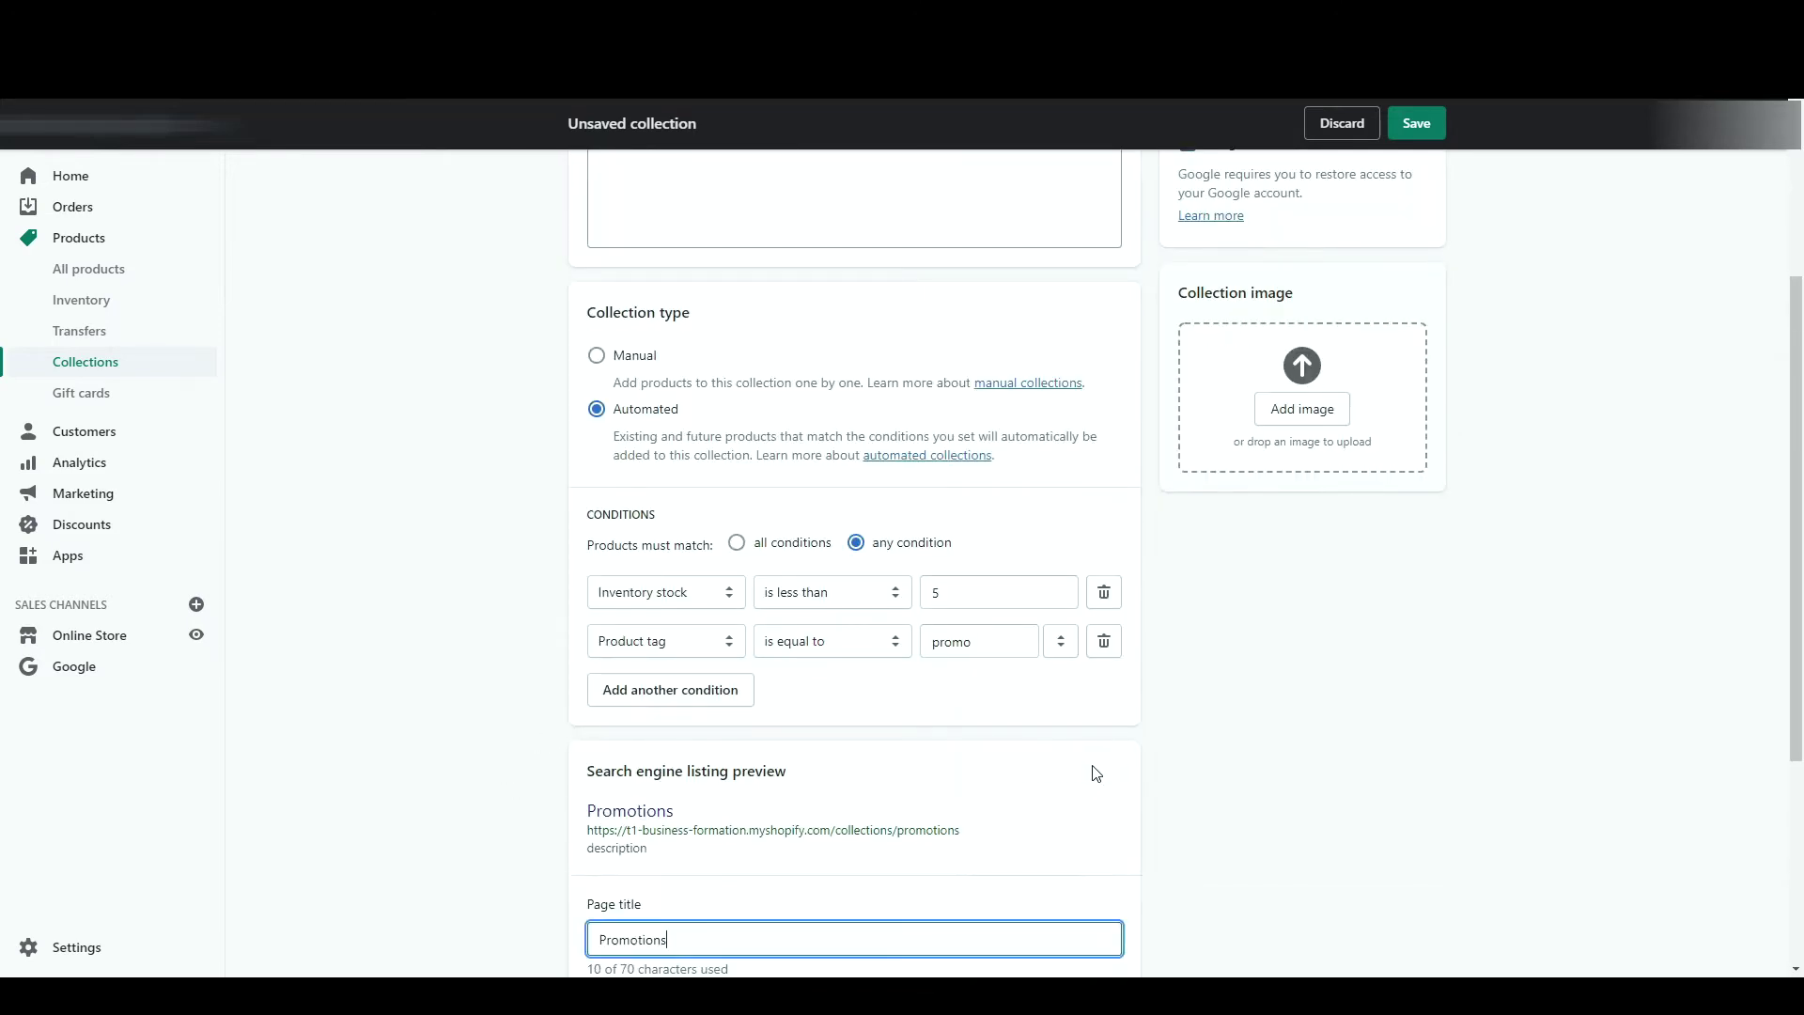
{"action": "scroll", "coordinate": [1095, 776], "scroll_direction": "down", "scroll_amount": 3}
{"action": "scroll", "coordinate": [1095, 776], "scroll_direction": "up", "scroll_amount": 5}
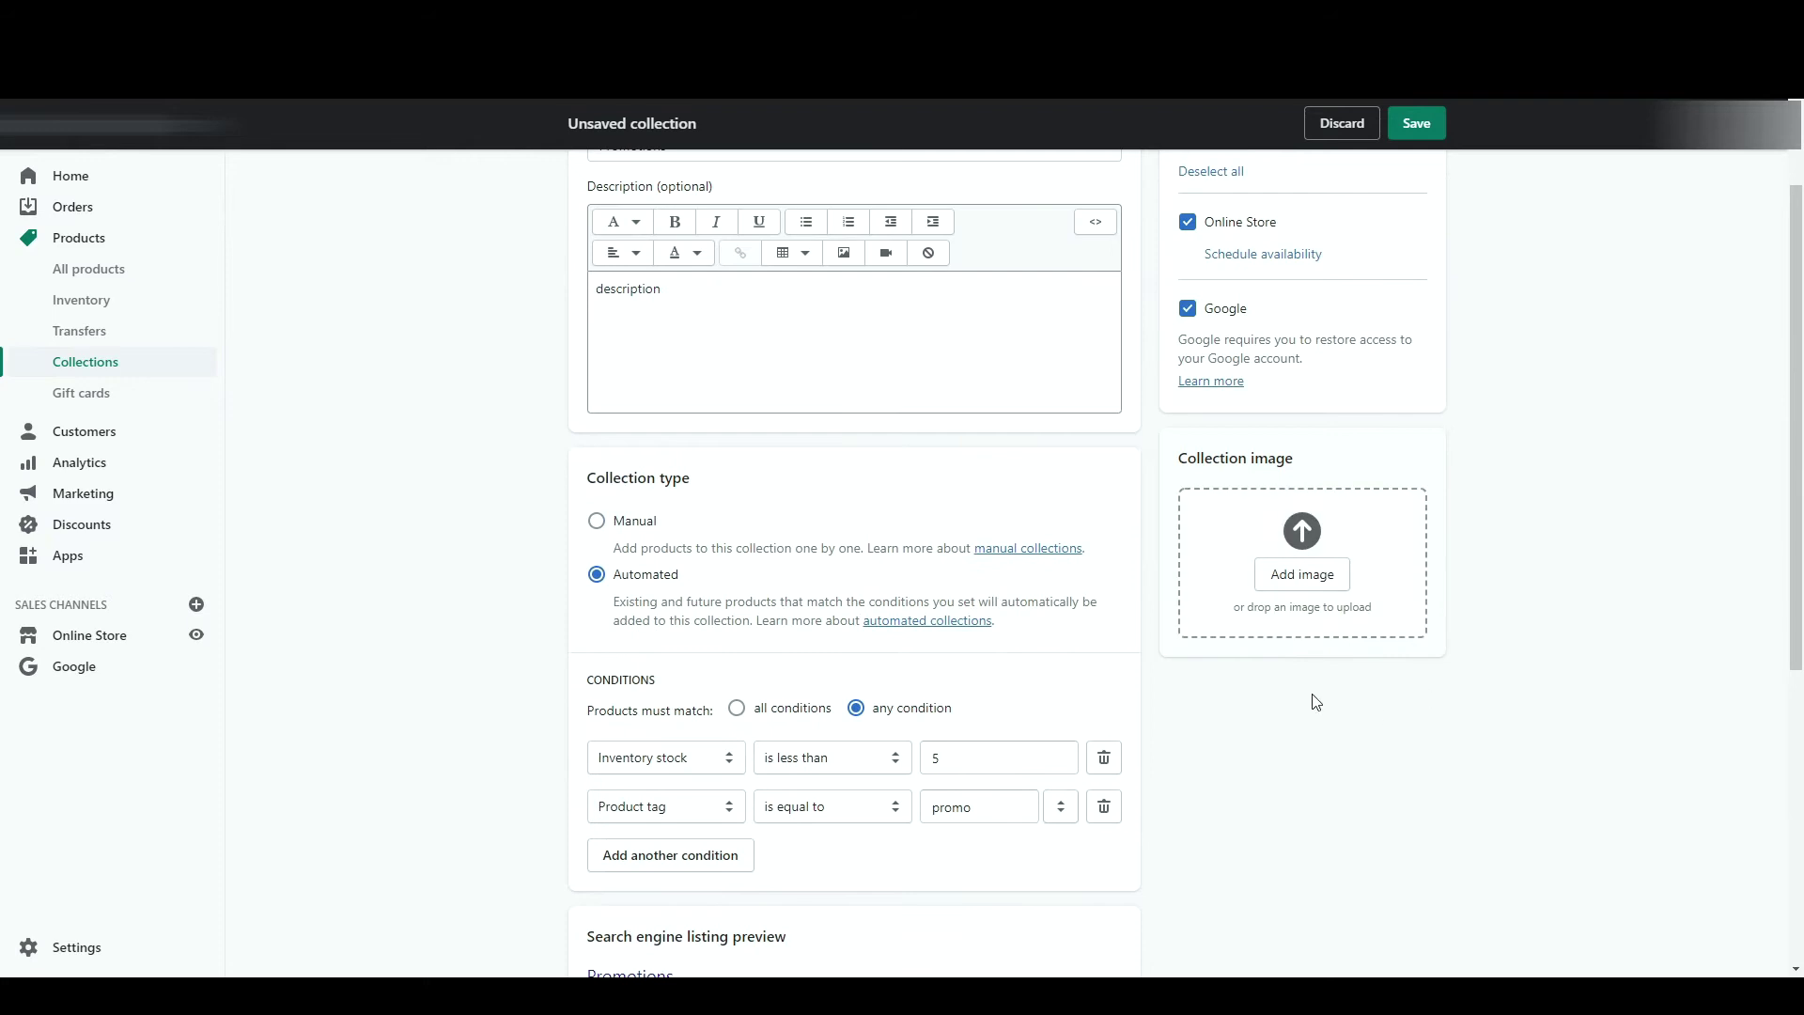
{"action": "scroll", "coordinate": [1423, 557], "scroll_direction": "up", "scroll_amount": 2}
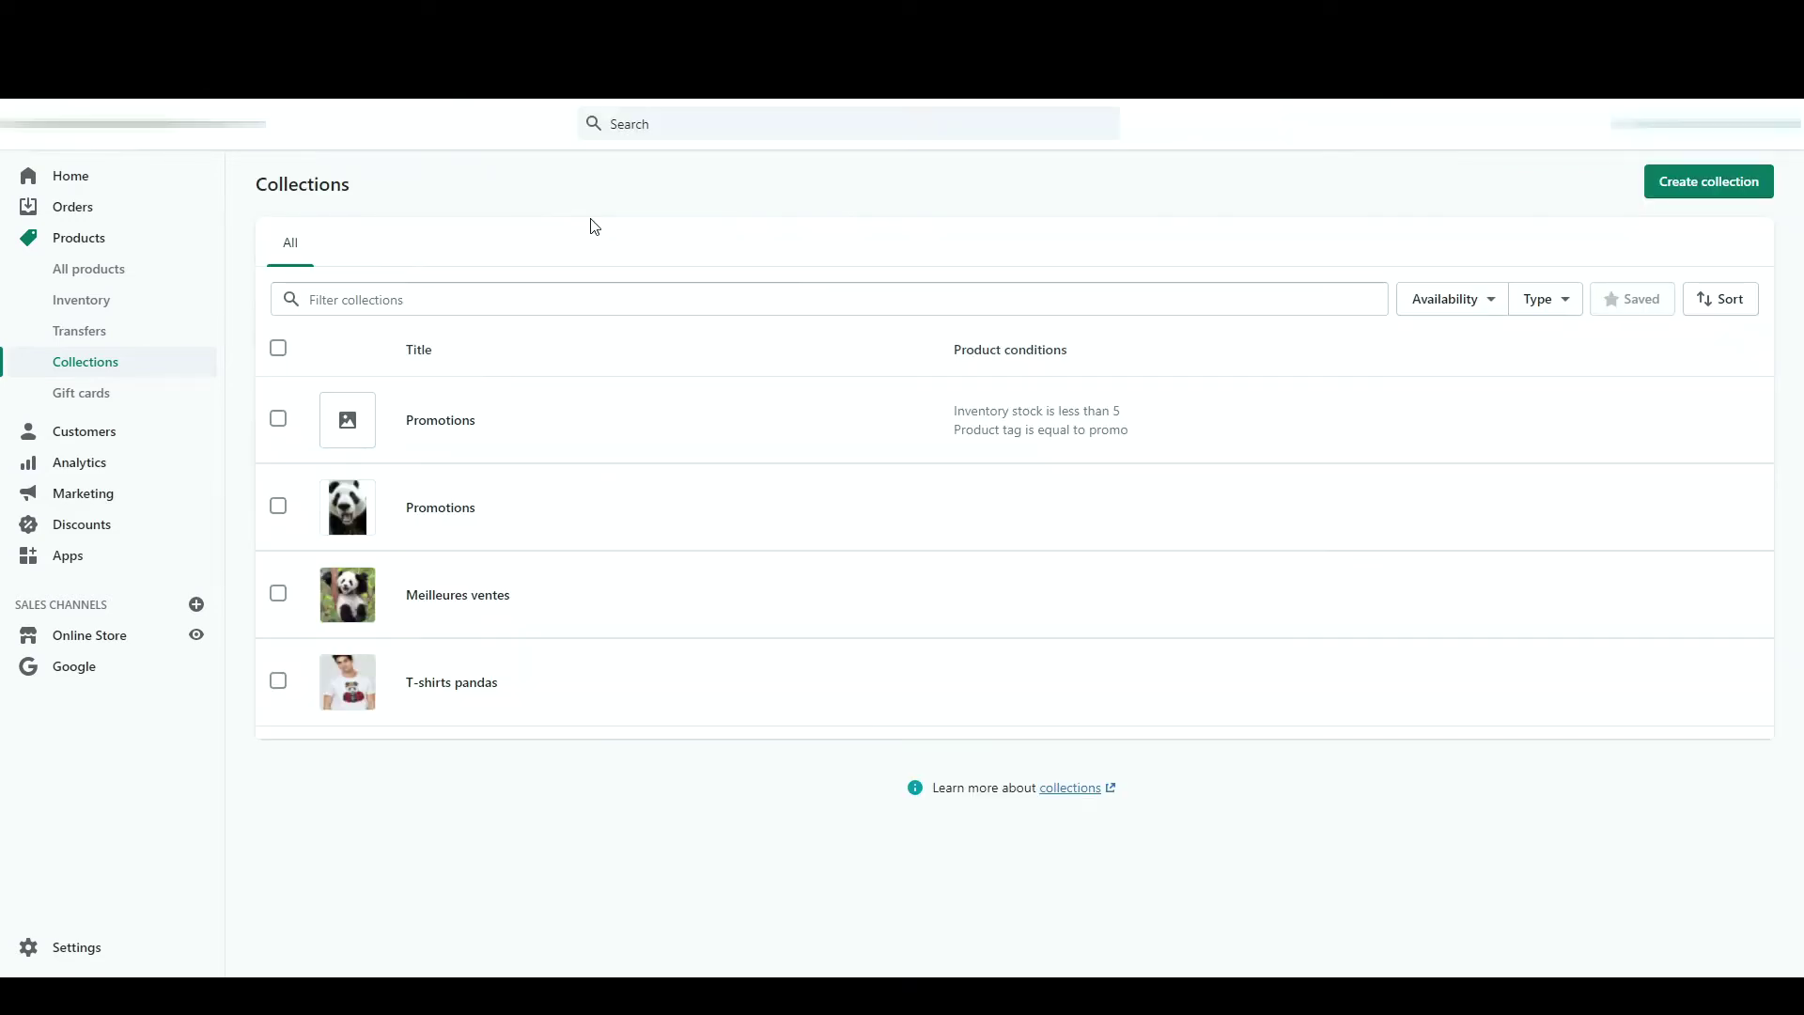
- Bulk-edit both Promotions collections with a Title column added
{"action": "left_click", "coordinate": [278, 420]}
{"action": "left_click", "coordinate": [280, 508]}
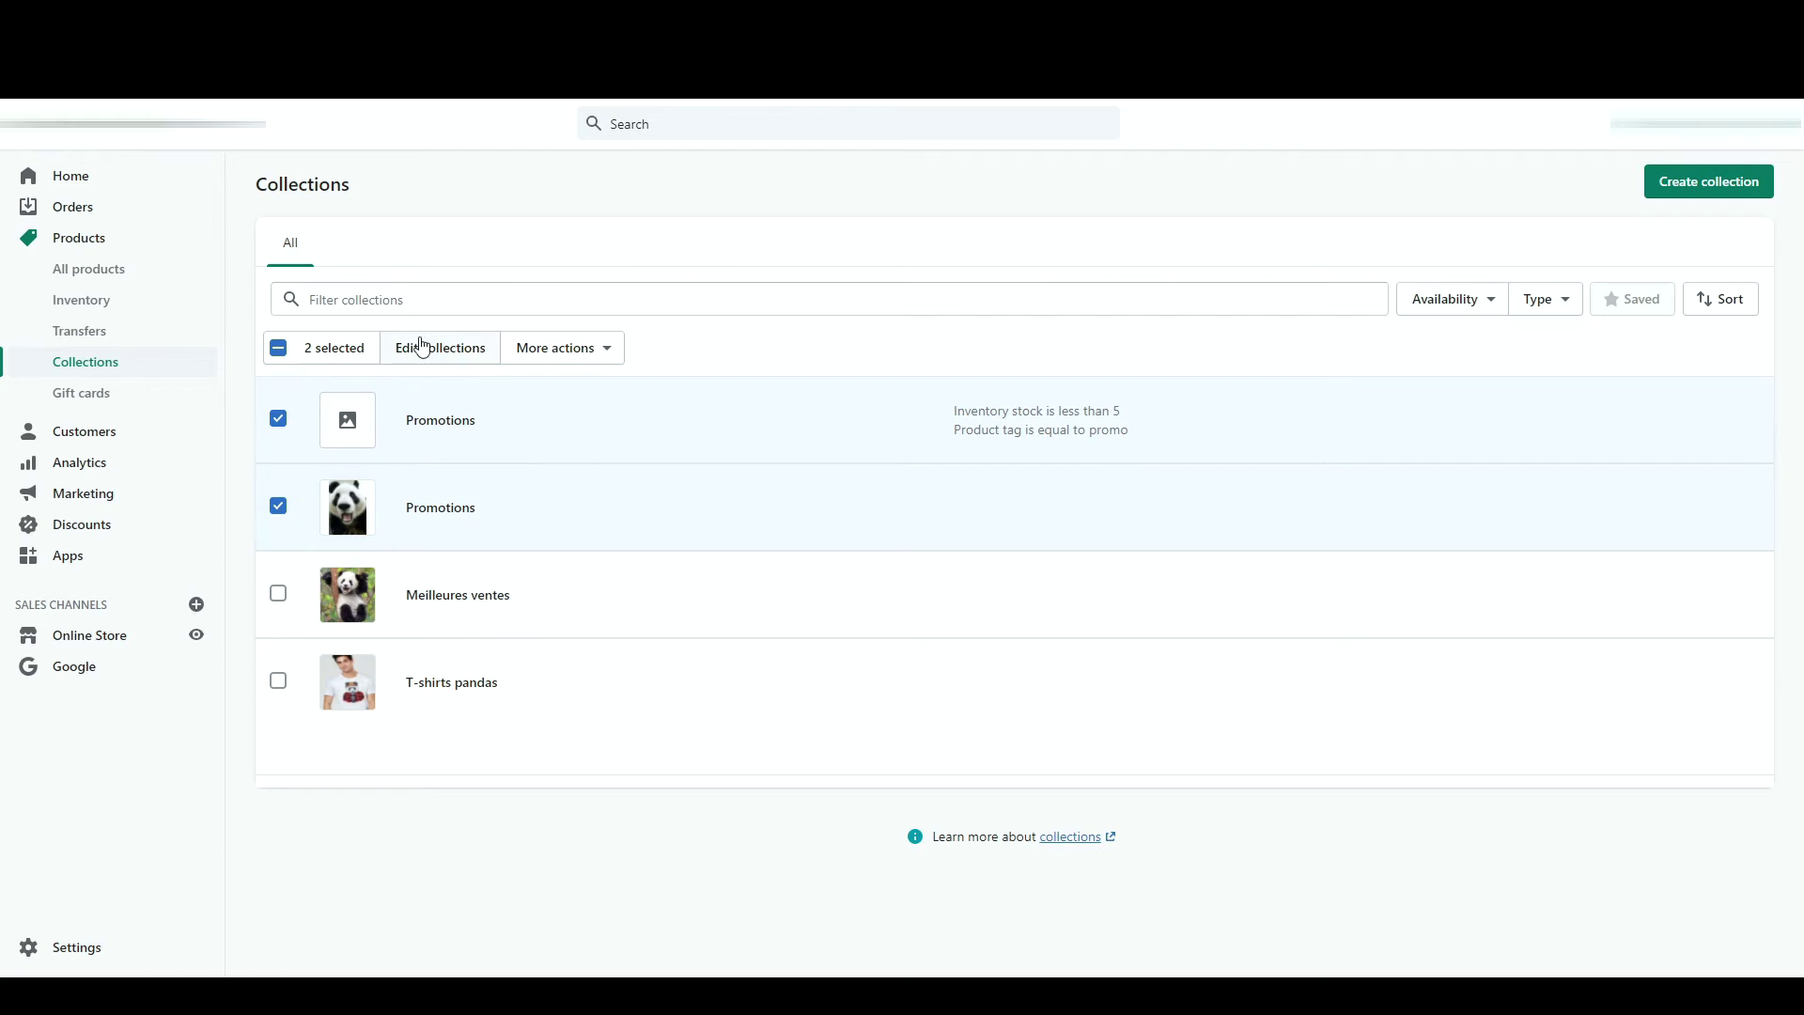
{"action": "left_click", "coordinate": [455, 349]}
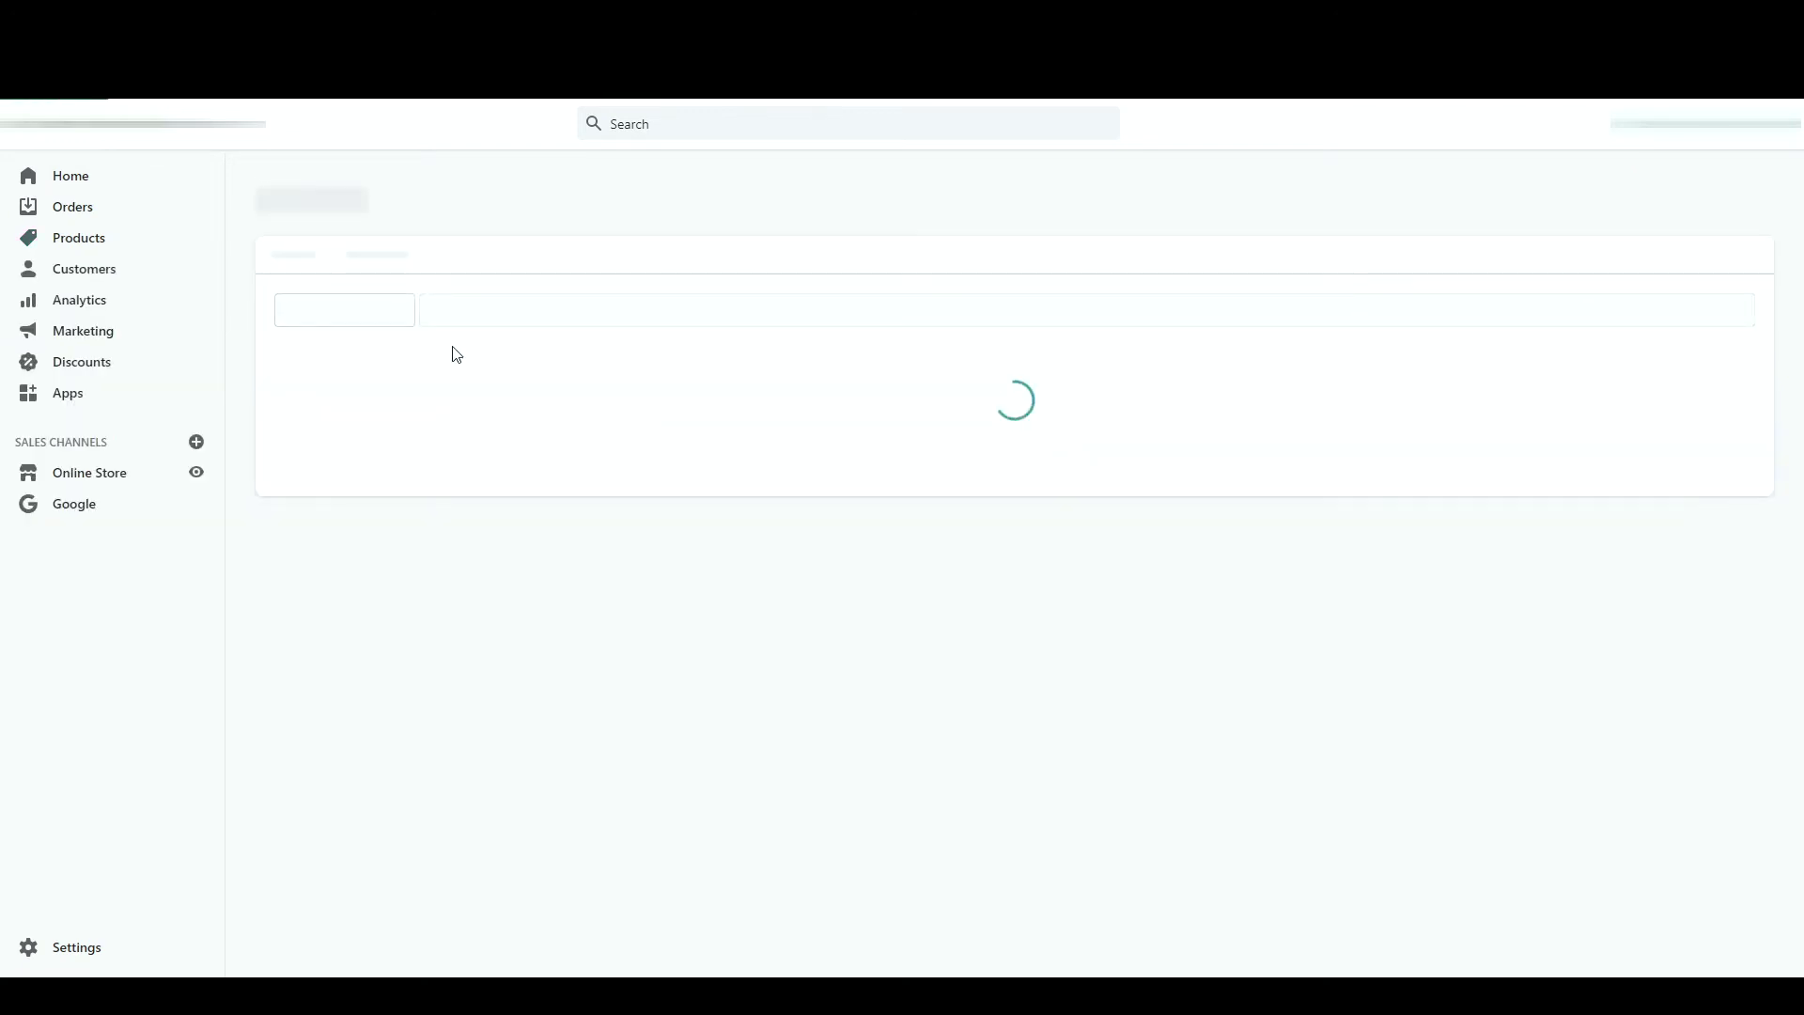
{"action": "left_click", "coordinate": [641, 300]}
{"action": "left_click", "coordinate": [591, 341]}
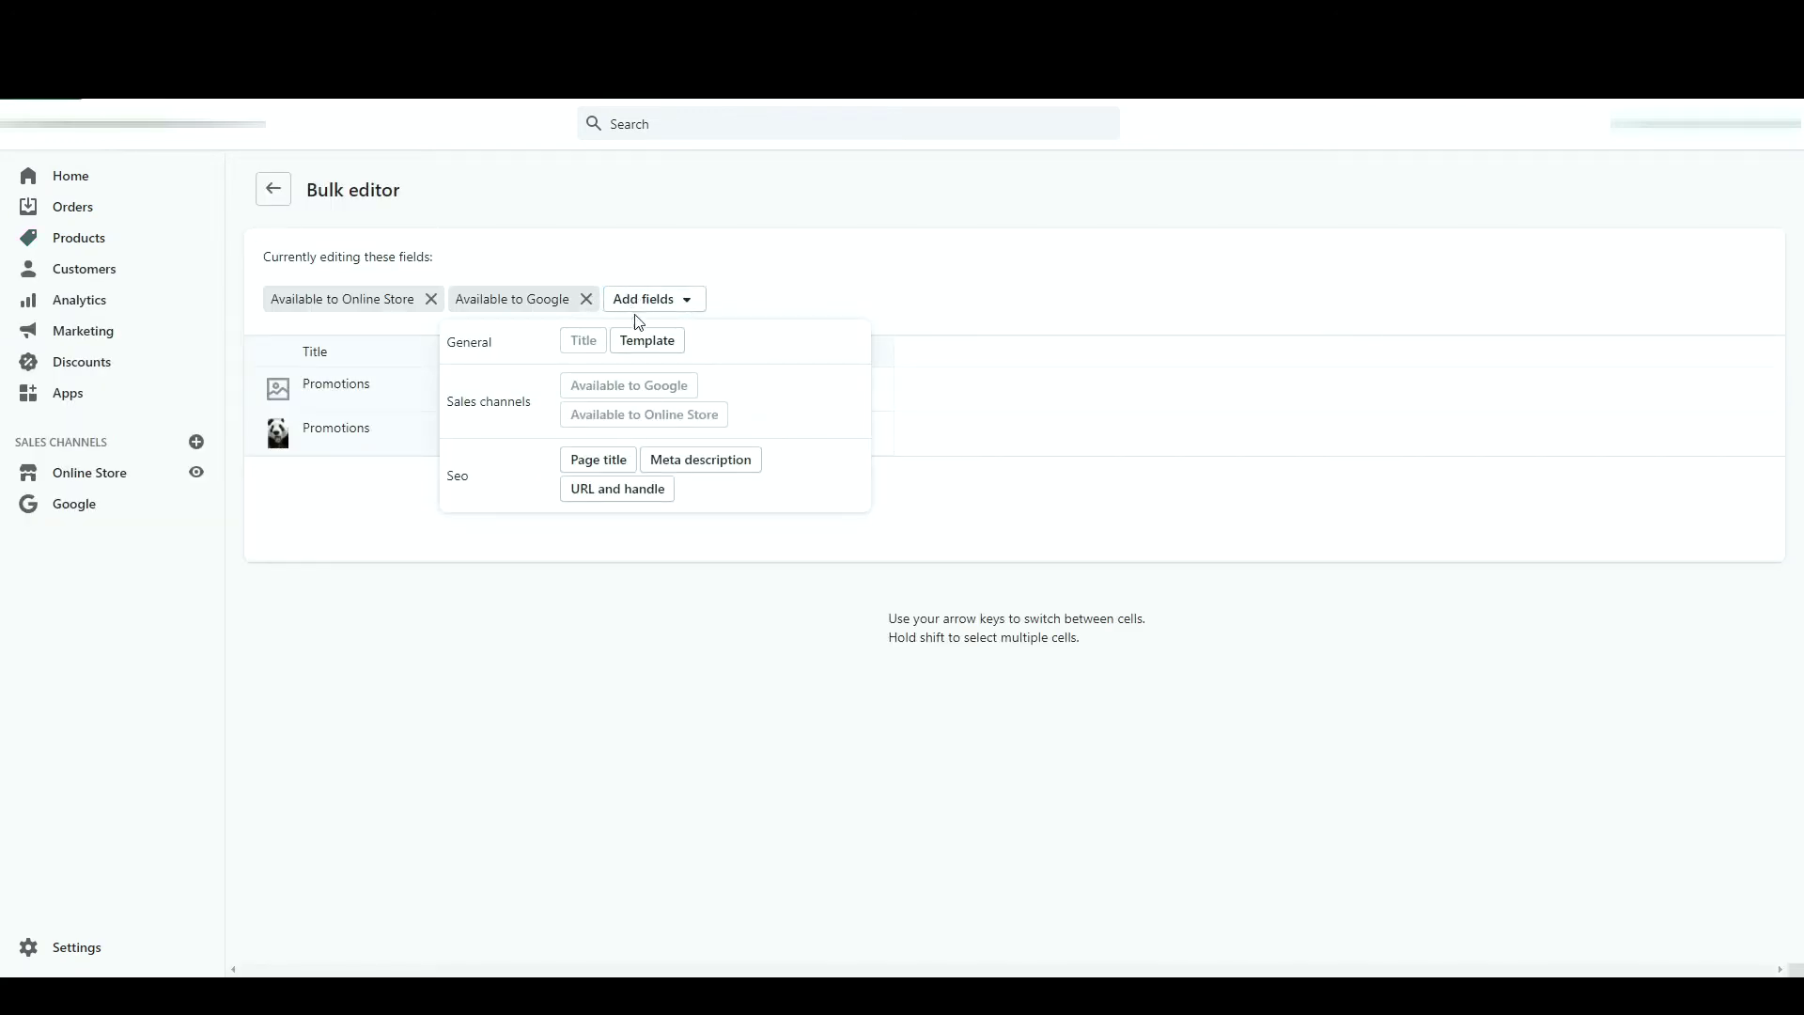
- Rename the first collection 'Ventes flashs', save, and make it unavailable on sales channels
{"action": "double_click", "coordinate": [357, 385]}
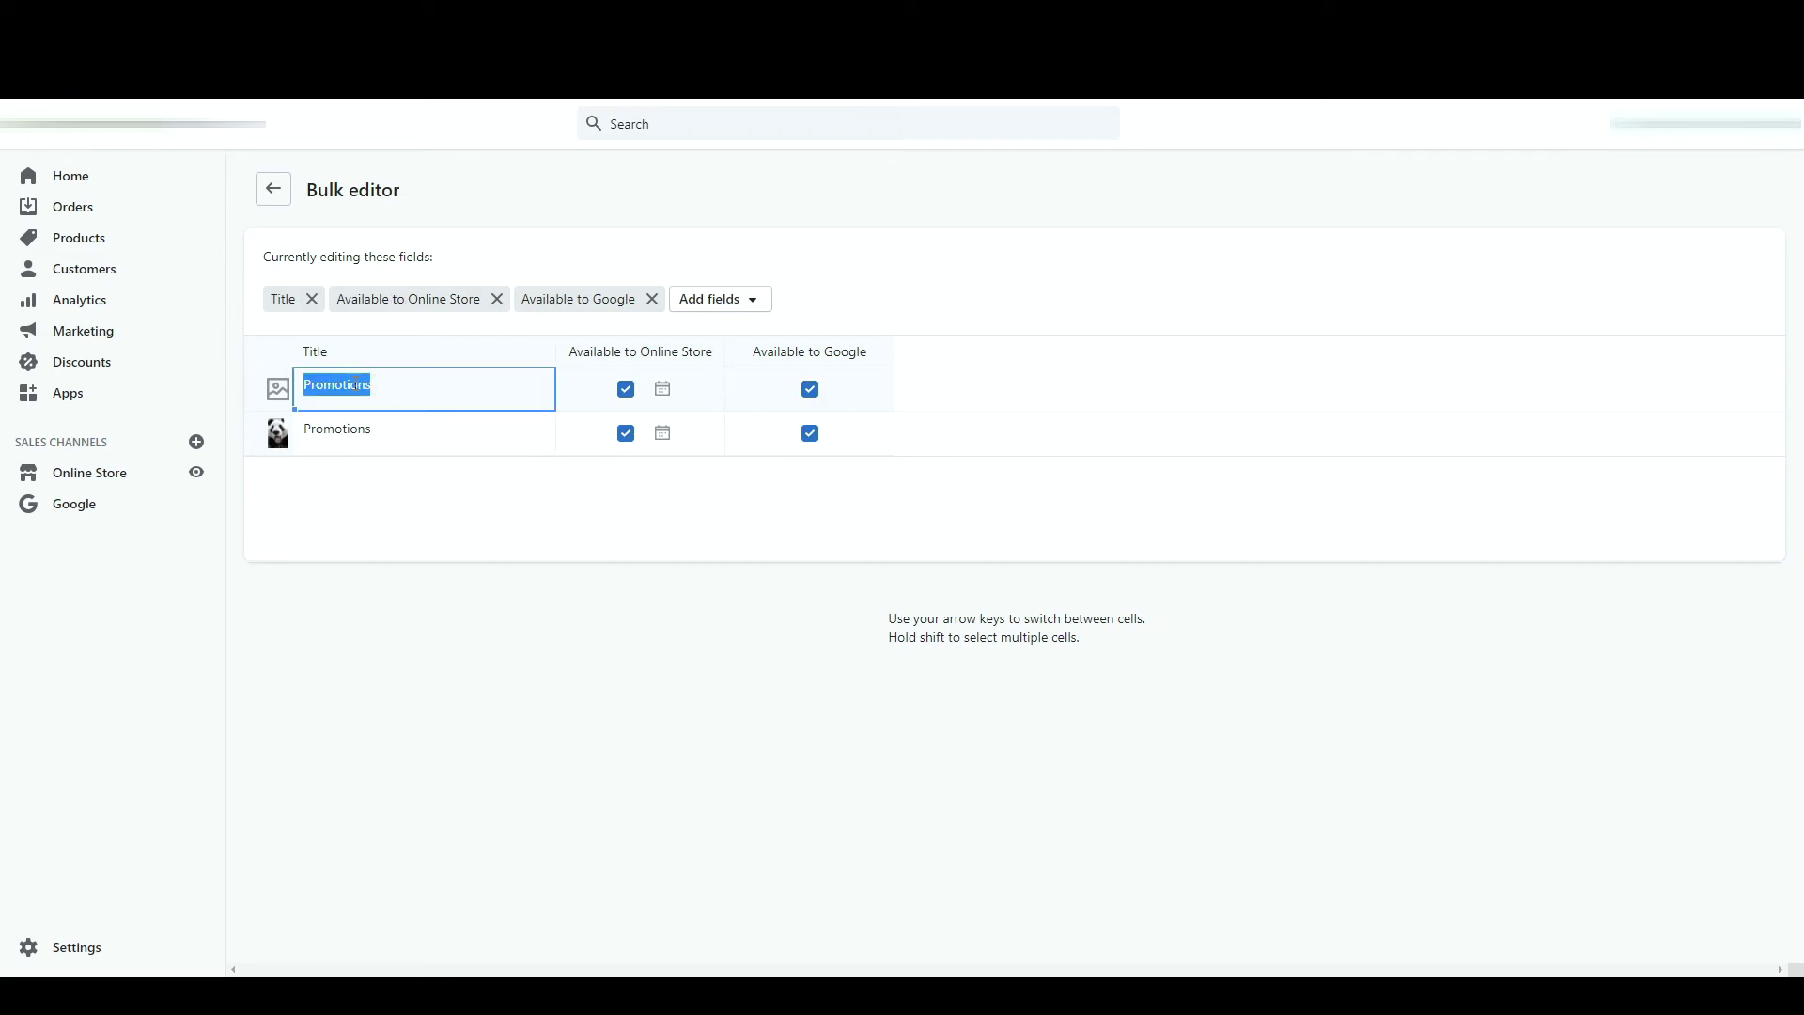
{"action": "left_click", "coordinate": [355, 428]}
{"action": "left_click", "coordinate": [340, 397]}
{"action": "type", "text": "Ventes flashs"}
{"action": "left_click", "coordinate": [1428, 123]}
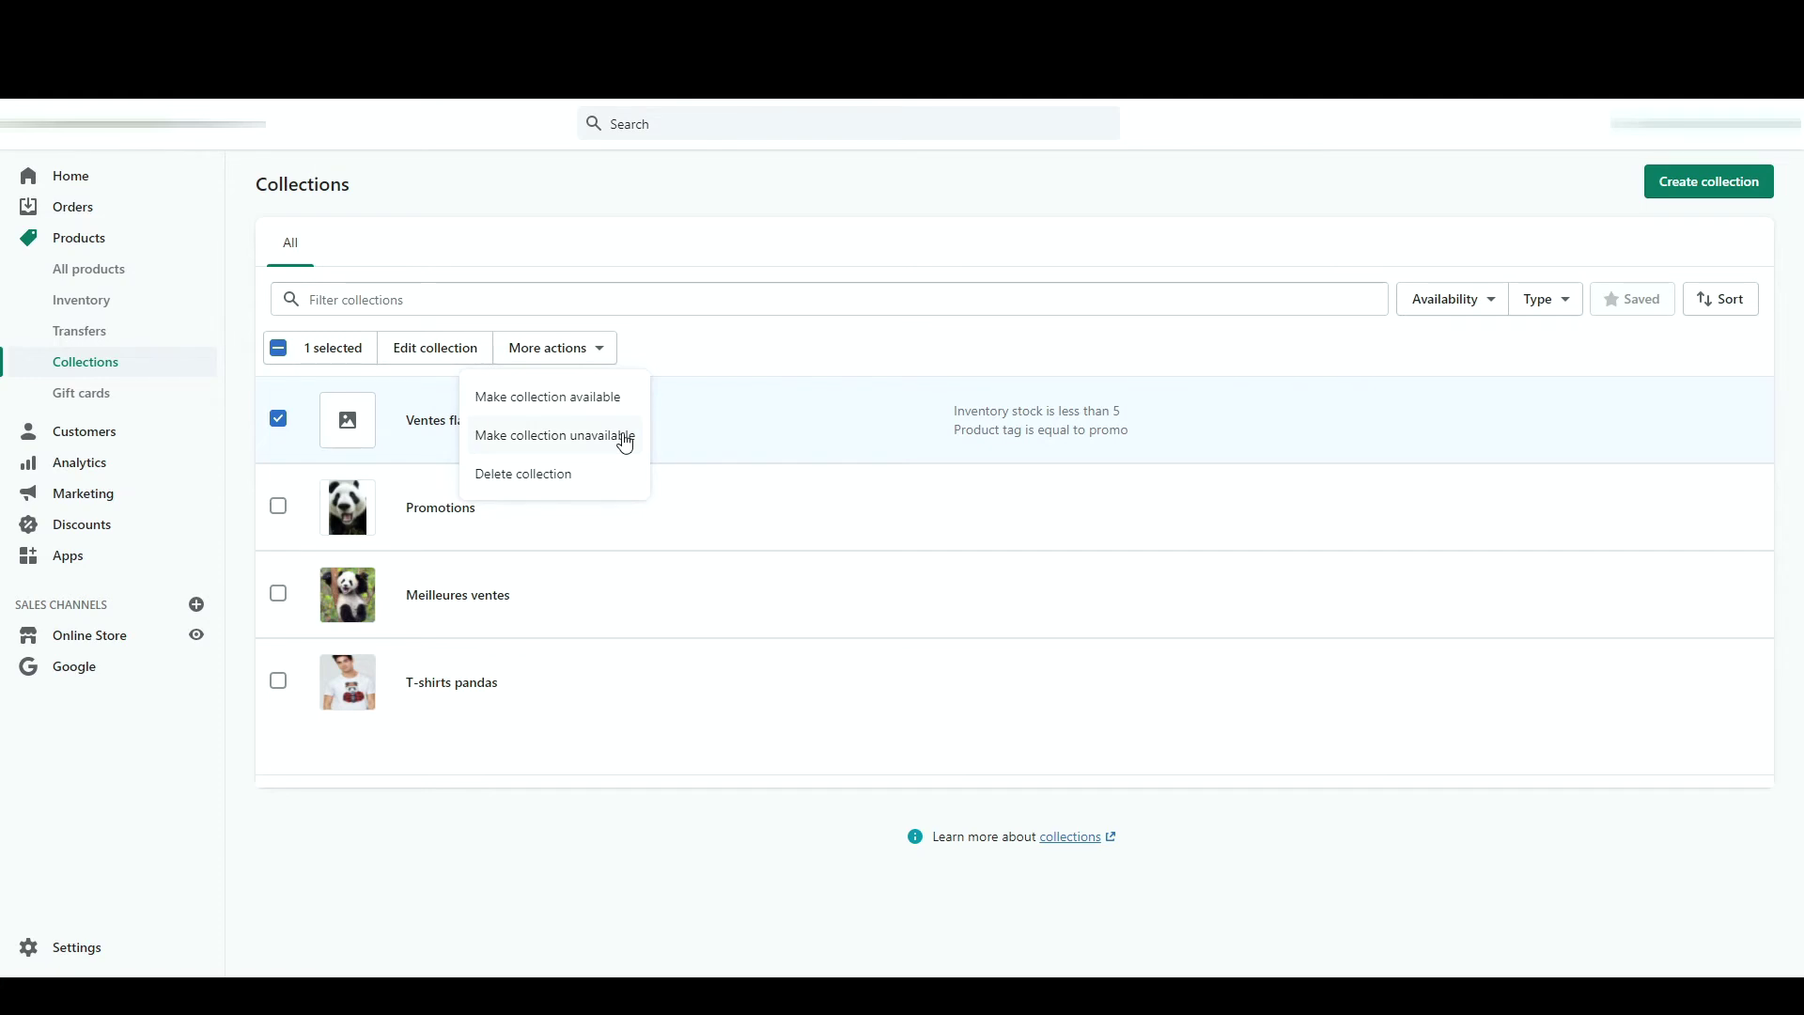
{"action": "left_click", "coordinate": [568, 347]}
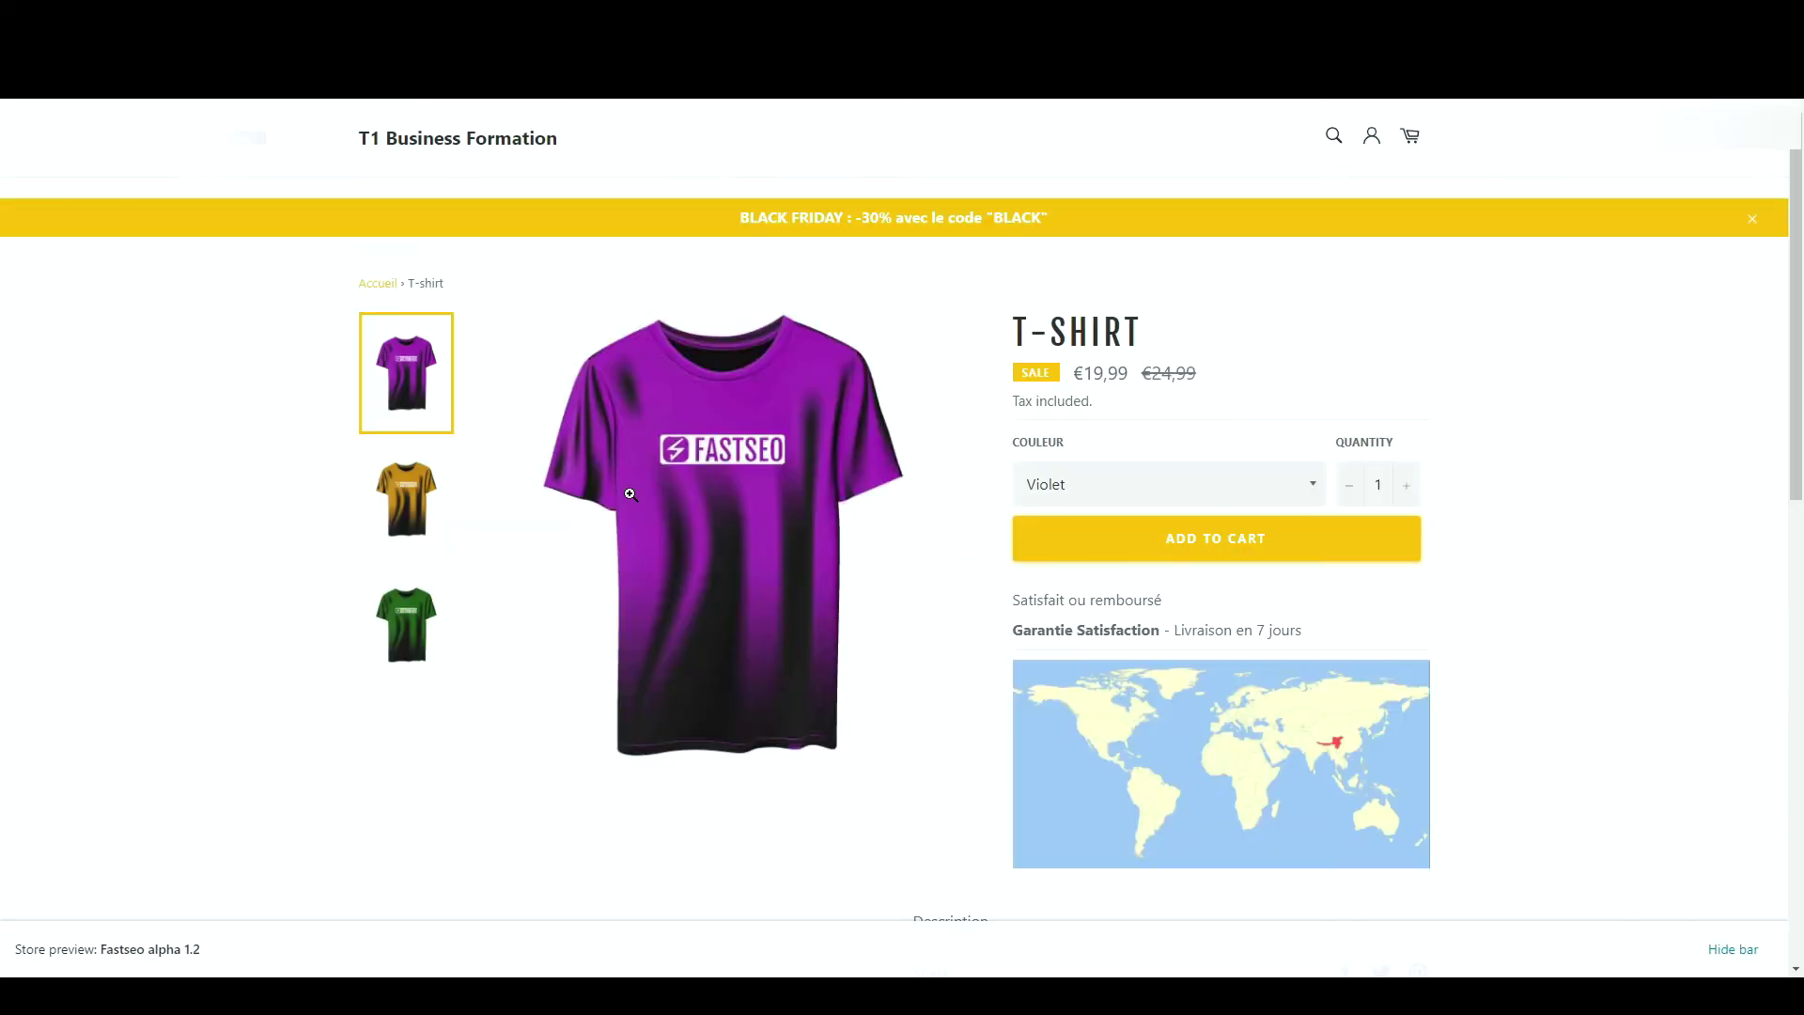
- Subscribe an e-mail address via the storefront footer newsletter, pass reCAPTCHA, and view it in Customers
{"action": "scroll", "coordinate": [630, 495], "scroll_direction": "down", "scroll_amount": 5}
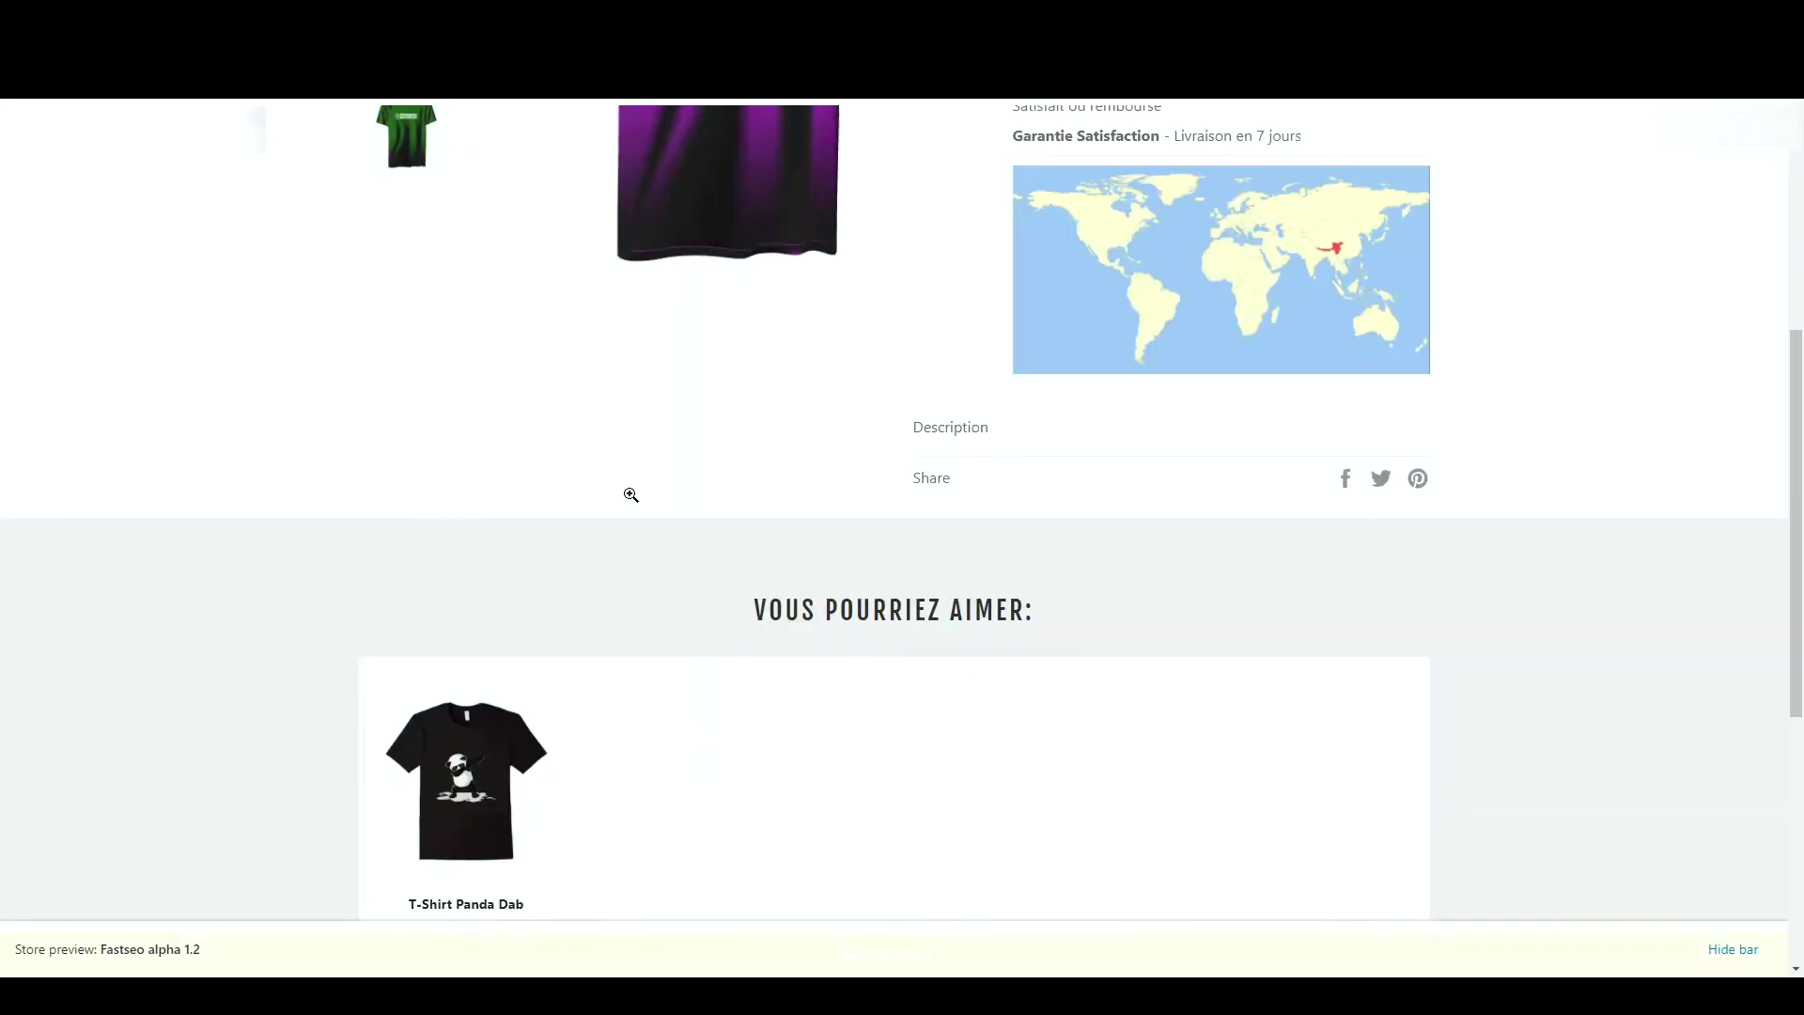
{"action": "scroll", "coordinate": [631, 495], "scroll_direction": "down", "scroll_amount": 5}
{"action": "left_click", "coordinate": [804, 745]}
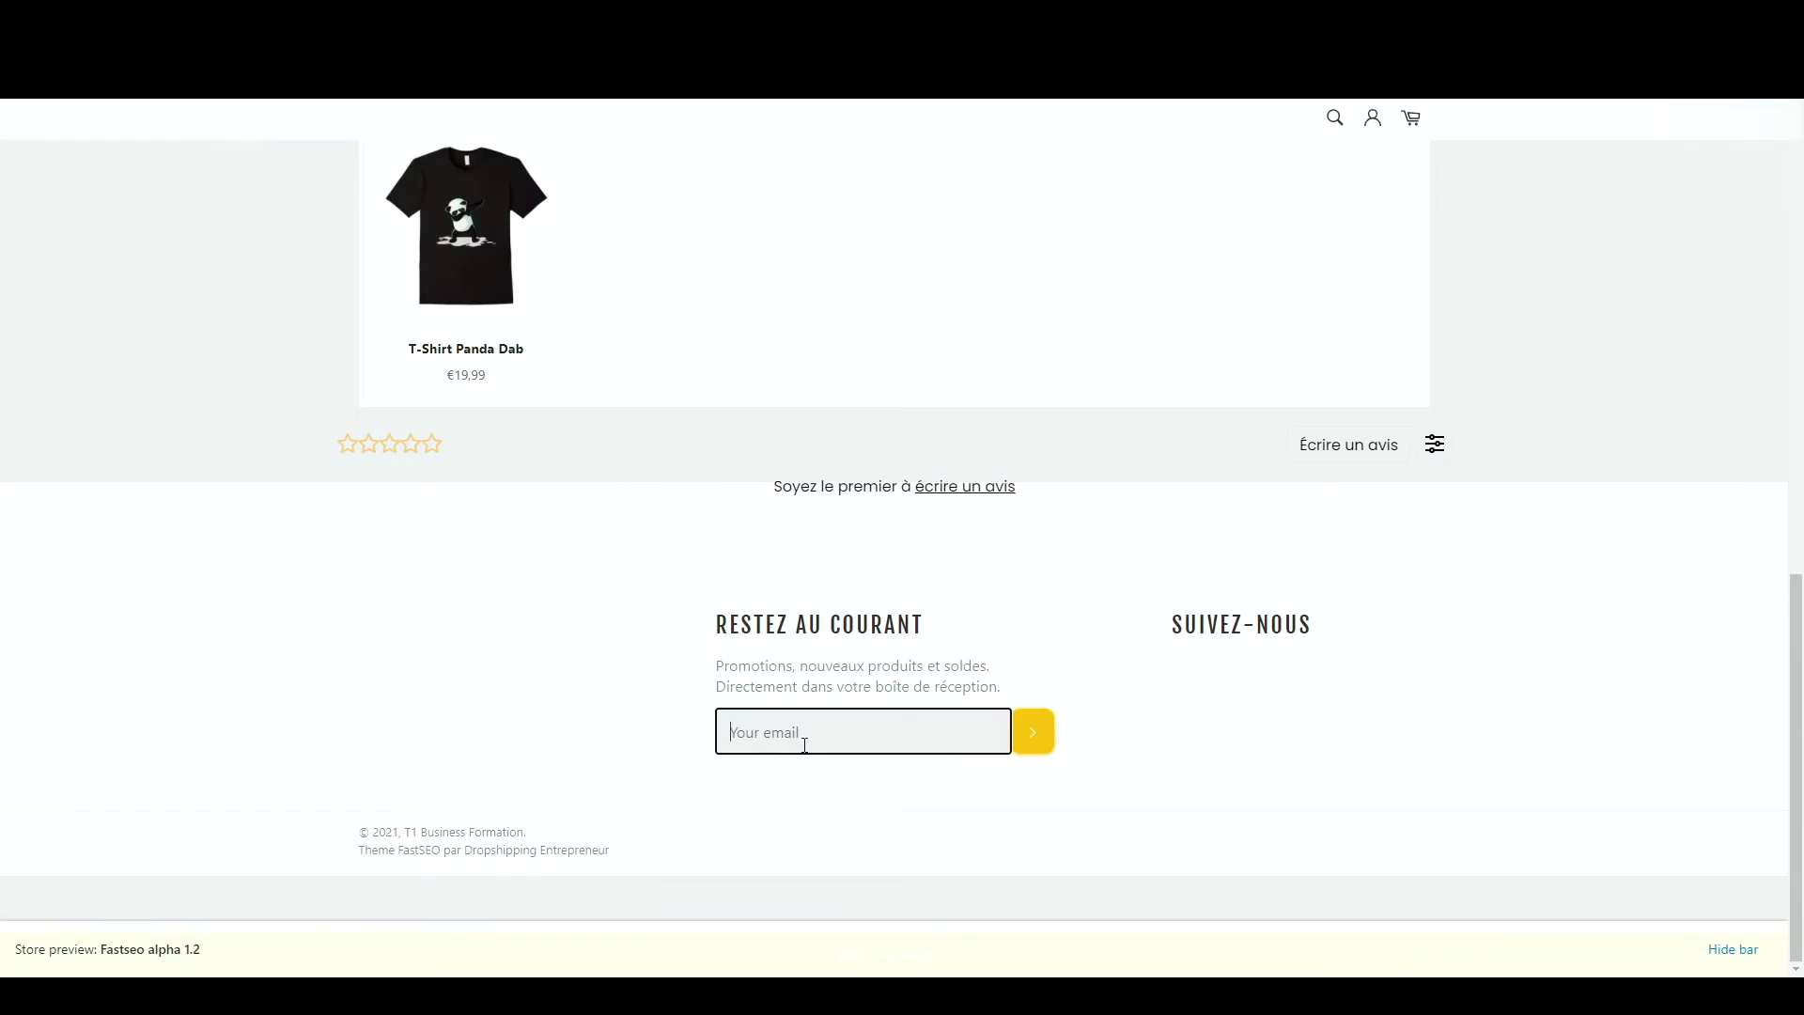
{"action": "left_click", "coordinate": [1033, 749]}
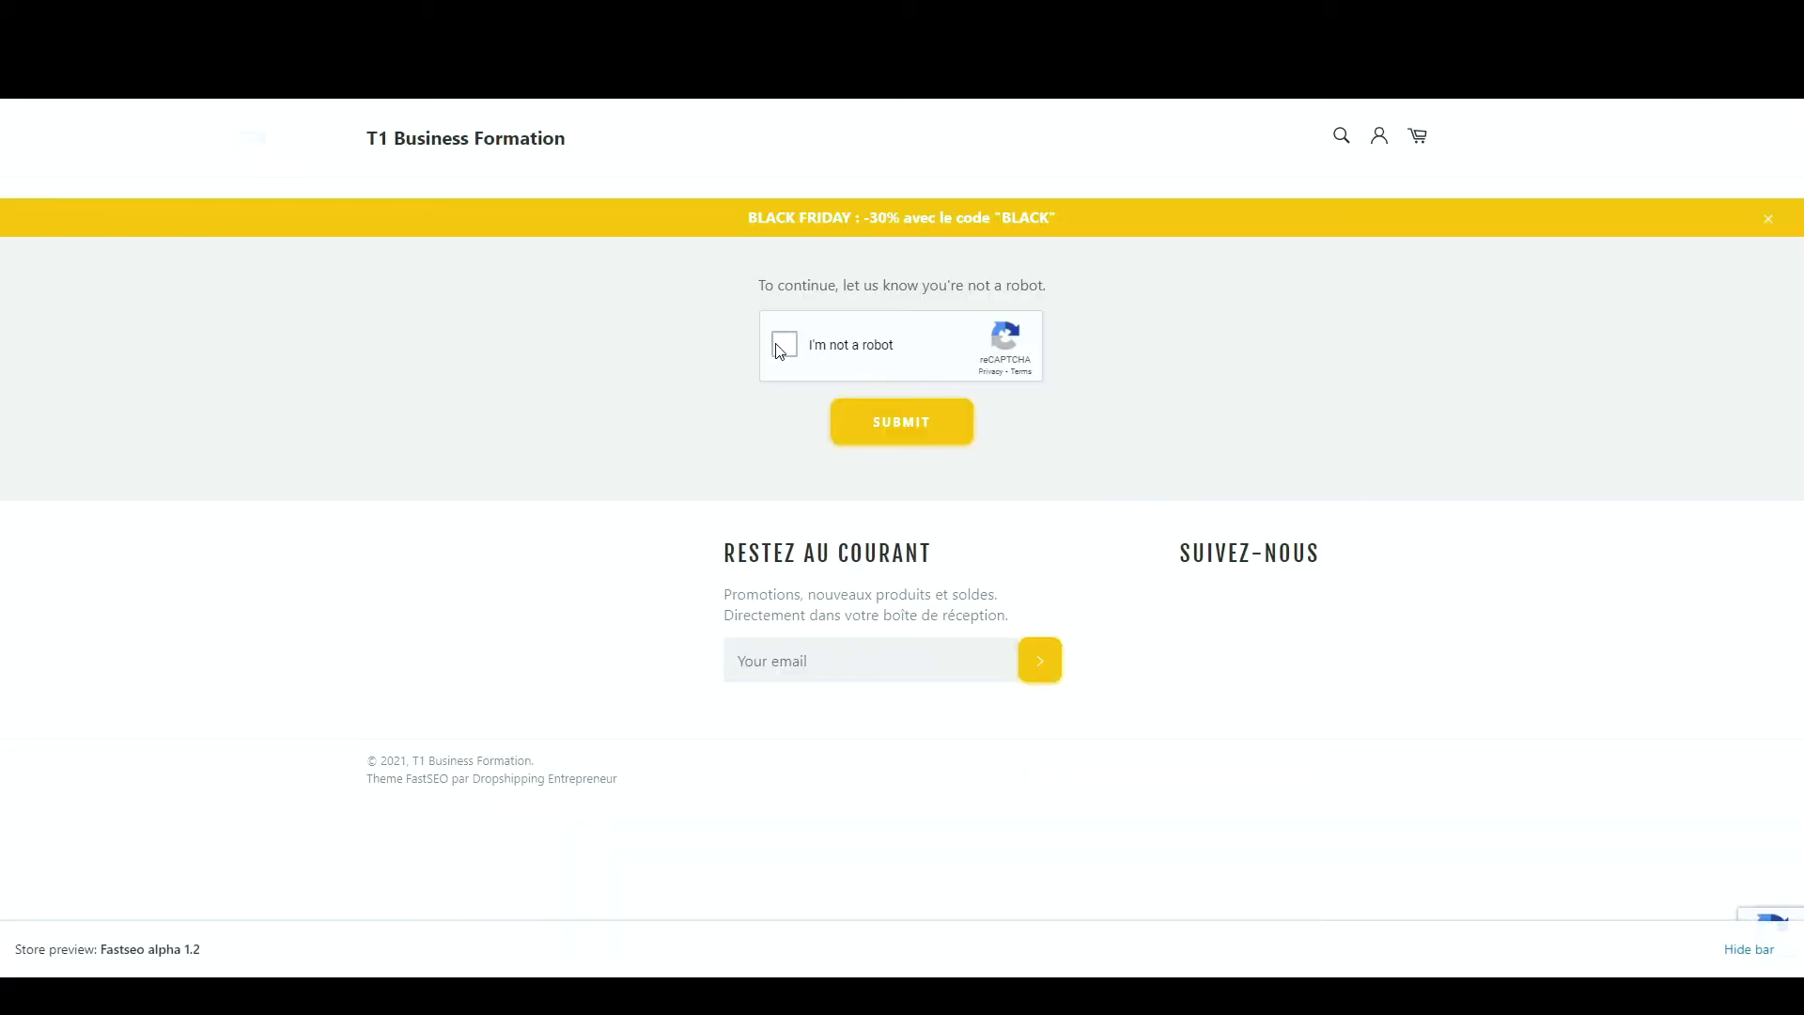
{"action": "left_click", "coordinate": [783, 345]}
{"action": "left_click", "coordinate": [917, 438]}
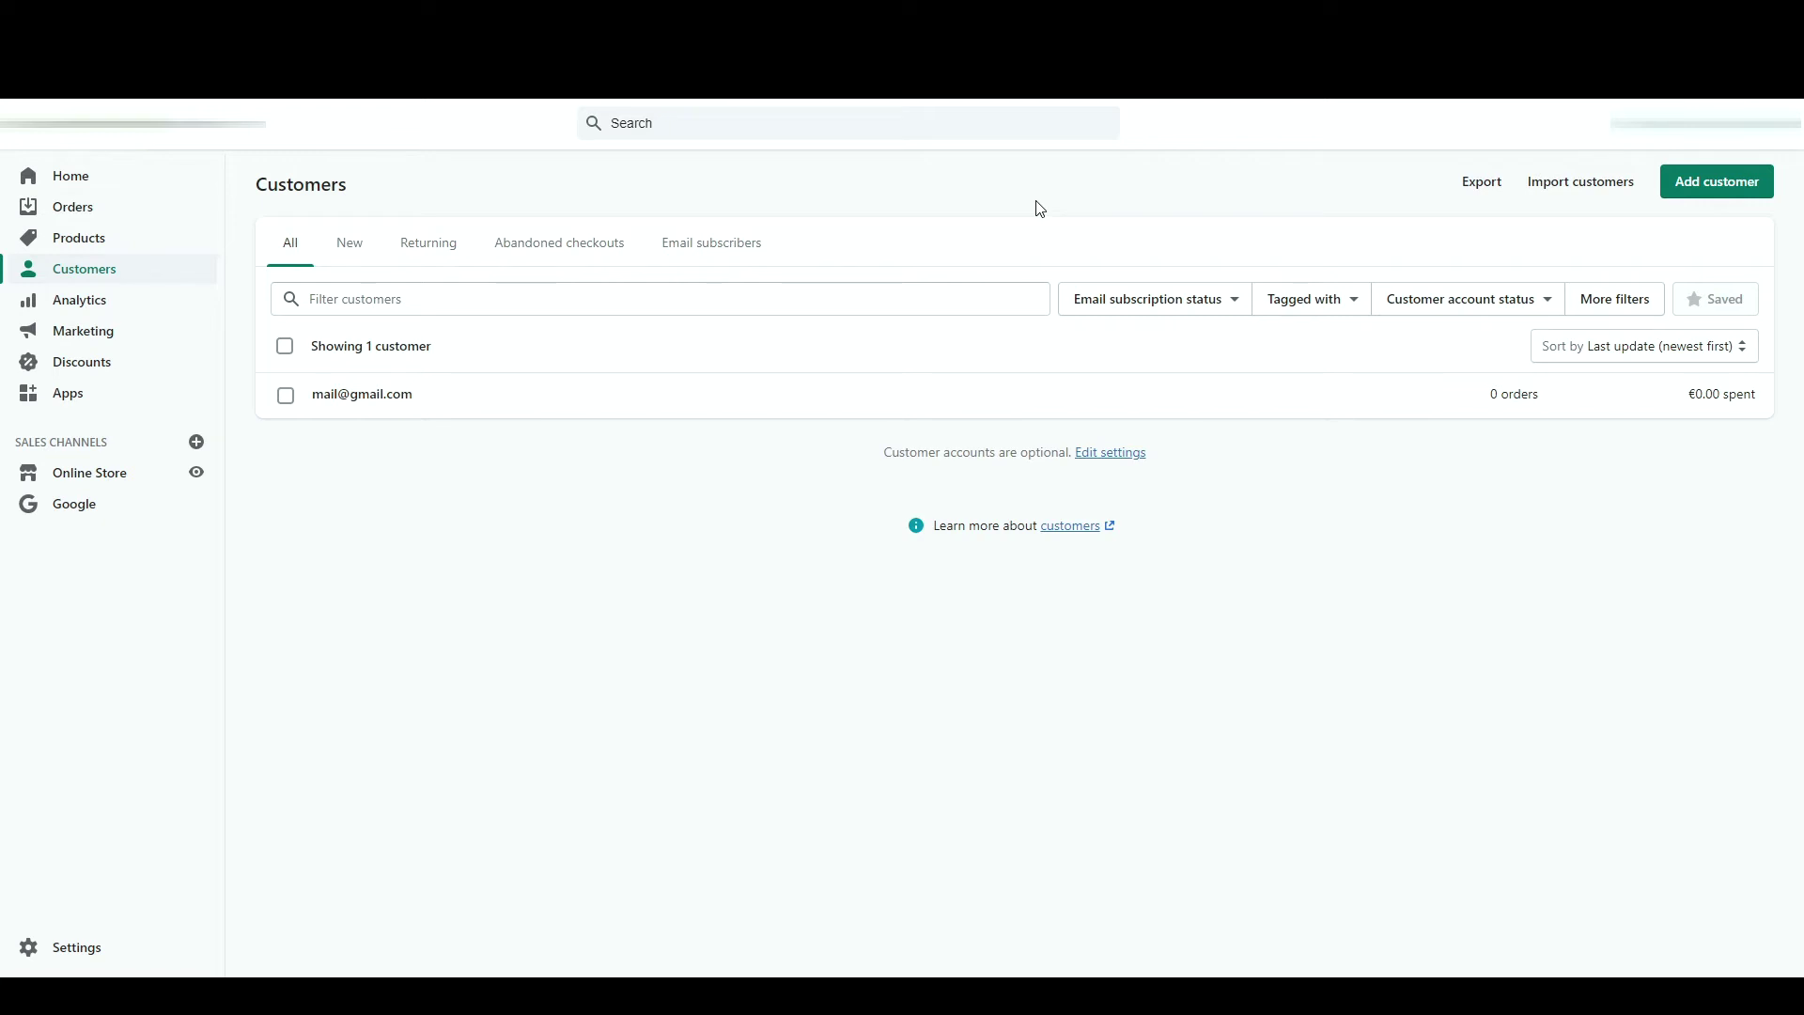
{"action": "left_click", "coordinate": [578, 416]}
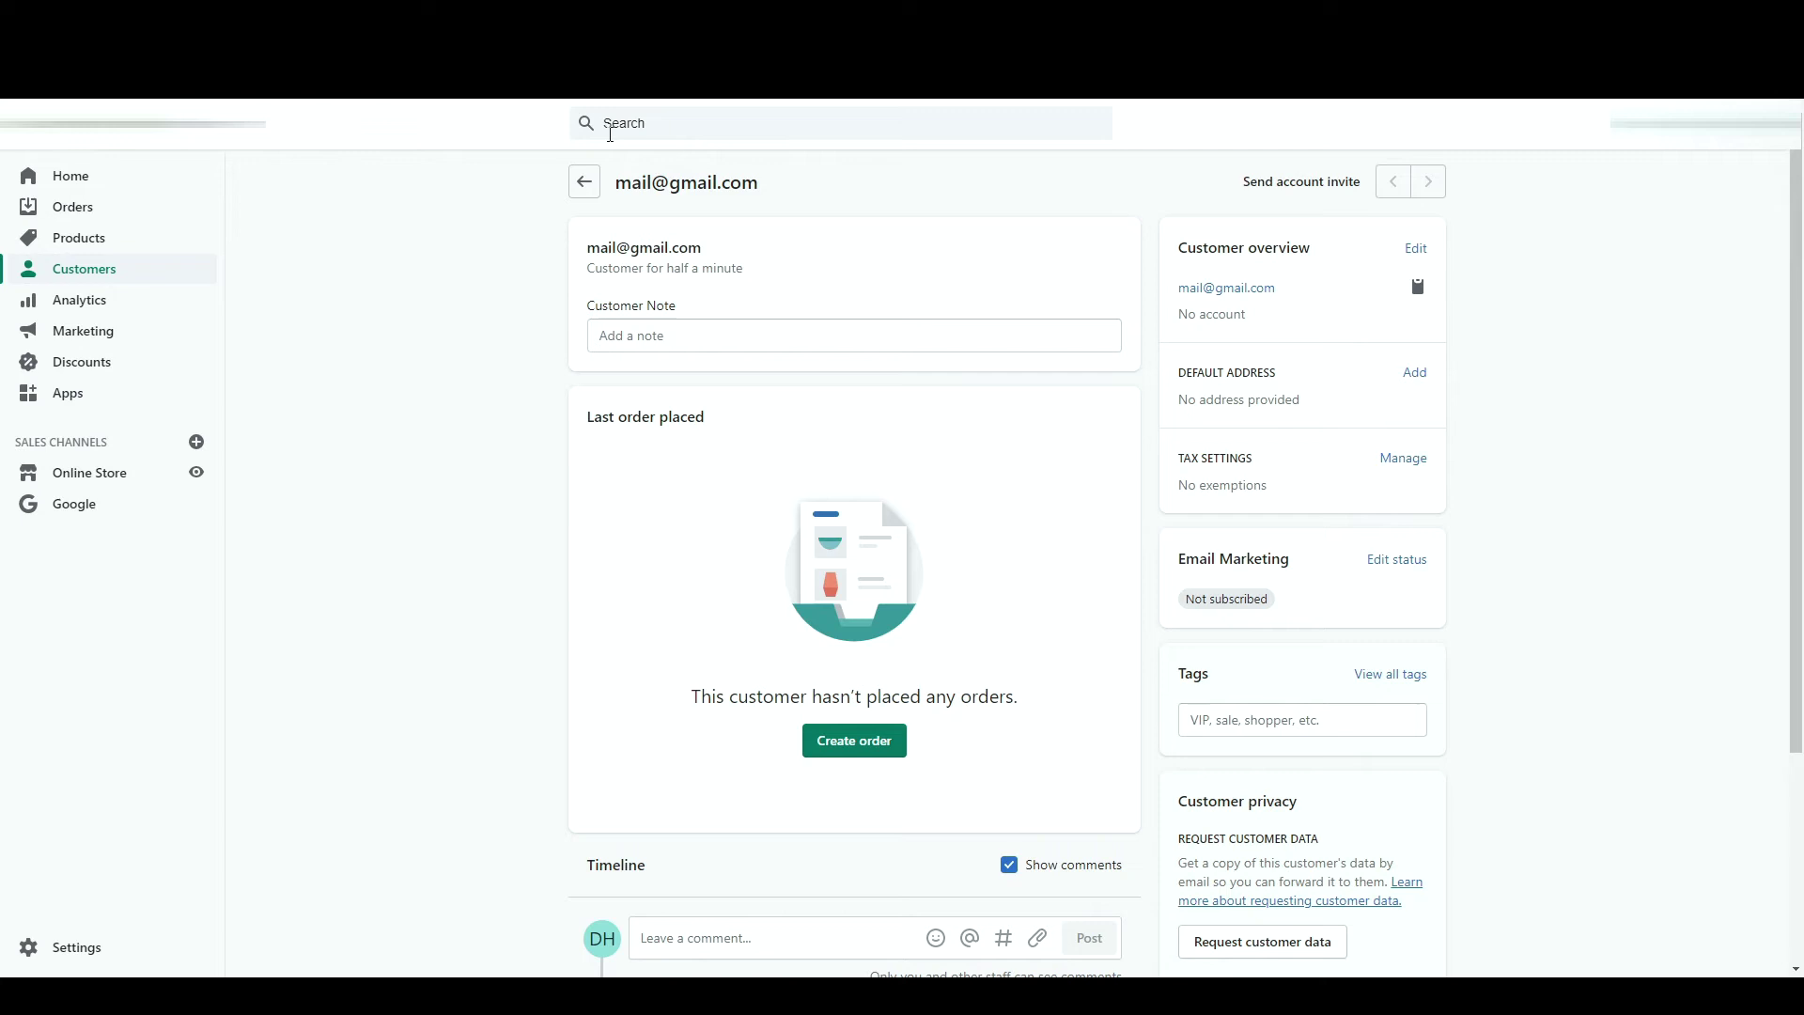
{"action": "left_click", "coordinate": [582, 182]}
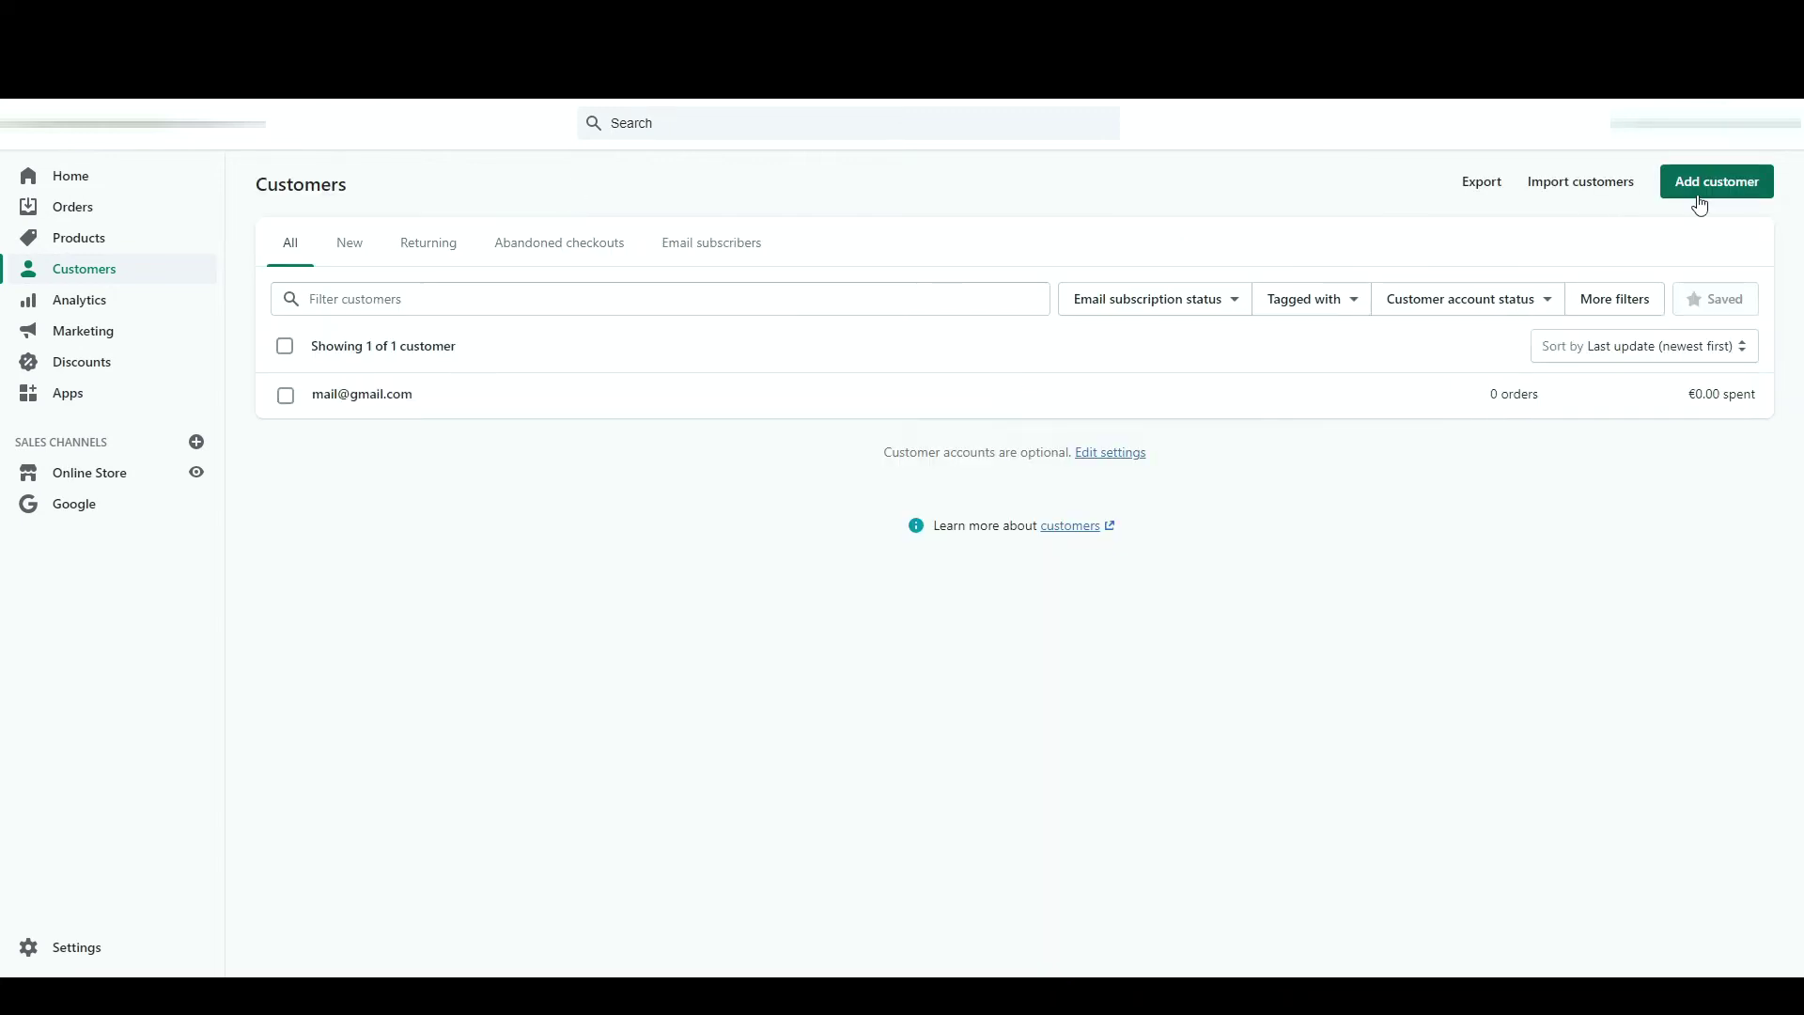
- Start a new customer and fill in their first name, last name and e-mail address
{"action": "left_click", "coordinate": [1700, 183]}
{"action": "left_click", "coordinate": [1007, 326]}
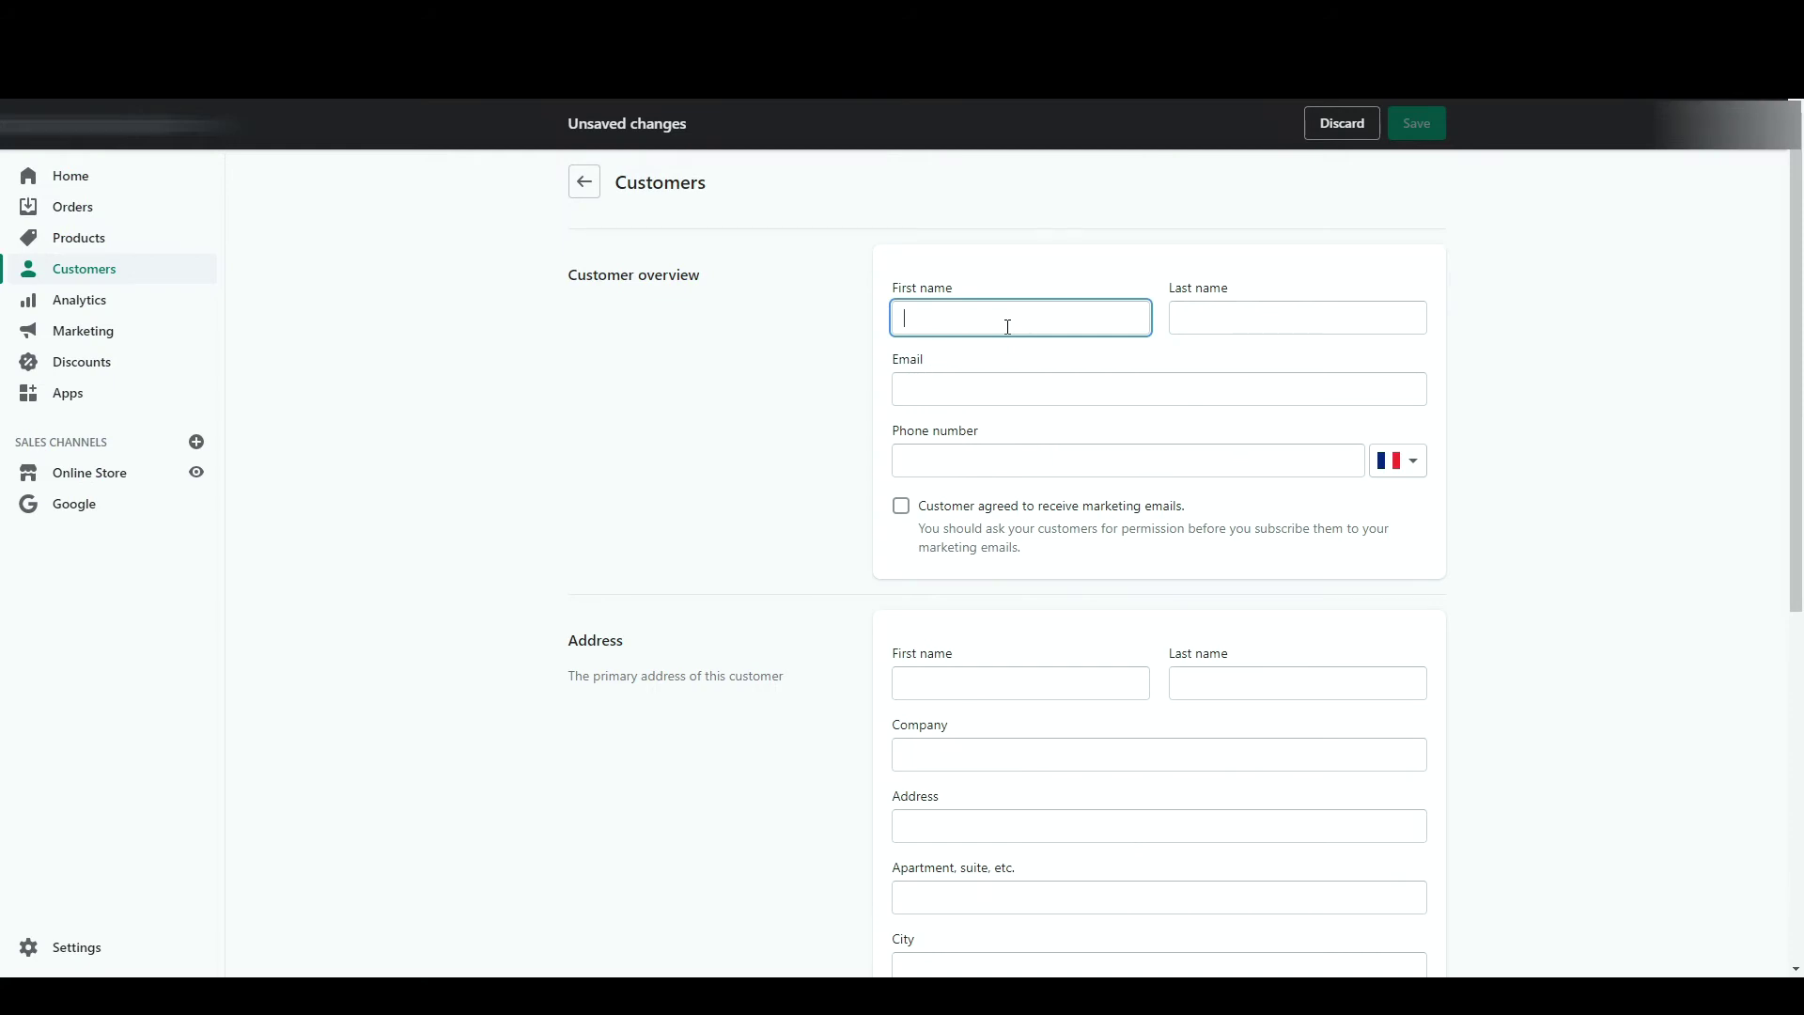
{"action": "type", "text": "T1"}
{"action": "left_click", "coordinate": [1244, 315]}
{"action": "type", "text": "Business"}
{"action": "left_click", "coordinate": [1185, 380]}
- Paste the customer's phone number, enable e-mail marketing consent, and save the customer
{"action": "left_click", "coordinate": [1053, 464]}
{"action": "key", "text": "ctrl+v"}
{"action": "left_click", "coordinate": [1015, 508]}
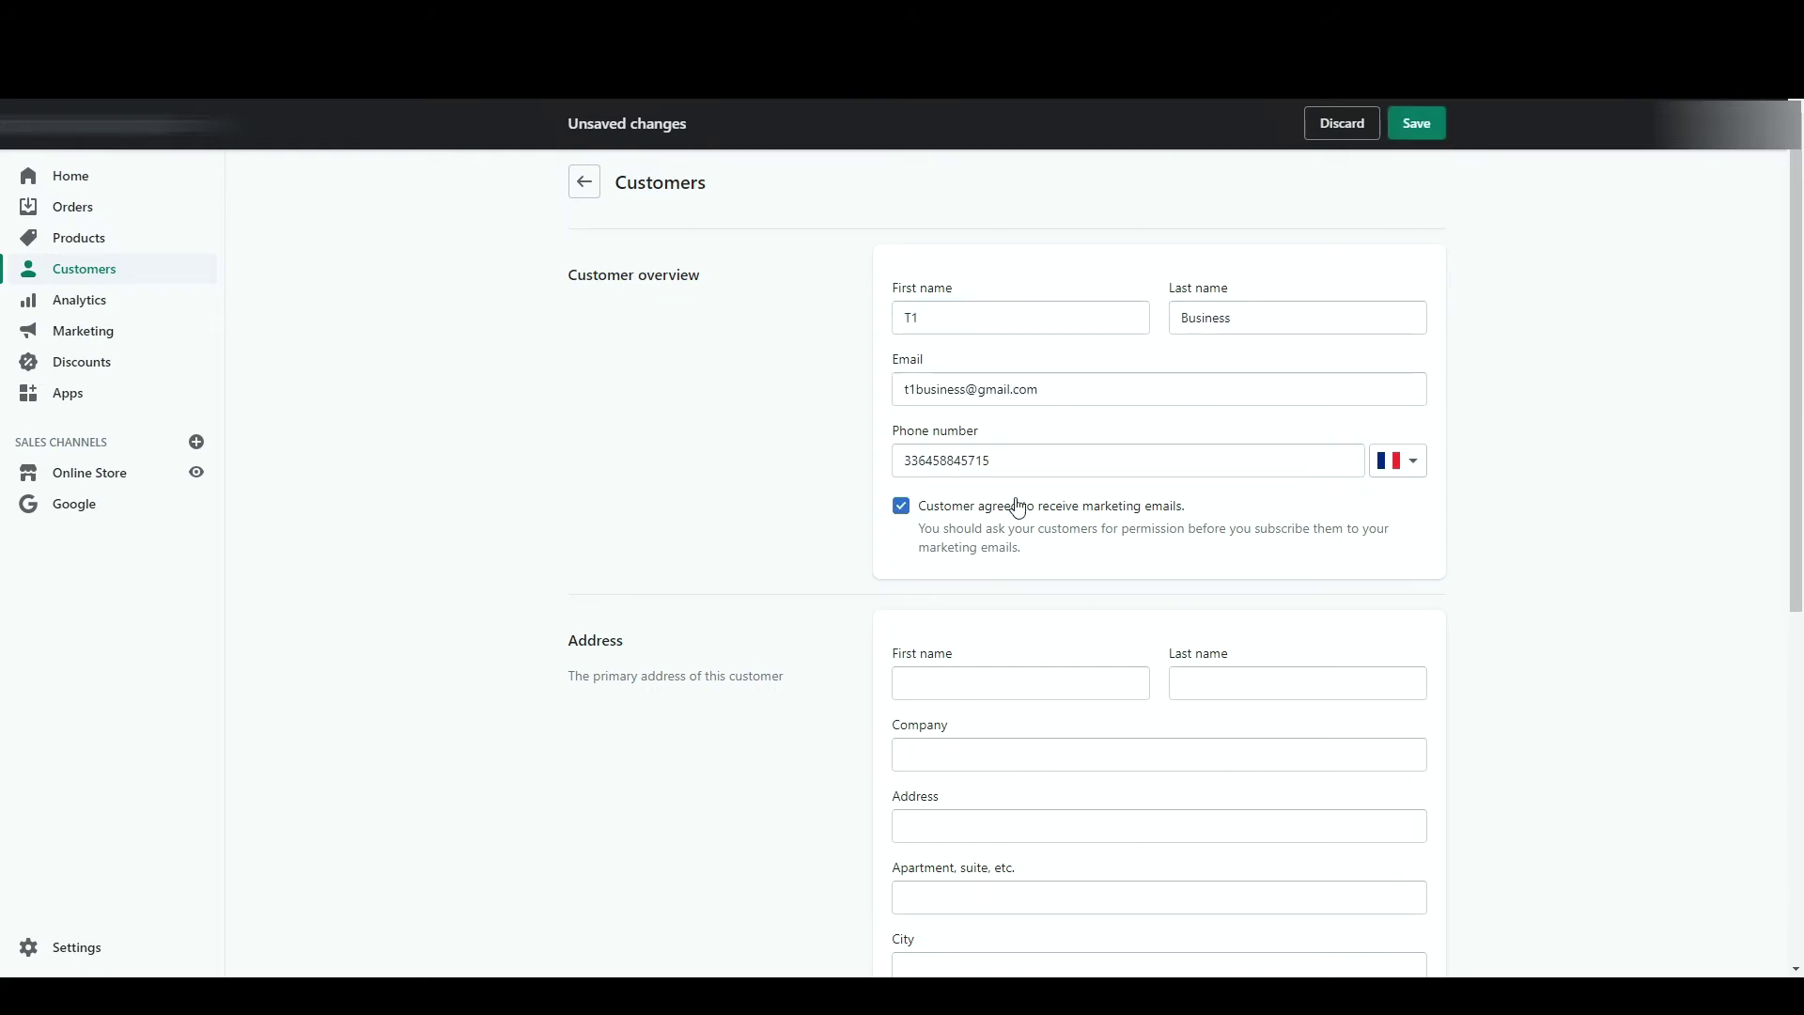
{"action": "scroll", "coordinate": [982, 622], "scroll_direction": "down", "scroll_amount": 2}
{"action": "scroll", "coordinate": [981, 622], "scroll_direction": "down", "scroll_amount": 1}
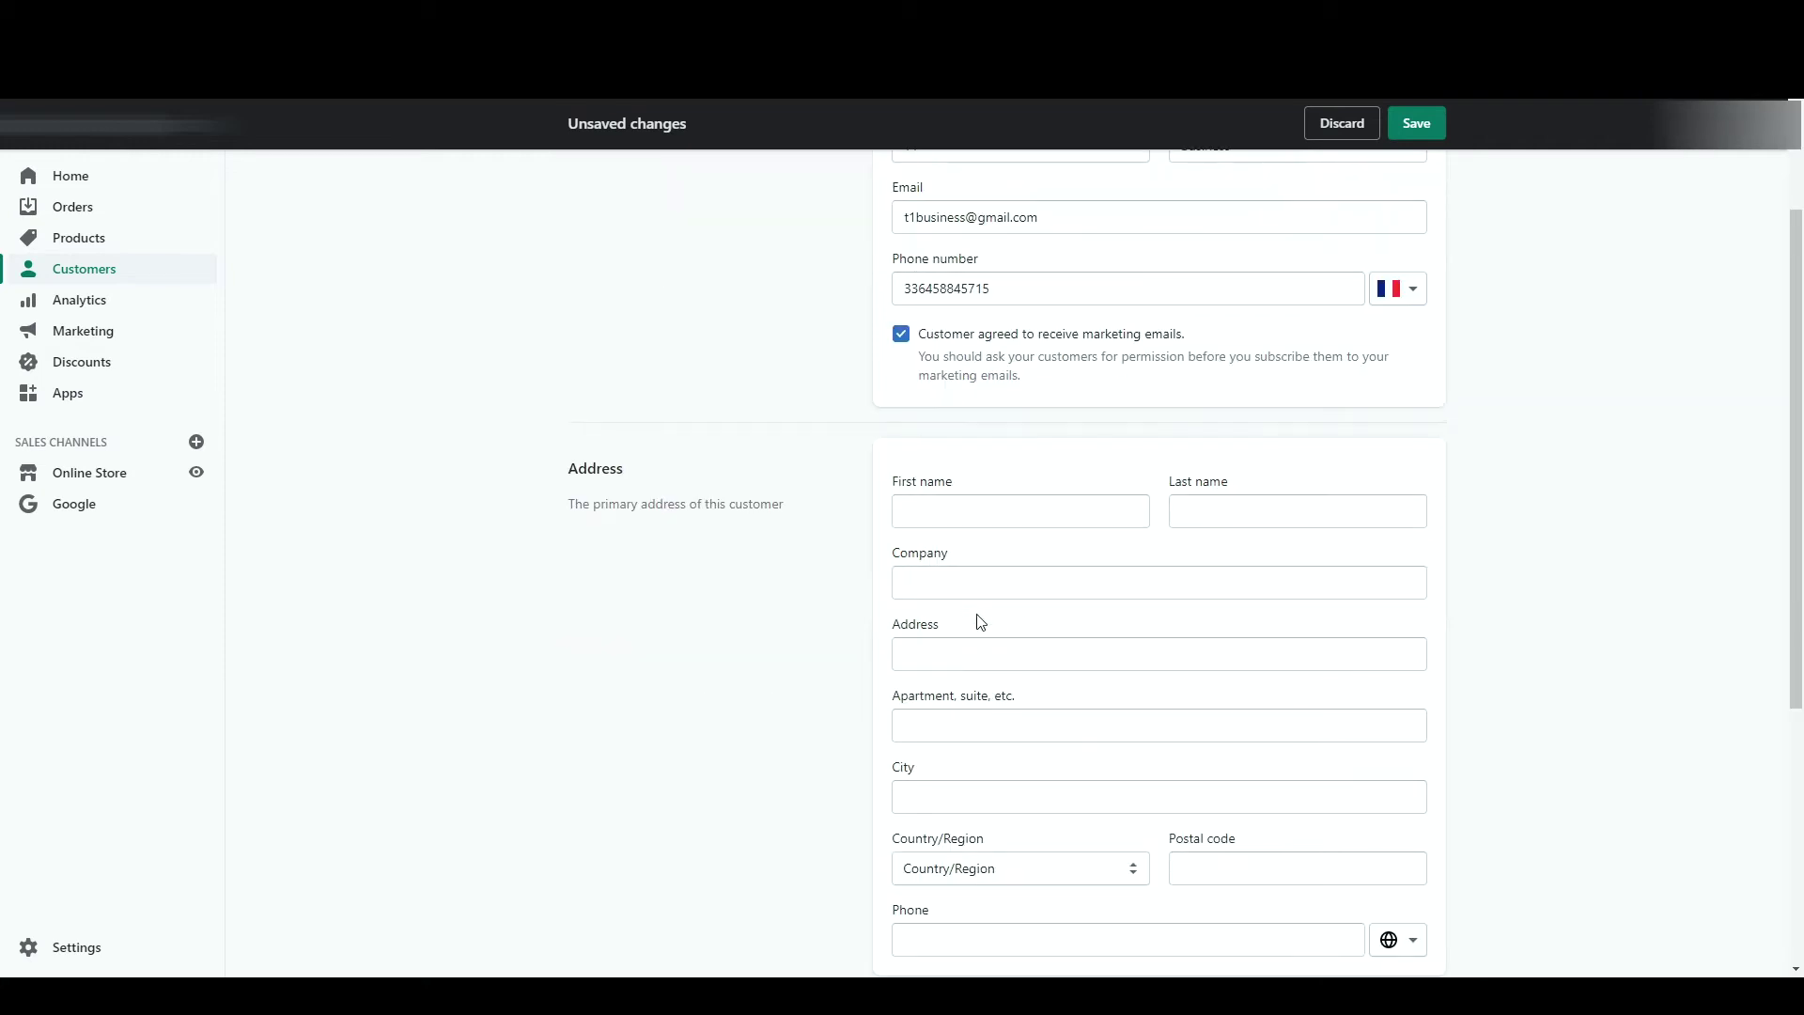
{"action": "scroll", "coordinate": [977, 624], "scroll_direction": "down", "scroll_amount": 4}
{"action": "scroll", "coordinate": [978, 624], "scroll_direction": "up", "scroll_amount": 3}
{"action": "left_click", "coordinate": [1417, 123]}
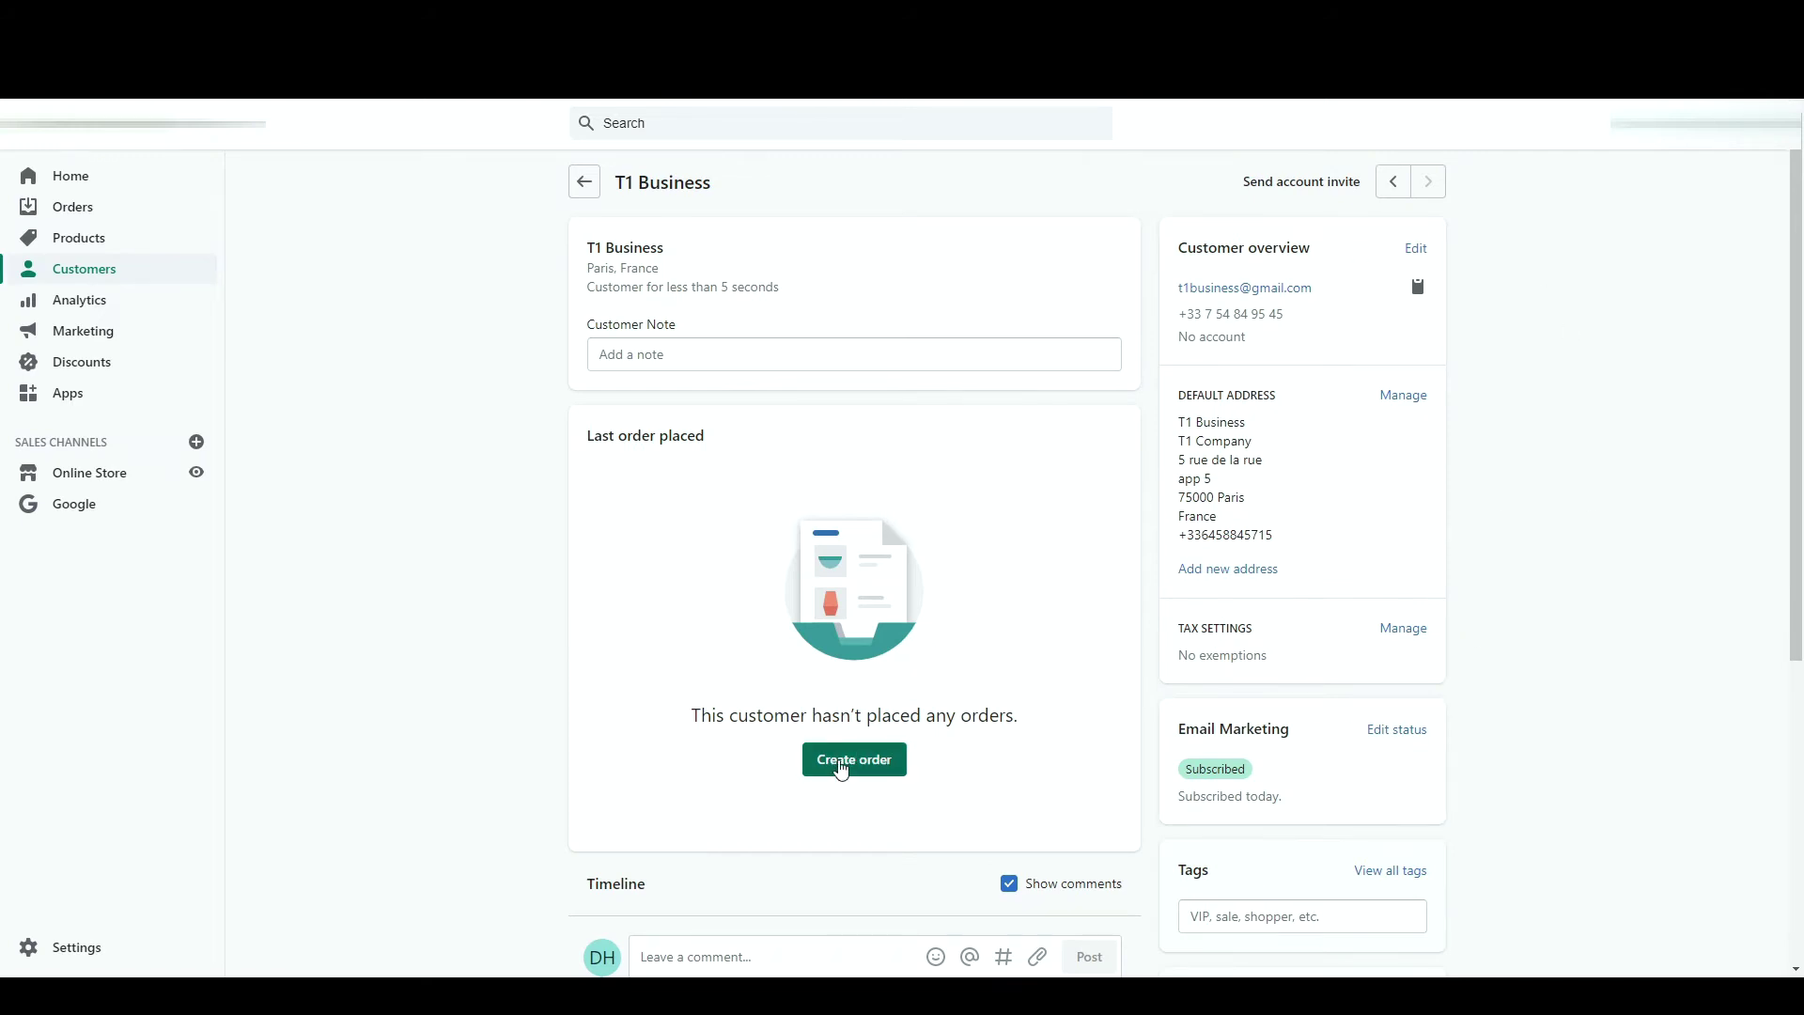
- Start an order for this customer containing the T-shirt Jaune variant
{"action": "left_click", "coordinate": [830, 777]}
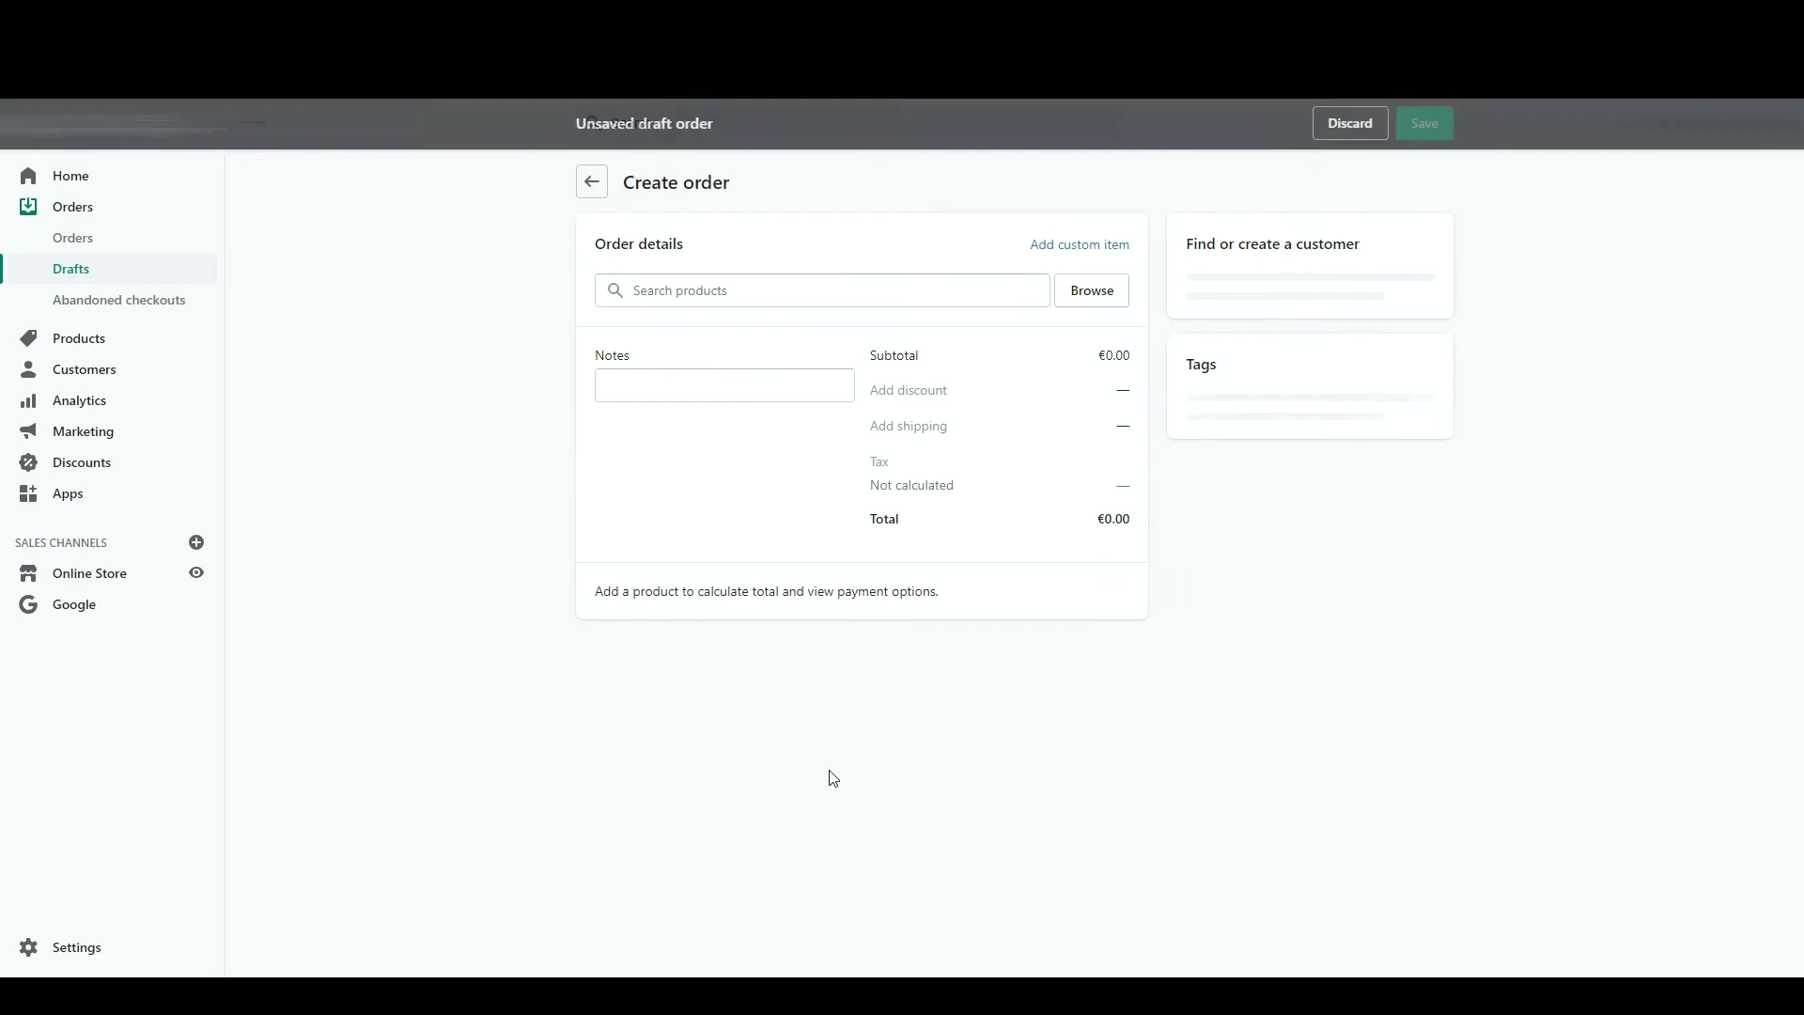
{"action": "left_click", "coordinate": [1091, 291]}
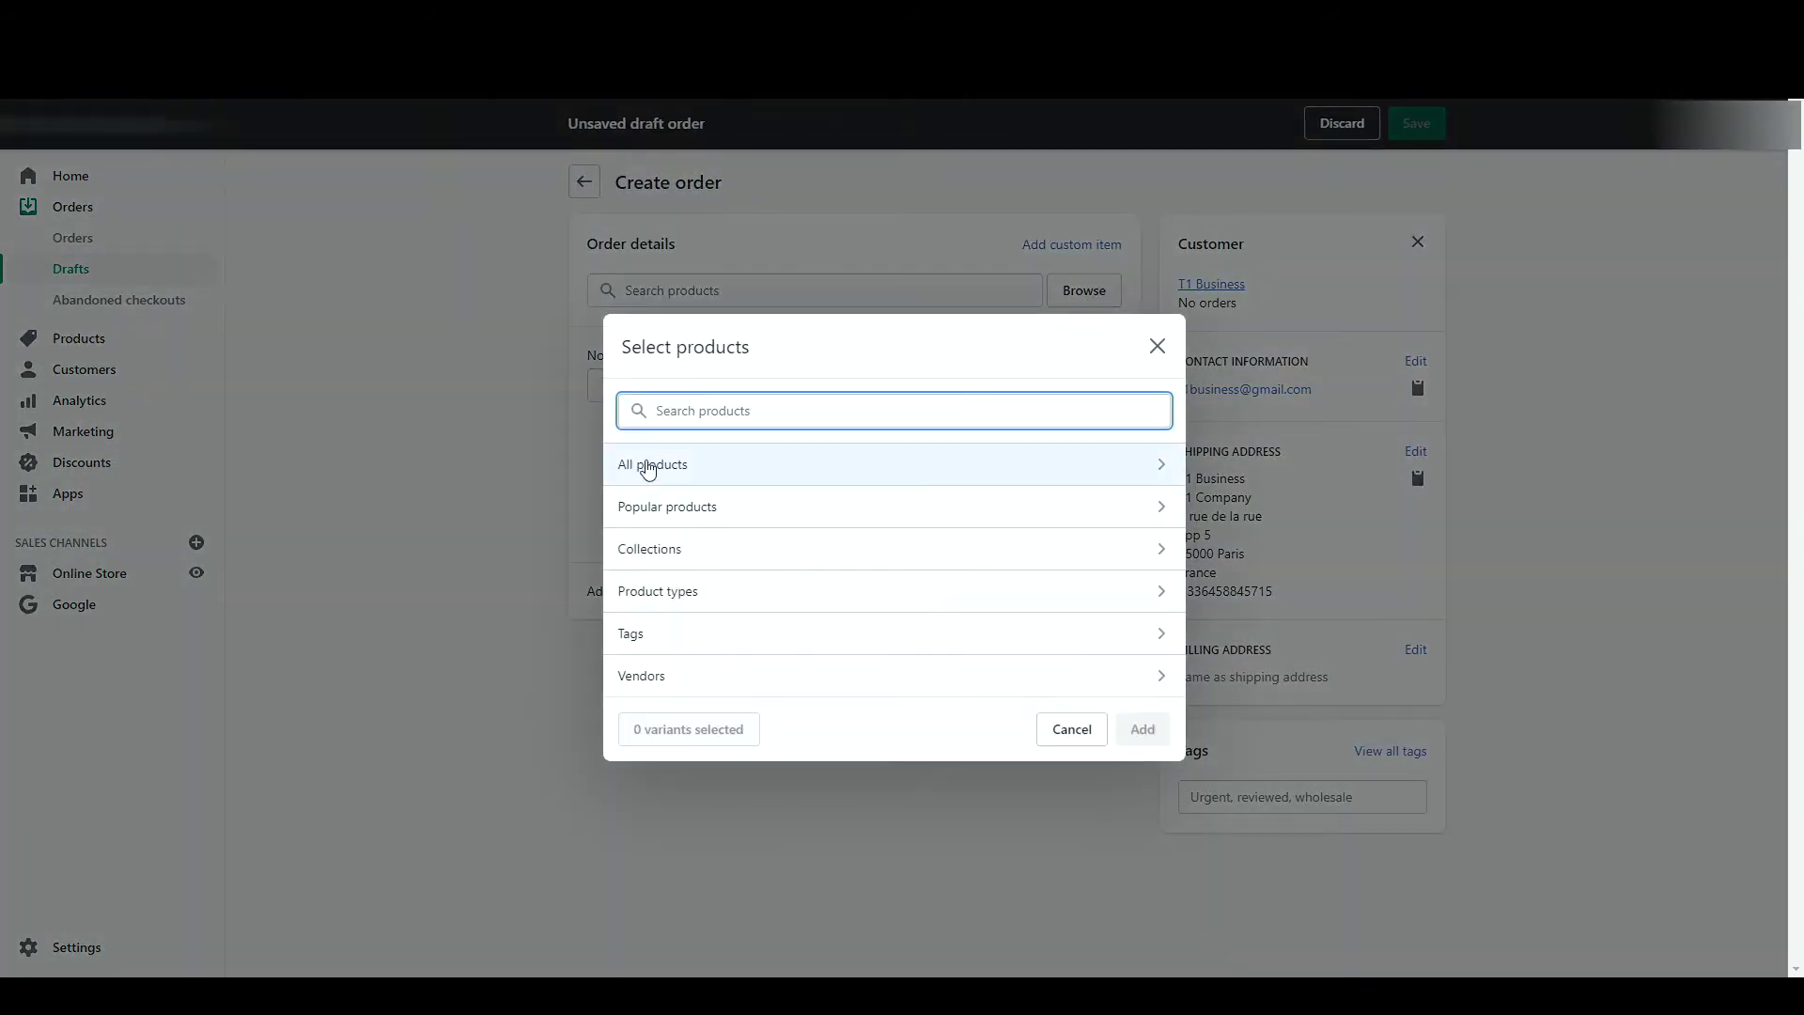
{"action": "left_click", "coordinate": [644, 464]}
{"action": "left_click", "coordinate": [705, 524]}
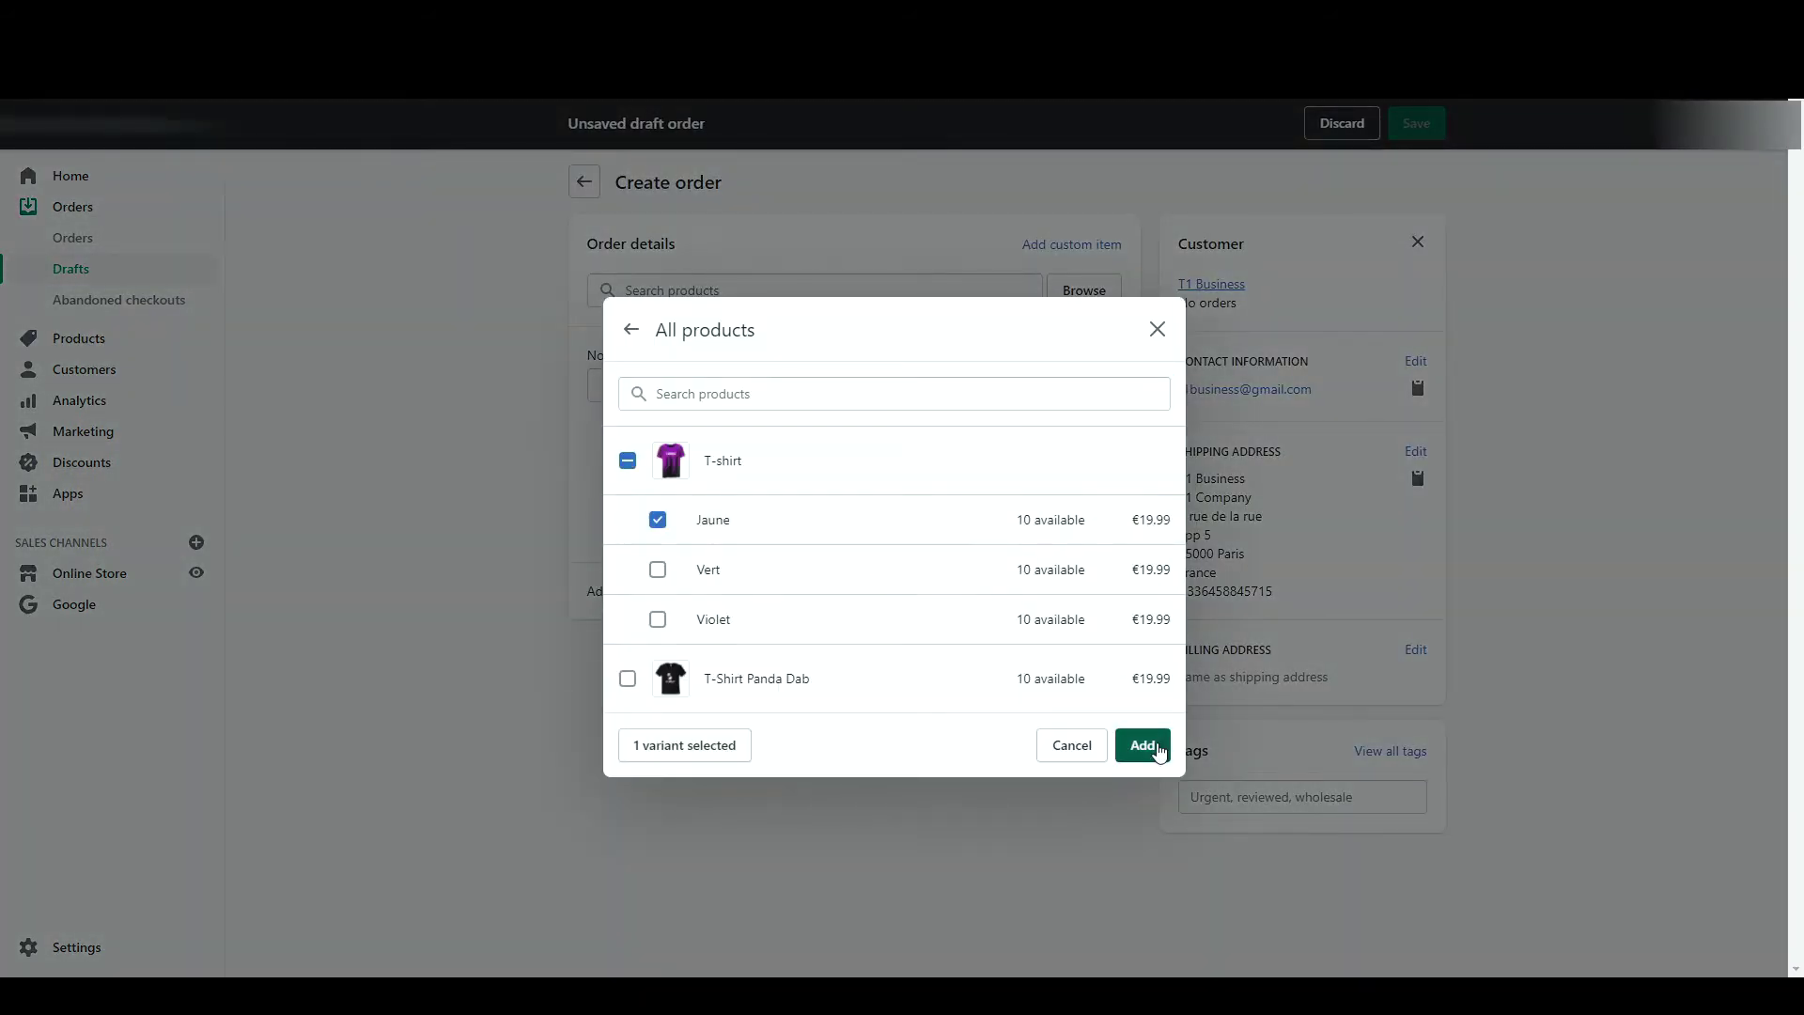
{"action": "left_click", "coordinate": [1154, 744]}
- Apply Livraison Gratuite shipping, create the €19.99 order as paid, and reopen the customer
{"action": "left_click", "coordinate": [921, 563]}
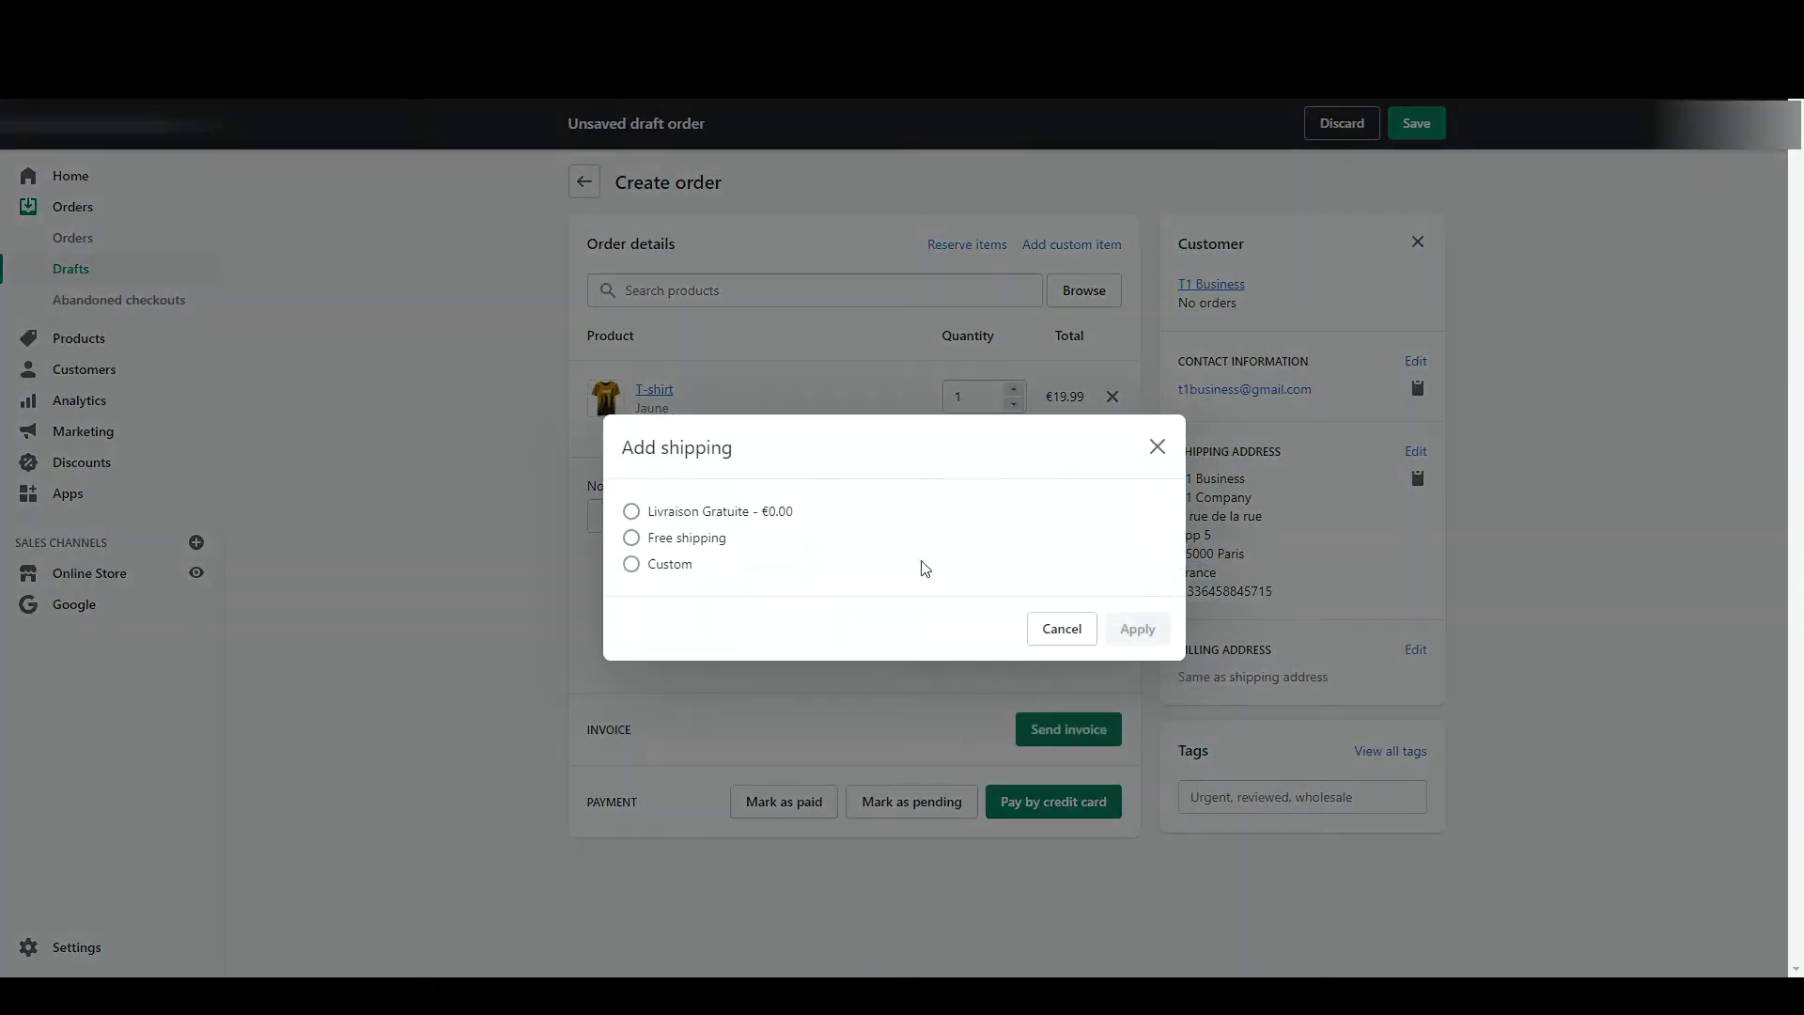
{"action": "left_click", "coordinate": [665, 520]}
{"action": "left_click", "coordinate": [1137, 629]}
{"action": "left_click", "coordinate": [780, 827]}
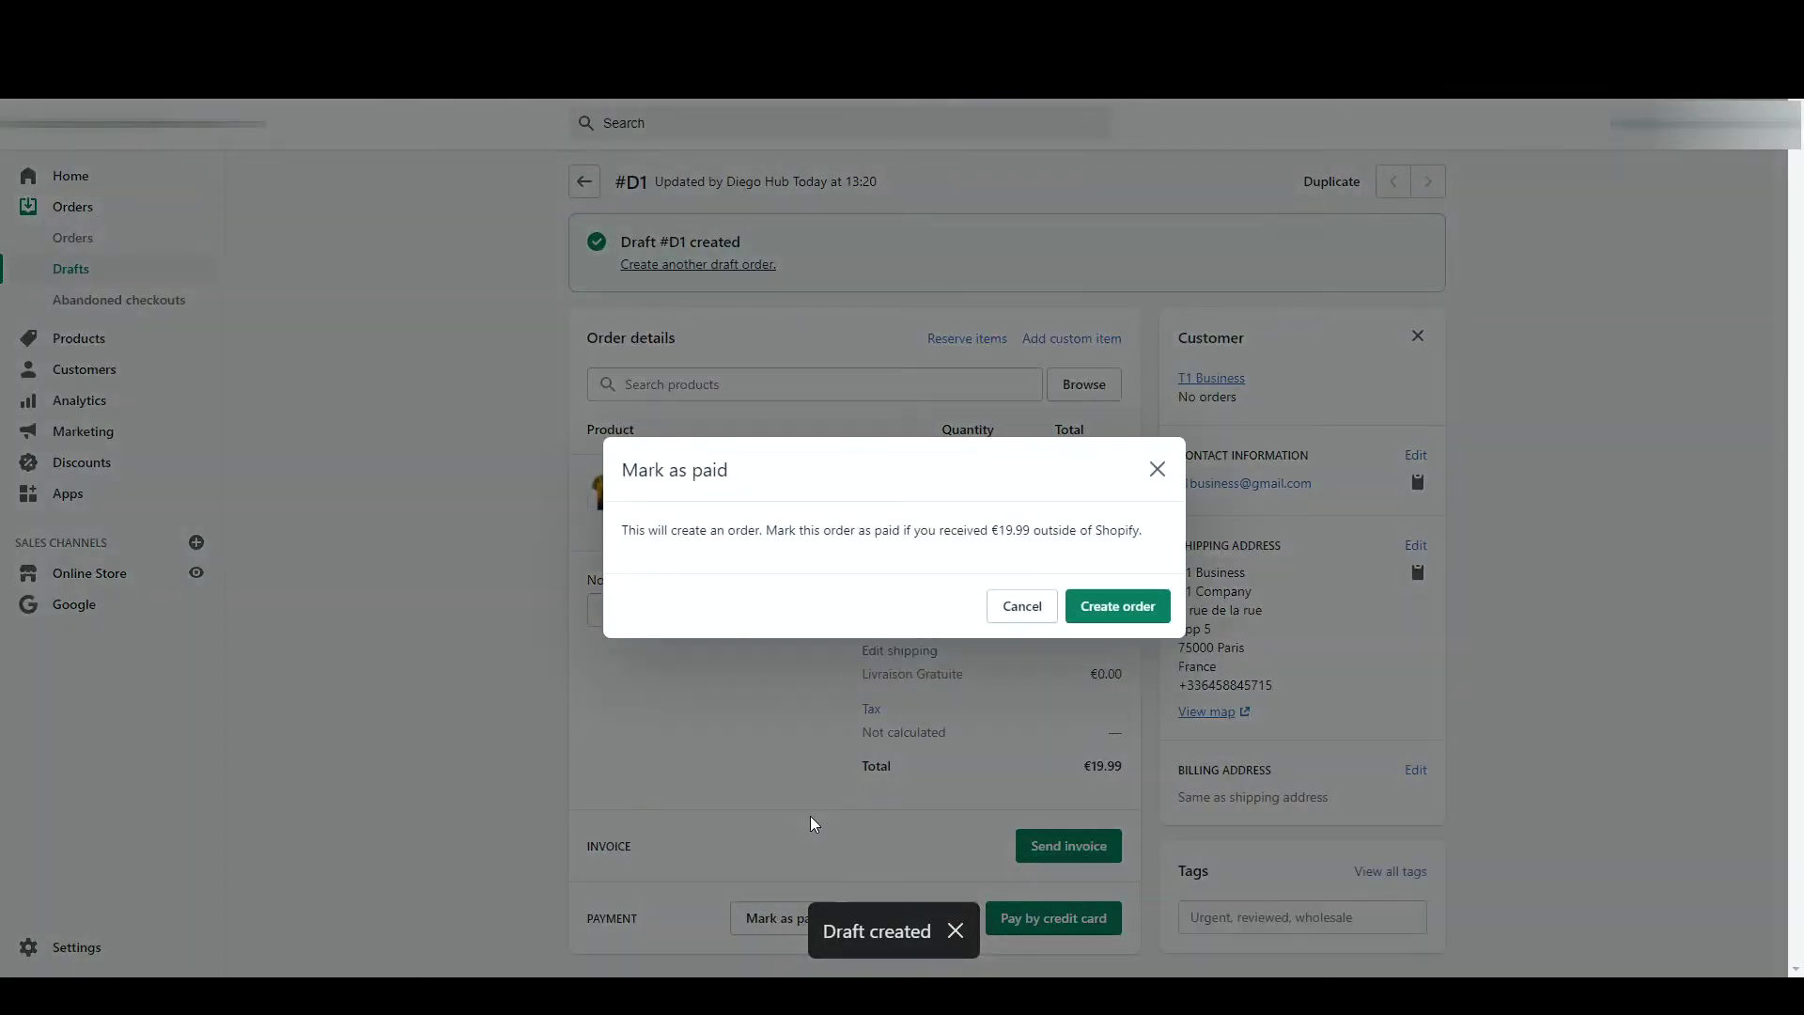
{"action": "left_click", "coordinate": [1141, 611]}
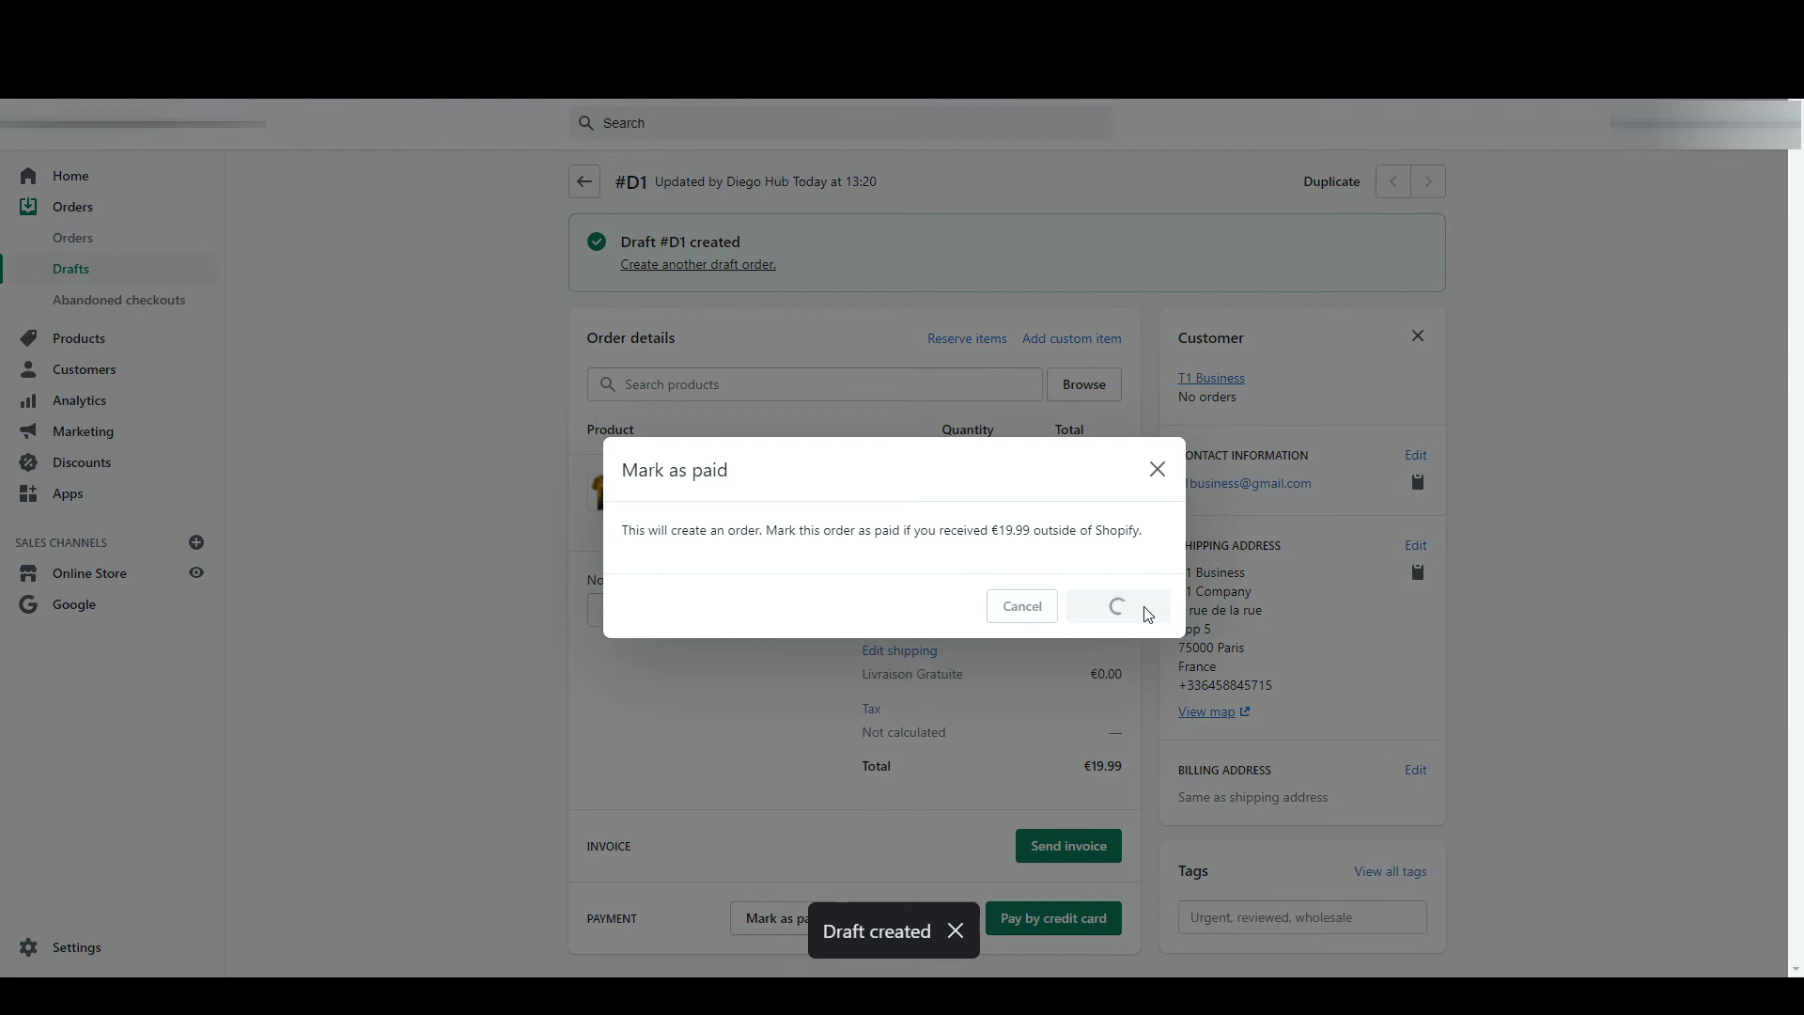
{"action": "left_click", "coordinate": [110, 376]}
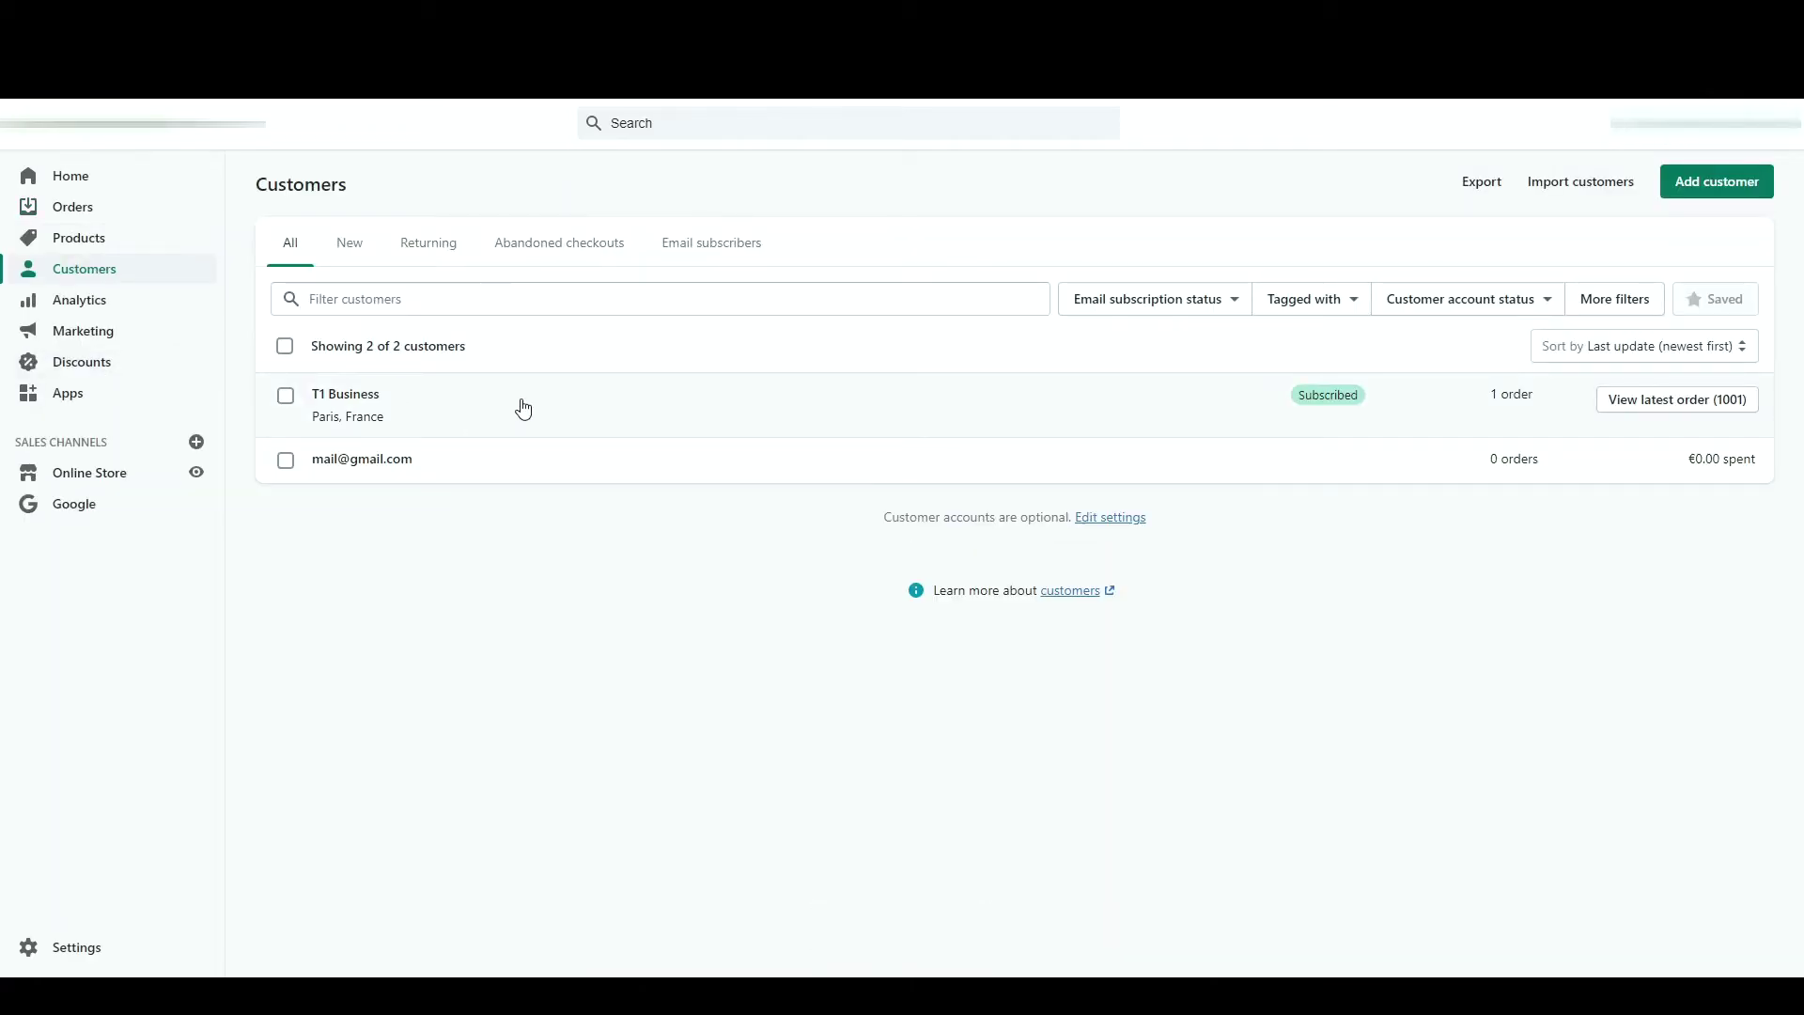
{"action": "left_click", "coordinate": [524, 409]}
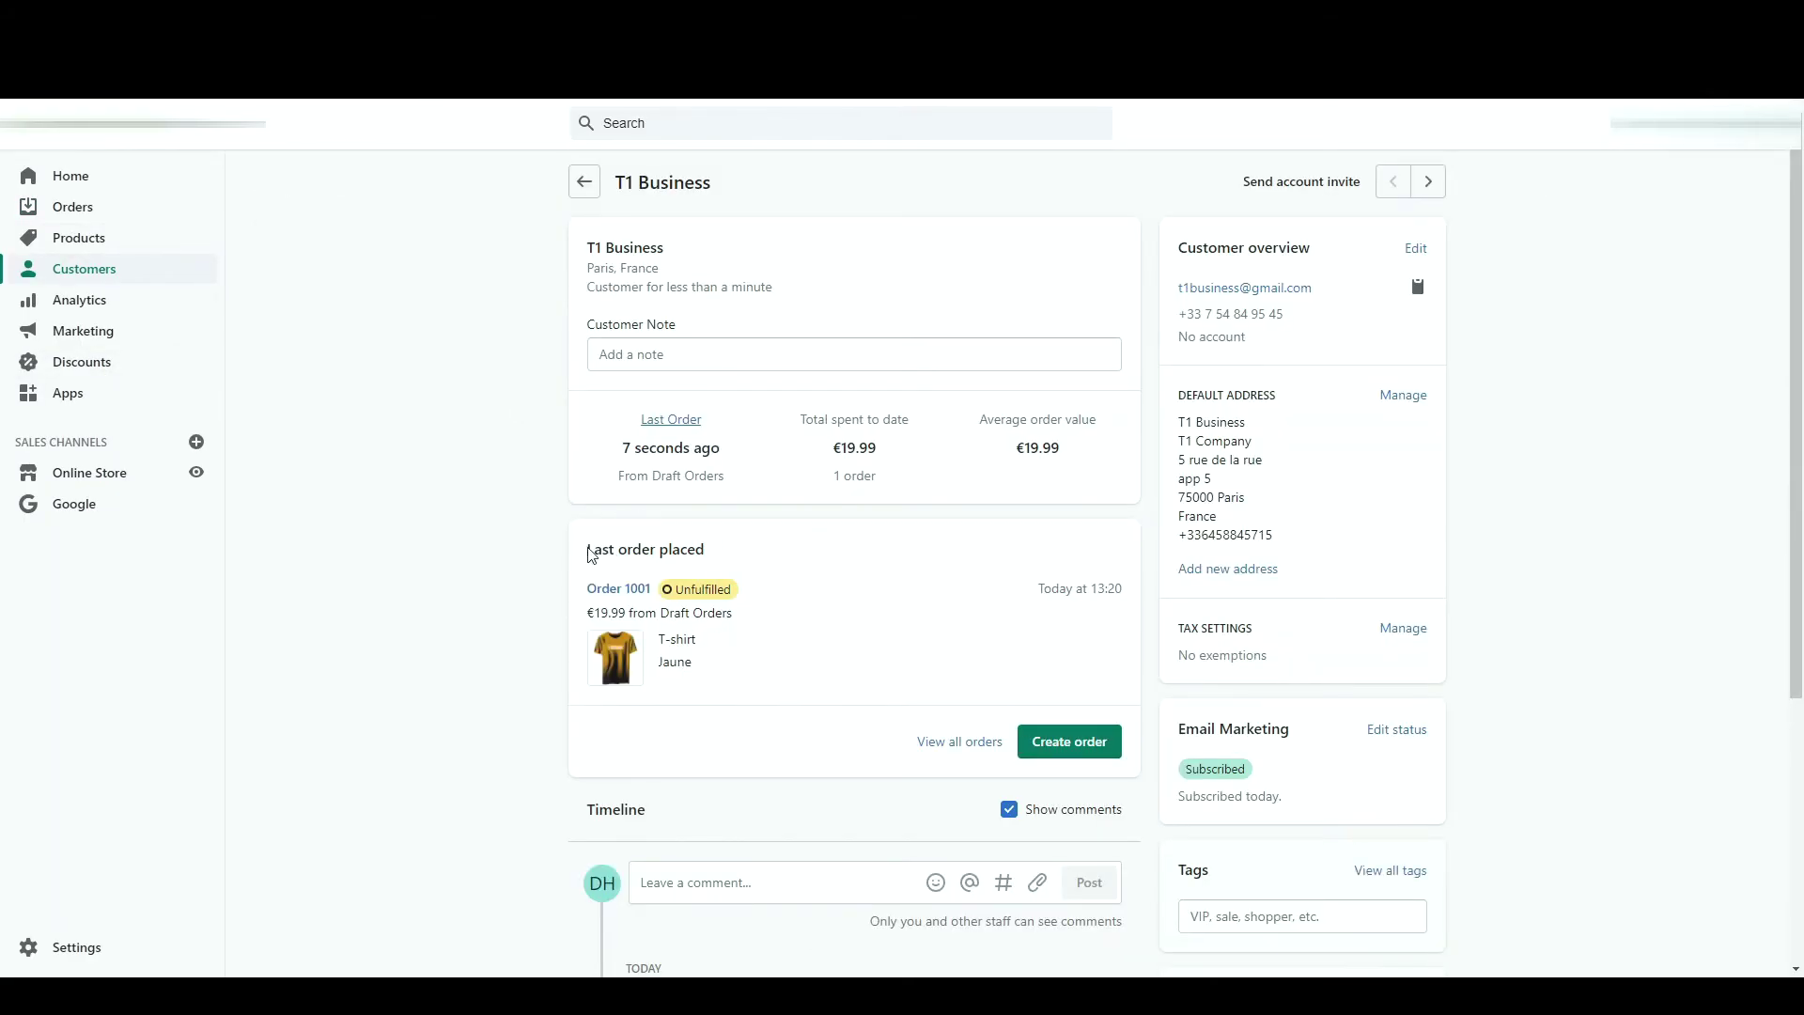
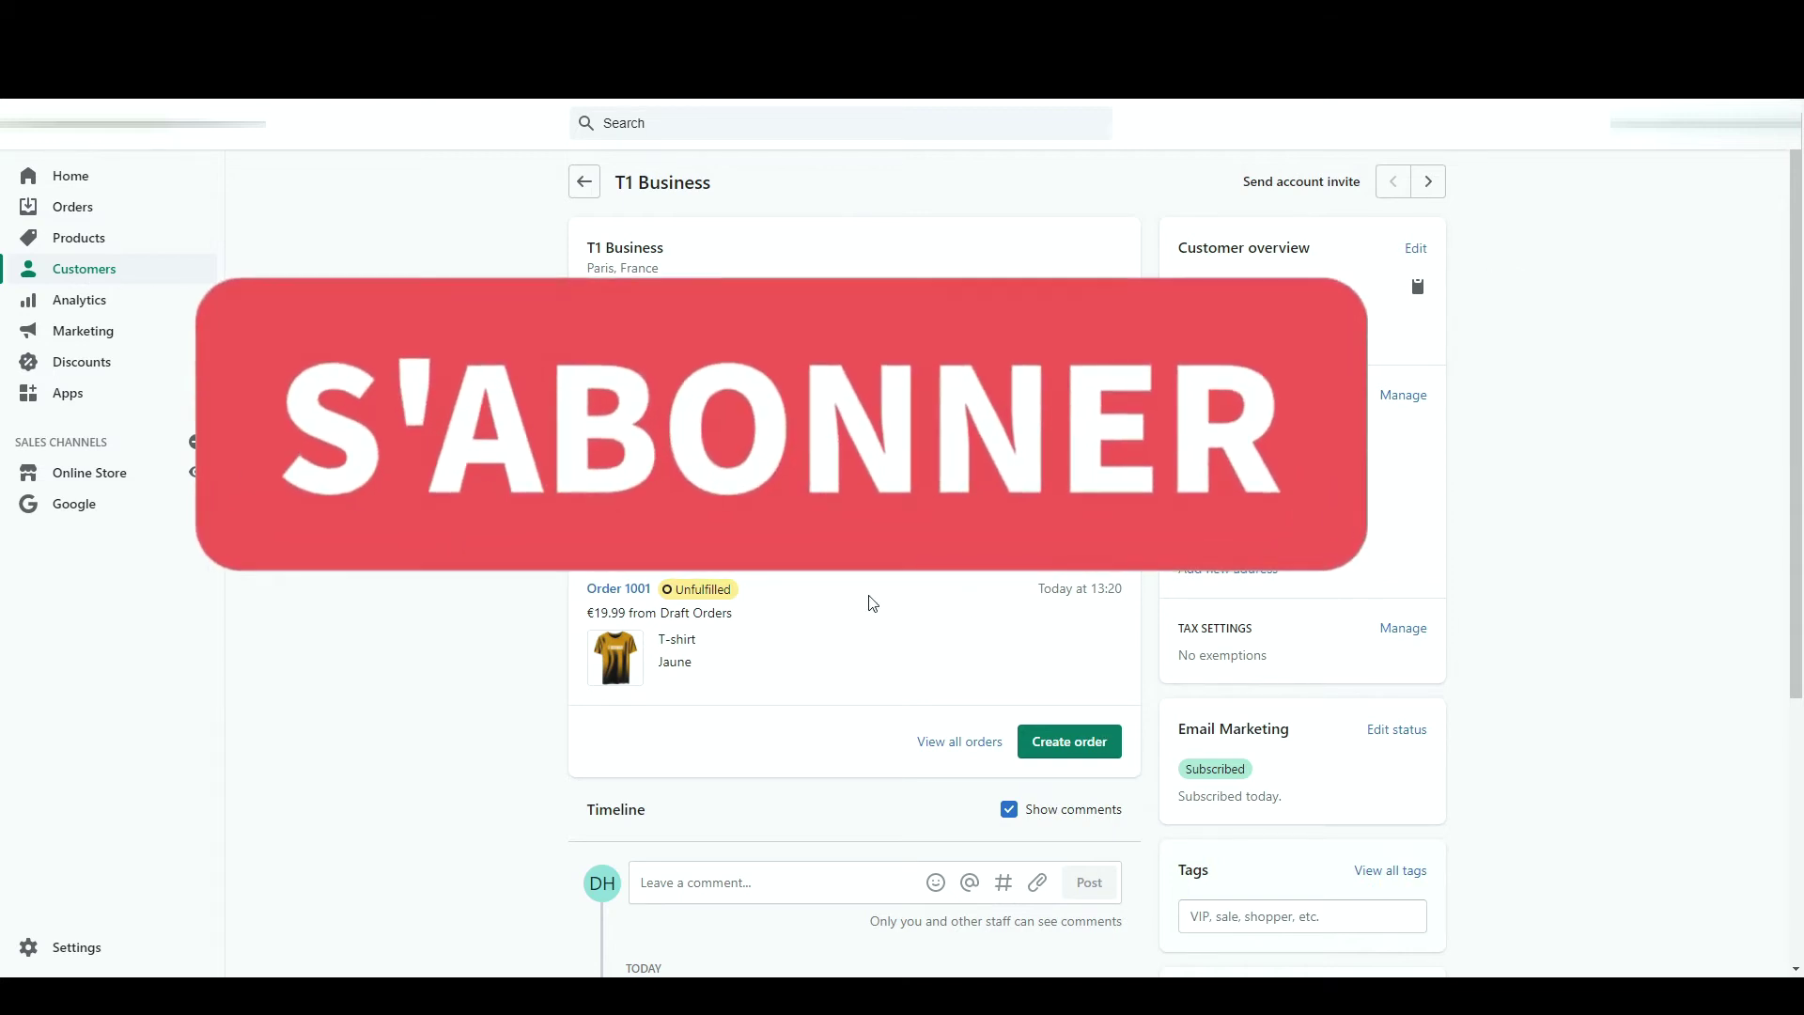
- Look over the T1 Business customer's details, then go back to the customers list
{"action": "scroll", "coordinate": [821, 595], "scroll_direction": "down", "scroll_amount": 3}
{"action": "scroll", "coordinate": [821, 583], "scroll_direction": "down", "scroll_amount": 2}
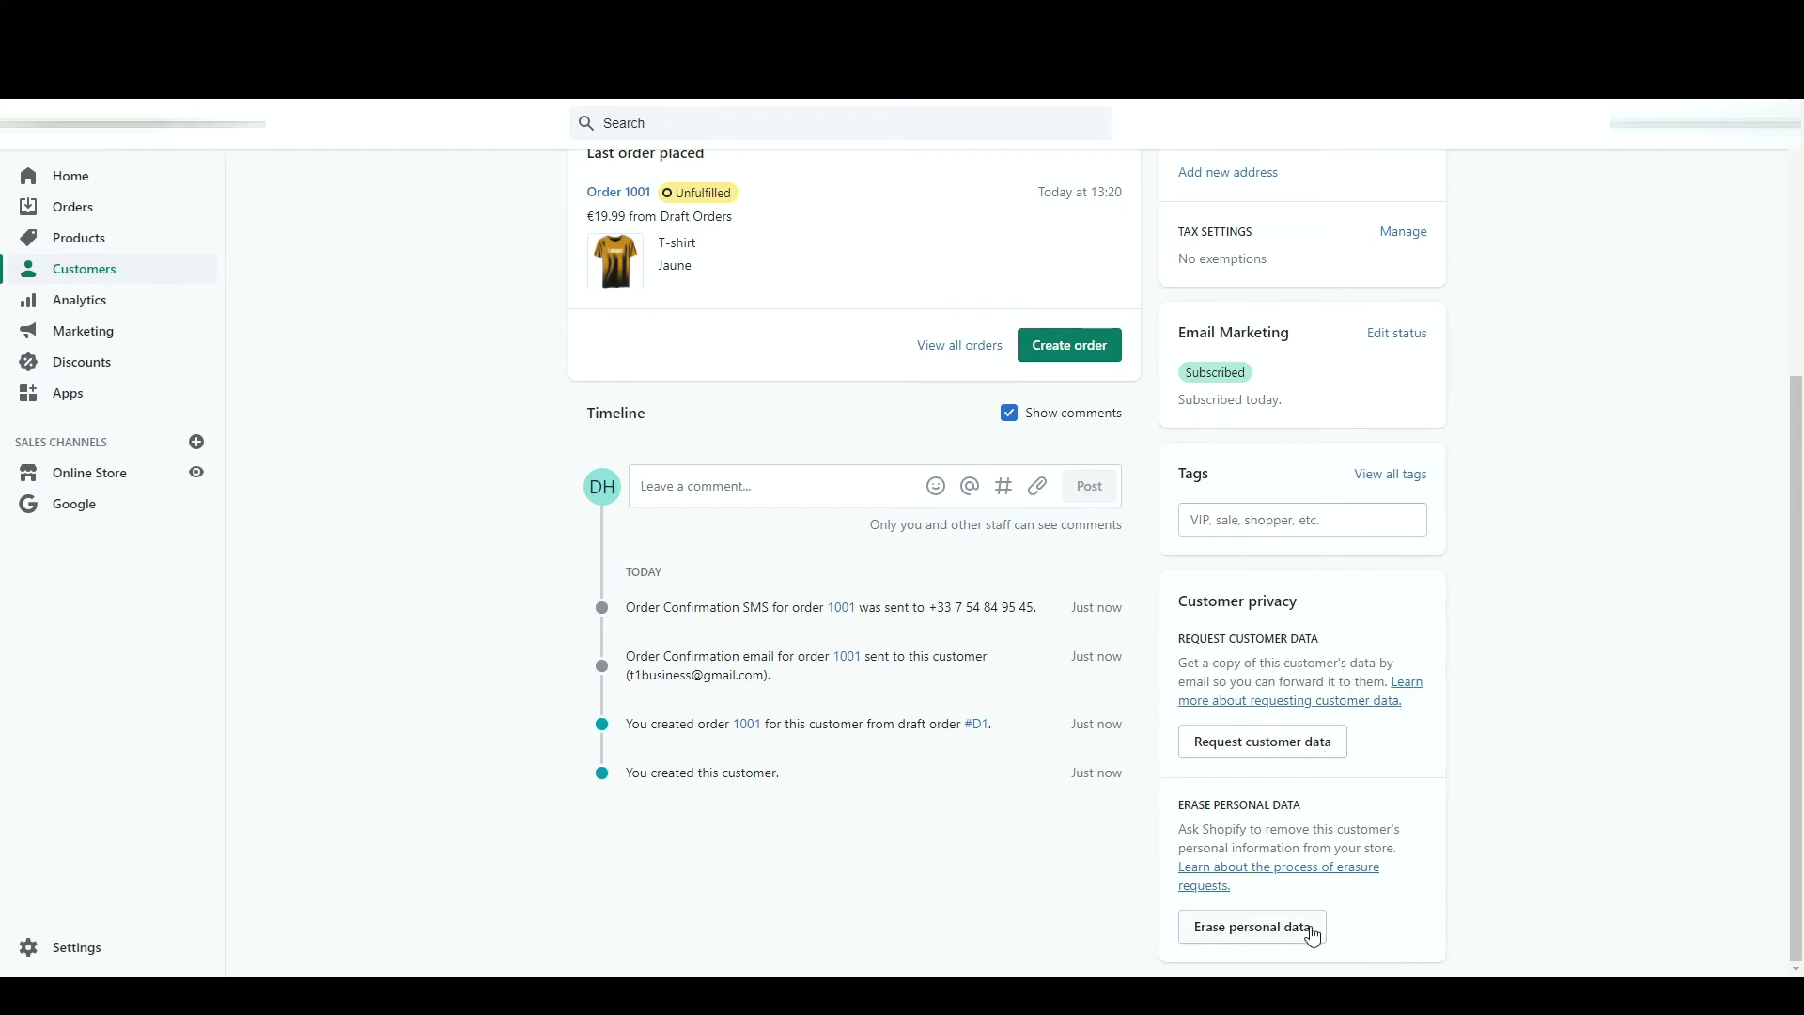
{"action": "scroll", "coordinate": [1522, 526], "scroll_direction": "up", "scroll_amount": 2}
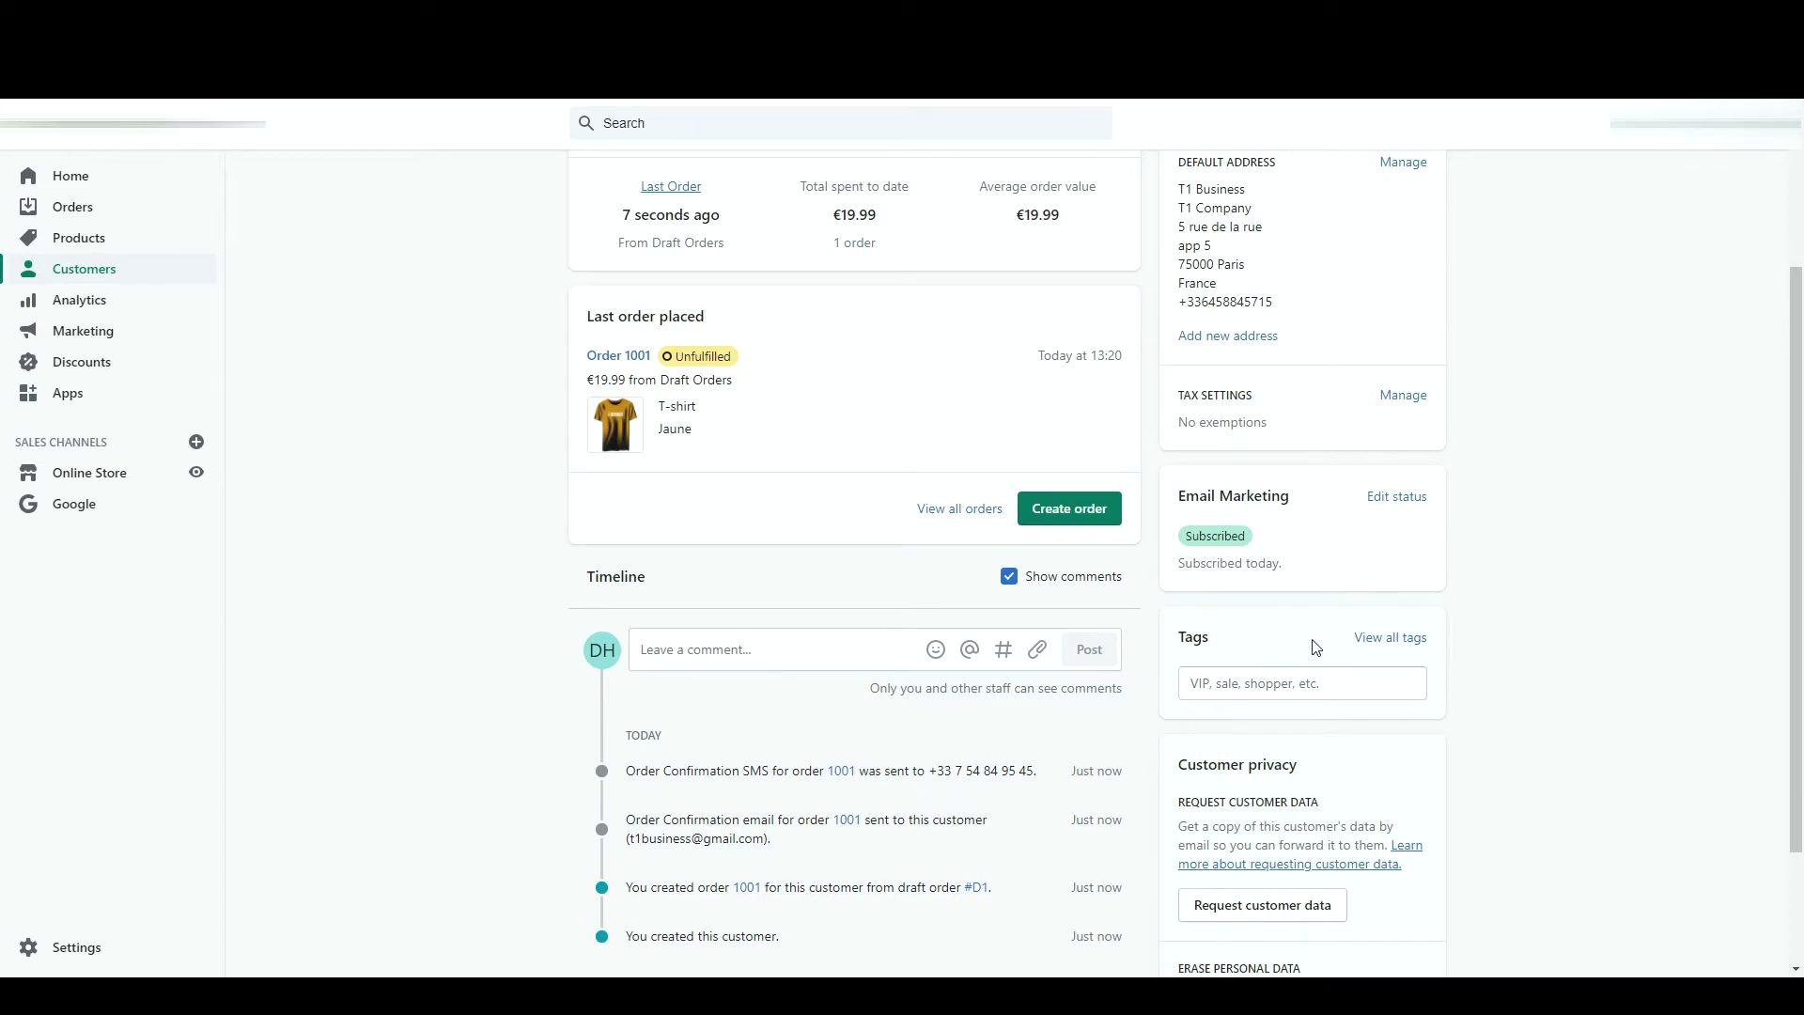
{"action": "scroll", "coordinate": [1313, 645], "scroll_direction": "up", "scroll_amount": 3}
{"action": "key", "text": "alt+Left"}
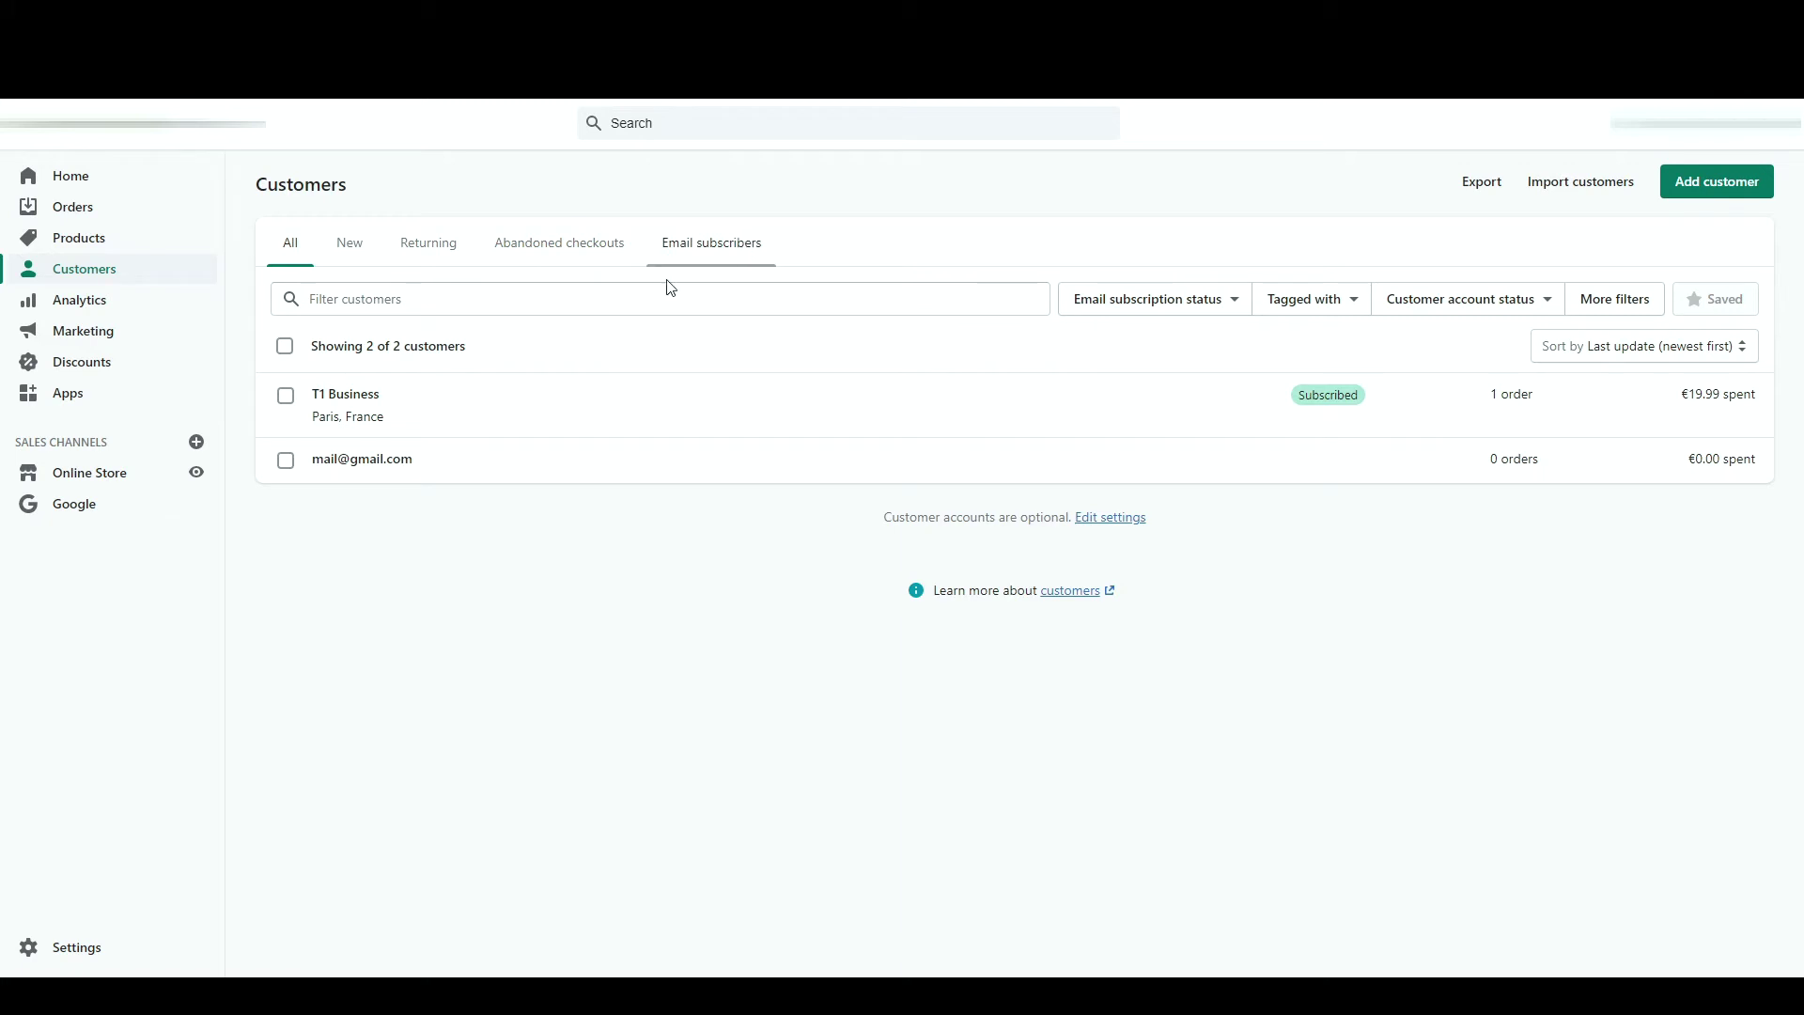
- Select both customers and dismiss the customer import dialog without importing anything
{"action": "left_click", "coordinate": [285, 346]}
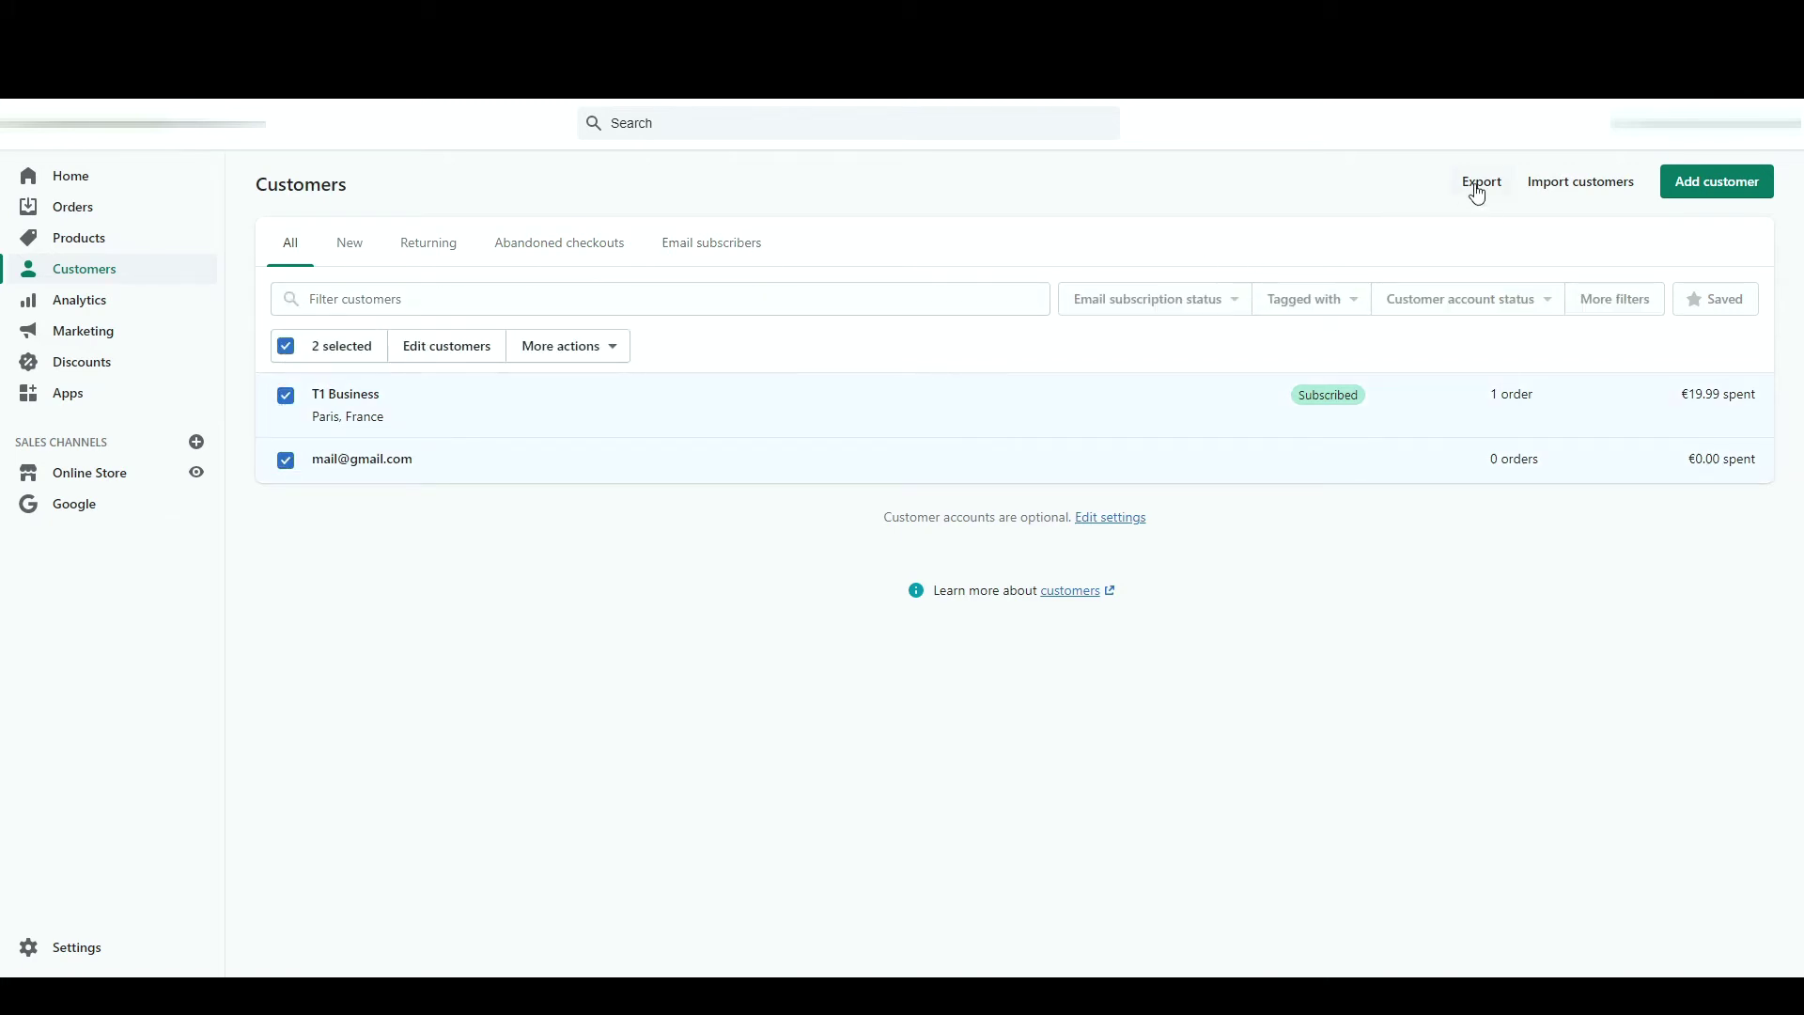
{"action": "left_click", "coordinate": [1611, 200]}
{"action": "left_click", "coordinate": [1396, 271]}
- In the bulk editor, add the First Name field, change T1 Business's first name to end in '2', and save
{"action": "left_click", "coordinate": [461, 357]}
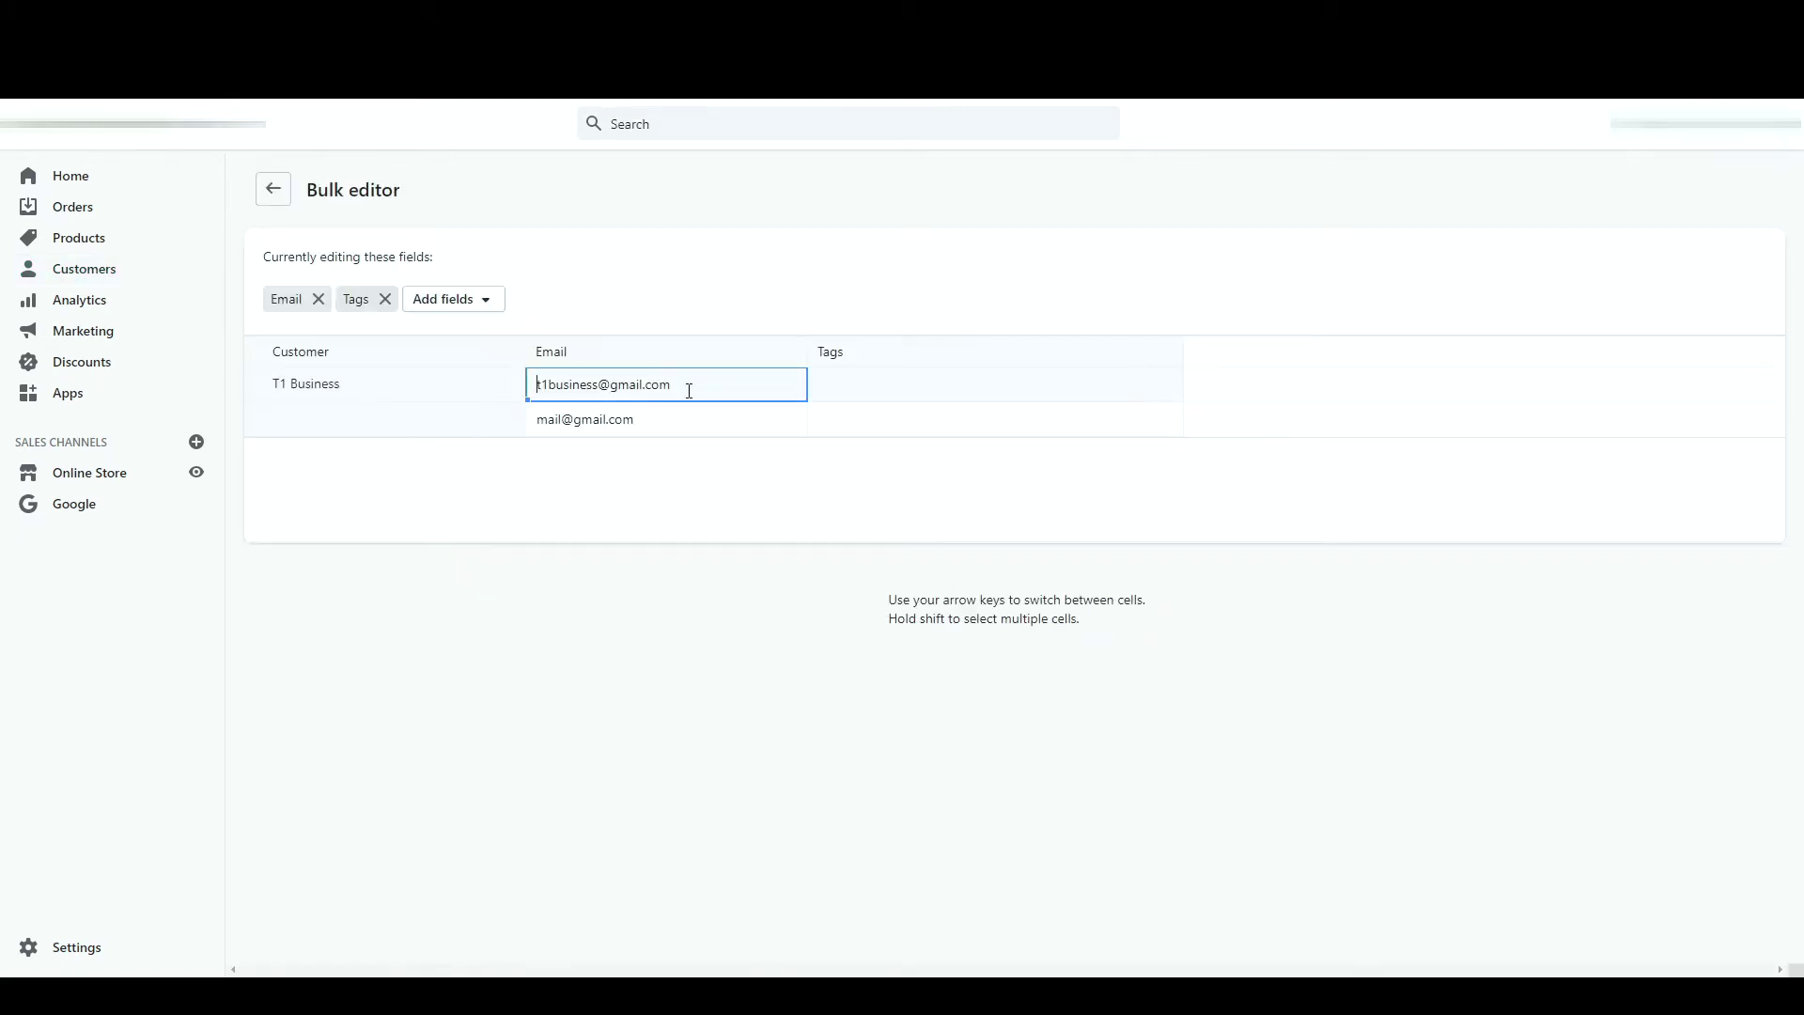
{"action": "left_click", "coordinate": [458, 310]}
{"action": "left_click", "coordinate": [461, 340]}
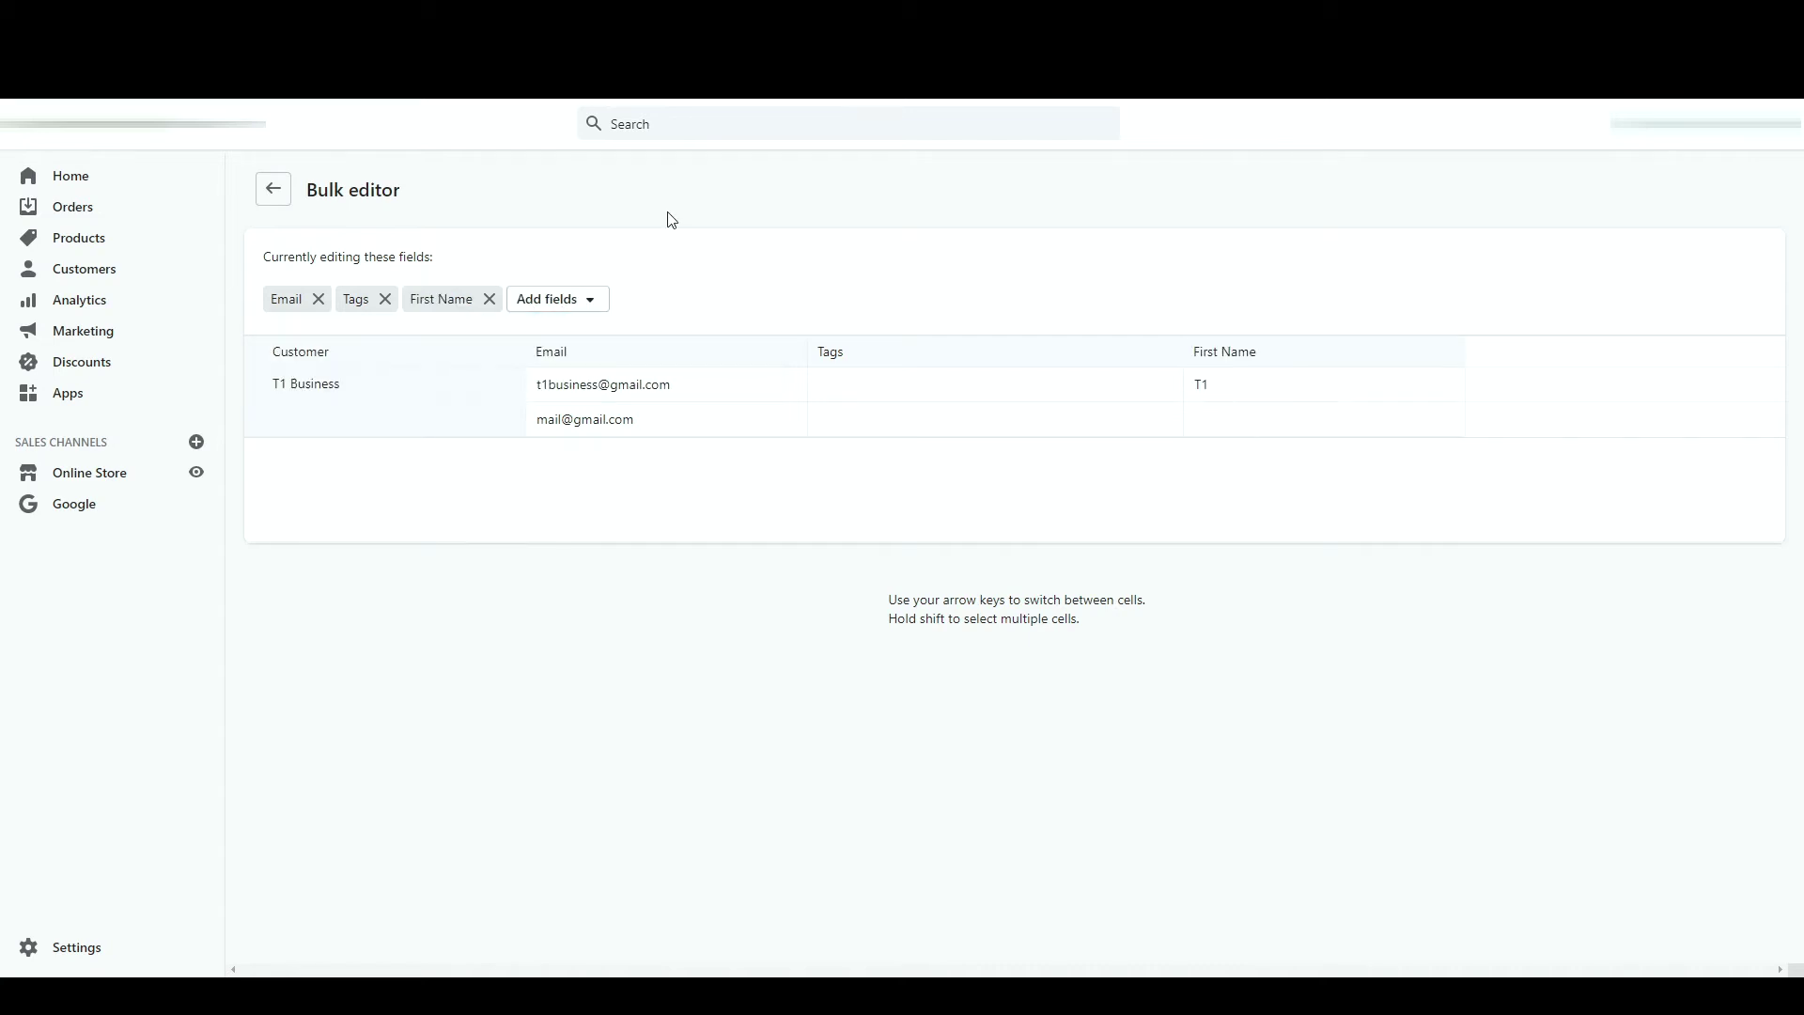
{"action": "left_click", "coordinate": [1253, 385]}
{"action": "key", "text": "BackSpace"}
{"action": "type", "text": "2"}
{"action": "left_click", "coordinate": [1425, 123]}
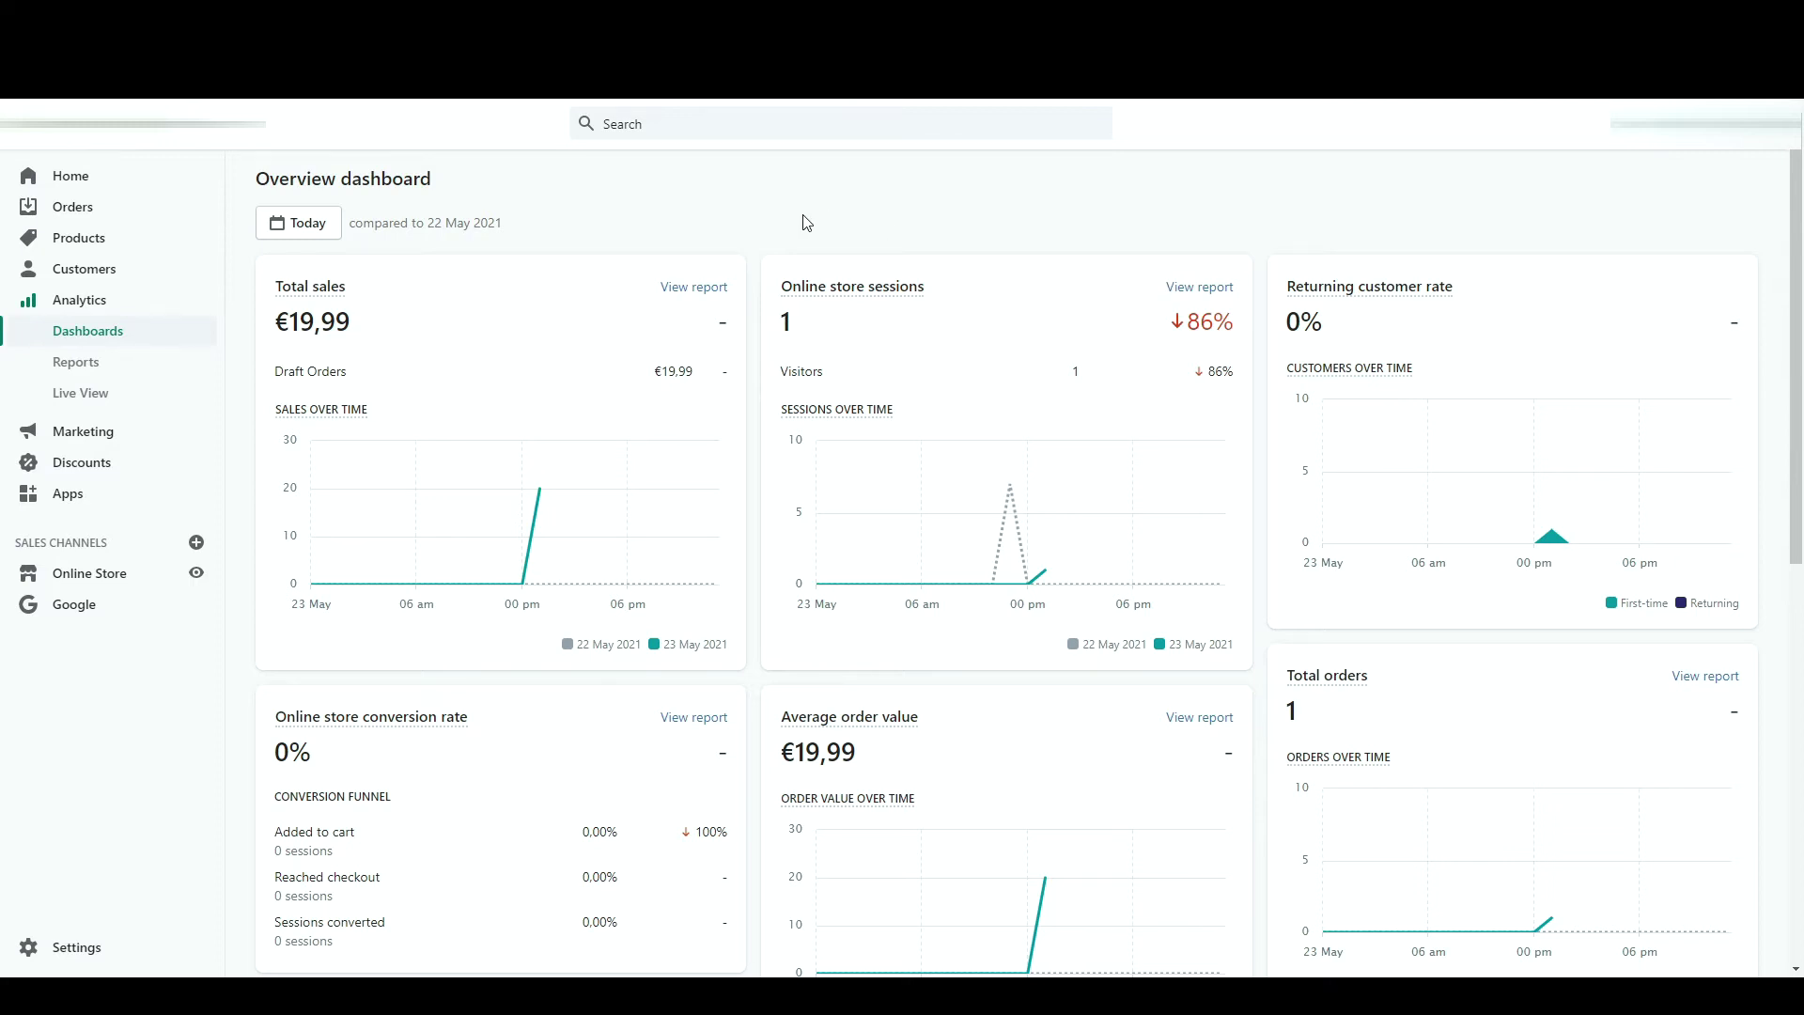
- Scroll through the Overview dashboard's last-90-days sales and sessions figures
{"action": "scroll", "coordinate": [805, 222], "scroll_direction": "down", "scroll_amount": 3}
{"action": "scroll", "coordinate": [806, 222], "scroll_direction": "up", "scroll_amount": 3}
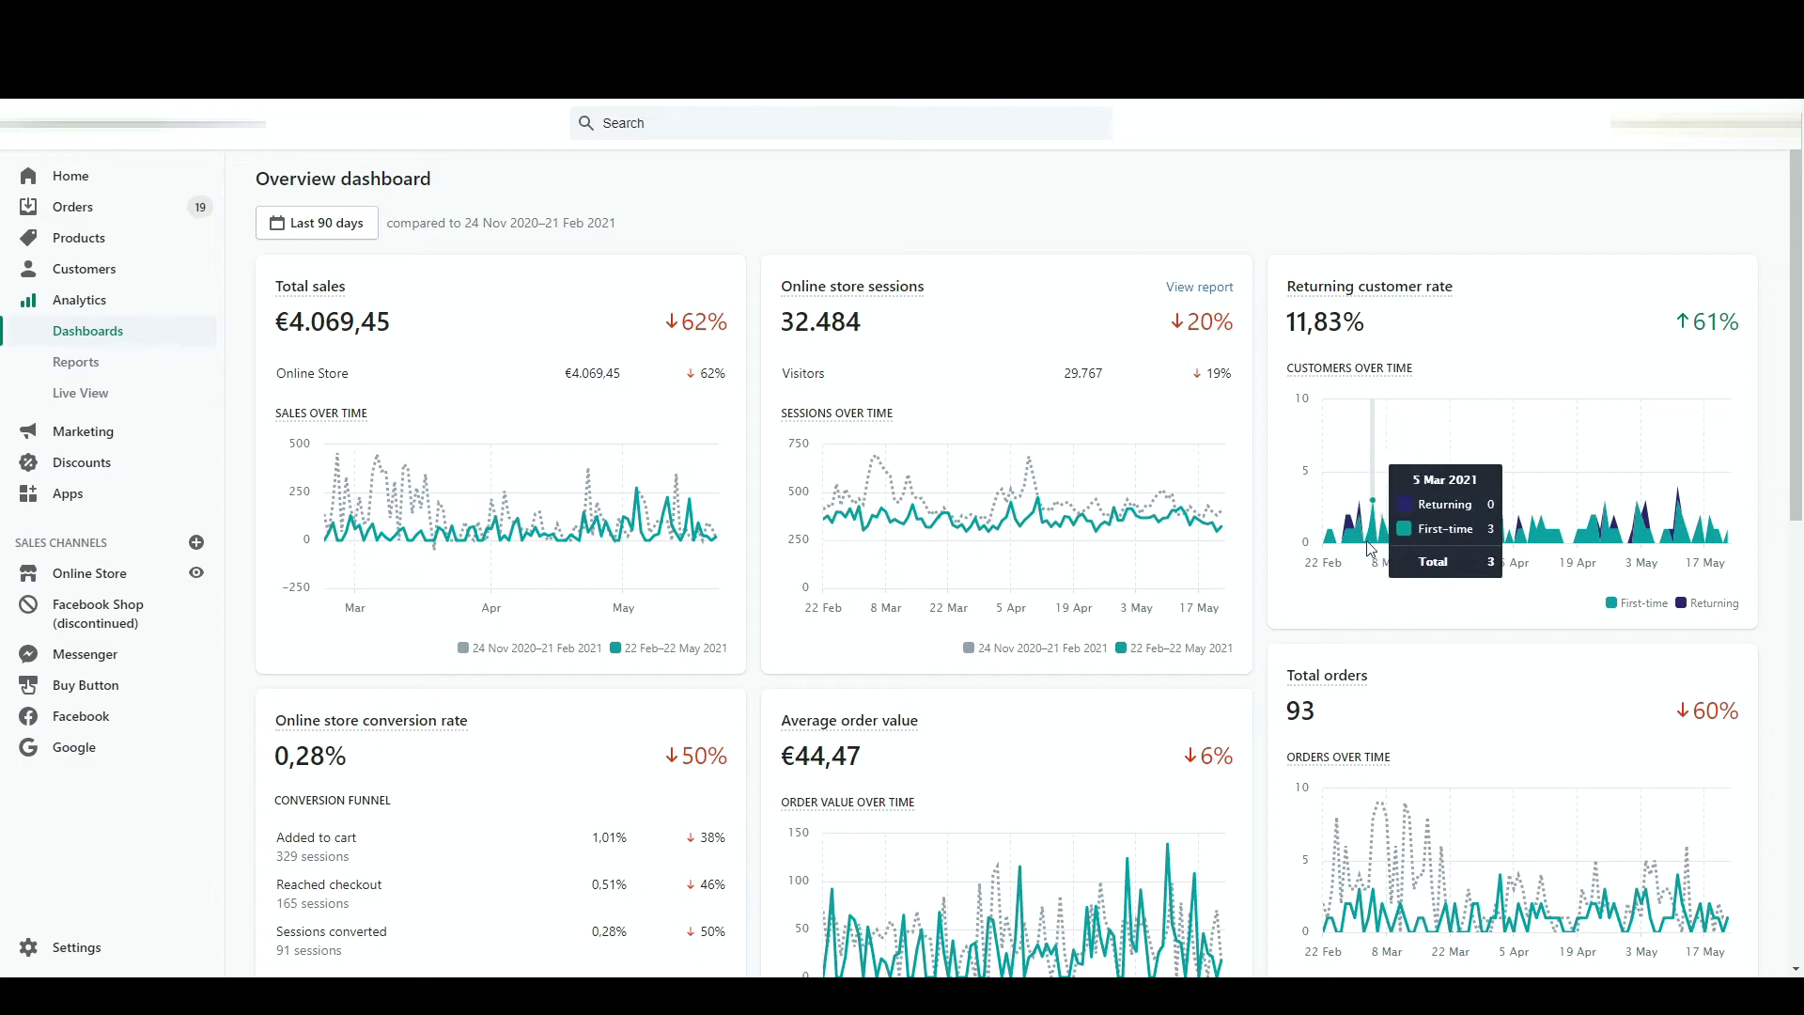
{"action": "mouse_move", "coordinate": [1345, 510]}
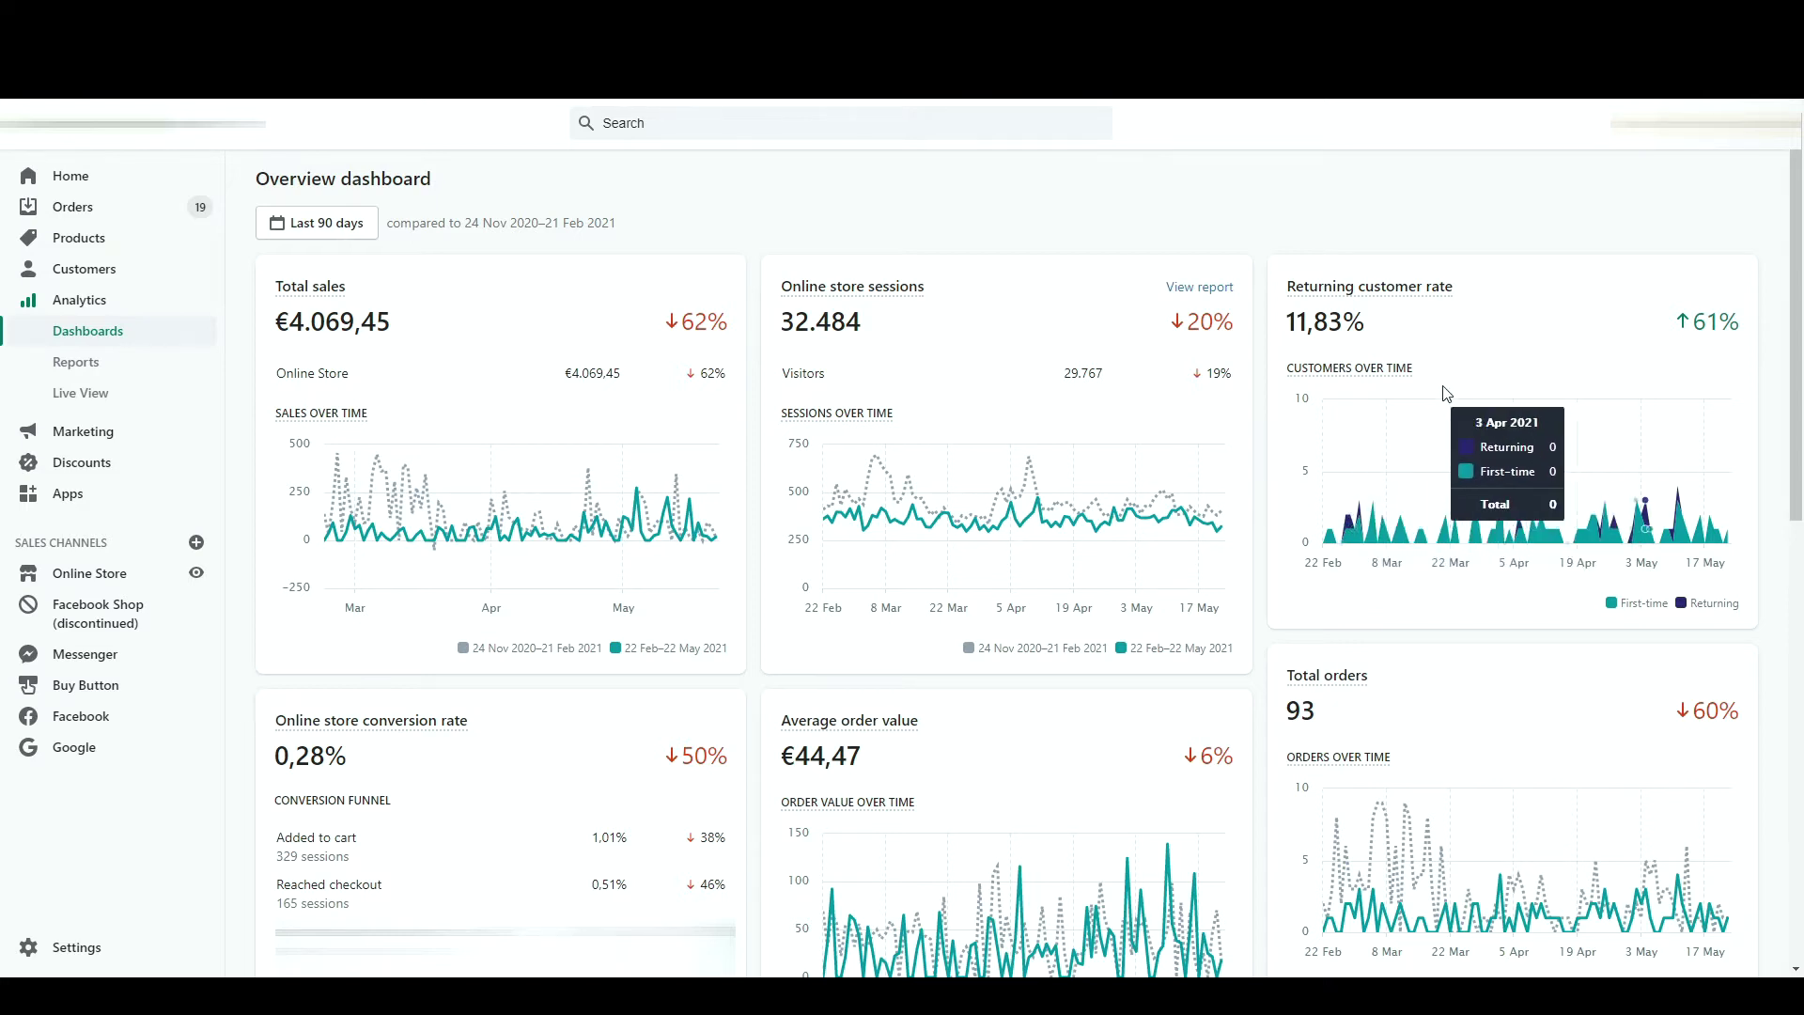
{"action": "scroll", "coordinate": [992, 484], "scroll_direction": "down", "scroll_amount": 2}
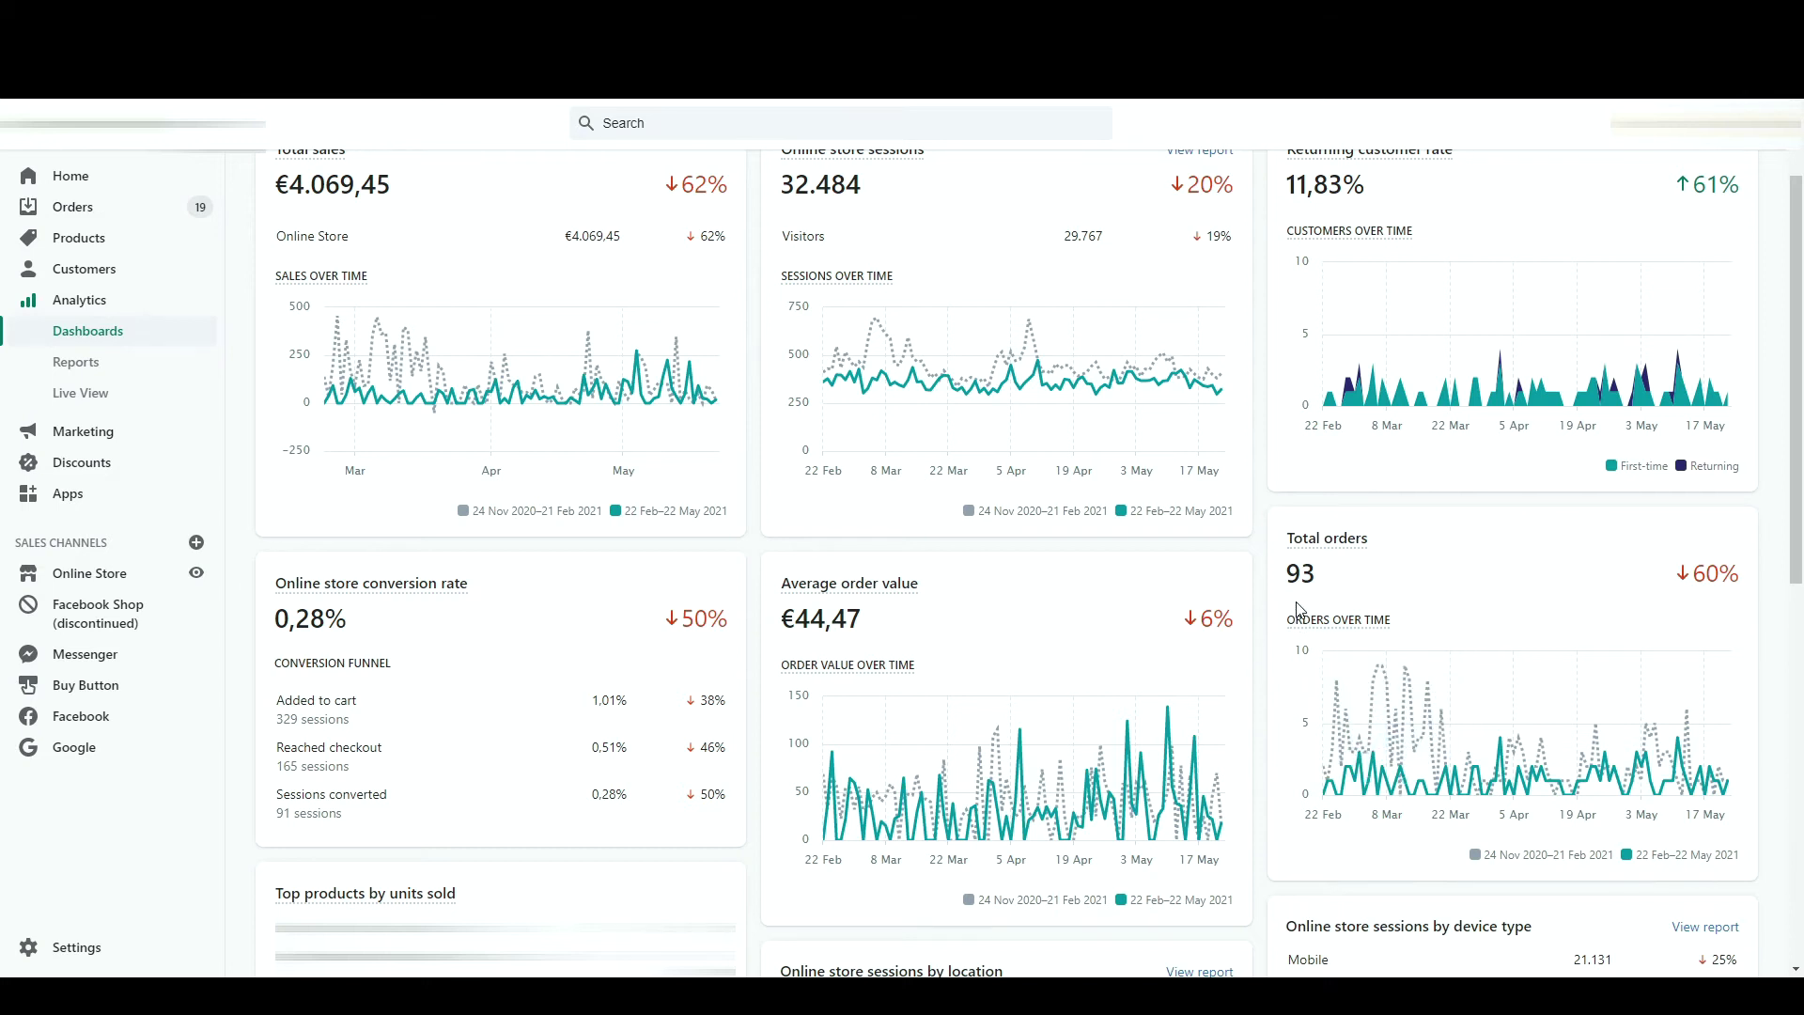
{"action": "scroll", "coordinate": [939, 733], "scroll_direction": "down", "scroll_amount": 6}
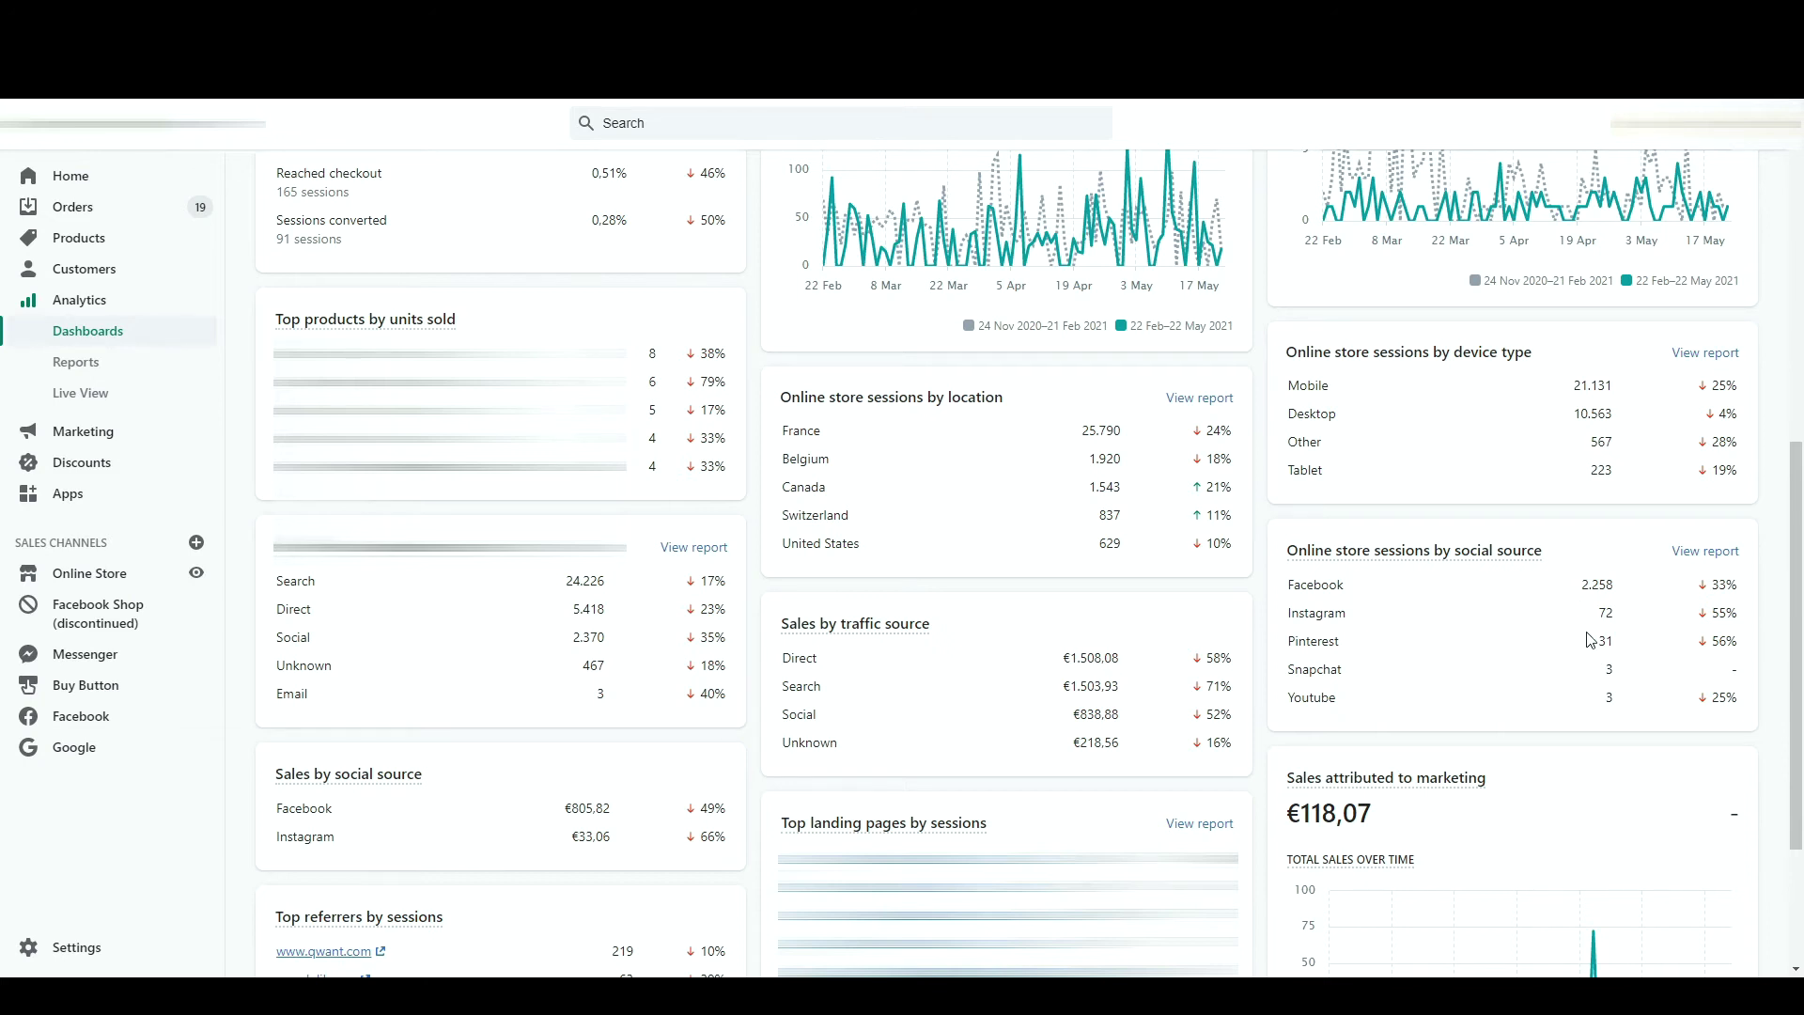
{"action": "scroll", "coordinate": [1503, 695], "scroll_direction": "down", "scroll_amount": 3}
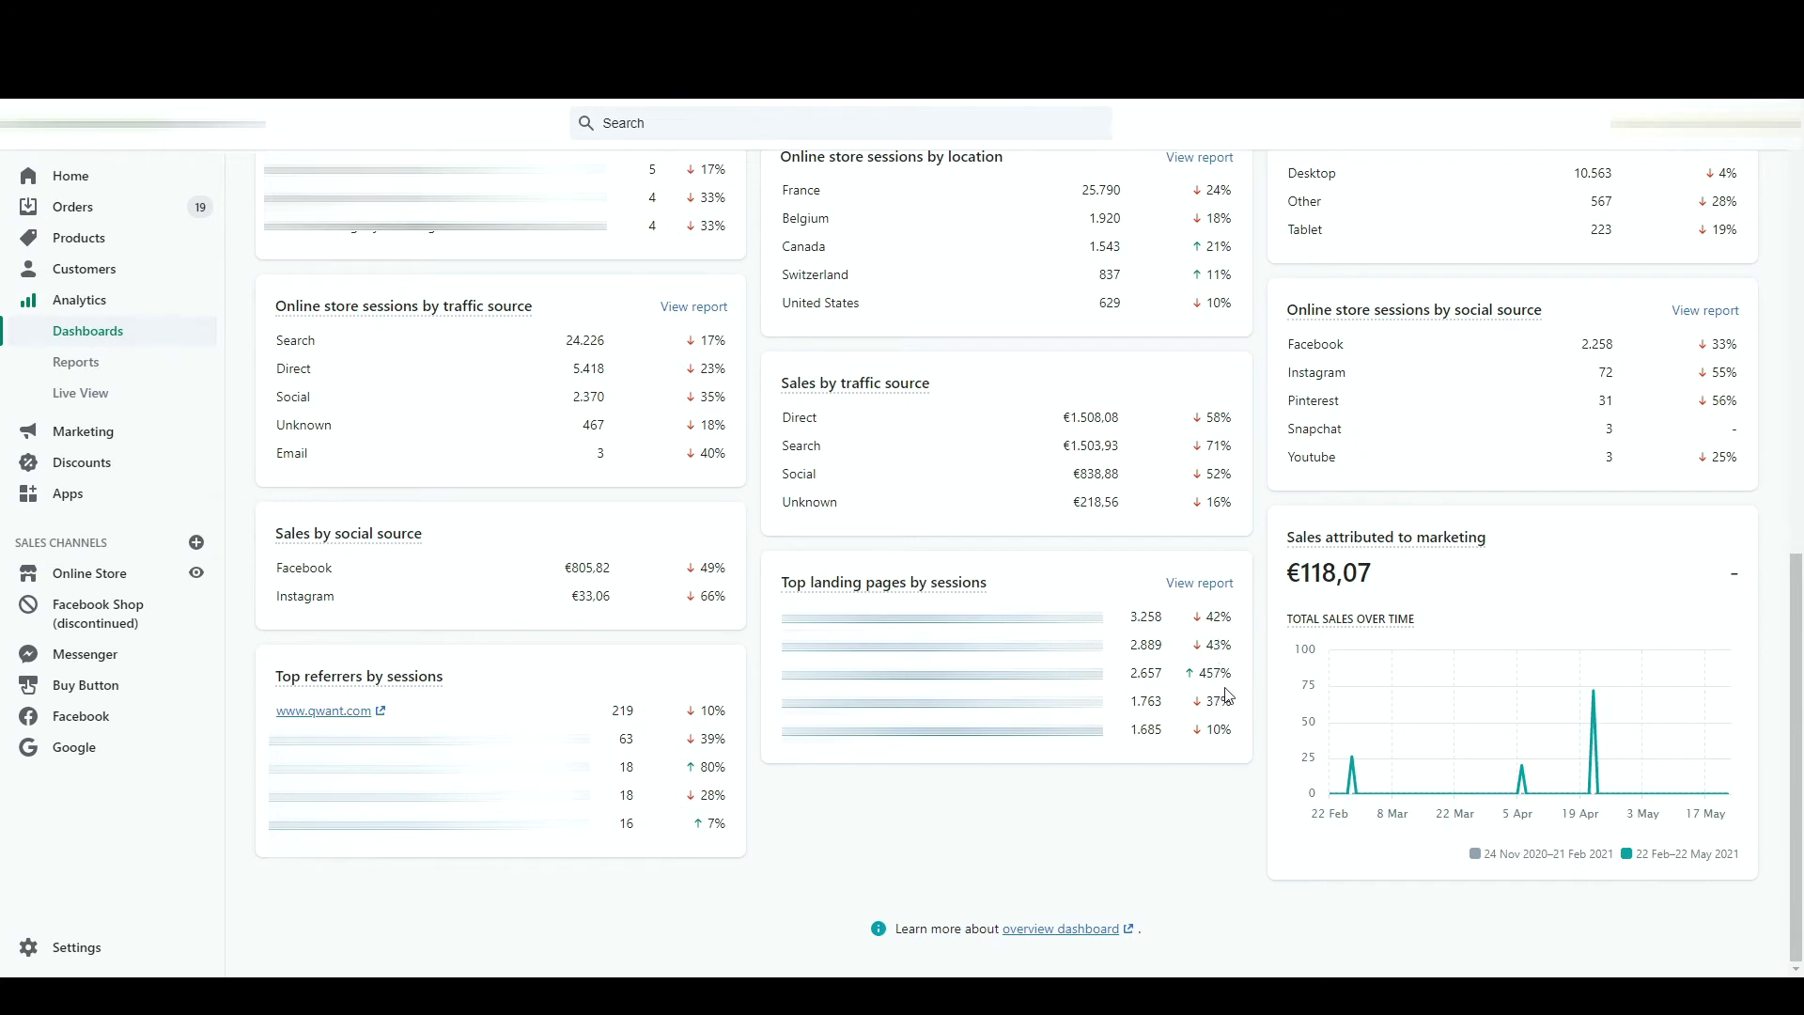
- Open the Top online store searches report from the Behavior reports, then return to the reports list
{"action": "mouse_move", "coordinate": [1485, 553]}
{"action": "left_click", "coordinate": [96, 373]}
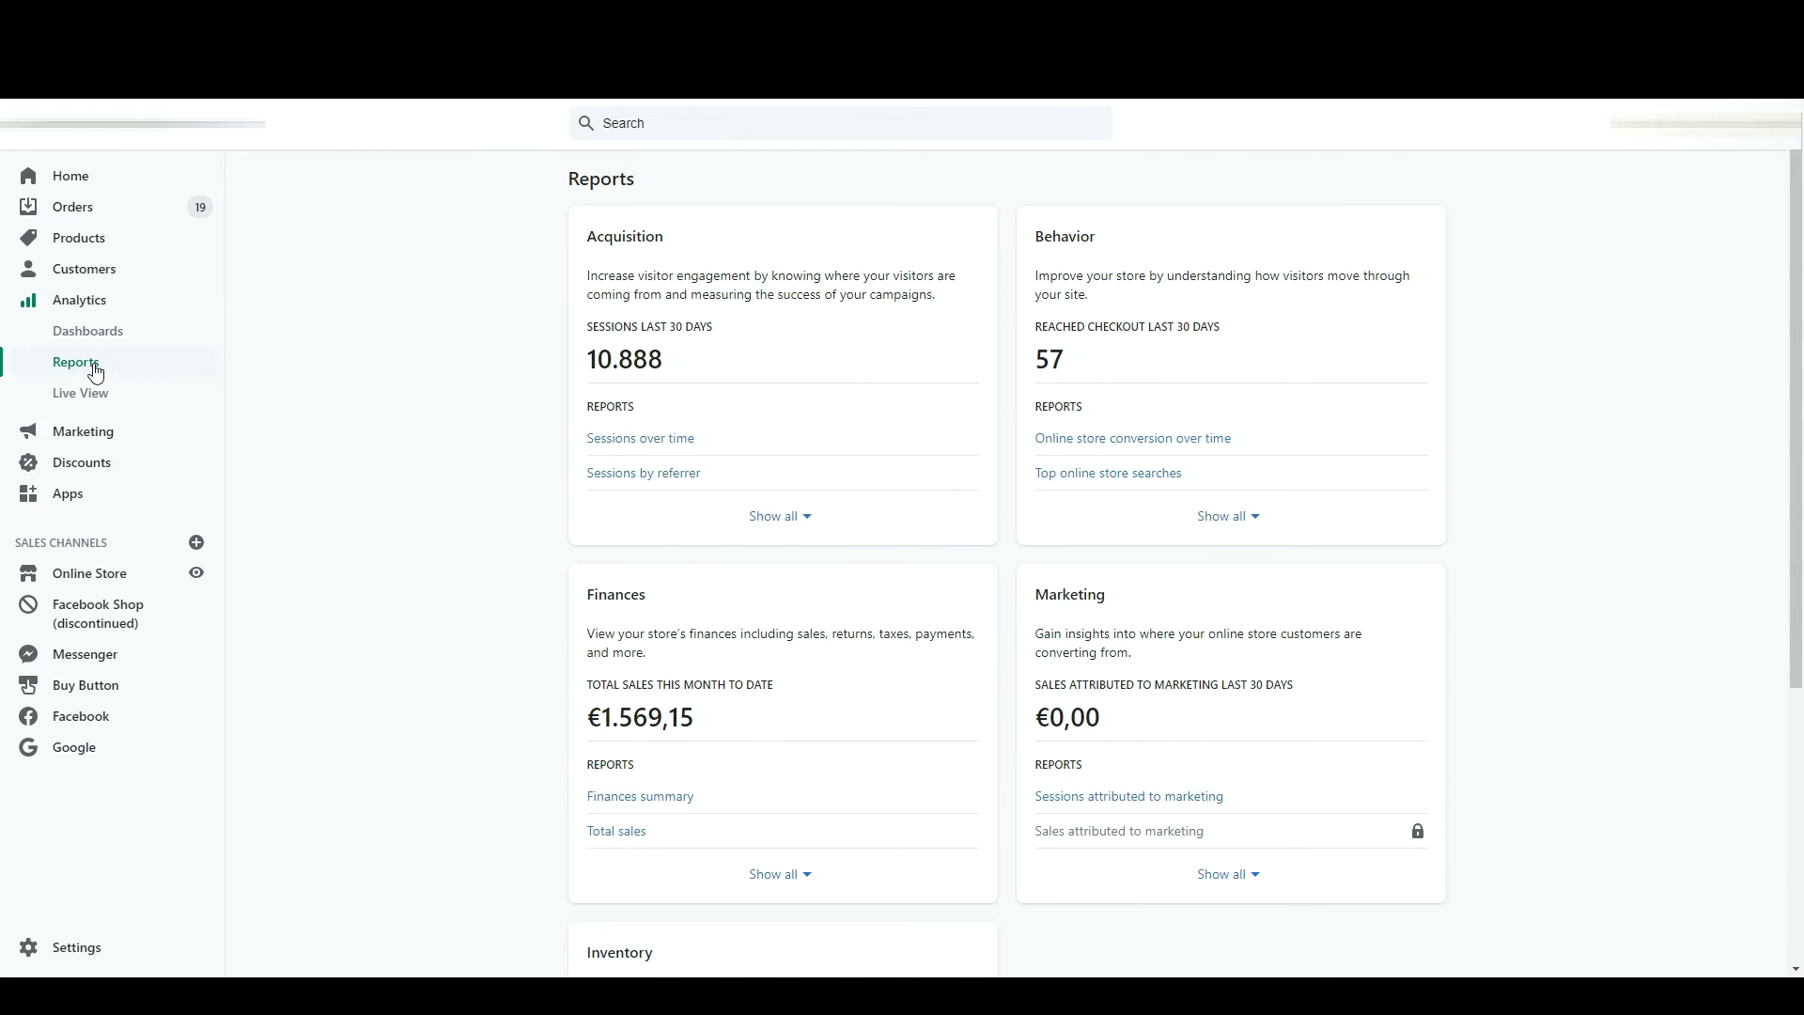
{"action": "left_click", "coordinate": [1229, 516]}
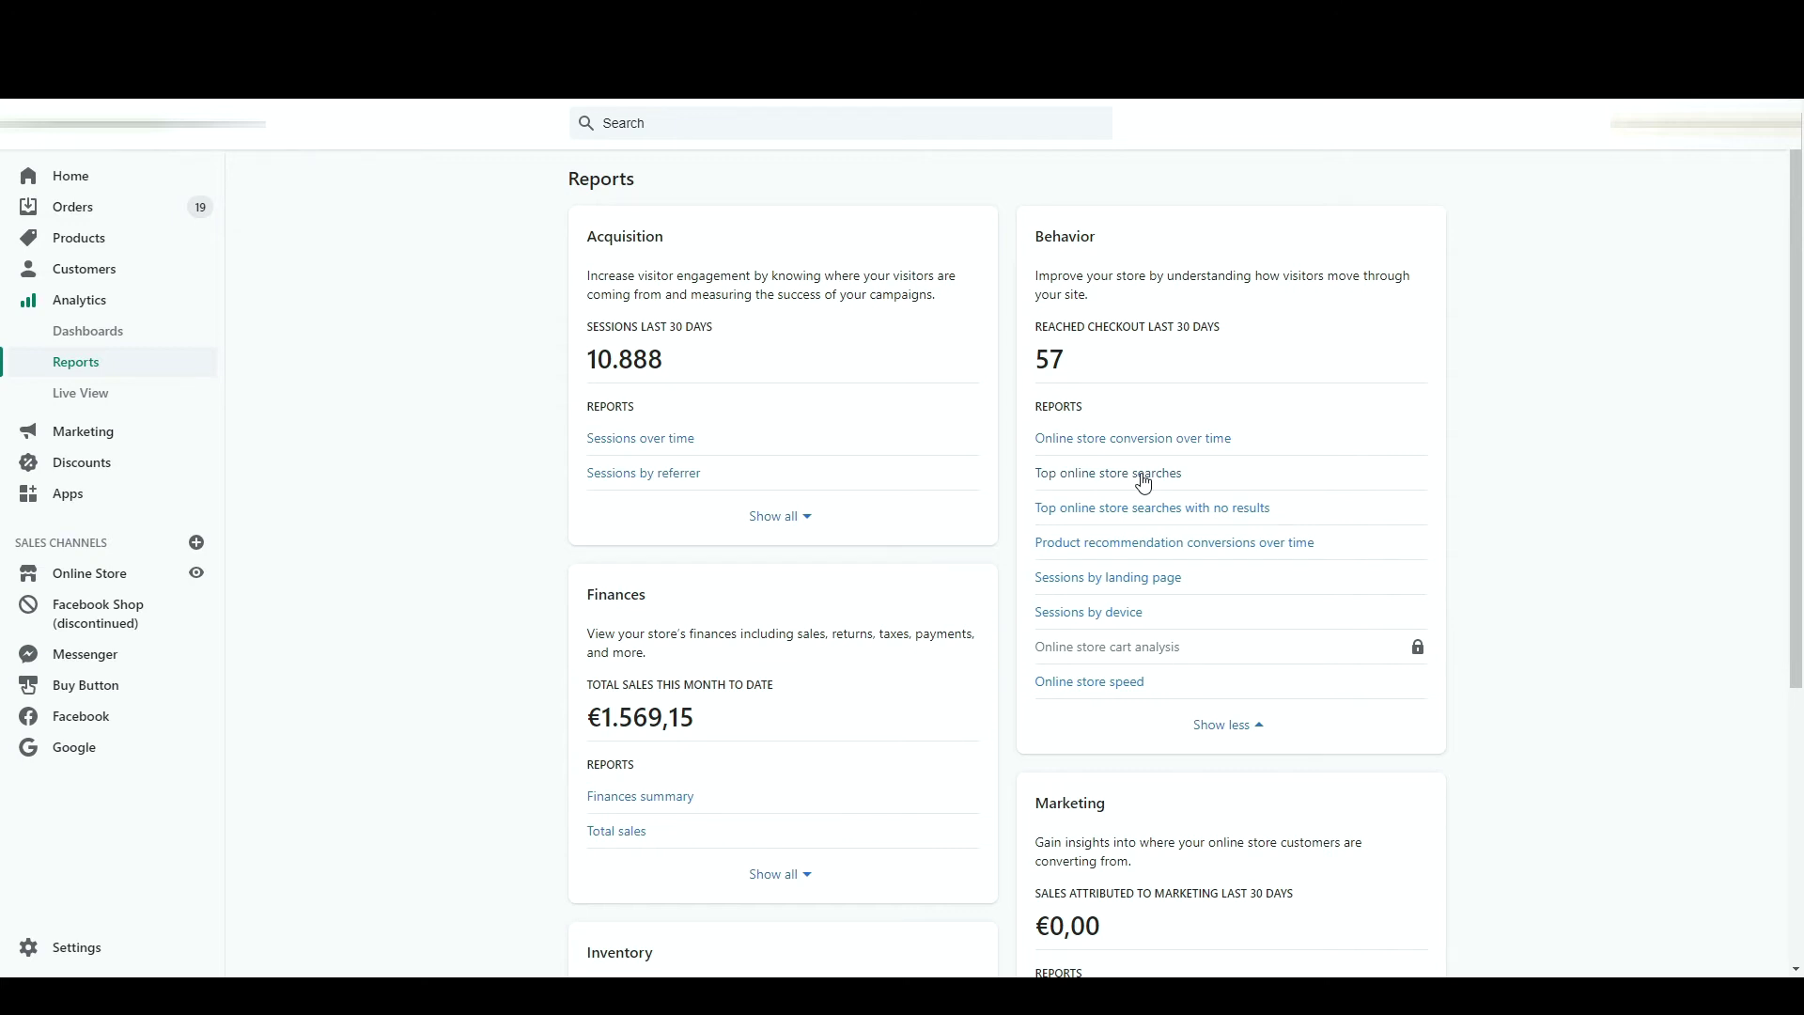
{"action": "left_click", "coordinate": [1144, 473]}
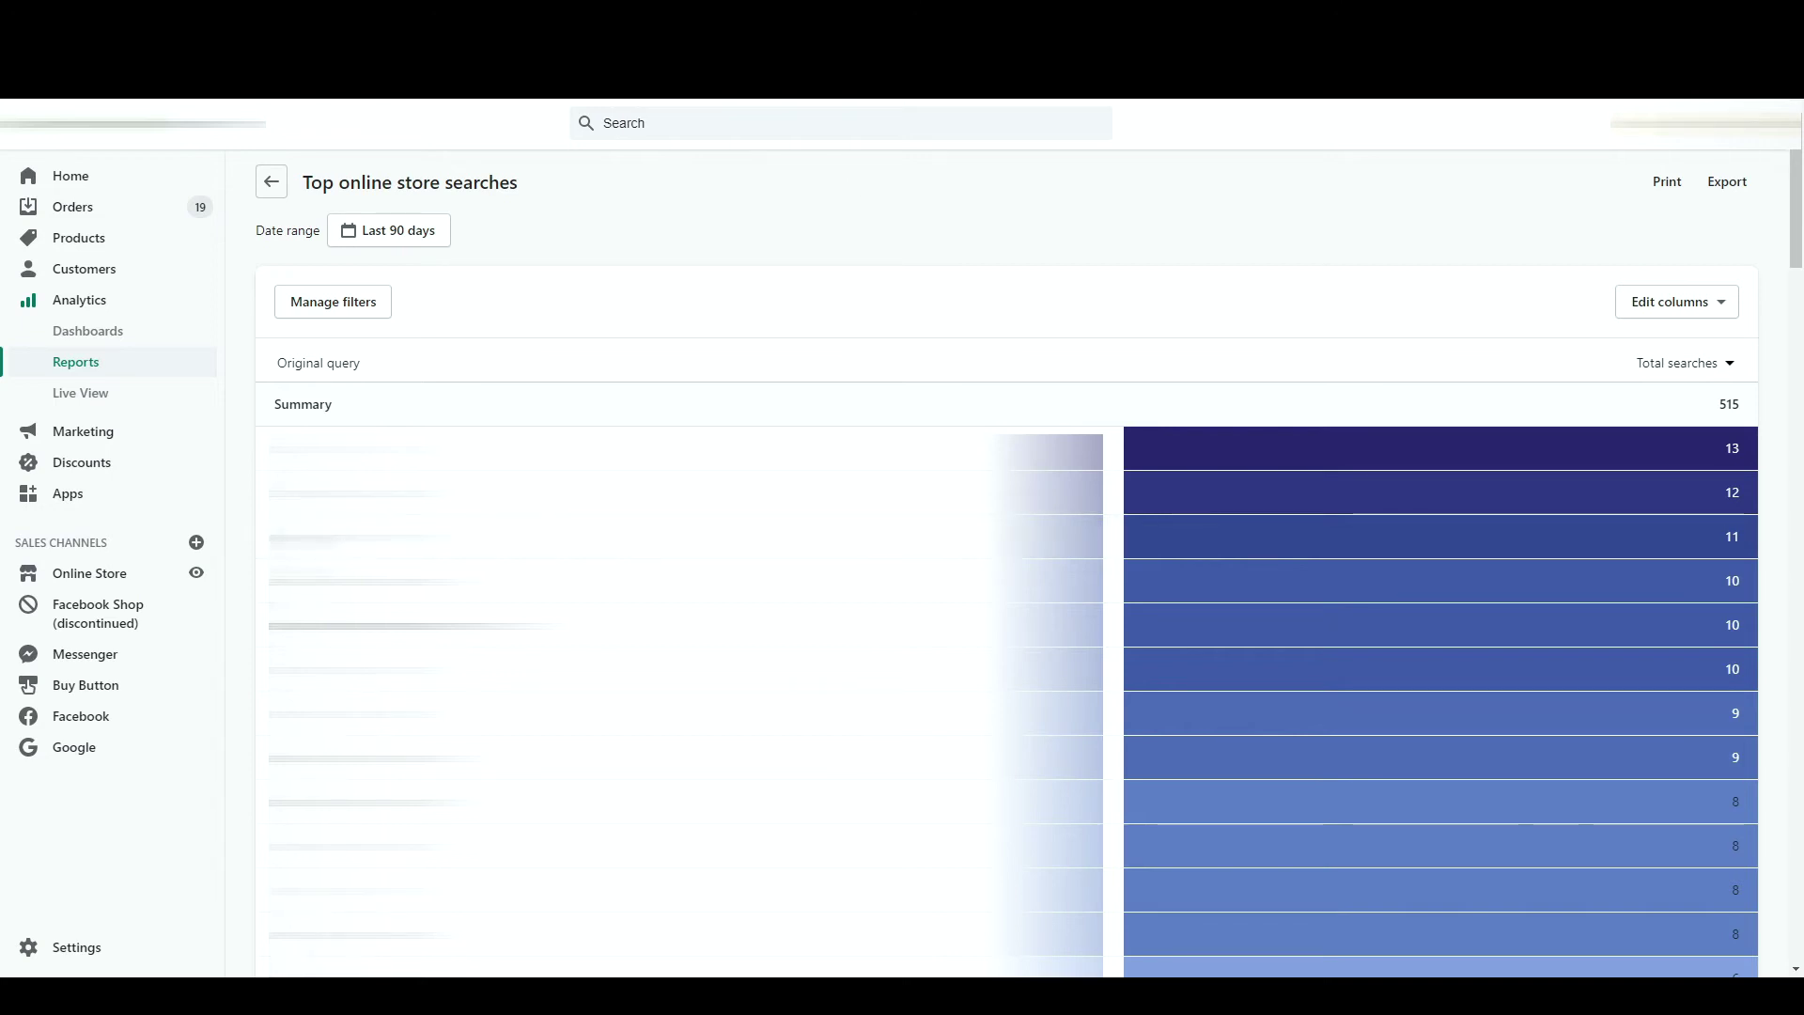
{"action": "key", "text": "alt+Left"}
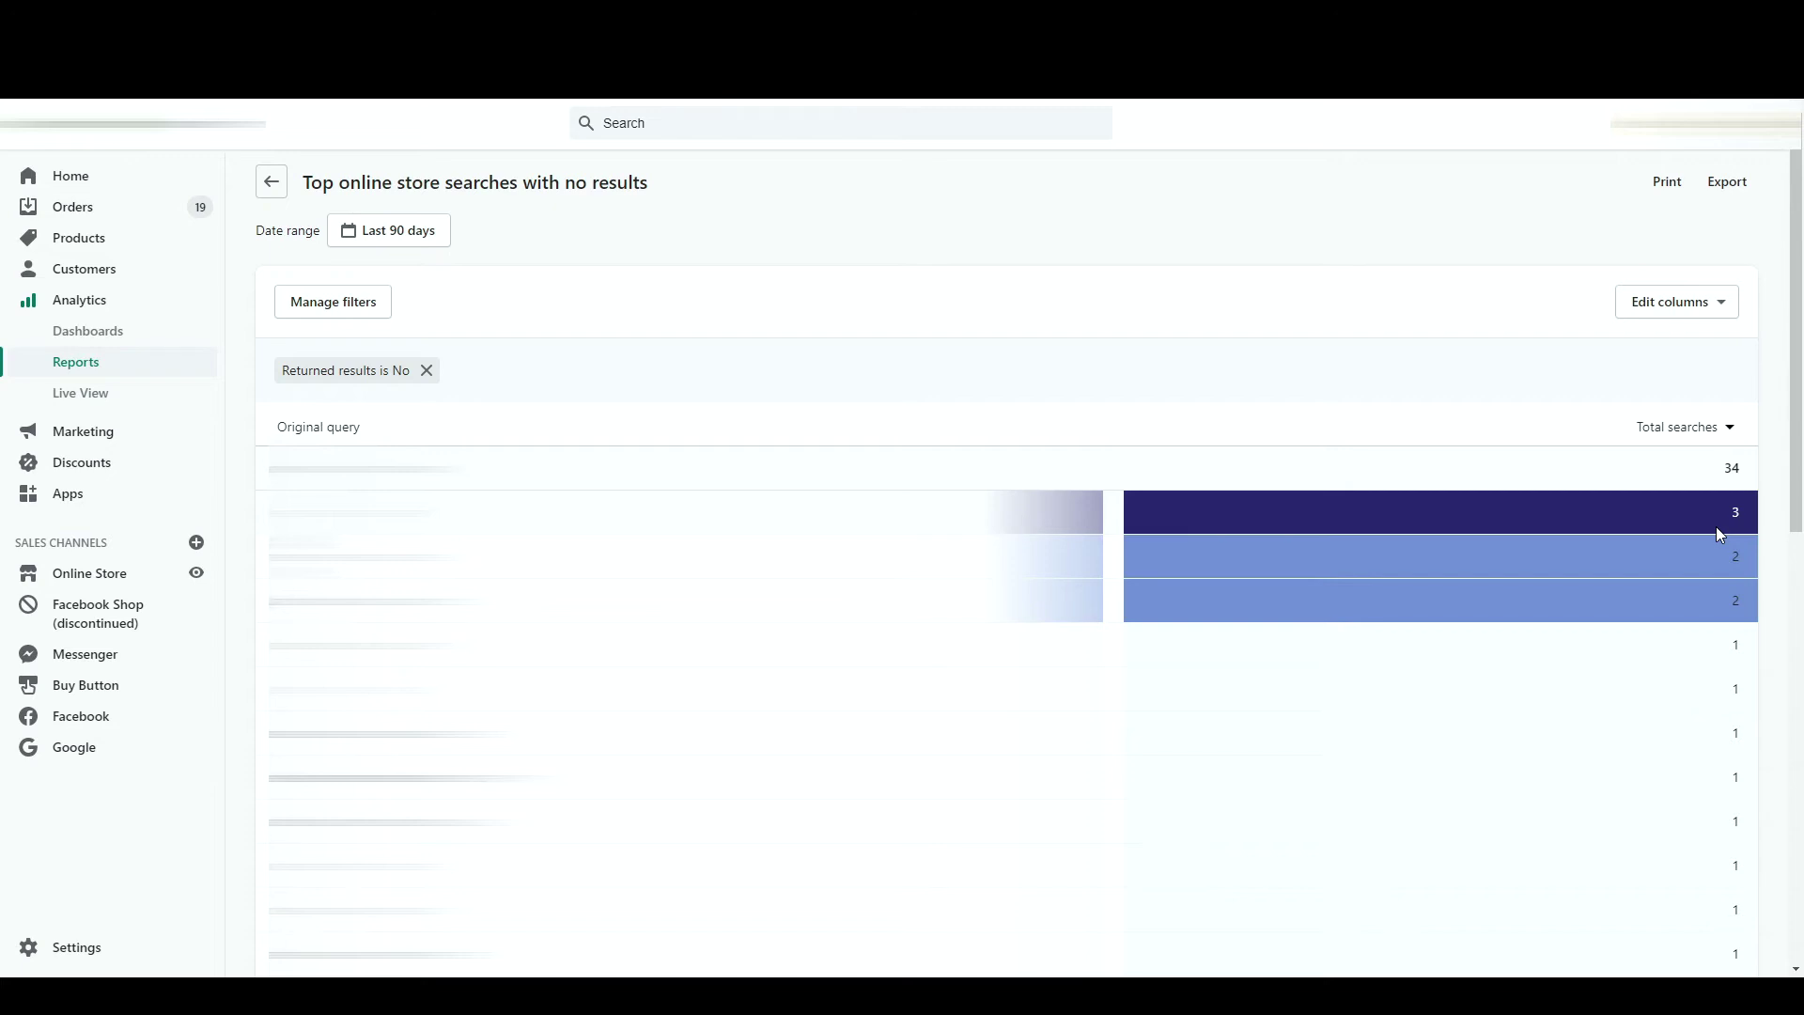
- Go back from the search reports to the Reports overview
{"action": "left_click", "coordinate": [271, 182]}
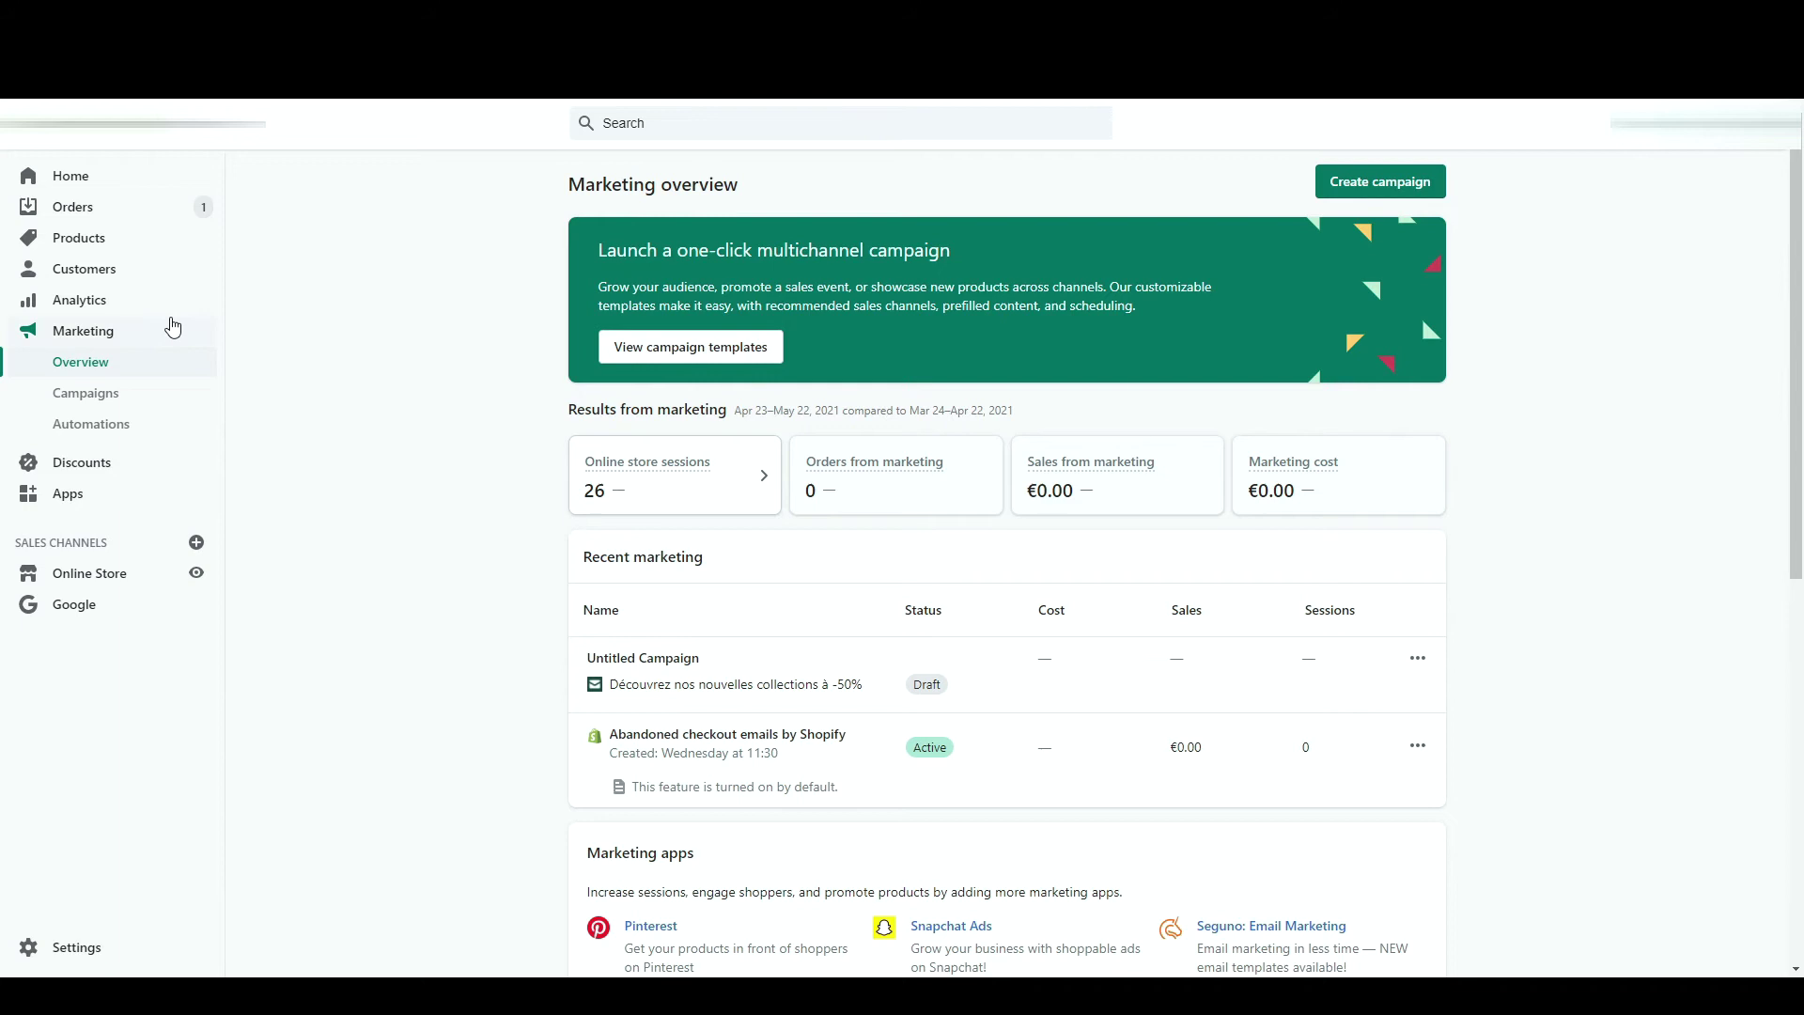
- Create a new campaign under Marketing > Campaigns and pick Shopify Email as its activity
{"action": "left_click", "coordinate": [141, 395]}
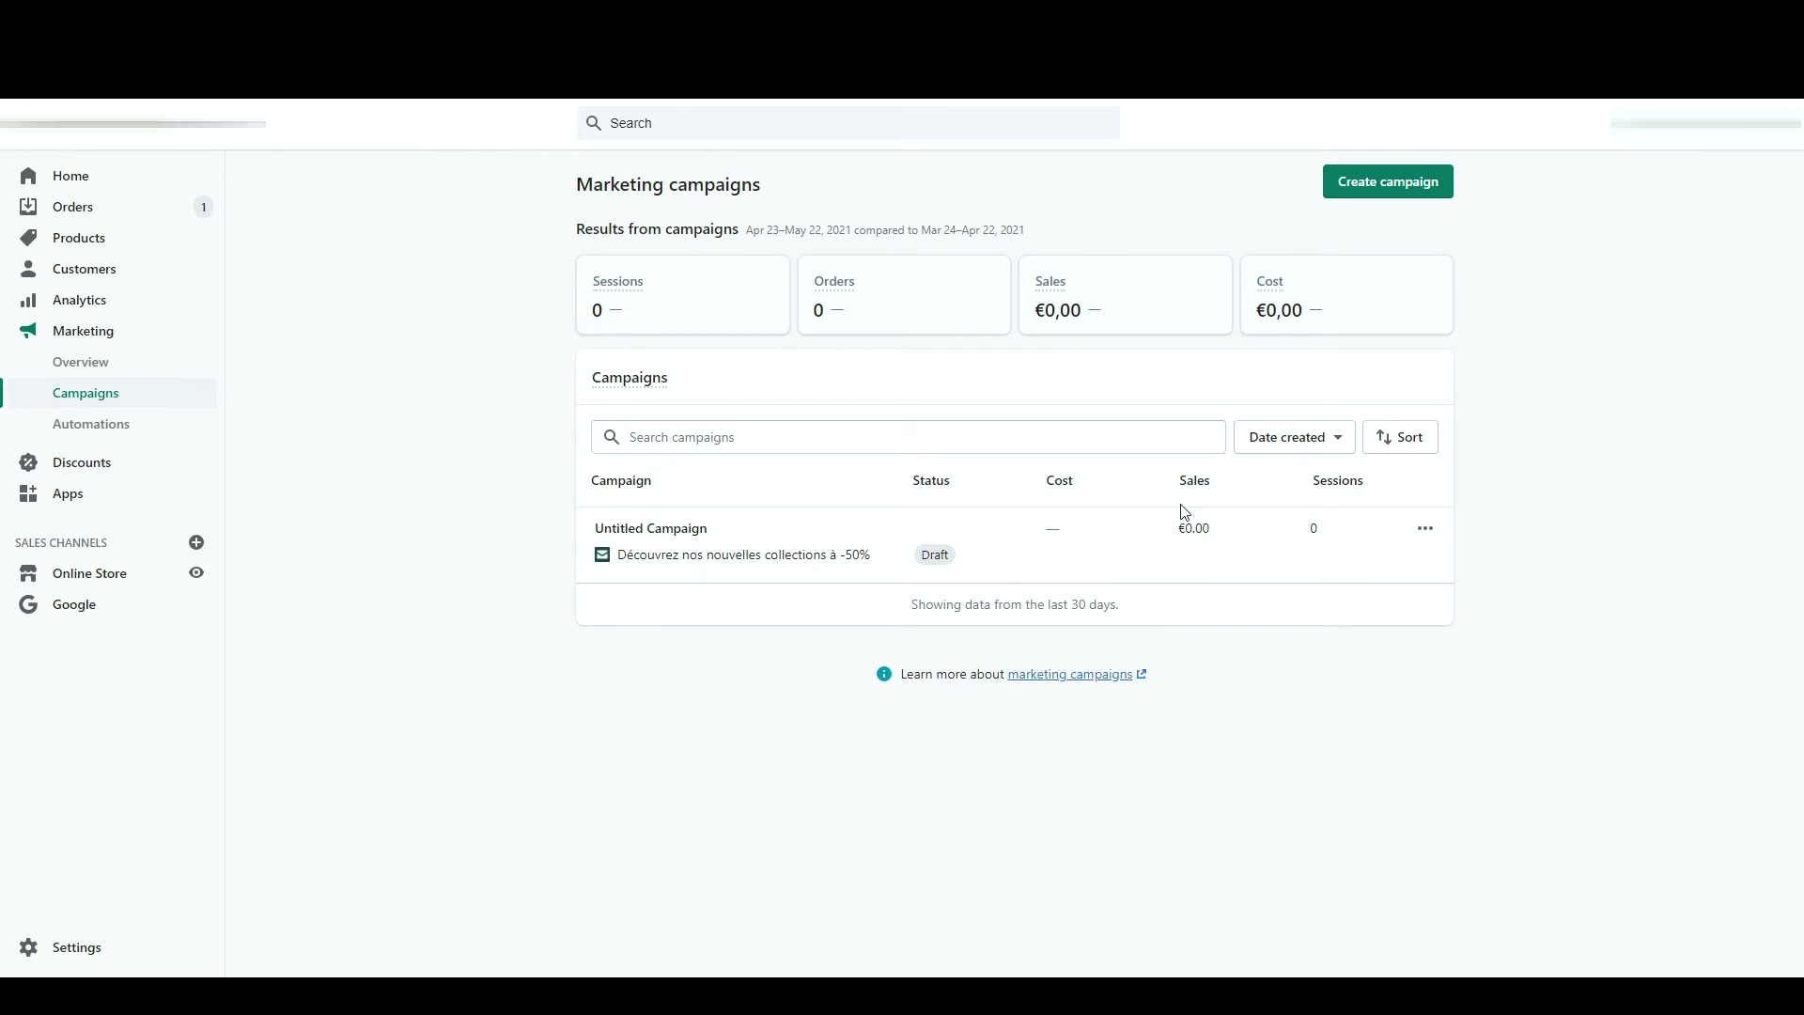
{"action": "left_click", "coordinate": [1427, 189]}
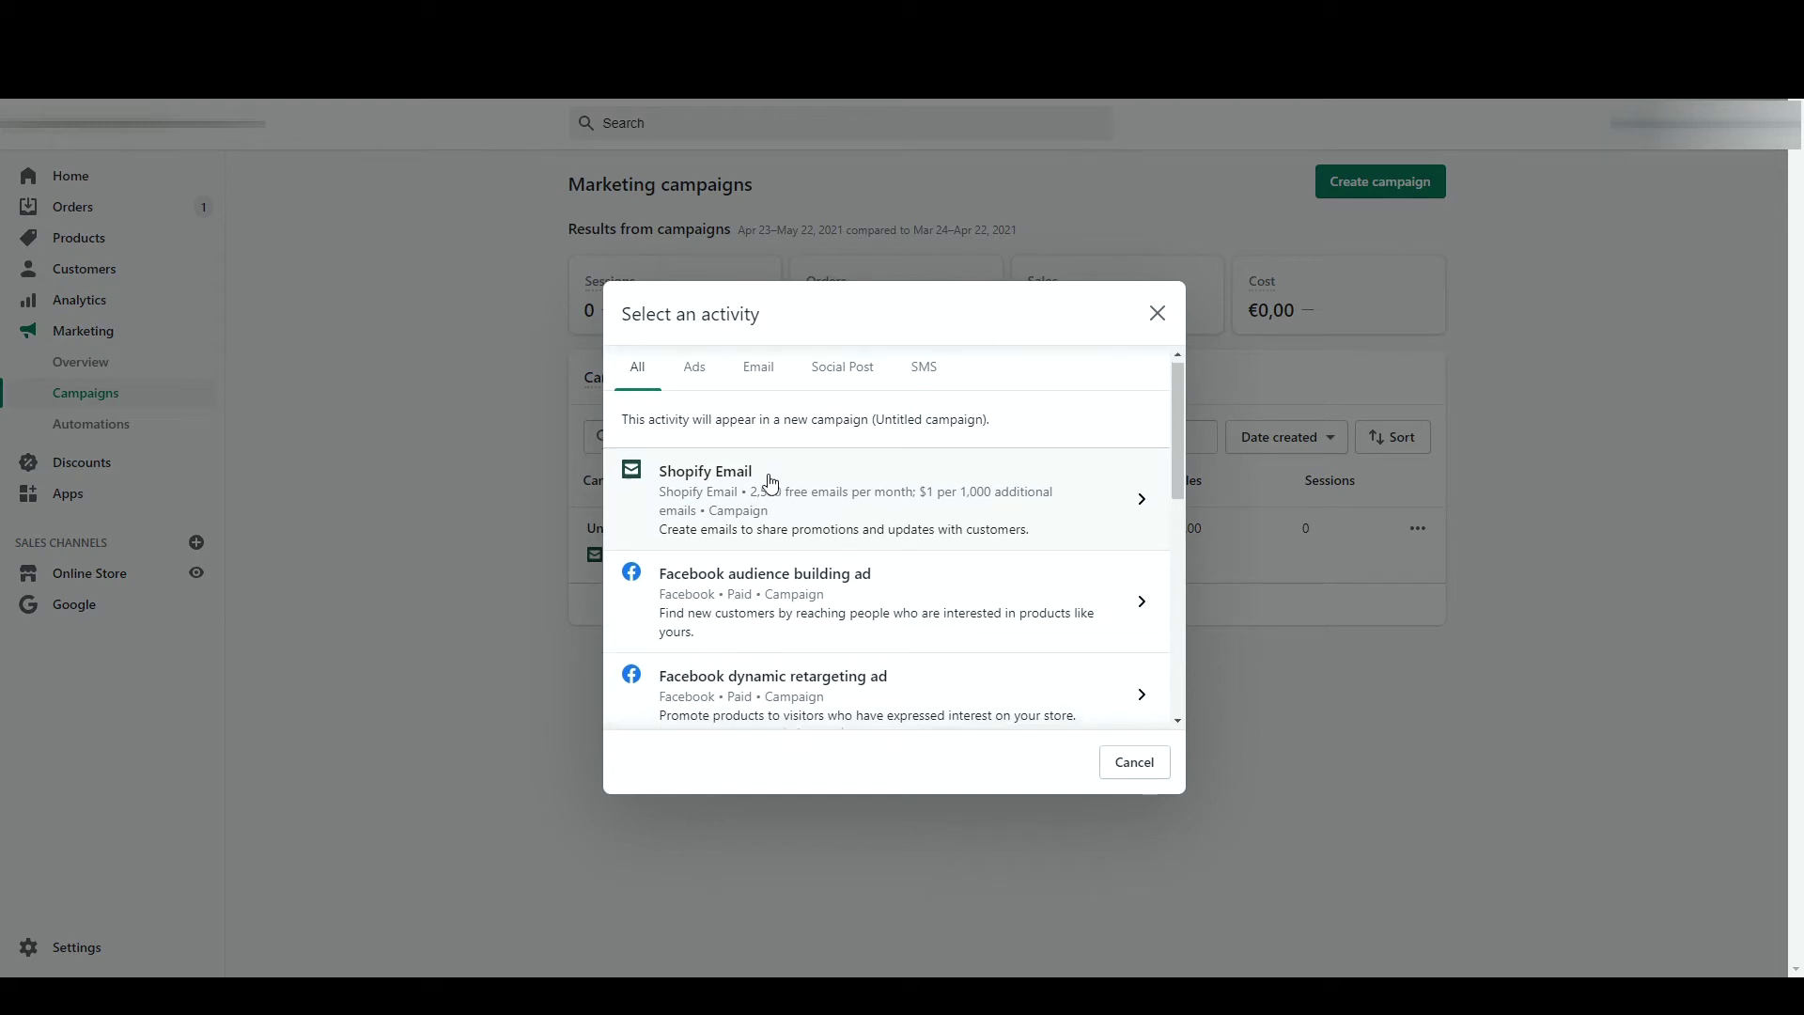
{"action": "scroll", "coordinate": [771, 482], "scroll_direction": "down", "scroll_amount": 2}
{"action": "scroll", "coordinate": [771, 482], "scroll_direction": "down", "scroll_amount": 4}
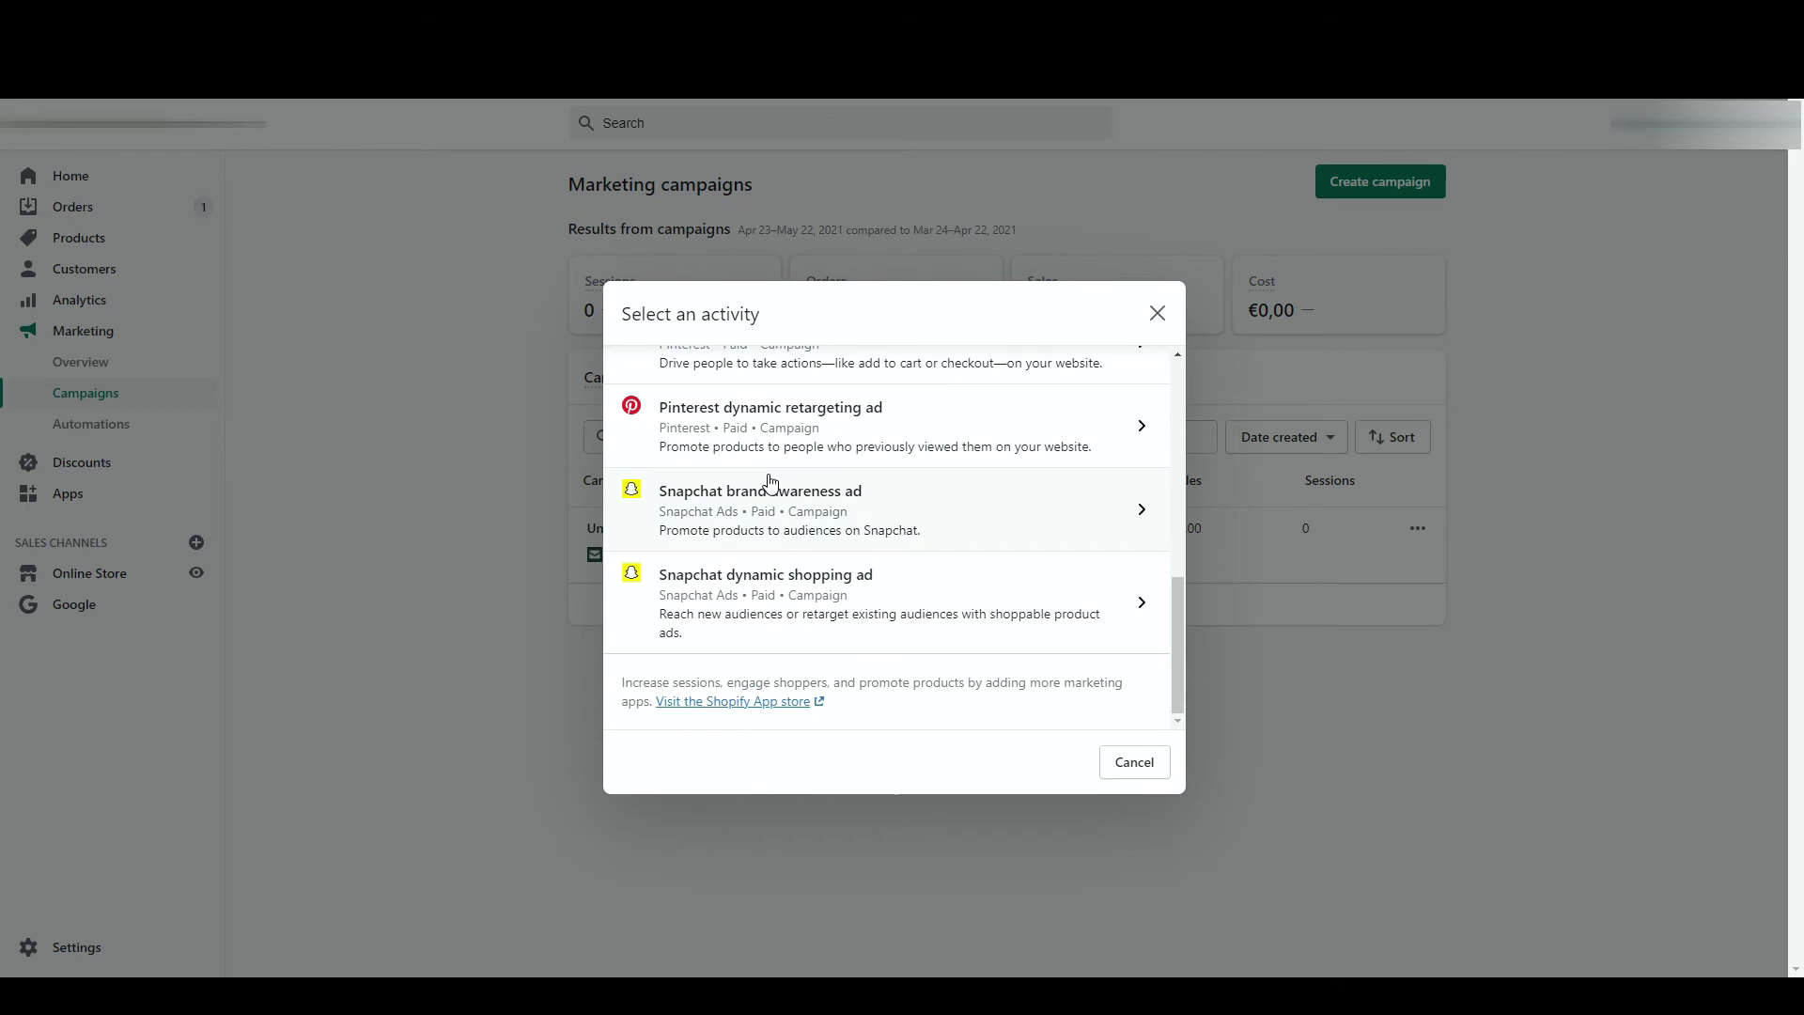
{"action": "scroll", "coordinate": [770, 482], "scroll_direction": "up", "scroll_amount": 8}
{"action": "scroll", "coordinate": [737, 653], "scroll_direction": "down", "scroll_amount": 3}
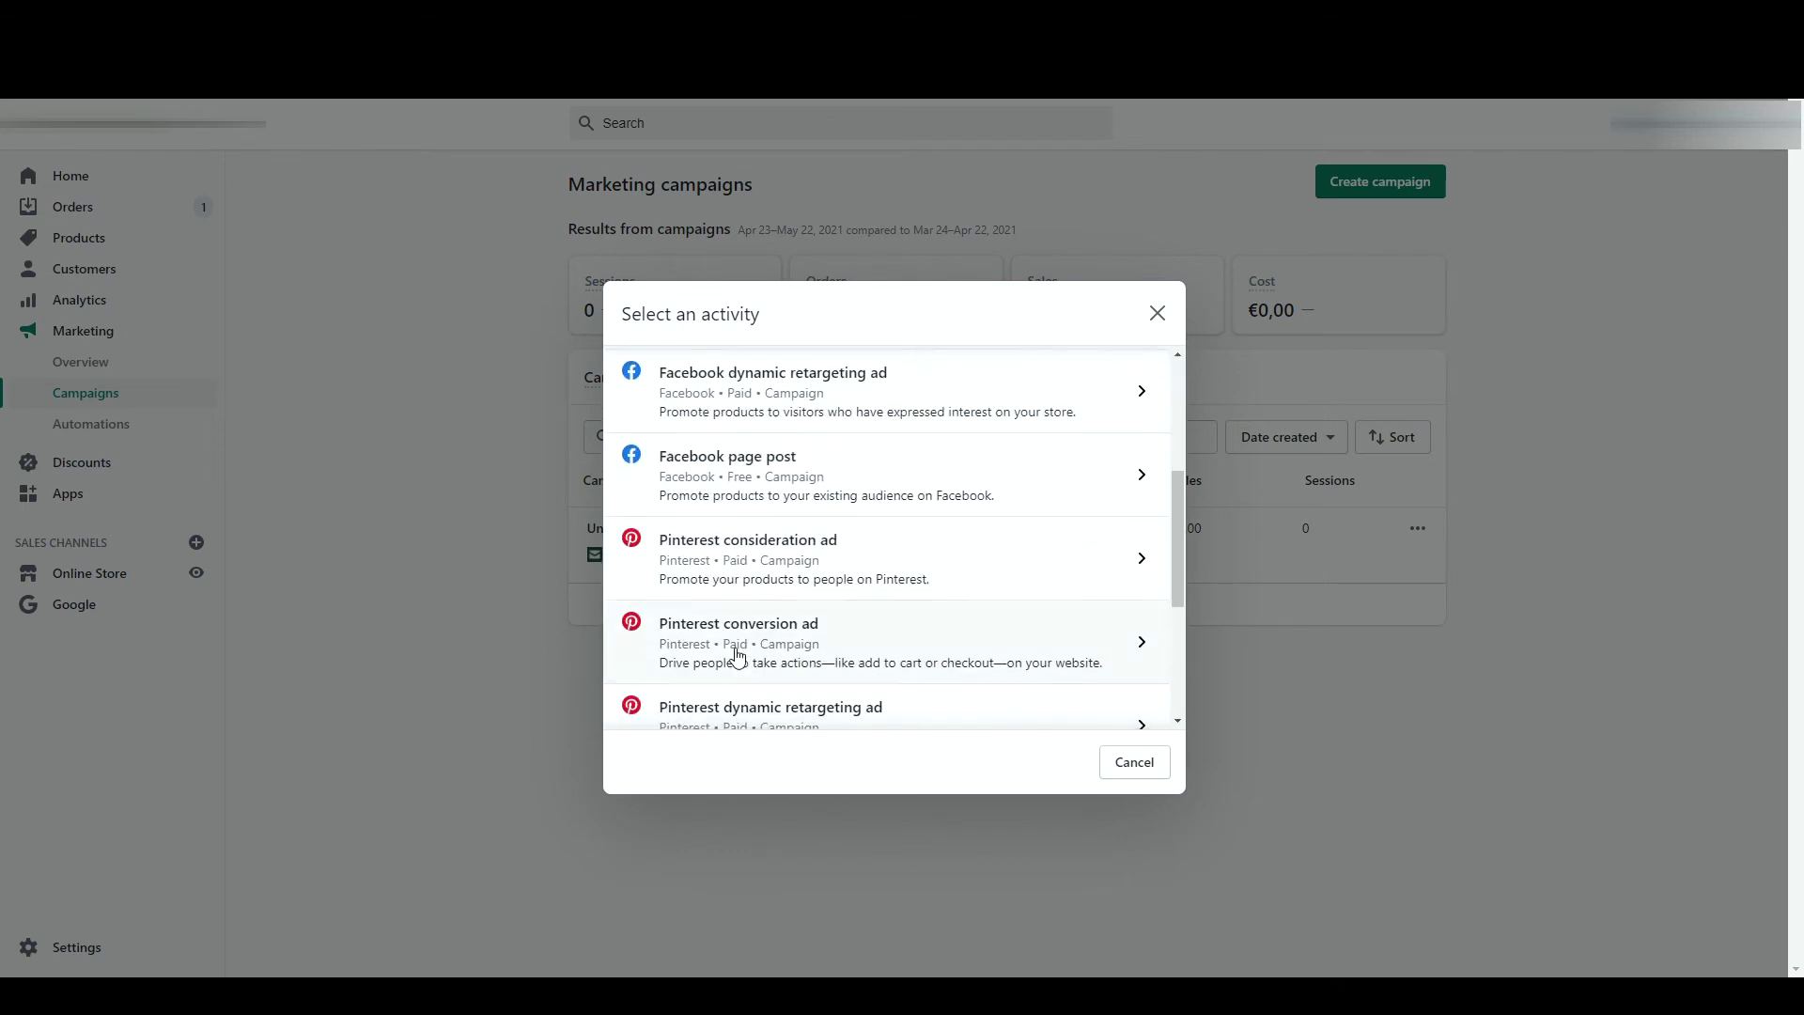
{"action": "scroll", "coordinate": [739, 657], "scroll_direction": "down", "scroll_amount": 3}
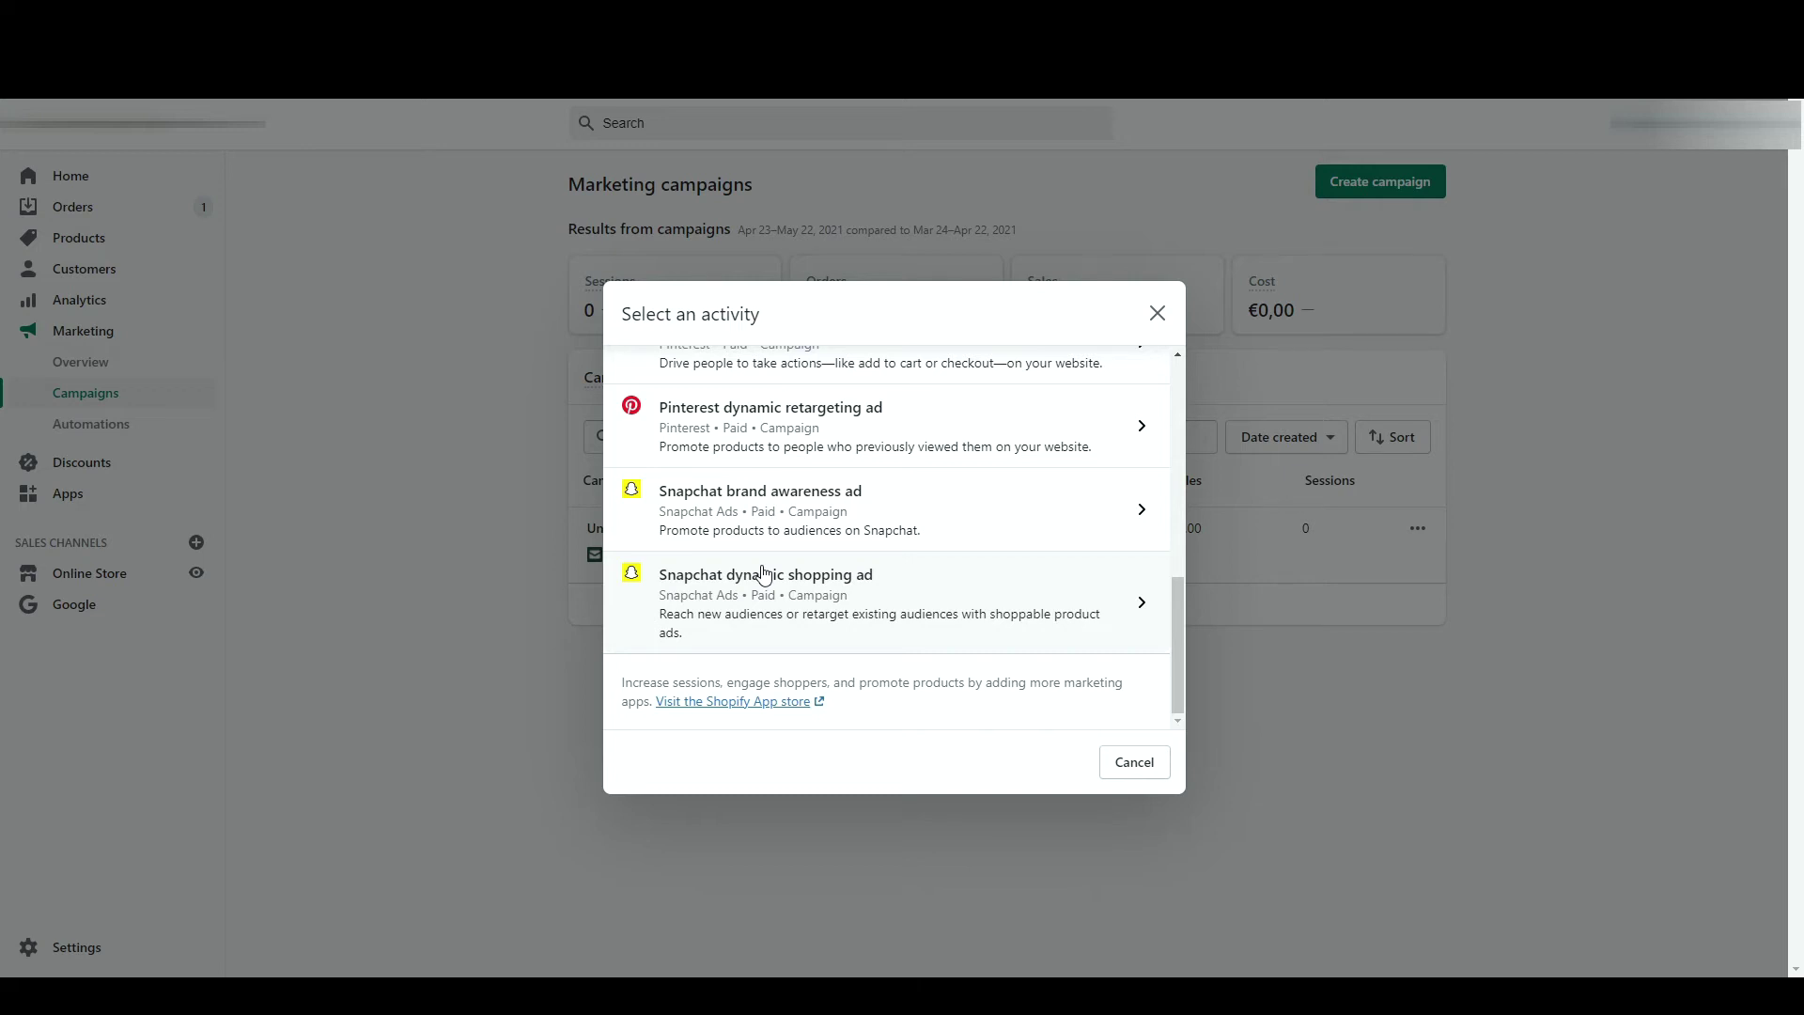
{"action": "scroll", "coordinate": [763, 574], "scroll_direction": "up", "scroll_amount": 4}
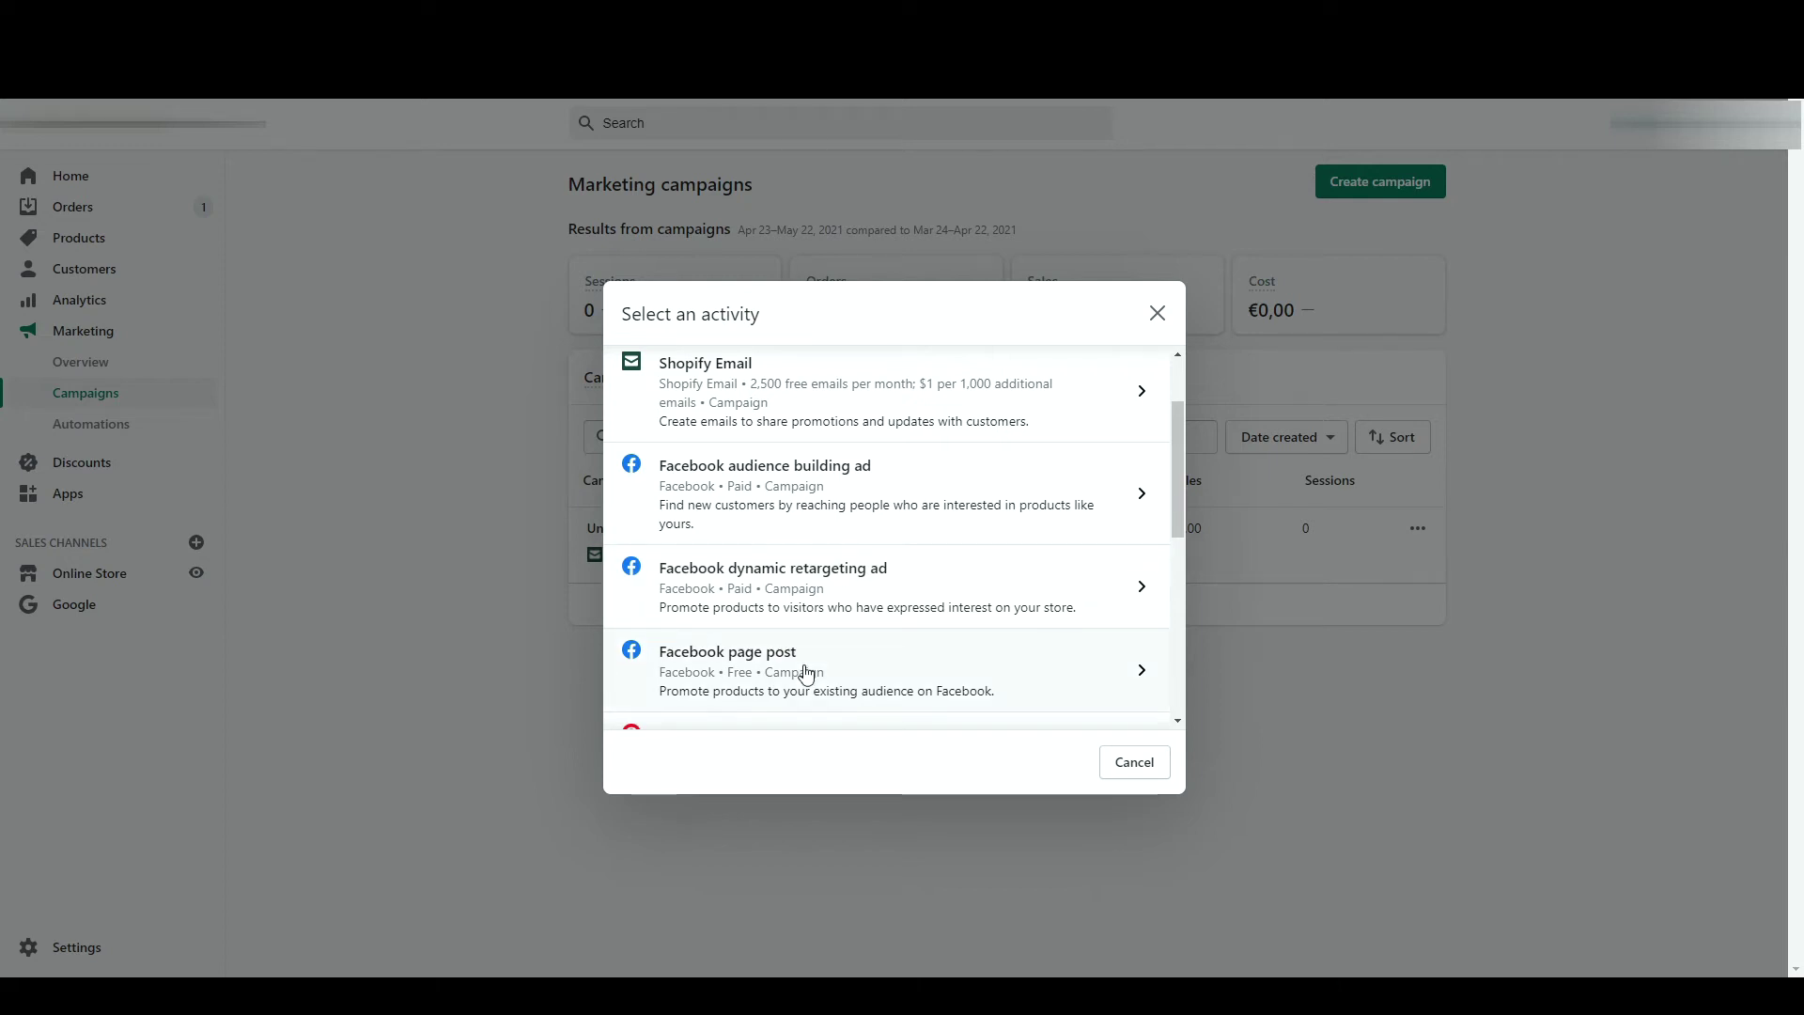
{"action": "scroll", "coordinate": [806, 675], "scroll_direction": "up", "scroll_amount": 2}
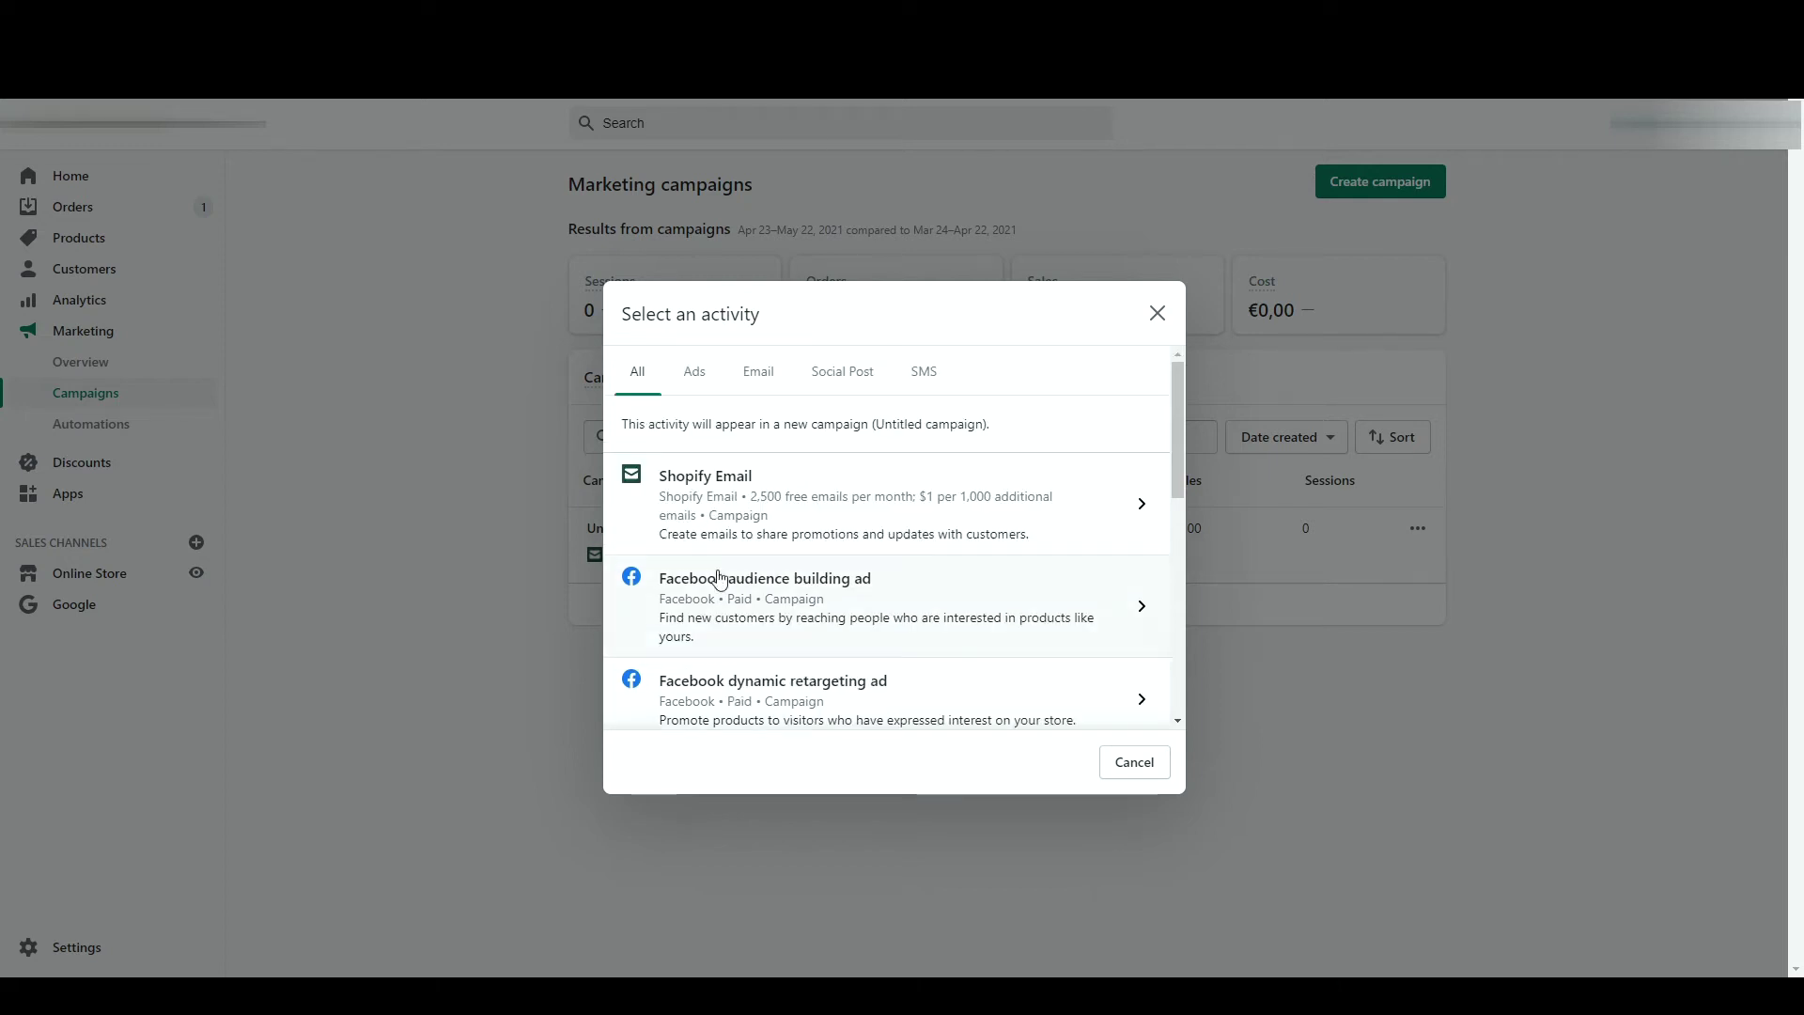
{"action": "left_click", "coordinate": [752, 528]}
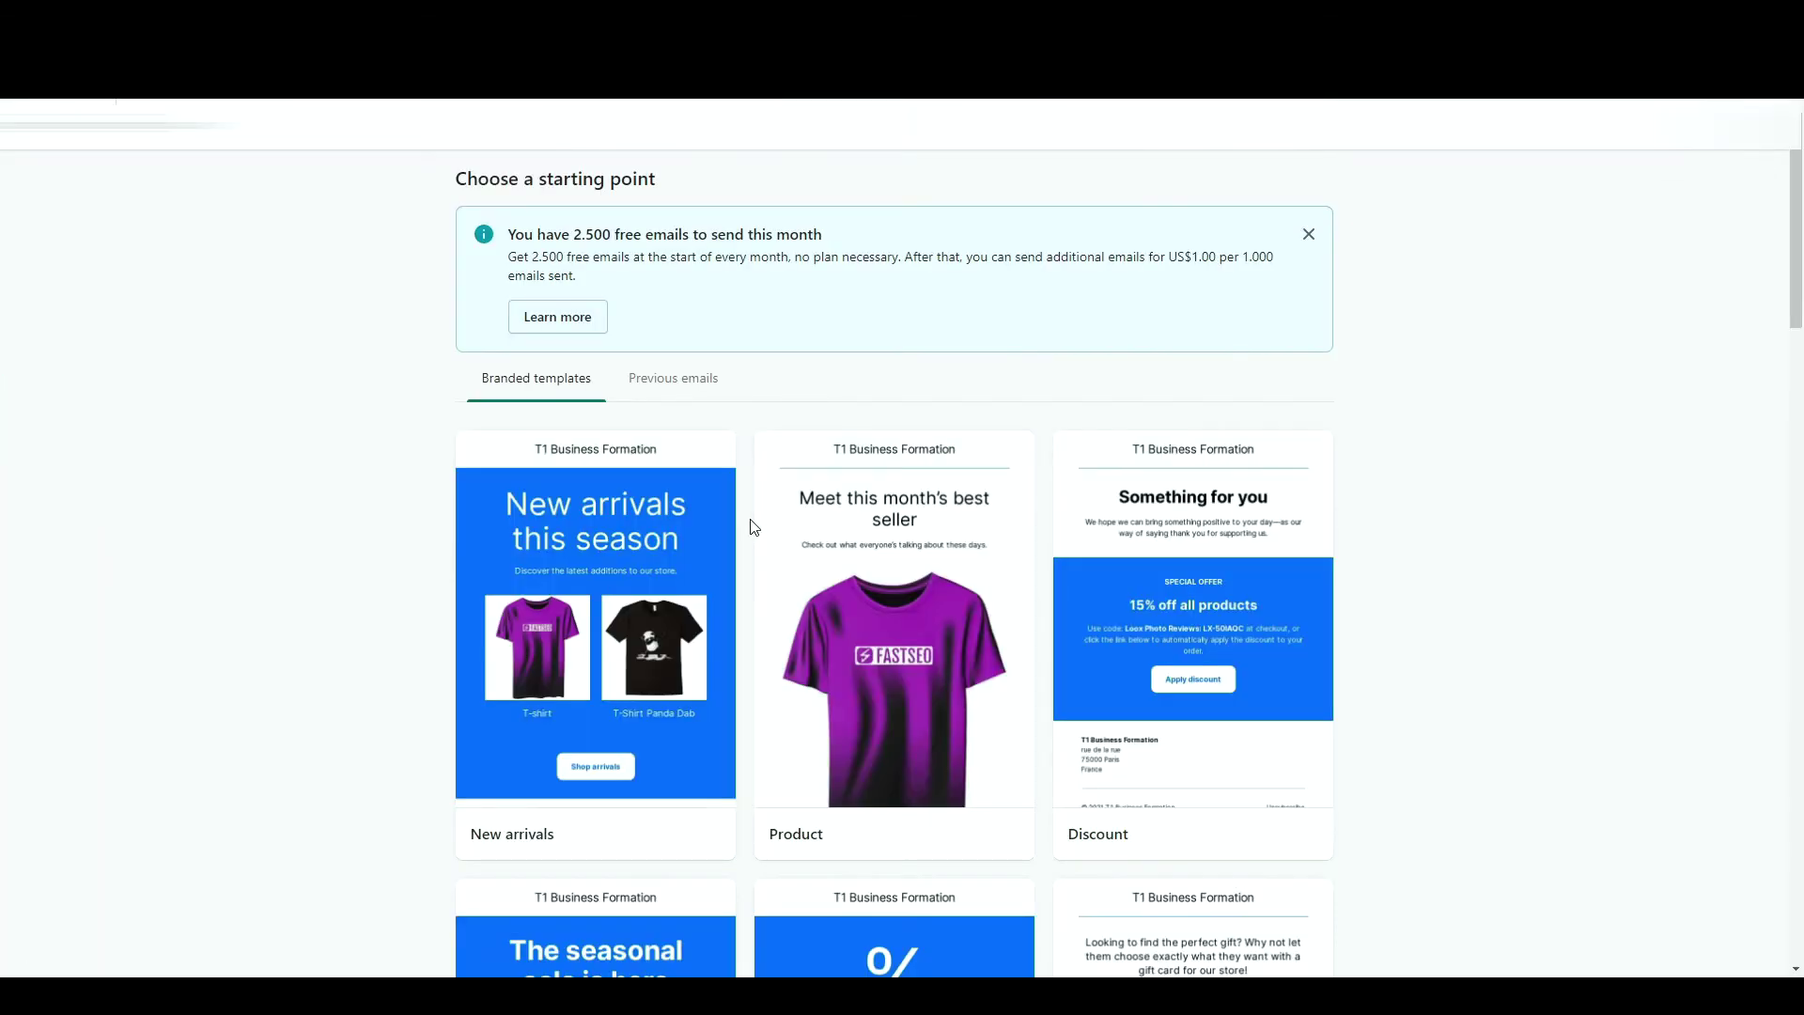
- Under Previous emails, copy 'Découvrez nos nouvelles collections à -50%' into a new draft
{"action": "scroll", "coordinate": [752, 526], "scroll_direction": "down", "scroll_amount": 4}
{"action": "scroll", "coordinate": [749, 523], "scroll_direction": "up", "scroll_amount": 4}
{"action": "left_click", "coordinate": [664, 399]}
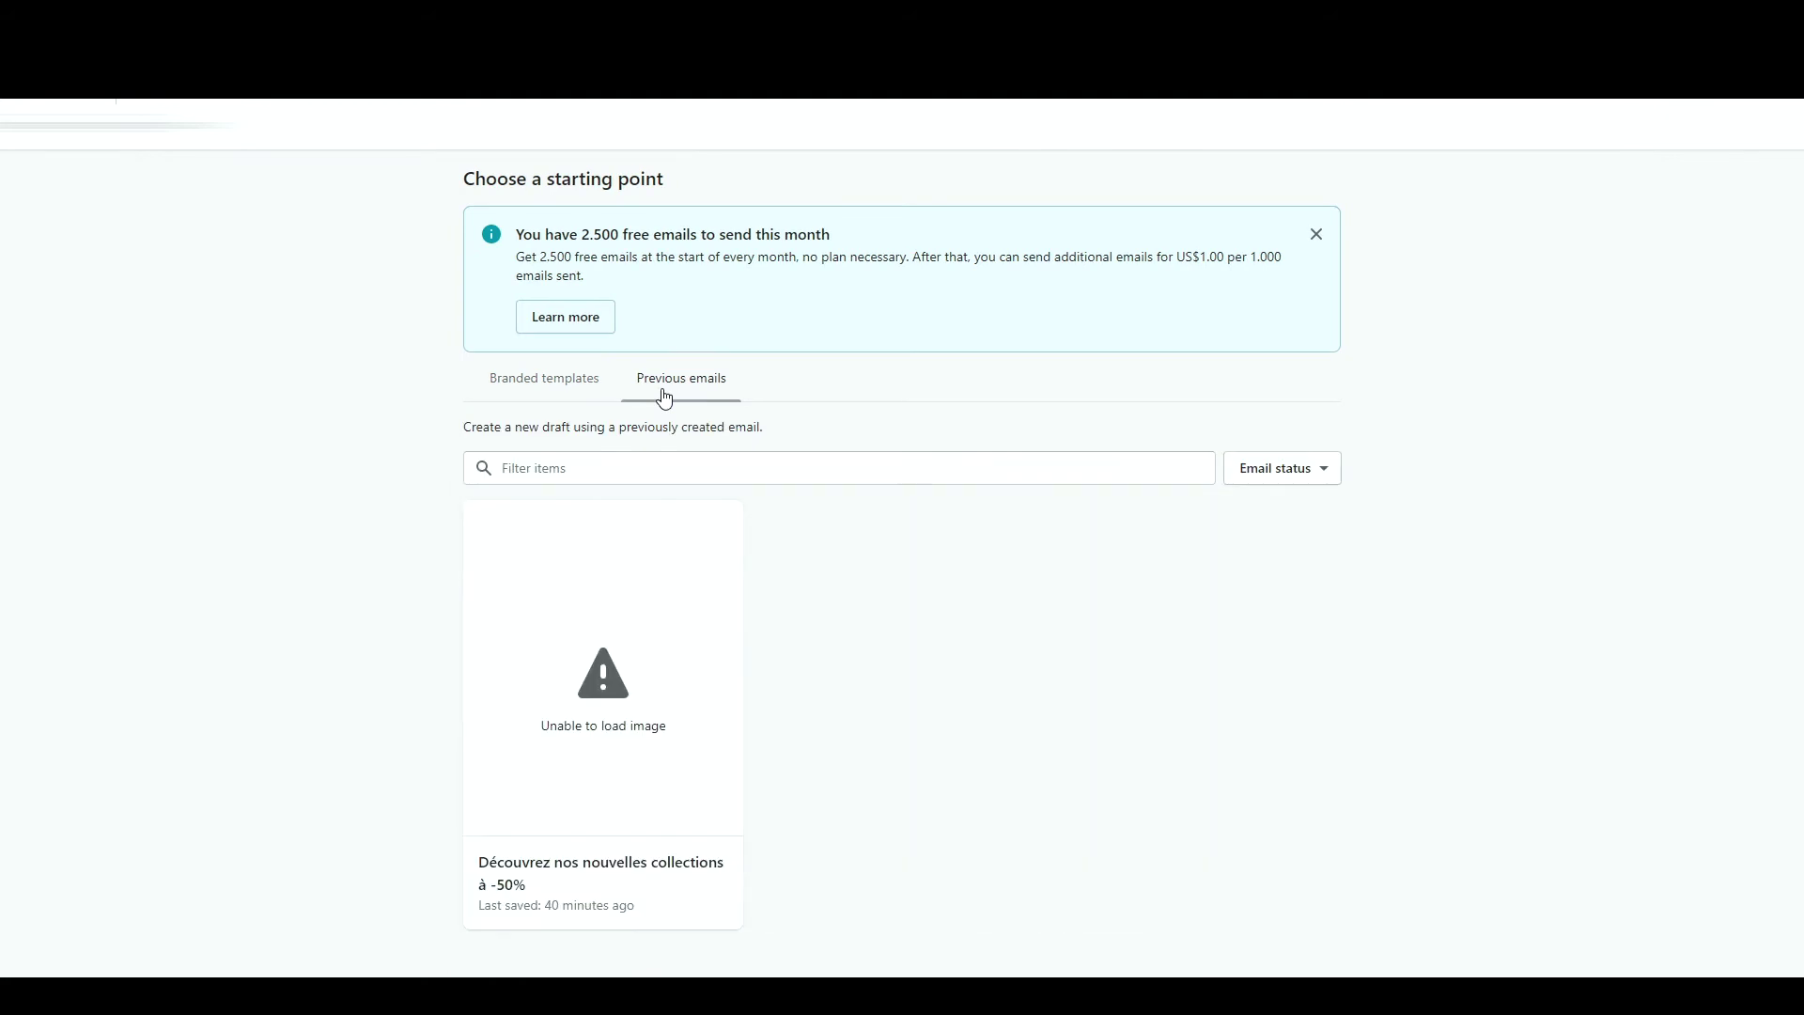
{"action": "mouse_move", "coordinate": [639, 846]}
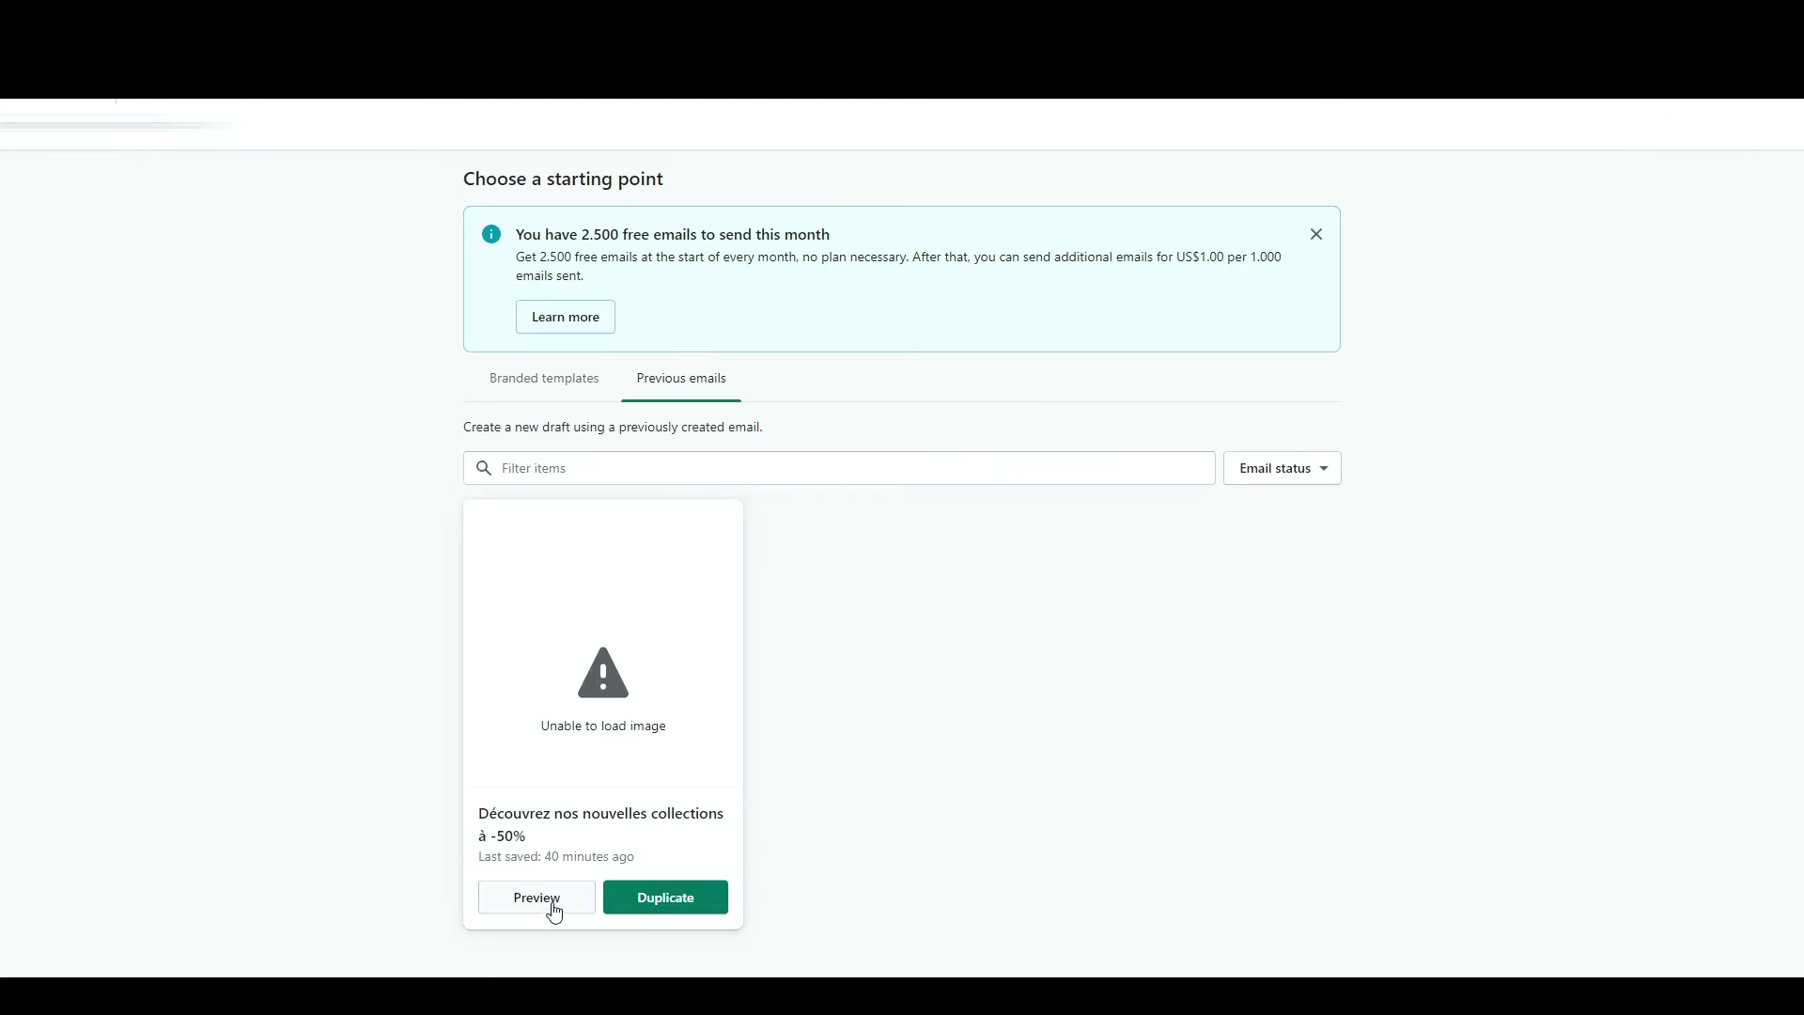
{"action": "left_click", "coordinate": [648, 910]}
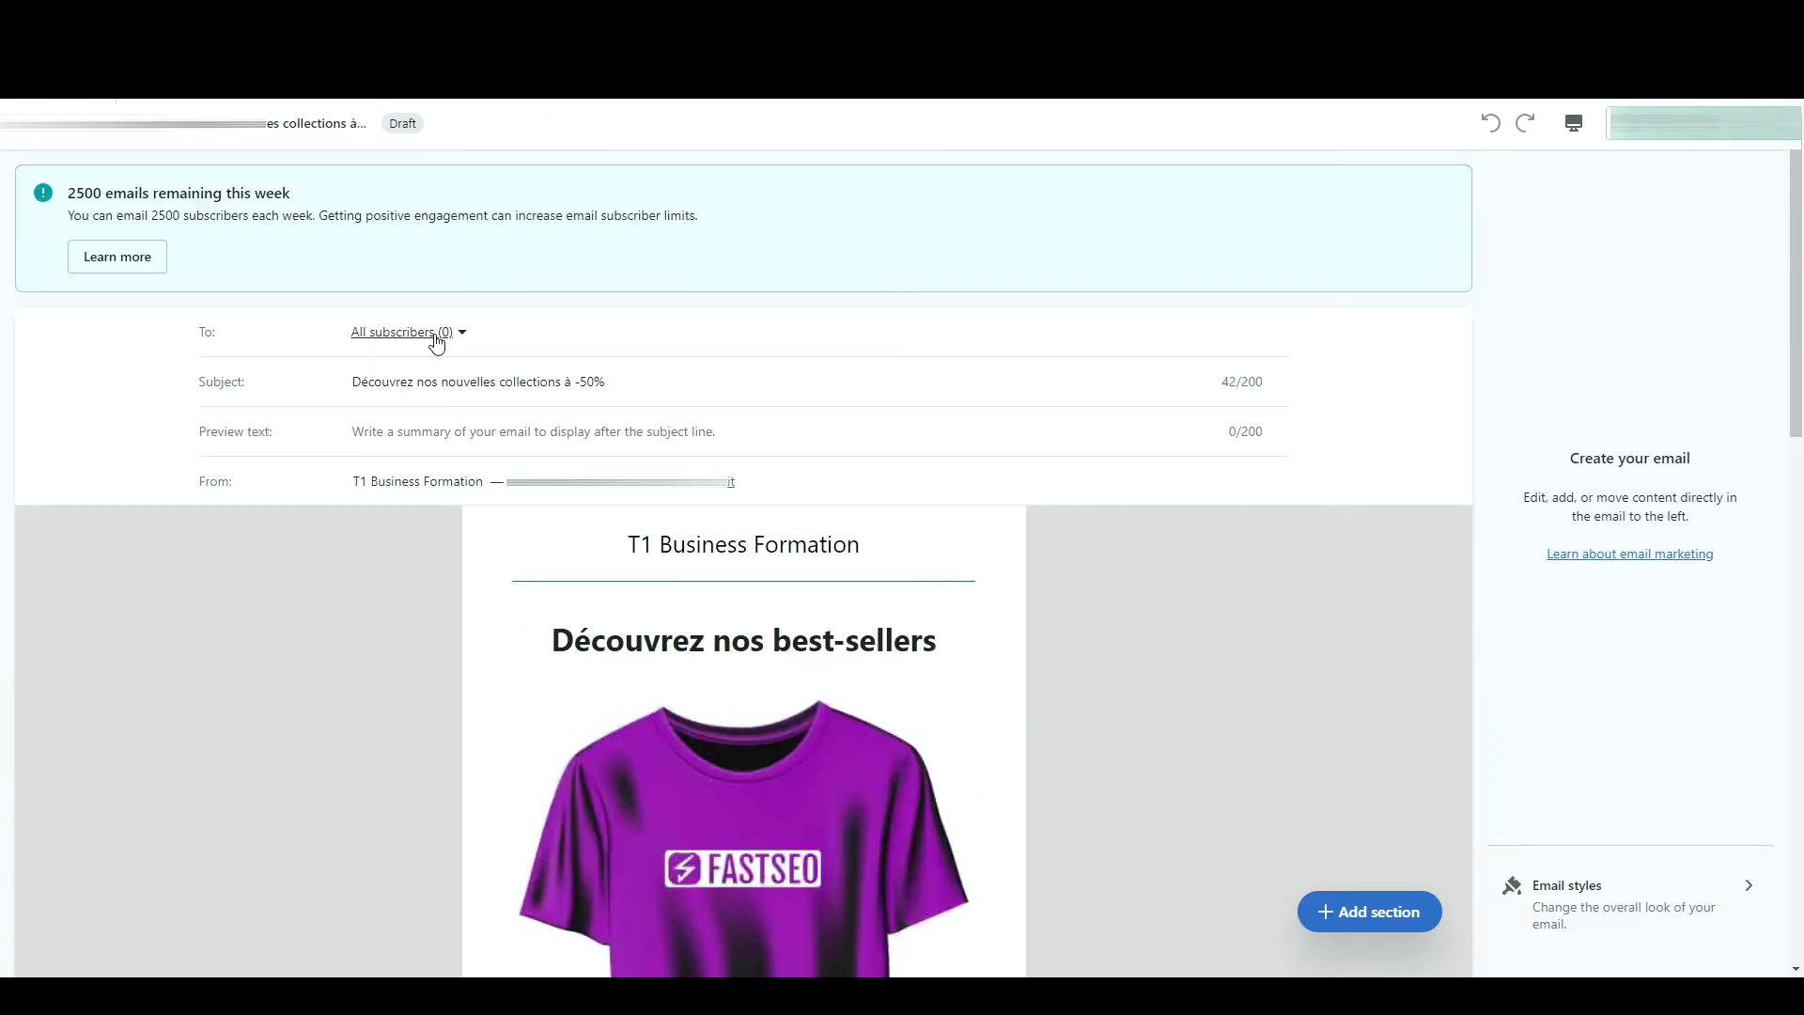
- Check the recipient groups (all 0 subscribers), select the subject line text, then move to Preview text
{"action": "left_click", "coordinate": [436, 334]}
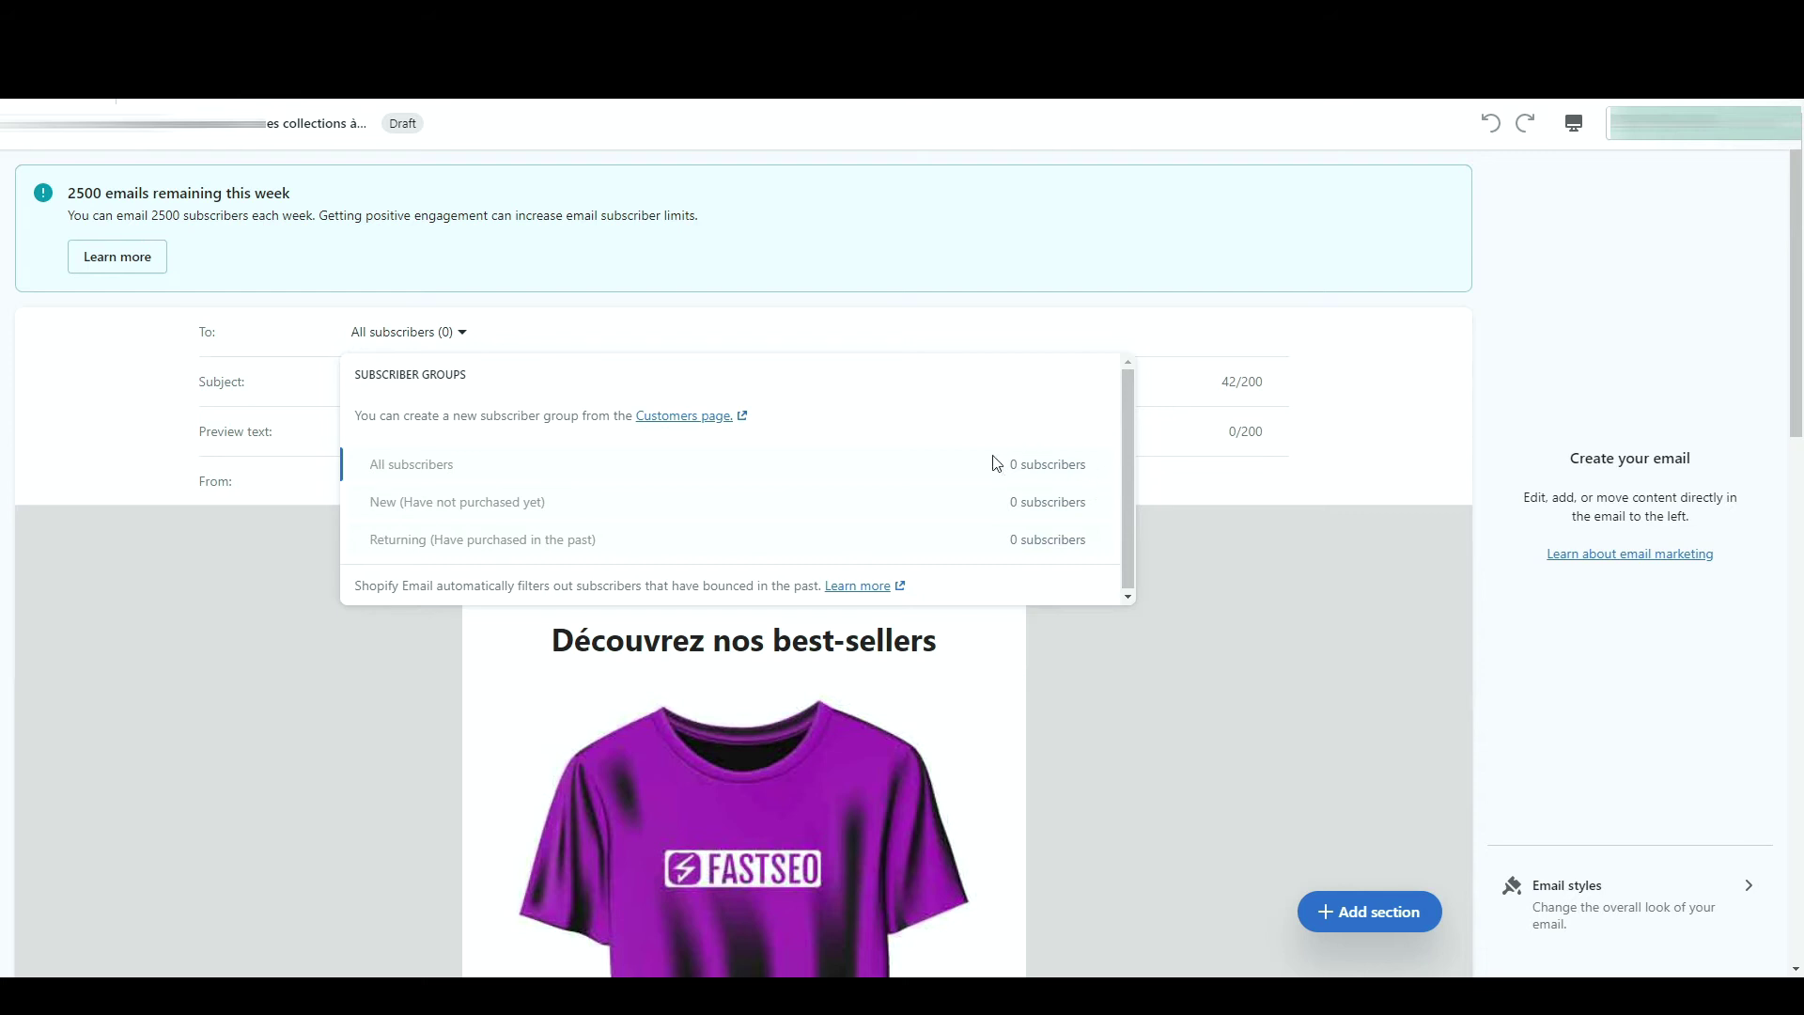
{"action": "left_click", "coordinate": [1242, 579]}
{"action": "left_click", "coordinate": [640, 392]}
{"action": "left_click_drag", "start_coordinate": [656, 386], "coordinate": [289, 373]}
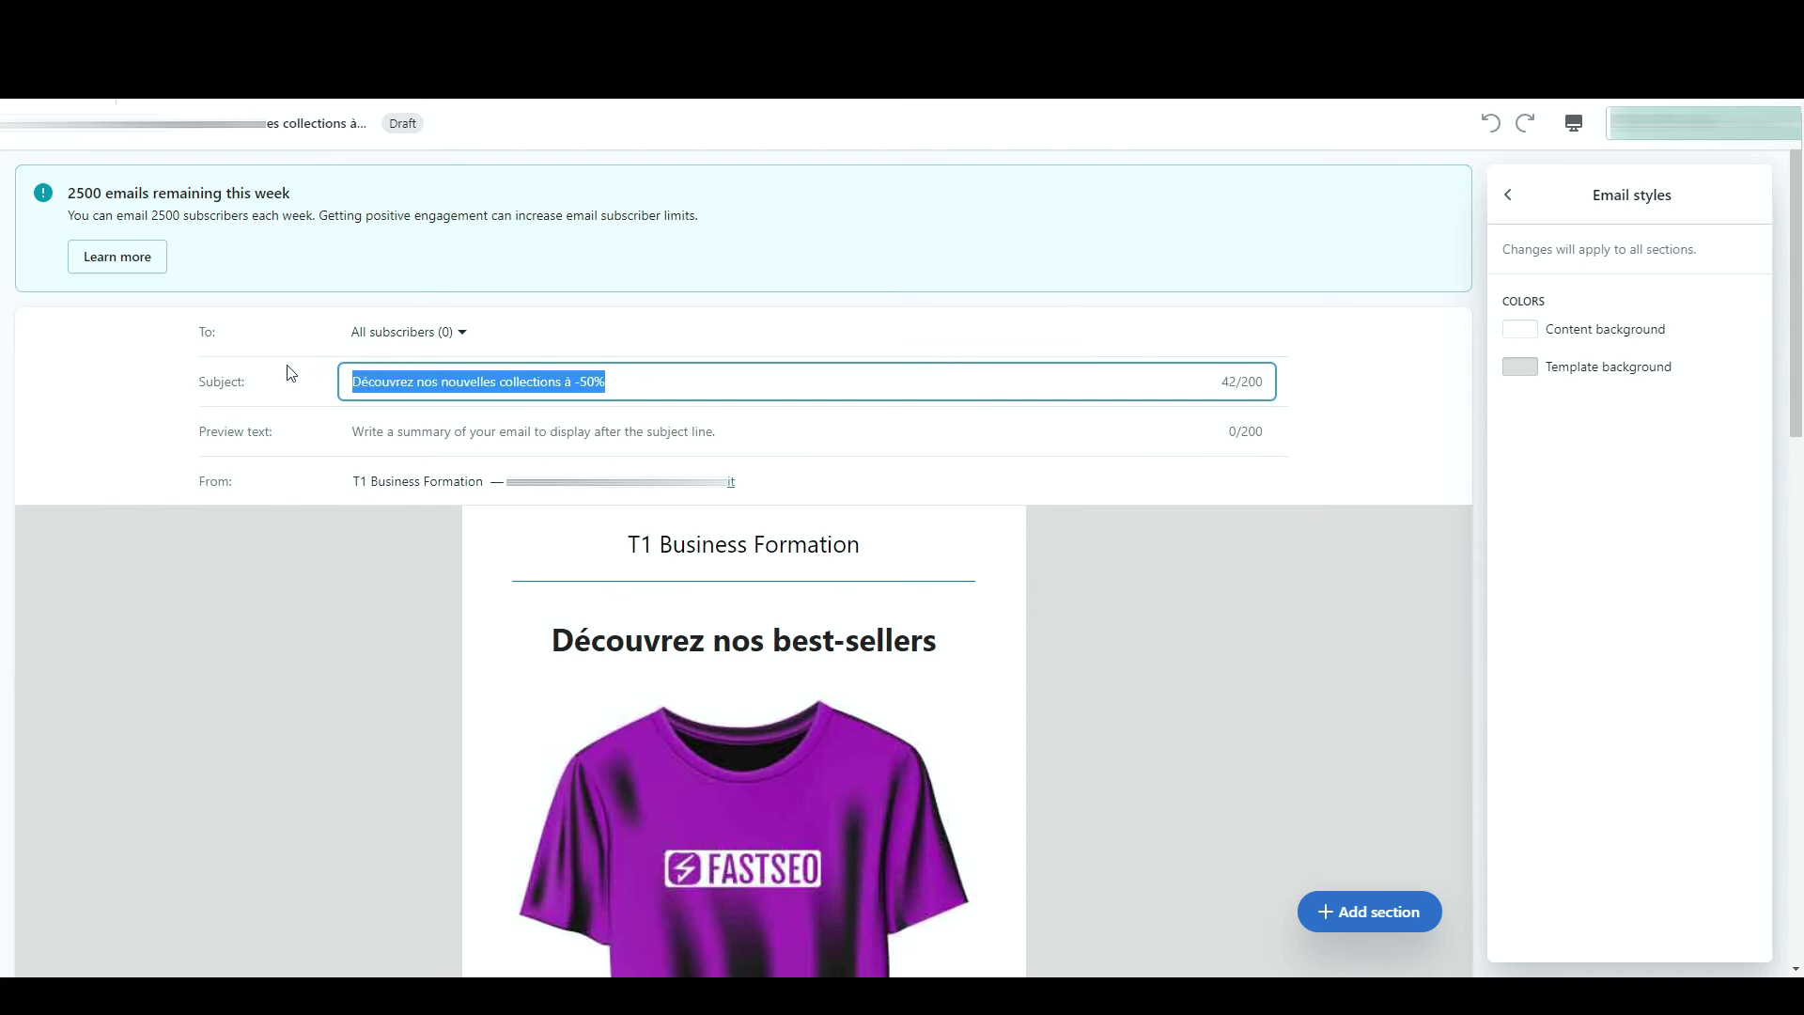
{"action": "left_click", "coordinate": [404, 419]}
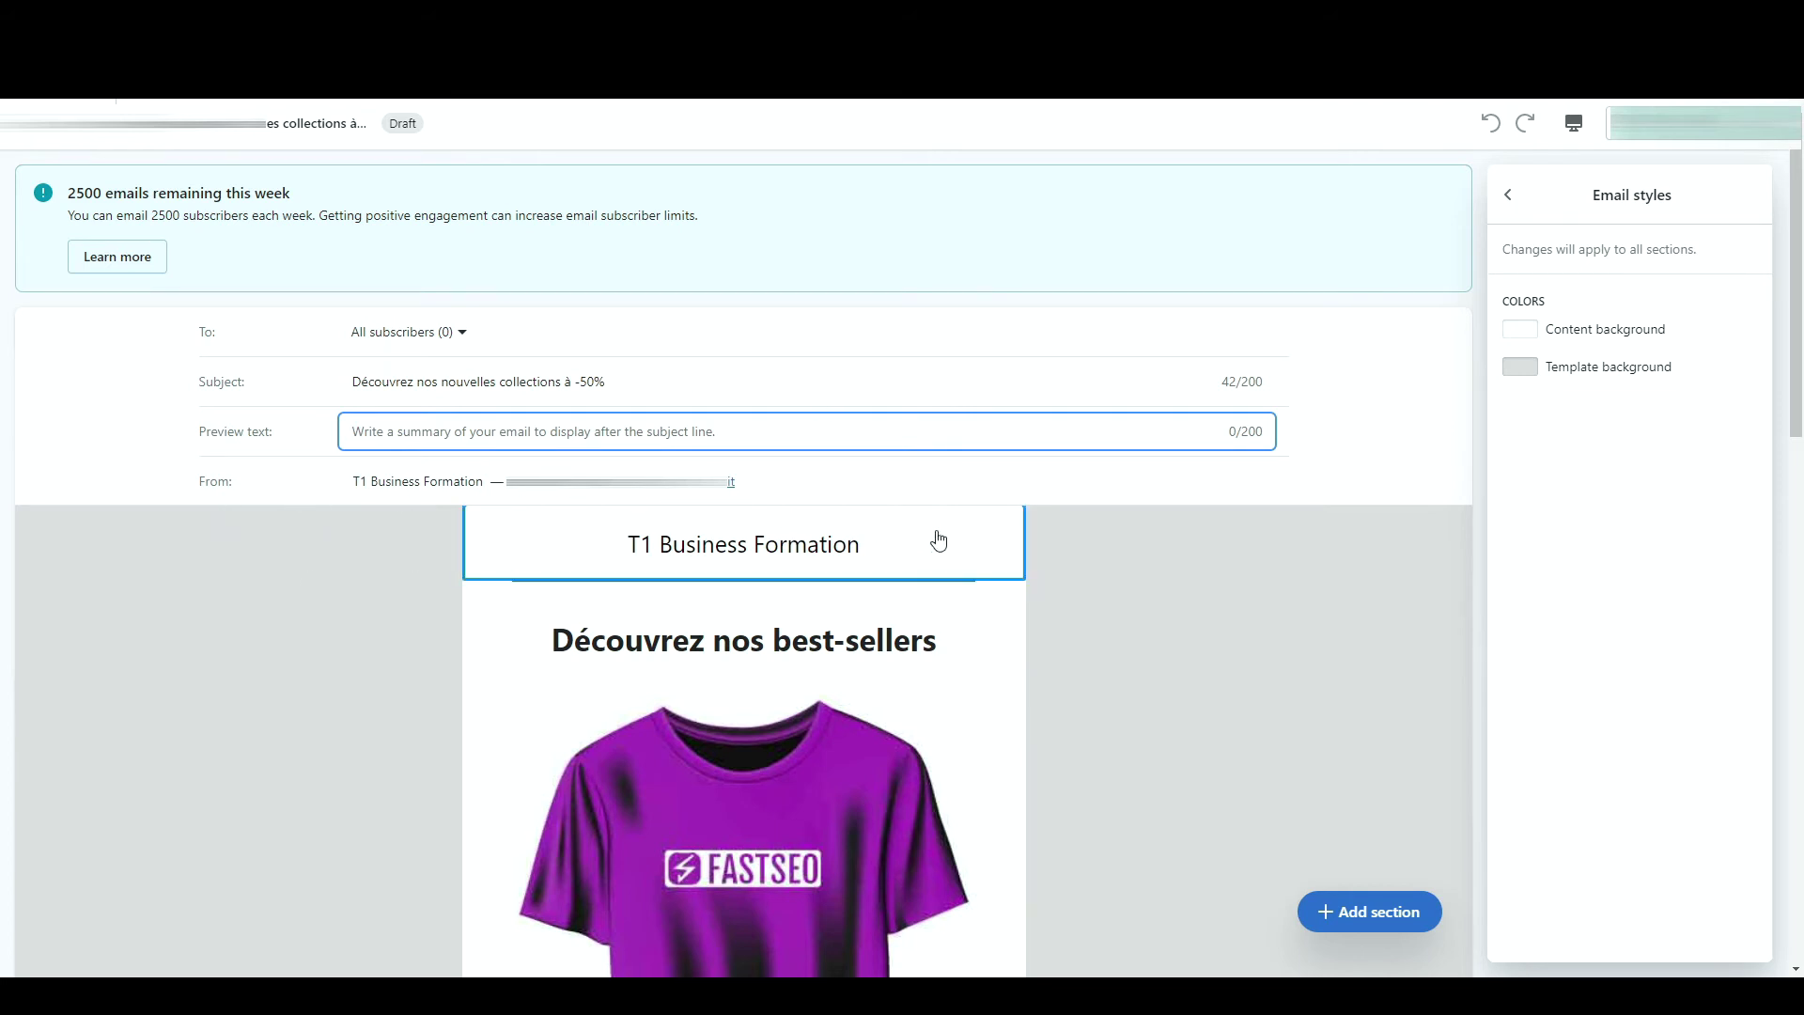
- Review the T-shirt and T-Shirt Panda Dab sections, then insert a new section below the special offer
{"action": "scroll", "coordinate": [1152, 626], "scroll_direction": "down", "scroll_amount": 3}
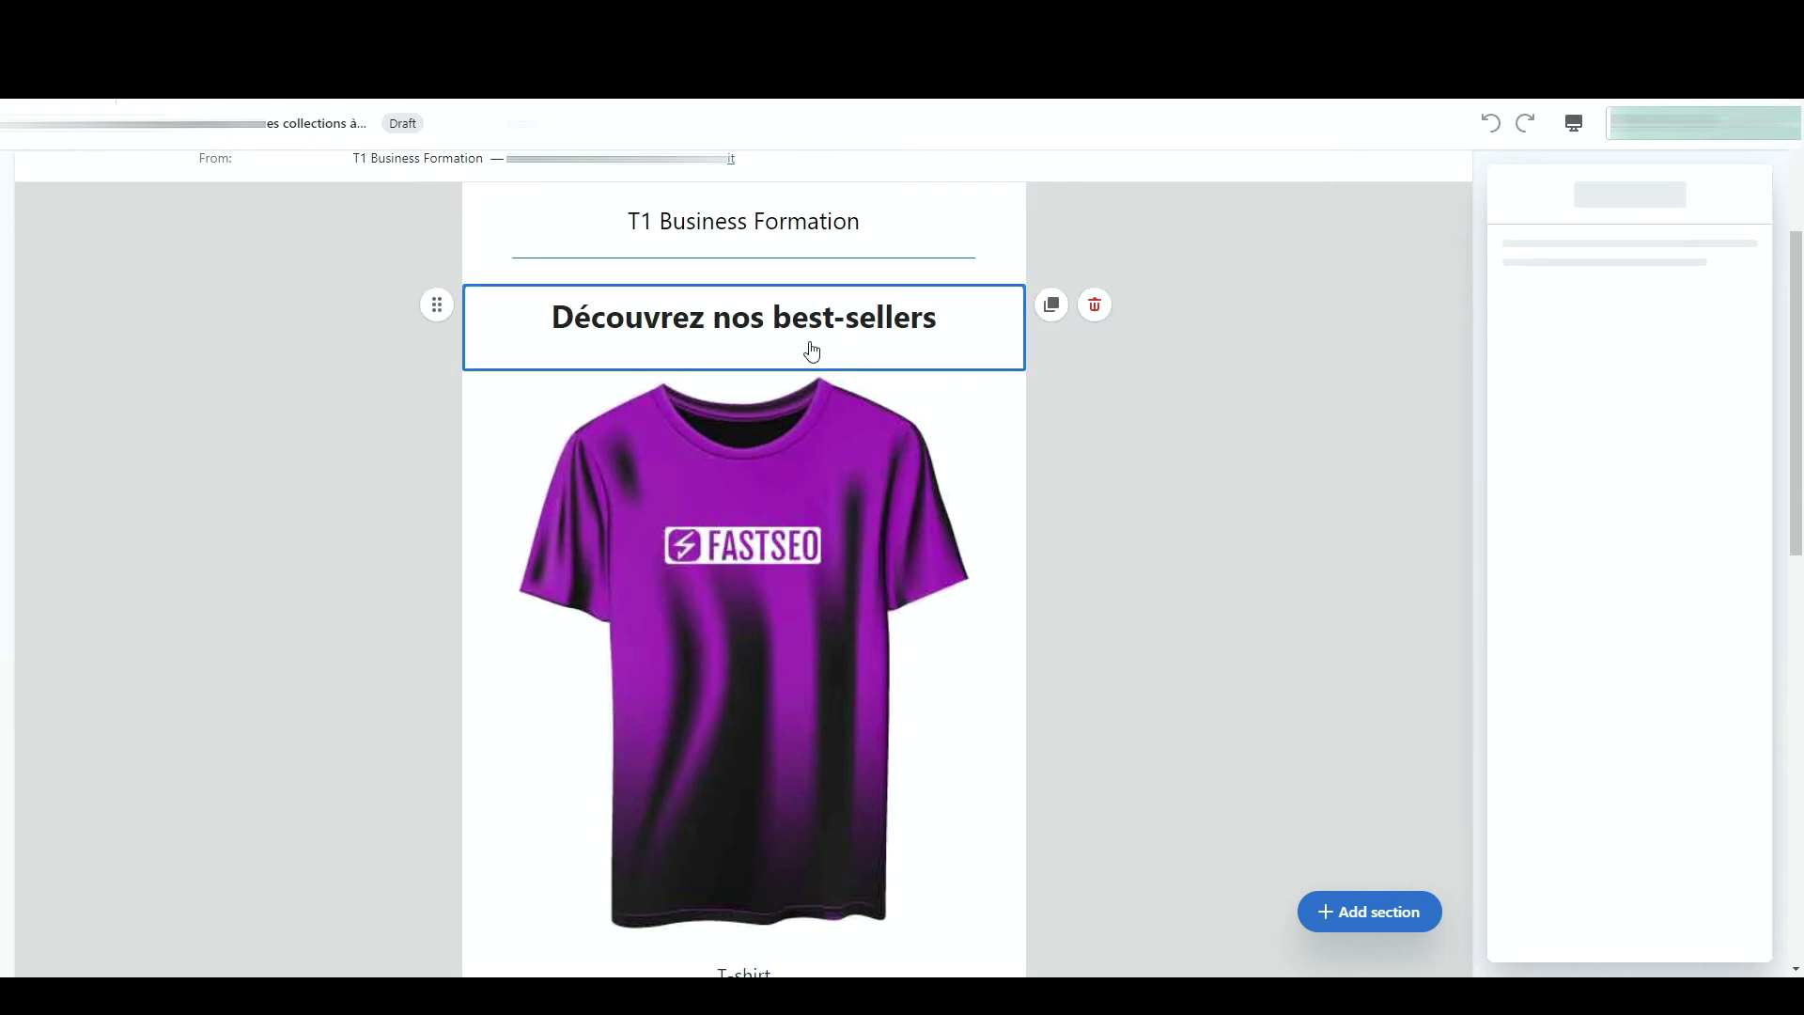
{"action": "left_click", "coordinate": [787, 519]}
{"action": "scroll", "coordinate": [787, 518], "scroll_direction": "down", "scroll_amount": 7}
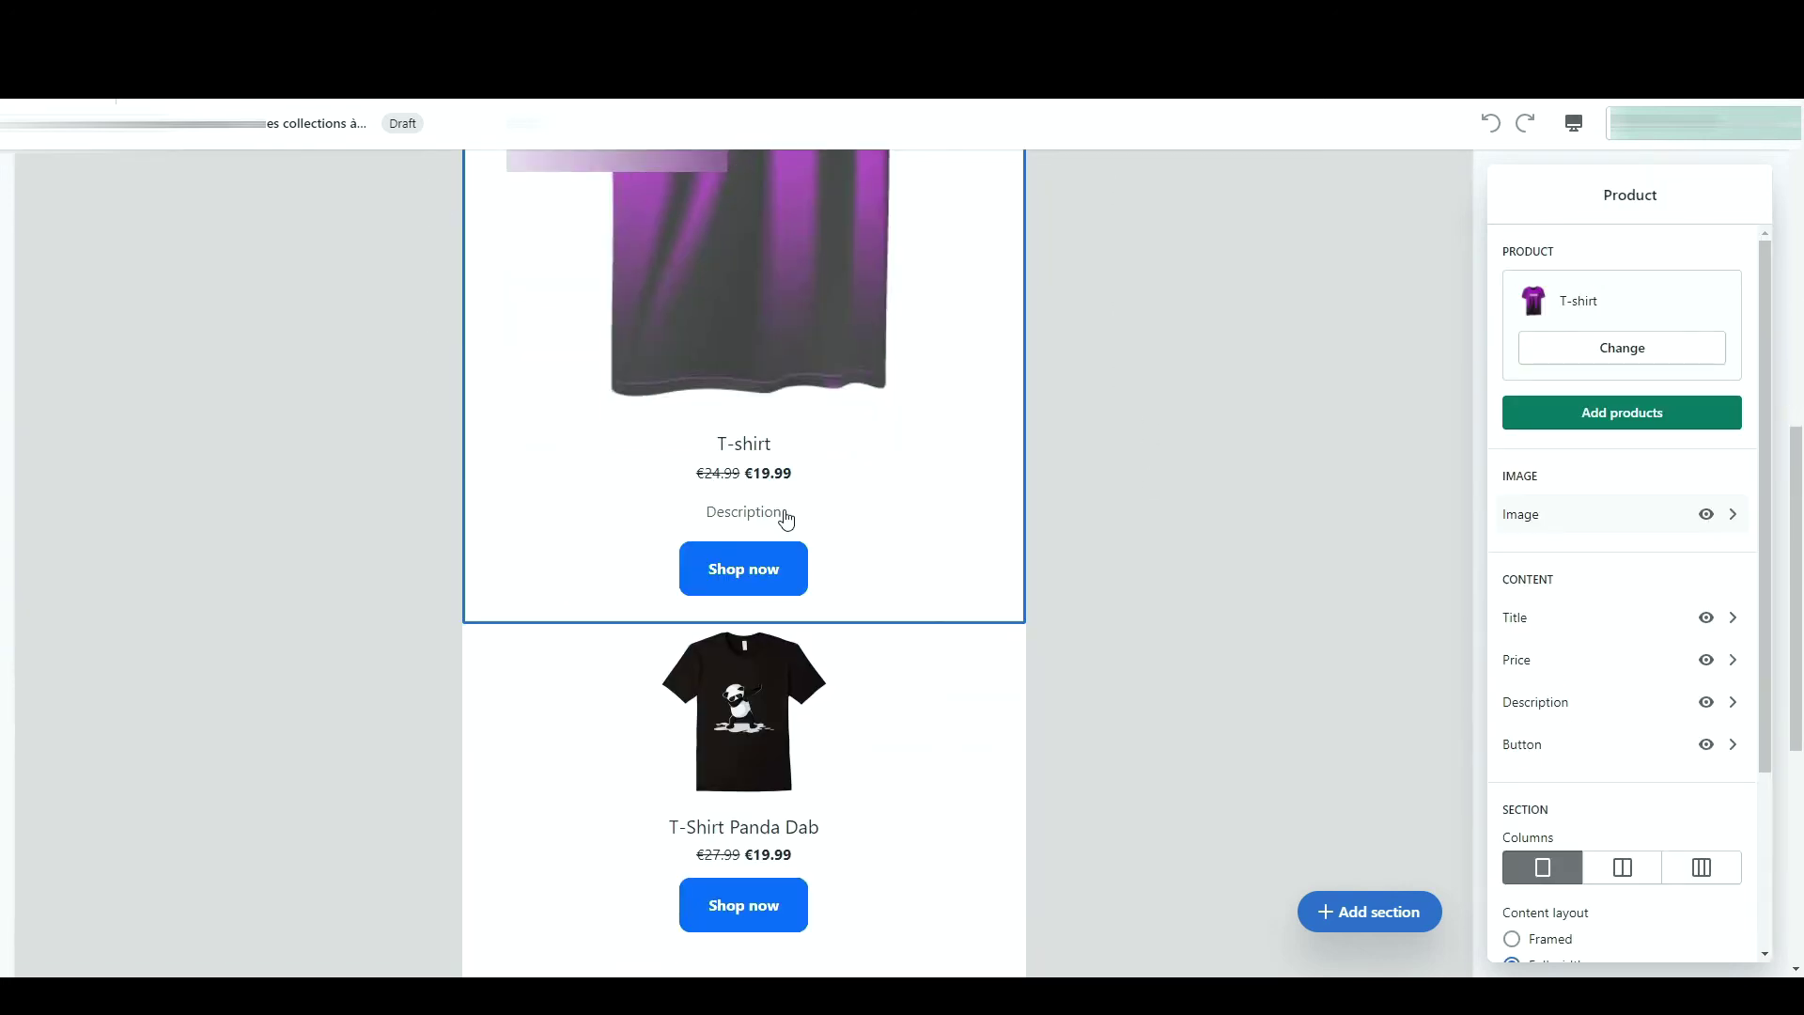
{"action": "left_click", "coordinate": [786, 518]}
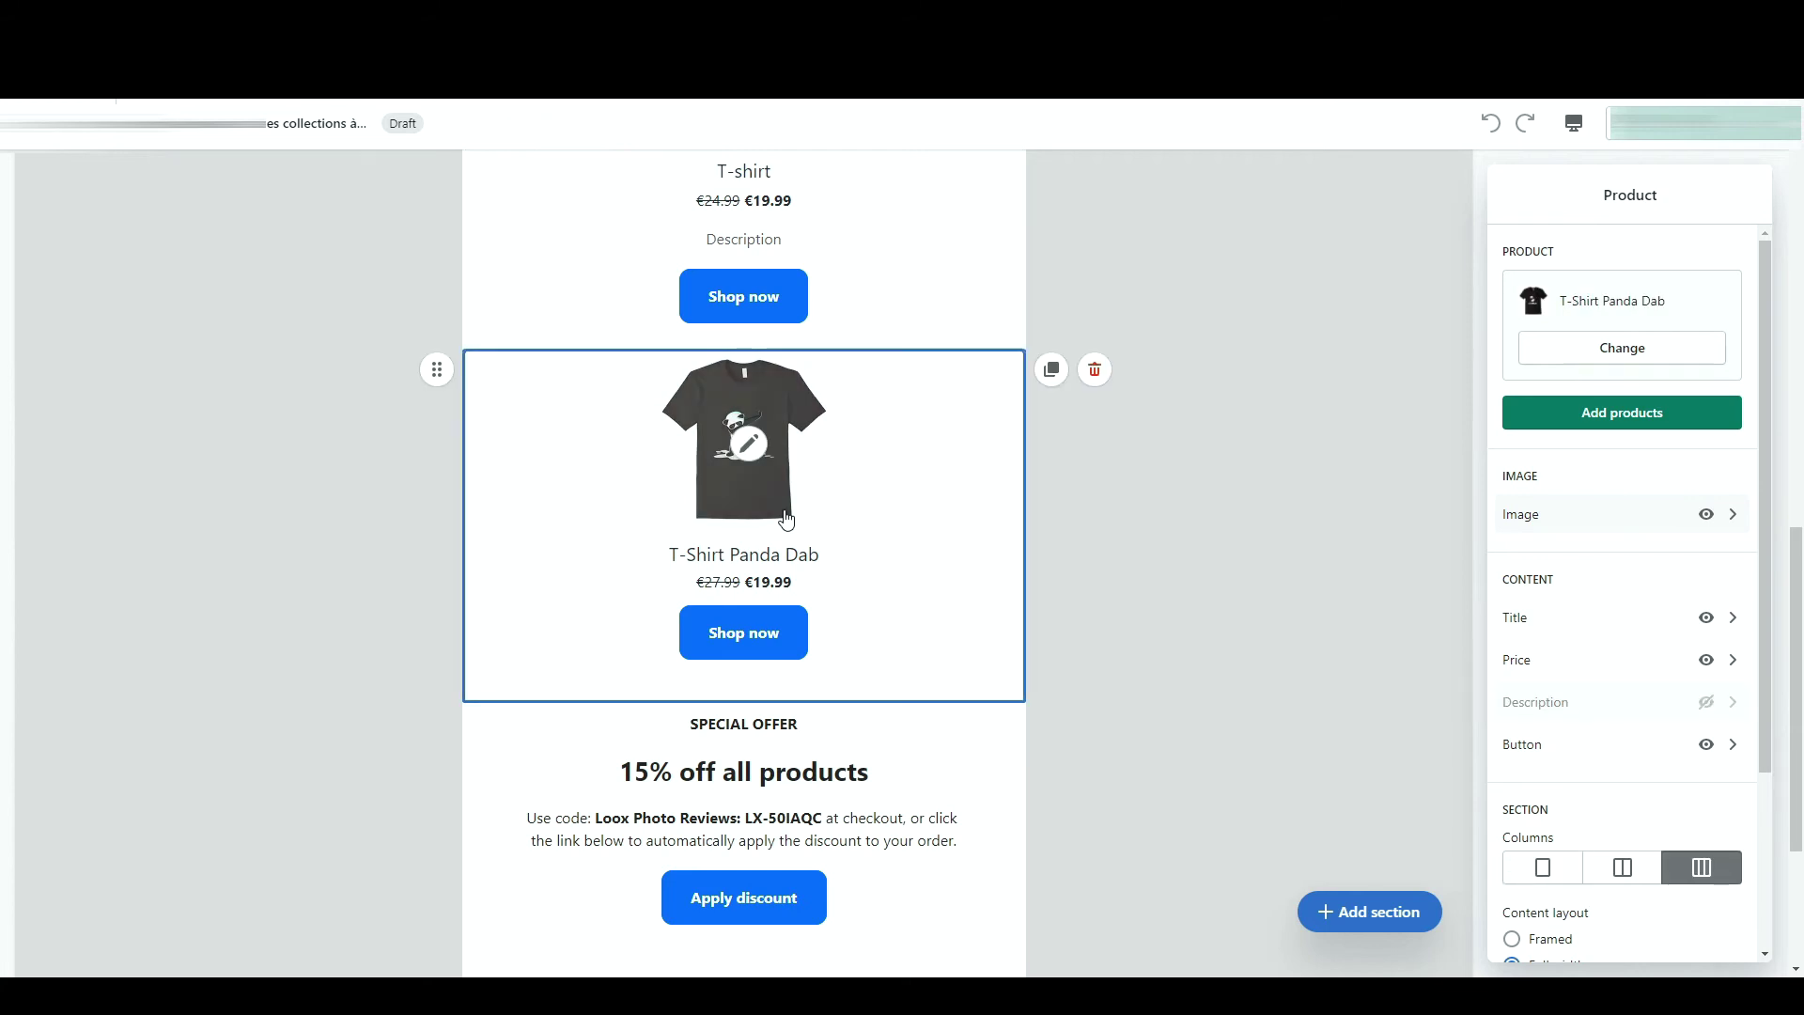
{"action": "scroll", "coordinate": [786, 519], "scroll_direction": "down", "scroll_amount": 3}
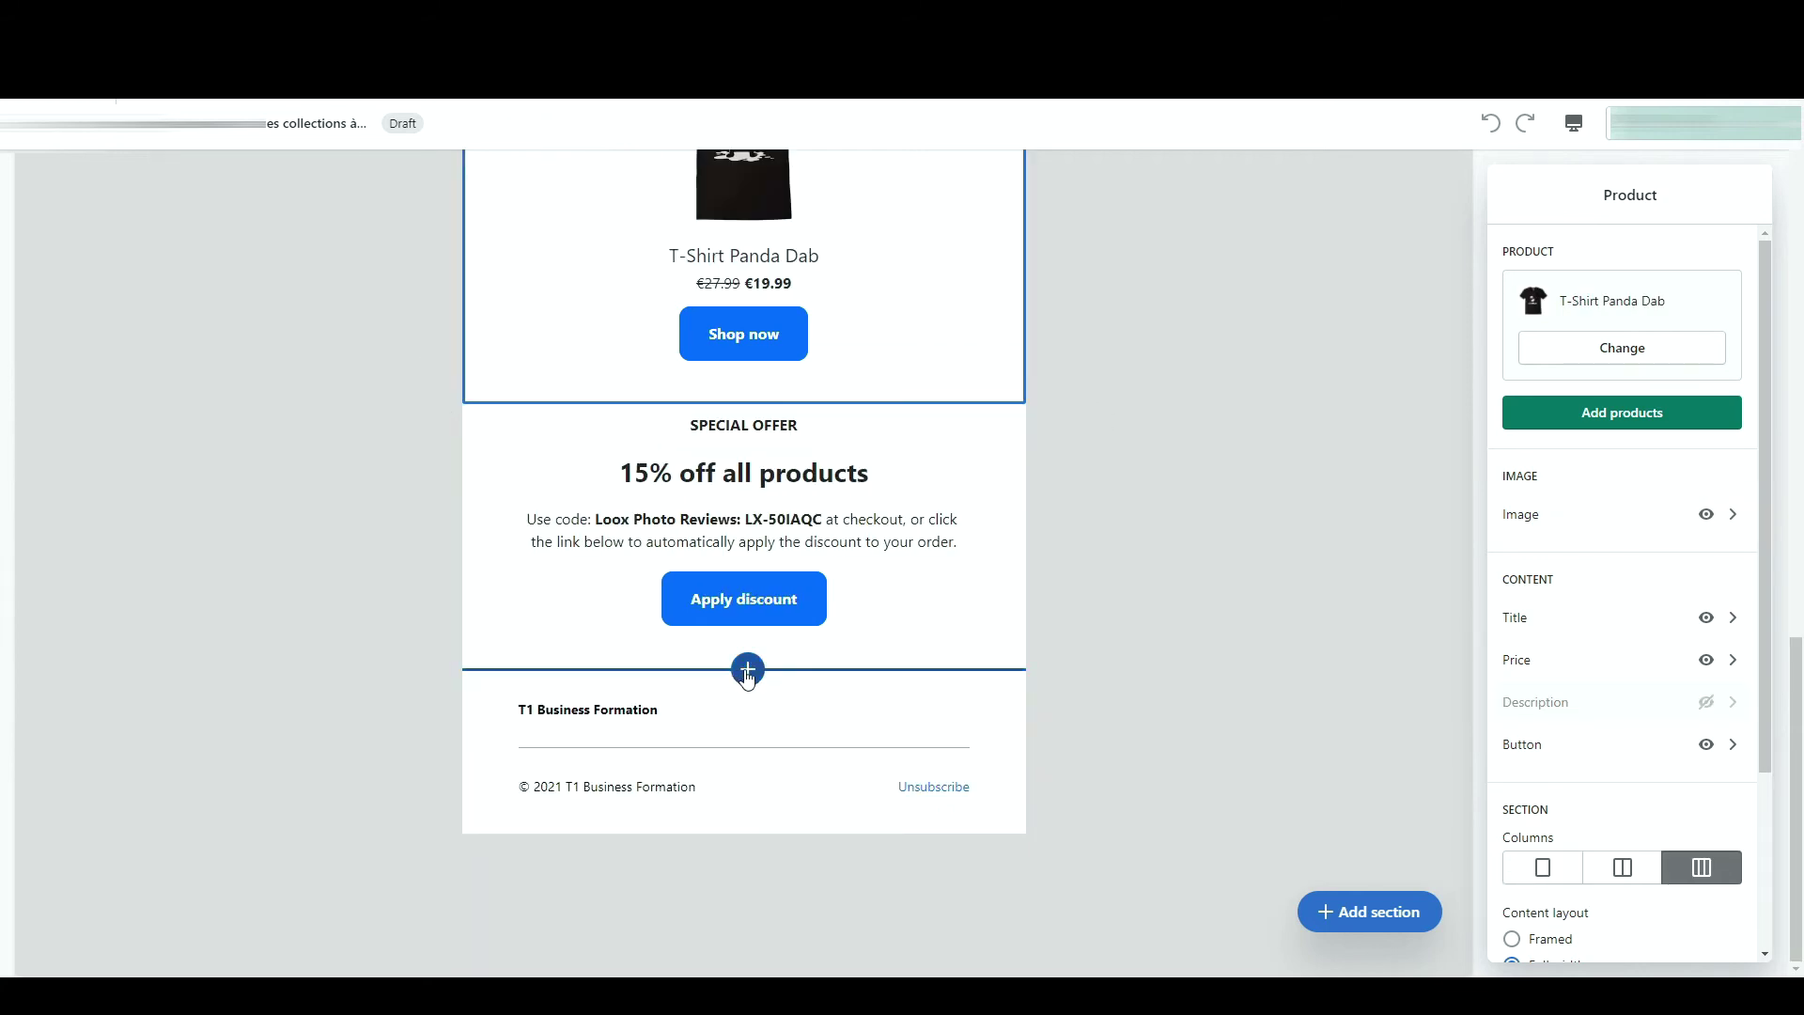
{"action": "left_click", "coordinate": [1365, 917]}
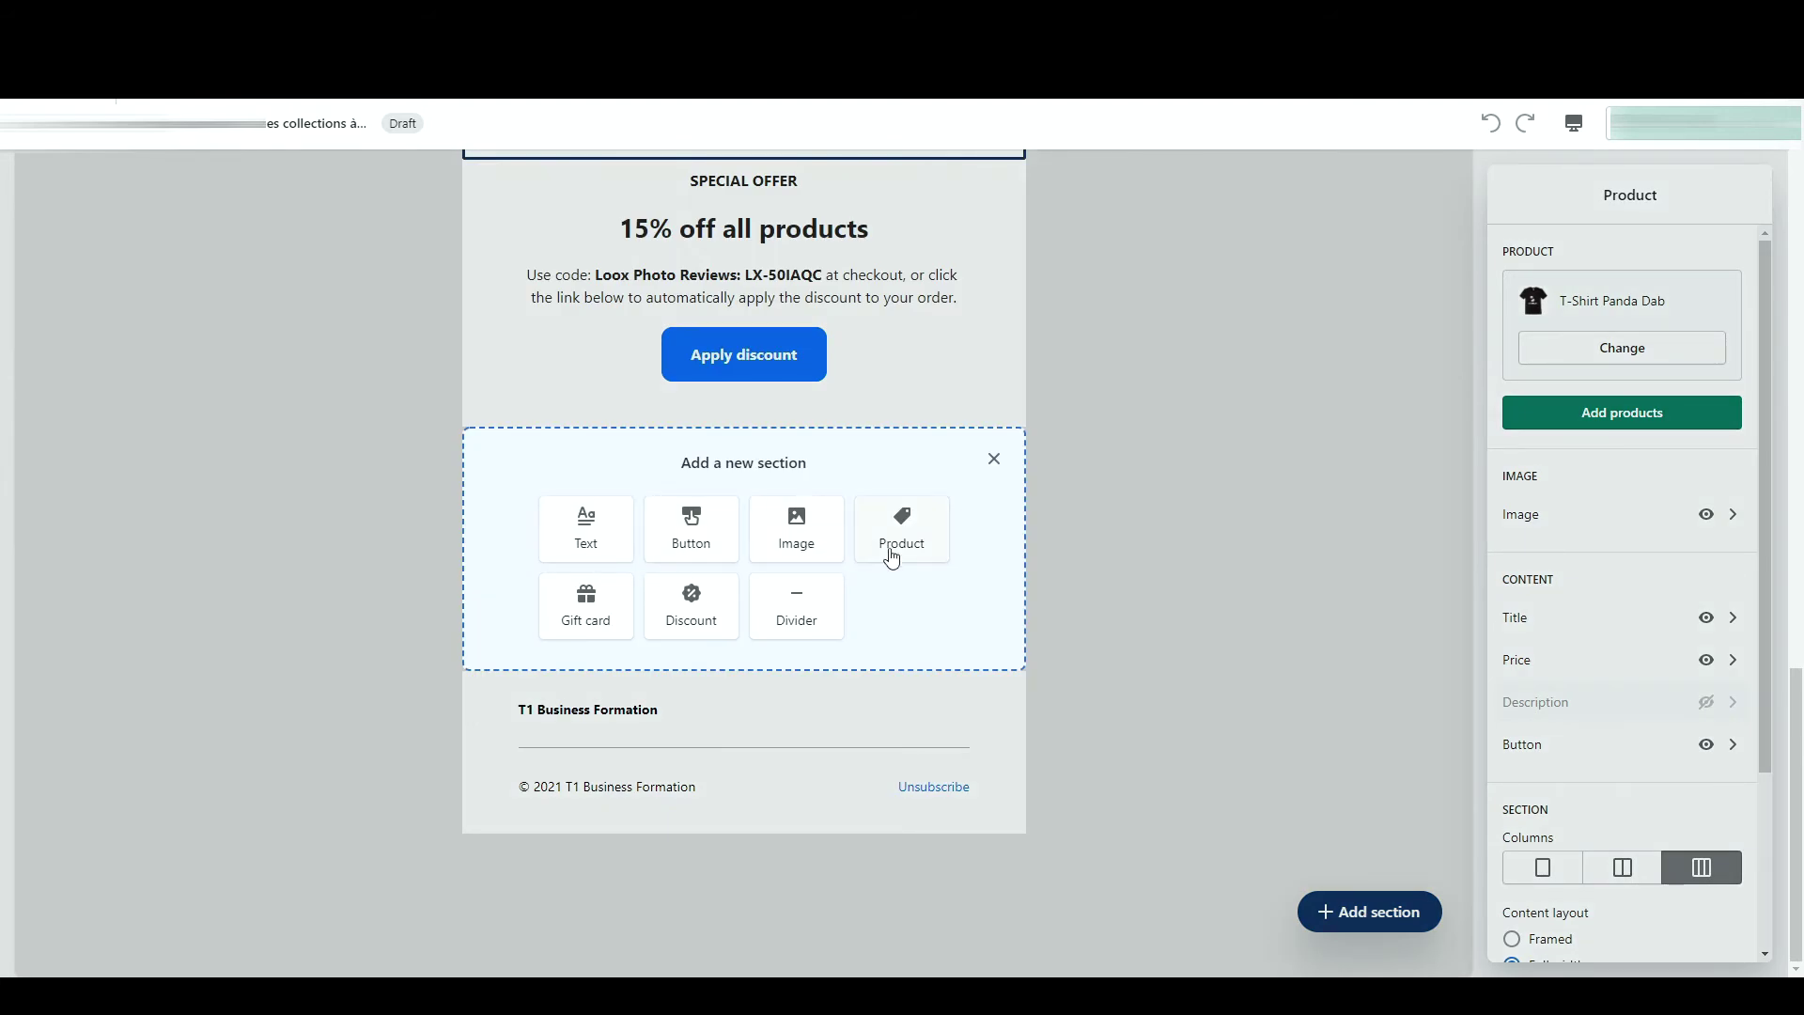
- Add a T-shirt product section with description and title hidden, laid out in two columns
{"action": "left_click", "coordinate": [904, 543]}
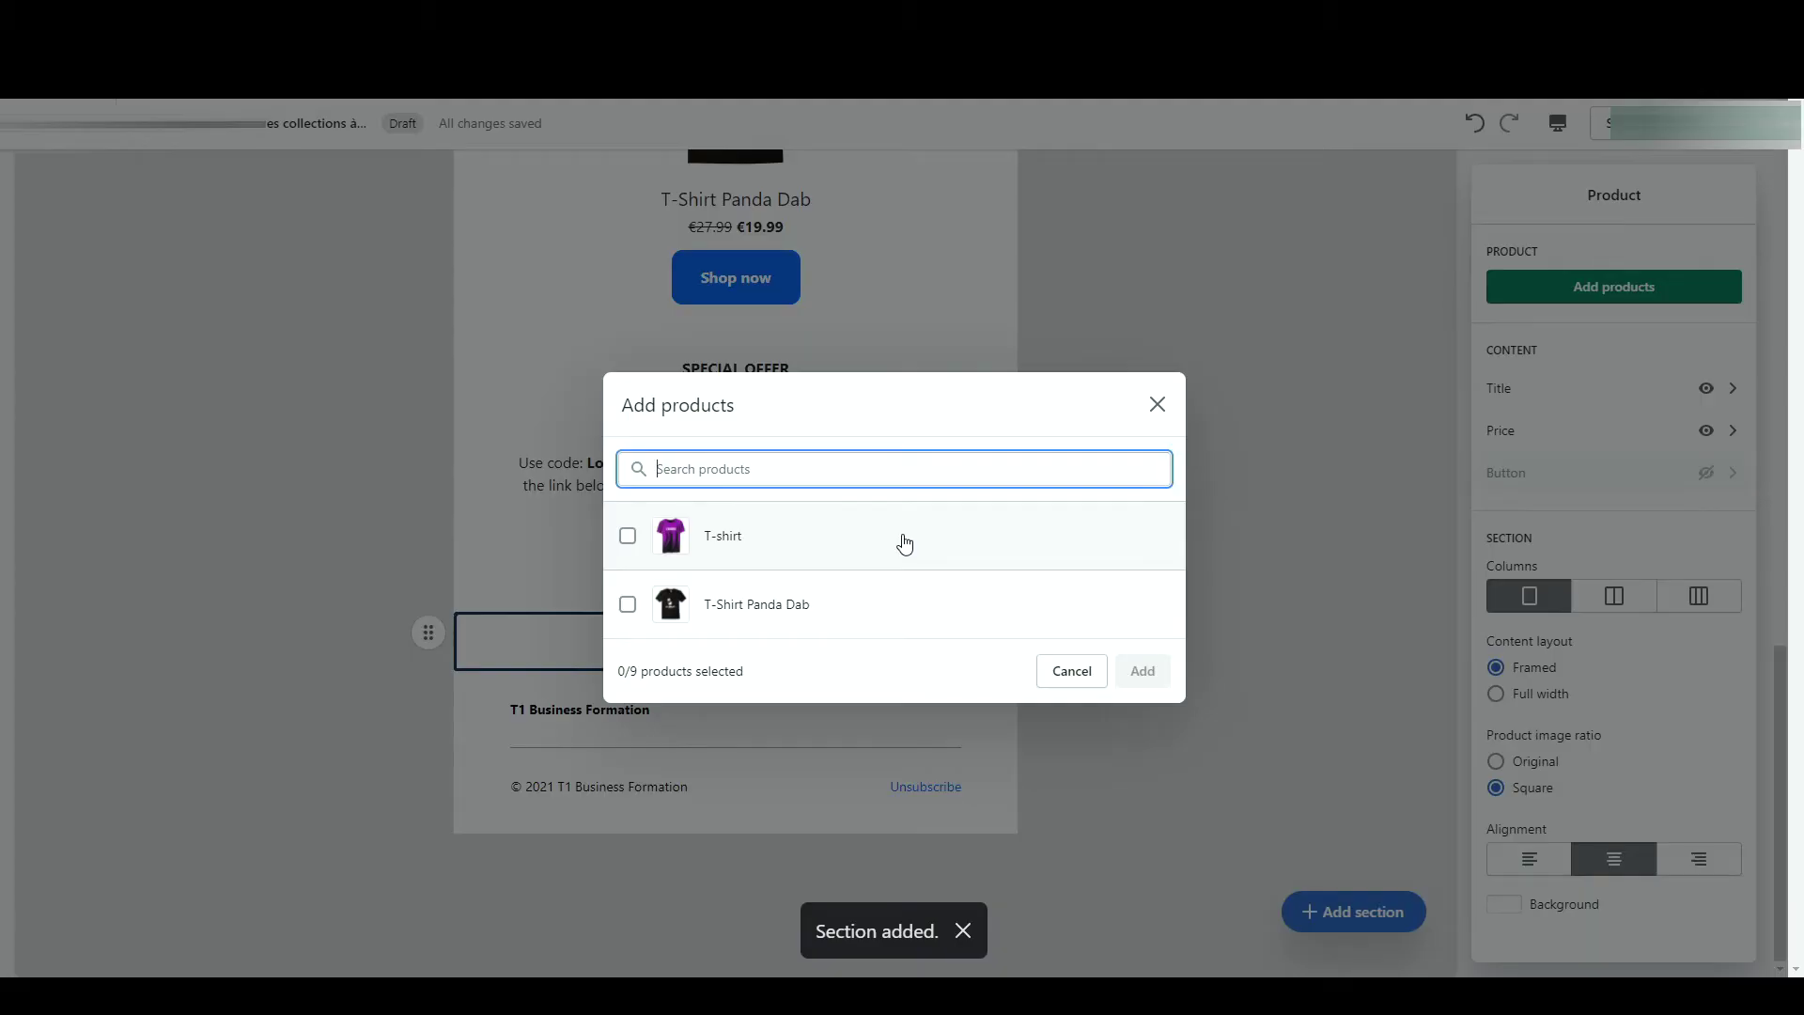
{"action": "left_click", "coordinate": [904, 543]}
{"action": "left_click", "coordinate": [1143, 670]}
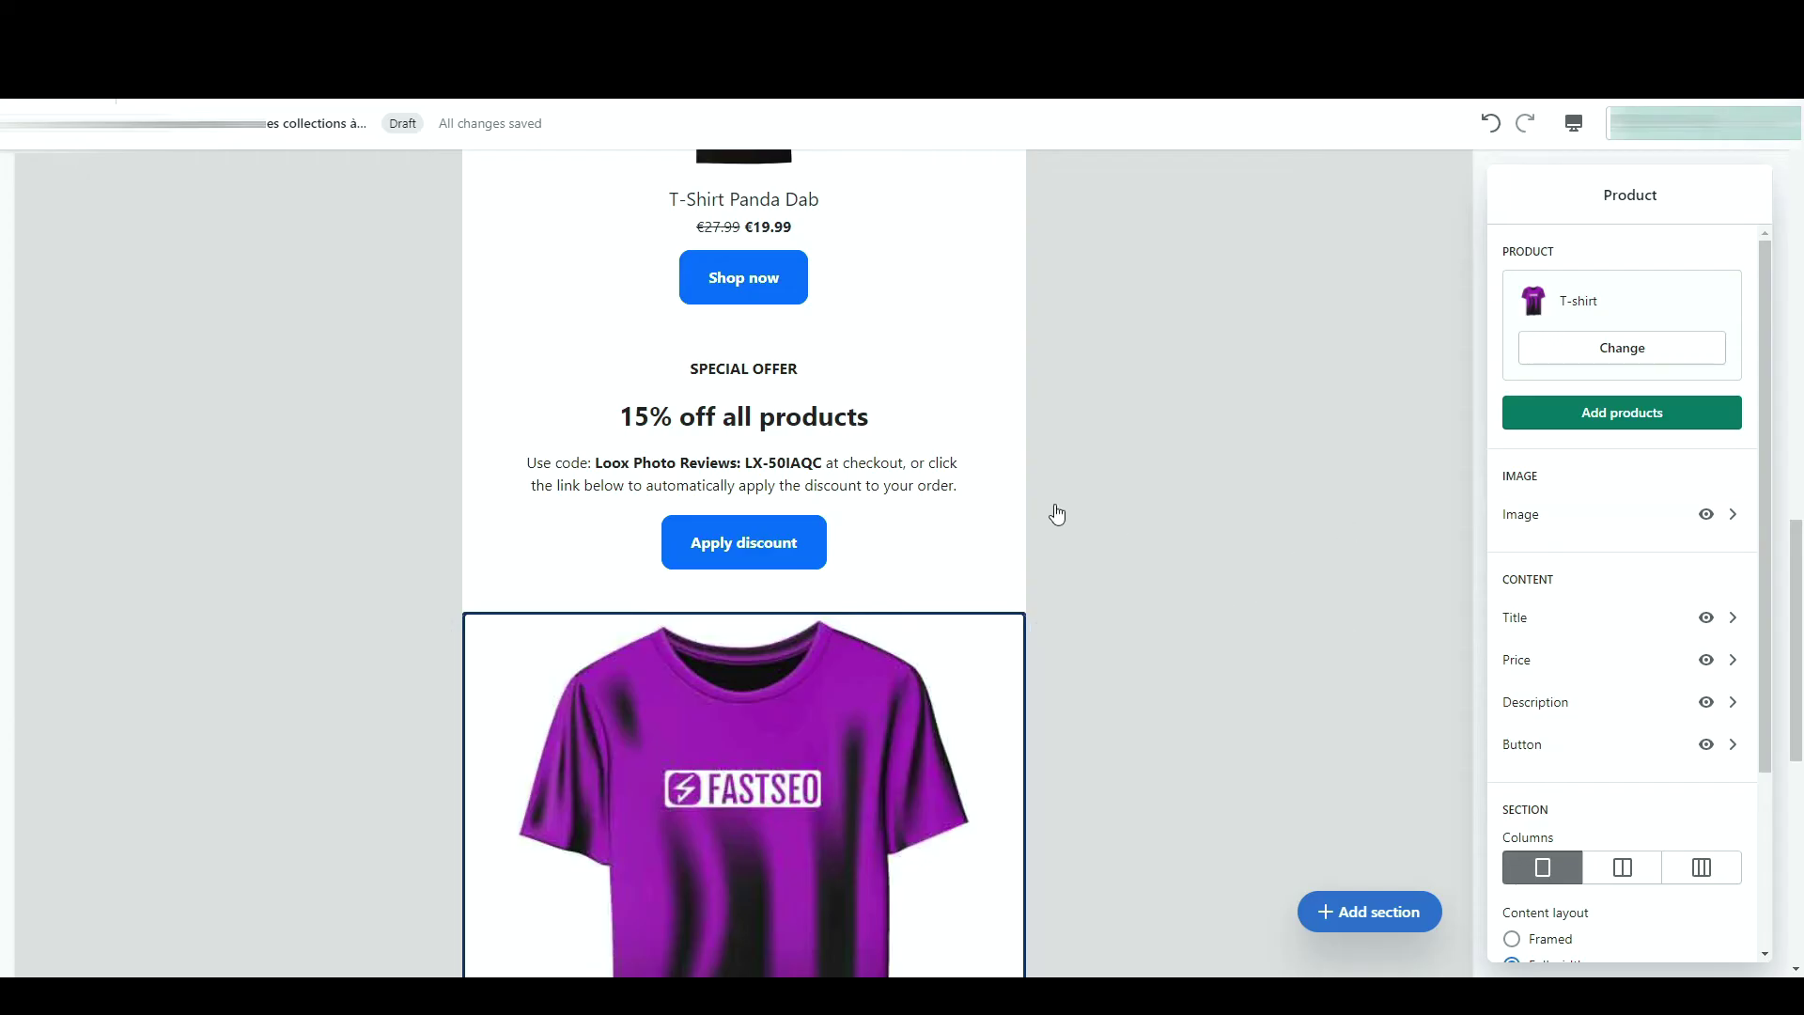
{"action": "scroll", "coordinate": [939, 633], "scroll_direction": "down", "scroll_amount": 5}
{"action": "scroll", "coordinate": [897, 693], "scroll_direction": "down", "scroll_amount": 2}
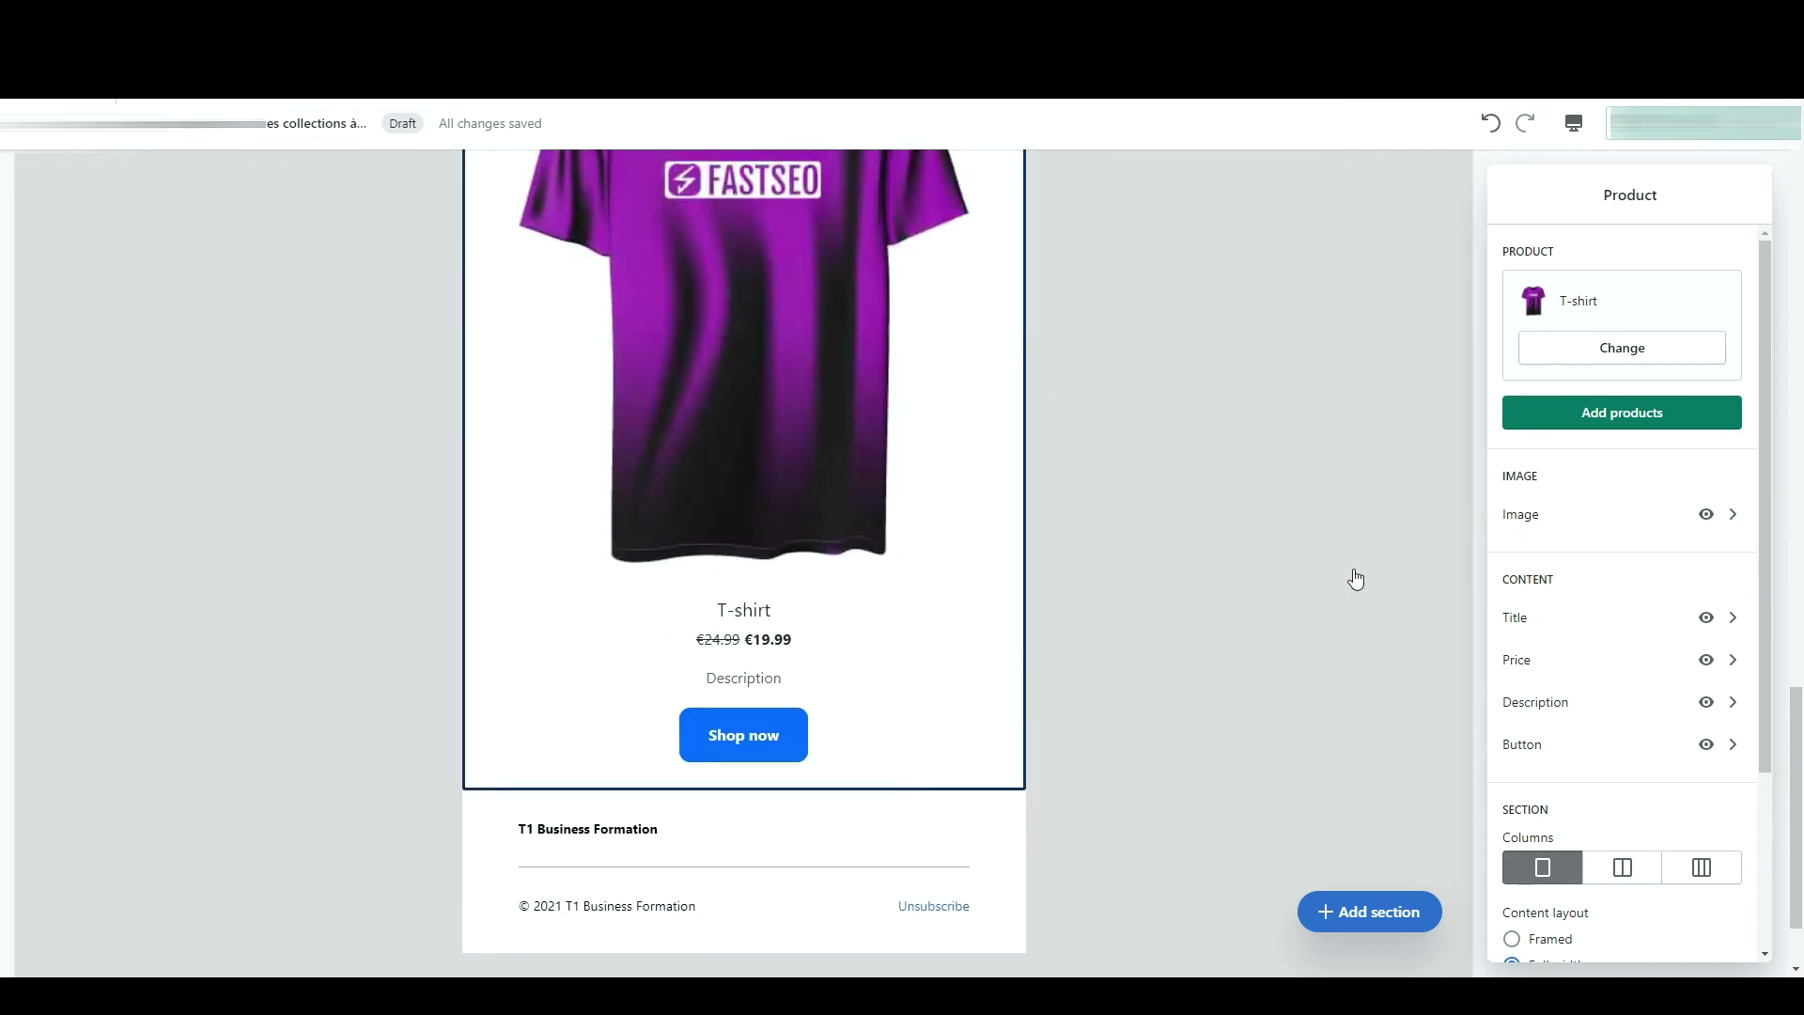
{"action": "left_click", "coordinate": [1708, 704]}
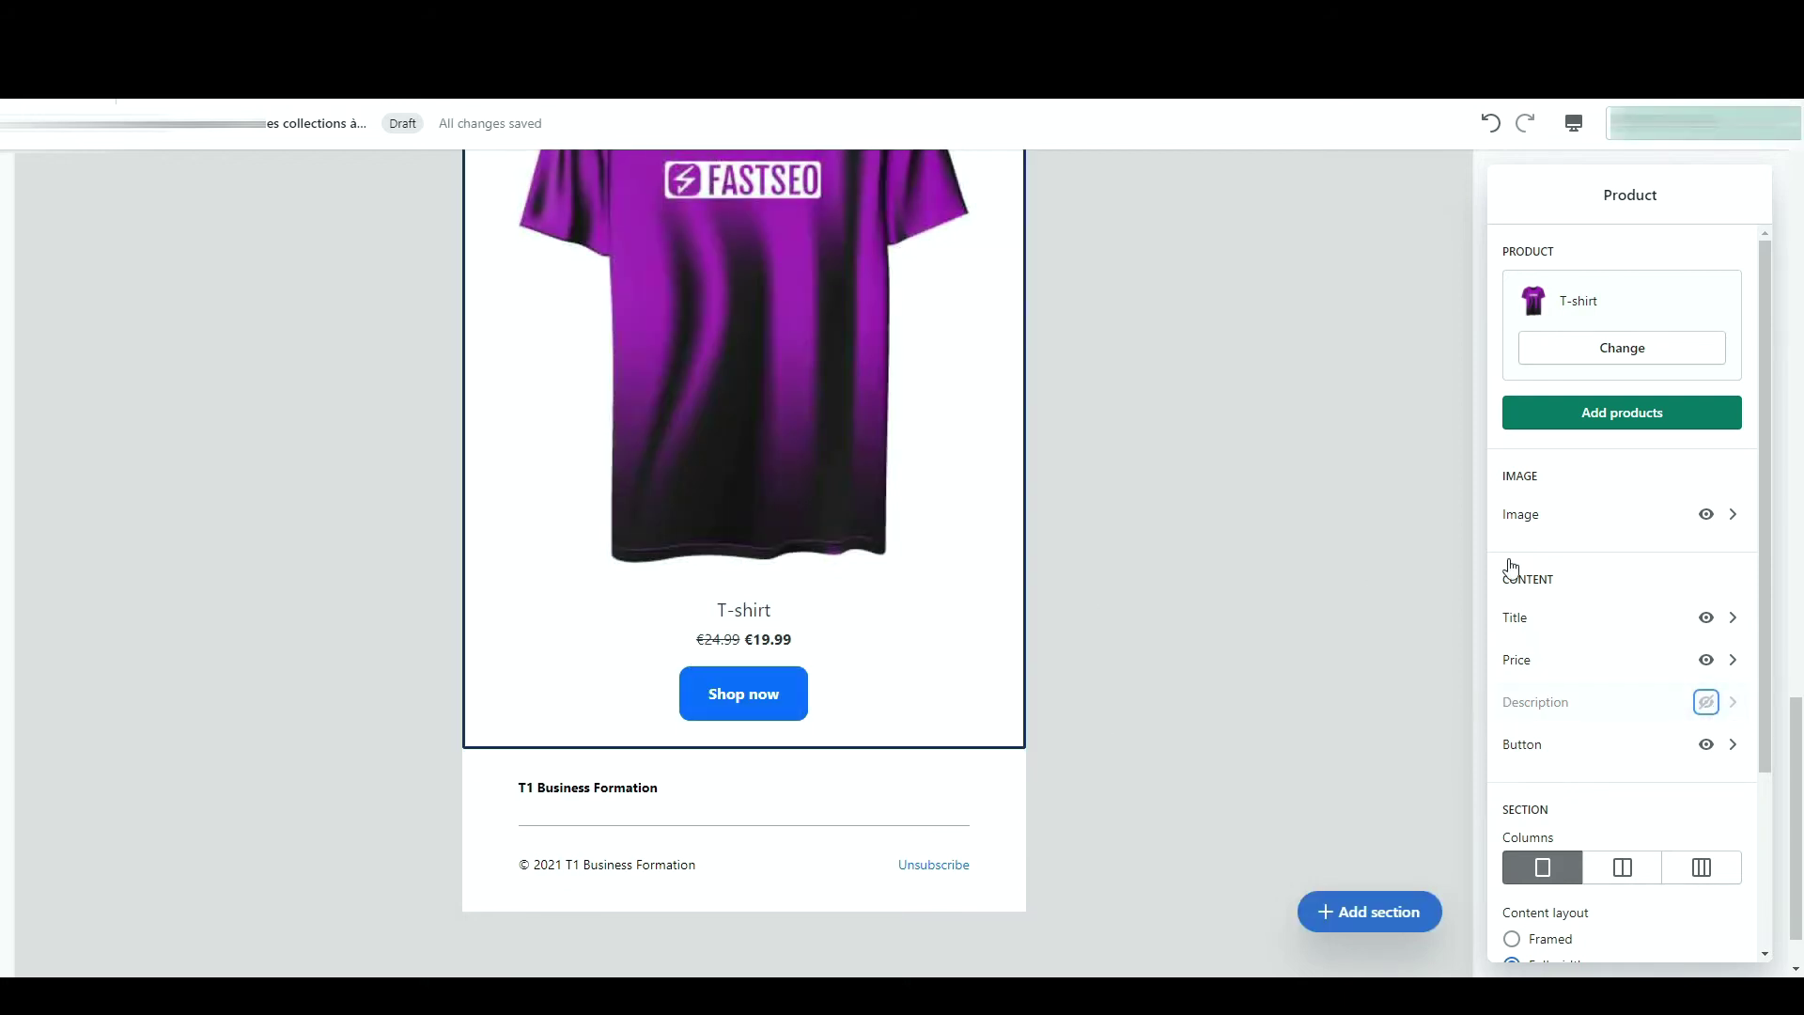
{"action": "left_click", "coordinate": [1705, 620]}
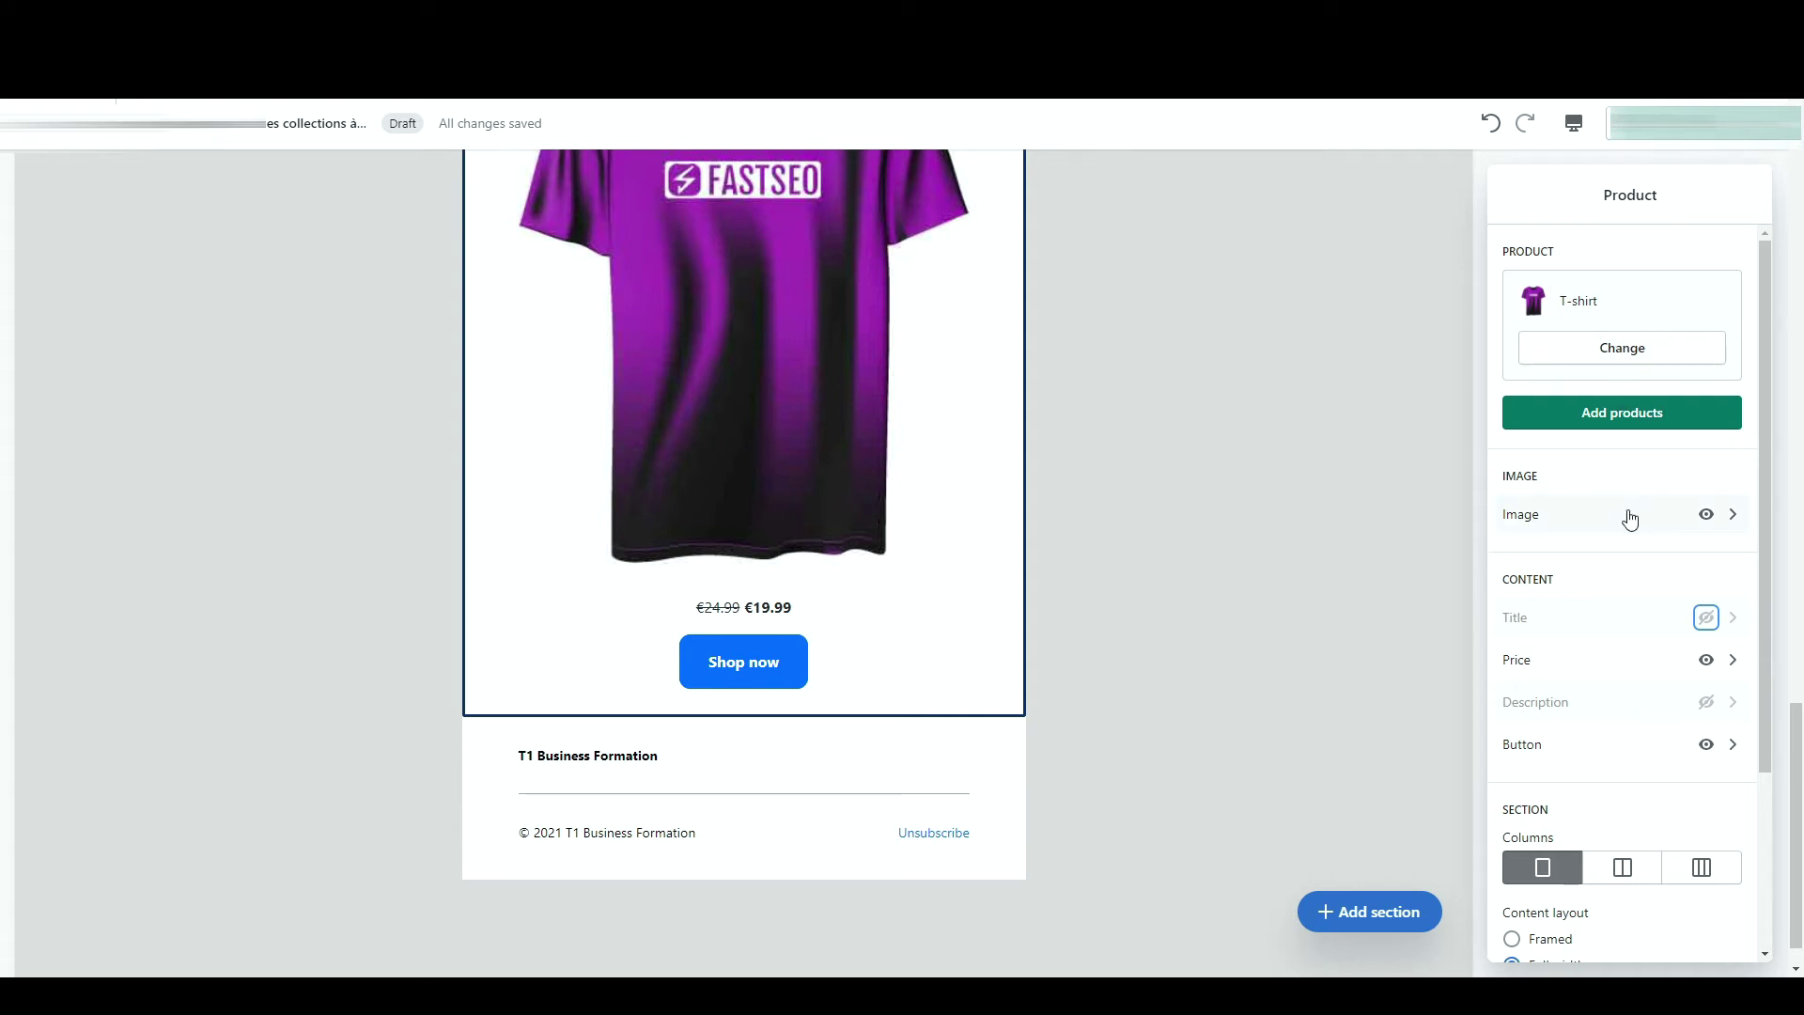
{"action": "left_click", "coordinate": [1623, 868]}
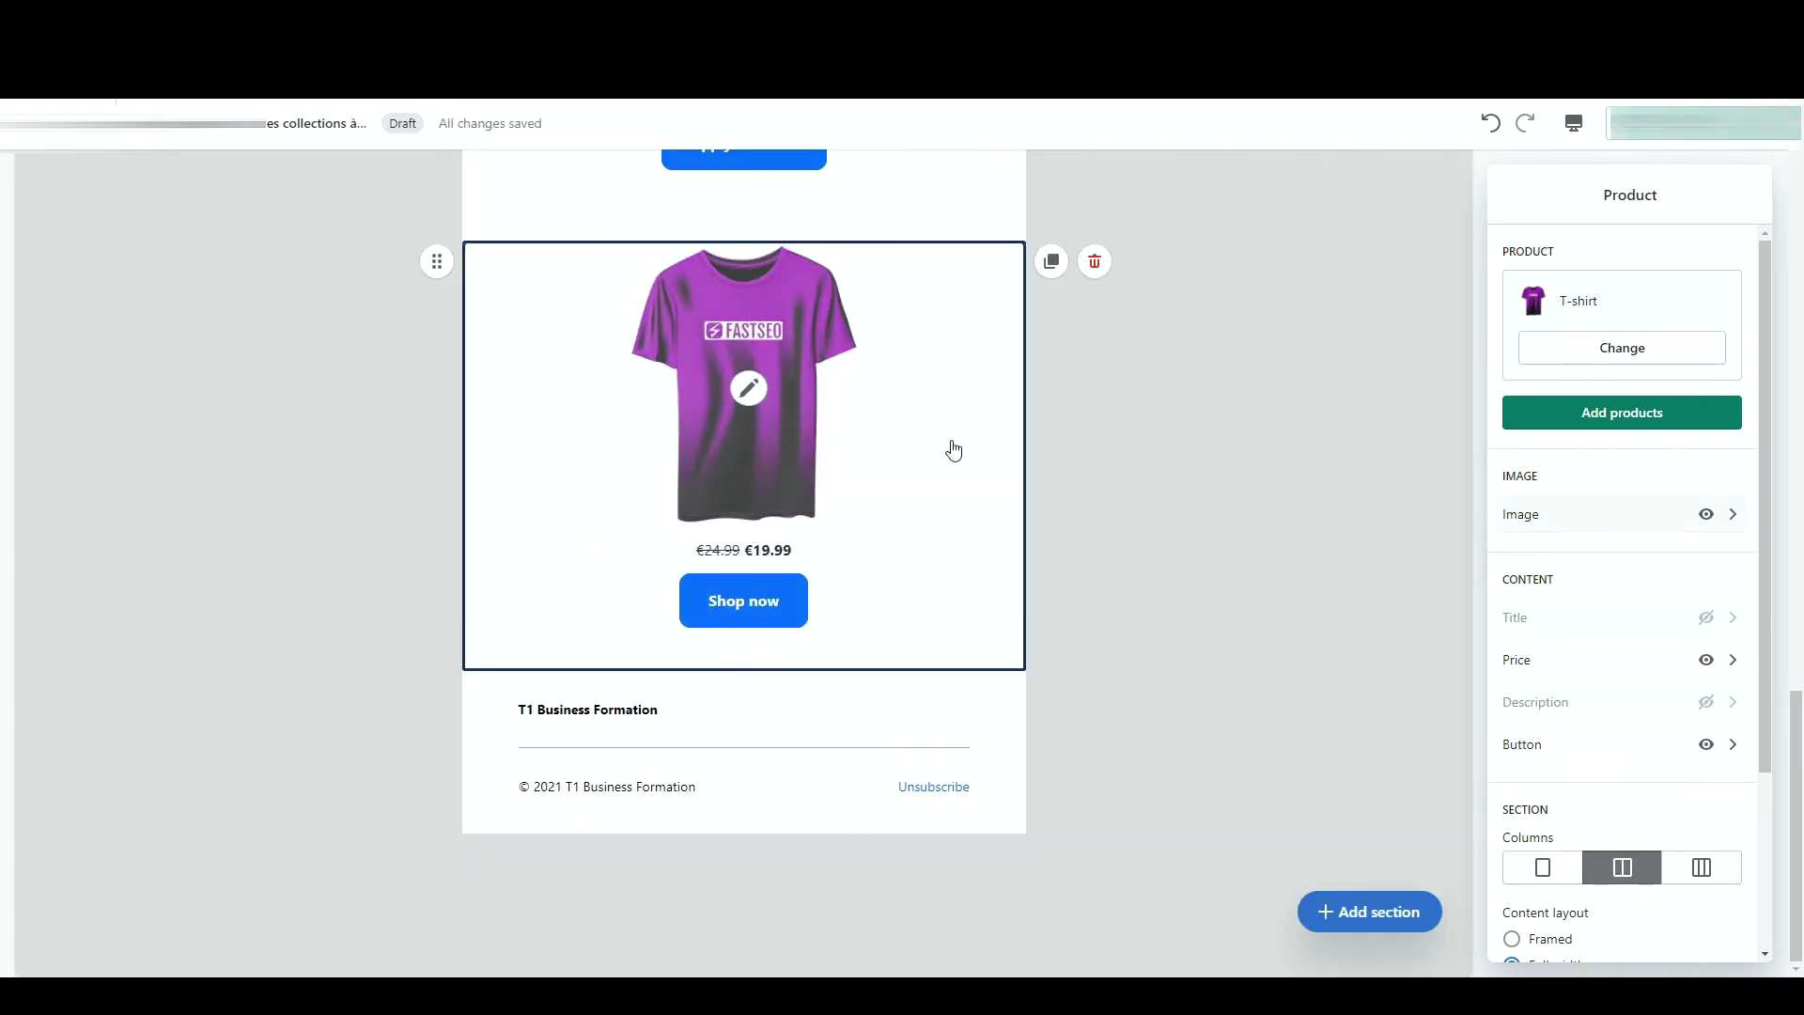
- Start another section below the product block, cancel it, and deselect to show the email styles
{"action": "scroll", "coordinate": [1591, 766], "scroll_direction": "down", "scroll_amount": 3}
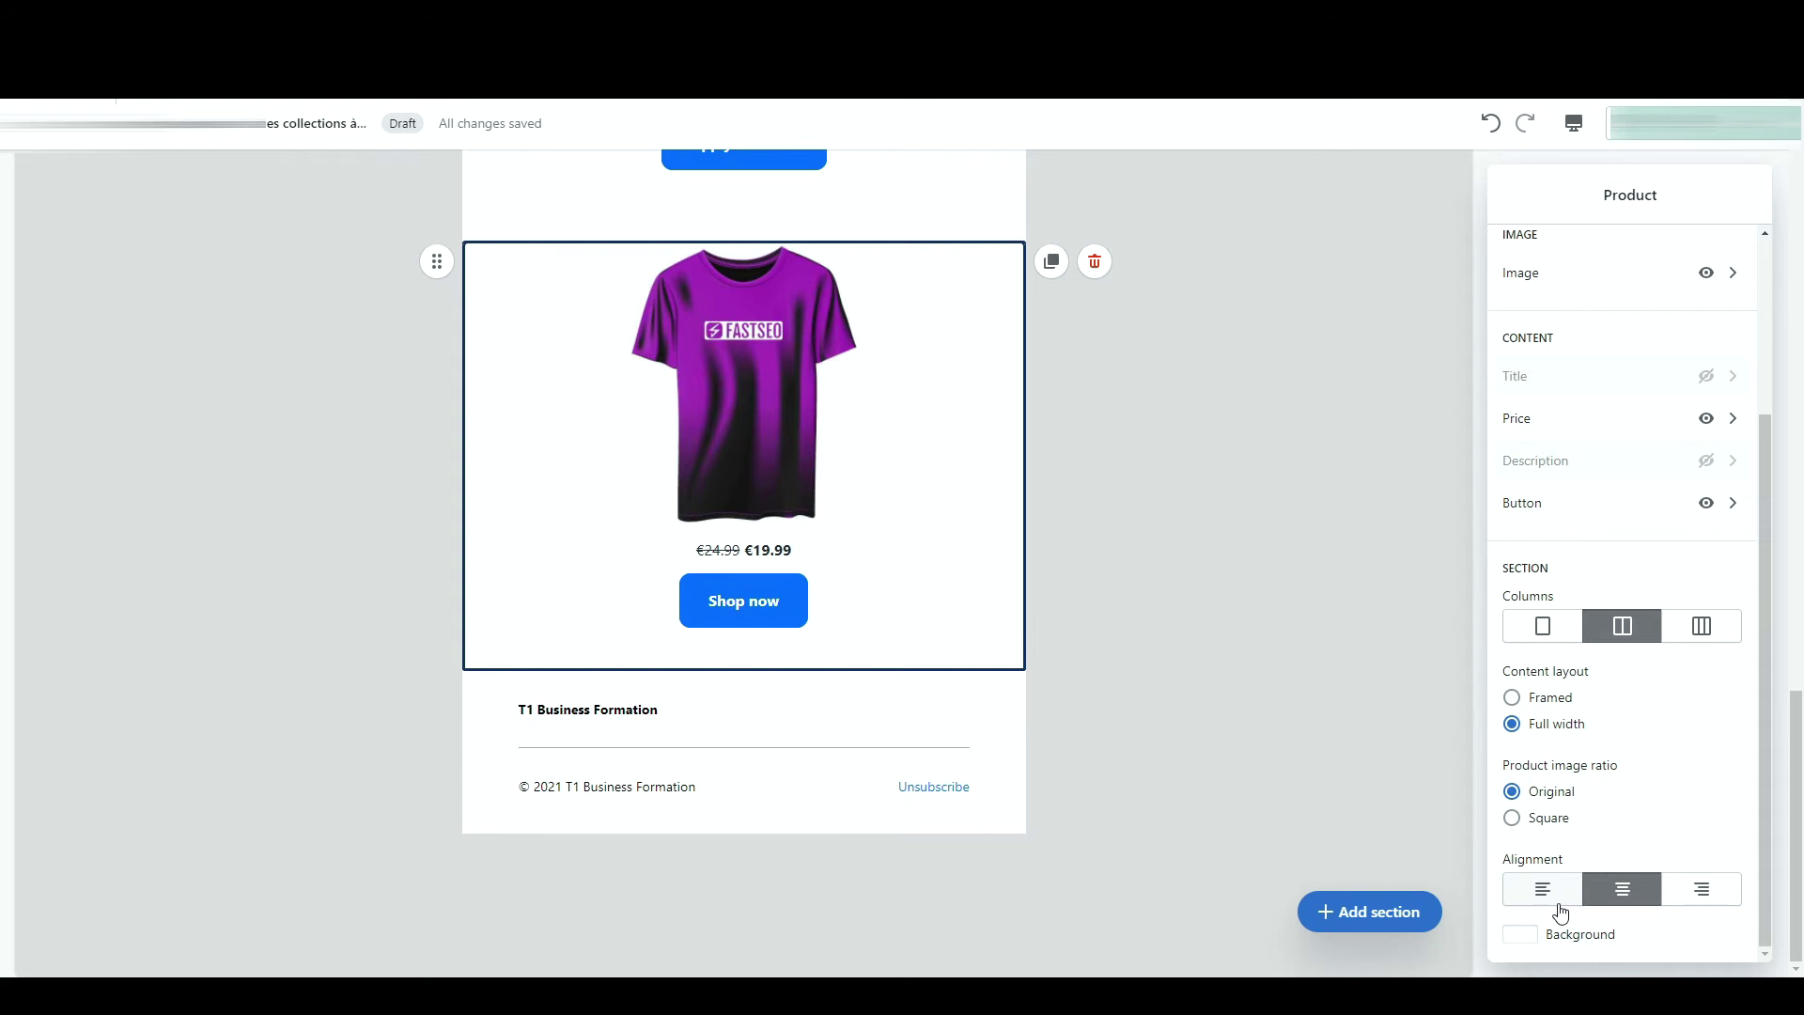
{"action": "left_click", "coordinate": [740, 670]}
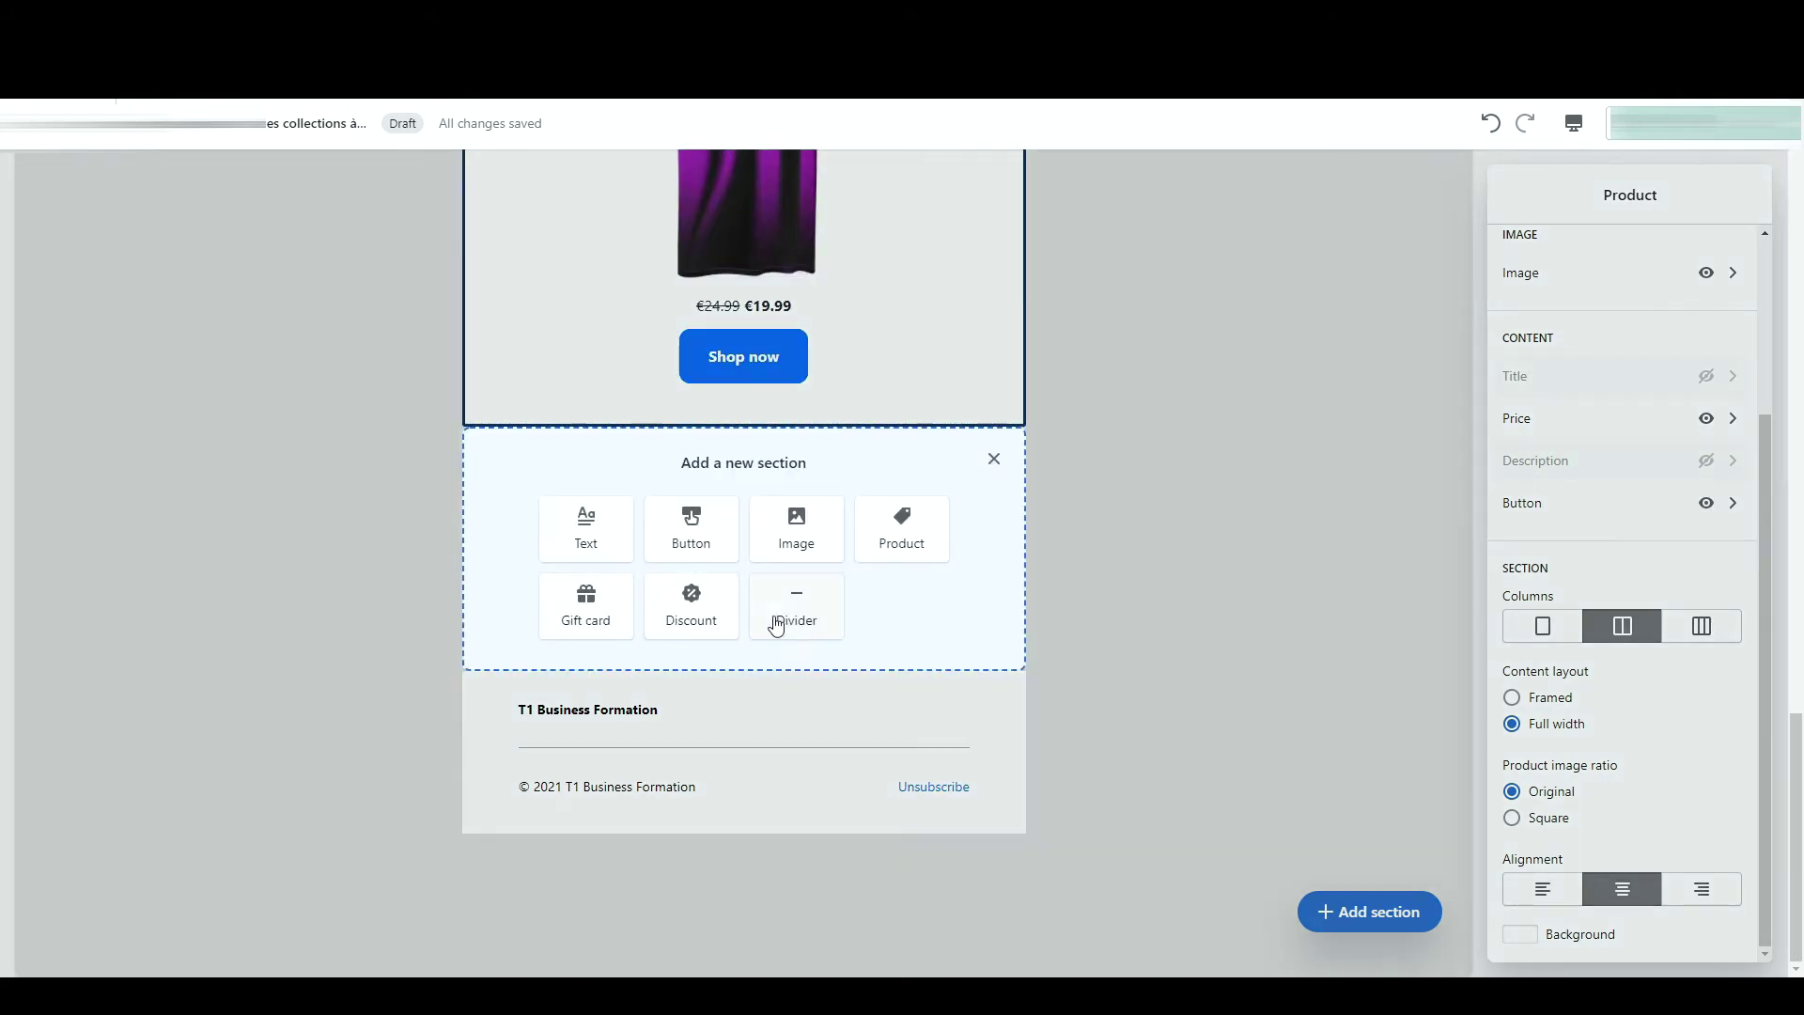
{"action": "left_click", "coordinate": [1261, 616]}
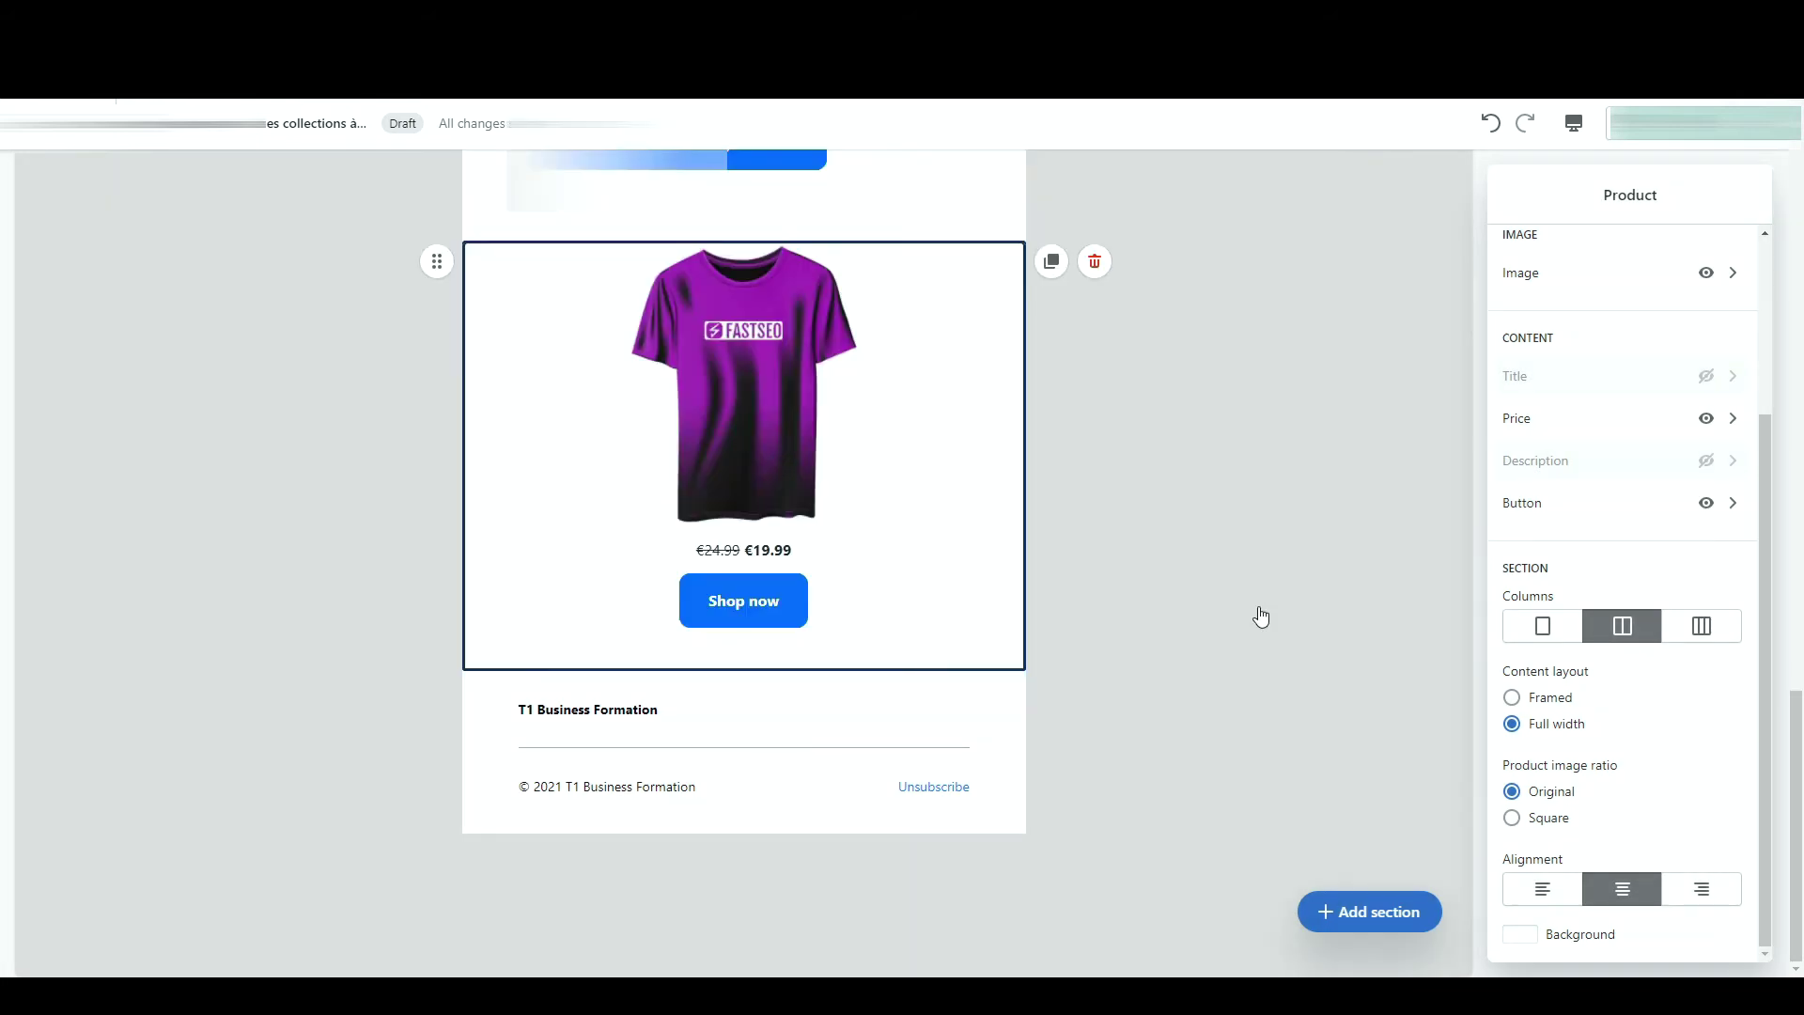
{"action": "left_click", "coordinate": [1261, 616]}
{"action": "scroll", "coordinate": [1262, 617], "scroll_direction": "up", "scroll_amount": 10}
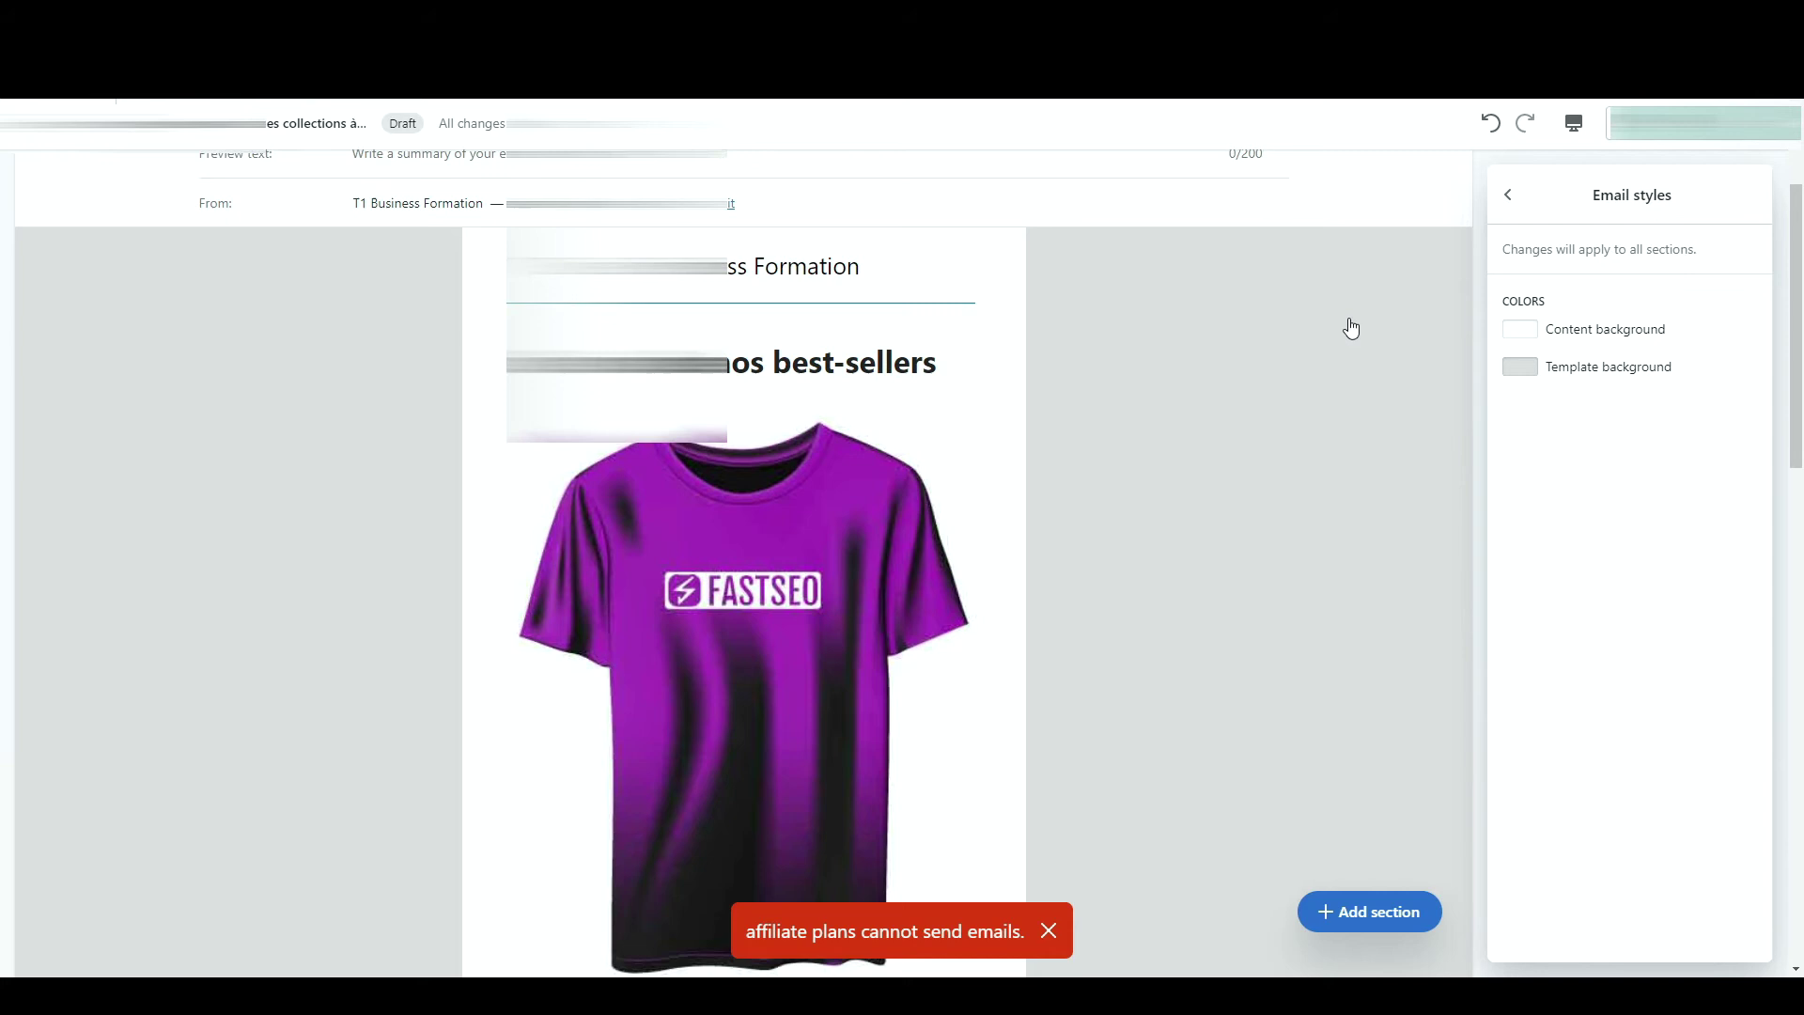
- Leave the email editor for the Untitled Campaign draft, then go to Marketing automations
{"action": "scroll", "coordinate": [1352, 328], "scroll_direction": "up", "scroll_amount": 3}
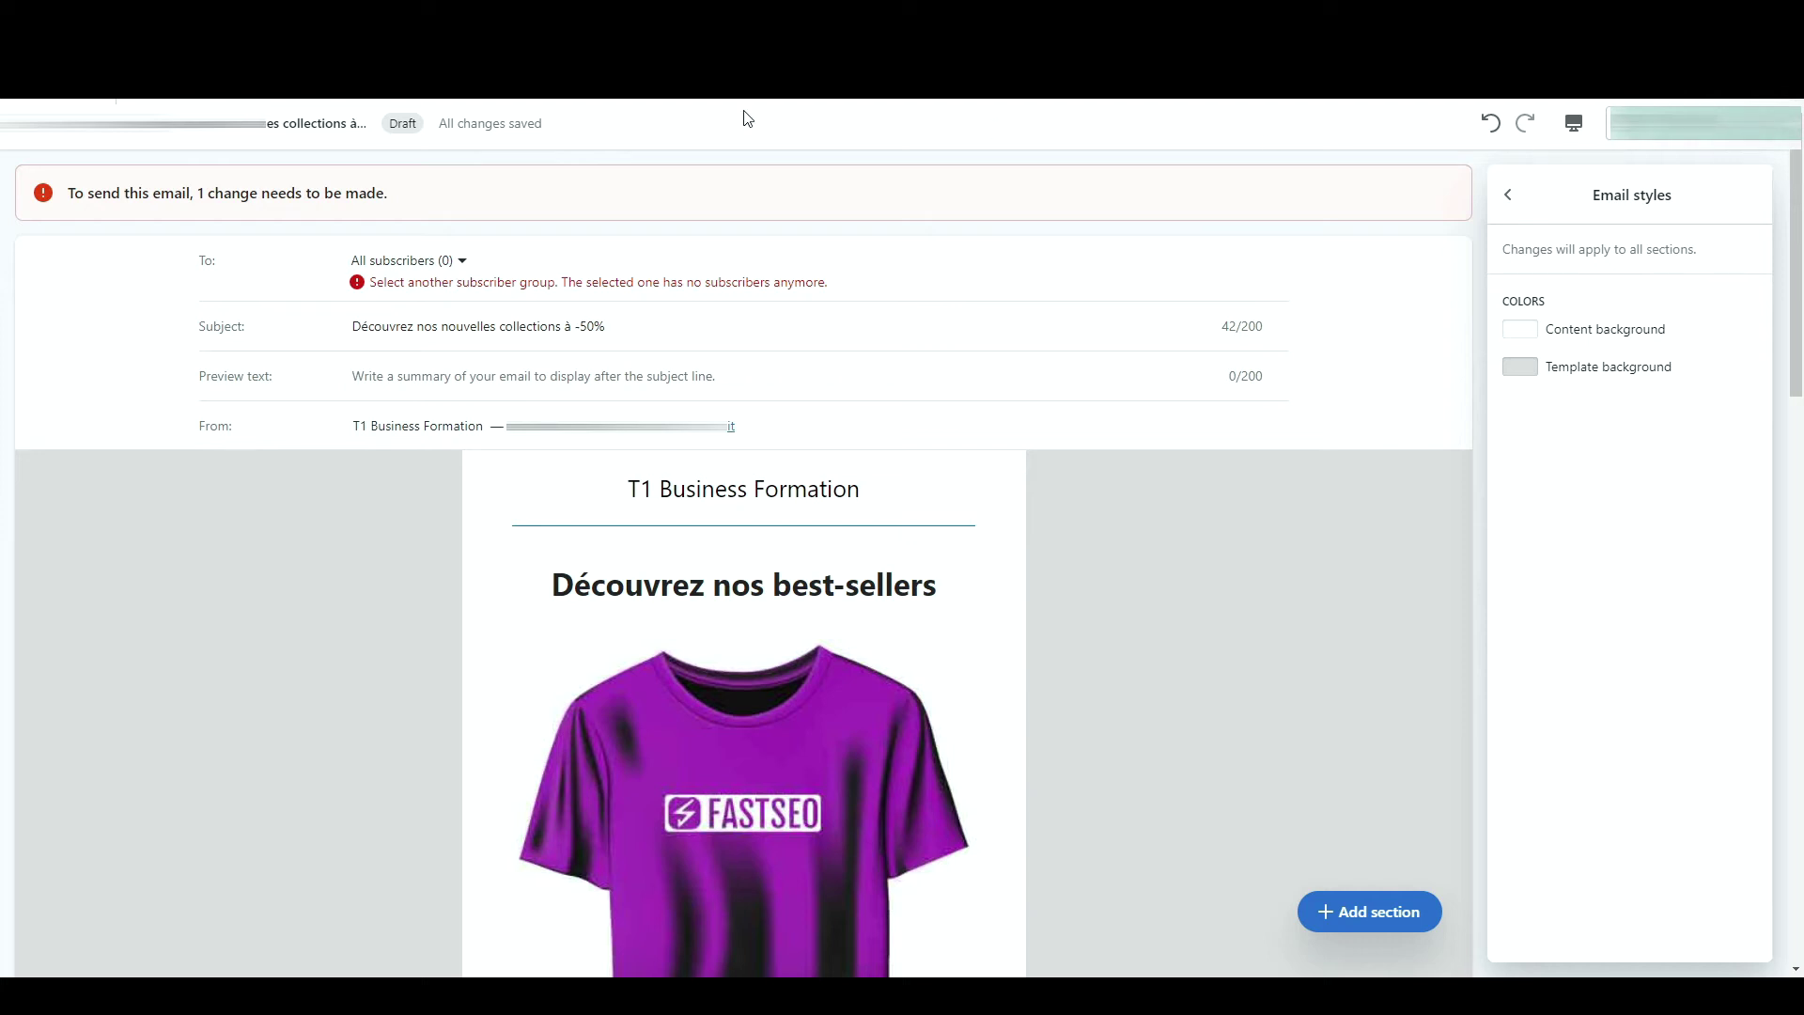
{"action": "left_click", "coordinate": [28, 123]}
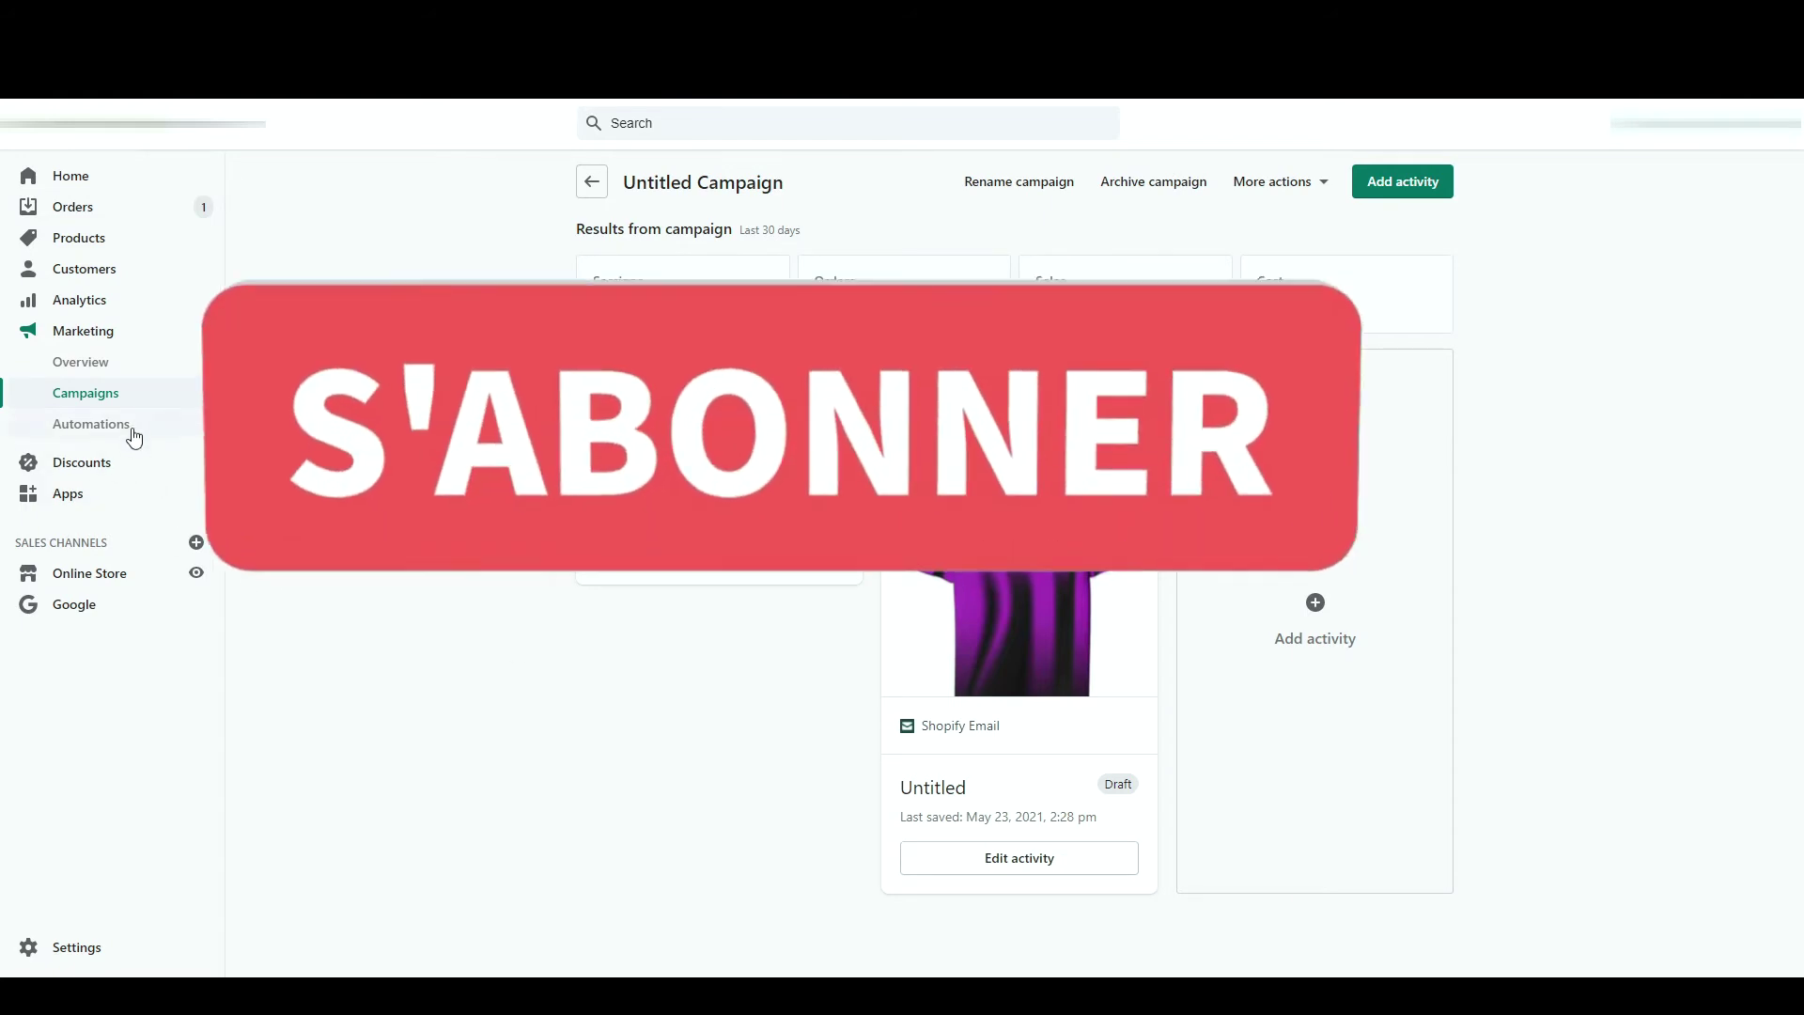
{"action": "left_click", "coordinate": [122, 429]}
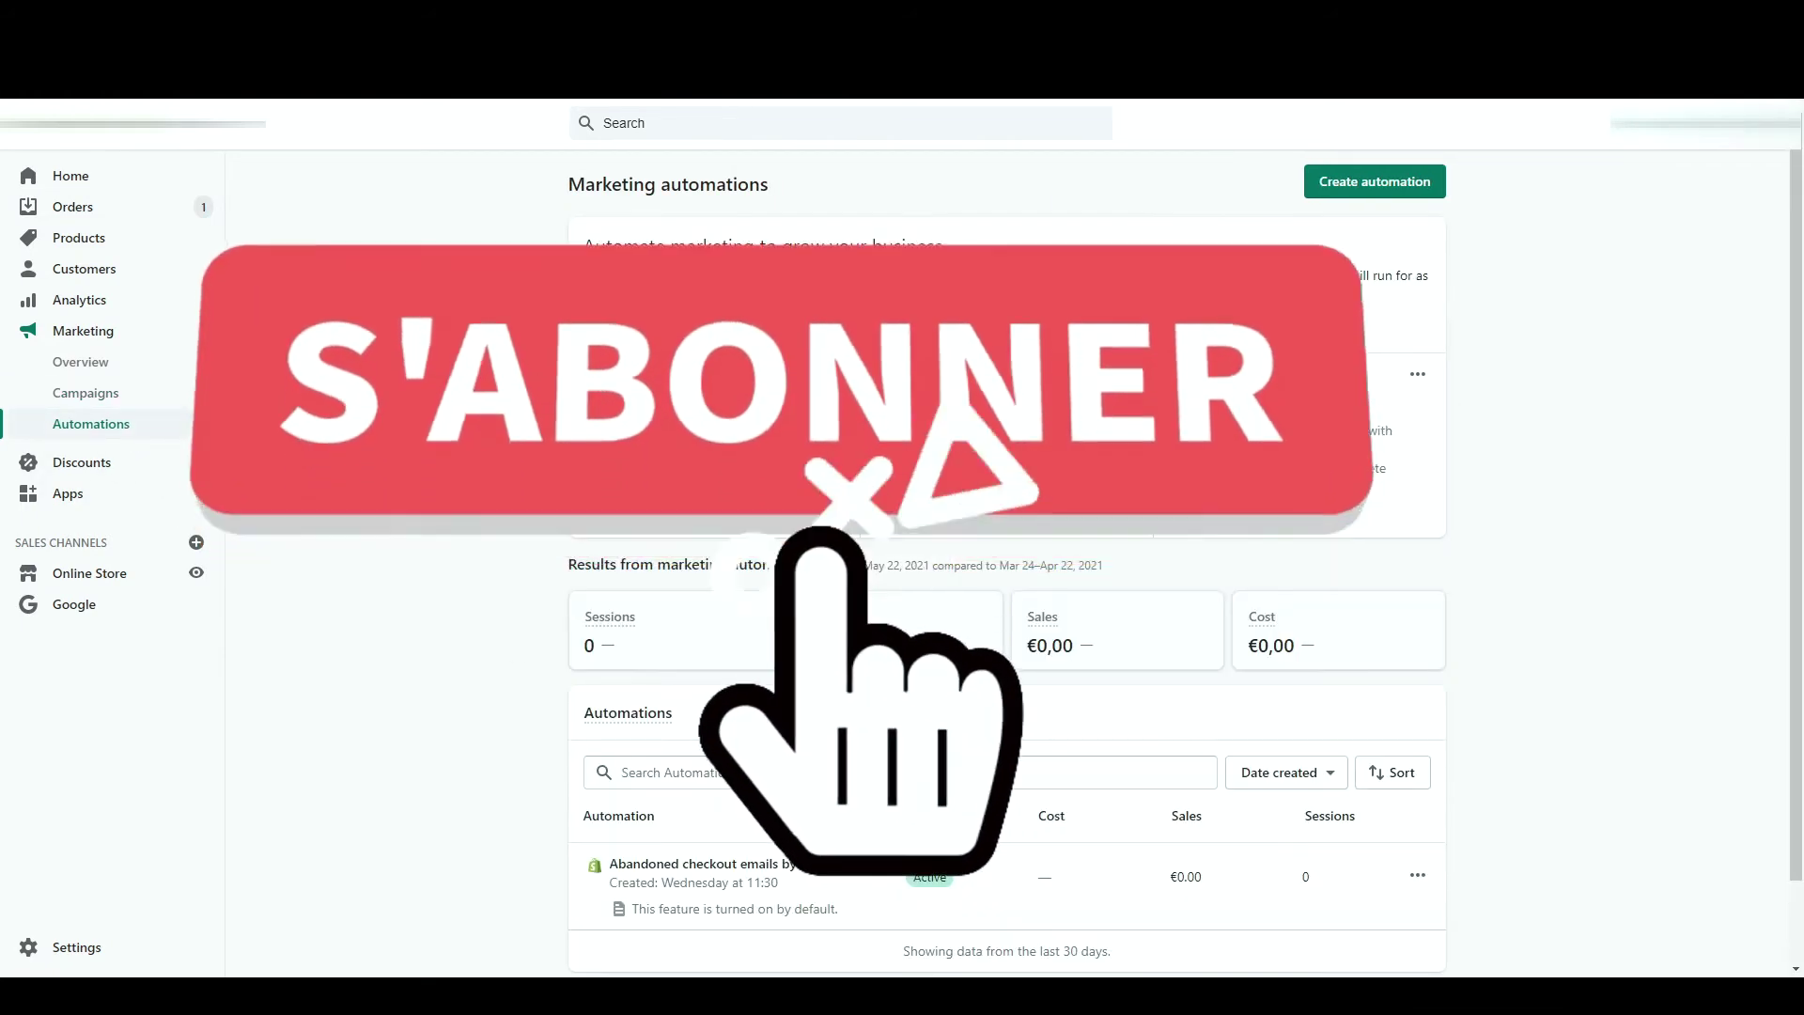
- Dismiss a new automation without creating one and open the abandoned checkout emails automation
{"action": "scroll", "coordinate": [516, 493], "scroll_direction": "down", "scroll_amount": 1}
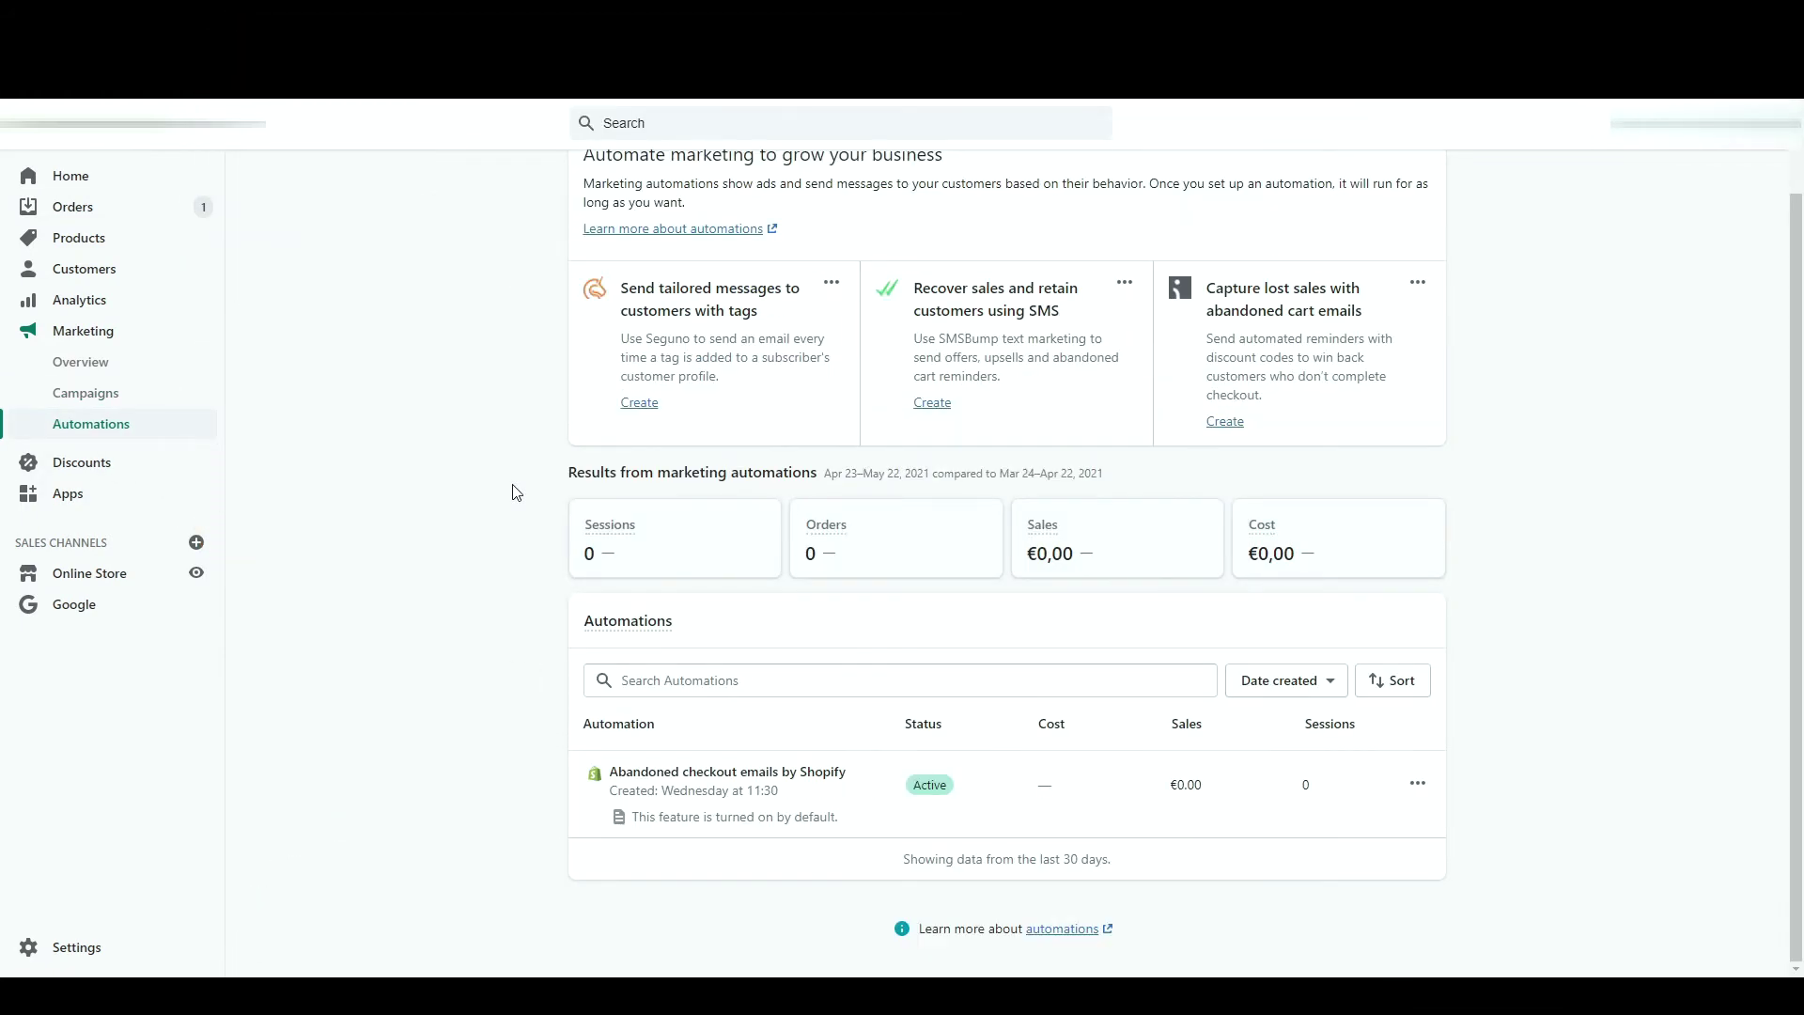
{"action": "scroll", "coordinate": [516, 492], "scroll_direction": "up", "scroll_amount": 1}
{"action": "left_click", "coordinate": [1416, 183]}
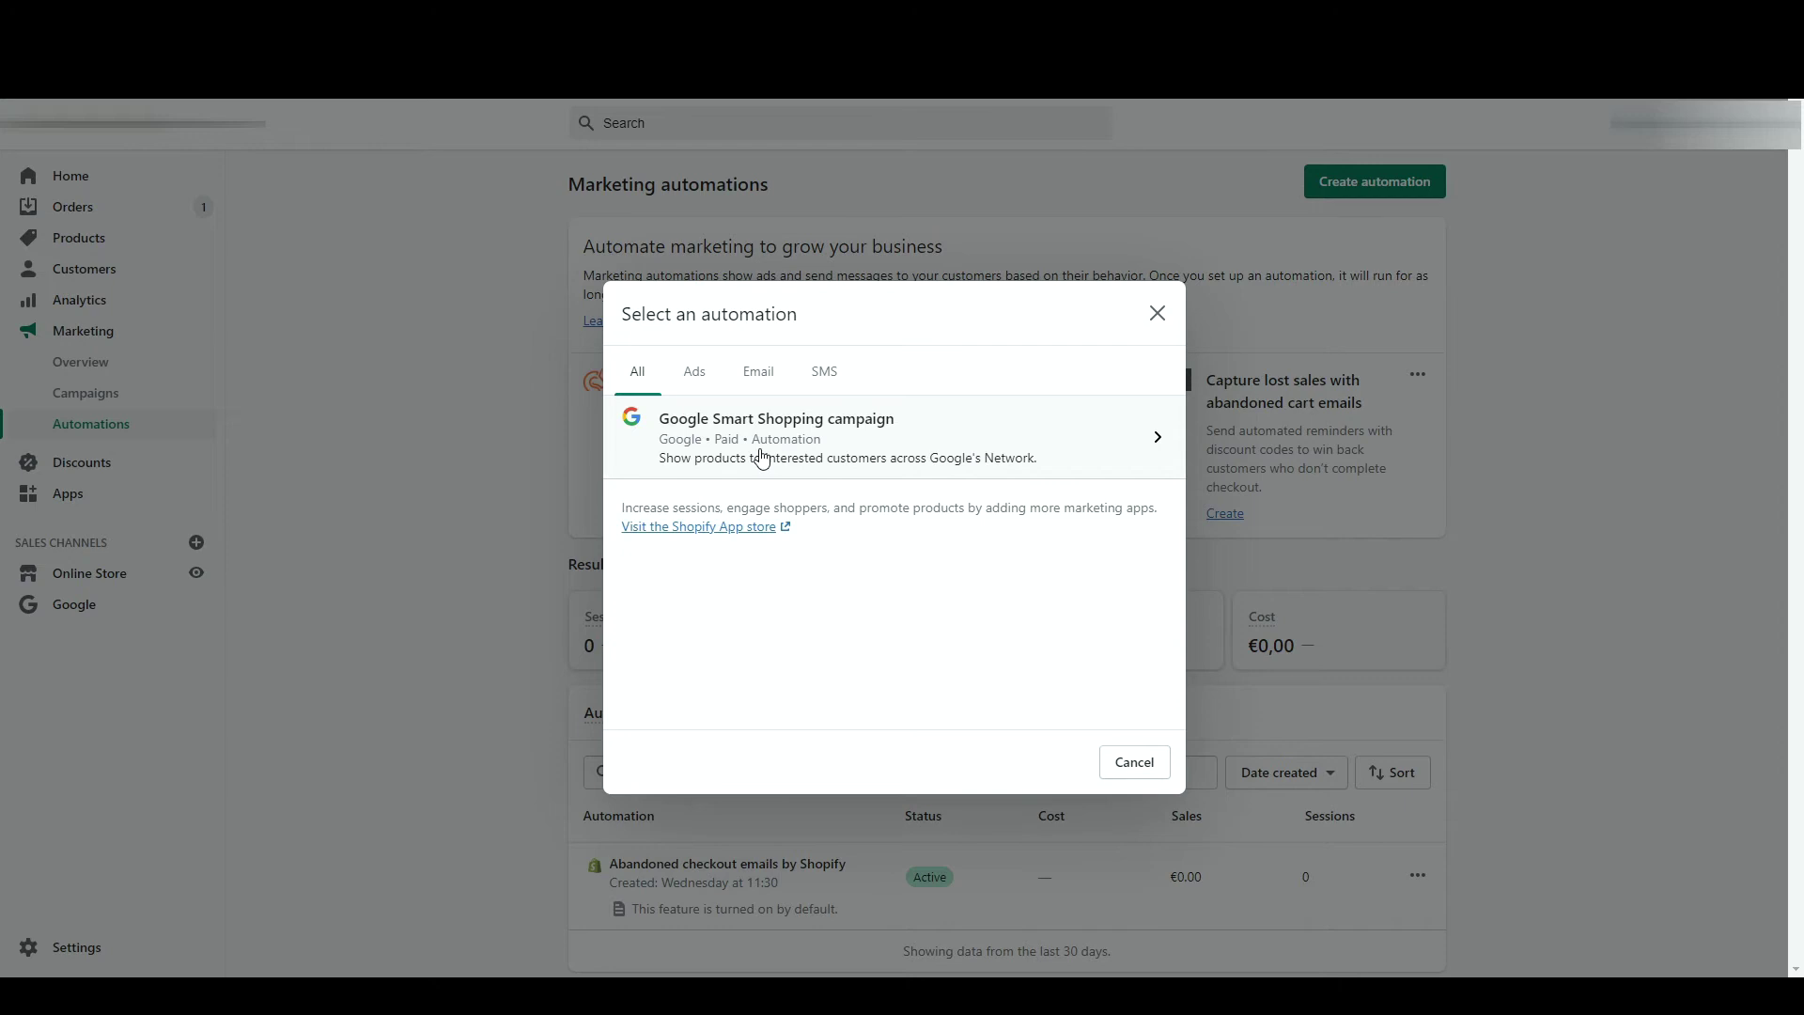
{"action": "left_click", "coordinate": [1159, 313]}
{"action": "scroll", "coordinate": [1080, 620], "scroll_direction": "down", "scroll_amount": 1}
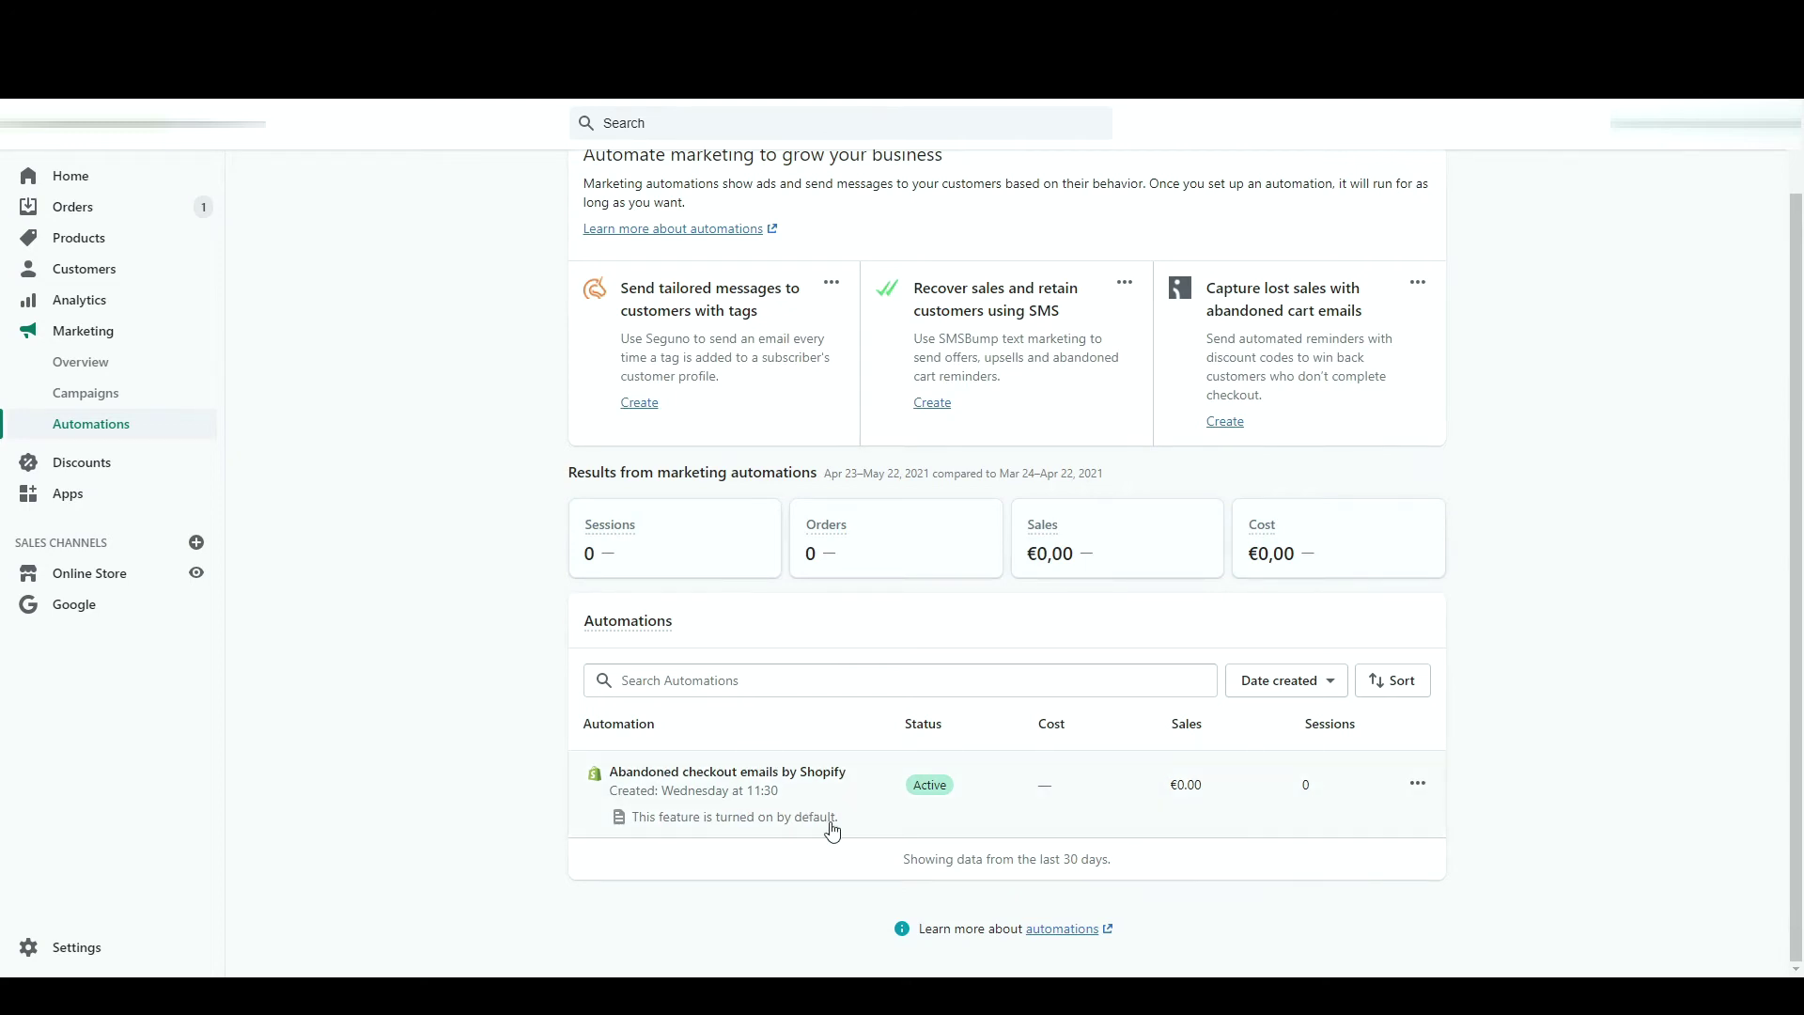
{"action": "left_click", "coordinate": [833, 830]}
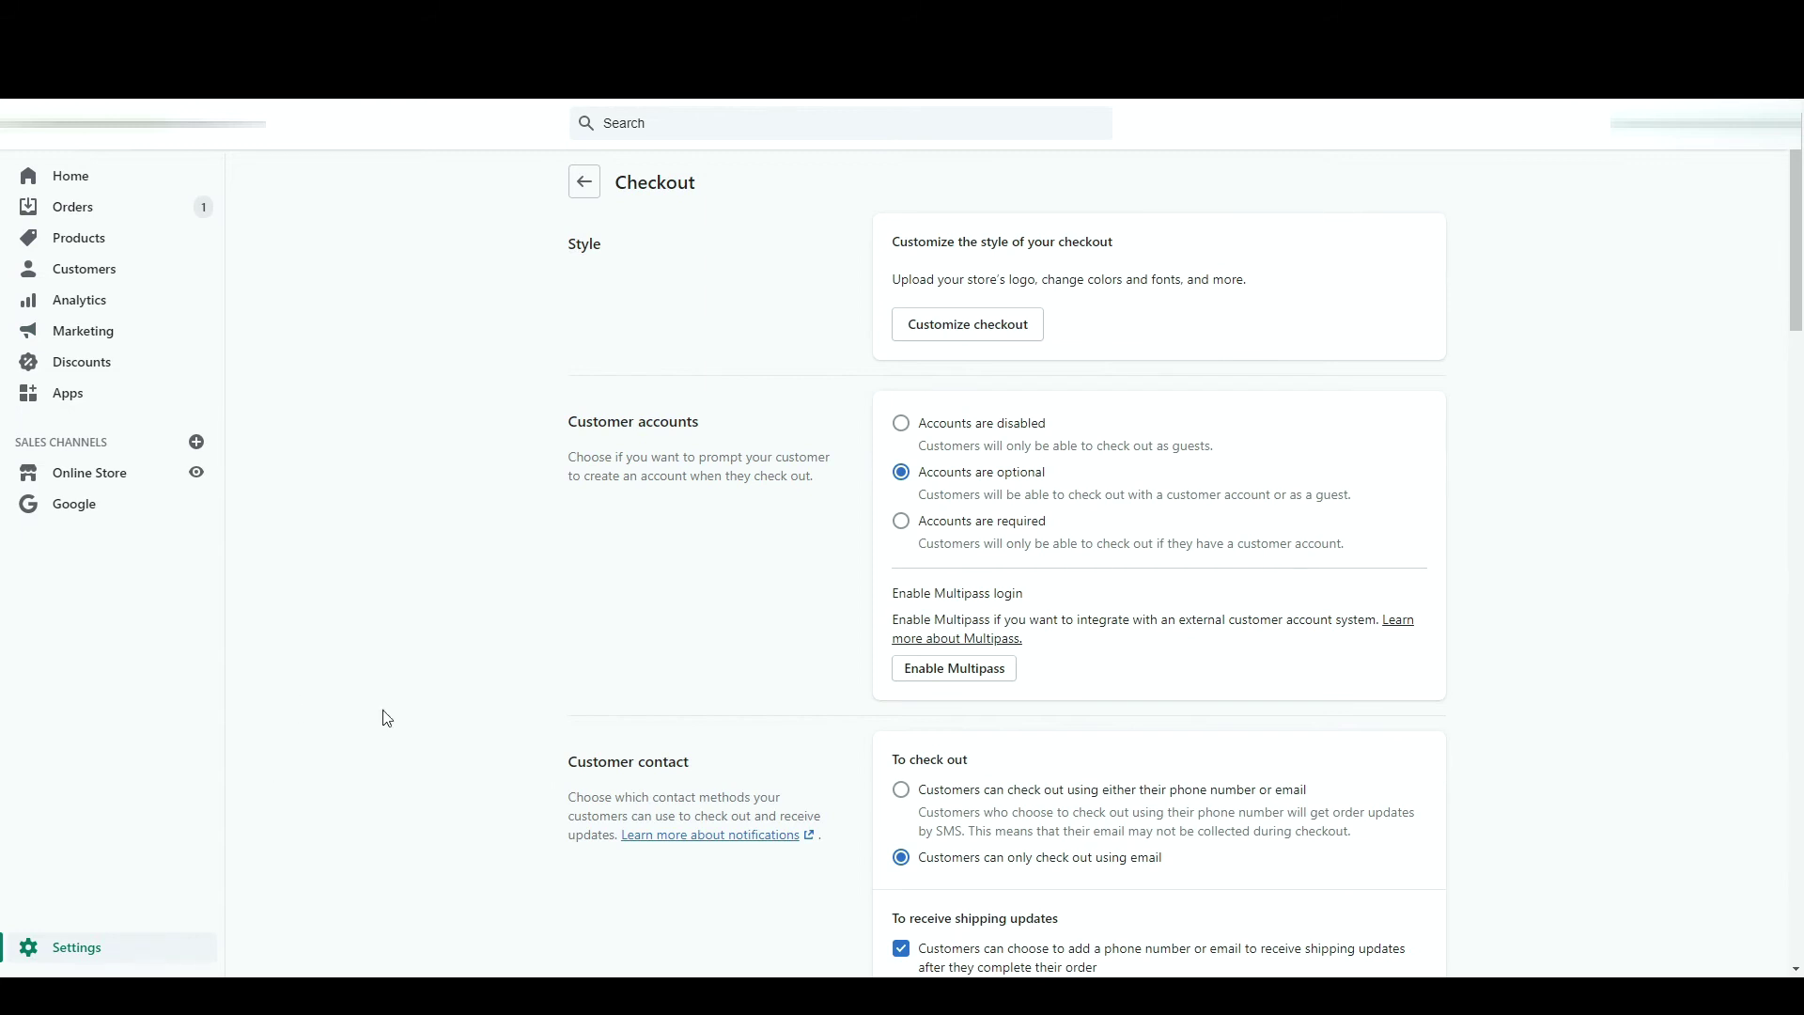
- Review the Abandoned checkout email template, then go back through notifications to the Marketing overview
{"action": "scroll", "coordinate": [897, 521], "scroll_direction": "down", "scroll_amount": 20}
{"action": "scroll", "coordinate": [897, 521], "scroll_direction": "down", "scroll_amount": 6}
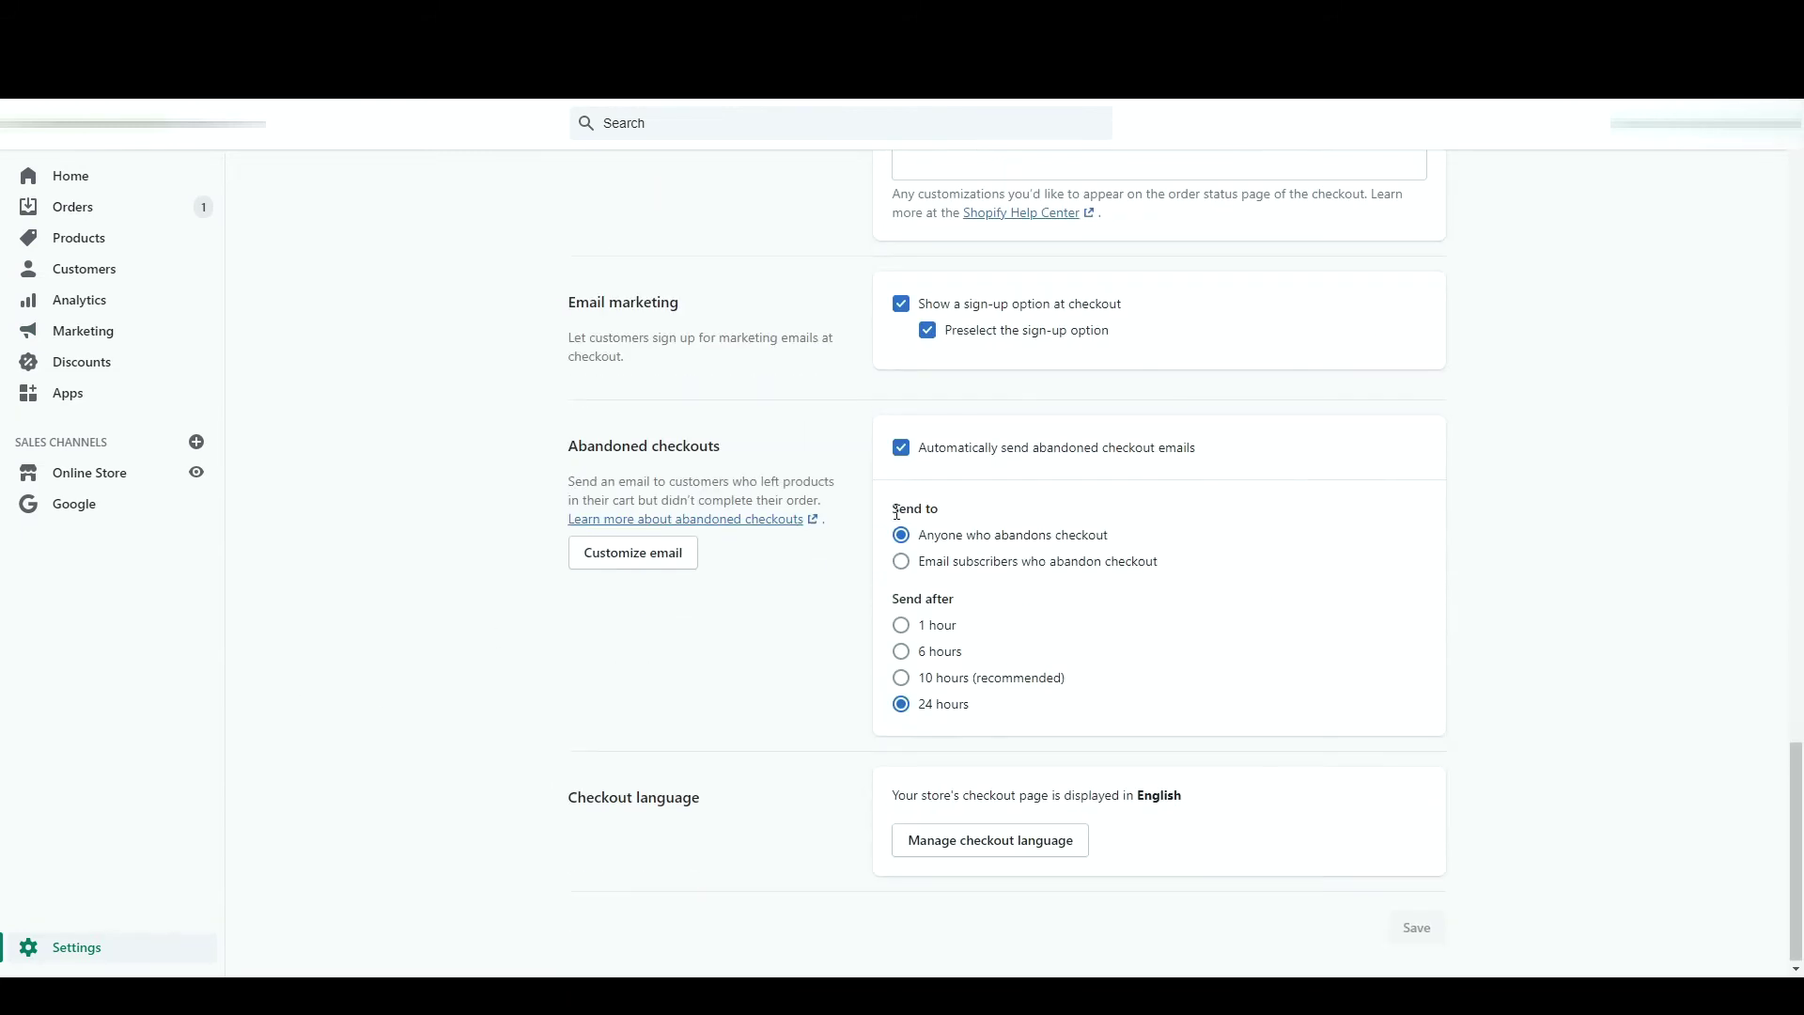
{"action": "left_click", "coordinate": [628, 555]}
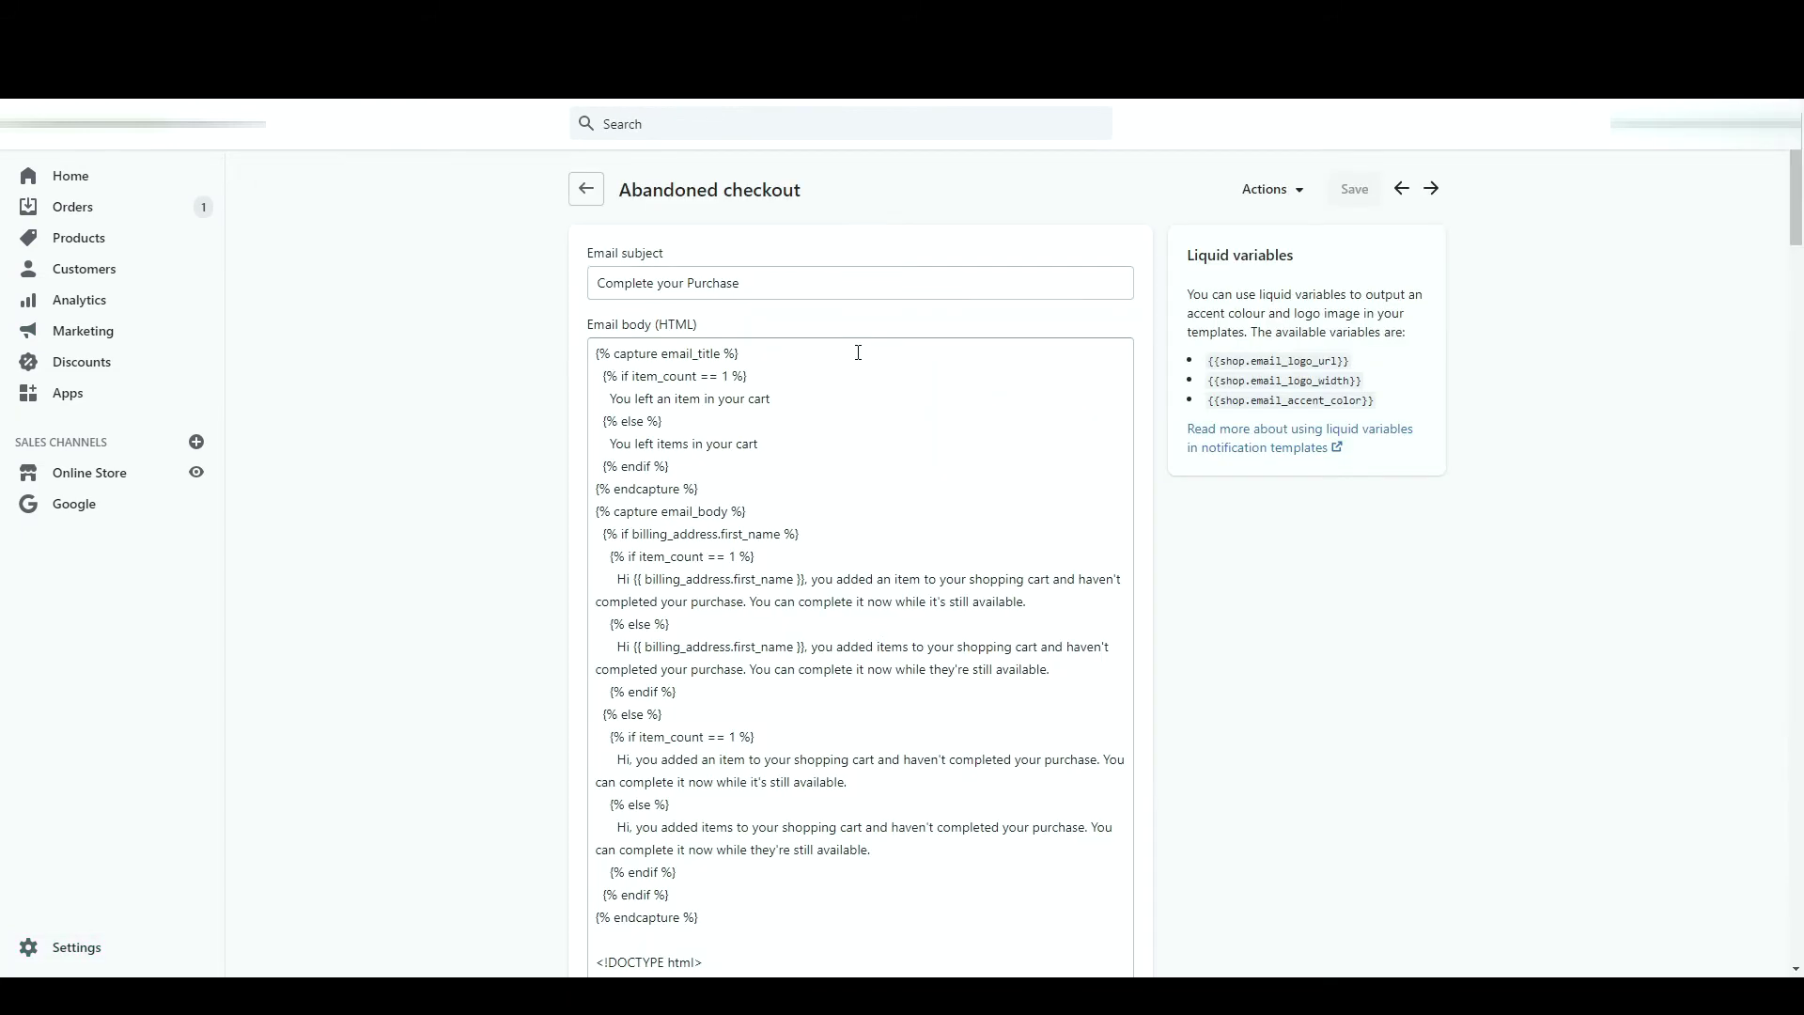
{"action": "scroll", "coordinate": [881, 629], "scroll_direction": "down", "scroll_amount": 9}
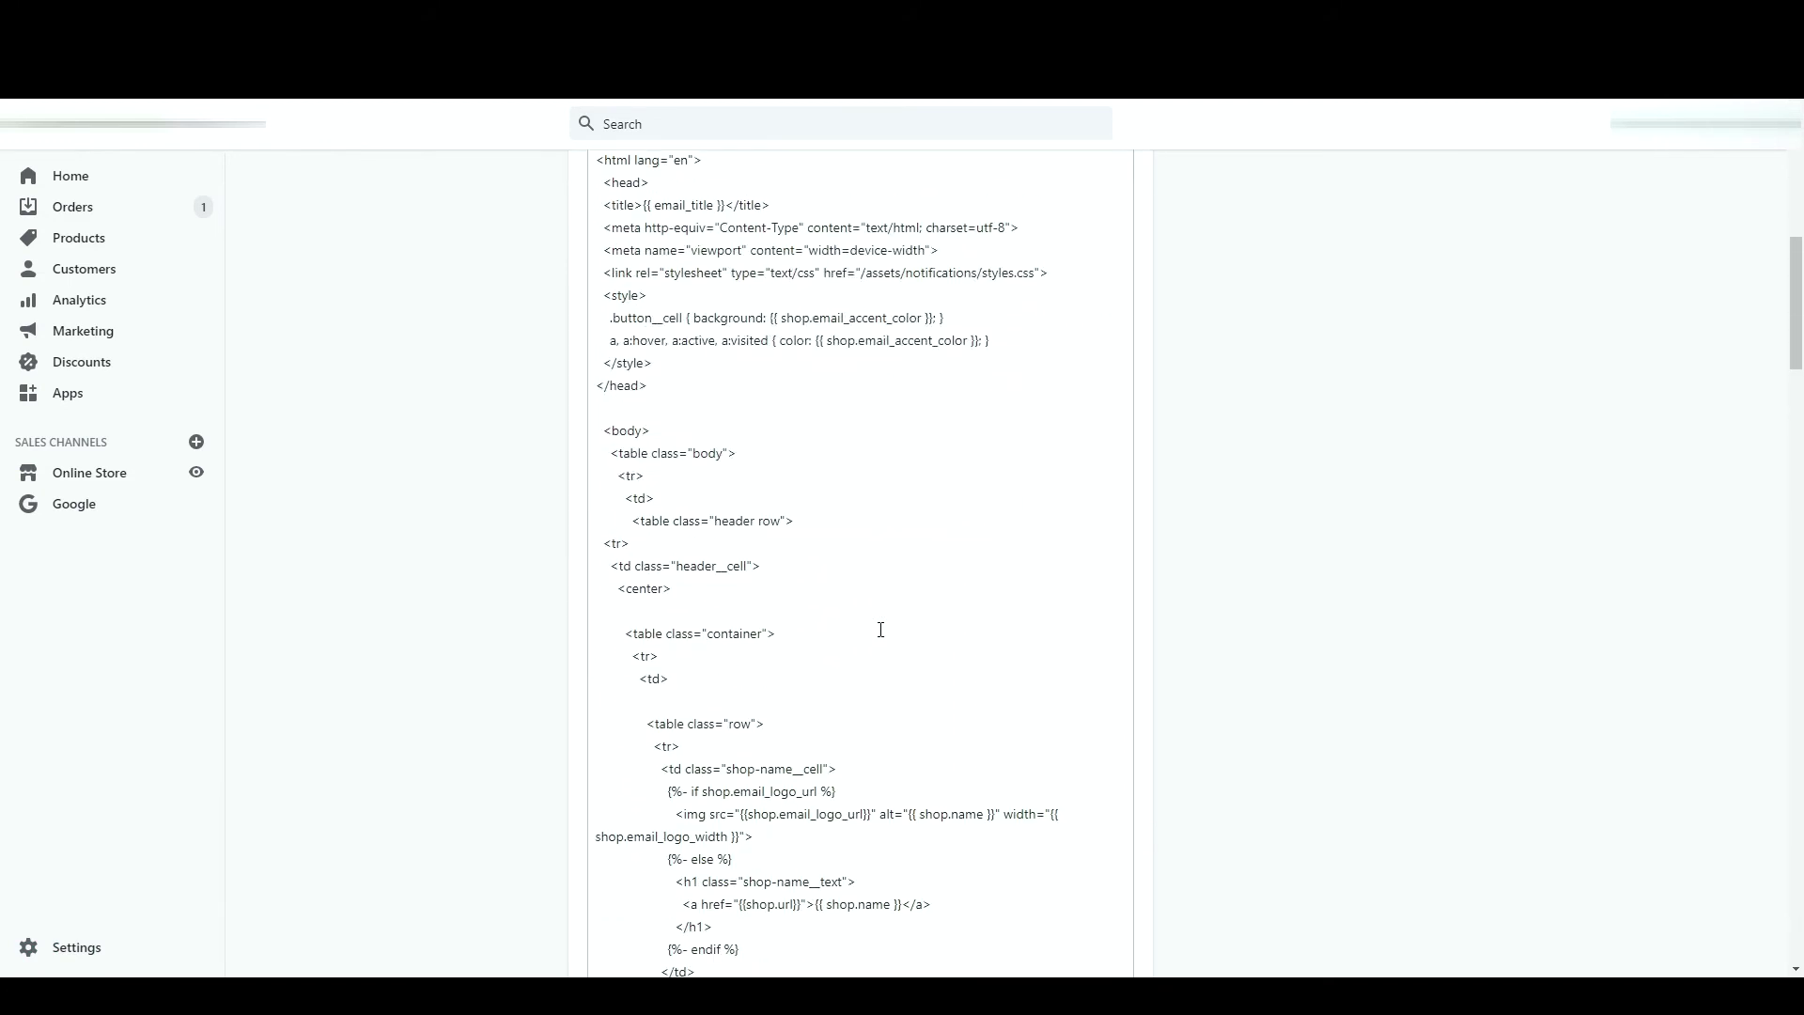
{"action": "scroll", "coordinate": [881, 629], "scroll_direction": "up", "scroll_amount": 10}
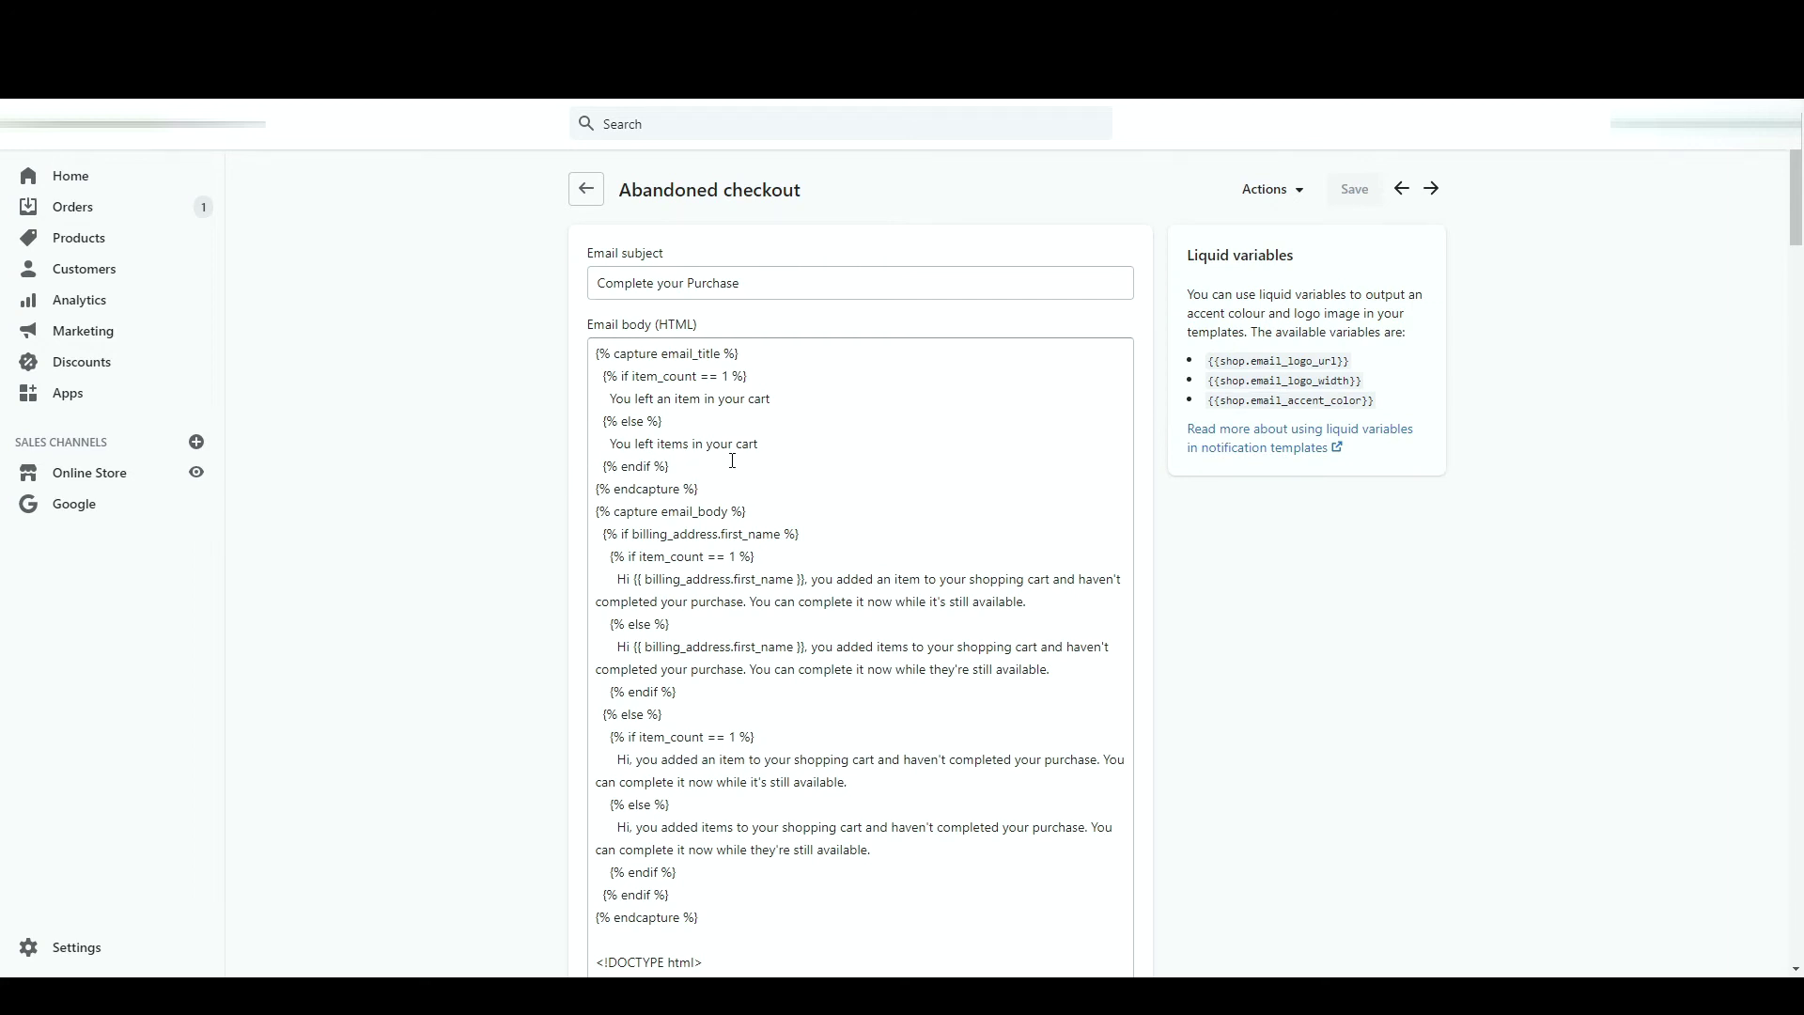
{"action": "left_click", "coordinate": [588, 190]}
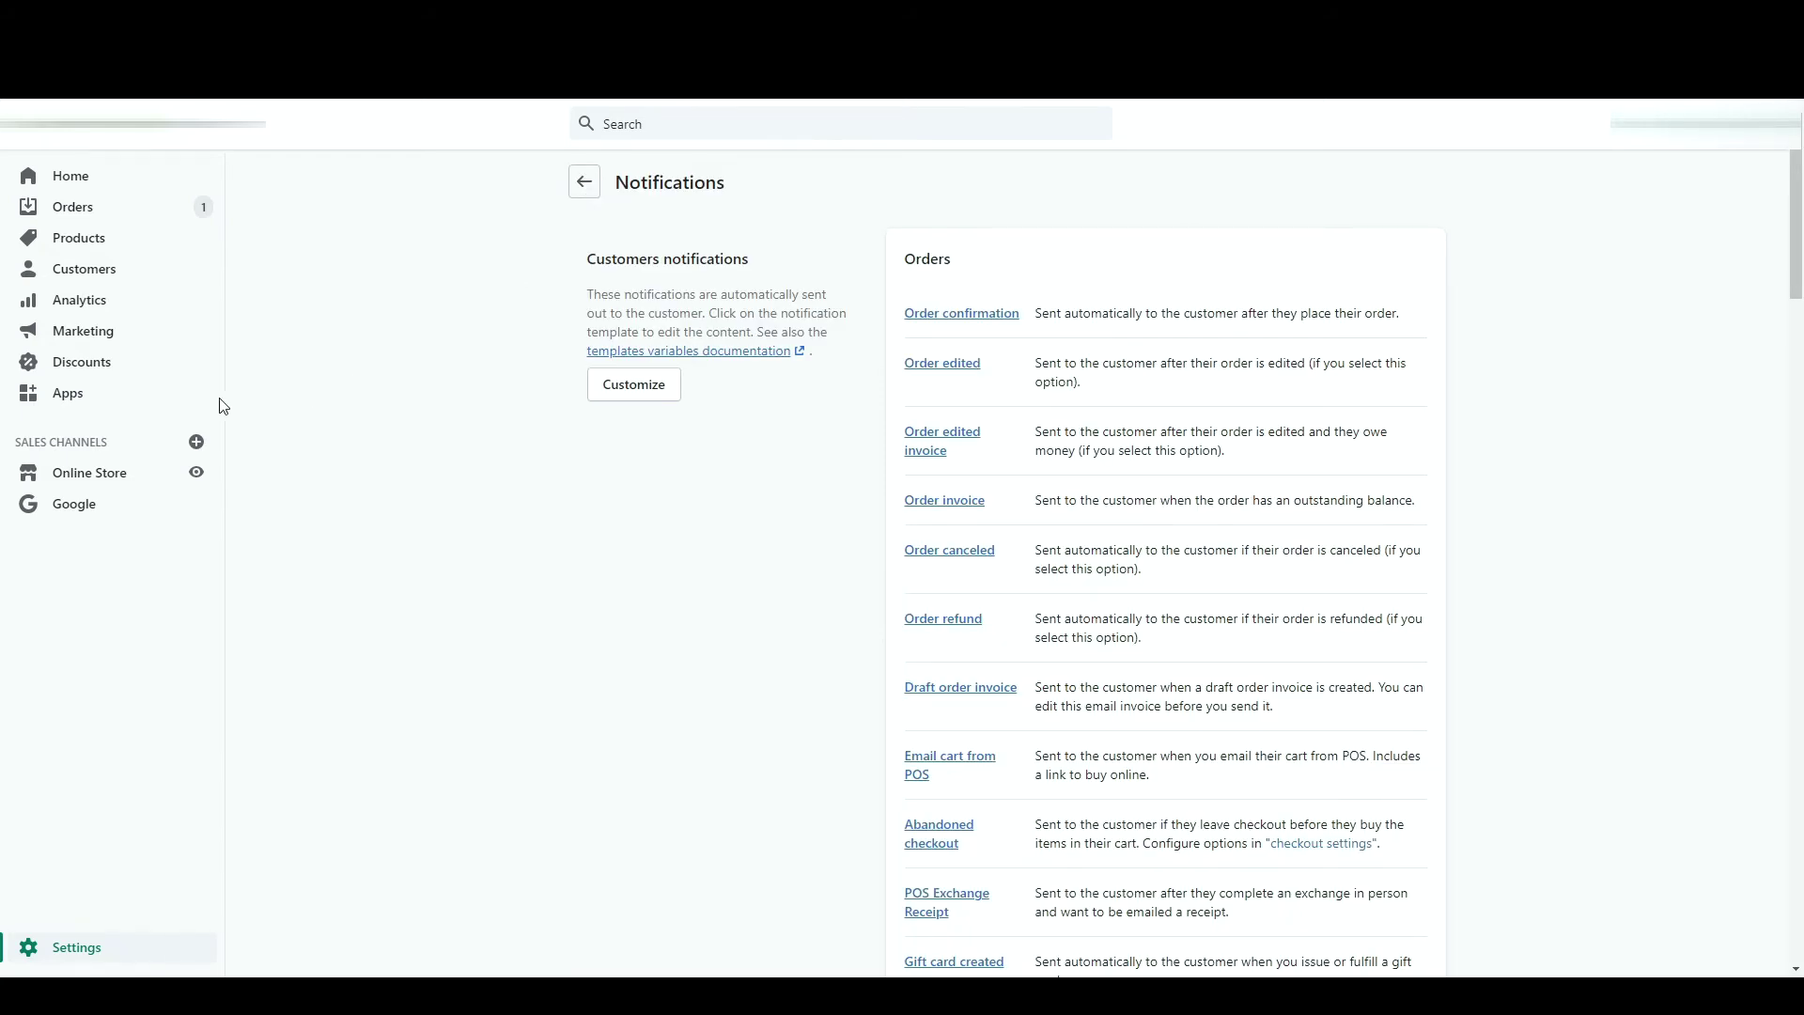
{"action": "left_click", "coordinate": [162, 335]}
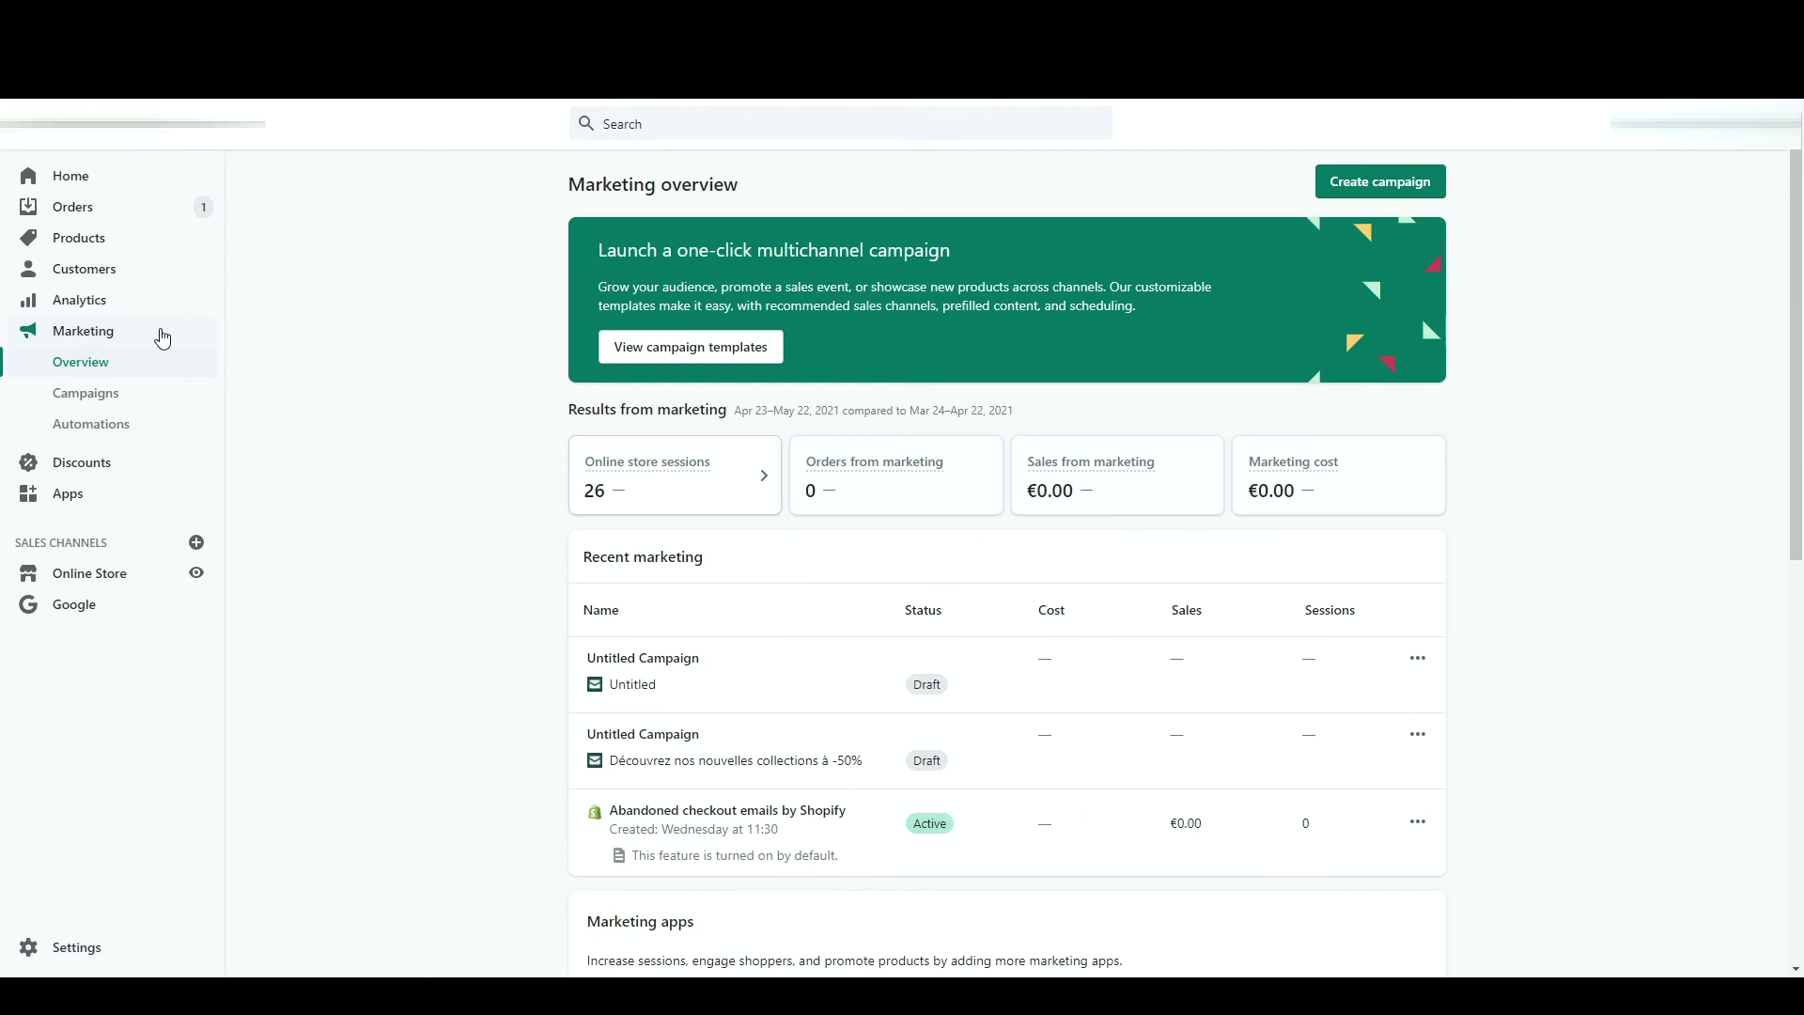
- Look over the marketing overview, then begin a new discount from the Discounts page
{"action": "scroll", "coordinate": [477, 542], "scroll_direction": "down", "scroll_amount": 5}
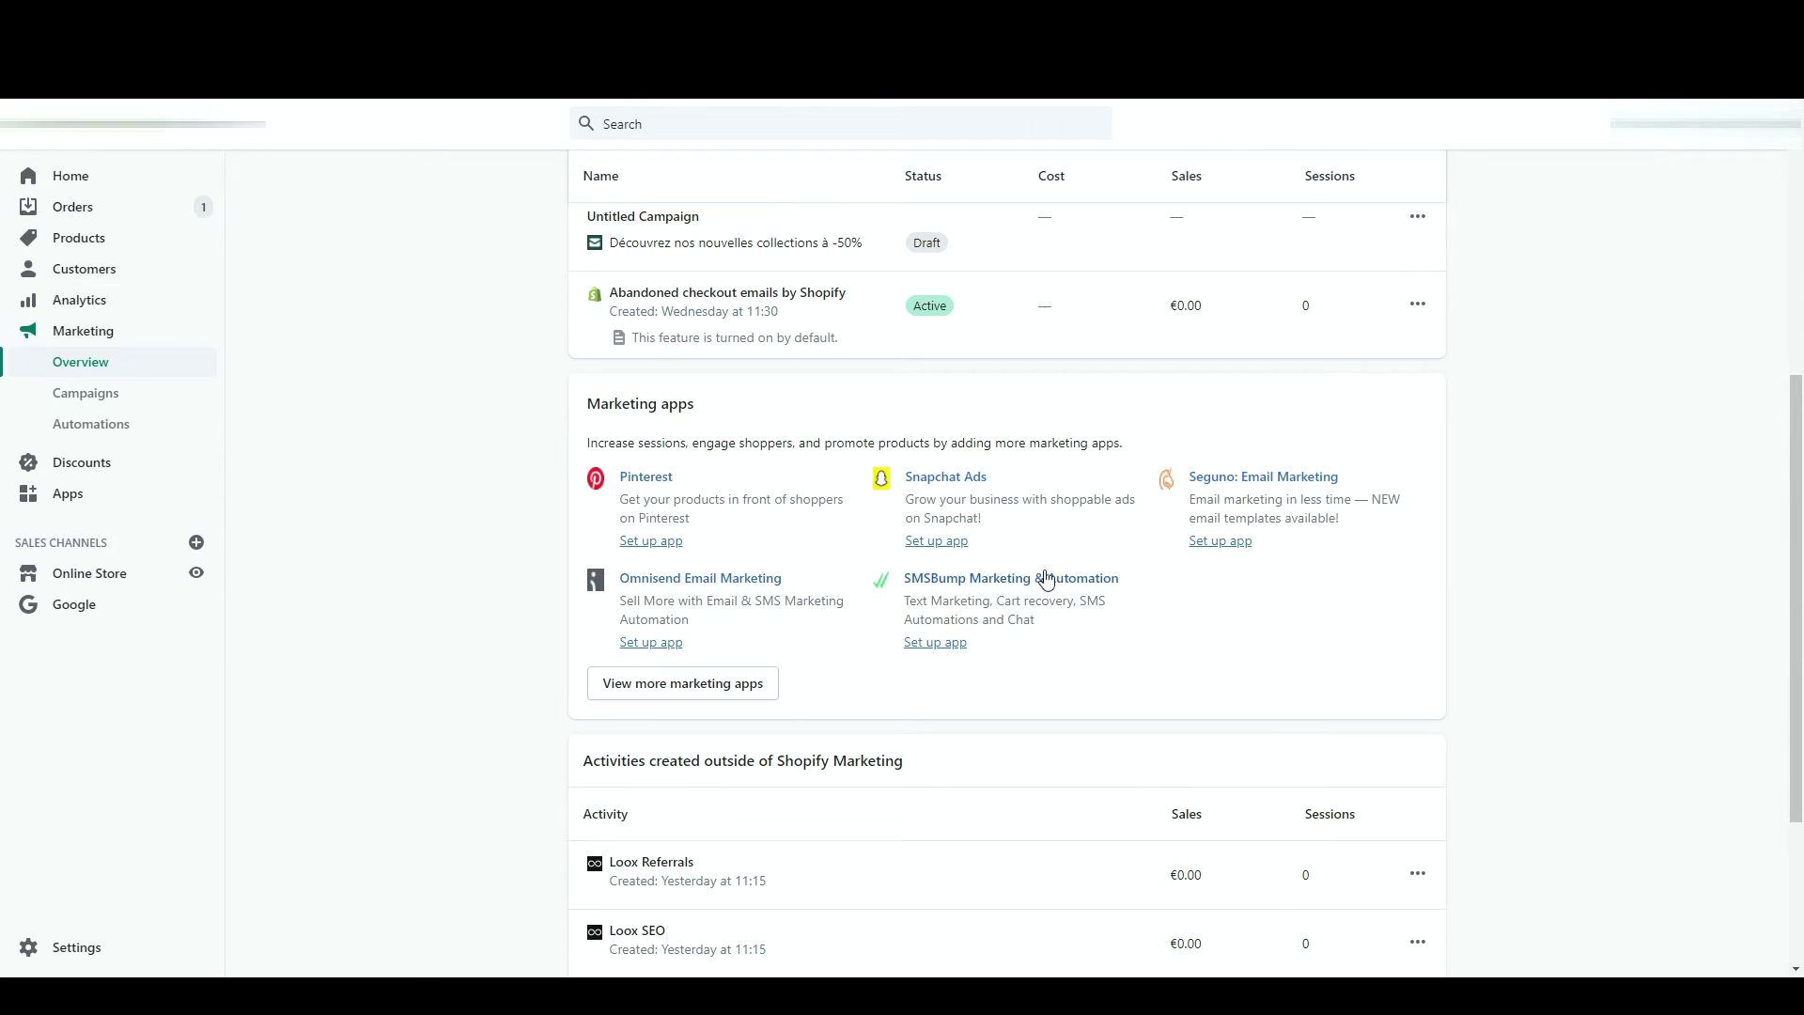
{"action": "scroll", "coordinate": [895, 430], "scroll_direction": "up", "scroll_amount": 4}
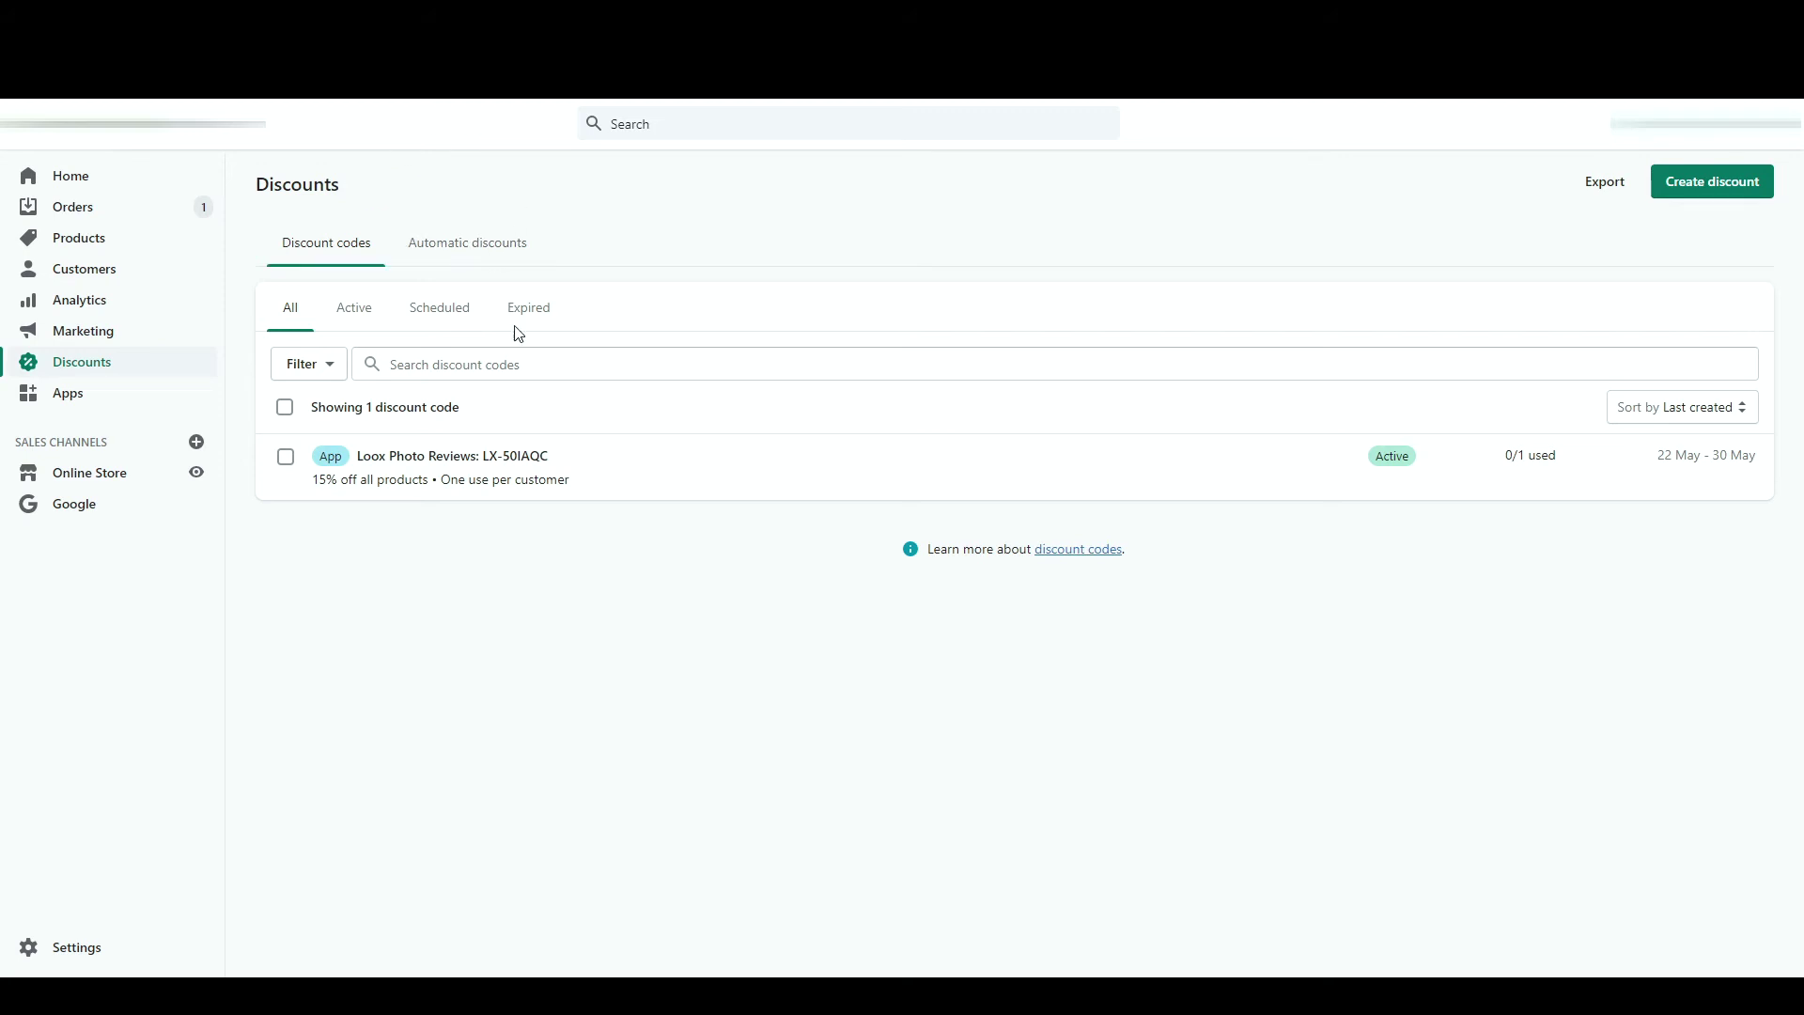
{"action": "left_click", "coordinate": [1693, 196]}
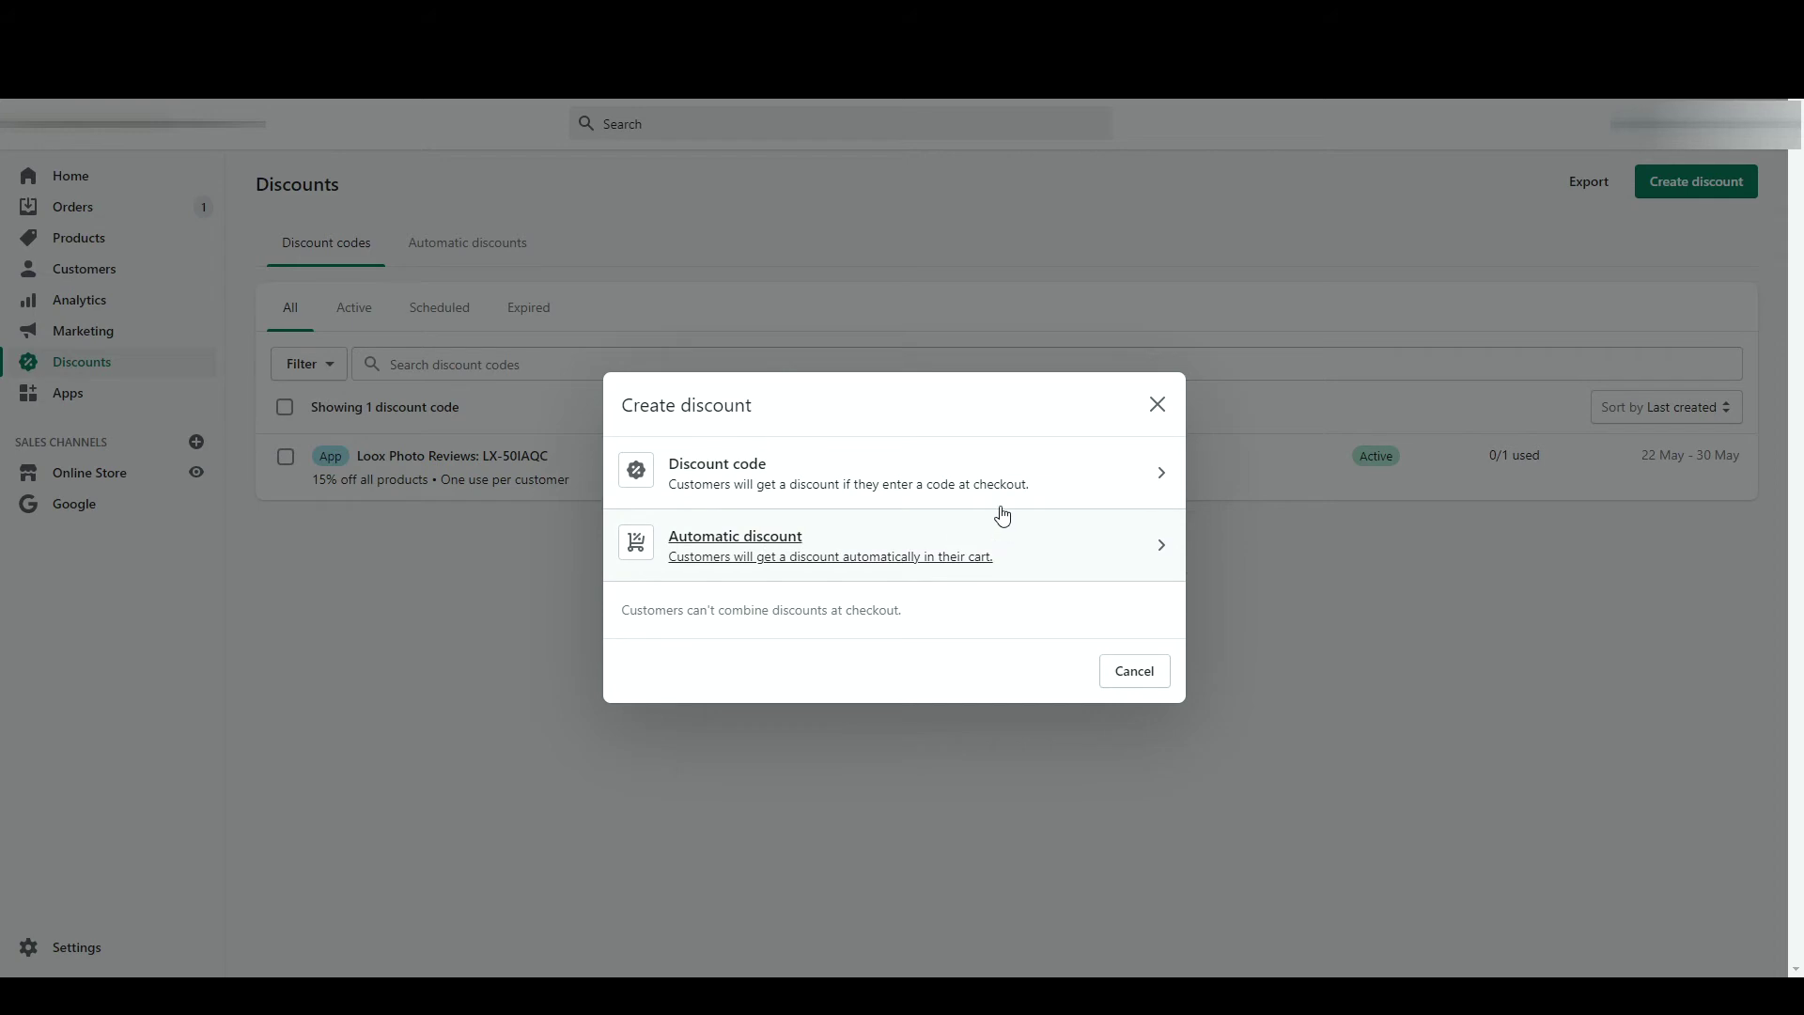
- Create a discount code named BLACKFRIDAY, trying other types before settling on Percentage
{"action": "left_click", "coordinate": [999, 477]}
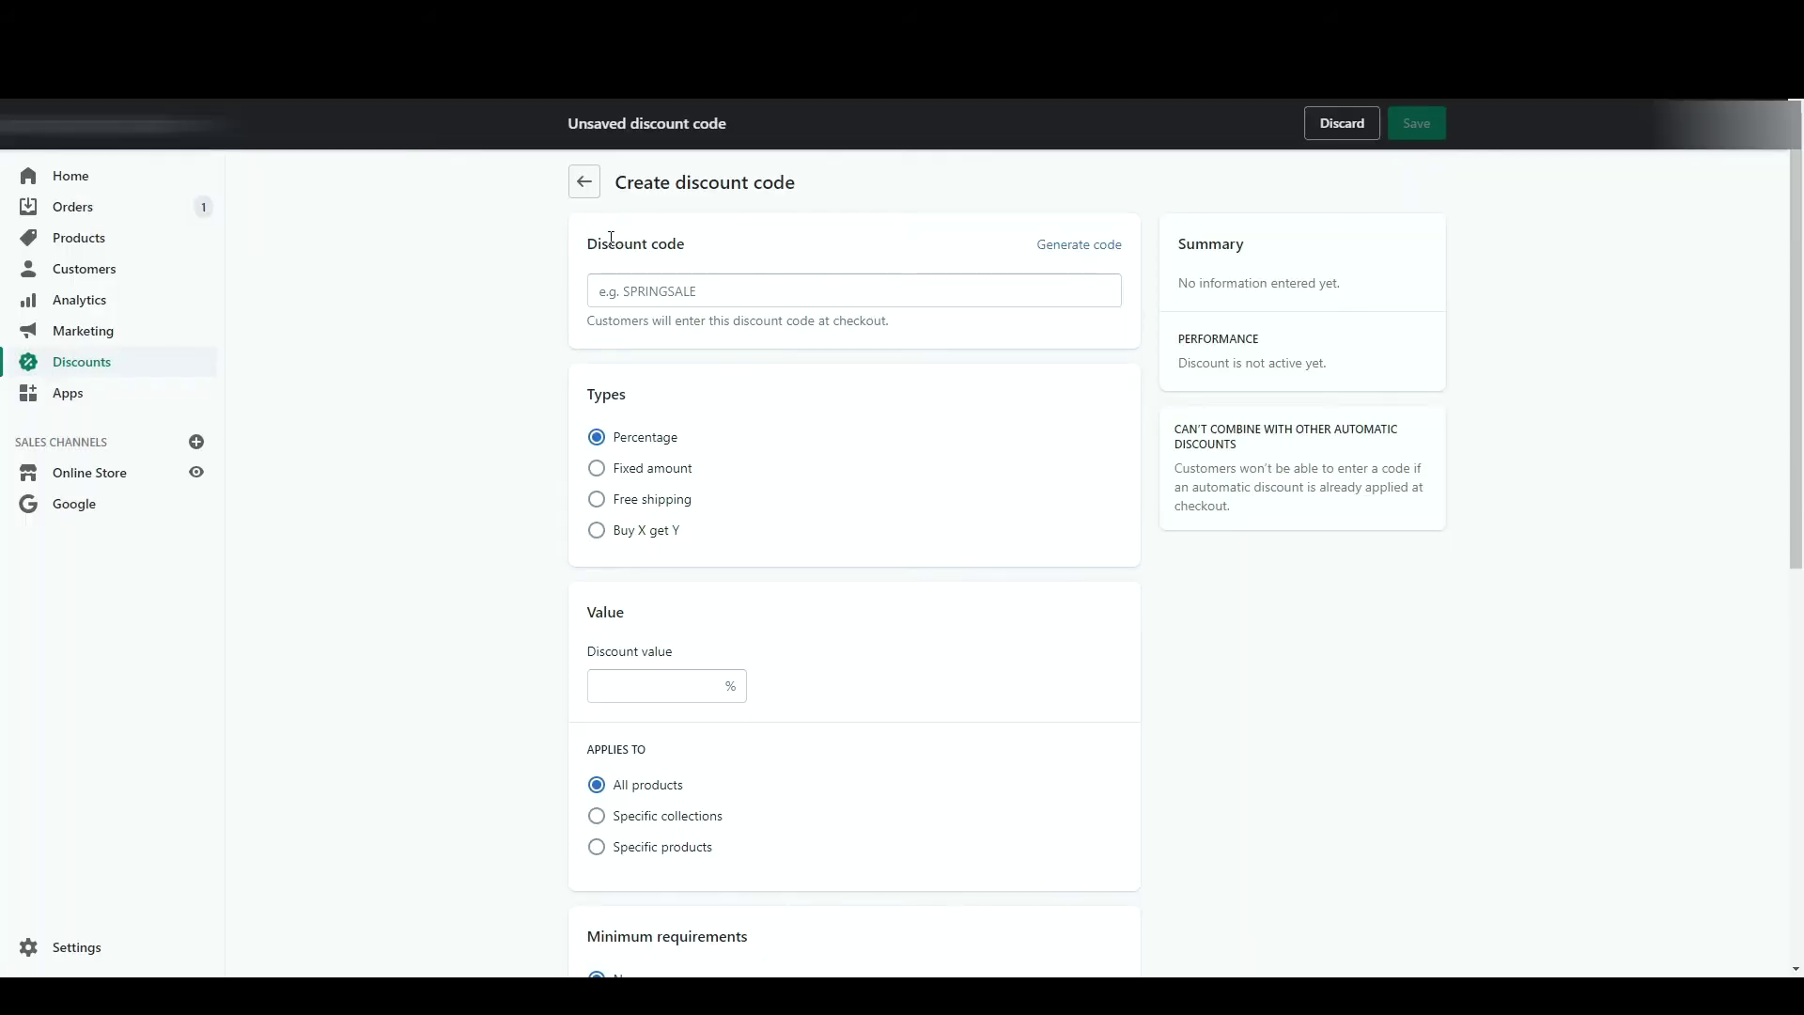
{"action": "left_click", "coordinate": [735, 299]}
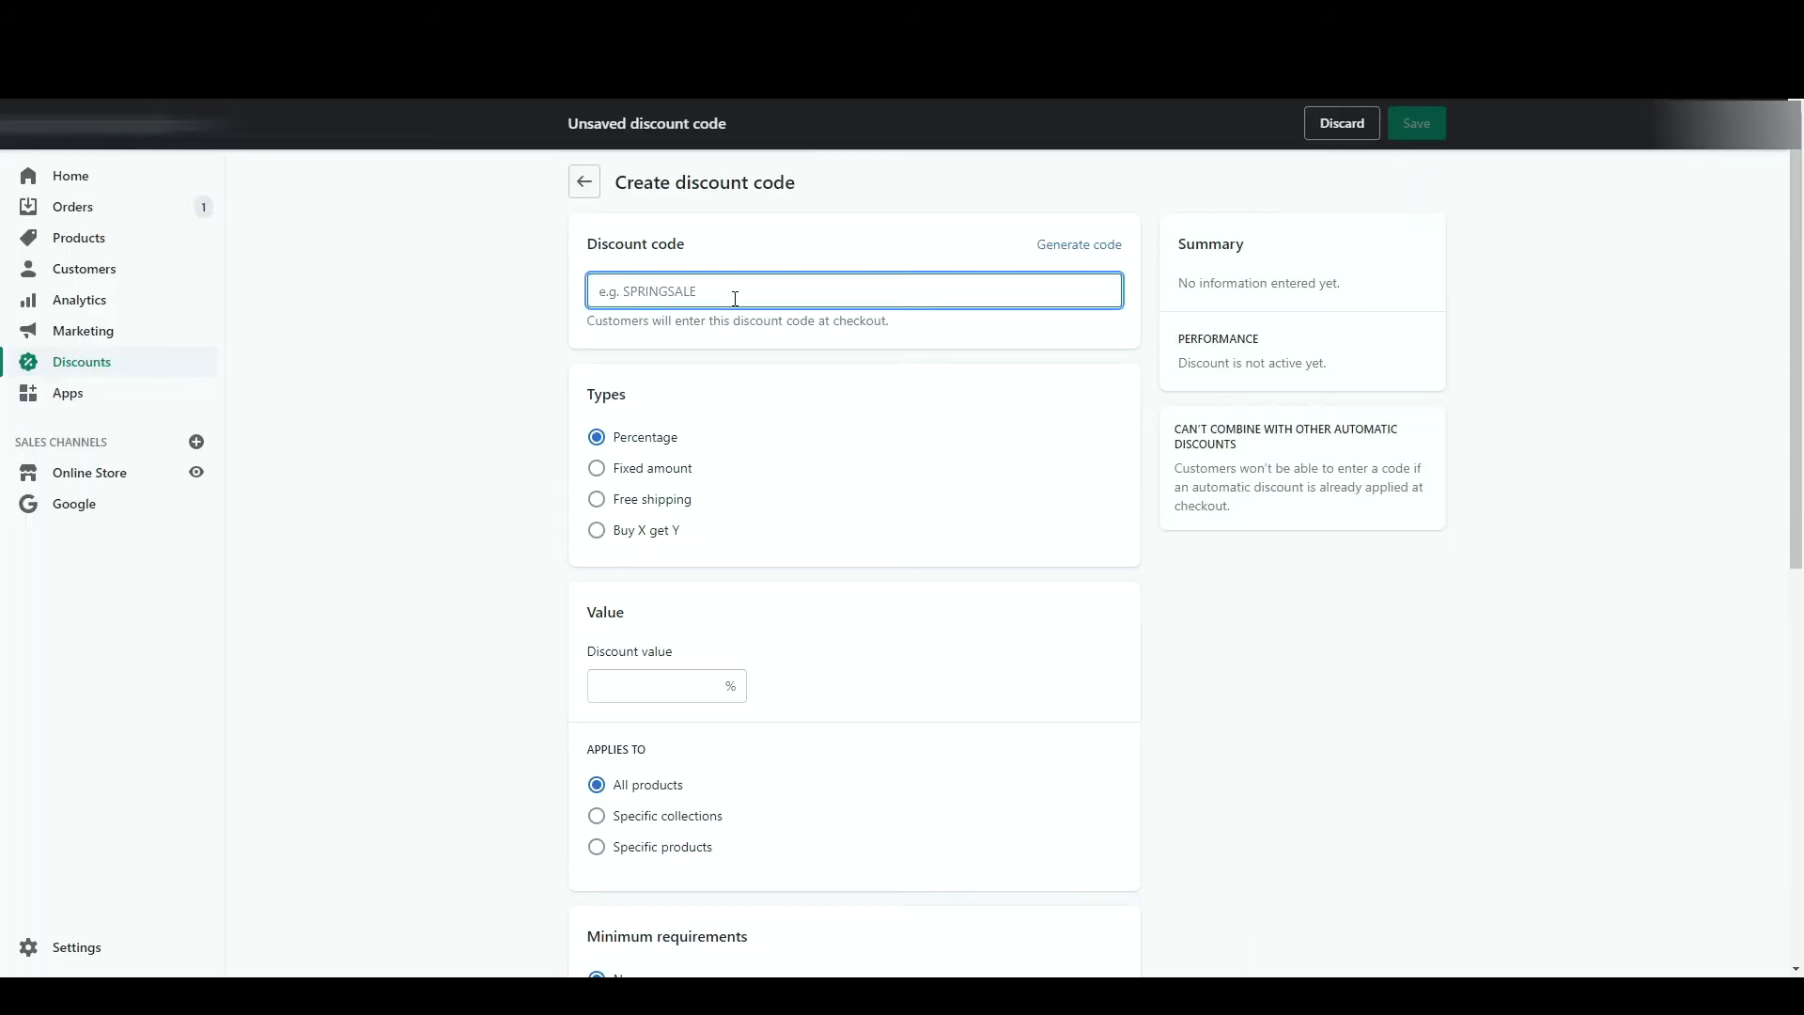
{"action": "type", "text": "BLACKFRIDAY"}
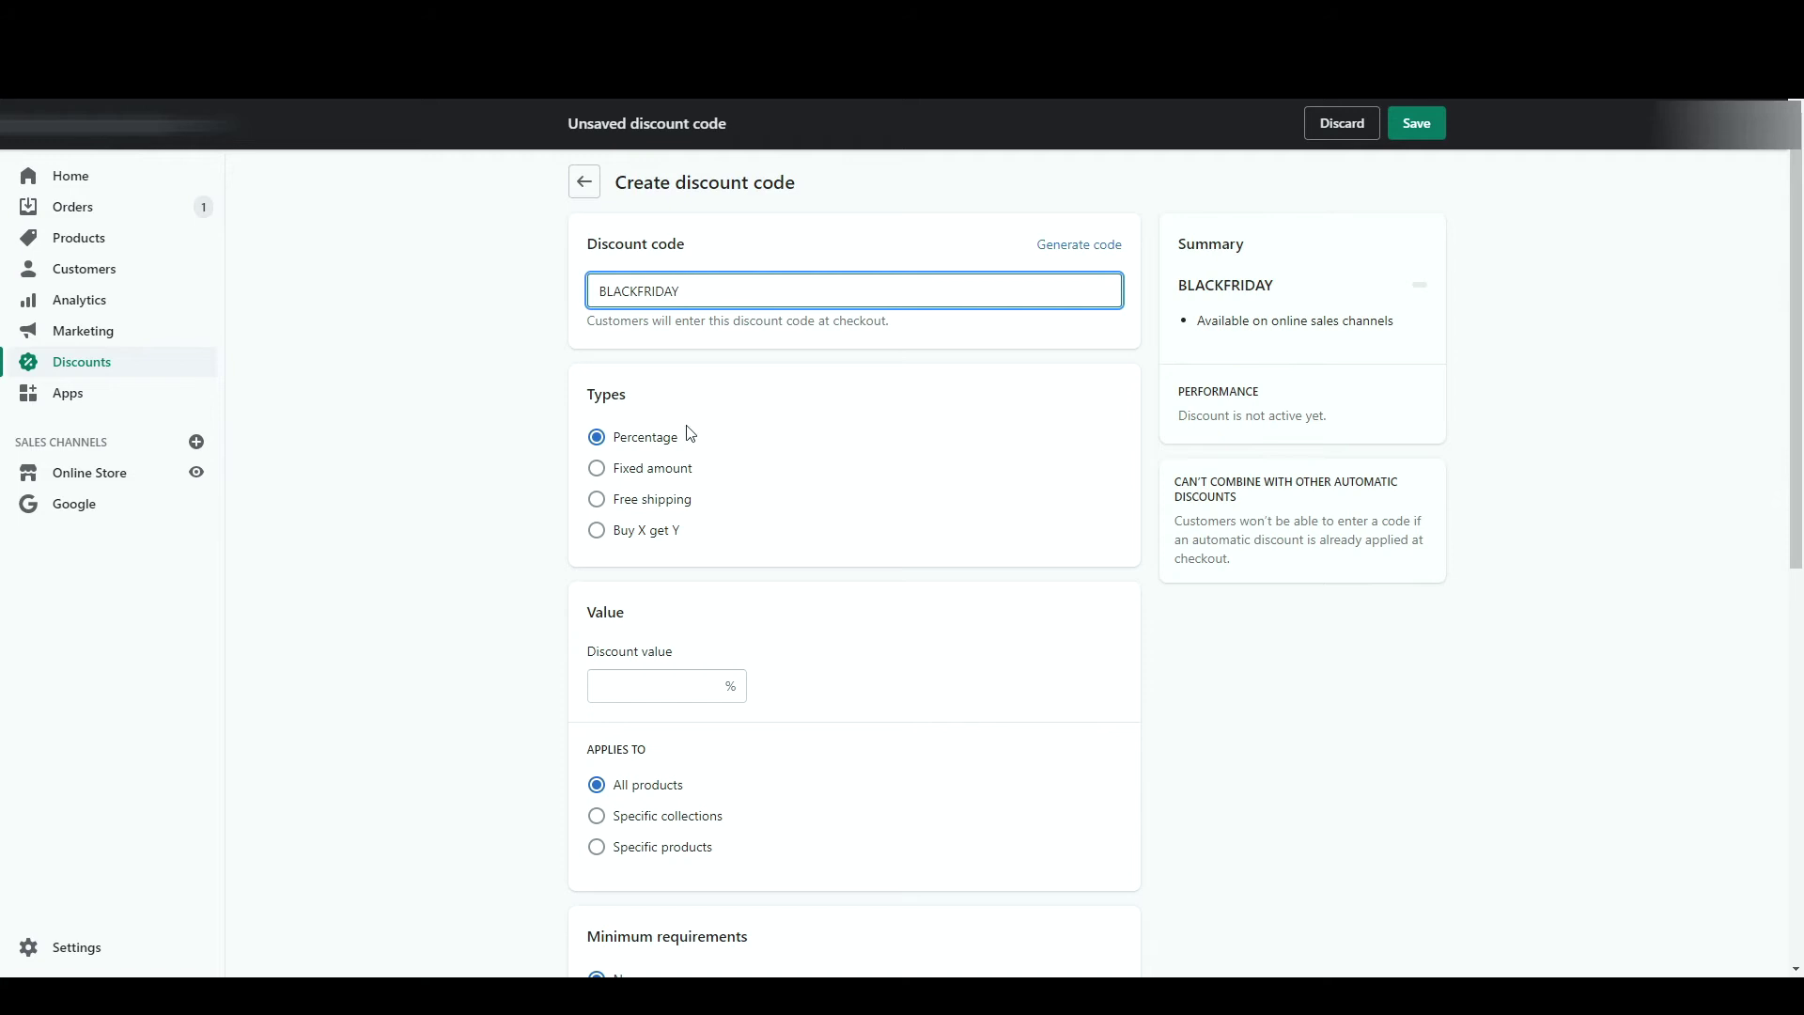
{"action": "left_click", "coordinate": [648, 468]}
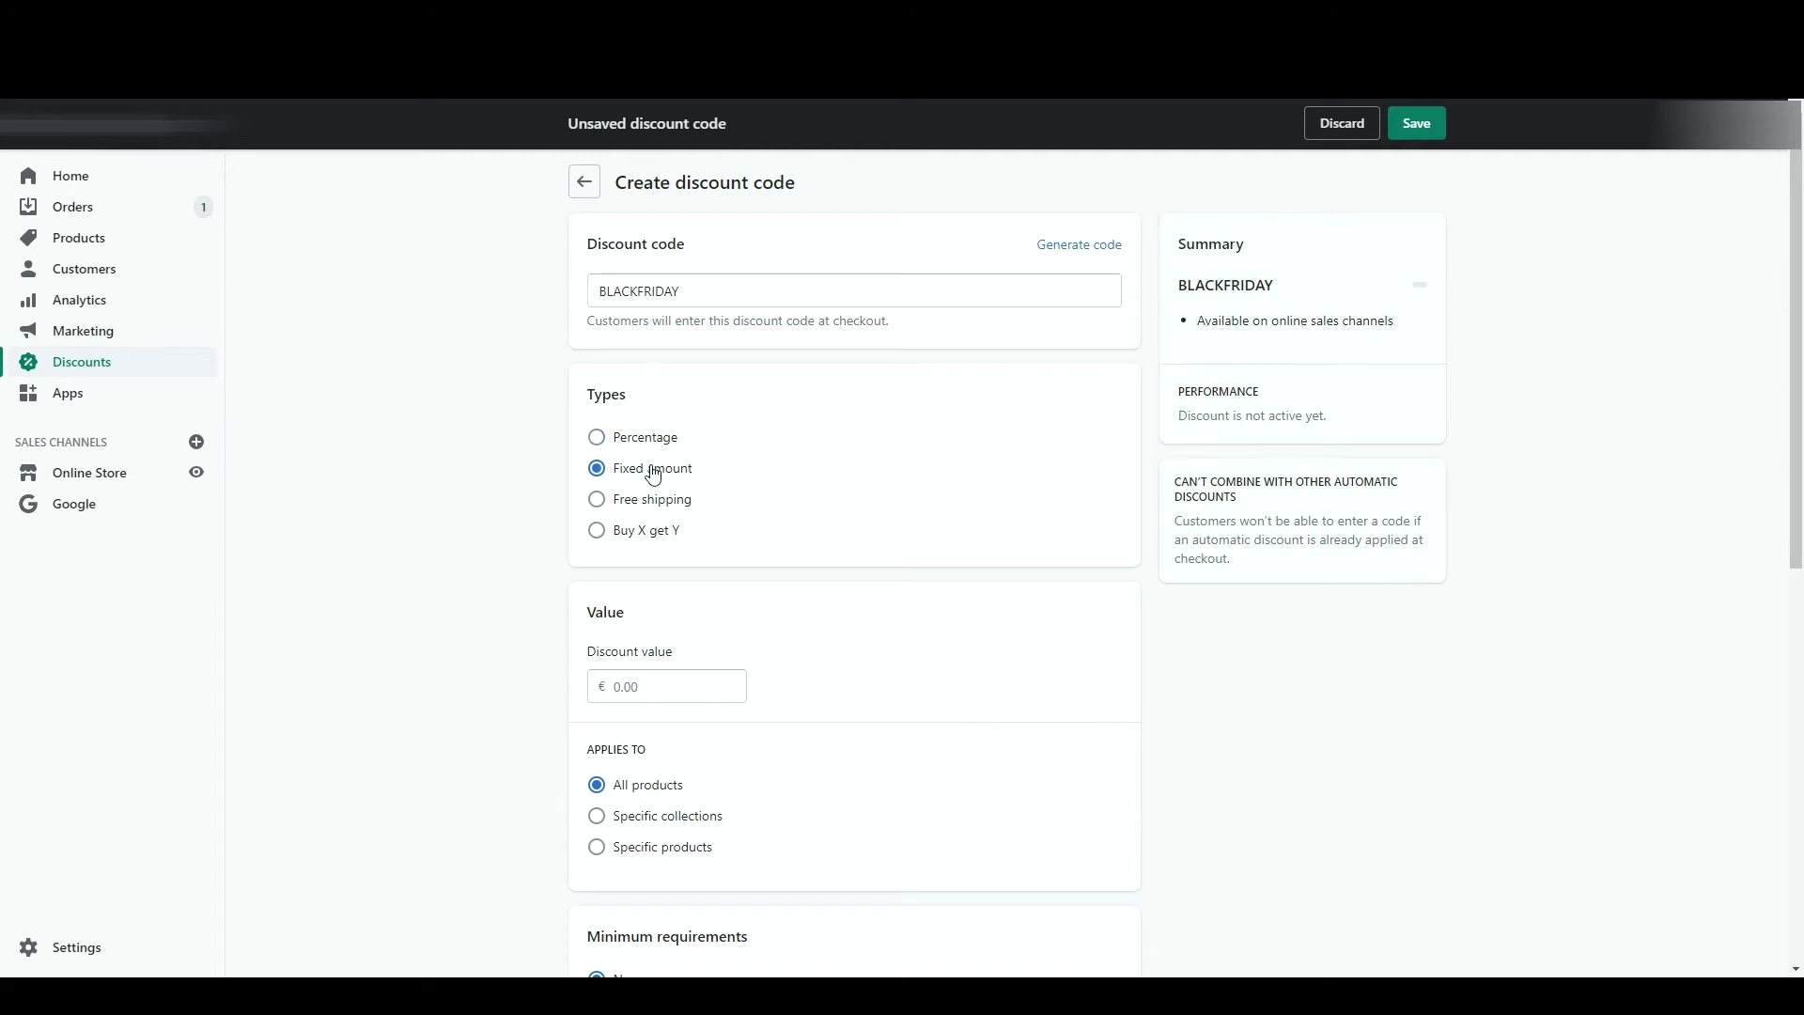
{"action": "left_click", "coordinate": [647, 499]}
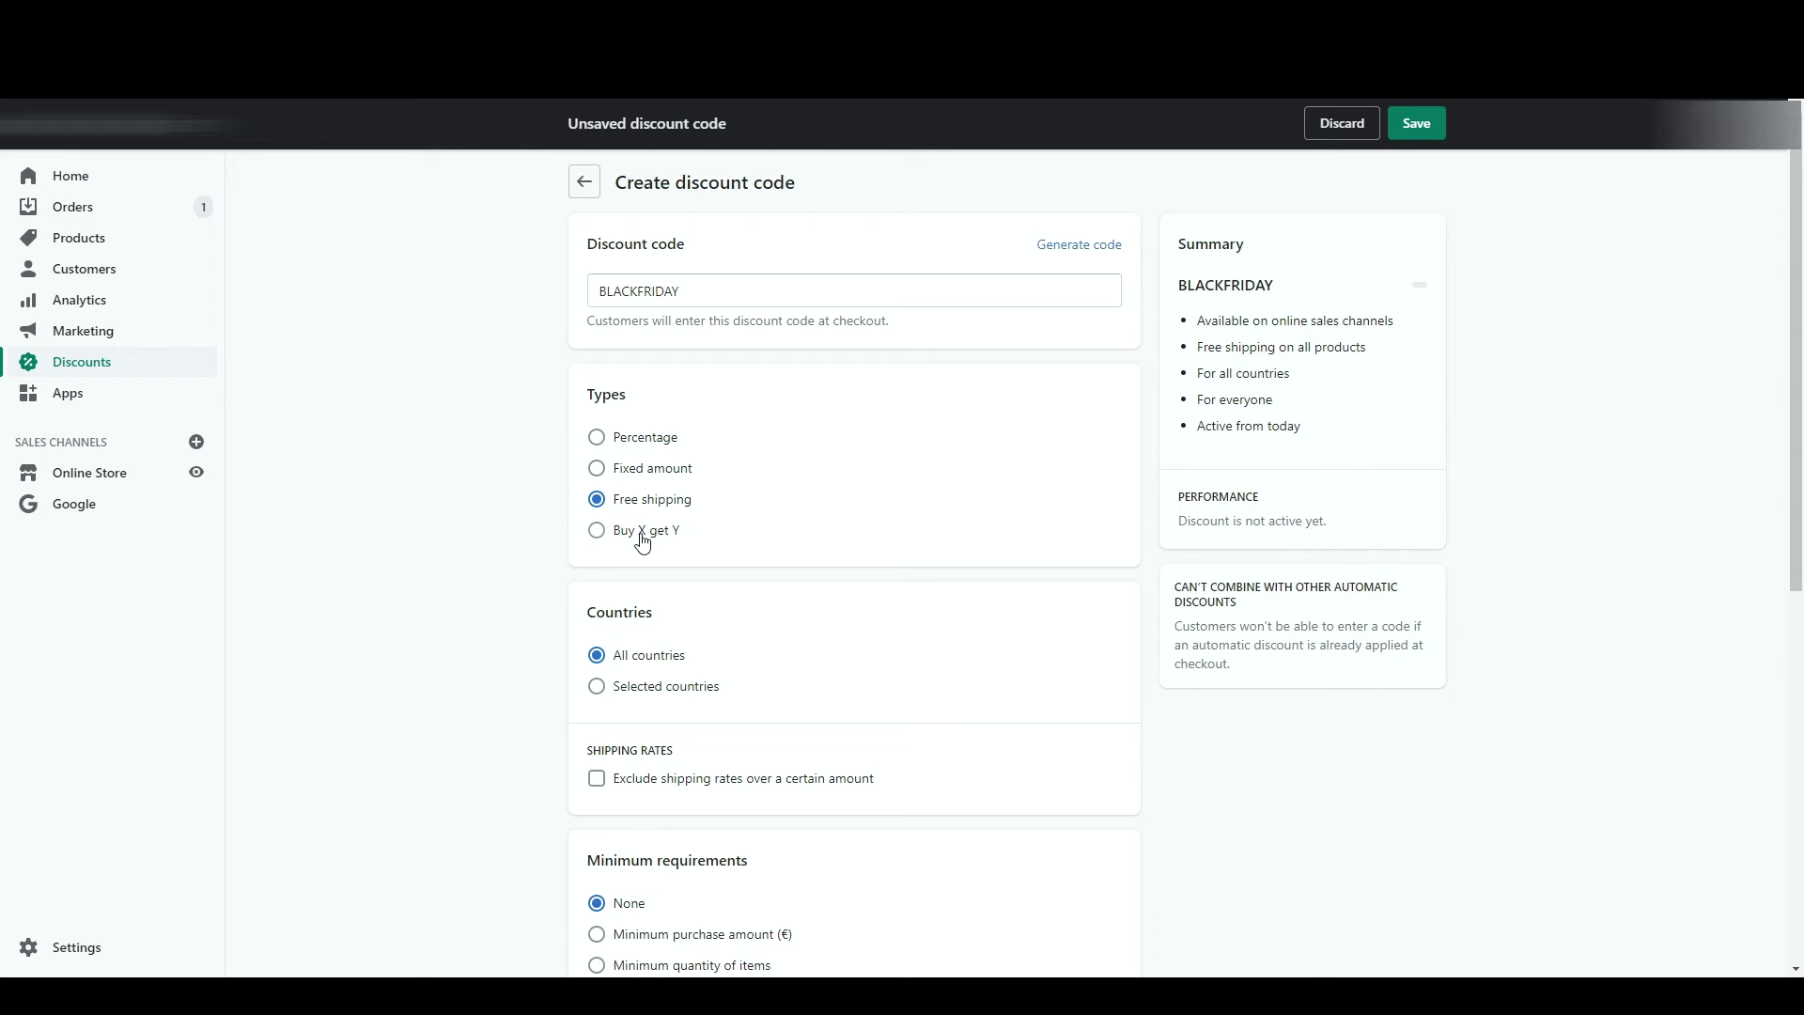
{"action": "left_click", "coordinate": [643, 535]}
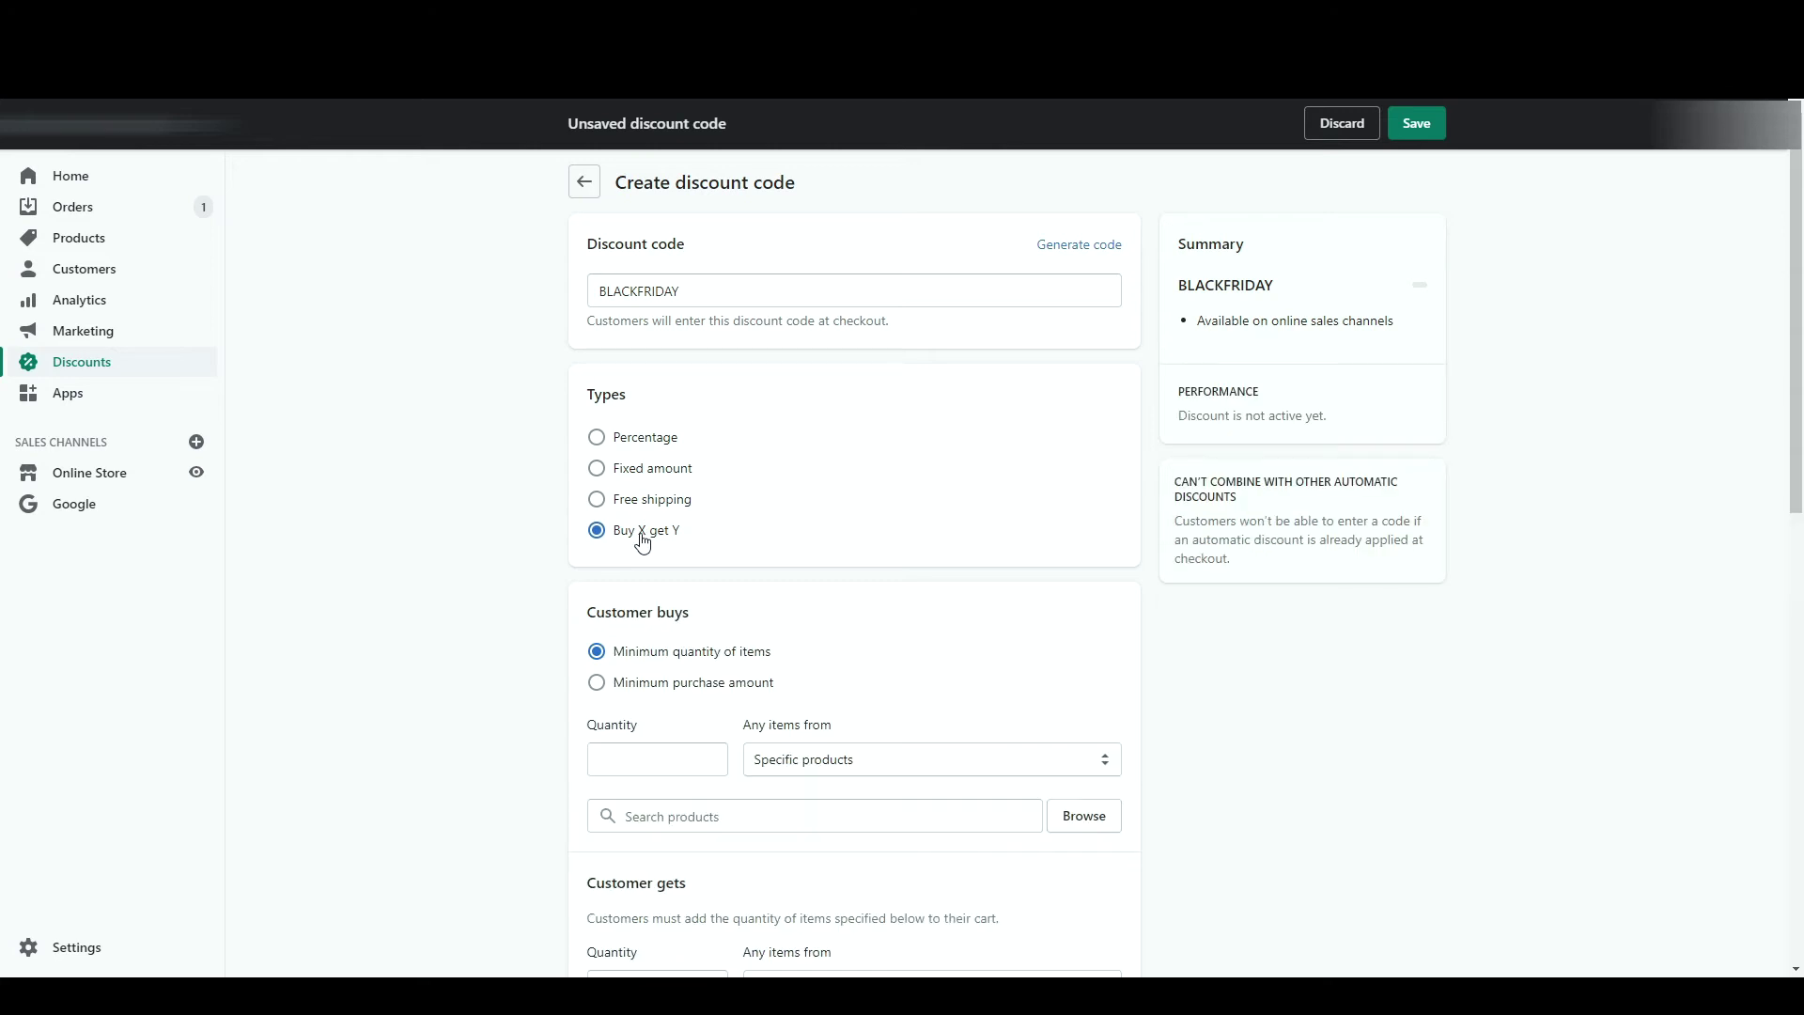
{"action": "left_click", "coordinate": [655, 439]}
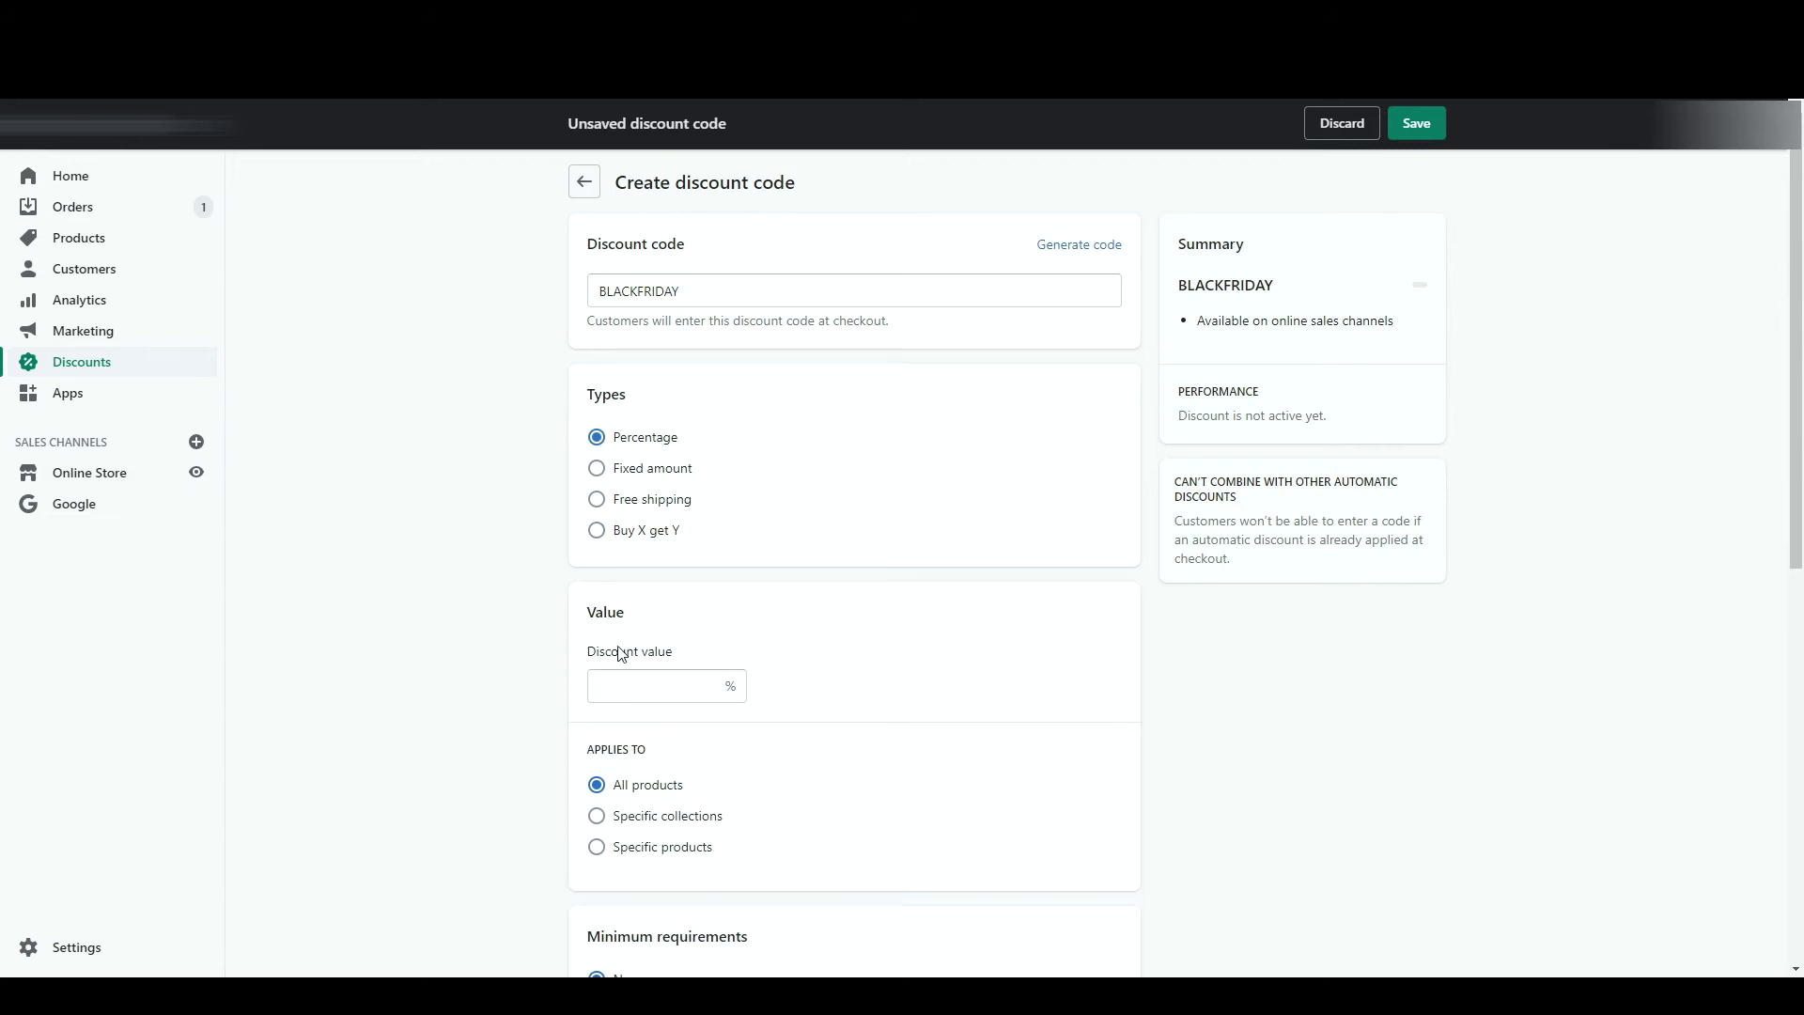
- Set the discount to 30% off, applied to all products
{"action": "left_click", "coordinate": [626, 684]}
{"action": "type", "text": "30"}
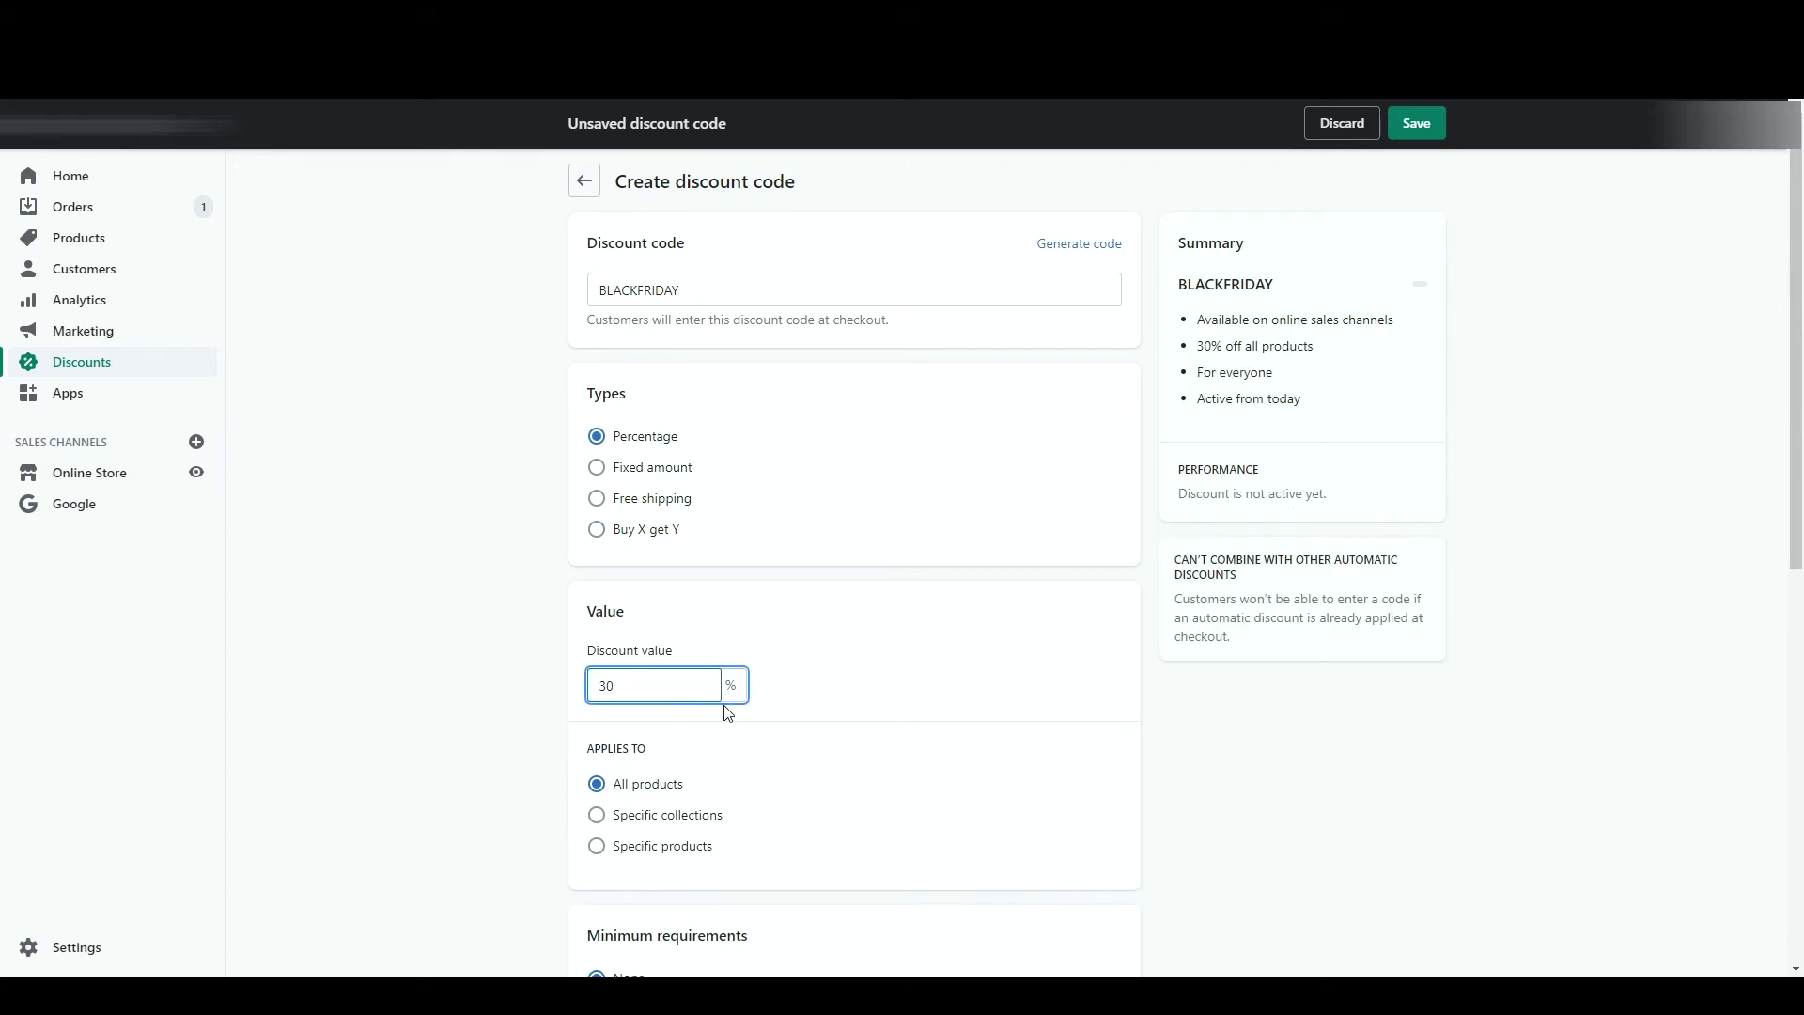
{"action": "scroll", "coordinate": [621, 723], "scroll_direction": "down", "scroll_amount": 2}
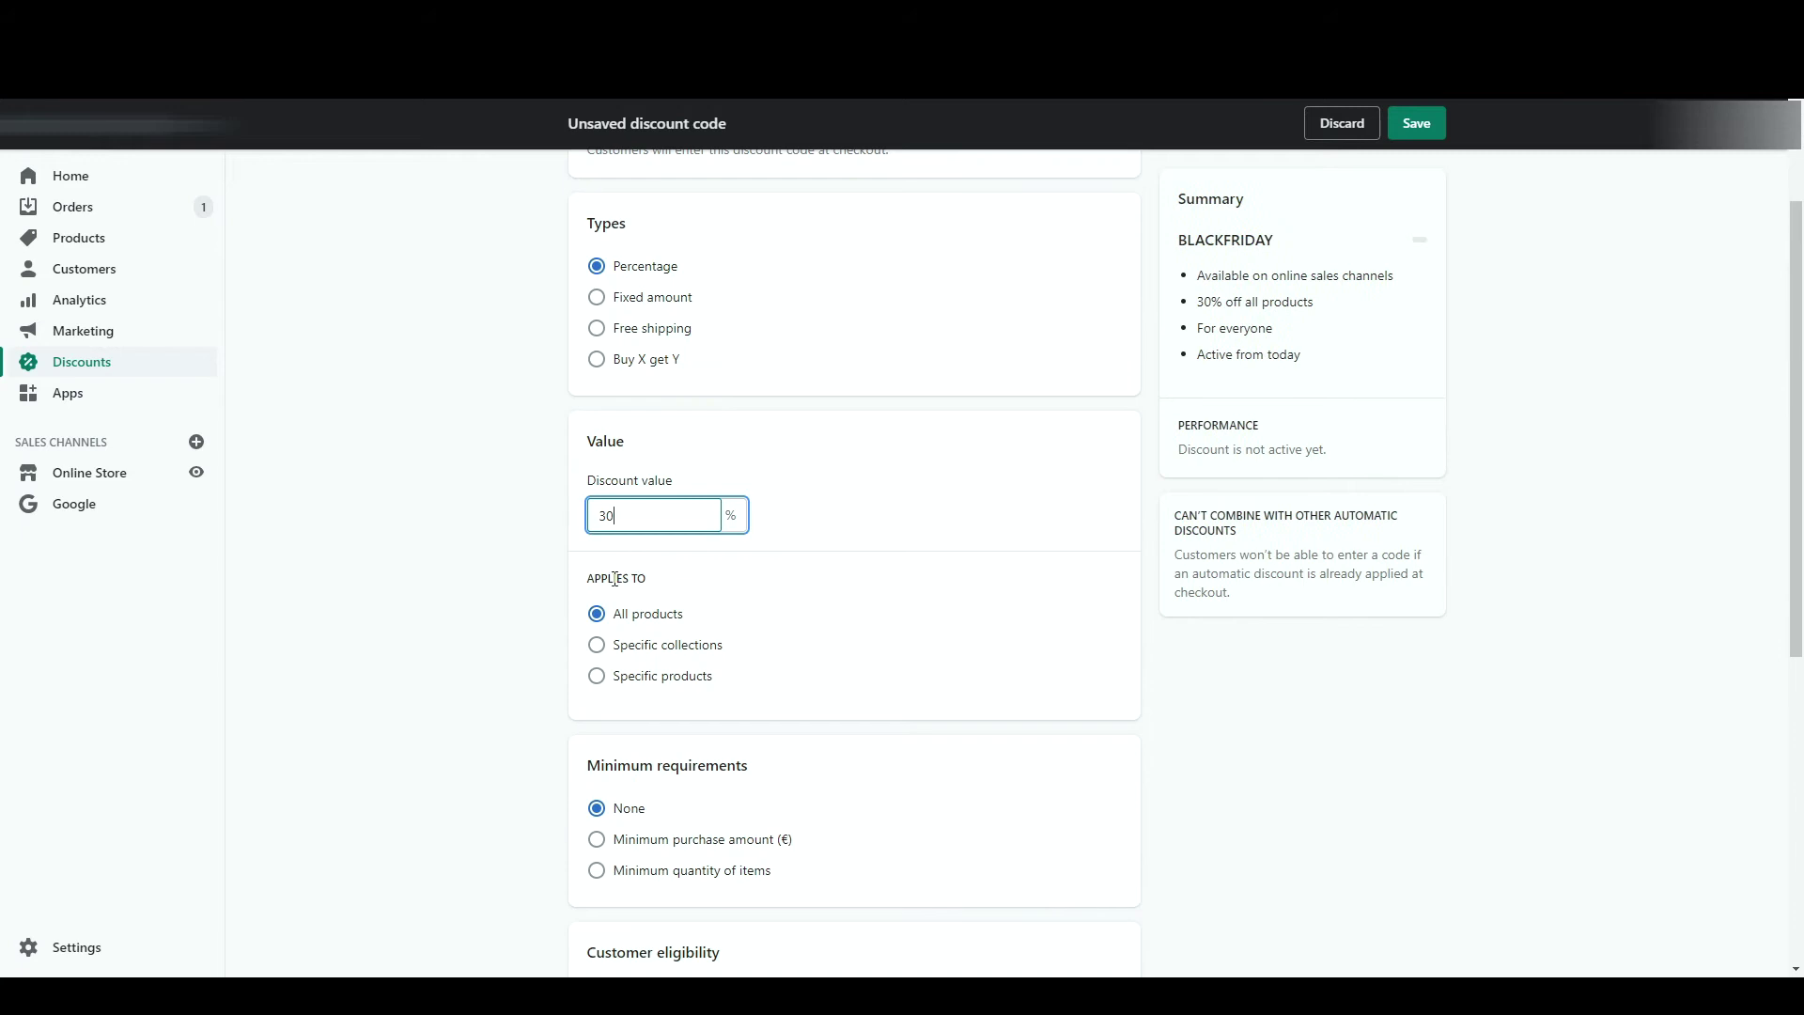
{"action": "left_click", "coordinate": [662, 648]}
{"action": "left_click", "coordinate": [692, 675]}
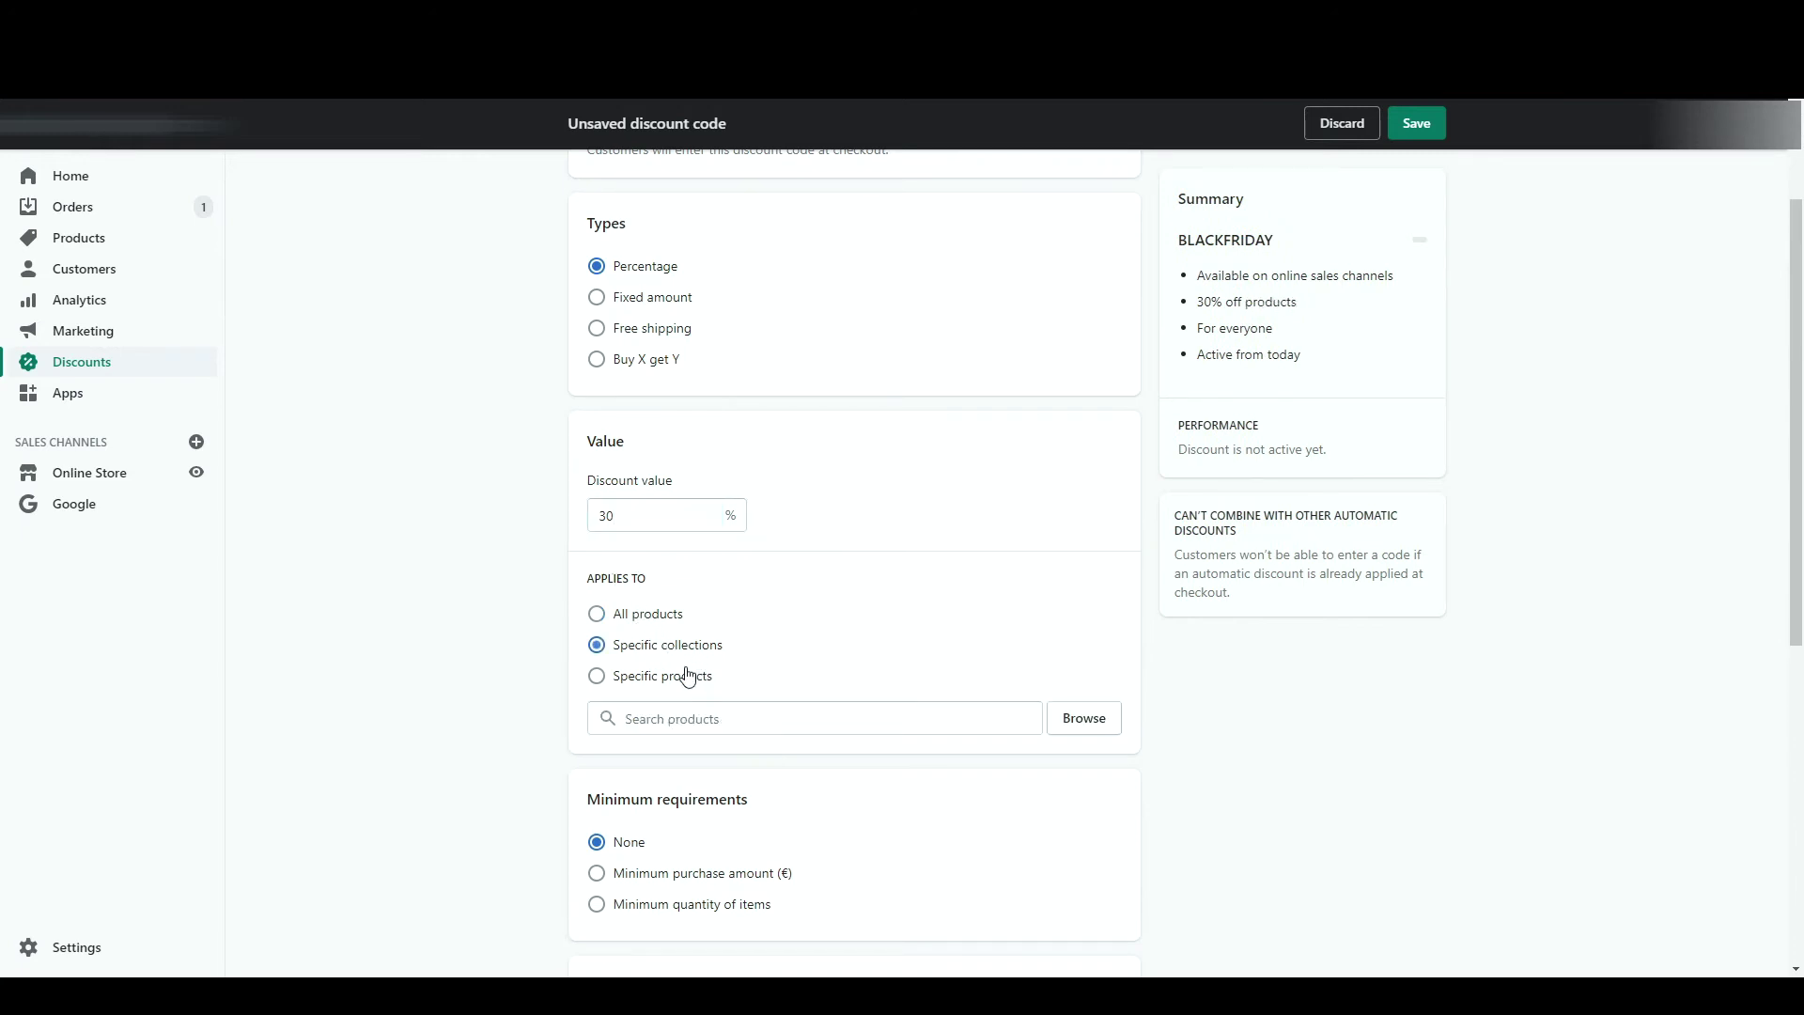
{"action": "scroll", "coordinate": [693, 677], "scroll_direction": "down", "scroll_amount": 3}
{"action": "left_click", "coordinate": [707, 358]}
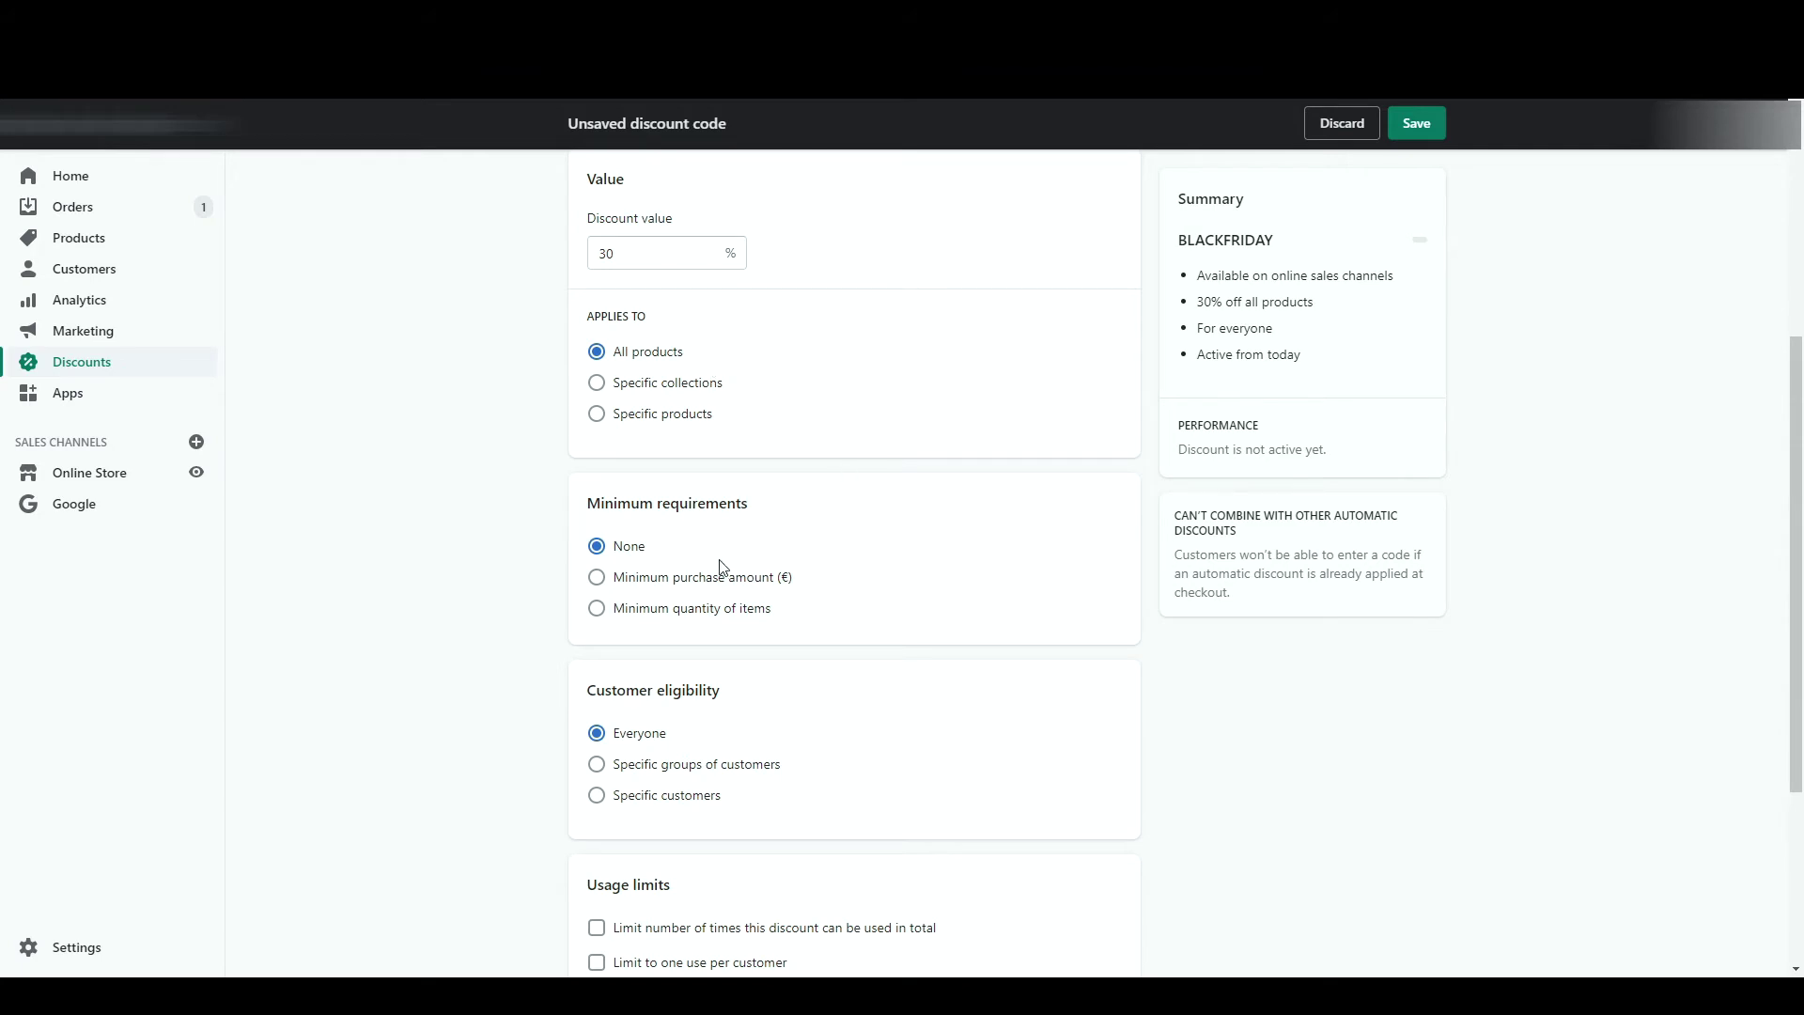
- Require a minimum of 3 items instead of a €20 minimum purchase amount
{"action": "left_click", "coordinate": [652, 579]}
{"action": "left_click", "coordinate": [672, 611]}
{"action": "type", "text": "20"}
{"action": "left_click", "coordinate": [839, 600]}
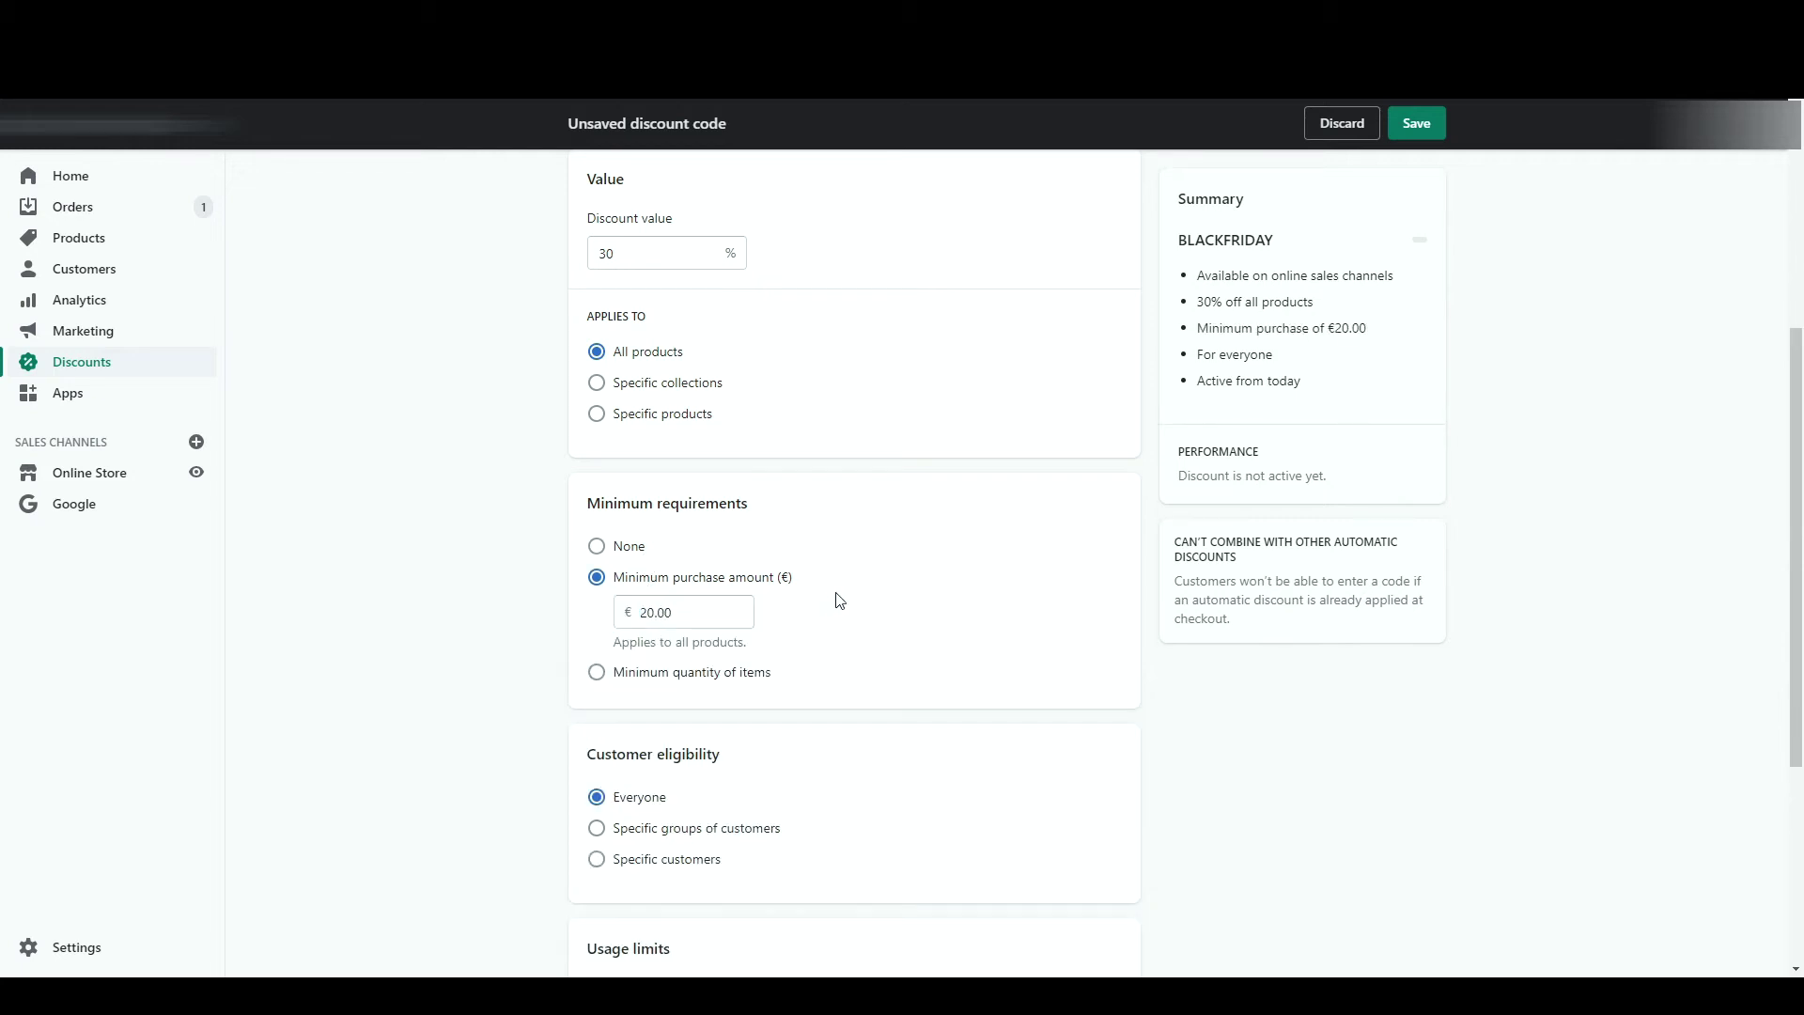
{"action": "scroll", "coordinate": [705, 222], "scroll_direction": "up", "scroll_amount": 5}
{"action": "scroll", "coordinate": [704, 469], "scroll_direction": "down", "scroll_amount": 4}
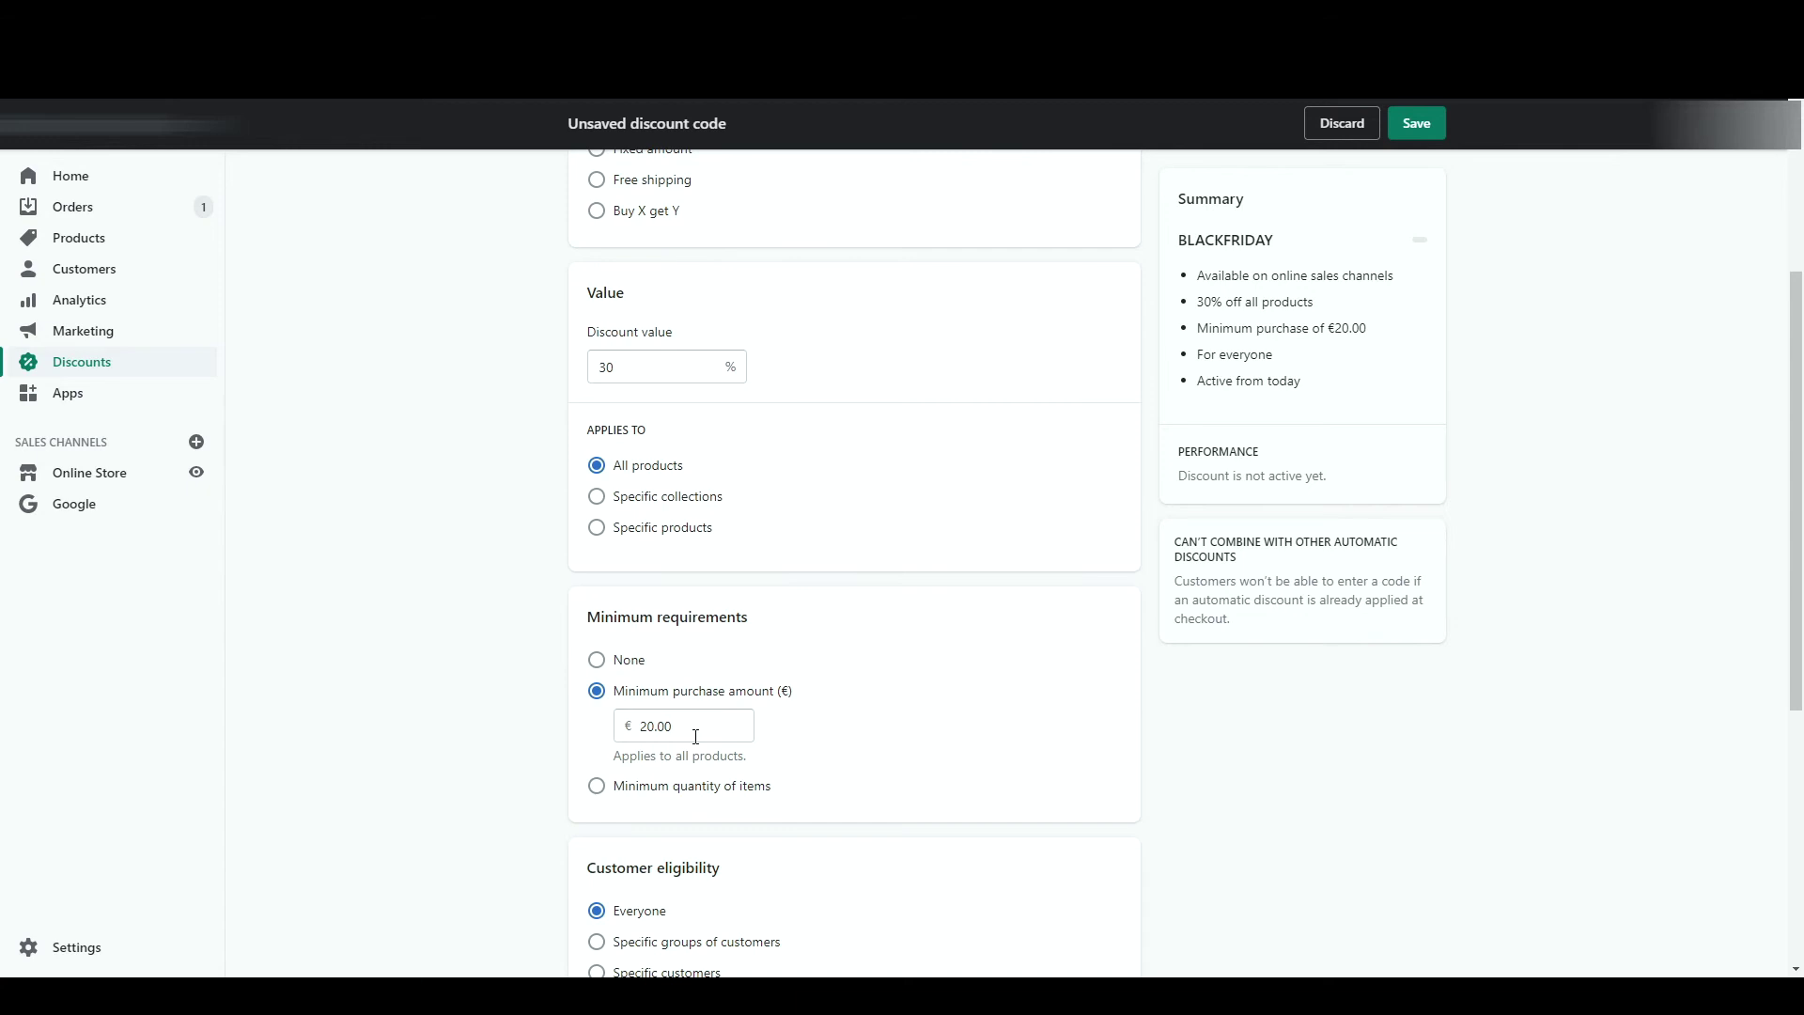
{"action": "left_click", "coordinate": [682, 787]}
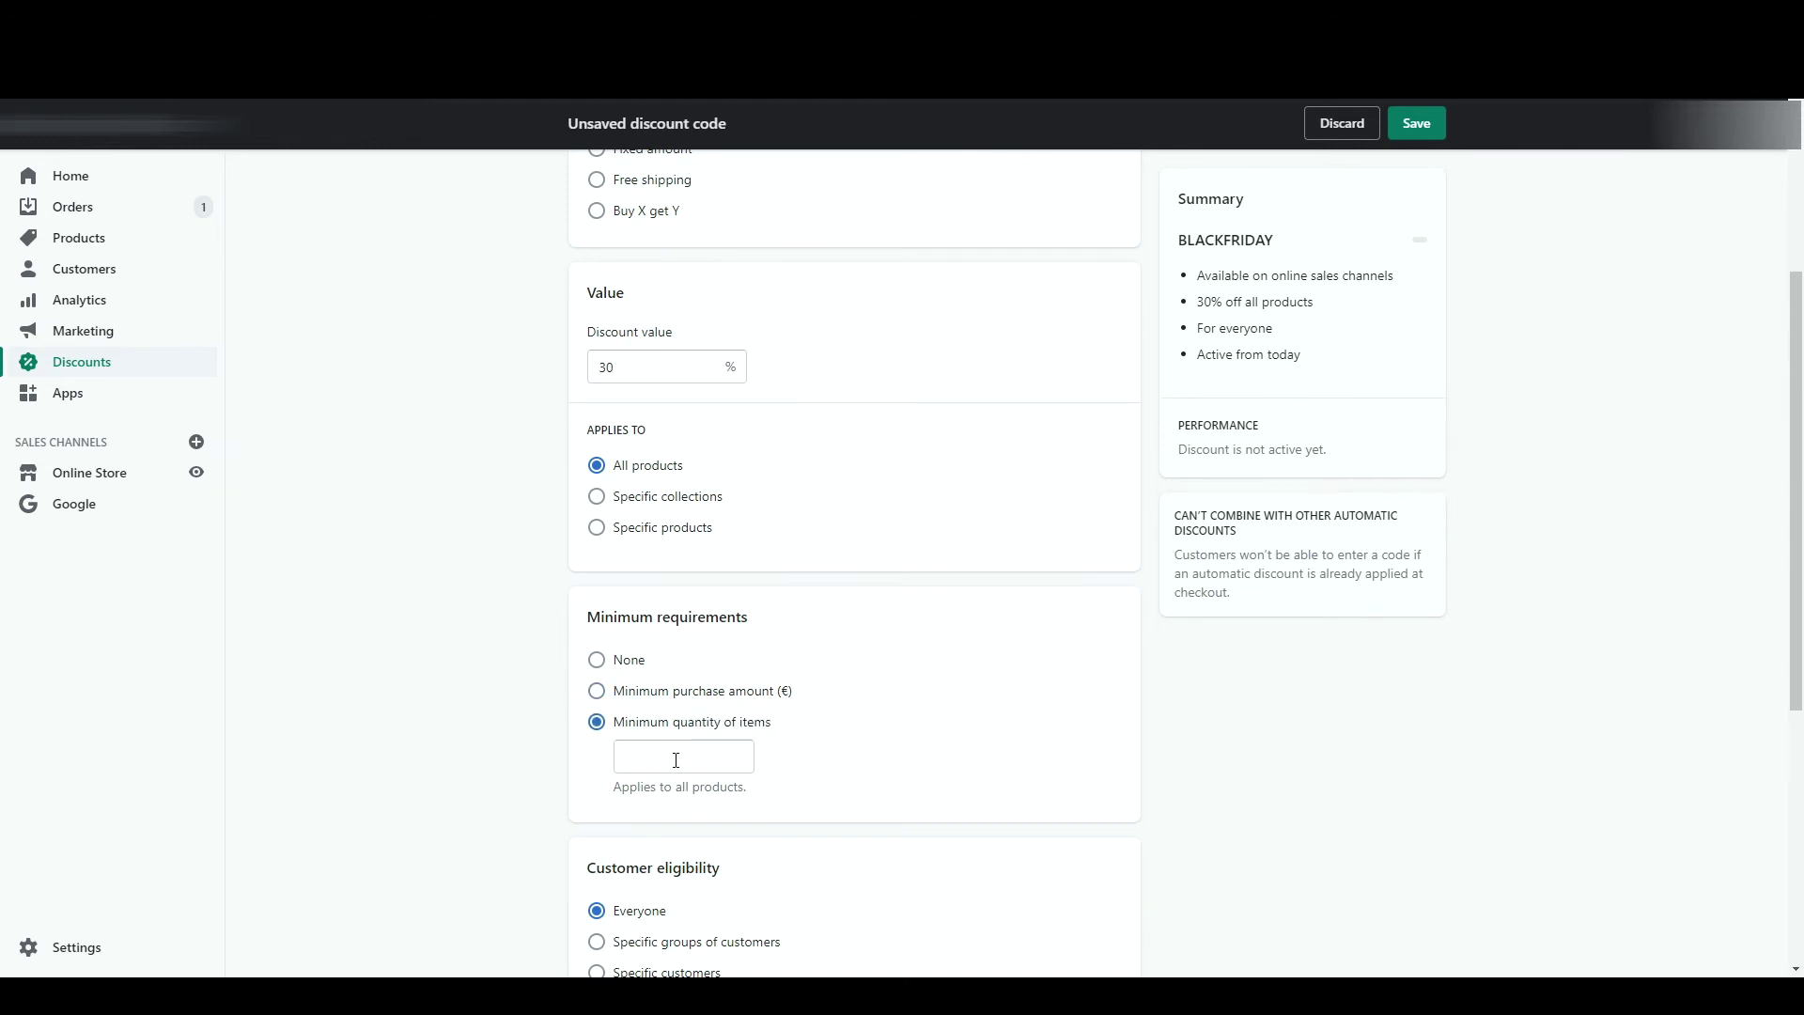
{"action": "left_click", "coordinate": [675, 761]}
{"action": "type", "text": "3"}
{"action": "left_click", "coordinate": [943, 730]}
{"action": "scroll", "coordinate": [942, 730], "scroll_direction": "up", "scroll_amount": 3}
{"action": "scroll", "coordinate": [943, 730], "scroll_direction": "down", "scroll_amount": 9}
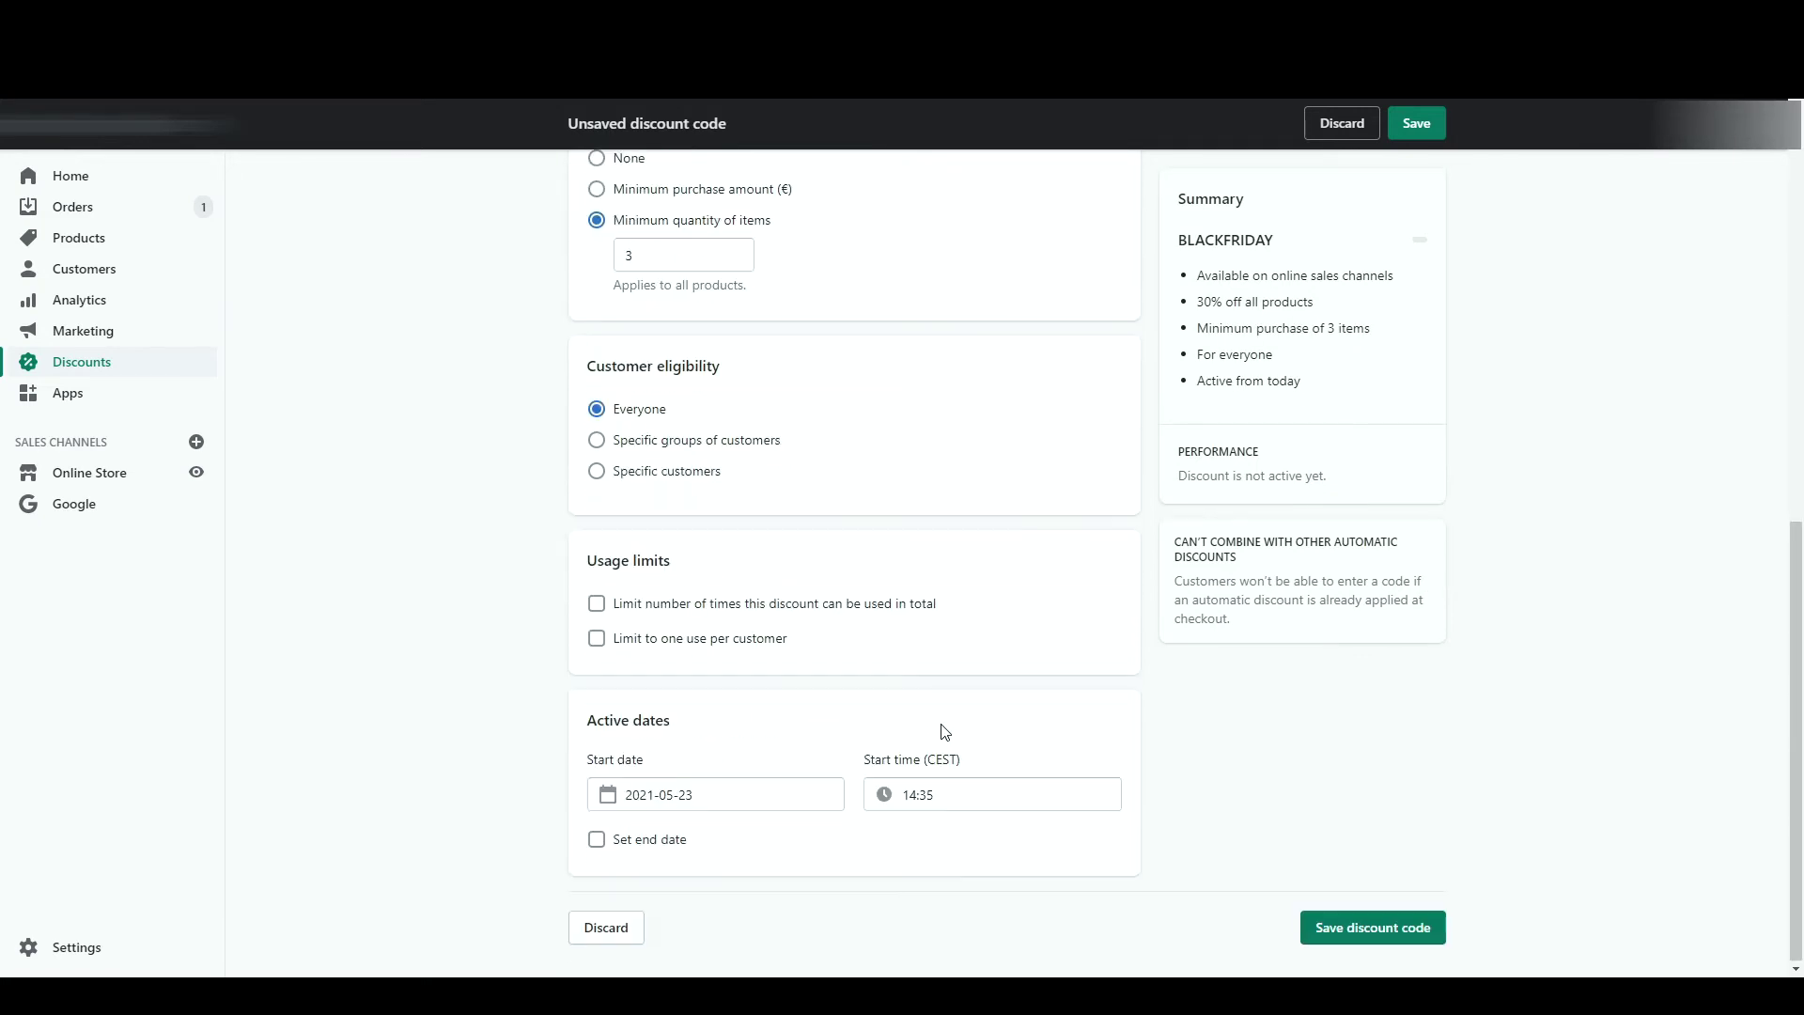
- Limit BLACKFRIDAY to 10 total uses and one use per customer
{"action": "left_click", "coordinate": [598, 604]}
{"action": "left_click", "coordinate": [664, 641]}
{"action": "type", "text": "1"}
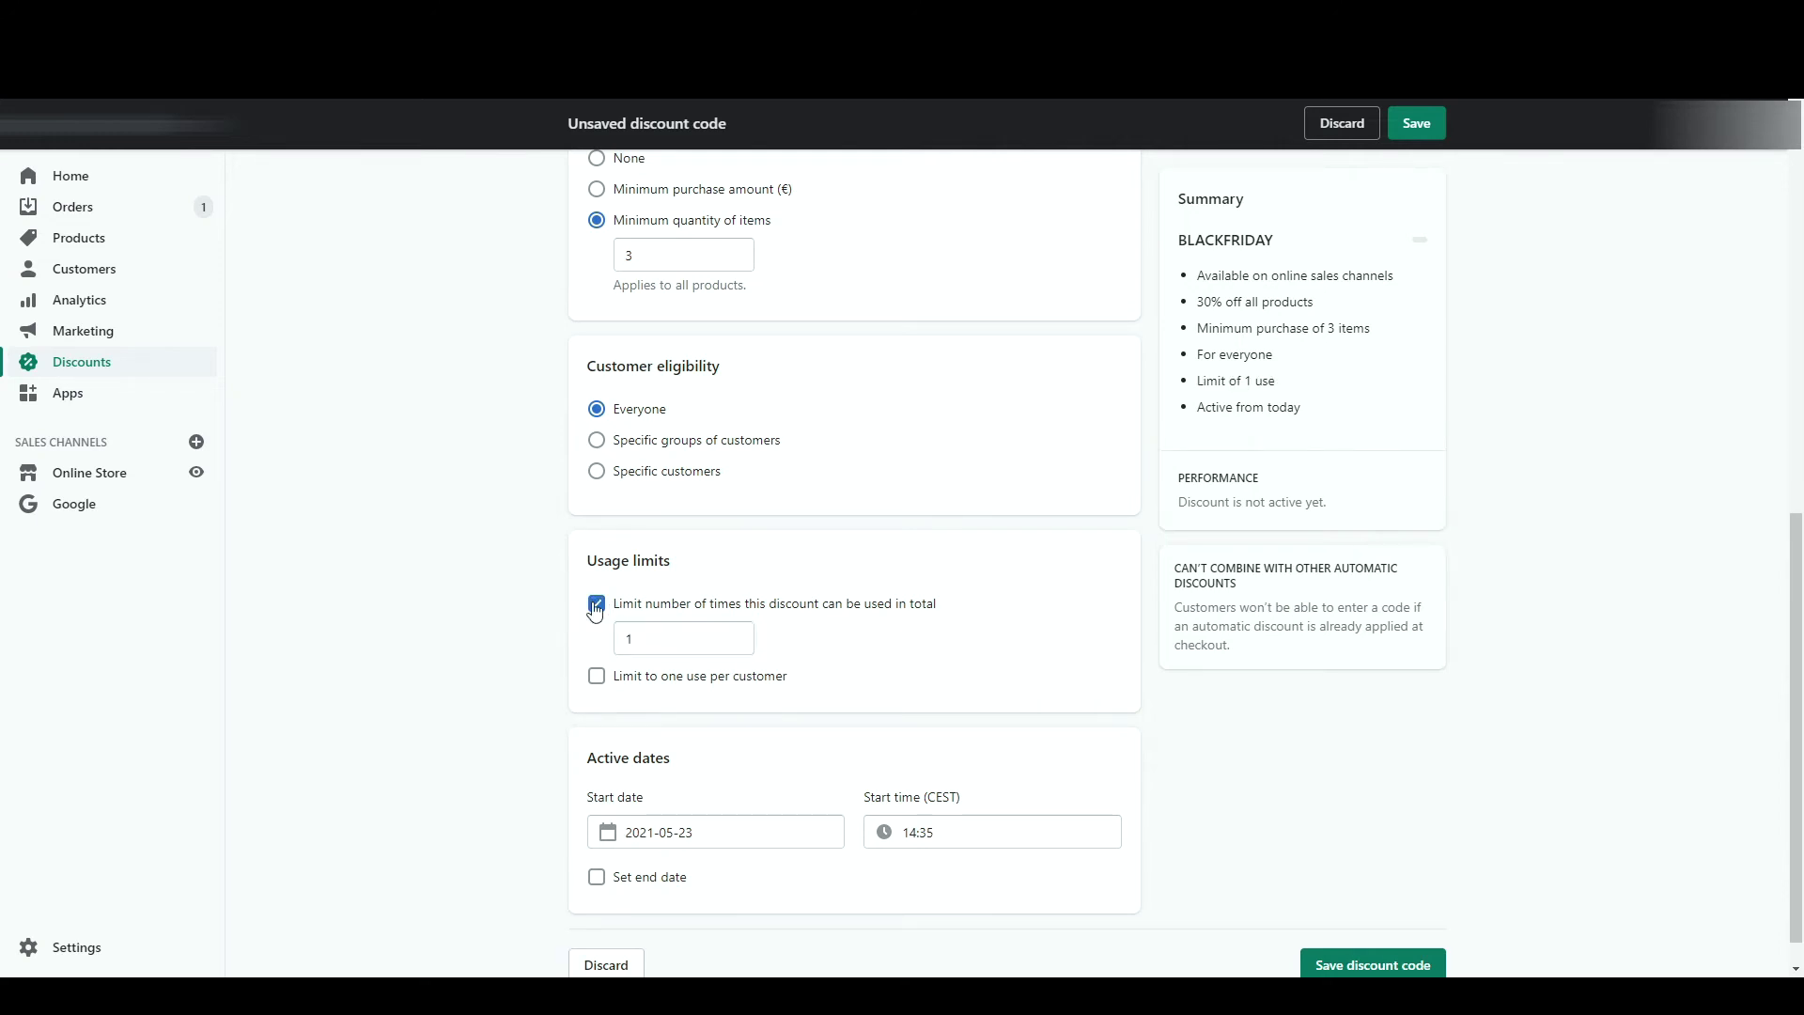
{"action": "left_click", "coordinate": [597, 603]}
{"action": "left_click", "coordinate": [597, 638]}
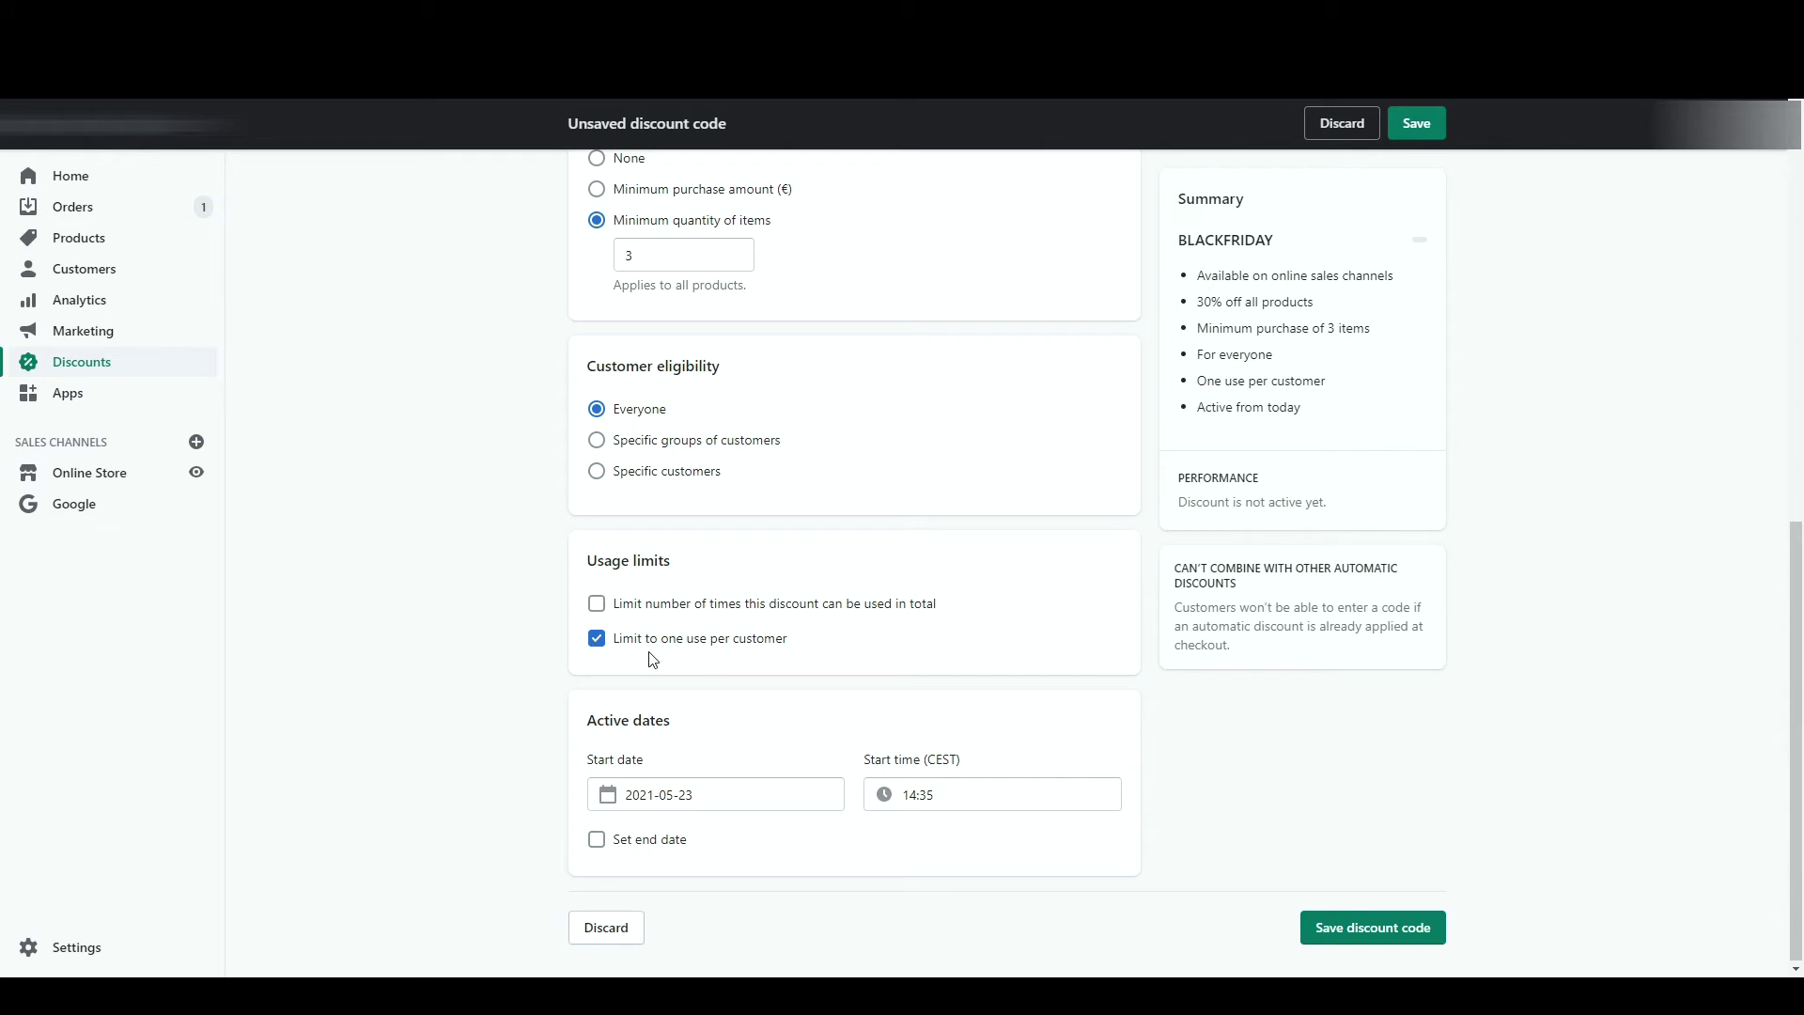
{"action": "left_click", "coordinate": [694, 611]}
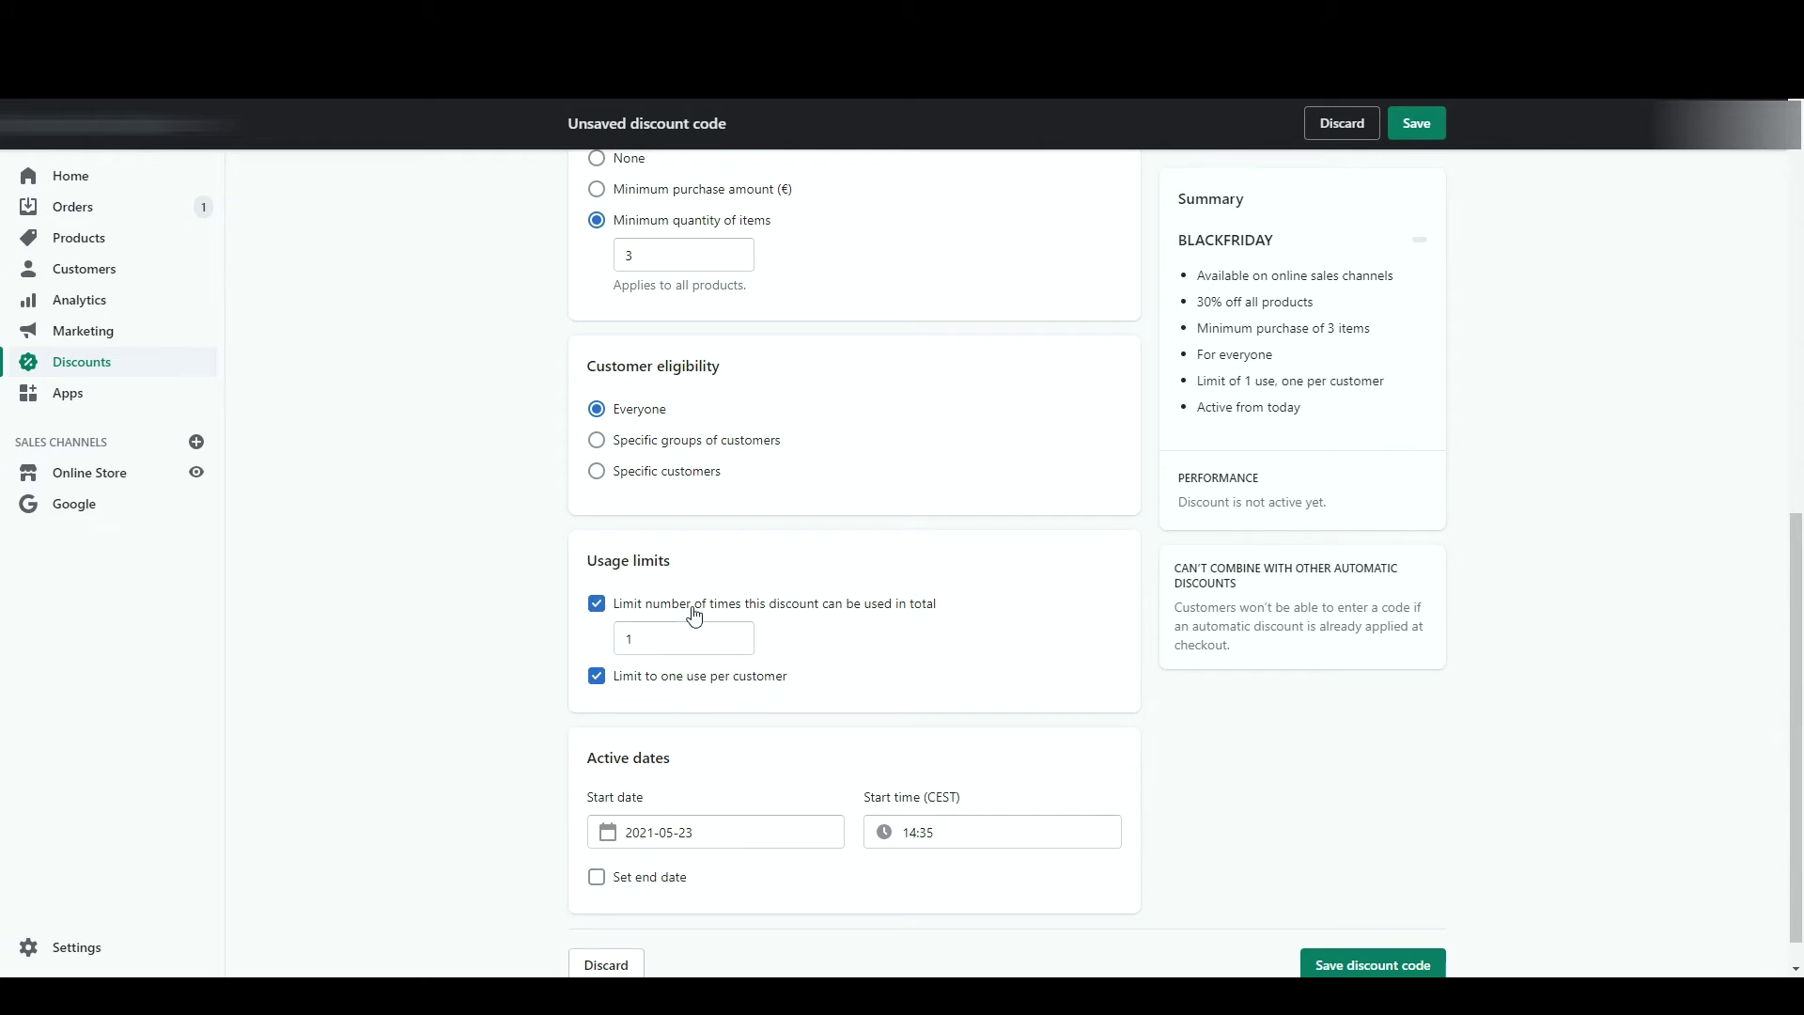
{"action": "left_click", "coordinate": [697, 630]}
{"action": "type", "text": "10"}
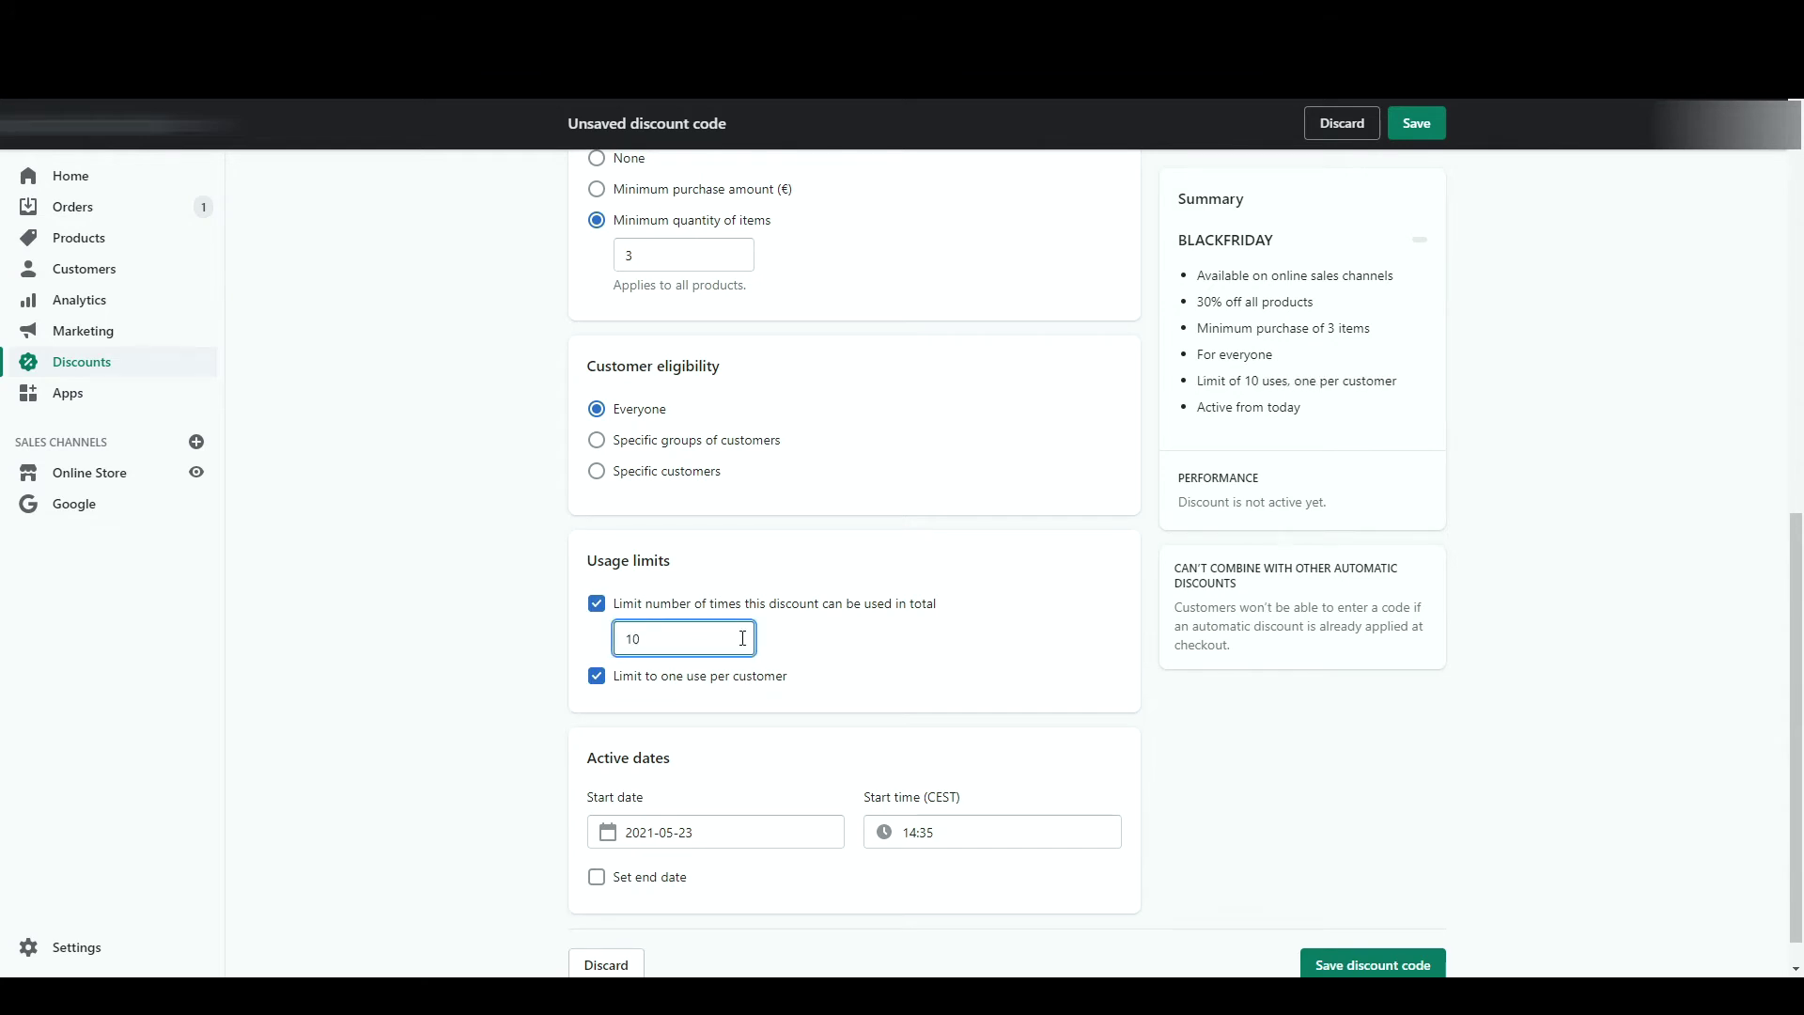
{"action": "left_click", "coordinate": [860, 653]}
{"action": "scroll", "coordinate": [860, 653], "scroll_direction": "down", "scroll_amount": 1}
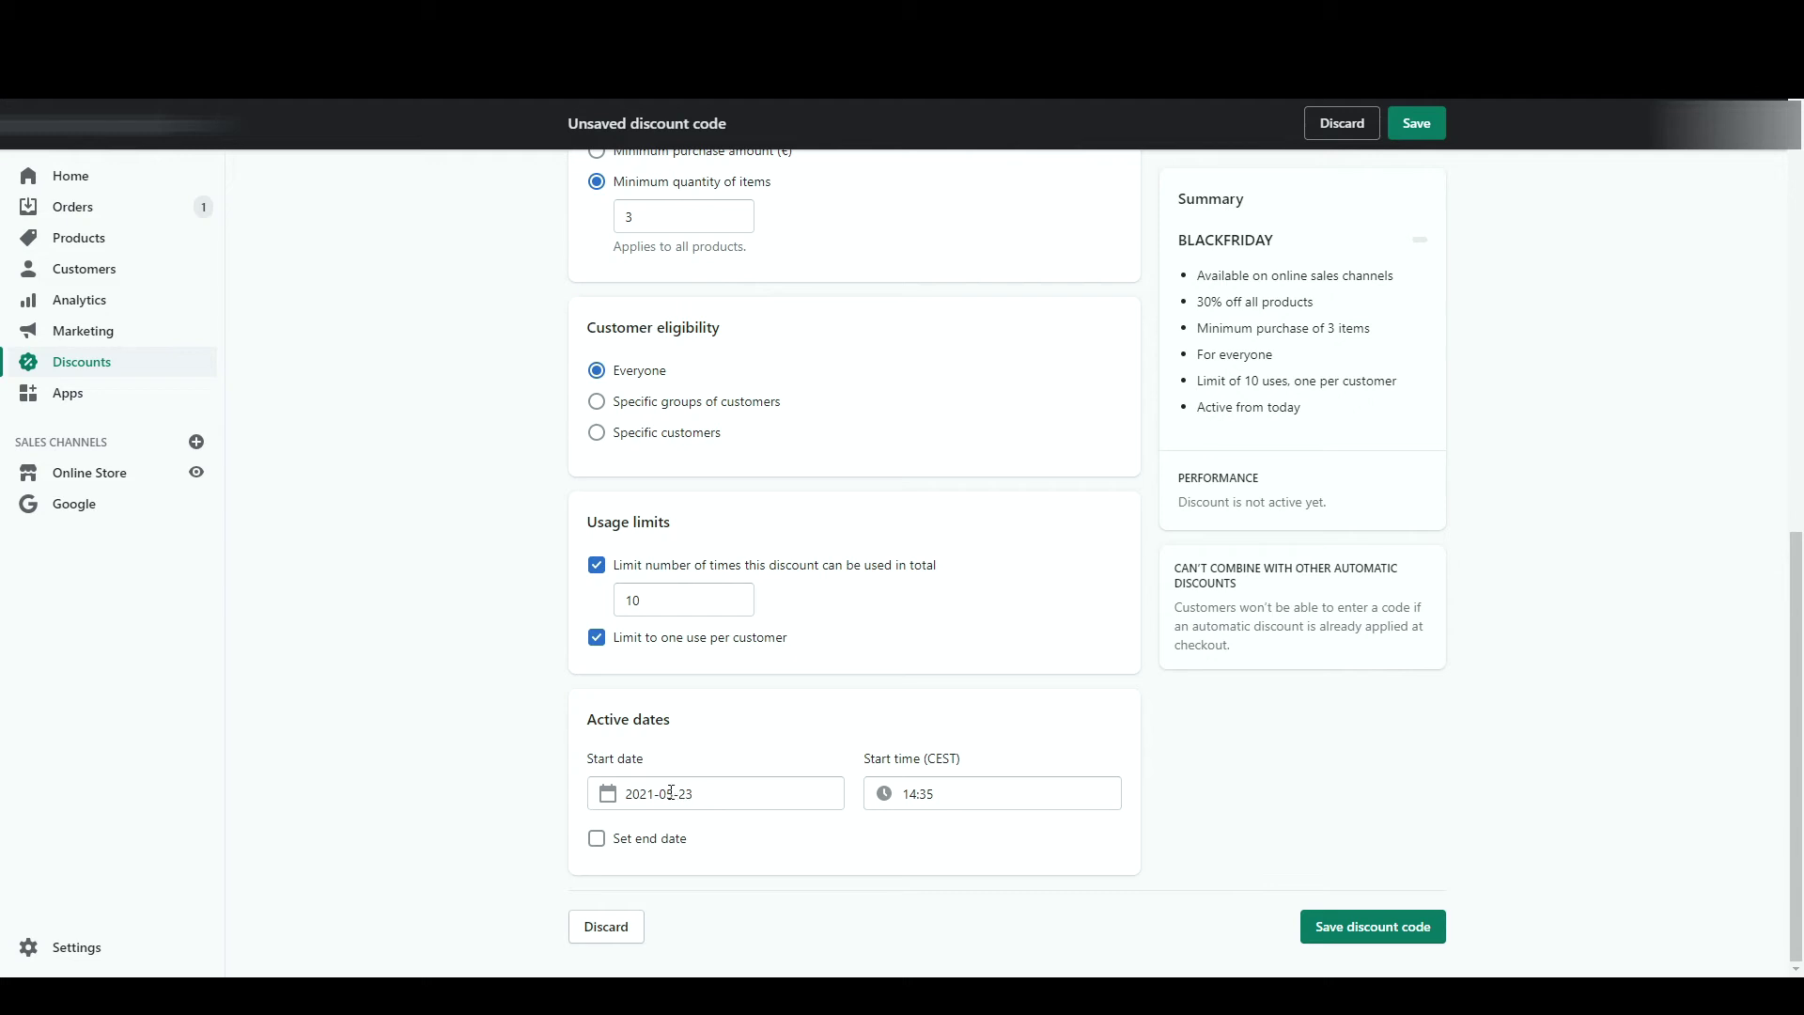
- Try a 31 May end date, then remove it so the code has none
{"action": "left_click", "coordinate": [644, 837]}
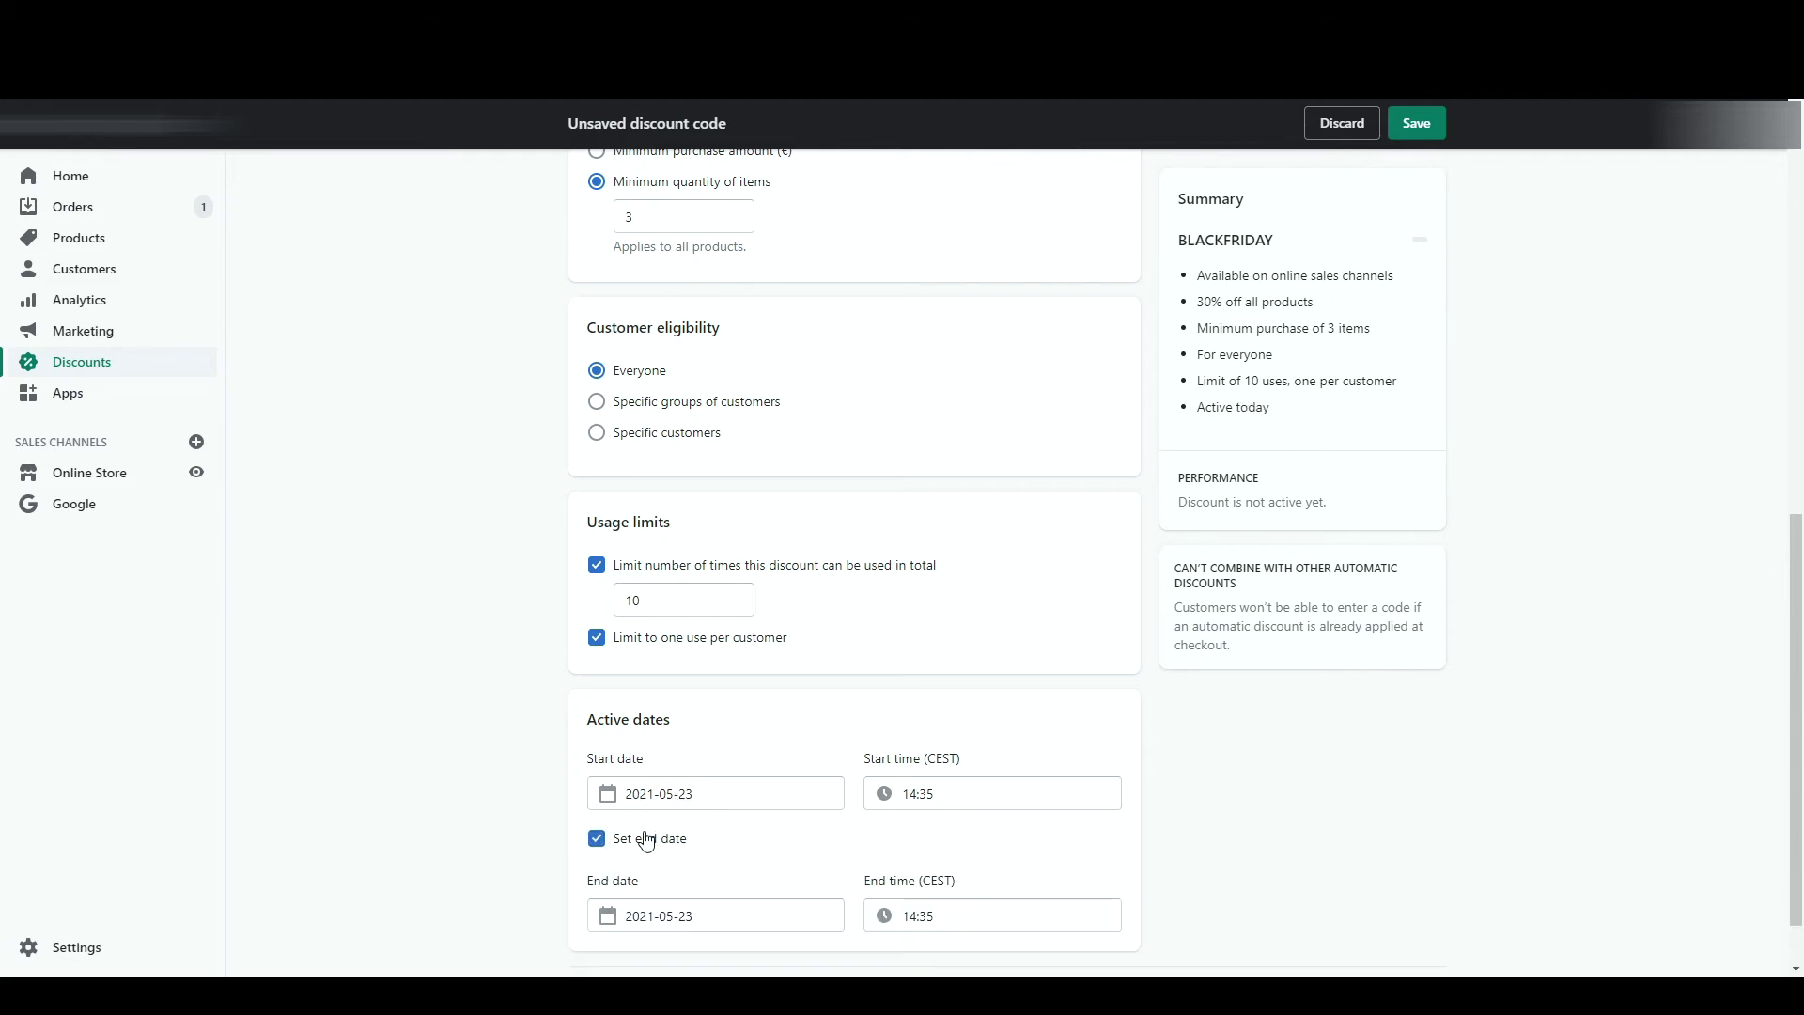
{"action": "left_click", "coordinate": [724, 915]}
{"action": "left_click", "coordinate": [588, 788]}
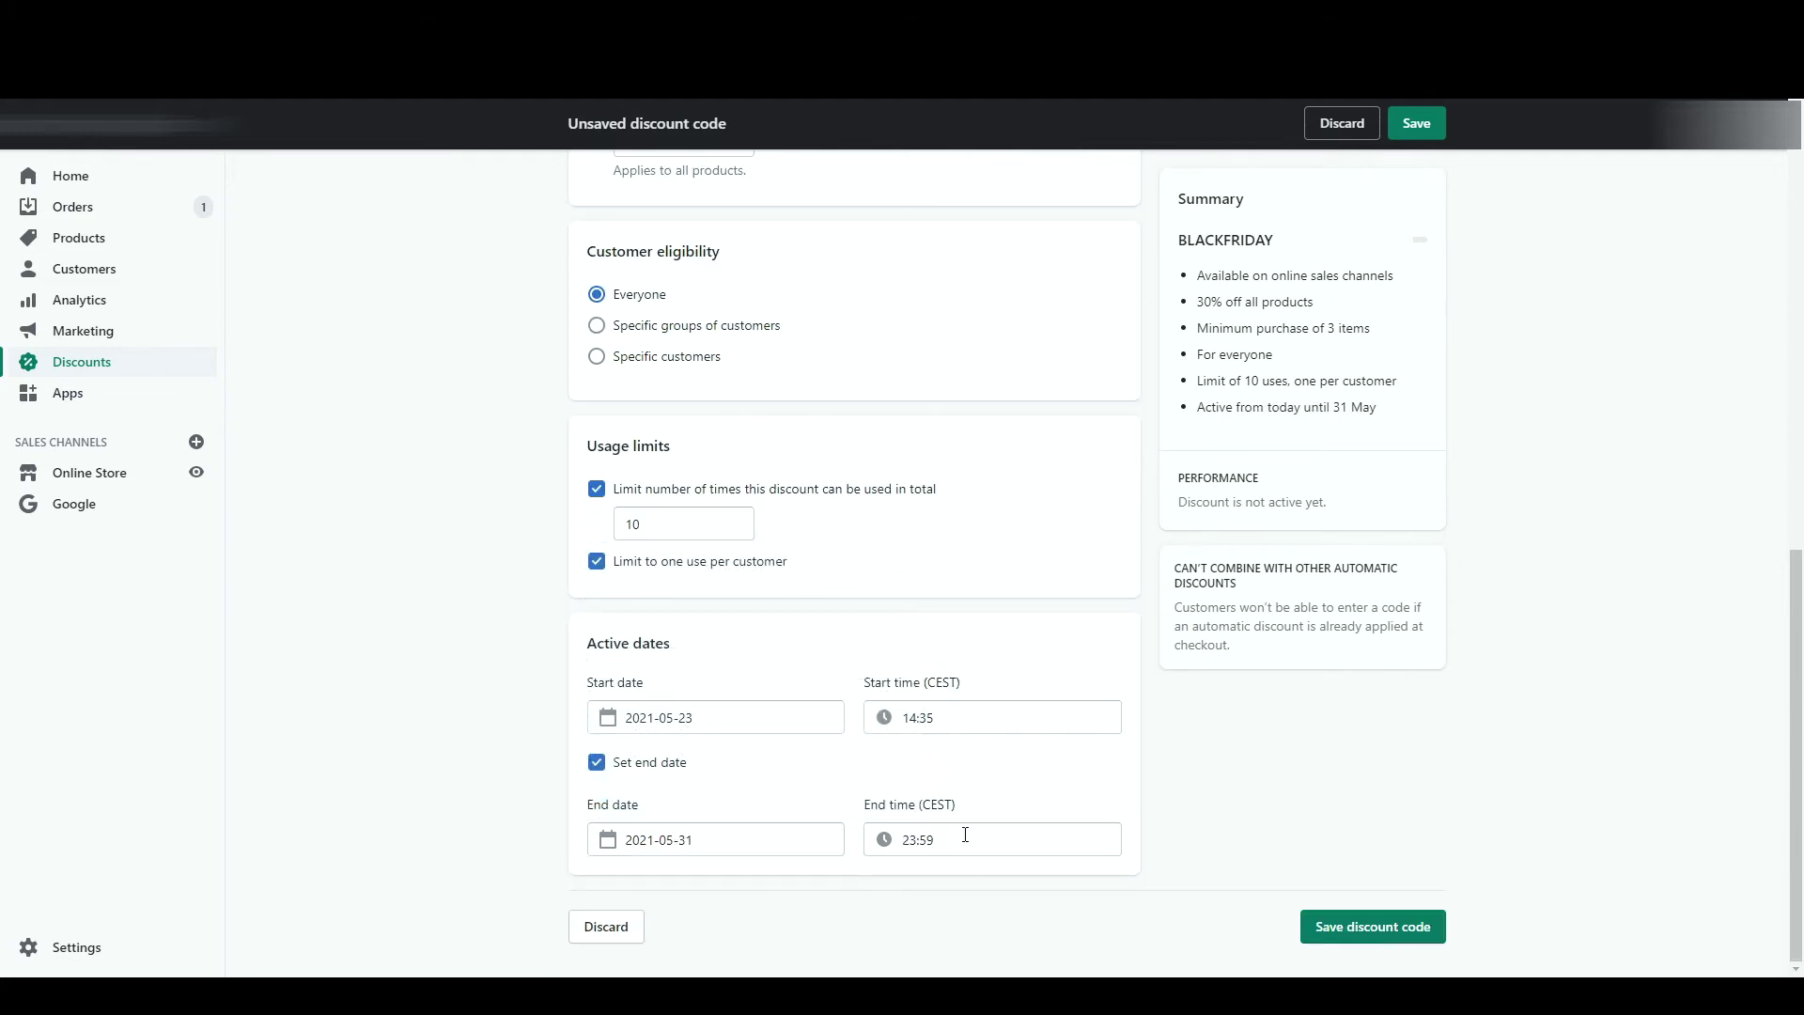
{"action": "scroll", "coordinate": [655, 853], "scroll_direction": "up", "scroll_amount": 1}
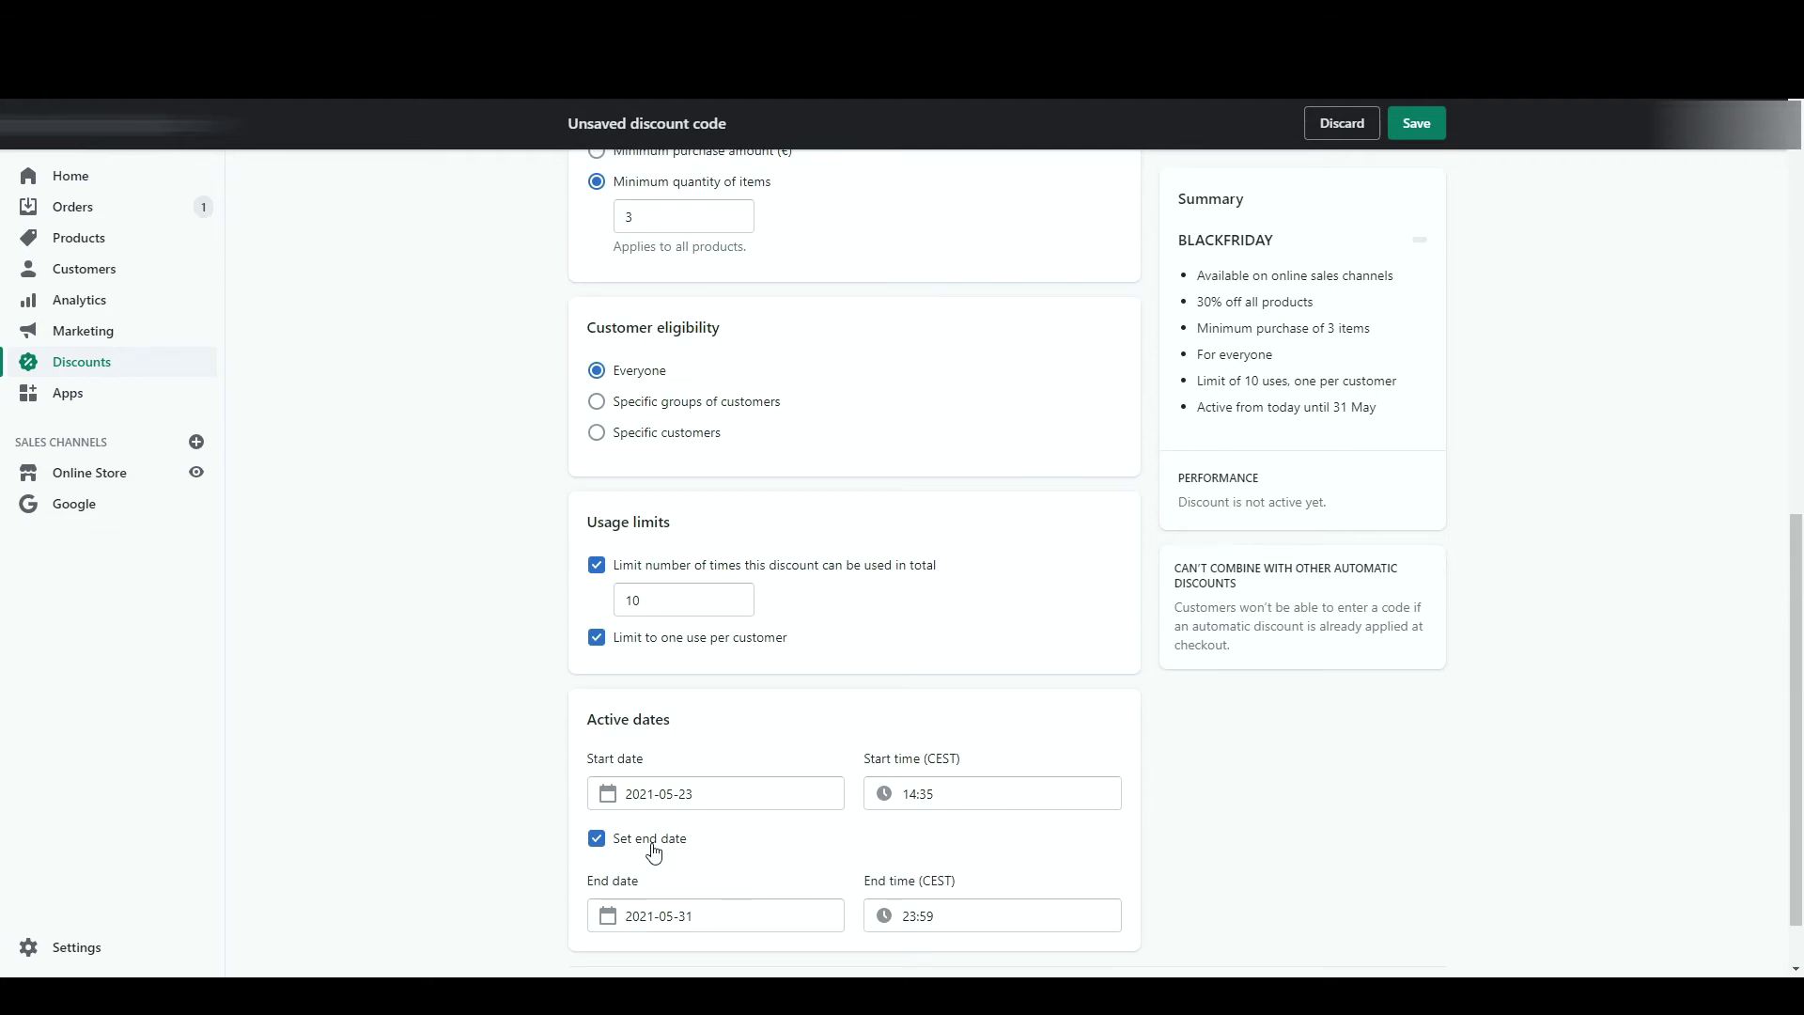
{"action": "left_click", "coordinate": [655, 852]}
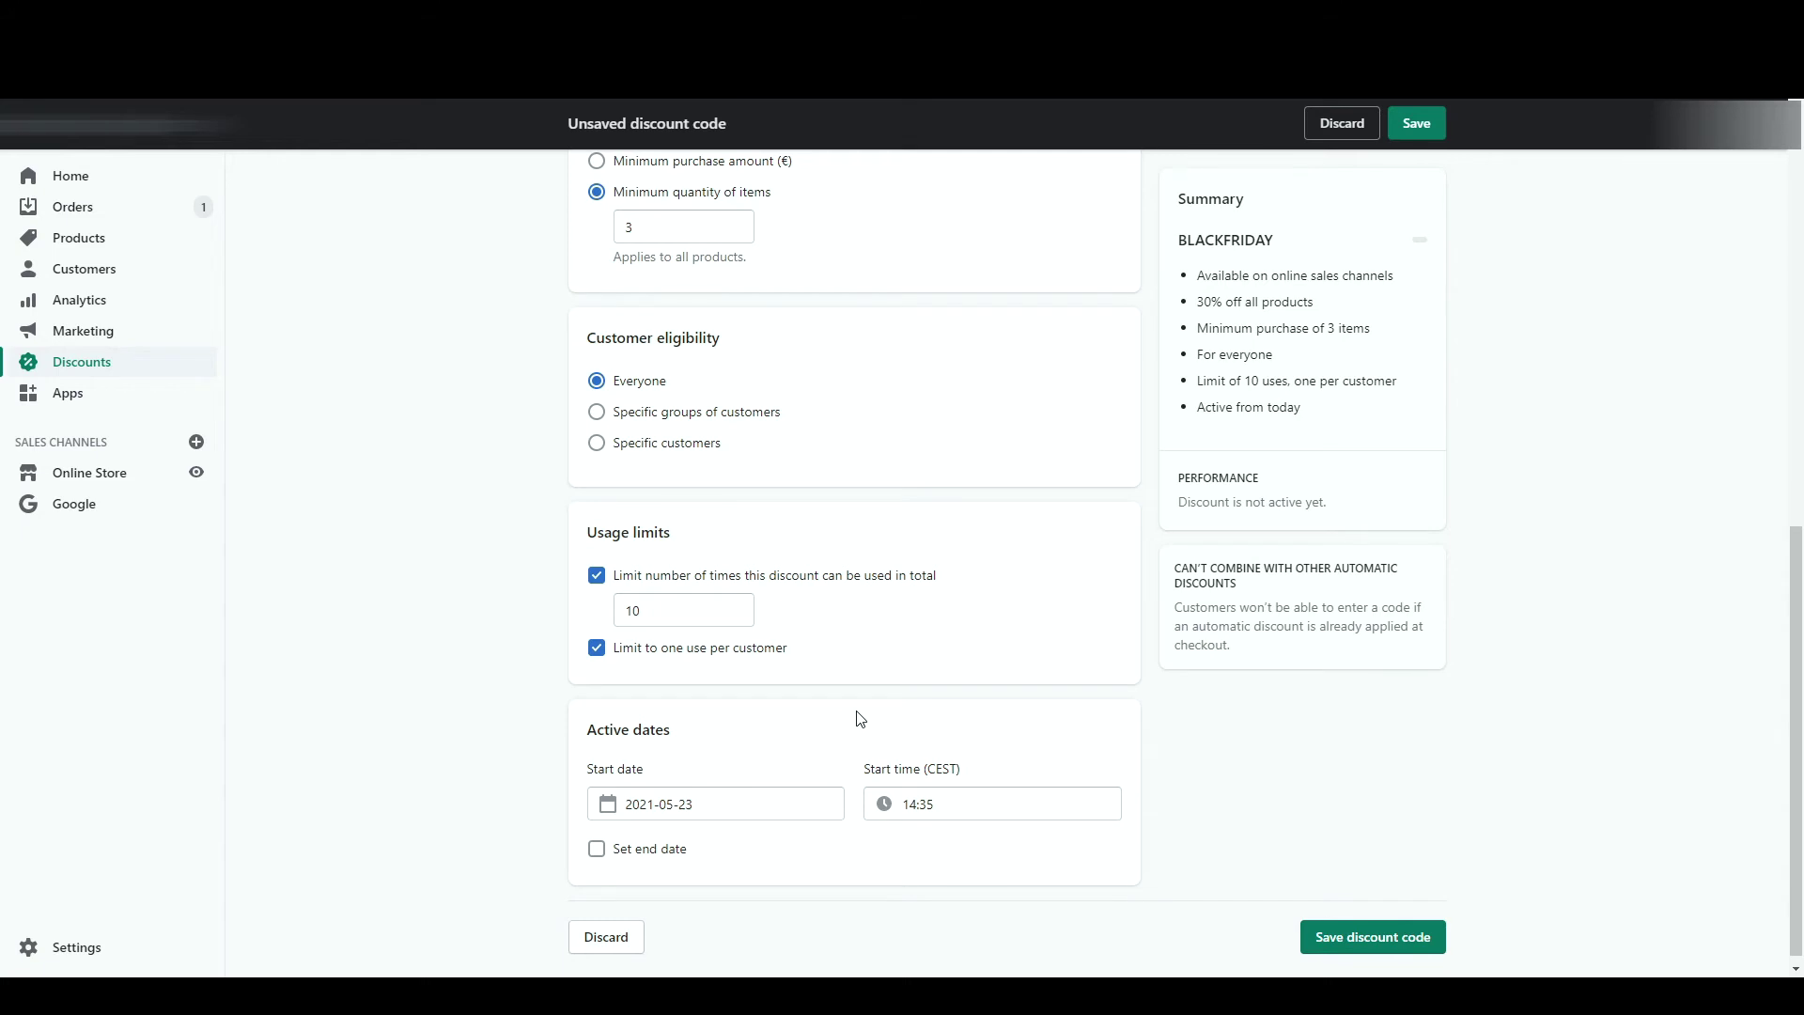
{"action": "scroll", "coordinate": [857, 719], "scroll_direction": "up", "scroll_amount": 10}
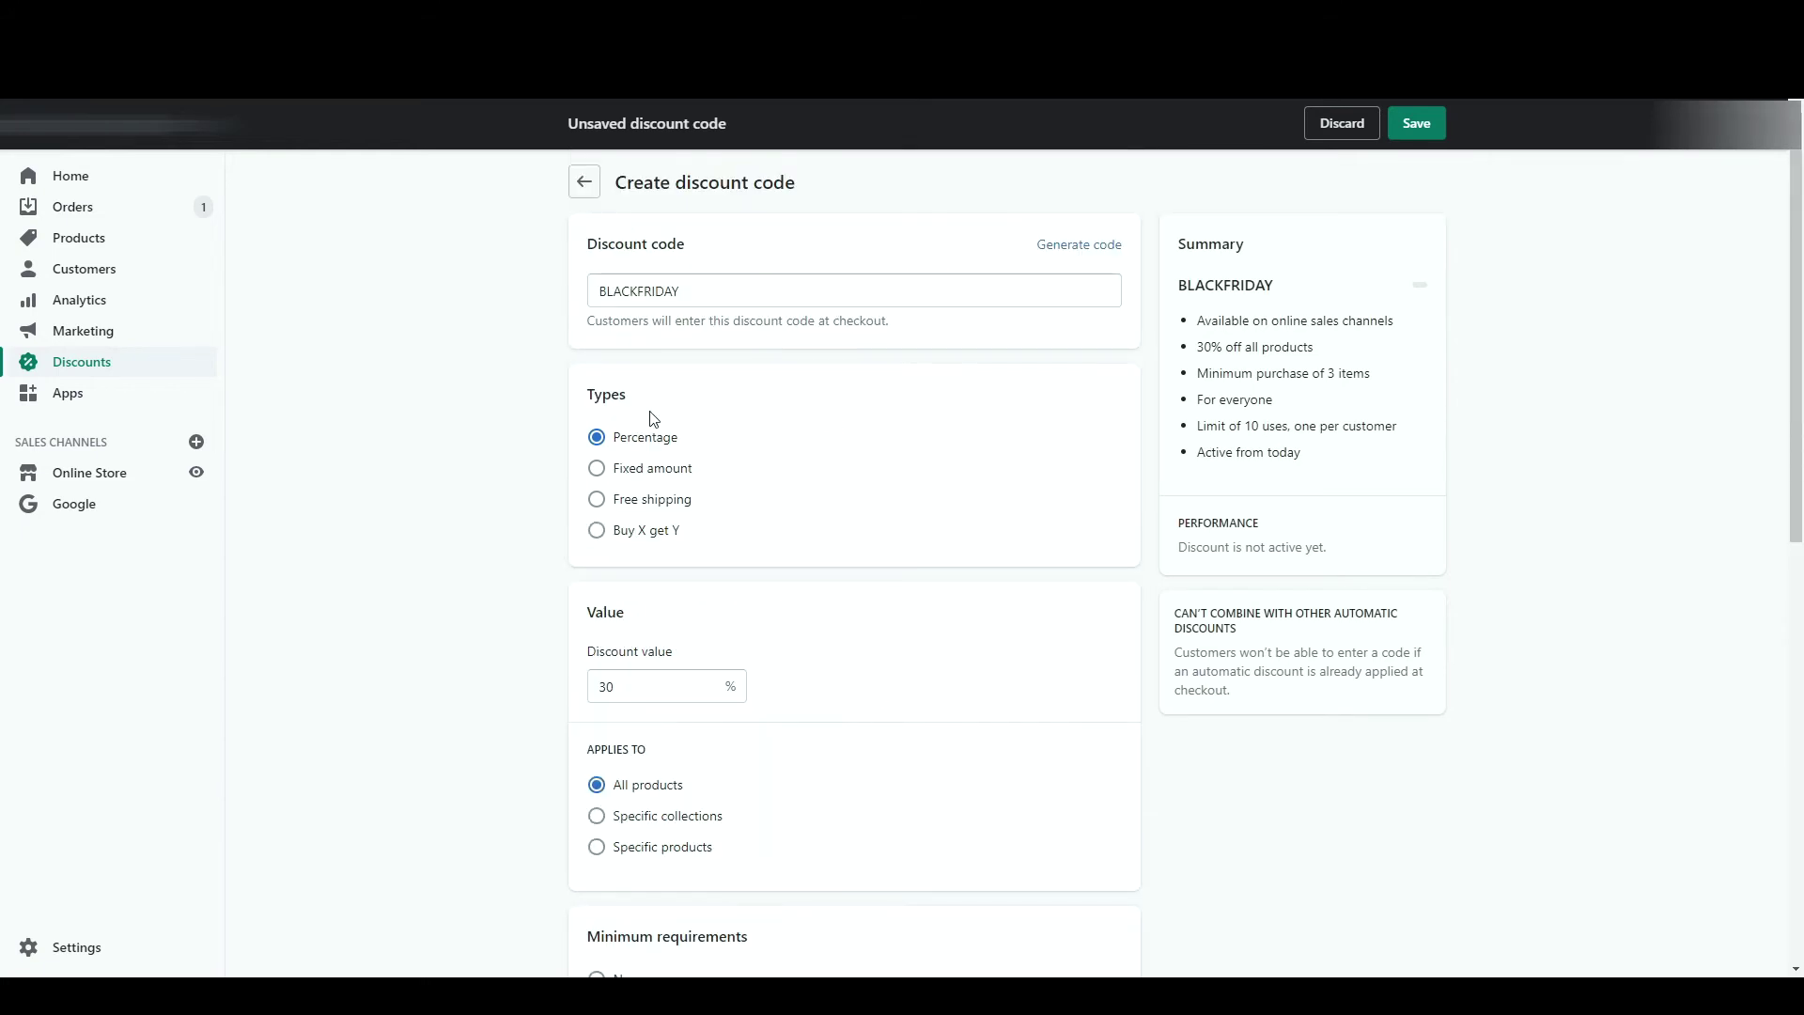
- Switch BLACKFRIDAY to a fixed amount discount of 10.00
{"action": "left_click", "coordinate": [675, 473]}
{"action": "left_click", "coordinate": [649, 691]}
{"action": "type", "text": "10"}
{"action": "left_click", "coordinate": [833, 668]}
{"action": "scroll", "coordinate": [835, 668], "scroll_direction": "down", "scroll_amount": 6}
{"action": "scroll", "coordinate": [834, 669], "scroll_direction": "down", "scroll_amount": 3}
{"action": "scroll", "coordinate": [835, 668], "scroll_direction": "up", "scroll_amount": 7}
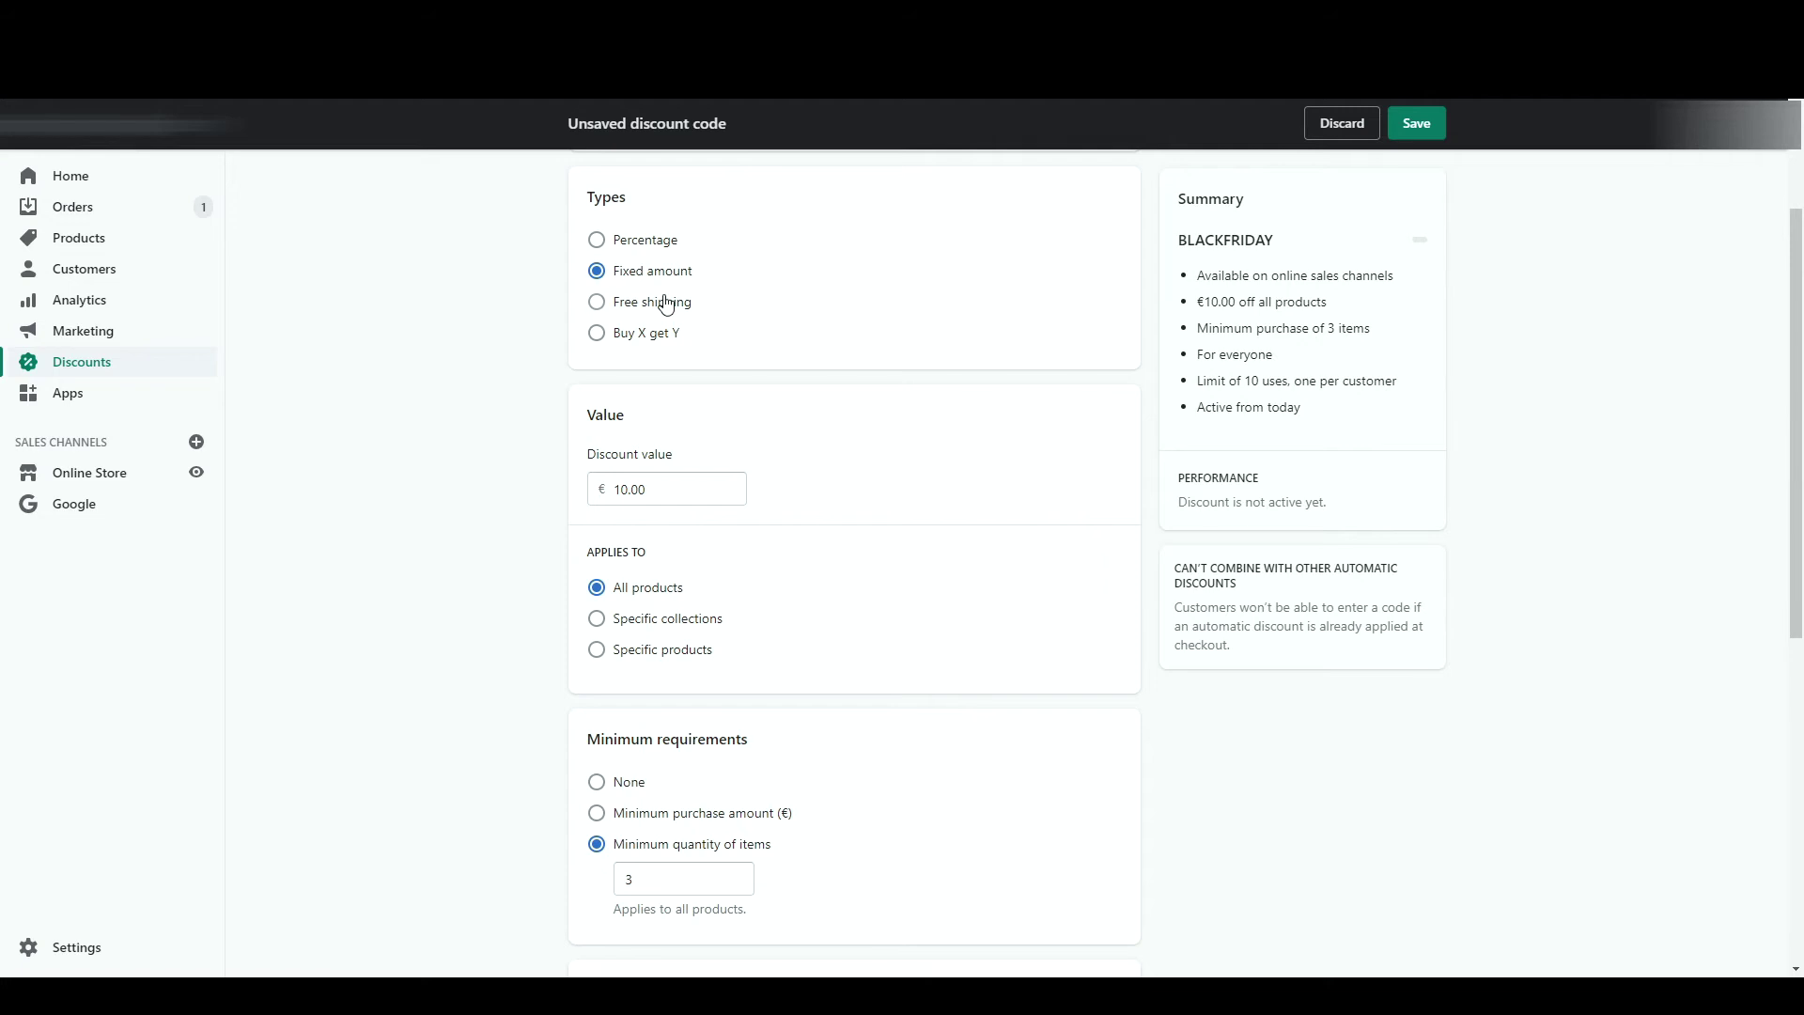
- Change it to free shipping for all countries, excluding shipping rates over a set amount
{"action": "left_click", "coordinate": [666, 304]}
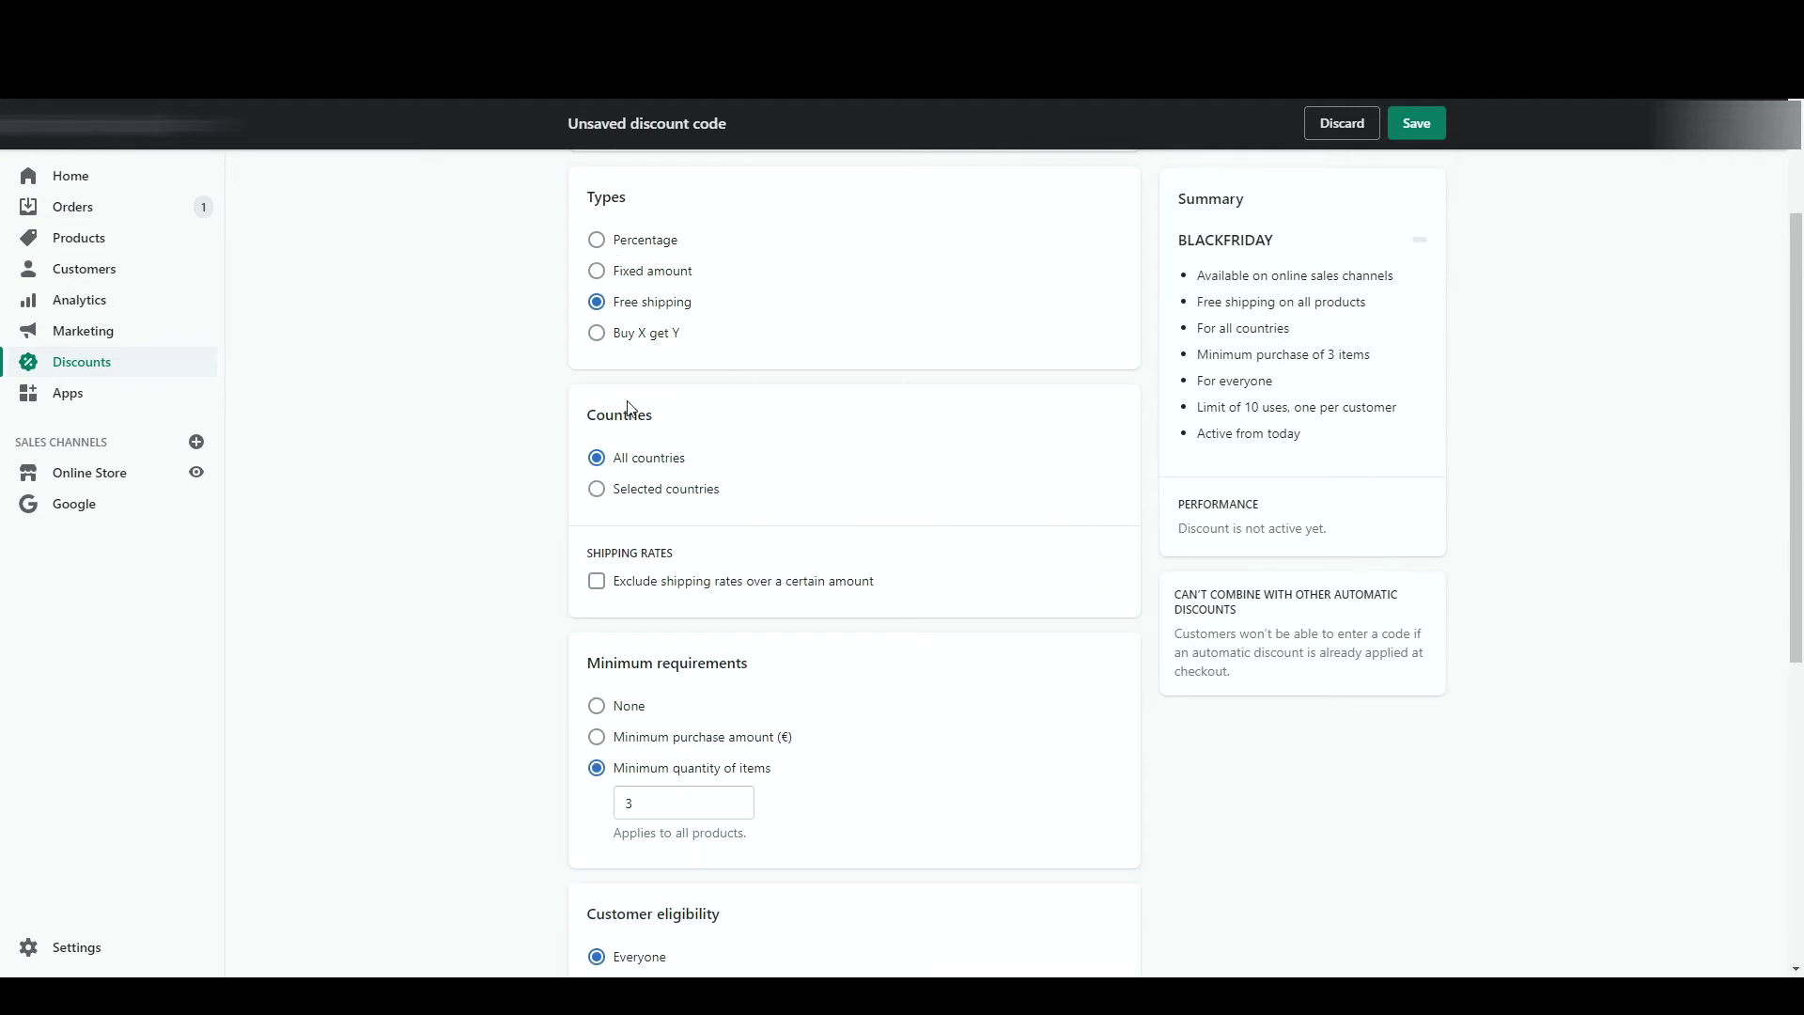
{"action": "scroll", "coordinate": [723, 426], "scroll_direction": "down", "scroll_amount": 3}
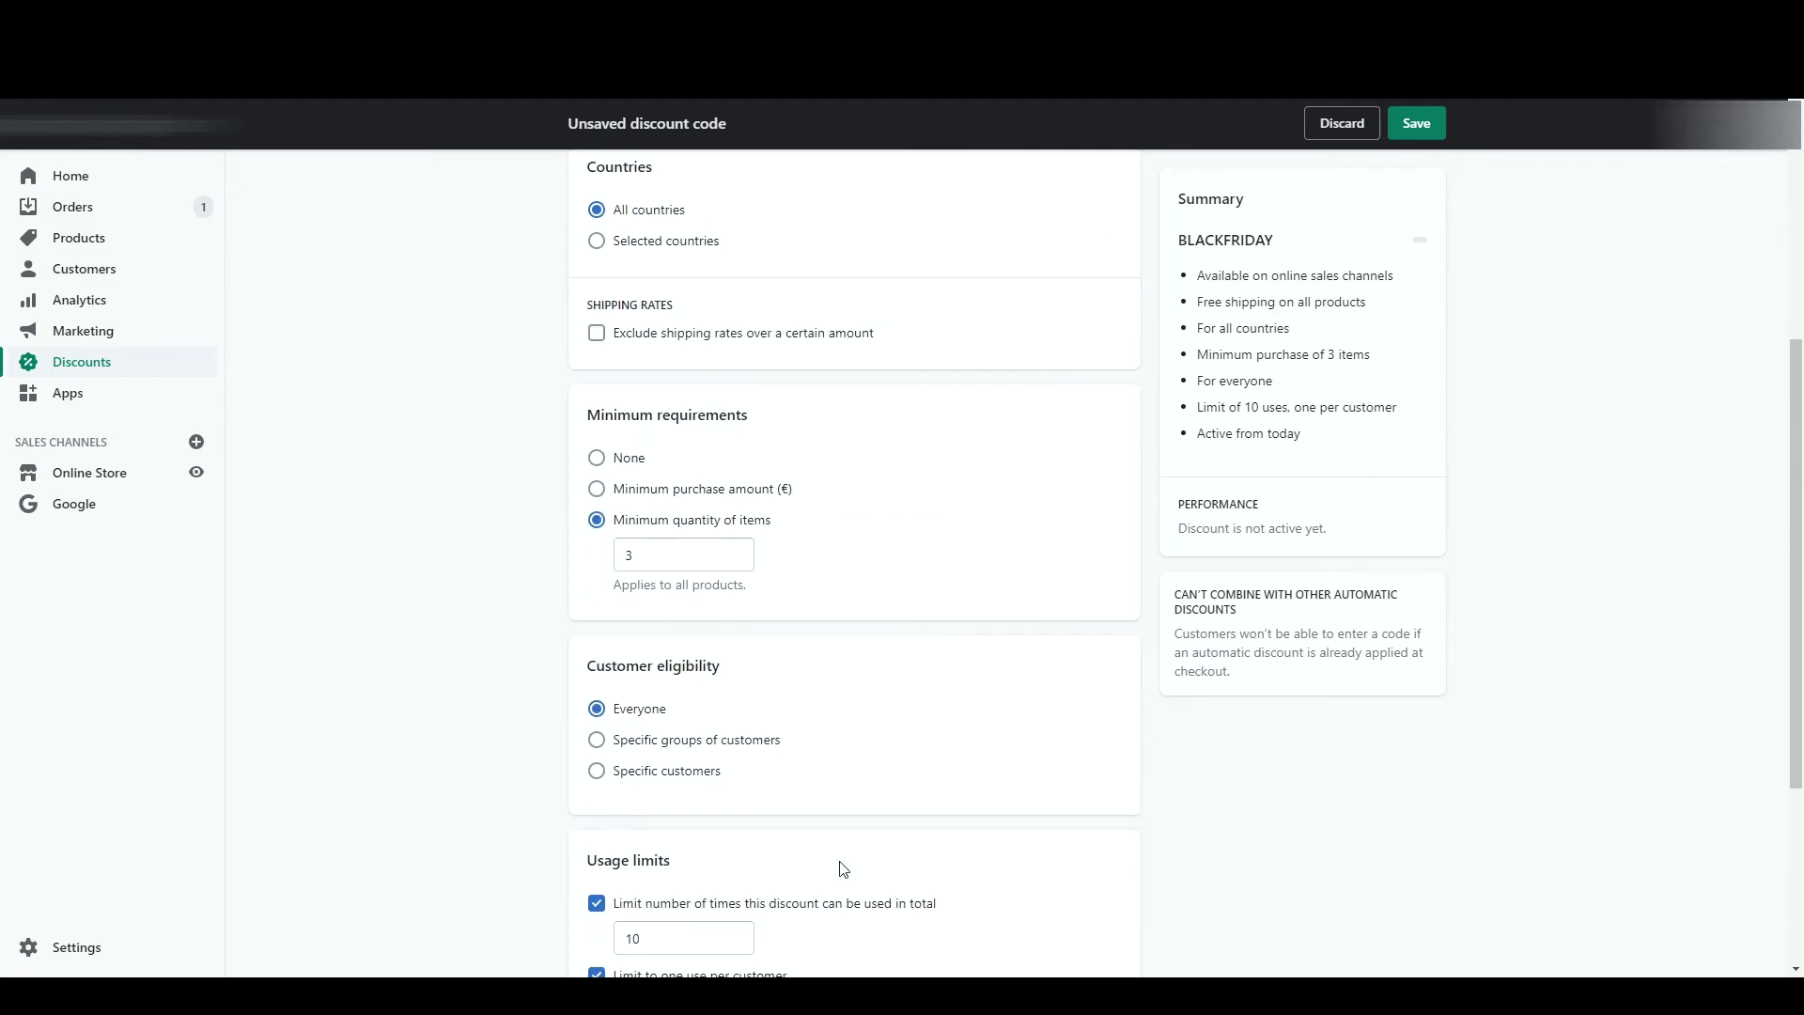
{"action": "scroll", "coordinate": [843, 869], "scroll_direction": "down", "scroll_amount": 5}
{"action": "scroll", "coordinate": [842, 865], "scroll_direction": "up", "scroll_amount": 7}
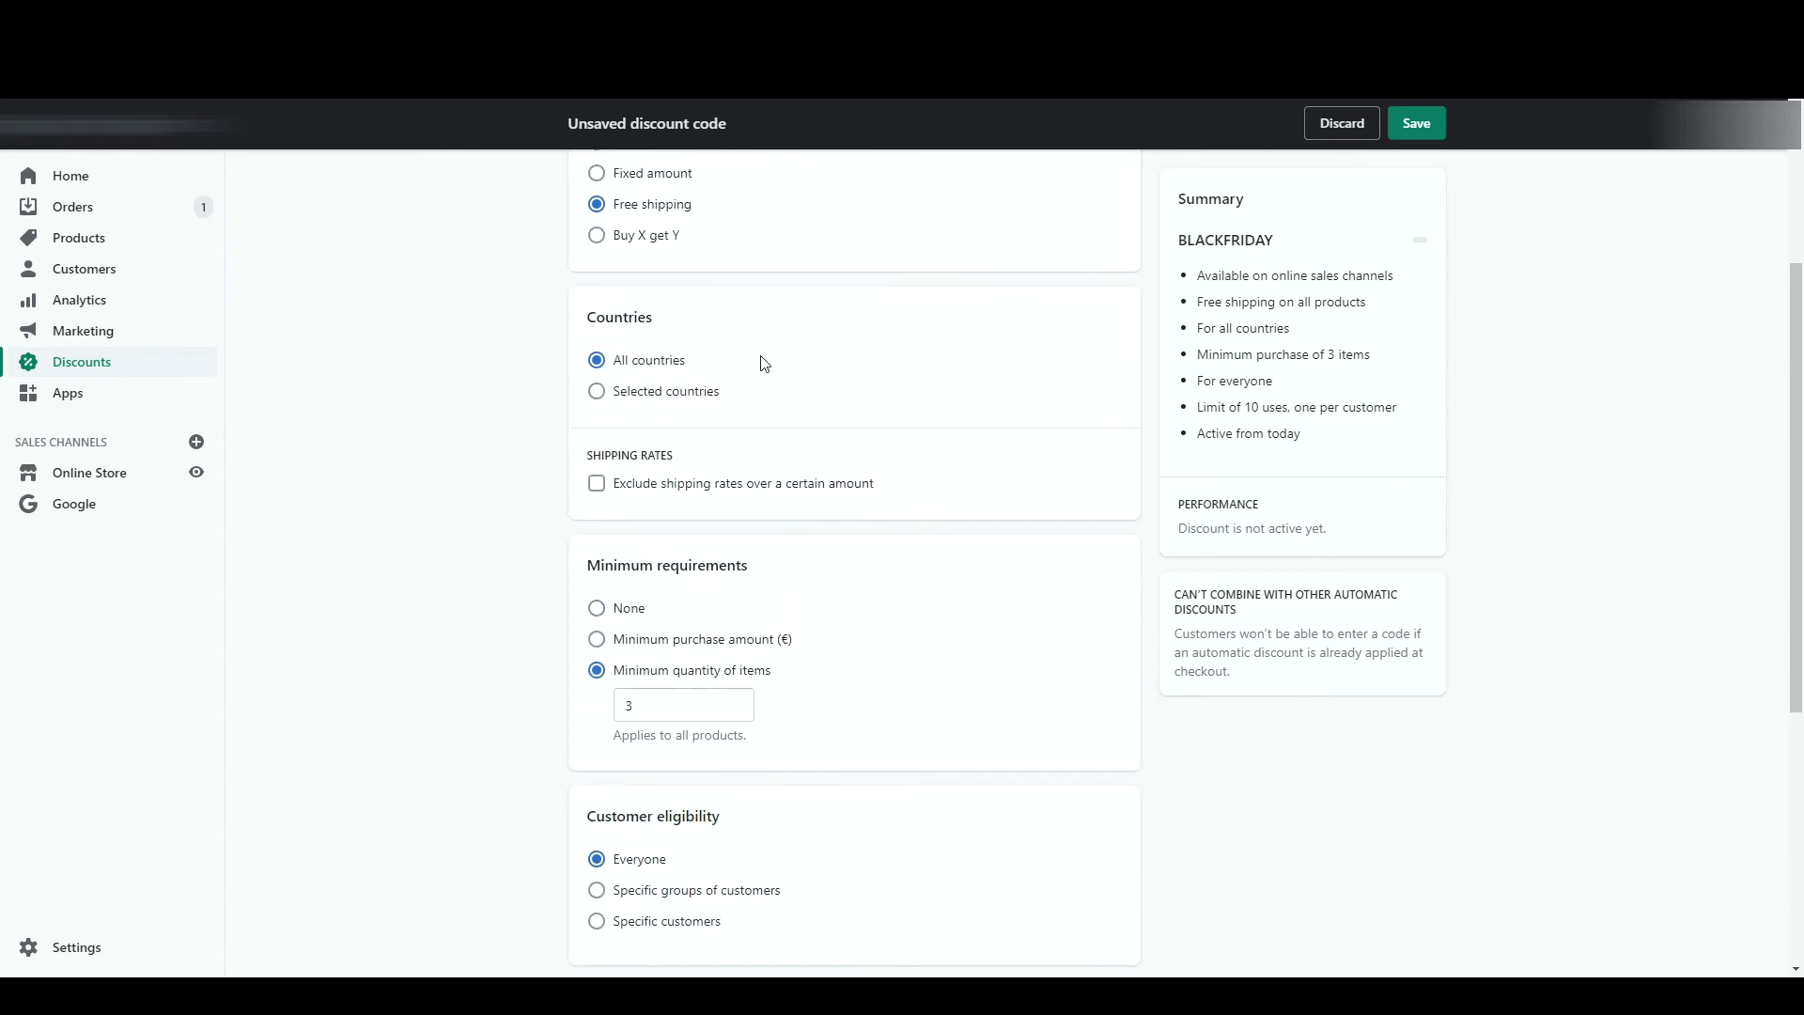
{"action": "left_click", "coordinate": [703, 392]}
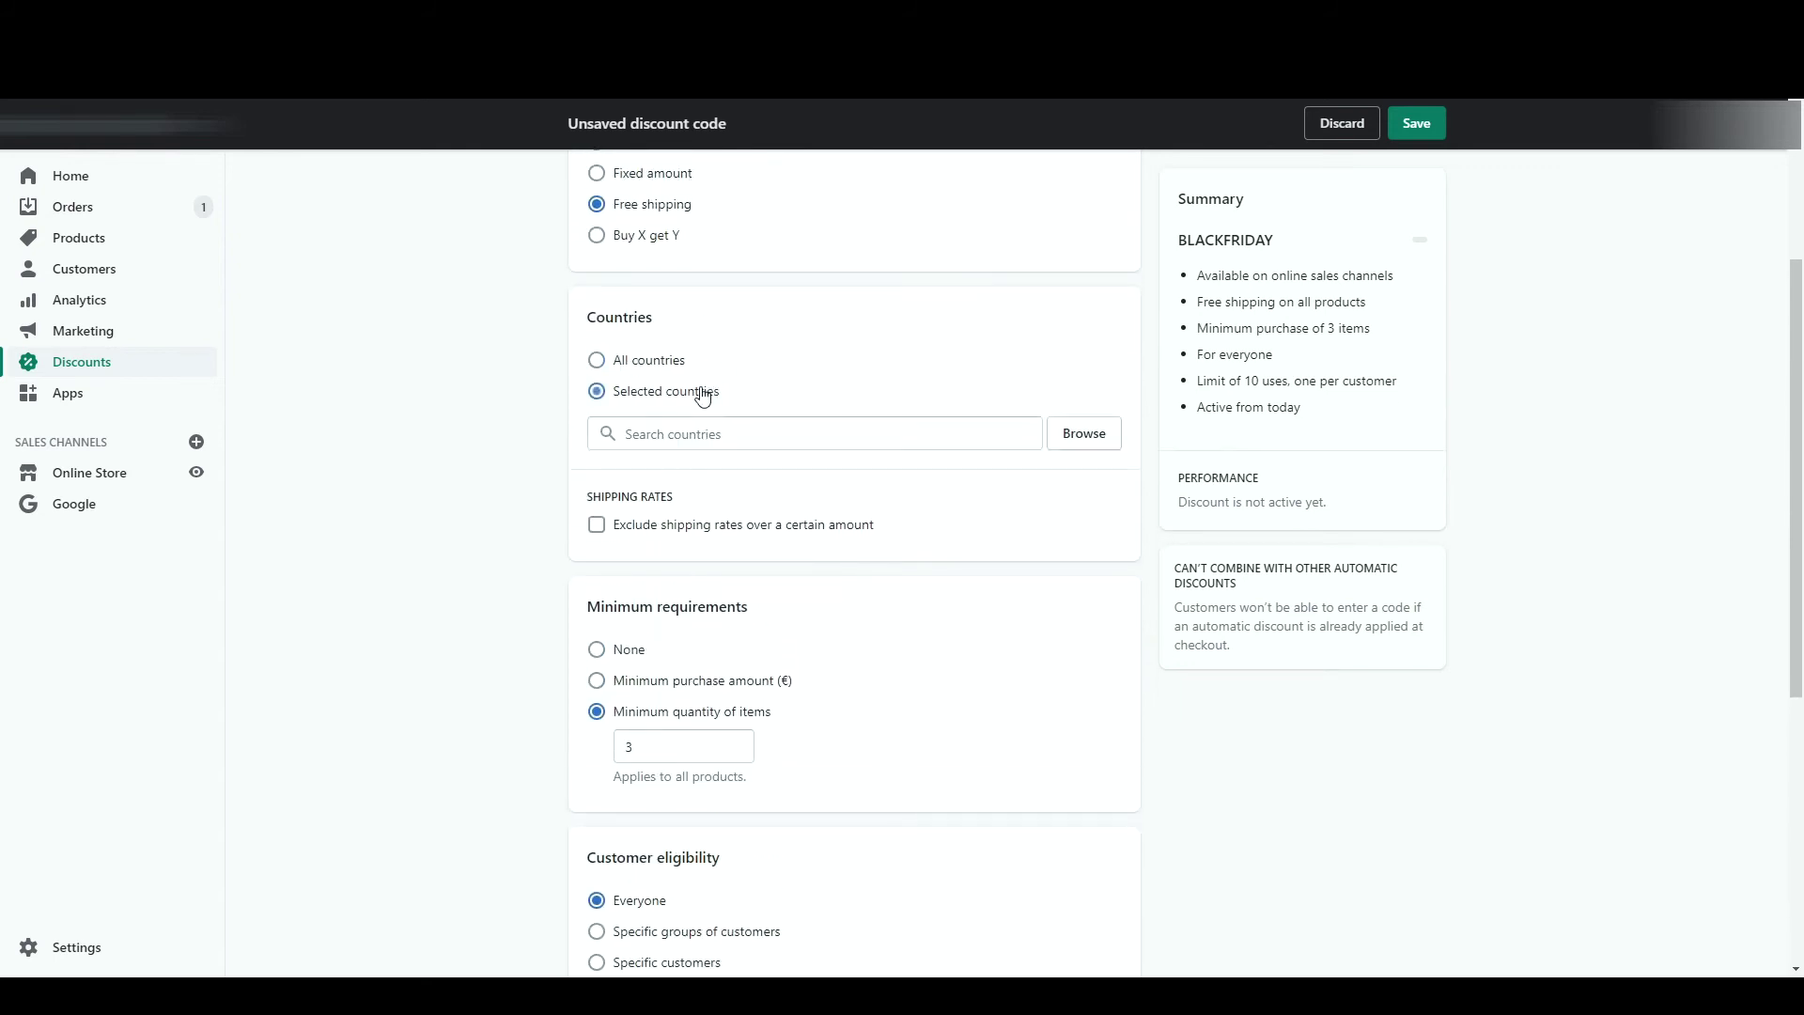
{"action": "left_click", "coordinate": [742, 534]}
{"action": "left_click", "coordinate": [639, 360]}
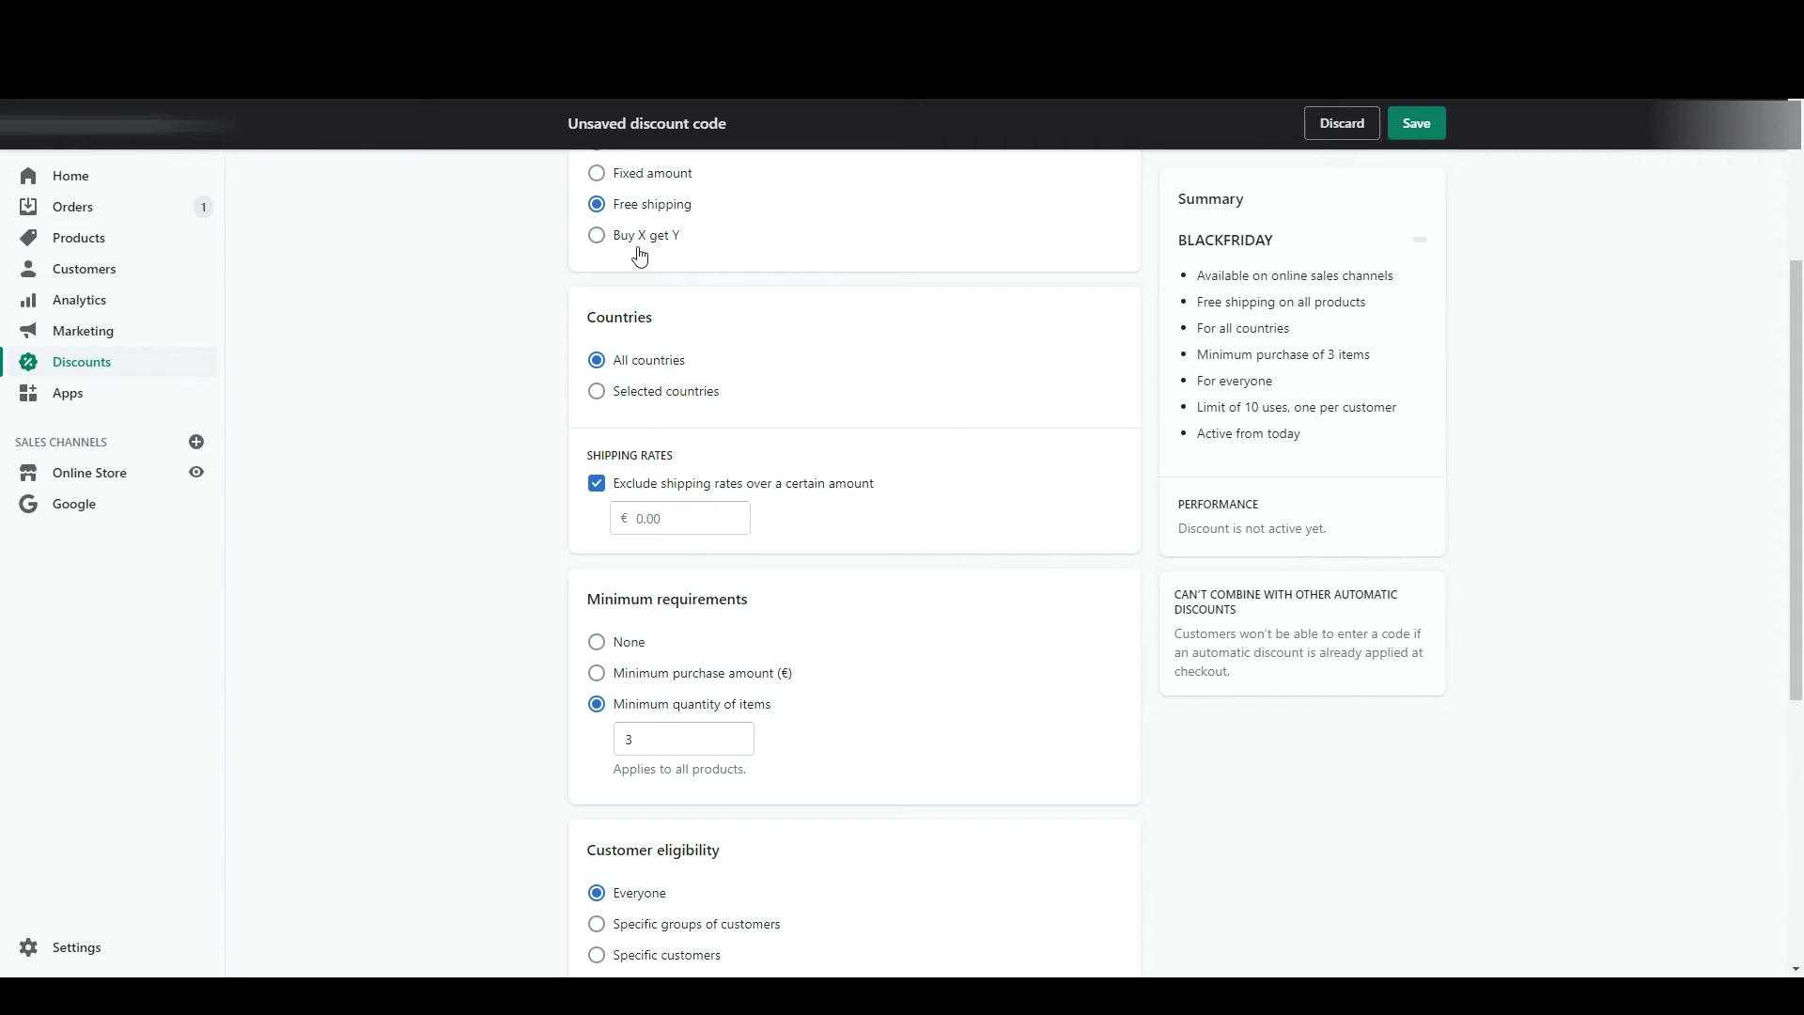
- Switch to Buy X get Y, requiring the customer to buy 2 of the Jaune T-shirt variant
{"action": "left_click", "coordinate": [639, 243]}
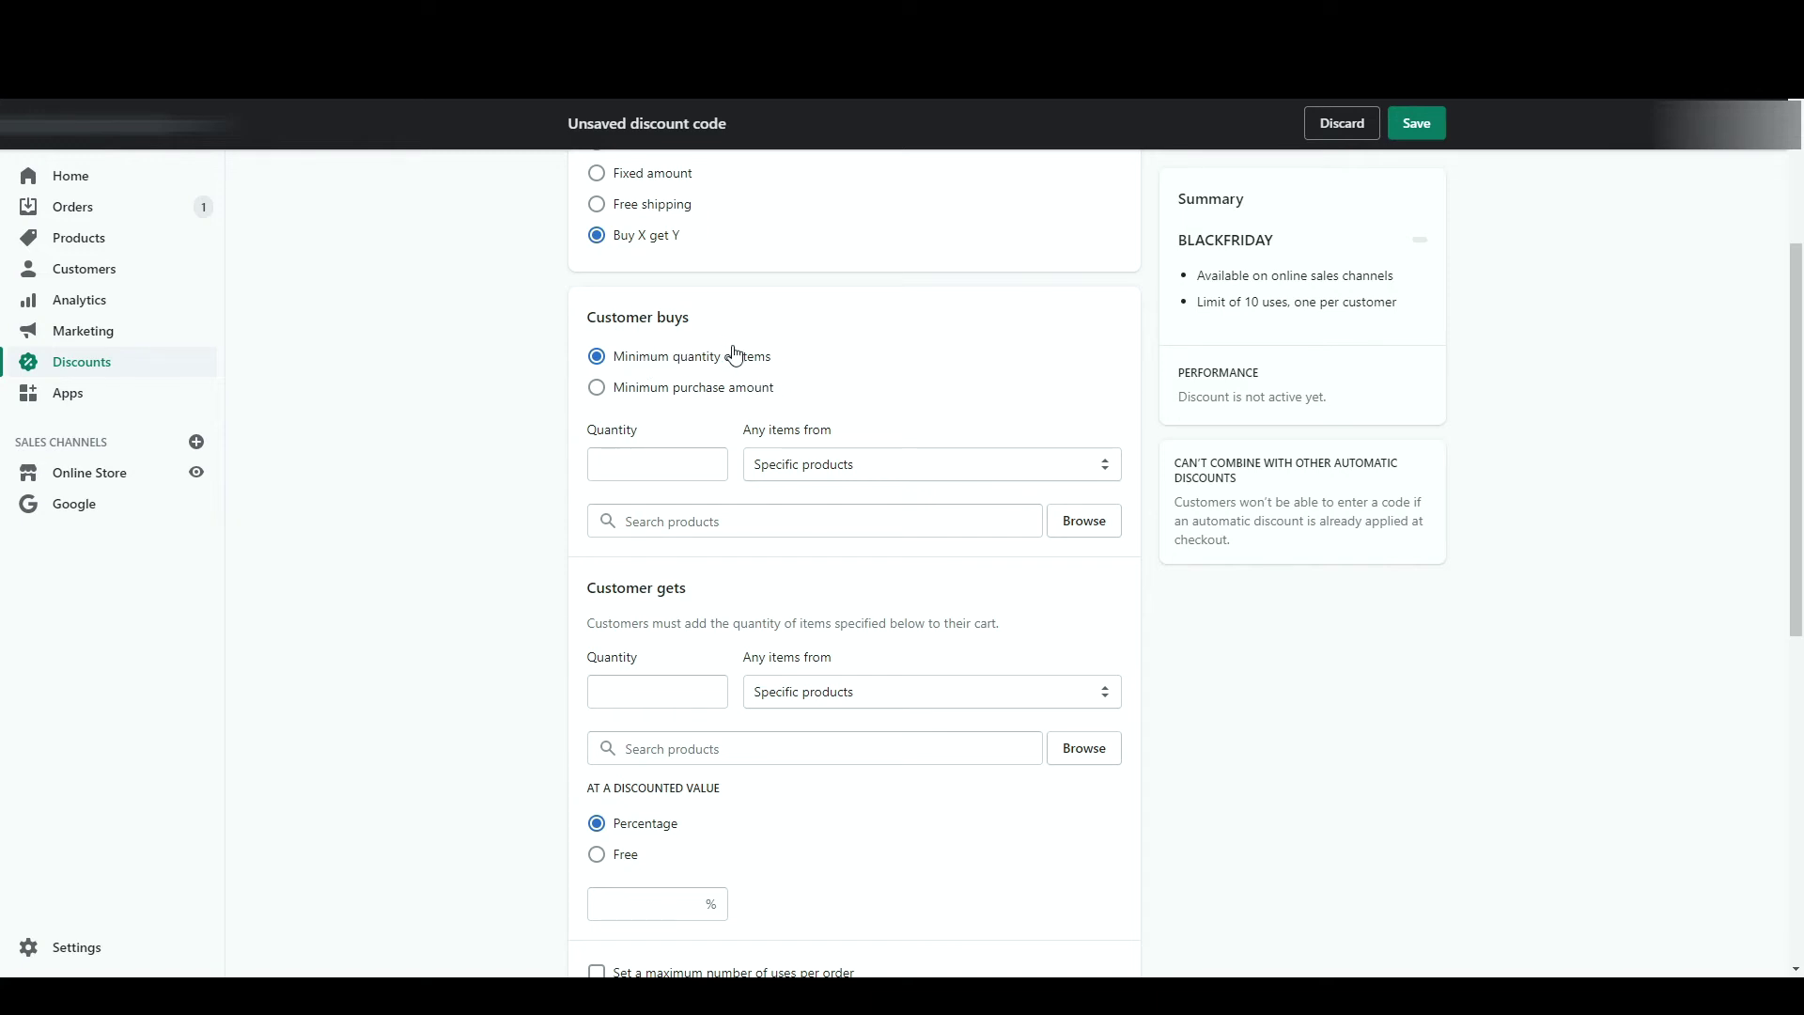
{"action": "left_click", "coordinate": [656, 470]}
{"action": "type", "text": "2"}
{"action": "key", "text": "Tab"}
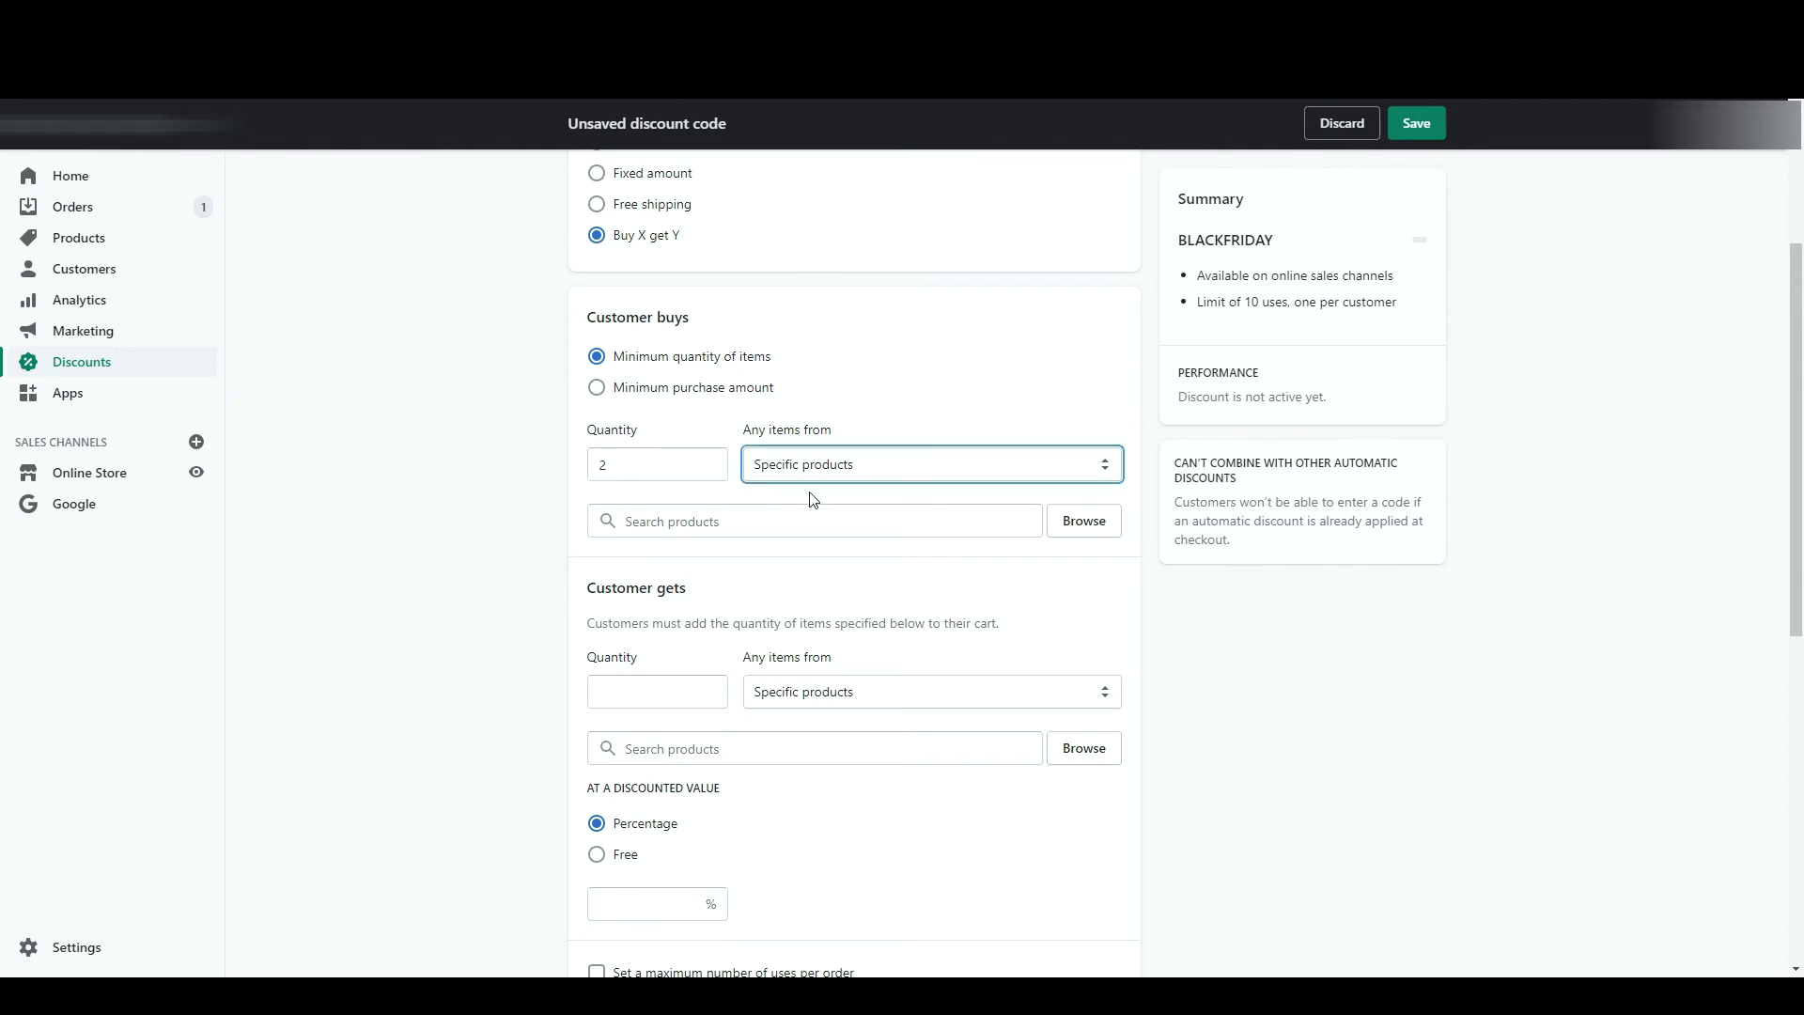
{"action": "left_click", "coordinate": [1102, 518]}
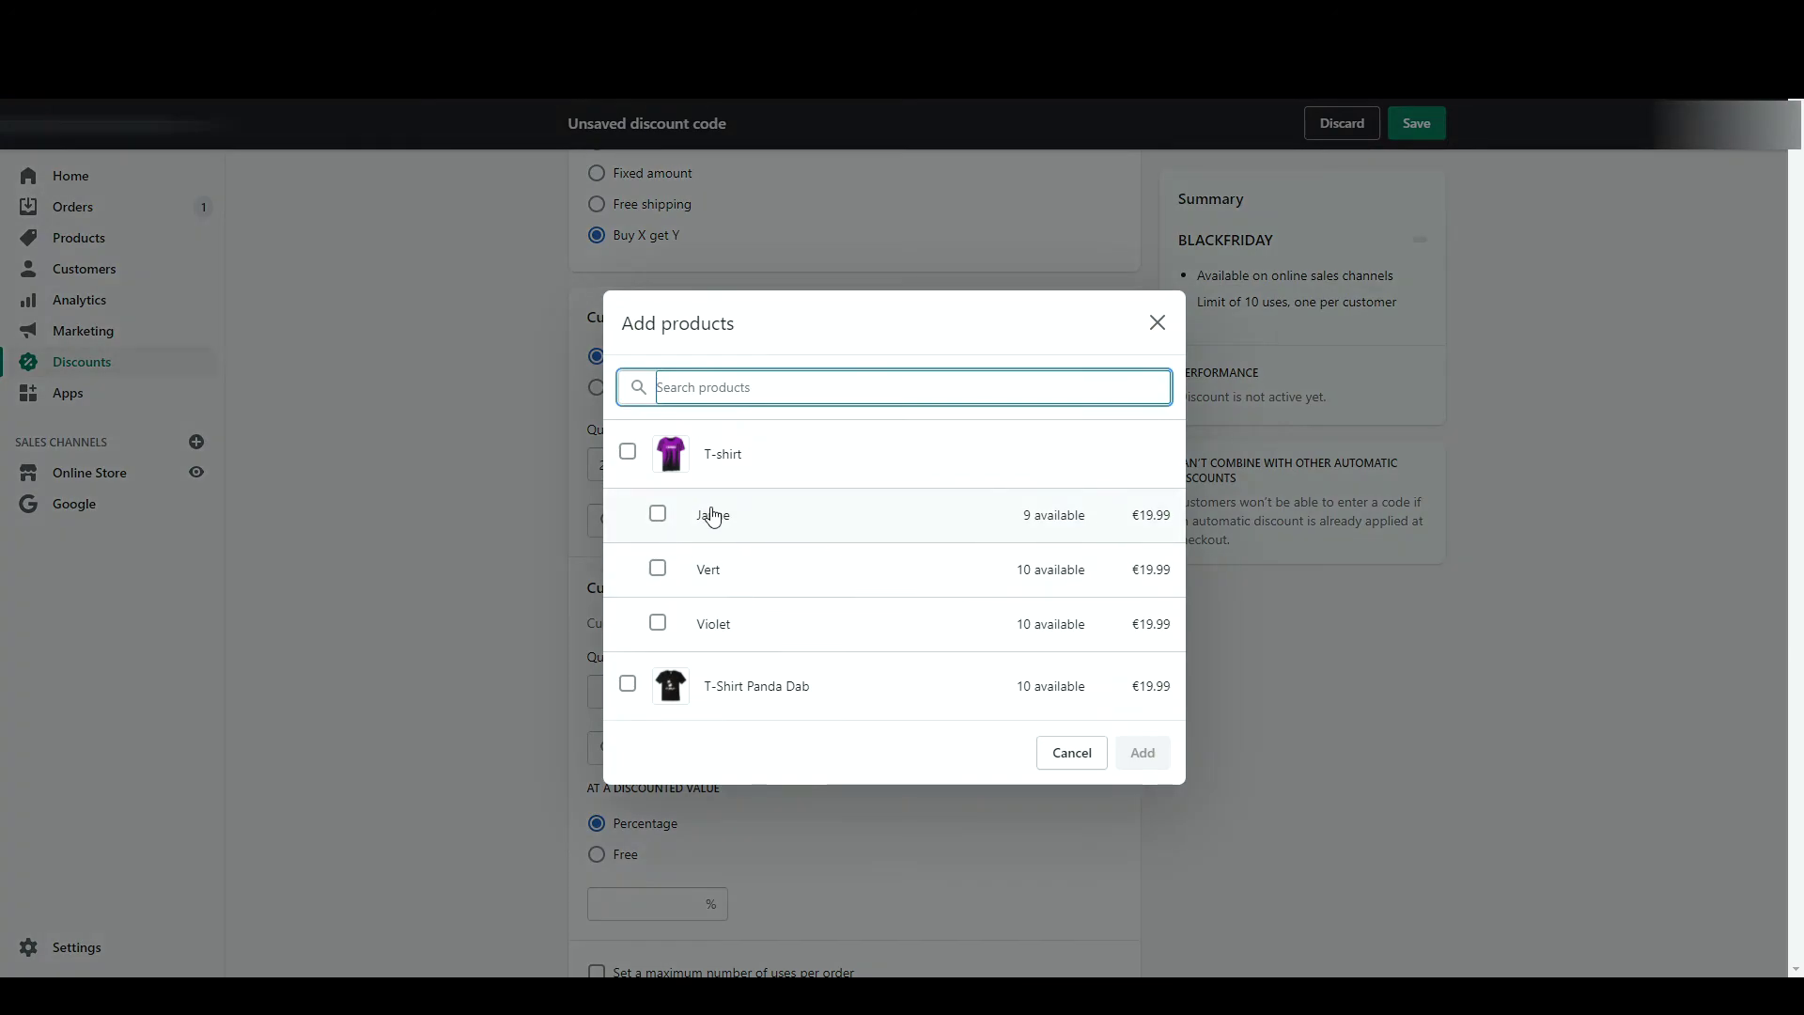
{"action": "left_click", "coordinate": [657, 513]}
{"action": "left_click", "coordinate": [1143, 753]}
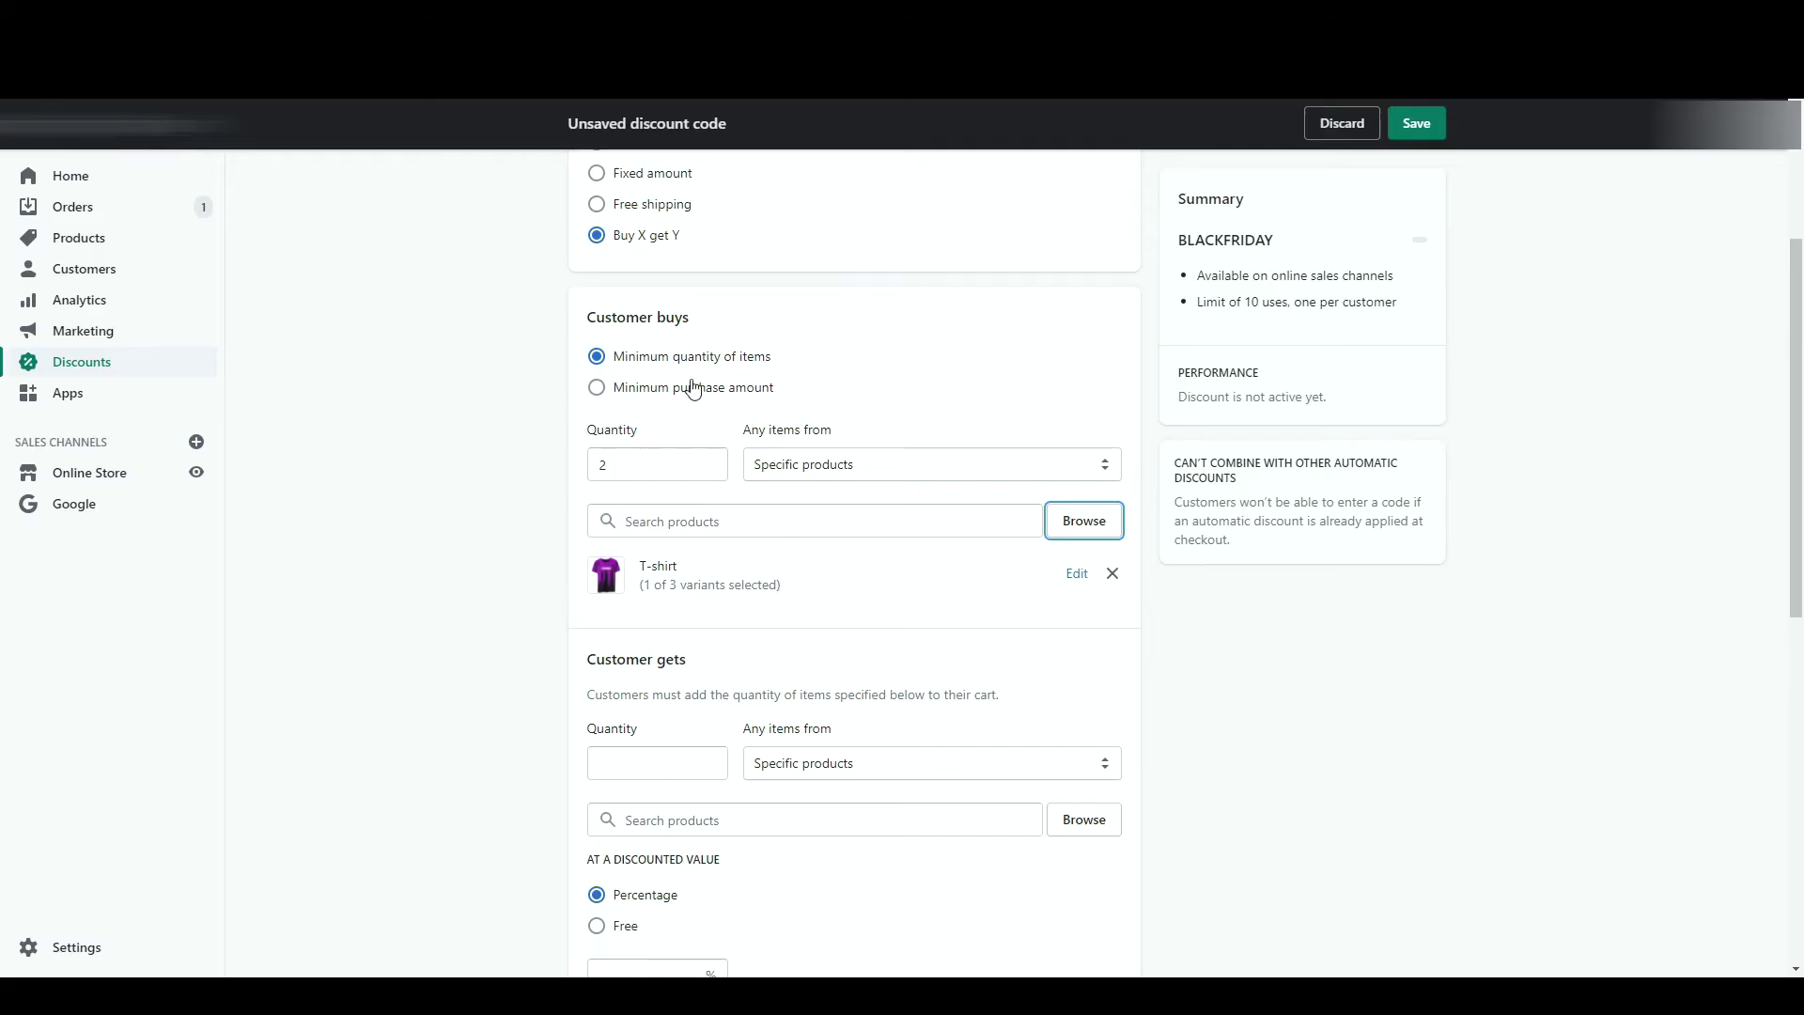
{"action": "scroll", "coordinate": [692, 388], "scroll_direction": "down", "scroll_amount": 3}
- Make the reward 1 T-Shirt Panda Dab, free rather than 50% off
{"action": "left_click", "coordinate": [620, 541]}
{"action": "type", "text": "1"}
{"action": "key", "text": "Tab"}
{"action": "left_click", "coordinate": [818, 593]}
{"action": "left_click", "coordinate": [785, 697]}
{"action": "left_click", "coordinate": [1143, 753]}
{"action": "scroll", "coordinate": [939, 658], "scroll_direction": "down", "scroll_amount": 3}
{"action": "left_click", "coordinate": [672, 556]}
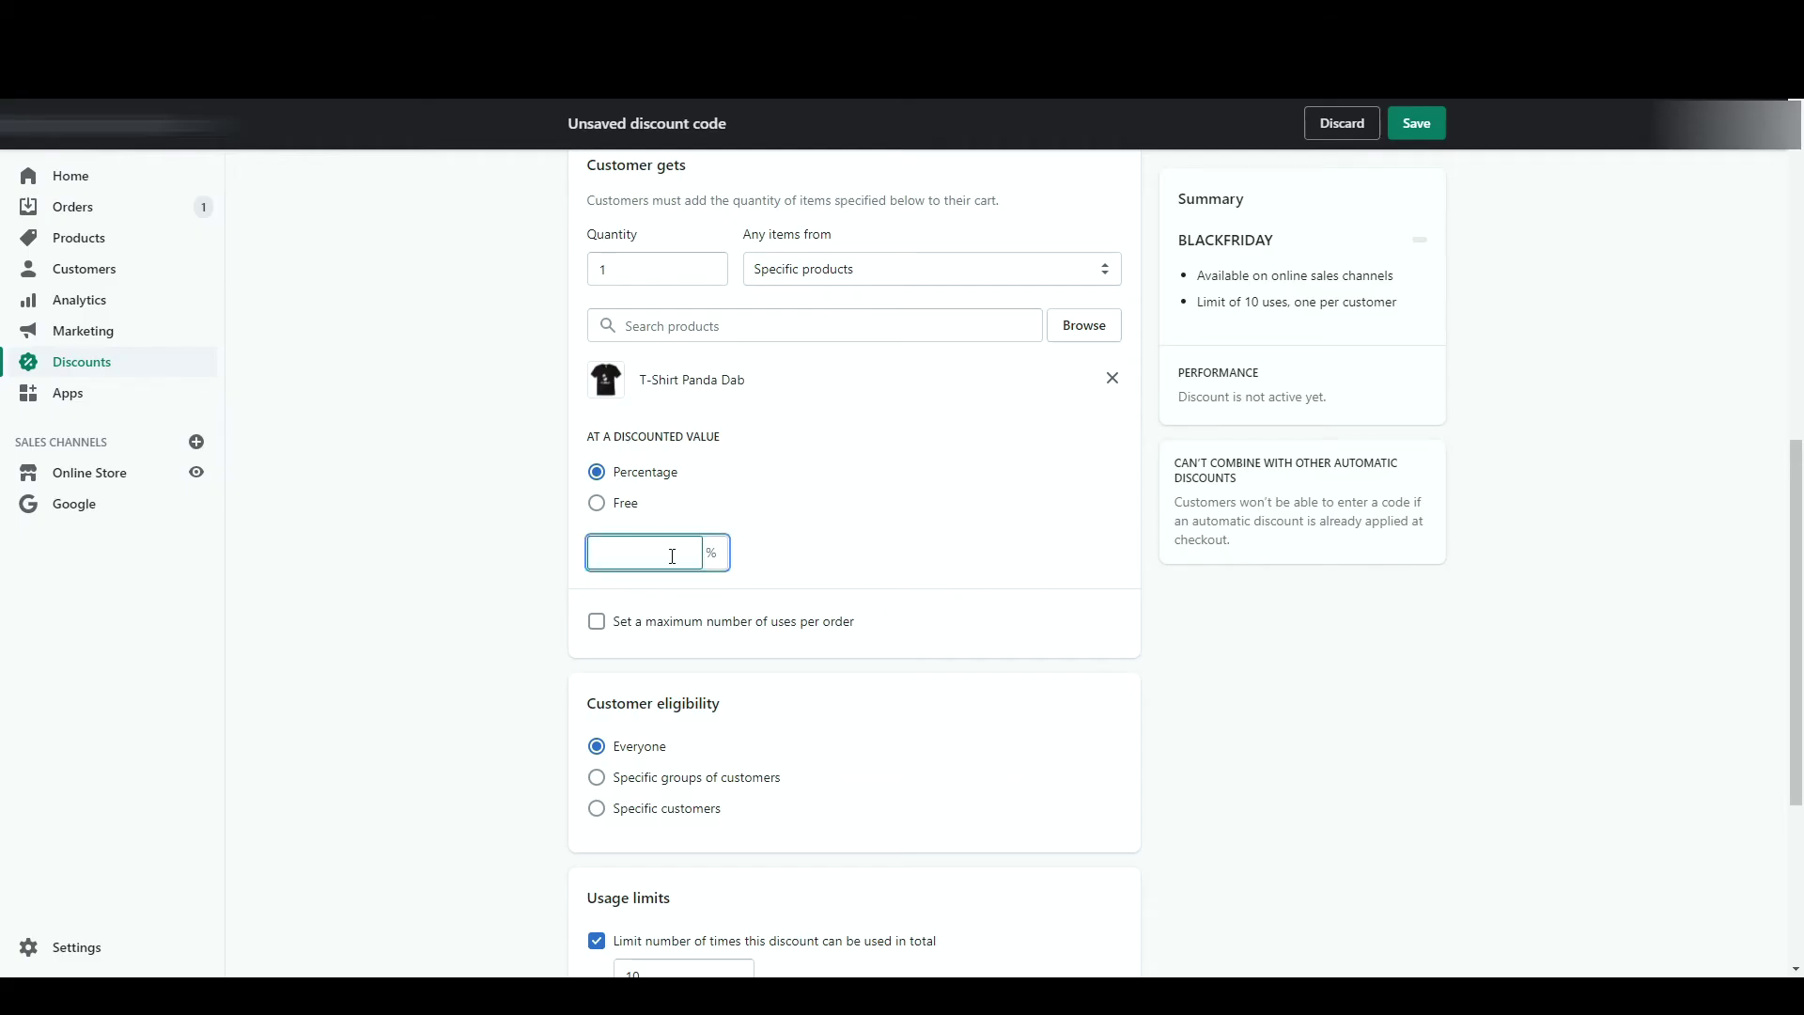
{"action": "type", "text": "50"}
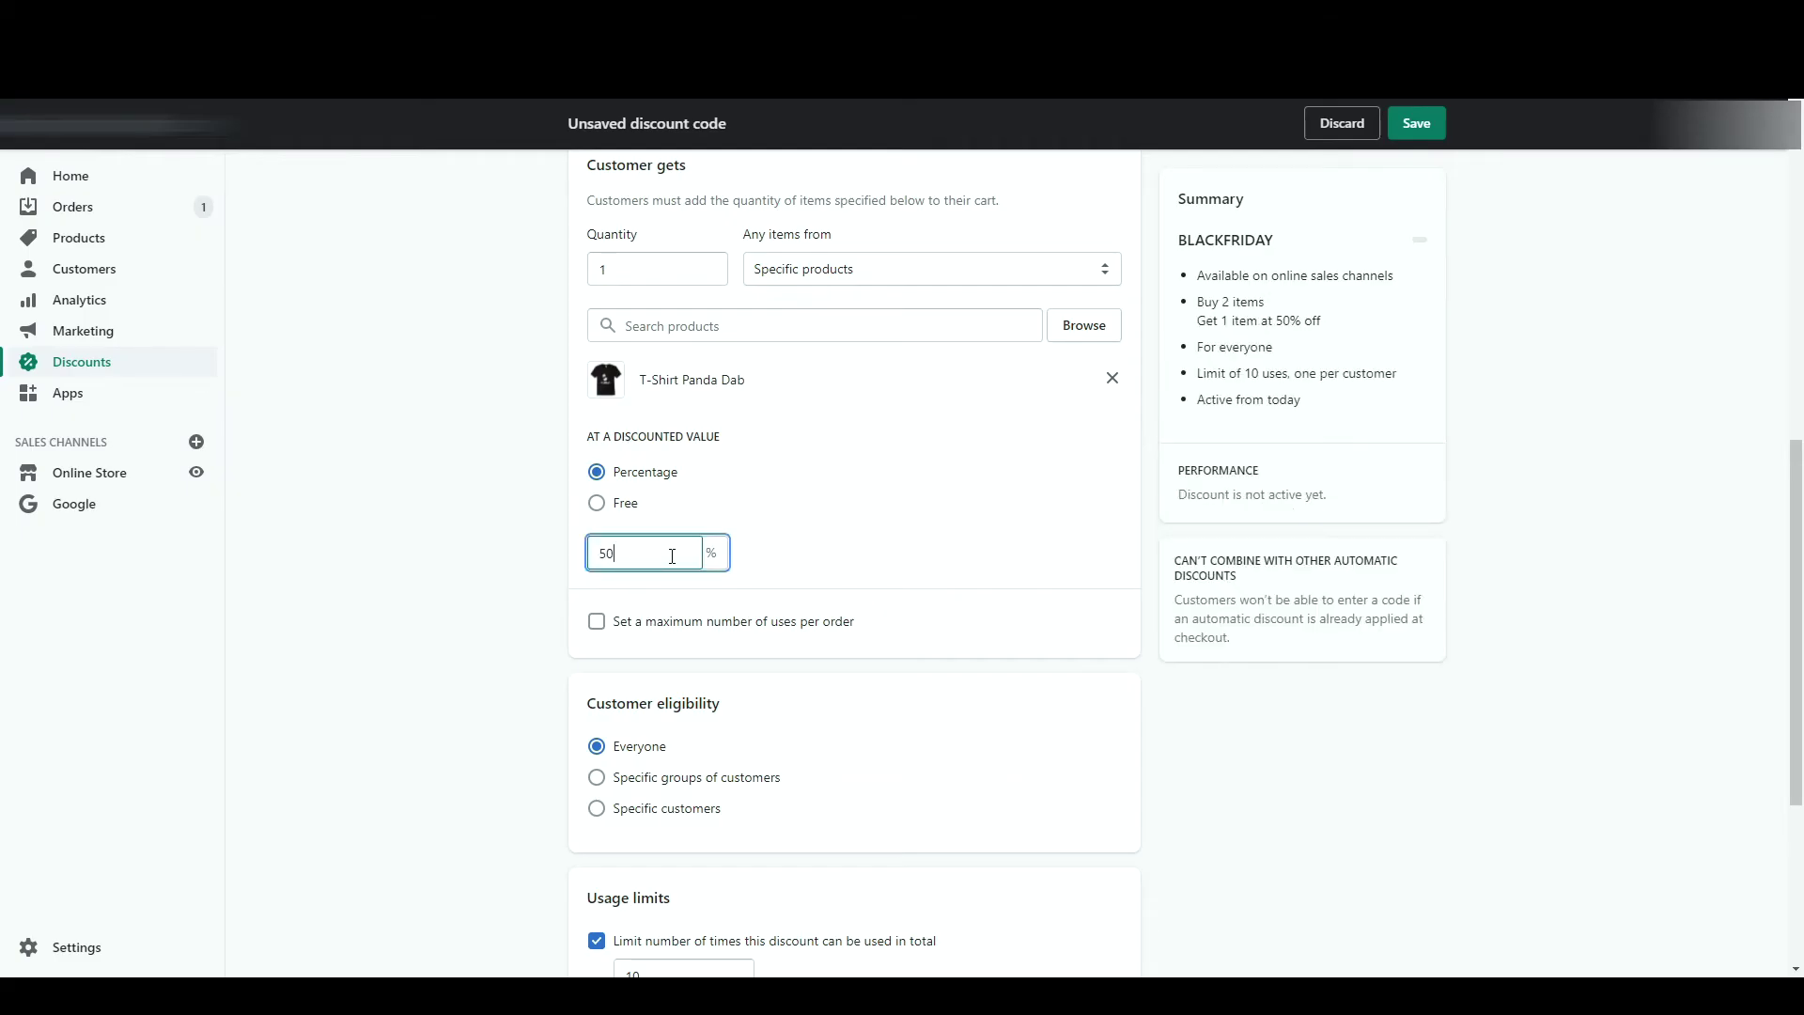
{"action": "left_click", "coordinate": [619, 507]}
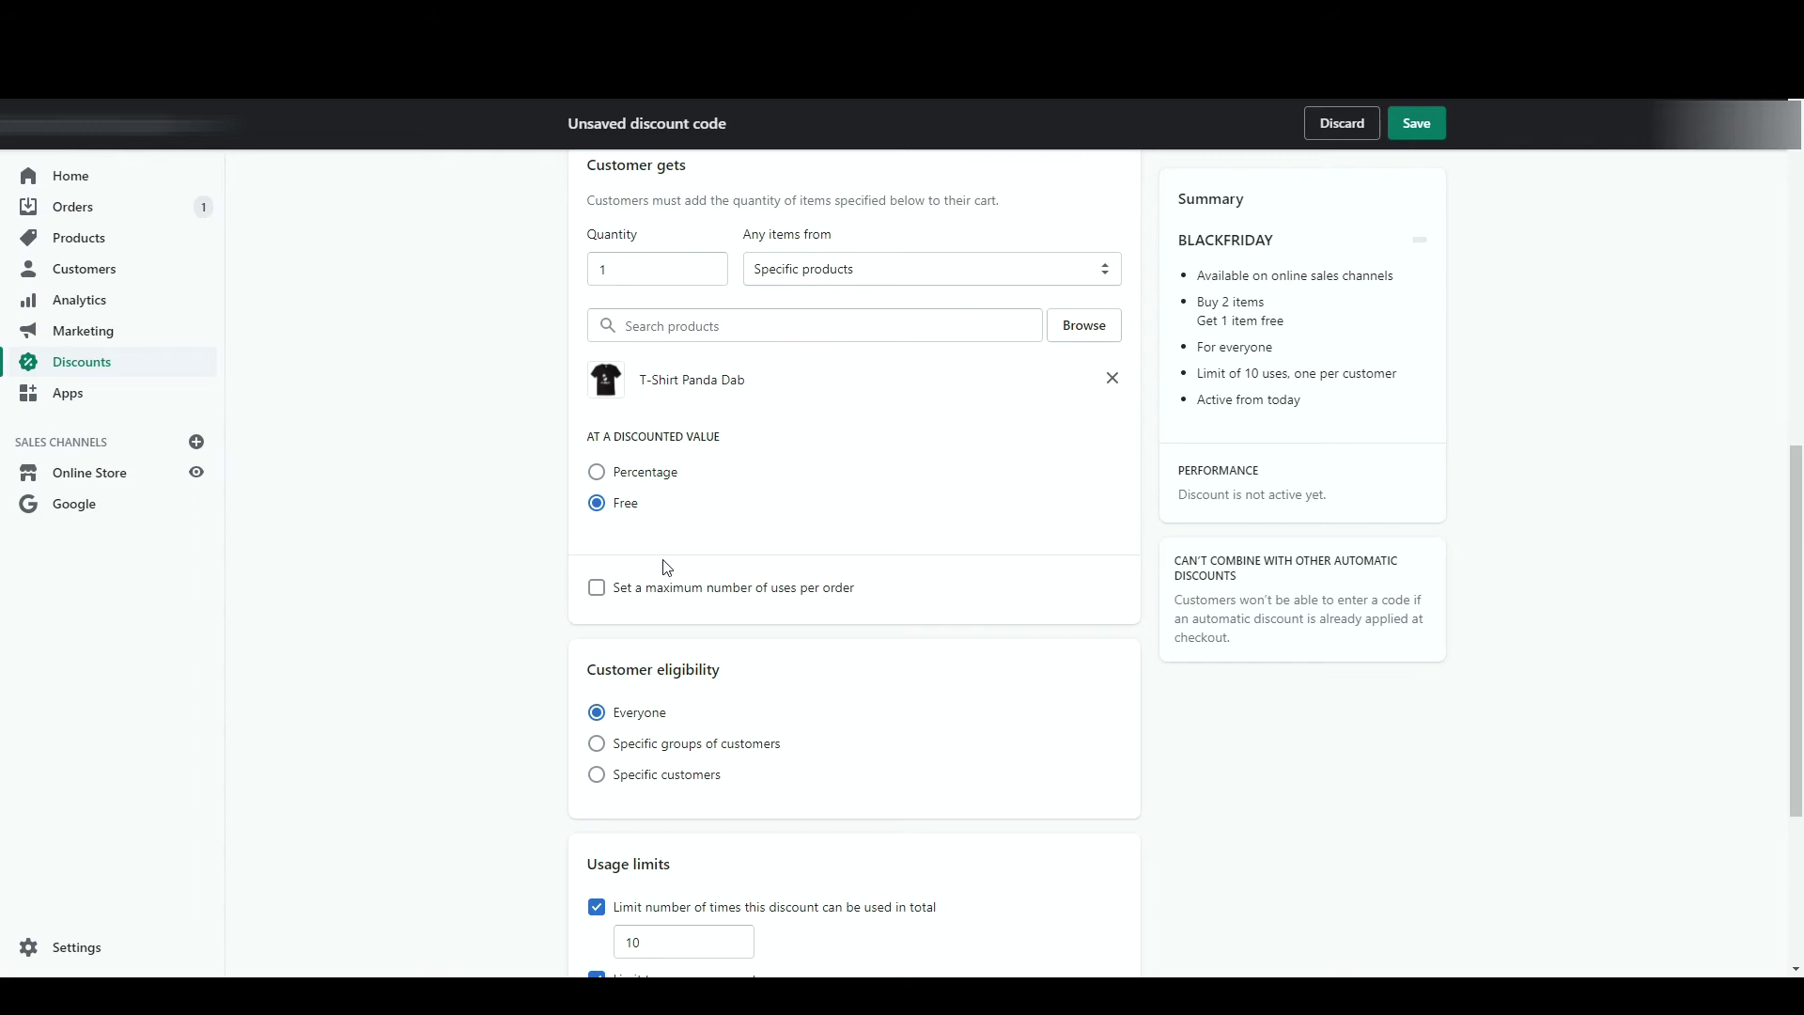
- Cap the deal at 1 use per order
{"action": "left_click", "coordinate": [691, 595]}
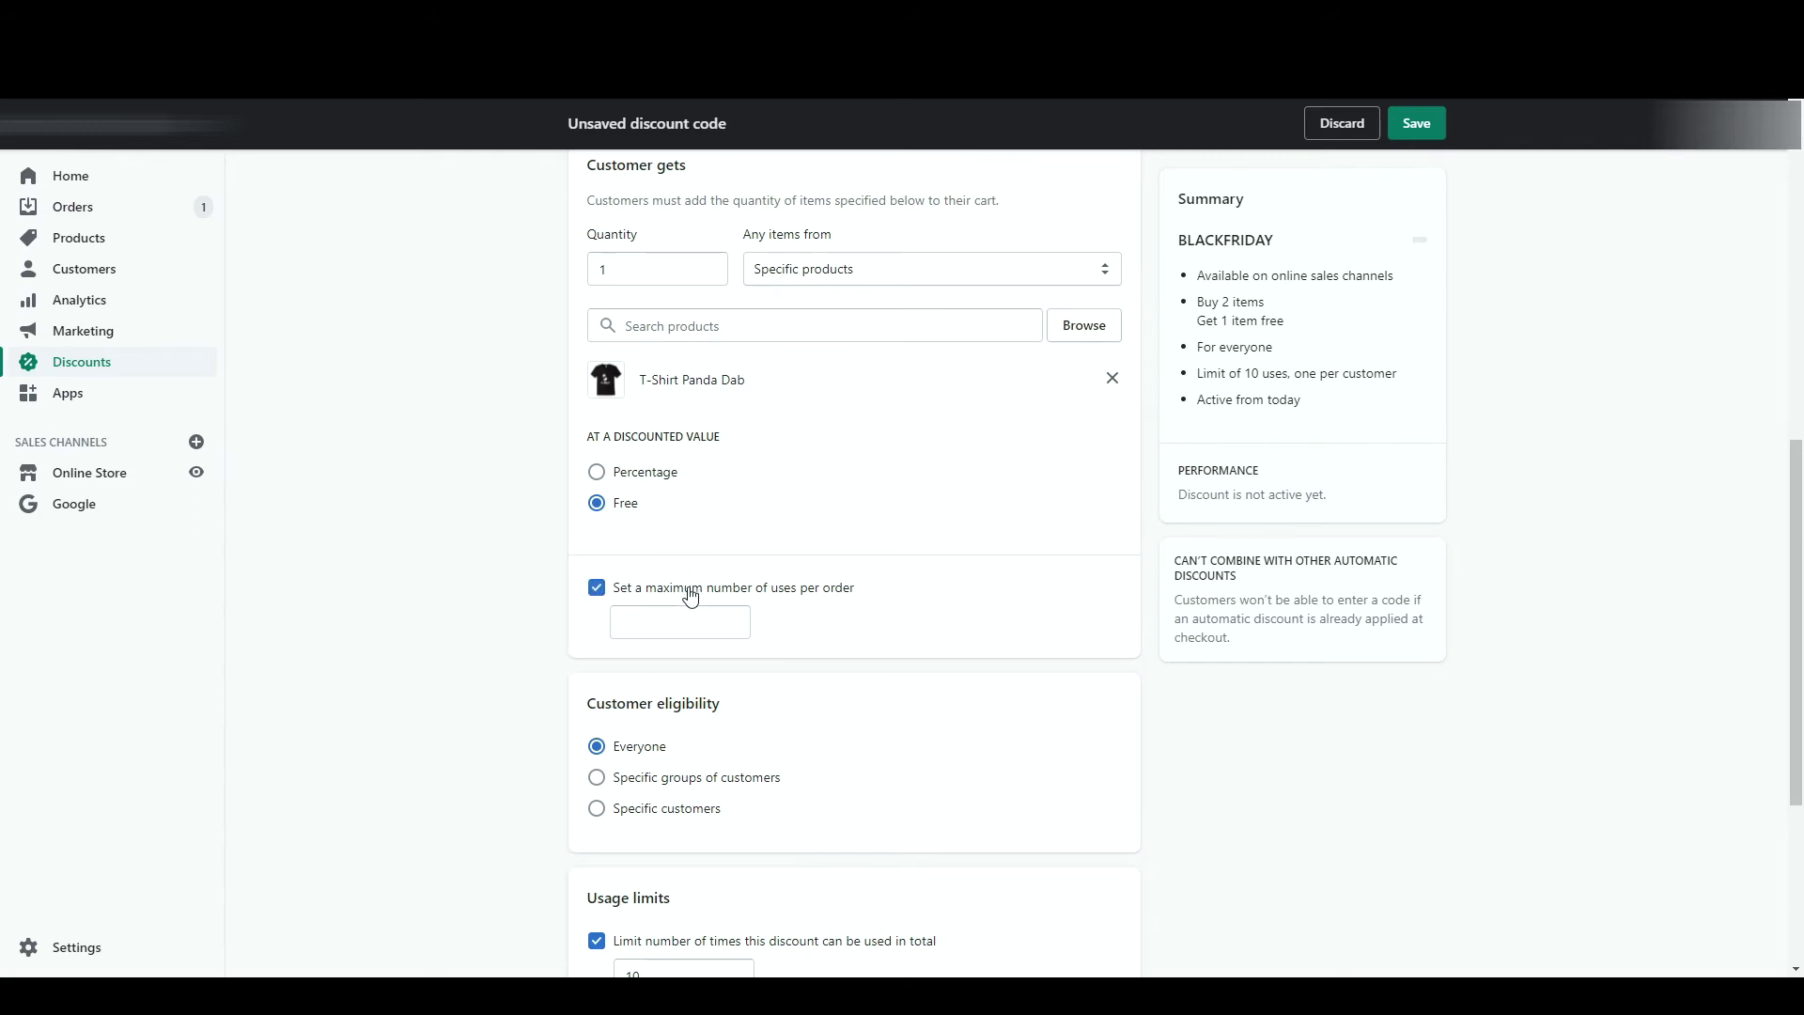
{"action": "left_click", "coordinate": [691, 619]}
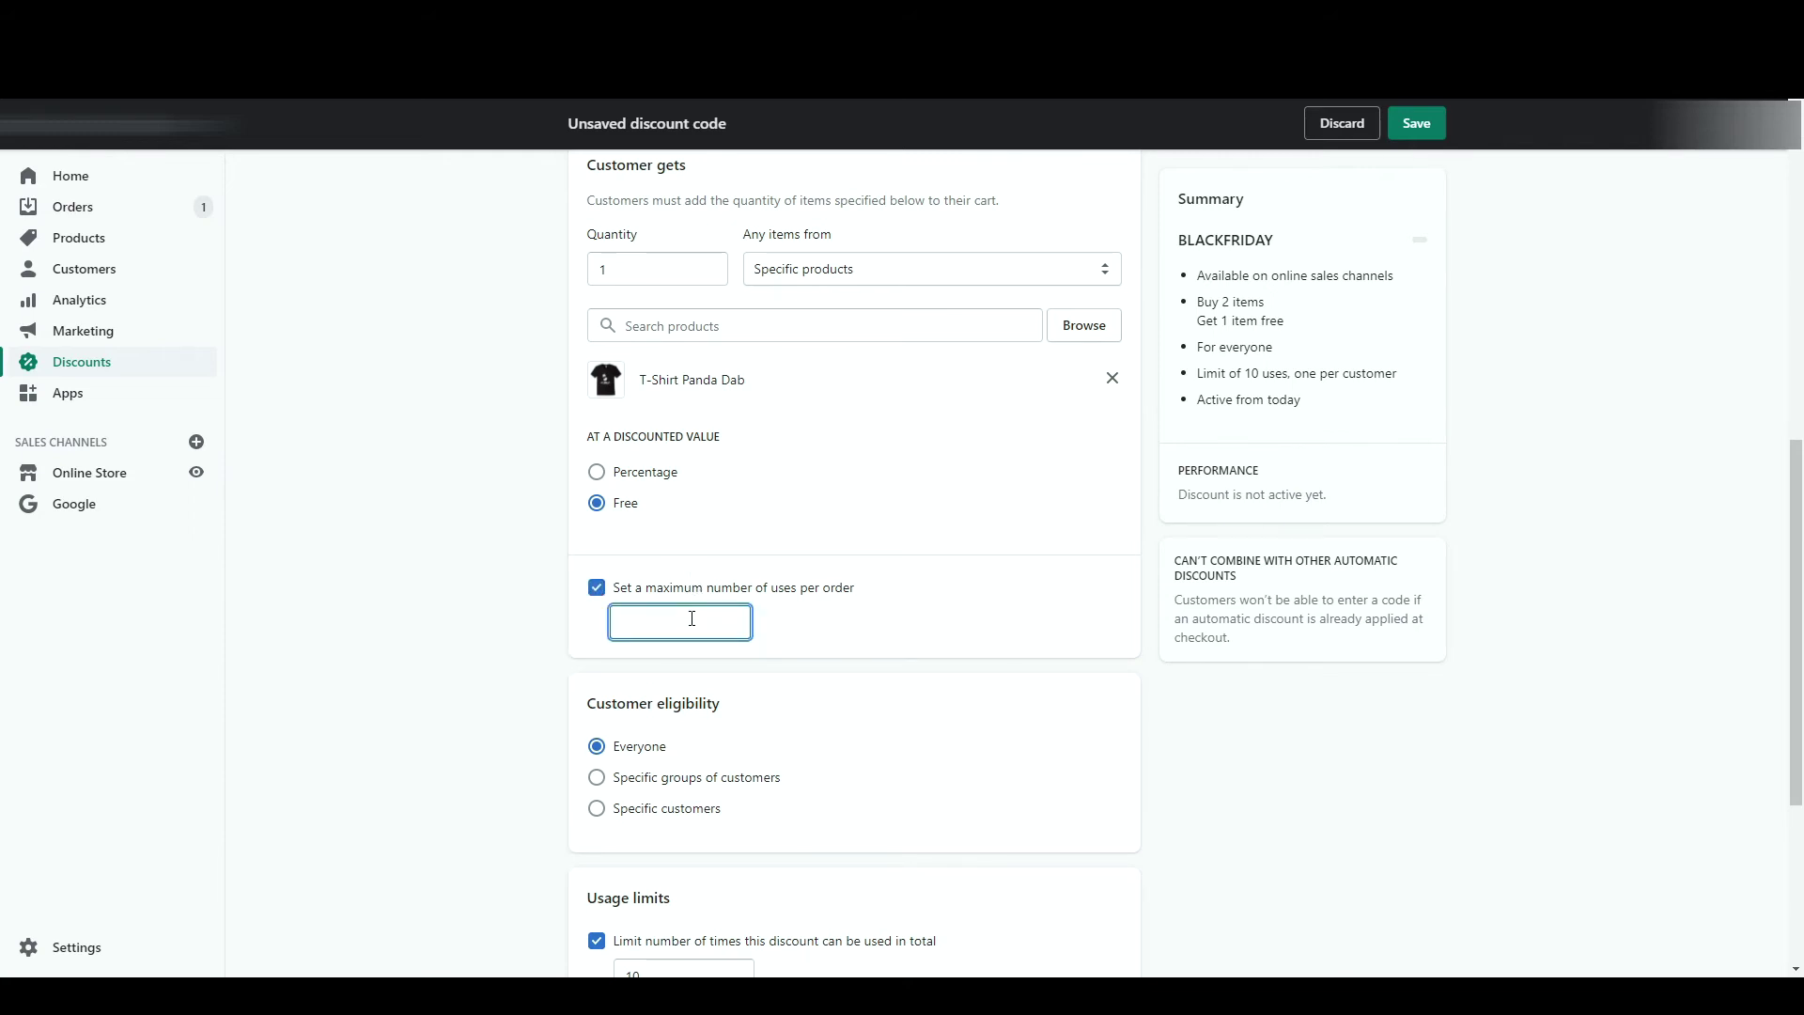
{"action": "type", "text": "1"}
{"action": "left_click", "coordinate": [945, 578]}
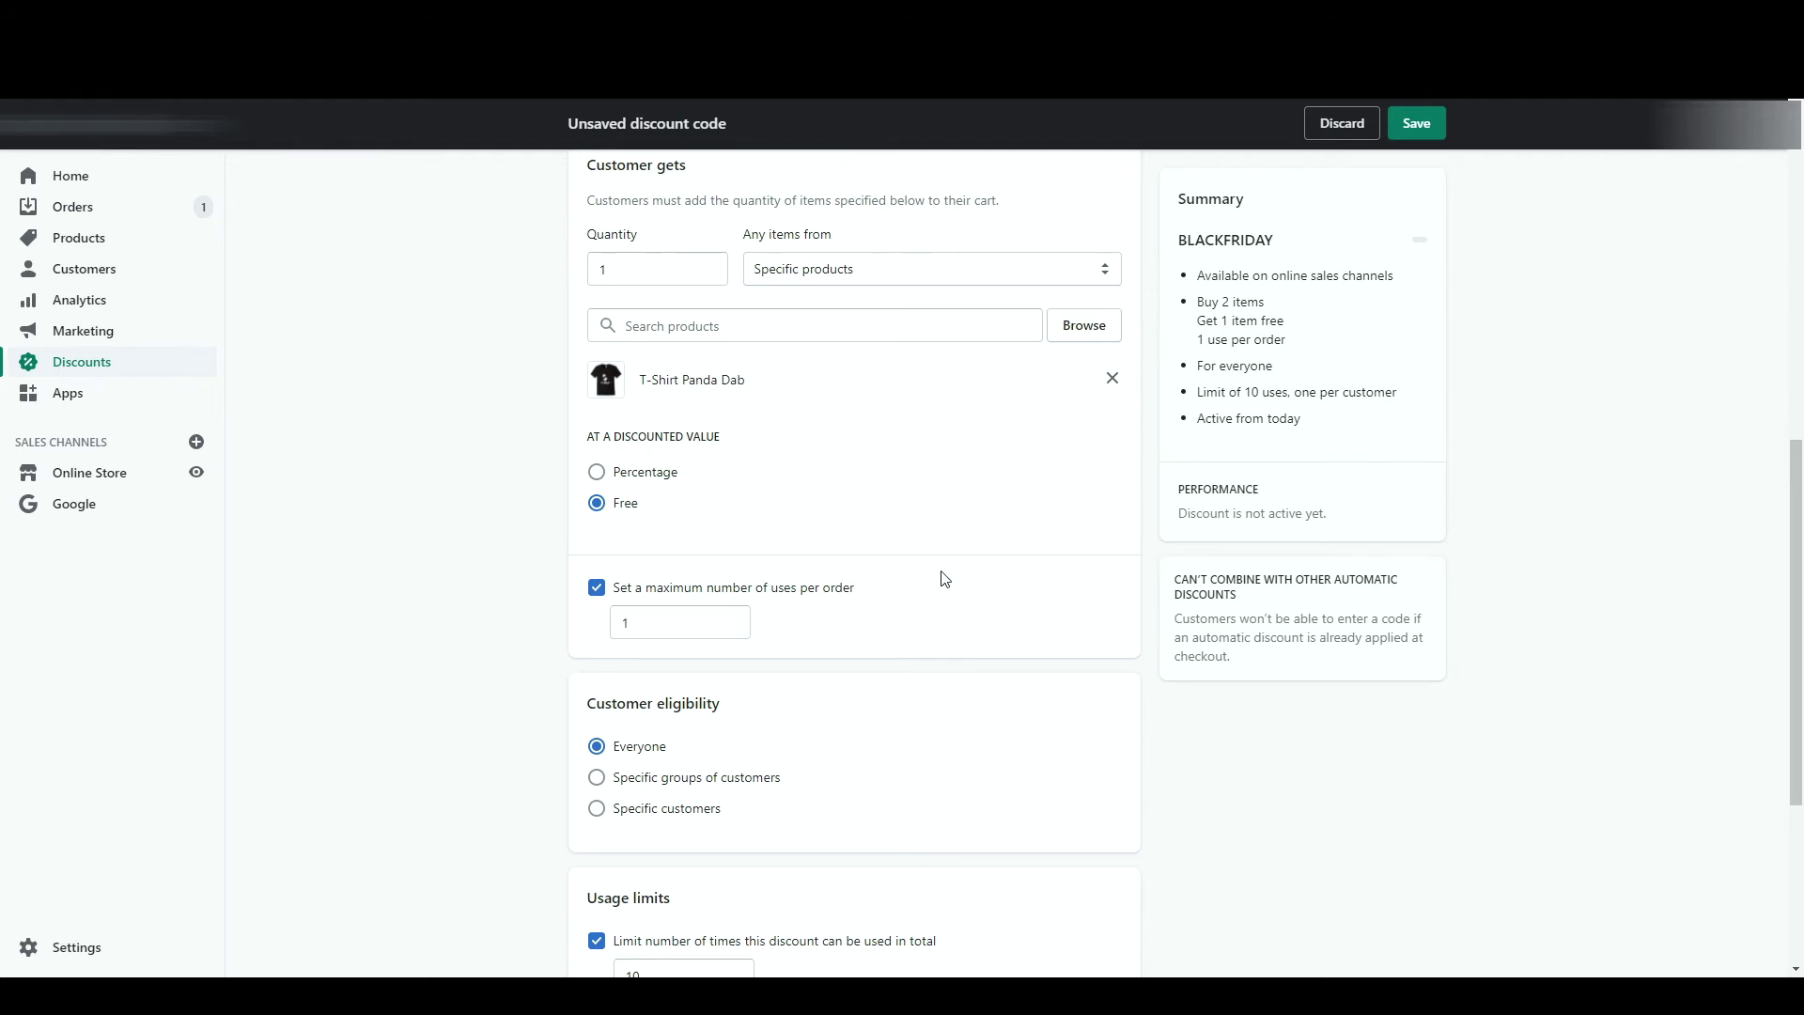
- Require the bought items from the Promotions collection and save BLACKFRIDAY
{"action": "scroll", "coordinate": [945, 578], "scroll_direction": "up", "scroll_amount": 5}
{"action": "left_click", "coordinate": [955, 415]}
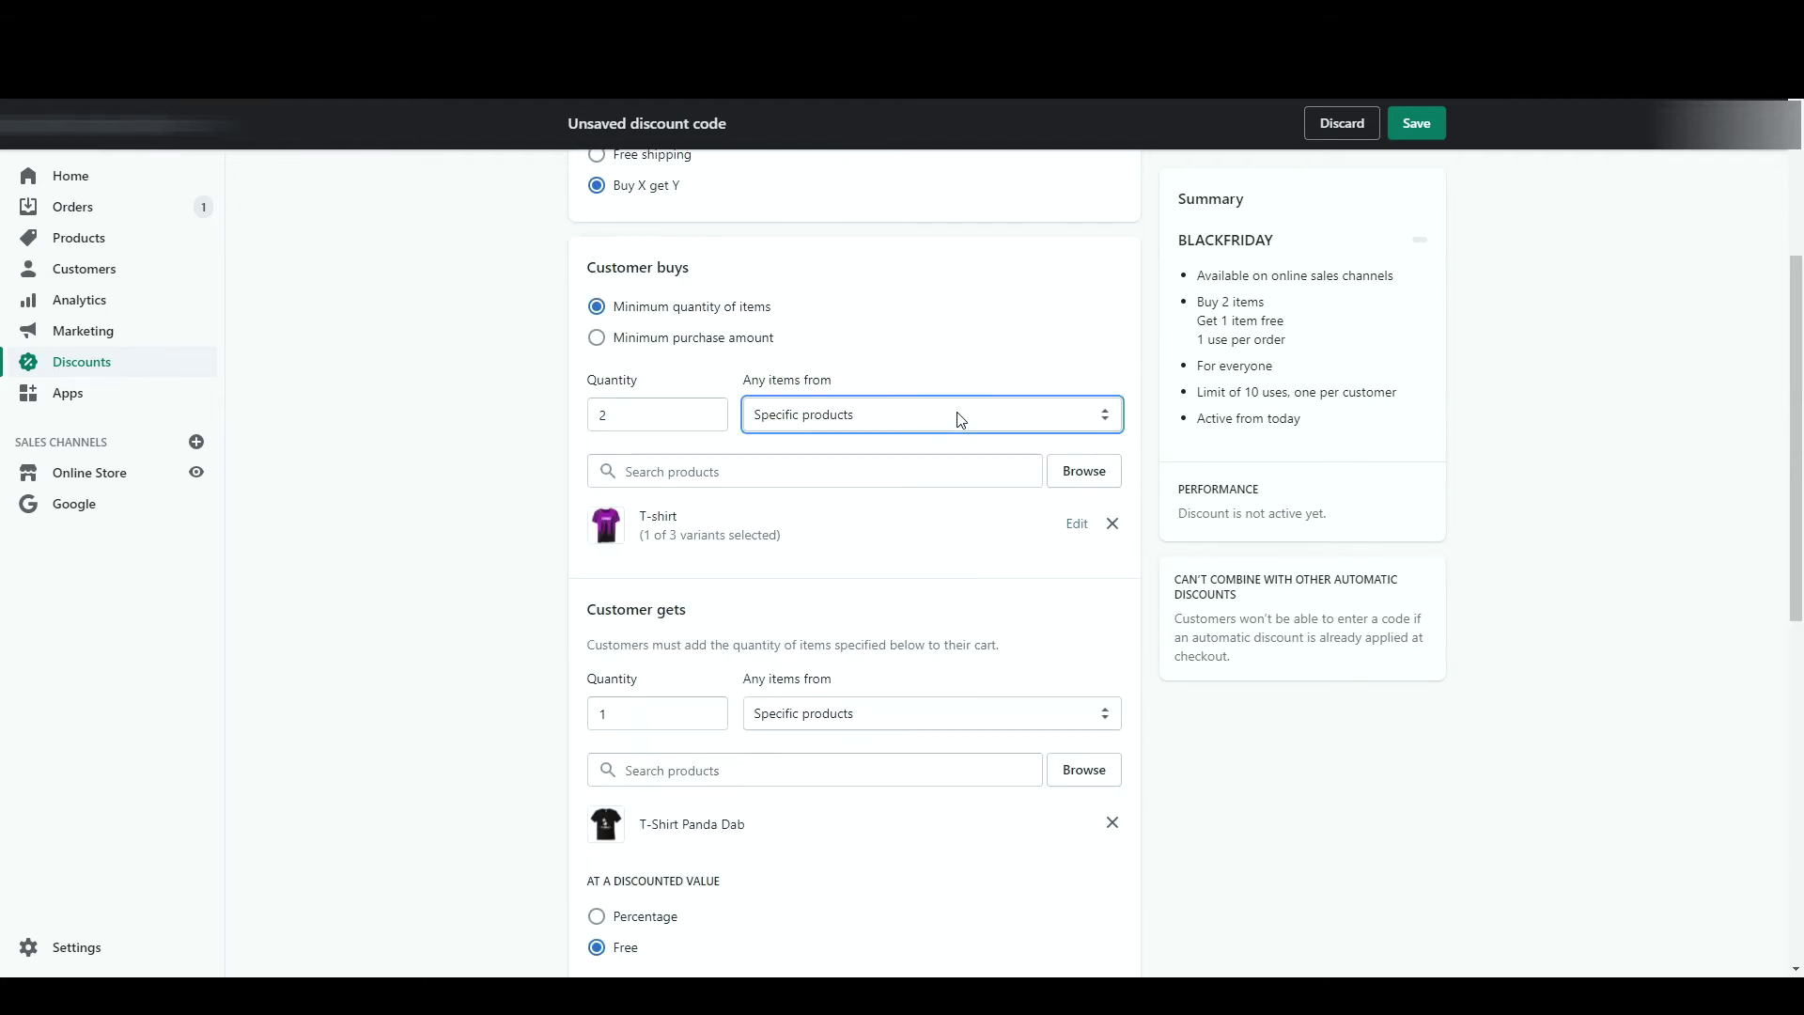
{"action": "left_click", "coordinate": [927, 461]}
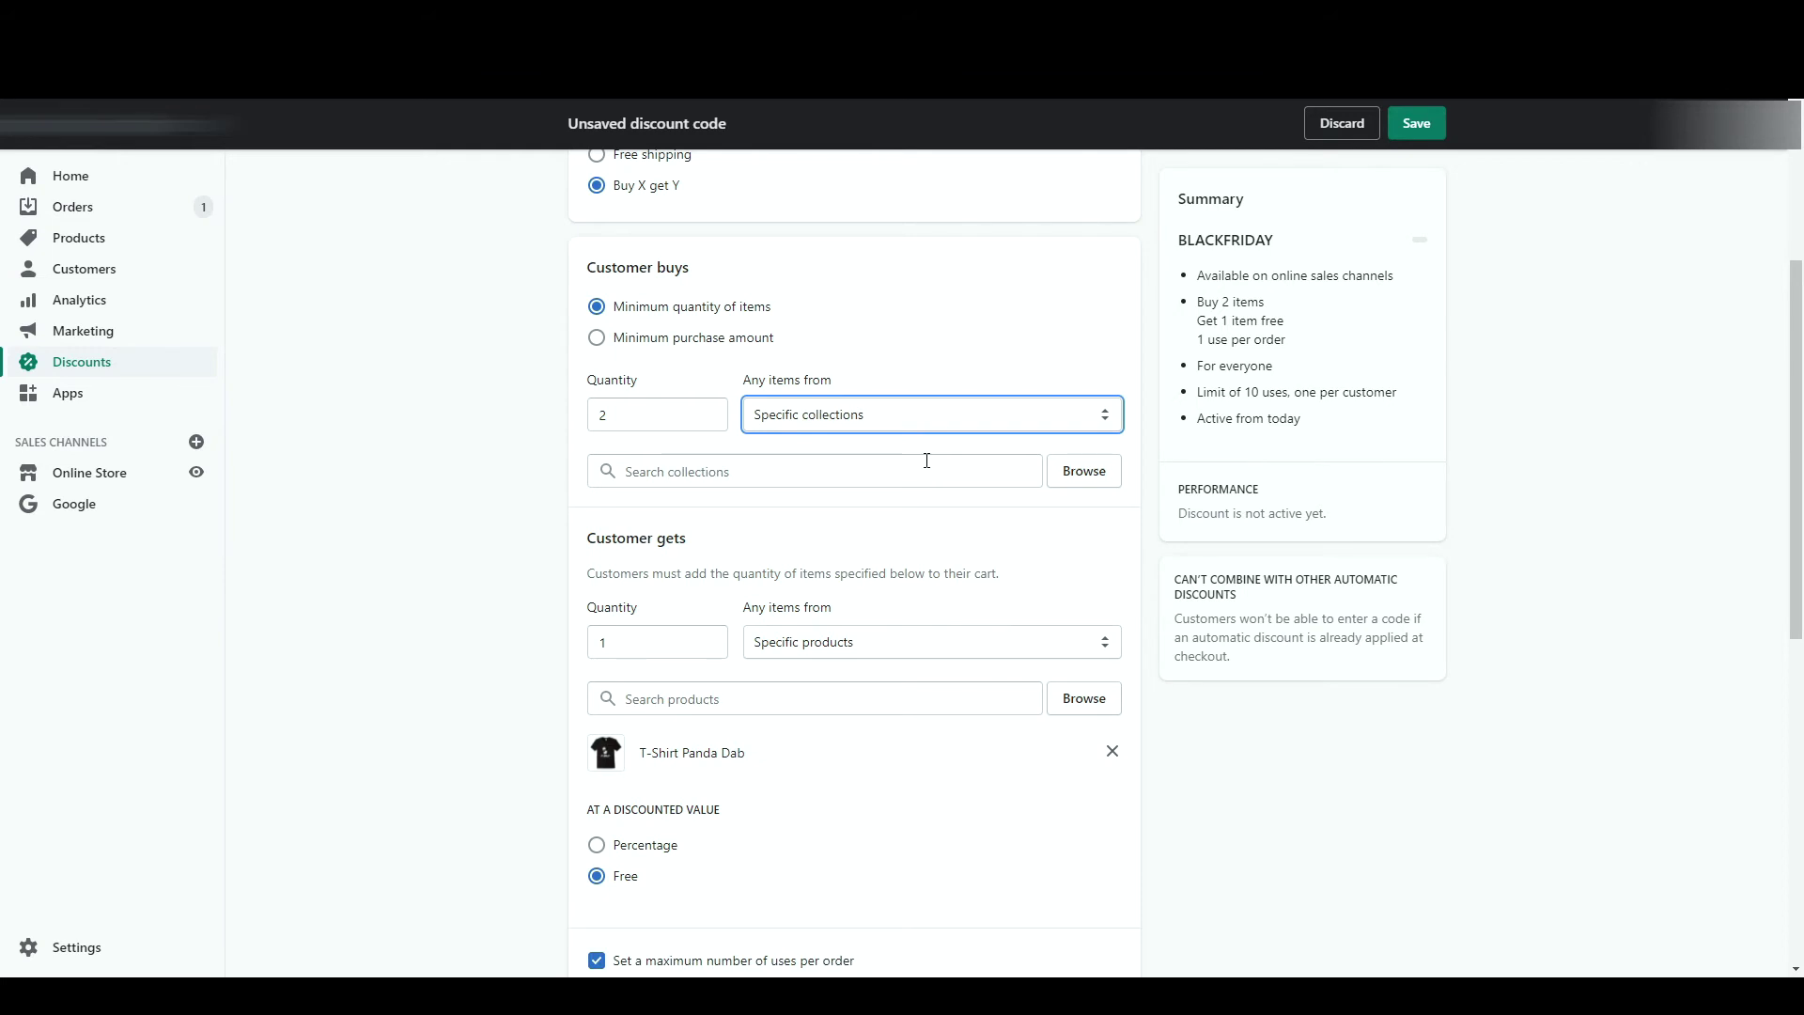
{"action": "left_click", "coordinate": [1083, 470]}
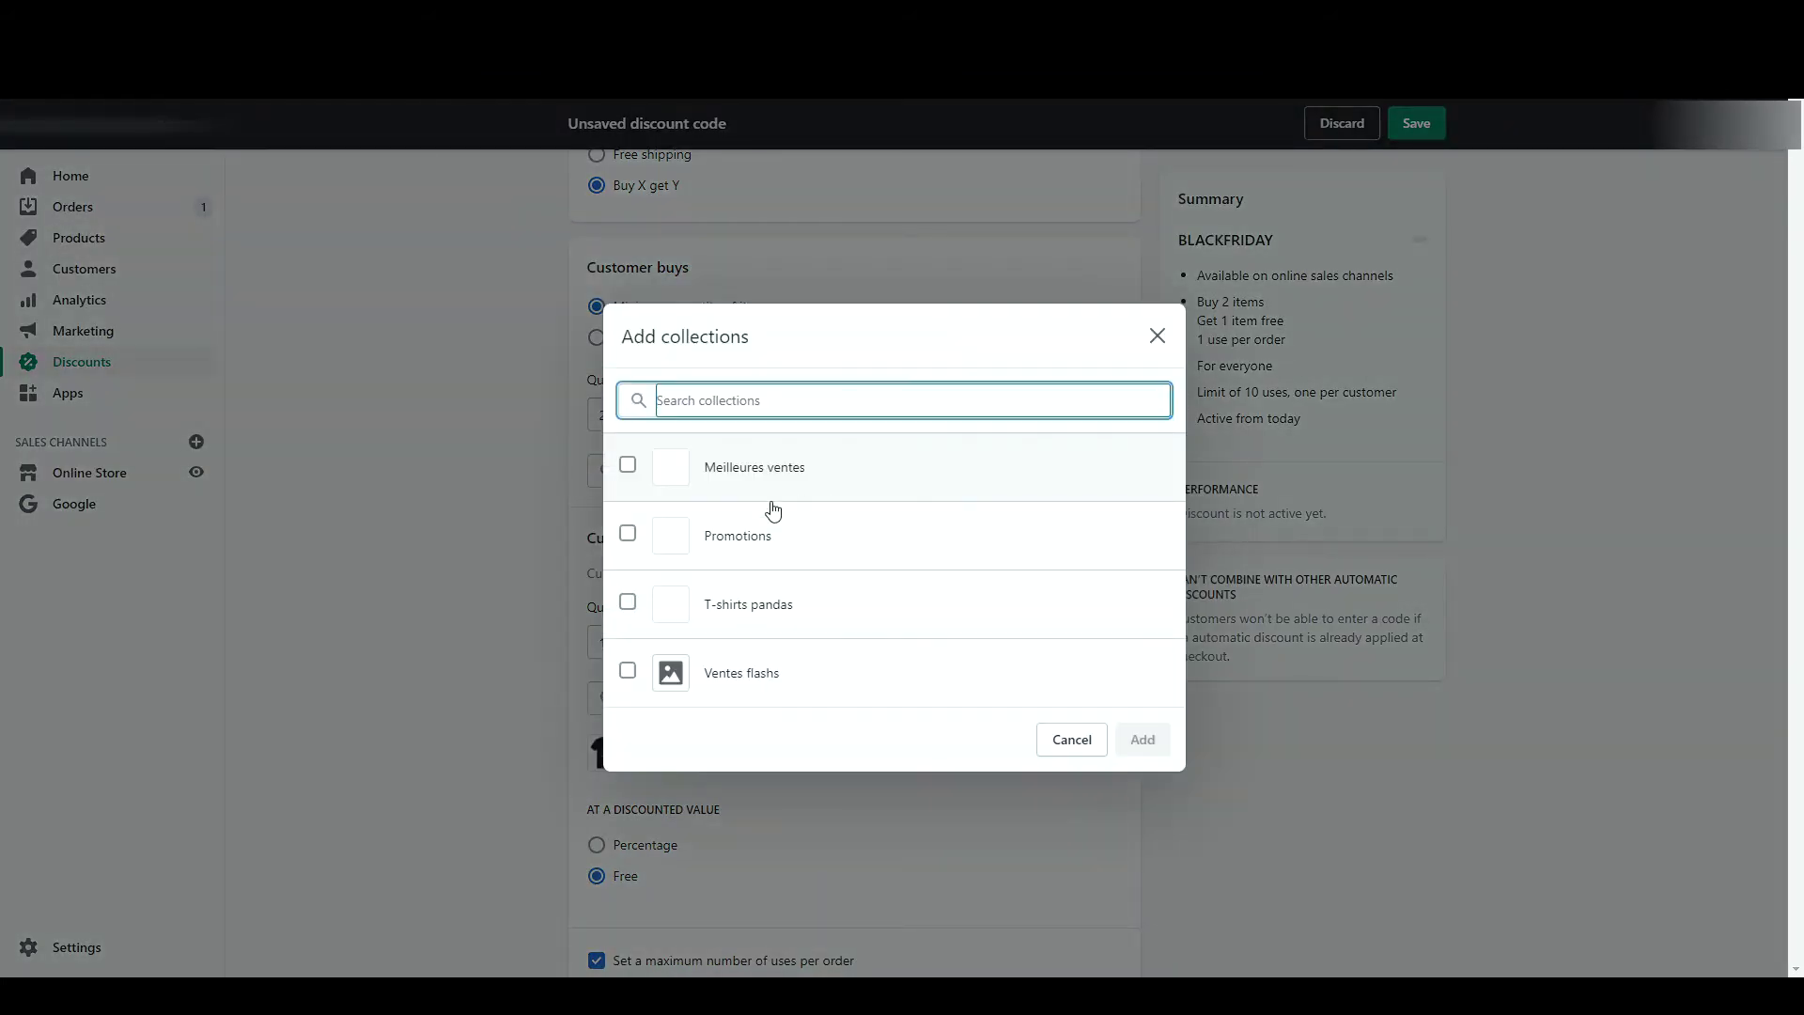
{"action": "left_click", "coordinate": [712, 542]}
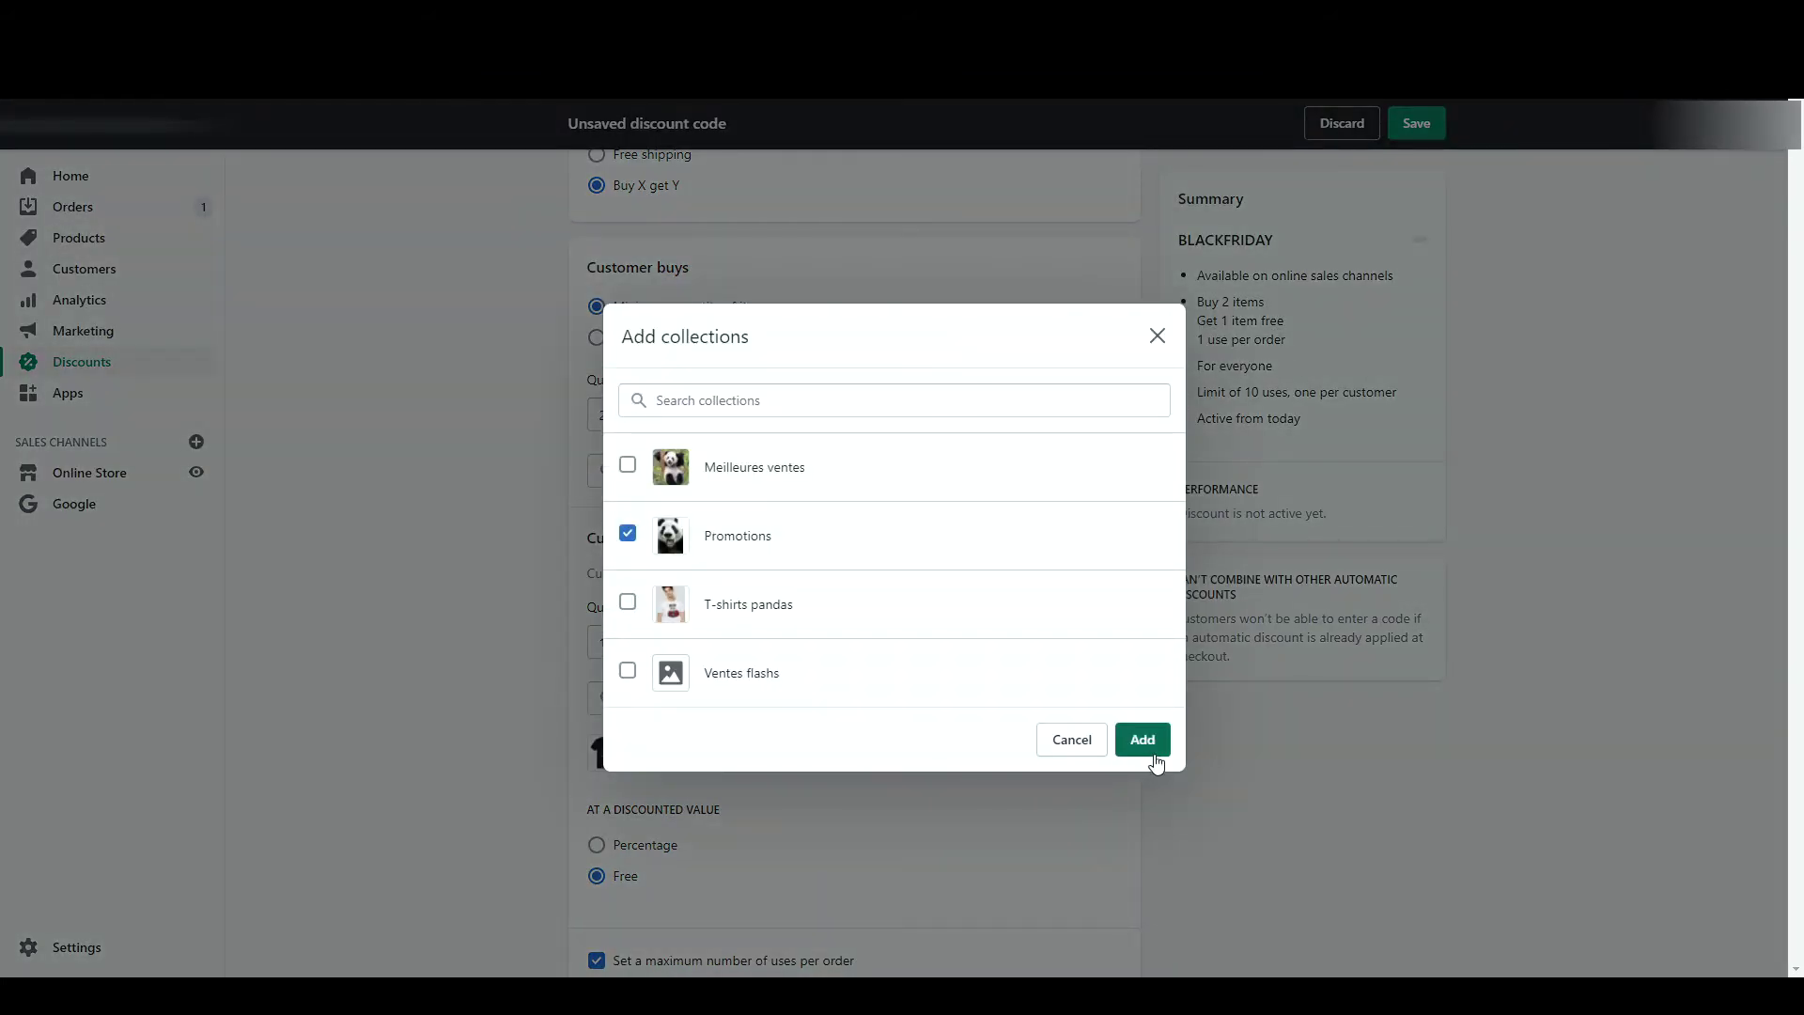
{"action": "left_click", "coordinate": [1152, 744]}
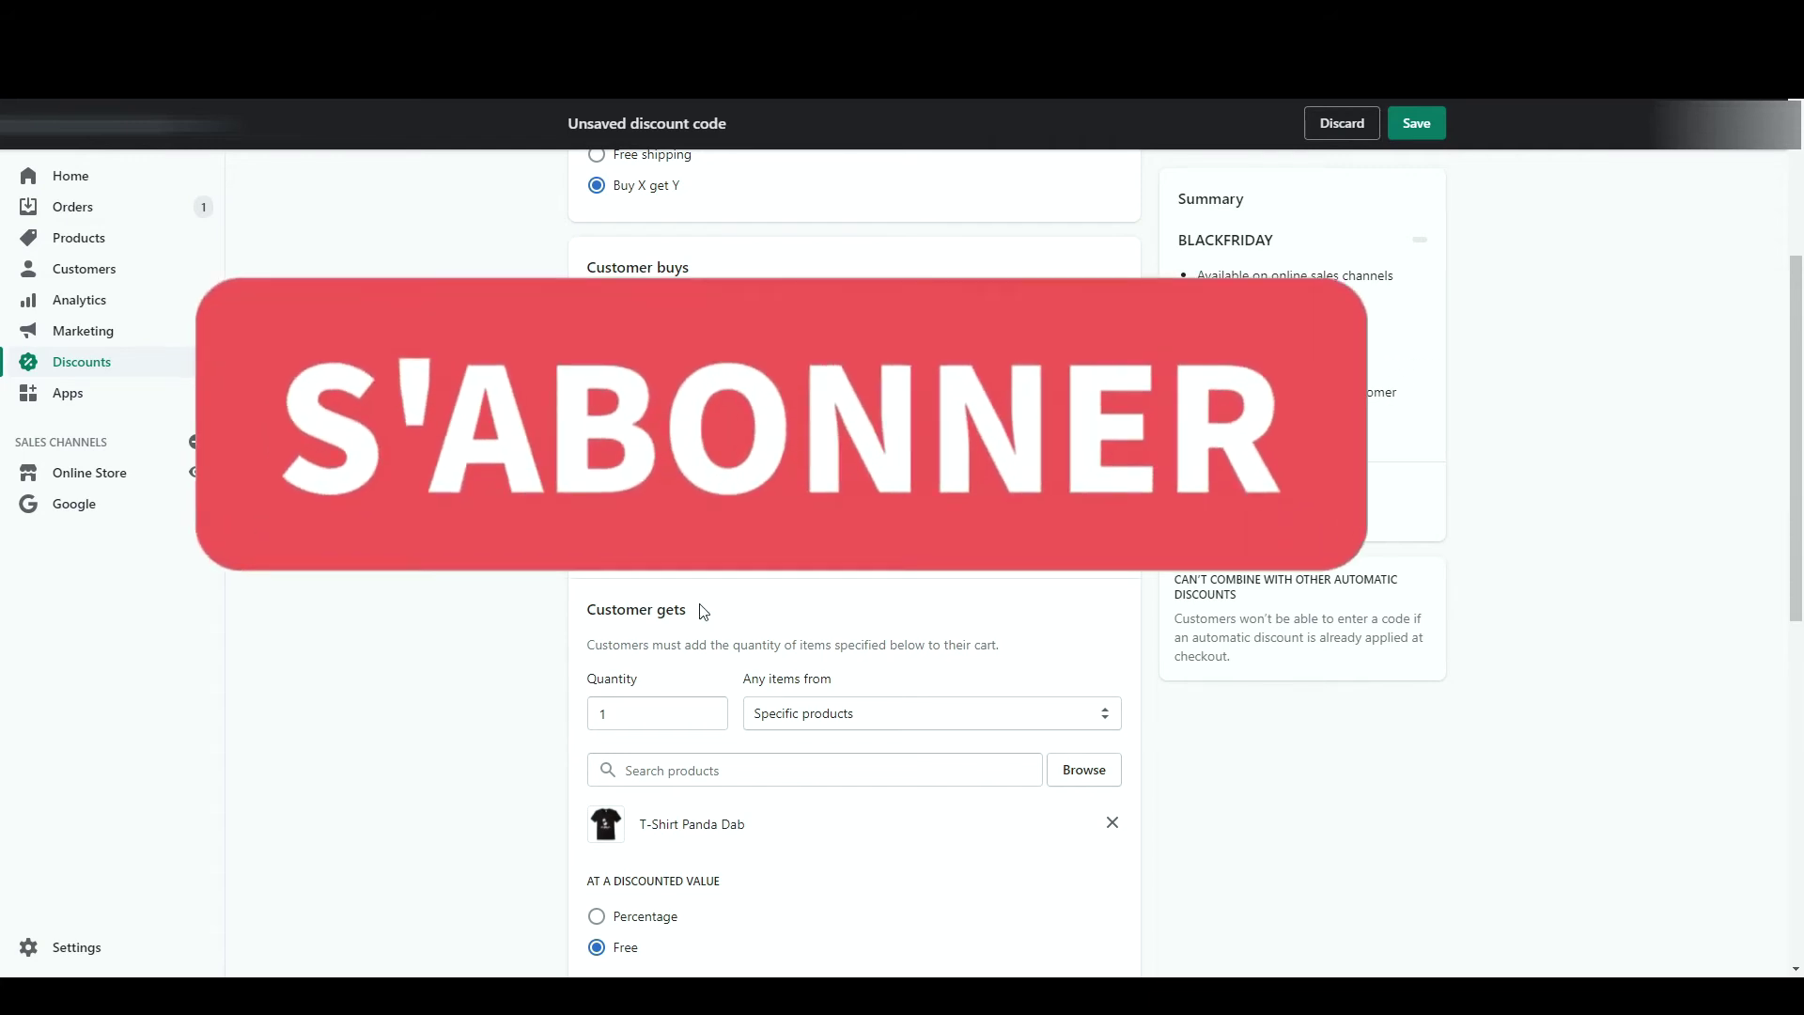
{"action": "scroll", "coordinate": [764, 660], "scroll_direction": "down", "scroll_amount": 2}
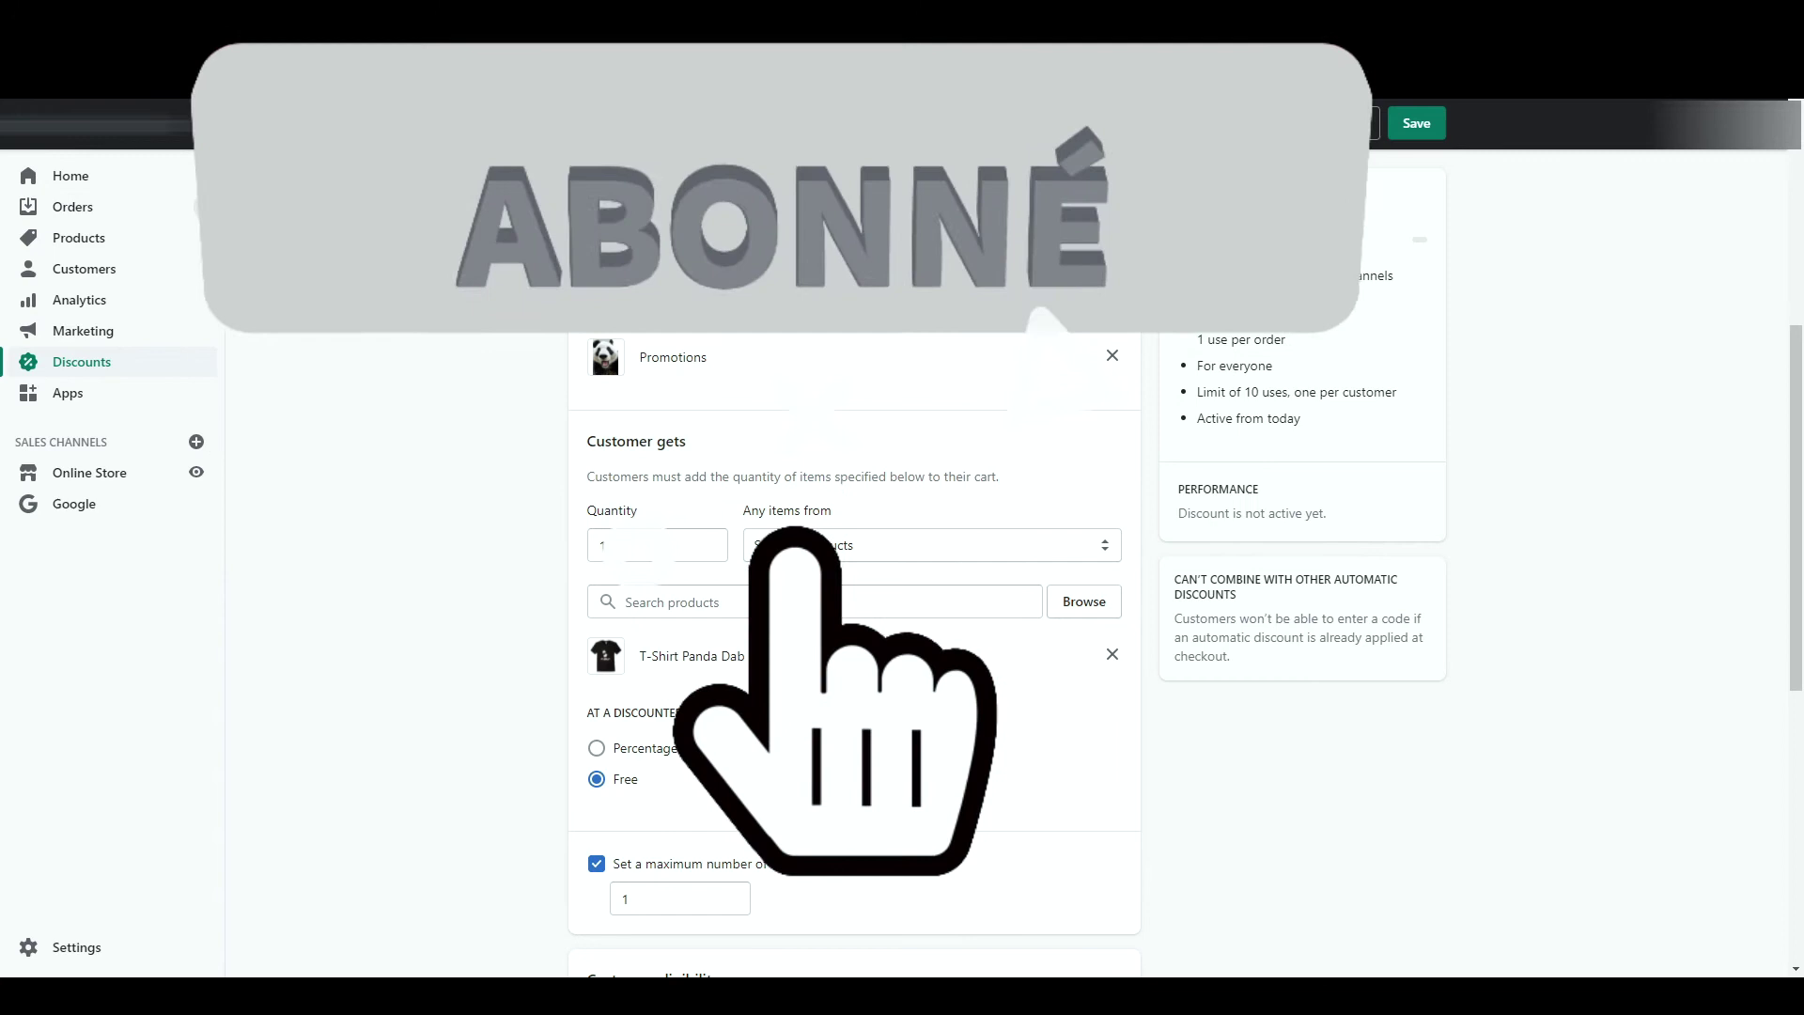
{"action": "scroll", "coordinate": [742, 566], "scroll_direction": "up", "scroll_amount": 5}
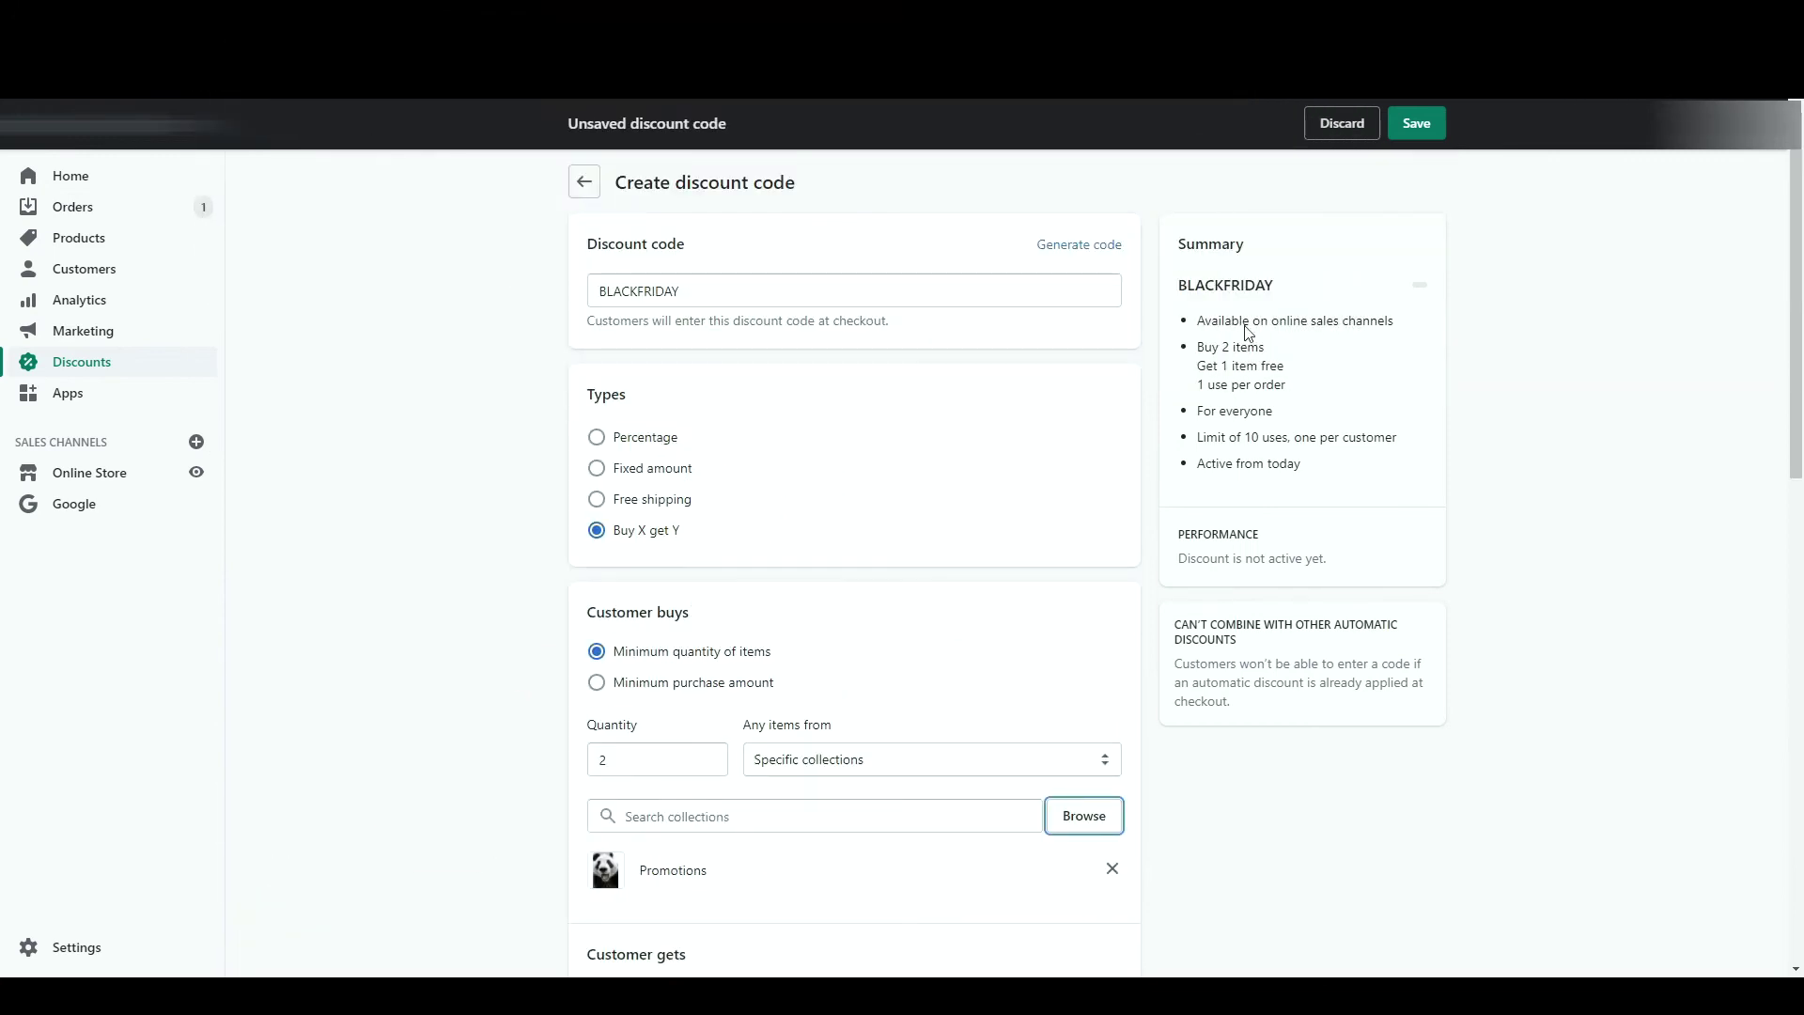
{"action": "left_click", "coordinate": [1440, 123]}
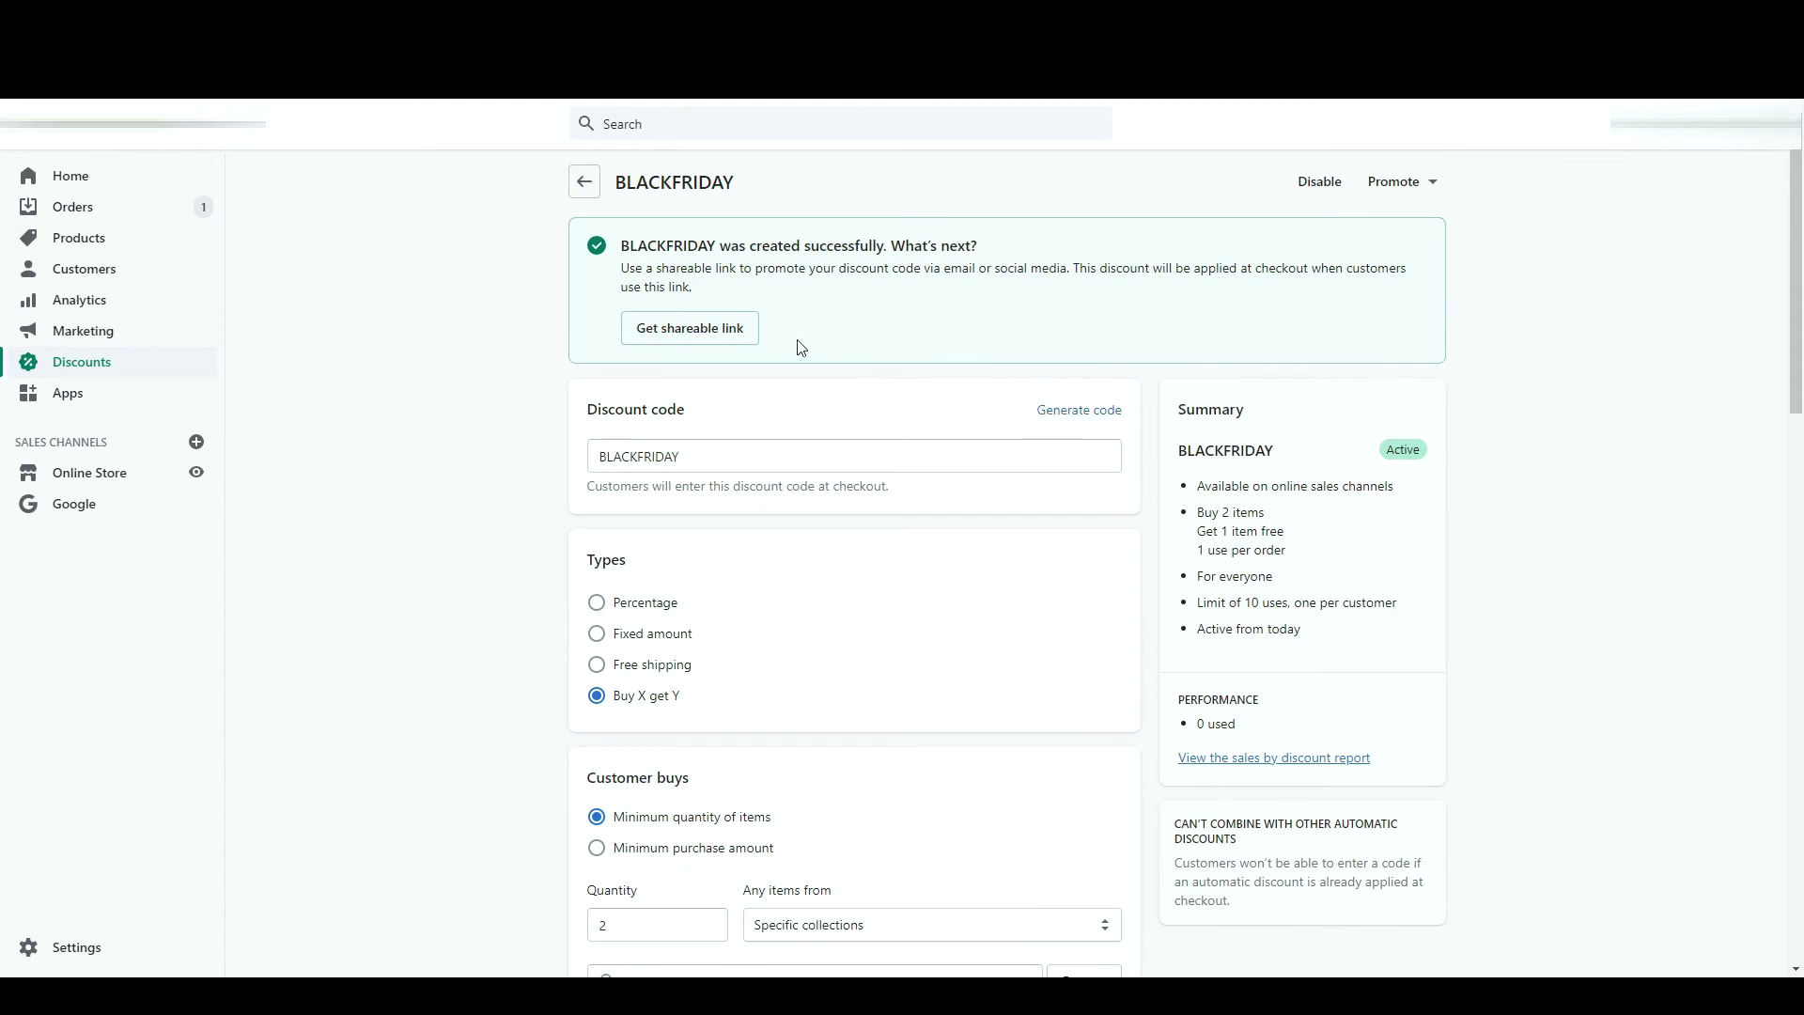
- Copy BLACKFRIDAY's shareable link and return to the Discounts list
{"action": "left_click", "coordinate": [710, 334]}
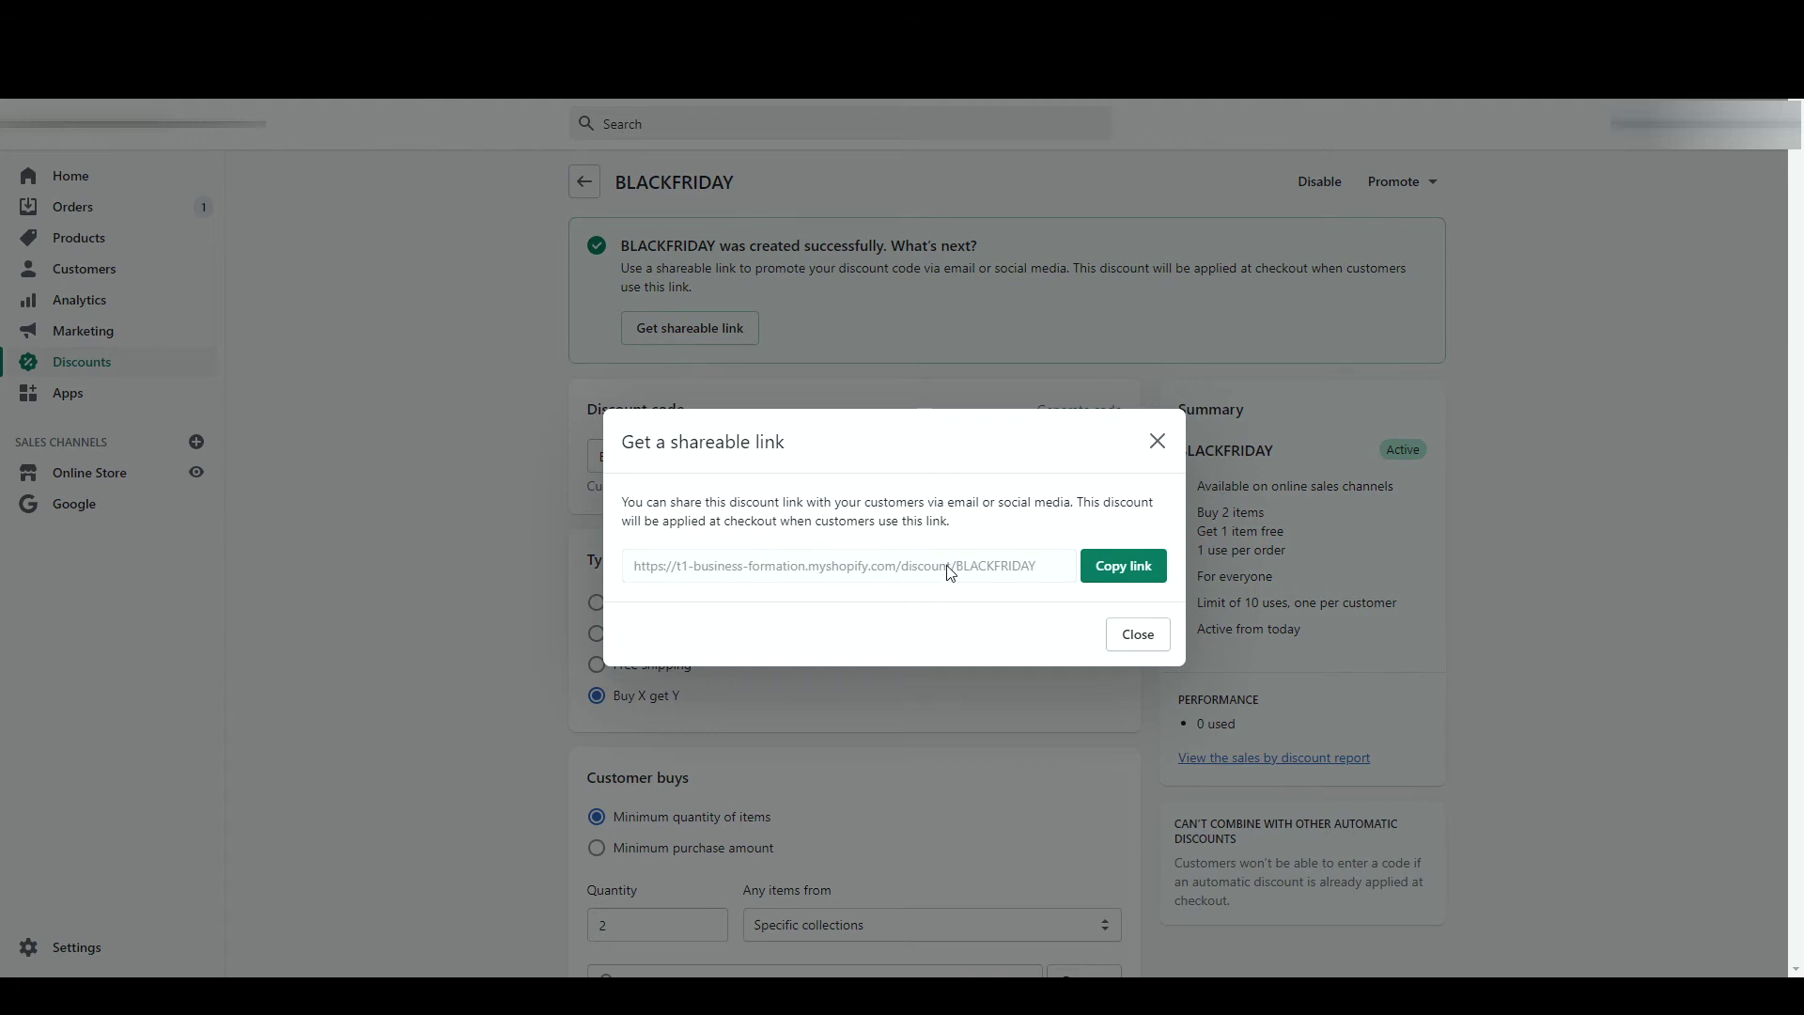
{"action": "left_click", "coordinate": [1094, 575]}
{"action": "left_click", "coordinate": [1160, 443]}
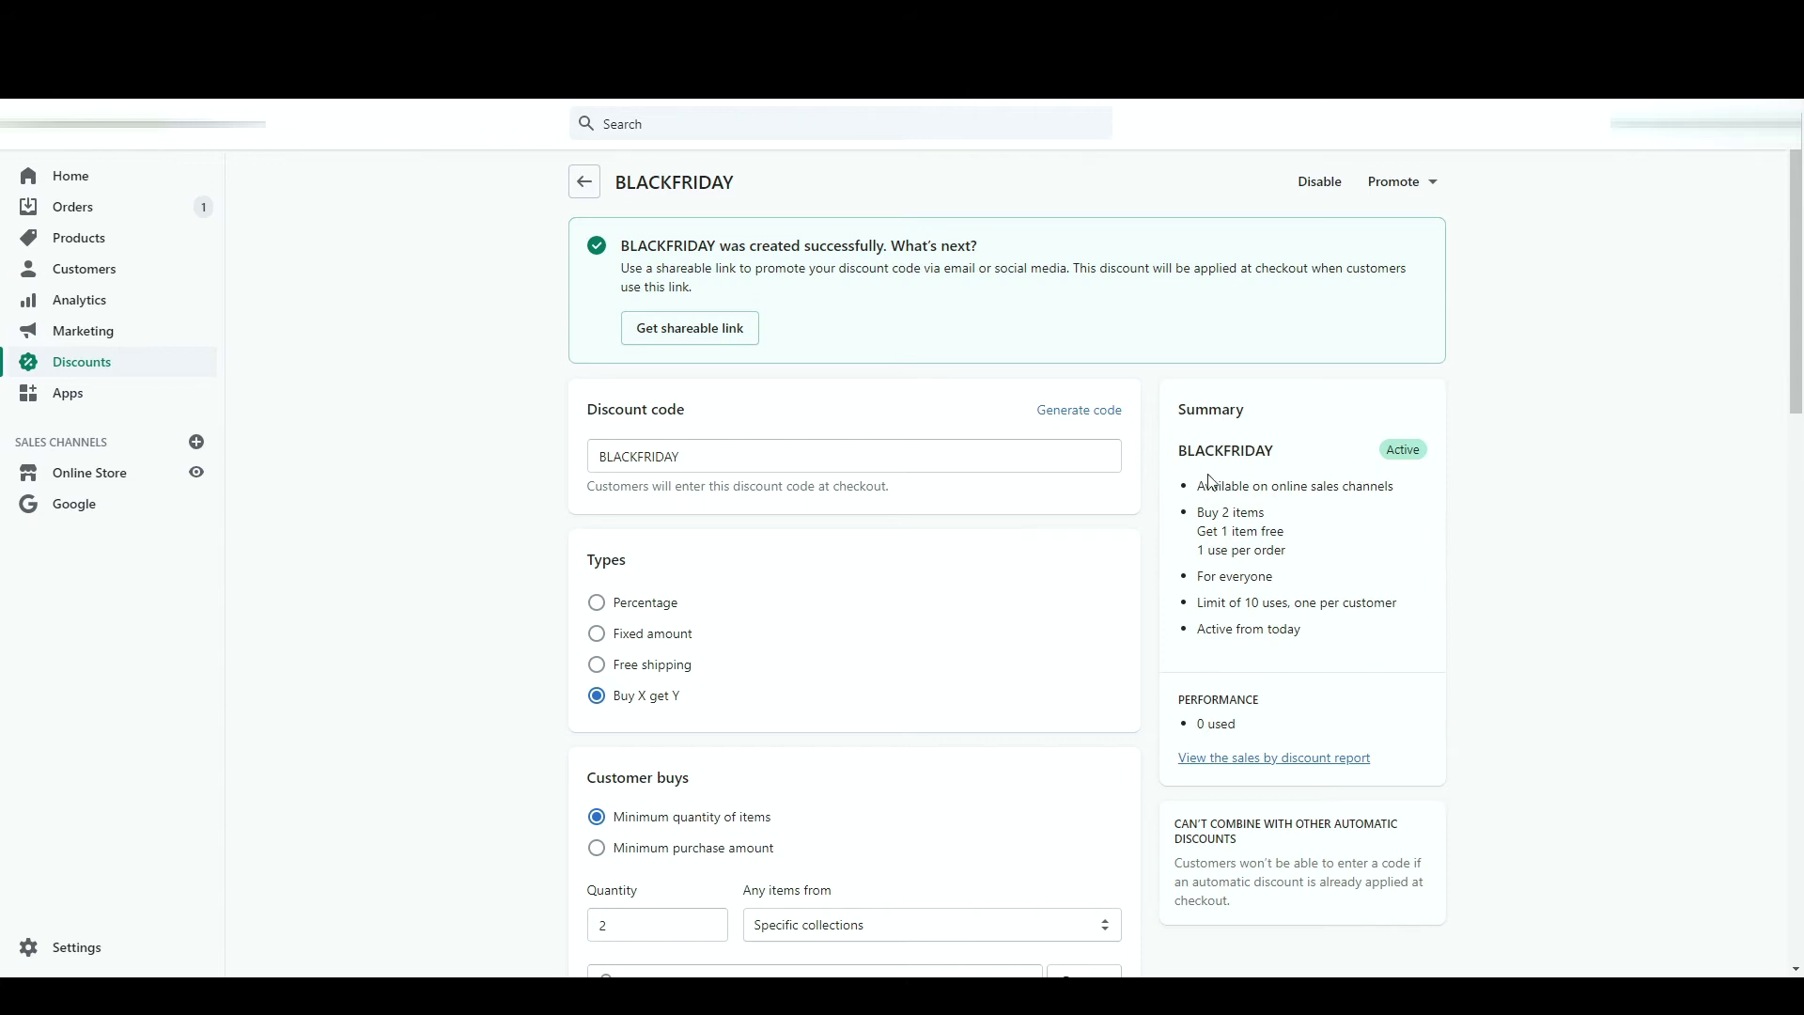
{"action": "left_click", "coordinate": [585, 182]}
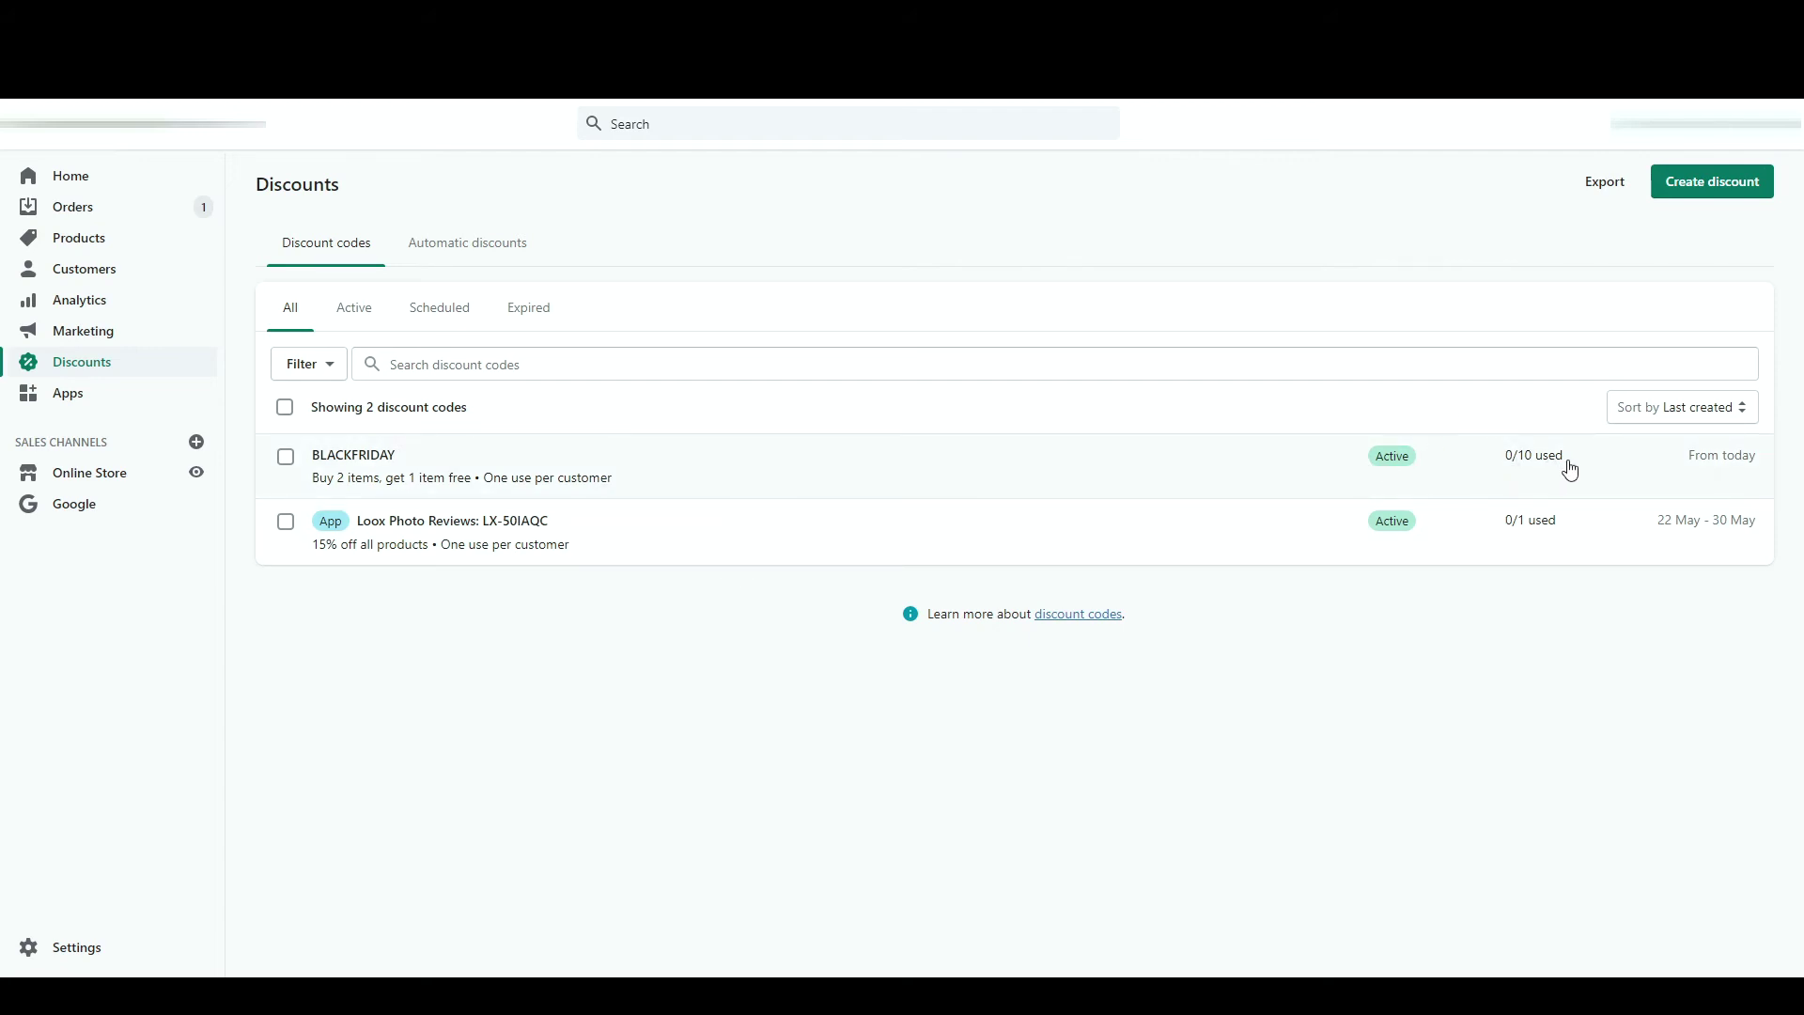
{"action": "left_click", "coordinate": [1735, 180]}
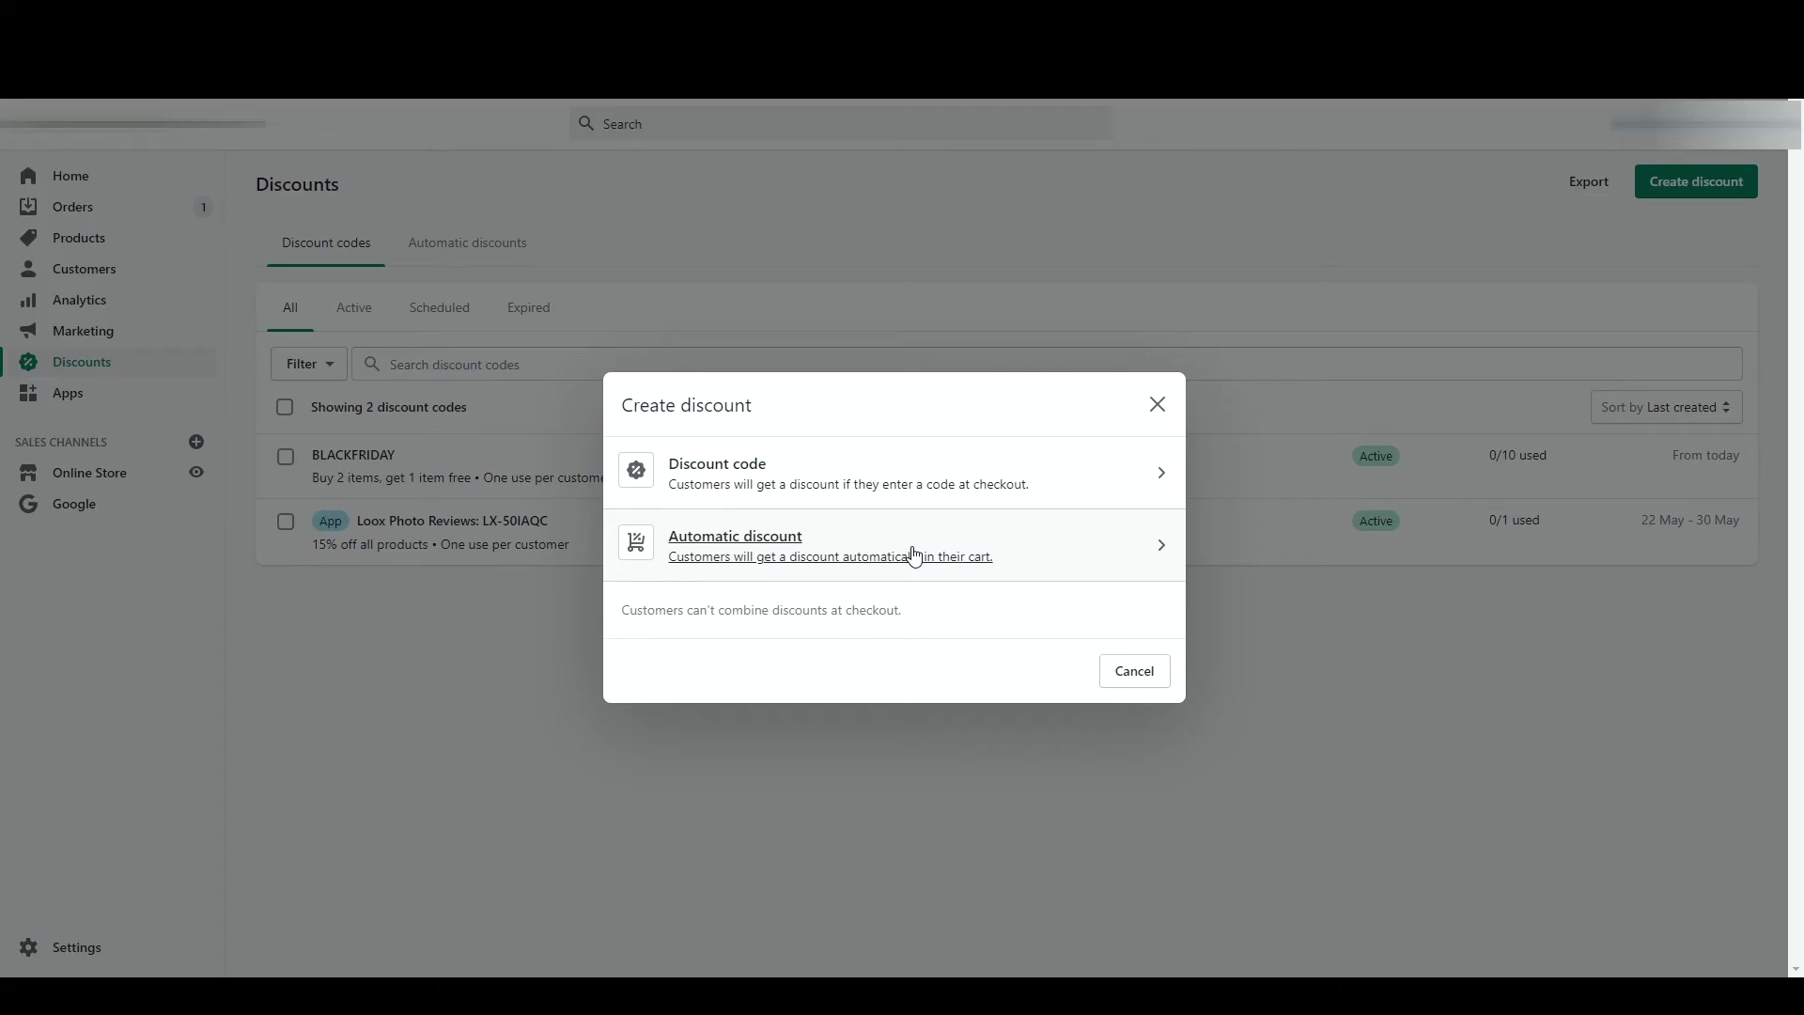
- Start an automatic discount titled BLACK FRIDAY; the first save attempt fails
{"action": "left_click", "coordinate": [914, 556]}
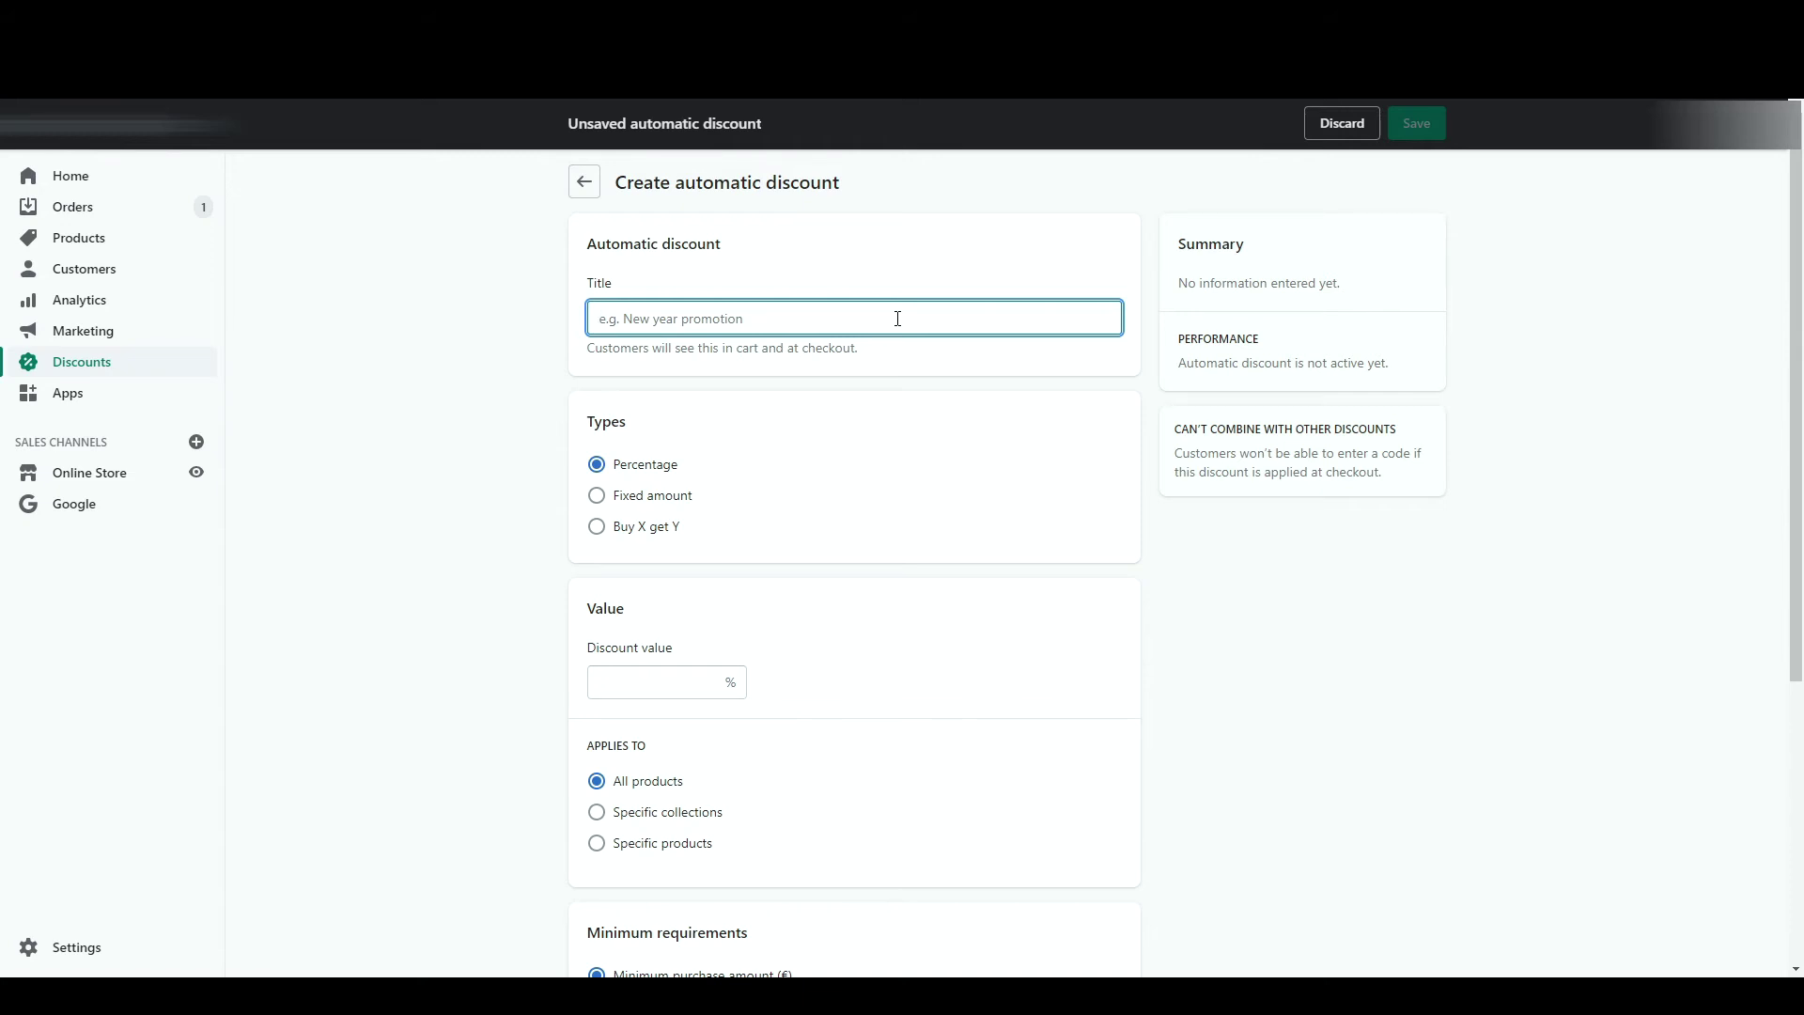
{"action": "type", "text": "BLACK FRIDAY"}
{"action": "left_click", "coordinate": [788, 470]}
{"action": "scroll", "coordinate": [788, 470], "scroll_direction": "down", "scroll_amount": 5}
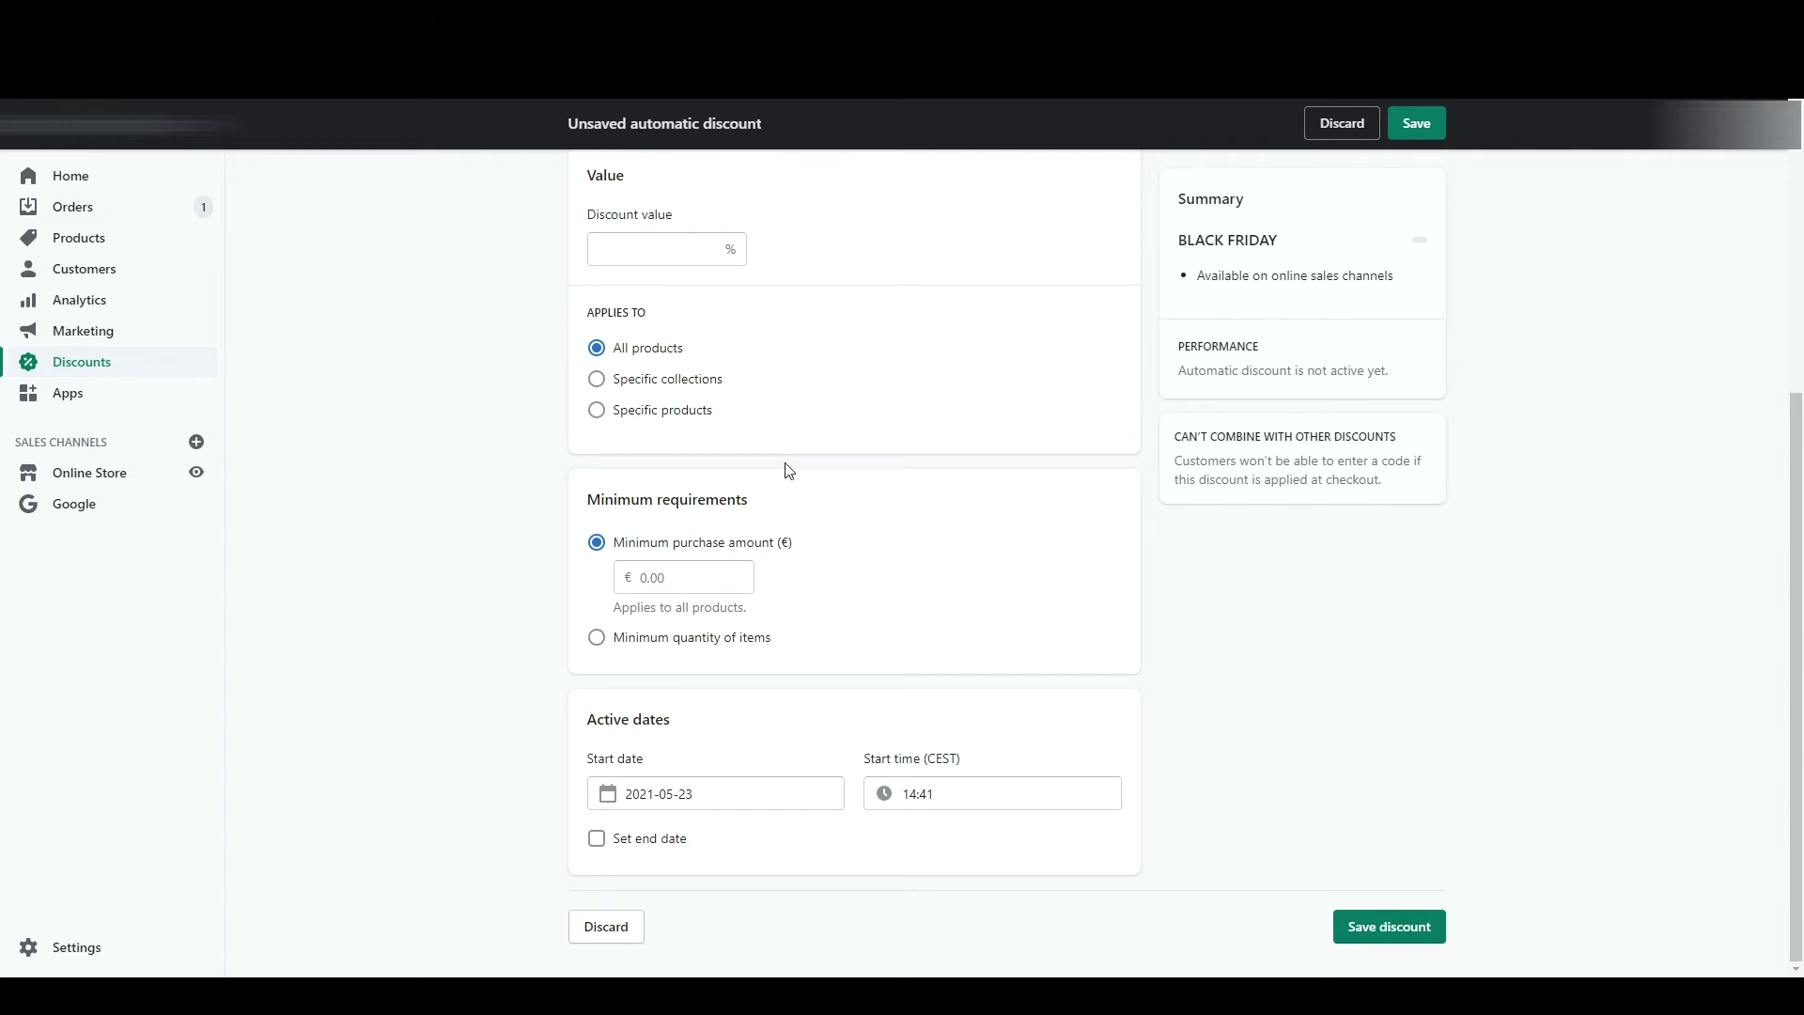
{"action": "scroll", "coordinate": [788, 470], "scroll_direction": "up", "scroll_amount": 4}
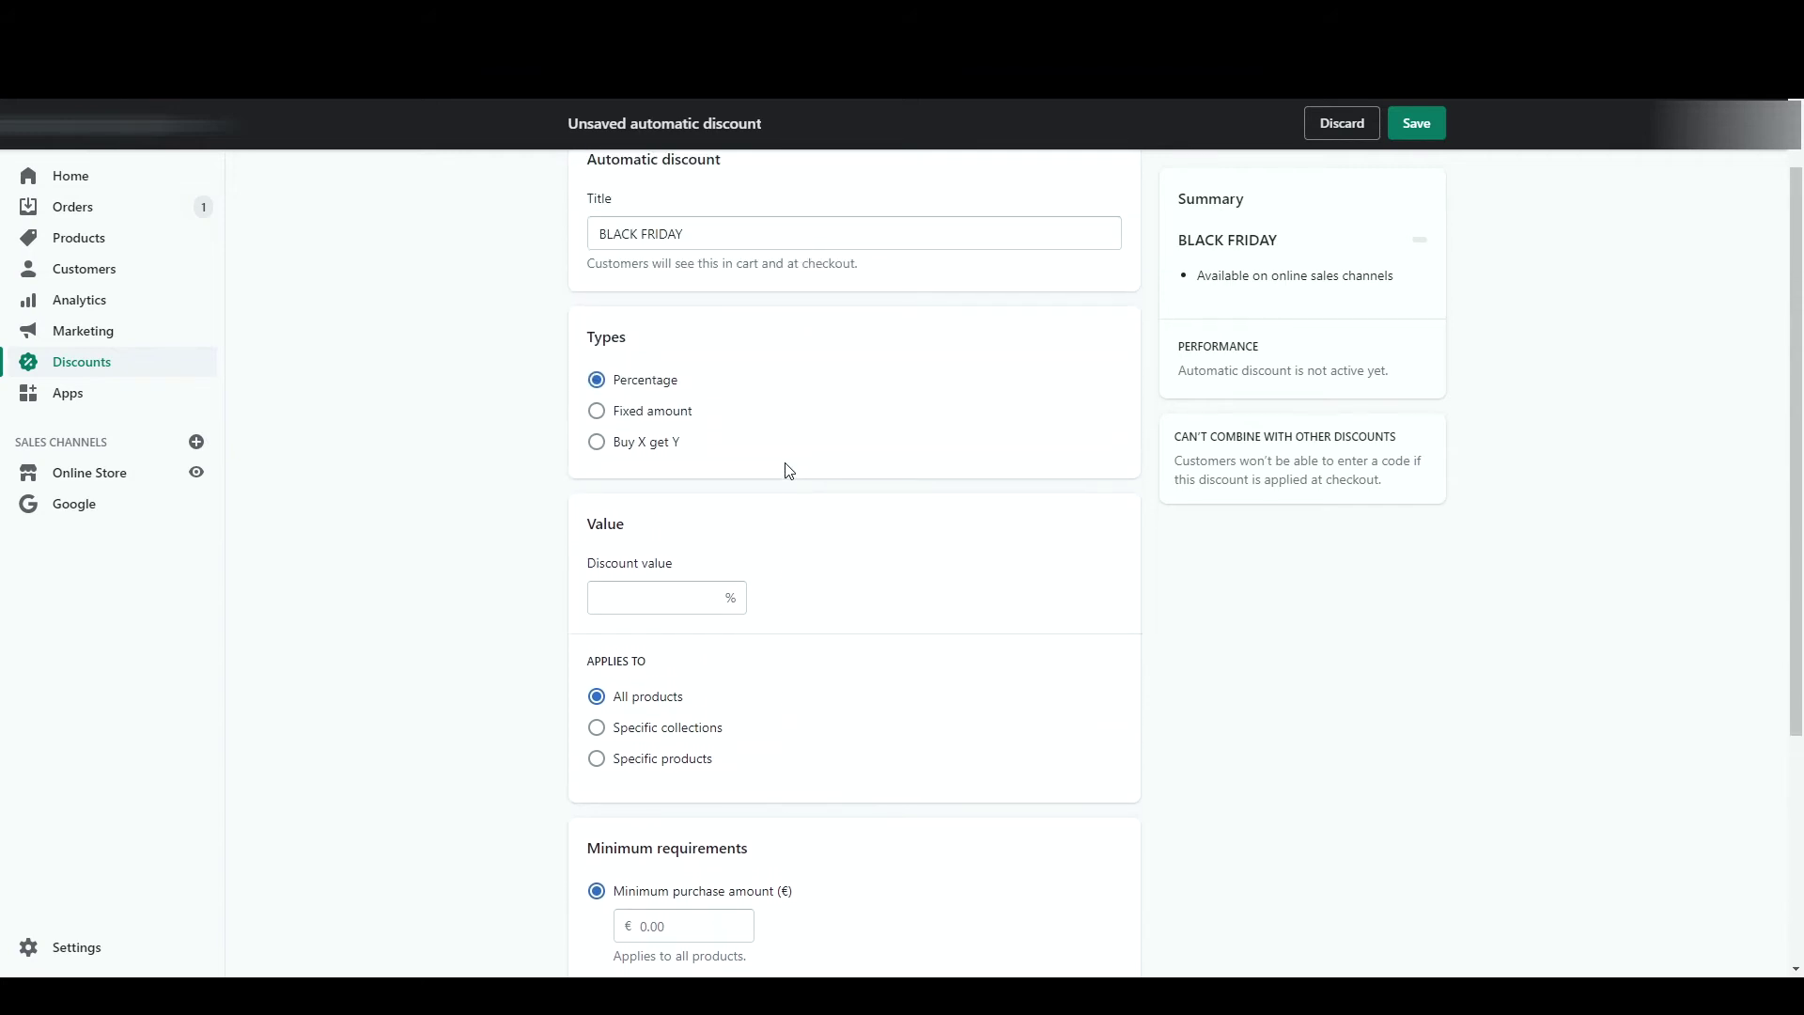
{"action": "left_click", "coordinate": [1416, 123]}
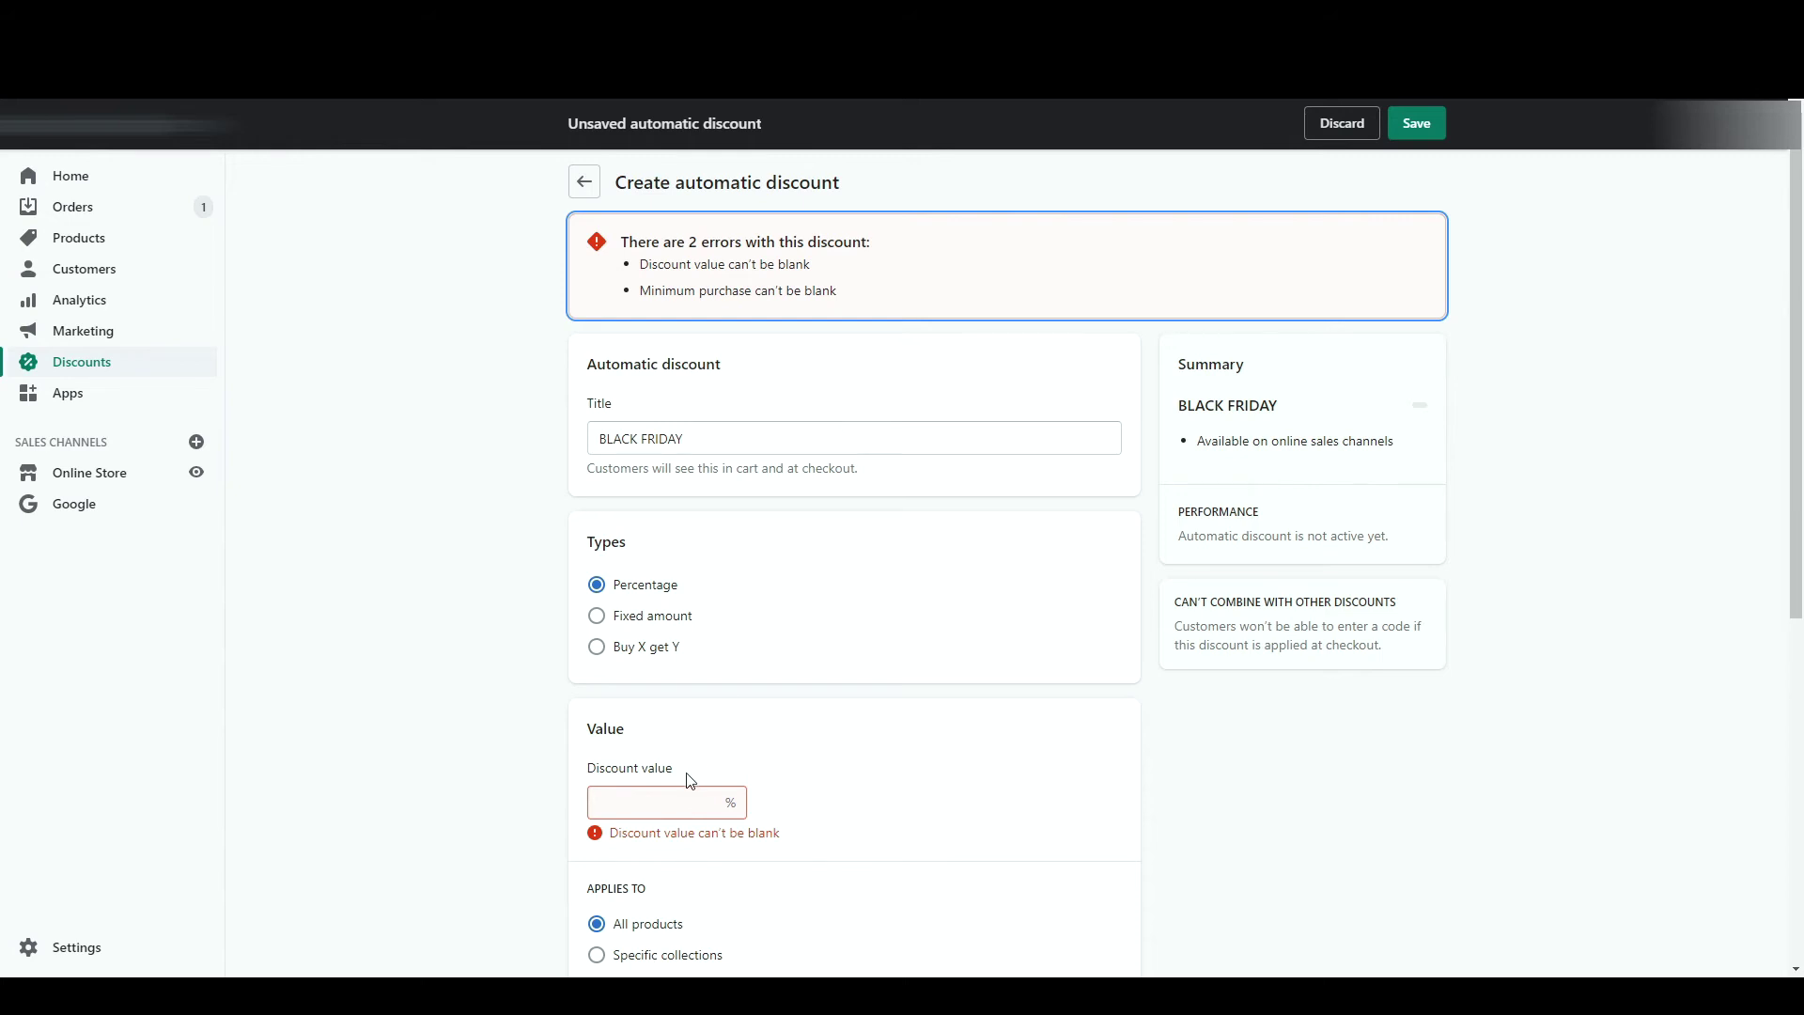
- Give BLACK FRIDAY 20% off with a €10 minimum purchase and save it
{"action": "left_click", "coordinate": [675, 797]}
{"action": "type", "text": "20"}
{"action": "left_click", "coordinate": [1428, 133]}
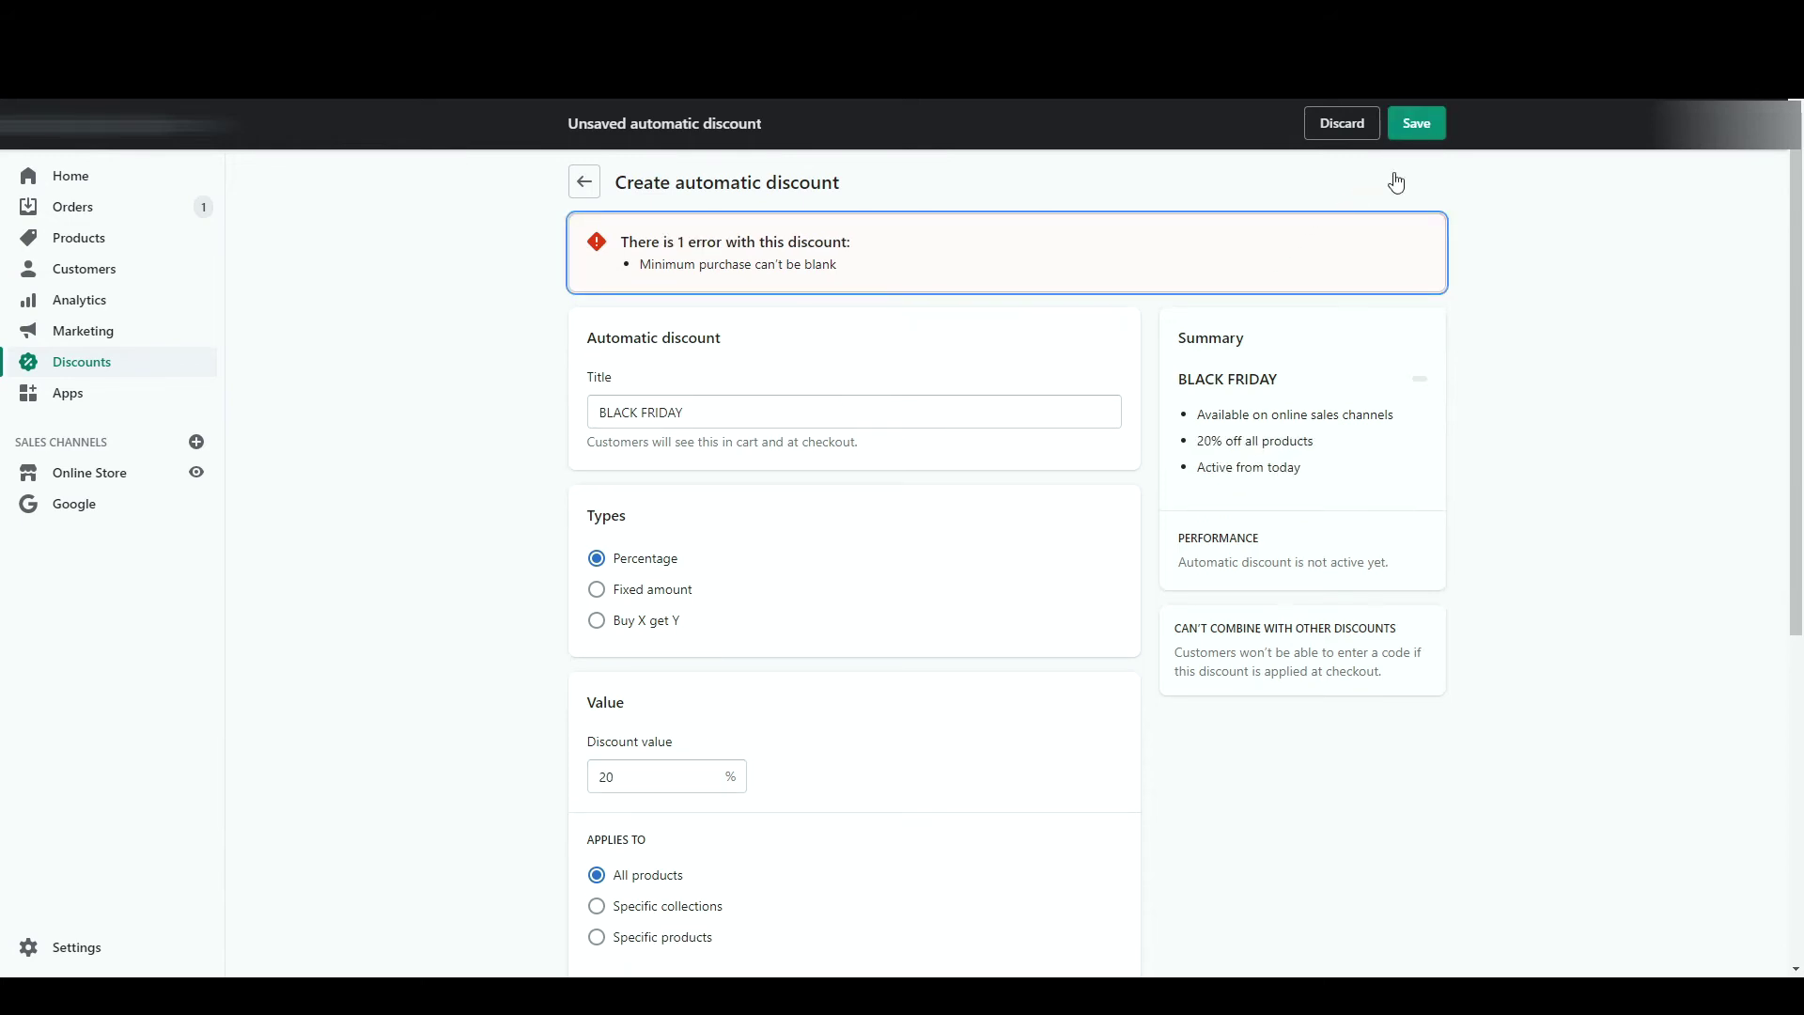
{"action": "scroll", "coordinate": [902, 733], "scroll_direction": "down", "scroll_amount": 5}
{"action": "left_click", "coordinate": [722, 547]}
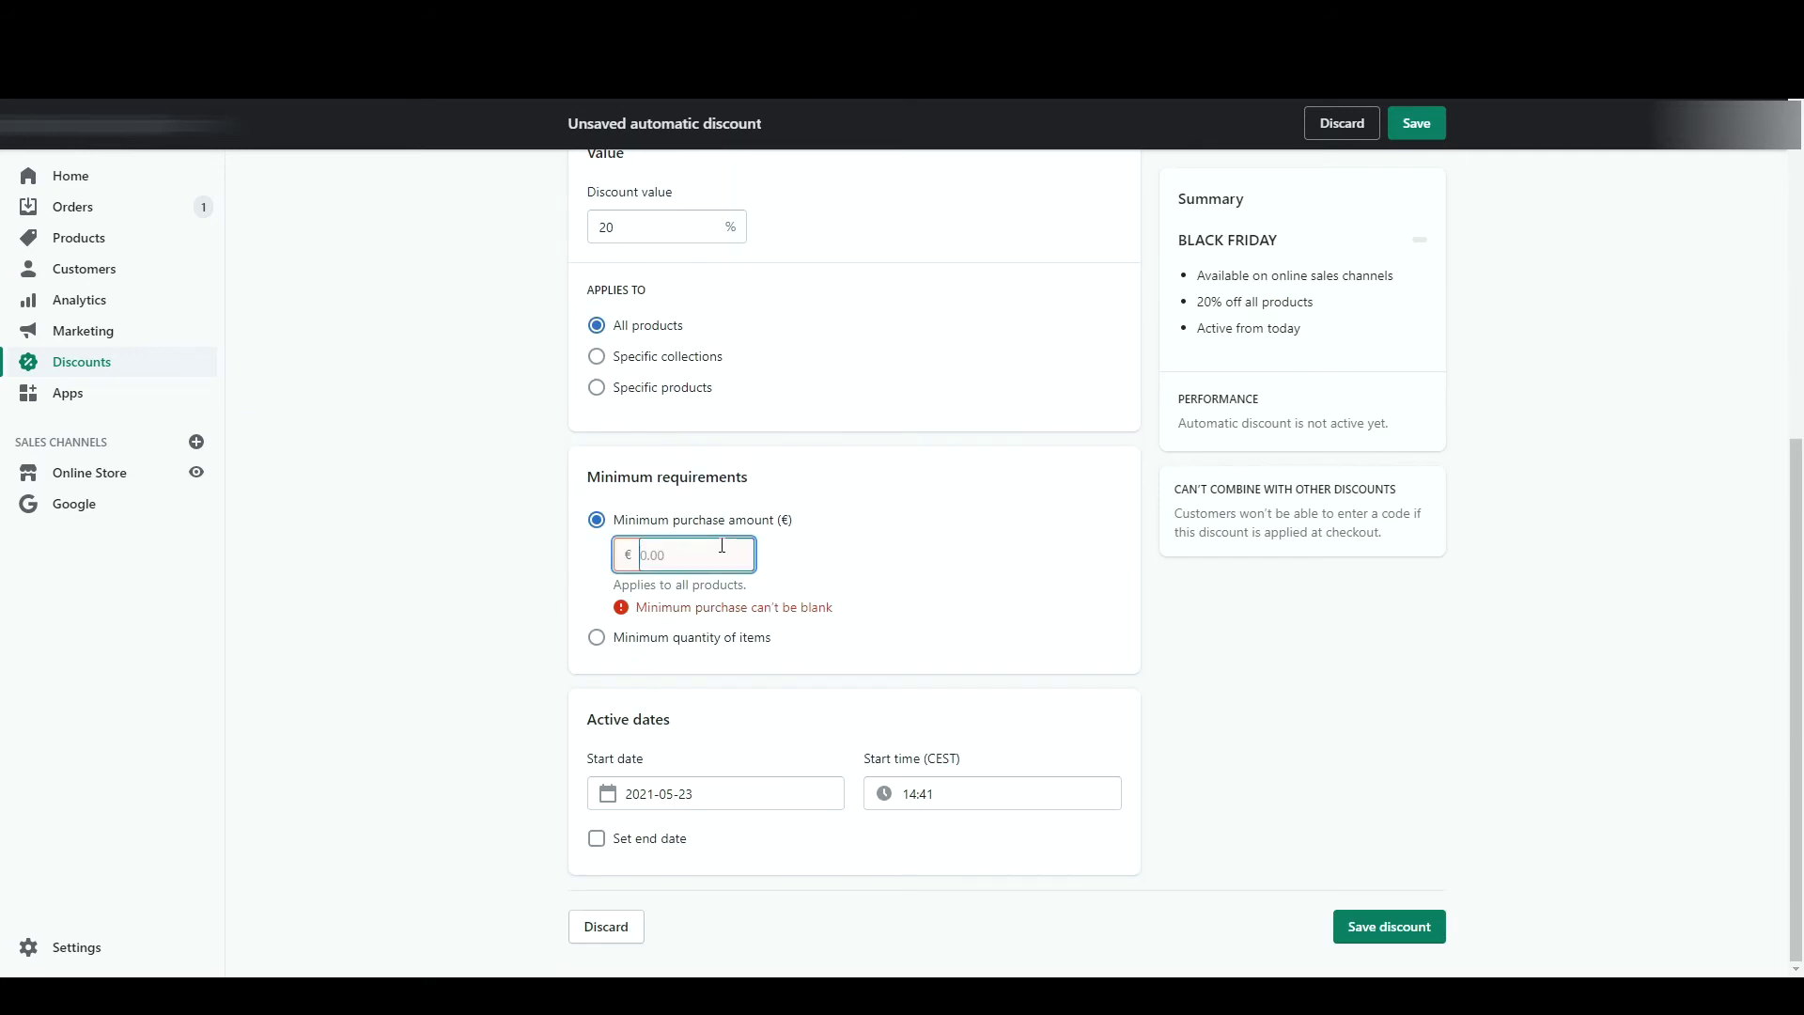
{"action": "type", "text": "10"}
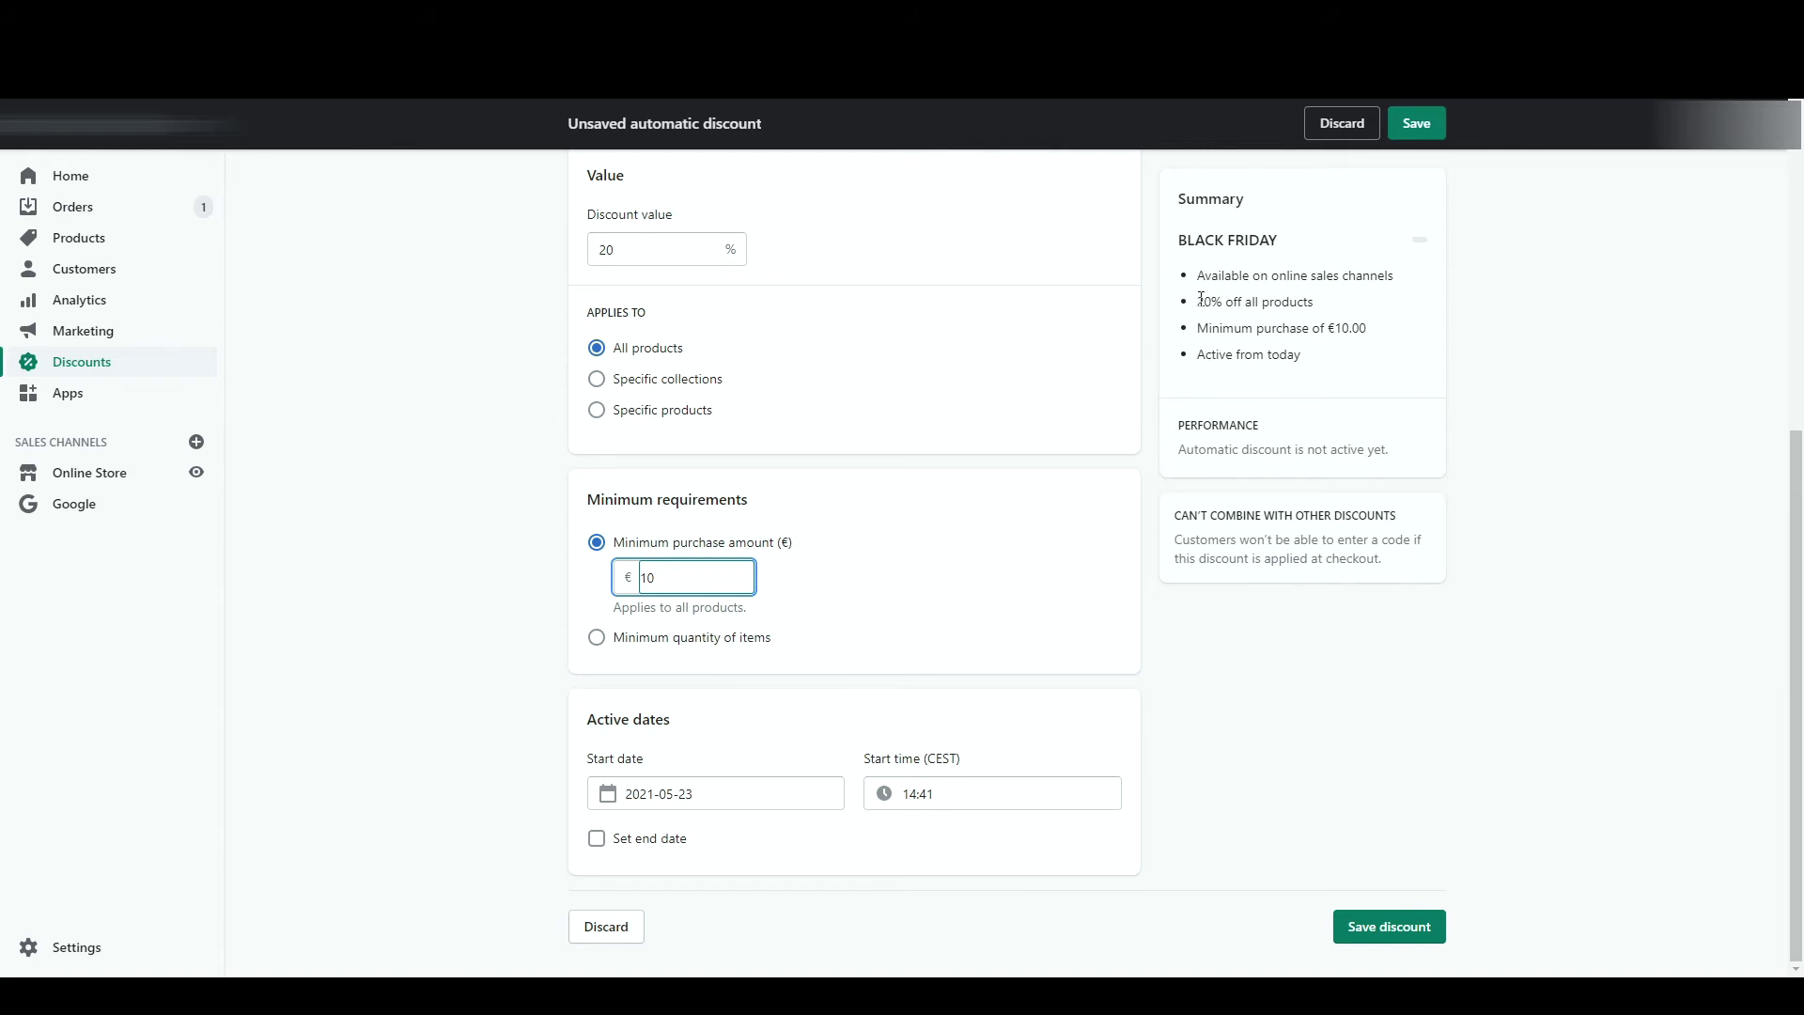
{"action": "left_click", "coordinate": [1415, 125]}
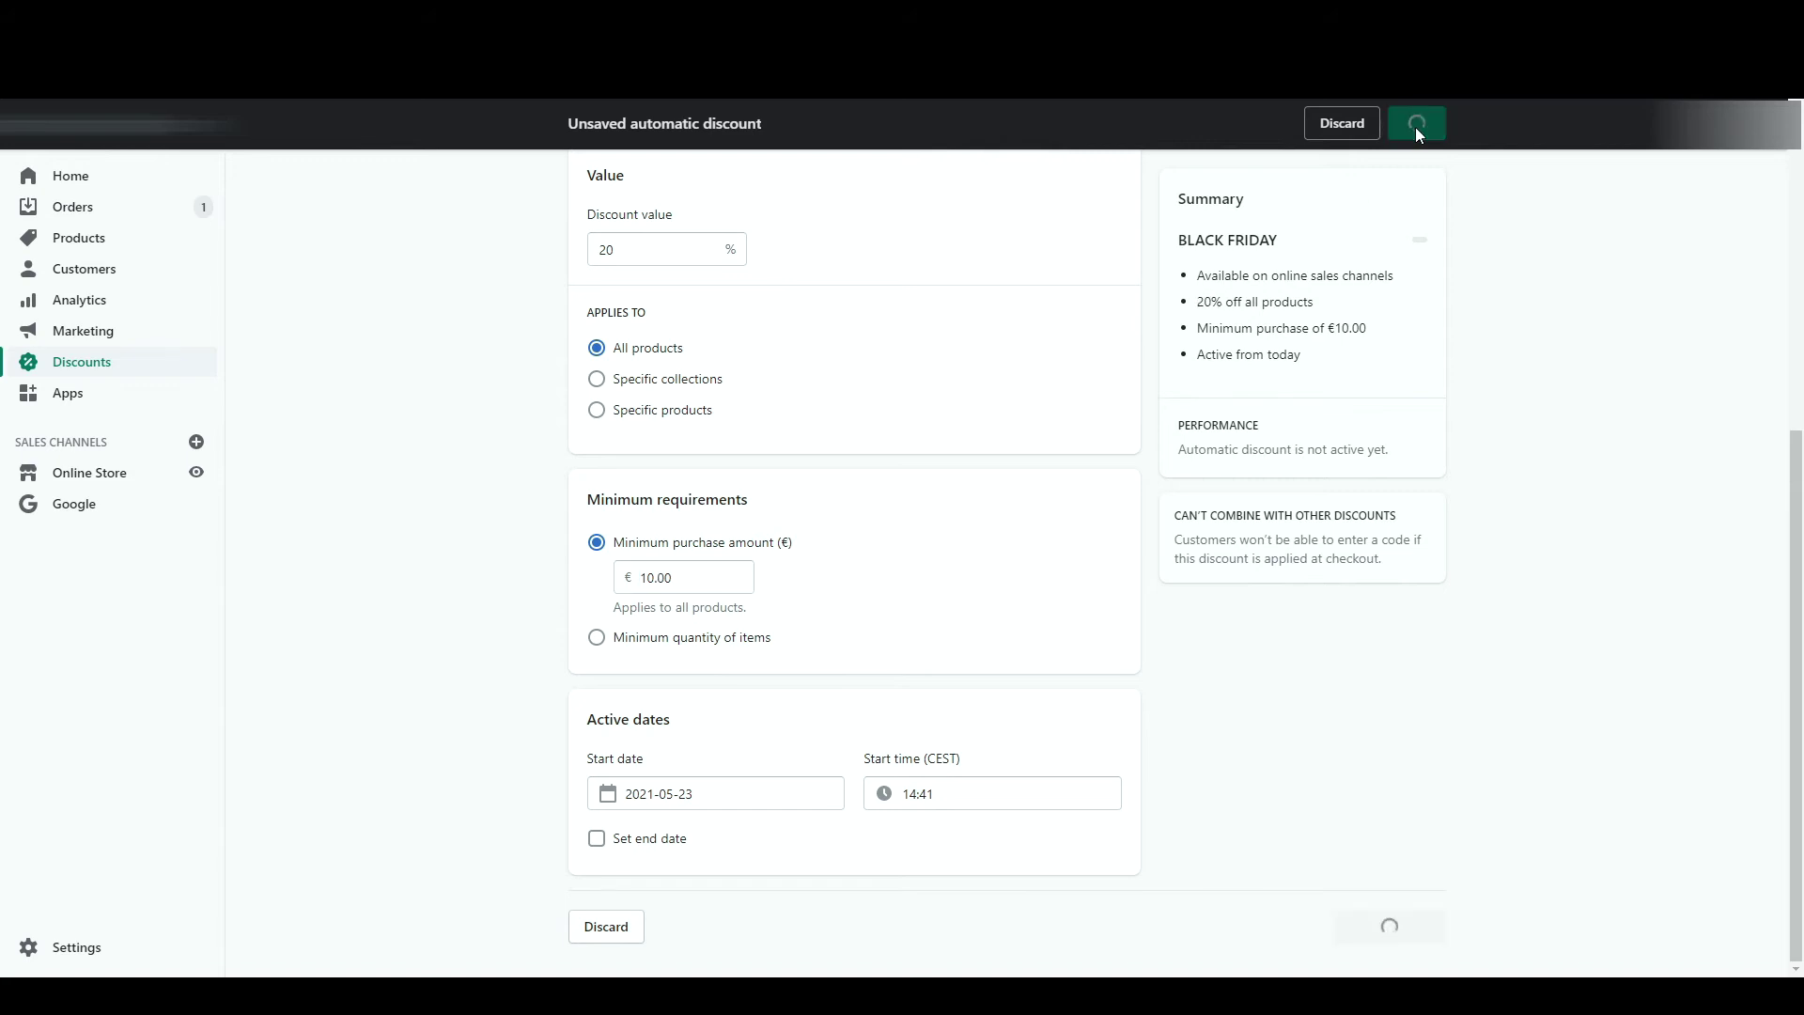
{"action": "left_click", "coordinate": [129, 366]}
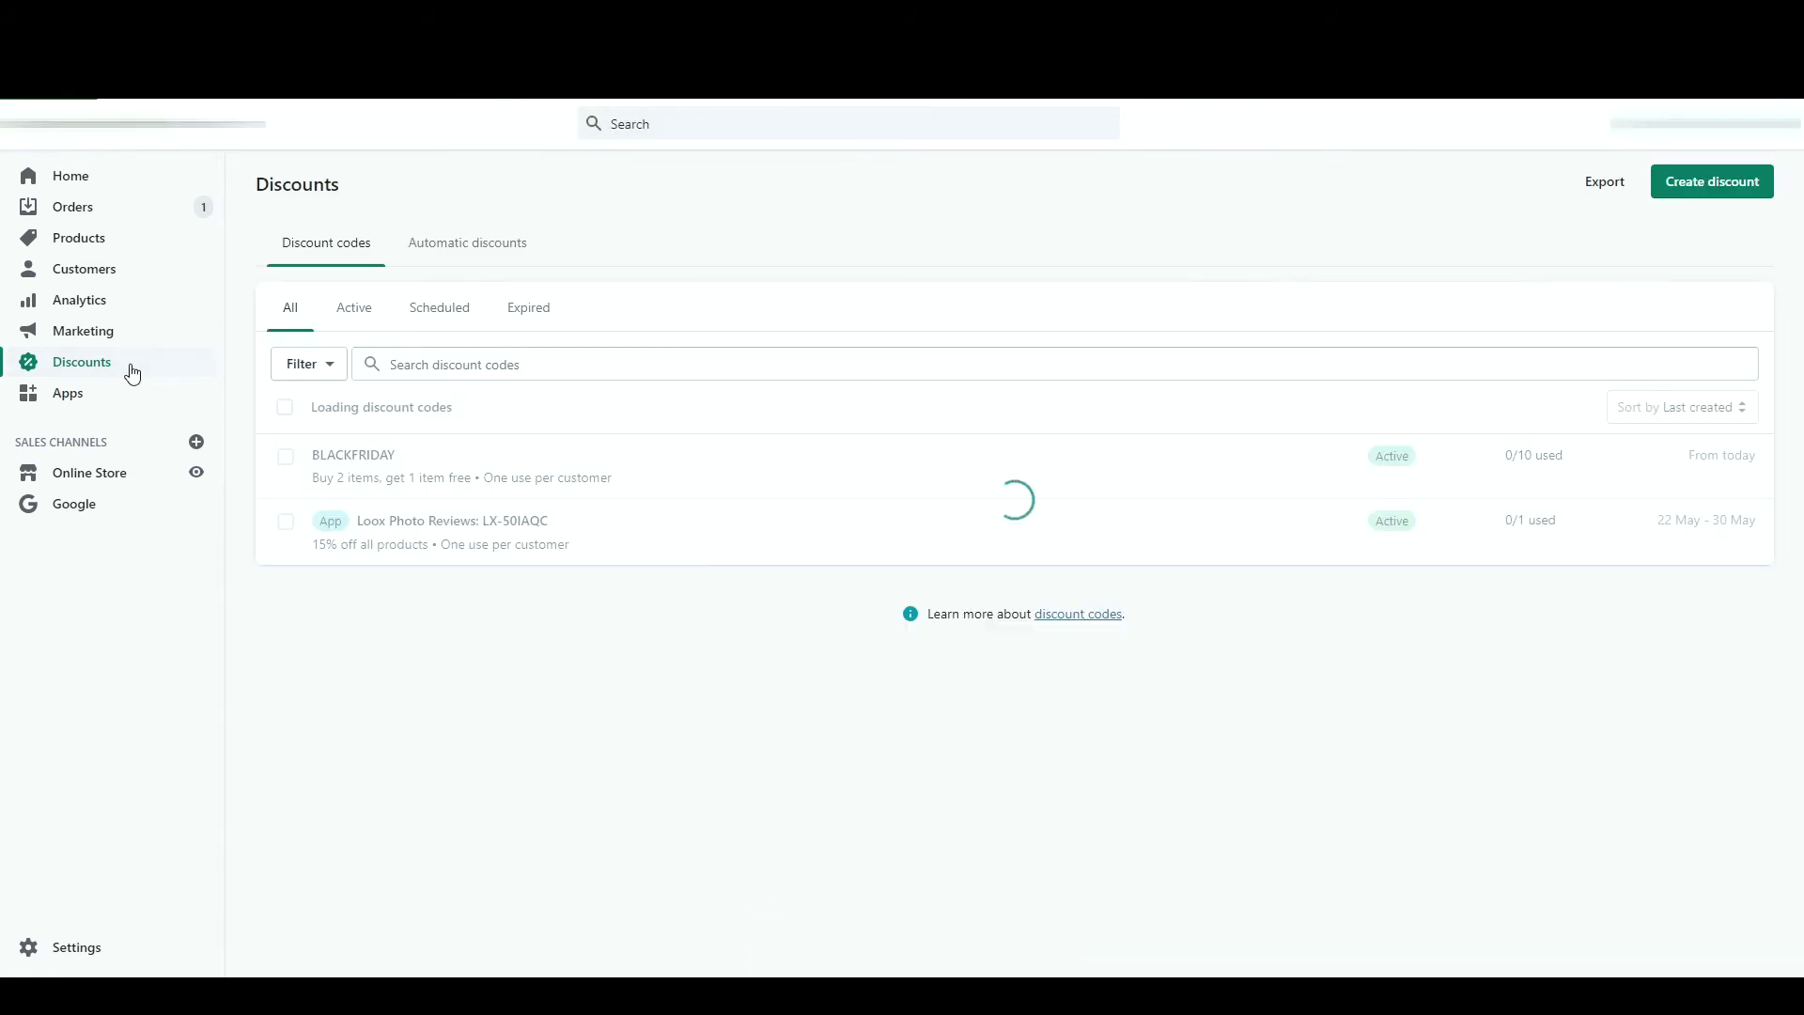
- Check the Actions menus for the BLACK FRIDAY automatic discount and the BLACKFRIDAY code
{"action": "left_click", "coordinate": [413, 252]}
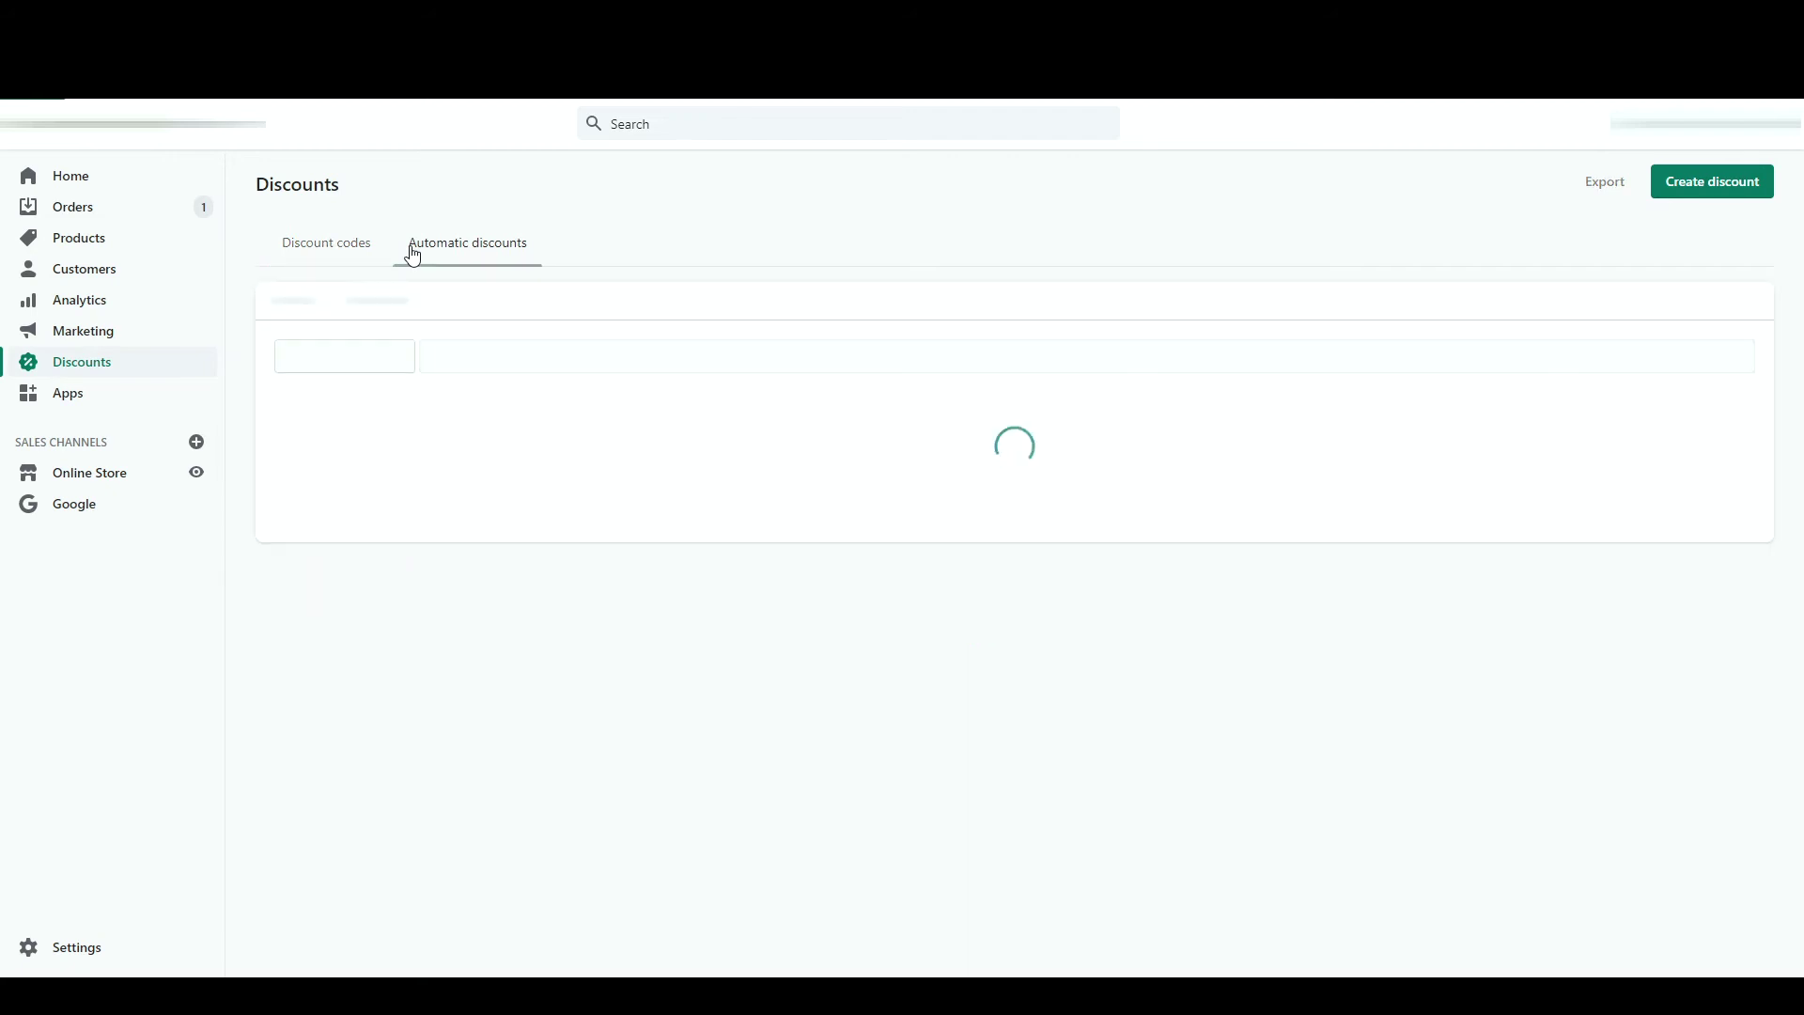
{"action": "left_click", "coordinate": [286, 457]}
{"action": "left_click", "coordinate": [419, 416]}
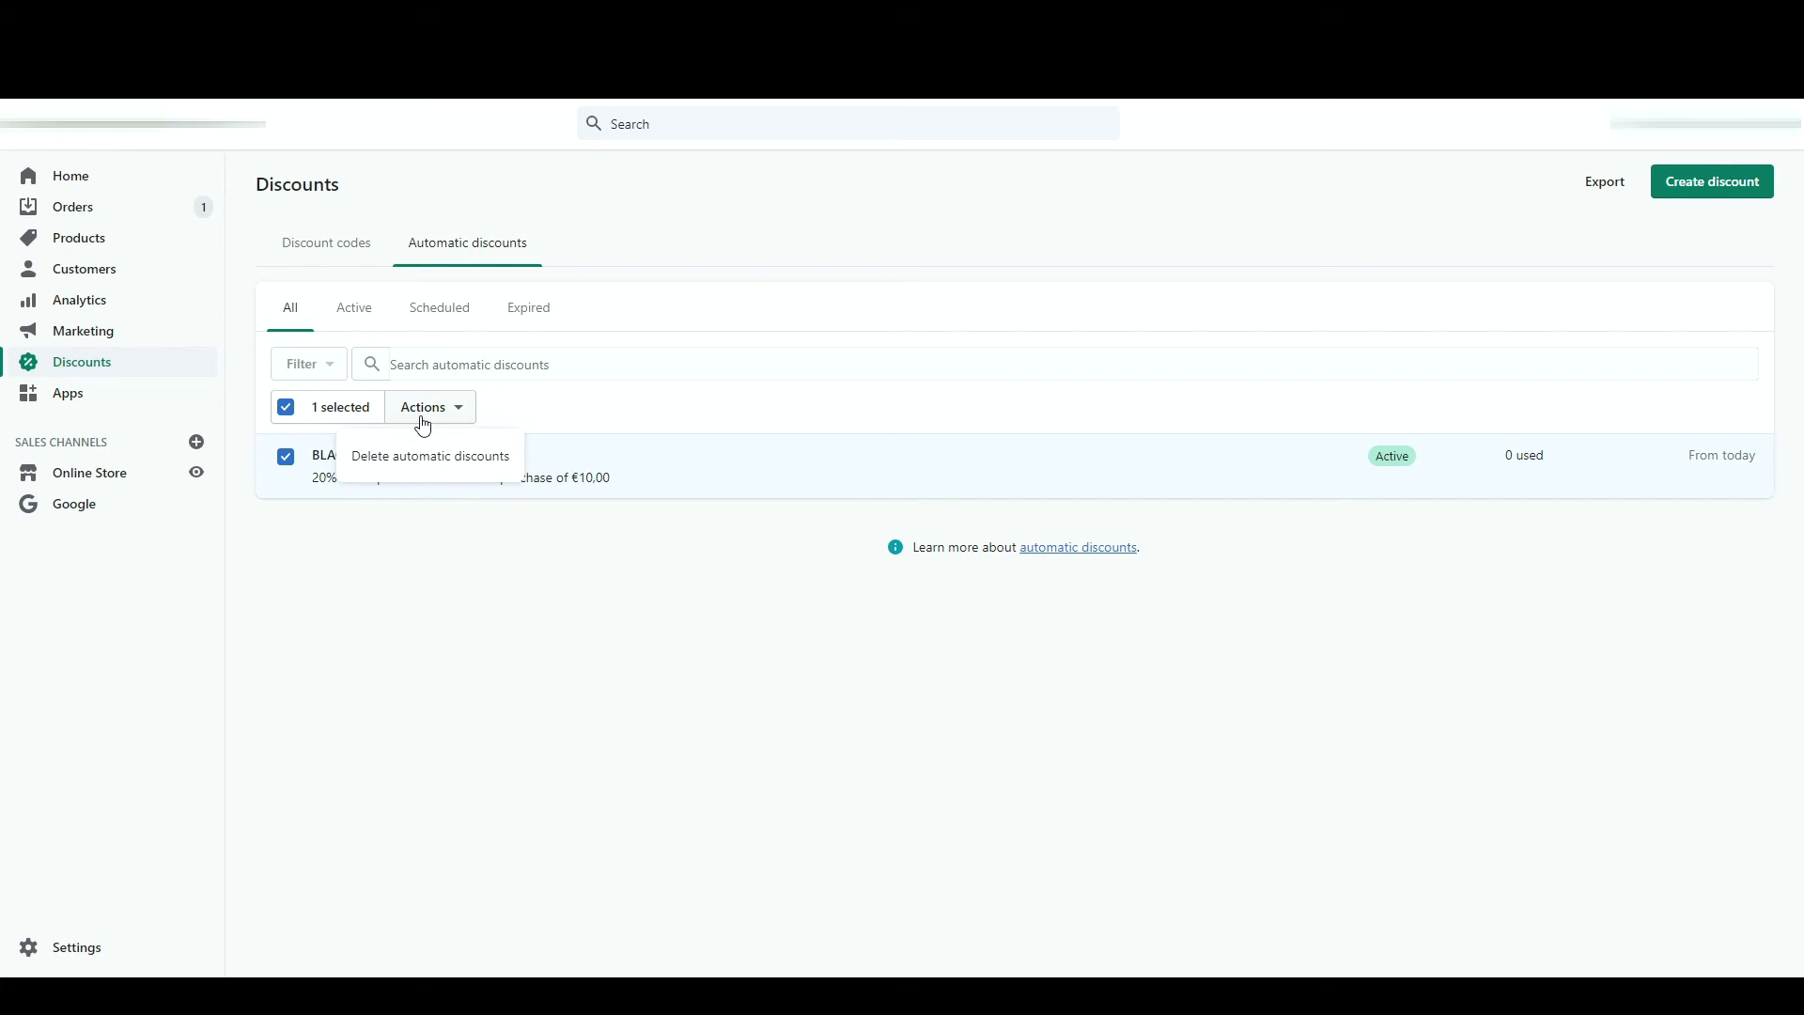
{"action": "left_click", "coordinate": [329, 254]}
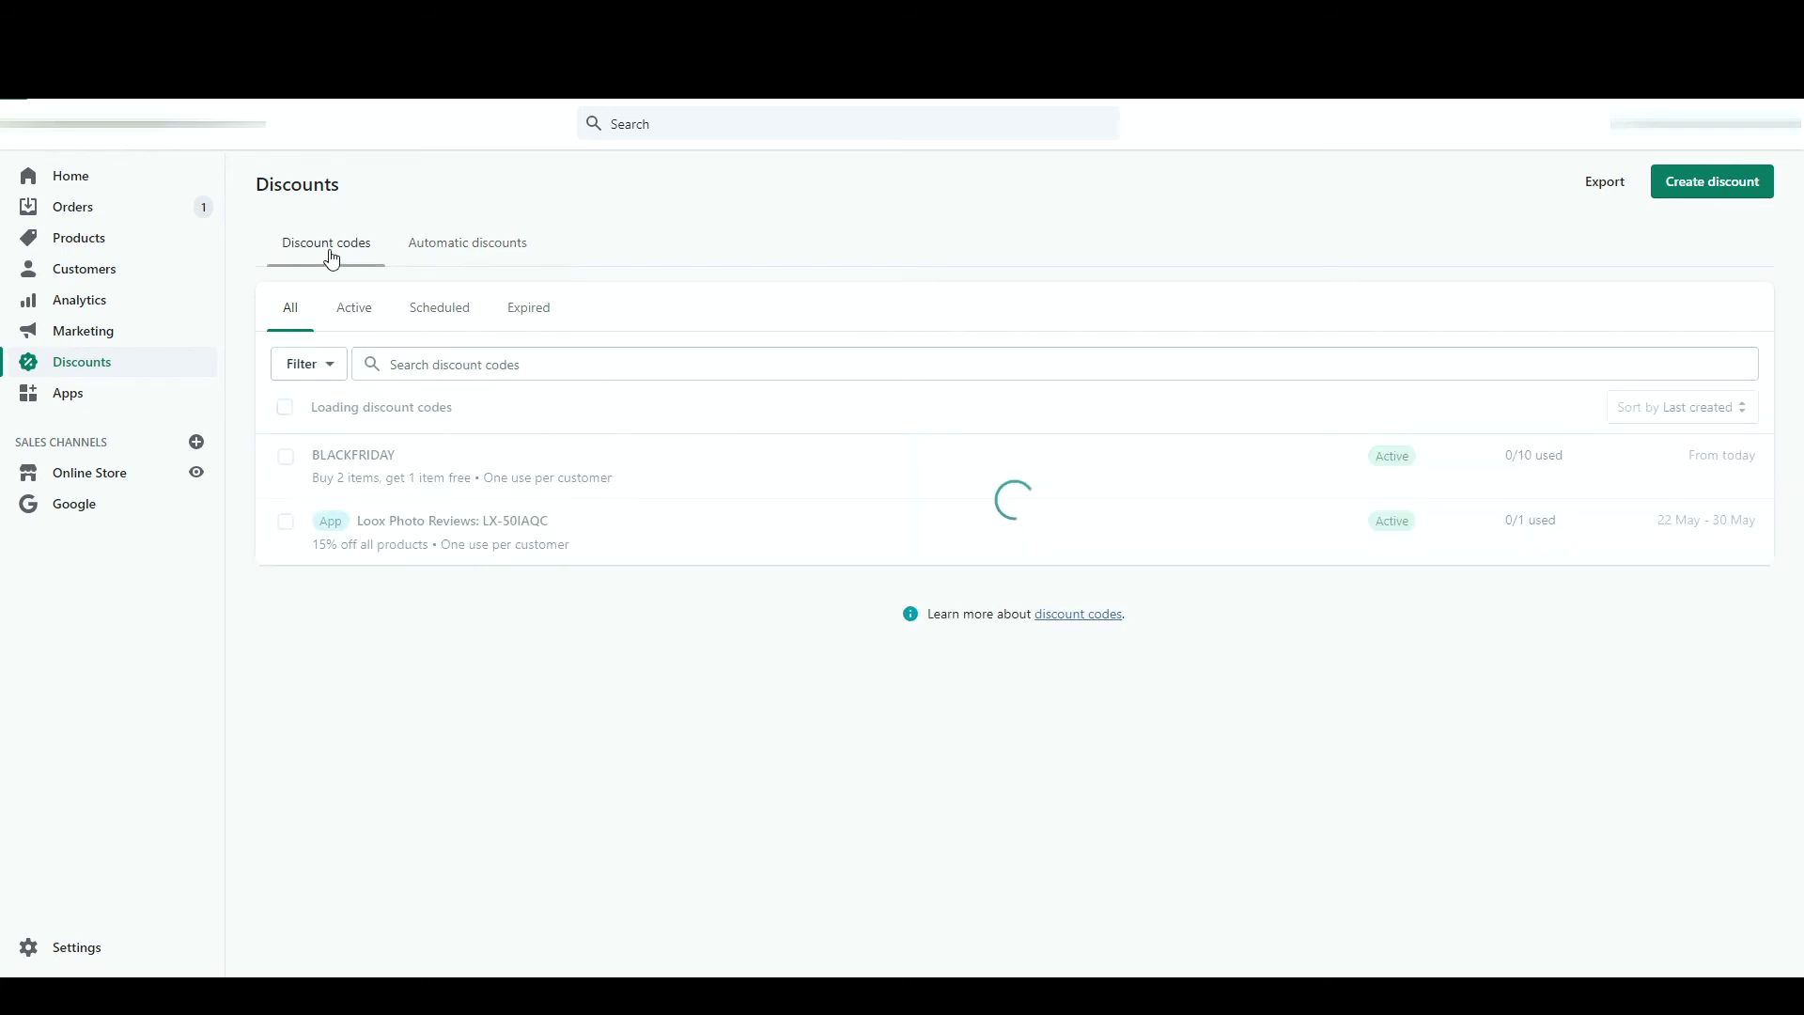
{"action": "left_click", "coordinate": [285, 457]}
{"action": "left_click", "coordinate": [430, 407]}
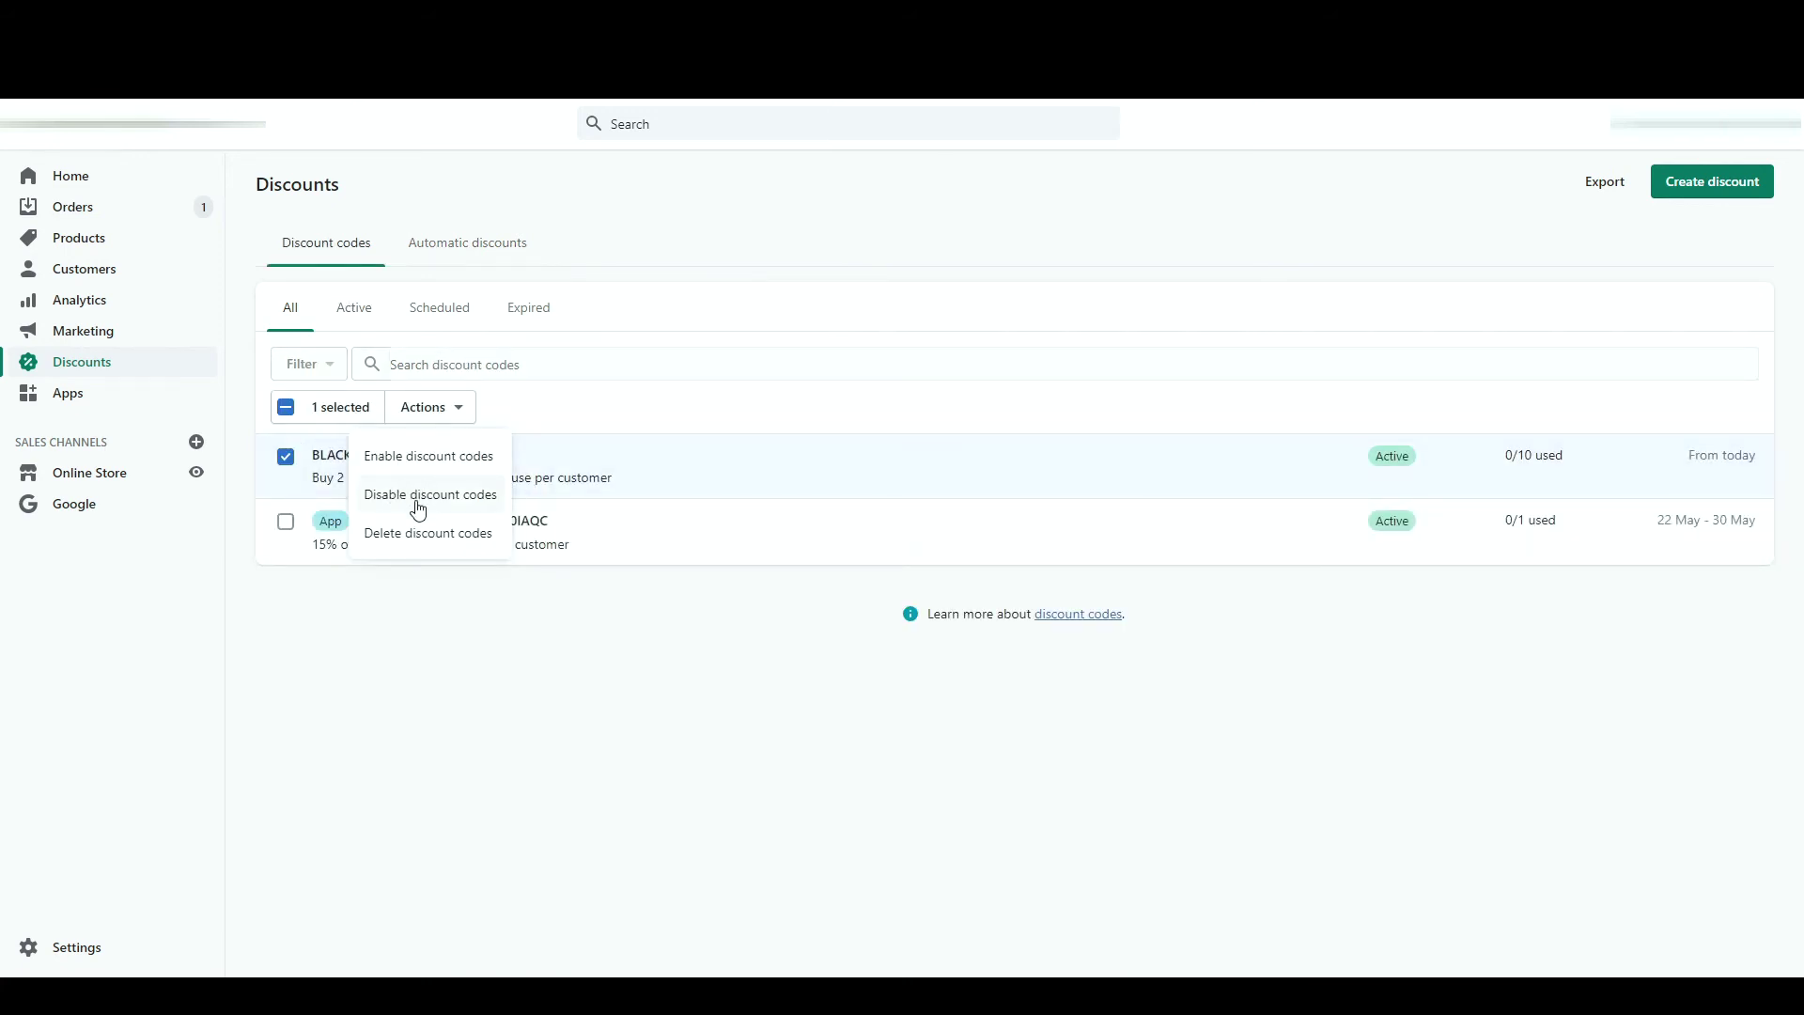
{"action": "left_click", "coordinate": [612, 182]}
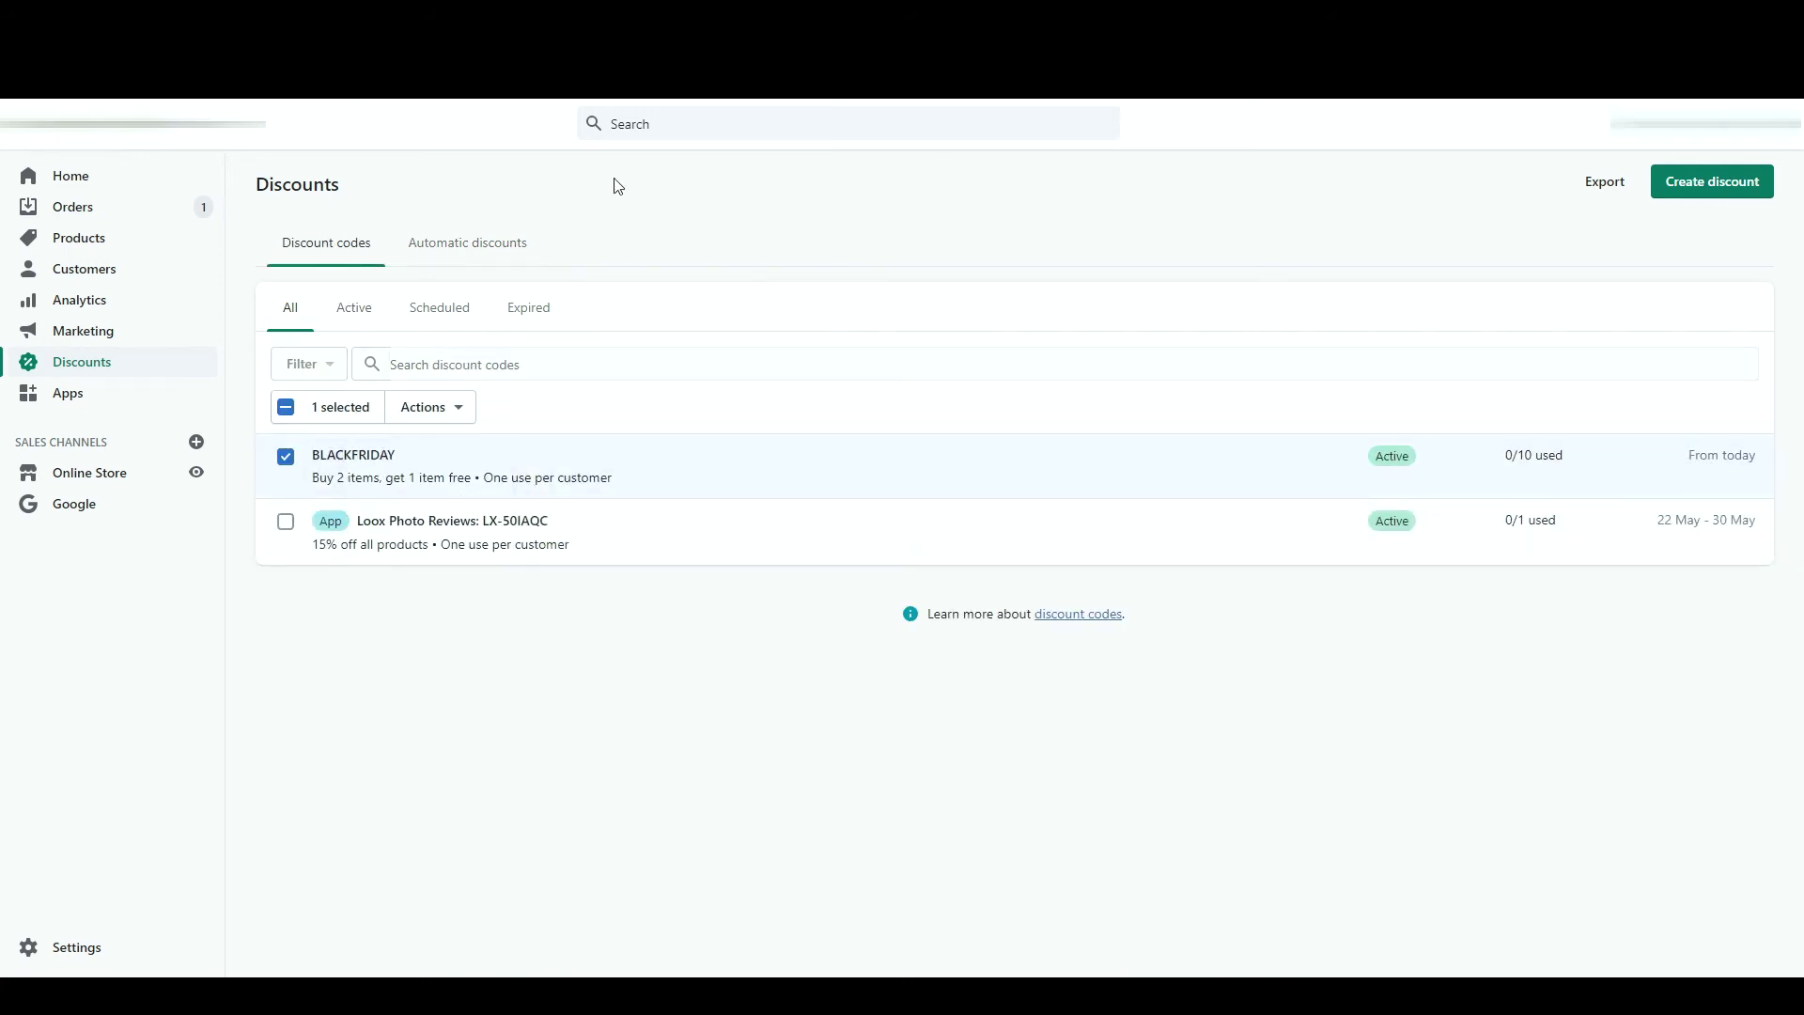
- Filter the discount codes by Active, Scheduled and Expired status
{"action": "left_click", "coordinate": [367, 330]}
{"action": "left_click", "coordinate": [428, 328]}
{"action": "left_click", "coordinate": [533, 321]}
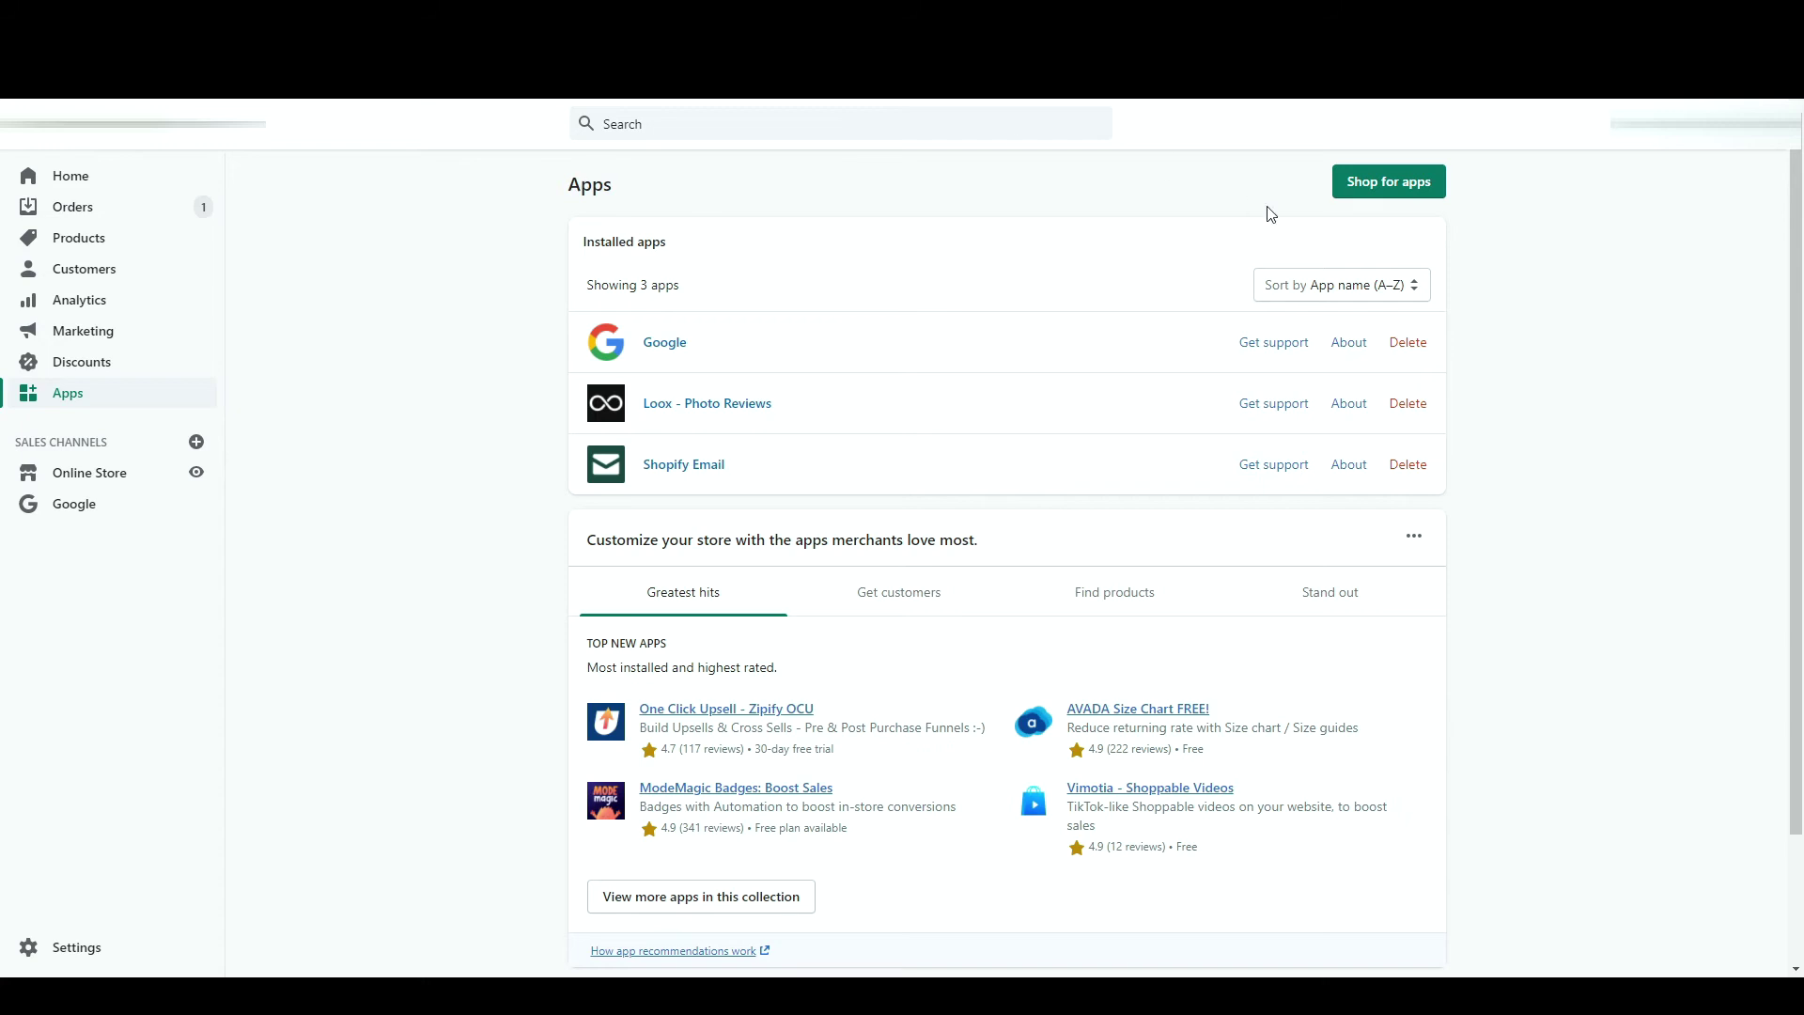
- Search the App Store for 'loox' and open Loox Product Reviews & Photos
{"action": "left_click", "coordinate": [1354, 198]}
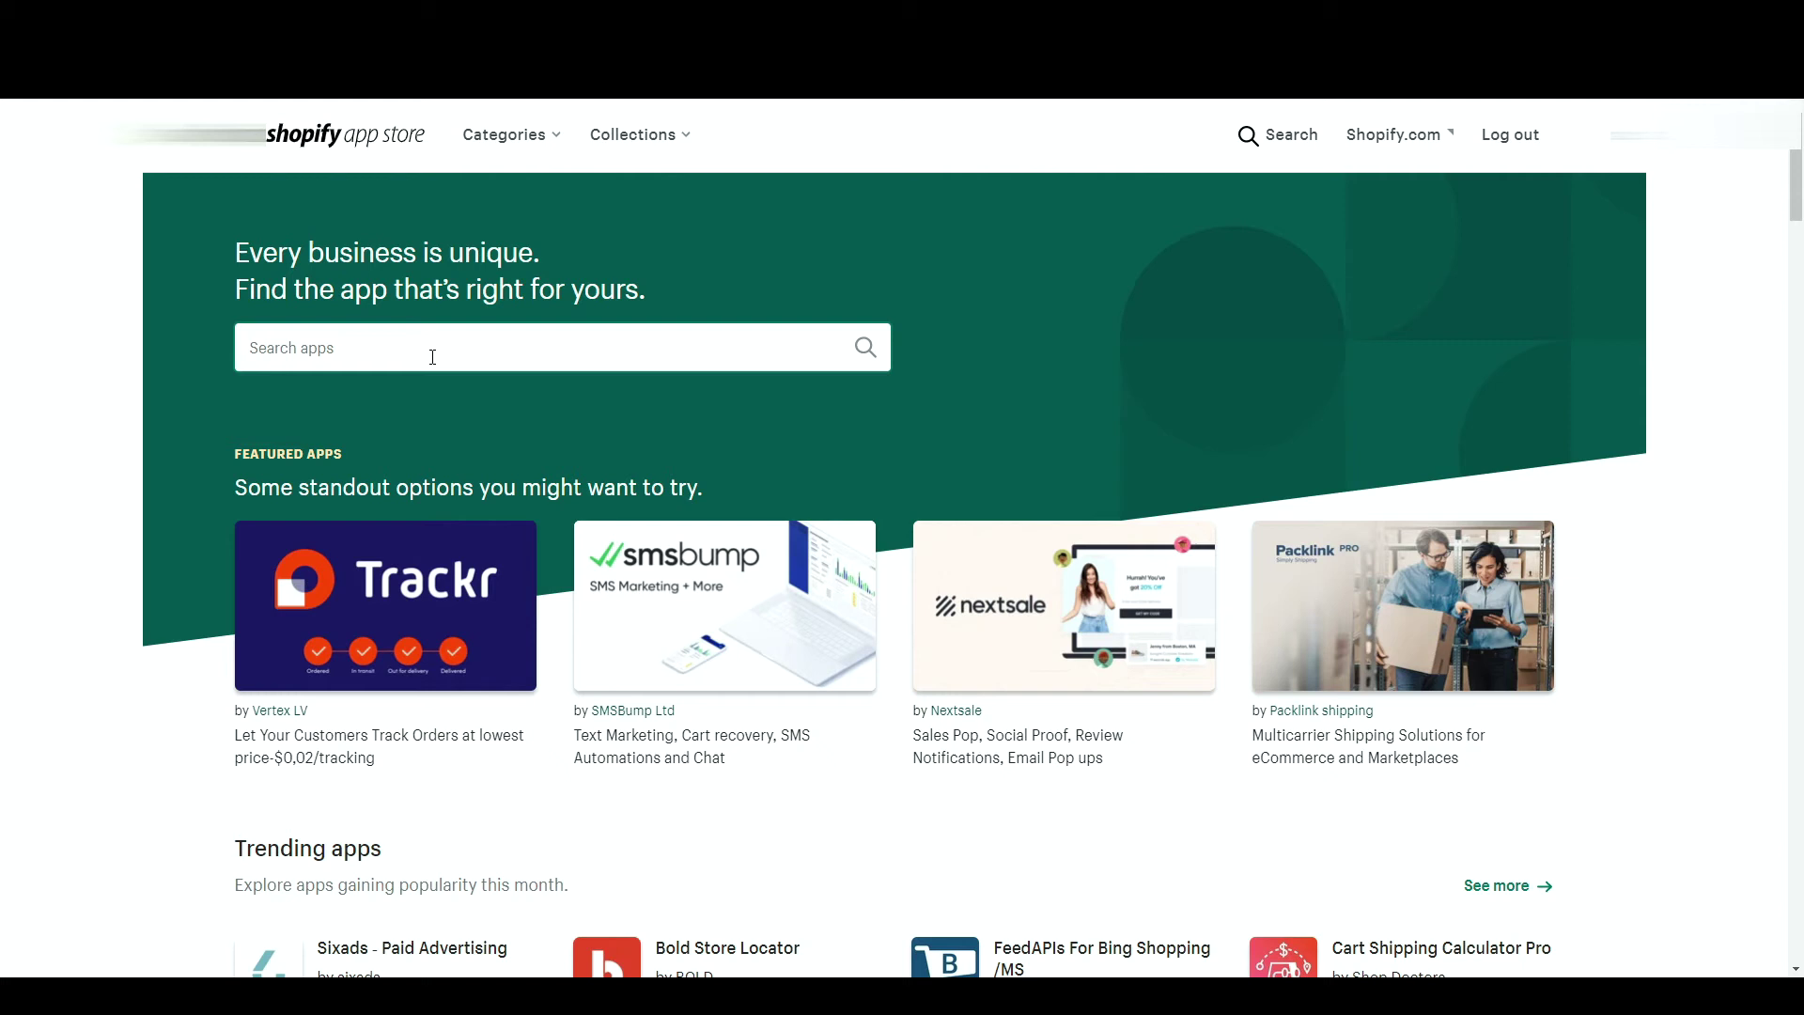
{"action": "type", "text": "loox"}
{"action": "key", "text": "Return"}
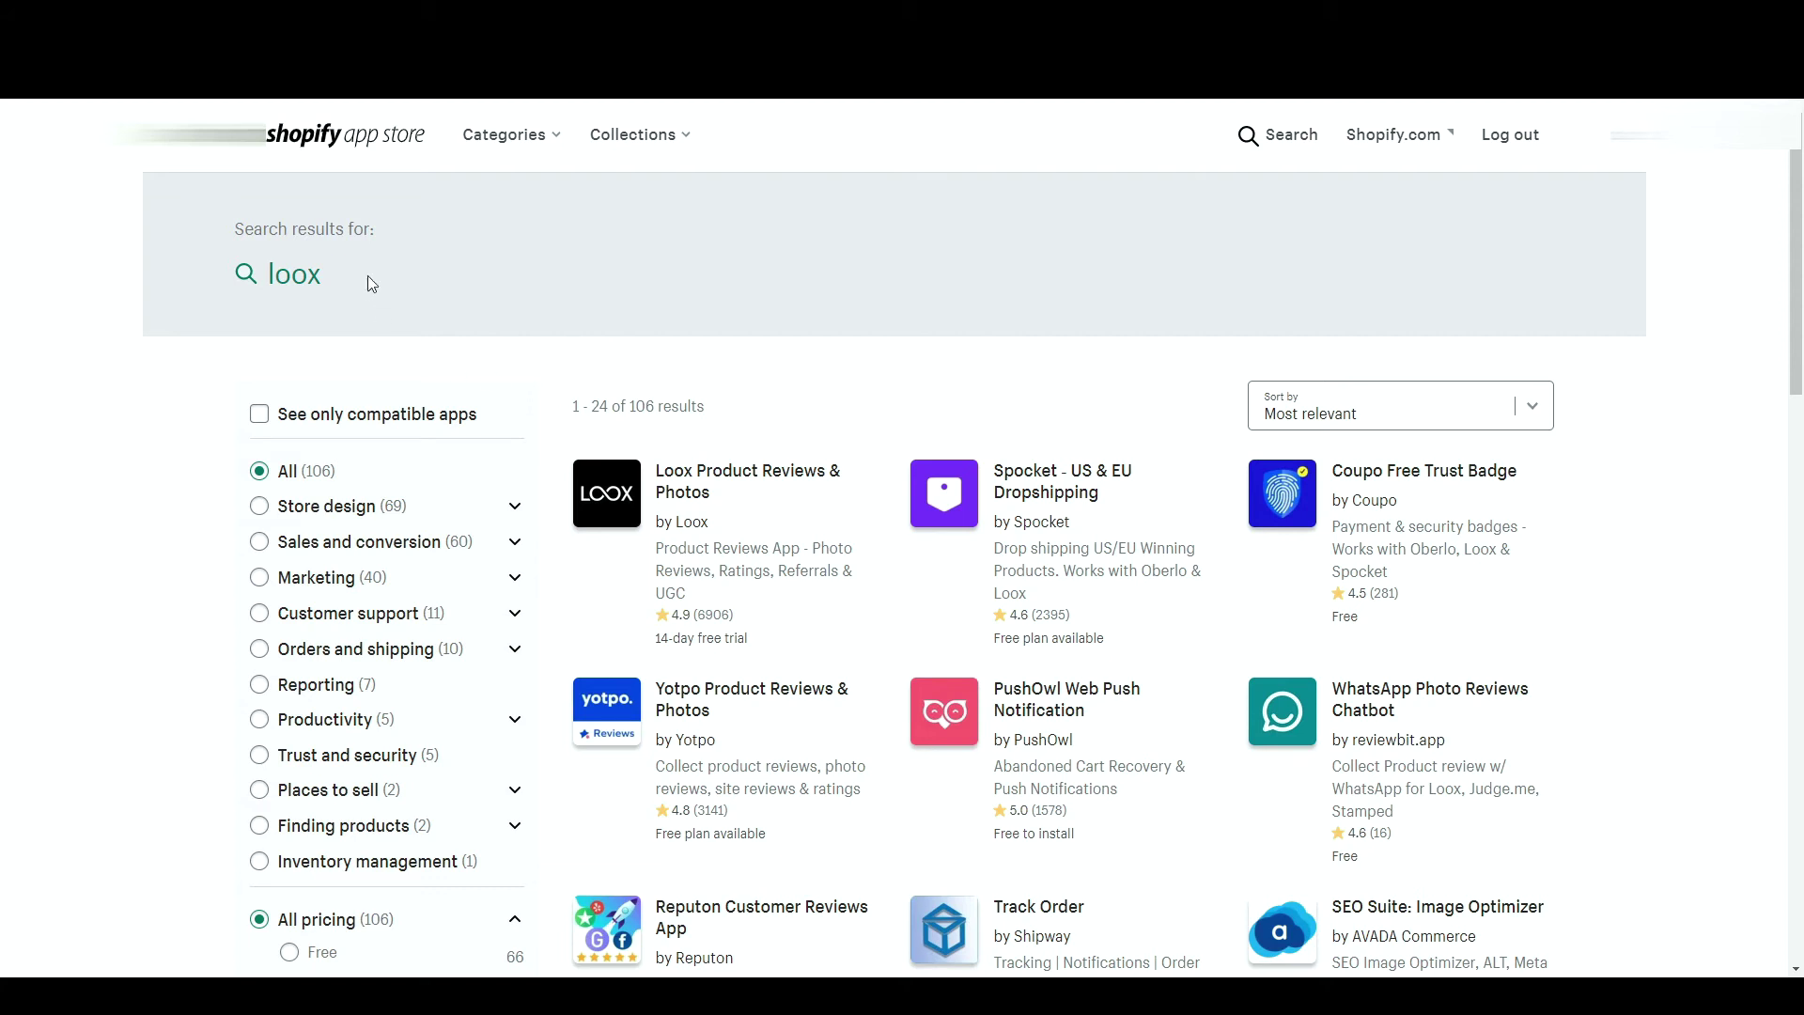
{"action": "left_click", "coordinate": [611, 492]}
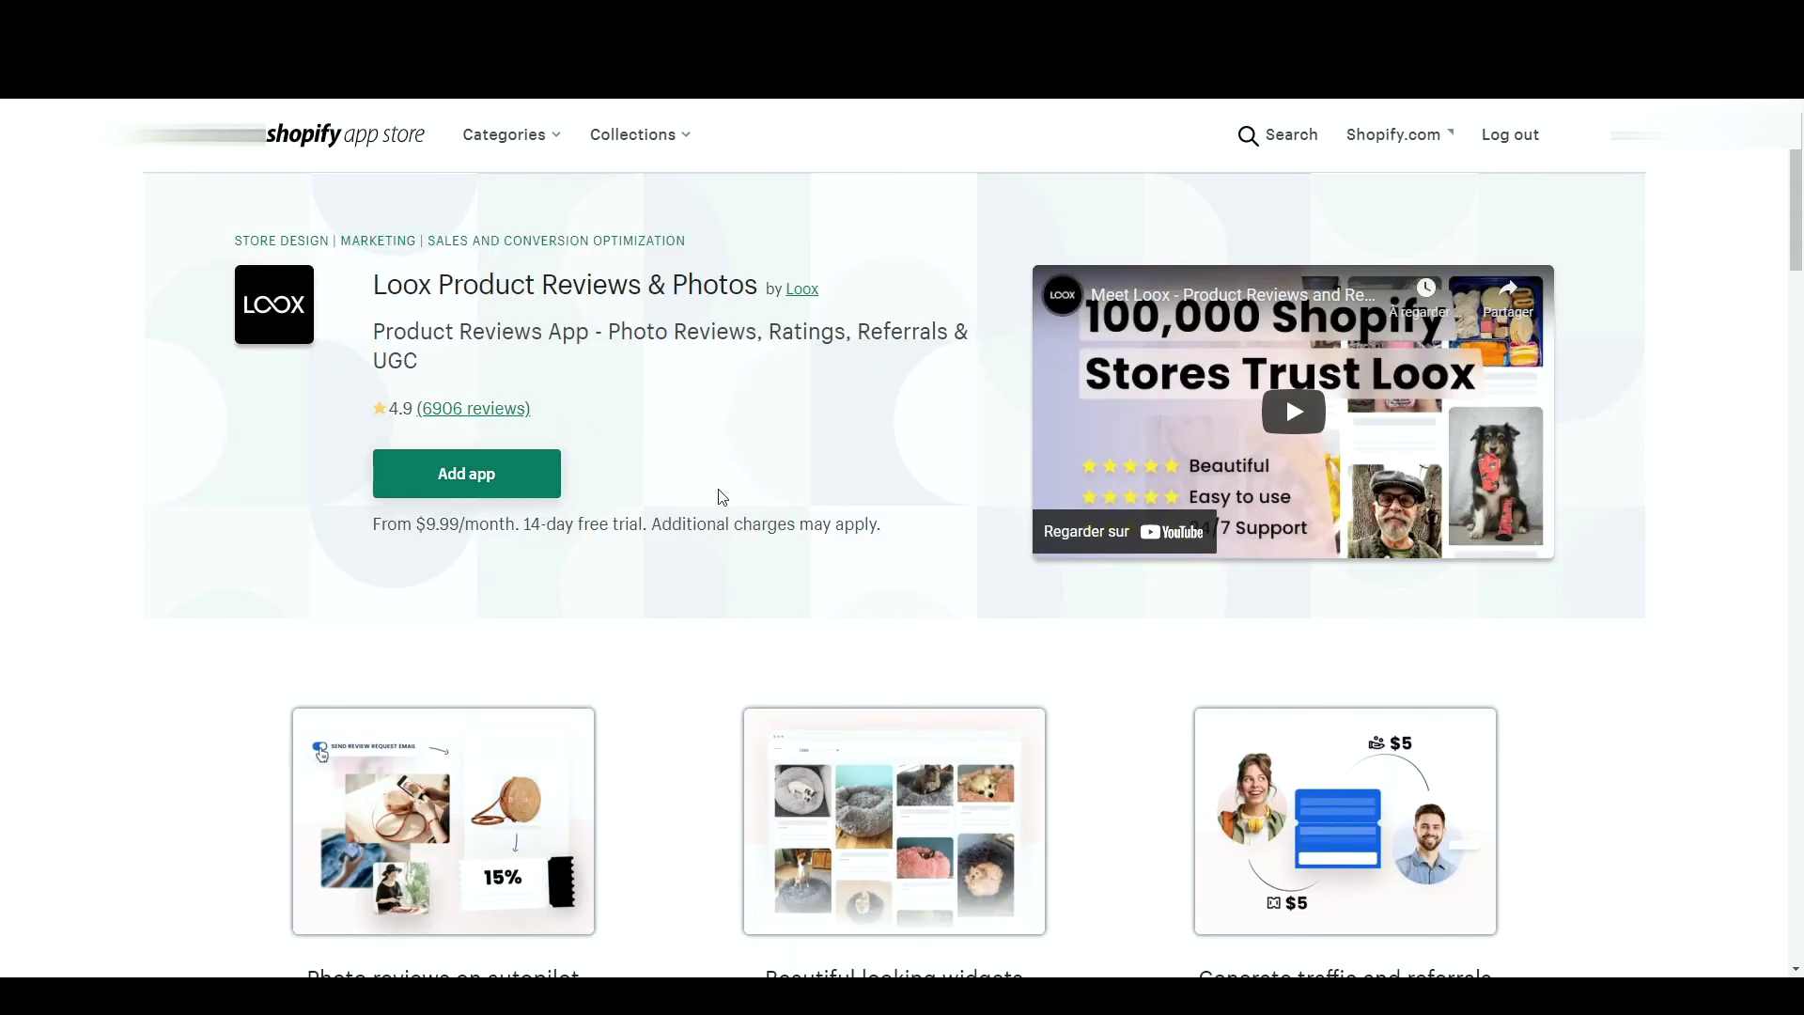
- Browse the Loox gallery images and pricing, then filter loox results to Marketing
{"action": "scroll", "coordinate": [722, 498], "scroll_direction": "down", "scroll_amount": 15}
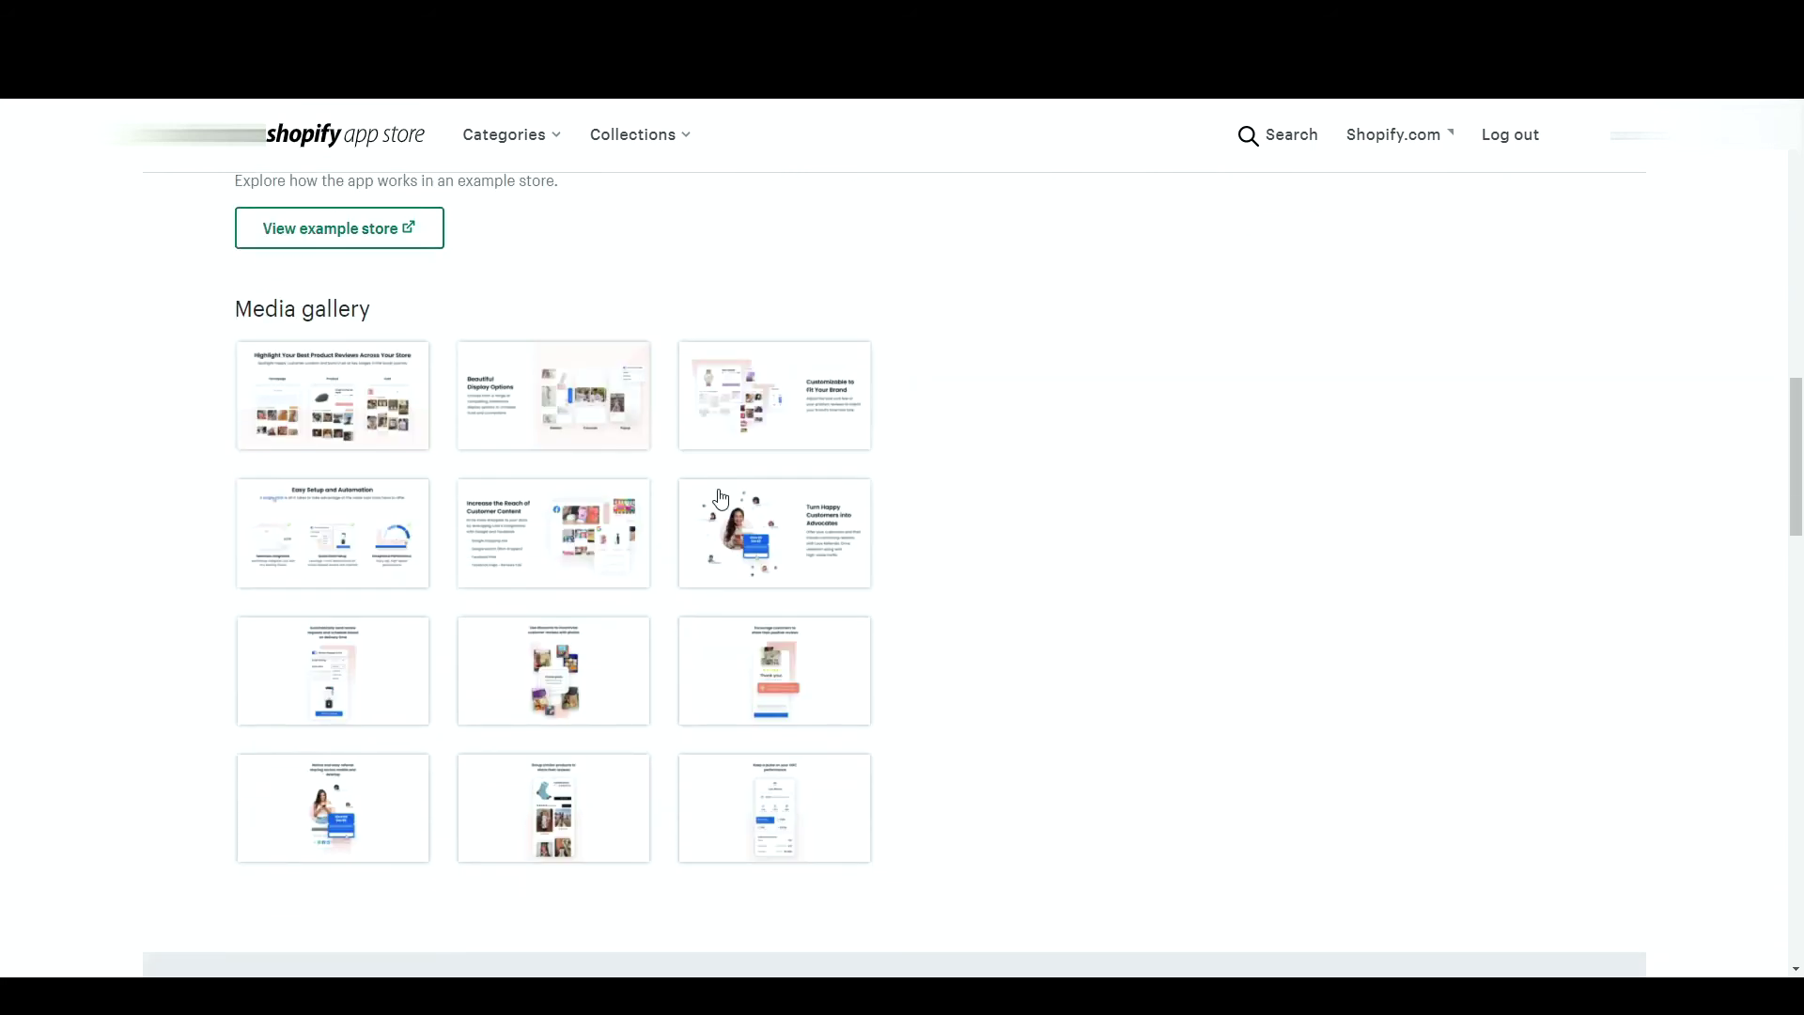
{"action": "left_click", "coordinate": [339, 450]}
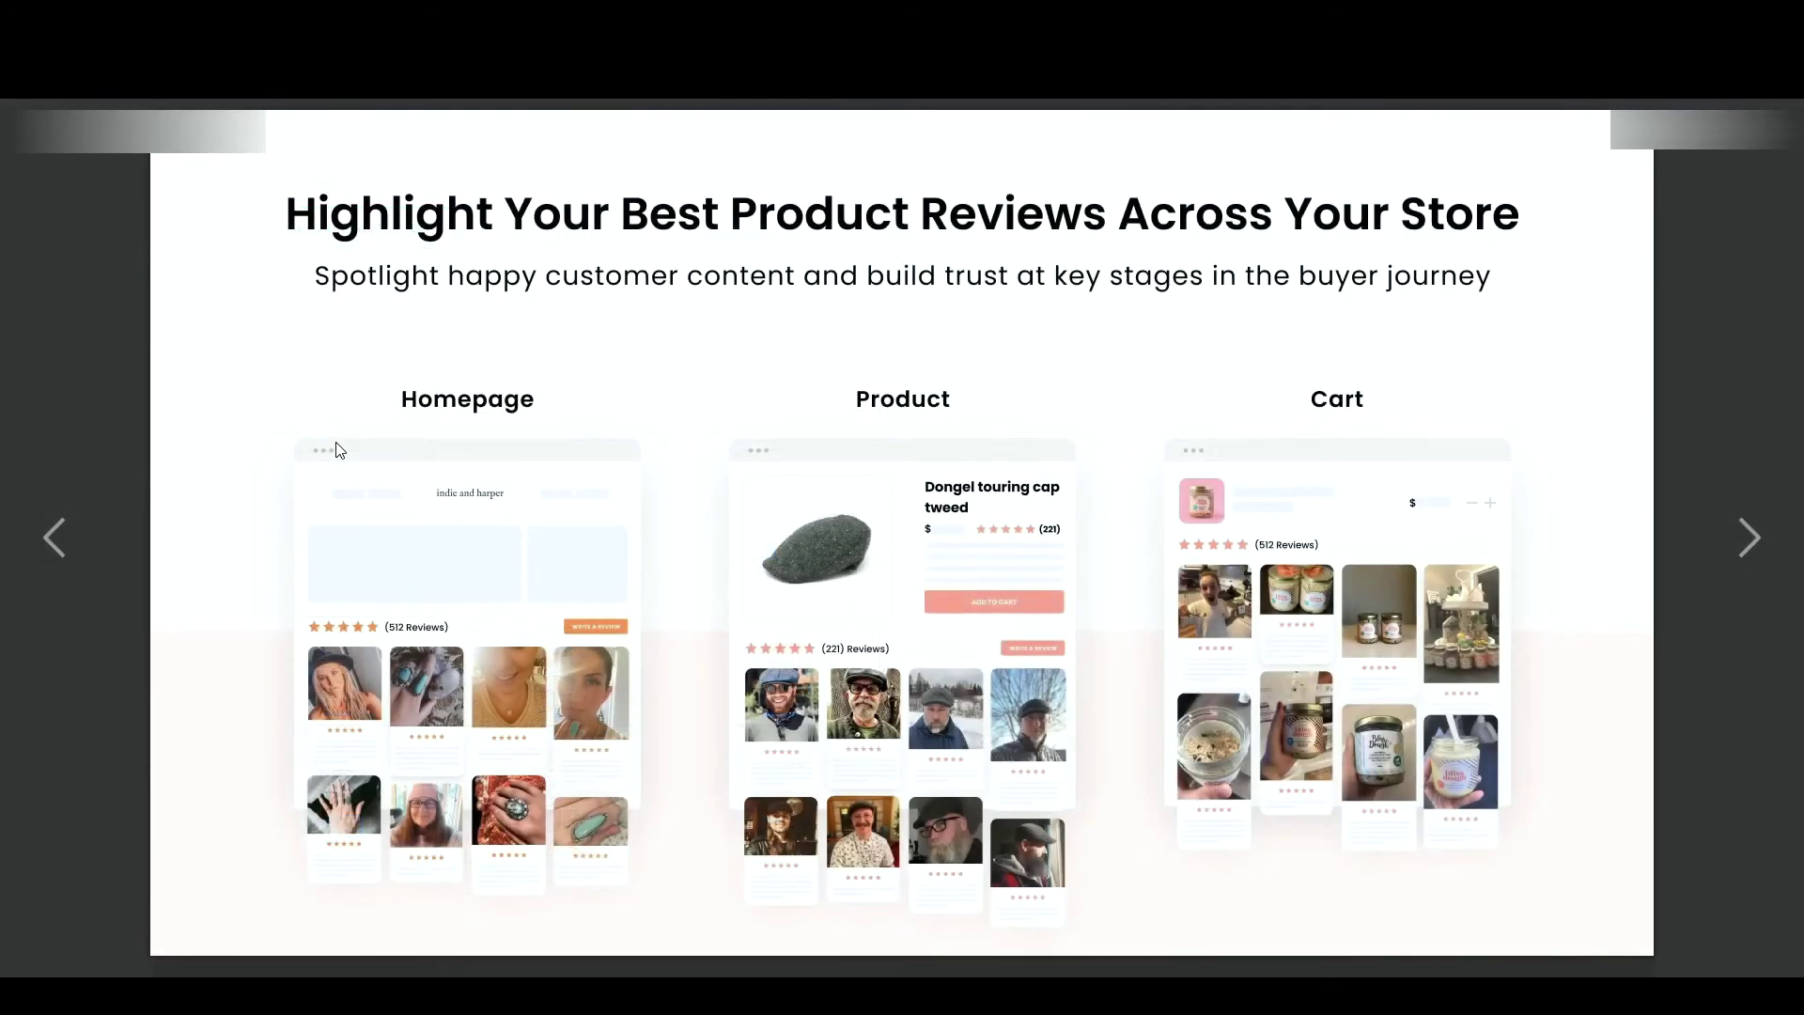
{"action": "key", "text": "Right"}
{"action": "key", "text": "Right"}
{"action": "key", "text": "Right"}
{"action": "key", "text": "Escape"}
{"action": "scroll", "coordinate": [1063, 329], "scroll_direction": "down", "scroll_amount": 3}
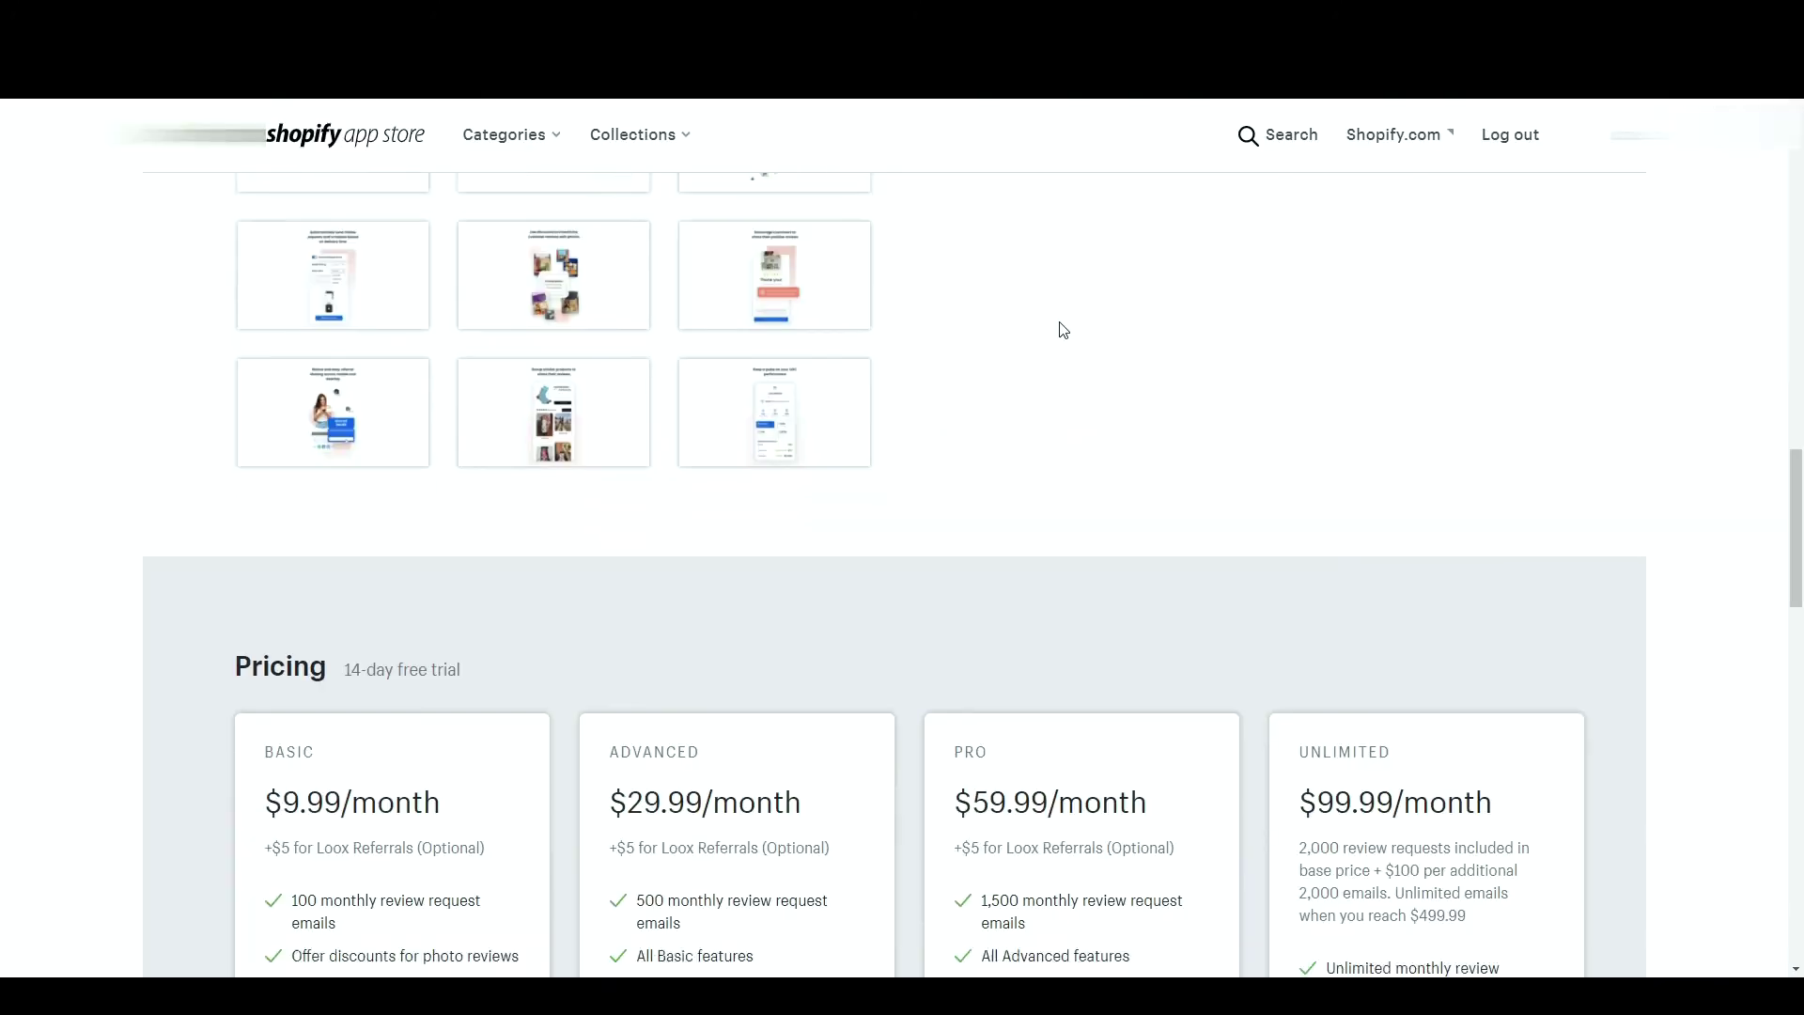
{"action": "scroll", "coordinate": [1063, 329], "scroll_direction": "down", "scroll_amount": 3}
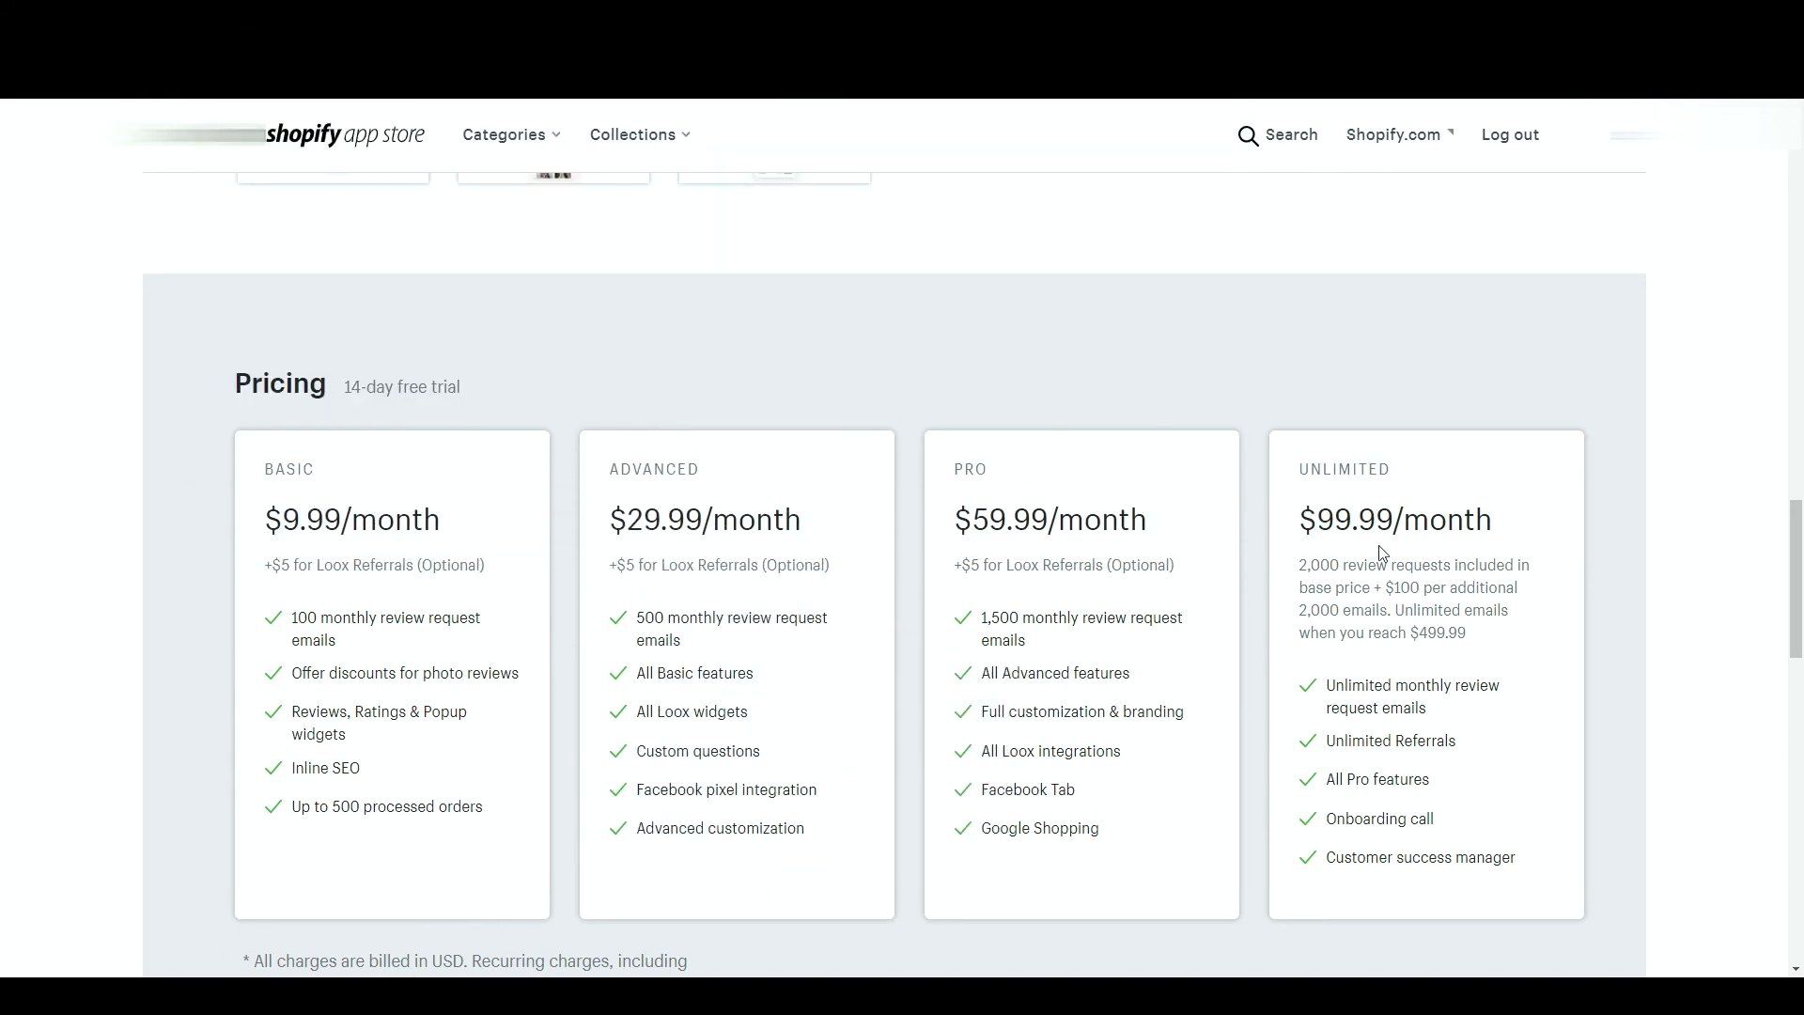
{"action": "scroll", "coordinate": [1192, 632], "scroll_direction": "down", "scroll_amount": 5}
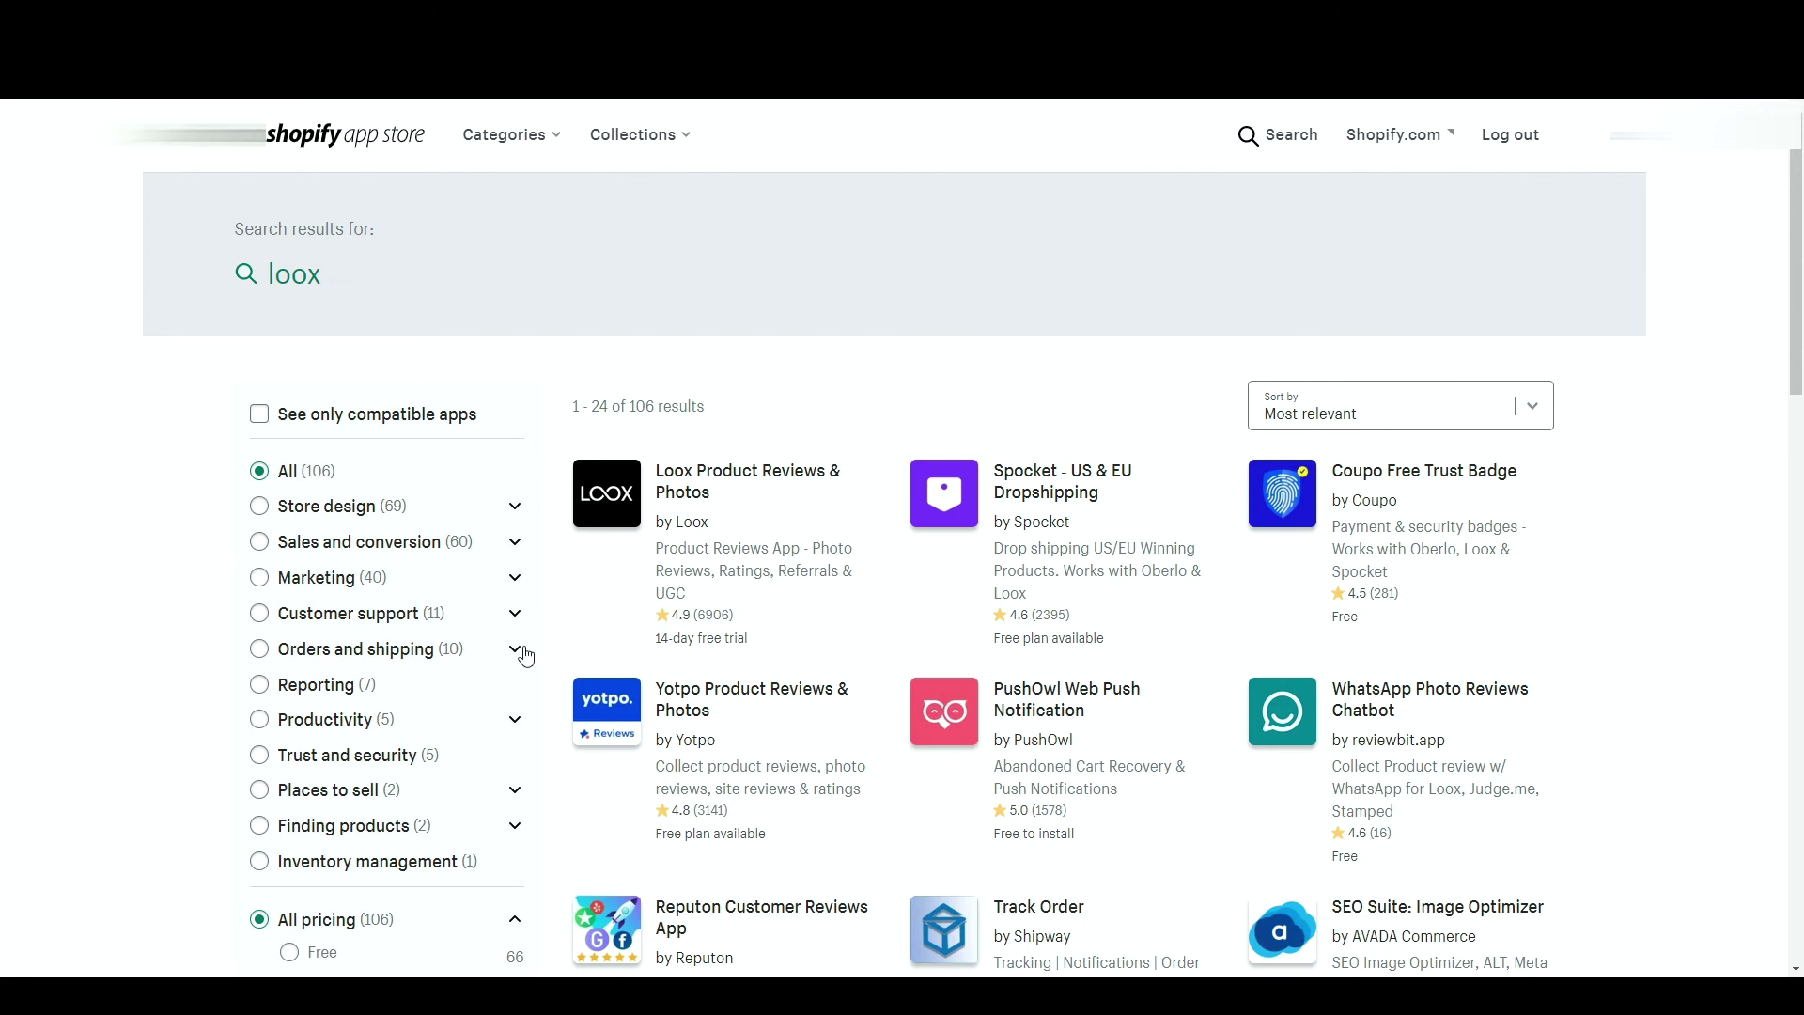
{"action": "left_click", "coordinate": [307, 580]}
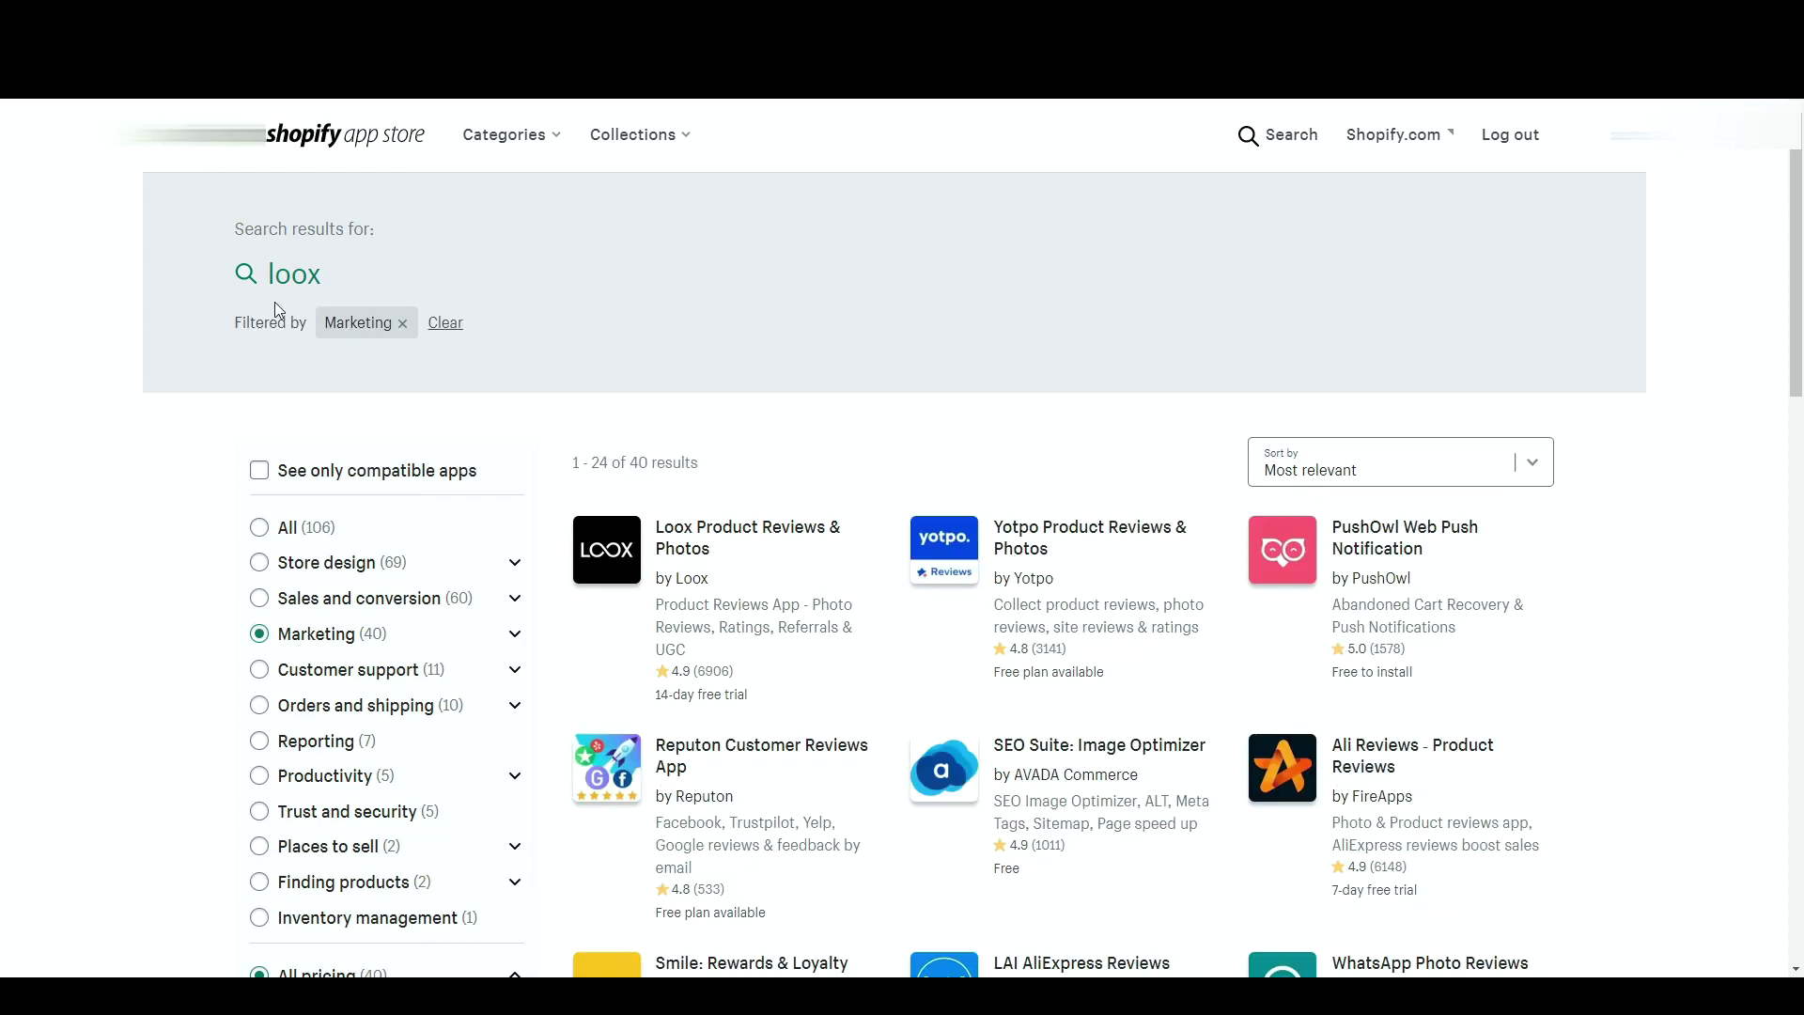
- Search for 'whatsapp' apps and limit the results to the Marketing category
{"action": "left_click", "coordinate": [284, 278]}
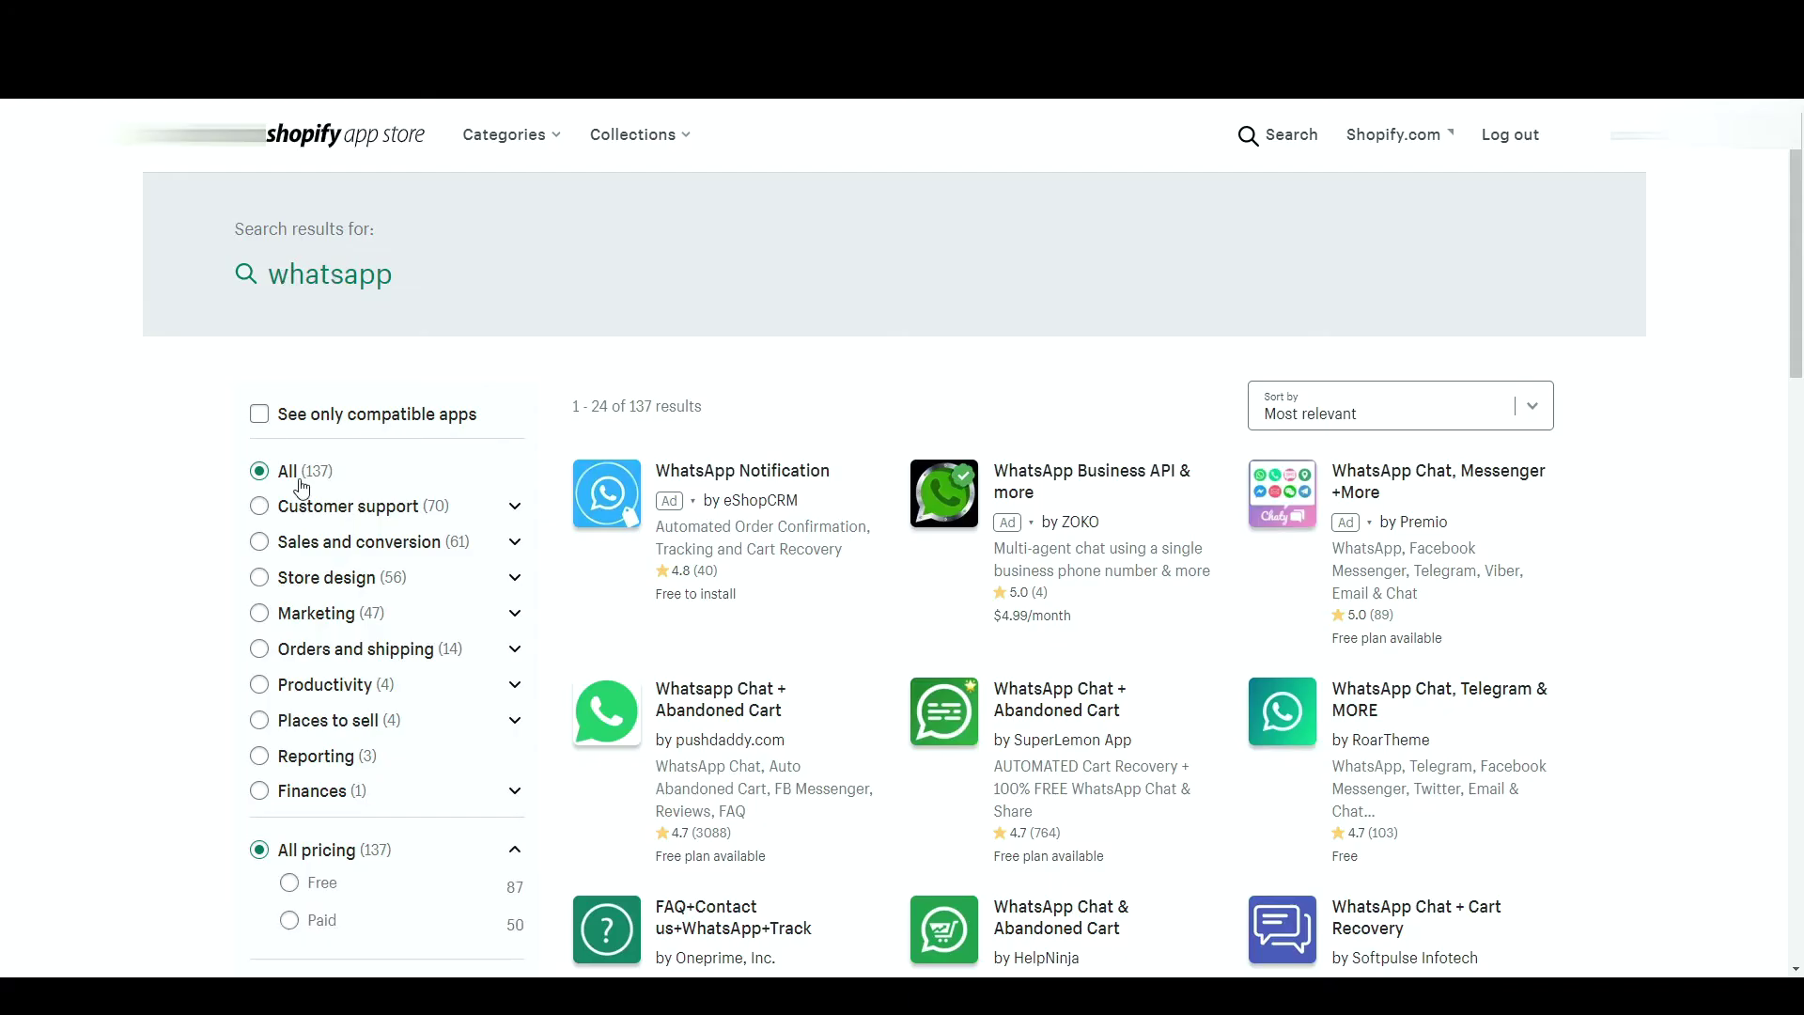
{"action": "left_click", "coordinate": [292, 614]}
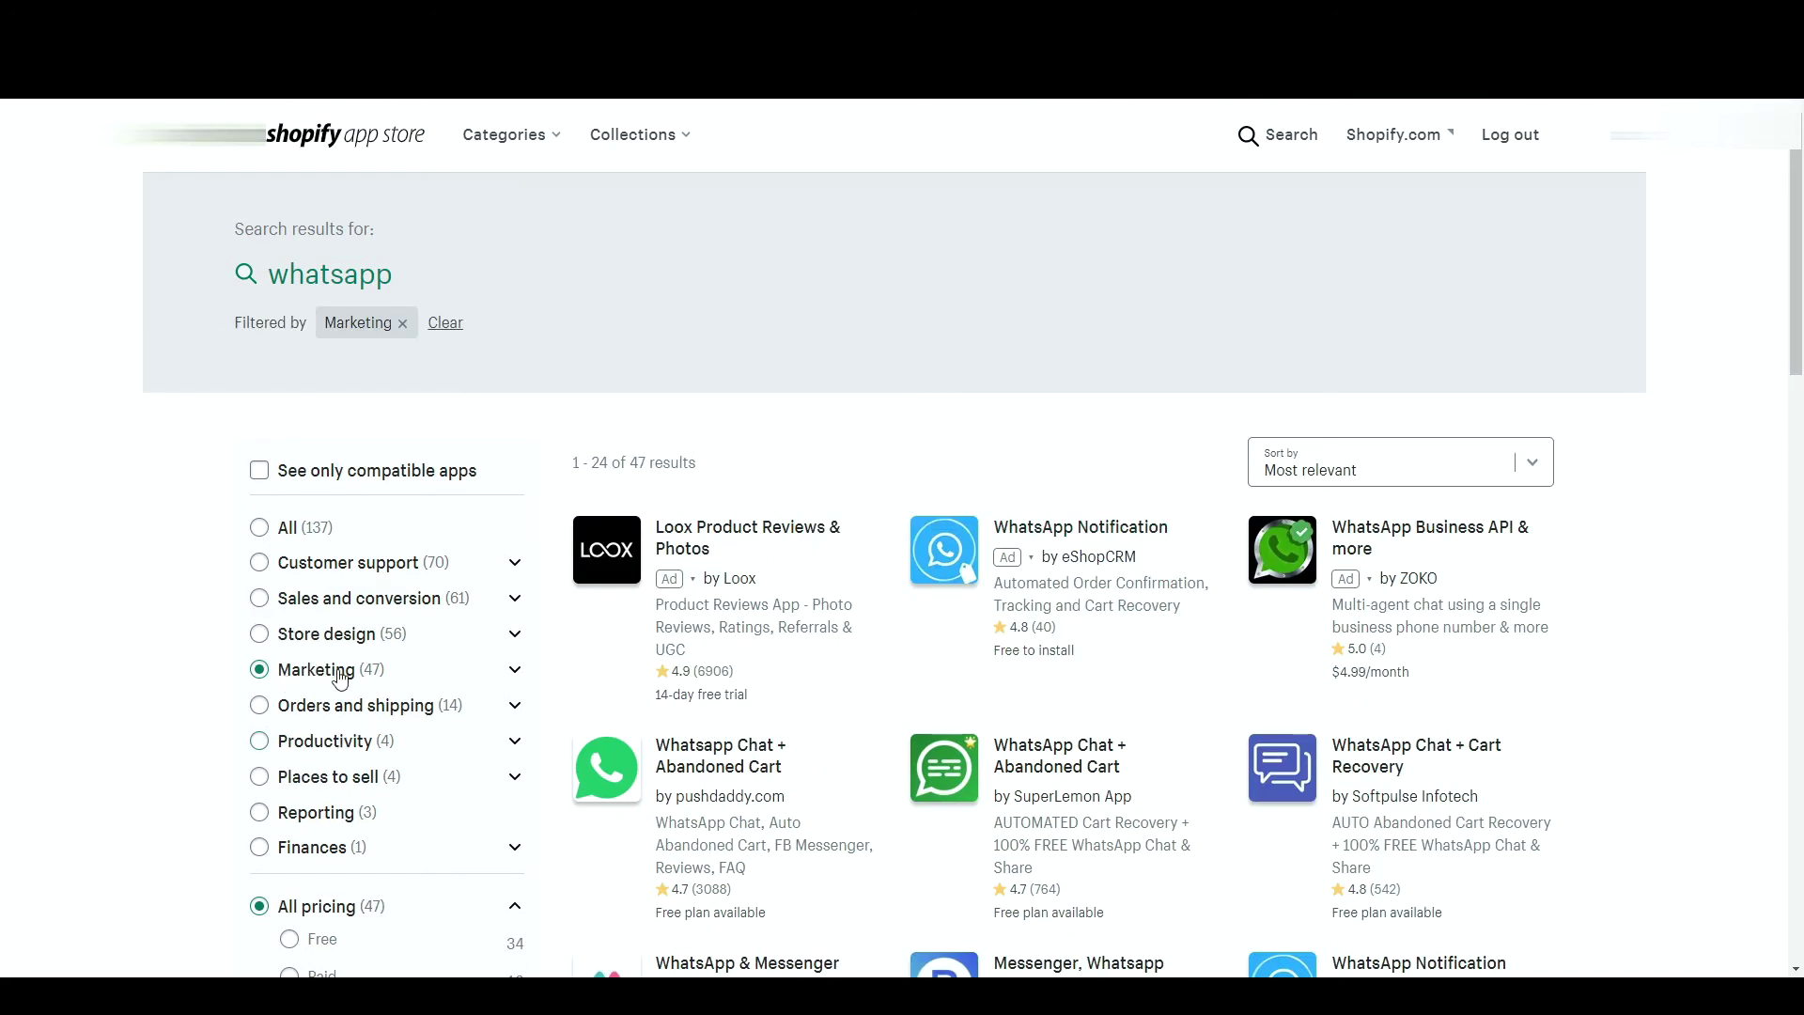
{"action": "scroll", "coordinate": [290, 411], "scroll_direction": "down", "scroll_amount": 5}
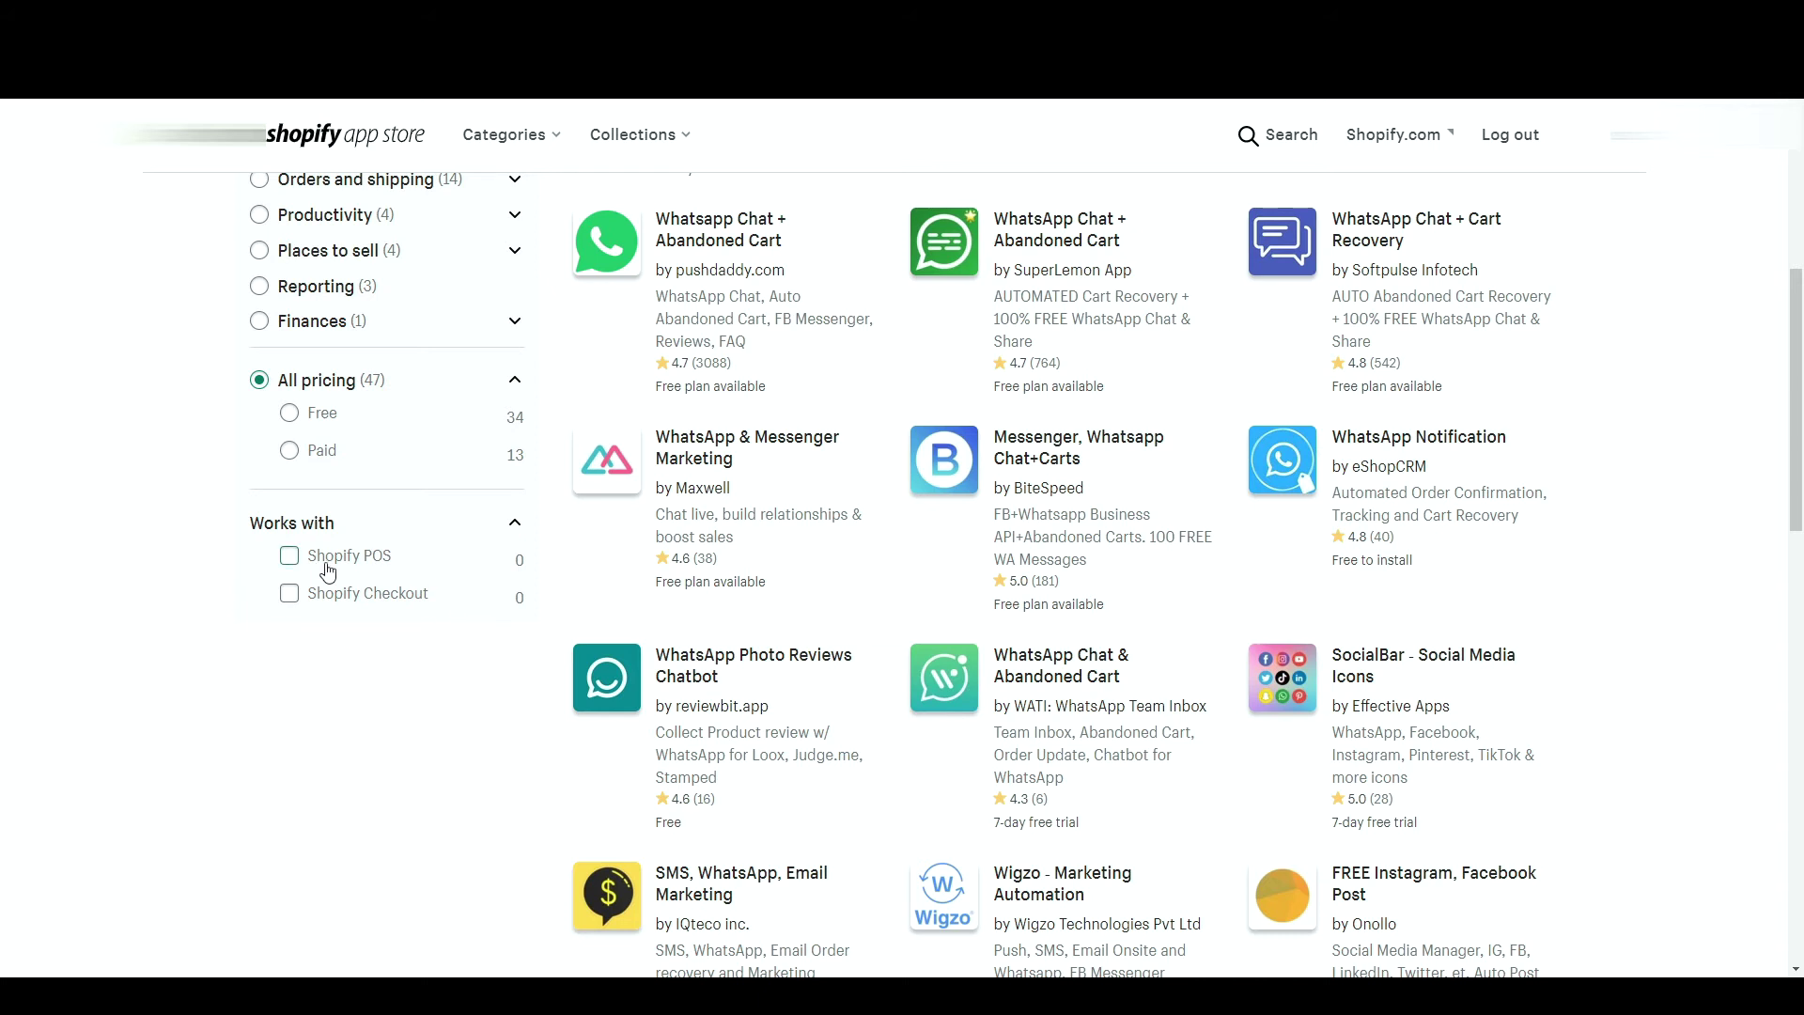
{"action": "scroll", "coordinate": [527, 498], "scroll_direction": "up", "scroll_amount": 5}
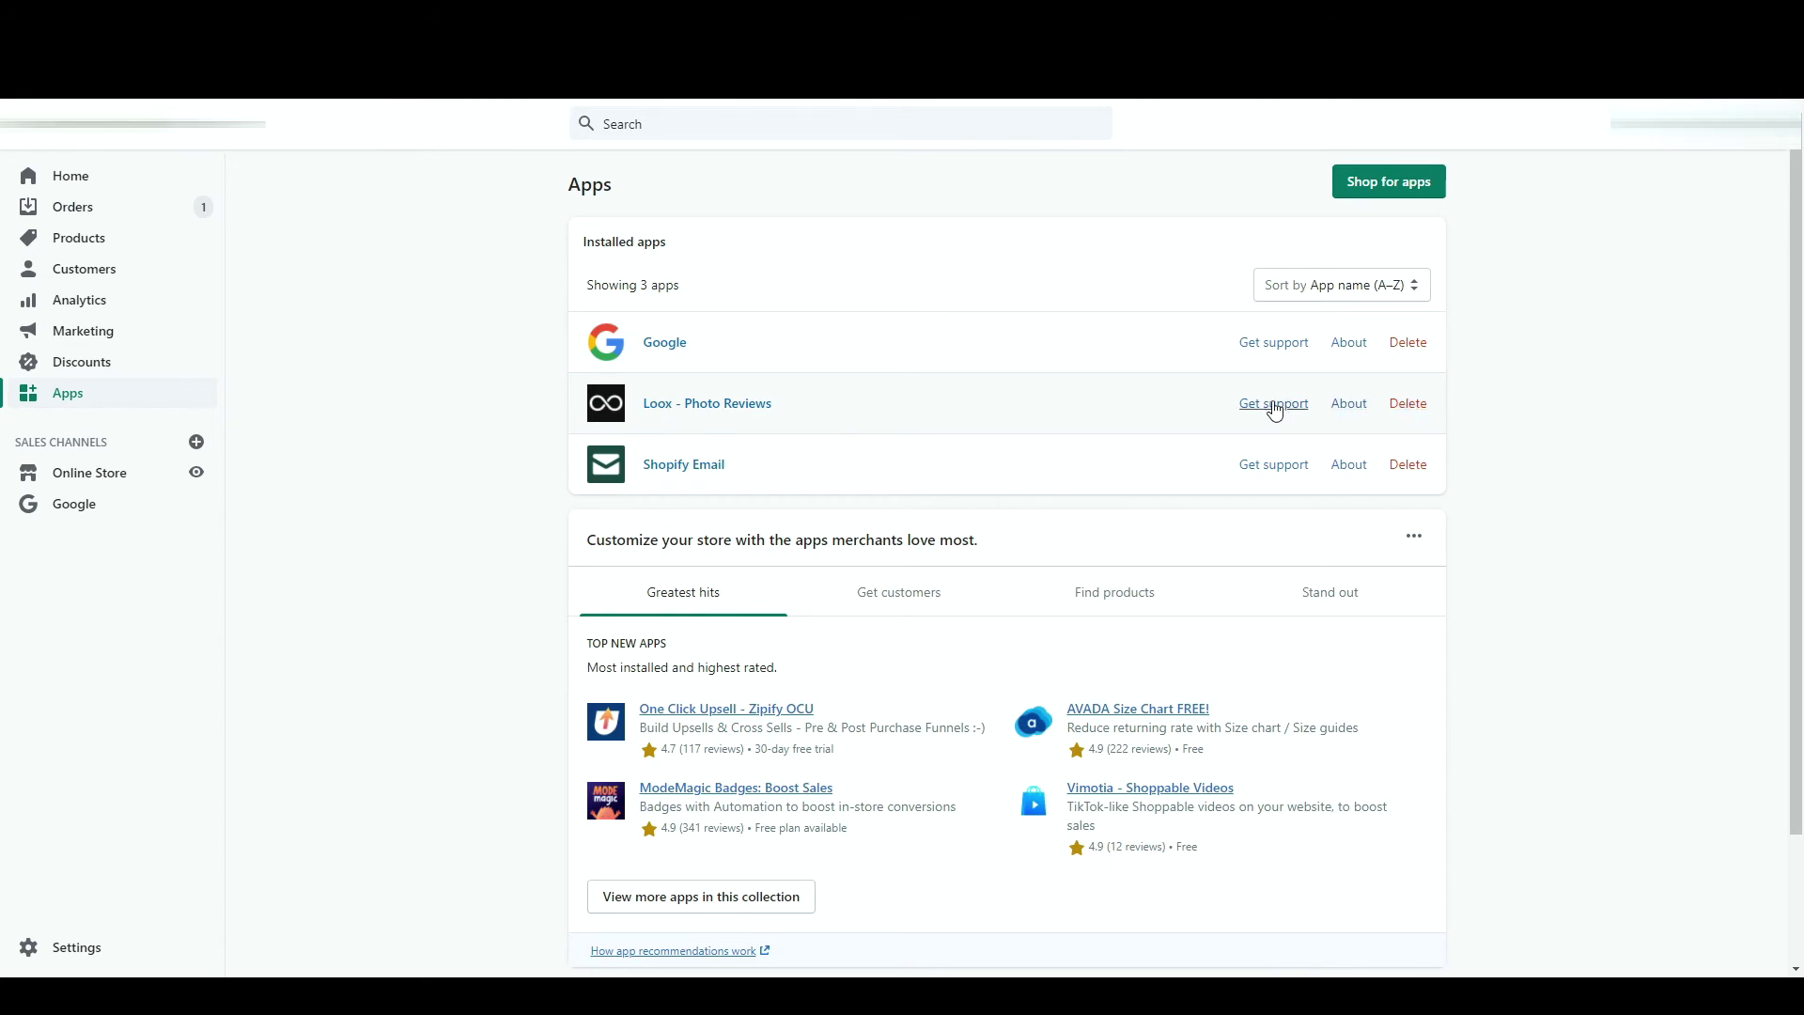
- Look at the Loox - Photo Reviews Settings and Reviews, then bring up Add sales channel
{"action": "left_click", "coordinate": [716, 405]}
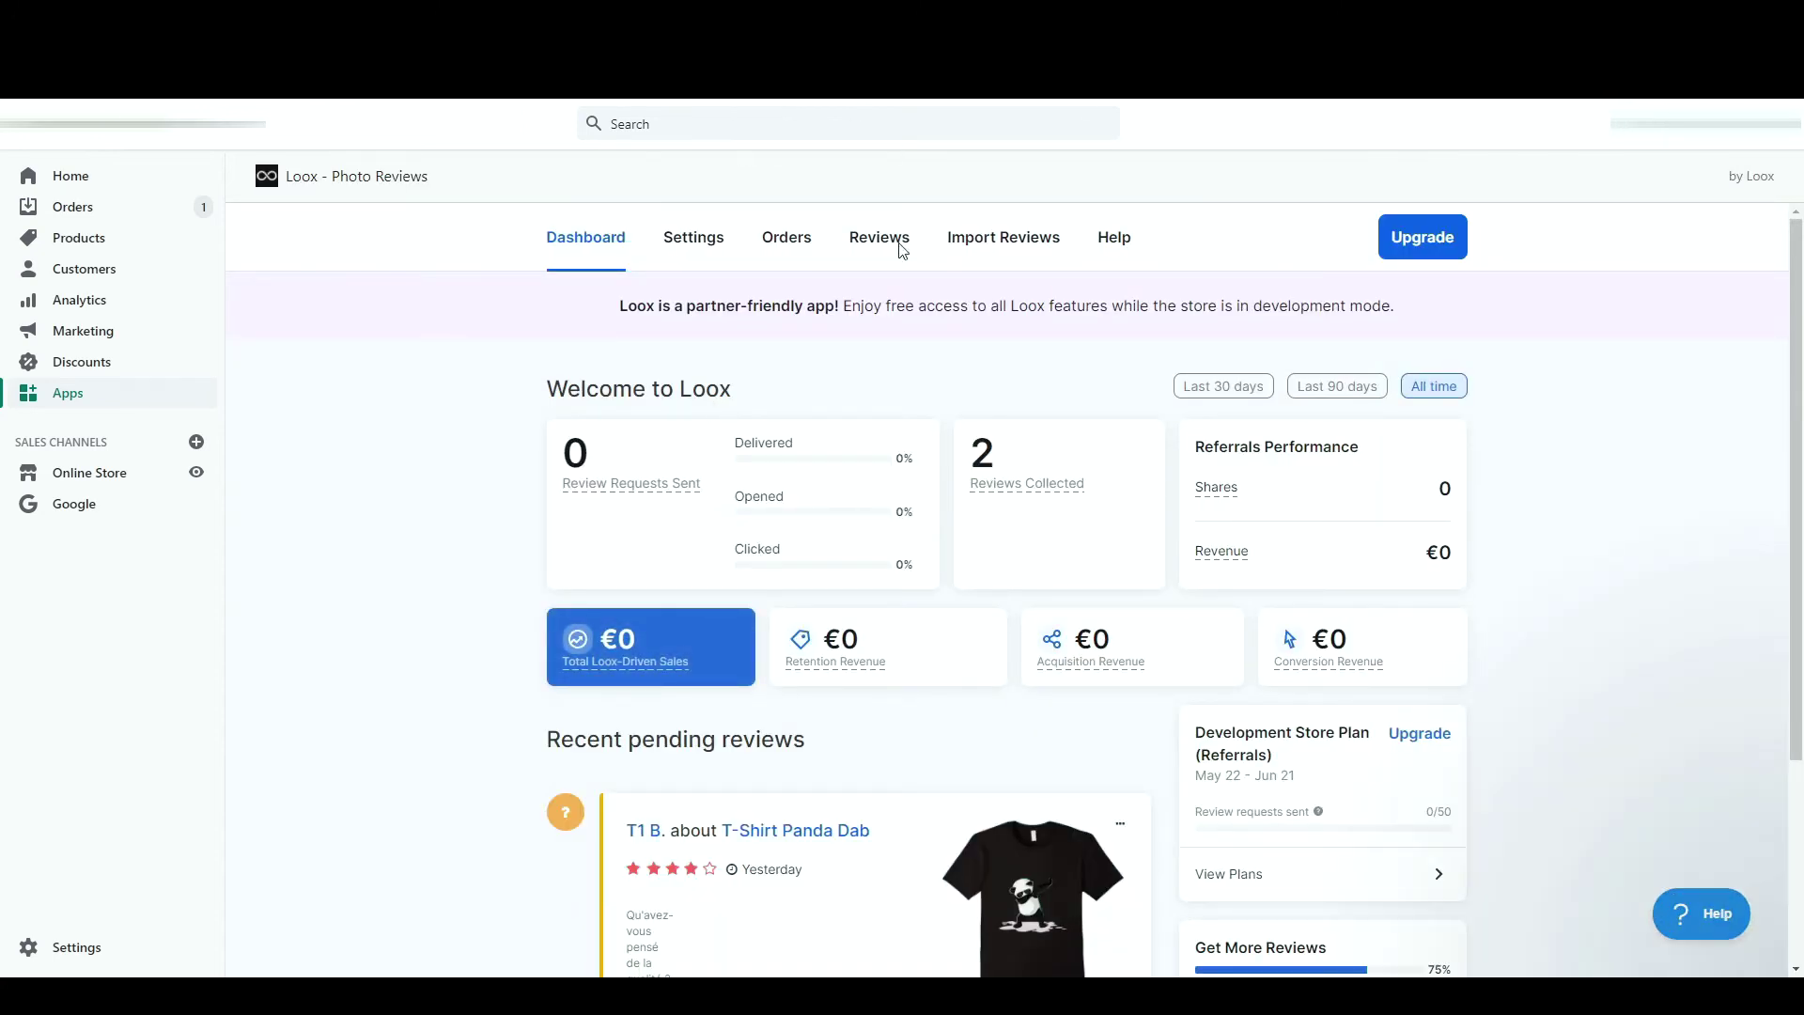
{"action": "left_click", "coordinate": [694, 243]}
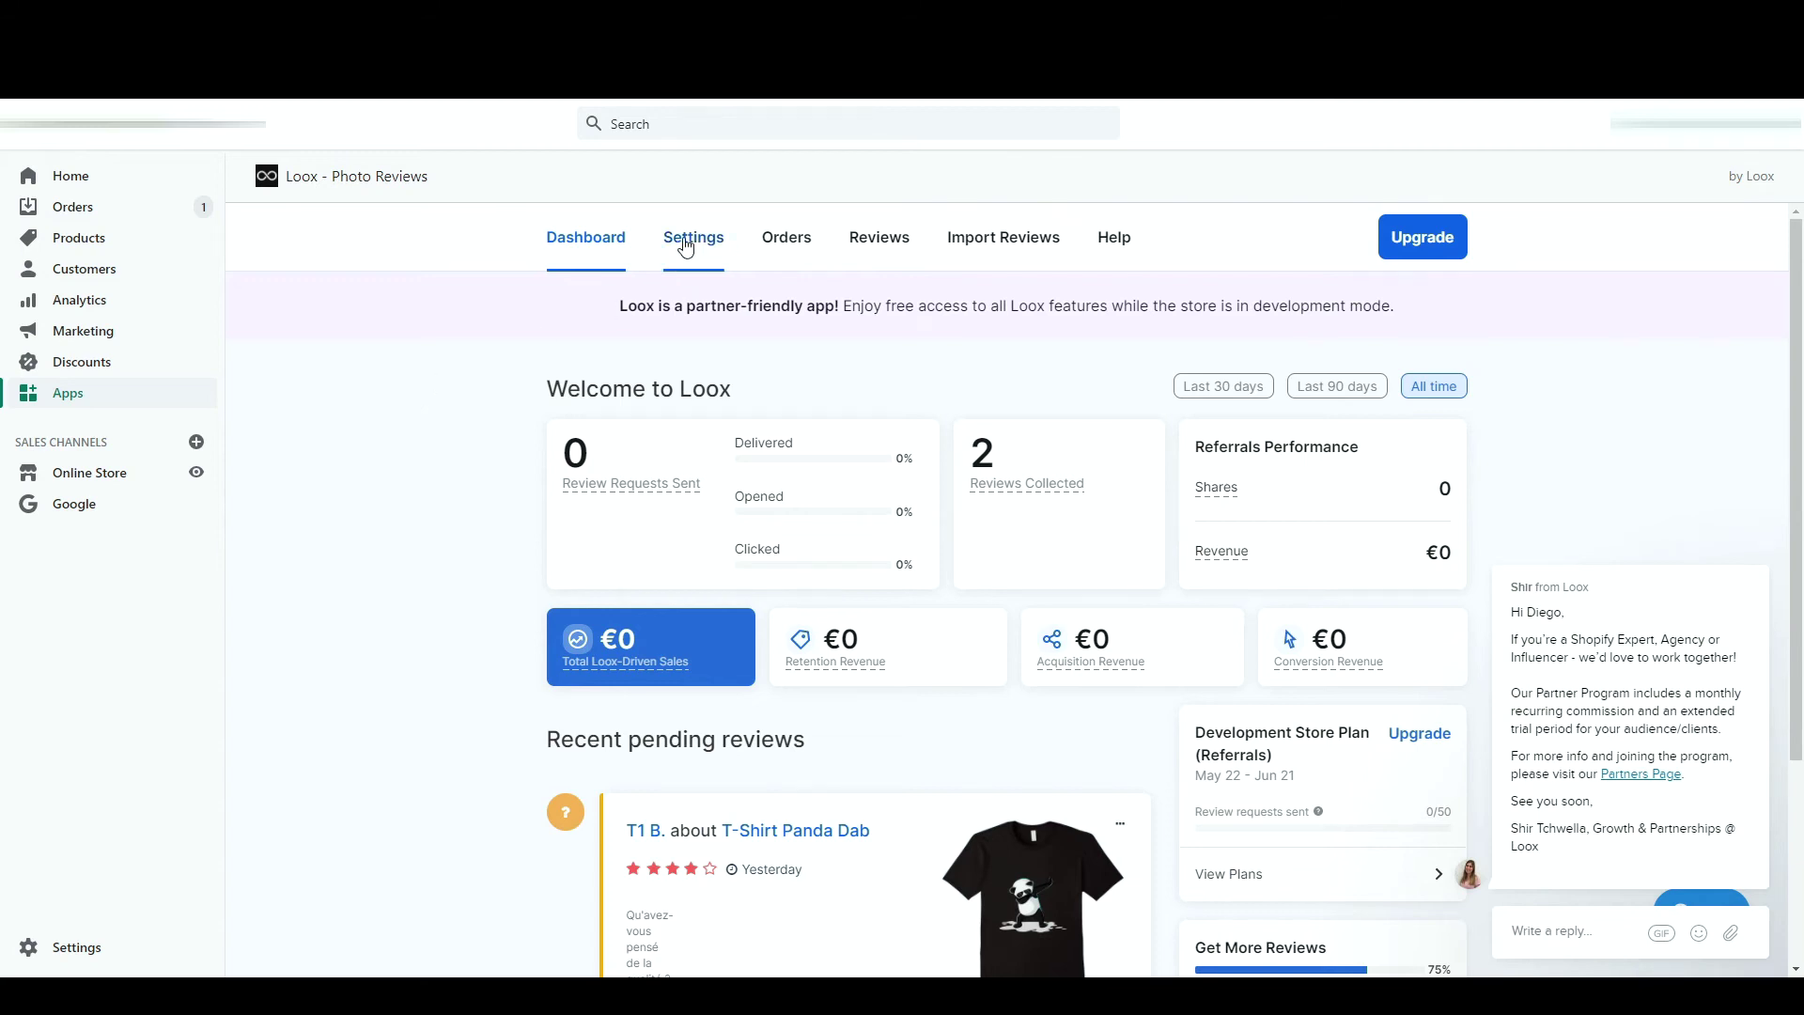
{"action": "left_click", "coordinate": [893, 239]}
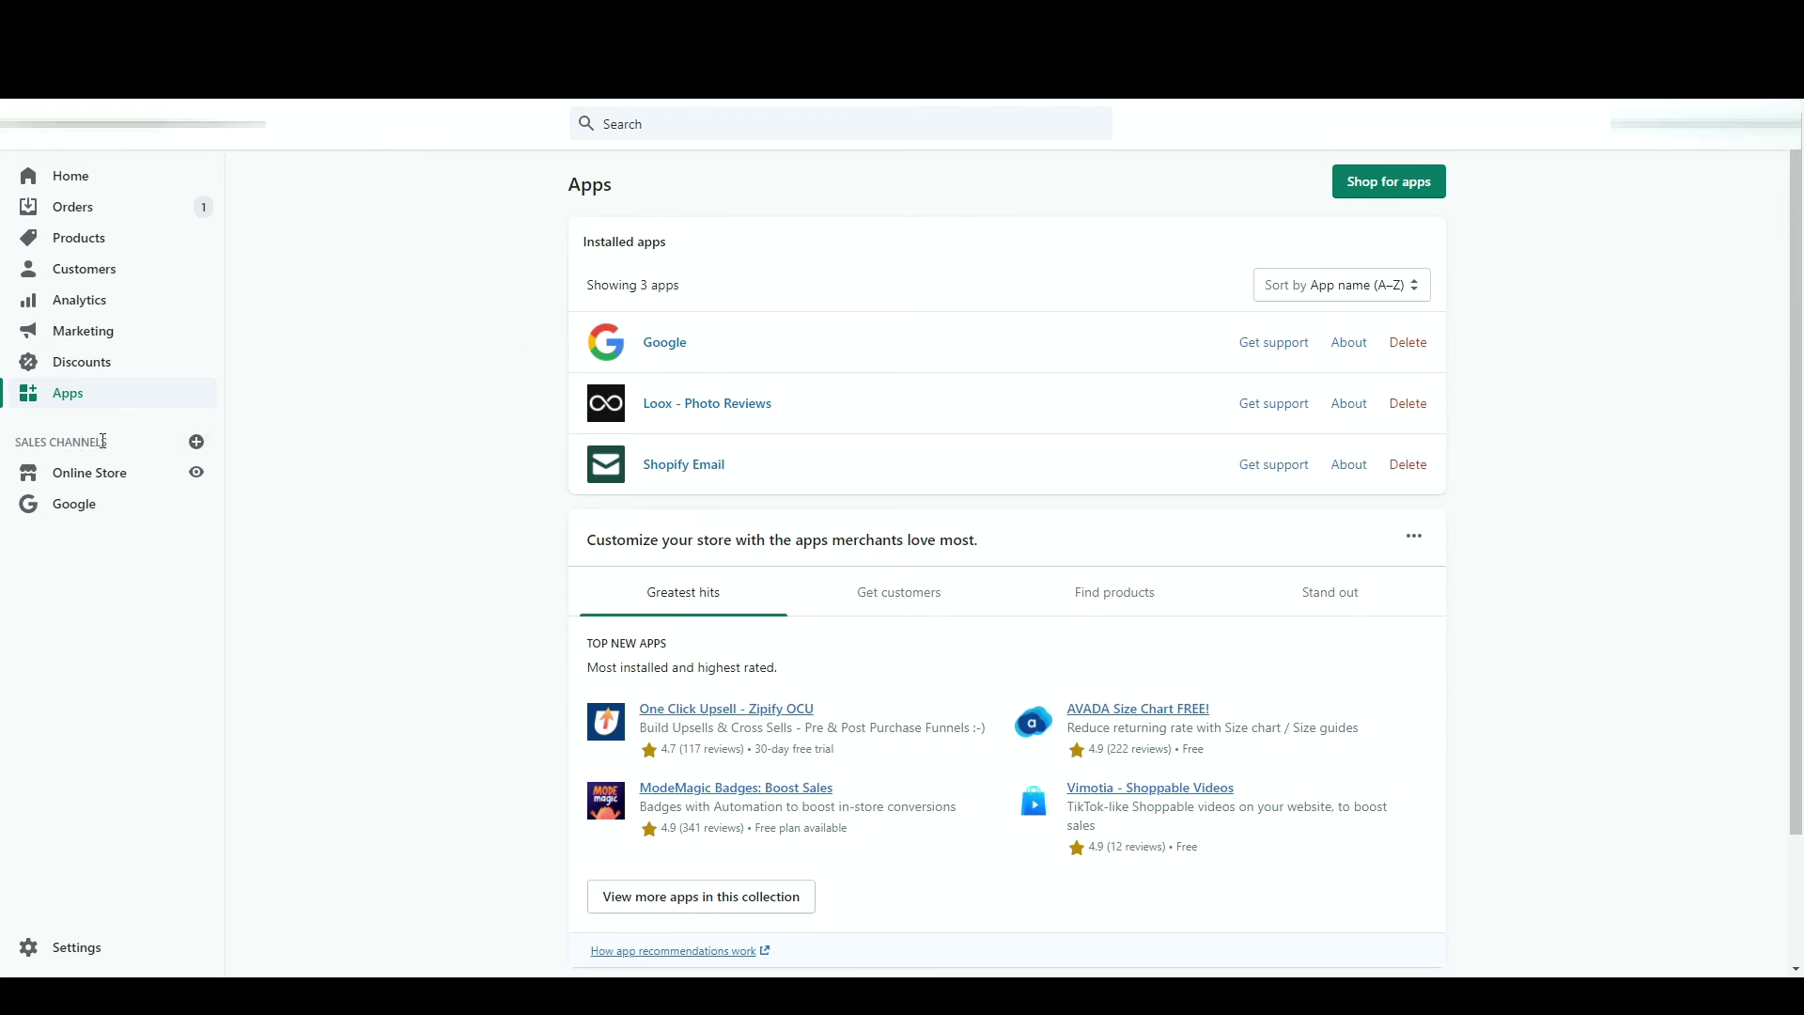
{"action": "left_click", "coordinate": [196, 443]}
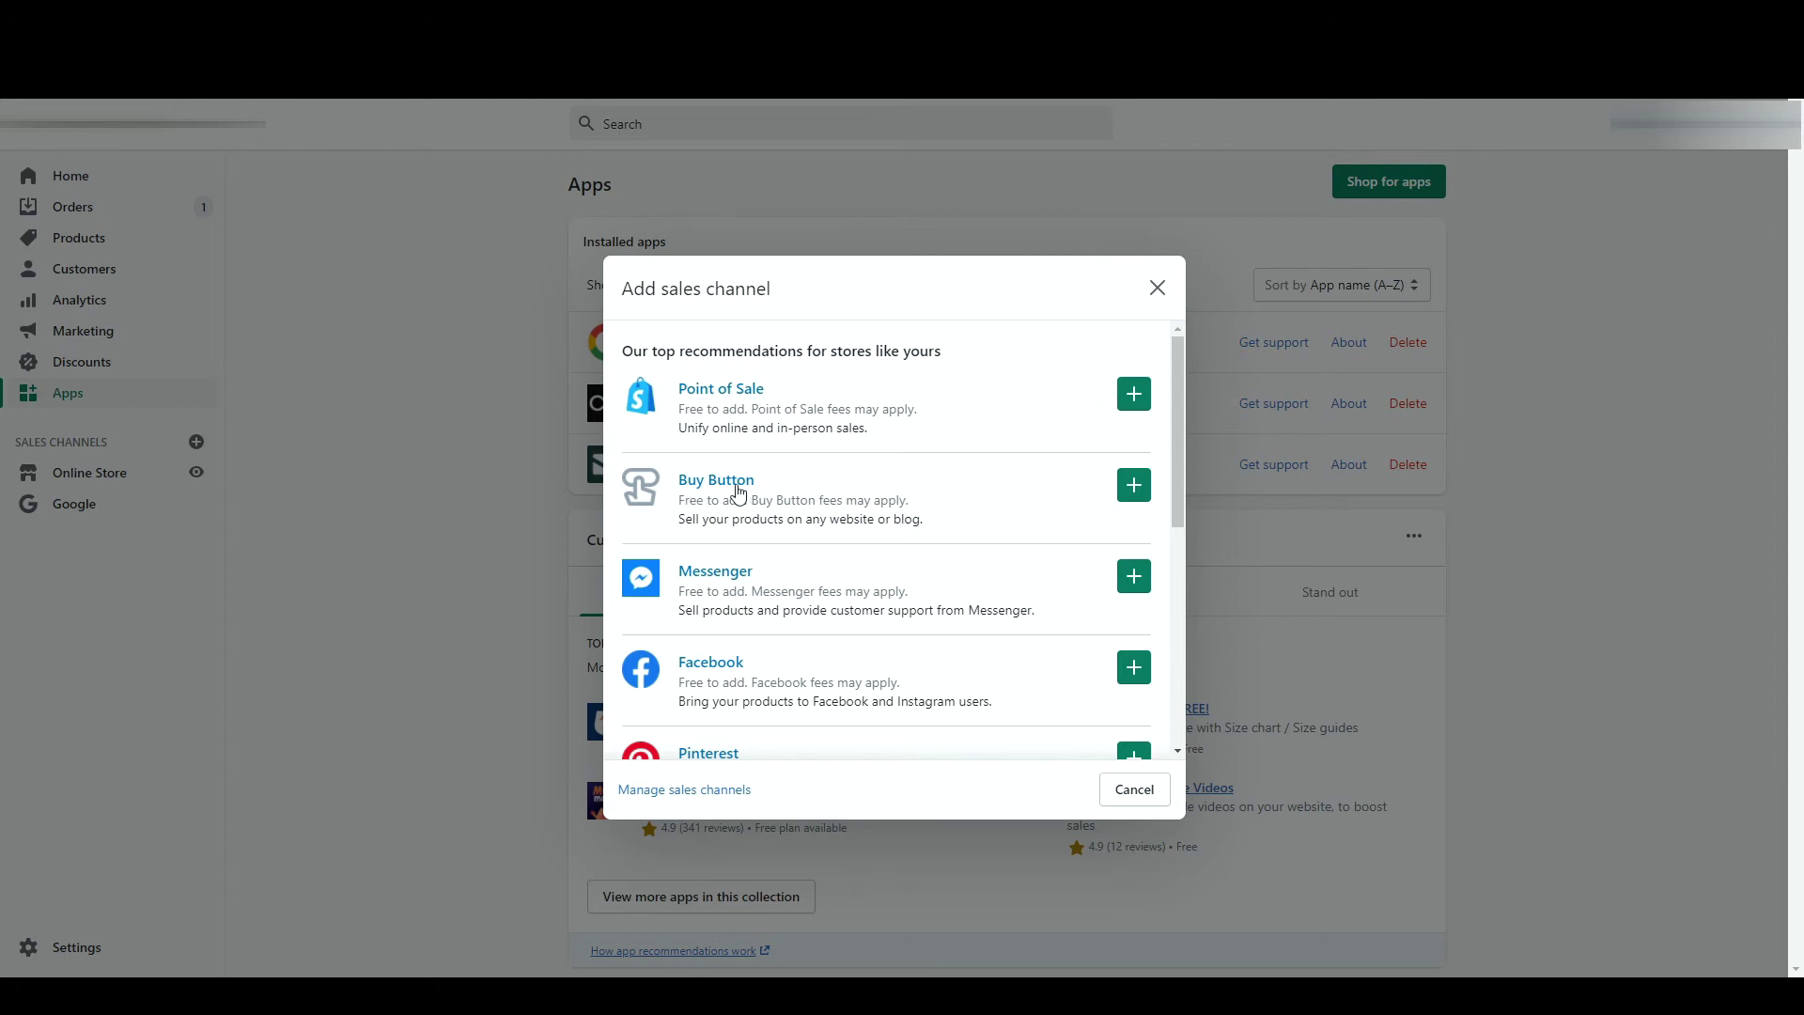
- Add the Buy Button channel and begin creating a new Buy Button
{"action": "left_click", "coordinate": [1129, 487]}
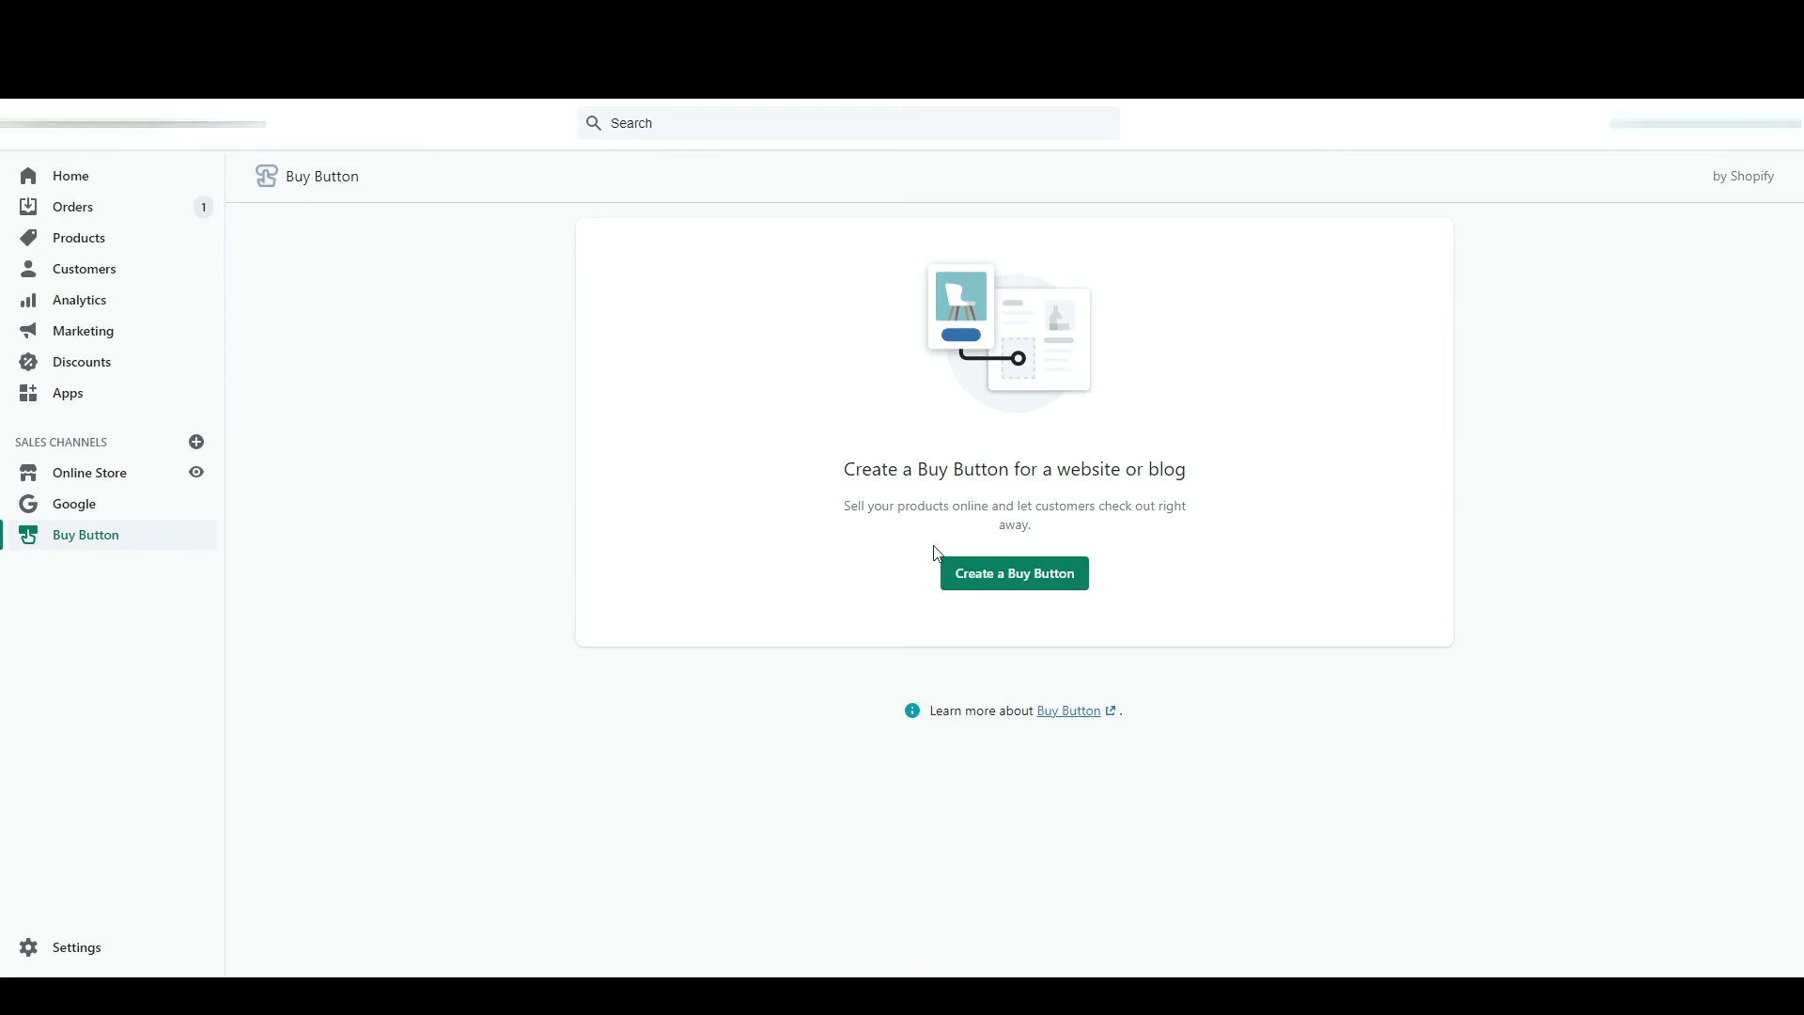
{"action": "left_click", "coordinate": [990, 576]}
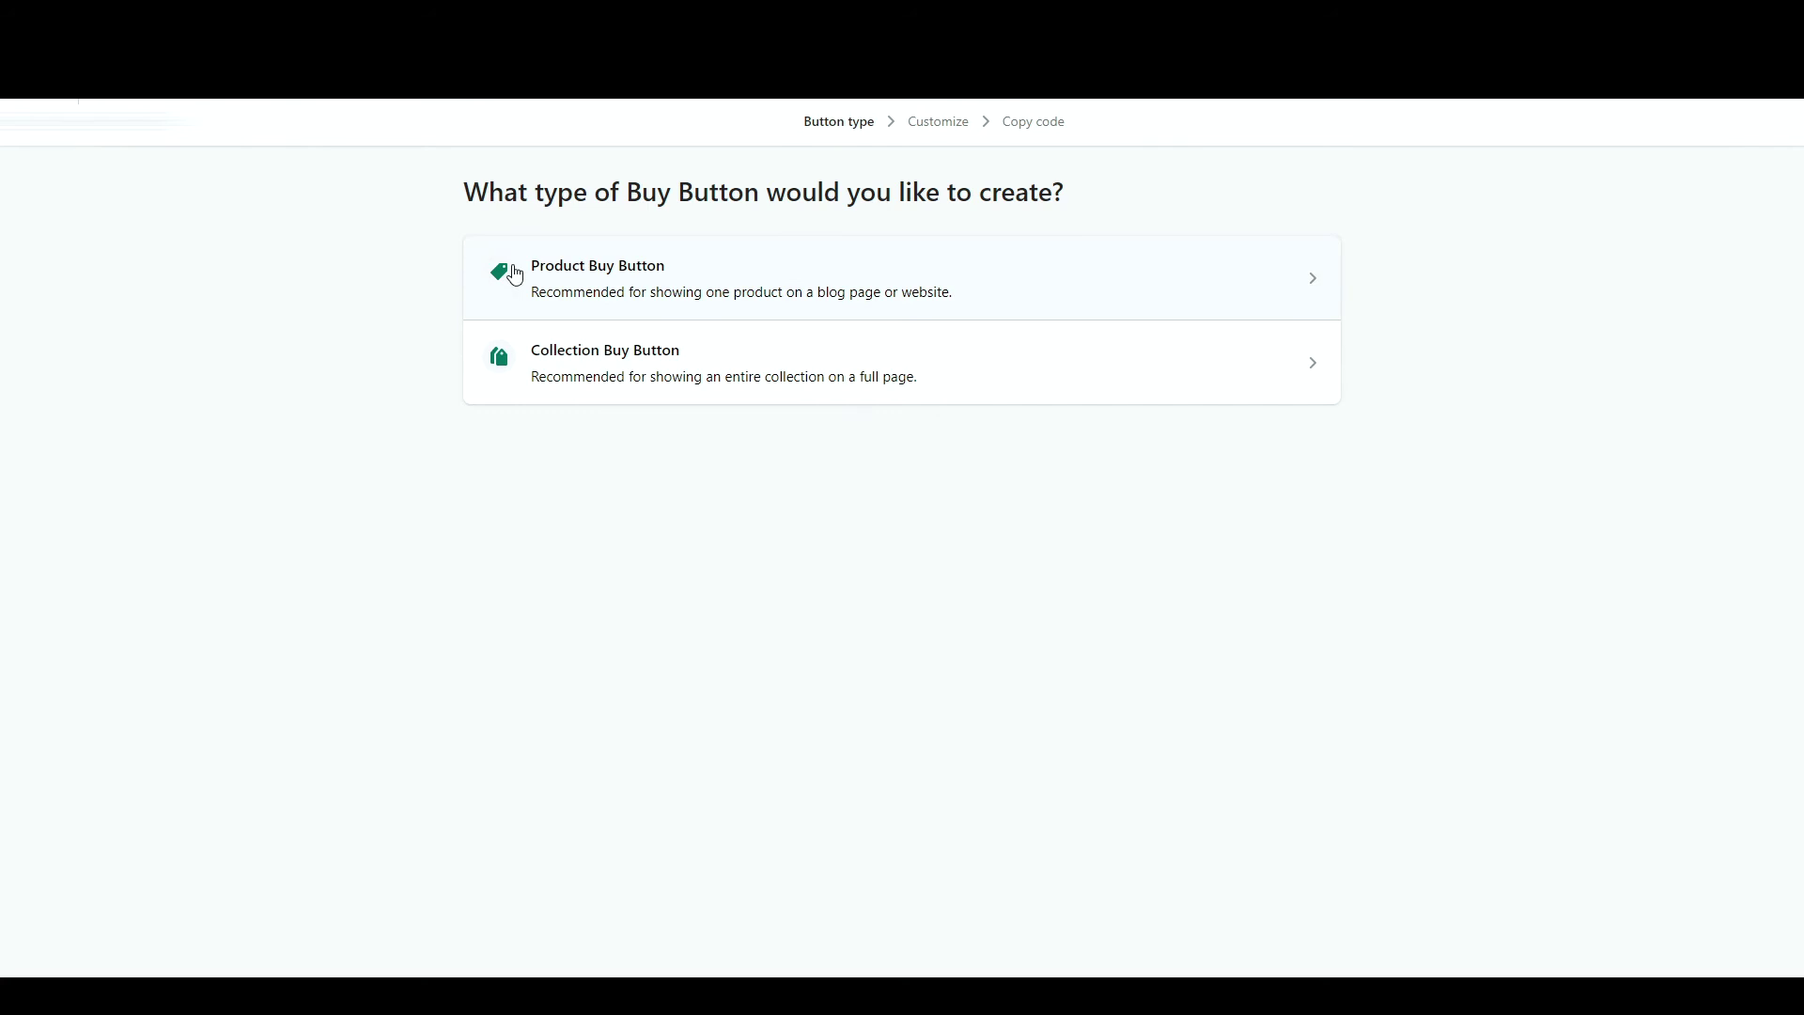
- Create a Product Buy Button with the T-shirt as its product
{"action": "left_click", "coordinate": [515, 274]}
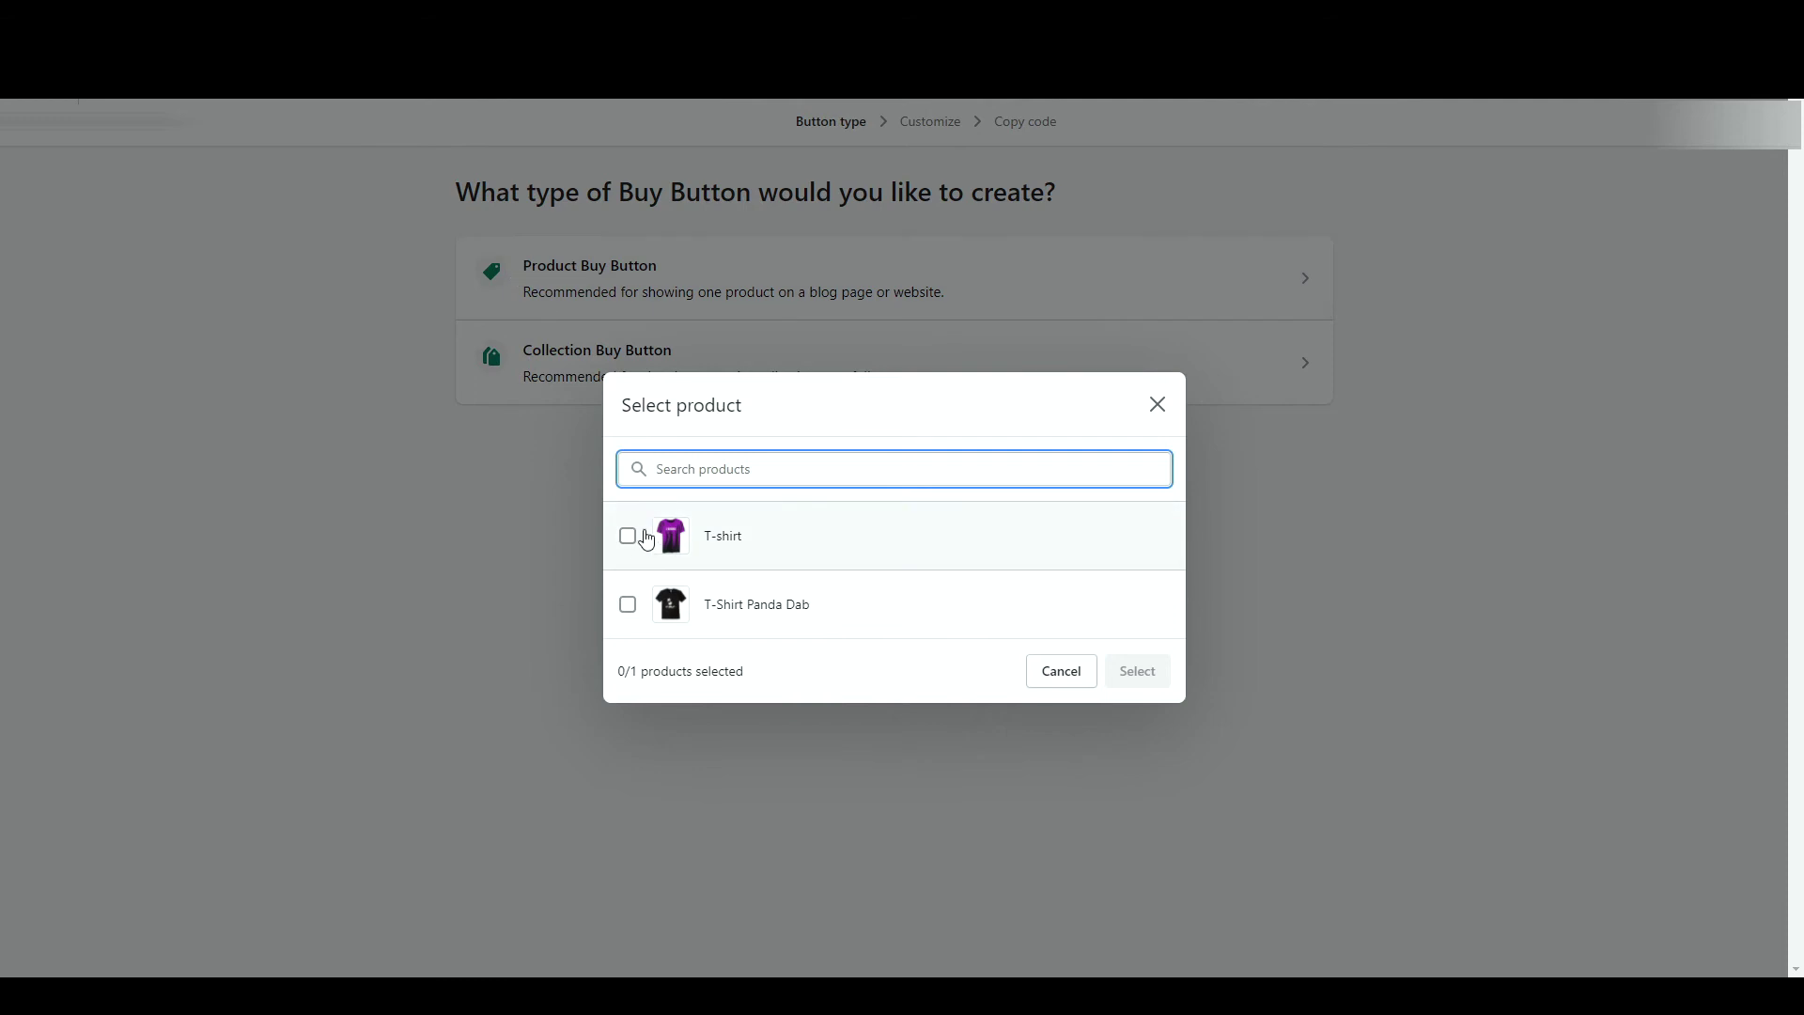
{"action": "left_click", "coordinate": [631, 545]}
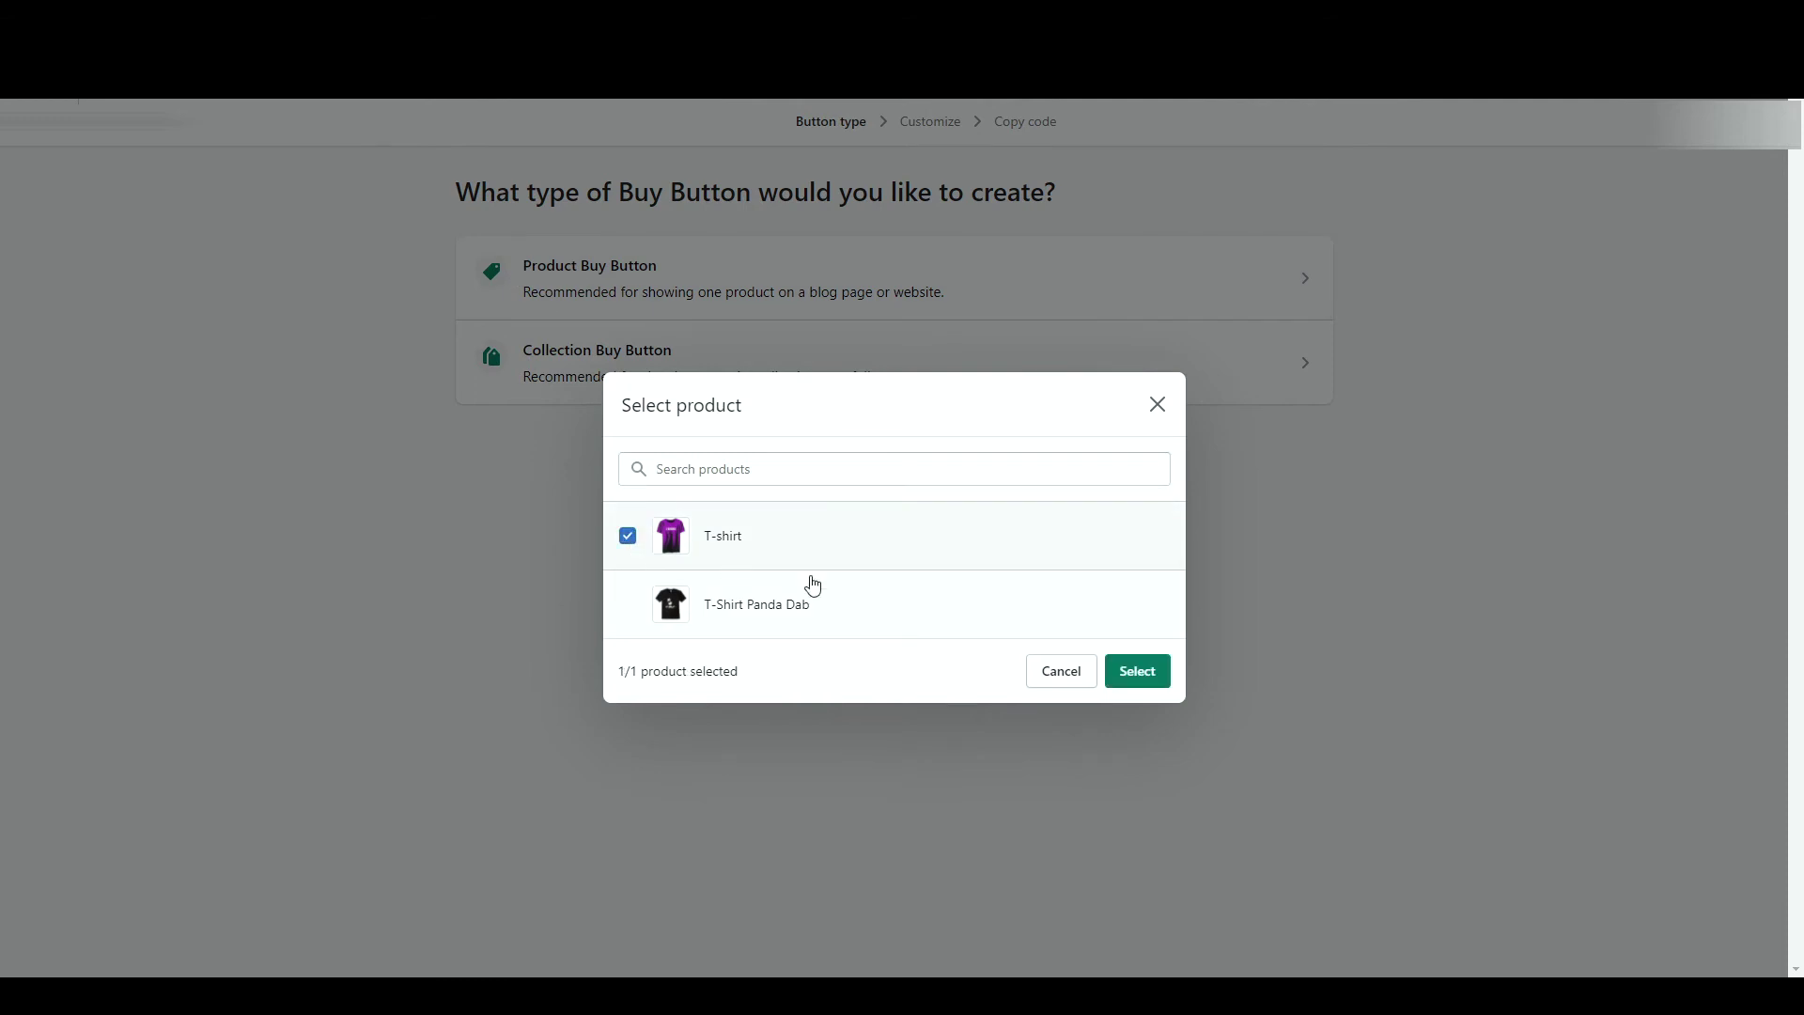
{"action": "left_click", "coordinate": [1127, 672]}
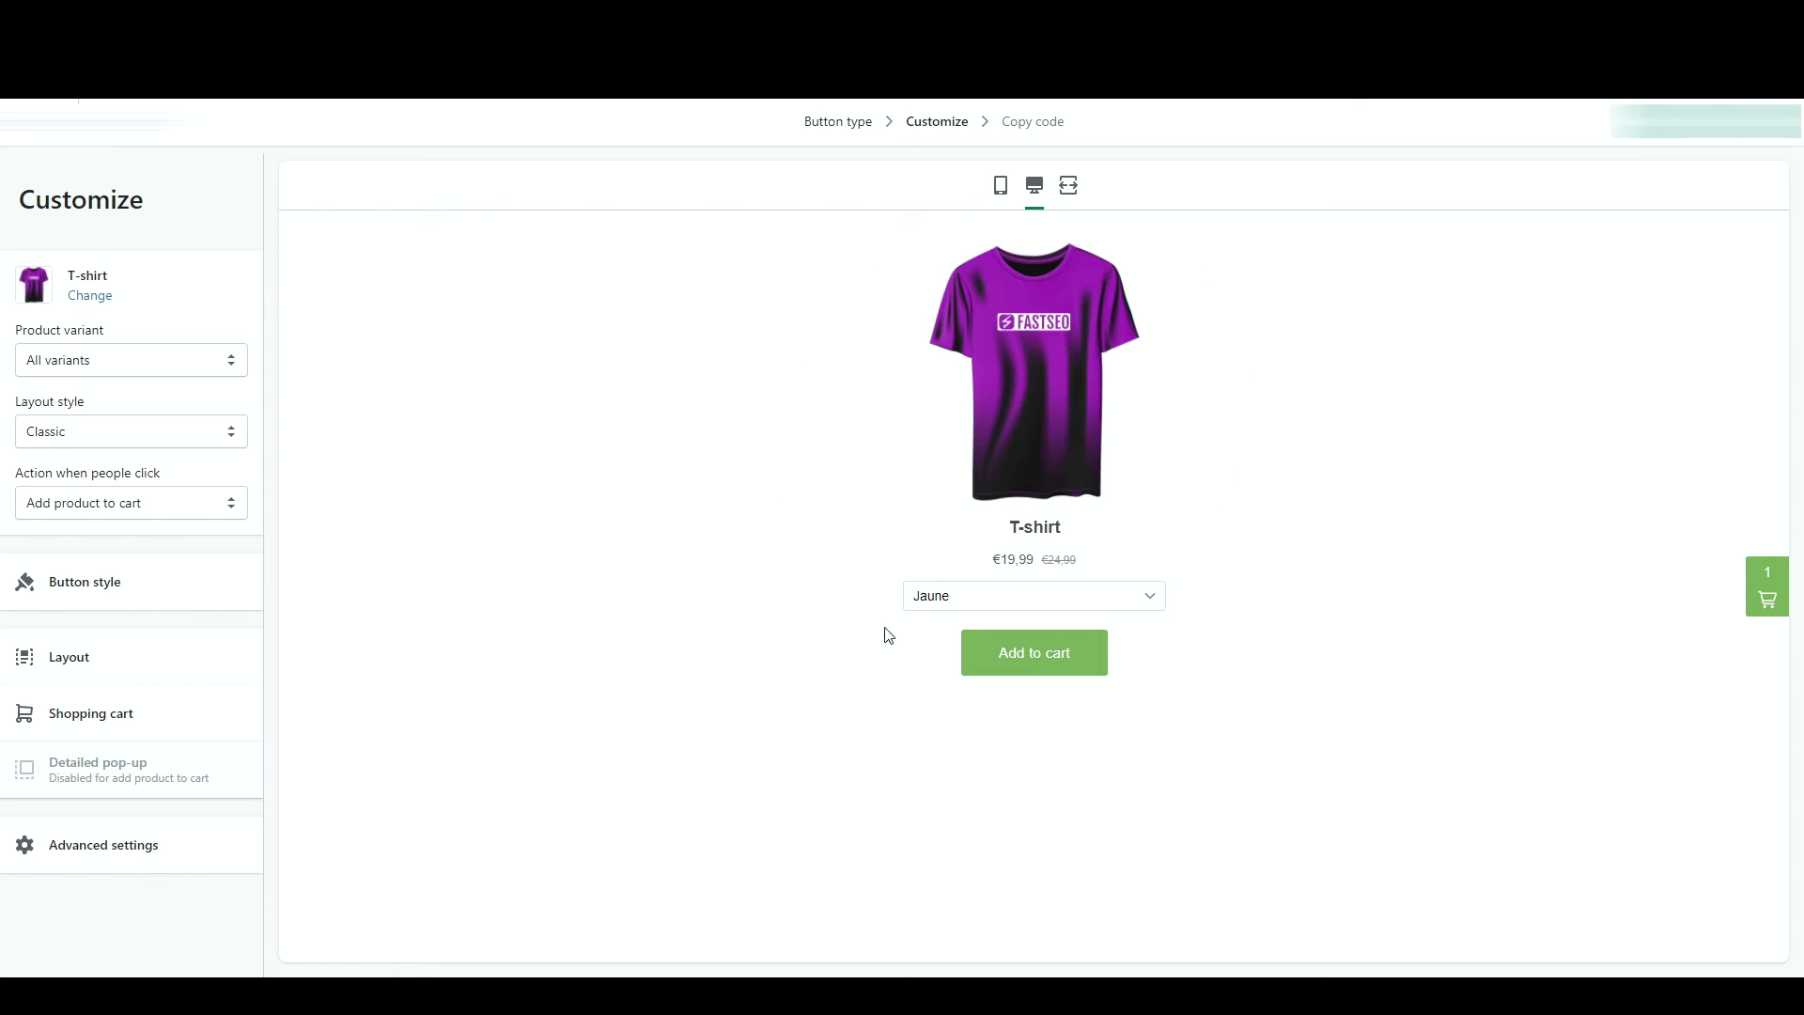
- Set the product variant to All variants and the layout style to Full view
{"action": "left_click", "coordinate": [164, 362]}
{"action": "left_click", "coordinate": [134, 411]}
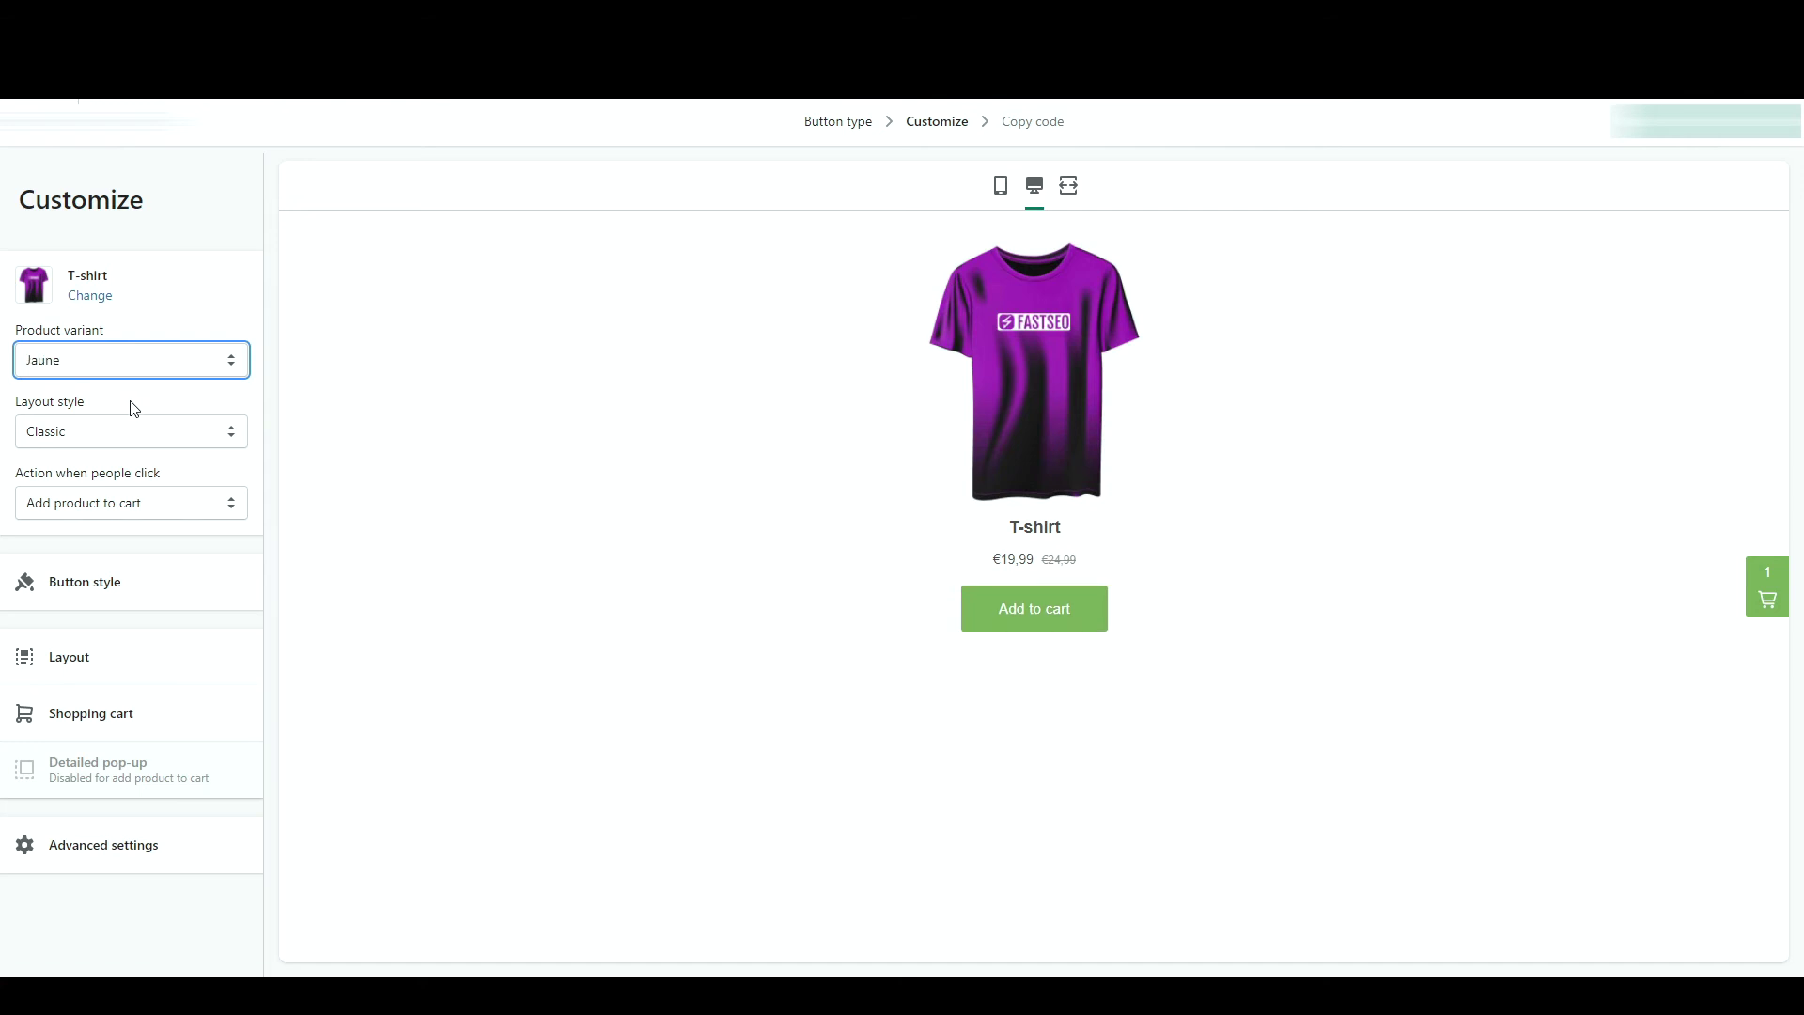
{"action": "left_click", "coordinate": [177, 369]}
{"action": "left_click", "coordinate": [160, 391]}
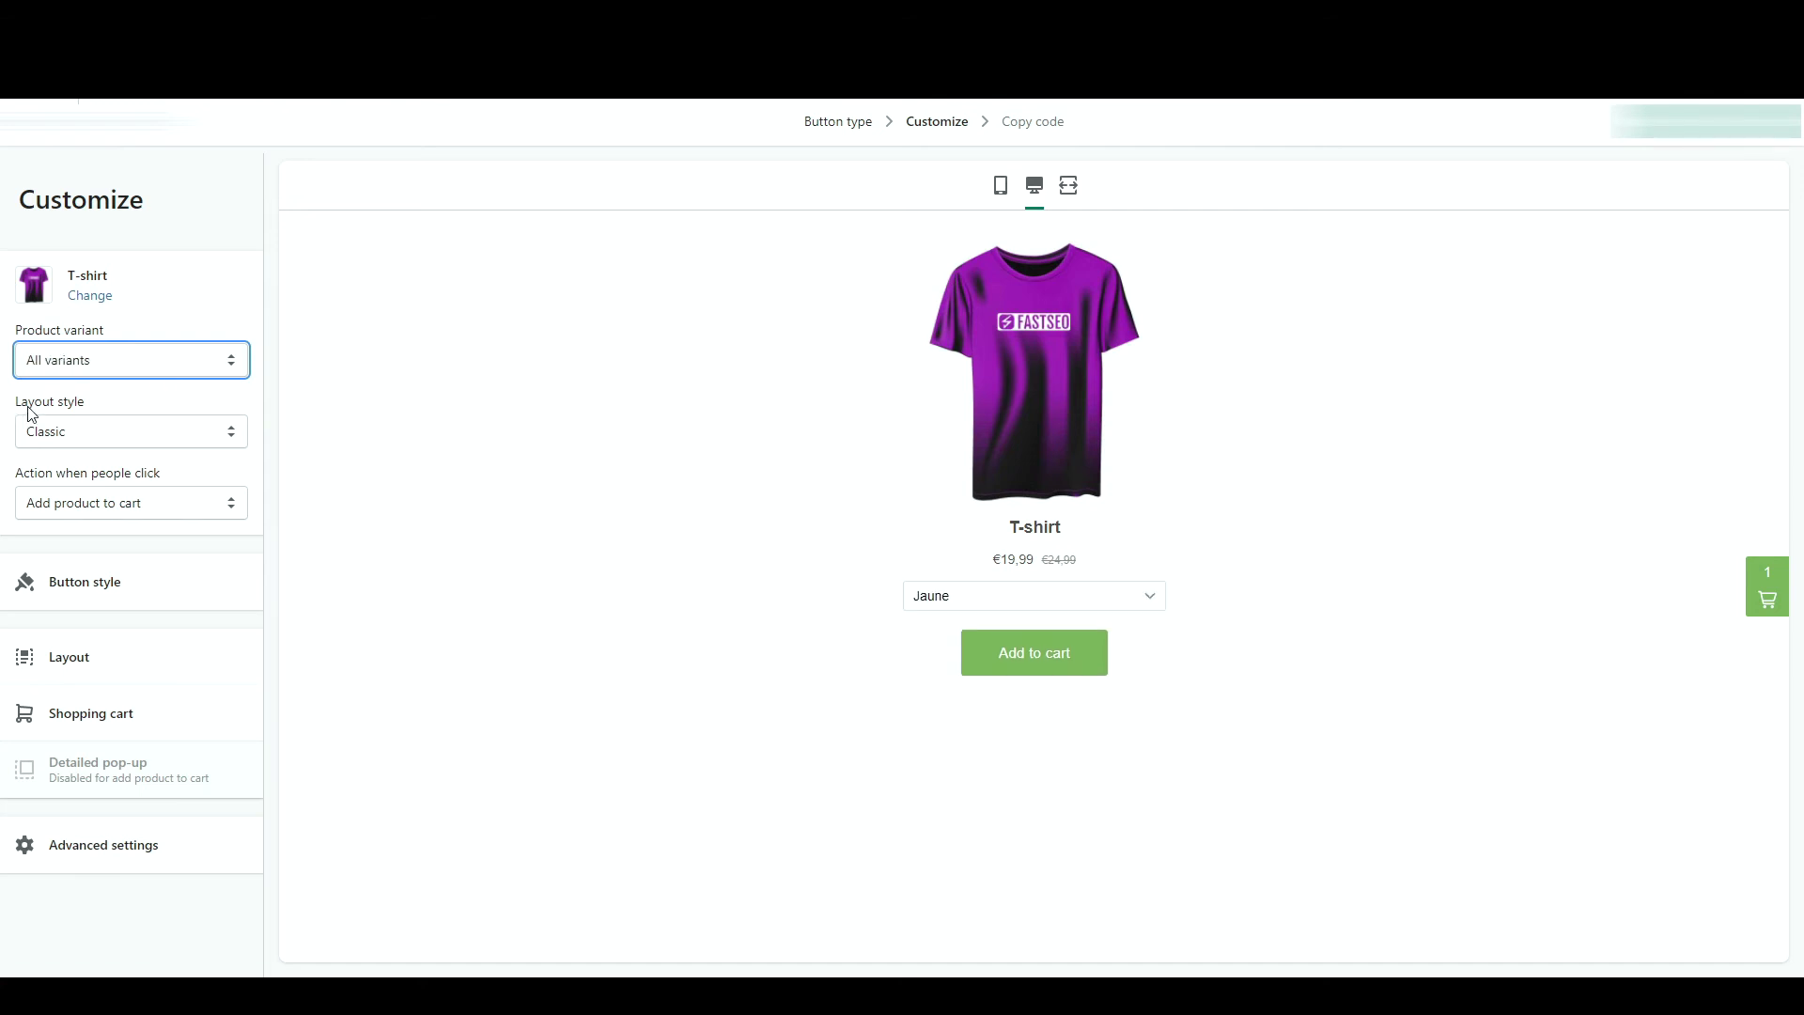
{"action": "left_click", "coordinate": [75, 430]}
{"action": "left_click", "coordinate": [89, 456]}
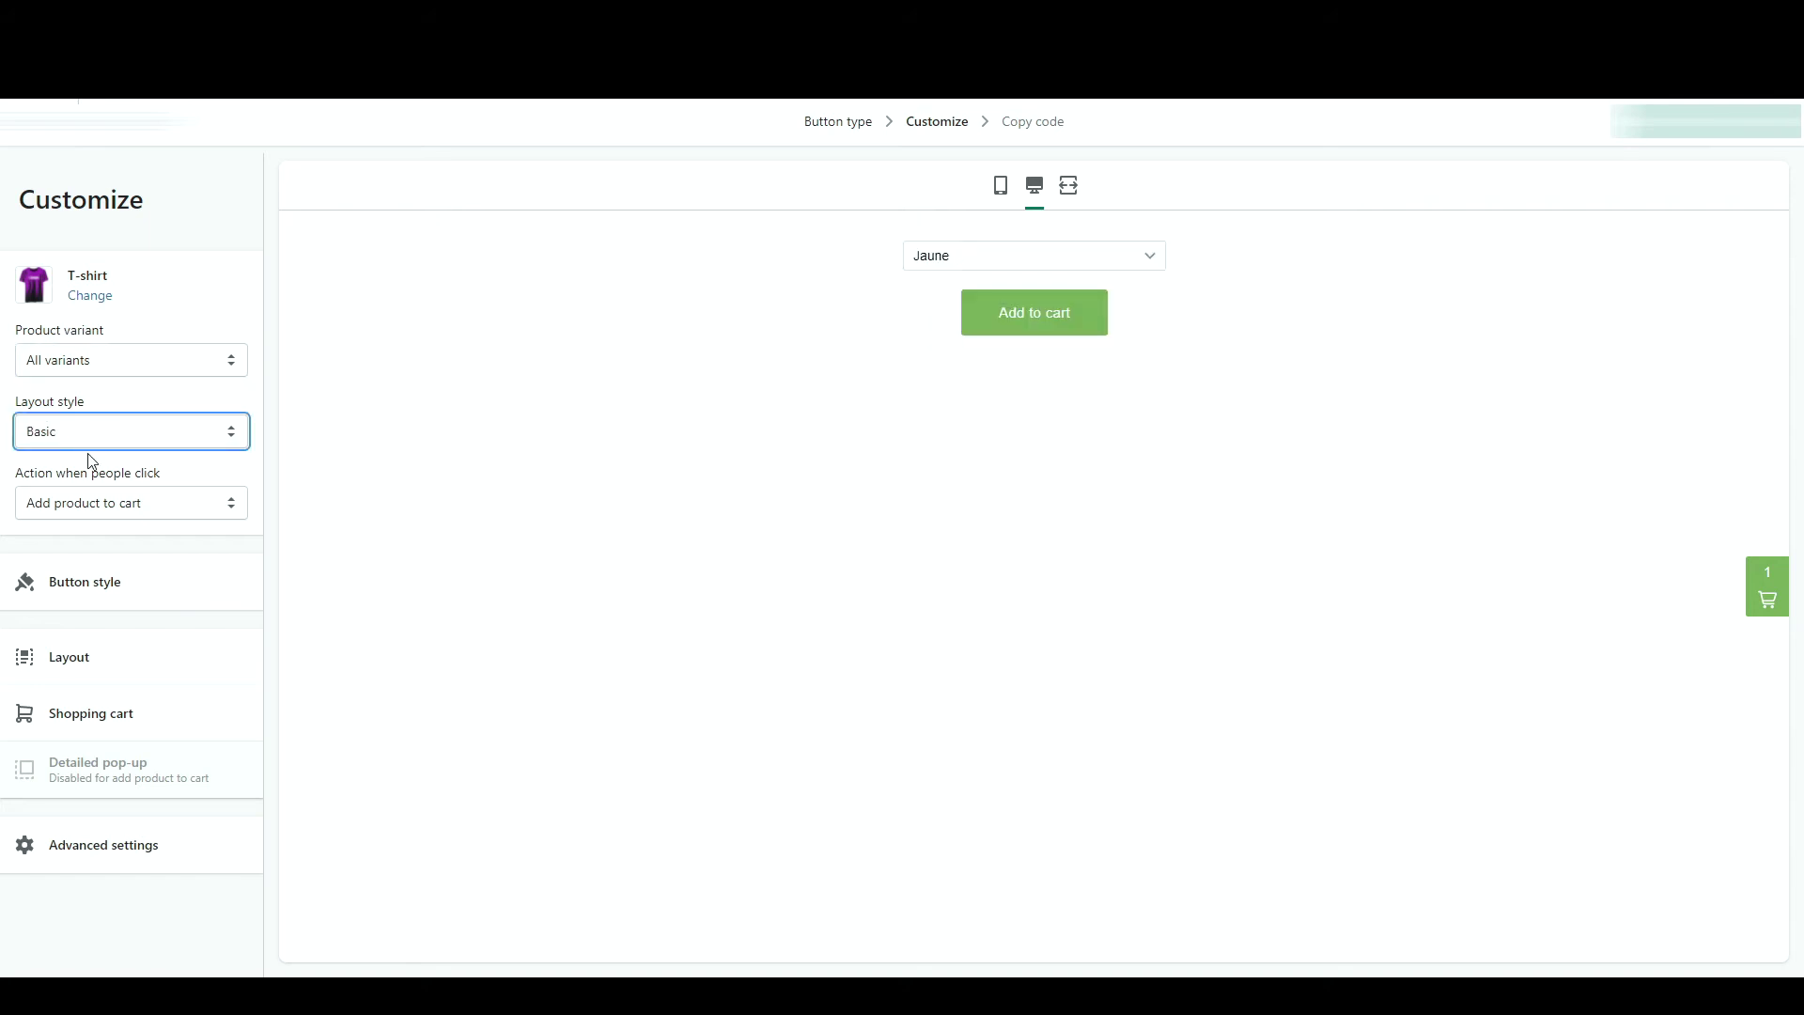
{"action": "left_click", "coordinate": [113, 496]}
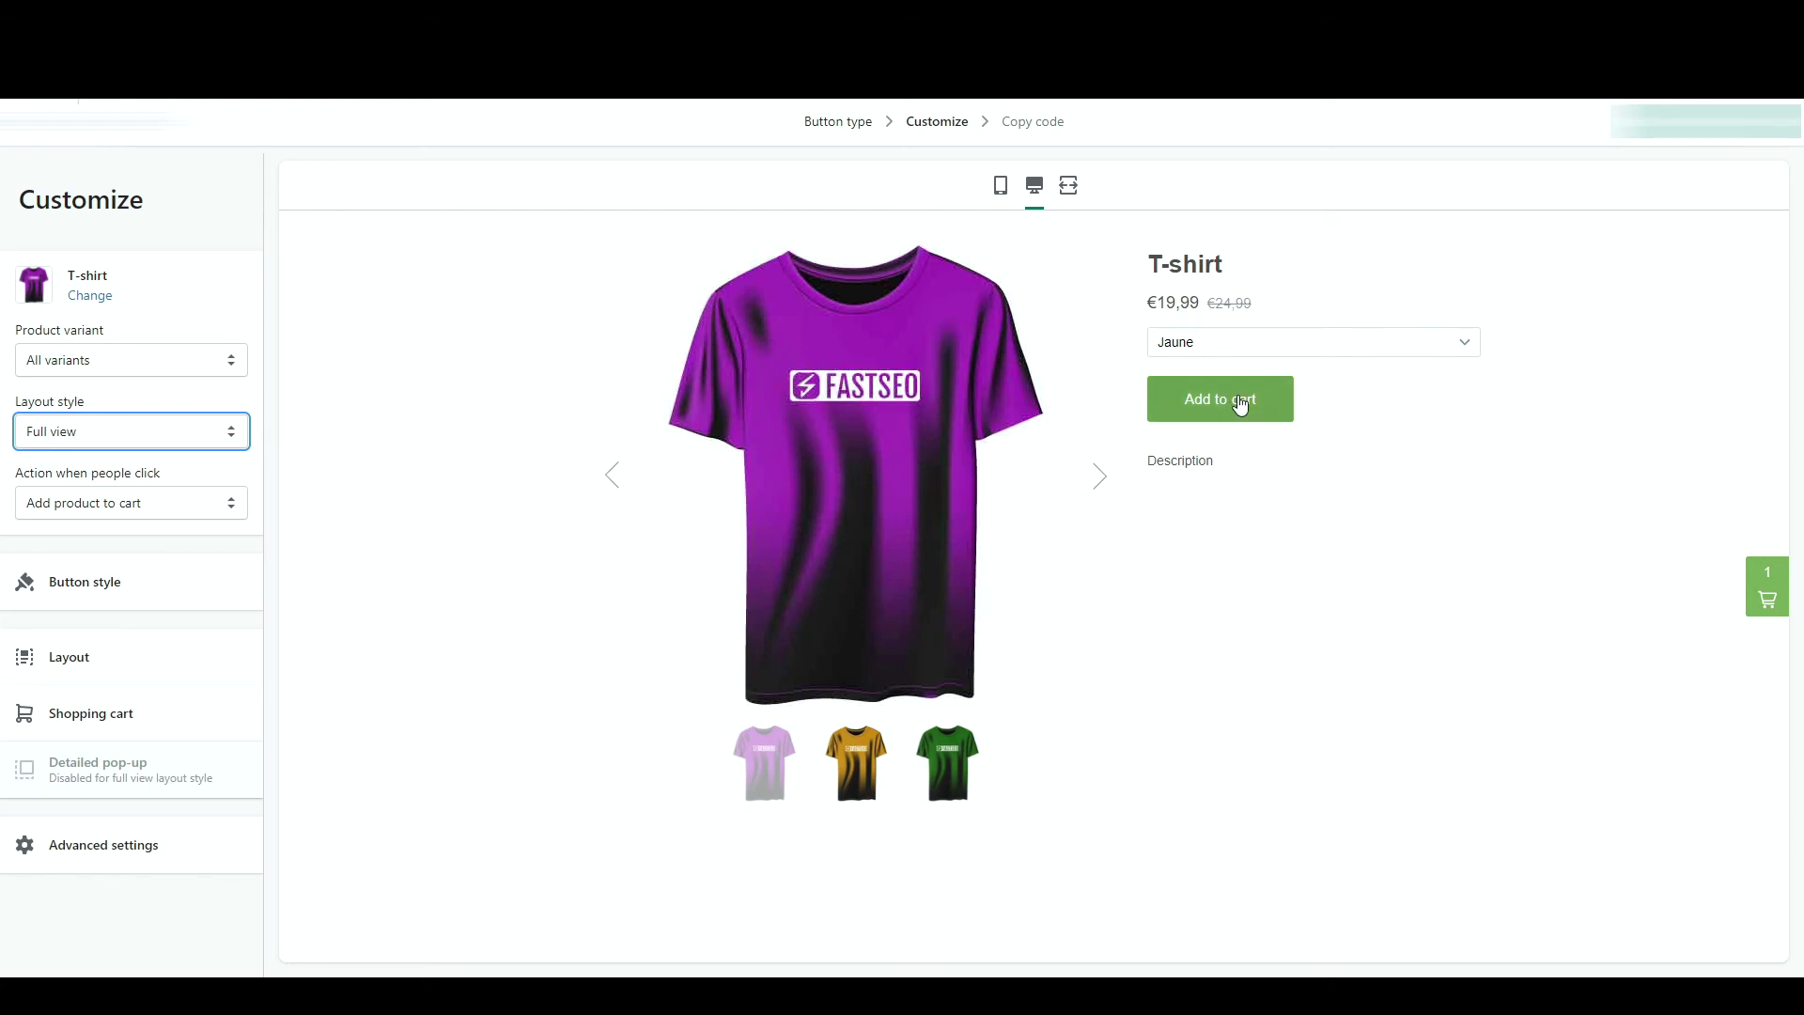
{"action": "left_click", "coordinate": [197, 506]}
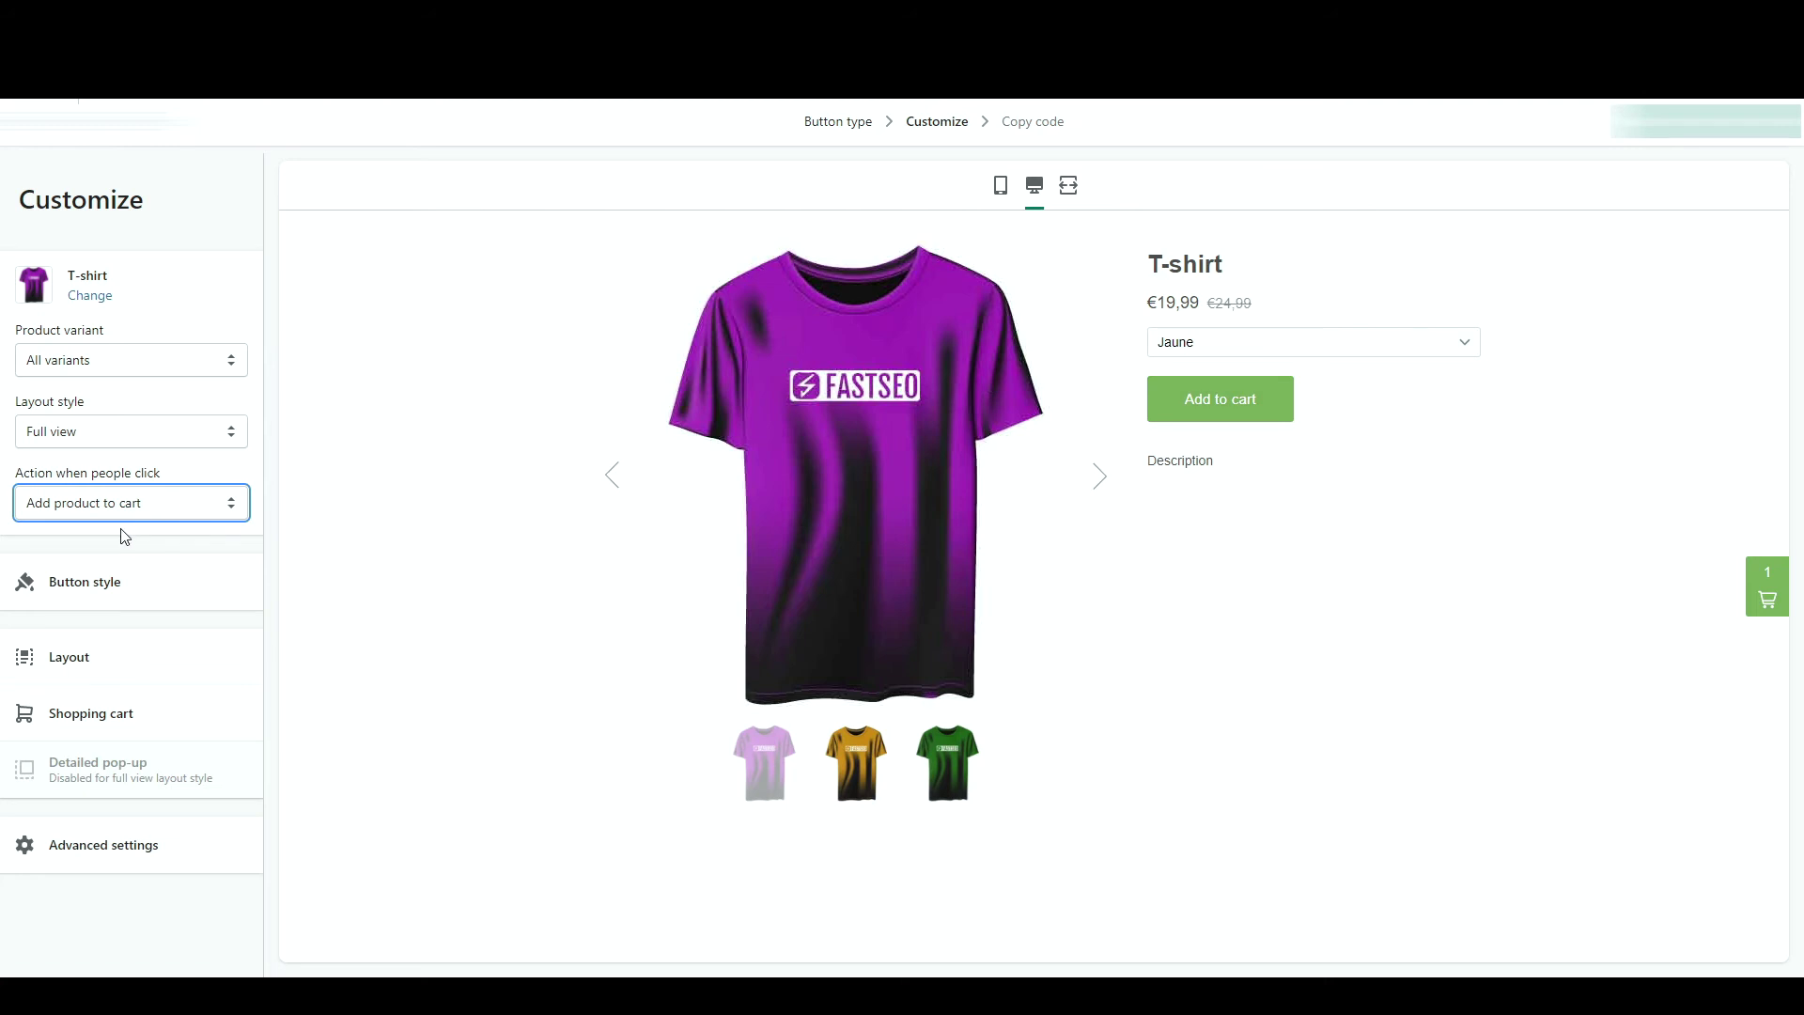
{"action": "left_click", "coordinate": [168, 603]}
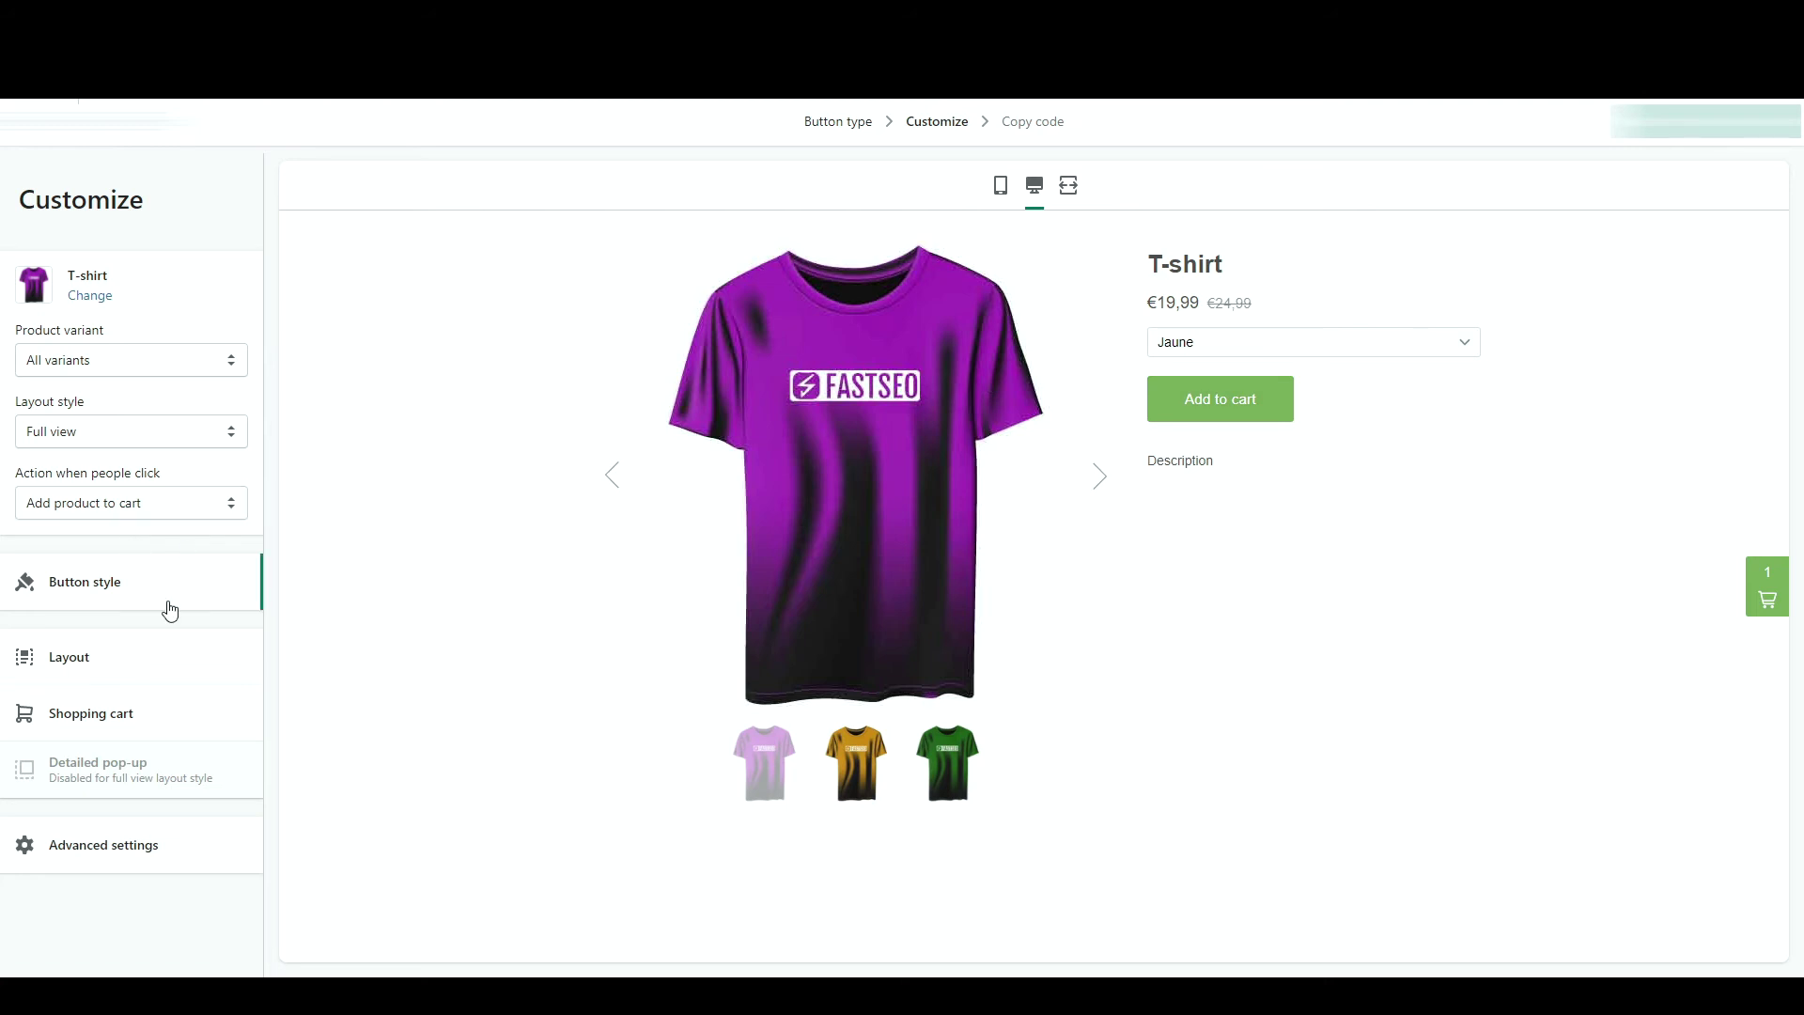
- Round the button corners, relabel it 'Ajouter au panier' and show a quantity box
{"action": "left_click_drag", "start_coordinate": [32, 336], "coordinate": [222, 407]}
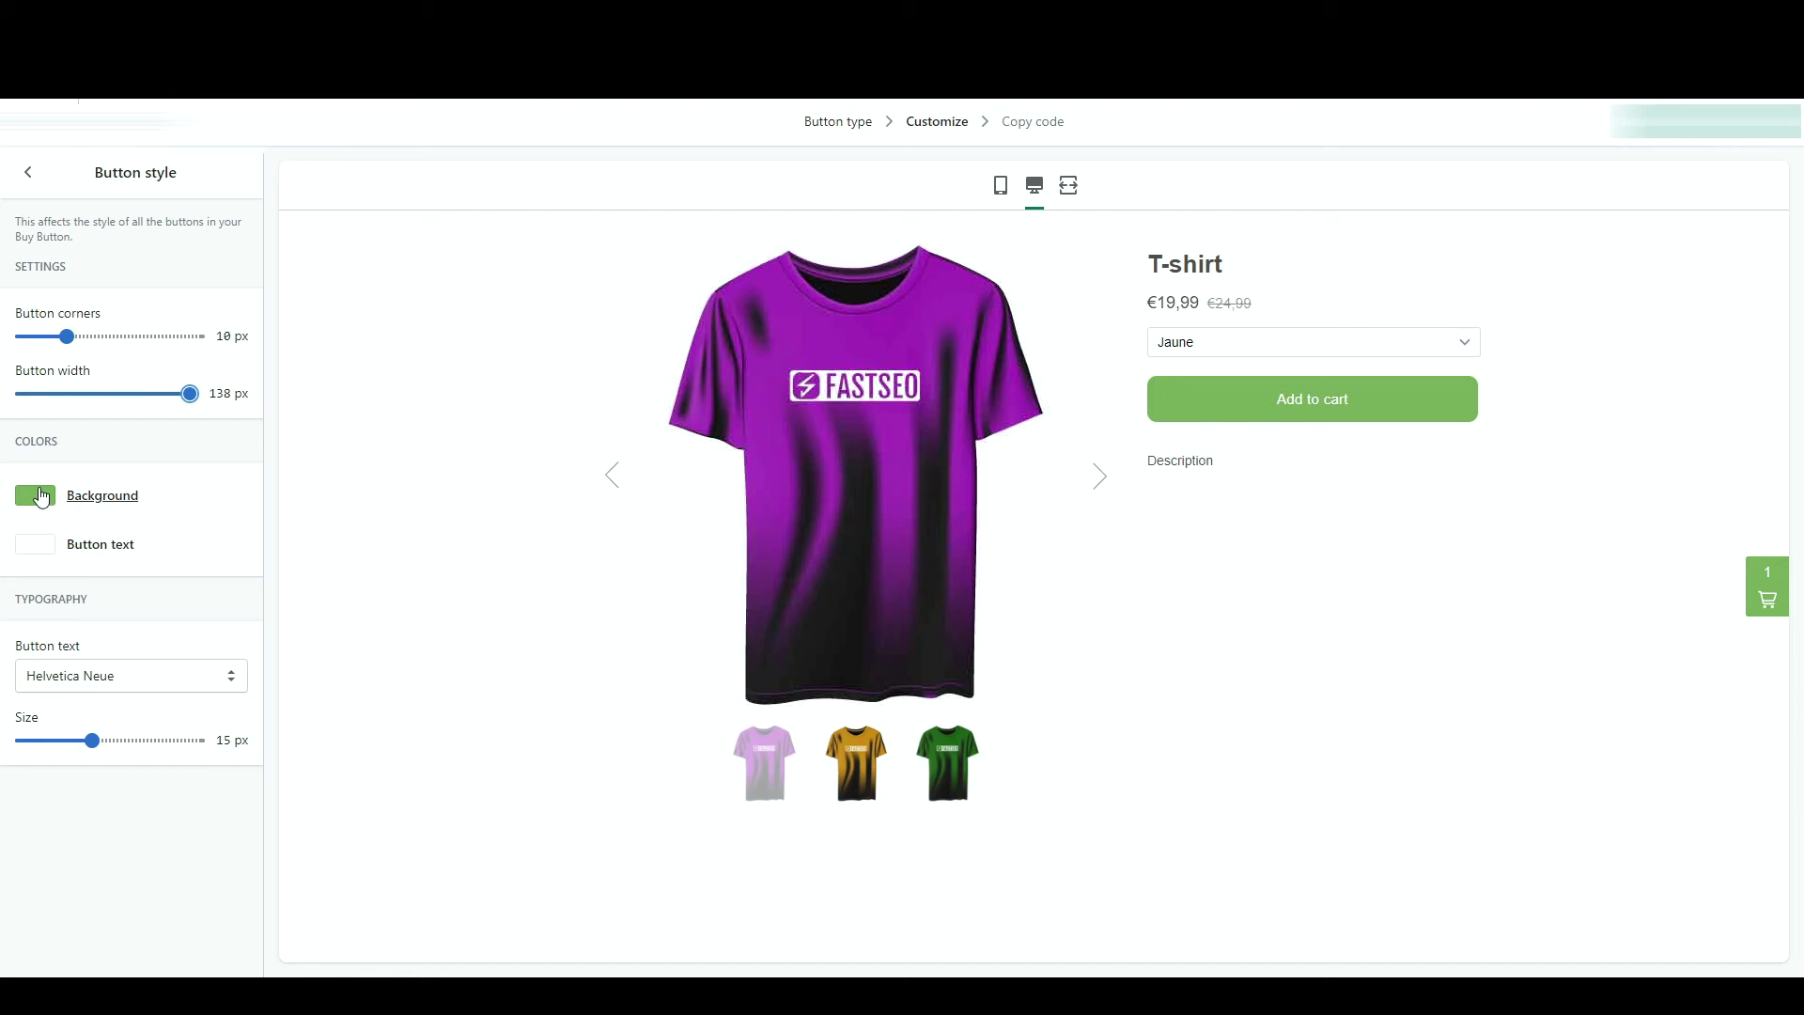
{"action": "left_click", "coordinate": [28, 172]}
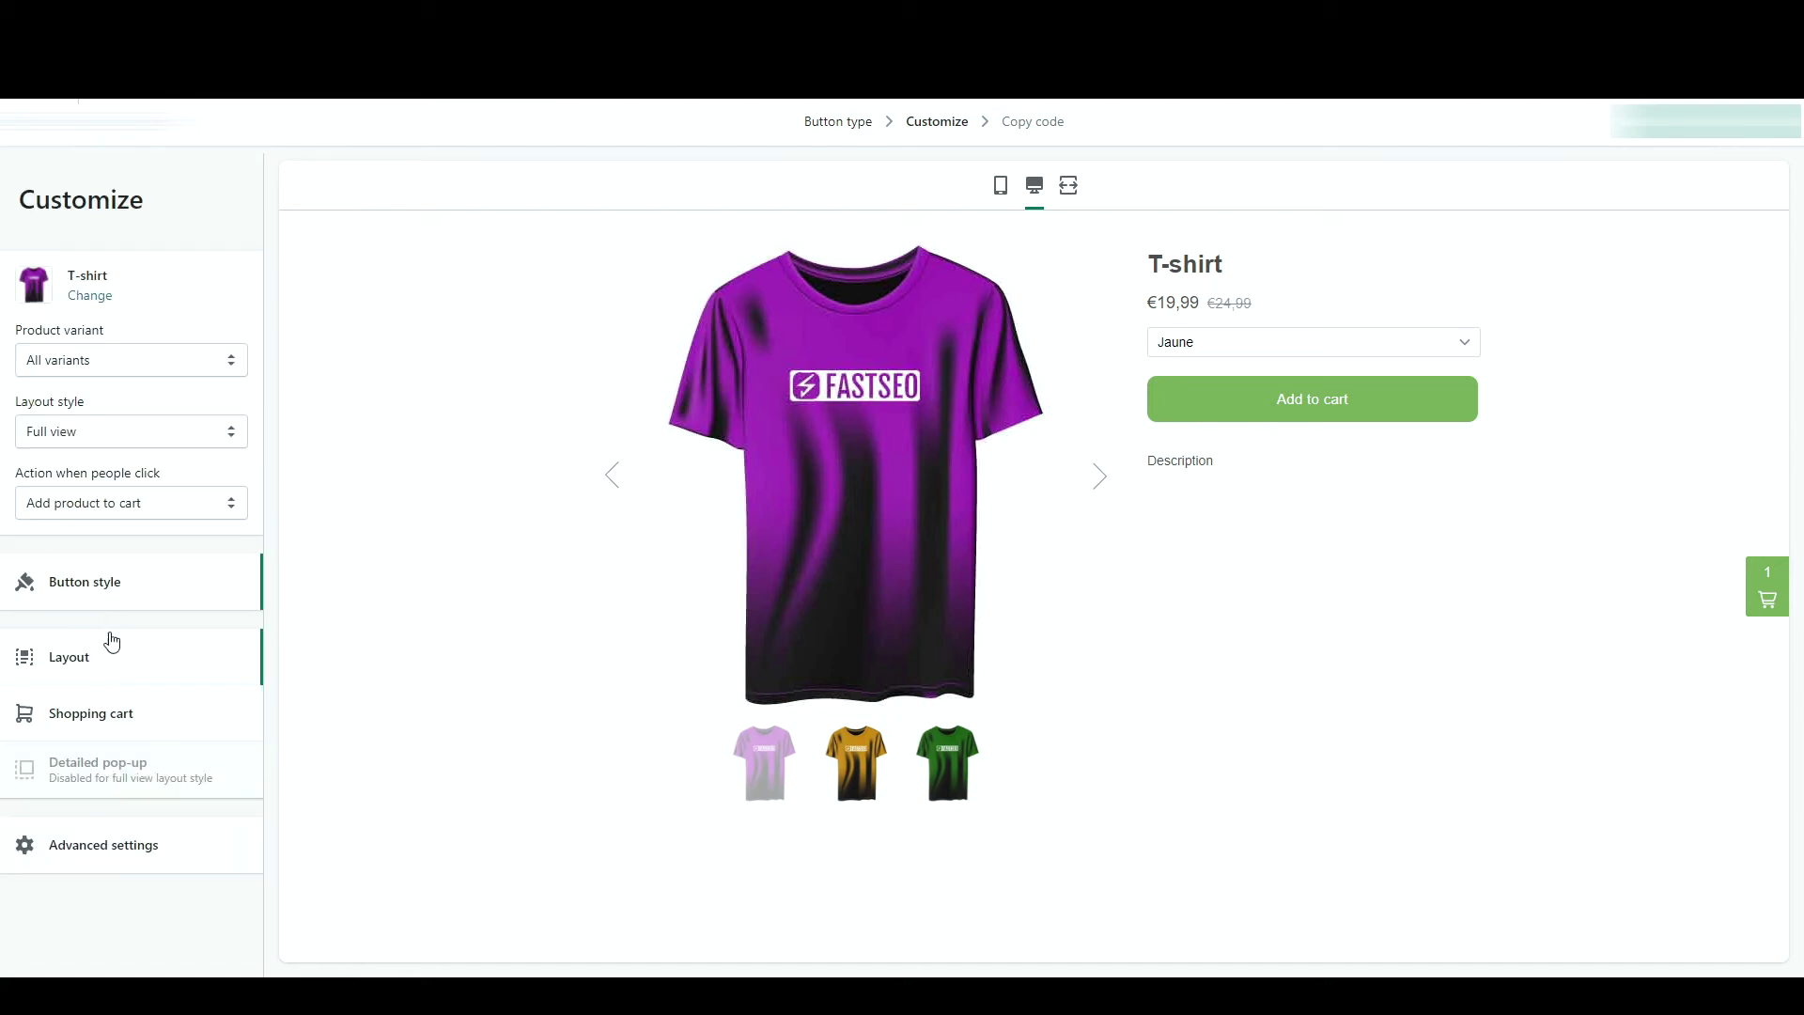
{"action": "left_click", "coordinate": [114, 655]}
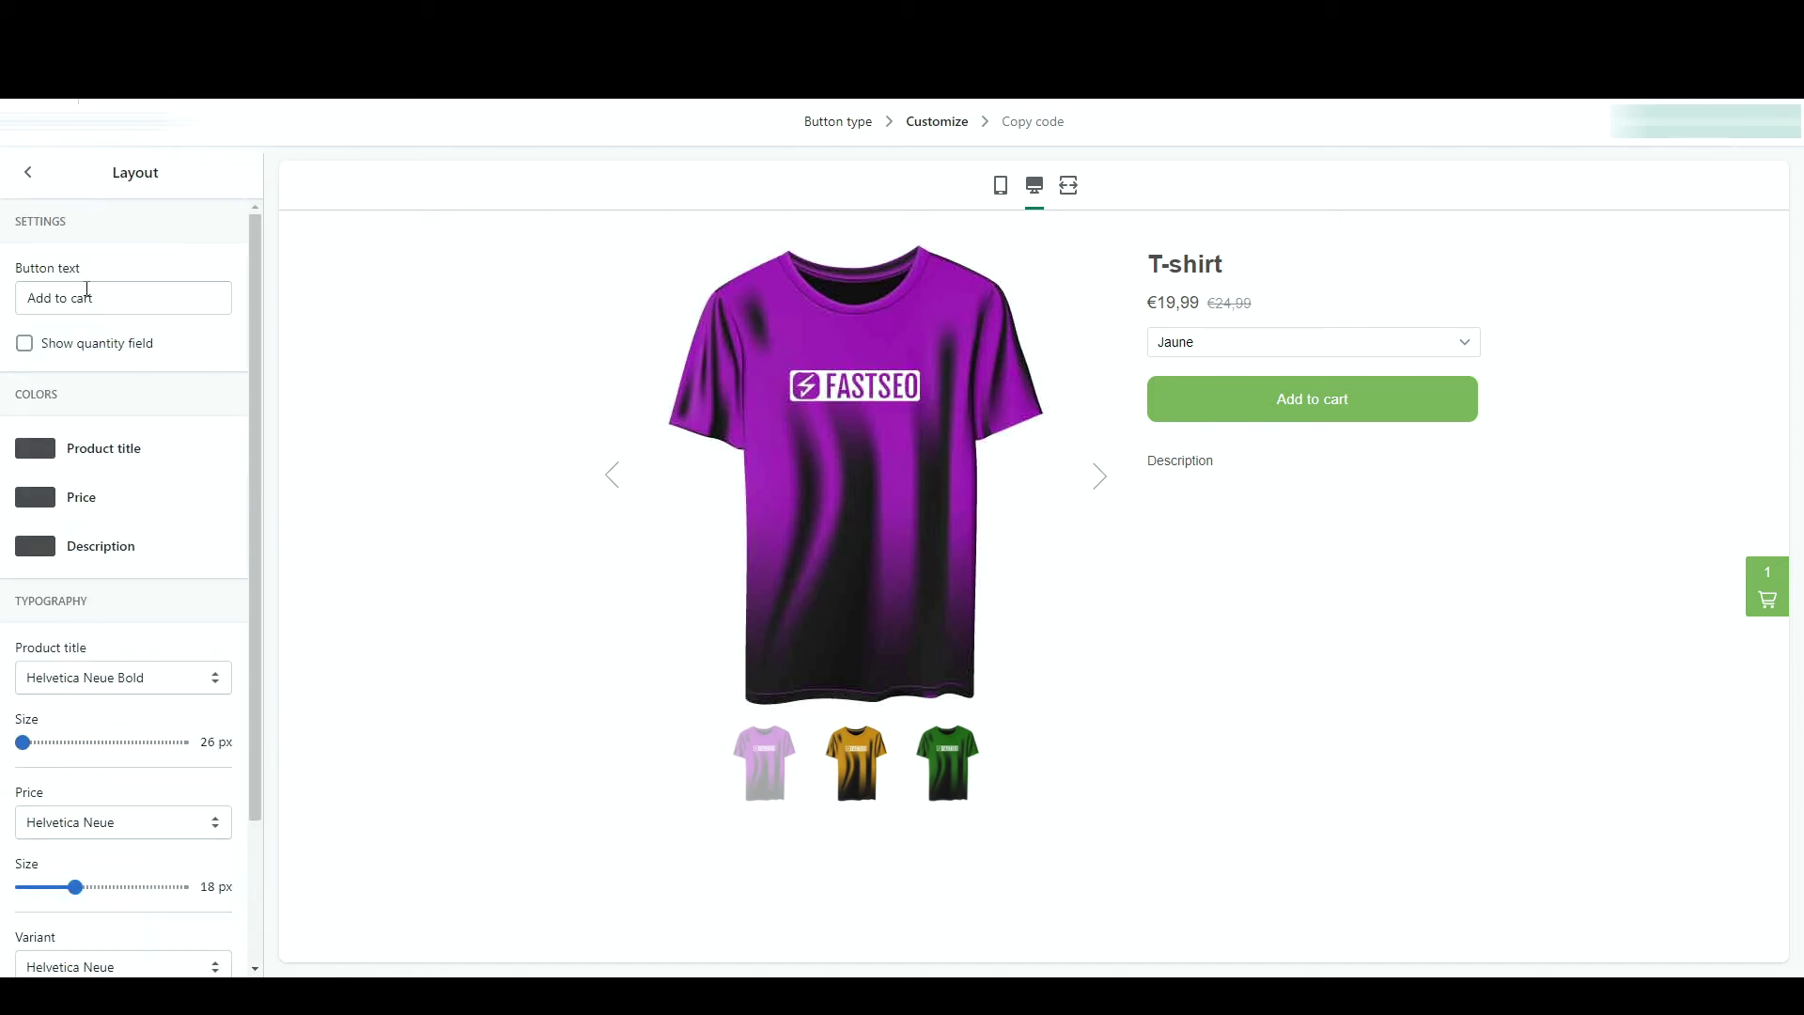
{"action": "triple_click", "coordinate": [84, 298]}
{"action": "key", "text": "BackSpace"}
{"action": "type", "text": "A"}
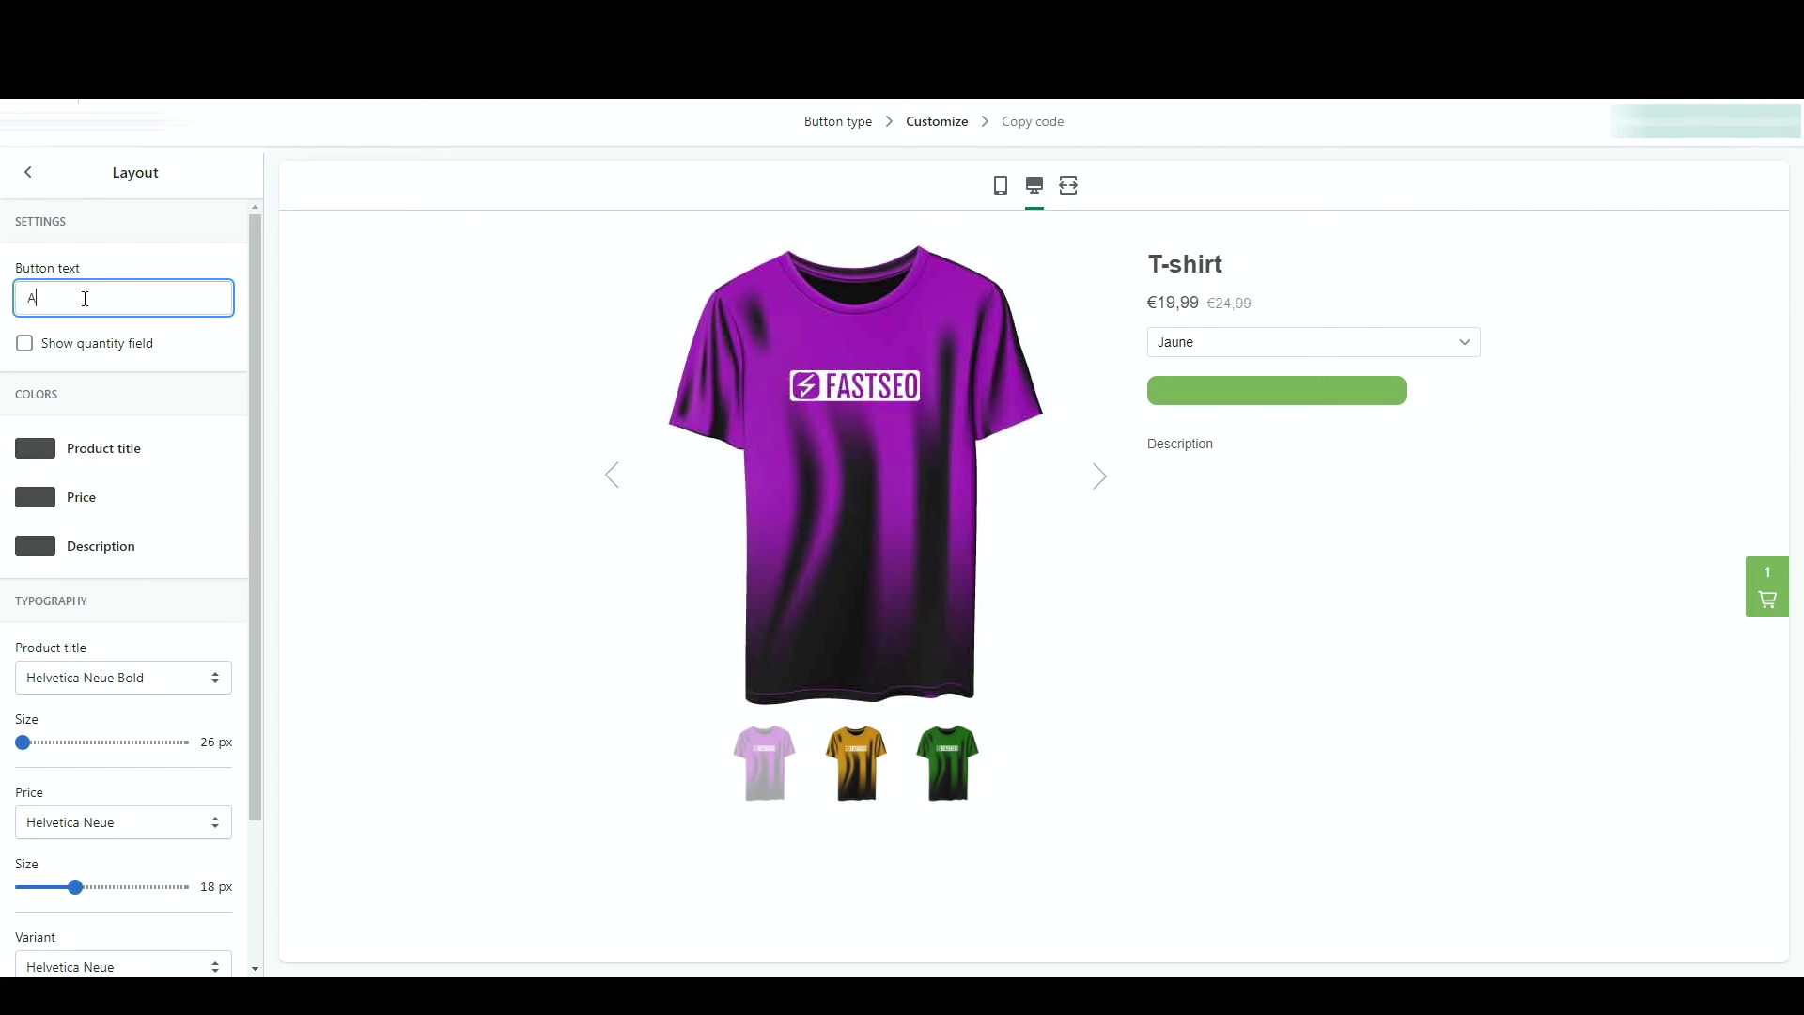
{"action": "type", "text": "jouter au panier"}
{"action": "left_click", "coordinate": [141, 350]}
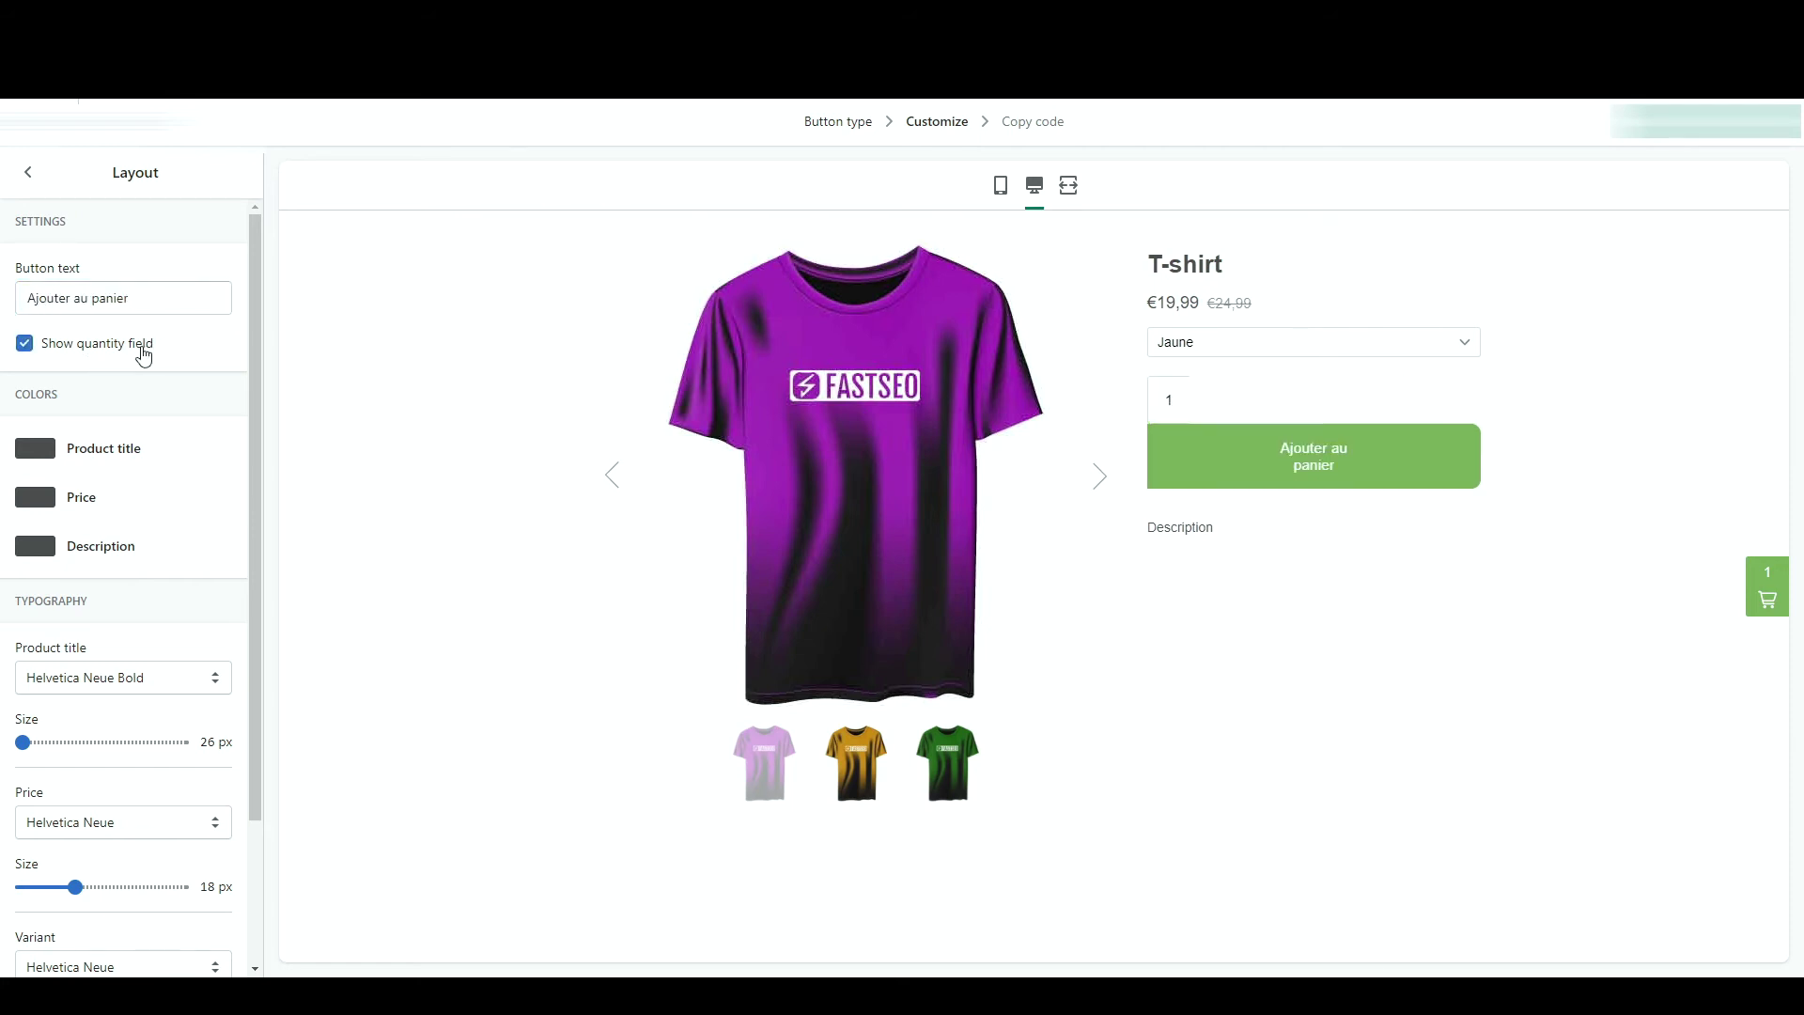
- Narrow the button to 86 px wide and review the layout colour and typography settings
{"action": "left_click", "coordinate": [28, 172]}
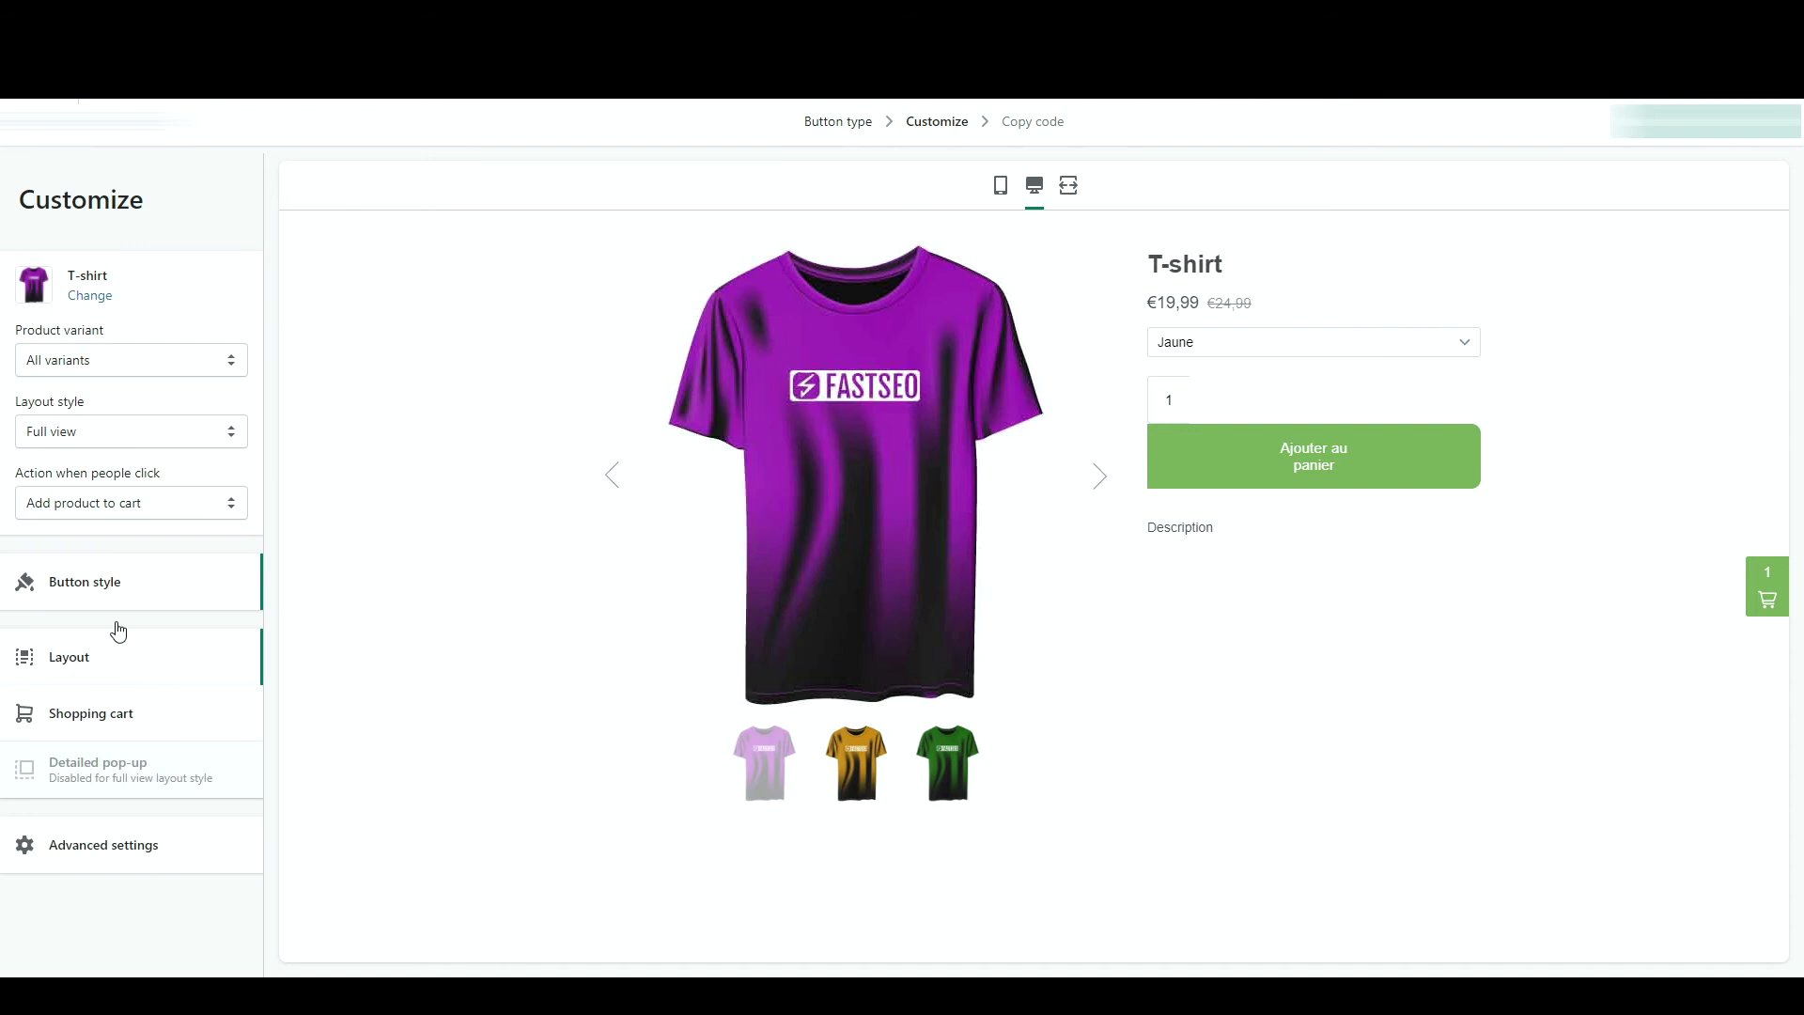
{"action": "left_click", "coordinate": [149, 604]}
{"action": "left_click_drag", "start_coordinate": [188, 394], "coordinate": [127, 394]}
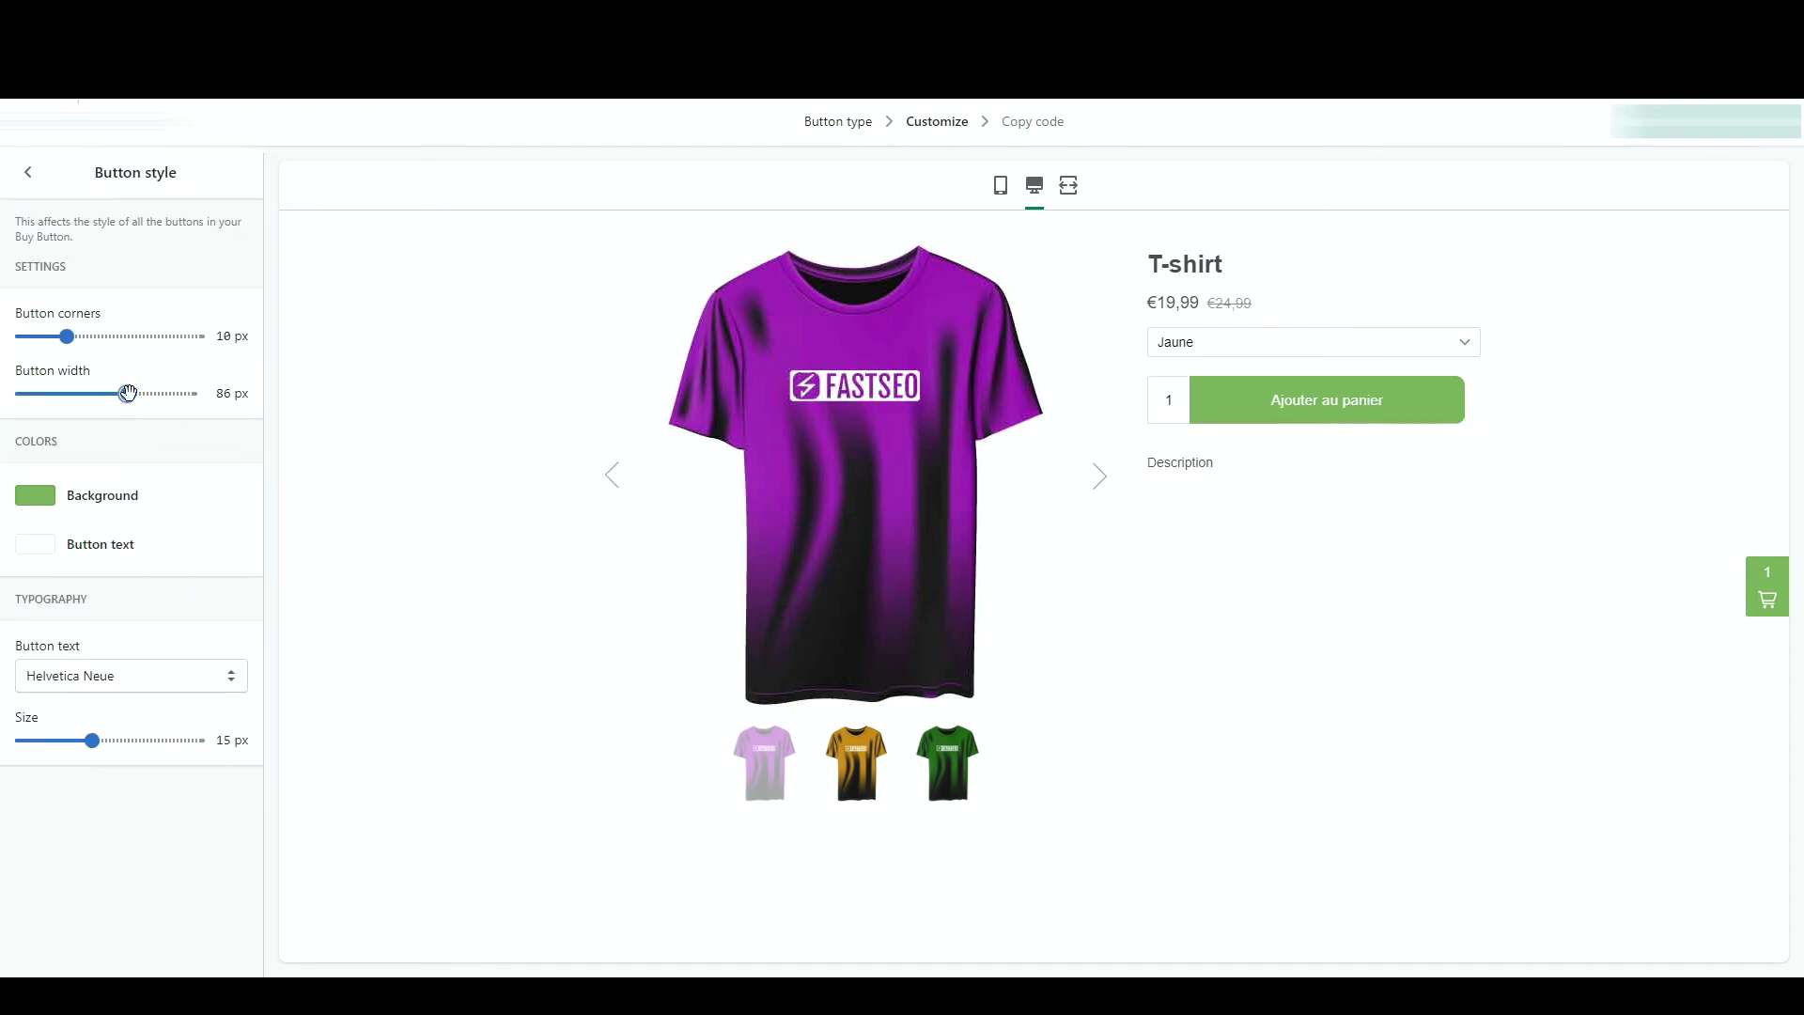
{"action": "left_click", "coordinate": [28, 172]}
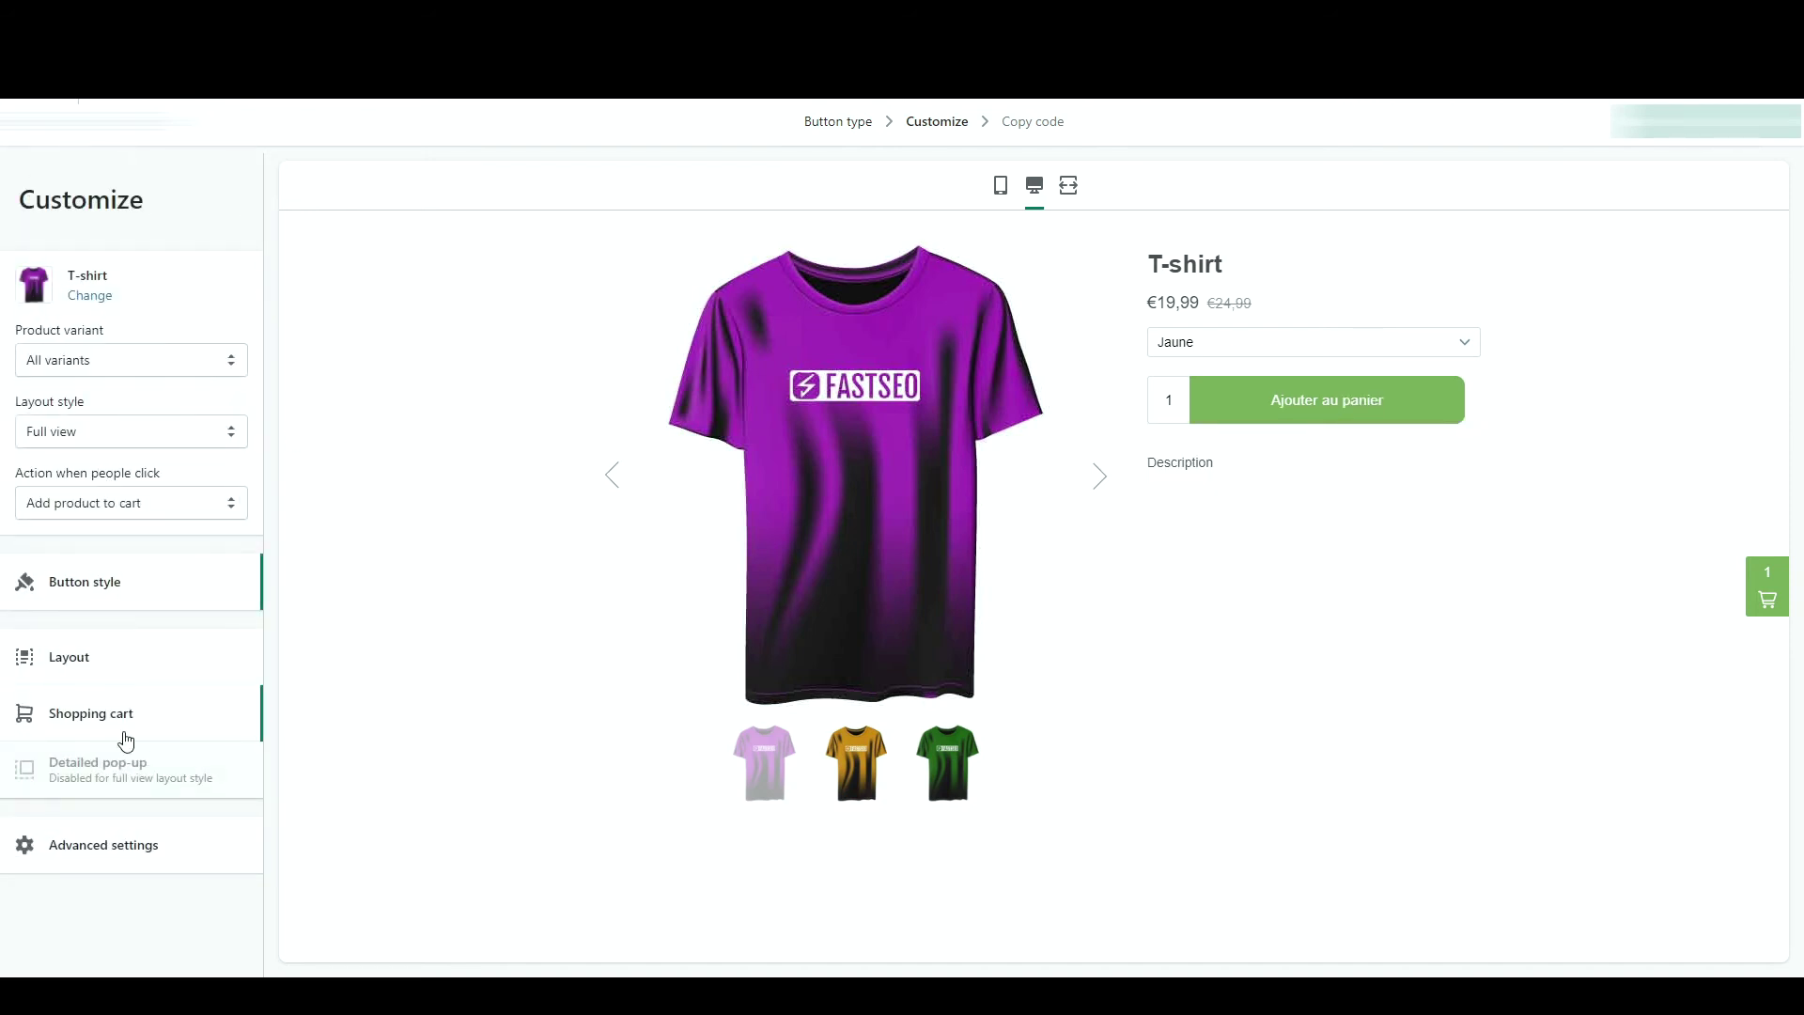
{"action": "left_click", "coordinate": [148, 659]}
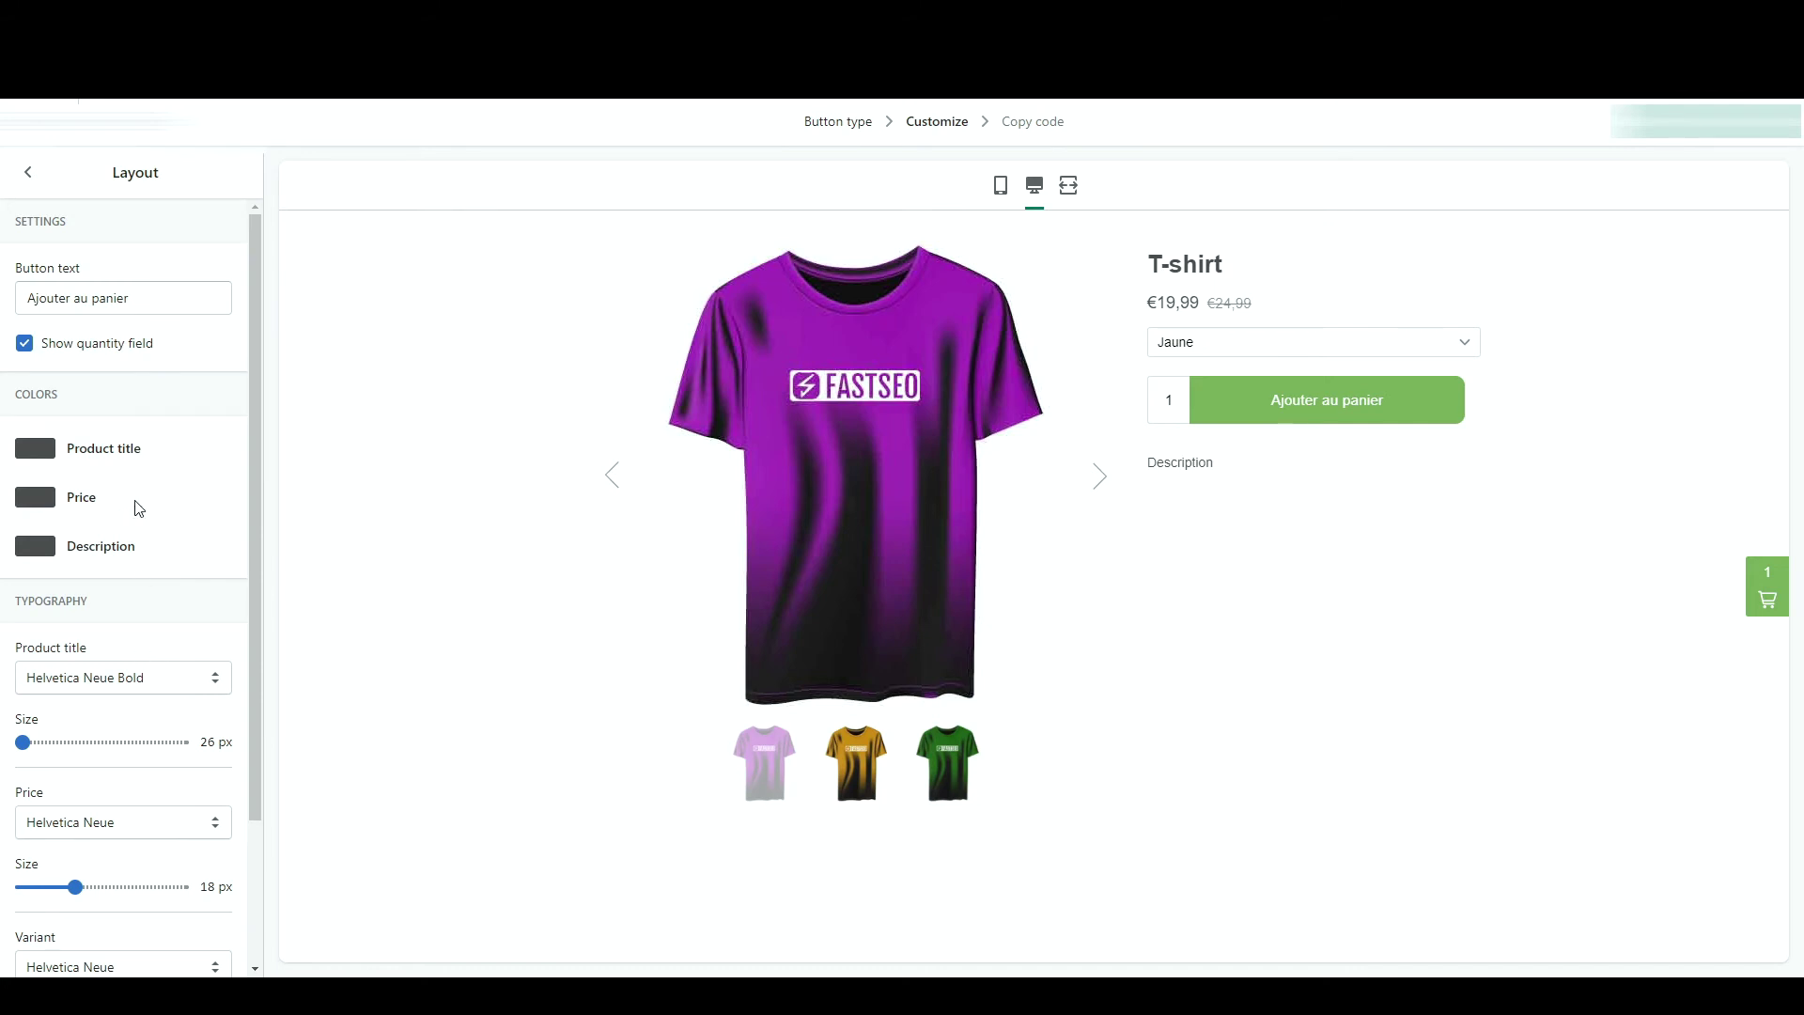
{"action": "scroll", "coordinate": [98, 608], "scroll_direction": "down", "scroll_amount": 2}
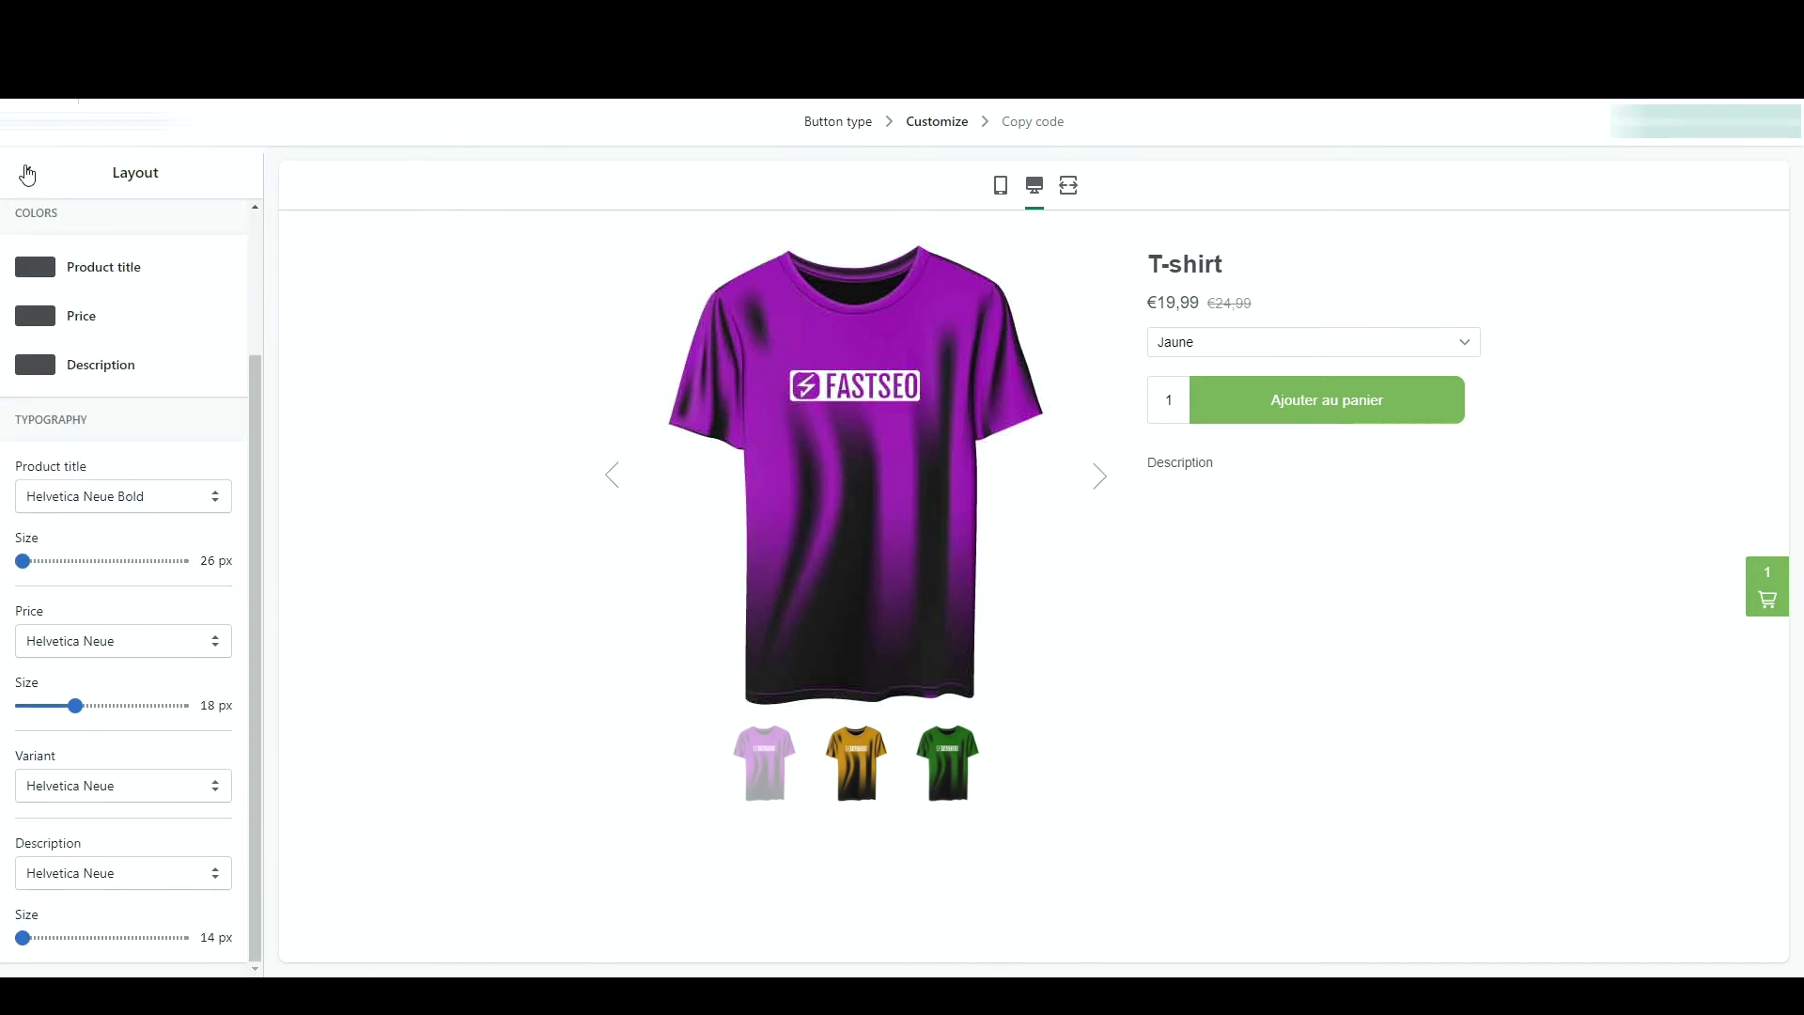
{"action": "left_click", "coordinate": [28, 172]}
{"action": "left_click", "coordinate": [104, 714]}
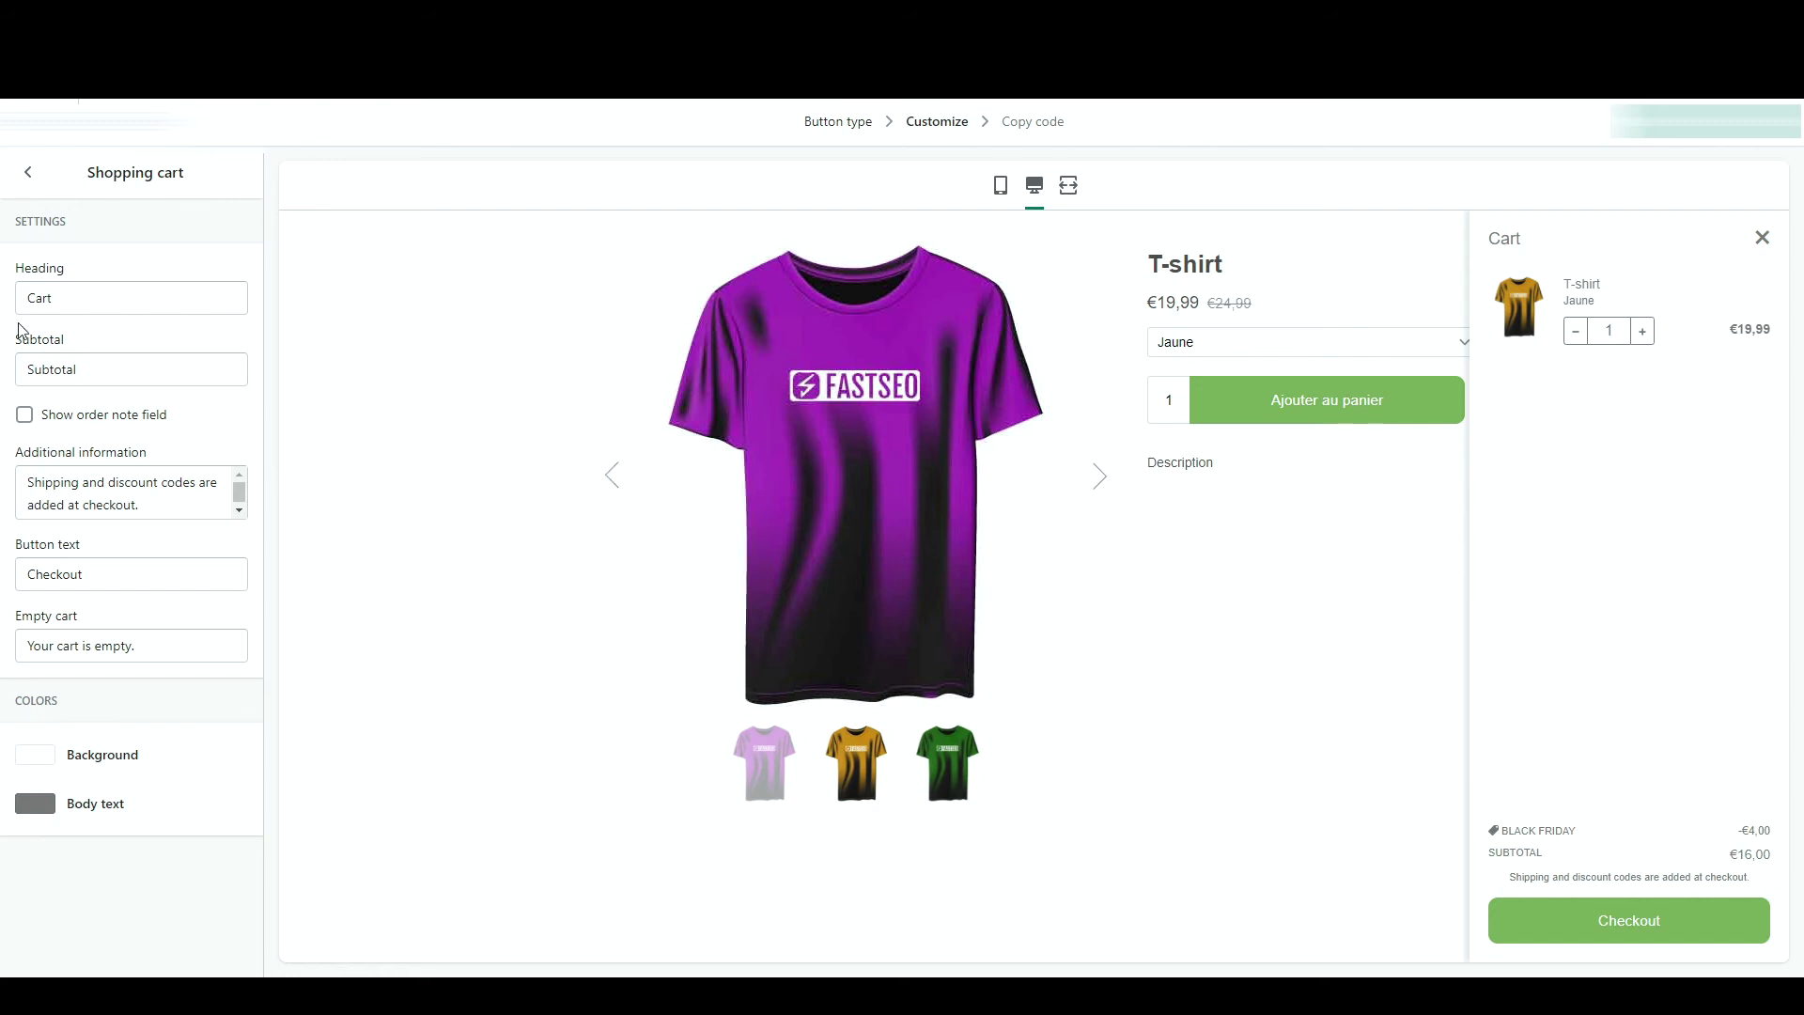
- Rename the cart heading to 'Panier', the subtotal to 'Total', and show an order note field
{"action": "double_click", "coordinate": [91, 302]}
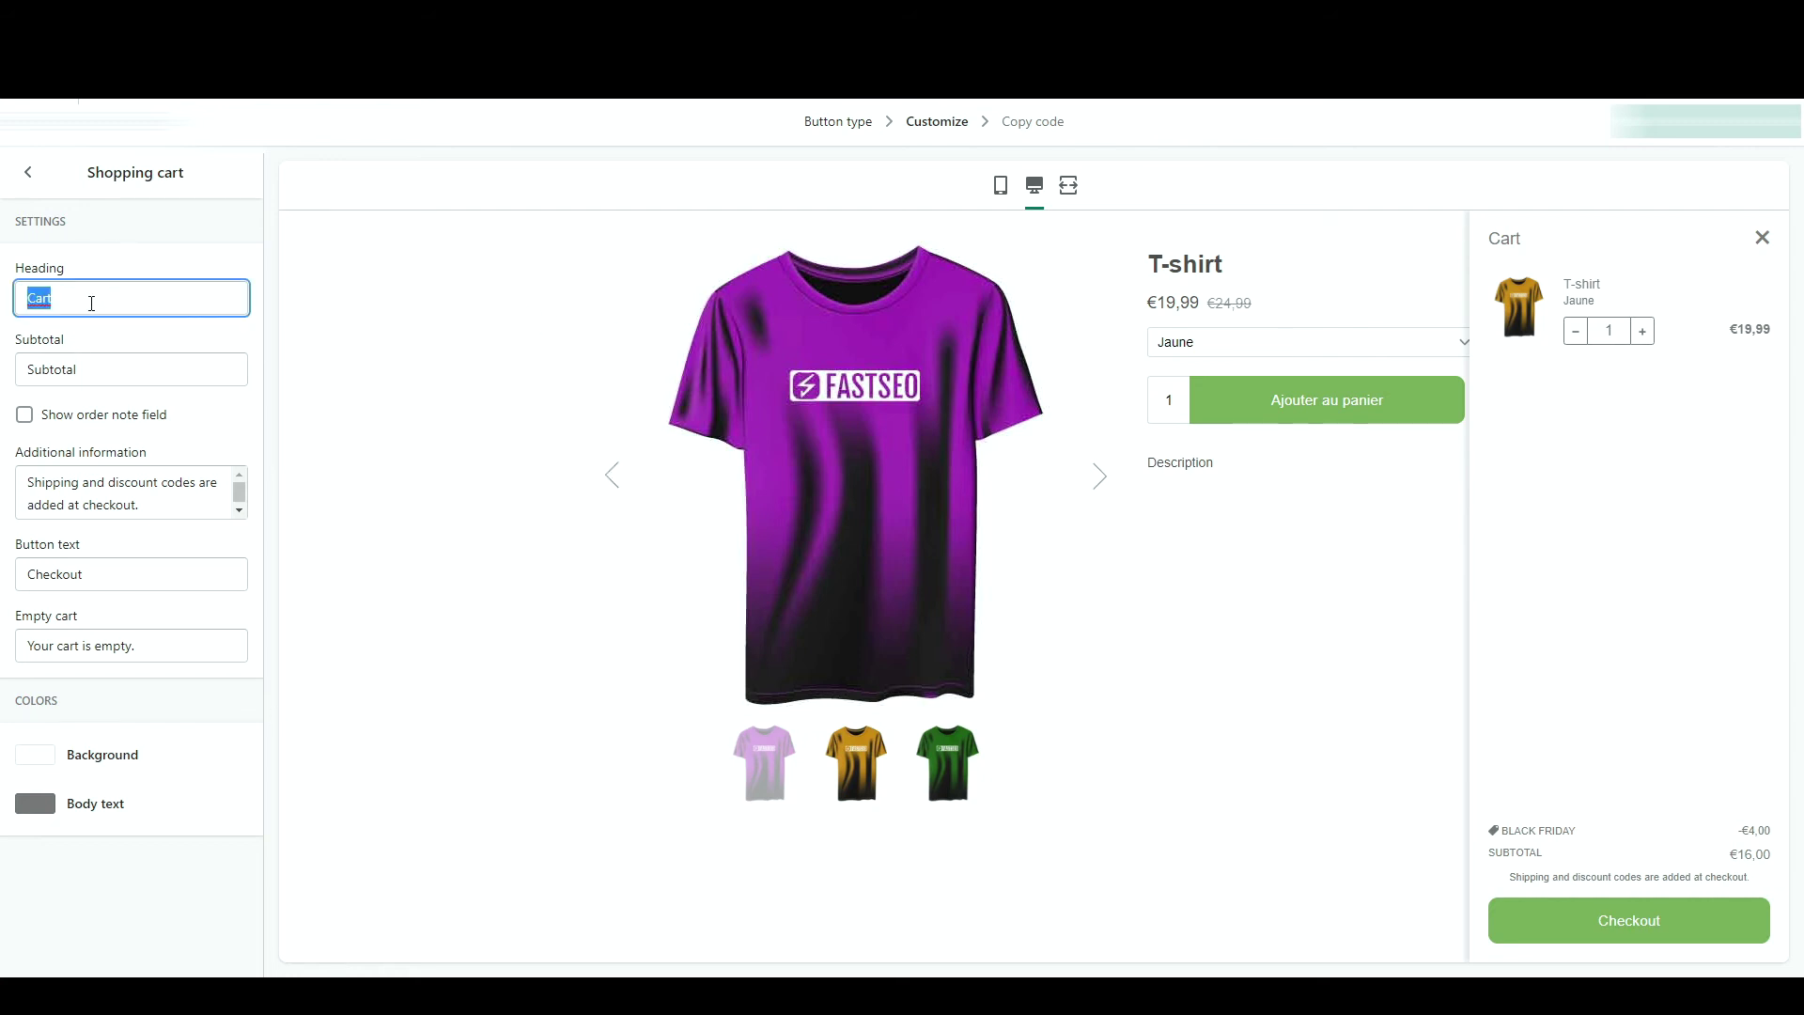
{"action": "type", "text": "Panier"}
{"action": "double_click", "coordinate": [123, 380]}
{"action": "type", "text": "Total"}
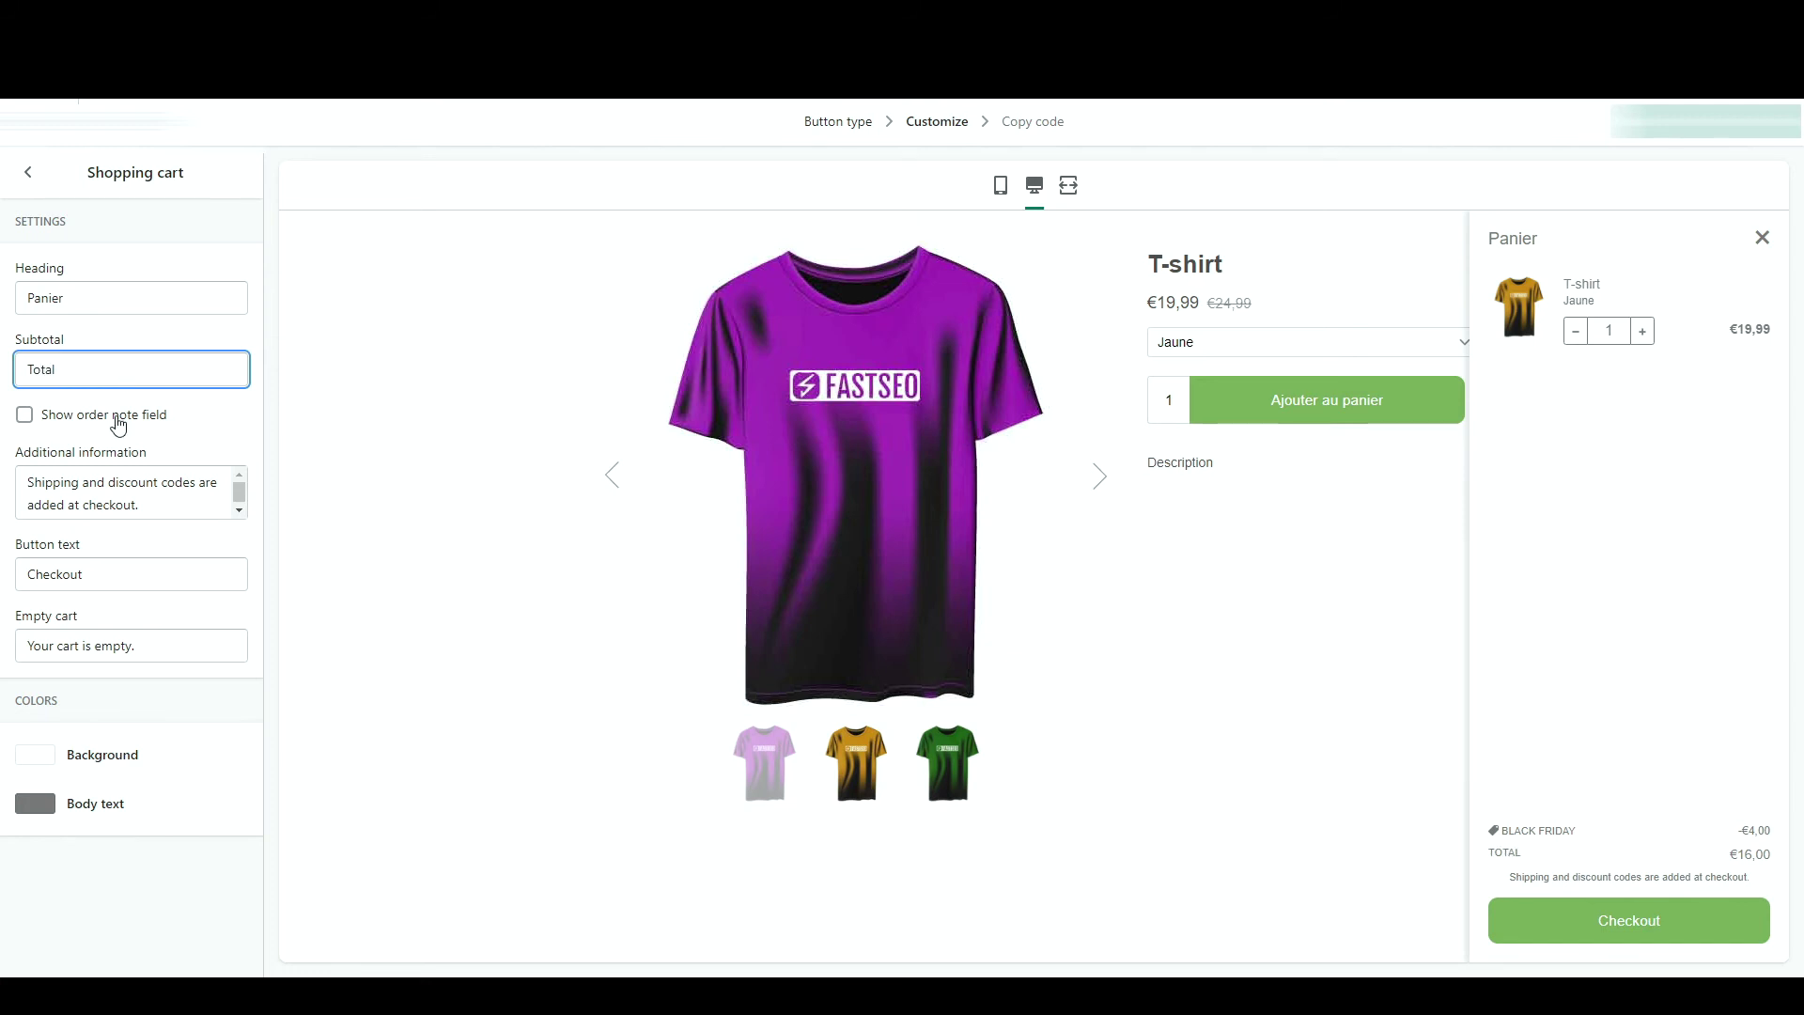
{"action": "left_click", "coordinate": [118, 420]}
{"action": "left_click", "coordinate": [1541, 849]}
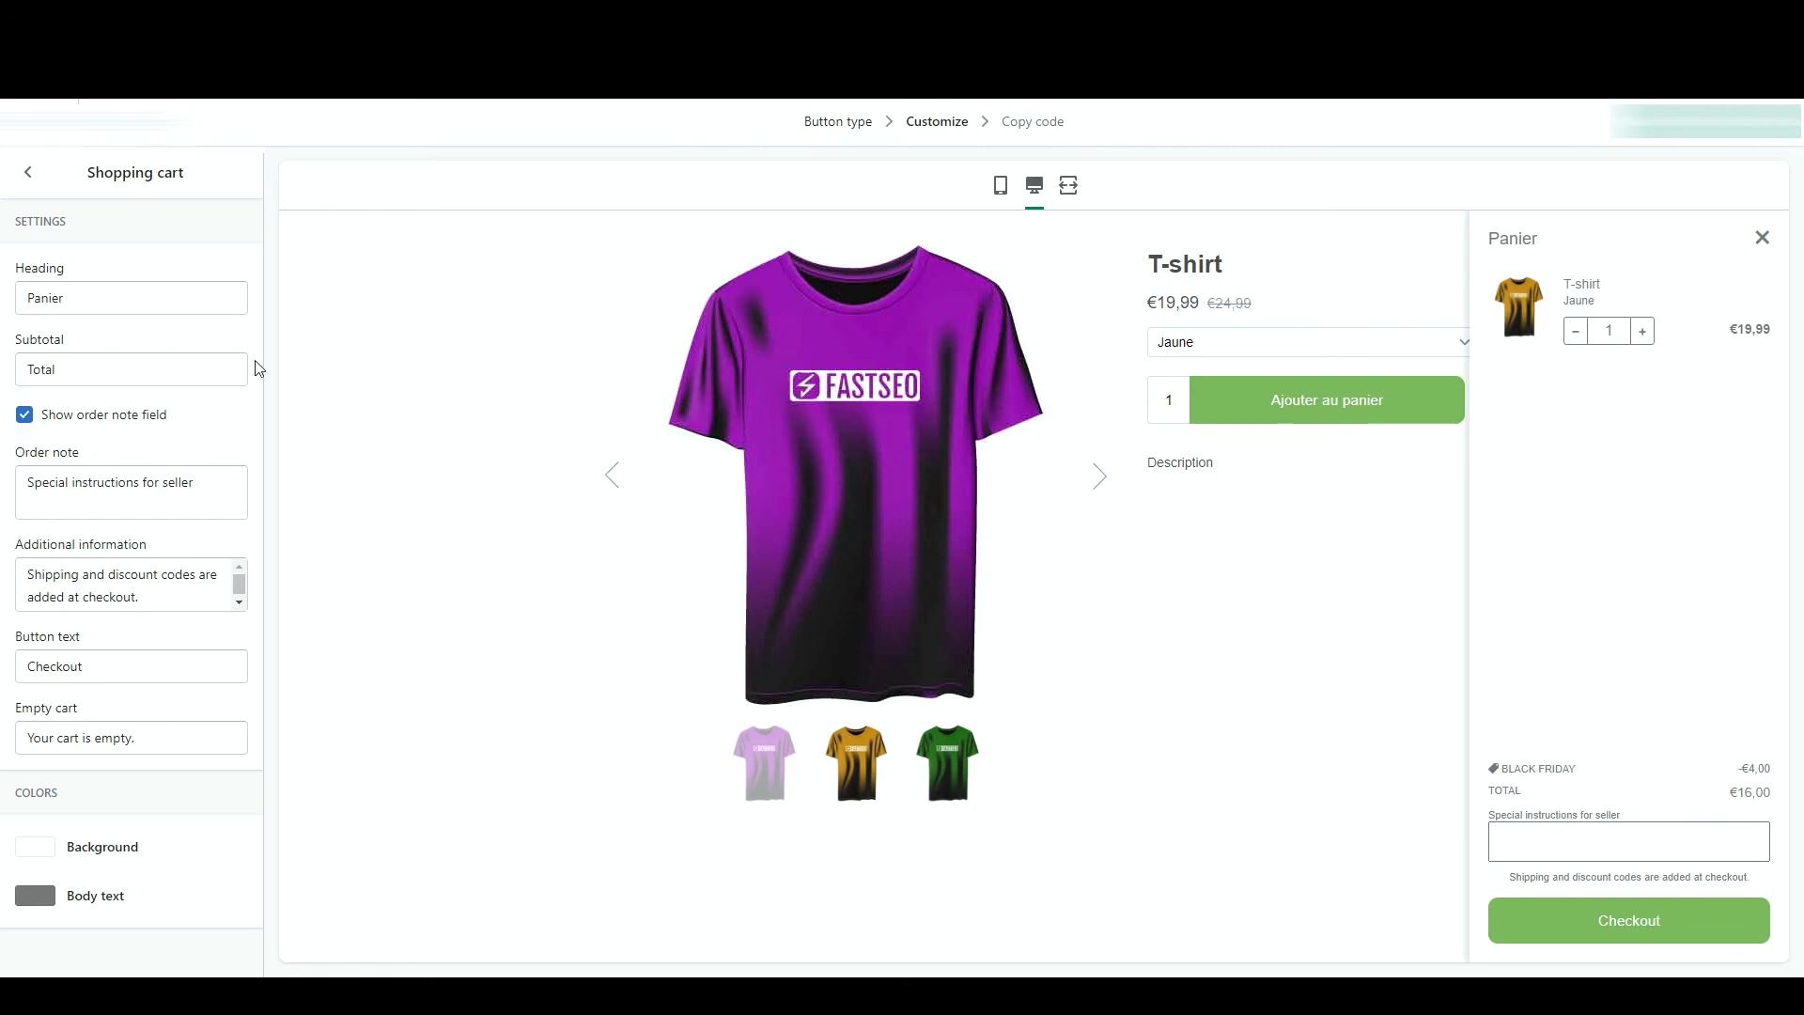
{"action": "left_click", "coordinate": [38, 173]}
- Review the advanced checkout setting, leaving checkout opening in a pop-up window
{"action": "left_click", "coordinate": [180, 838]}
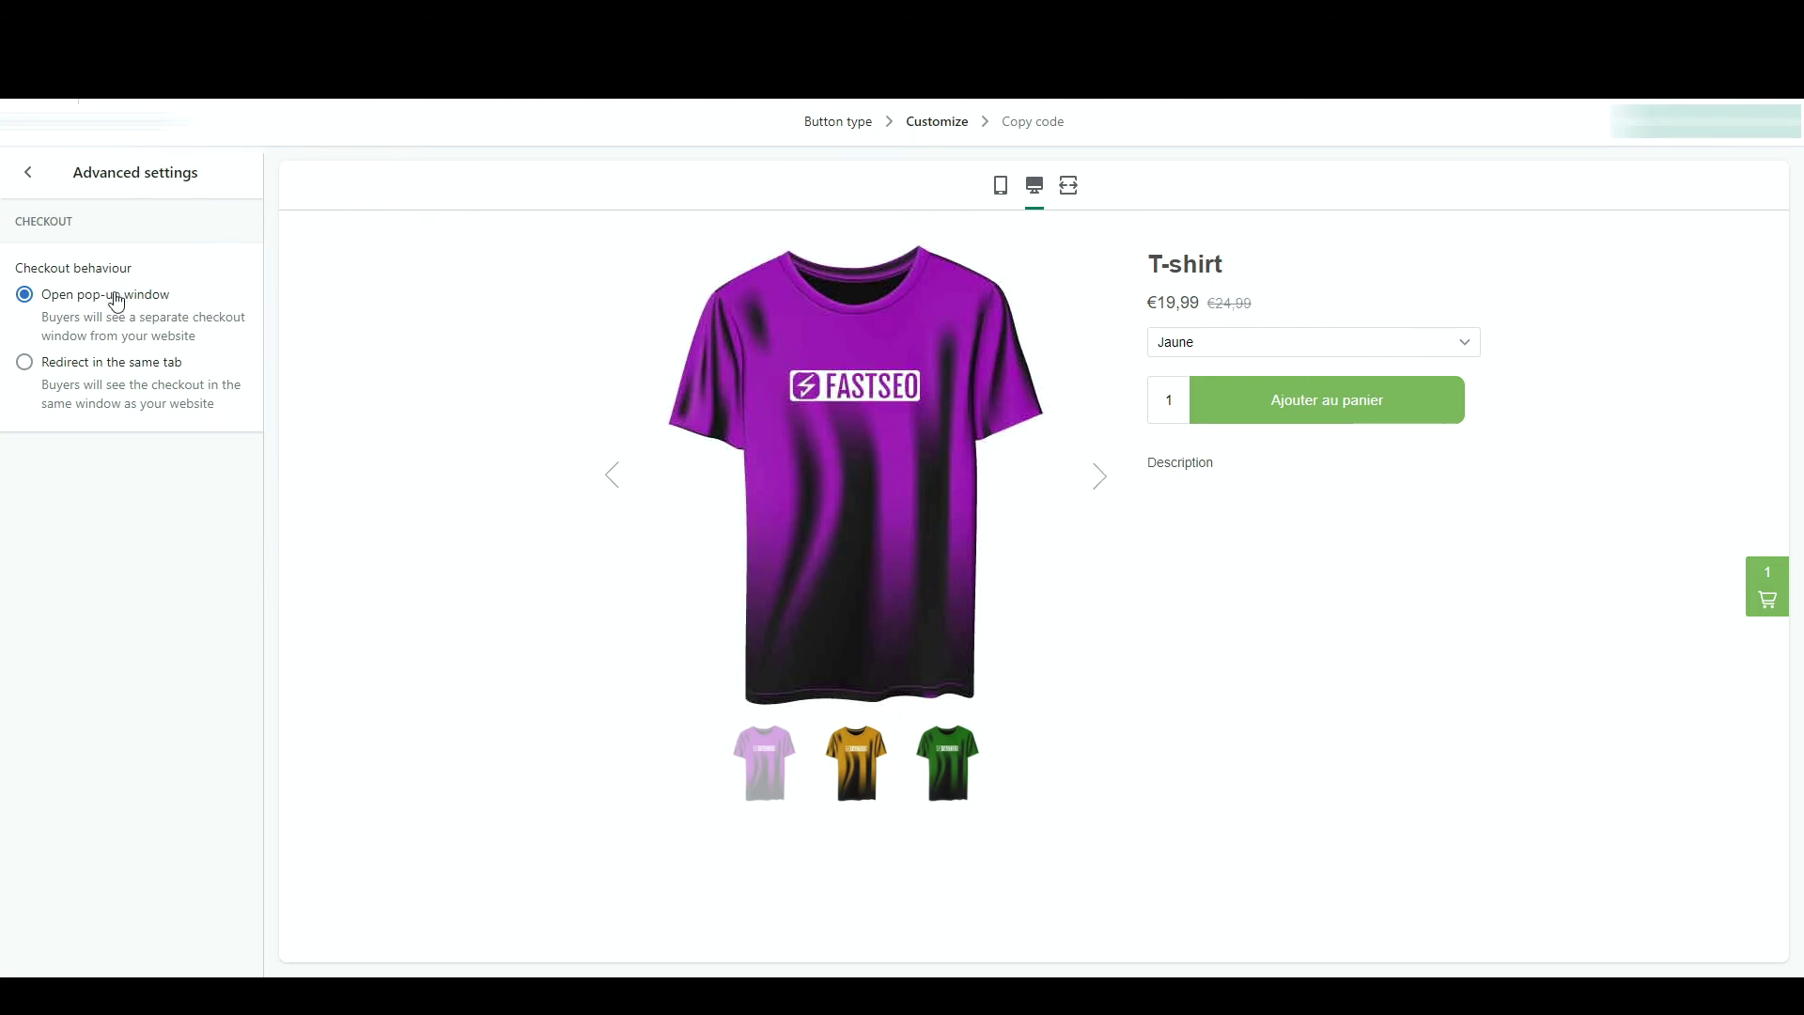
{"action": "left_click", "coordinate": [125, 377]}
{"action": "left_click", "coordinate": [128, 305]}
{"action": "left_click", "coordinate": [28, 172]}
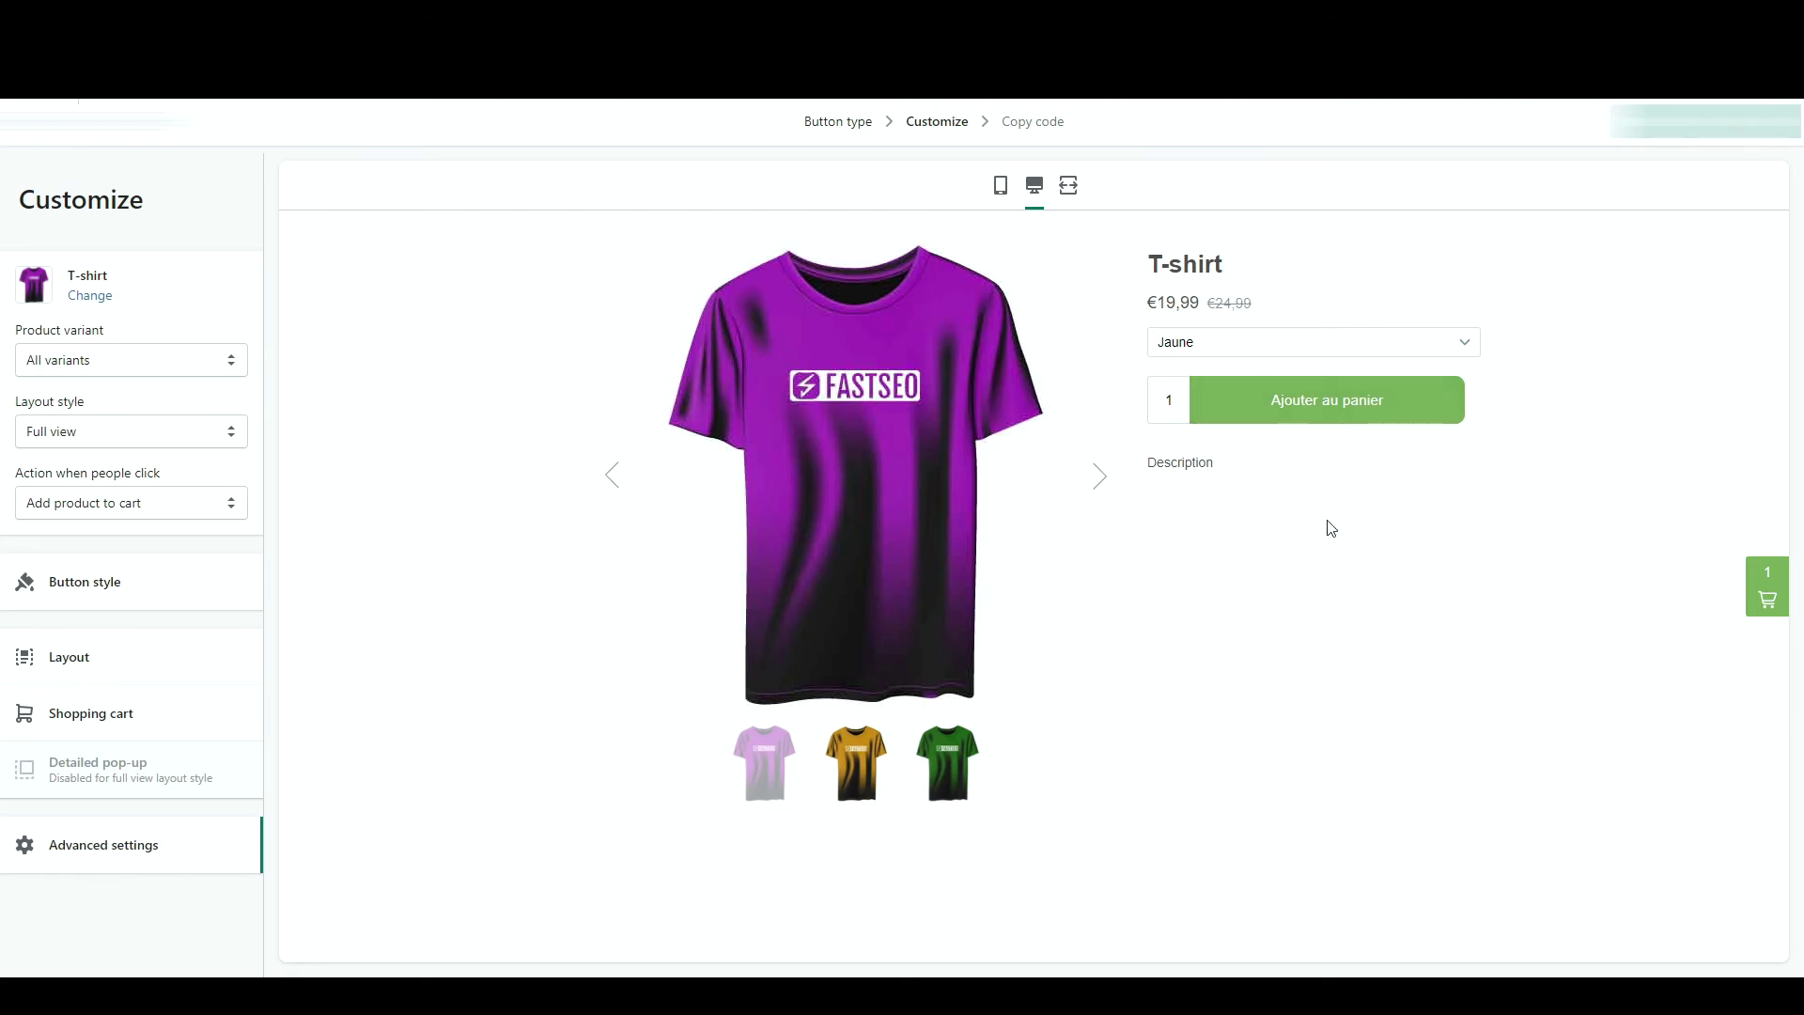
- Copy the Buy Button embed code and close the full-screen builder
{"action": "left_click", "coordinate": [1734, 122]}
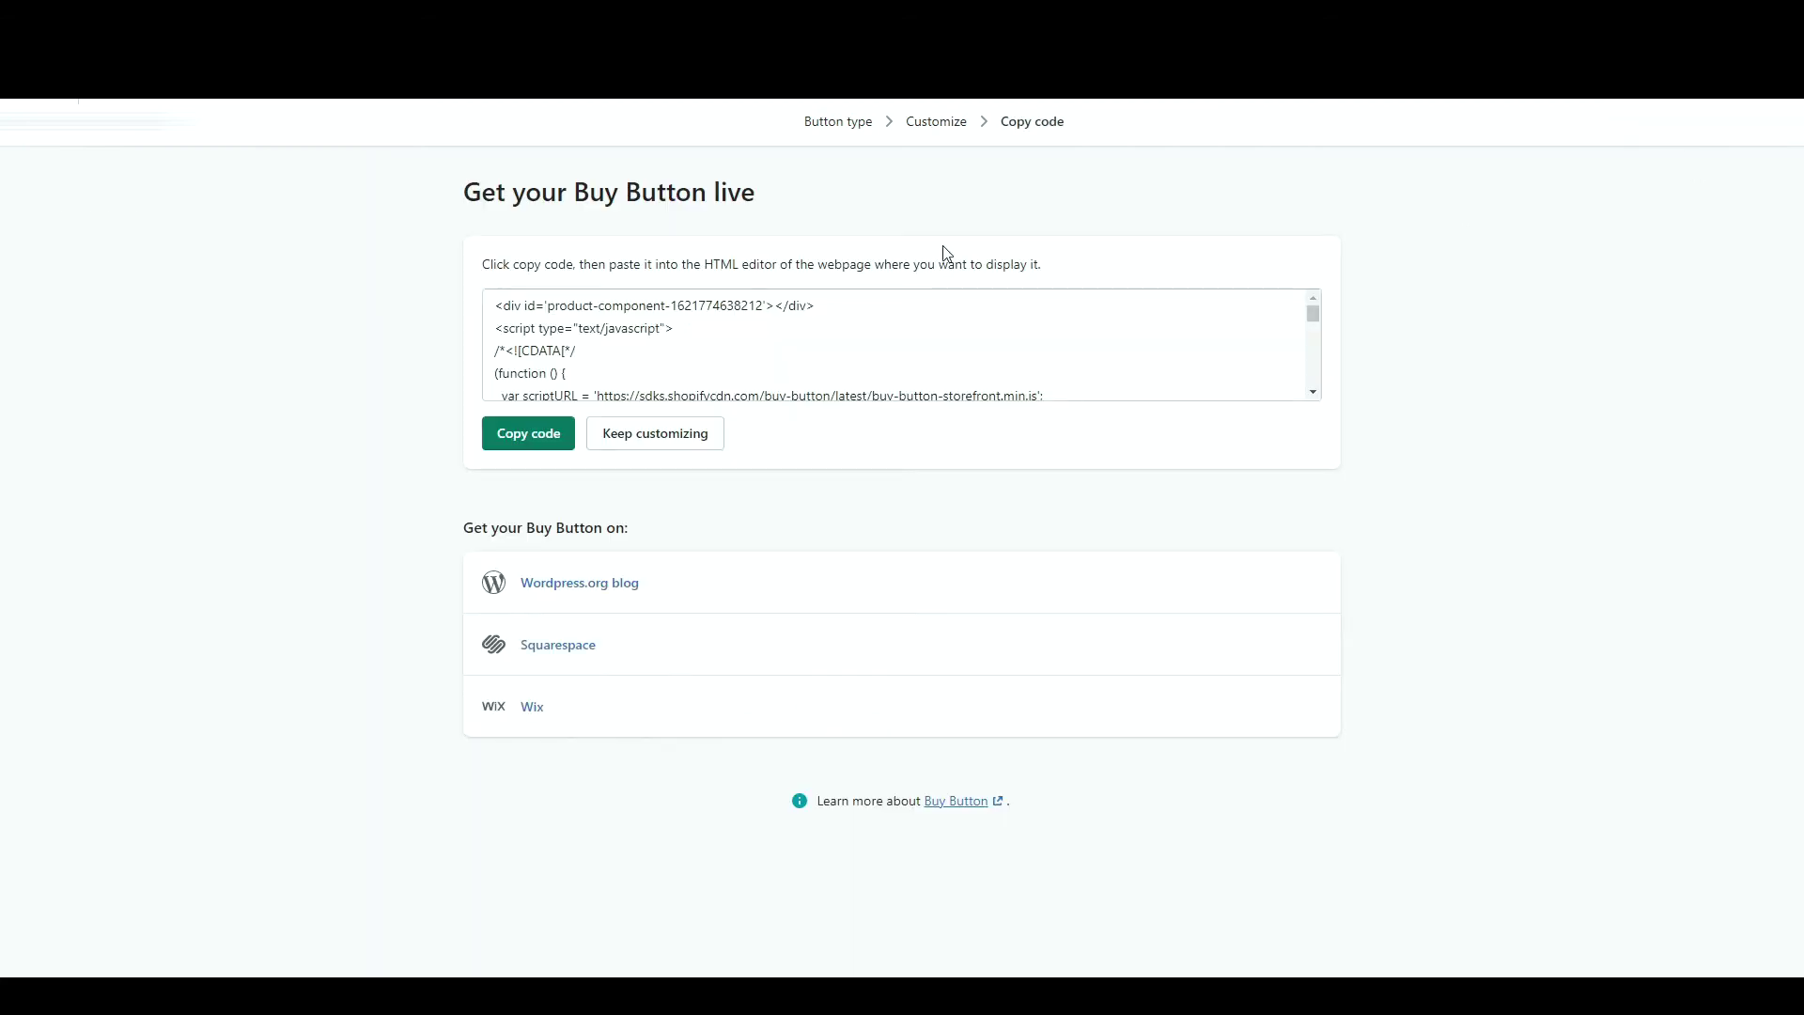
{"action": "scroll", "coordinate": [721, 364], "scroll_direction": "down", "scroll_amount": 8}
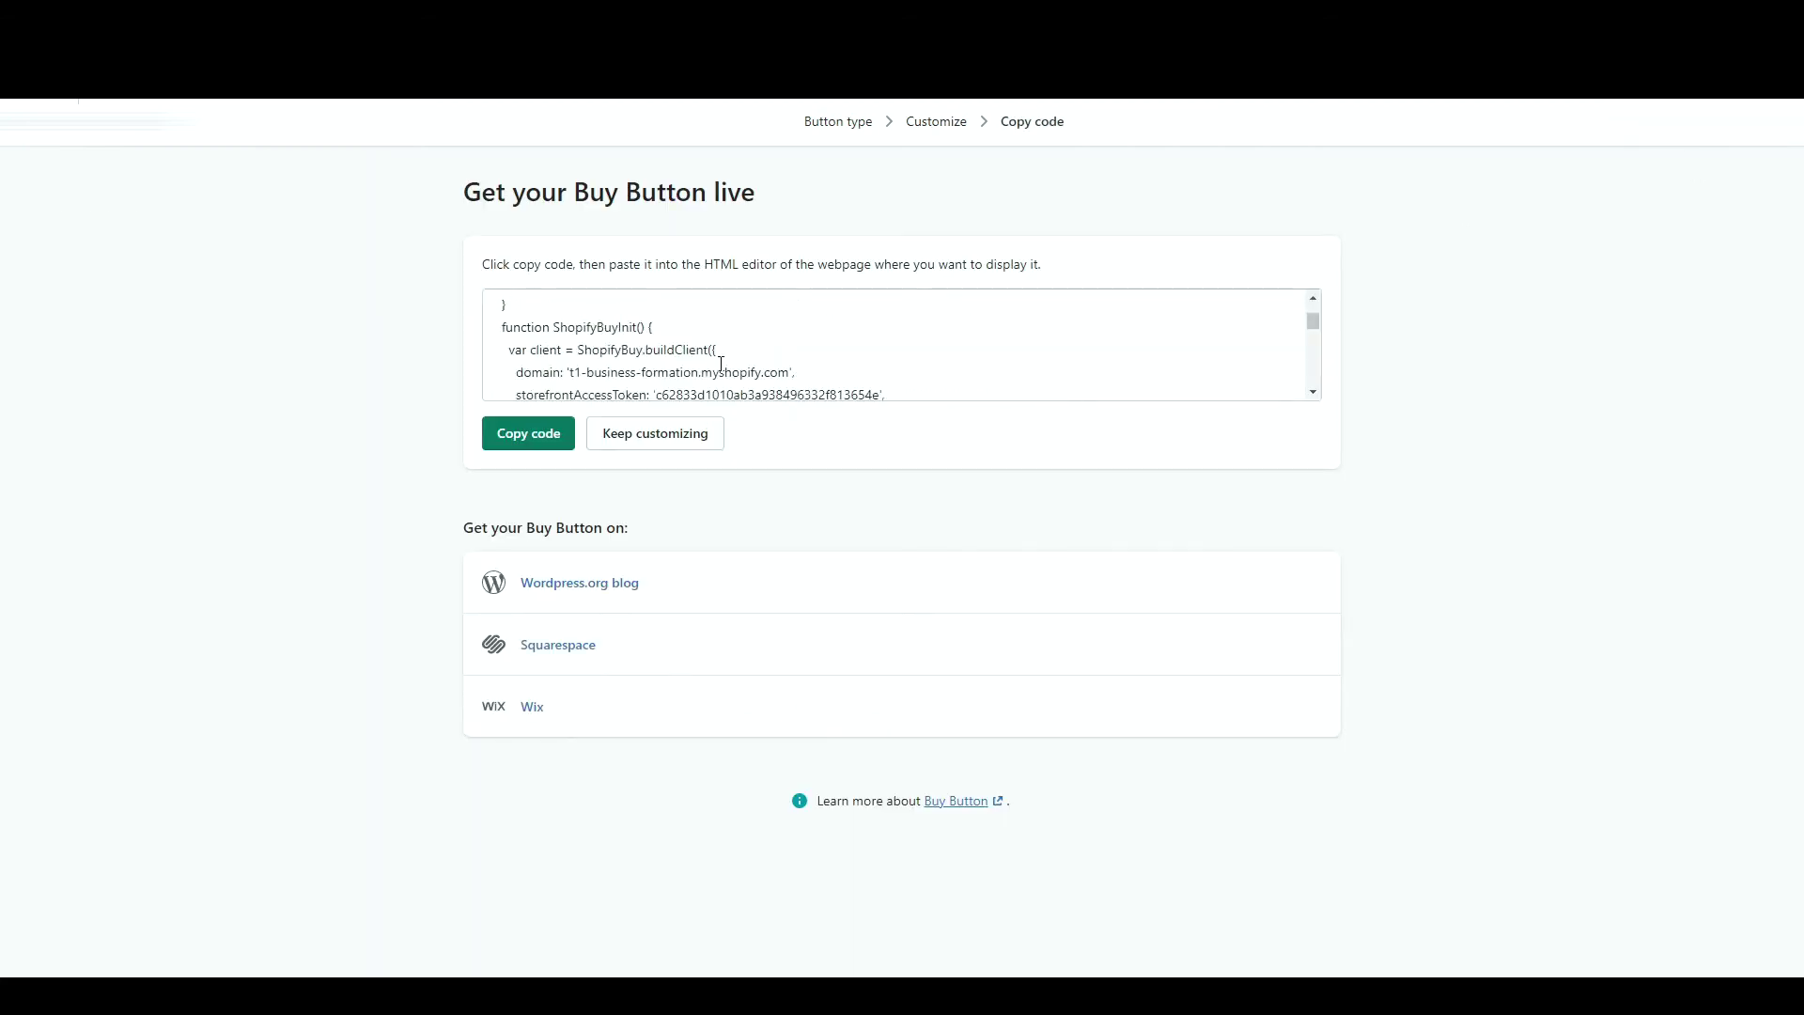
{"action": "left_click", "coordinate": [518, 446]}
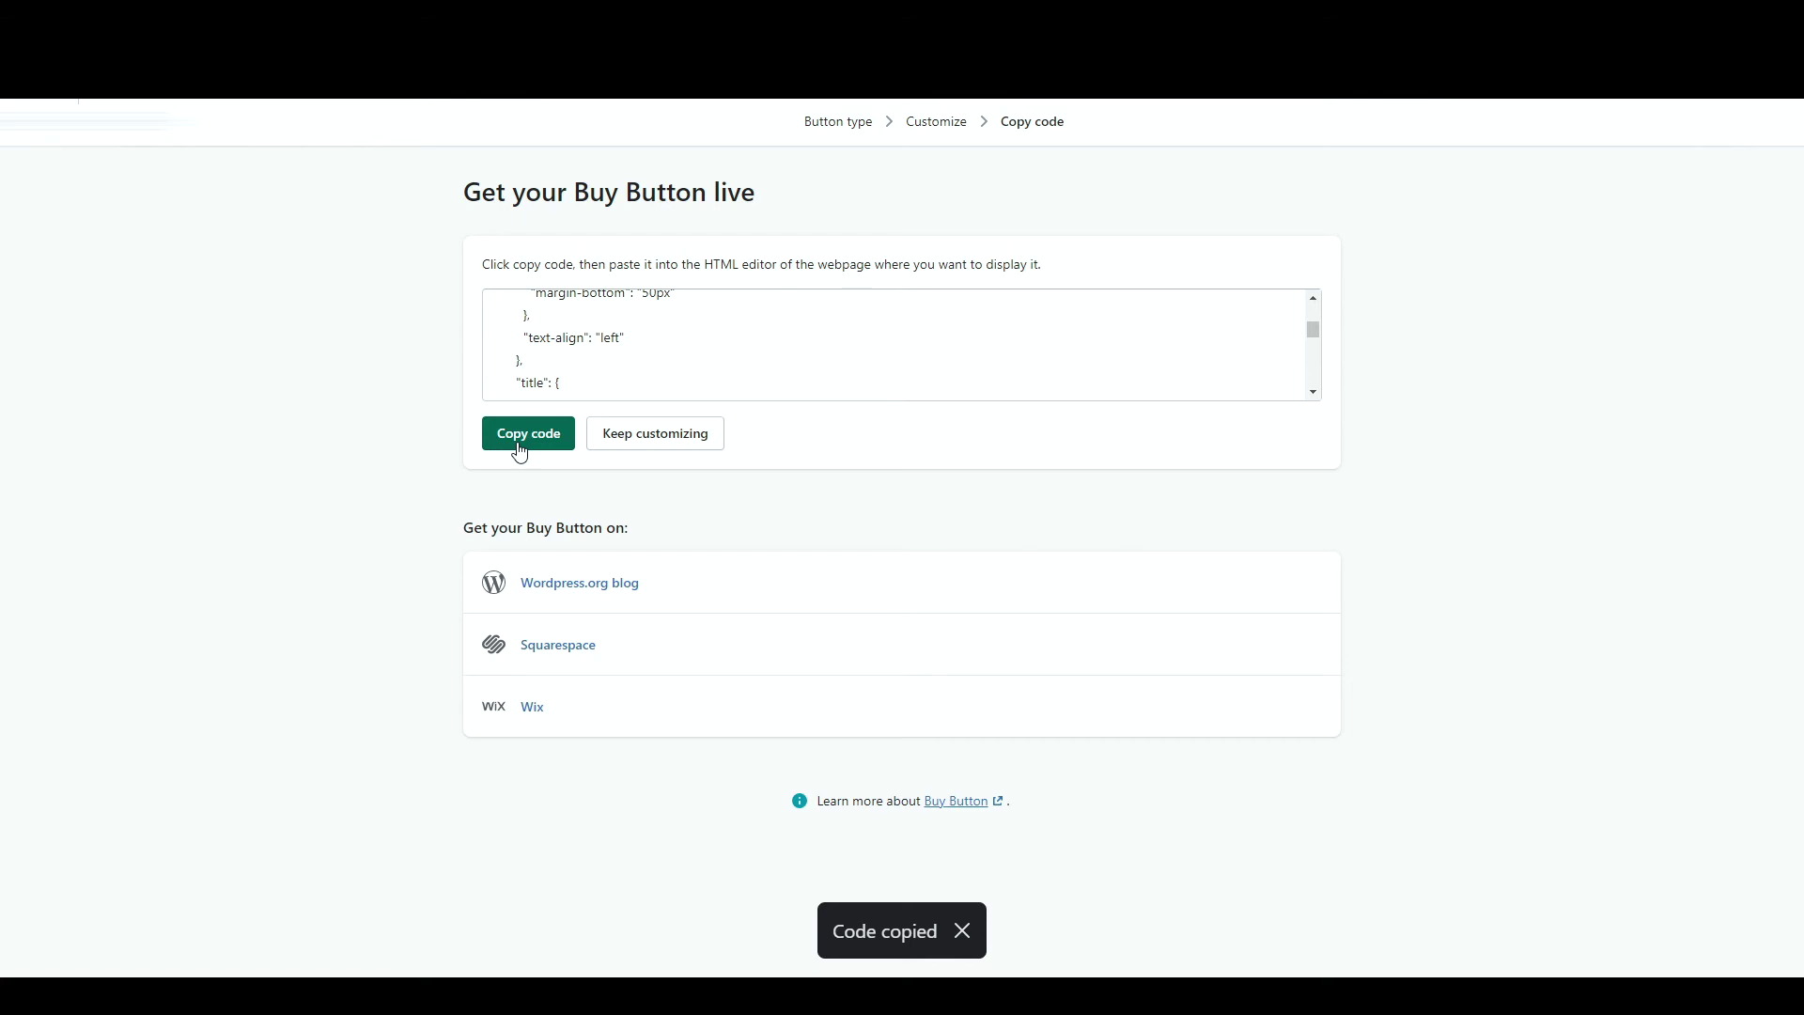
{"action": "left_click", "coordinate": [99, 122]}
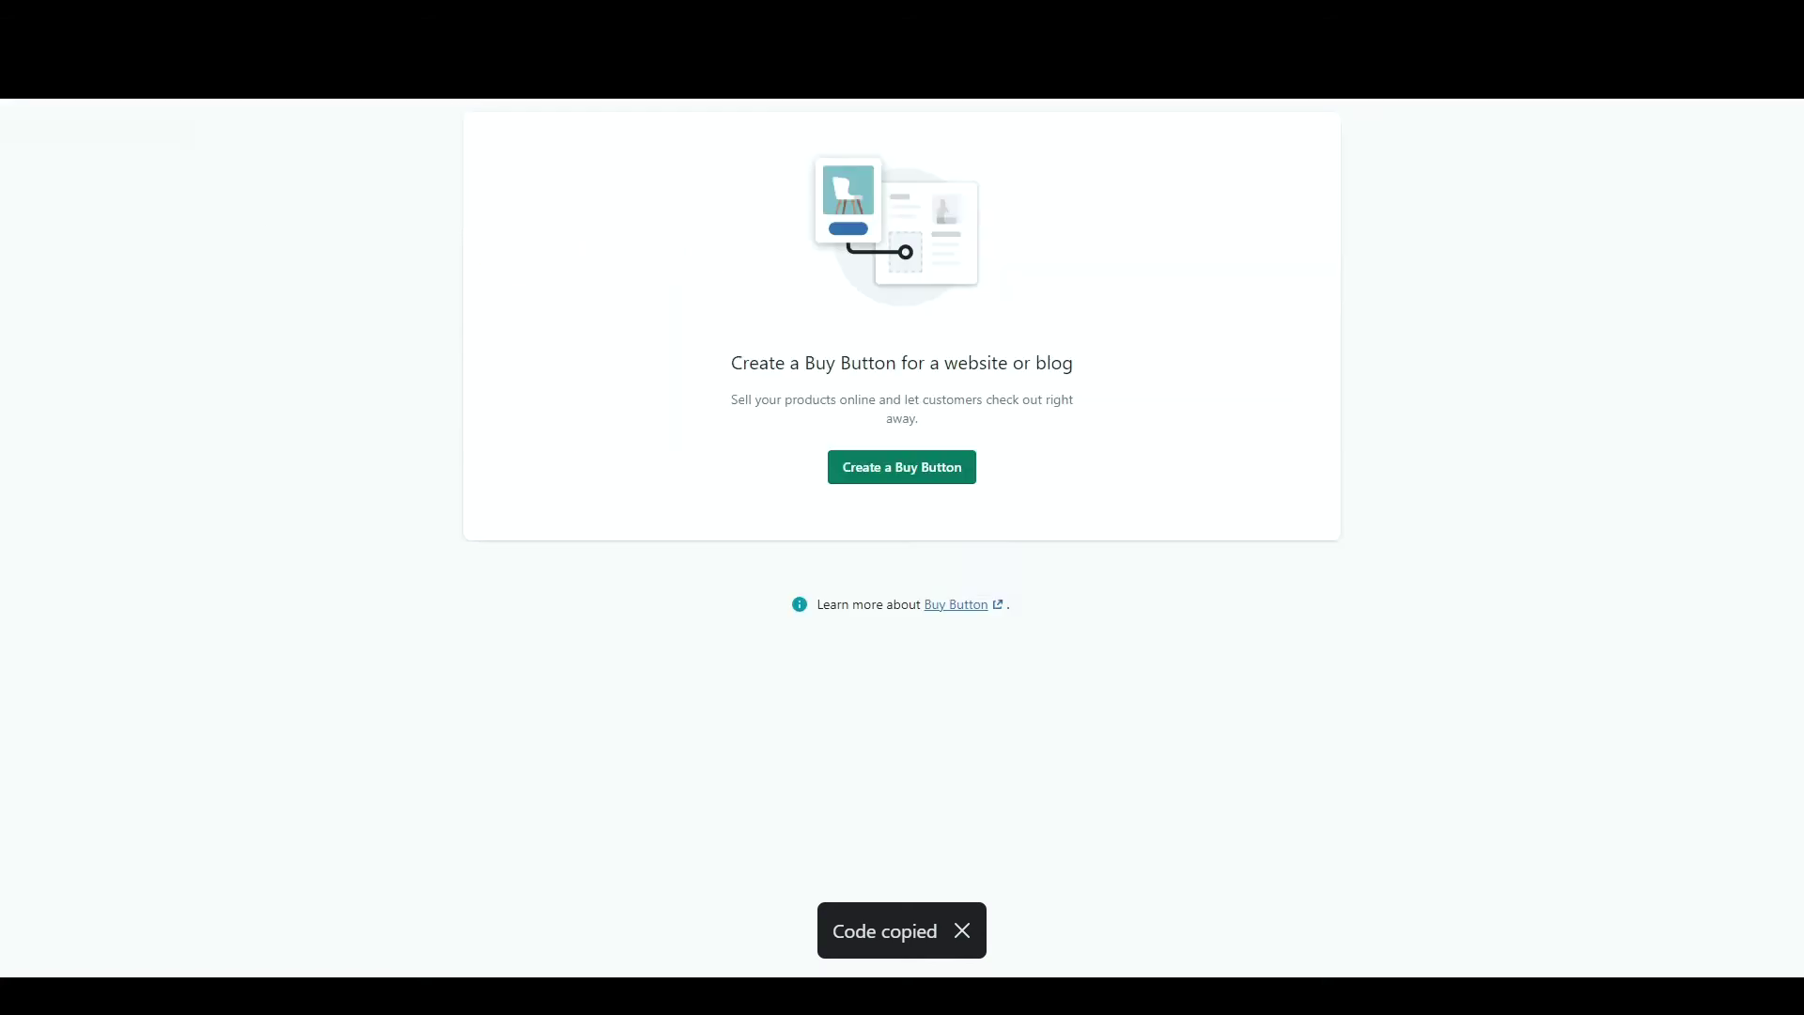
{"action": "left_click", "coordinate": [66, 475]}
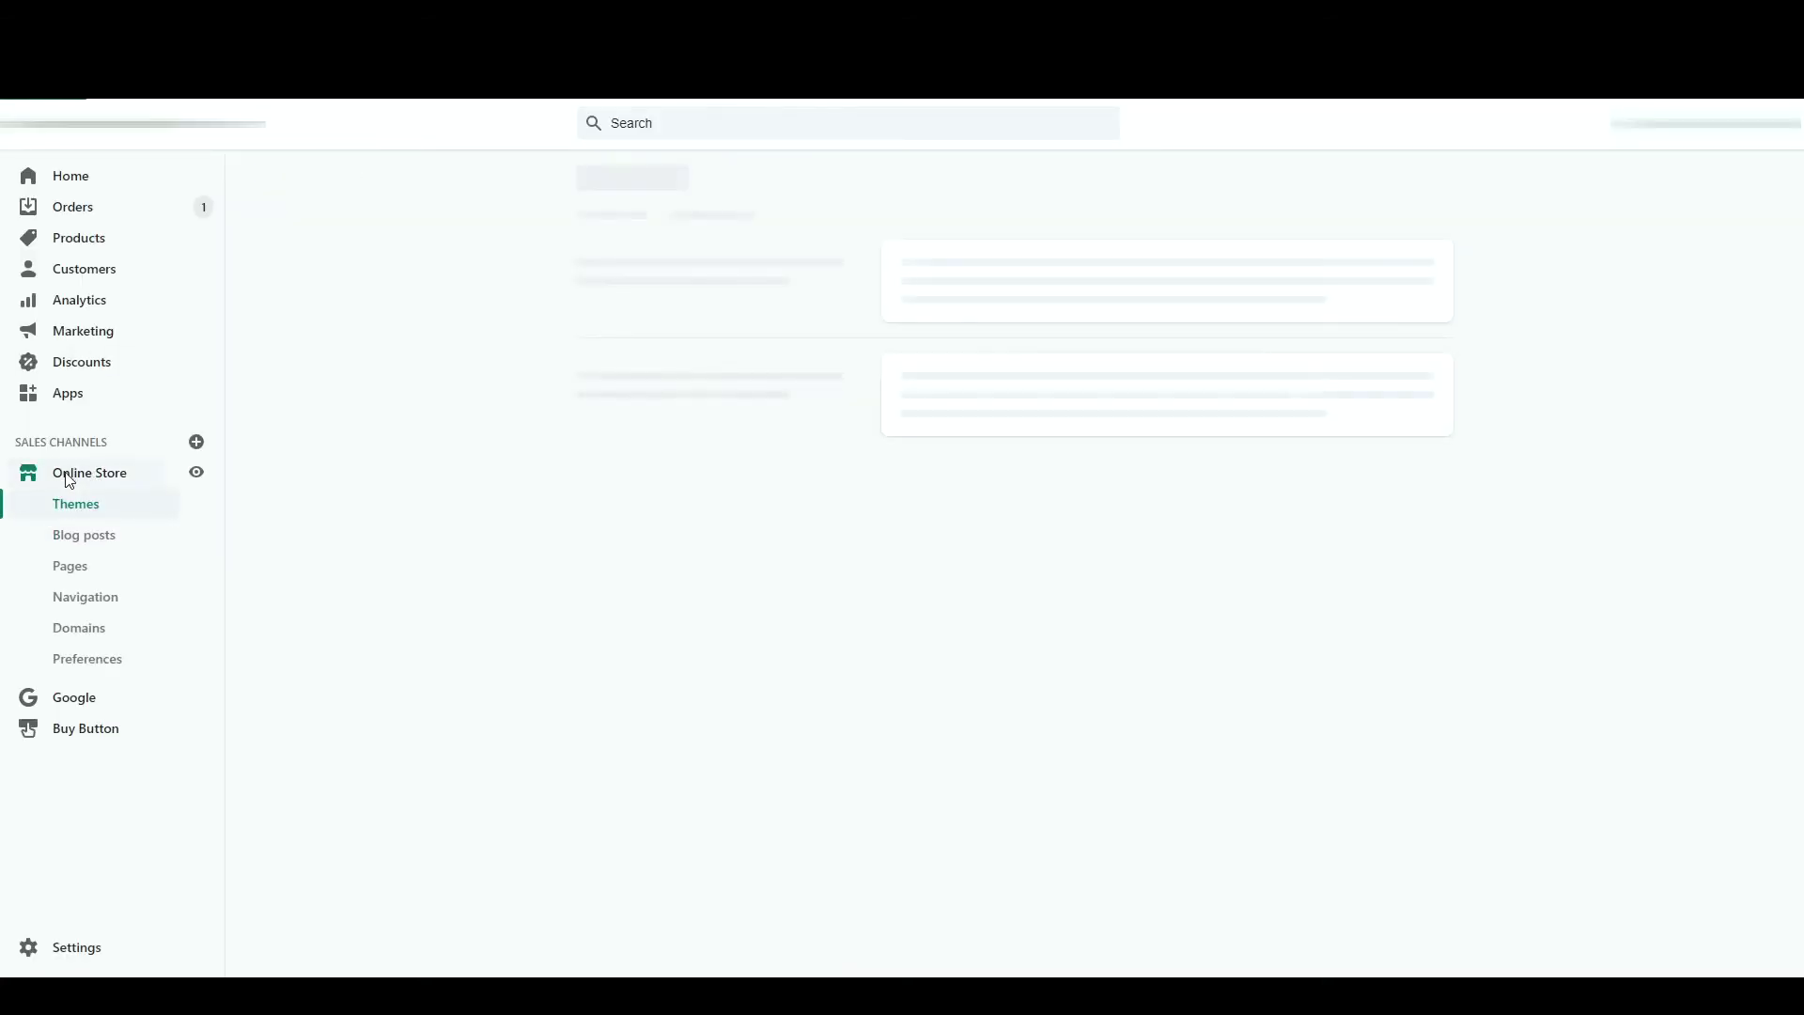
- Paste the embed code into the HTML at the end of the Panda Roux post and save
{"action": "left_click", "coordinate": [75, 534]}
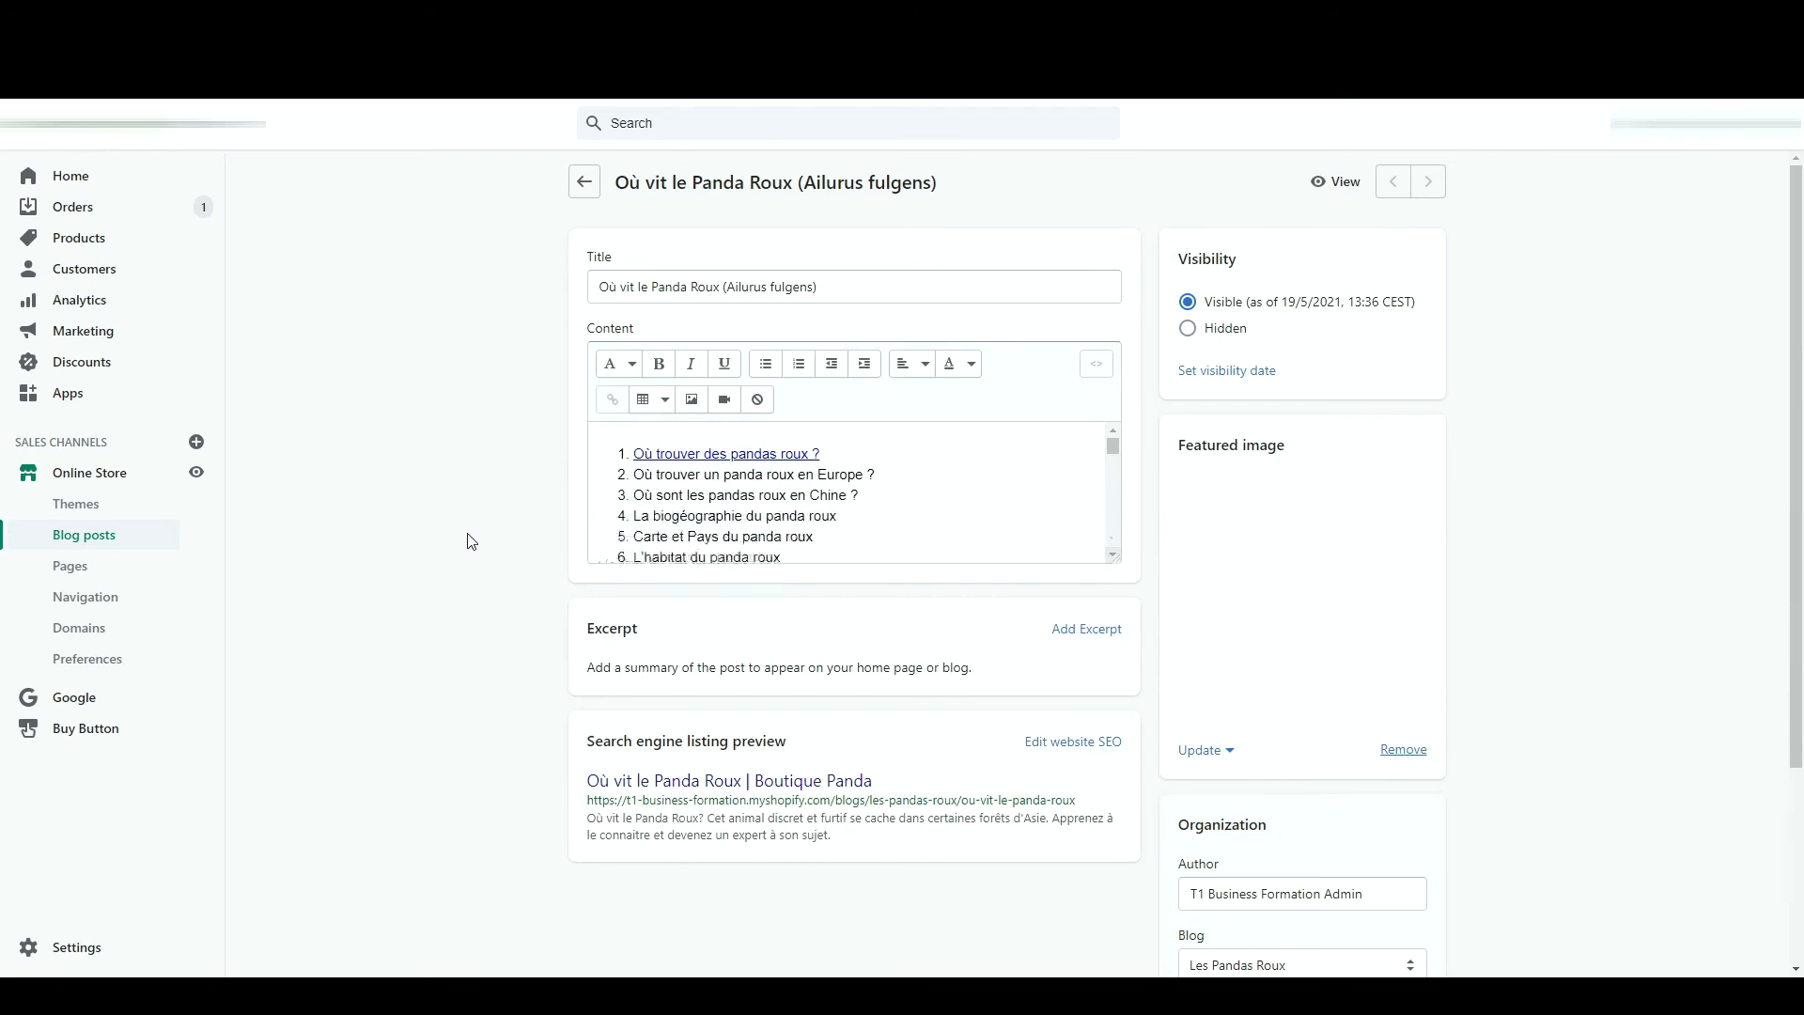
{"action": "left_click", "coordinate": [1098, 364]}
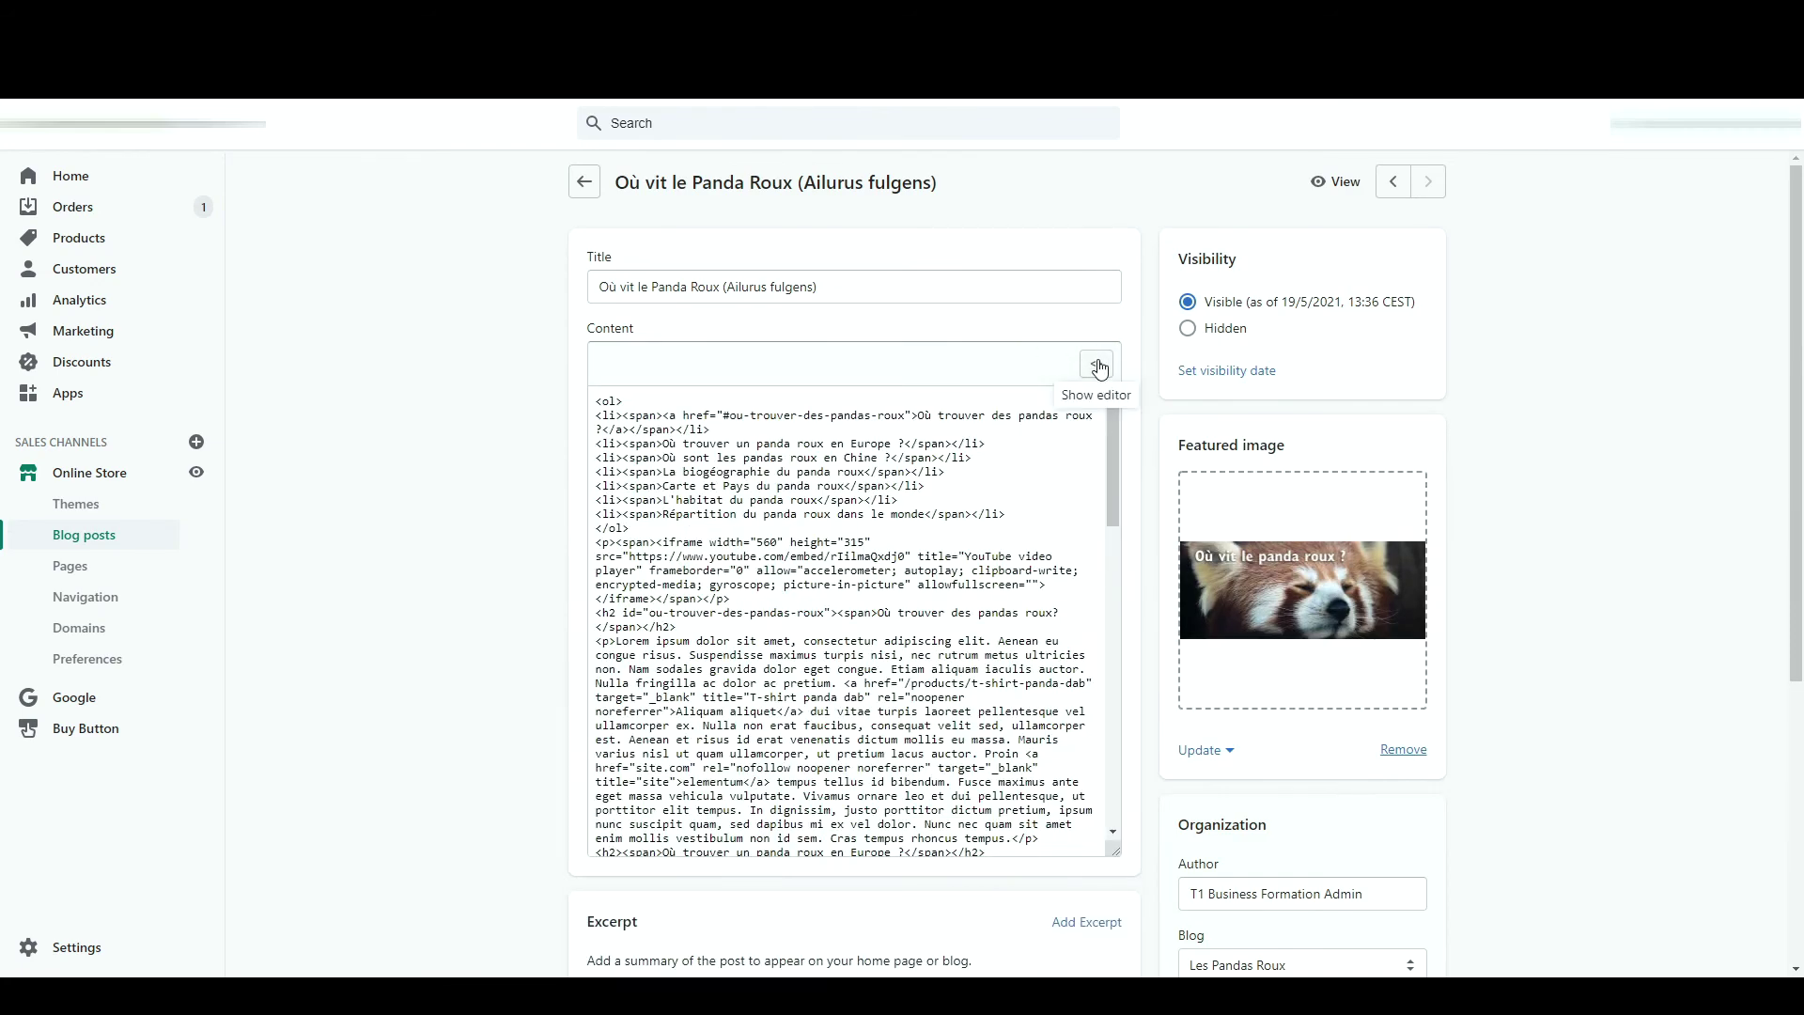
{"action": "scroll", "coordinate": [894, 534], "scroll_direction": "down", "scroll_amount": 15}
{"action": "left_click", "coordinate": [740, 843]}
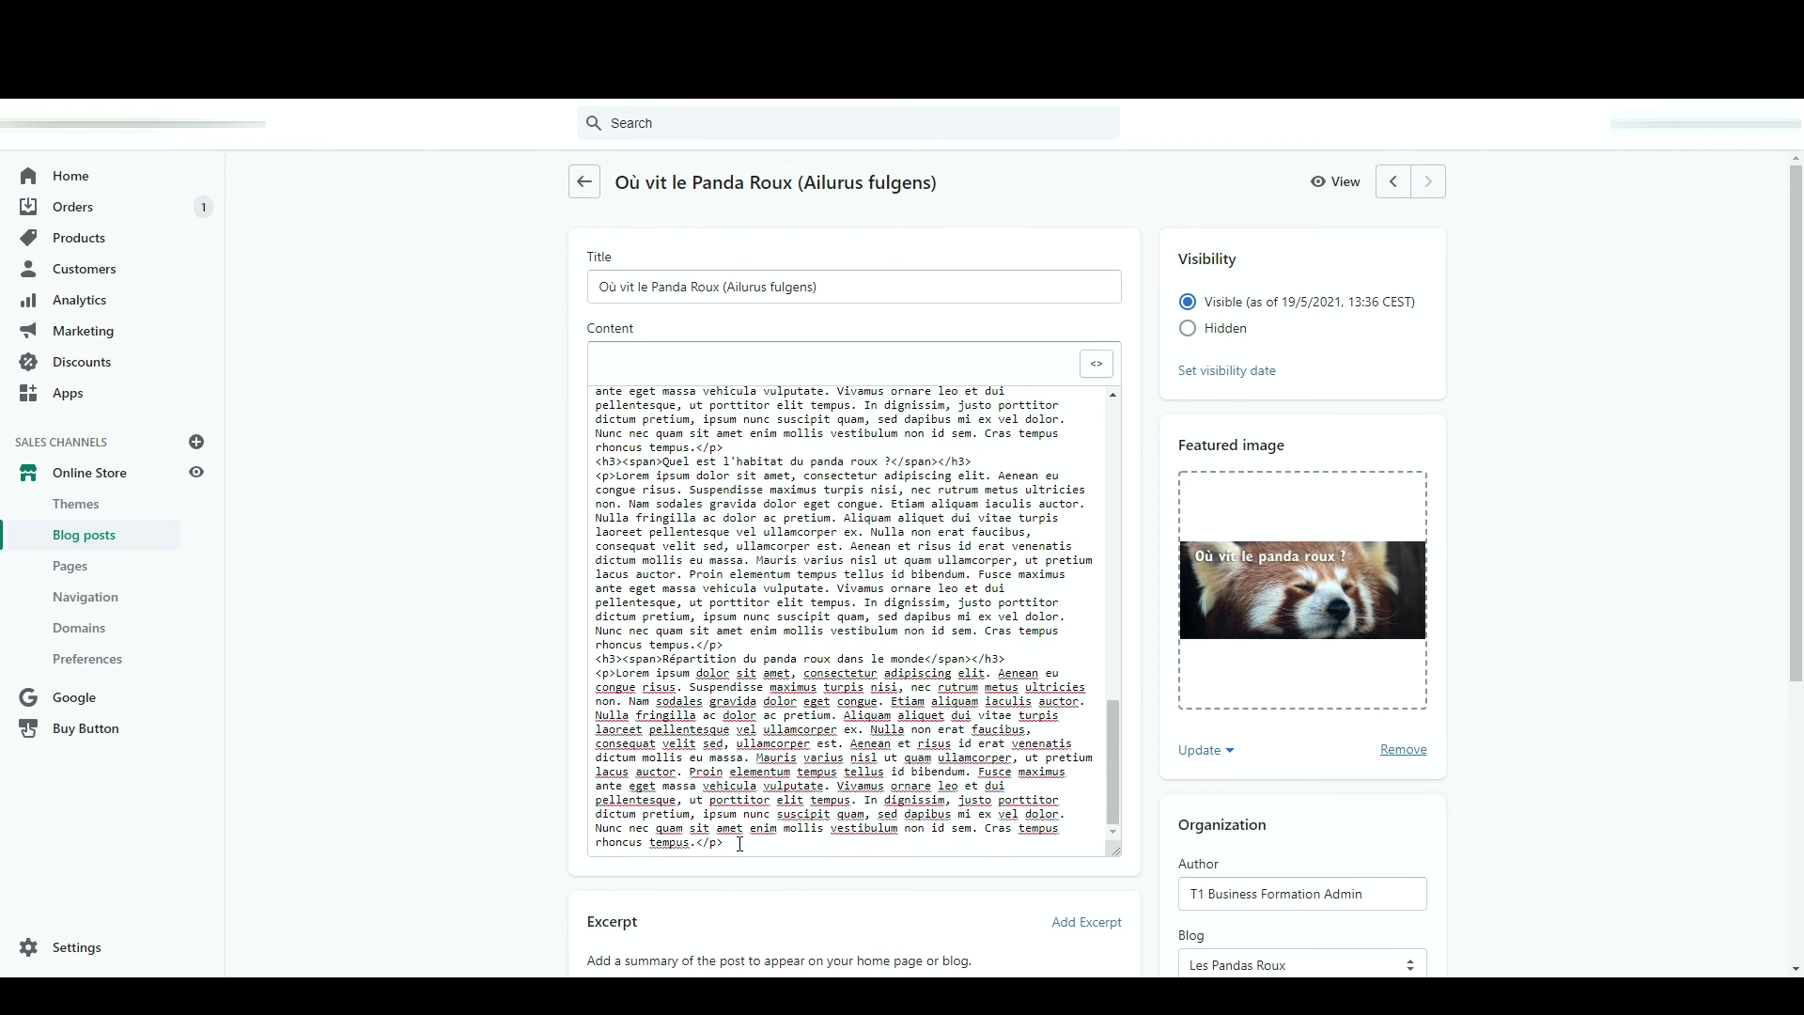
{"action": "key", "text": "Return"}
{"action": "key", "text": "ctrl+v"}
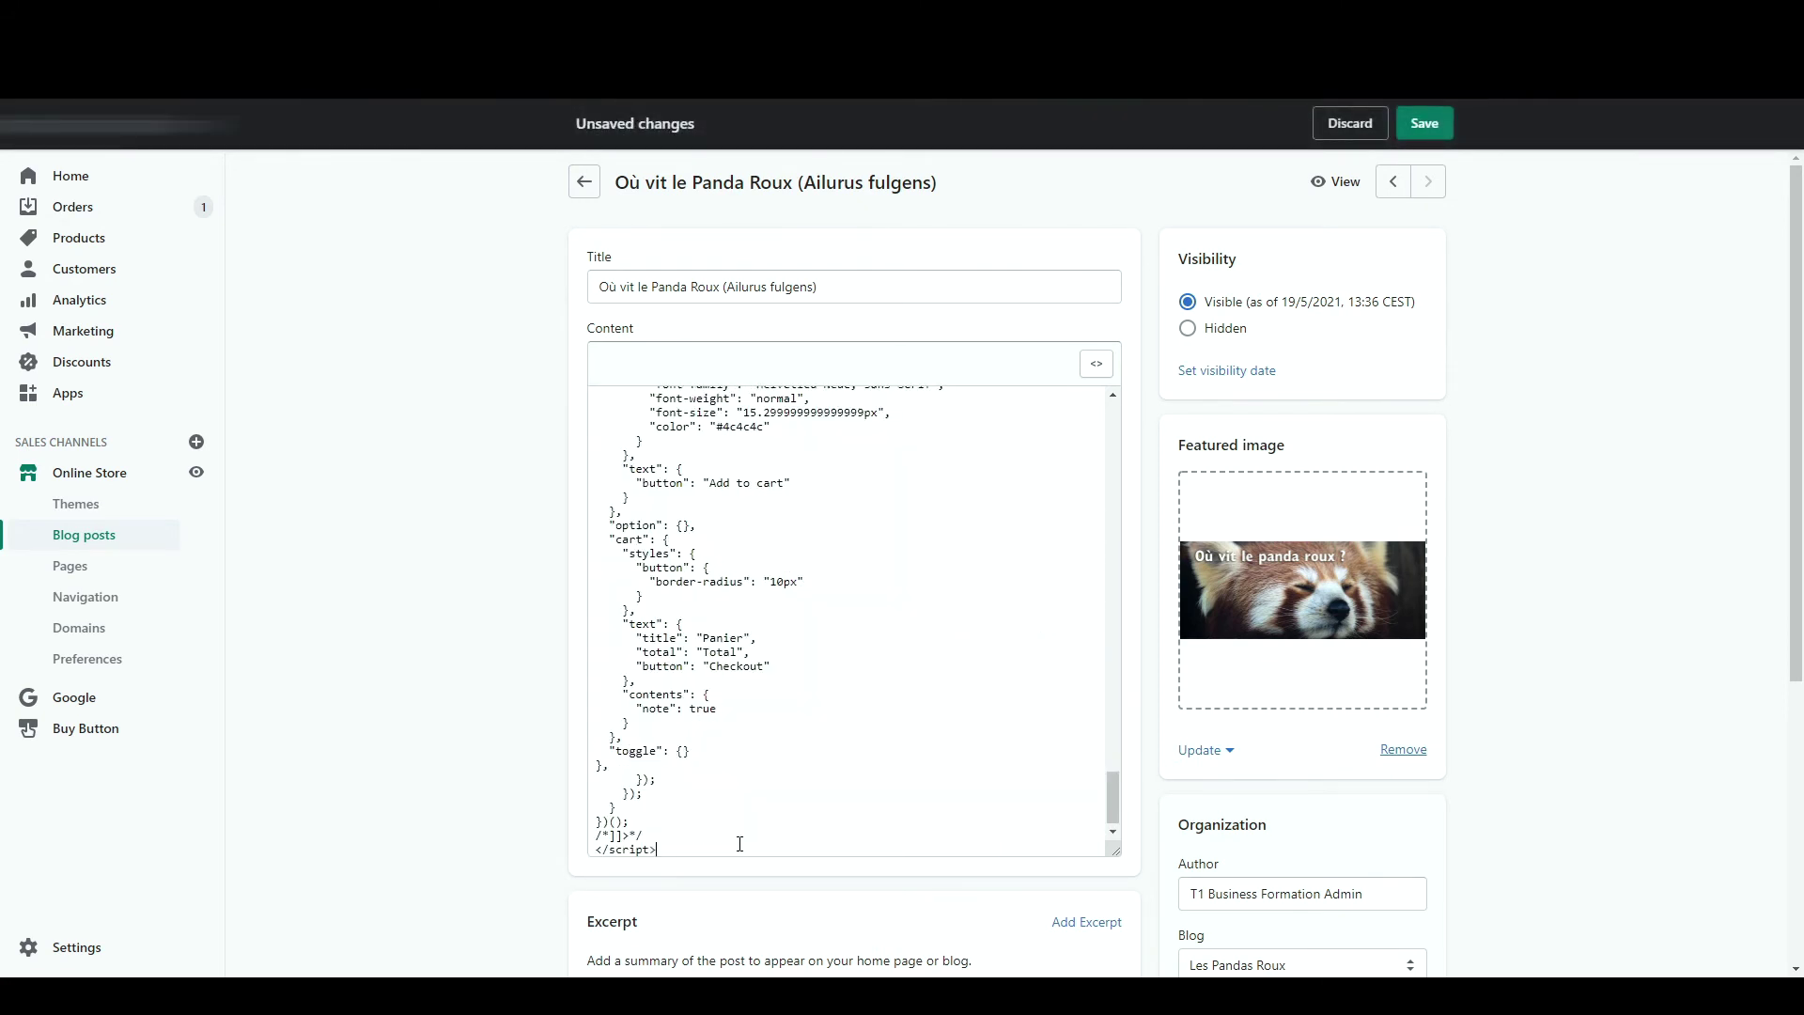
{"action": "left_click", "coordinate": [1425, 127]}
- On the storefront blog post, switch the embedded T-shirt to green Vert and add it to the Panier cart
{"action": "left_click", "coordinate": [1341, 188]}
{"action": "scroll", "coordinate": [1013, 561], "scroll_direction": "down", "scroll_amount": 15}
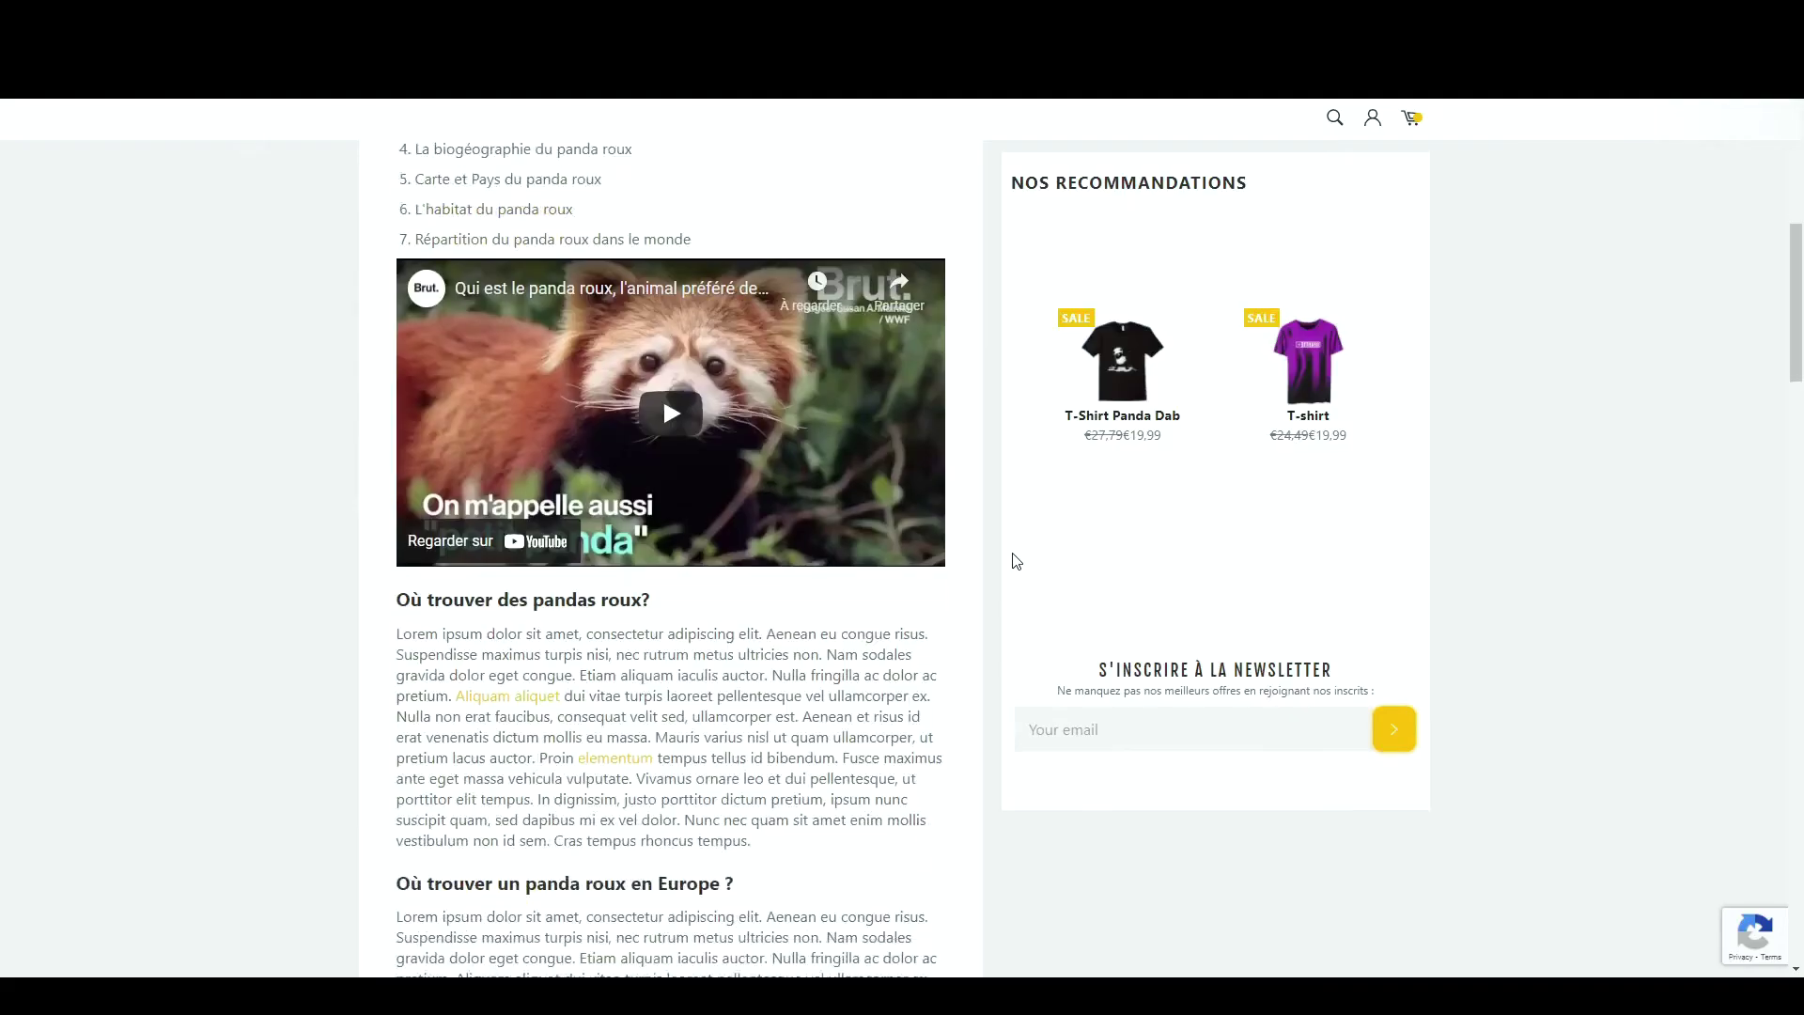
{"action": "scroll", "coordinate": [1013, 561], "scroll_direction": "down", "scroll_amount": 5}
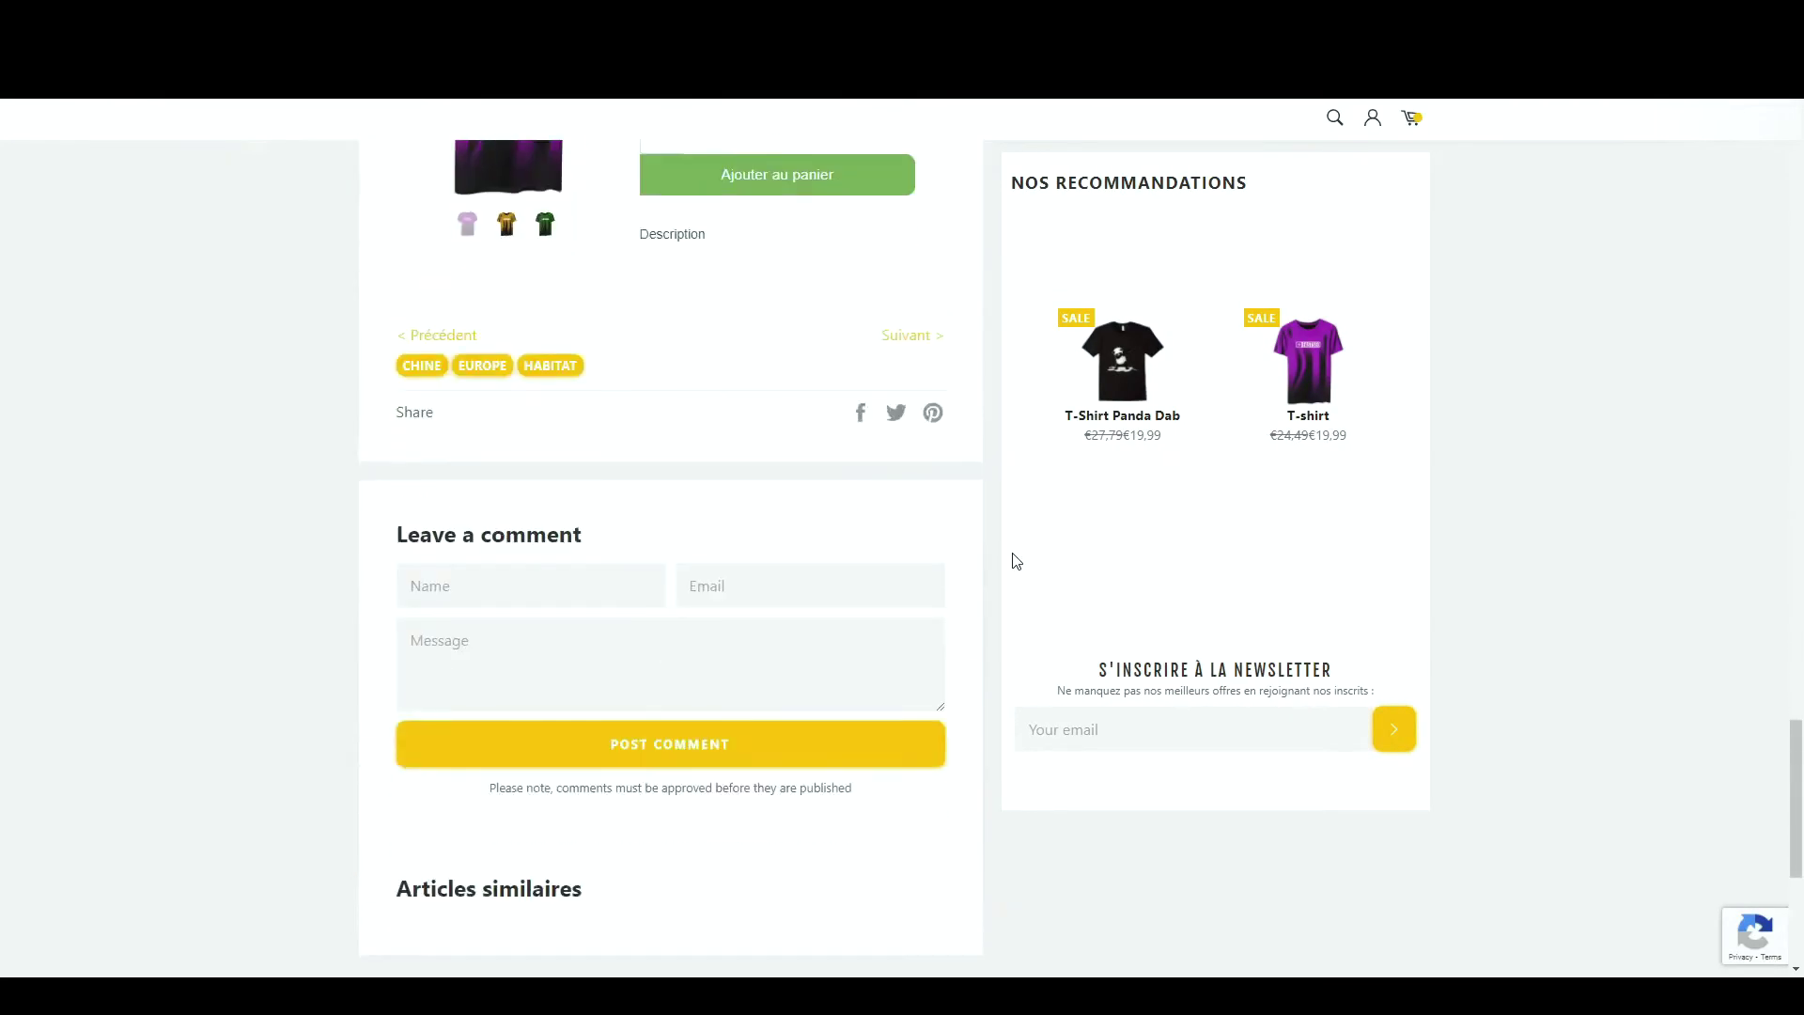
{"action": "scroll", "coordinate": [1013, 561], "scroll_direction": "up", "scroll_amount": 3}
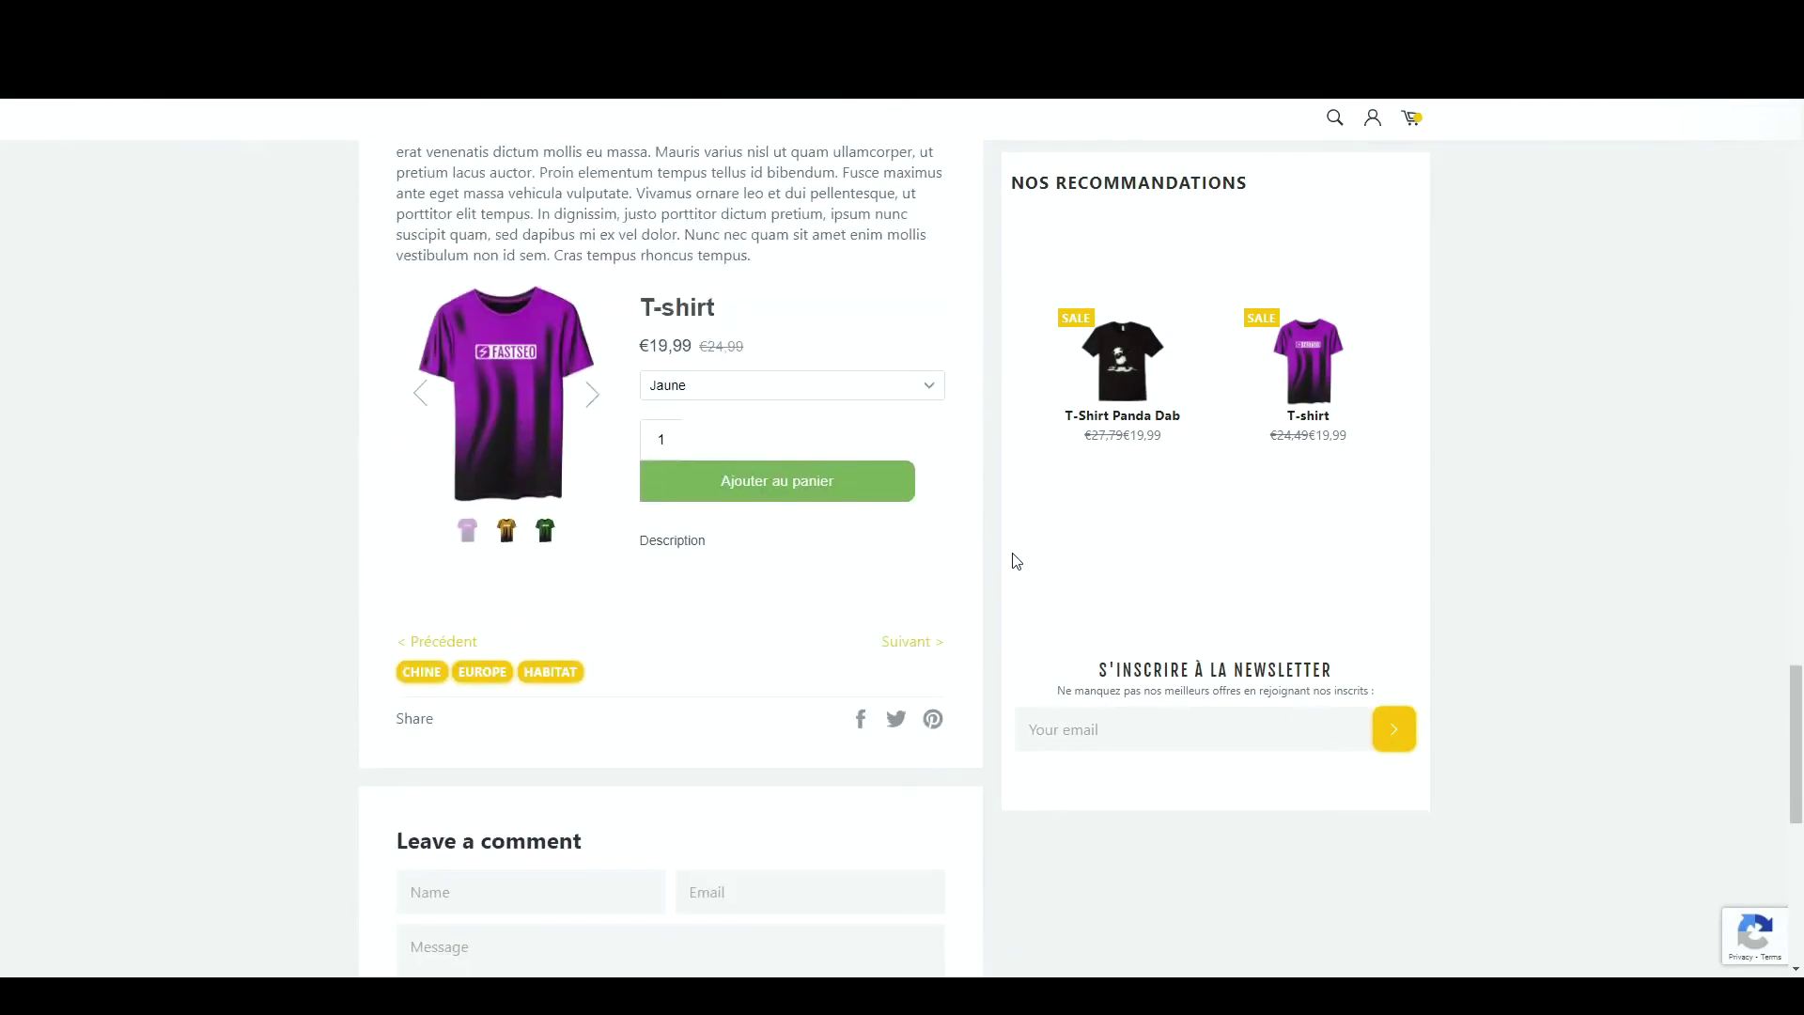
{"action": "left_click", "coordinate": [596, 395]}
{"action": "left_click", "coordinate": [595, 397]}
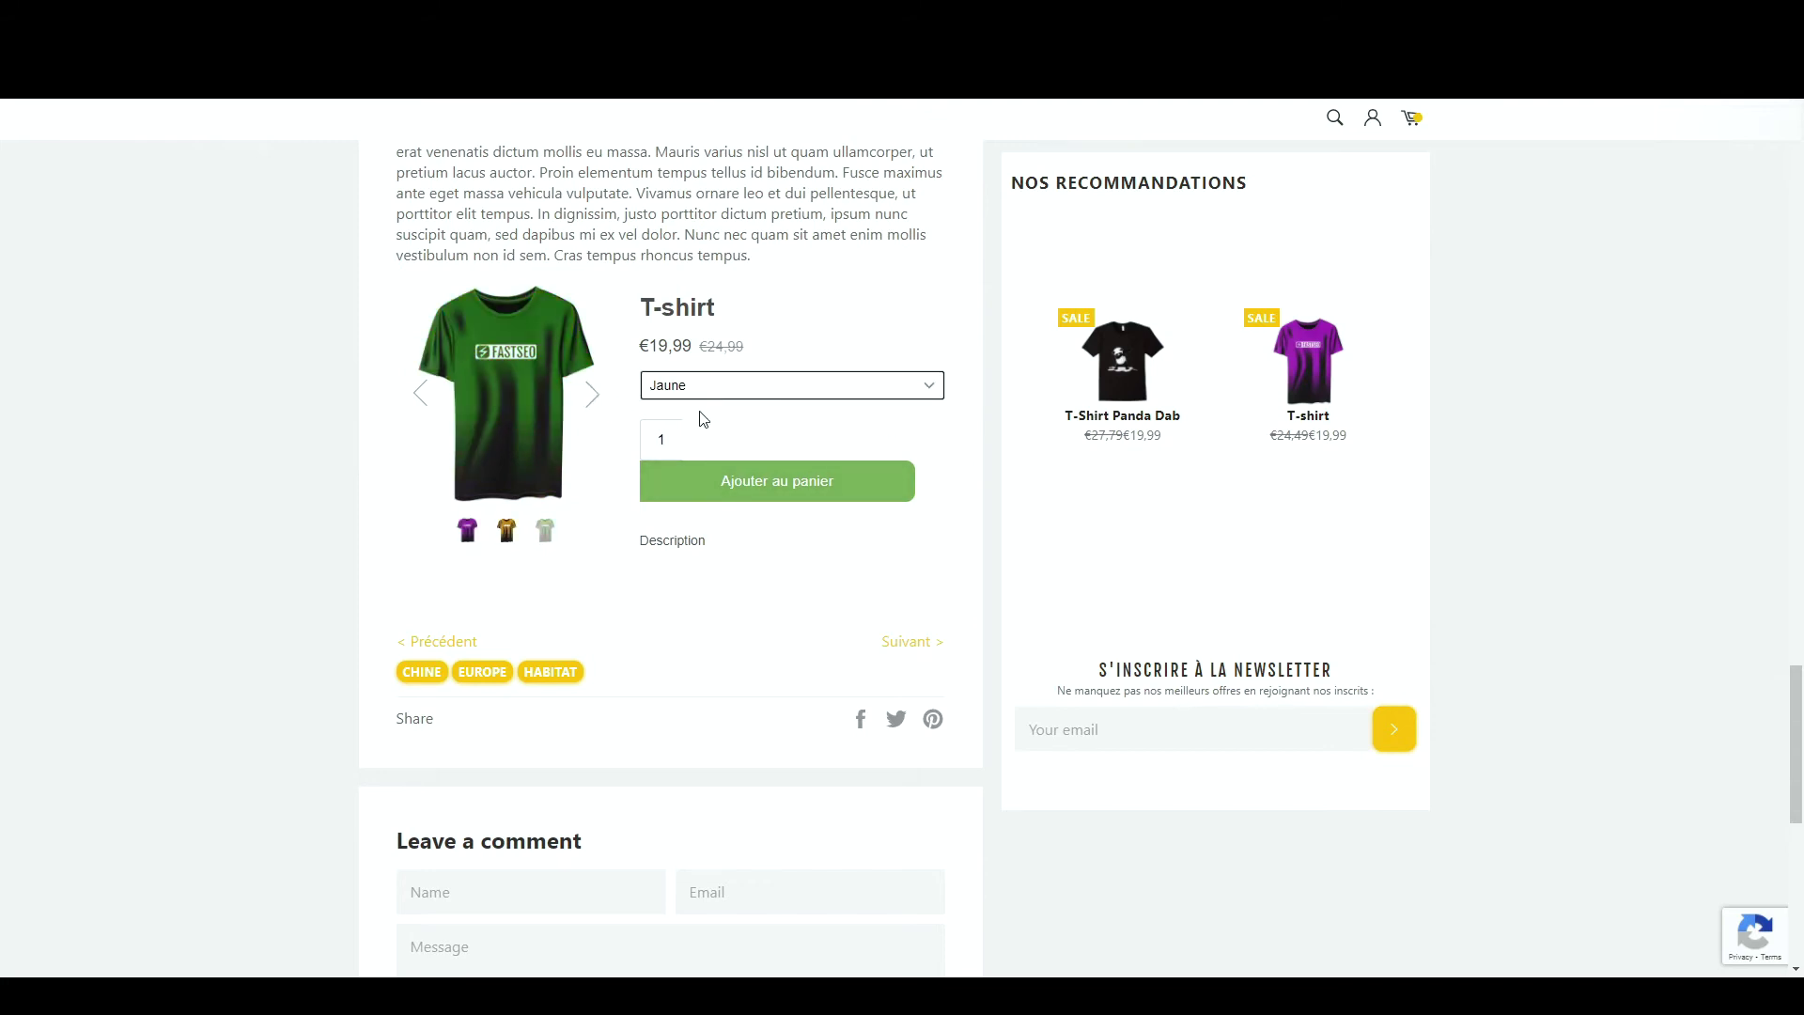
{"action": "left_click", "coordinate": [759, 493]}
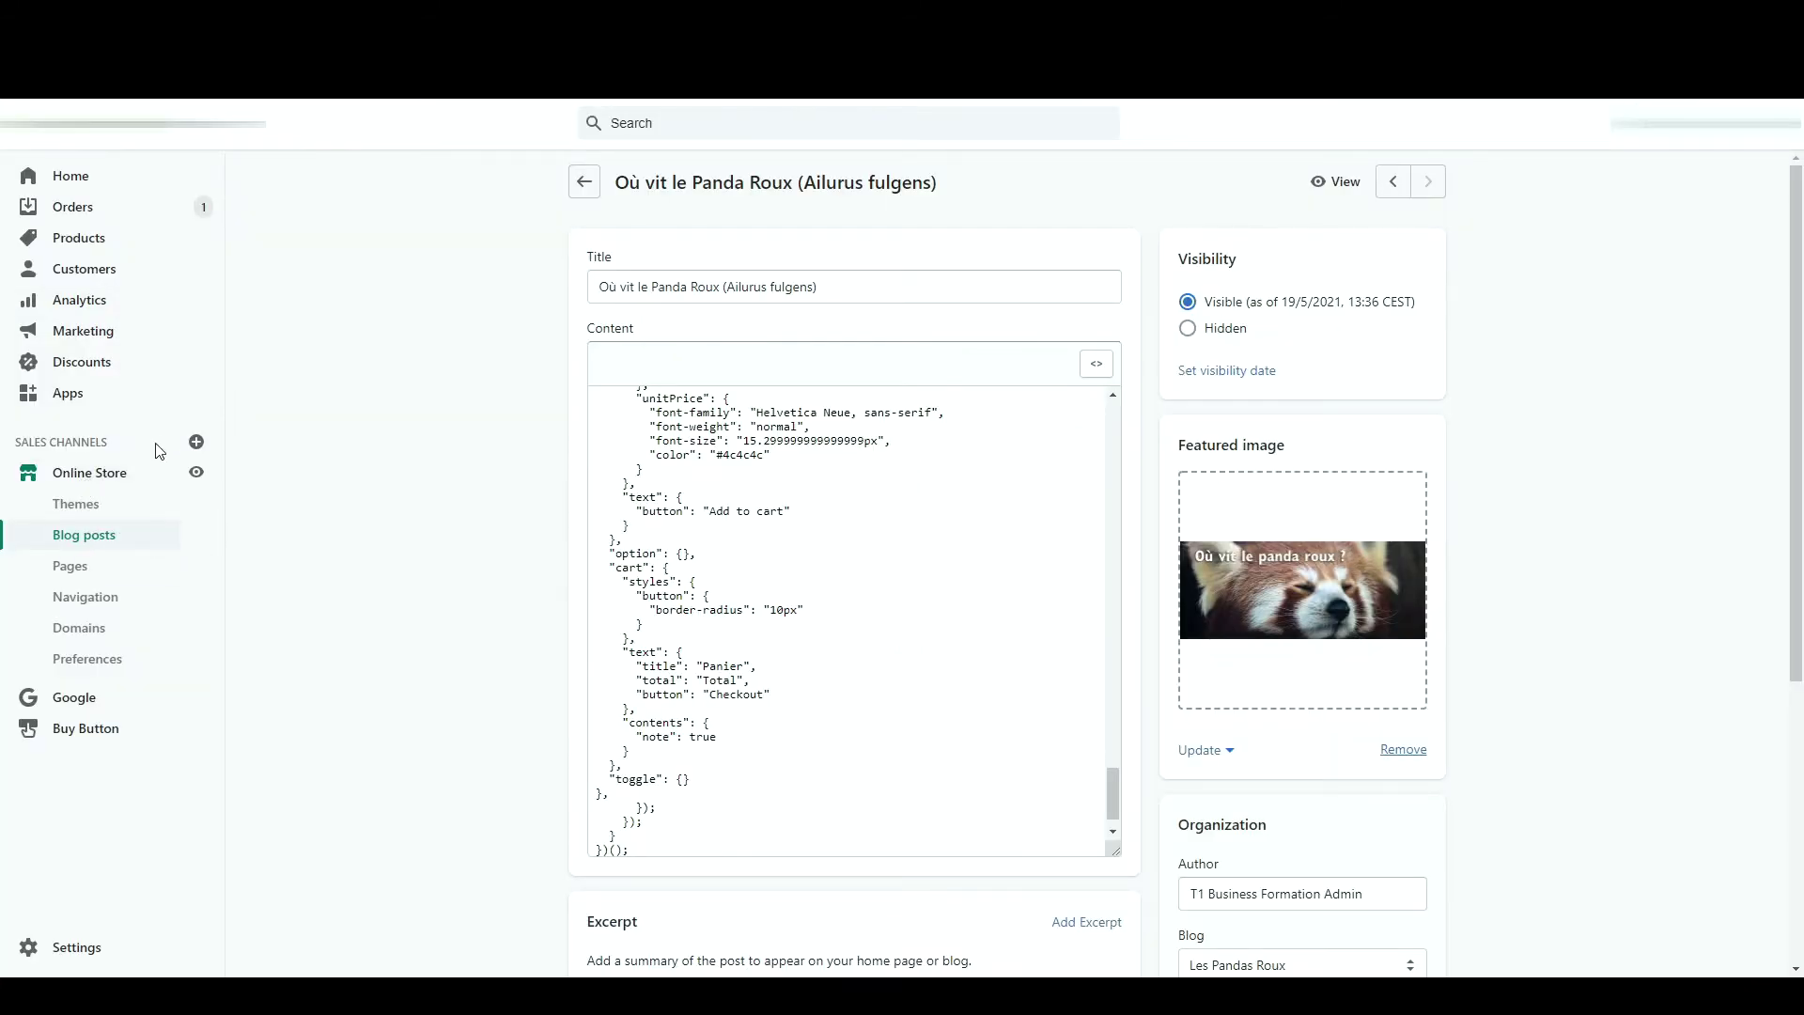
- Add Facebook as a sales channel, approve its permissions, and begin the Facebook Shop setup
{"action": "left_click", "coordinate": [196, 442]}
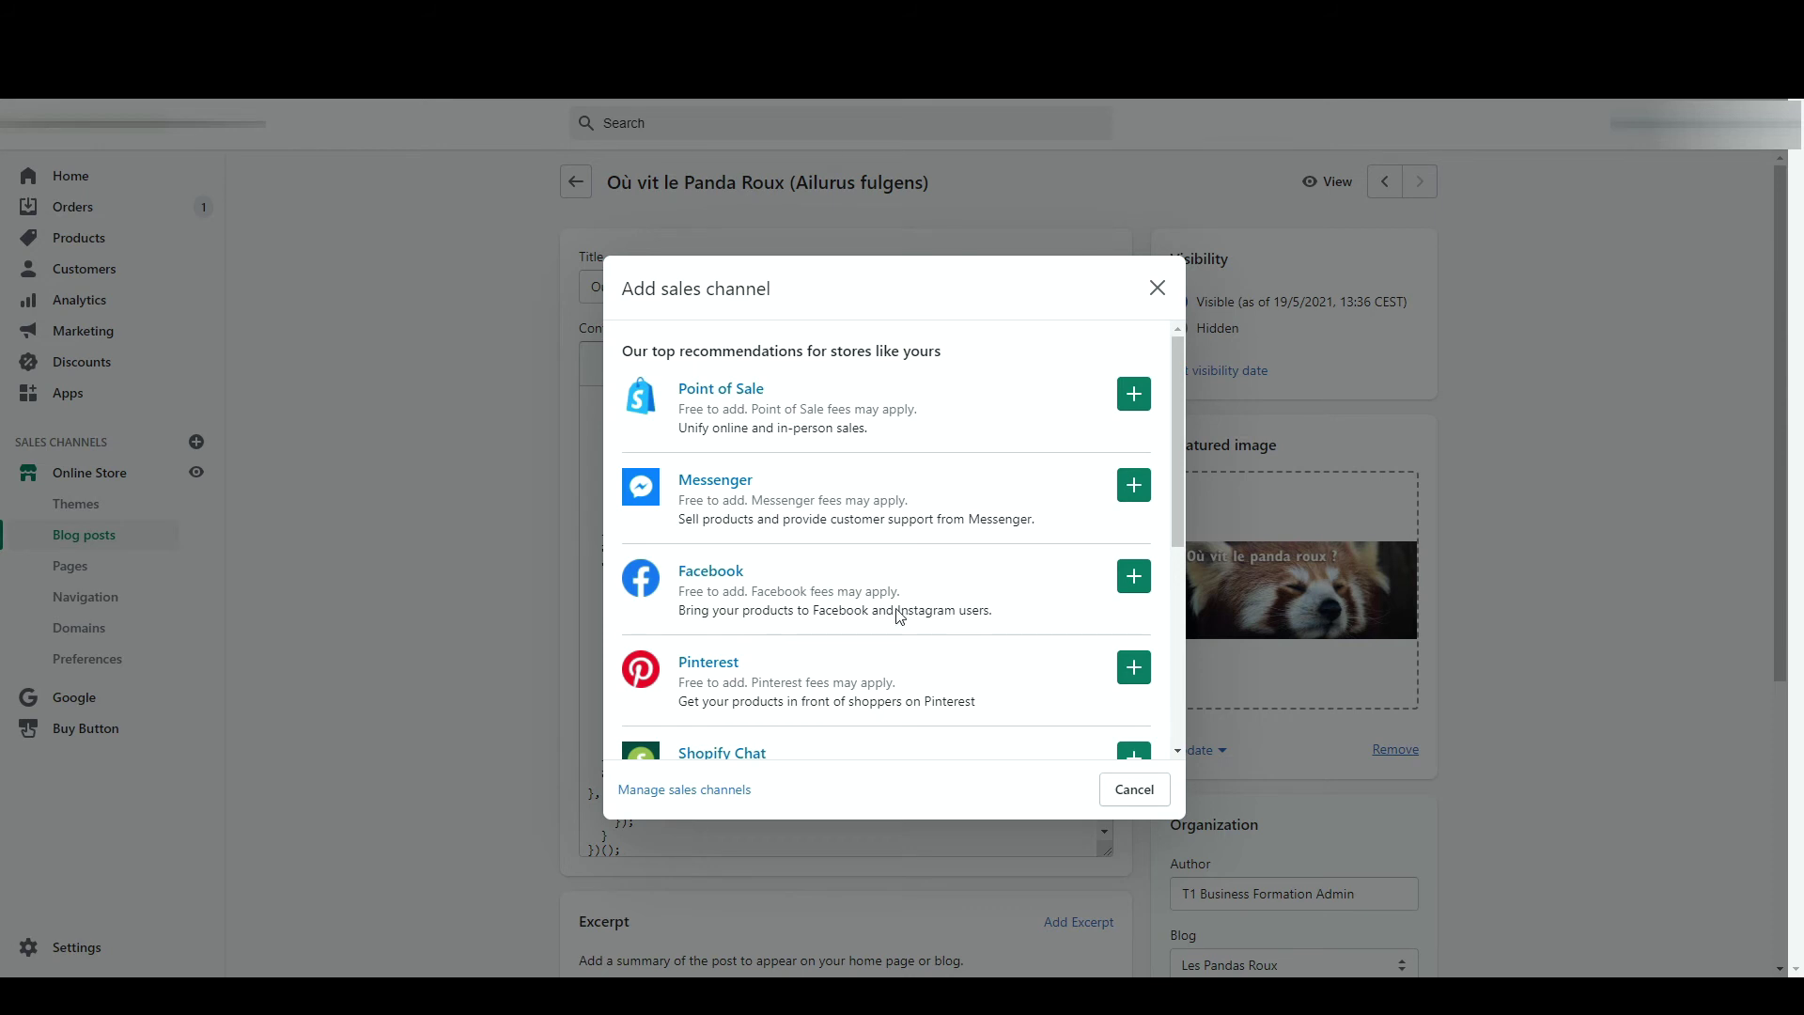
{"action": "left_click", "coordinate": [1135, 576]}
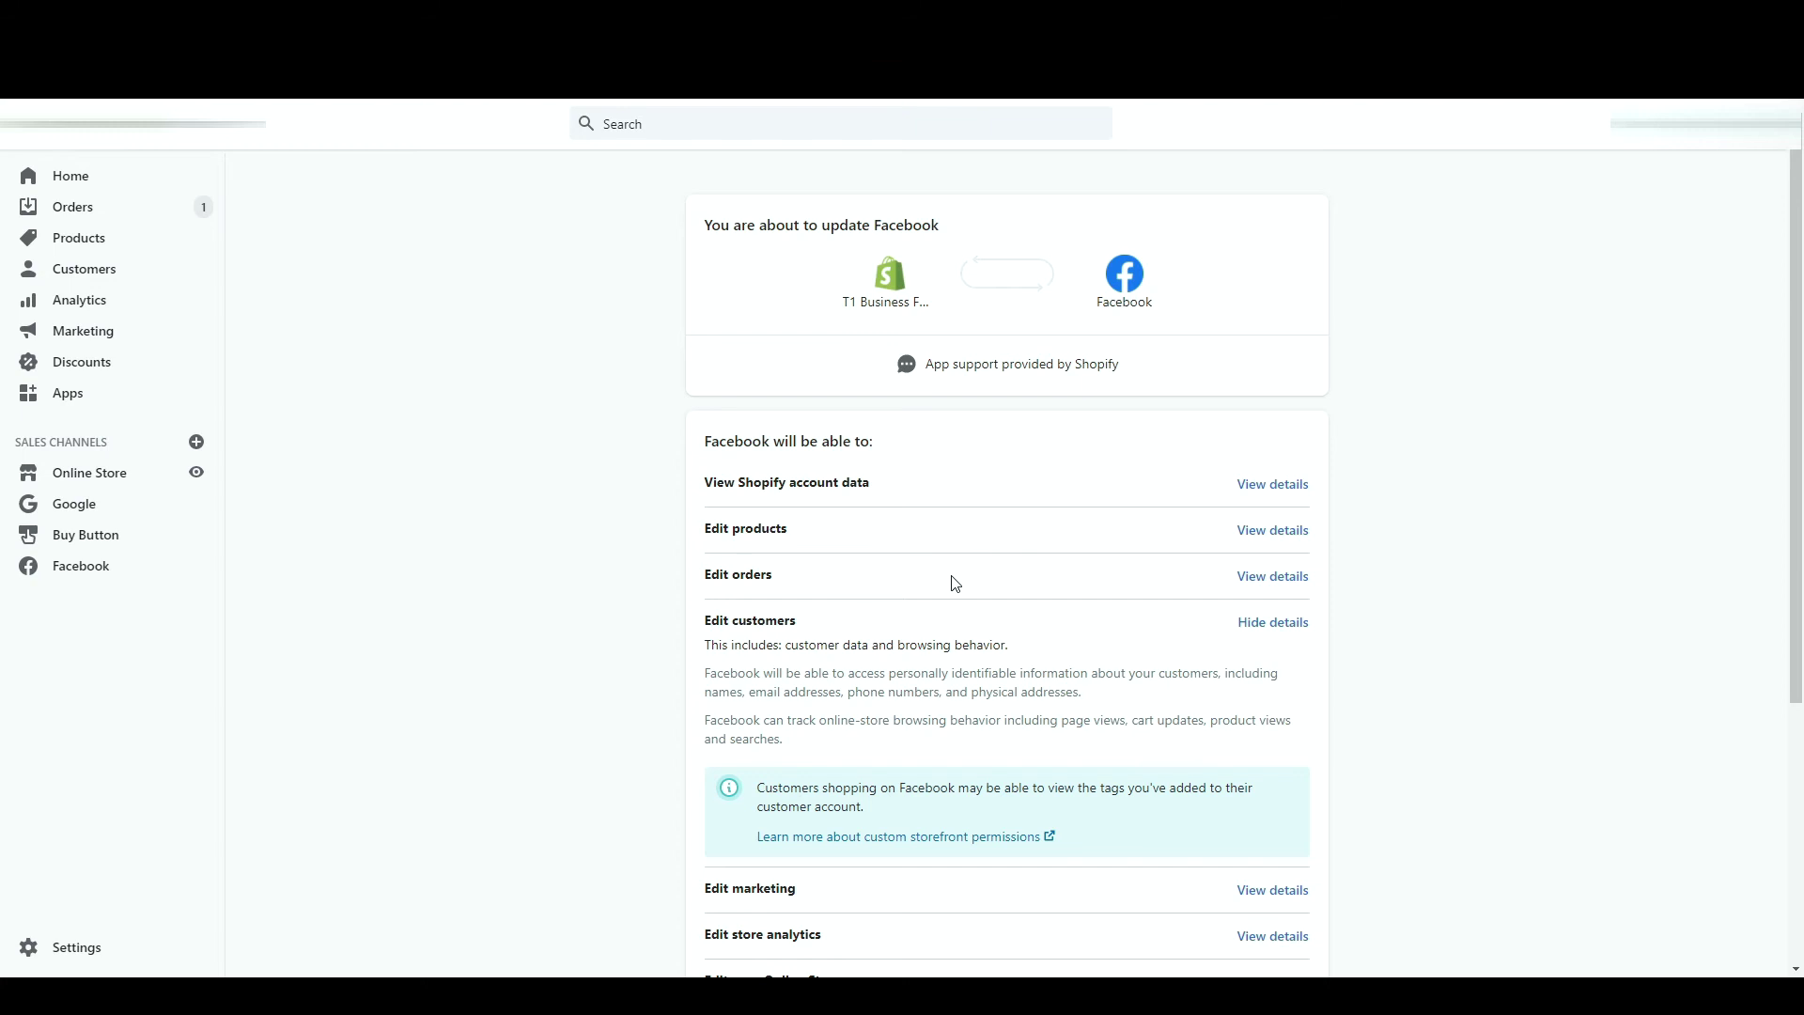
{"action": "scroll", "coordinate": [1062, 423], "scroll_direction": "down", "scroll_amount": 4}
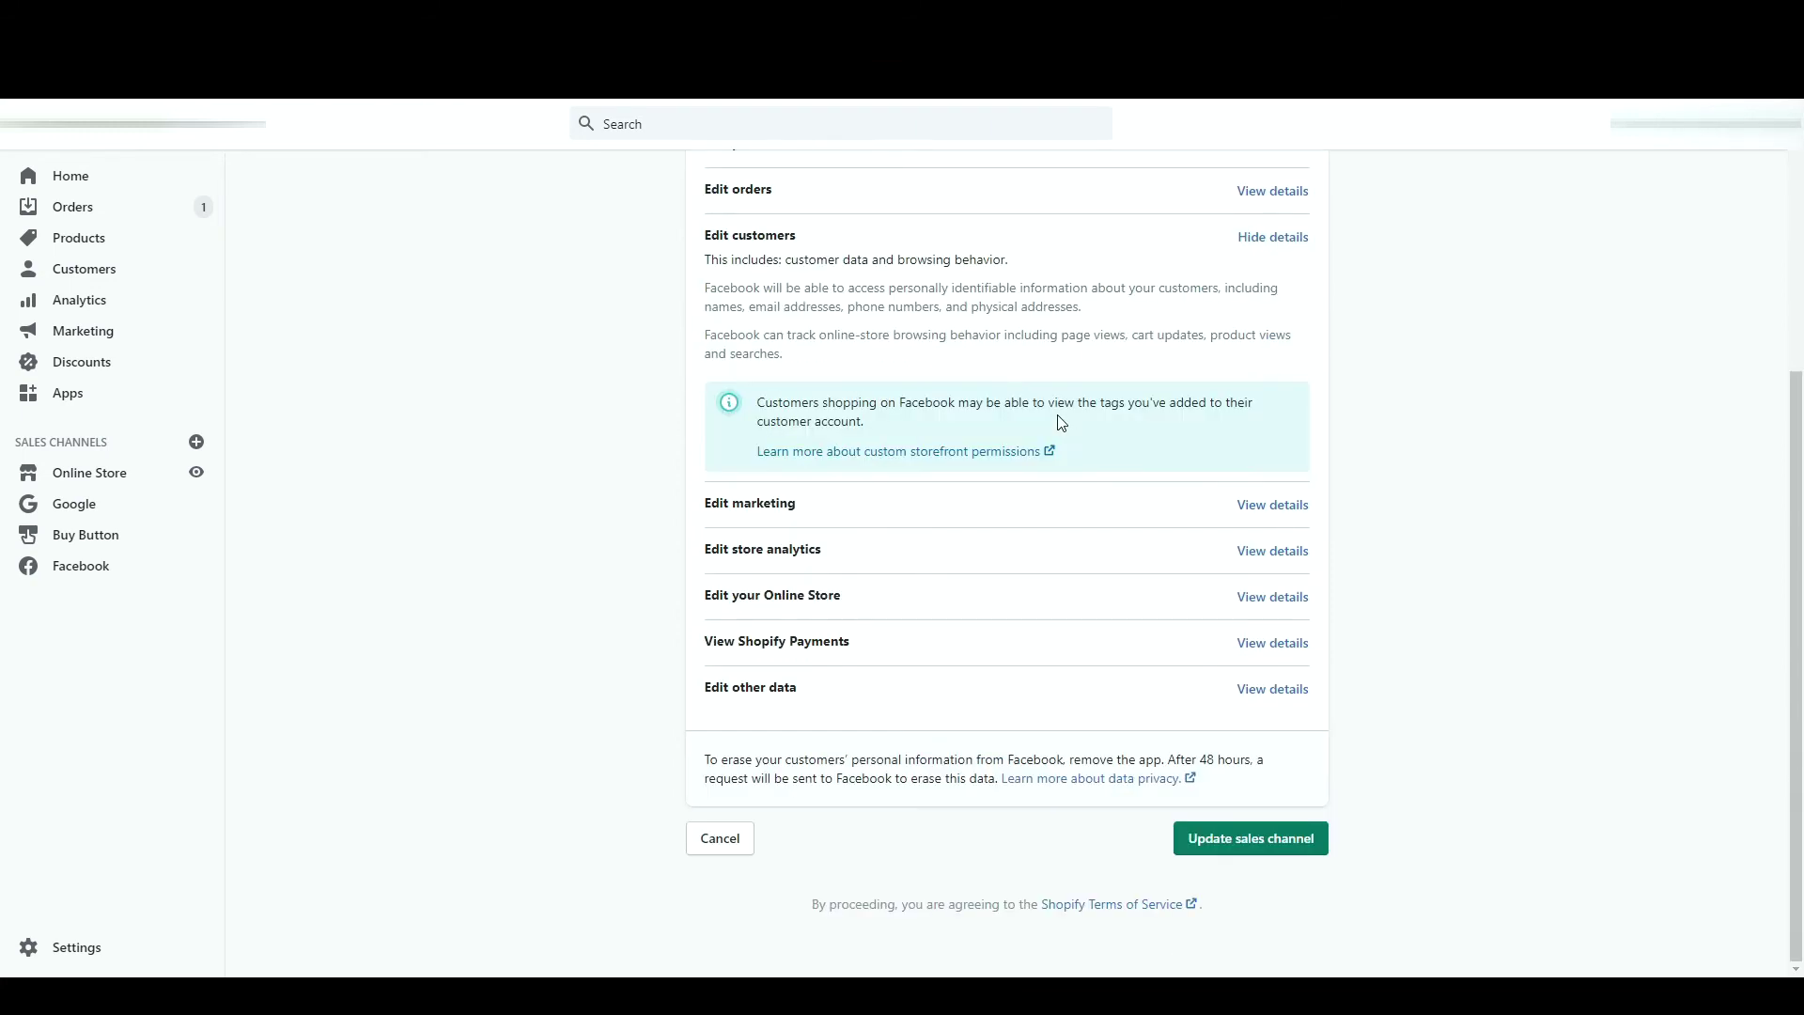
{"action": "left_click", "coordinate": [1310, 848]}
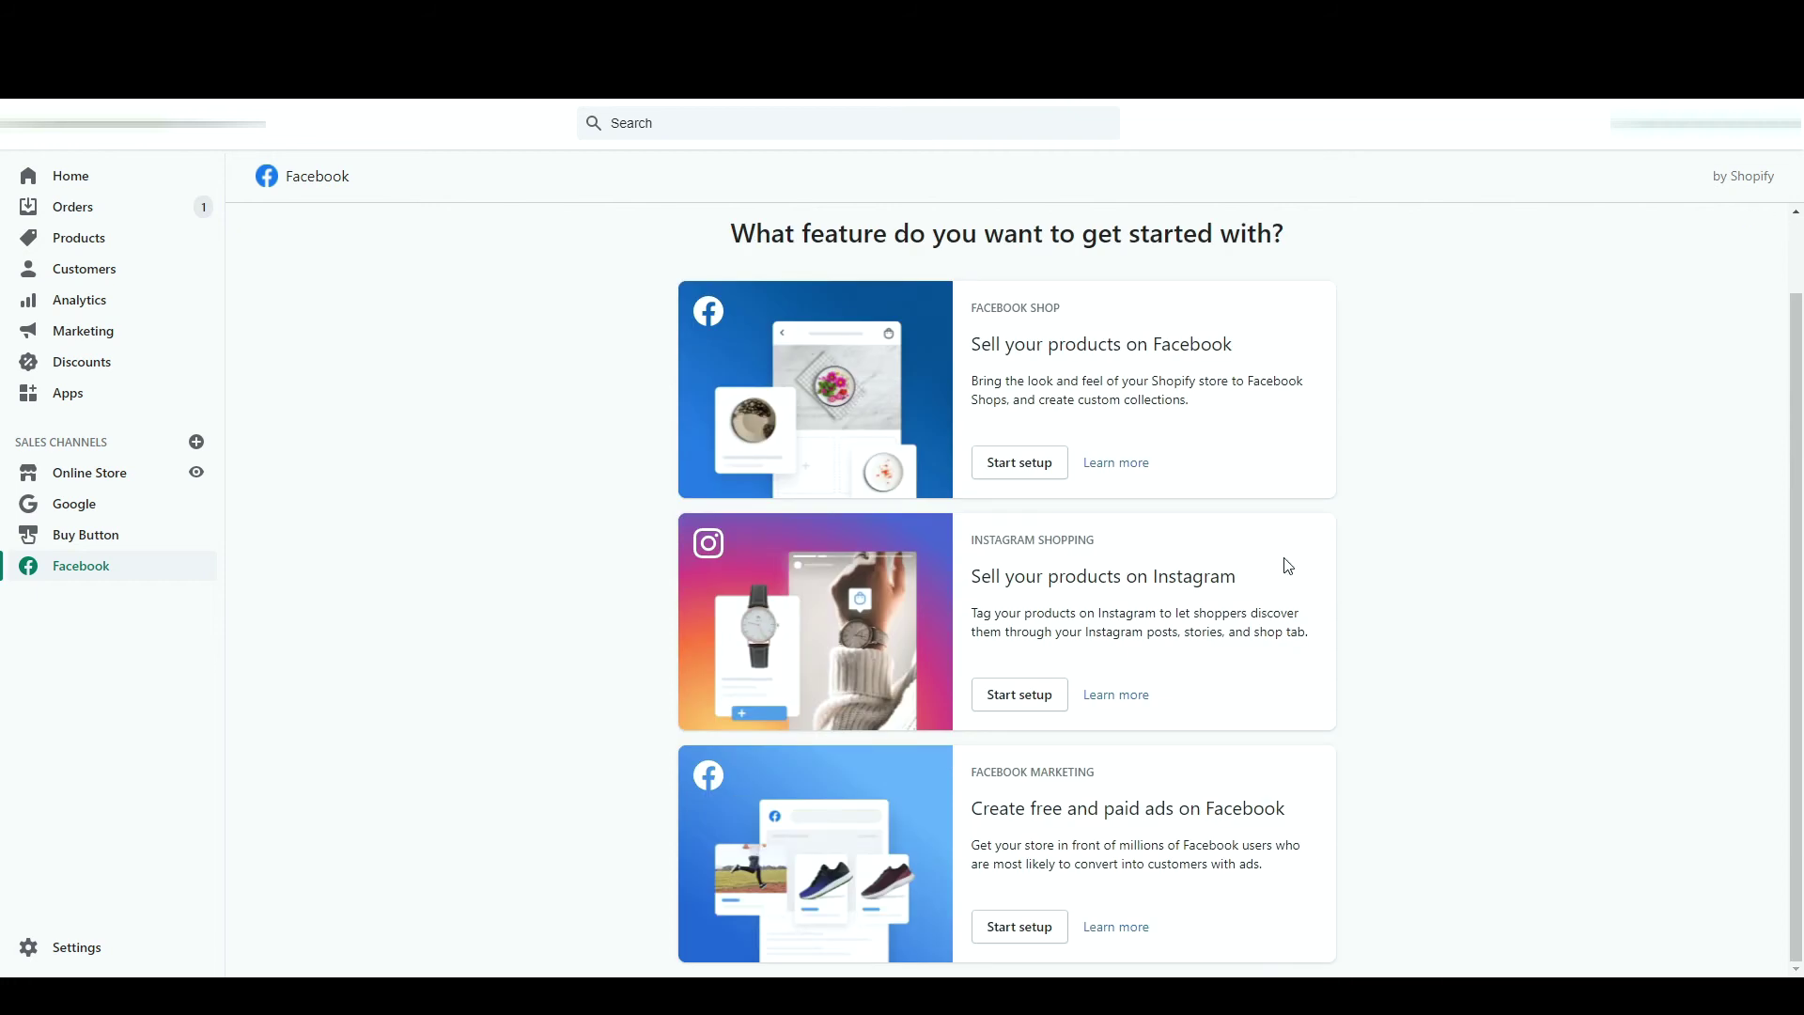
{"action": "left_click", "coordinate": [1018, 472]}
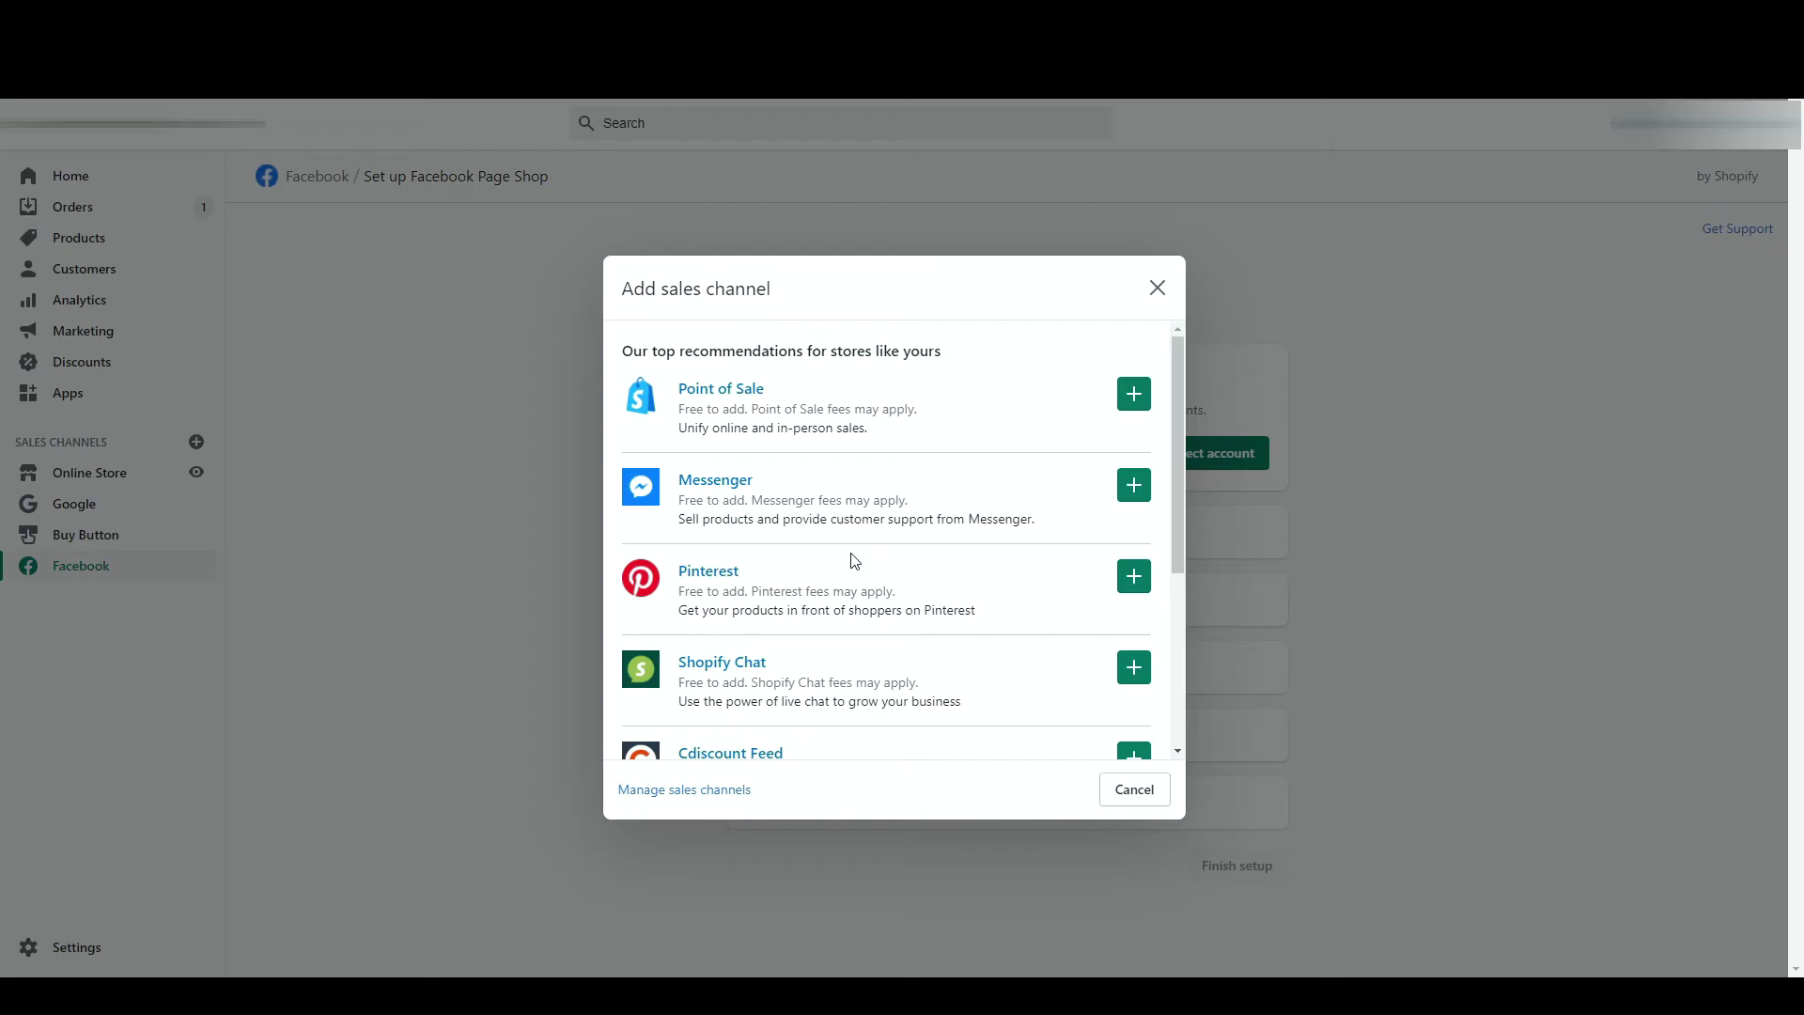
- Add Shopify Chat as a sales channel and approve its permissions
{"action": "scroll", "coordinate": [853, 560], "scroll_direction": "down", "scroll_amount": 3}
{"action": "scroll", "coordinate": [855, 561], "scroll_direction": "up", "scroll_amount": 3}
{"action": "scroll", "coordinate": [893, 606], "scroll_direction": "down", "scroll_amount": 1}
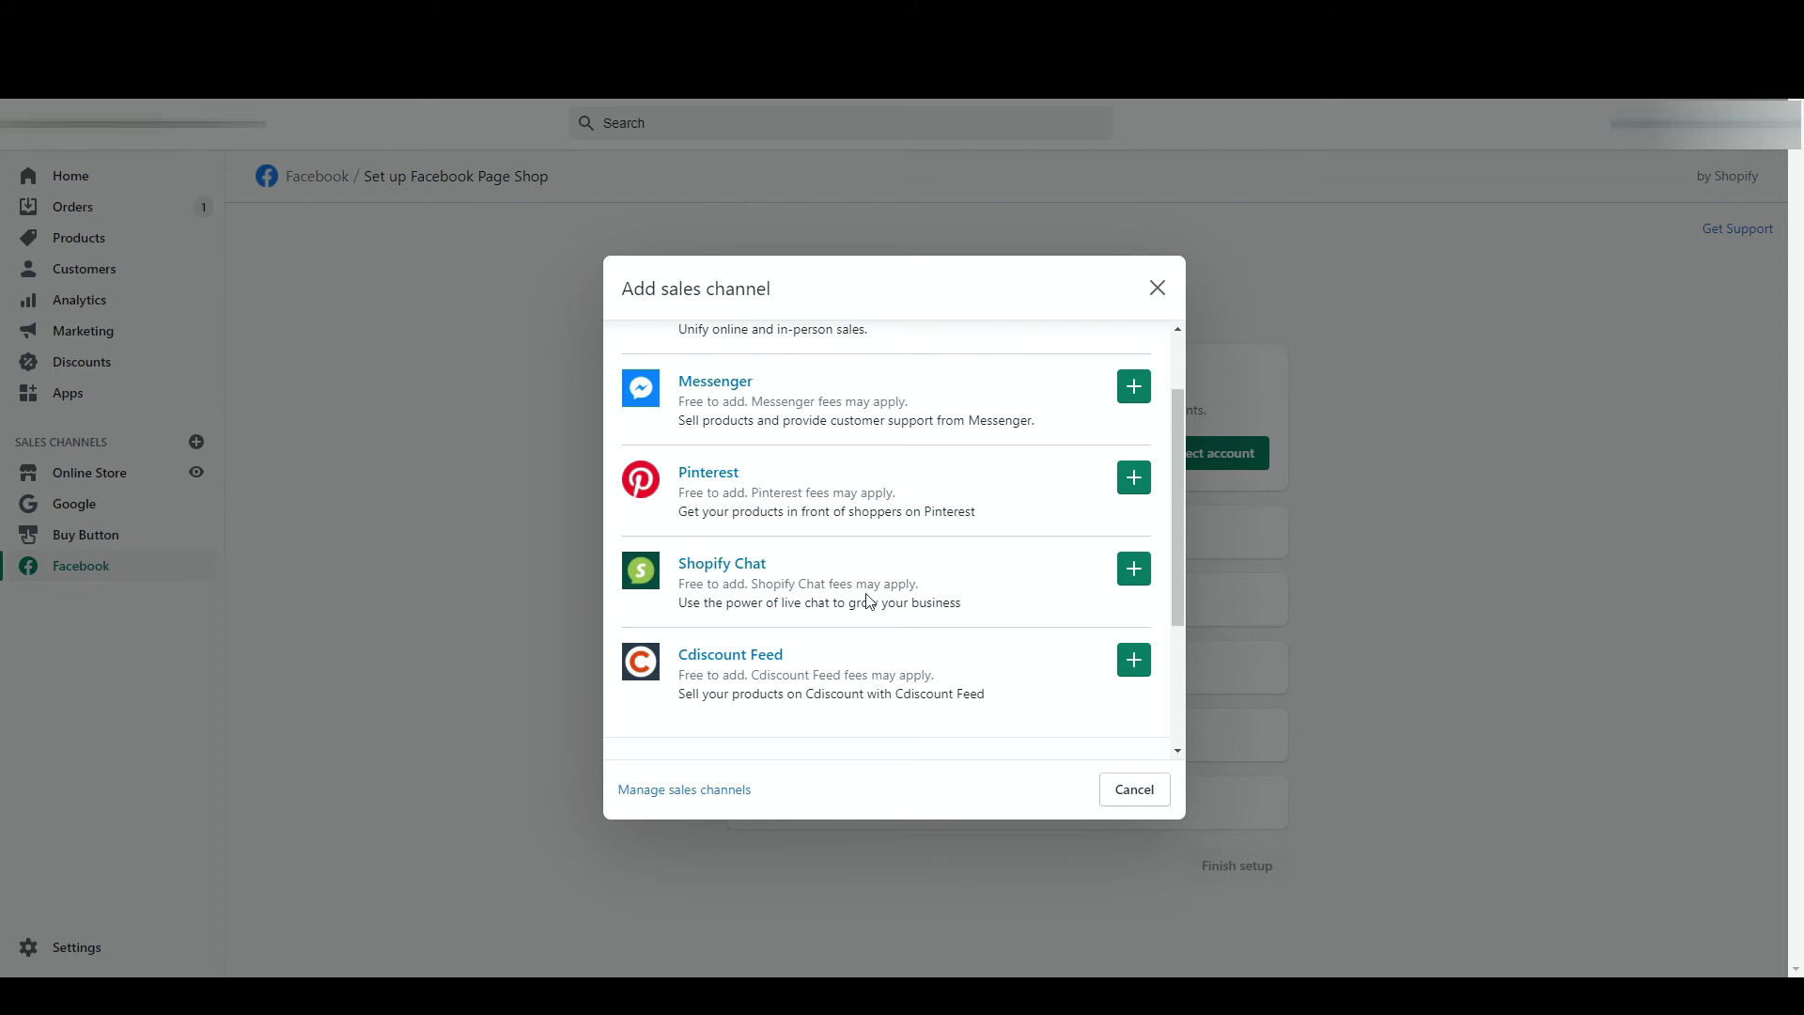
{"action": "left_click", "coordinate": [1138, 572]}
{"action": "scroll", "coordinate": [1138, 577], "scroll_direction": "down", "scroll_amount": 3}
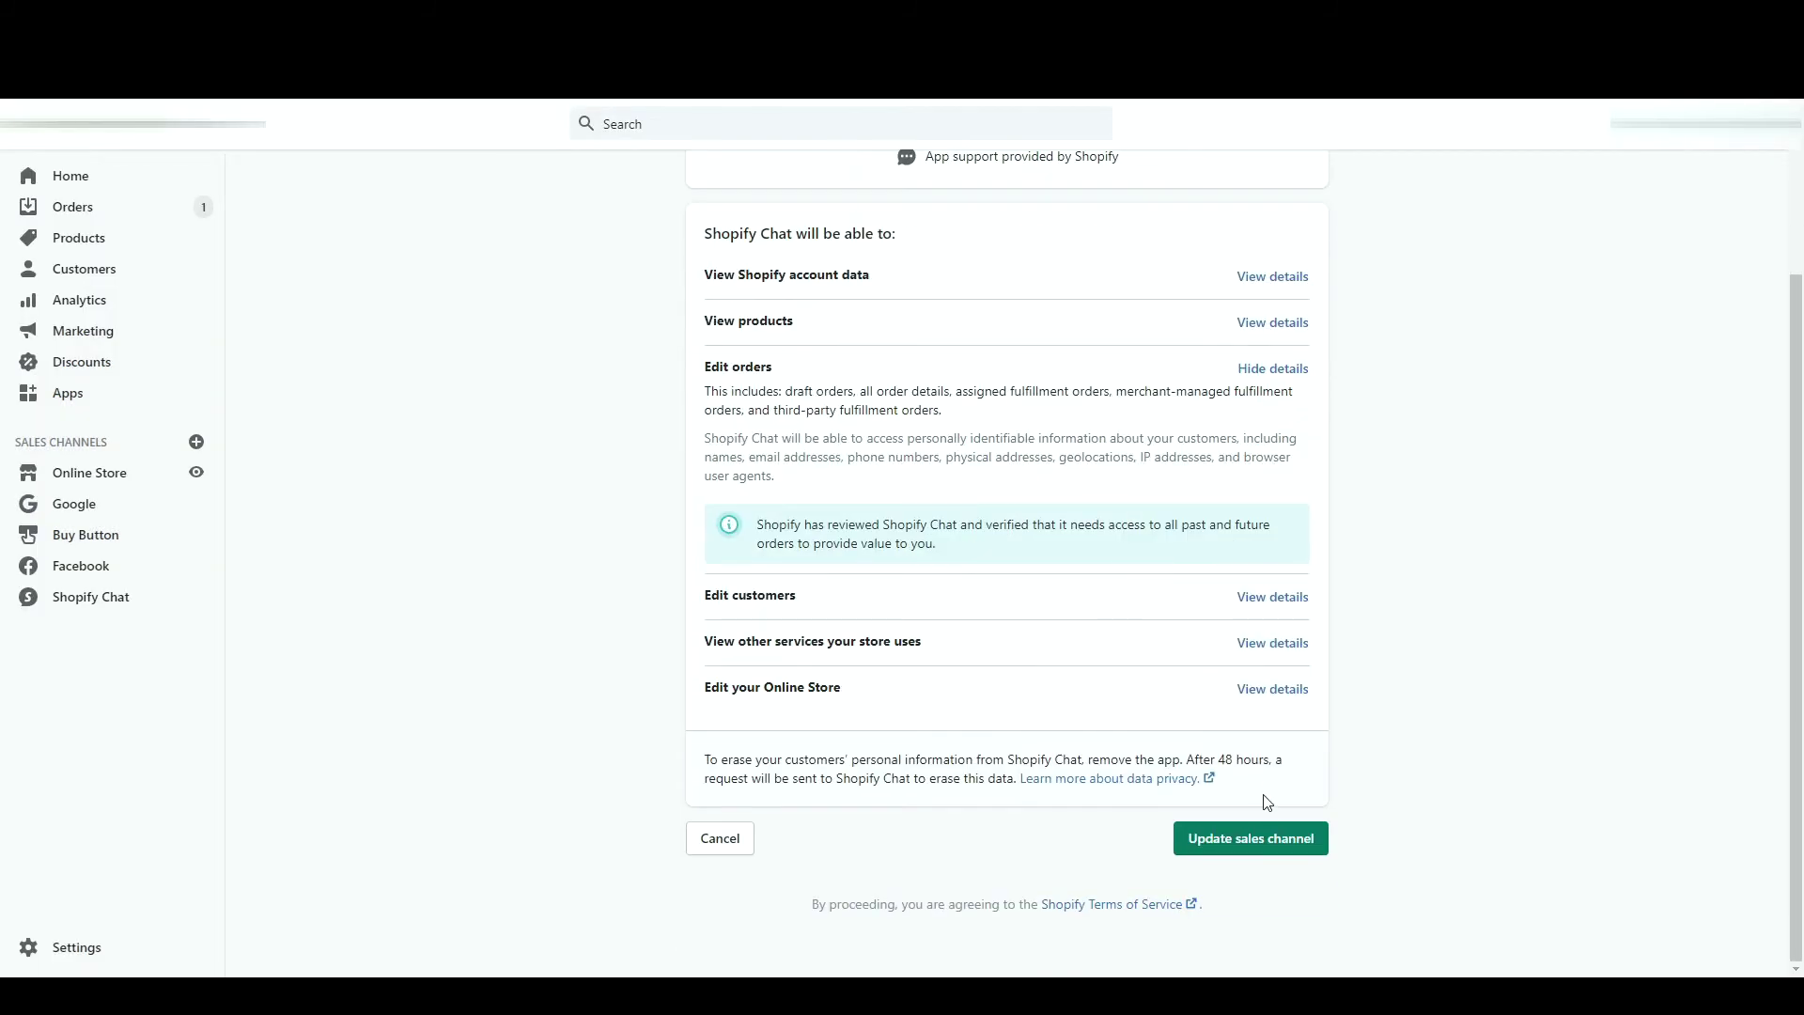
{"action": "left_click", "coordinate": [1267, 850]}
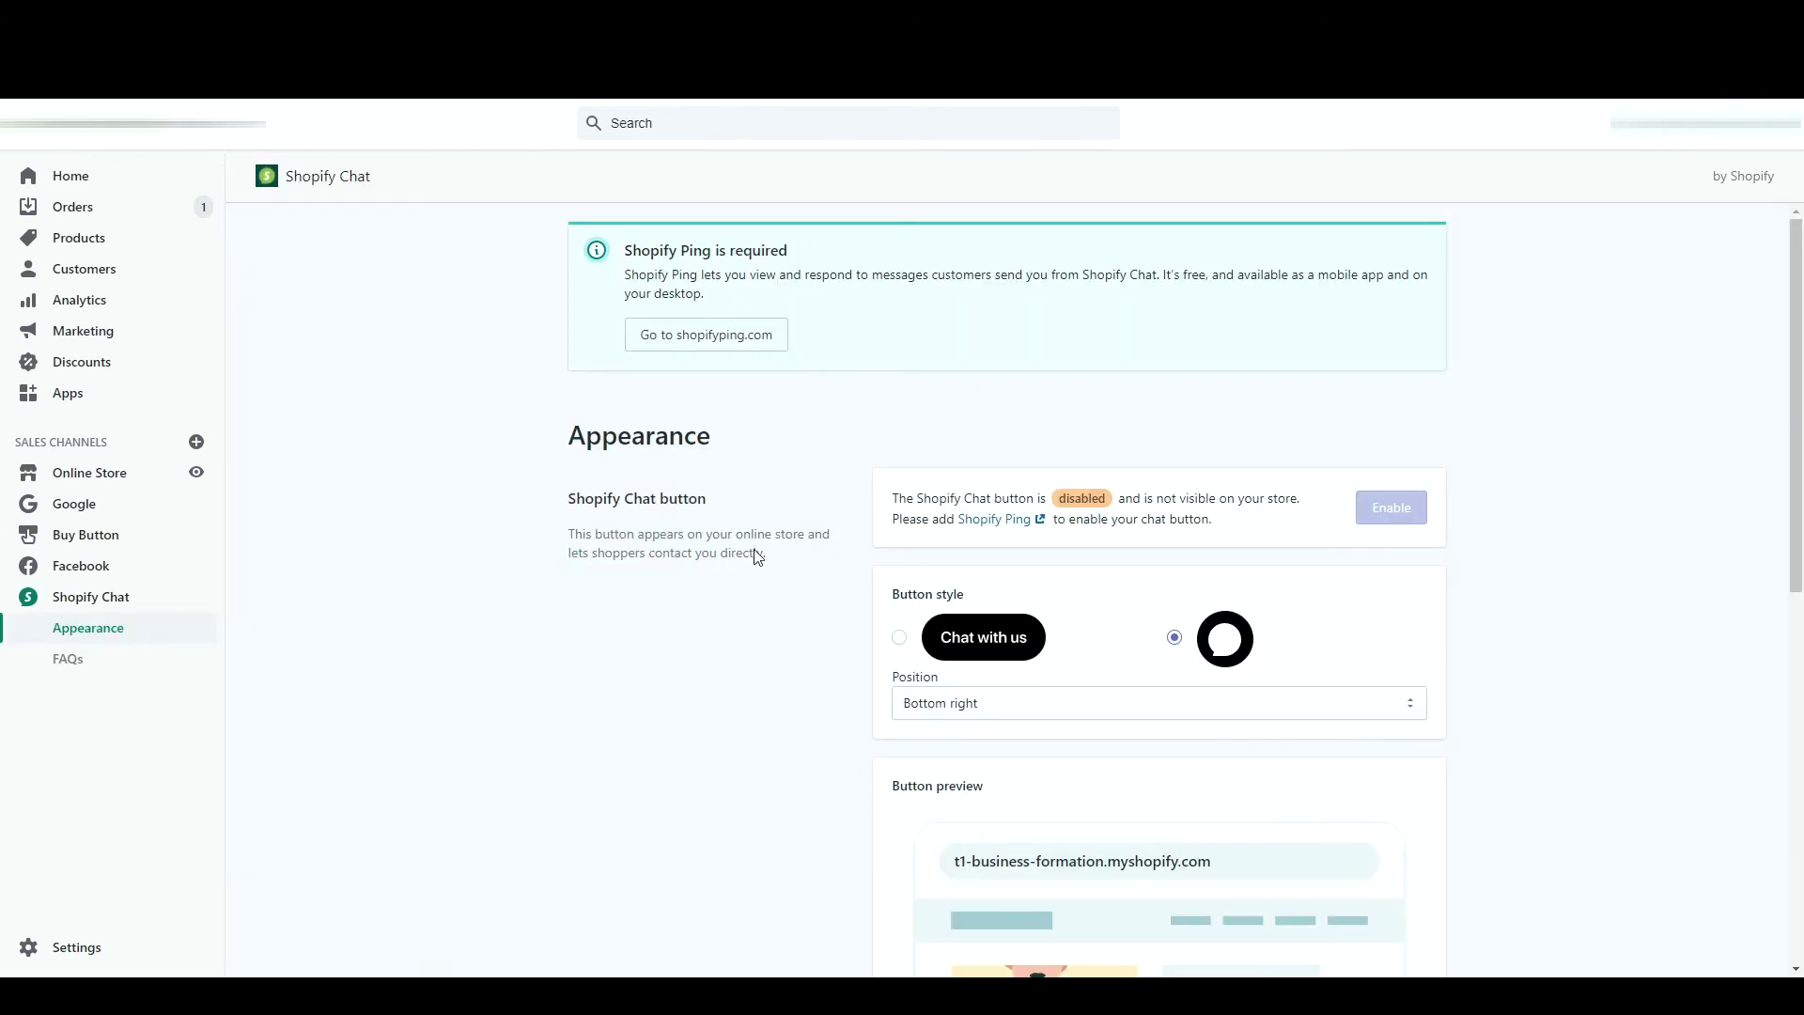
- Change the chat welcome message to 'Bonjour, si vous avez besoin d'aide, n'hésitez pas à nous contacter ici !' and save
{"action": "scroll", "coordinate": [735, 537], "scroll_direction": "down", "scroll_amount": 2}
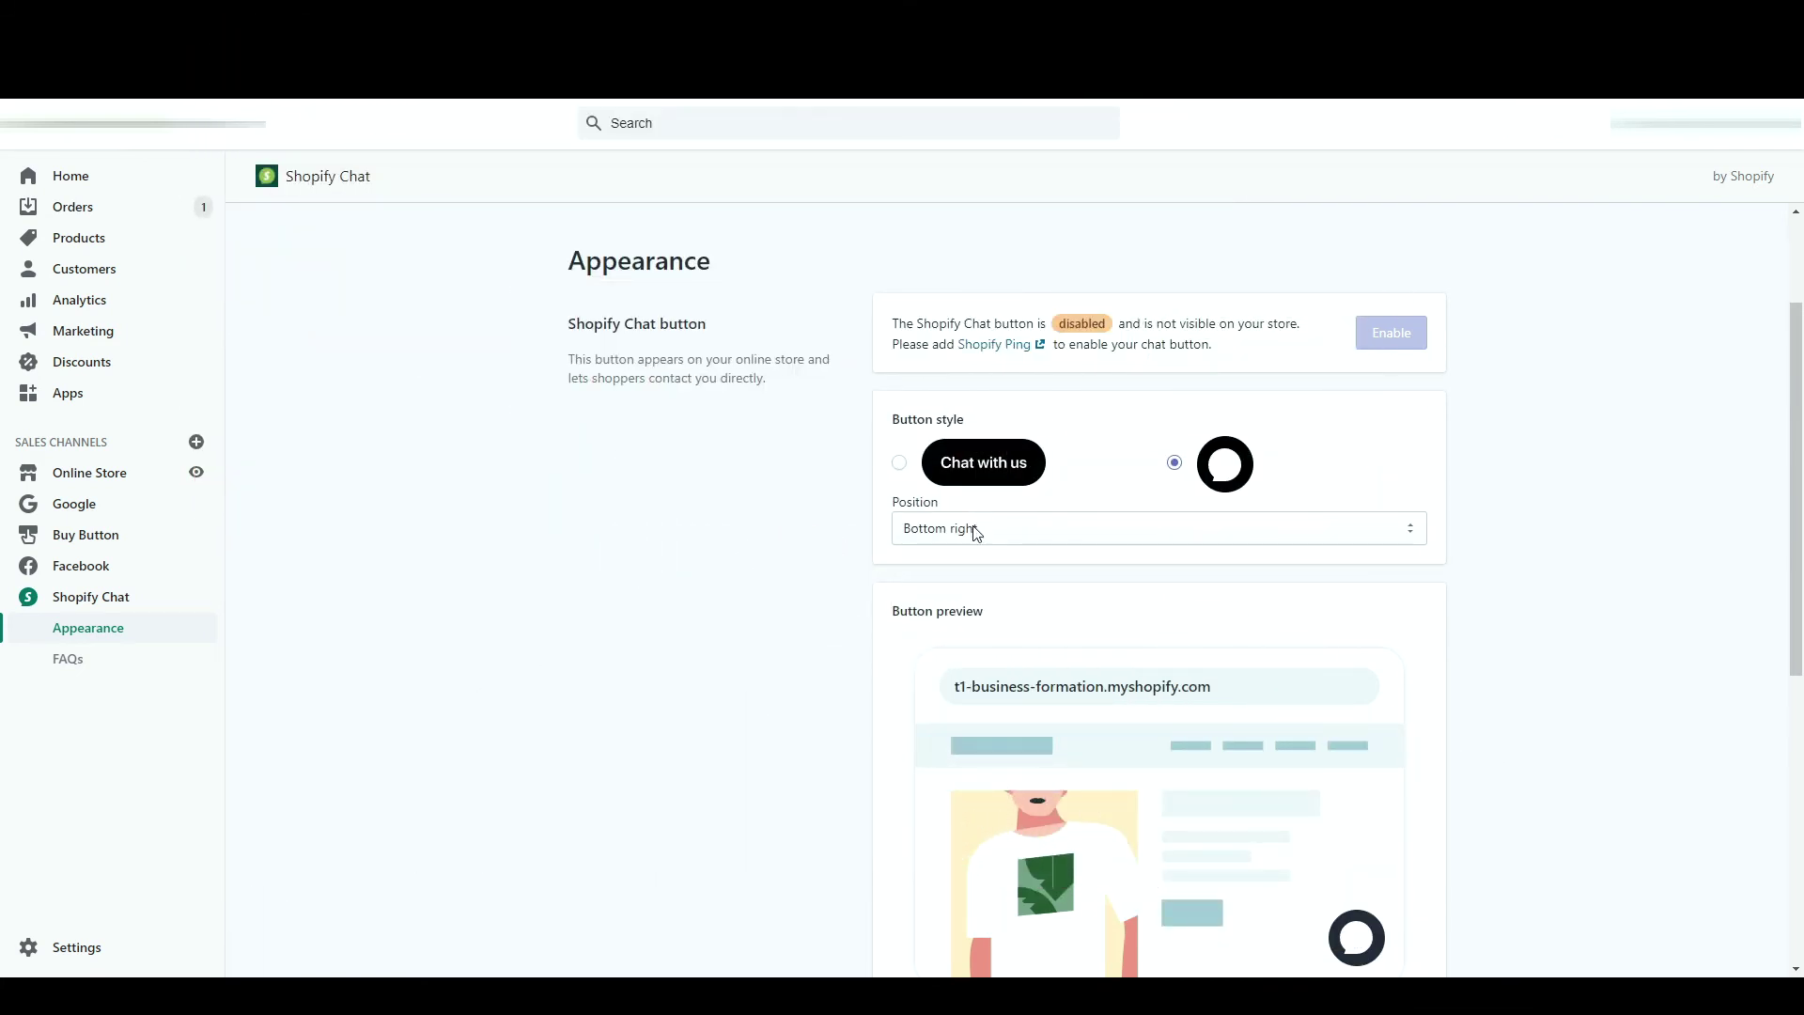
{"action": "left_click", "coordinate": [976, 532]}
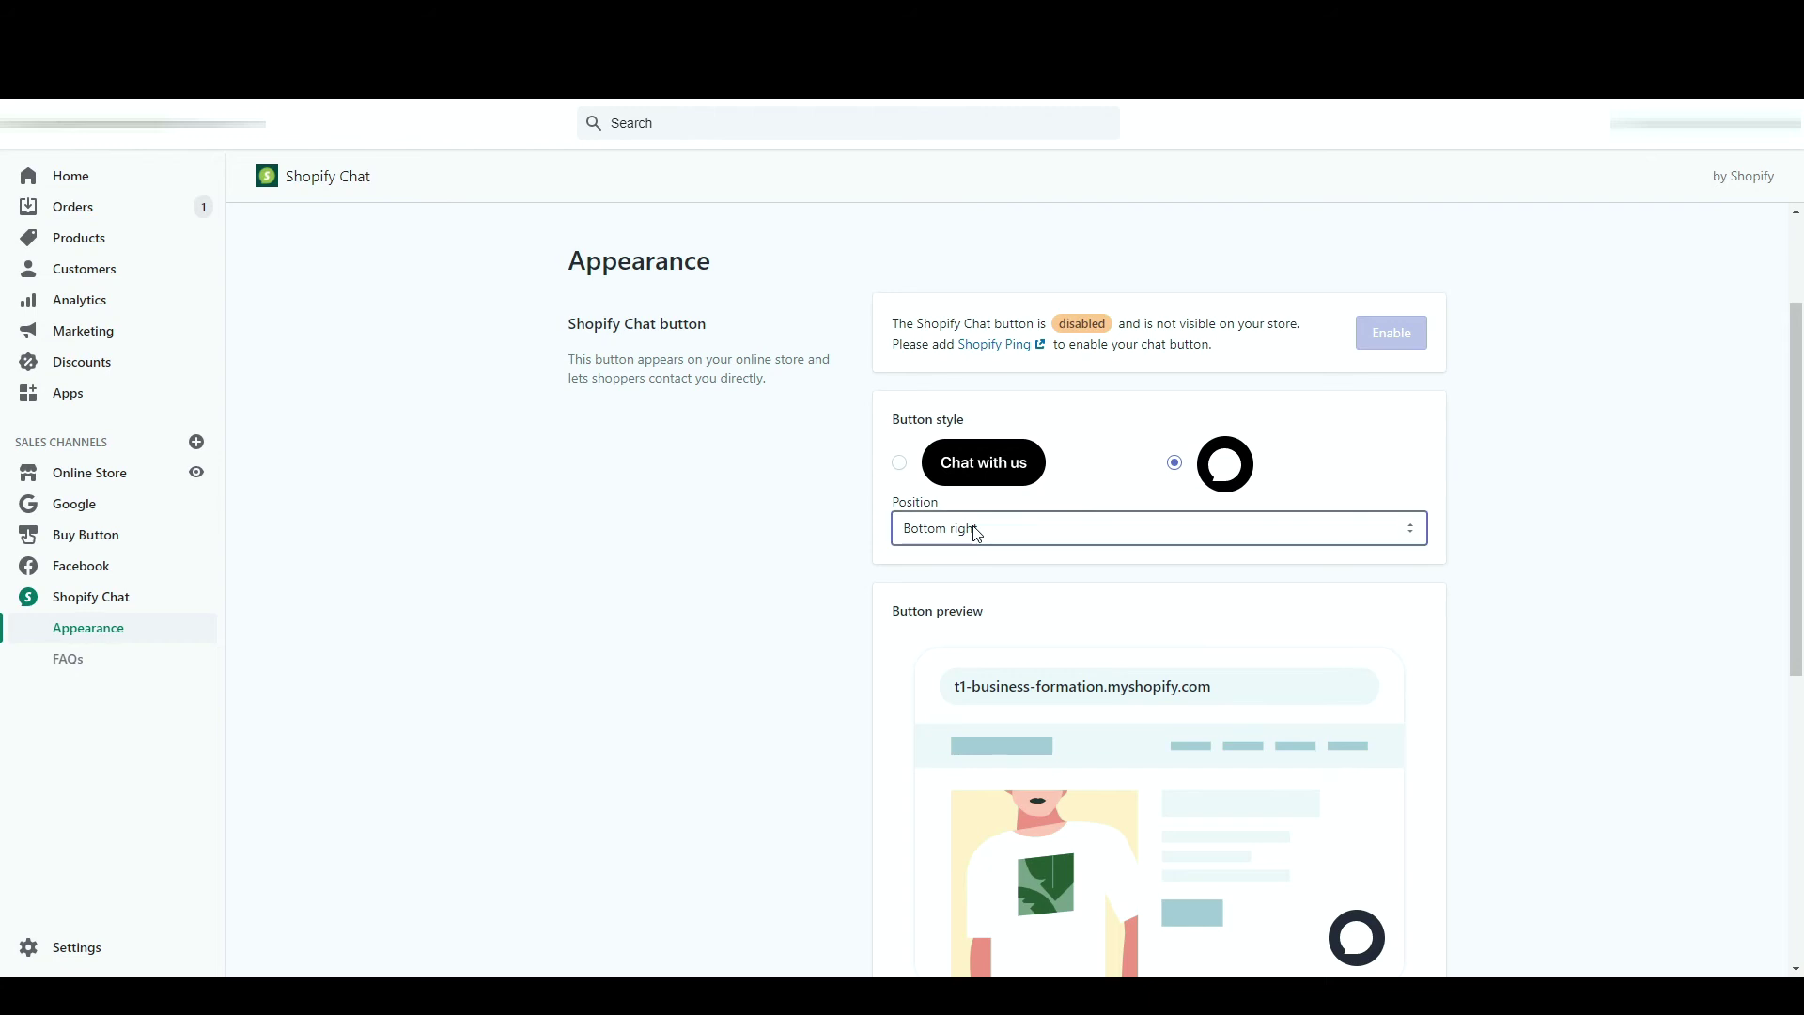
{"action": "scroll", "coordinate": [940, 592], "scroll_direction": "down", "scroll_amount": 6}
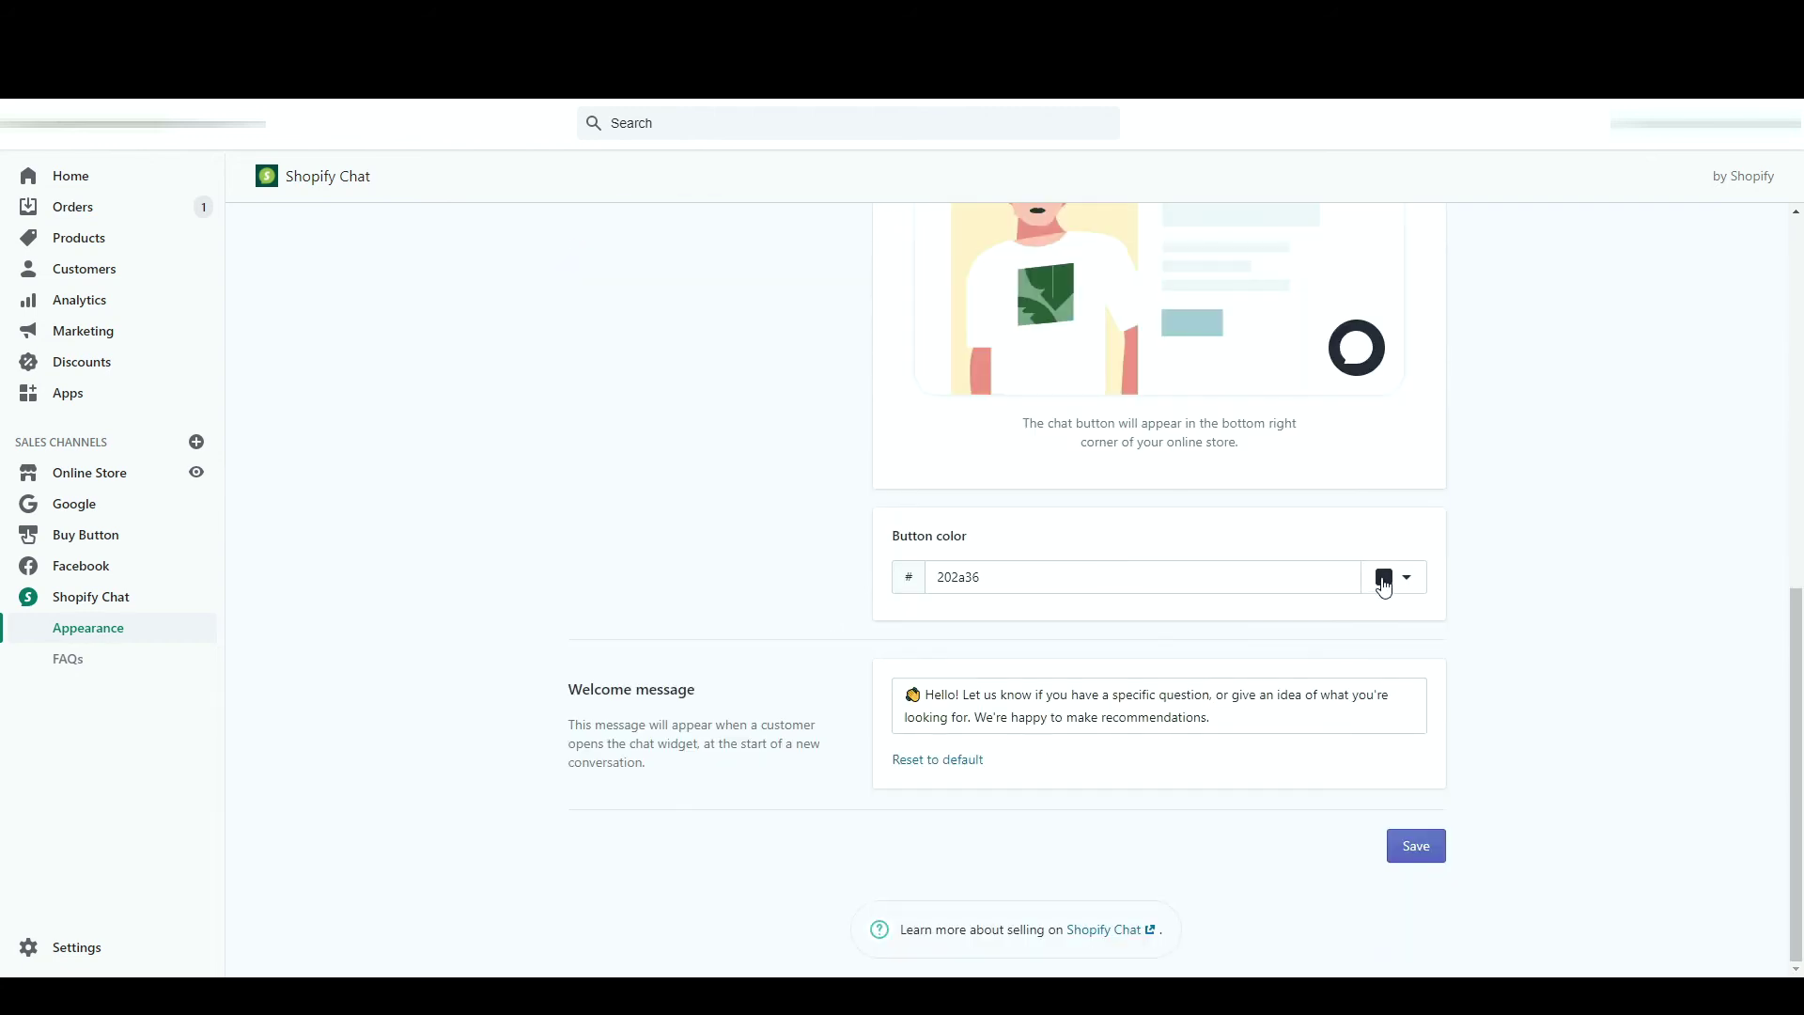
{"action": "left_click", "coordinate": [1384, 582]}
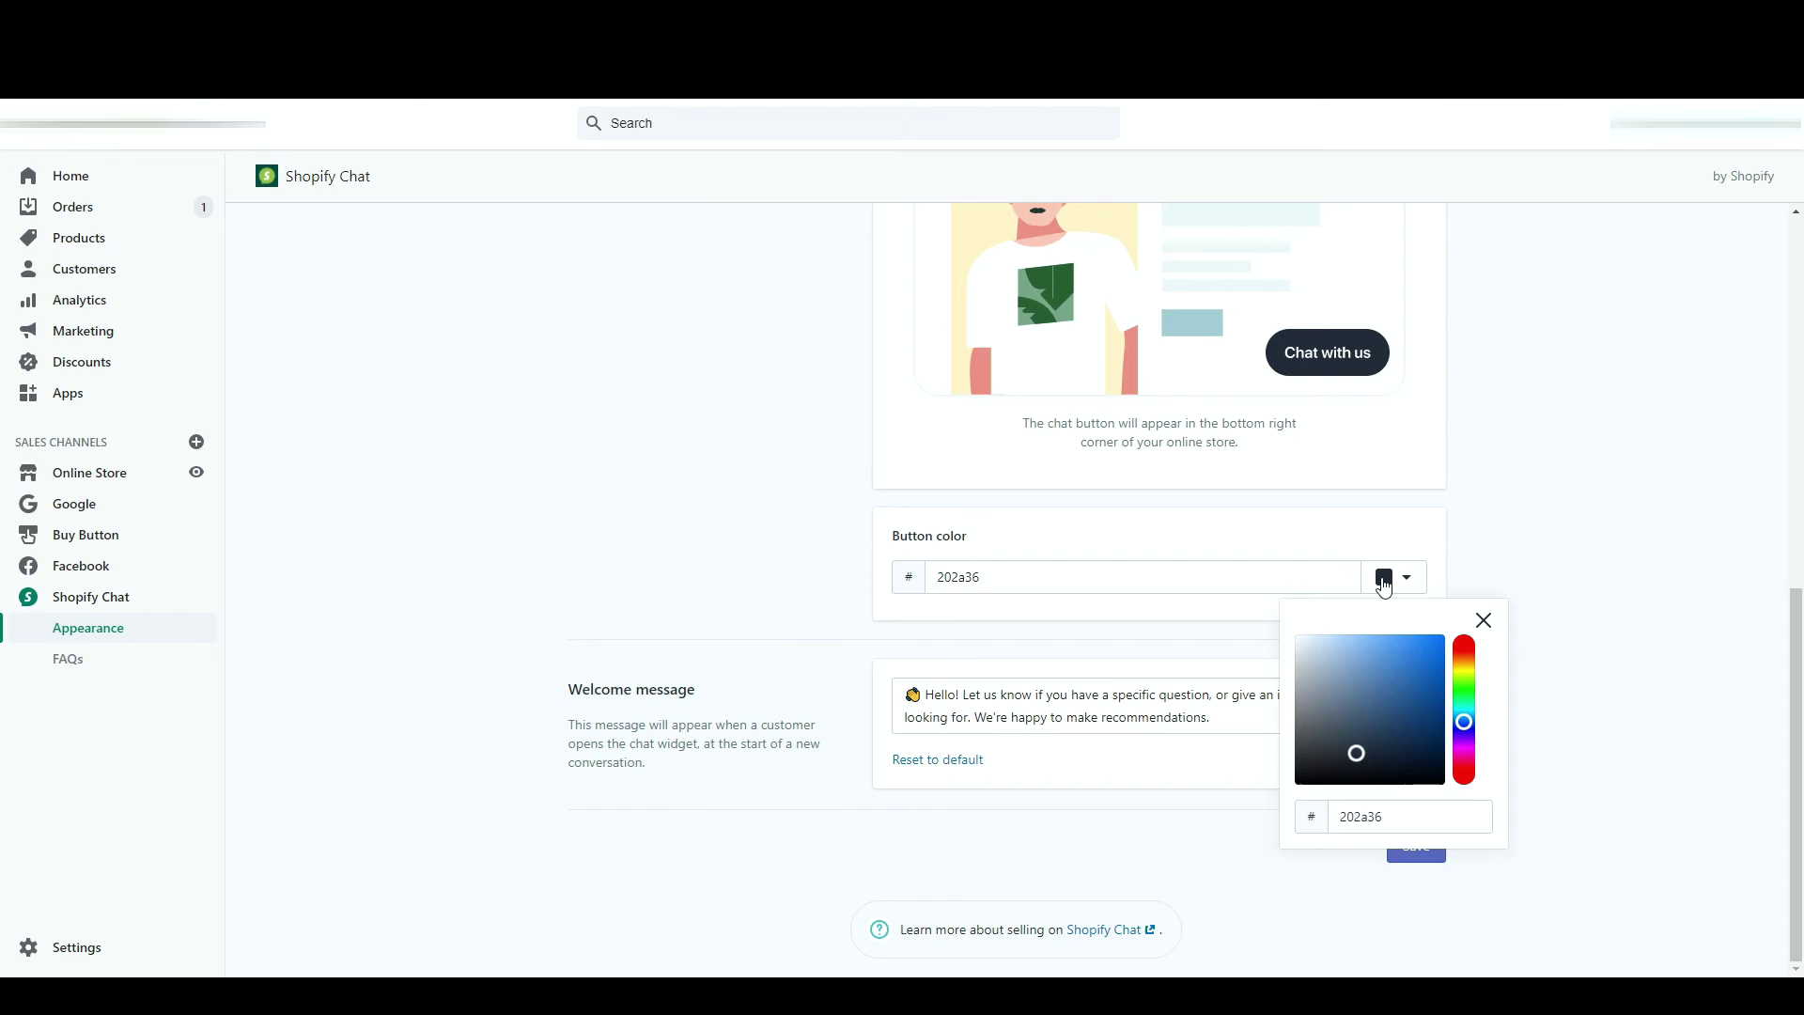
{"action": "left_click", "coordinate": [1385, 582]}
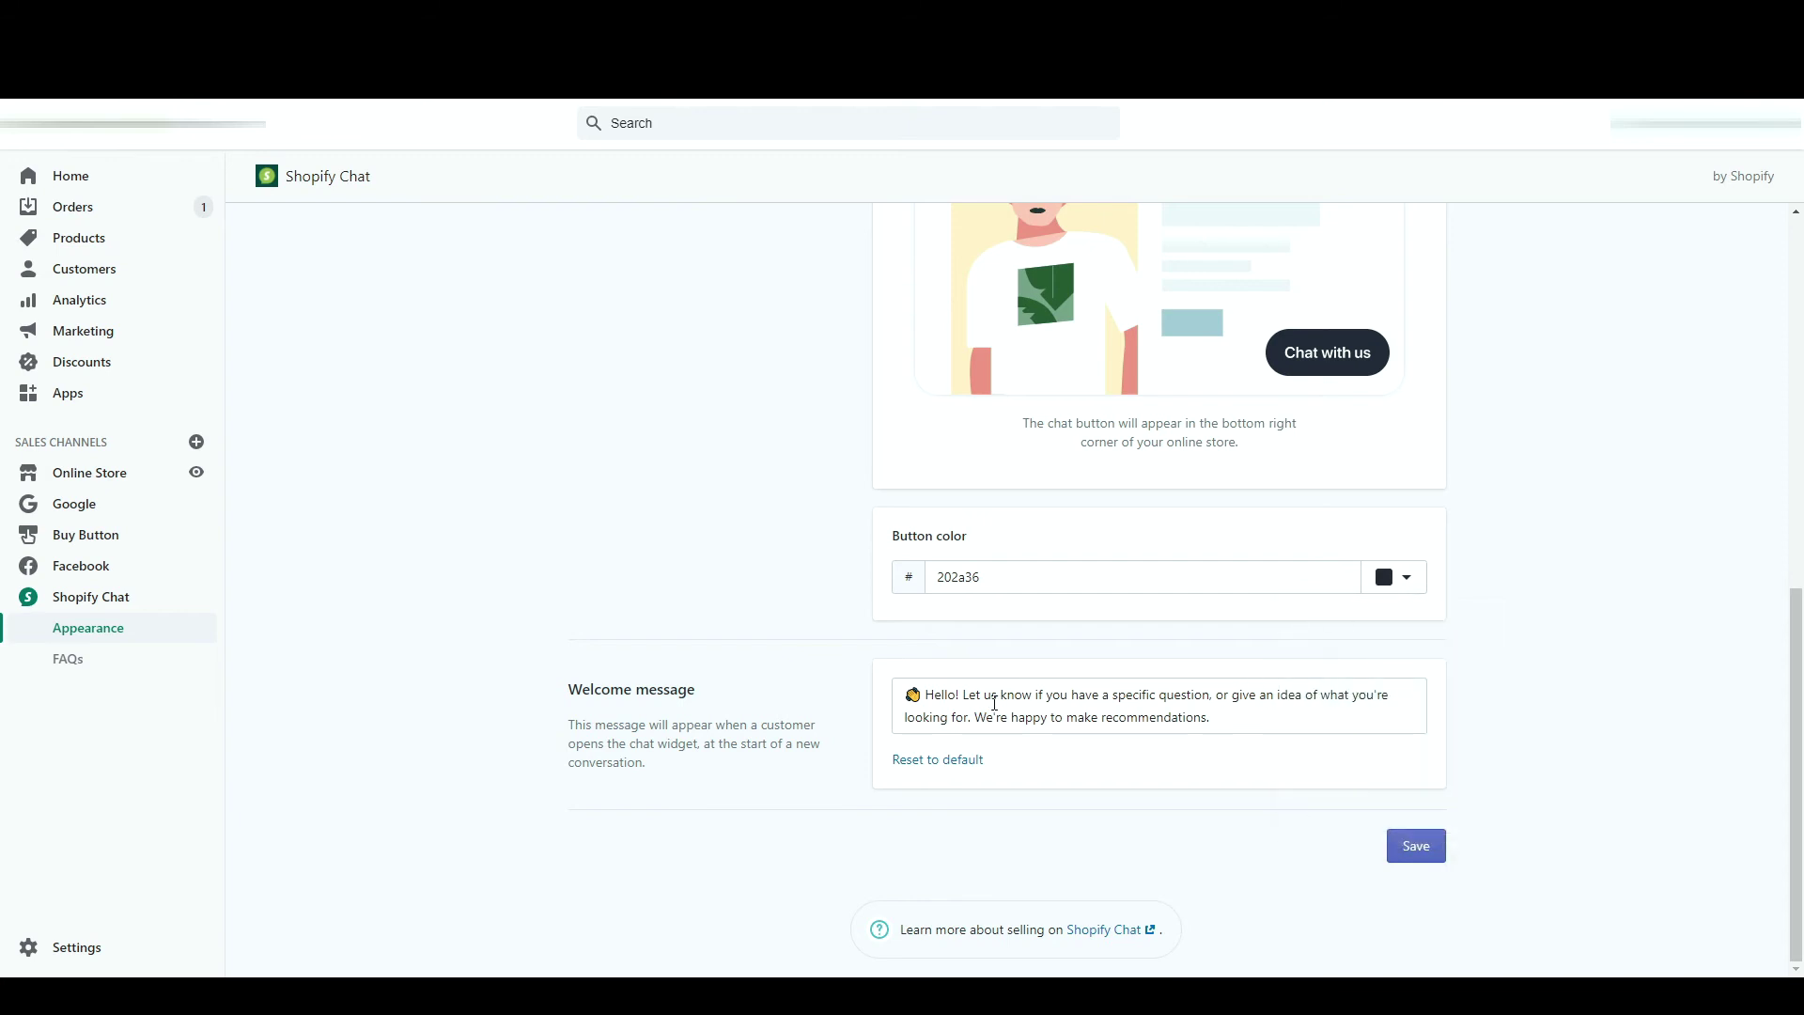
{"action": "left_click_drag", "start_coordinate": [1274, 722], "coordinate": [926, 695]}
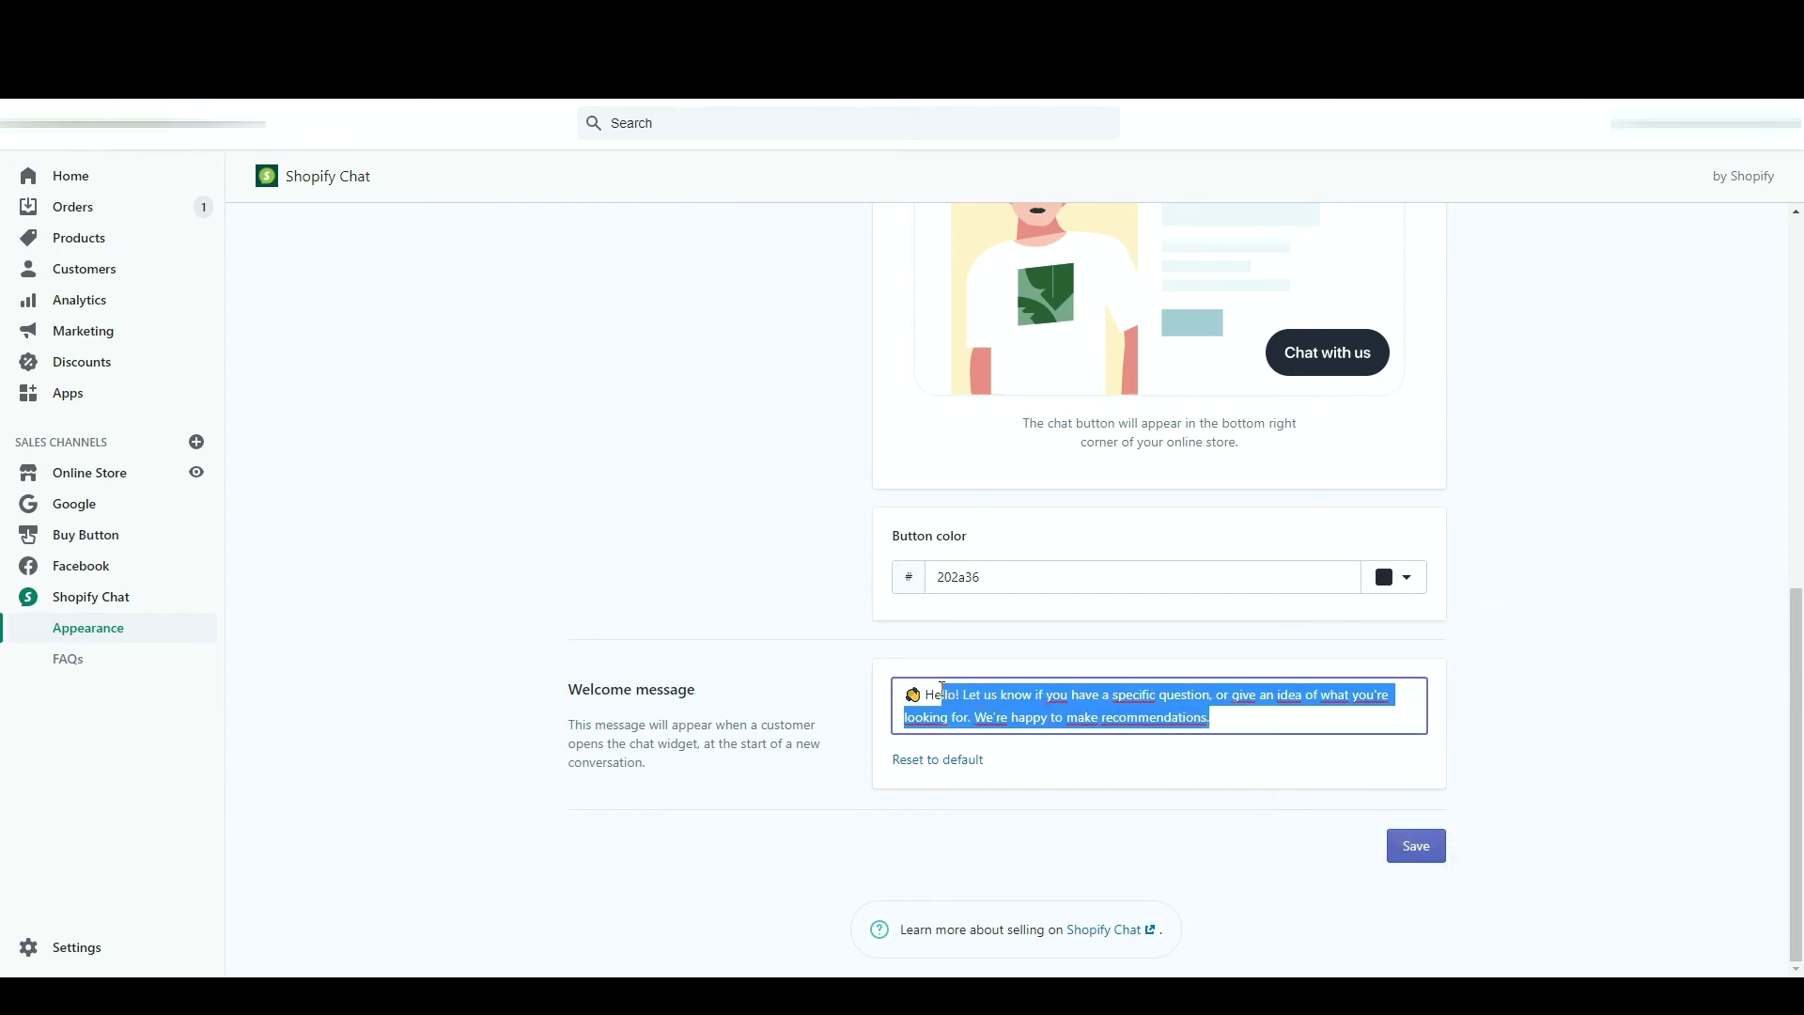
{"action": "type", "text": "Bonjour, si vous a"}
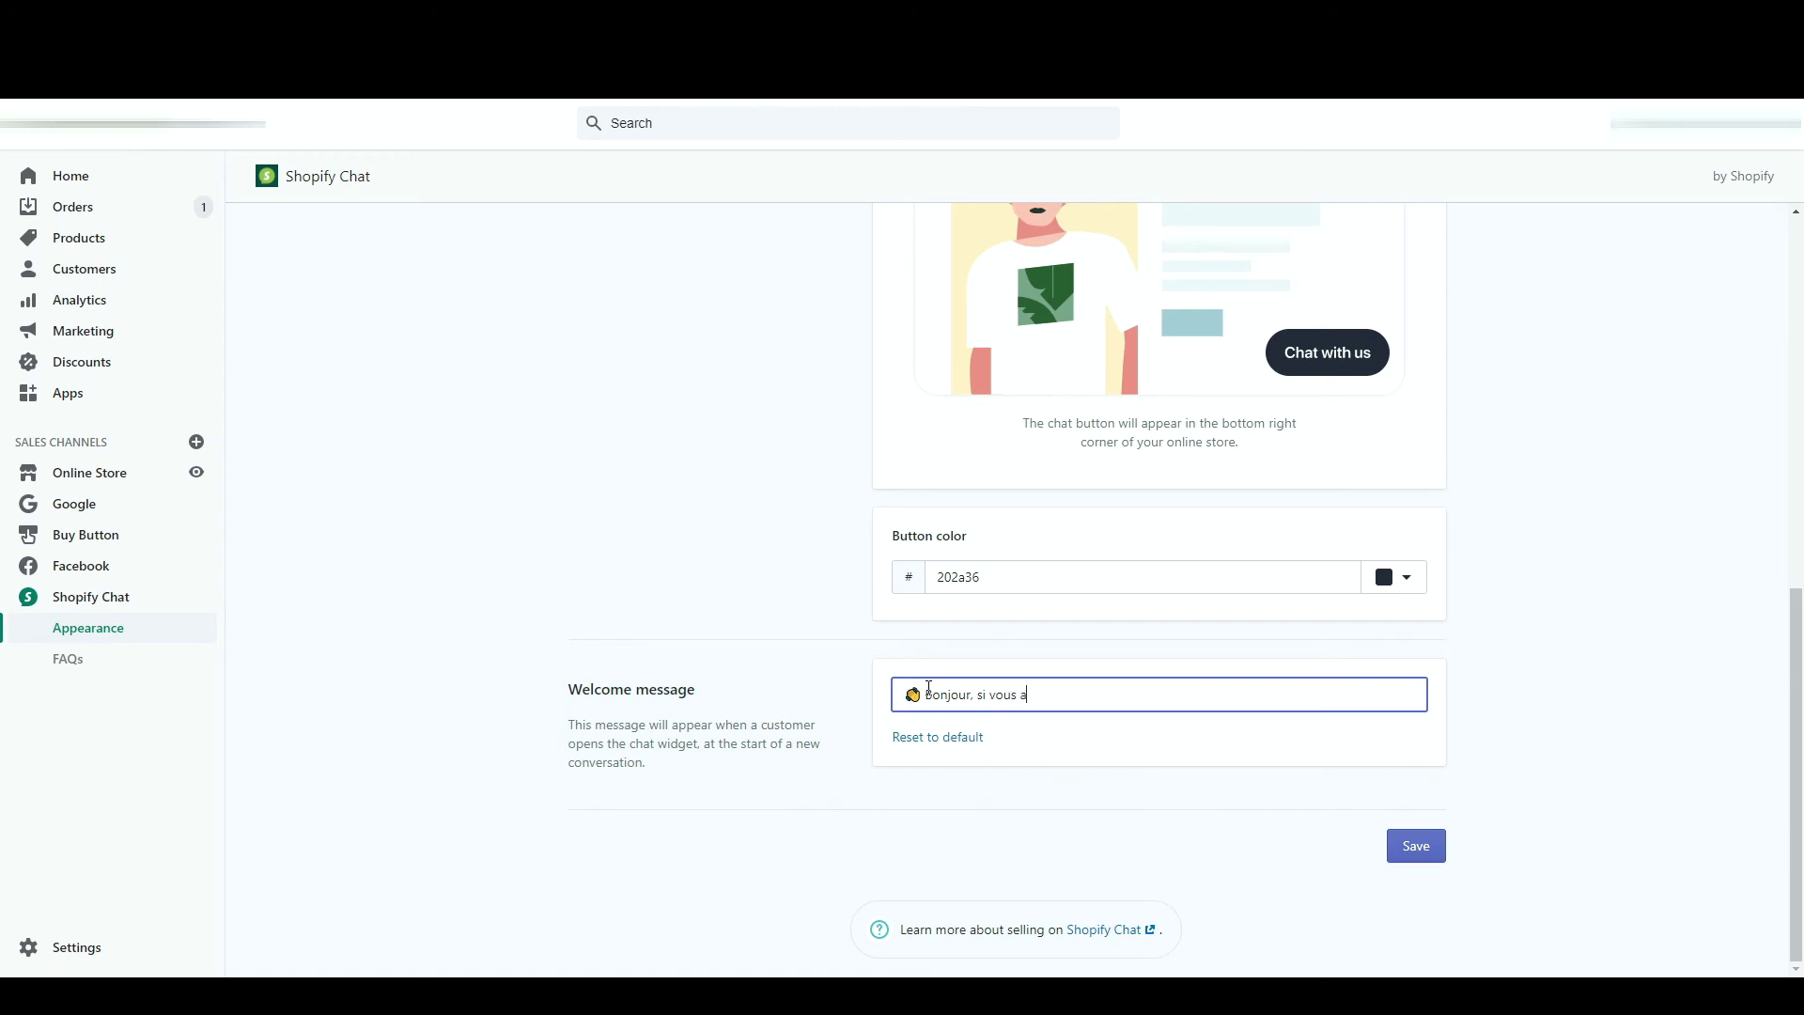
{"action": "type", "text": "vez besoin d'aide, n'hésitez pas à nous contacter ici !"}
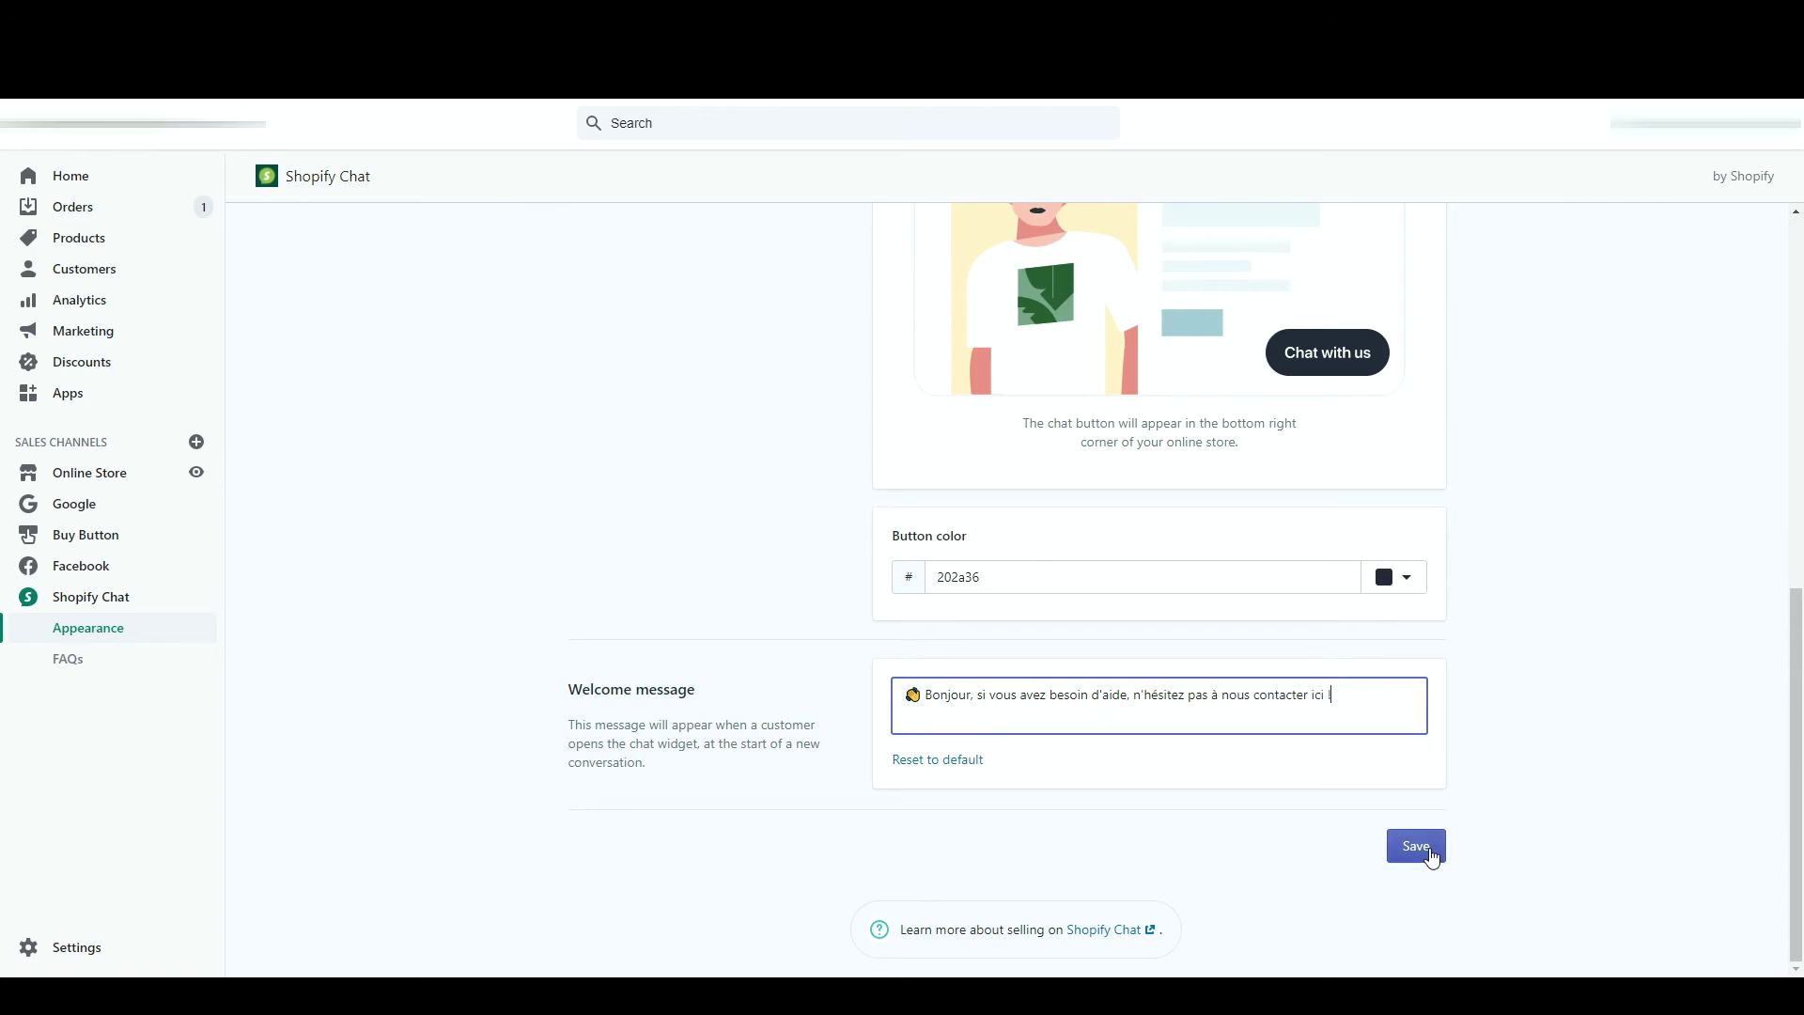
{"action": "left_click", "coordinate": [1429, 850]}
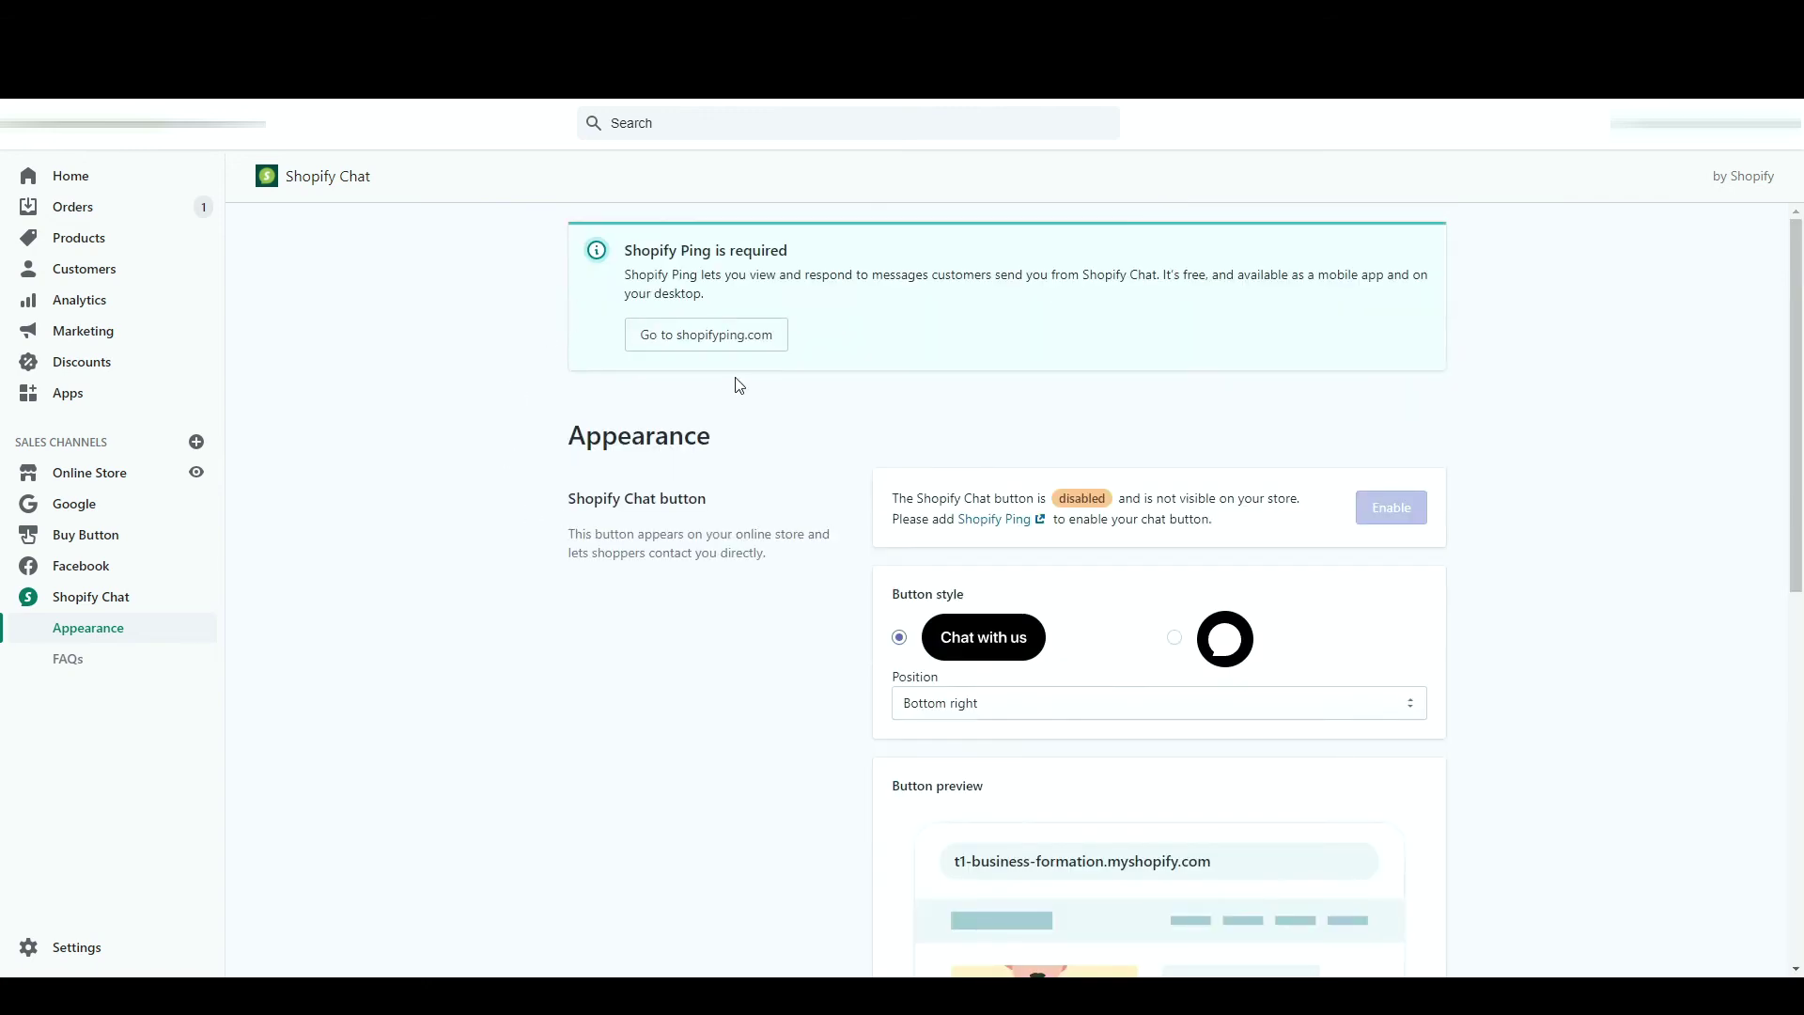
- Log in to Shopify Ping with the store and install the Shopify Chat app
{"action": "left_click", "coordinate": [996, 529]}
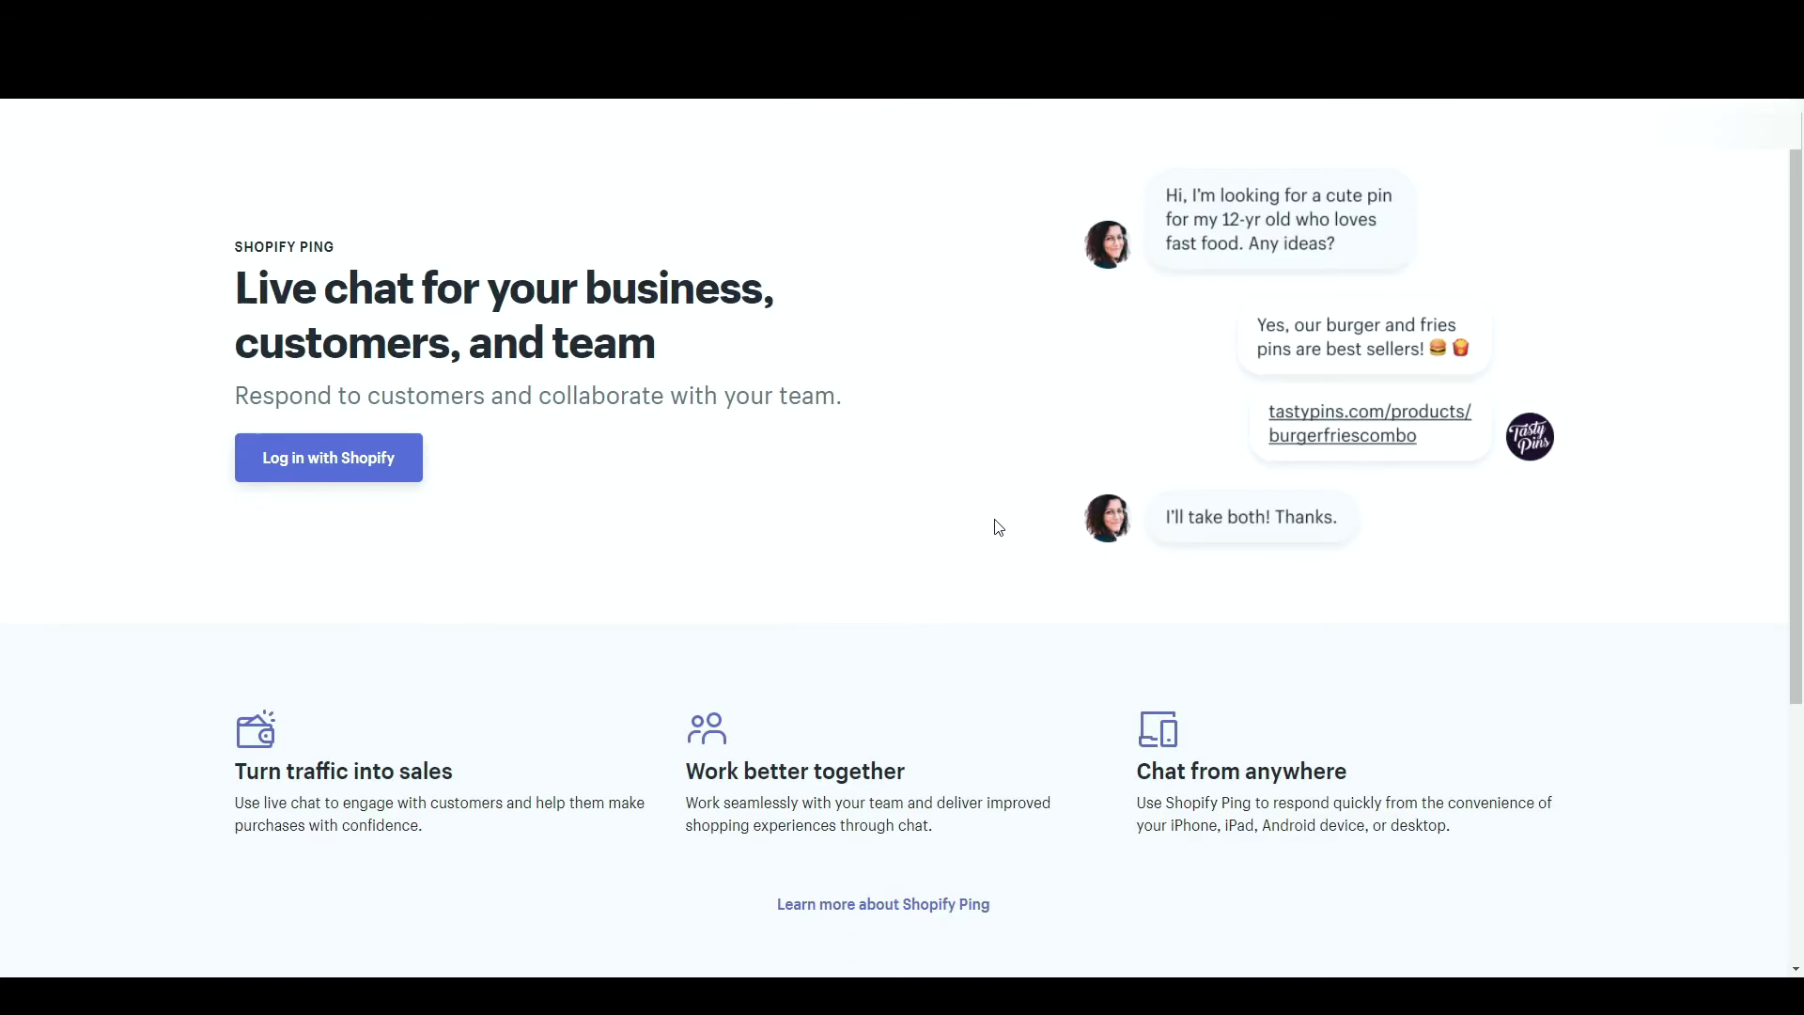
{"action": "left_click", "coordinate": [366, 472]}
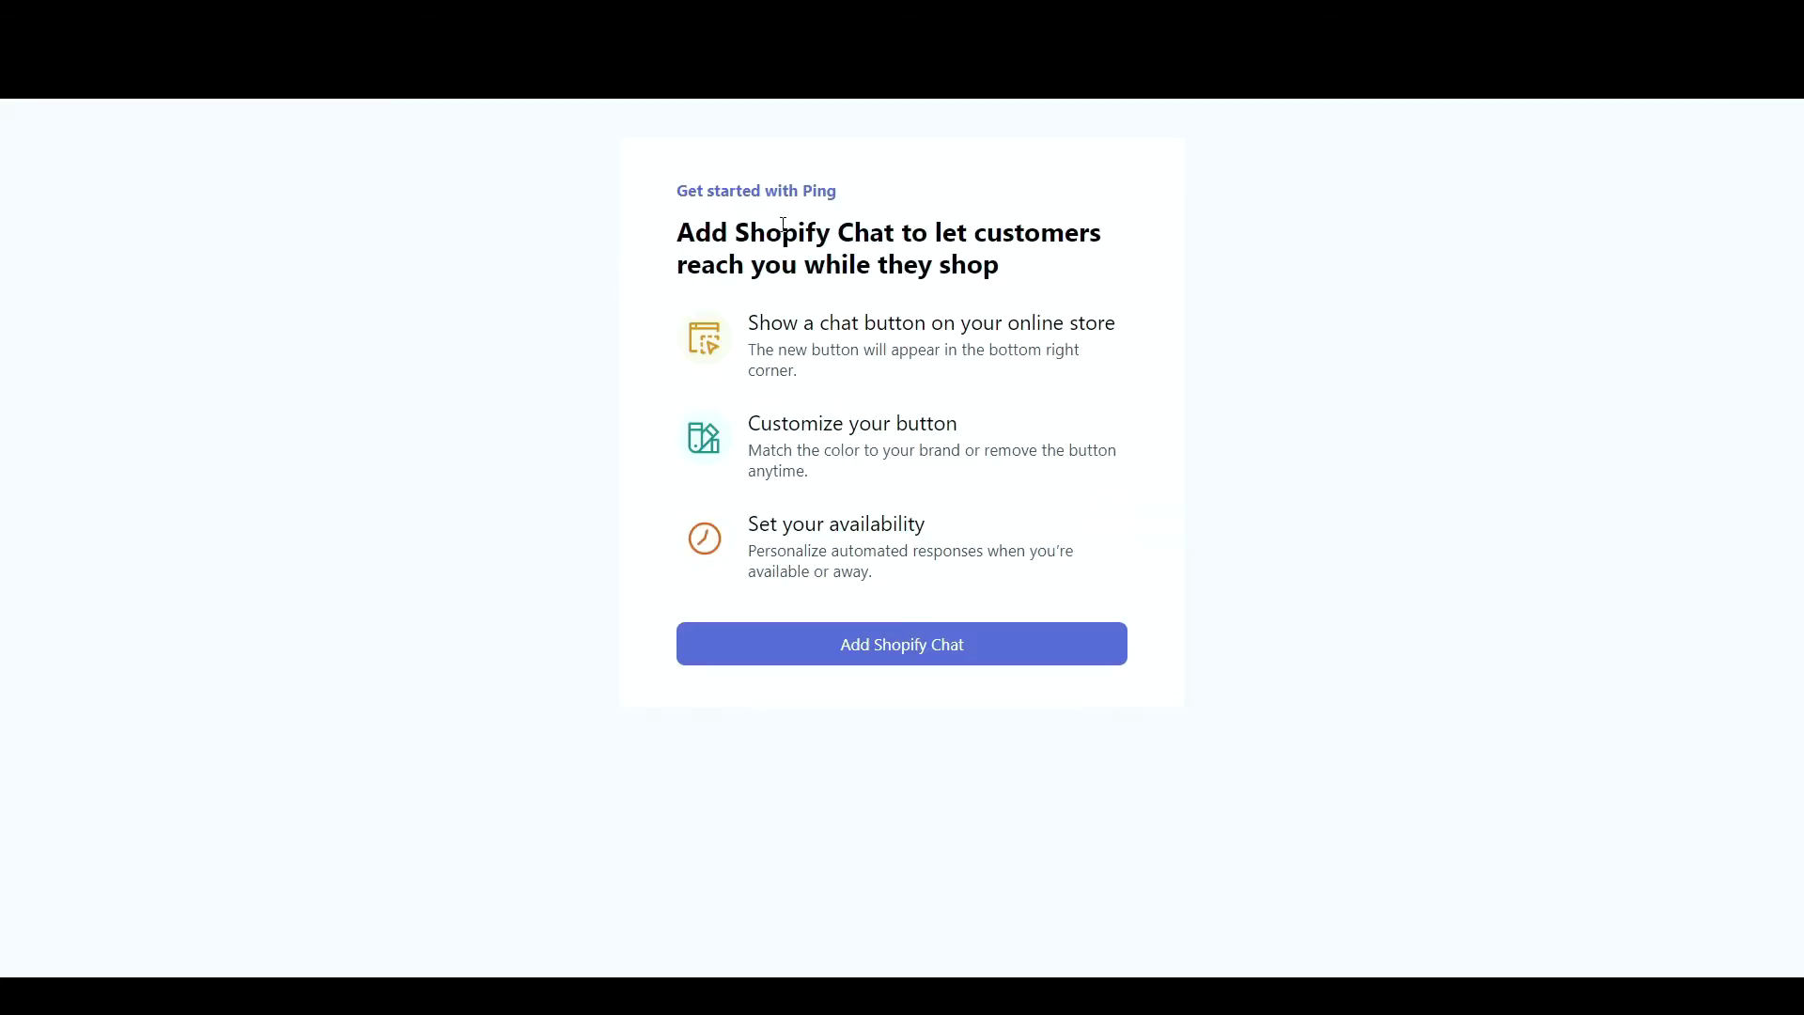
{"action": "left_click", "coordinate": [823, 648]}
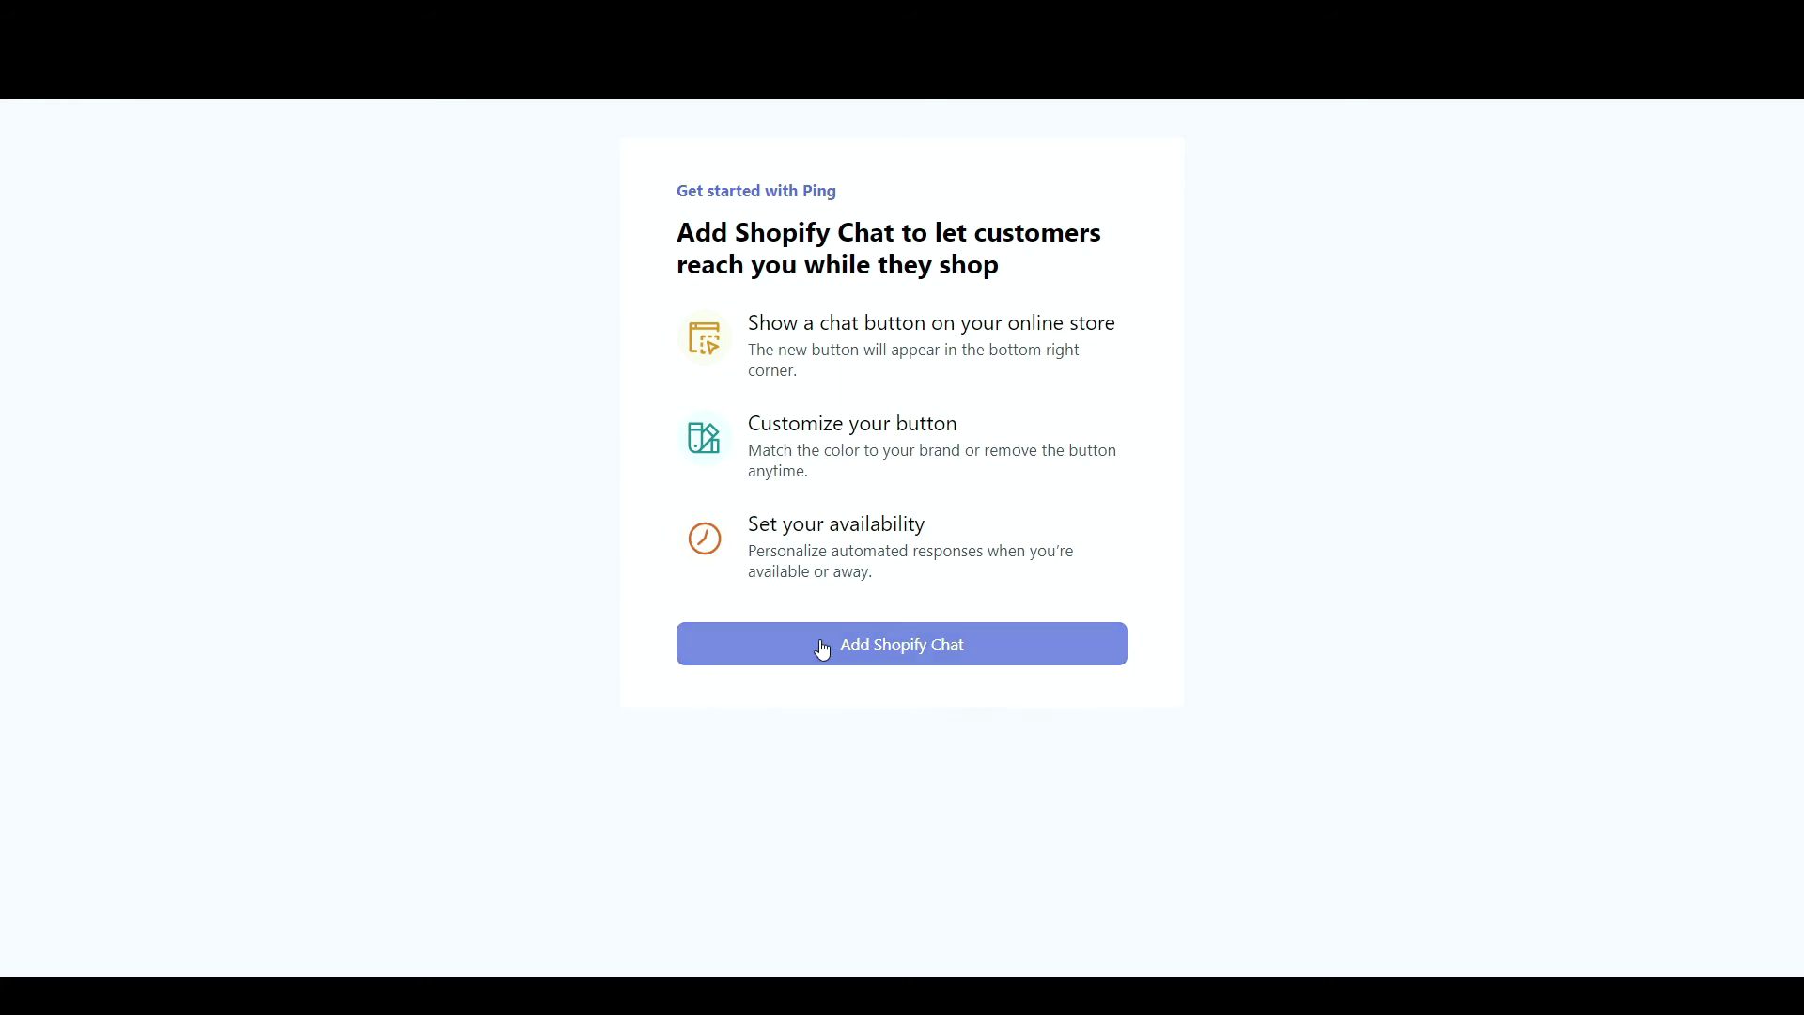
{"action": "left_click", "coordinate": [467, 445]}
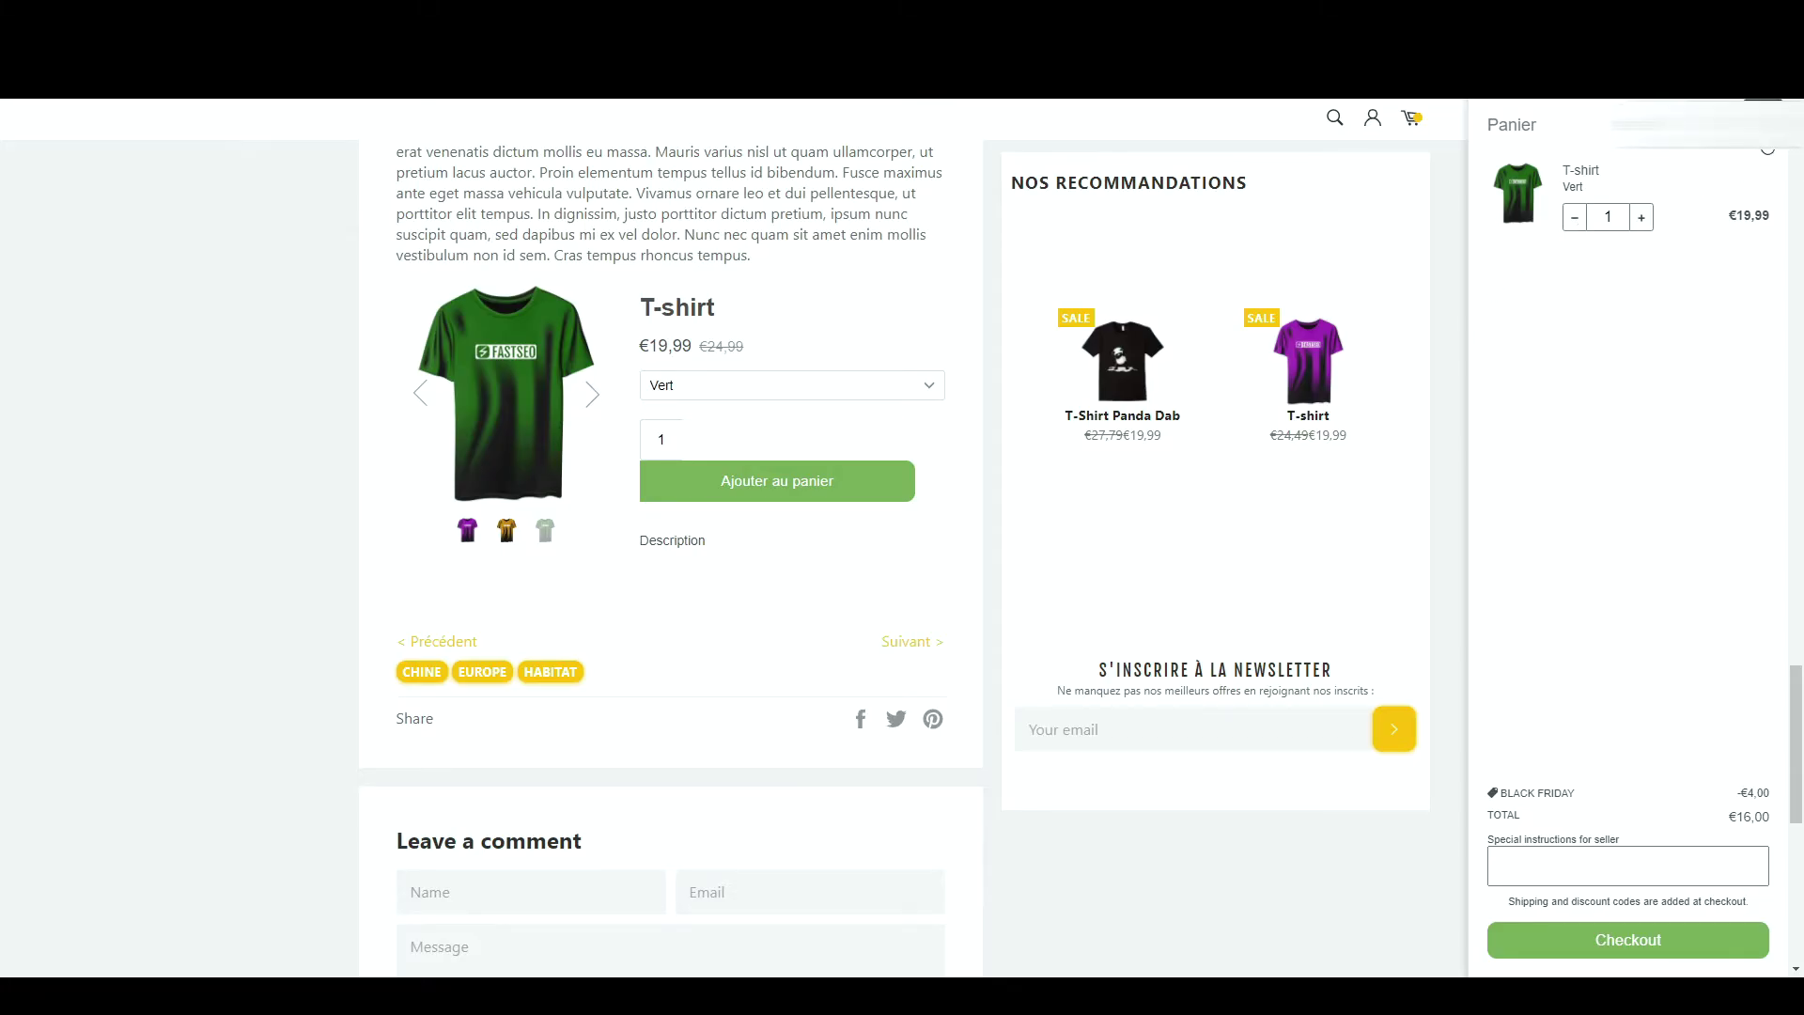
- From the Boutique Panda homepage chat, send the test message 'Bonjour, ou est ma commande?'
{"action": "key", "text": "Escape"}
{"action": "key", "text": "Home"}
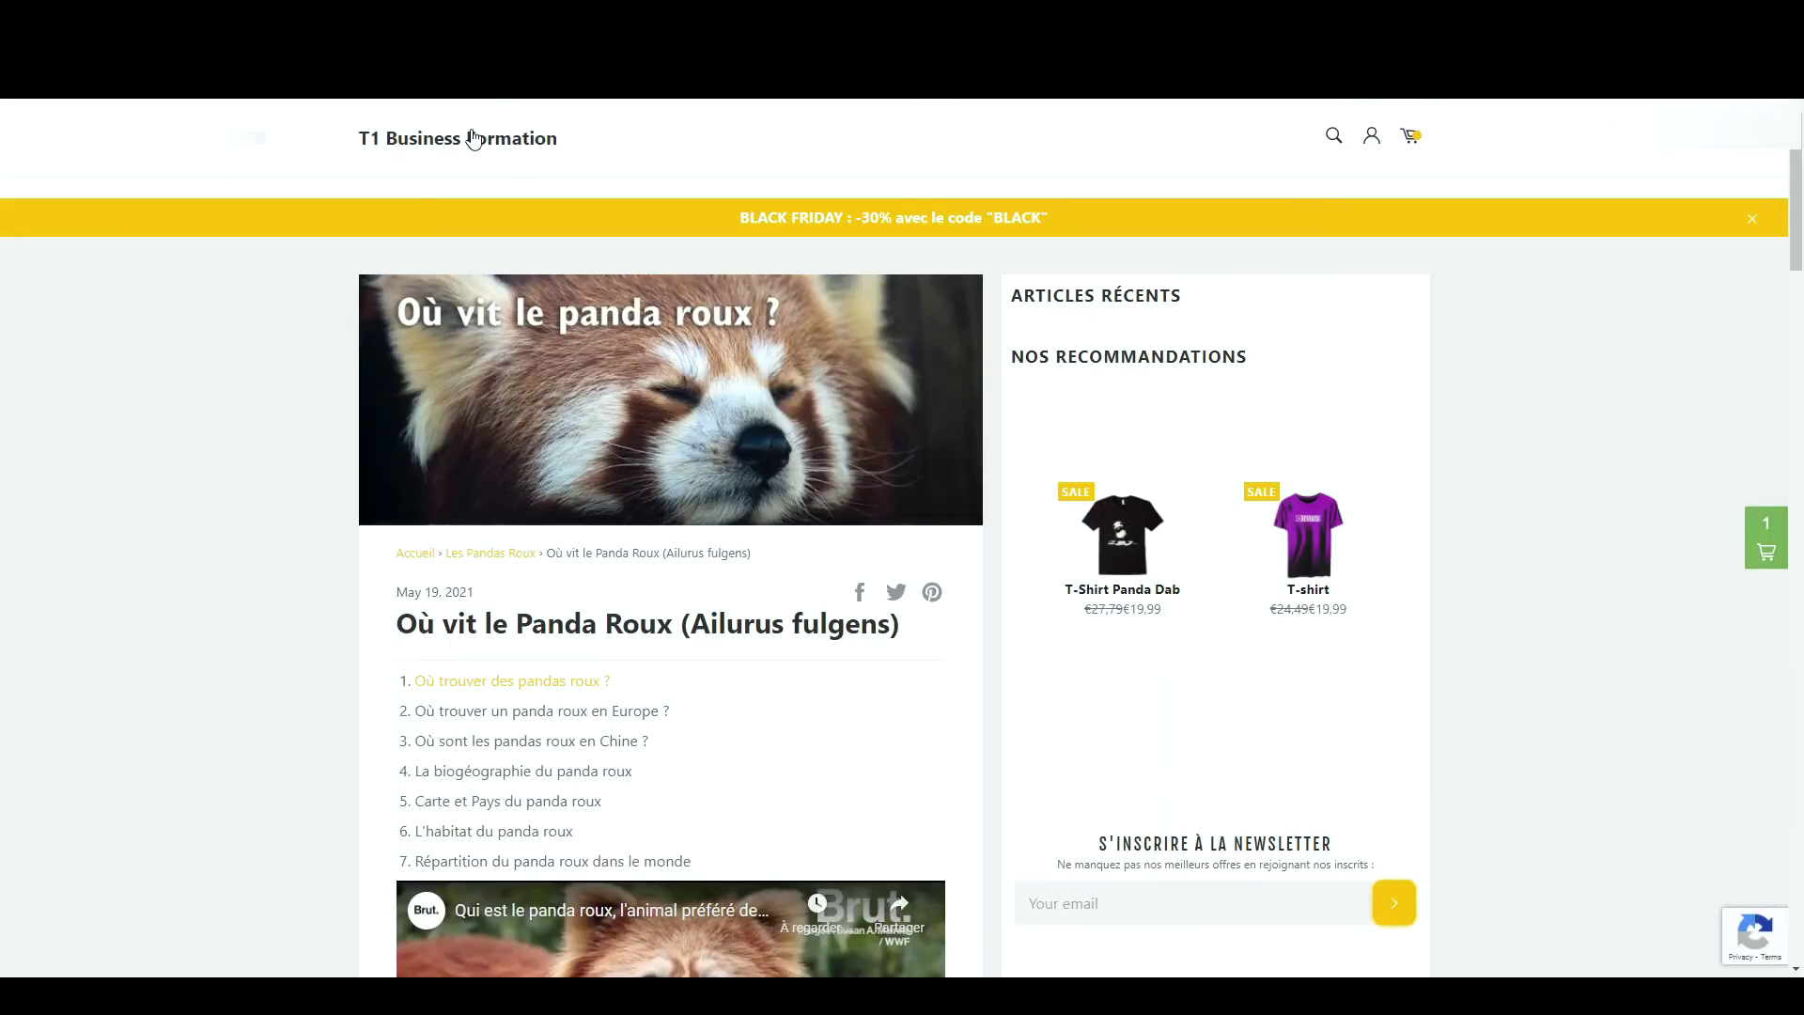
{"action": "left_click", "coordinate": [475, 139]}
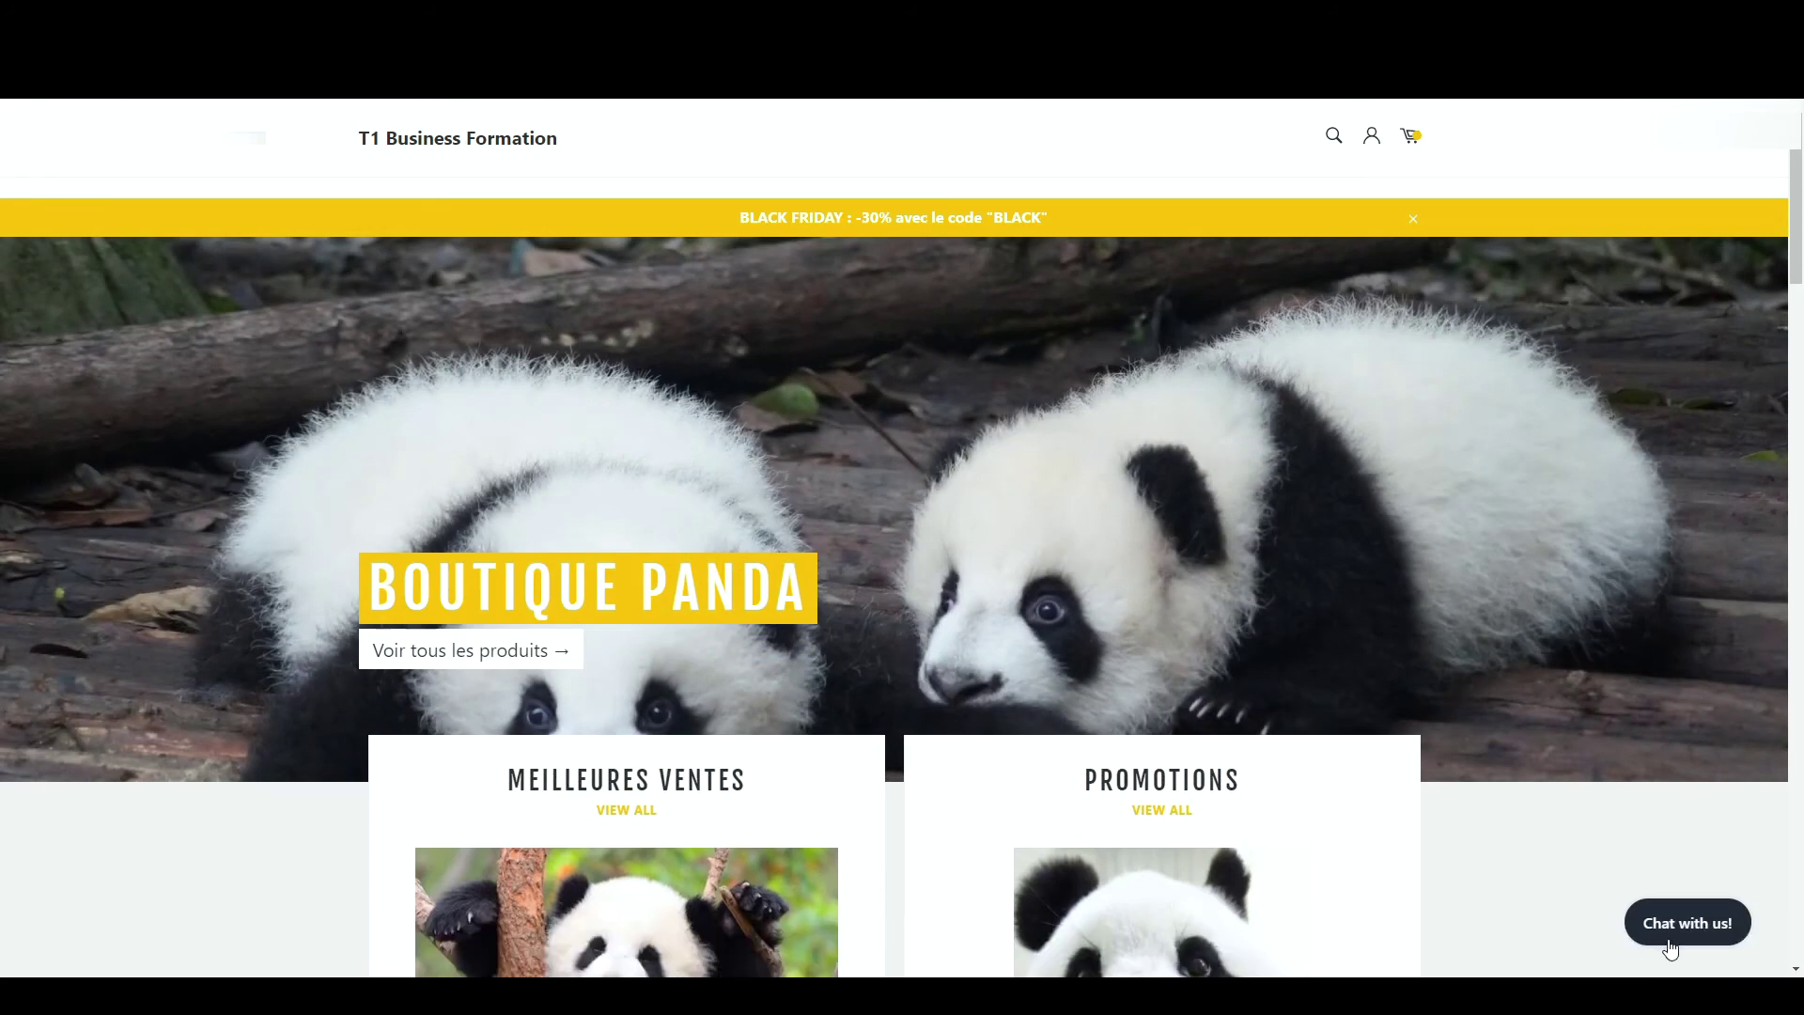
{"action": "left_click", "coordinate": [1671, 947]}
{"action": "left_click", "coordinate": [1548, 846]}
{"action": "type", "text": "Bonjour, "}
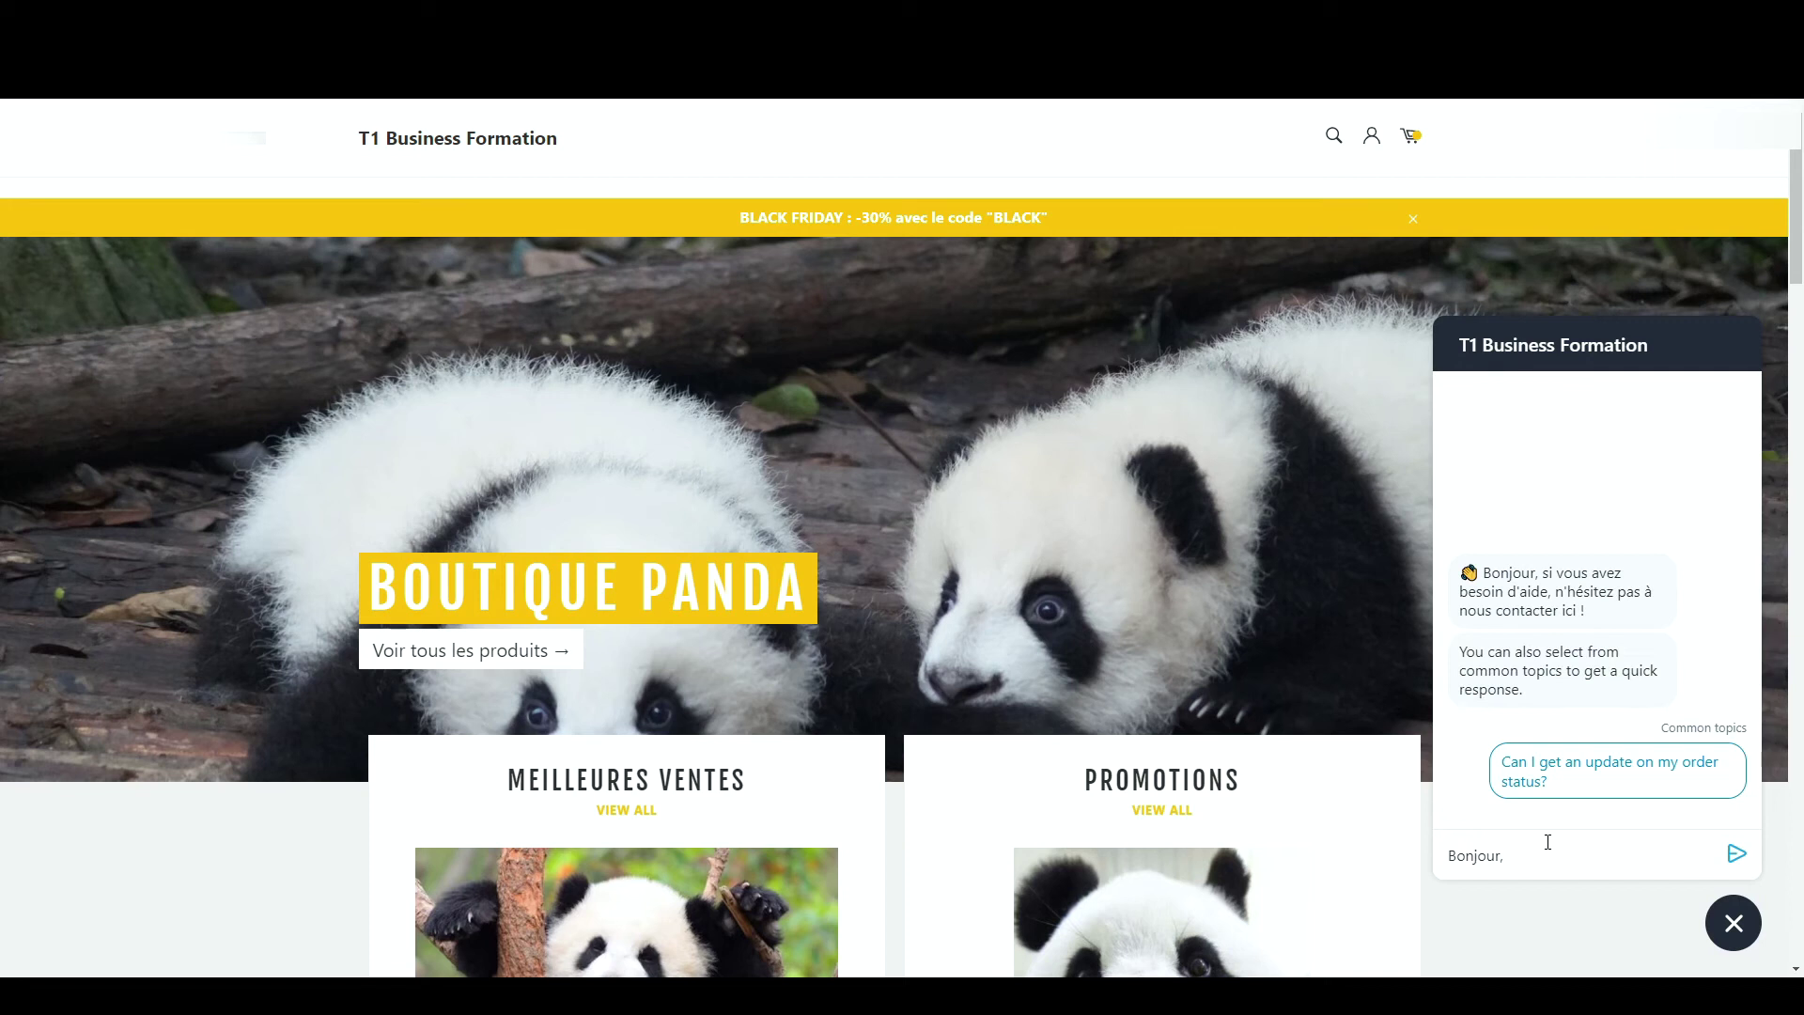
{"action": "type", "text": "ou est ma commande?"}
{"action": "key", "text": "Return"}
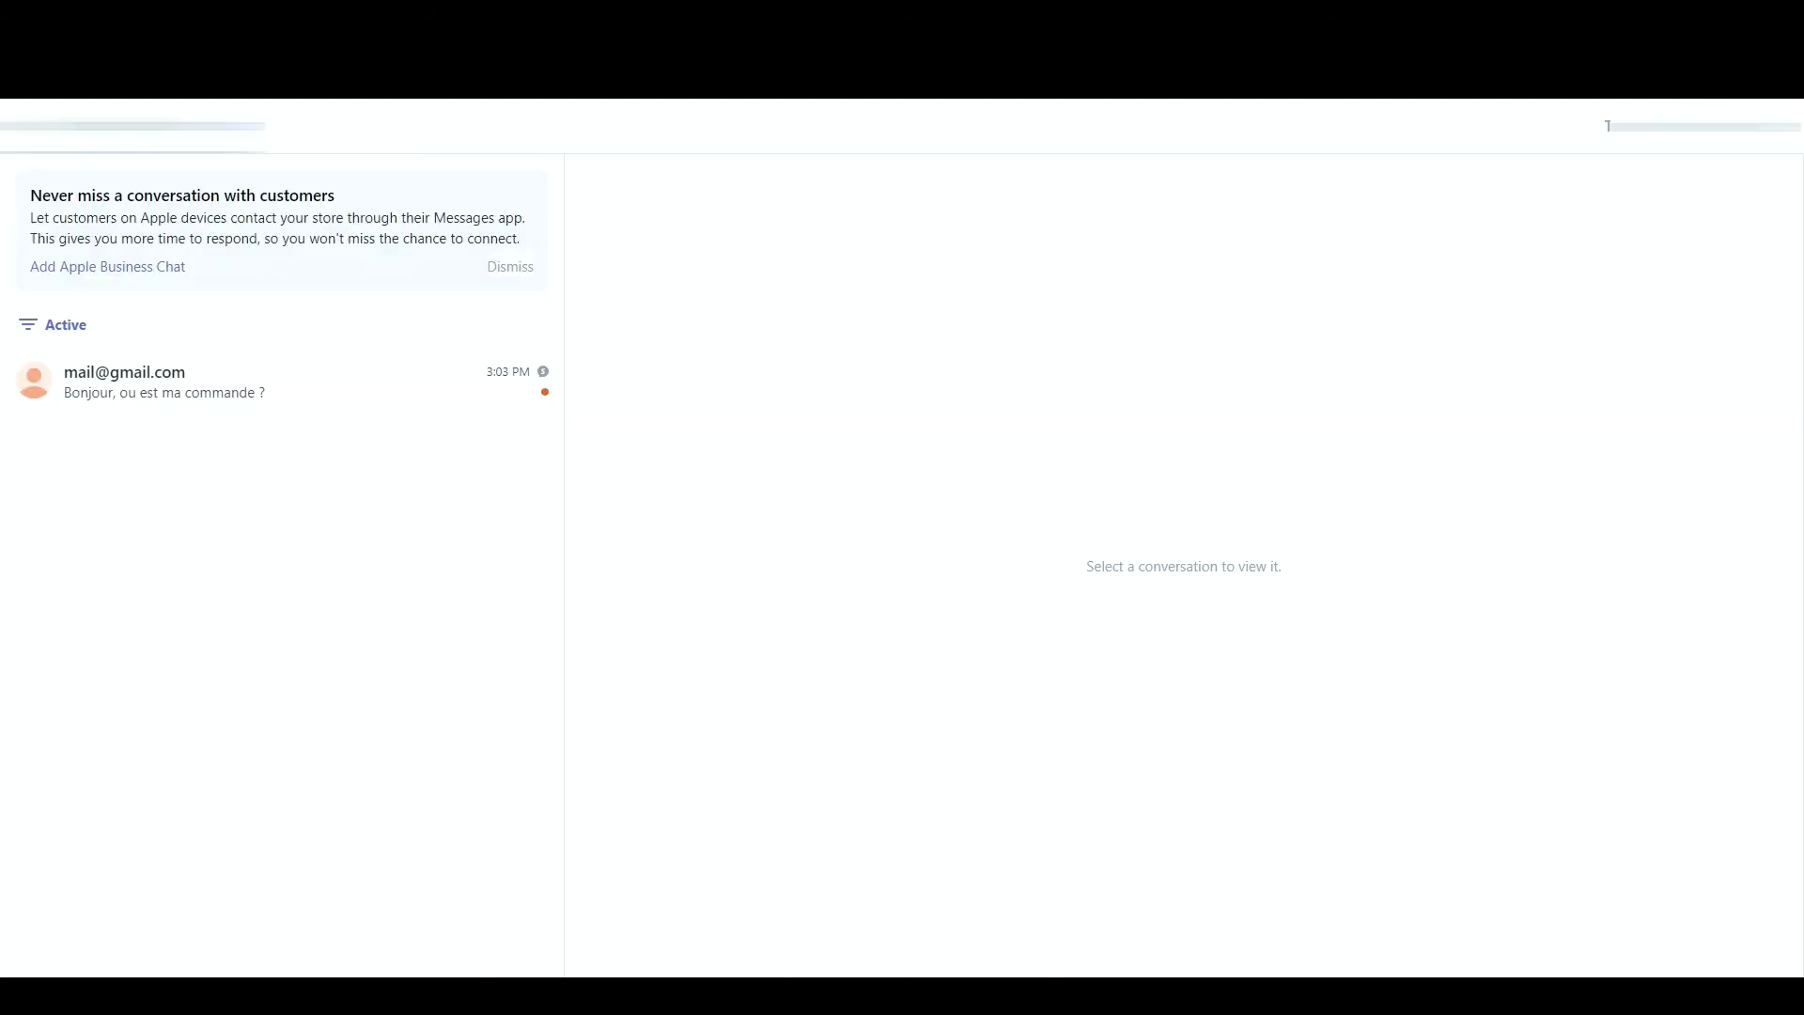
- Open the customer's order-question conversation from the Active list in Shopify Ping
{"action": "left_click", "coordinate": [166, 390]}
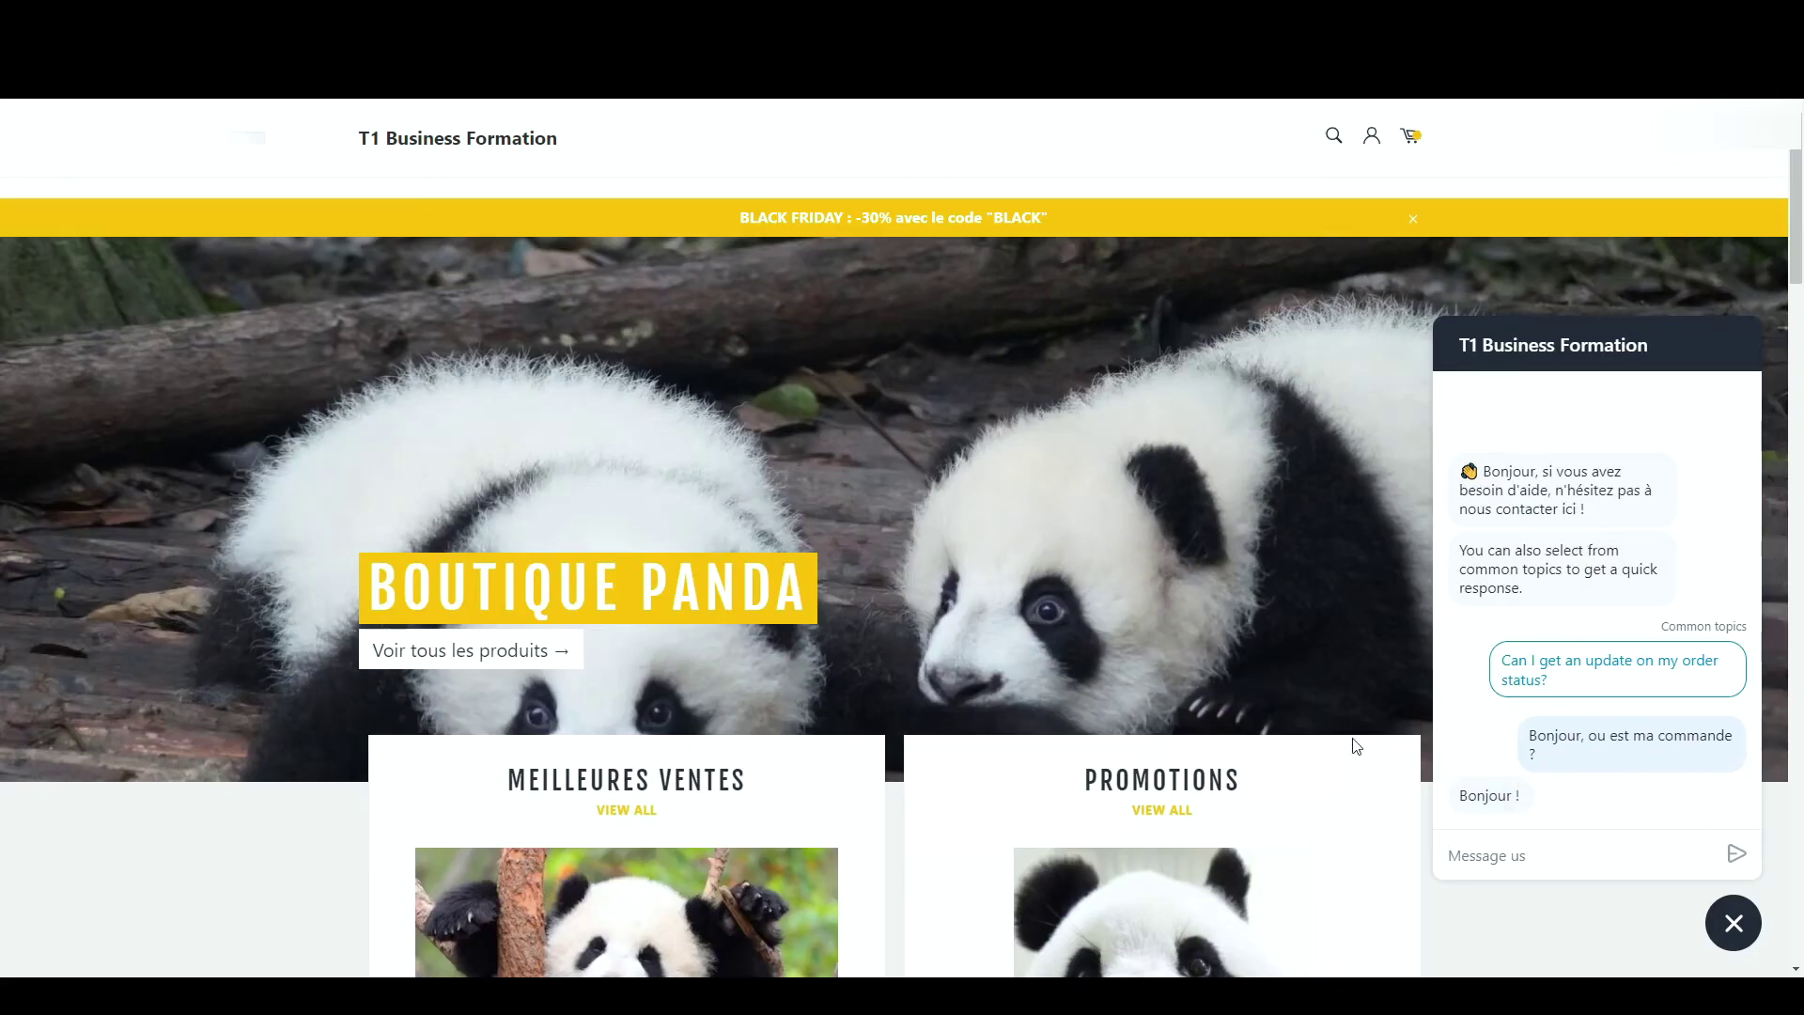
{"action": "left_click_drag", "start_coordinate": [1464, 795], "coordinate": [1541, 799]}
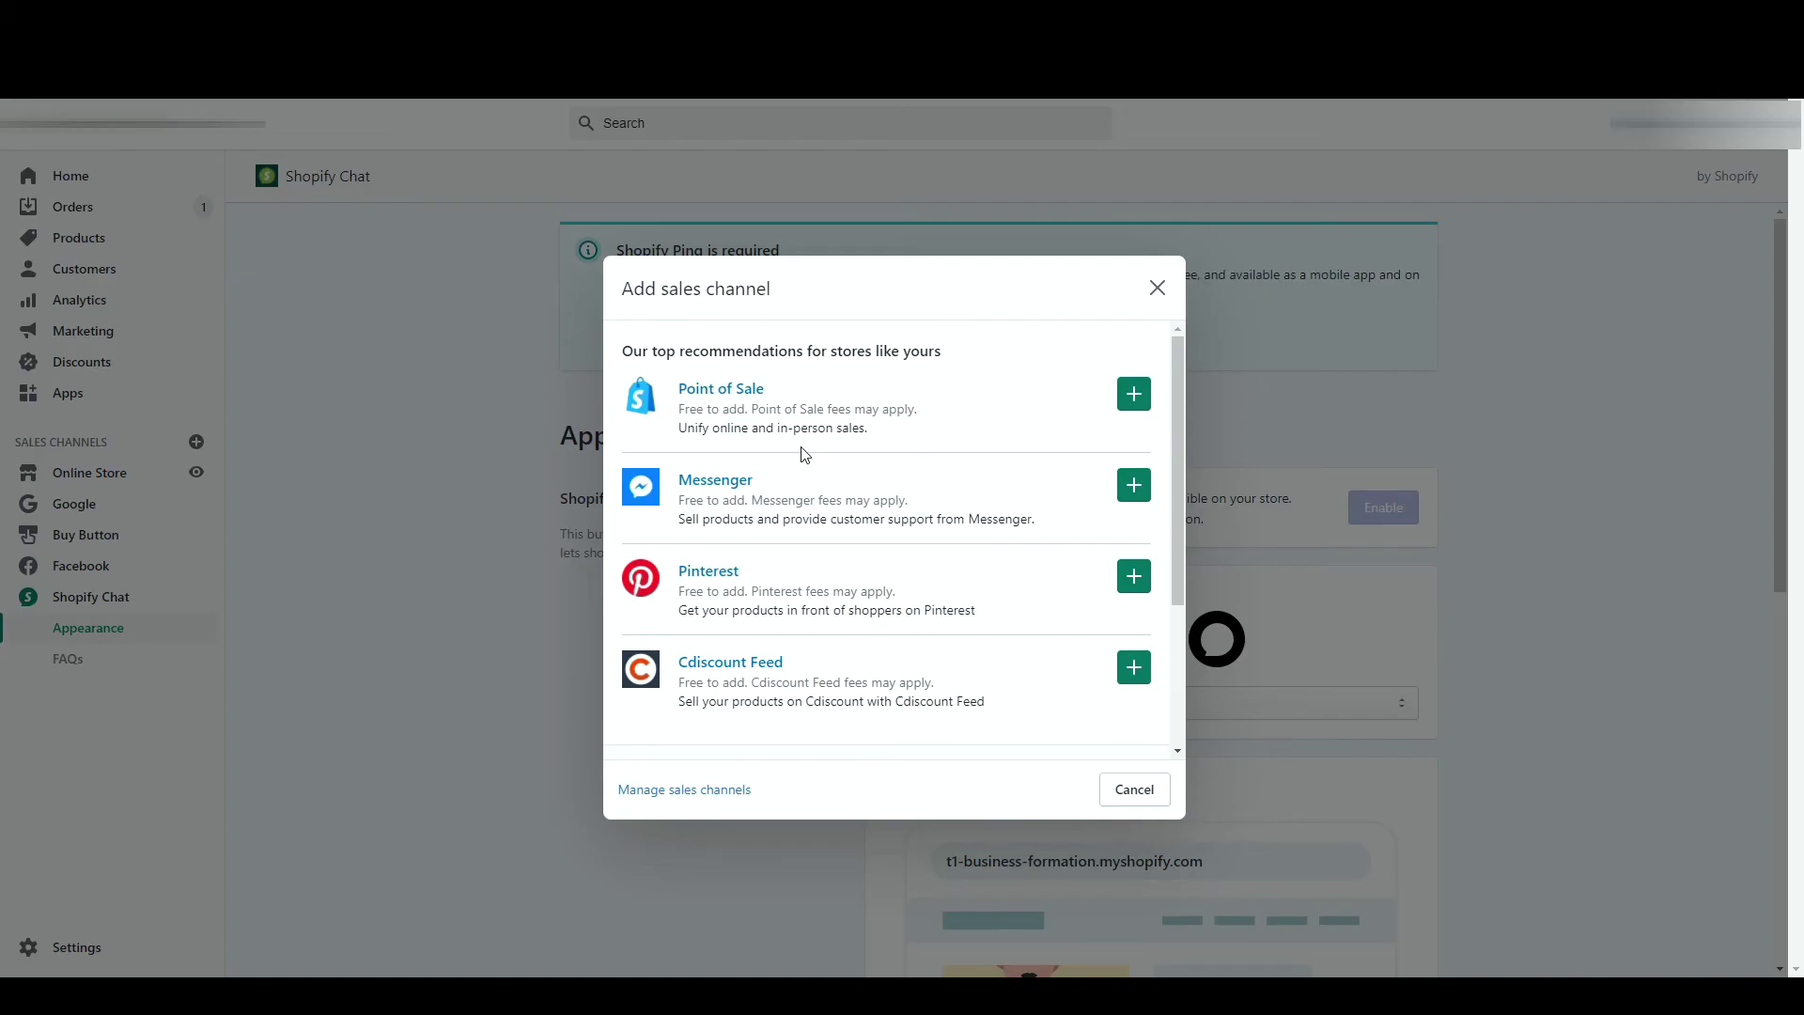
- Scroll through the recommended channels in the Add sales channel dialog
{"action": "scroll", "coordinate": [805, 455], "scroll_direction": "down", "scroll_amount": 1}
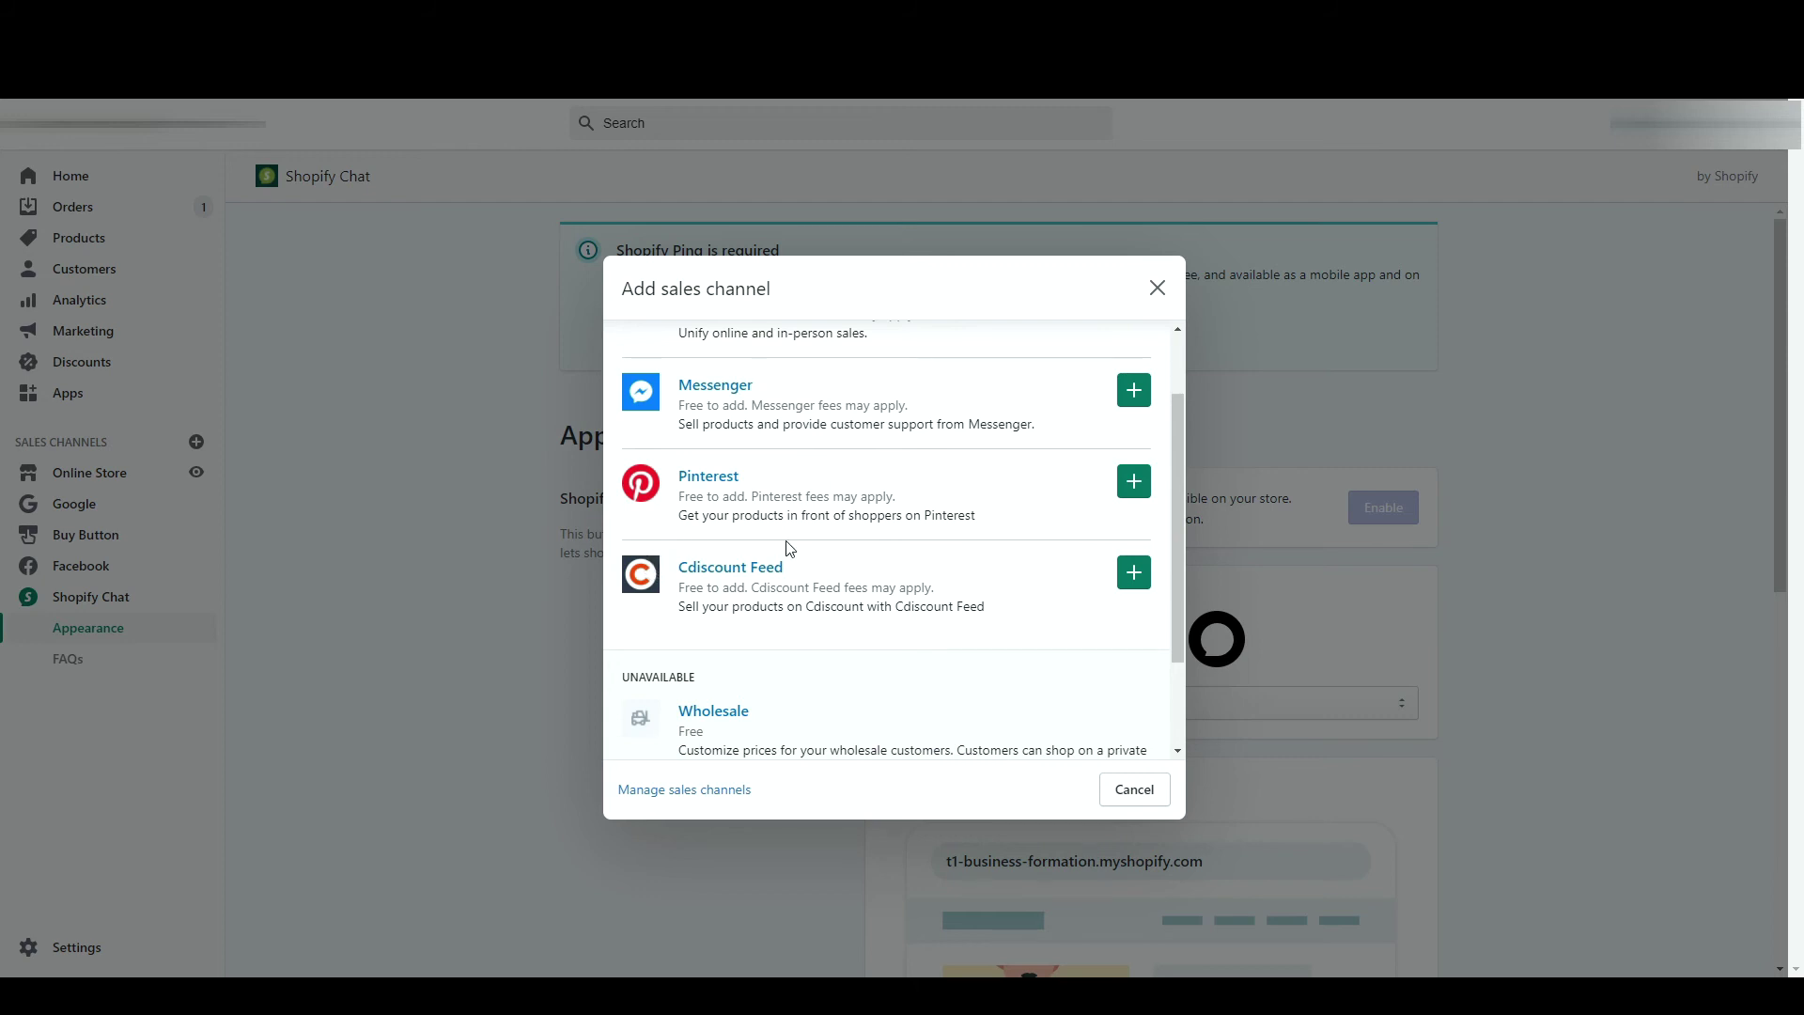
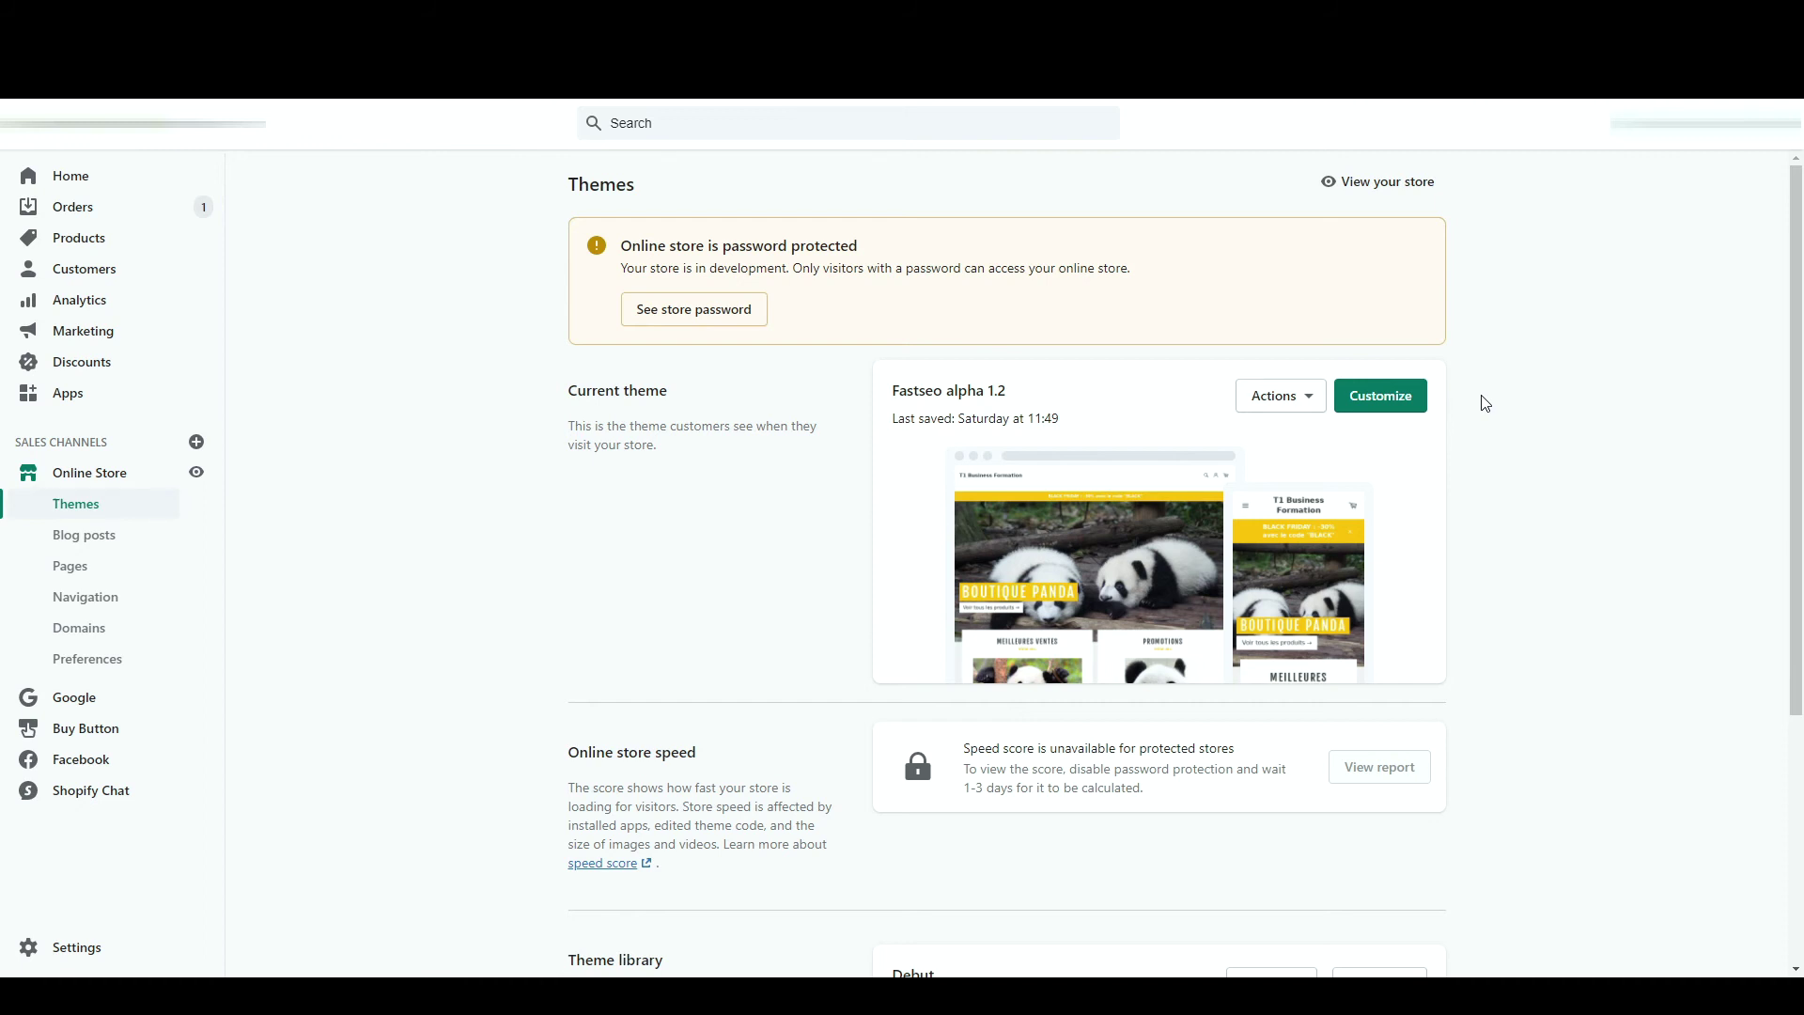
- Browse the gallery of free Shopify themes, then close it
{"action": "scroll", "coordinate": [1485, 404], "scroll_direction": "down", "scroll_amount": 4}
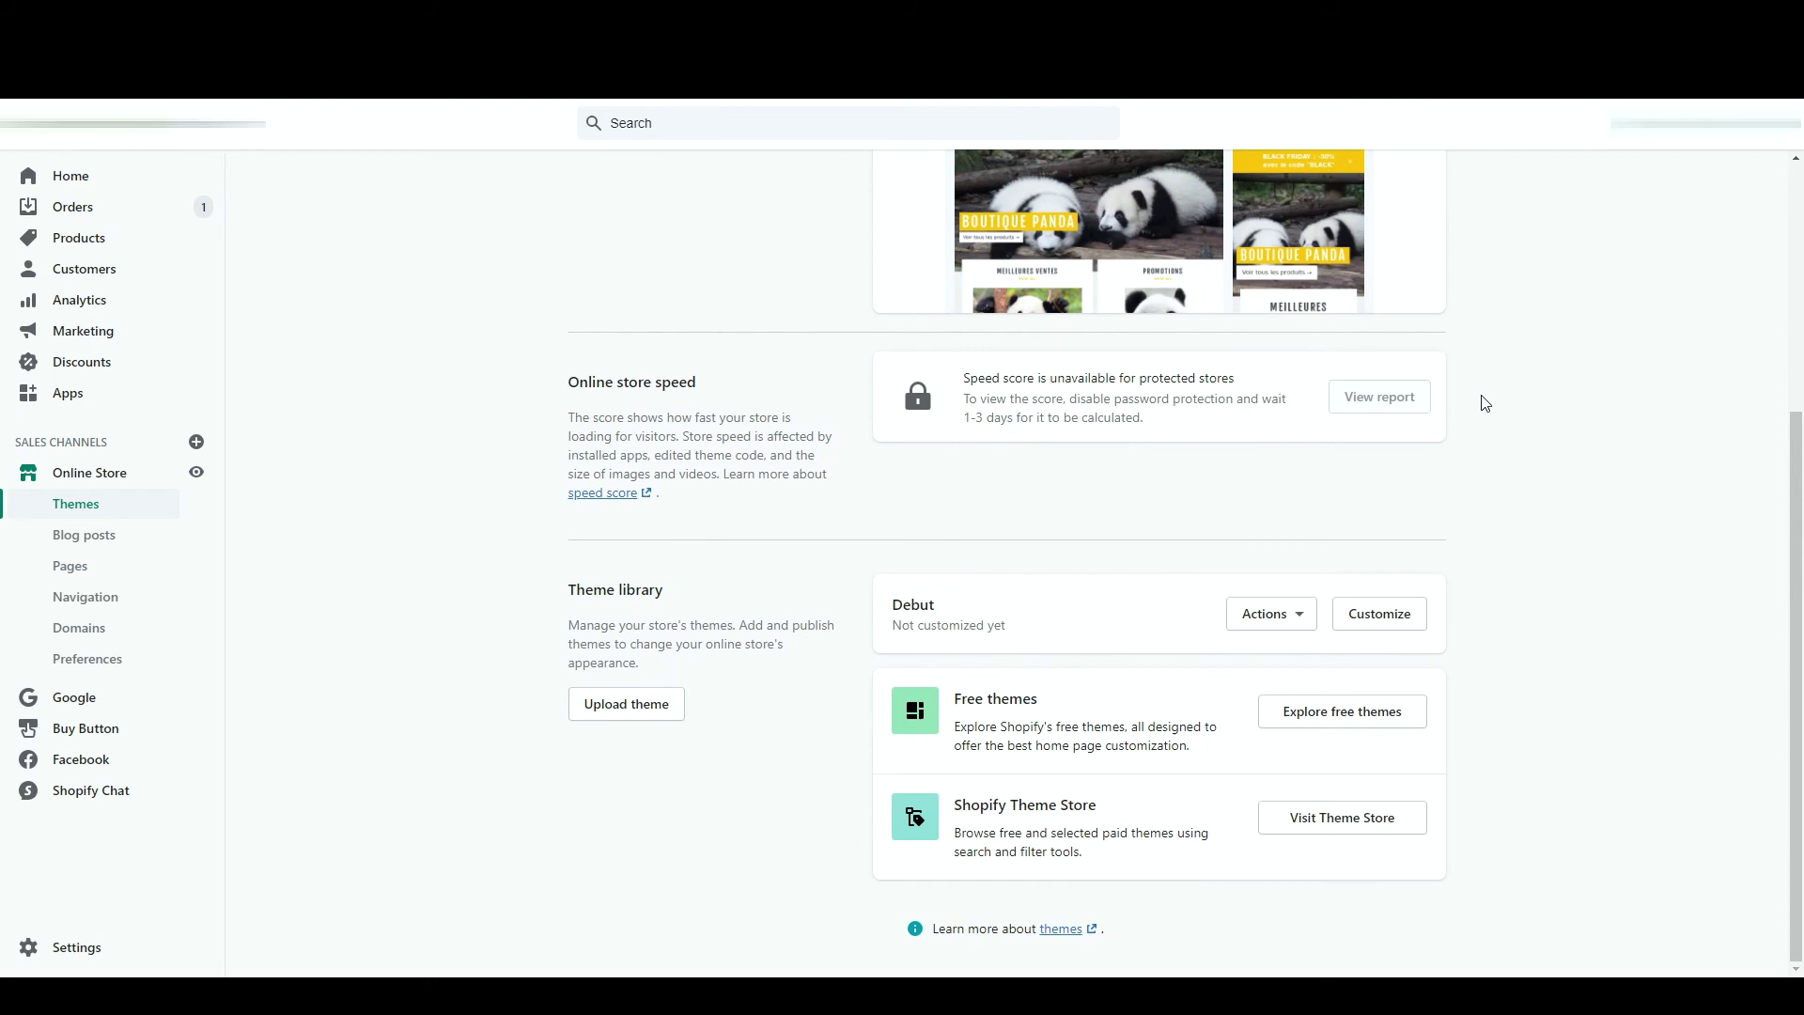
{"action": "left_click", "coordinate": [1330, 716]}
{"action": "scroll", "coordinate": [967, 688], "scroll_direction": "up", "scroll_amount": 3}
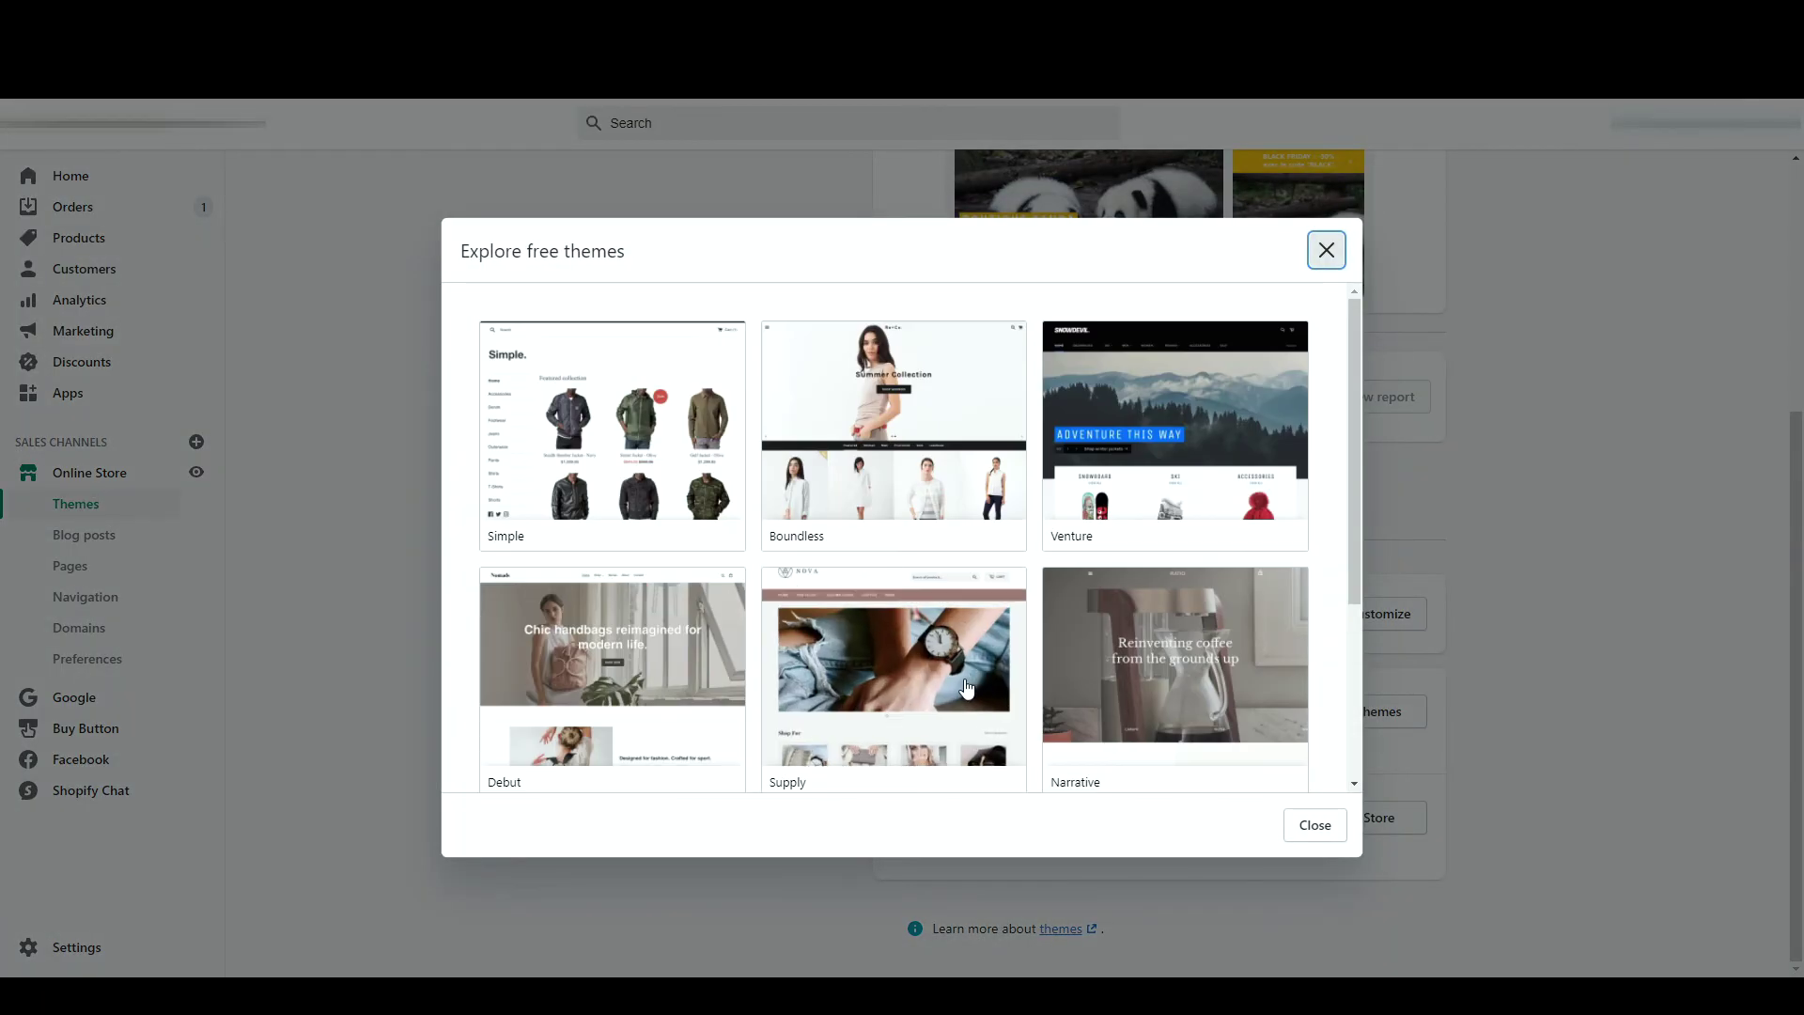
{"action": "left_click", "coordinate": [1560, 531]}
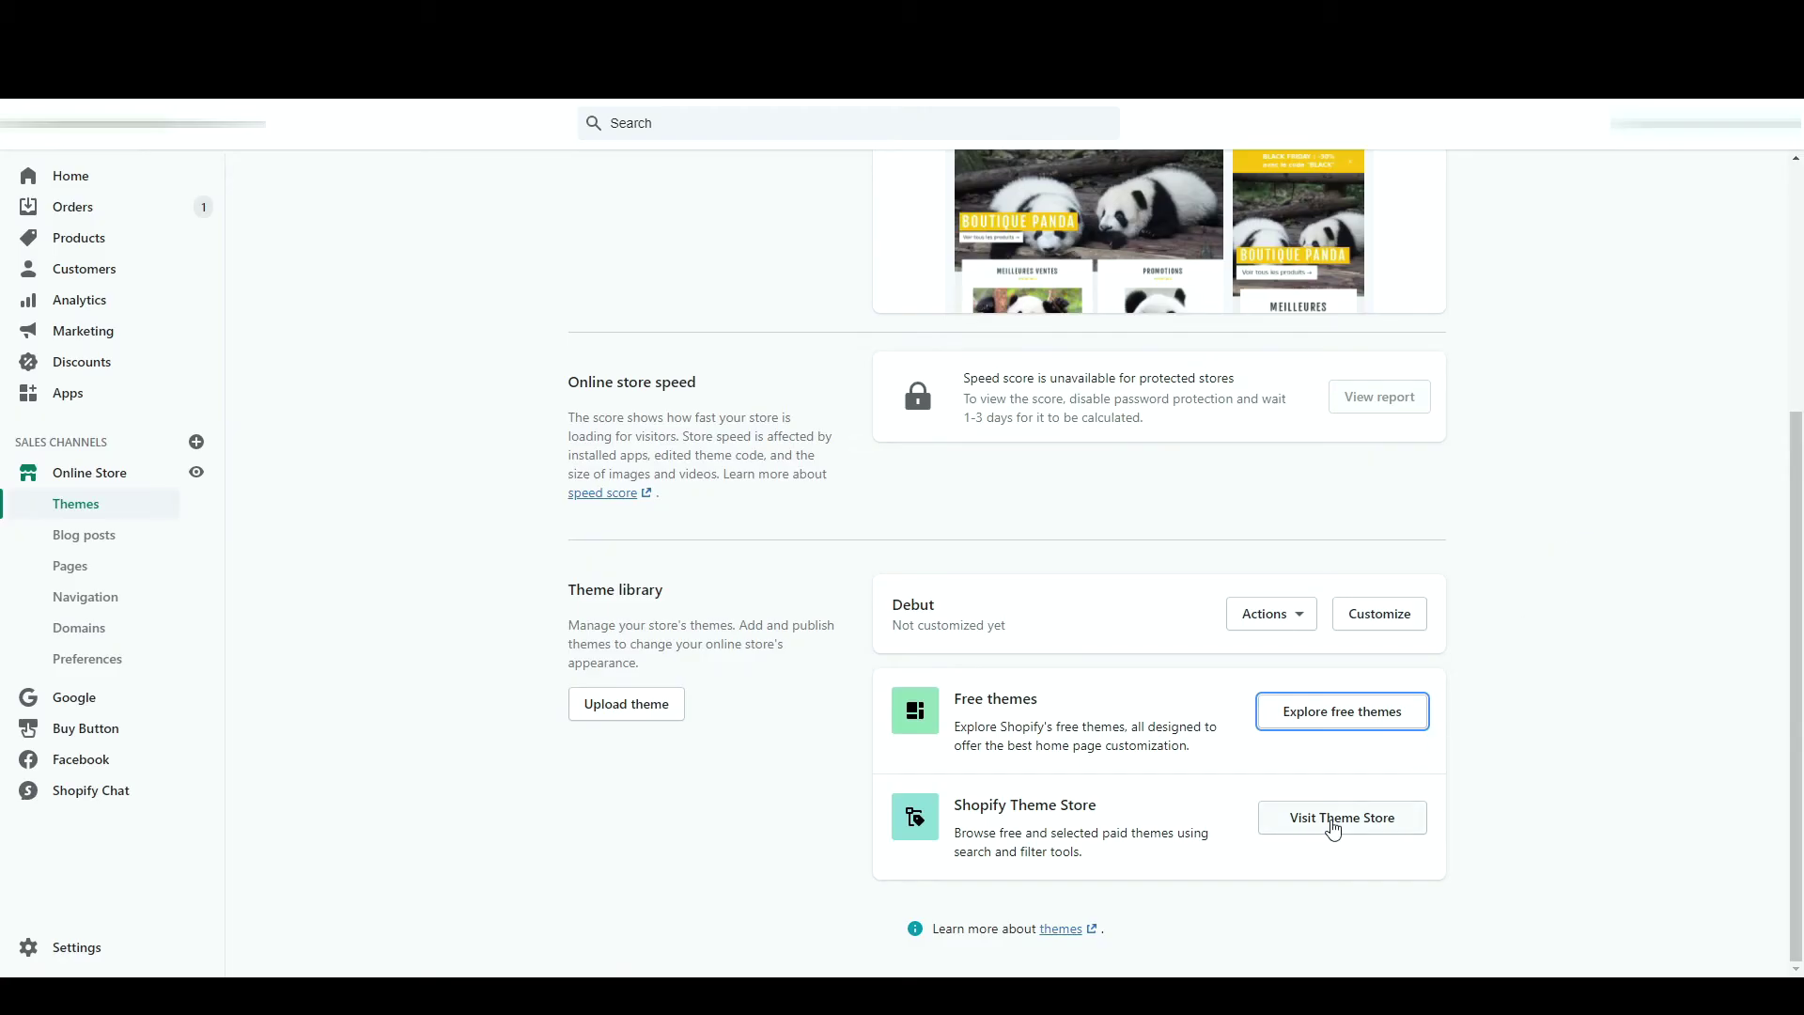
- Visit the Shopify Theme Store and scroll through the available themes
{"action": "left_click", "coordinate": [1333, 824]}
{"action": "scroll", "coordinate": [1252, 669], "scroll_direction": "down", "scroll_amount": 10}
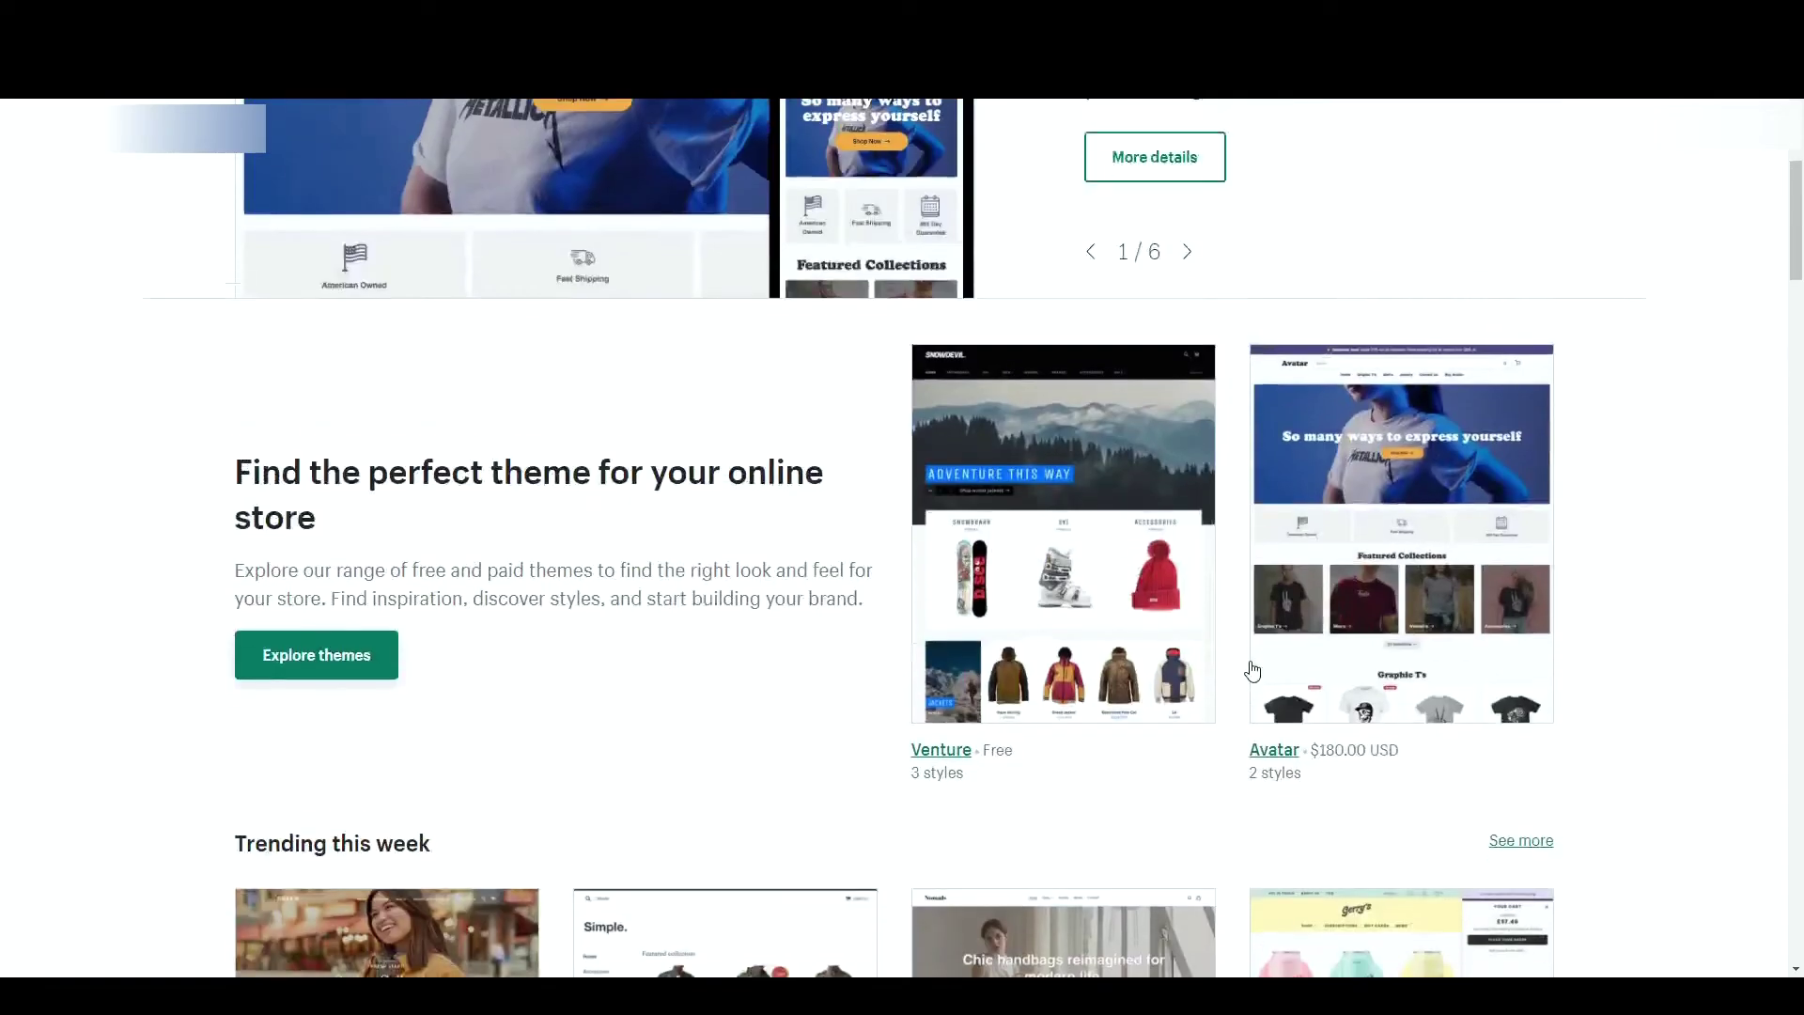
{"action": "scroll", "coordinate": [1253, 670], "scroll_direction": "down", "scroll_amount": 10}
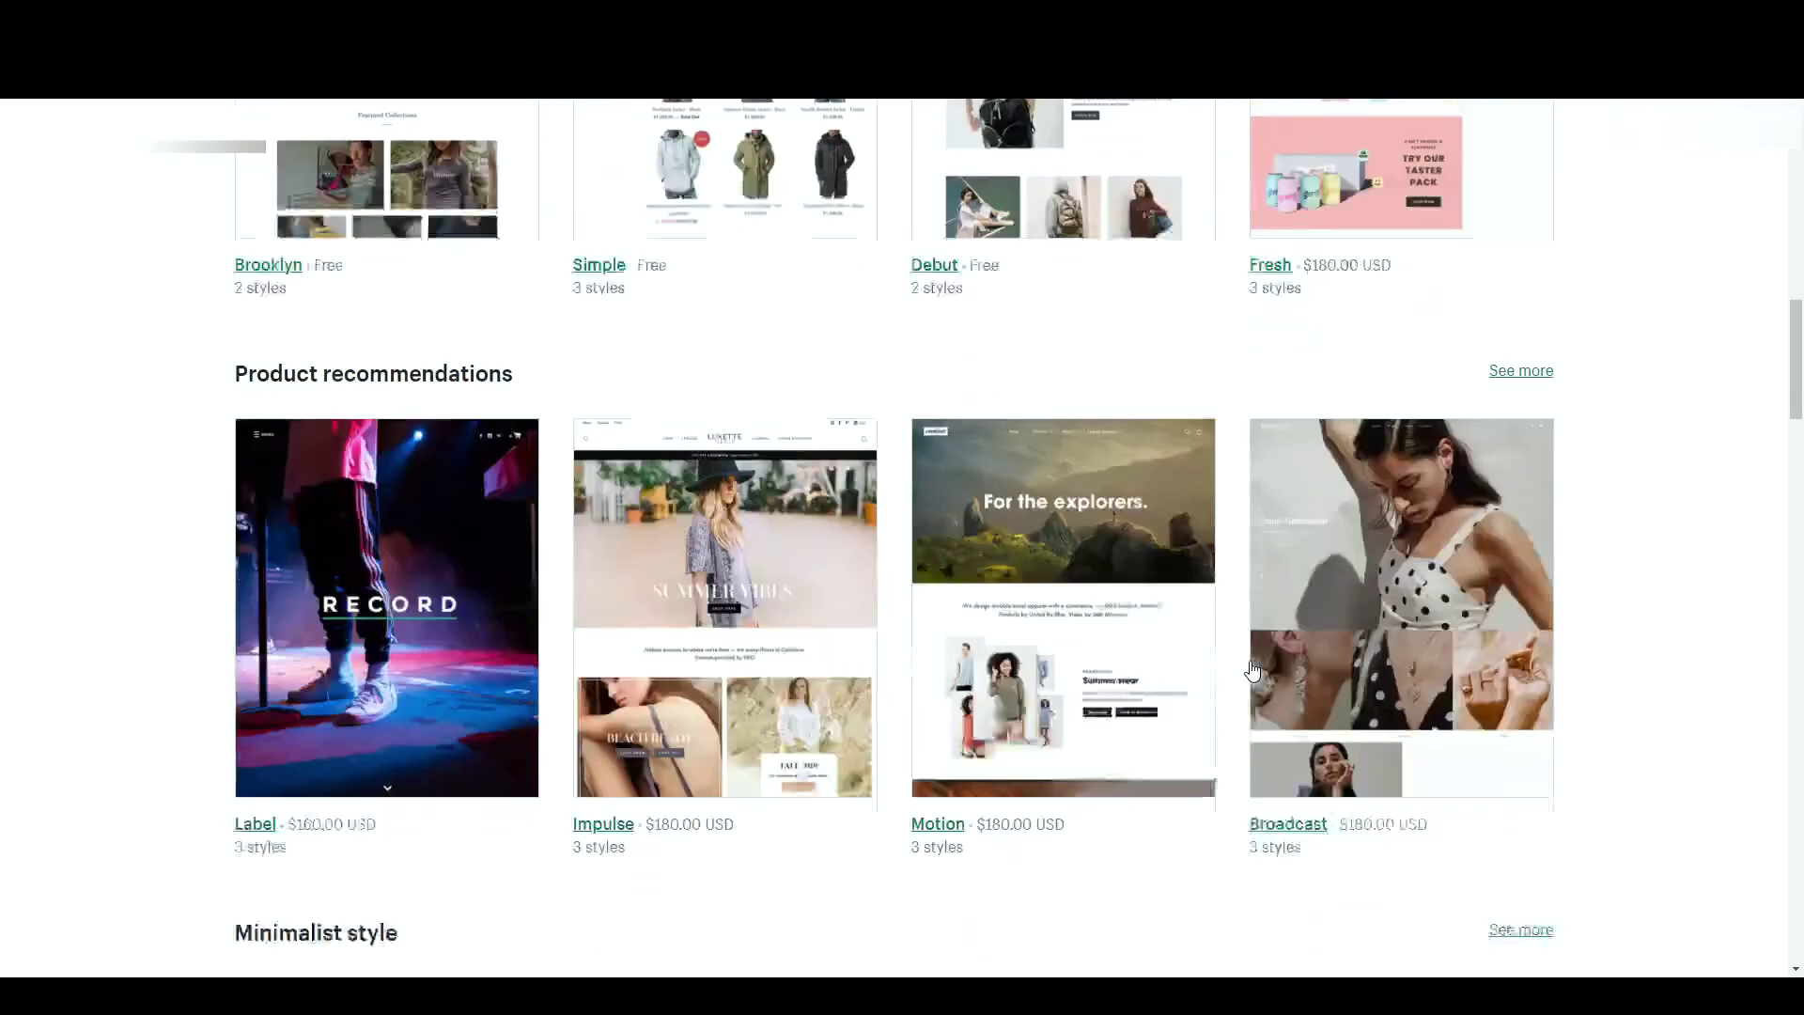
{"action": "scroll", "coordinate": [1253, 669], "scroll_direction": "down", "scroll_amount": 10}
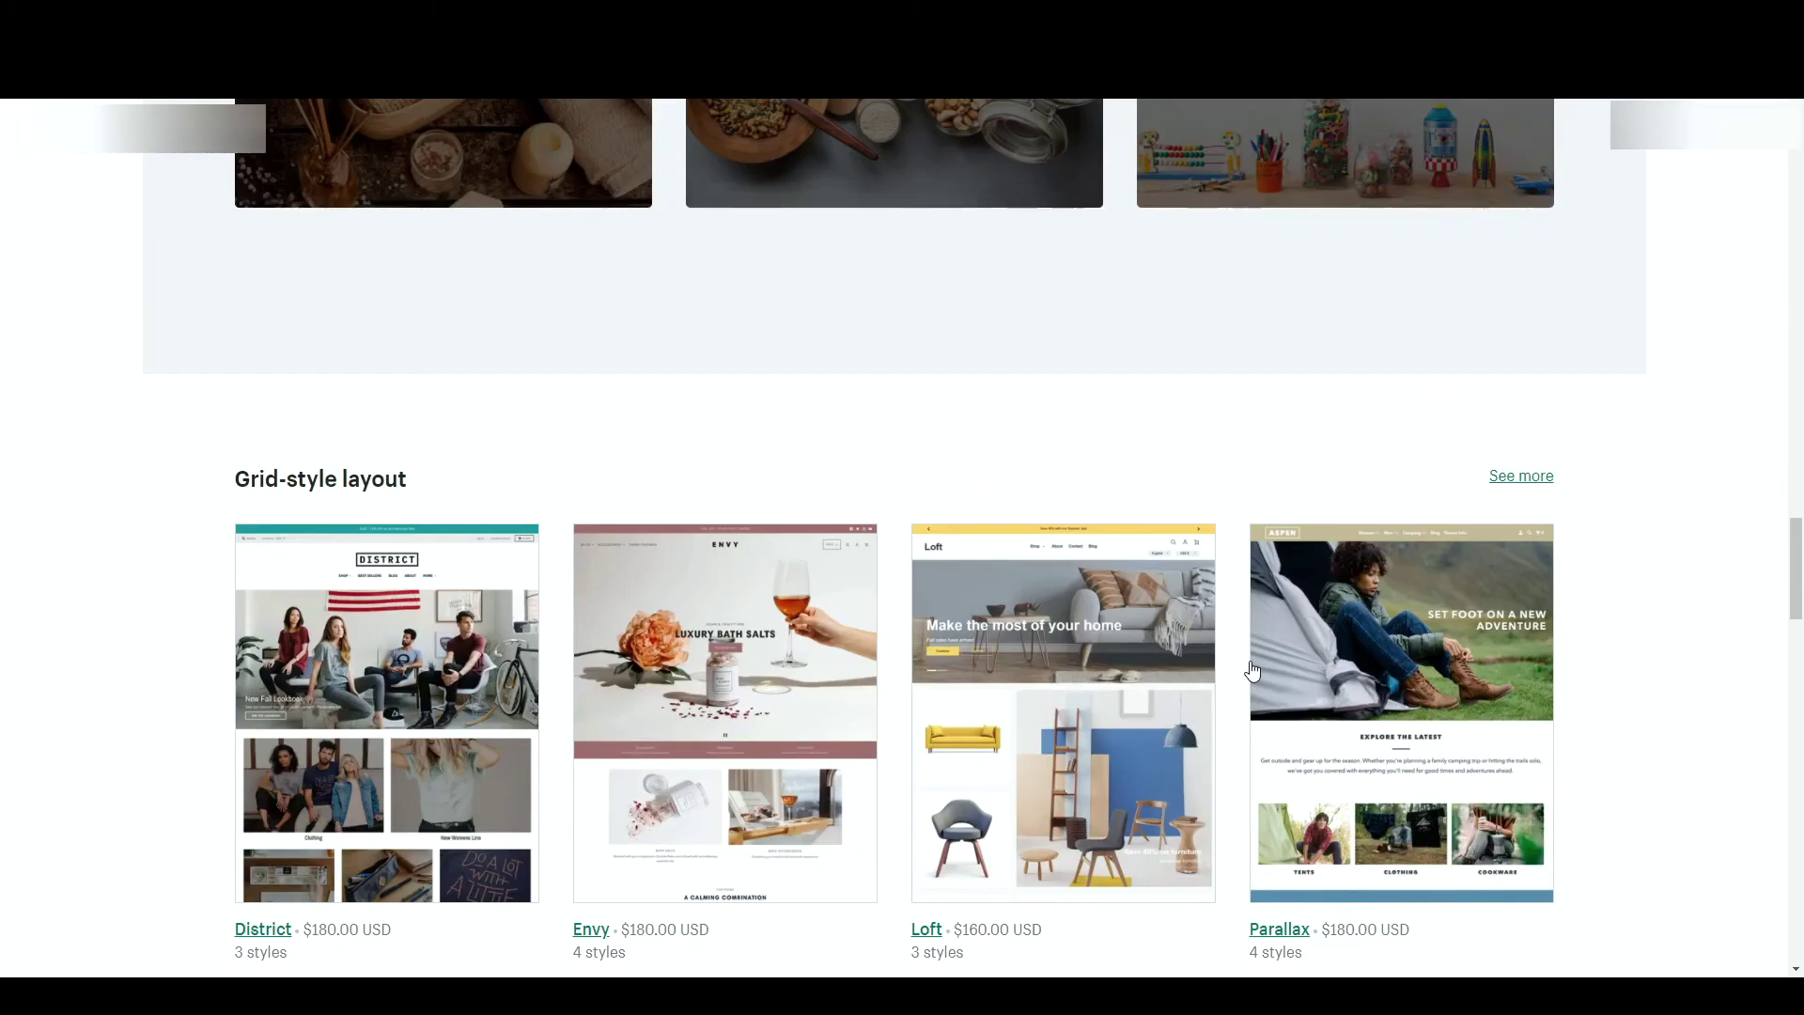
{"action": "scroll", "coordinate": [1253, 669], "scroll_direction": "down", "scroll_amount": 4}
{"action": "scroll", "coordinate": [1253, 669], "scroll_direction": "down", "scroll_amount": 3}
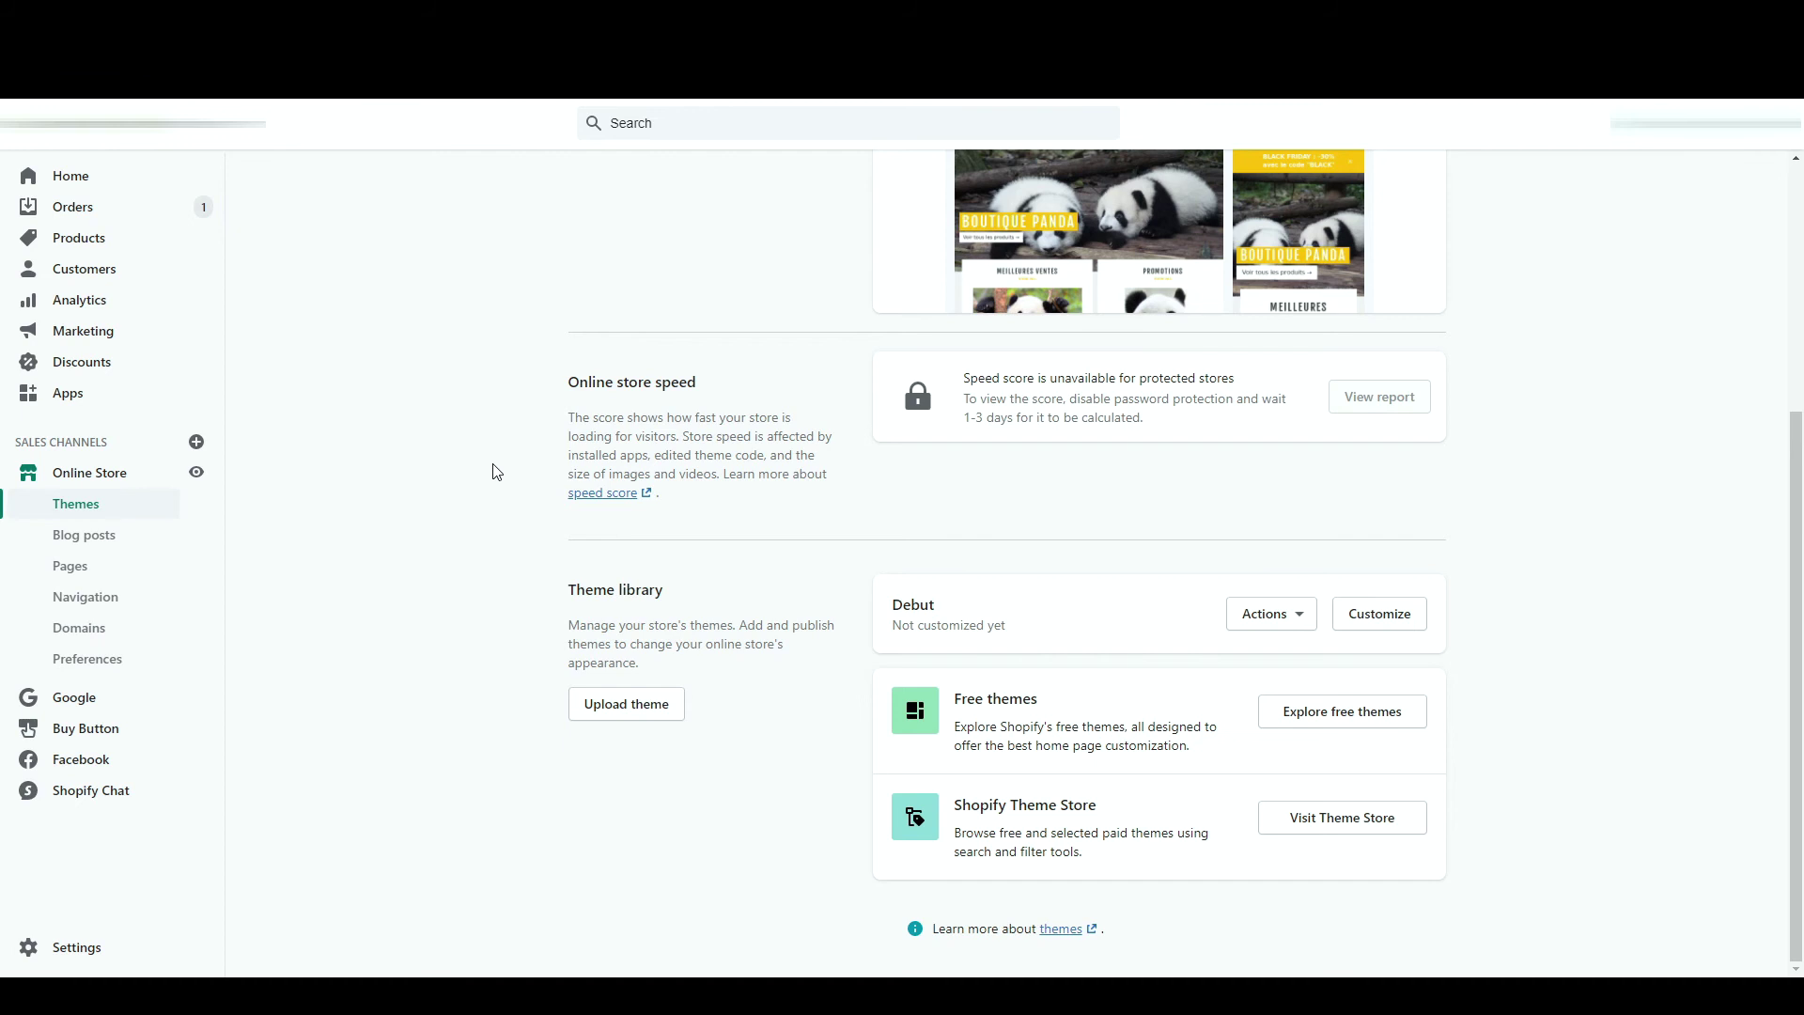
{"action": "scroll", "coordinate": [496, 471], "scroll_direction": "up", "scroll_amount": 3}
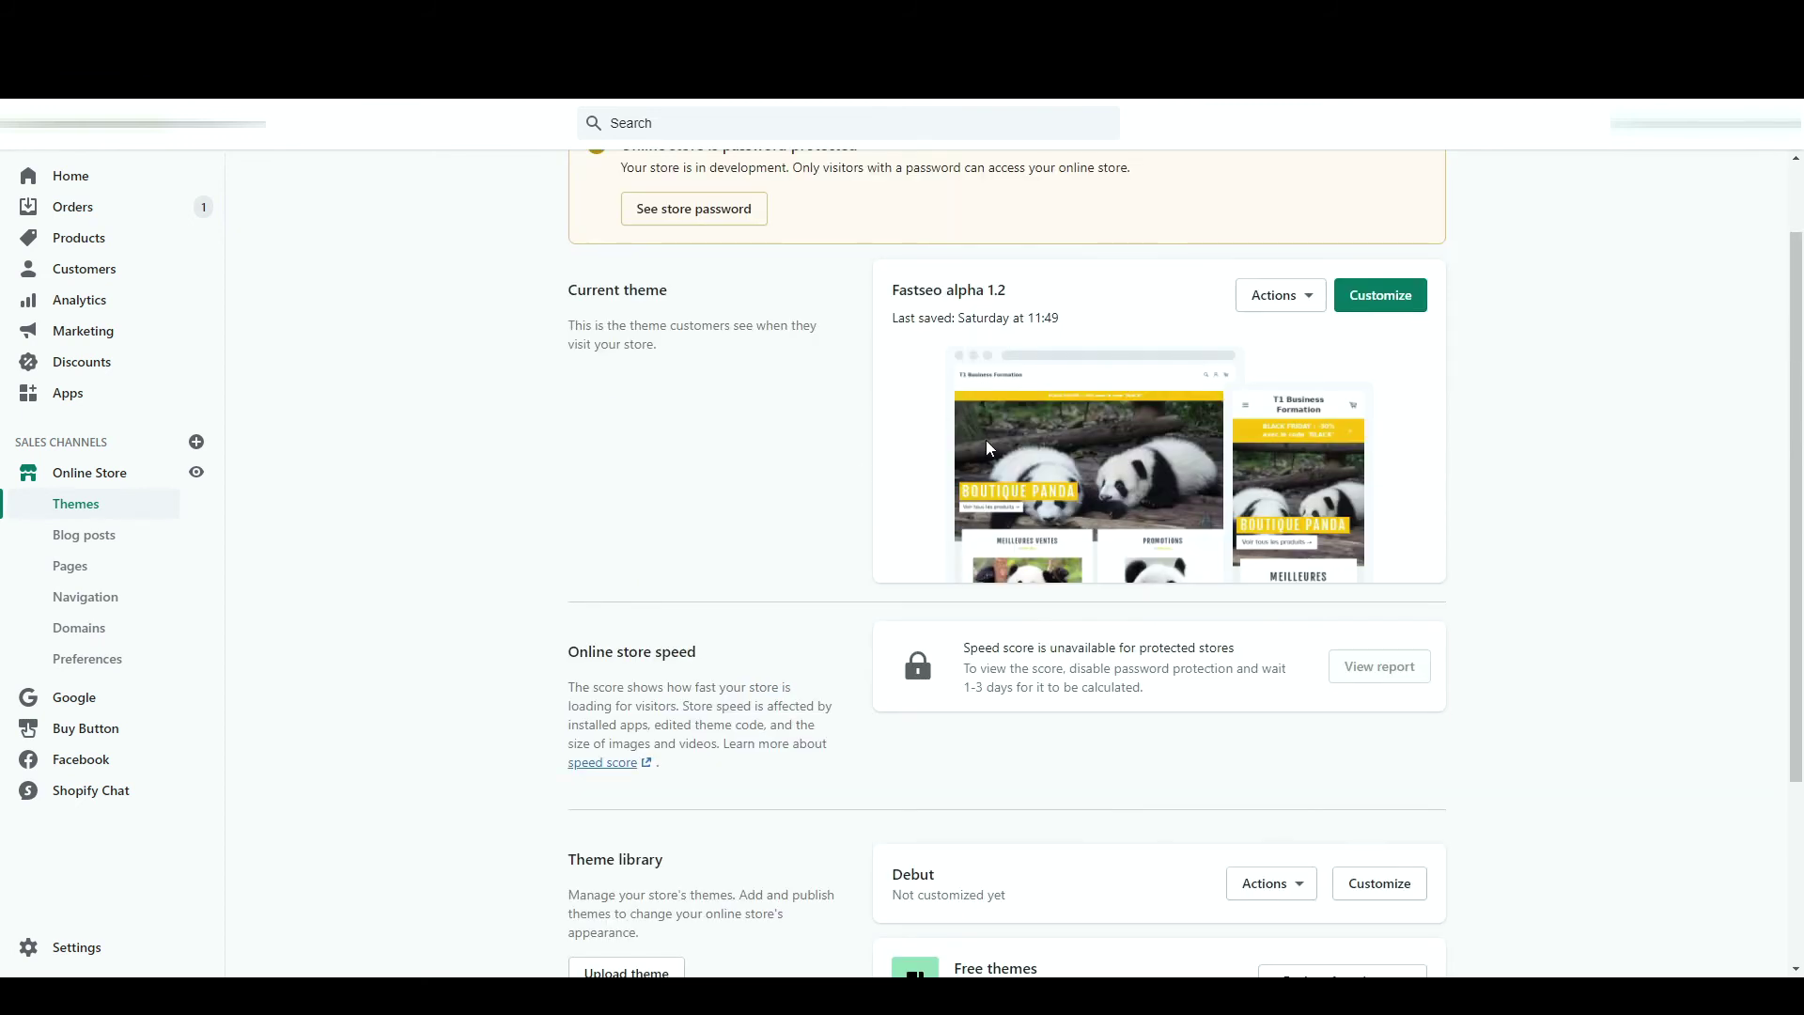
- Dismiss the Upload theme dialog and show the Fastseo alpha 1.2 theme's Actions menu
{"action": "double_click", "coordinate": [909, 287]}
{"action": "left_click", "coordinate": [799, 421]}
{"action": "left_click_drag", "start_coordinate": [1499, 475], "coordinate": [1499, 576]}
{"action": "left_click", "coordinate": [1499, 575]}
{"action": "scroll", "coordinate": [1469, 444], "scroll_direction": "down", "scroll_amount": 3}
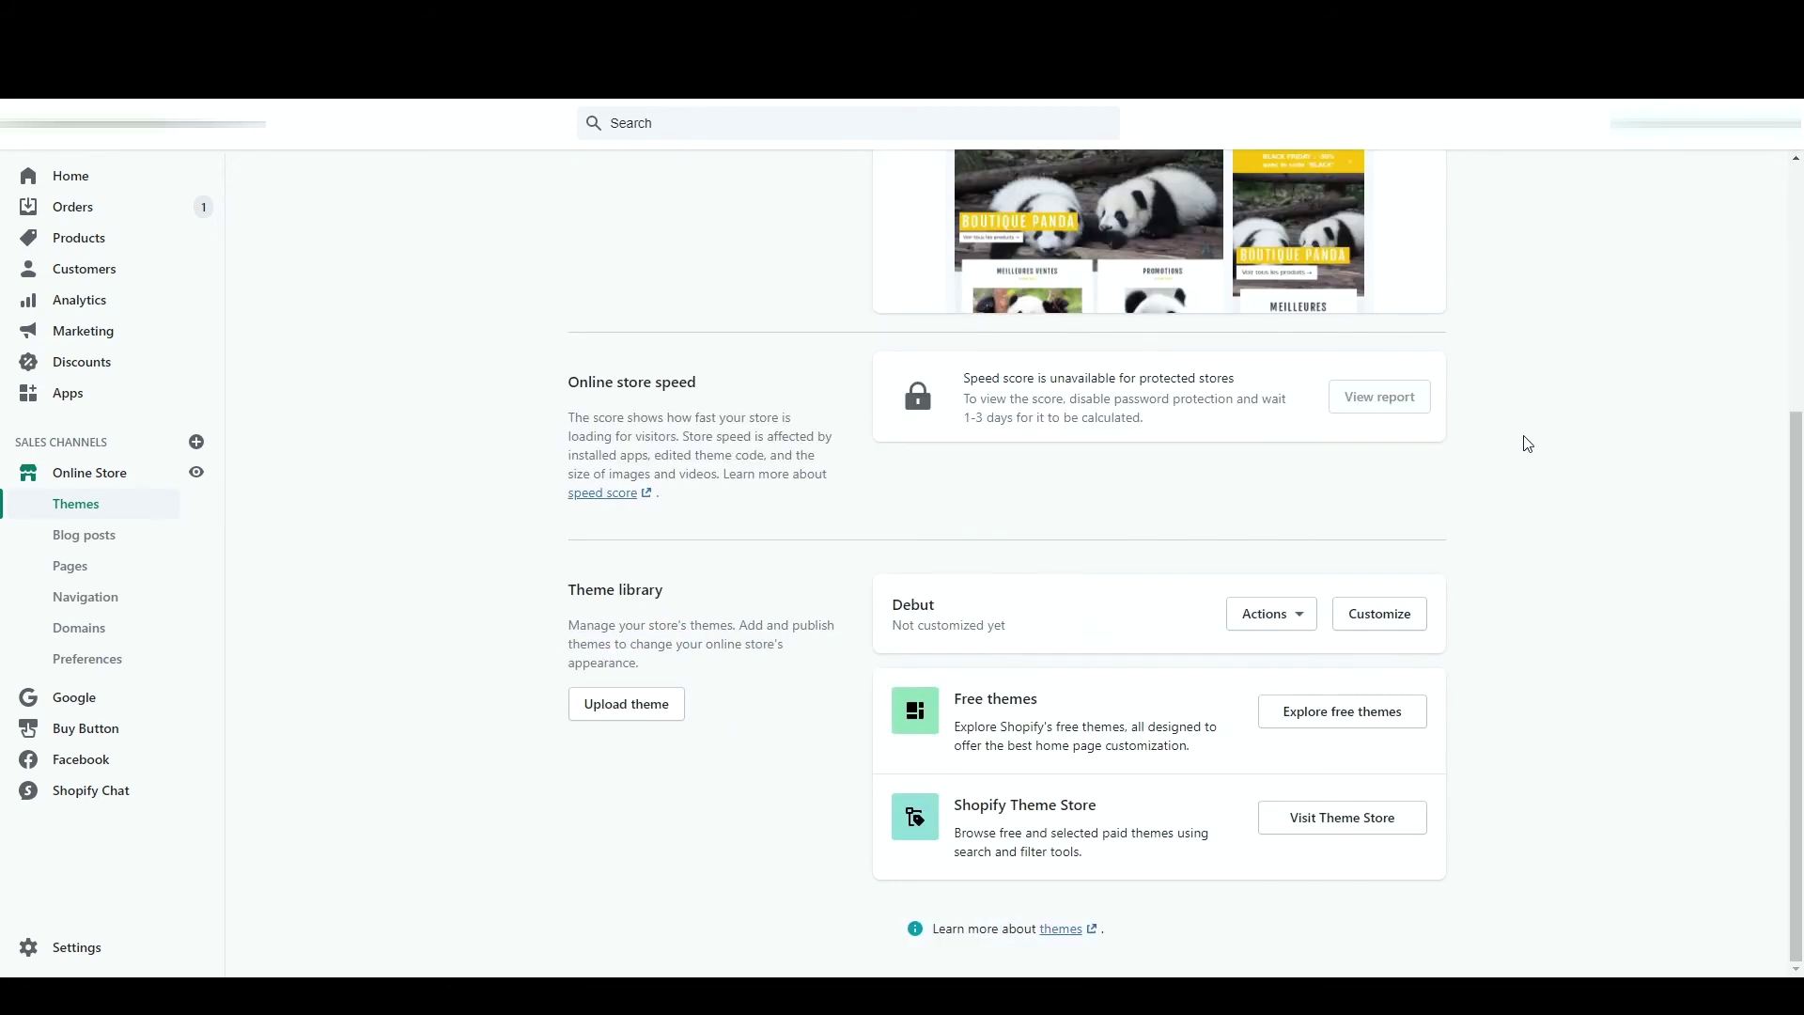
{"action": "left_click", "coordinate": [642, 706]}
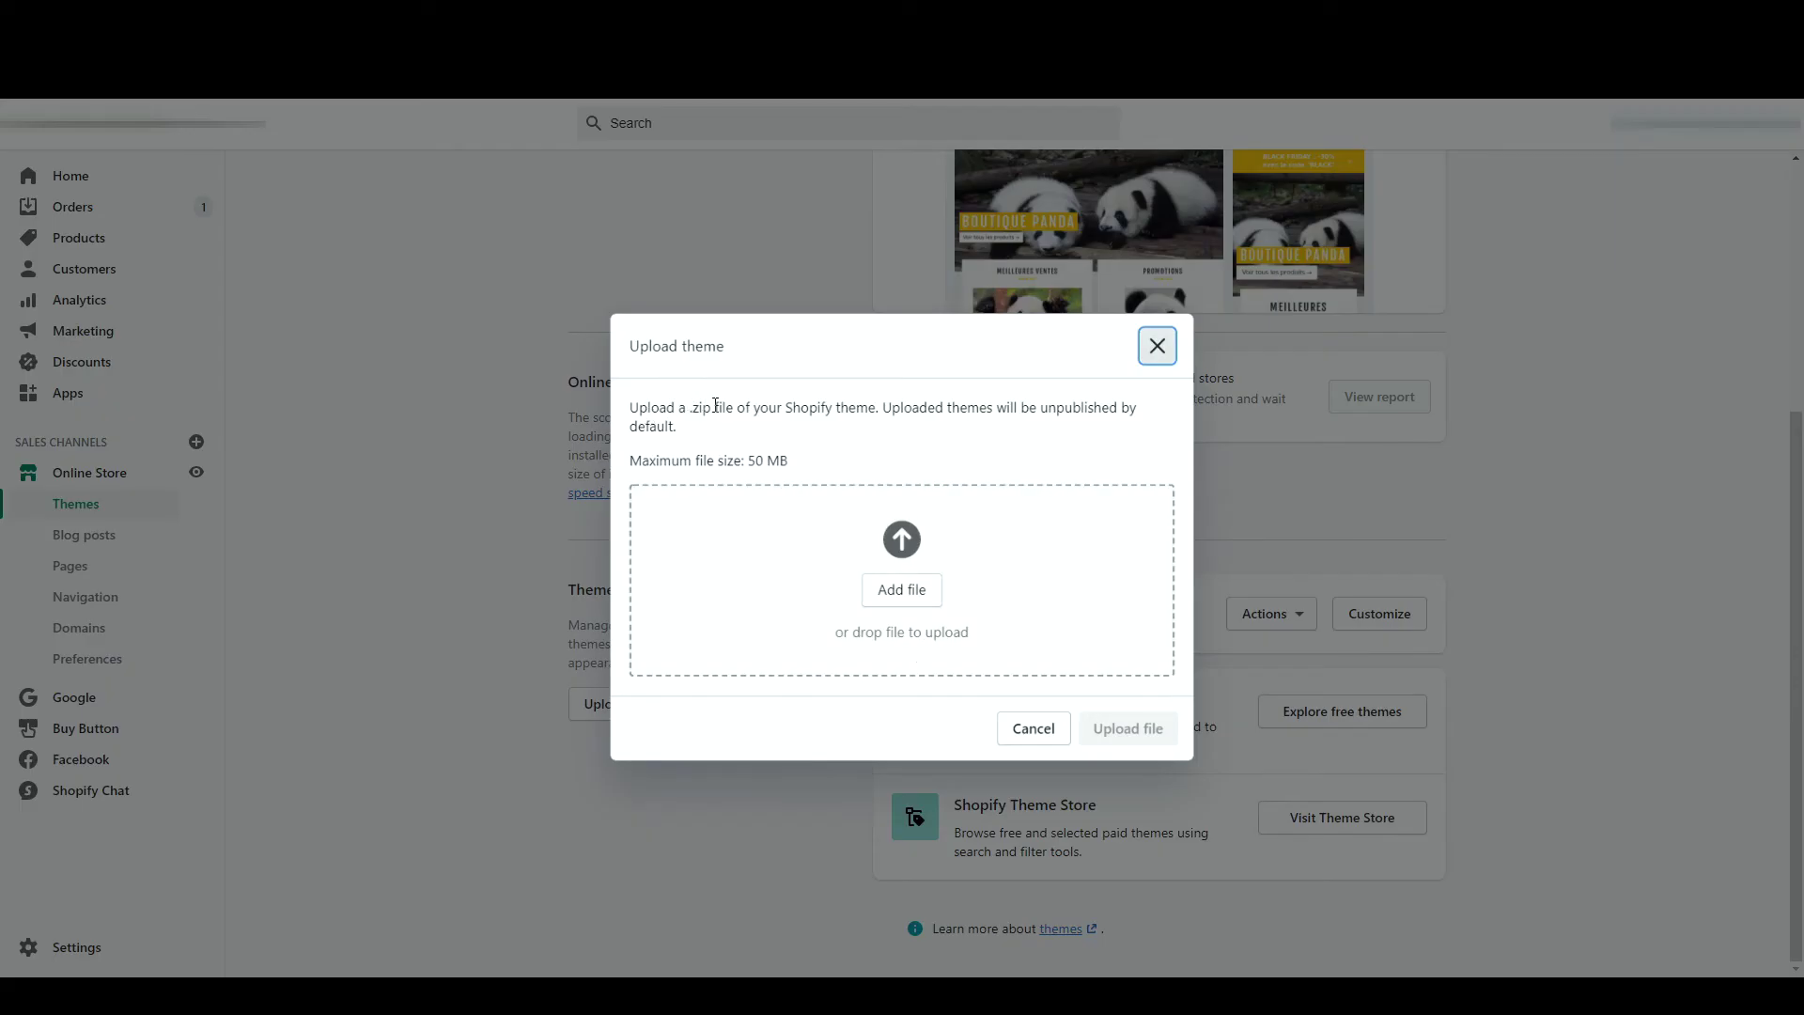
{"action": "key", "text": "Escape"}
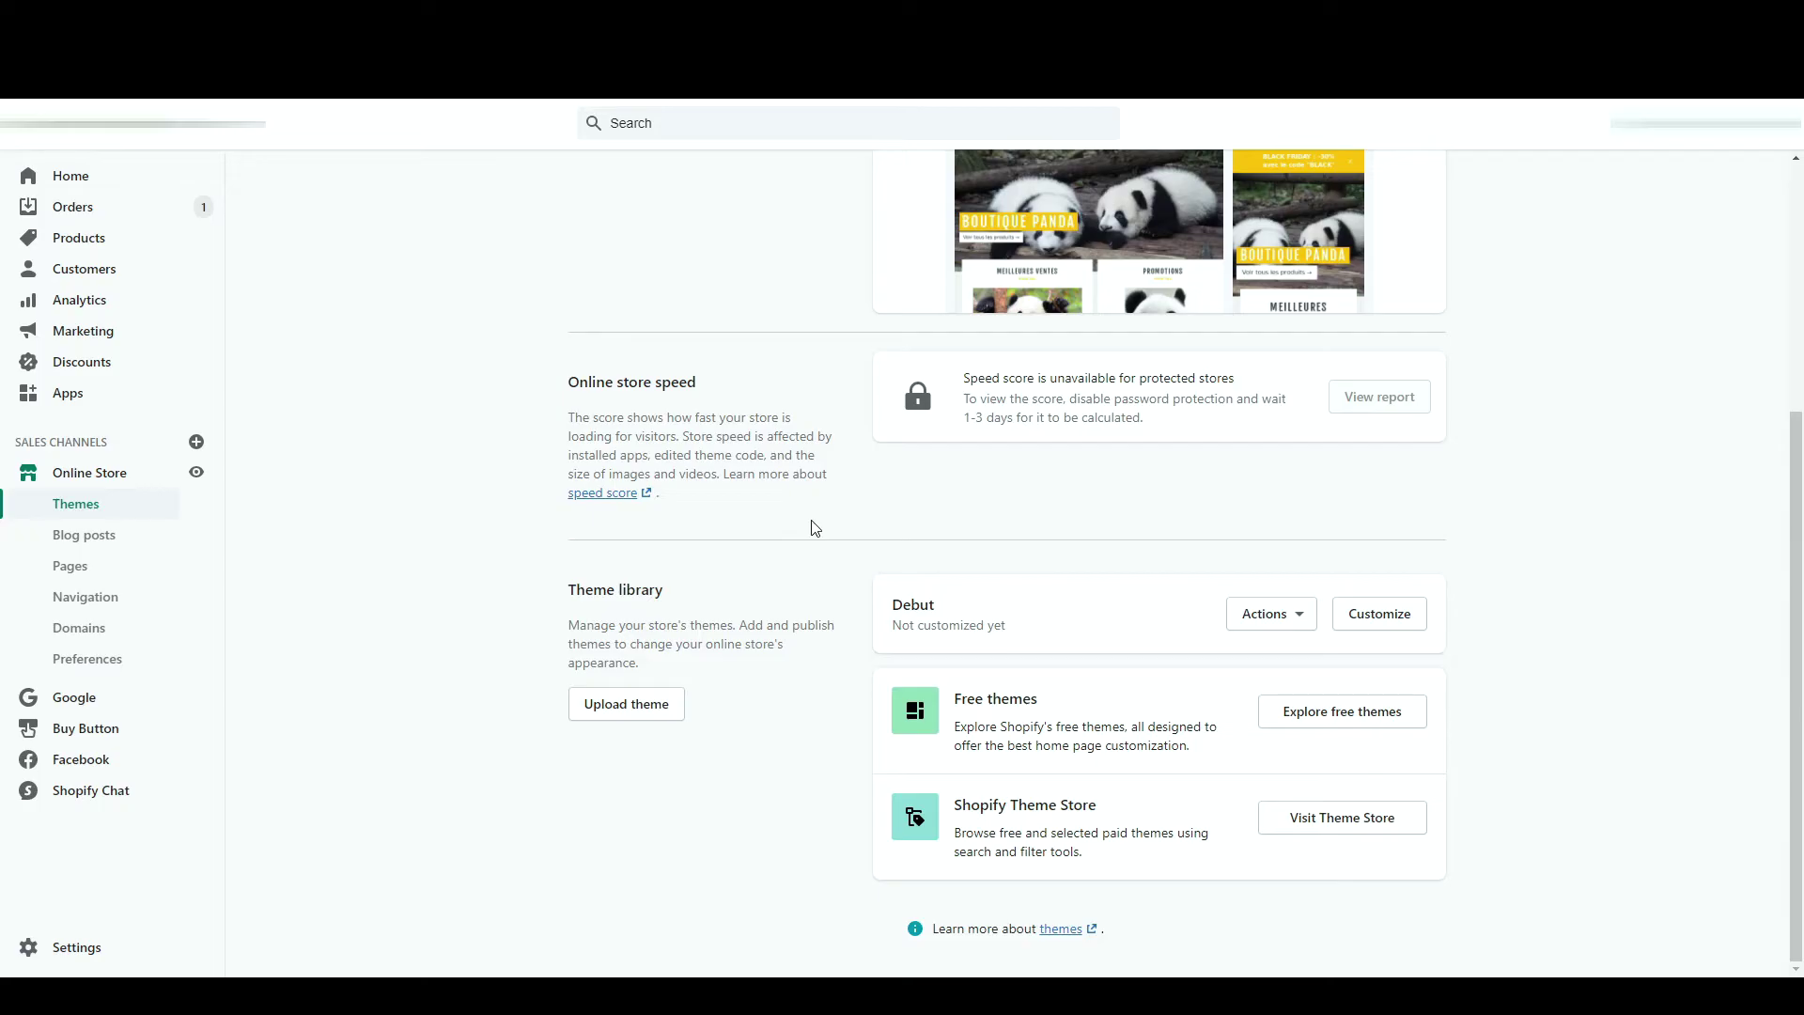
{"action": "scroll", "coordinate": [809, 524], "scroll_direction": "up", "scroll_amount": 4}
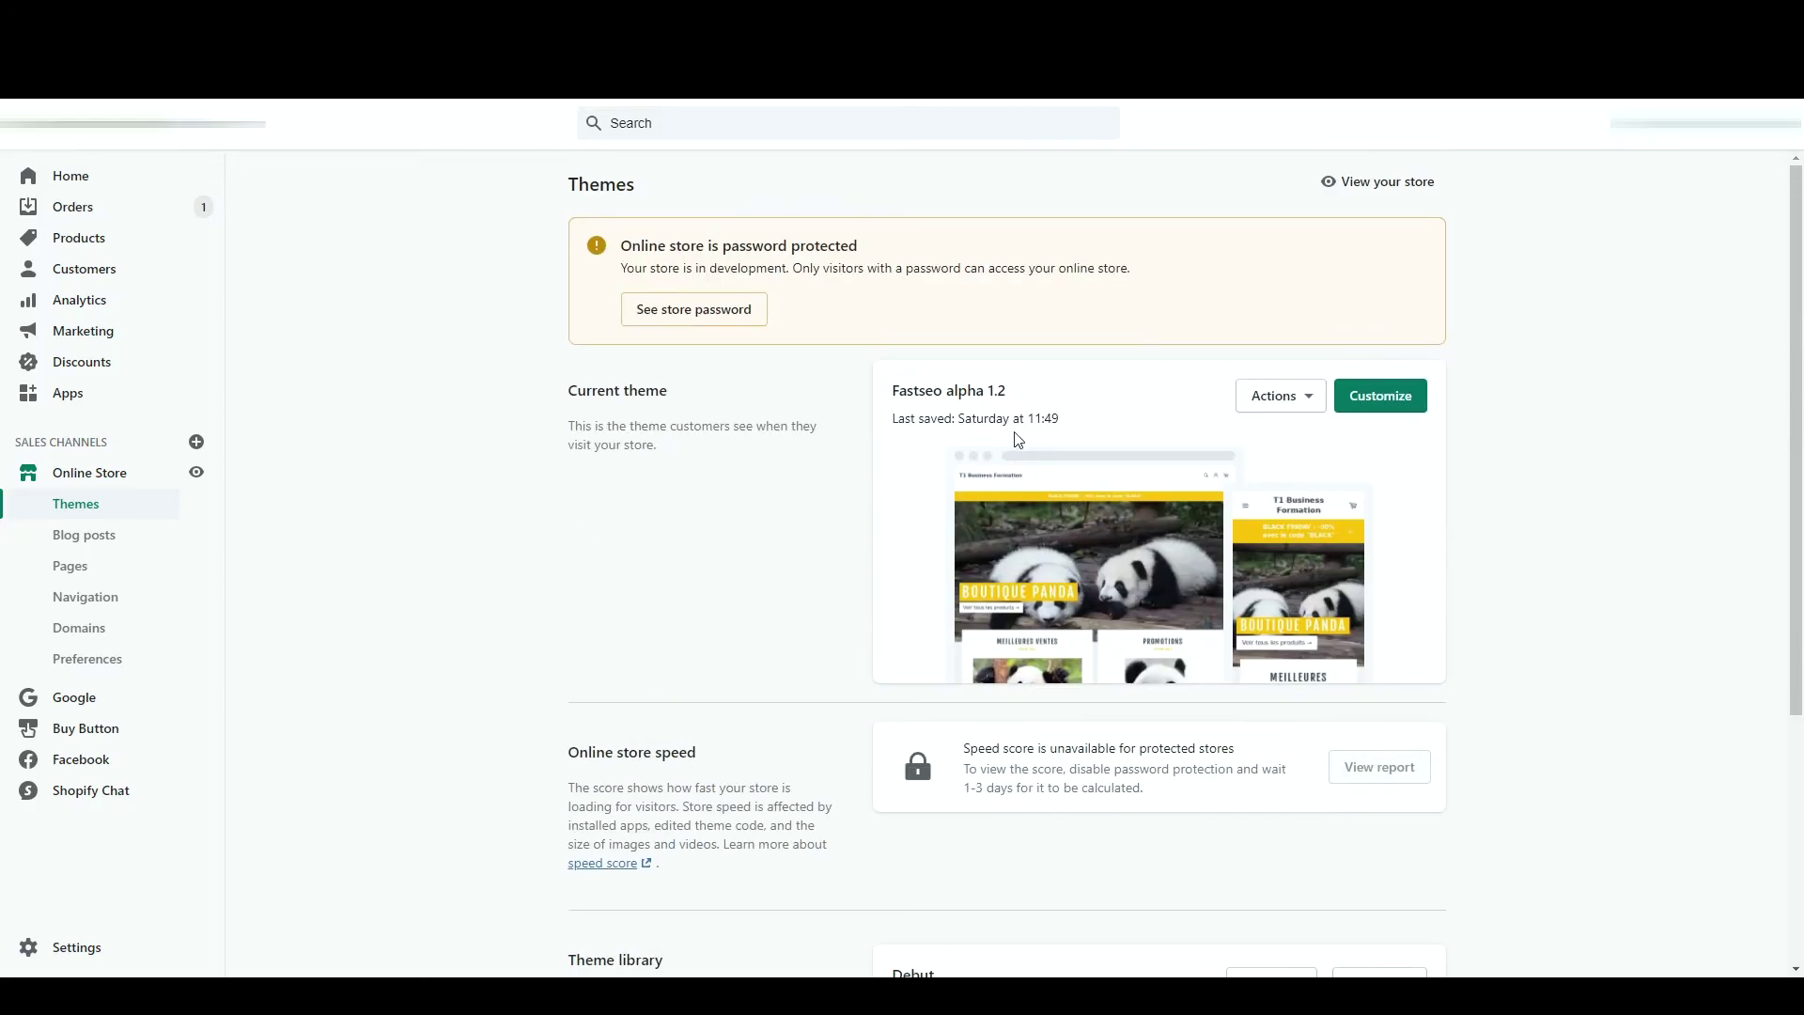
{"action": "left_click", "coordinate": [1280, 395]}
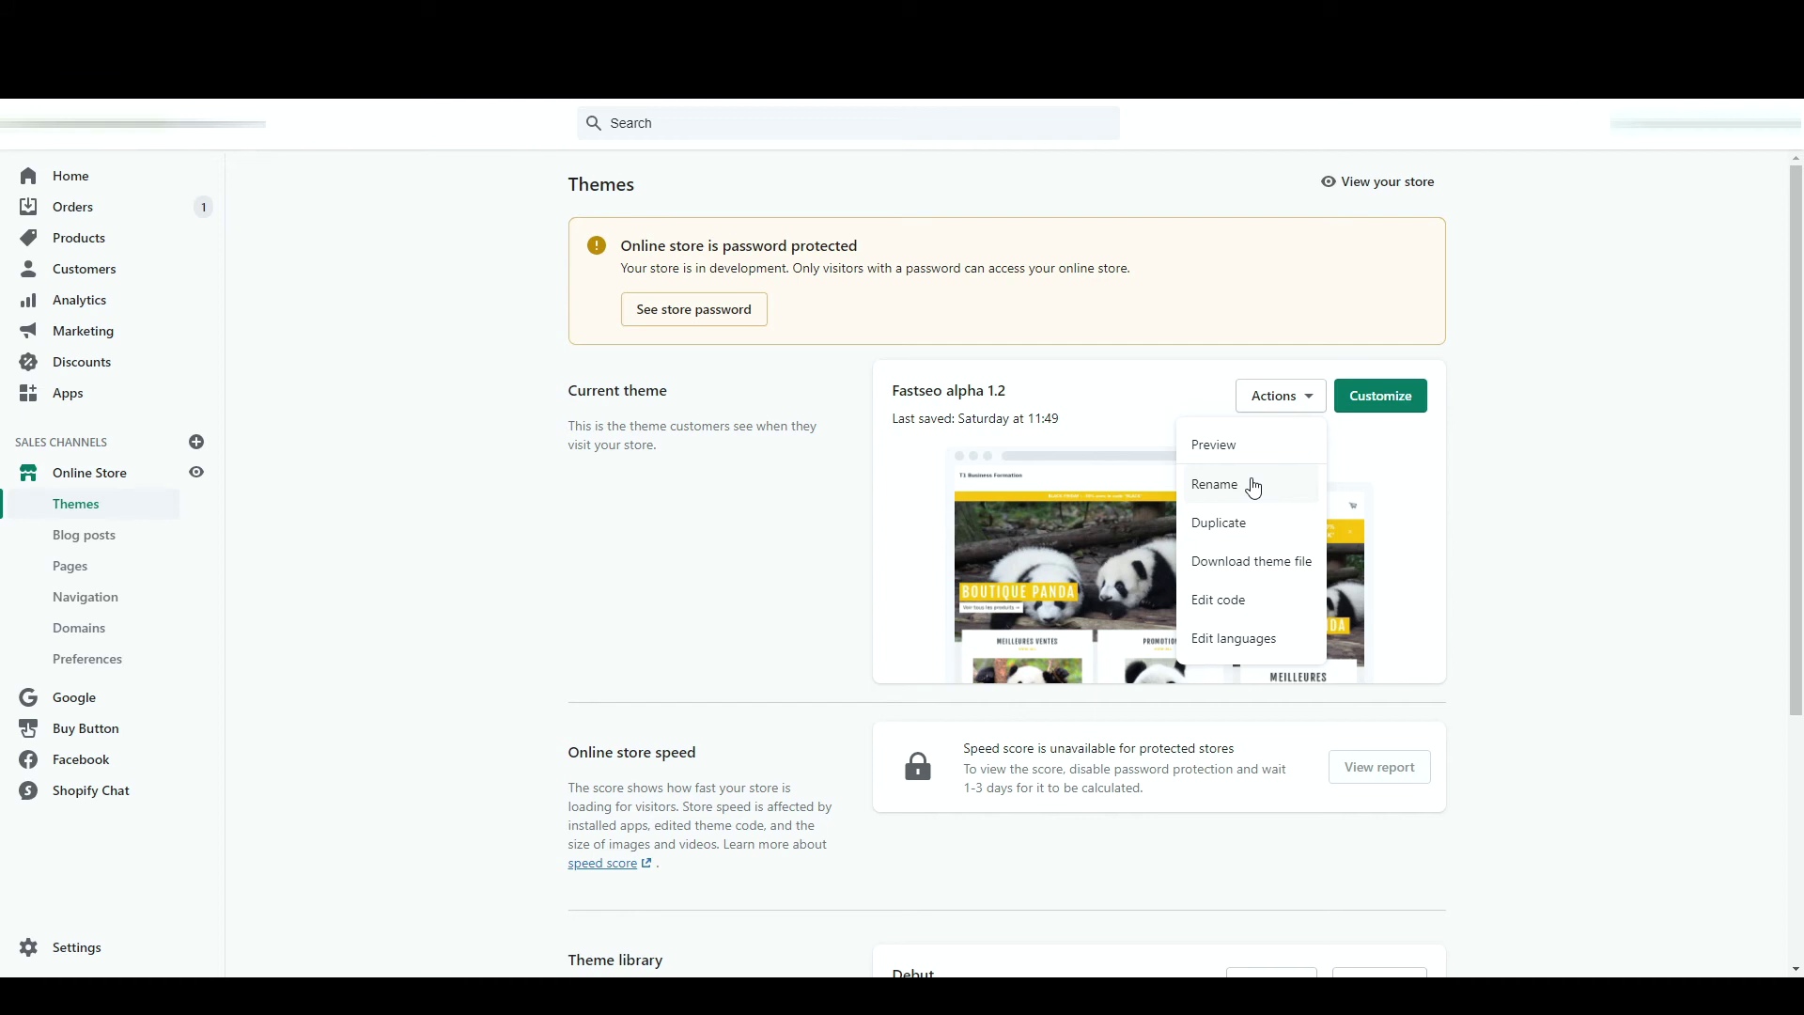
{"action": "left_click", "coordinate": [737, 592]}
{"action": "scroll", "coordinate": [990, 665], "scroll_direction": "down", "scroll_amount": 2}
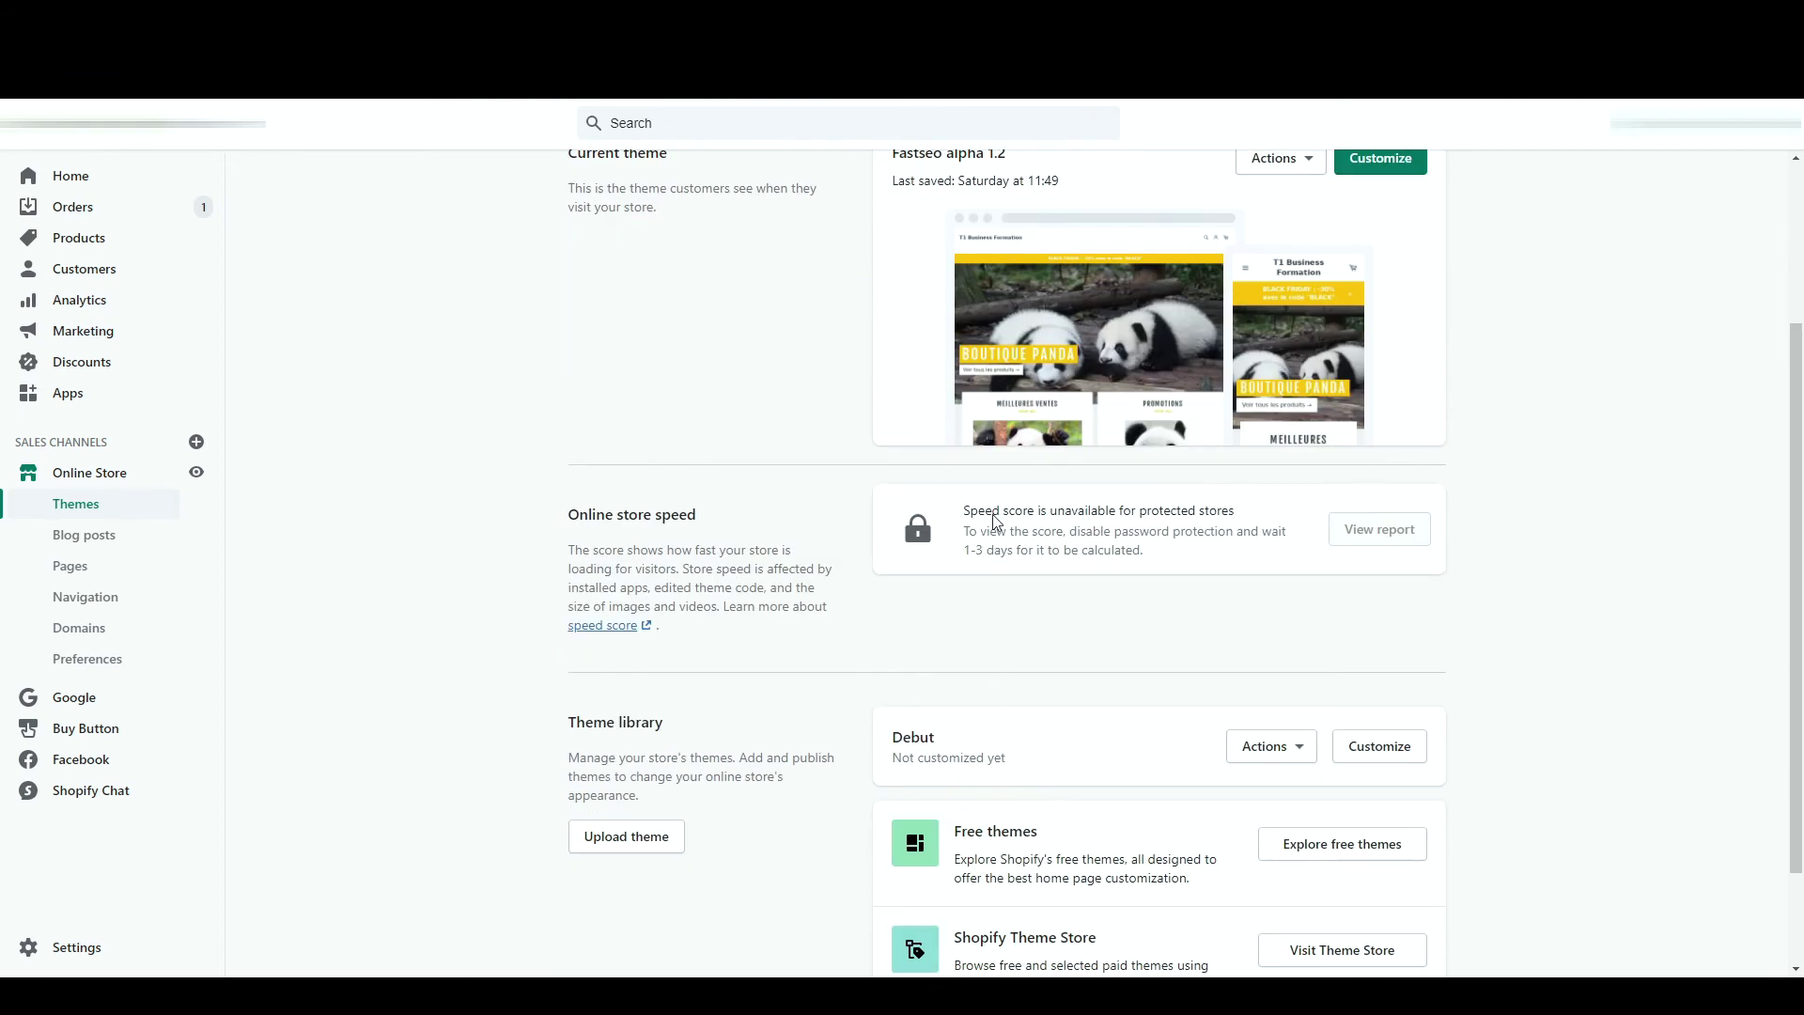
{"action": "scroll", "coordinate": [901, 266], "scroll_direction": "up", "scroll_amount": 1}
{"action": "scroll", "coordinate": [901, 266], "scroll_direction": "up", "scroll_amount": 1}
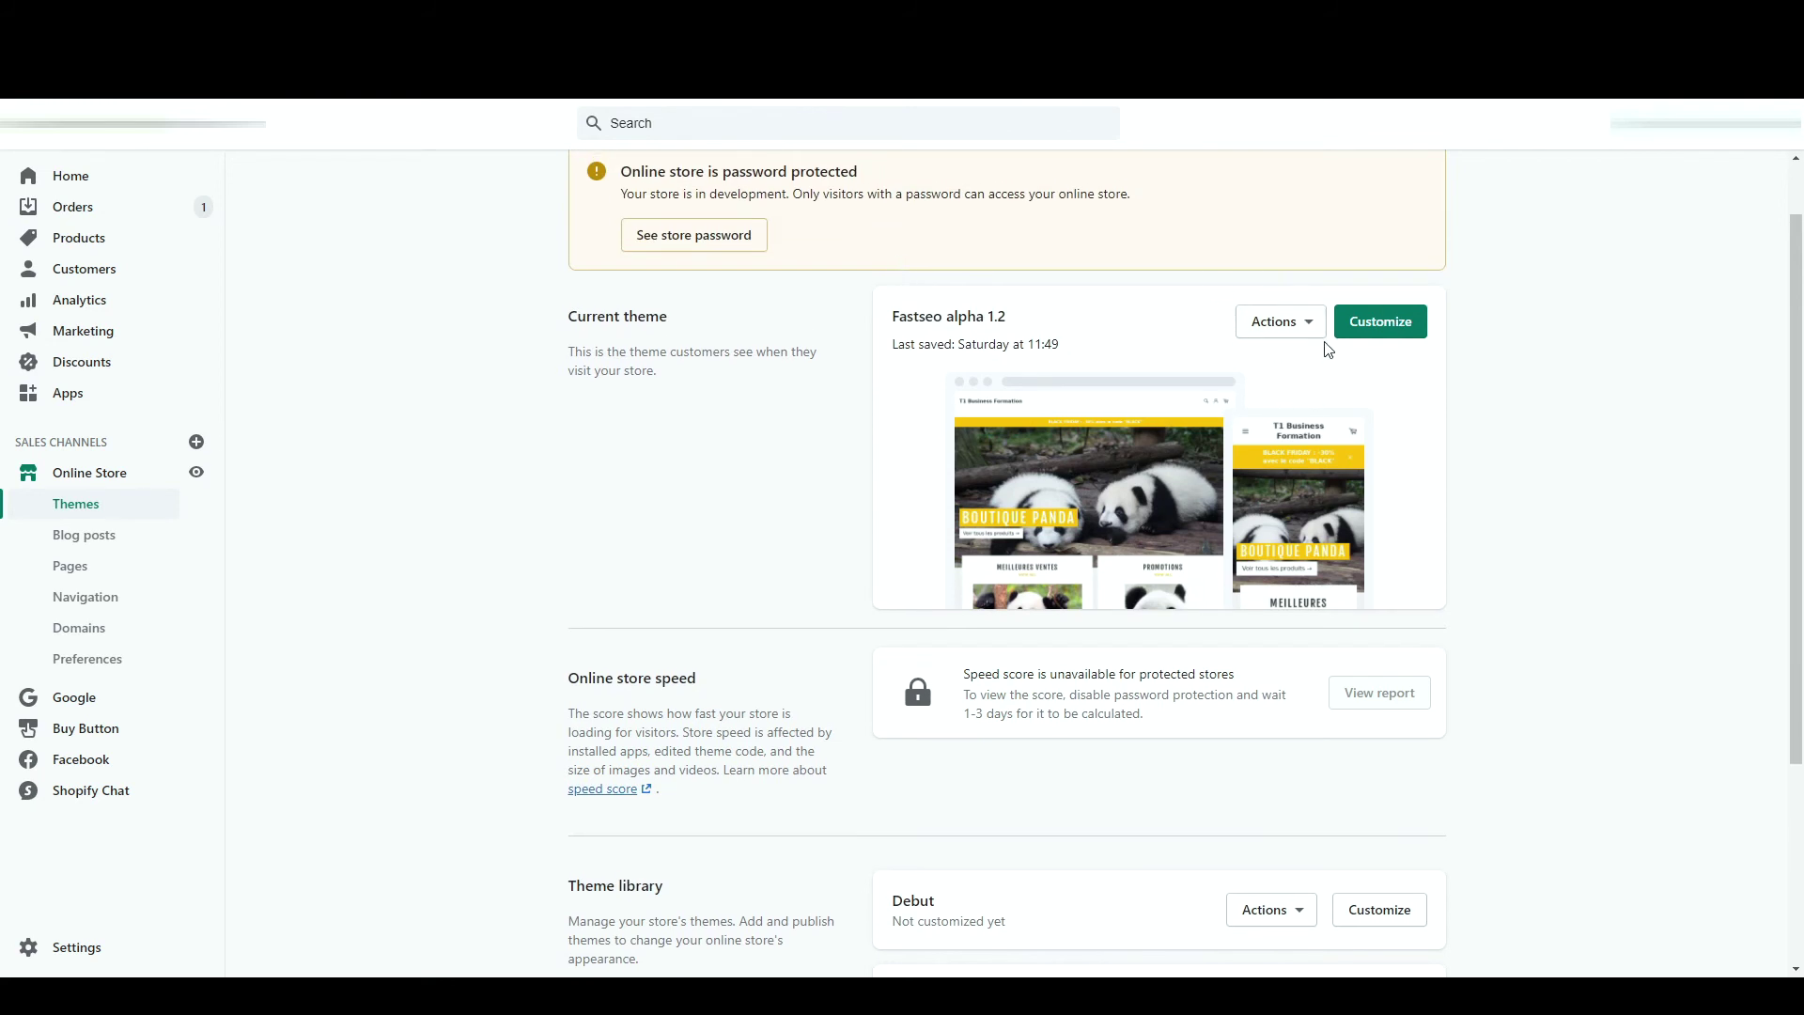
{"action": "scroll", "coordinate": [1255, 535], "scroll_direction": "down", "scroll_amount": 2}
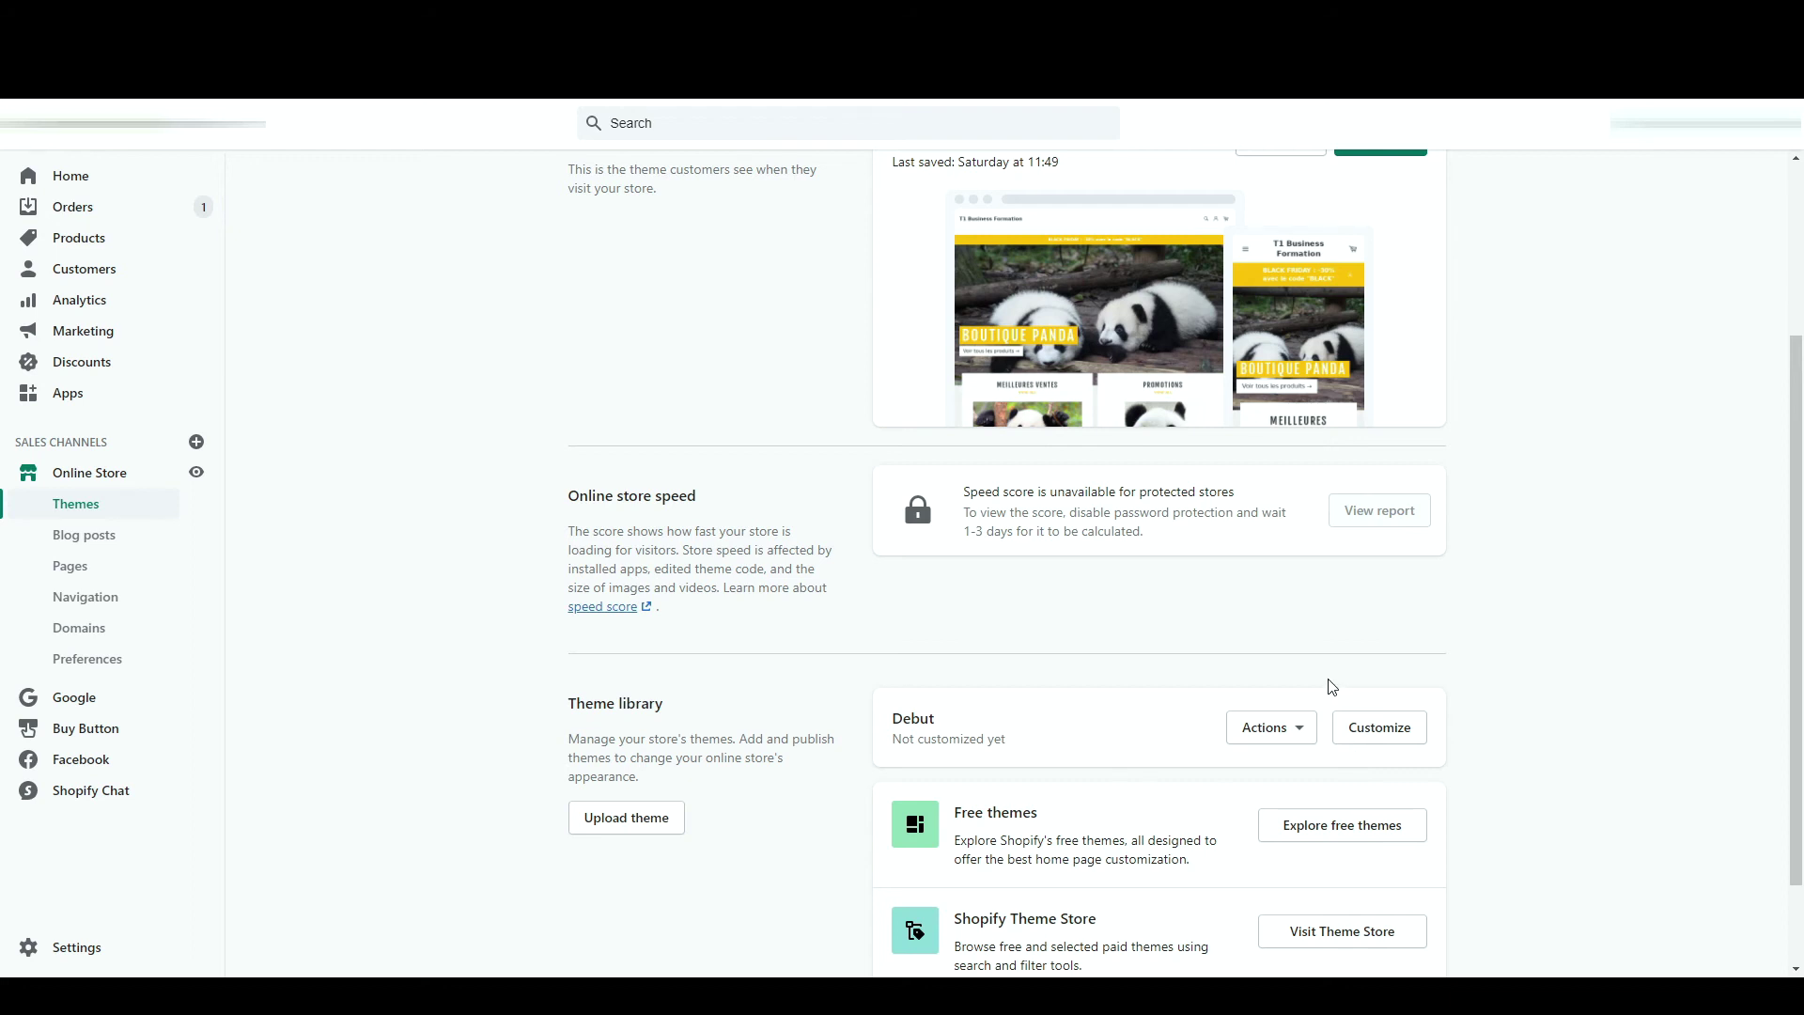
{"action": "scroll", "coordinate": [1340, 601], "scroll_direction": "up", "scroll_amount": 2}
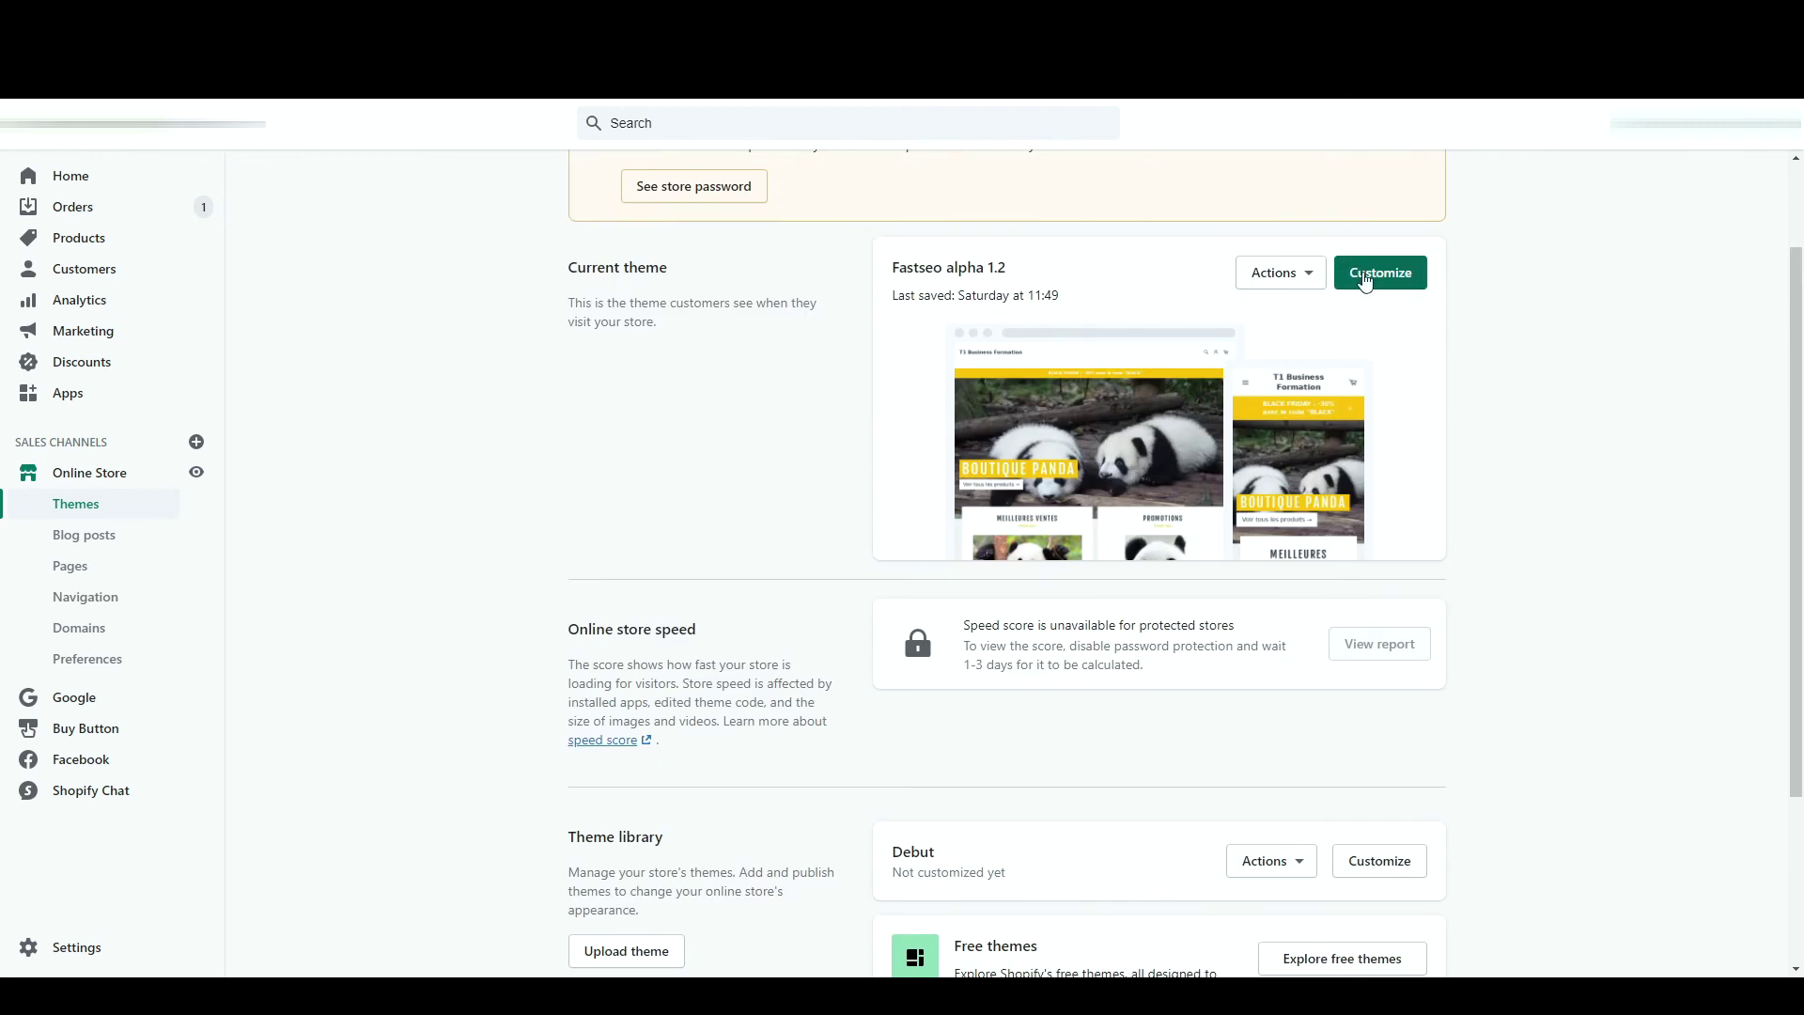
{"action": "scroll", "coordinate": [1213, 451], "scroll_direction": "down", "scroll_amount": 2}
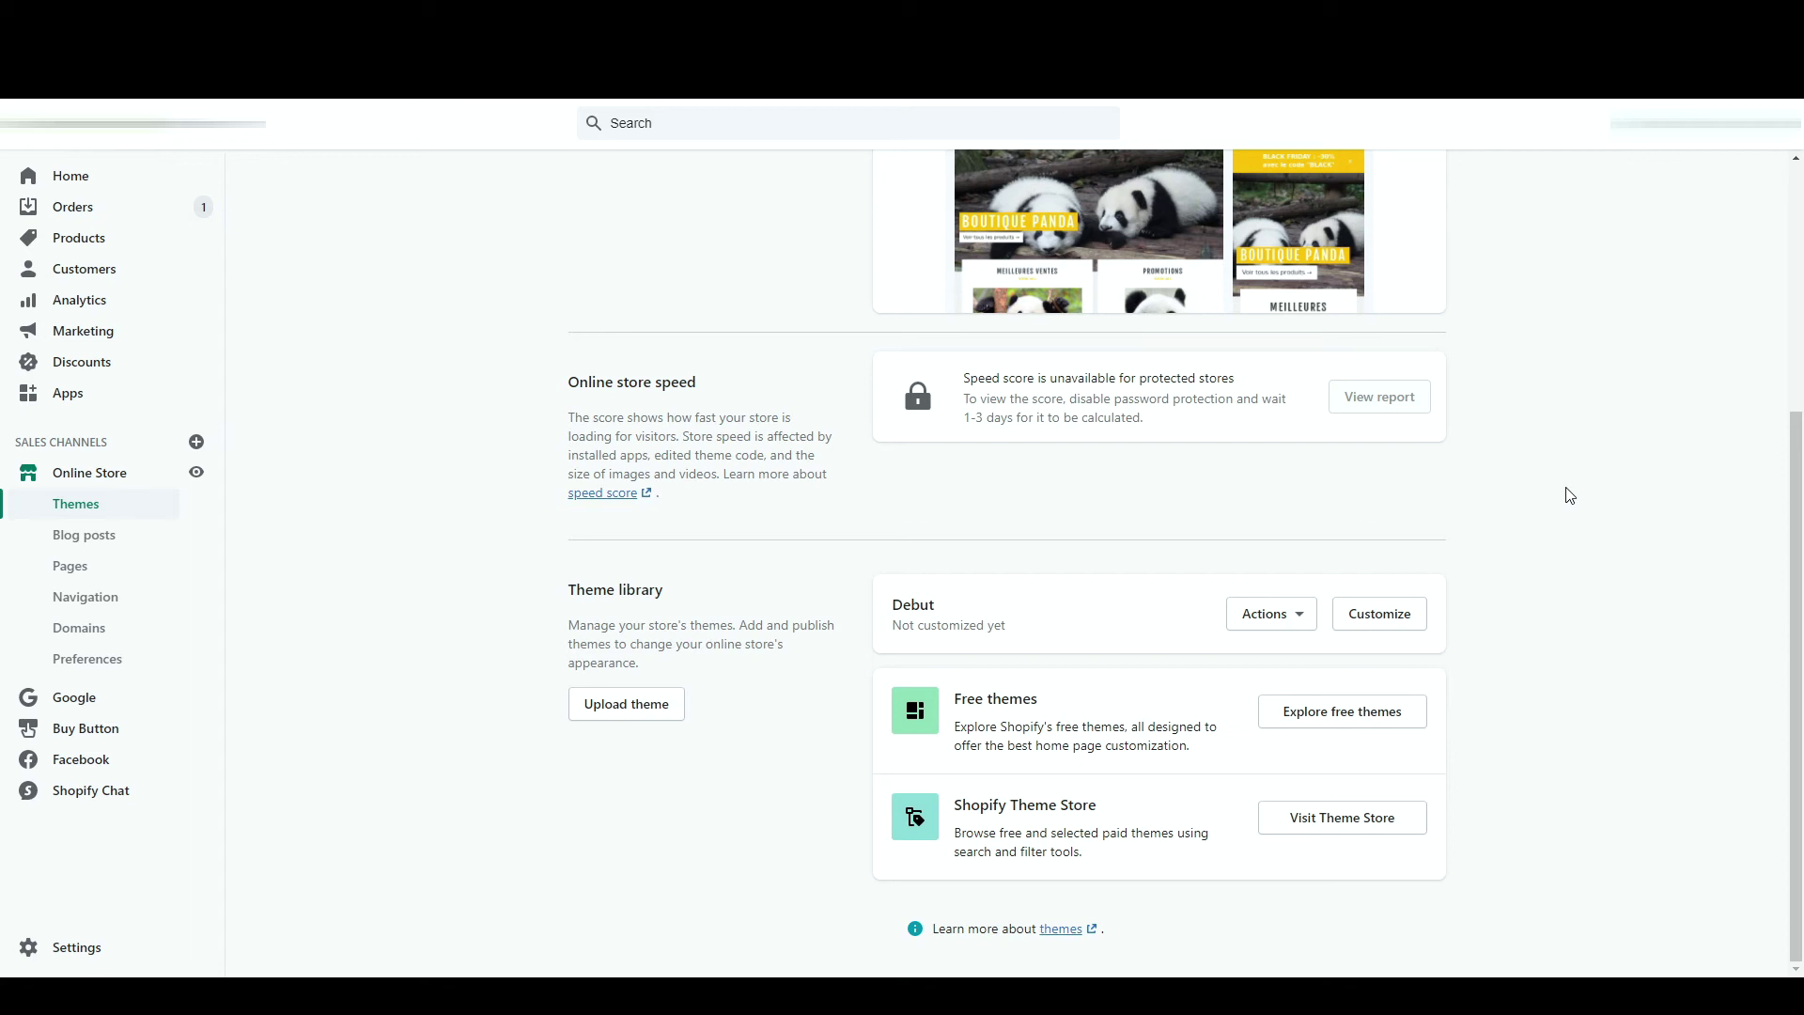
{"action": "left_click", "coordinate": [1234, 624]}
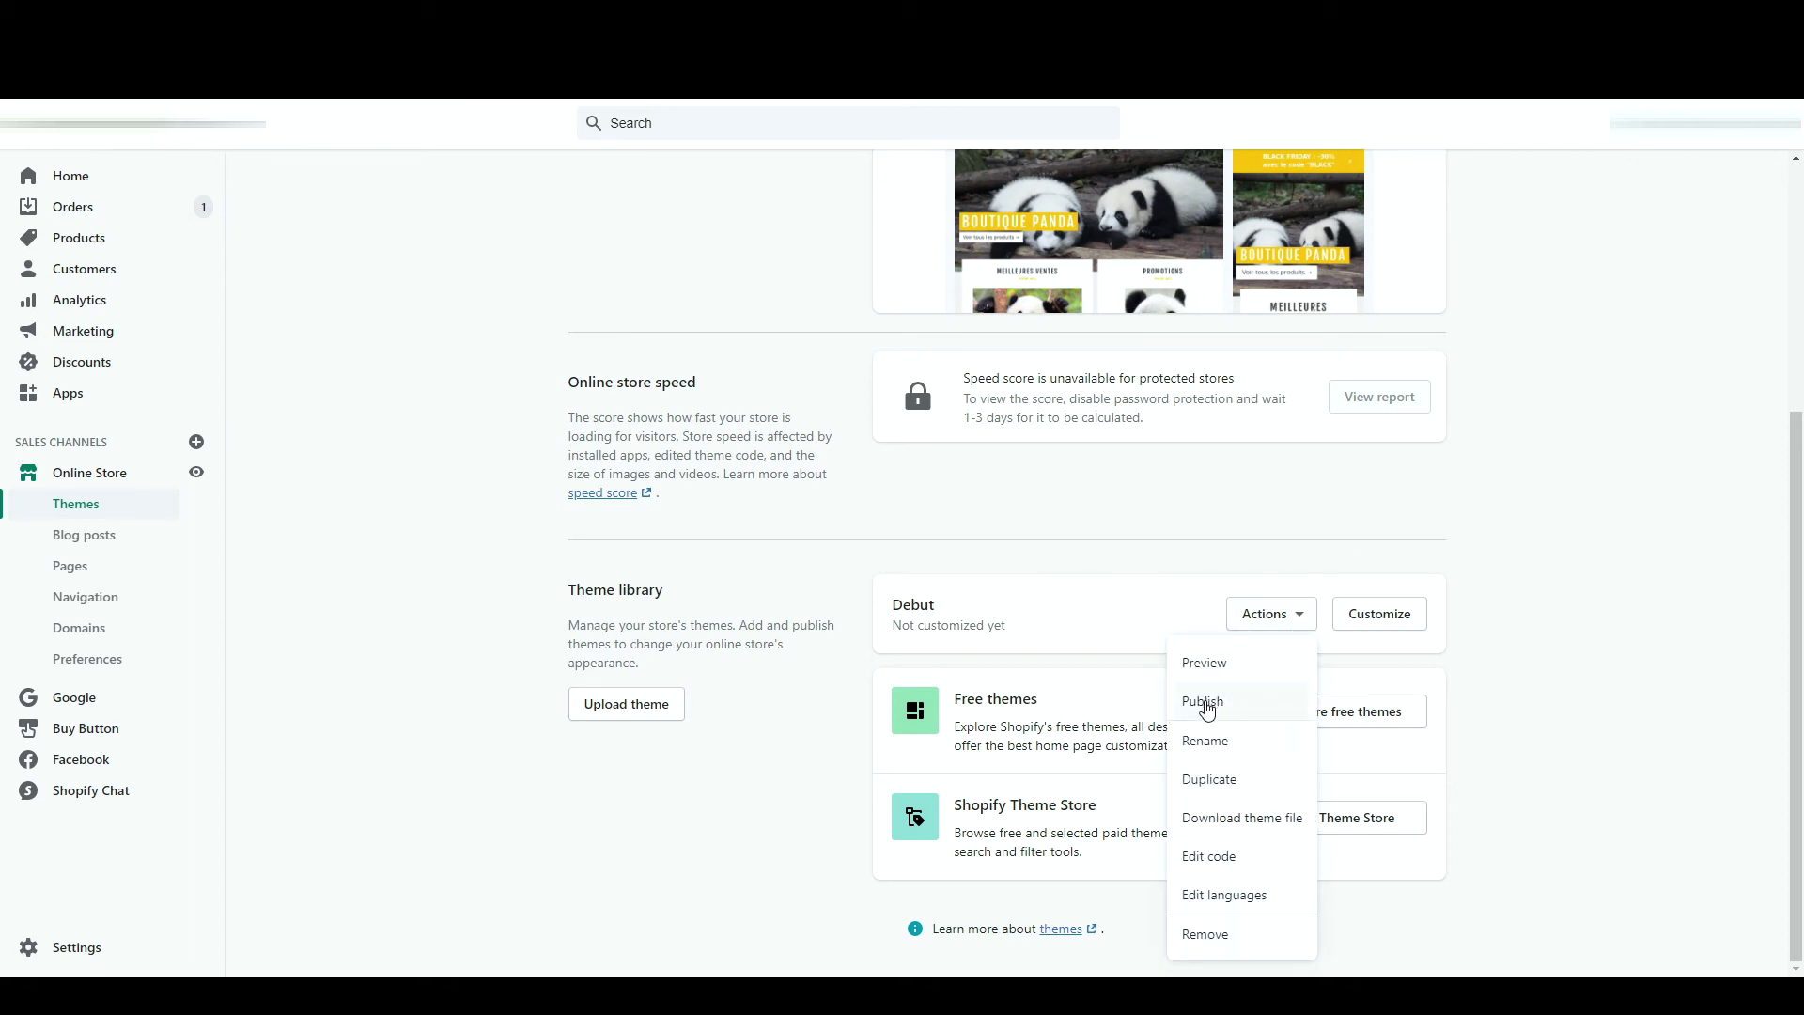
{"action": "scroll", "coordinate": [914, 225], "scroll_direction": "up", "scroll_amount": 3}
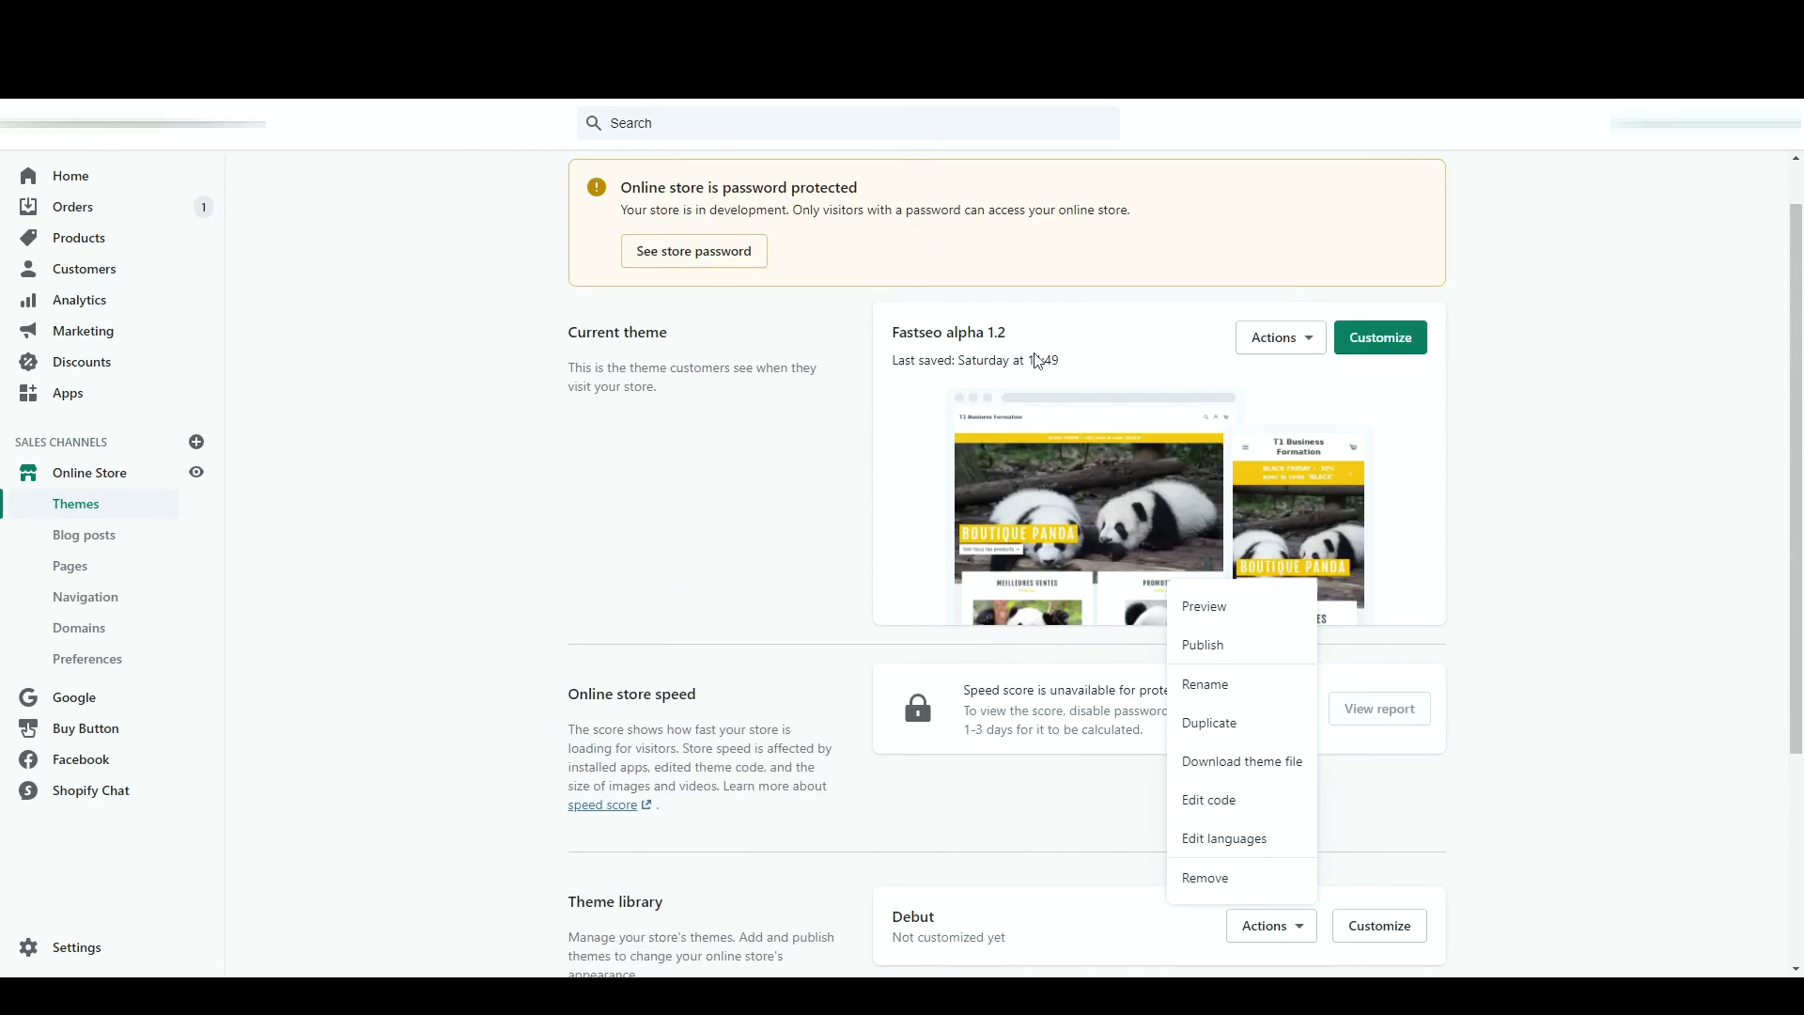
{"action": "left_click", "coordinate": [1276, 343]}
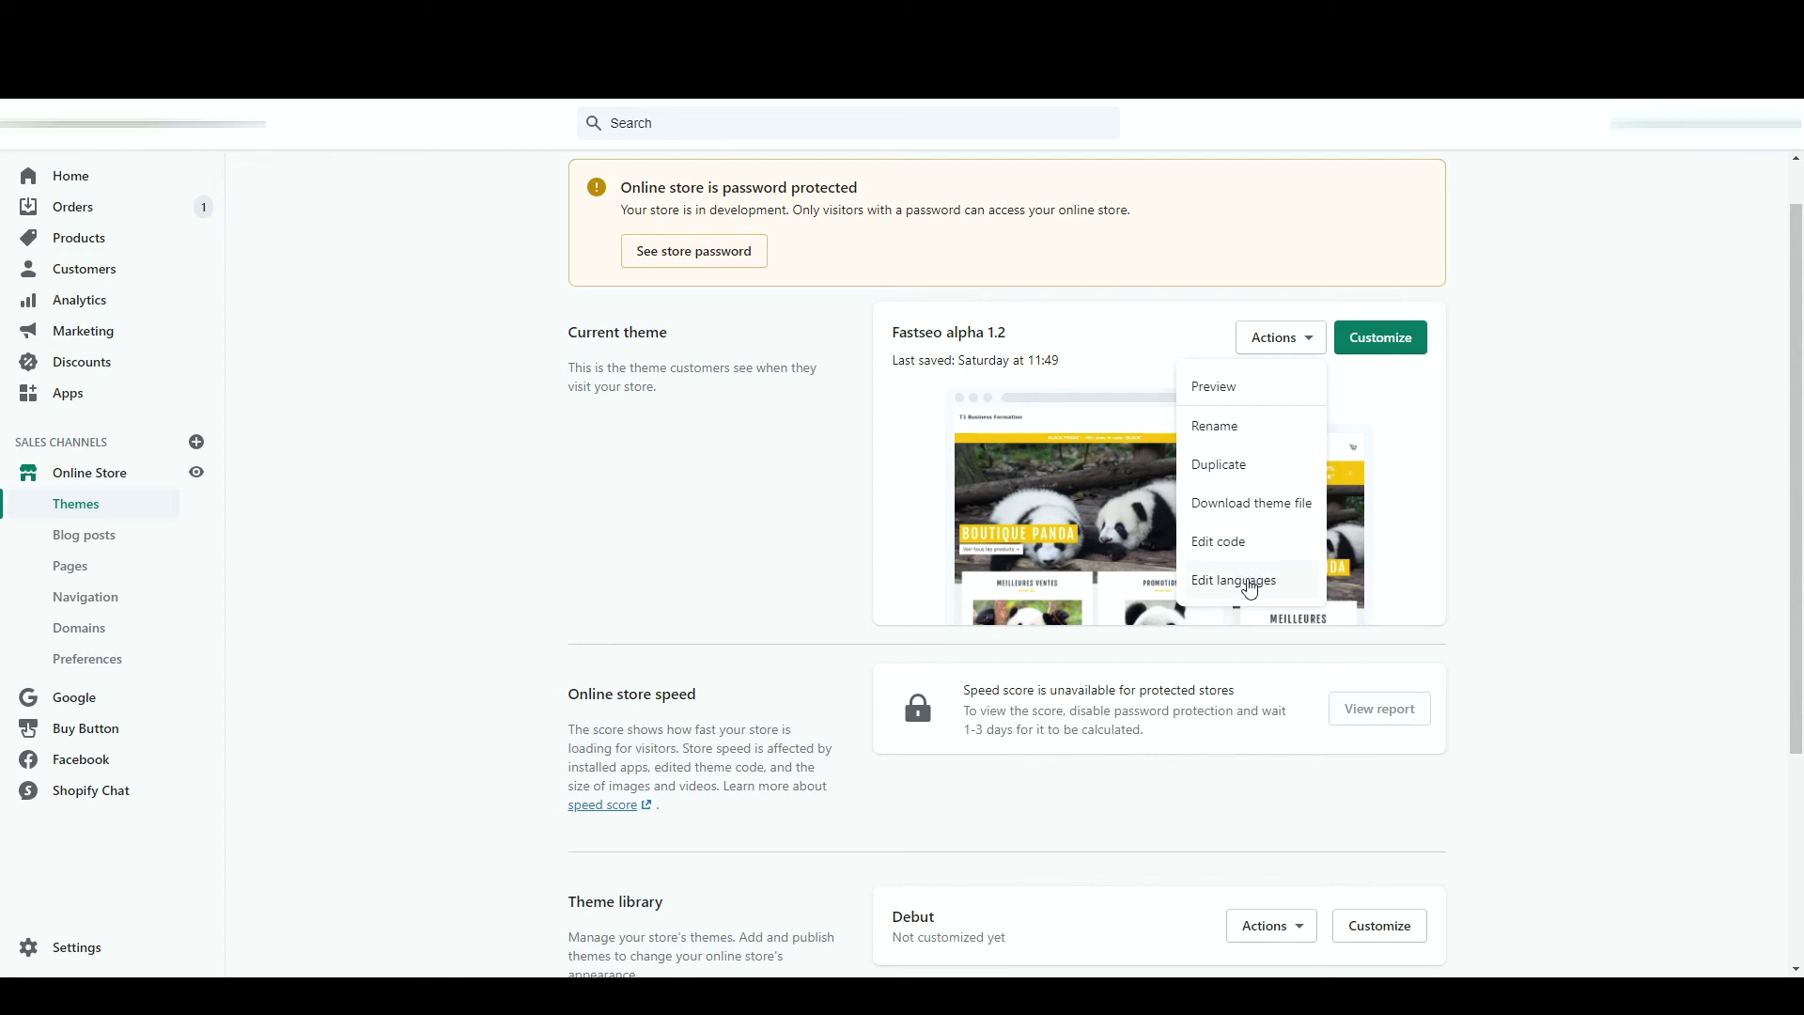
- In the language editor's Blogs tab, change the theme language to French
{"action": "left_click", "coordinate": [1250, 589]}
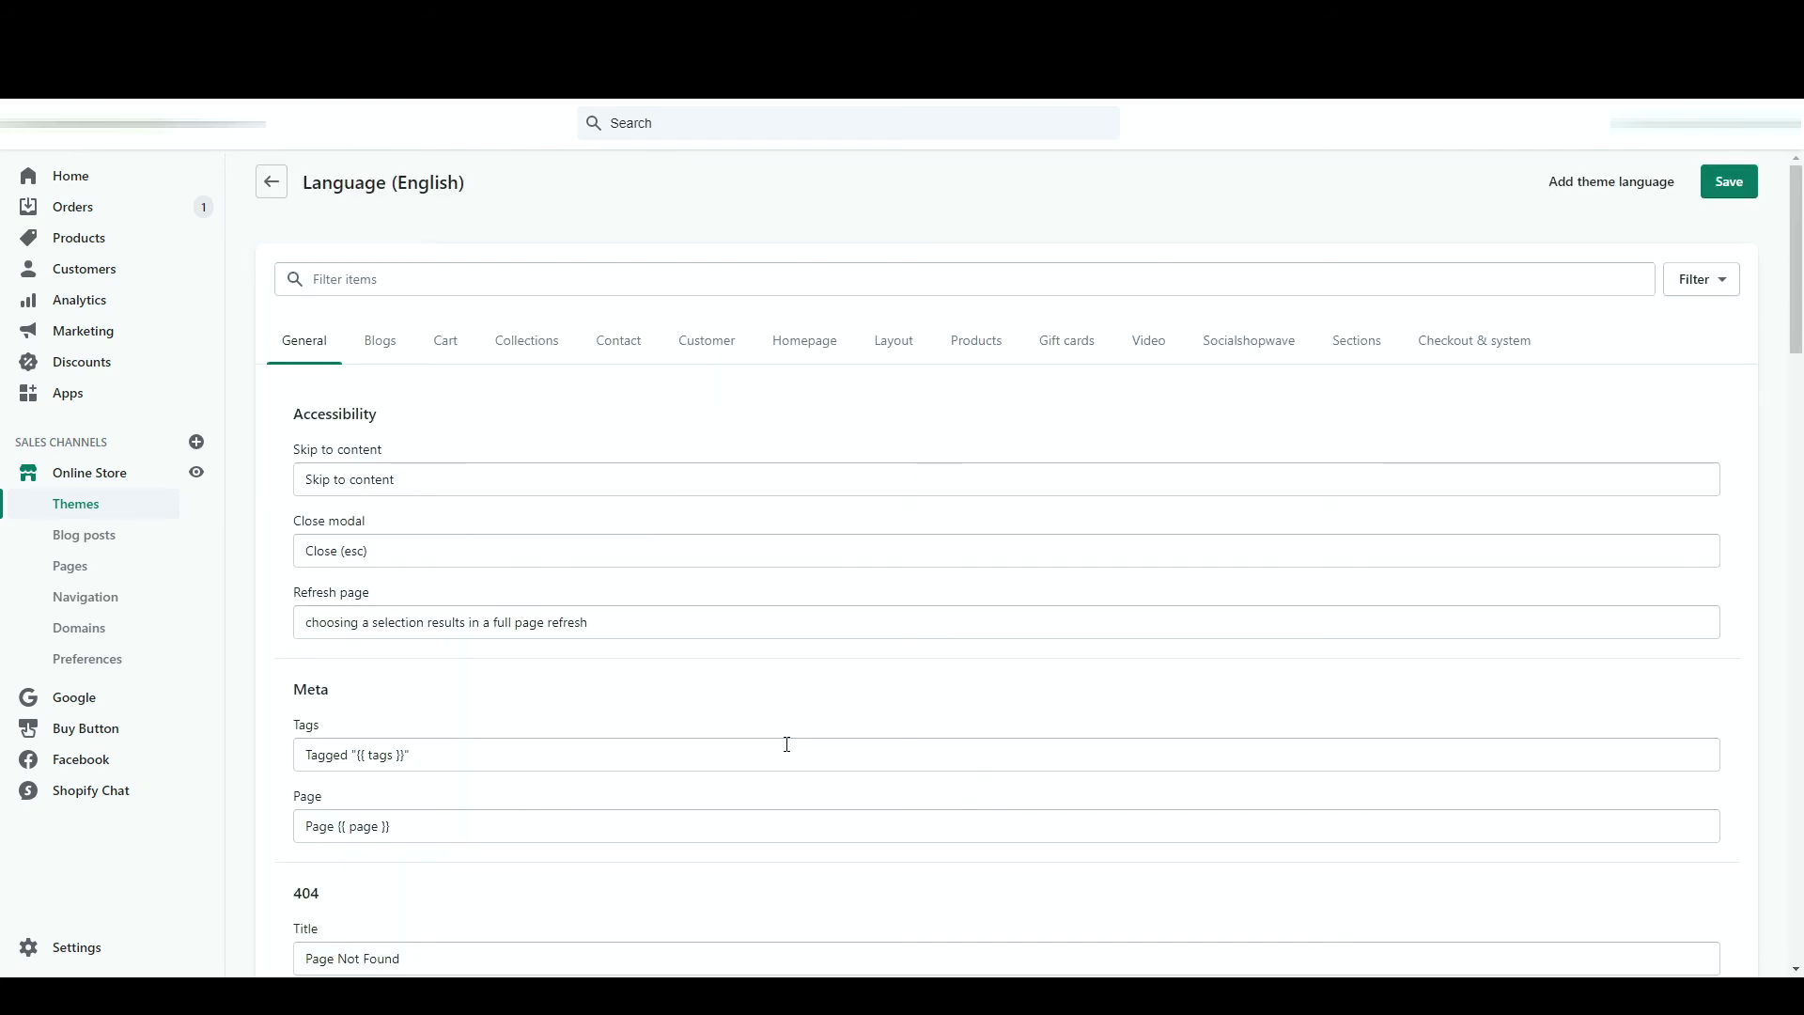
{"action": "scroll", "coordinate": [787, 744], "scroll_direction": "down", "scroll_amount": 2}
{"action": "scroll", "coordinate": [544, 512], "scroll_direction": "up", "scroll_amount": 2}
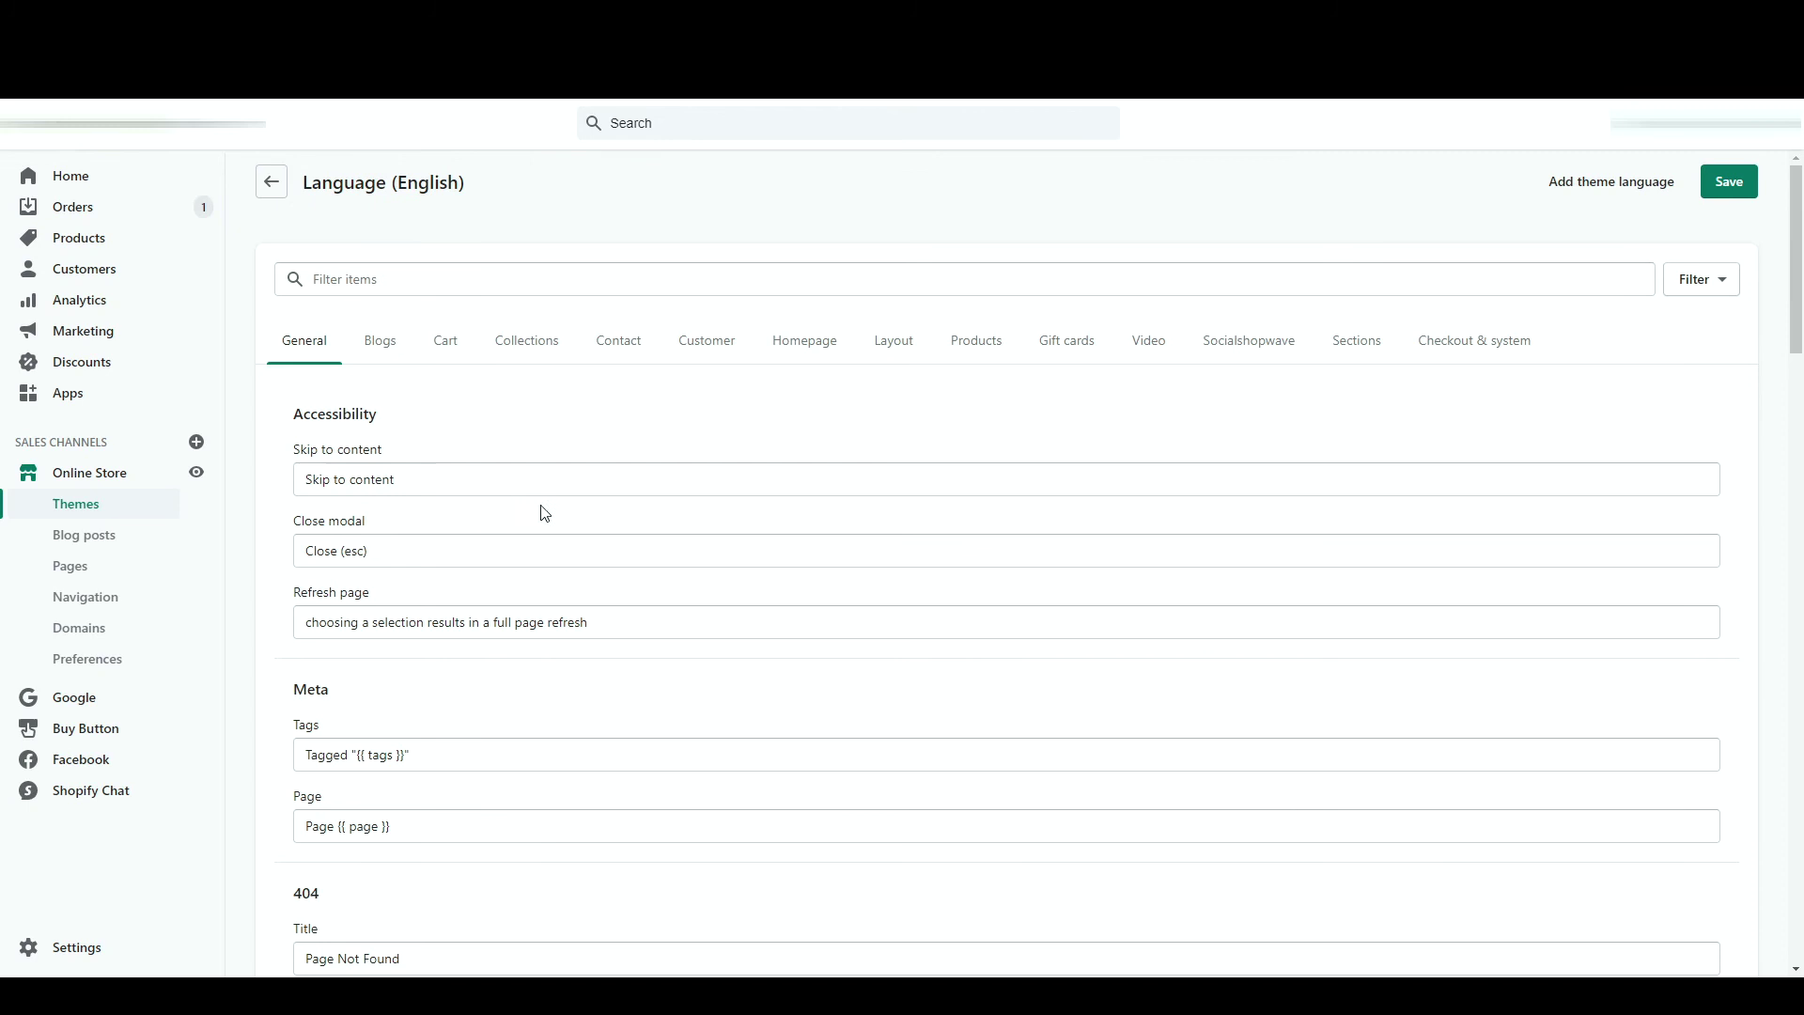
{"action": "left_click", "coordinate": [374, 343]}
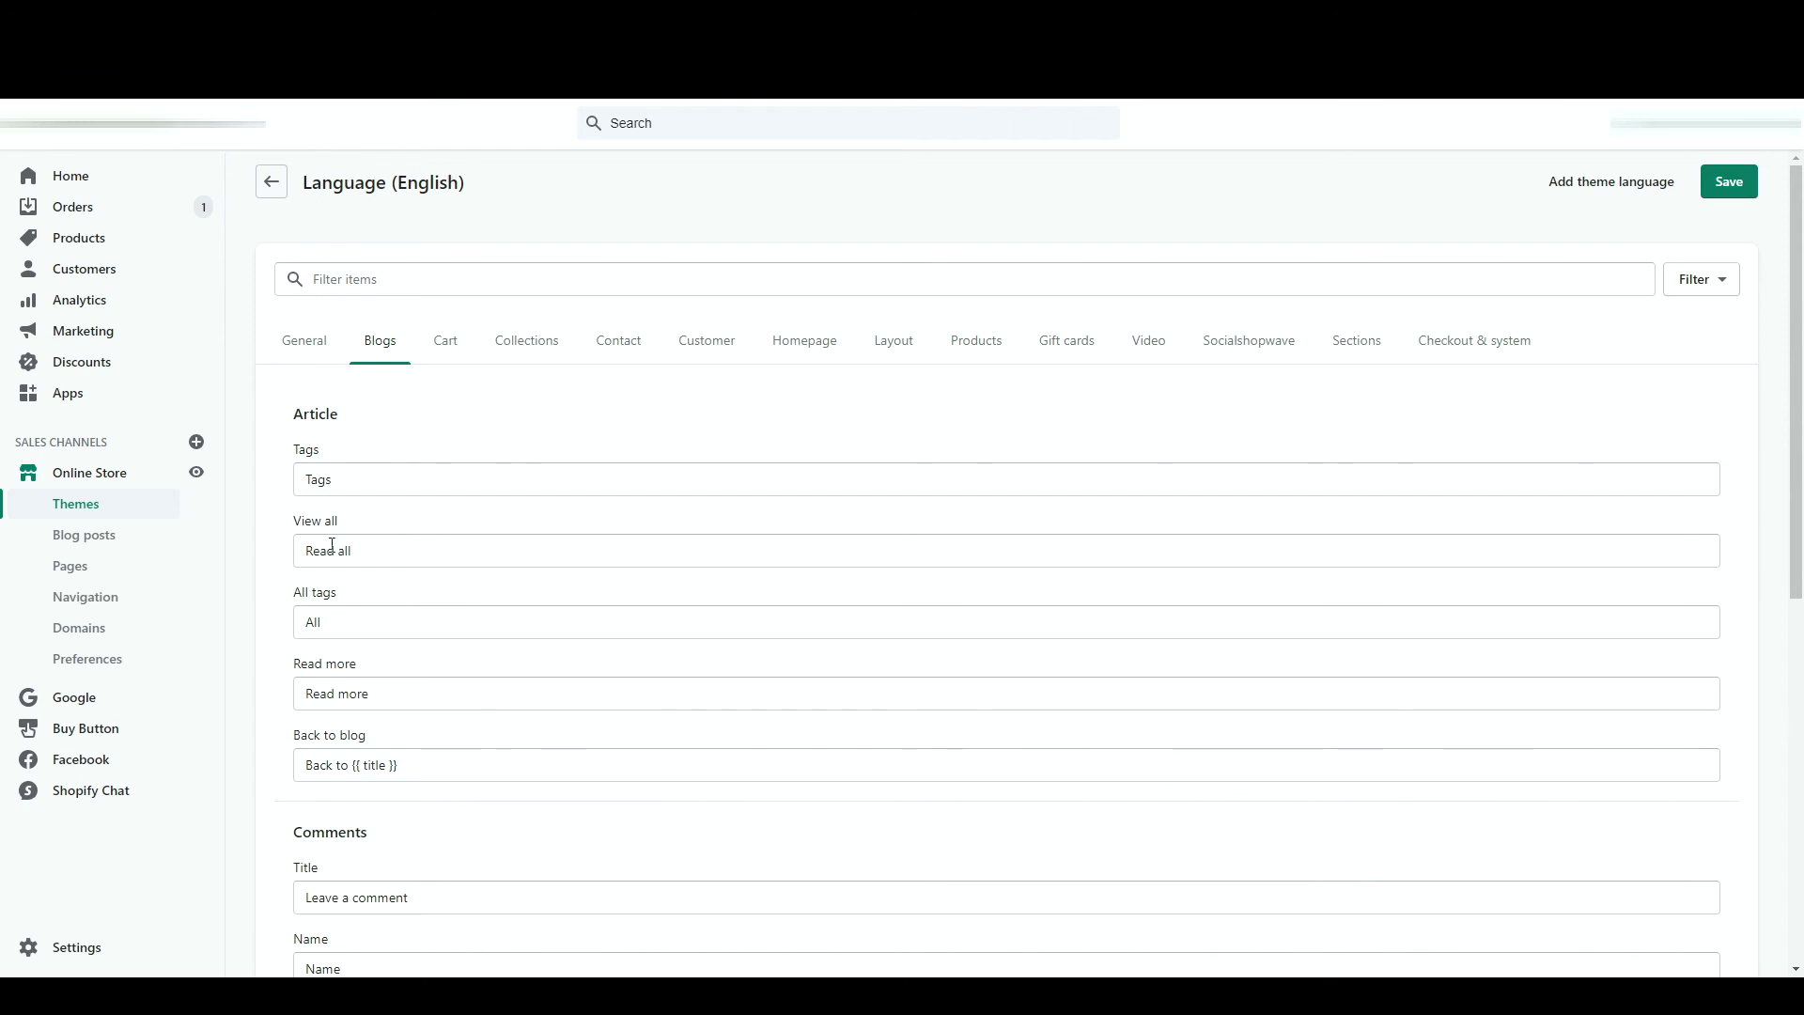
{"action": "left_click", "coordinate": [1605, 184]}
{"action": "key", "text": "Tab"}
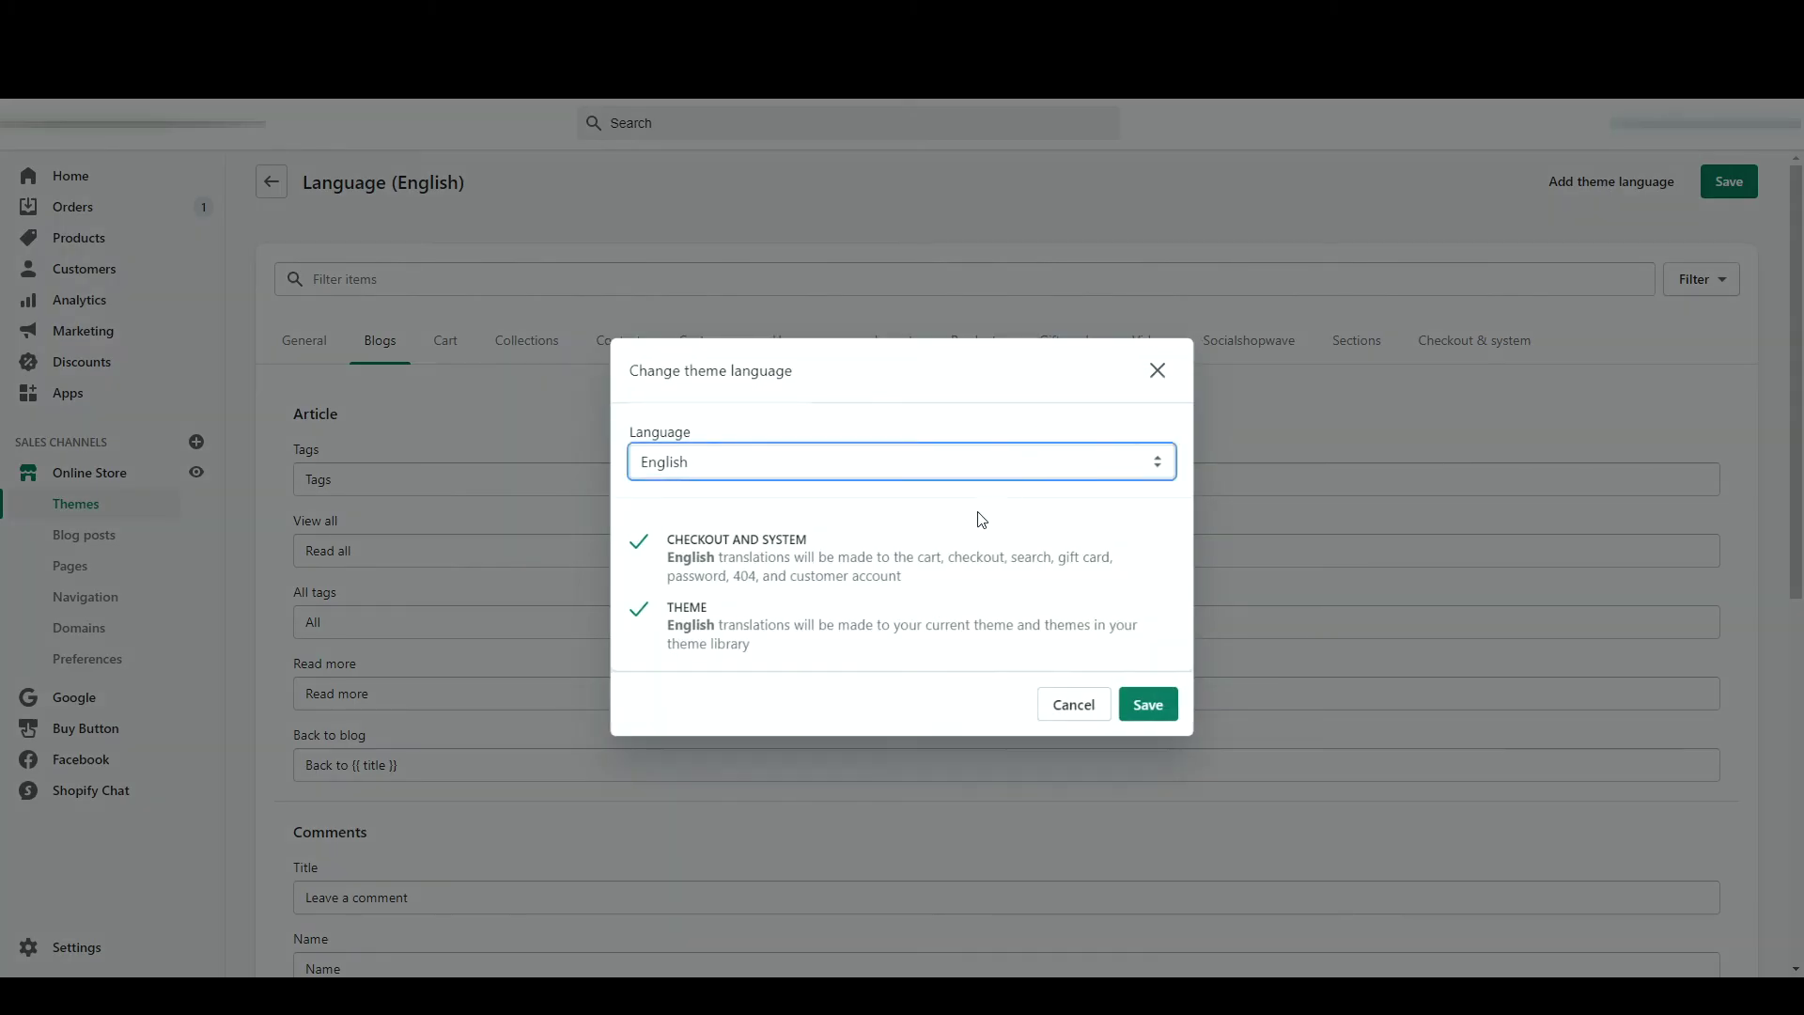
{"action": "key", "text": "Down"}
{"action": "left_click", "coordinate": [1140, 705]}
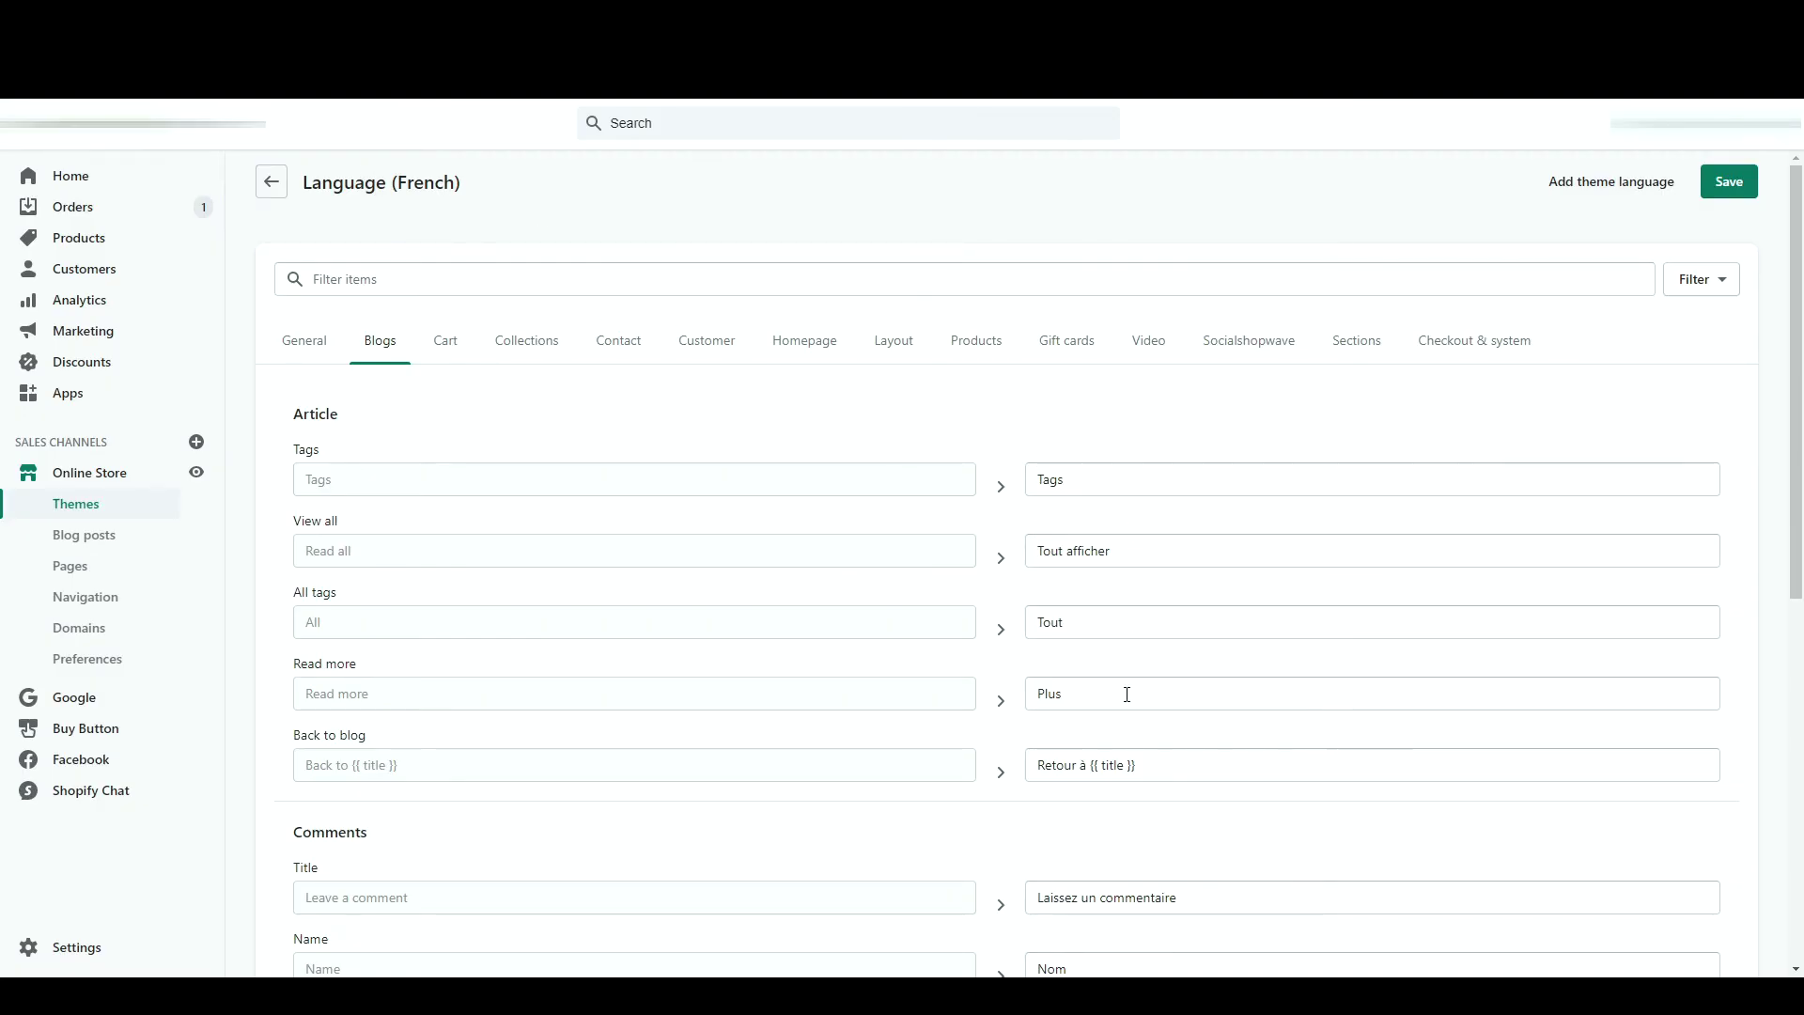
- Save the French translations and go back to the Themes page
{"action": "scroll", "coordinate": [1127, 693], "scroll_direction": "down", "scroll_amount": 5}
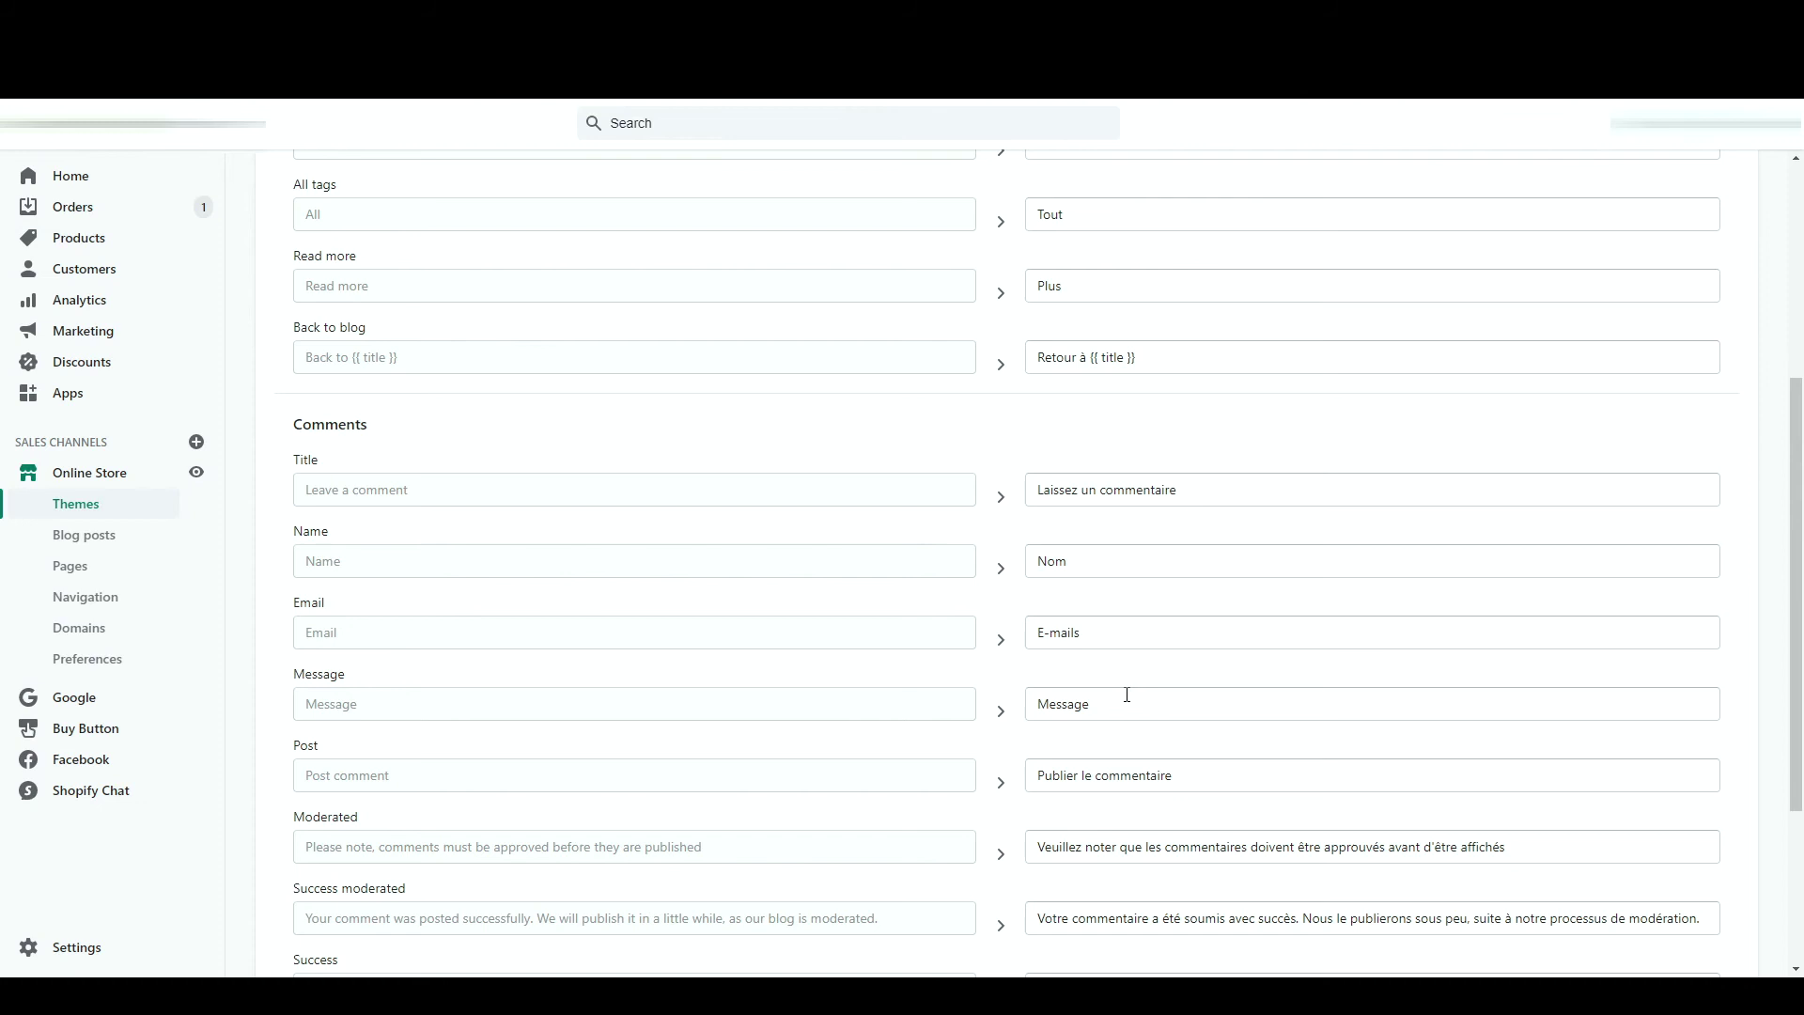
{"action": "scroll", "coordinate": [1128, 695], "scroll_direction": "down", "scroll_amount": 3}
{"action": "scroll", "coordinate": [1128, 695], "scroll_direction": "up", "scroll_amount": 15}
{"action": "left_click", "coordinate": [1727, 188]}
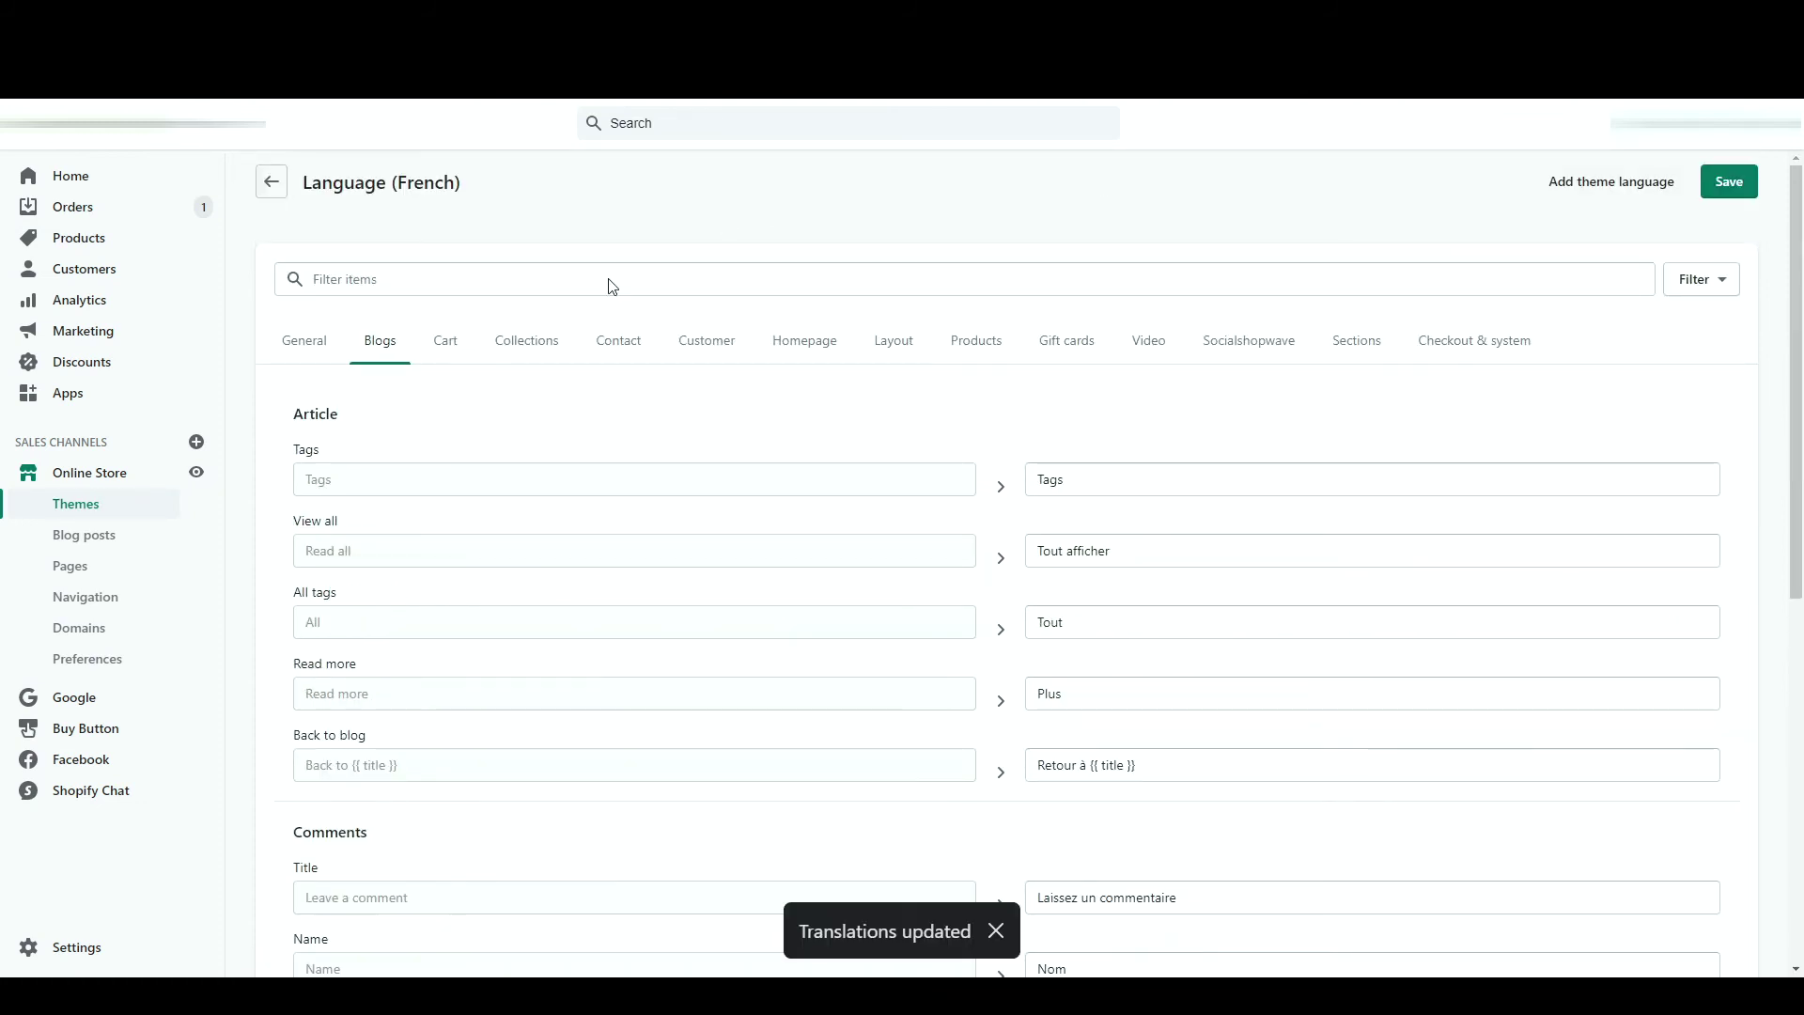
{"action": "left_click", "coordinate": [95, 516]}
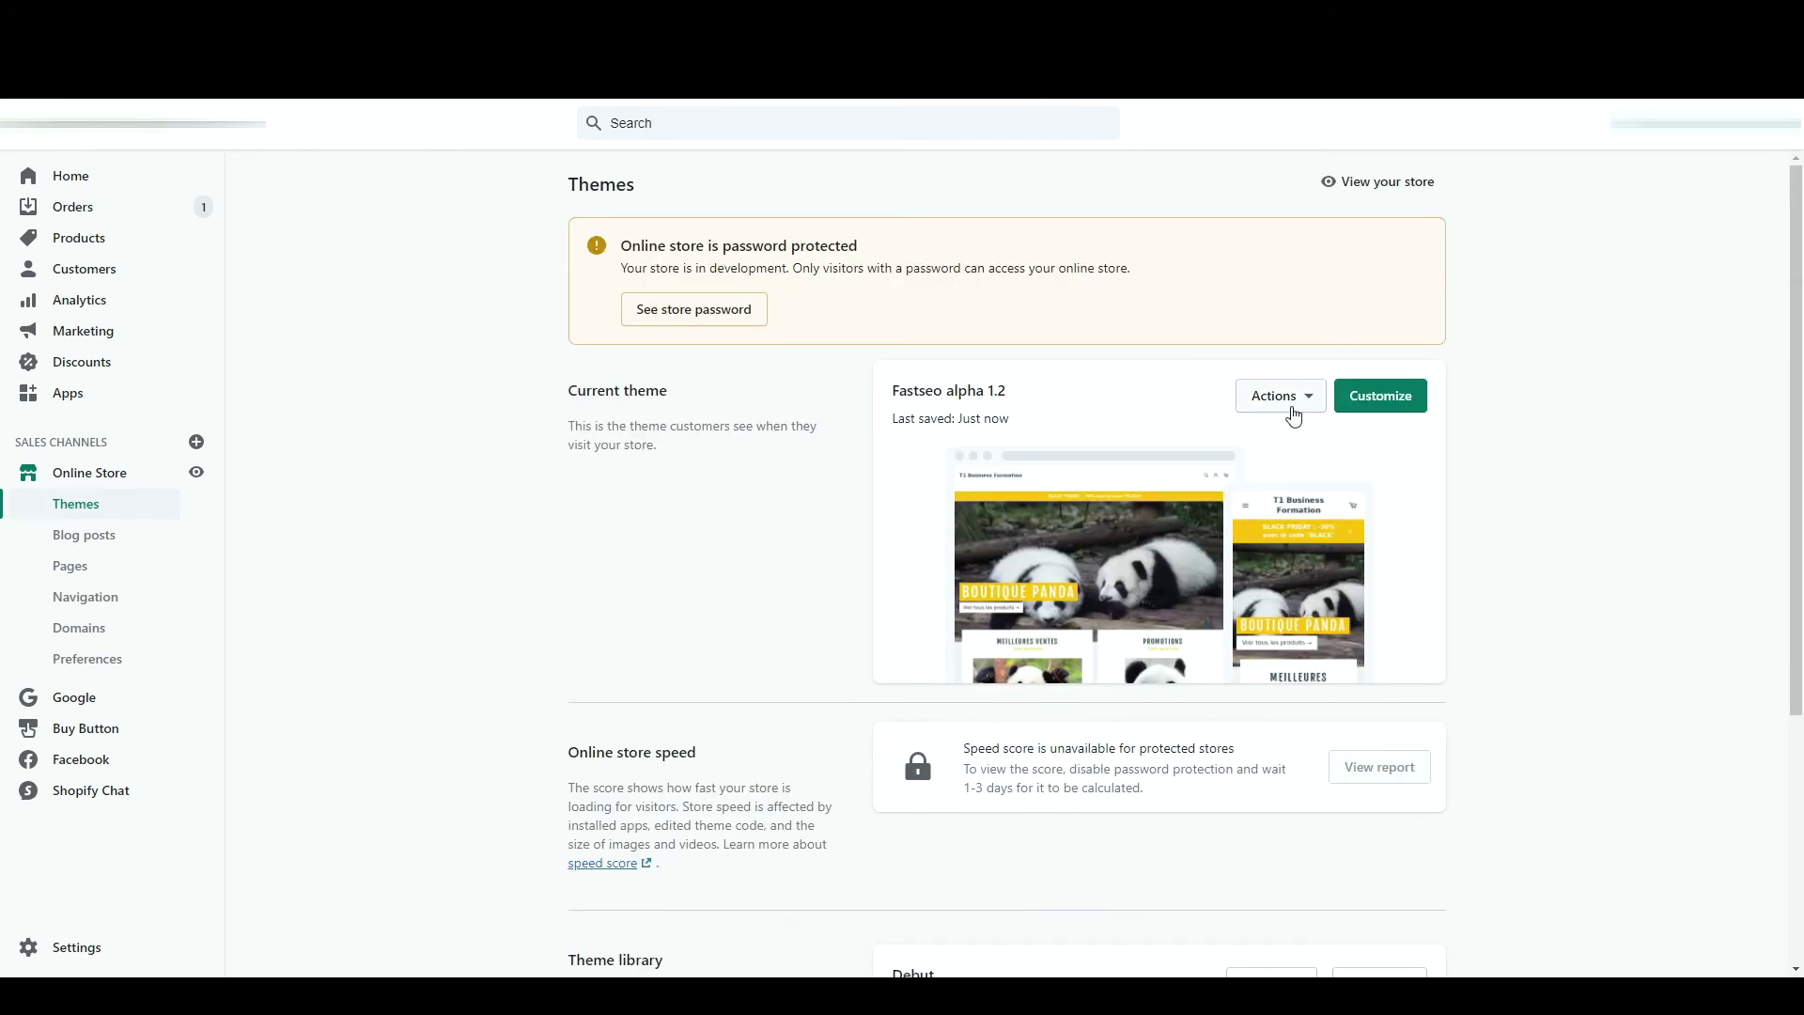
{"action": "left_click", "coordinate": [1294, 415]}
{"action": "left_click", "coordinate": [1300, 400]}
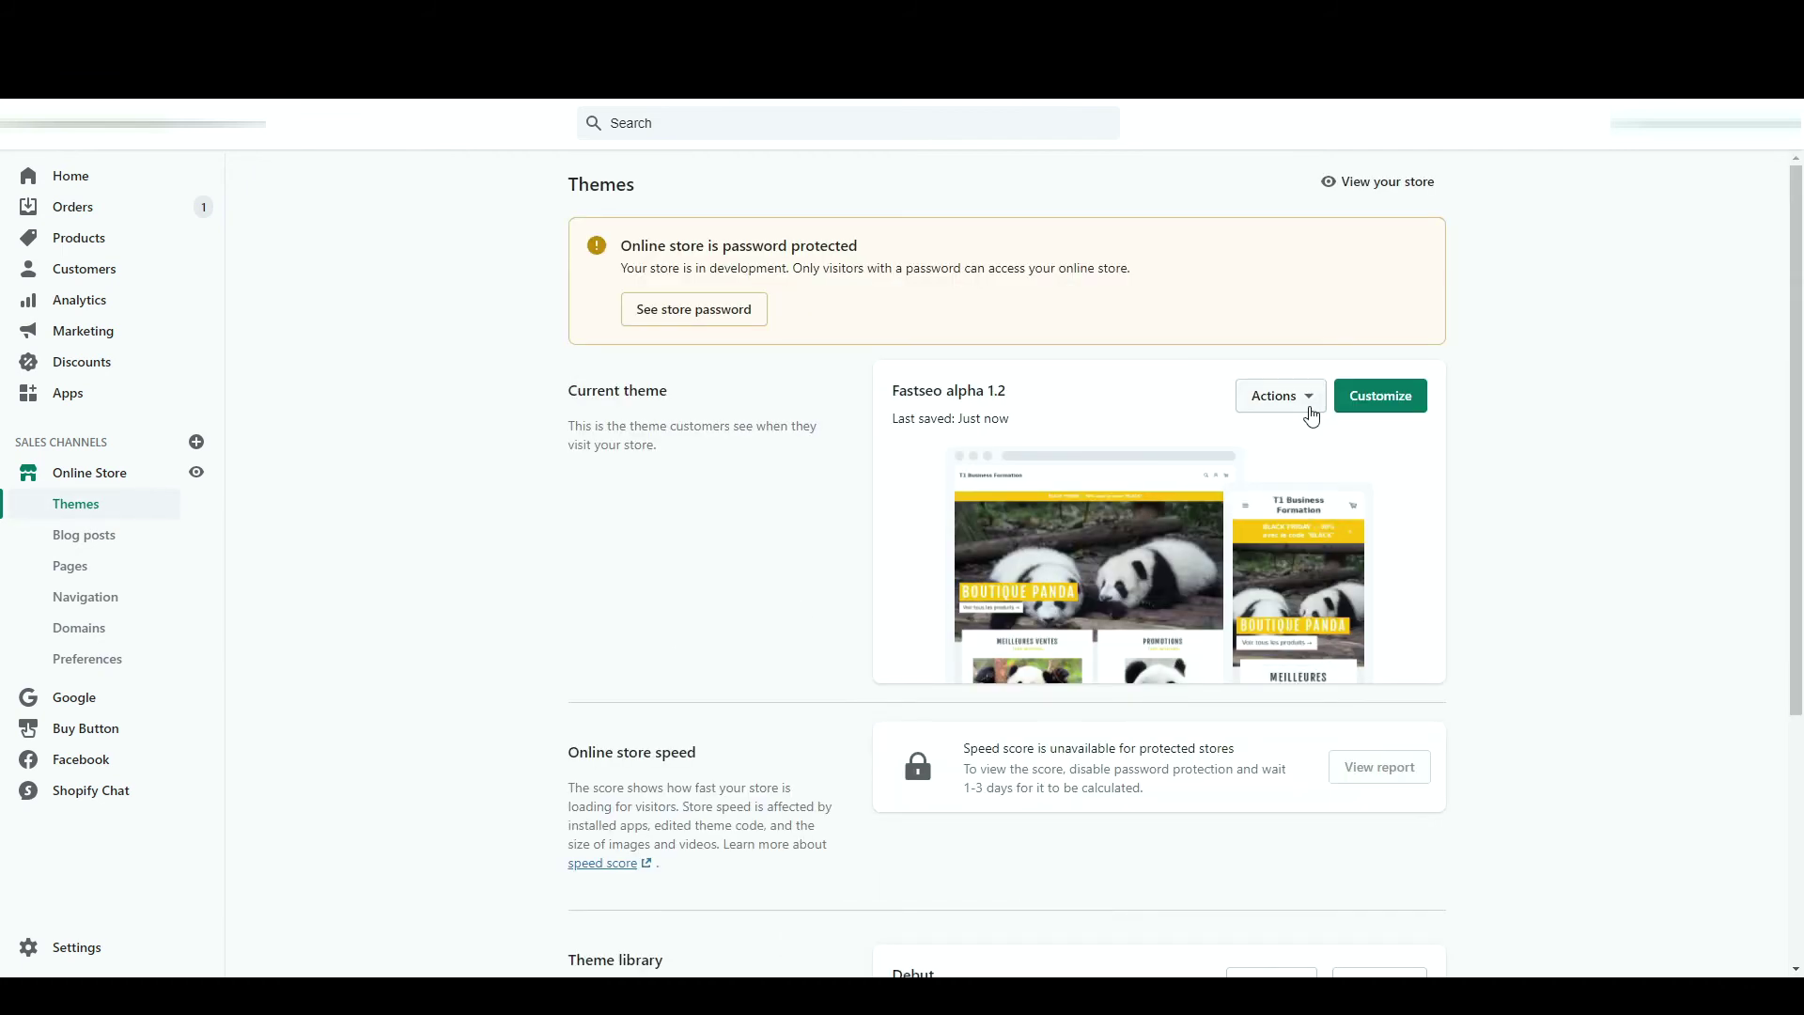
{"action": "left_click", "coordinate": [1382, 400]}
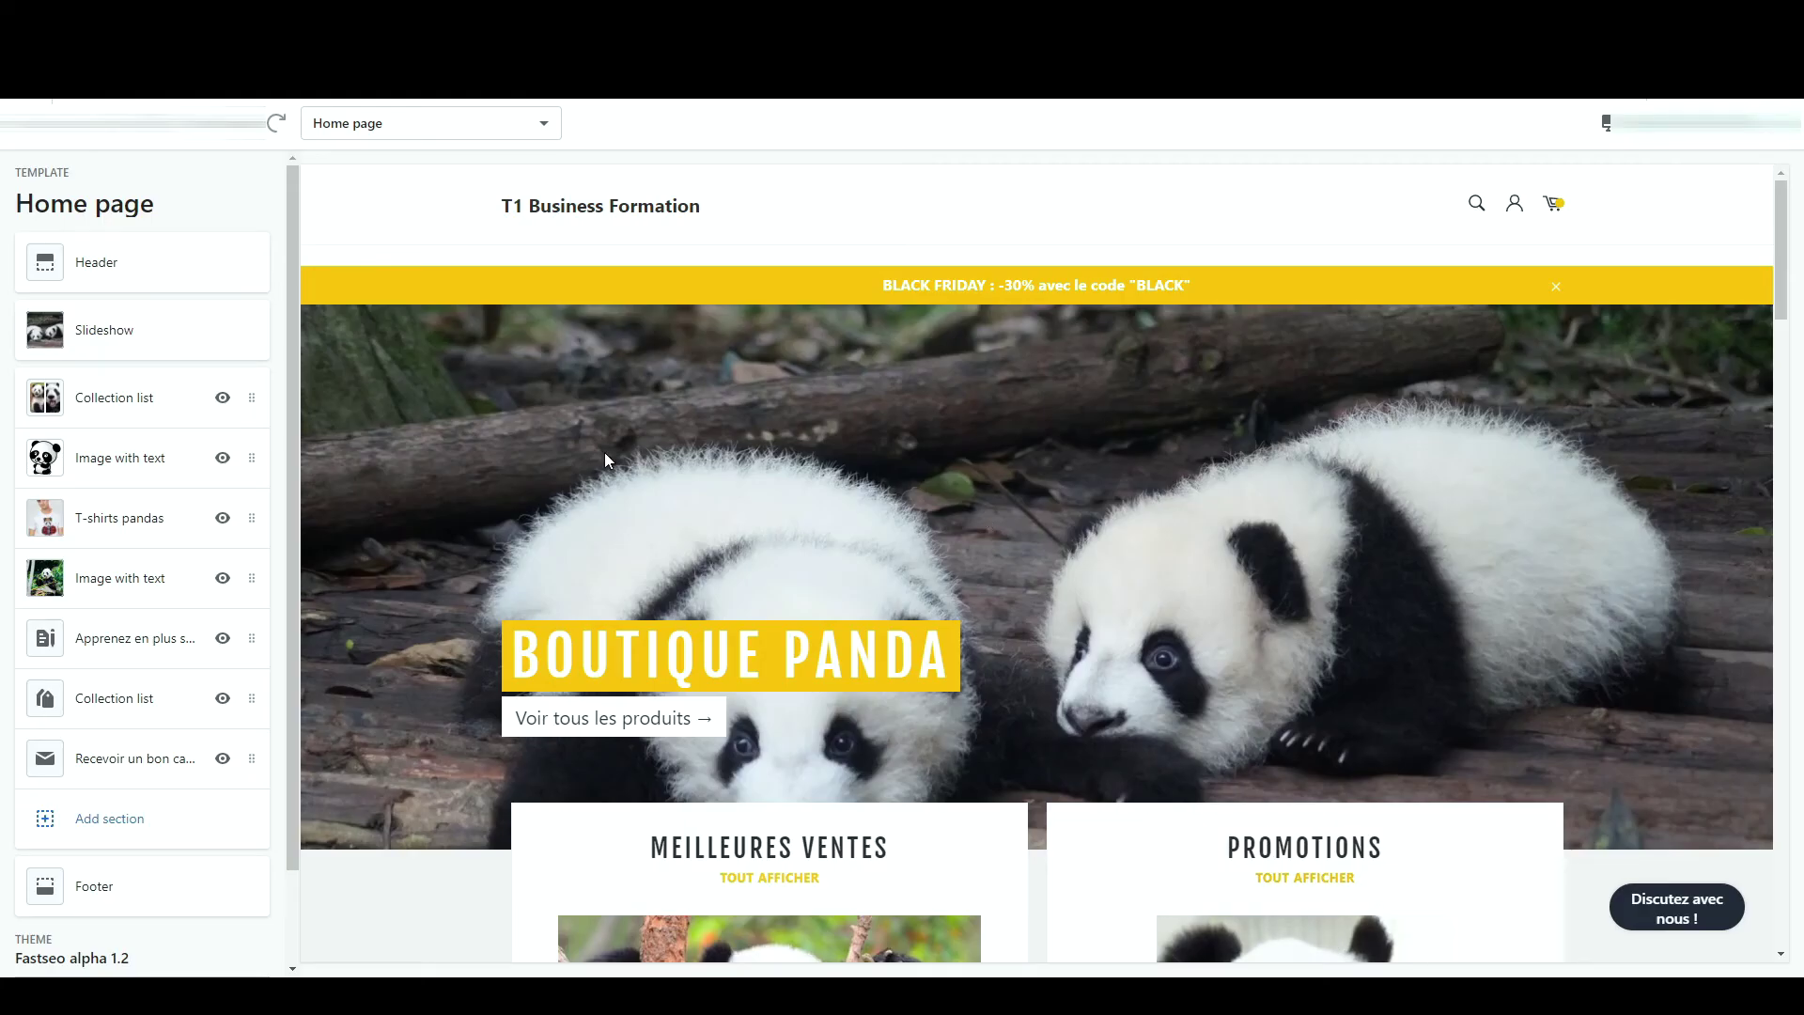
{"action": "scroll", "coordinate": [178, 481], "scroll_direction": "down", "scroll_amount": 2}
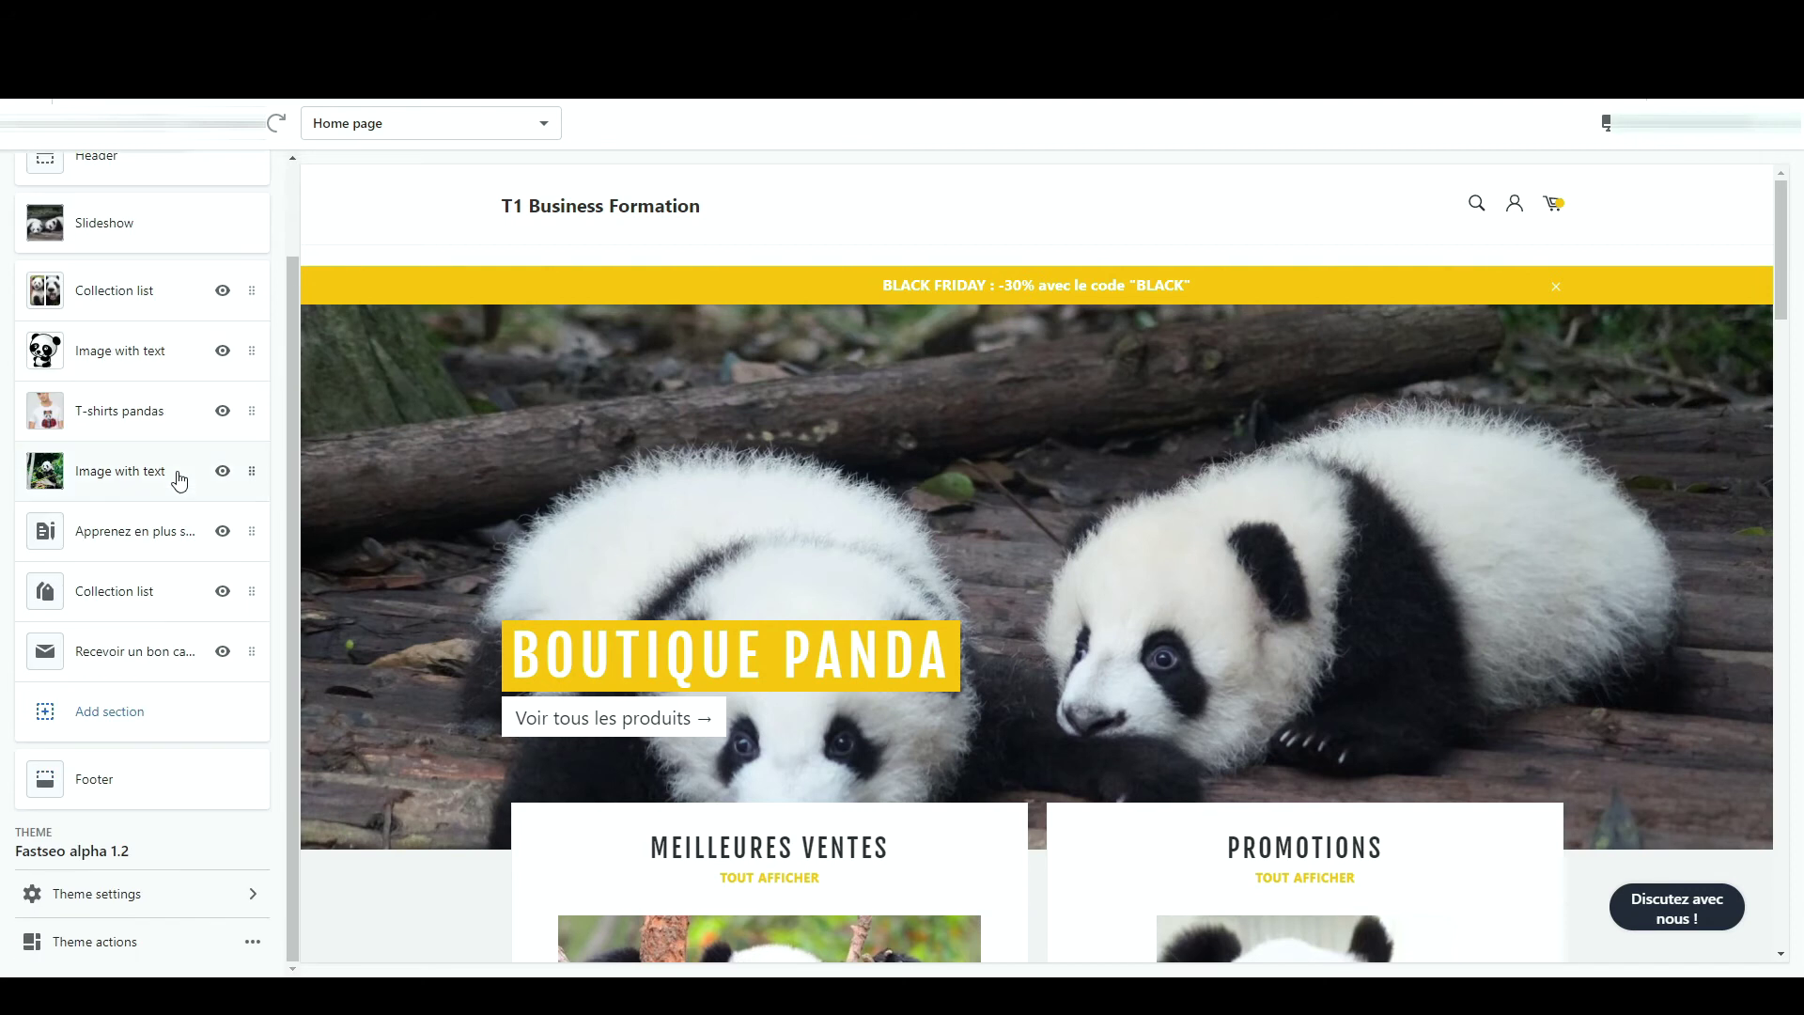
{"action": "left_click_drag", "start_coordinate": [249, 592], "coordinate": [250, 592]}
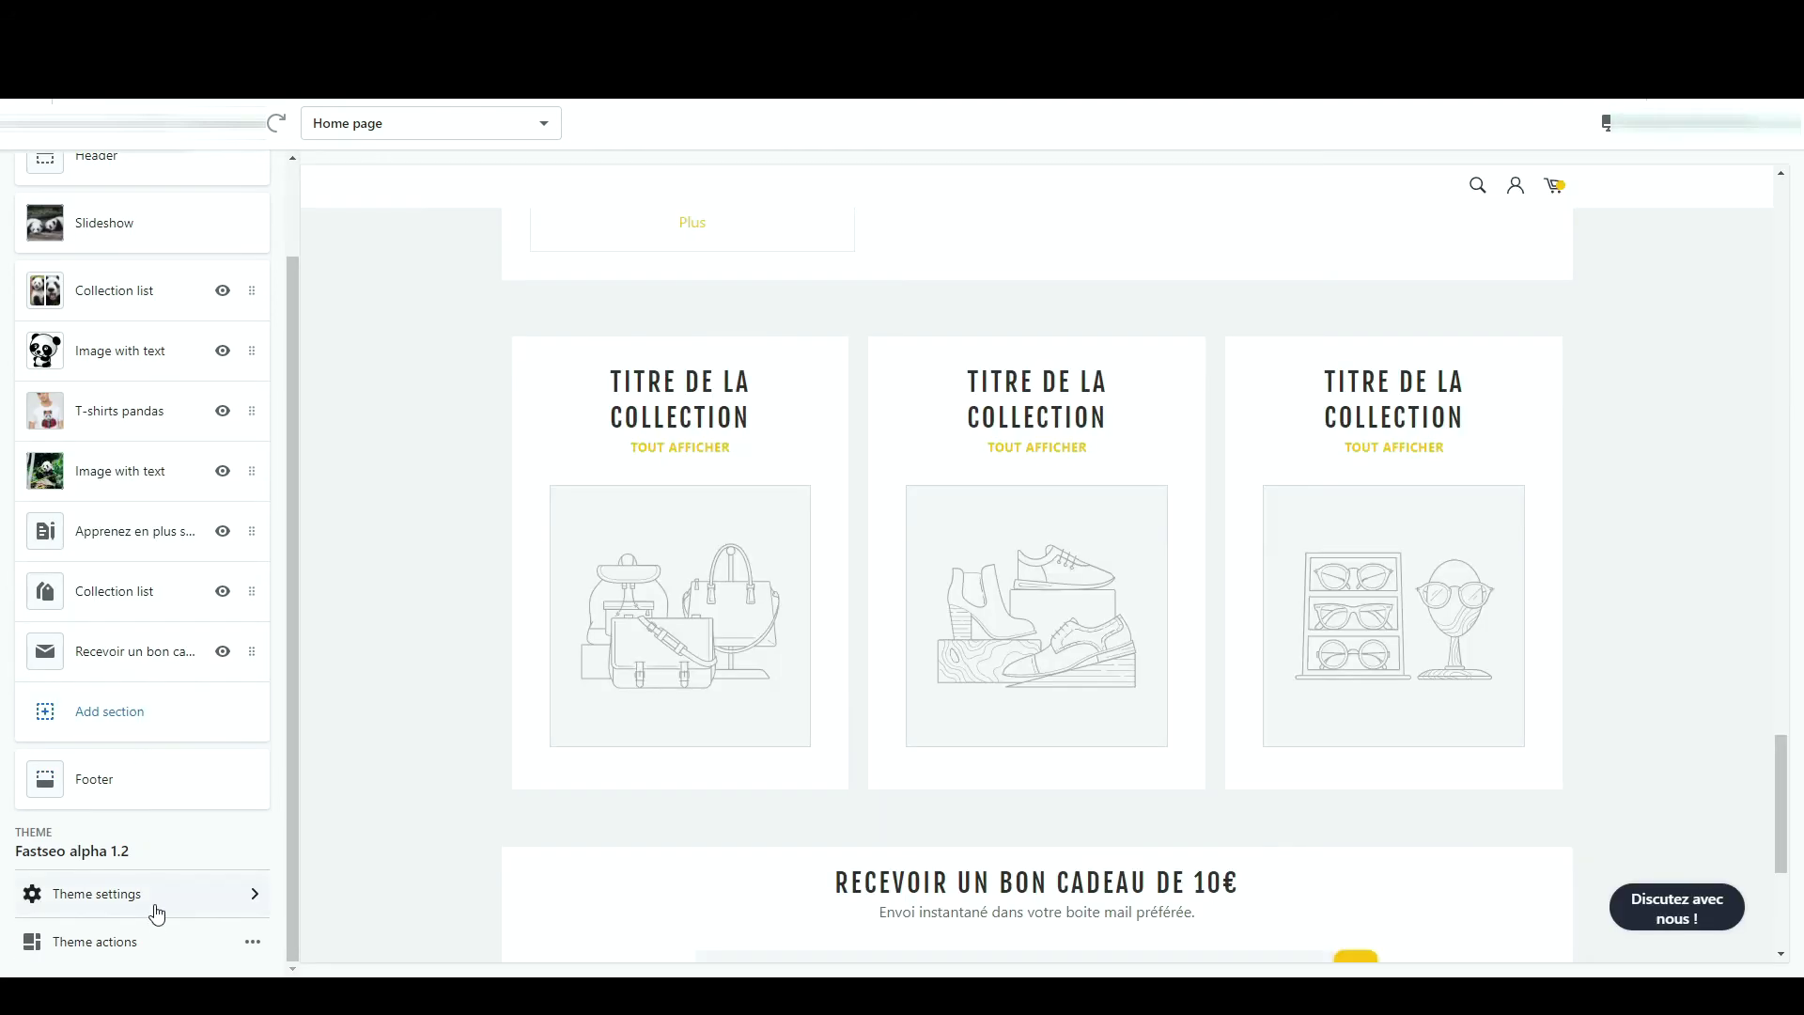
{"action": "left_click", "coordinate": [167, 947]}
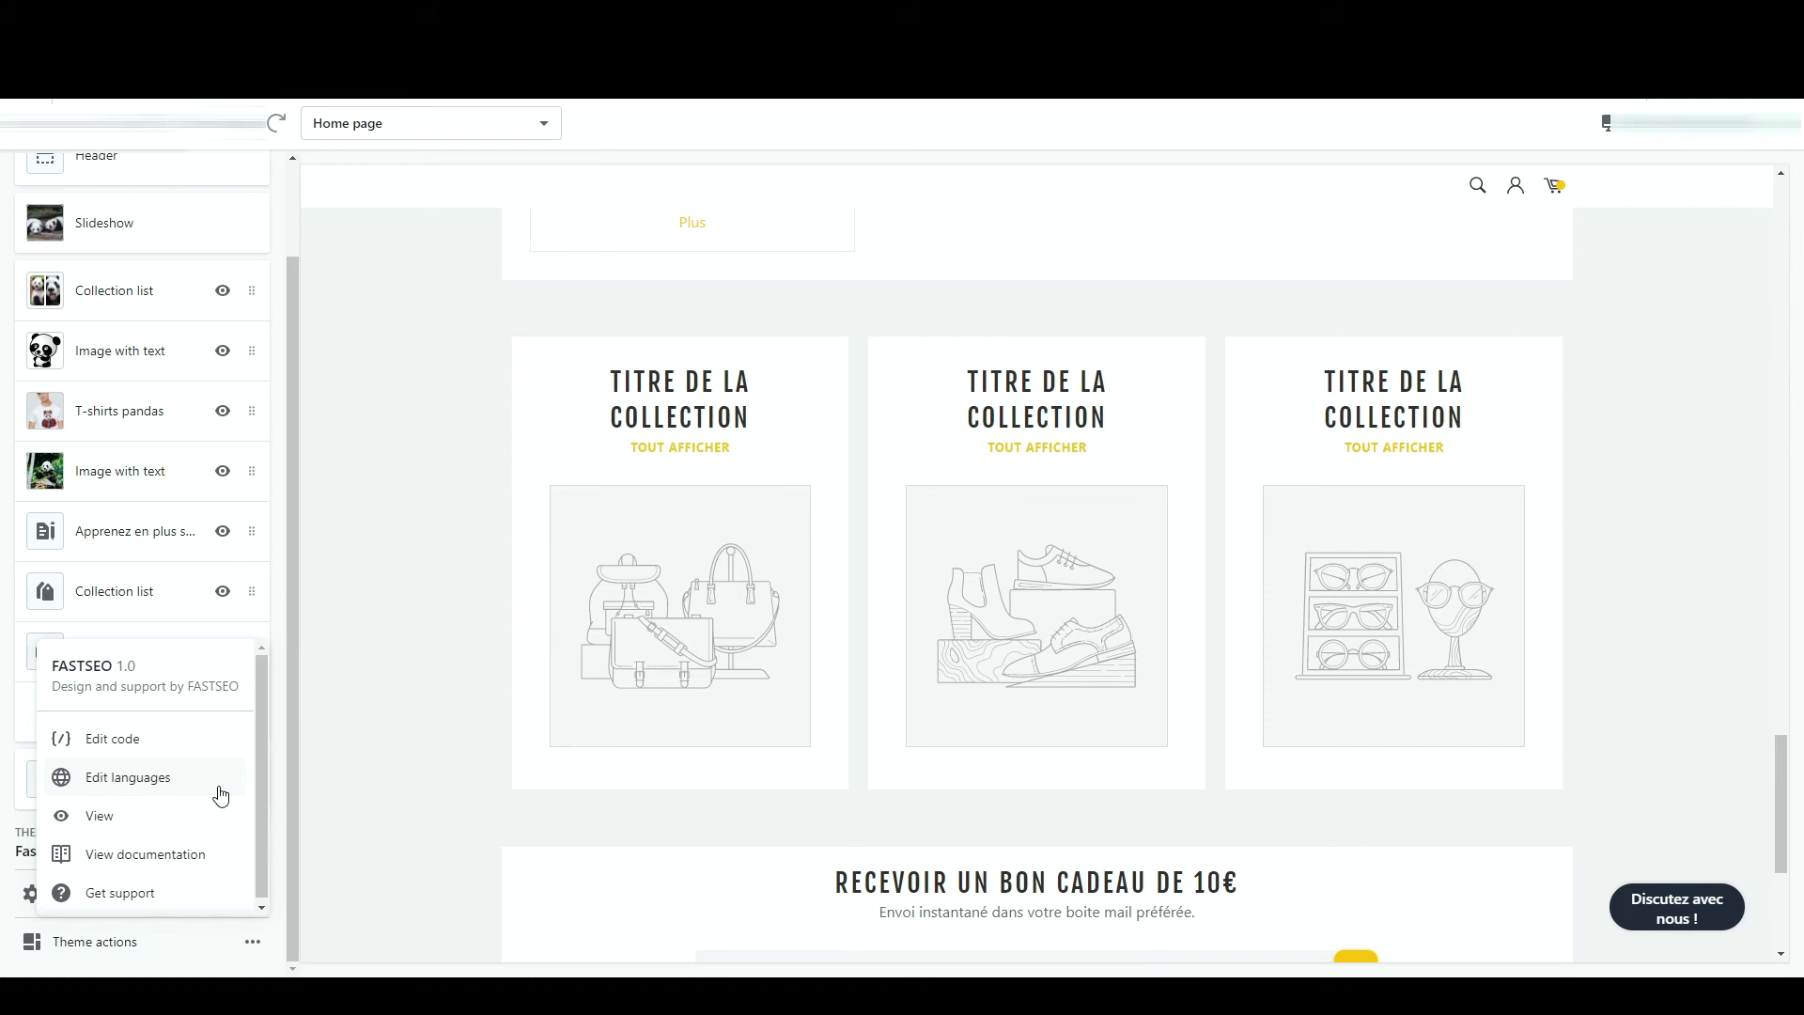
{"action": "left_click", "coordinate": [350, 749]}
{"action": "scroll", "coordinate": [161, 419], "scroll_direction": "up", "scroll_amount": 2}
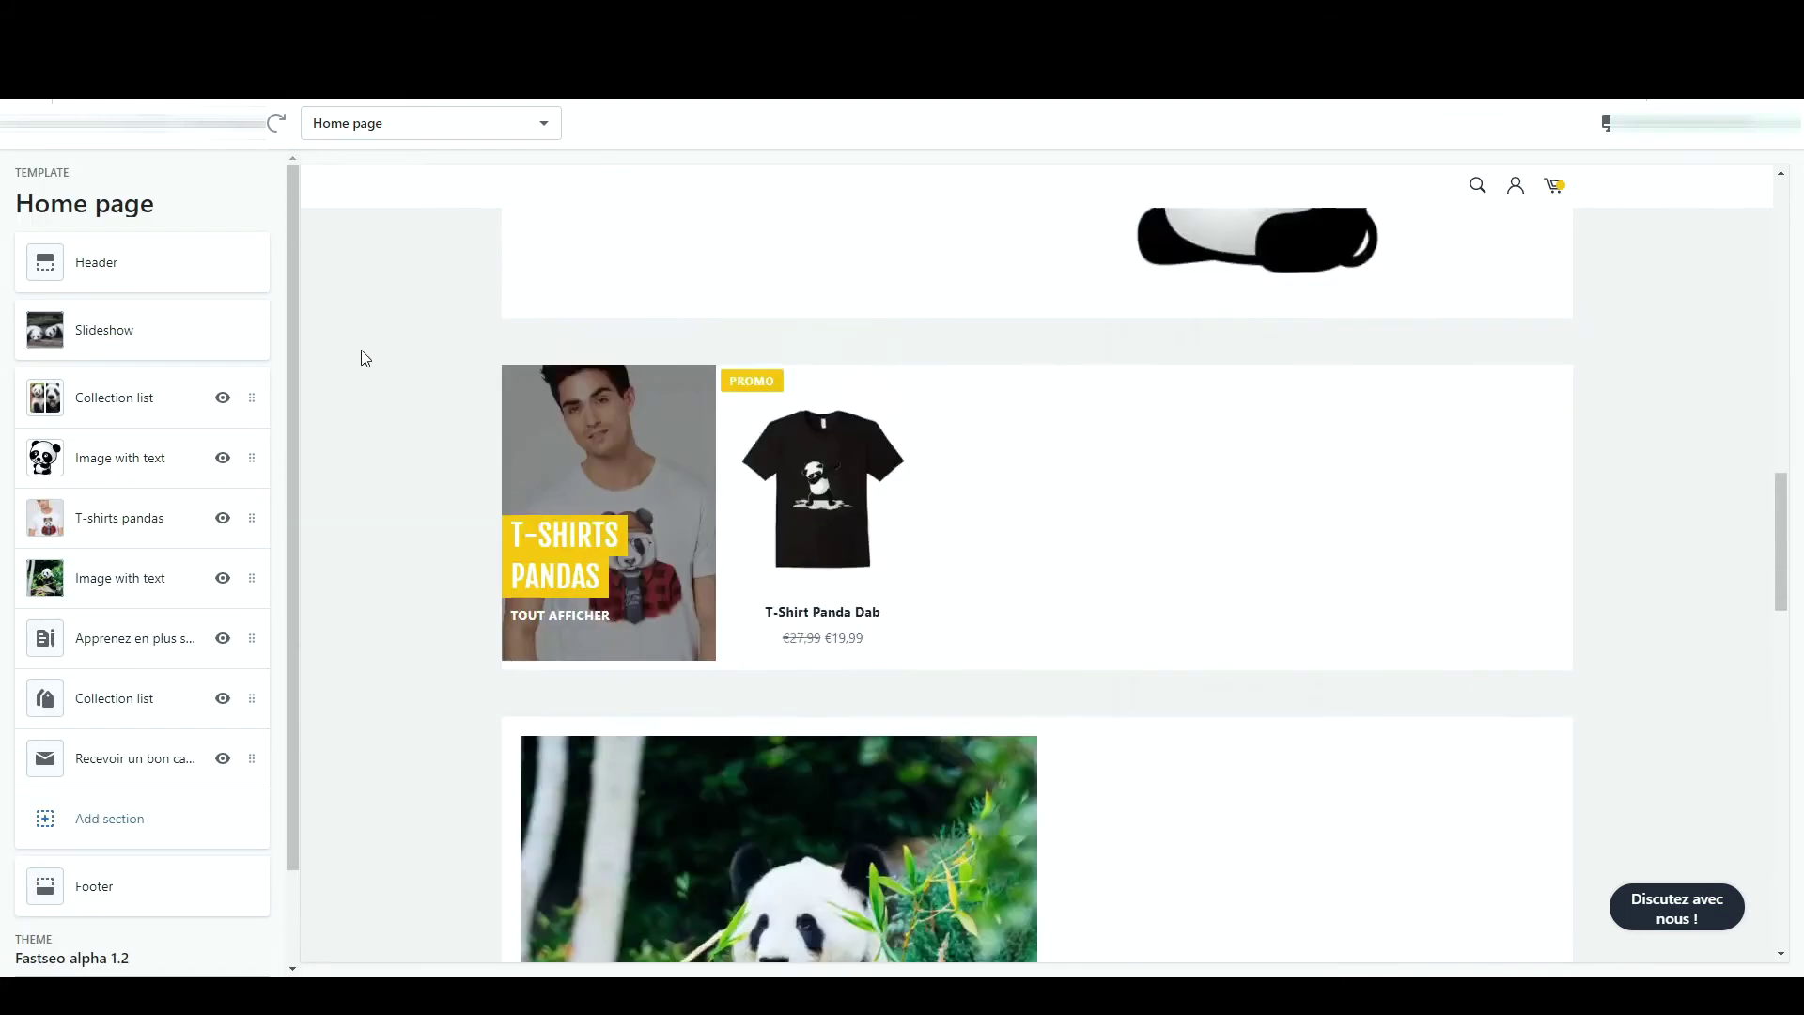
{"action": "scroll", "coordinate": [365, 358], "scroll_direction": "up", "scroll_amount": 7}
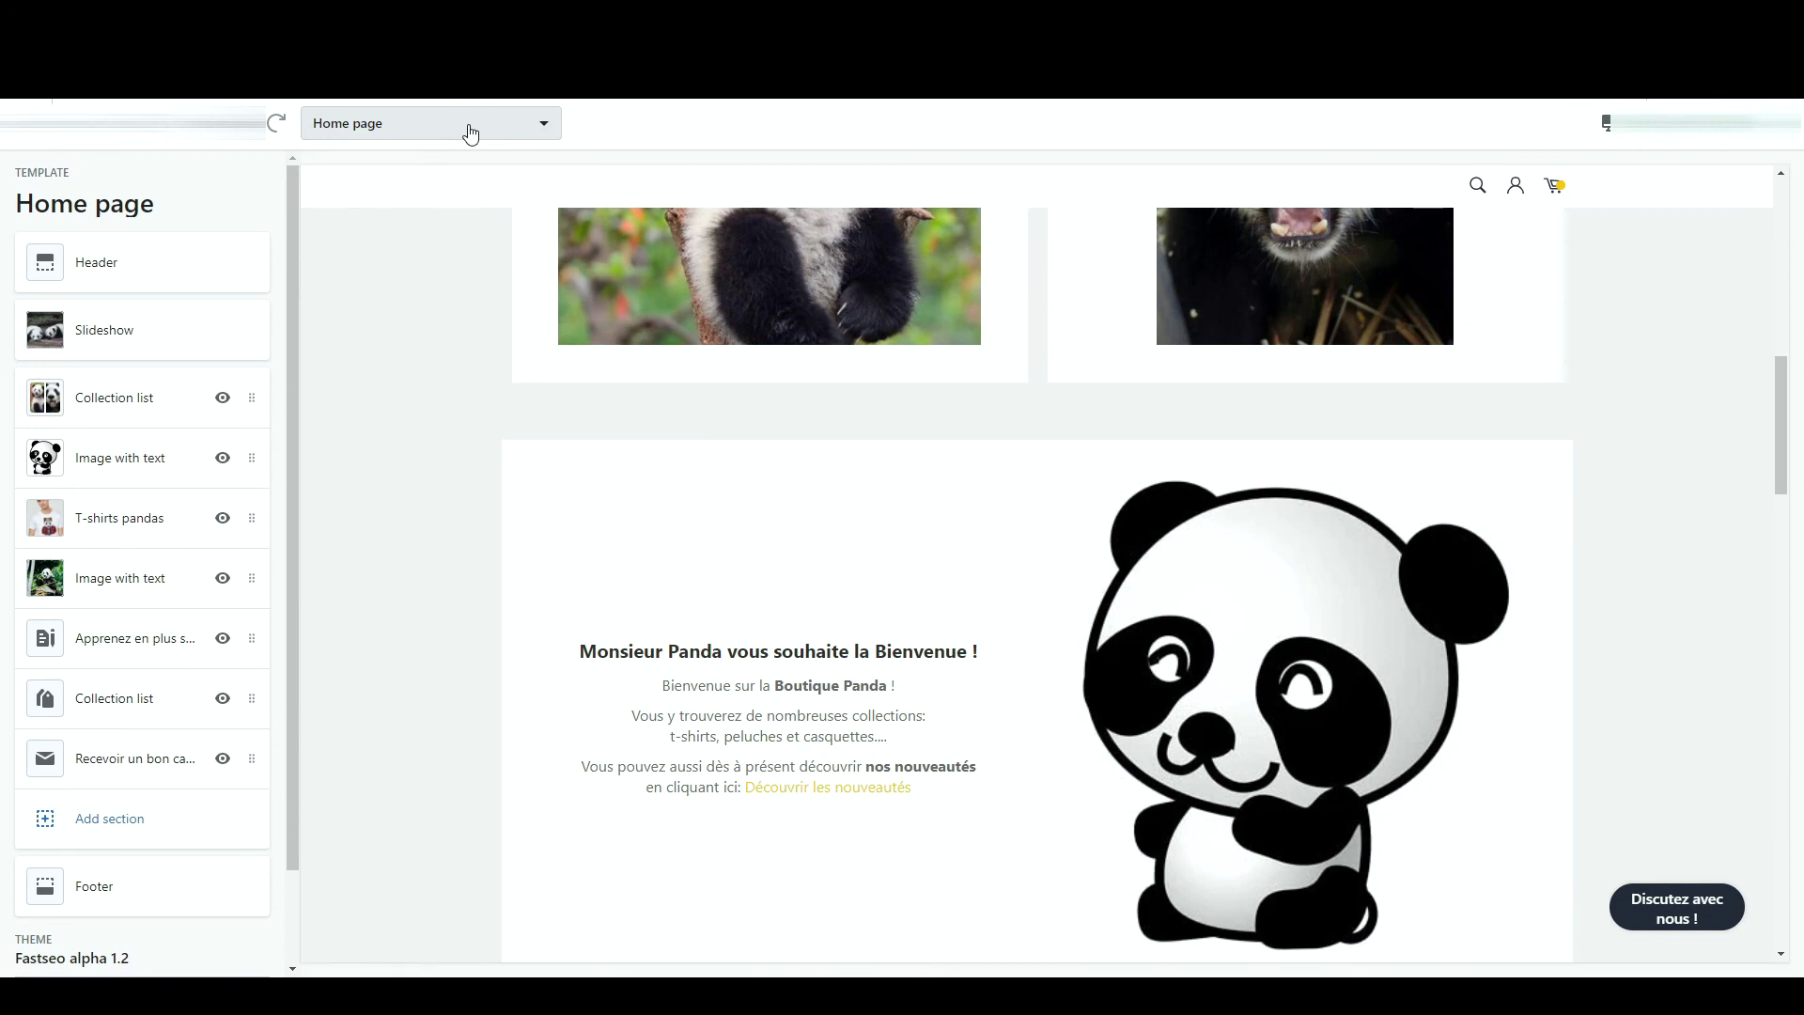
{"action": "left_click", "coordinate": [471, 134]}
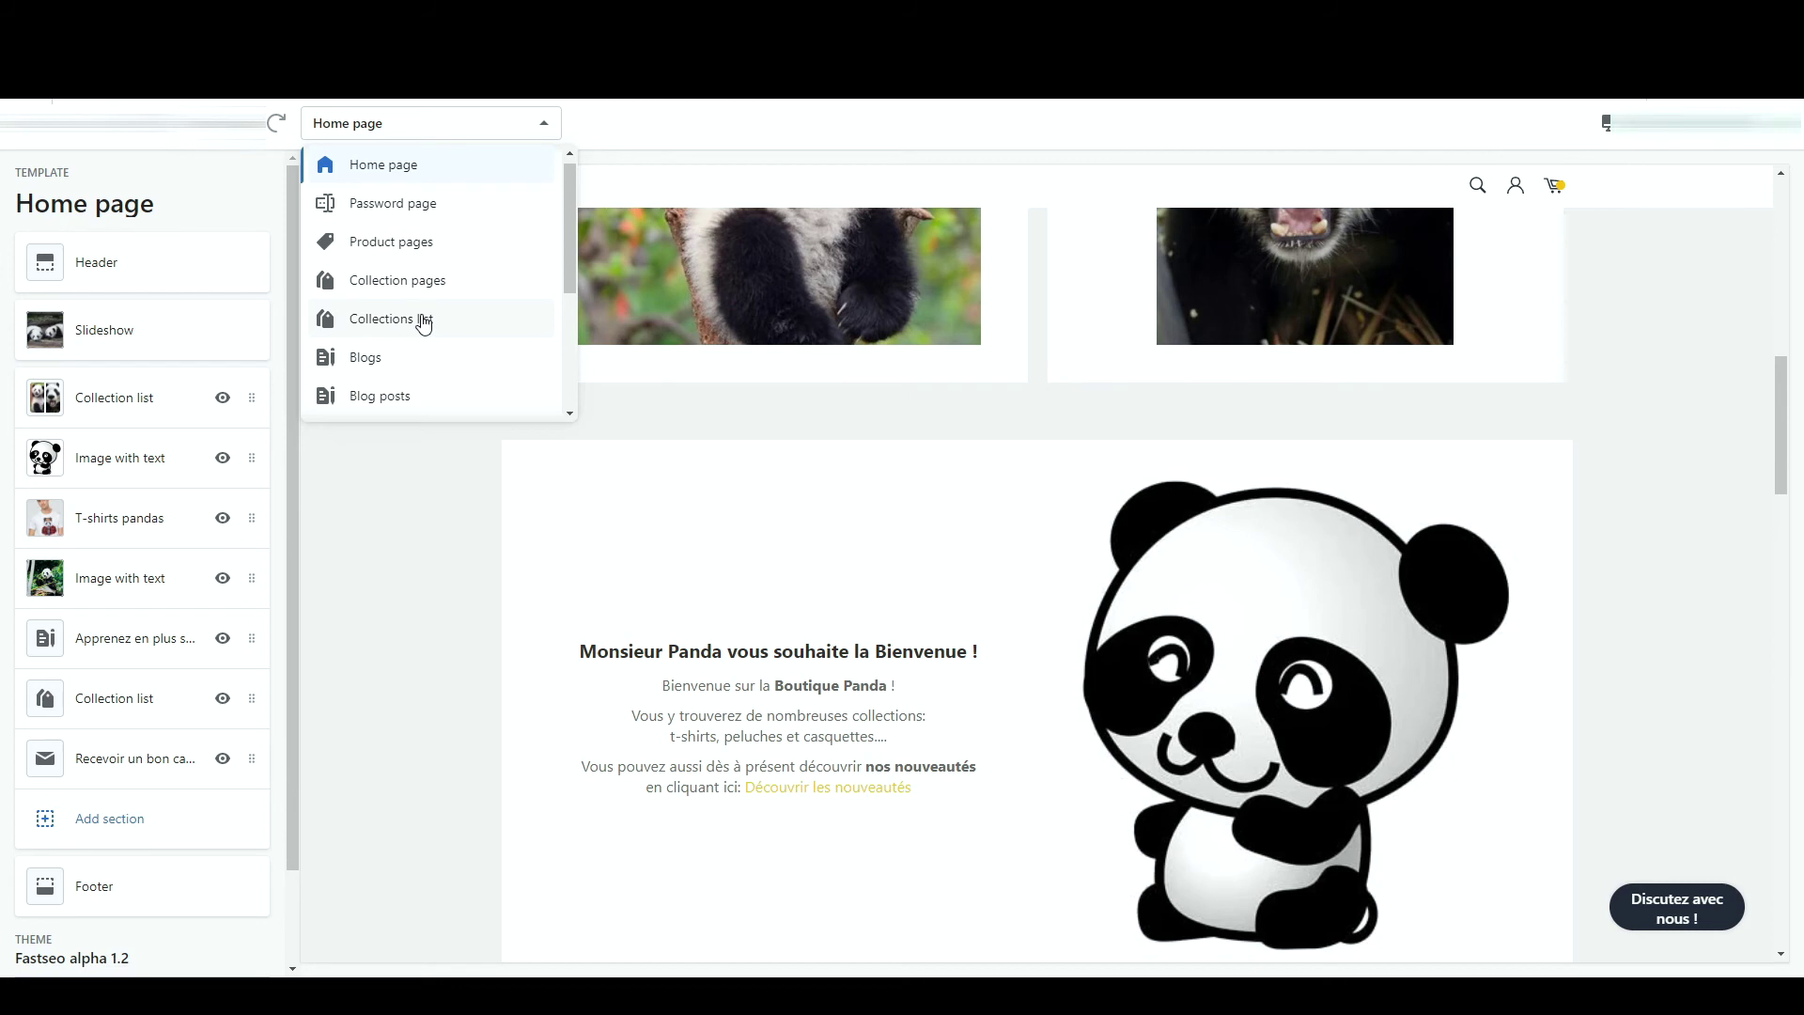
{"action": "scroll", "coordinate": [436, 355], "scroll_direction": "down", "scroll_amount": 1}
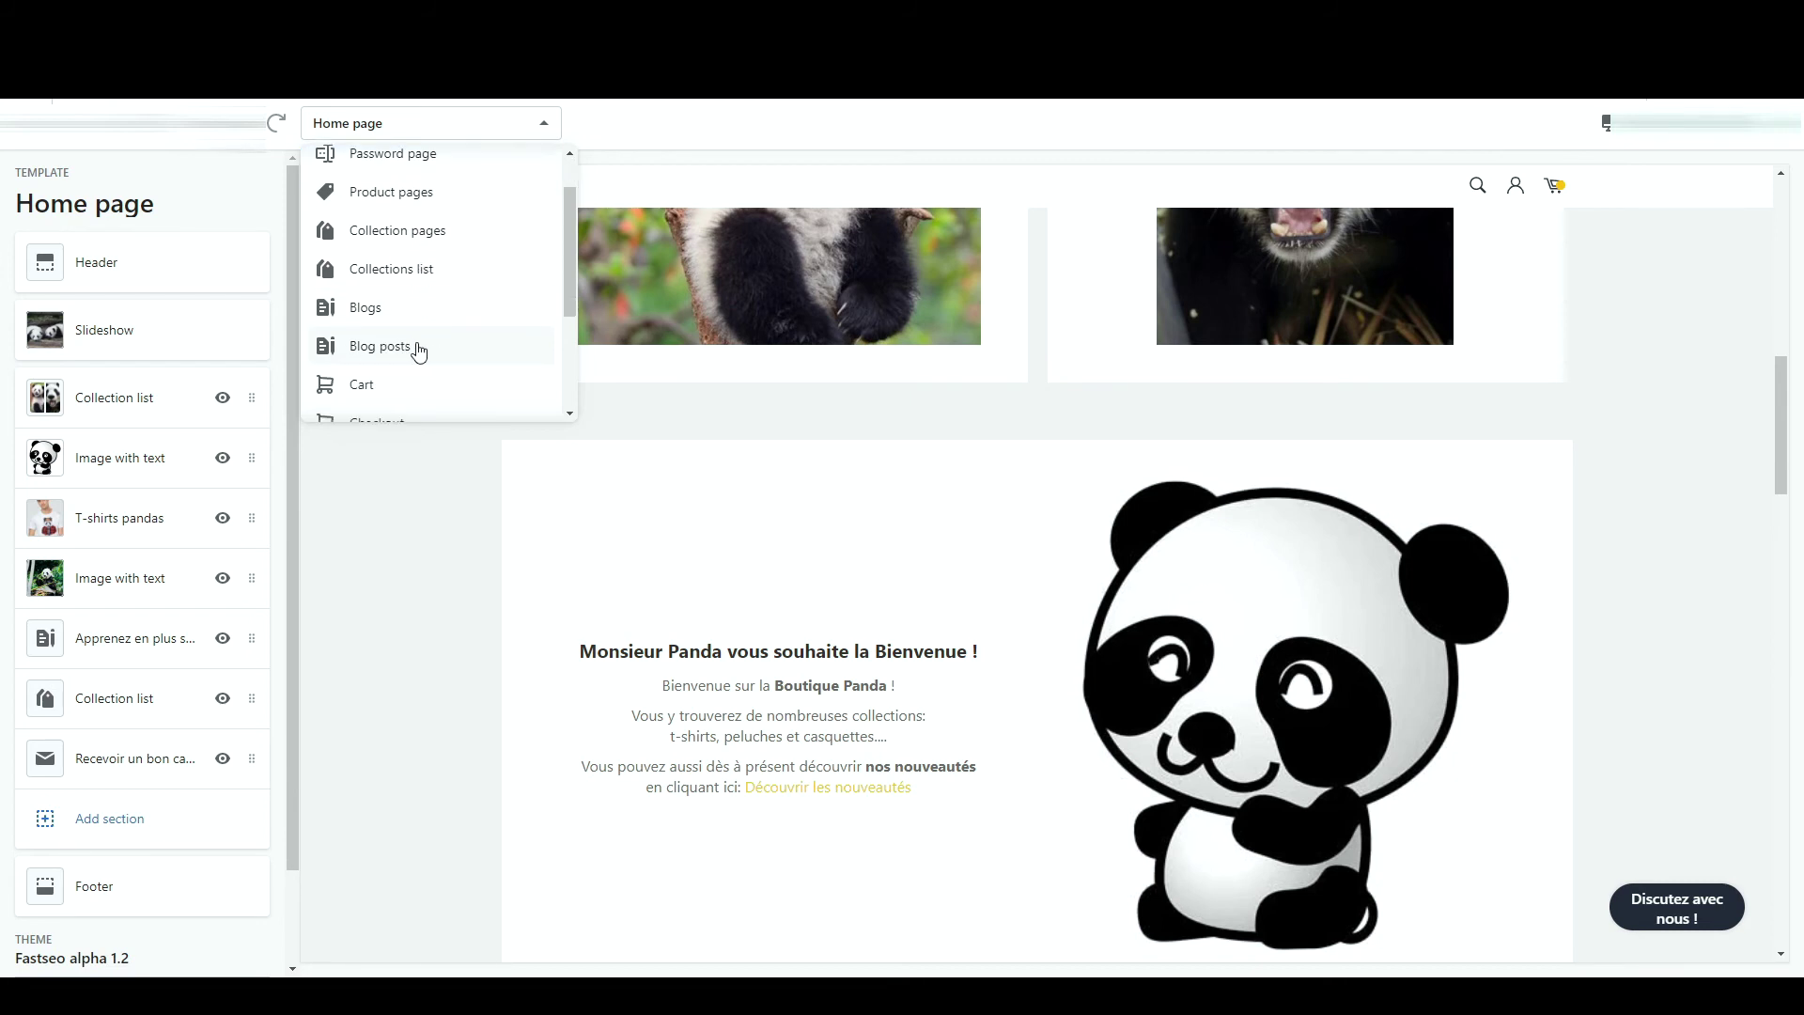
{"action": "scroll", "coordinate": [430, 376], "scroll_direction": "down", "scroll_amount": 2}
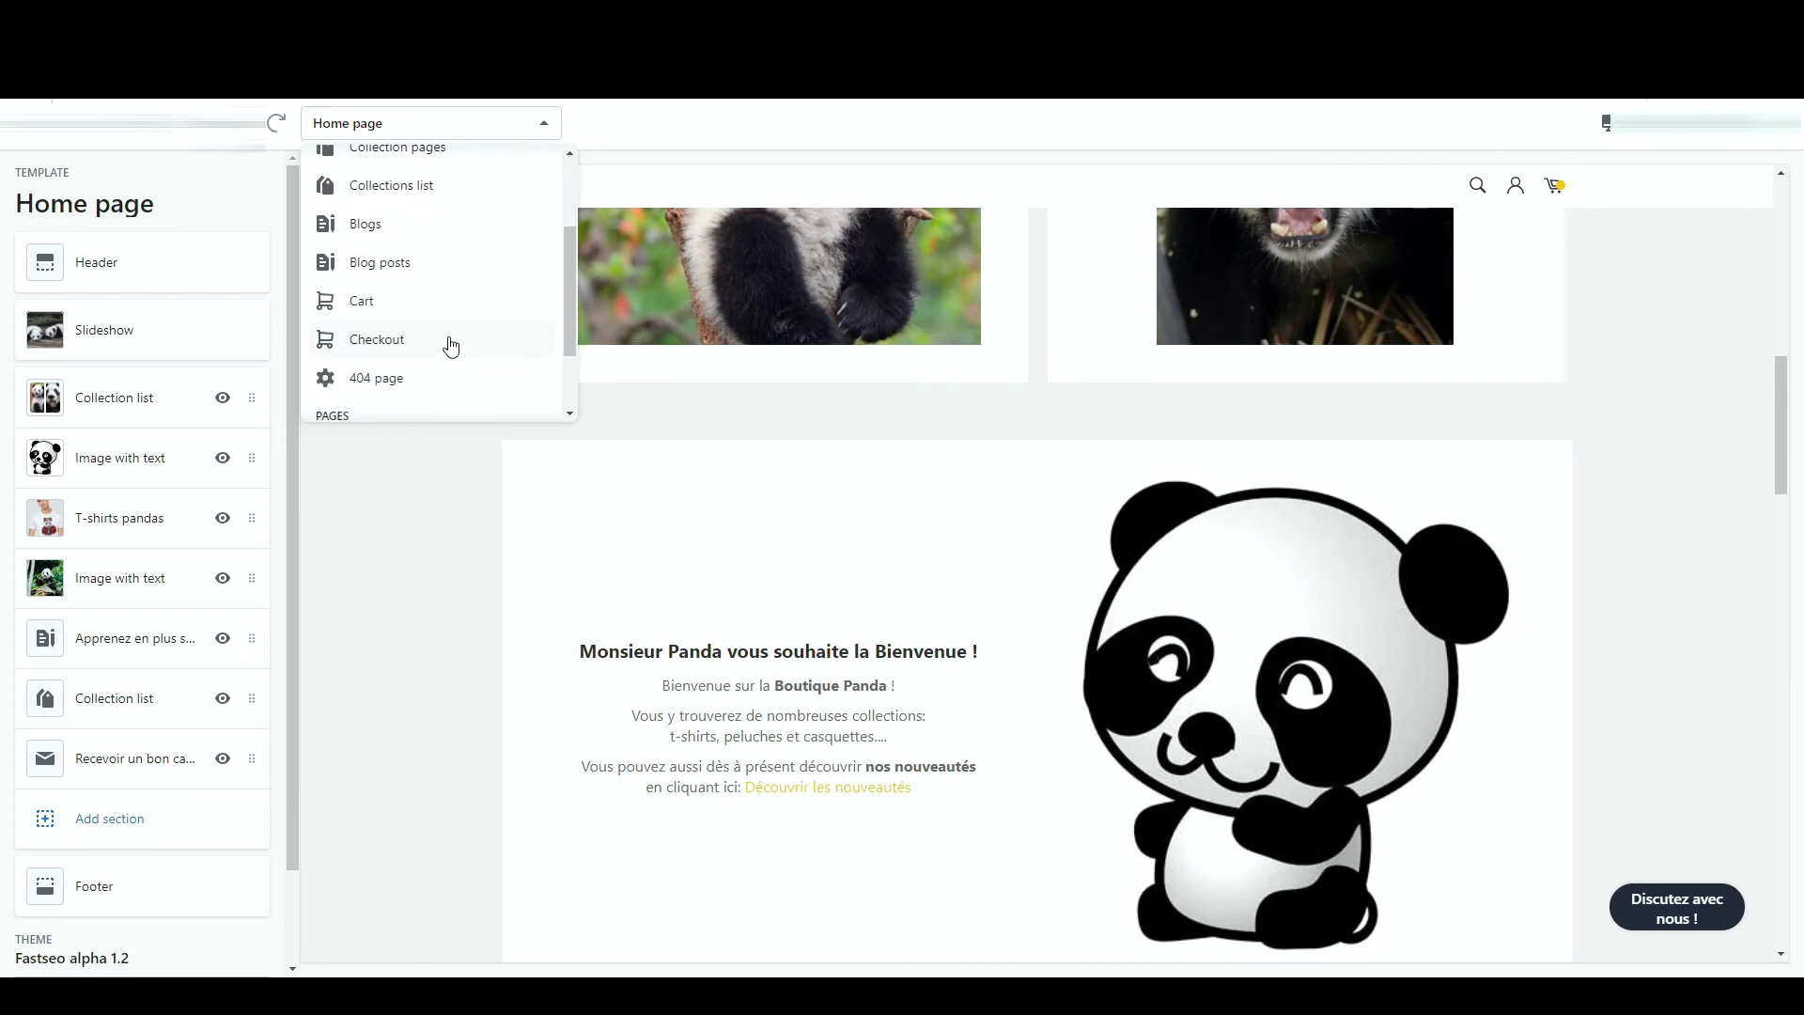
{"action": "scroll", "coordinate": [457, 382], "scroll_direction": "down", "scroll_amount": 2}
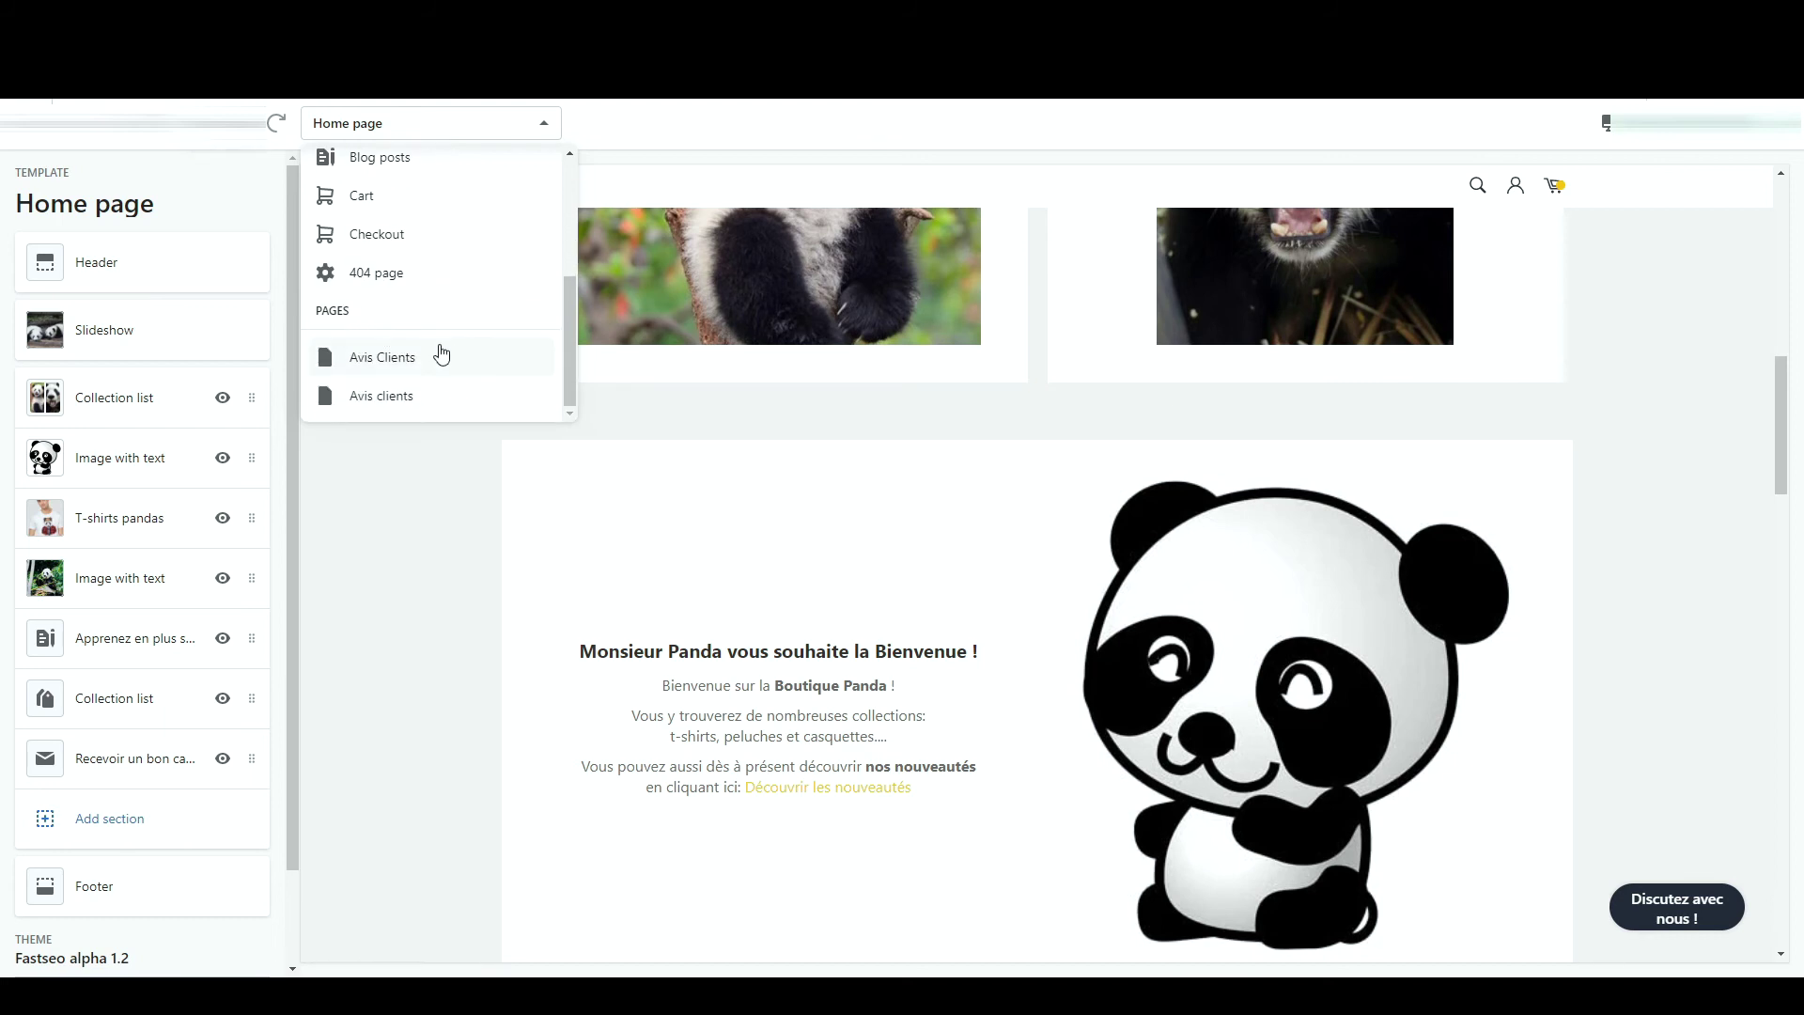
{"action": "left_click", "coordinate": [410, 526]}
{"action": "scroll", "coordinate": [502, 375], "scroll_direction": "up", "scroll_amount": 8}
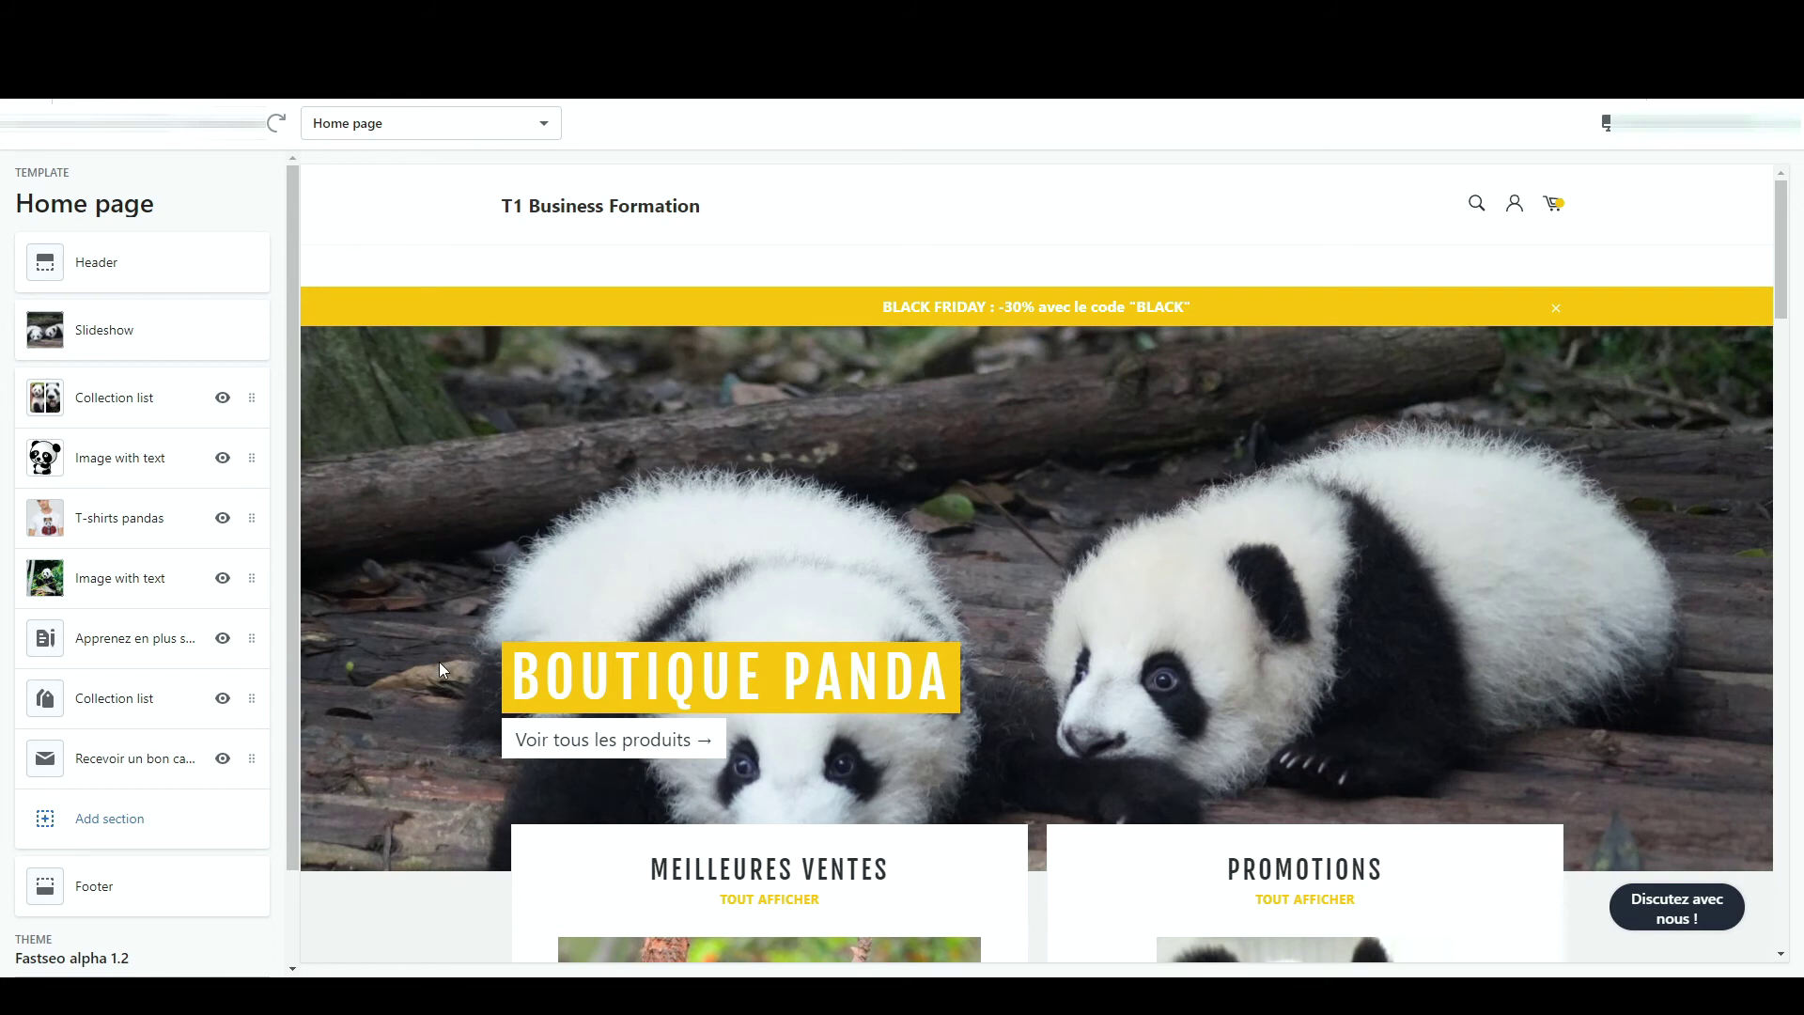
{"action": "scroll", "coordinate": [438, 661], "scroll_direction": "down", "scroll_amount": 20}
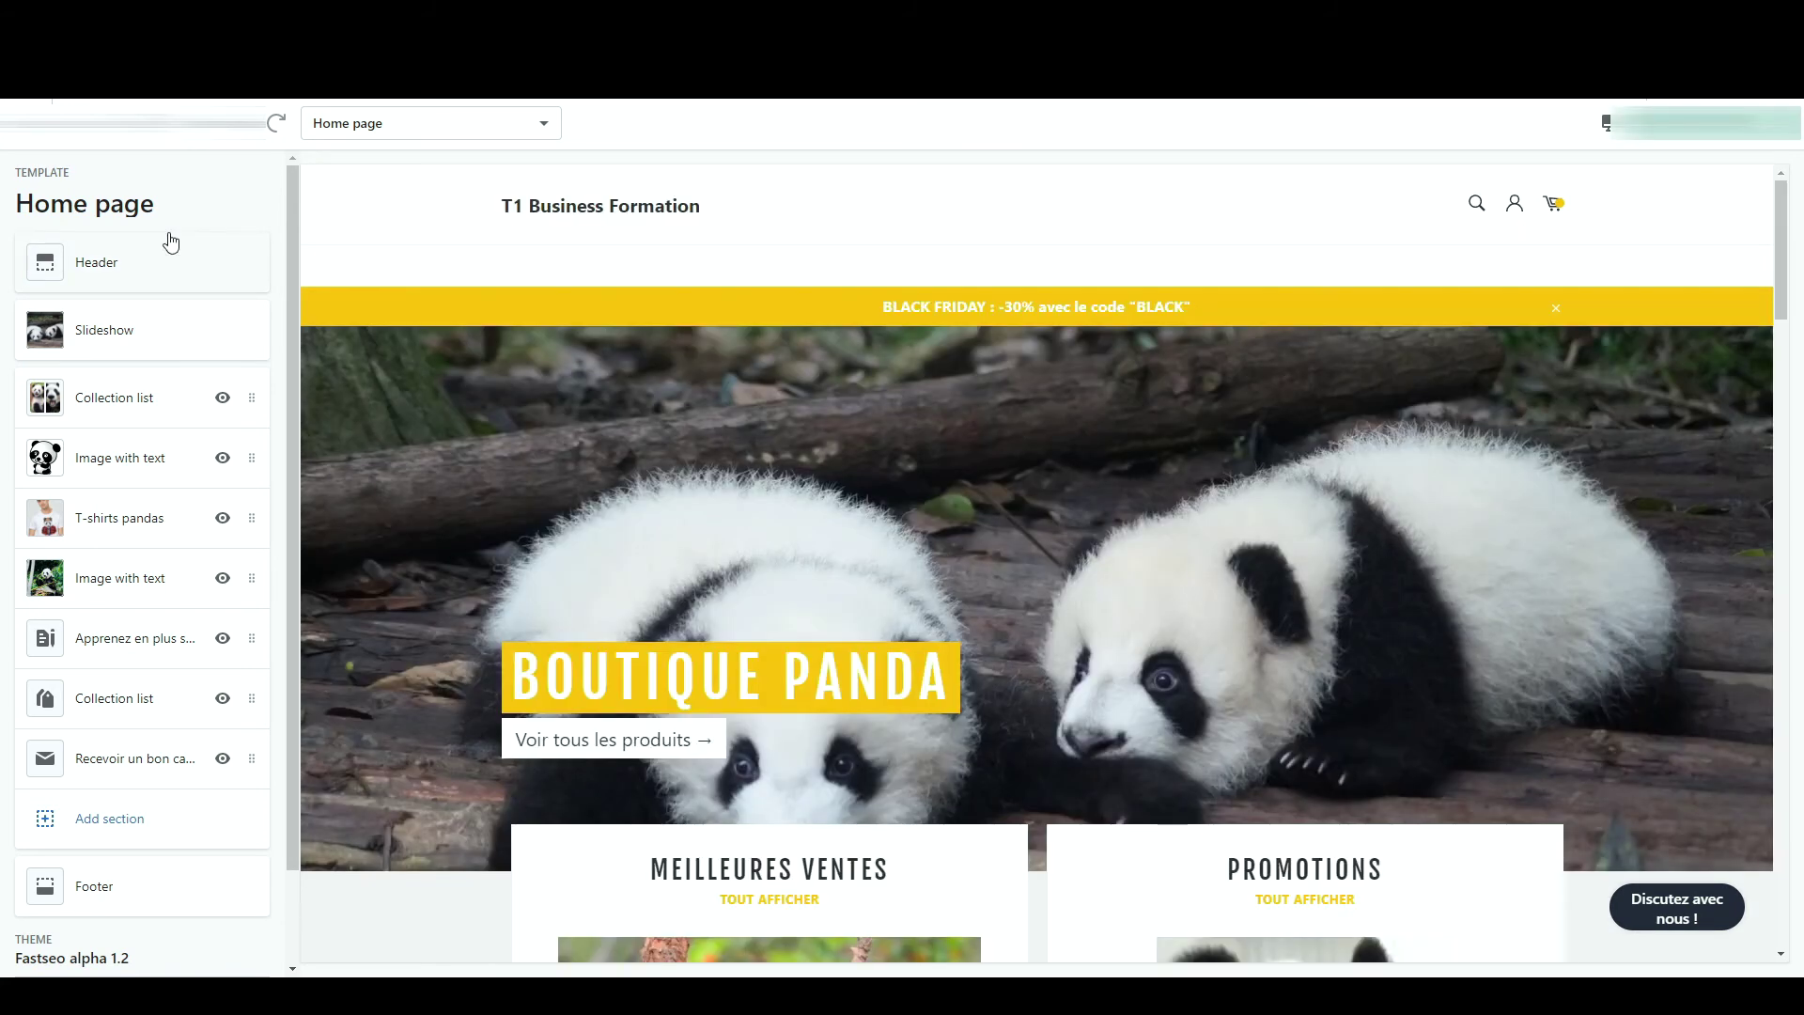
- Set the T1 image as the header logo with a custom width of 50 px
{"action": "left_click", "coordinate": [171, 244]}
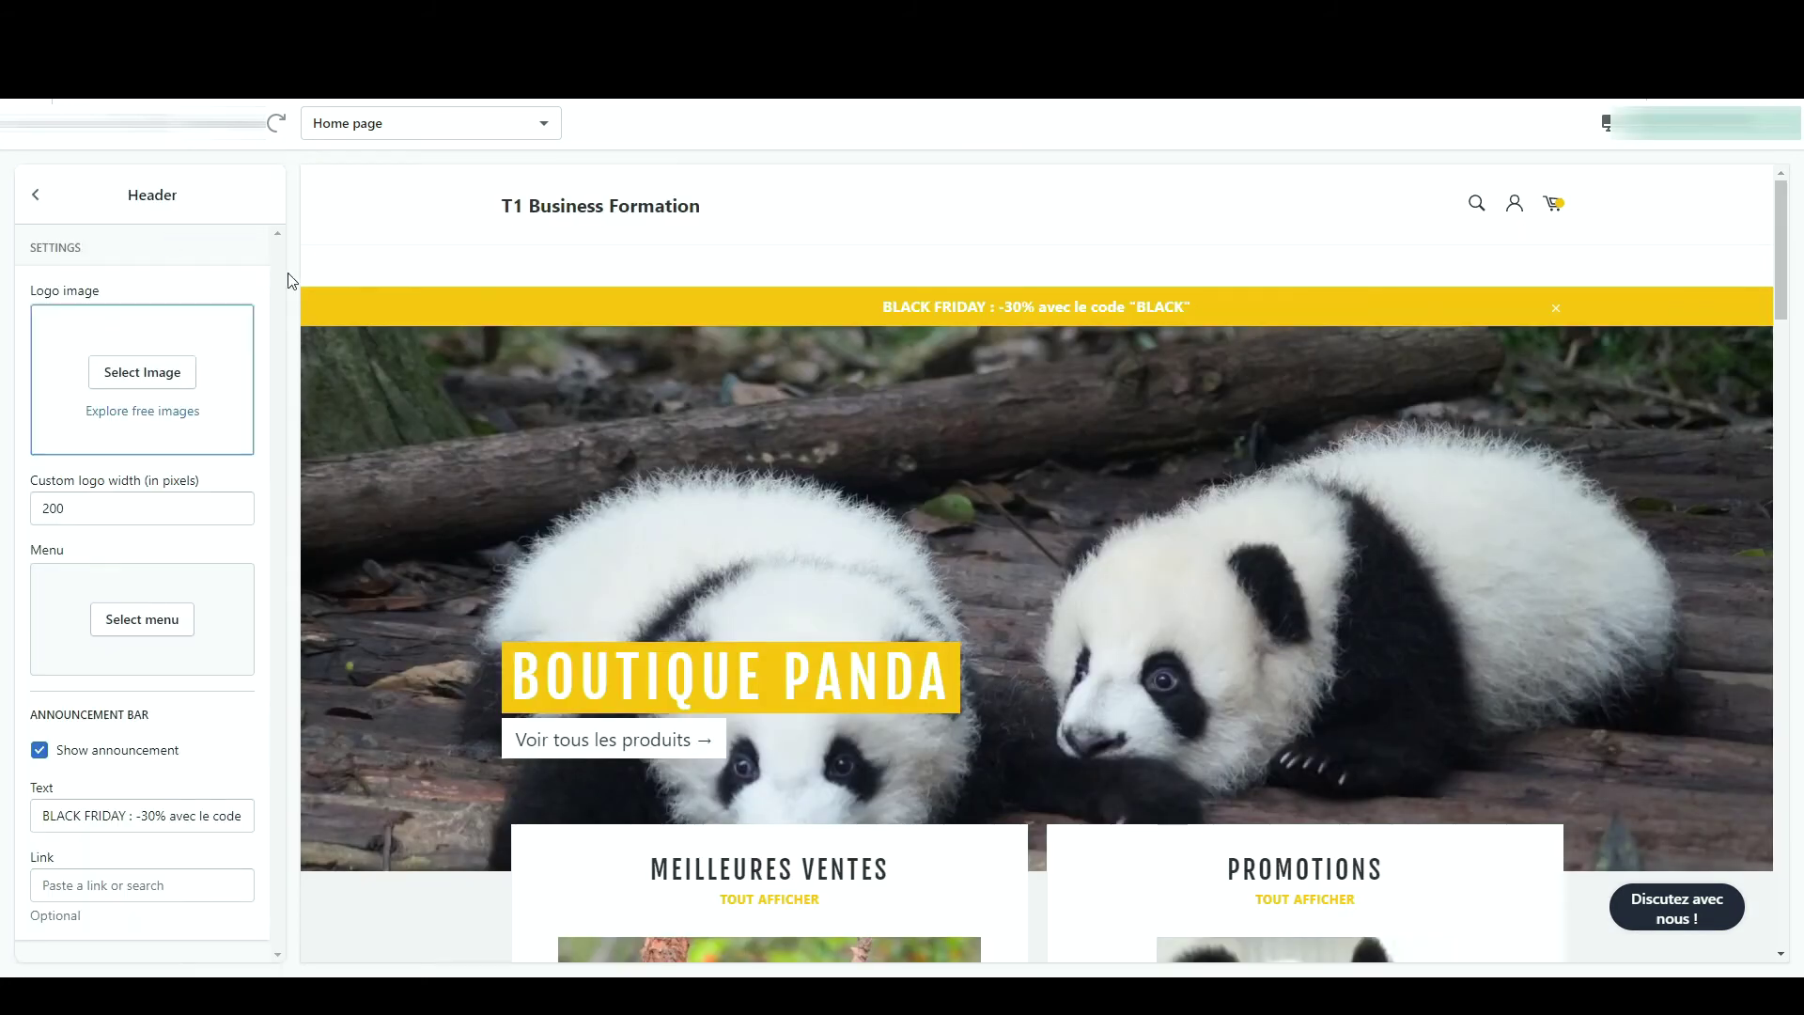
{"action": "left_click", "coordinate": [143, 373]}
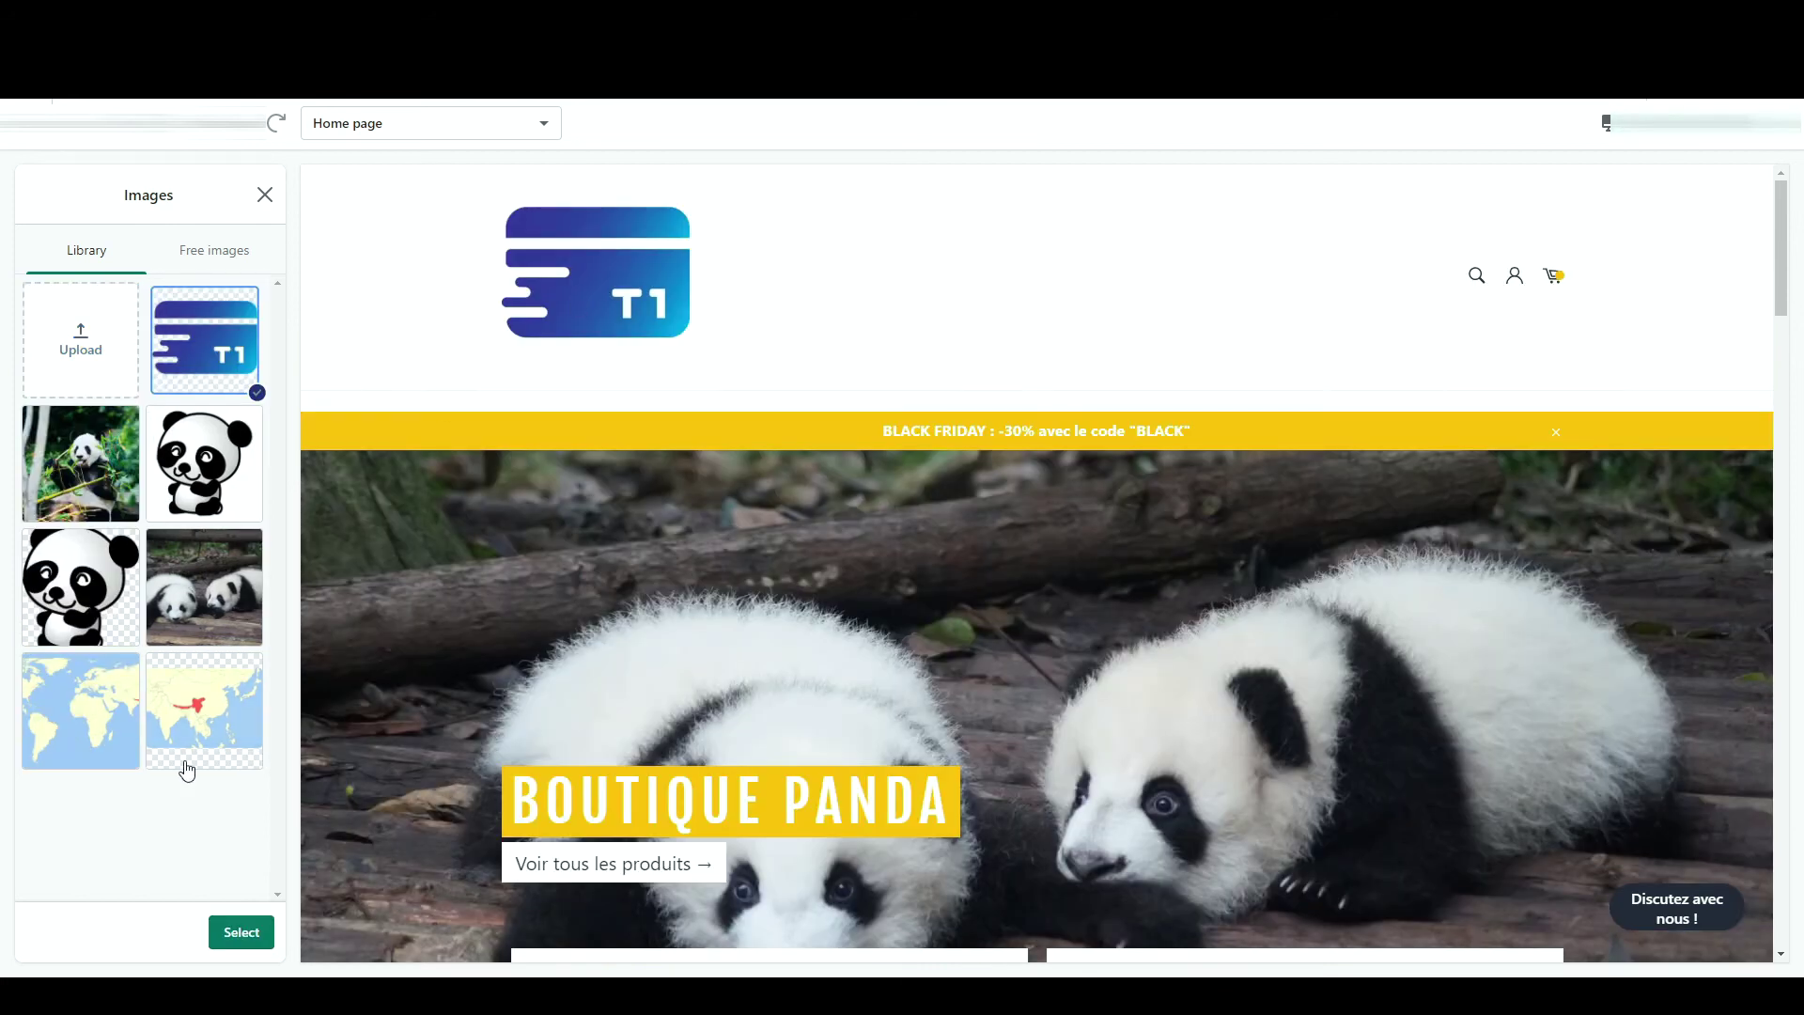
{"action": "left_click", "coordinate": [230, 933]}
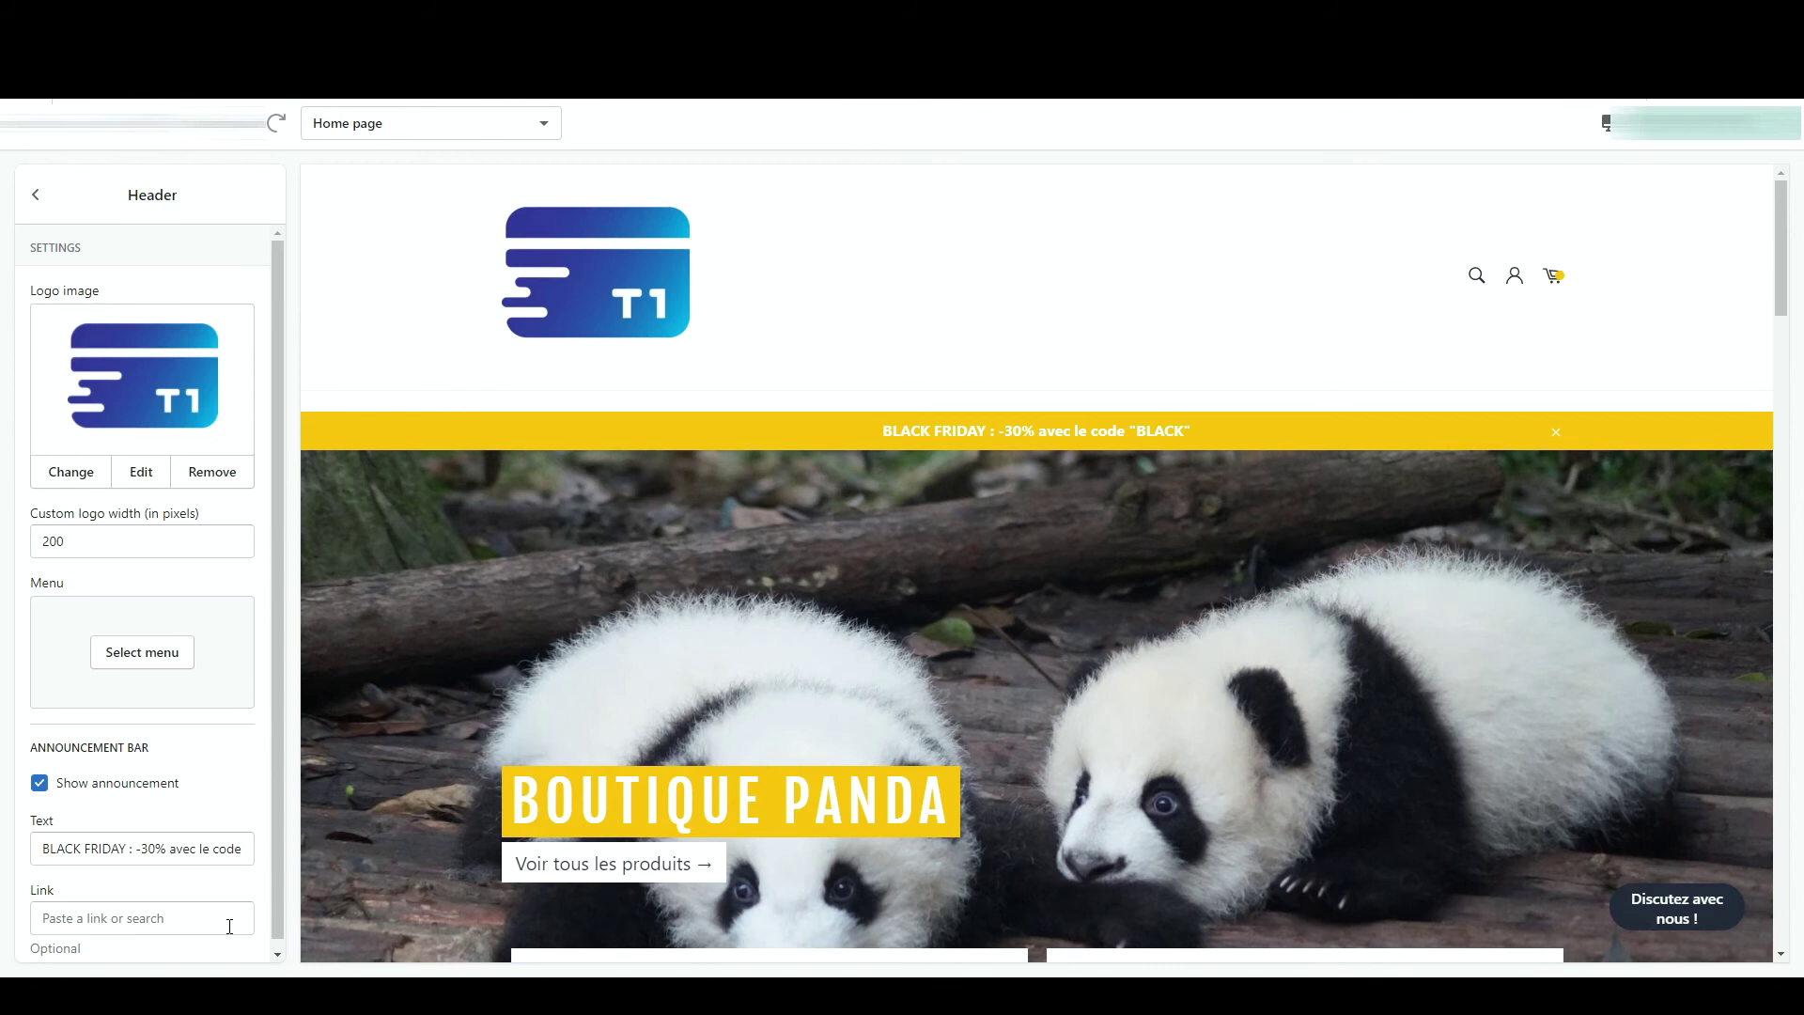
{"action": "double_click", "coordinate": [143, 542]}
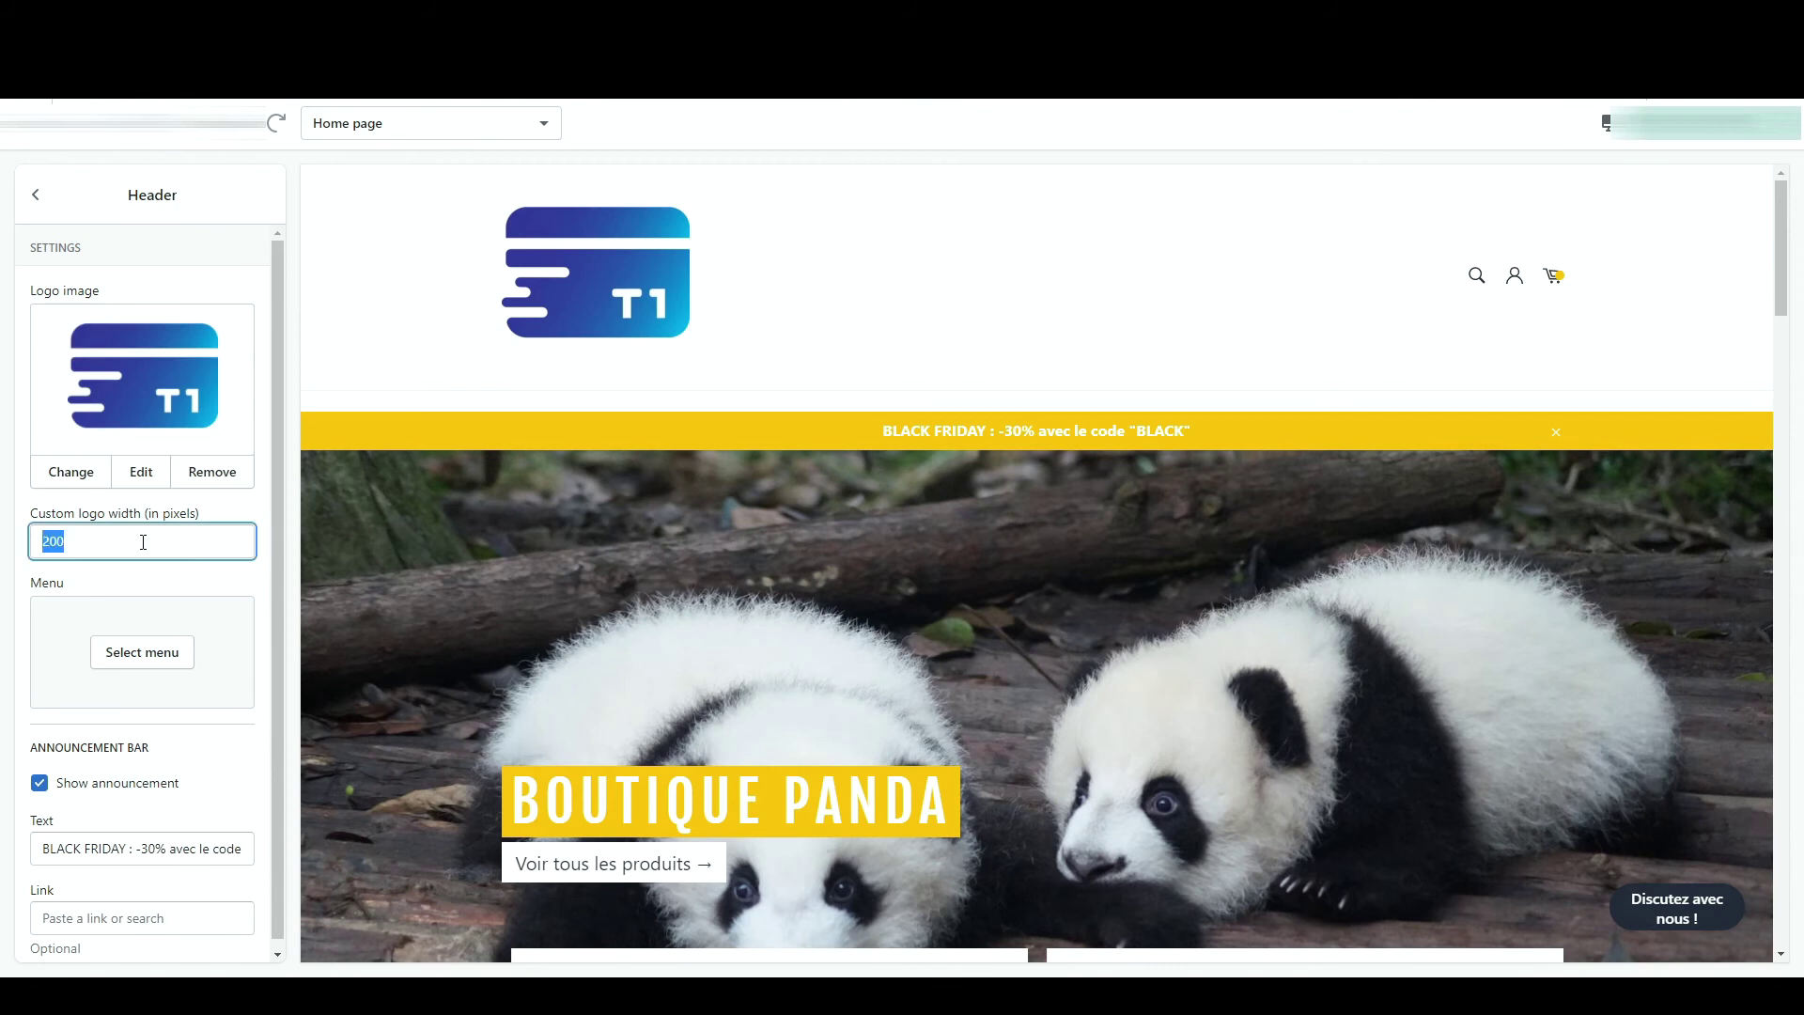
{"action": "type", "text": "50"}
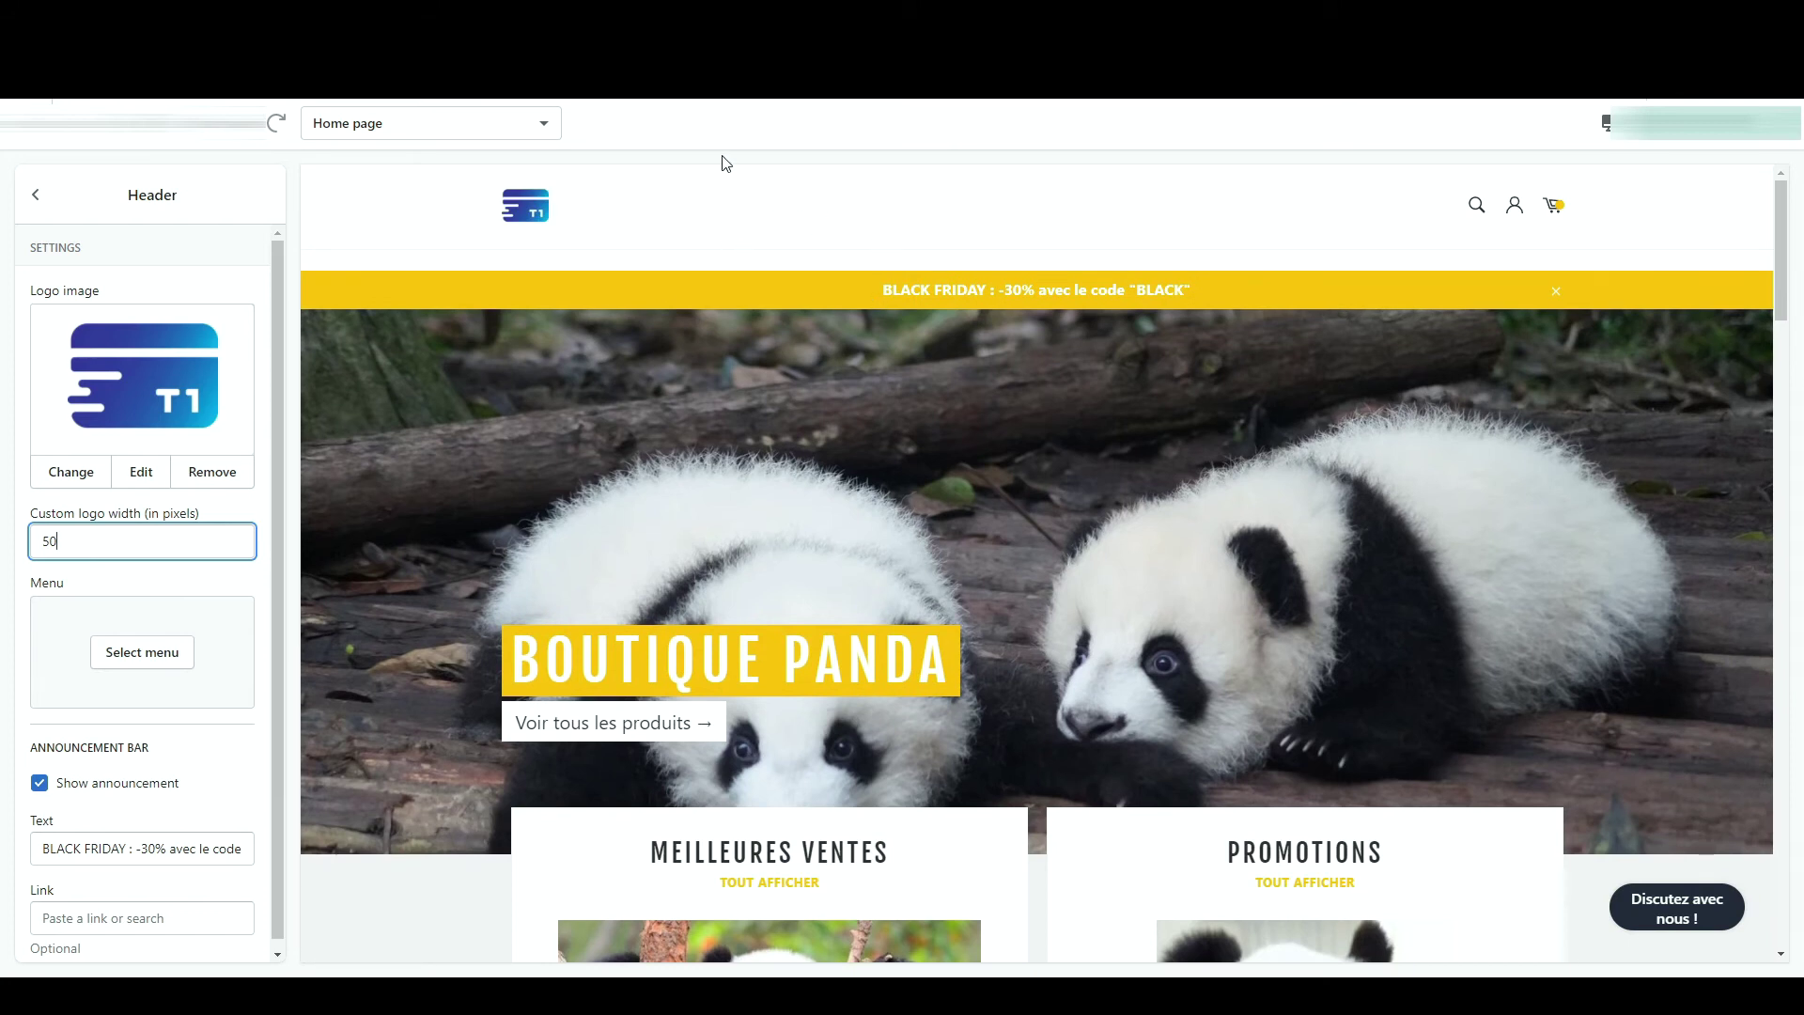
{"action": "left_click", "coordinate": [210, 248]}
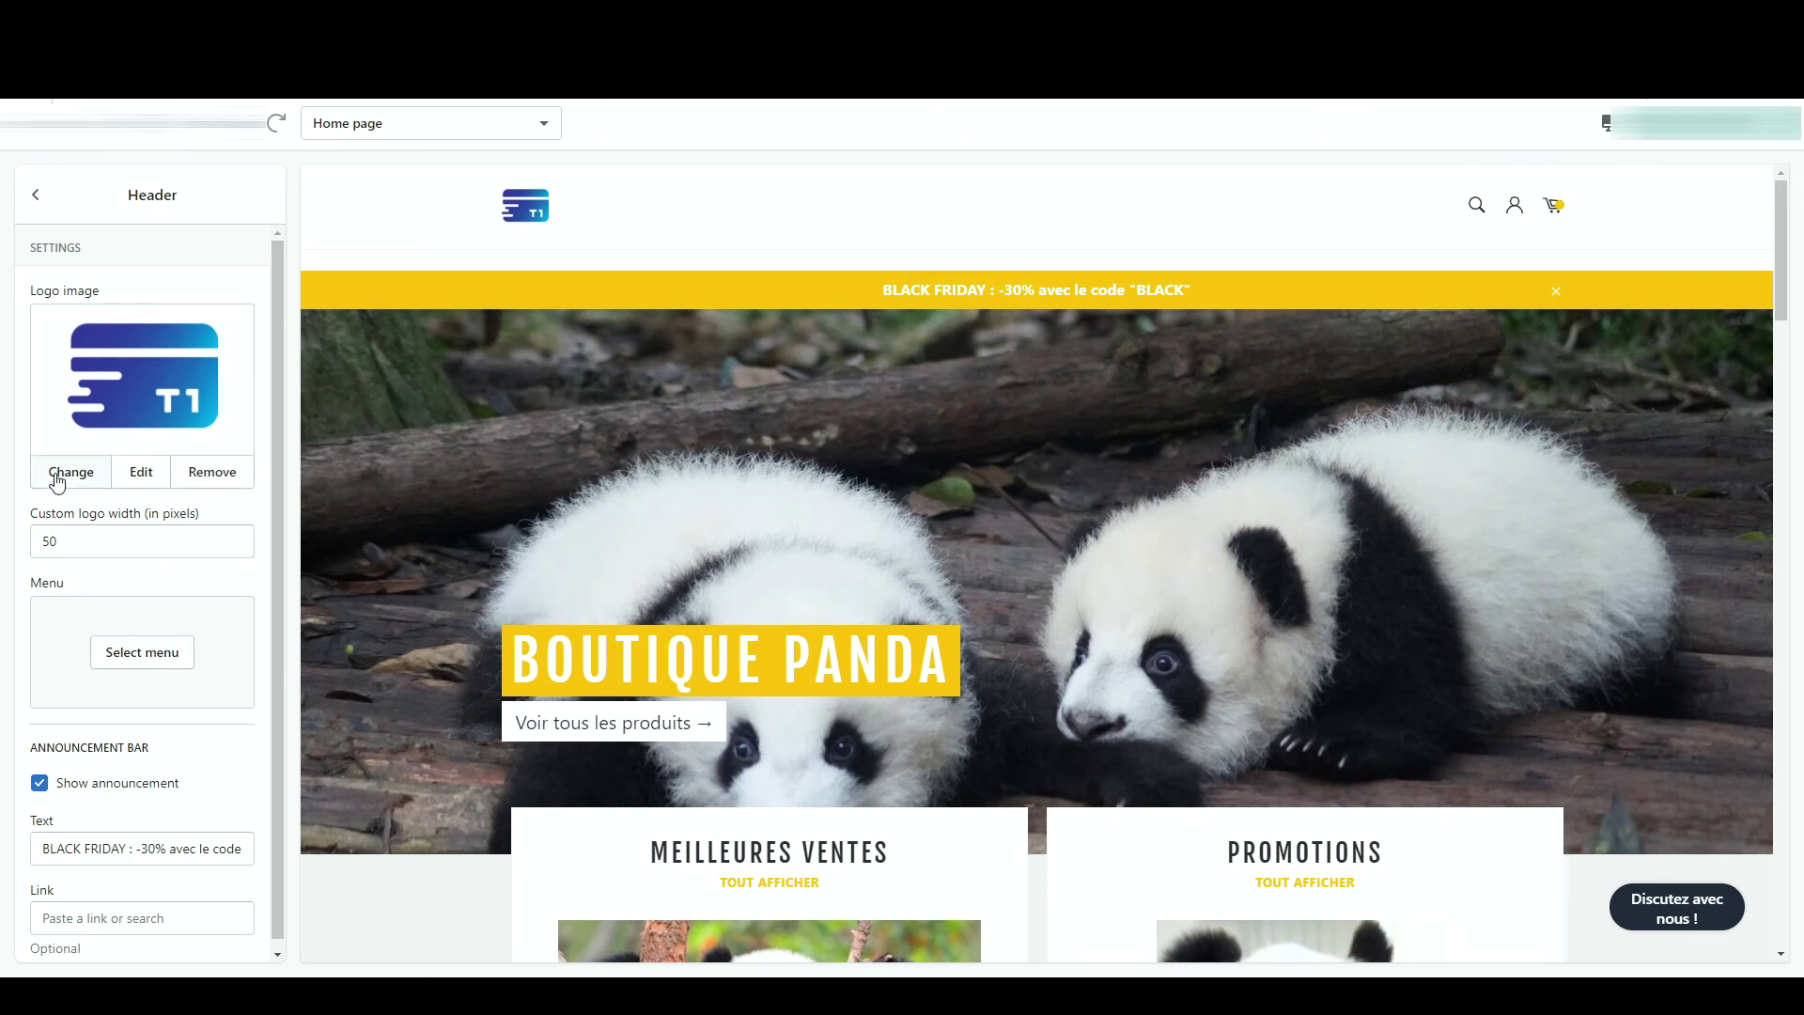
- Give the header logo the alt text 'T1 Boutique'
{"action": "left_click", "coordinate": [142, 473]}
{"action": "left_click", "coordinate": [1003, 499]}
{"action": "type", "text": "T"}
{"action": "type", "text": "1 Boutique"}
{"action": "key", "text": "Return"}
- Use Main menu for header navigation, keep the announcement bar on, and save
{"action": "left_click", "coordinate": [171, 671]}
{"action": "left_click", "coordinate": [144, 419]}
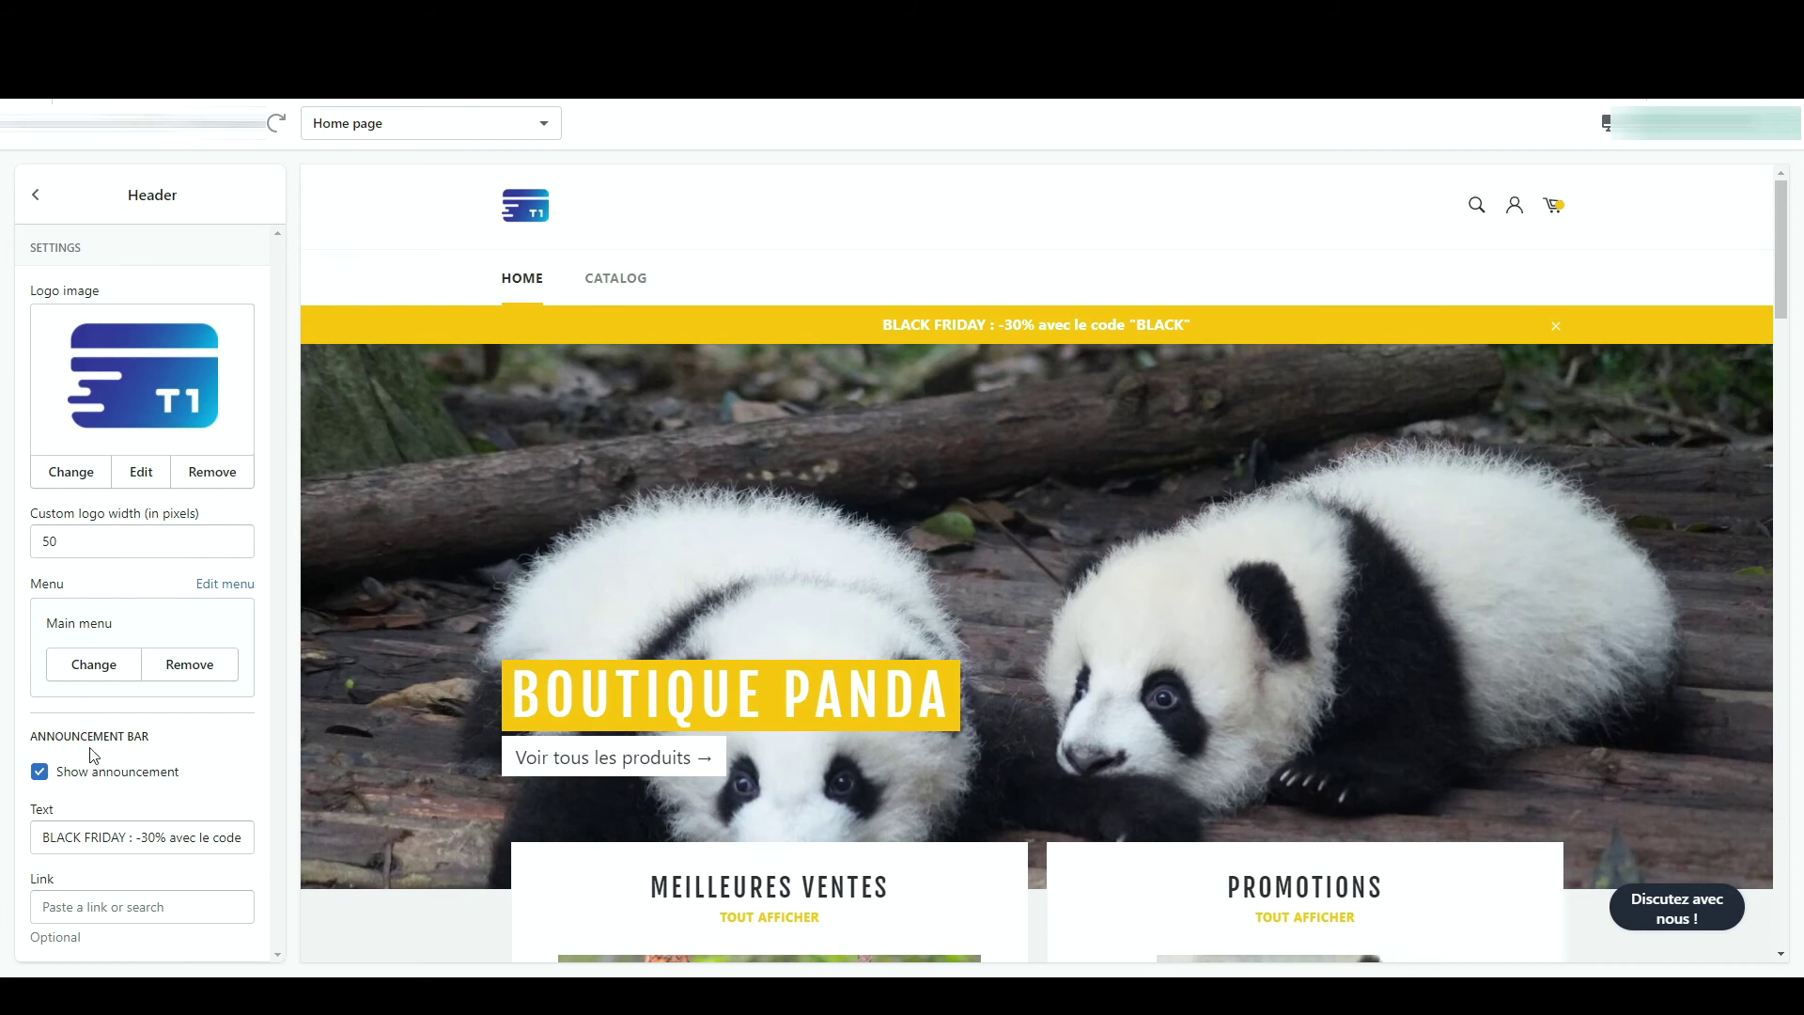
{"action": "left_click", "coordinate": [104, 776]}
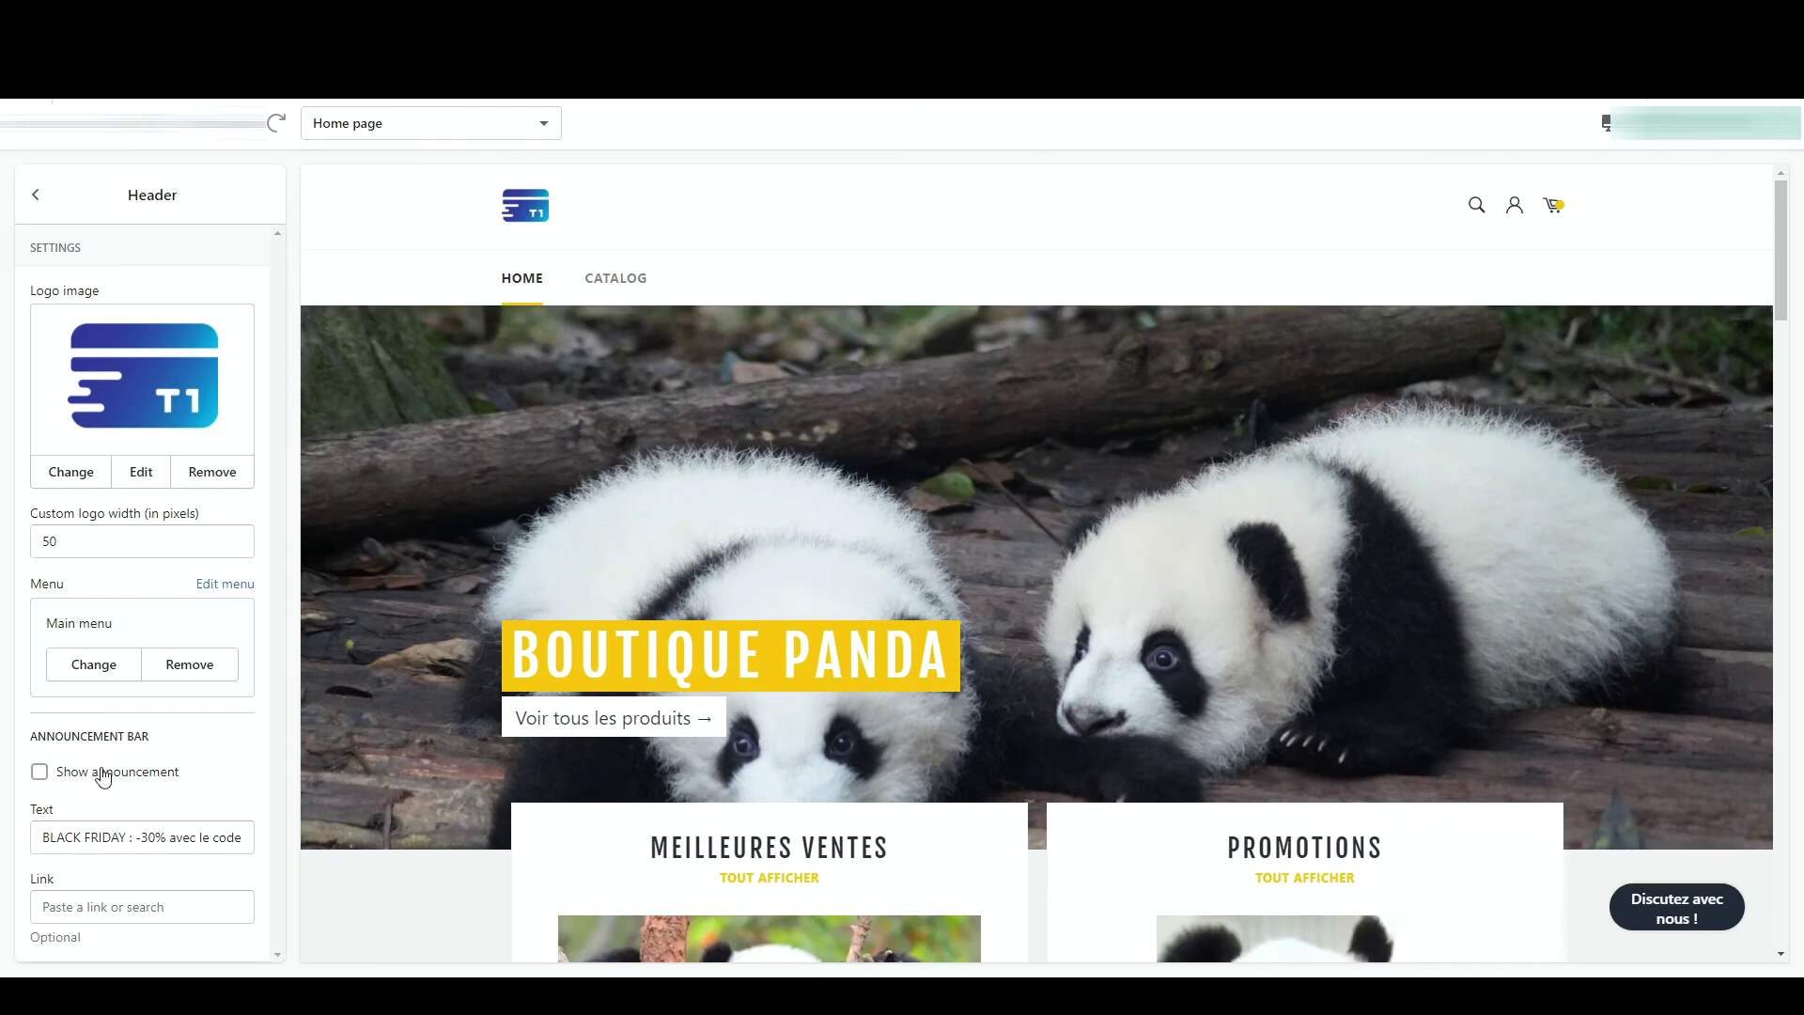
{"action": "left_click", "coordinate": [103, 777]}
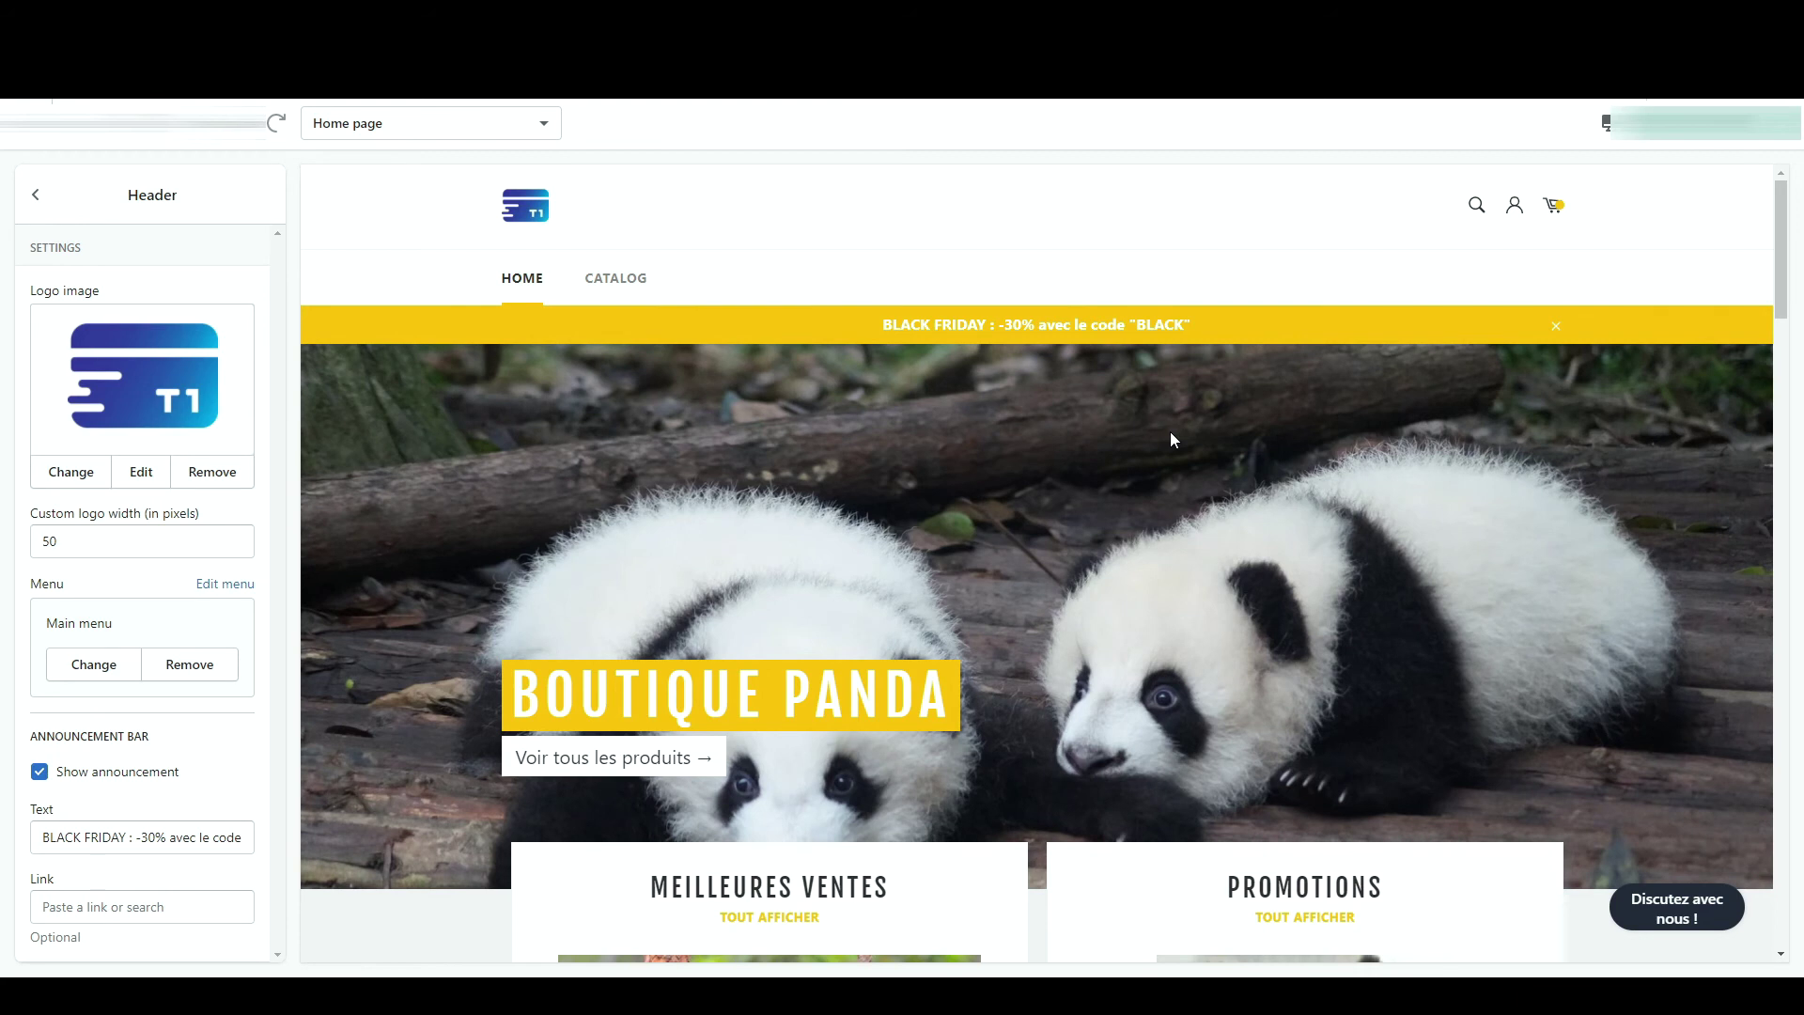
{"action": "key", "text": "ctrl+s"}
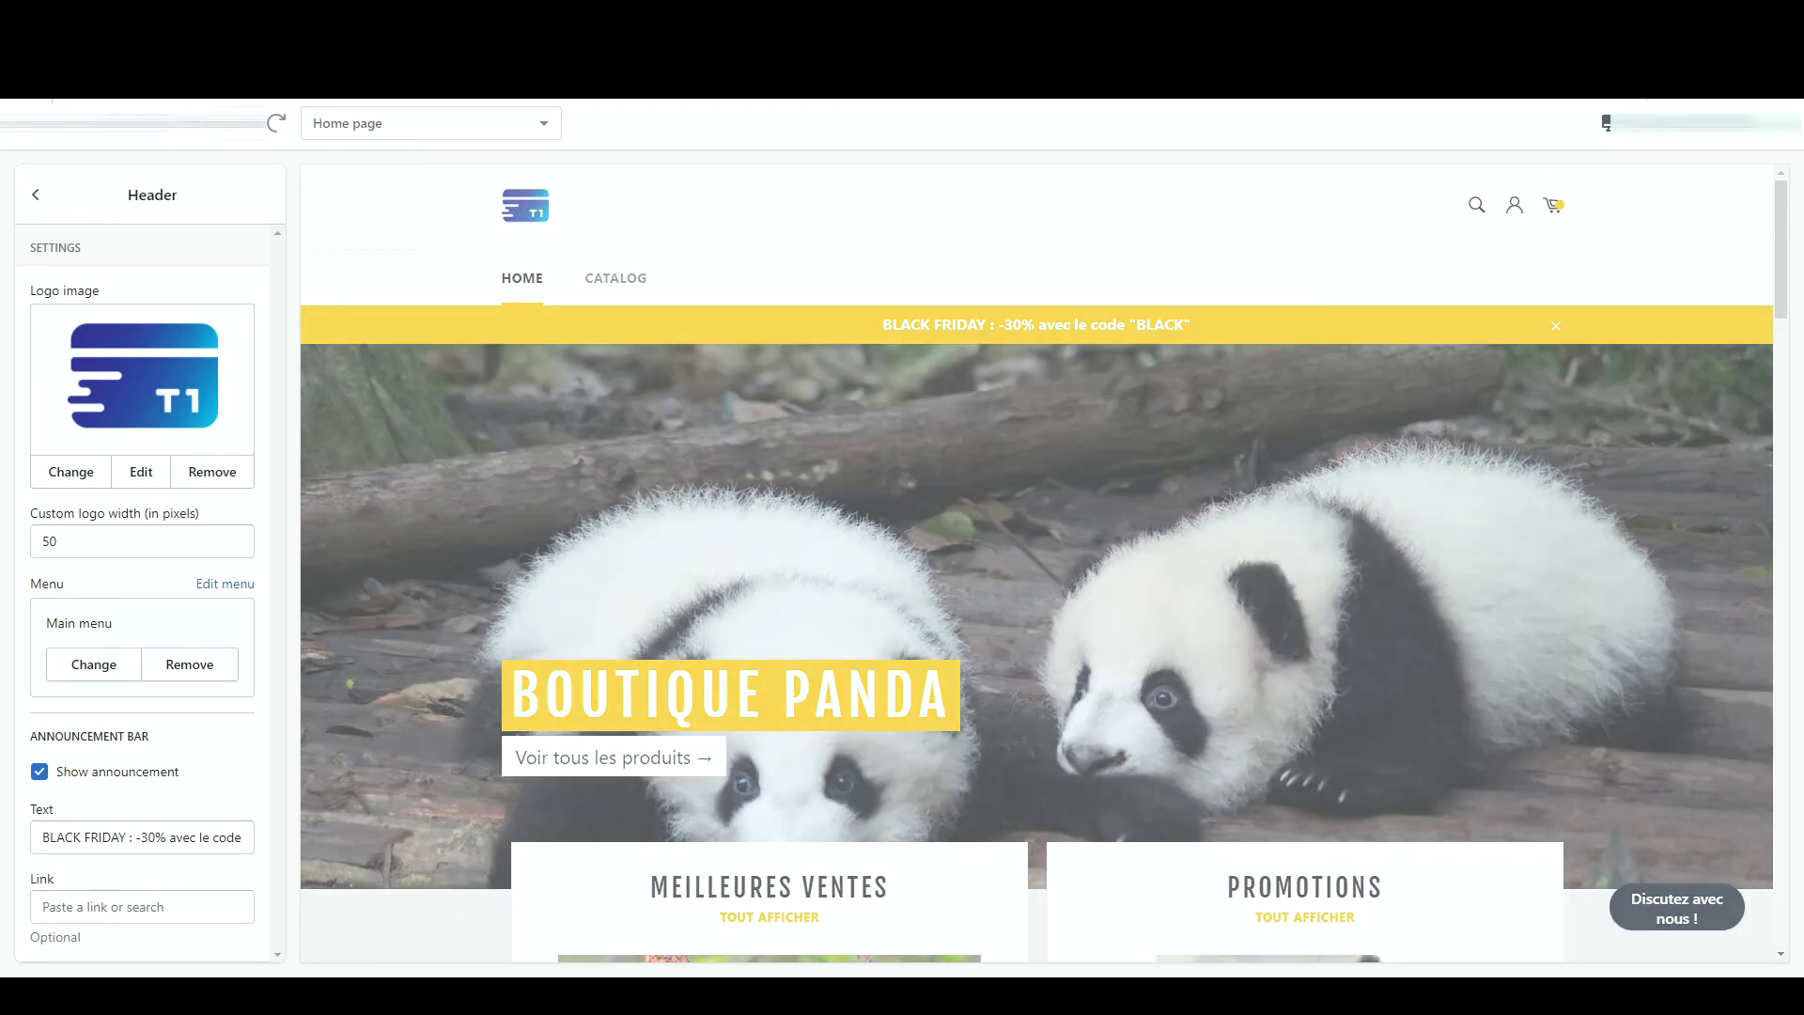
{"action": "left_click", "coordinate": [38, 195]}
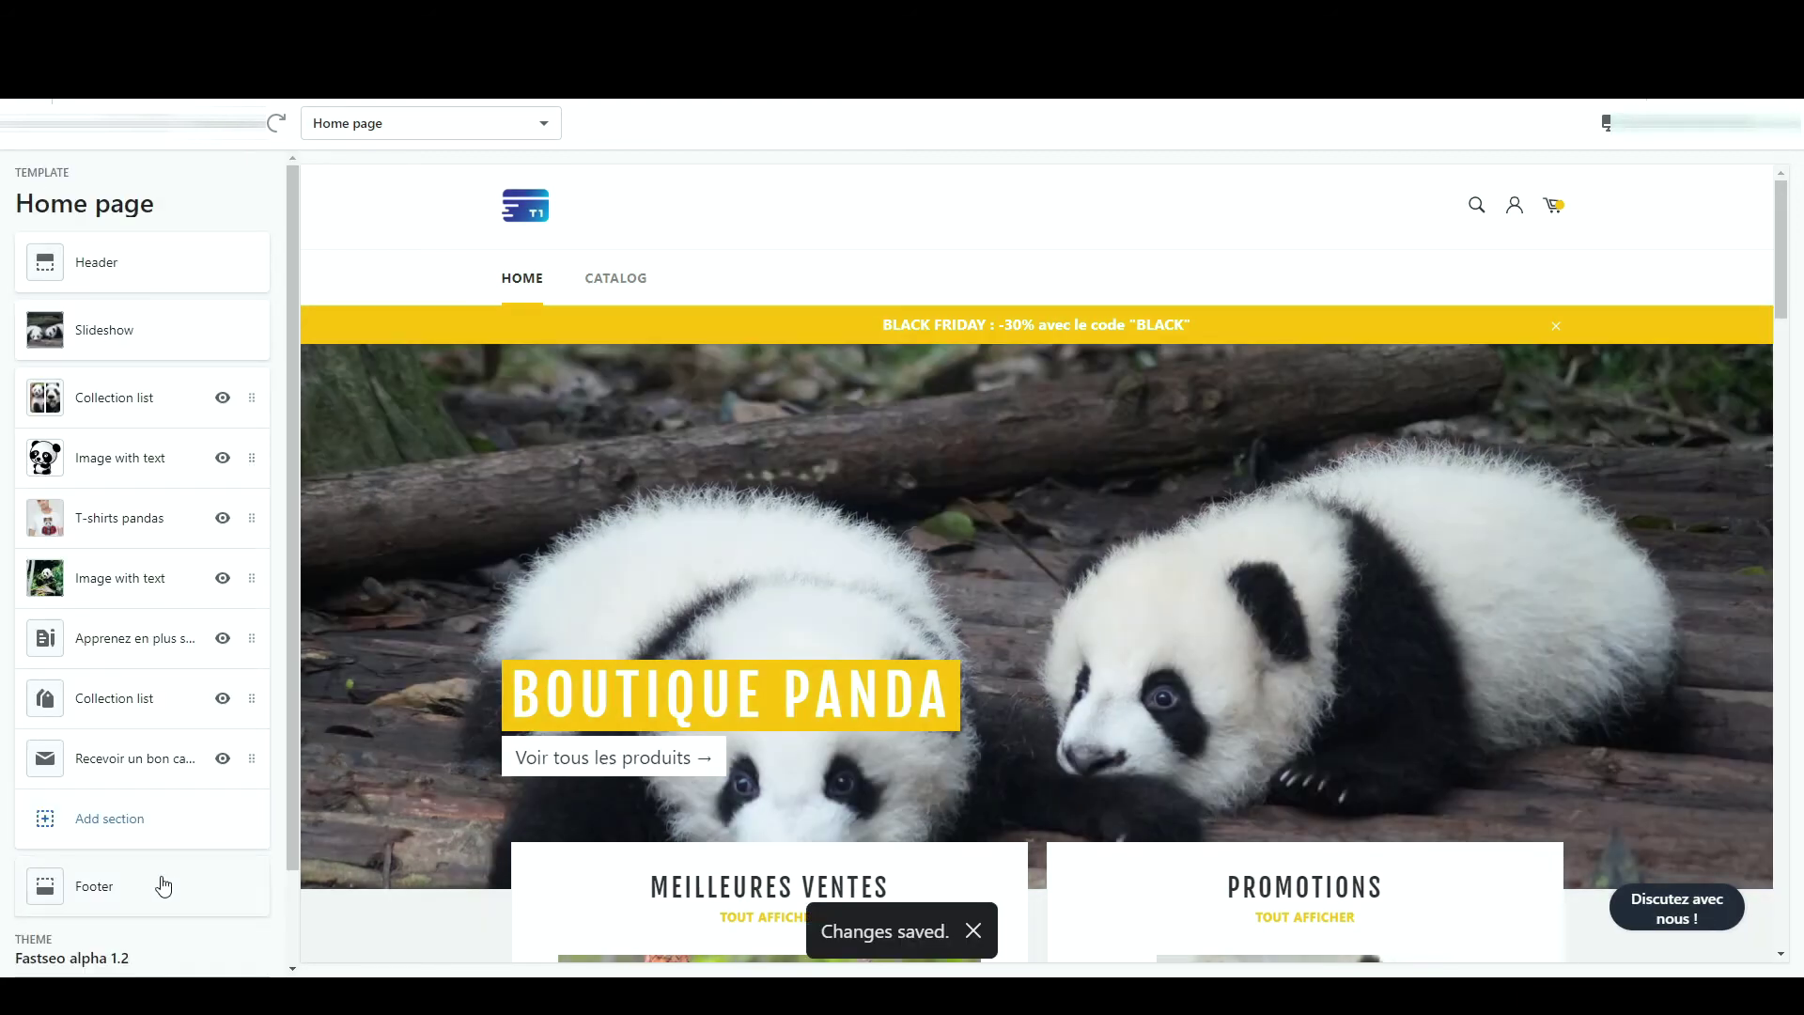
- Add a footer menu block showing Main menu (Home, Catalog) and delete the empty Menu block
{"action": "left_click", "coordinate": [161, 884]}
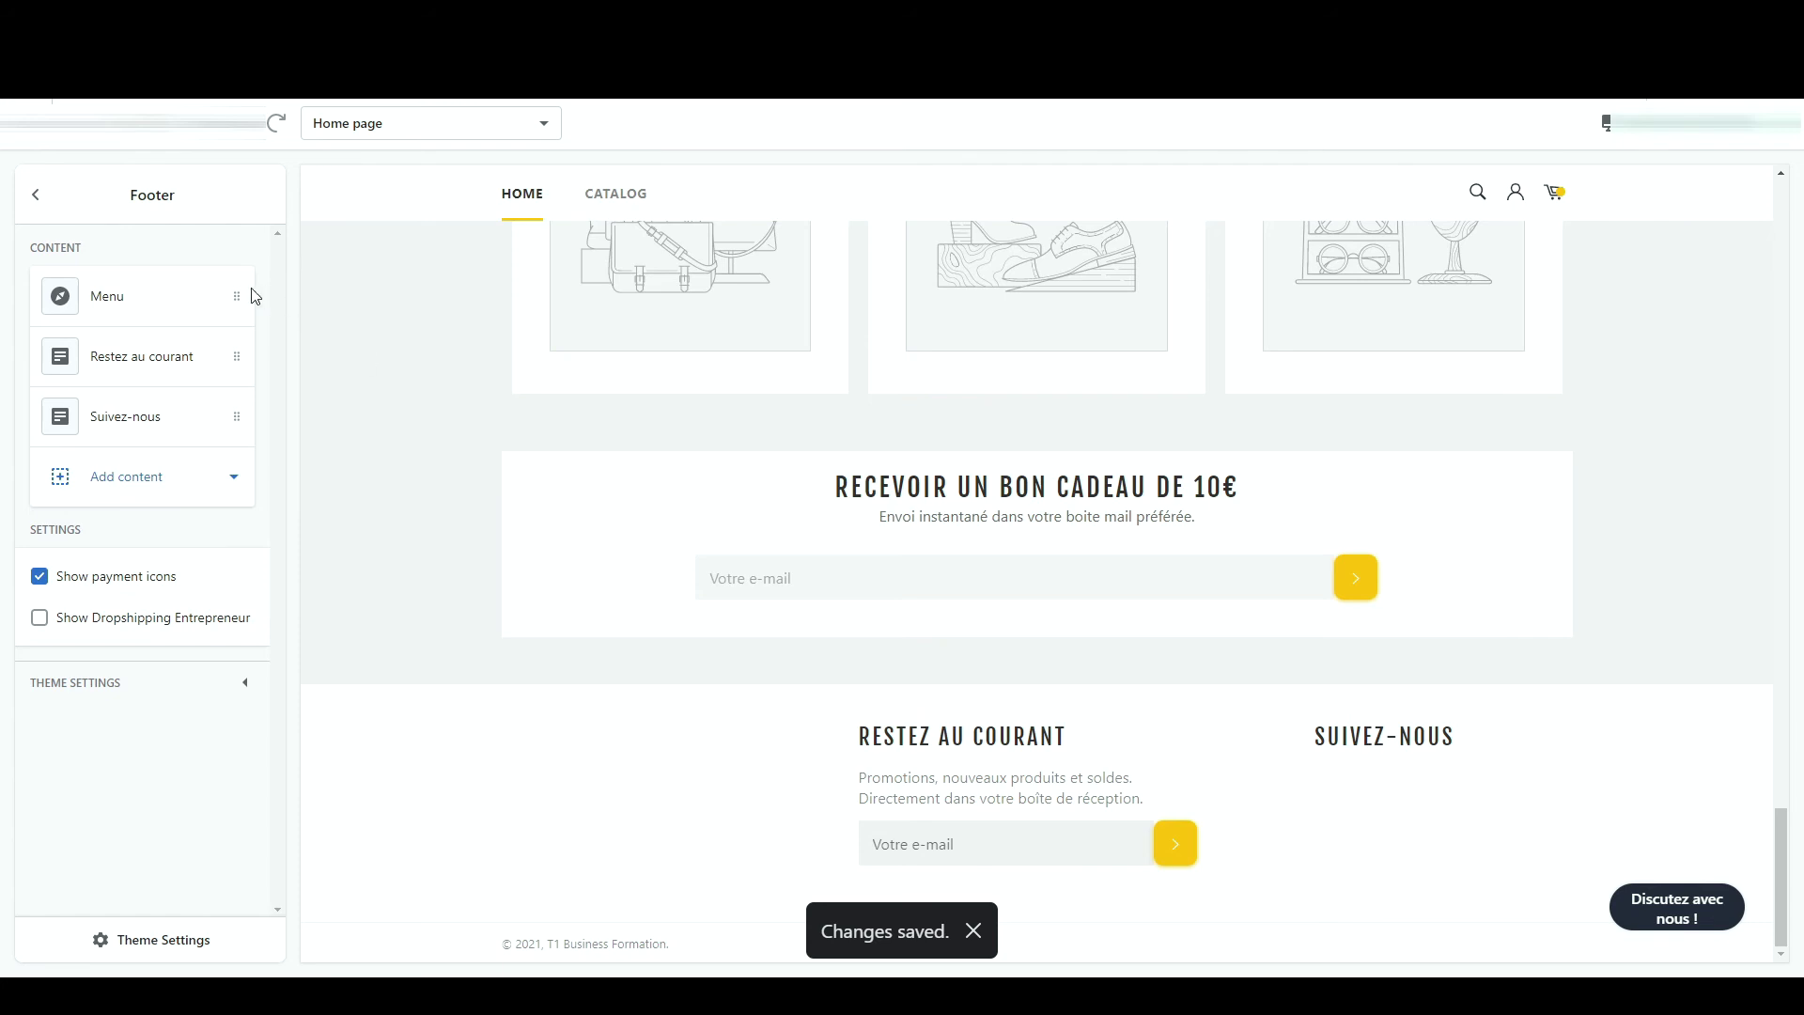
{"action": "left_click", "coordinate": [111, 499]}
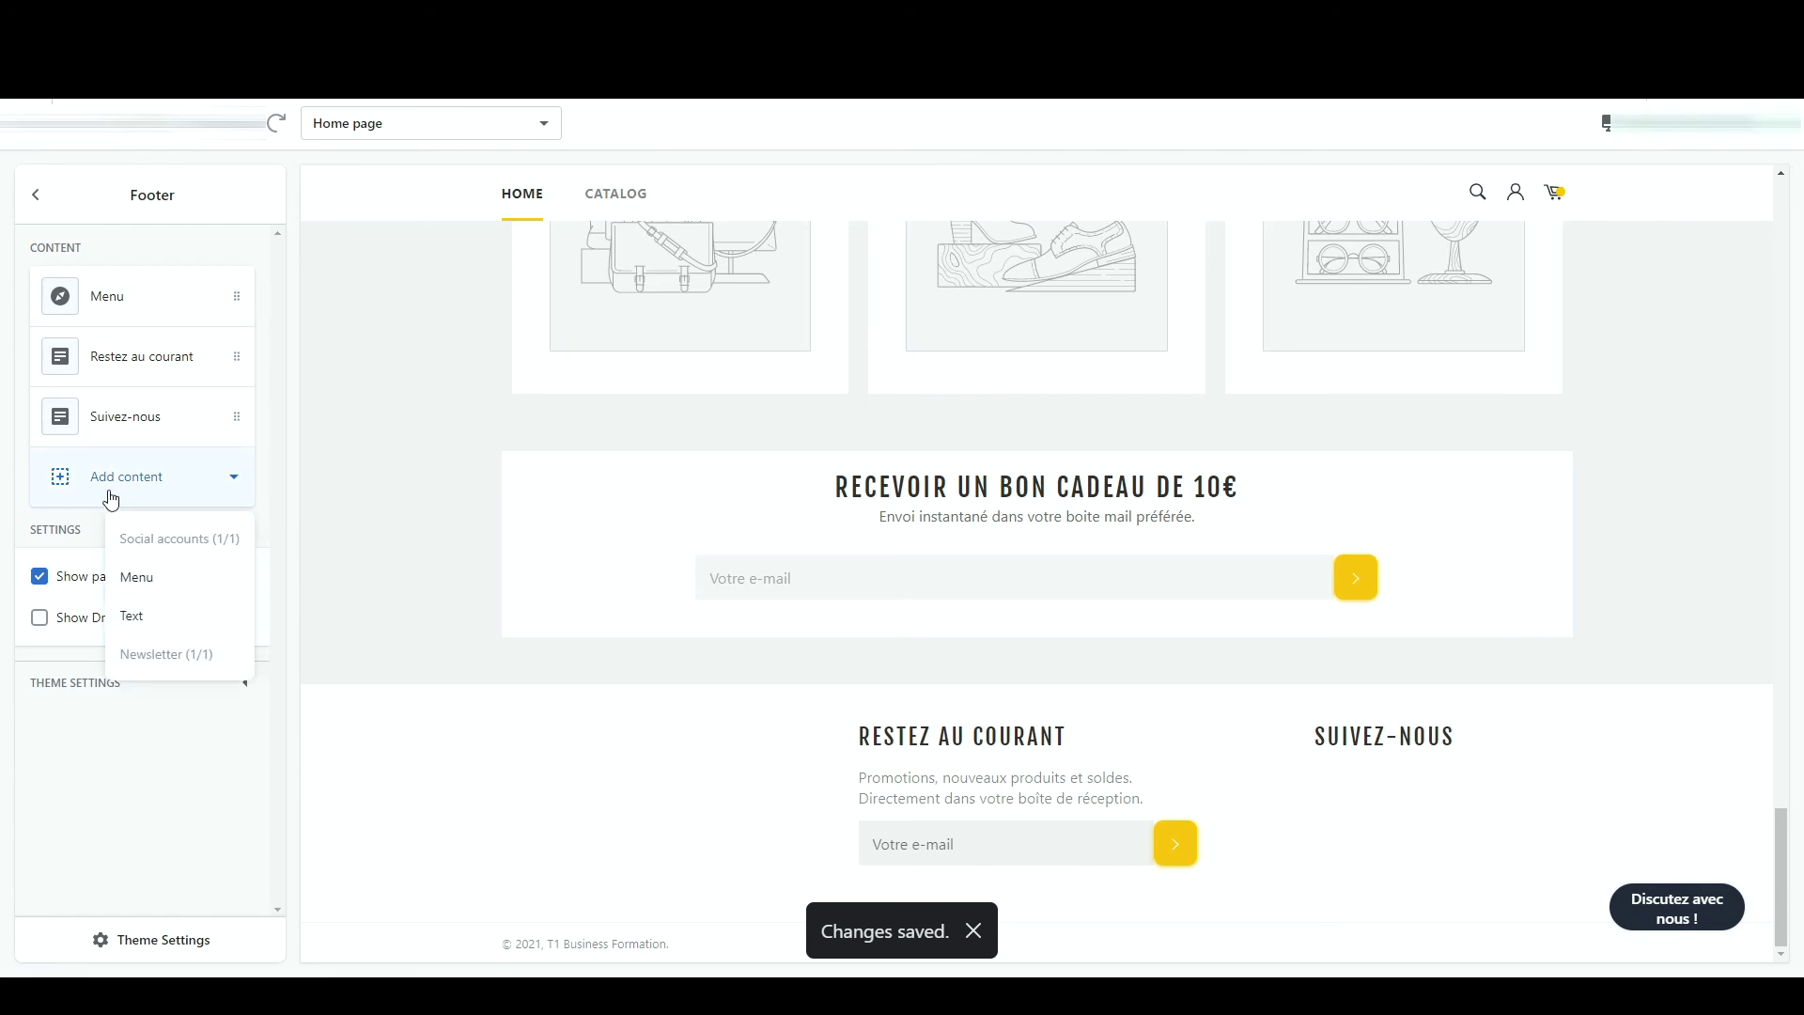
{"action": "left_click", "coordinate": [137, 577]}
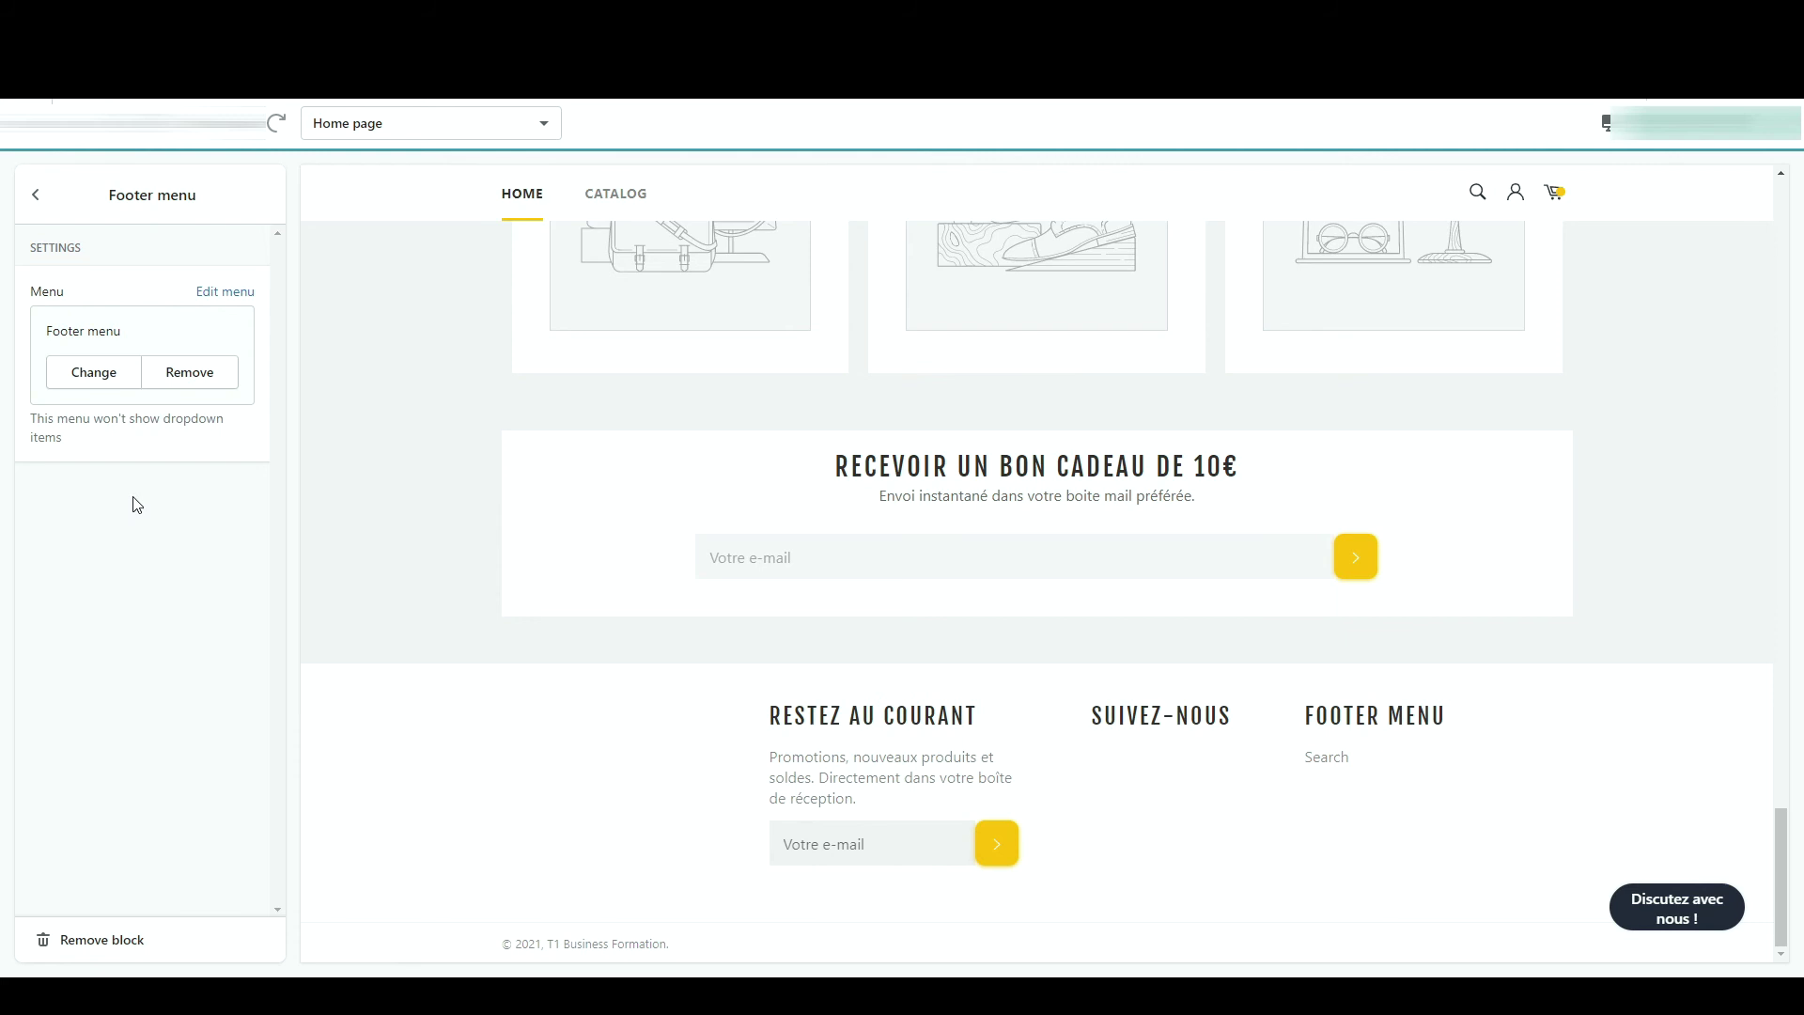
{"action": "left_click", "coordinate": [94, 372]}
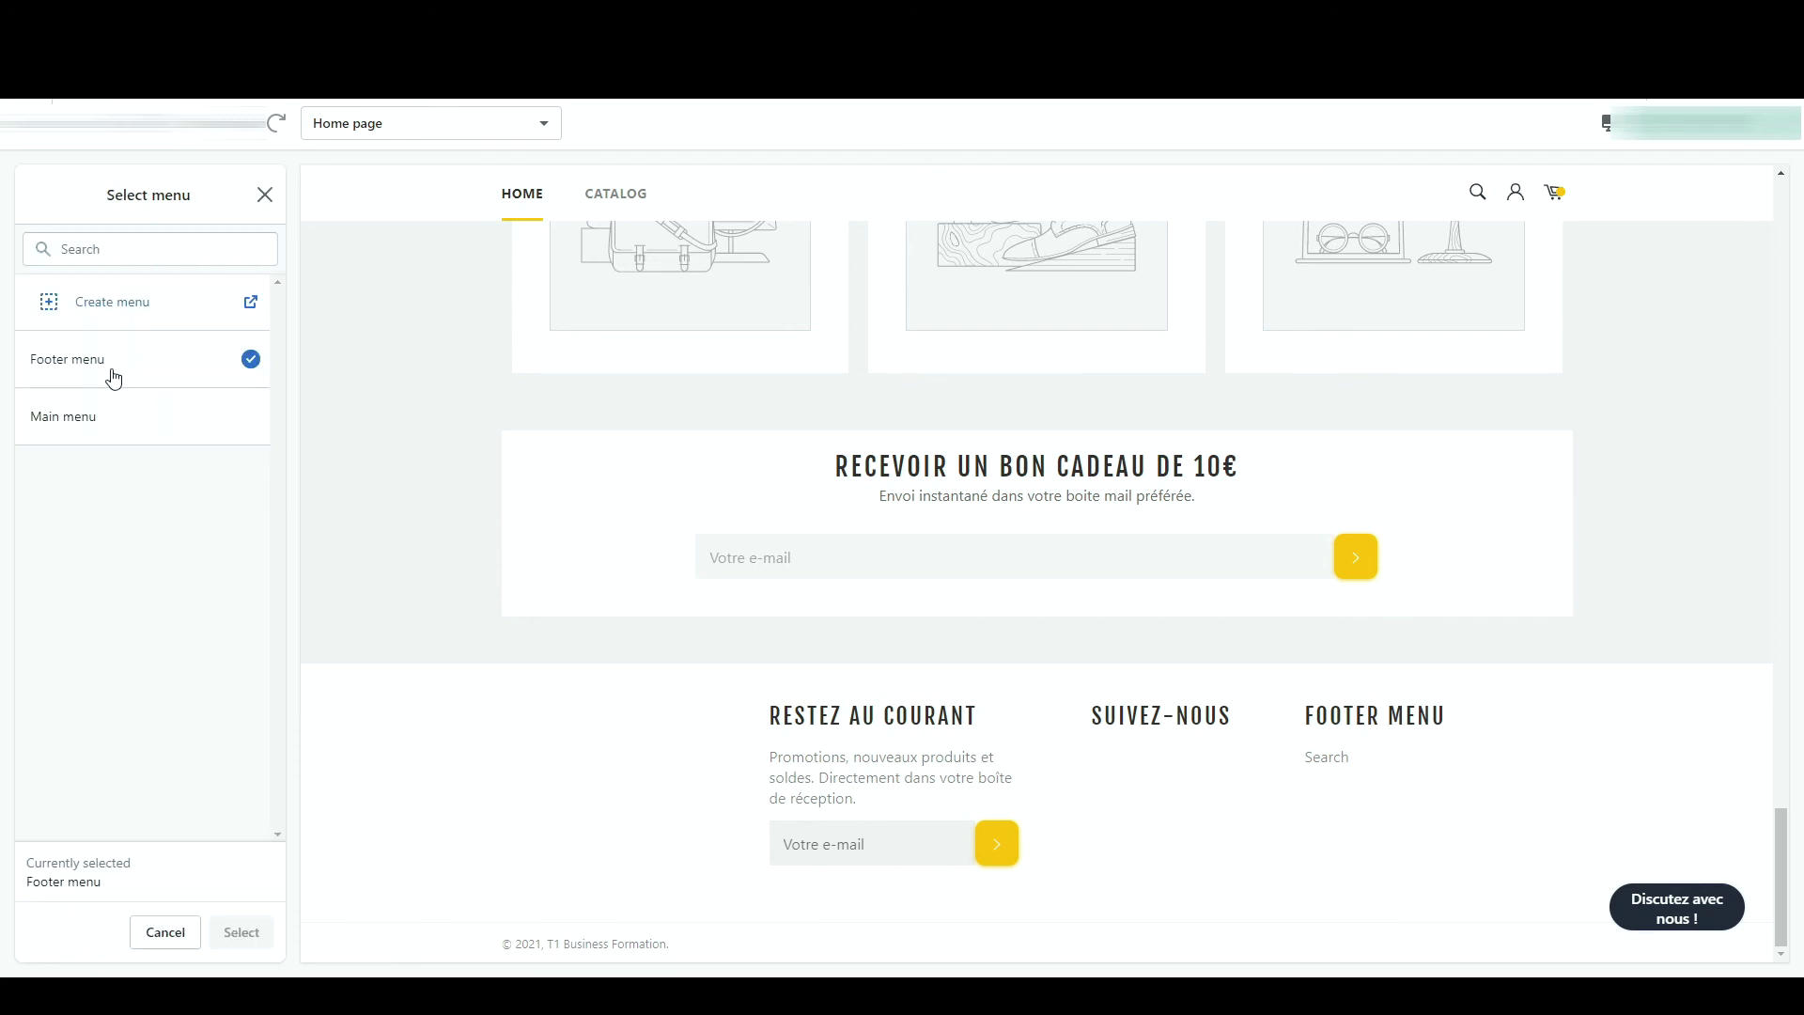
{"action": "left_click", "coordinate": [114, 415]}
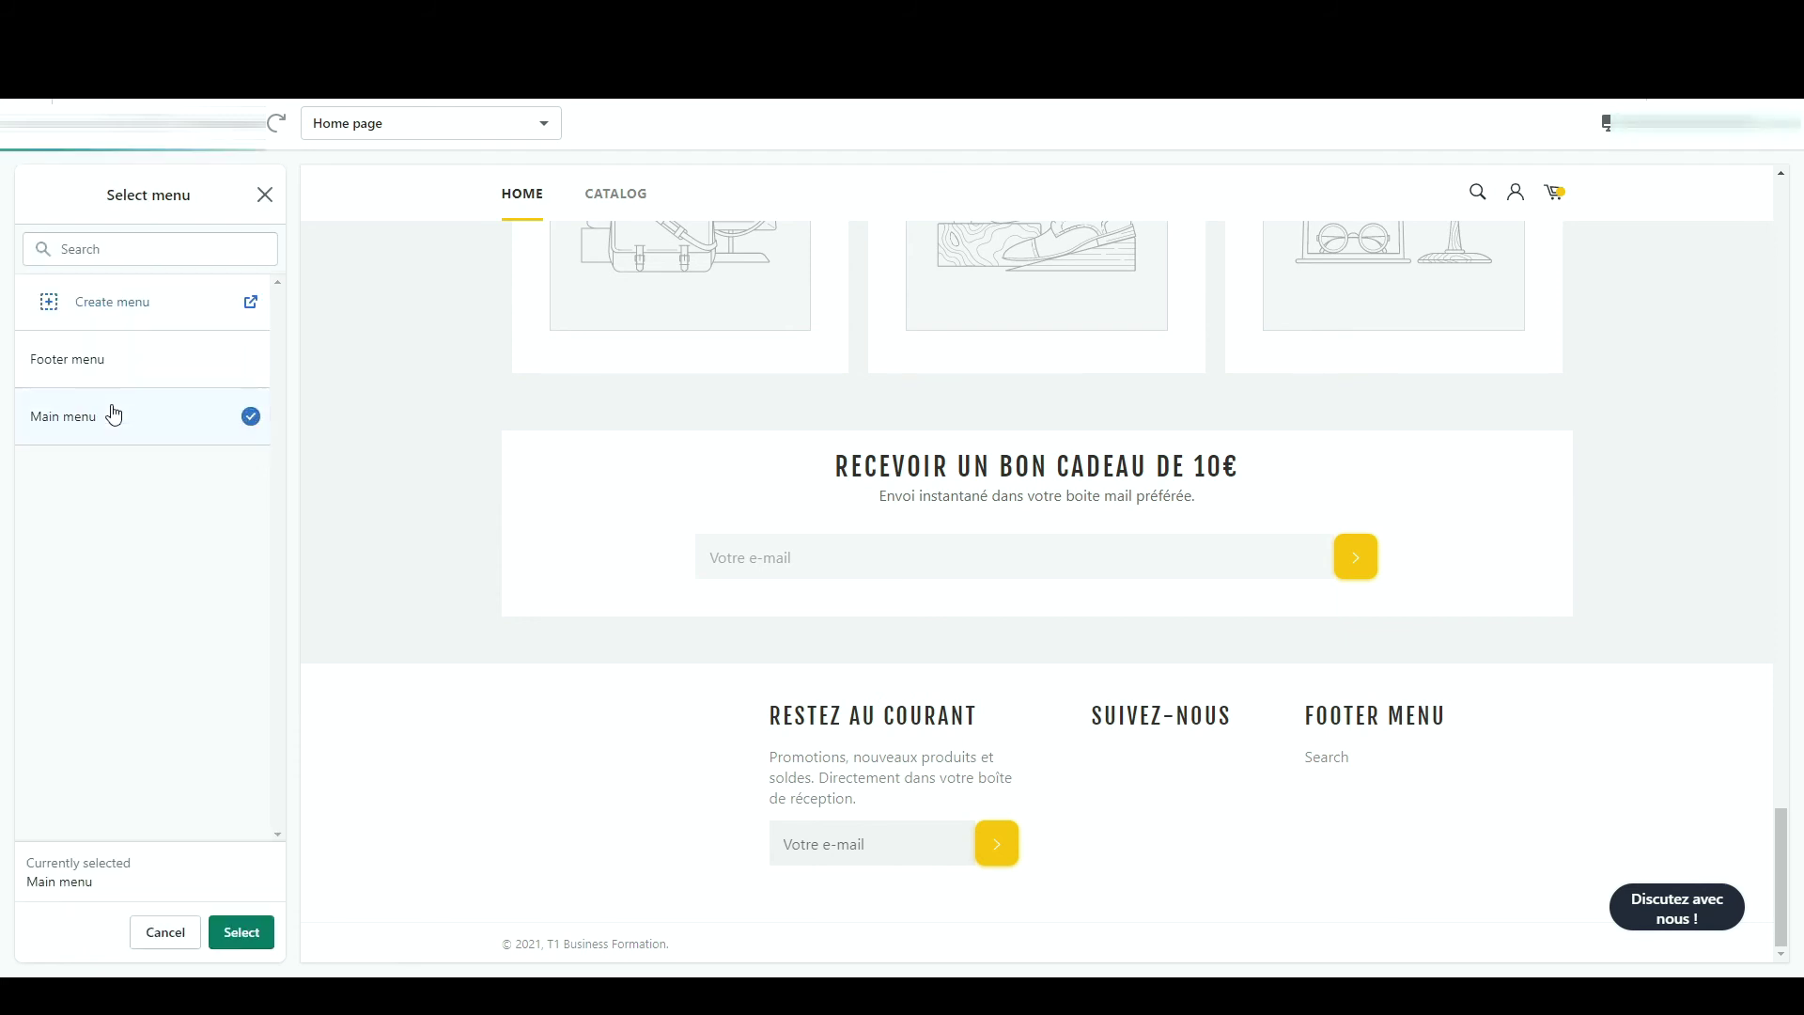
{"action": "left_click", "coordinate": [243, 942]}
{"action": "left_click", "coordinate": [1264, 726]}
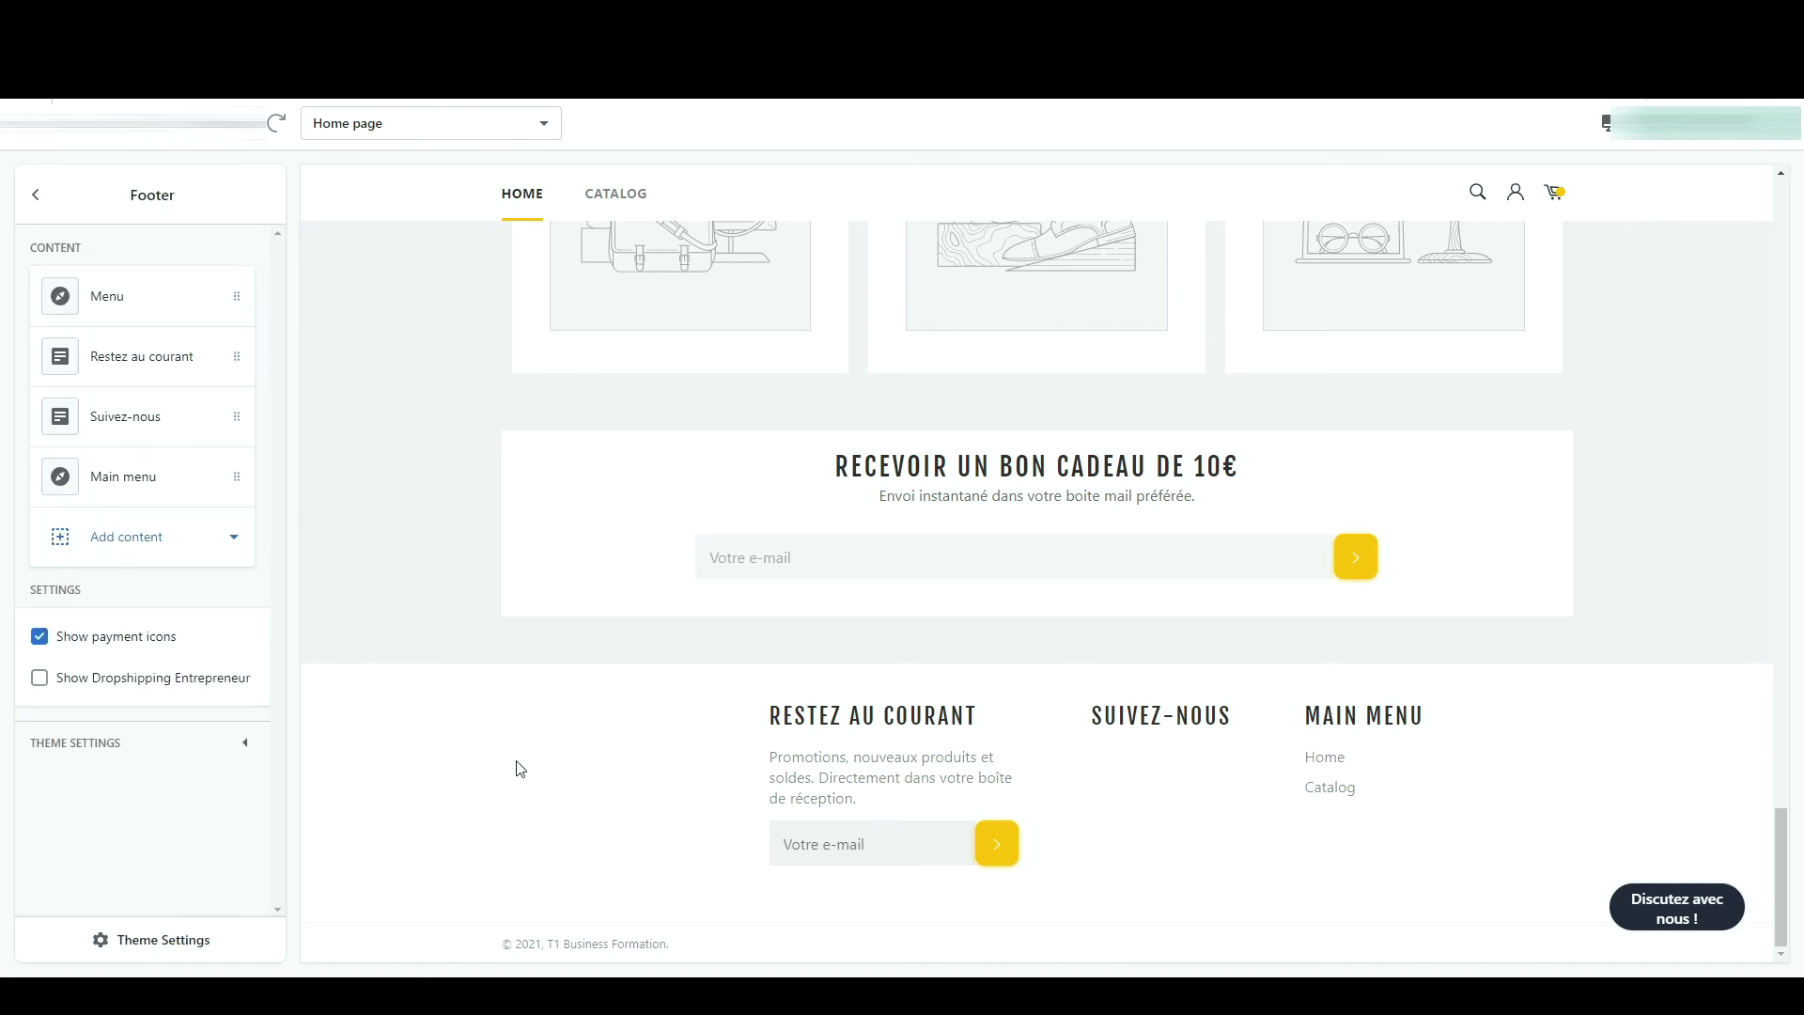
{"action": "left_click", "coordinate": [142, 320]}
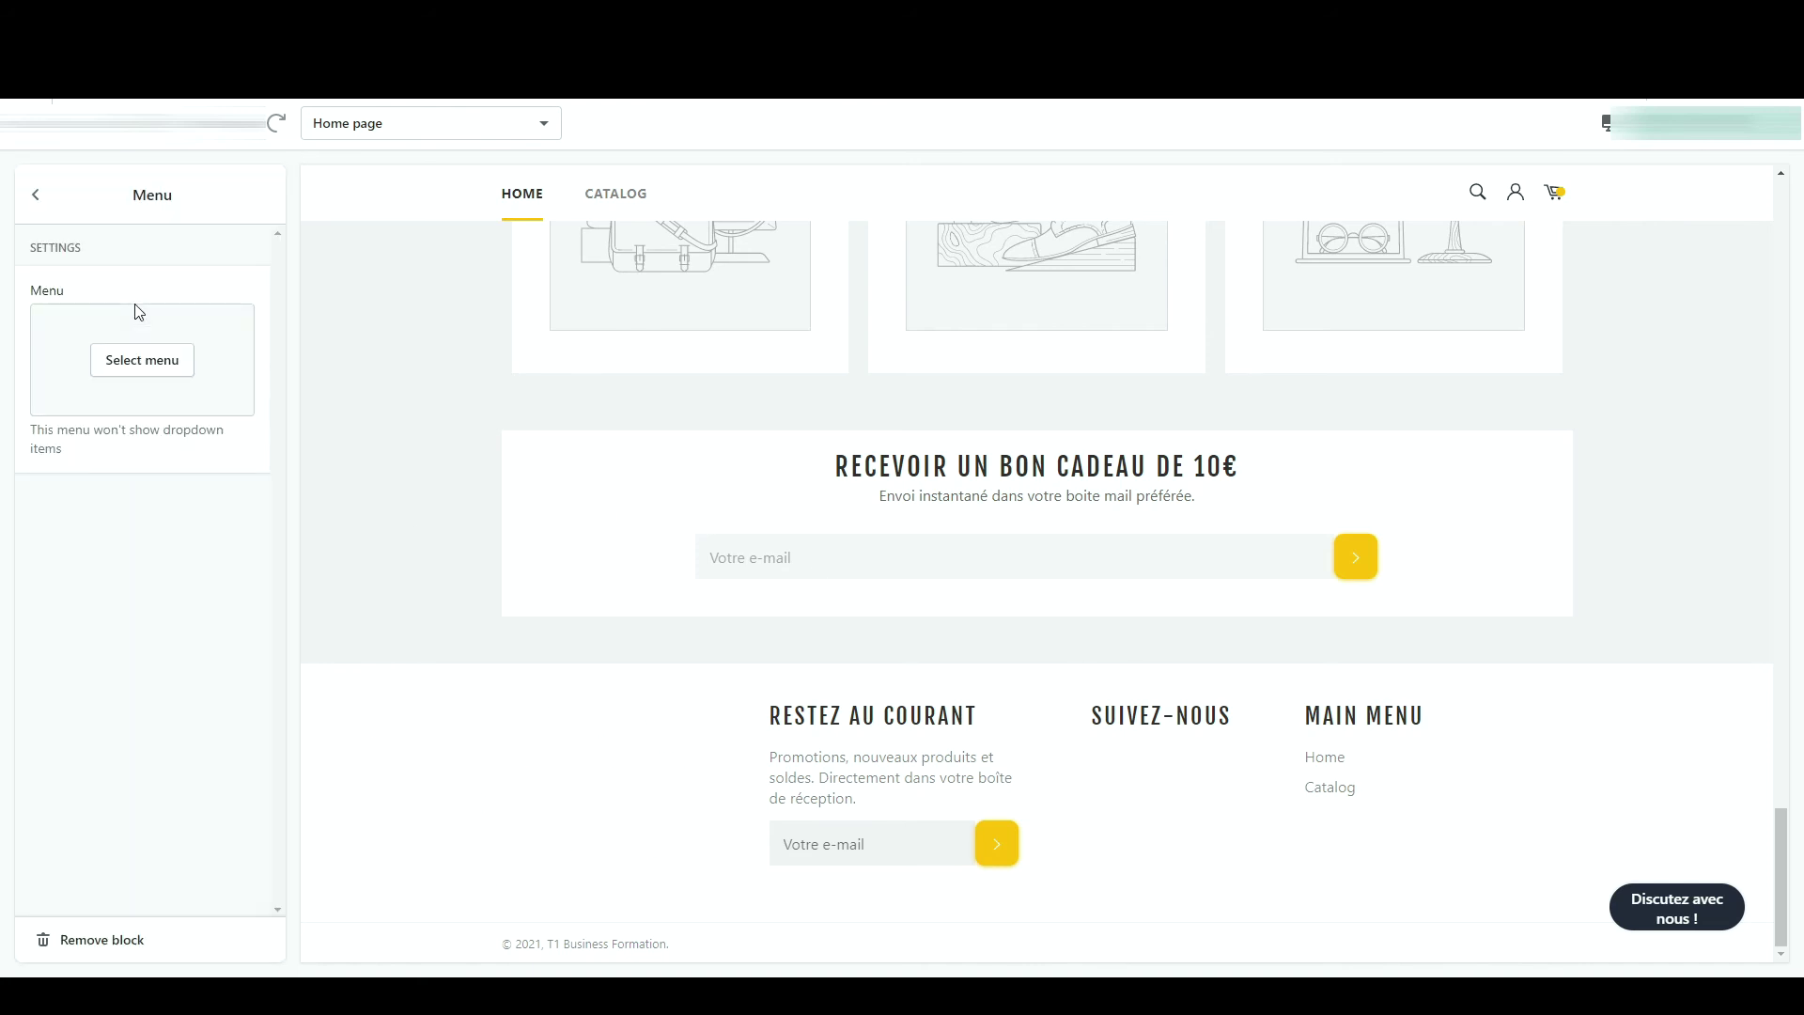
{"action": "left_click", "coordinate": [90, 942]}
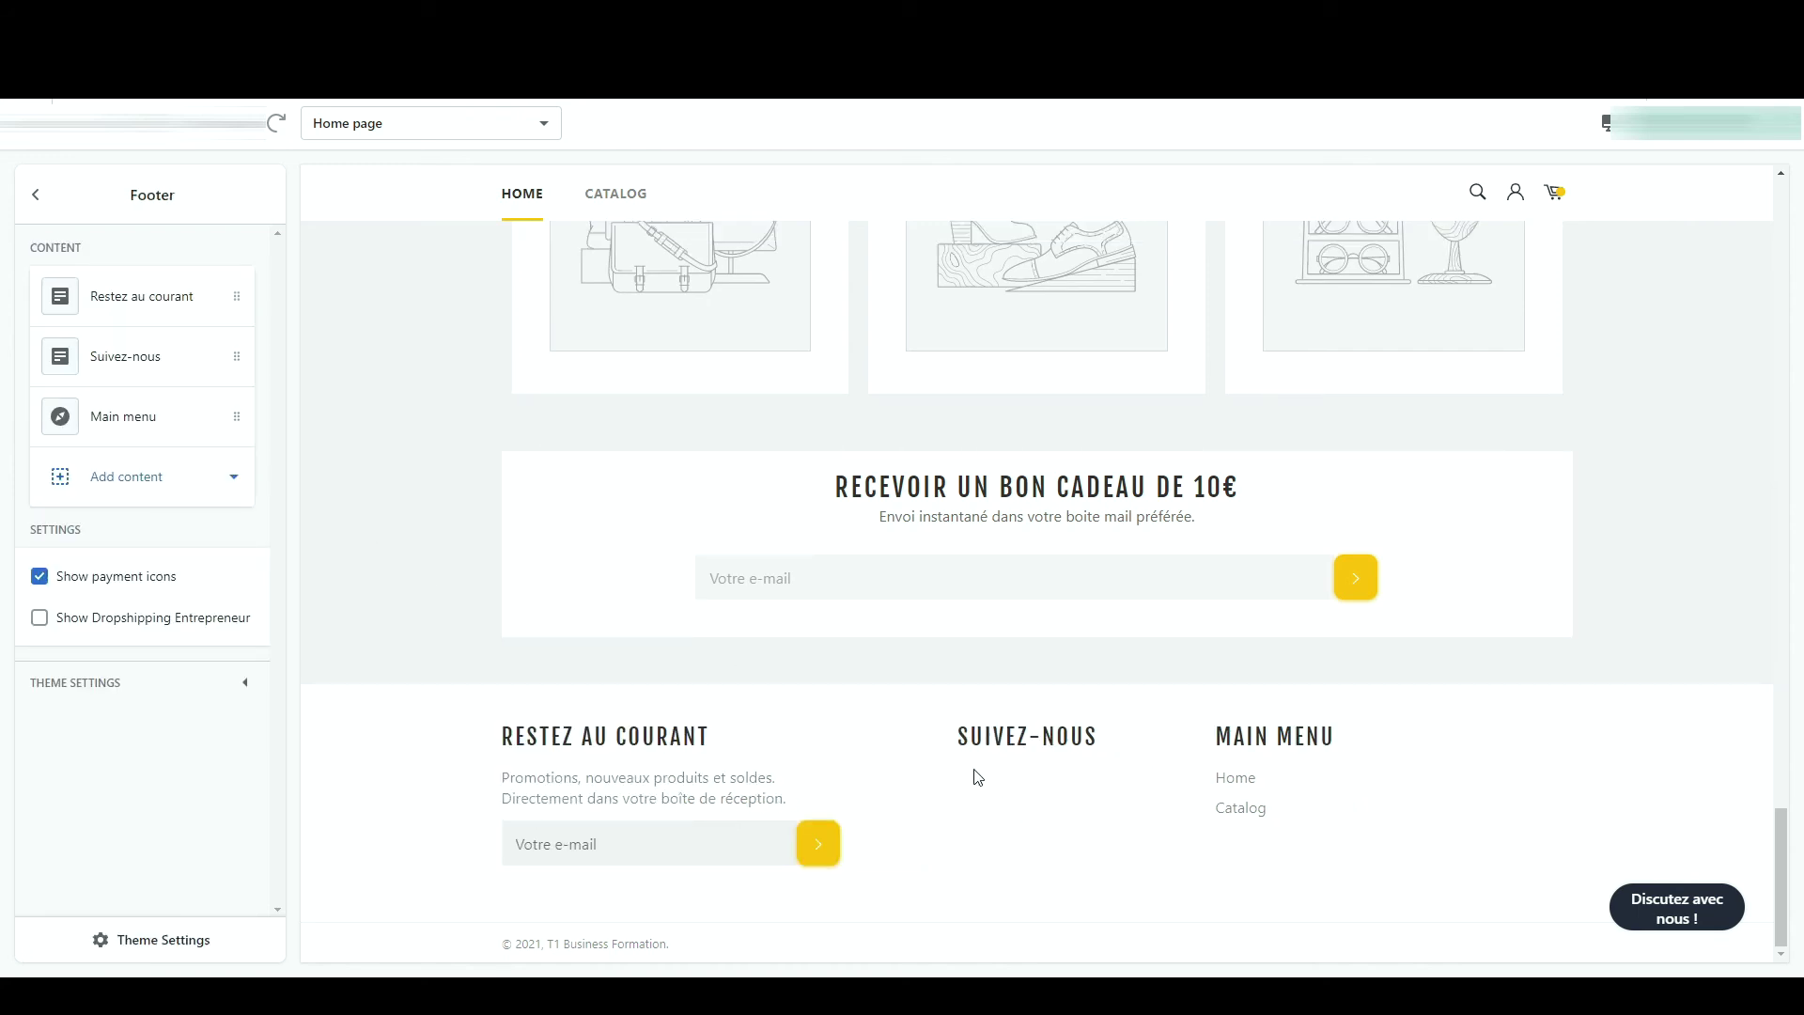
- Paste facebook.com and Twitter.com into the Facebook and Twitter social media link fields
{"action": "left_click", "coordinate": [188, 938]}
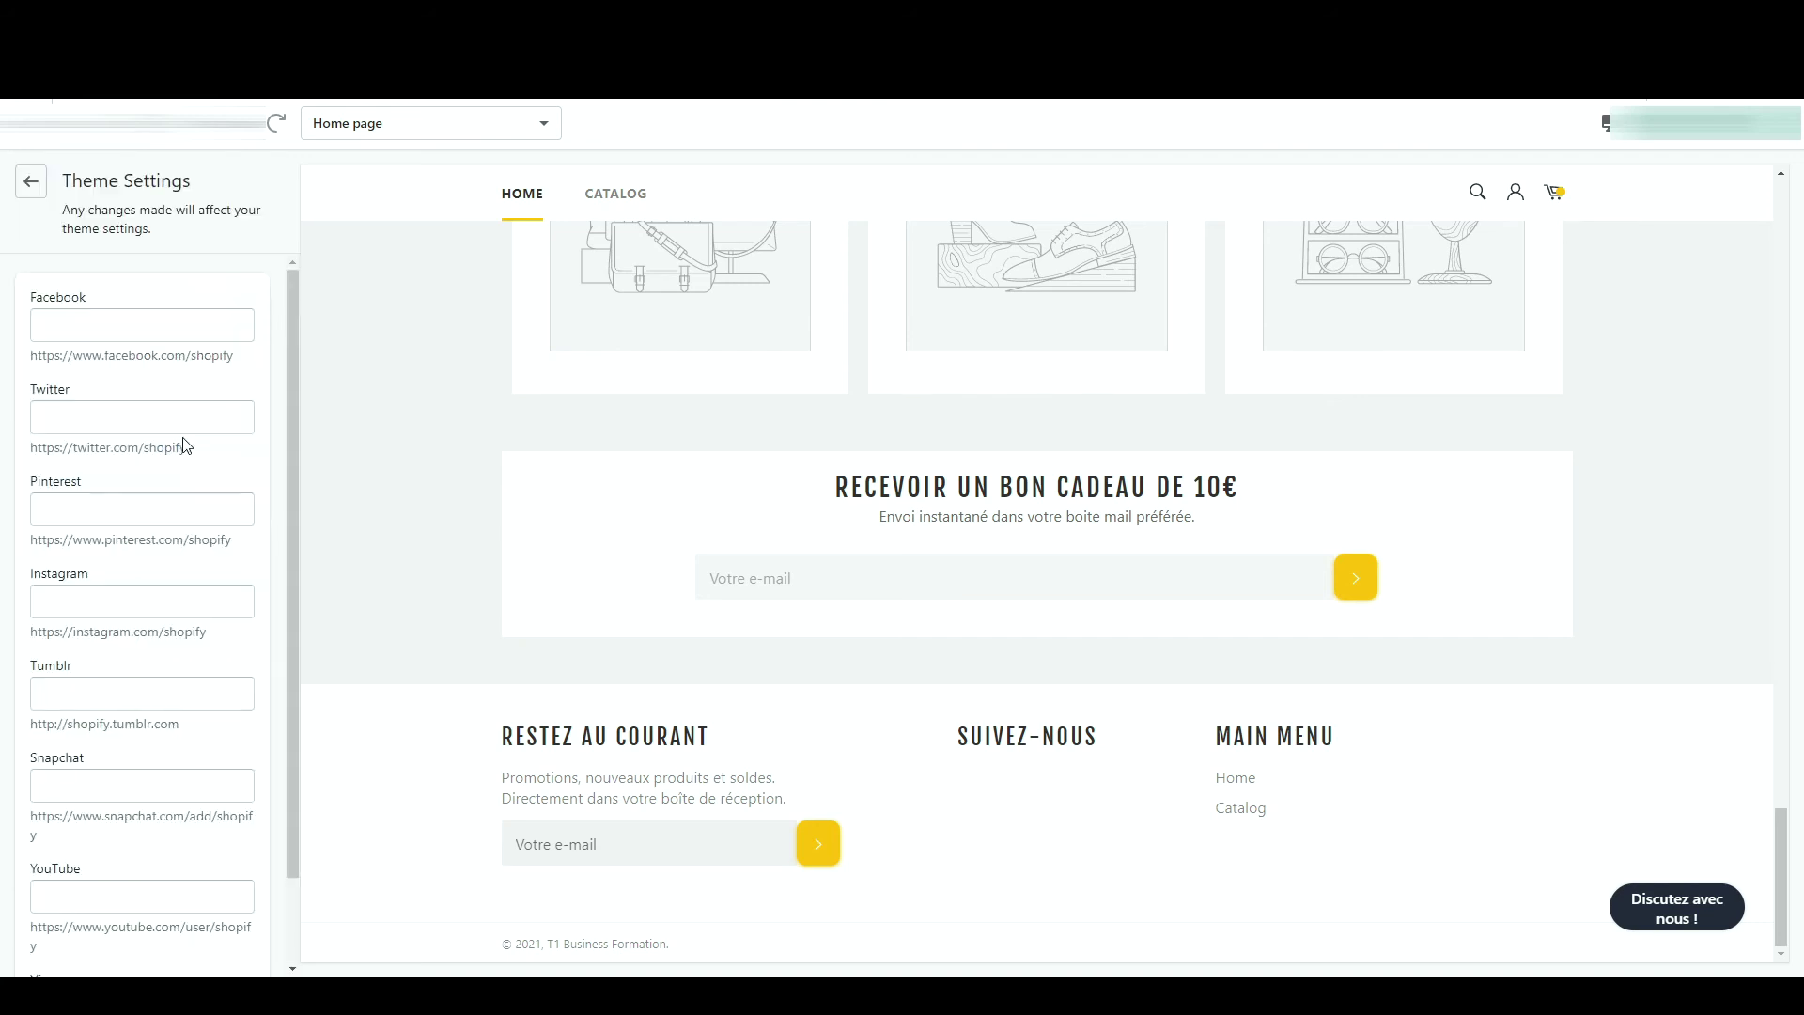
{"action": "left_click", "coordinate": [186, 321]}
{"action": "type", "text": "facebook.com"}
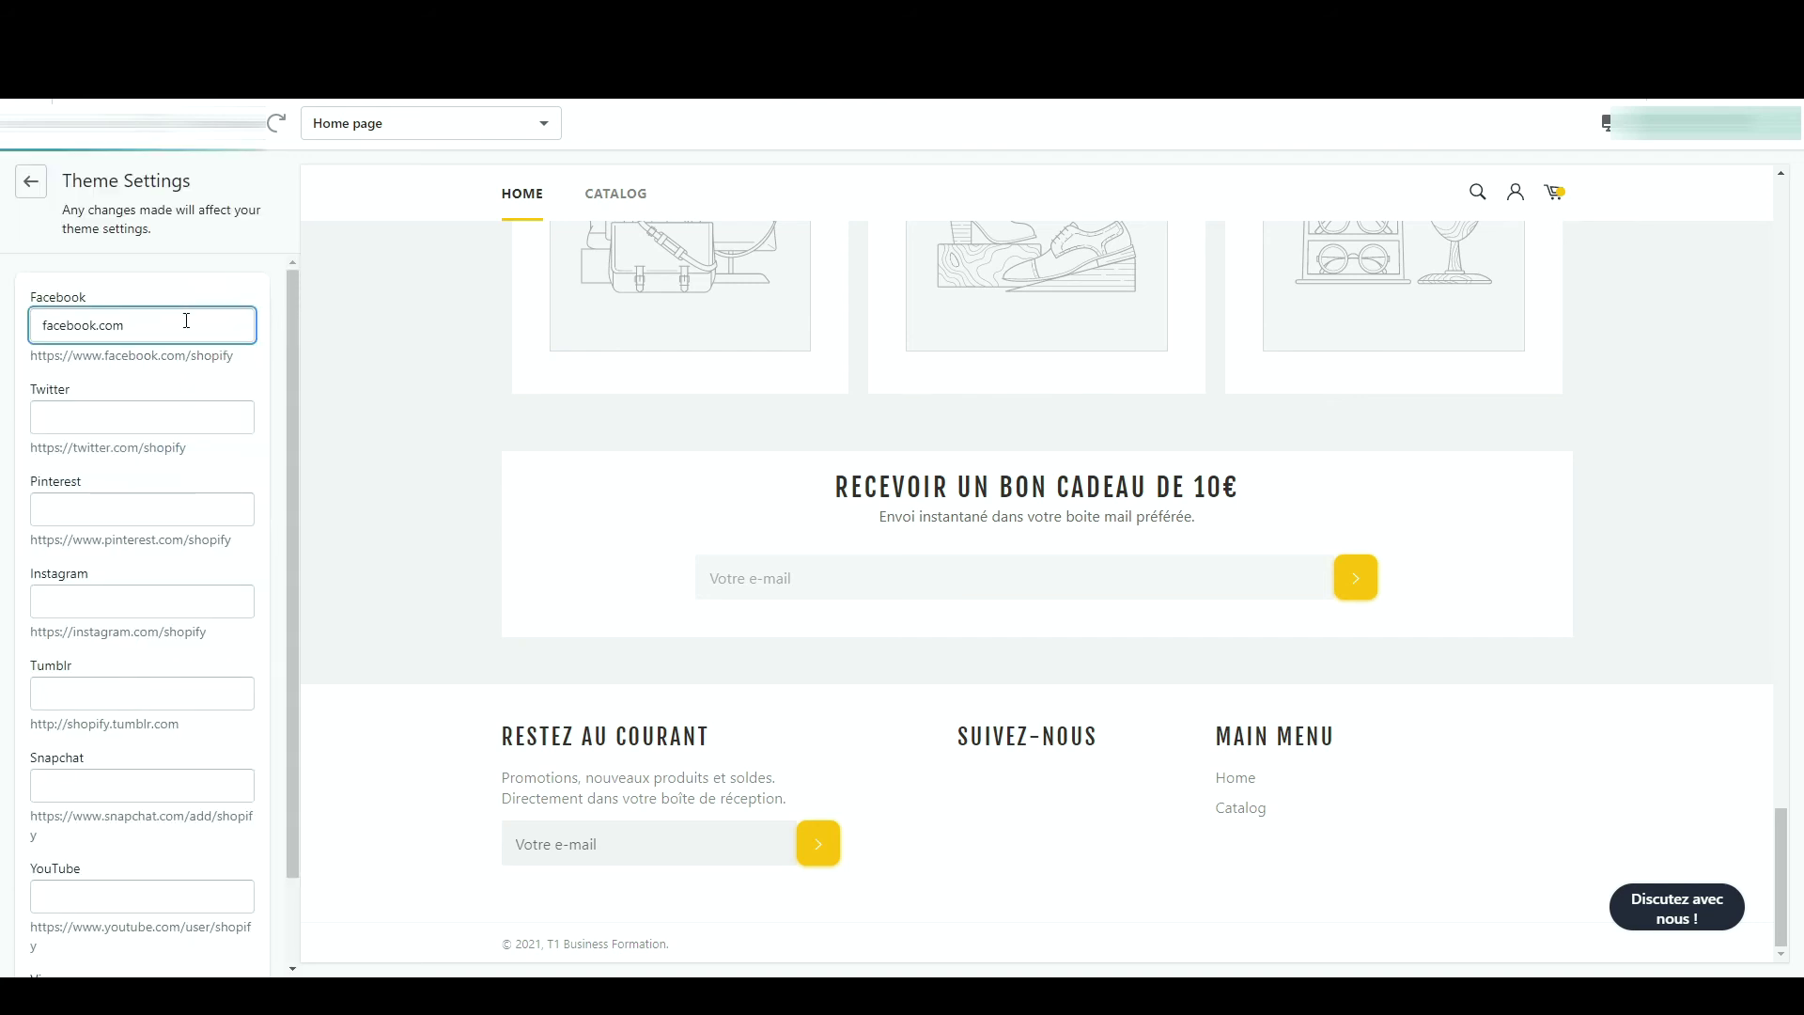
{"action": "left_click", "coordinate": [130, 412]}
{"action": "type", "text": "Twitter.com"}
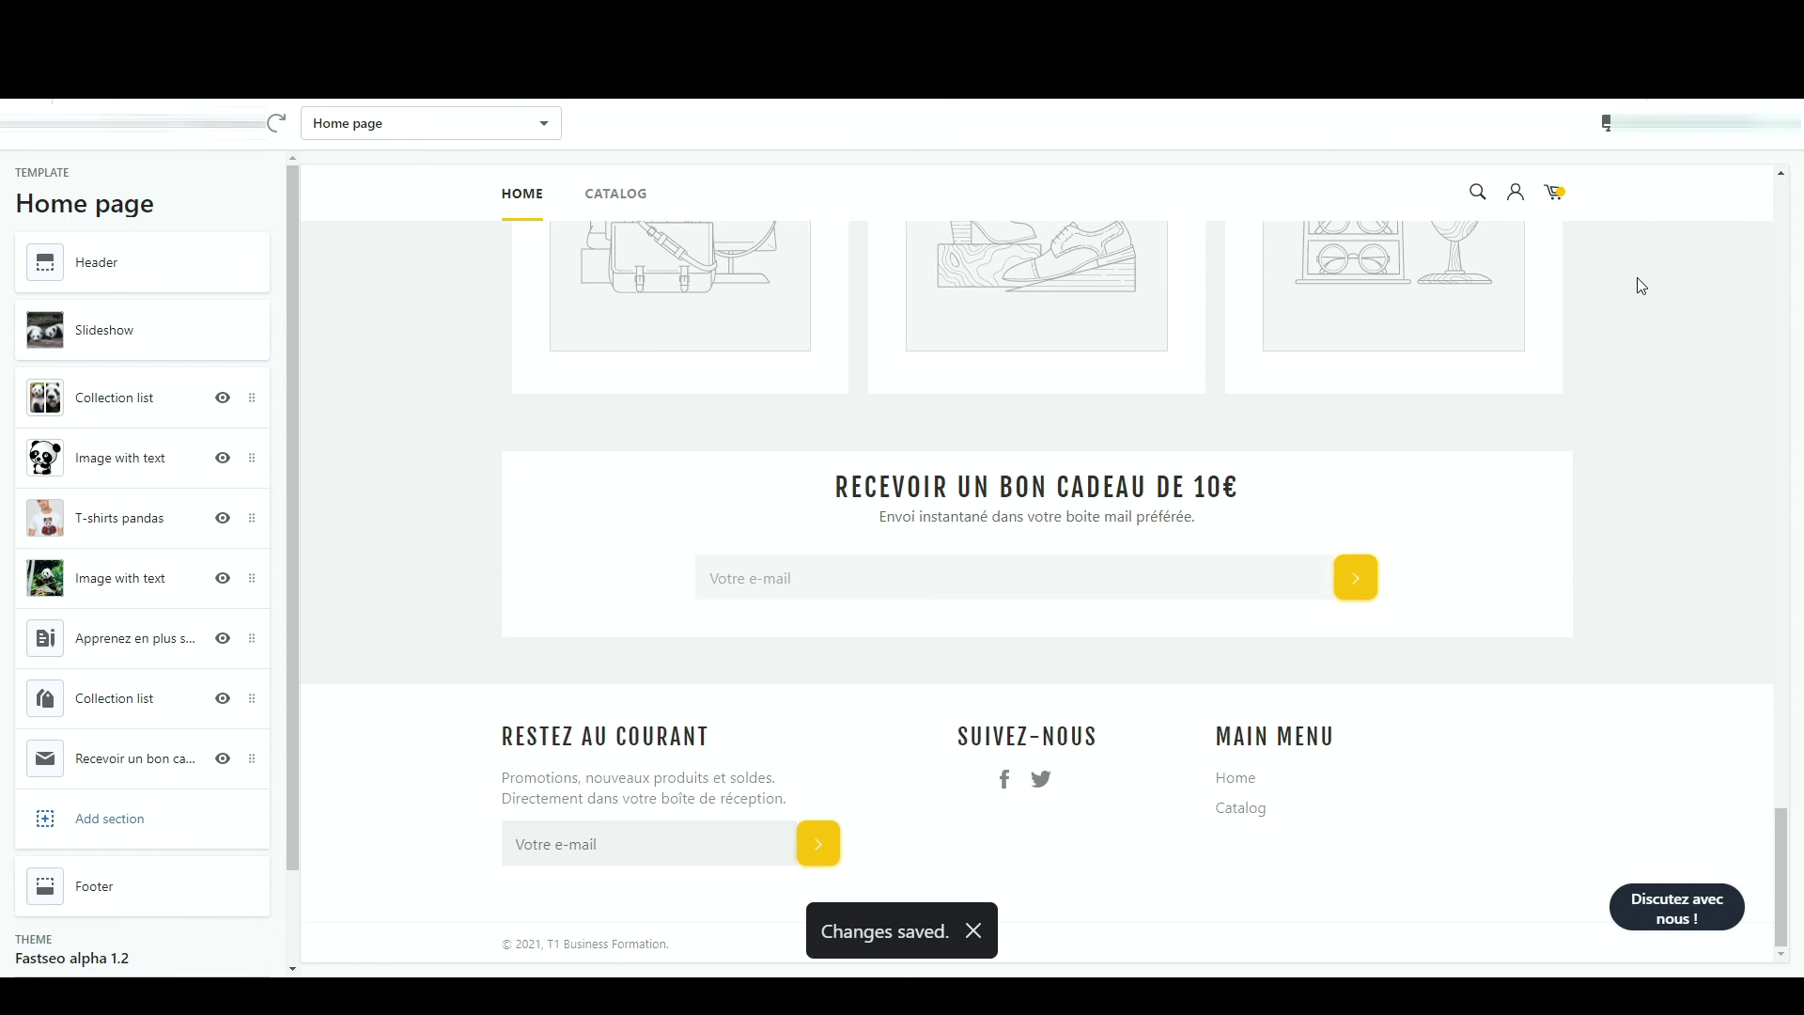
{"action": "scroll", "coordinate": [1641, 286], "scroll_direction": "up", "scroll_amount": 20}
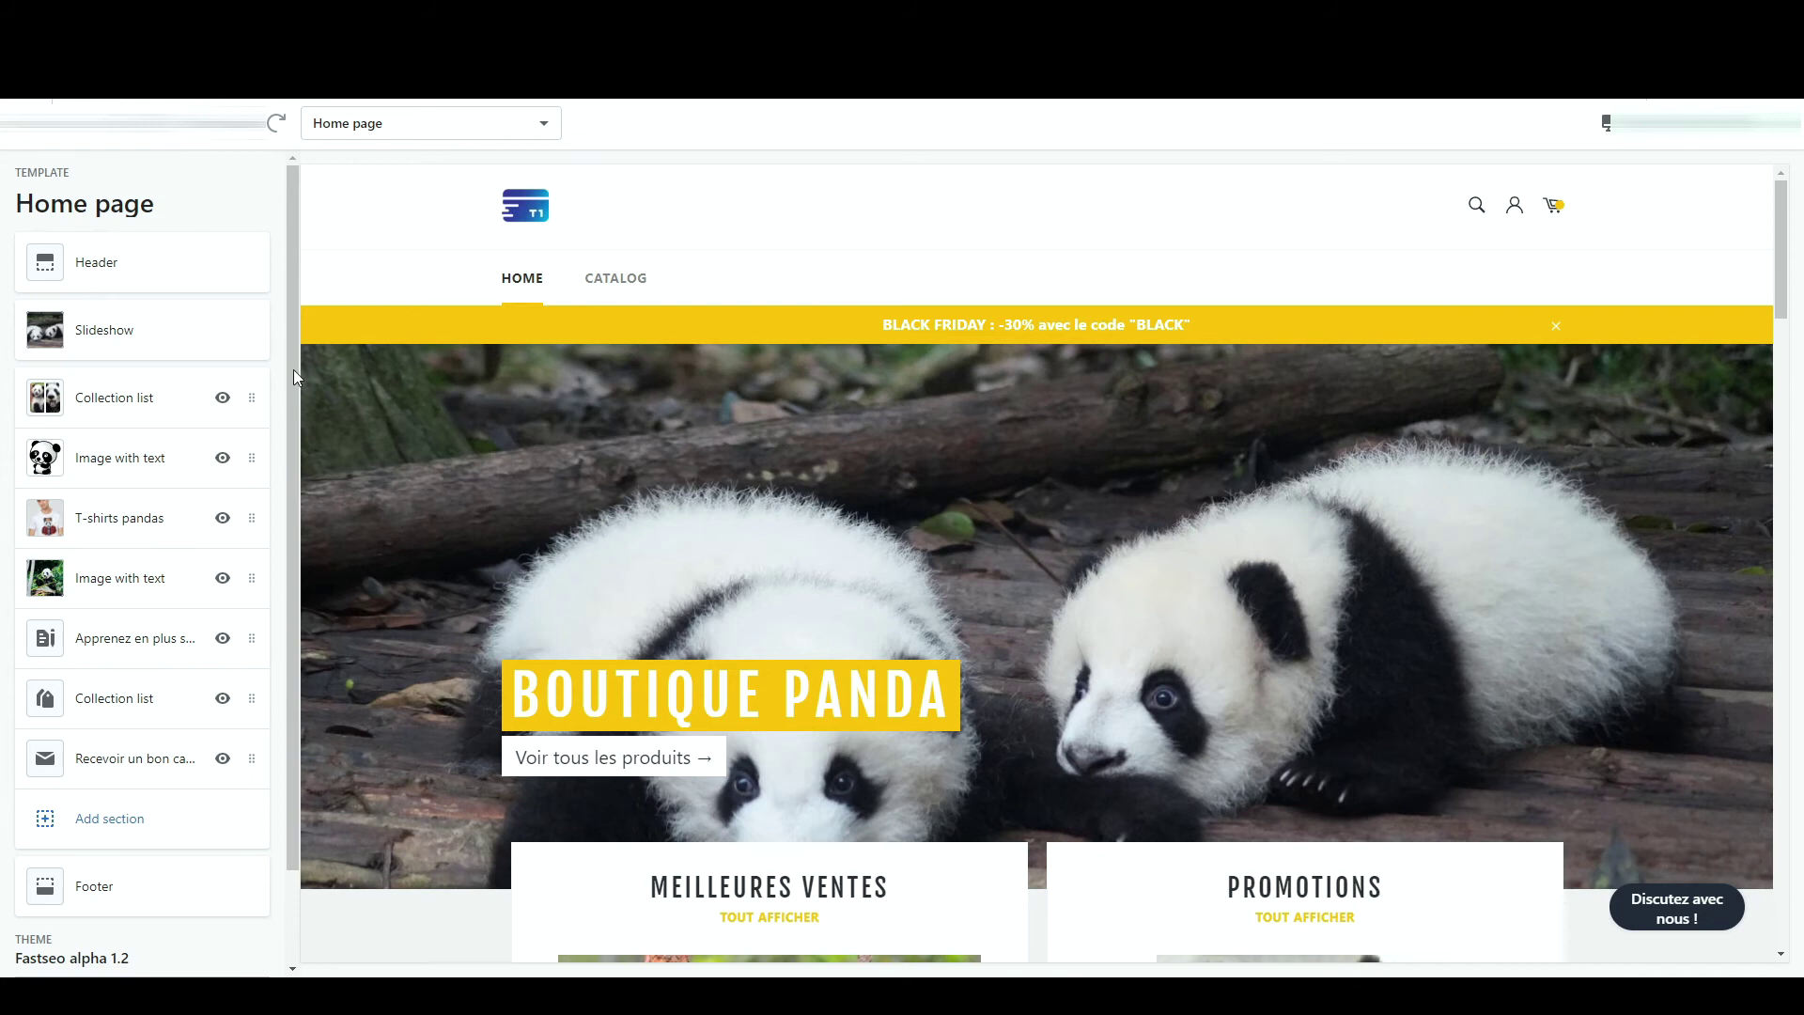
{"action": "left_click", "coordinate": [192, 340]}
{"action": "left_click", "coordinate": [172, 310]}
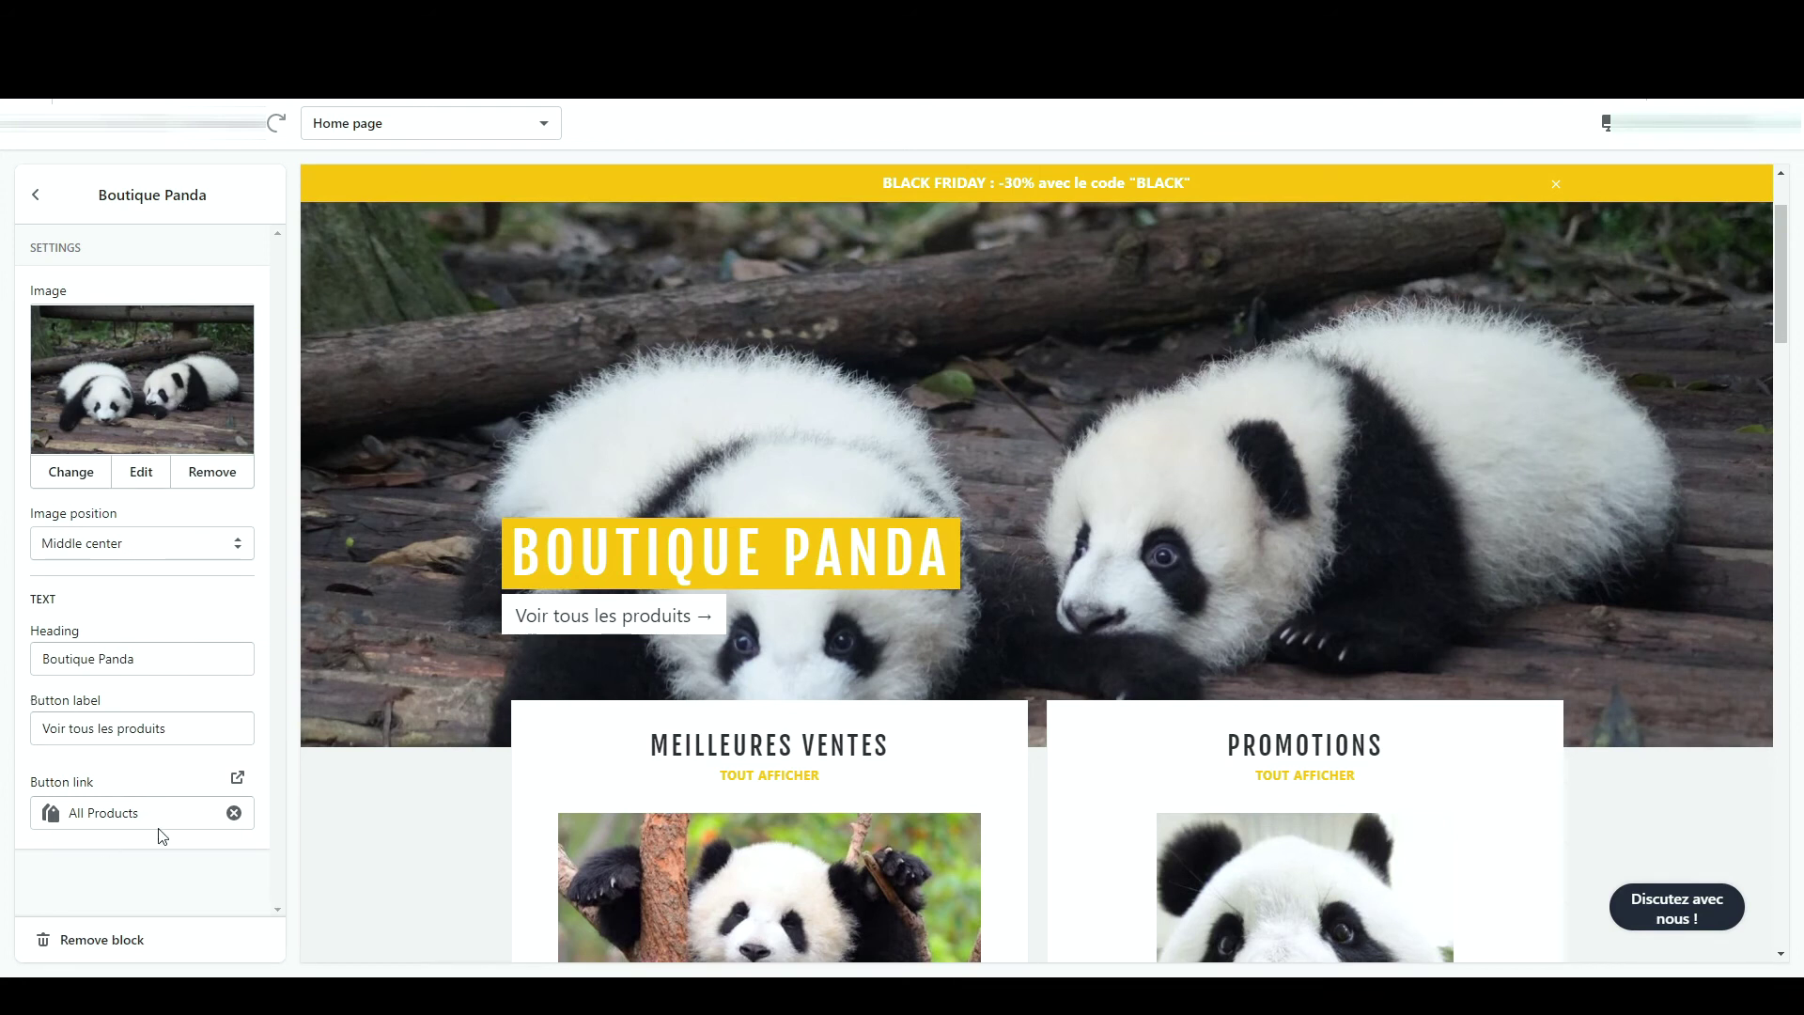
{"action": "left_click_drag", "start_coordinate": [106, 635], "coordinate": [23, 638]}
{"action": "left_click_drag", "start_coordinate": [136, 659], "coordinate": [42, 659]}
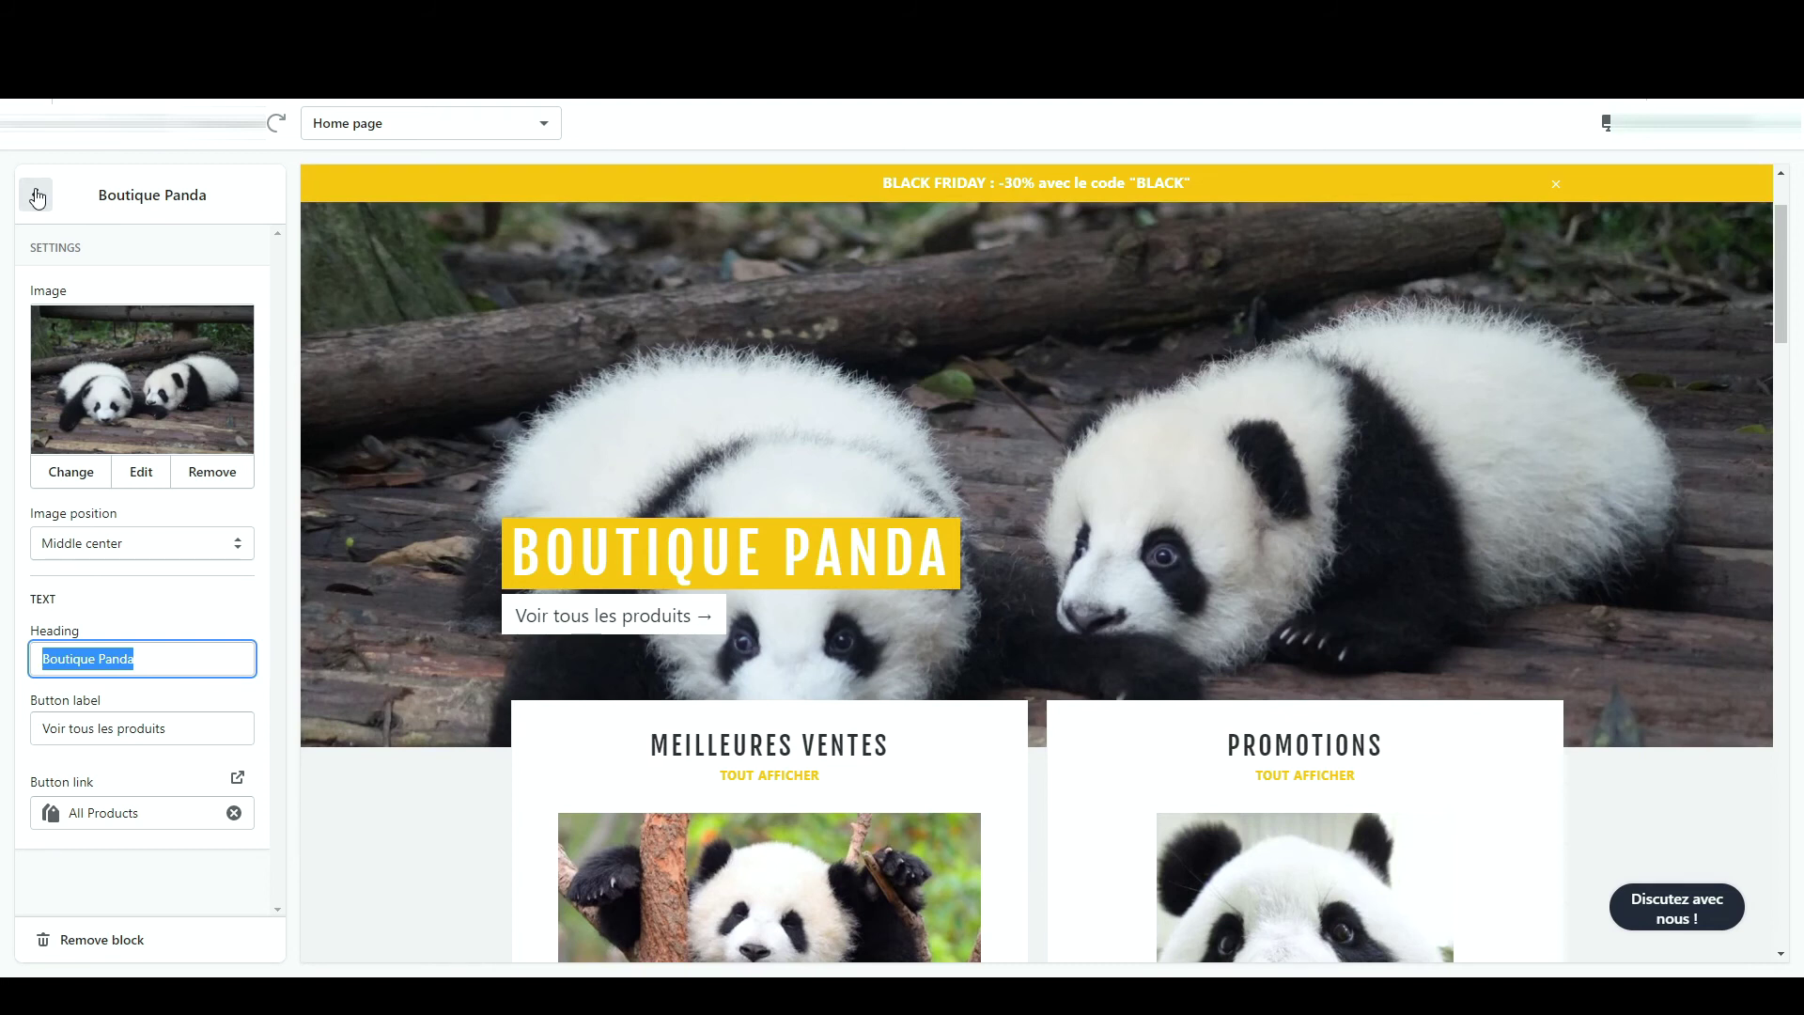
{"action": "left_click", "coordinate": [37, 196]}
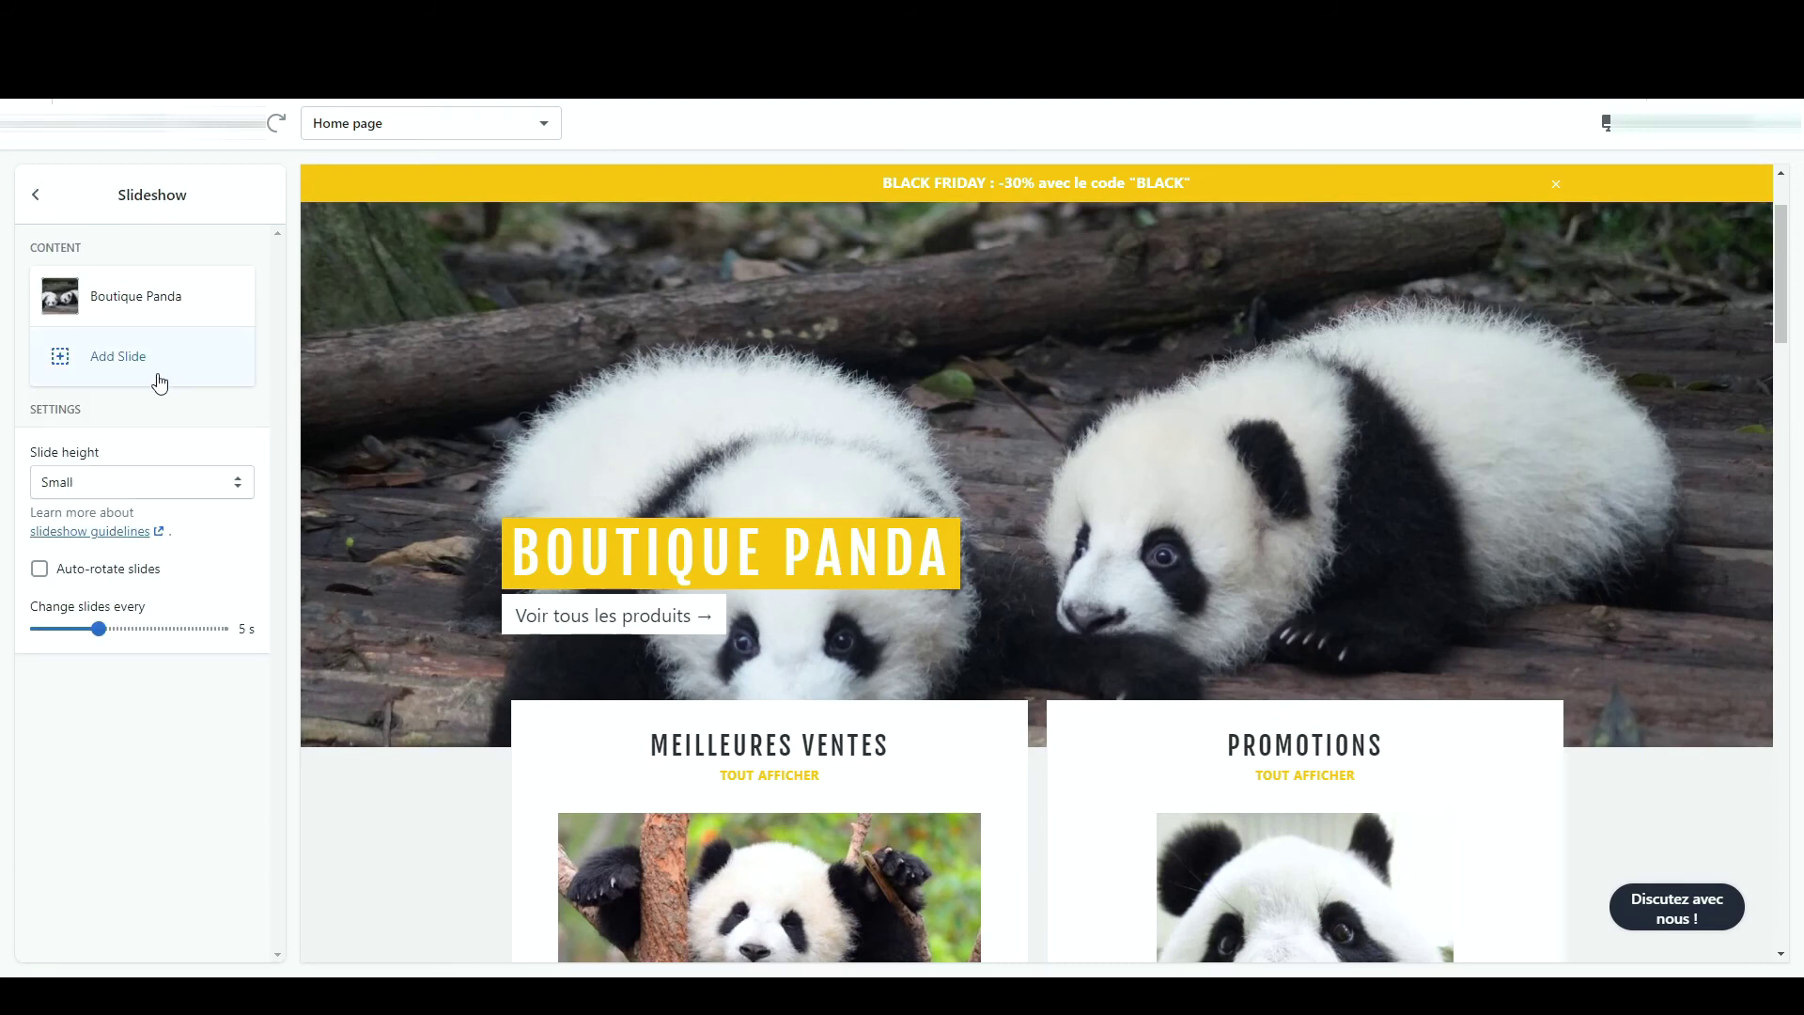
{"action": "left_click", "coordinate": [105, 583]}
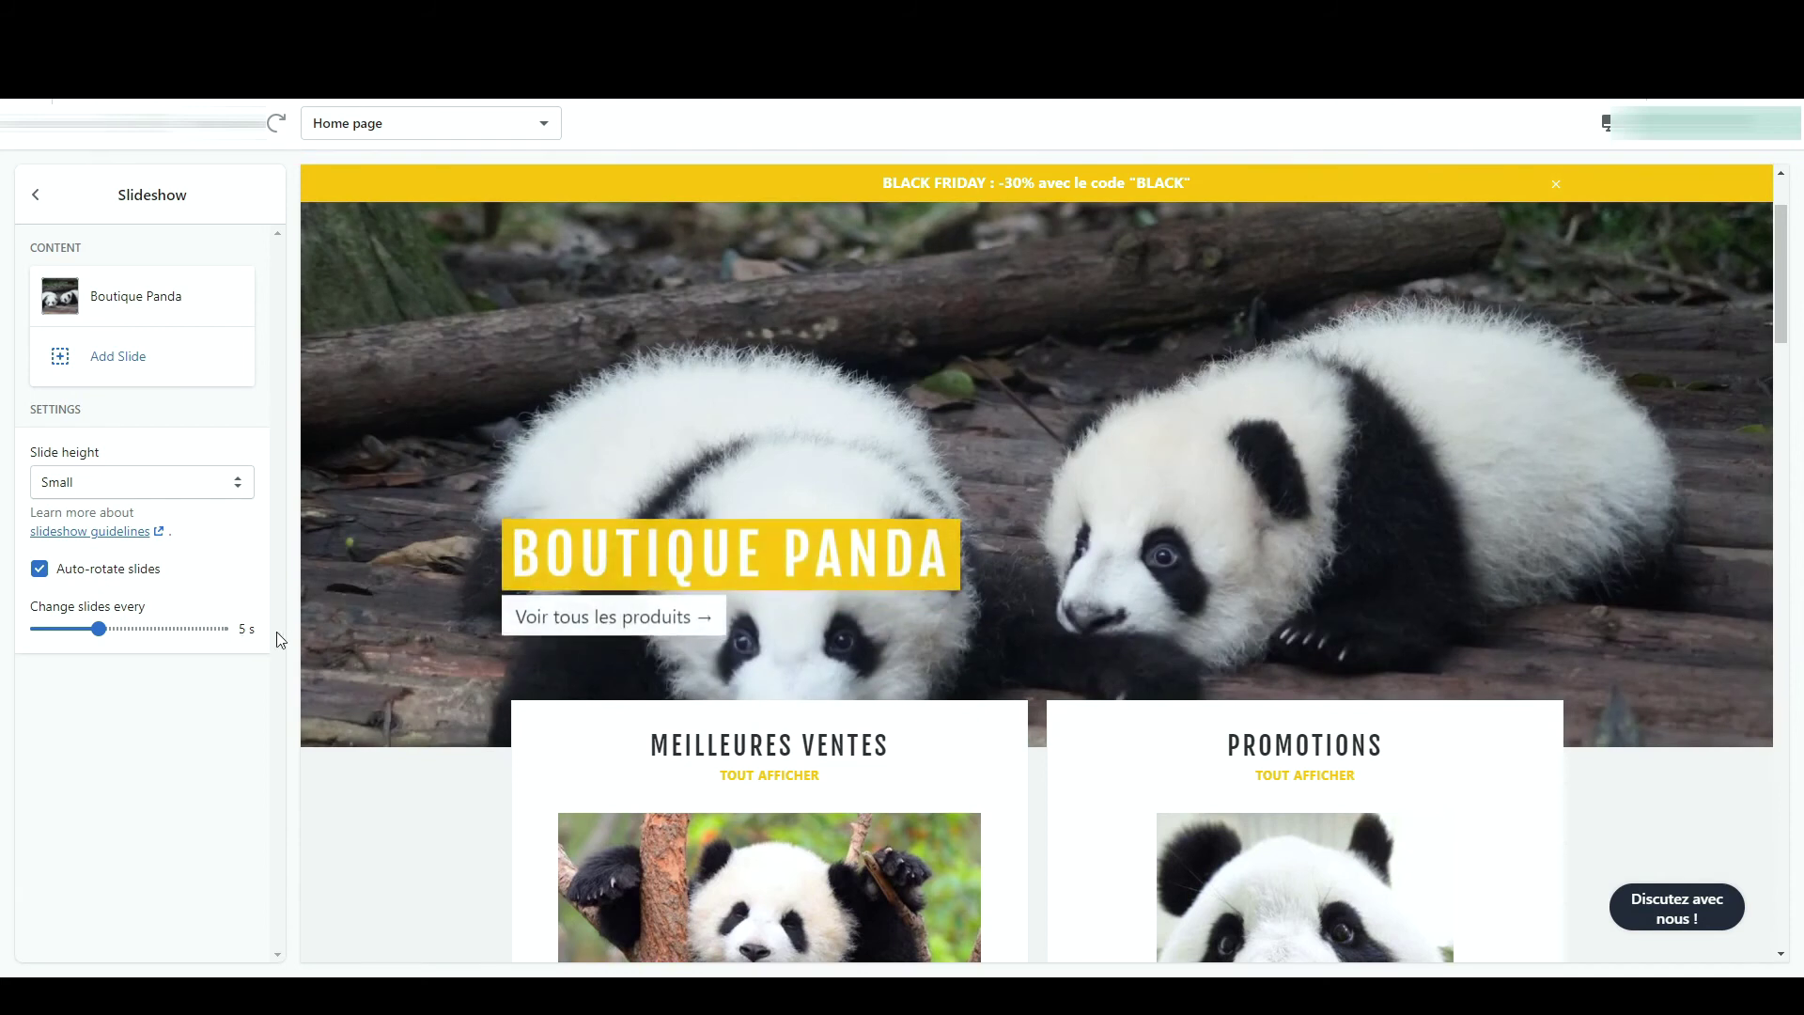
{"action": "left_click", "coordinate": [69, 568]}
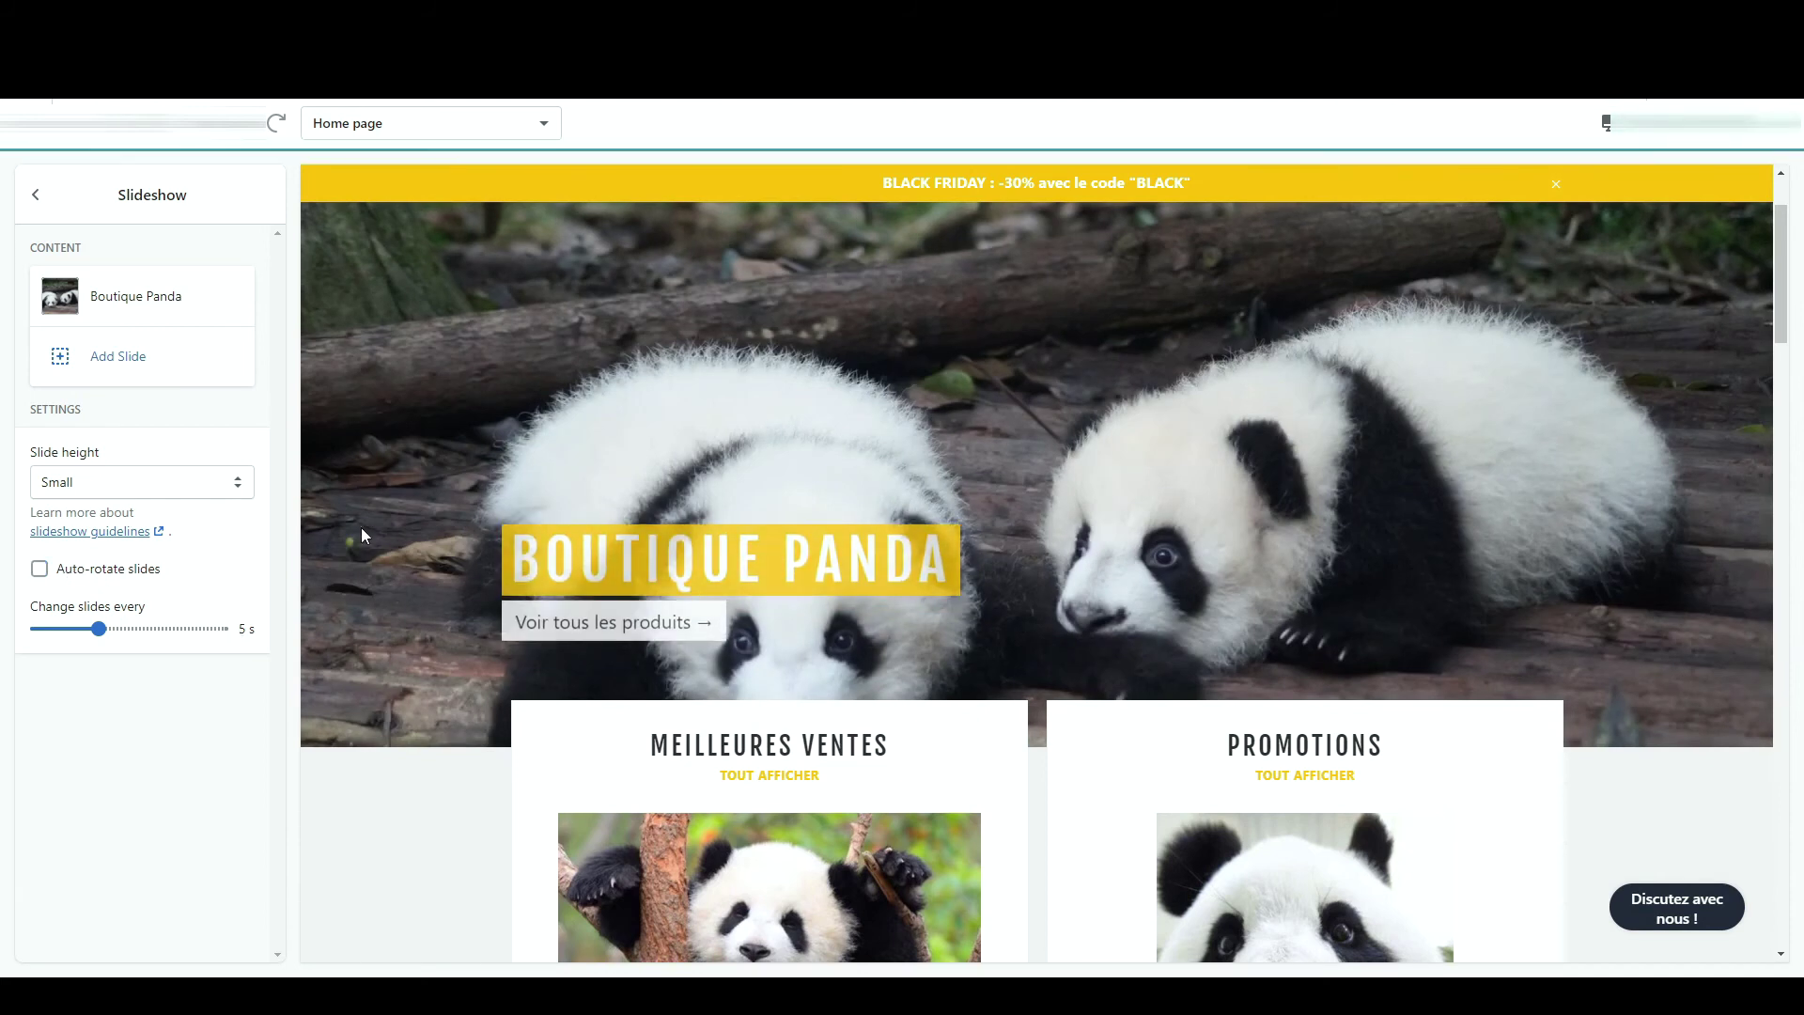
{"action": "left_click", "coordinate": [38, 195]}
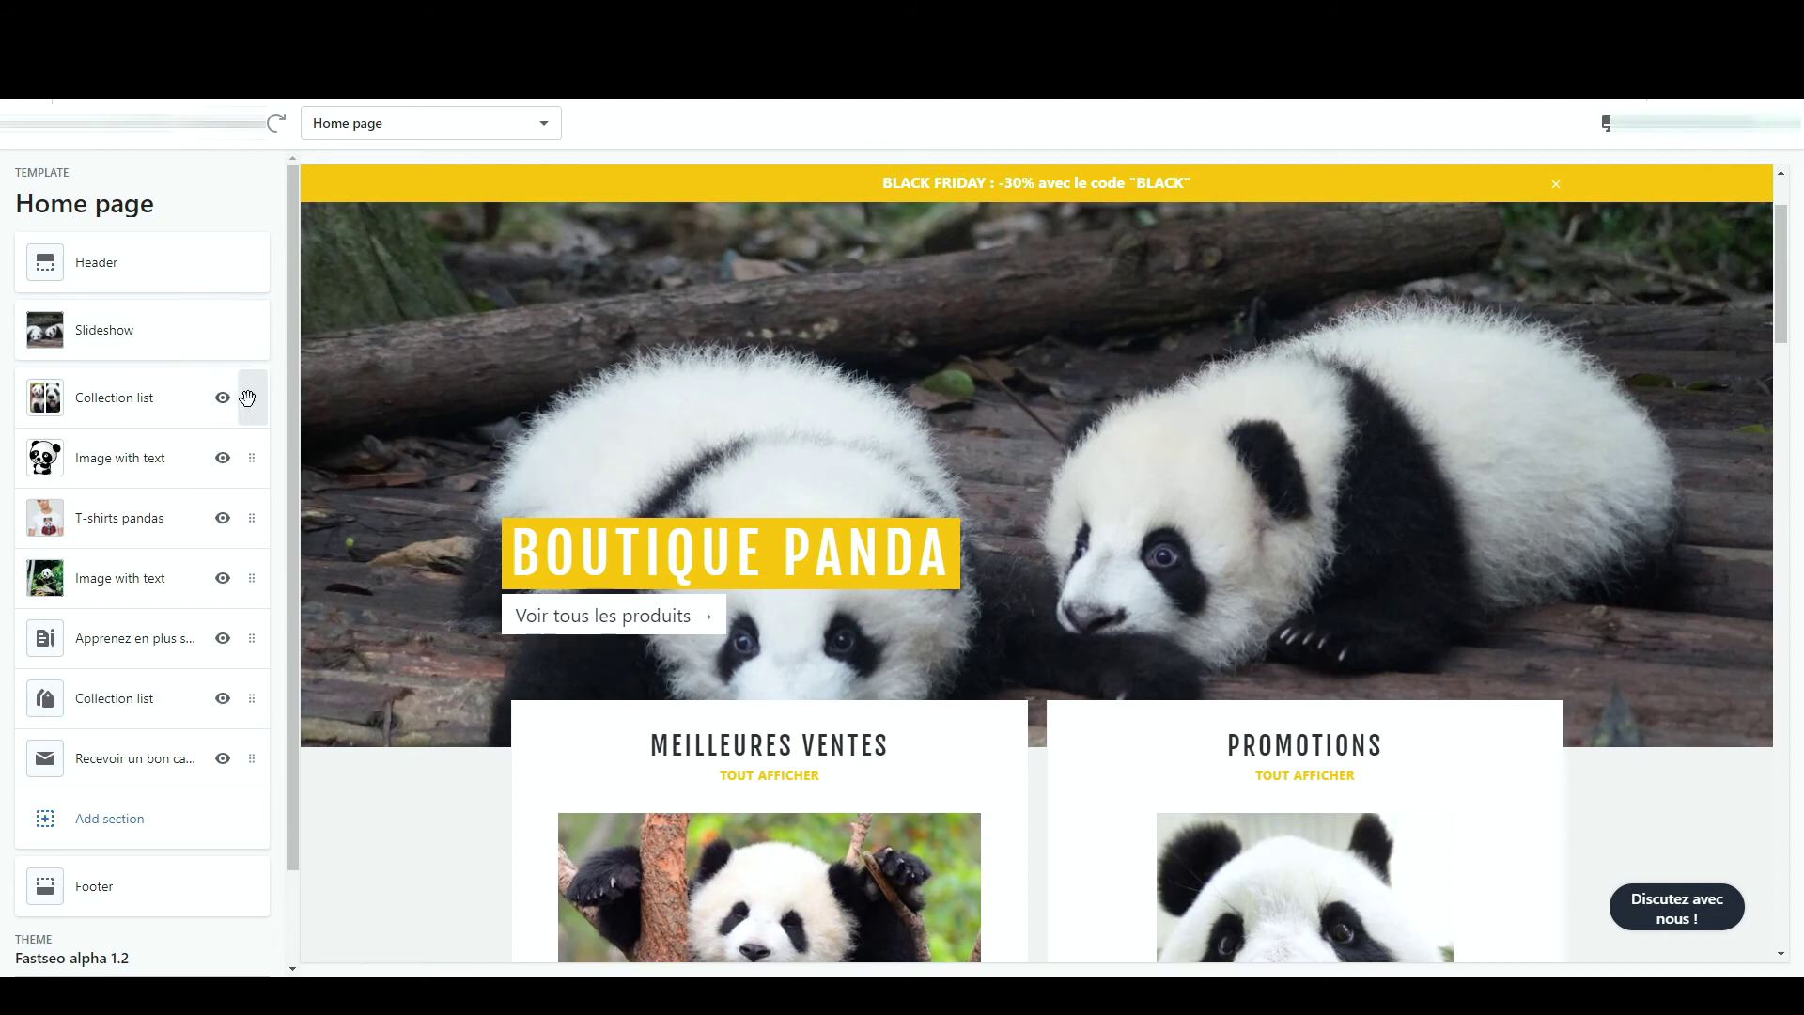
{"action": "left_click", "coordinate": [150, 397]}
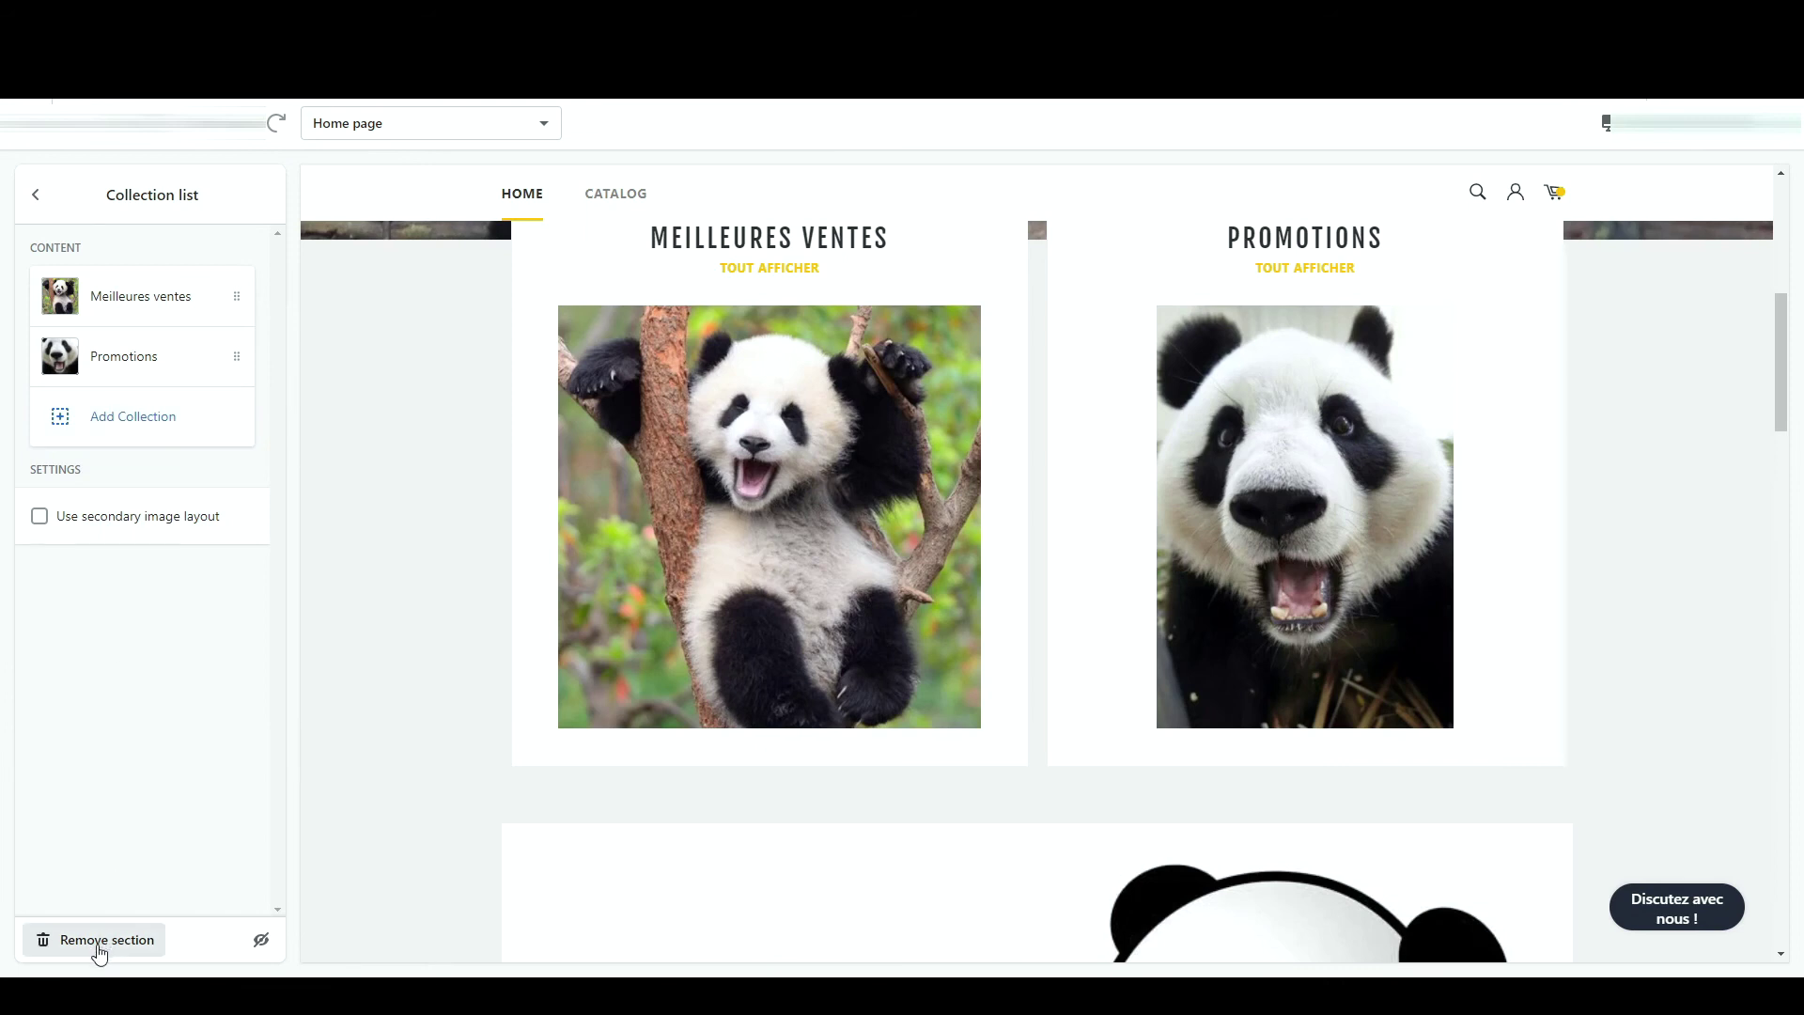
{"action": "left_click", "coordinate": [37, 192]}
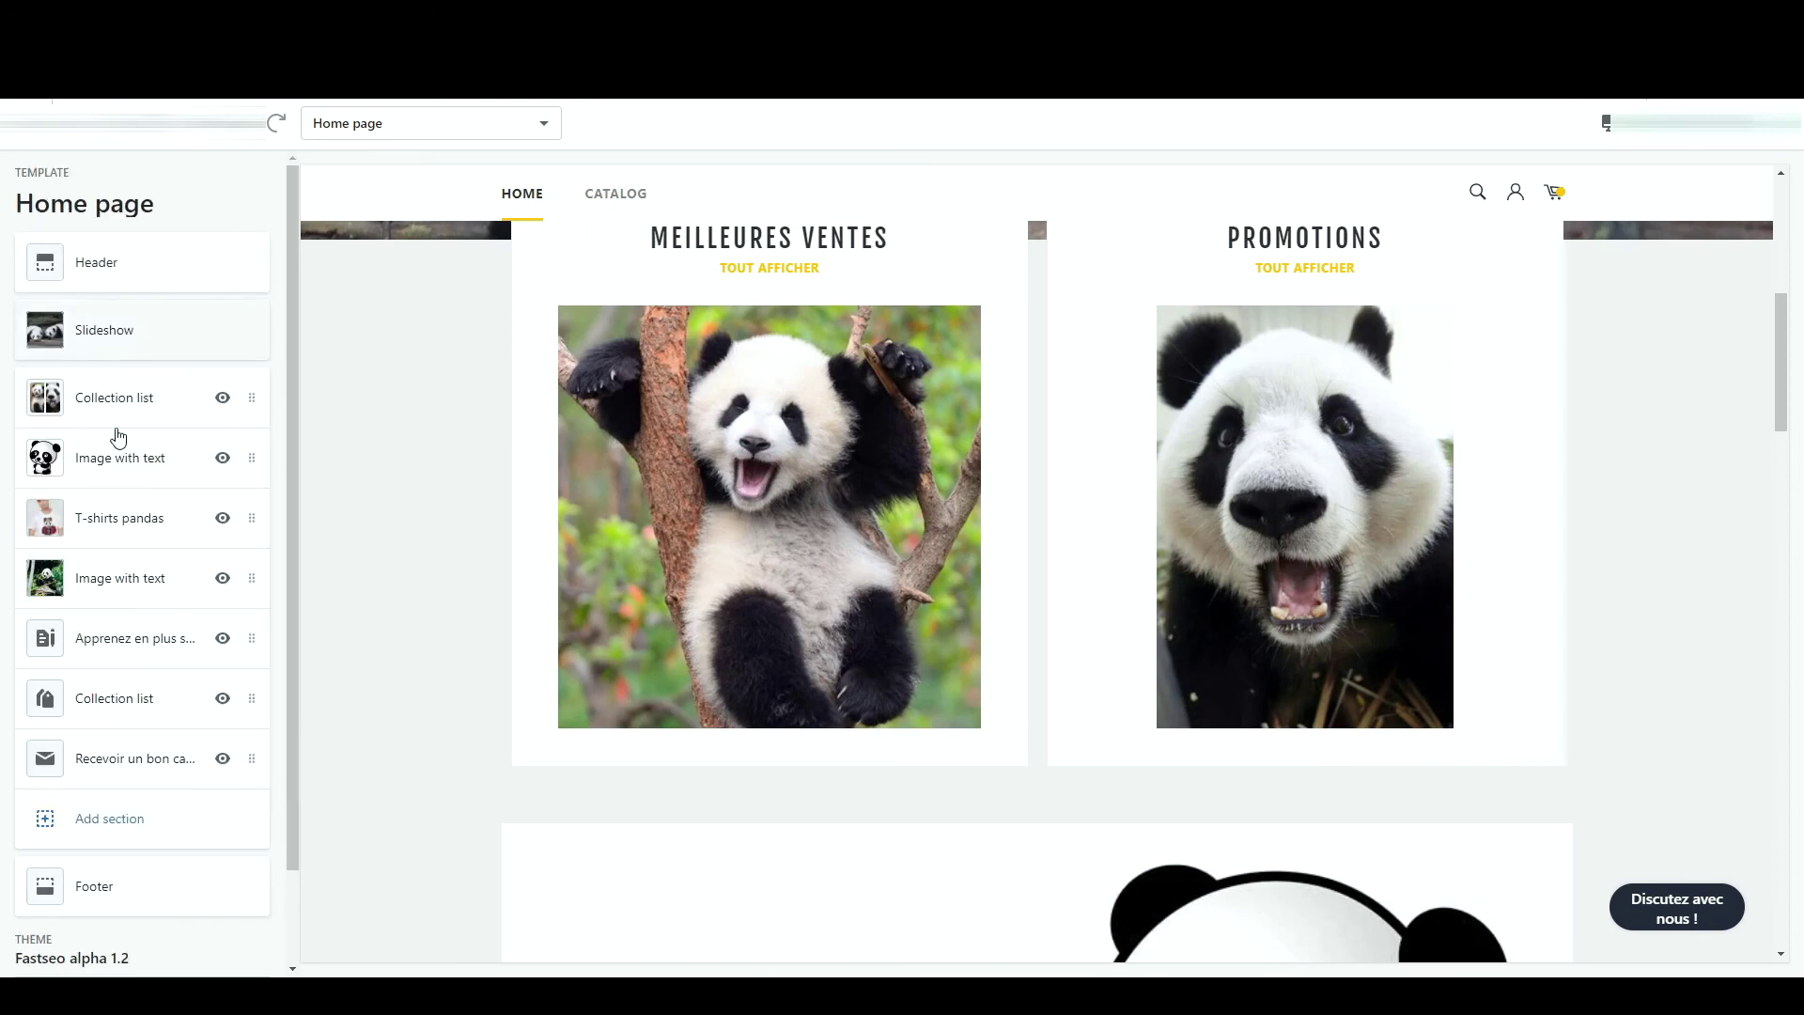
{"action": "left_click", "coordinate": [91, 819]}
{"action": "scroll", "coordinate": [207, 433], "scroll_direction": "down", "scroll_amount": 3}
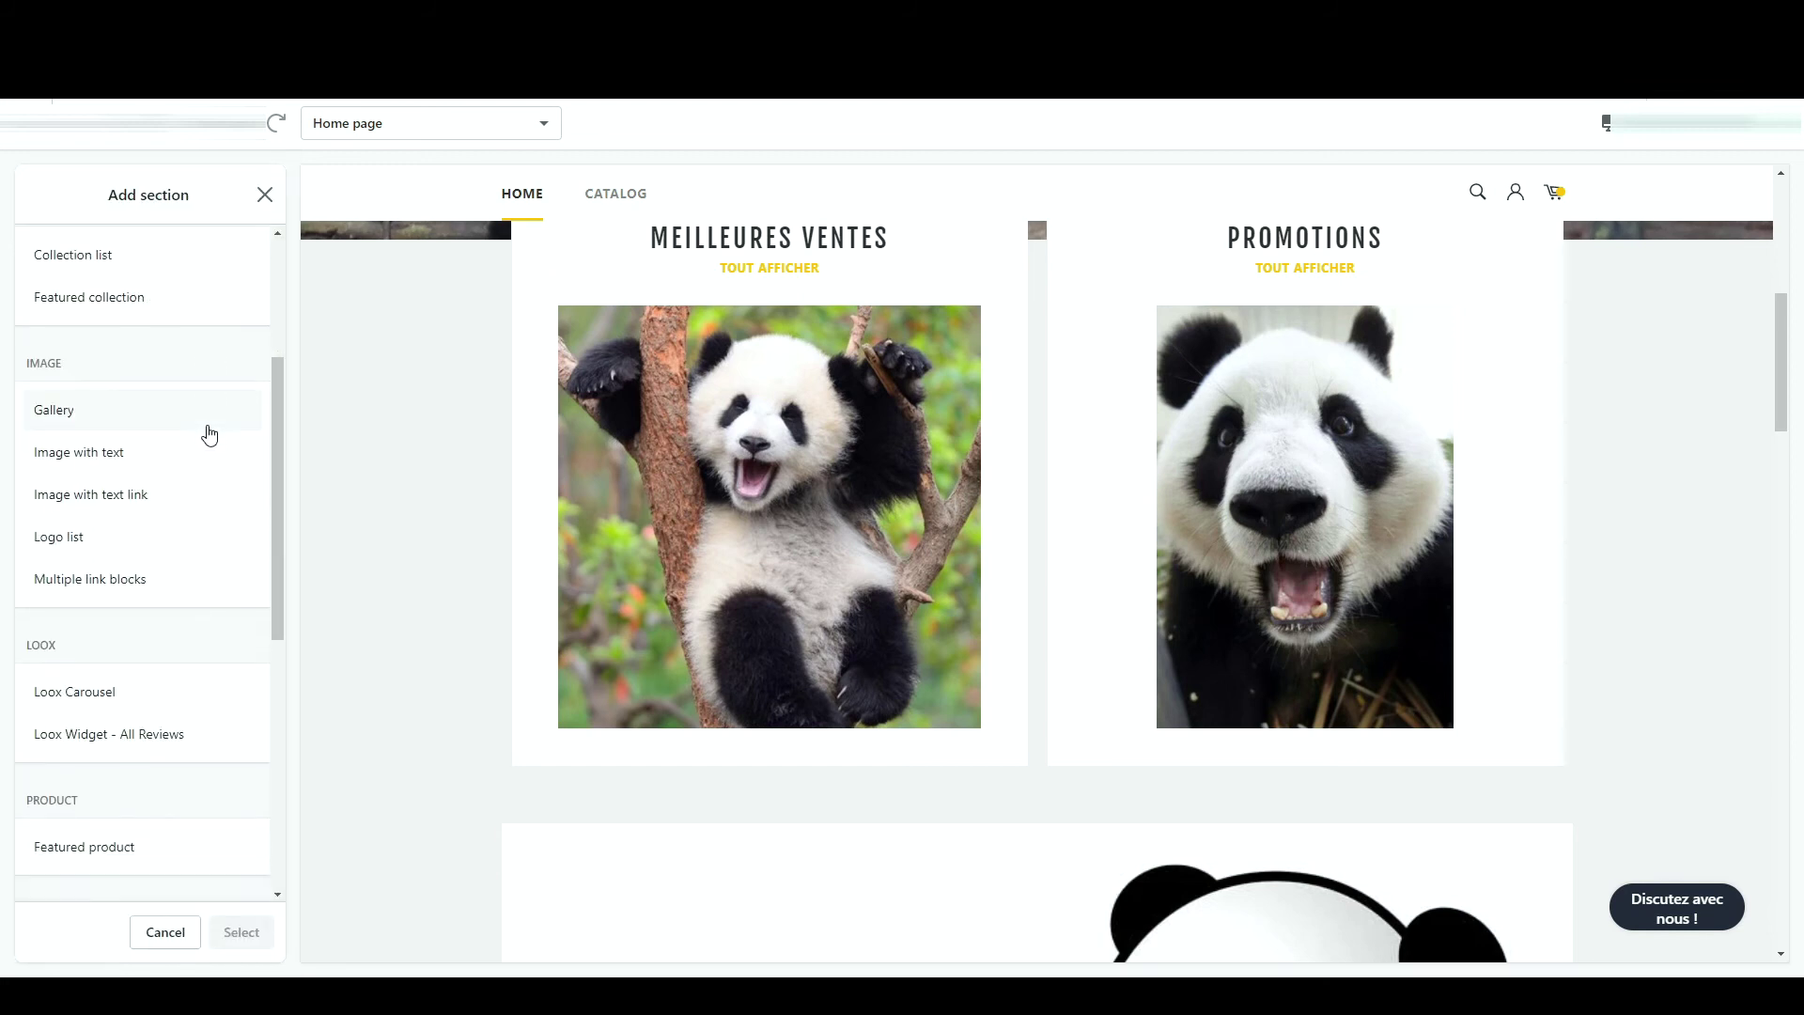
{"action": "scroll", "coordinate": [209, 433], "scroll_direction": "down", "scroll_amount": 6}
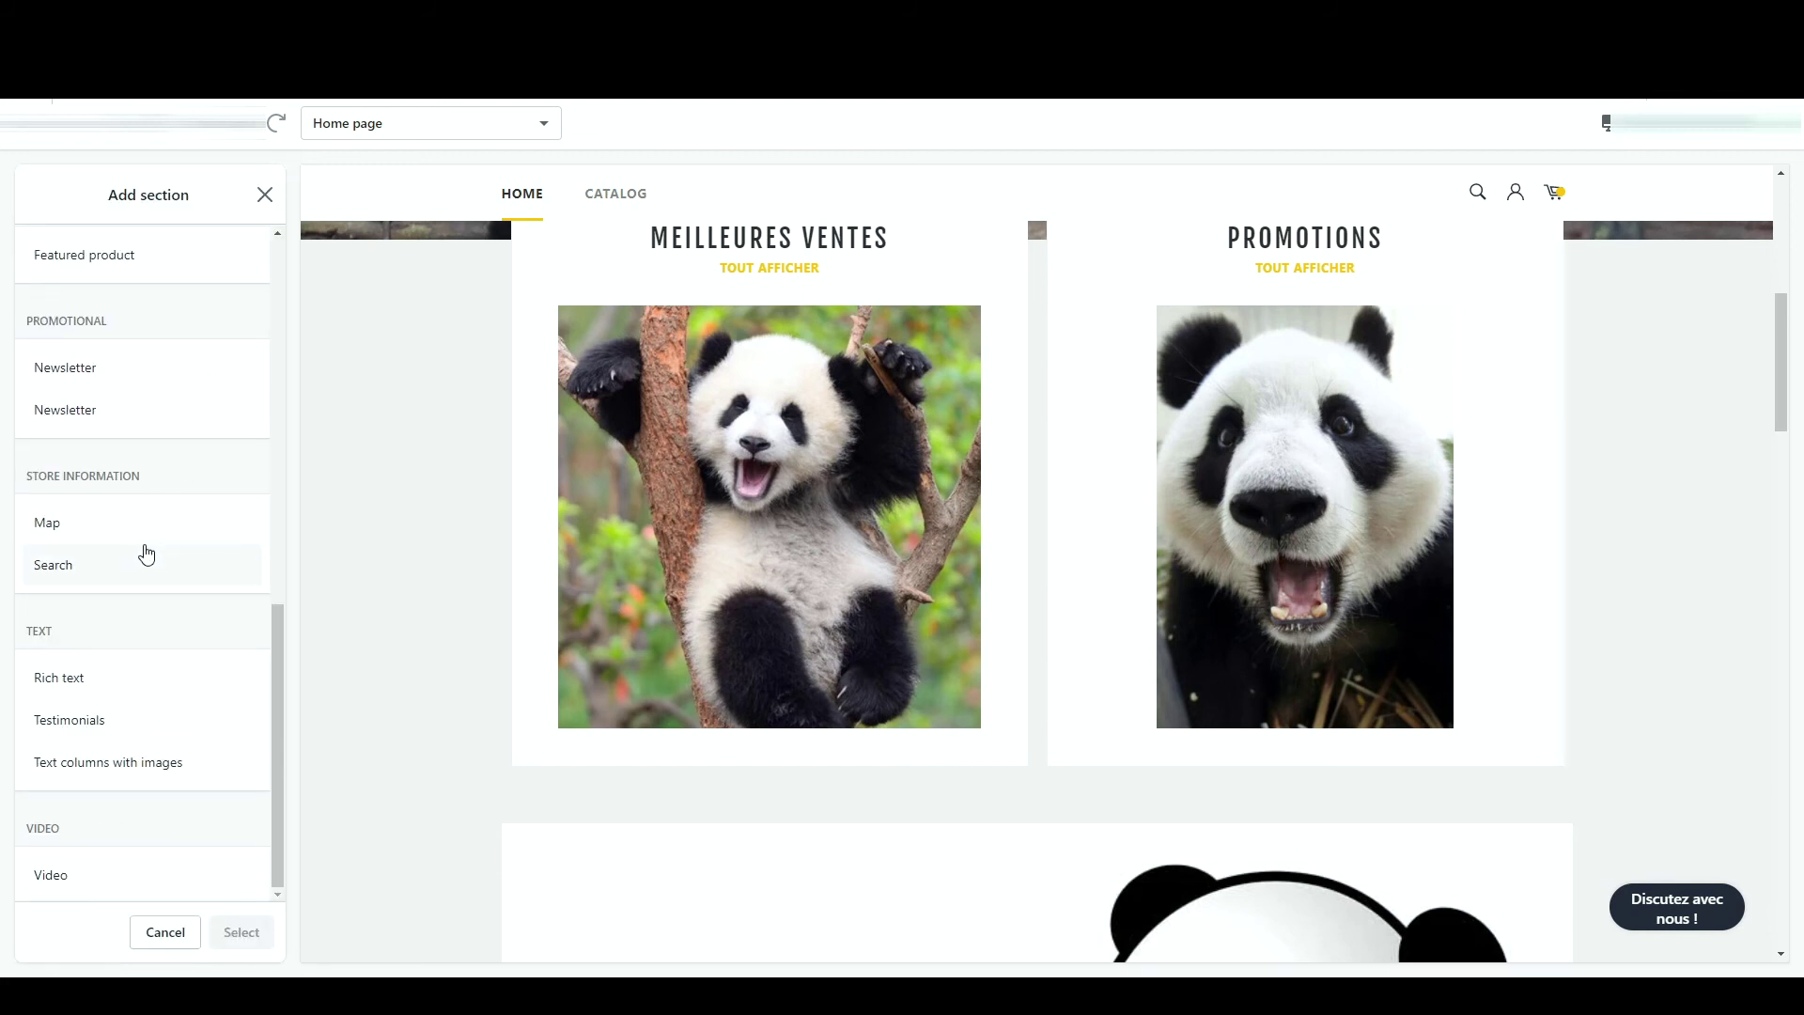
{"action": "left_click", "coordinate": [155, 537]}
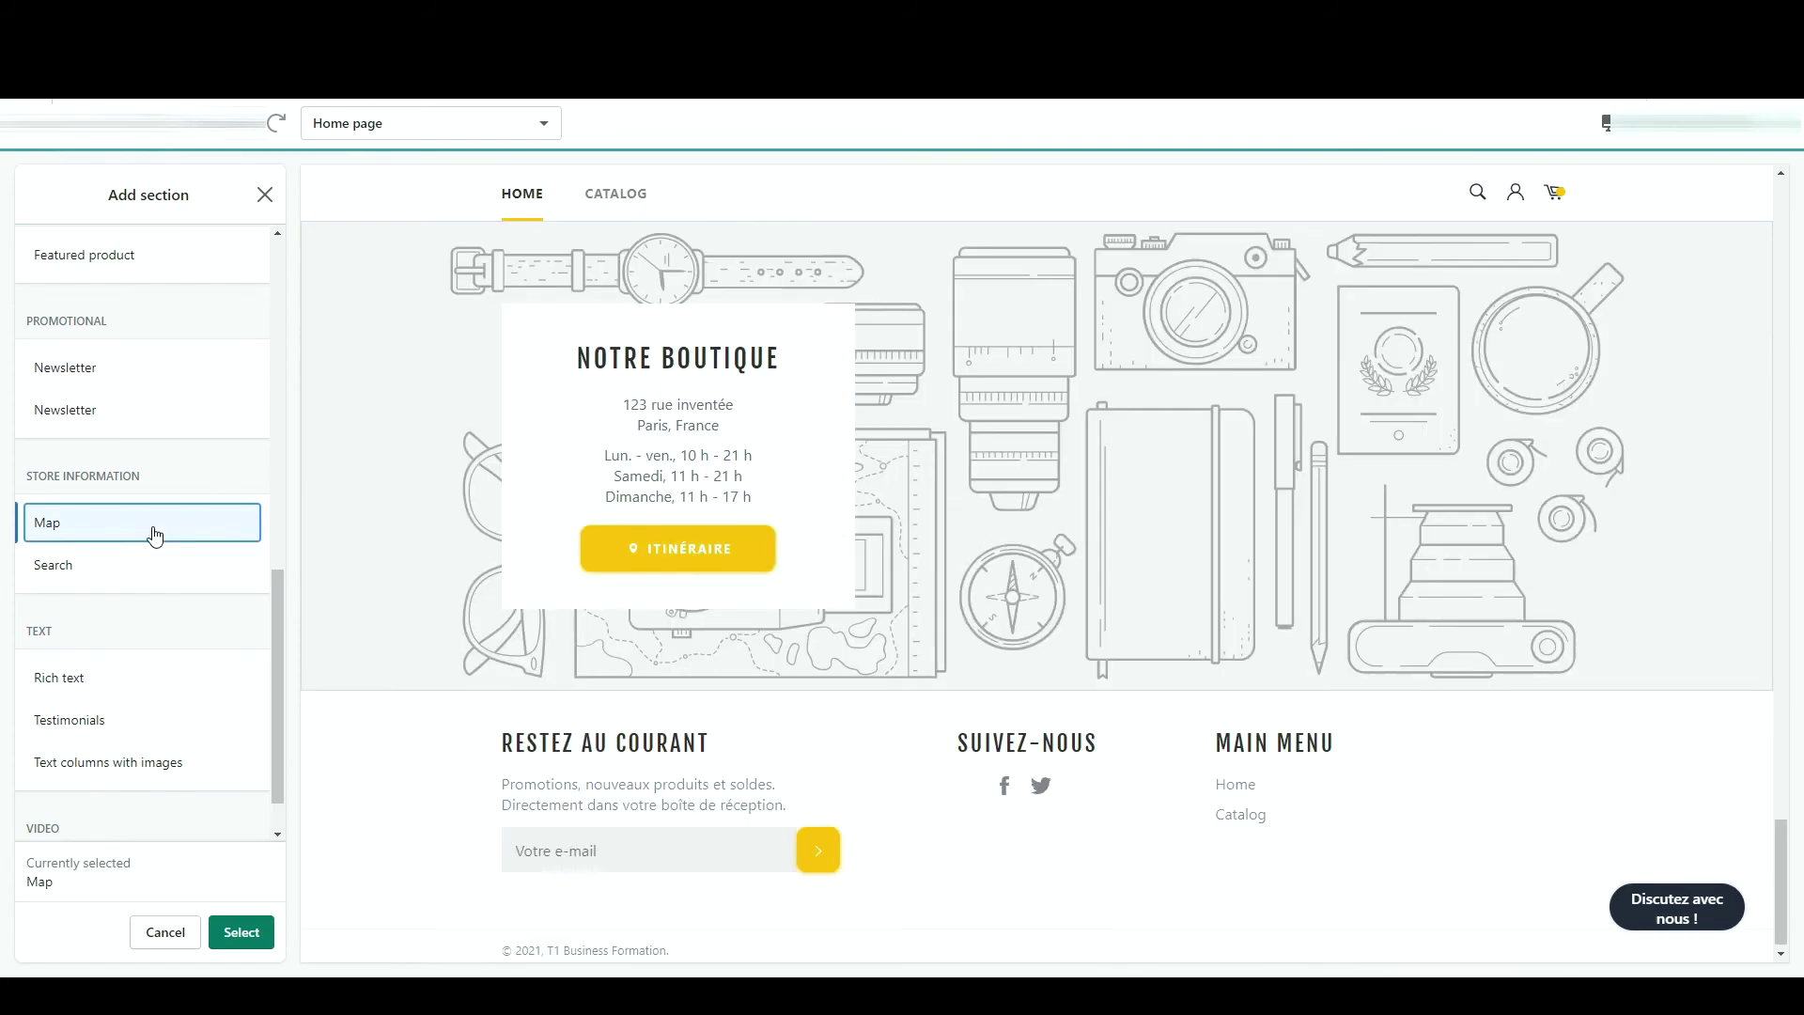
{"action": "left_click", "coordinate": [231, 932]}
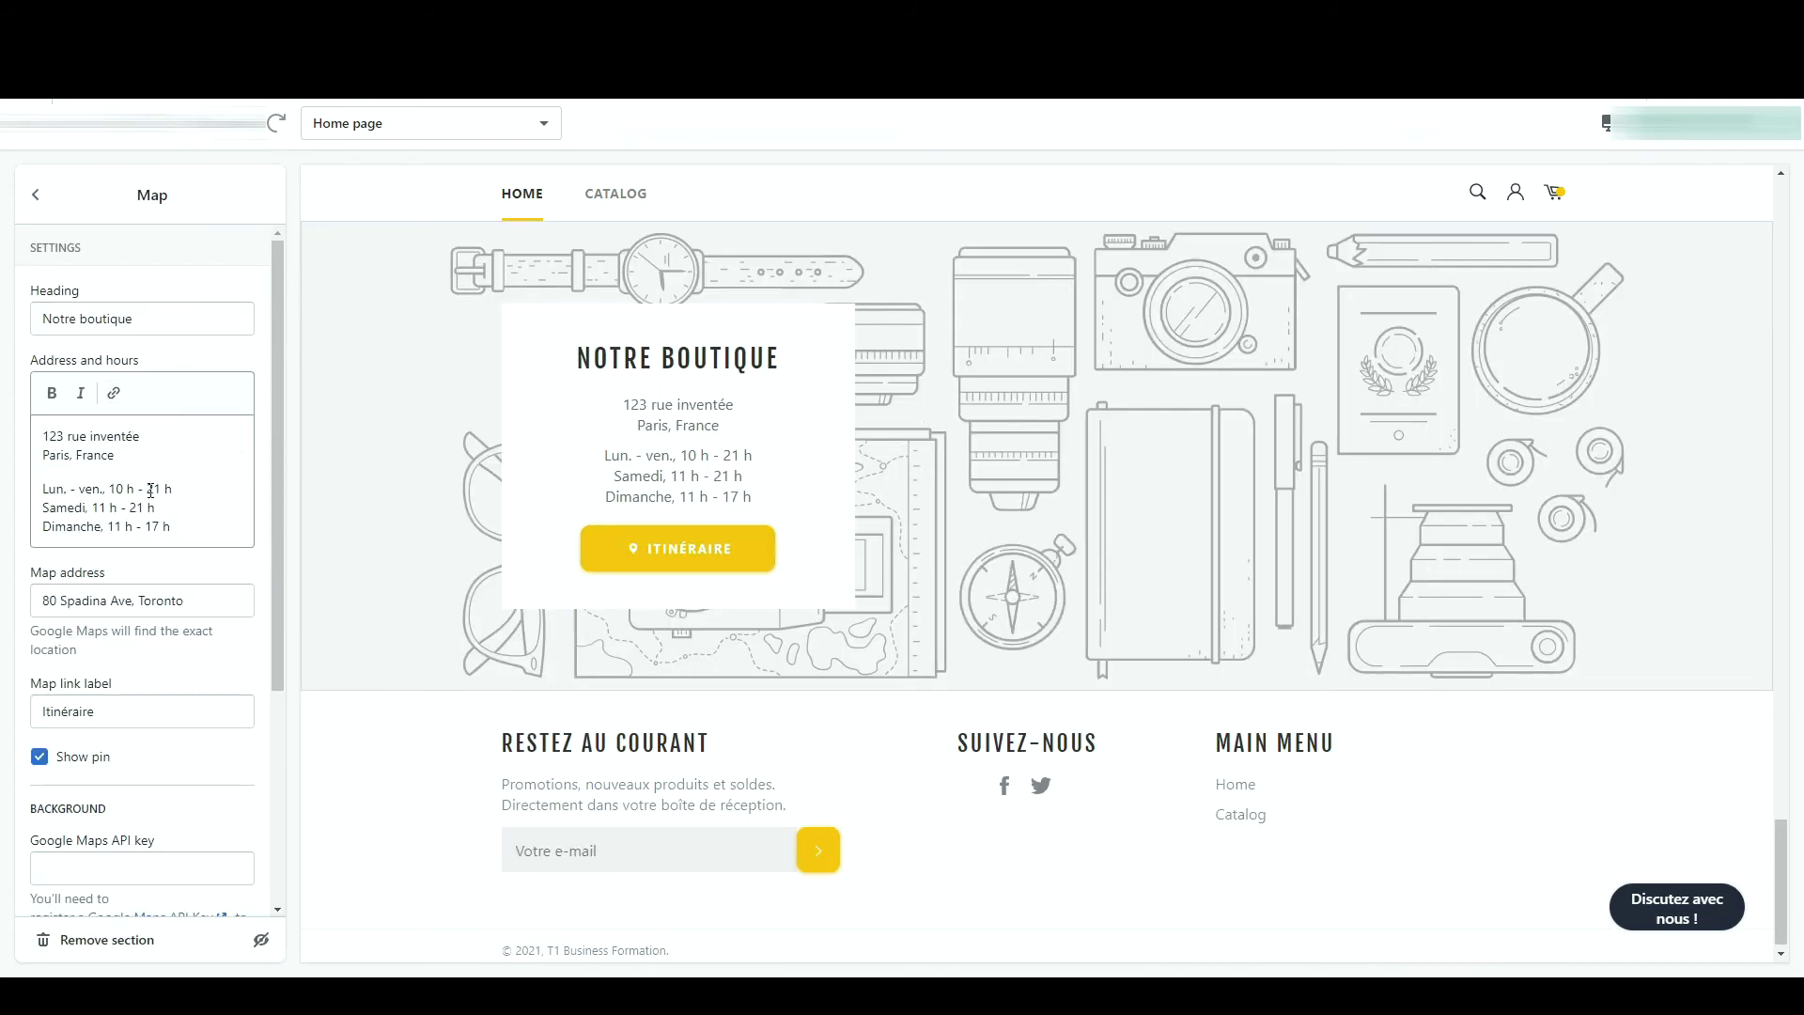
{"action": "scroll", "coordinate": [127, 433], "scroll_direction": "down", "scroll_amount": 3}
{"action": "scroll", "coordinate": [154, 498], "scroll_direction": "up", "scroll_amount": 3}
{"action": "left_click_drag", "start_coordinate": [172, 528], "coordinate": [43, 454]}
{"action": "key", "text": "Left"}
{"action": "left_click", "coordinate": [36, 195]}
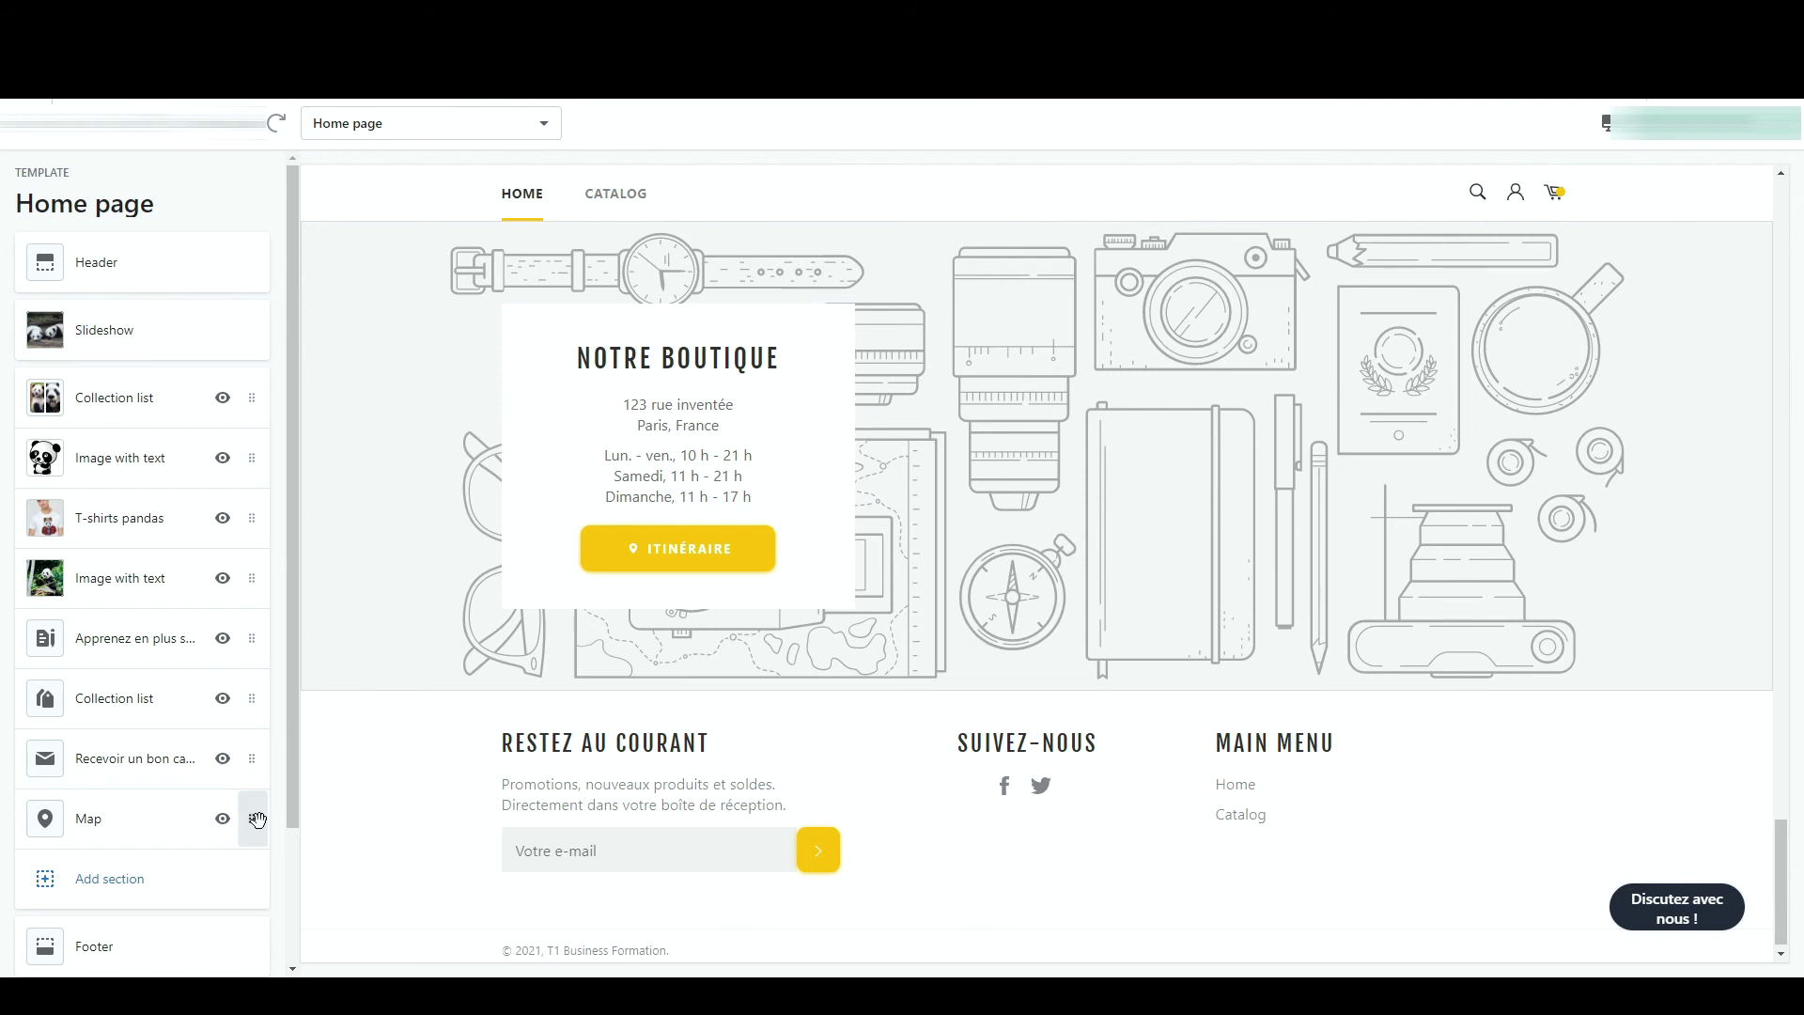
{"action": "left_click_drag", "start_coordinate": [255, 820], "coordinate": [252, 397]}
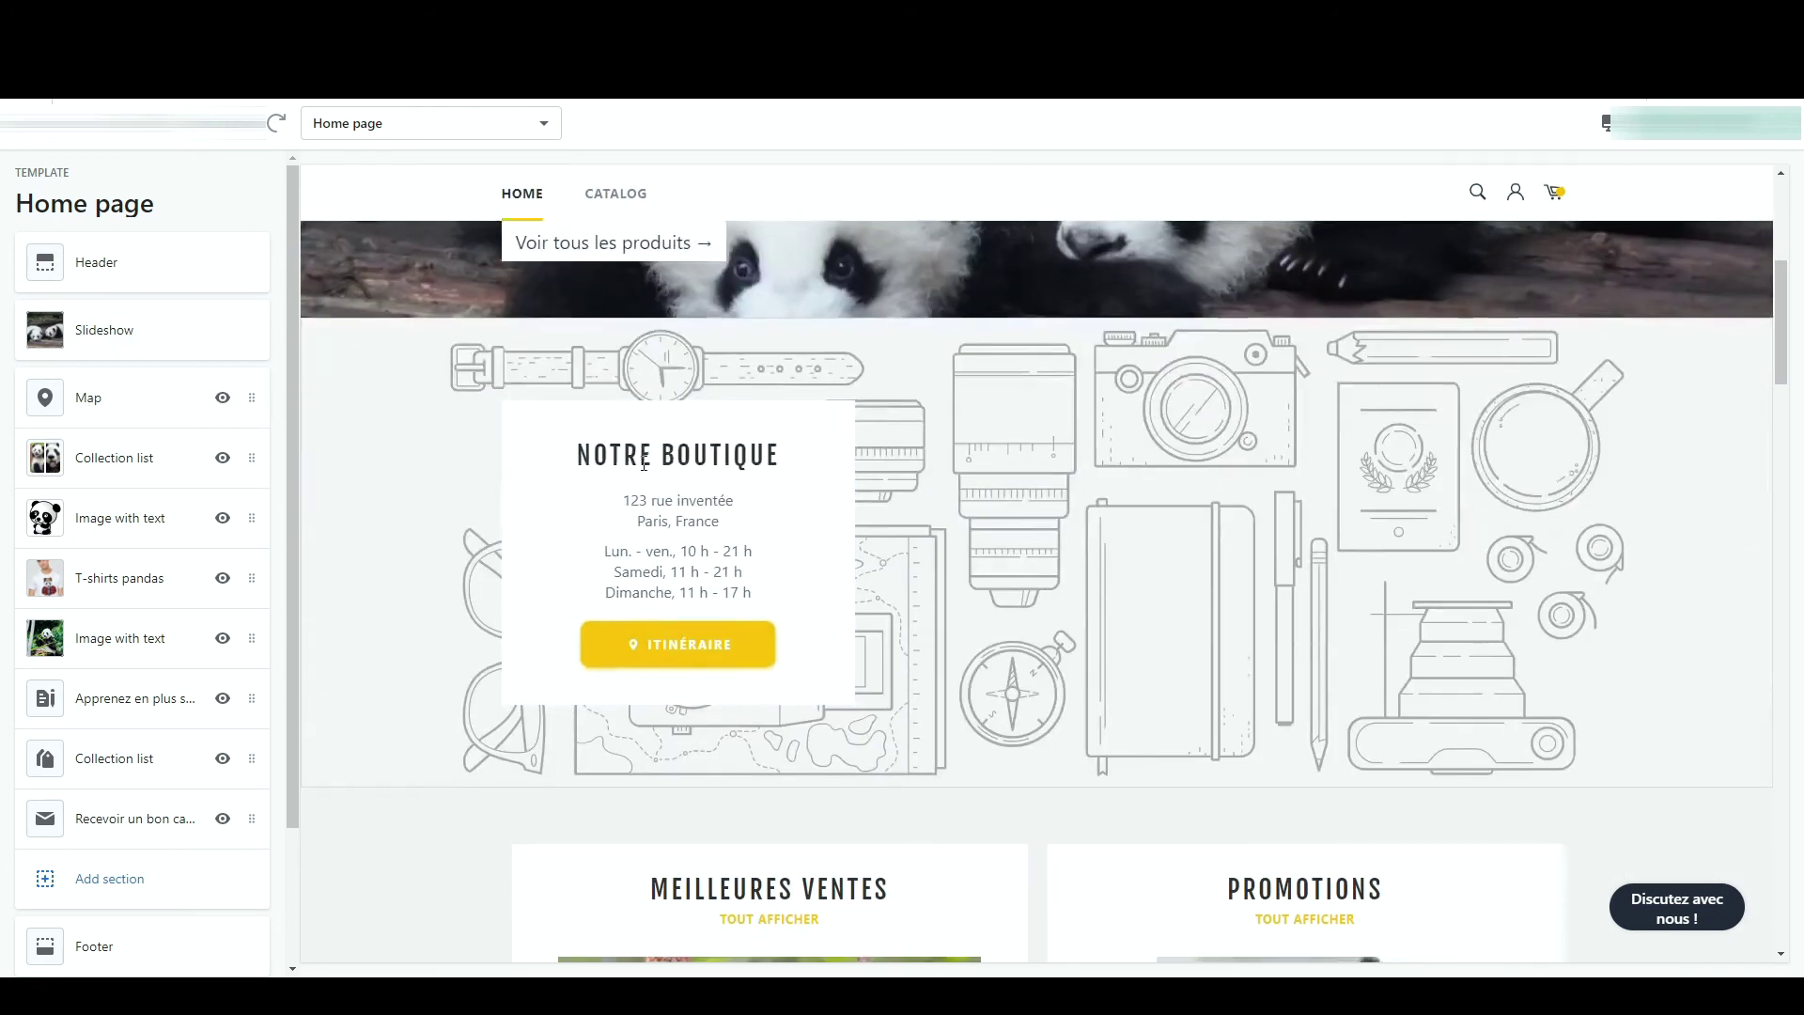
{"action": "scroll", "coordinate": [1538, 270], "scroll_direction": "down", "scroll_amount": 2}
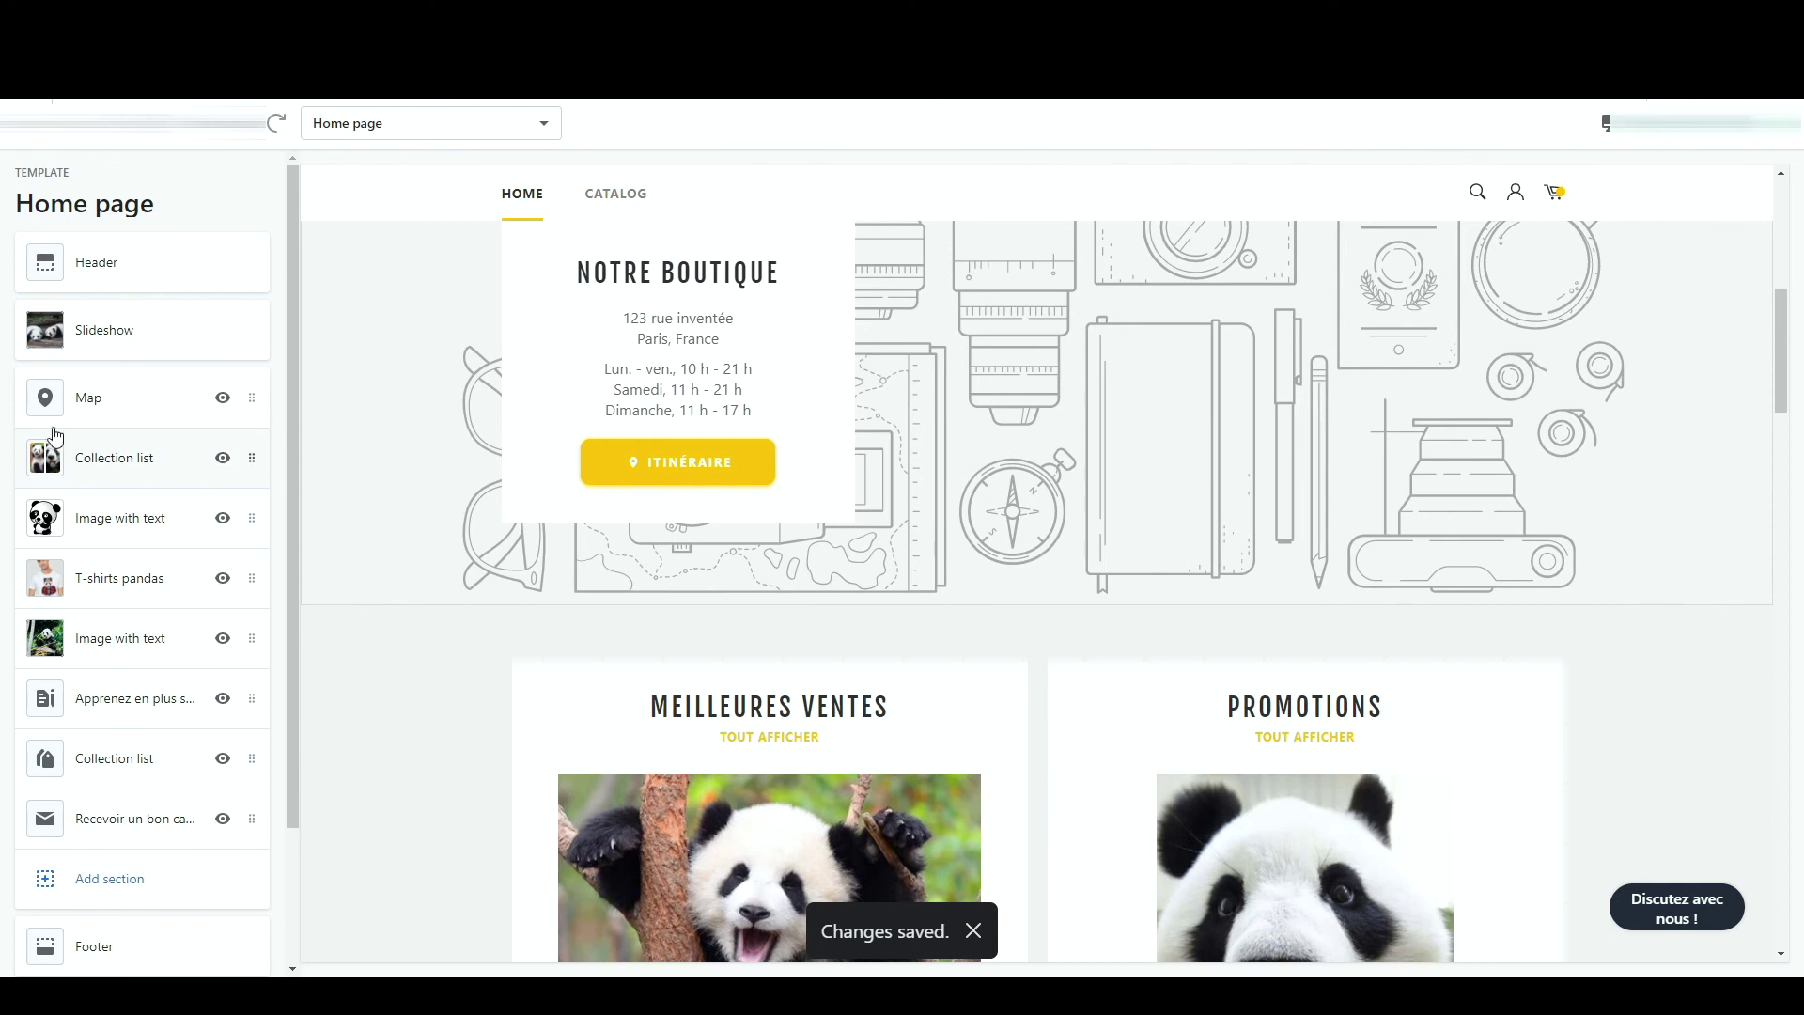
{"action": "left_click", "coordinate": [83, 397]}
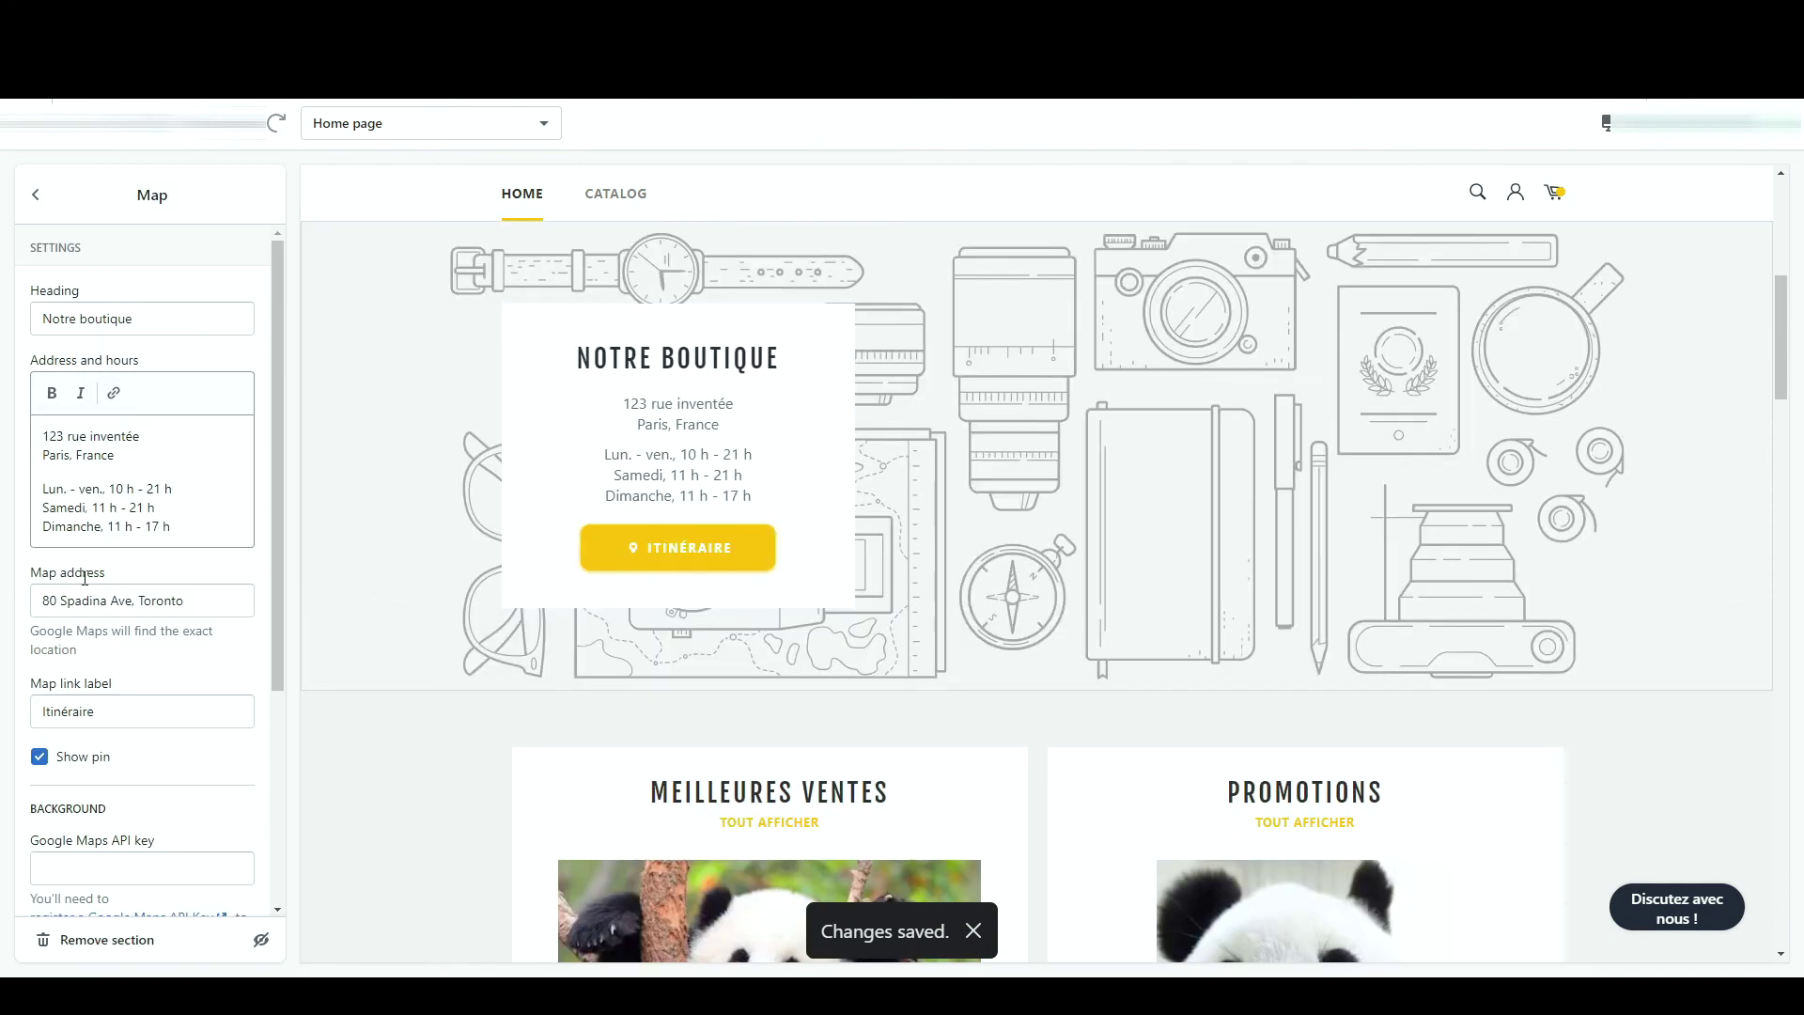
{"action": "left_click", "coordinate": [96, 947]}
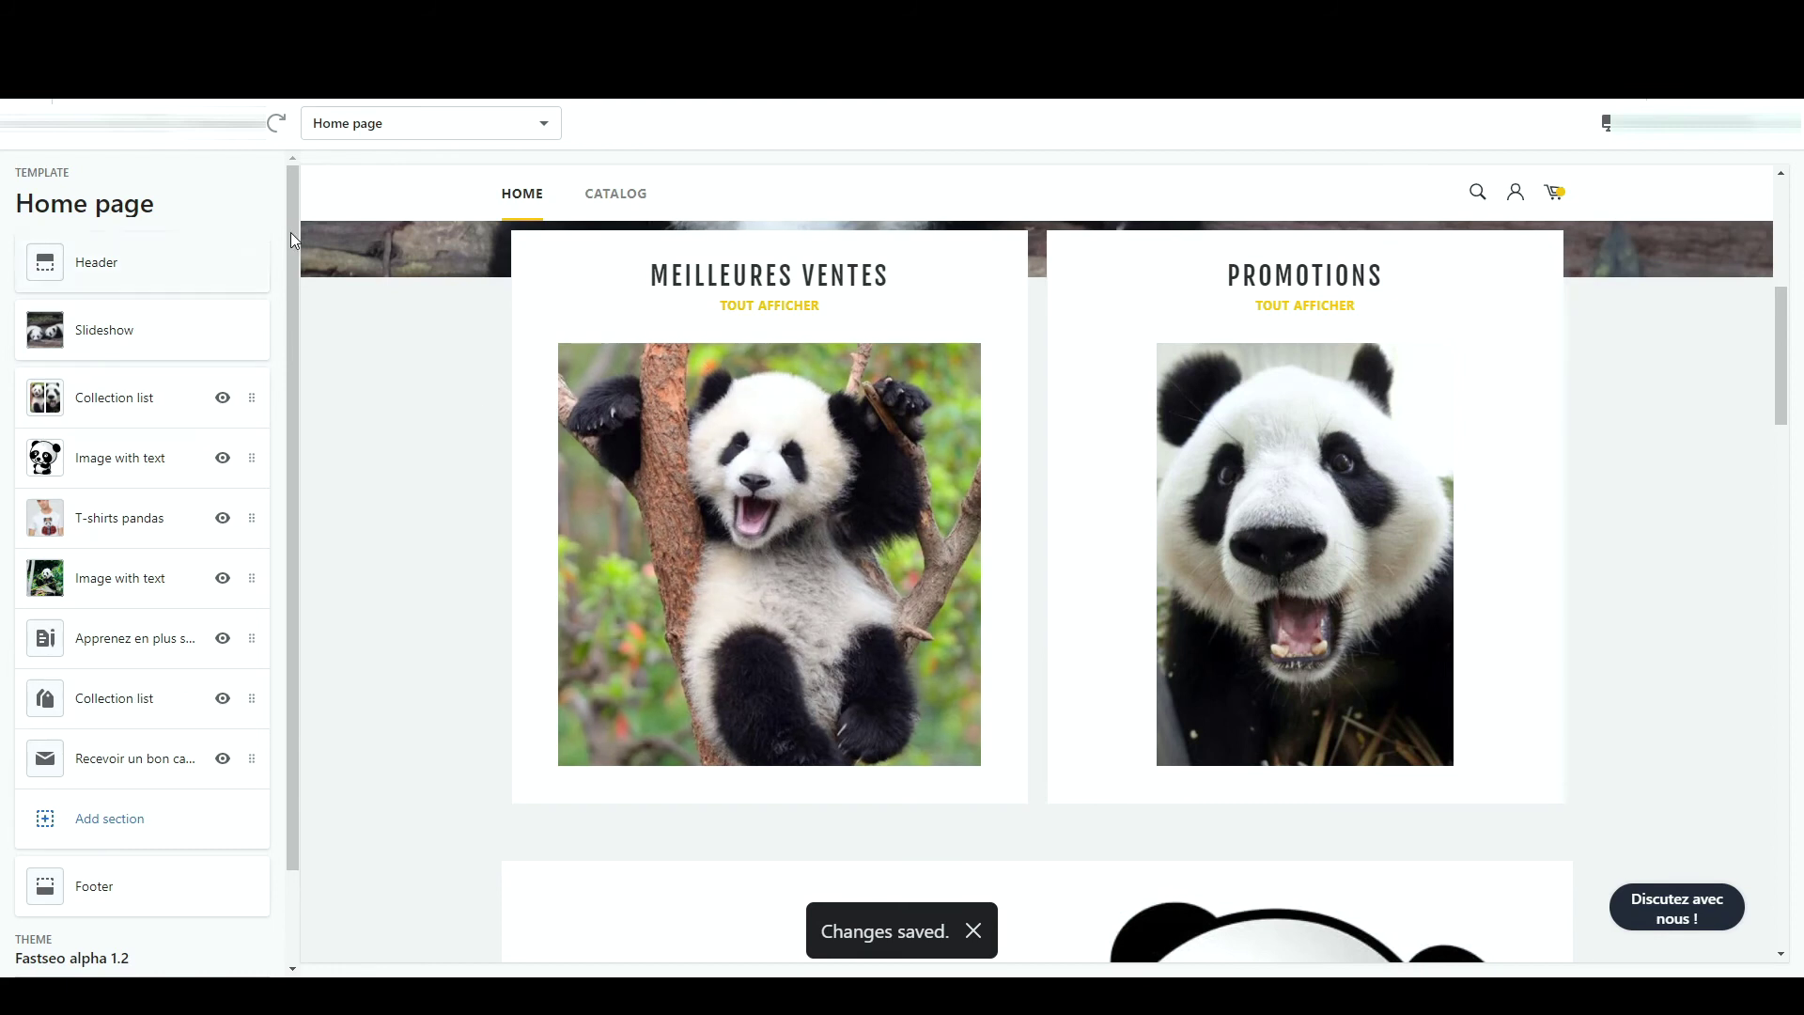
{"action": "left_click", "coordinate": [427, 129]}
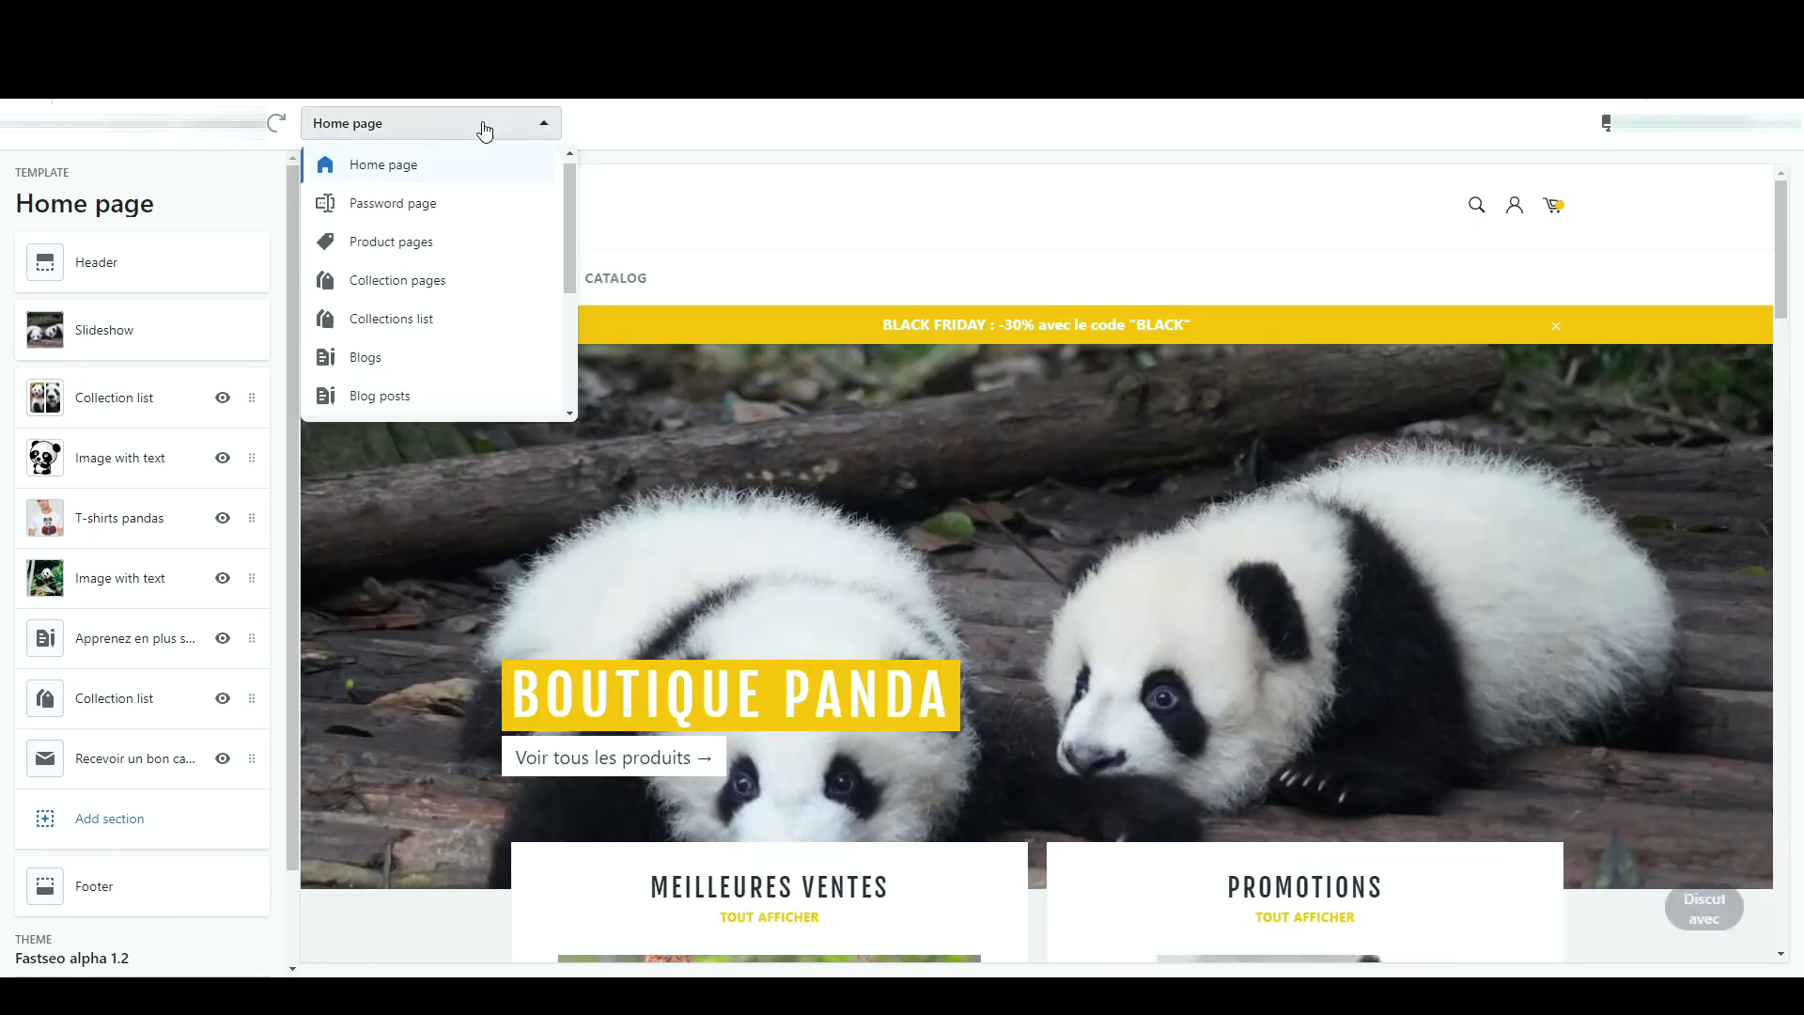
- Open the Product pages template settings and toggle the breadcrumb off and back on
{"action": "left_click", "coordinate": [450, 257]}
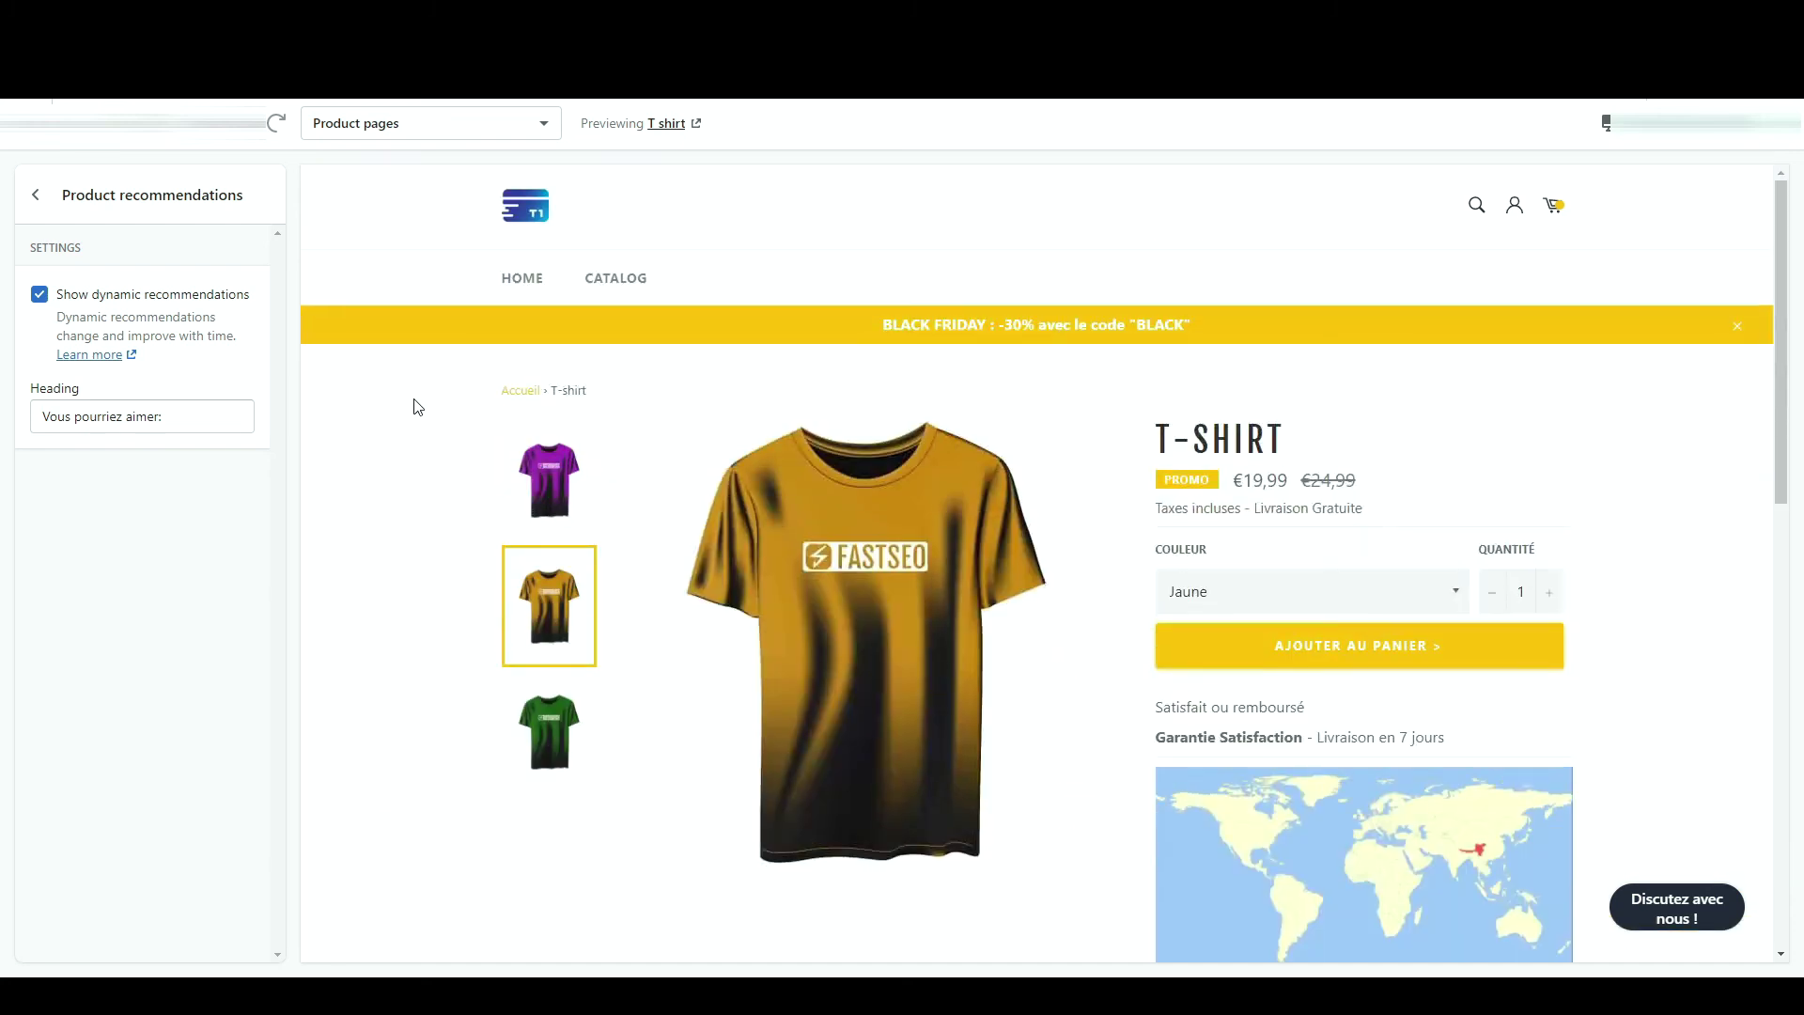
{"action": "left_click", "coordinate": [36, 194]}
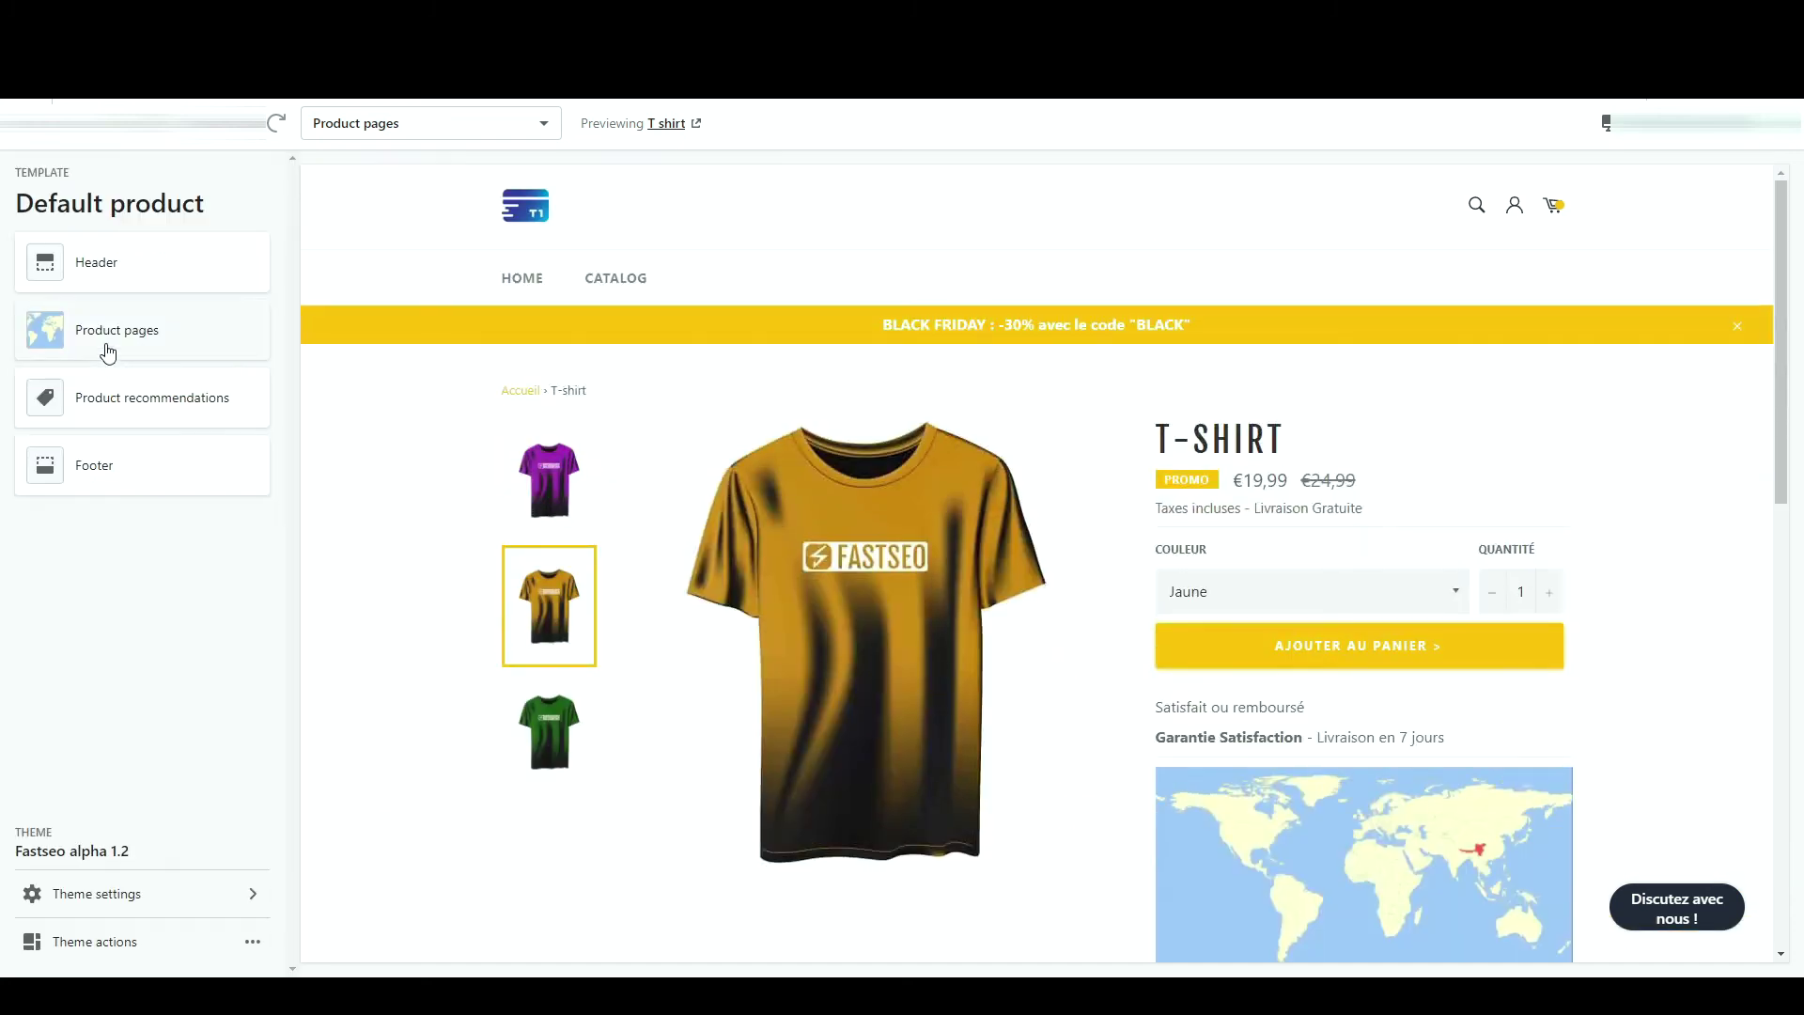
{"action": "left_click", "coordinate": [104, 350]}
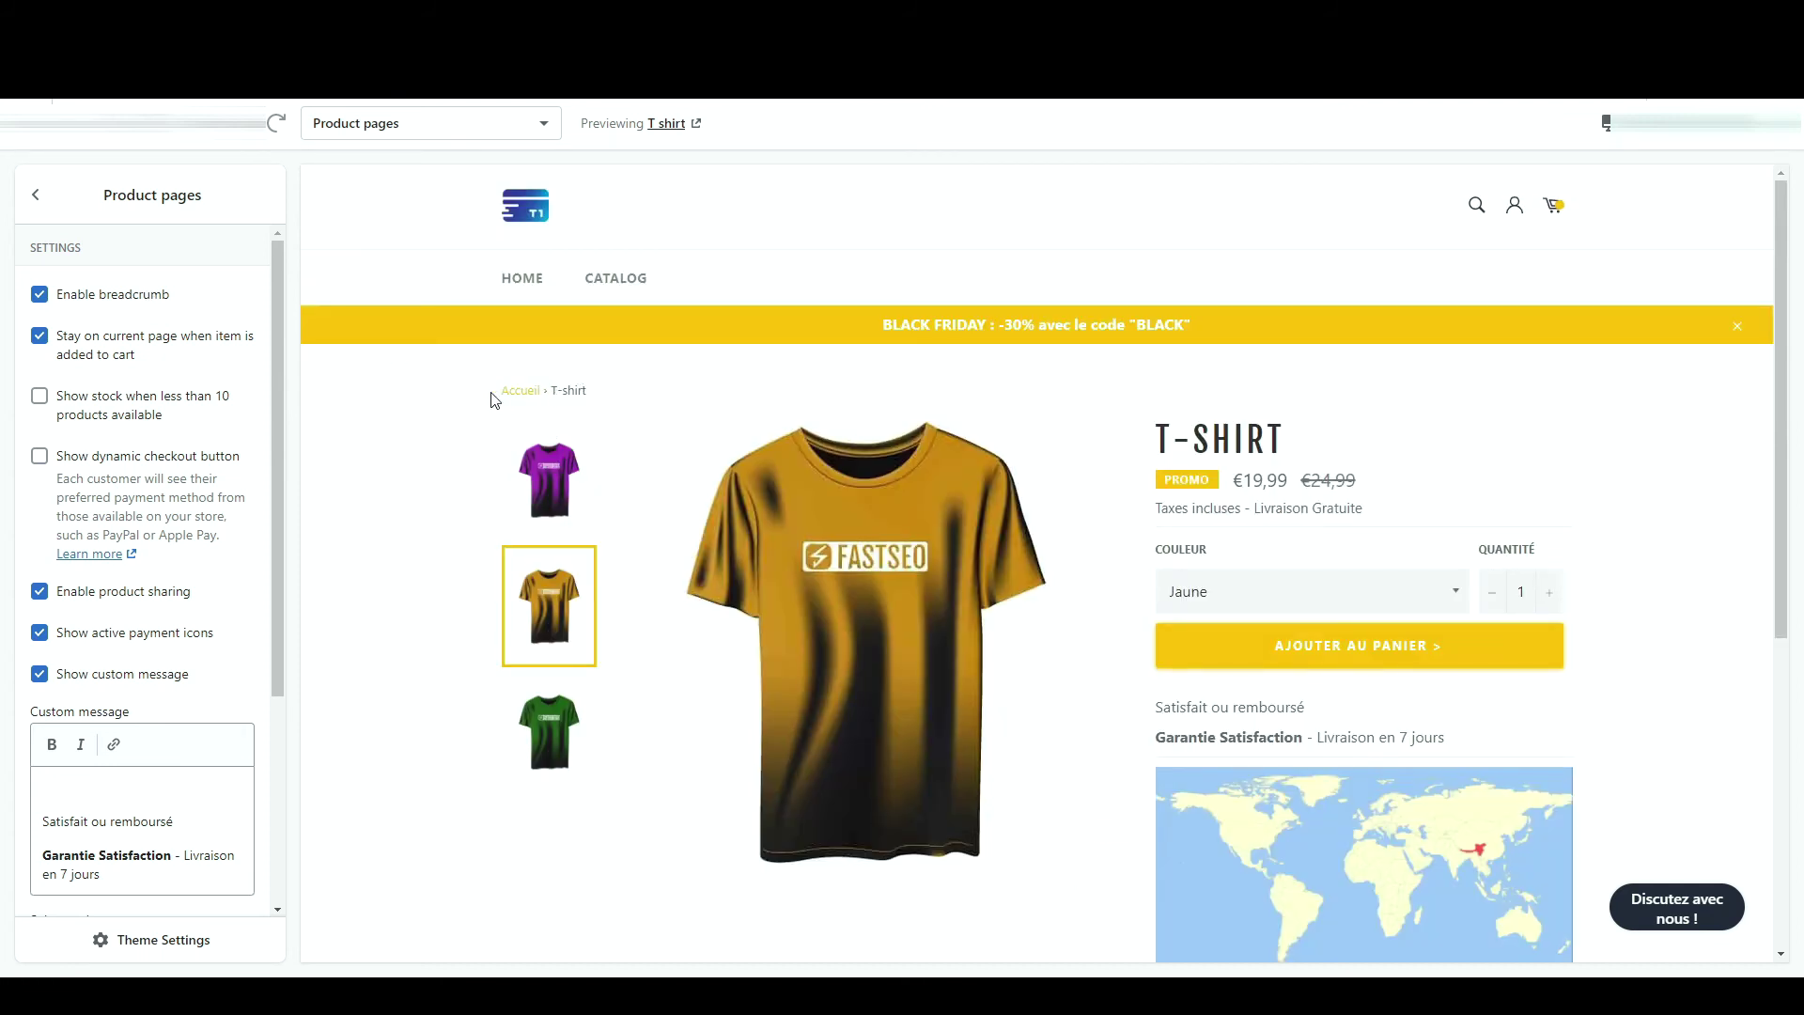
{"action": "left_click", "coordinate": [60, 301]}
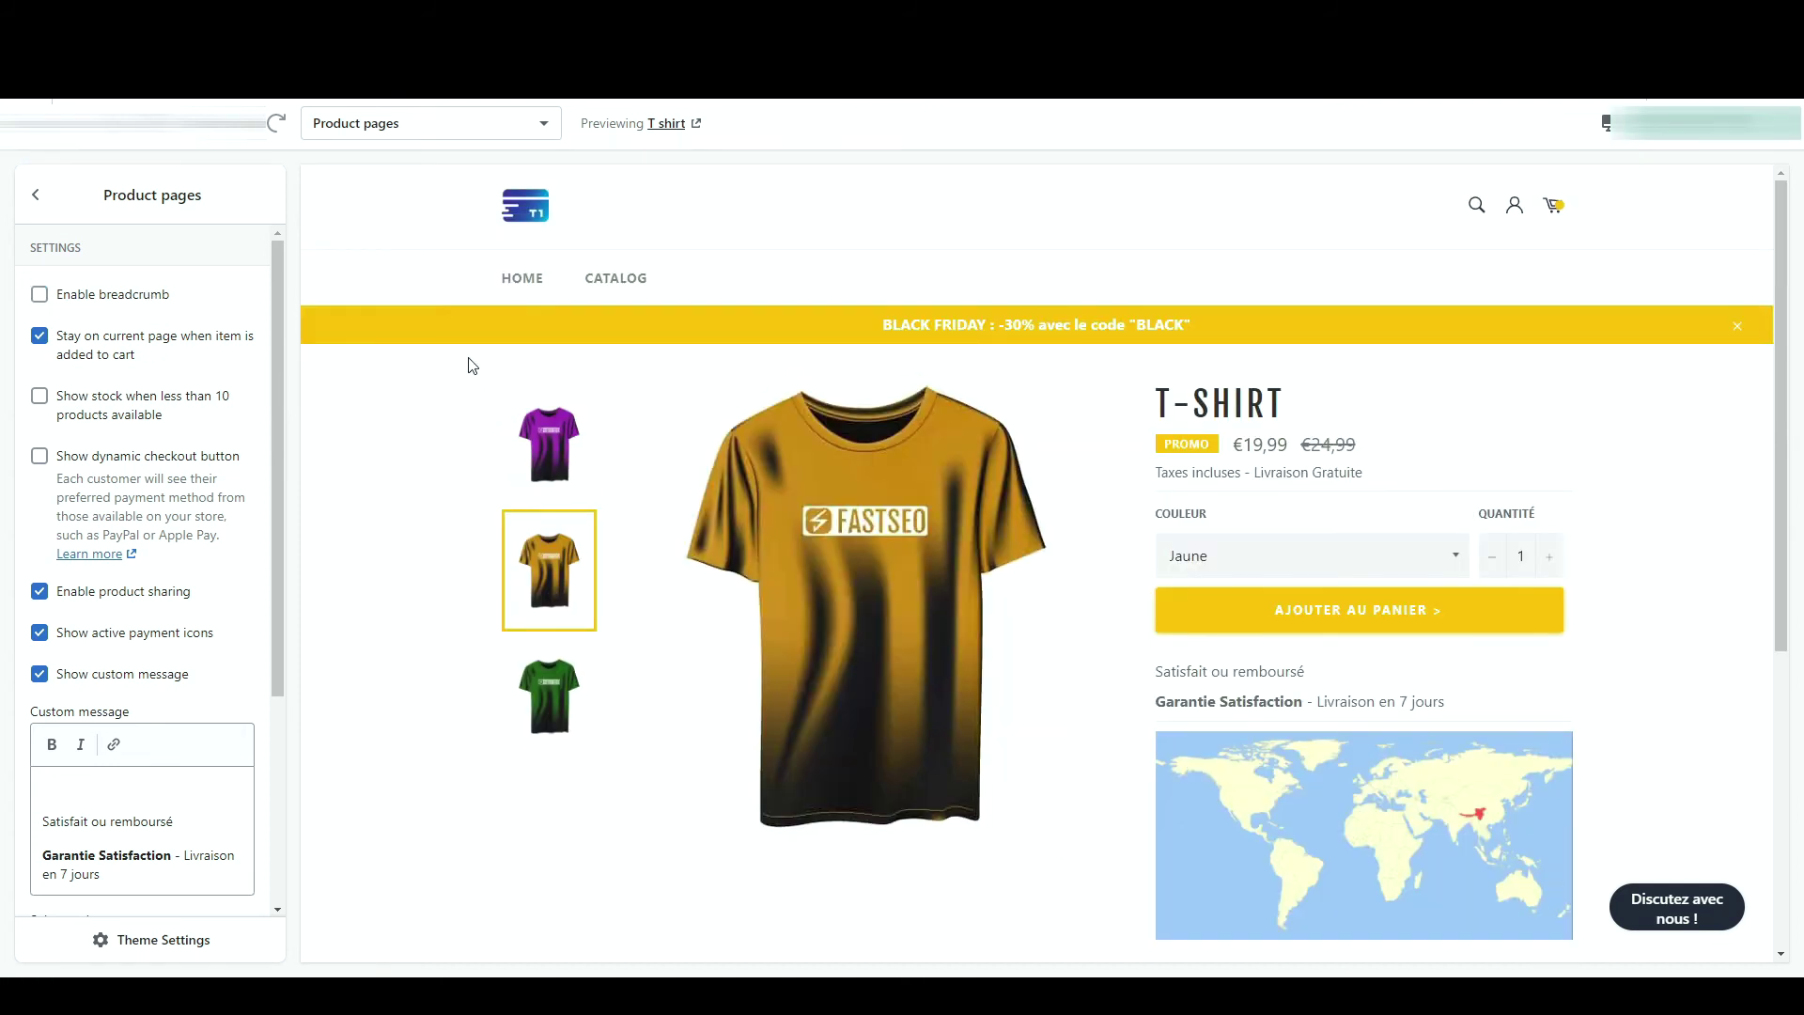
{"action": "left_click", "coordinate": [108, 298]}
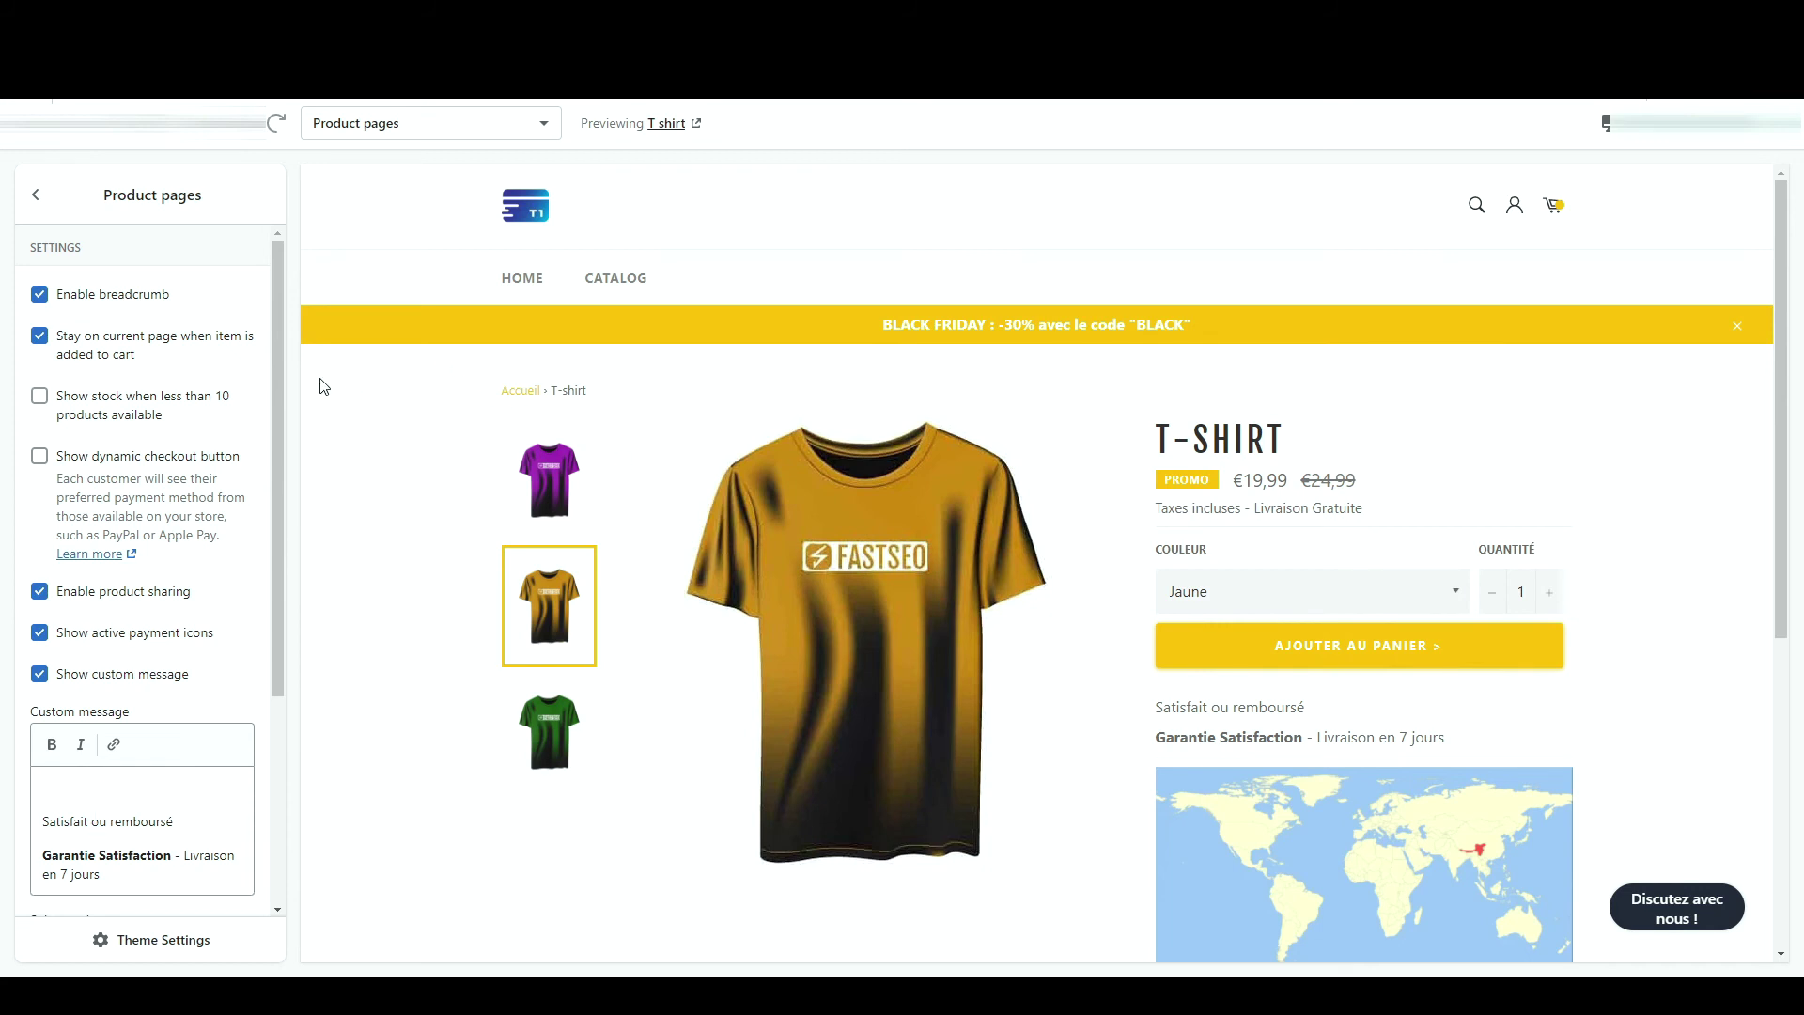
- Toggle the map image under the guarantee message off and on, reviewing the product preview
{"action": "scroll", "coordinate": [170, 628], "scroll_direction": "down", "scroll_amount": 3}
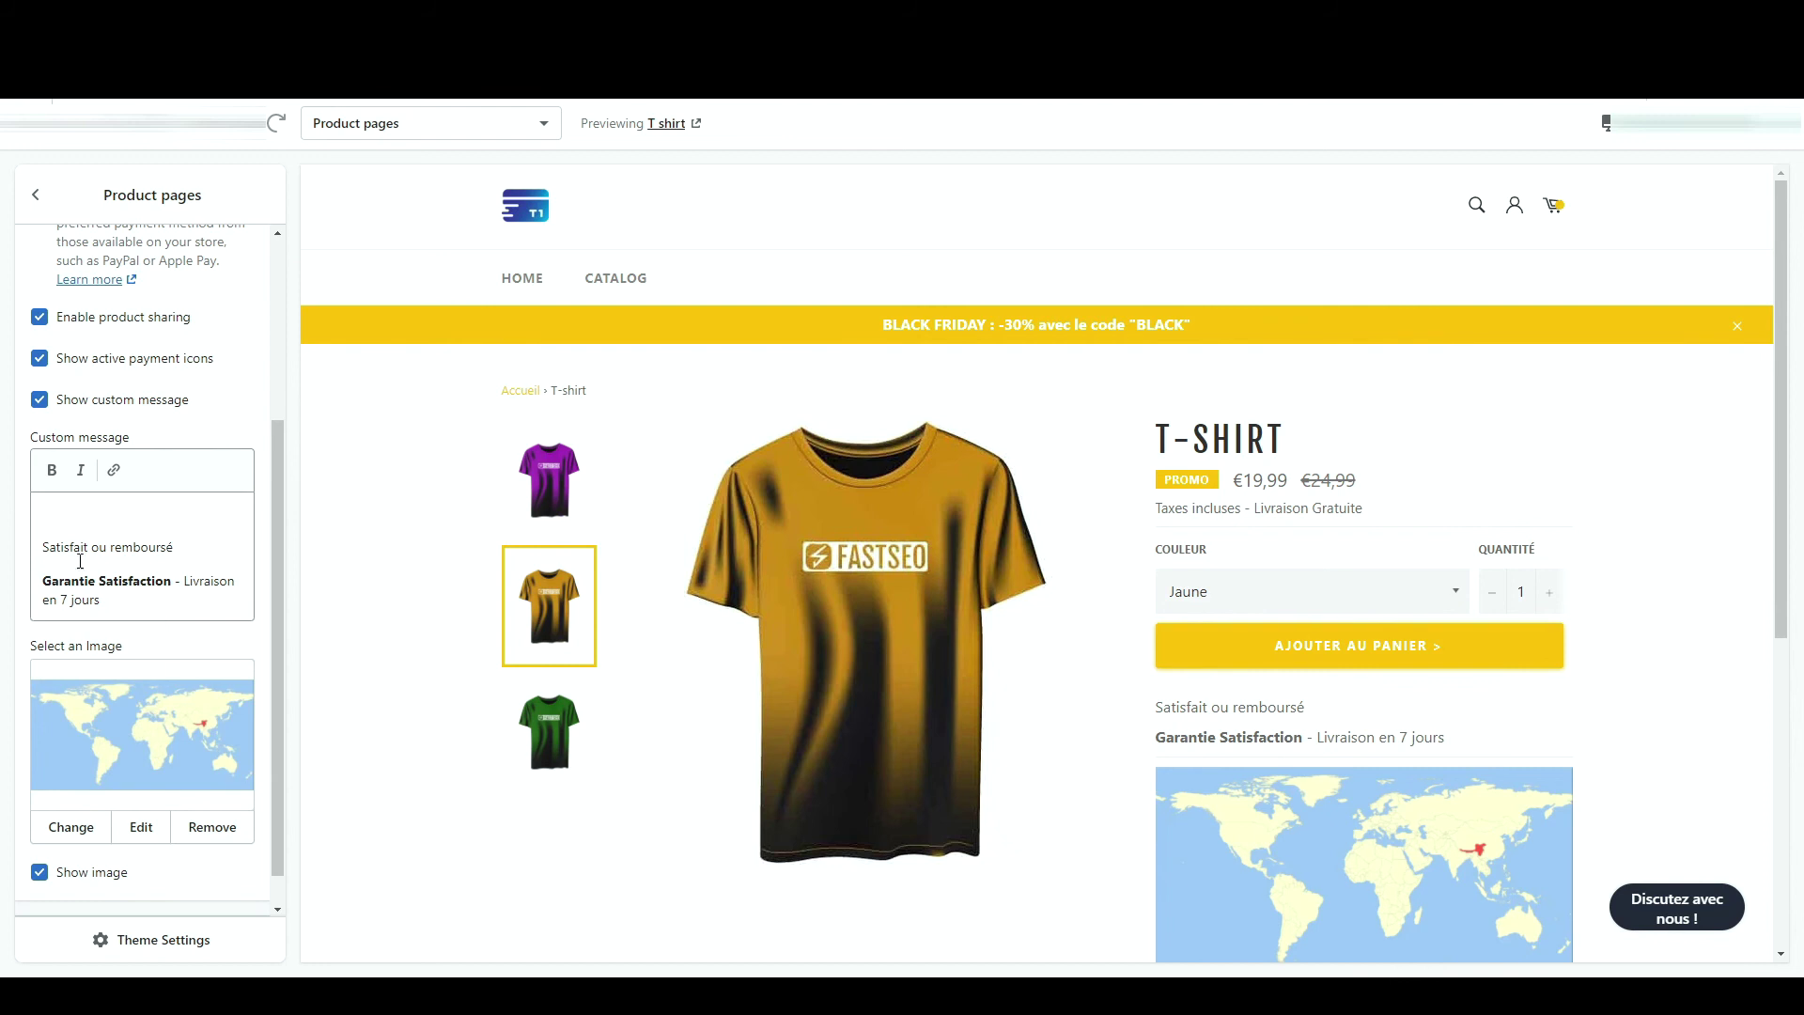
{"action": "scroll", "coordinate": [108, 677], "scroll_direction": "down", "scroll_amount": 1}
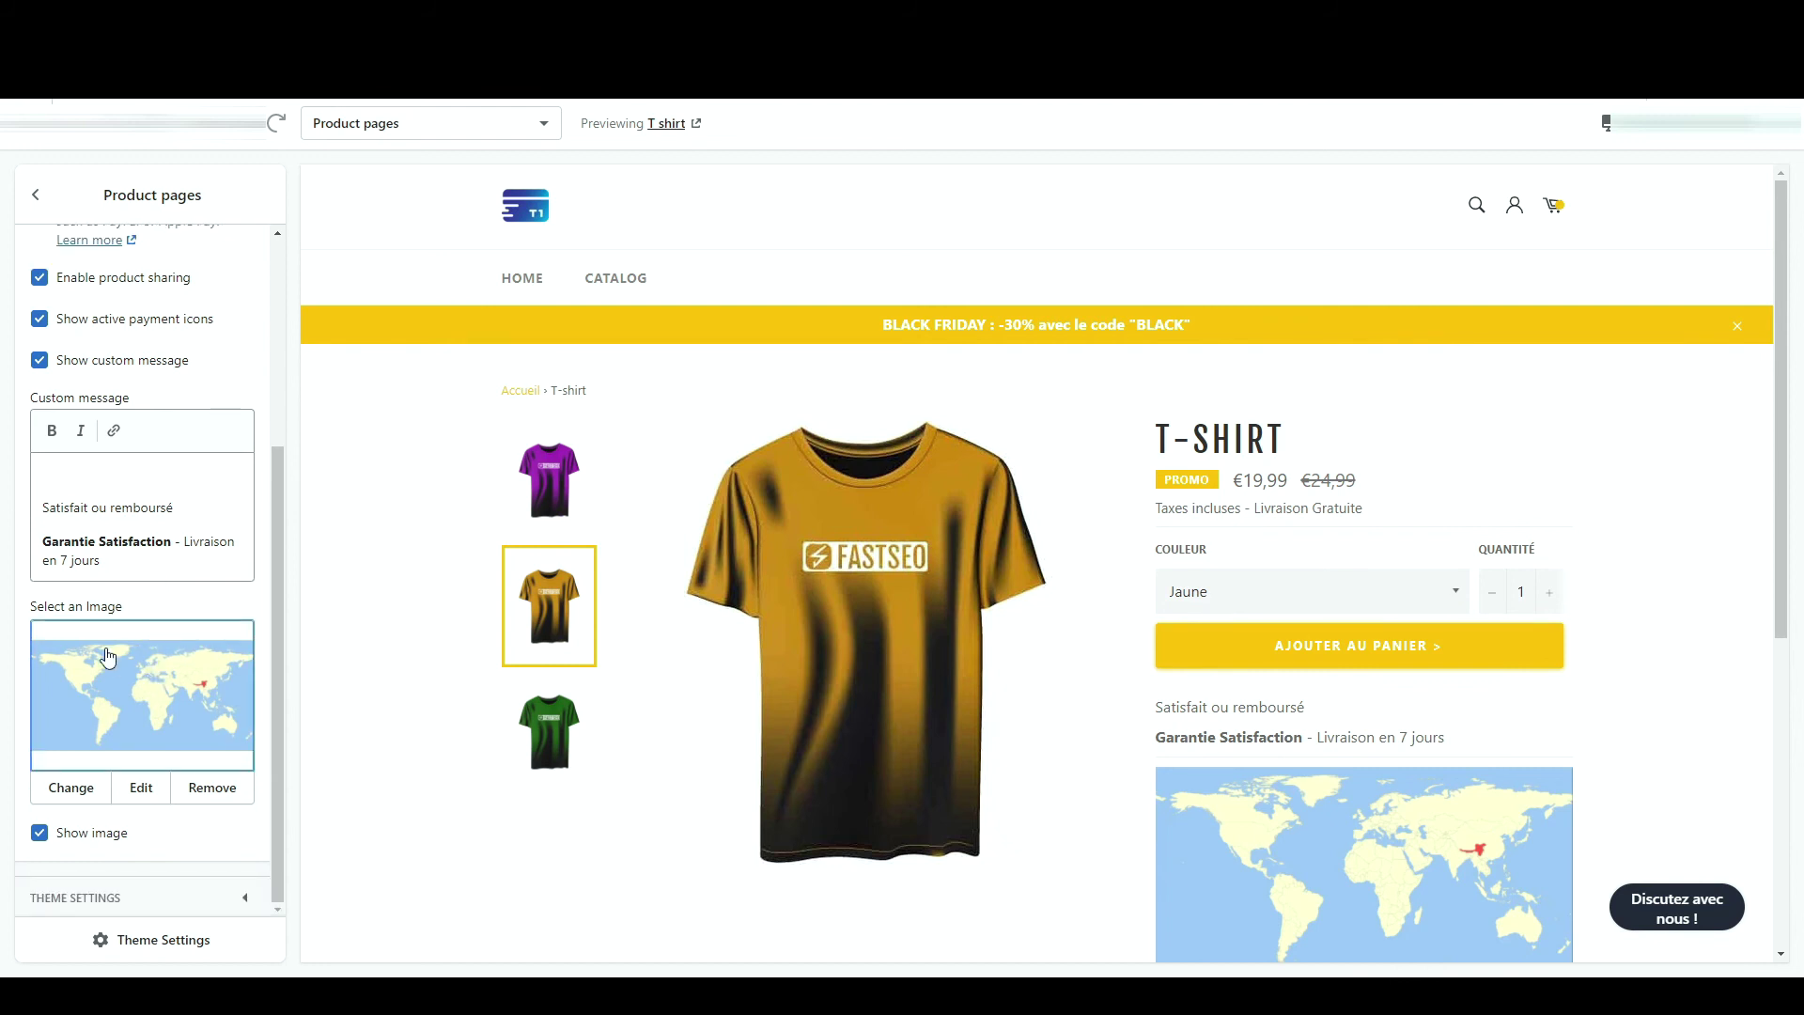
{"action": "left_click", "coordinate": [66, 849]}
{"action": "left_click", "coordinate": [66, 846]}
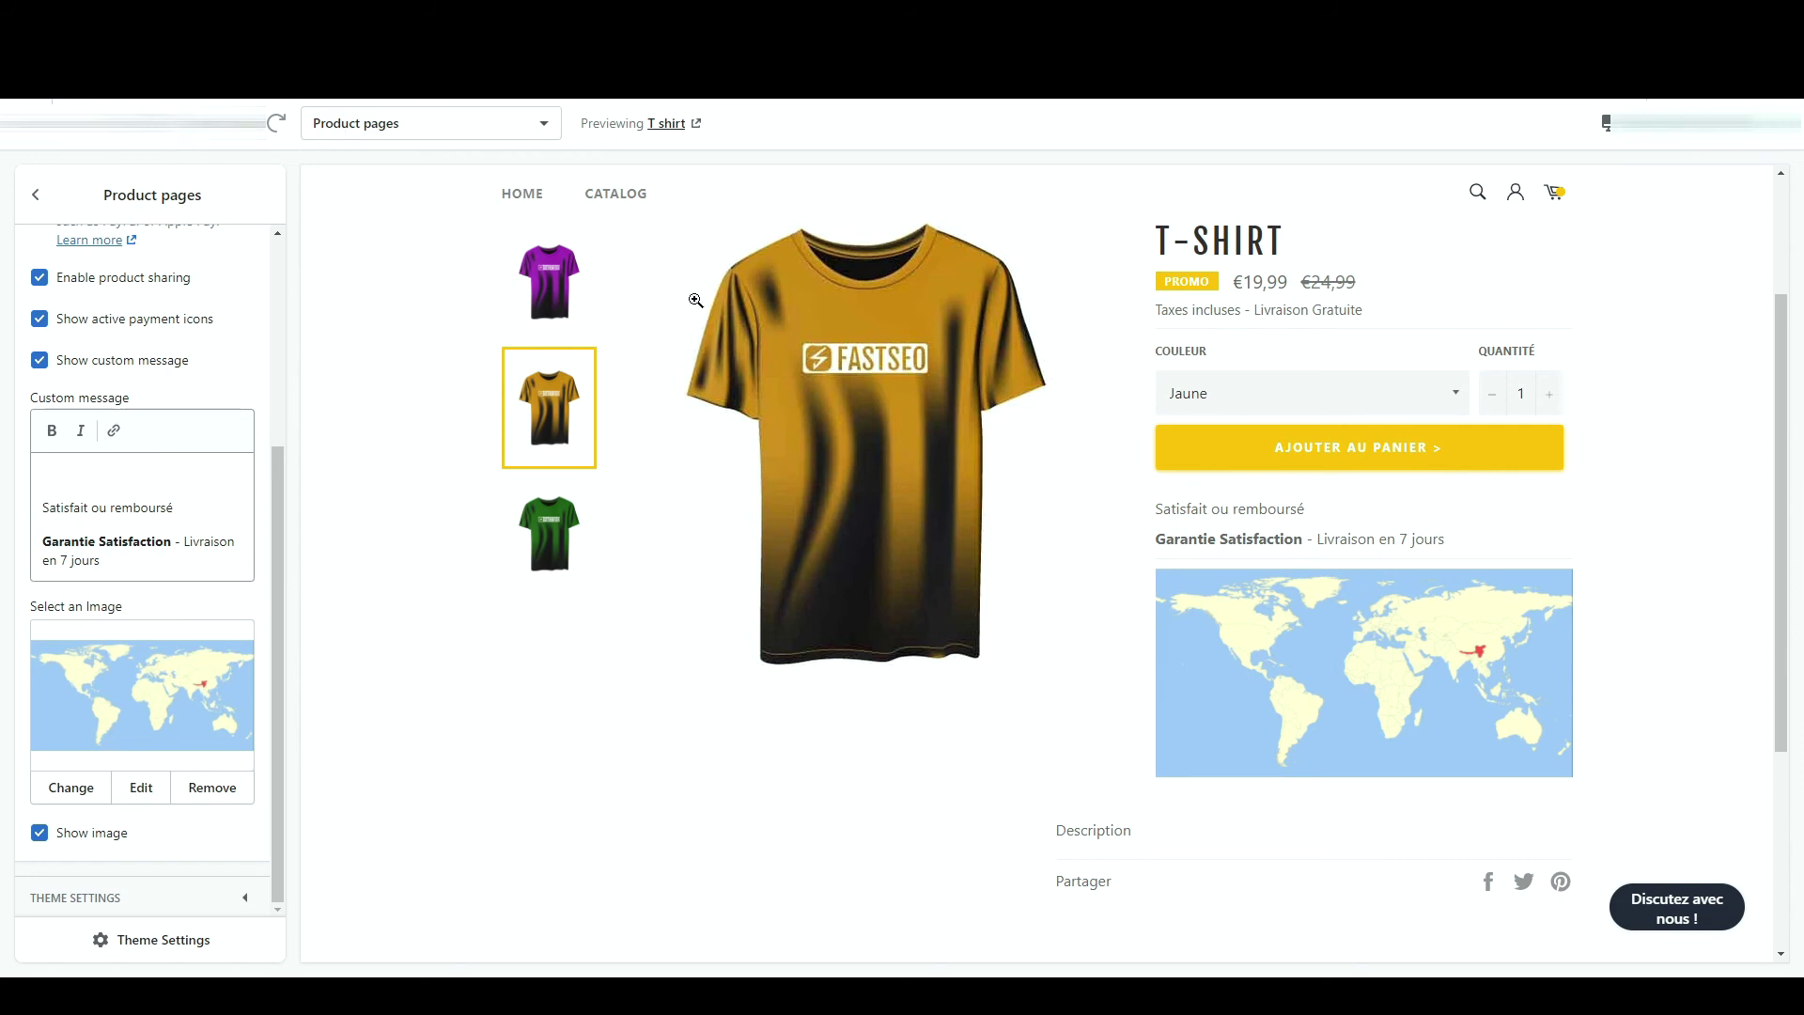
{"action": "scroll", "coordinate": [129, 367], "scroll_direction": "up", "scroll_amount": 3}
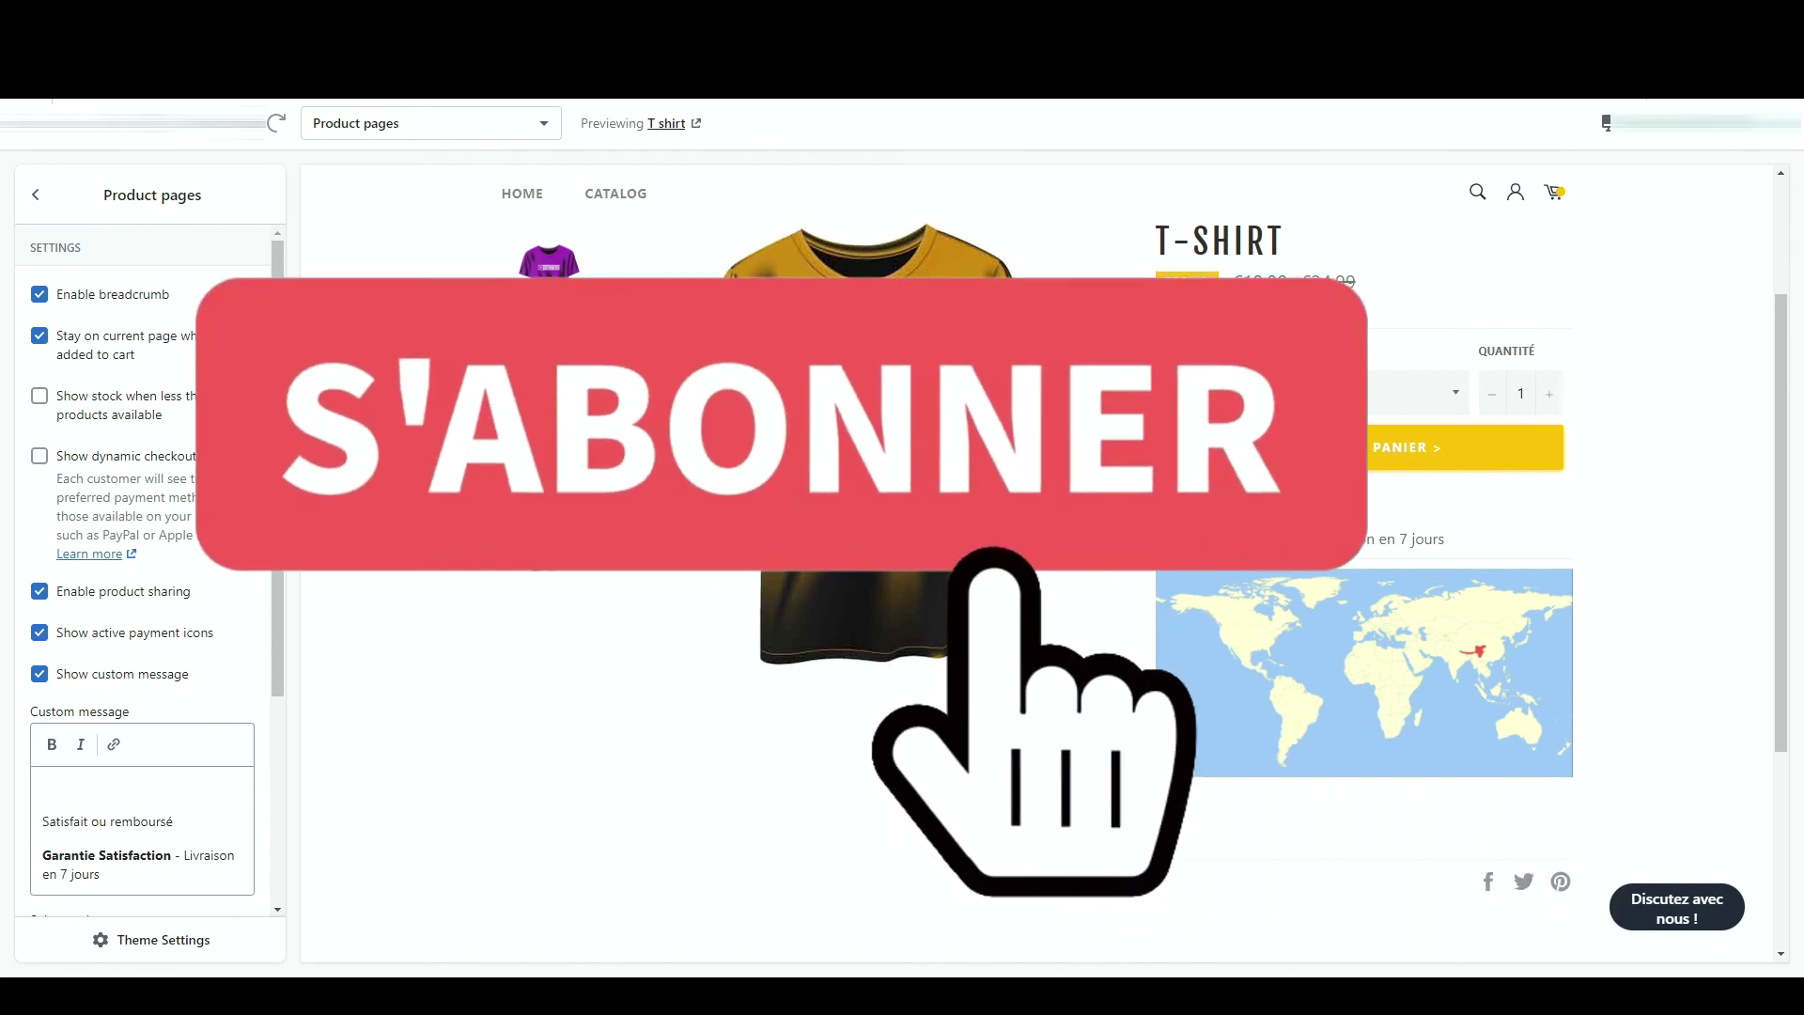
{"action": "scroll", "coordinate": [1216, 679], "scroll_direction": "up", "scroll_amount": 3}
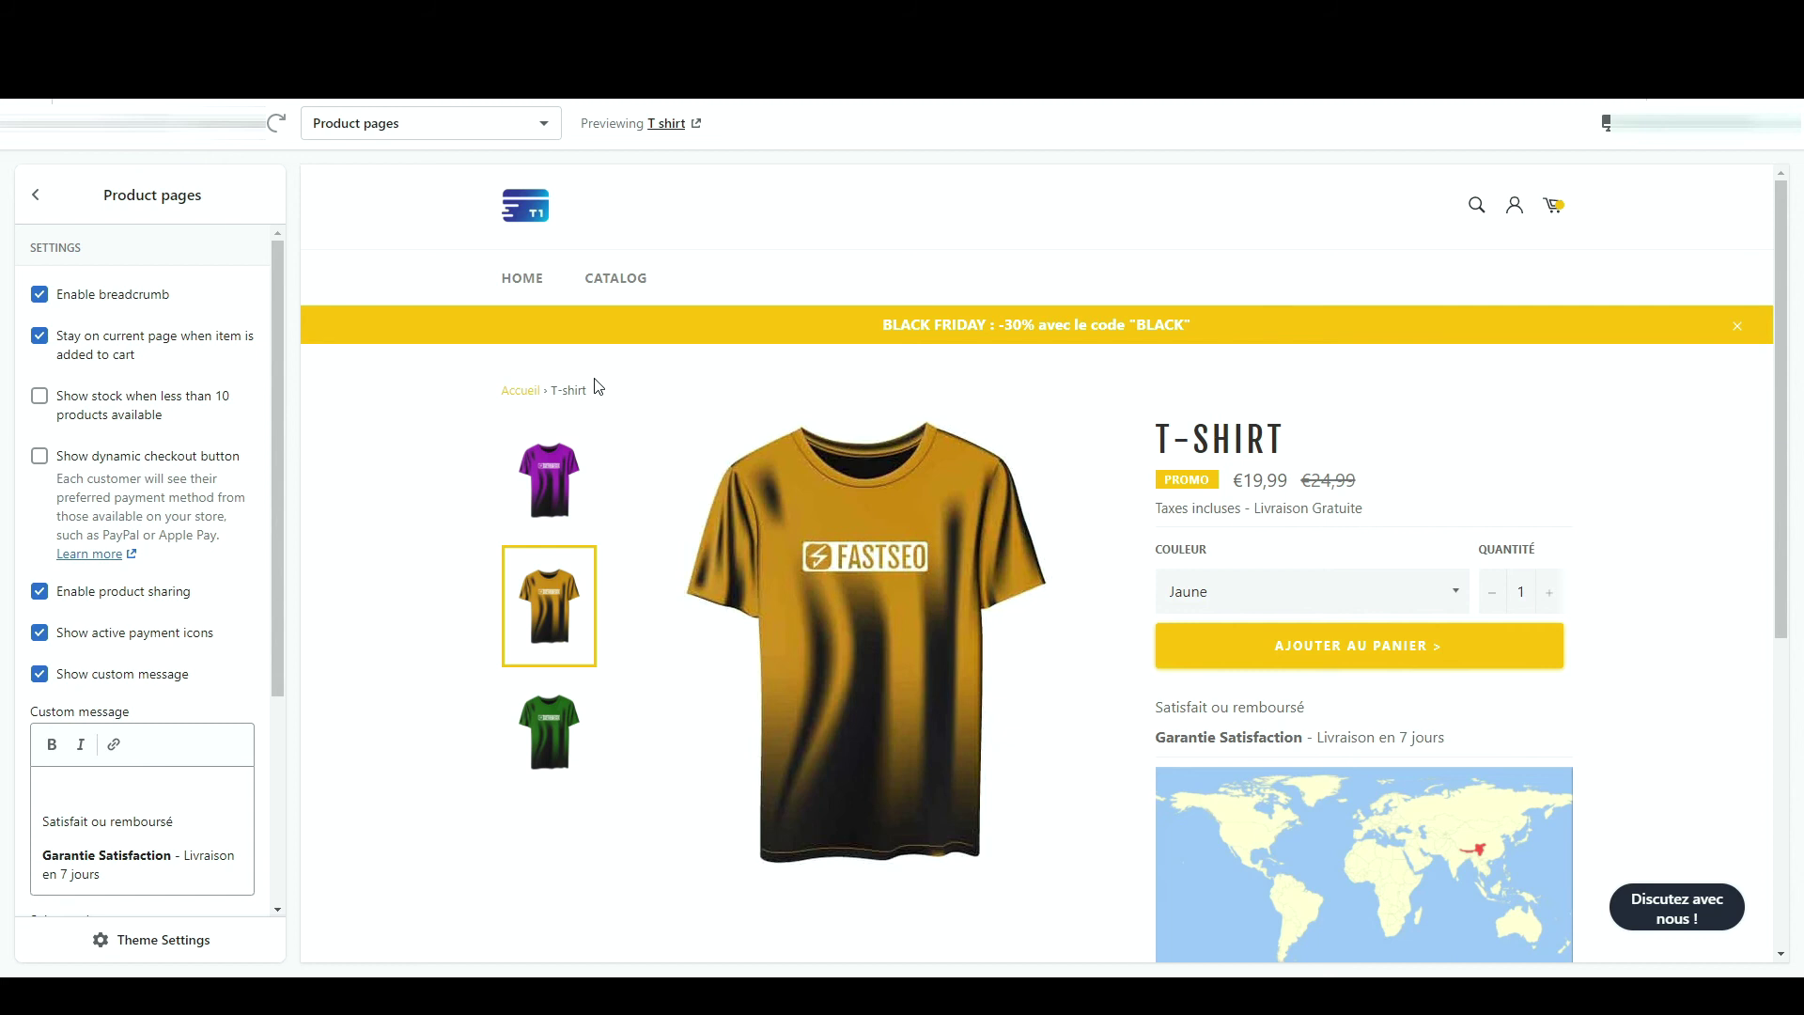
{"action": "scroll", "coordinate": [601, 390], "scroll_direction": "down", "scroll_amount": 5}
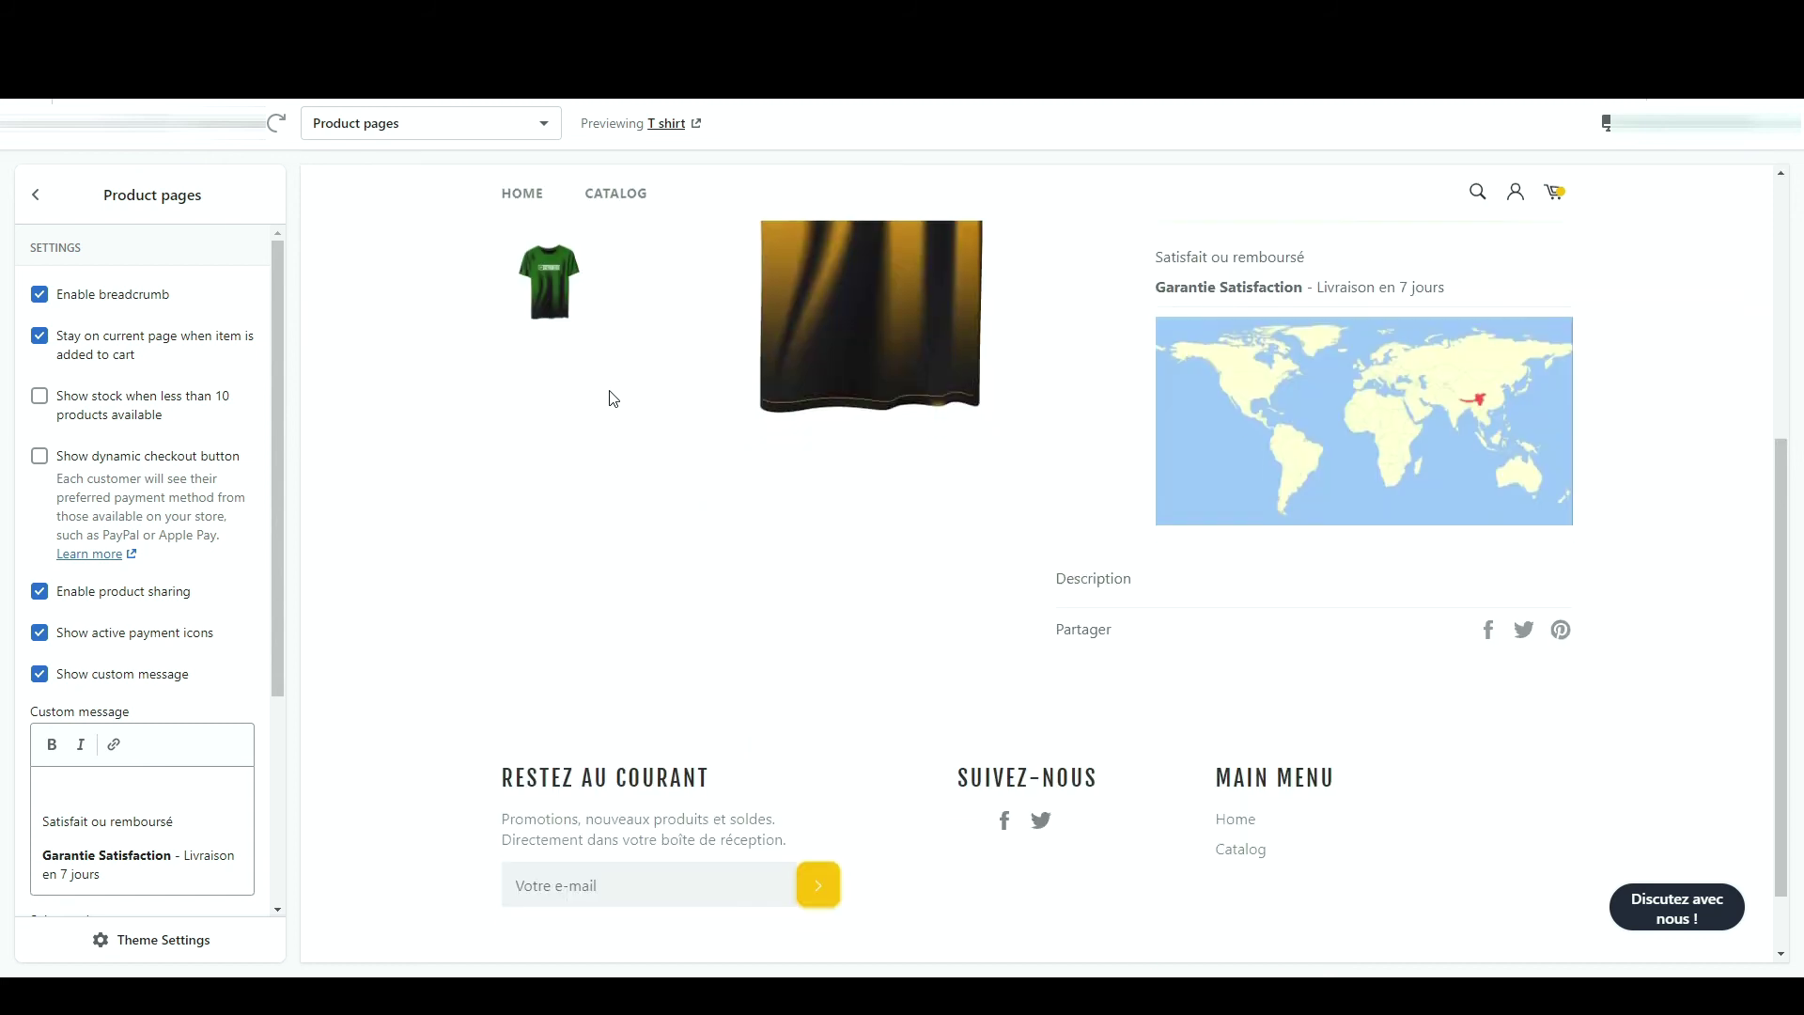
{"action": "double_click", "coordinate": [1074, 582]}
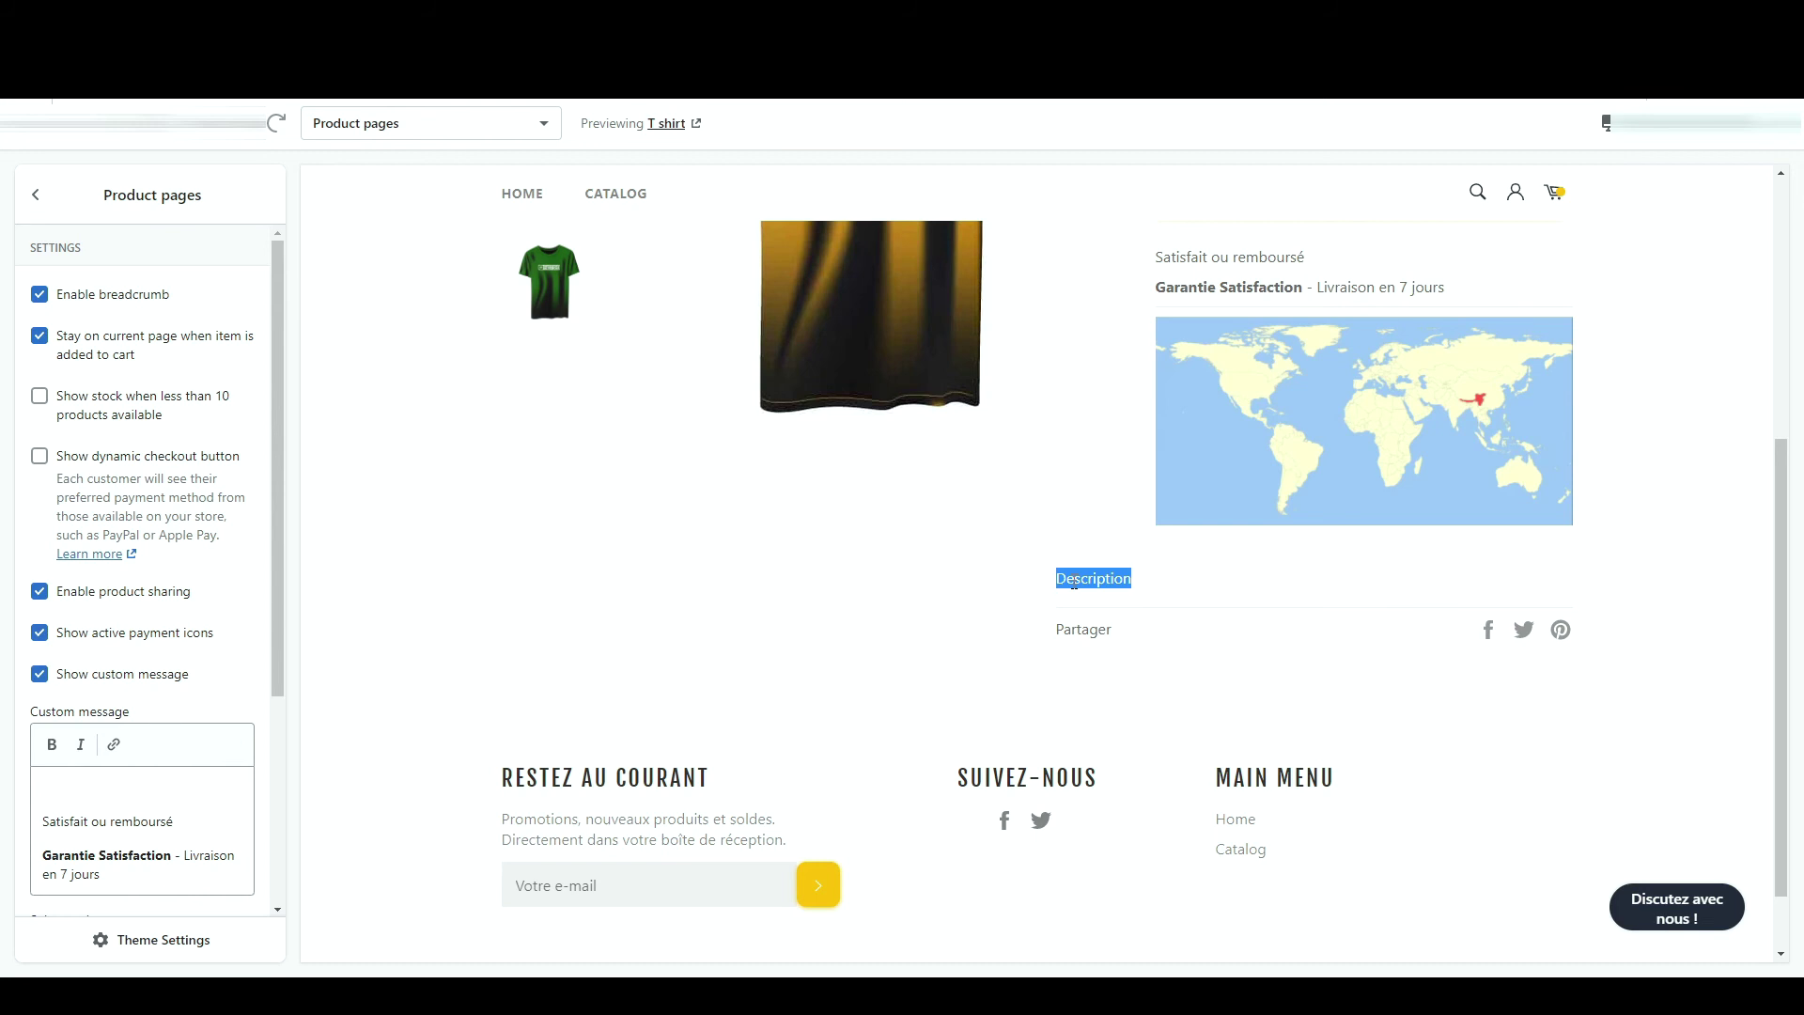
{"action": "scroll", "coordinate": [1074, 583], "scroll_direction": "up", "scroll_amount": 5}
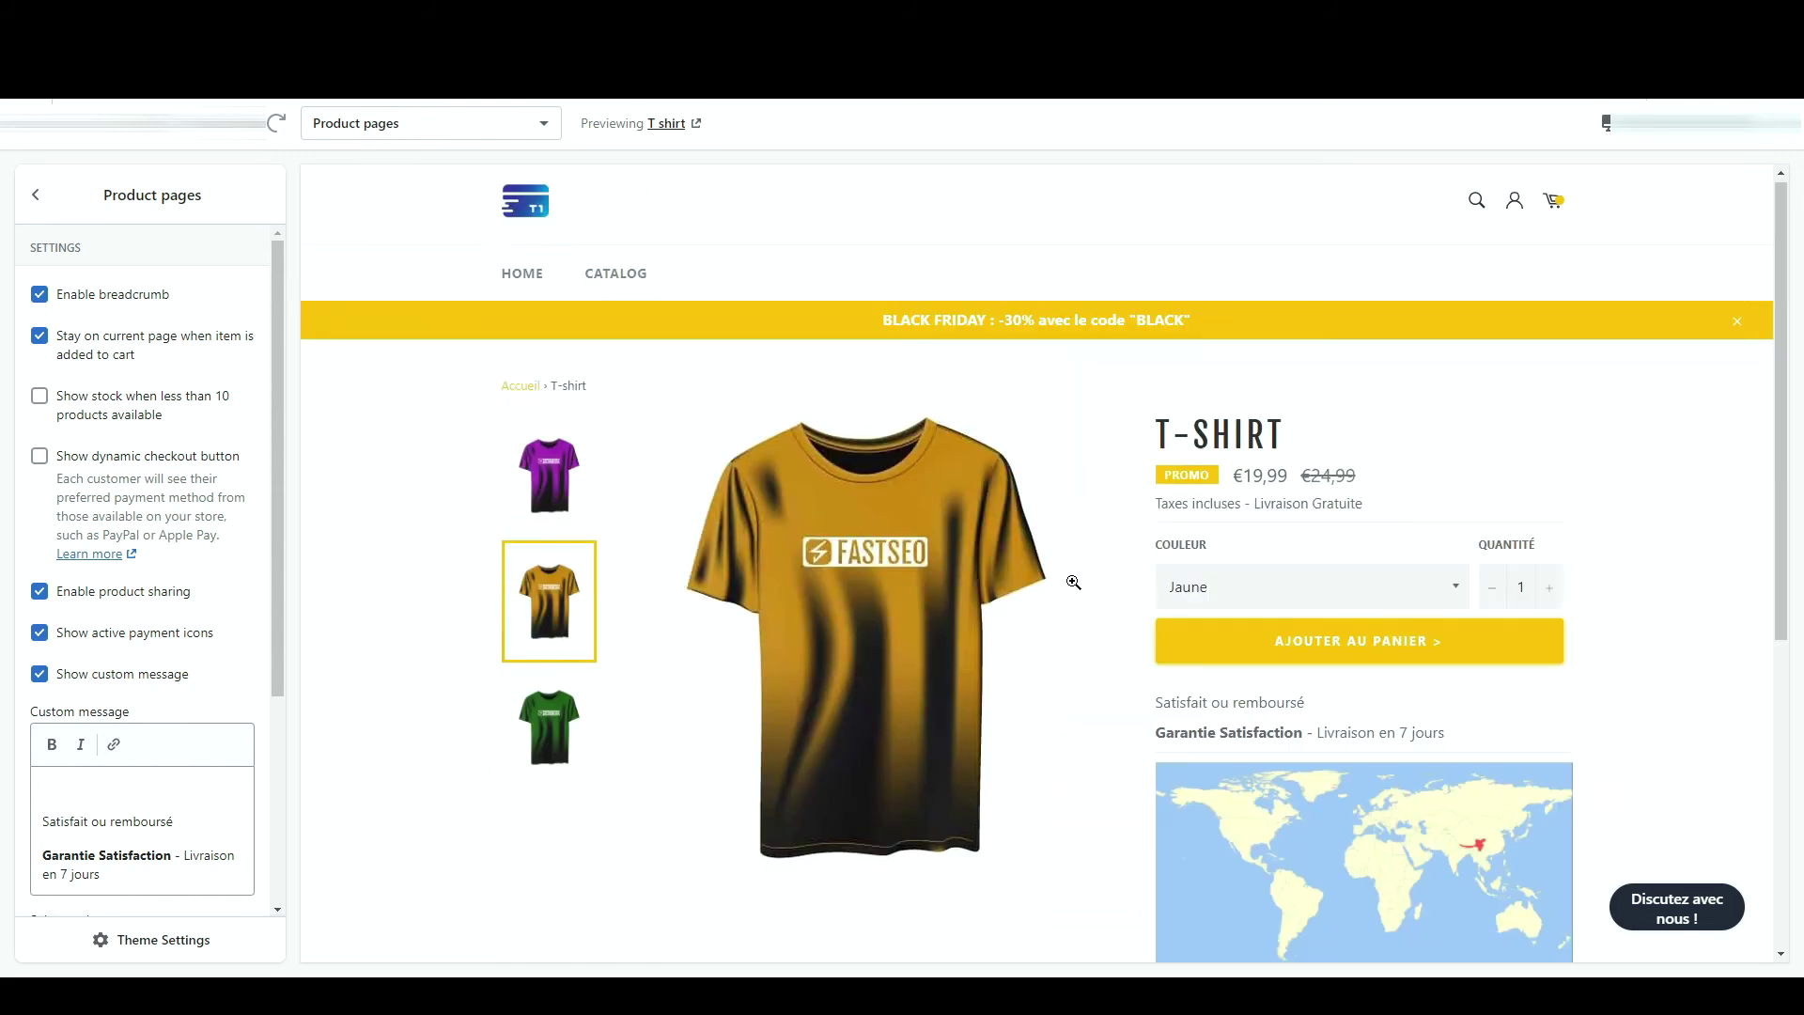
- Switch the editor to Collection pages and open its Image section
{"action": "left_click", "coordinate": [488, 131]}
{"action": "left_click", "coordinate": [479, 210]}
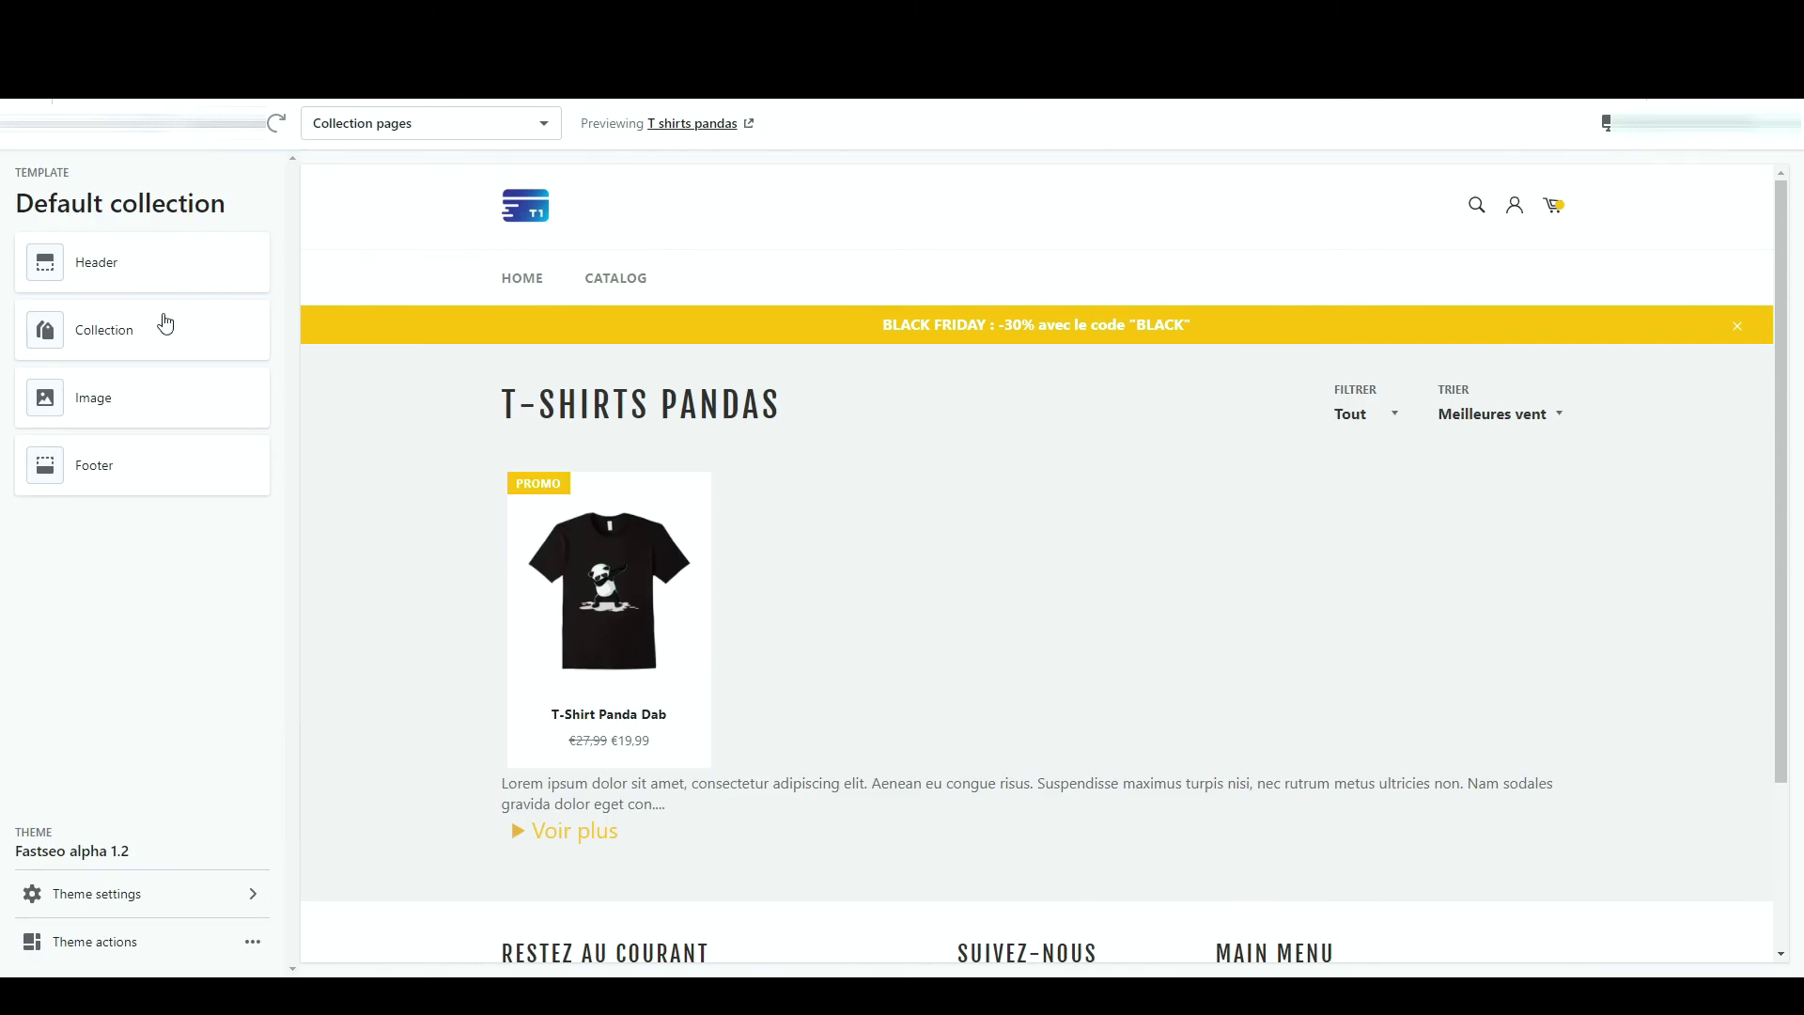
{"action": "left_click", "coordinate": [178, 413]}
- Put the two-pandas photo in the collection Image section, tick Show image, and save
{"action": "left_click", "coordinate": [185, 416]}
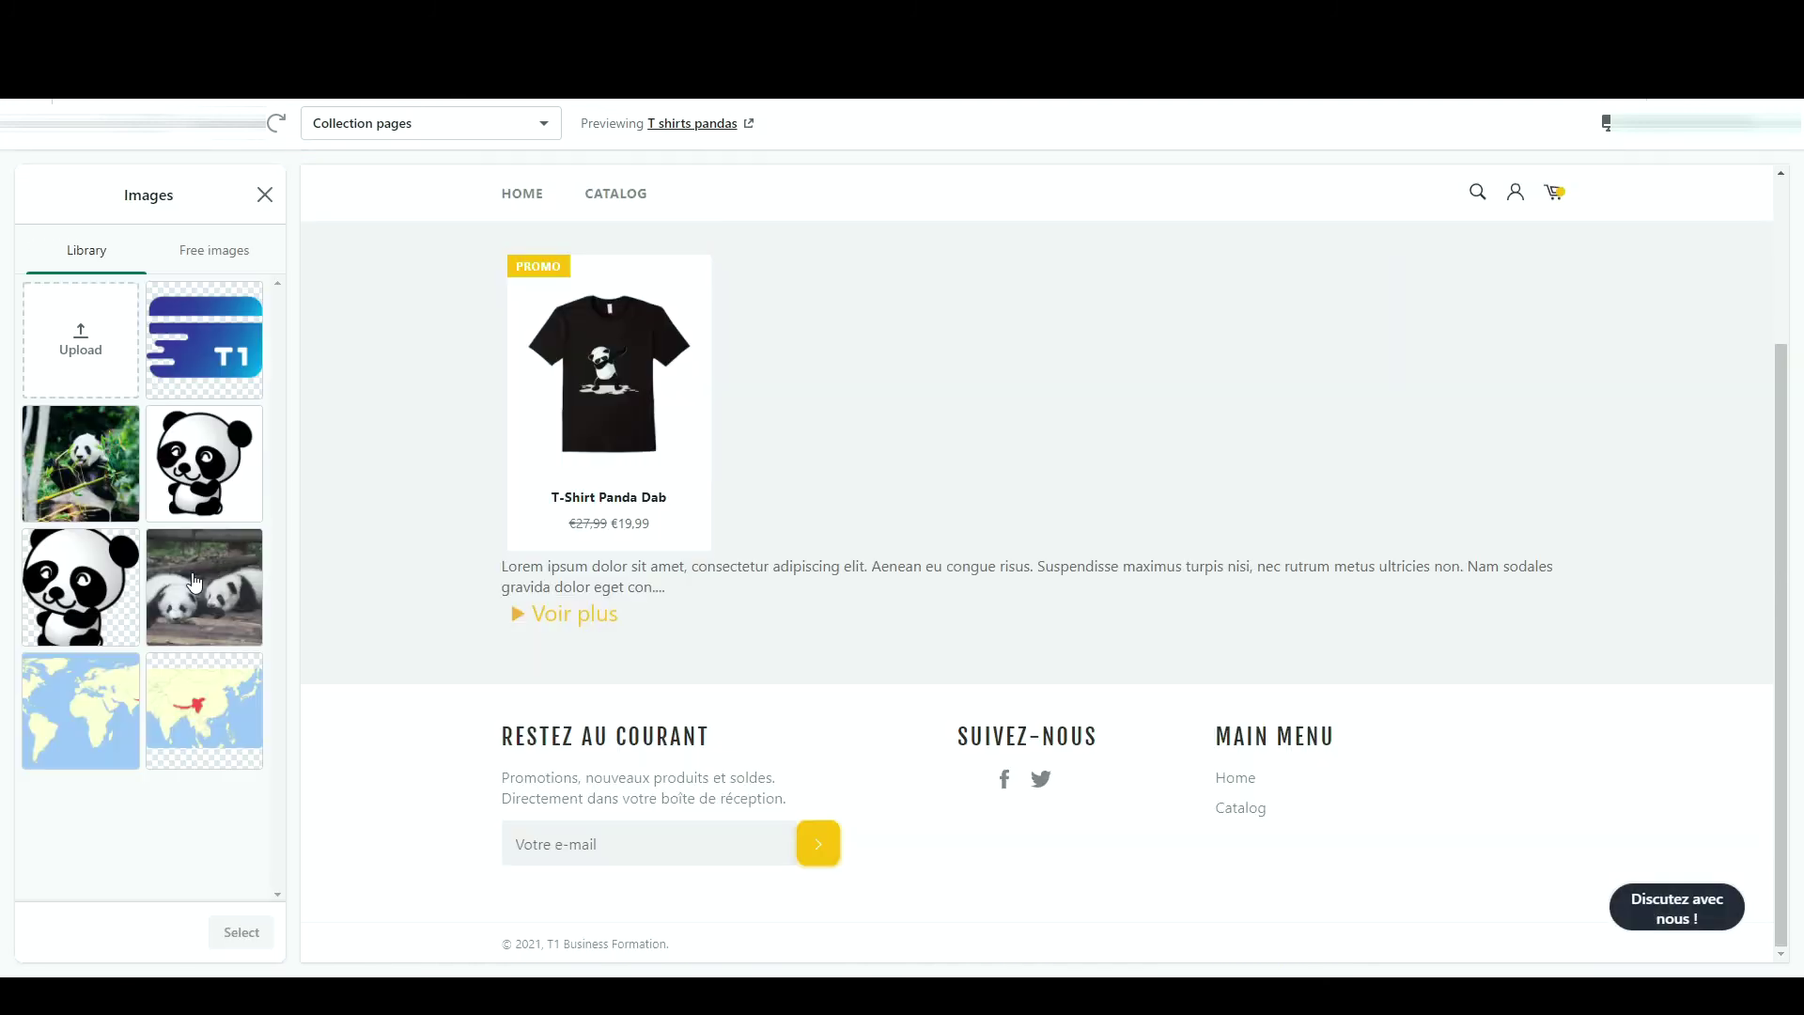
{"action": "left_click", "coordinate": [204, 587]}
{"action": "left_click", "coordinate": [243, 944]}
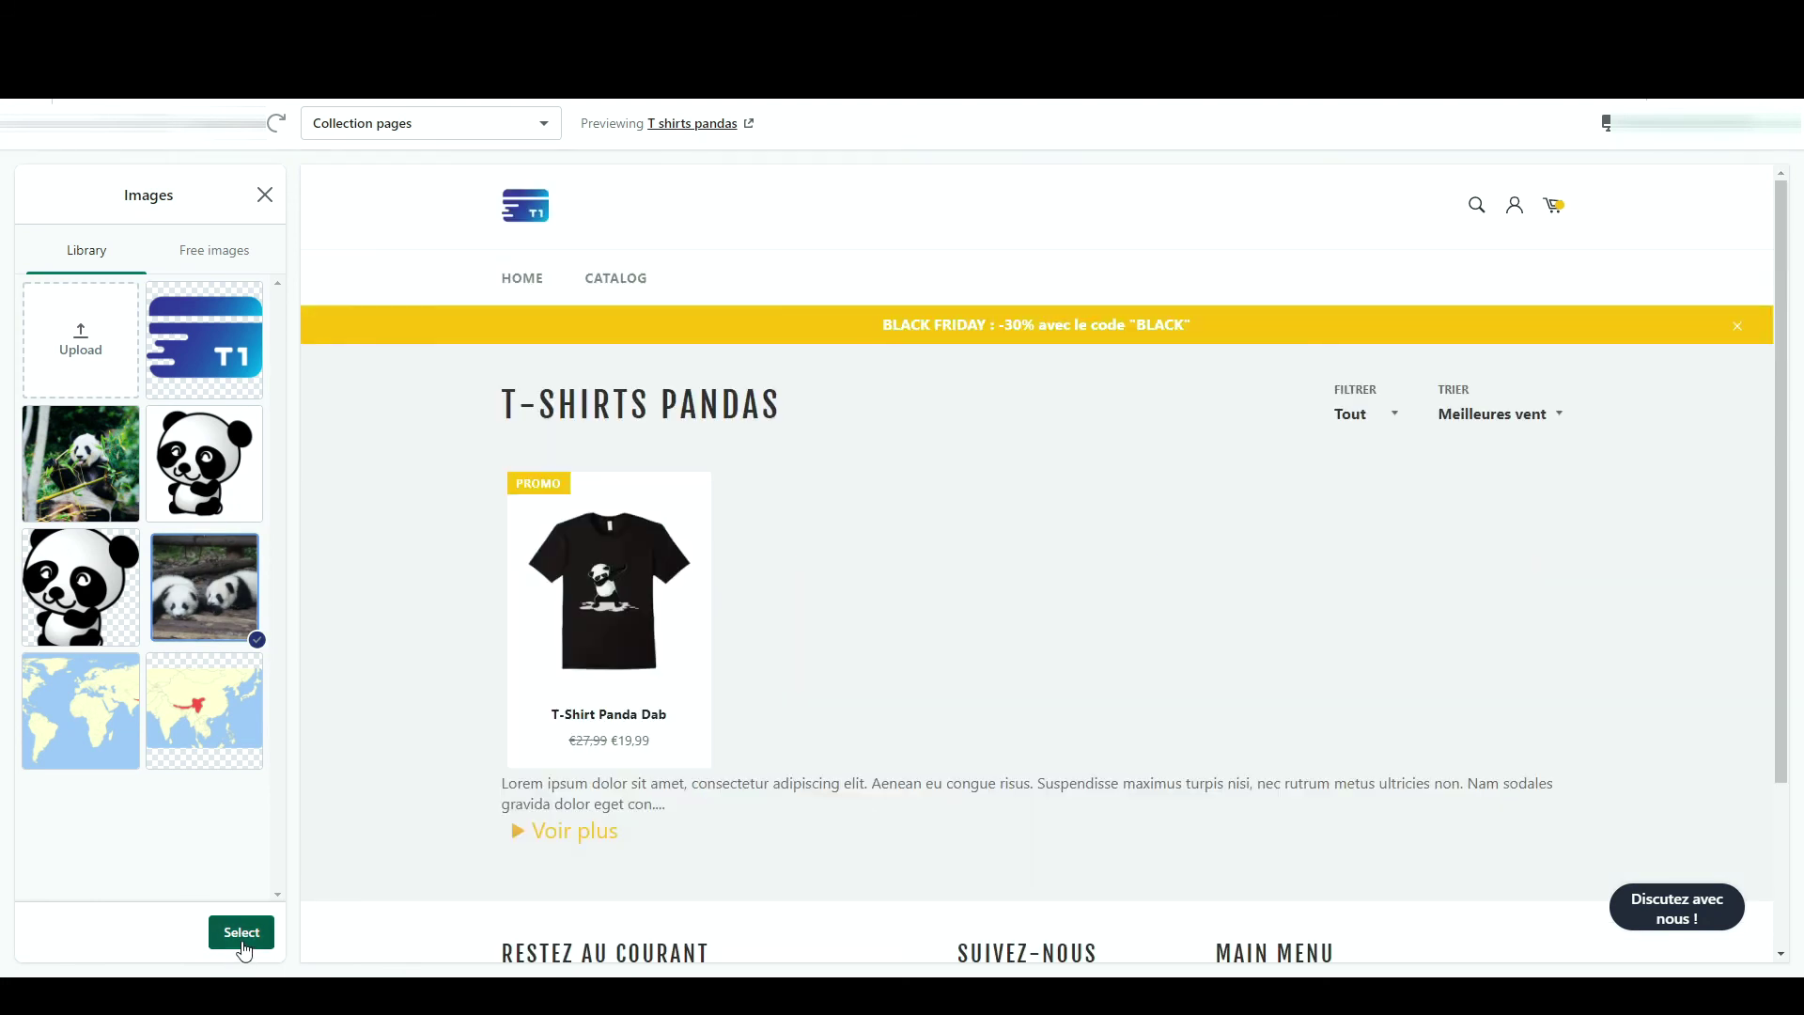
{"action": "left_click", "coordinate": [40, 518]}
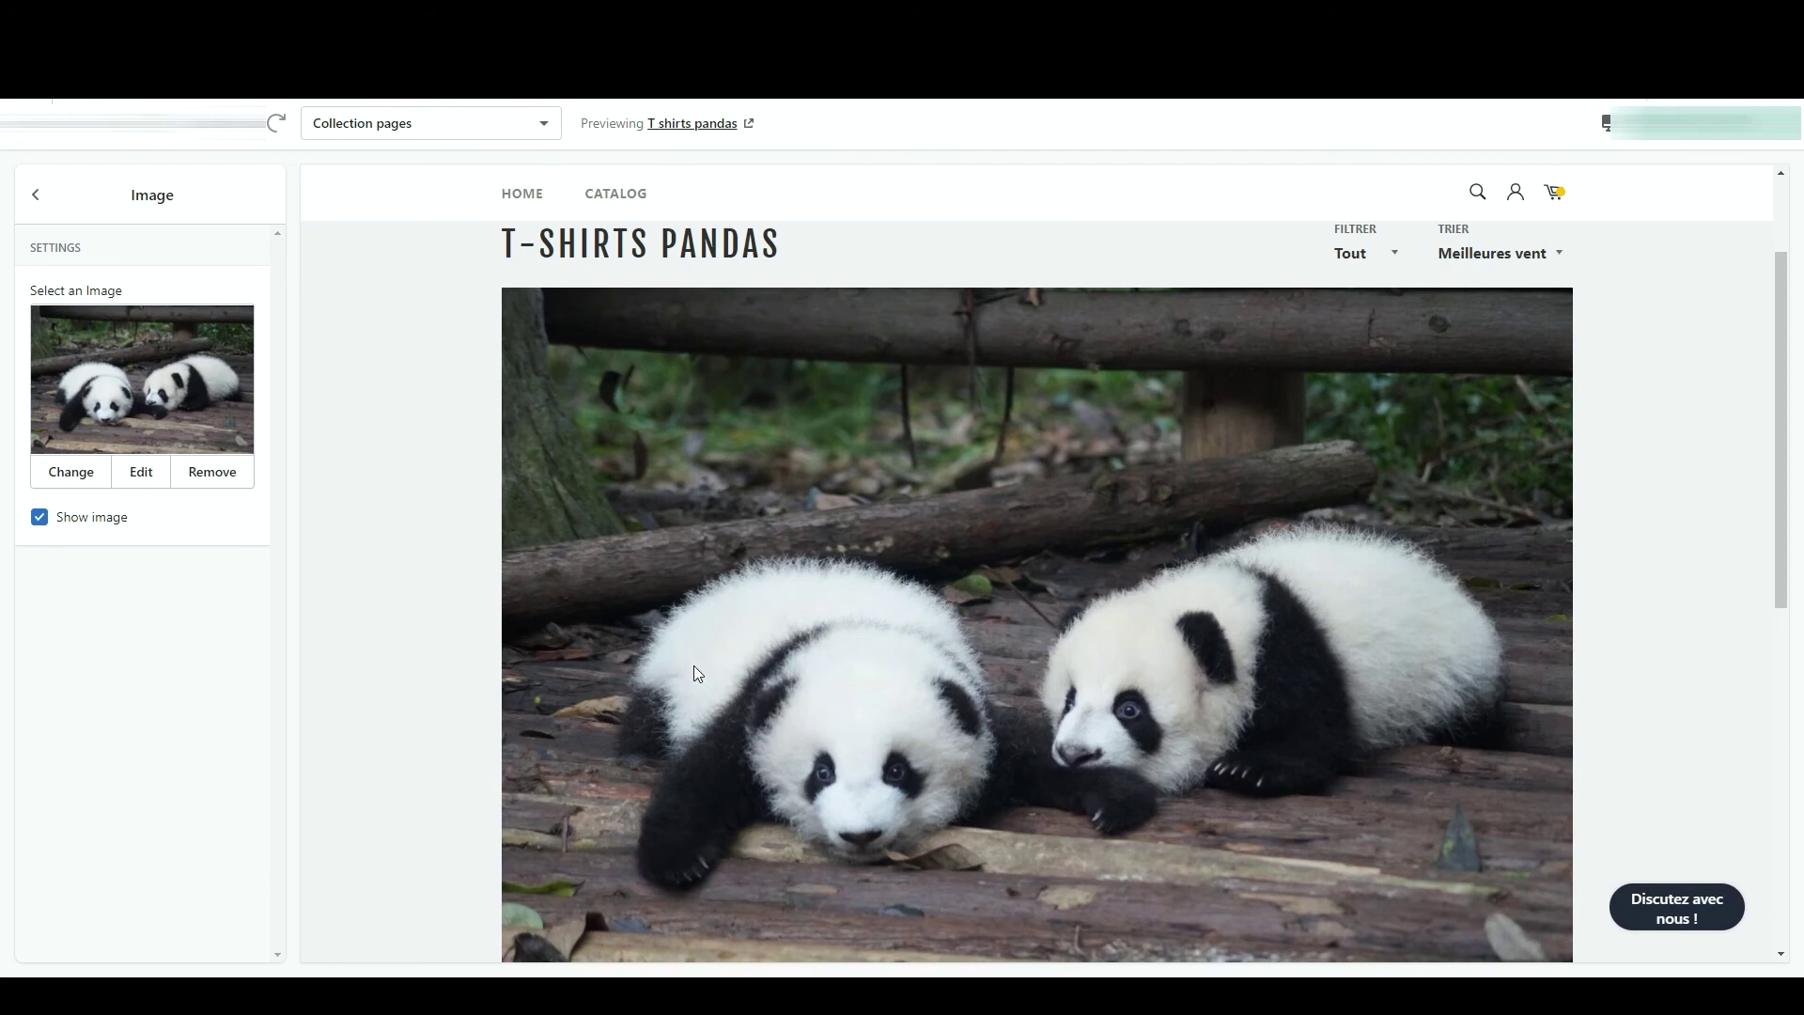
{"action": "key", "text": "Escape"}
{"action": "key", "text": "ctrl+s"}
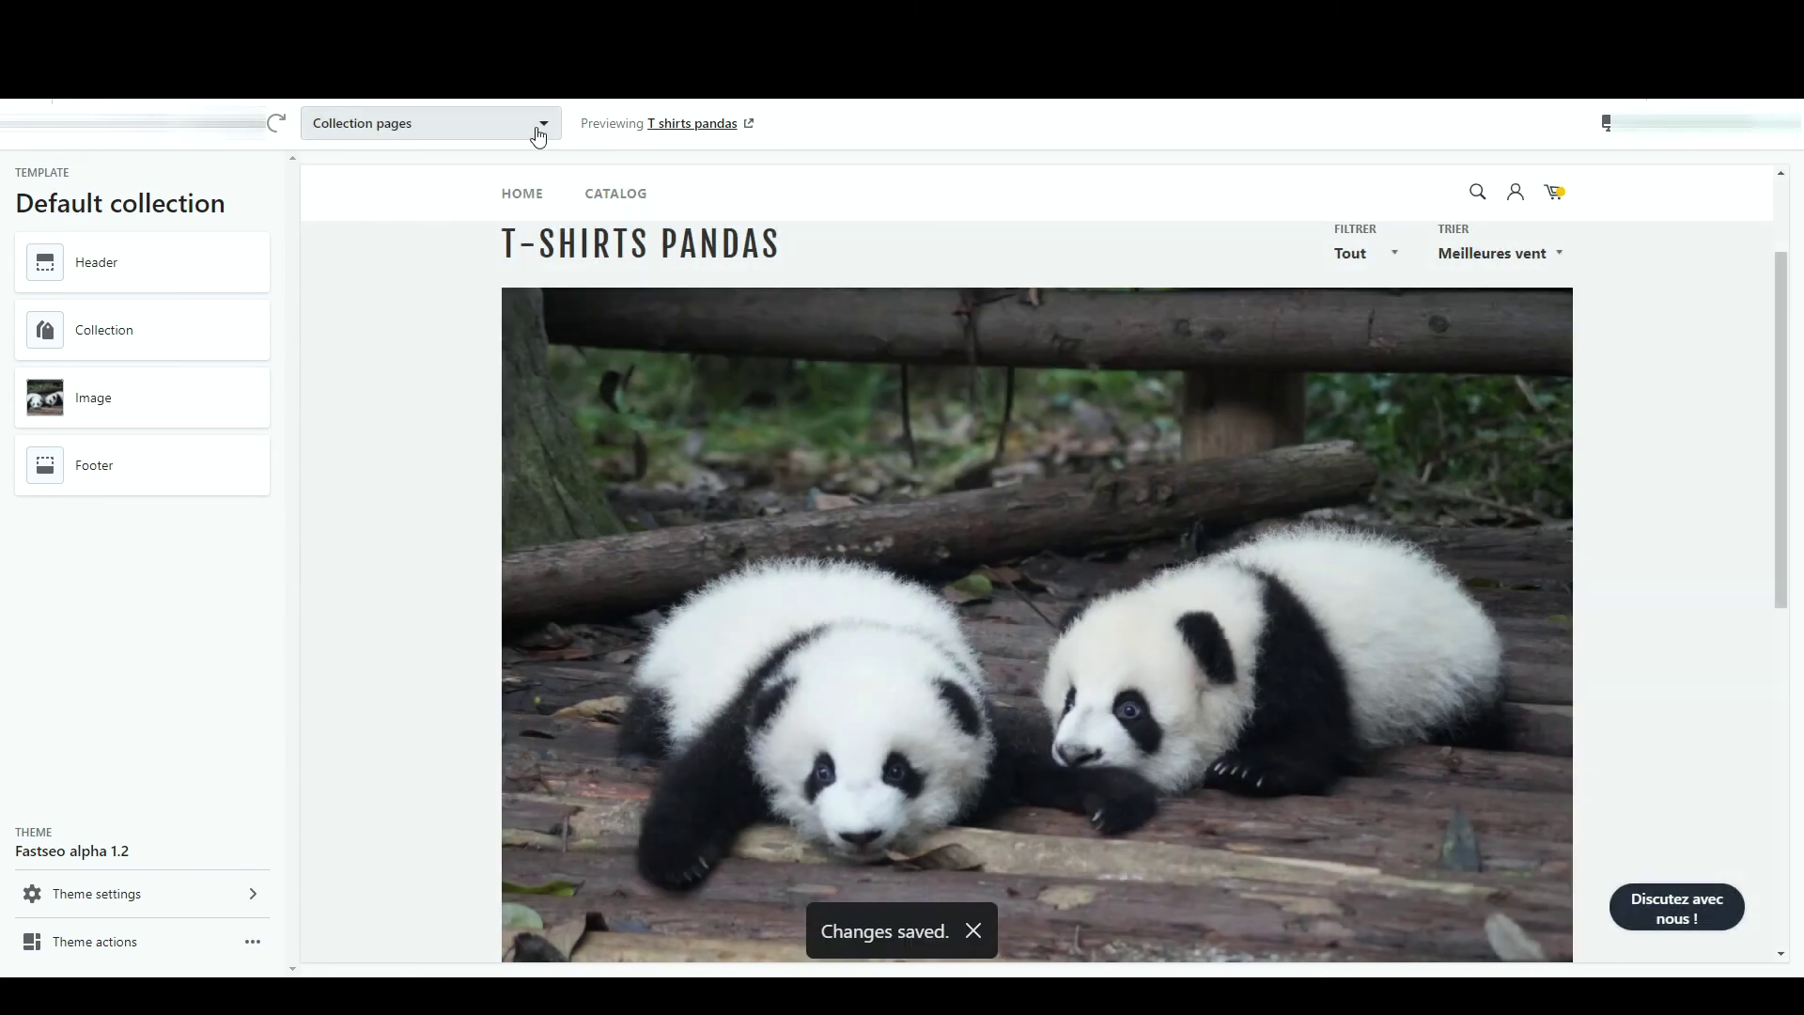
{"action": "left_click", "coordinate": [538, 134]}
{"action": "scroll", "coordinate": [514, 278], "scroll_direction": "down", "scroll_amount": 2}
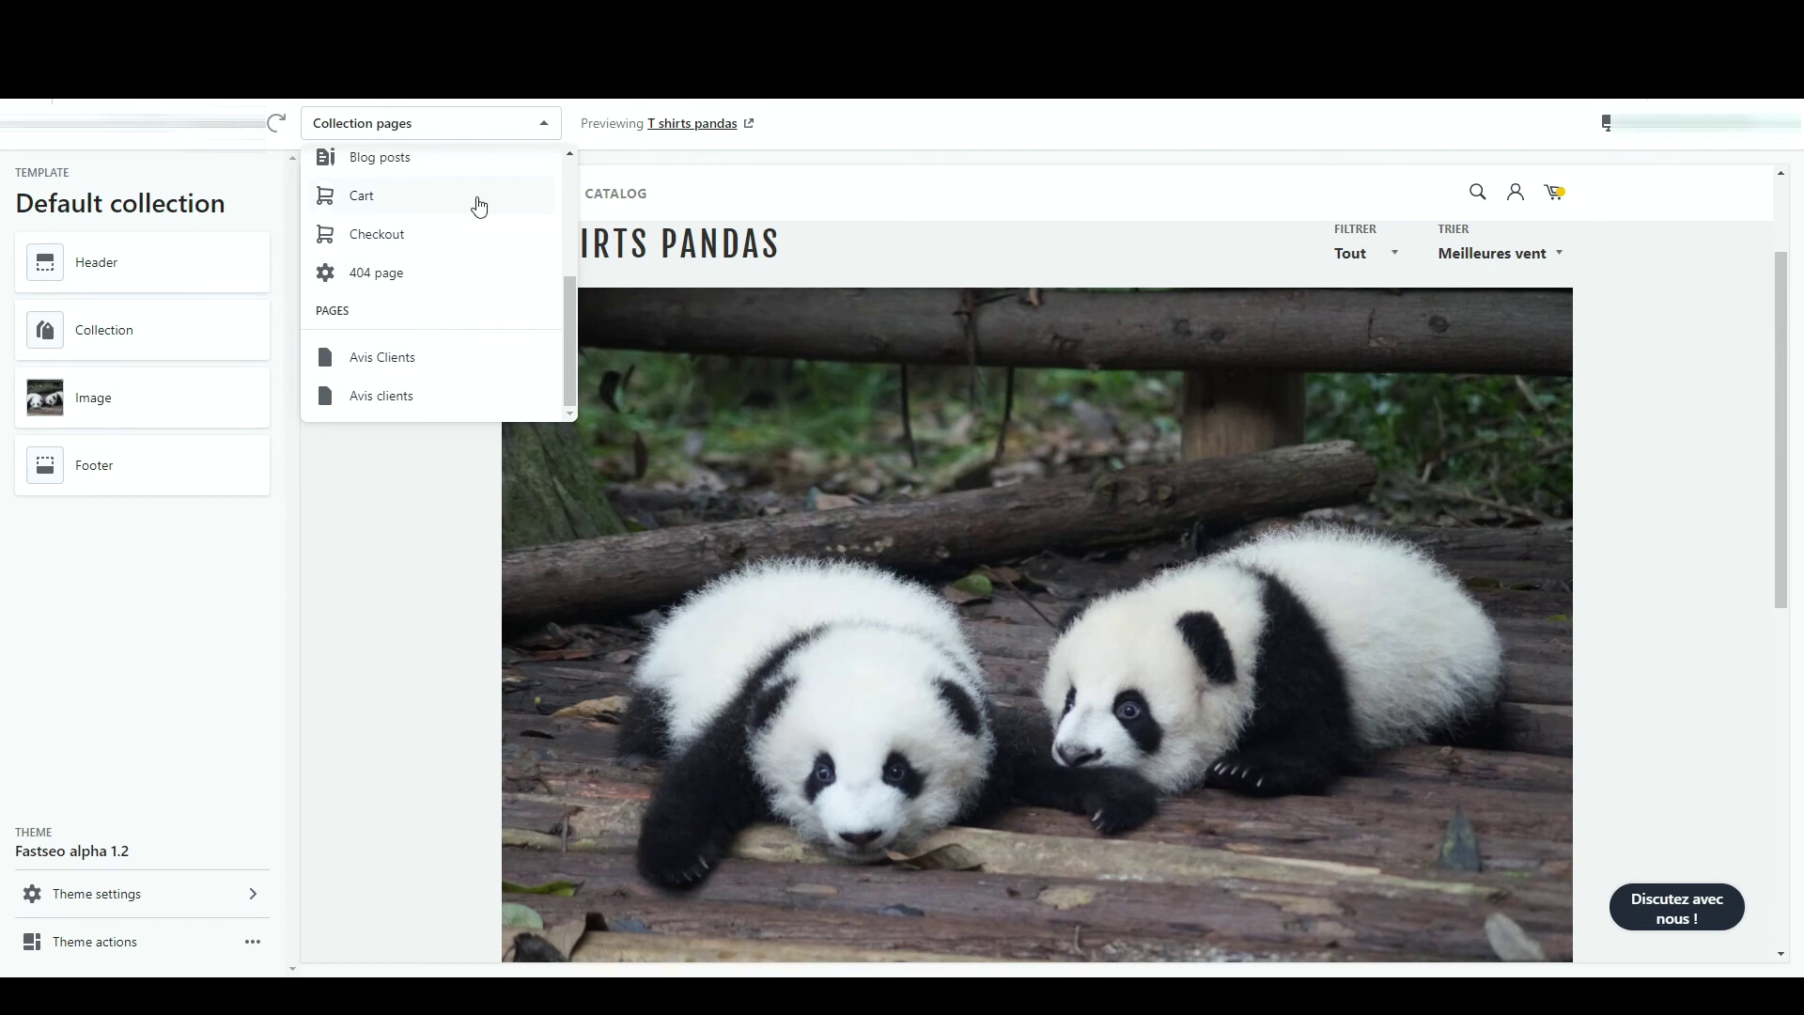
- Switch to the Cart page template, try copying PROMO20, and open the Cart pages settings
{"action": "left_click", "coordinate": [464, 204]}
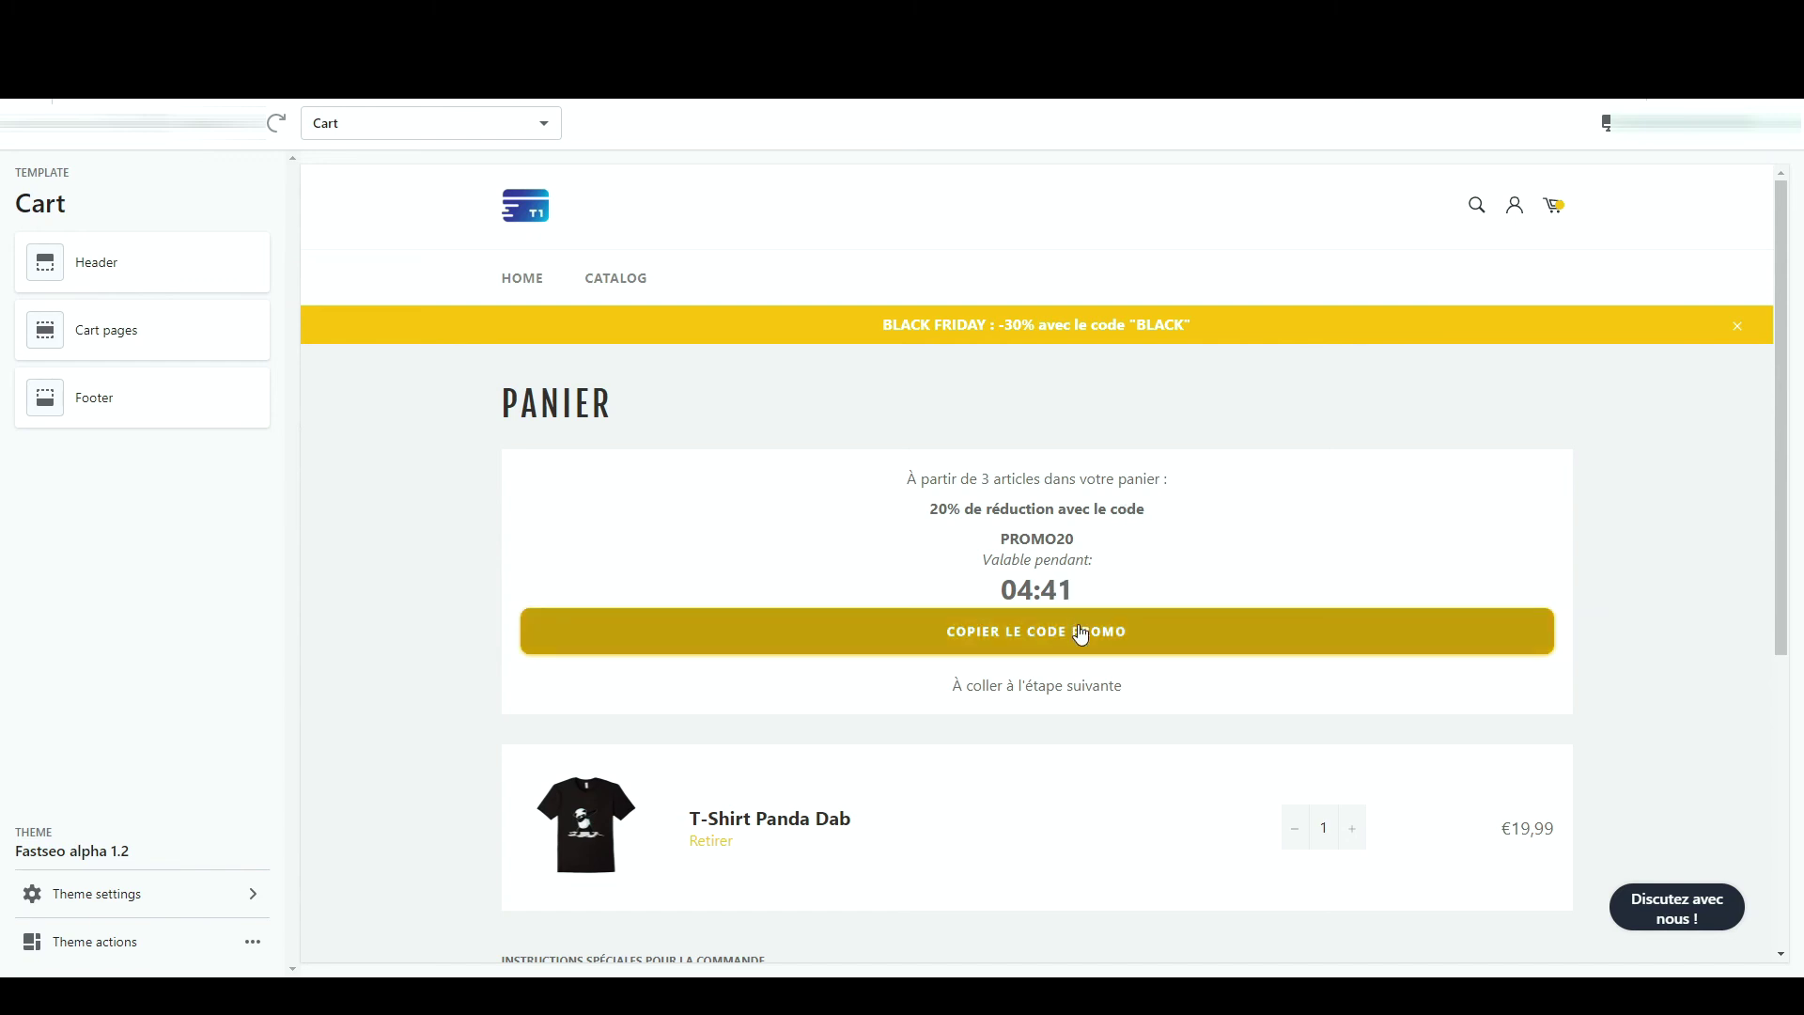
{"action": "double_click", "coordinate": [1038, 542]}
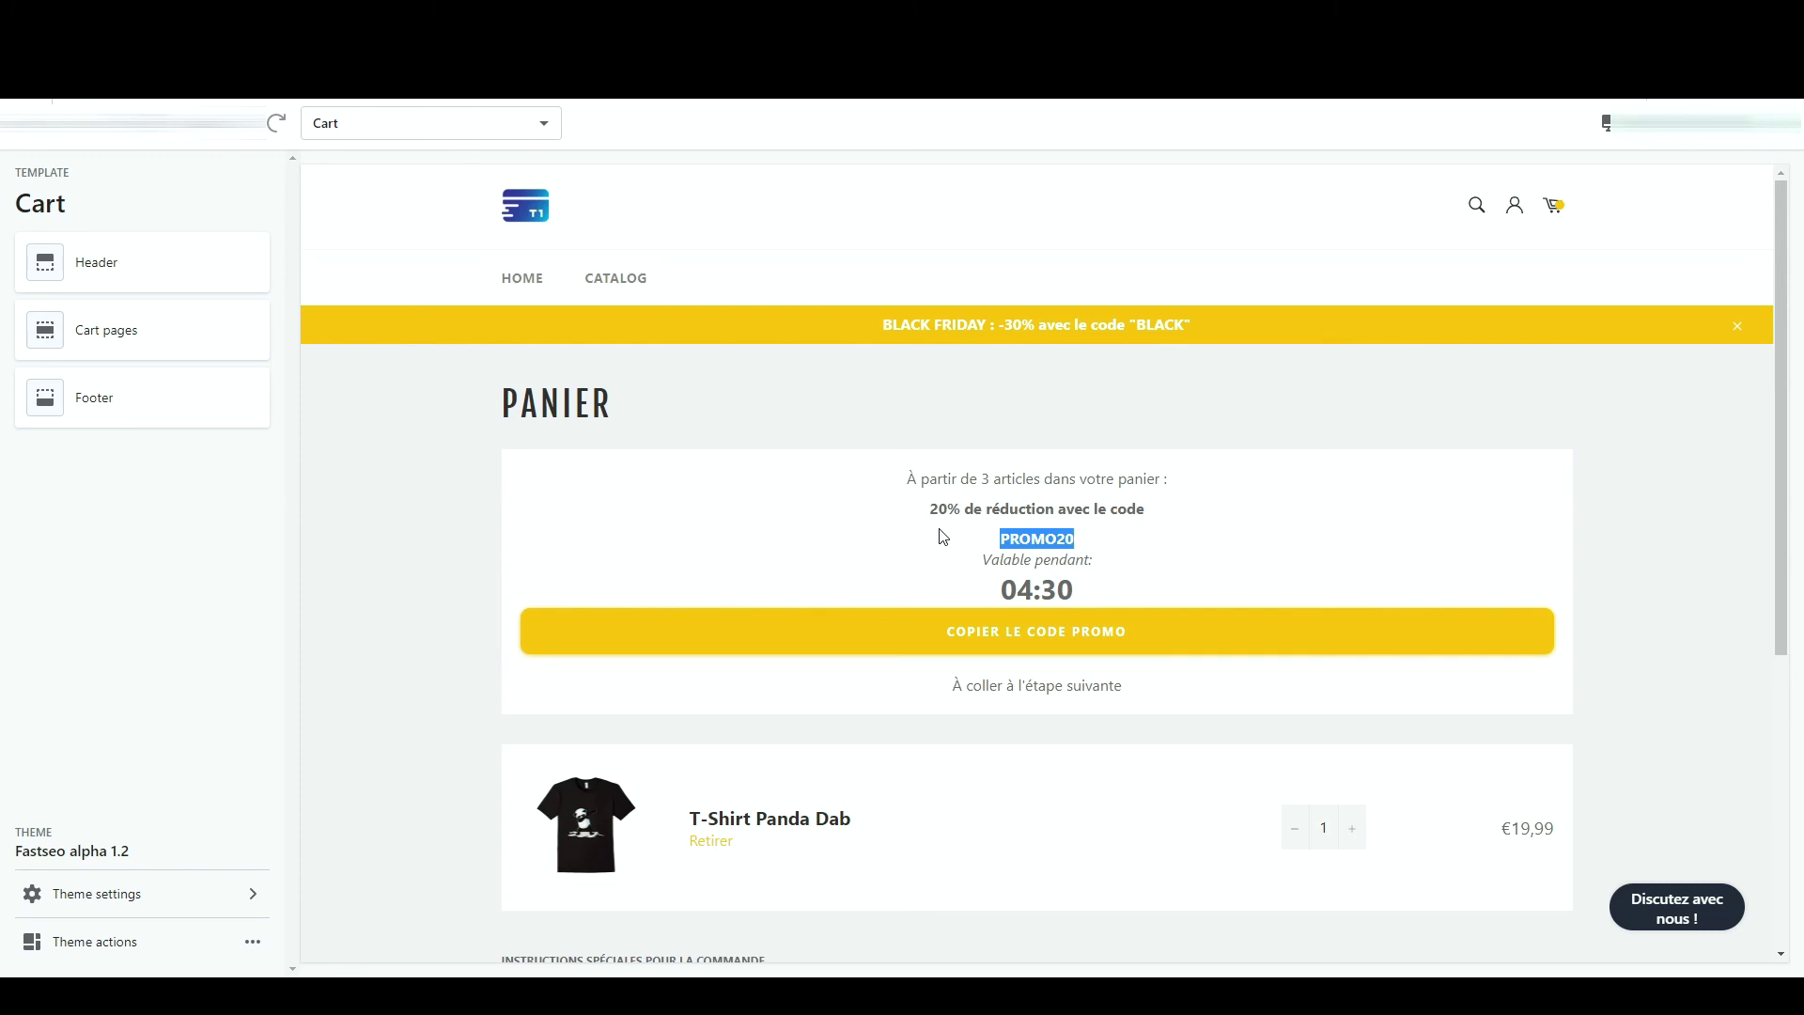
{"action": "left_click", "coordinate": [959, 640]}
{"action": "left_click", "coordinate": [959, 640]}
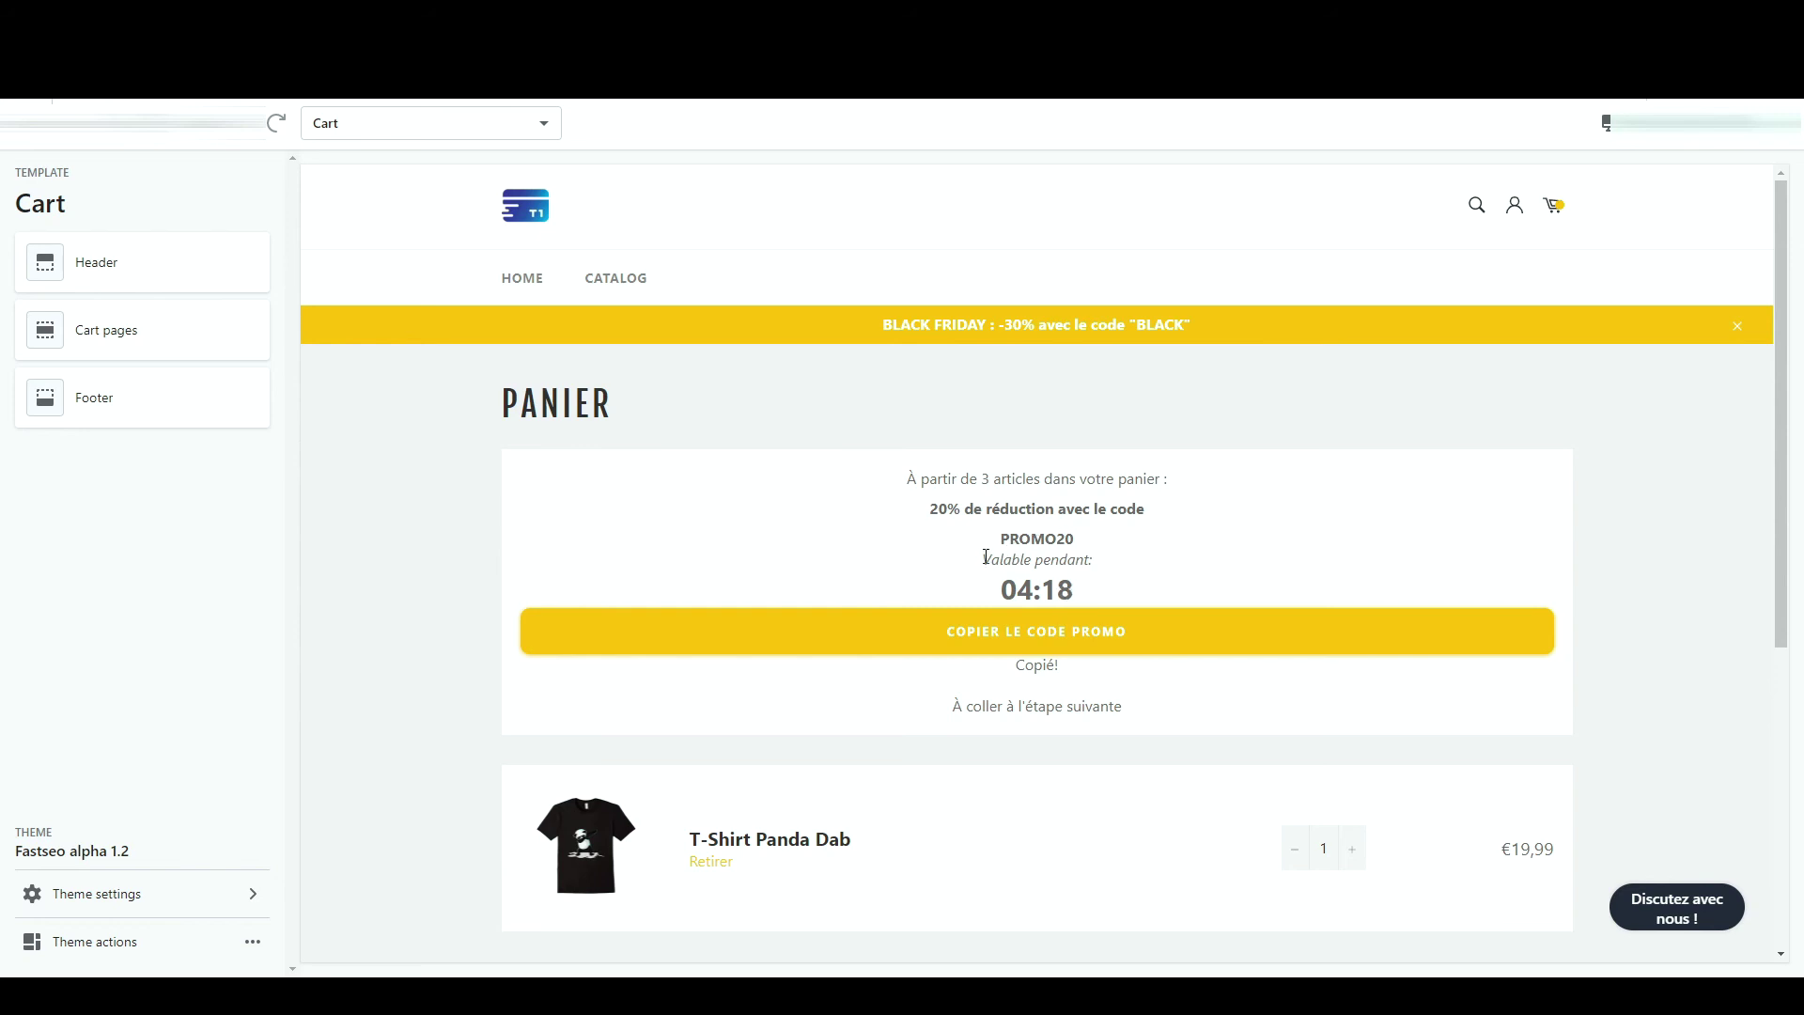
{"action": "scroll", "coordinate": [1298, 653], "scroll_direction": "down", "scroll_amount": 4}
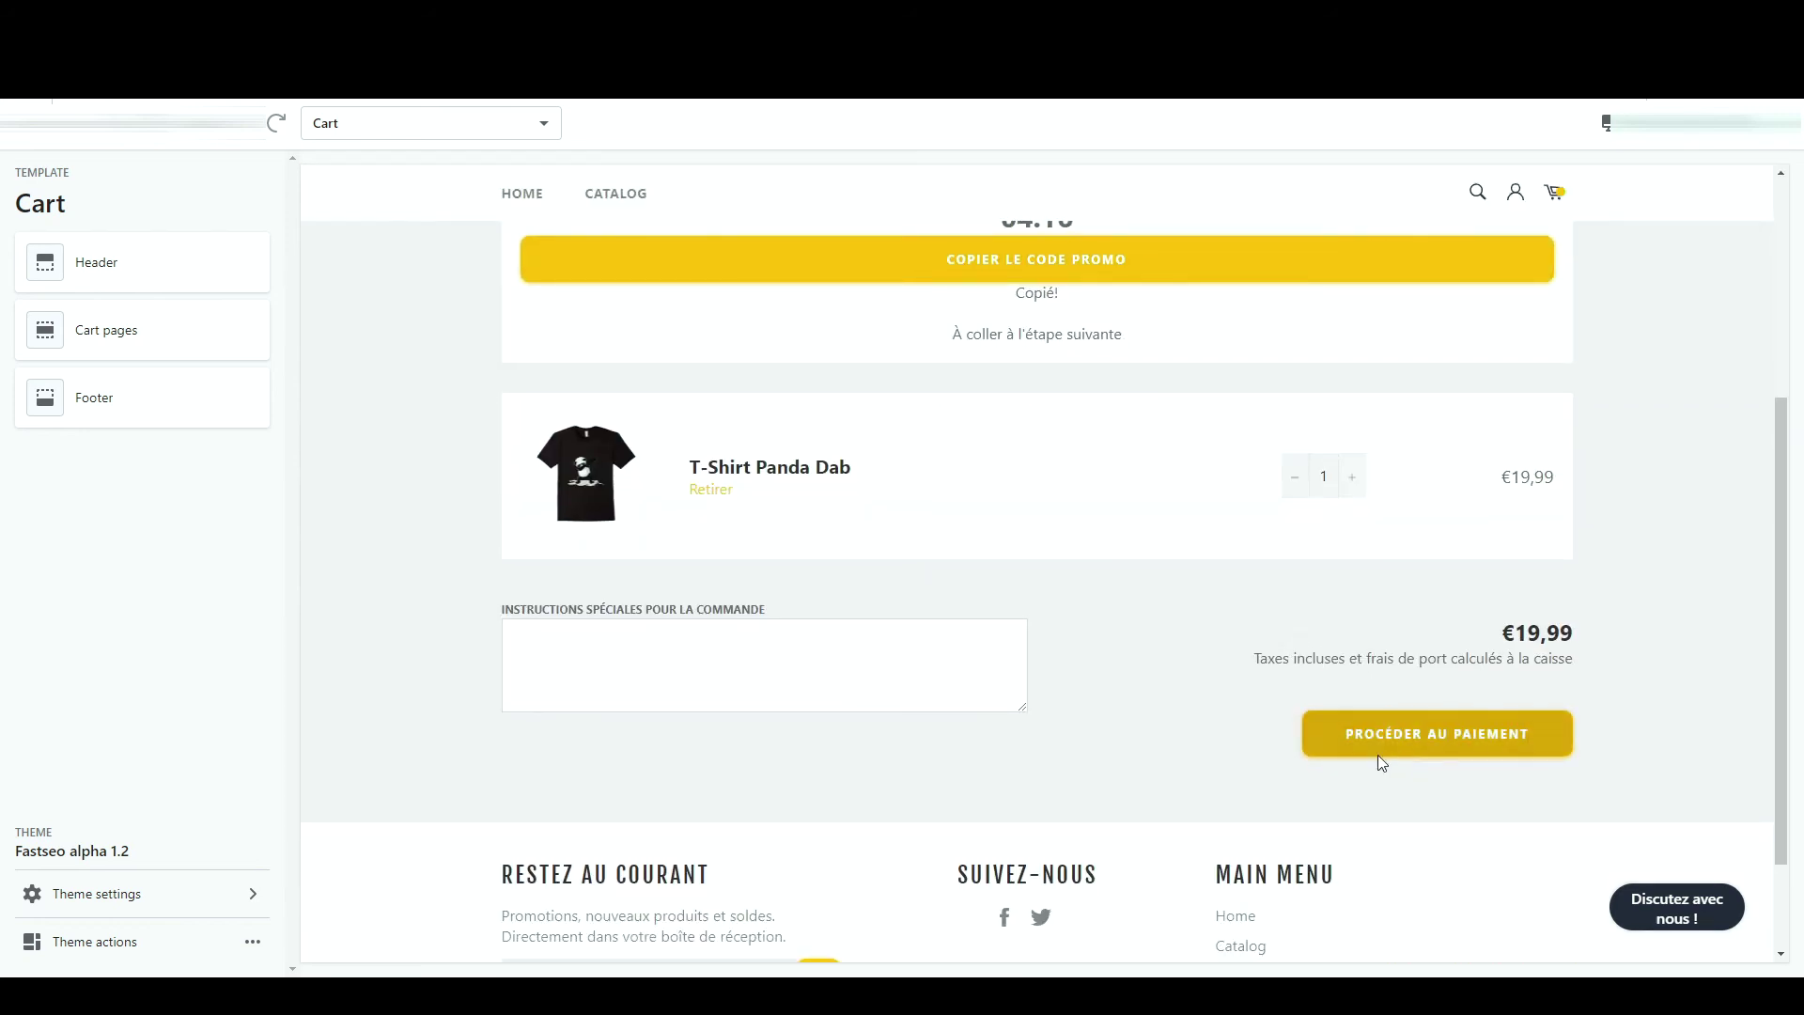
{"action": "scroll", "coordinate": [1149, 339], "scroll_direction": "up", "scroll_amount": 4}
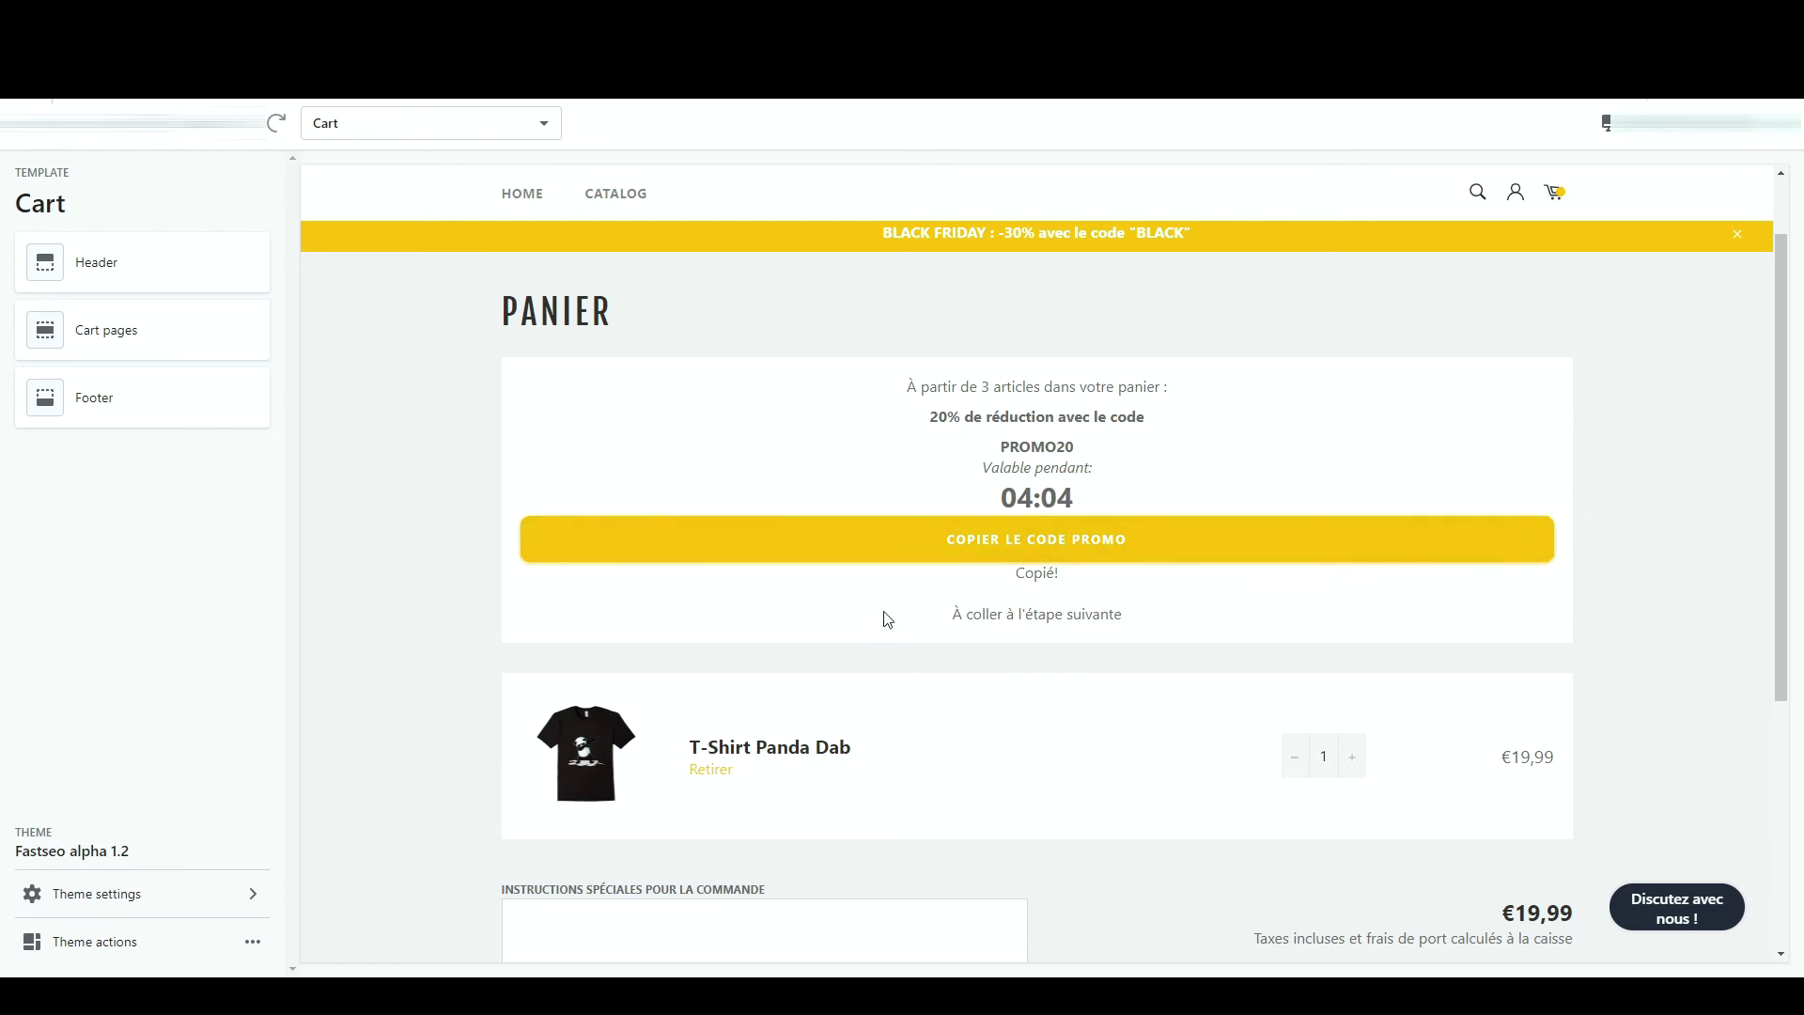
{"action": "left_click", "coordinate": [213, 327]}
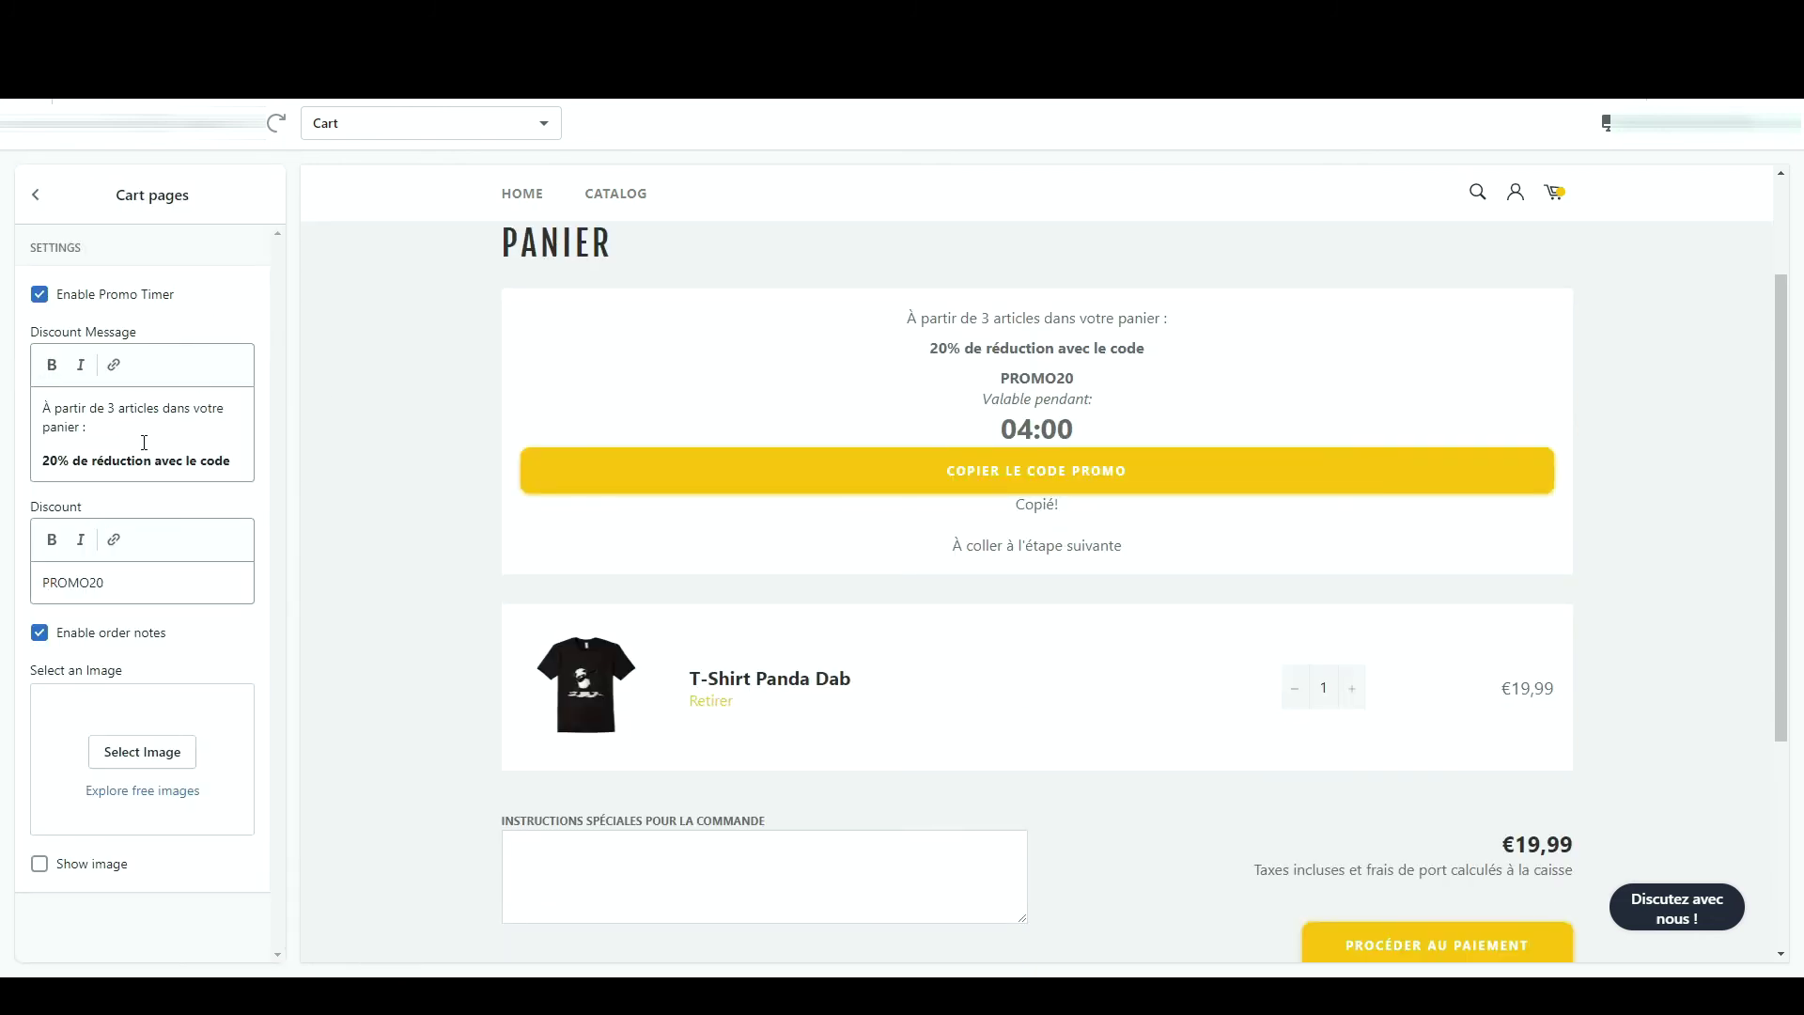
- Change the cart discount code from PROMO20 to PROMO10 and save
{"action": "triple_click", "coordinate": [216, 458]}
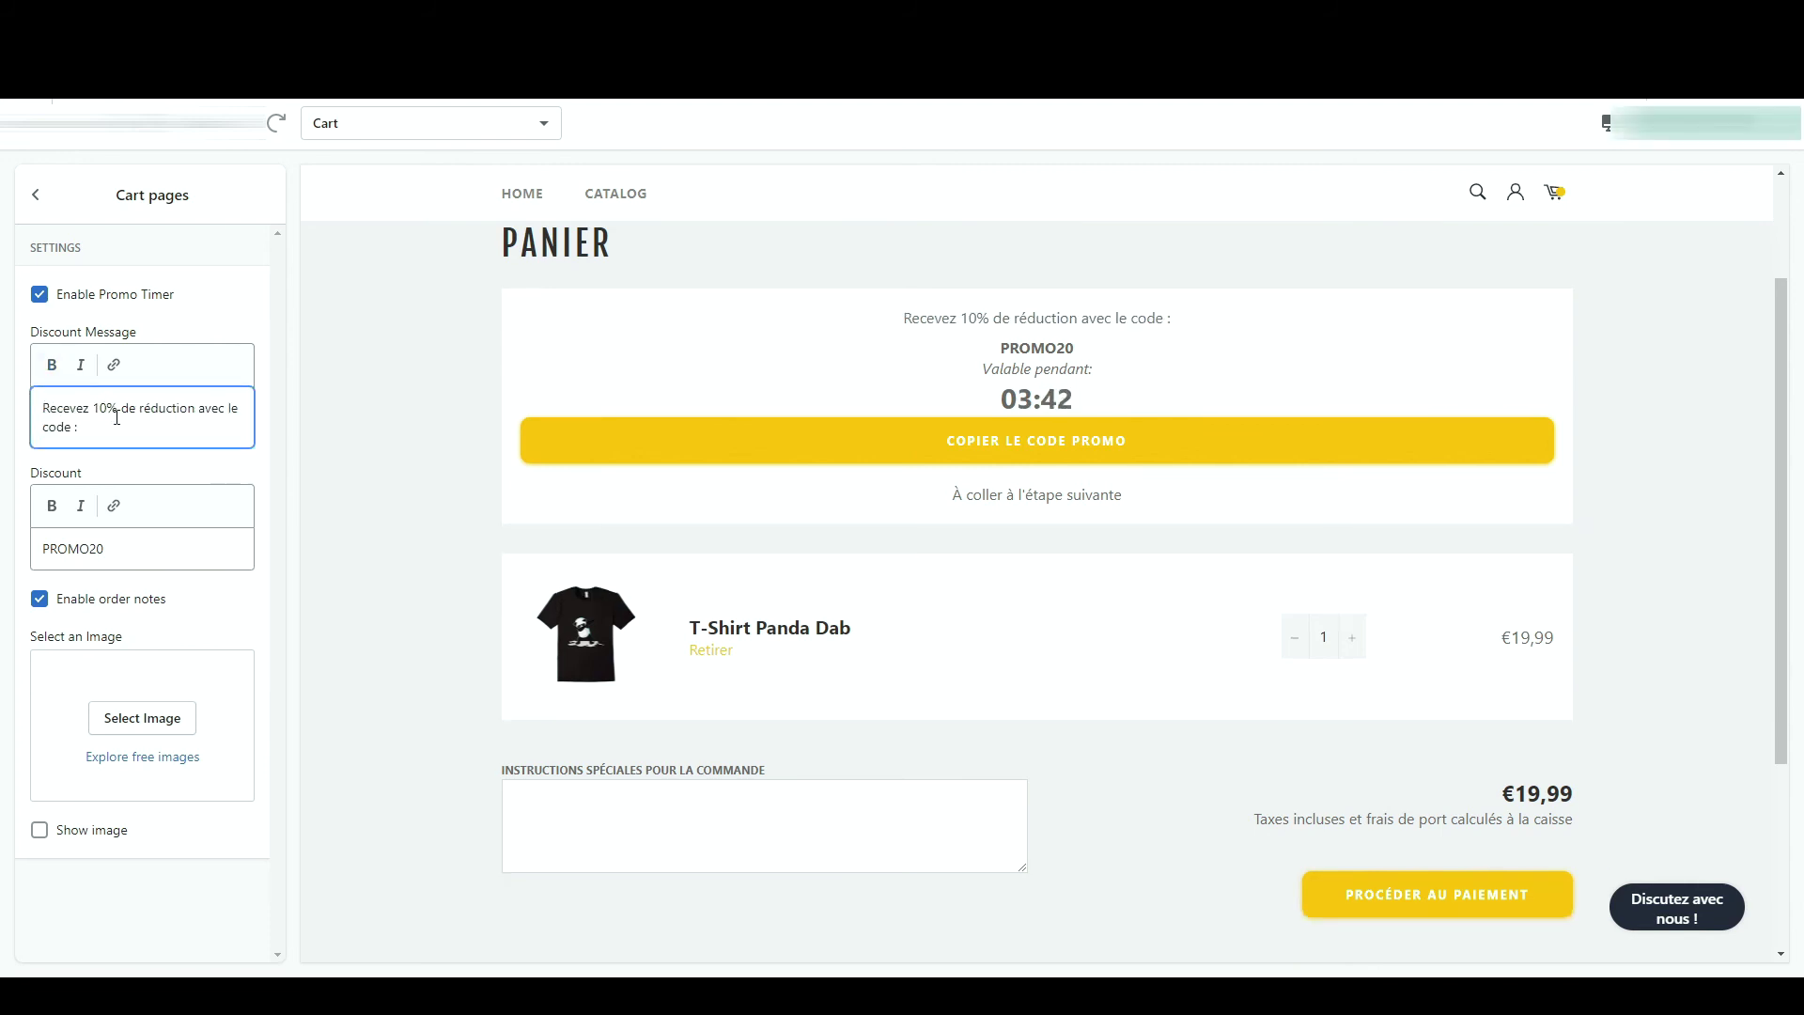
{"action": "left_click", "coordinate": [92, 542]}
{"action": "key", "text": "BackSpace"}
{"action": "type", "text": "1"}
{"action": "left_click_drag", "start_coordinate": [109, 548], "coordinate": [37, 549]}
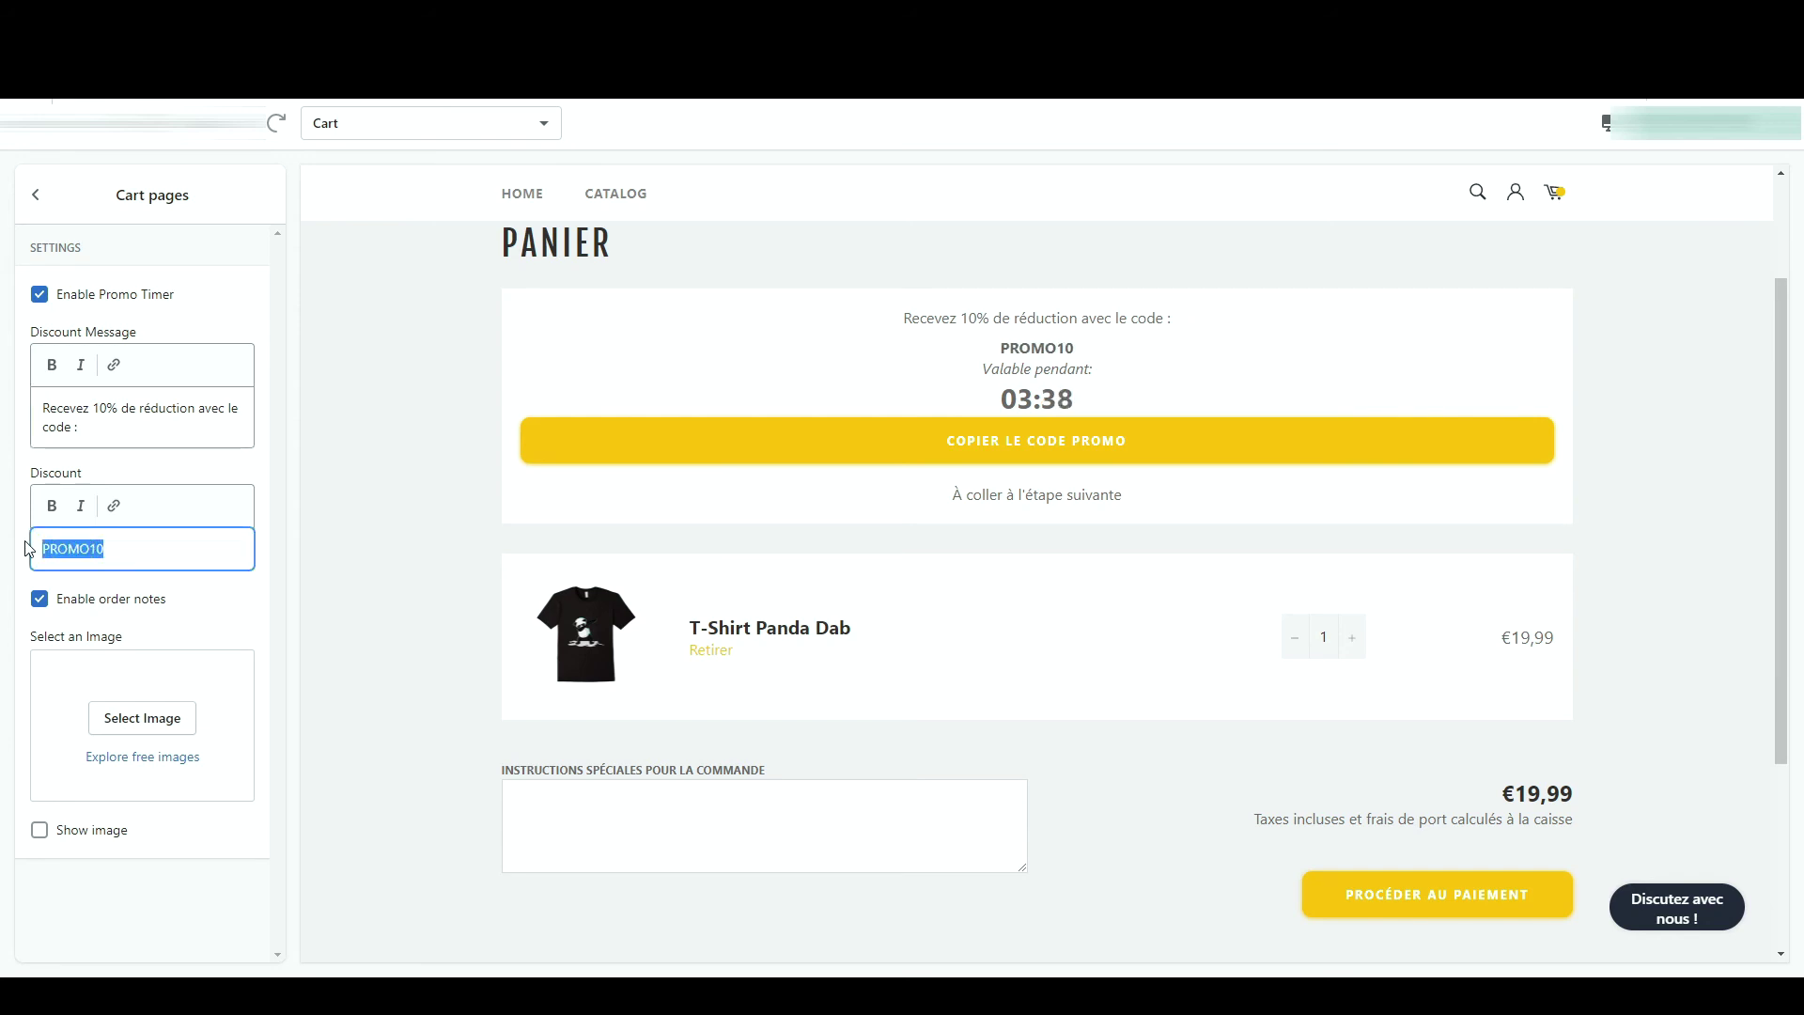
{"action": "left_click", "coordinate": [1031, 434]}
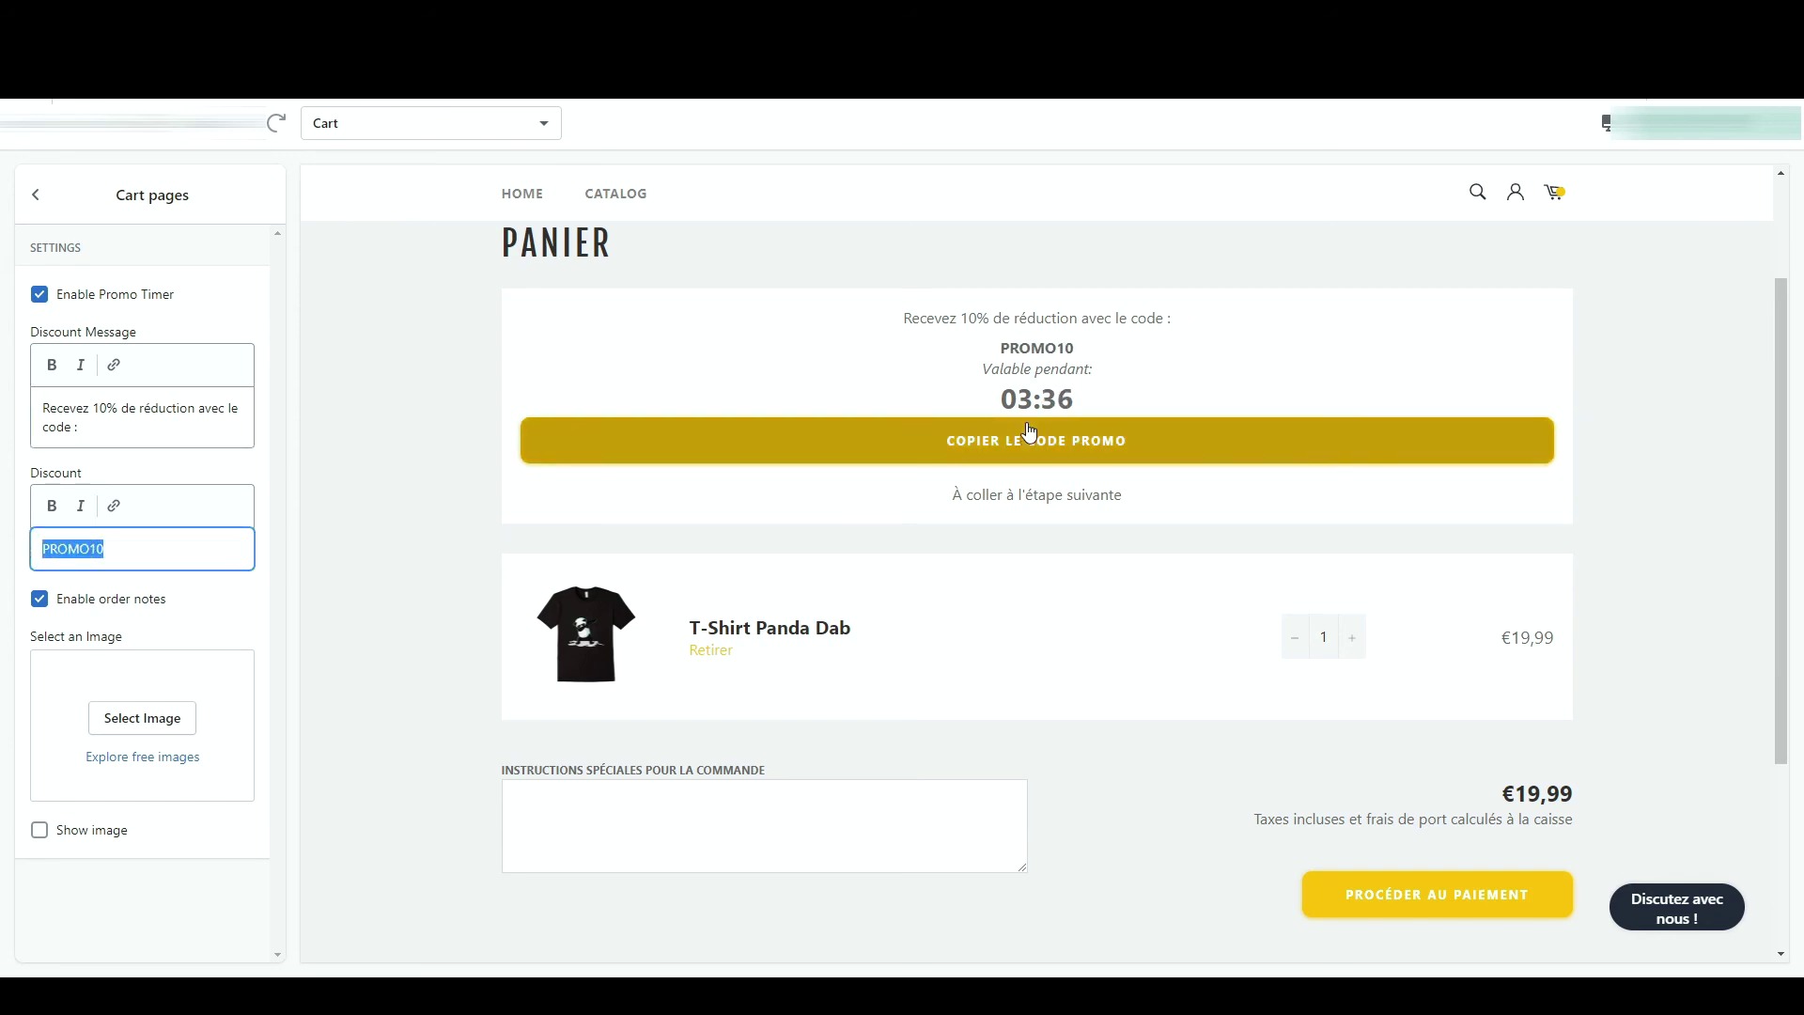
{"action": "left_click", "coordinate": [1748, 122]}
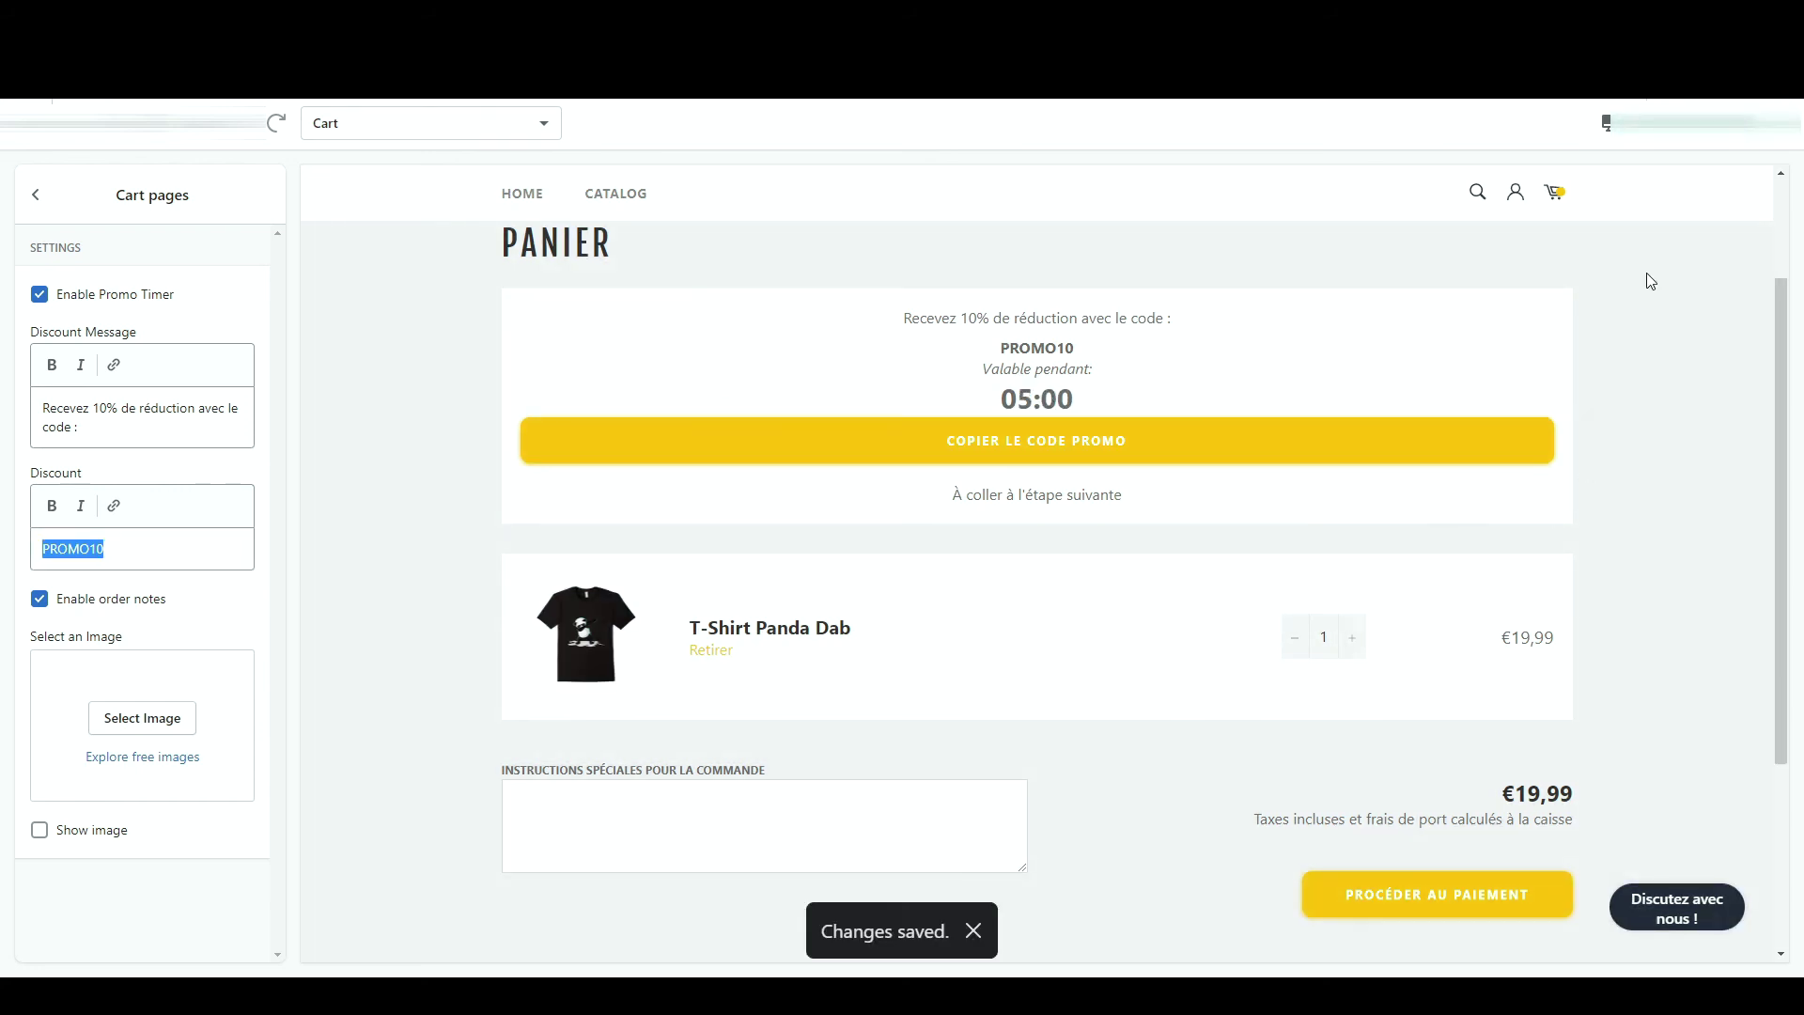
- Copy PROMO10 from the cart preview and paste it into the order notes
{"action": "left_click", "coordinate": [1062, 455]}
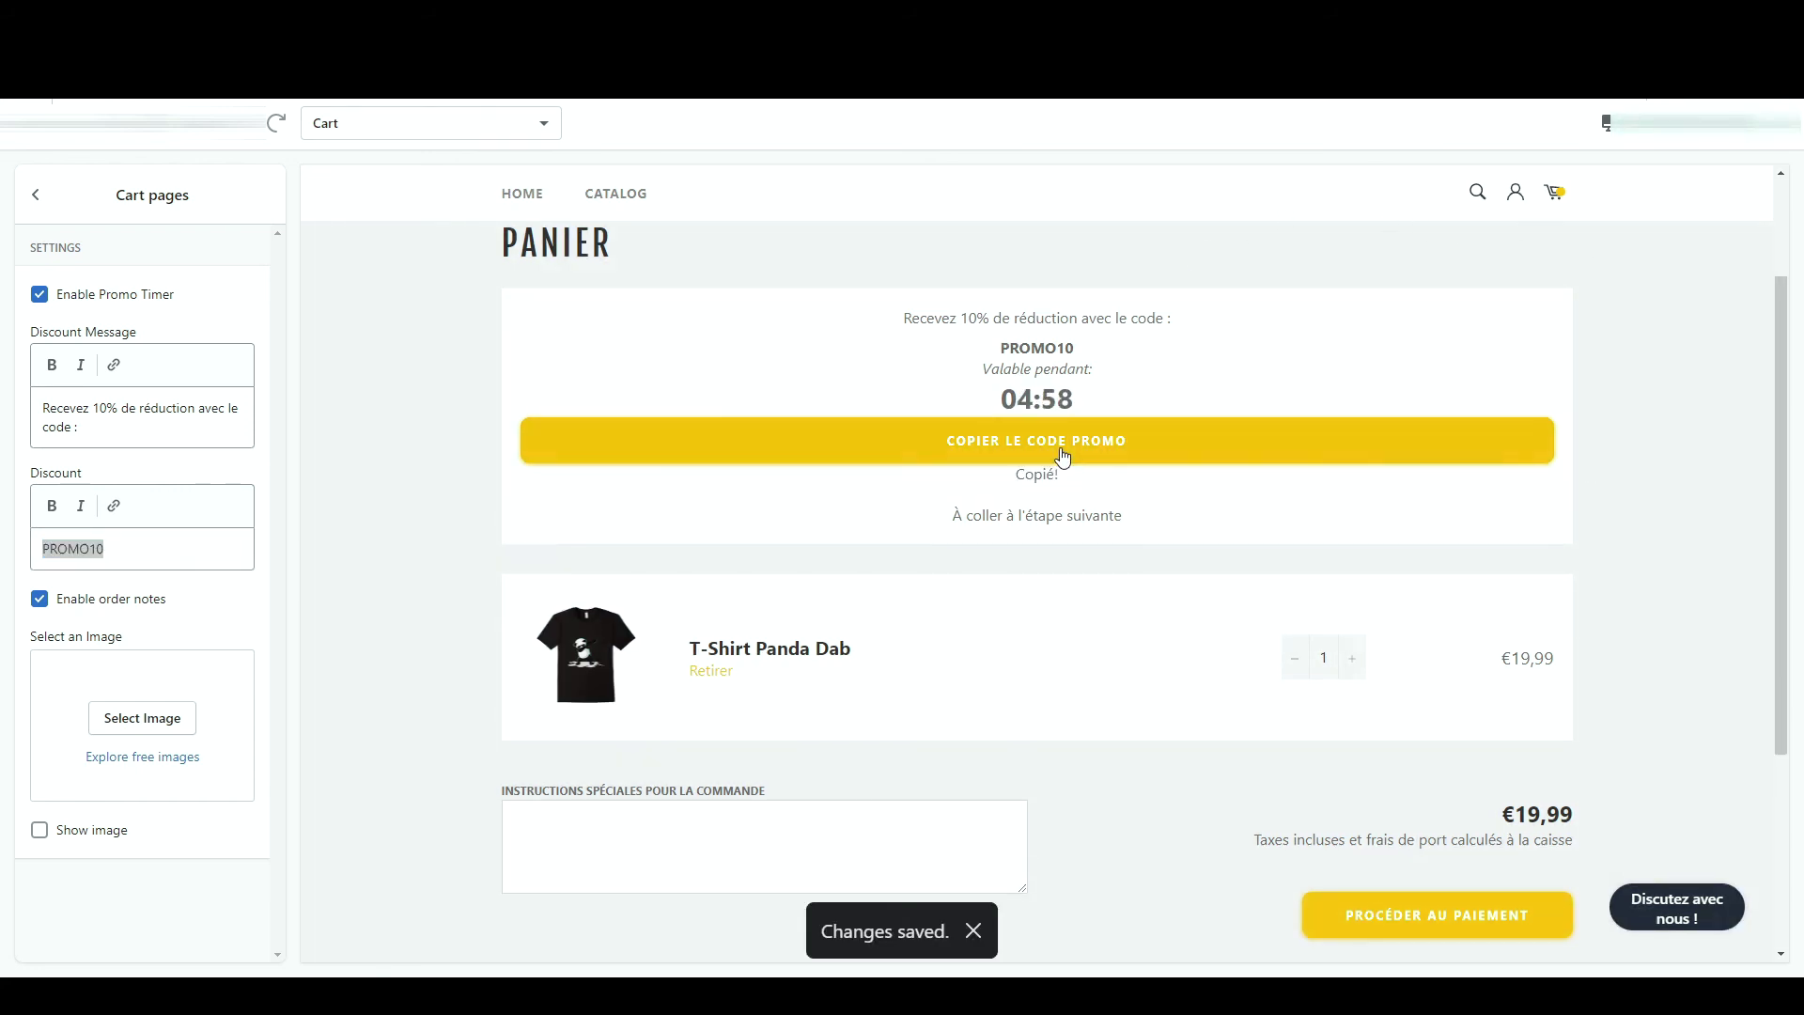
{"action": "key", "text": "ctrl+v"}
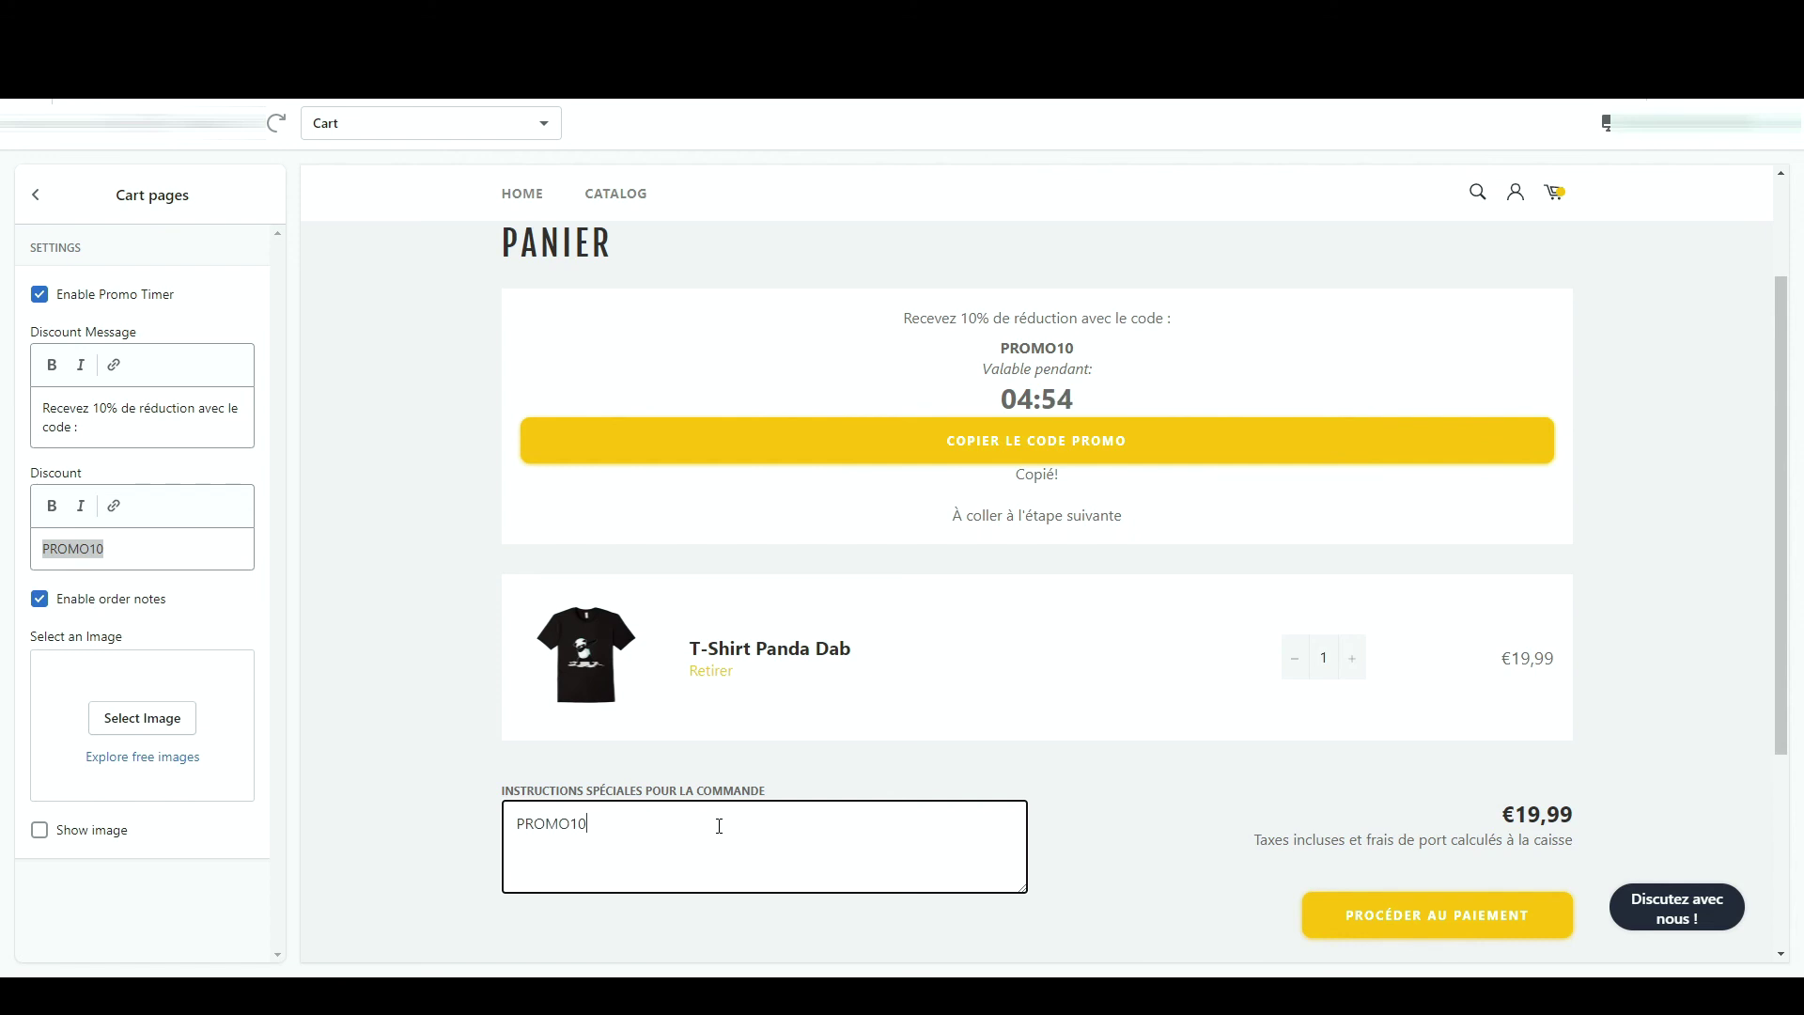
{"action": "left_click_drag", "start_coordinate": [990, 347], "coordinate": [1130, 352]}
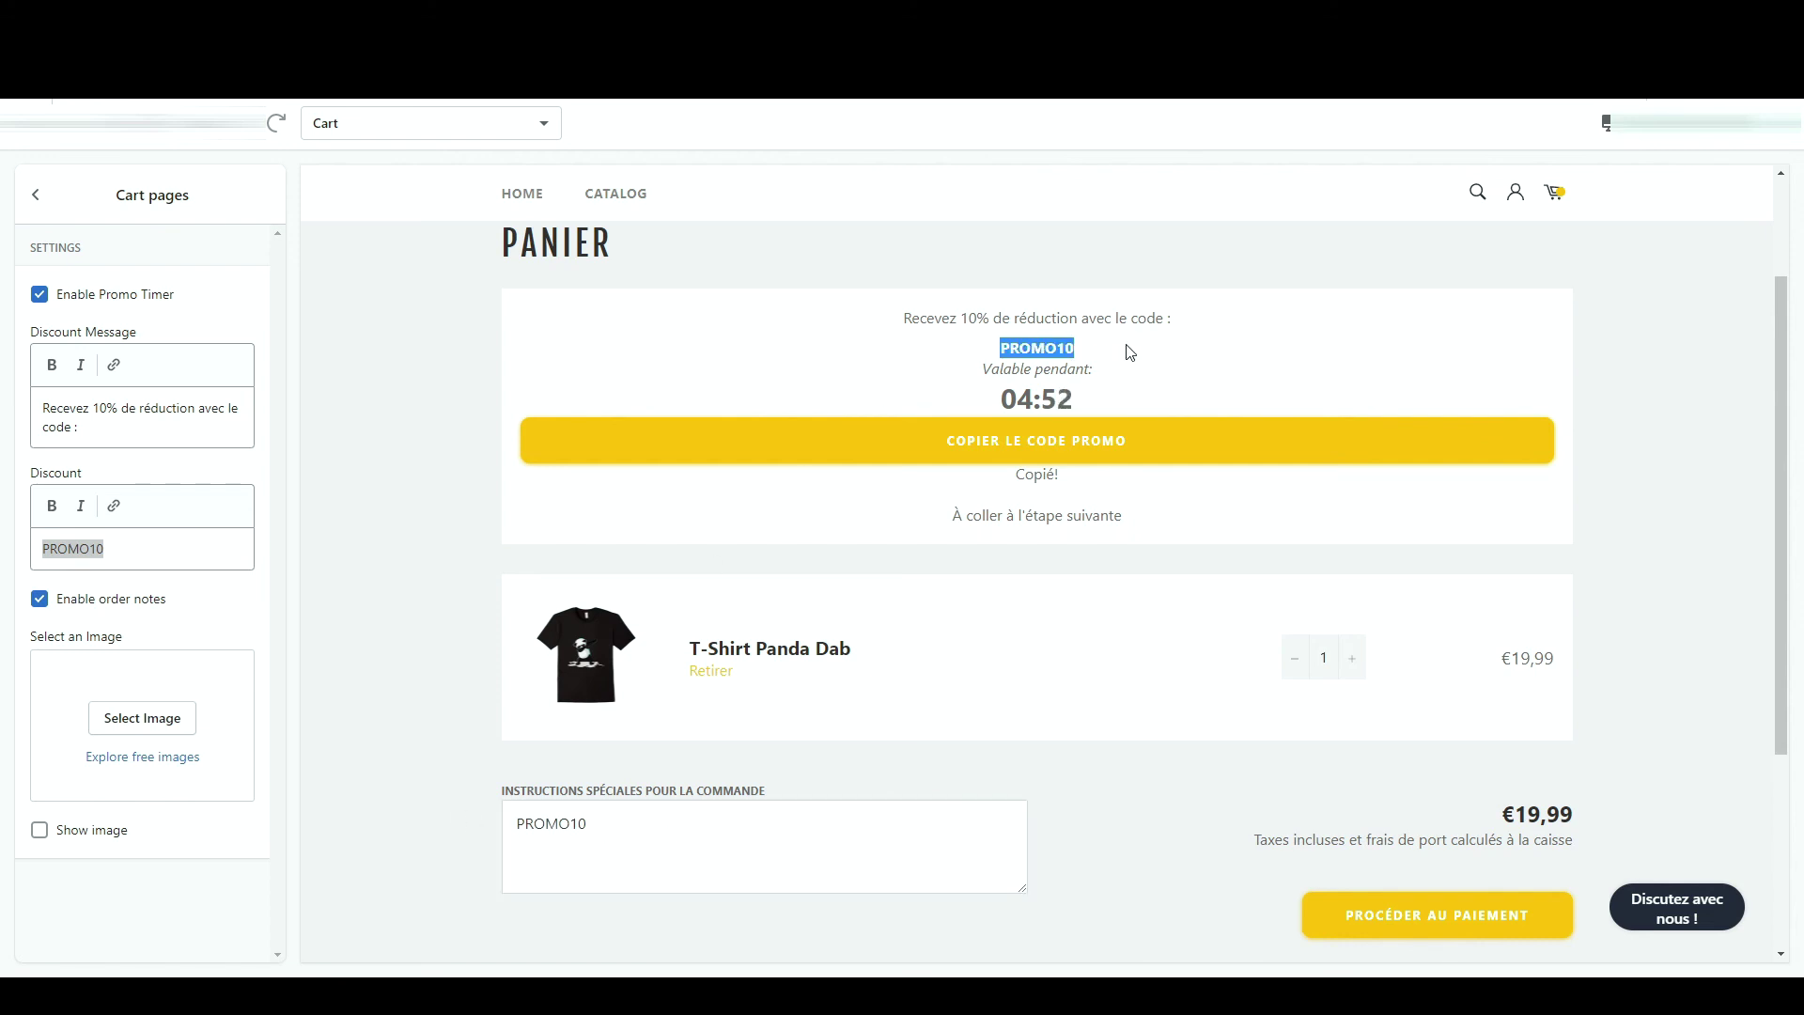
{"action": "left_click", "coordinate": [1132, 352]}
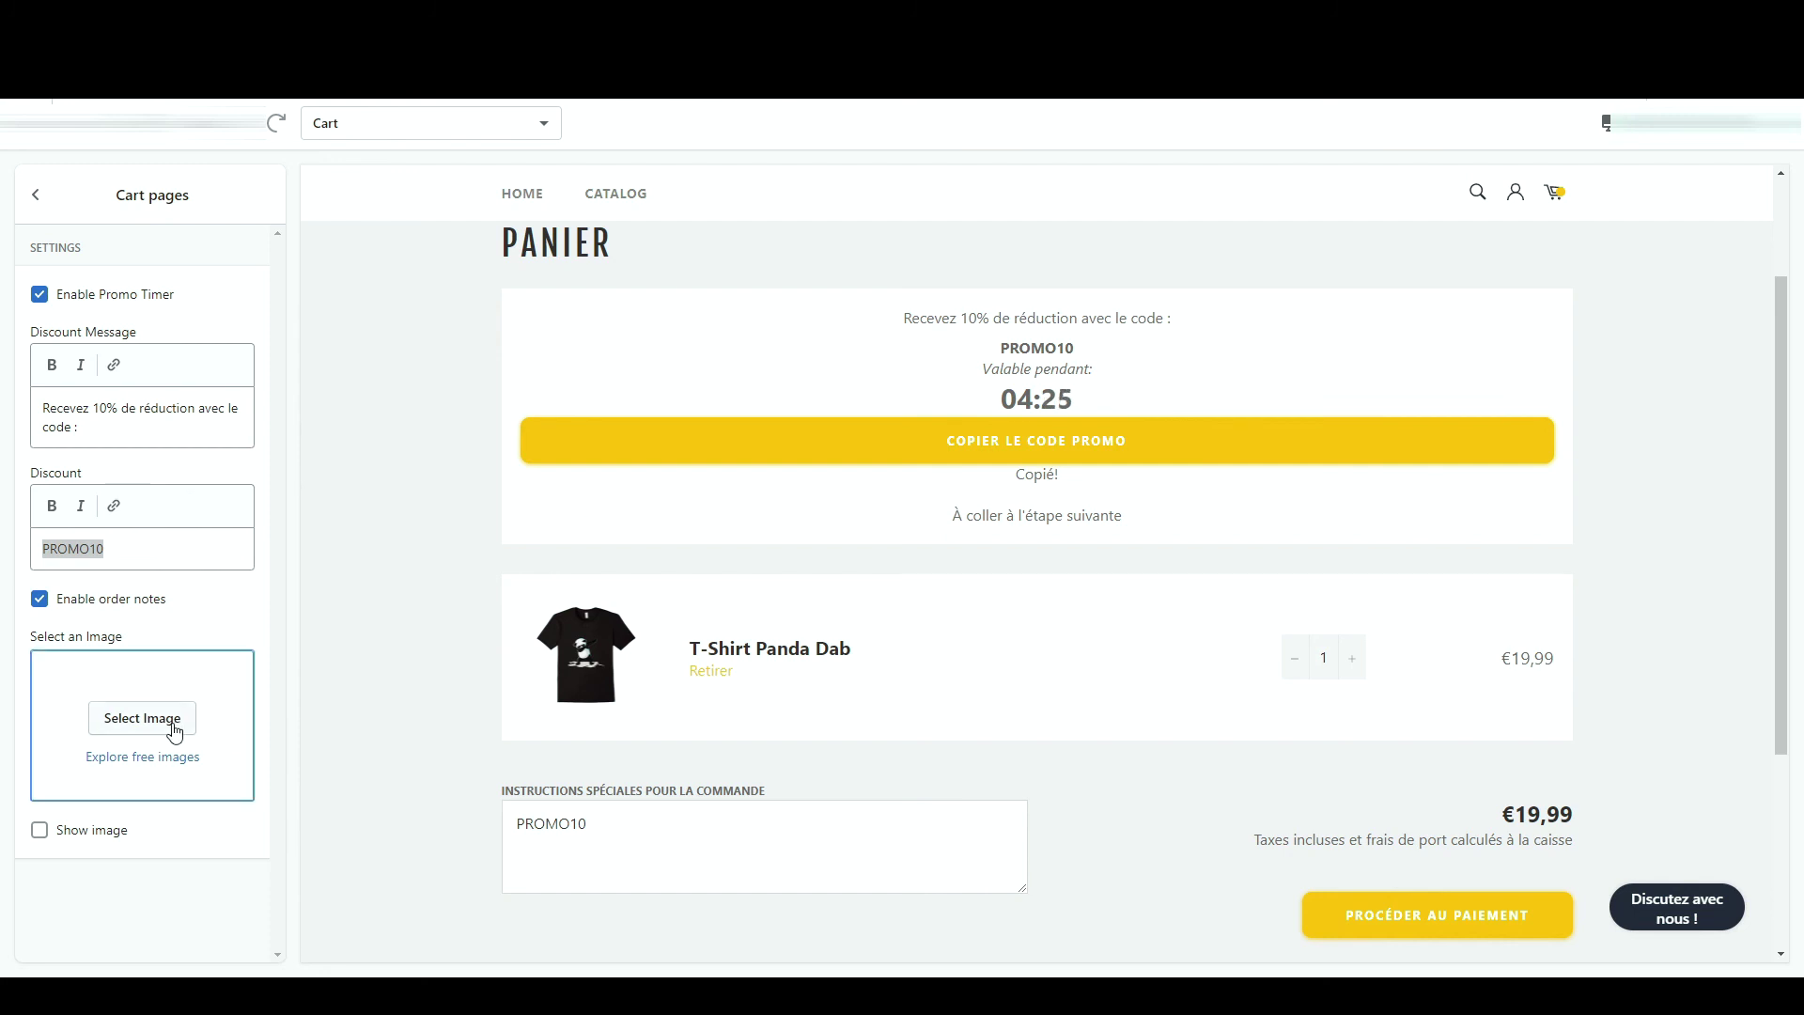
- Choose the T1 logo as the cart page image and tick Show image
{"action": "left_click", "coordinate": [175, 733]}
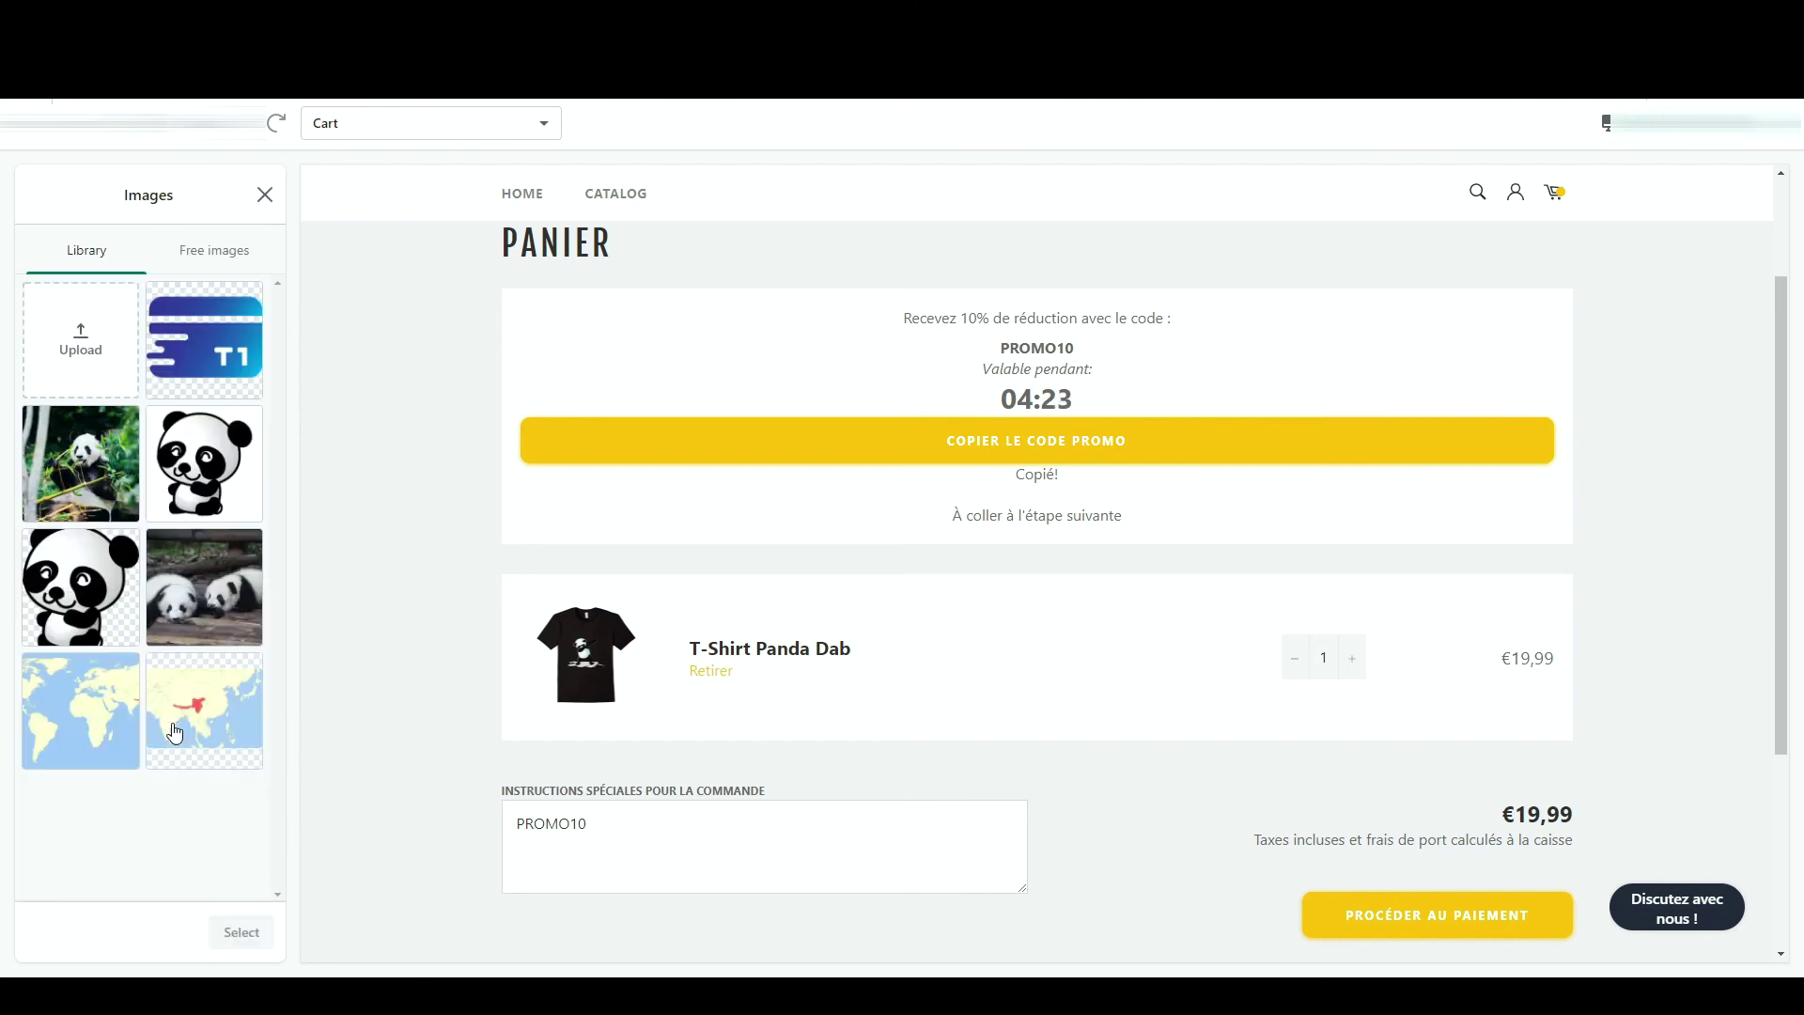
{"action": "left_click", "coordinate": [205, 341]}
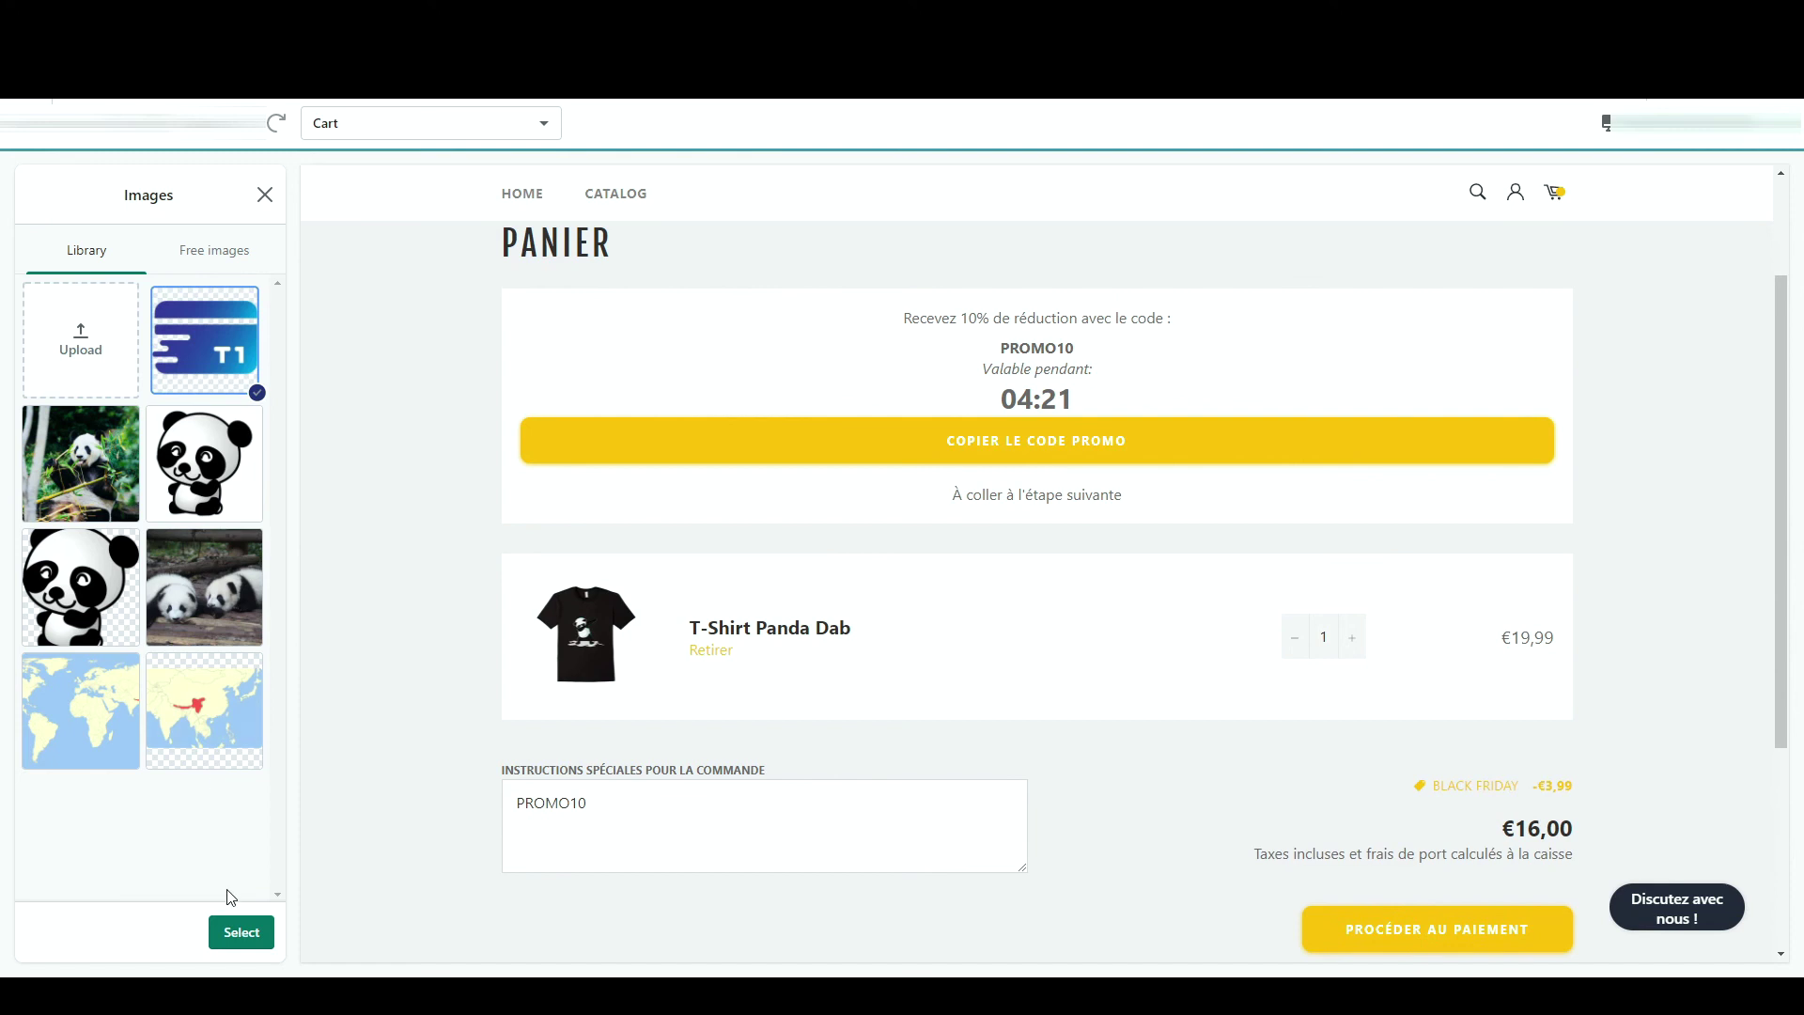
{"action": "left_click", "coordinate": [236, 934]}
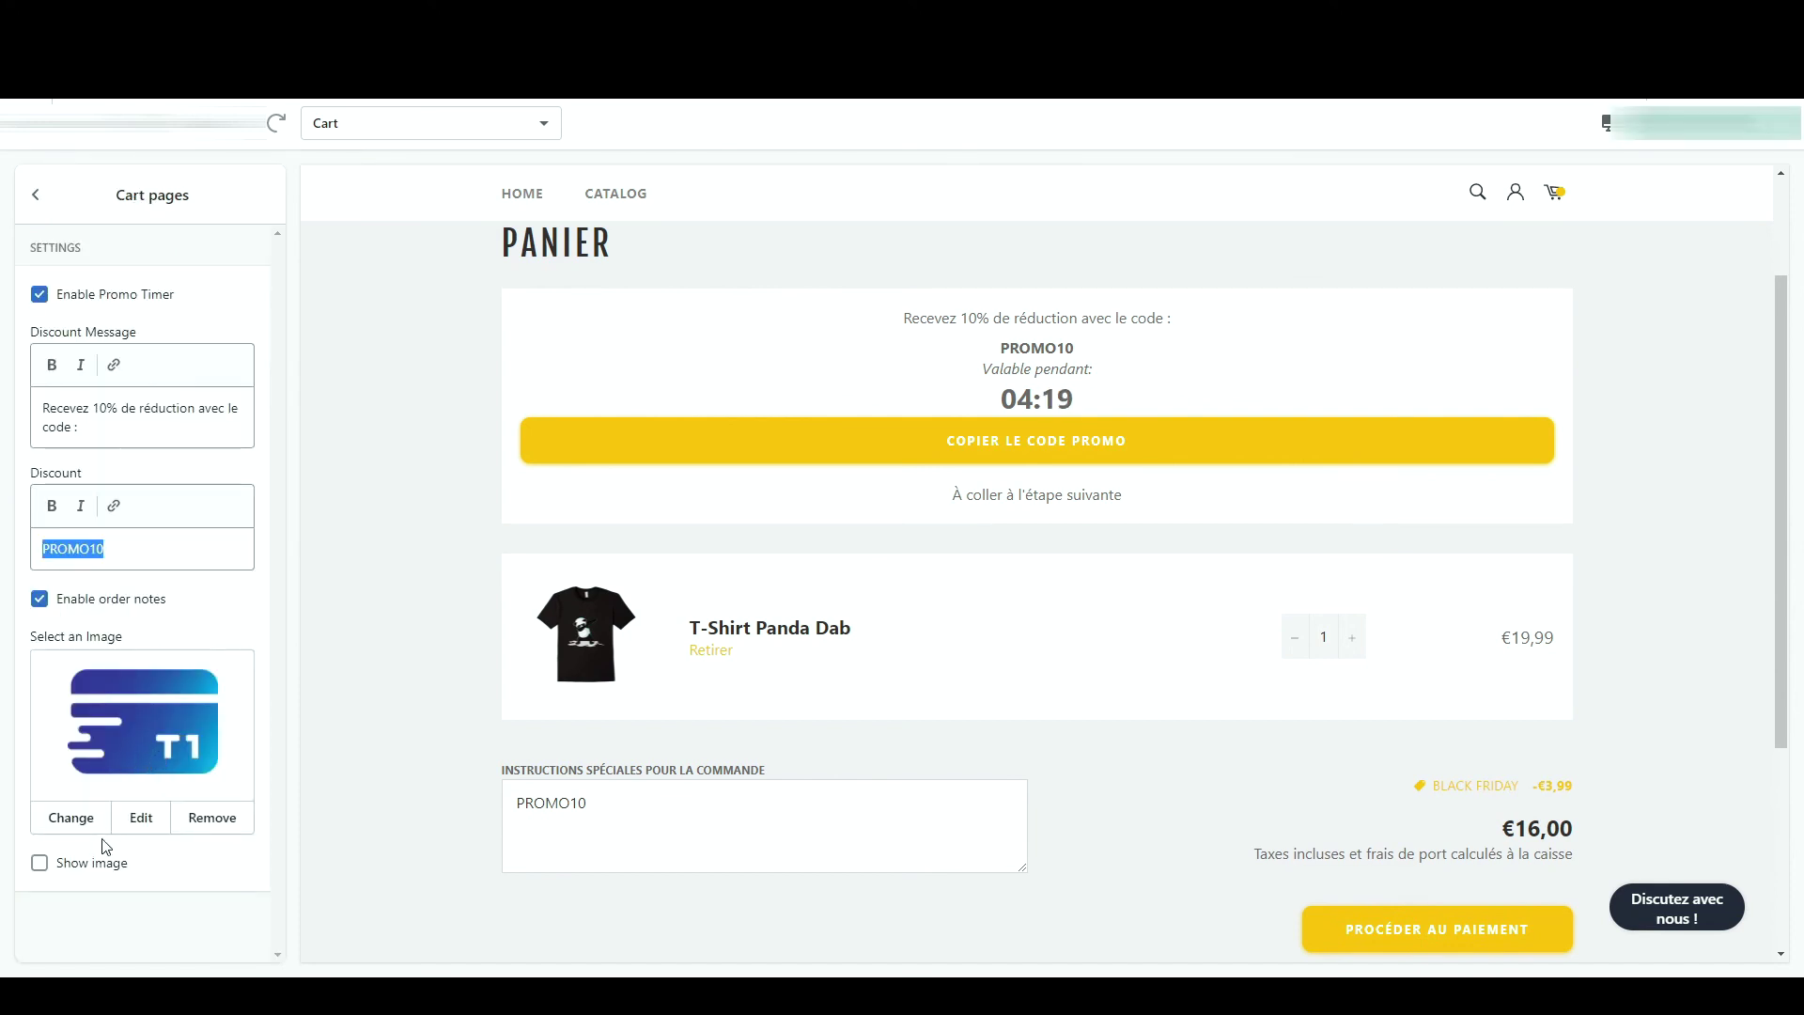
{"action": "left_click", "coordinate": [39, 863]}
{"action": "scroll", "coordinate": [862, 717], "scroll_direction": "down", "scroll_amount": 6}
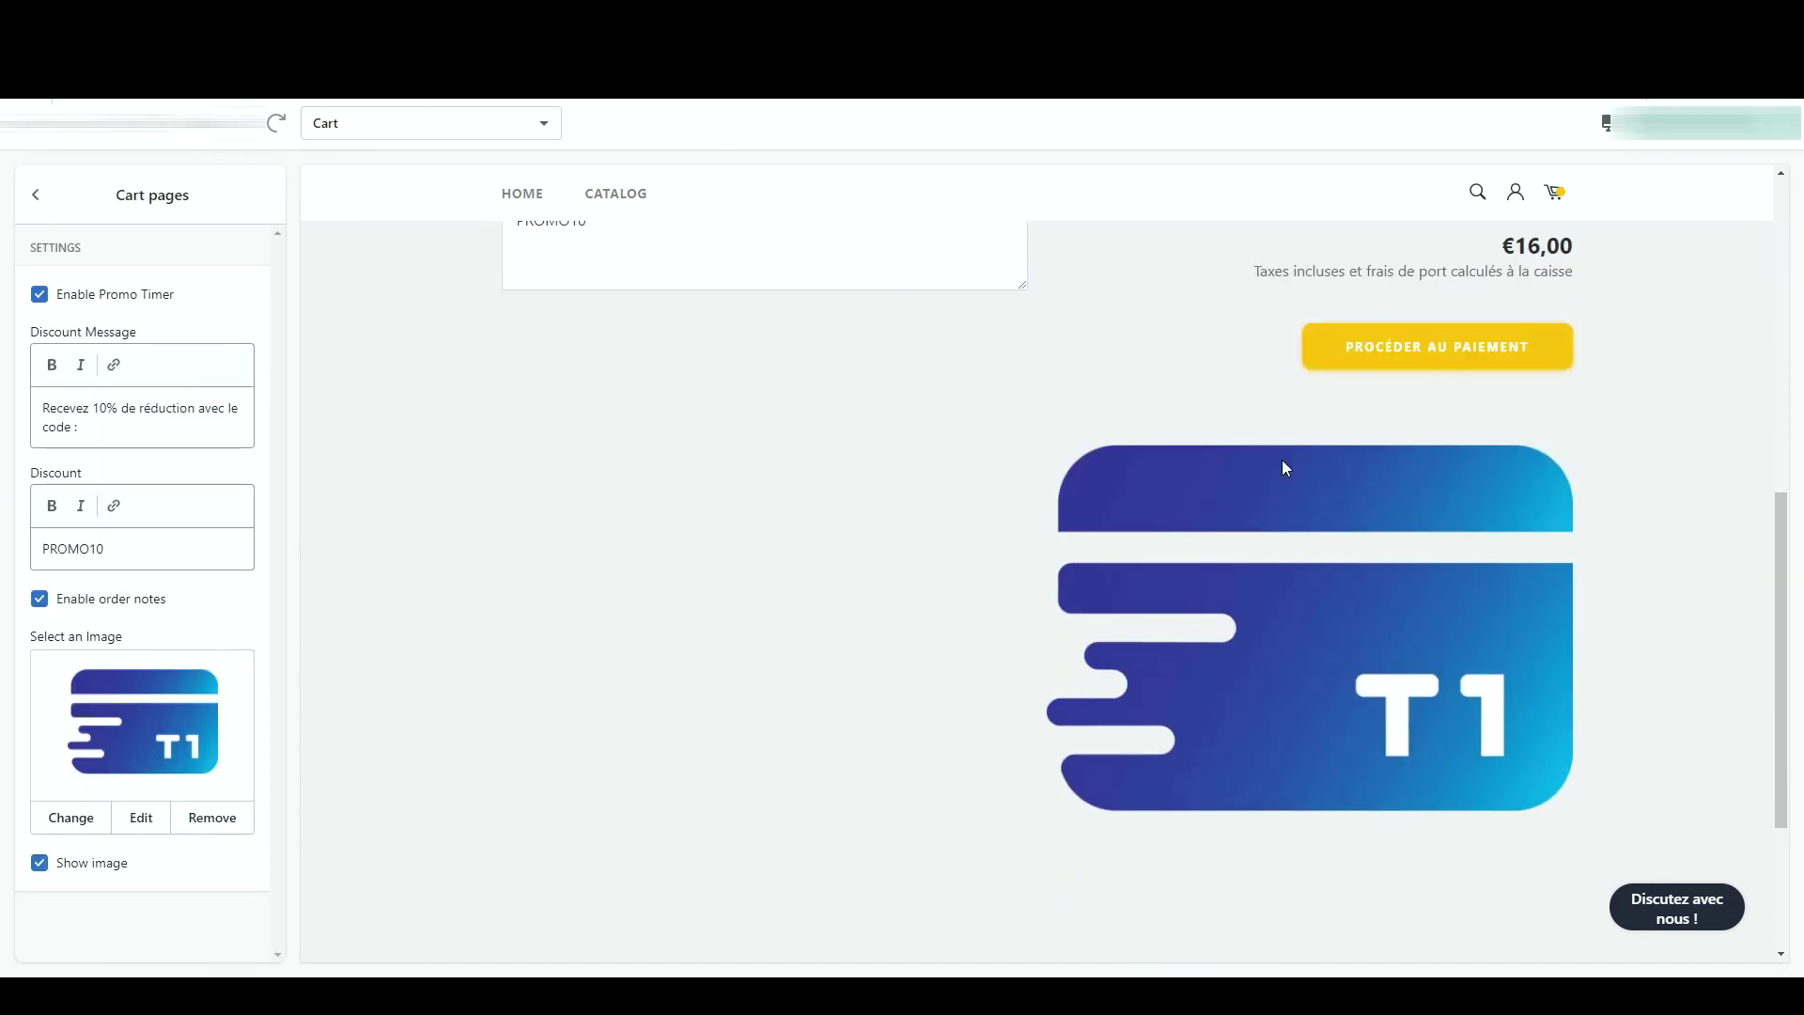
{"action": "scroll", "coordinate": [1226, 560], "scroll_direction": "up", "scroll_amount": 2}
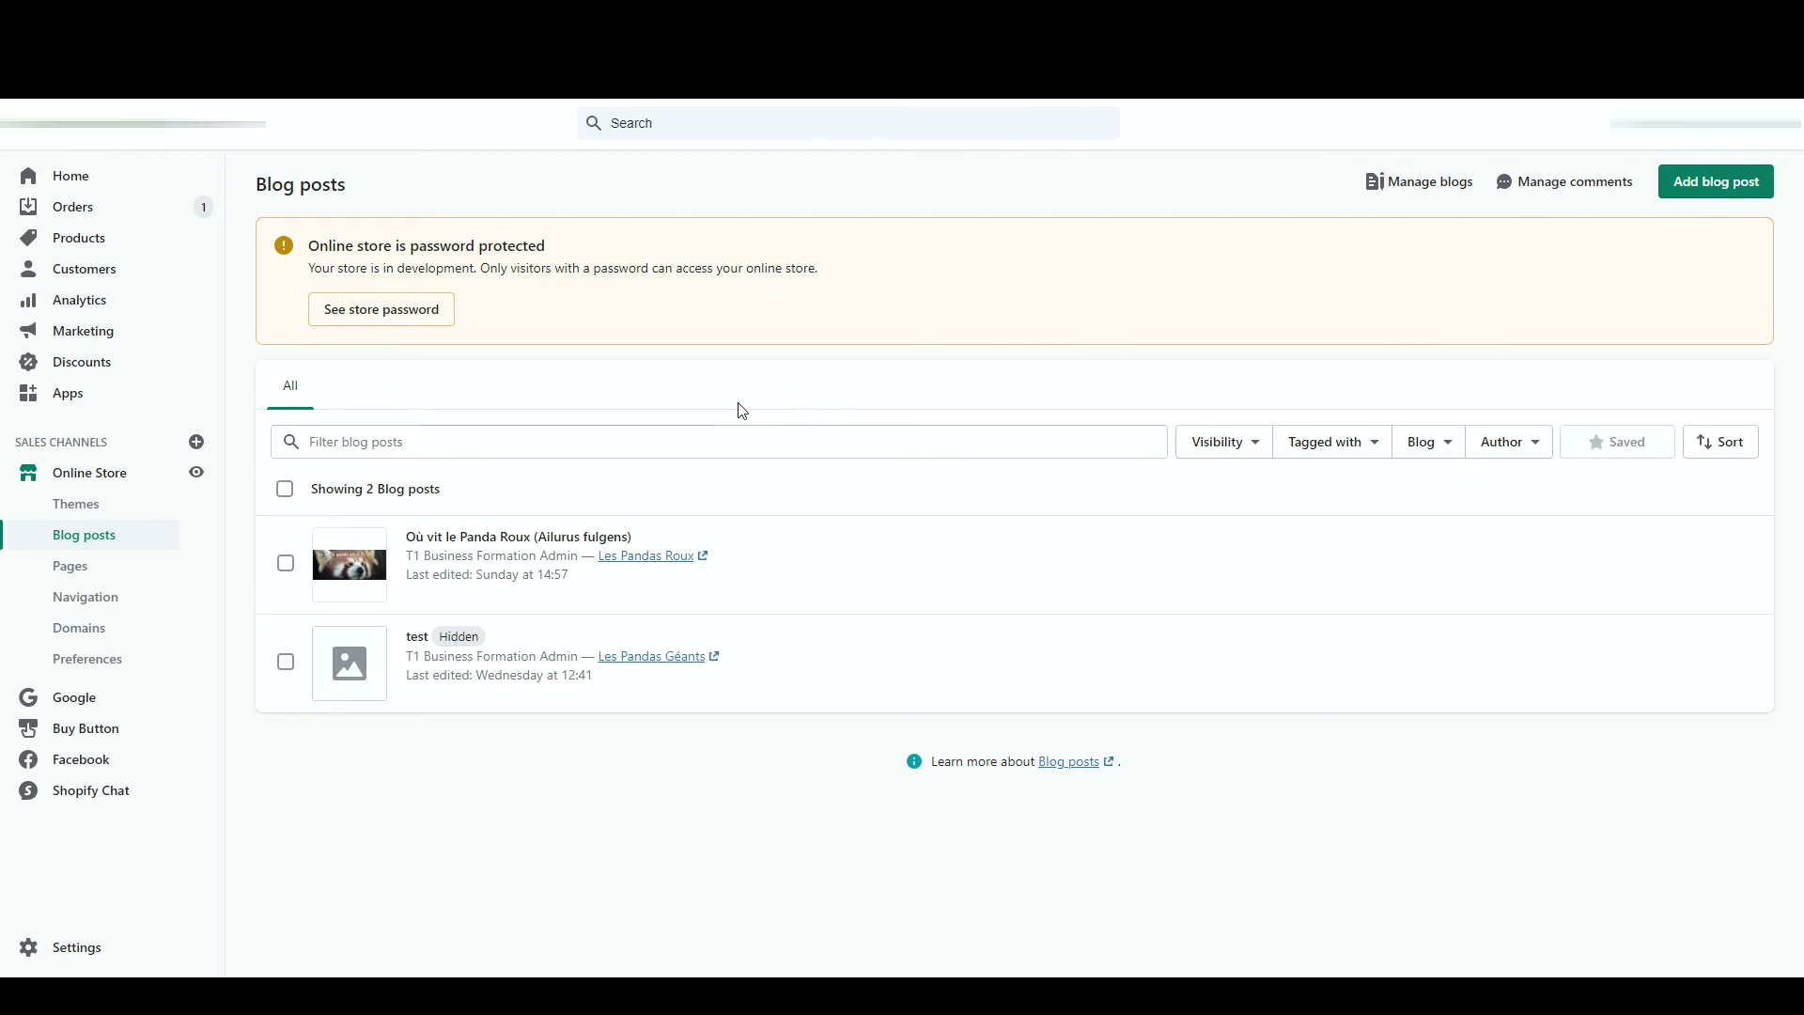
- Look at the Les Pandas Géants blog, return to Blog posts and start a new post
{"action": "left_click", "coordinate": [1422, 182]}
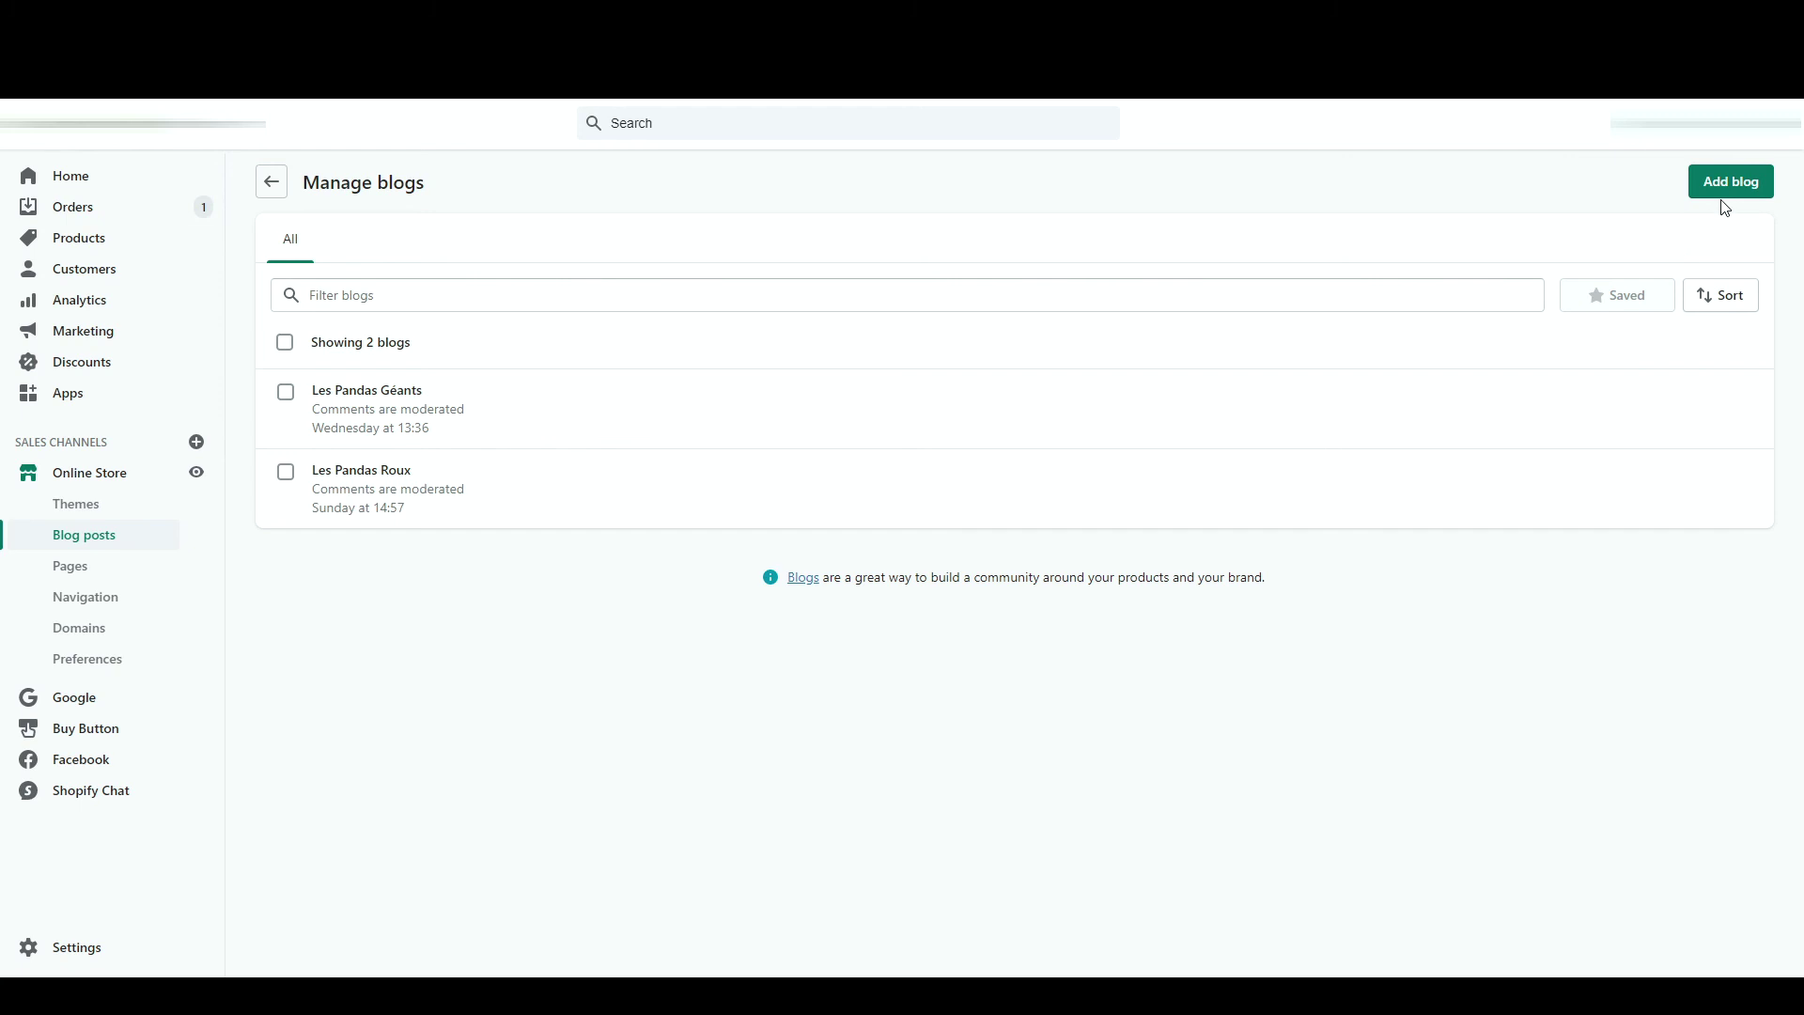
{"action": "left_click", "coordinate": [686, 413]}
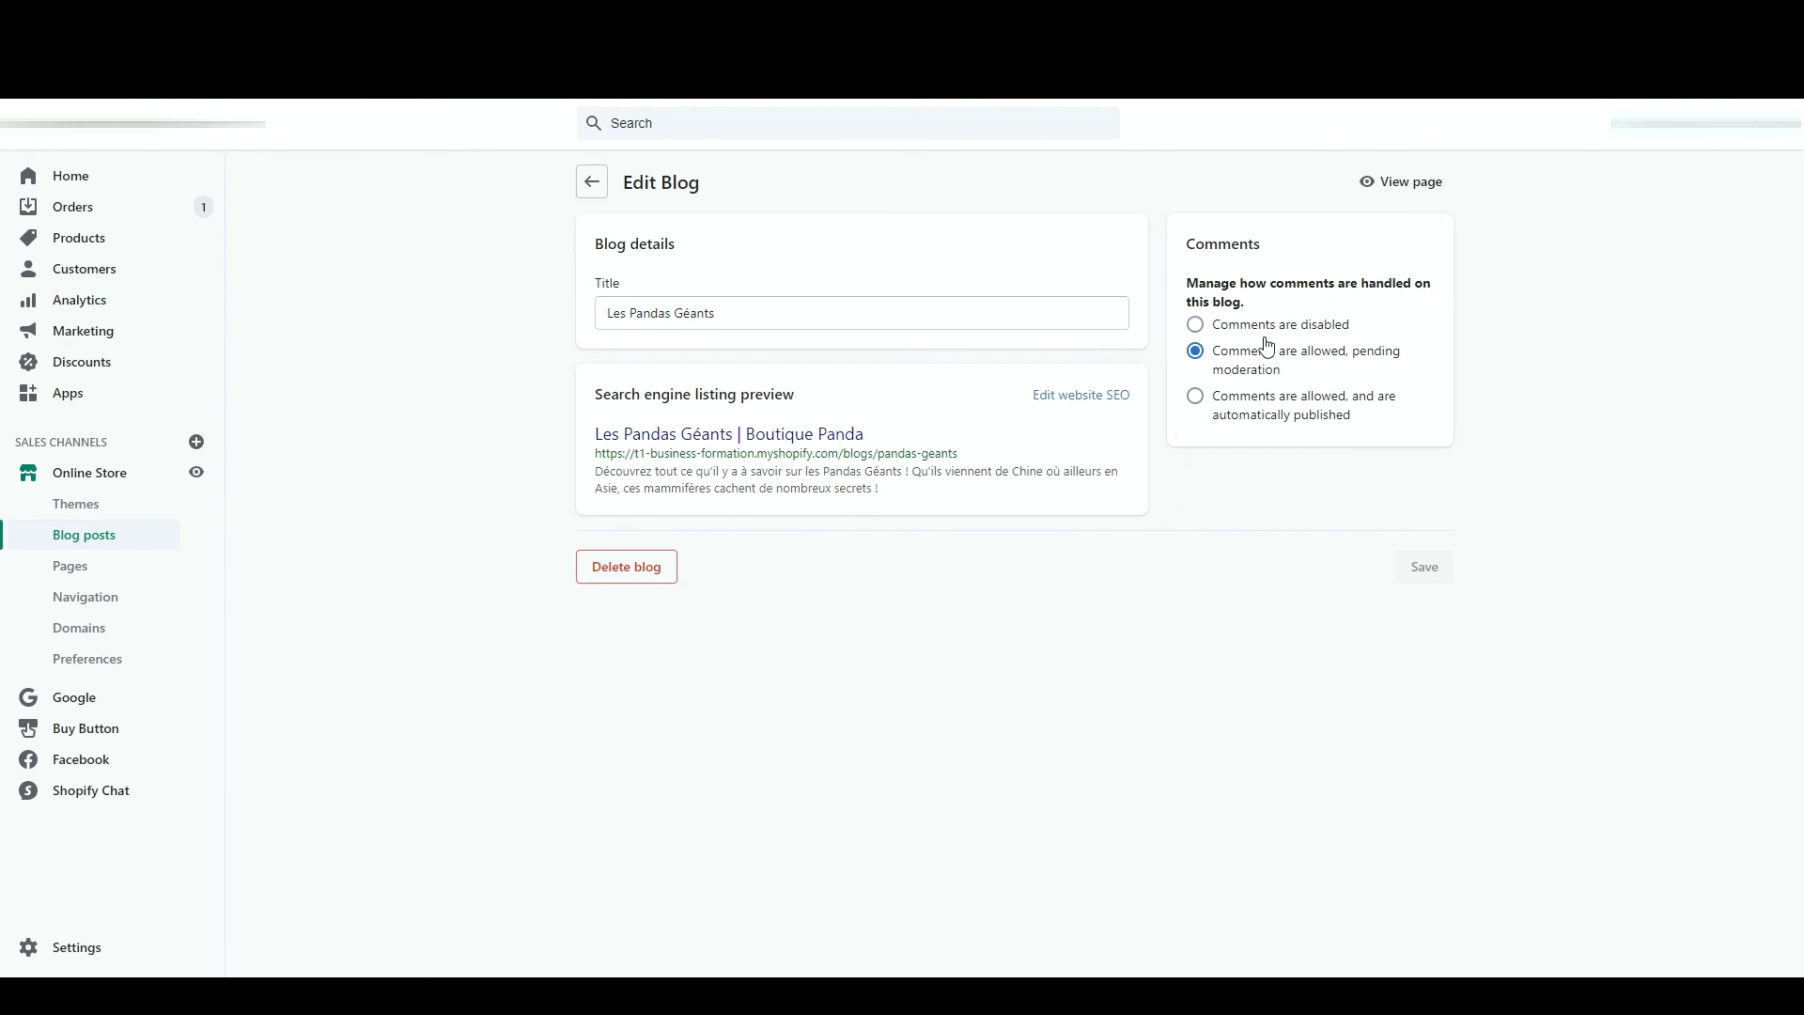
{"action": "left_click", "coordinate": [591, 181]}
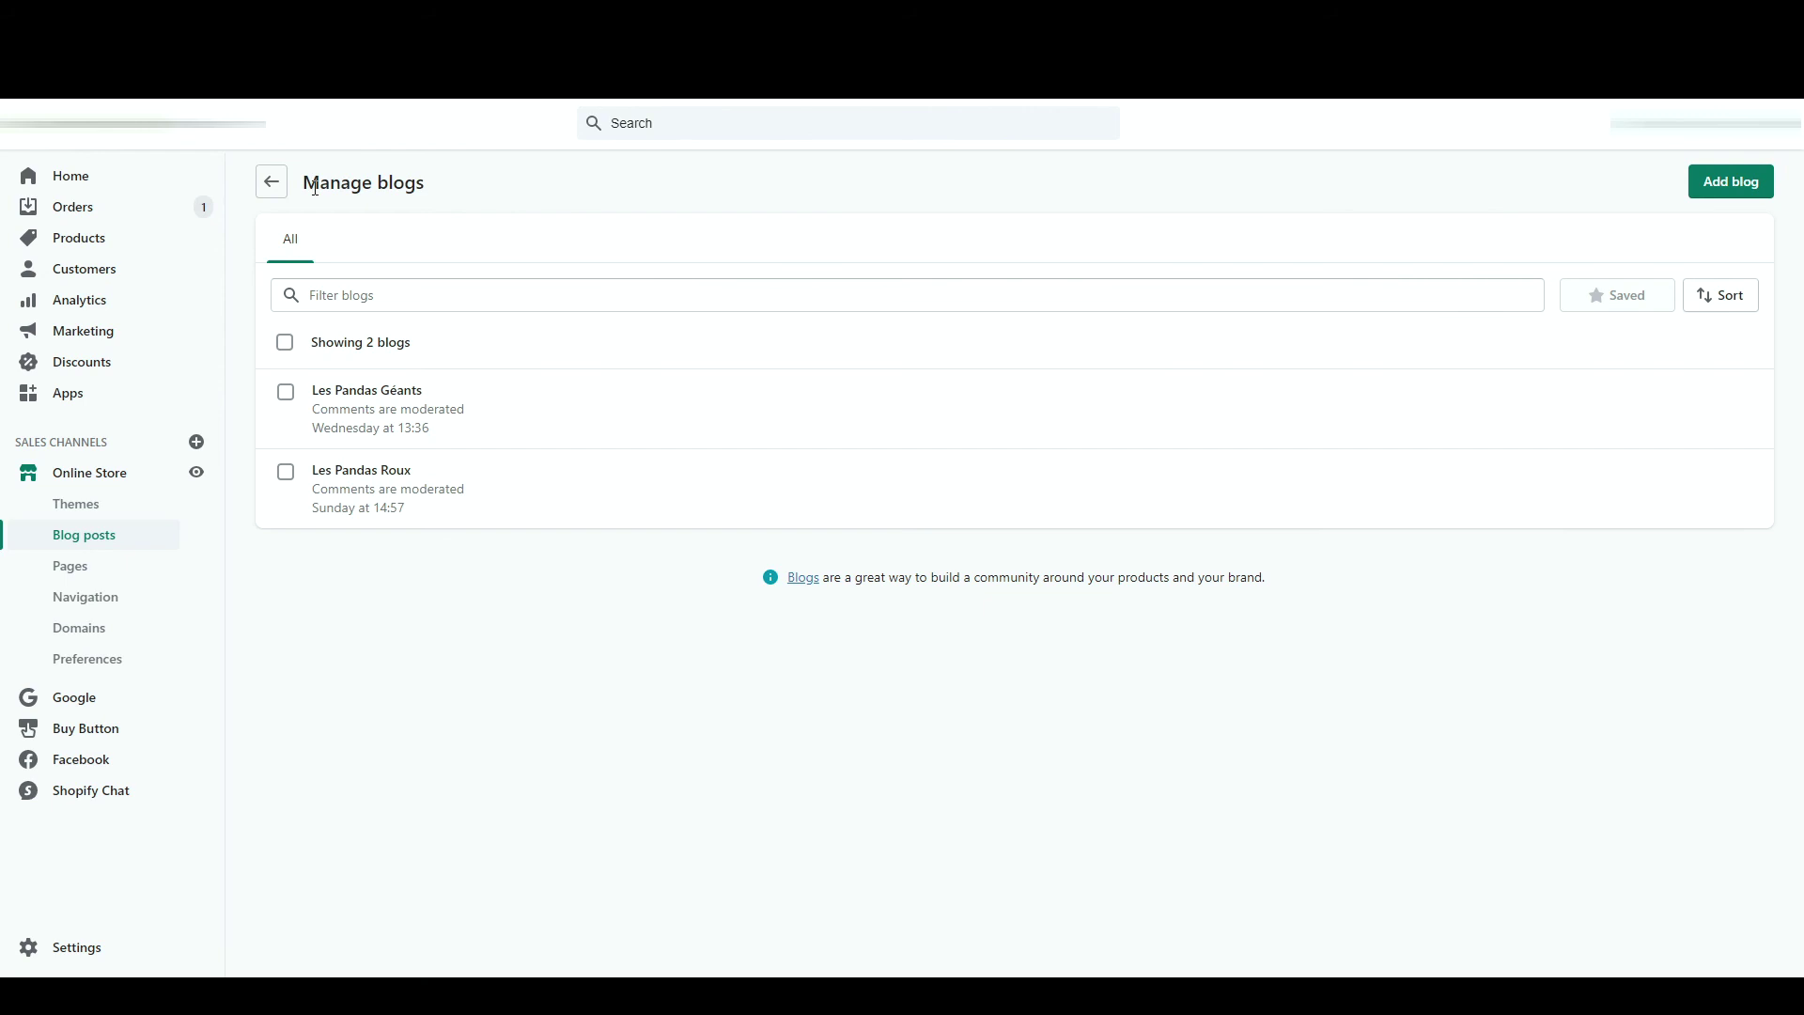
{"action": "left_click", "coordinate": [267, 182]}
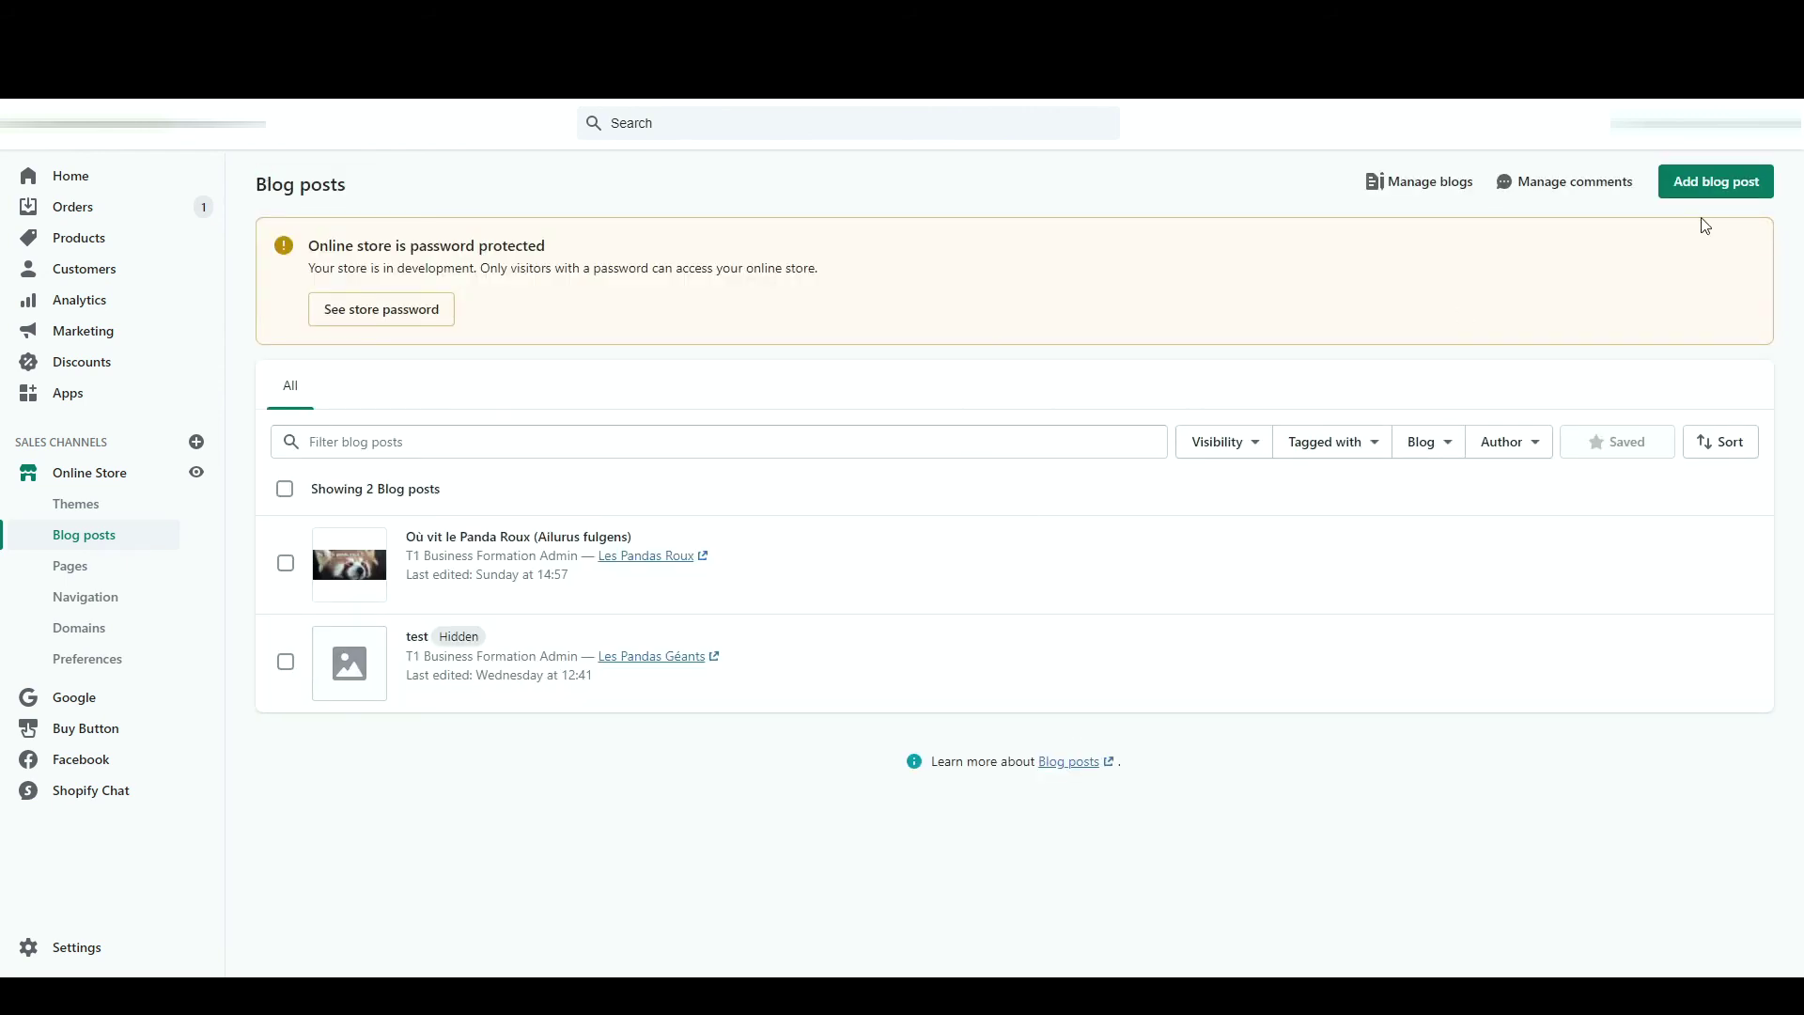
{"action": "left_click", "coordinate": [1728, 197]}
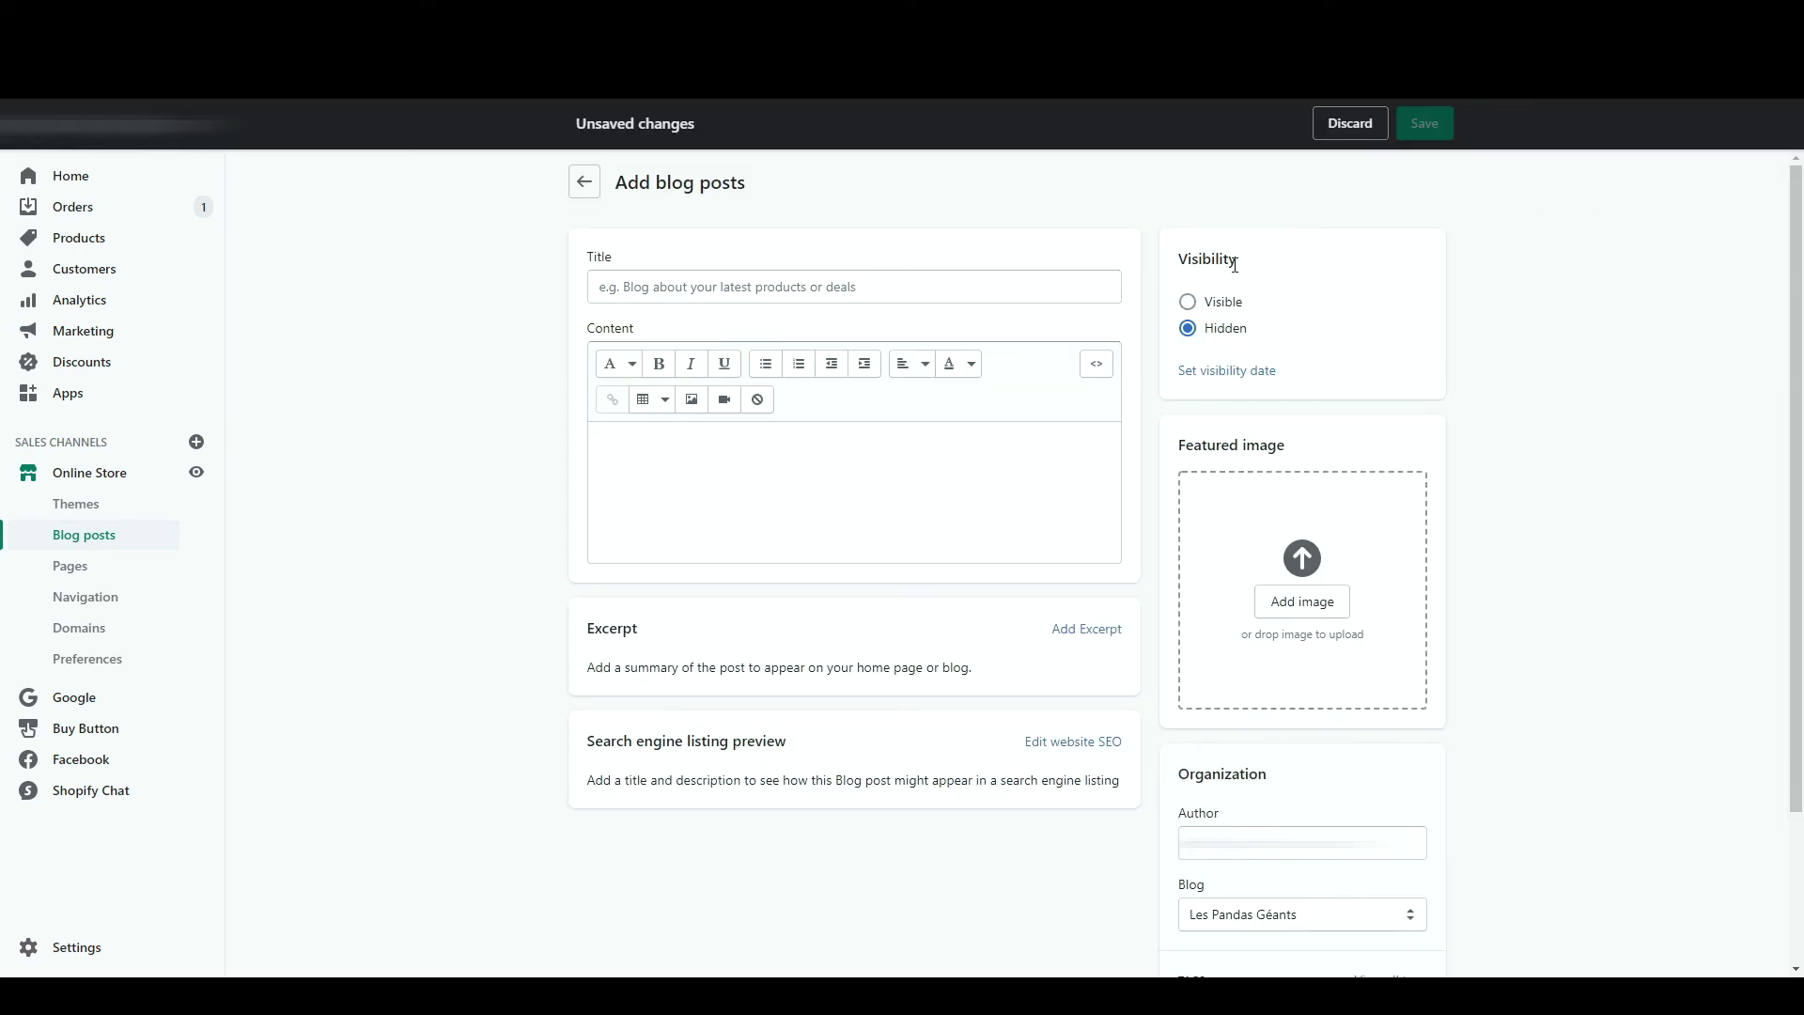
- Enter title 'Titre de votre article' and content 'Contenu de l'article', with l'article in bold
{"action": "left_click", "coordinate": [1033, 294]}
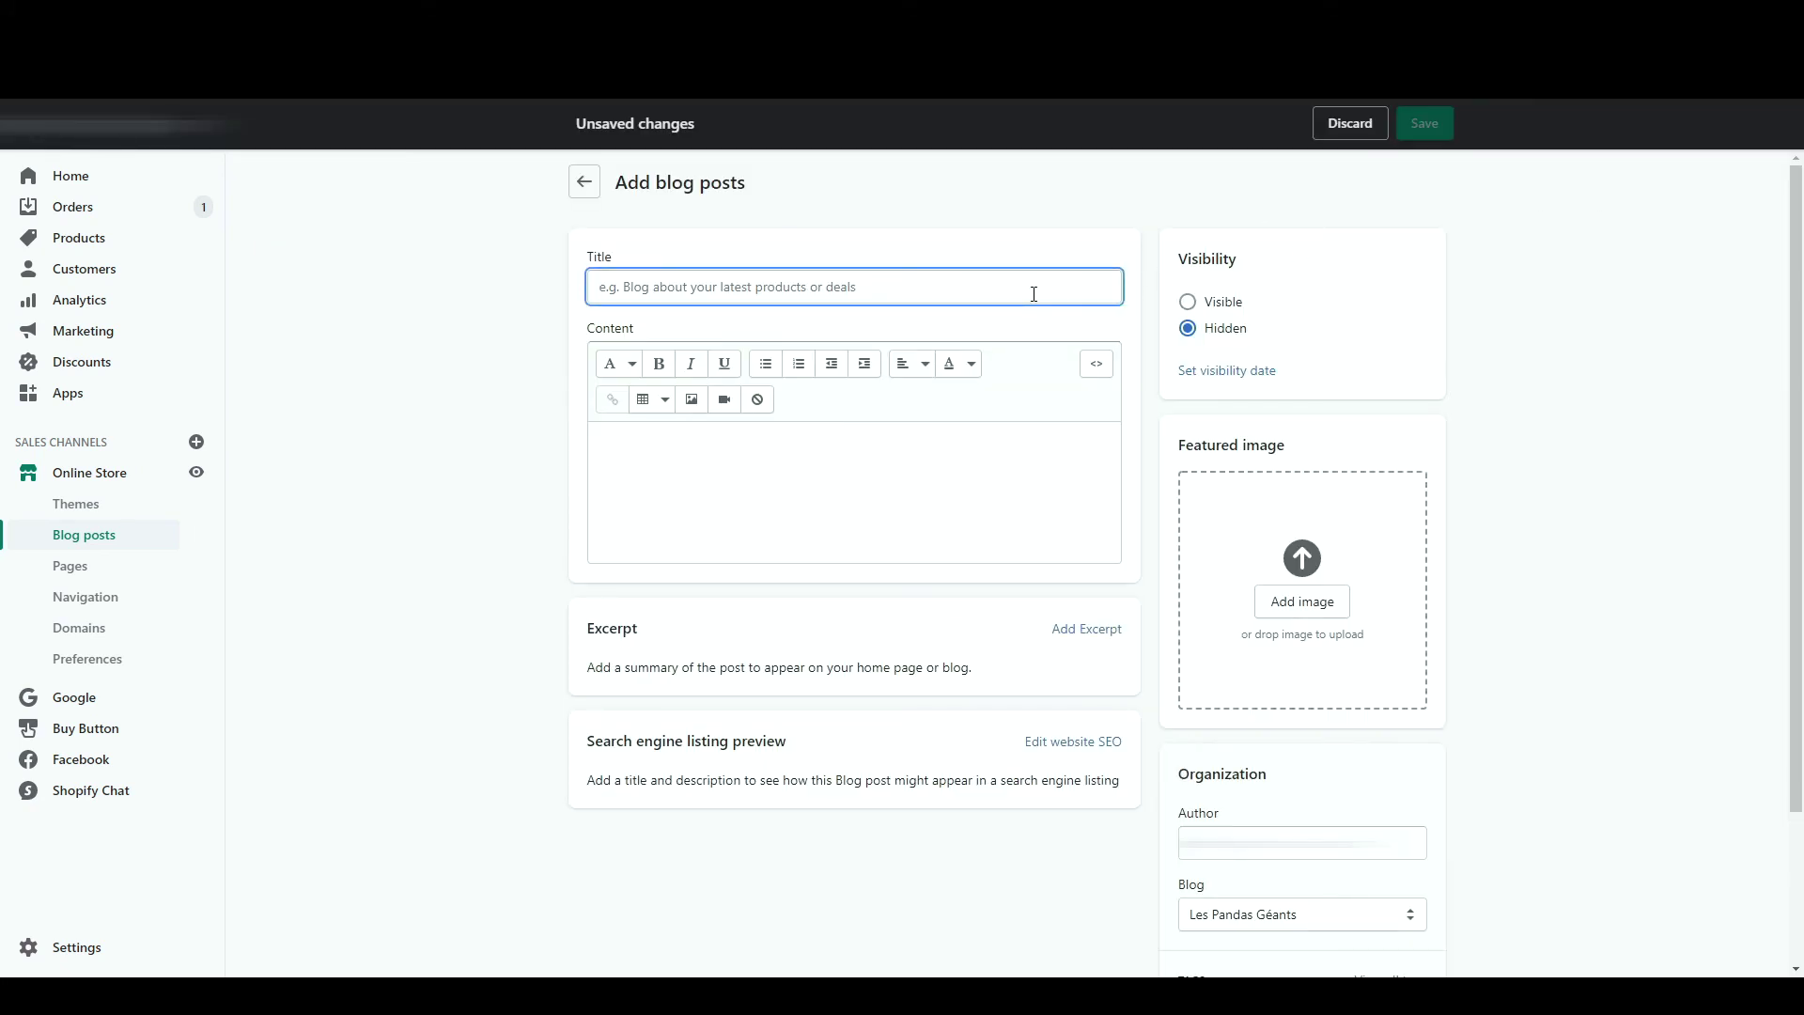
{"action": "type", "text": "Titre de votre article"}
{"action": "left_click", "coordinate": [953, 456]}
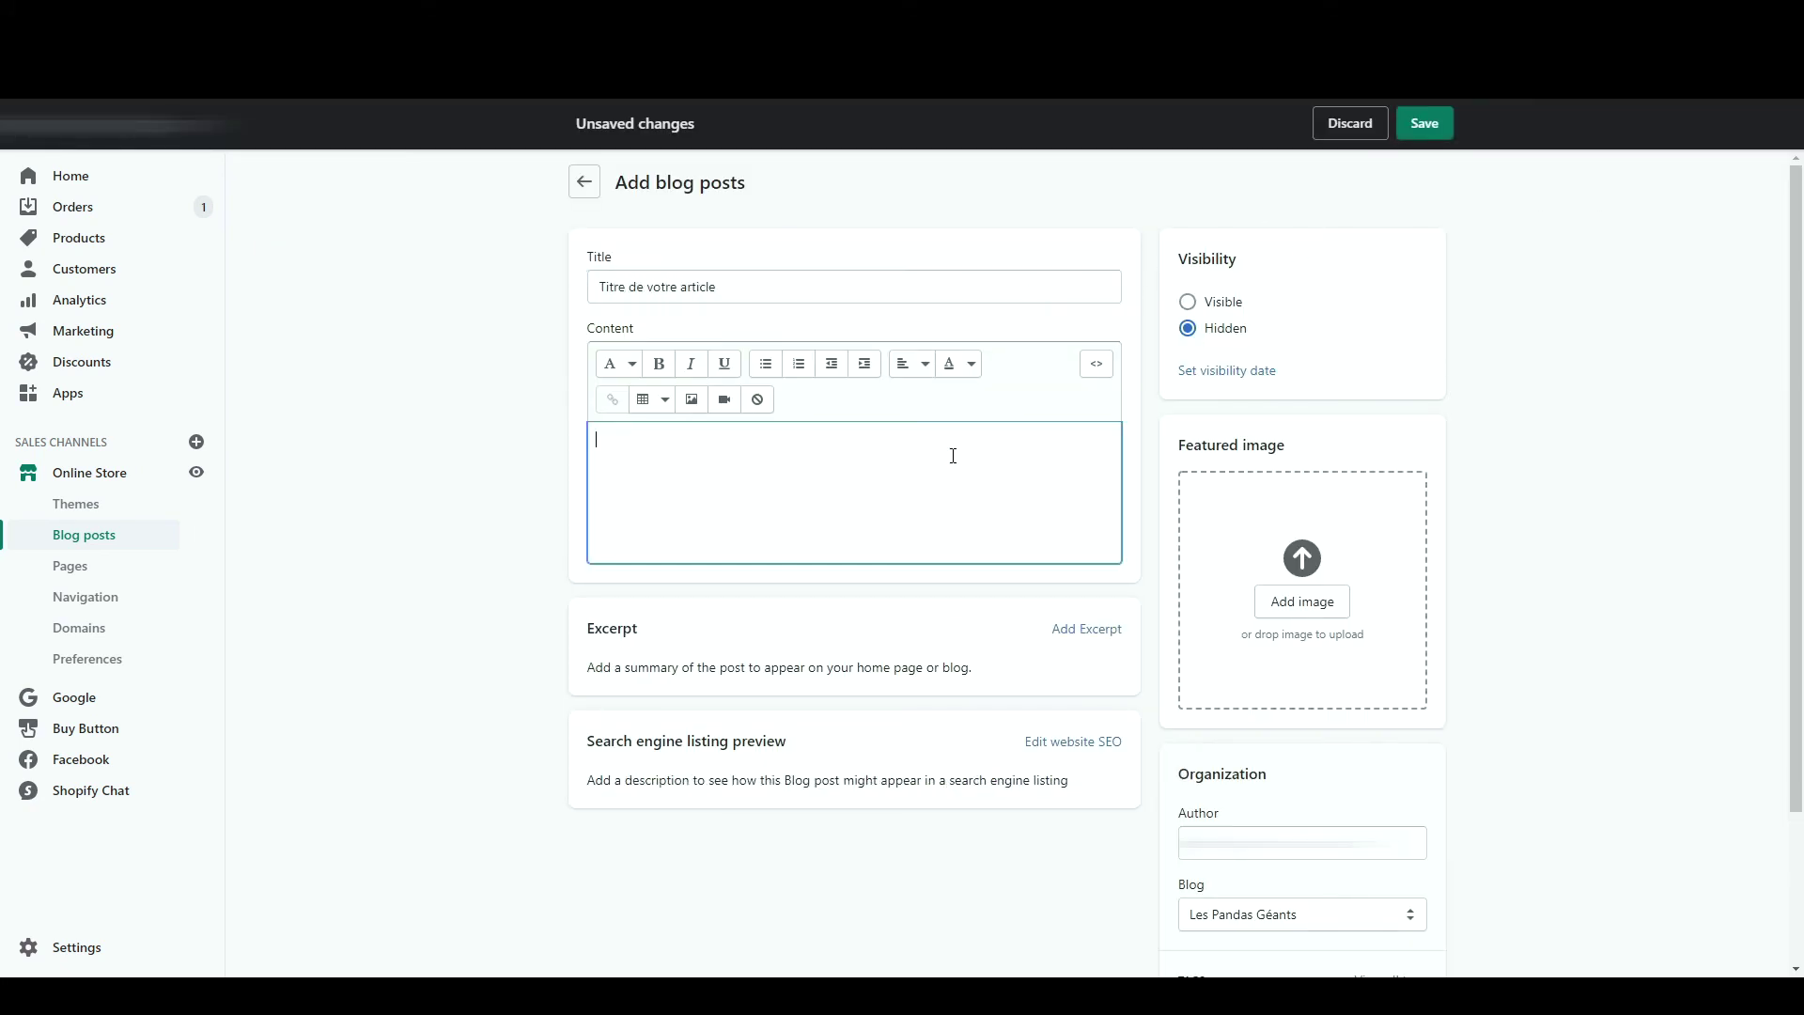
{"action": "type", "text": "Contenu de l'article"}
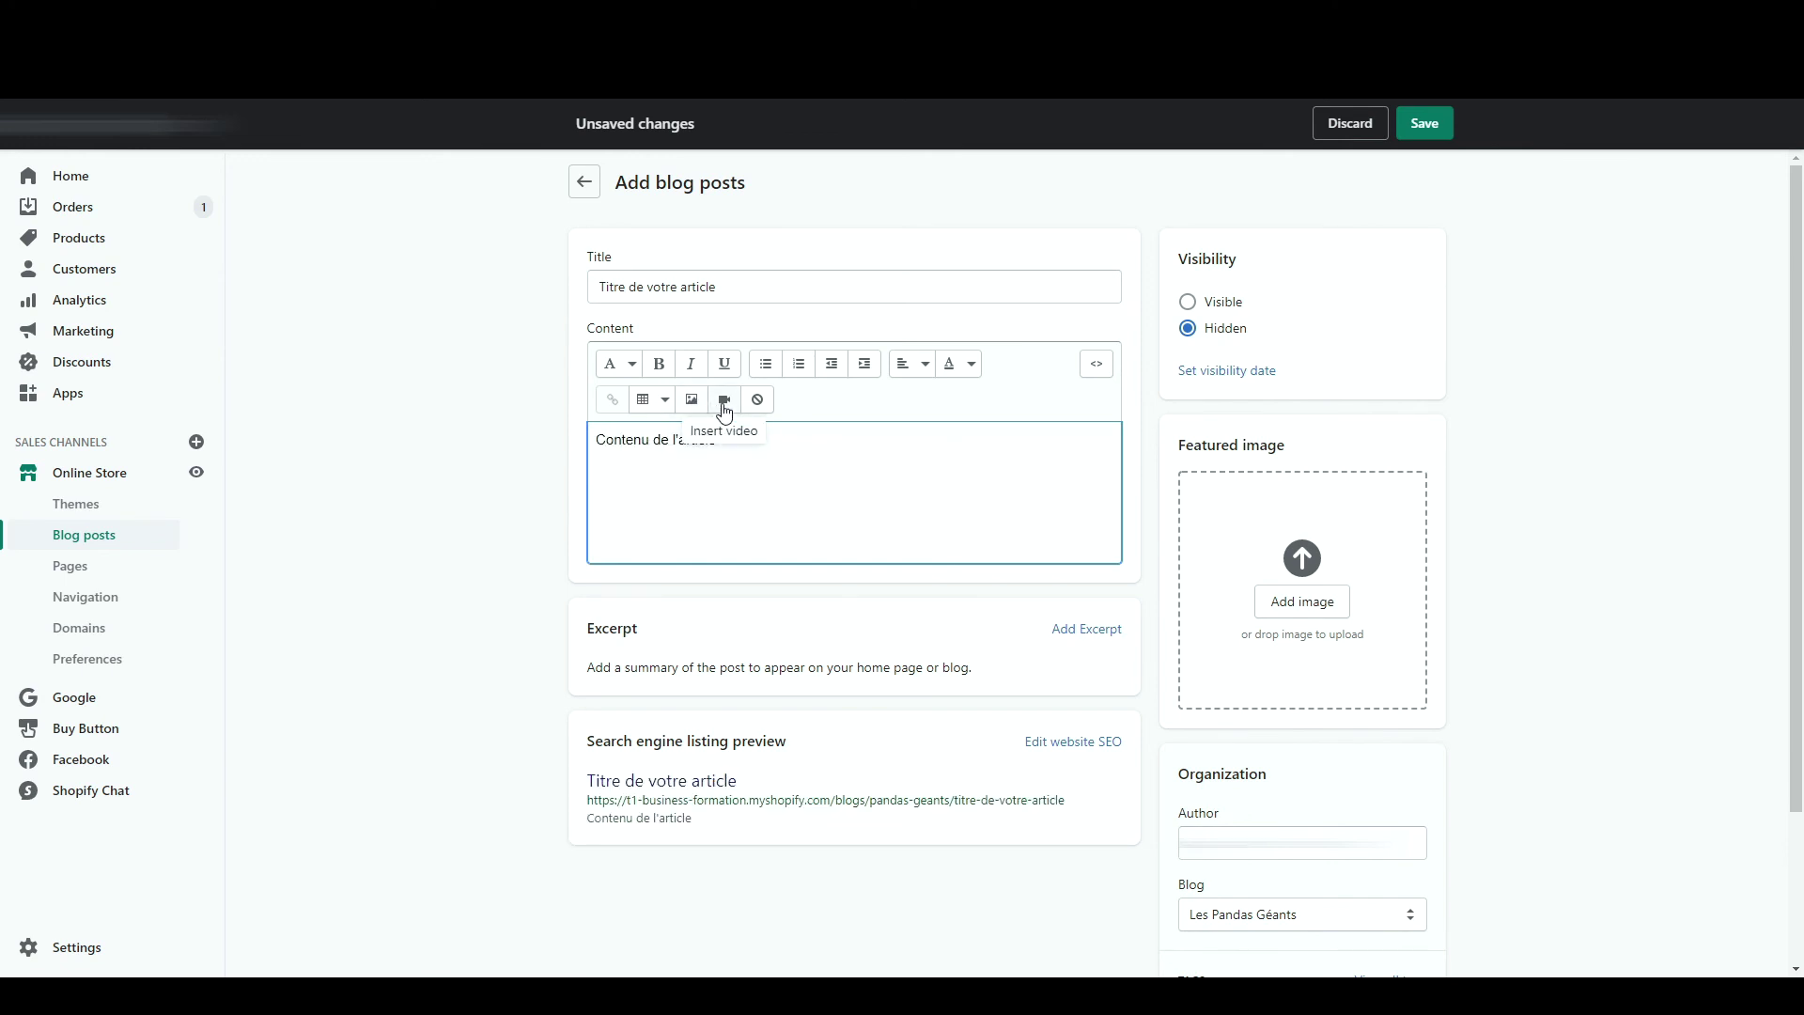
{"action": "left_click", "coordinate": [692, 400]}
{"action": "key", "text": "Escape"}
{"action": "double_click", "coordinate": [710, 440]}
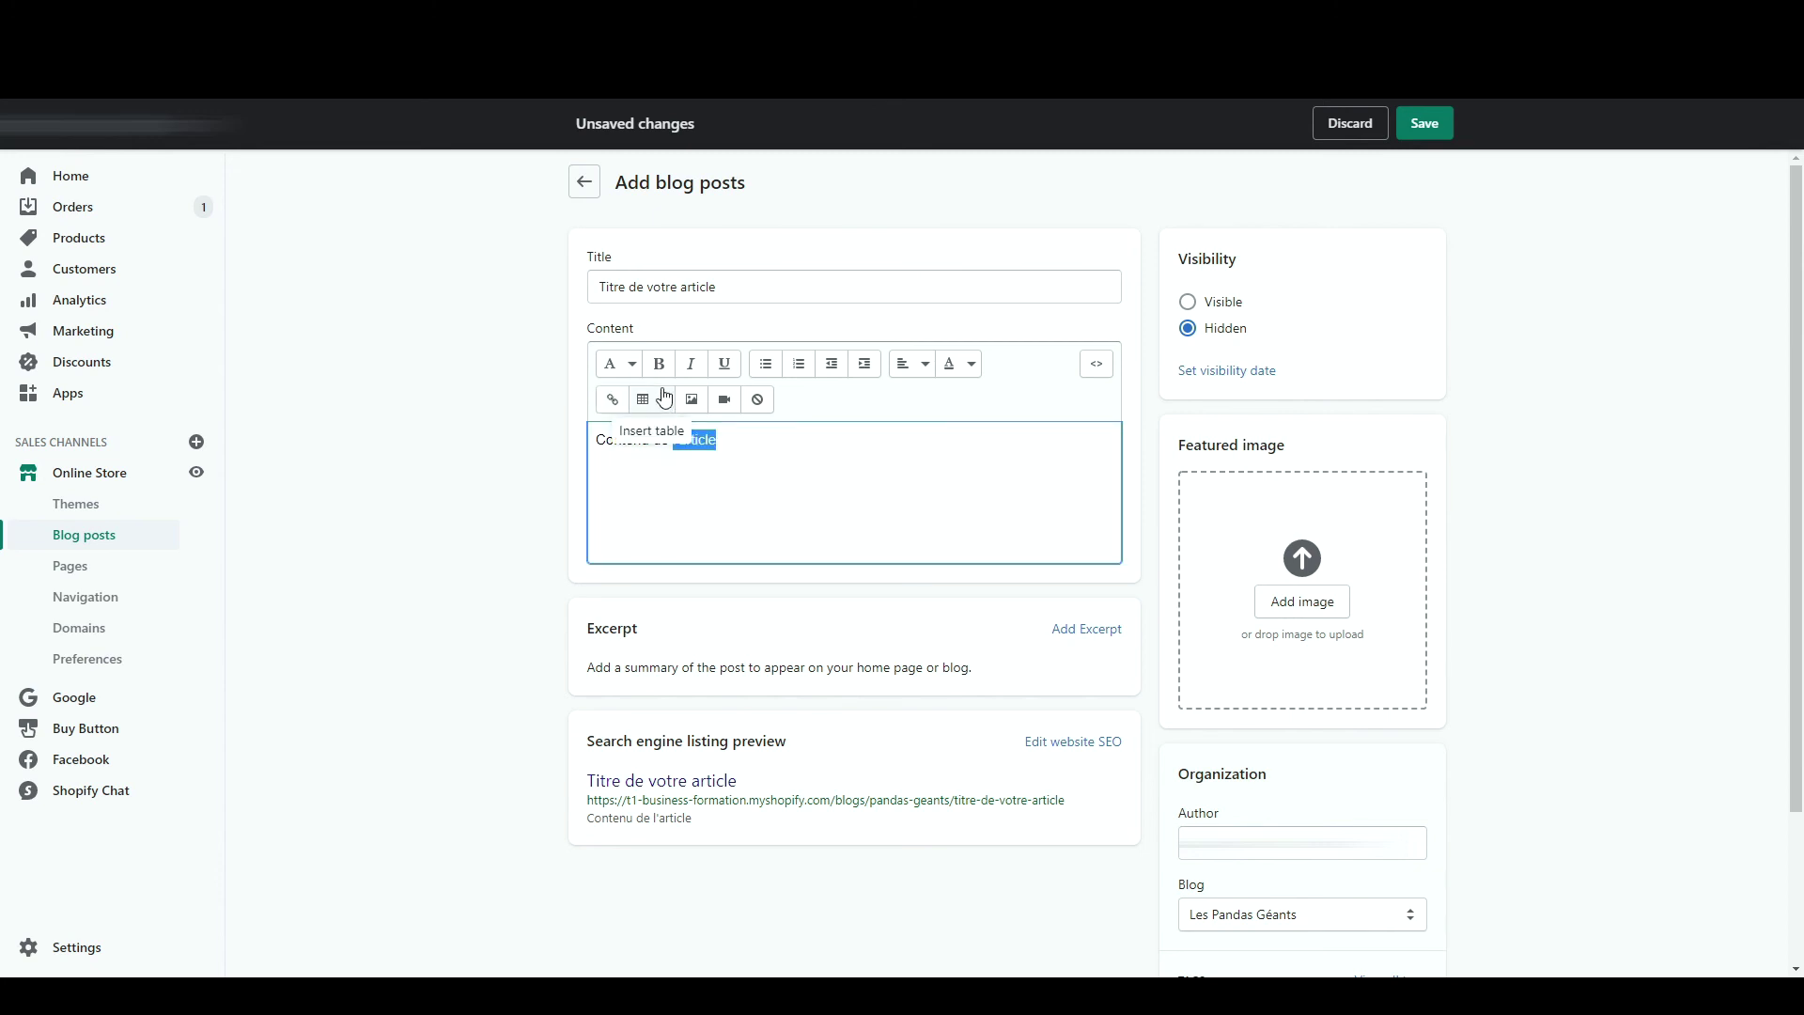
{"action": "left_click", "coordinate": [659, 376]}
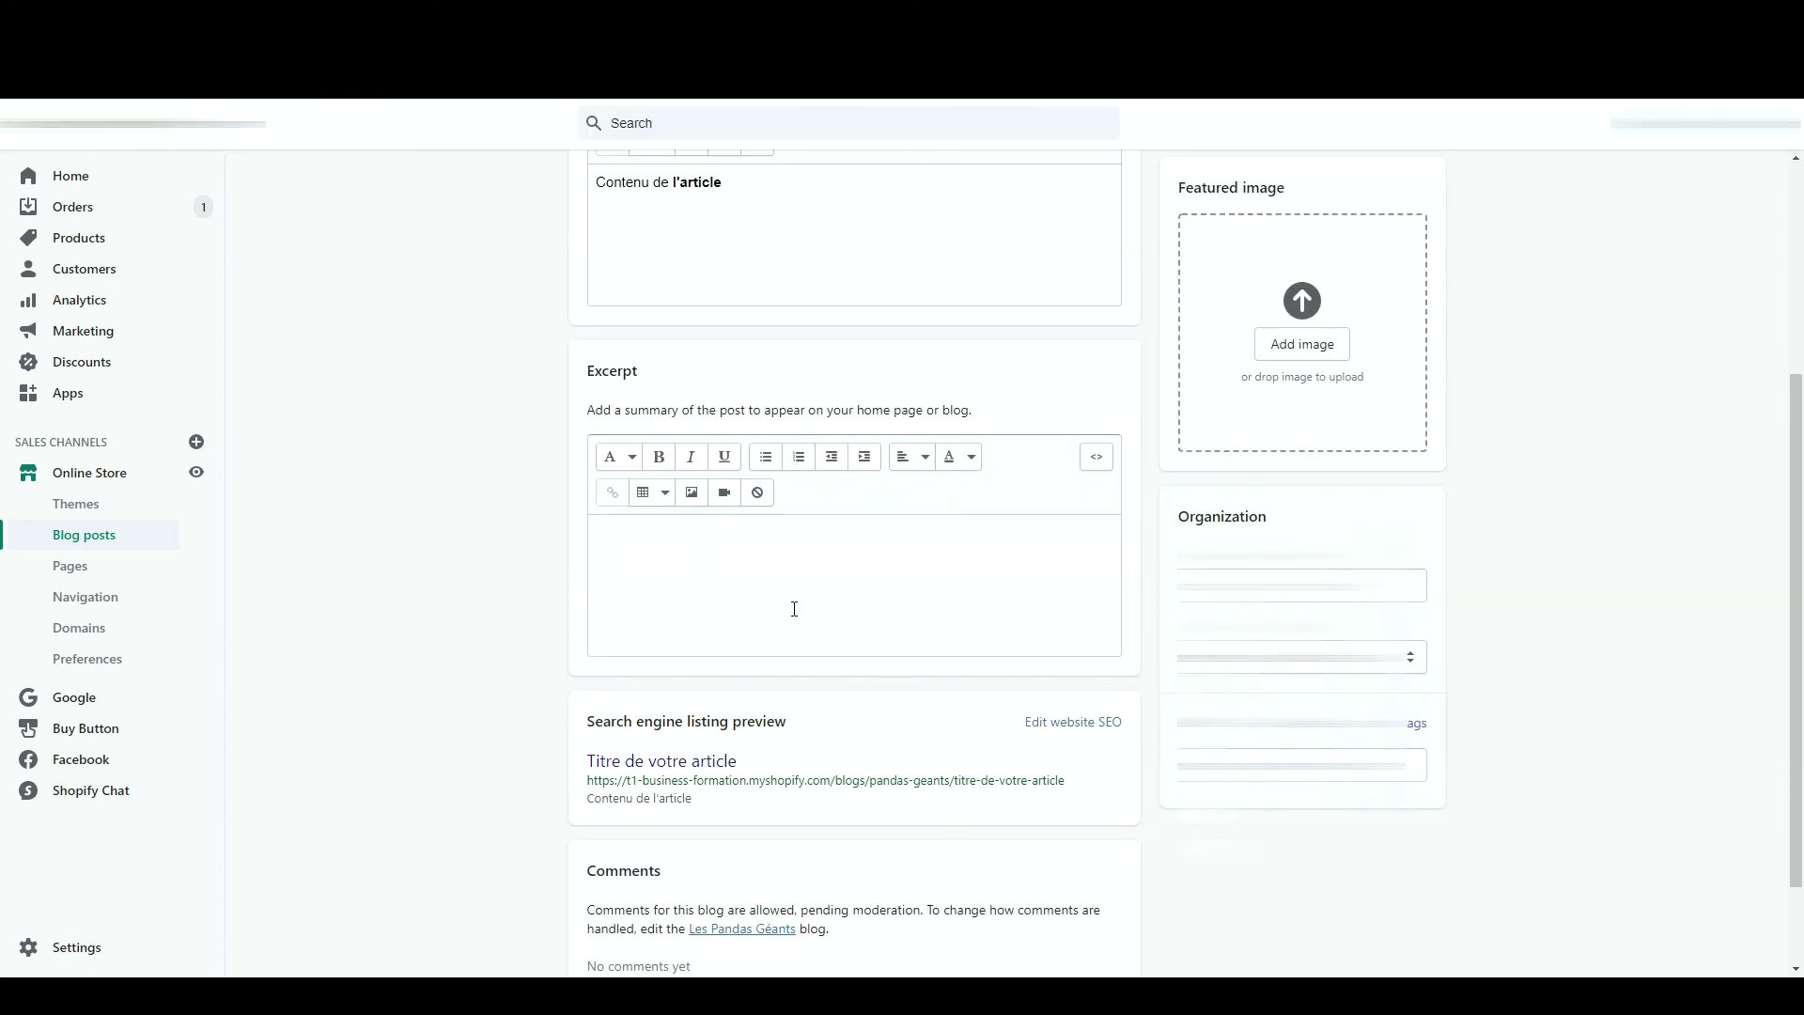
- Extend the search engine description with ', venez découvrir notre article....'
{"action": "scroll", "coordinate": [817, 628], "scroll_direction": "down", "scroll_amount": 2}
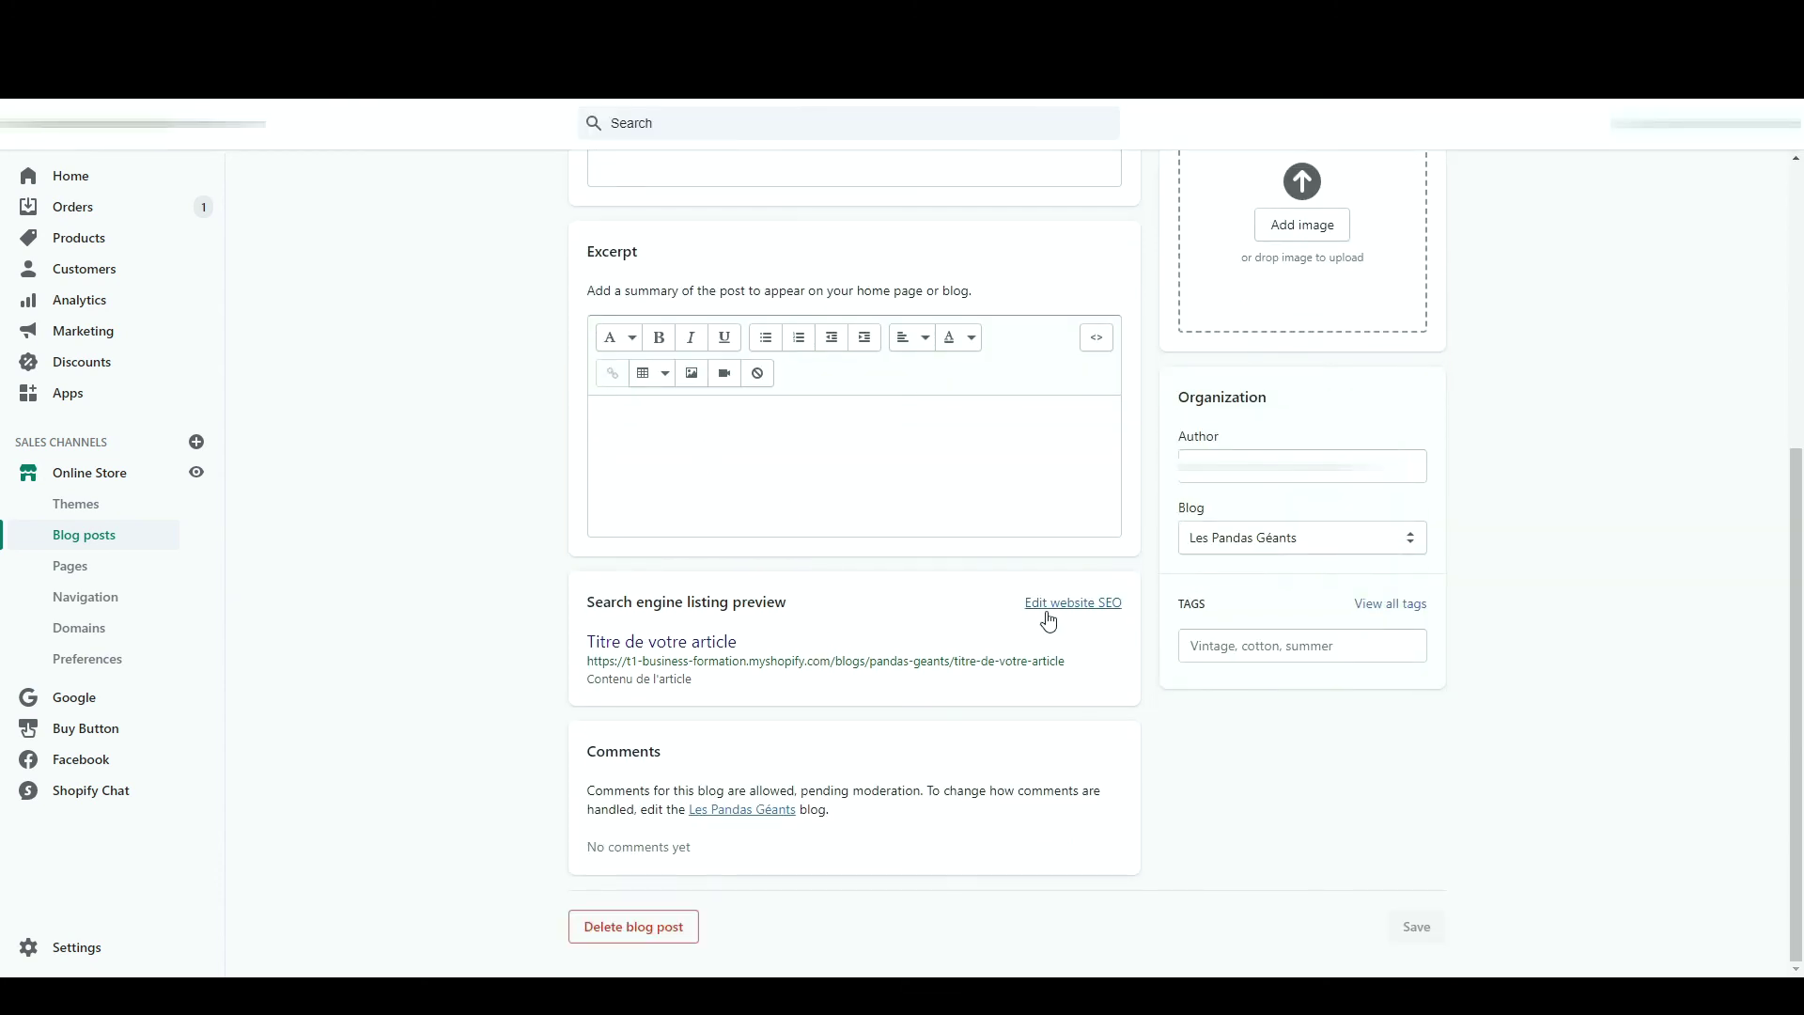
{"action": "left_click", "coordinate": [1049, 621]}
{"action": "scroll", "coordinate": [688, 793], "scroll_direction": "down", "scroll_amount": 2}
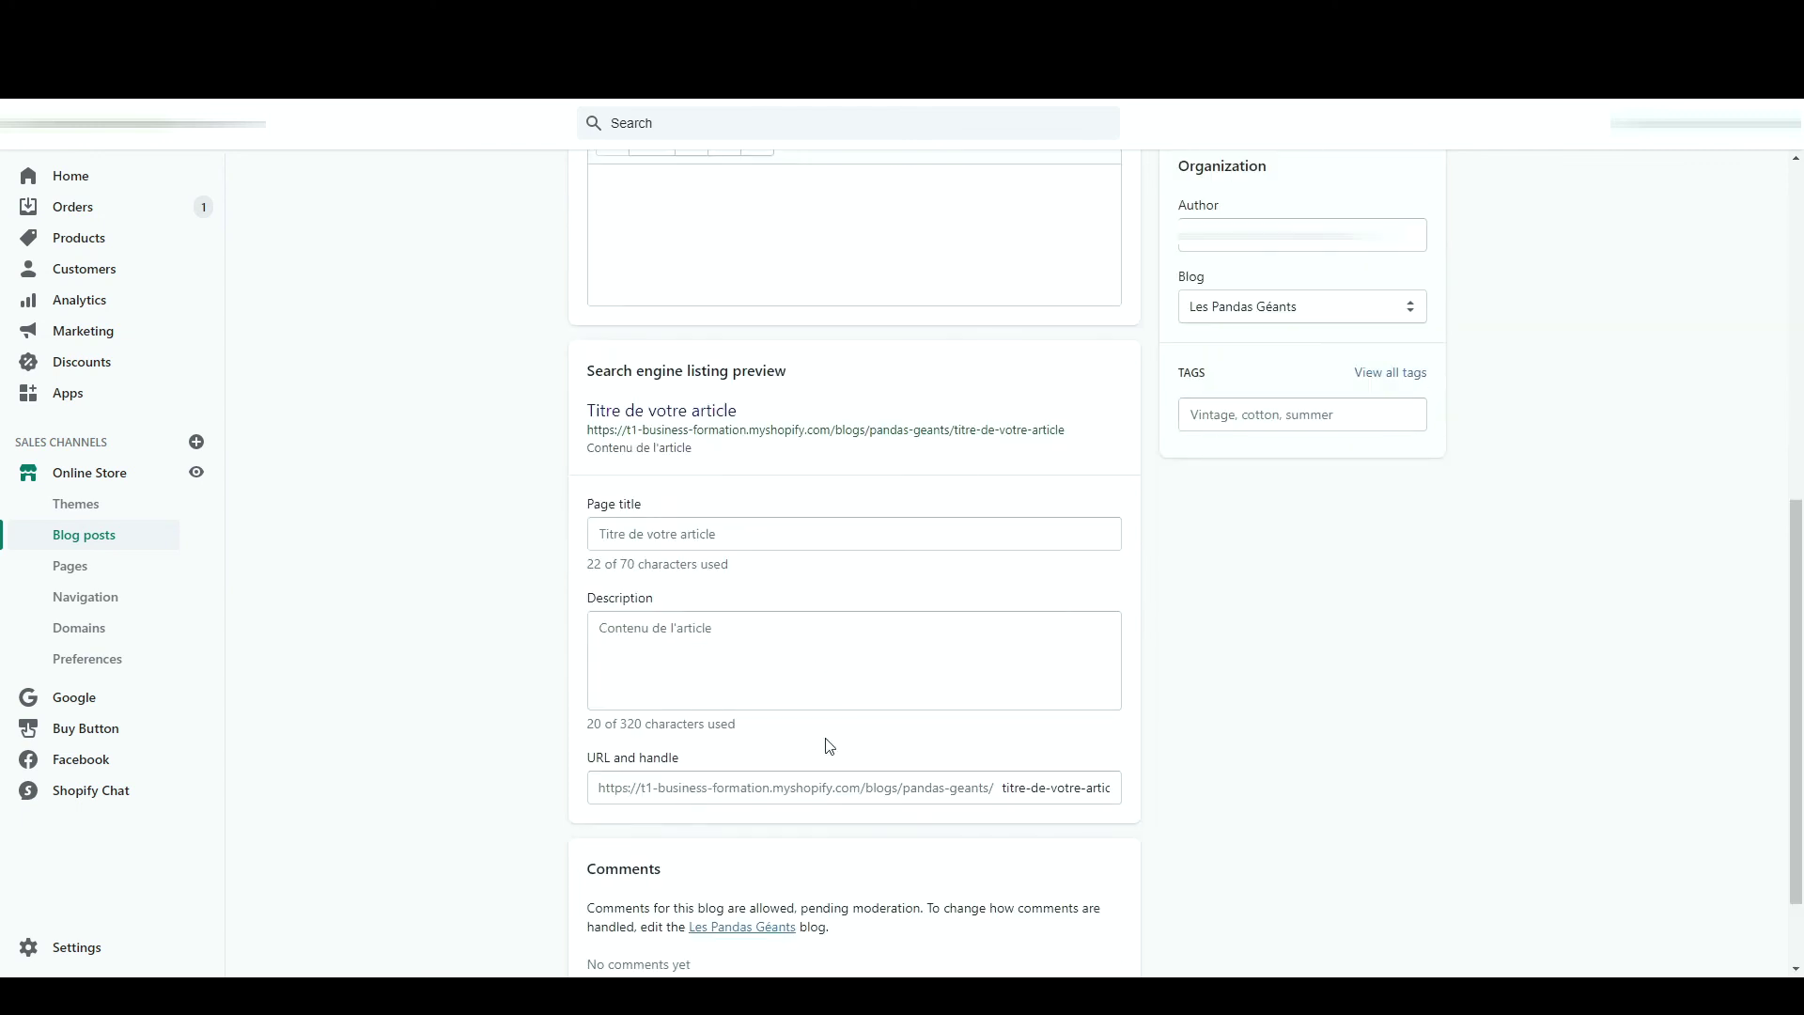
{"action": "left_click", "coordinate": [761, 629]}
{"action": "type", "text": ", venez découvrir notre article...."}
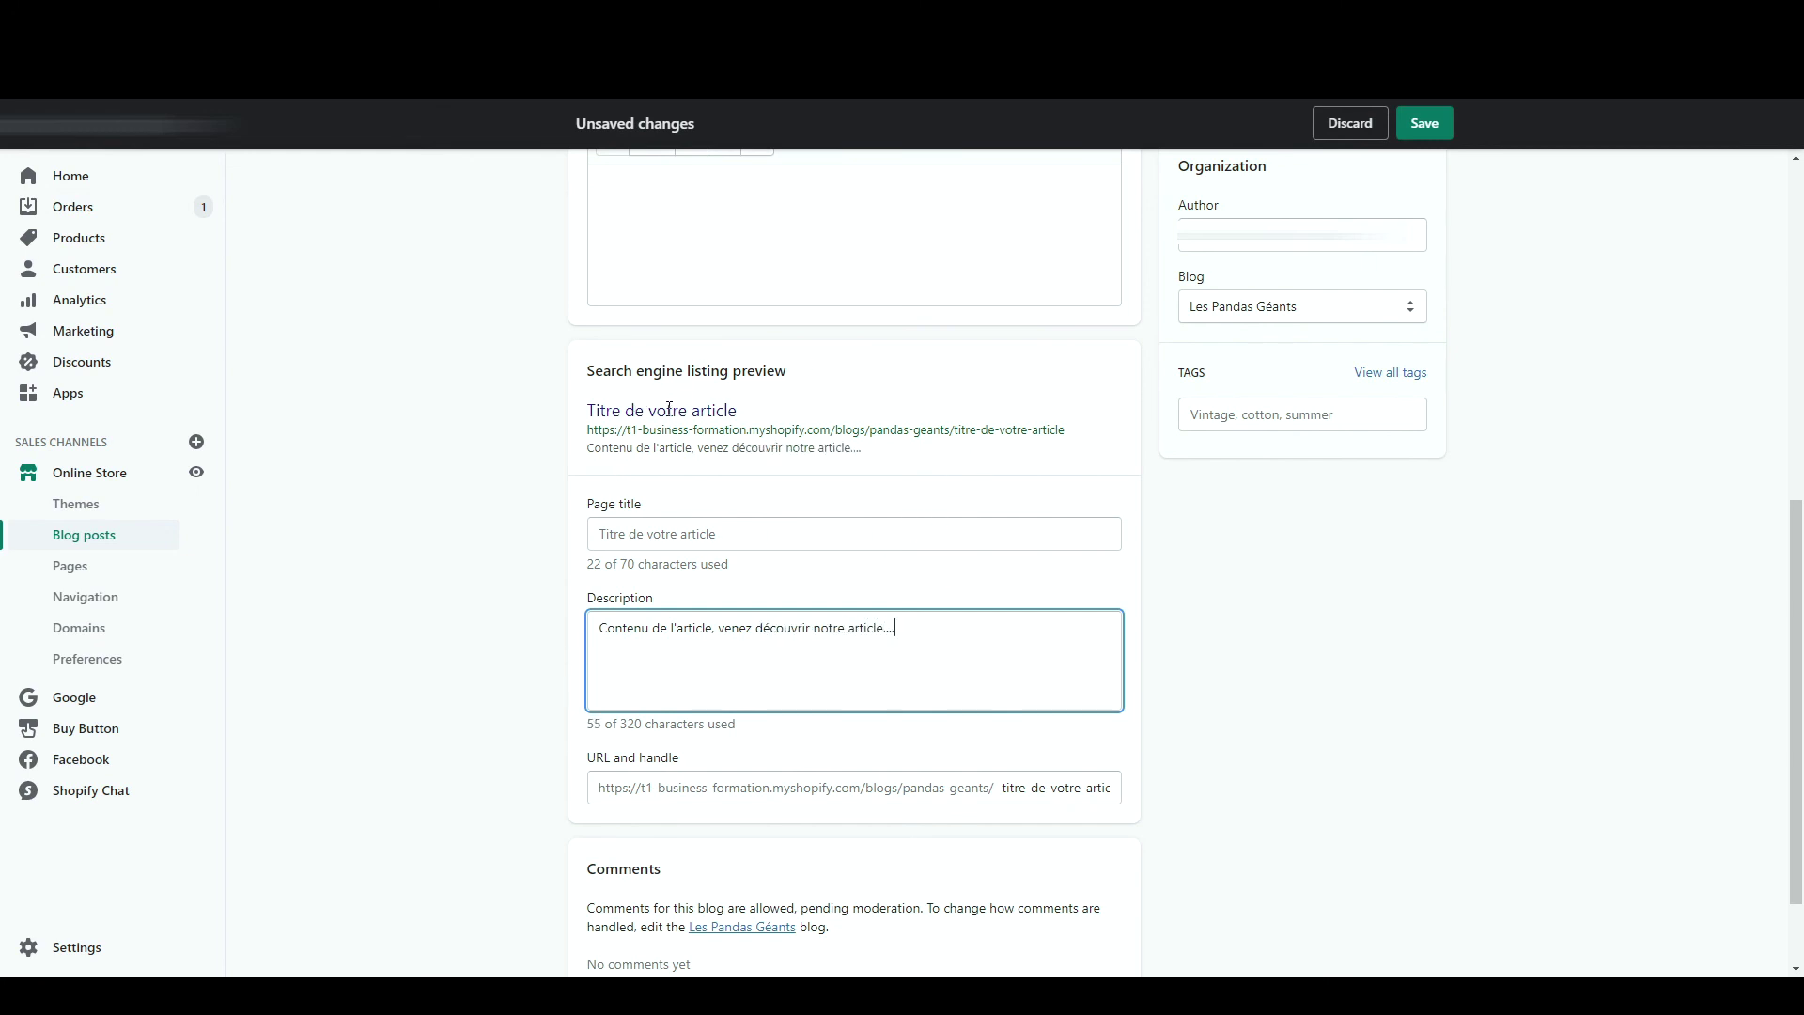
{"action": "left_click_drag", "start_coordinate": [830, 429], "coordinate": [1076, 443]}
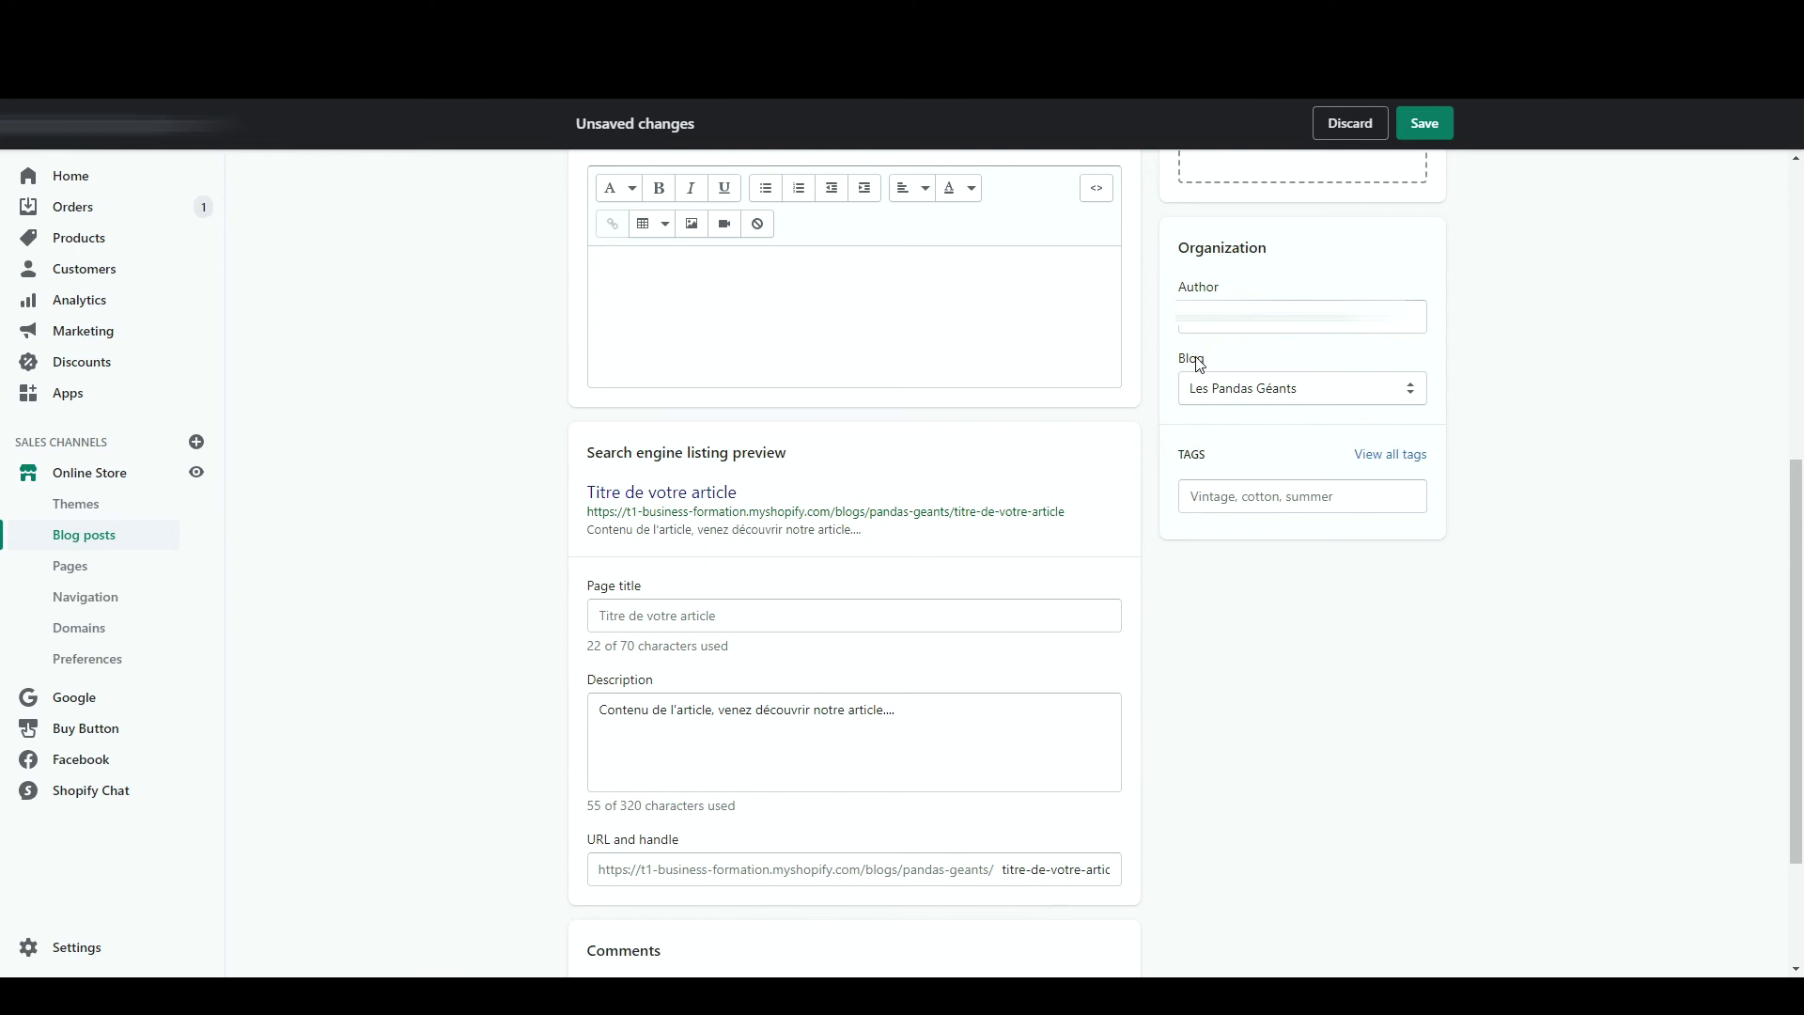
- Check the post's blog and tag suggestions, then save the post
{"action": "left_click", "coordinate": [1225, 395]}
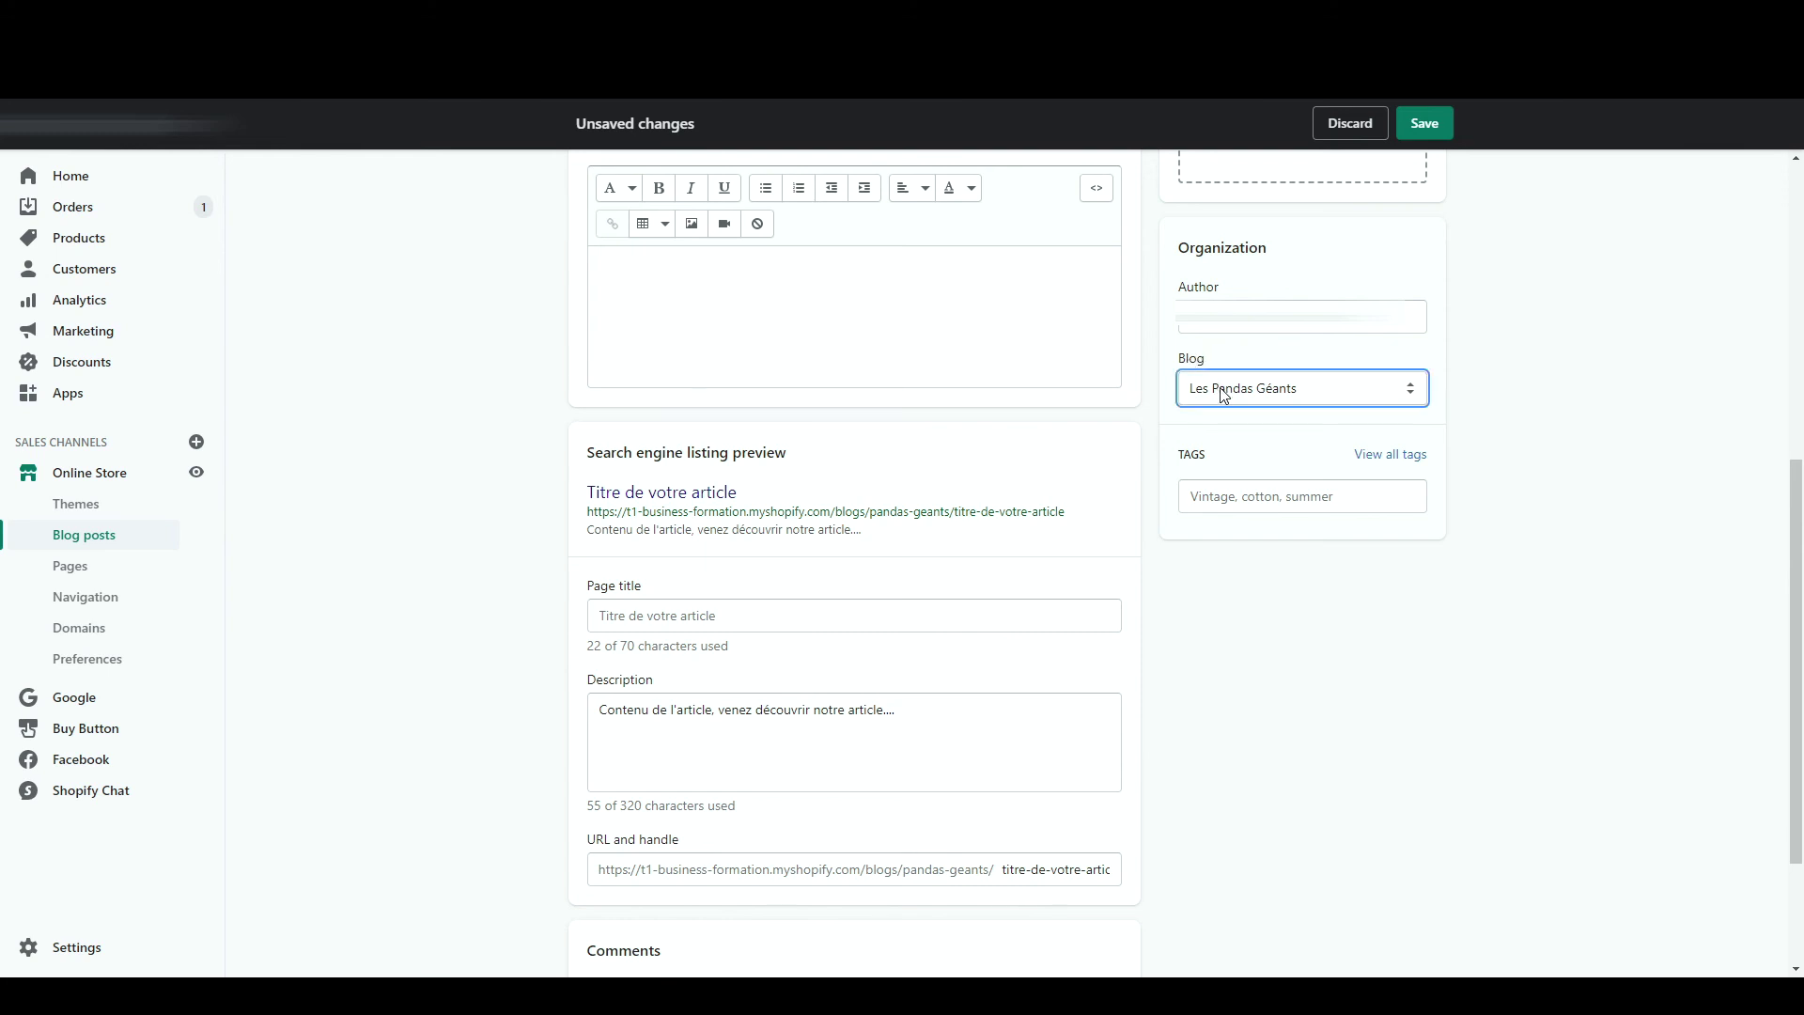
{"action": "left_click", "coordinate": [1243, 458]}
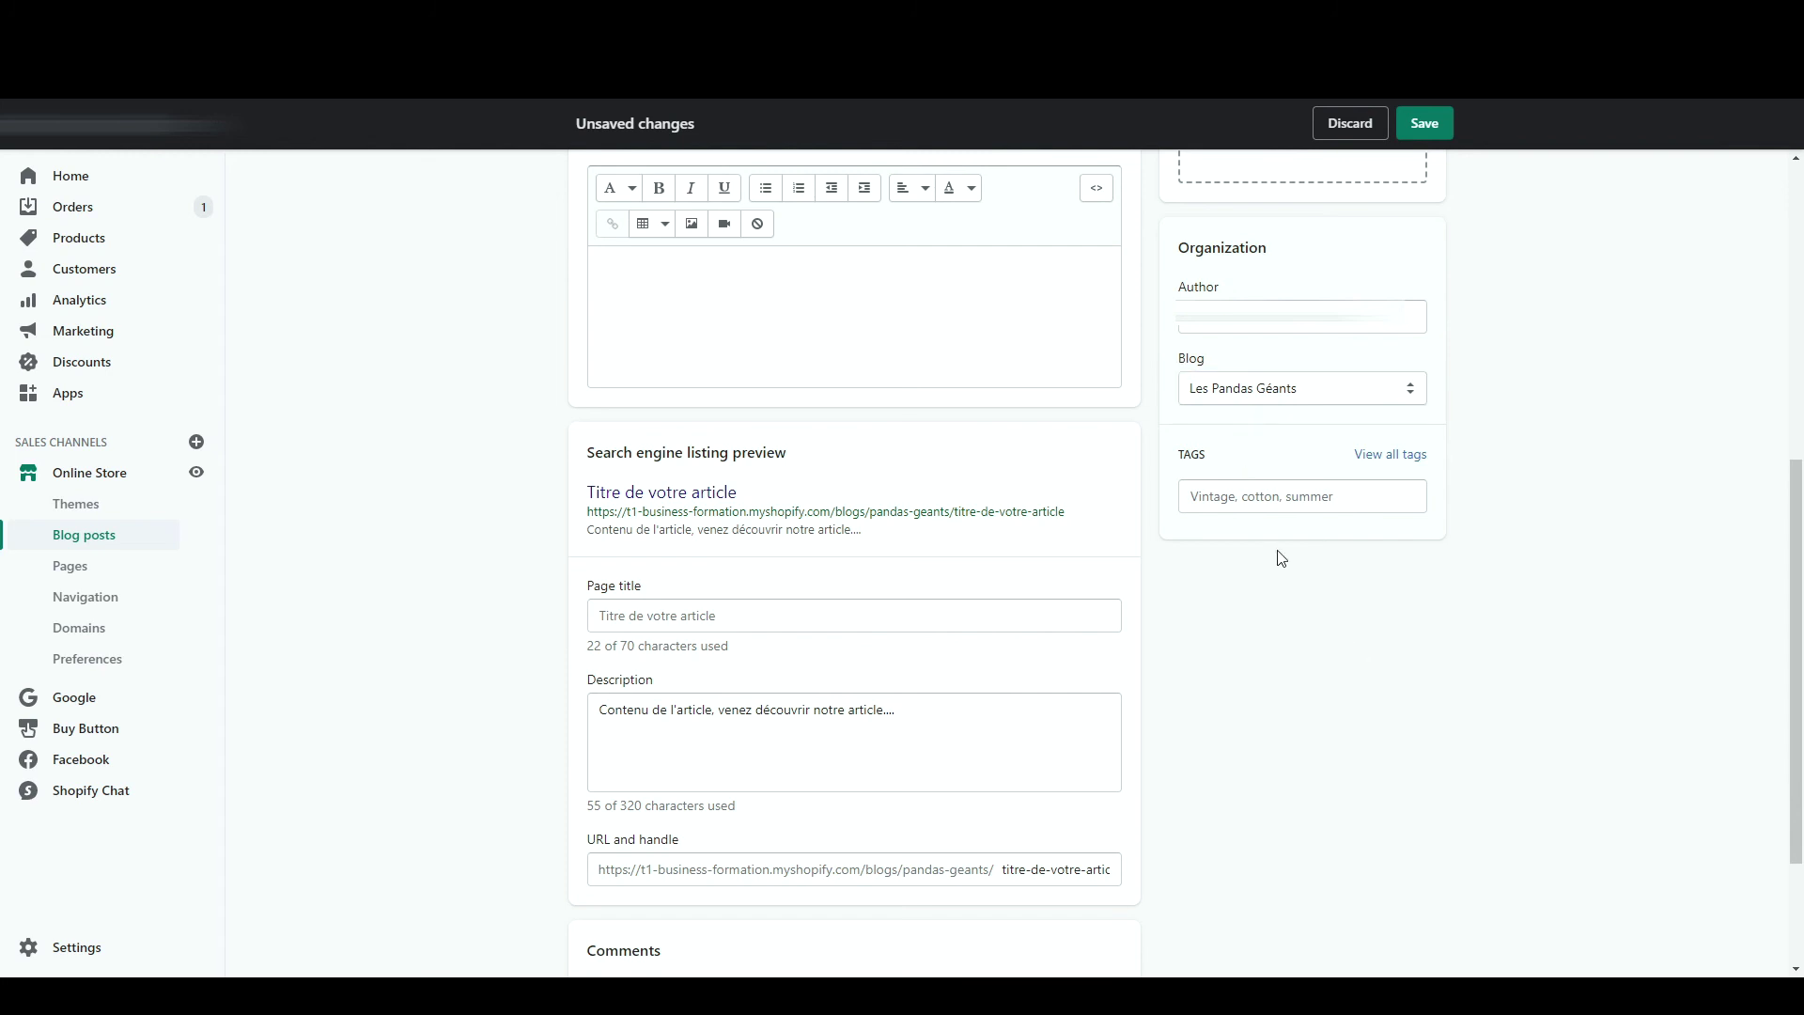
{"action": "left_click", "coordinate": [1258, 496]}
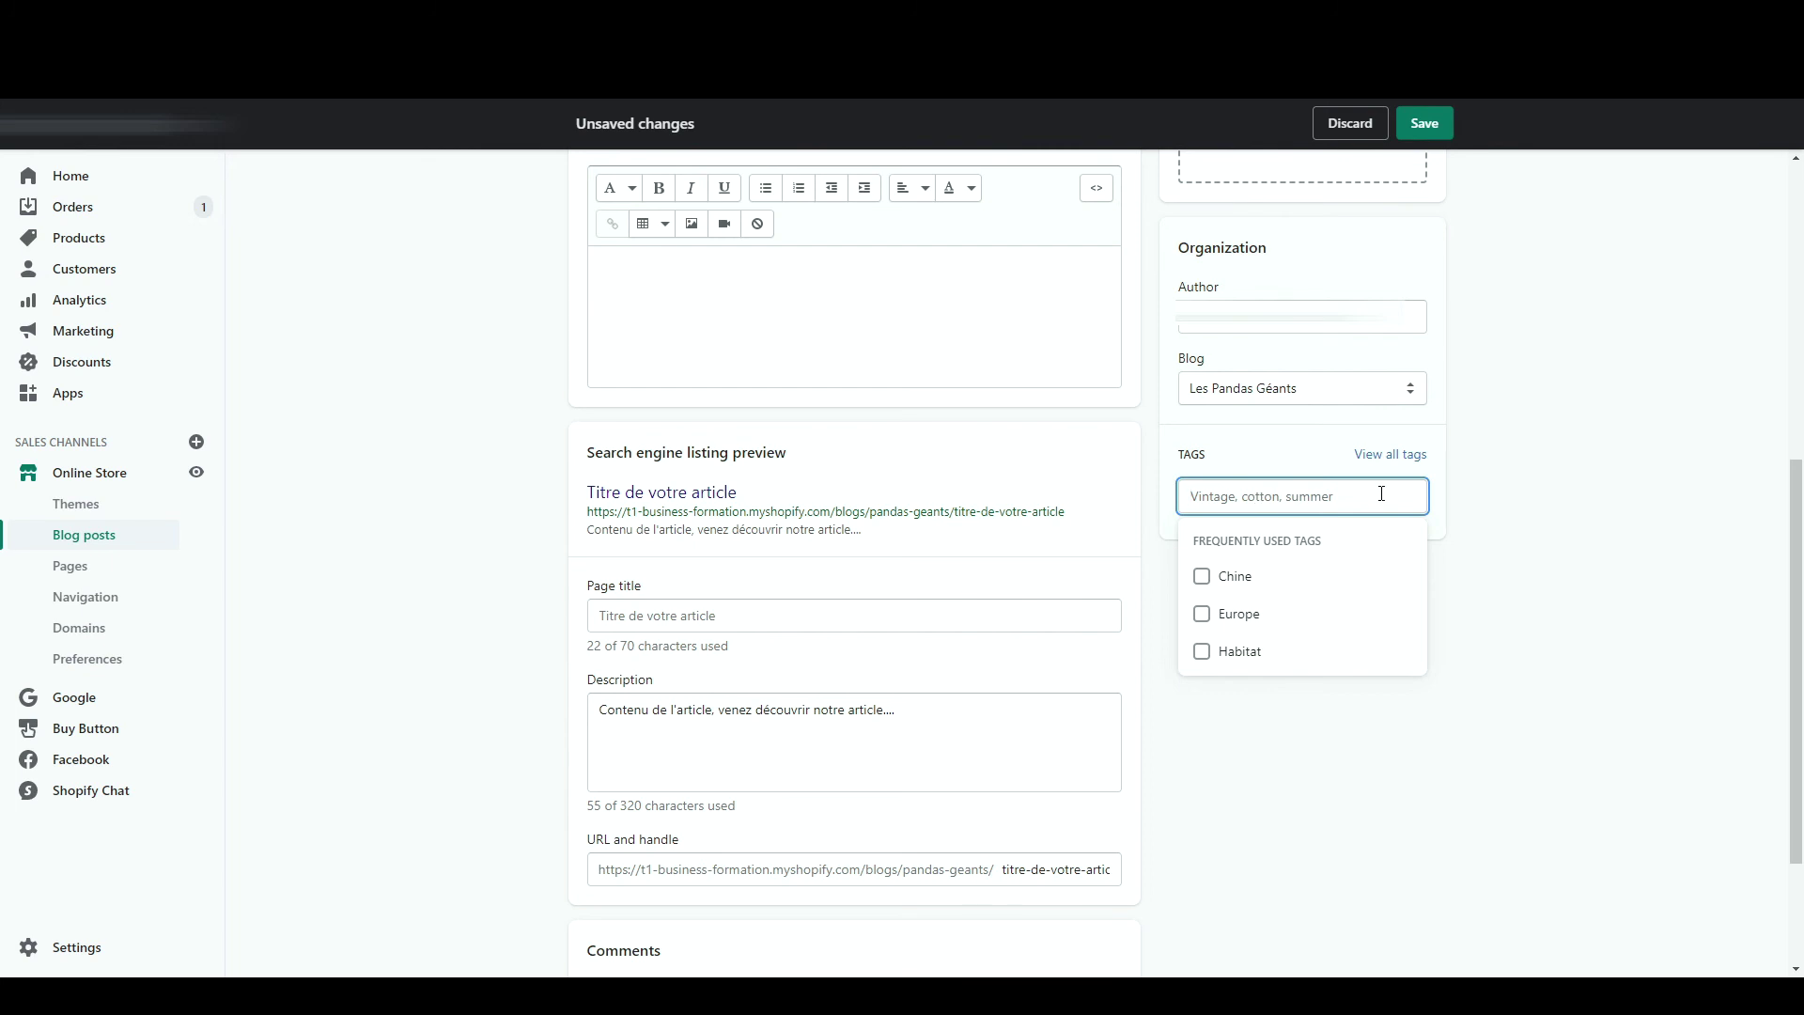
{"action": "left_click", "coordinate": [1538, 464]}
{"action": "scroll", "coordinate": [1176, 354], "scroll_direction": "up", "scroll_amount": 5}
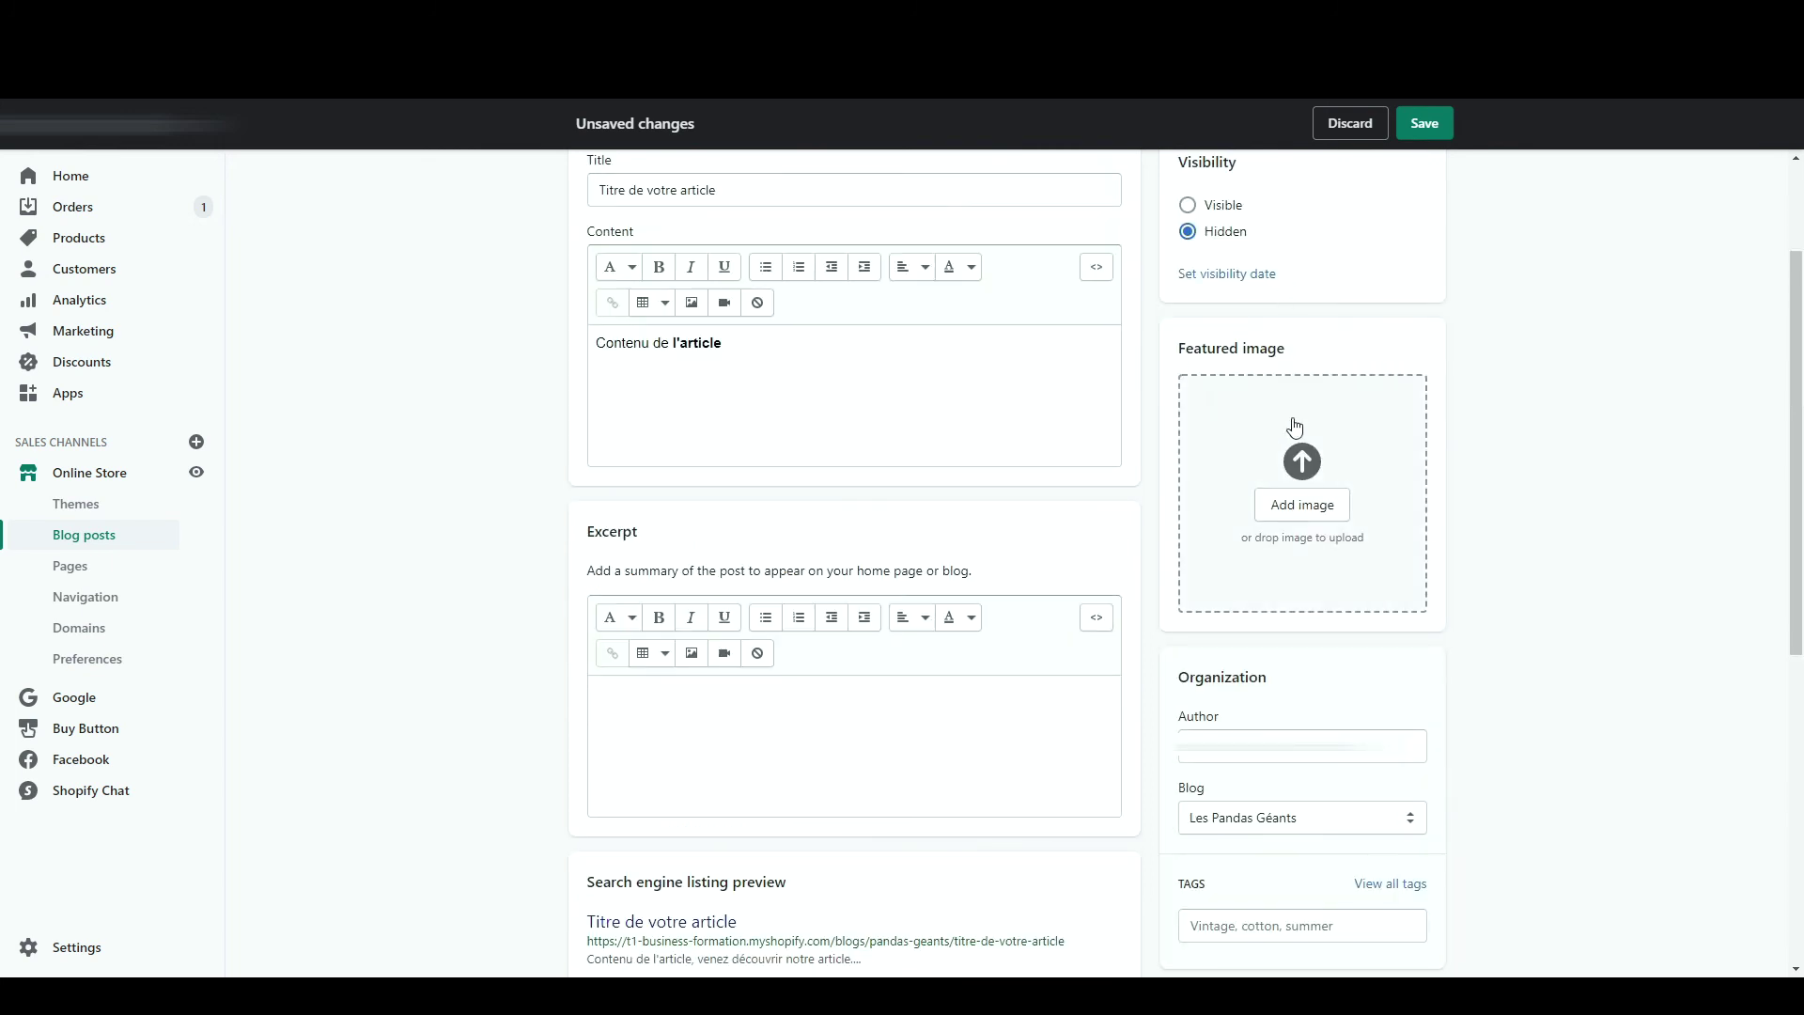
{"action": "key", "text": "ctrl+s"}
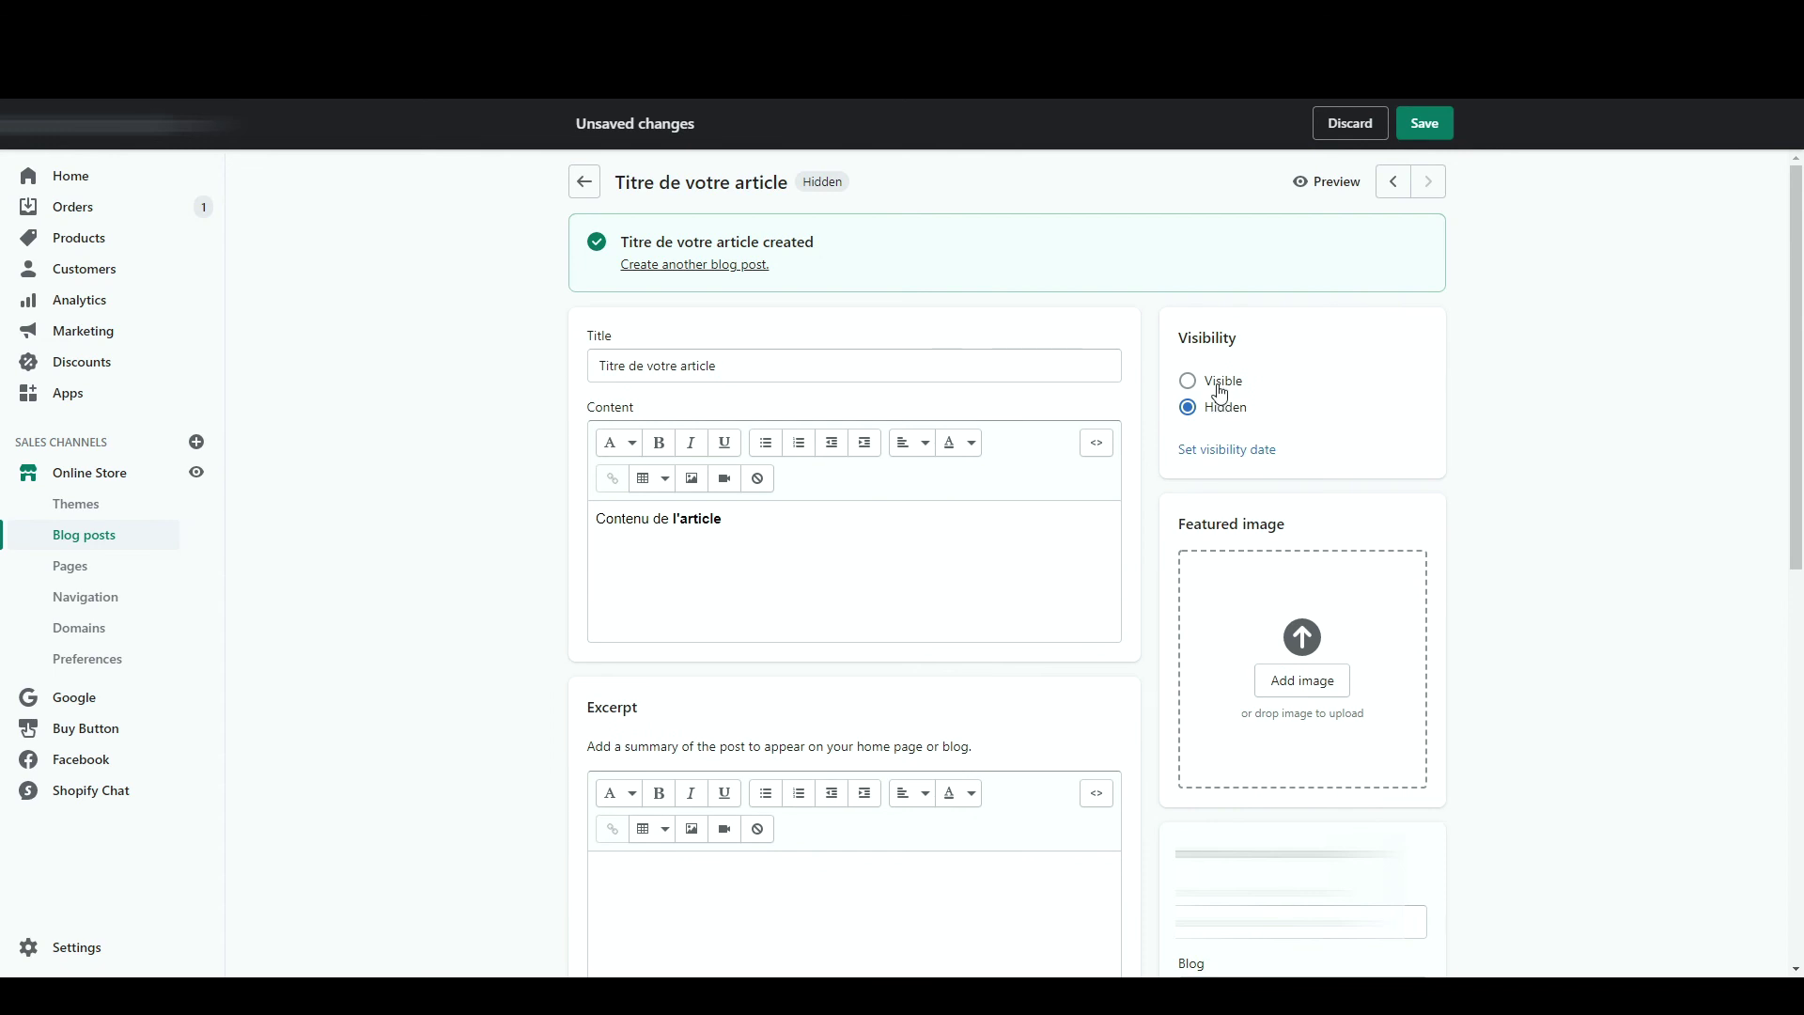
- Make 'Titre de votre article' Visible, save it, and view it on the storefront
{"action": "left_click", "coordinate": [1221, 382]}
{"action": "left_click", "coordinate": [1423, 123]}
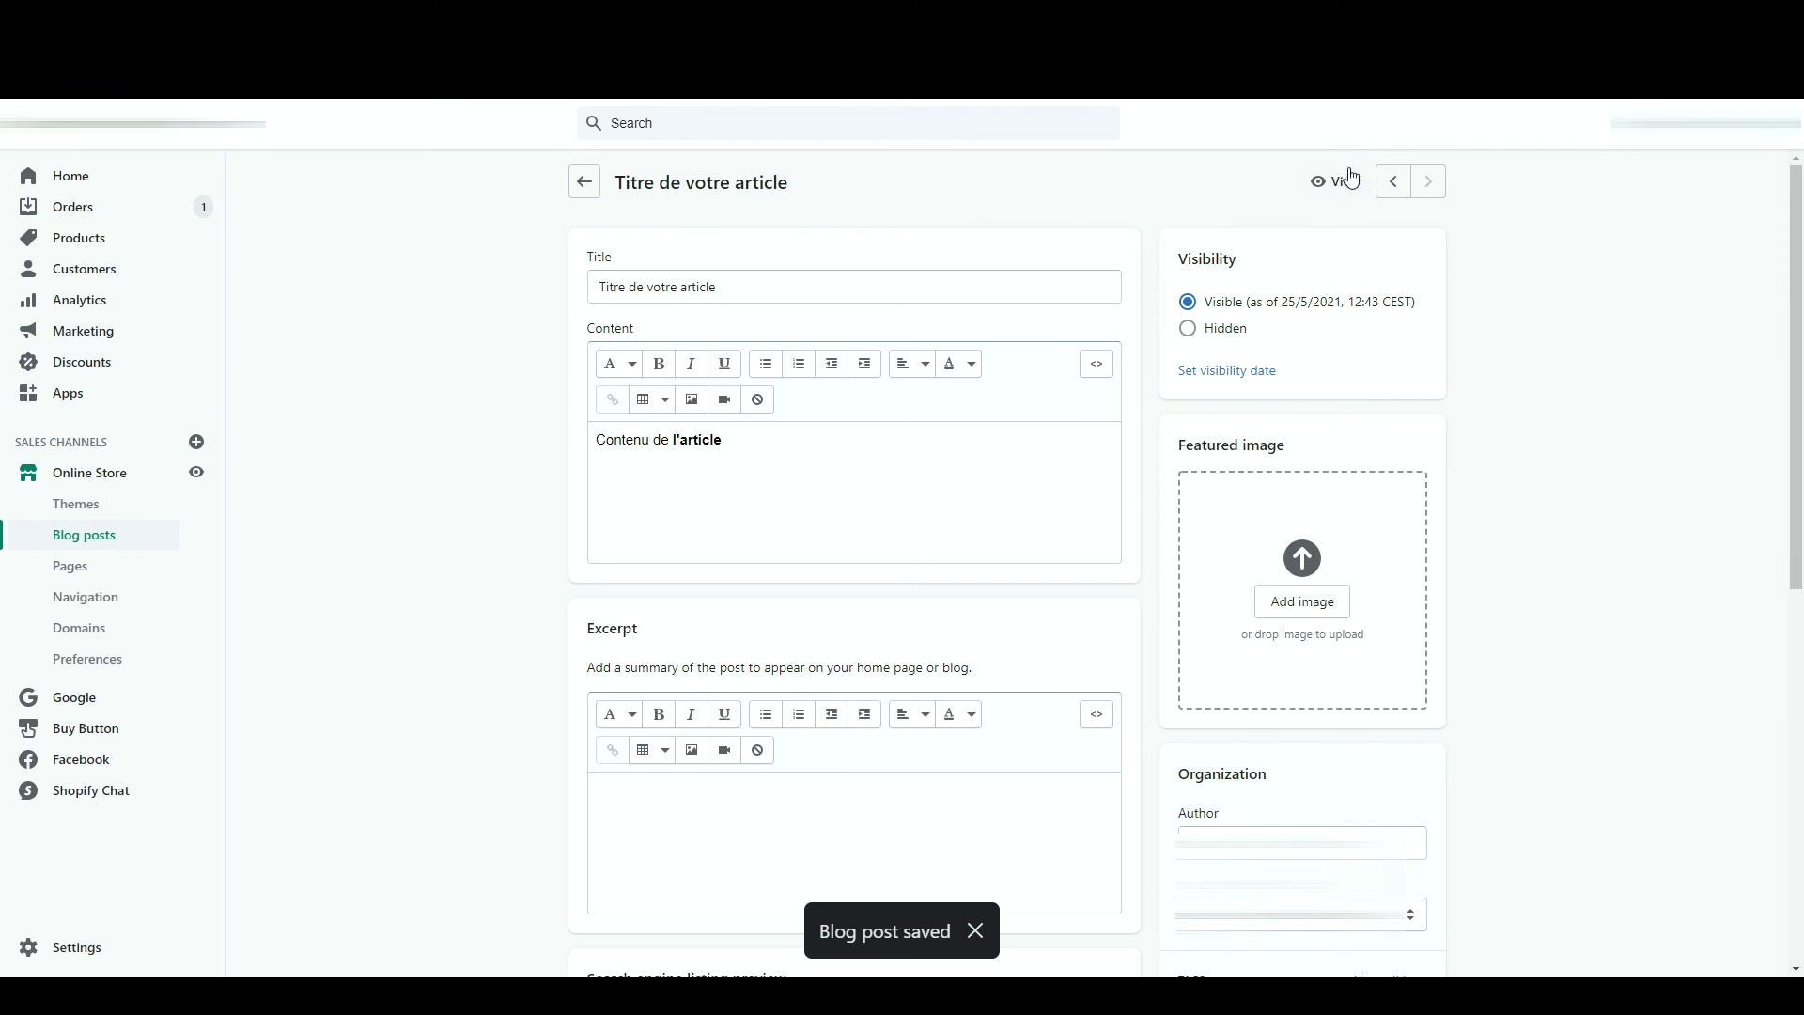
{"action": "left_click", "coordinate": [1342, 182]}
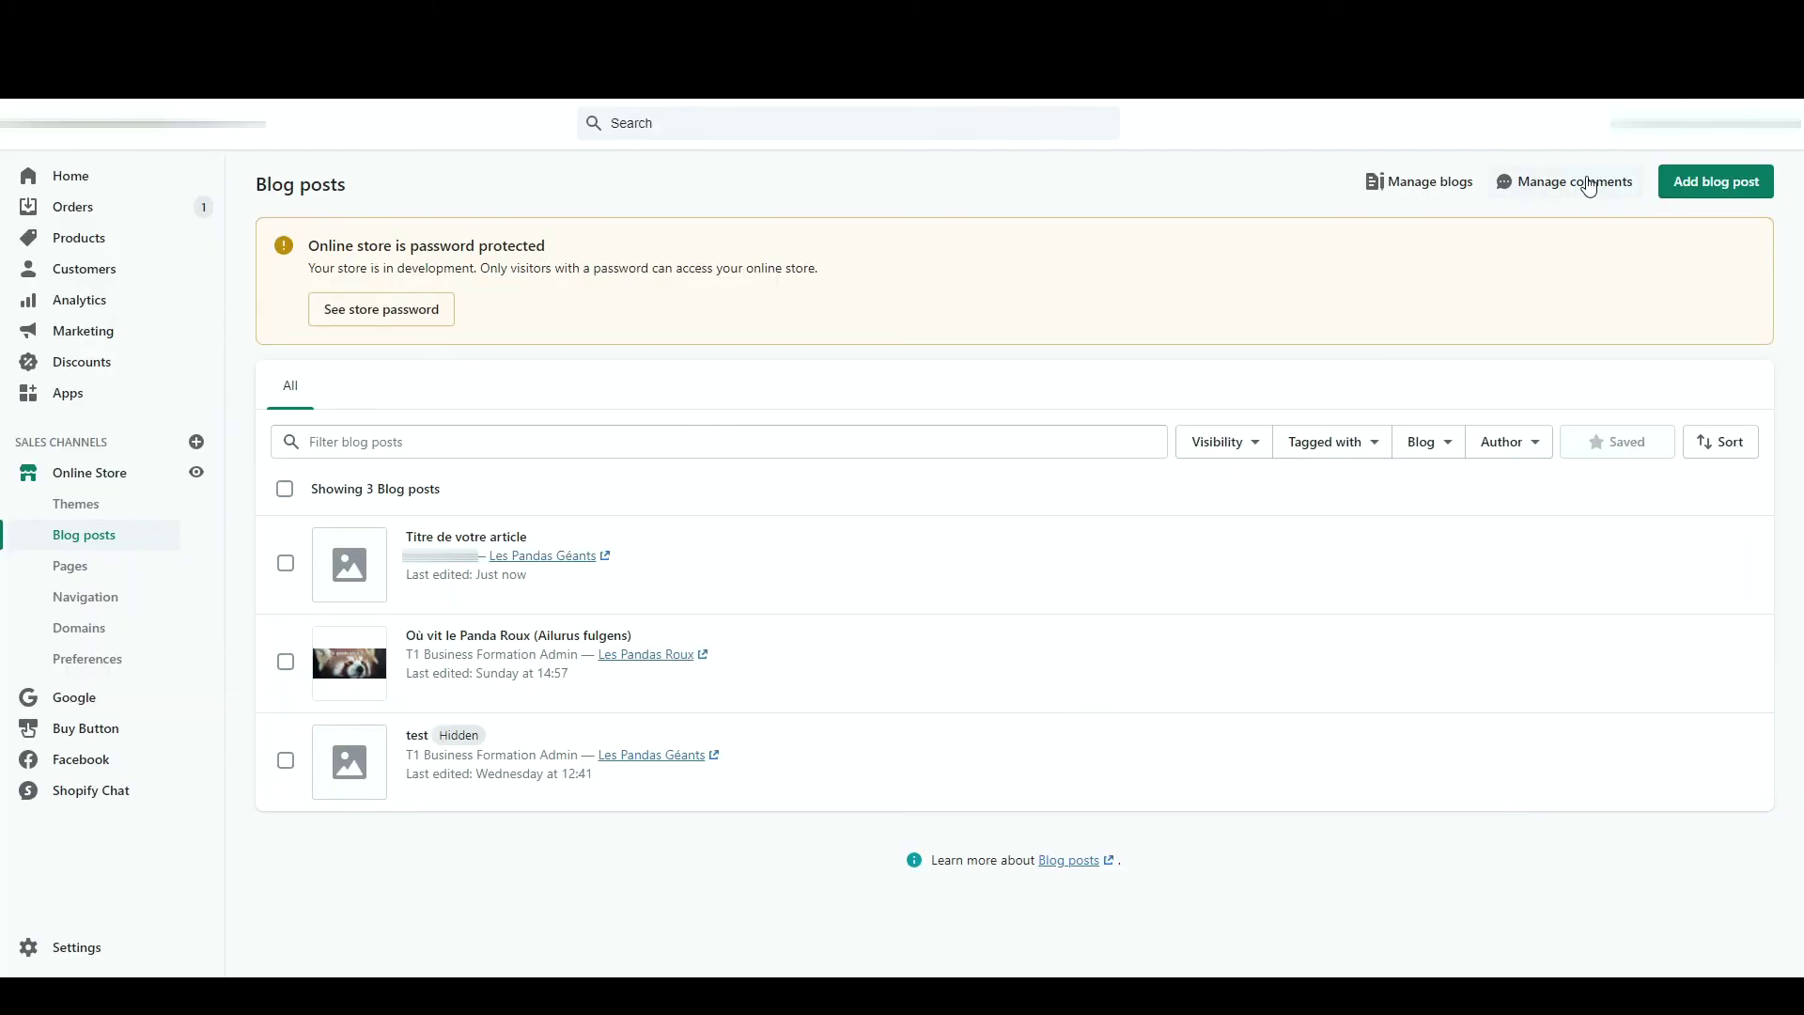
- Look at blog comment management, then start a new store page
{"action": "left_click", "coordinate": [1588, 184]}
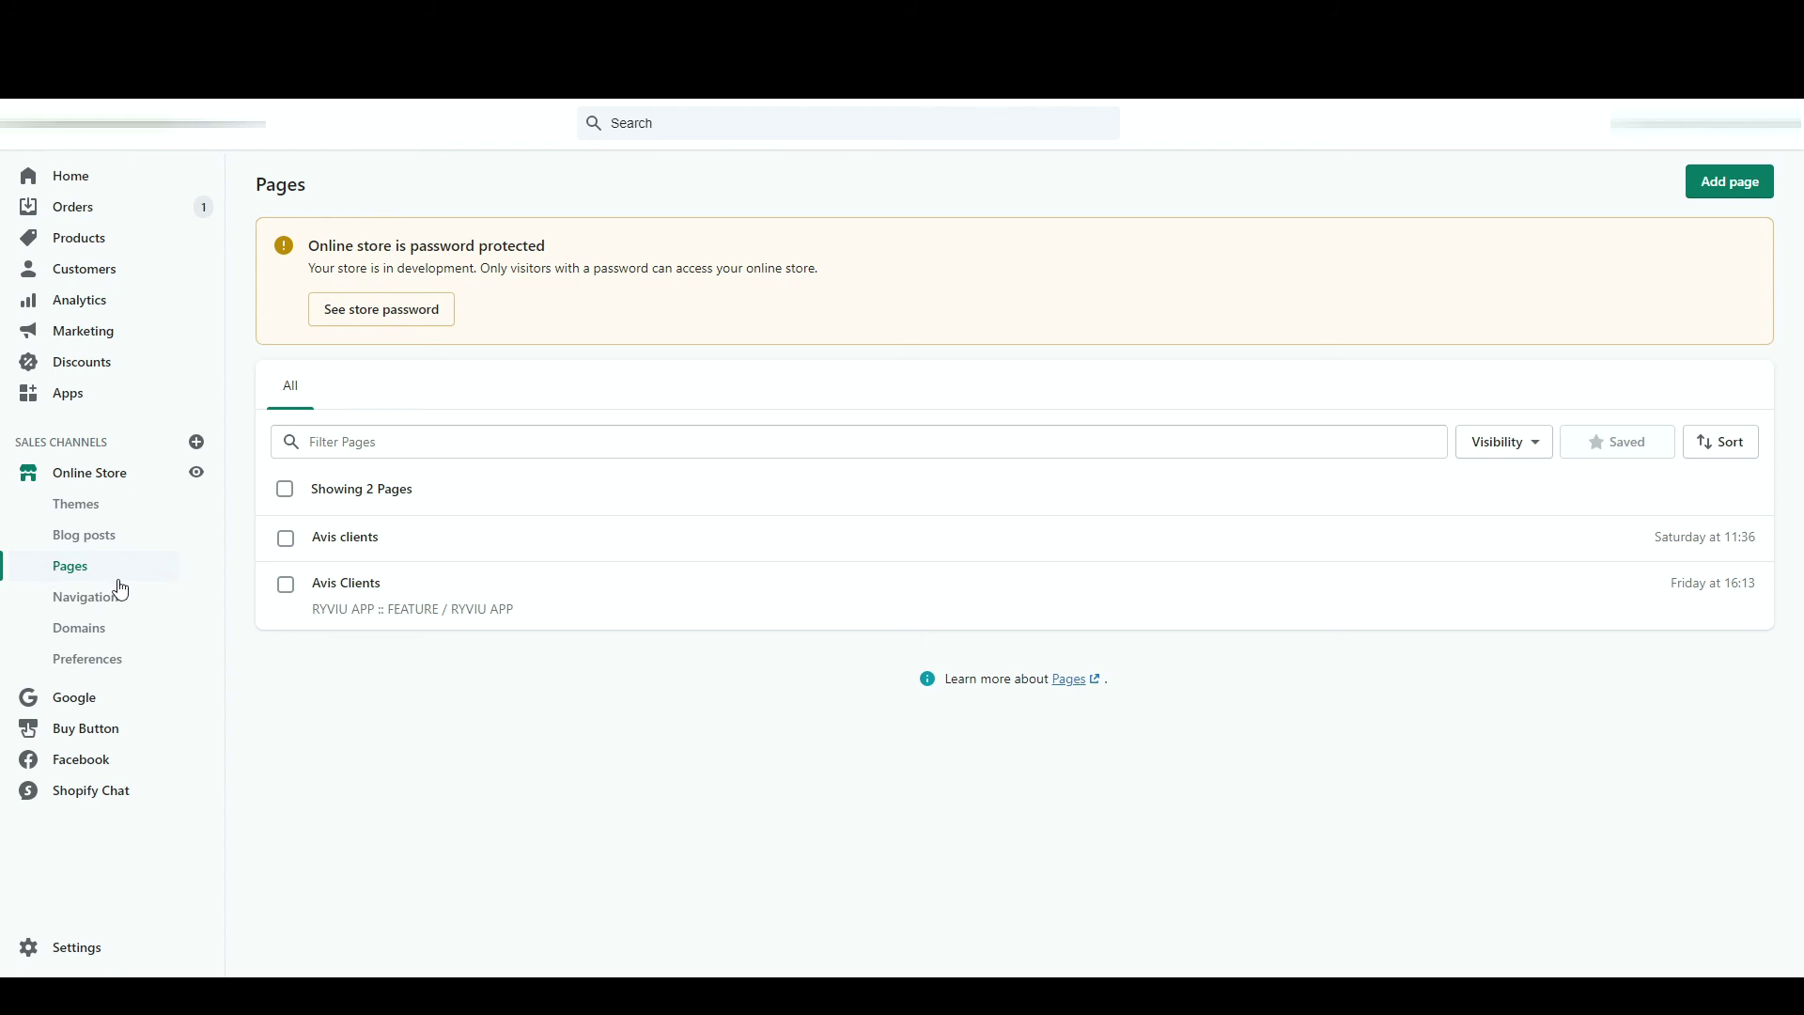
{"action": "left_click", "coordinate": [1744, 180]}
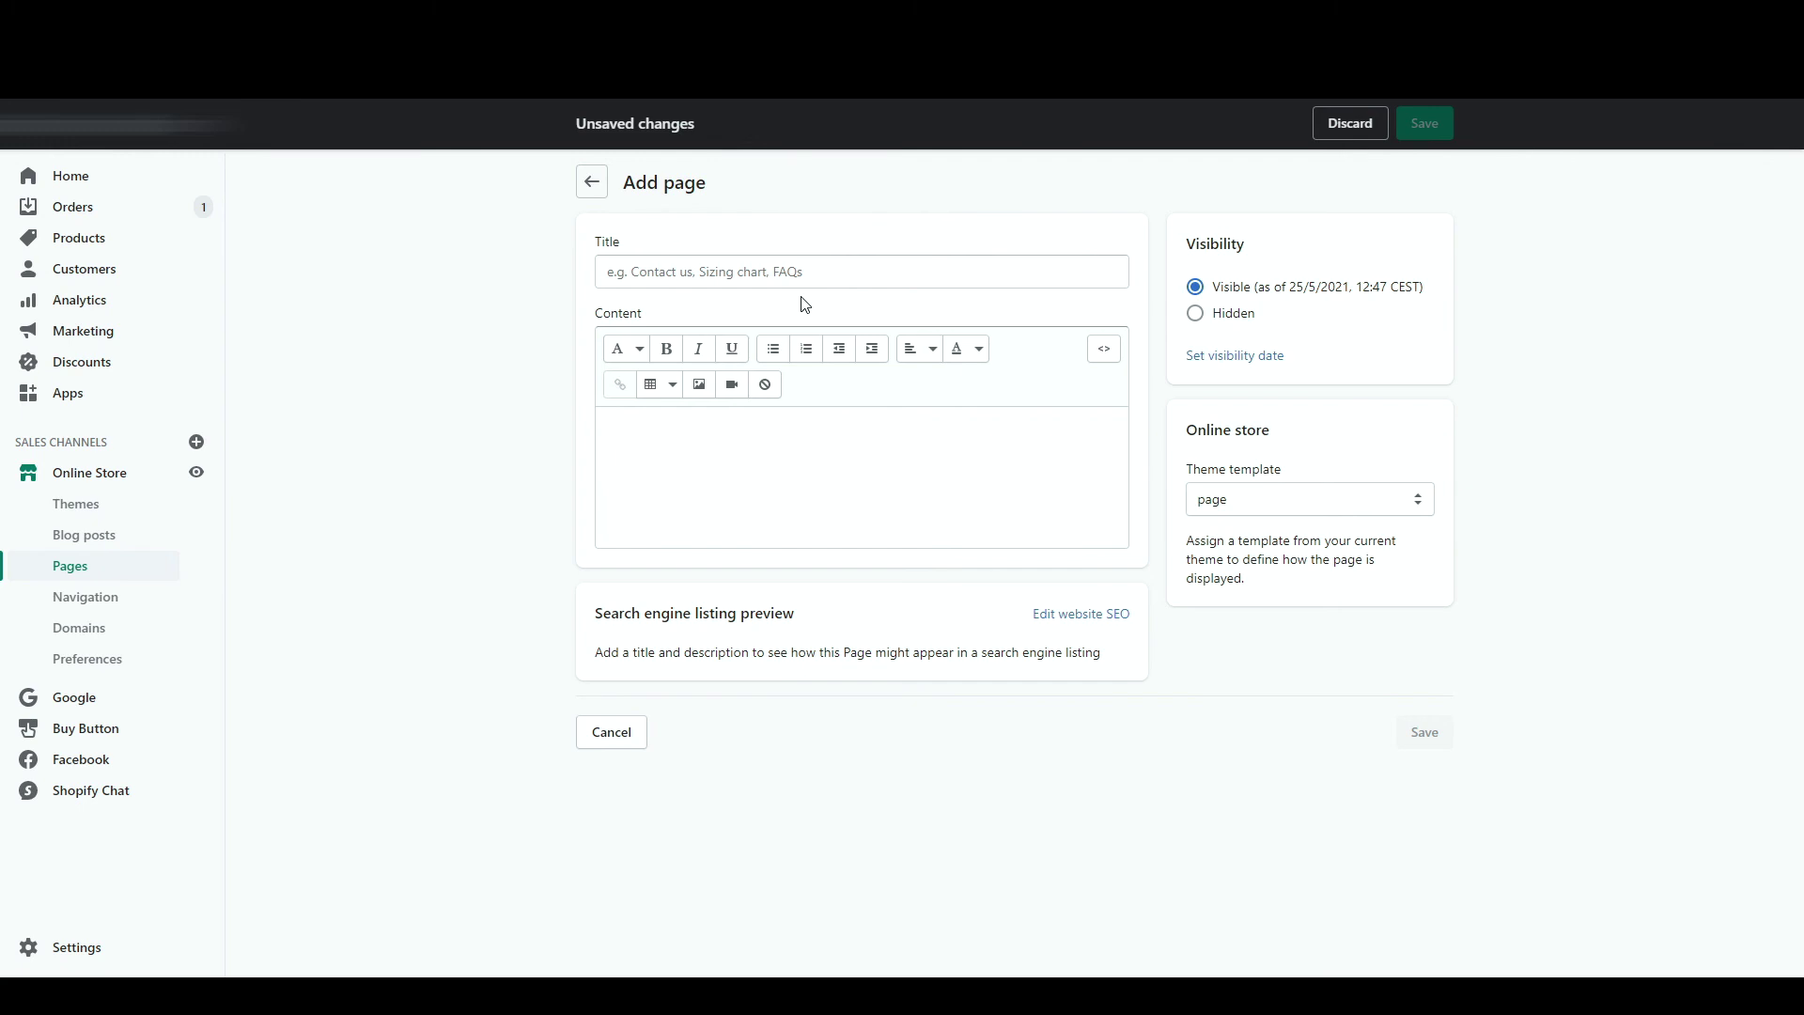
- Create a page titled 'Contact' using the page.contact template and save it
{"action": "left_click", "coordinate": [783, 281]}
{"action": "type", "text": "Contact"}
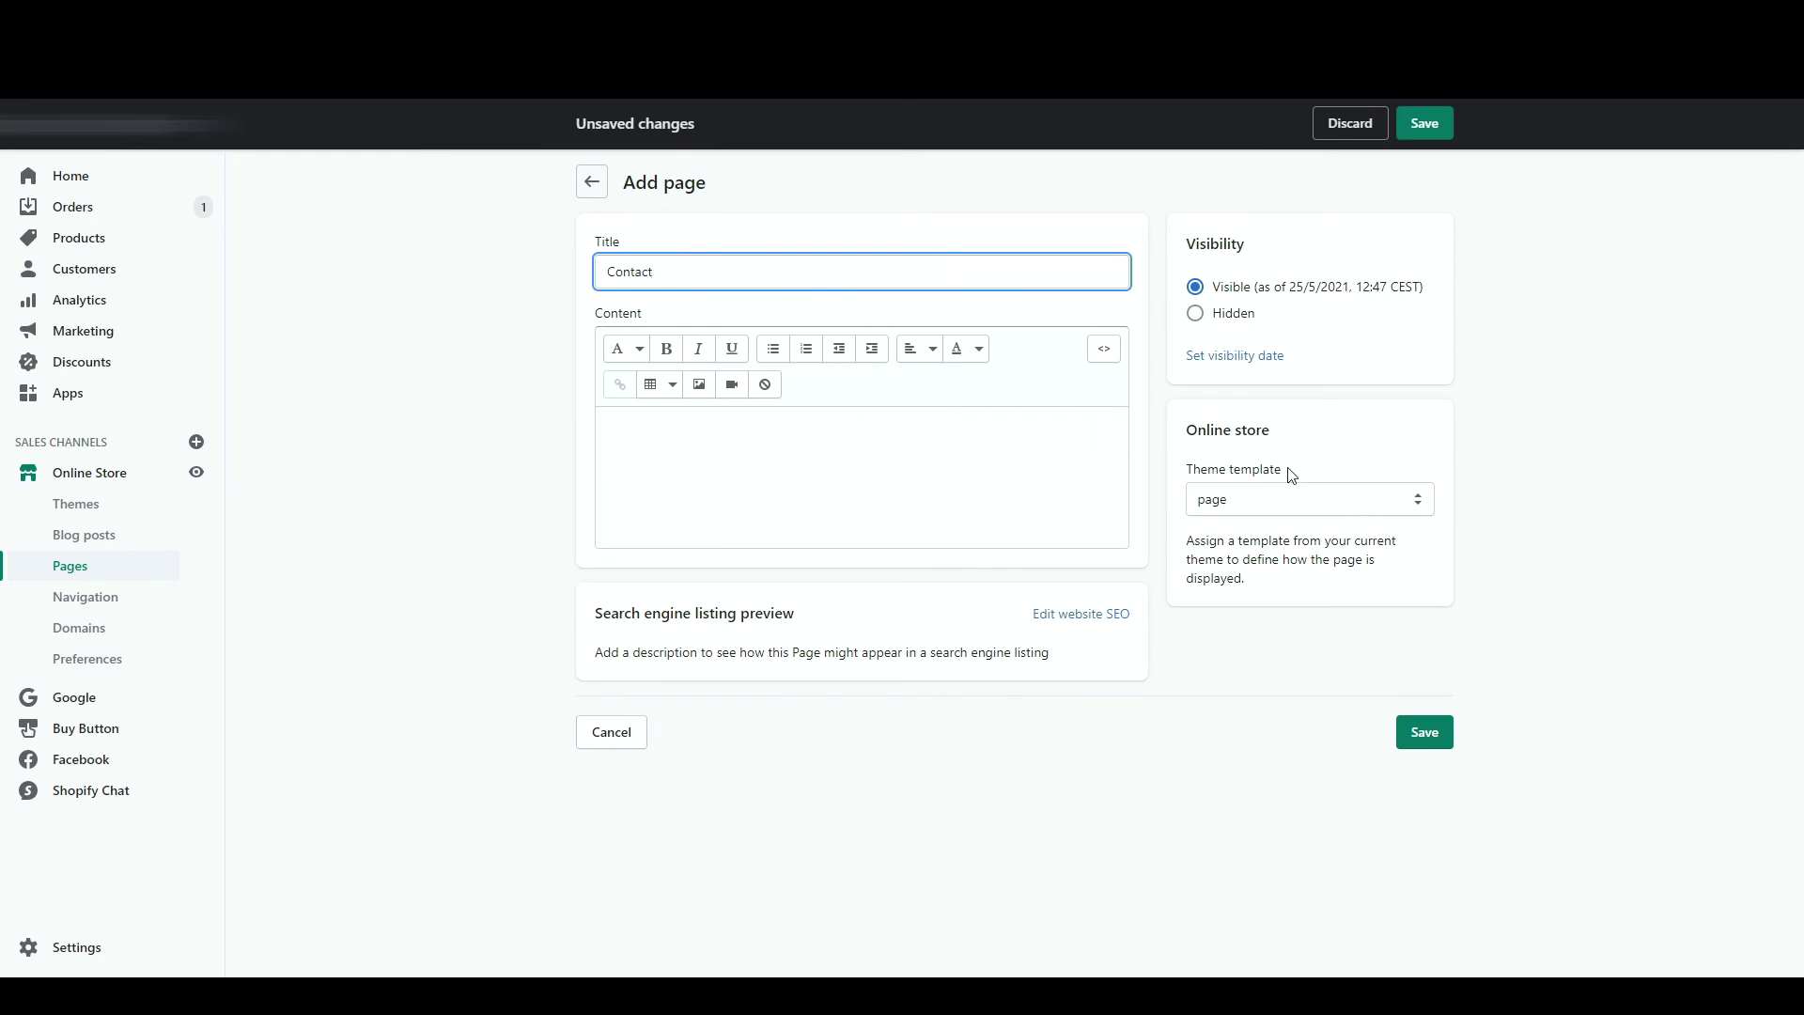
{"action": "left_click", "coordinate": [1257, 503]}
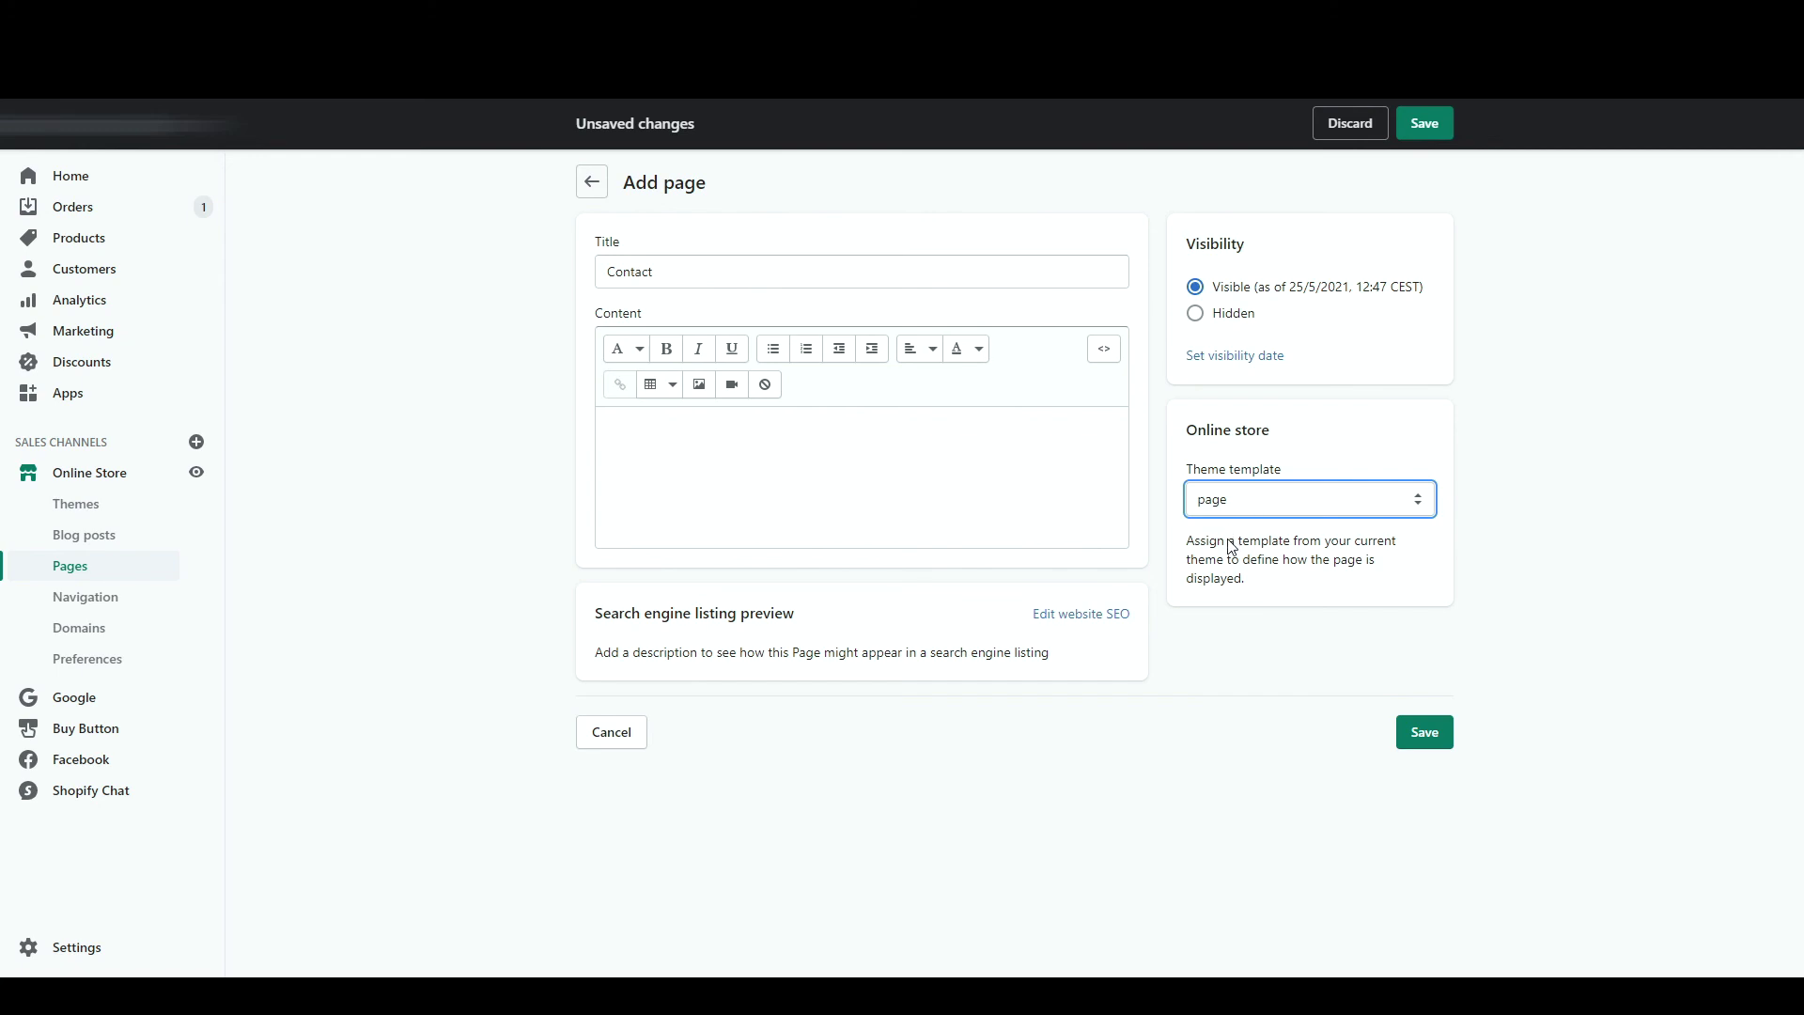
{"action": "key", "text": "Down"}
{"action": "left_click", "coordinate": [1438, 123]}
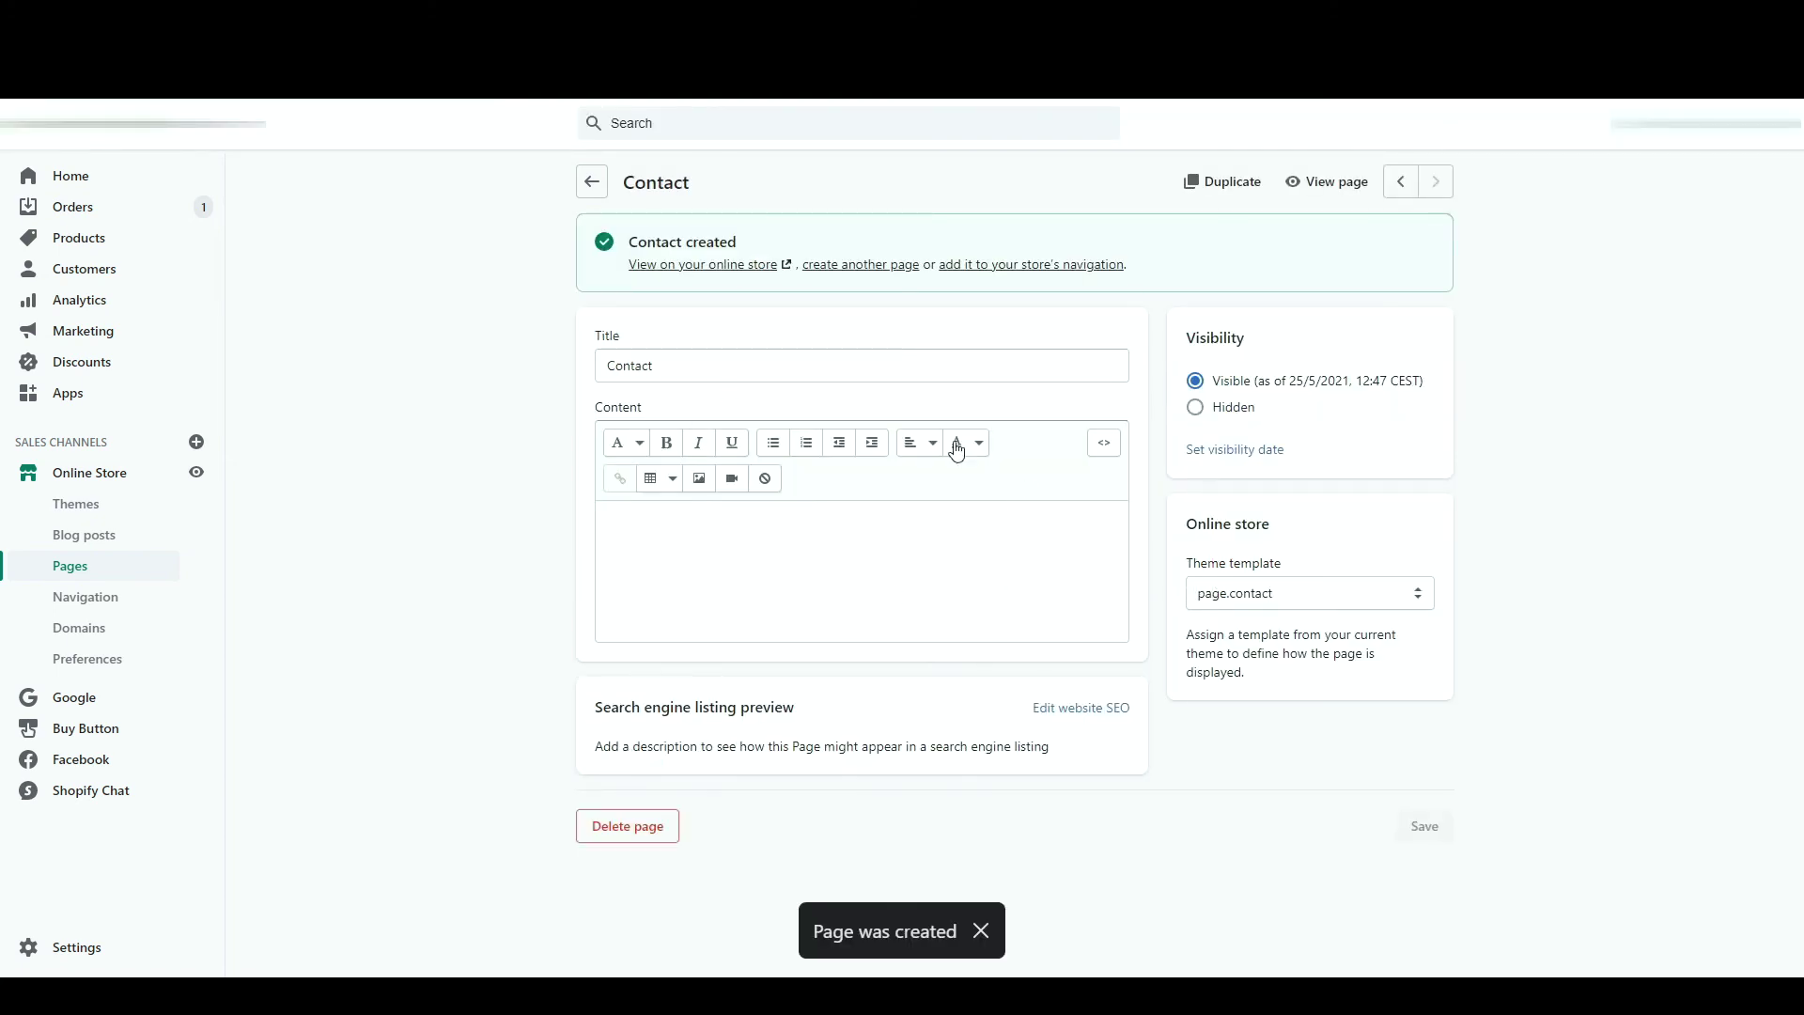
- Try the Contact page's form, then go back to Pages and begin another page
{"action": "left_click", "coordinate": [714, 575]}
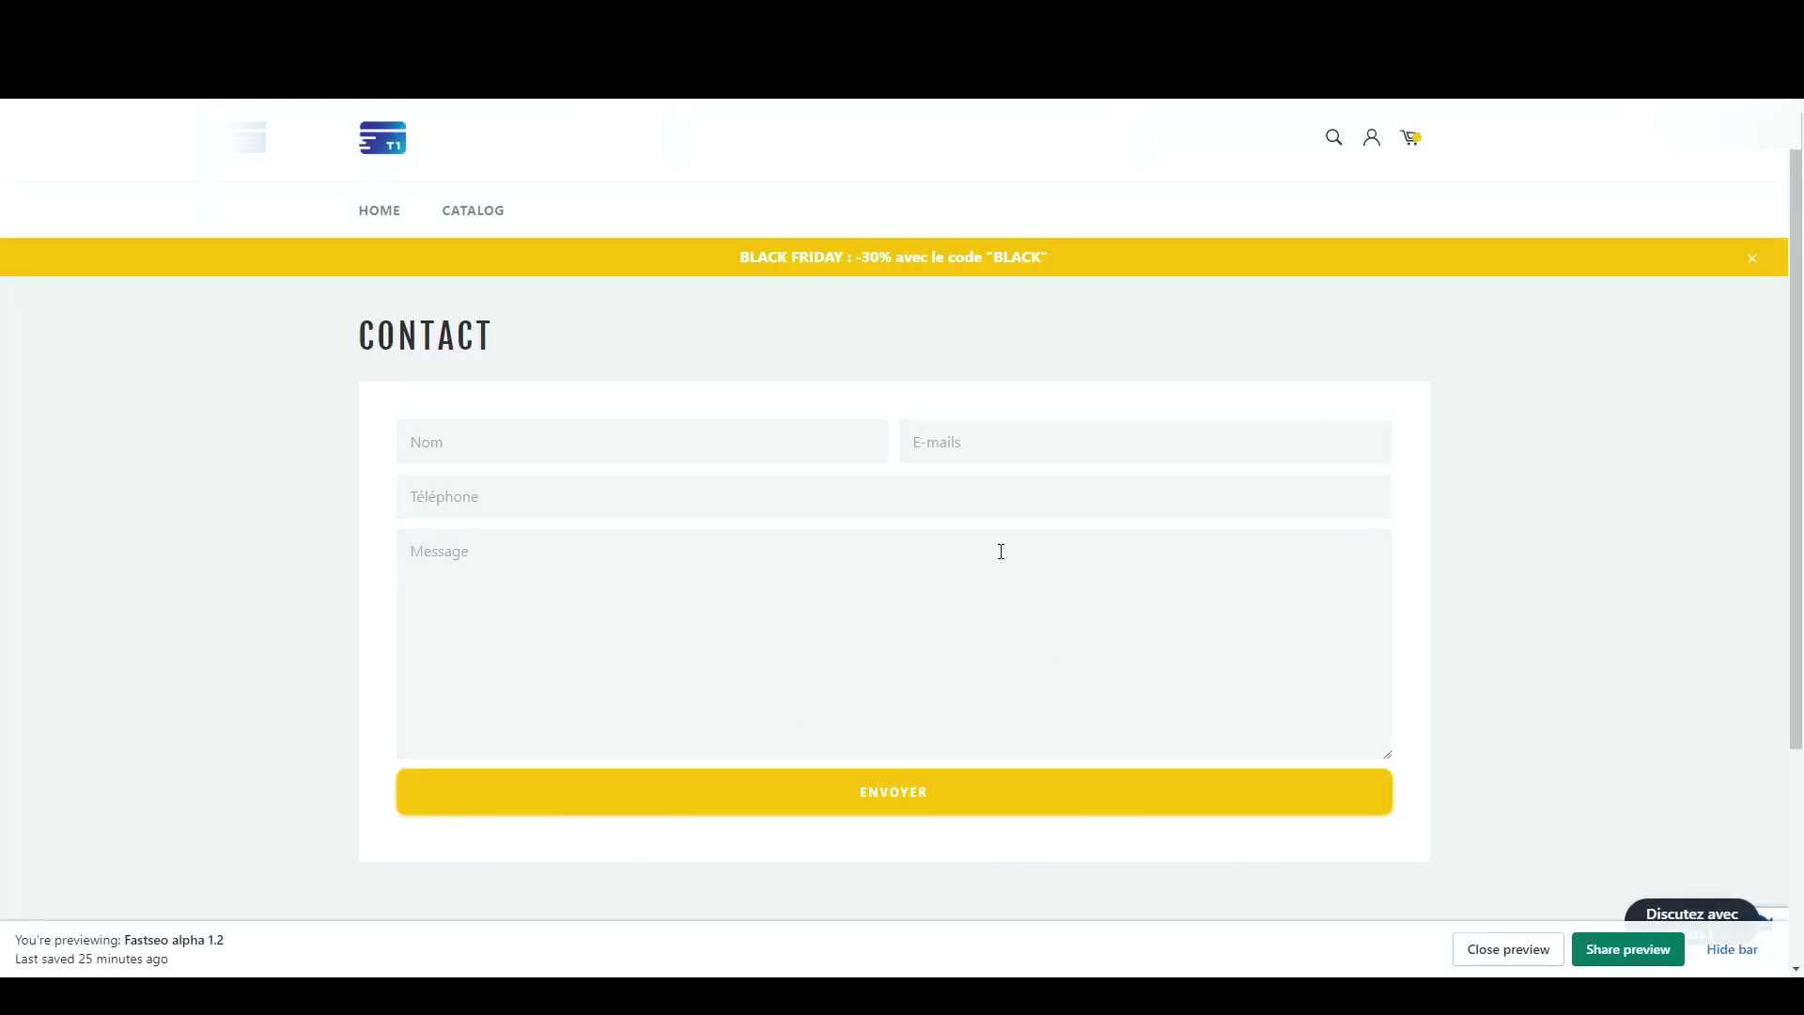
{"action": "left_click", "coordinate": [795, 449]}
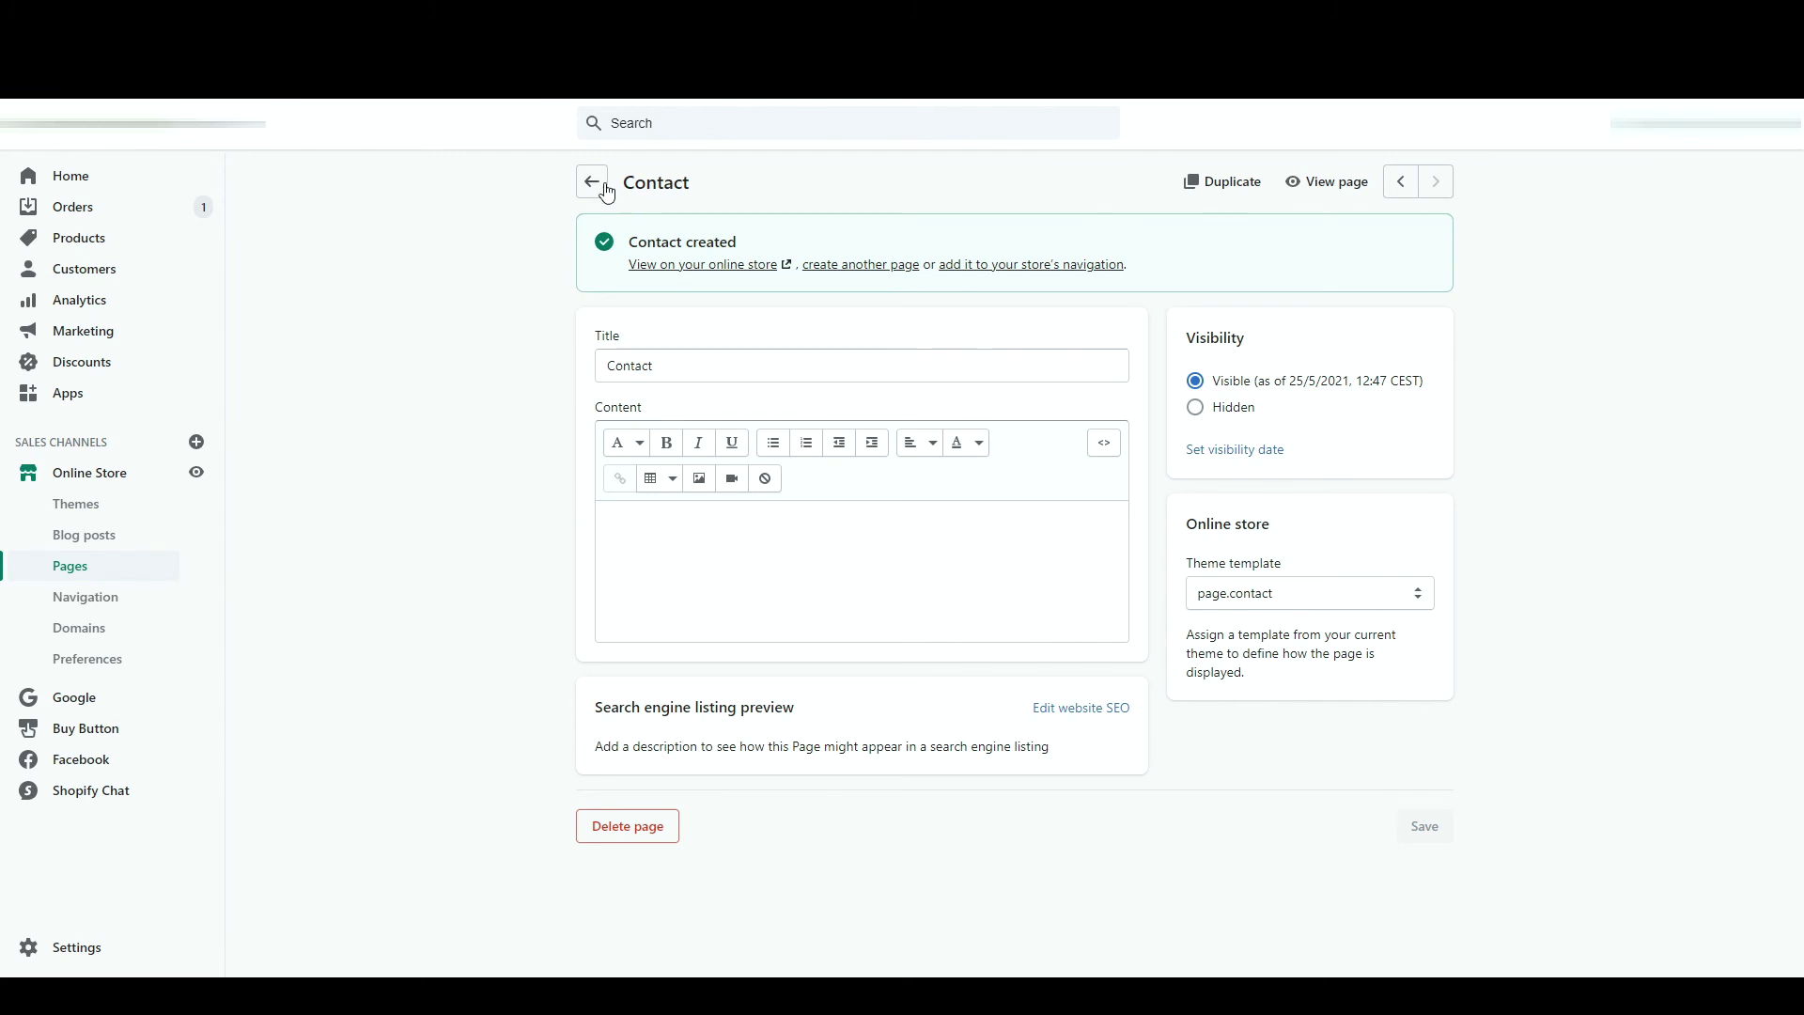
{"action": "left_click", "coordinate": [596, 183]}
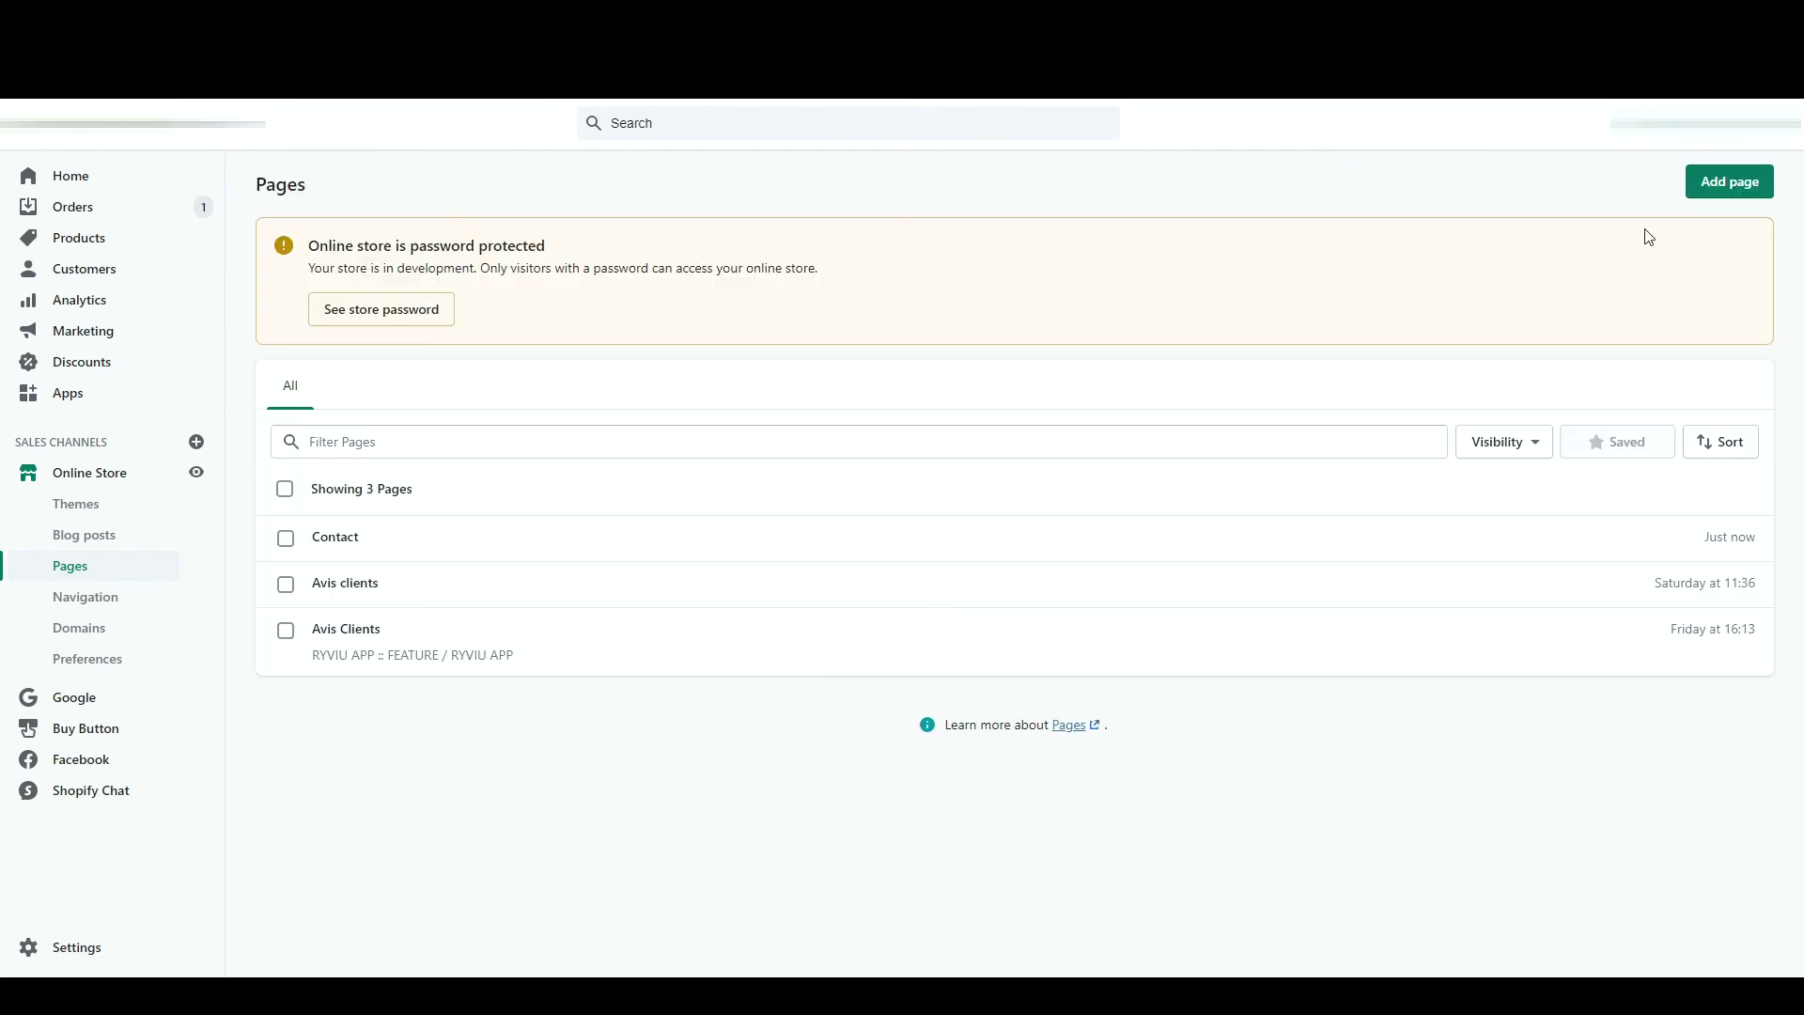
{"action": "left_click", "coordinate": [1753, 188]}
- Type the heading 'Où est ma commande ?' plus 'Comment suivre mon colis ?' and 'Cuels sont les délais de livraison ?'
{"action": "left_click", "coordinate": [796, 457]}
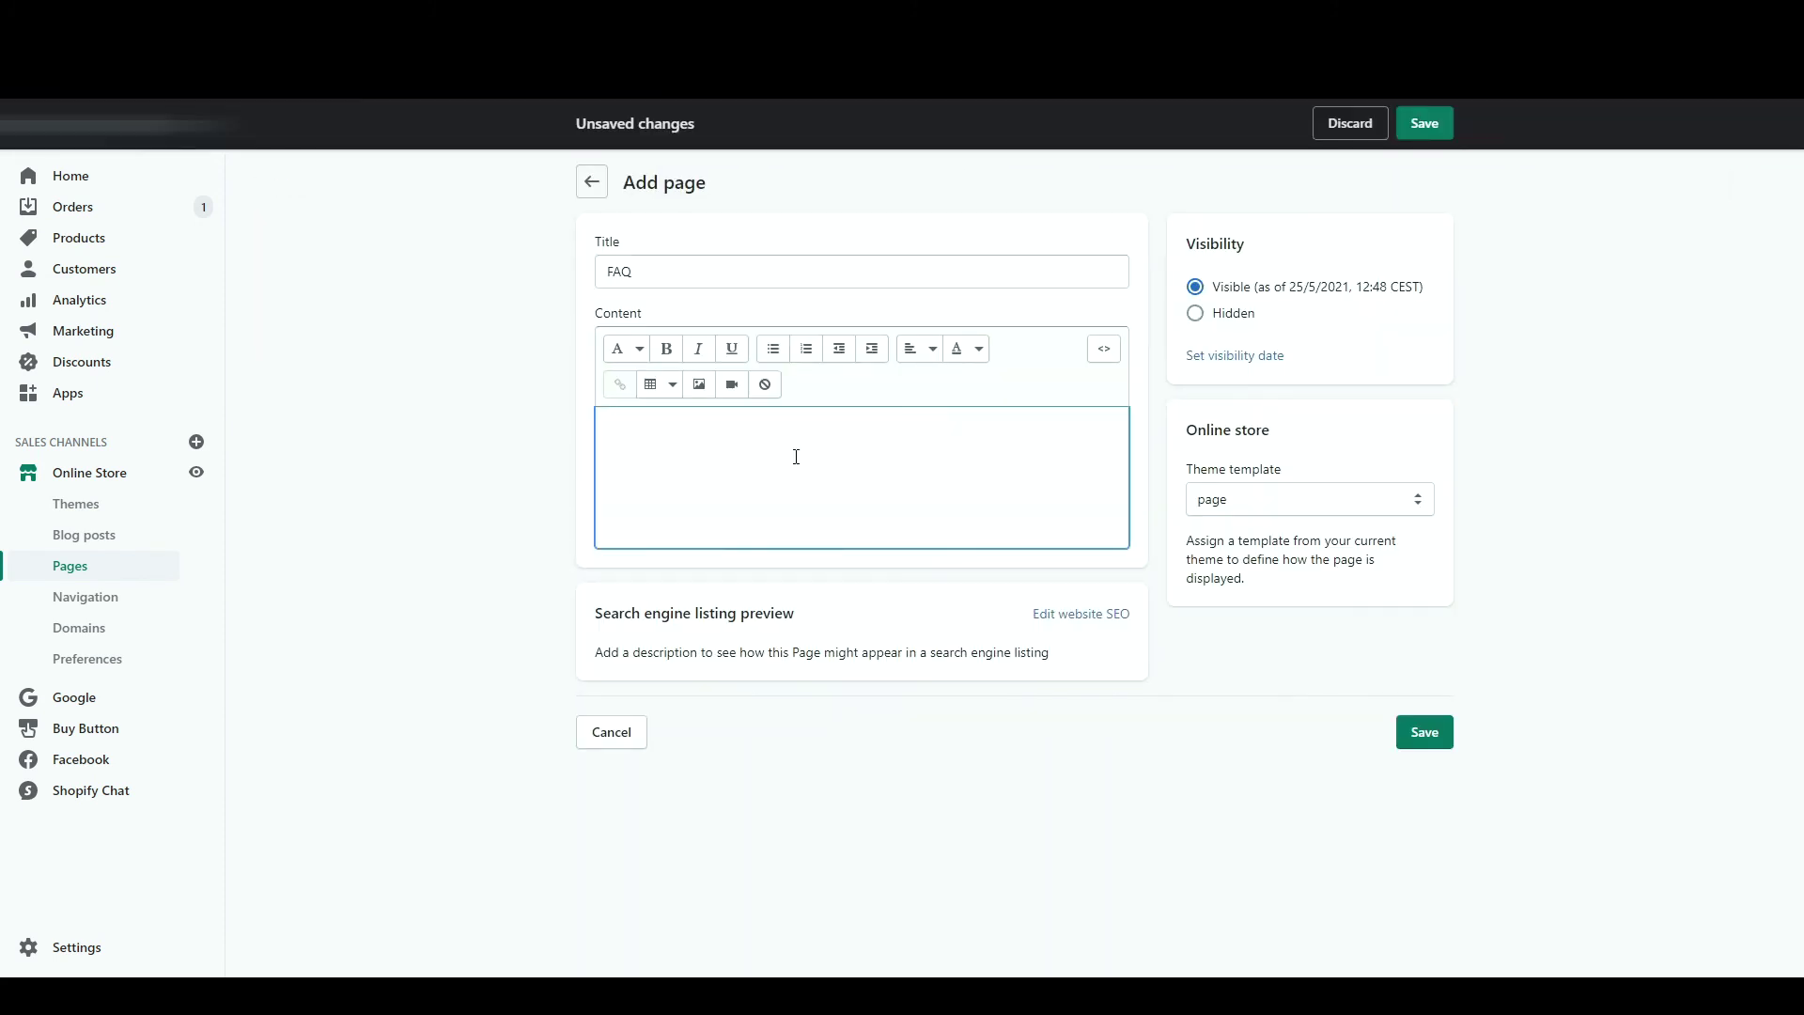
{"action": "left_click", "coordinate": [641, 352]}
{"action": "left_click", "coordinate": [640, 476]}
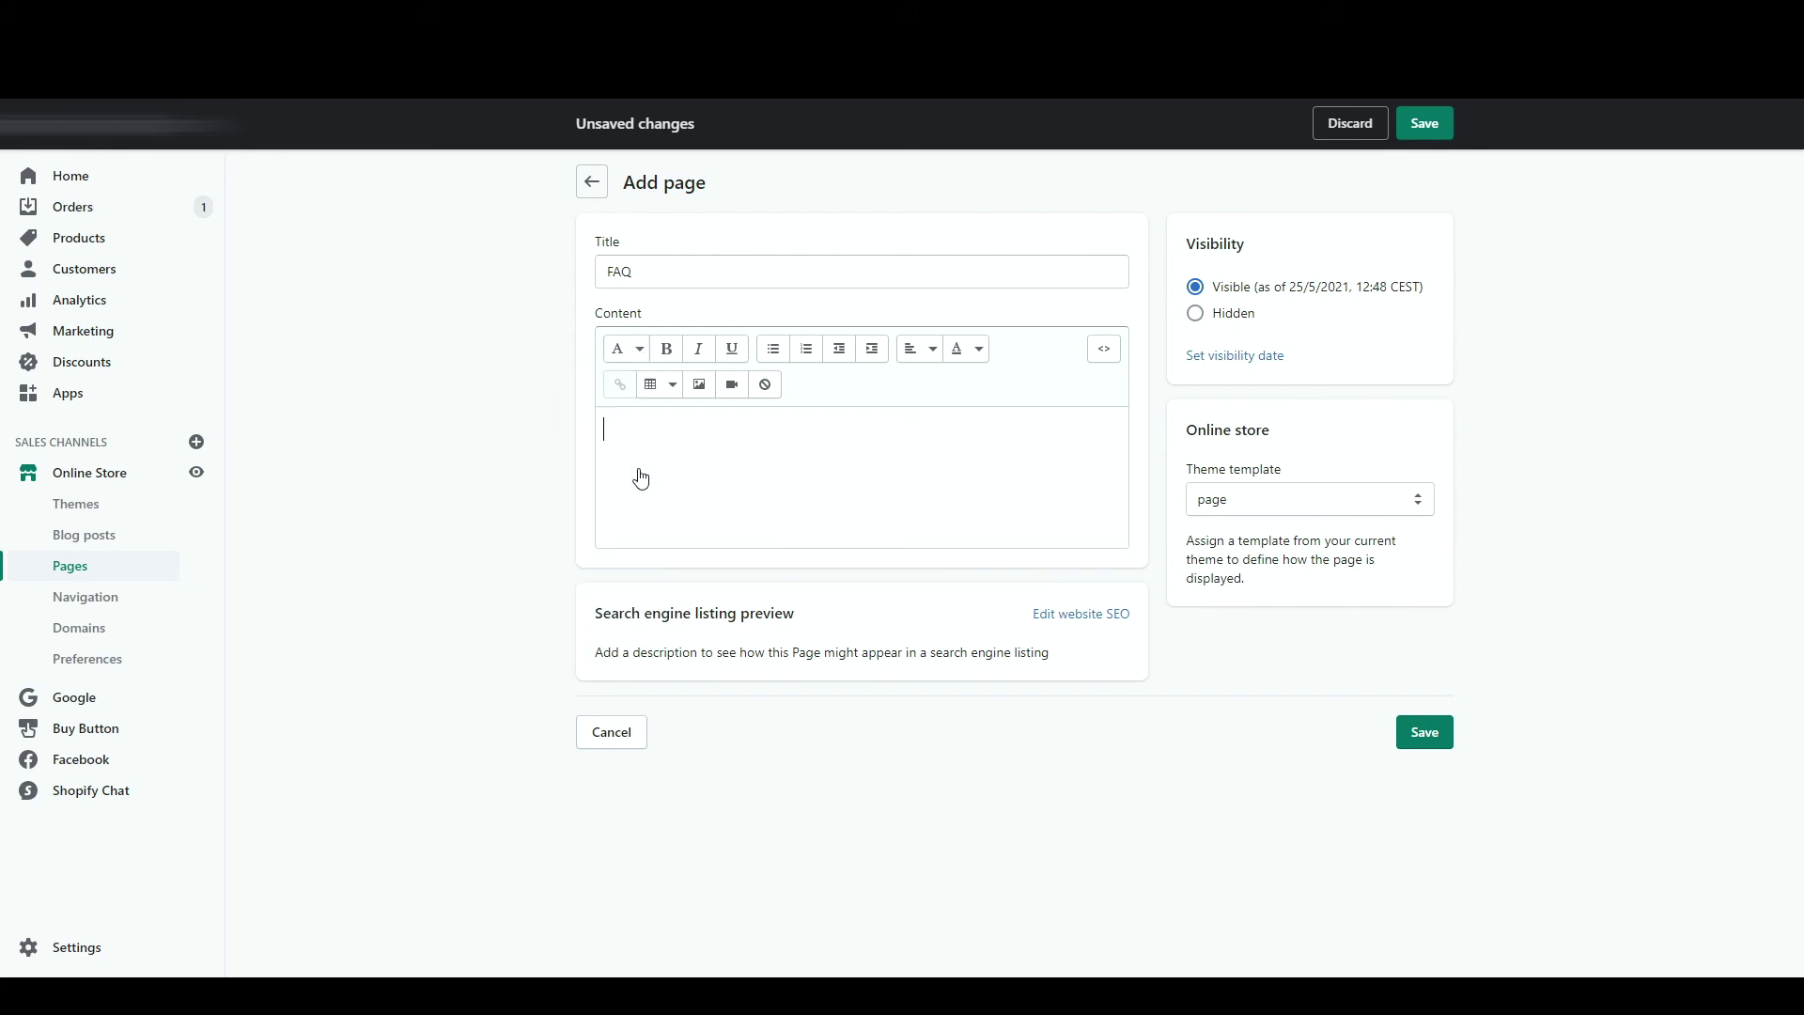
{"action": "type", "text": "Où est "}
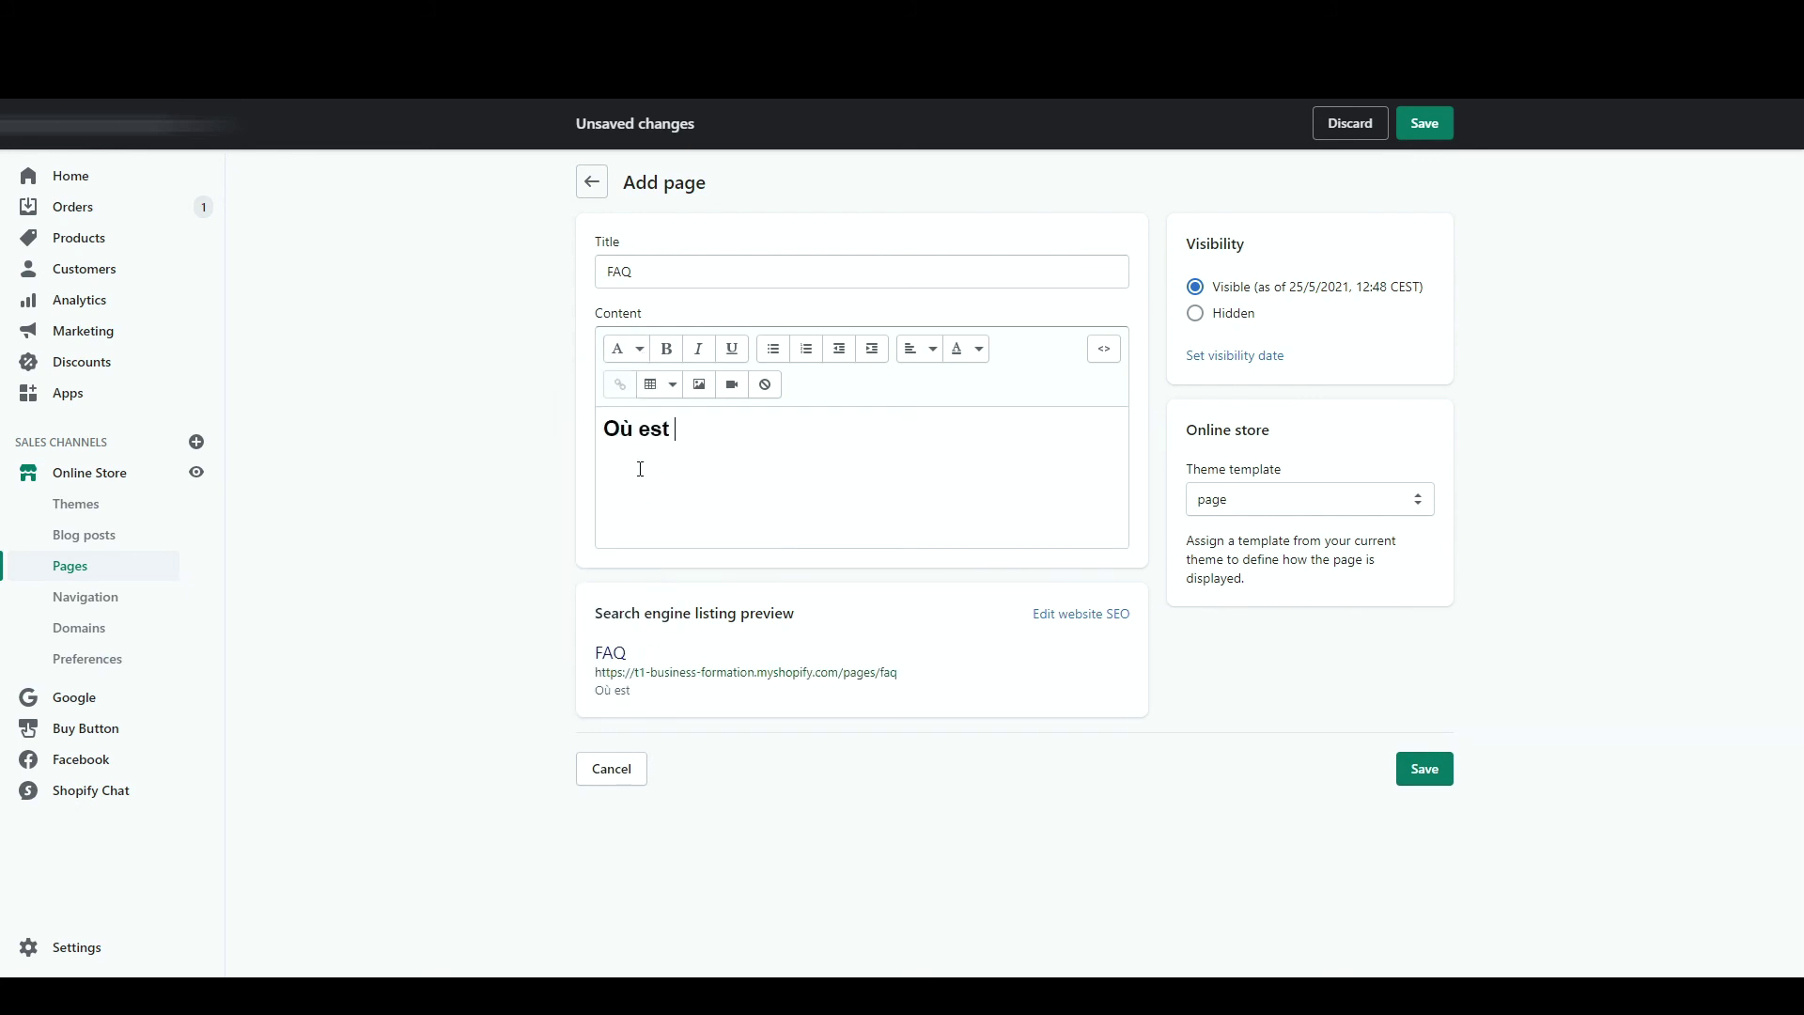
{"action": "type", "text": "ma commande ?"}
{"action": "key", "text": "Return"}
{"action": "type", "text": "Comment suivre mon colis ?"}
{"action": "key", "text": "Return"}
{"action": "type", "text": "Cuels sont les délais de livraison ?"}
- Format the last two questions as headings and add placeholder answer lines
{"action": "left_click_drag", "start_coordinate": [825, 510], "coordinate": [602, 476]}
{"action": "left_click", "coordinate": [625, 349]}
{"action": "left_click", "coordinate": [629, 418]}
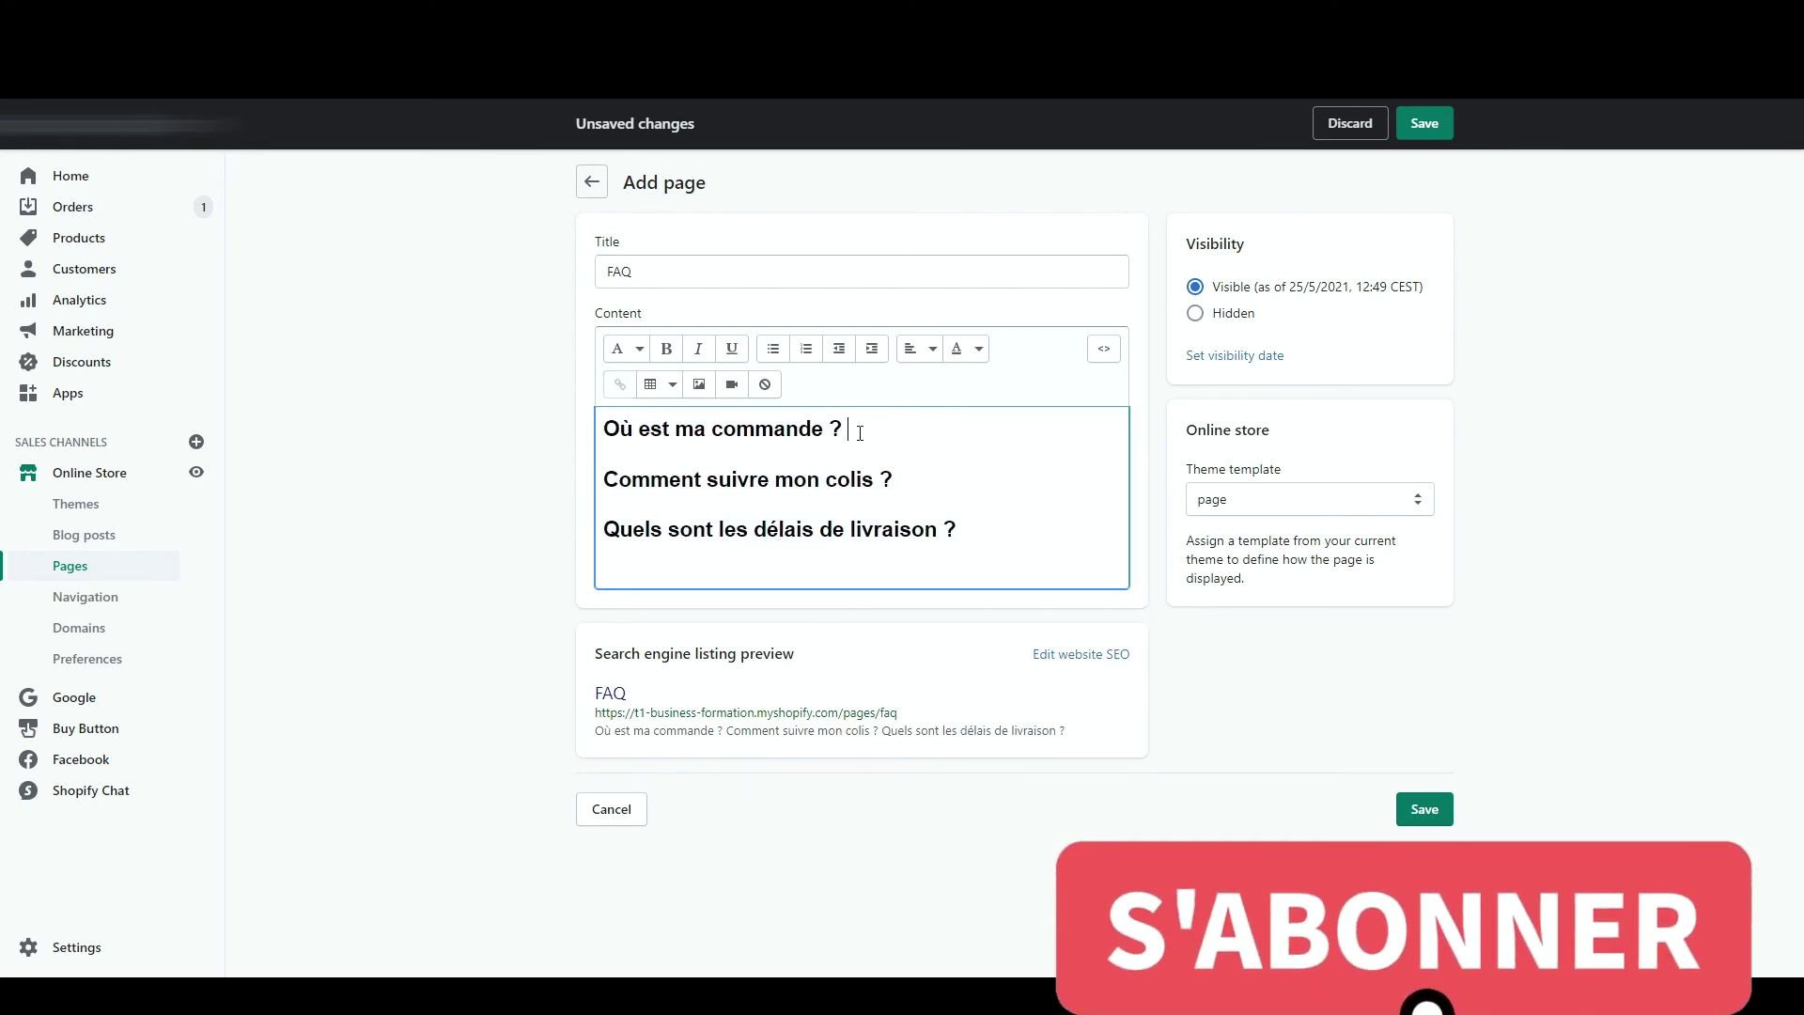
{"action": "type", "text": "blbablablbalbalb"}
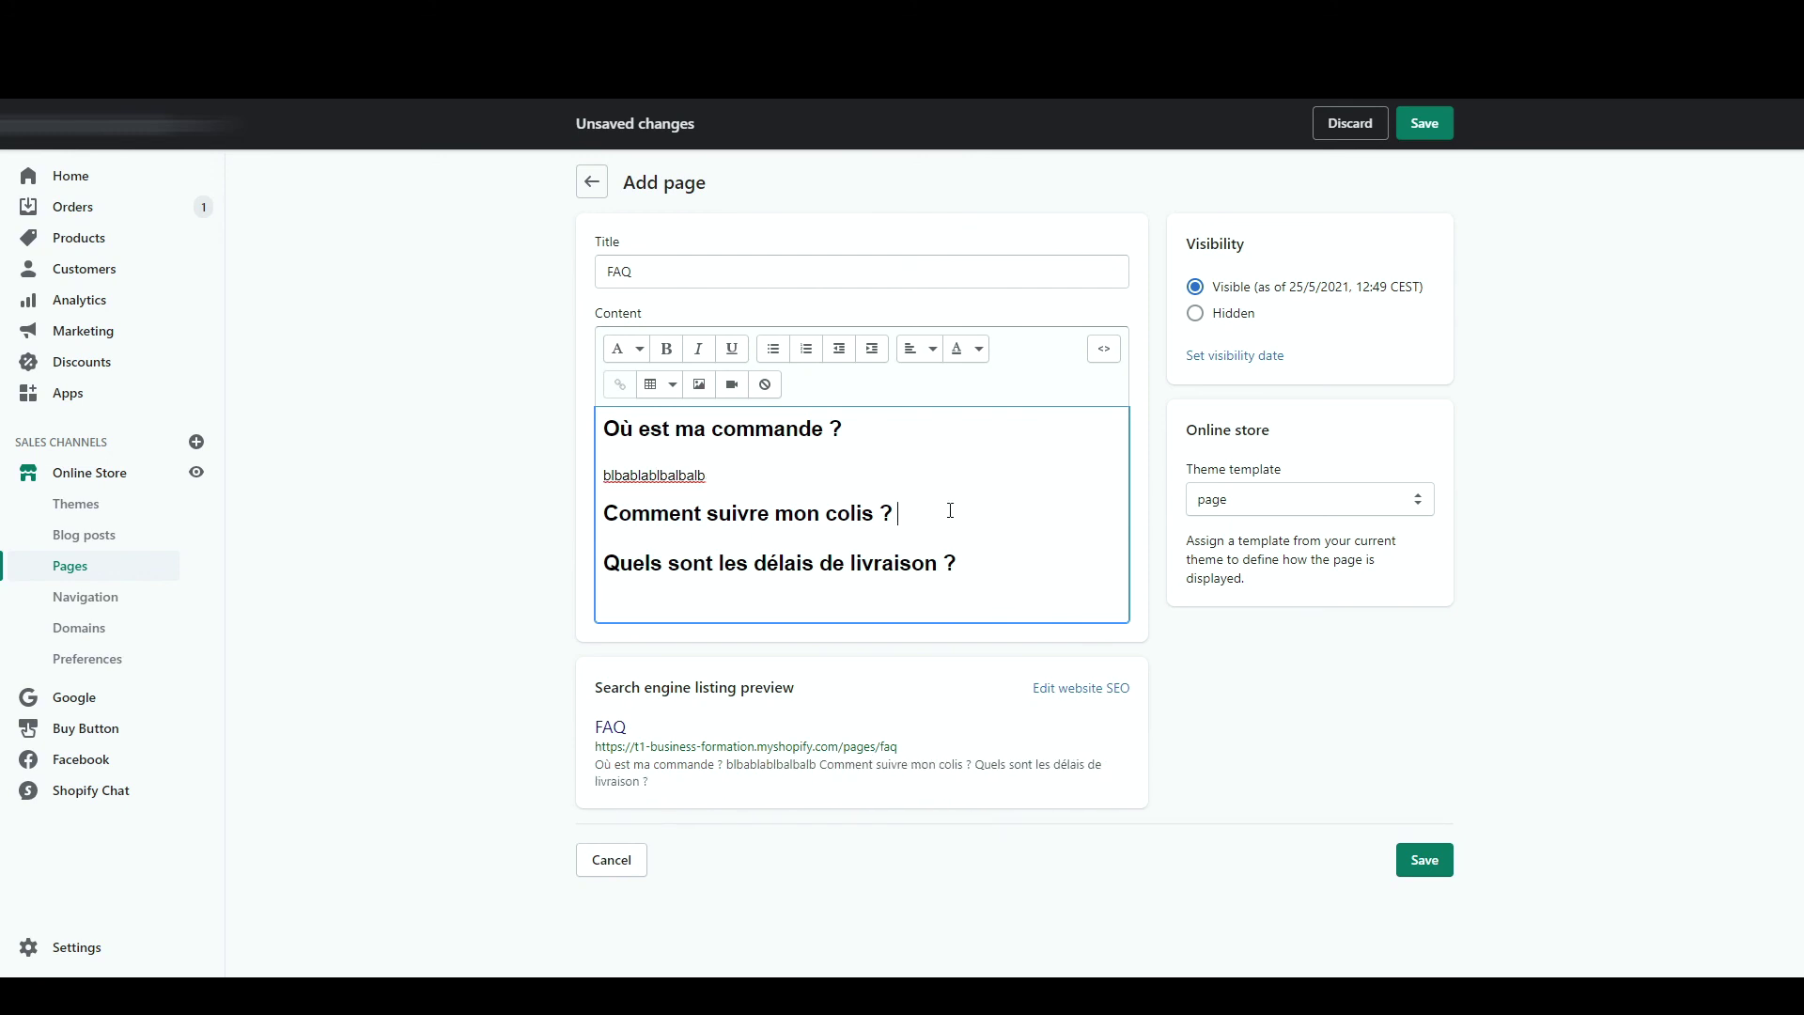
{"action": "key", "text": "Return"}
{"action": "type", "text": "blablablal"}
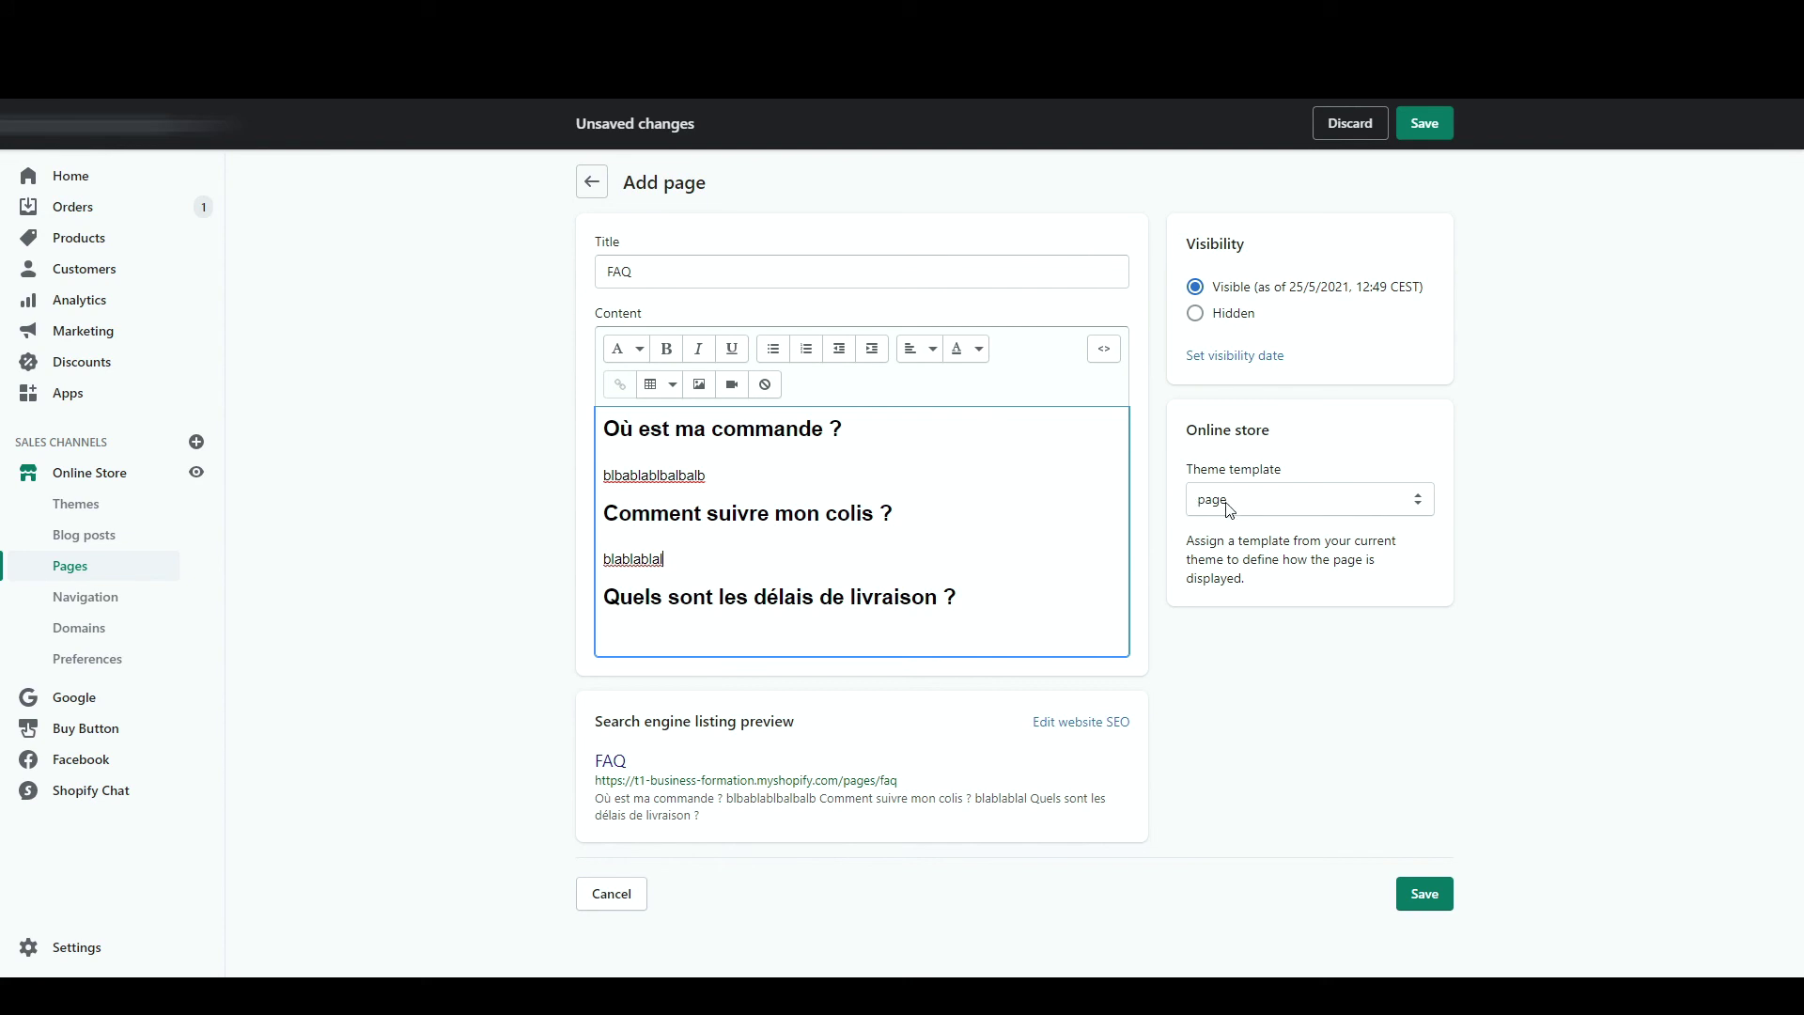
- Save the FAQ page and check its questions and answers on the storefront
{"action": "left_click", "coordinate": [1425, 132]}
{"action": "left_click", "coordinate": [1328, 181]}
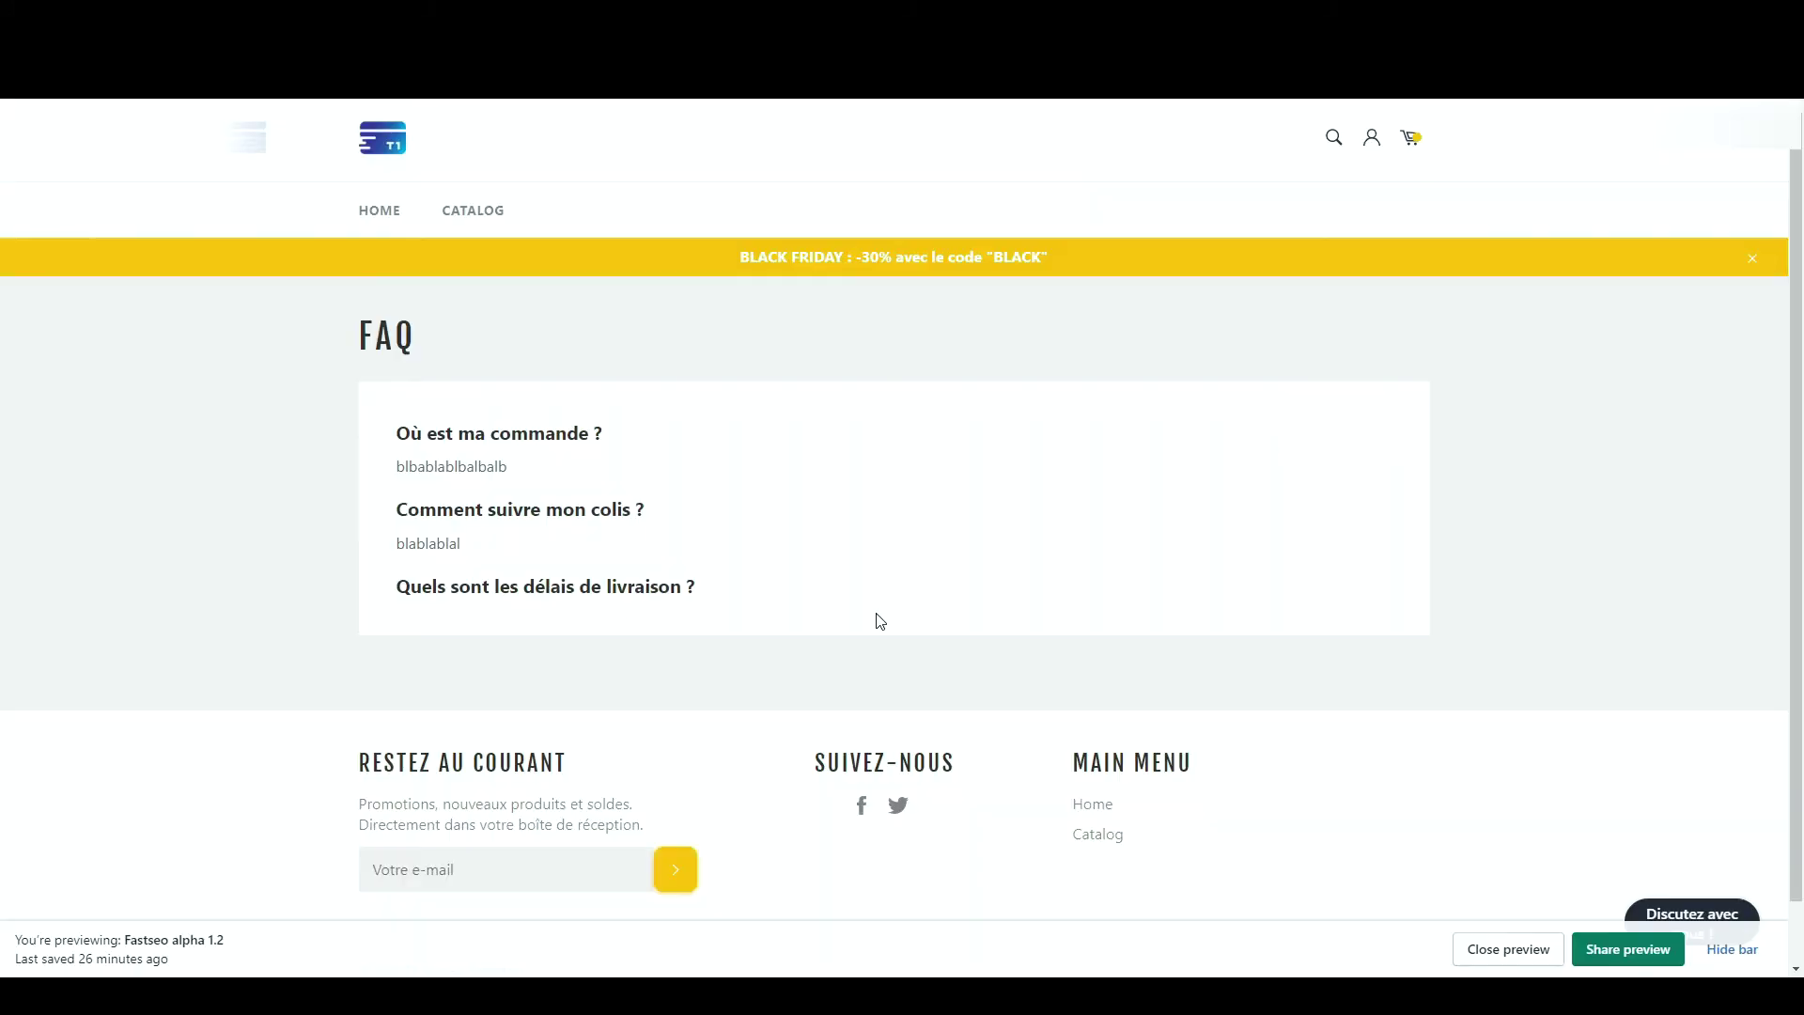
{"action": "double_click", "coordinate": [376, 326]}
{"action": "left_click_drag", "start_coordinate": [395, 432], "coordinate": [752, 620]}
{"action": "left_click", "coordinate": [752, 620]}
{"action": "key", "text": "ctrl+shift+Tab"}
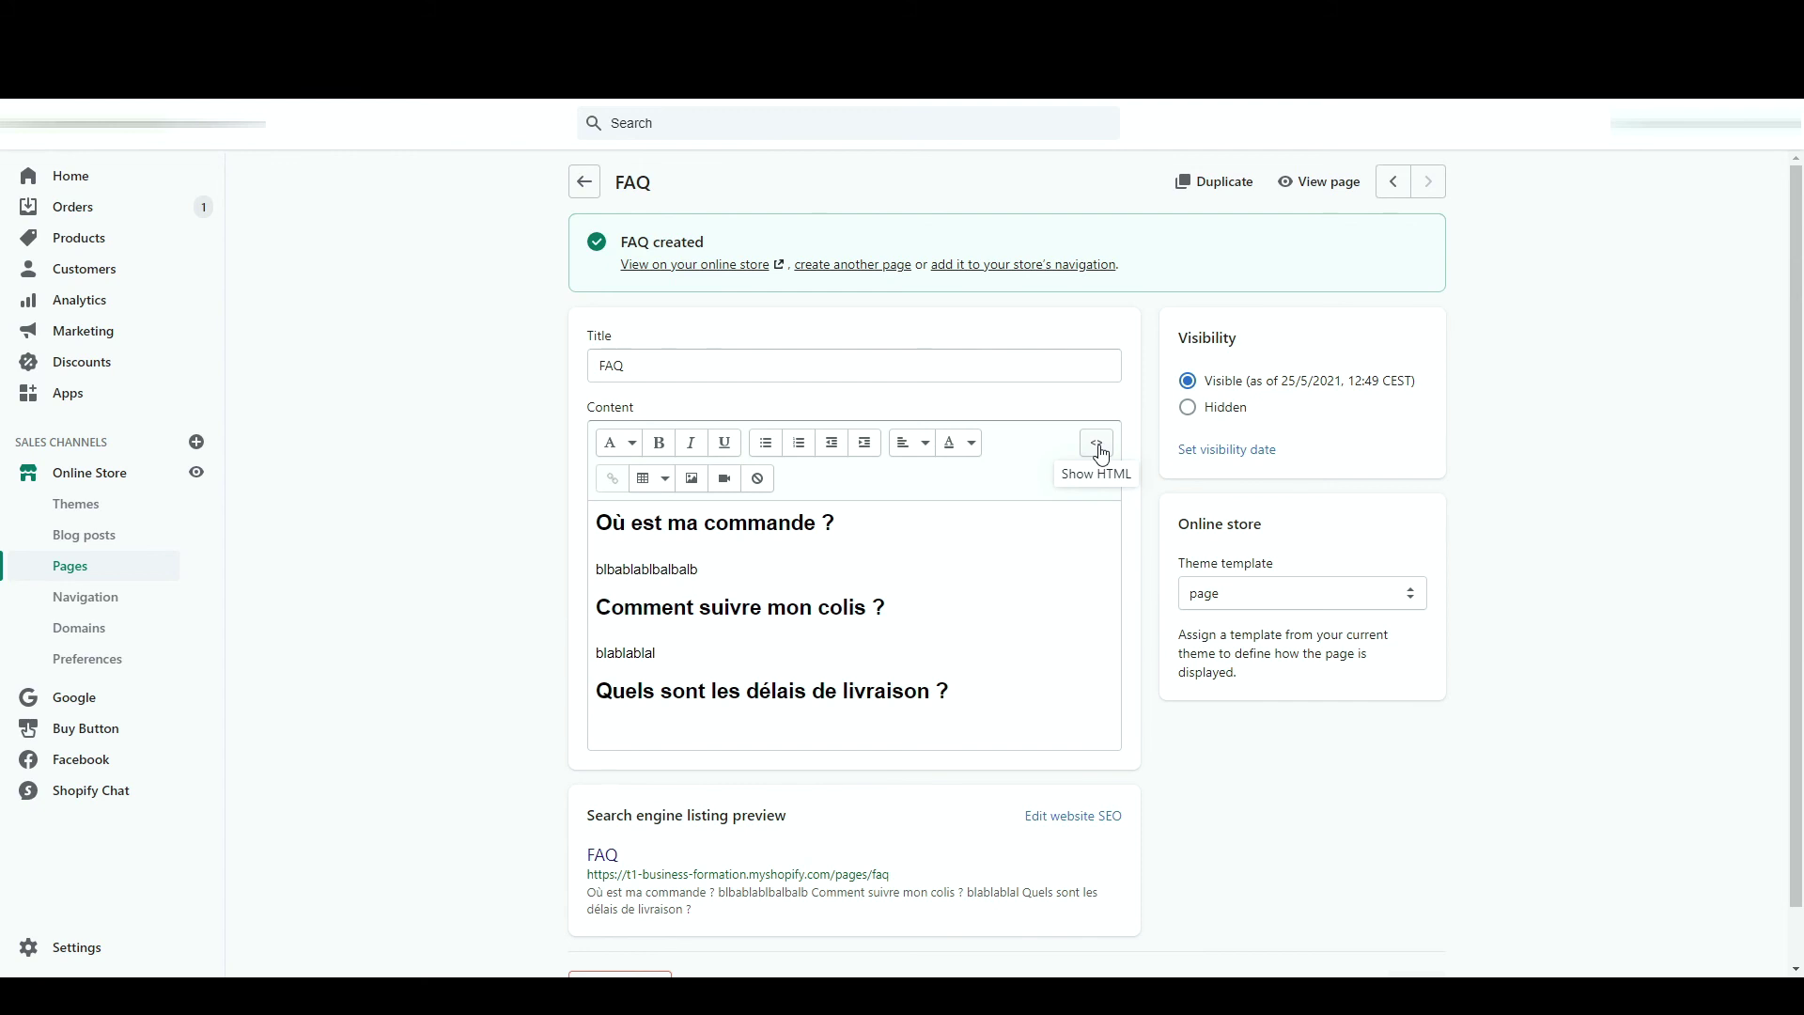
- Add <button> Coucou </button> in the FAQ page's HTML, save, and preview it
{"action": "left_click", "coordinate": [1097, 445]}
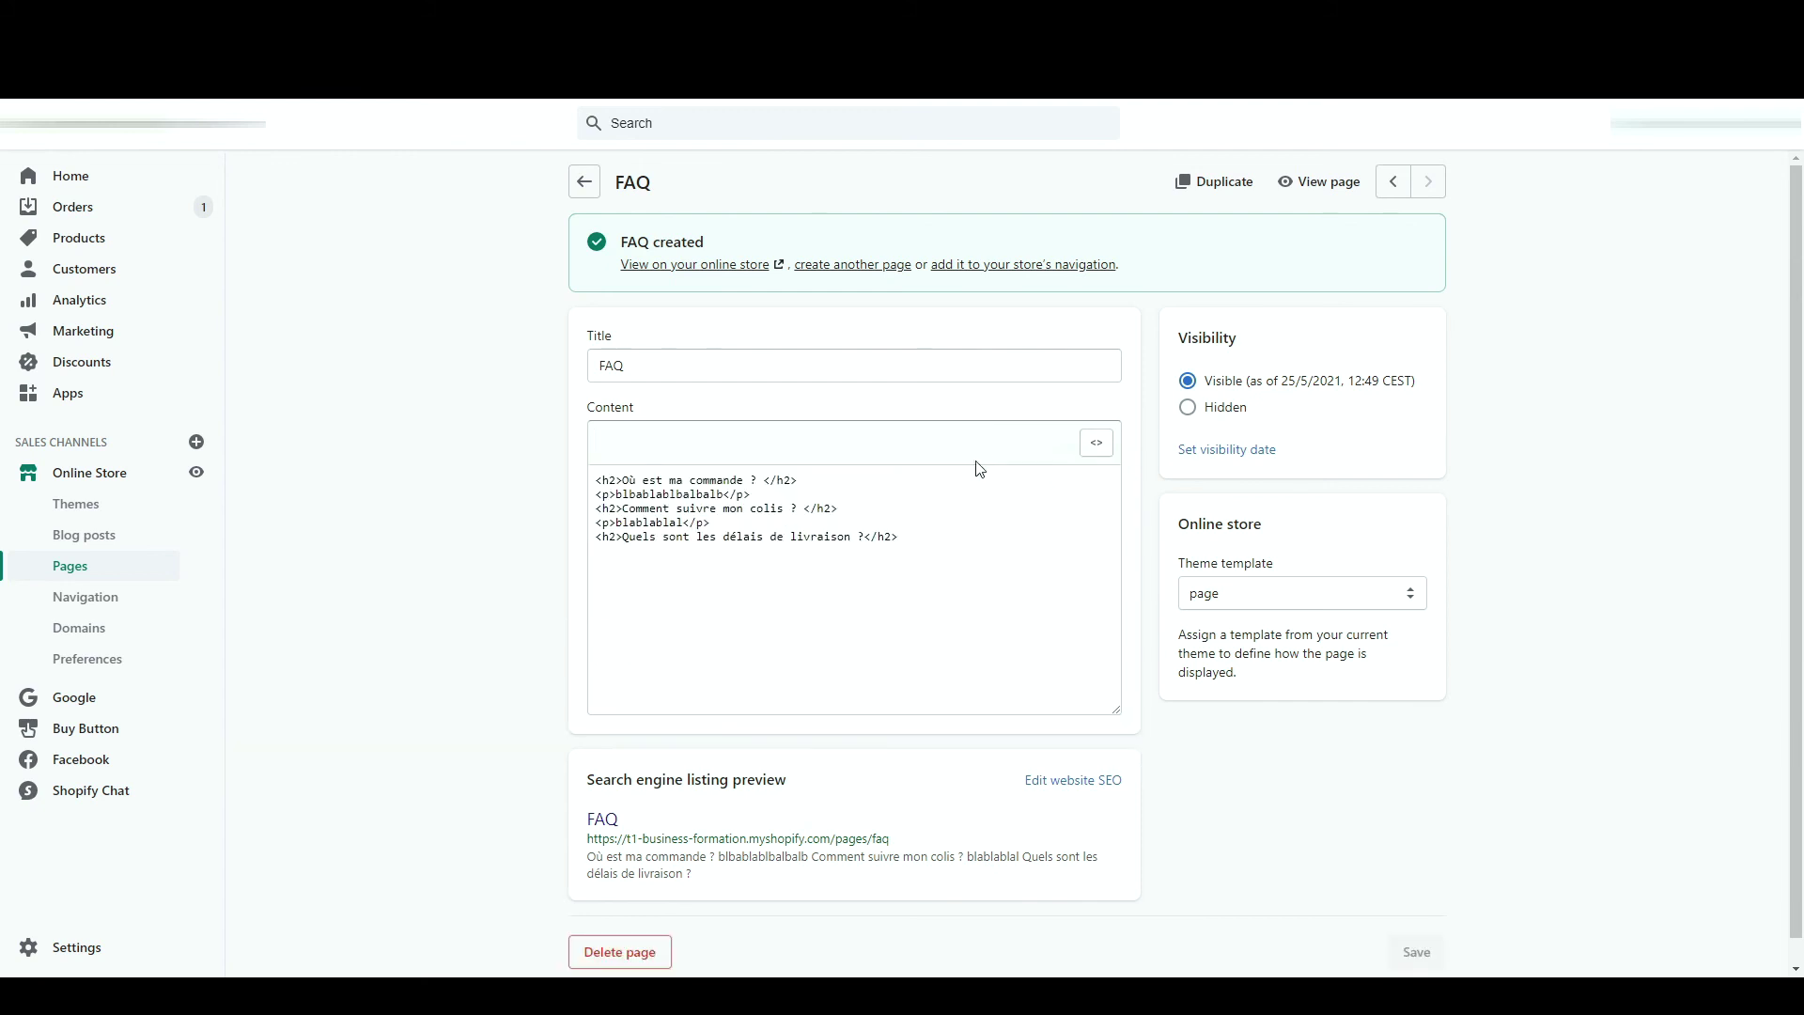
{"action": "left_click", "coordinate": [962, 569]}
{"action": "key", "text": "Return"}
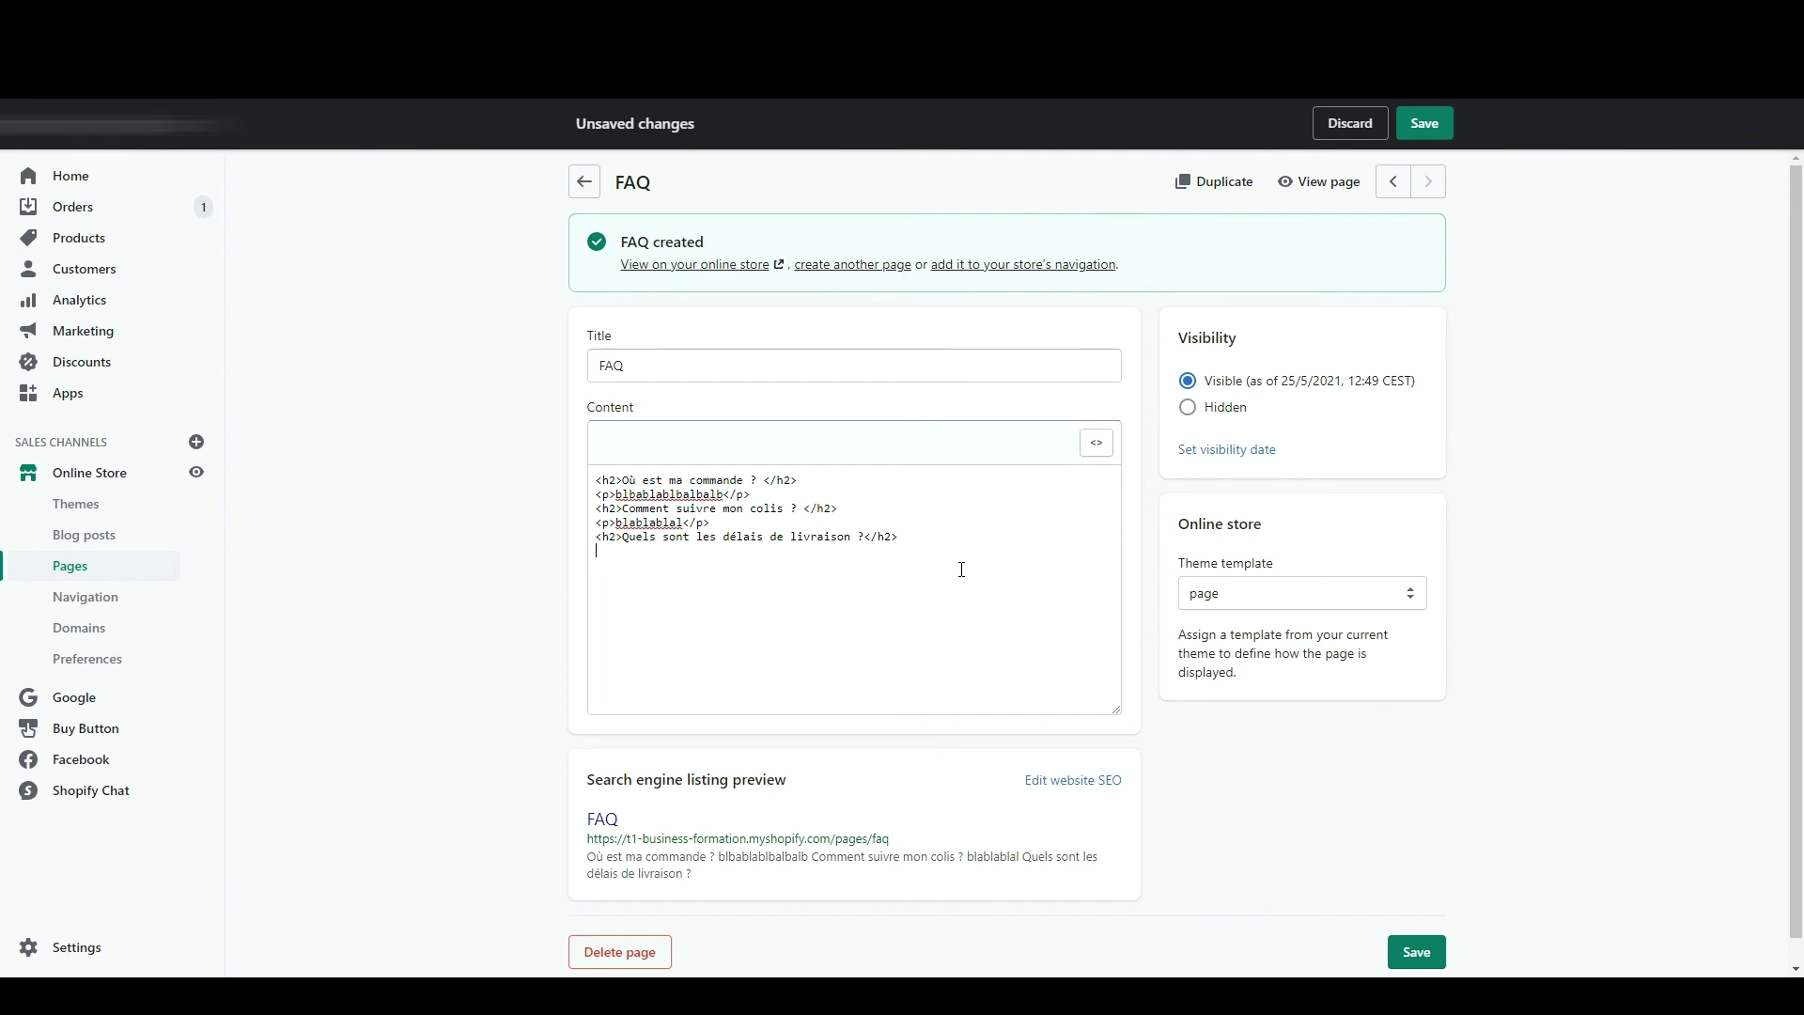
{"action": "type", "text": "<button> Coucou </button>"}
{"action": "left_click", "coordinate": [1422, 125]}
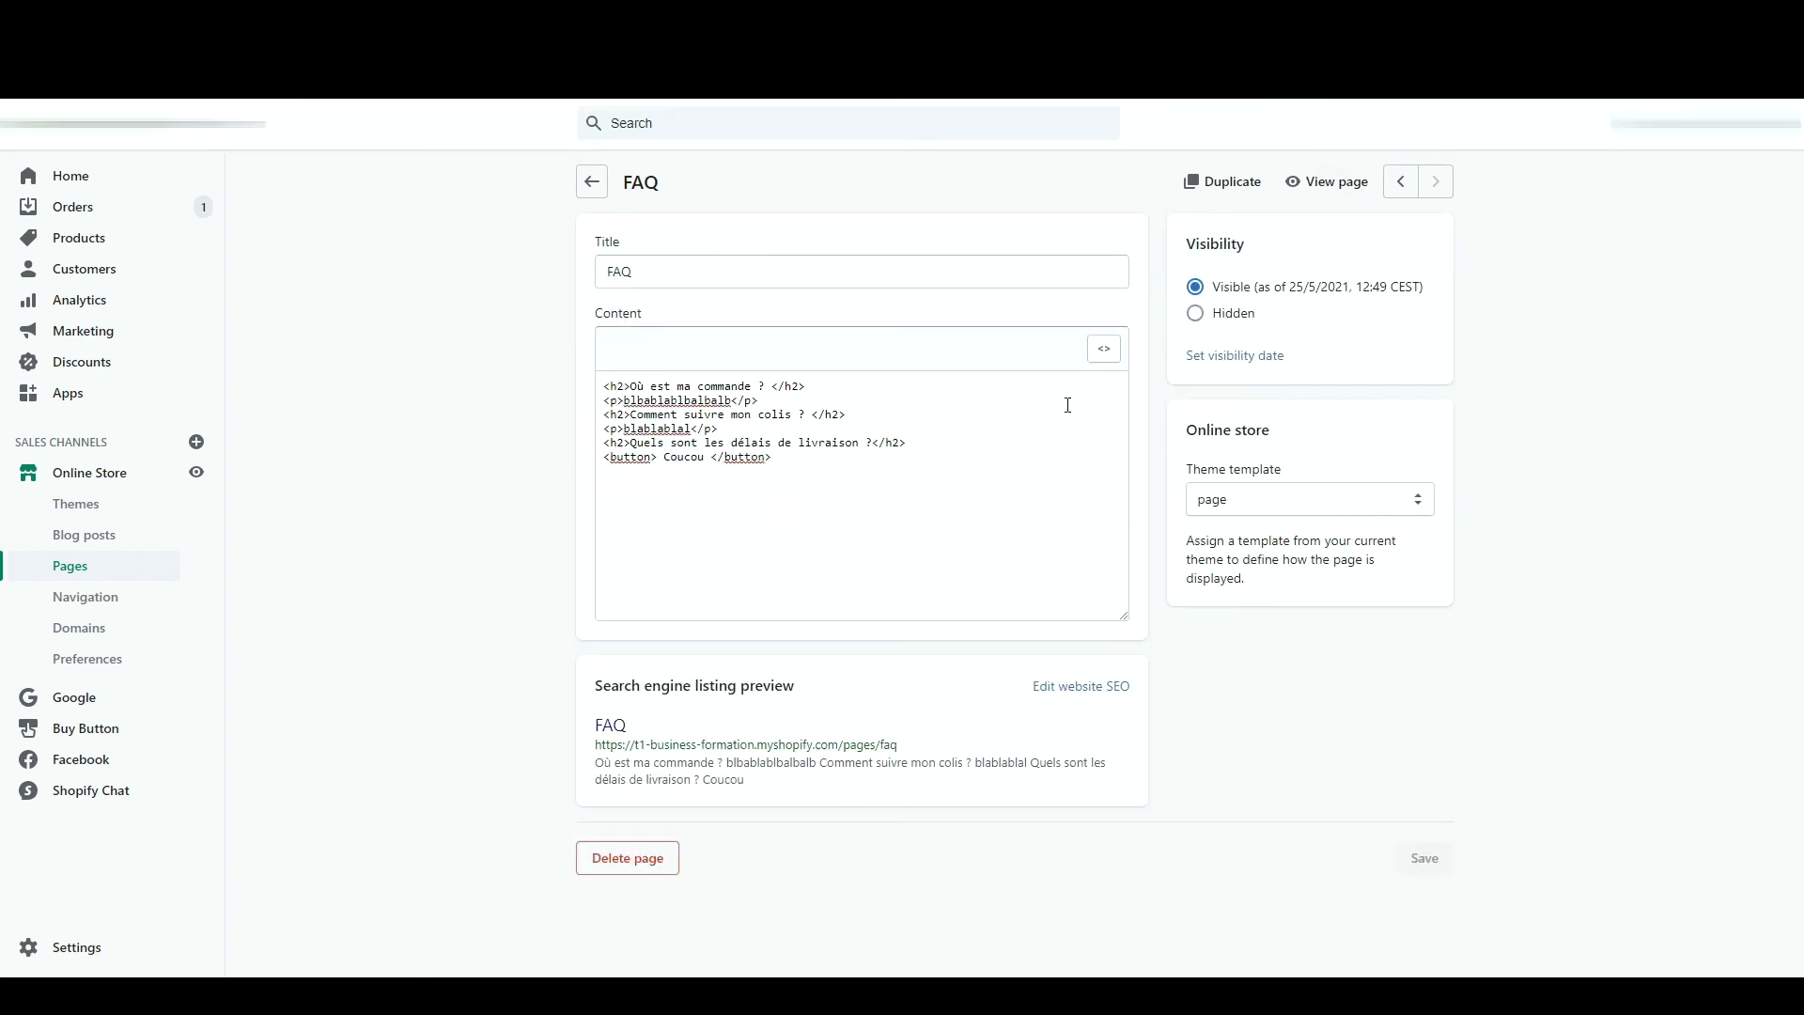
{"action": "left_click", "coordinate": [1344, 184]}
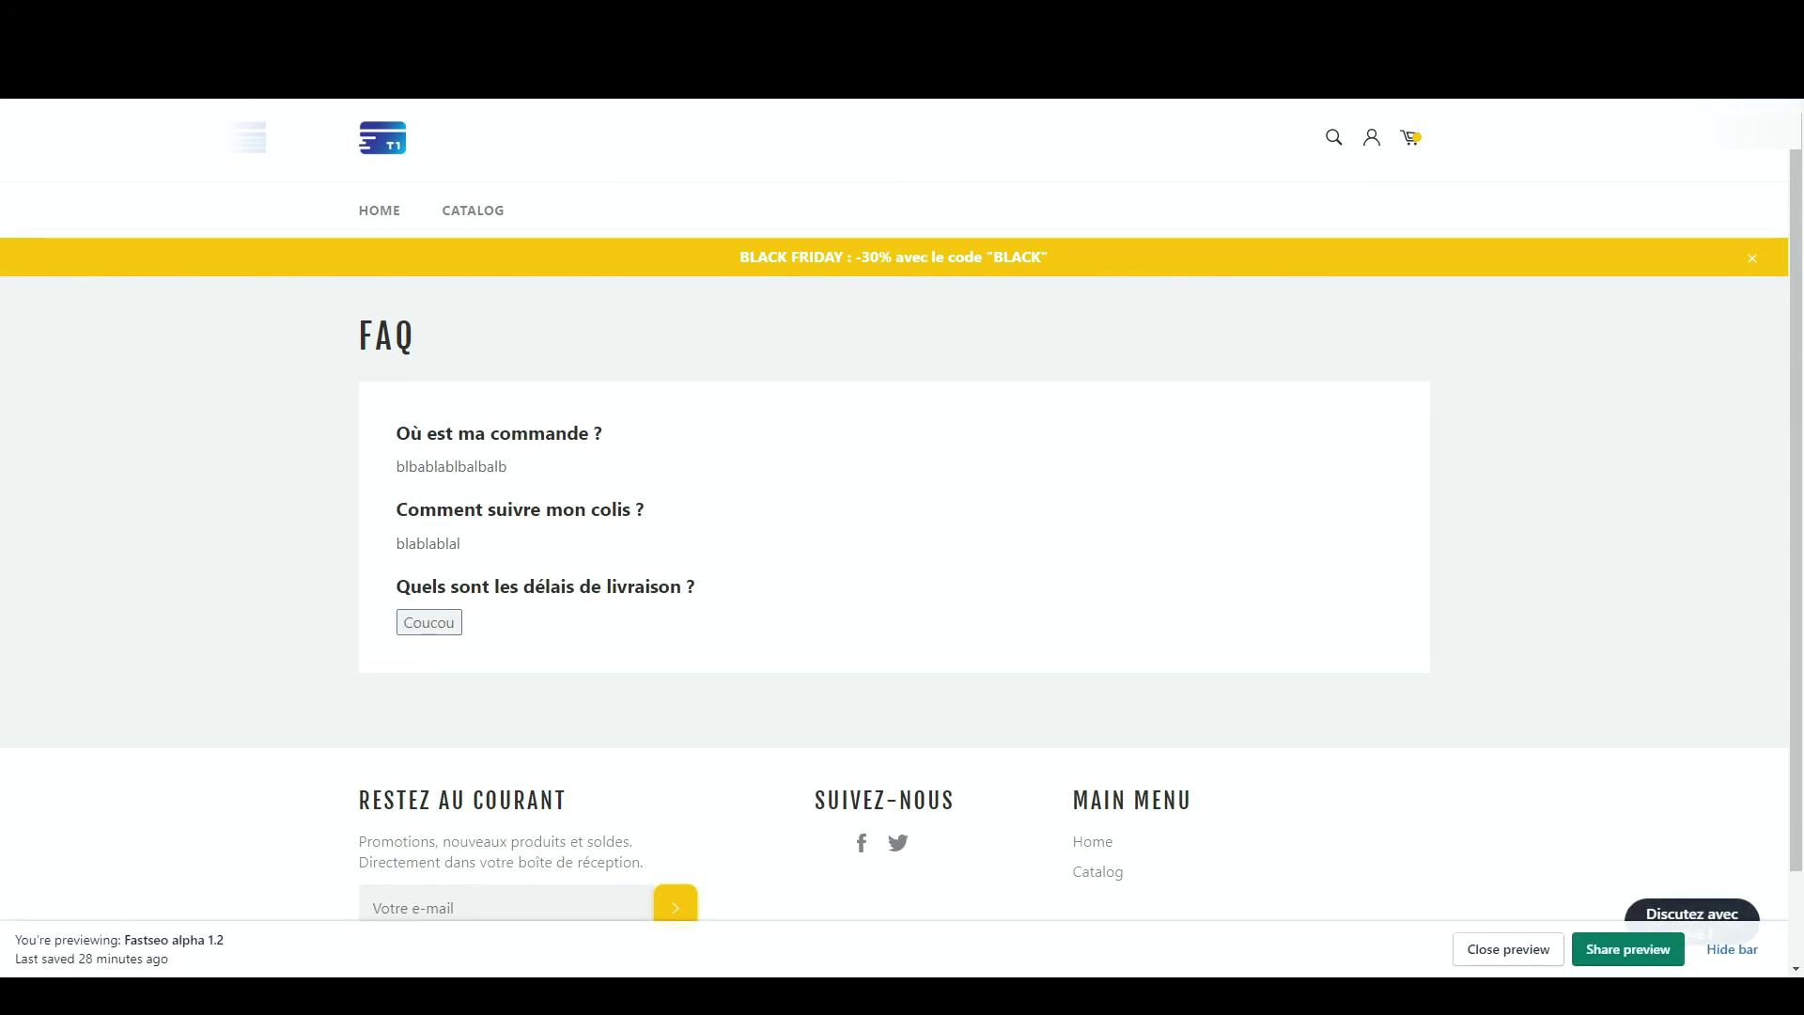
{"action": "key", "text": "ctrl+w"}
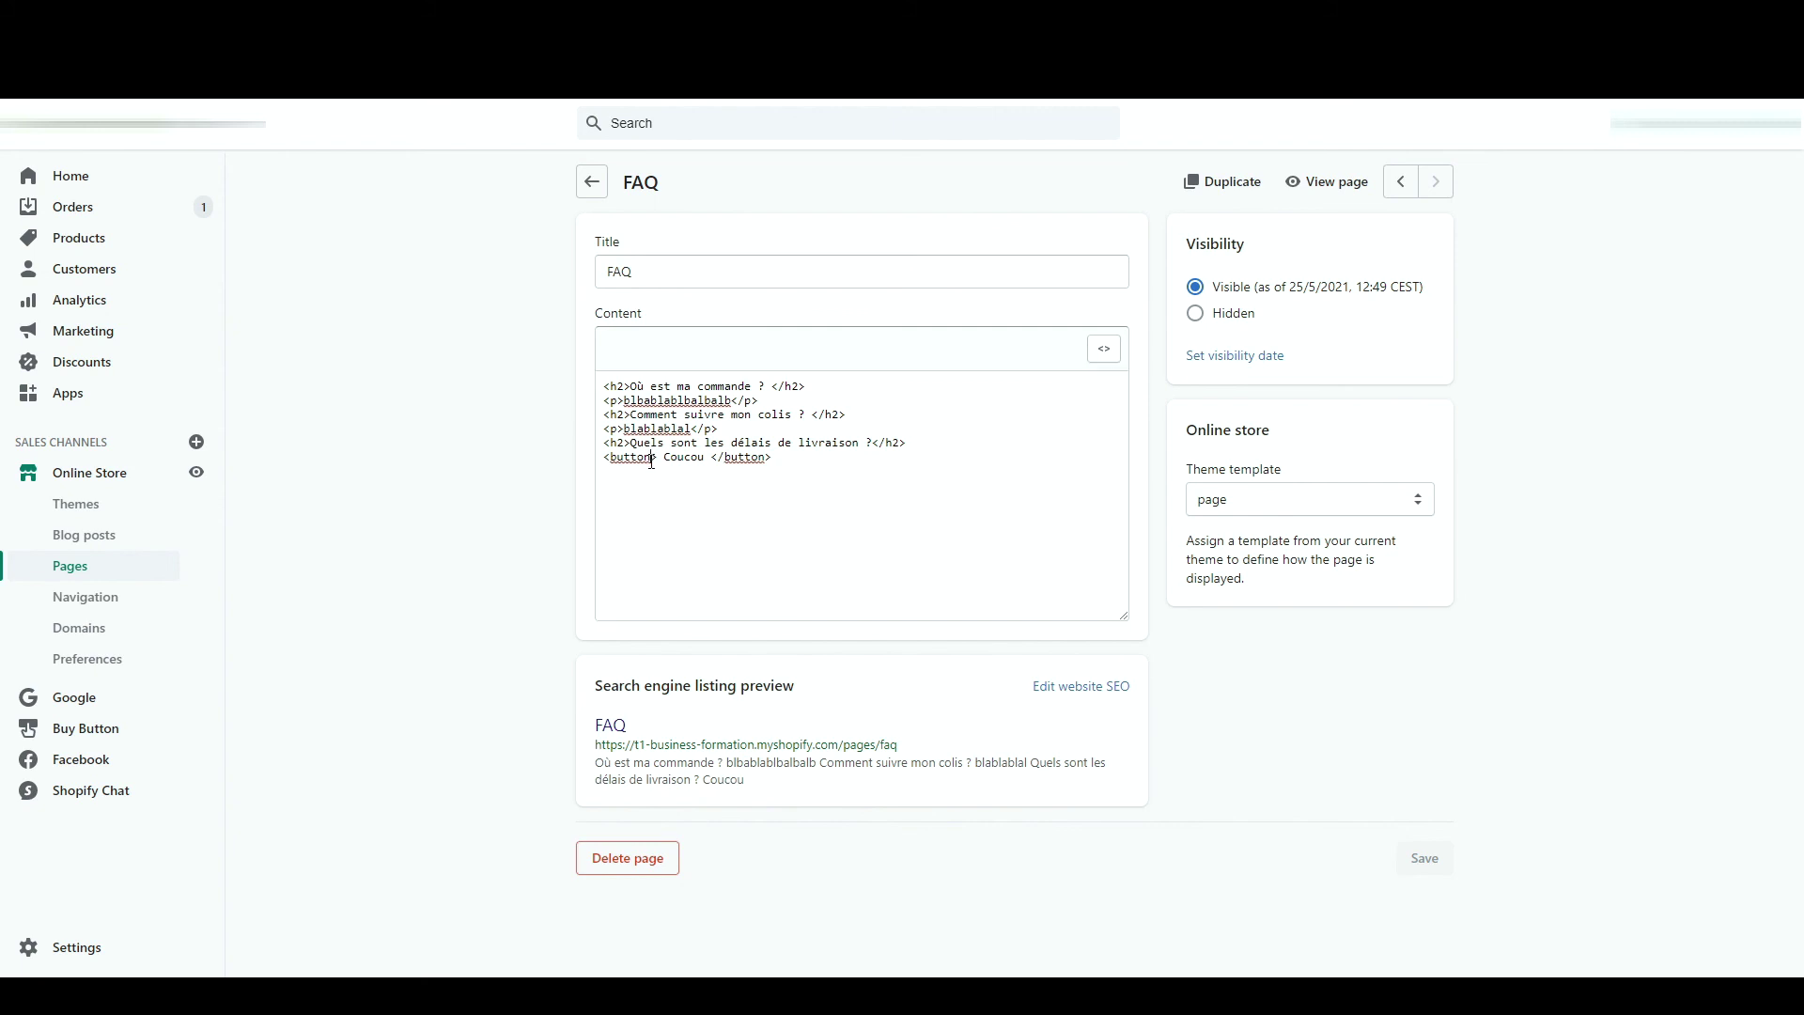
- Give the Coucou button the btn class, save, and preview the styled button
{"action": "left_click", "coordinate": [652, 458]}
{"action": "type", "text": "class"}
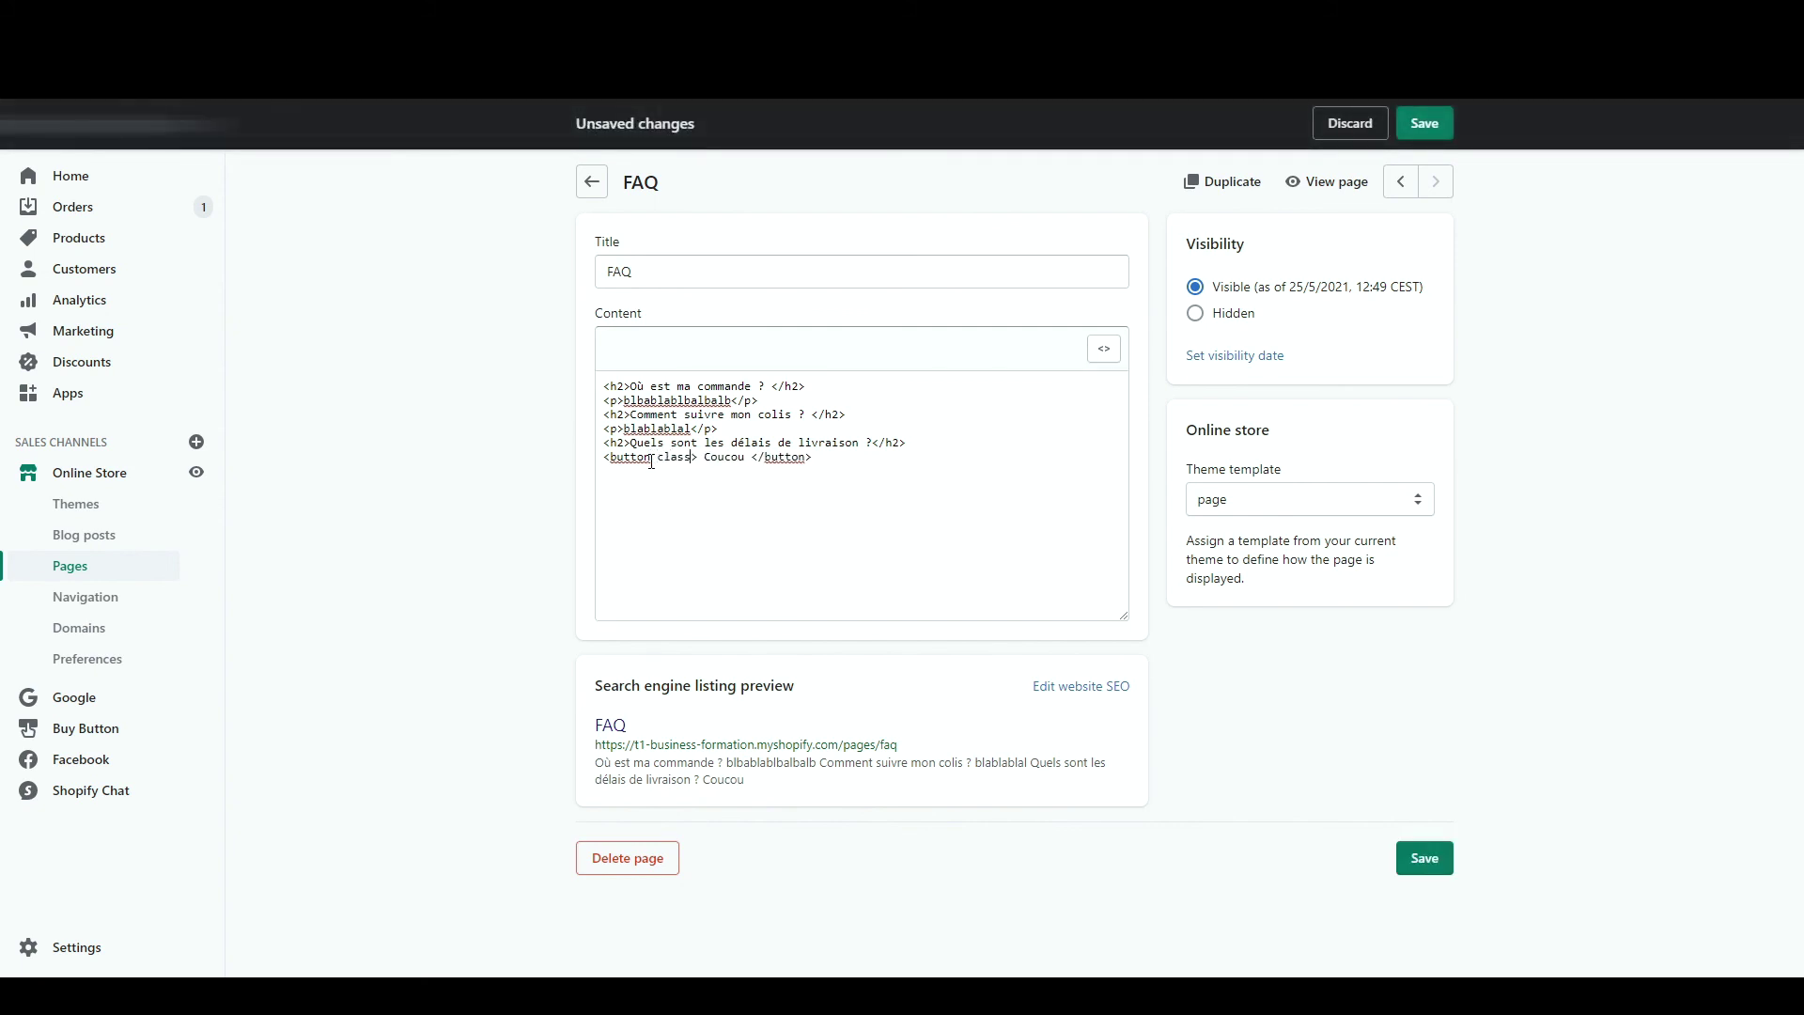
{"action": "type", "text": "=\"\"btn"}
{"action": "left_click", "coordinate": [1425, 859]}
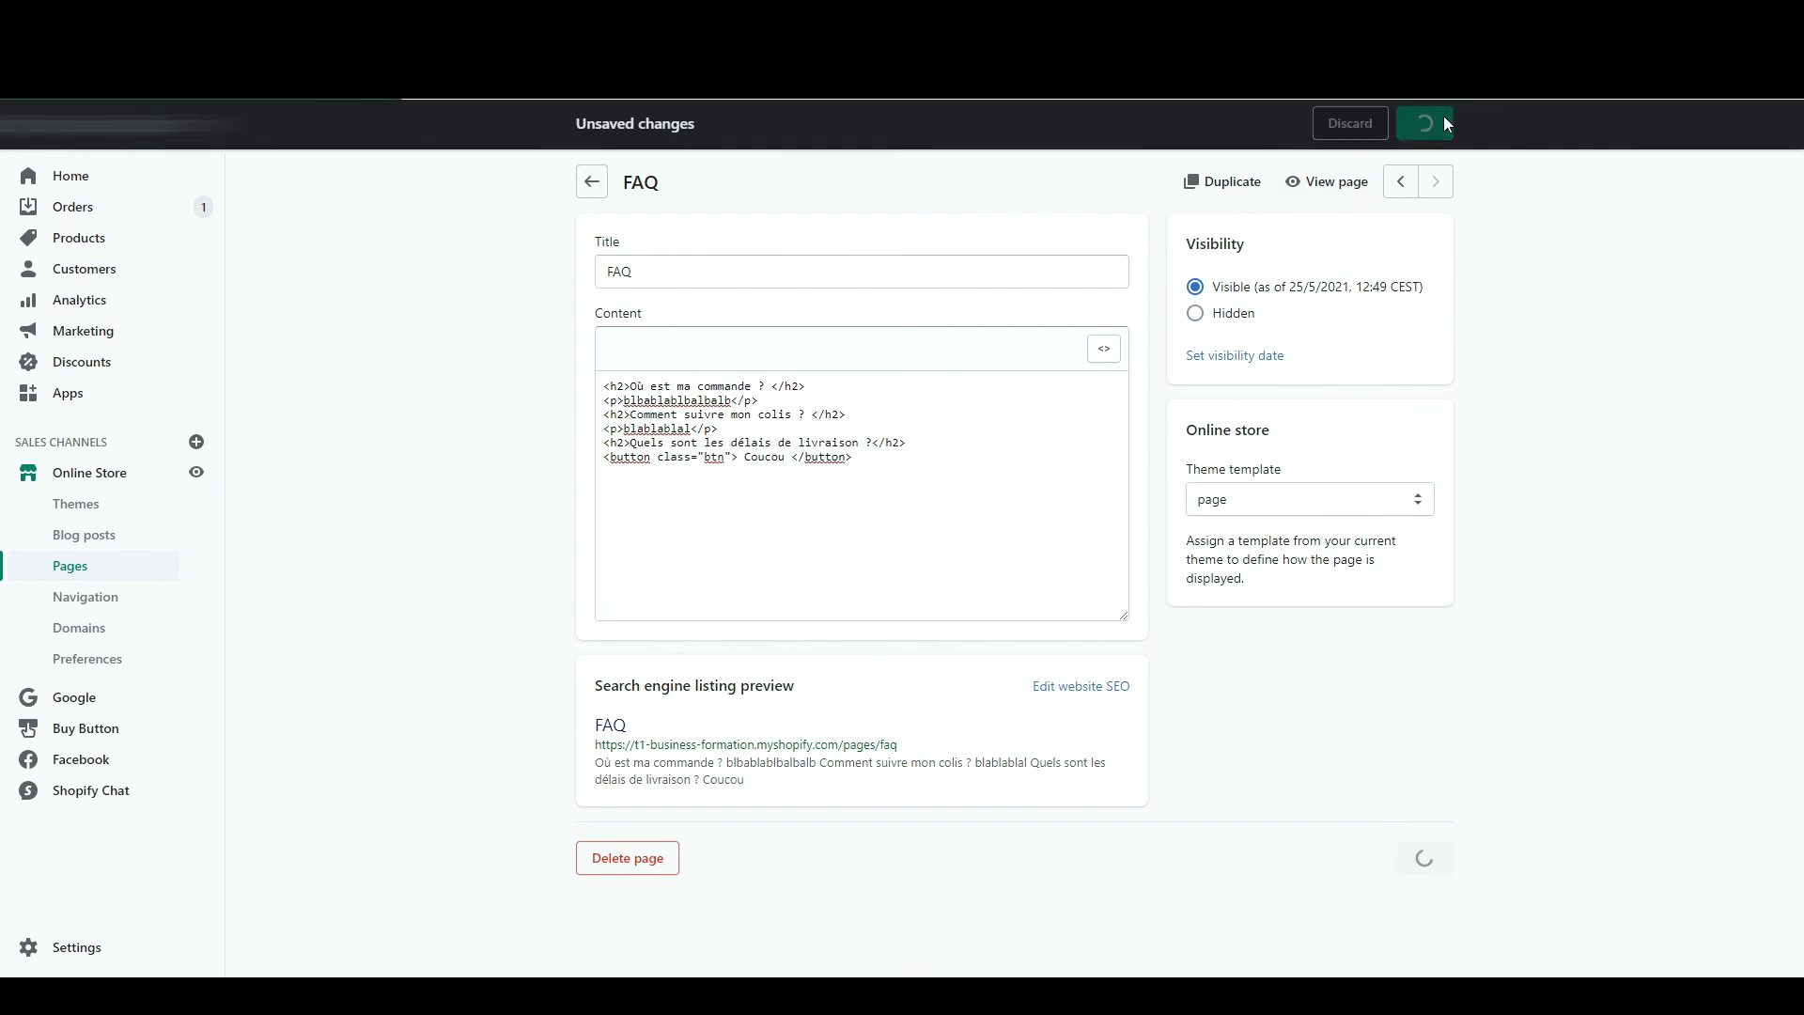
{"action": "left_click", "coordinate": [1332, 184]}
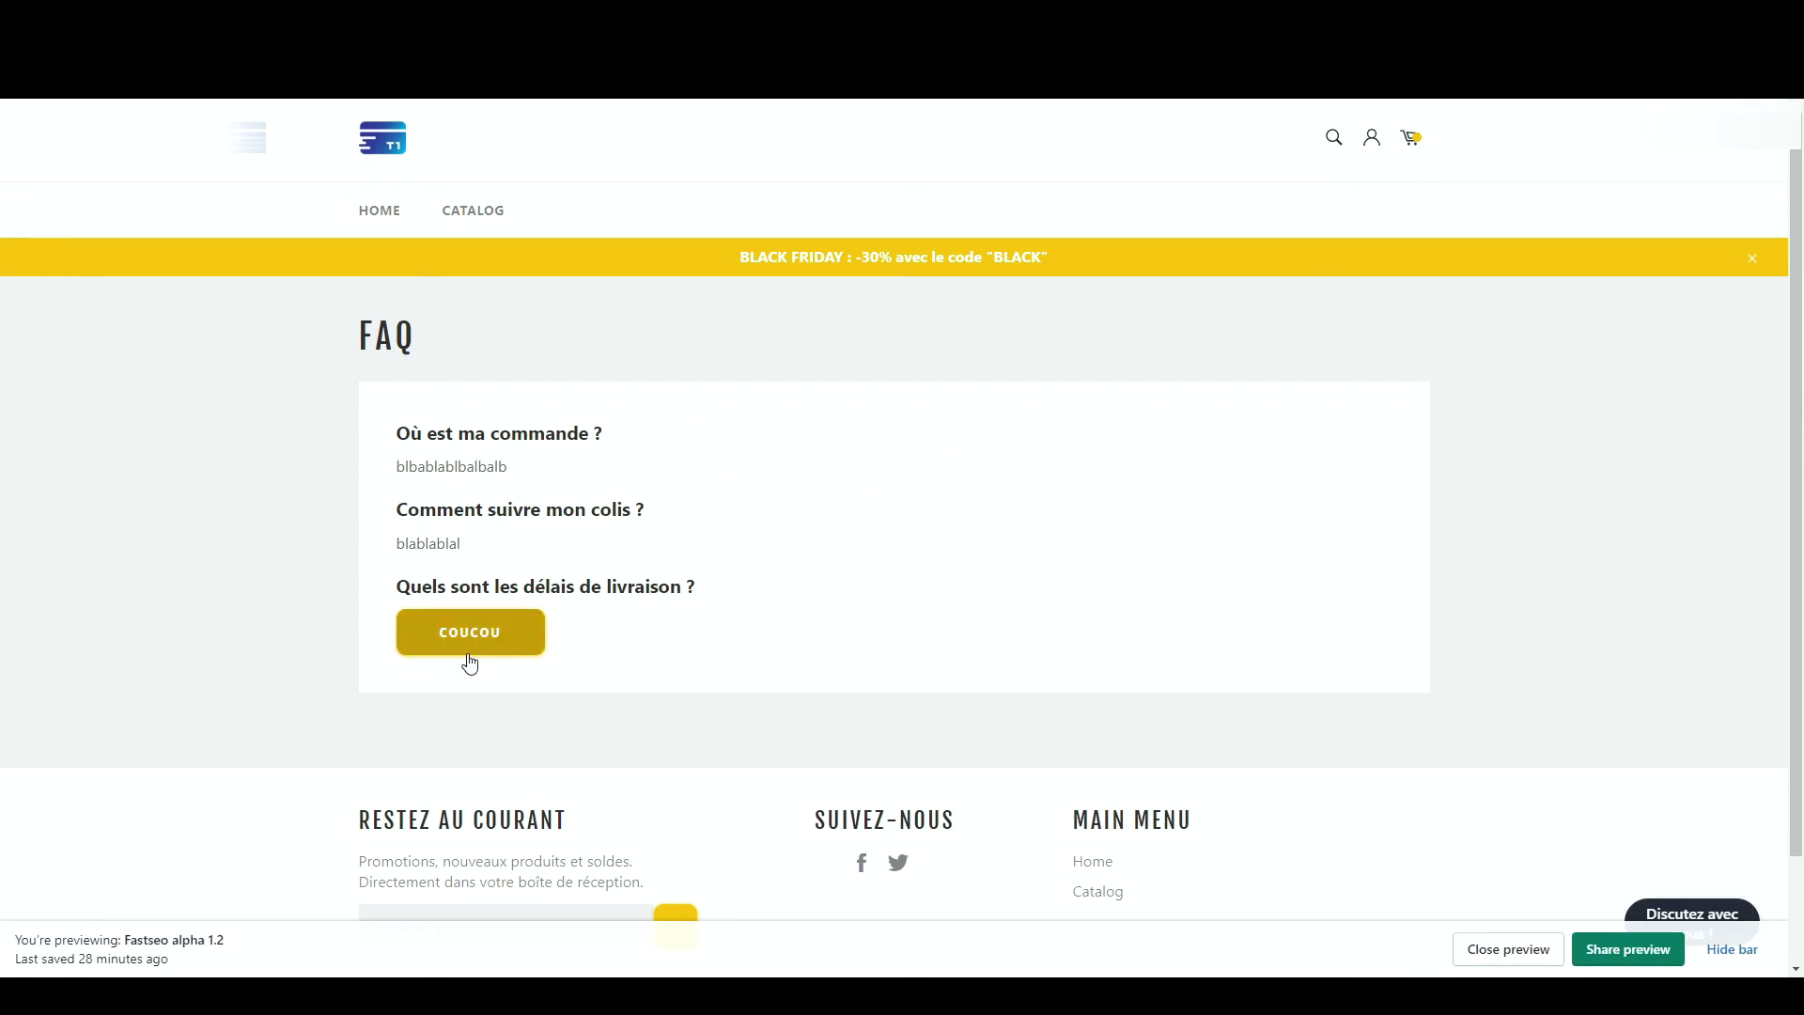
{"action": "key", "text": "ctrl+w"}
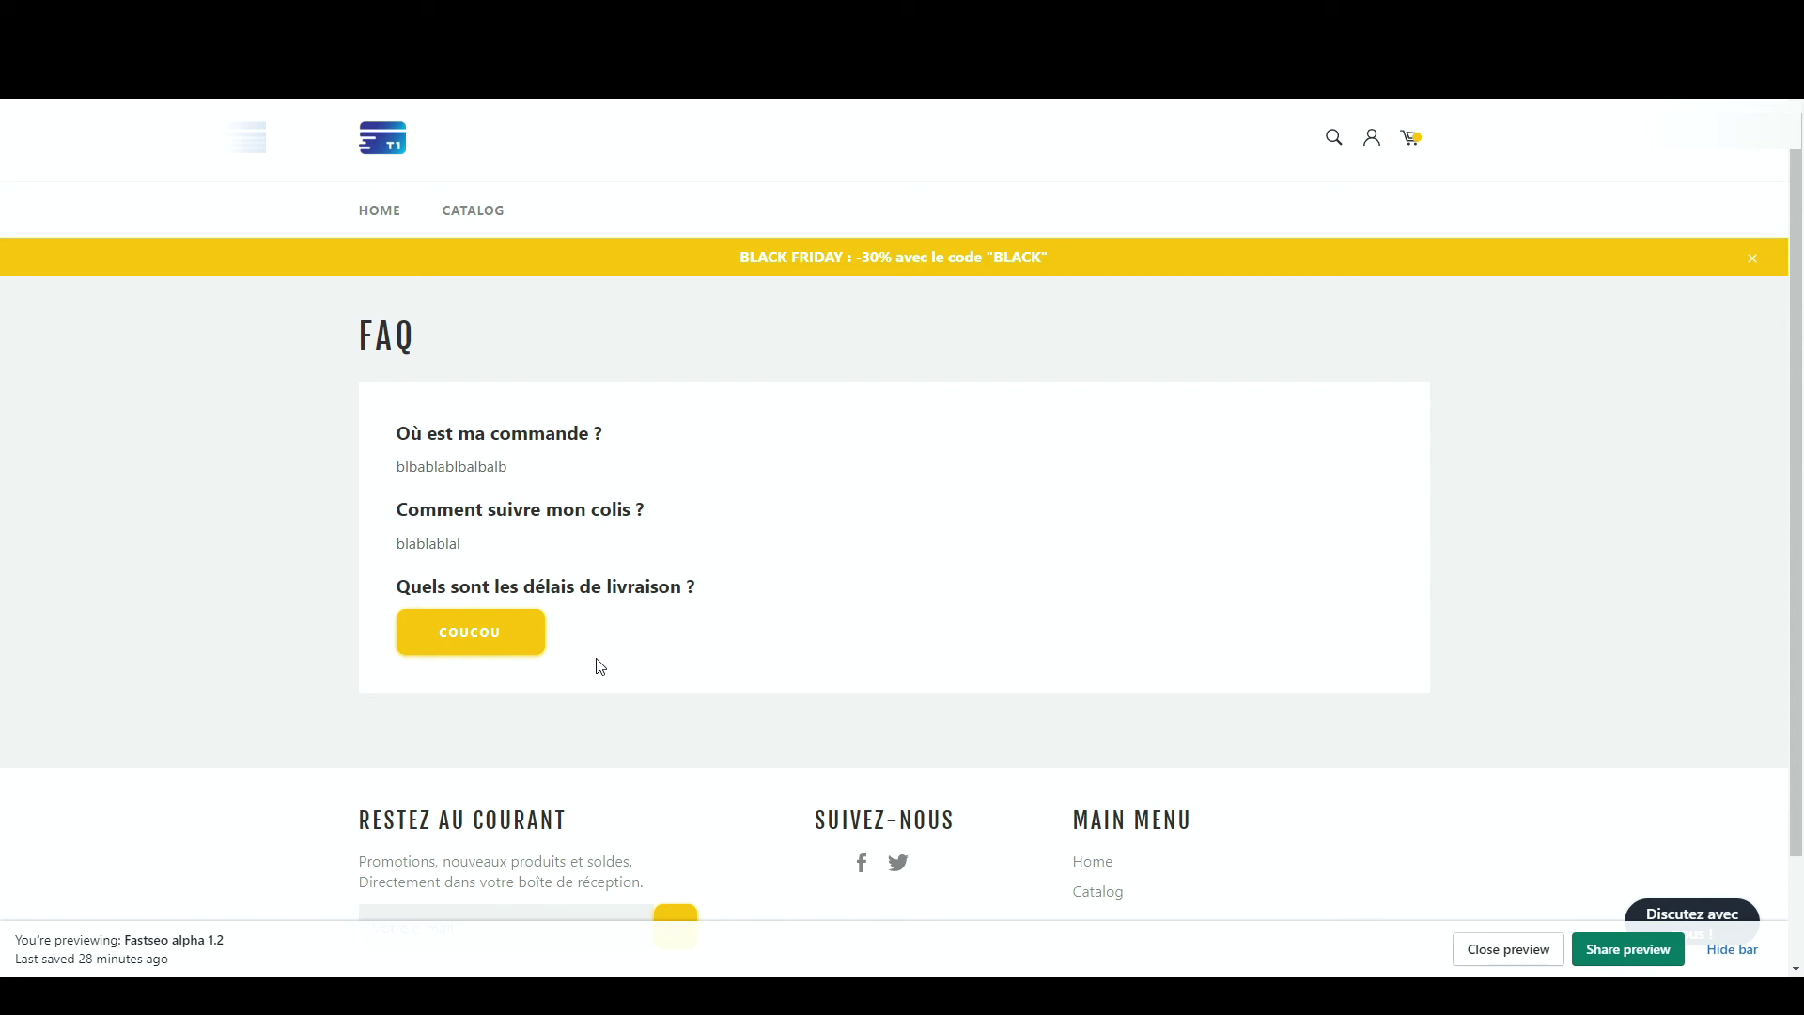
{"action": "key", "text": "ctrl+Tab"}
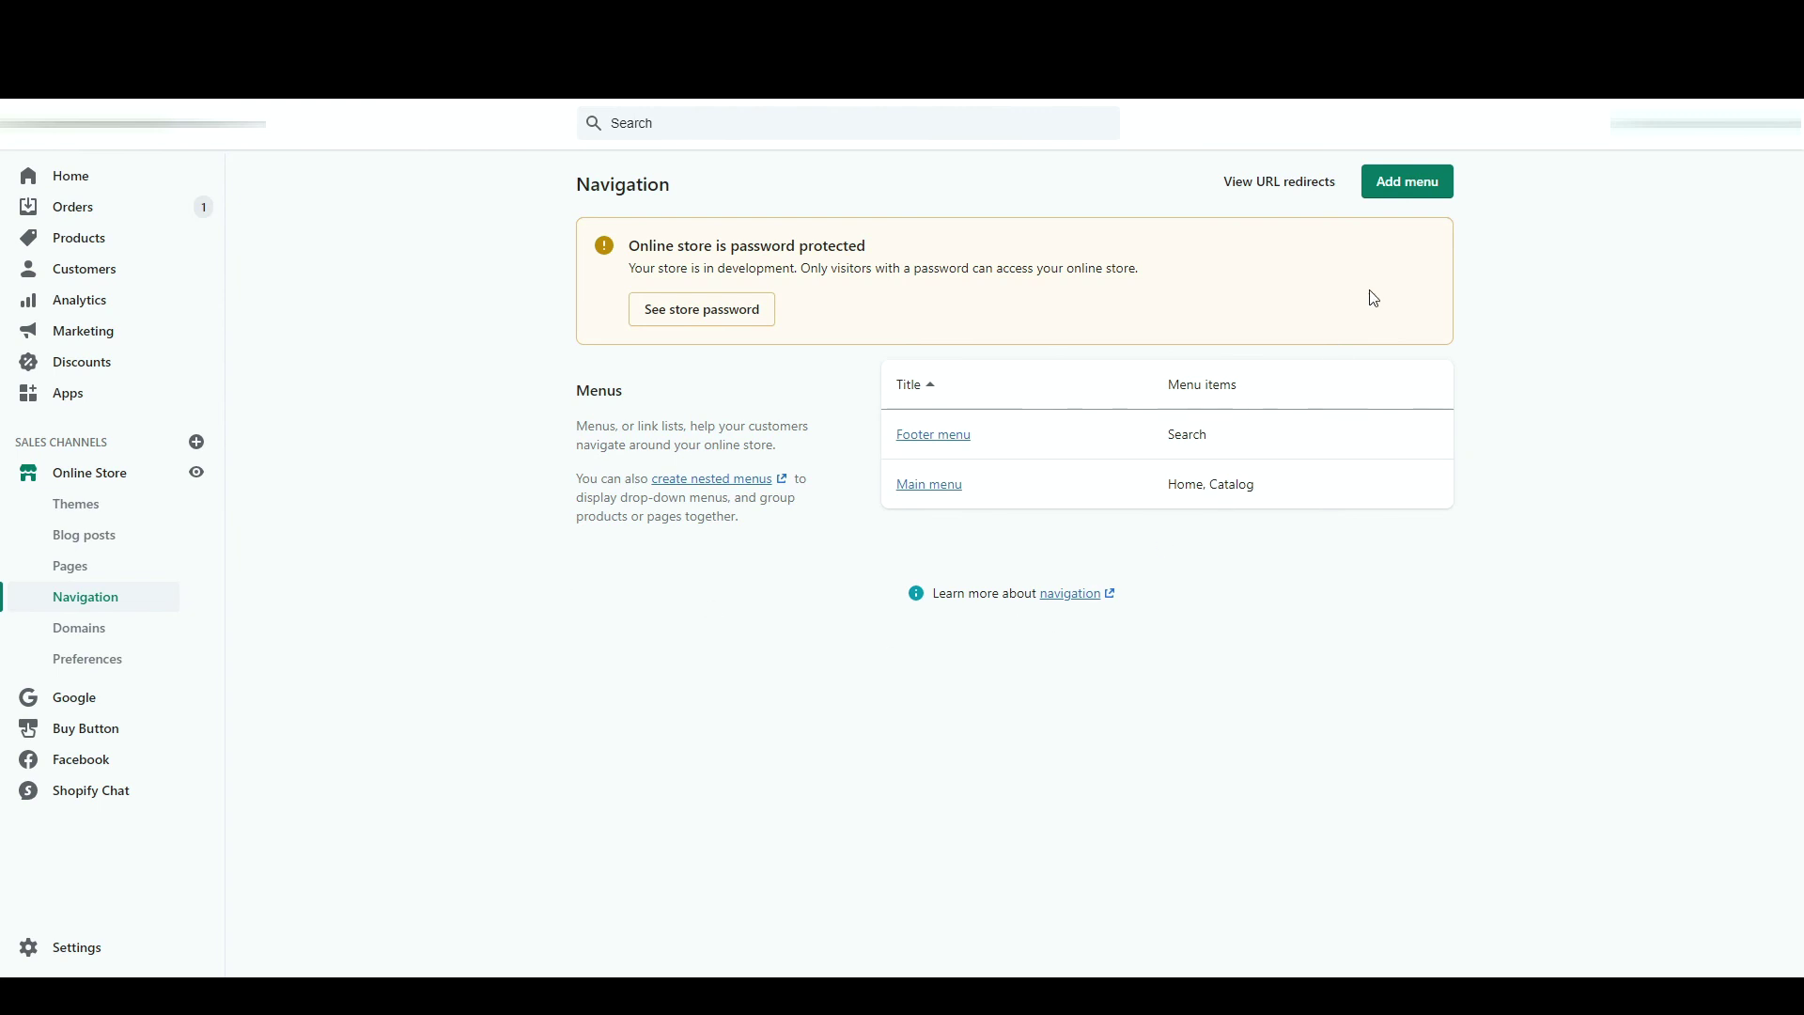
- Start a new menu titled 'Menu Principal'
{"action": "left_click", "coordinate": [1426, 192]}
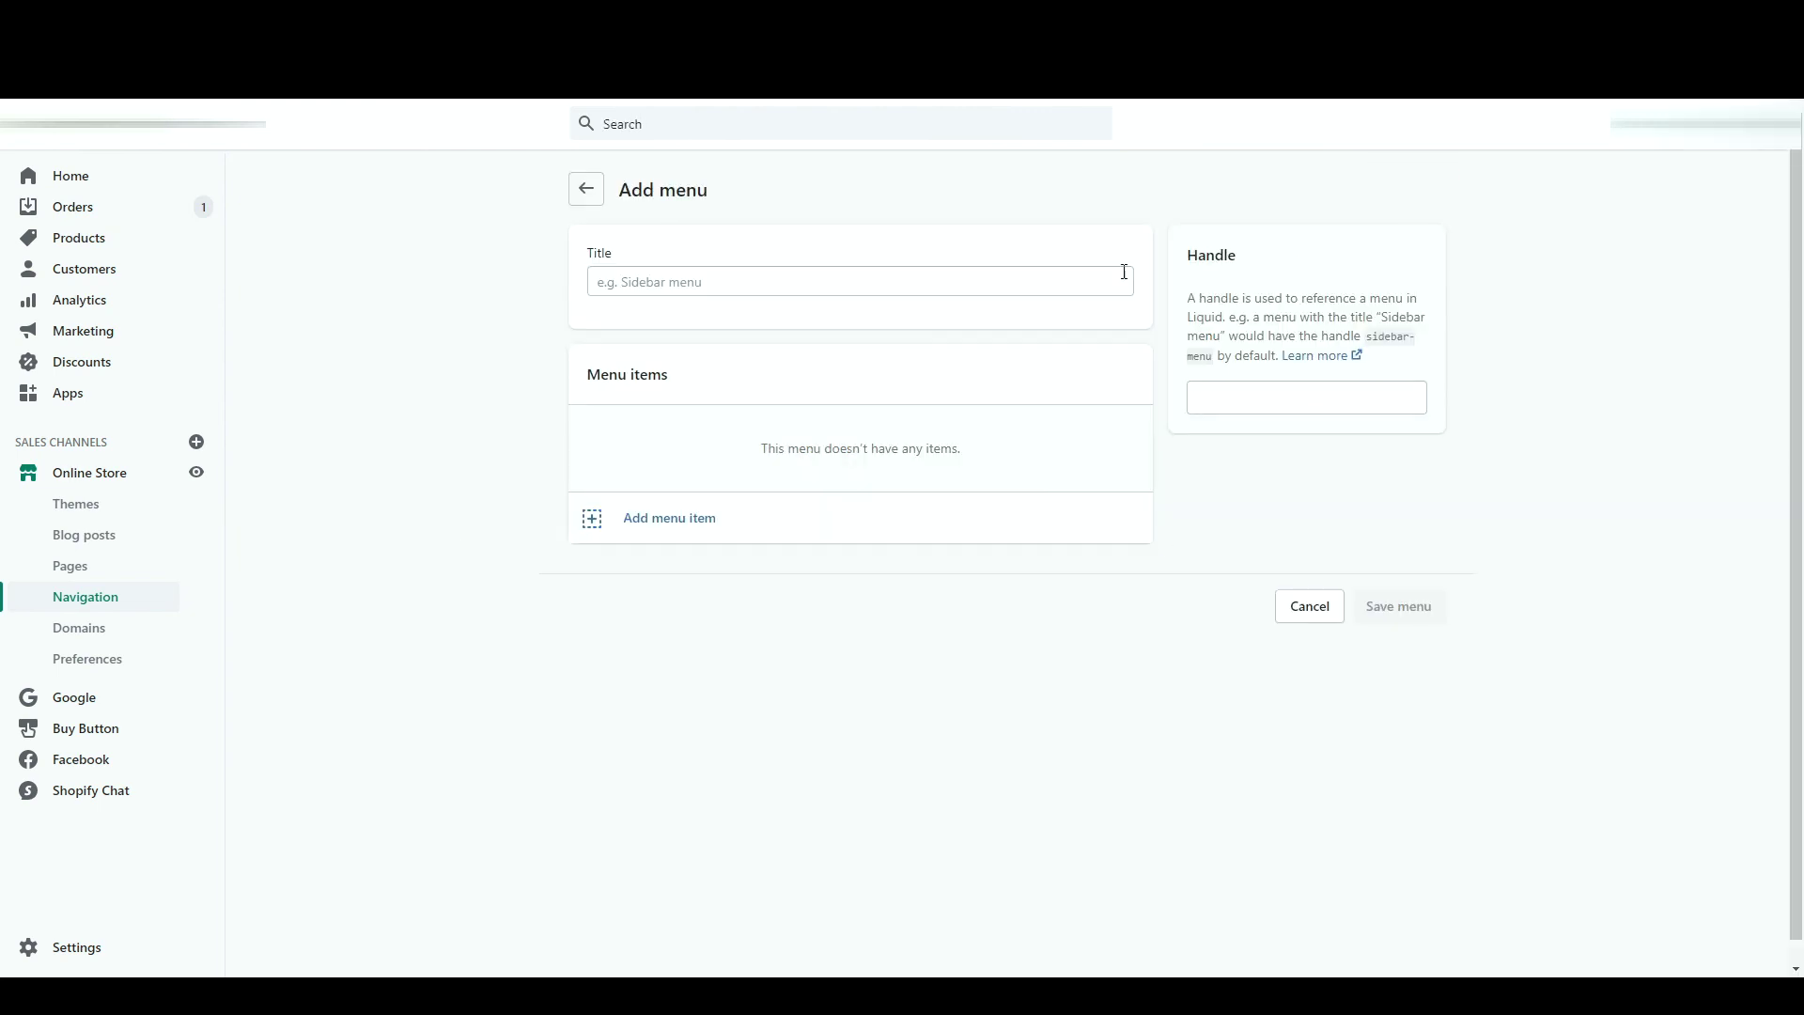
{"action": "left_click", "coordinate": [1085, 278]}
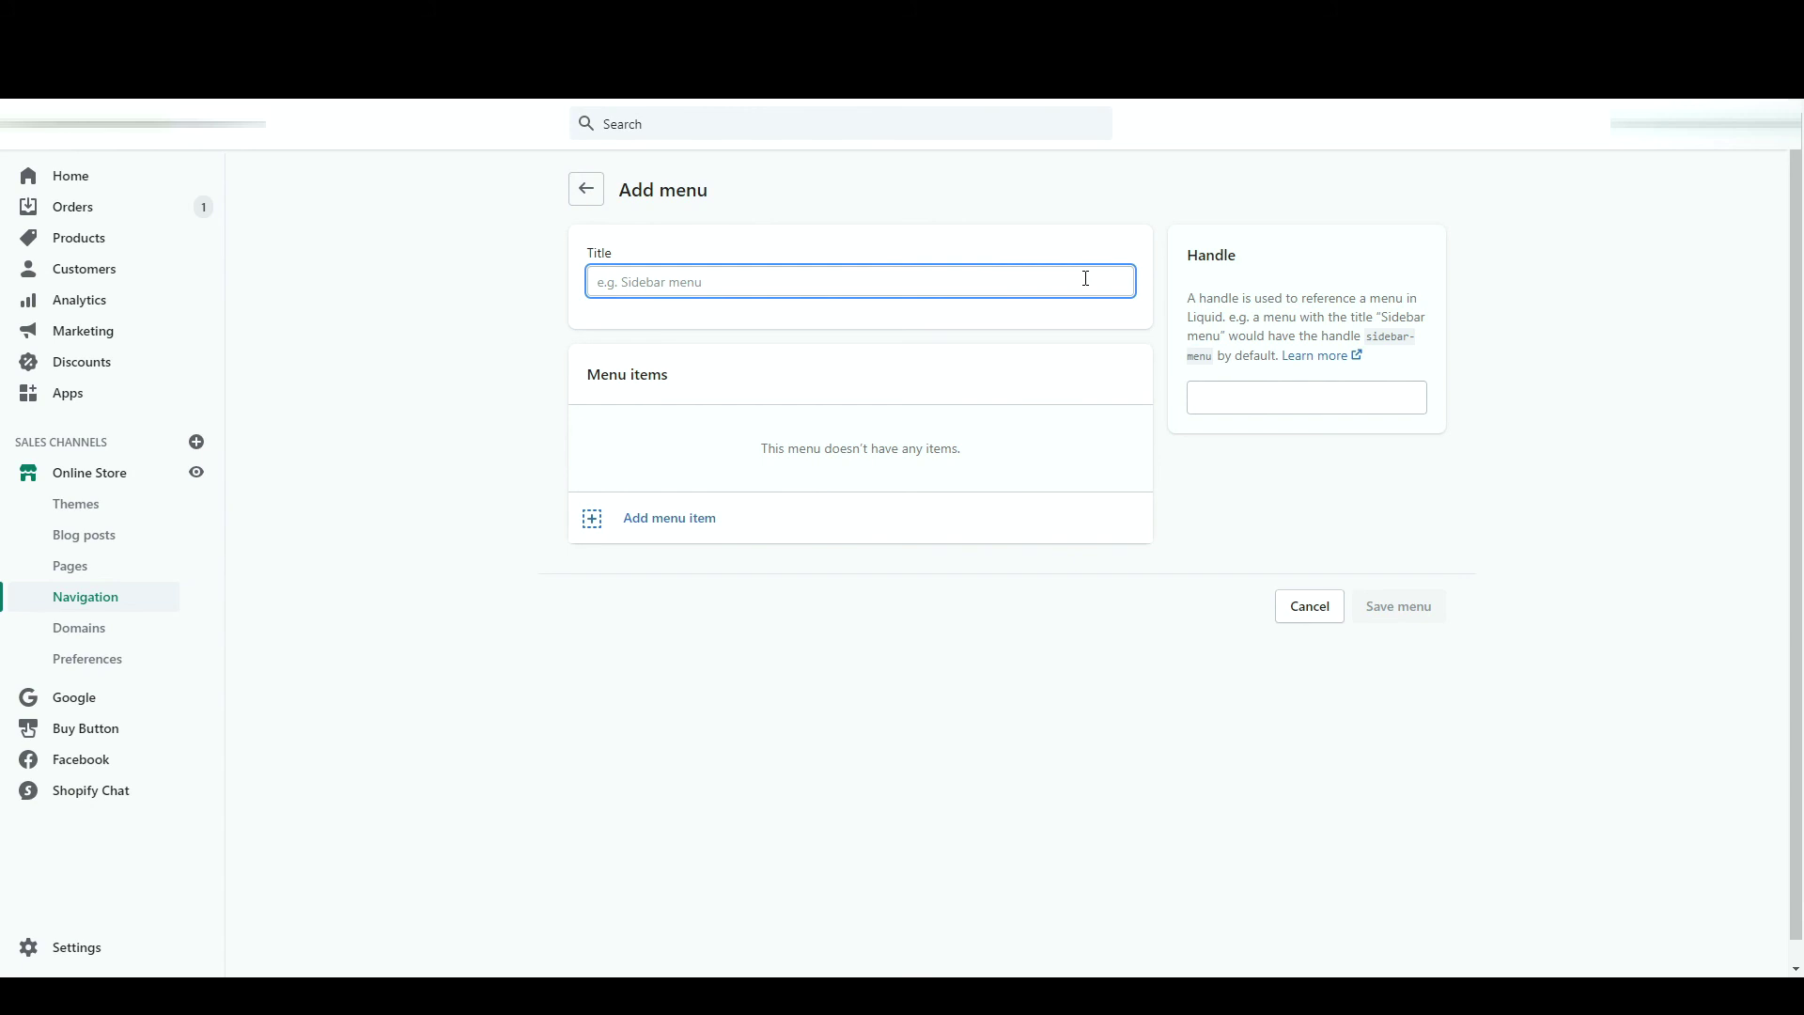
{"action": "type", "text": "Menu Principal"}
{"action": "left_click", "coordinate": [1441, 120]}
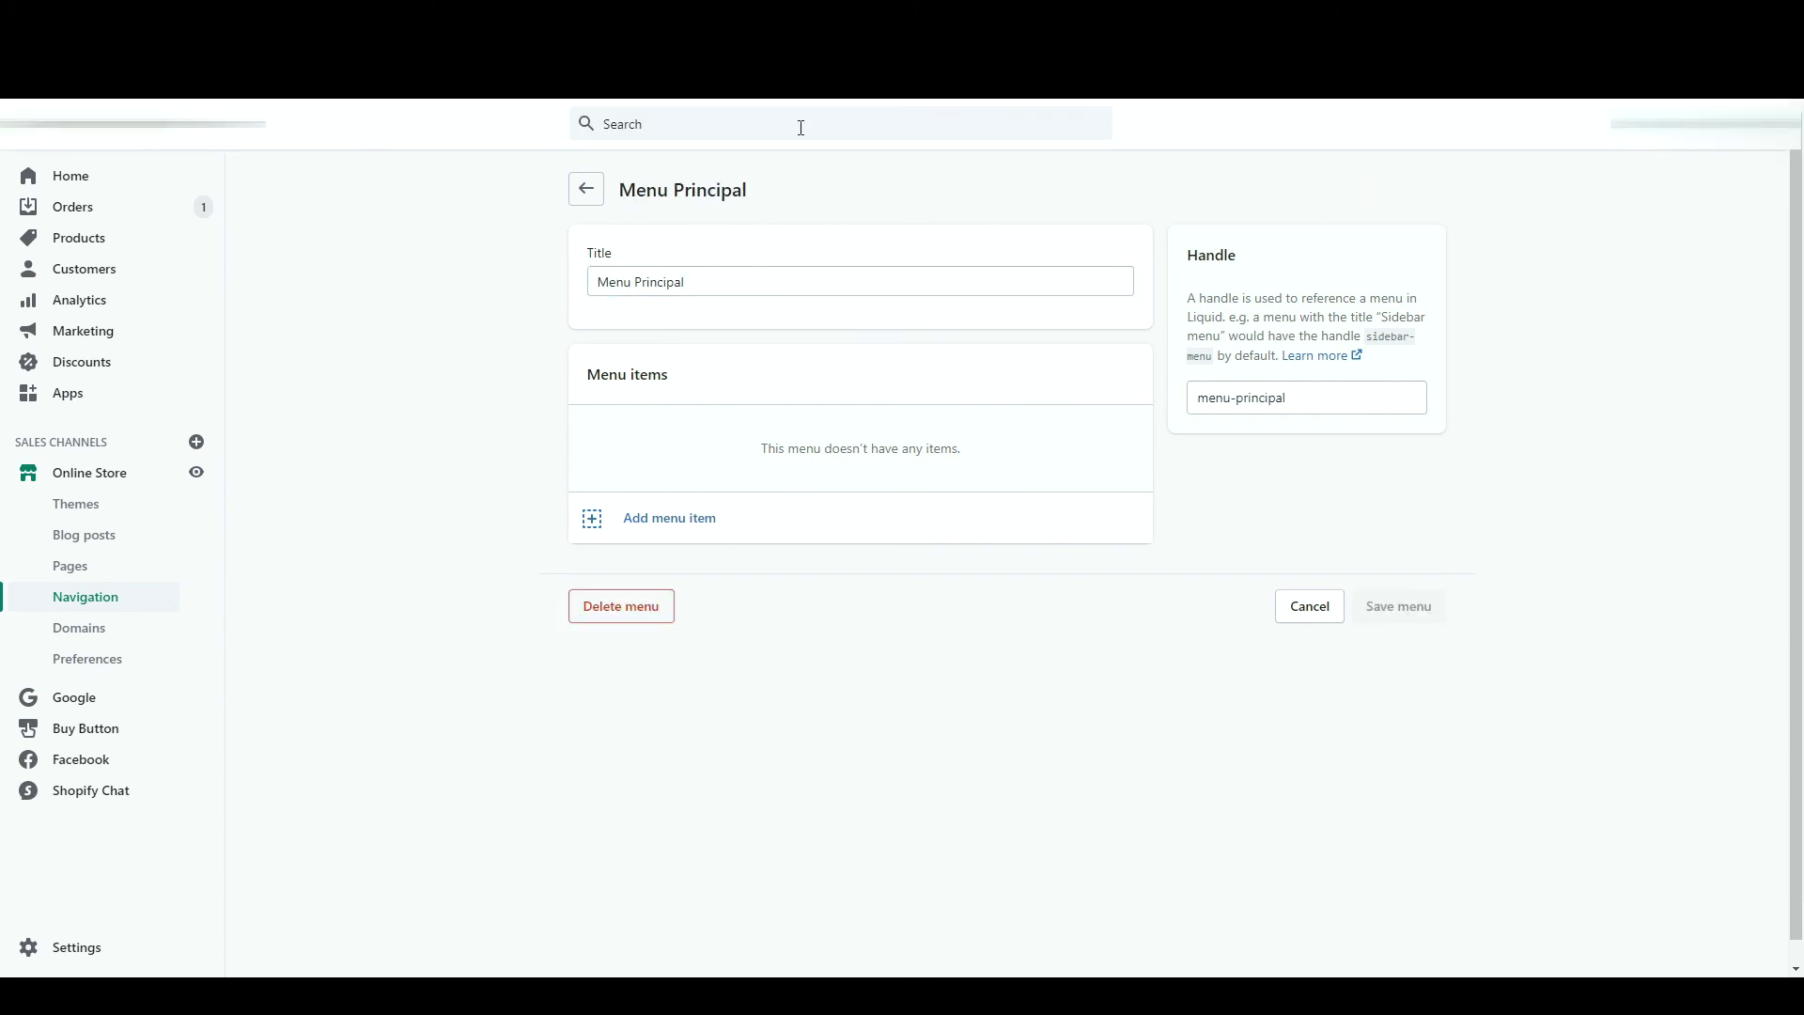
- Add the T-shirts pandas, Promotions and Meilleures ventes collections as menu items
{"action": "left_click", "coordinate": [637, 533]}
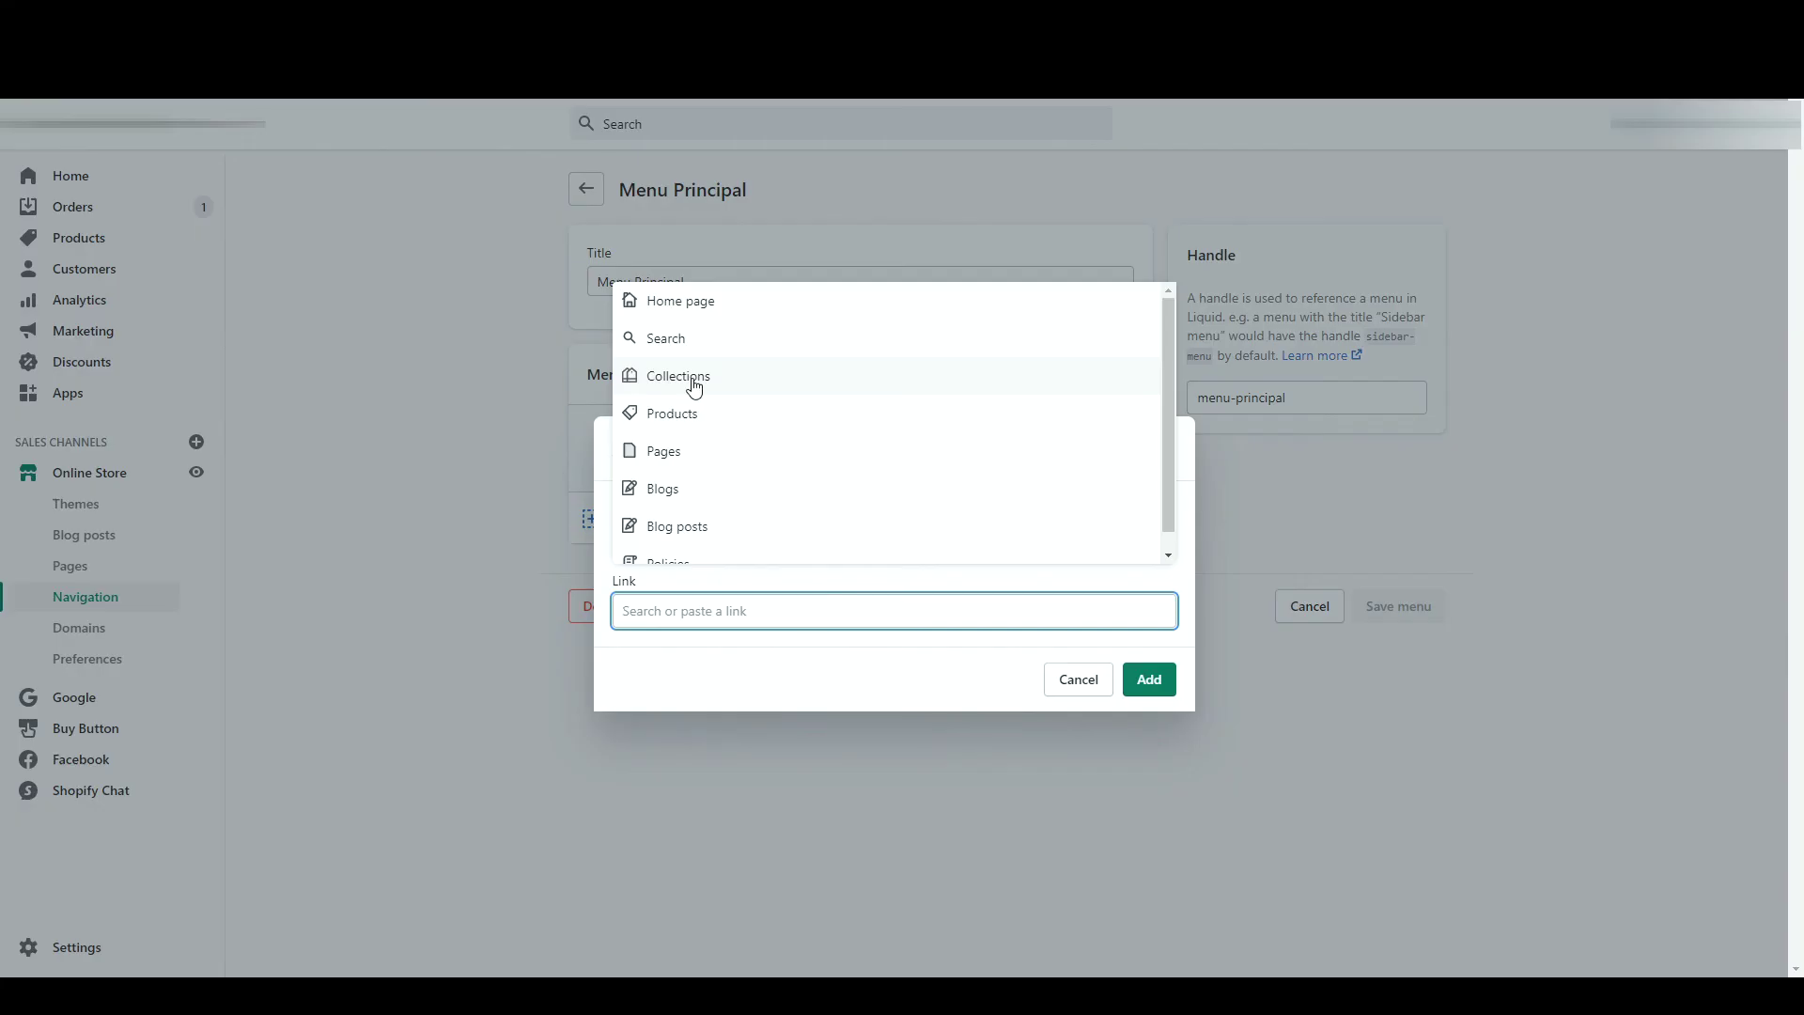
{"action": "left_click", "coordinate": [694, 387]}
{"action": "left_click", "coordinate": [714, 491]}
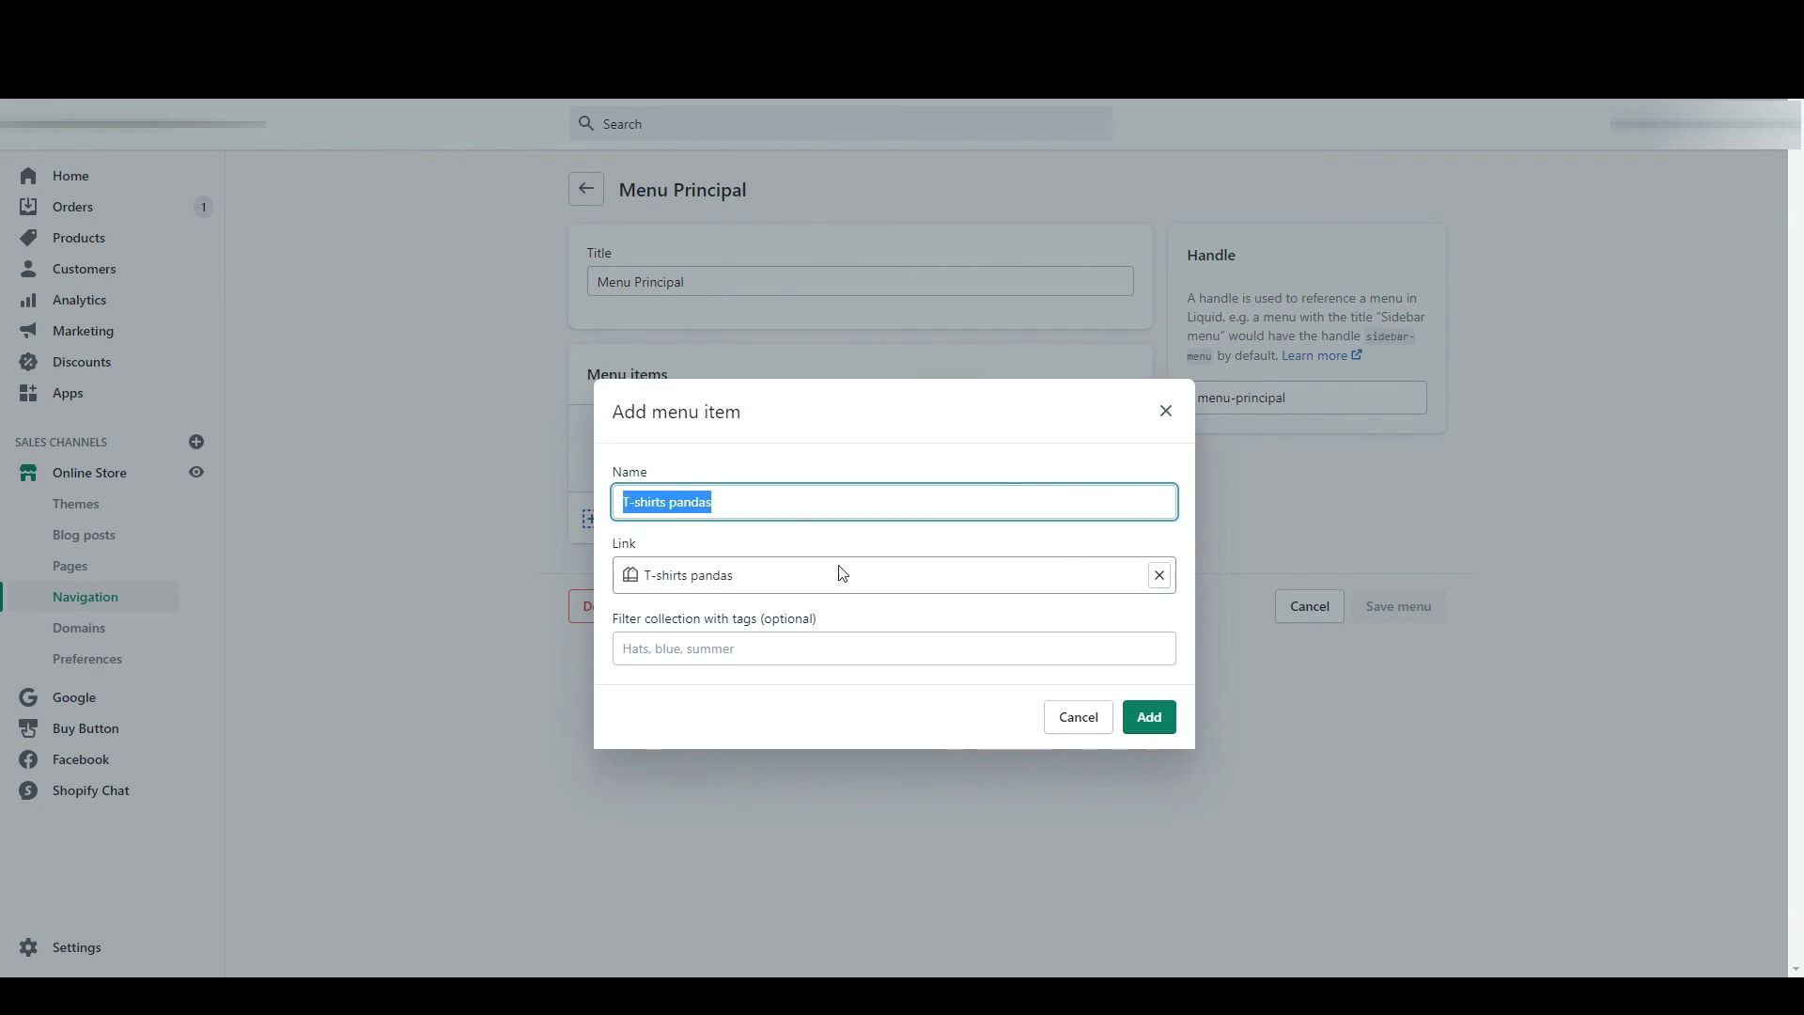
{"action": "left_click", "coordinate": [1149, 717]}
{"action": "left_click", "coordinate": [745, 376]}
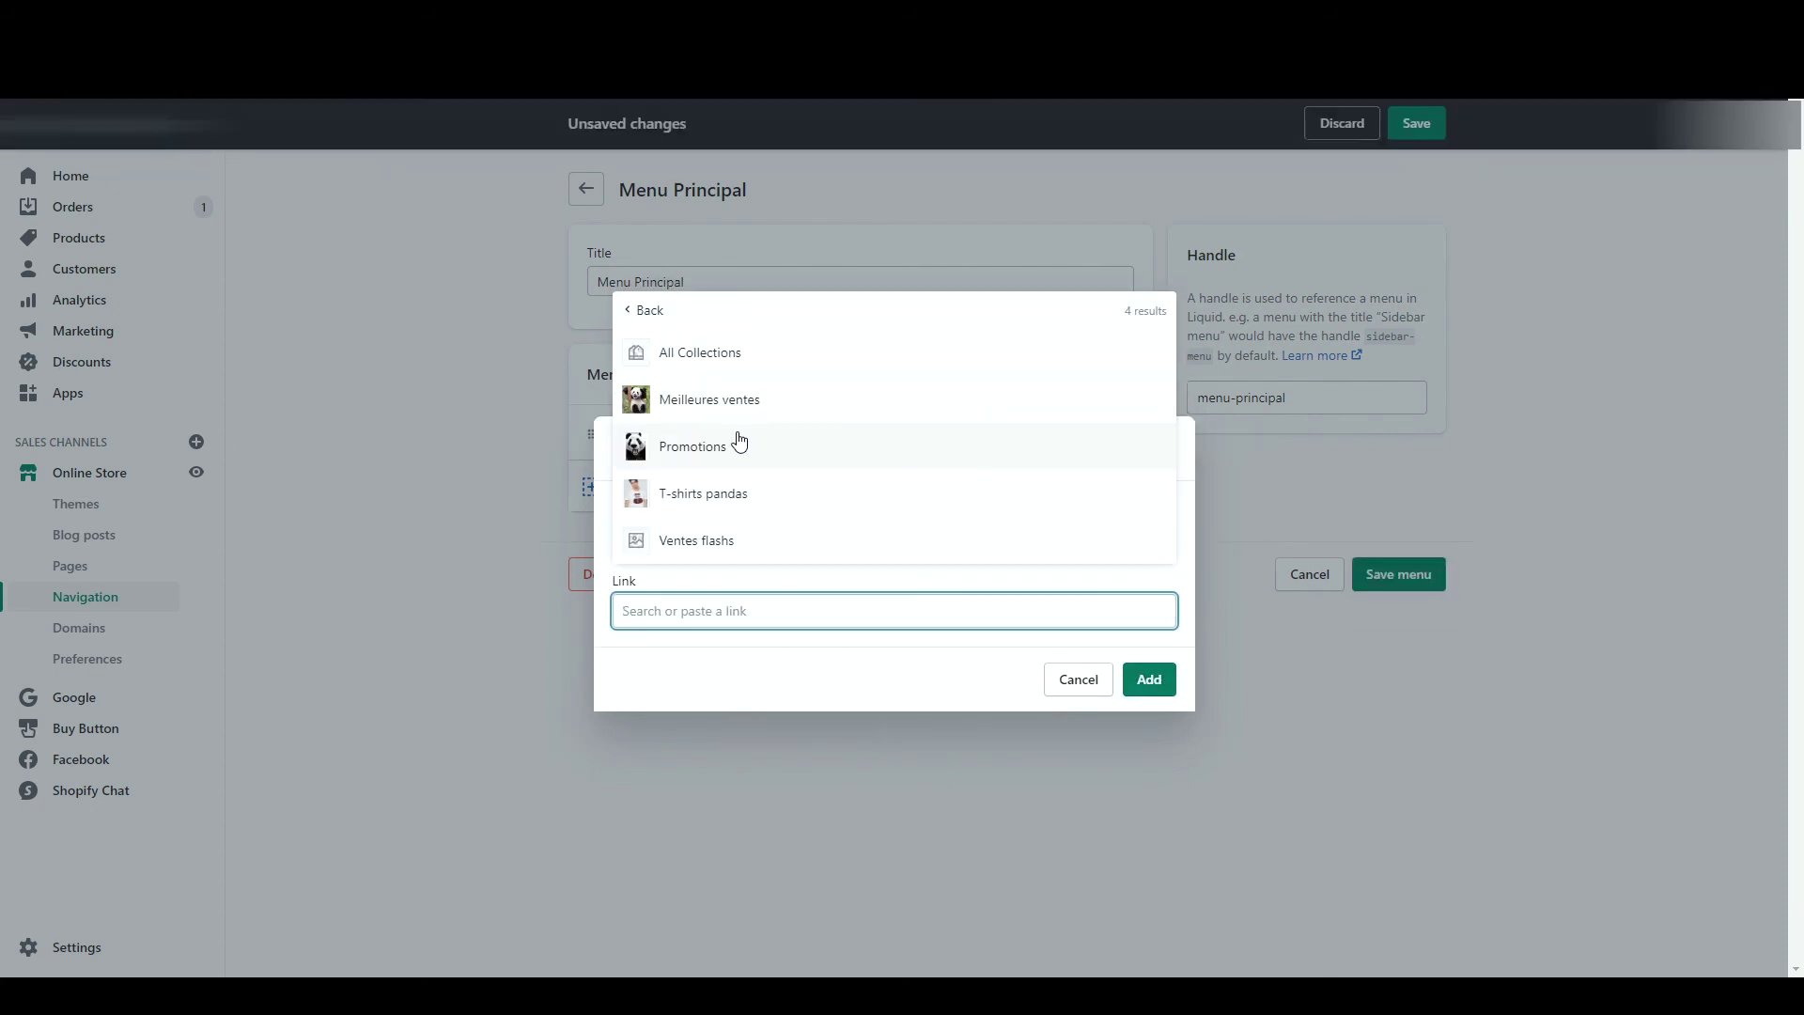
{"action": "left_click", "coordinate": [739, 442]}
{"action": "key", "text": "Return"}
{"action": "key", "text": "Tab"}
{"action": "left_click", "coordinate": [747, 385]}
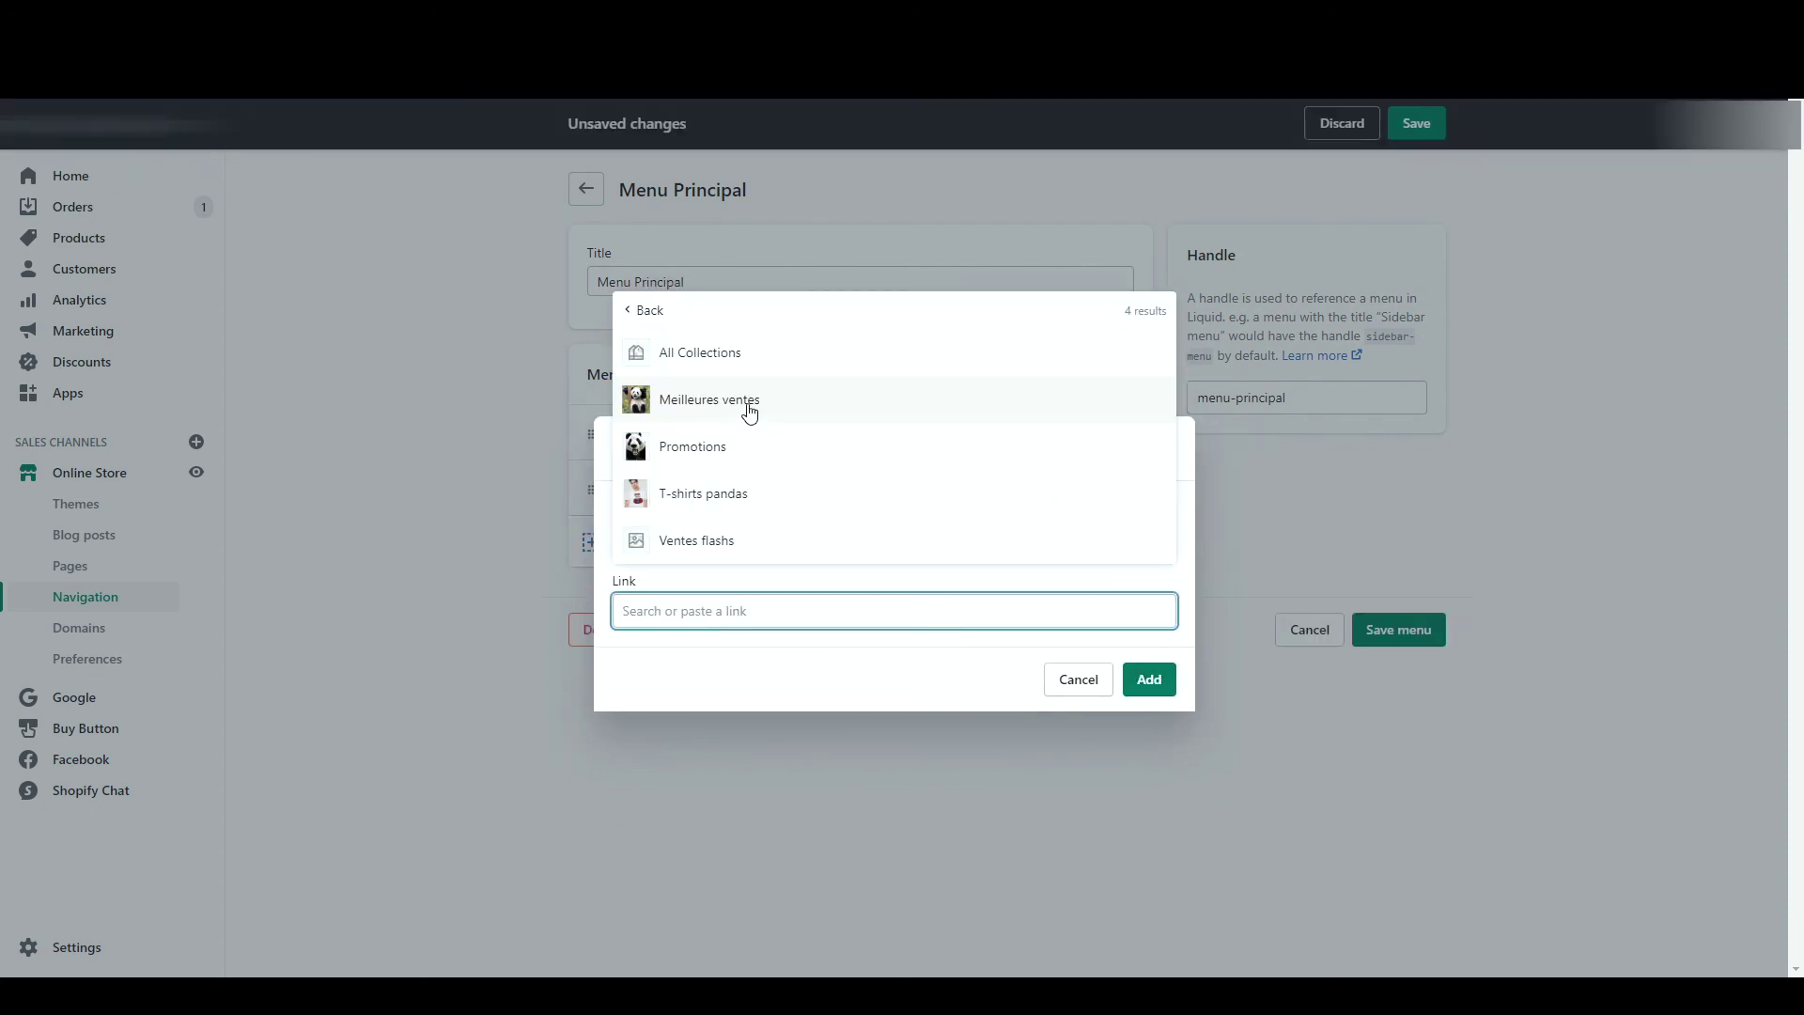
{"action": "left_click", "coordinate": [749, 404]}
{"action": "key", "text": "Return"}
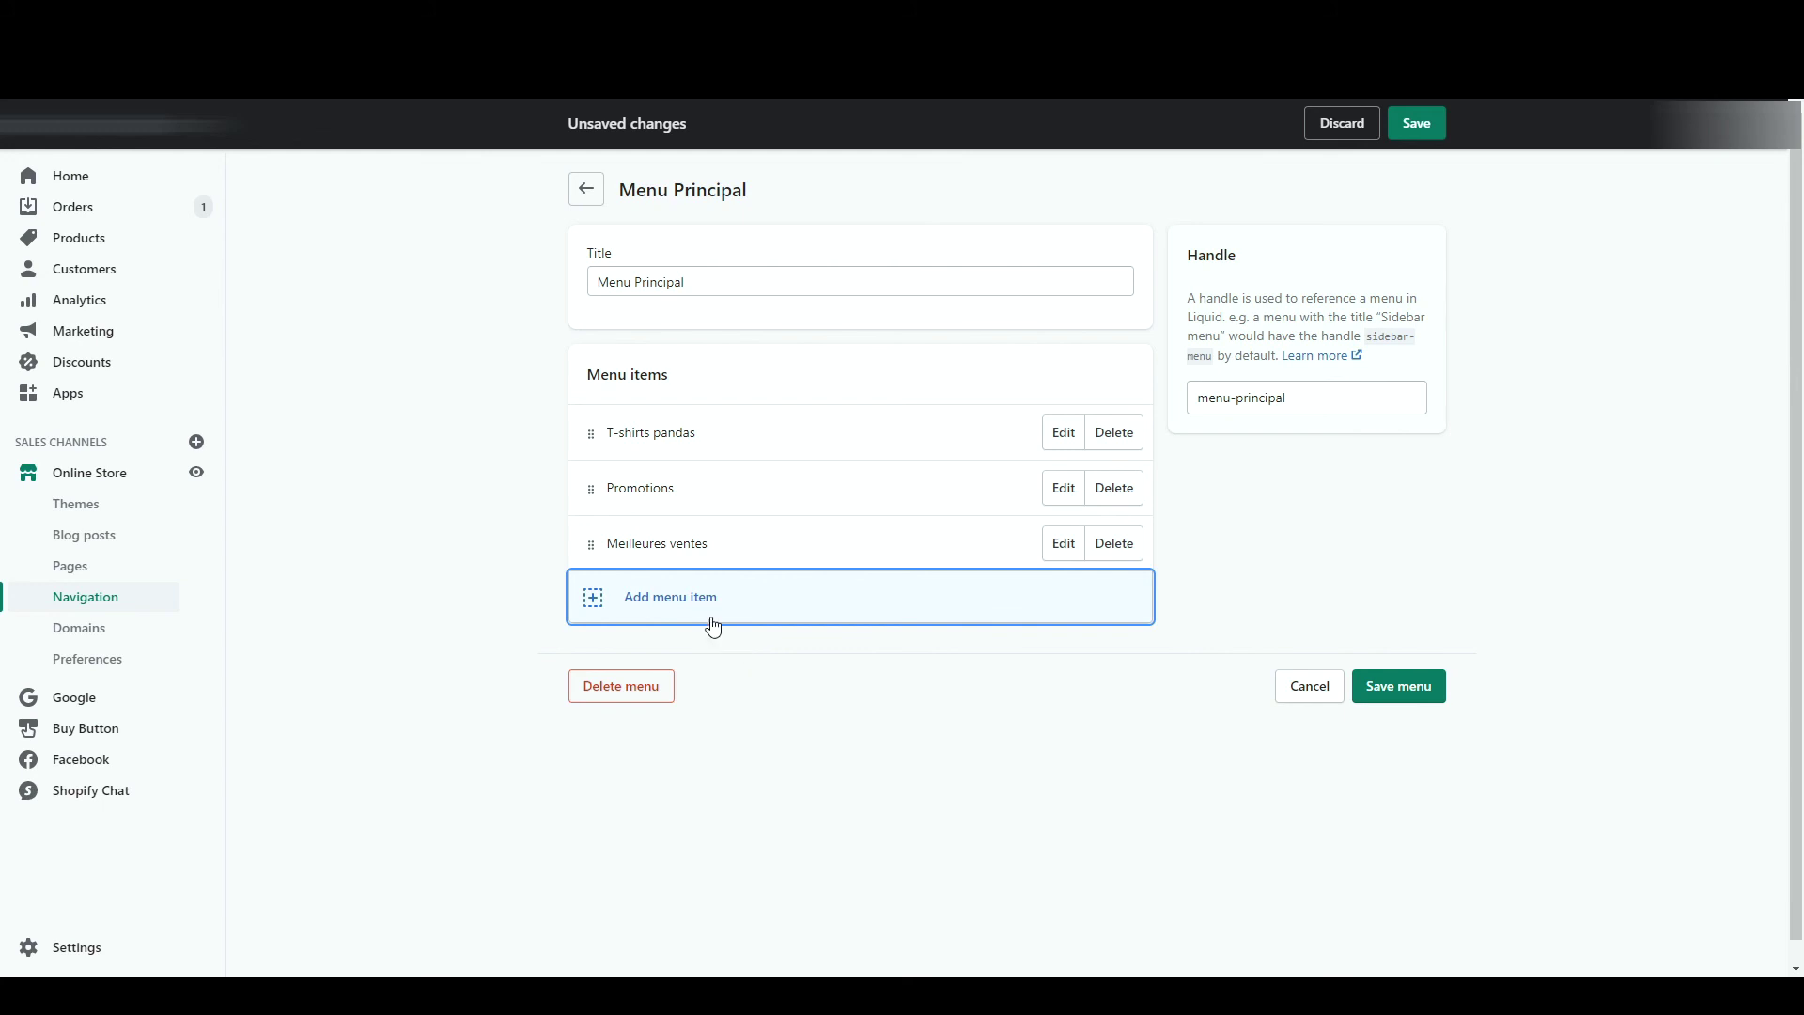
- Add a home-page item named 'Accueil' and save Menu Principal
{"action": "left_click", "coordinate": [701, 603]}
{"action": "left_click", "coordinate": [700, 606]}
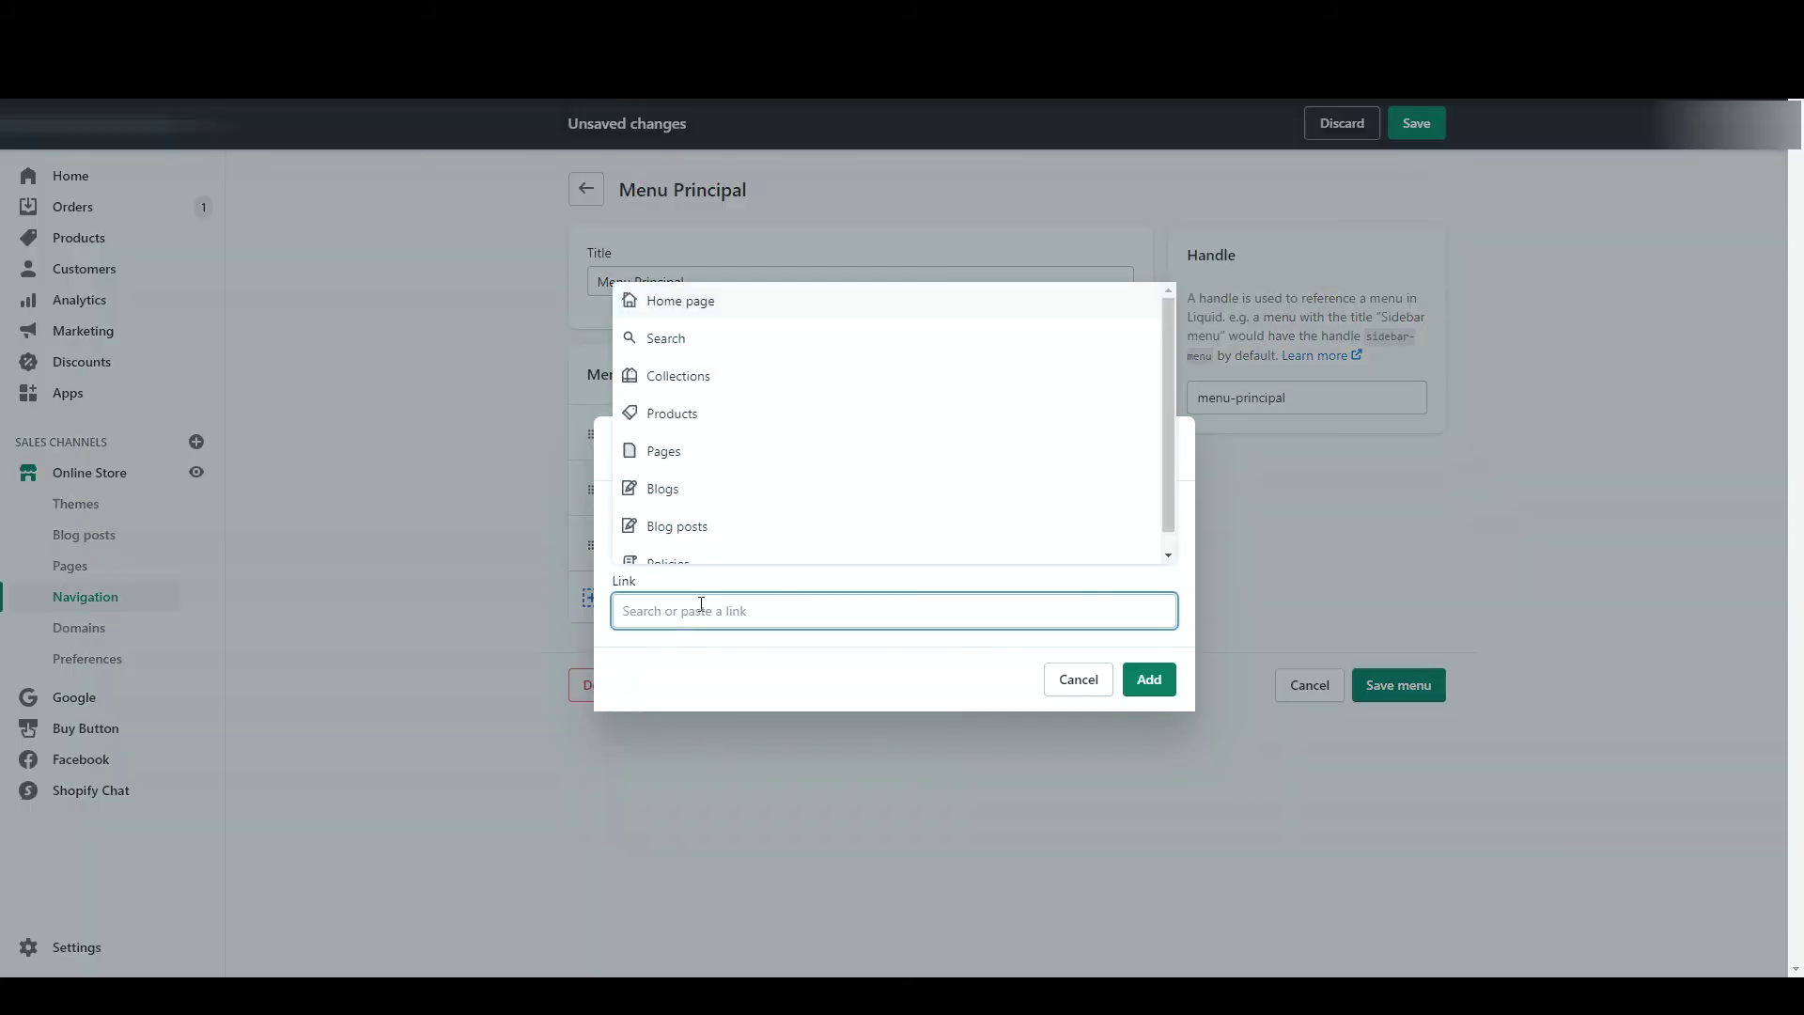
{"action": "left_click", "coordinate": [729, 310]}
{"action": "left_click", "coordinate": [666, 540]}
{"action": "double_click", "coordinate": [676, 543]}
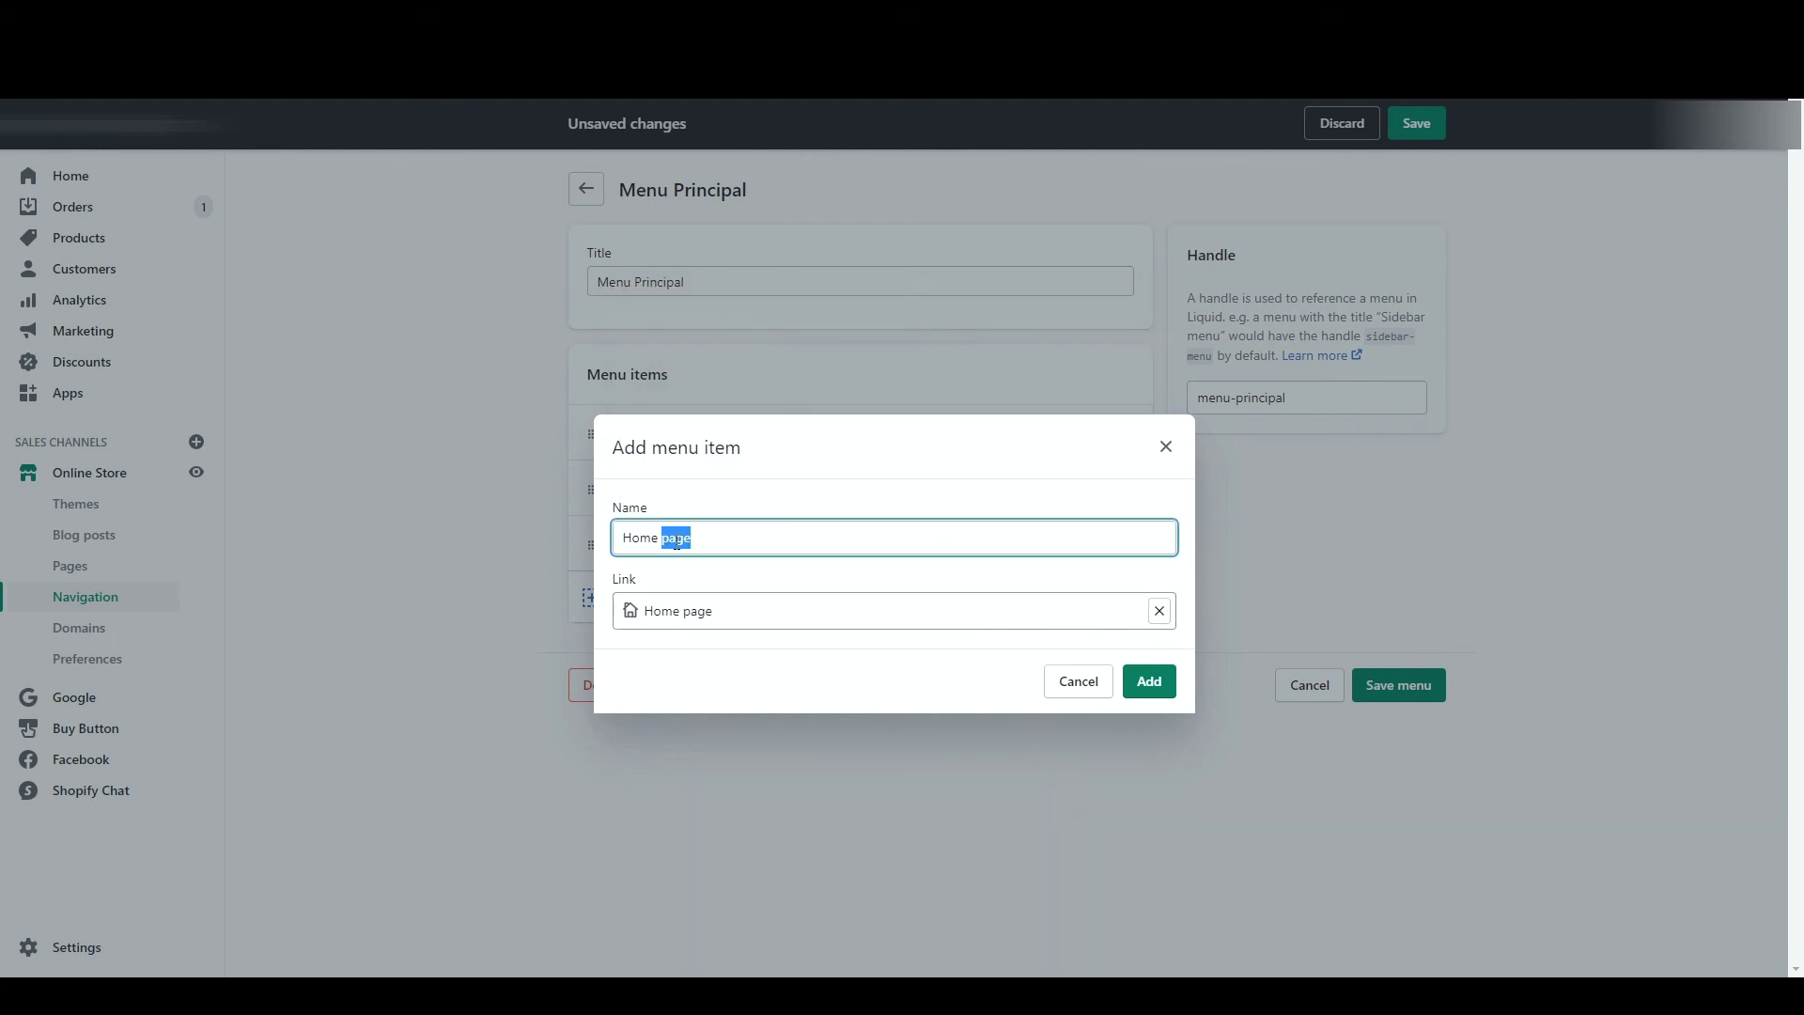
{"action": "triple_click", "coordinate": [676, 543]}
{"action": "type", "text": "Accueil"}
{"action": "left_click", "coordinate": [1143, 683]}
{"action": "left_click", "coordinate": [1442, 756]}
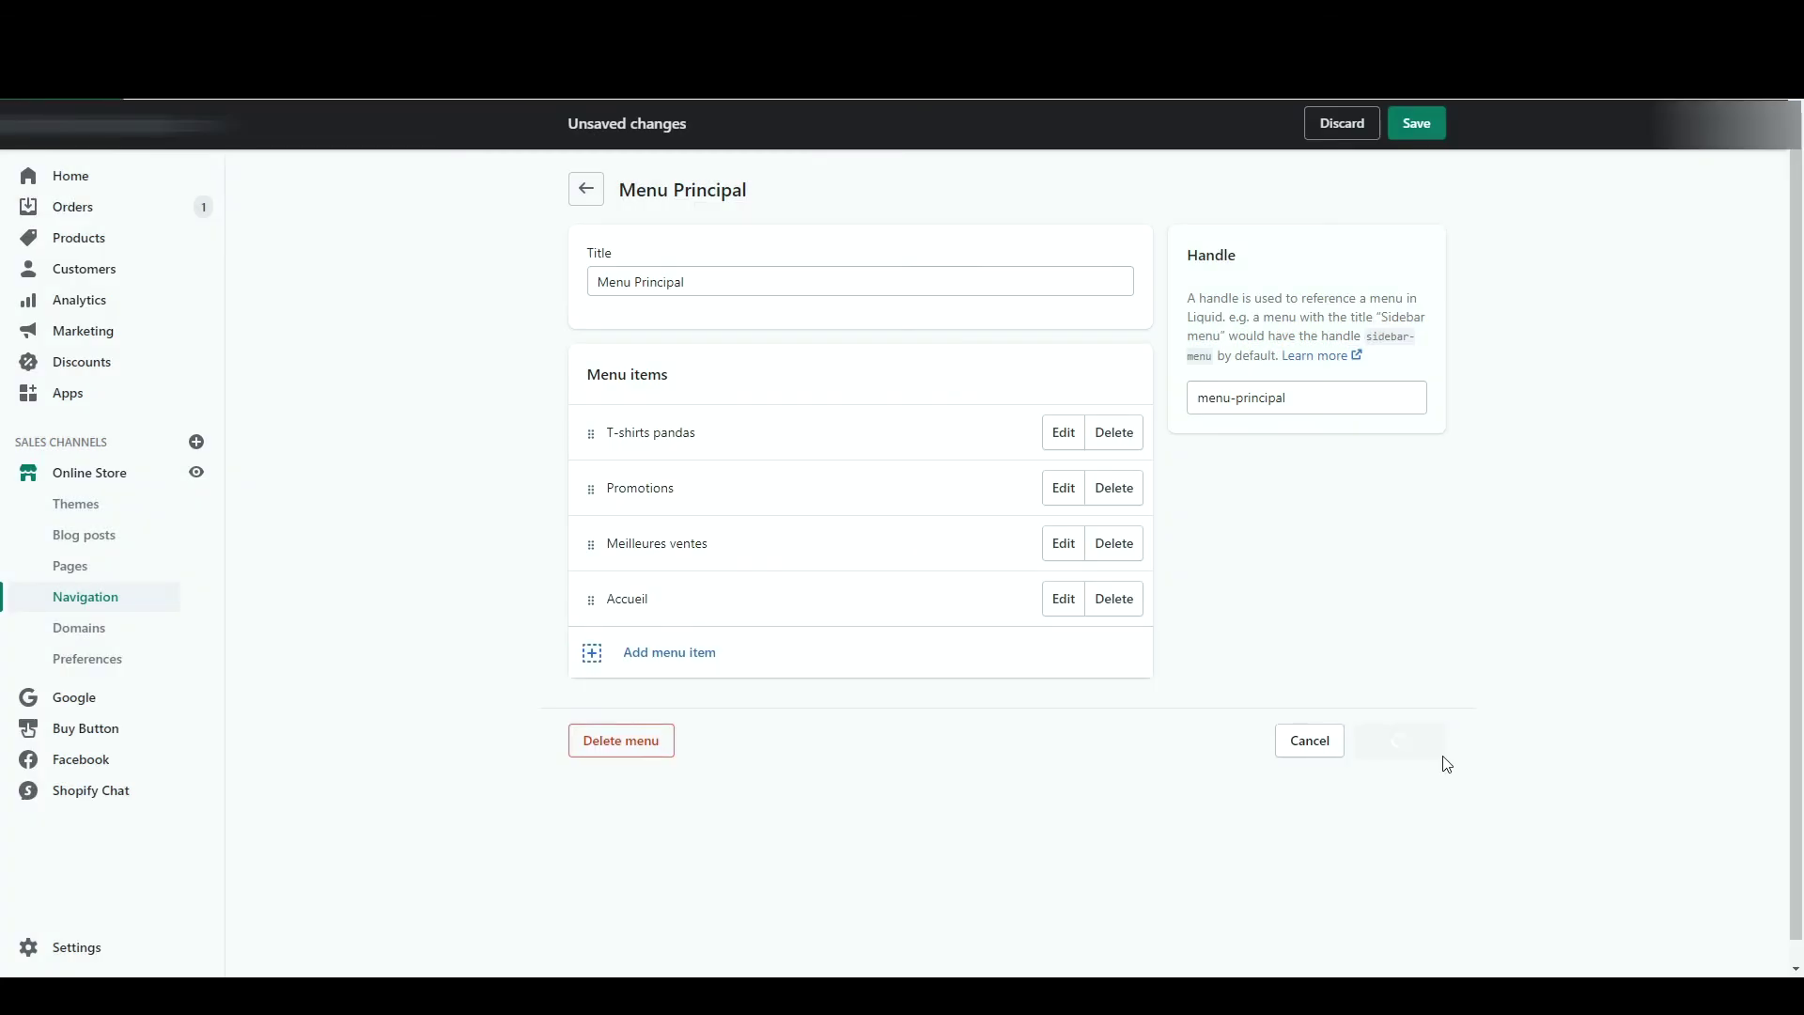
{"action": "left_click", "coordinate": [94, 505]}
- Set the theme header's navigation menu to Menu Principal
{"action": "left_click", "coordinate": [1385, 396]}
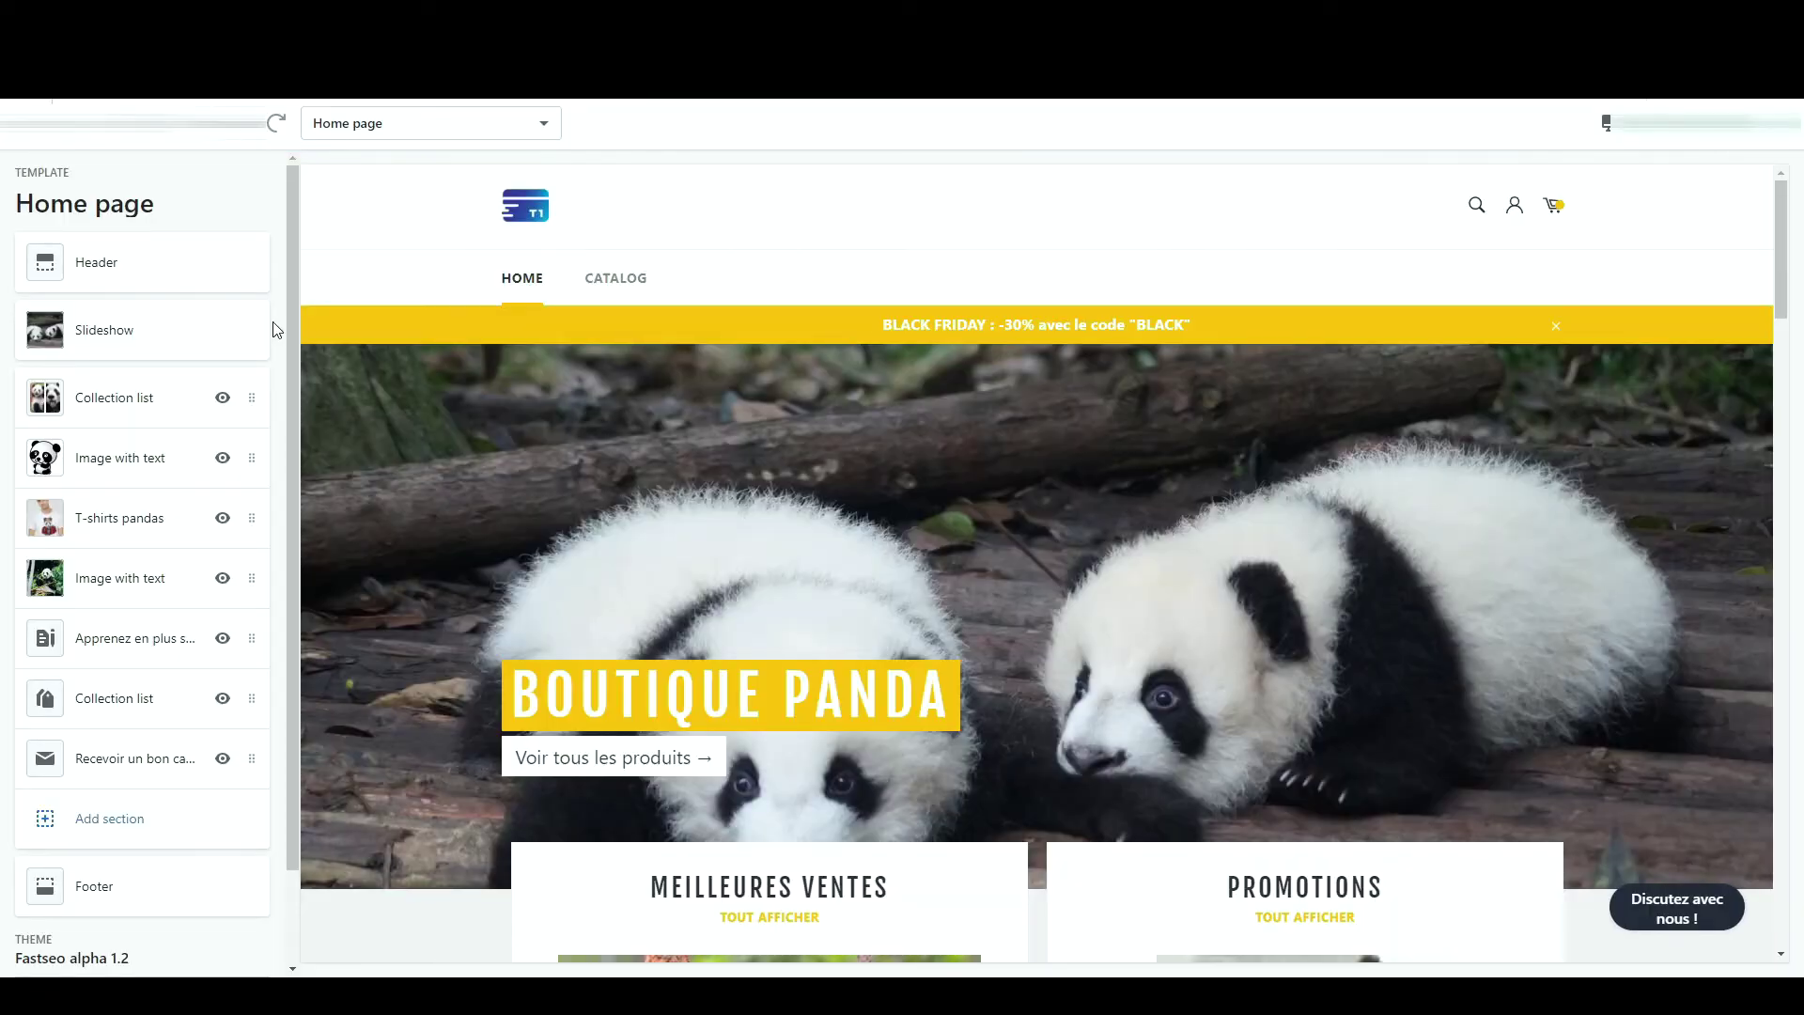
{"action": "left_click", "coordinate": [158, 260]}
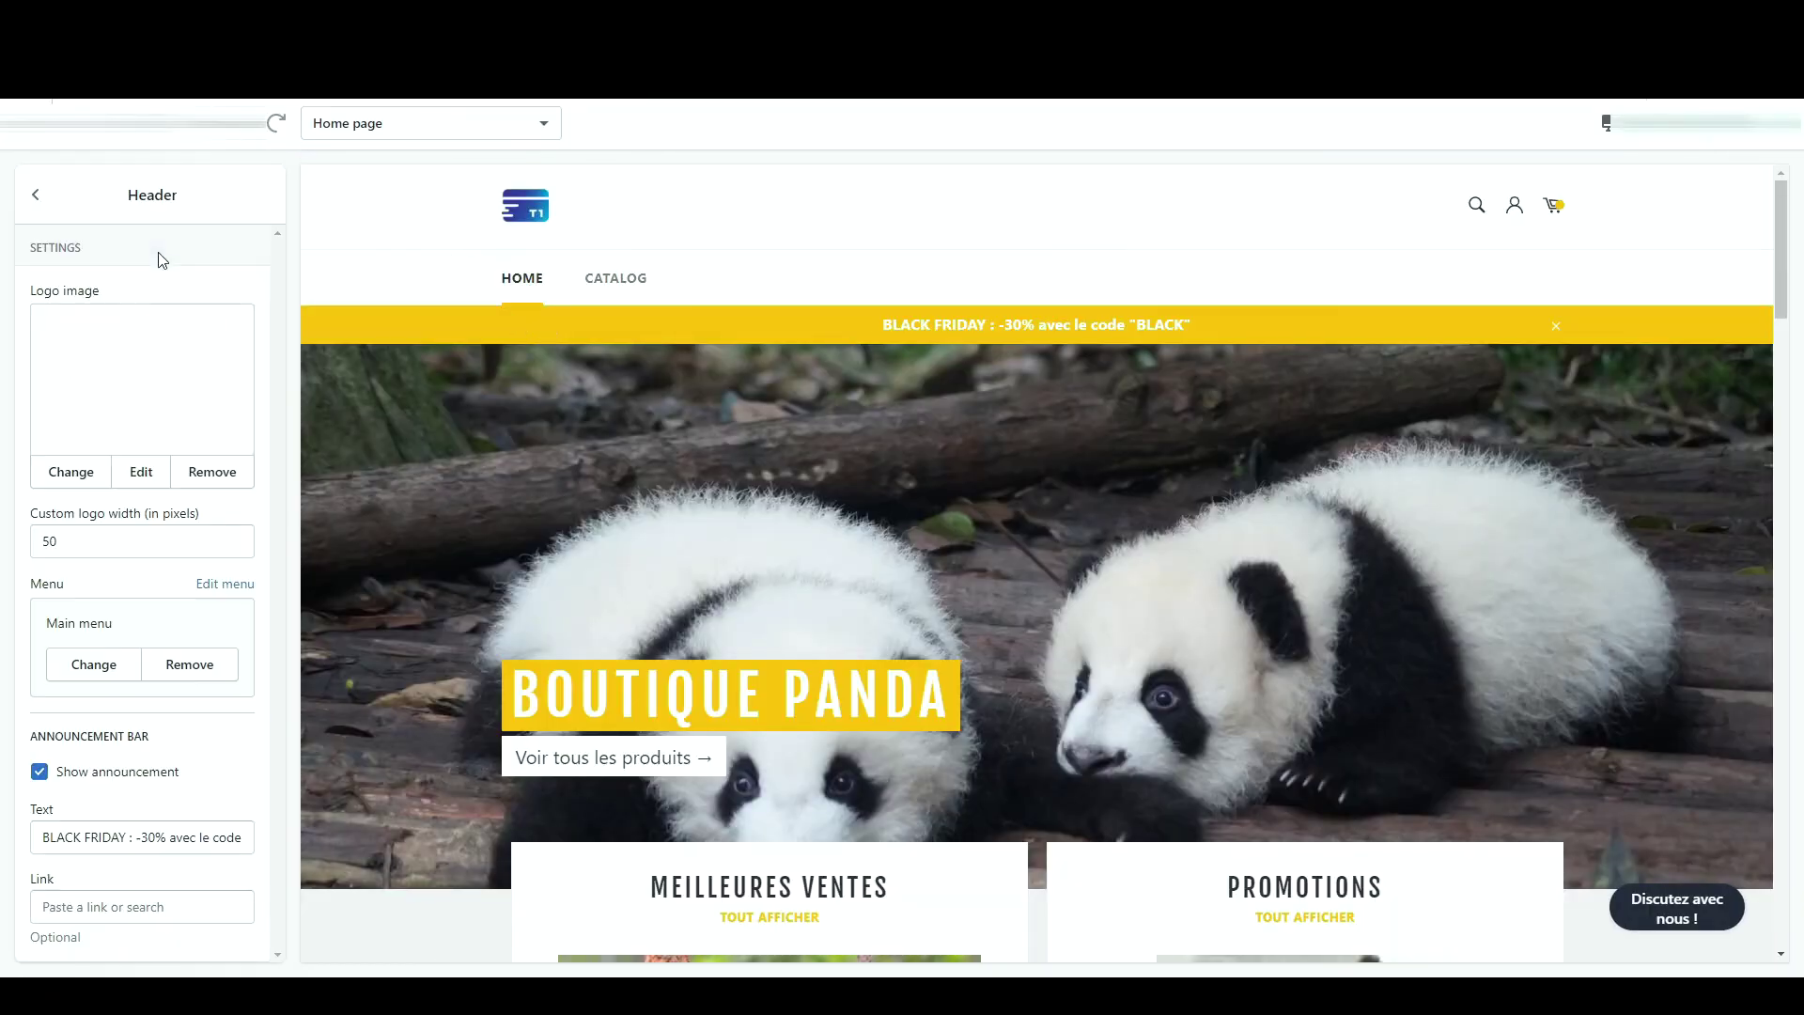
{"action": "left_click", "coordinate": [94, 664]}
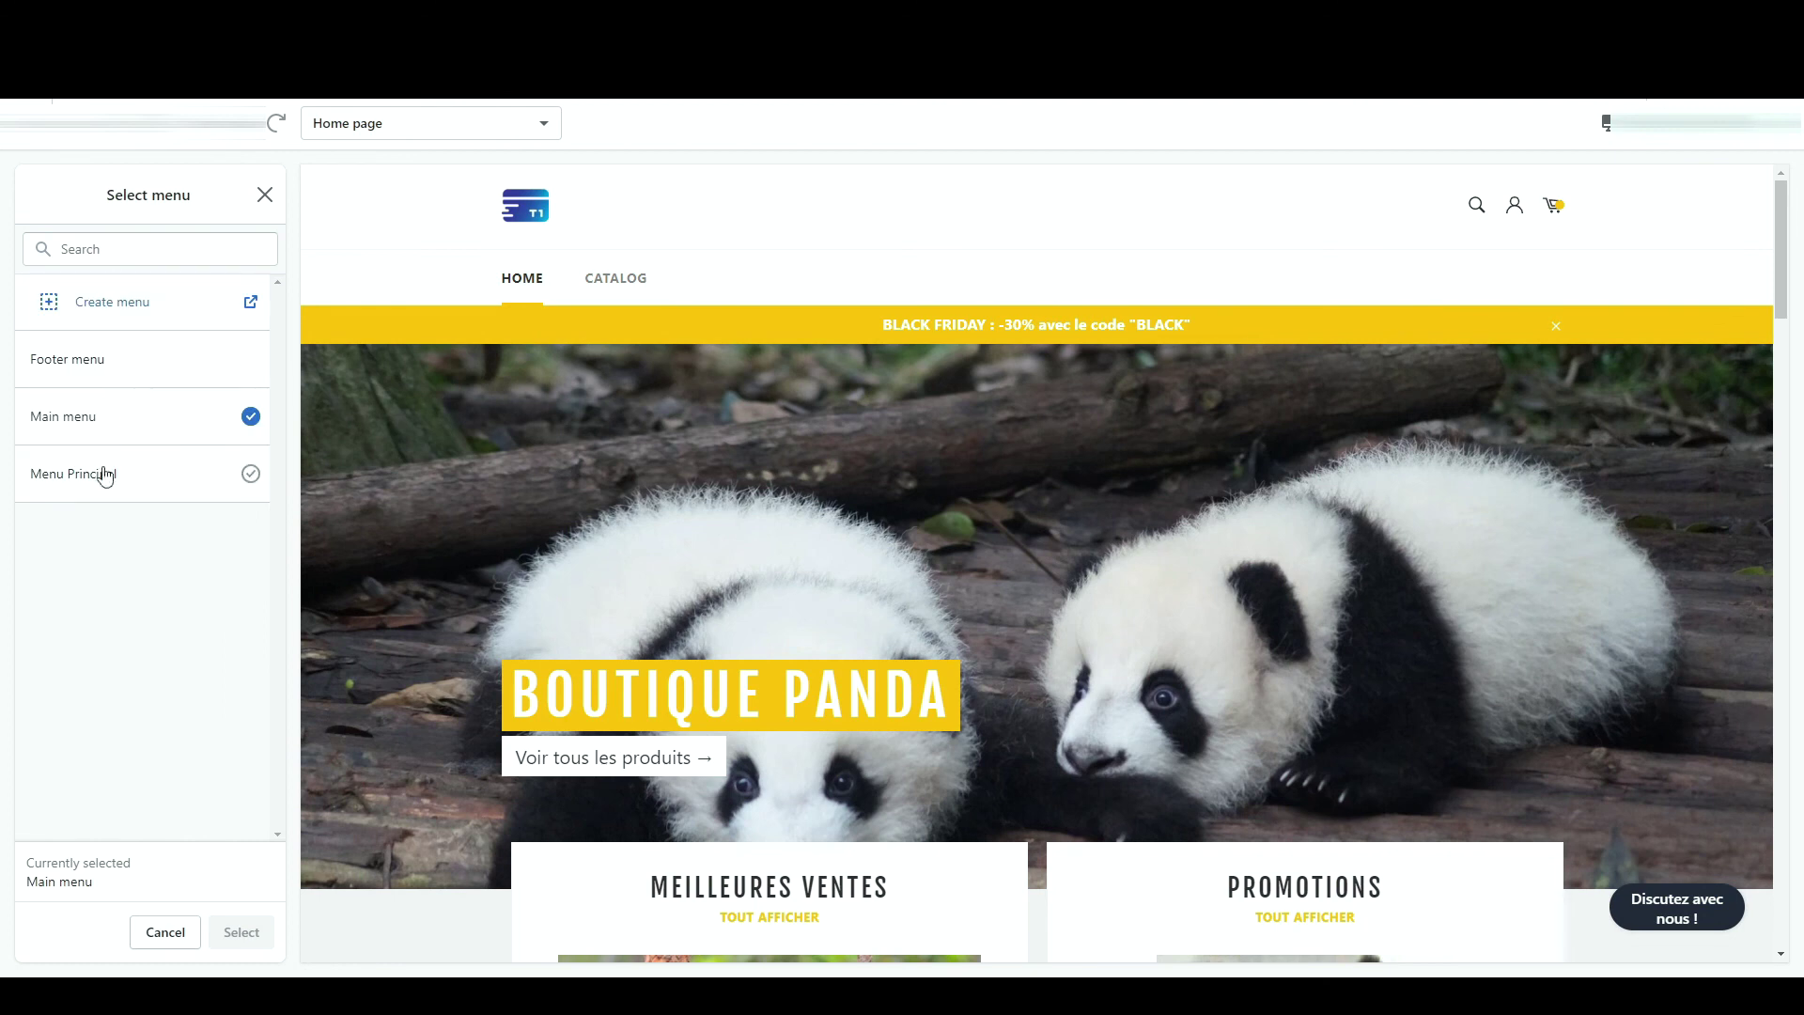
{"action": "left_click", "coordinate": [84, 493]}
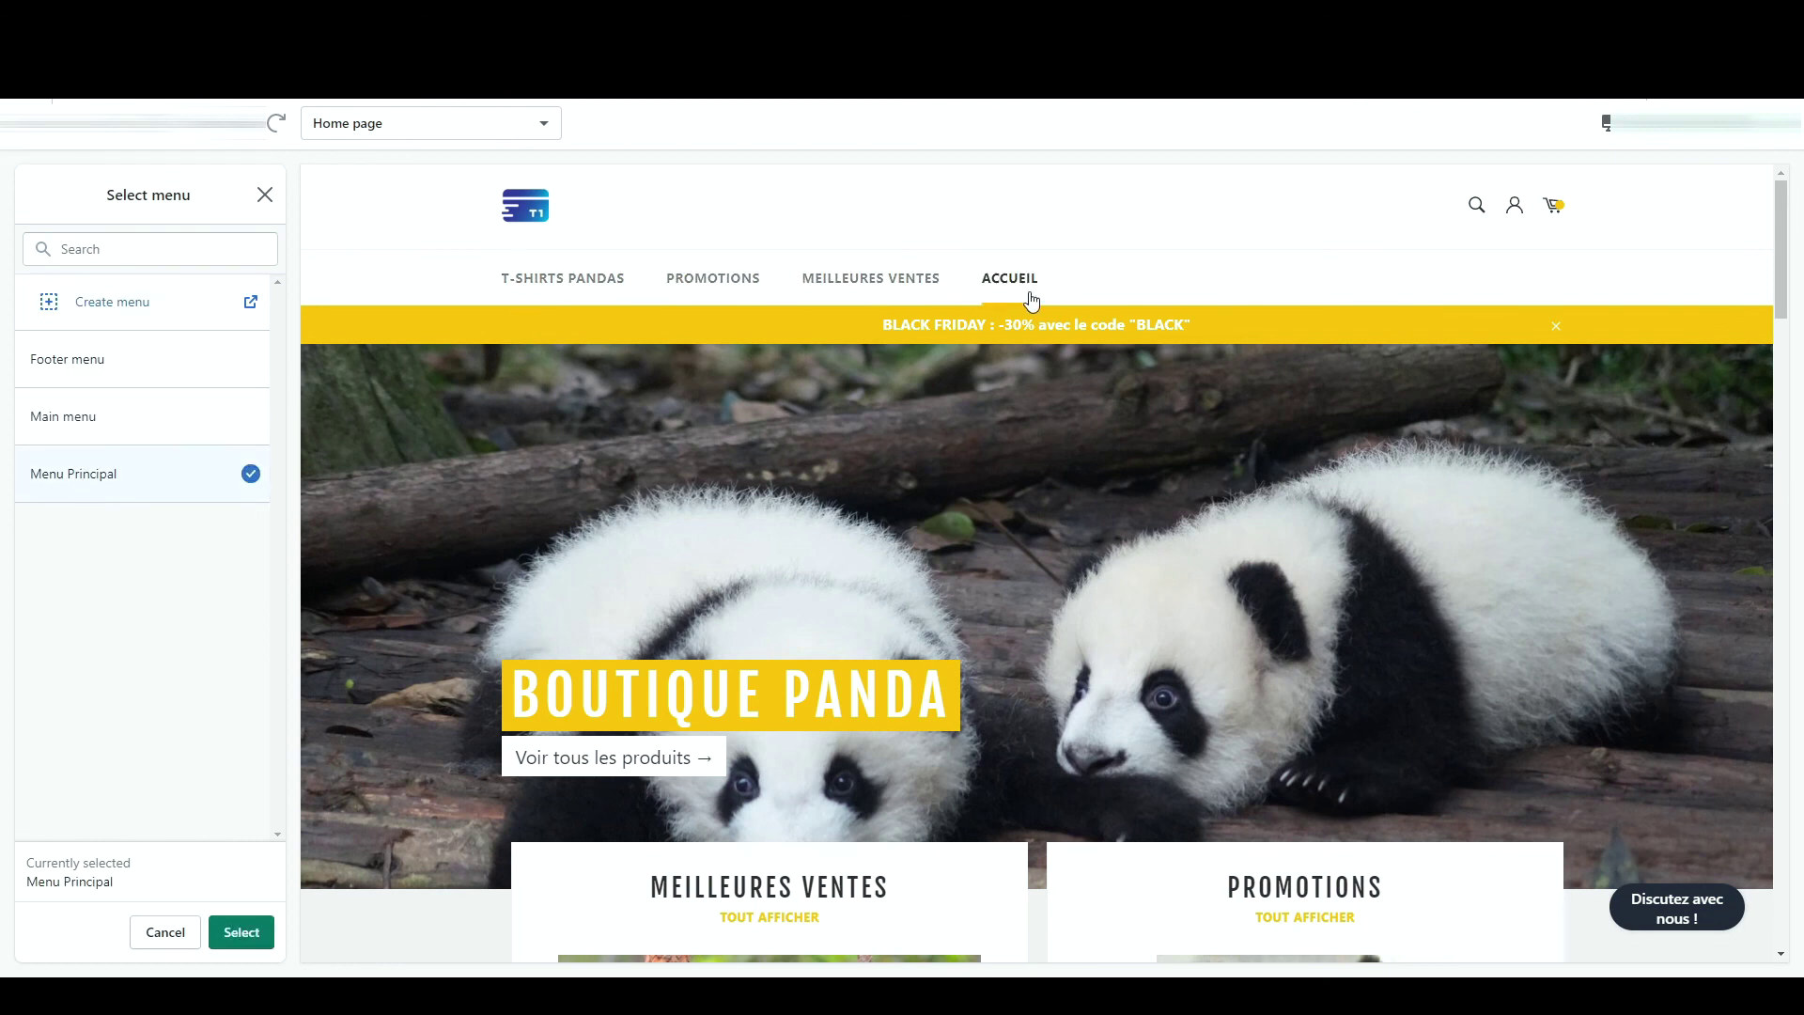
{"action": "left_click", "coordinate": [241, 932]}
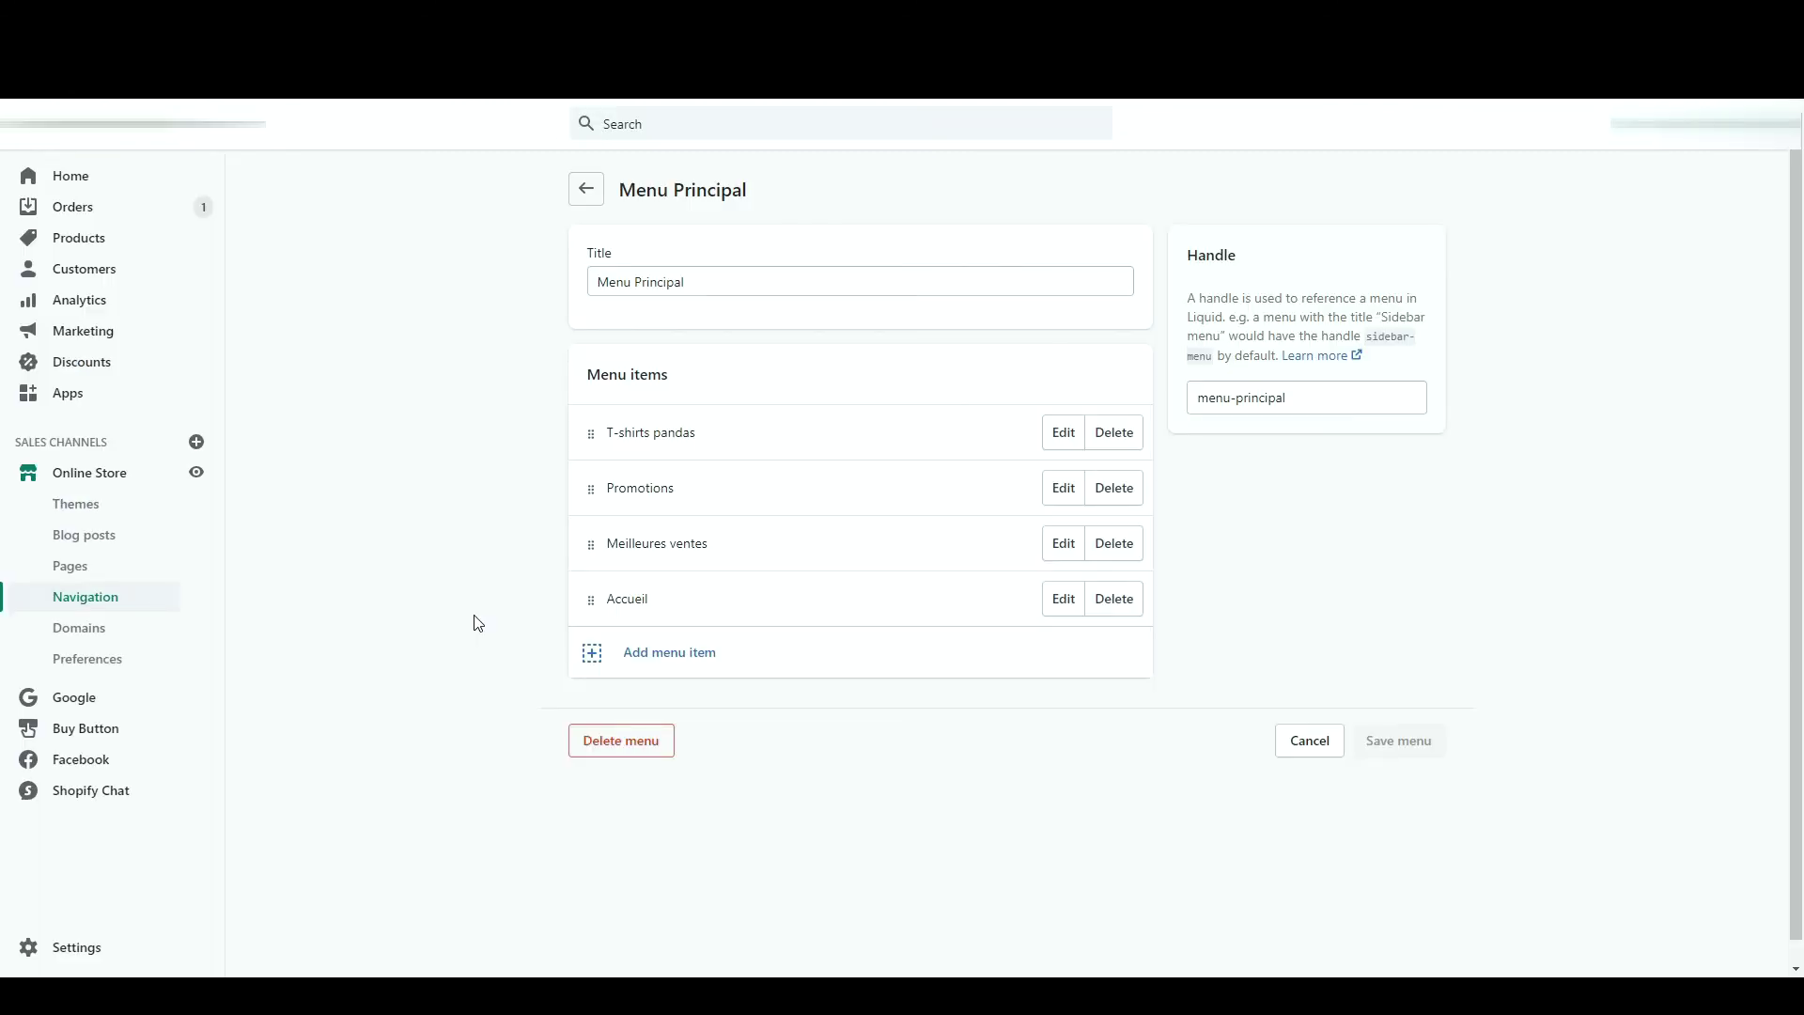
- Move Accueil to the top, nest Promotions under T-shirts pandas and Meilleures ventes under Promotions, and save
{"action": "left_click_drag", "start_coordinate": [590, 597], "coordinate": [593, 408]}
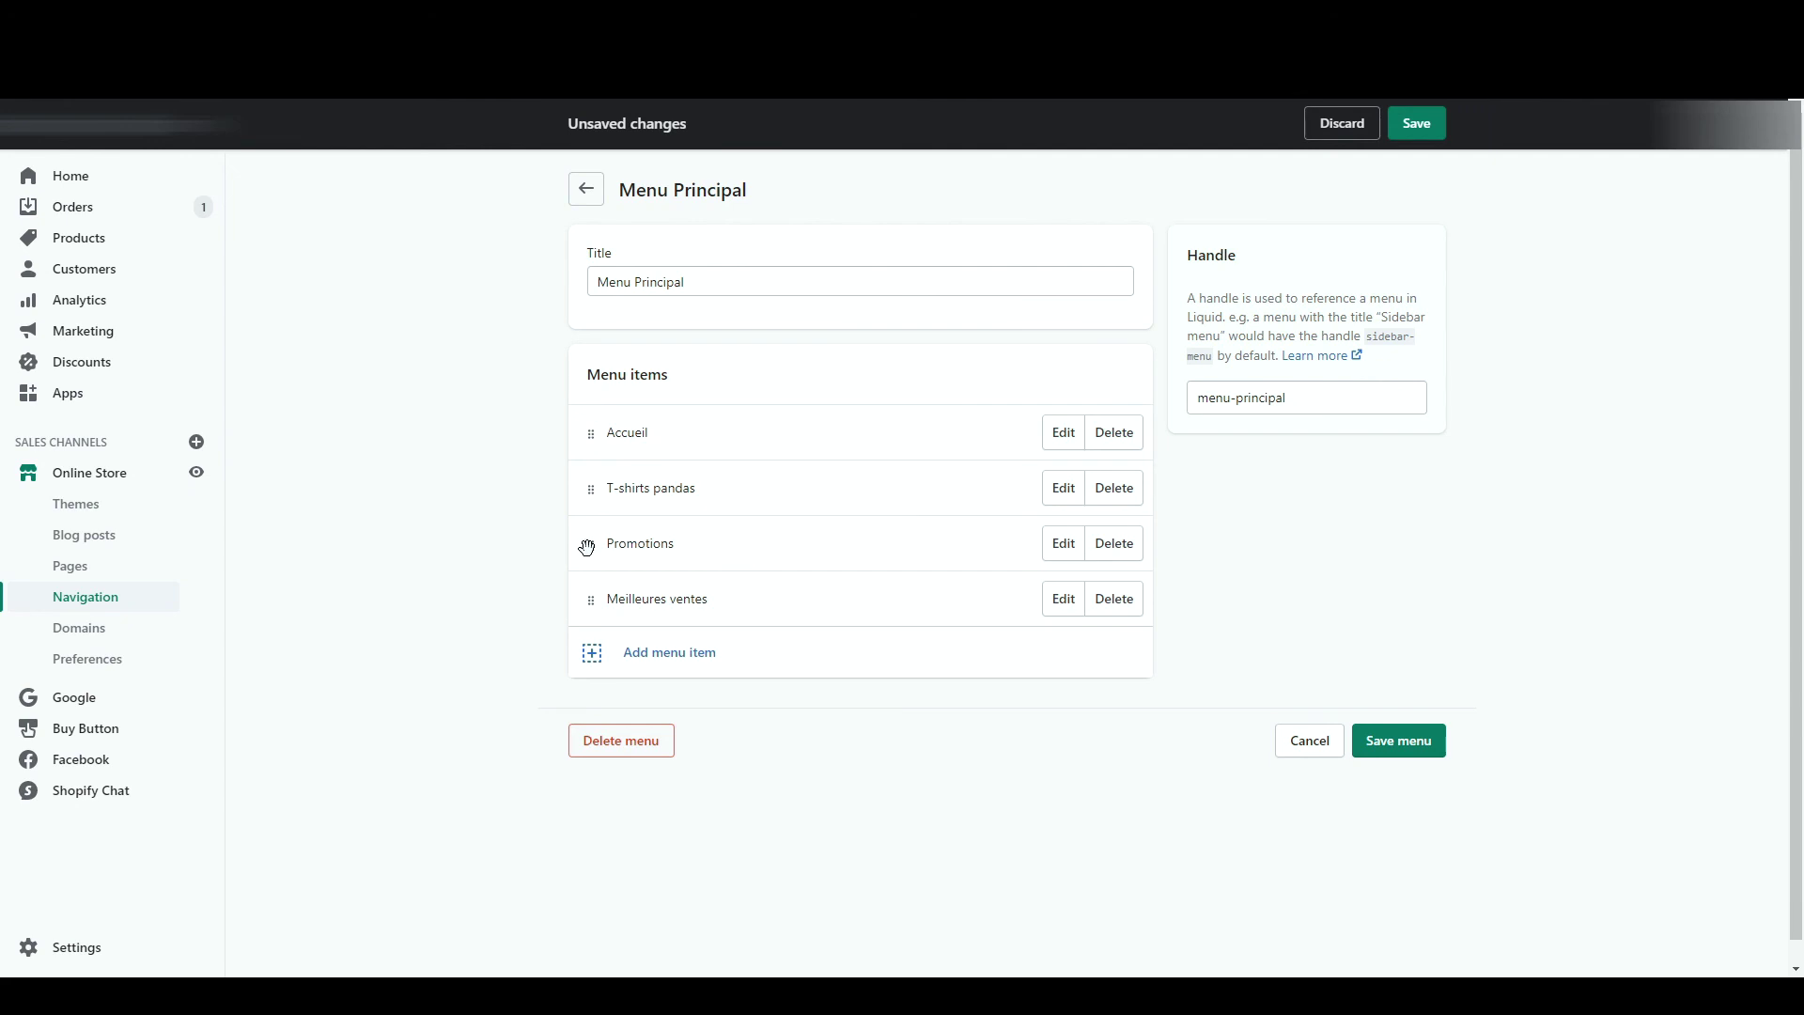
{"action": "left_click_drag", "start_coordinate": [583, 543], "coordinate": [587, 517]}
{"action": "left_click_drag", "start_coordinate": [591, 643], "coordinate": [660, 564]}
{"action": "left_click", "coordinate": [1389, 851]}
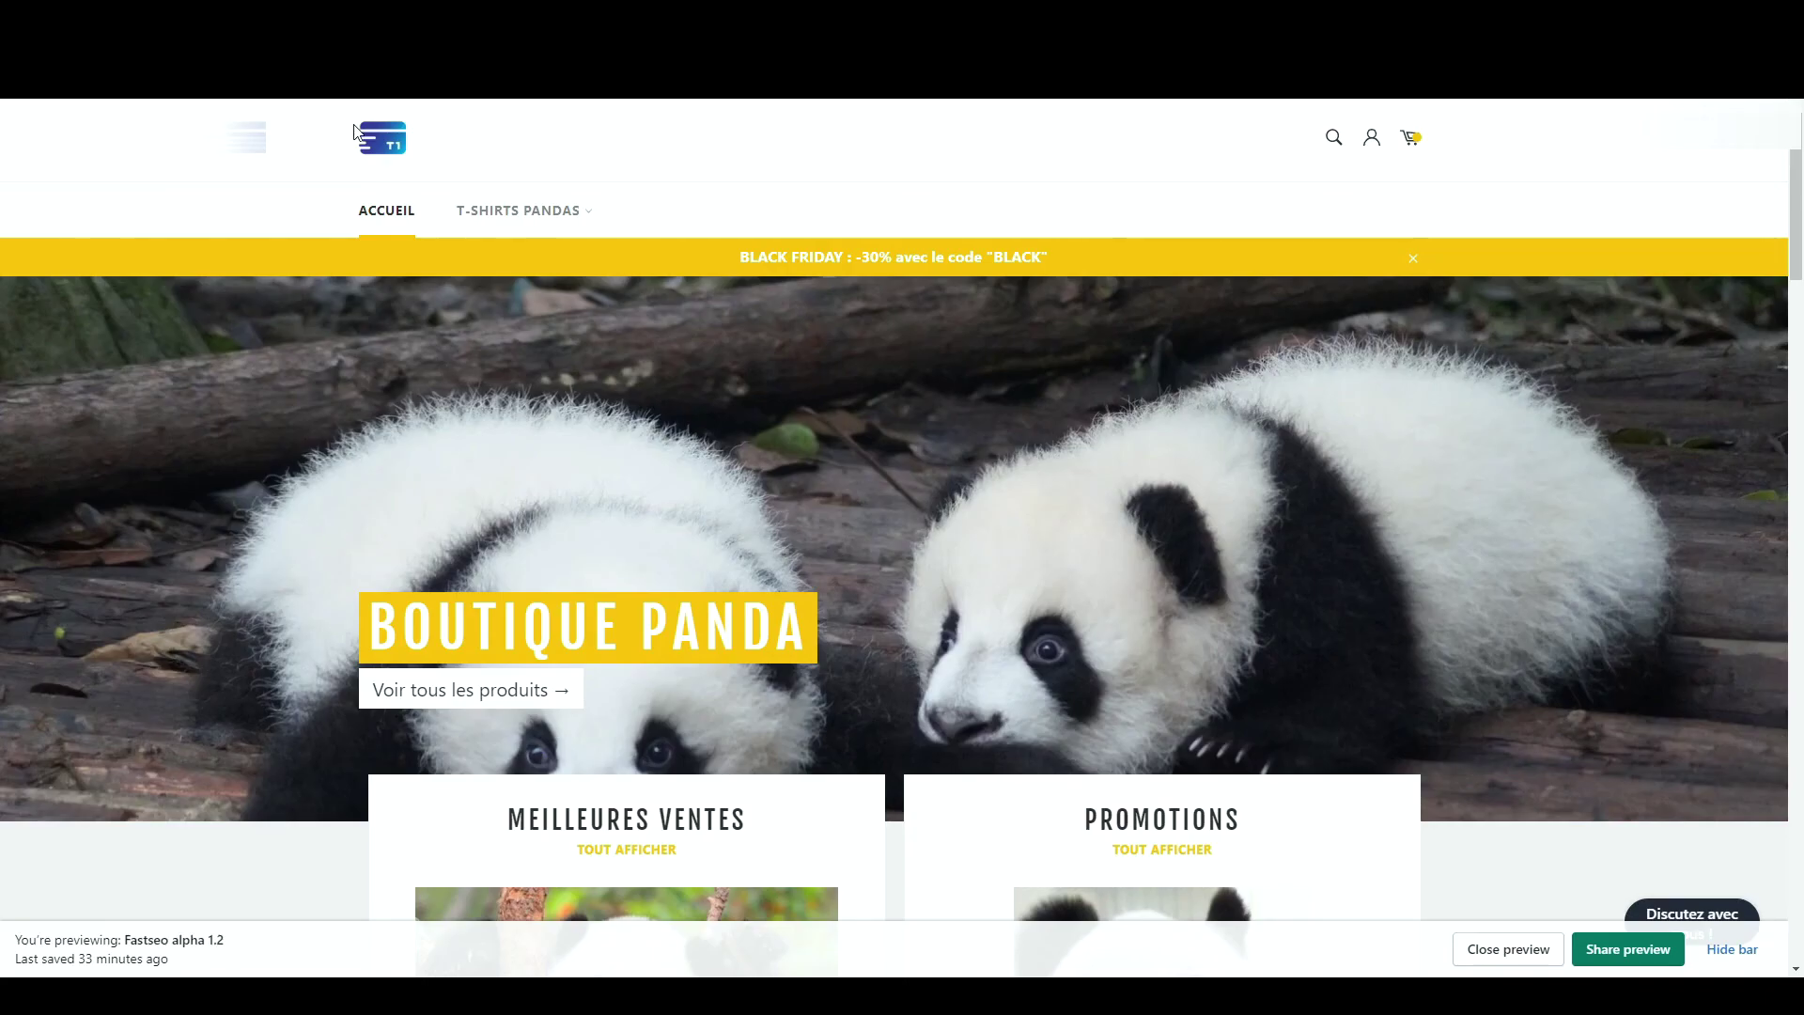
- Reload the storefront, check the nested T-SHIRTS PANDAS submenu, and open Promotions
{"action": "left_click", "coordinate": [380, 141]}
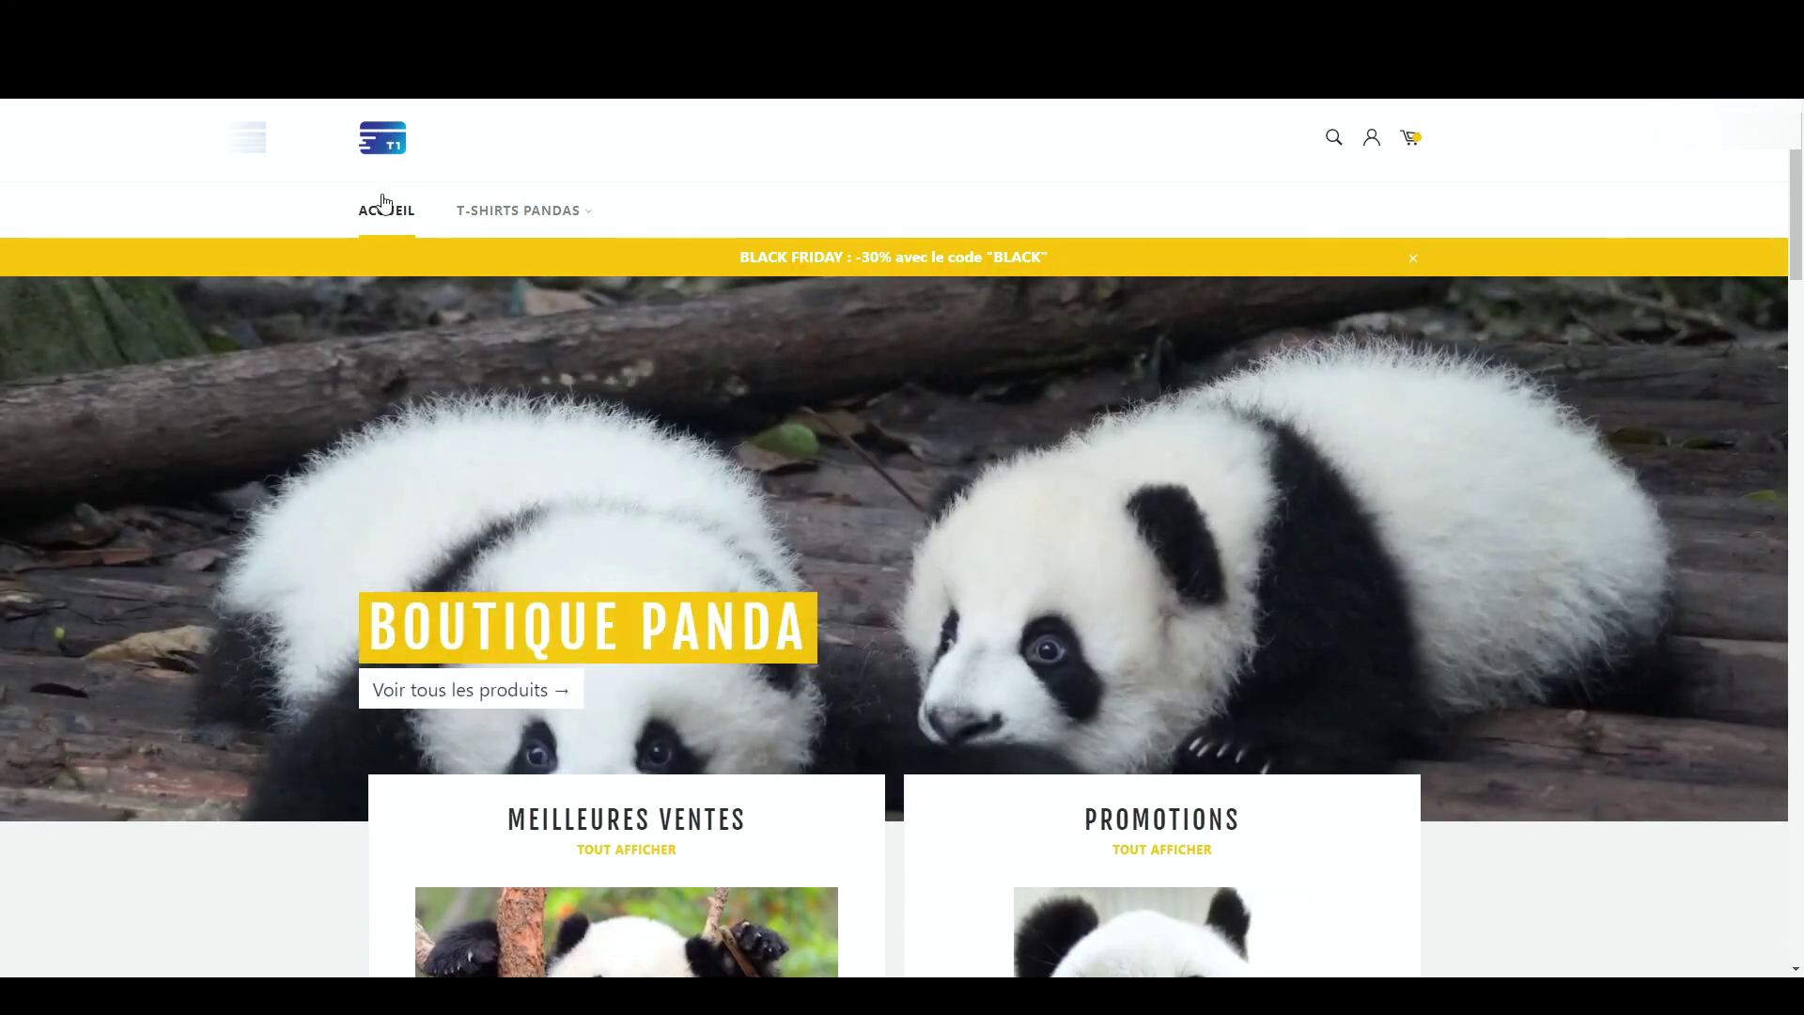
{"action": "mouse_move", "coordinate": [522, 216]}
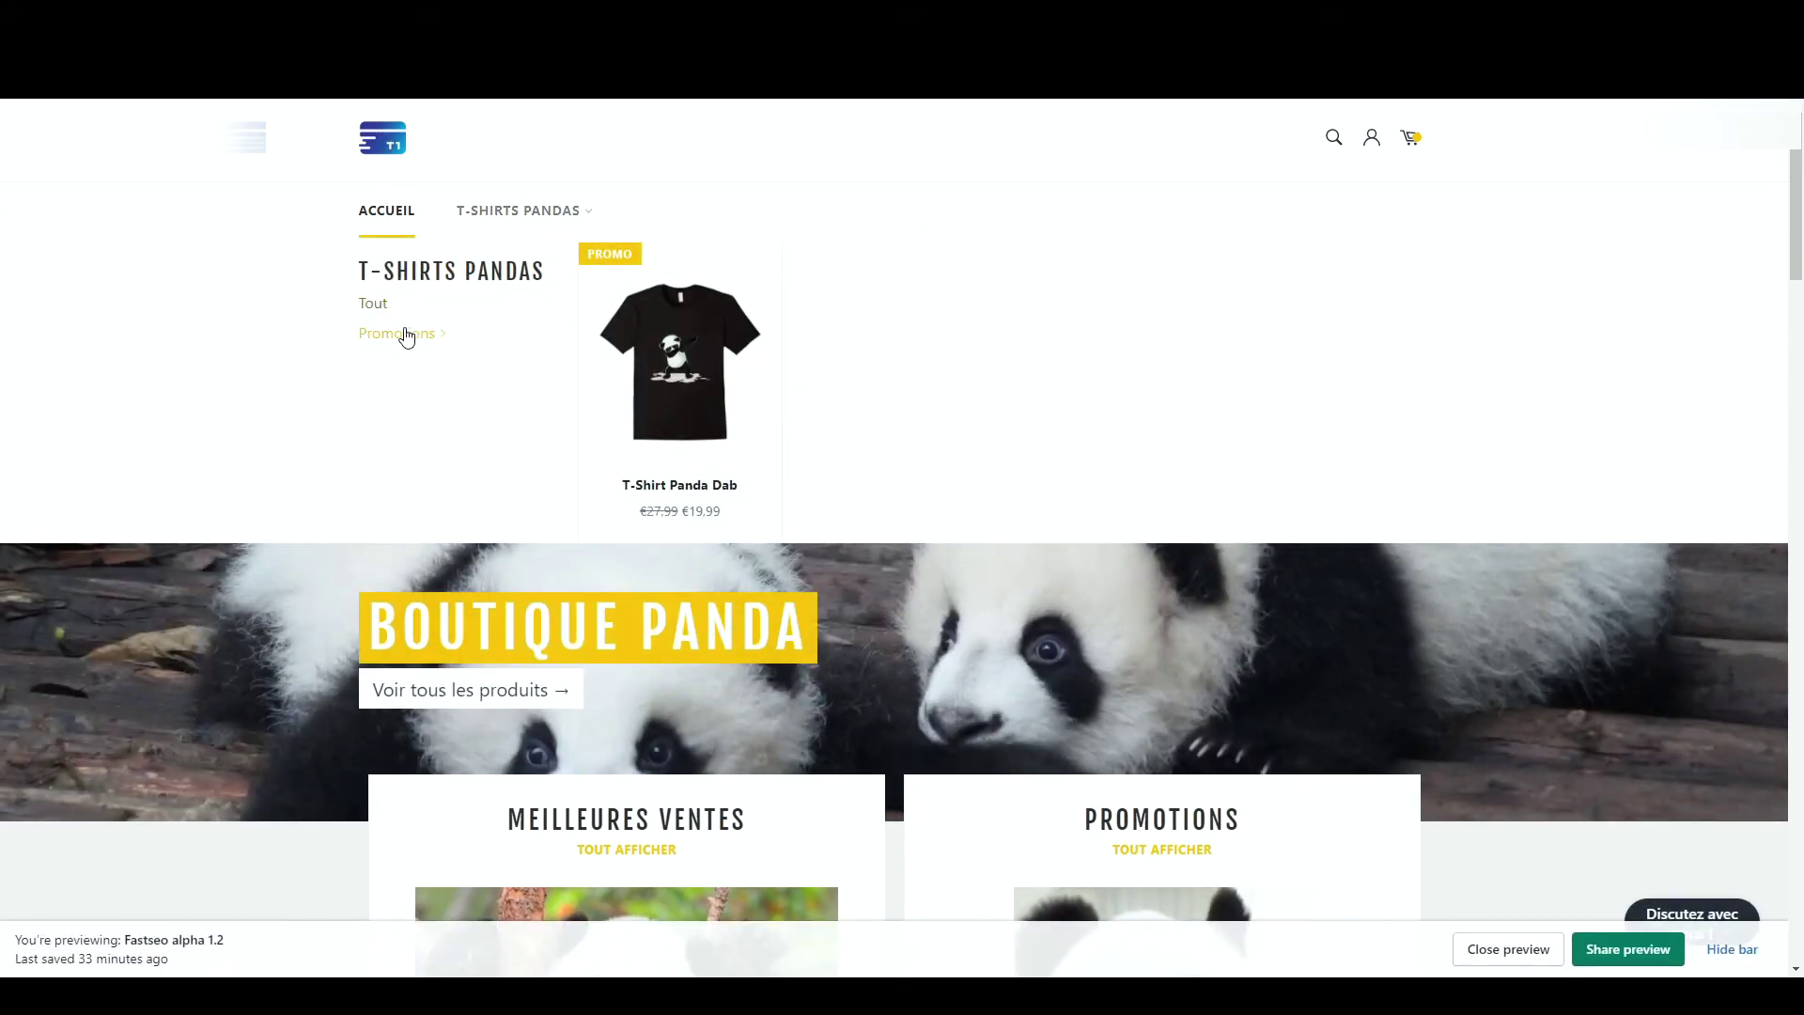
{"action": "mouse_move", "coordinate": [404, 336]}
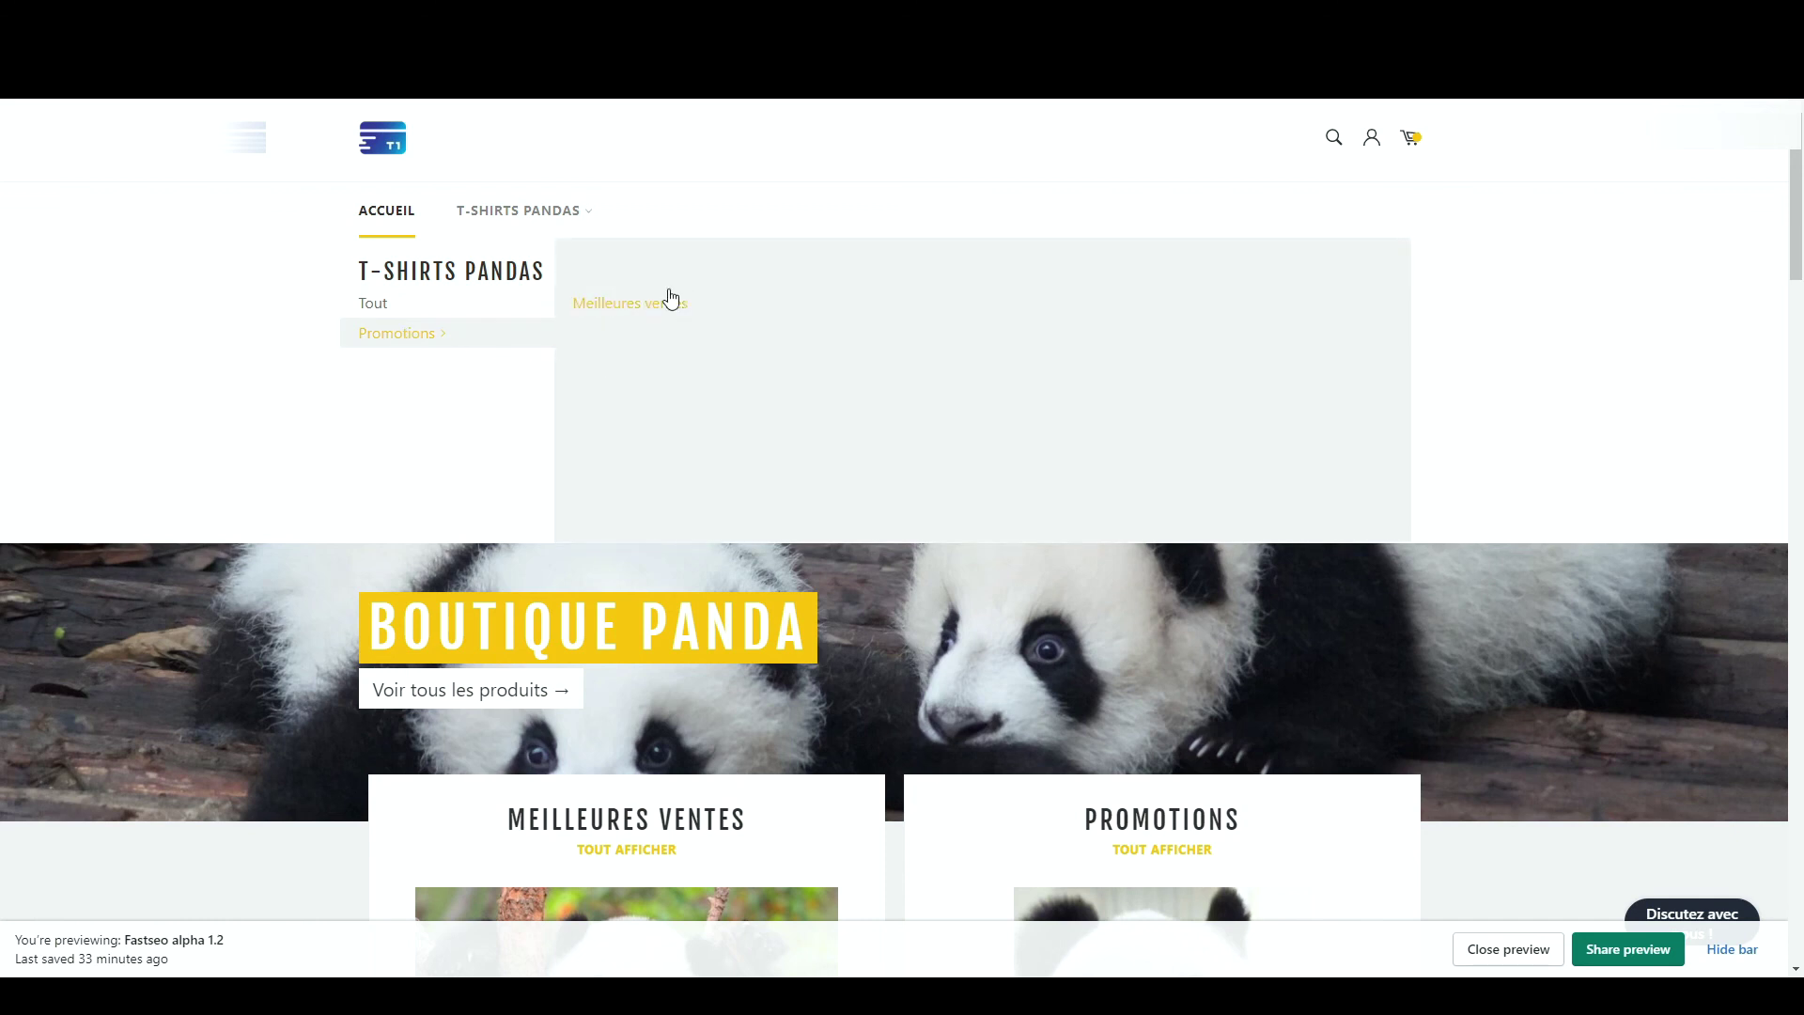
{"action": "left_click", "coordinate": [438, 347]}
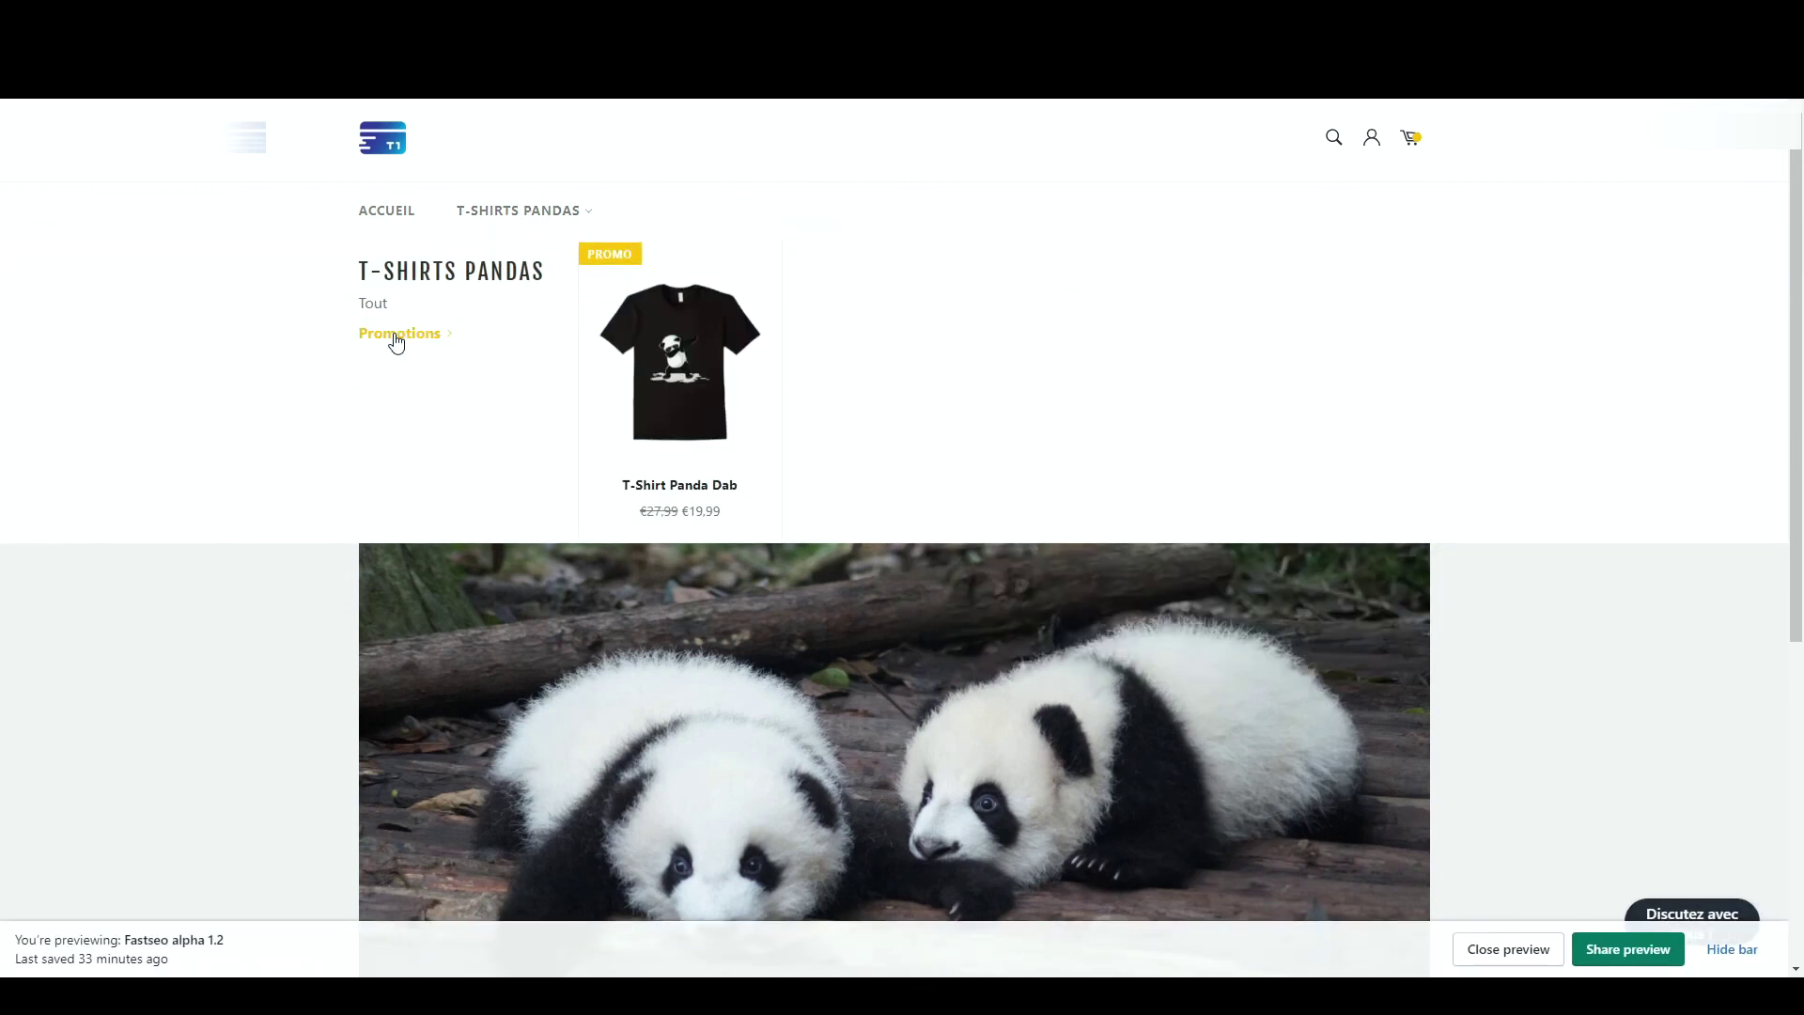
{"action": "mouse_move", "coordinate": [397, 343]}
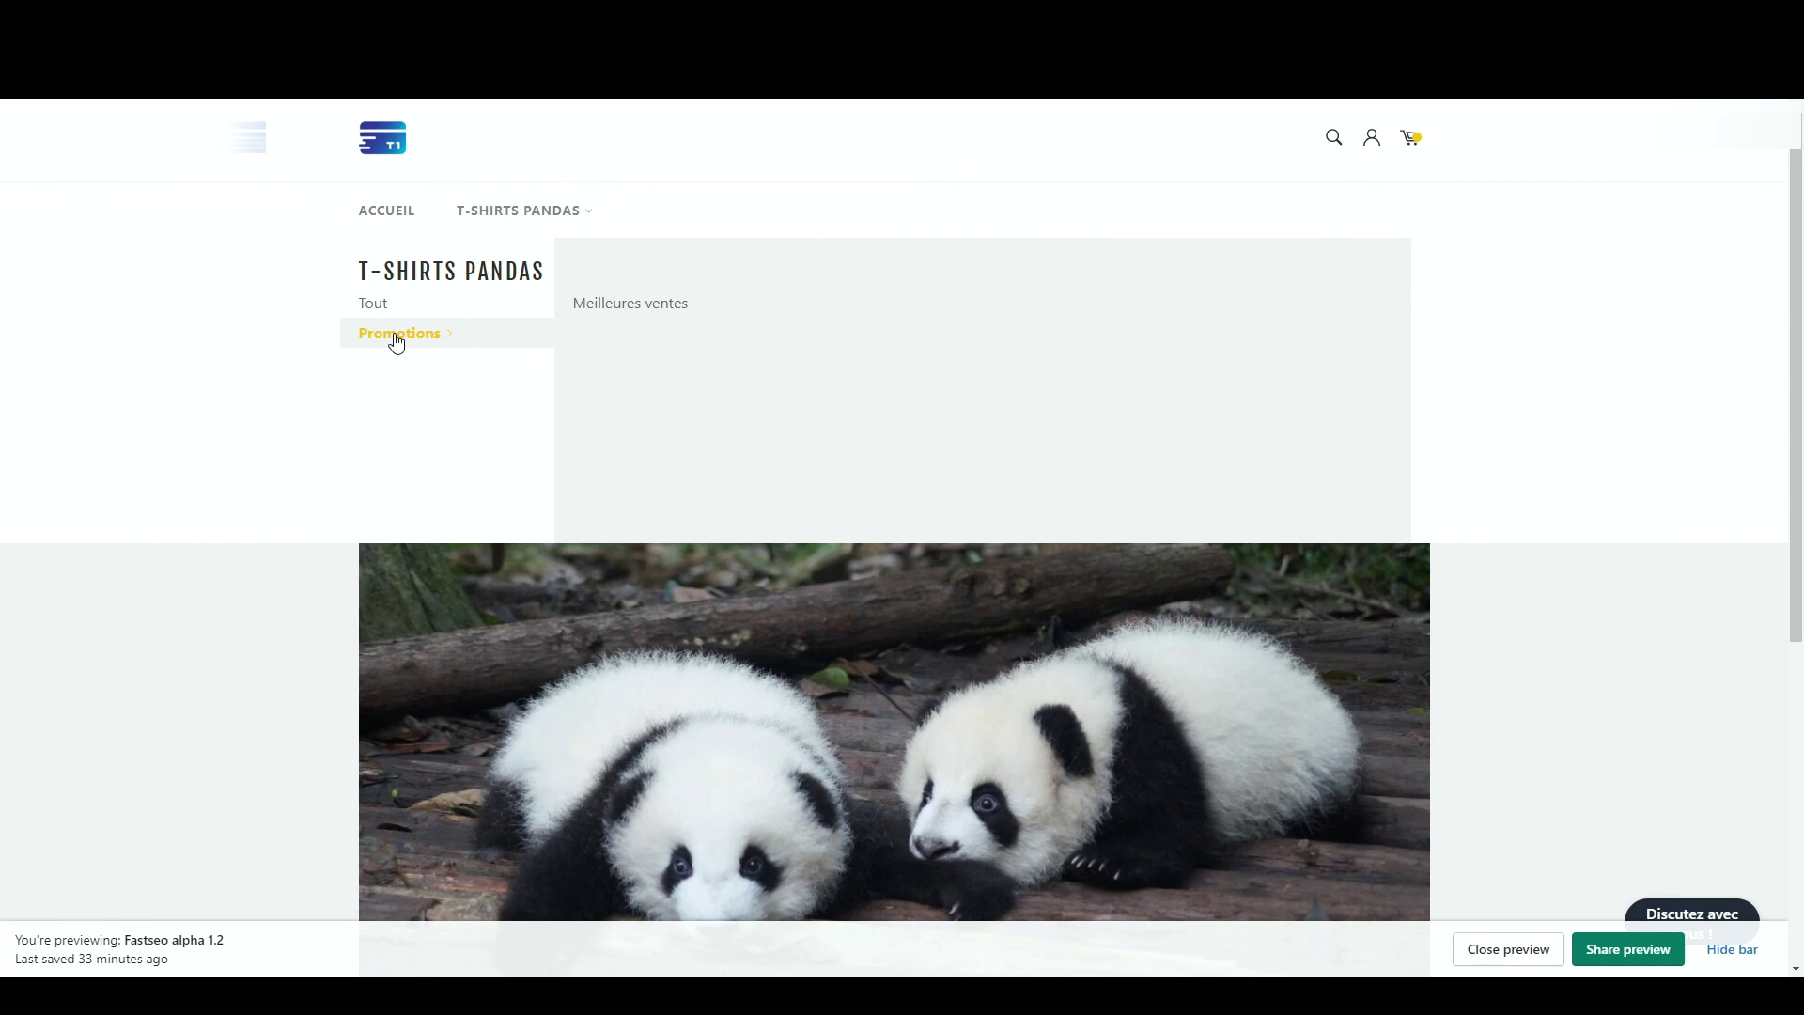
{"action": "left_click", "coordinate": [396, 338]}
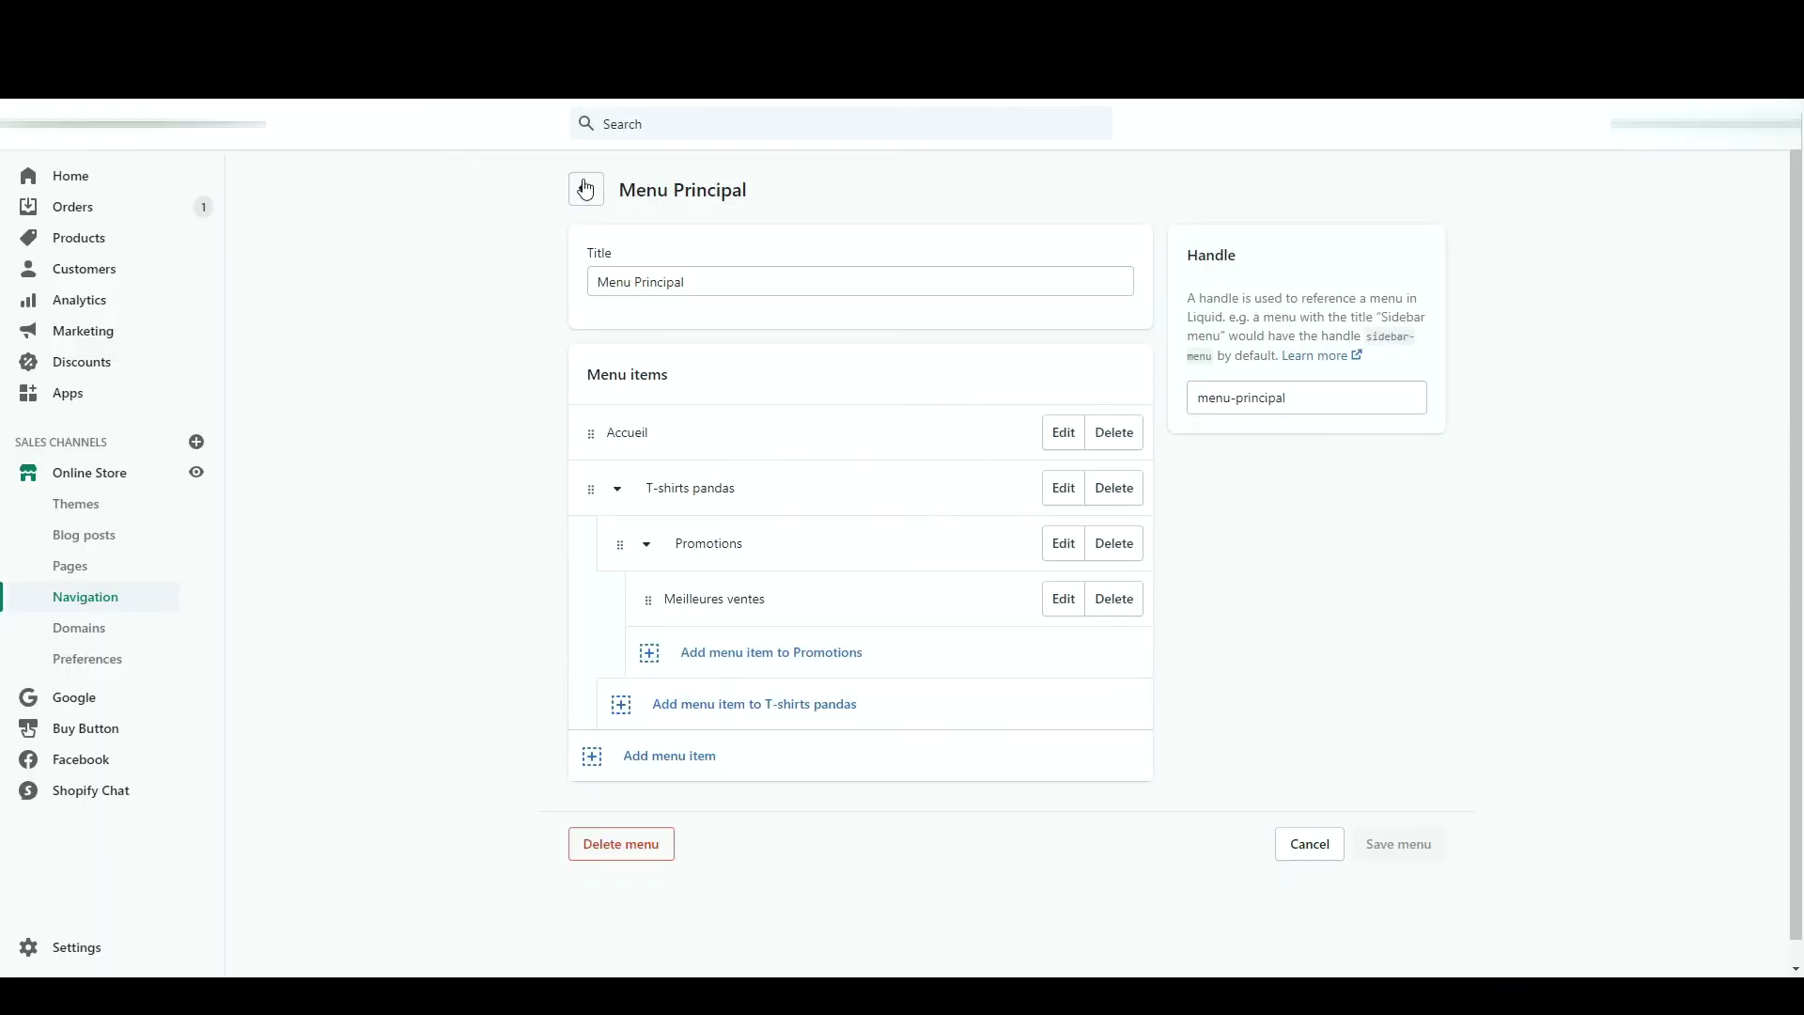
- Relink the Footer menu's Search item to the red panda post, rename it 'Ou vit le panda roux', and save
{"action": "left_click", "coordinate": [586, 189]}
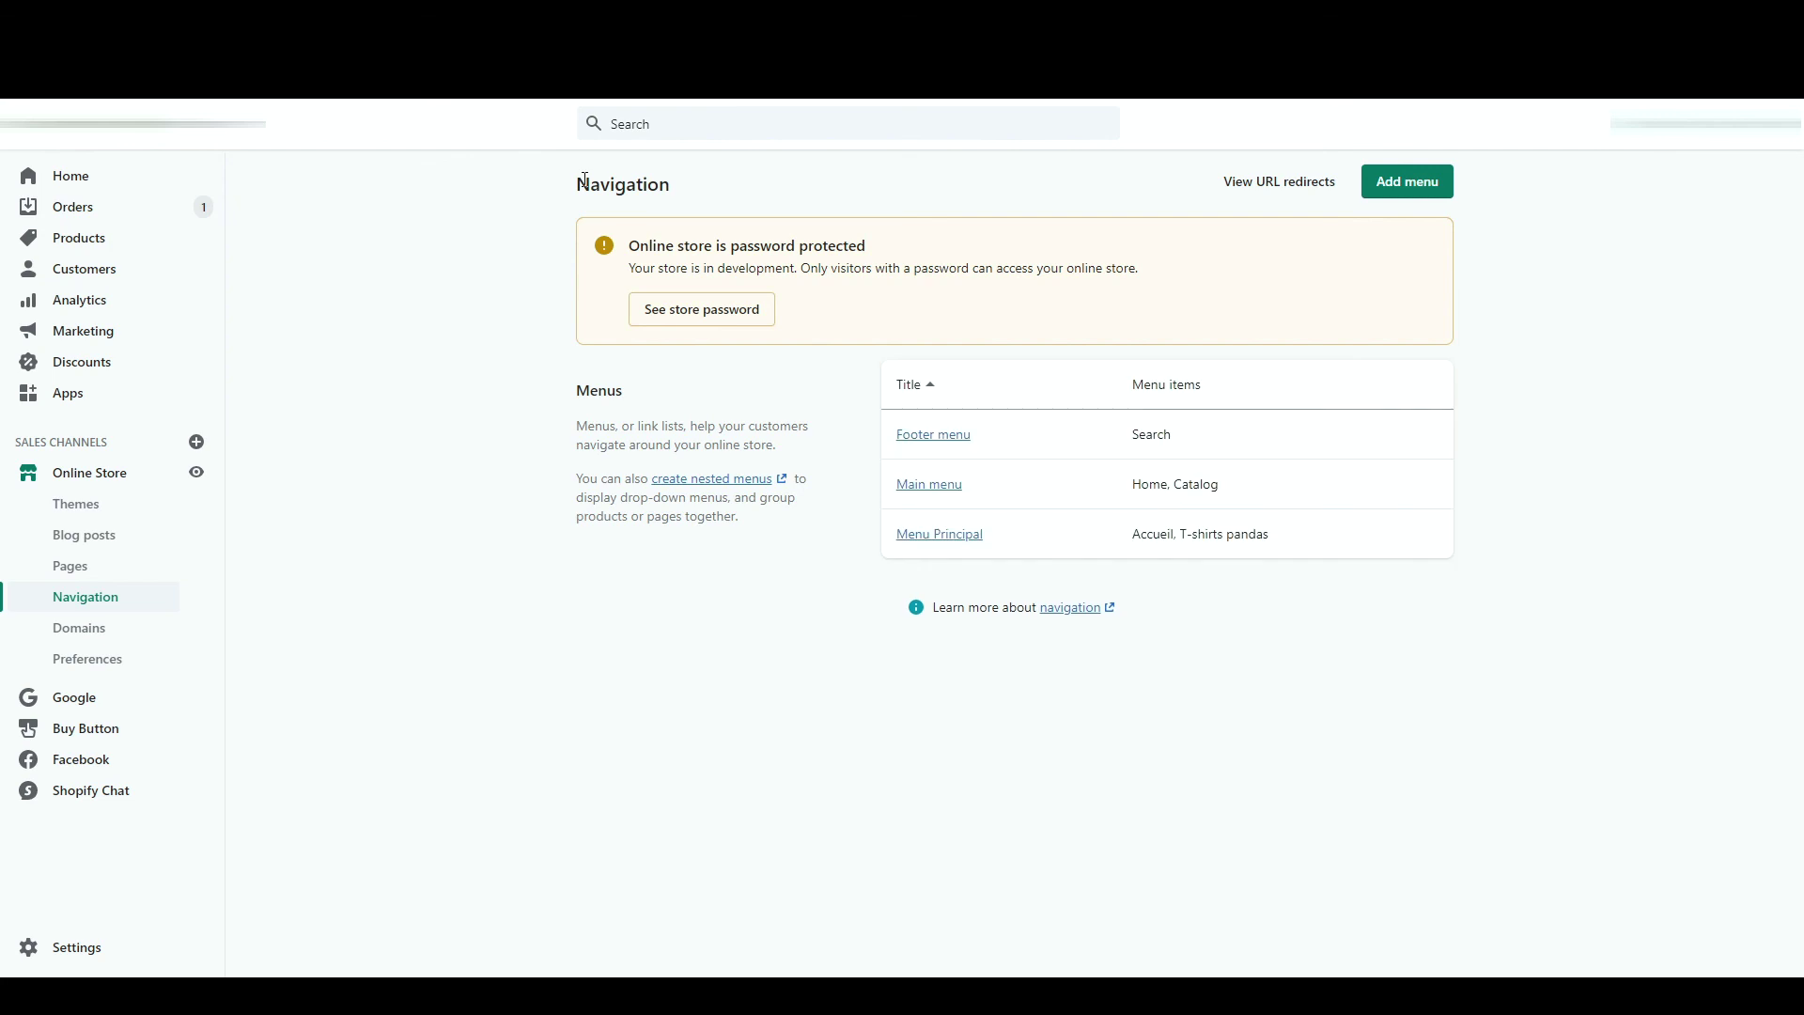
{"action": "left_click", "coordinate": [926, 442]}
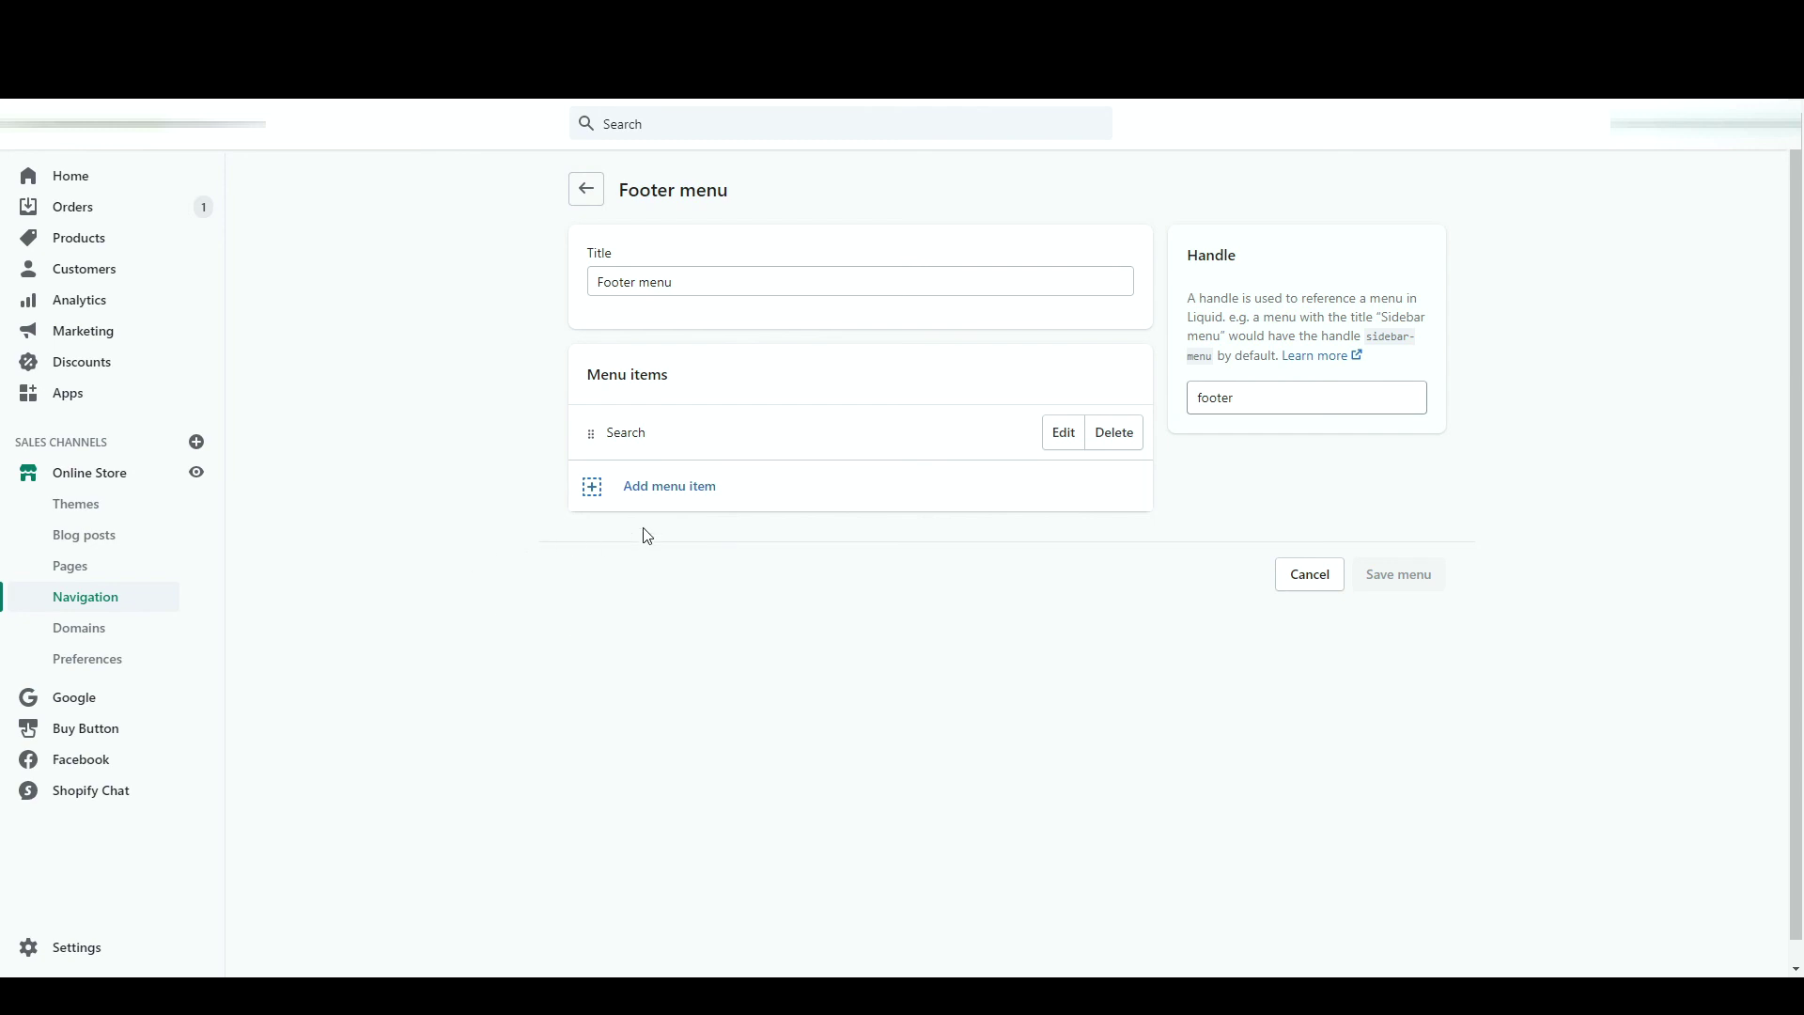
{"action": "left_click", "coordinate": [1079, 433]}
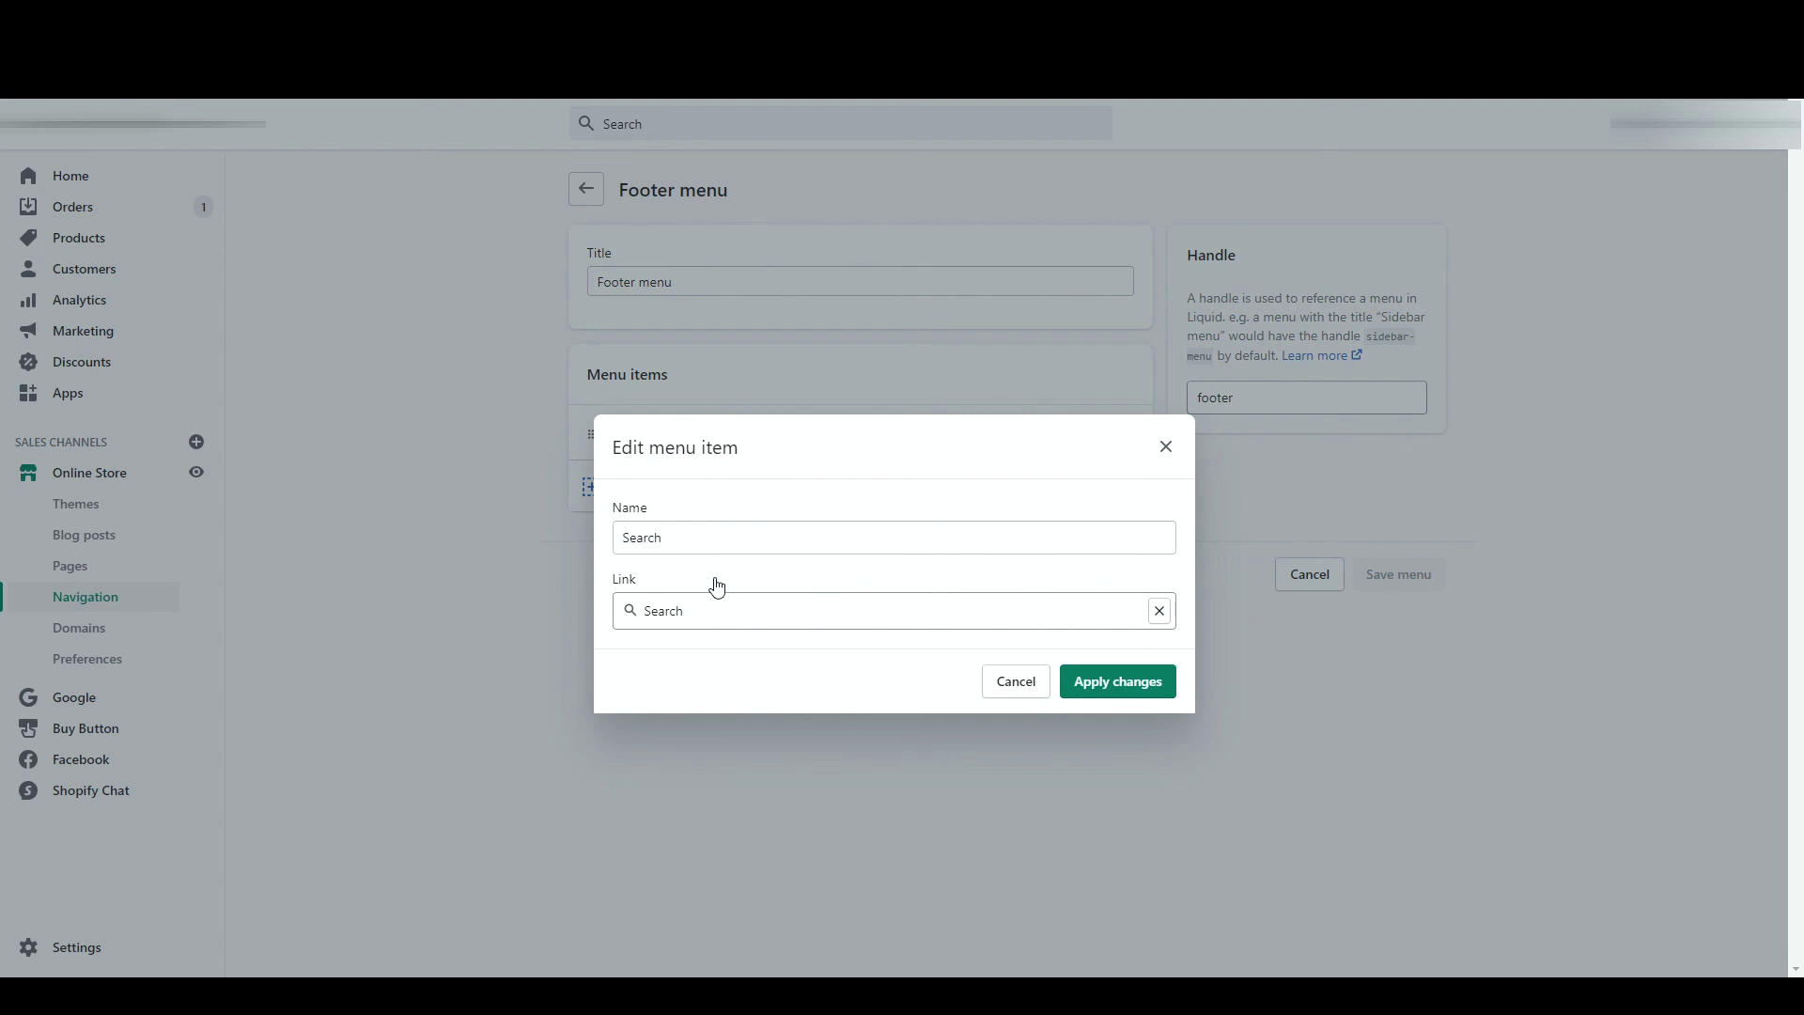
{"action": "left_click", "coordinate": [1159, 613]}
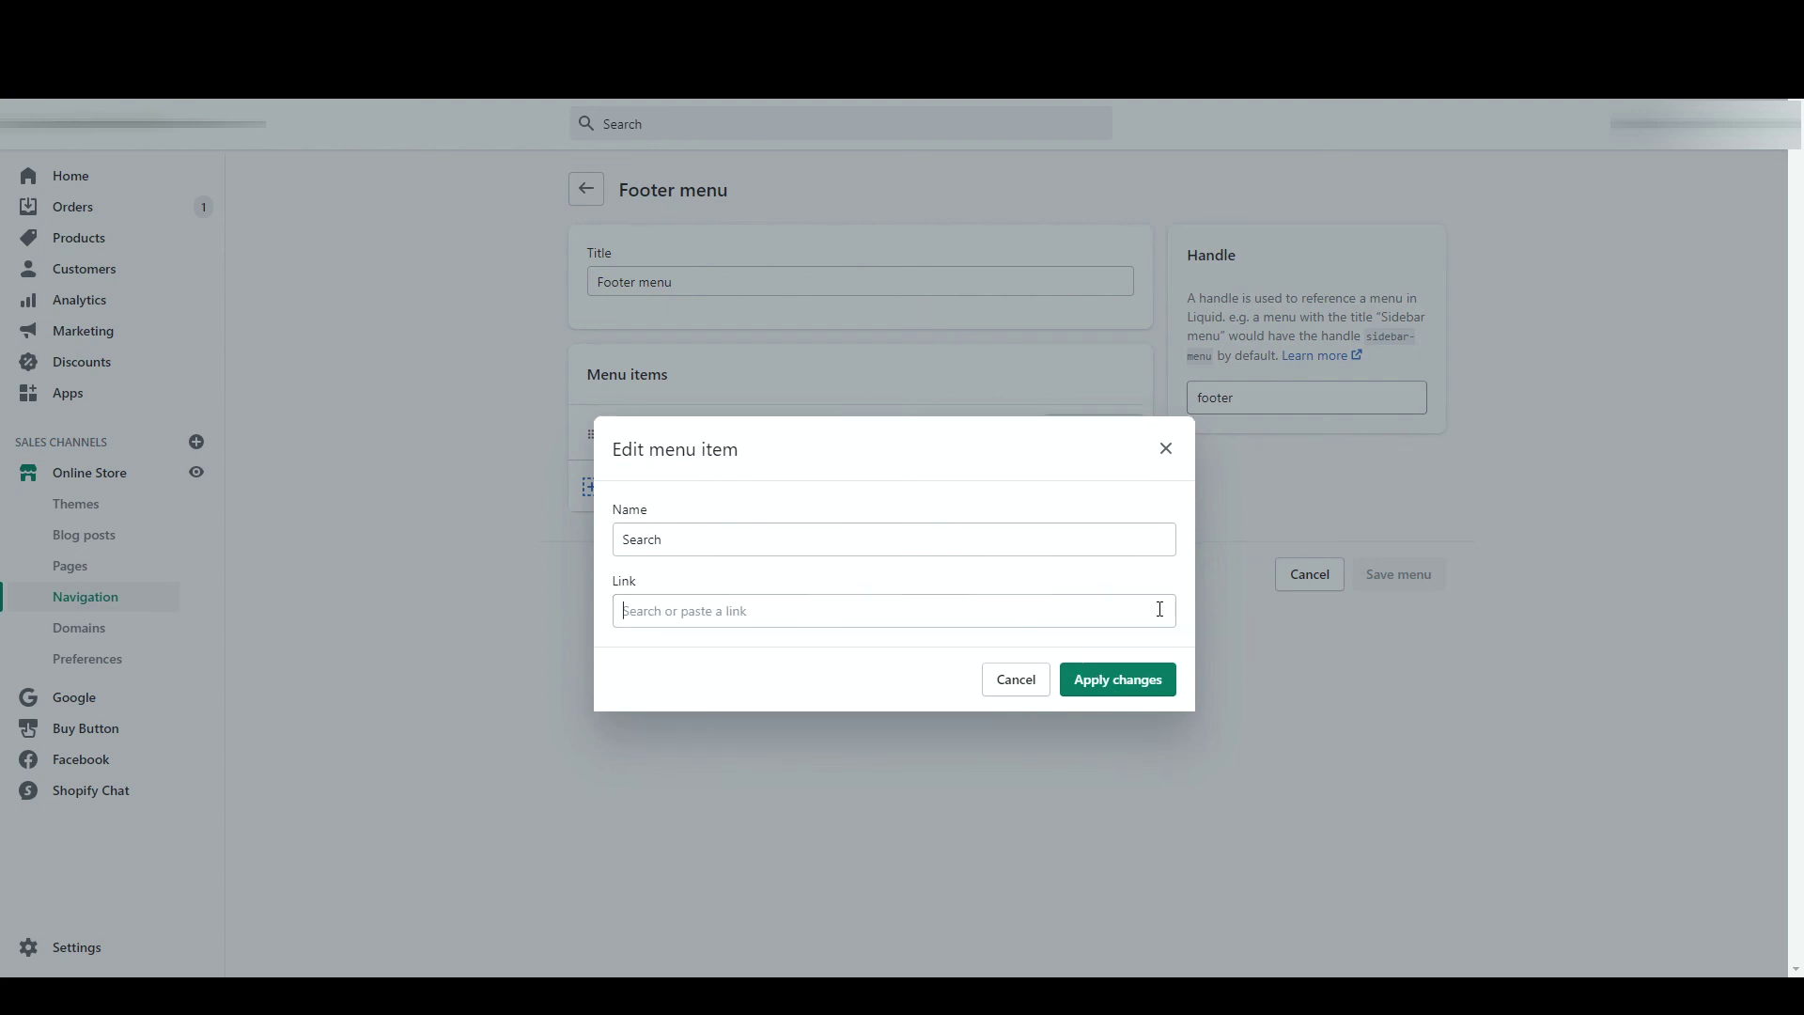
{"action": "scroll", "coordinate": [855, 553], "scroll_direction": "down", "scroll_amount": 1}
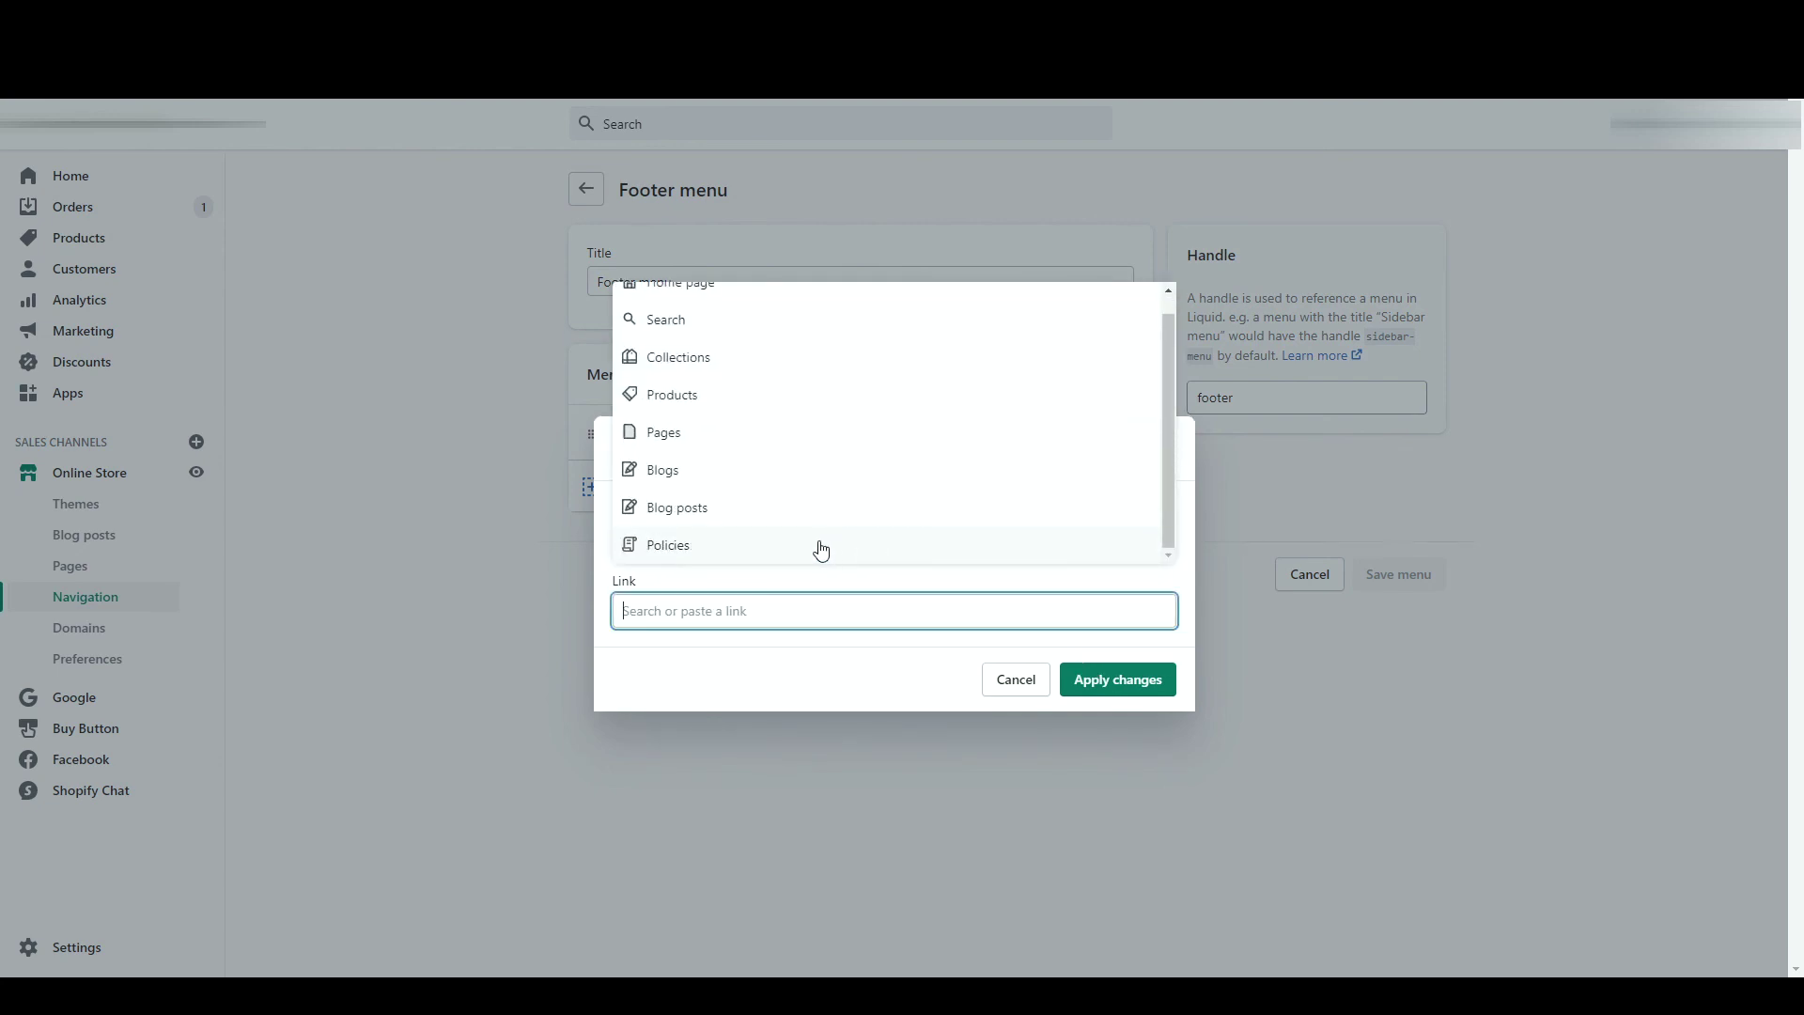
{"action": "left_click", "coordinate": [777, 509]}
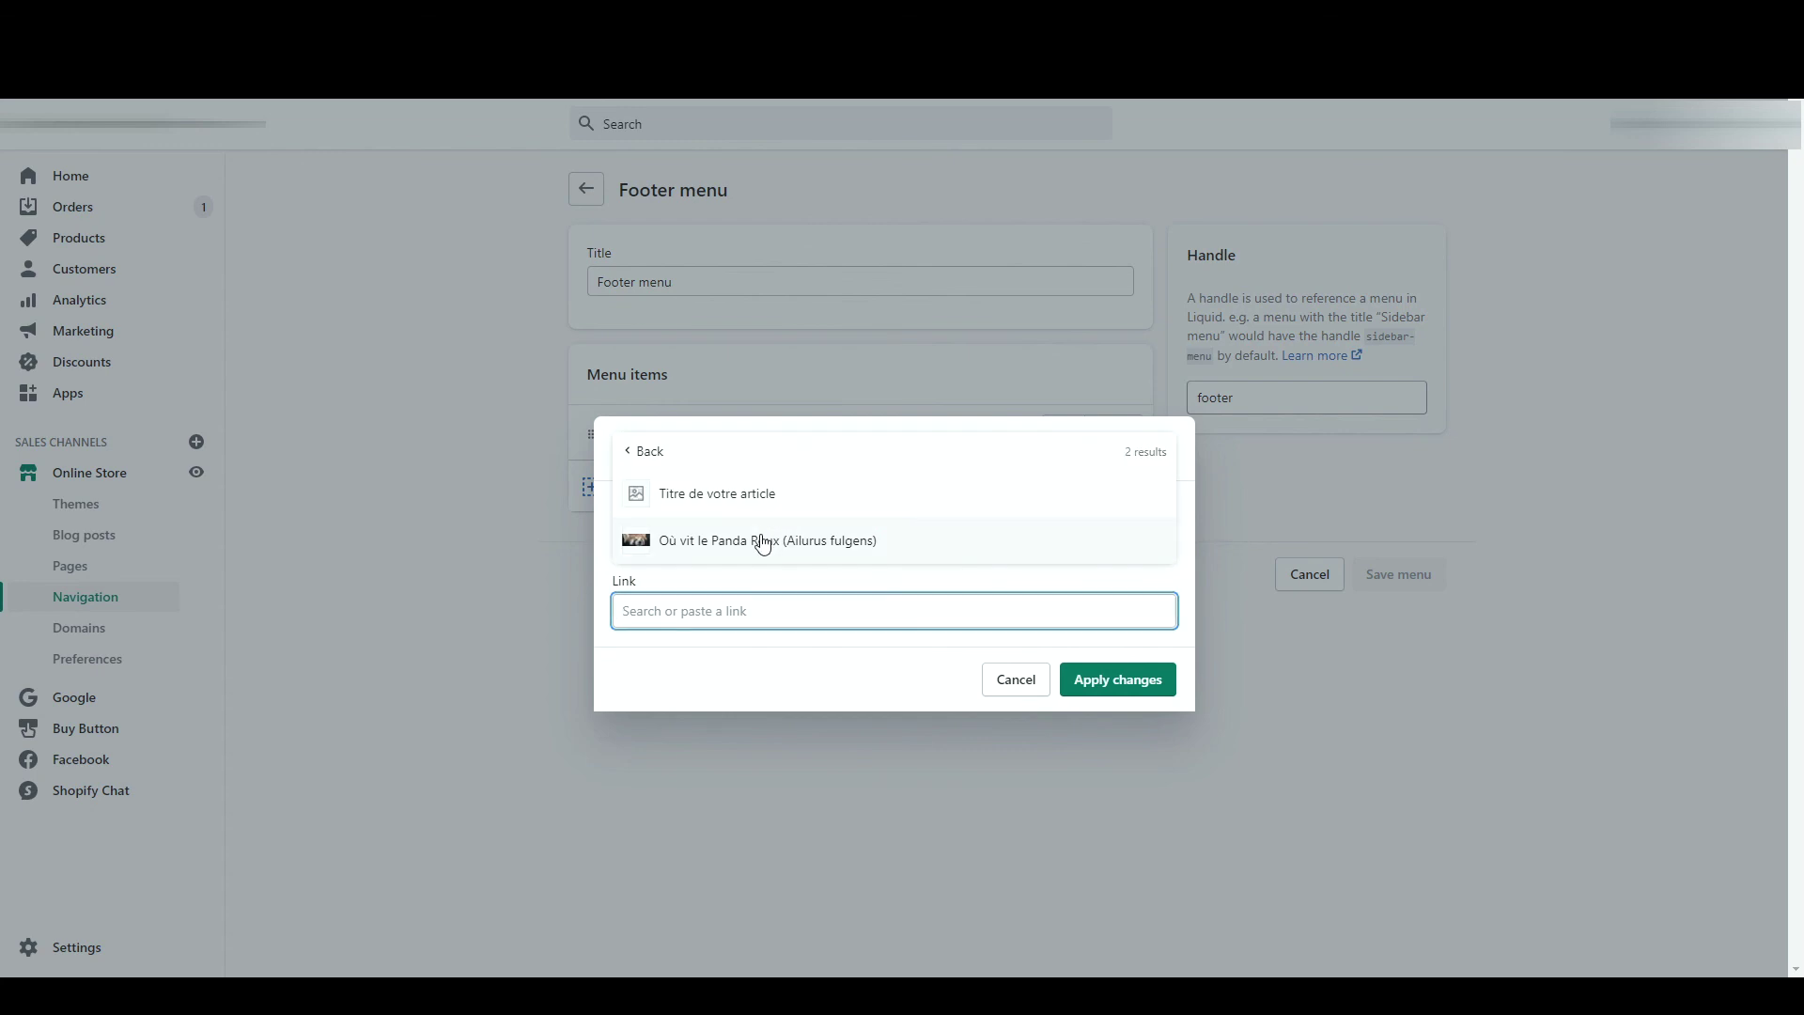
{"action": "left_click", "coordinate": [761, 542]}
{"action": "type", "text": "Ou vit le panda roux"}
{"action": "left_click", "coordinate": [1090, 681]}
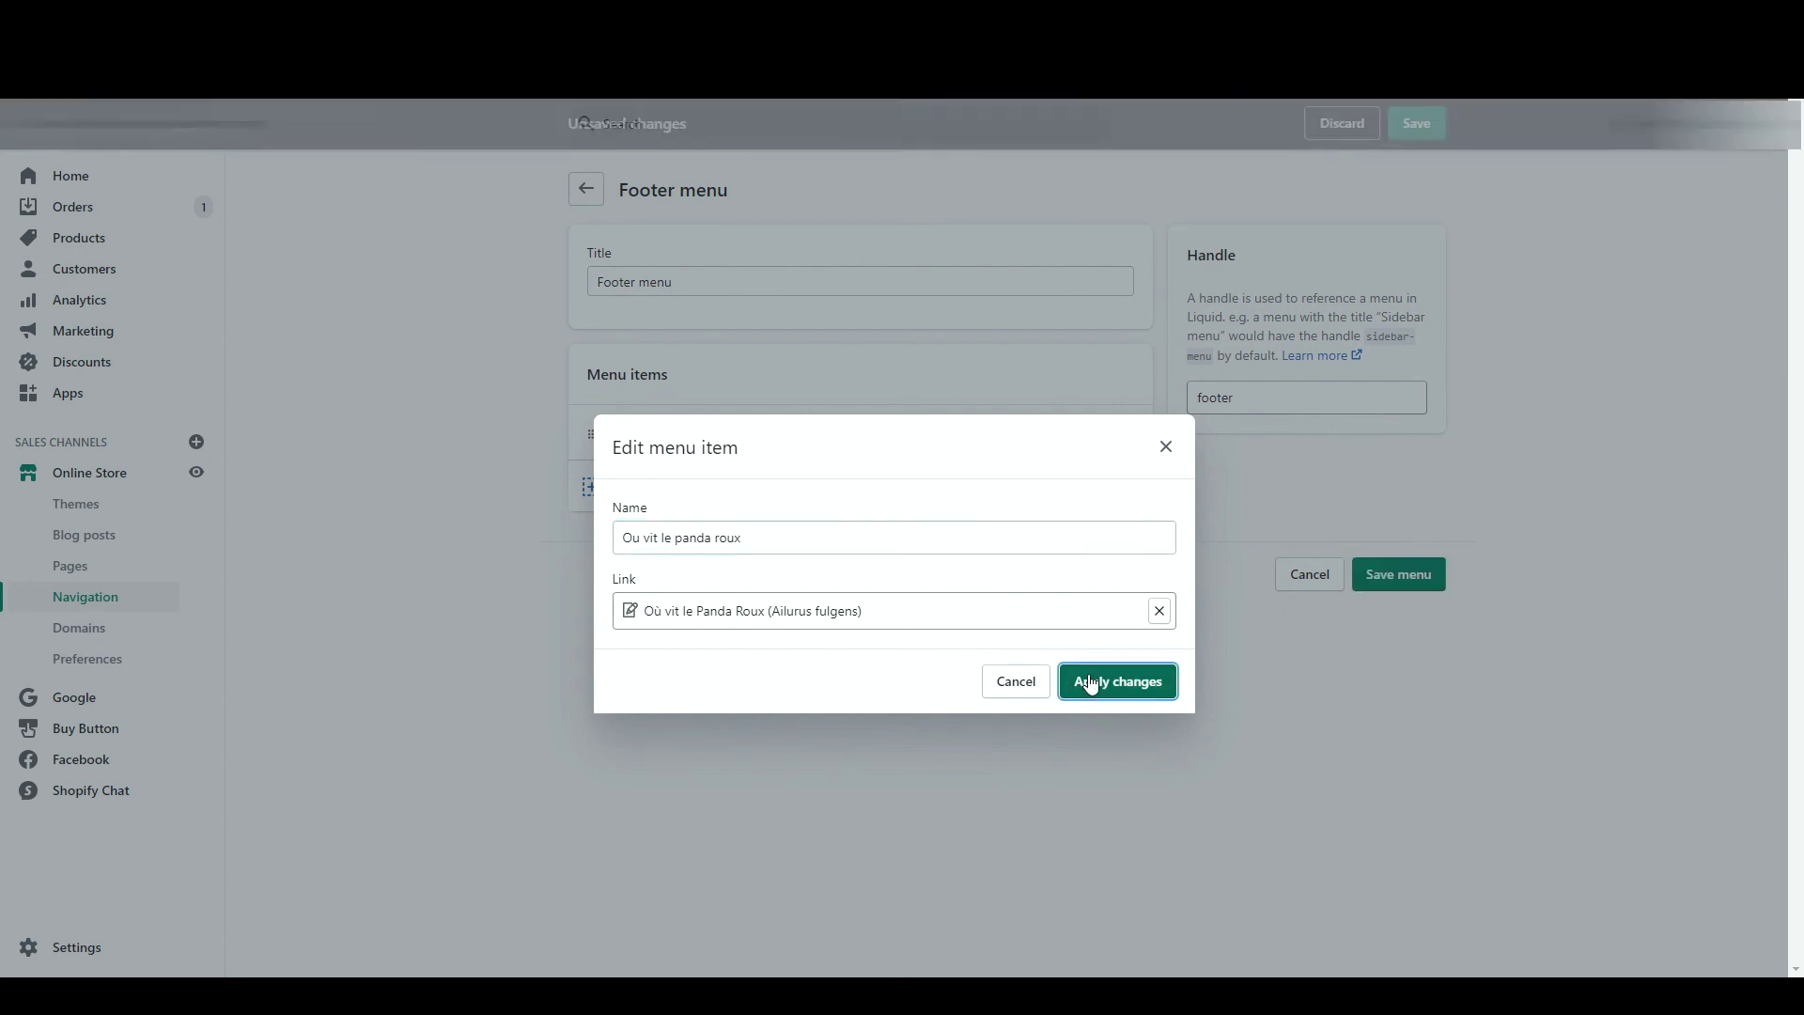
{"action": "left_click", "coordinate": [1410, 571]}
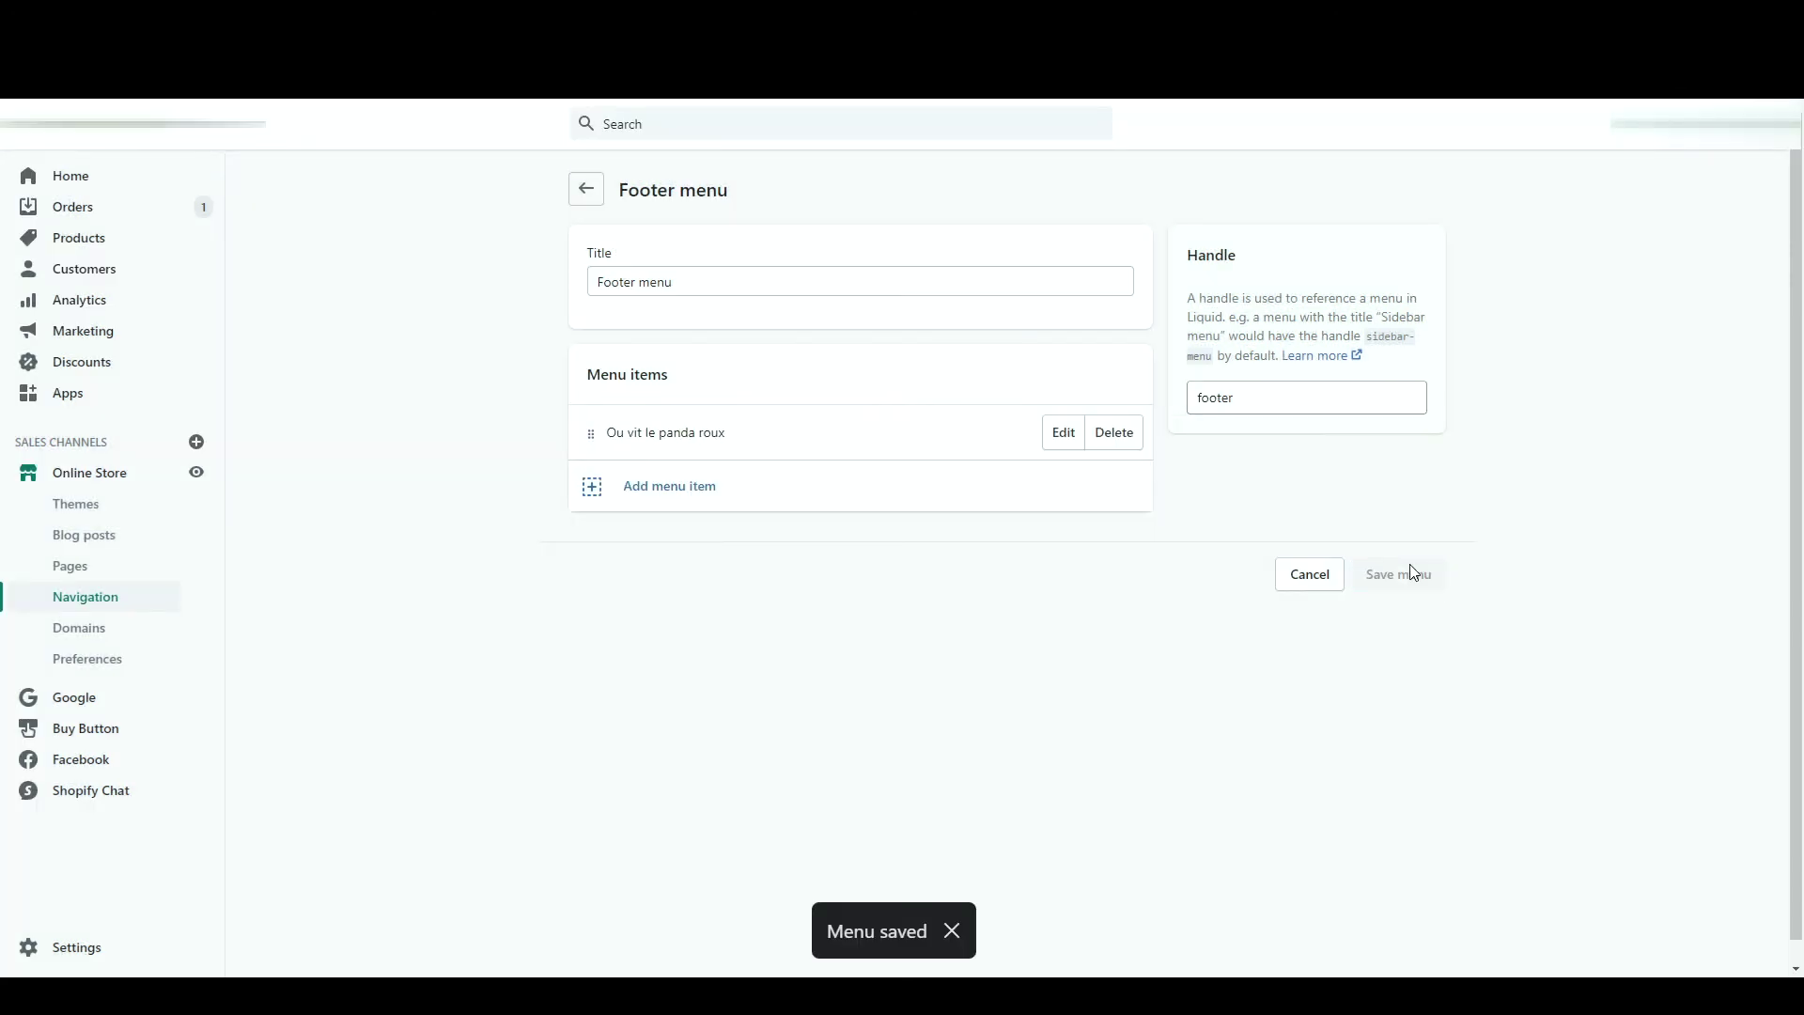
{"action": "left_click", "coordinate": [586, 189]}
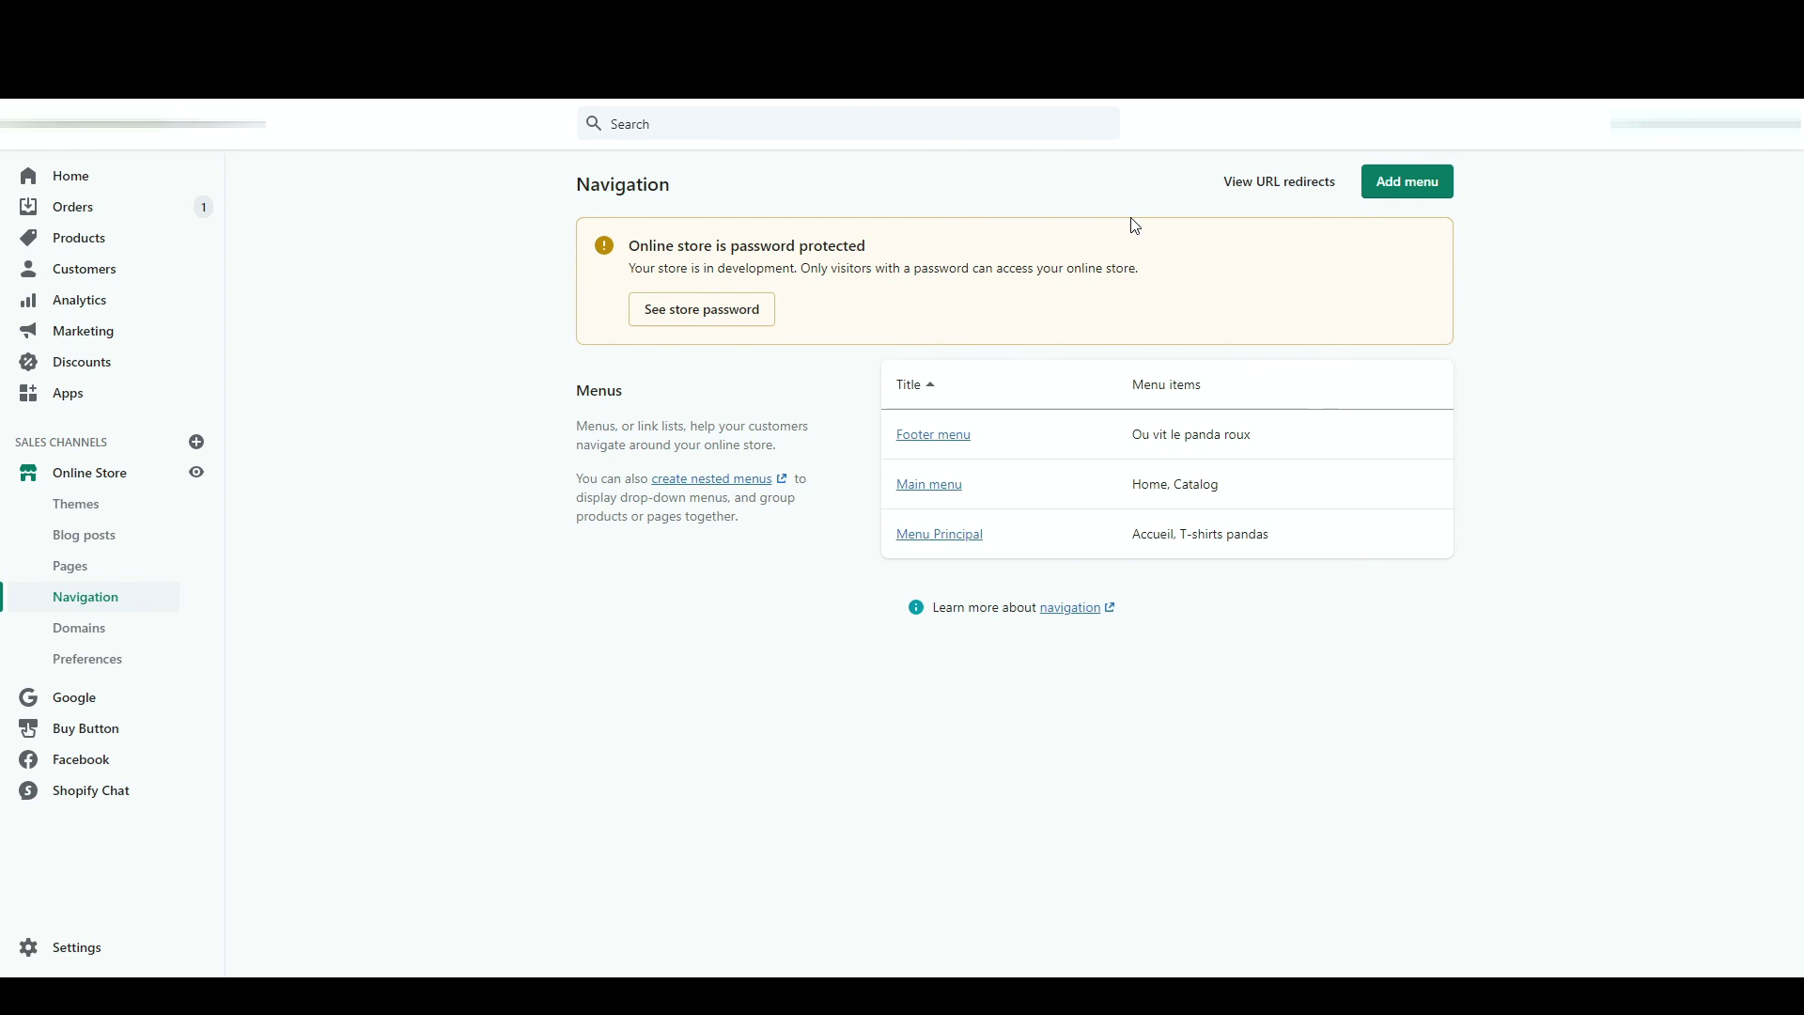
- Start a new URL redirect, filling in placeholder source and destination paths
{"action": "left_click", "coordinate": [1254, 185]}
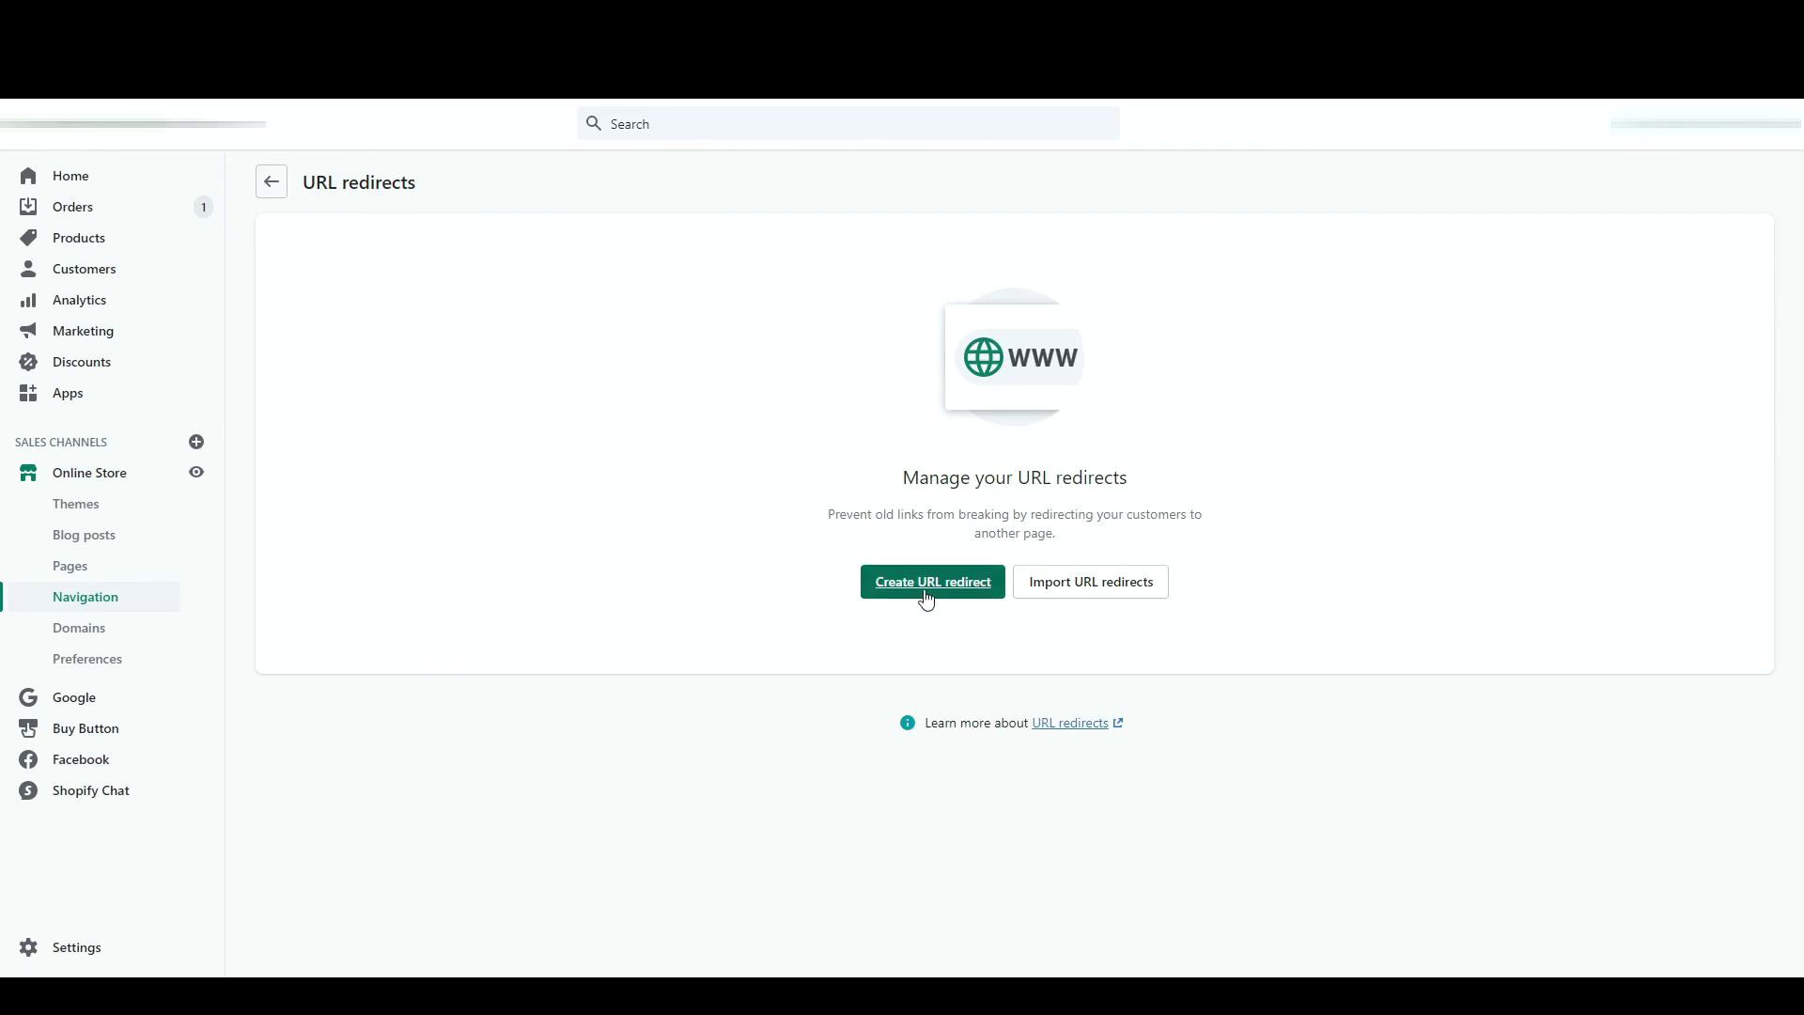
{"action": "left_click", "coordinate": [927, 585]}
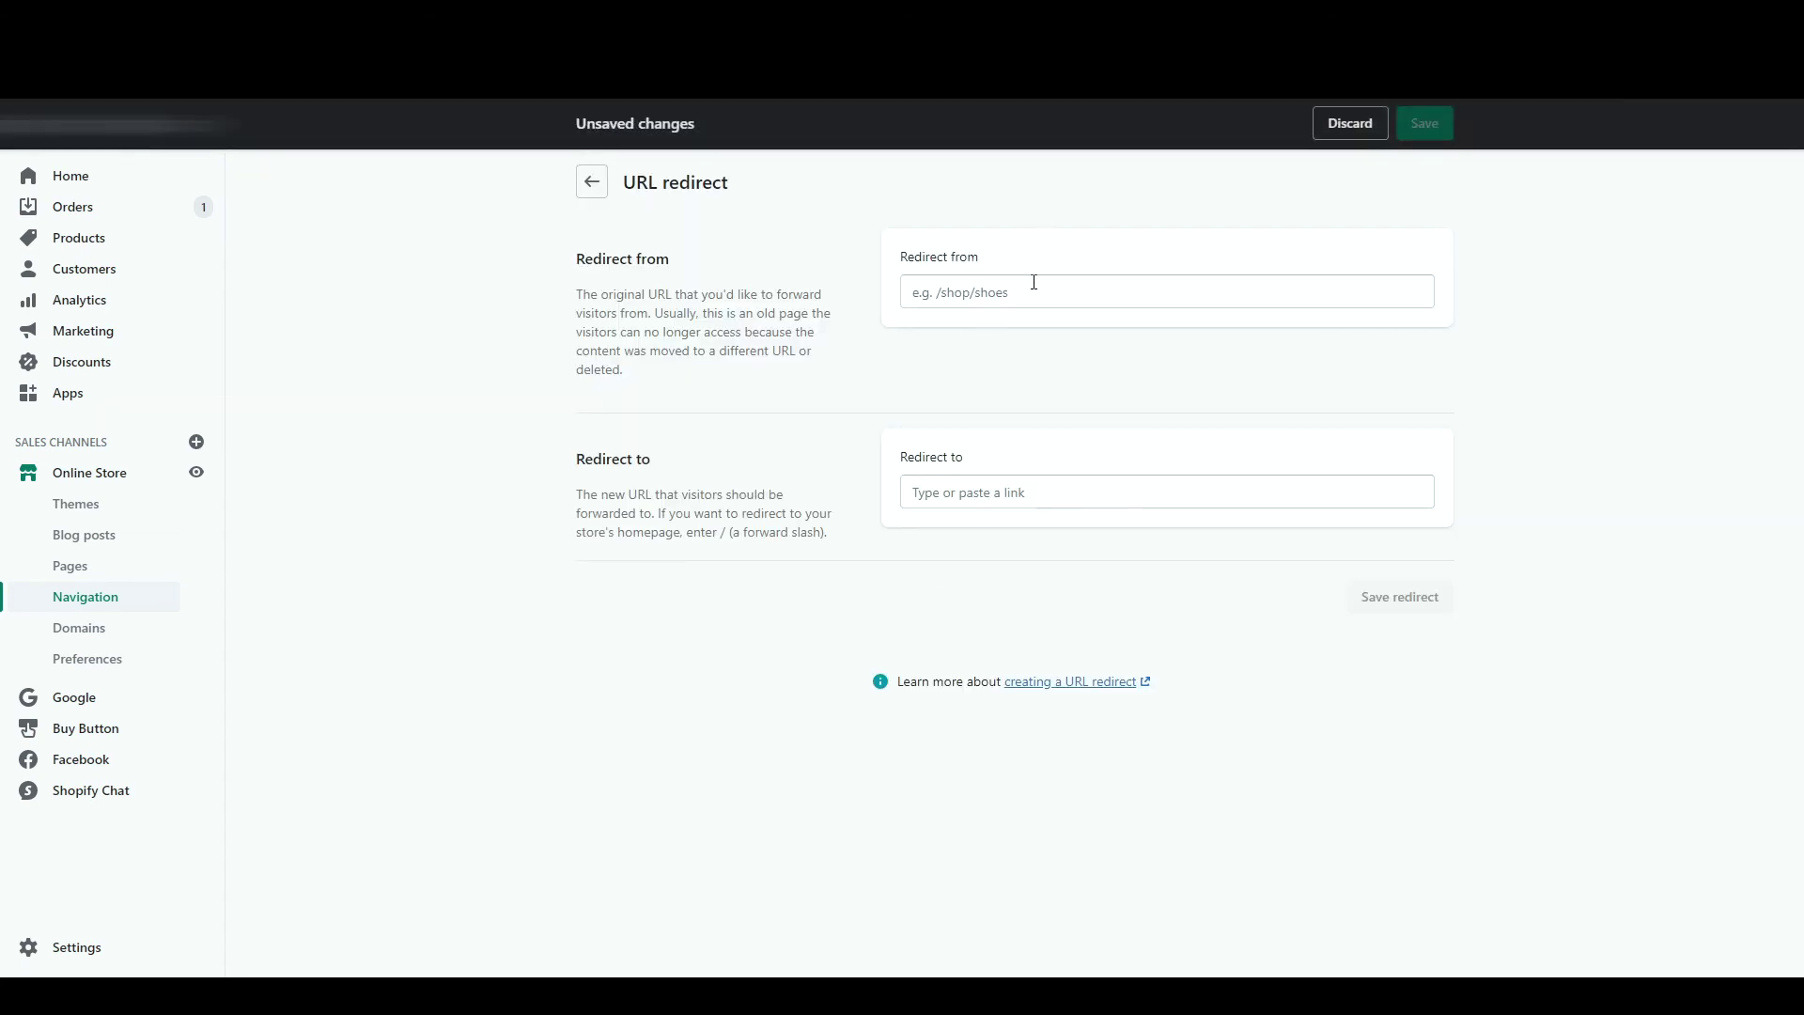
{"action": "left_click", "coordinate": [1033, 282]}
{"action": "type", "text": "/urkl avec l'erreur"}
{"action": "left_click", "coordinate": [935, 292]}
{"action": "key", "text": "BackSpace"}
{"action": "left_click", "coordinate": [971, 491]}
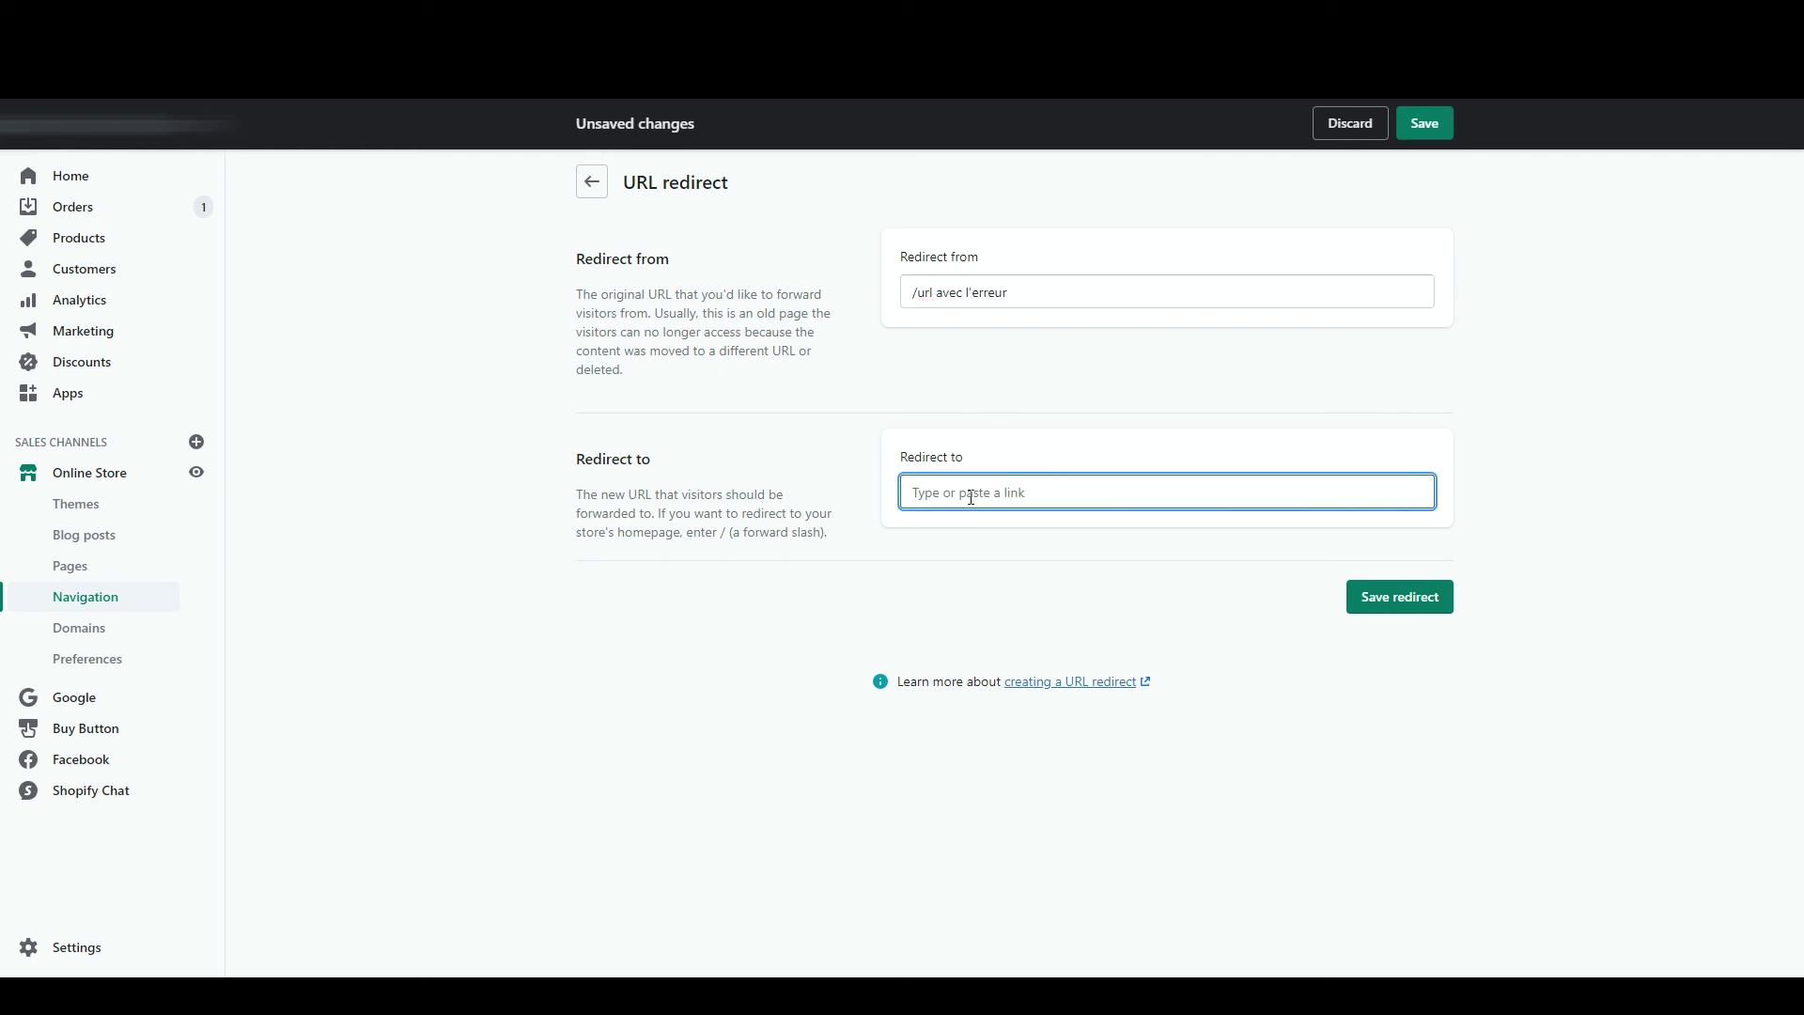
{"action": "type", "text": "/nouvelle url"}
{"action": "left_click", "coordinate": [1060, 451]}
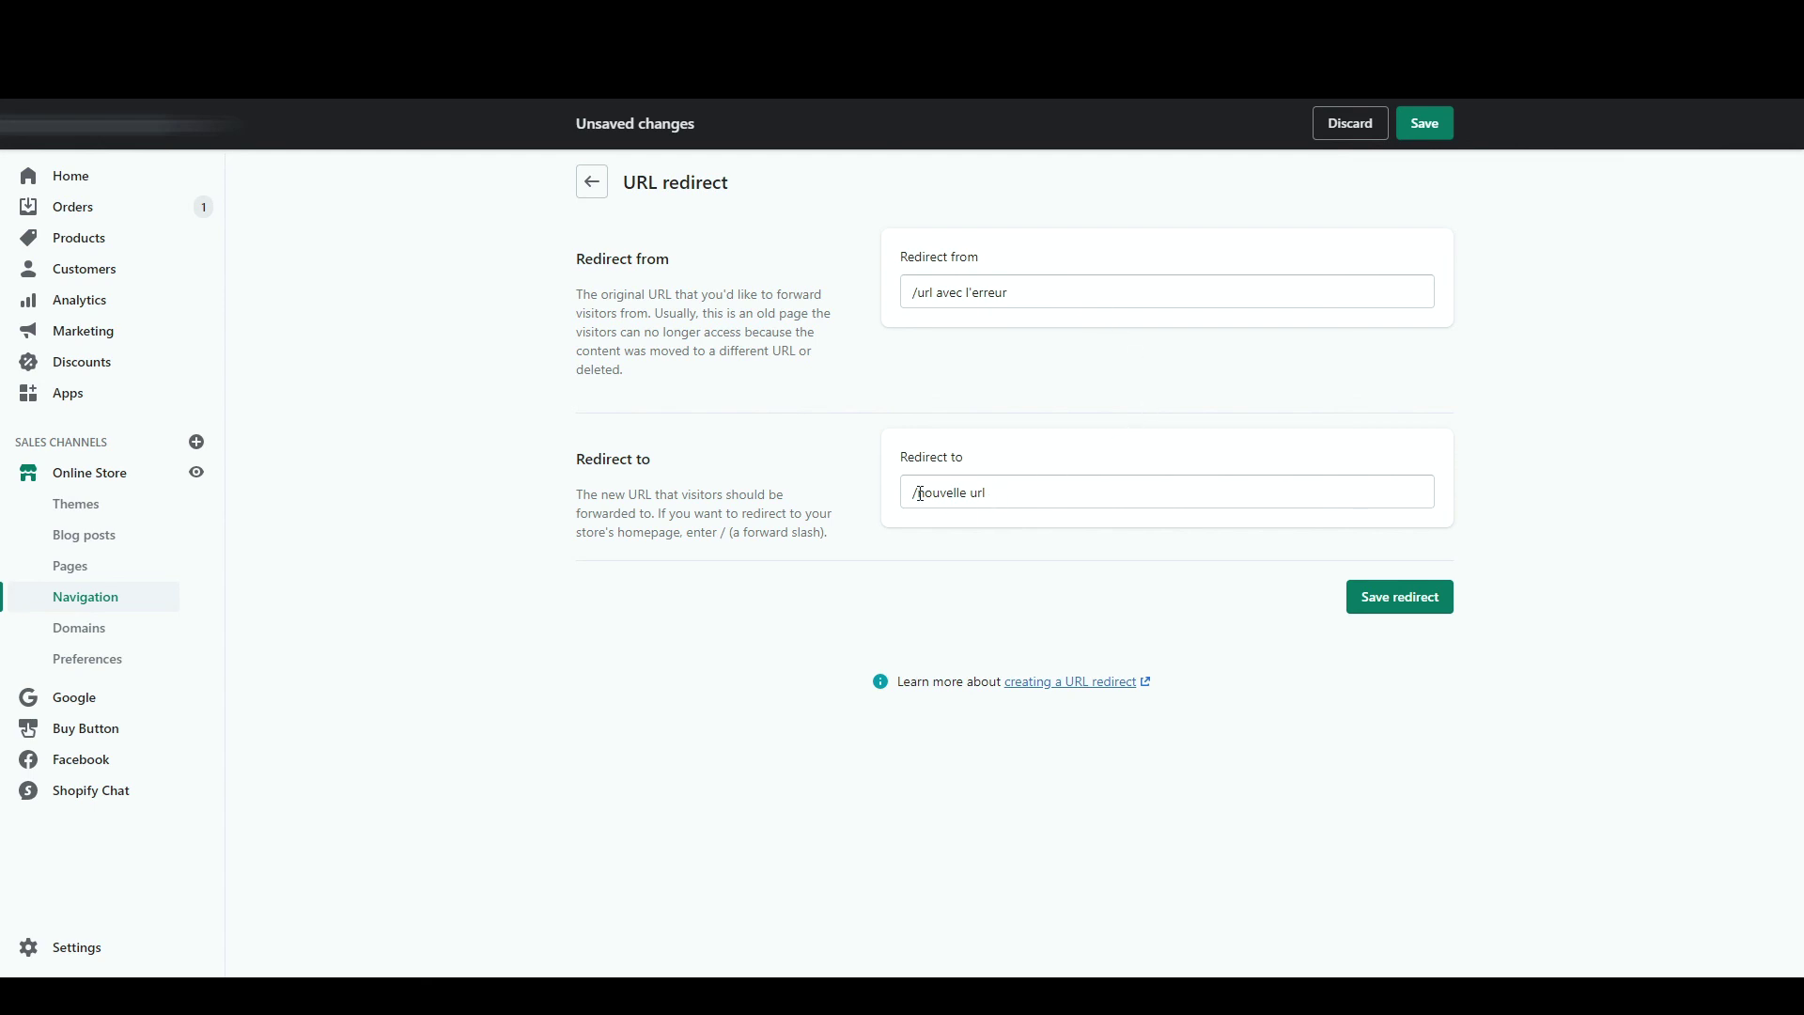
- Paste the T-Shirt Panda Dab product URL as the destination and save the redirect
{"action": "left_click", "coordinate": [1397, 599]}
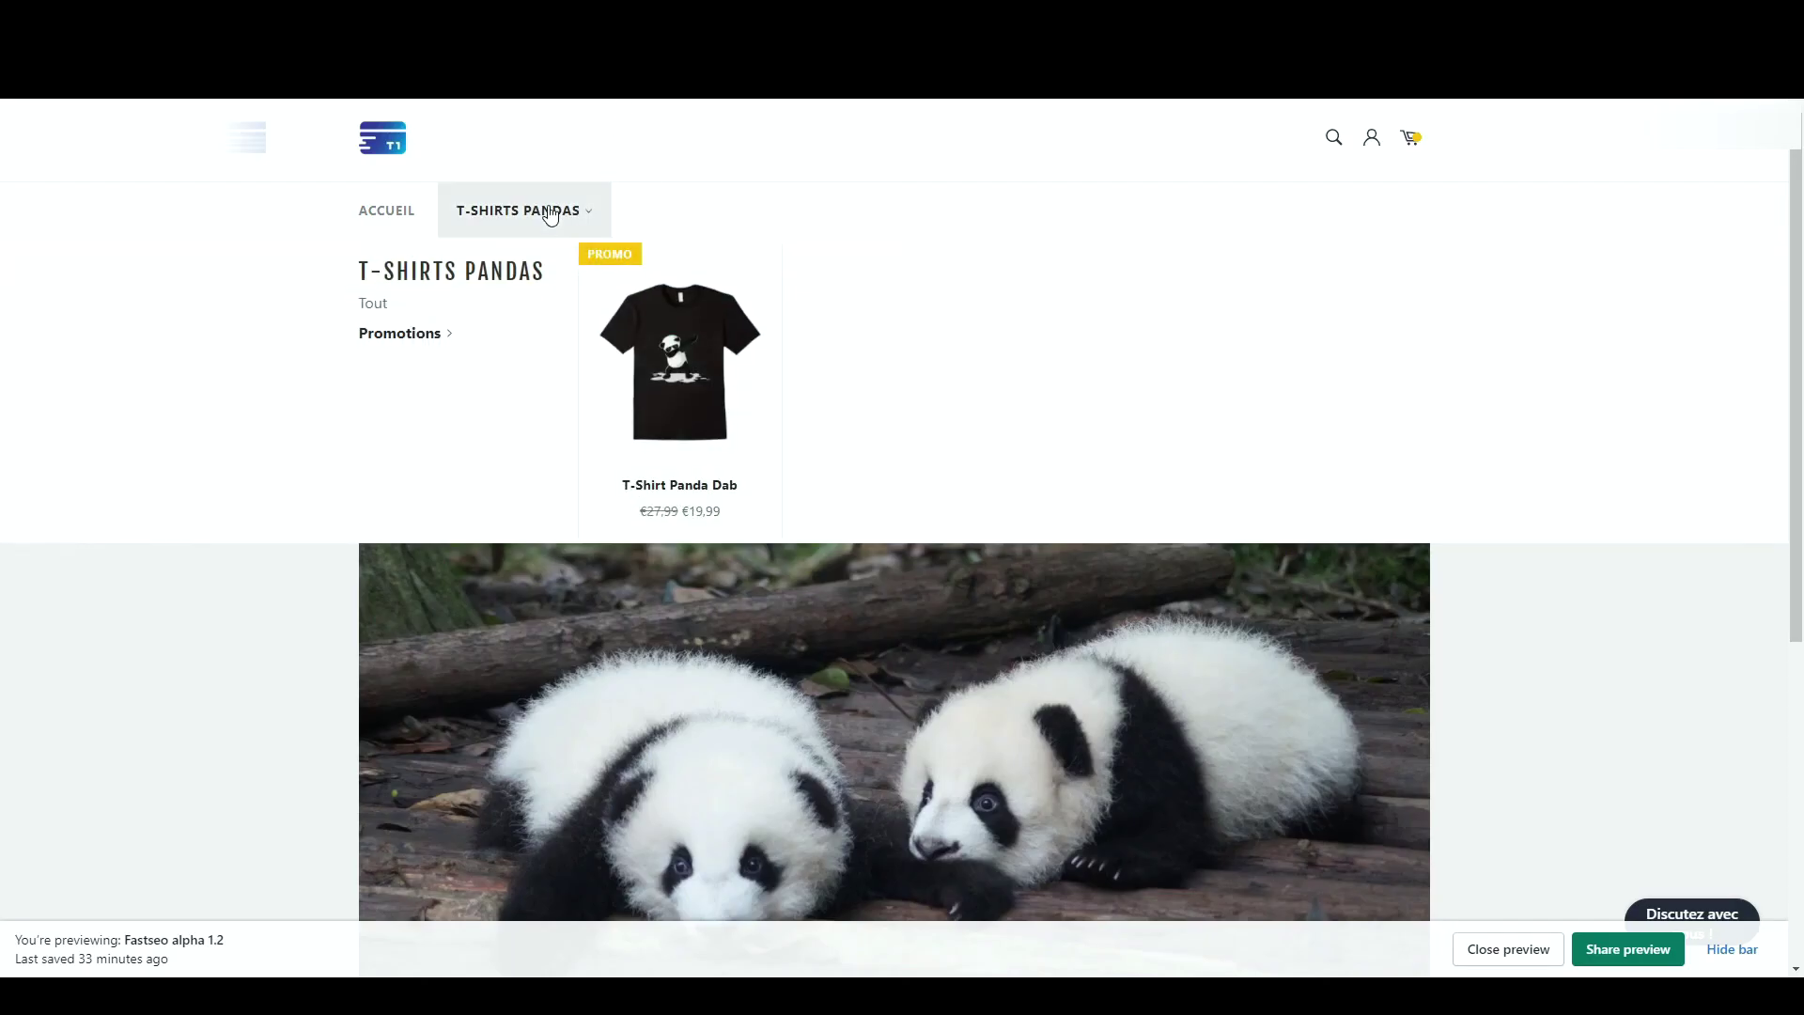
{"action": "left_click", "coordinate": [550, 214]}
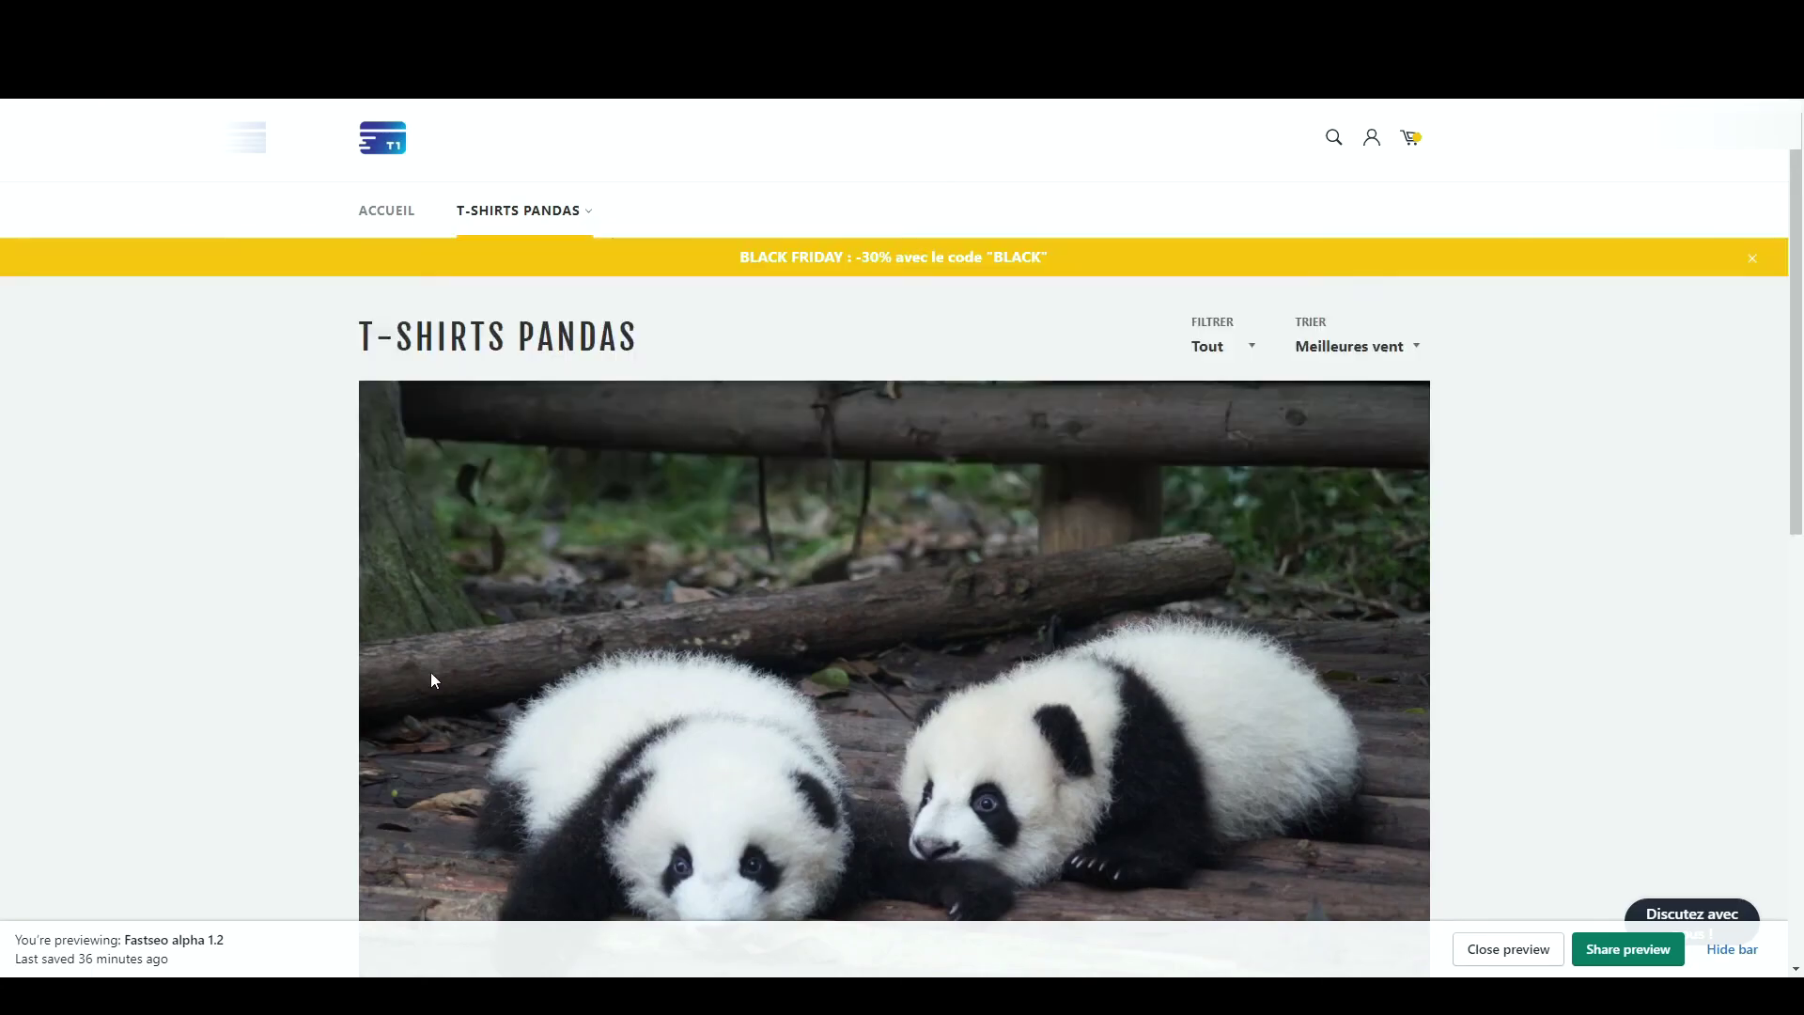
{"action": "scroll", "coordinate": [430, 673], "scroll_direction": "down", "scroll_amount": 5}
{"action": "left_click", "coordinate": [445, 743]}
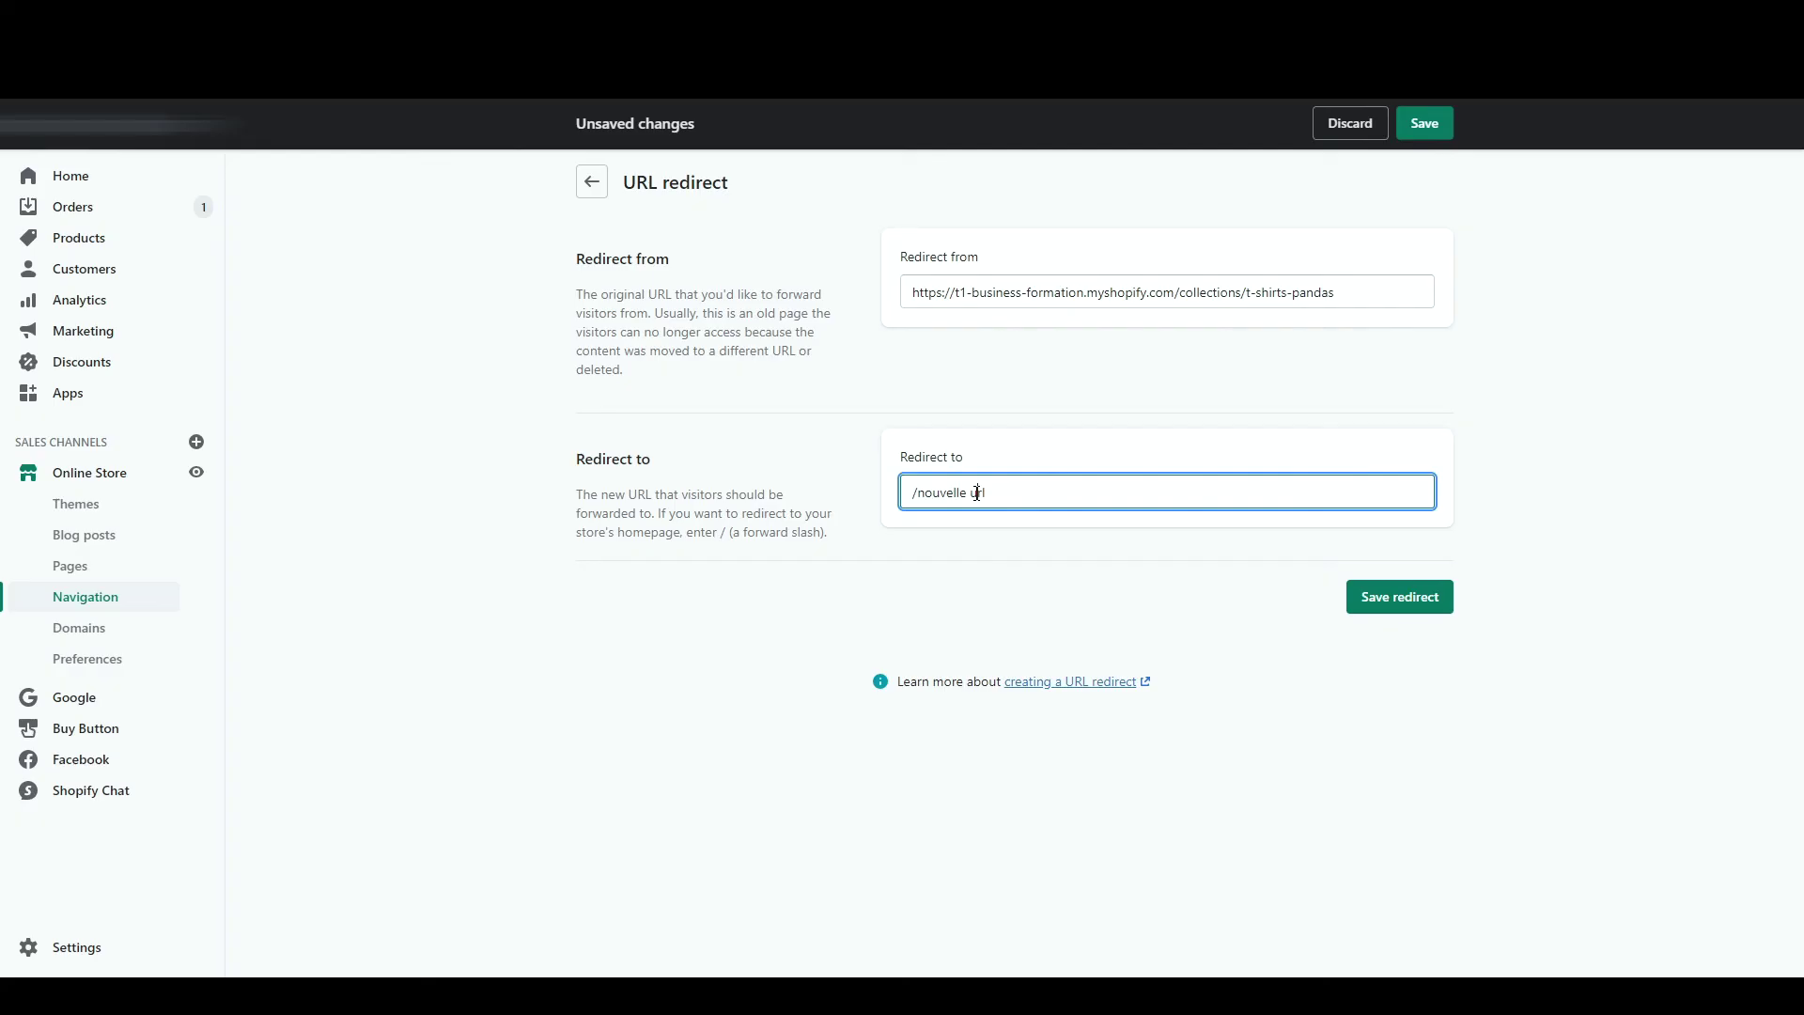
{"action": "key", "text": "ctrl+a"}
{"action": "type", "text": "https://t1-business-formation.myshopify.com/products/t-shirt-panda-dab"}
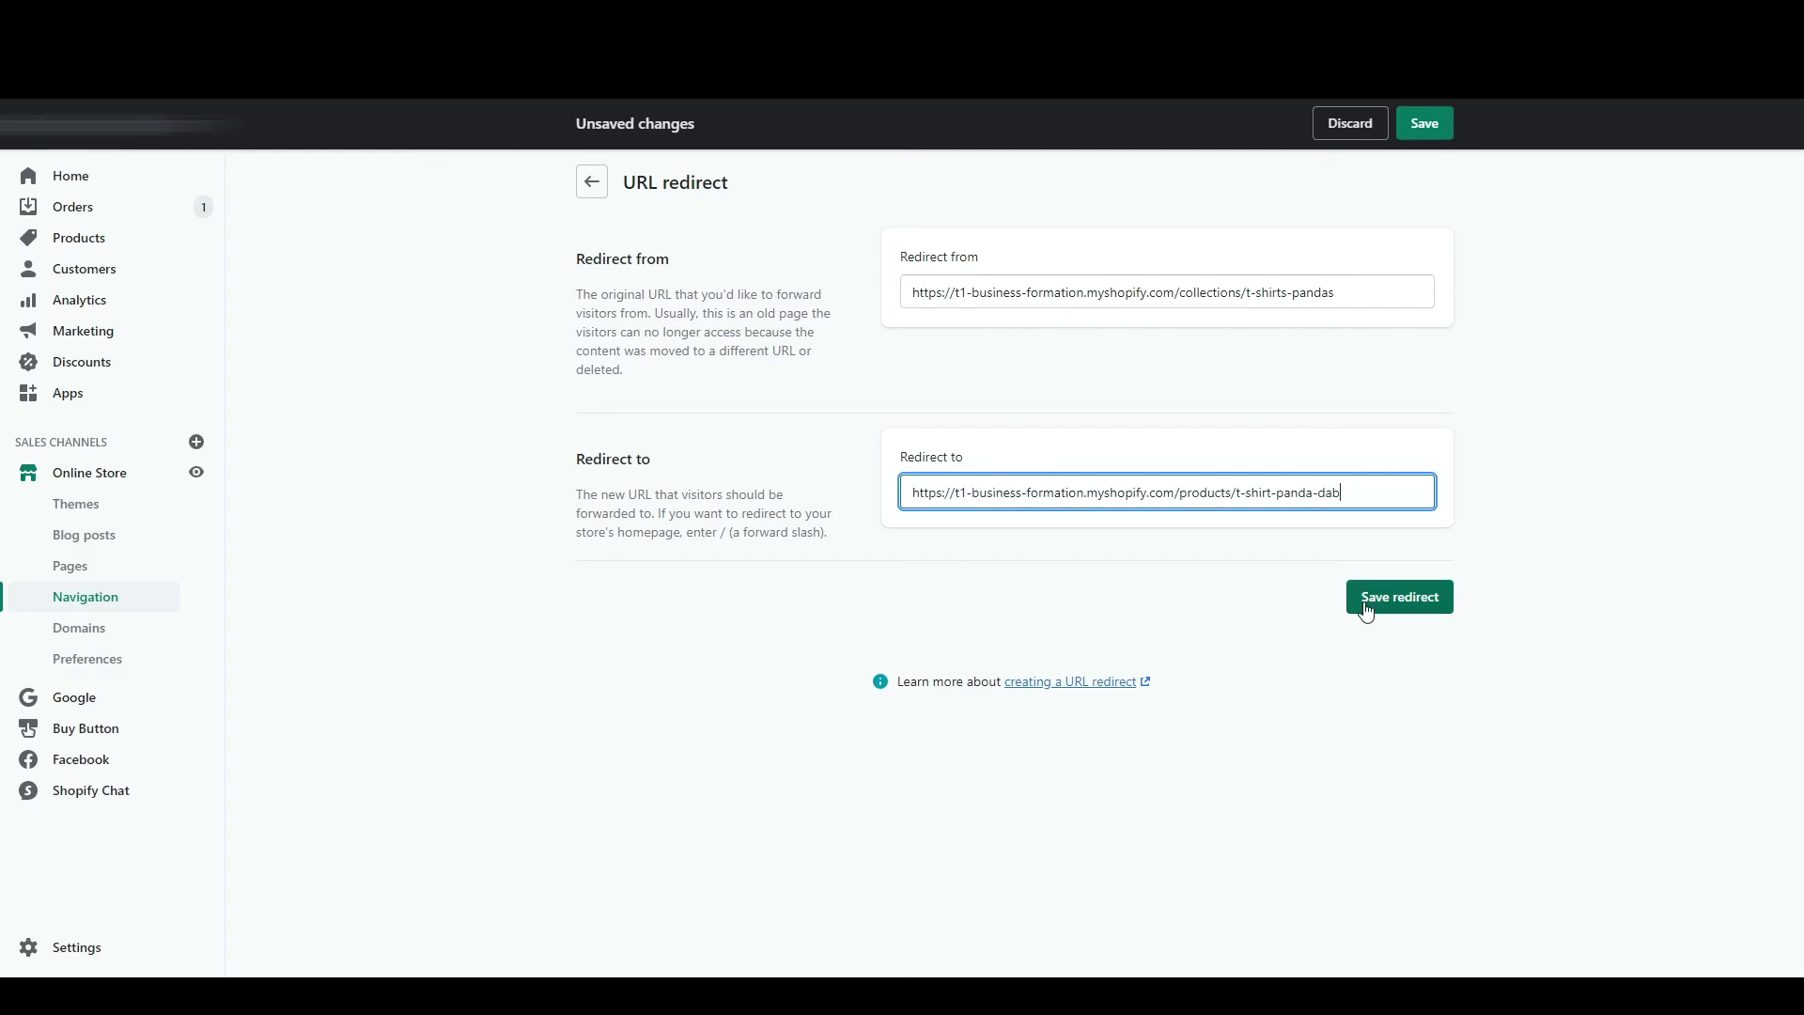
{"action": "left_click", "coordinate": [1368, 612]}
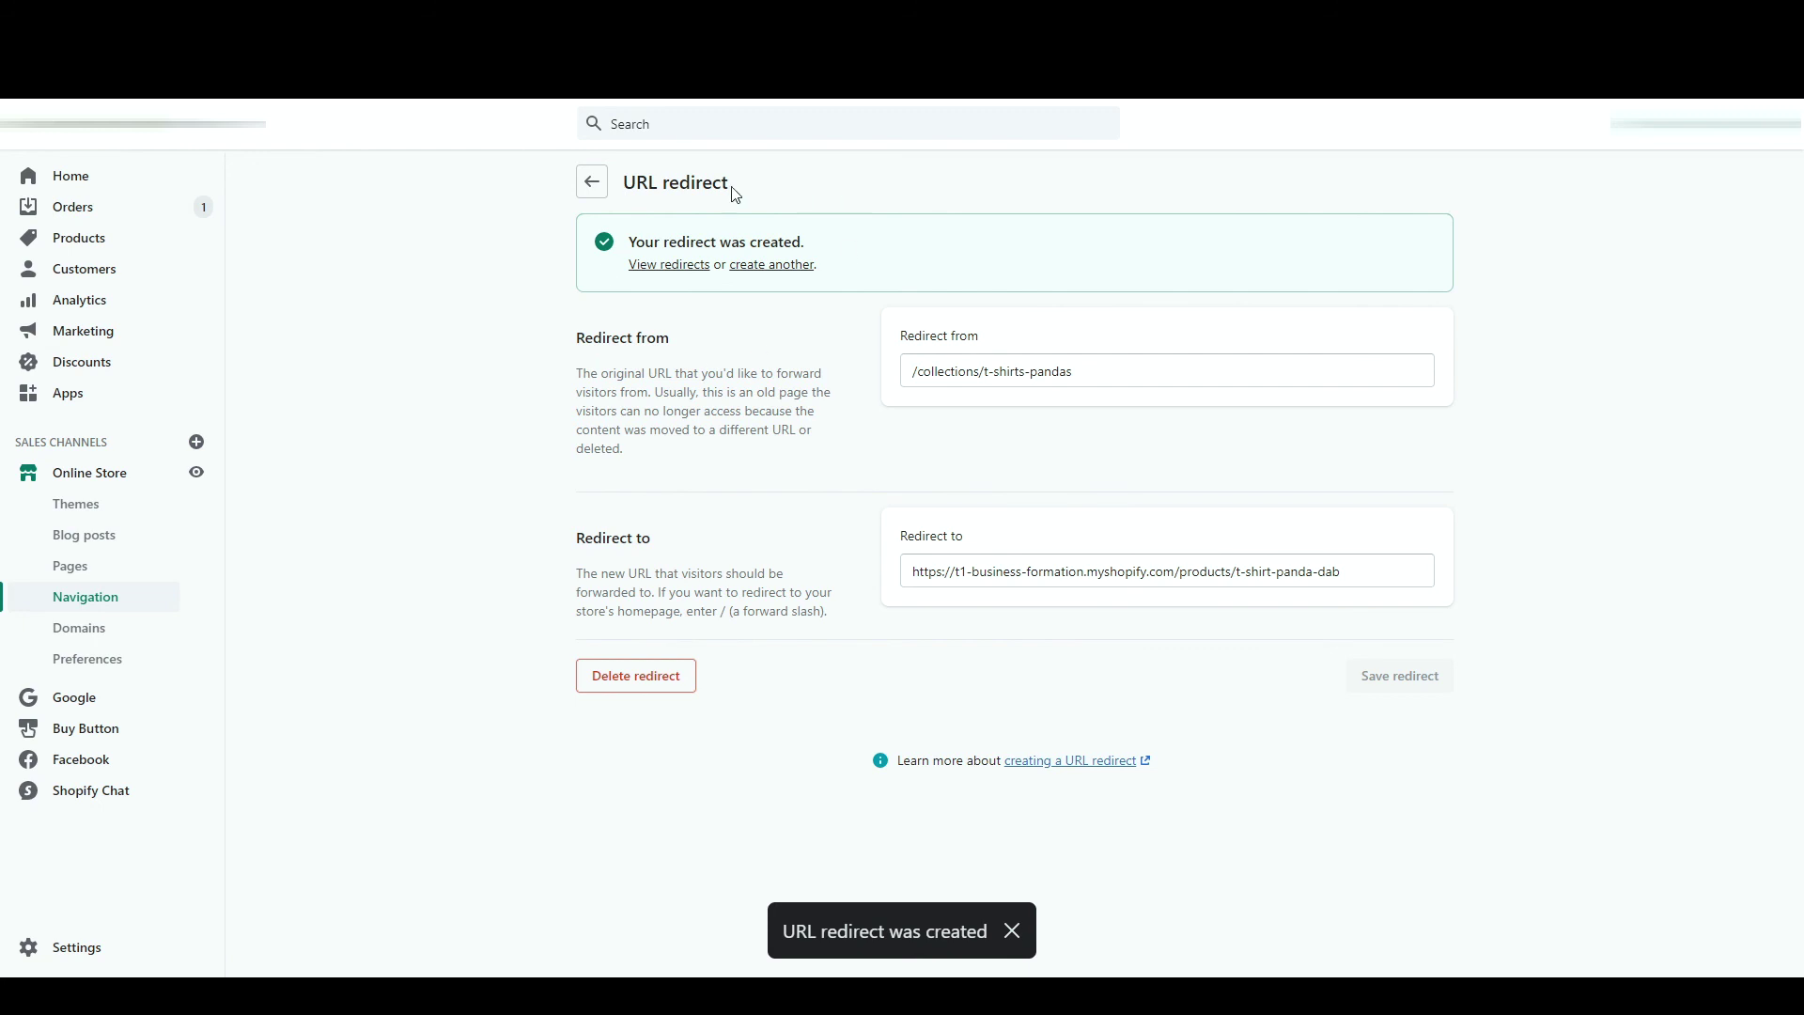
- Select the t-shirts-pandas redirect and delete it through More actions
{"action": "left_click", "coordinate": [592, 185]}
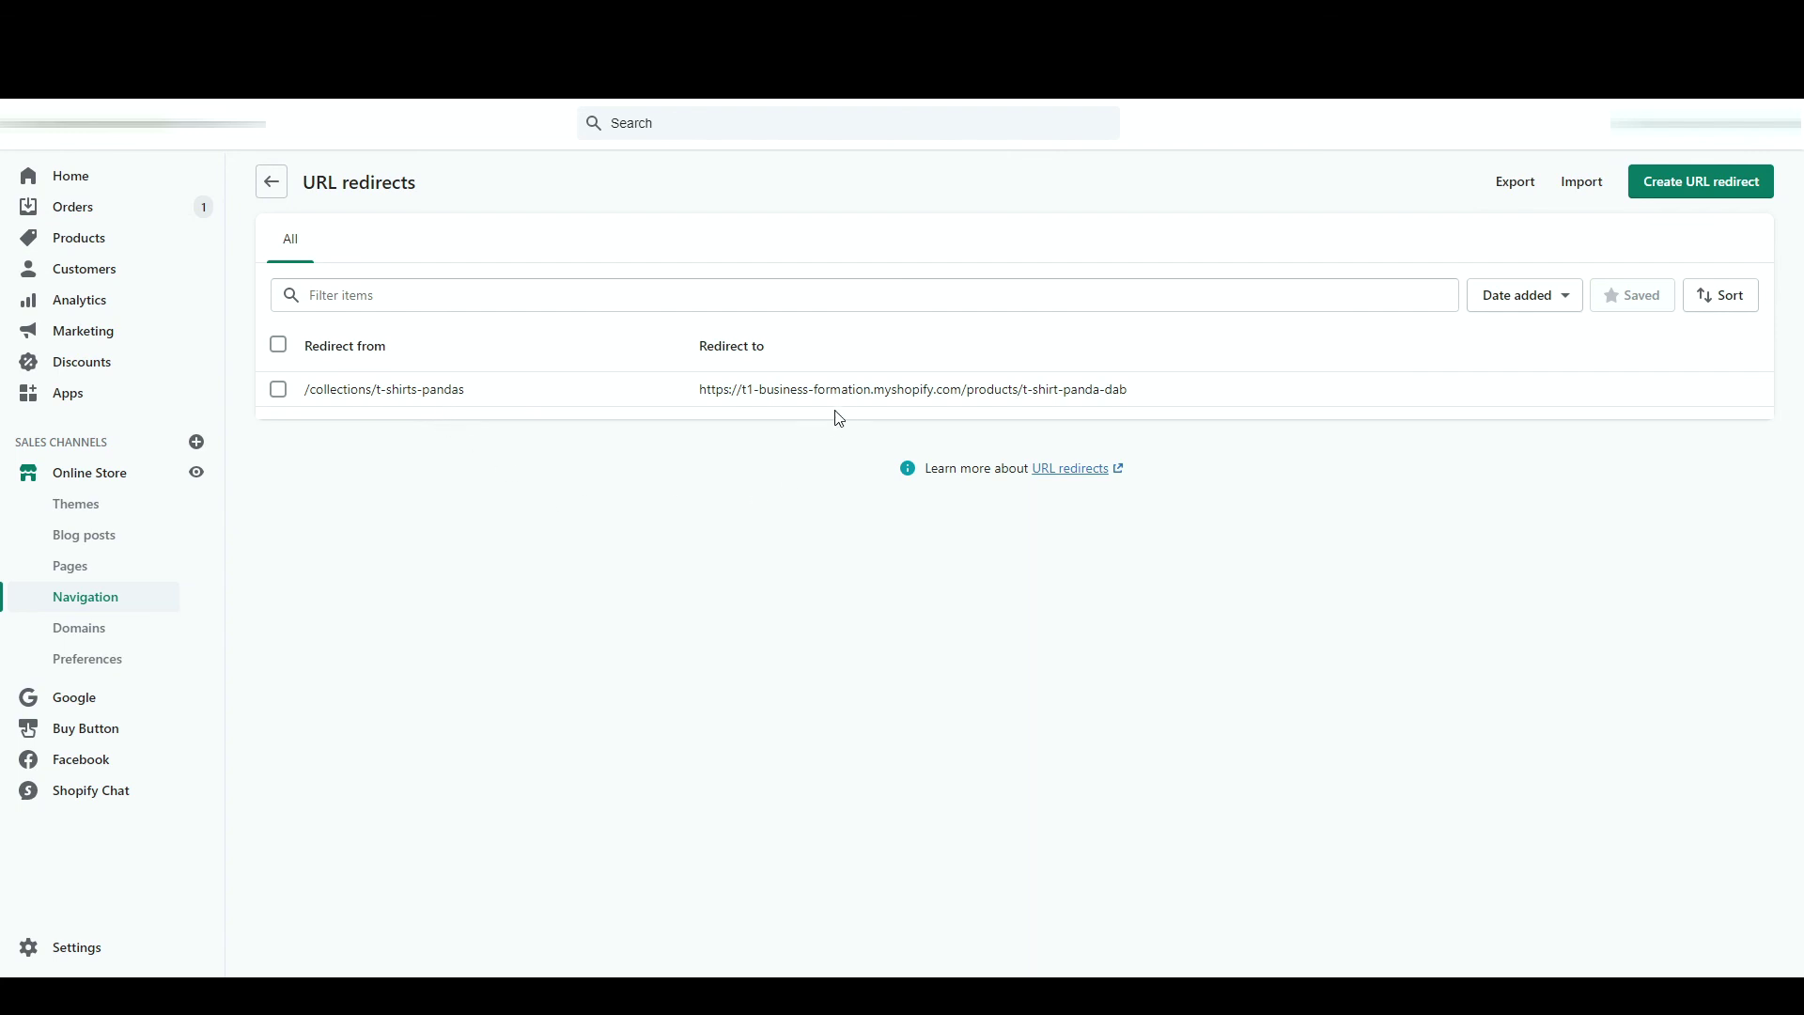
{"action": "left_click", "coordinate": [278, 389]}
{"action": "left_click", "coordinate": [545, 344]}
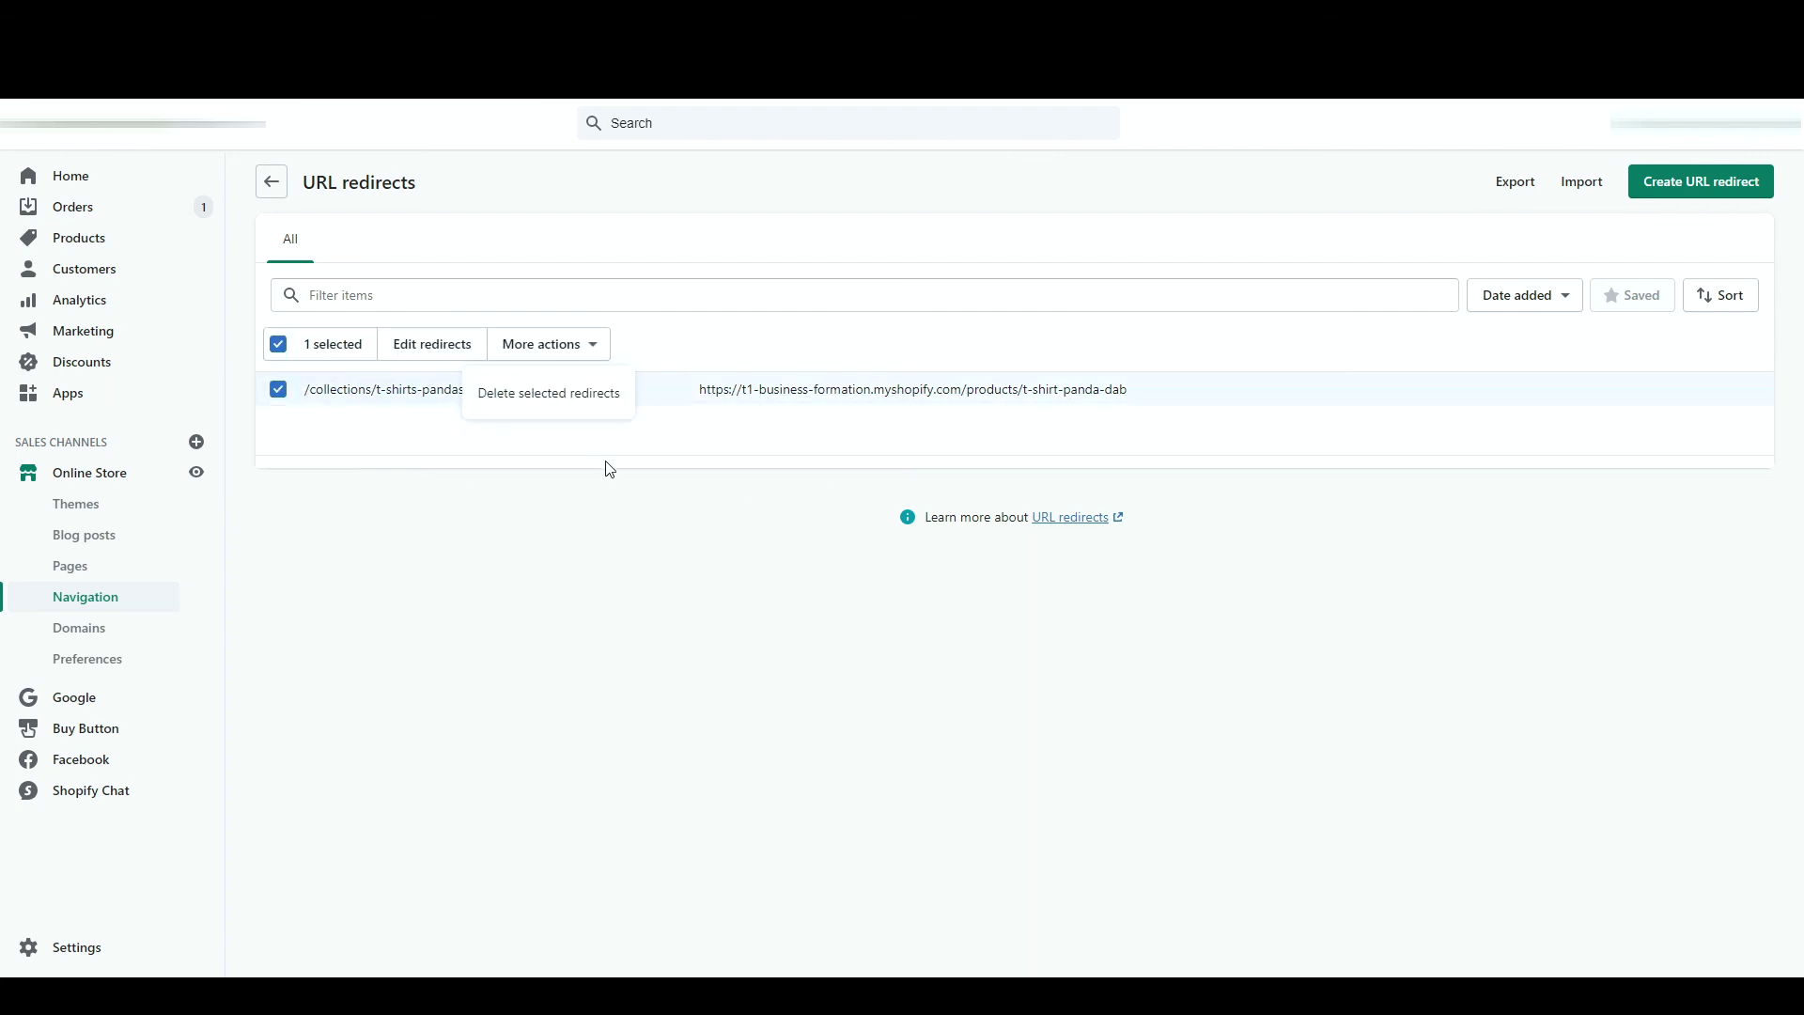
{"action": "left_click", "coordinate": [540, 395]}
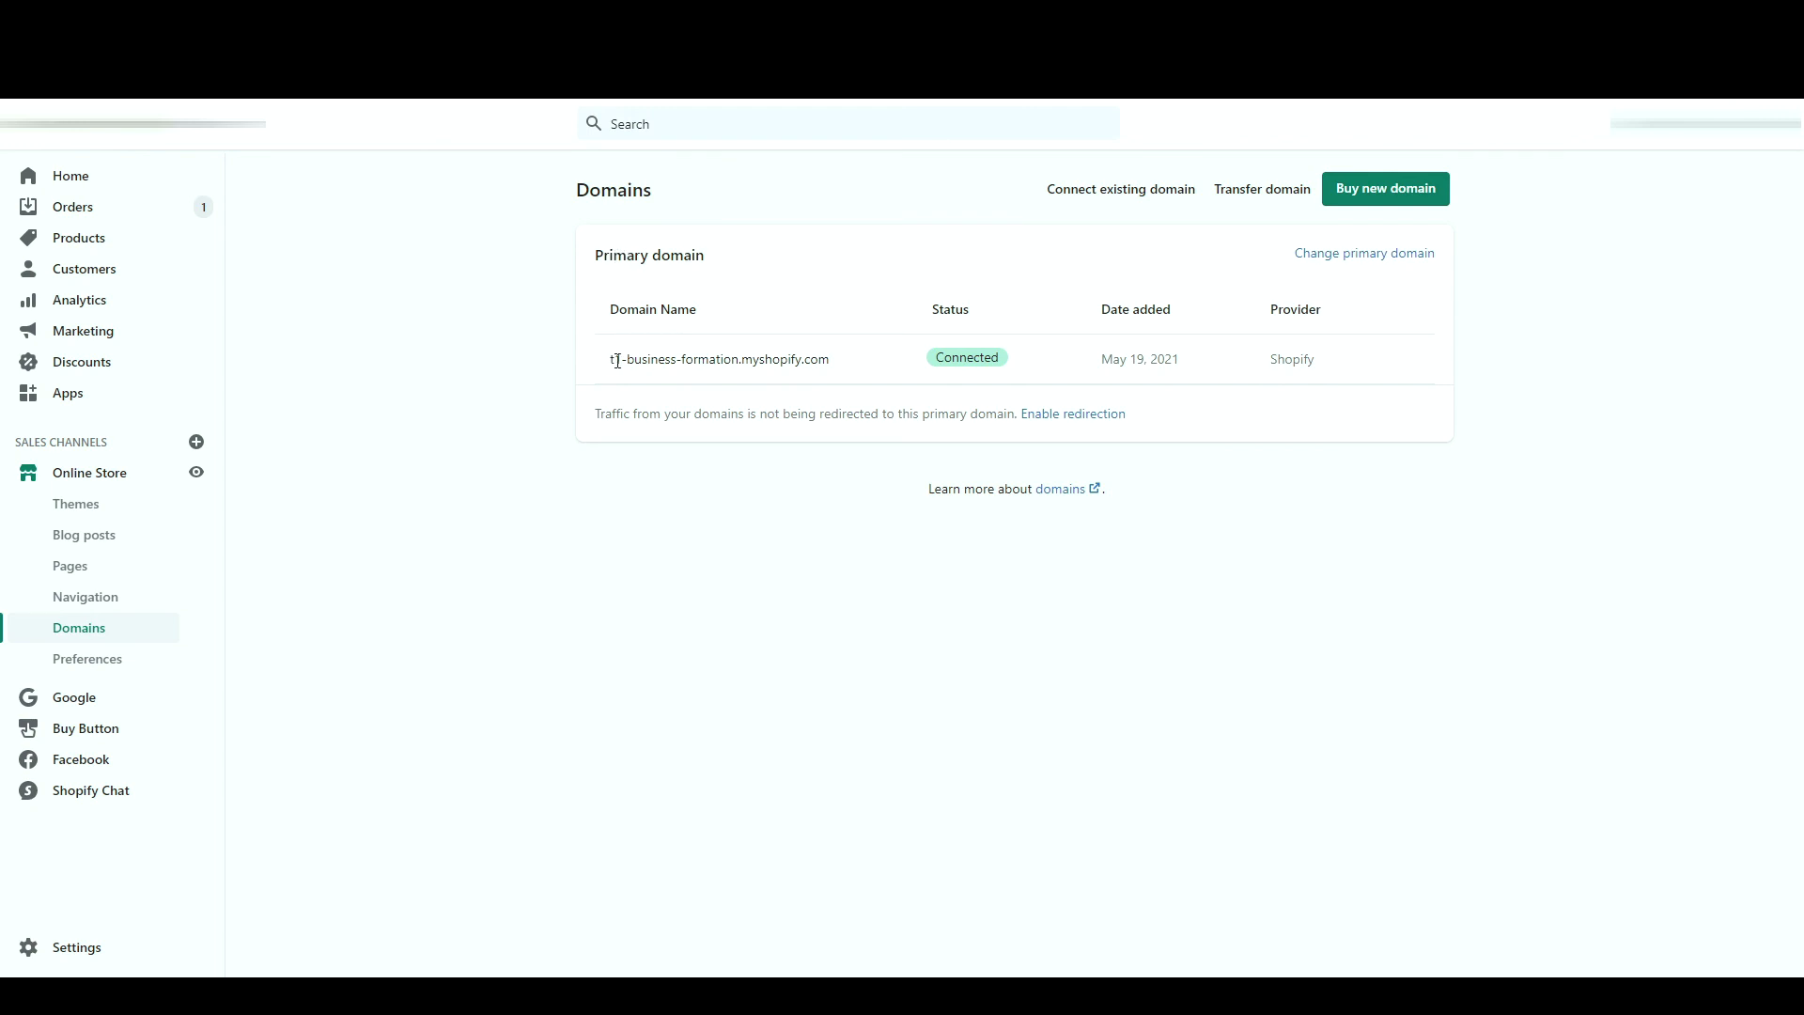
{"action": "left_click_drag", "start_coordinate": [740, 359], "coordinate": [855, 369]}
{"action": "left_click", "coordinate": [854, 369]}
{"action": "left_click", "coordinate": [1110, 194]}
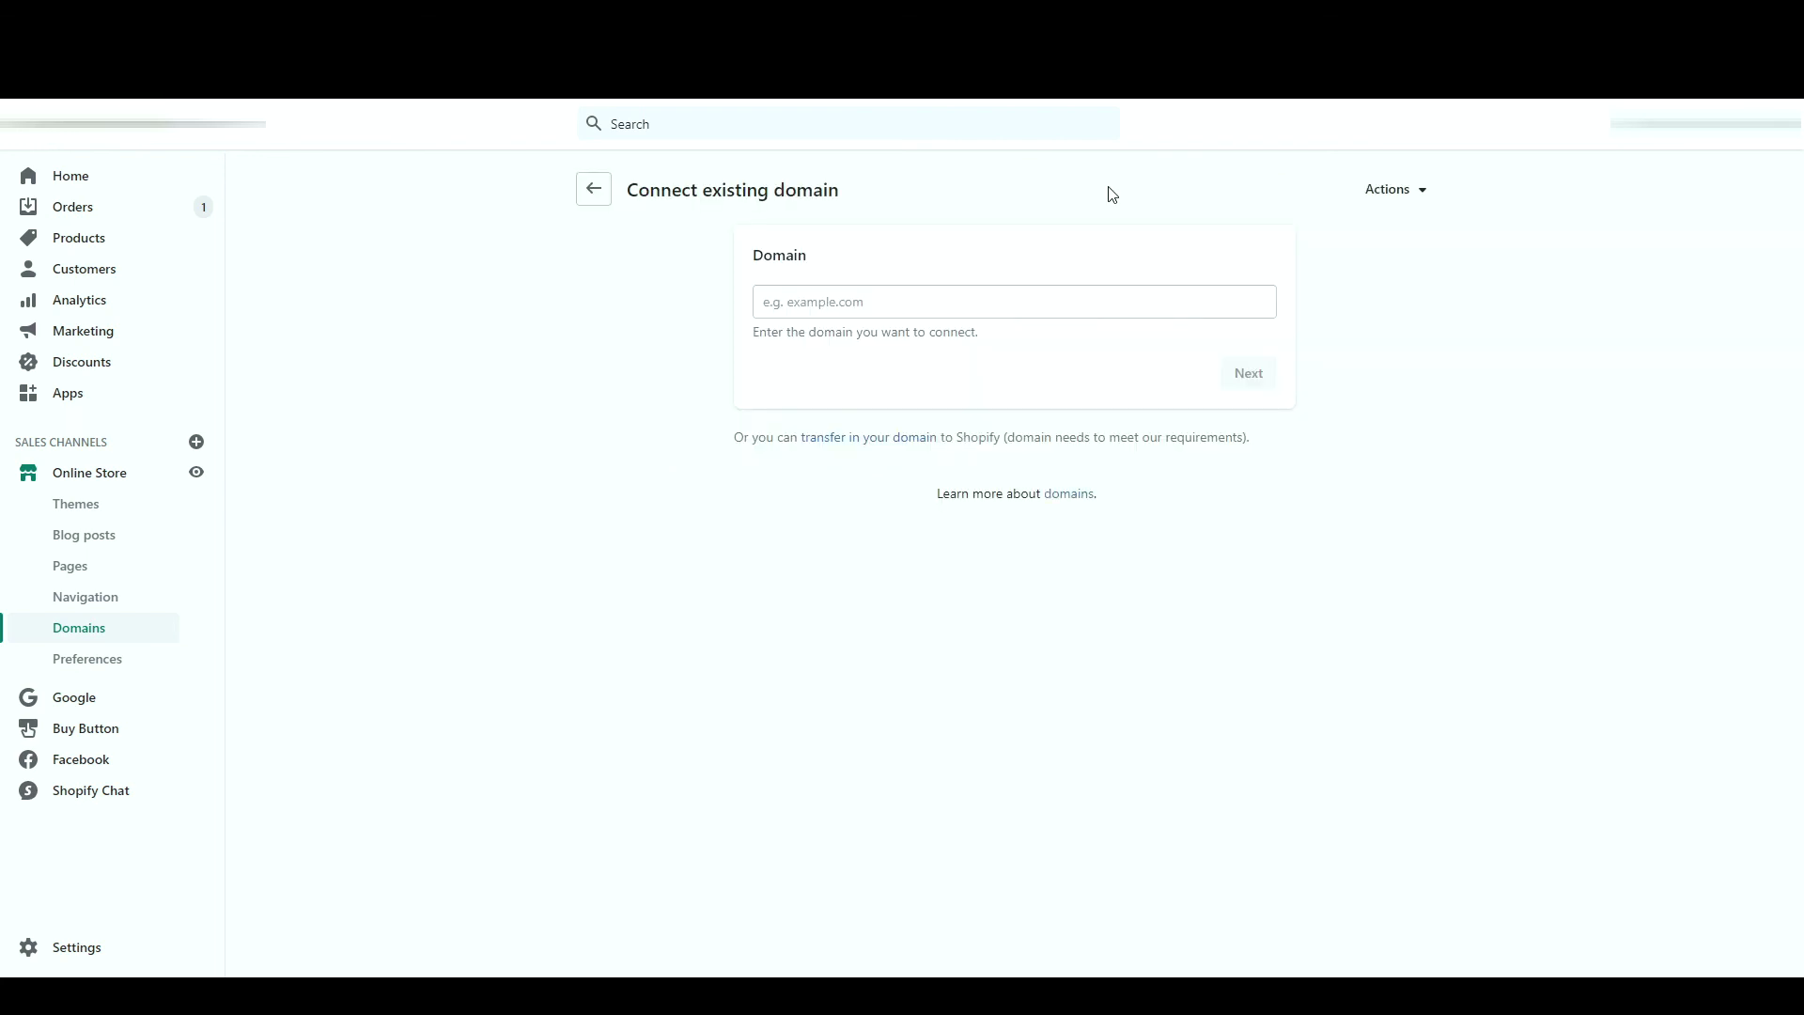
{"action": "left_click", "coordinate": [1003, 293]}
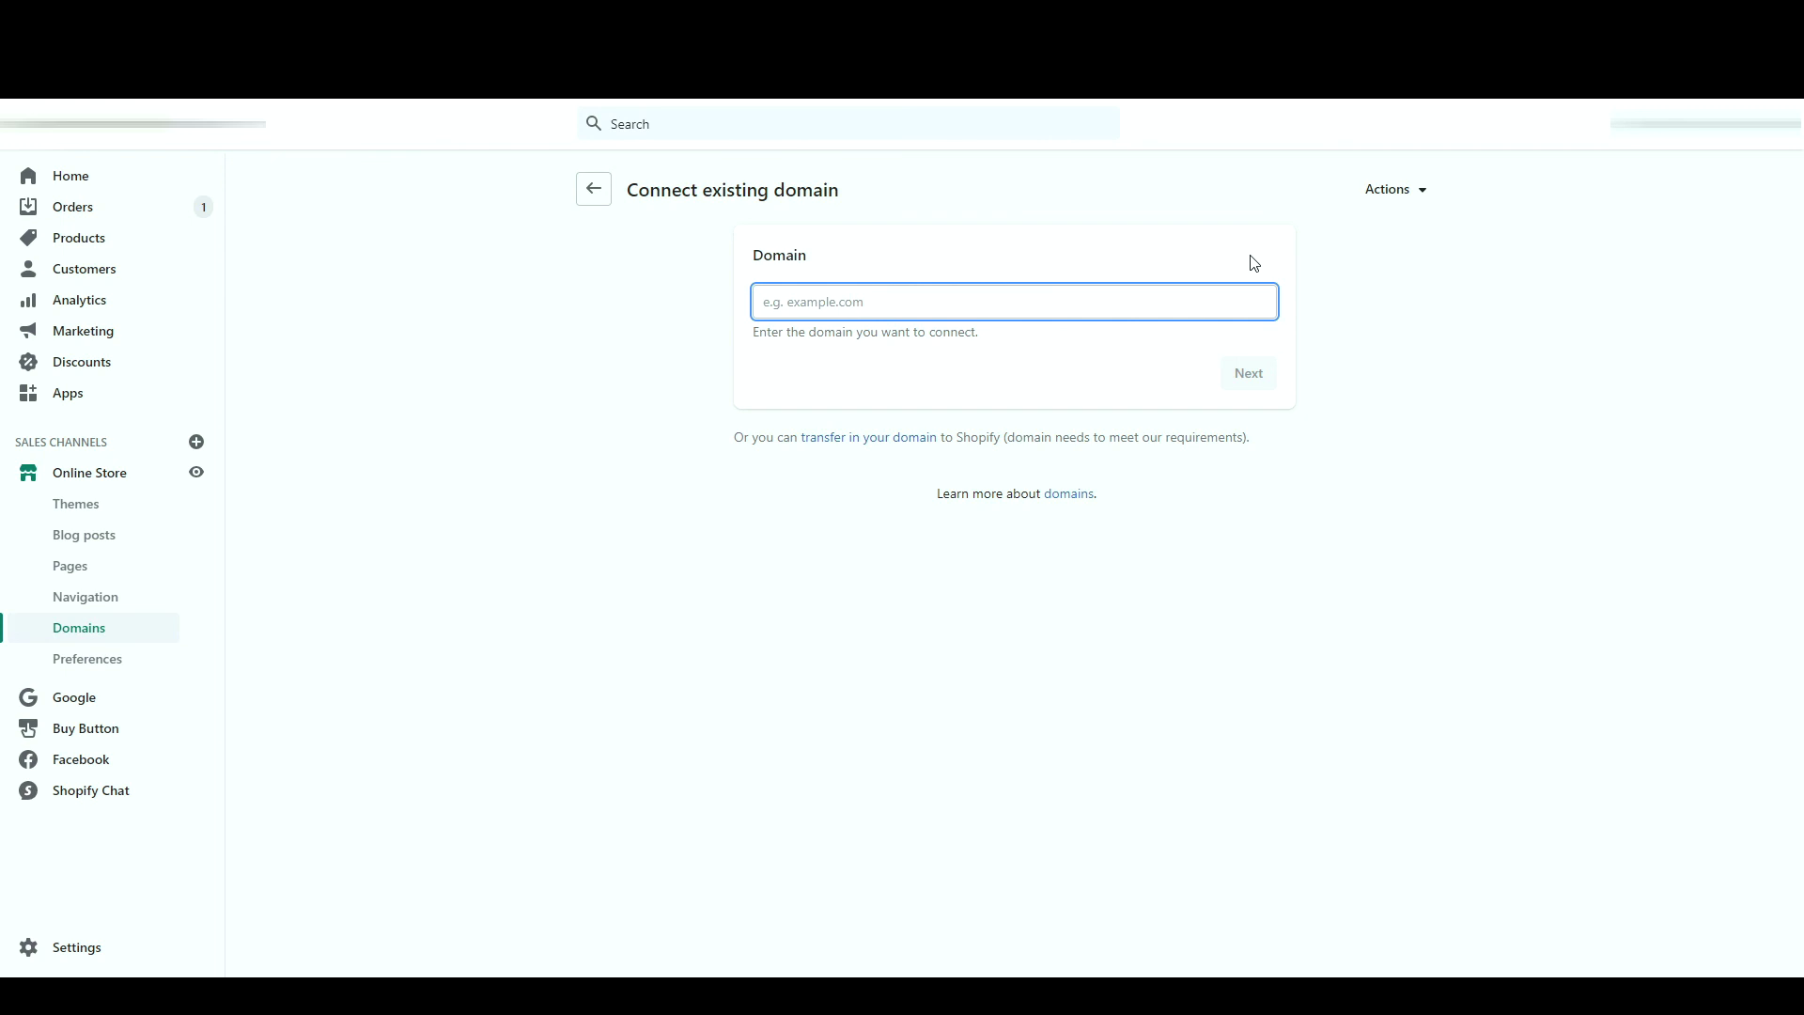
{"action": "left_click", "coordinate": [593, 188]}
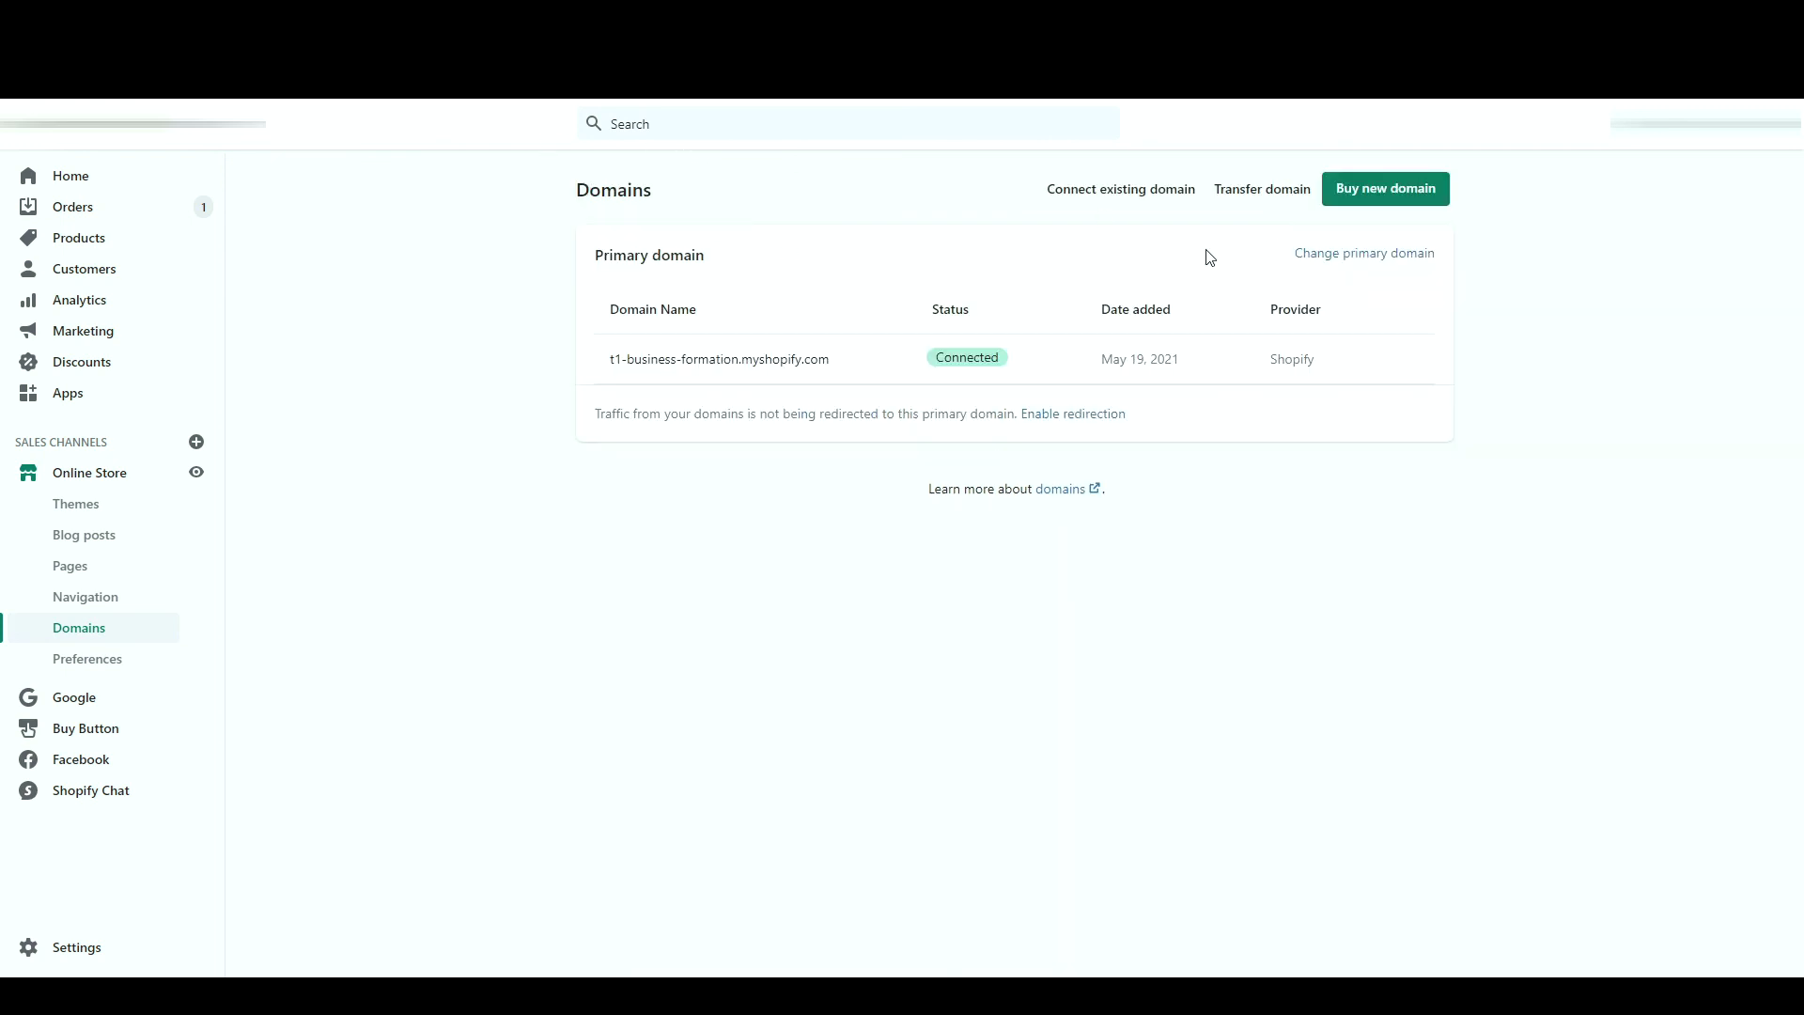
{"action": "left_click", "coordinate": [1385, 189]}
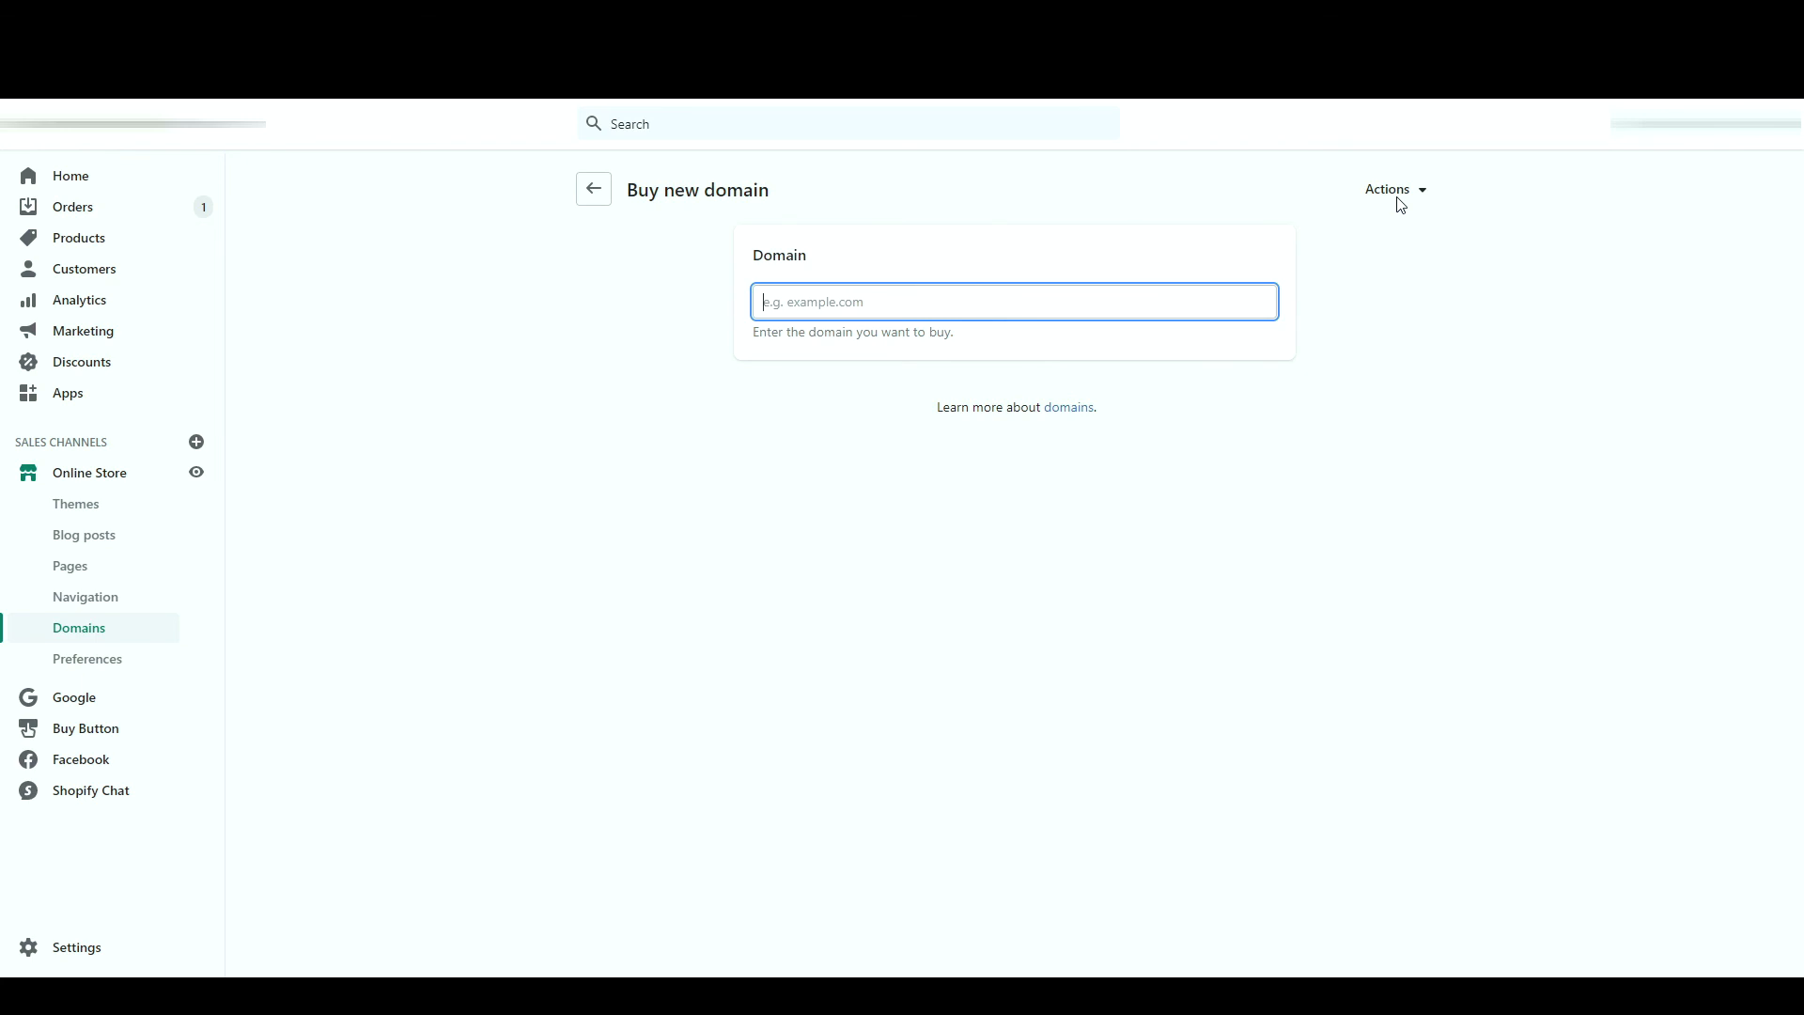
- Search for the domain t1business-formation, then return to the Domains overview
{"action": "type", "text": "t1"}
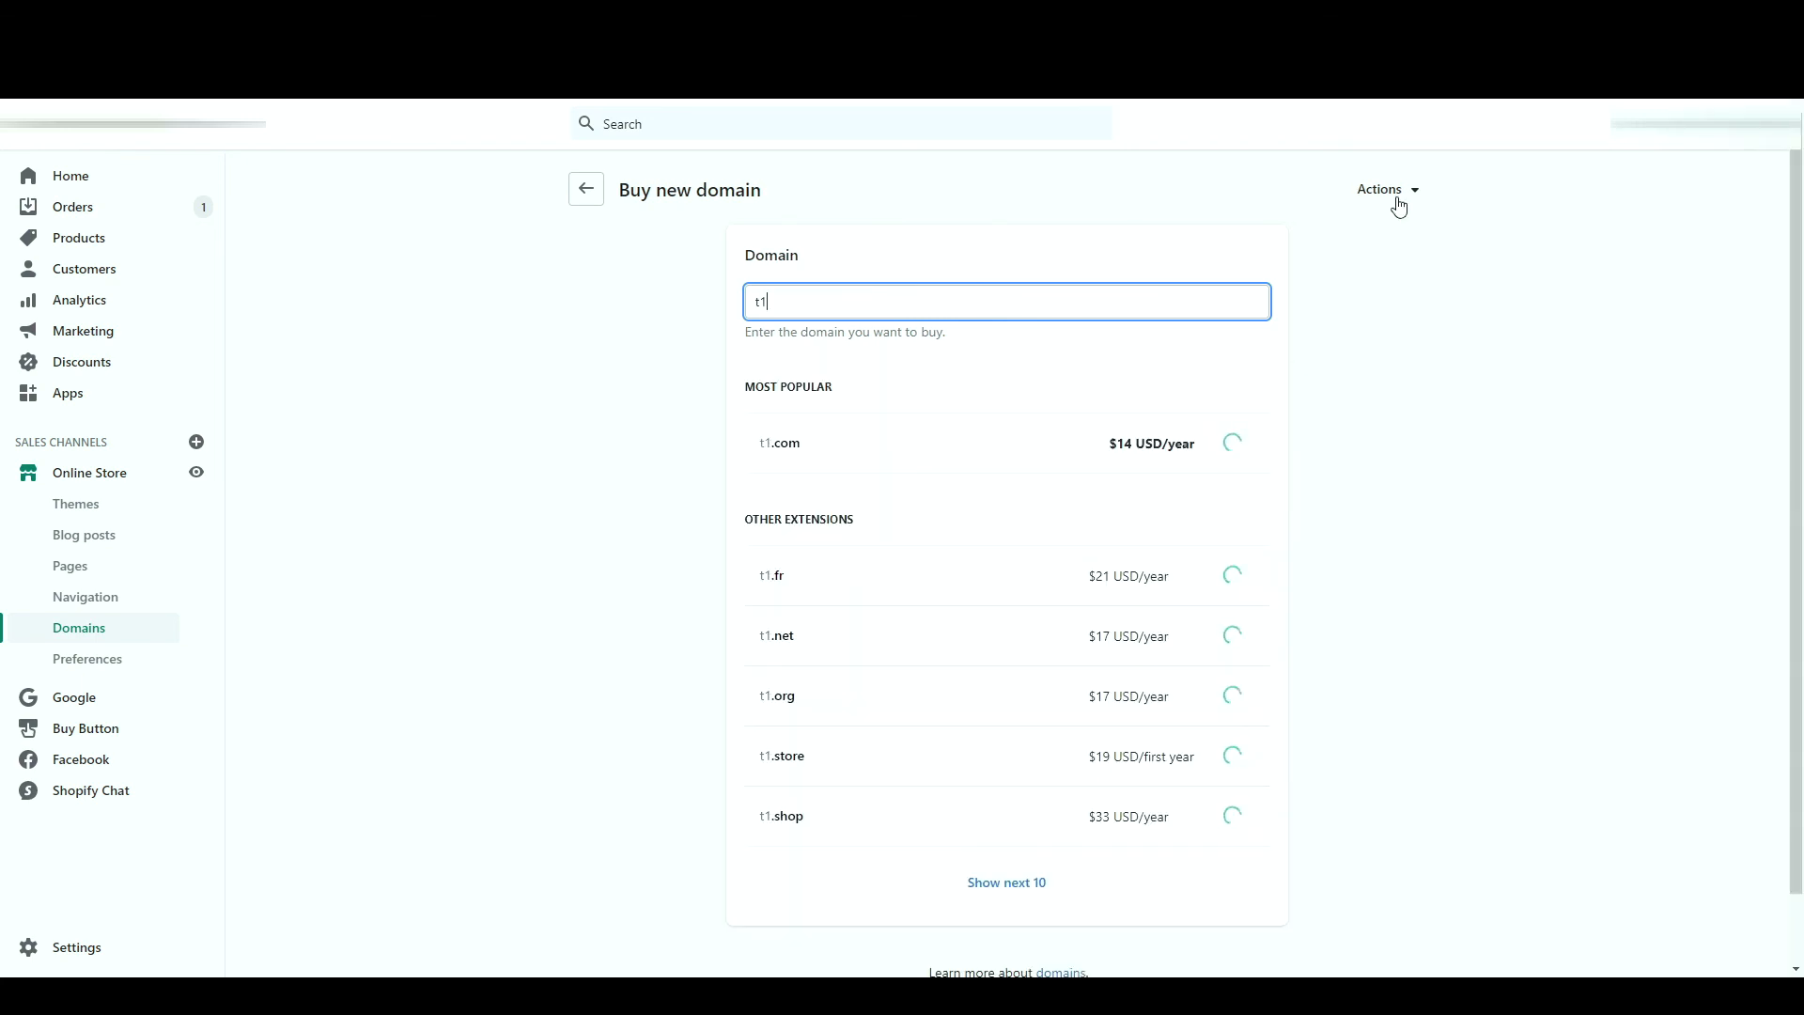
{"action": "type", "text": "business-formationcom"}
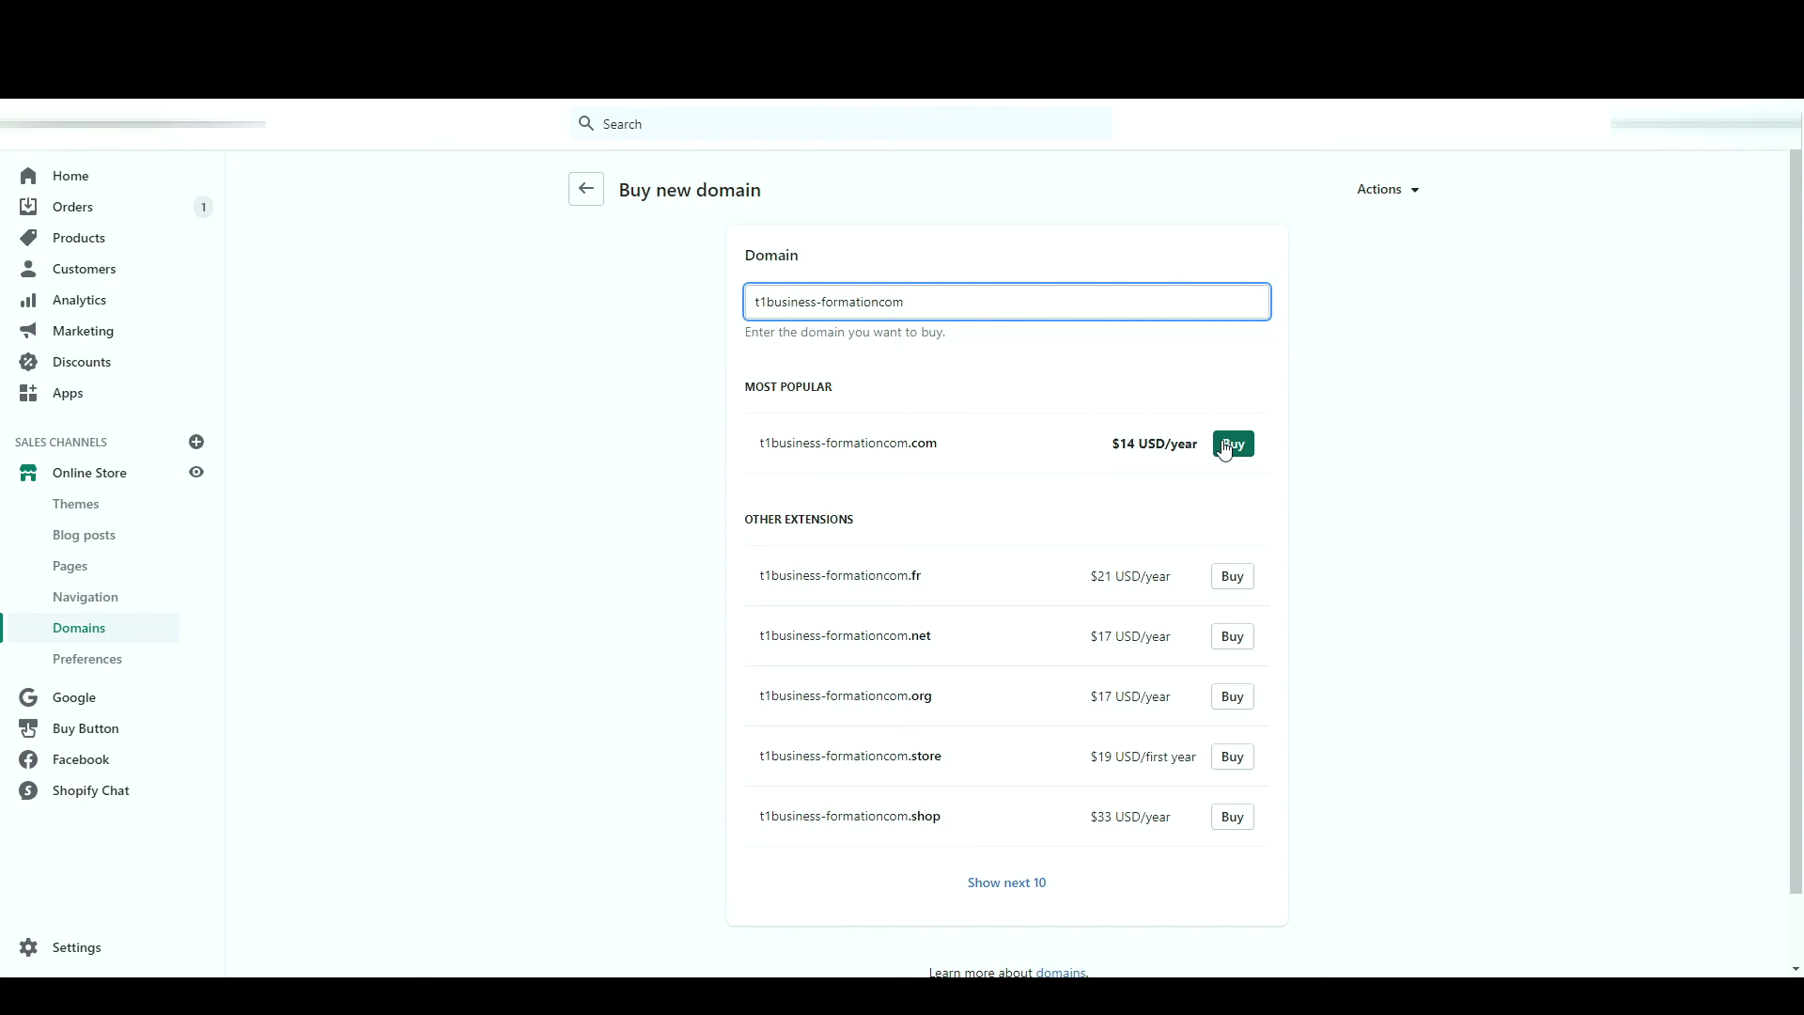
{"action": "key", "text": "BackSpace"}
{"action": "key", "text": "BackSpace"}
{"action": "key", "text": "BackSpace"}
{"action": "left_click", "coordinate": [986, 372]}
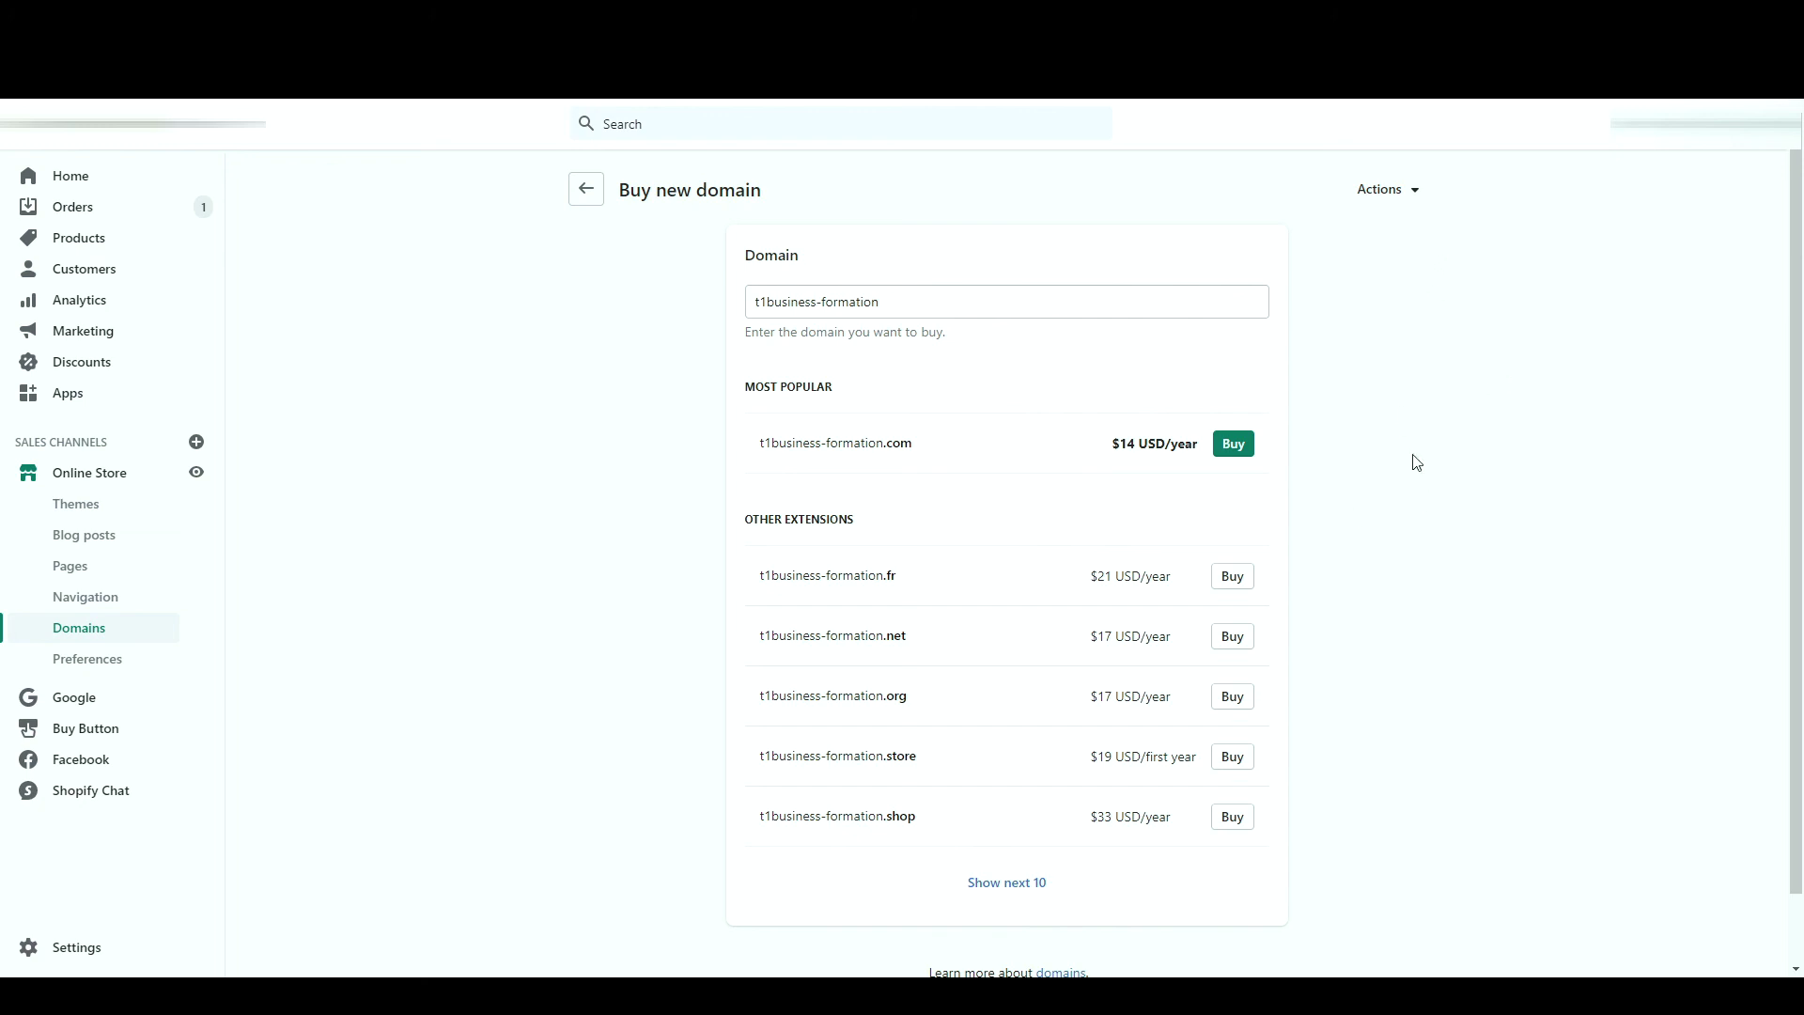
{"action": "left_click", "coordinate": [1433, 185]}
{"action": "left_click", "coordinate": [588, 191]}
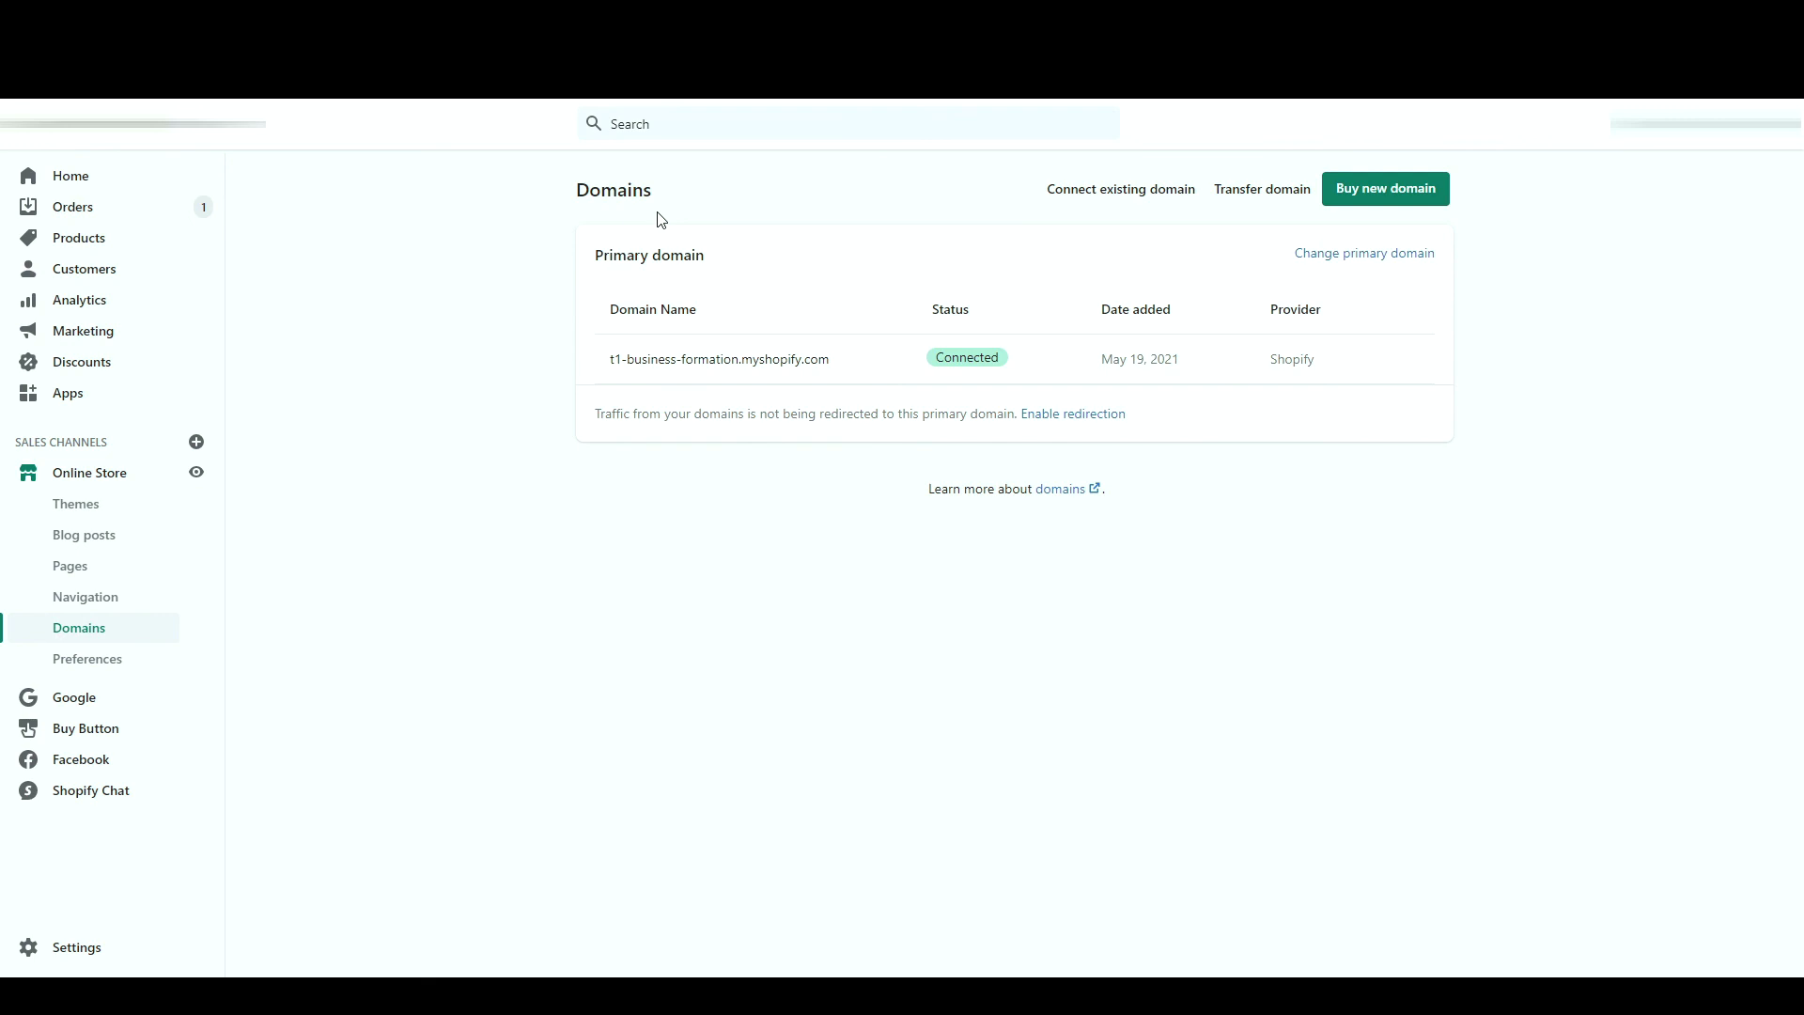
- Check the myshopify primary domain, view Transfer domain, and return to Domains
{"action": "left_click_drag", "start_coordinate": [602, 255], "coordinate": [696, 271]}
{"action": "left_click", "coordinate": [696, 272]}
{"action": "triple_click", "coordinate": [682, 363]}
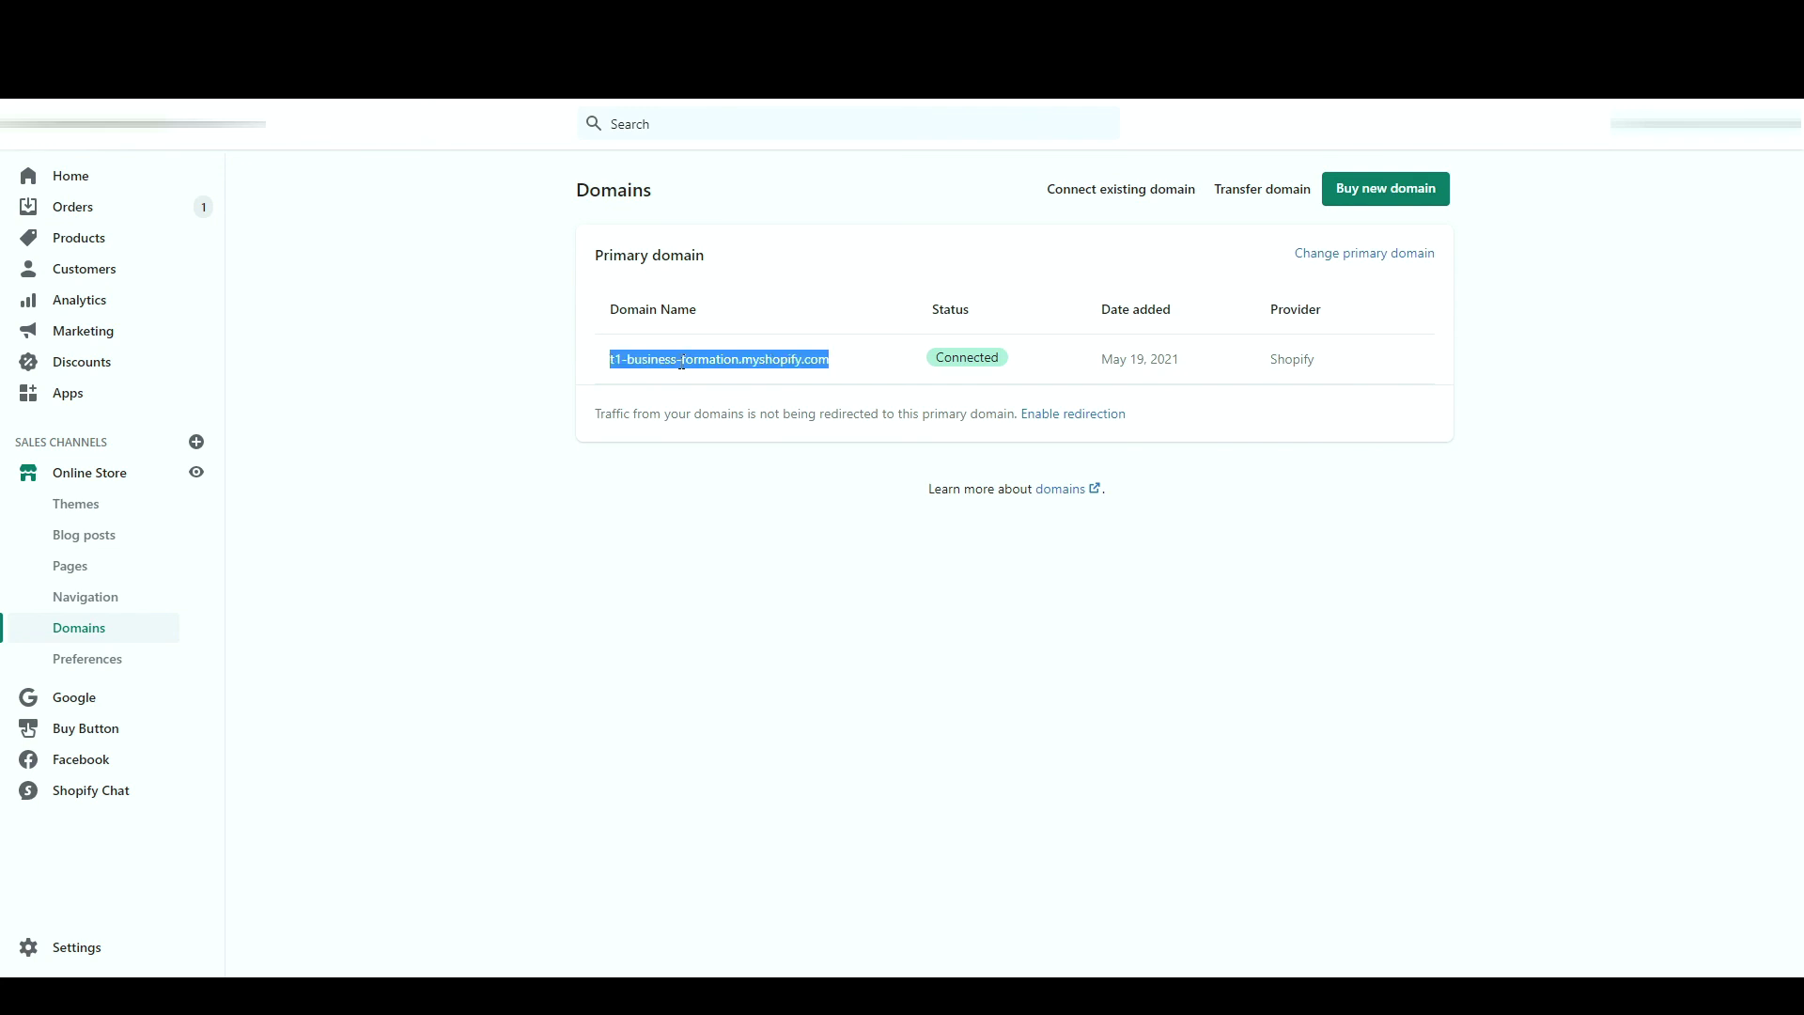
{"action": "left_click", "coordinate": [810, 240]}
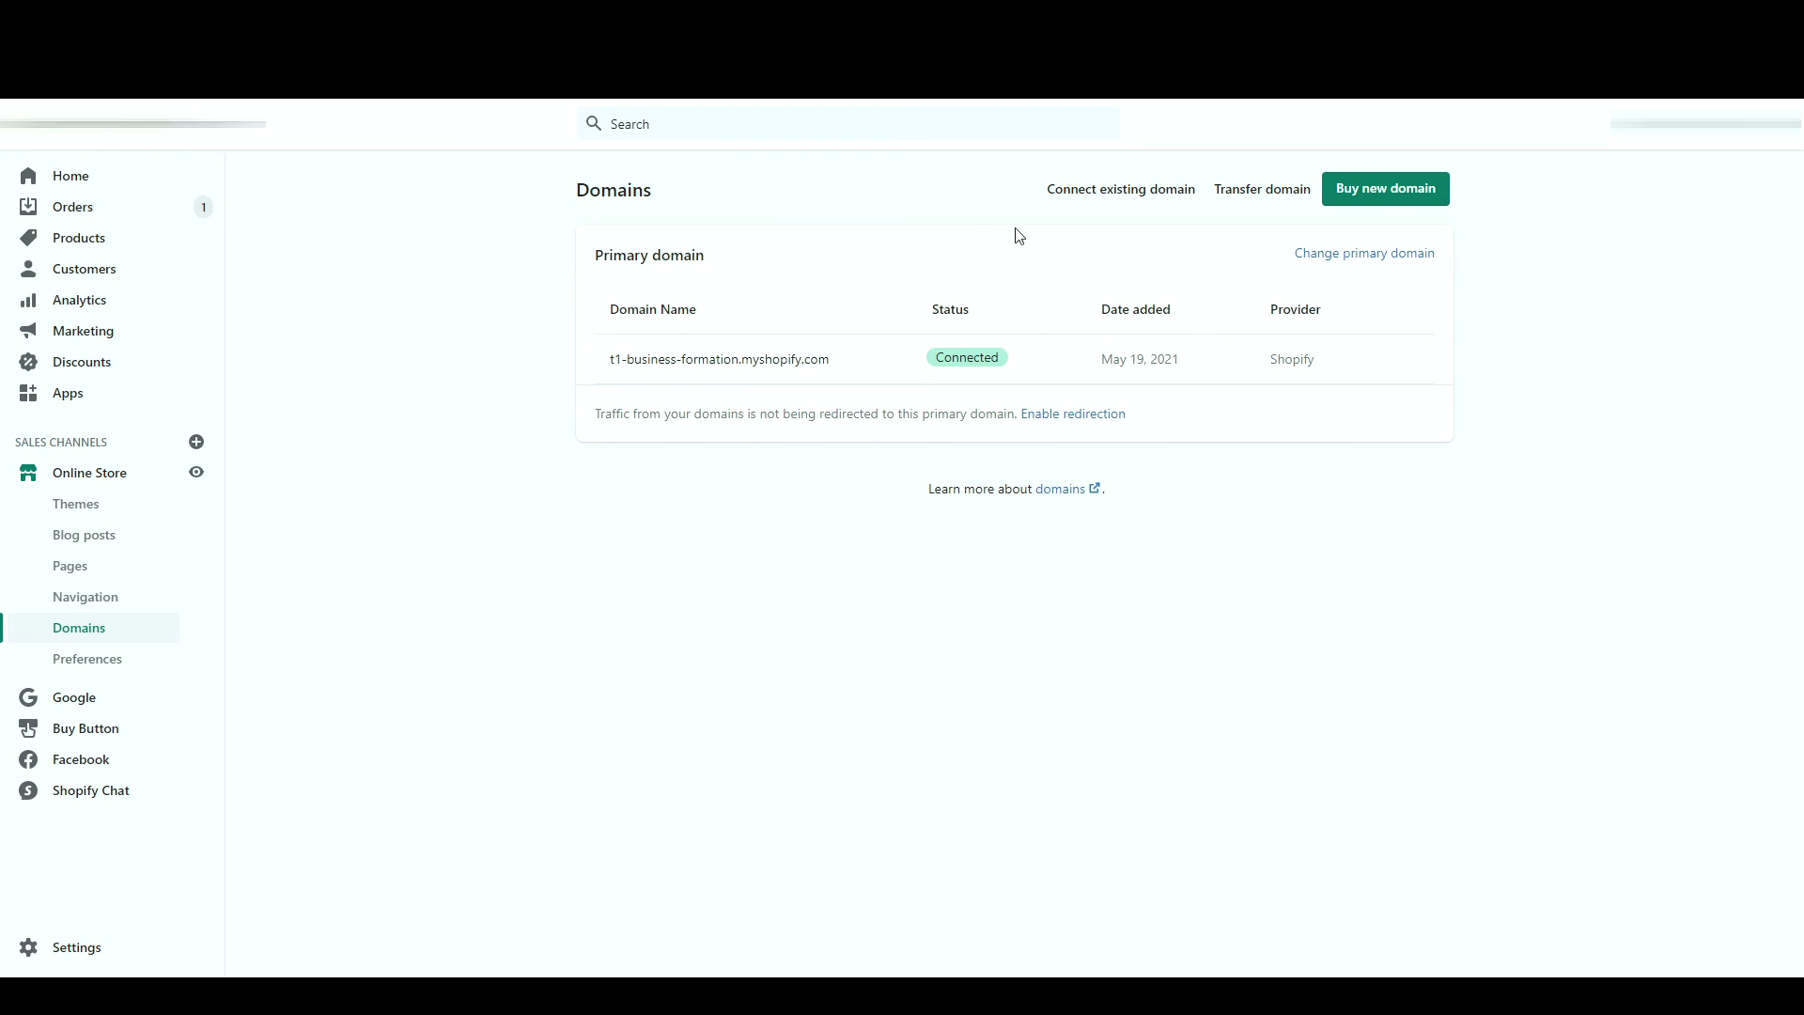
{"action": "left_click", "coordinate": [1262, 192]}
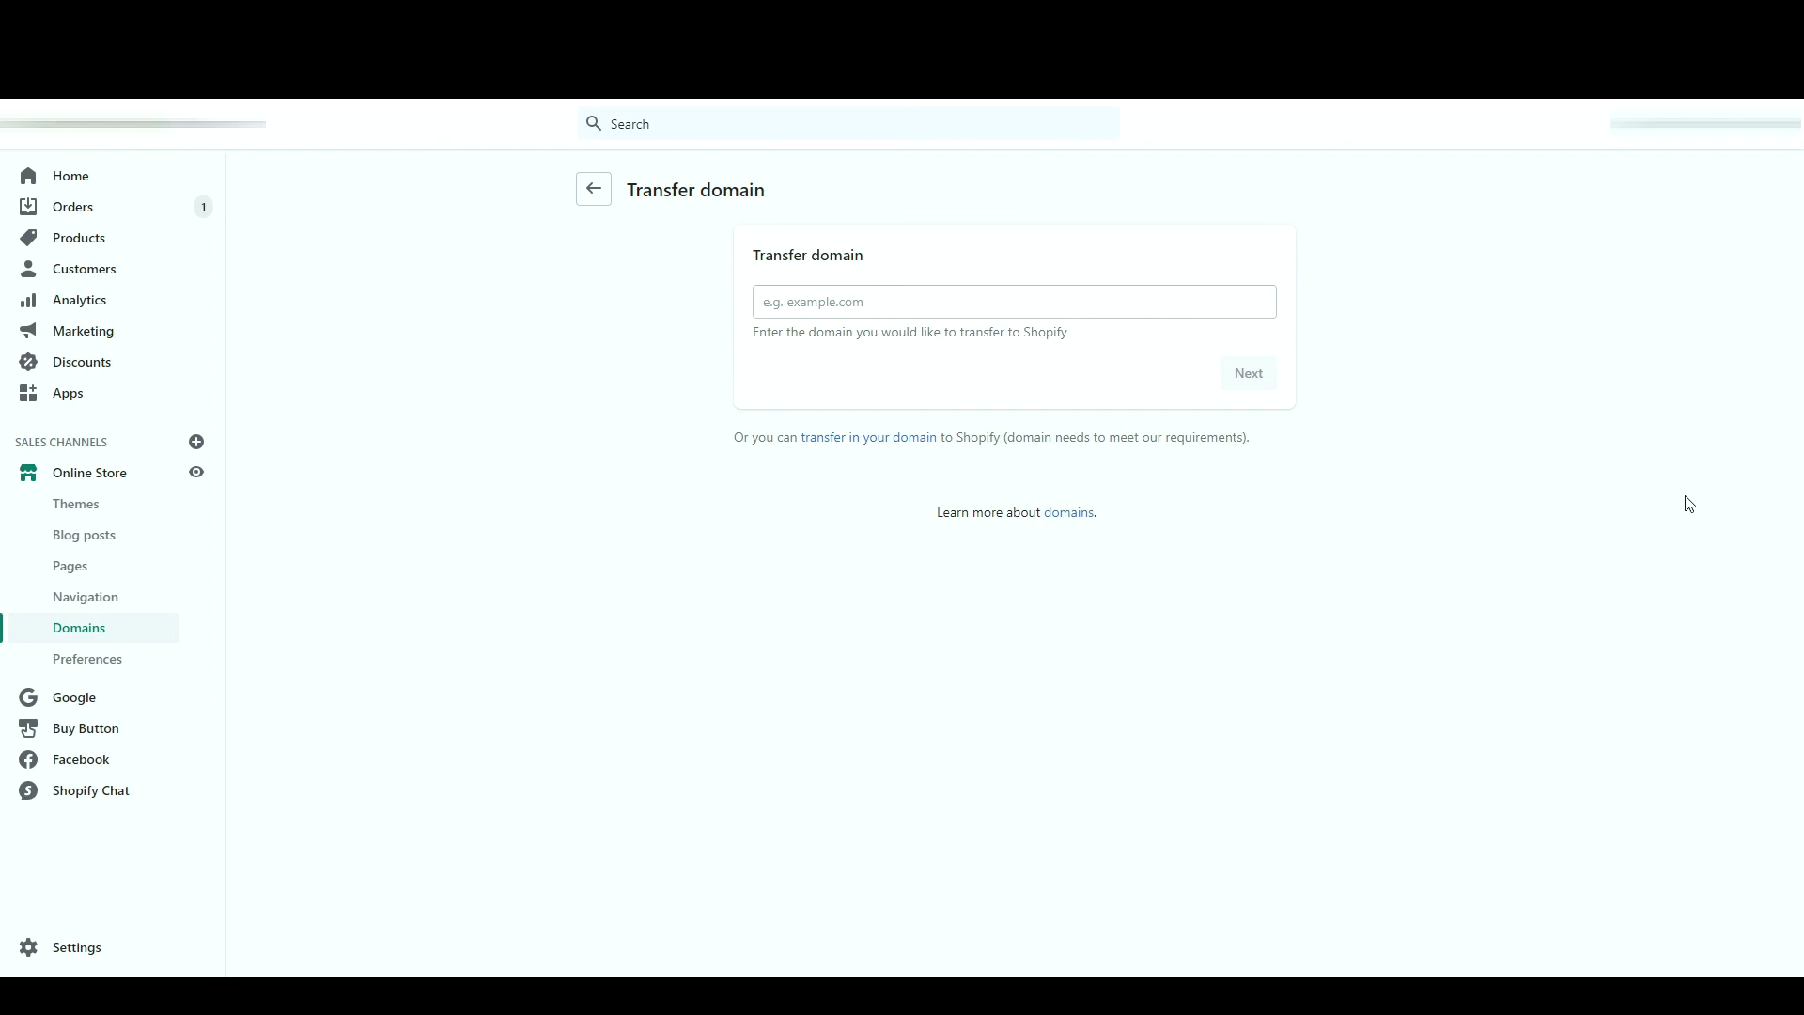
{"action": "left_click", "coordinate": [594, 191]}
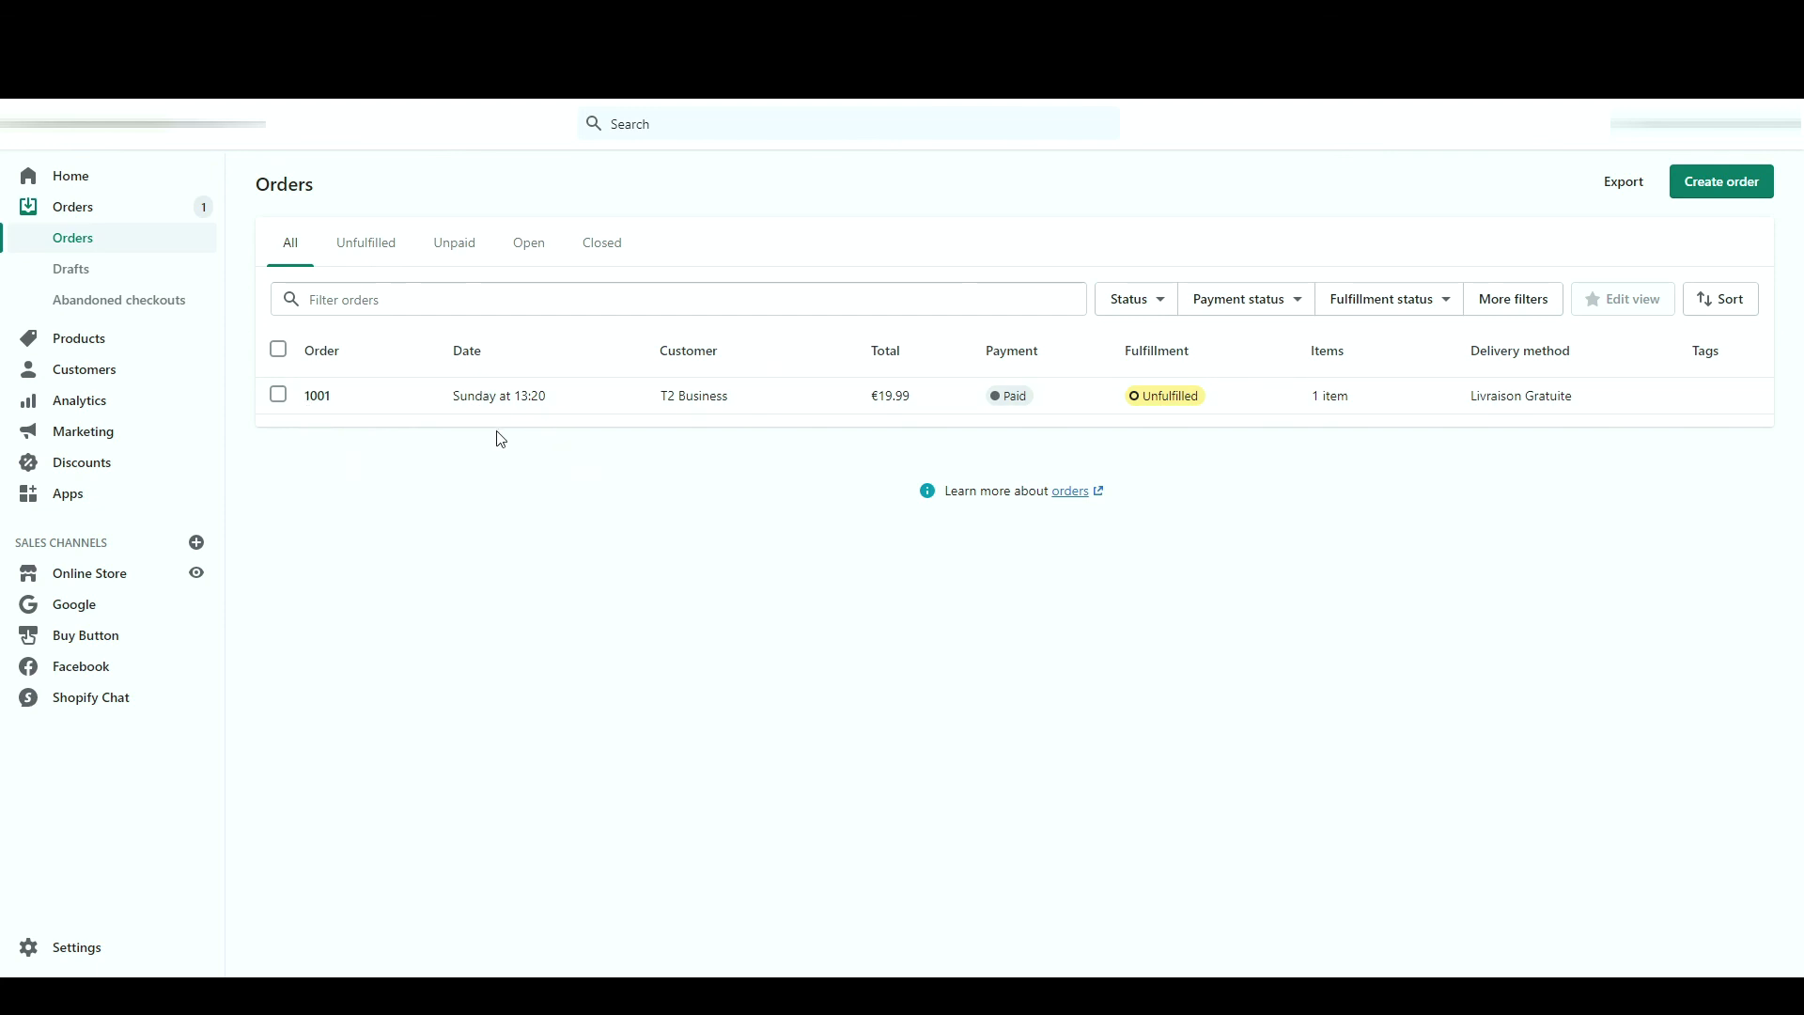
- Preview the customer details and items of order 1001
{"action": "left_click", "coordinate": [735, 398]}
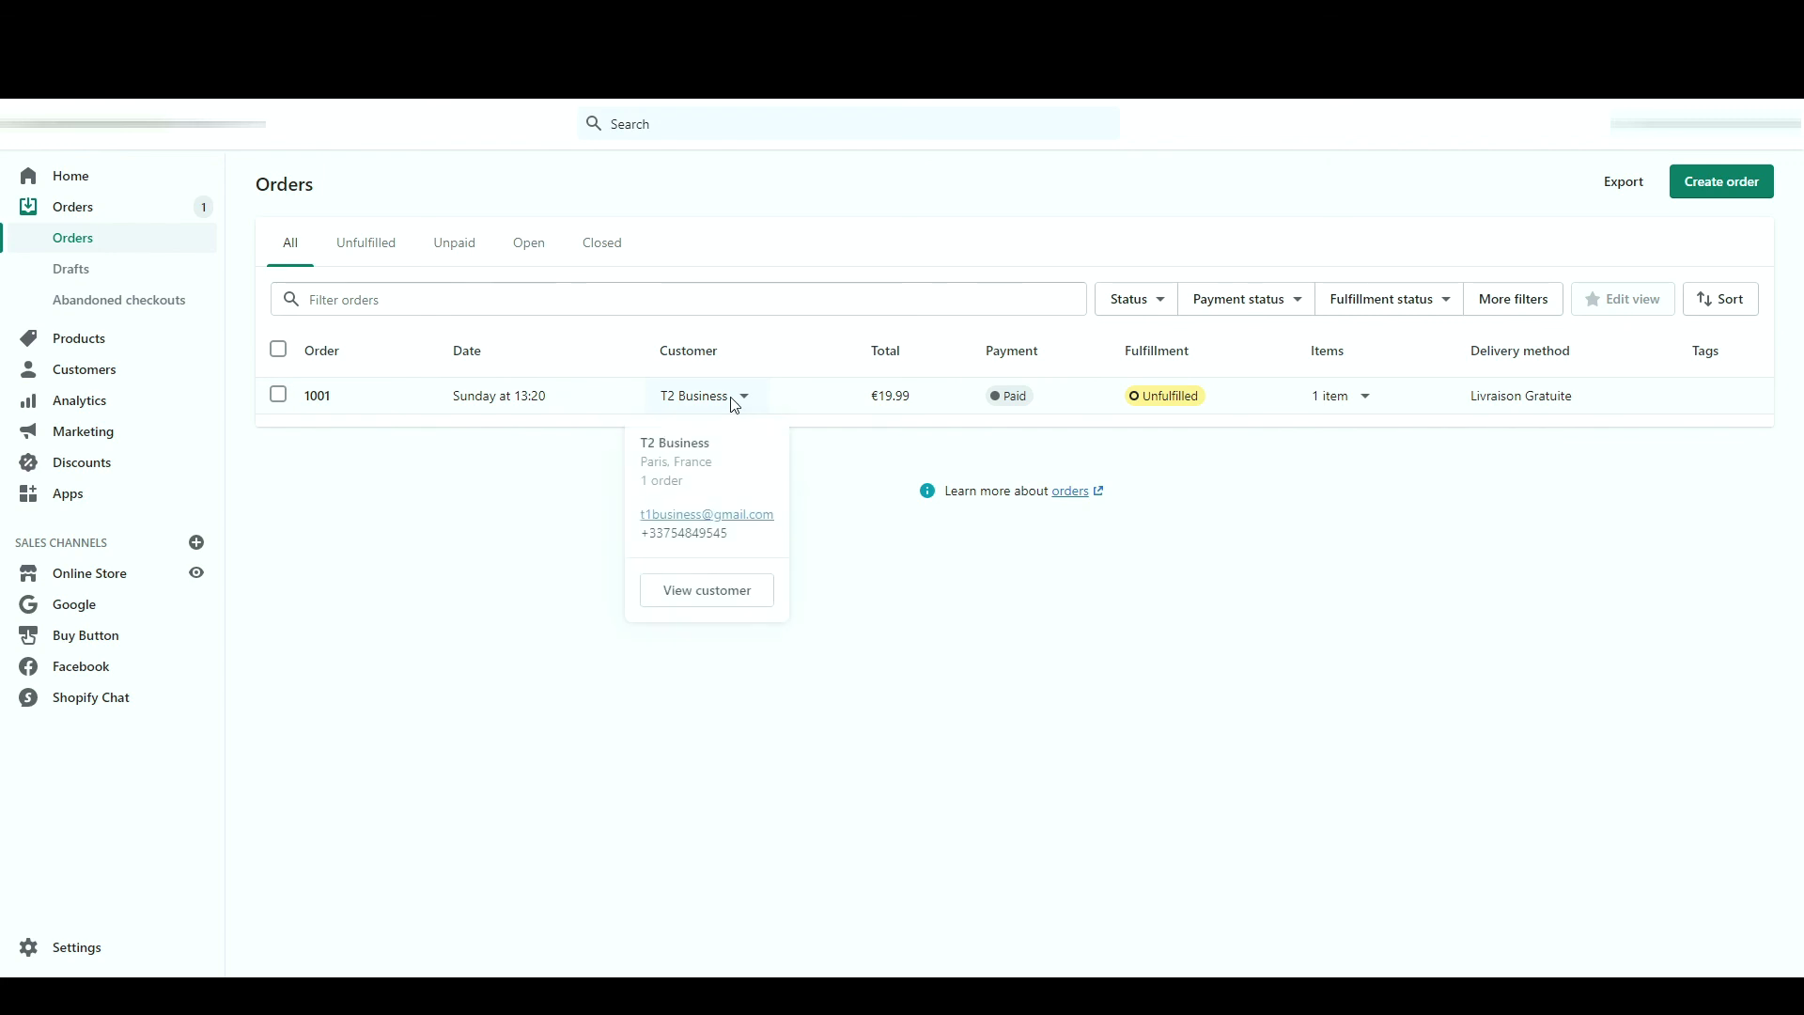
{"action": "left_click", "coordinate": [842, 465]}
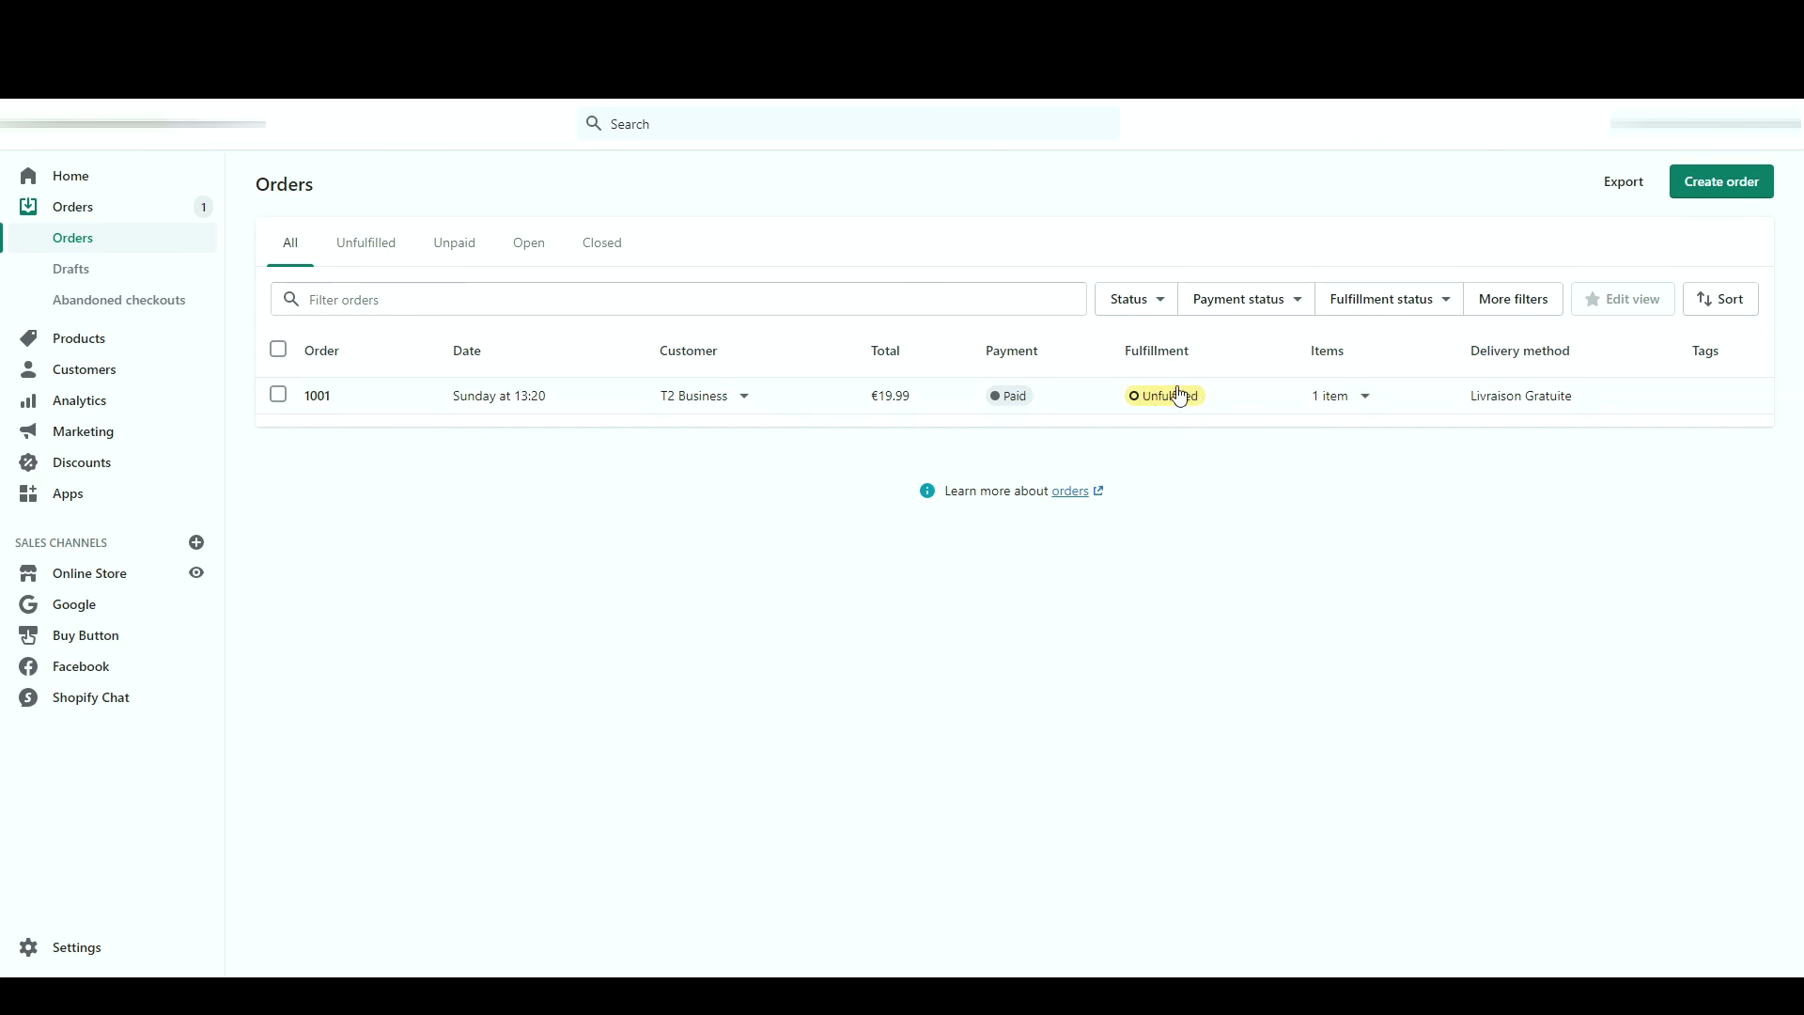
{"action": "left_click", "coordinate": [1336, 395]}
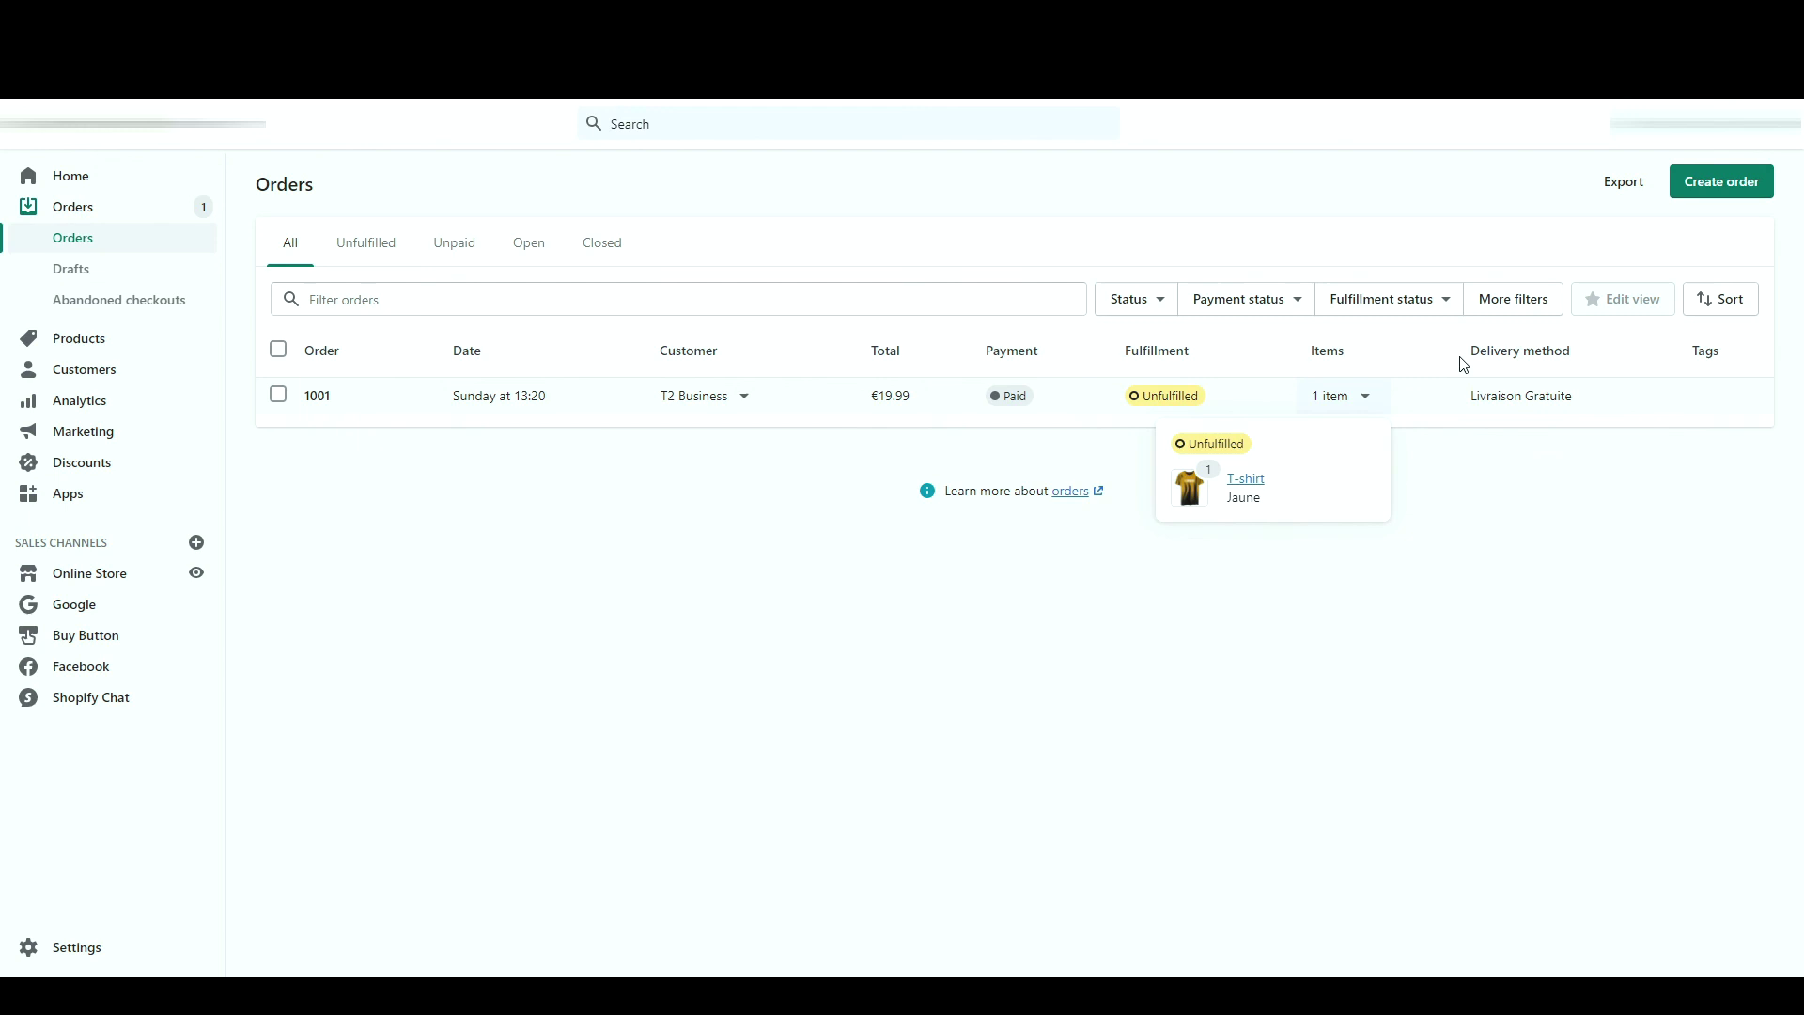
{"action": "left_click", "coordinate": [1653, 371]}
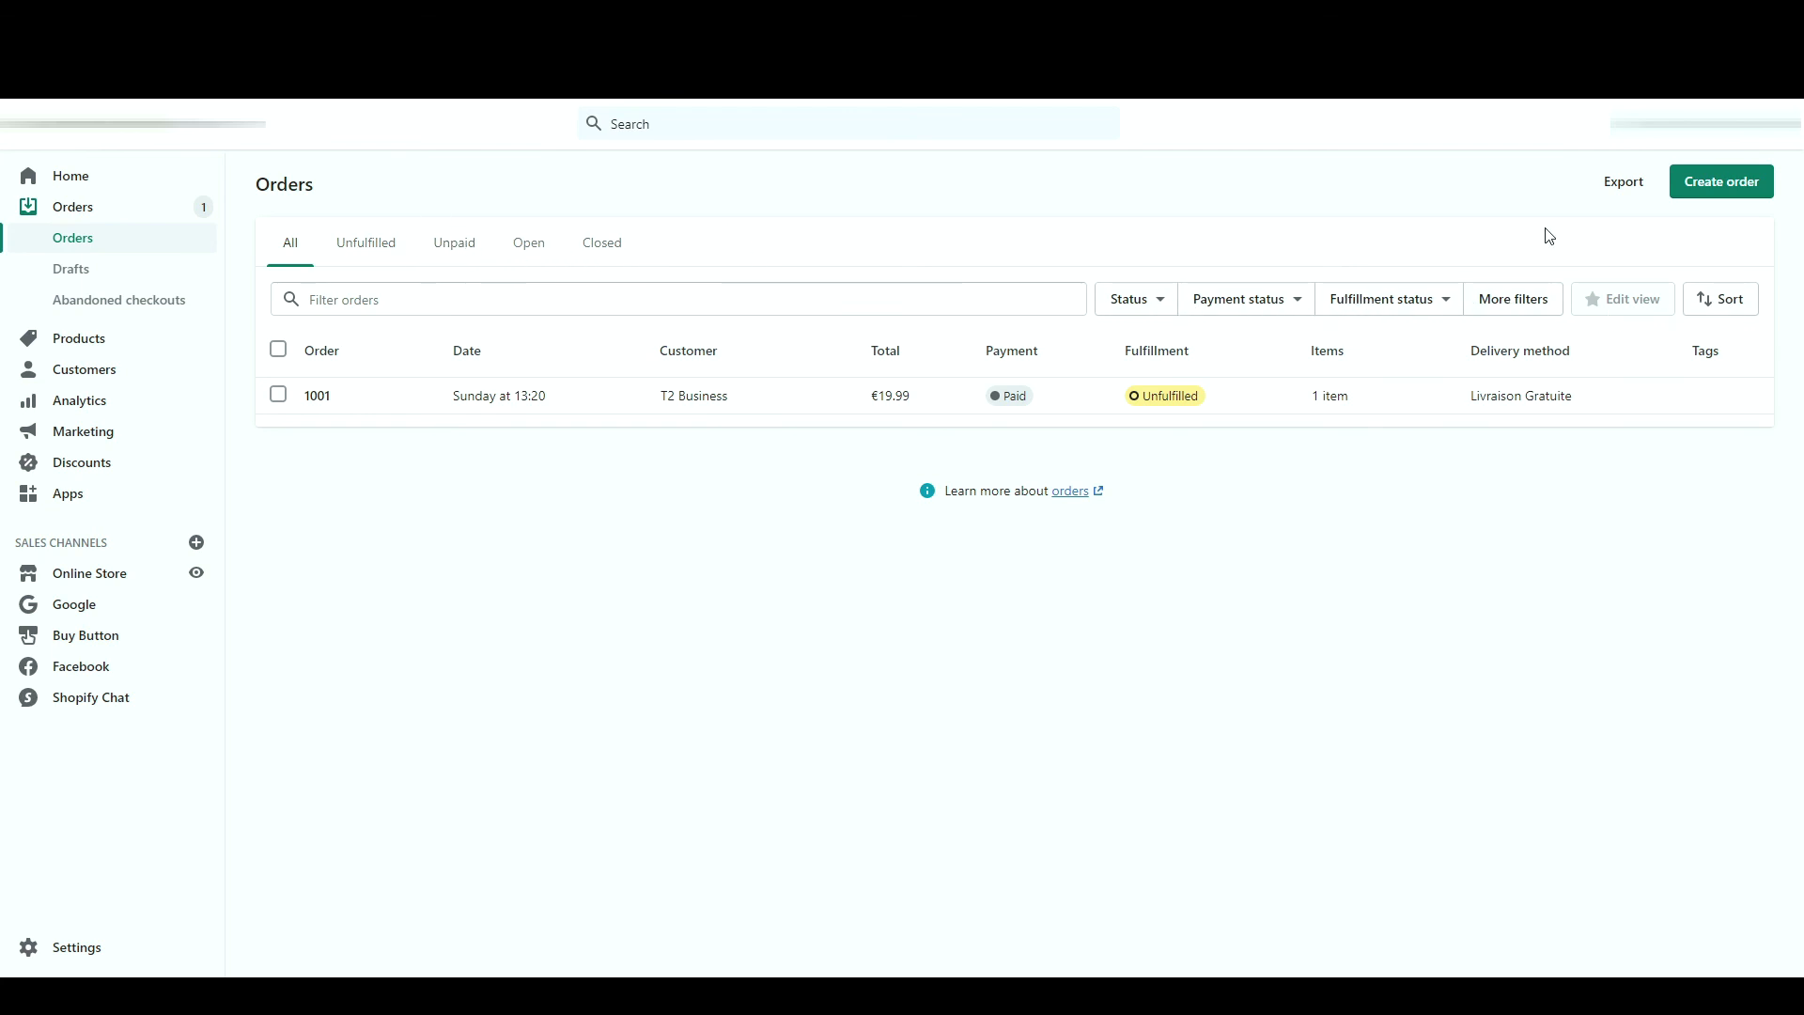
- Create an order with one T-shirt Vert variant and the note 'Message'
{"action": "left_click", "coordinate": [1707, 188]}
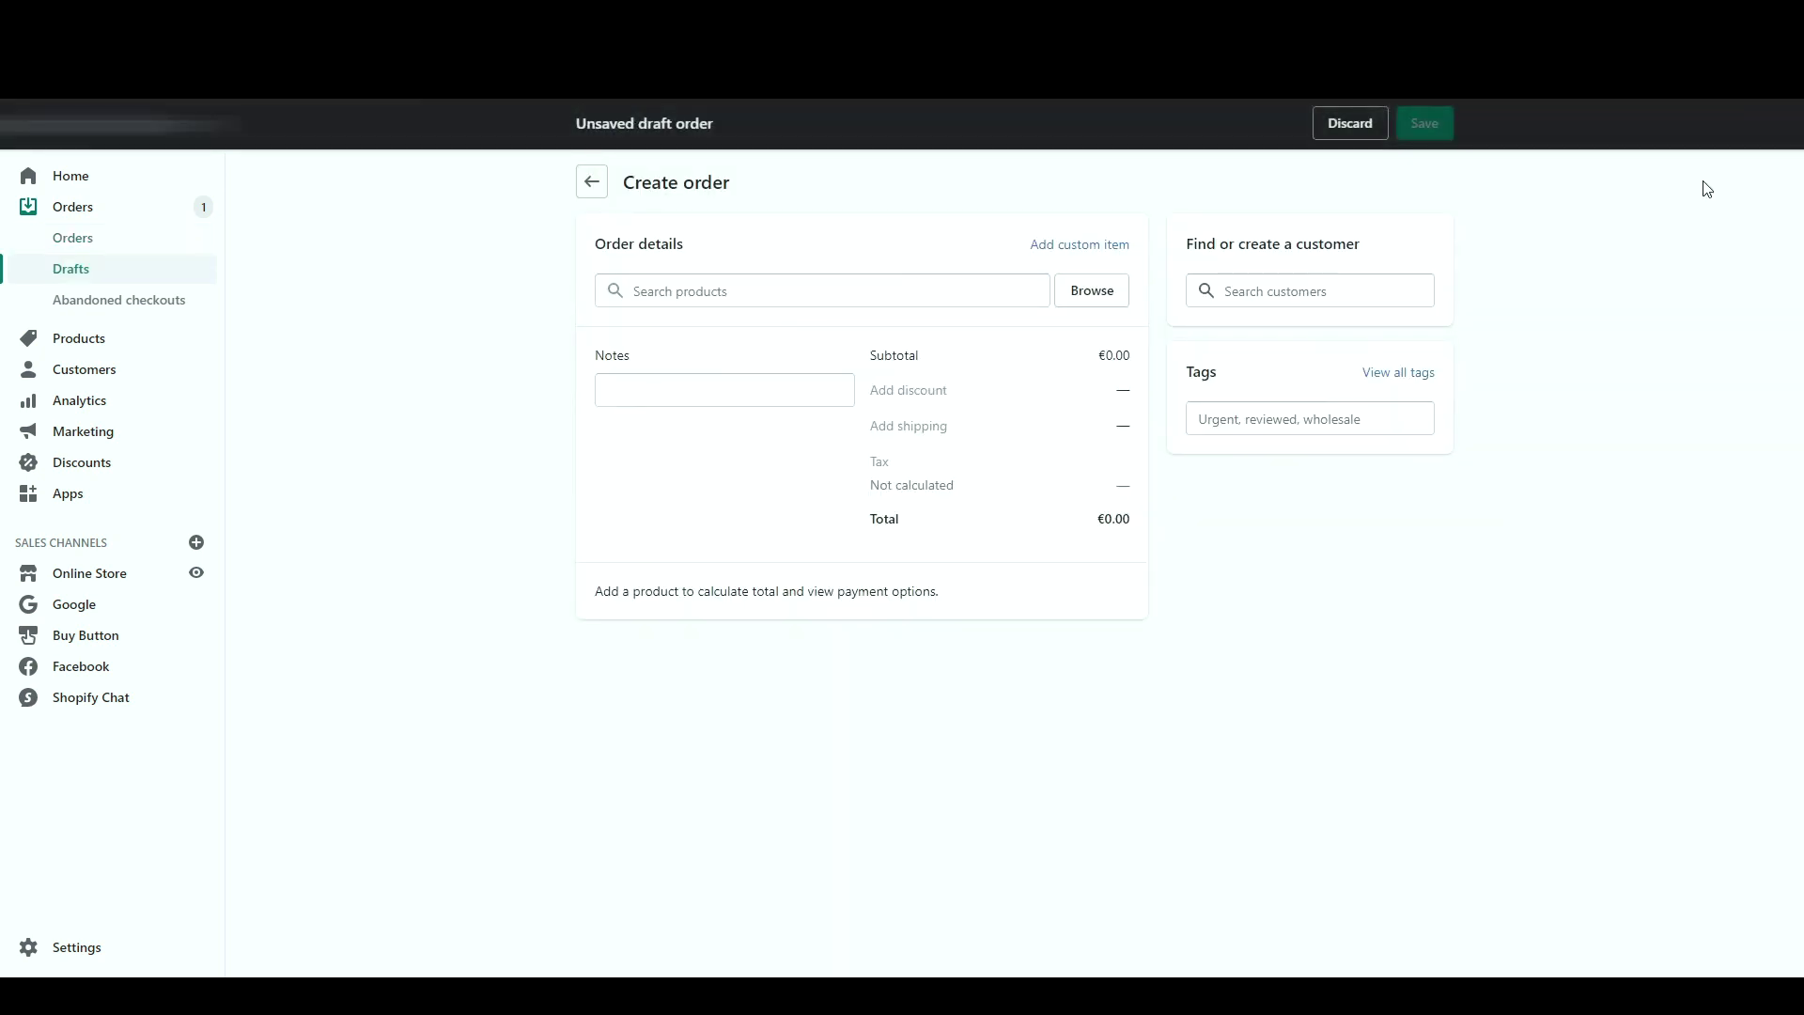
{"action": "left_click", "coordinate": [1094, 292]}
{"action": "left_click", "coordinate": [801, 467]}
{"action": "left_click", "coordinate": [658, 567]}
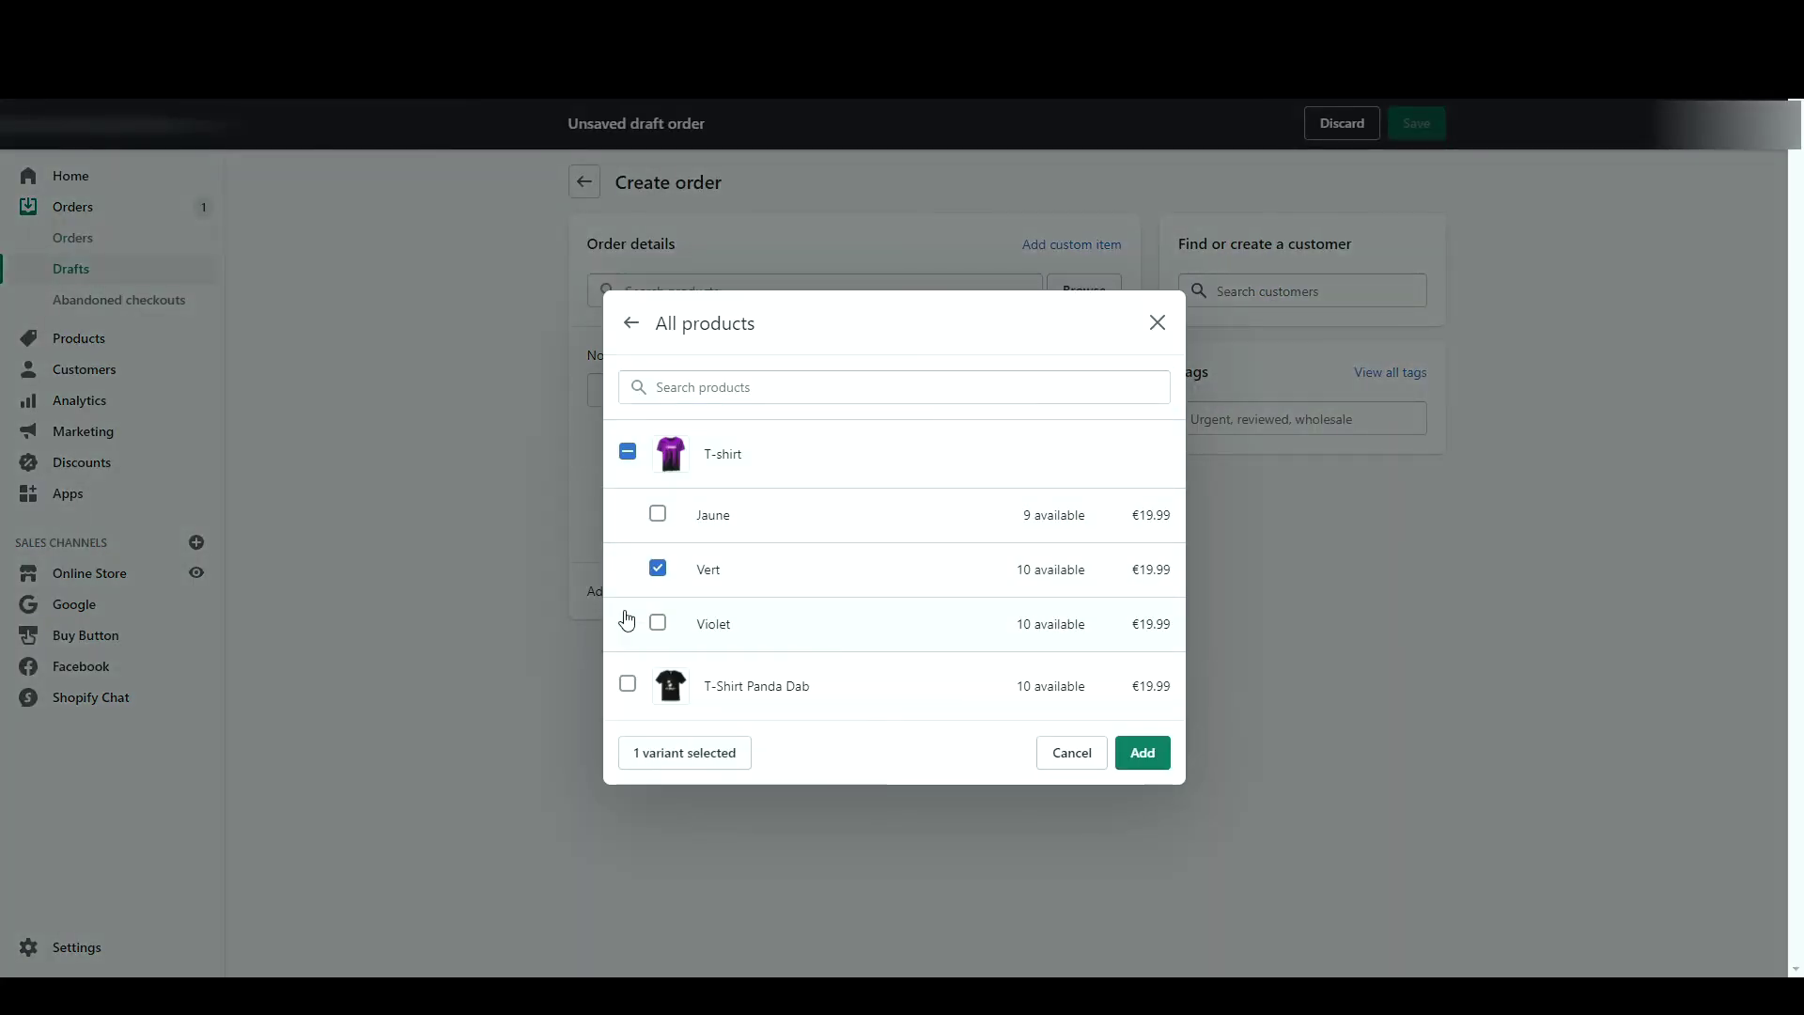
{"action": "left_click", "coordinate": [1142, 752]}
{"action": "left_click", "coordinate": [768, 520]}
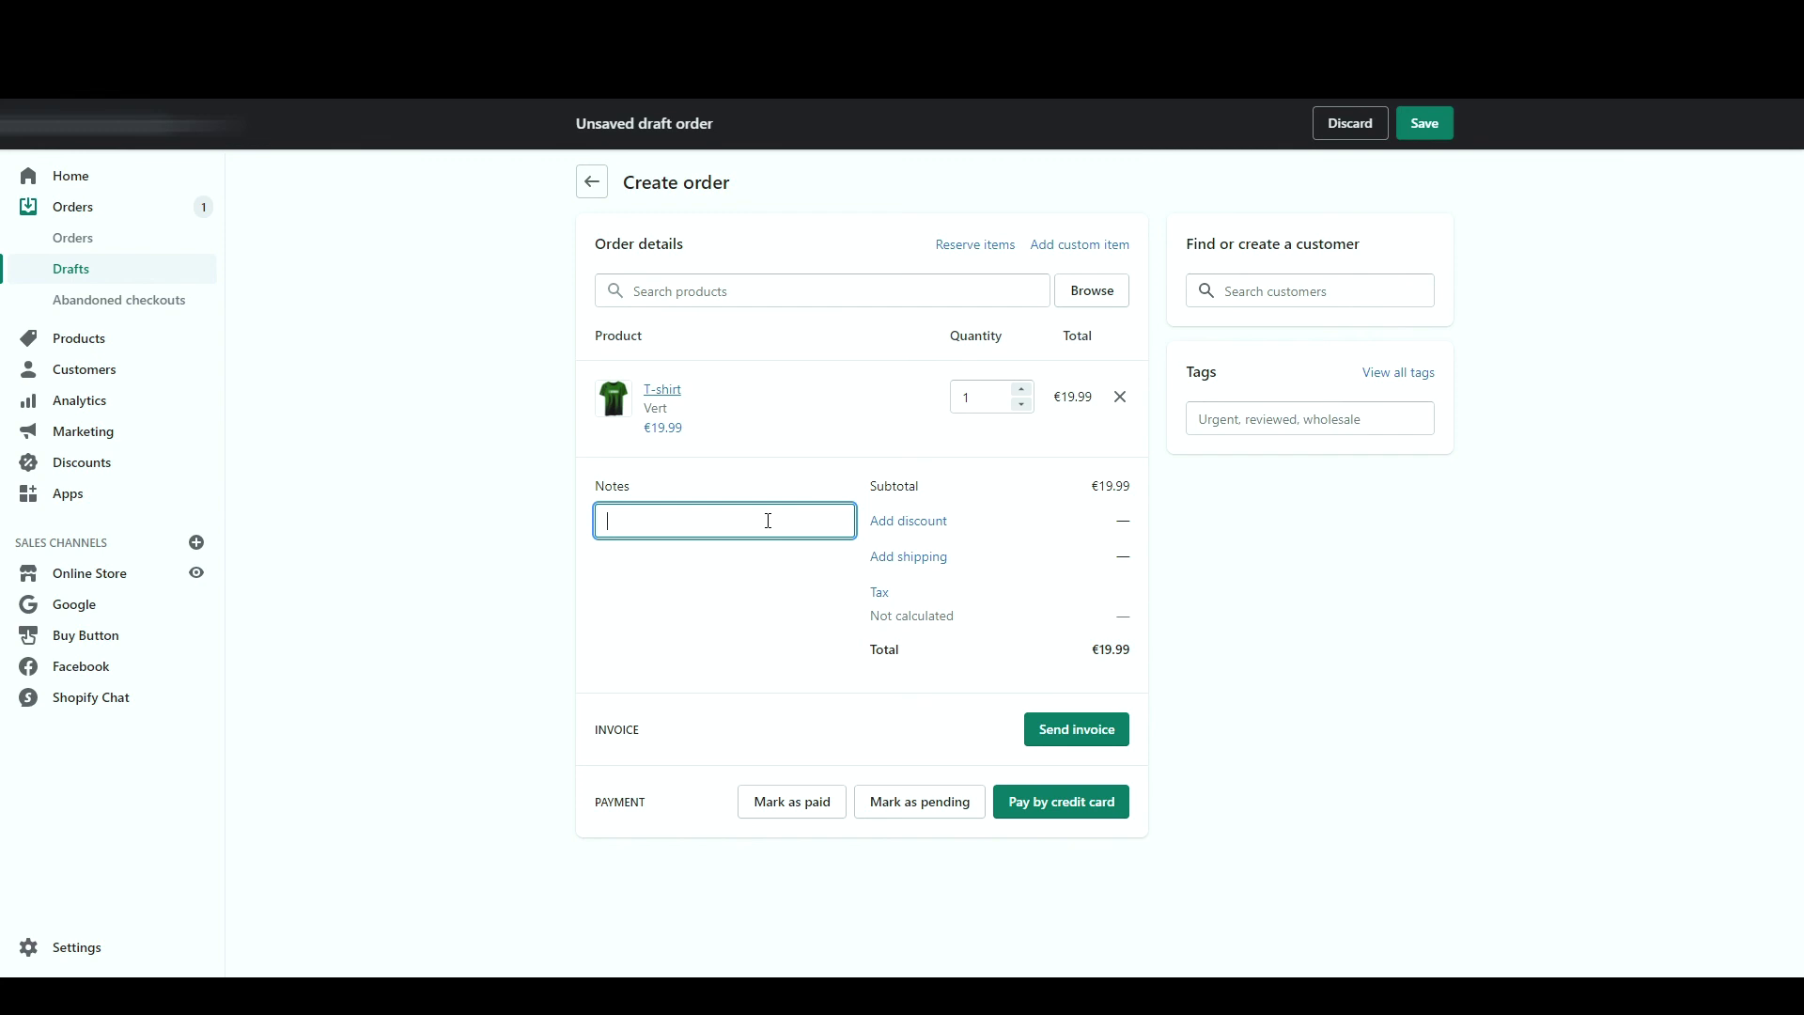
{"action": "type", "text": "Message"}
- Apply a 10% percentage discount to the draft order
{"action": "left_click", "coordinate": [900, 531]}
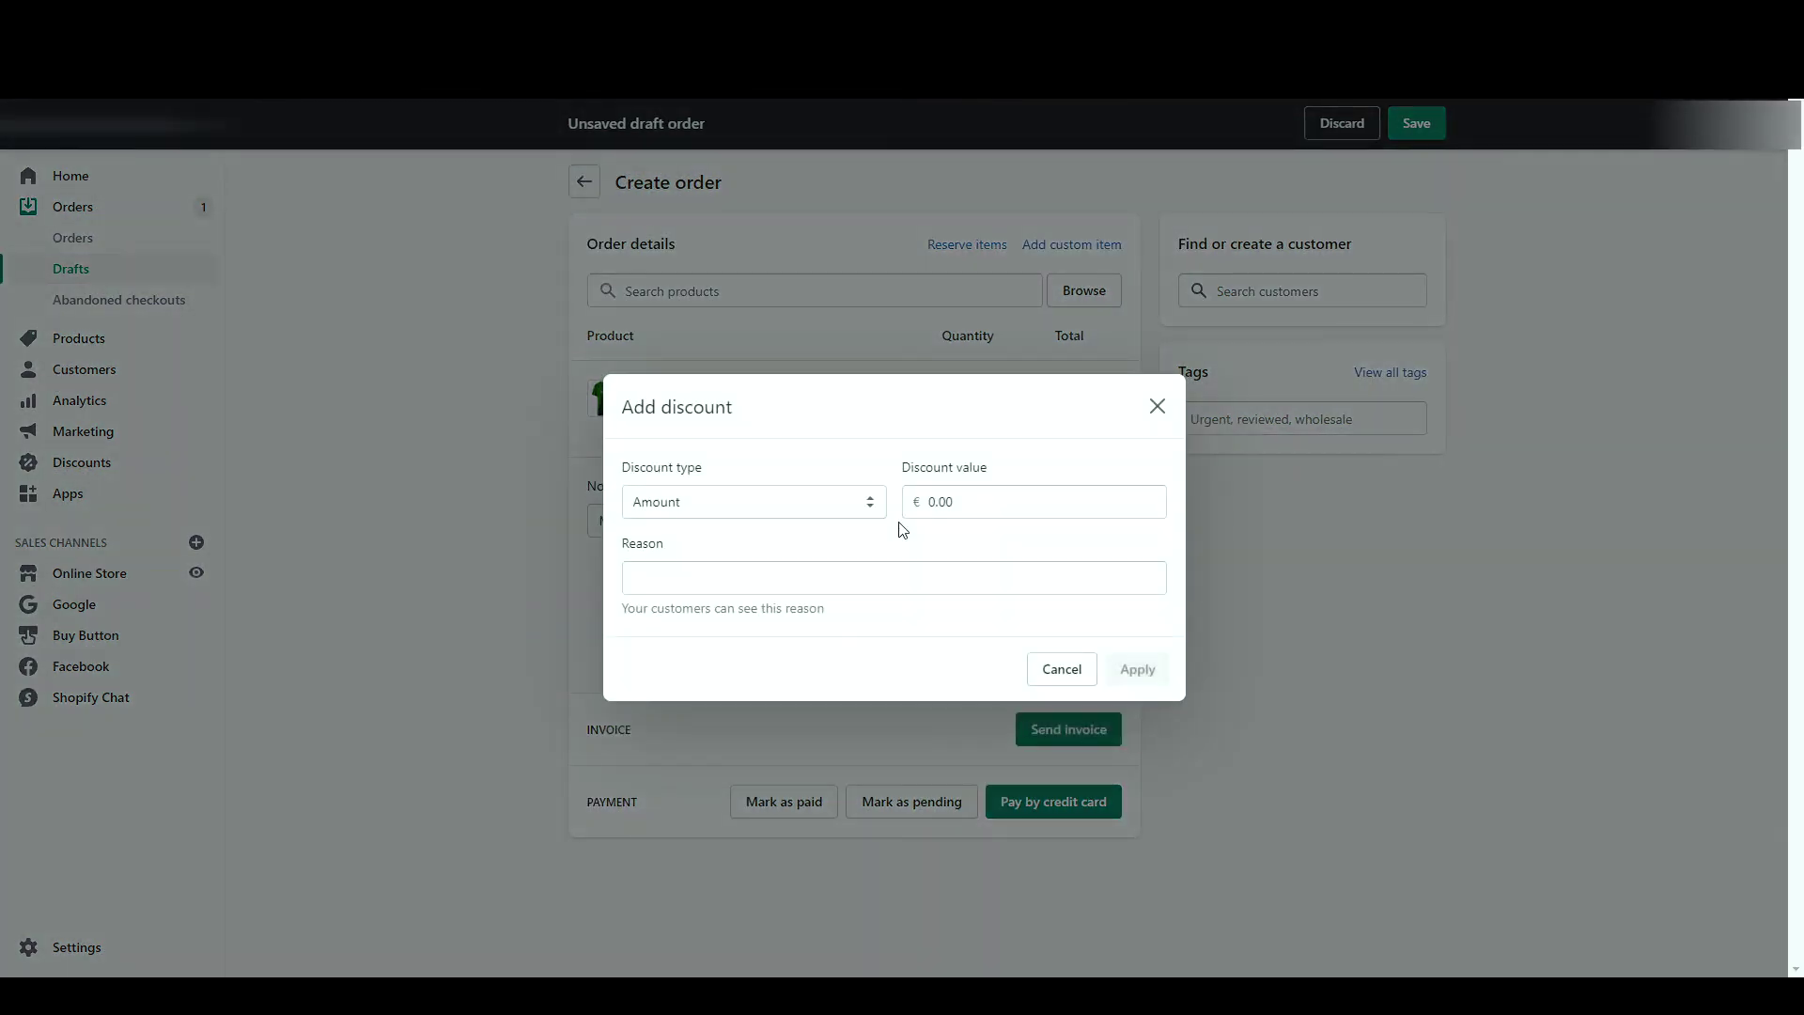
{"action": "type", "text": "10"}
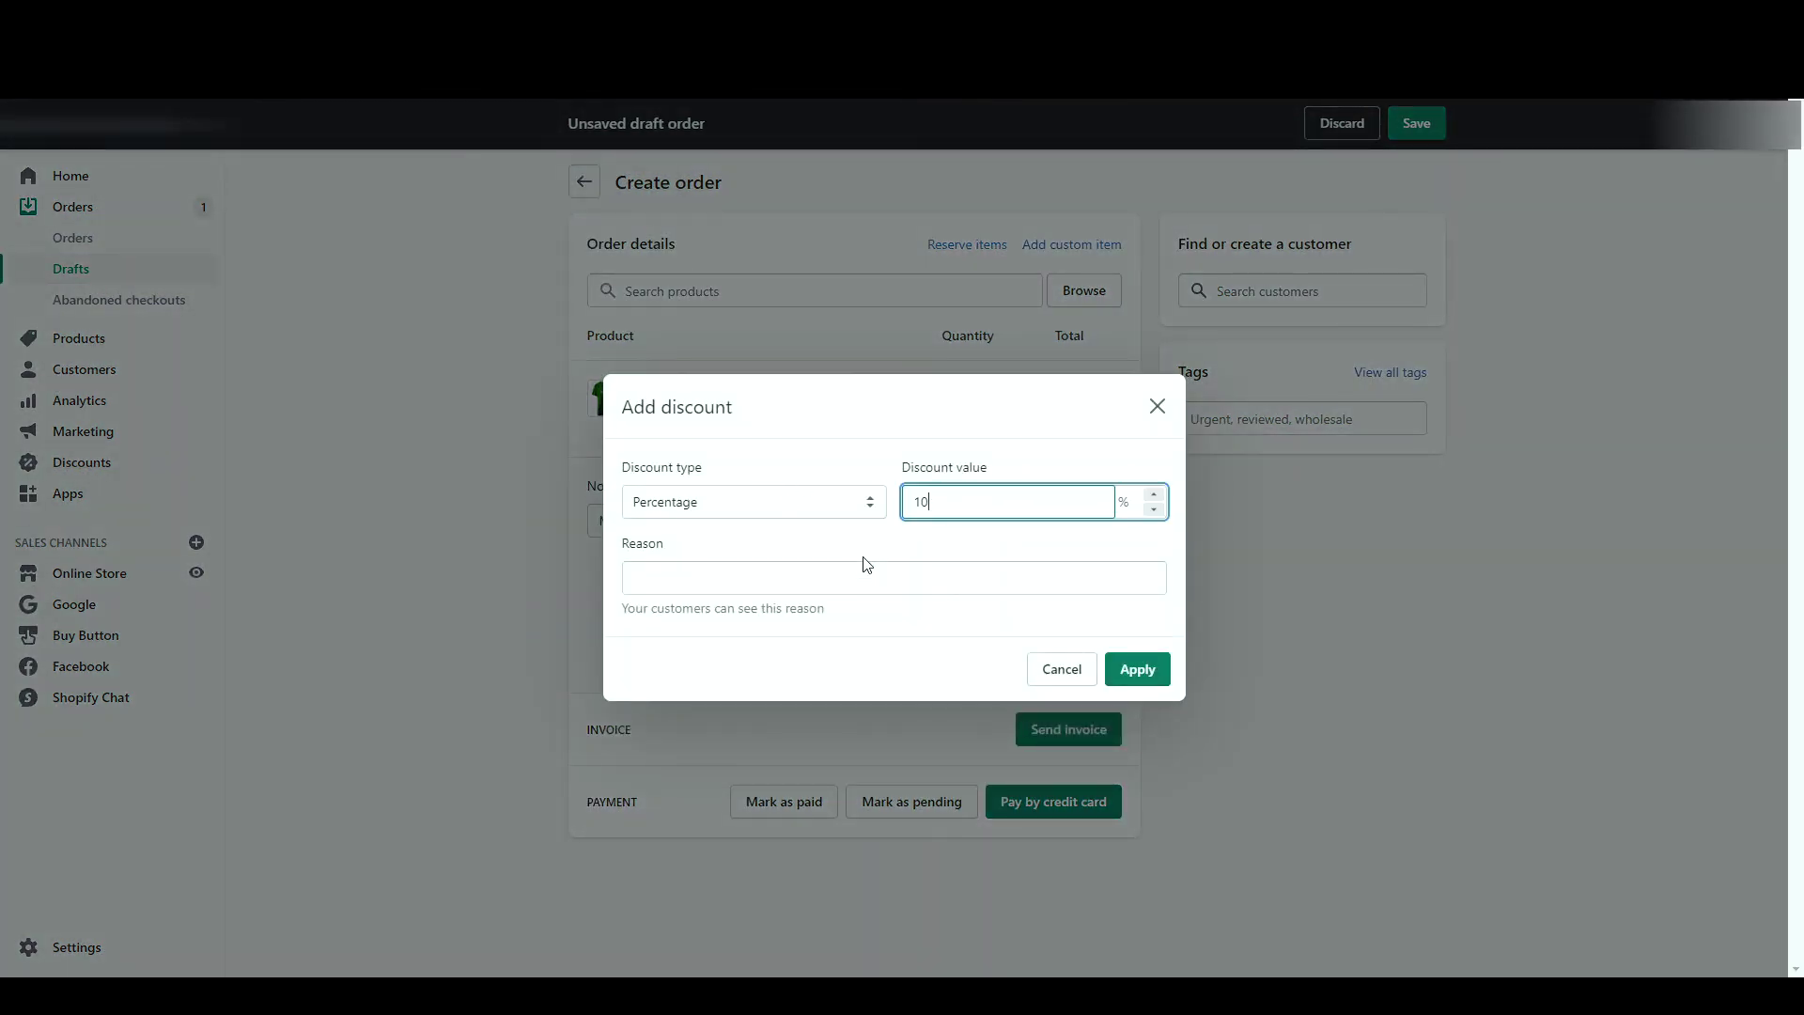
{"action": "left_click", "coordinate": [1135, 671]}
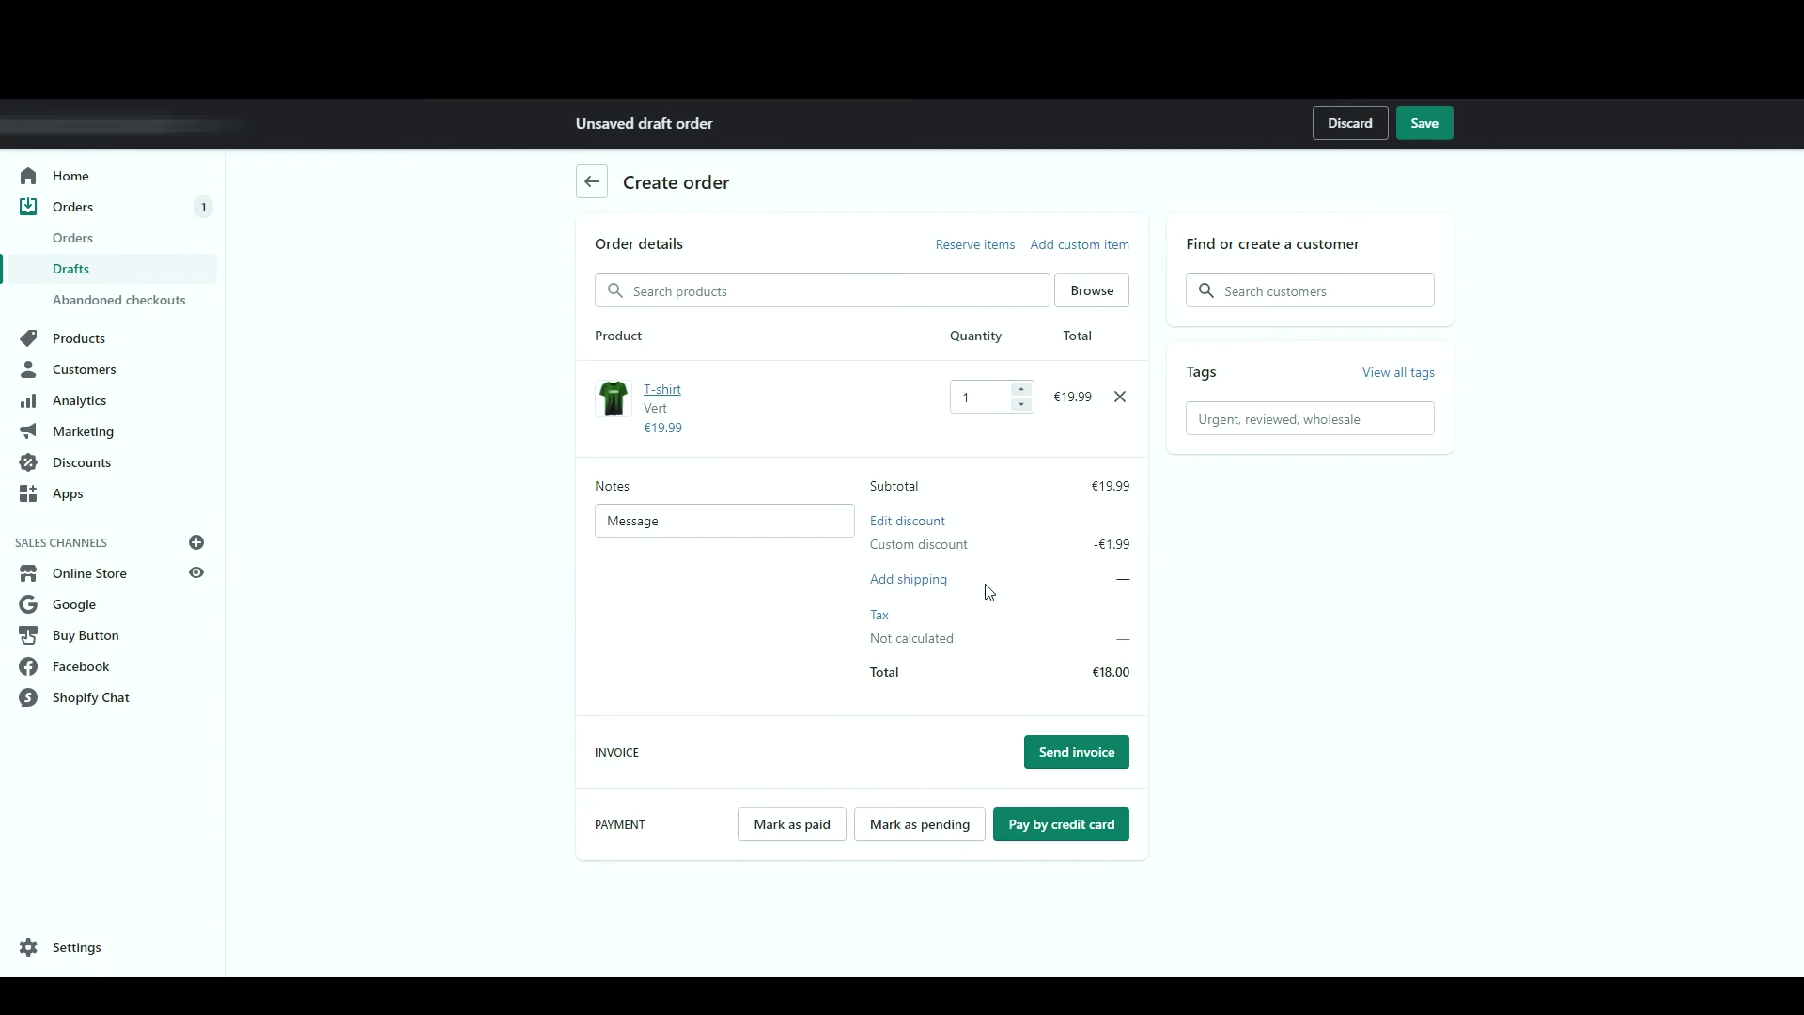
- Attach the existing customer and check their shipping address
{"action": "left_click", "coordinate": [1277, 295]}
{"action": "left_click", "coordinate": [1253, 418]}
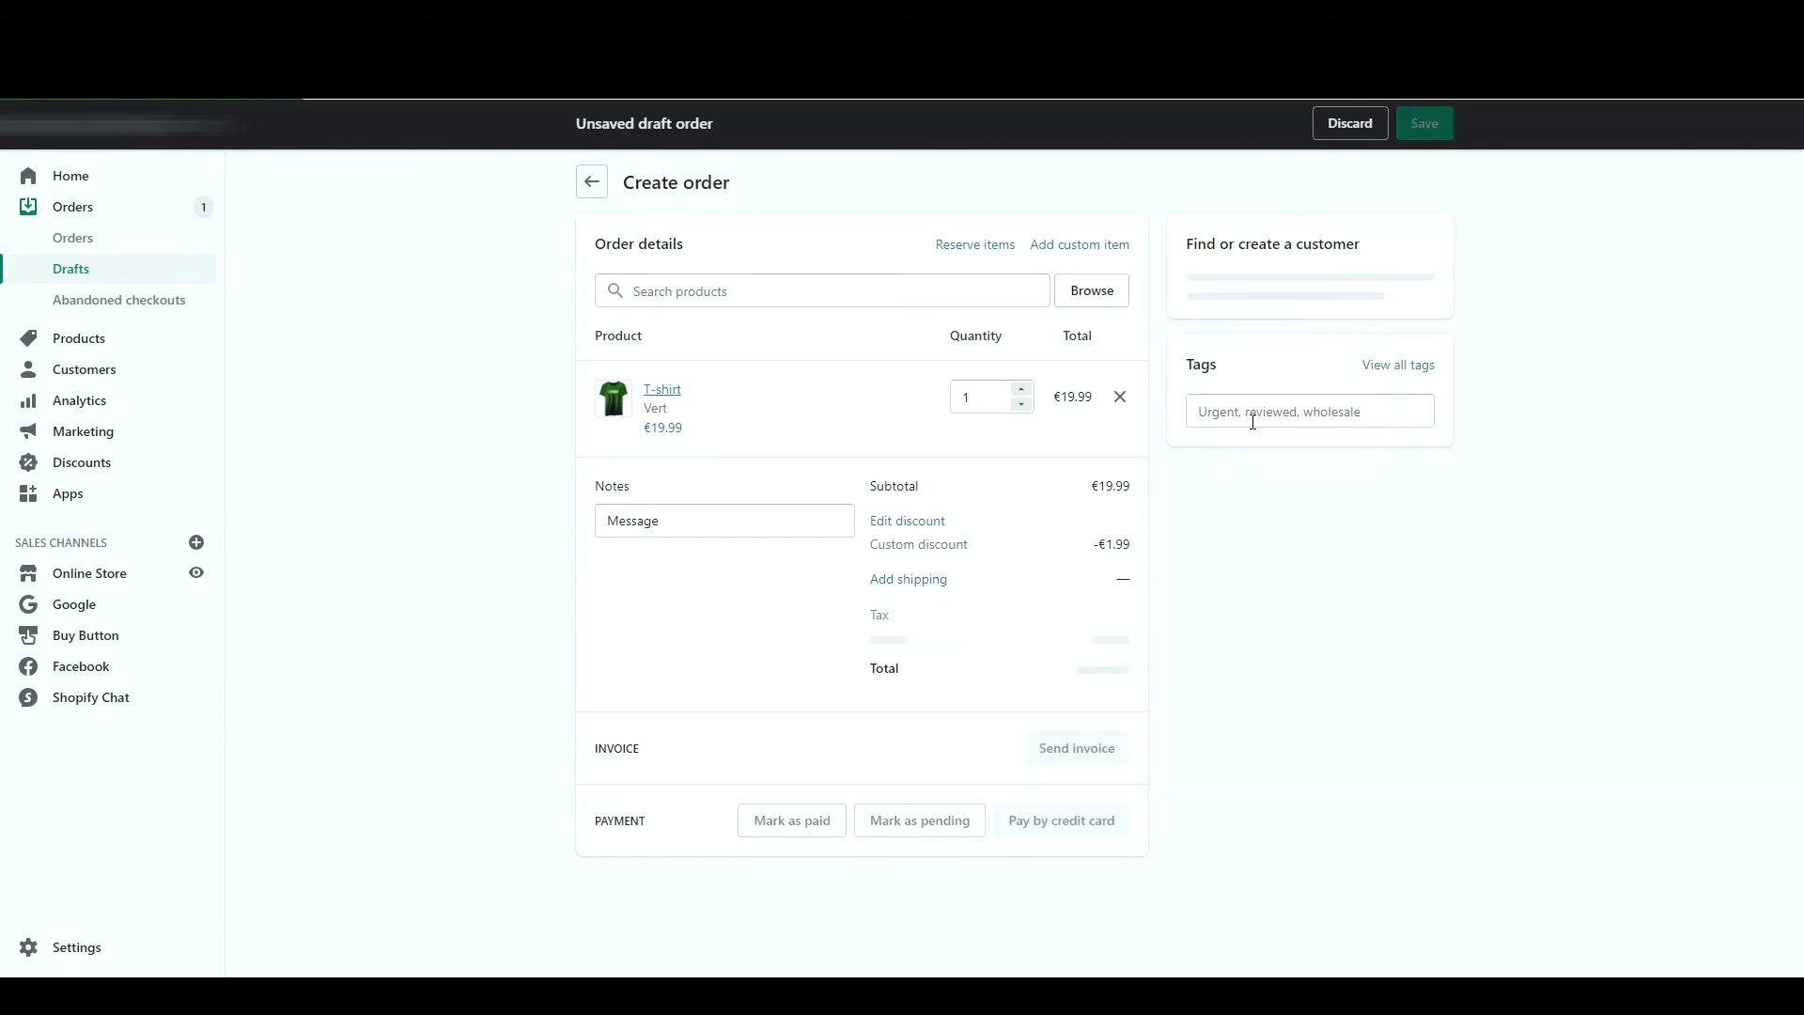
{"action": "left_click_drag", "start_coordinate": [1209, 479], "coordinate": [1215, 580]}
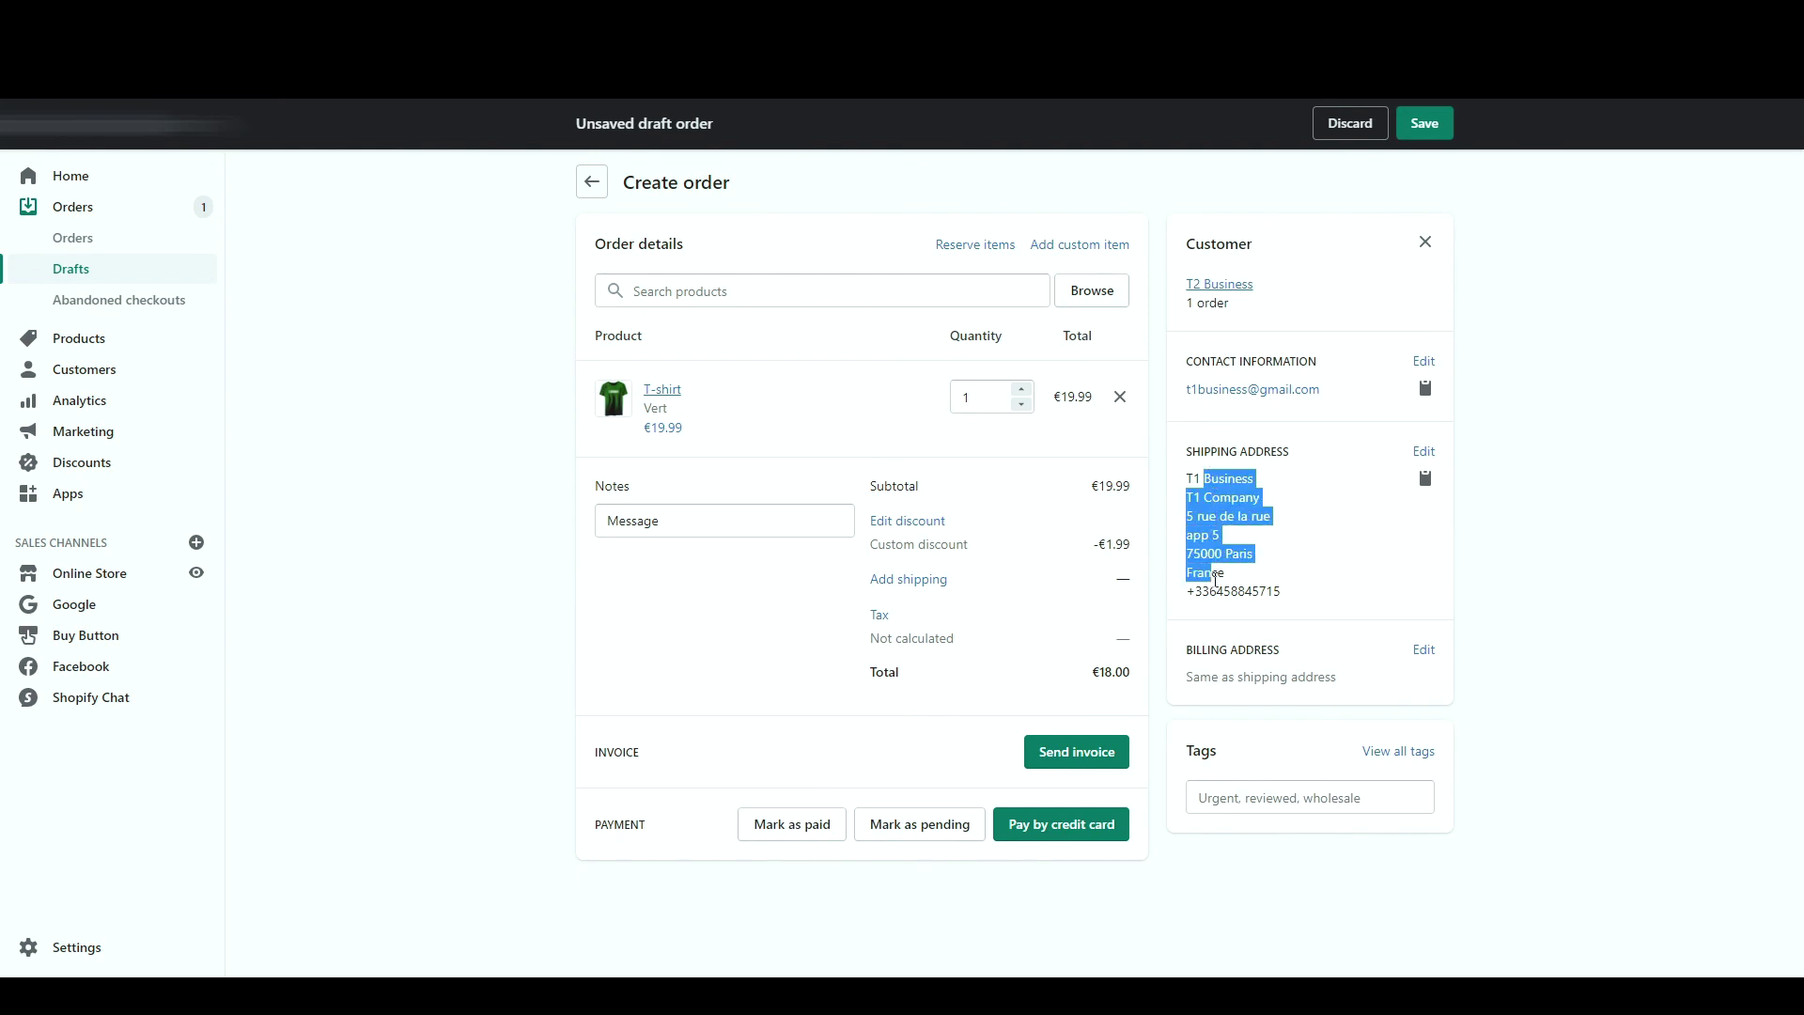
{"action": "triple_click", "coordinate": [1217, 498]}
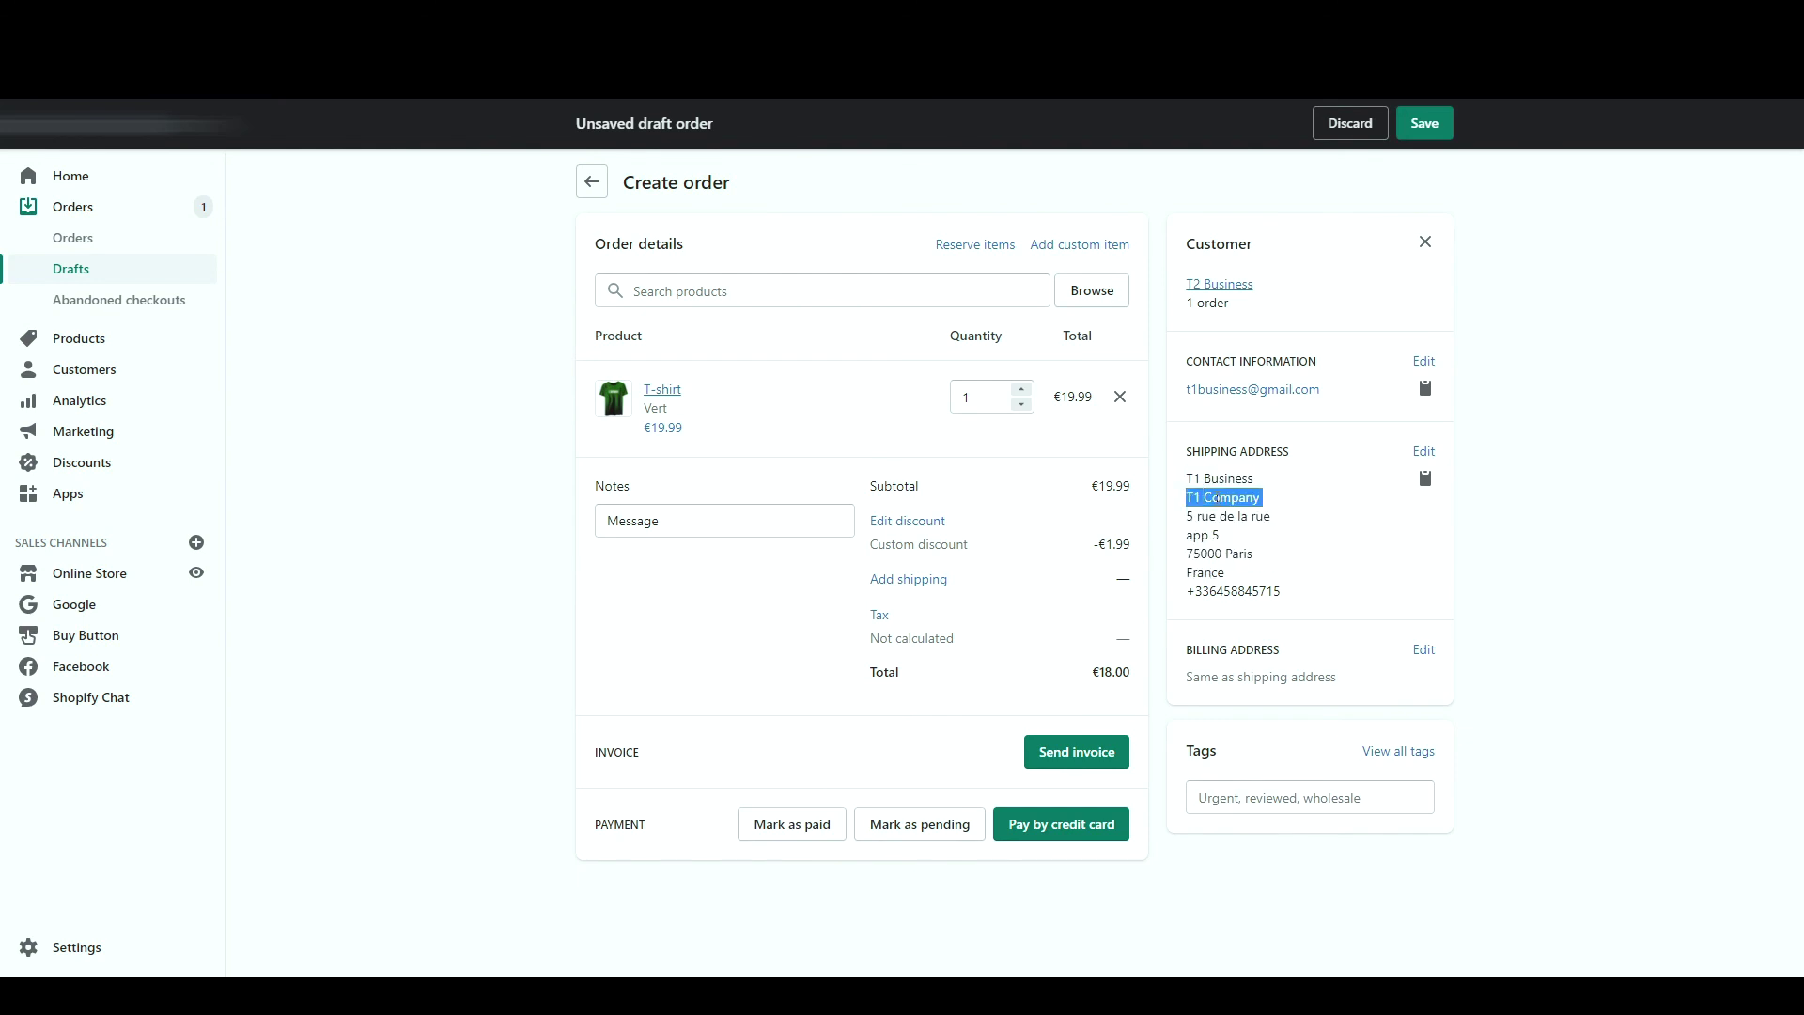
{"action": "triple_click", "coordinate": [1217, 517]}
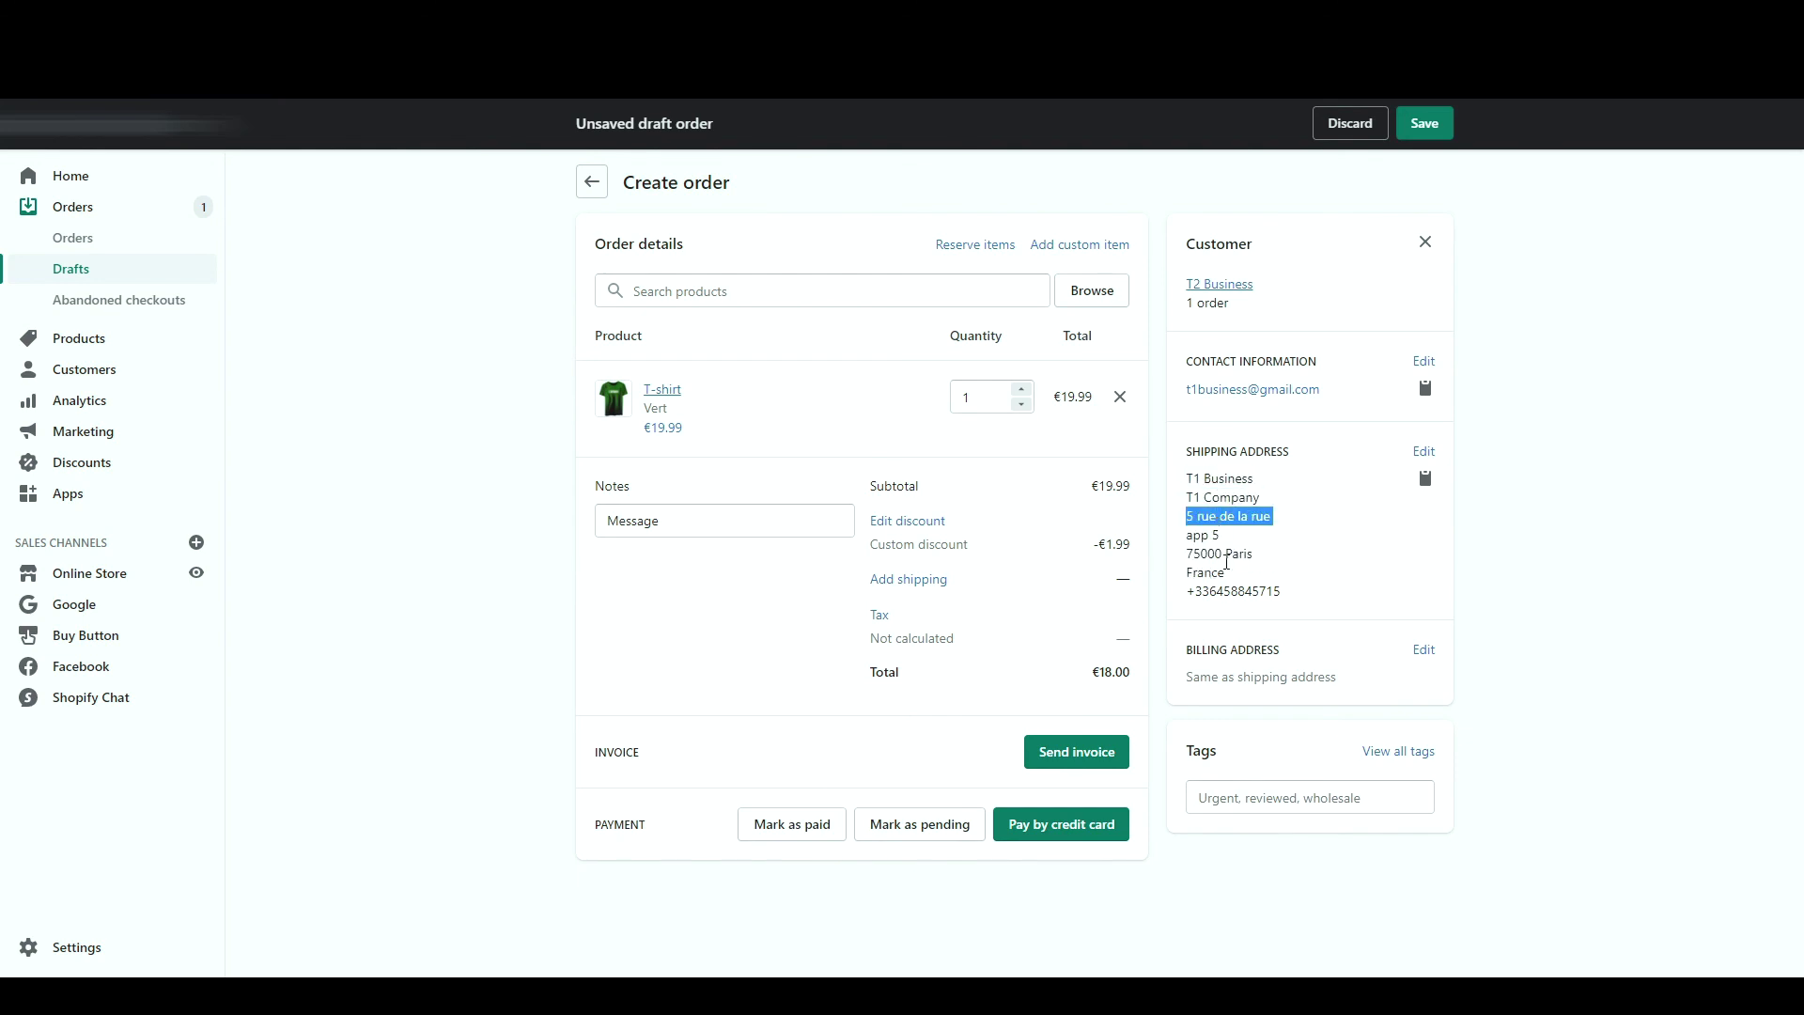
- Apply Livraison Gratuite shipping and save the draft as pending payment
{"action": "left_click", "coordinate": [909, 578]}
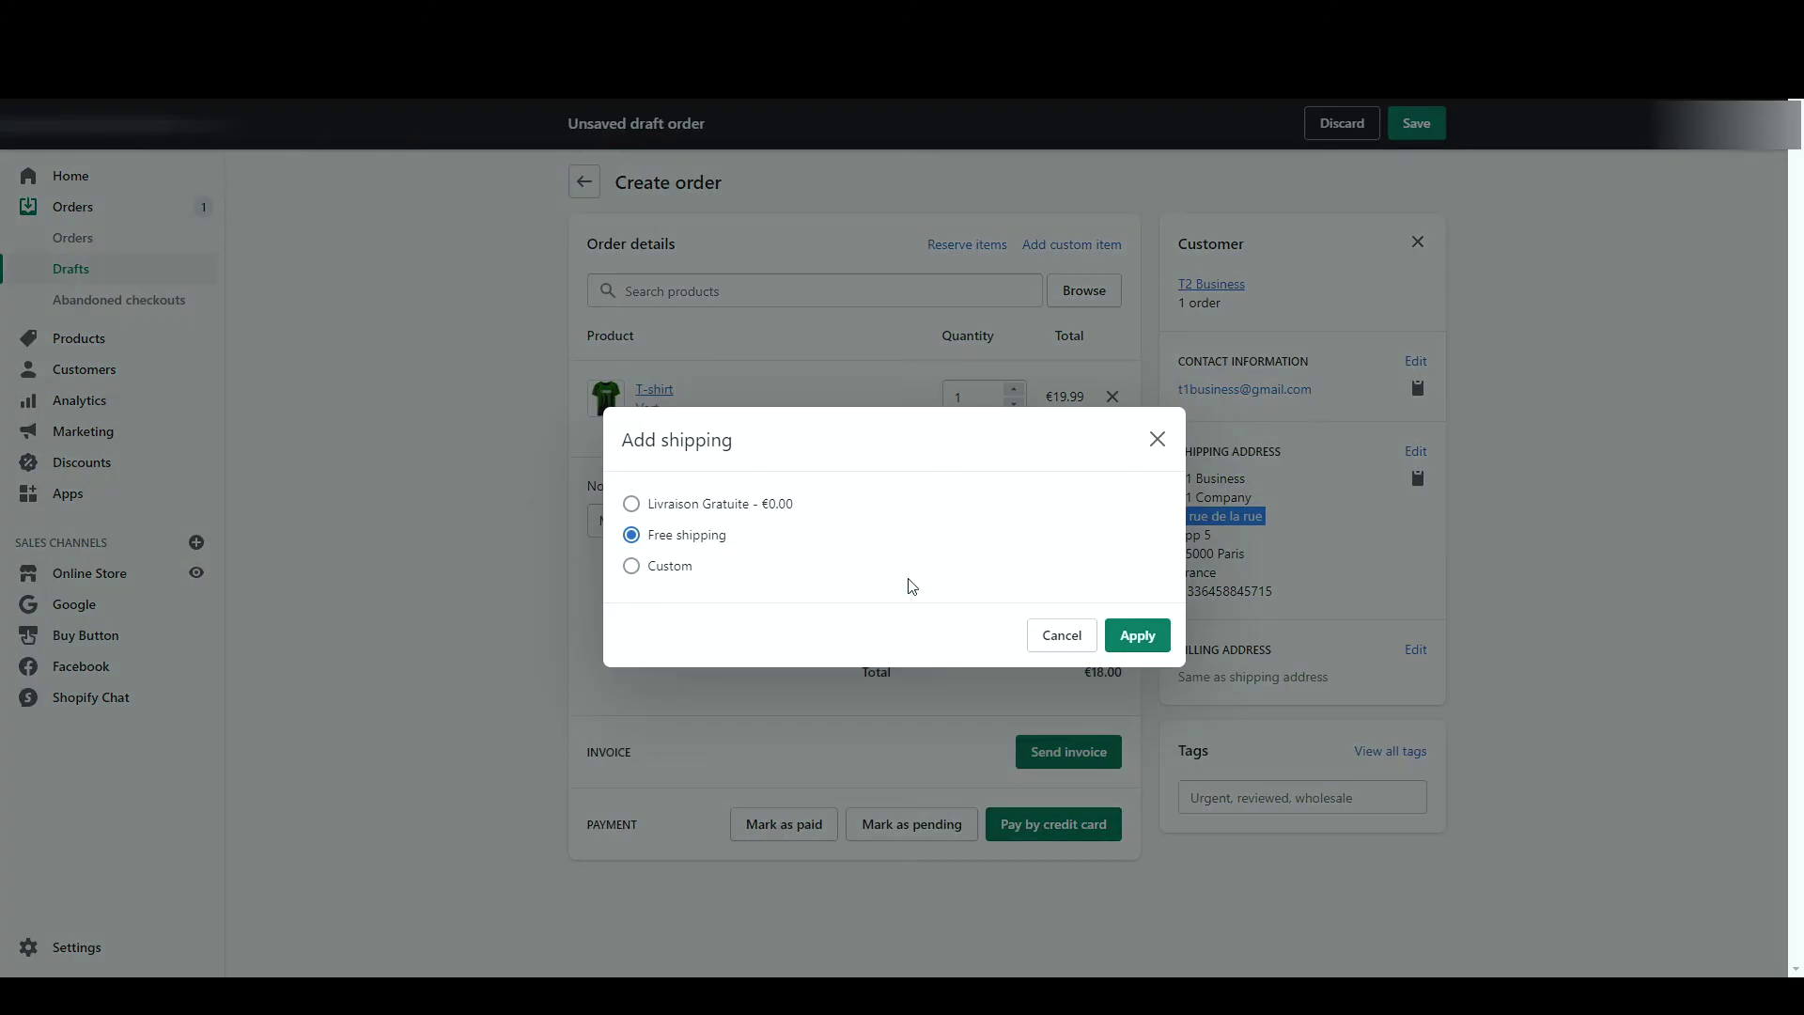
{"action": "left_click", "coordinate": [713, 508]}
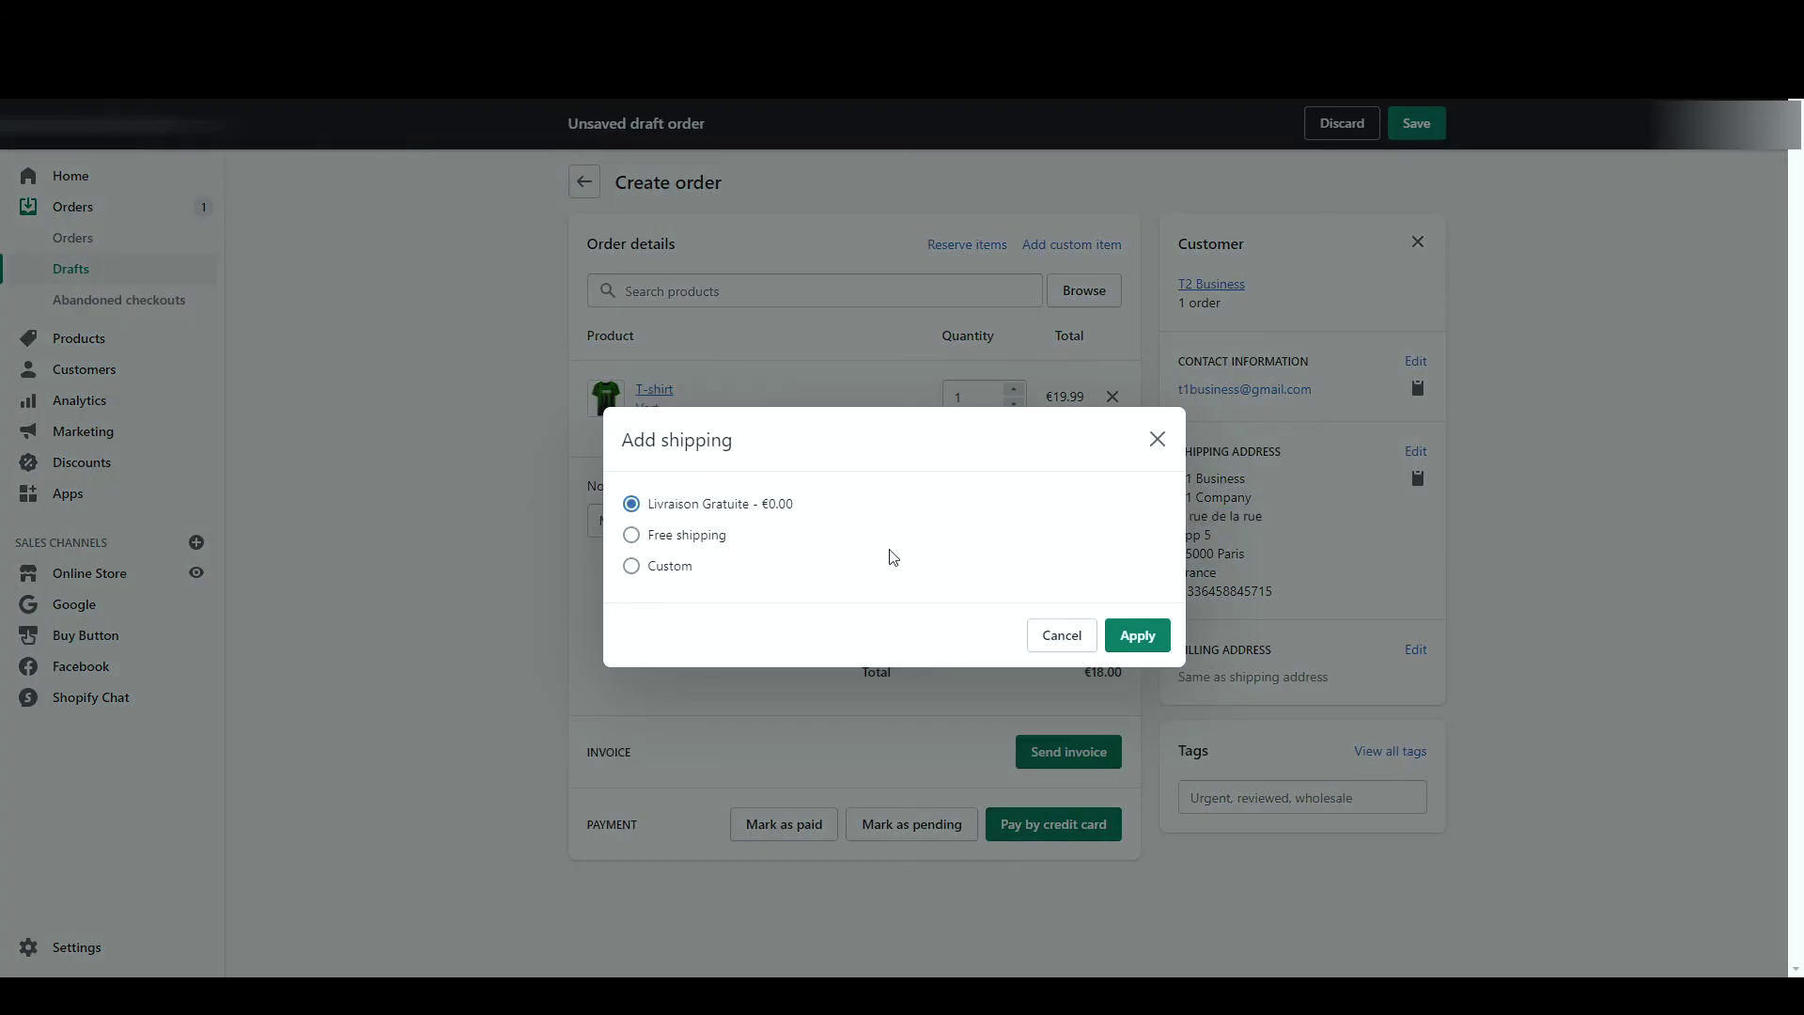
{"action": "left_click", "coordinate": [1137, 636]}
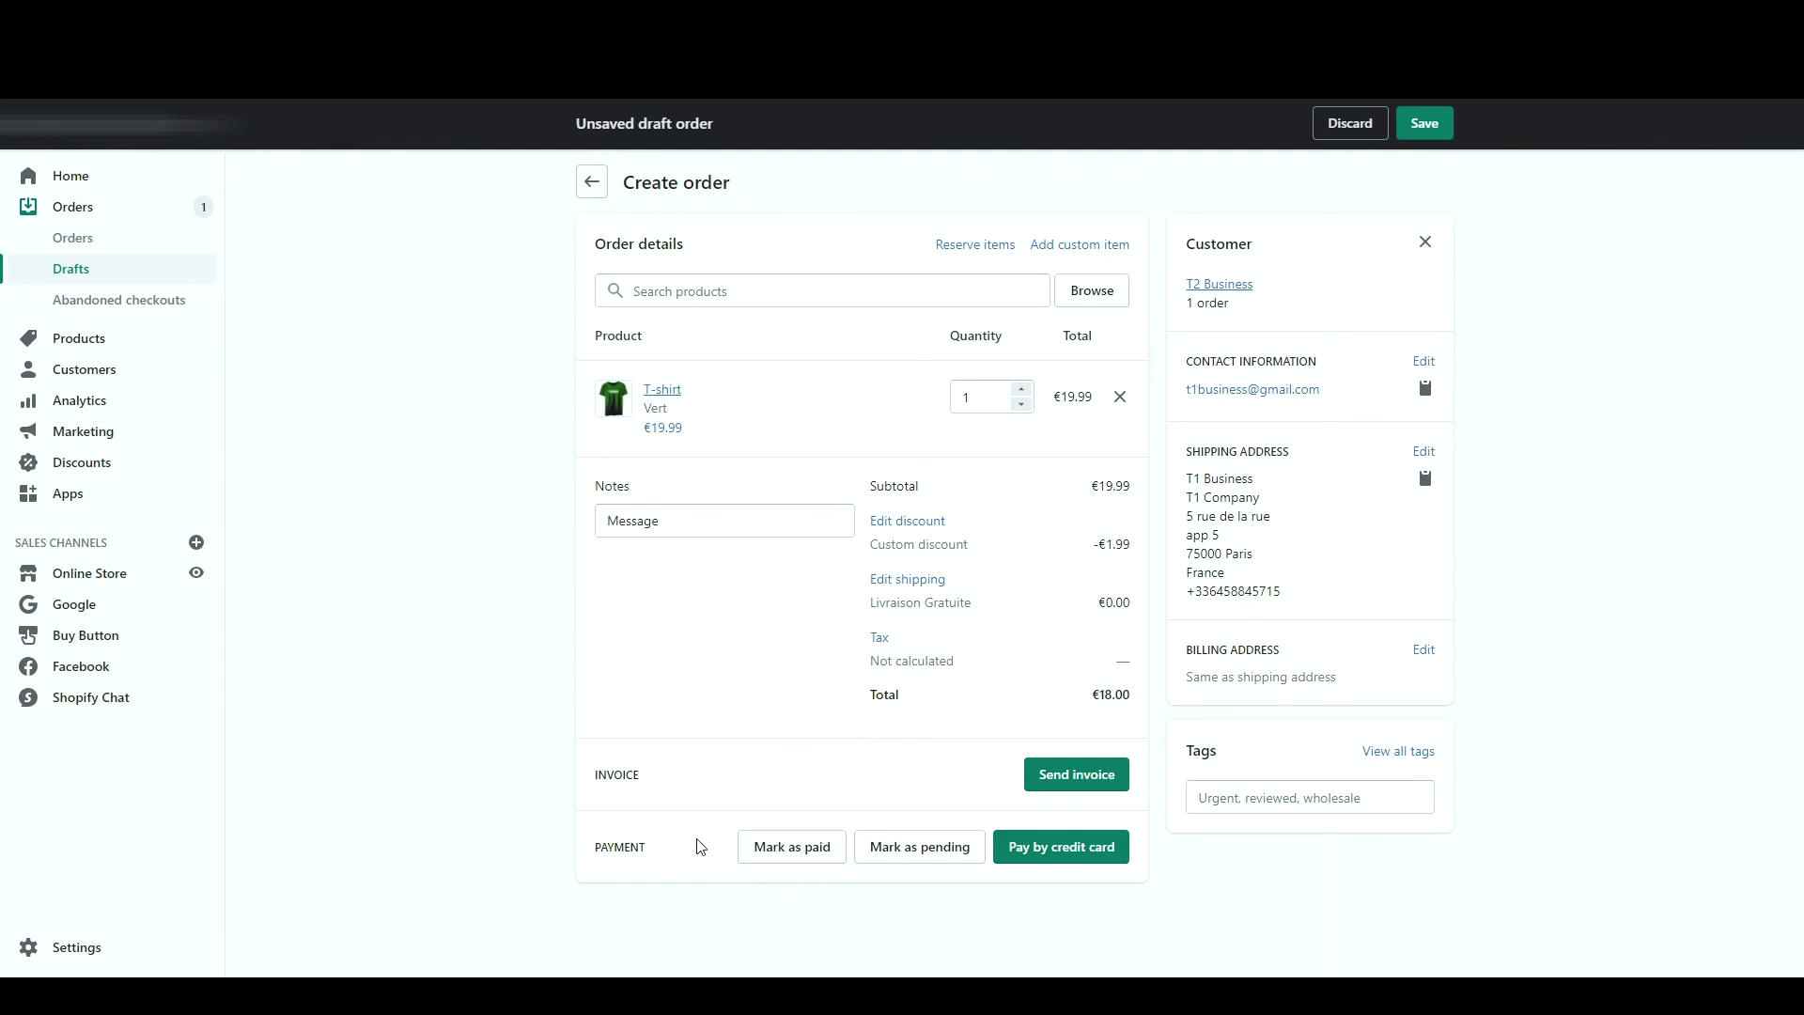
{"action": "left_click", "coordinate": [921, 851]}
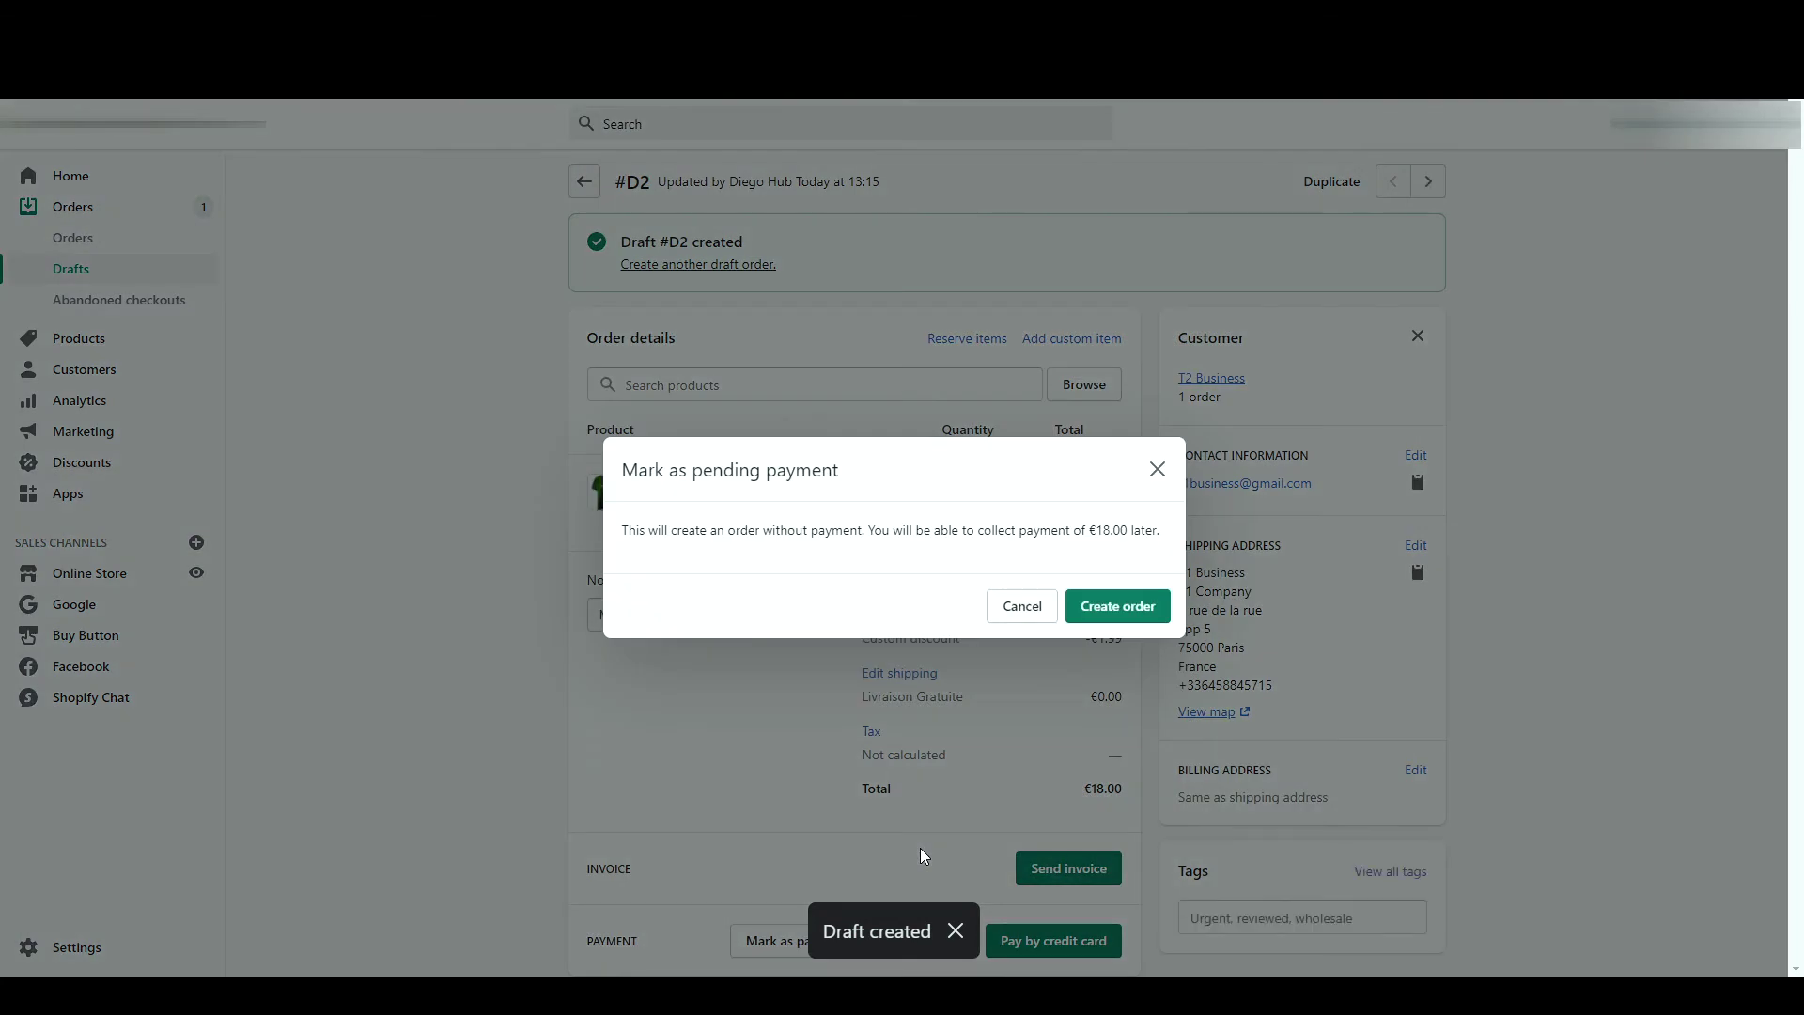
- Confirm creating order 1002 without payment and review its €18.00 total
{"action": "left_click", "coordinate": [1145, 605]}
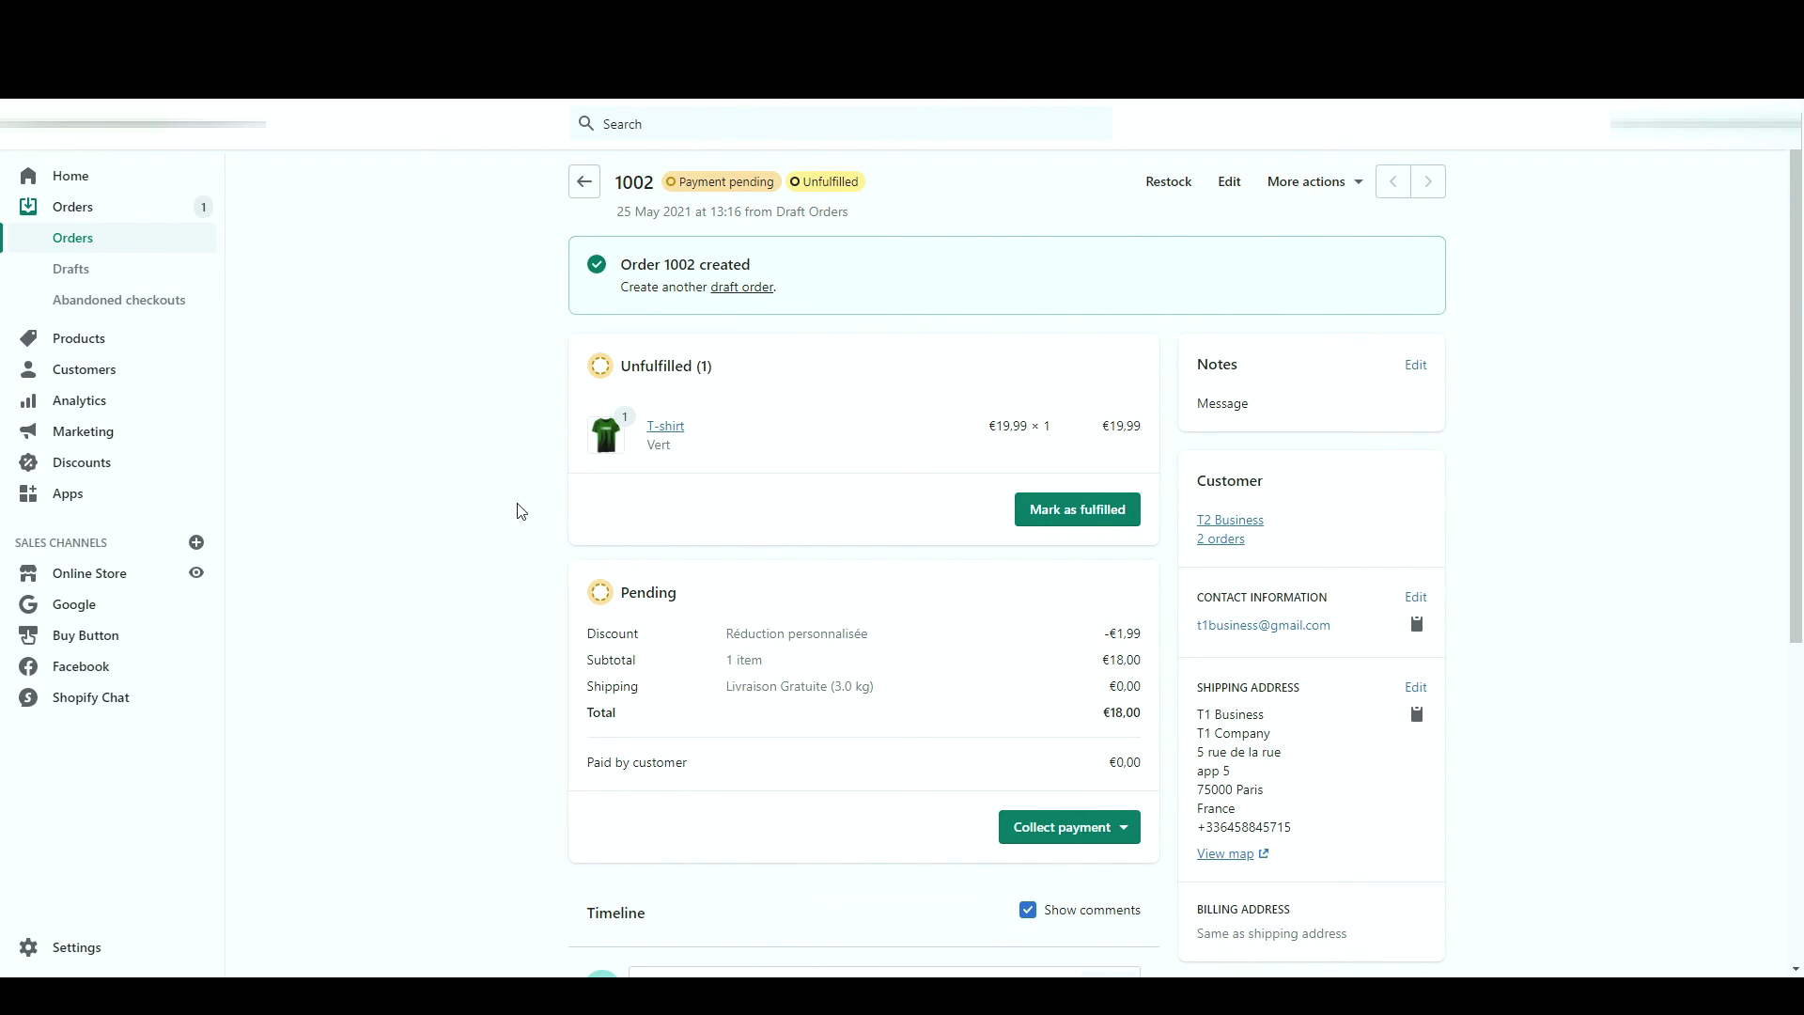
{"action": "scroll", "coordinate": [1341, 701], "scroll_direction": "down", "scroll_amount": 1}
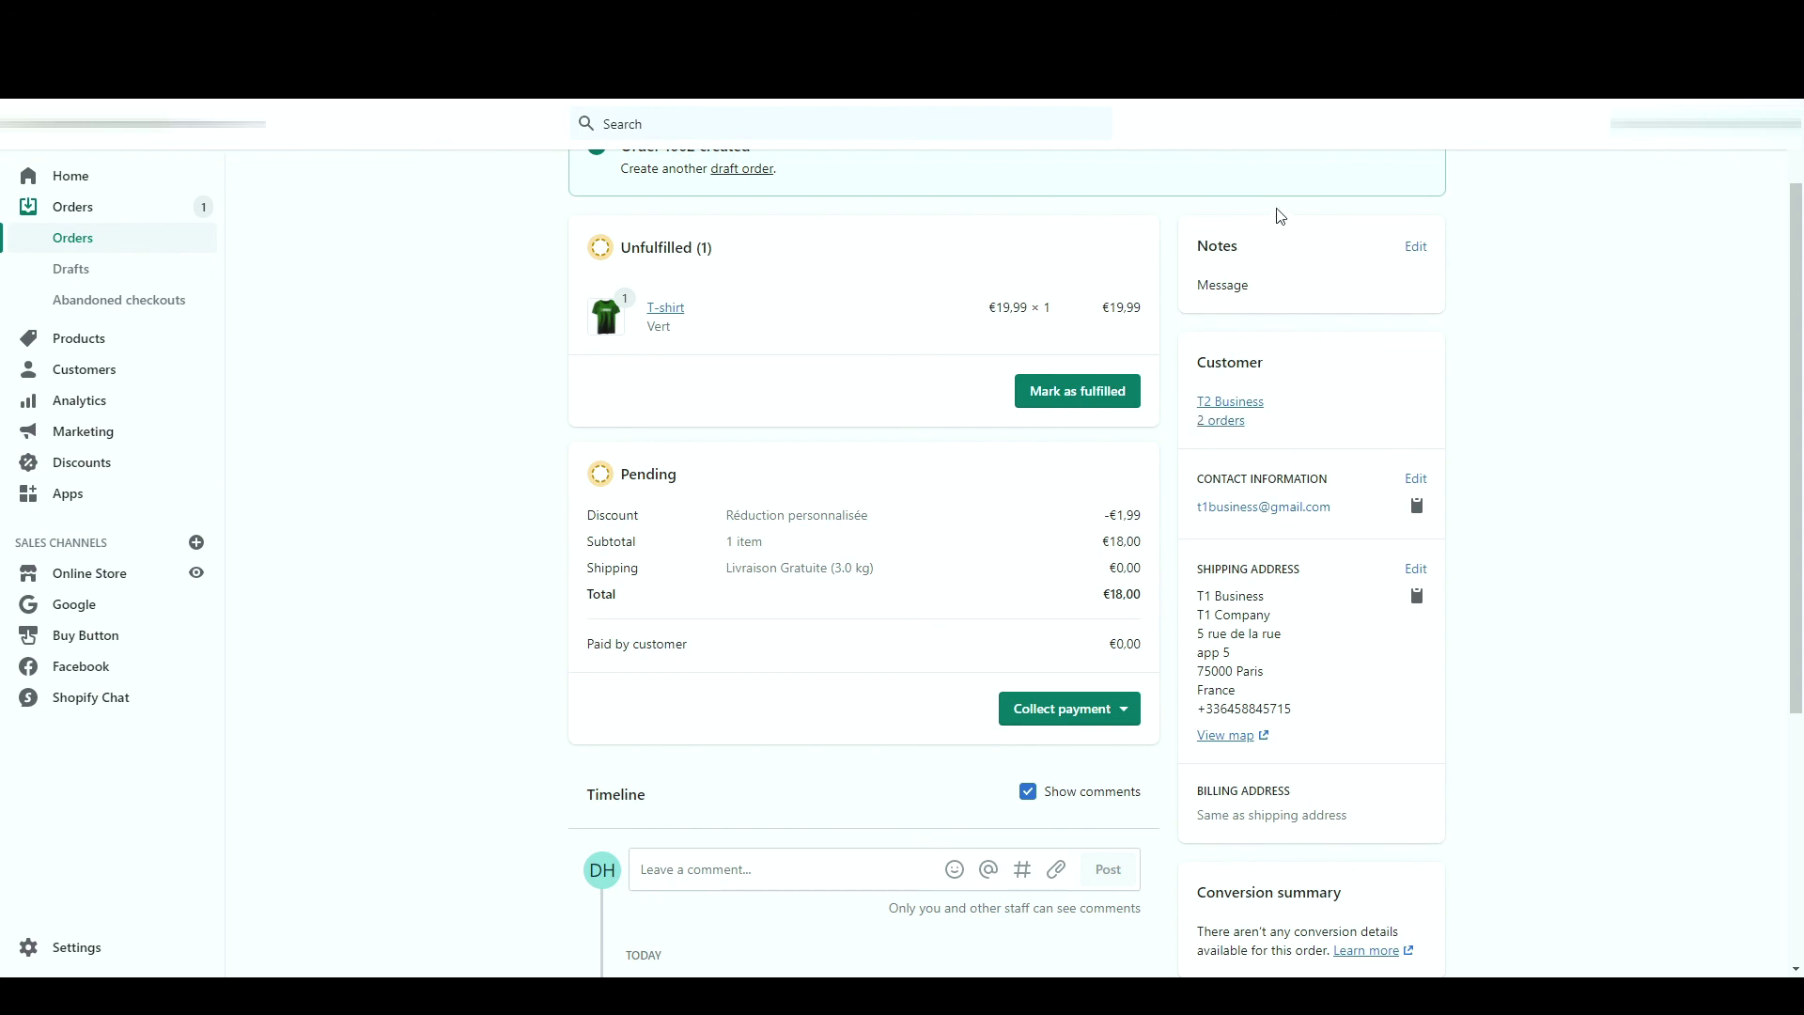
{"action": "scroll", "coordinate": [1222, 286], "scroll_direction": "down", "scroll_amount": 4}
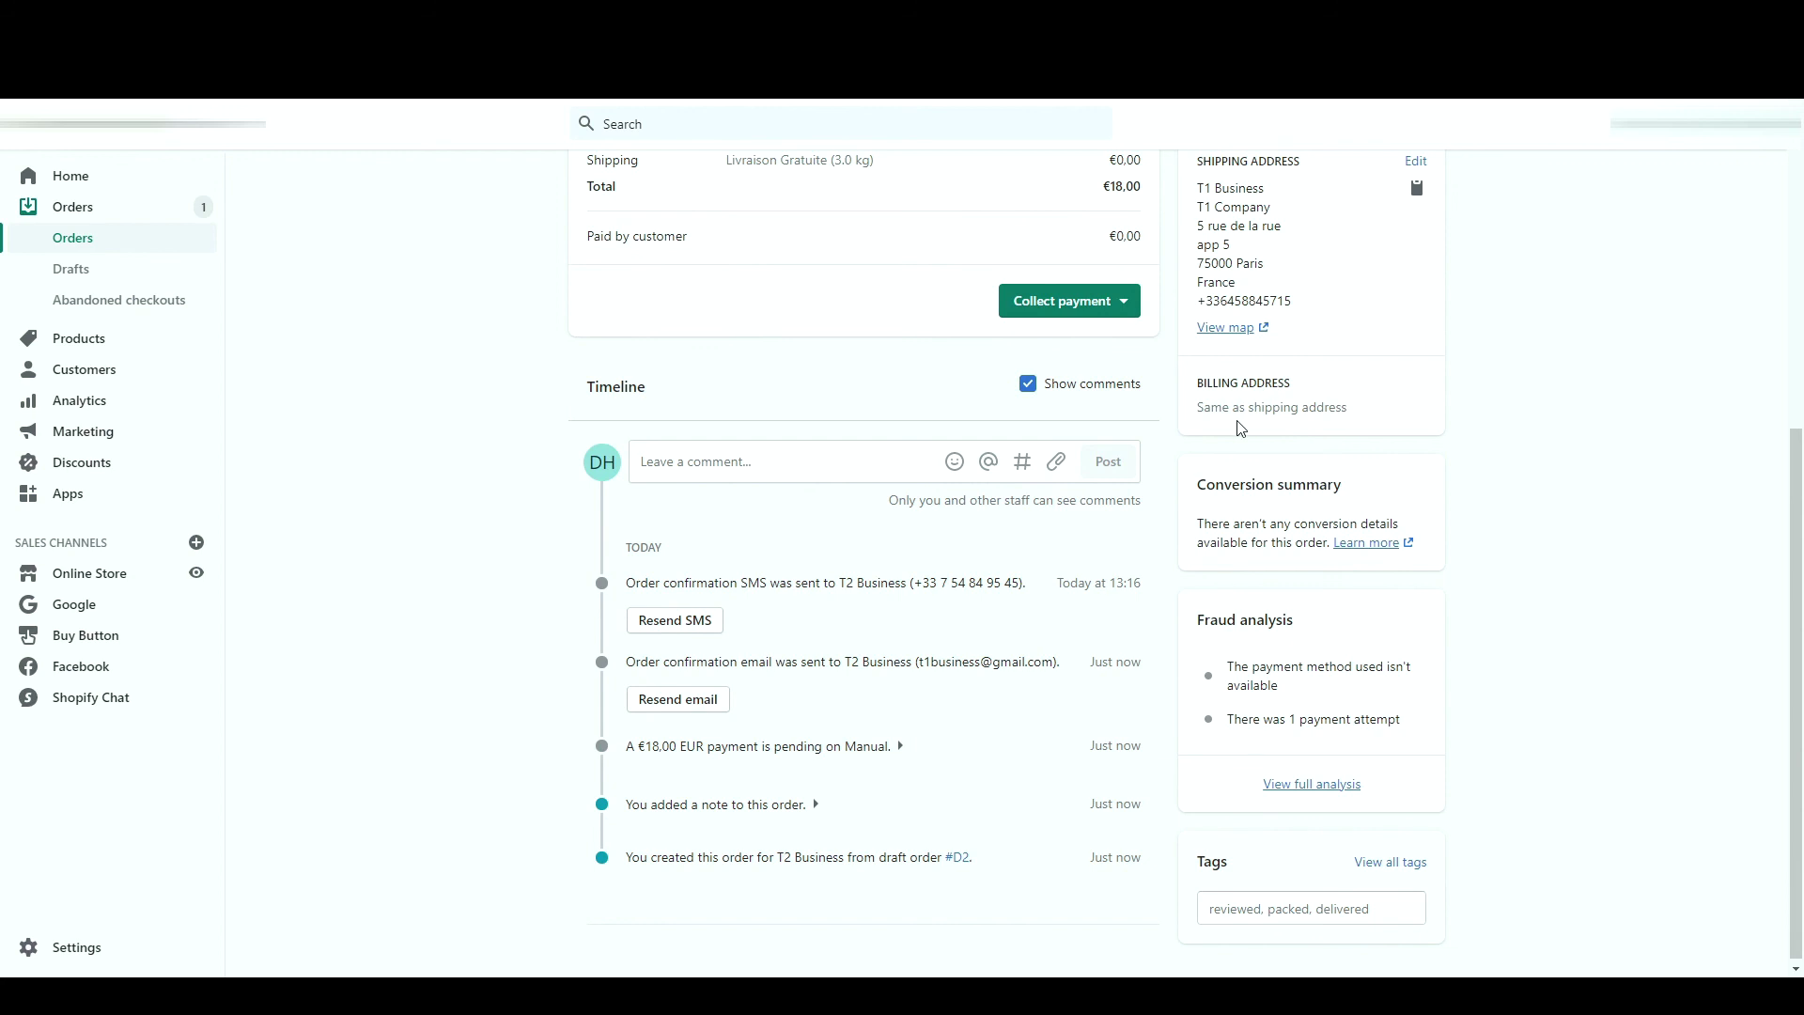
{"action": "scroll", "coordinate": [1241, 429], "scroll_direction": "up", "scroll_amount": 2}
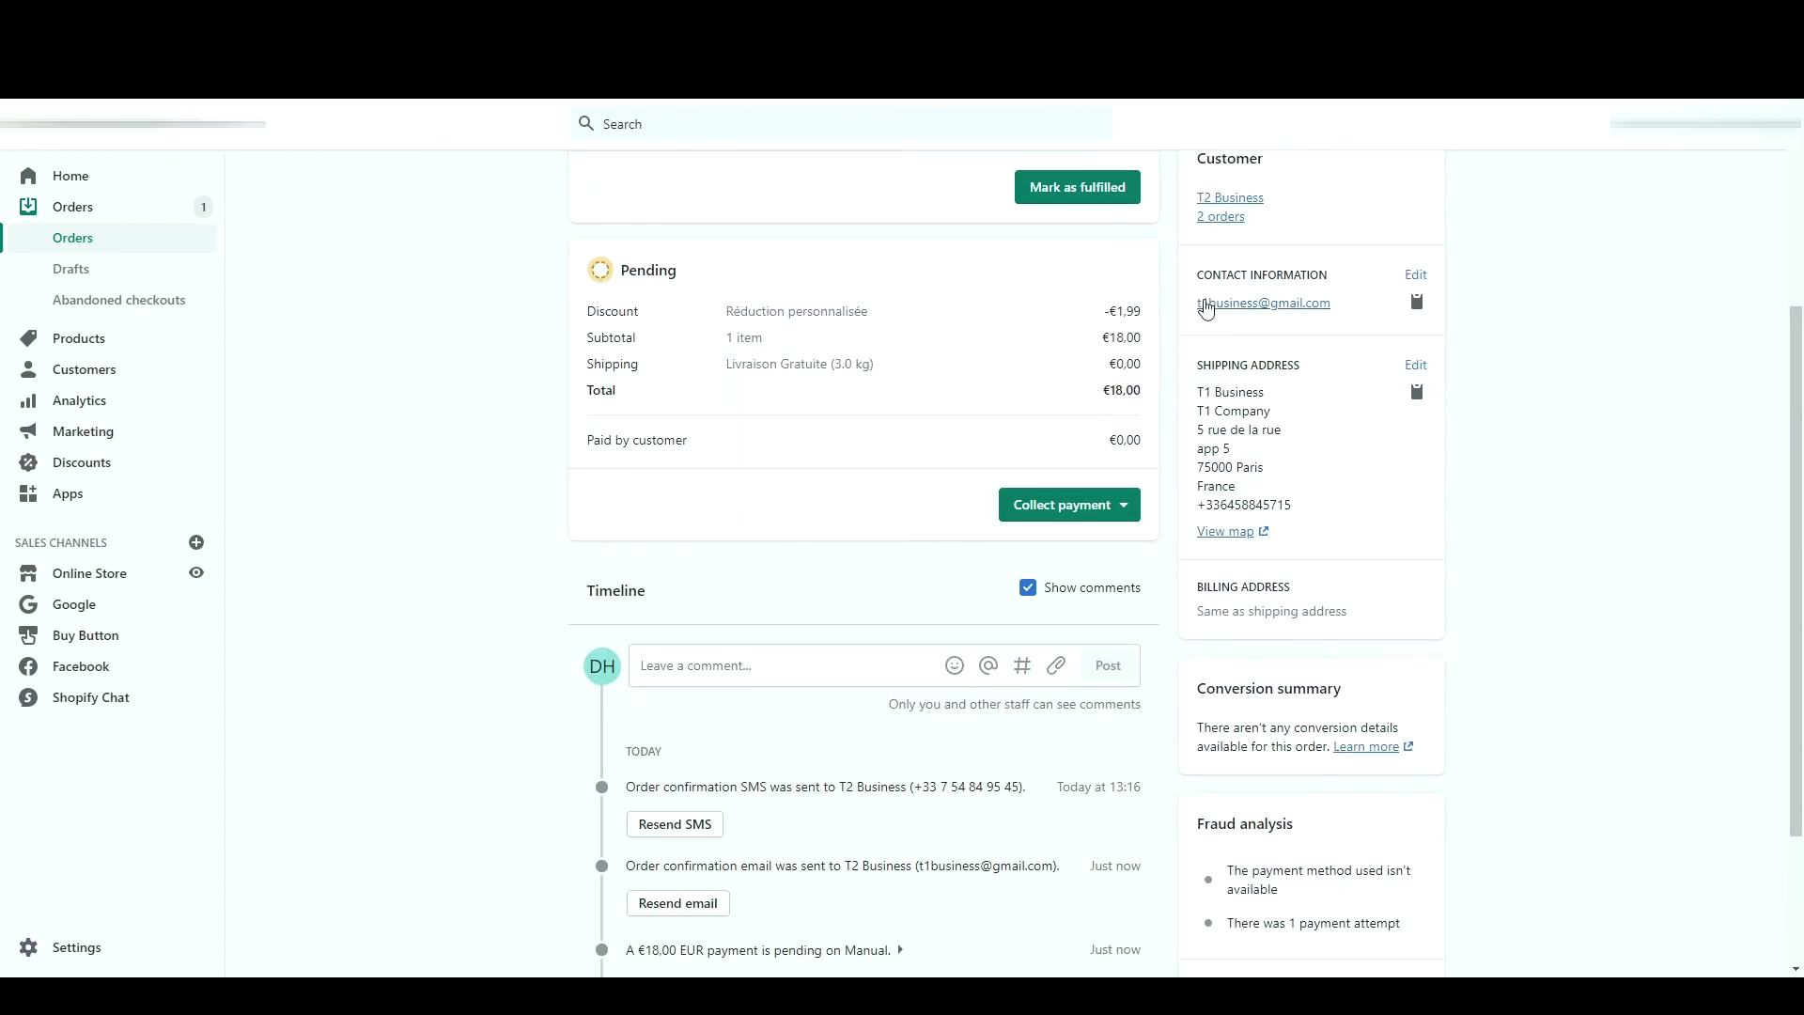
{"action": "scroll", "coordinate": [1137, 414], "scroll_direction": "up", "scroll_amount": 1}
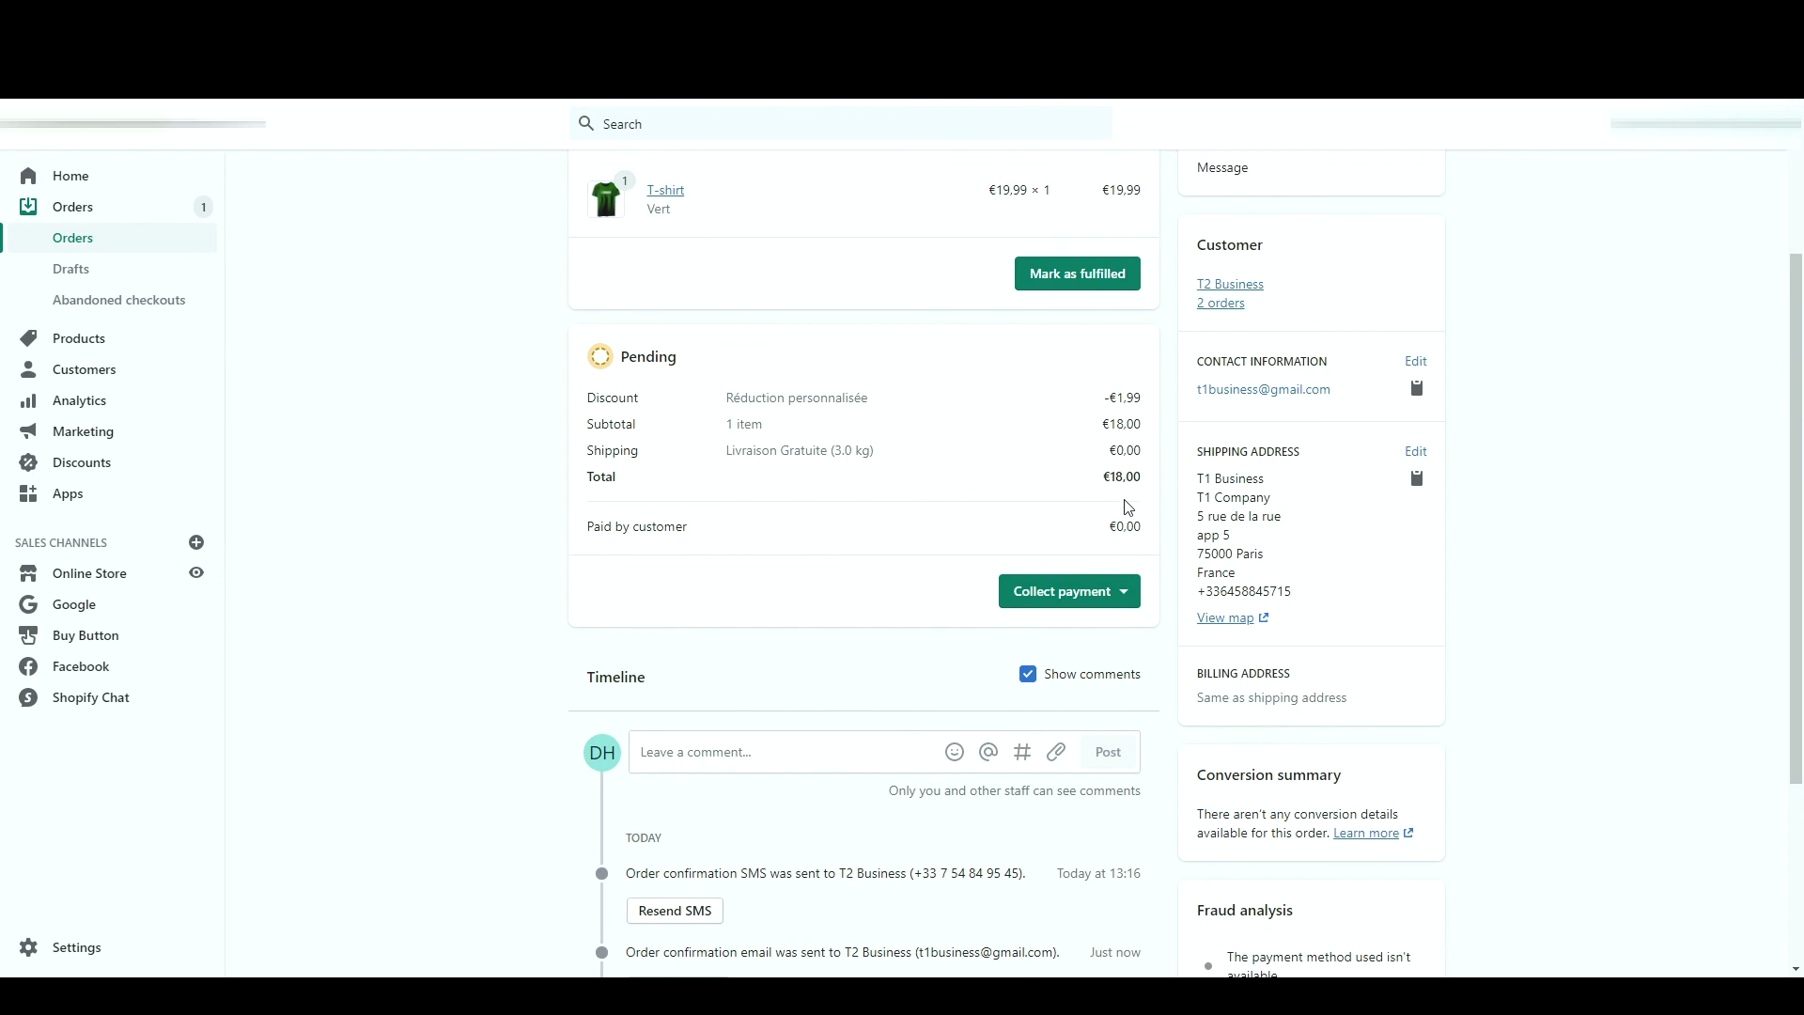
{"action": "triple_click", "coordinate": [1140, 524]}
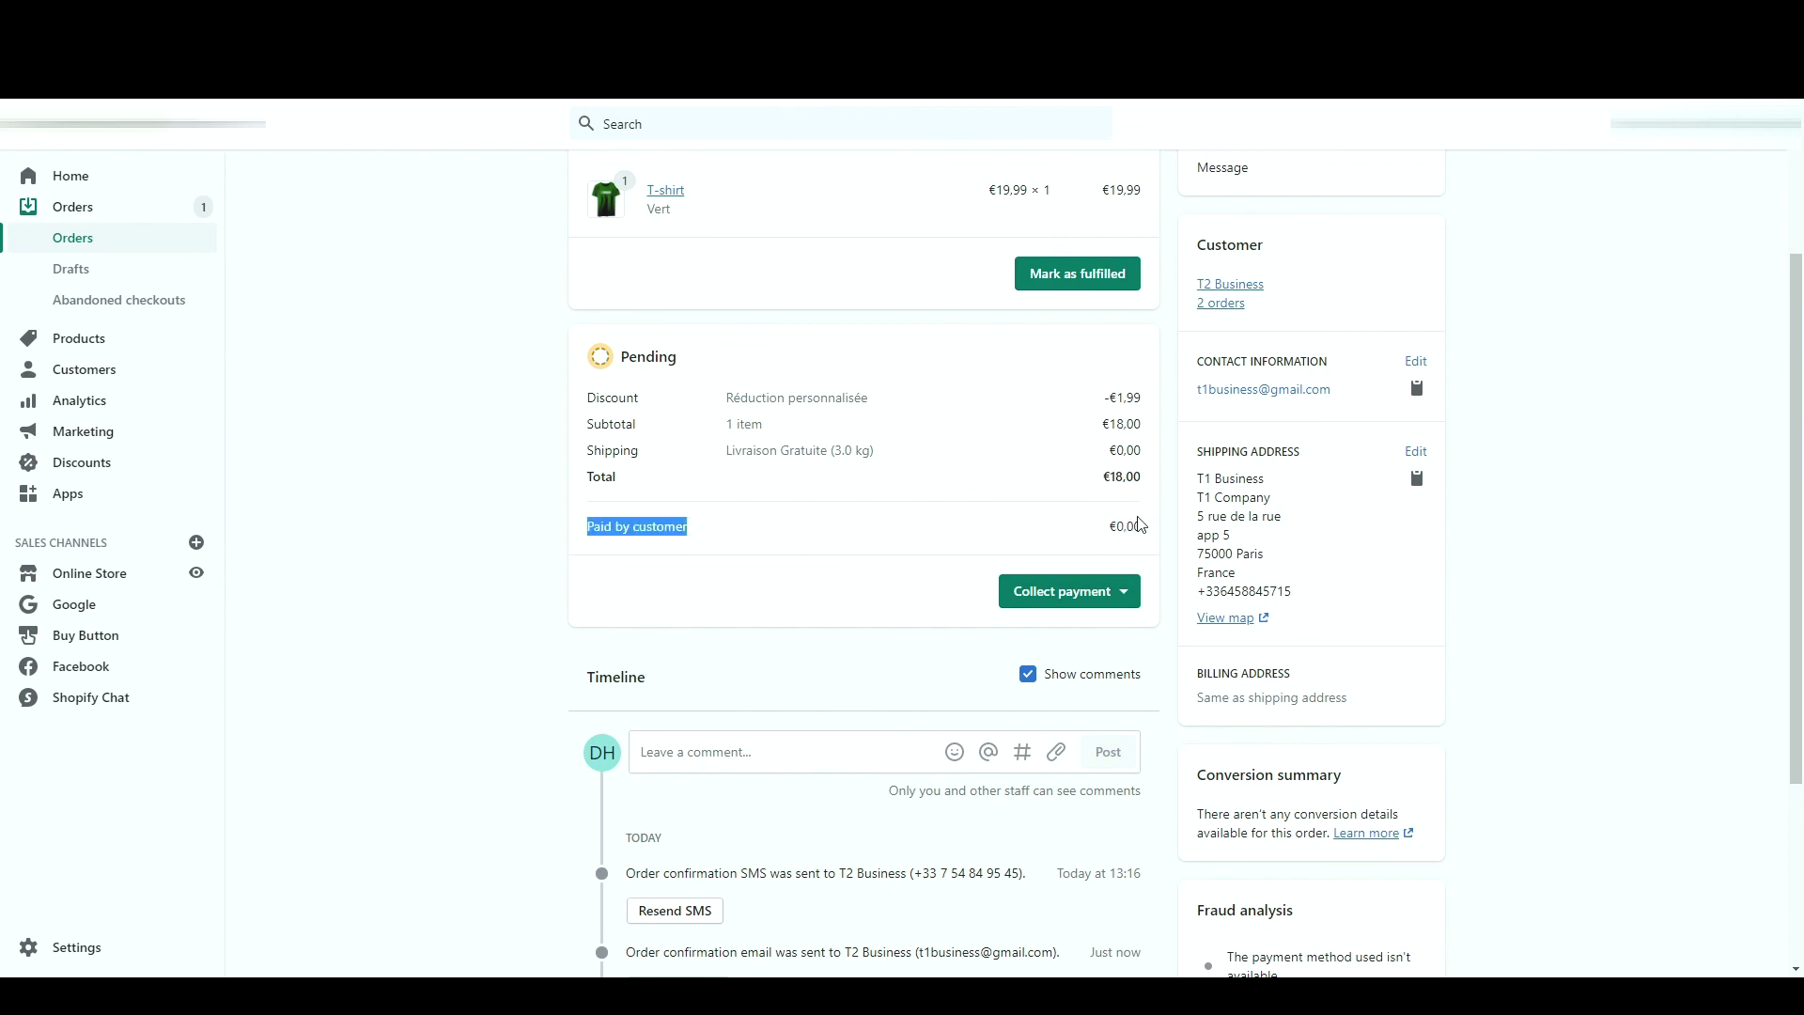
{"action": "left_click", "coordinate": [1140, 523]}
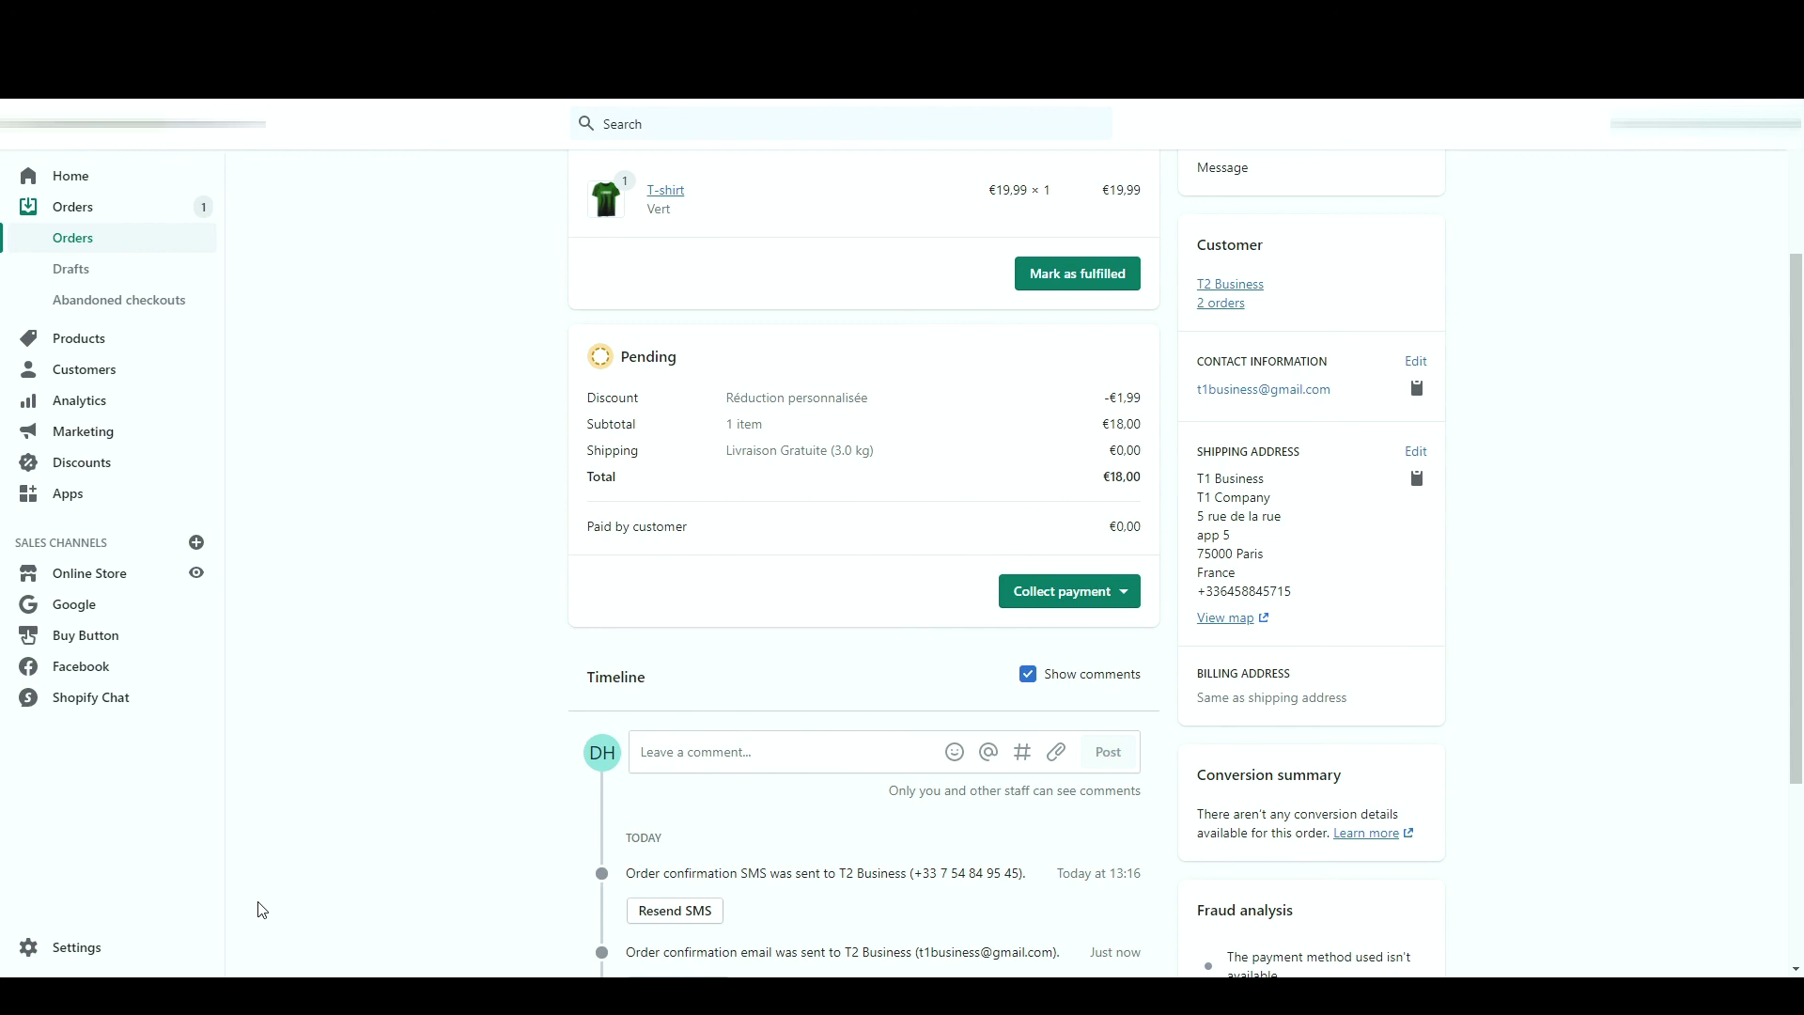
{"action": "scroll", "coordinate": [481, 686], "scroll_direction": "up", "scroll_amount": 1}
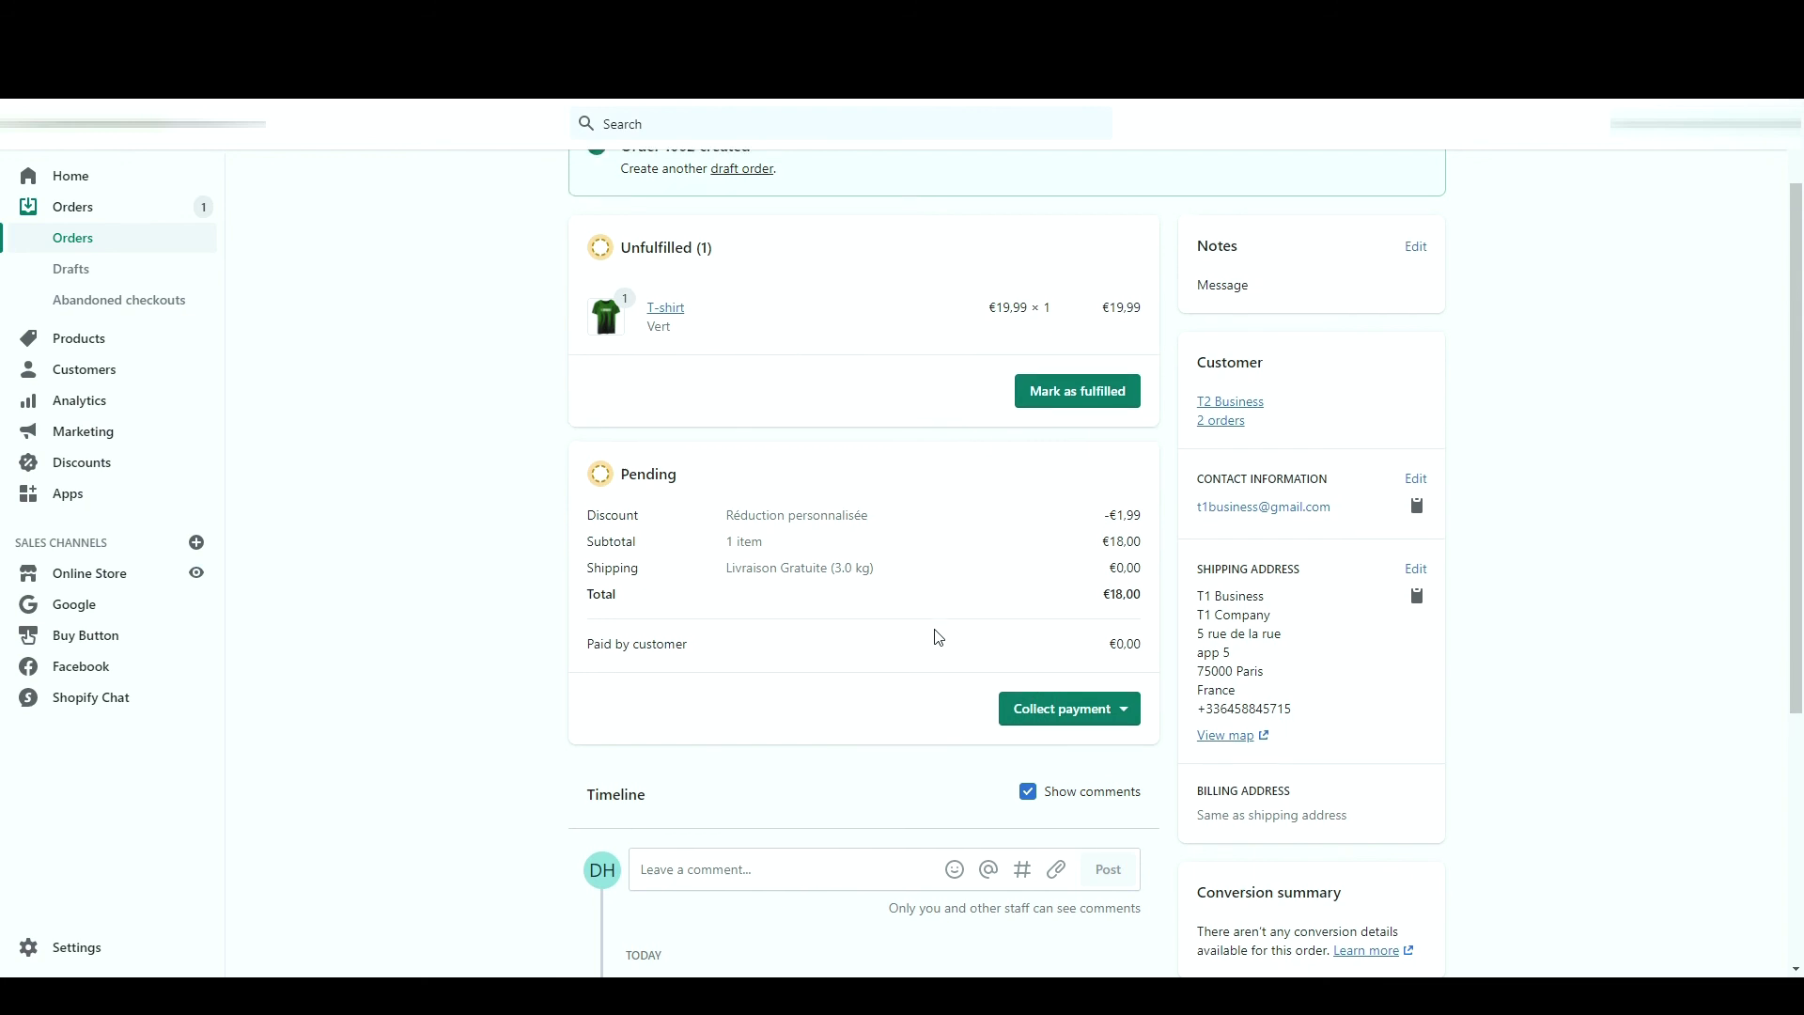
{"action": "scroll", "coordinate": [935, 634], "scroll_direction": "up", "scroll_amount": 1}
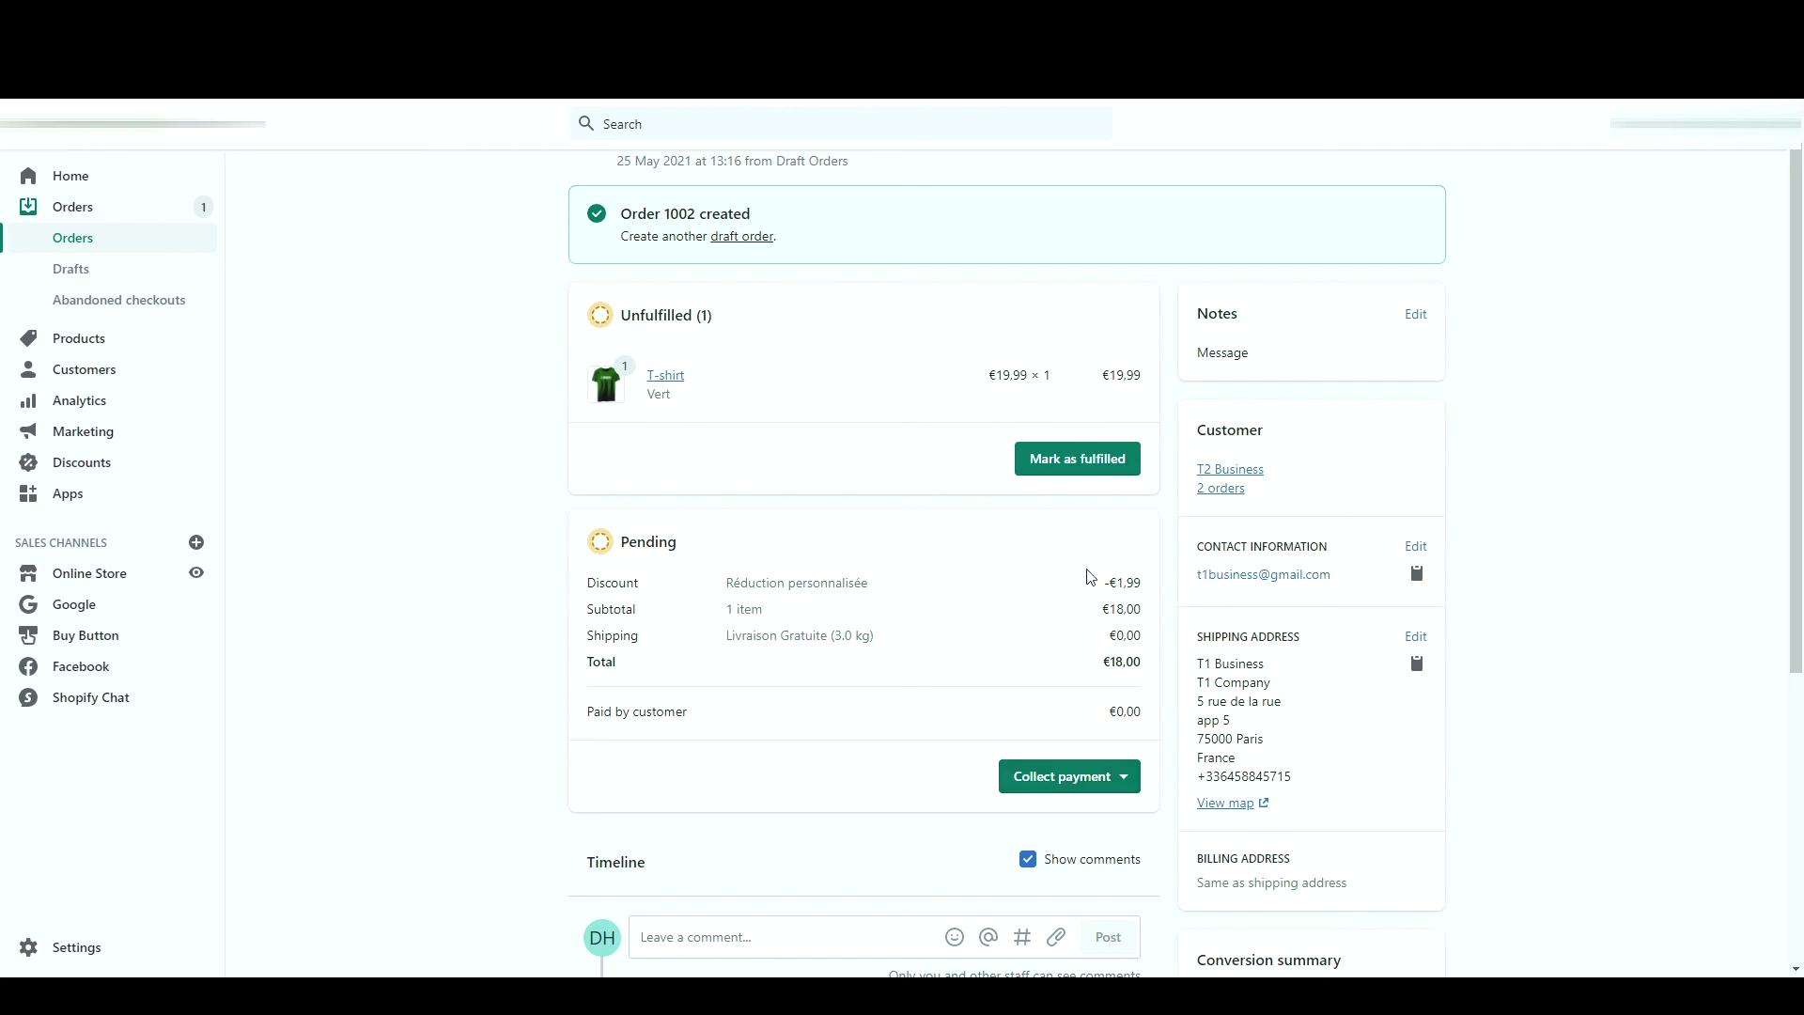
{"action": "left_click", "coordinate": [1063, 792]}
- Mark order 1002 as paid at €18.00 and review its timeline and address
{"action": "left_click", "coordinate": [1069, 901]}
{"action": "left_click", "coordinate": [1142, 624]}
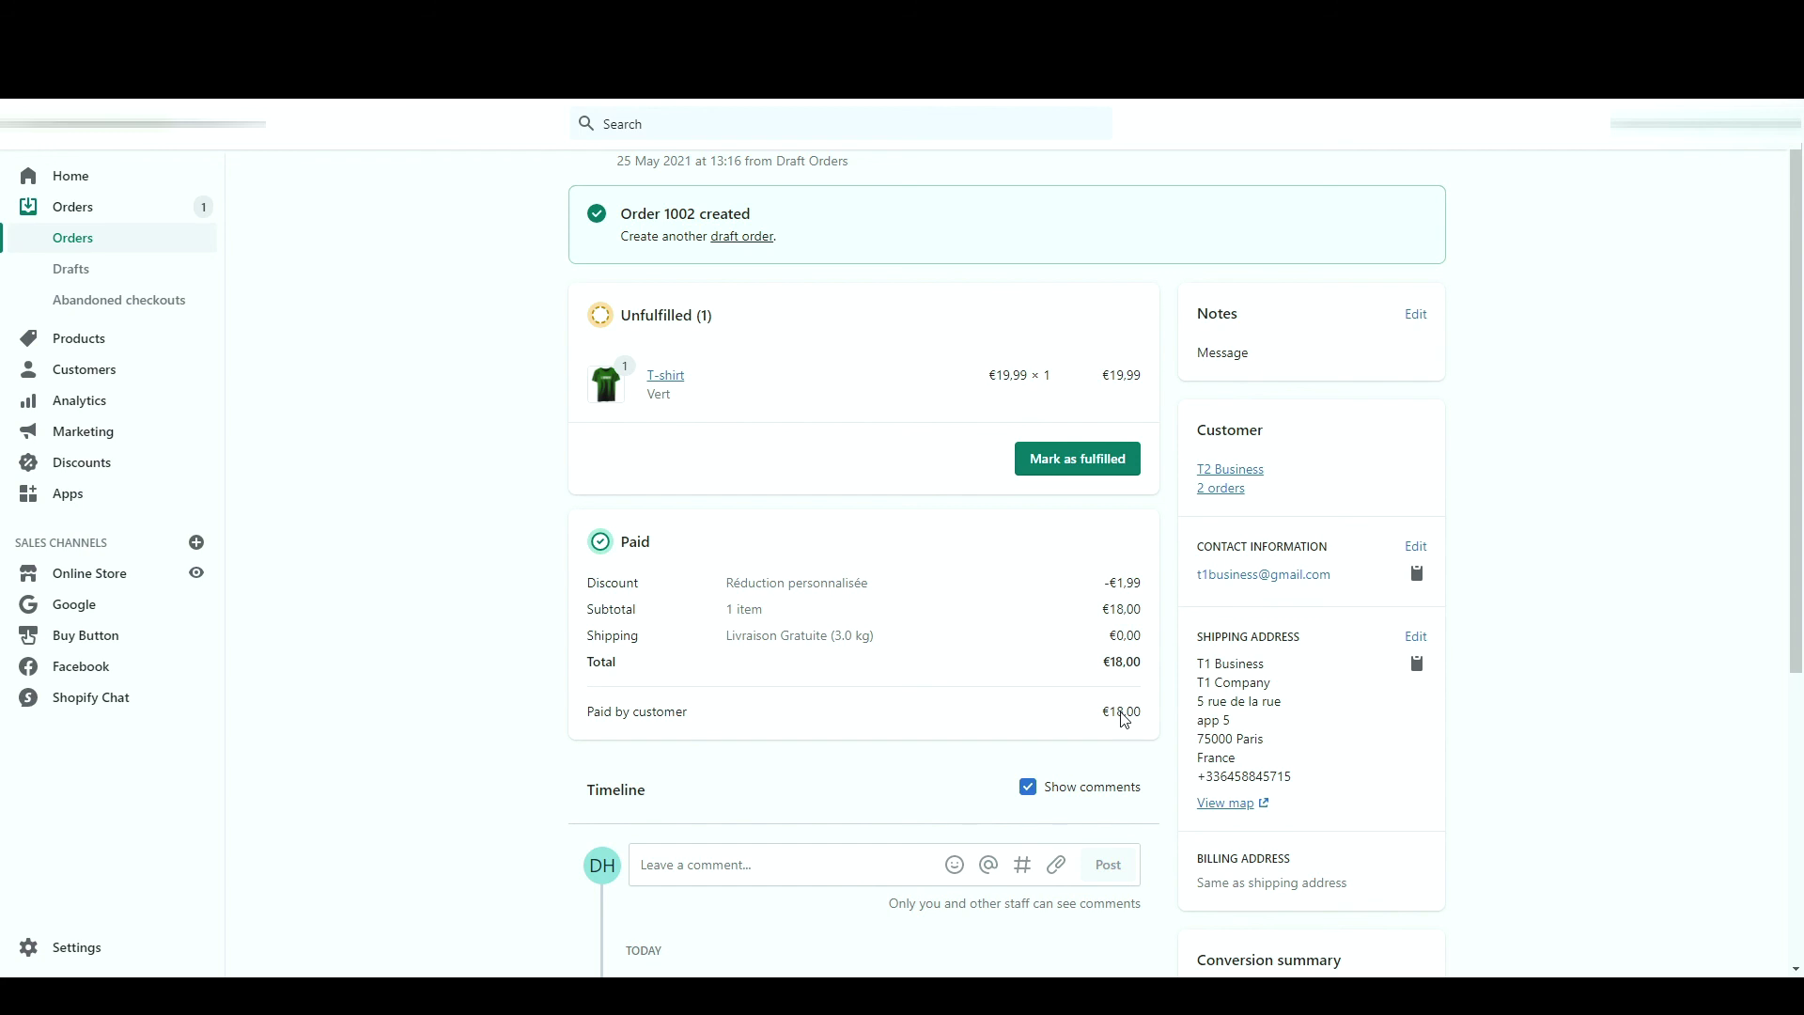
{"action": "scroll", "coordinate": [1125, 719], "scroll_direction": "down", "scroll_amount": 5}
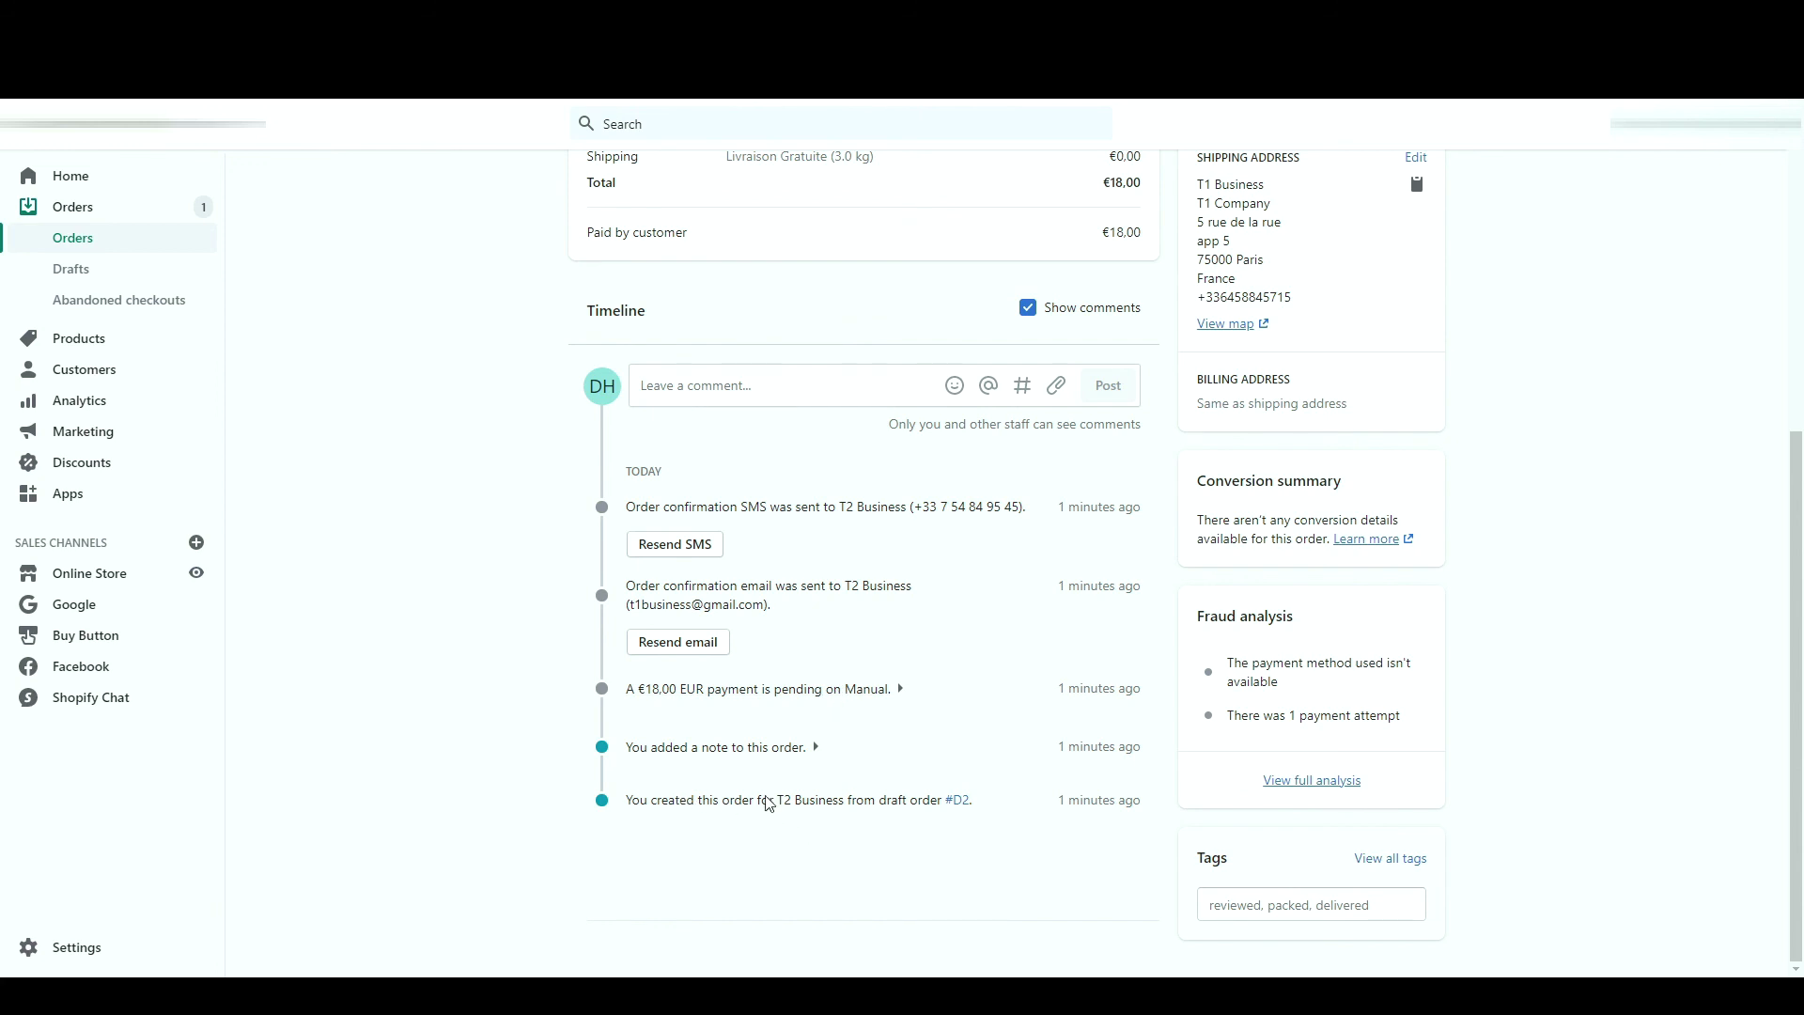
{"action": "left_click", "coordinate": [818, 749]}
{"action": "left_click", "coordinate": [821, 751]}
{"action": "scroll", "coordinate": [831, 612], "scroll_direction": "up", "scroll_amount": 1}
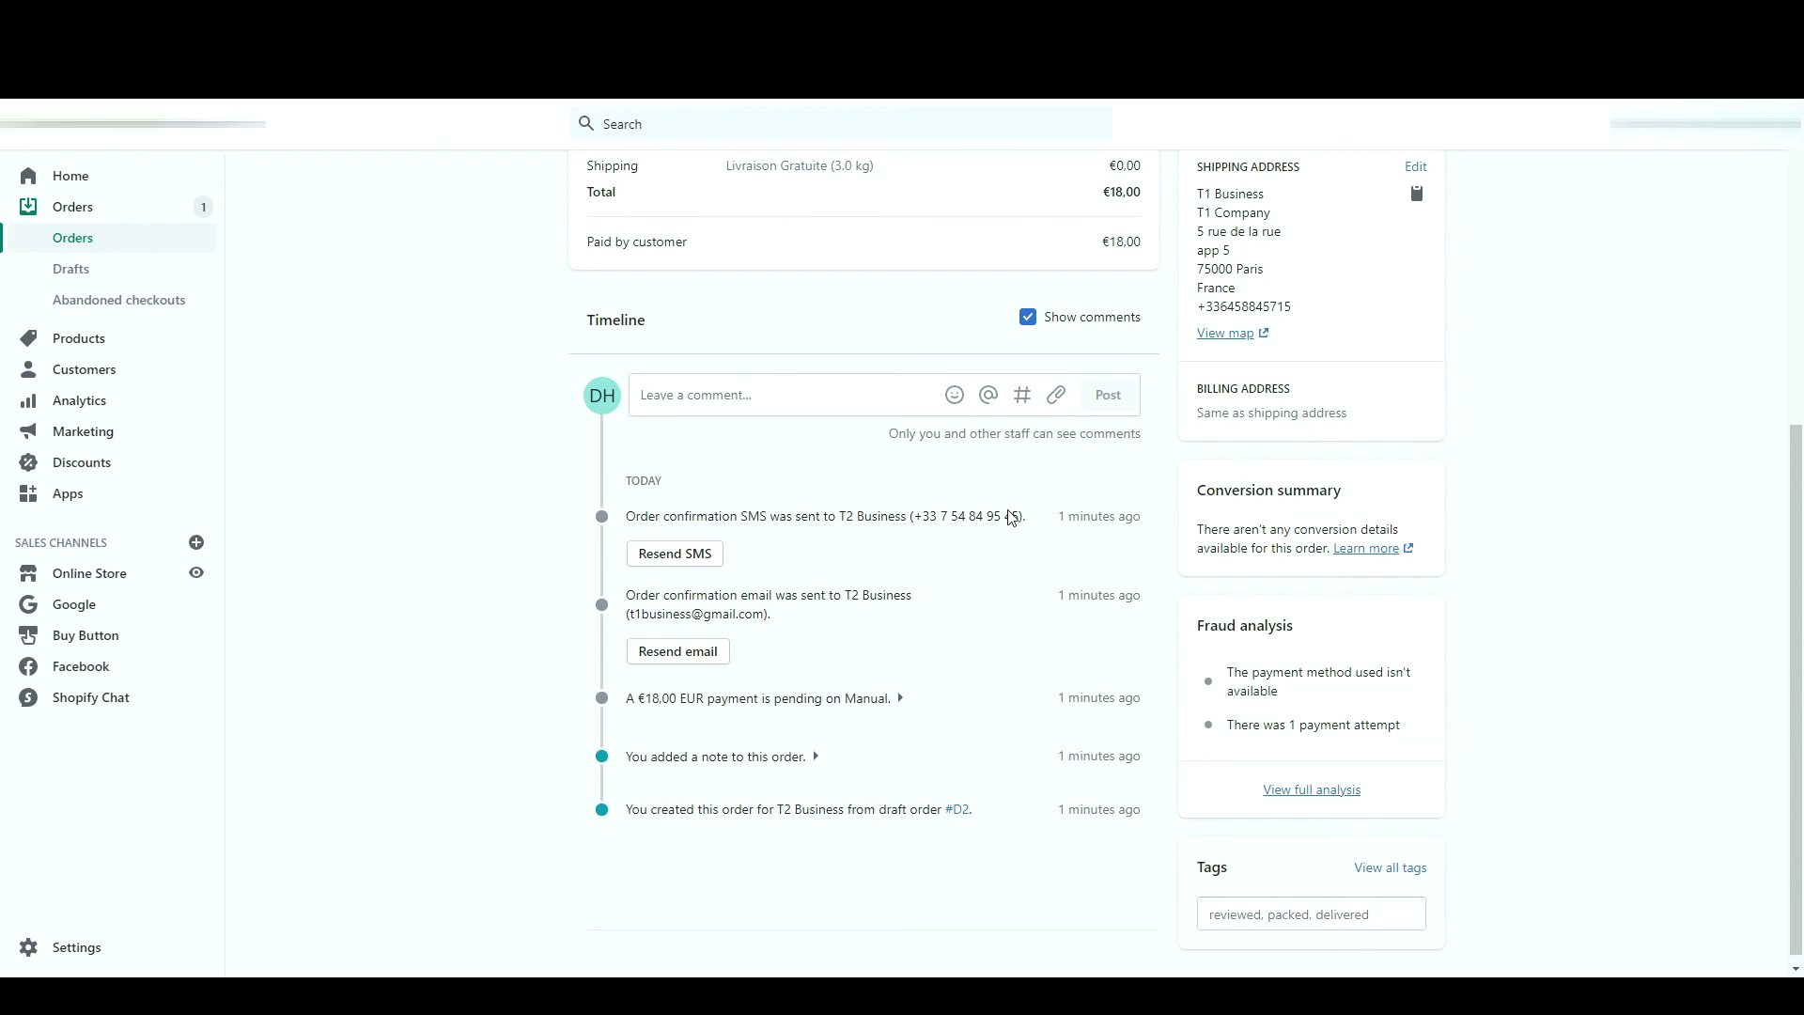
{"action": "triple_click", "coordinate": [1256, 305]}
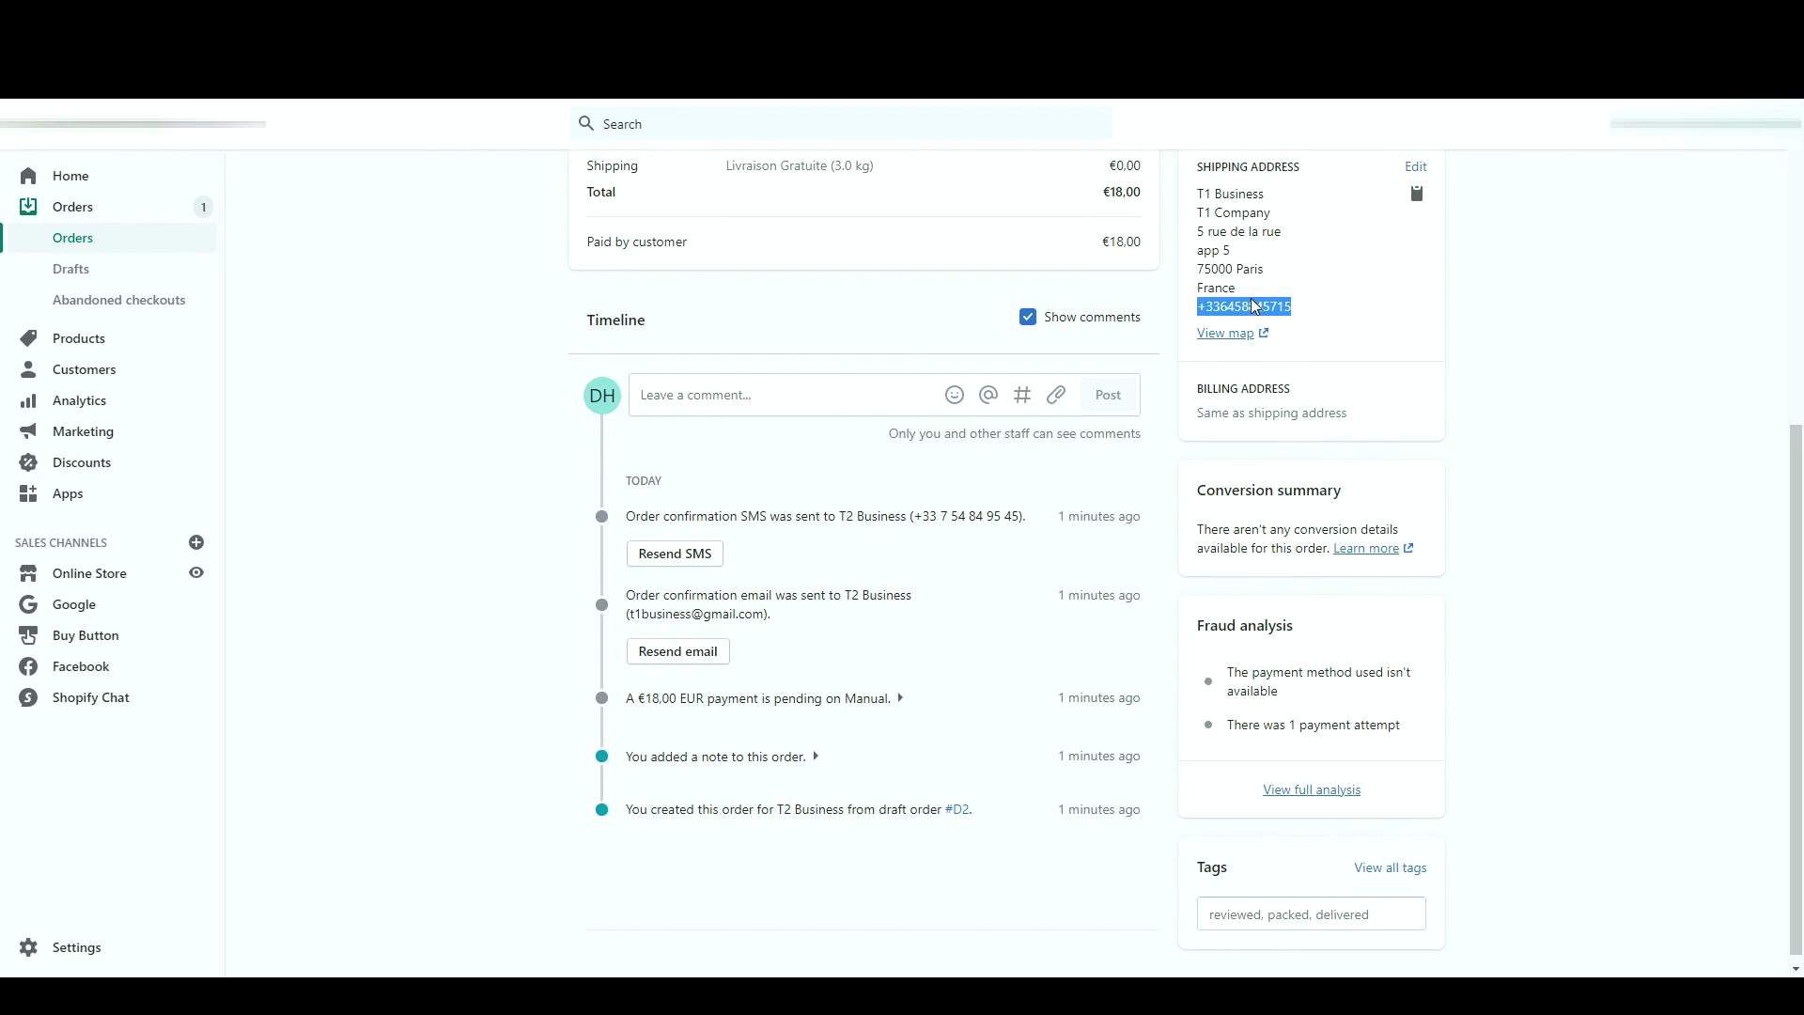
{"action": "scroll", "coordinate": [861, 313], "scroll_direction": "up", "scroll_amount": 5}
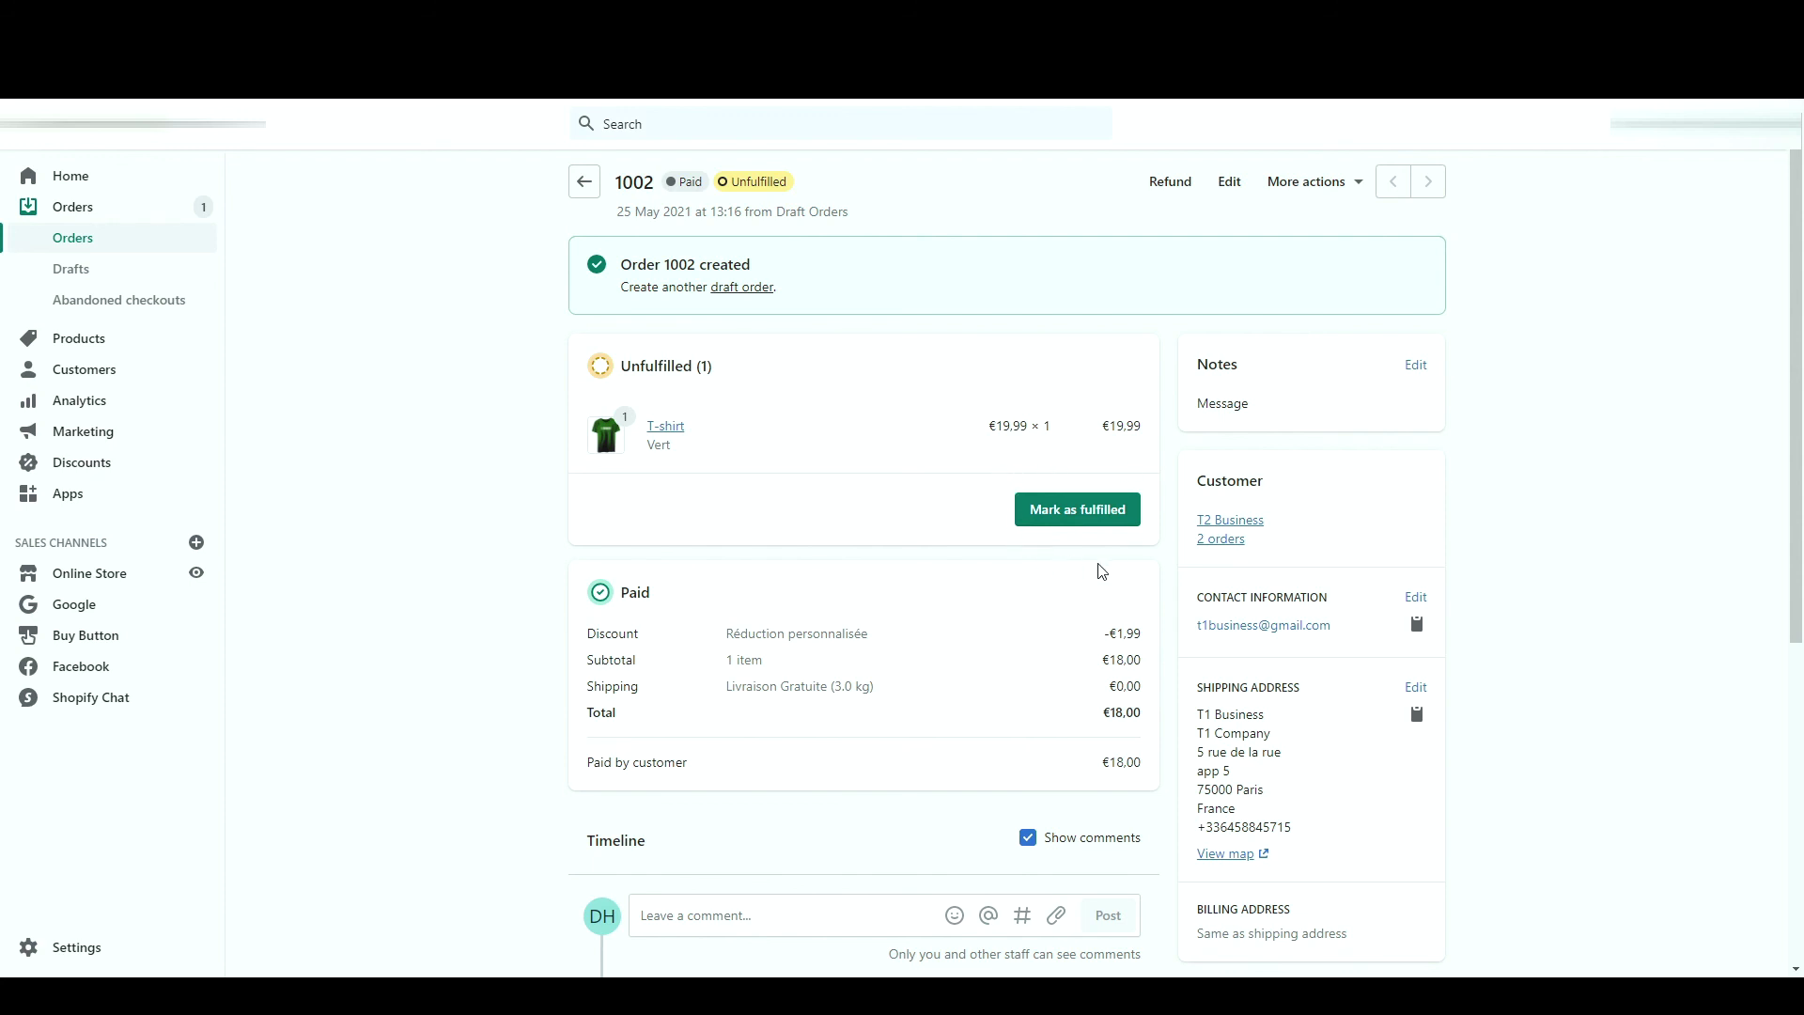
- Fulfil order 1002's T-shirt with a tracking number, without notifying the customer
{"action": "left_click", "coordinate": [1106, 512]}
{"action": "left_click", "coordinate": [774, 451]}
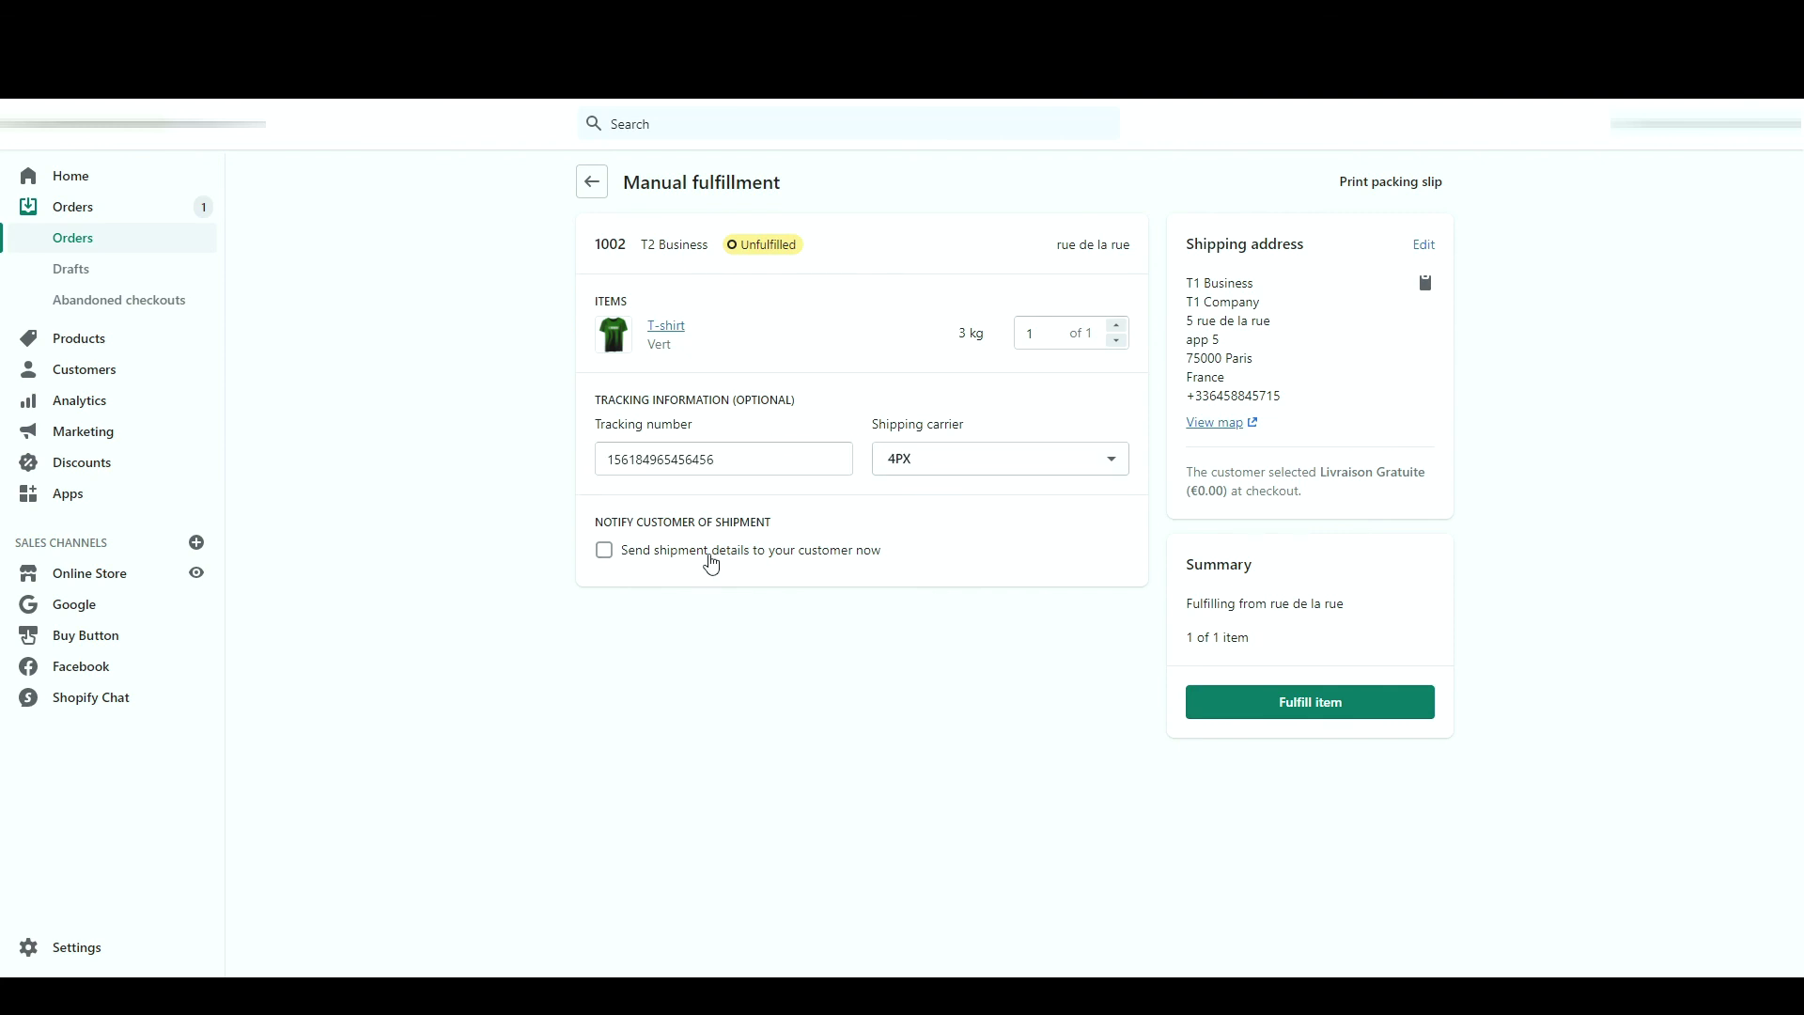
{"action": "left_click", "coordinate": [712, 562]}
{"action": "key", "text": "space"}
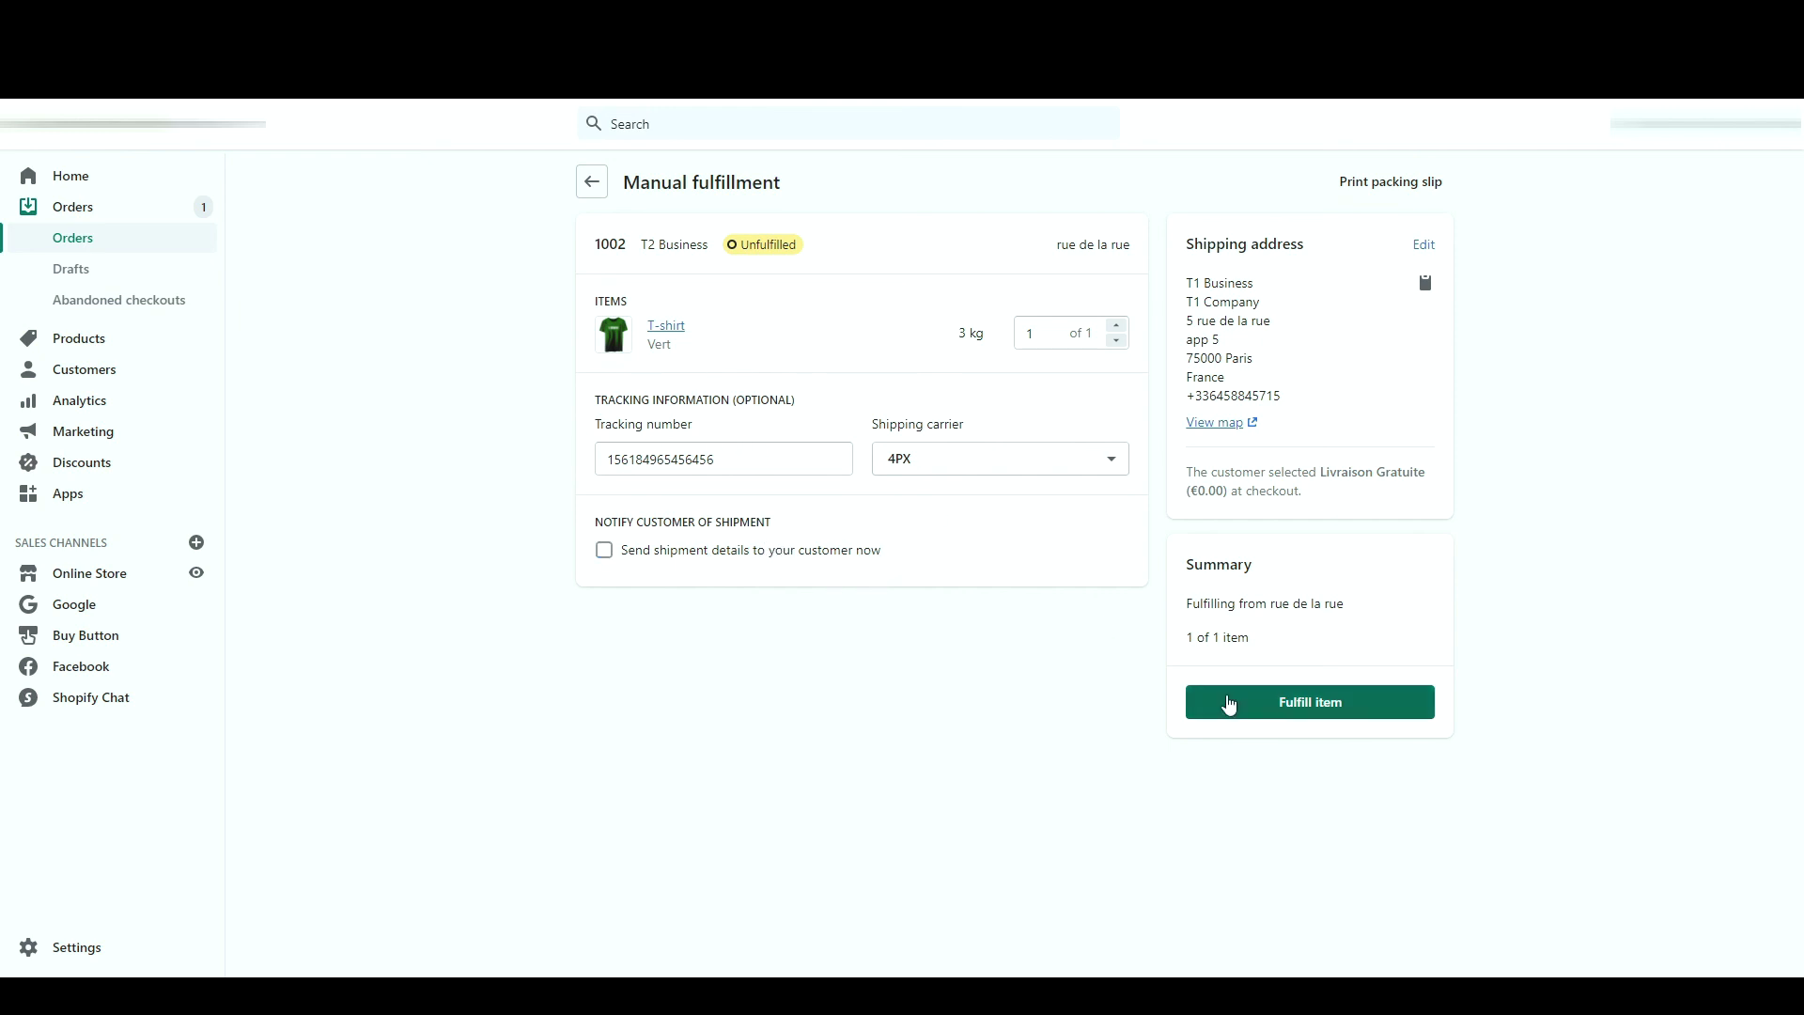
{"action": "left_click", "coordinate": [1229, 705]}
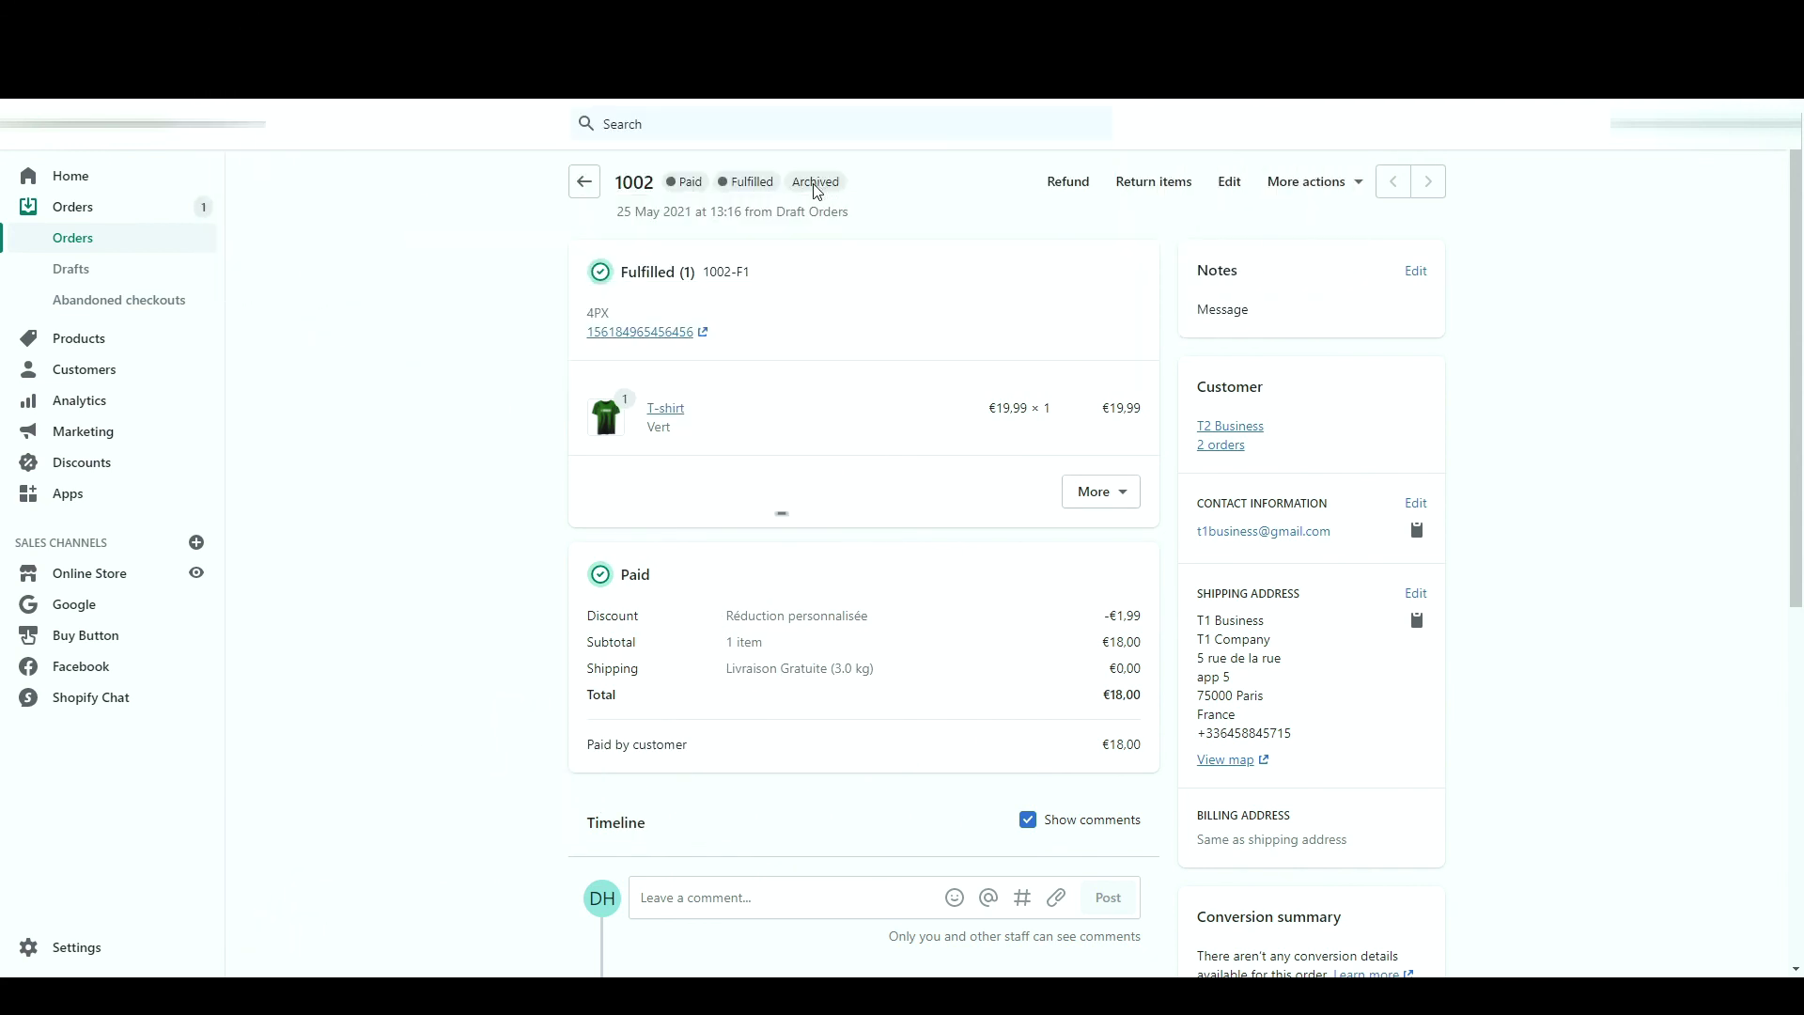
{"action": "left_click", "coordinate": [203, 216]}
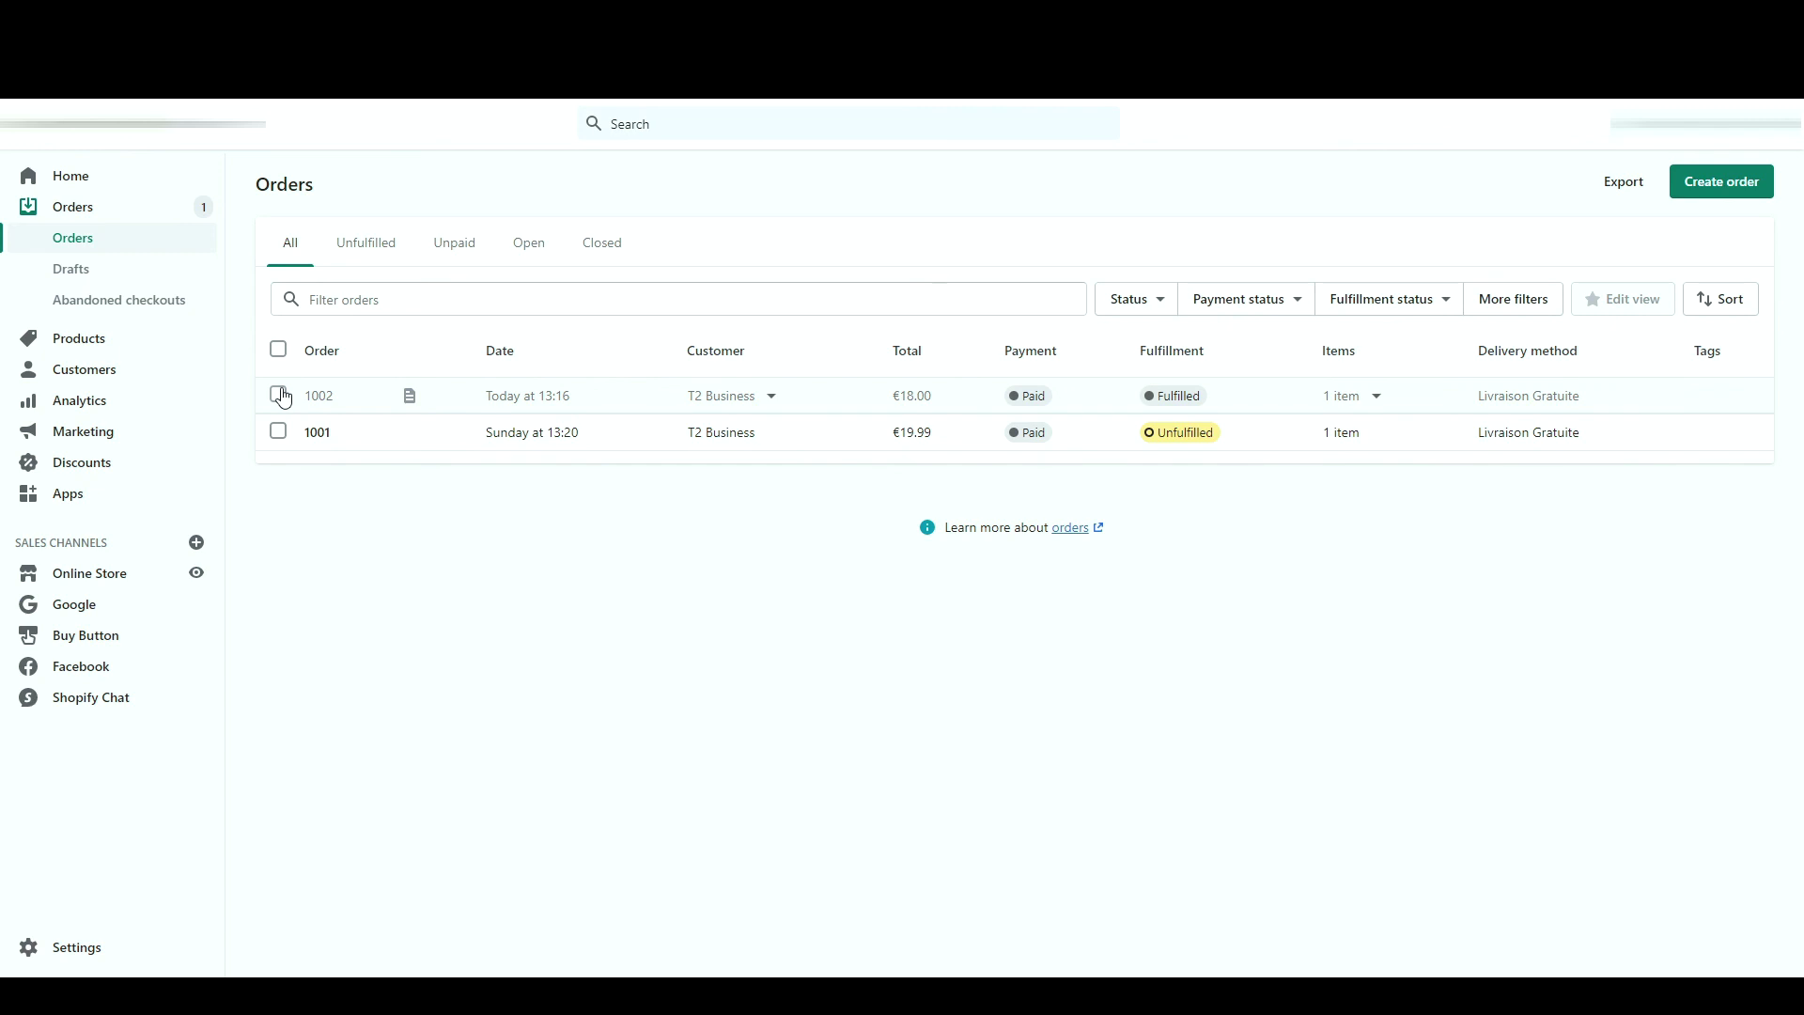
- Check order 1002's bulk actions, then go to Apps and the Shopify App Store
{"action": "left_click", "coordinate": [279, 395]}
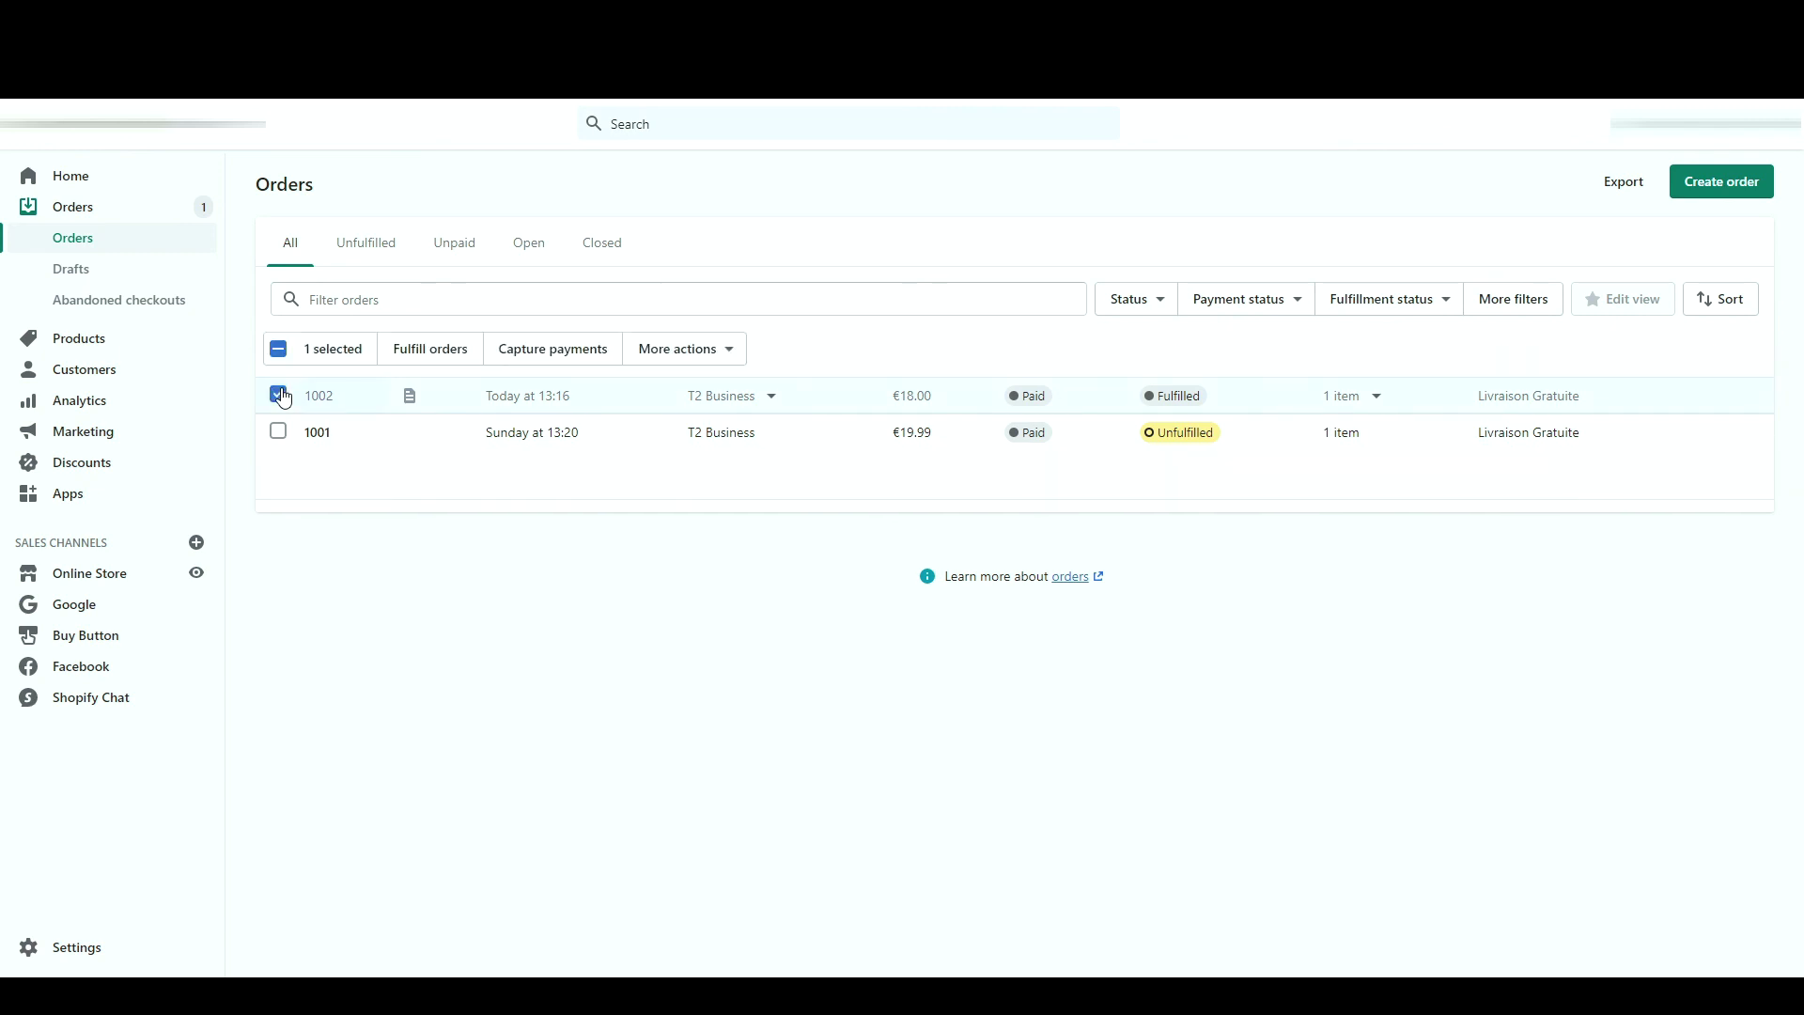
{"action": "left_click", "coordinate": [677, 359]}
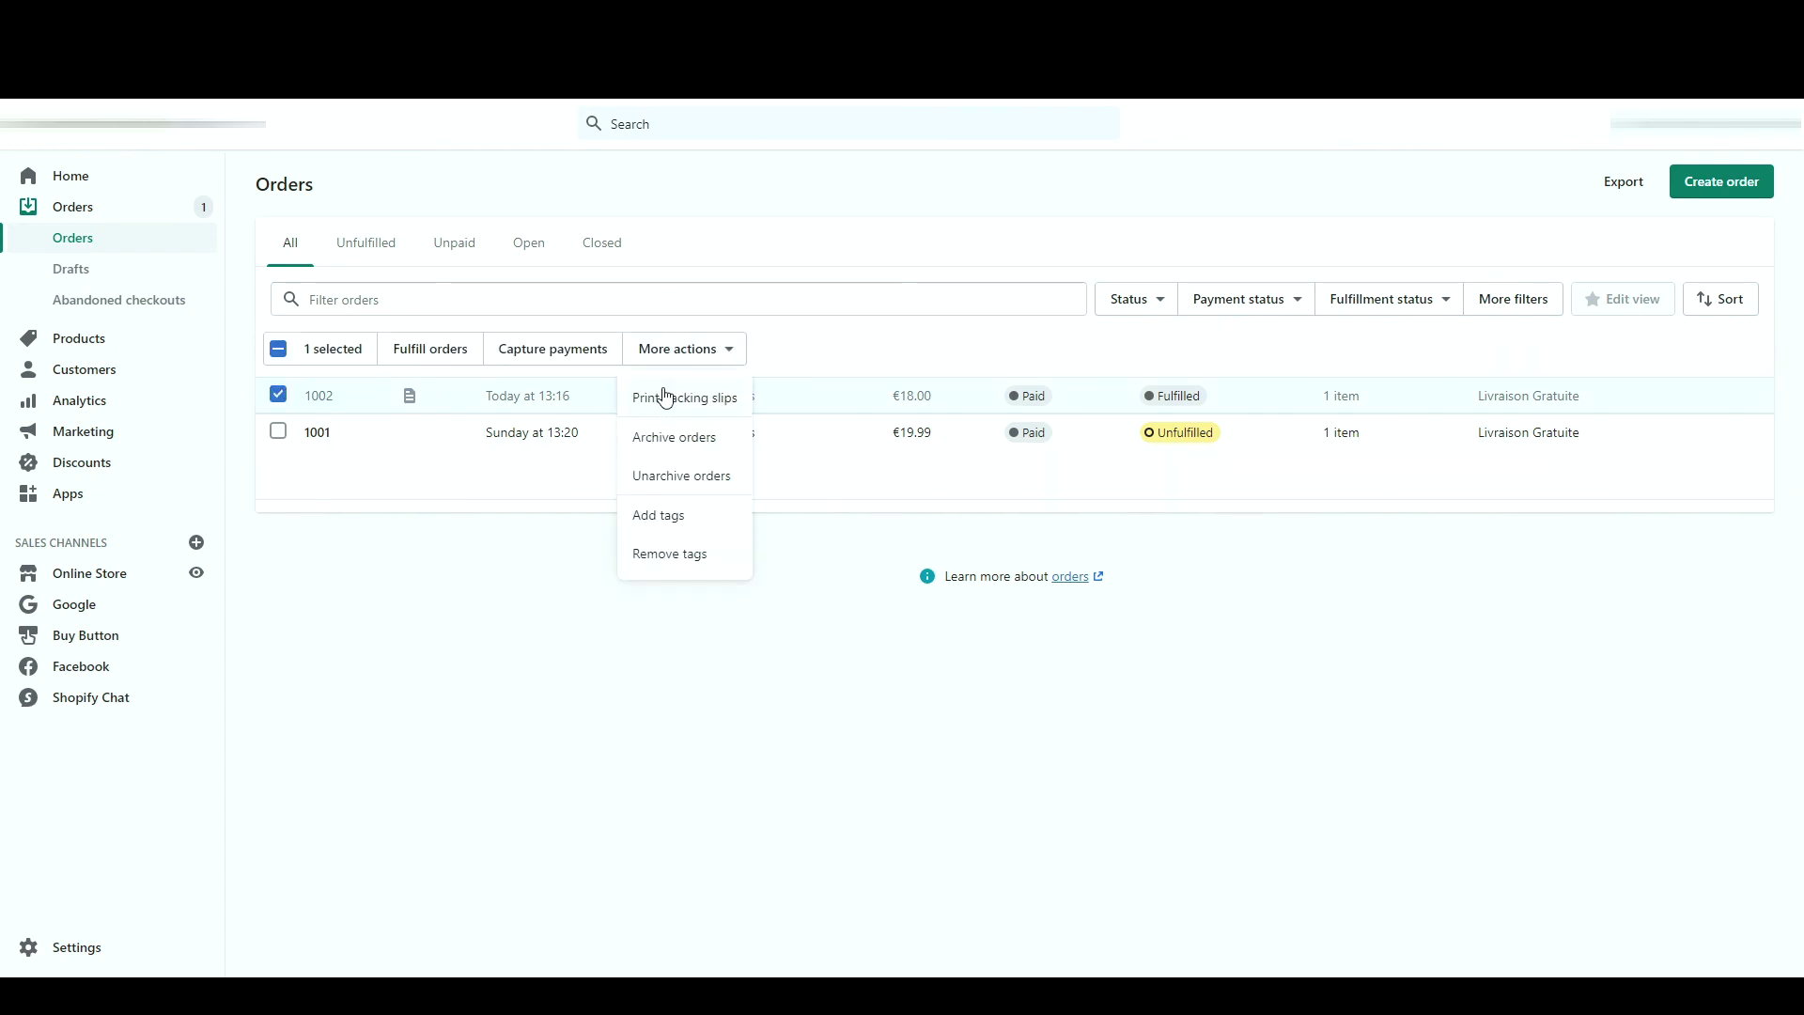
{"action": "key", "text": "Escape"}
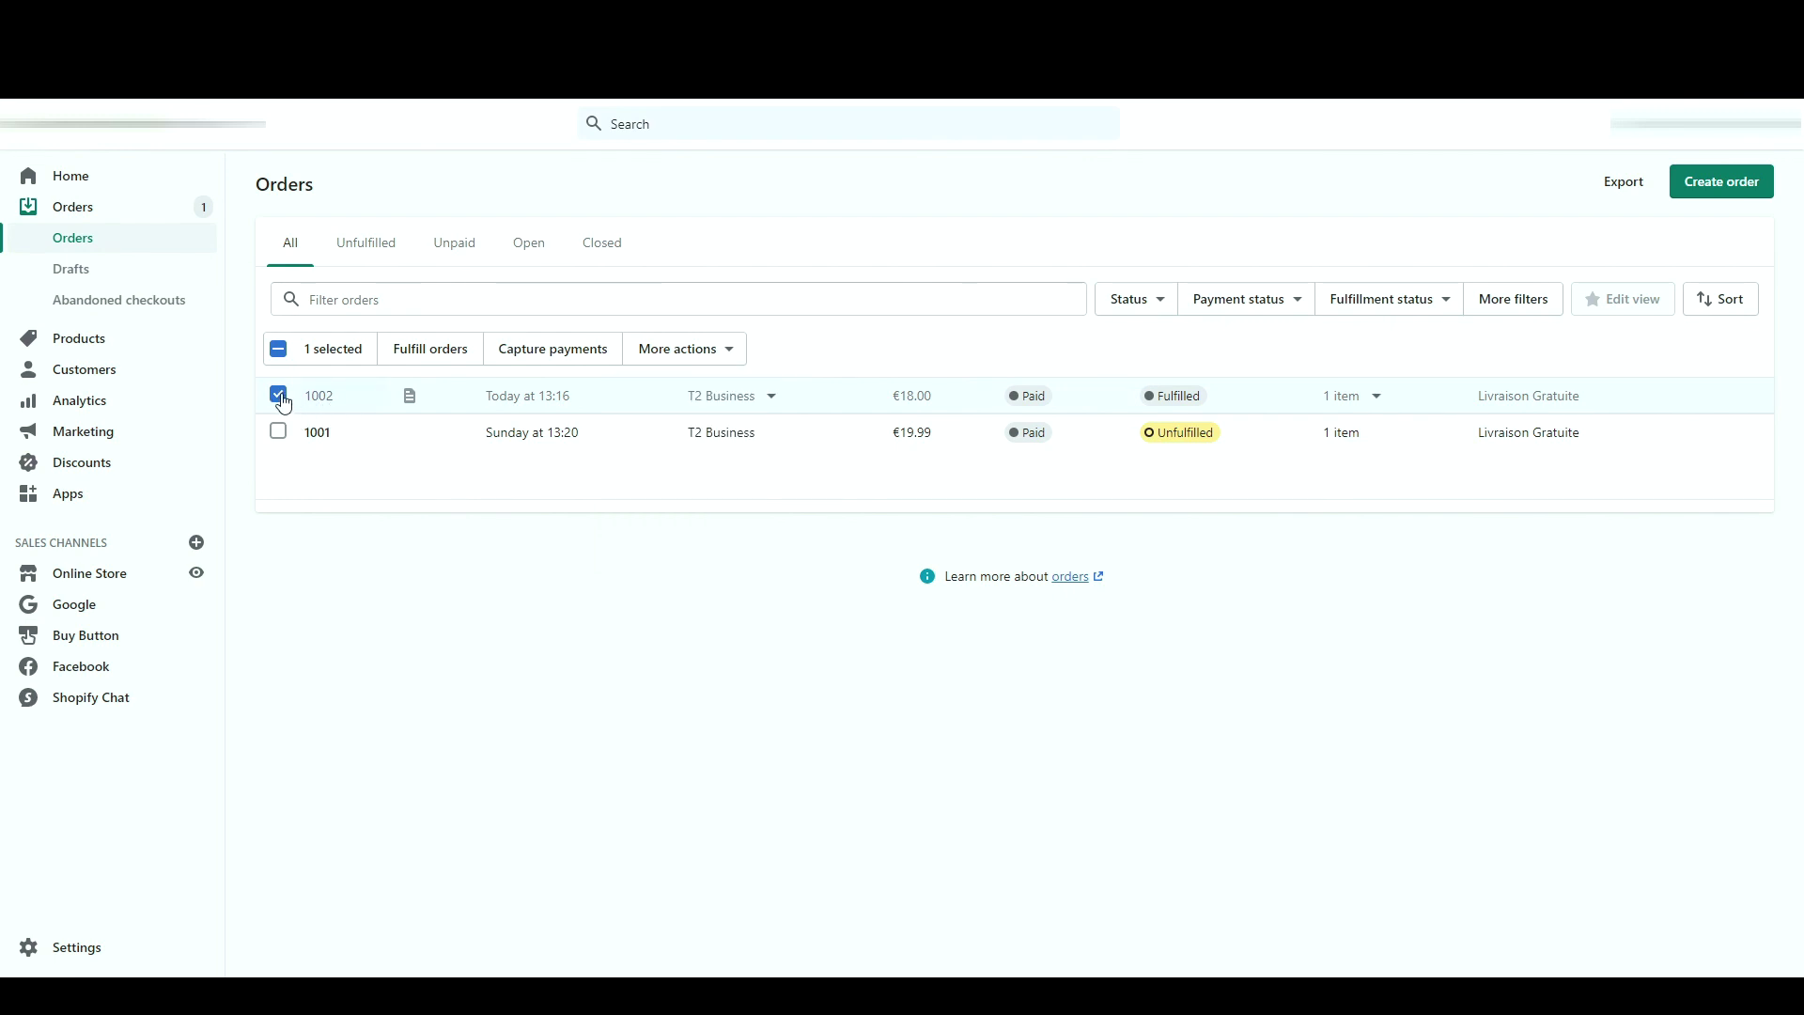
{"action": "left_click", "coordinate": [279, 395]}
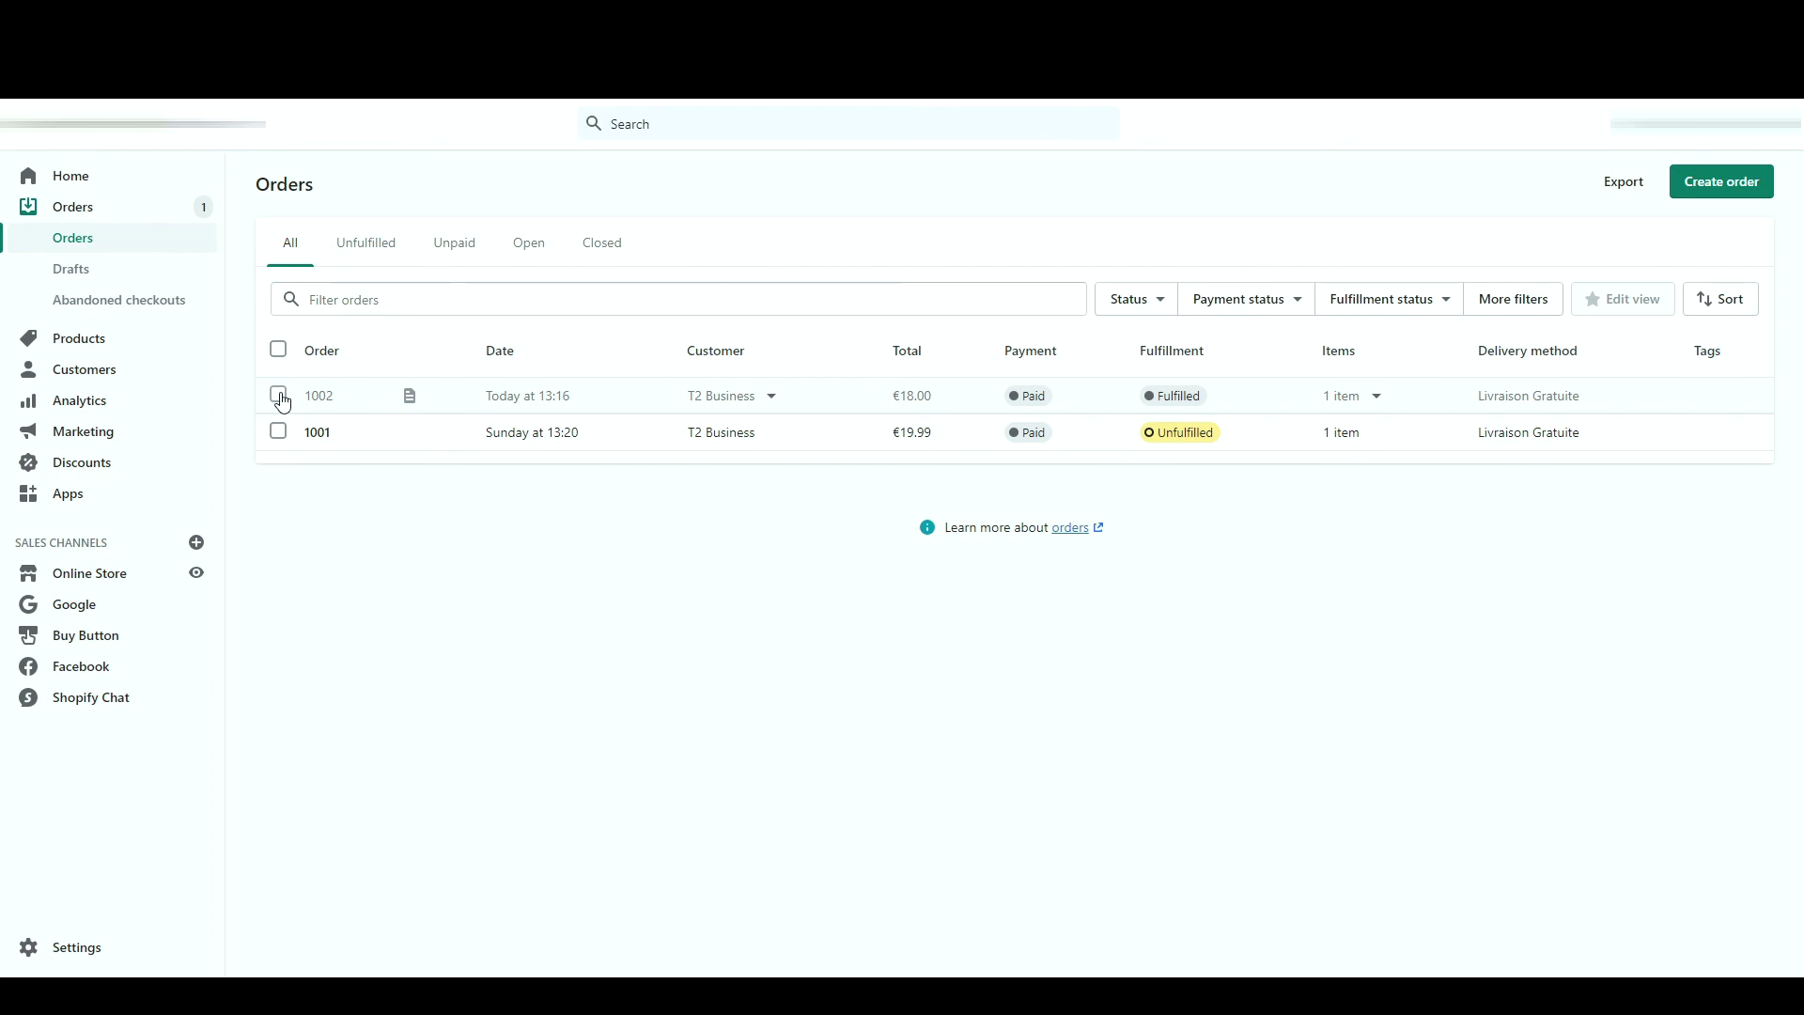
{"action": "left_click", "coordinate": [59, 496]}
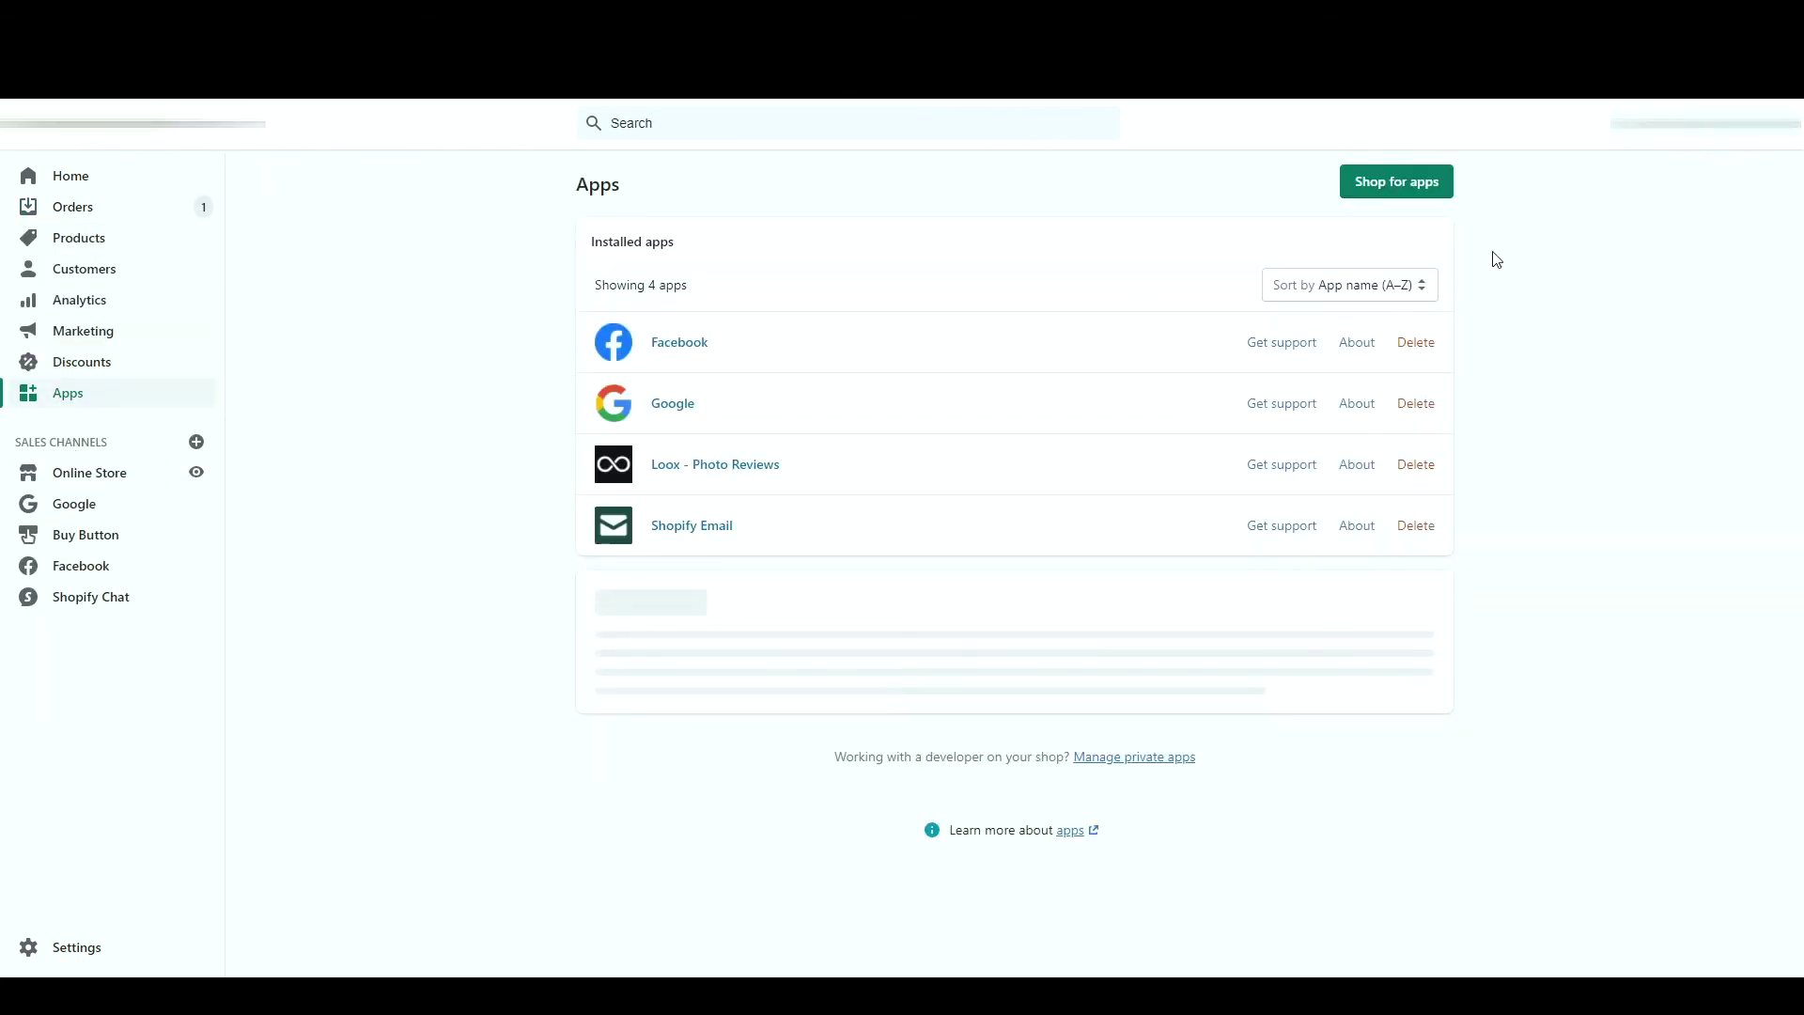
{"action": "left_click", "coordinate": [1432, 183]}
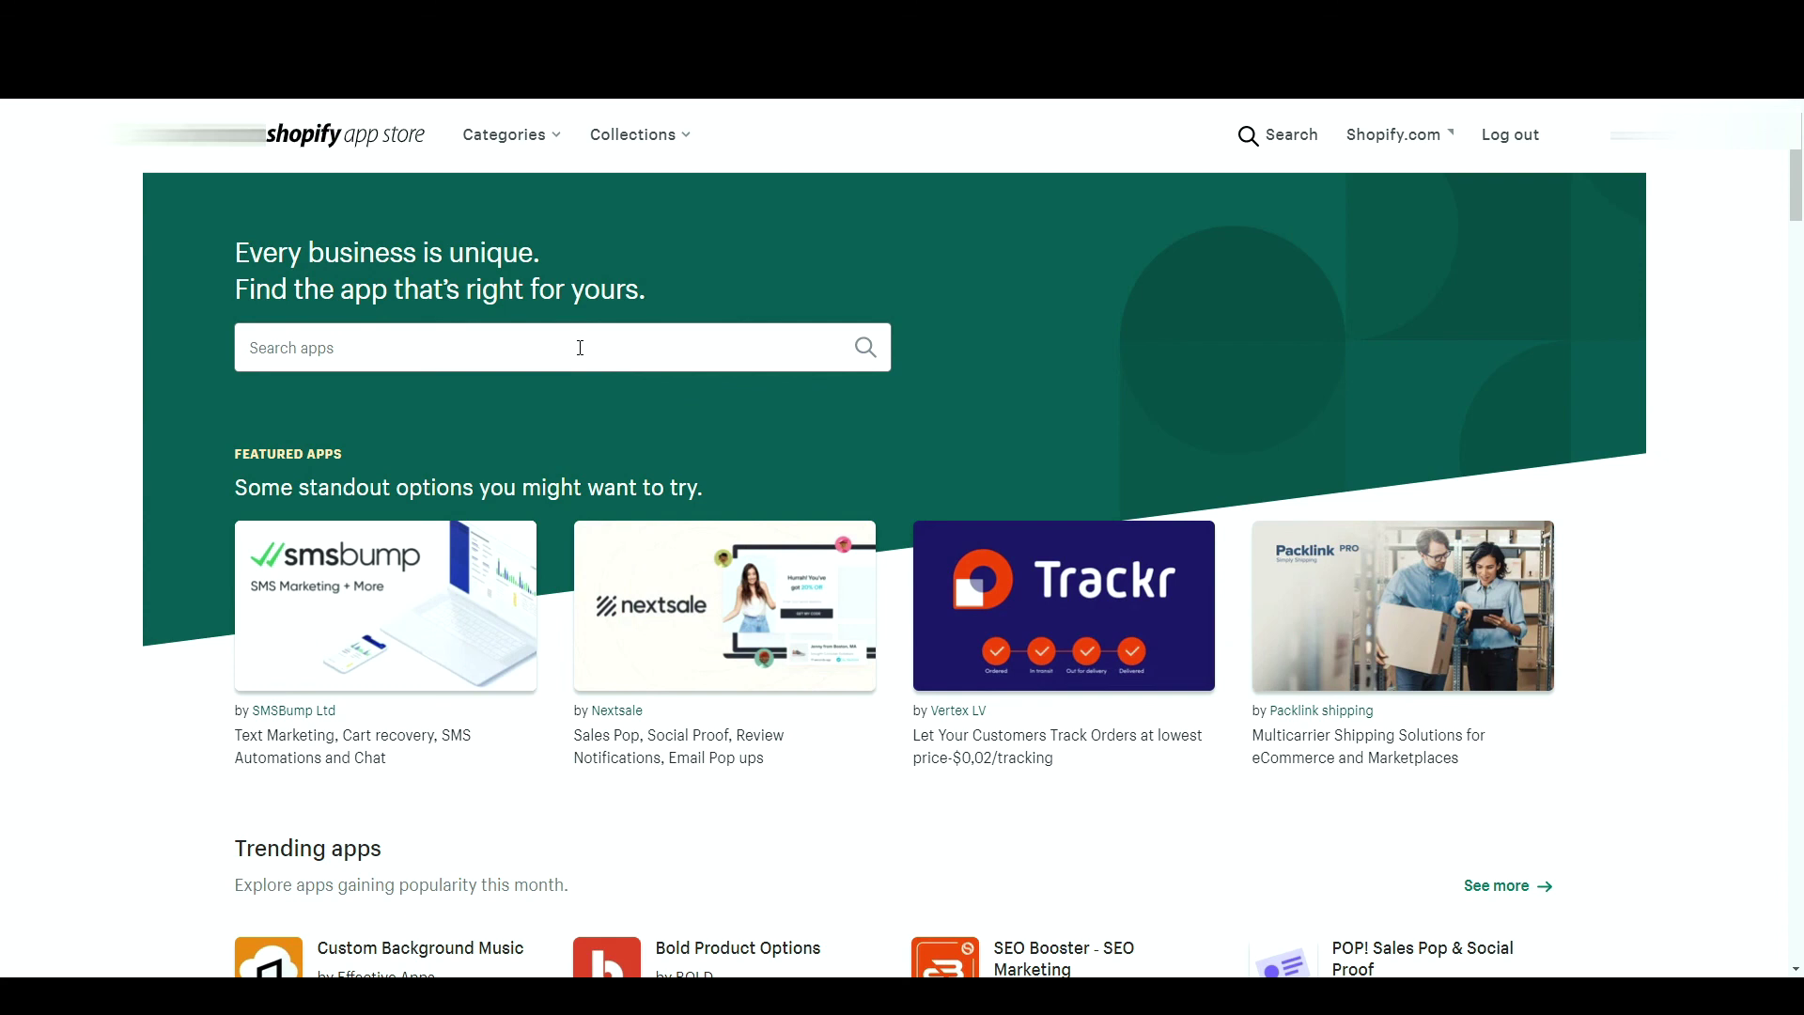
- Search the App Store for 'order printer' and install the free Order Printer app by Shopify
{"action": "left_click", "coordinate": [581, 348]}
{"action": "type", "text": "order printer"}
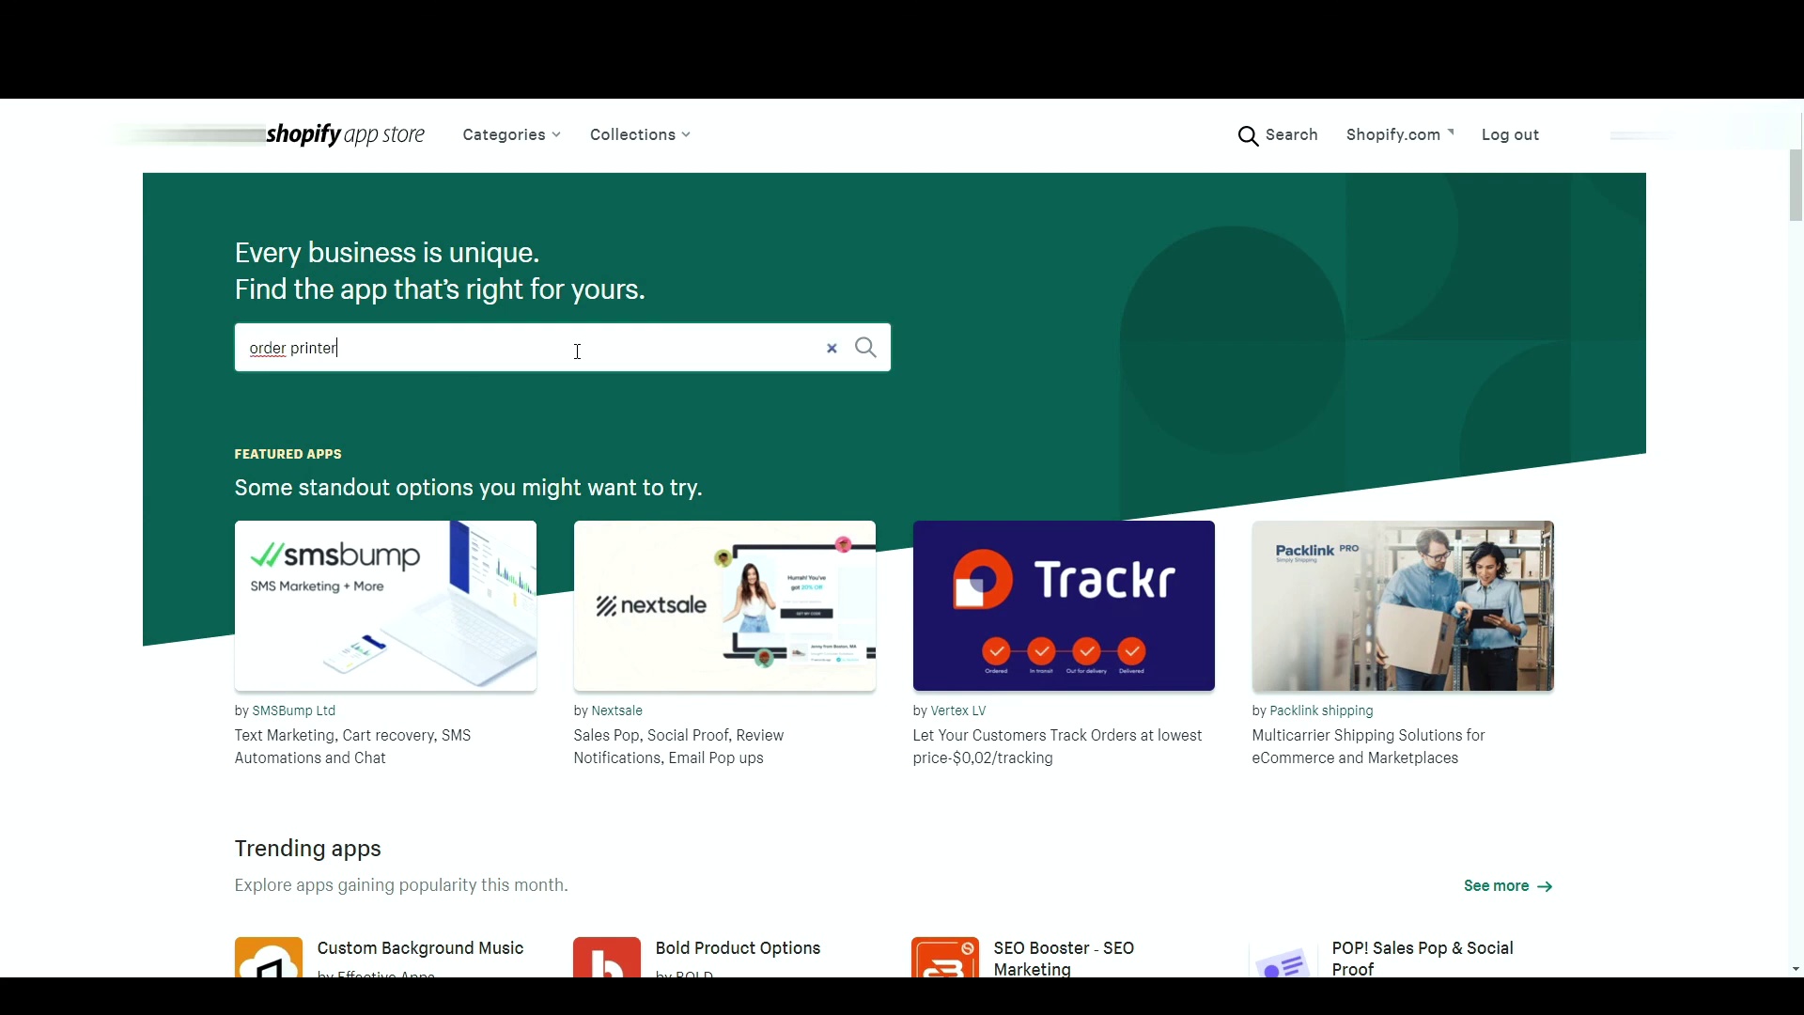
{"action": "key", "text": "Return"}
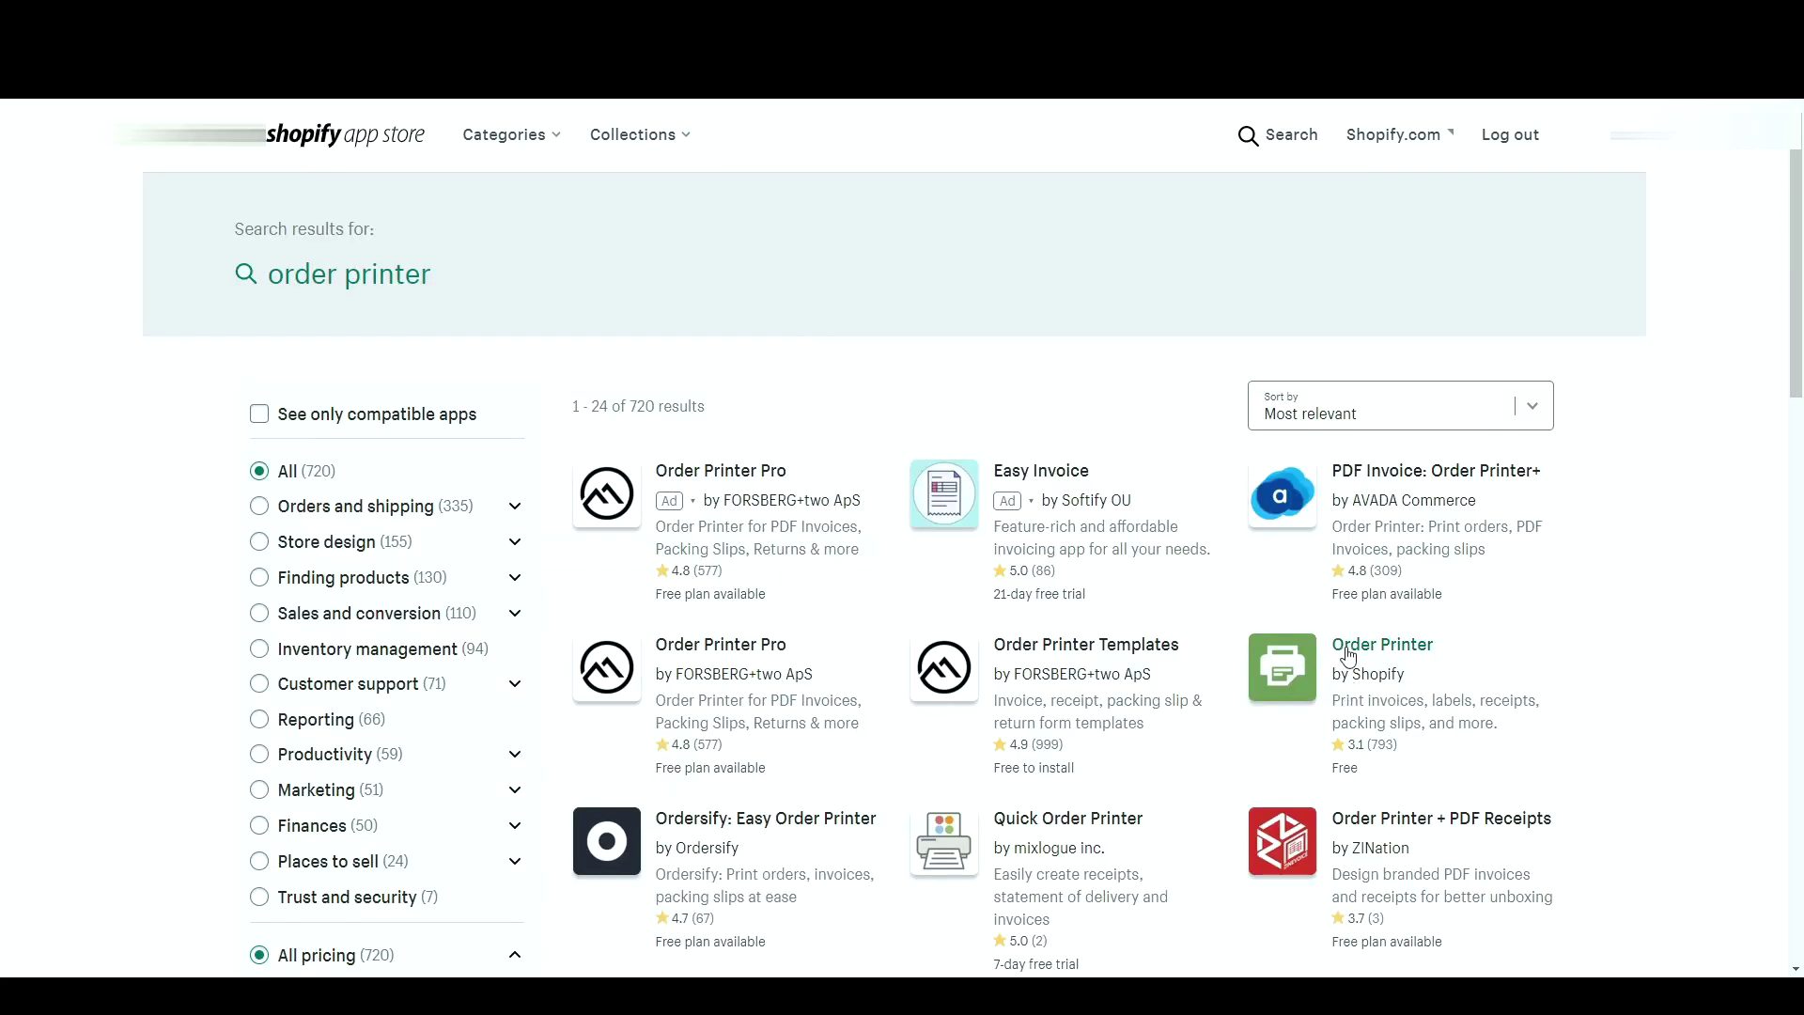
{"action": "left_click", "coordinate": [1349, 655]}
{"action": "left_click", "coordinate": [510, 452]}
{"action": "left_click", "coordinate": [1284, 890]}
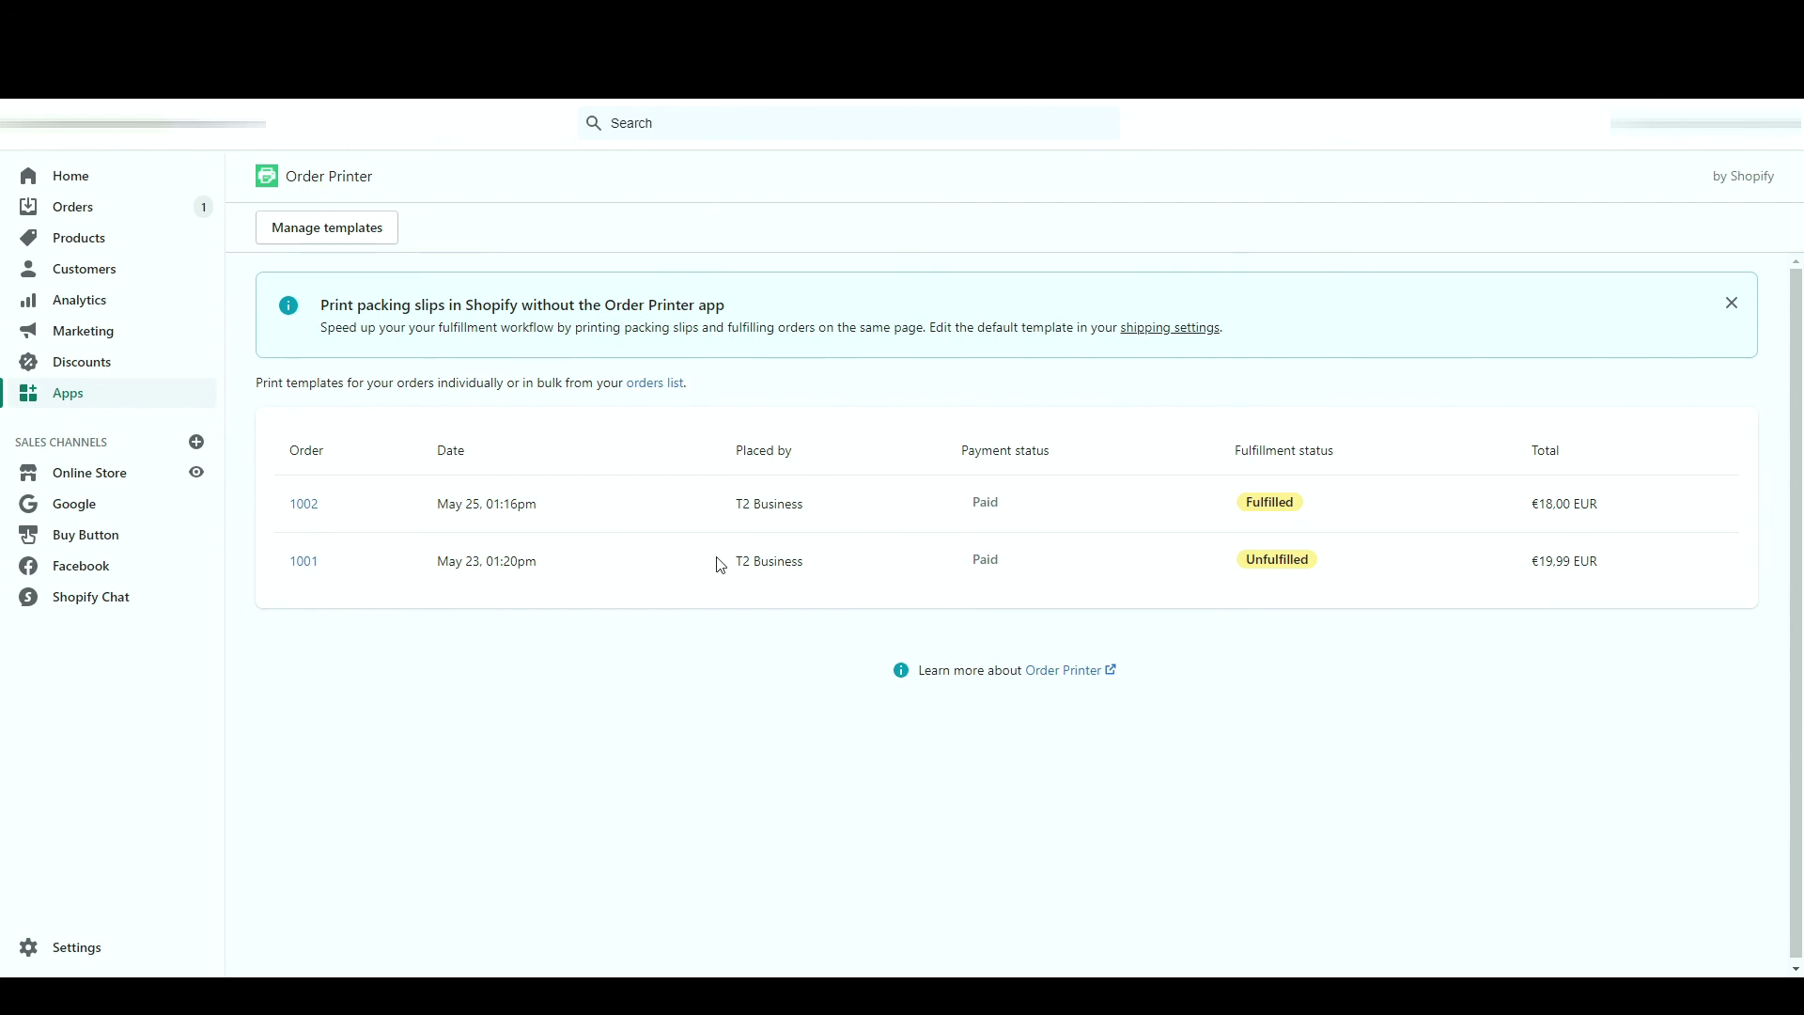
{"action": "left_click", "coordinate": [655, 383]}
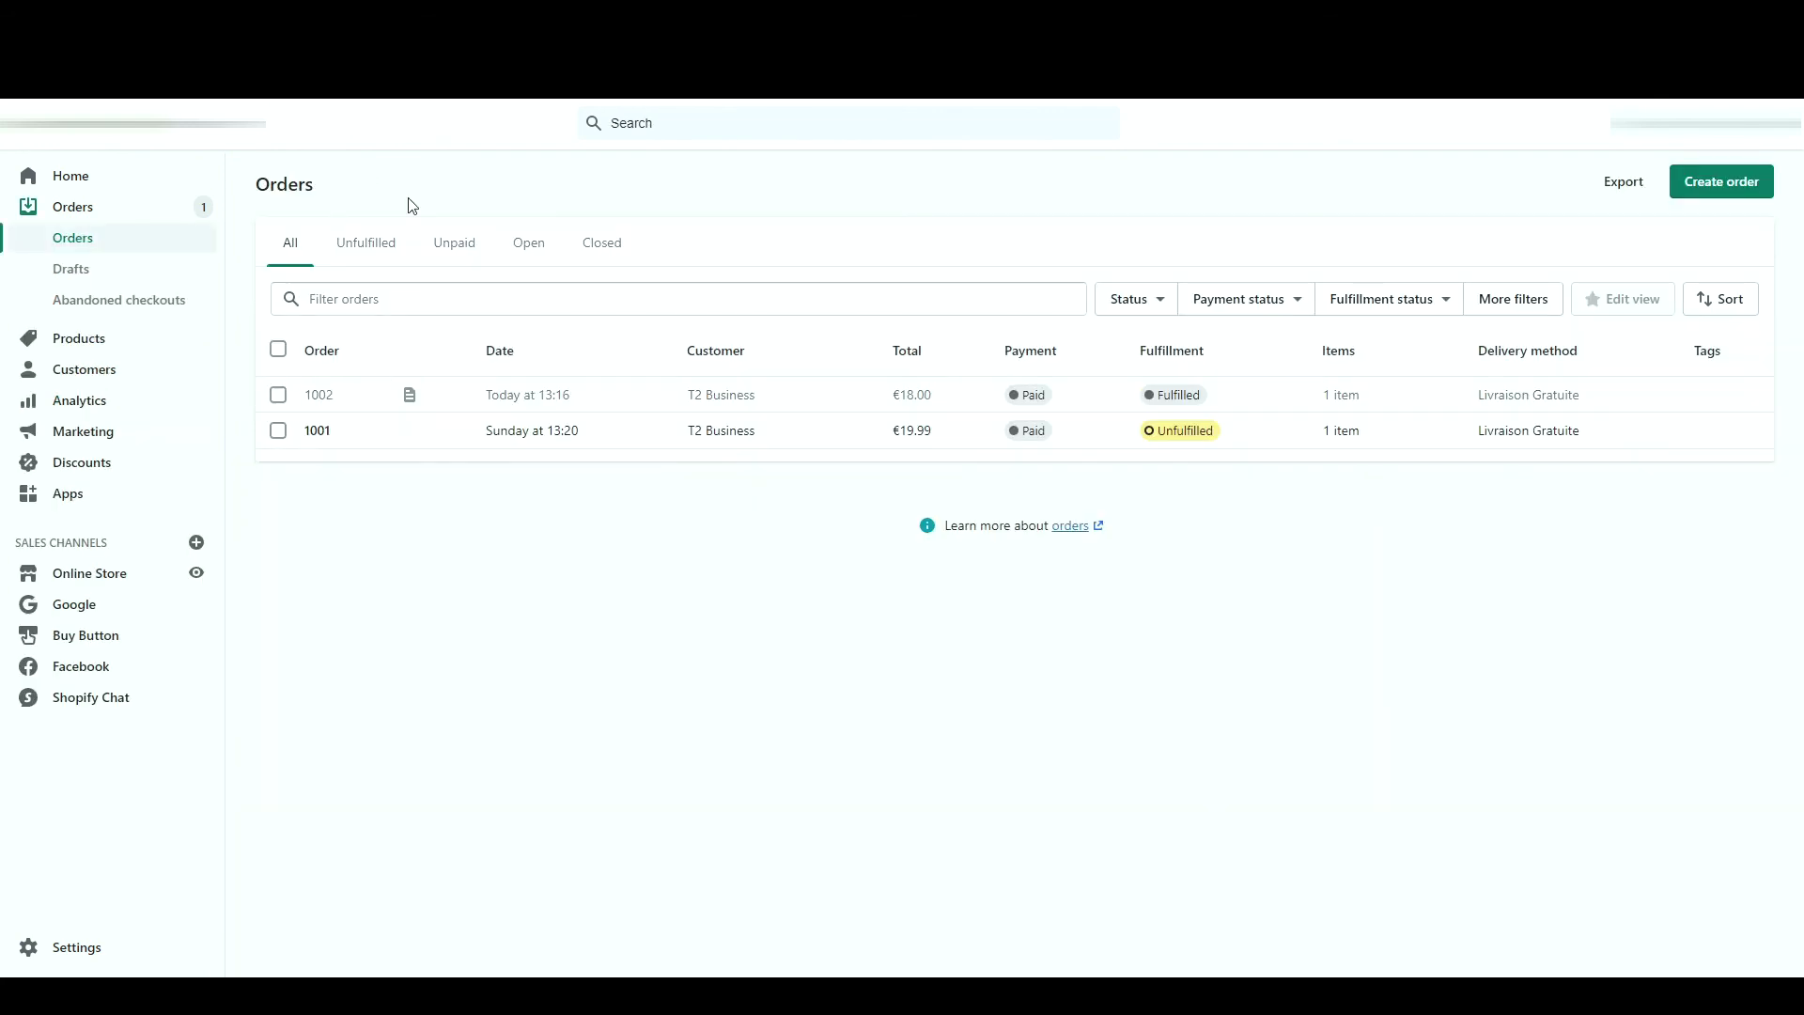
- Select order 1002 and preview its Order Printer invoice, then return to the orders list
{"action": "left_click", "coordinate": [278, 395]}
{"action": "left_click", "coordinate": [680, 351]}
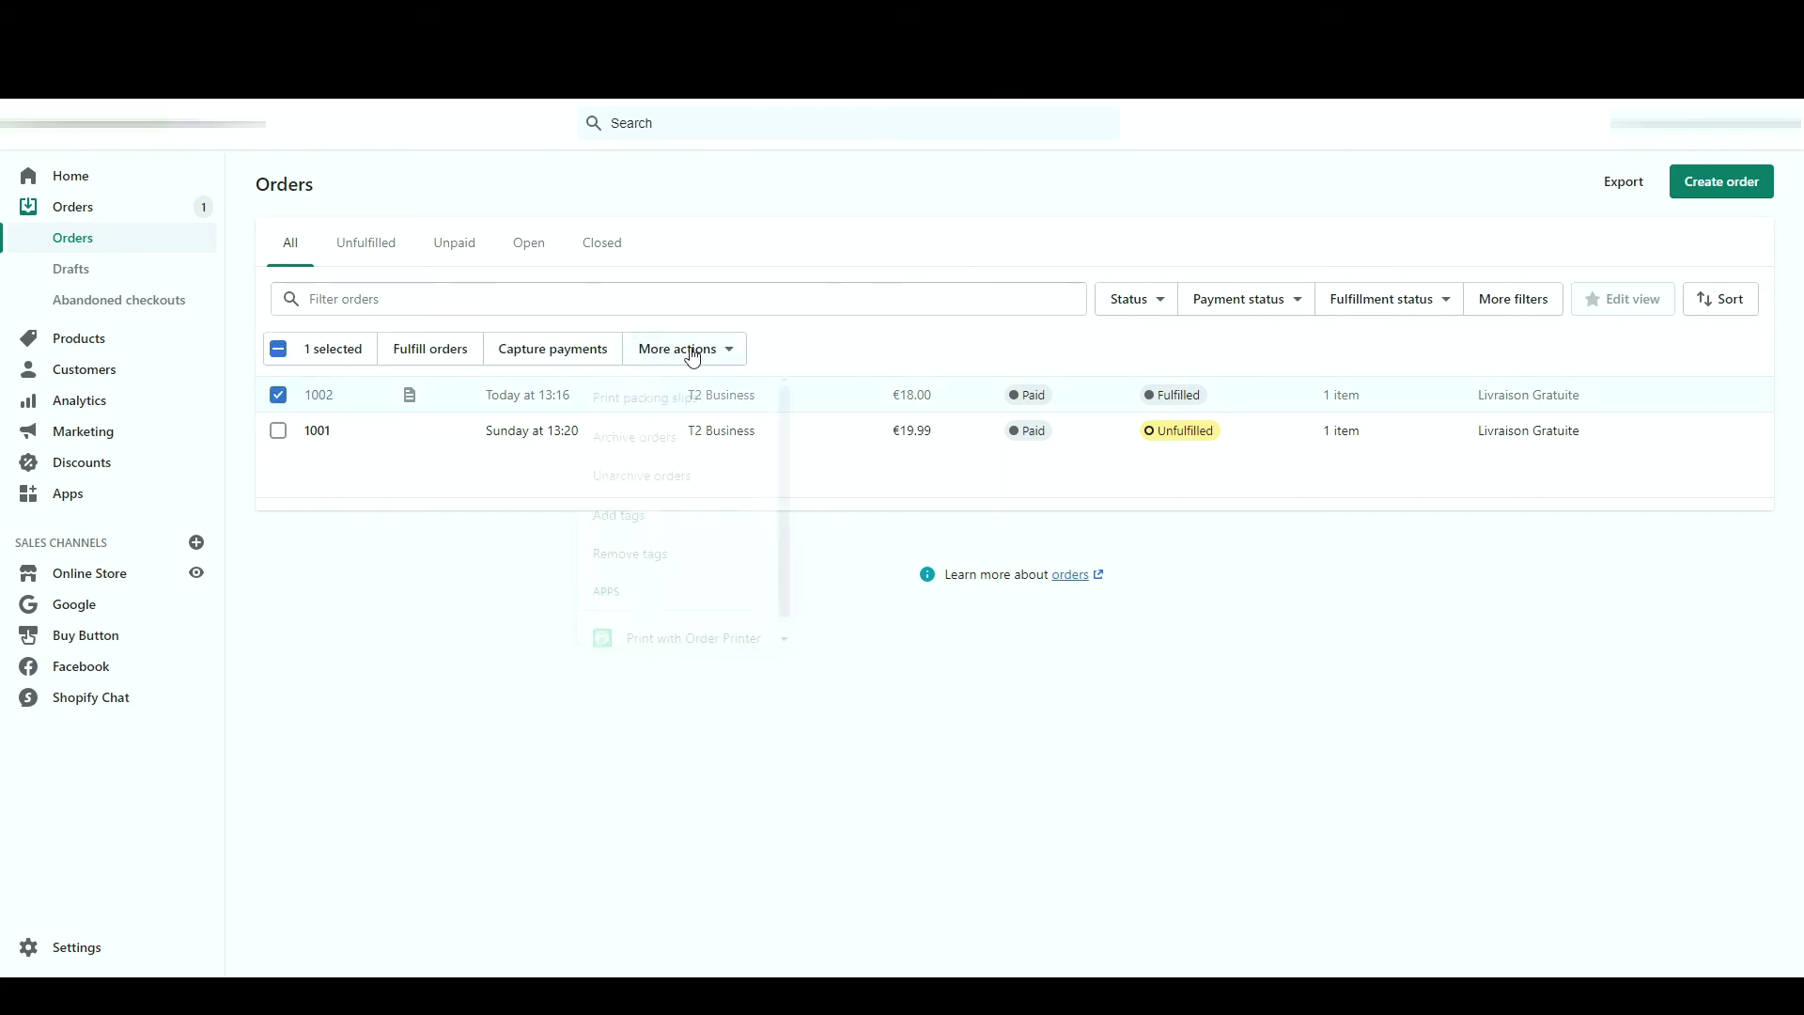
{"action": "scroll", "coordinate": [658, 572], "scroll_direction": "down", "scroll_amount": 1}
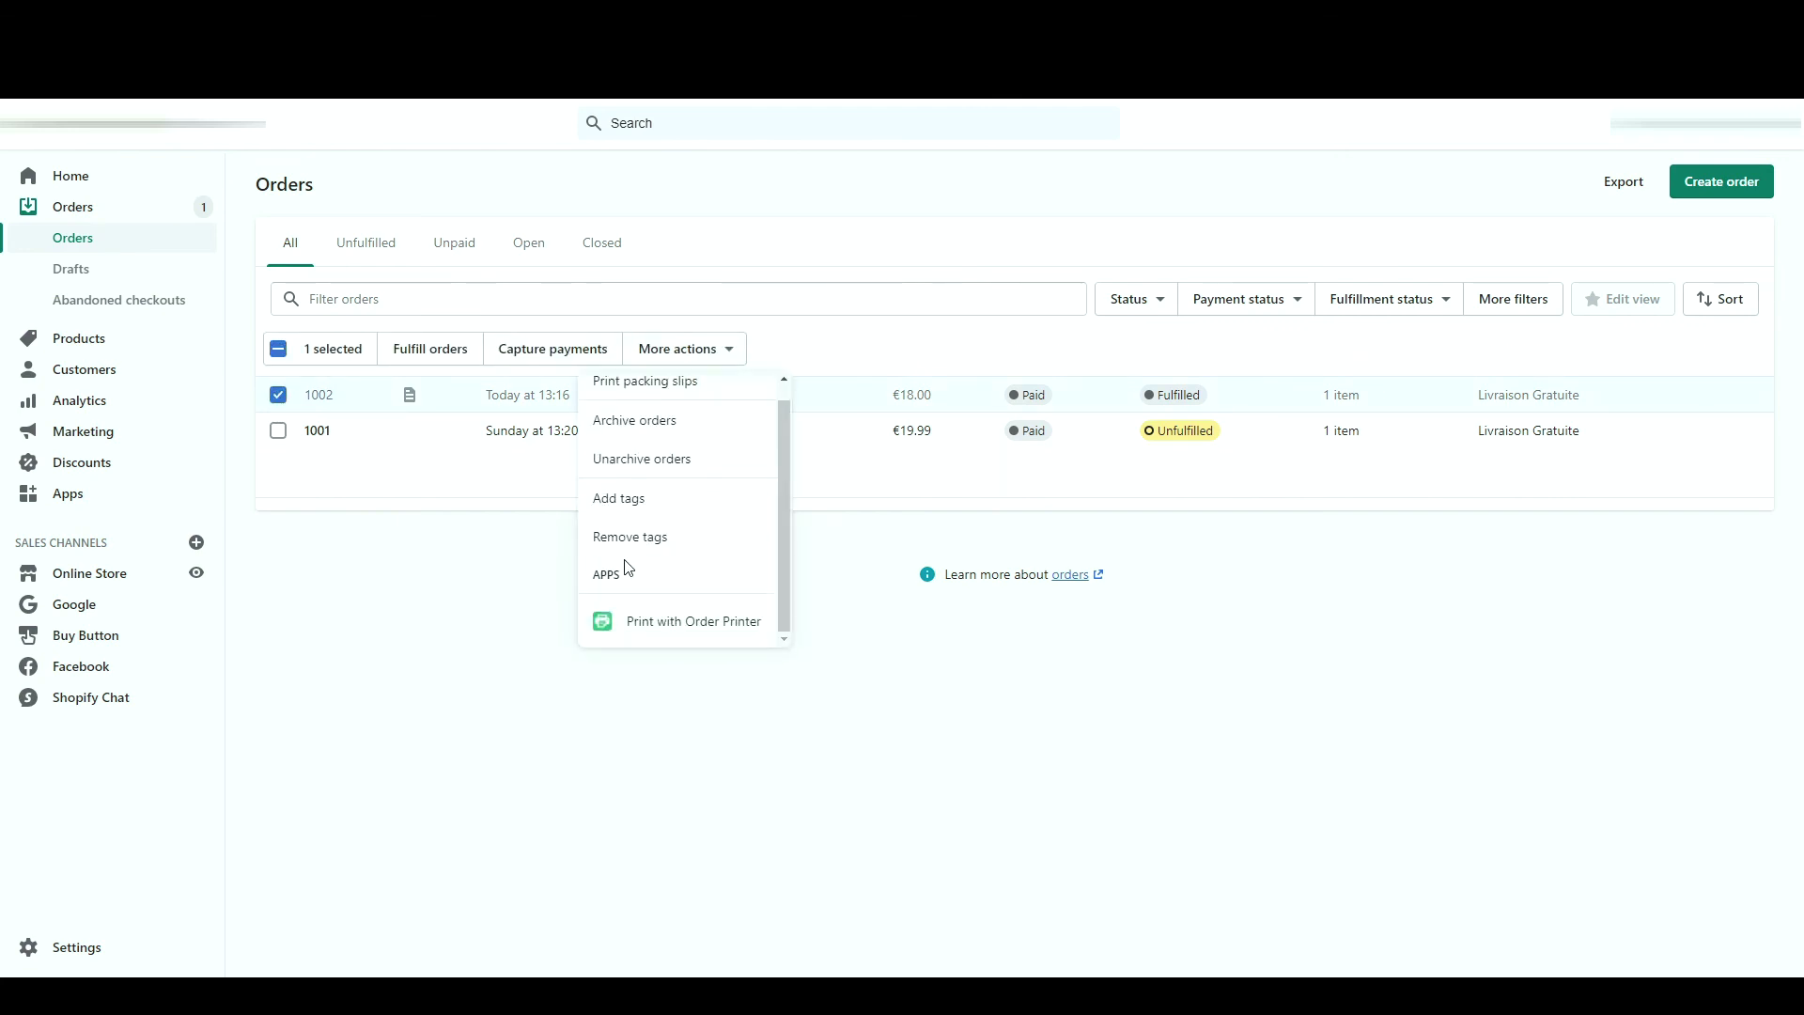
{"action": "left_click", "coordinate": [668, 628]}
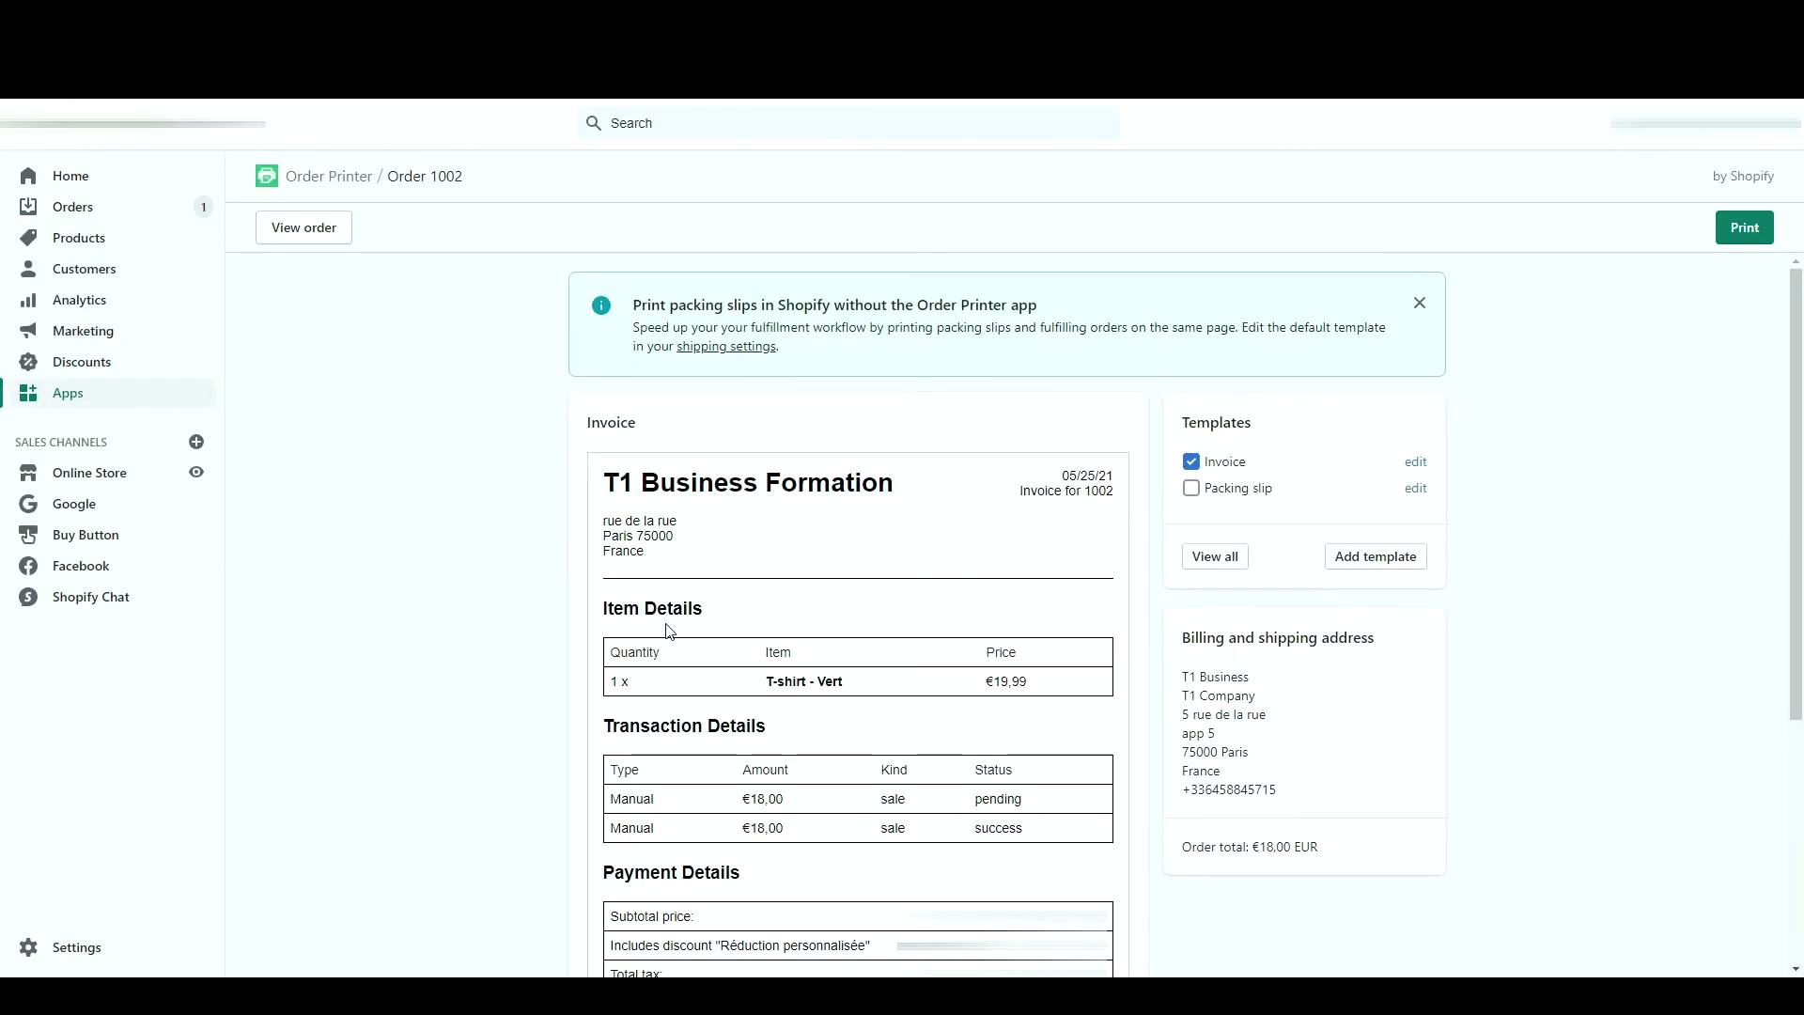
{"action": "scroll", "coordinate": [668, 630], "scroll_direction": "down", "scroll_amount": 4}
{"action": "scroll", "coordinate": [647, 613], "scroll_direction": "up", "scroll_amount": 5}
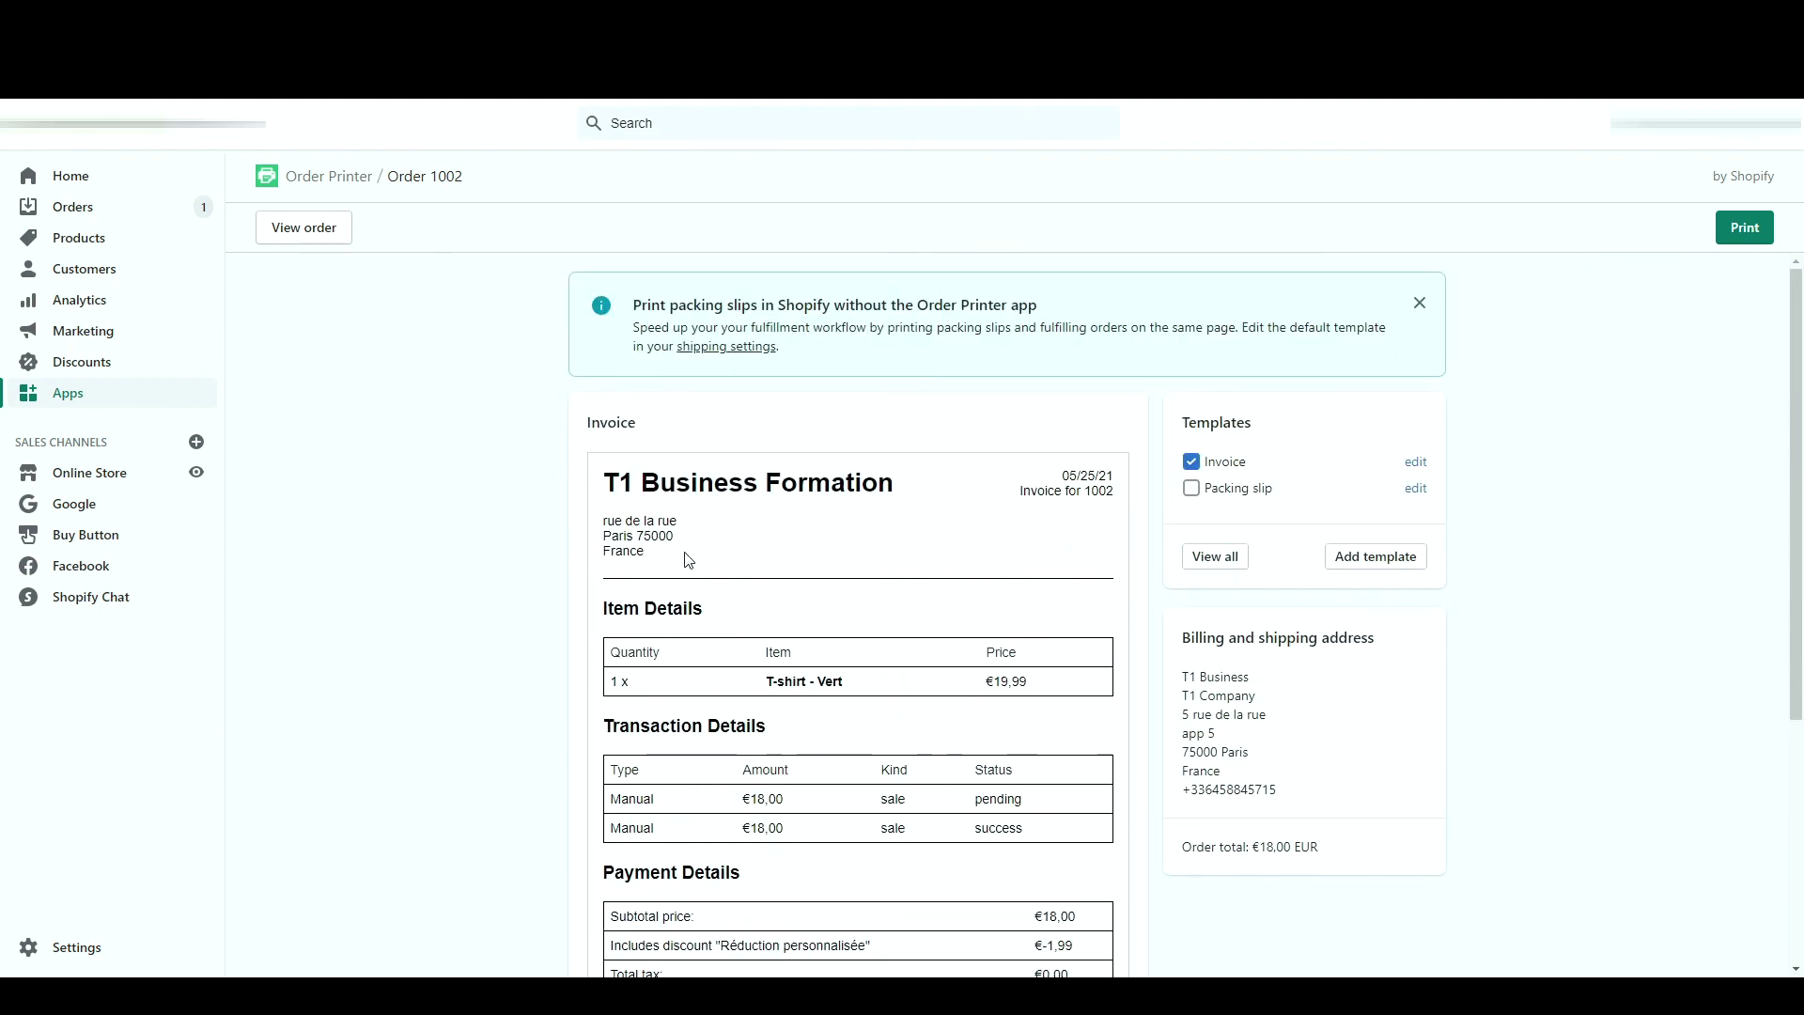
{"action": "scroll", "coordinate": [690, 564], "scroll_direction": "down", "scroll_amount": 2}
{"action": "scroll", "coordinate": [690, 564], "scroll_direction": "down", "scroll_amount": 2}
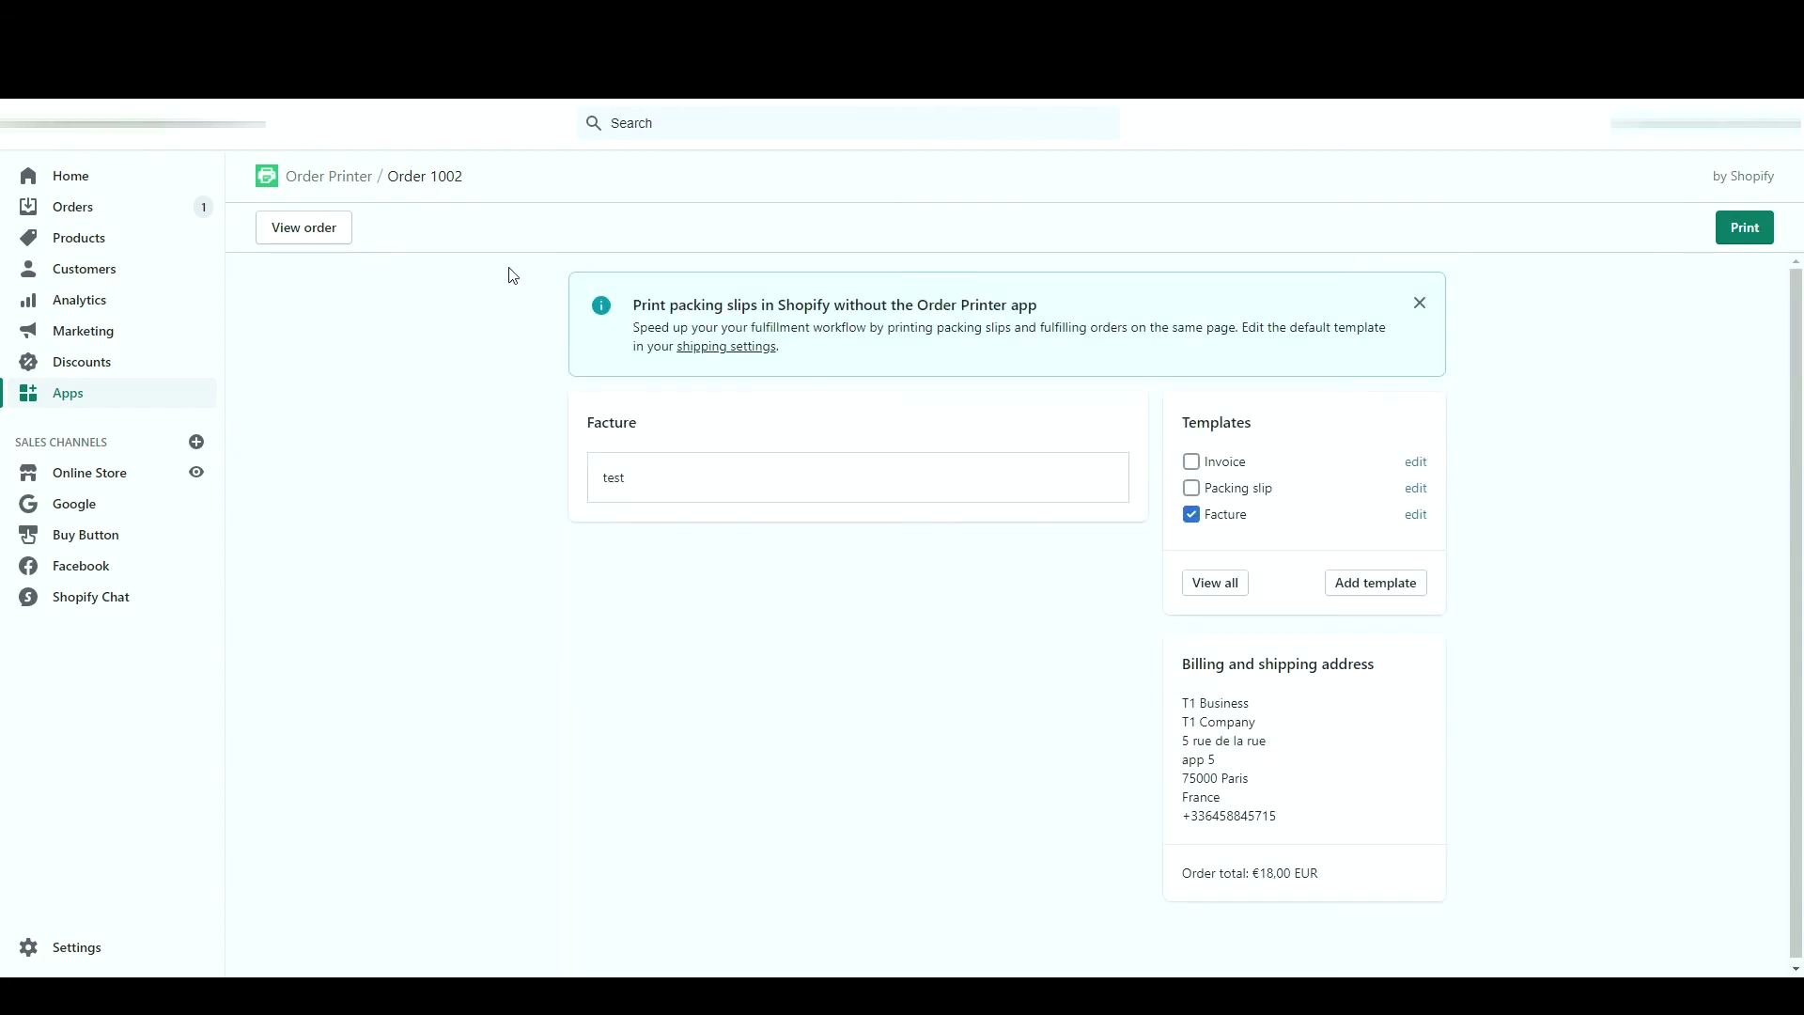
{"action": "left_click", "coordinate": [178, 205]}
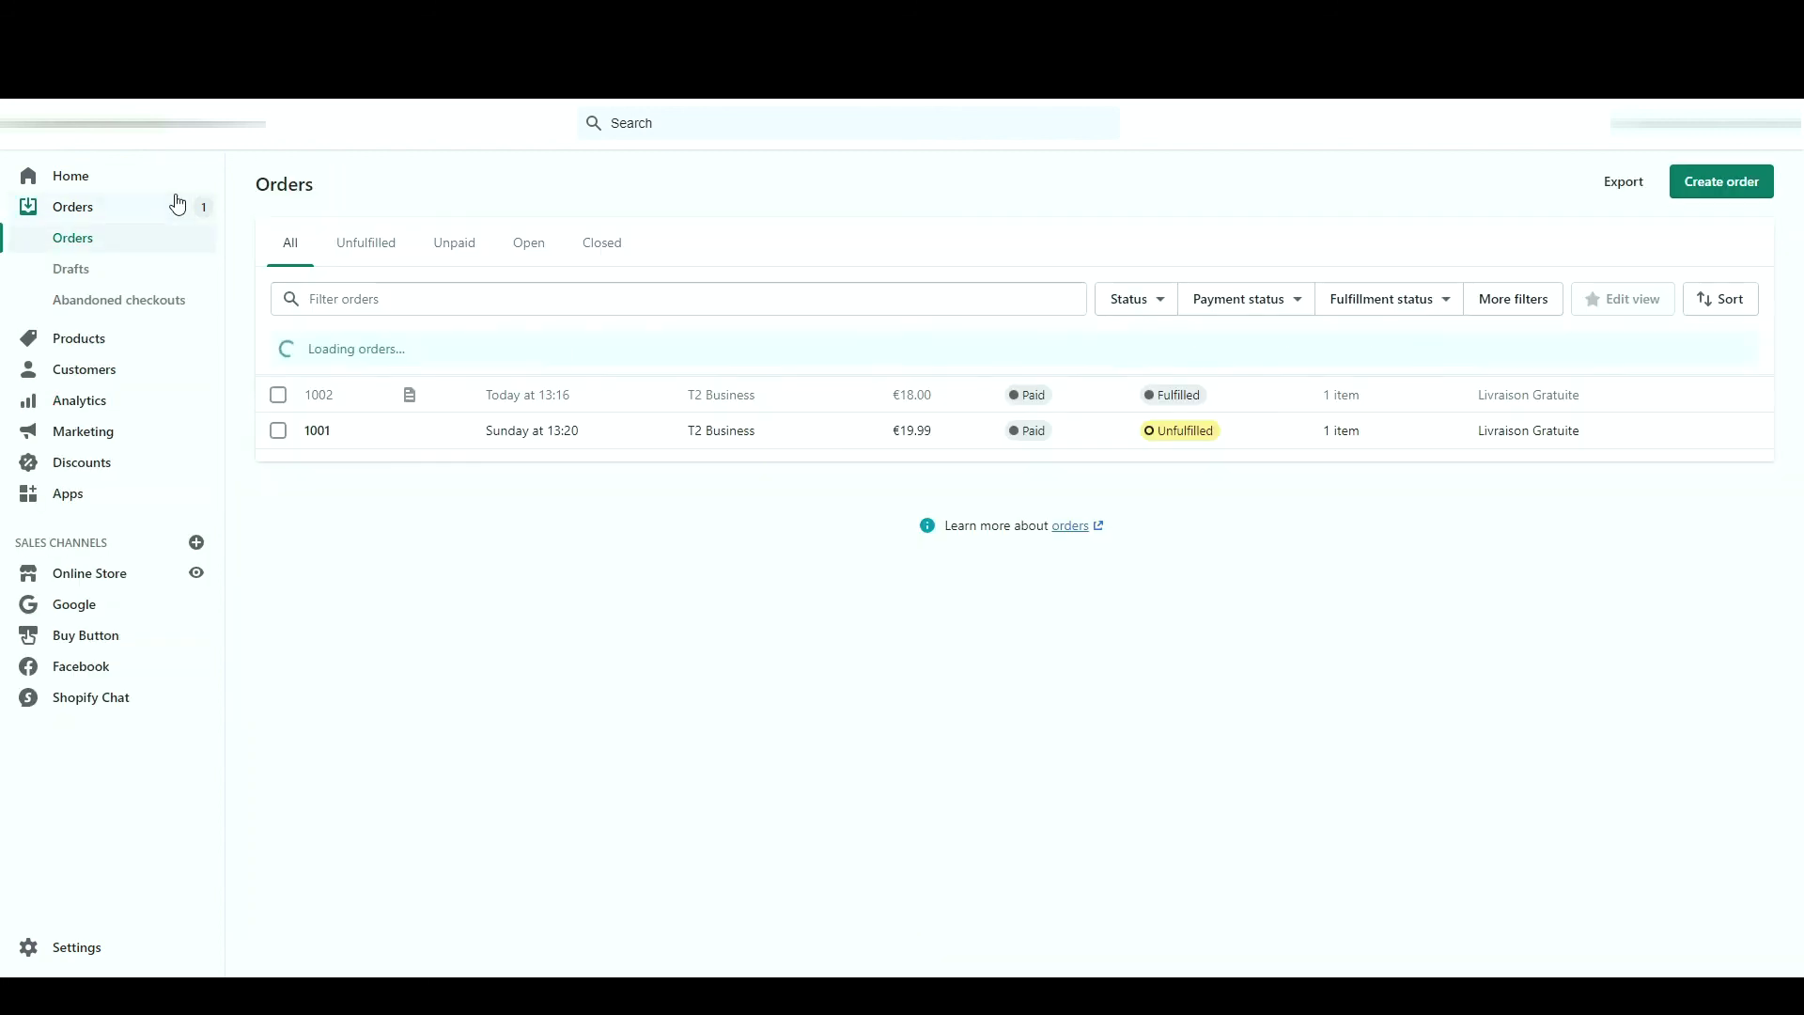